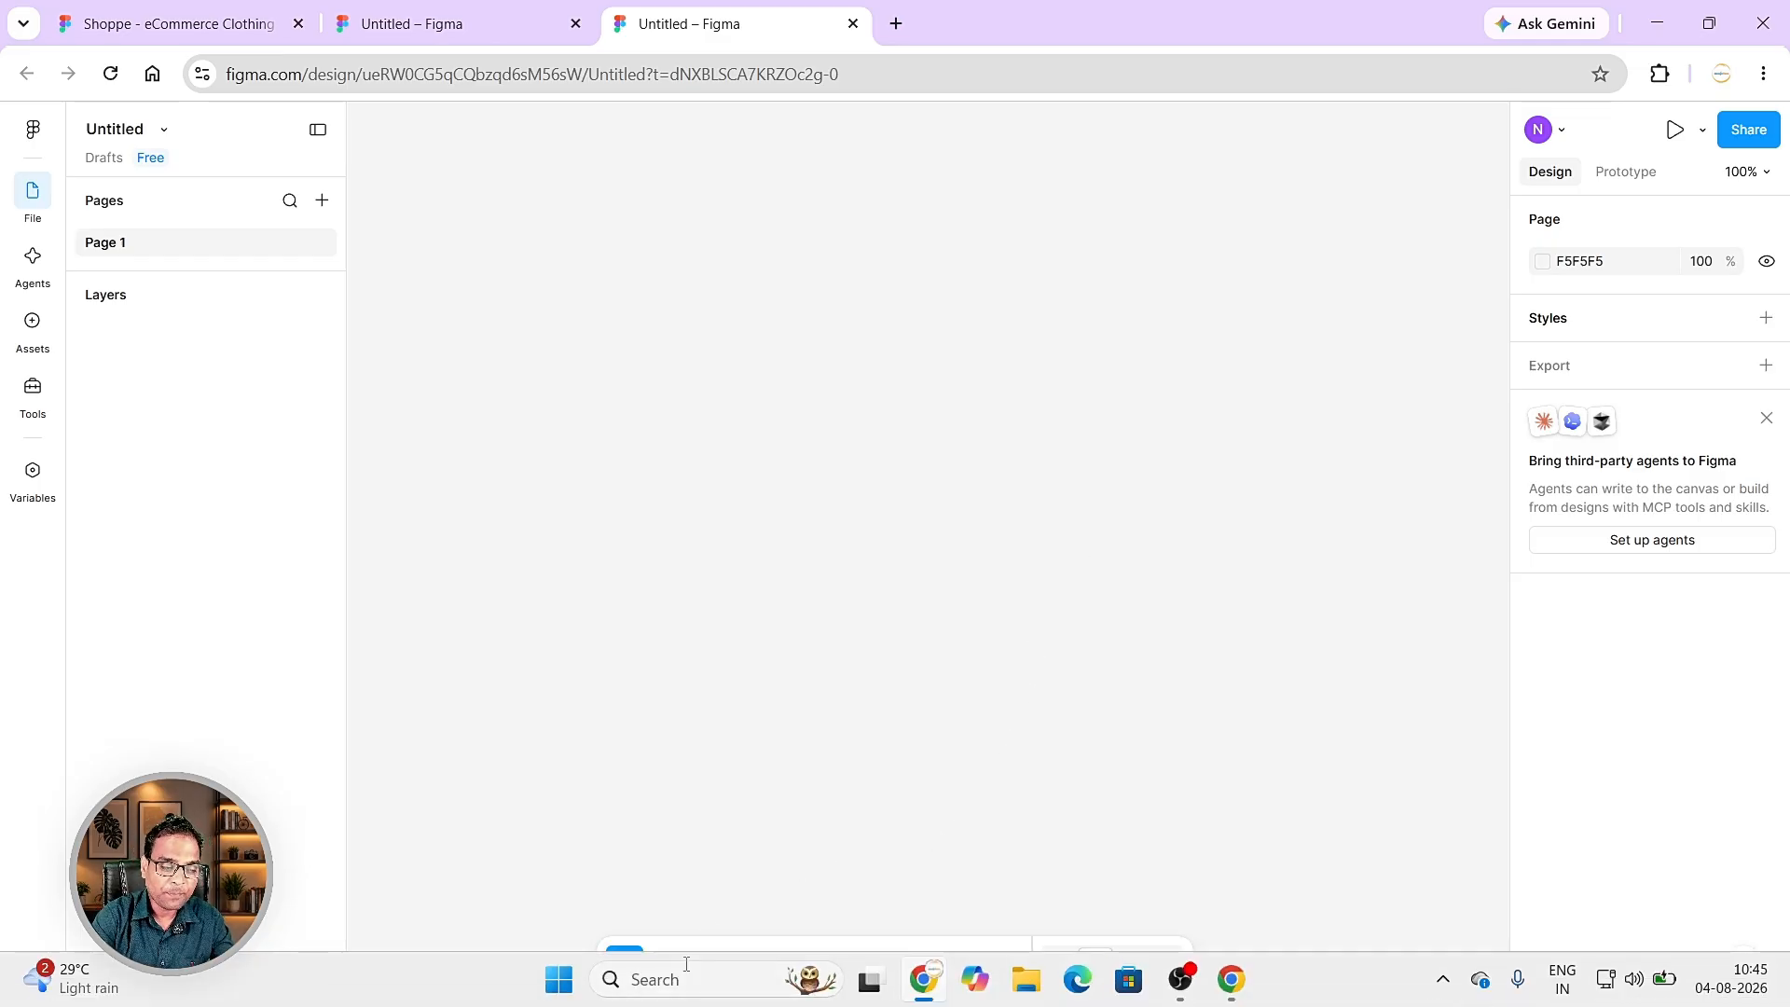
# - Add a new frame to the empty page using the 1440 × 1024 Desktop preset
pyautogui.click(689, 969)
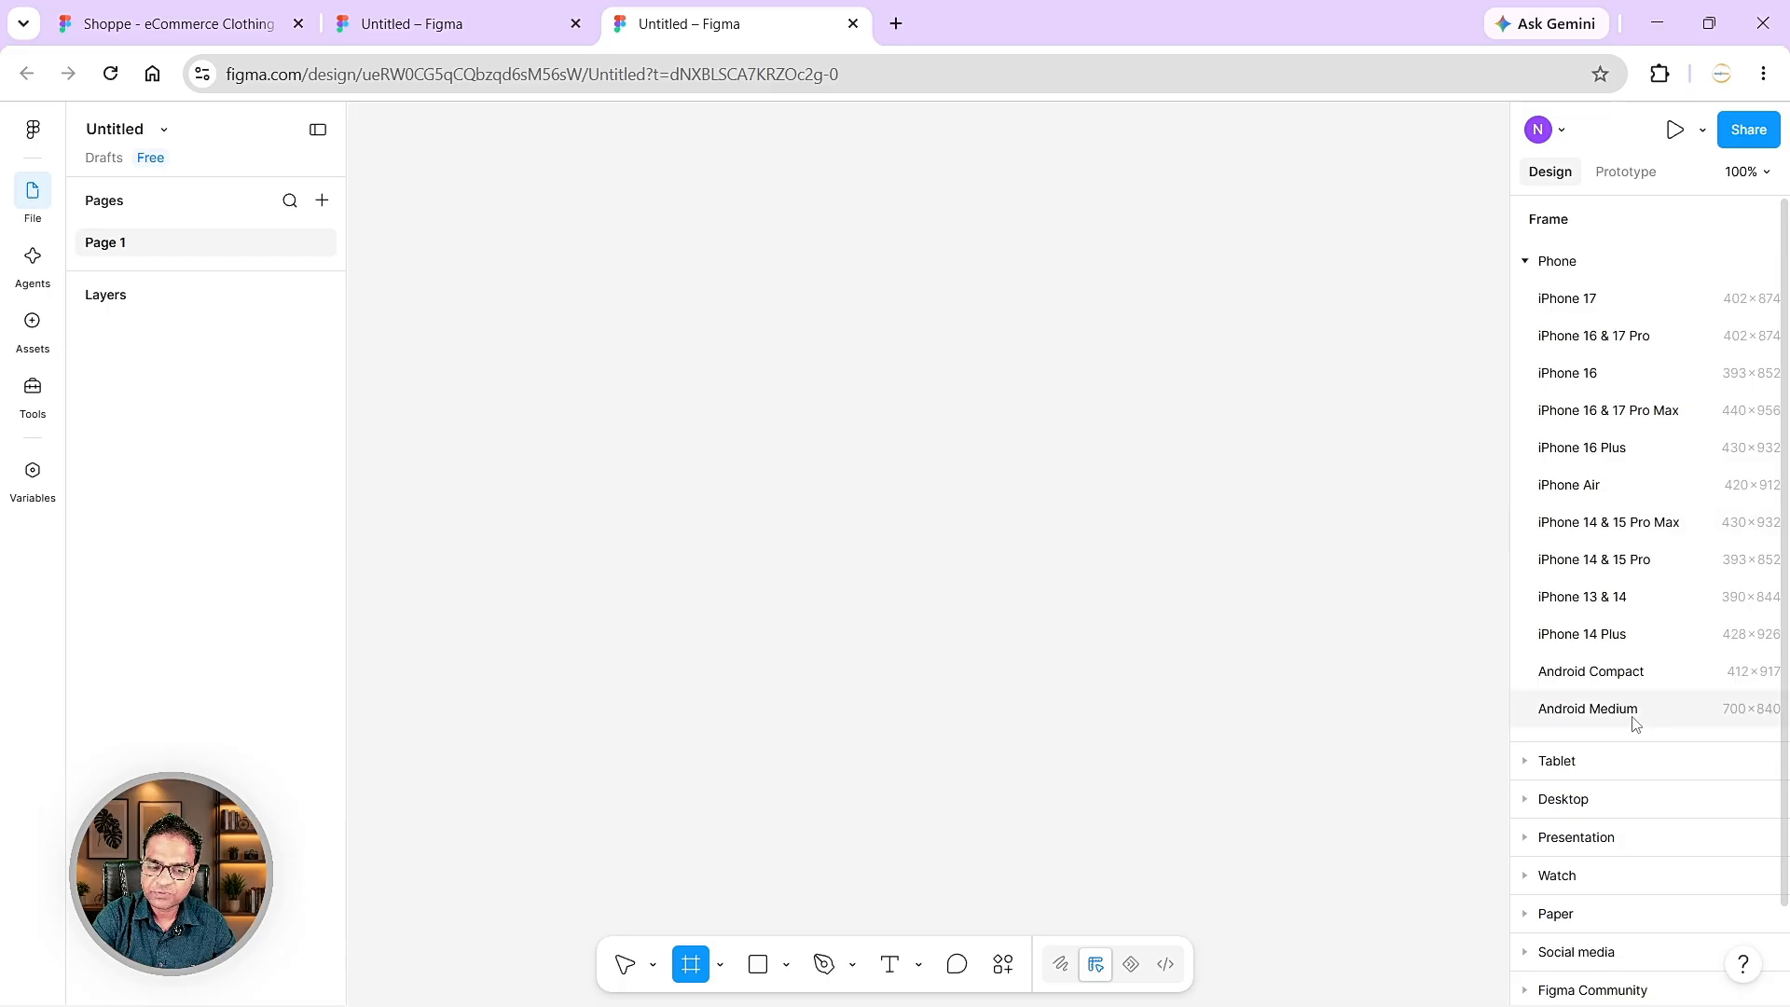
pyautogui.scroll(-1, 1603, 671)
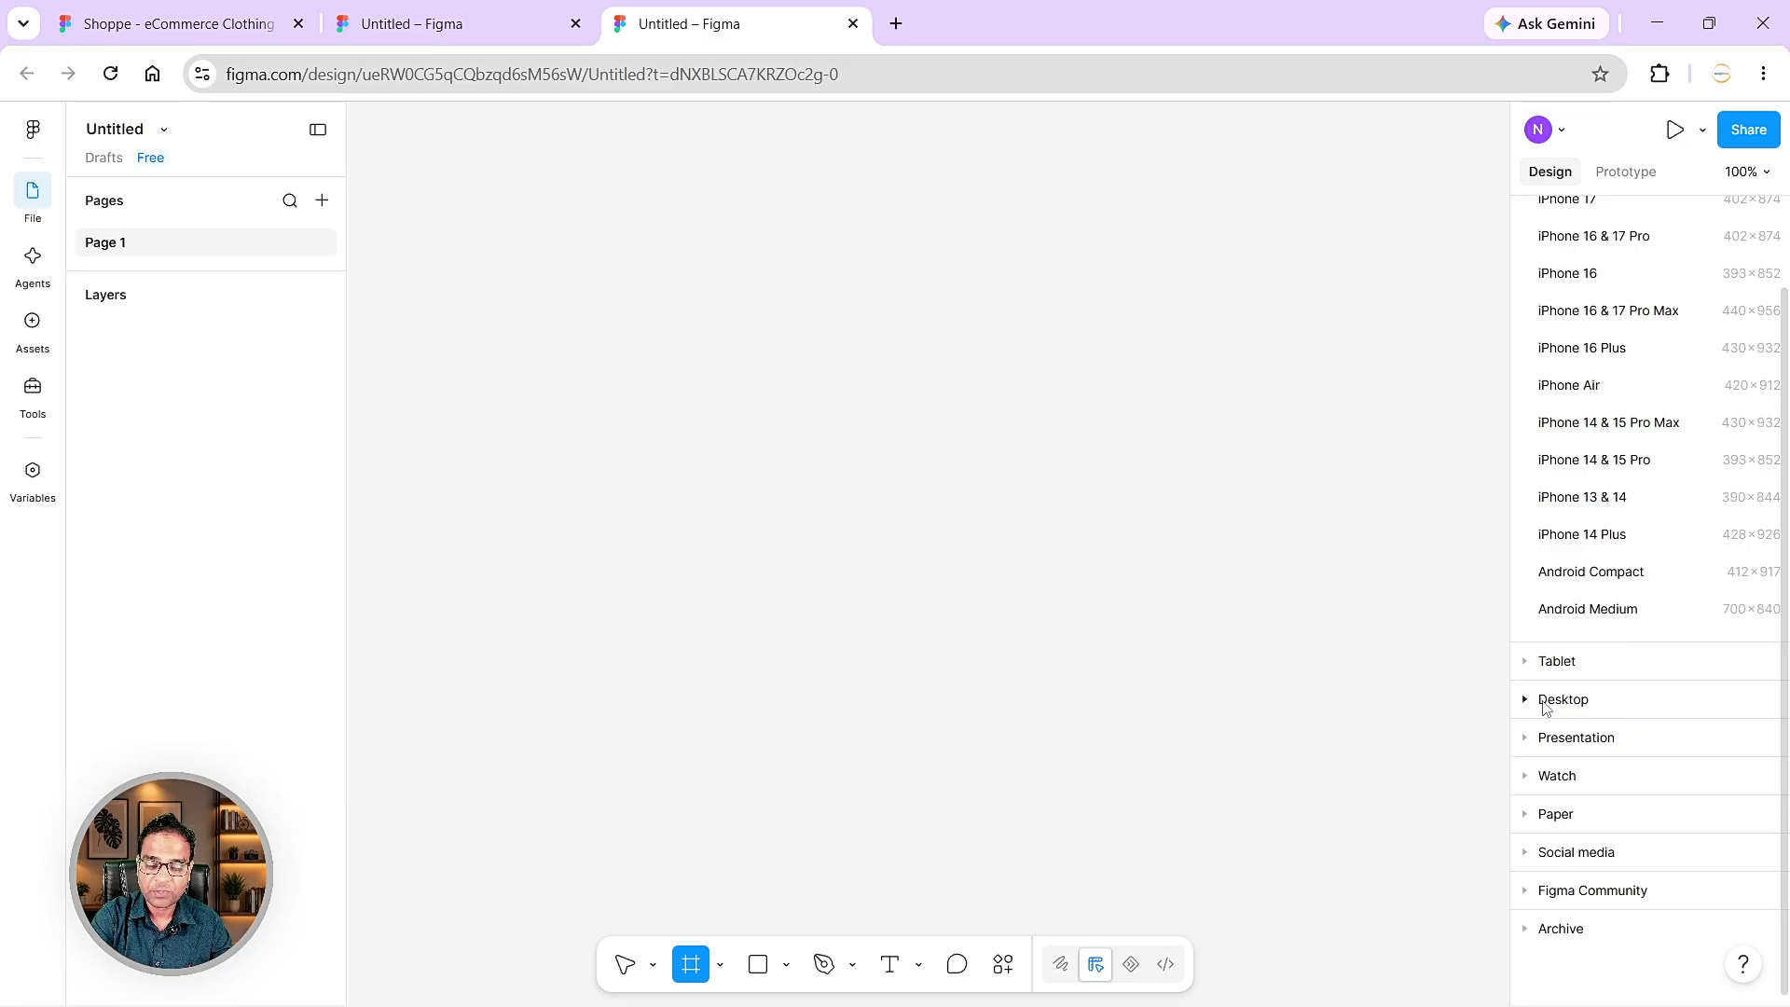
pyautogui.click(1545, 705)
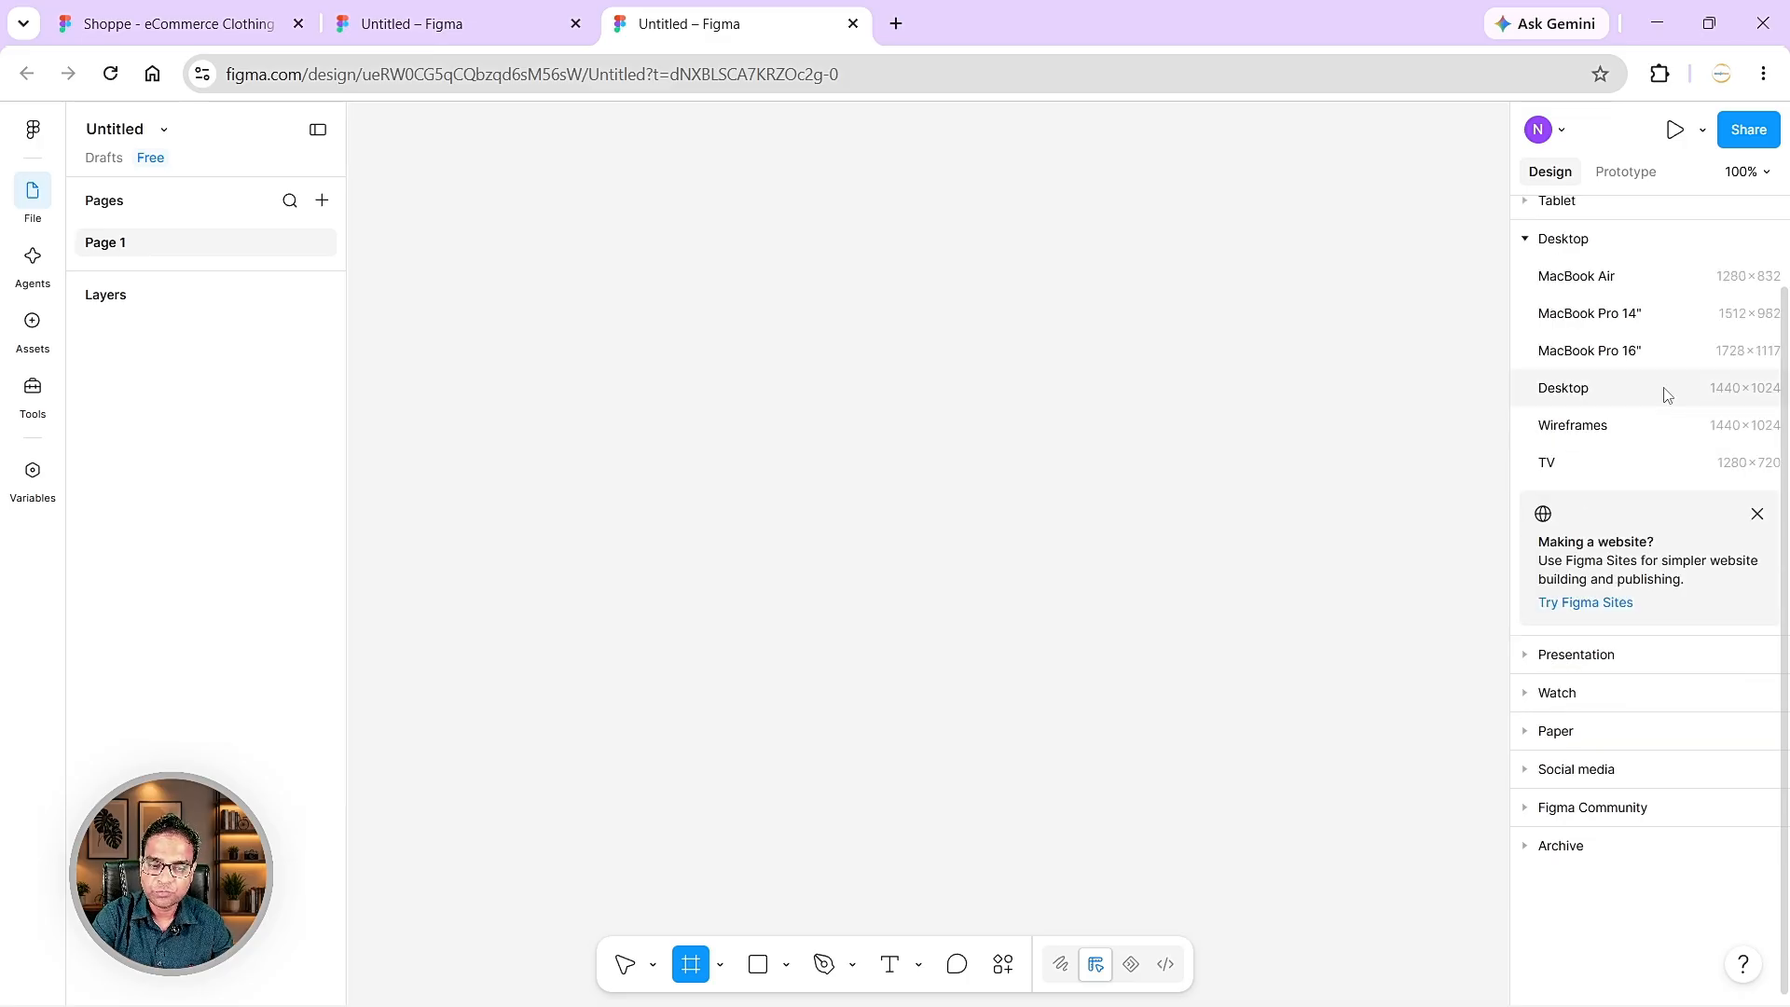
pyautogui.click(1547, 396)
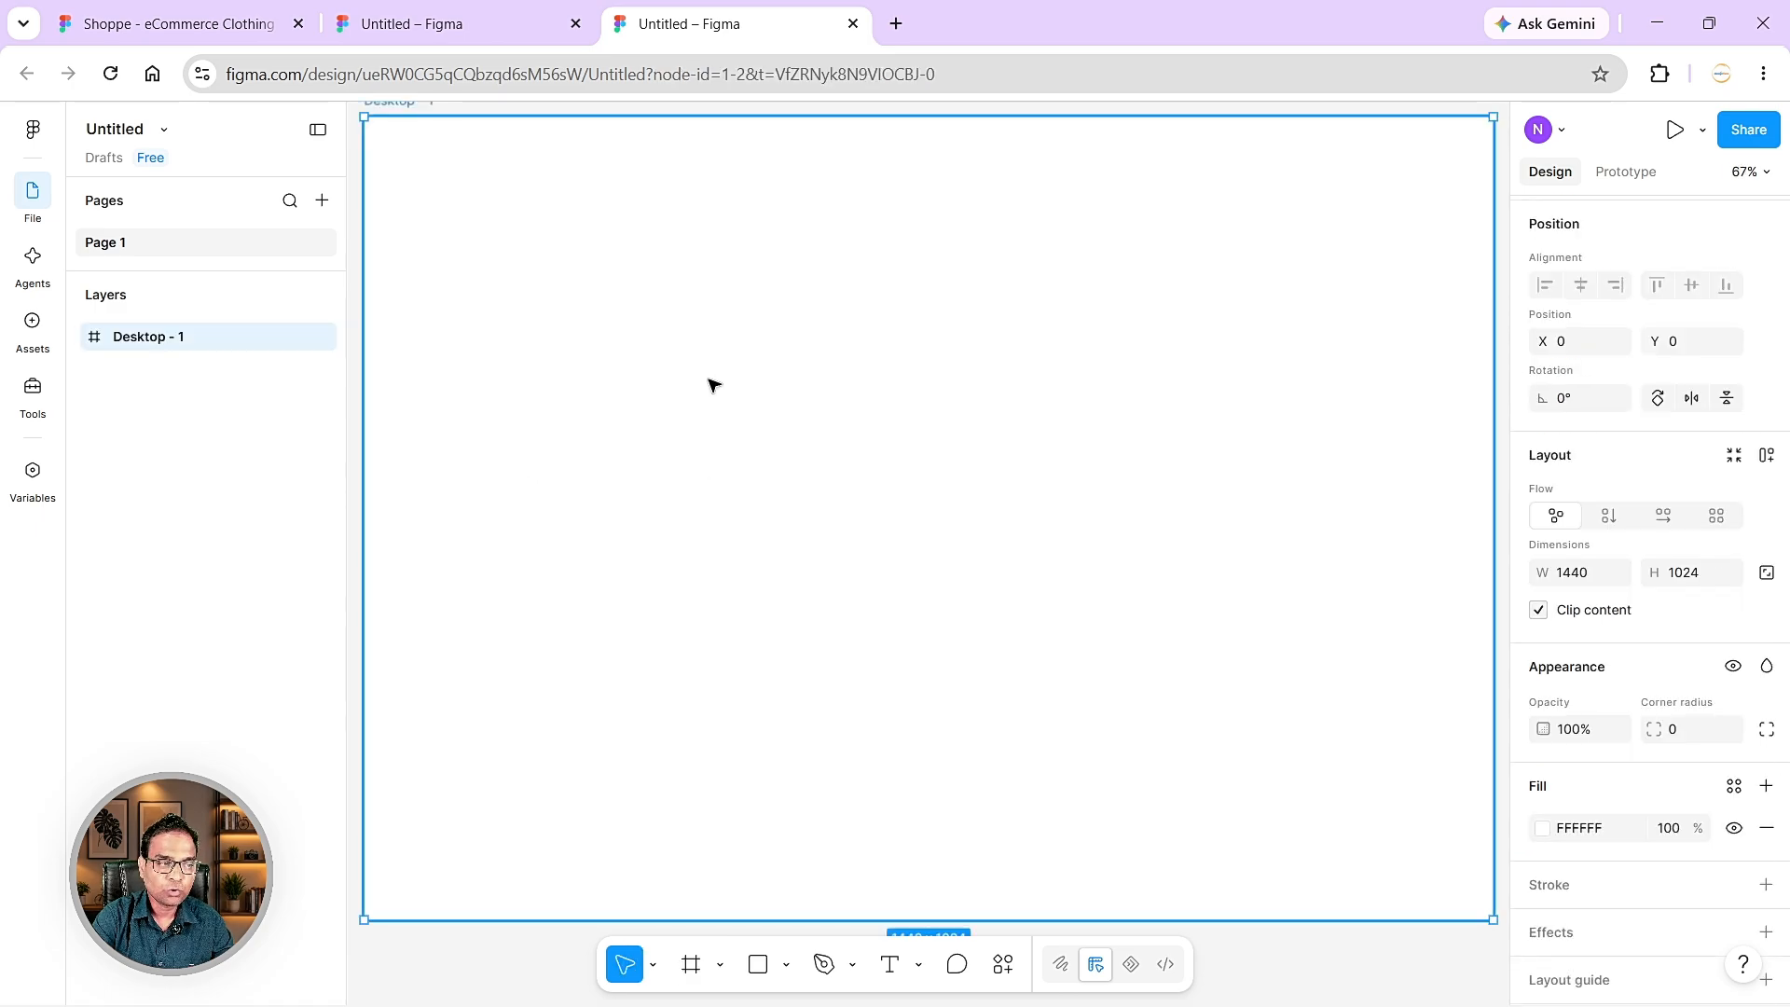
# - Add a text box about 339 × 88 near the frame's upper-left corner, containing "Download"
pyautogui.scroll(-3, 726, 392)
pyautogui.scroll(1, 726, 392)
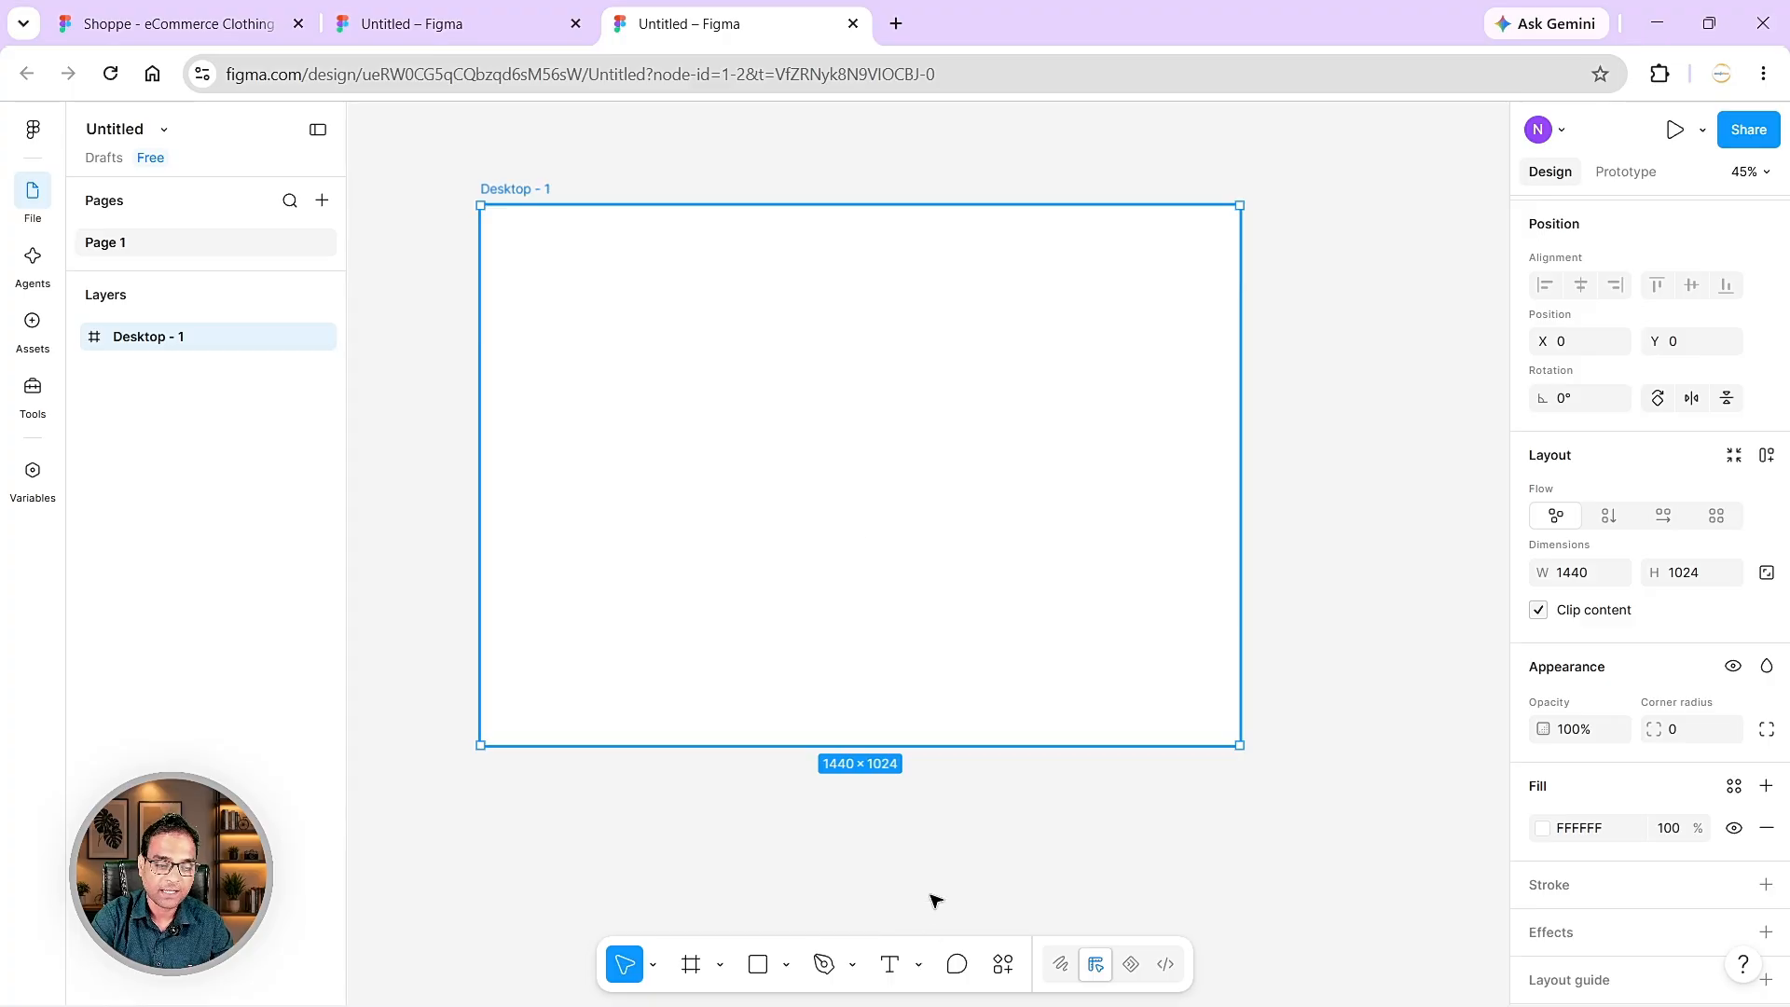
pyautogui.click(889, 967)
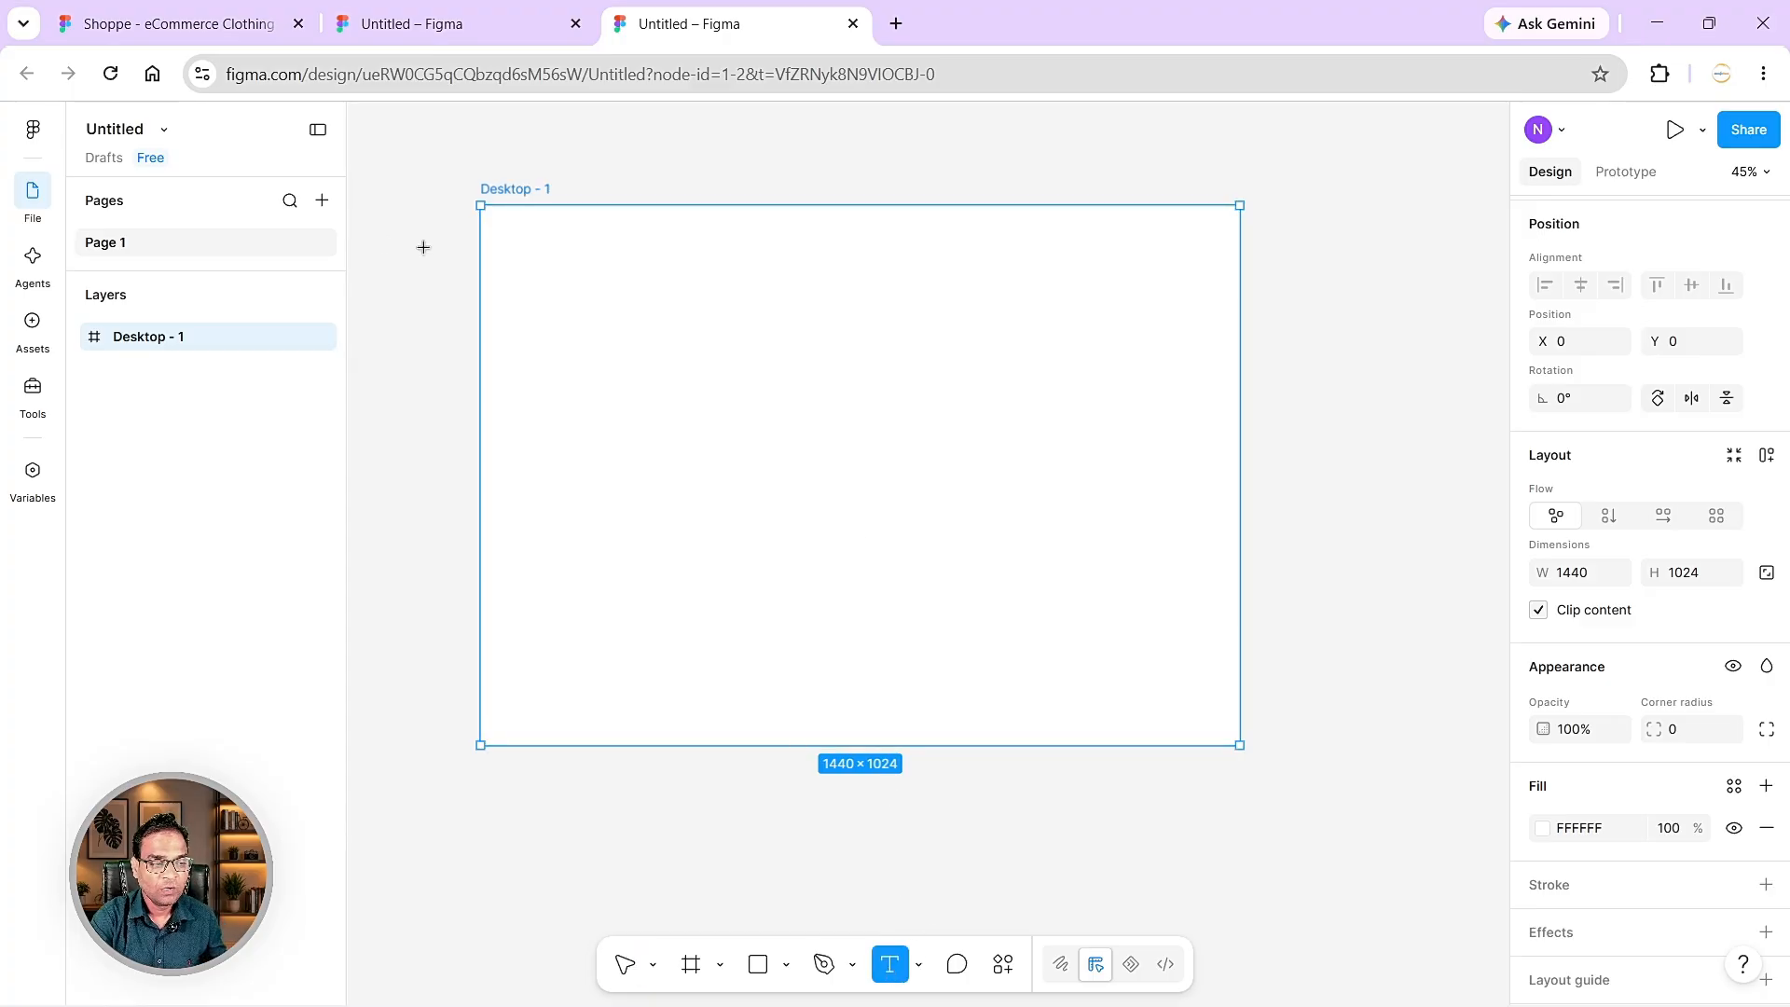
pyautogui.moveTo(510, 264); pyautogui.dragTo(690, 310)
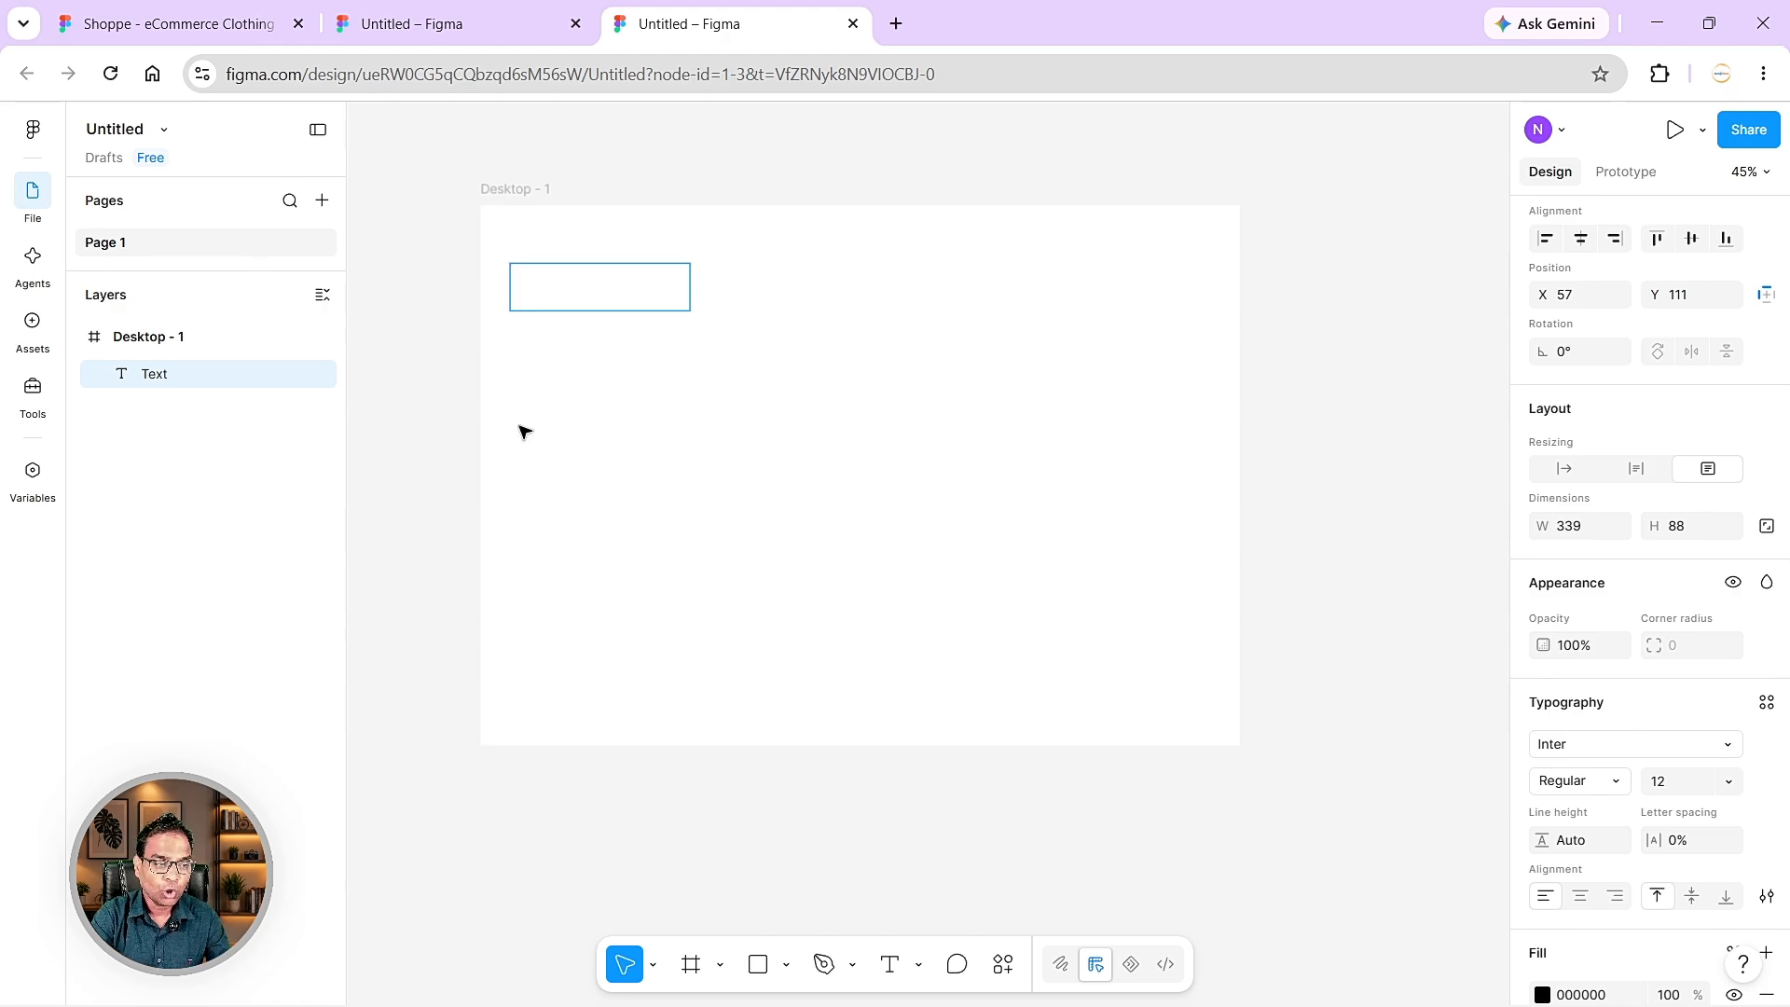
pyautogui.write('D')
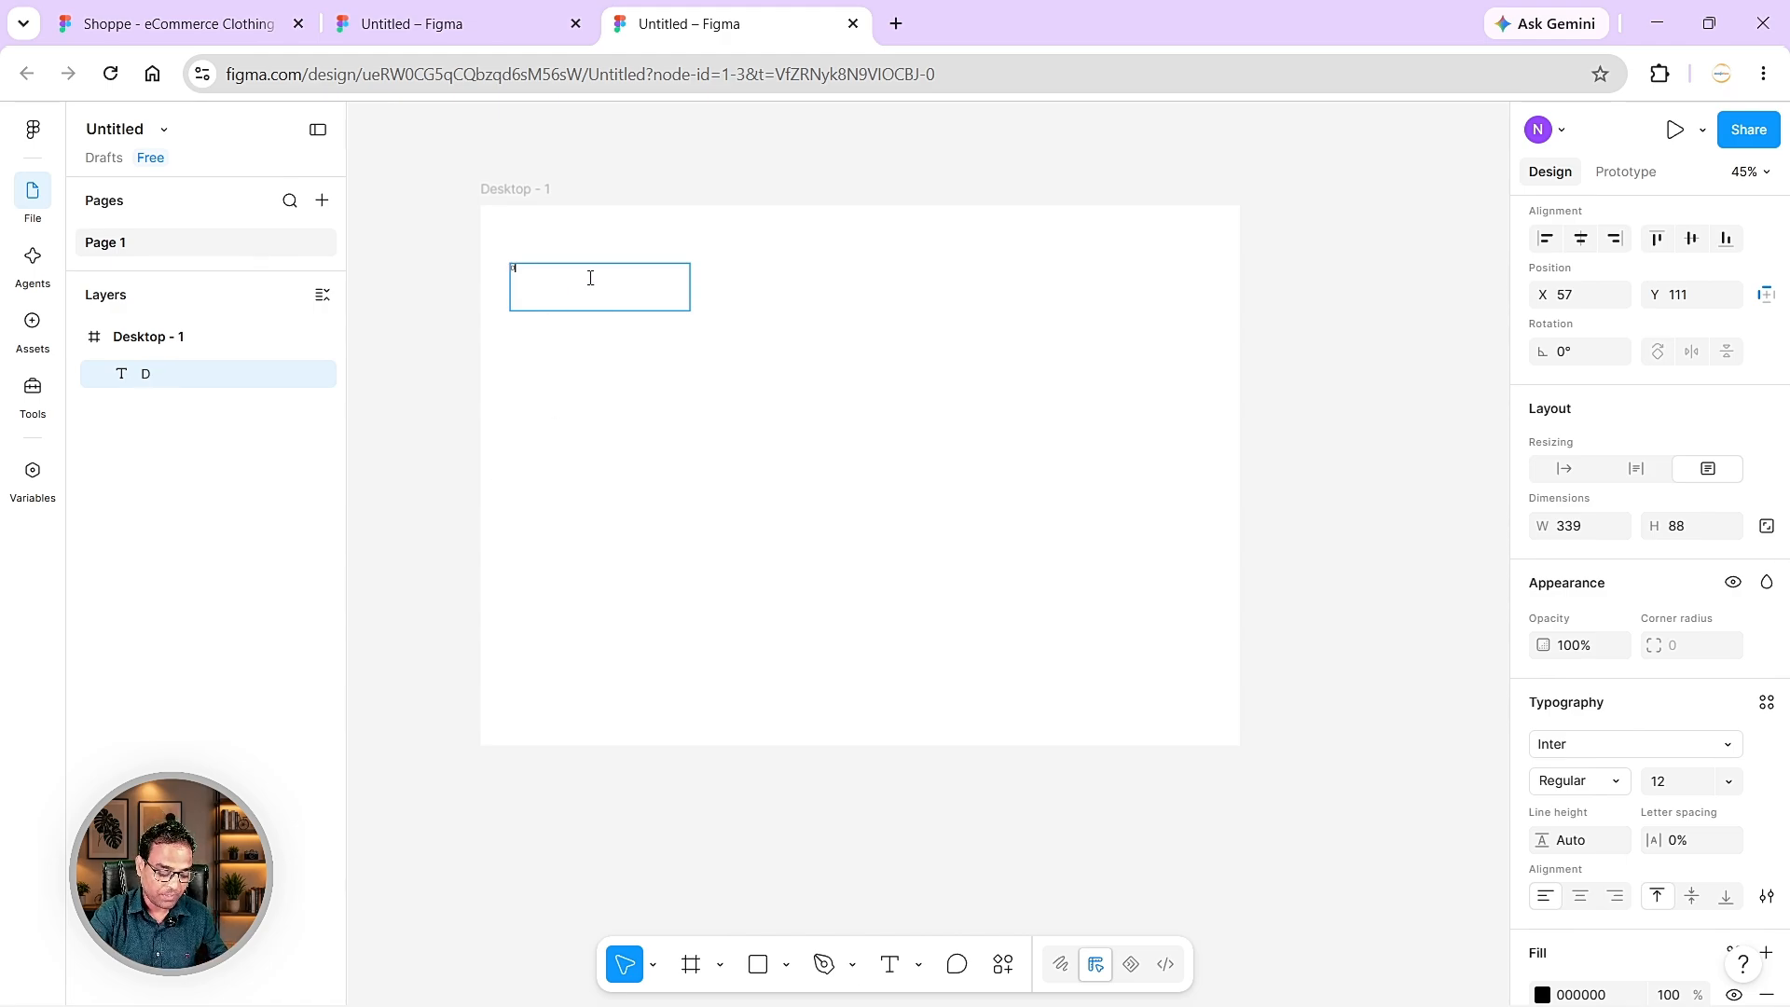
pyautogui.write('ownload')
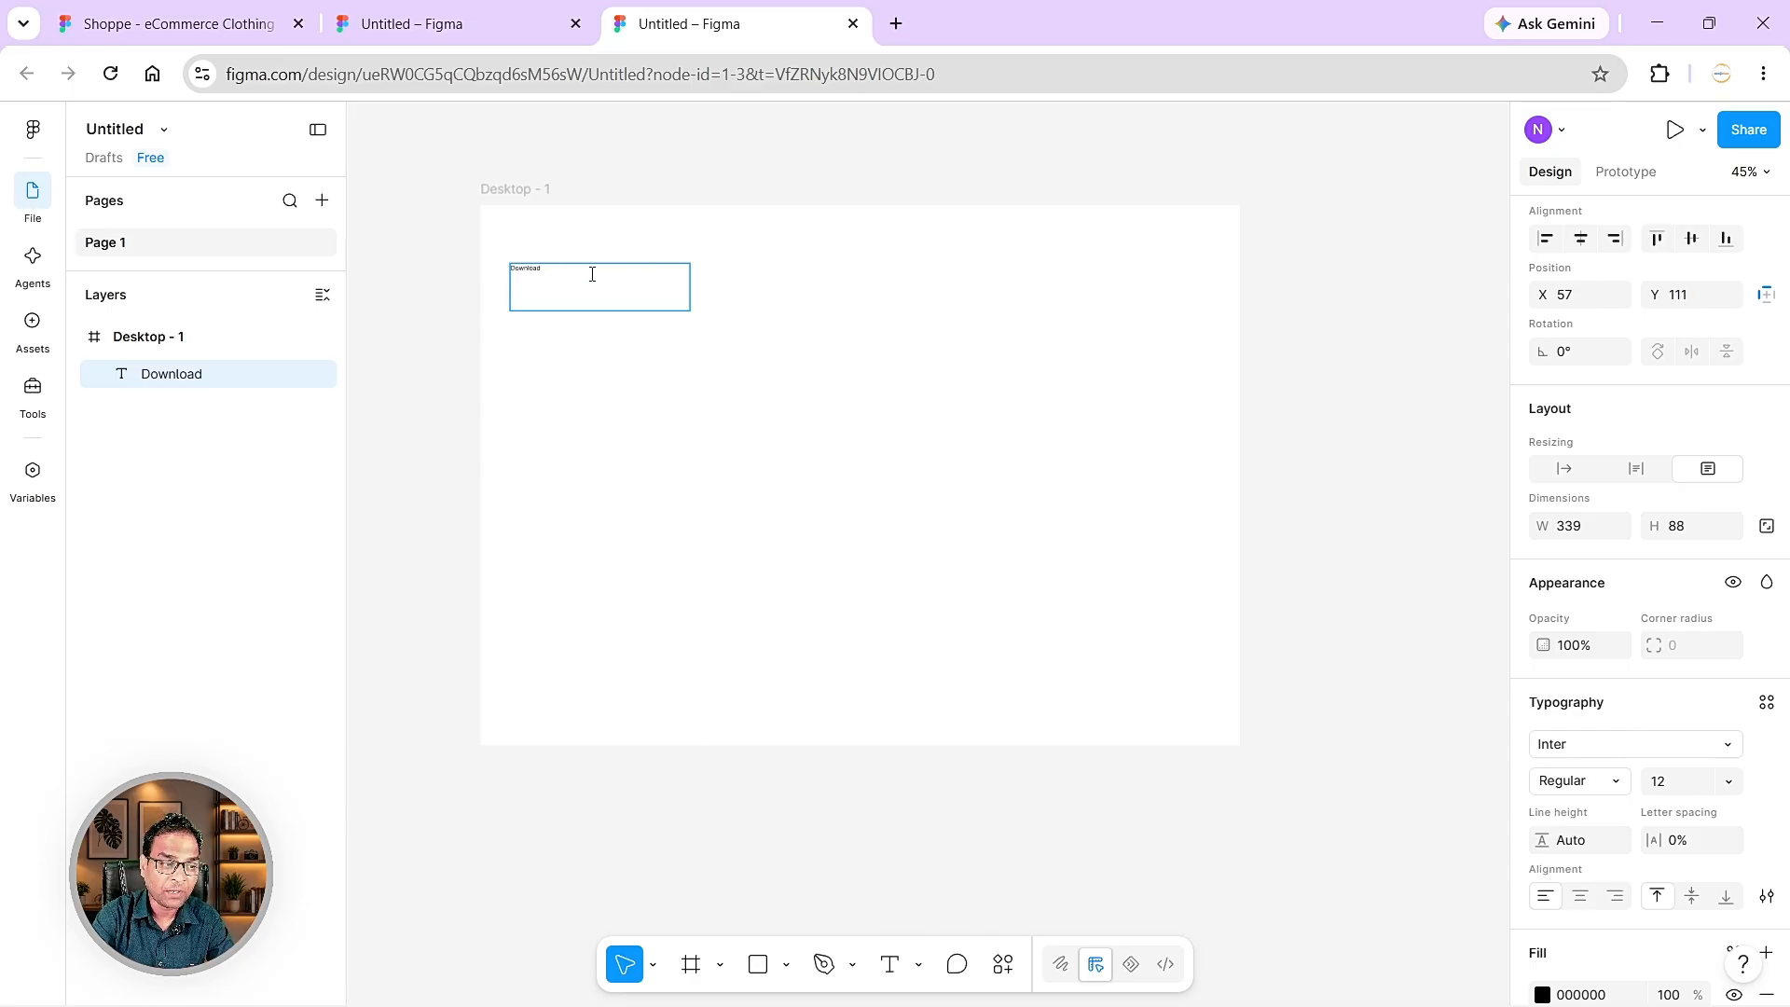
# - Set the Download text to font size 24 and centre it horizontally and vertically in its text box
pyautogui.moveTo(561, 281); pyautogui.dragTo(499, 275)
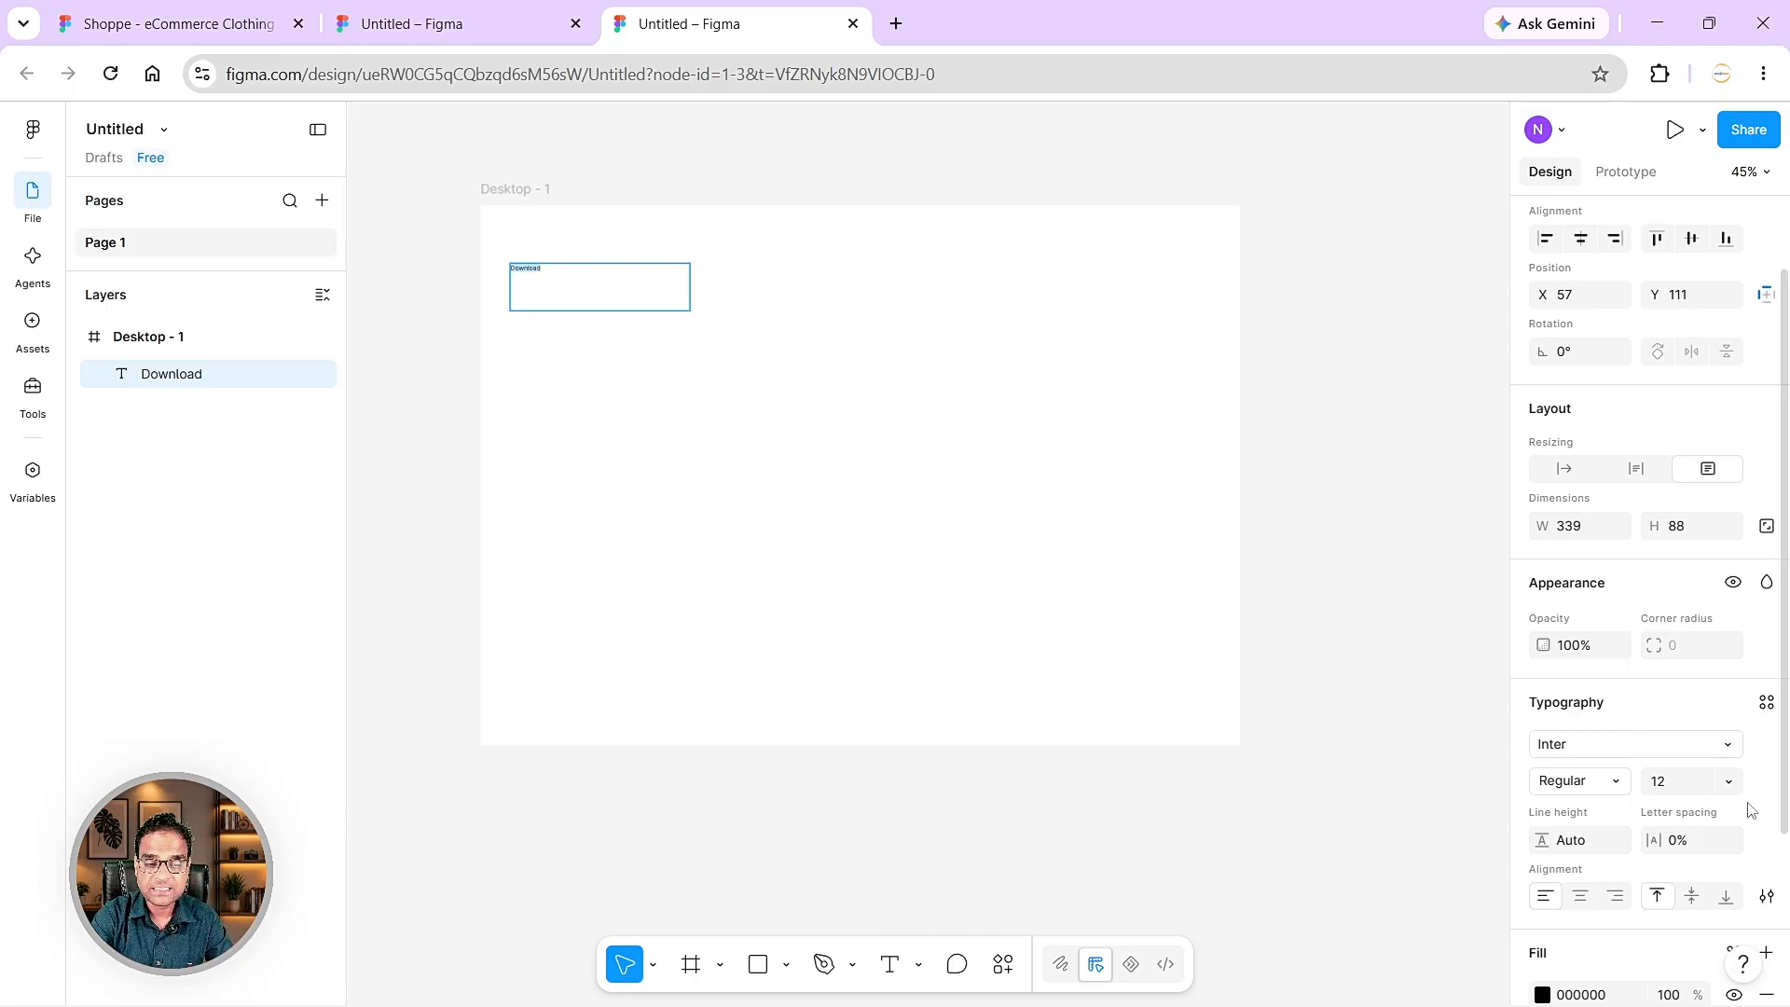
pyautogui.scroll(-3, 1712, 762)
pyautogui.click(1728, 558)
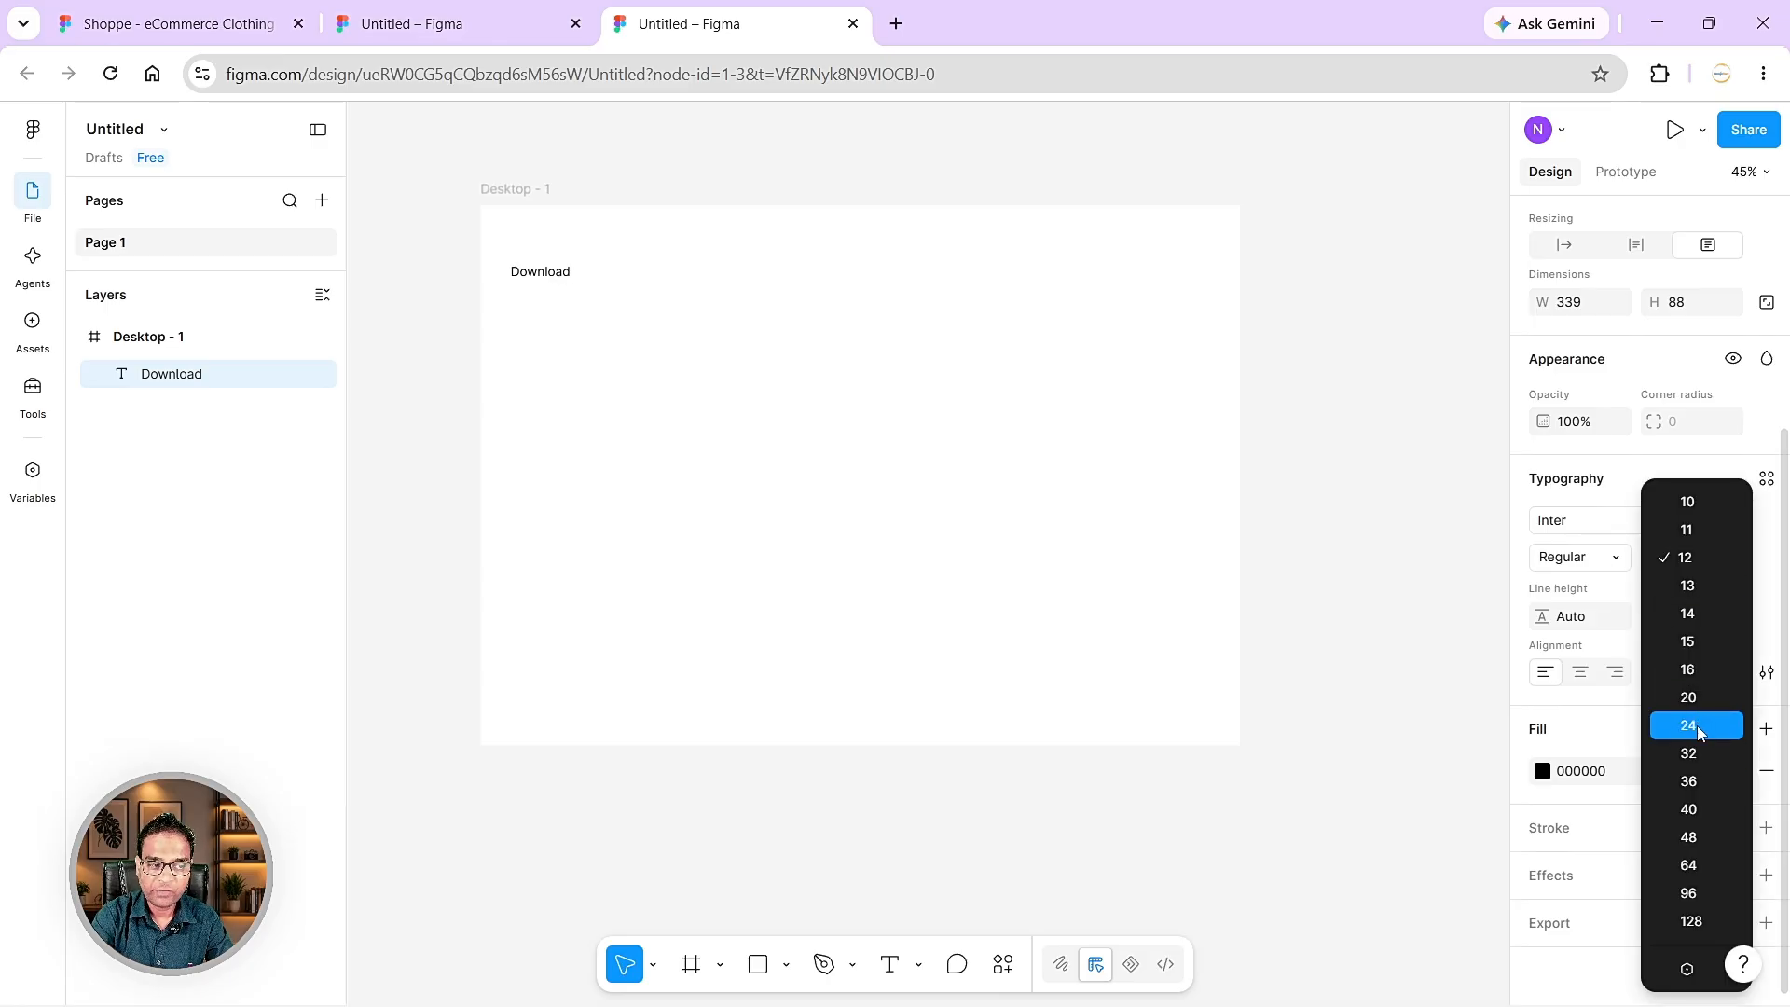
pyautogui.click(1697, 725)
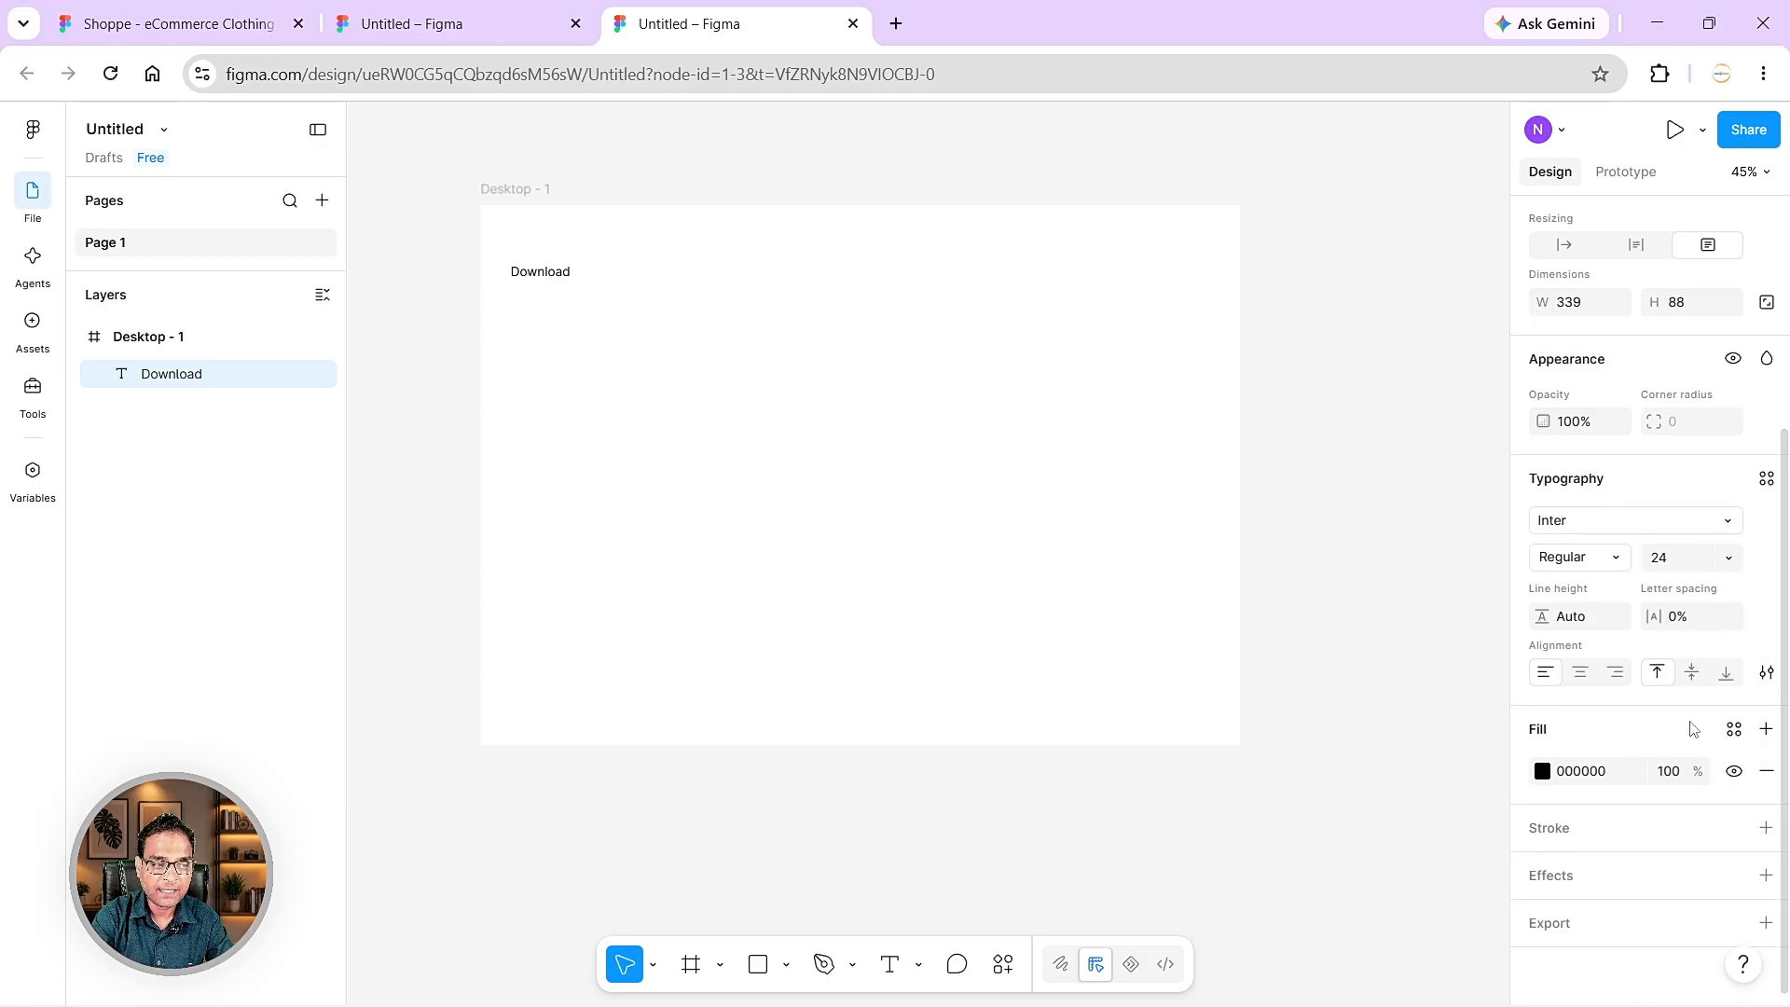
pyautogui.click(1583, 675)
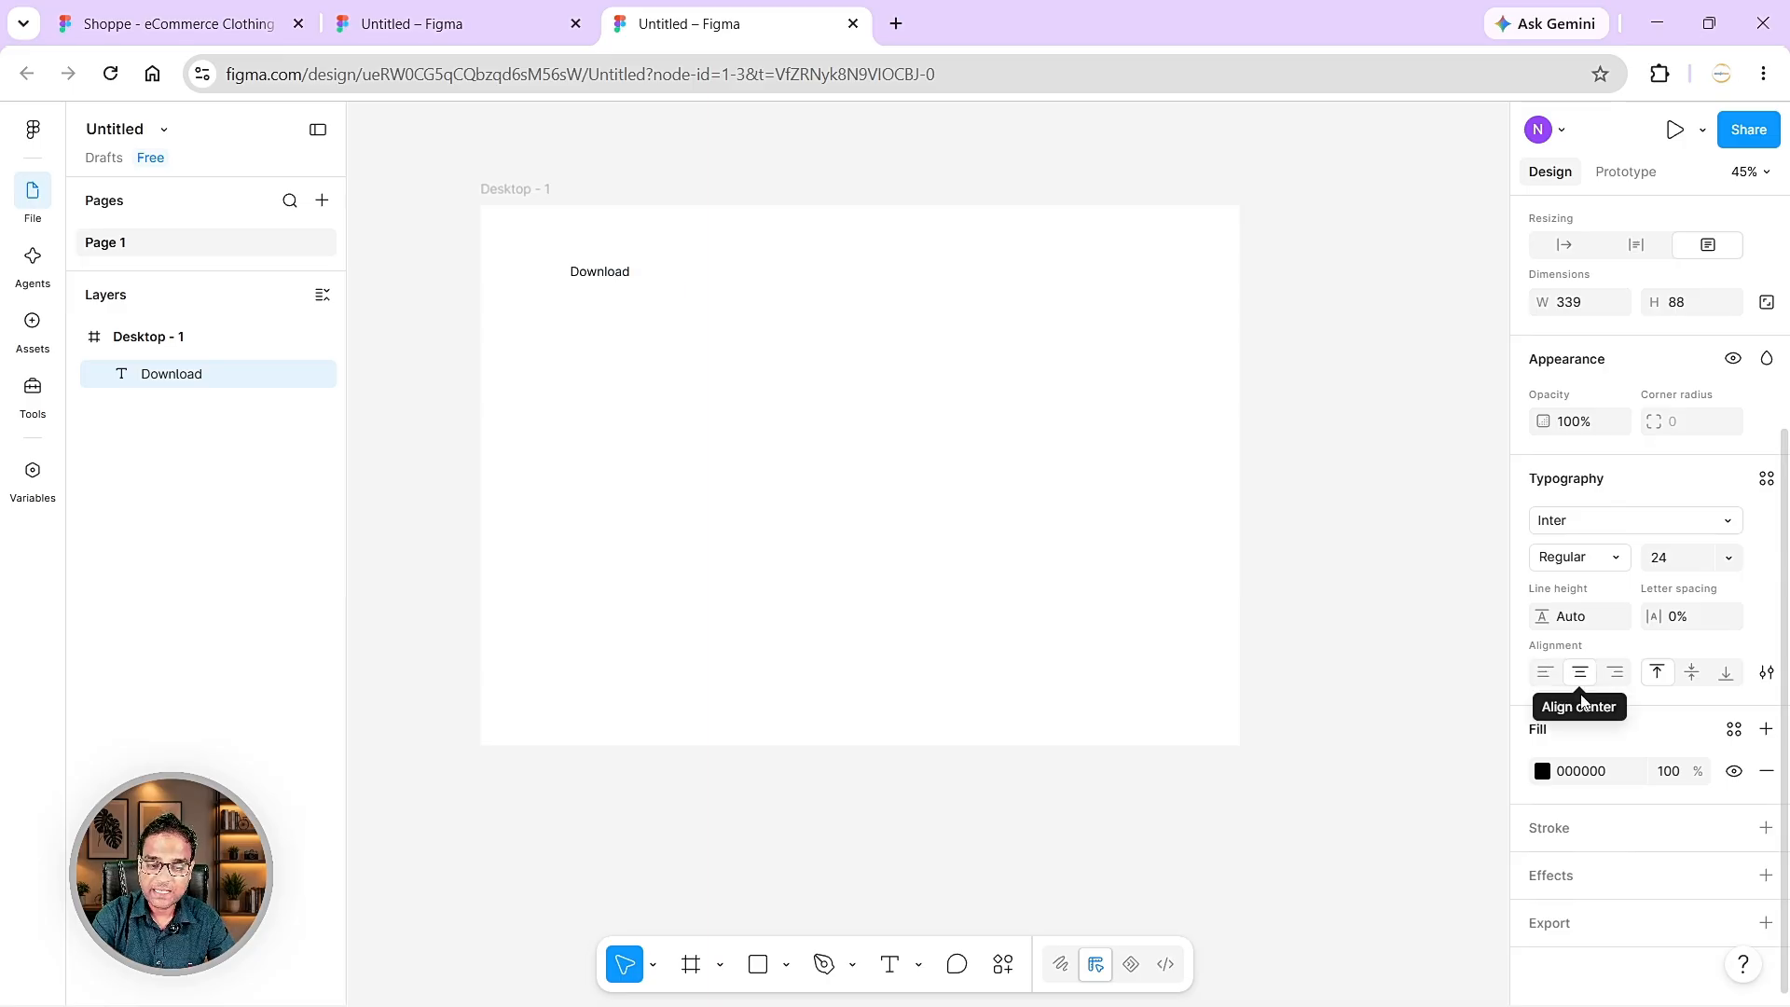
pyautogui.click(1692, 675)
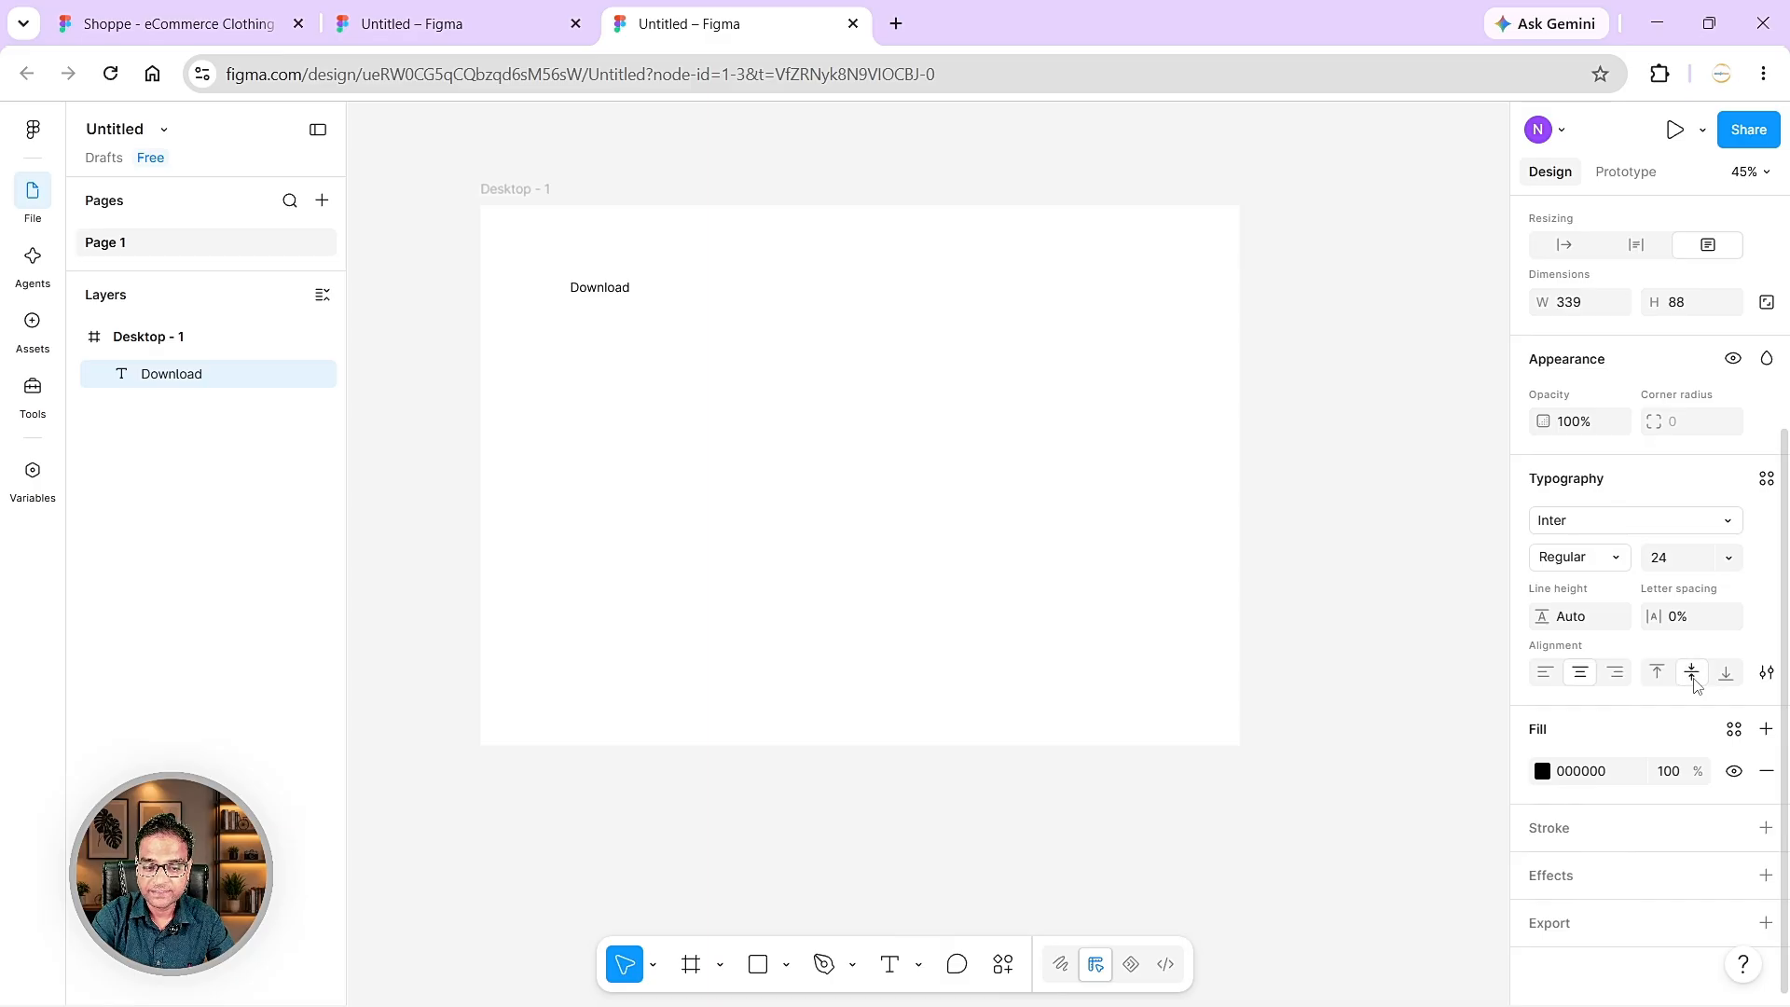
# - Change the Download text's fill colour to 1F1C1C and finish editing the text
pyautogui.doubleClick(664, 300)
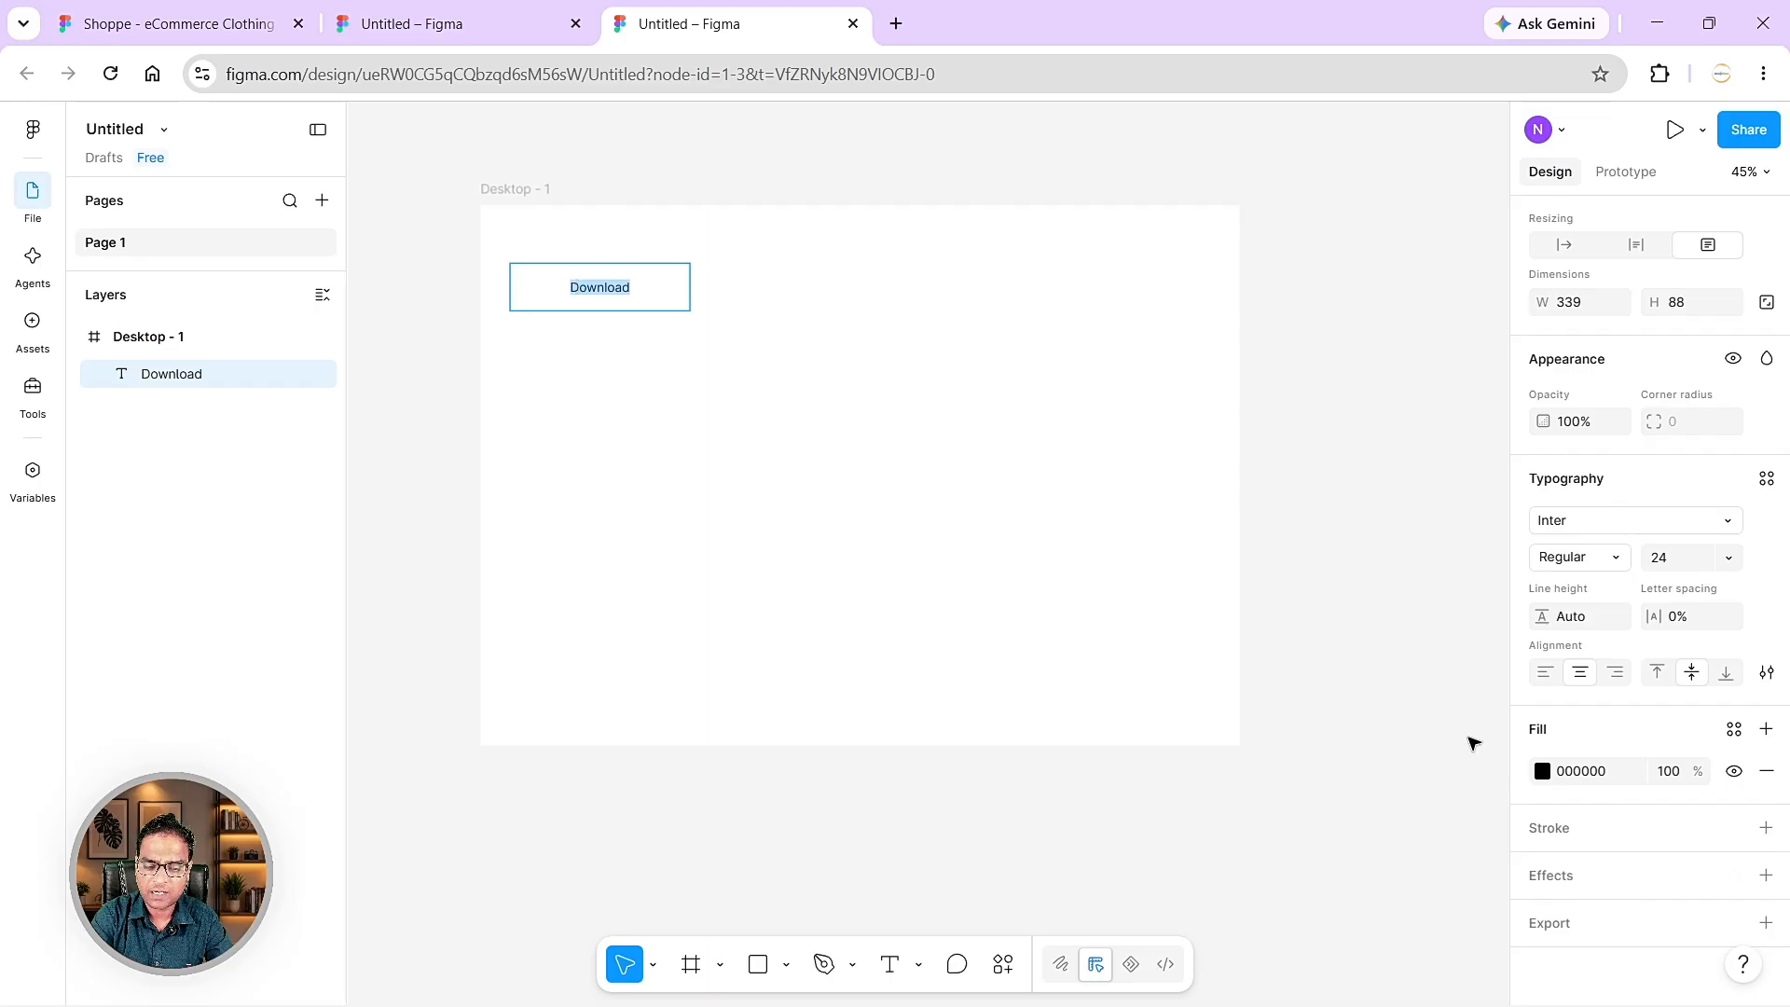
pyautogui.click(1543, 771)
pyautogui.click(1466, 574)
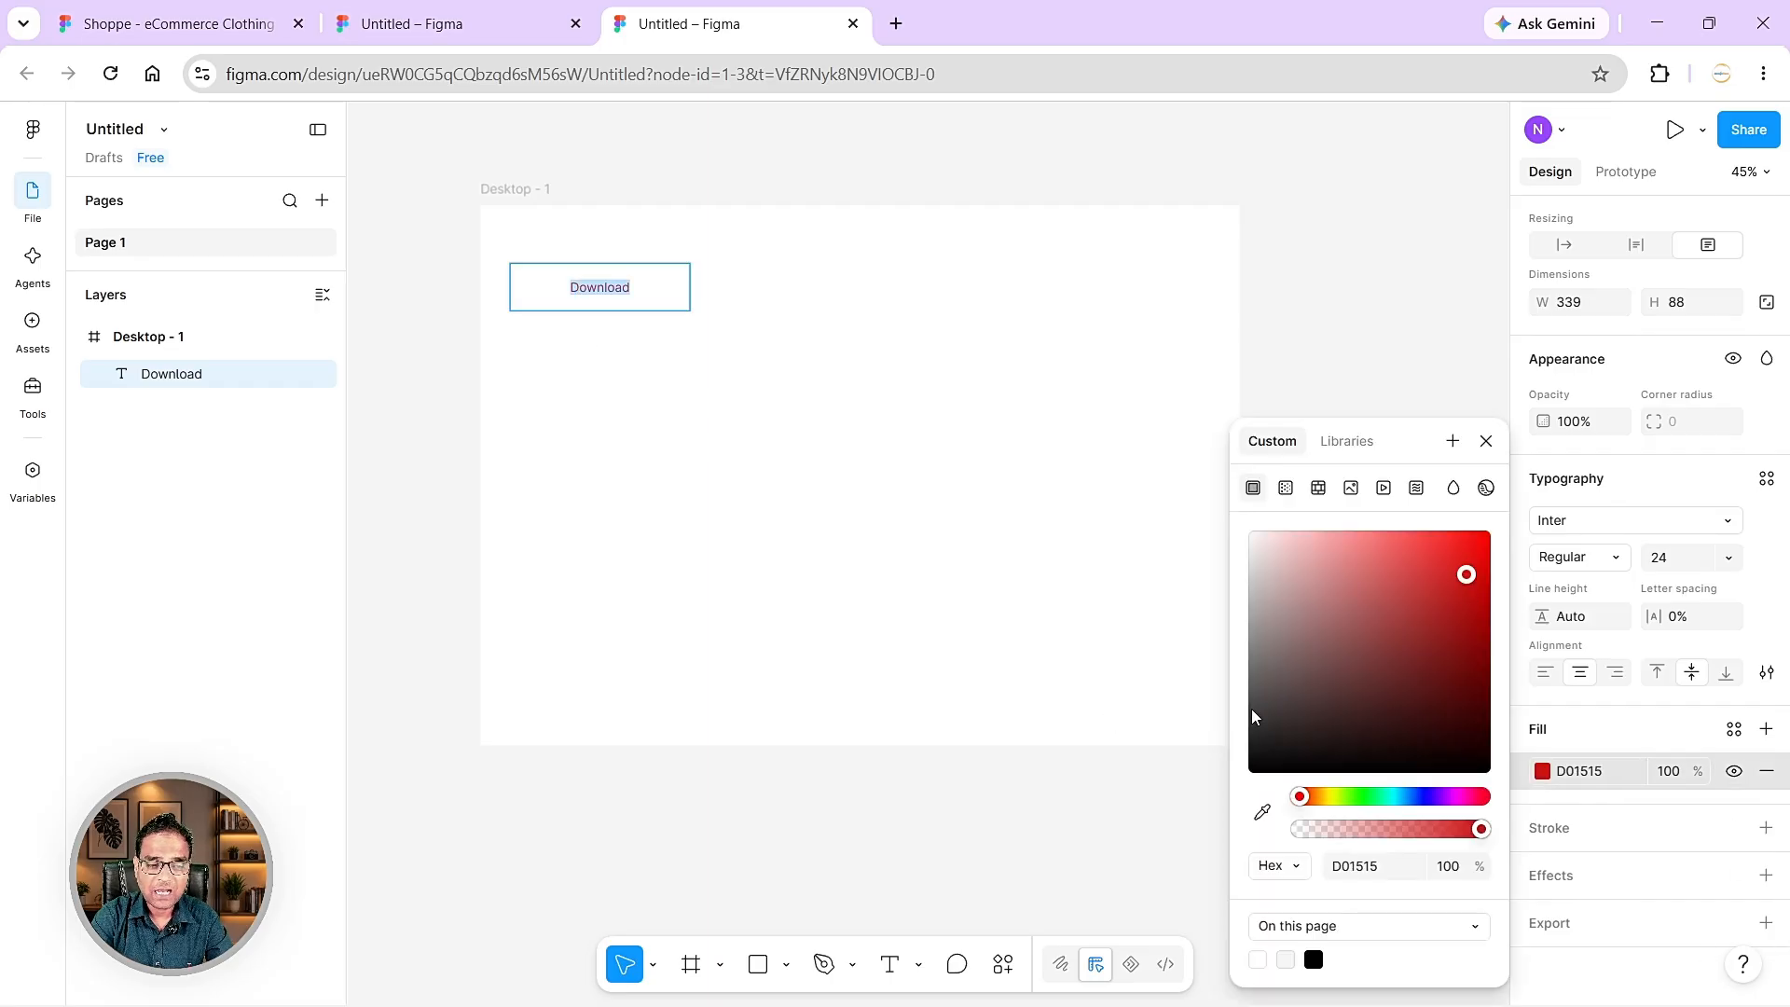
pyautogui.click(1275, 745)
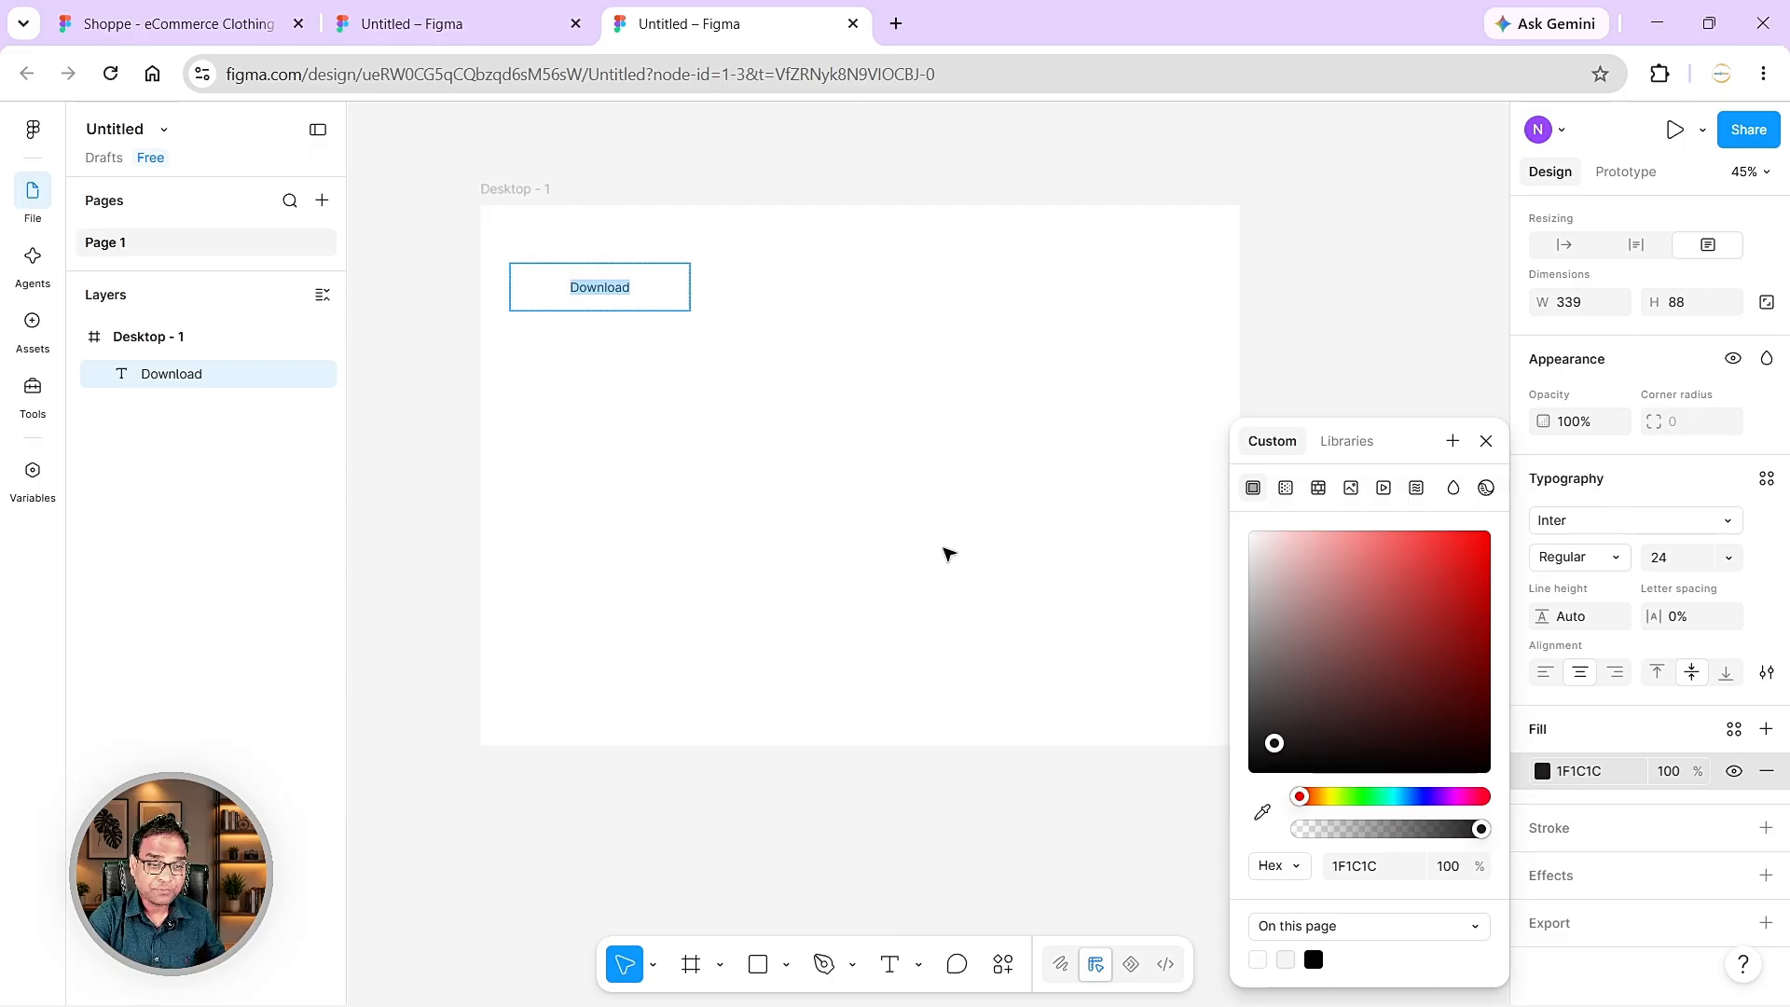
pyautogui.click(651, 298)
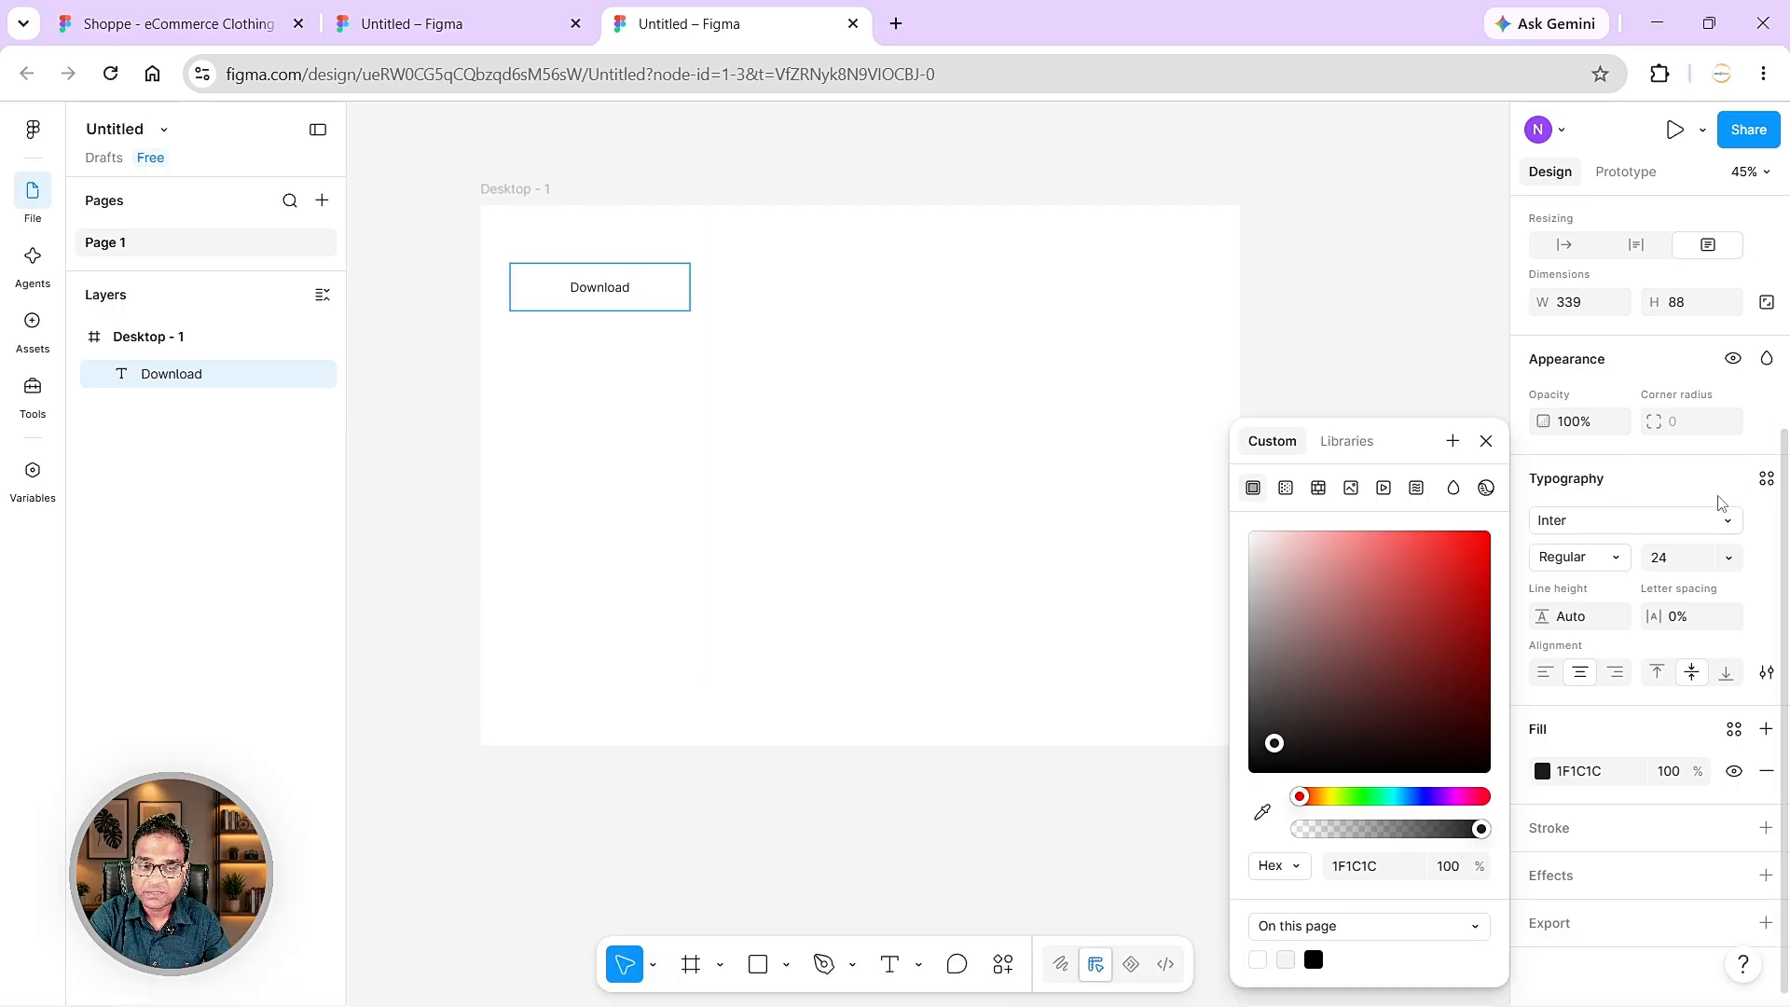
pyautogui.press('Escape')
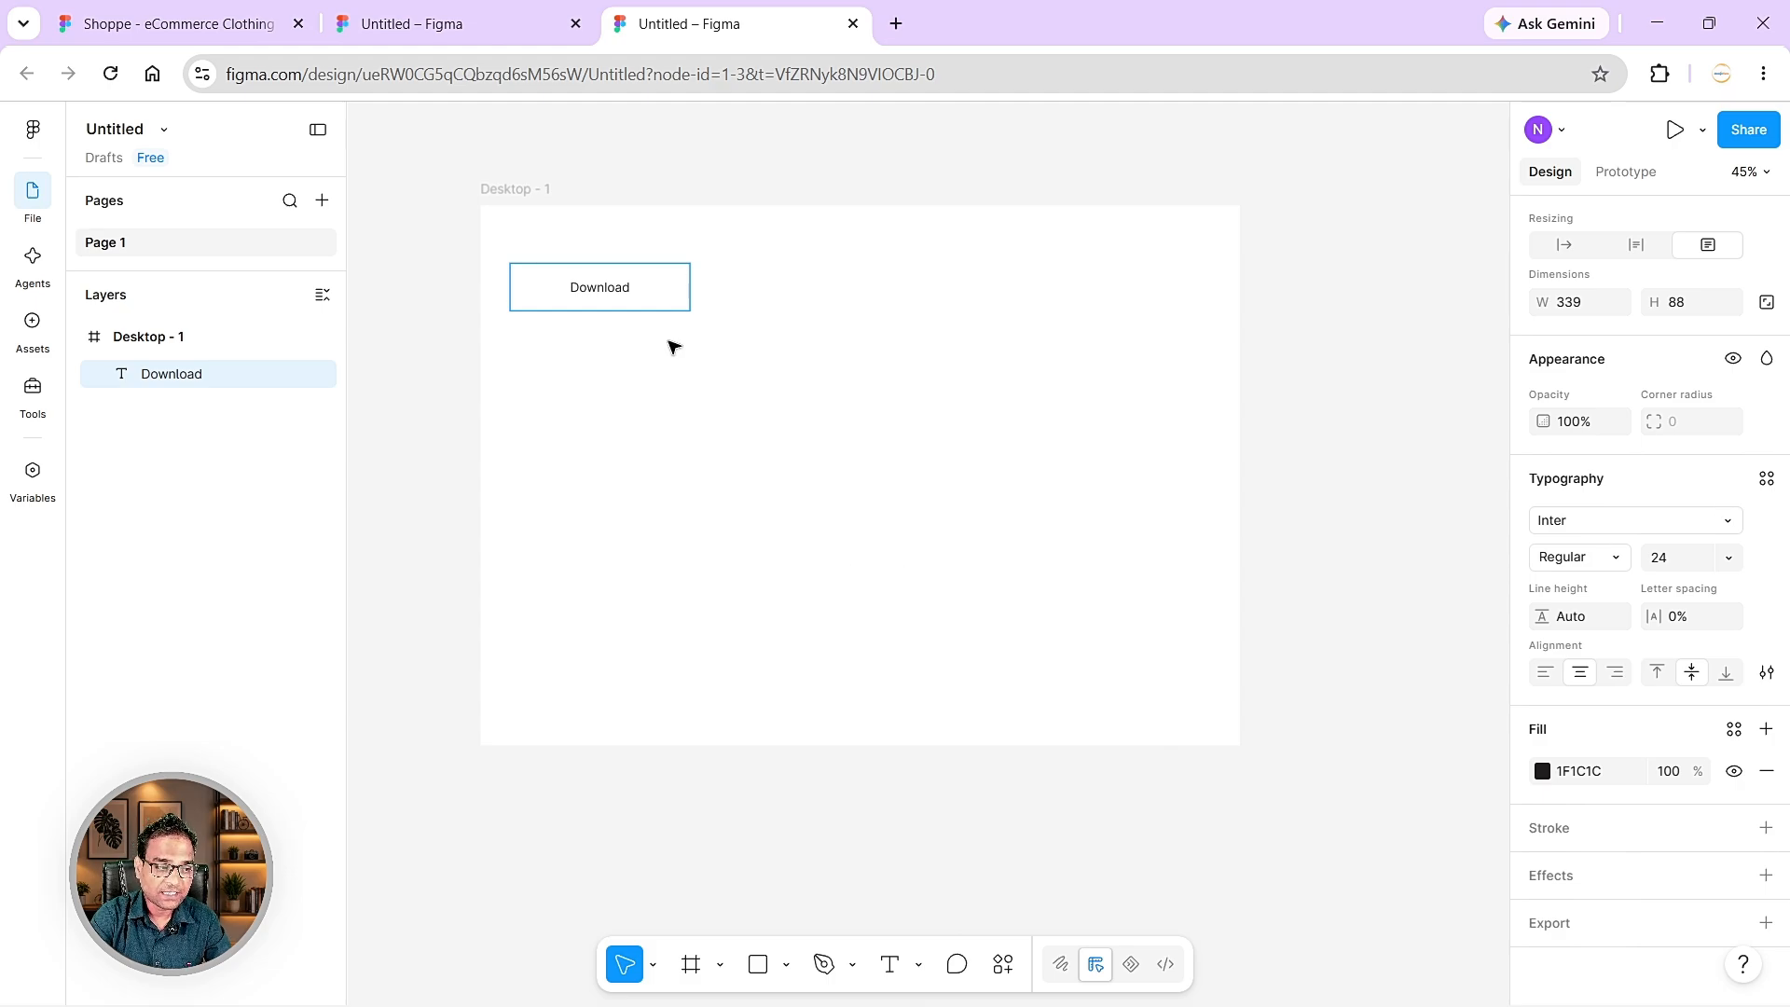
pyautogui.press('Escape')
pyautogui.press('Escape')
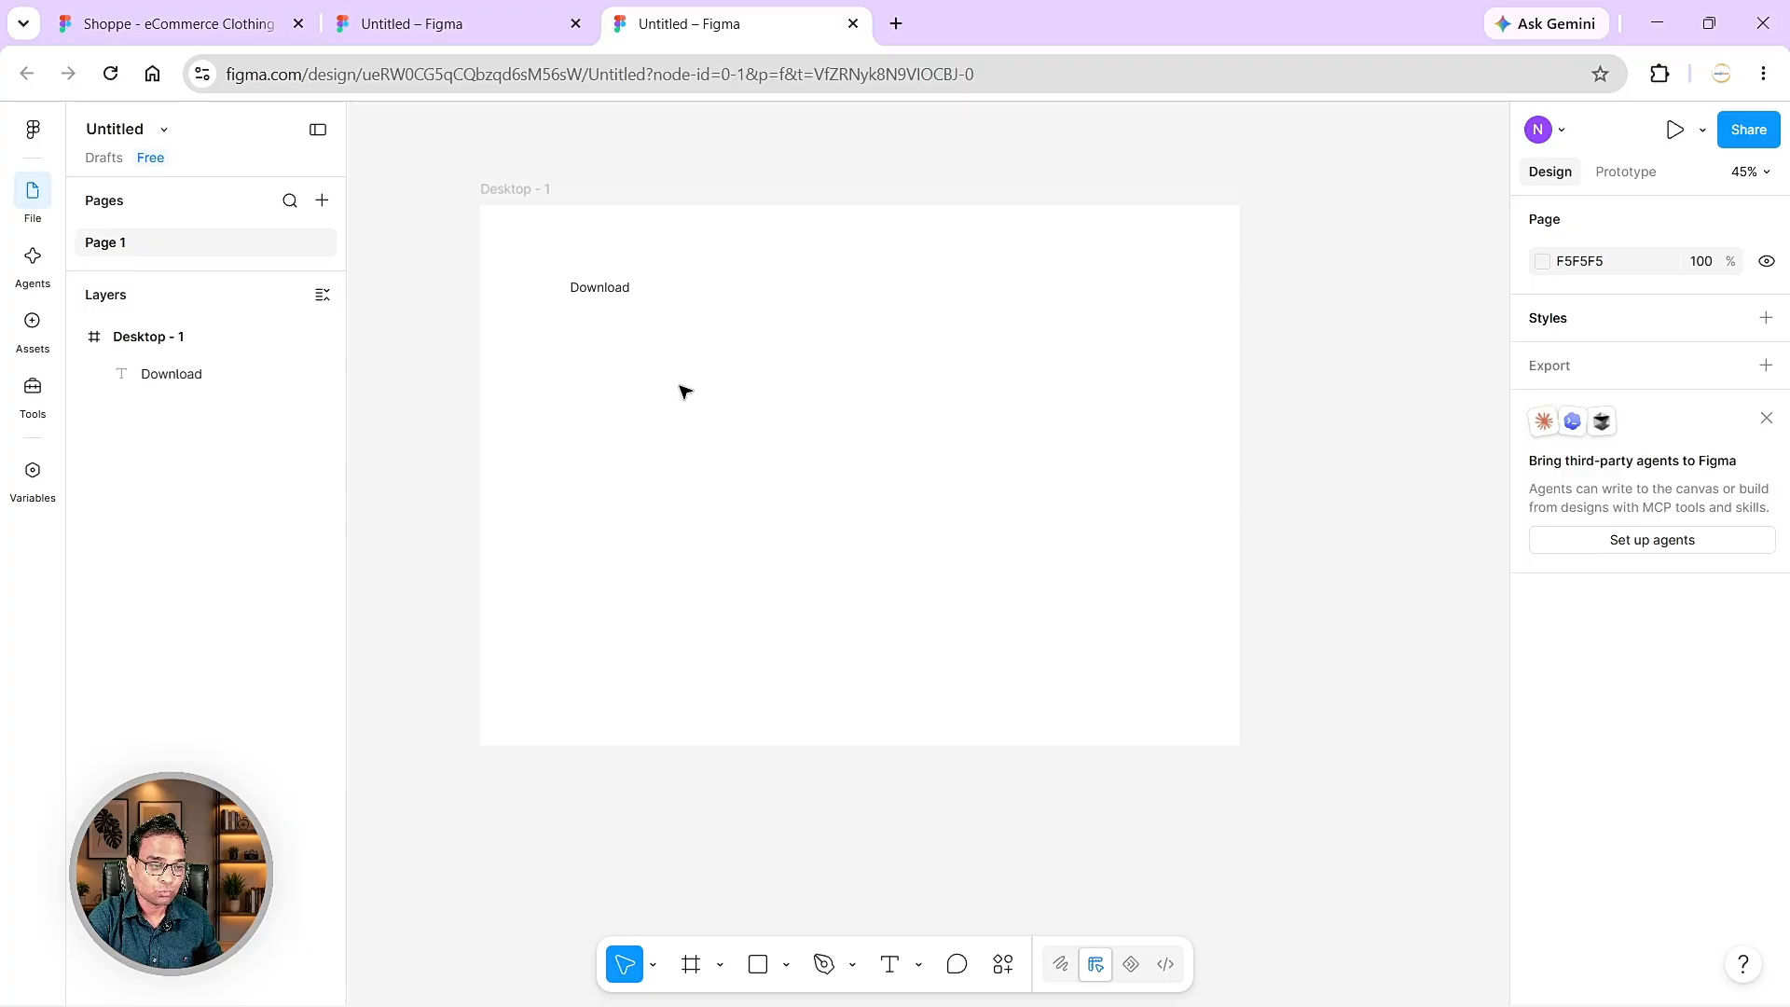
# - Wrap the Download text in an auto layout frame and expand that frame in the layer list
pyautogui.click(617, 290)
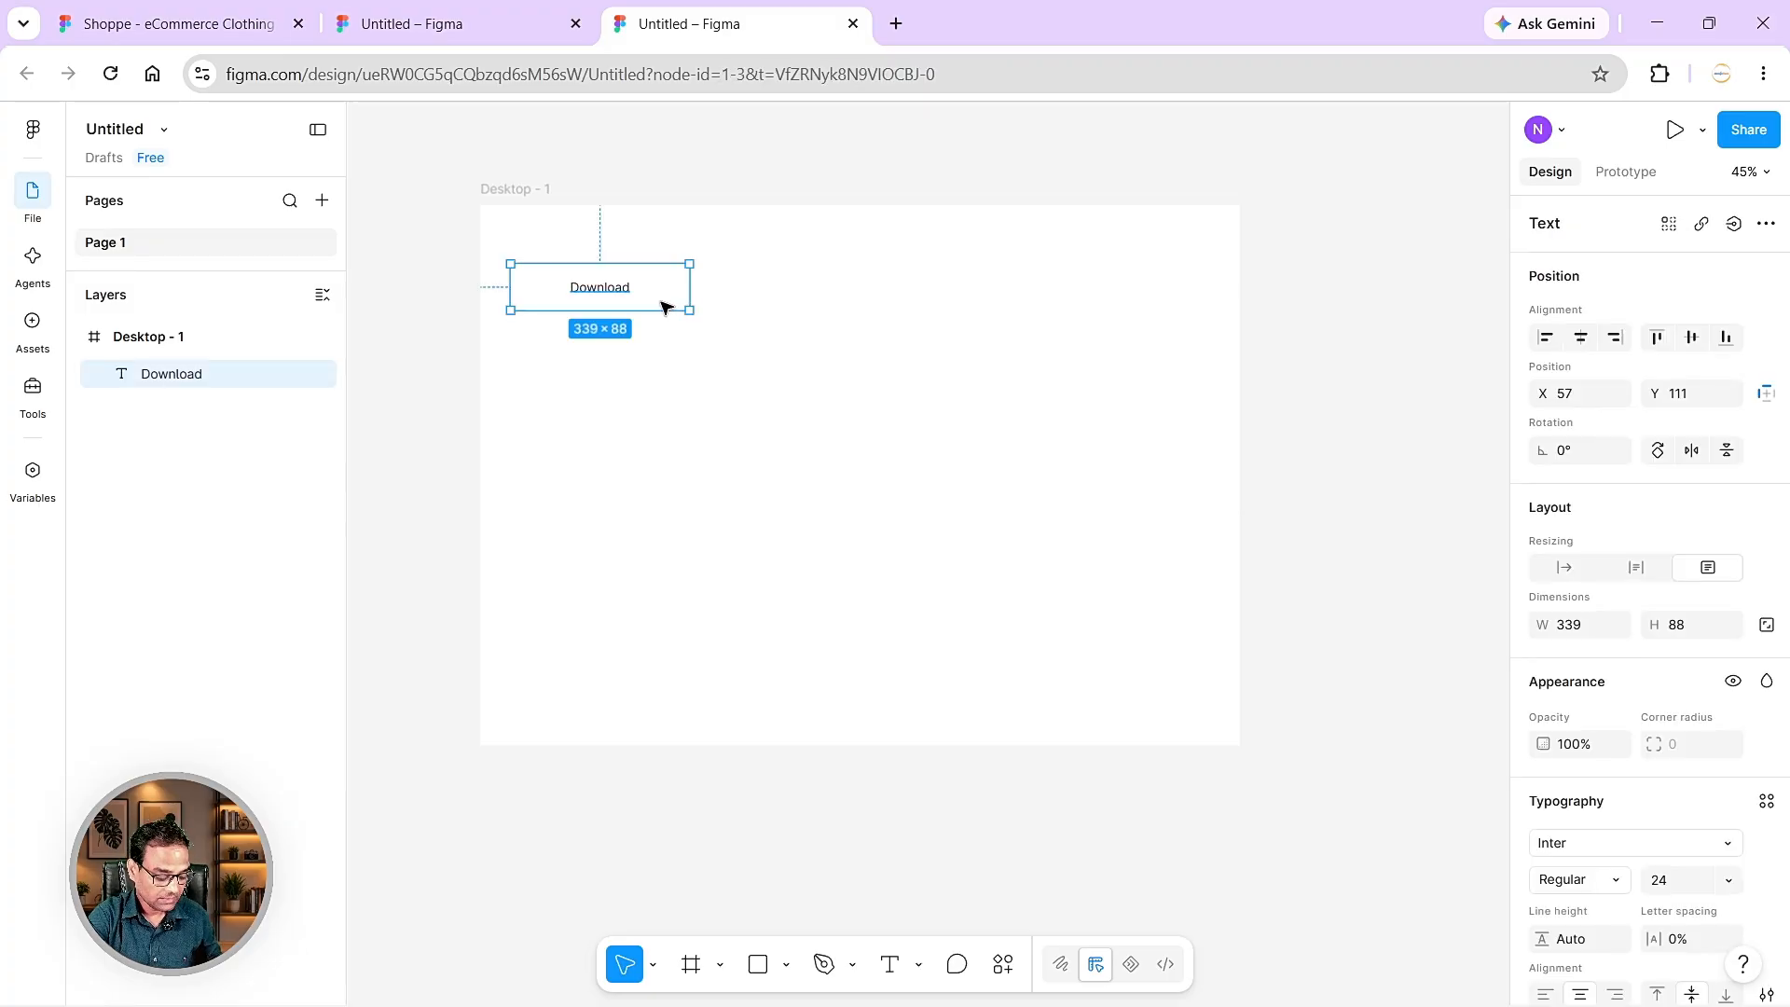
pyautogui.hotkey('shift', 'a')
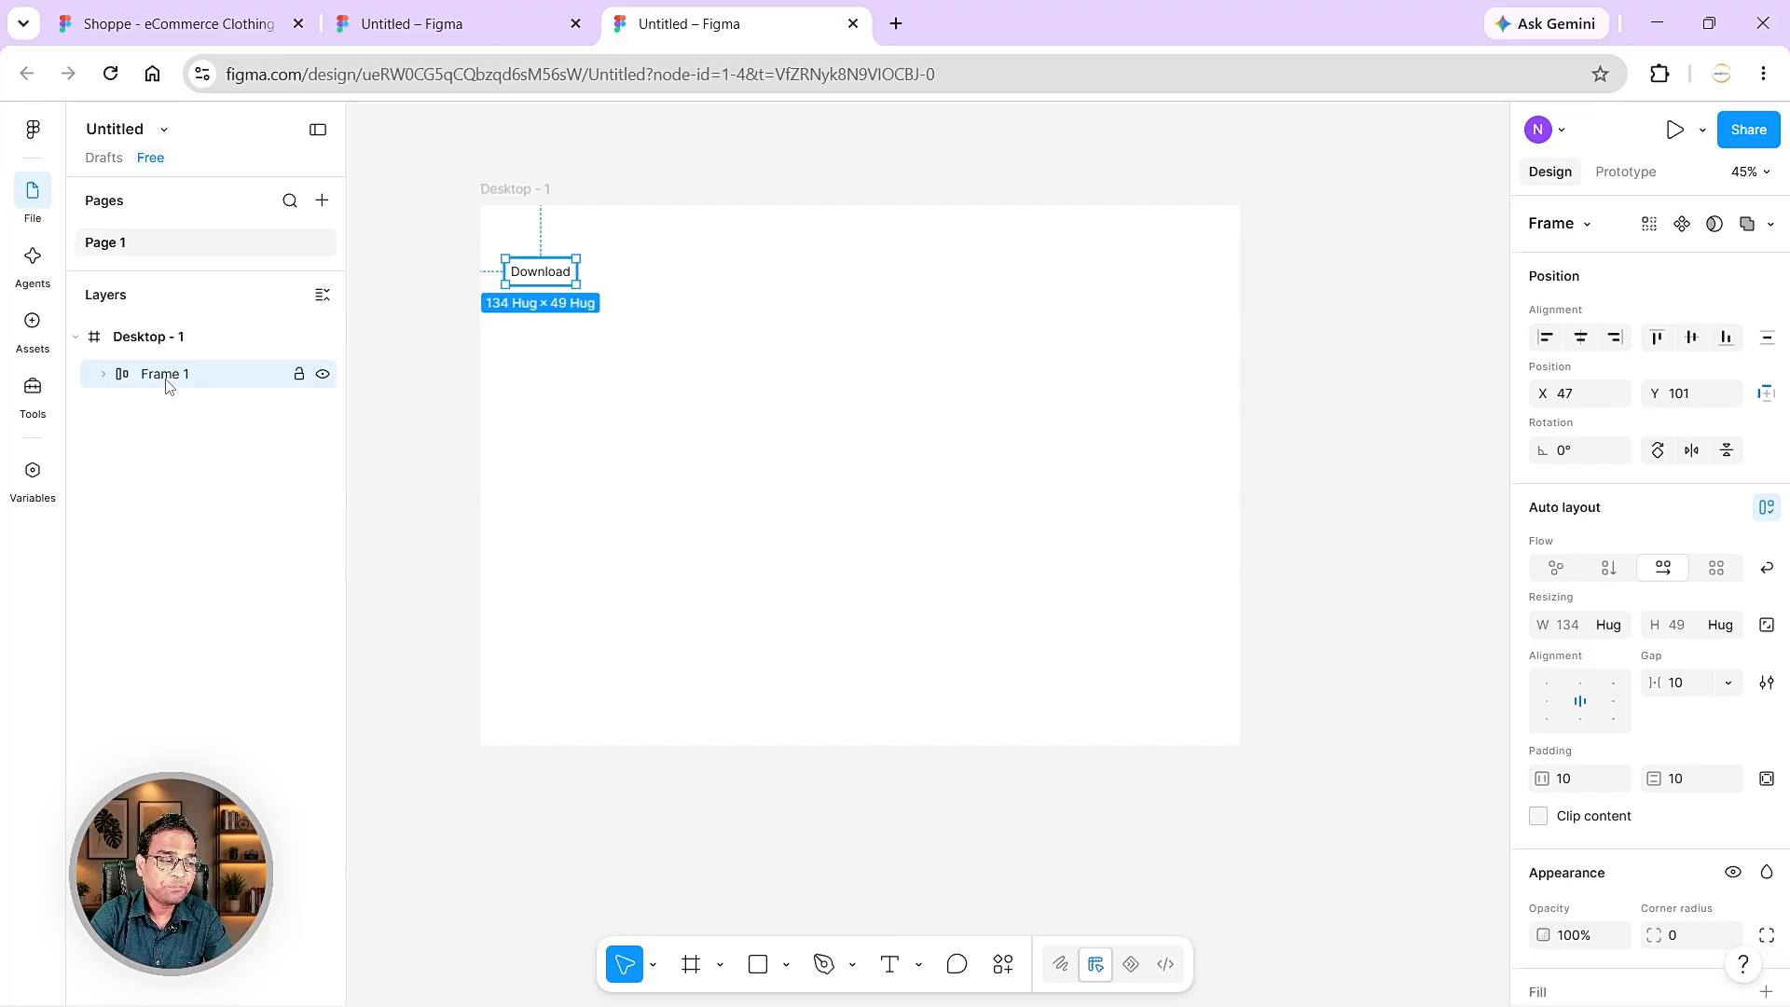
pyautogui.click(105, 376)
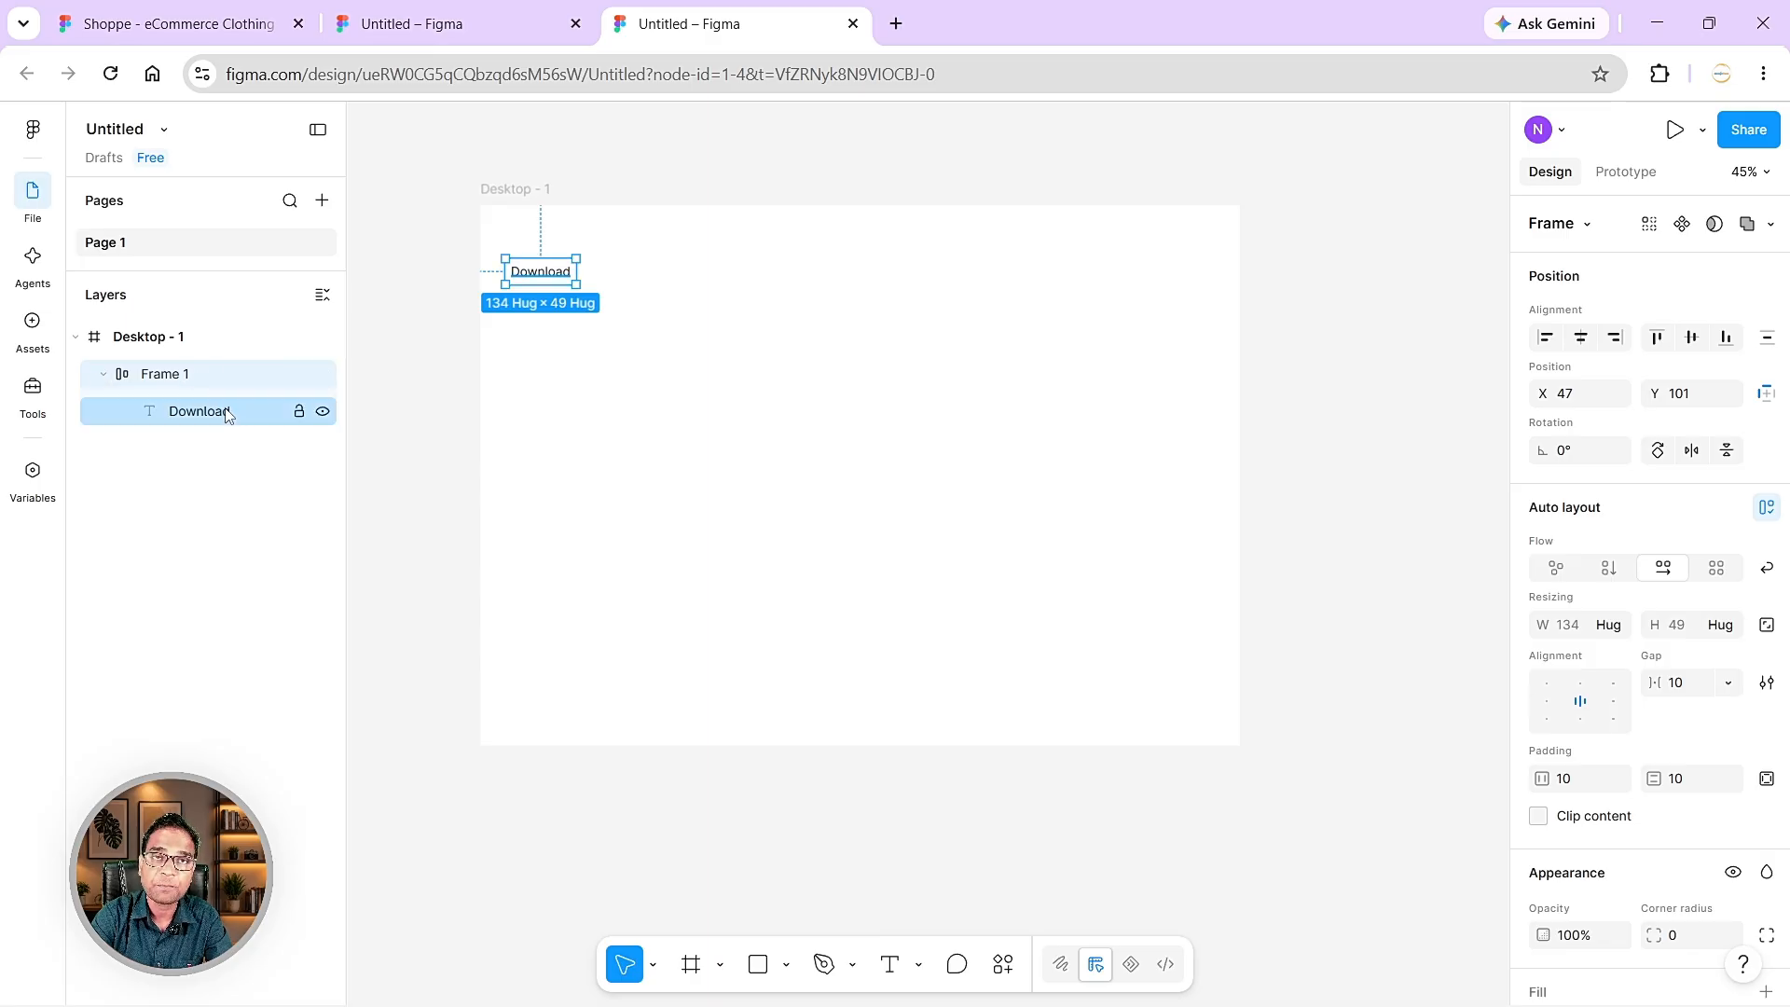
# - Rename the auto layout frame around the Download text as Button_90
pyautogui.doubleClick(165, 375)
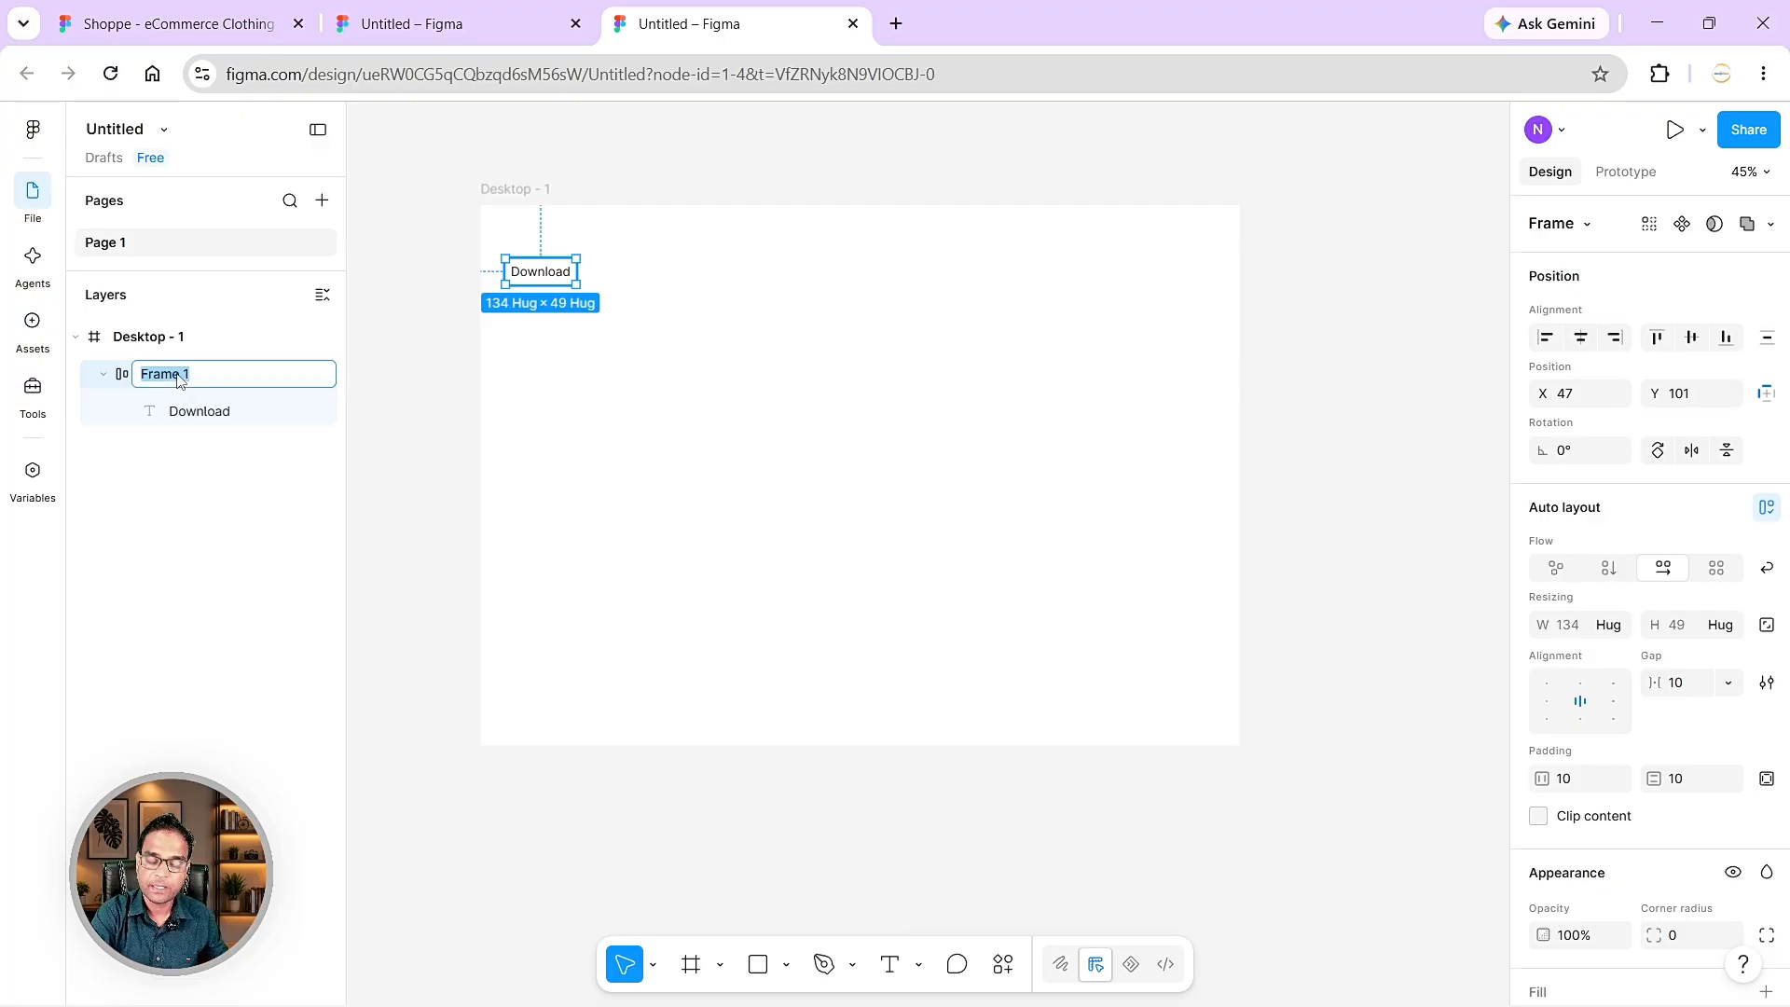
pyautogui.write('Bu')
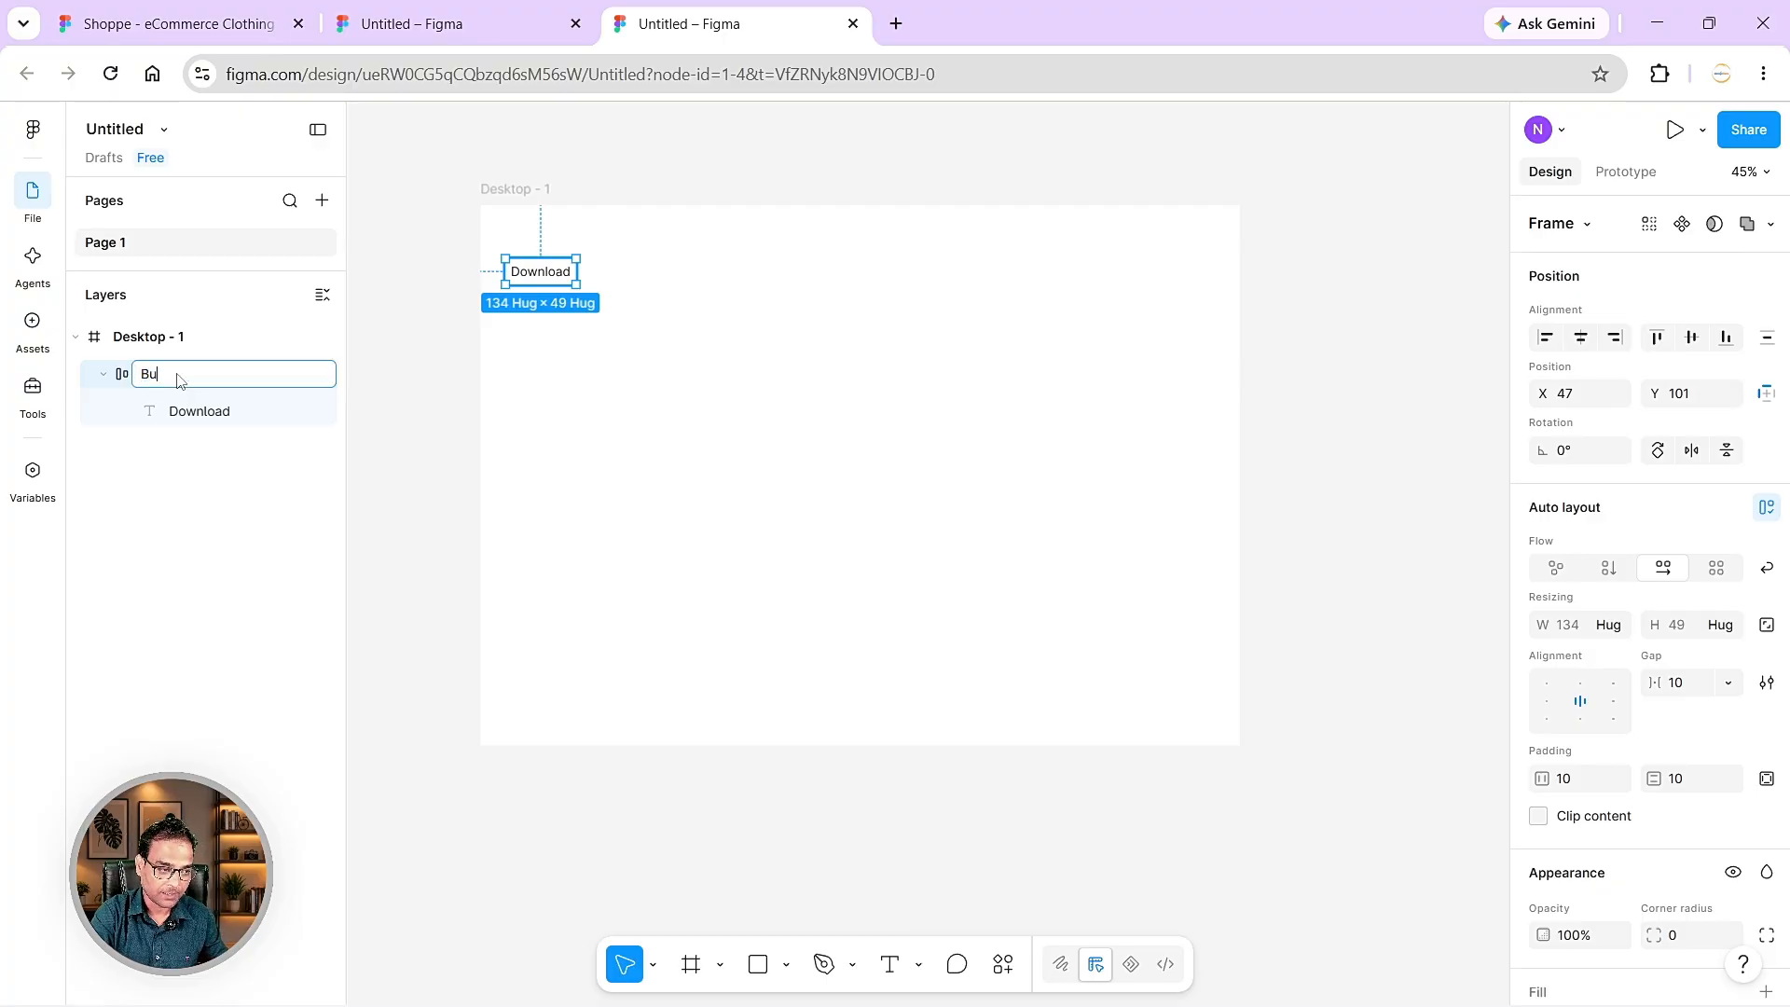
pyautogui.write('tton ')
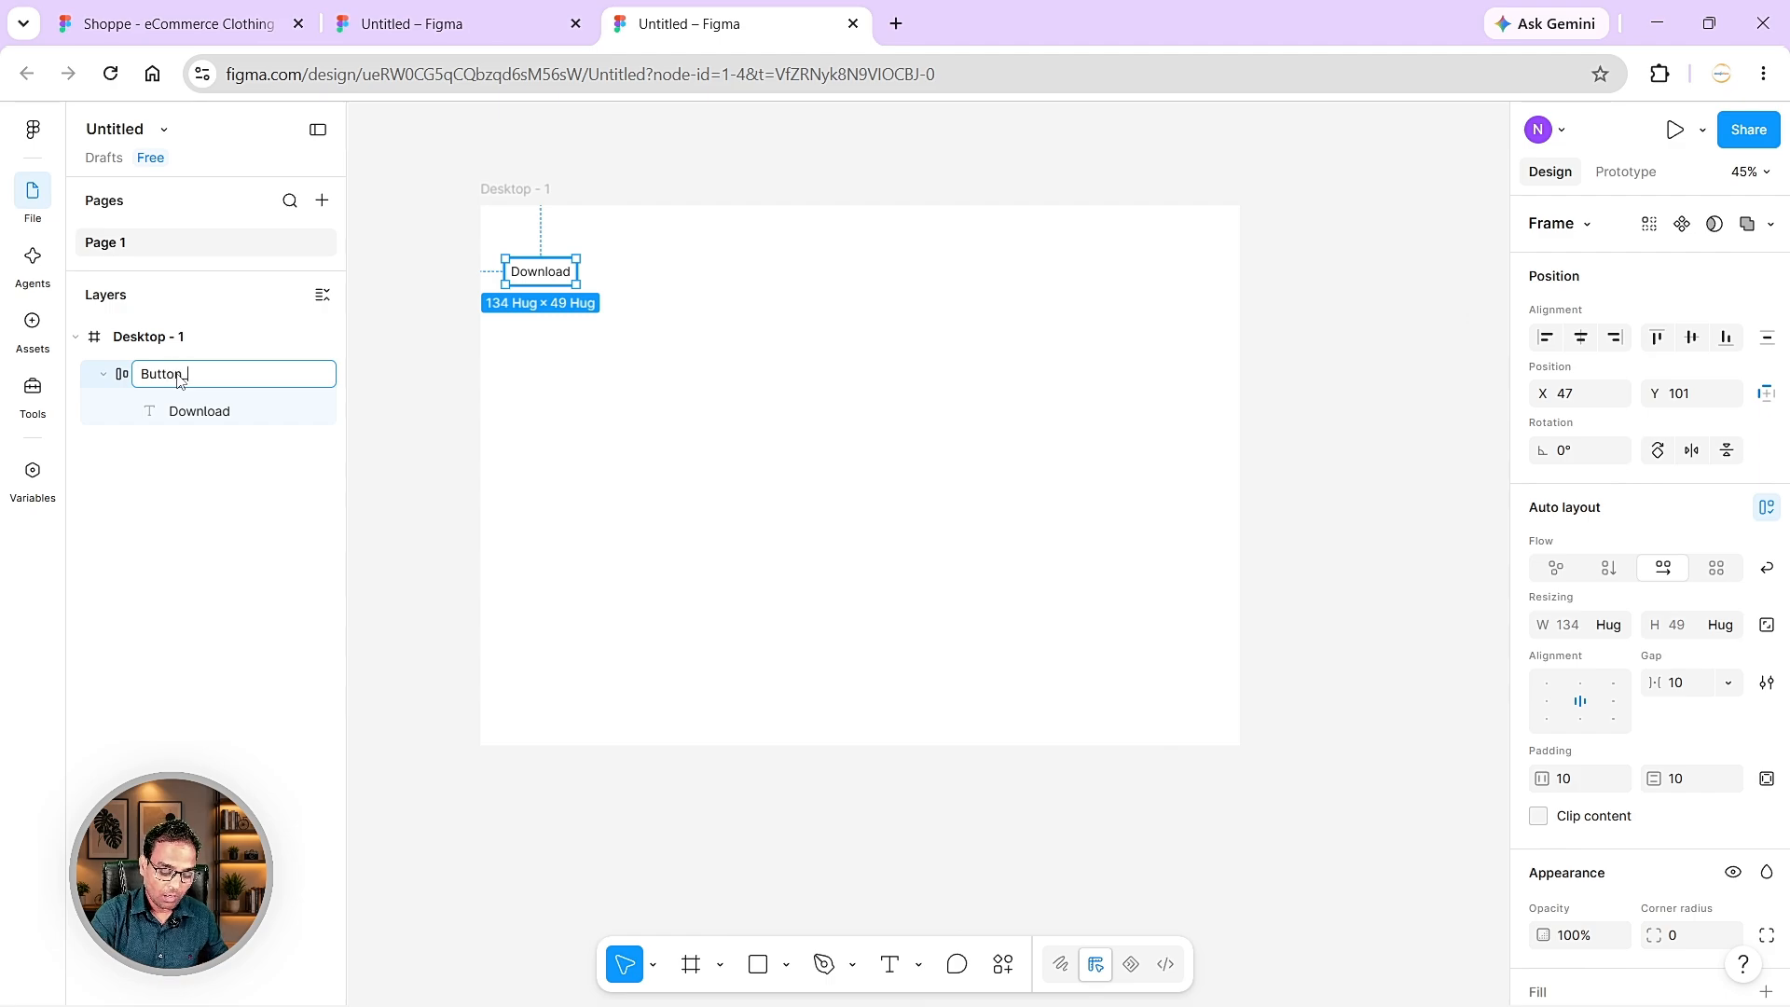
pyautogui.write('90')
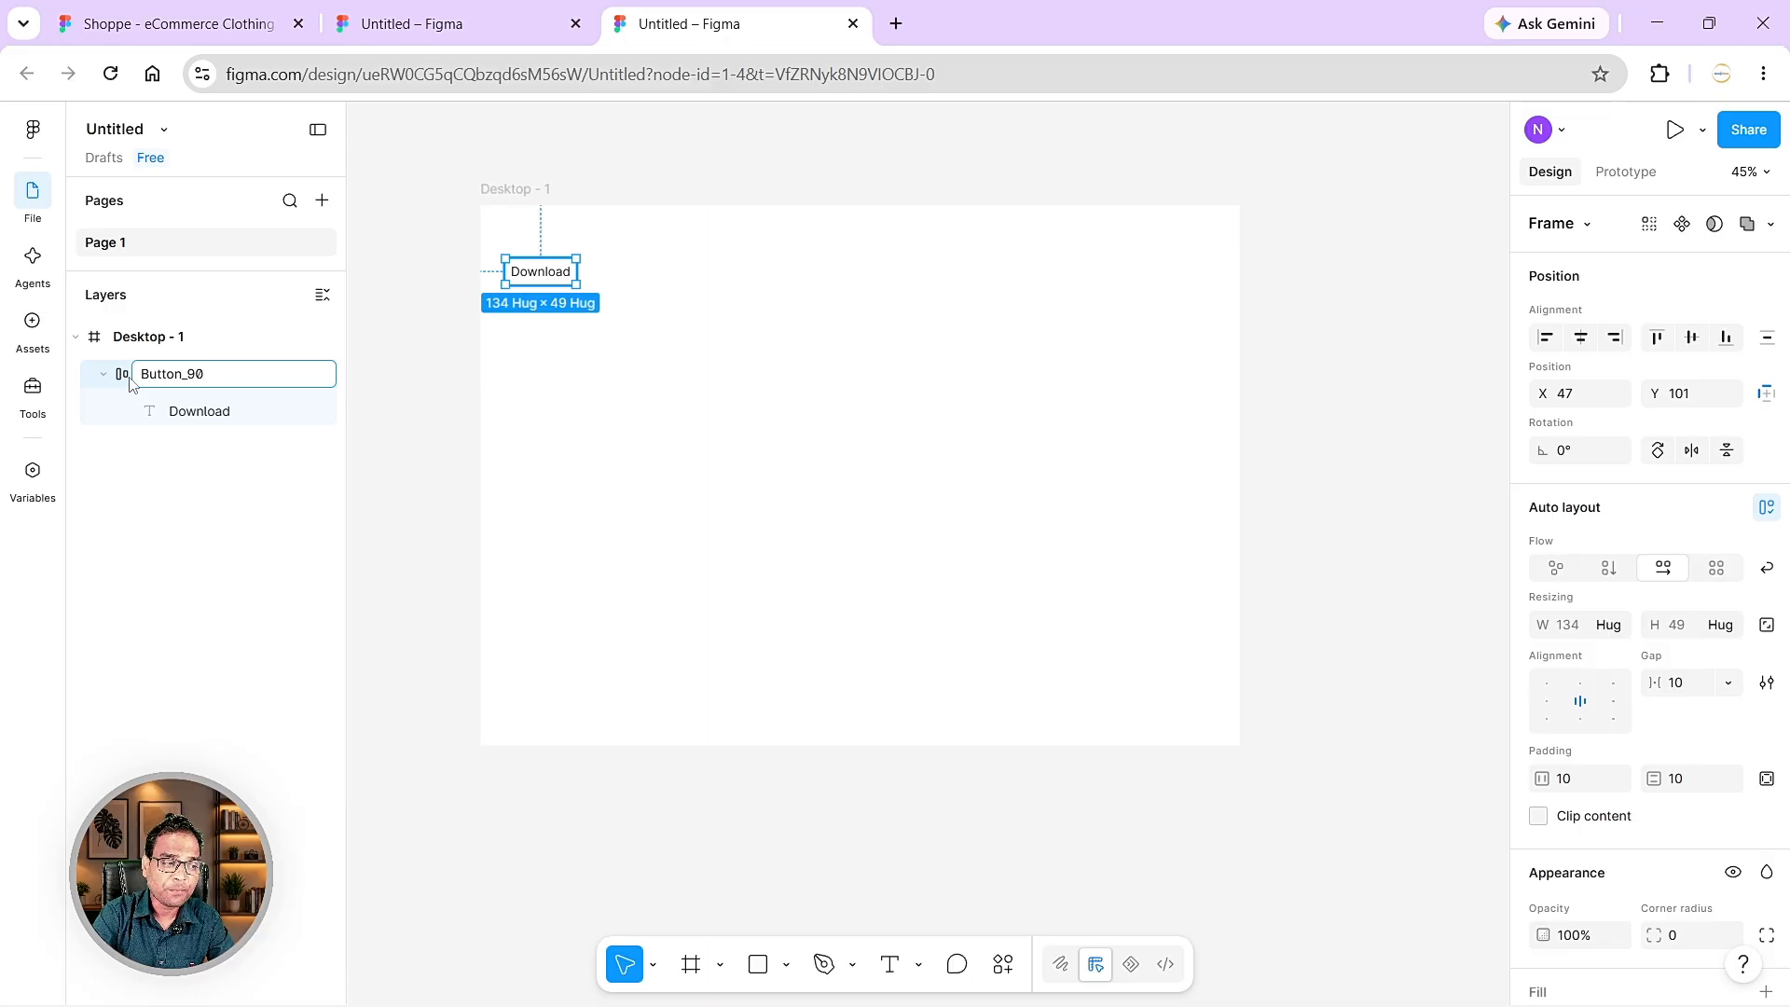
pyautogui.press('Return')
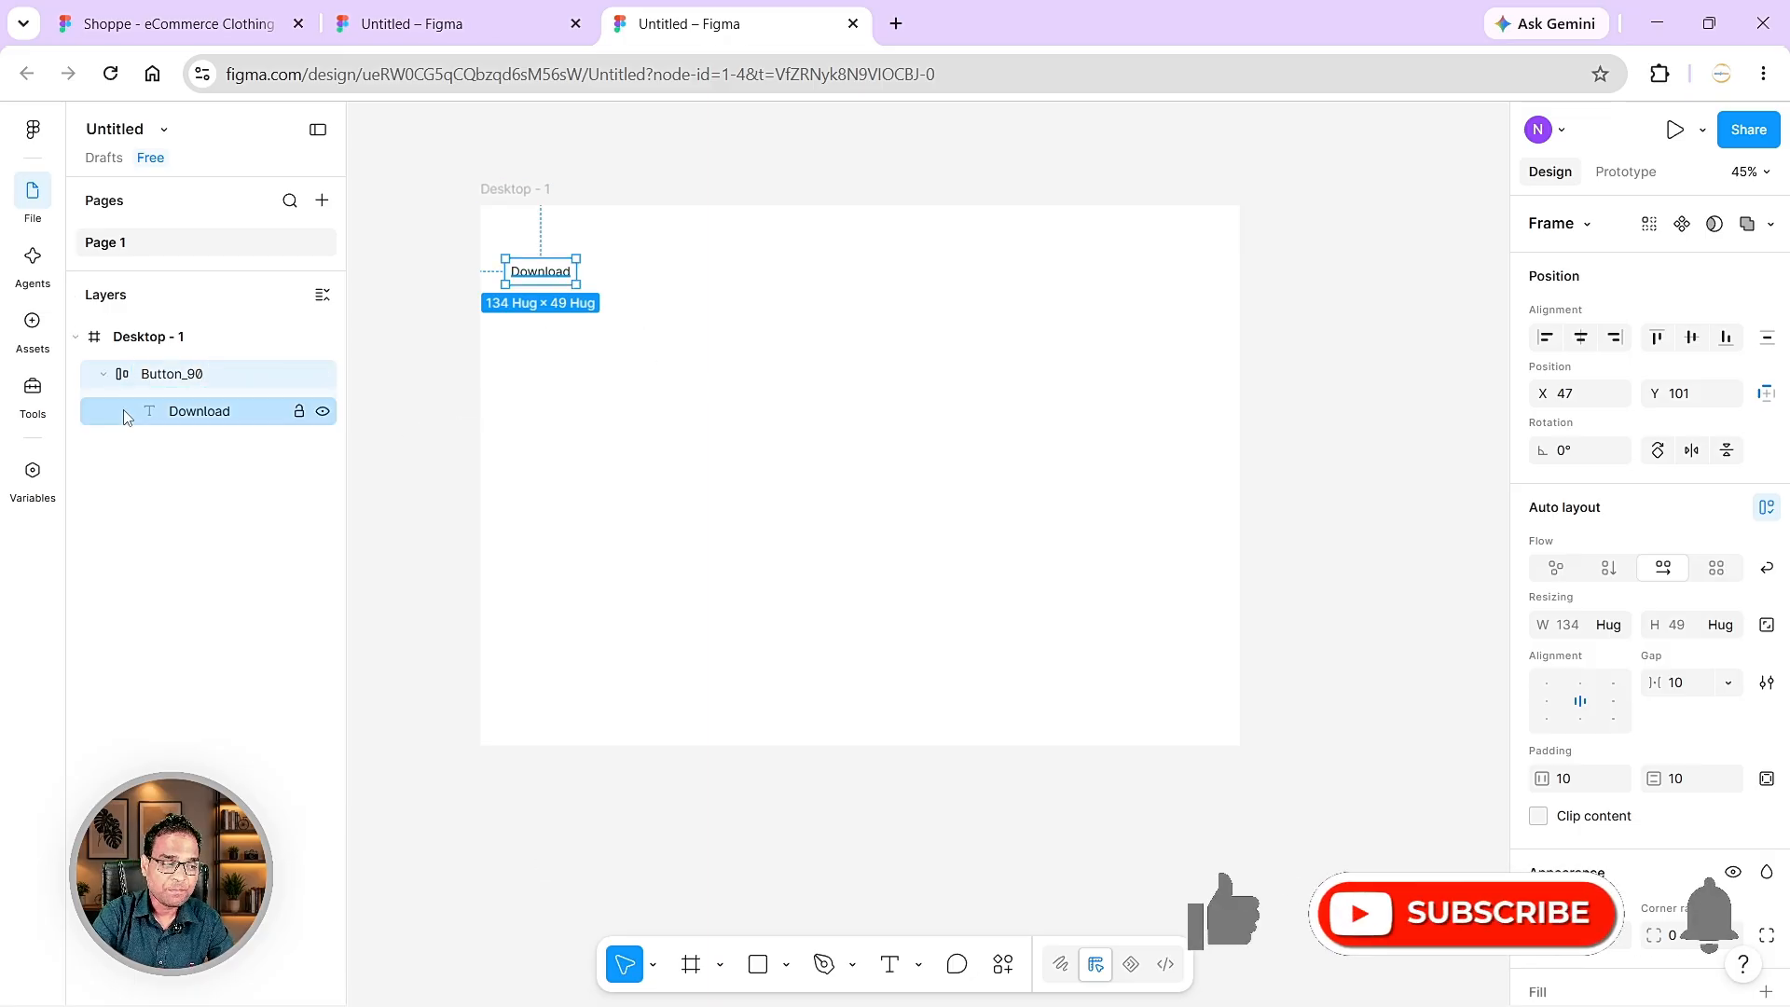
# - Add a blue fill, 1422E8, to the Button_90 frame
pyautogui.scroll(-1, 1660, 697)
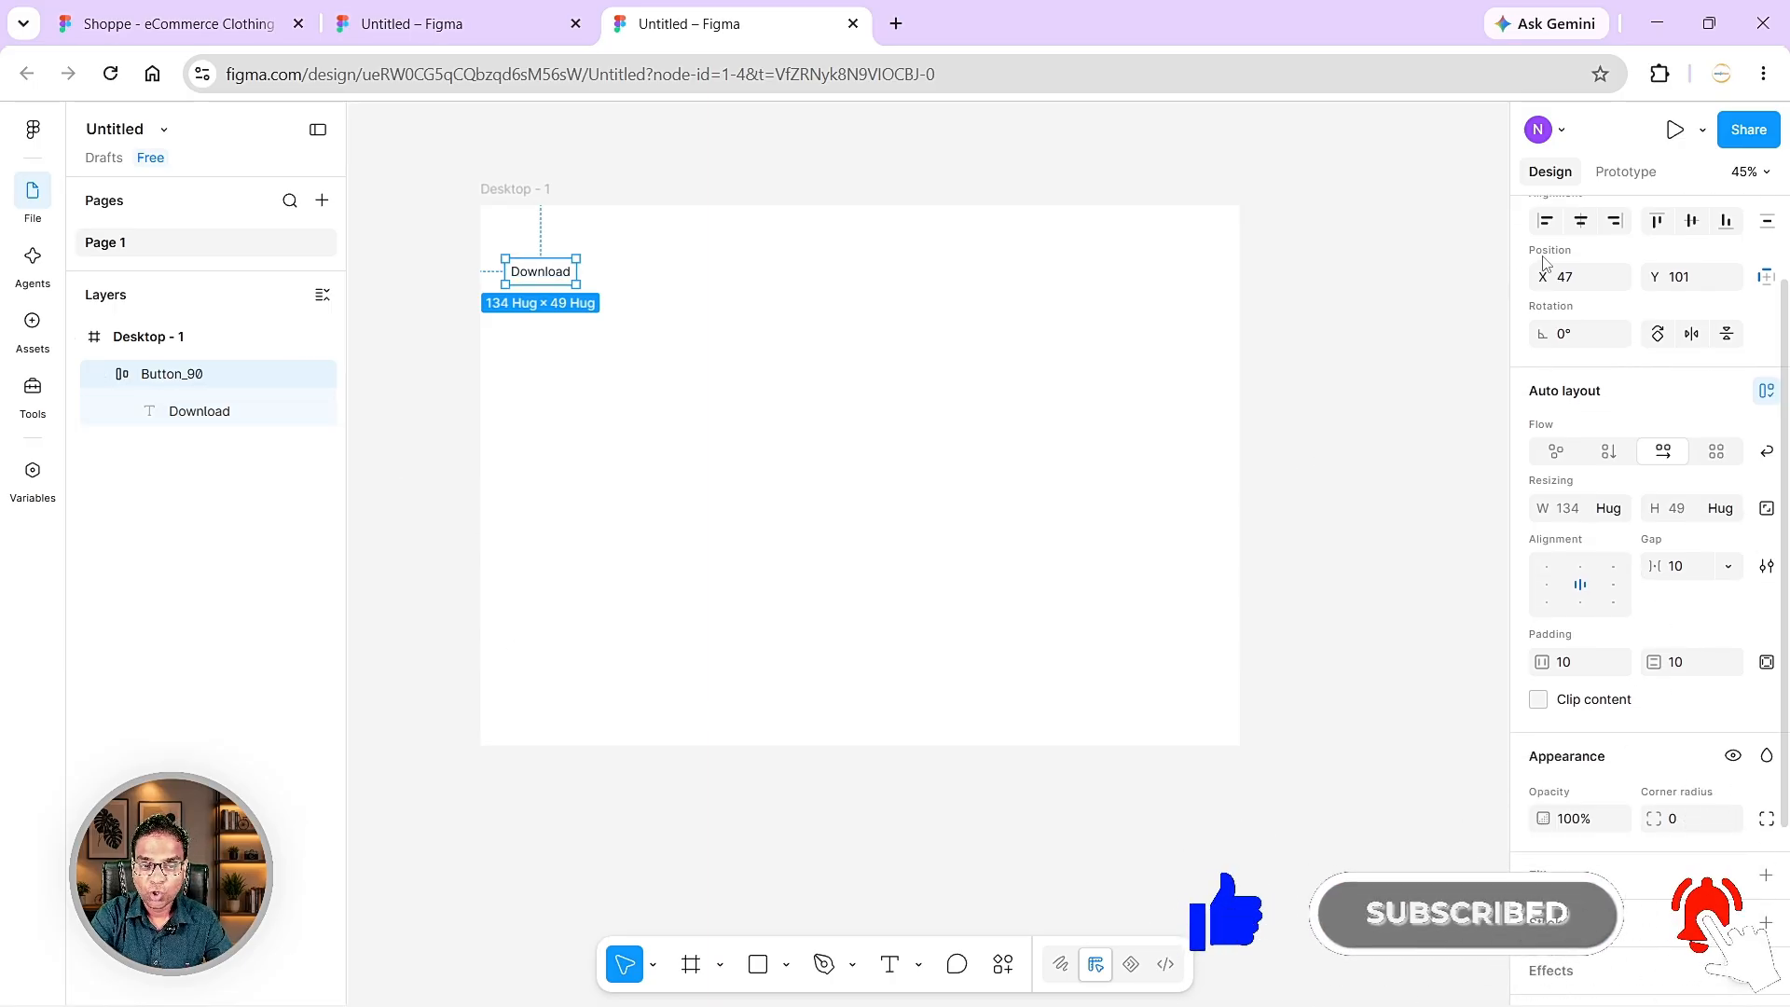
pyautogui.scroll(-2, 1647, 532)
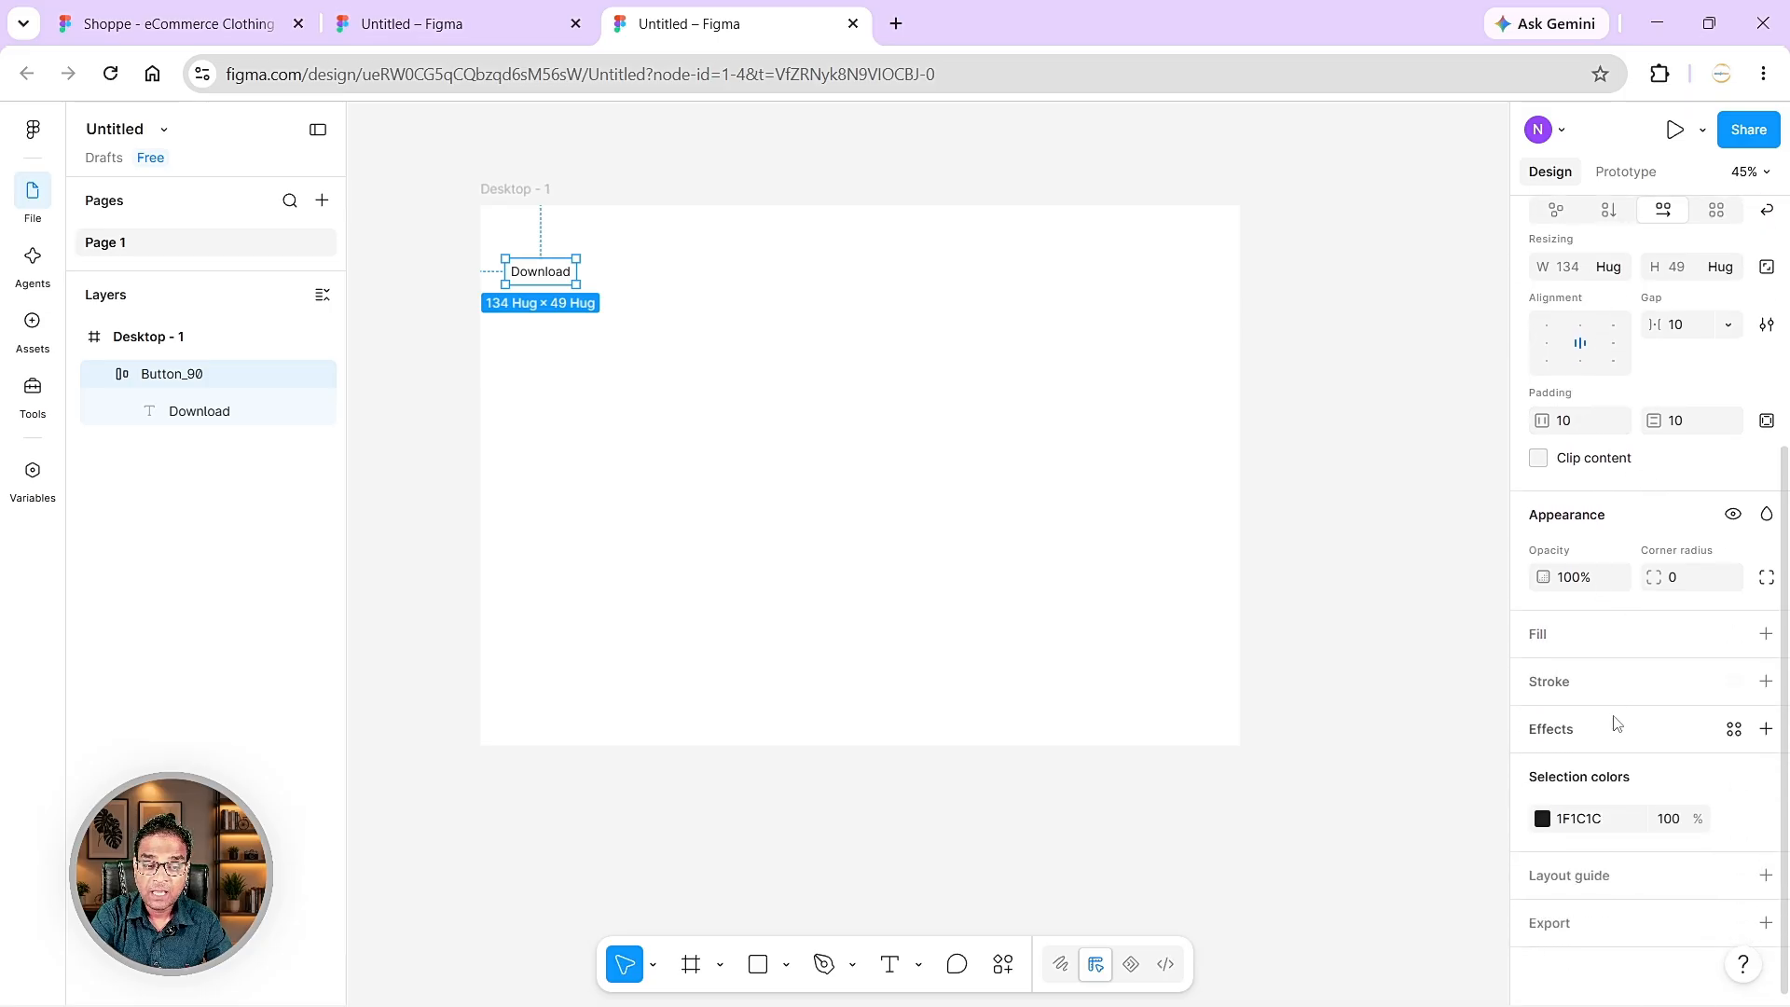
pyautogui.click(1542, 643)
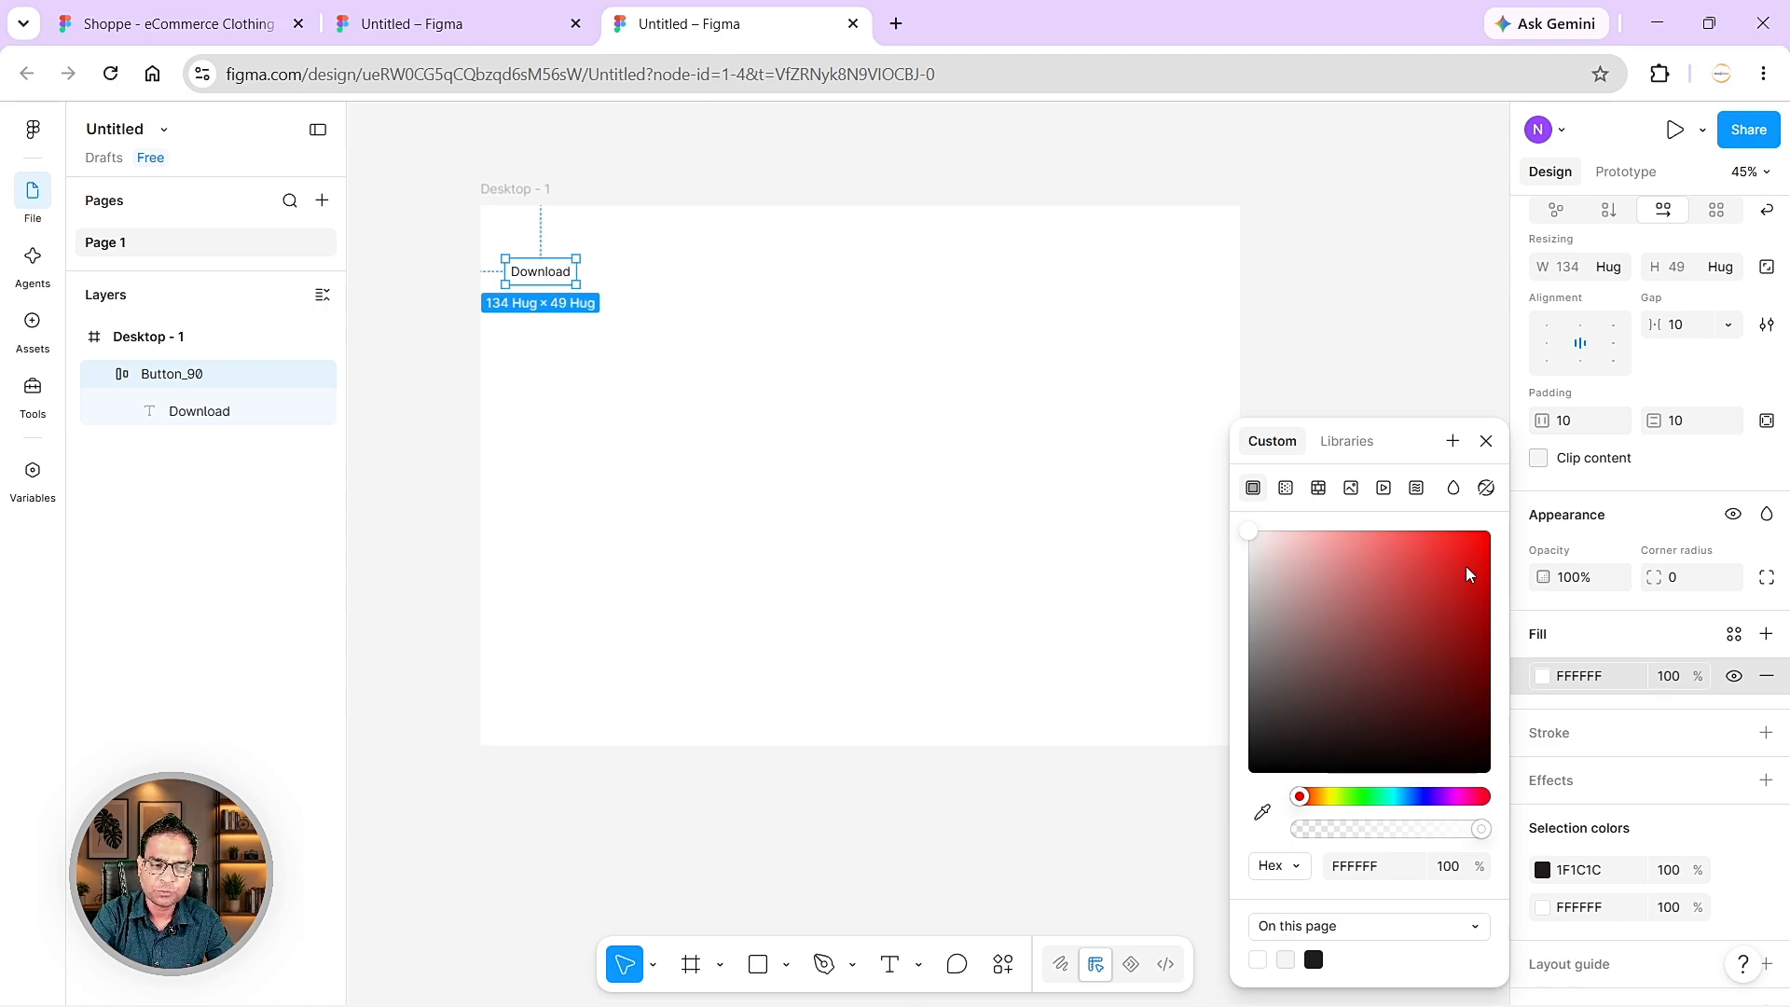
pyautogui.click(1417, 797)
pyautogui.click(1469, 548)
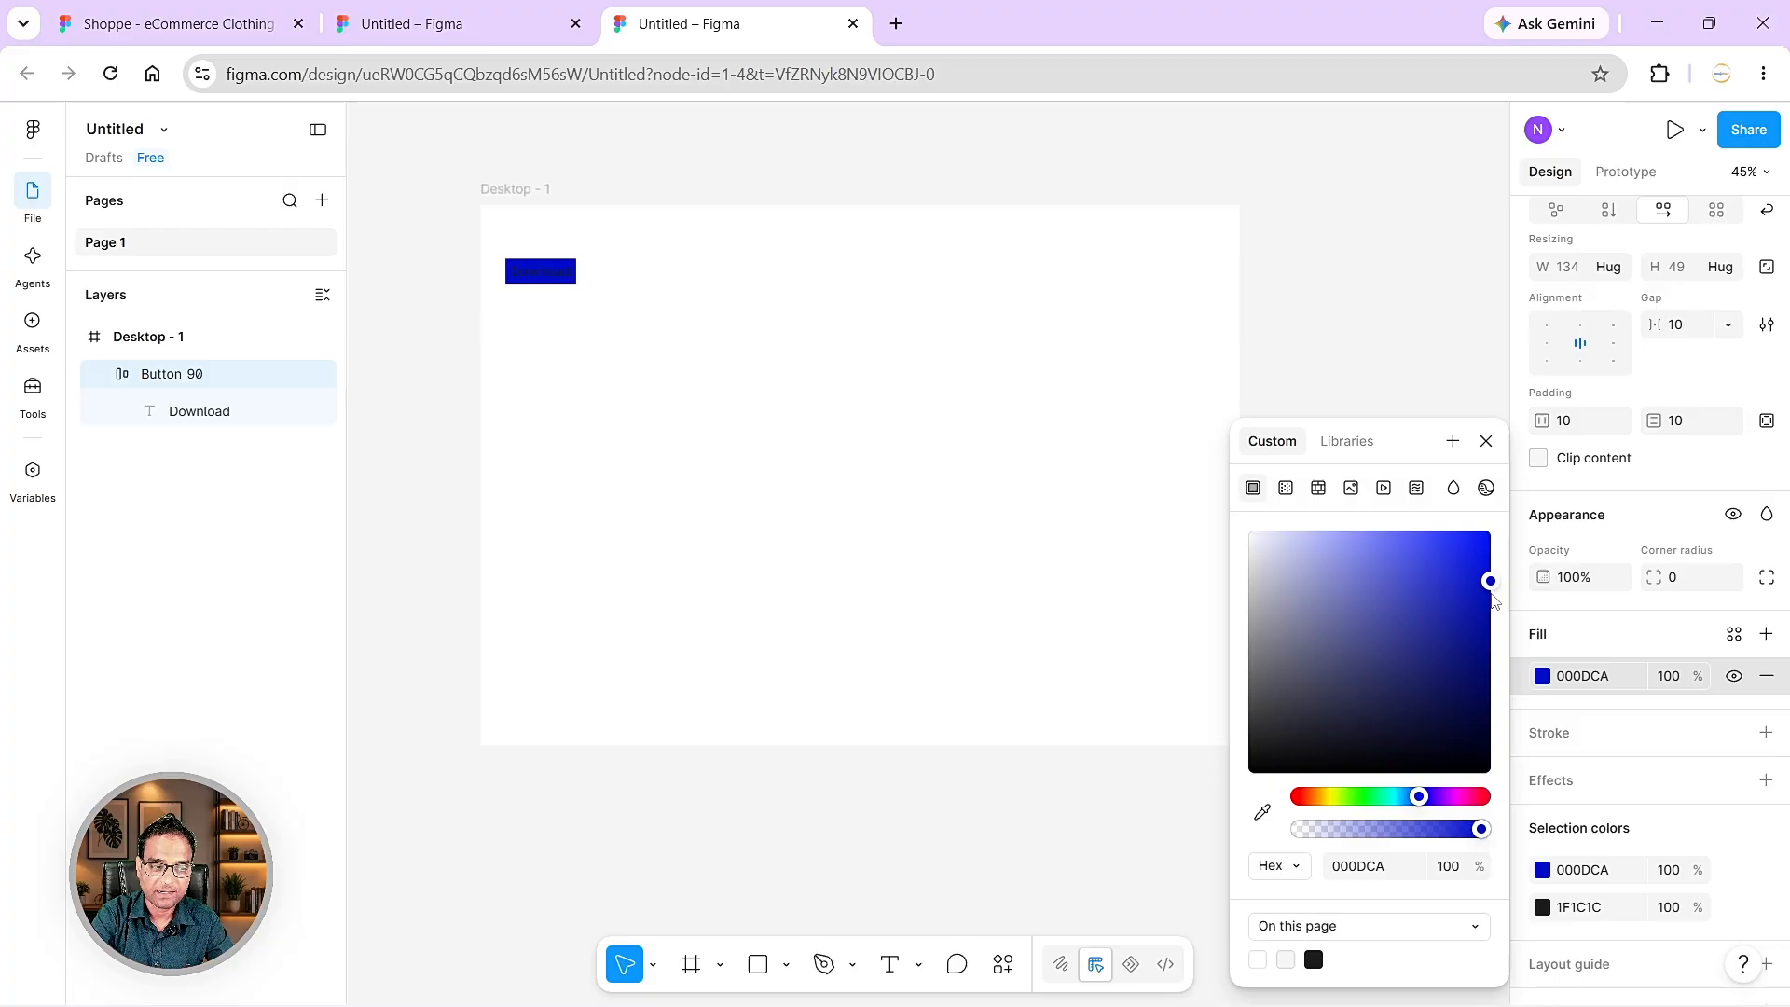
pyautogui.click(1468, 552)
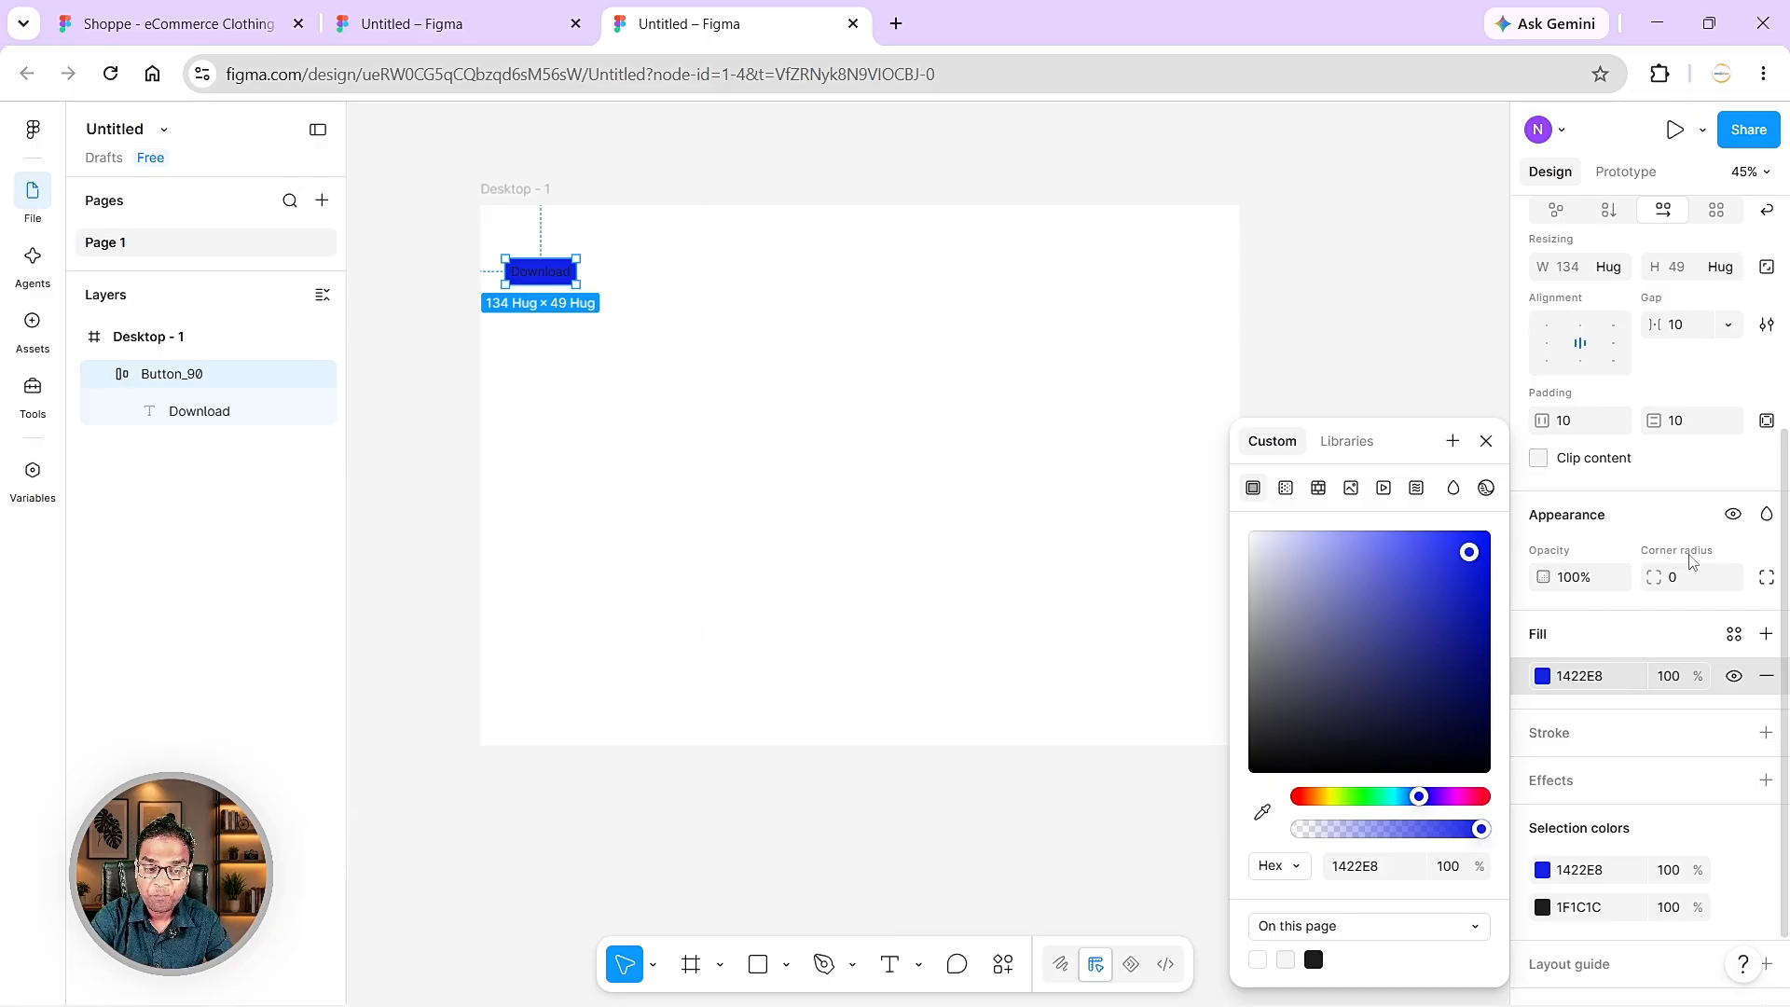
# - Set the horizontal padding of the Button_90 frame to 40
pyautogui.click(1571, 421)
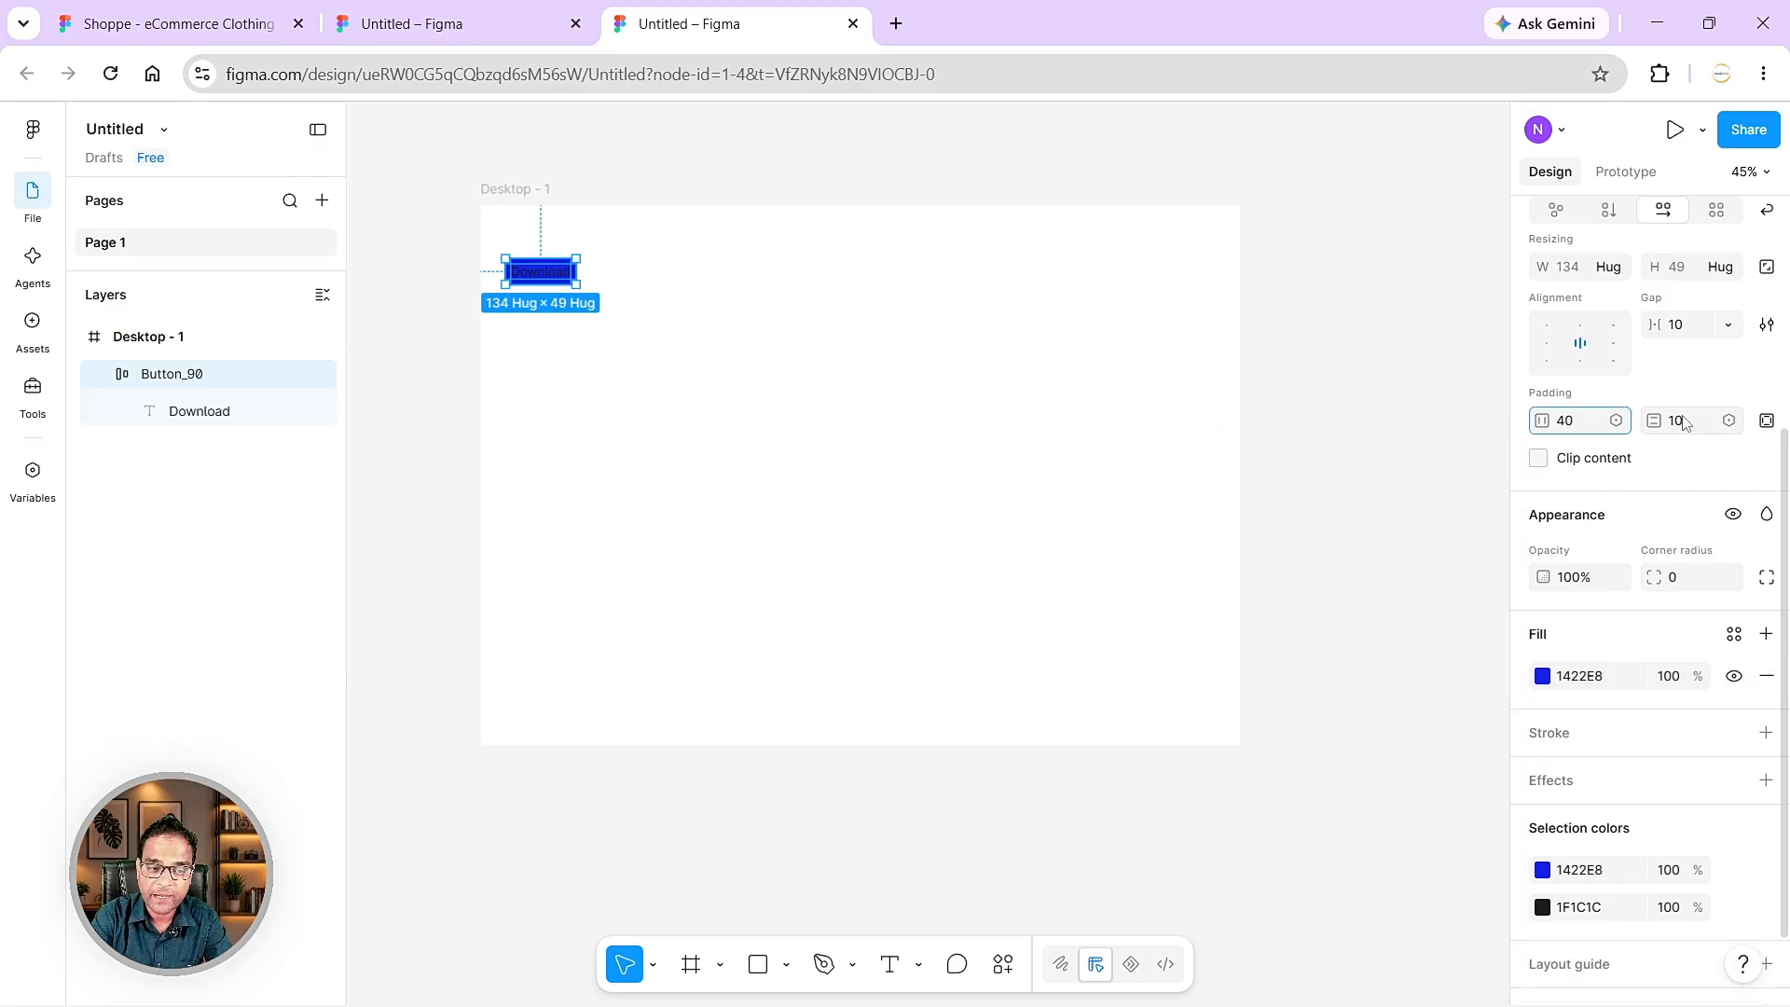
pyautogui.press('Return')
pyautogui.click(585, 276)
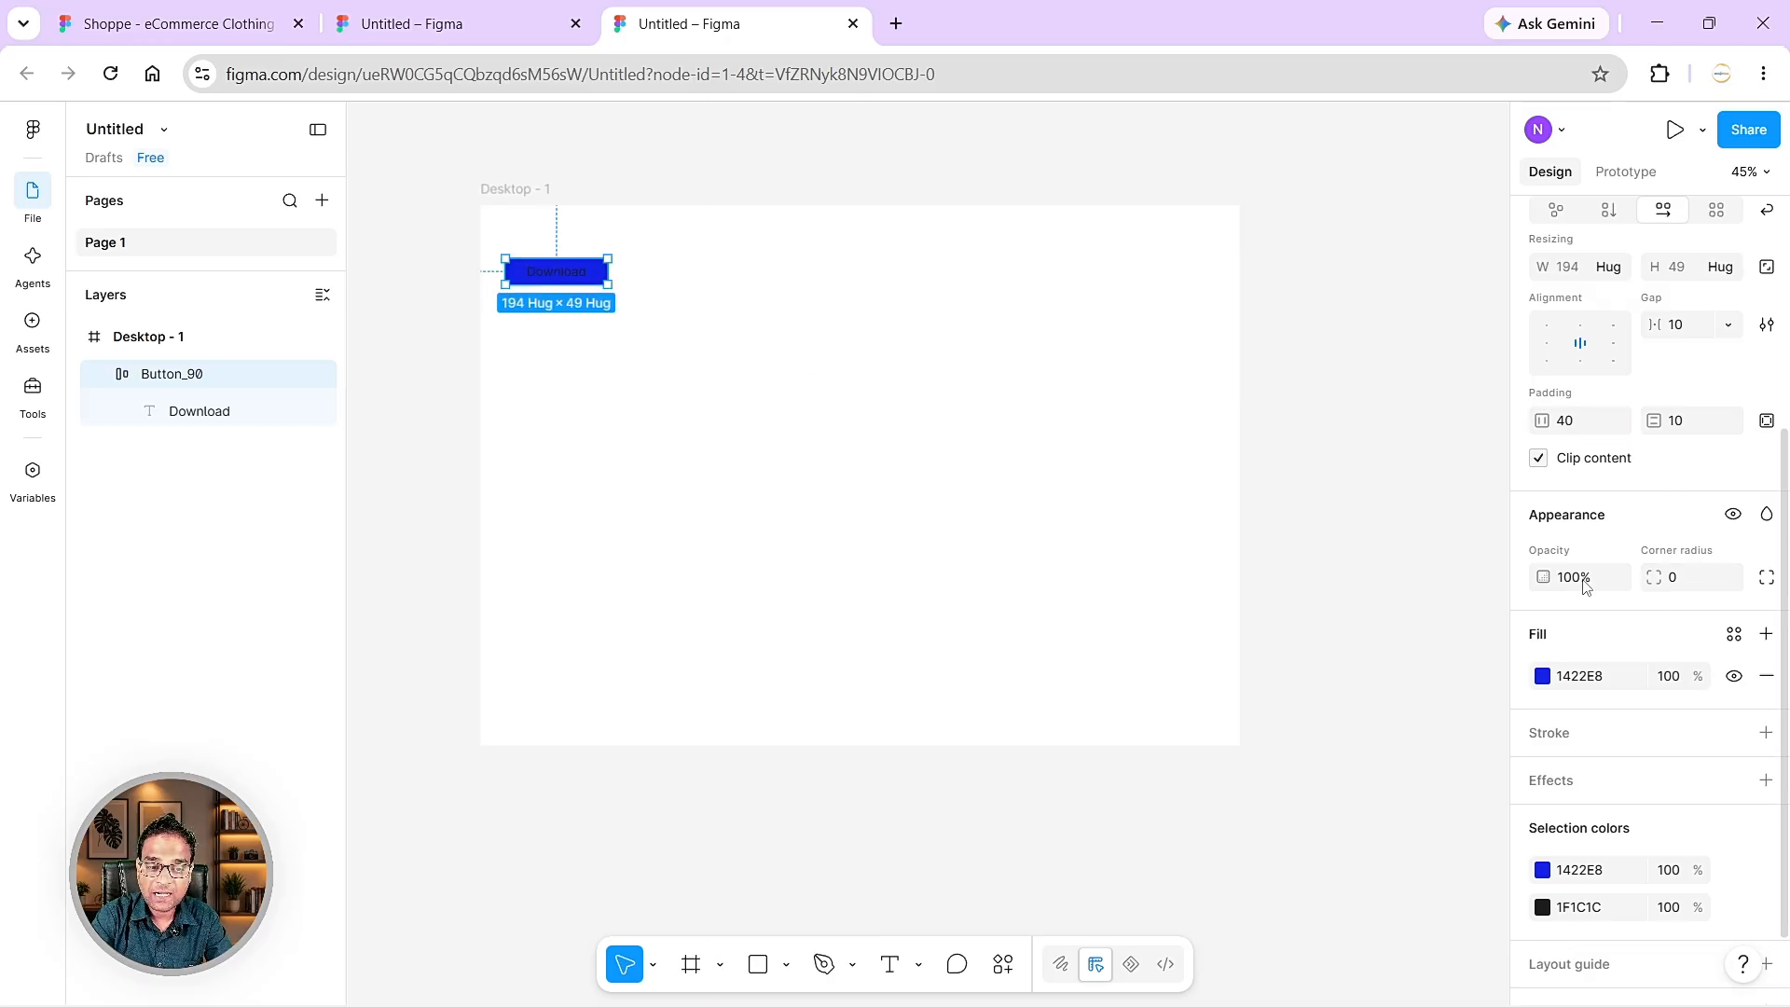
# - Set the Button_90 frame's vertical padding to 15 and its corner radius to 100
pyautogui.click(1678, 424)
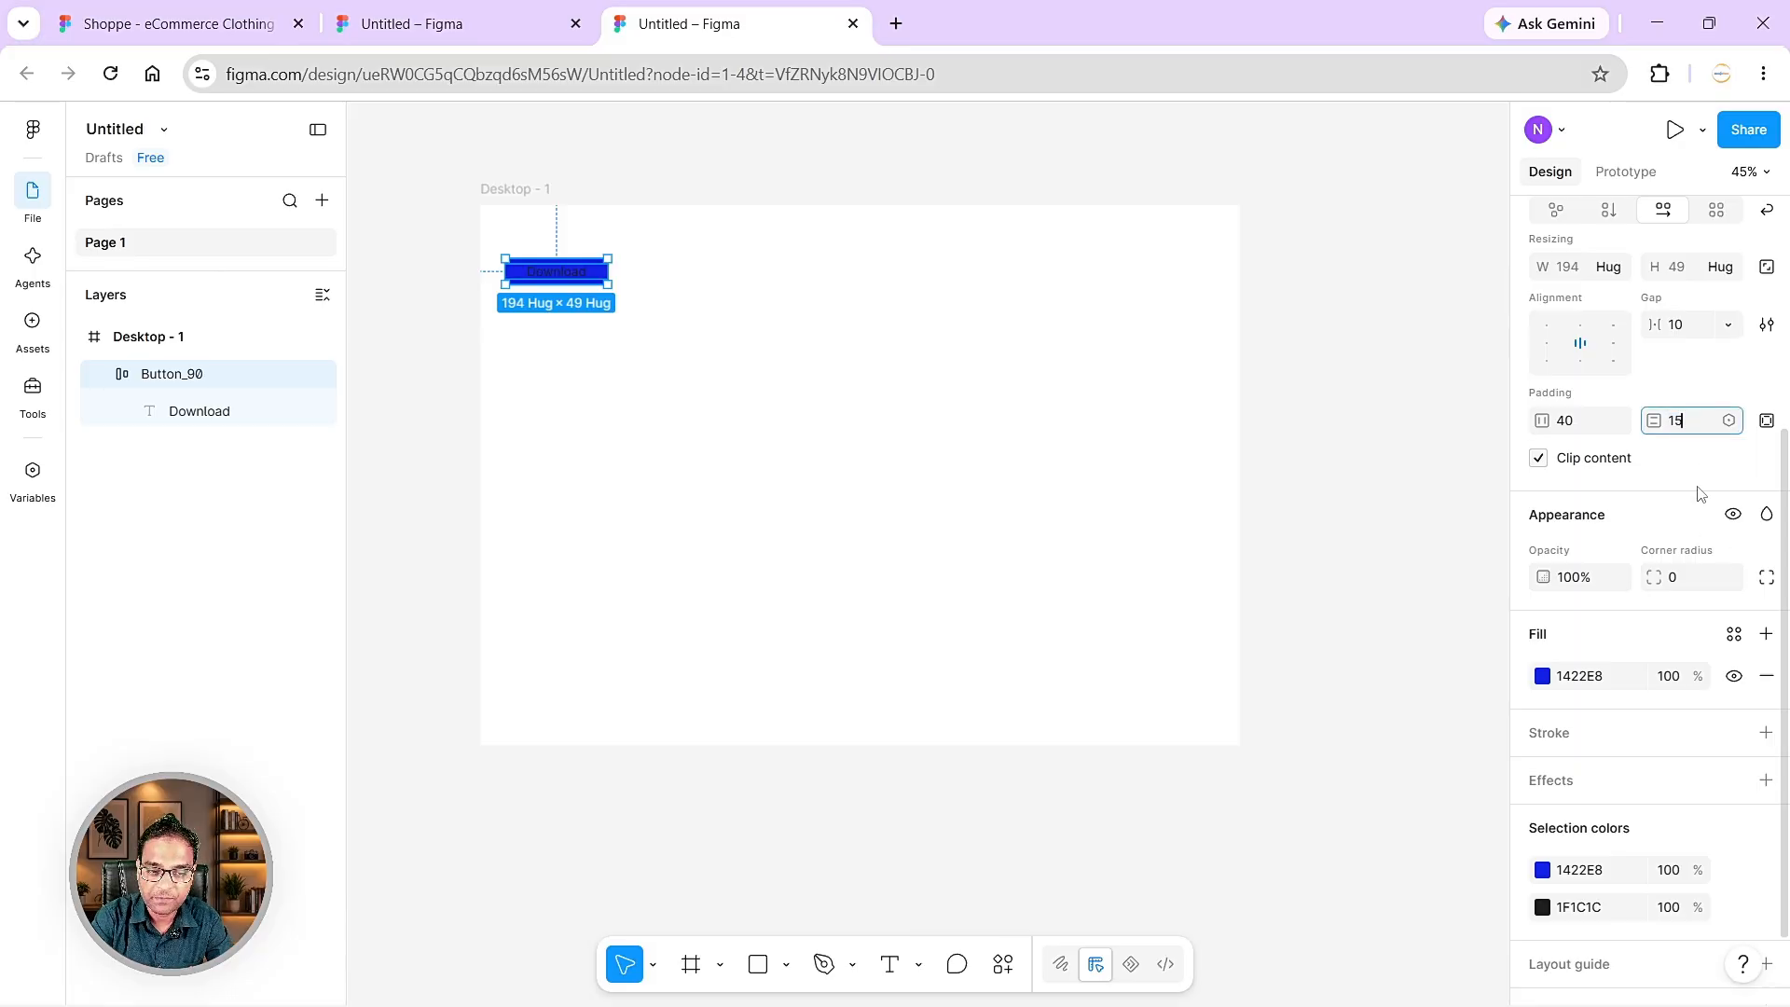
pyautogui.press('Return')
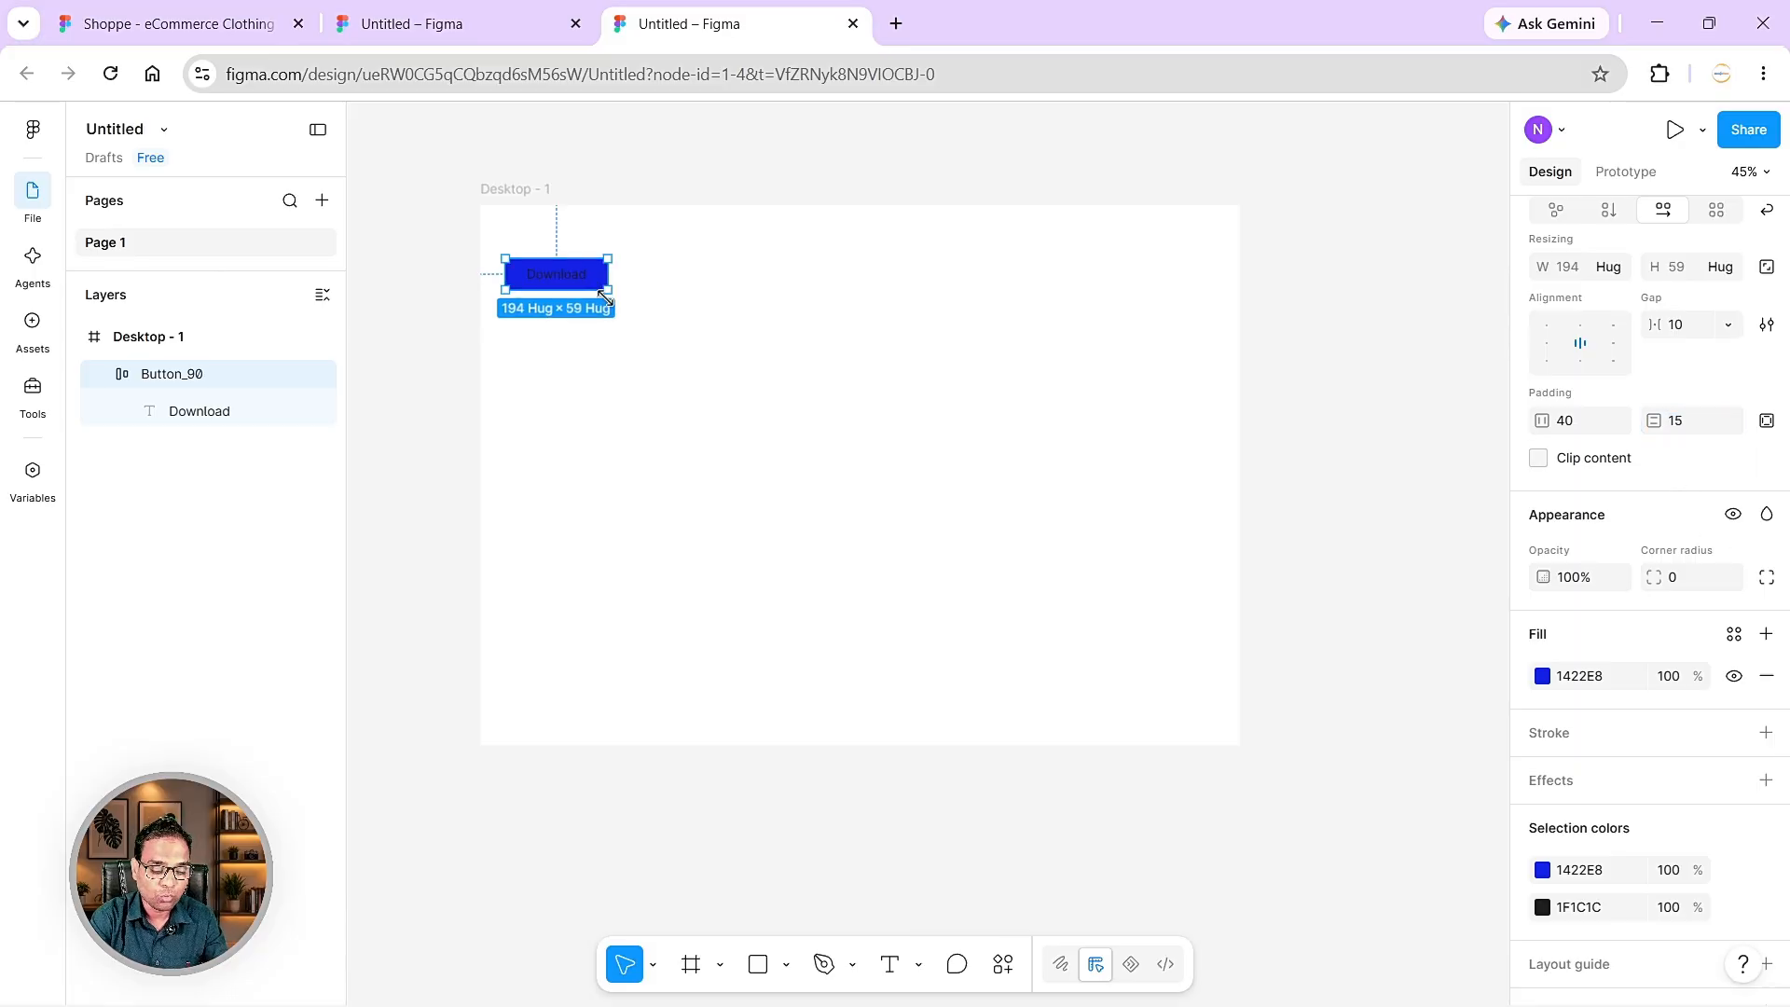
pyautogui.scroll(5, 605, 296)
pyautogui.hscroll(-3, 606, 298)
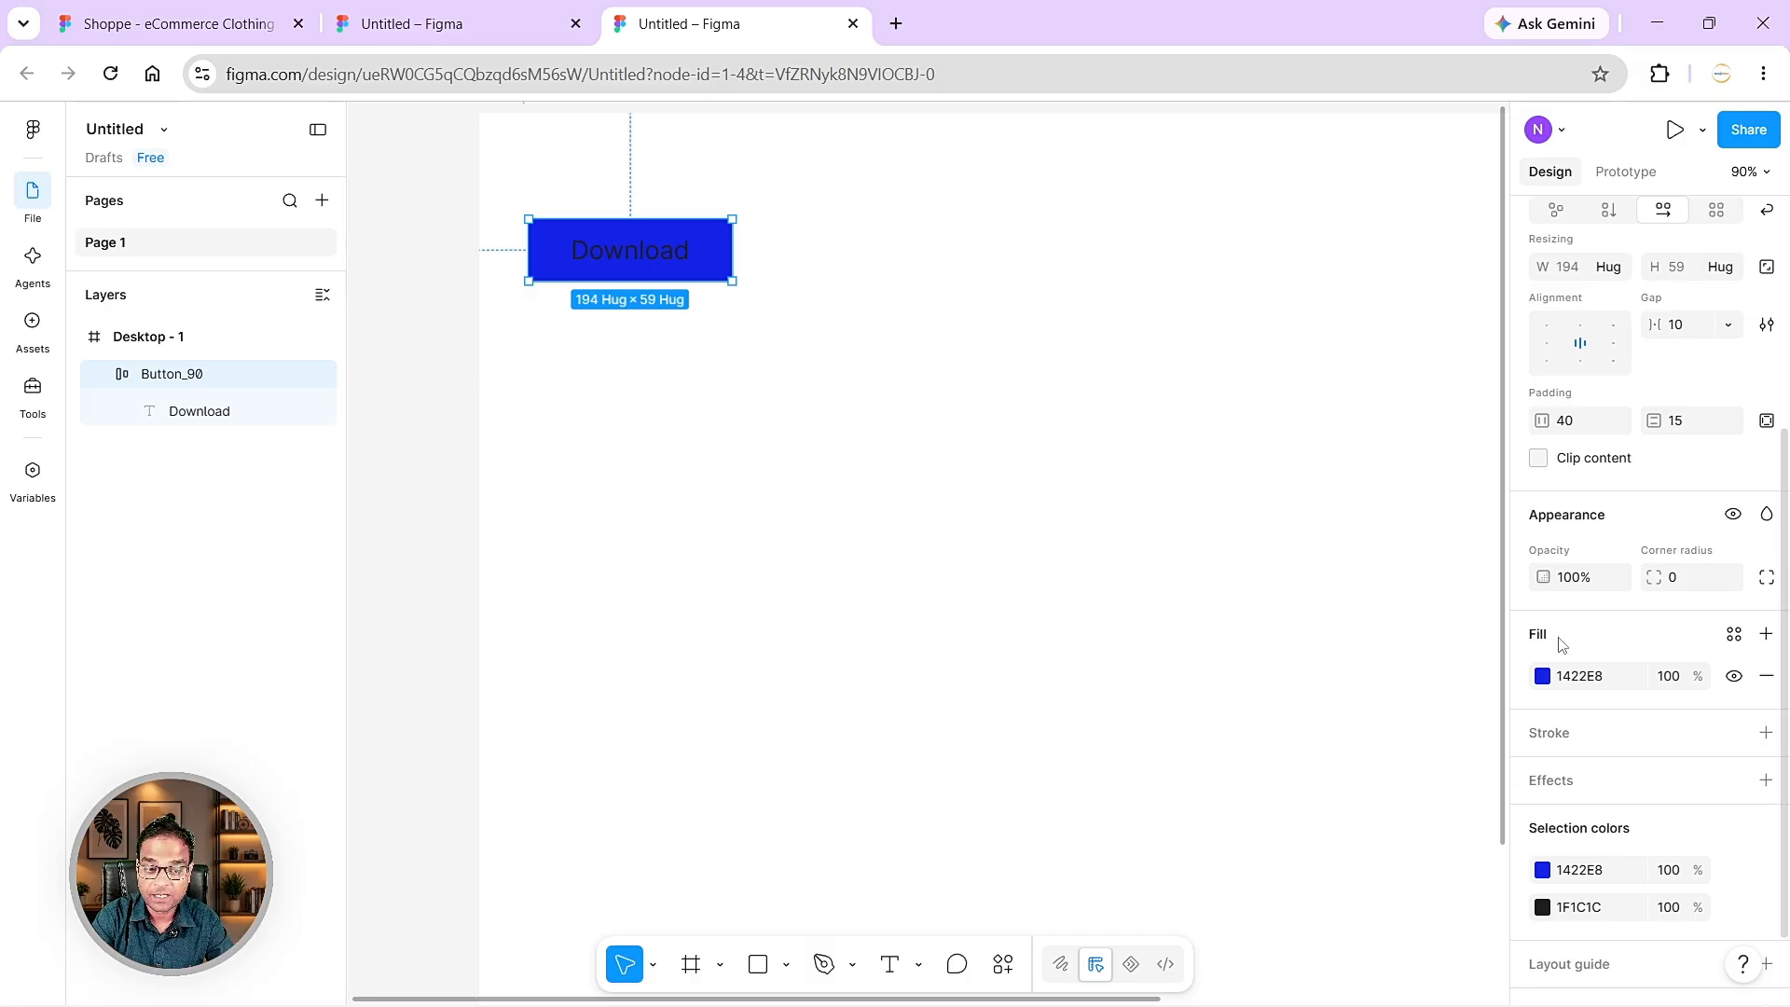
pyautogui.scroll(-2, 1594, 652)
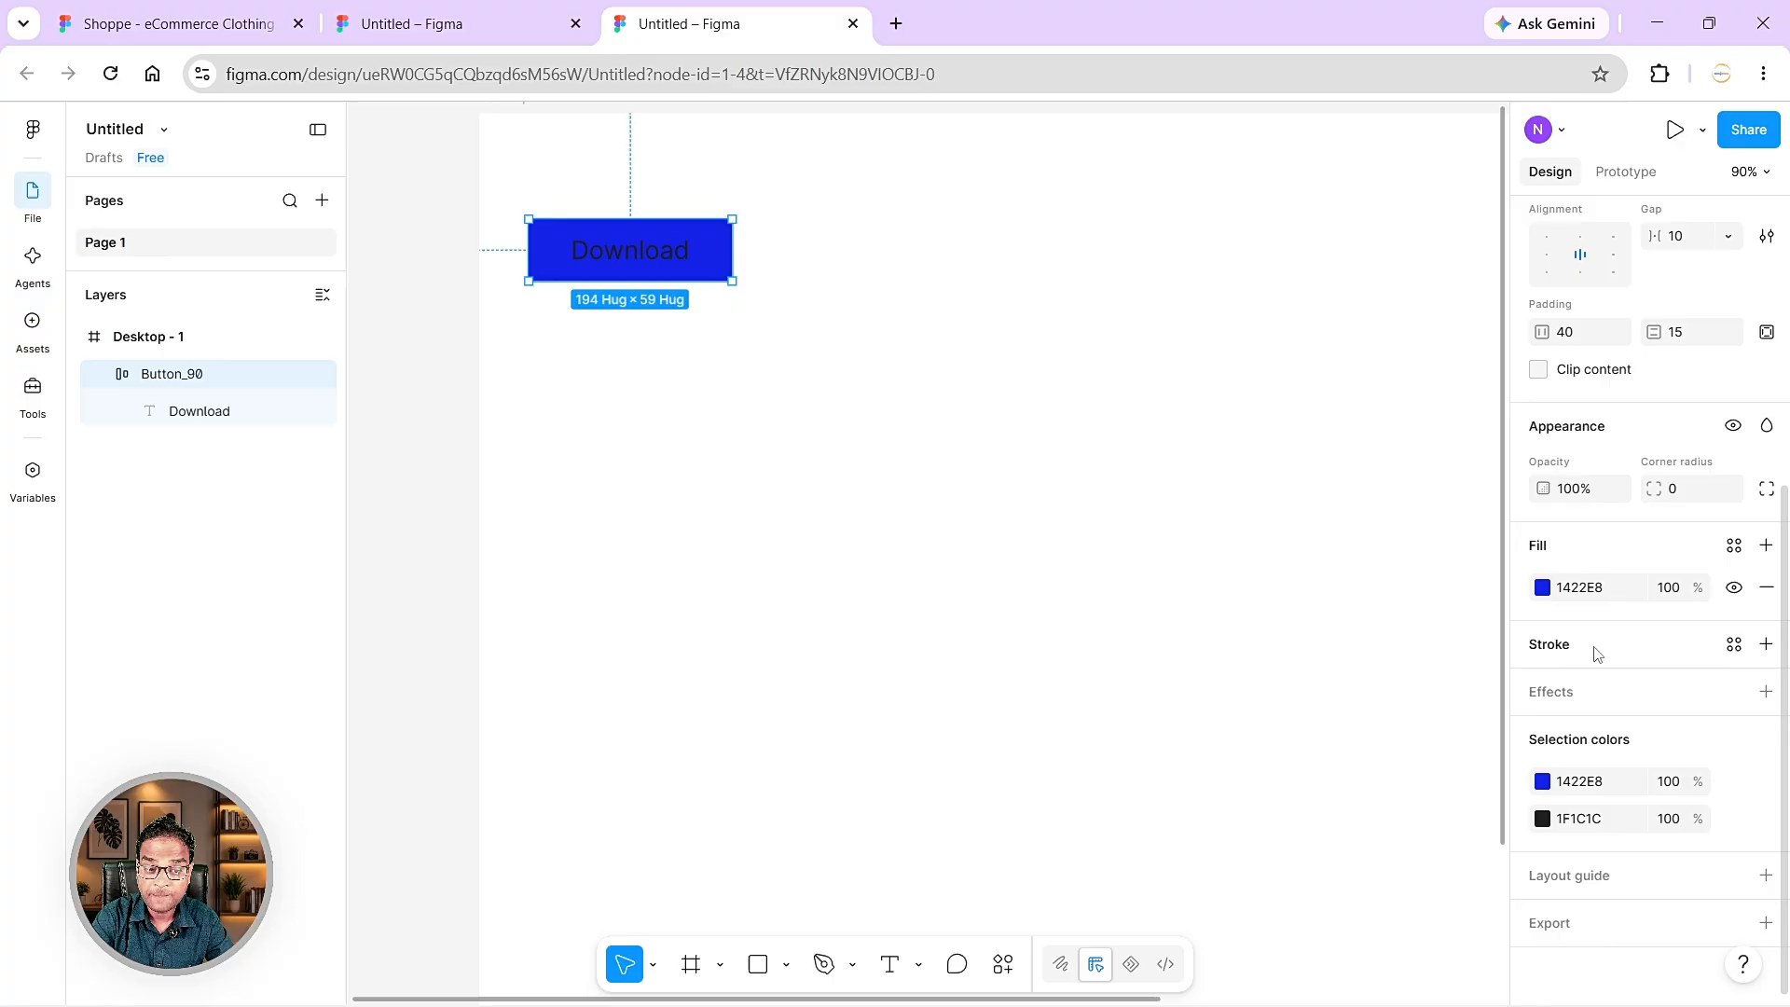
pyautogui.click(1677, 490)
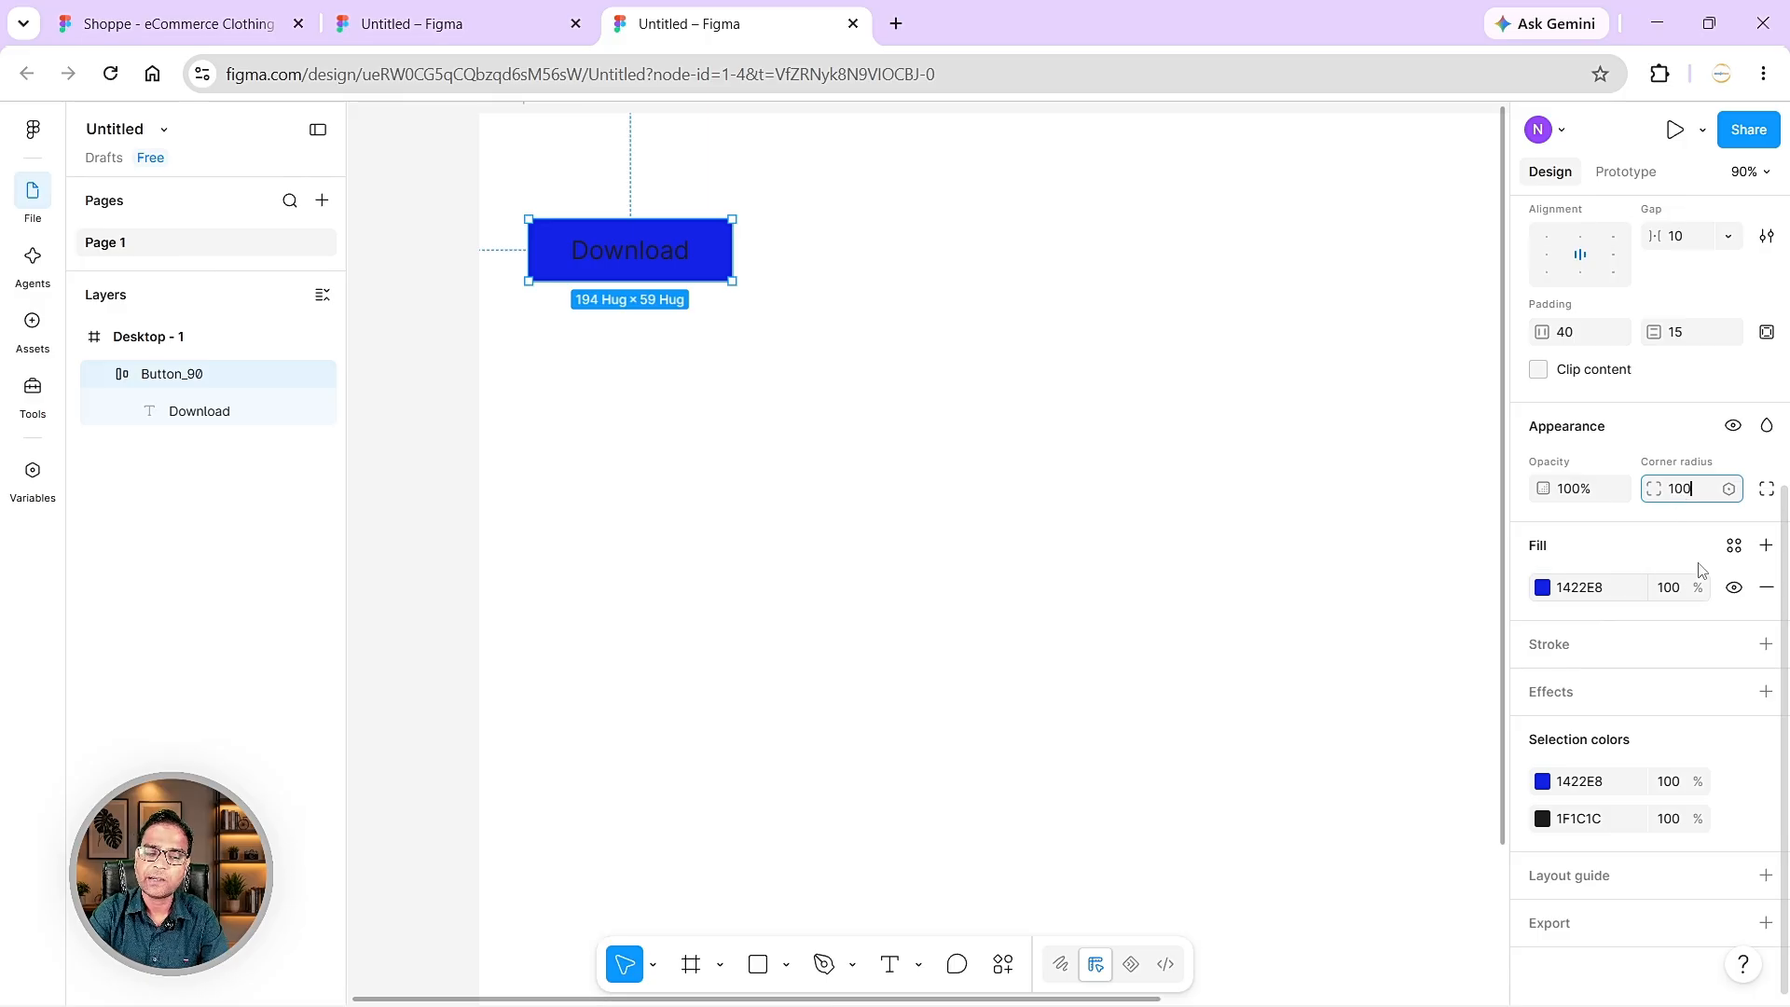
pyautogui.press('Return')
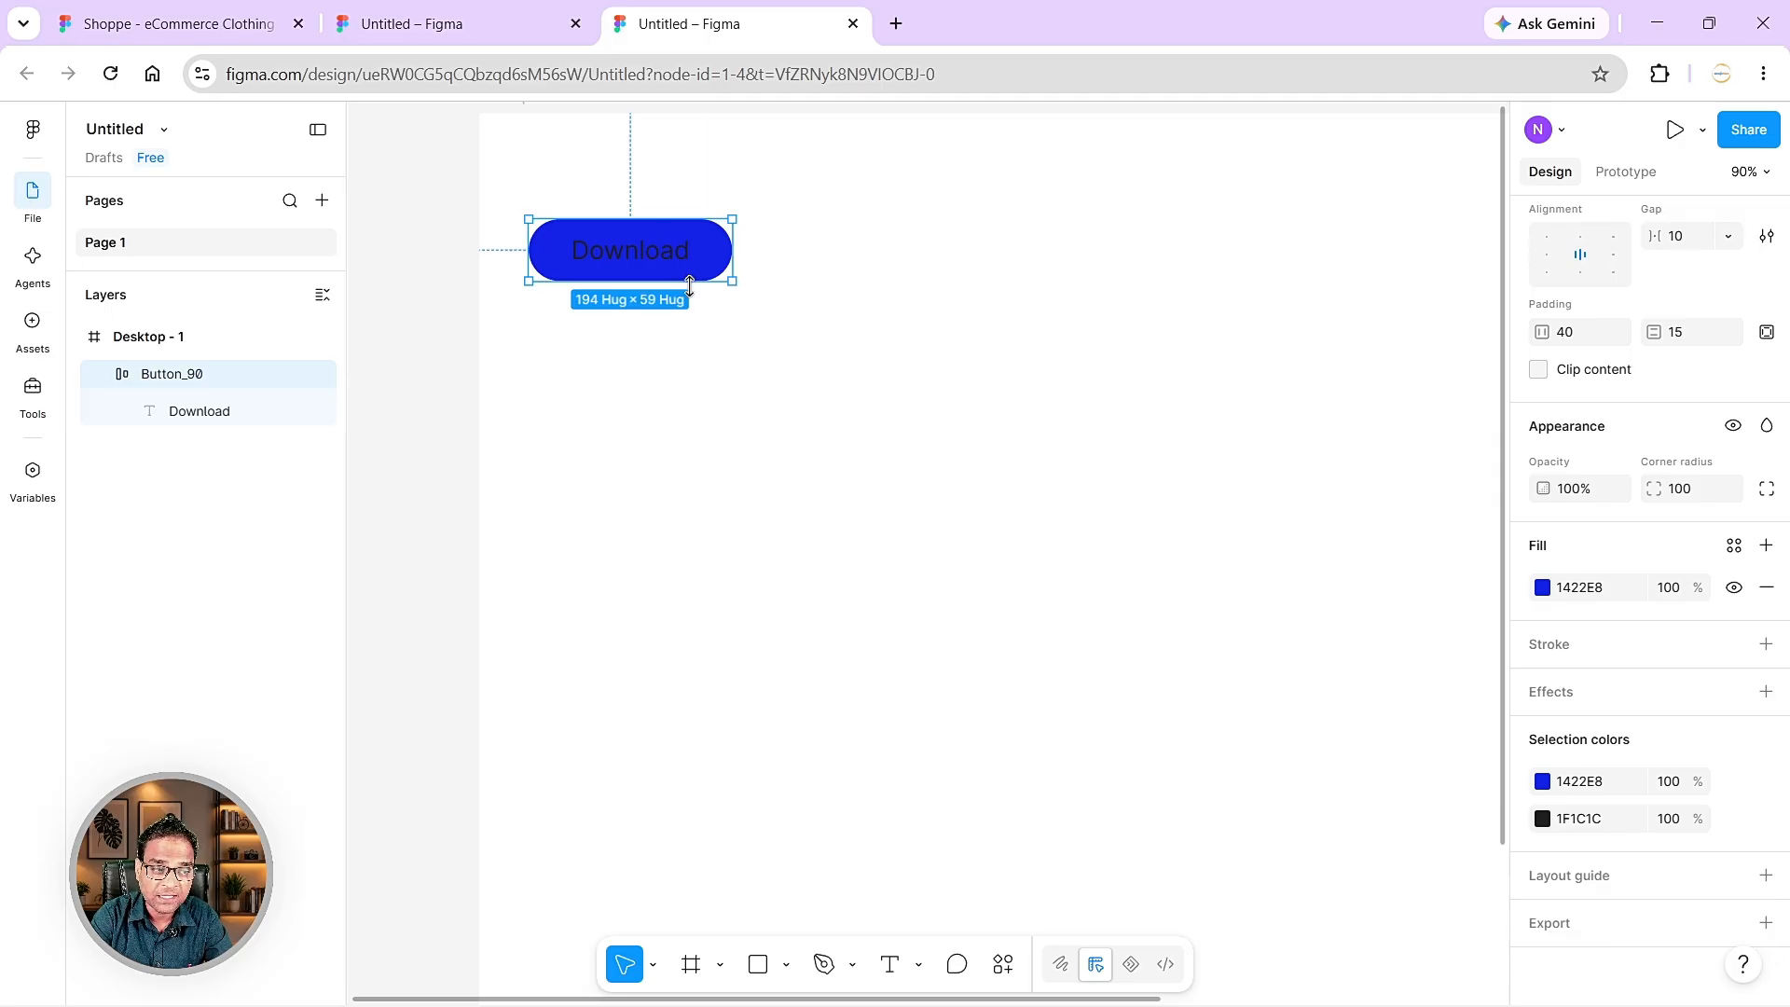
# - Change the fill of the Download text inside Button_90 to the near-white FFF7F7
pyautogui.click(231, 415)
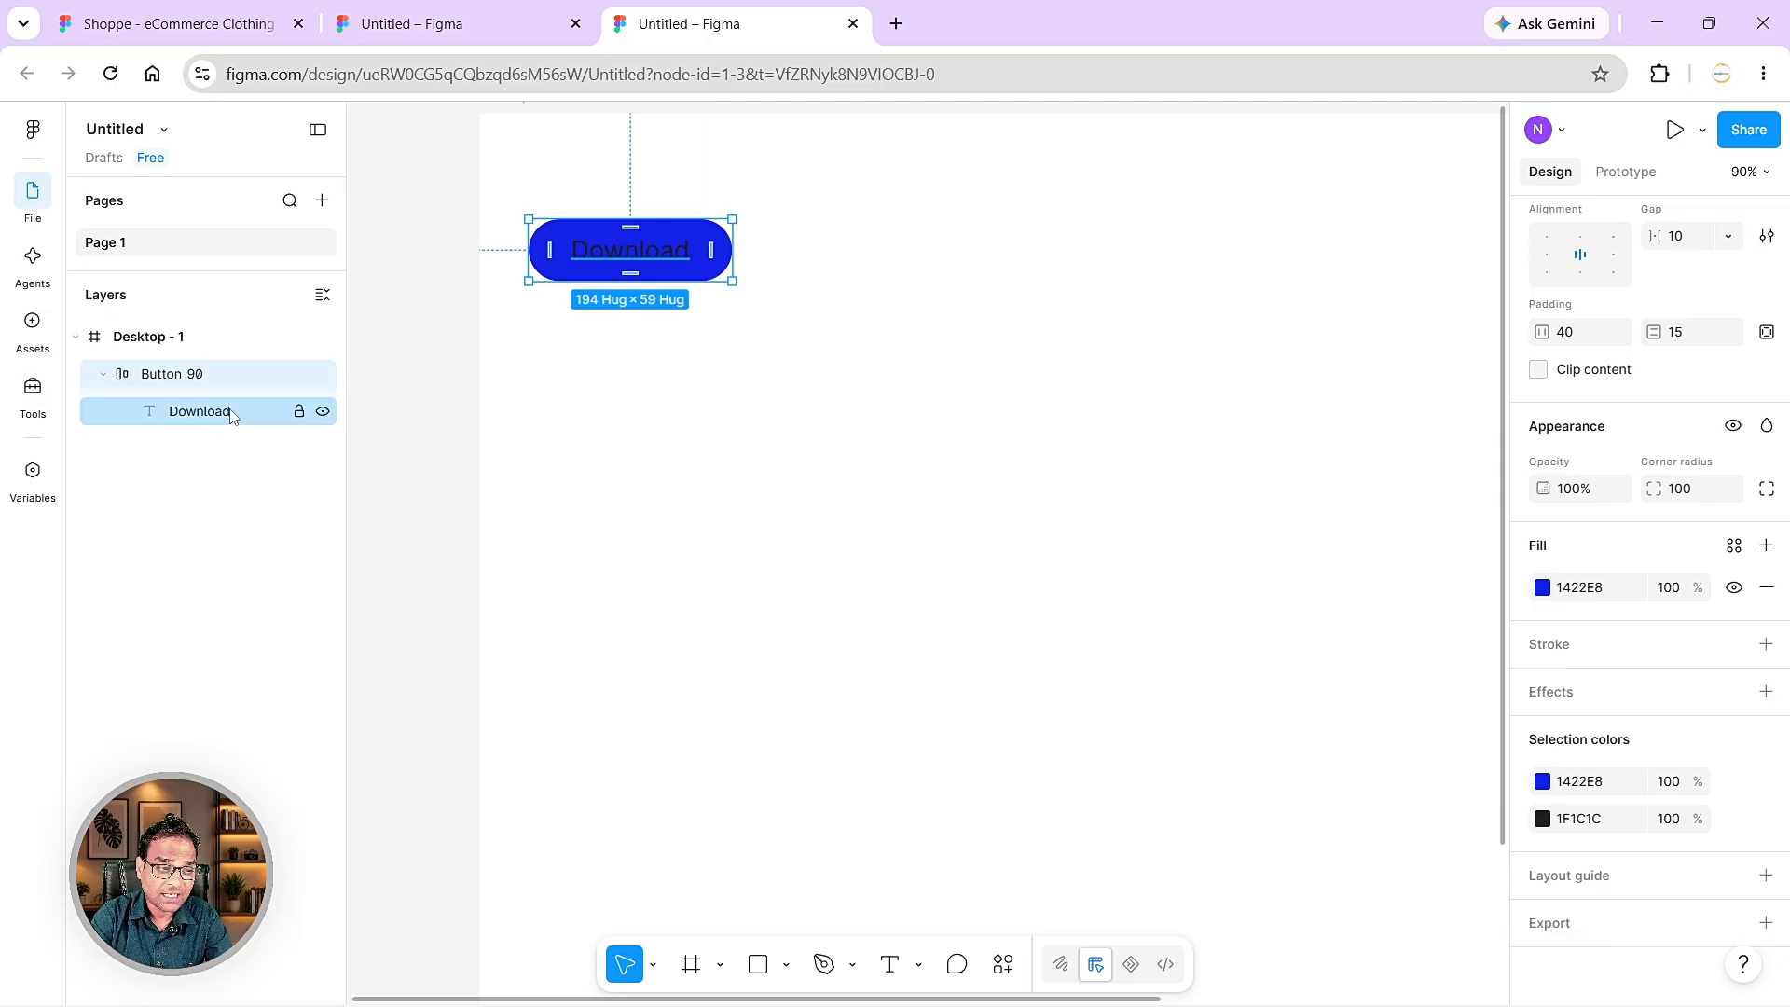
pyautogui.click(231, 415)
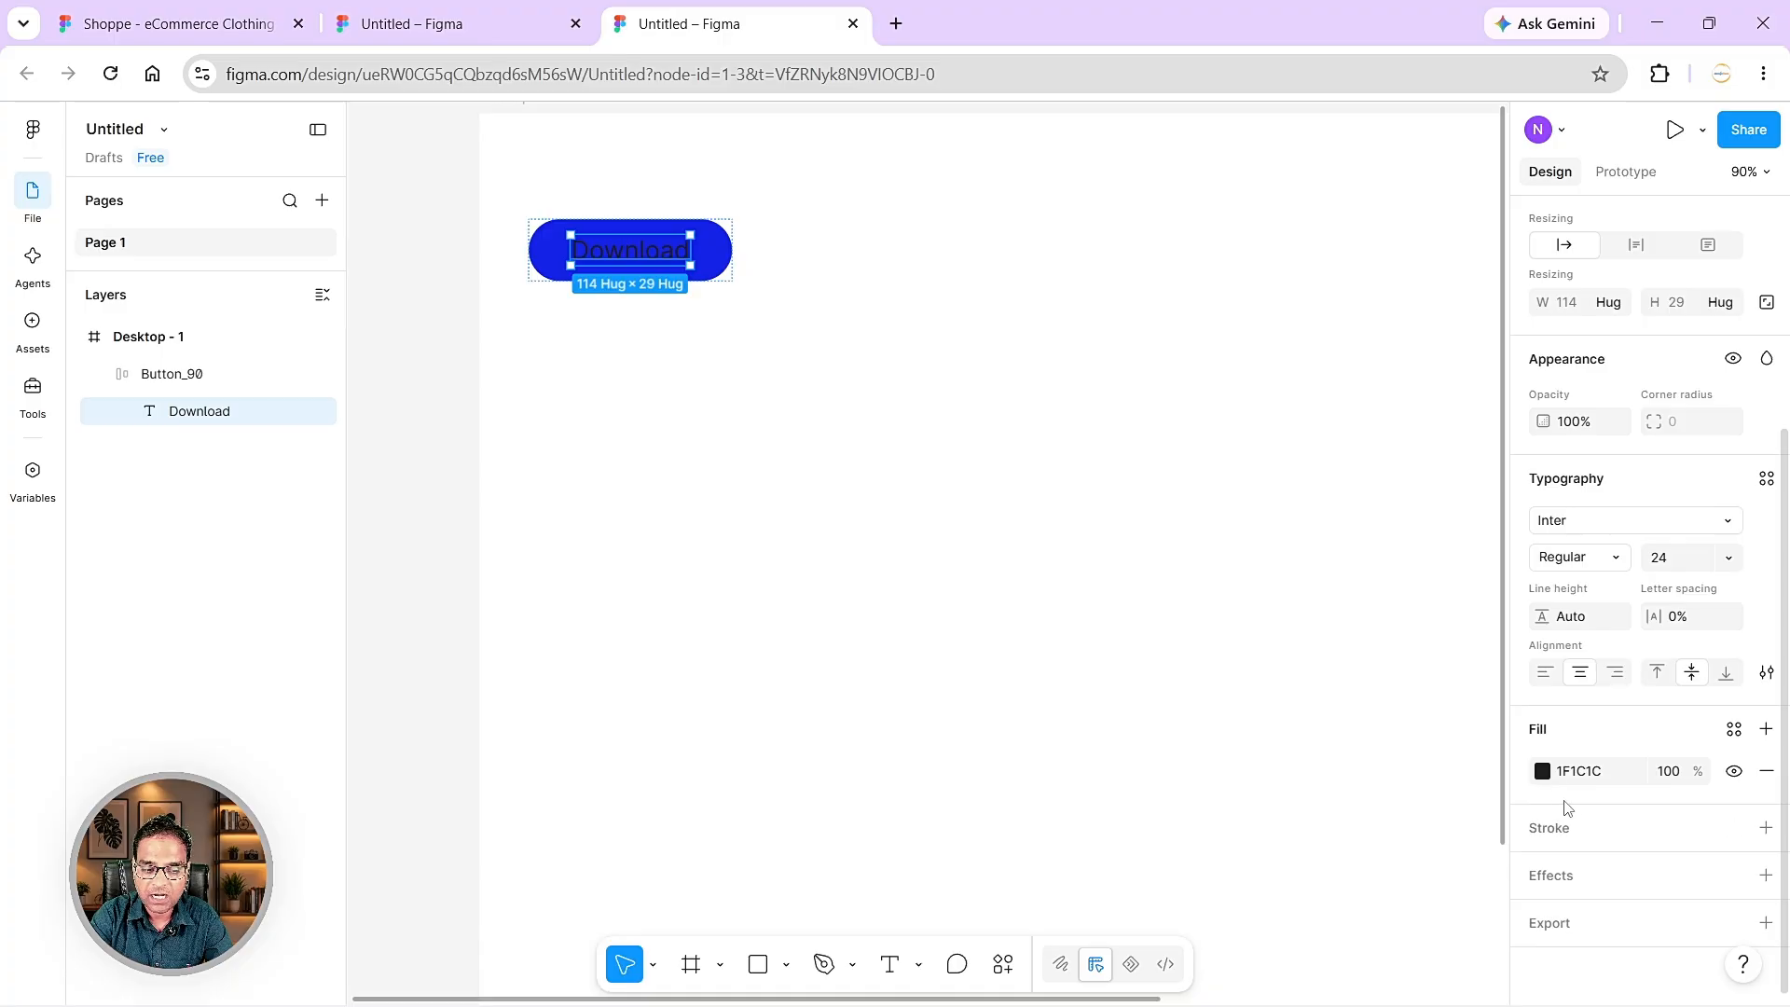
pyautogui.click(1542, 771)
pyautogui.moveTo(1256, 550); pyautogui.dragTo(1255, 532)
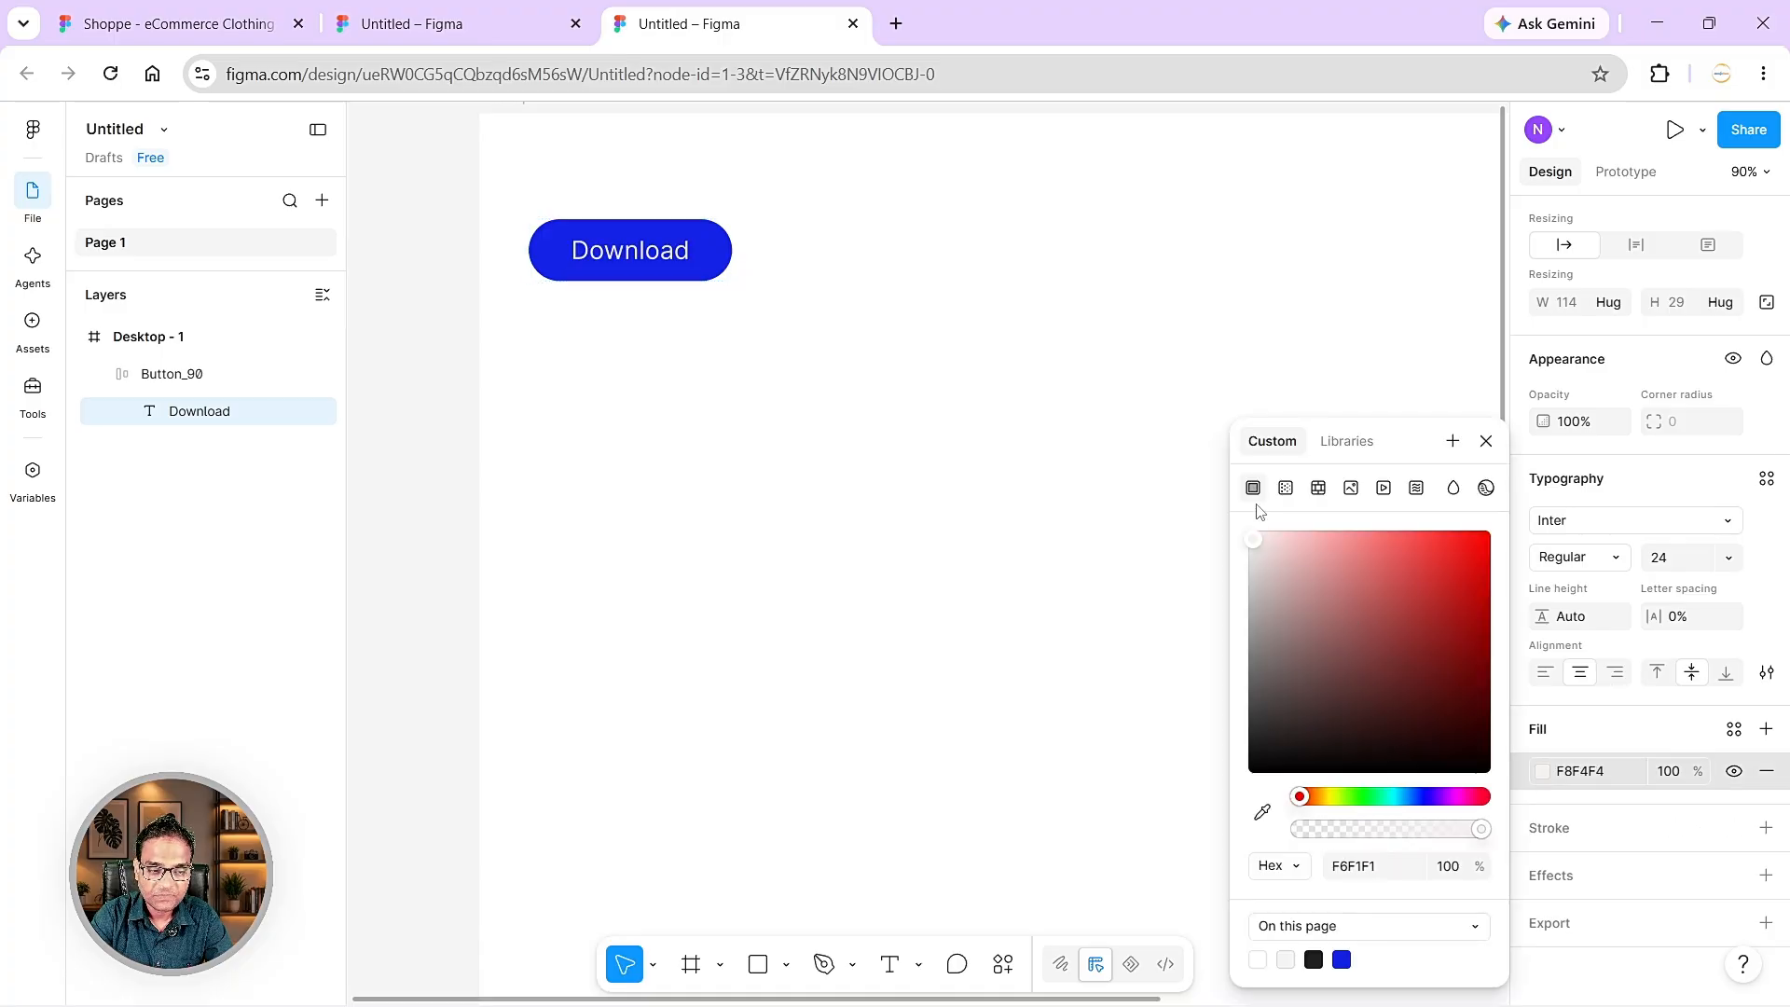
pyautogui.click(779, 375)
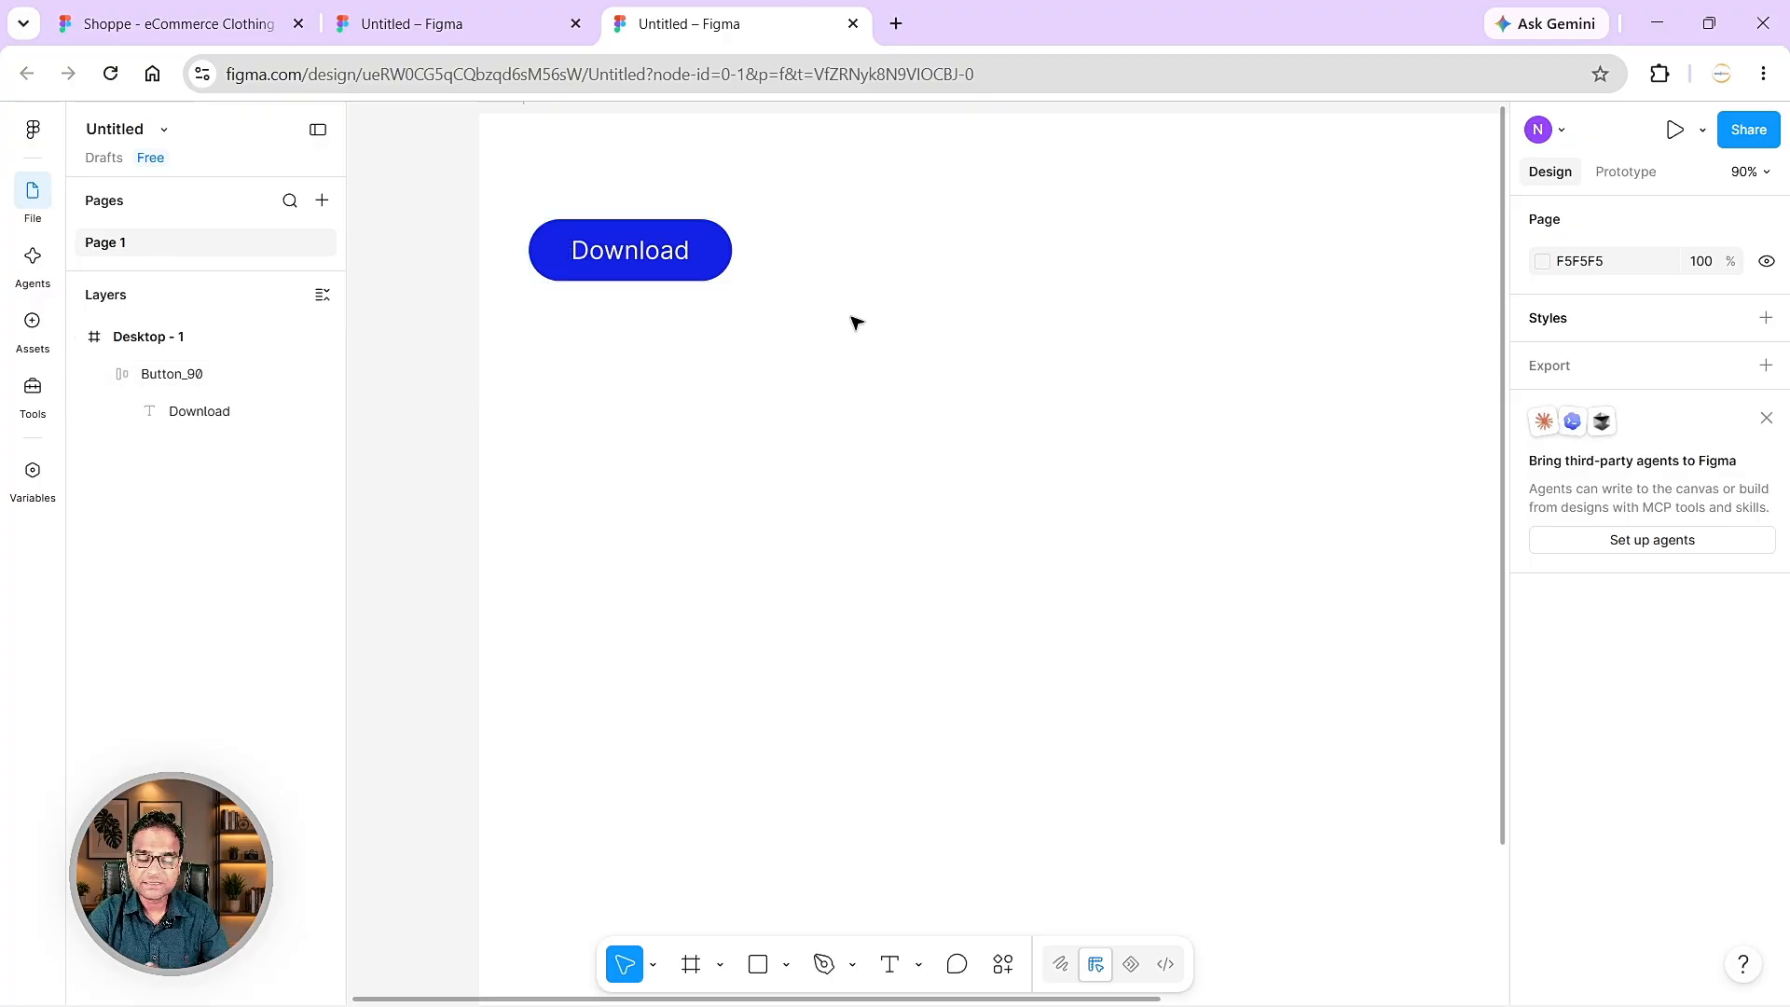
# - Collapse the Button_90 layer and place a copy of the button straight below the original at Y 356
pyautogui.click(154, 375)
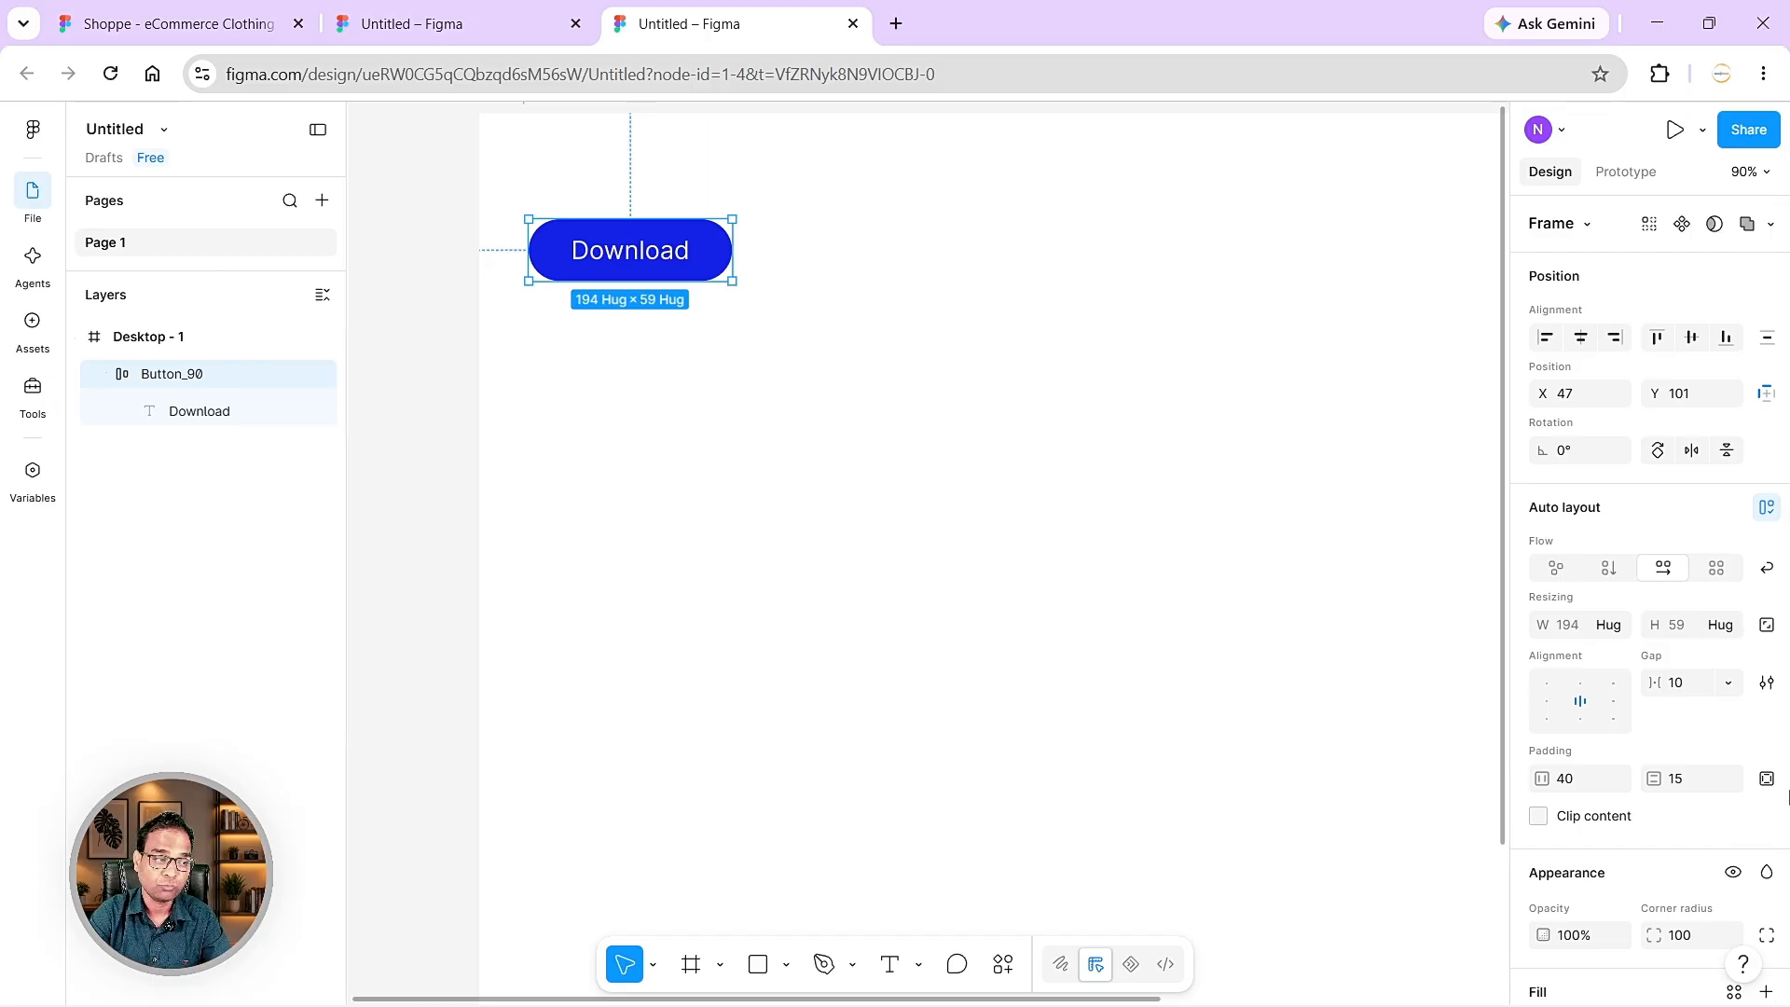
pyautogui.click(103, 373)
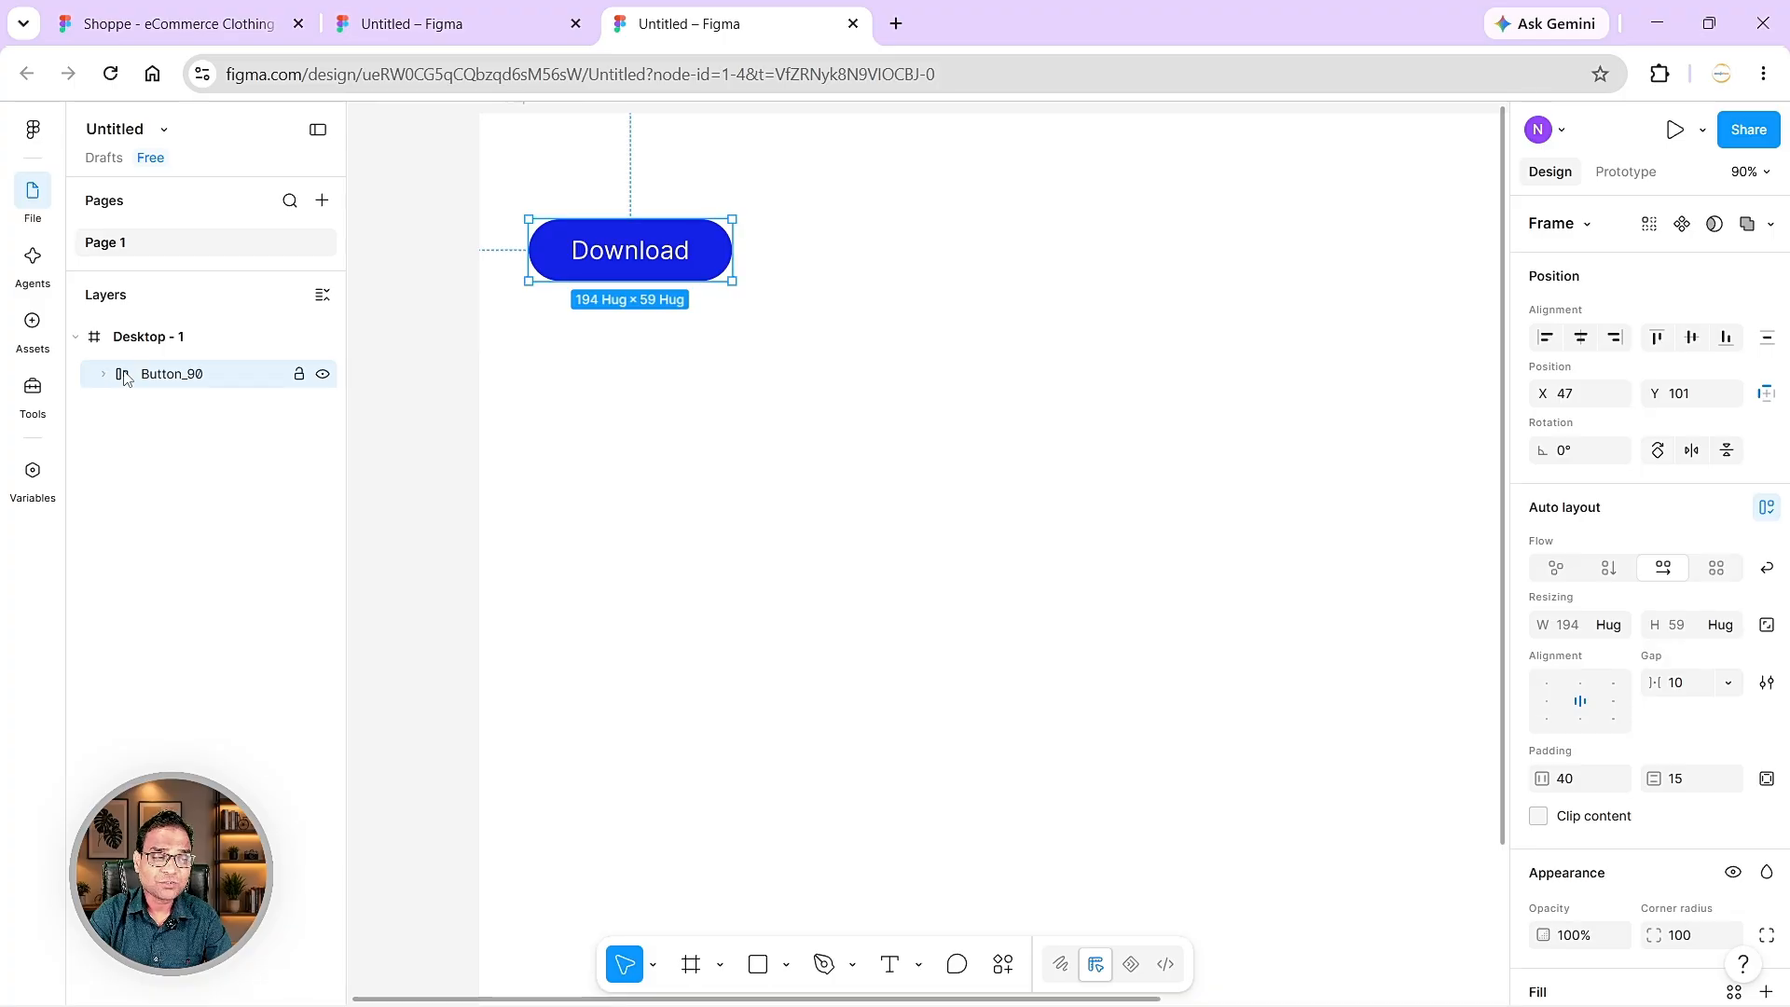
pyautogui.click(871, 240)
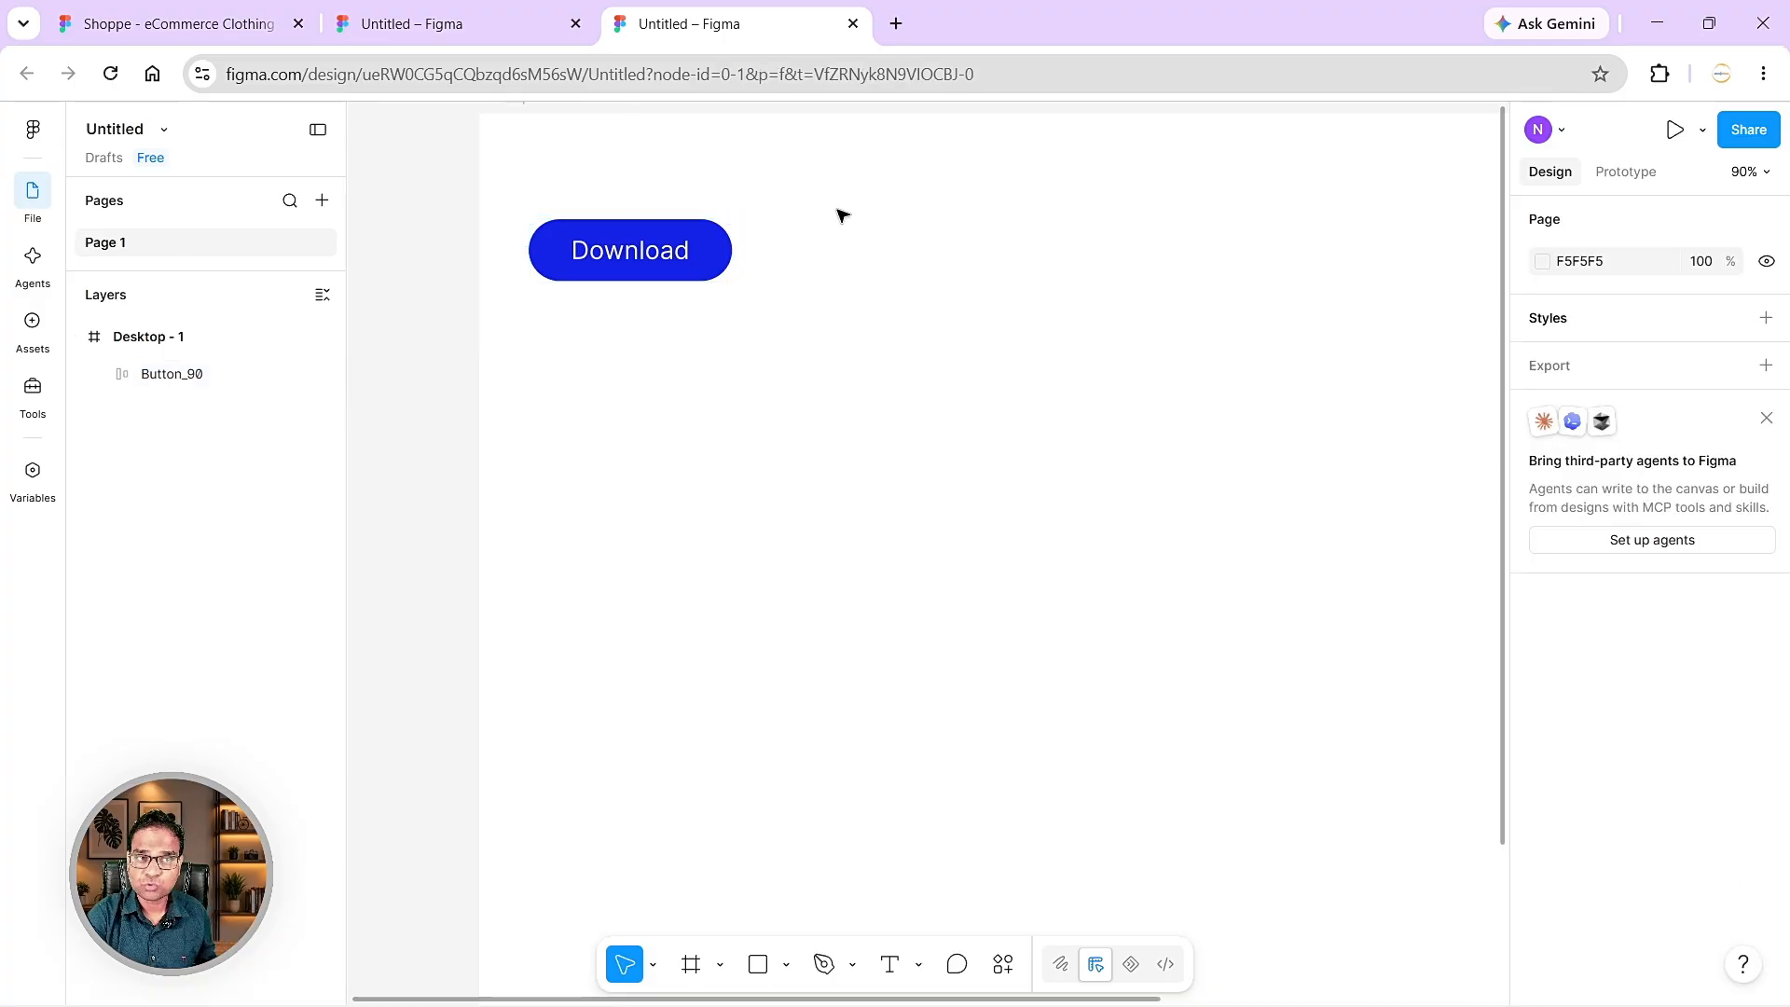
pyautogui.moveTo(827, 197); pyautogui.dragTo(595, 338)
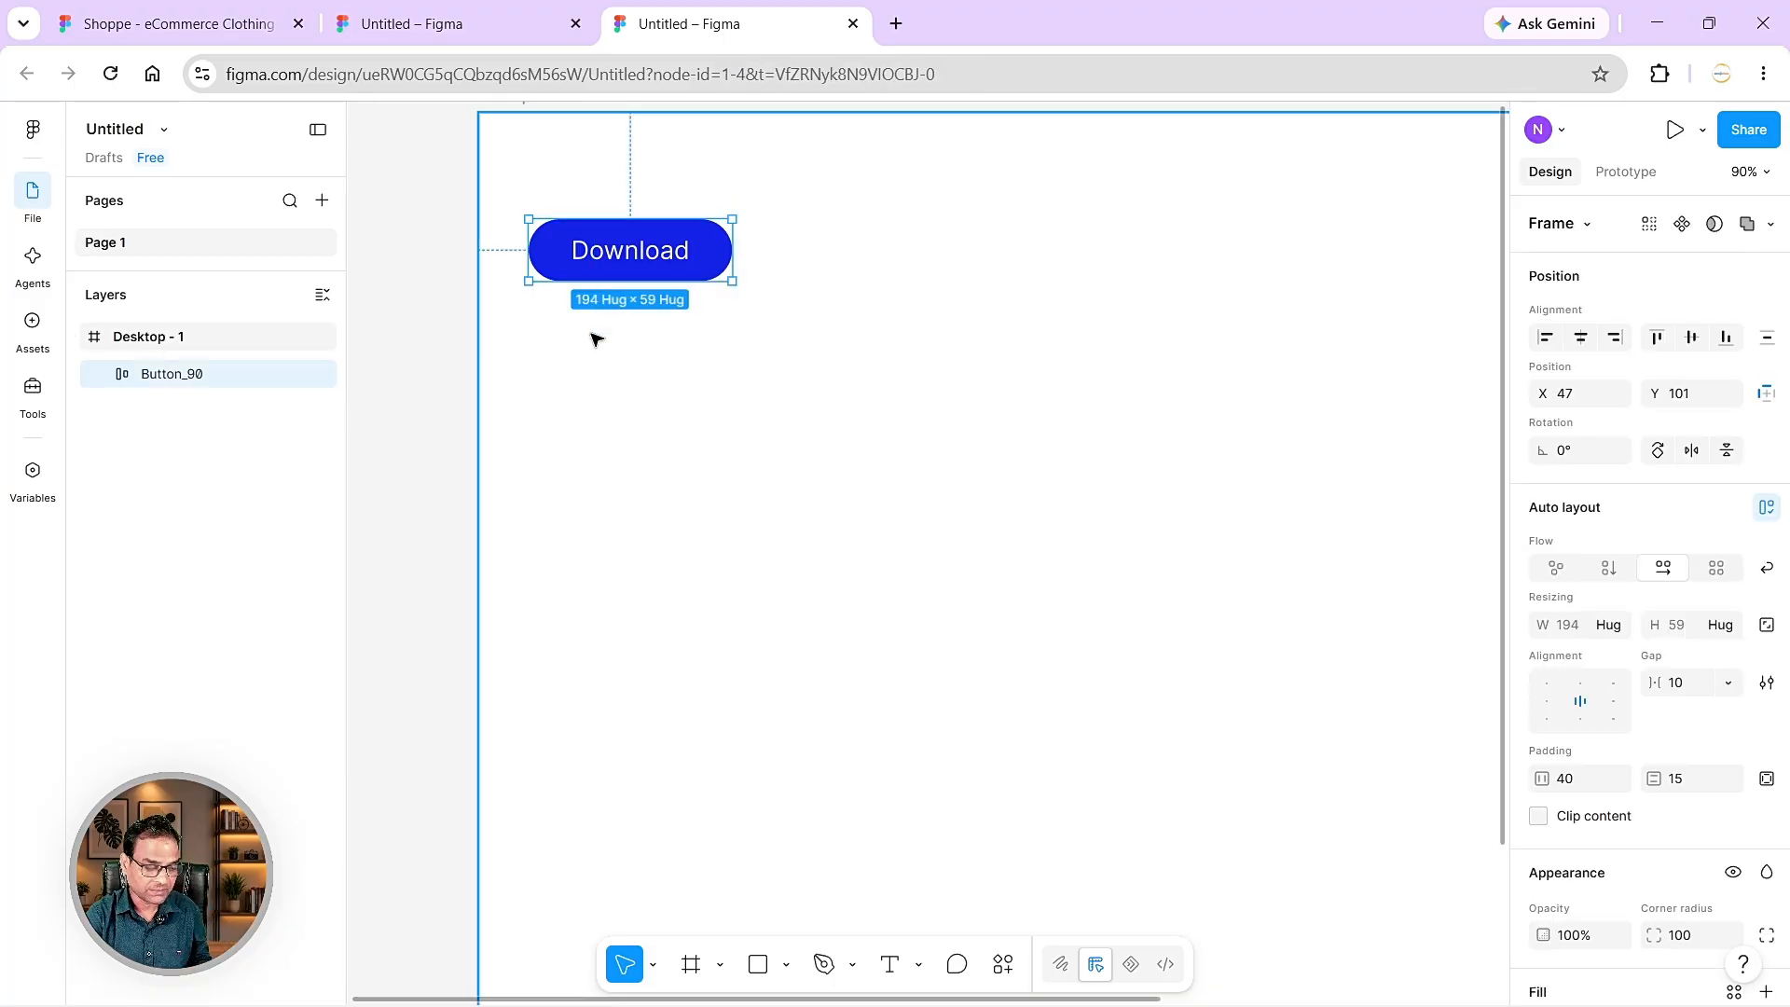
pyautogui.keyDown('alt'); pyautogui.moveTo(698, 244); pyautogui.dragTo(721, 503); pyautogui.keyUp('alt')
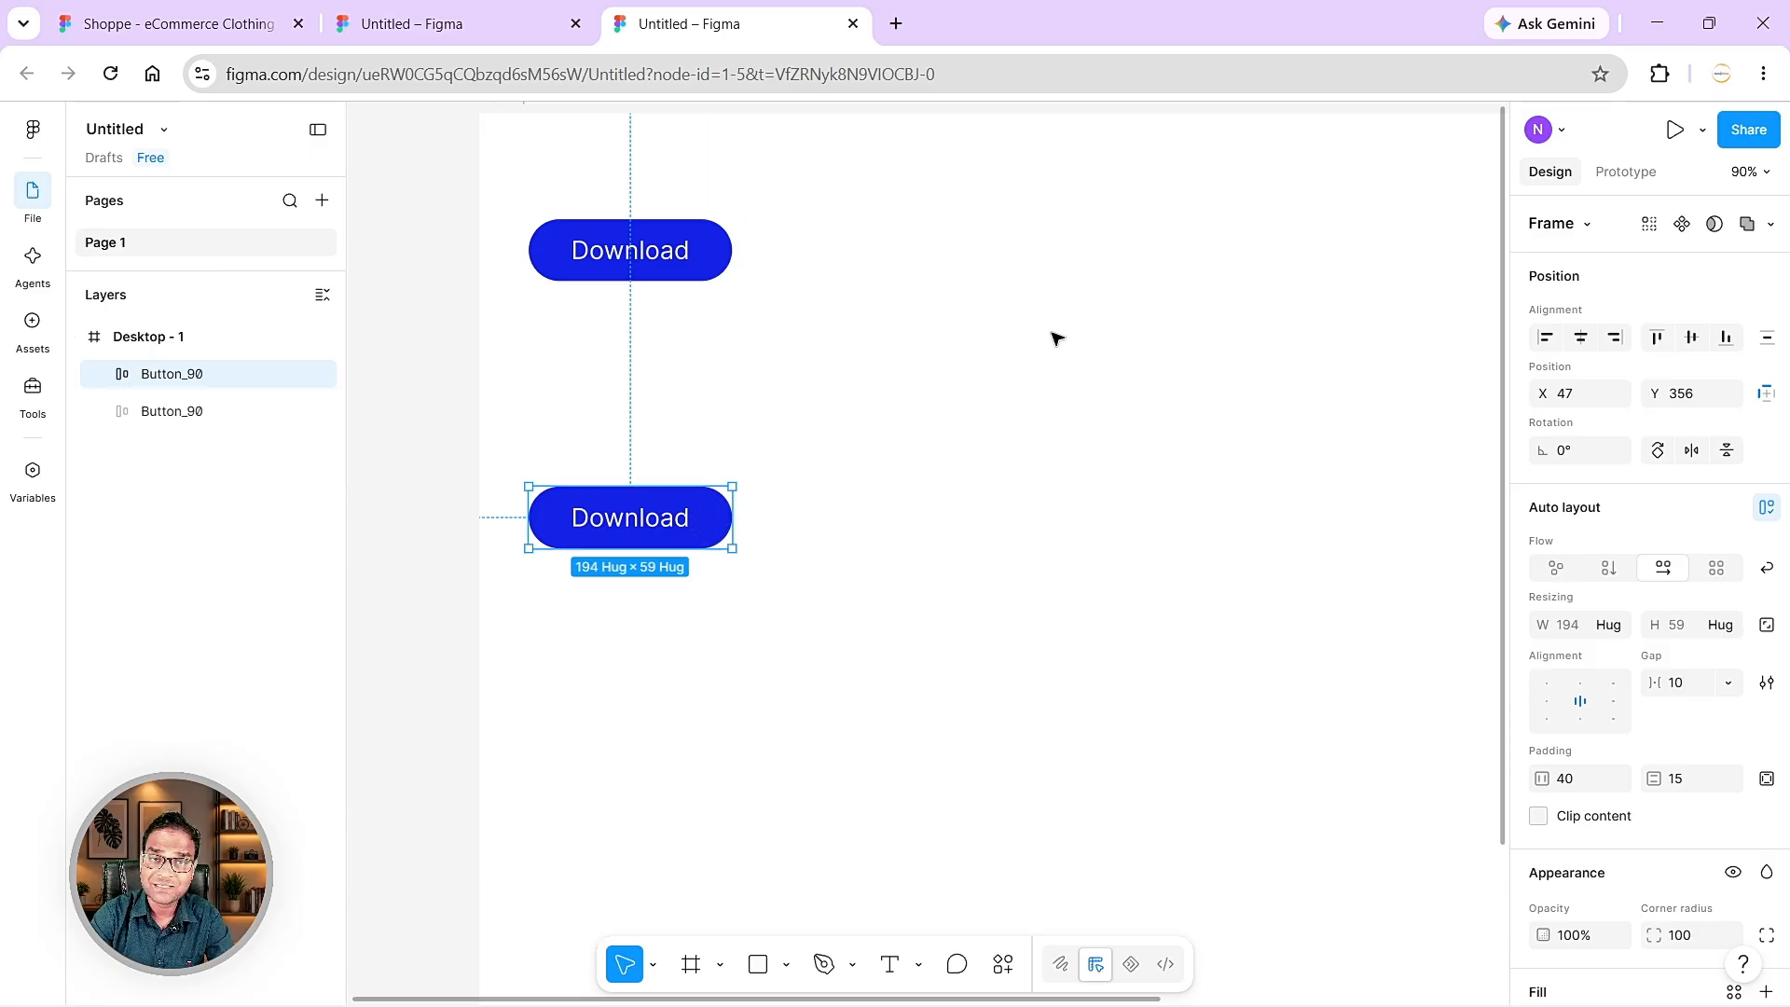
pyautogui.click(608, 226)
pyautogui.click(633, 533)
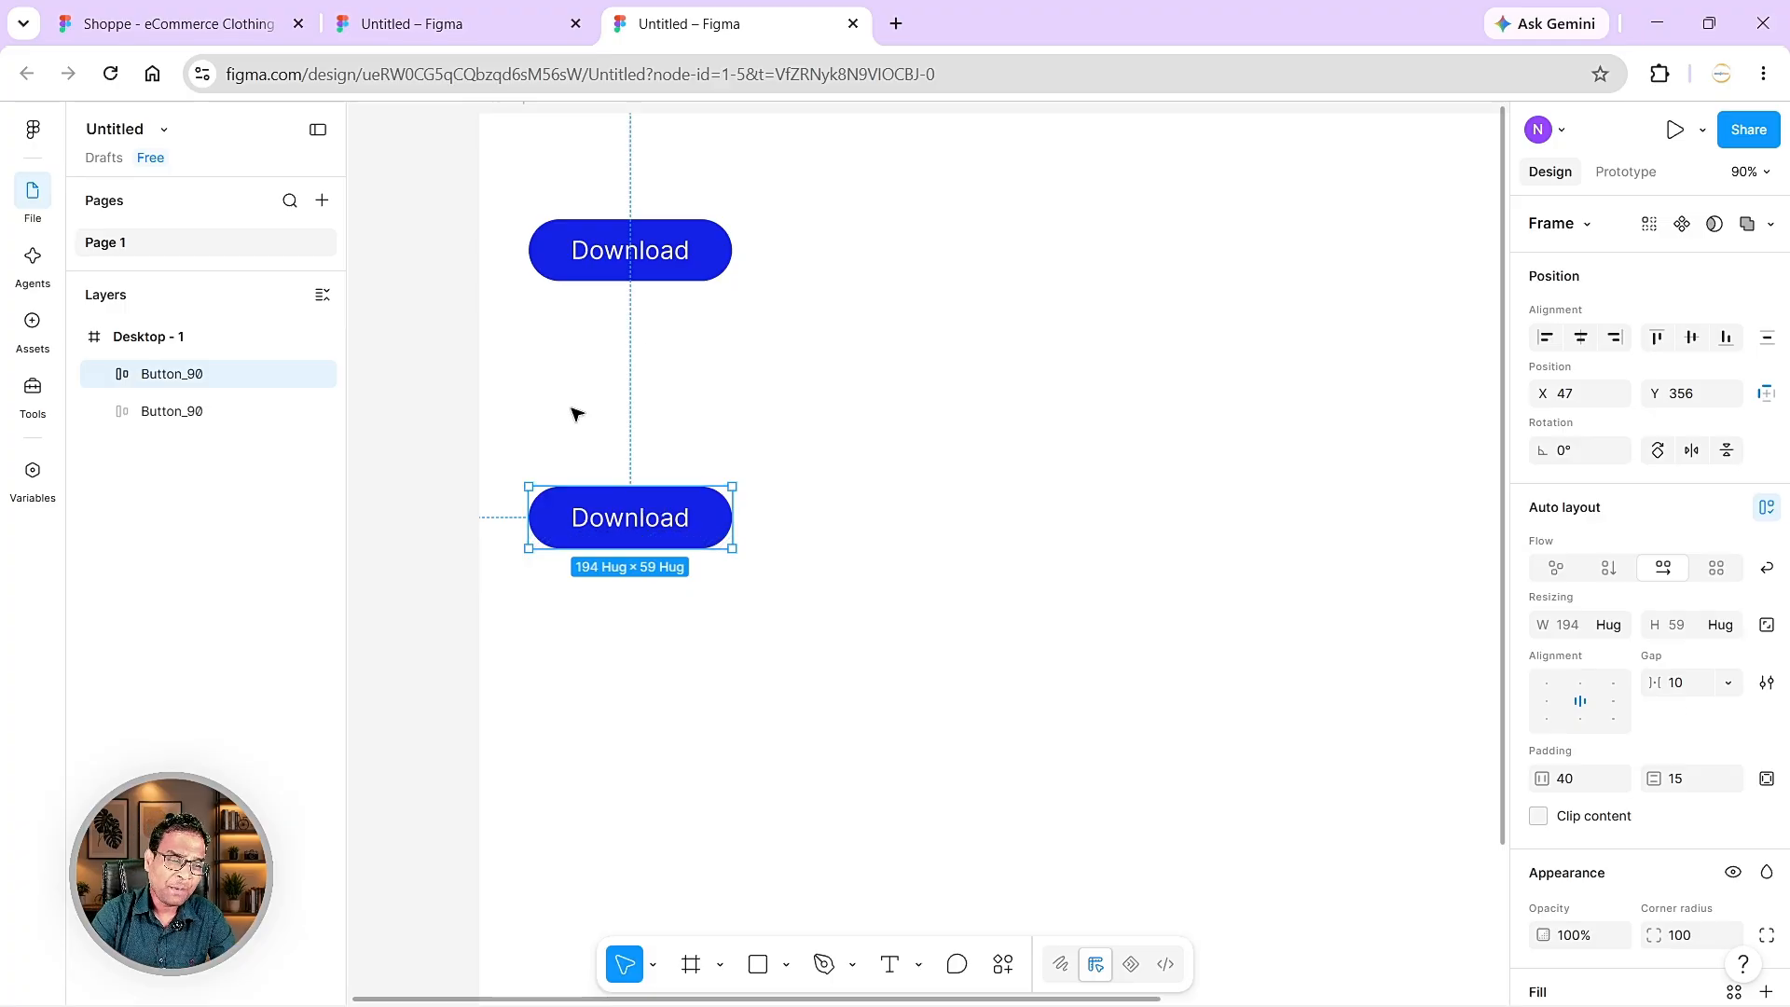
# - Replace the label text of the upper button with Next
pyautogui.click(620, 252)
pyautogui.doubleClick(620, 252)
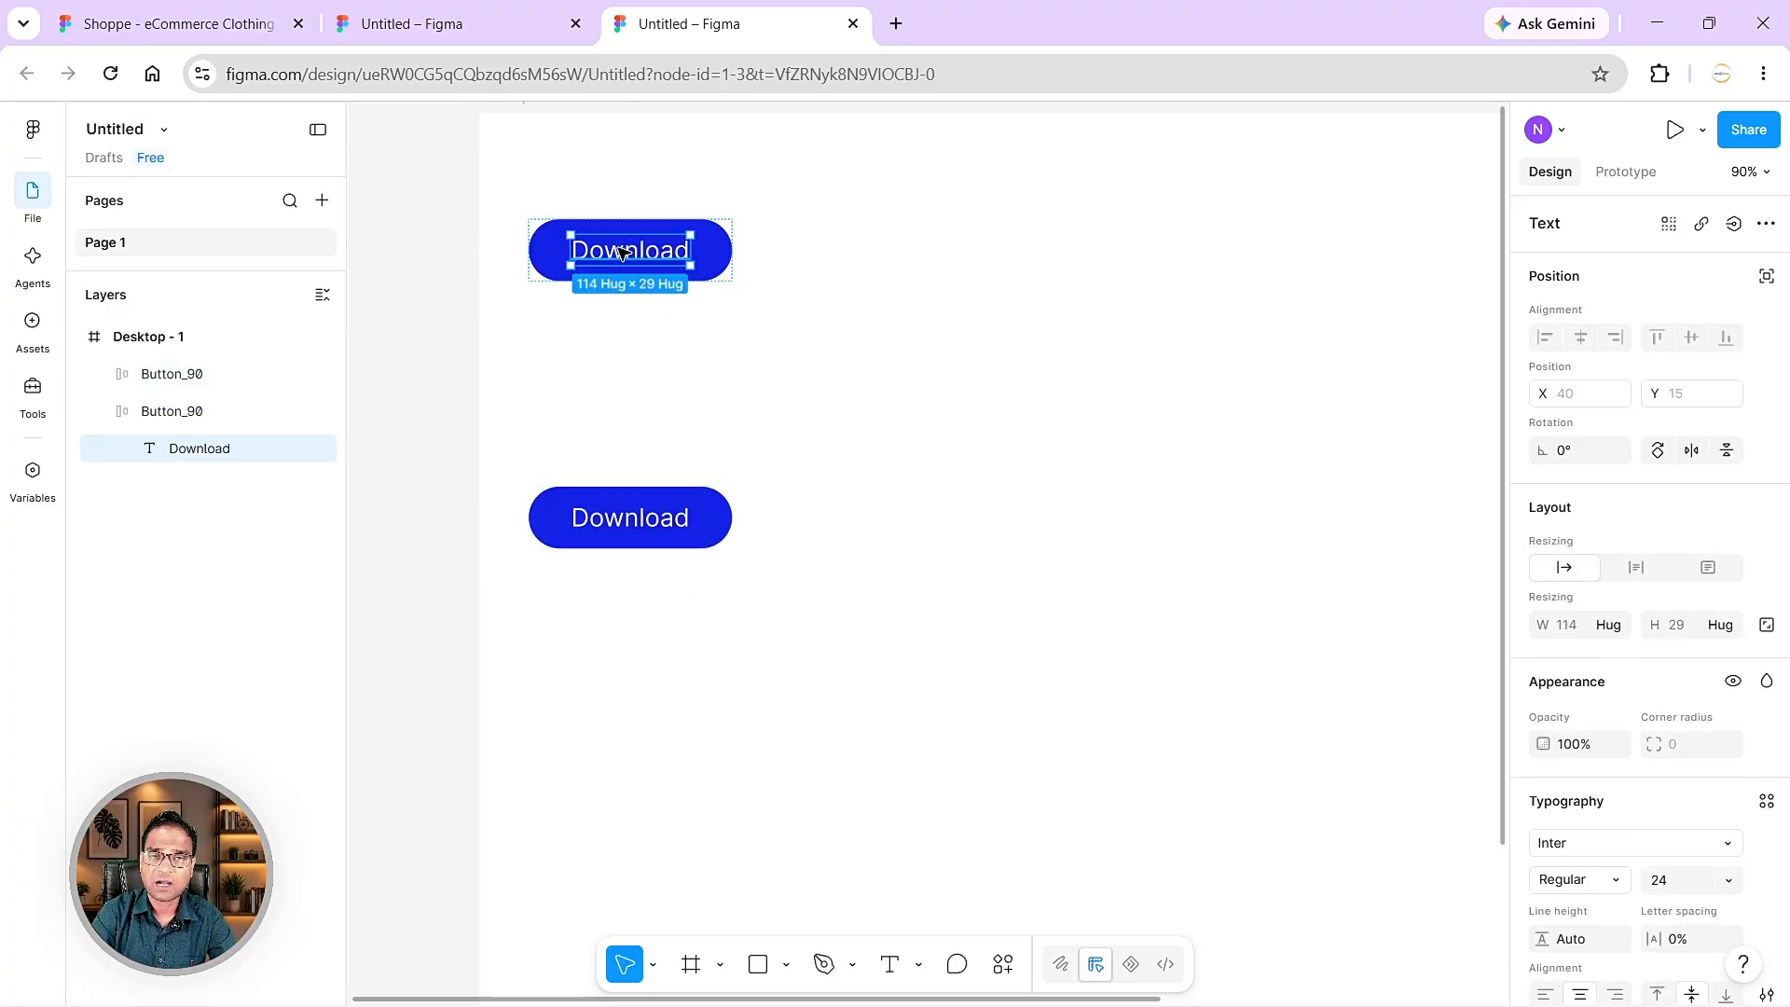
pyautogui.doubleClick(620, 252)
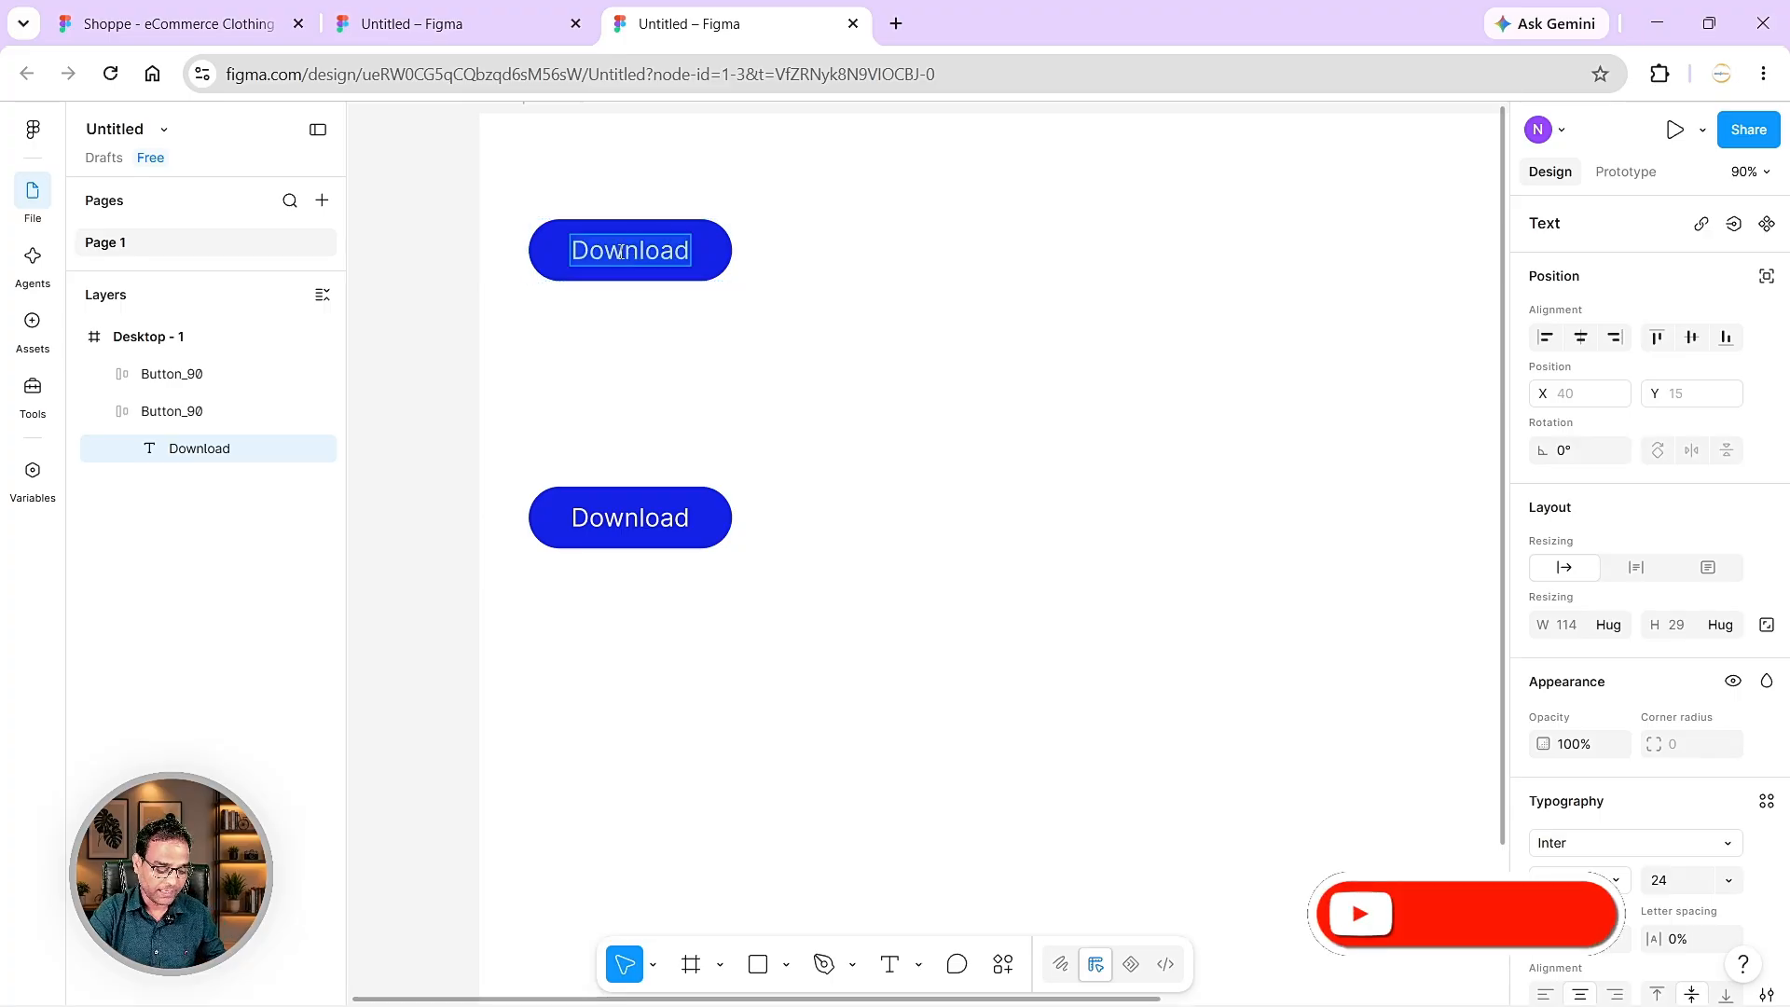
pyautogui.write('Netx')
pyautogui.press('BackSpace')
pyautogui.press('BackSpace')
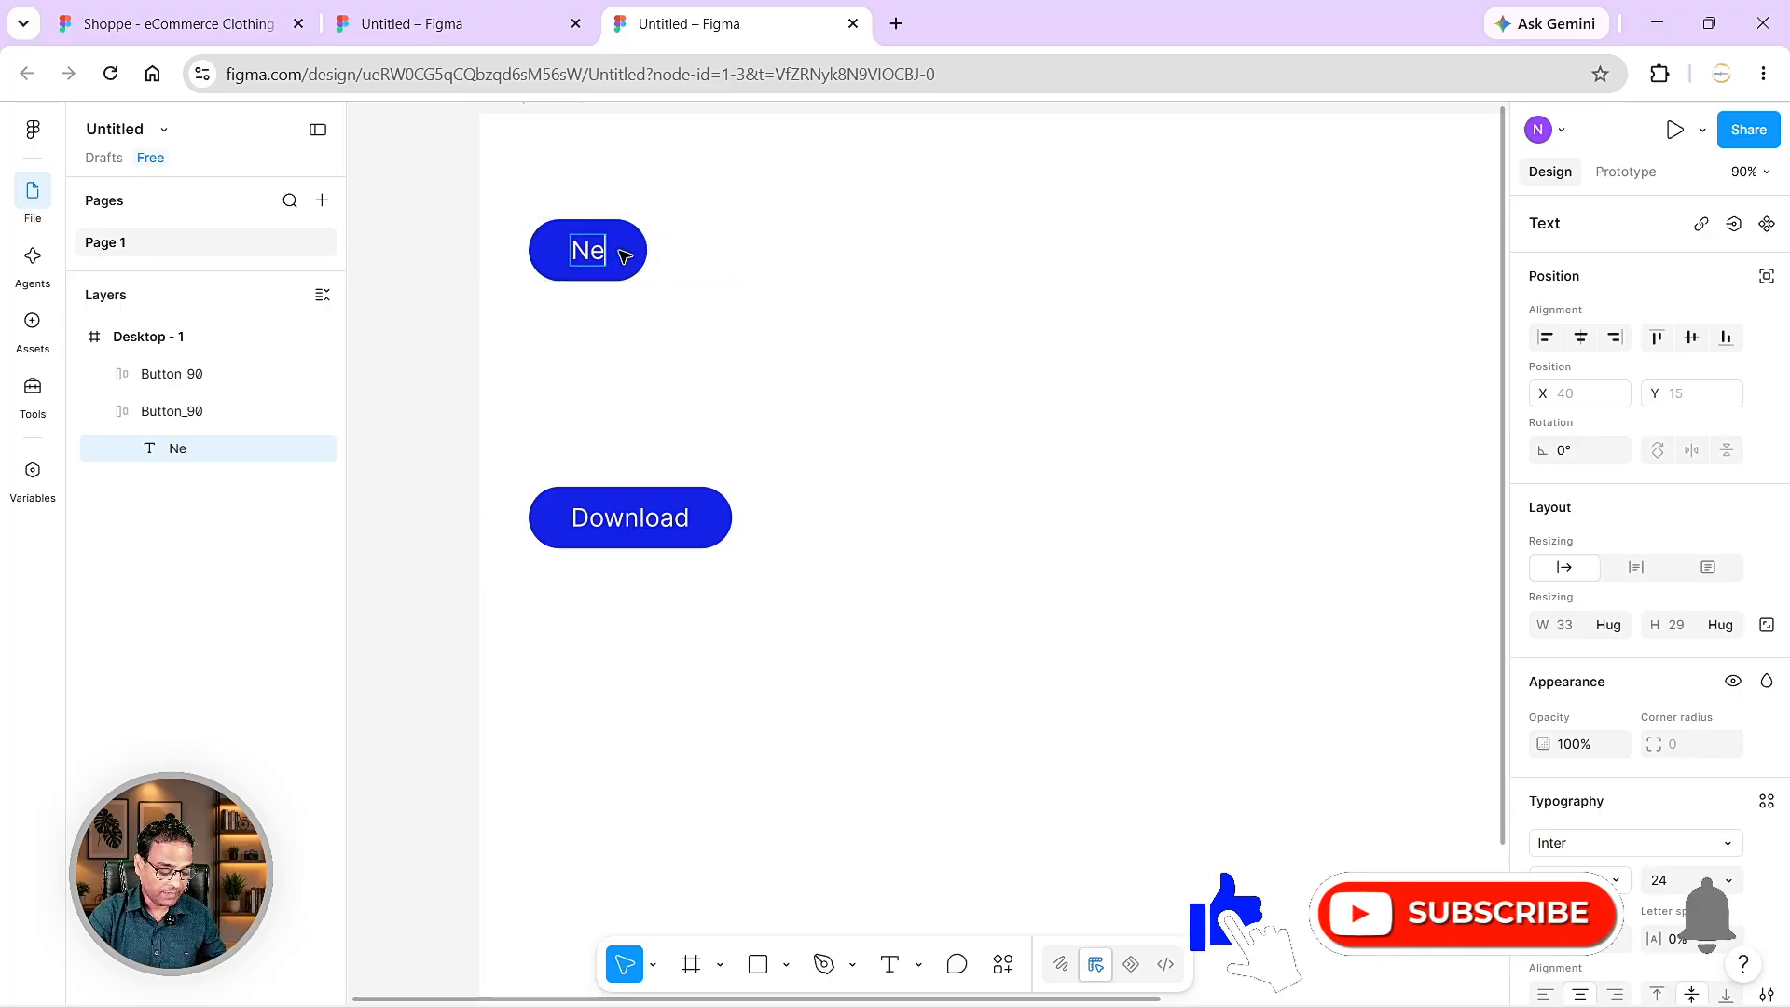
pyautogui.write('xt')
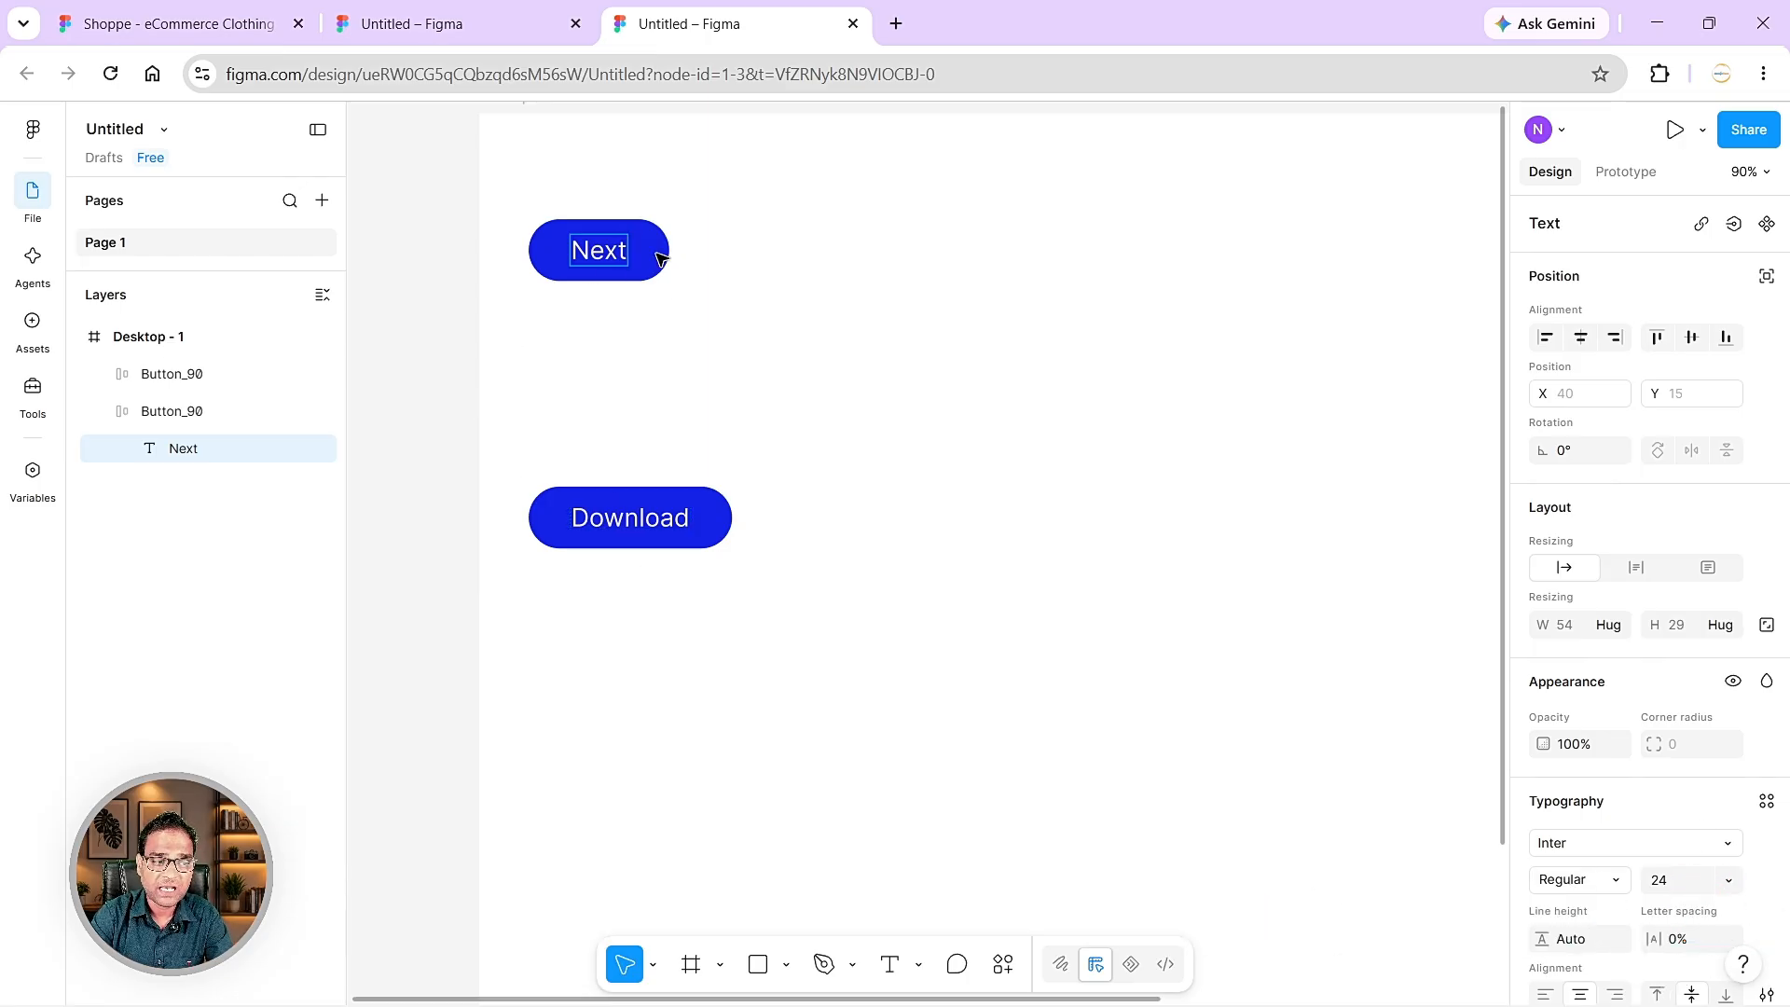
pyautogui.press('Escape')
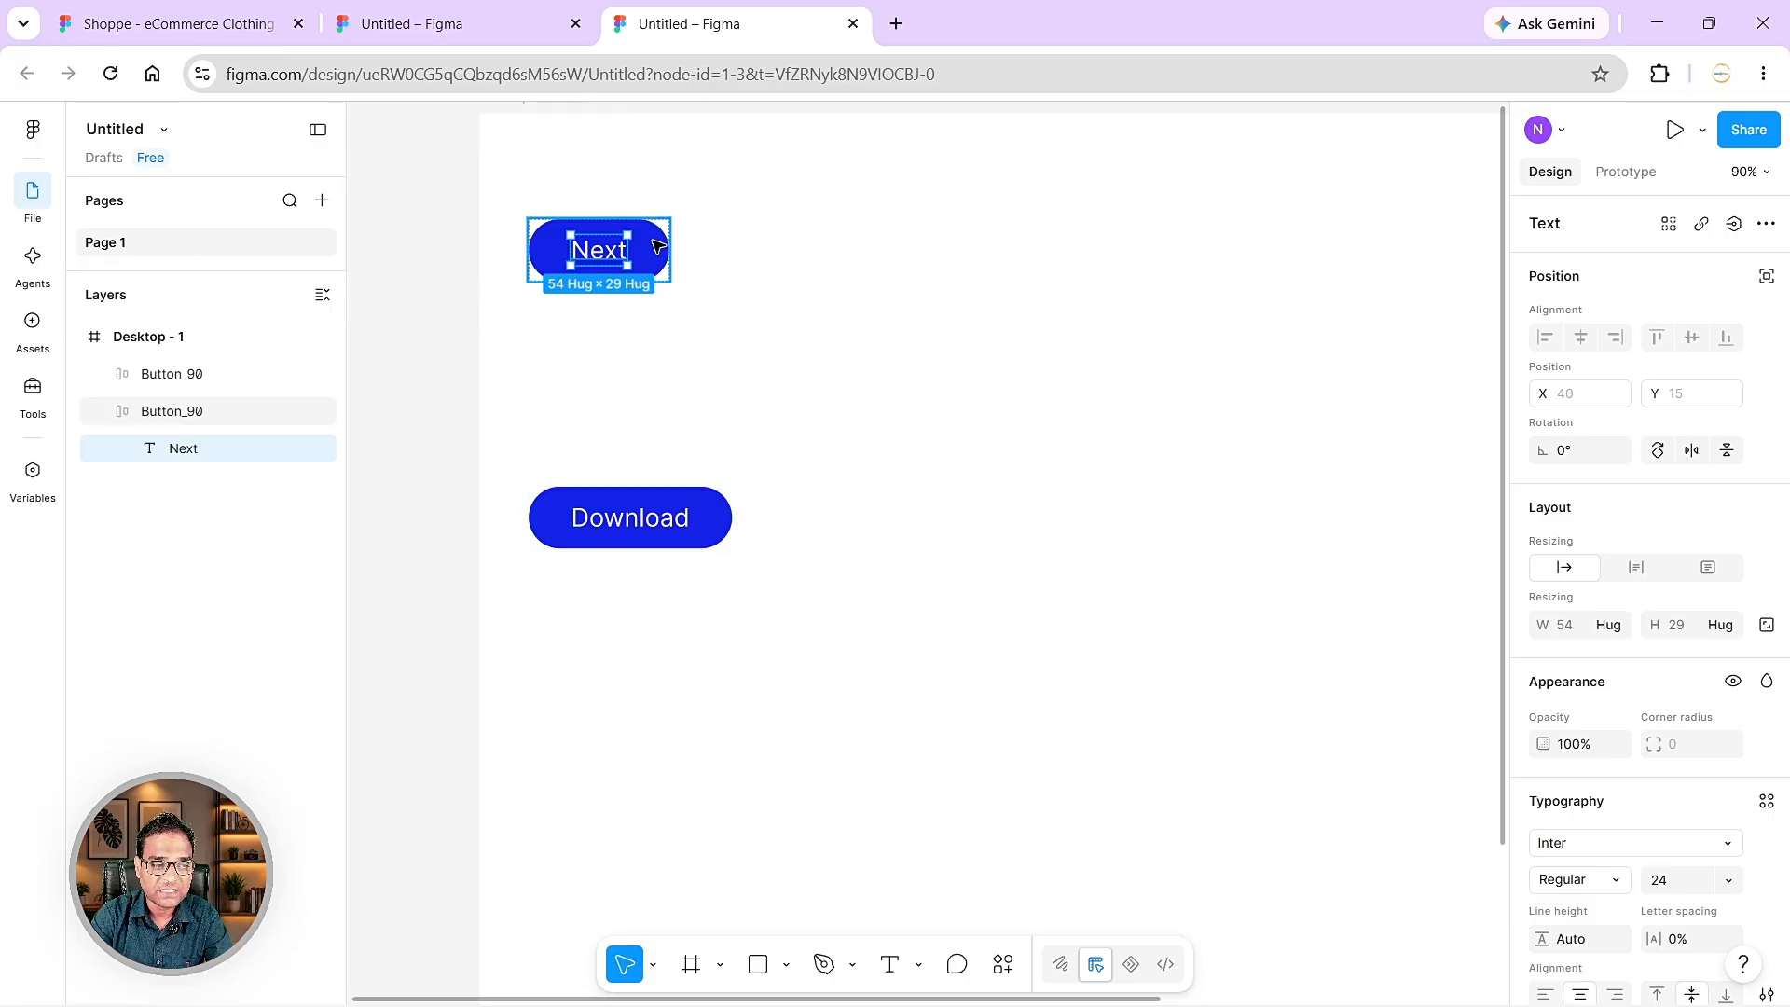
# - Change the fill of the Next button's frame to green, 42E814
pyautogui.press('Escape')
pyautogui.scroll(-5, 1591, 736)
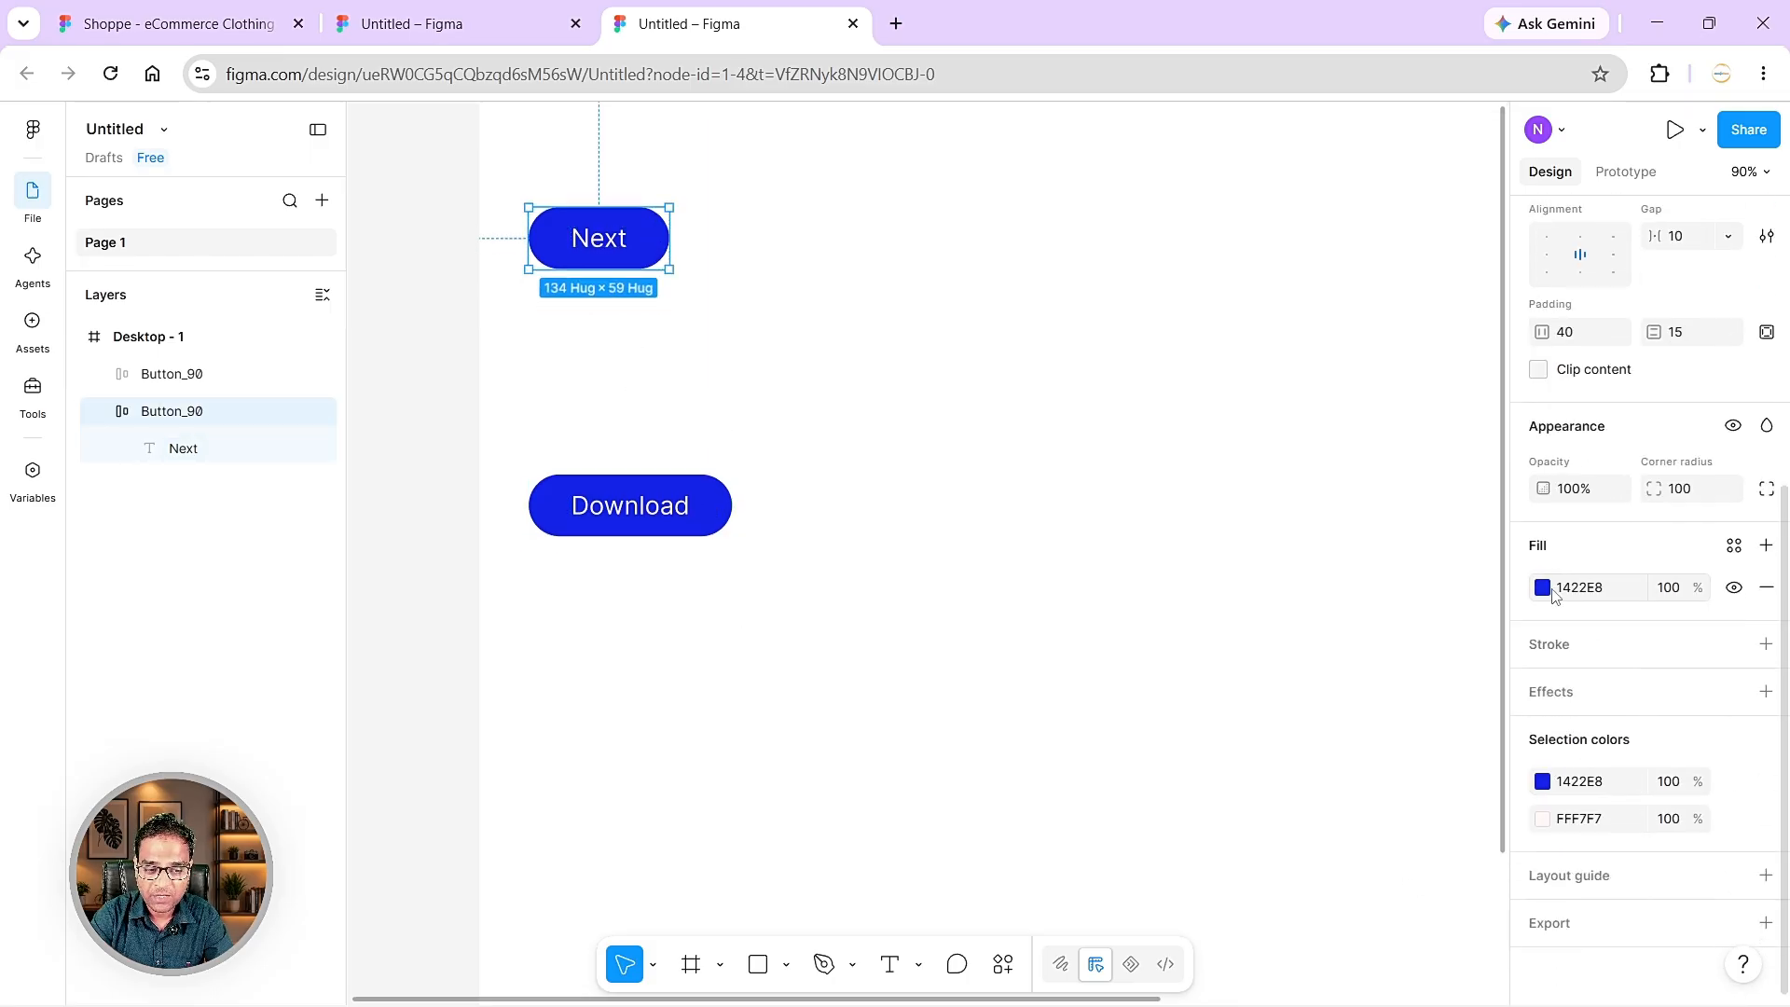
pyautogui.click(1542, 587)
pyautogui.click(1355, 800)
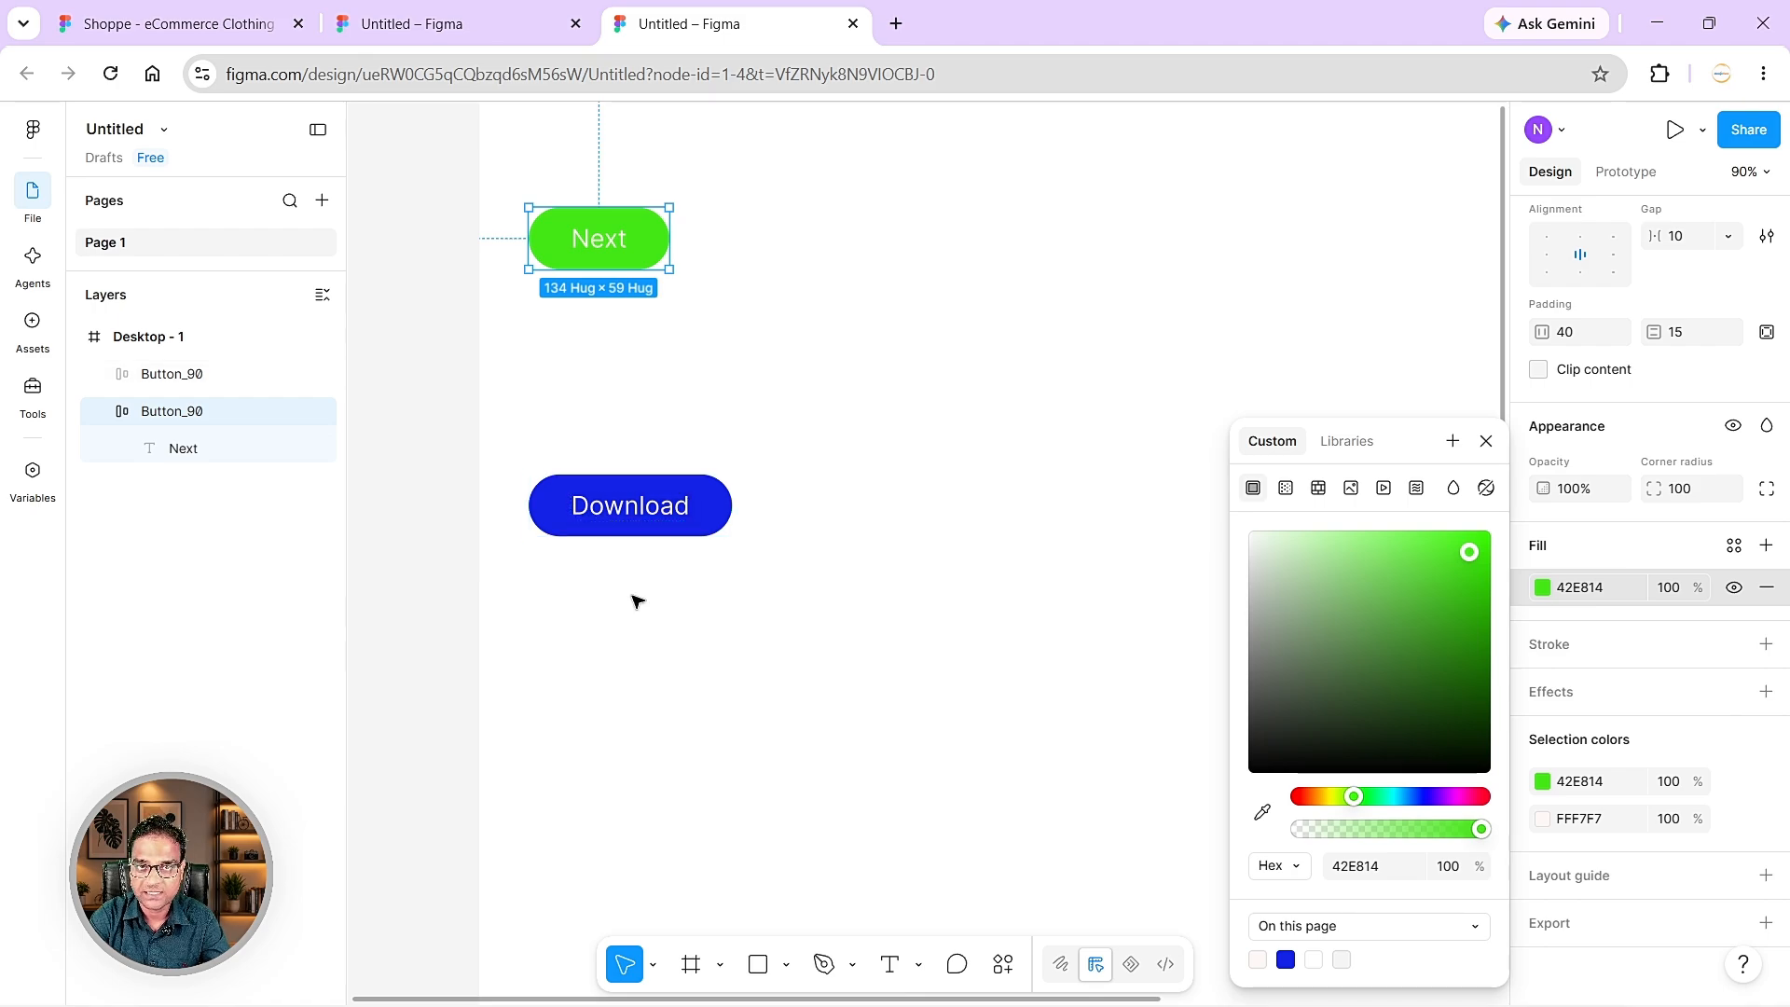
pyautogui.click(788, 457)
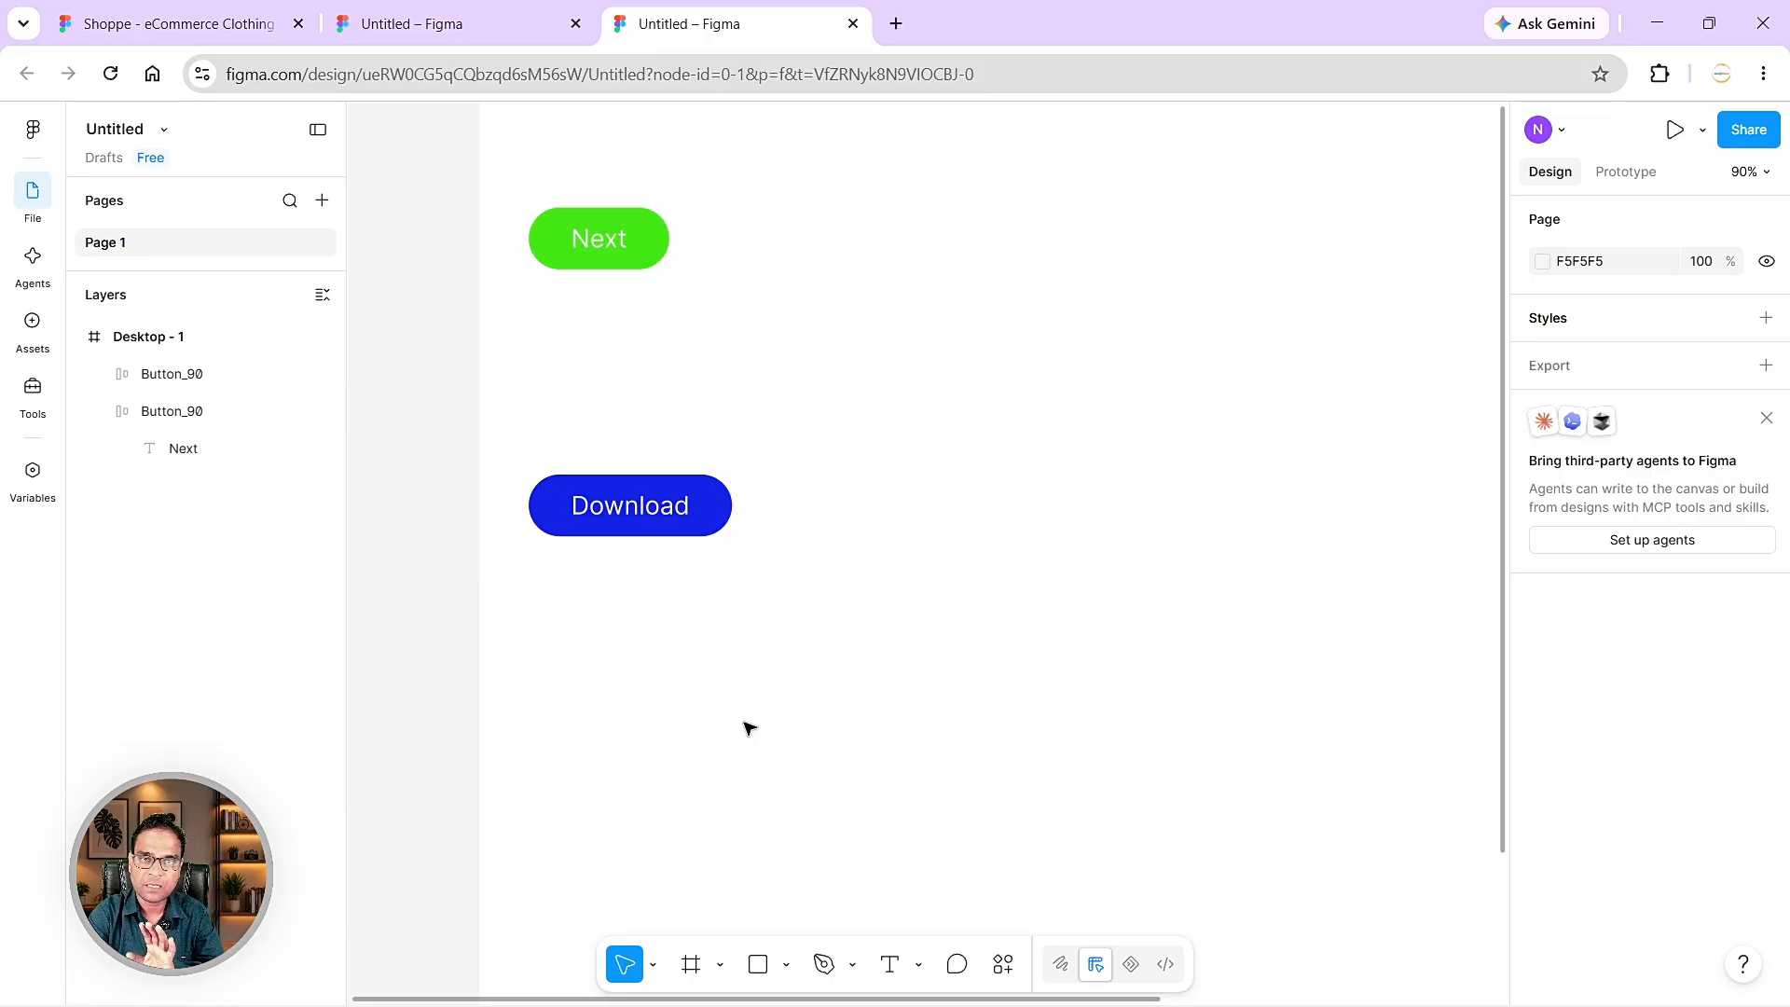
# - Delete the lower blue Download button
pyautogui.moveTo(817, 444); pyautogui.dragTo(545, 580)
pyautogui.press('Delete')
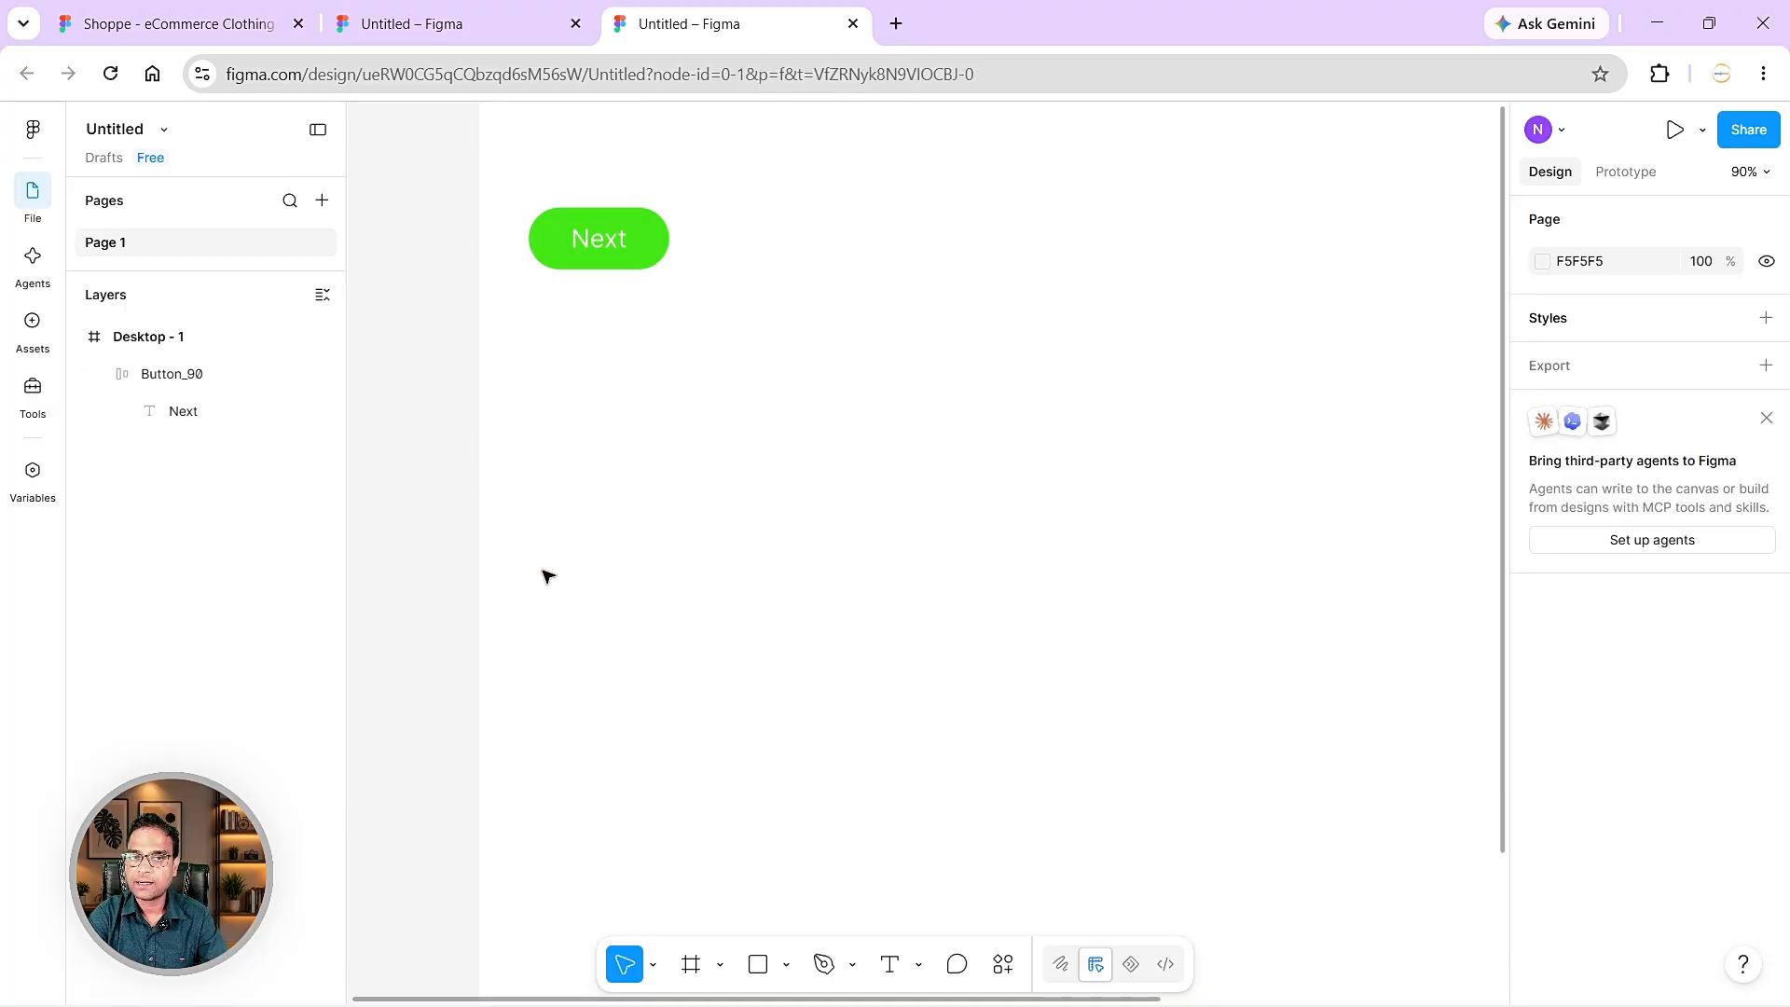
# - Convert the green Next button frame into a component and collapse it in the layer list
pyautogui.click(652, 242)
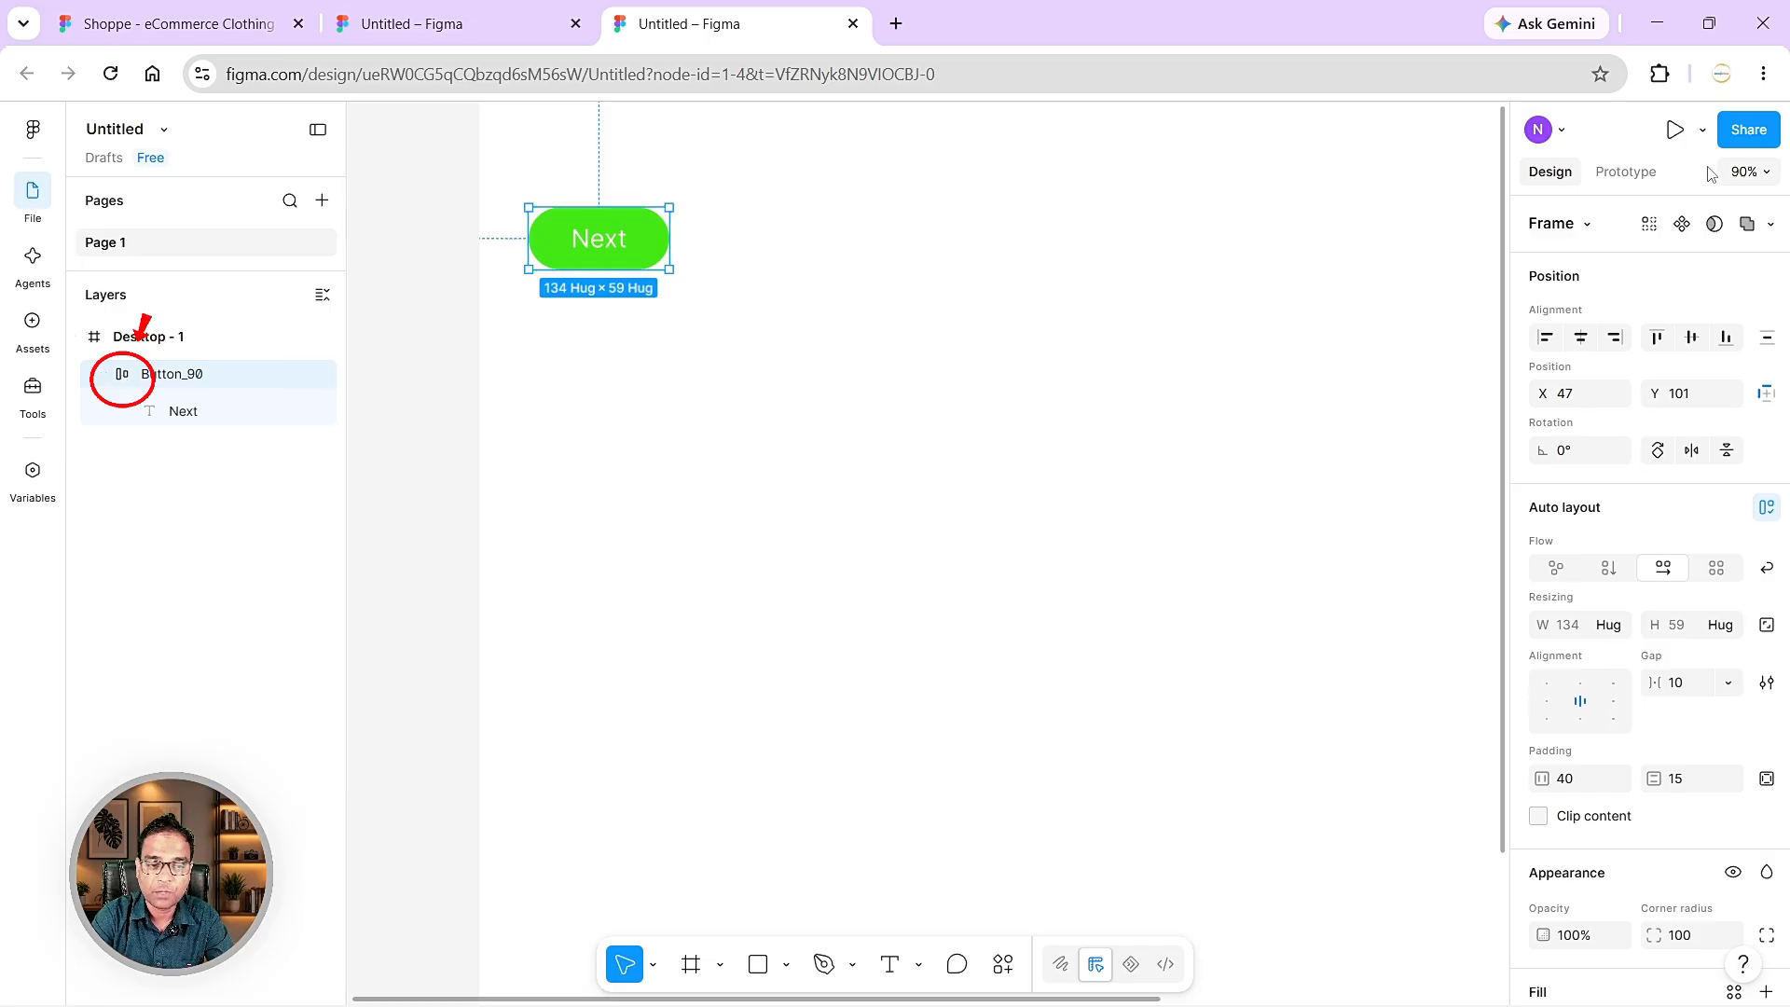
pyautogui.click(1683, 224)
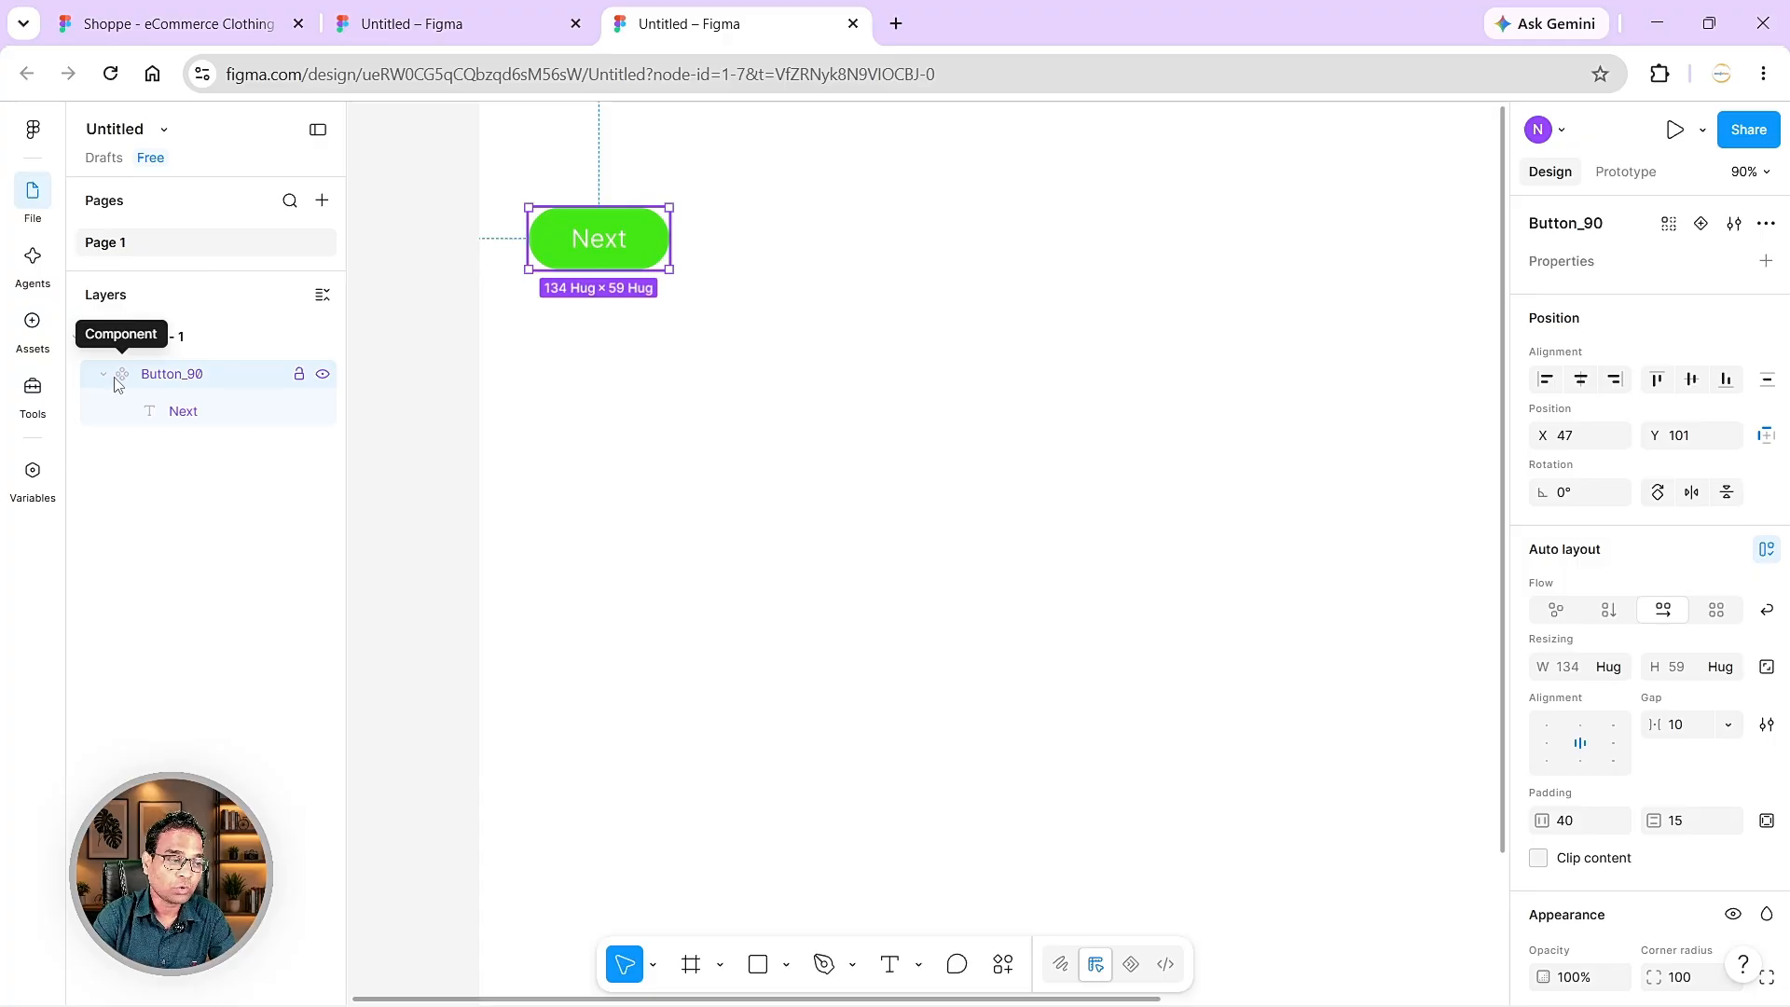
pyautogui.click(105, 374)
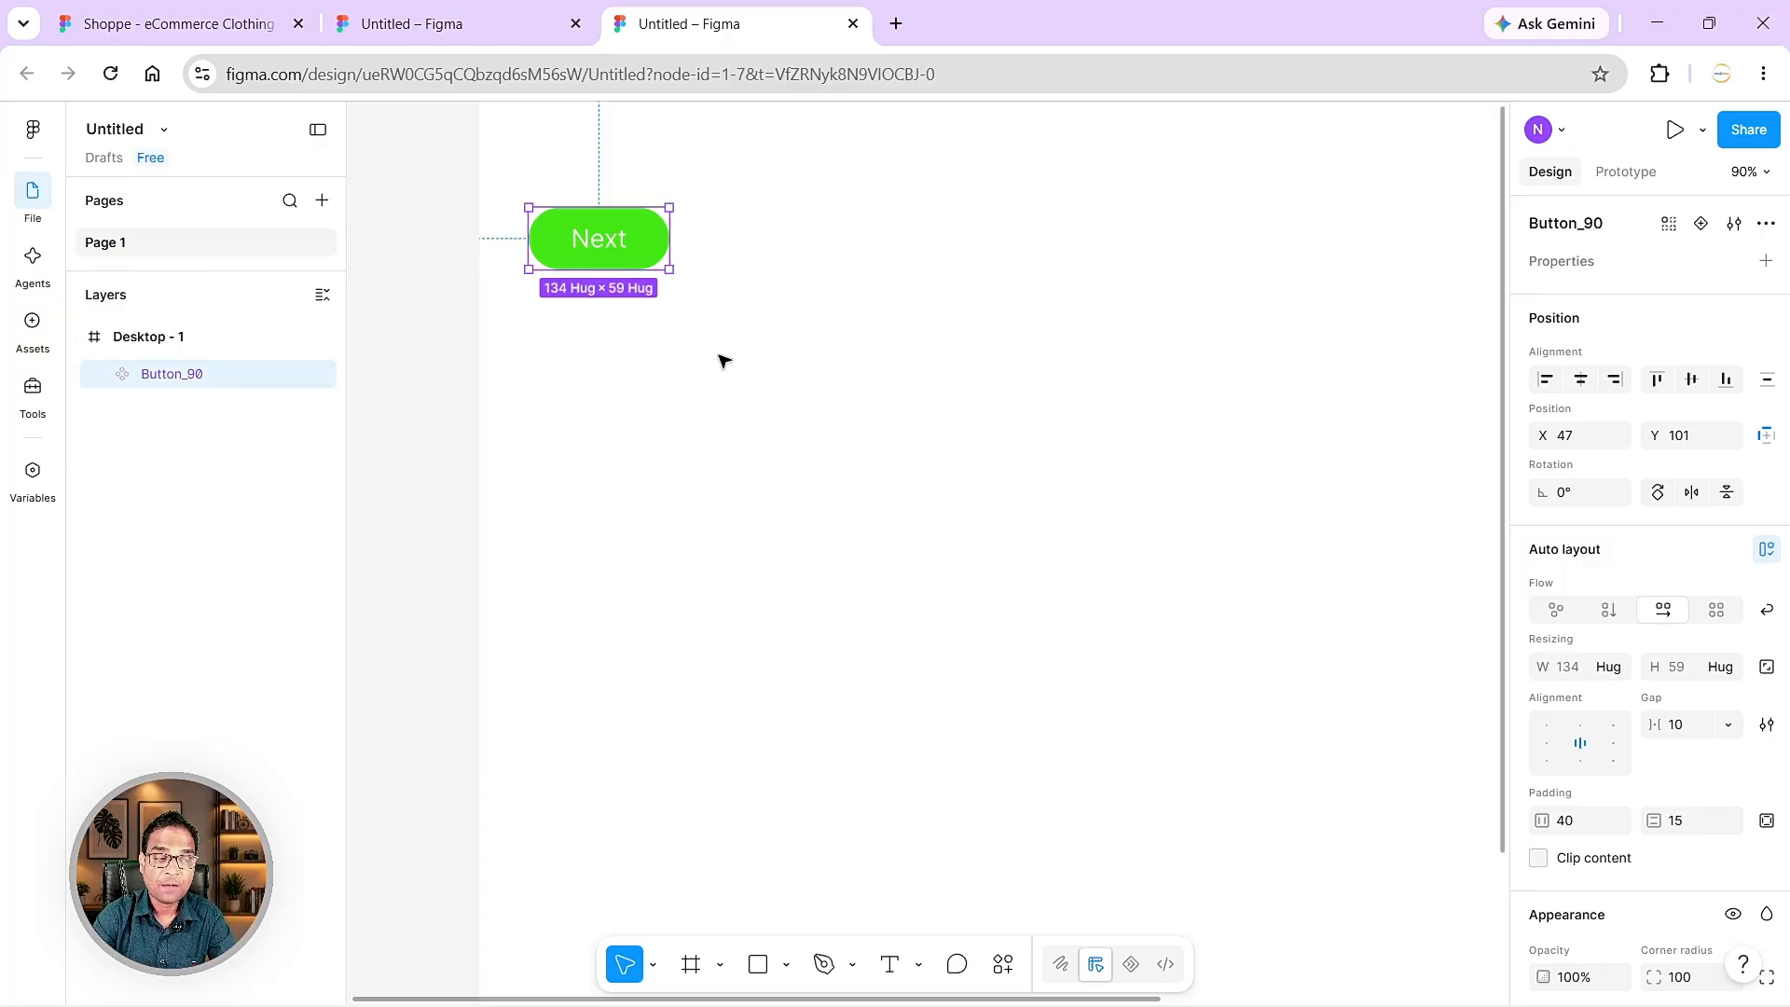
pyautogui.click(1063, 729)
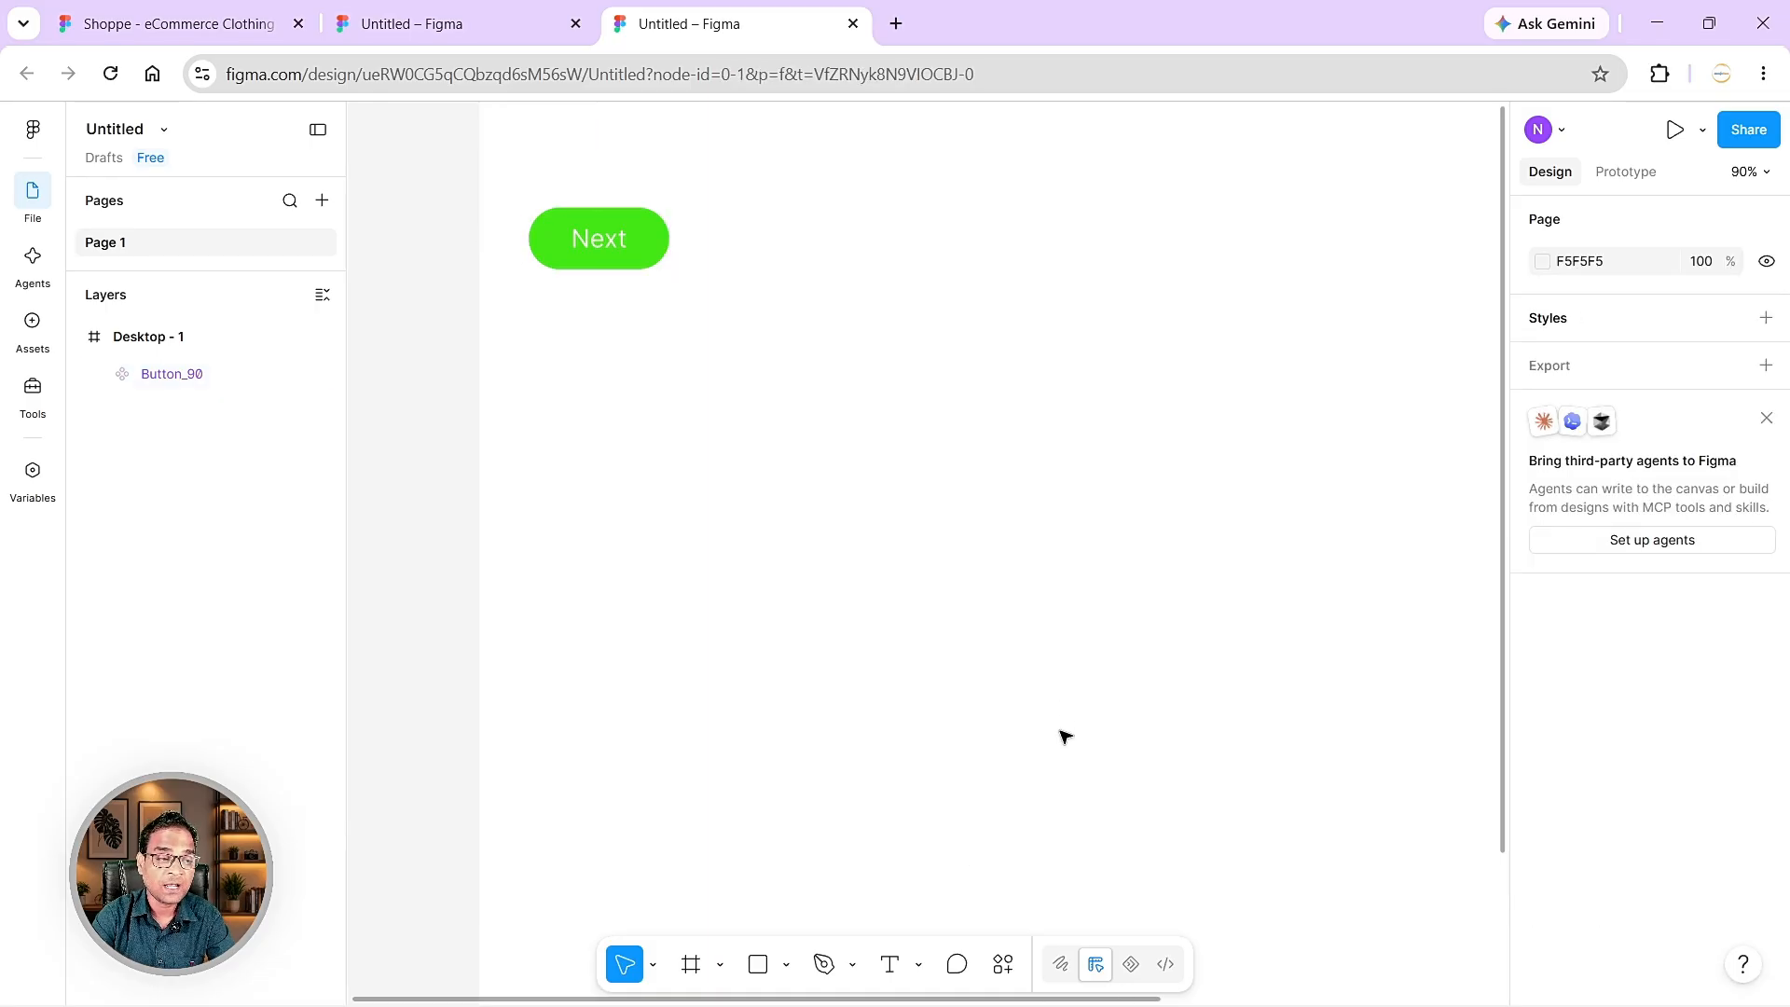
# - Insert an instance of the Button_90 component from this file's local assets near the middle of the desktop frame
pyautogui.click(40, 331)
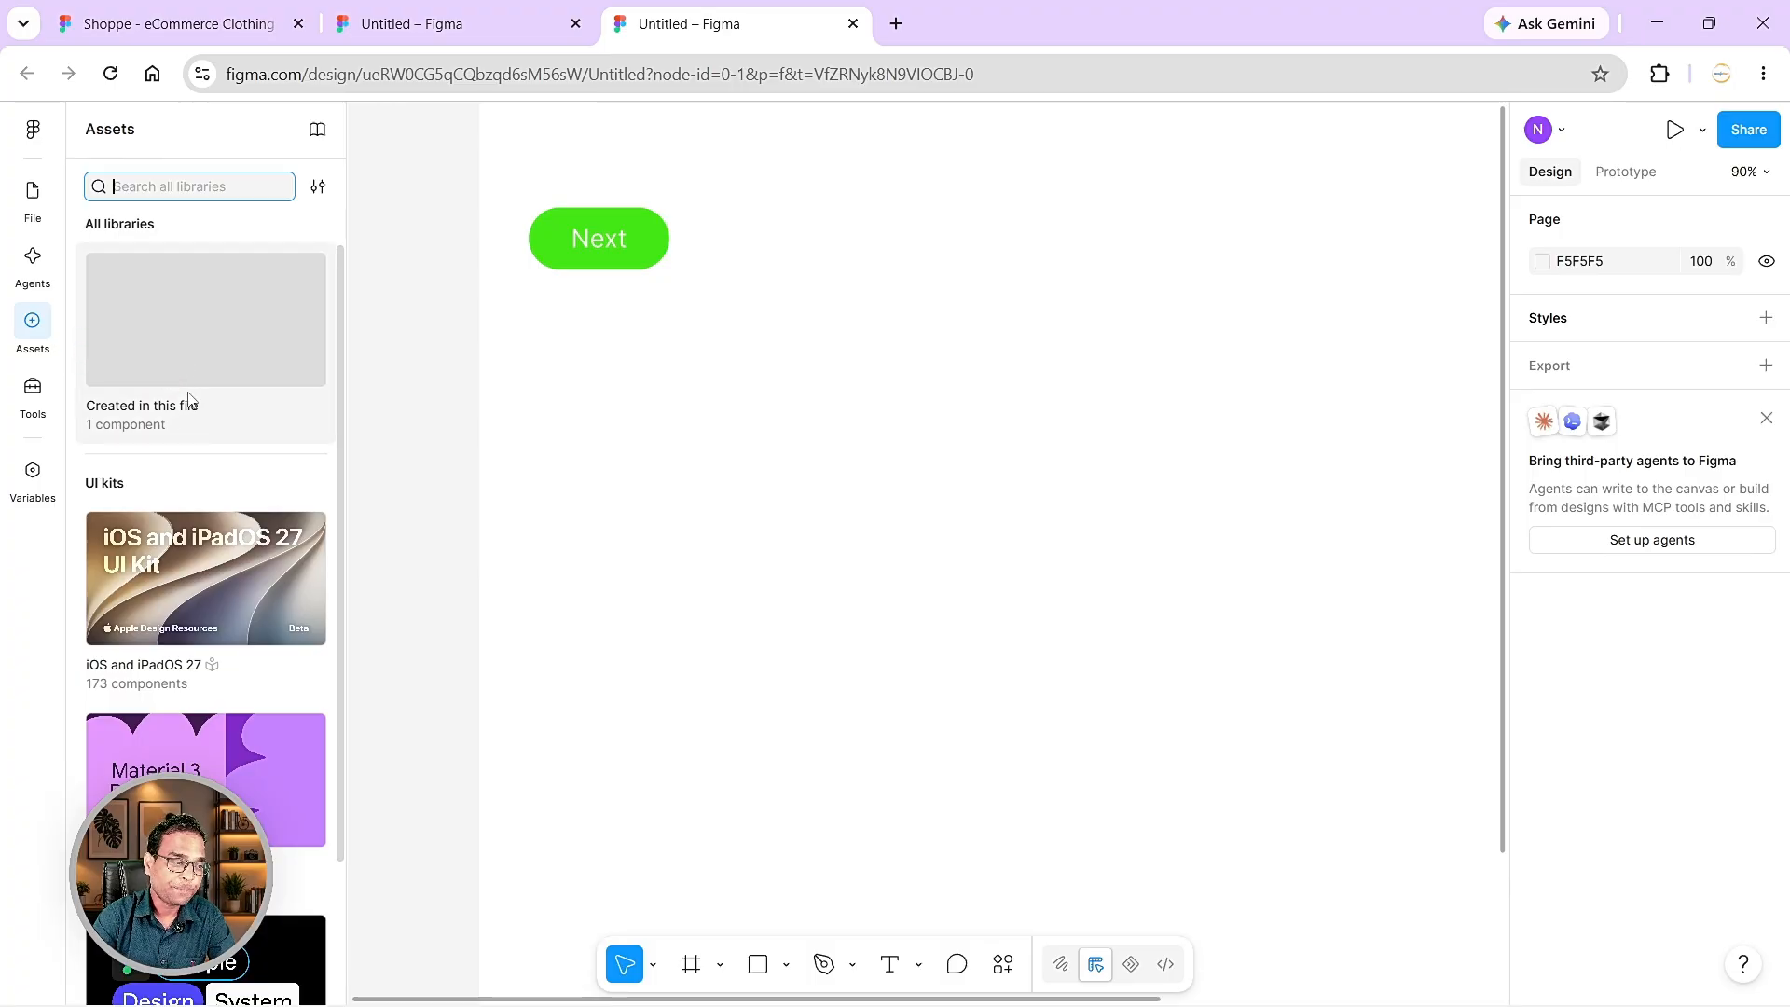
pyautogui.click(189, 399)
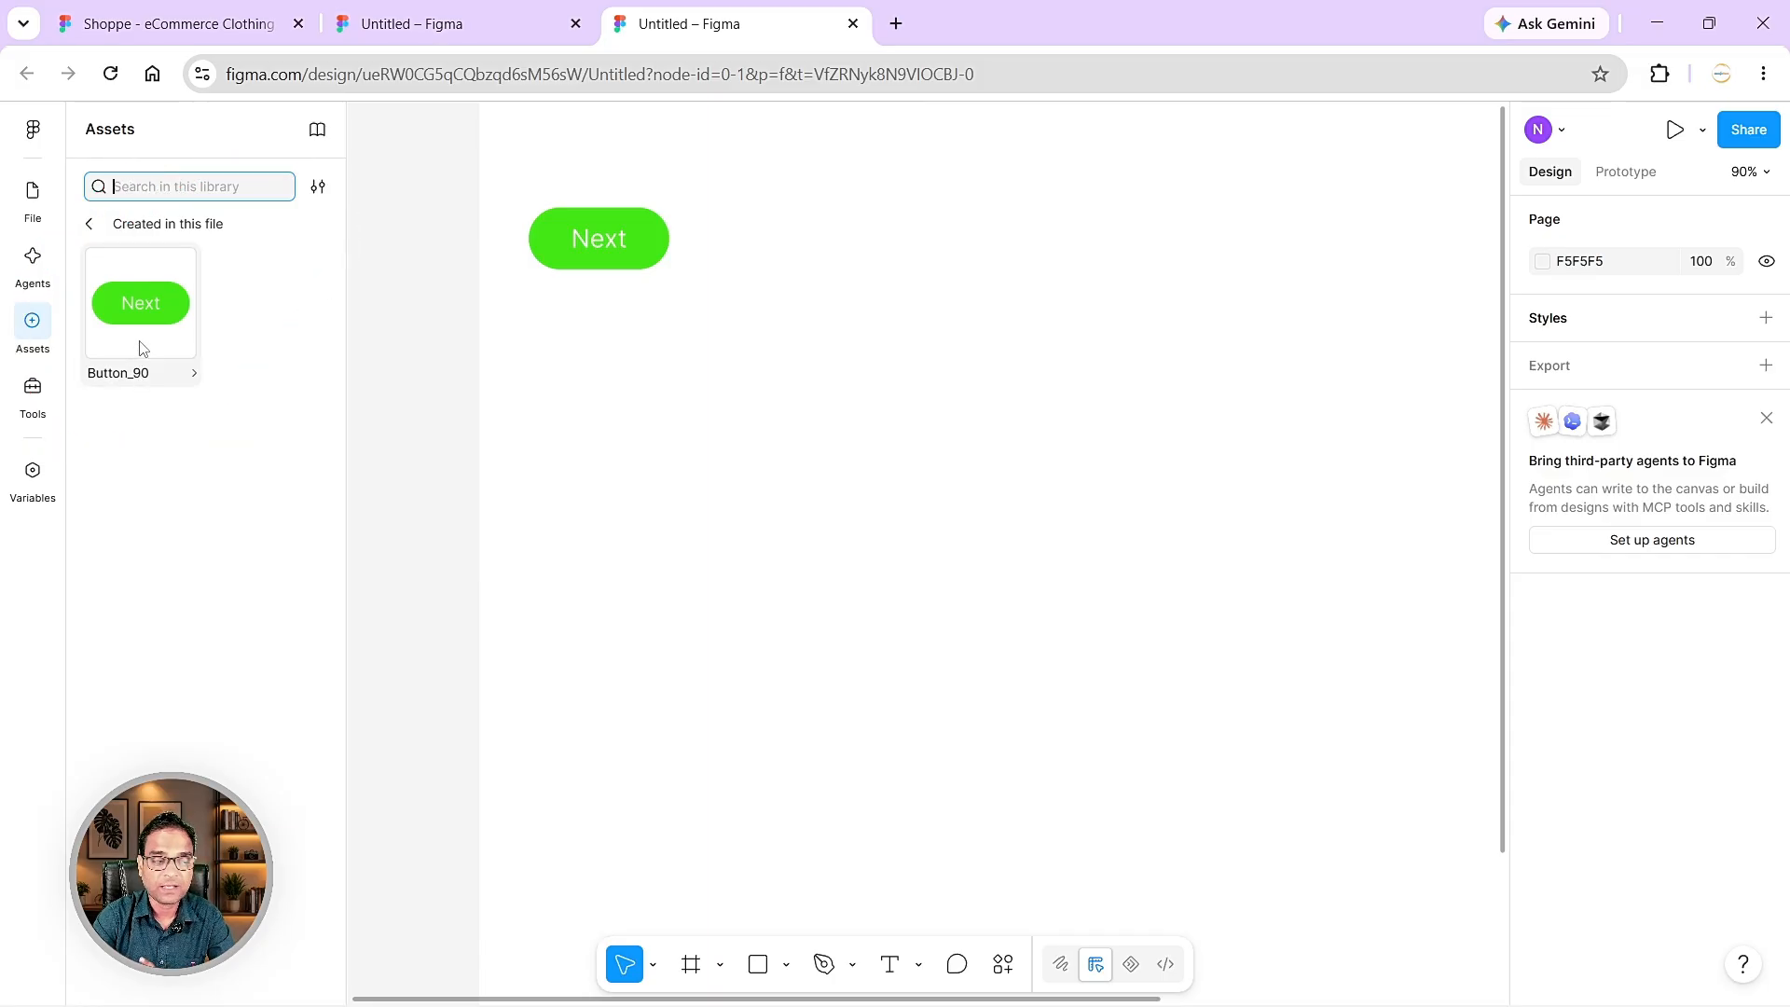
pyautogui.moveTo(149, 338); pyautogui.dragTo(899, 553)
# - Duplicate the main Button_90 component in place as a second instance, and select the main component in the layer list
pyautogui.click(567, 220)
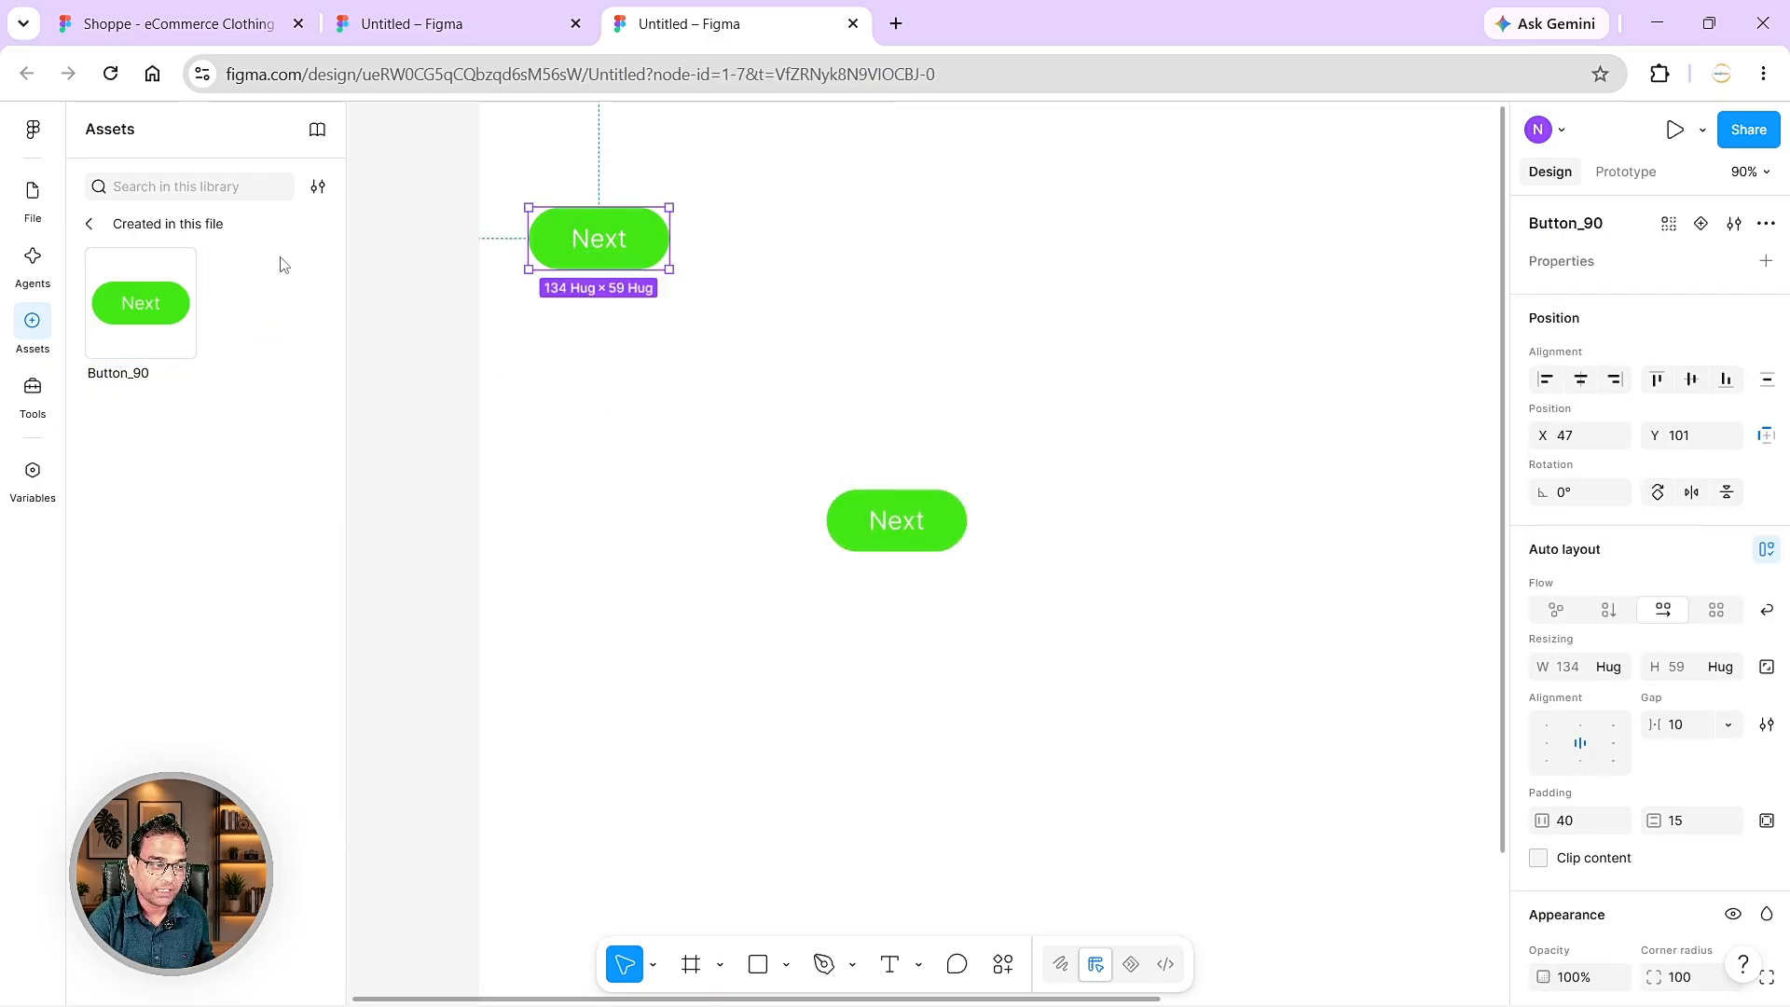
pyautogui.click(28, 207)
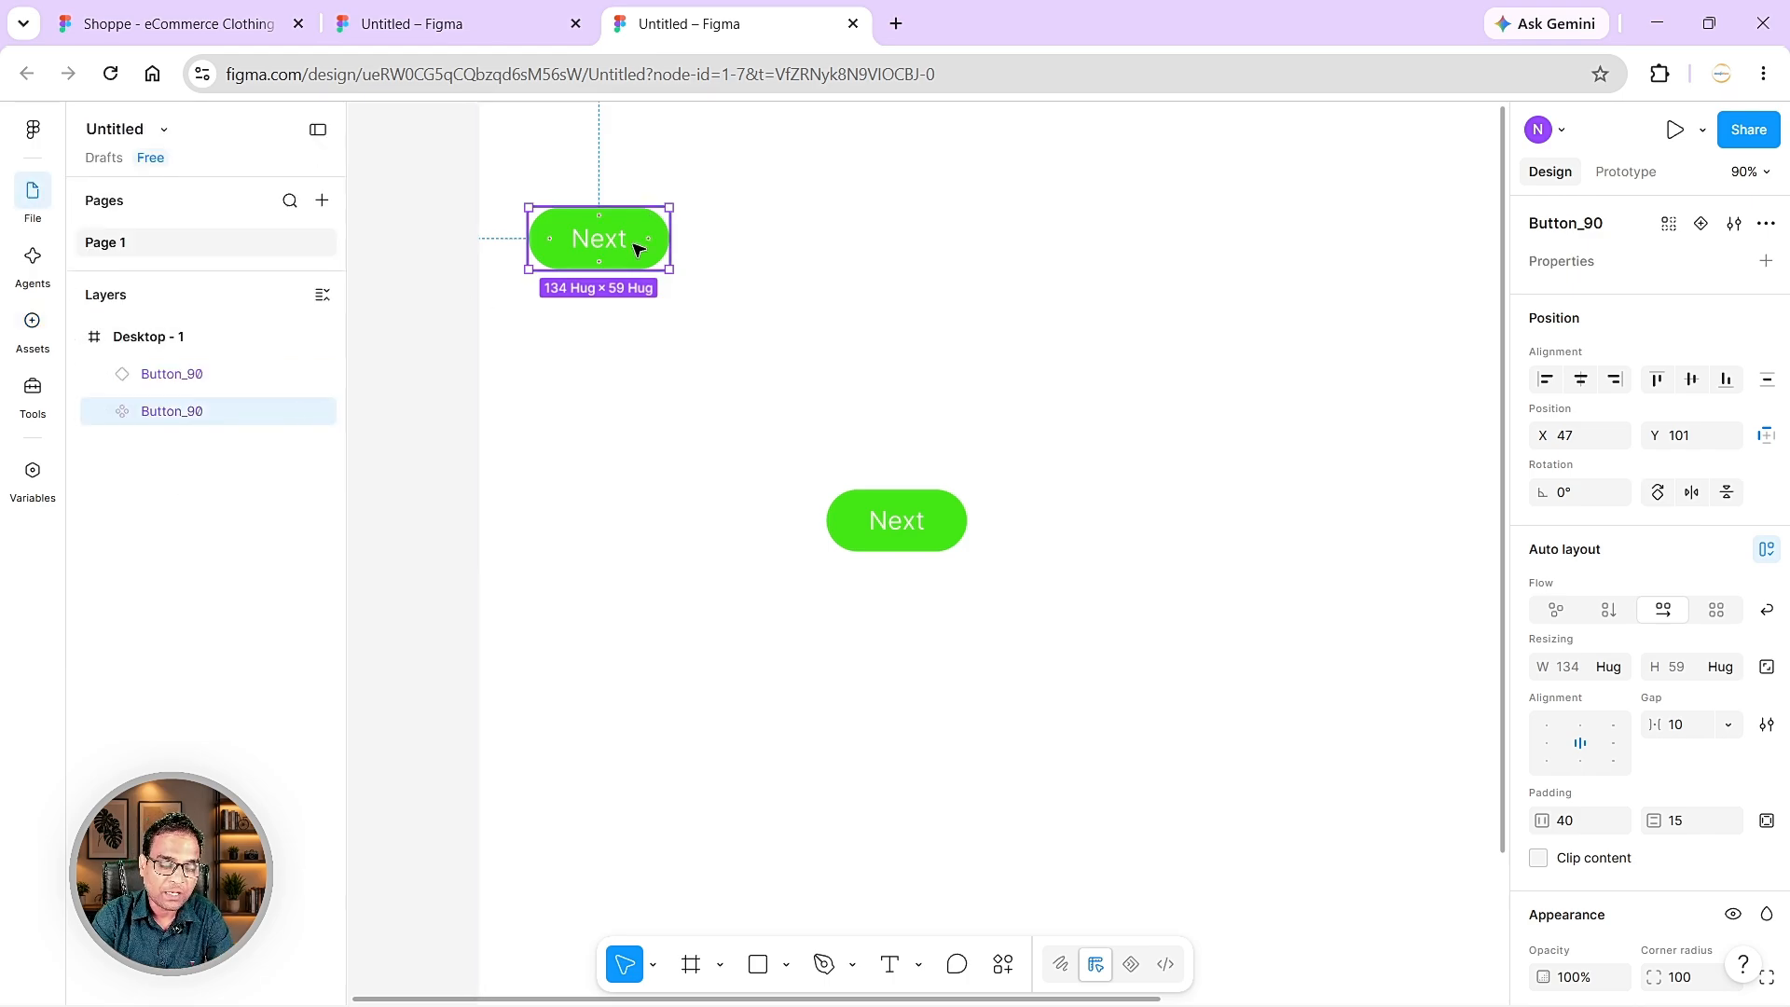
pyautogui.hotkey('ctrl', 'd')
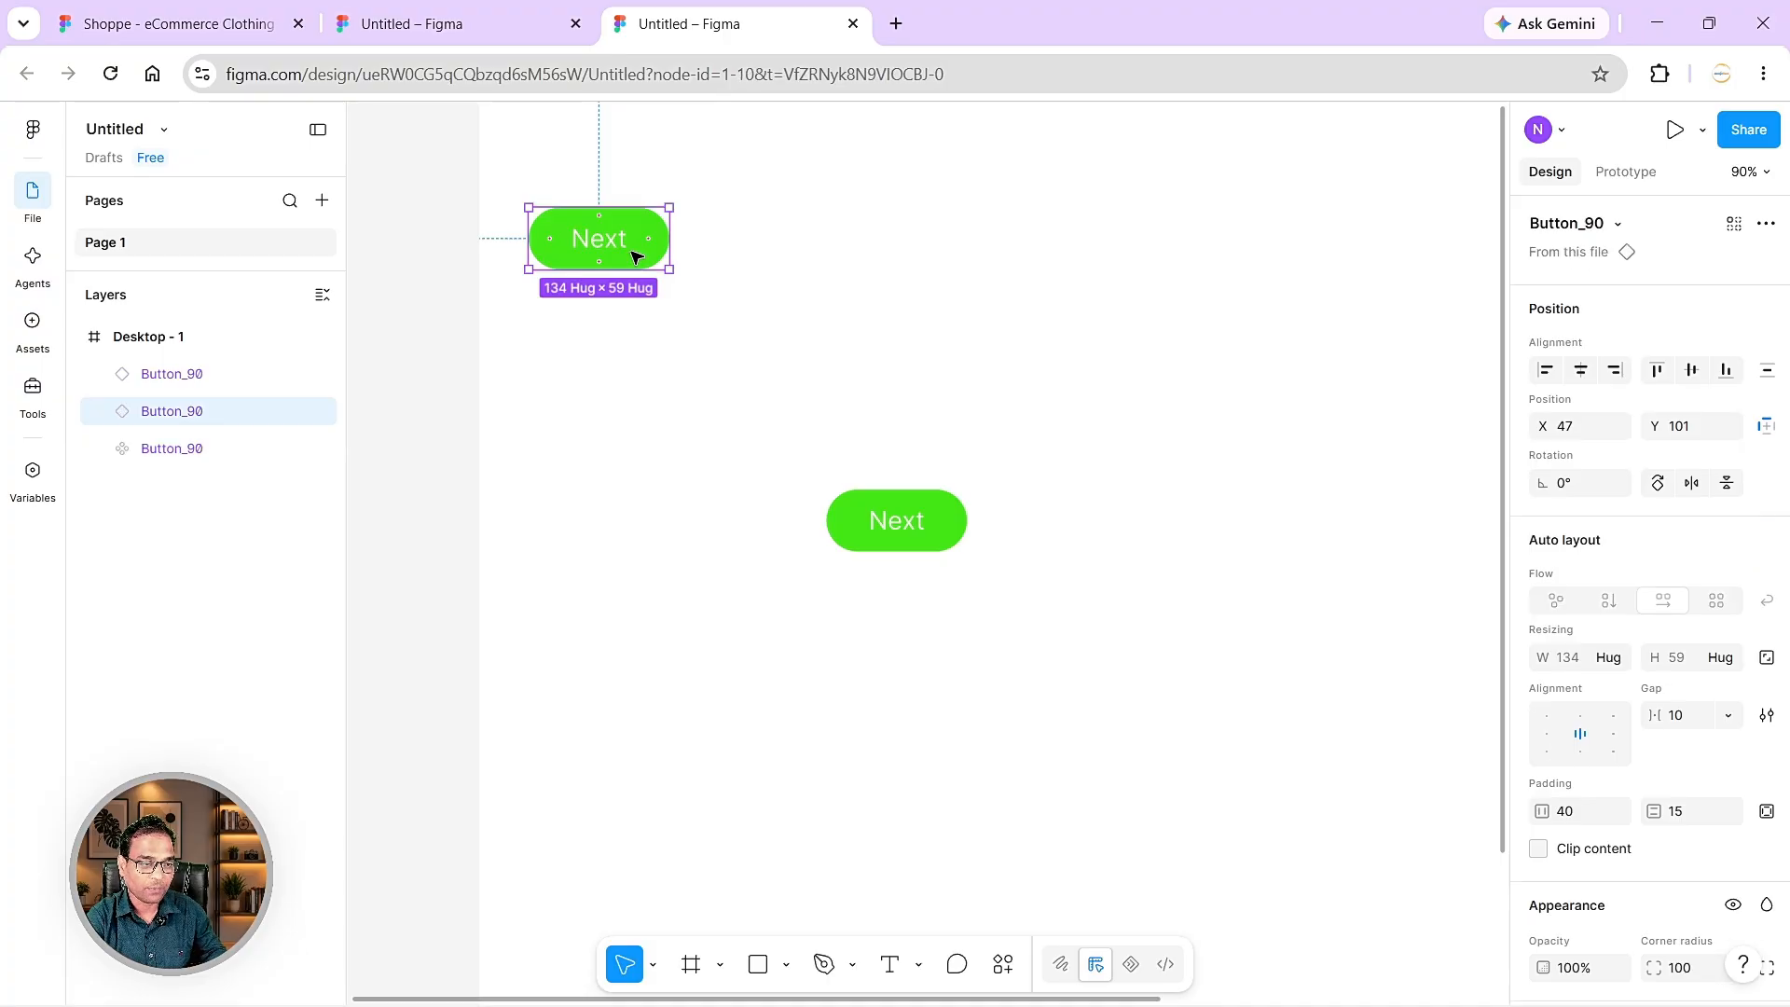
pyautogui.click(171, 450)
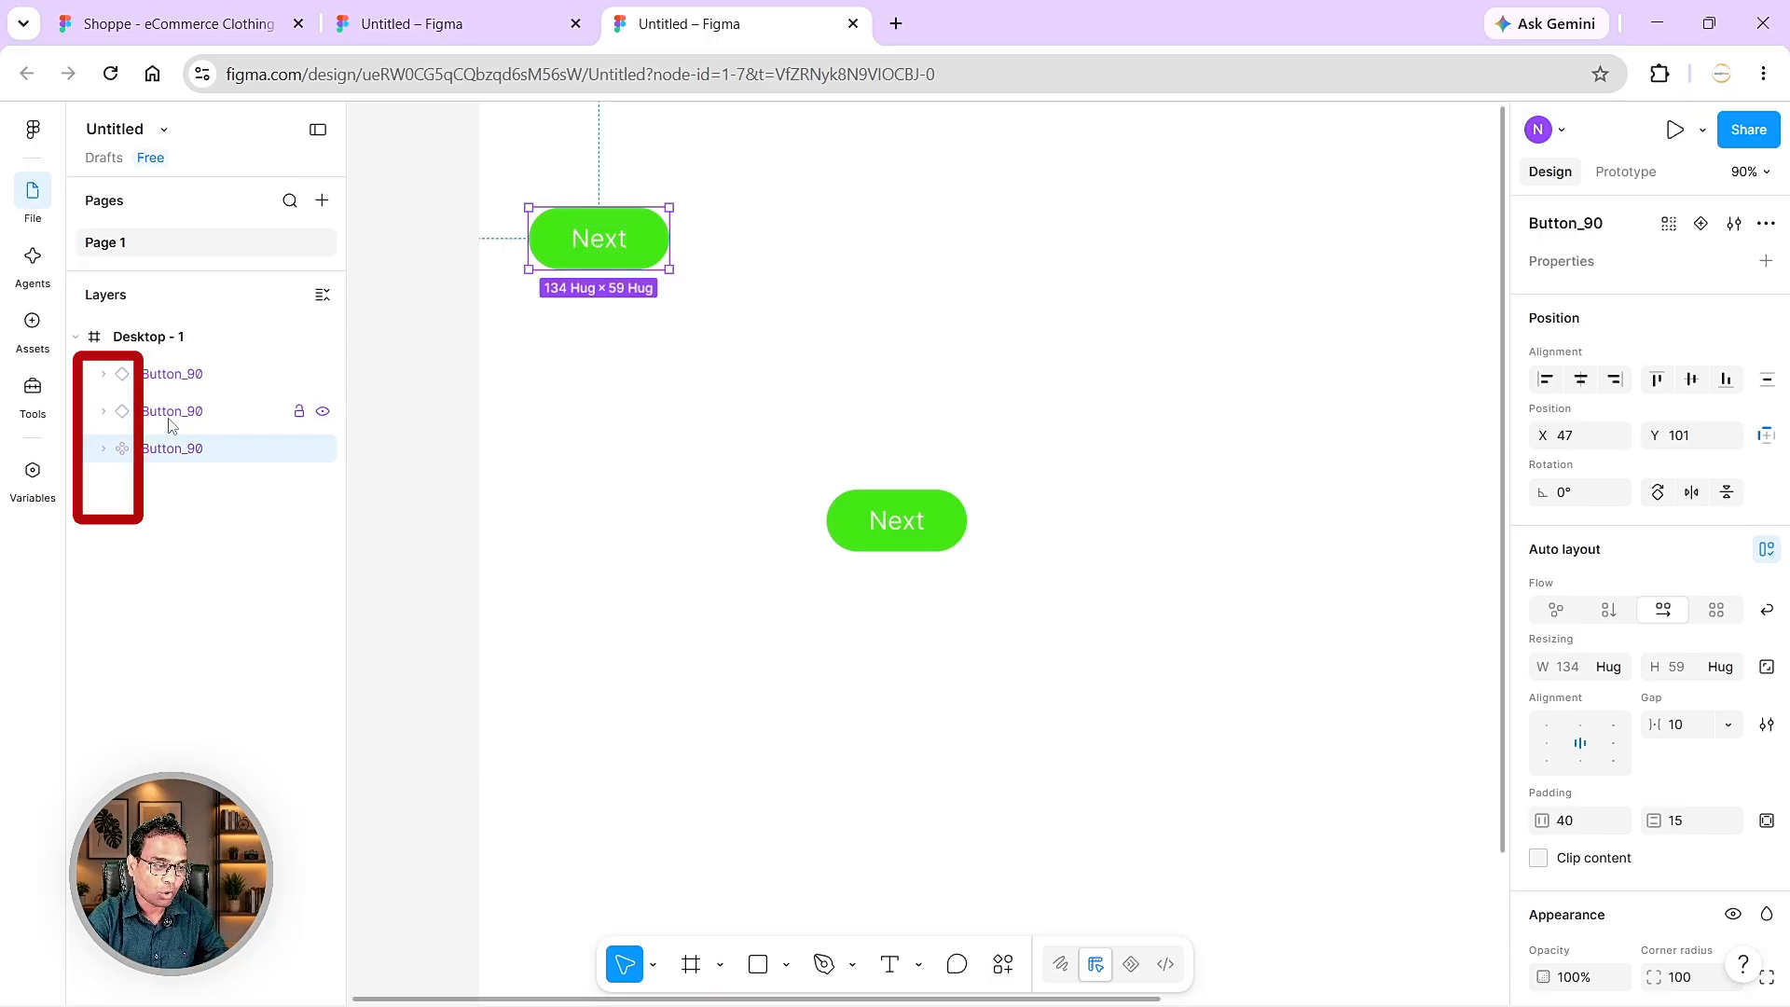
# - Duplicate the main Button_90 component in place as a third instance and select each instance in turn
pyautogui.hotkey('ctrl', 'd')
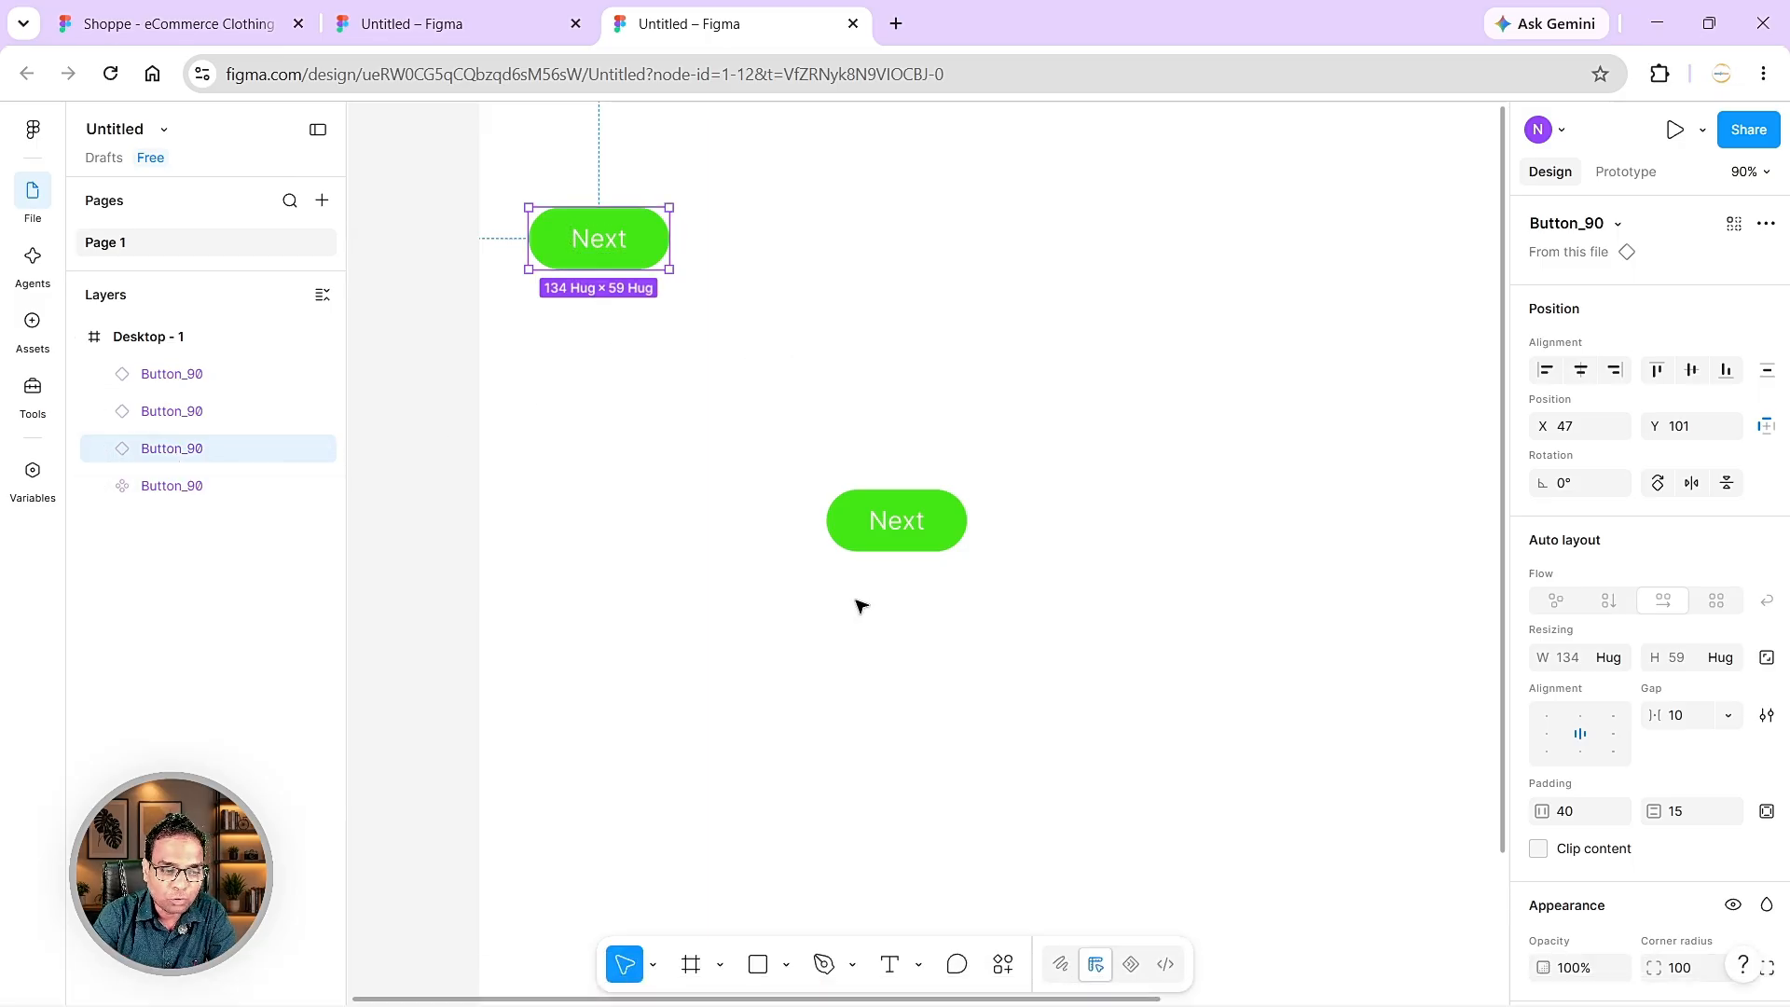
pyautogui.click(928, 519)
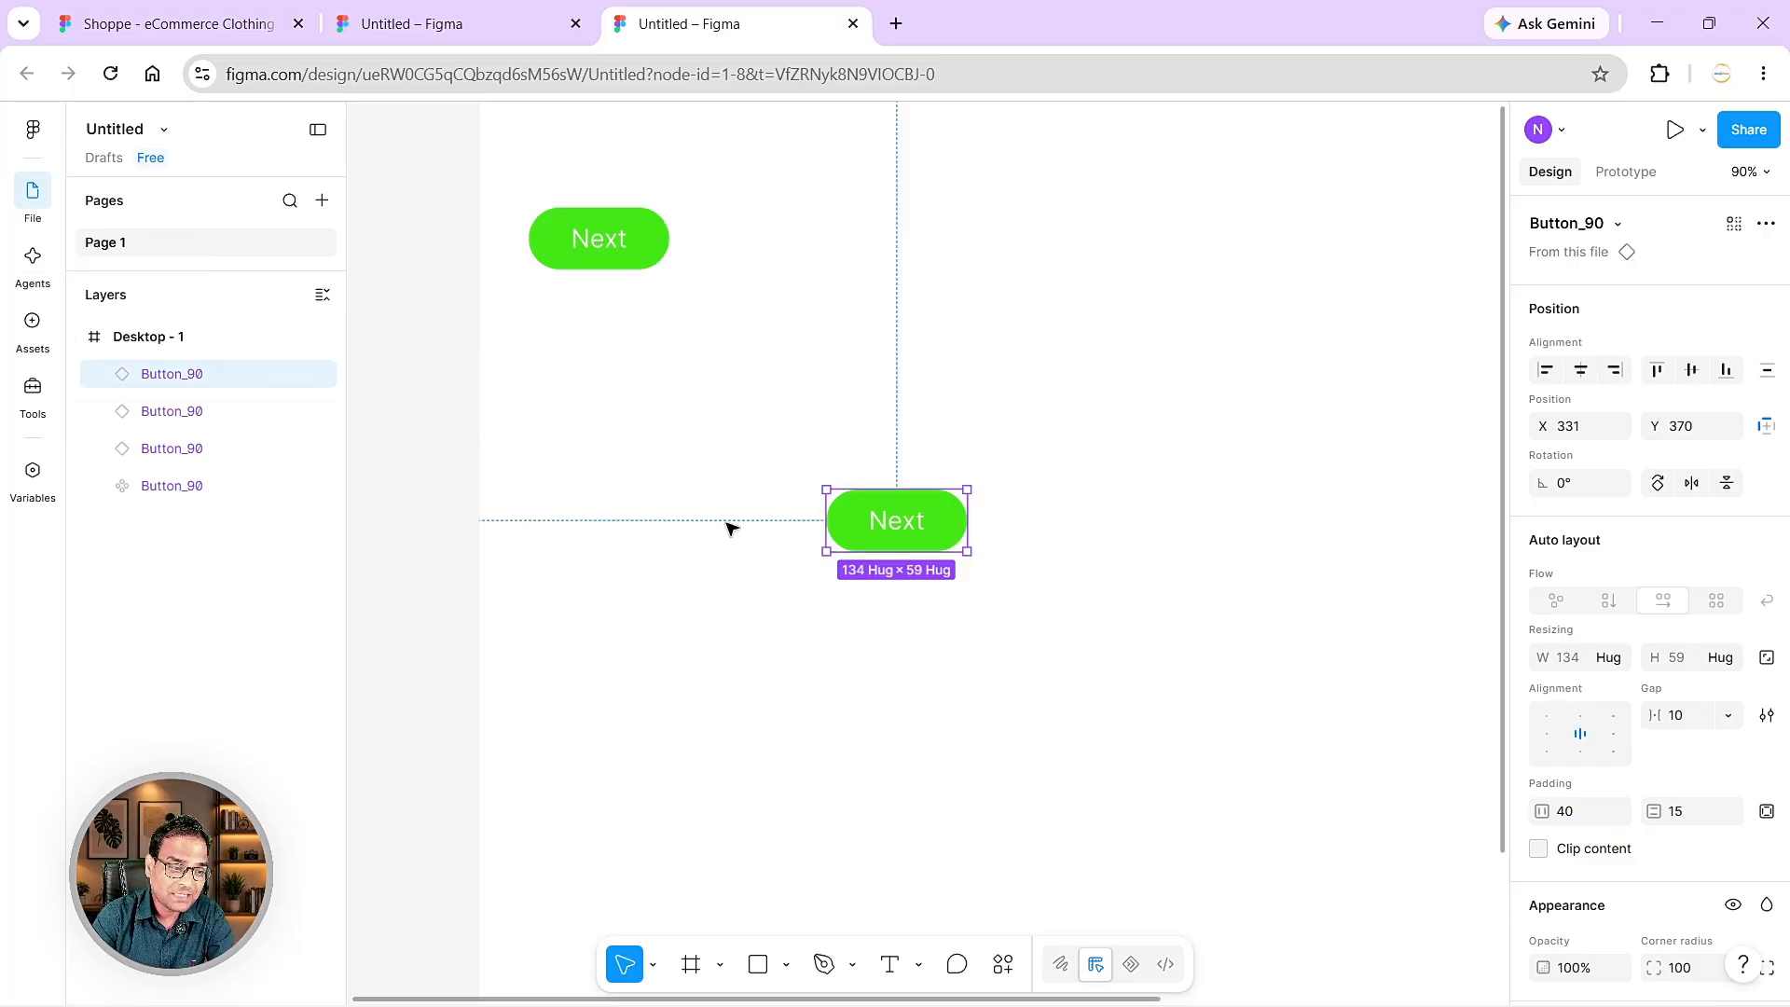
pyautogui.click(181, 458)
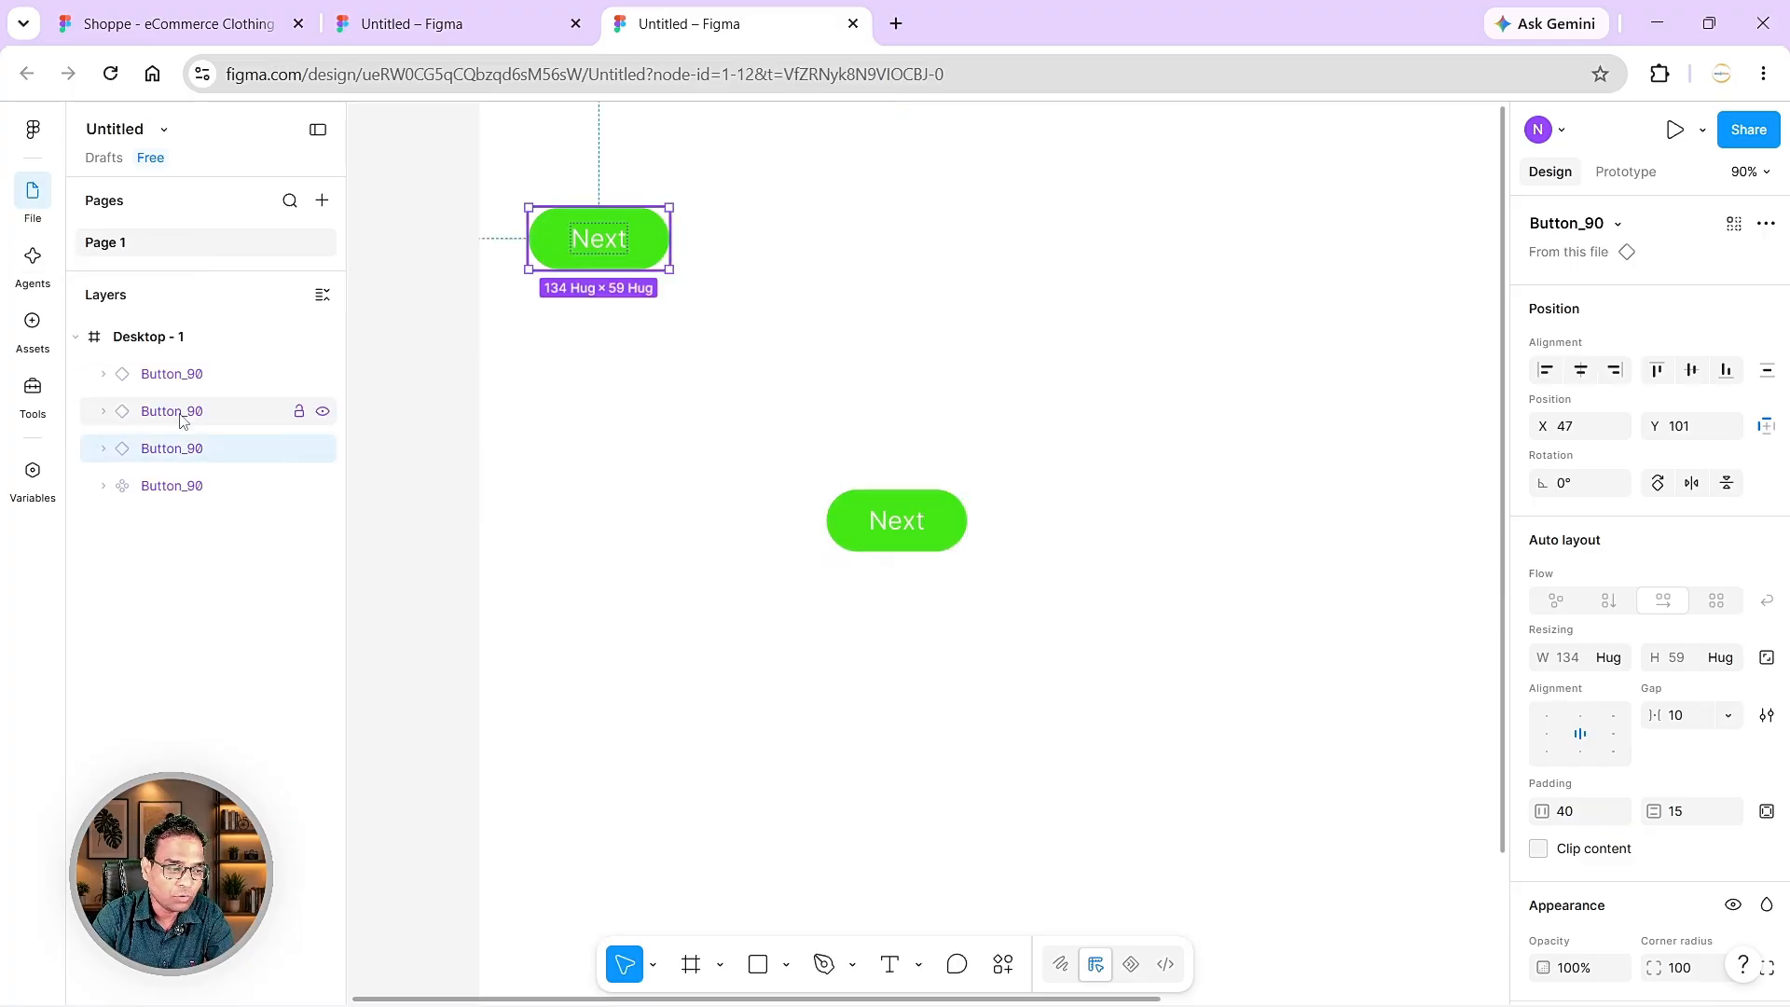
pyautogui.click(181, 414)
pyautogui.click(189, 384)
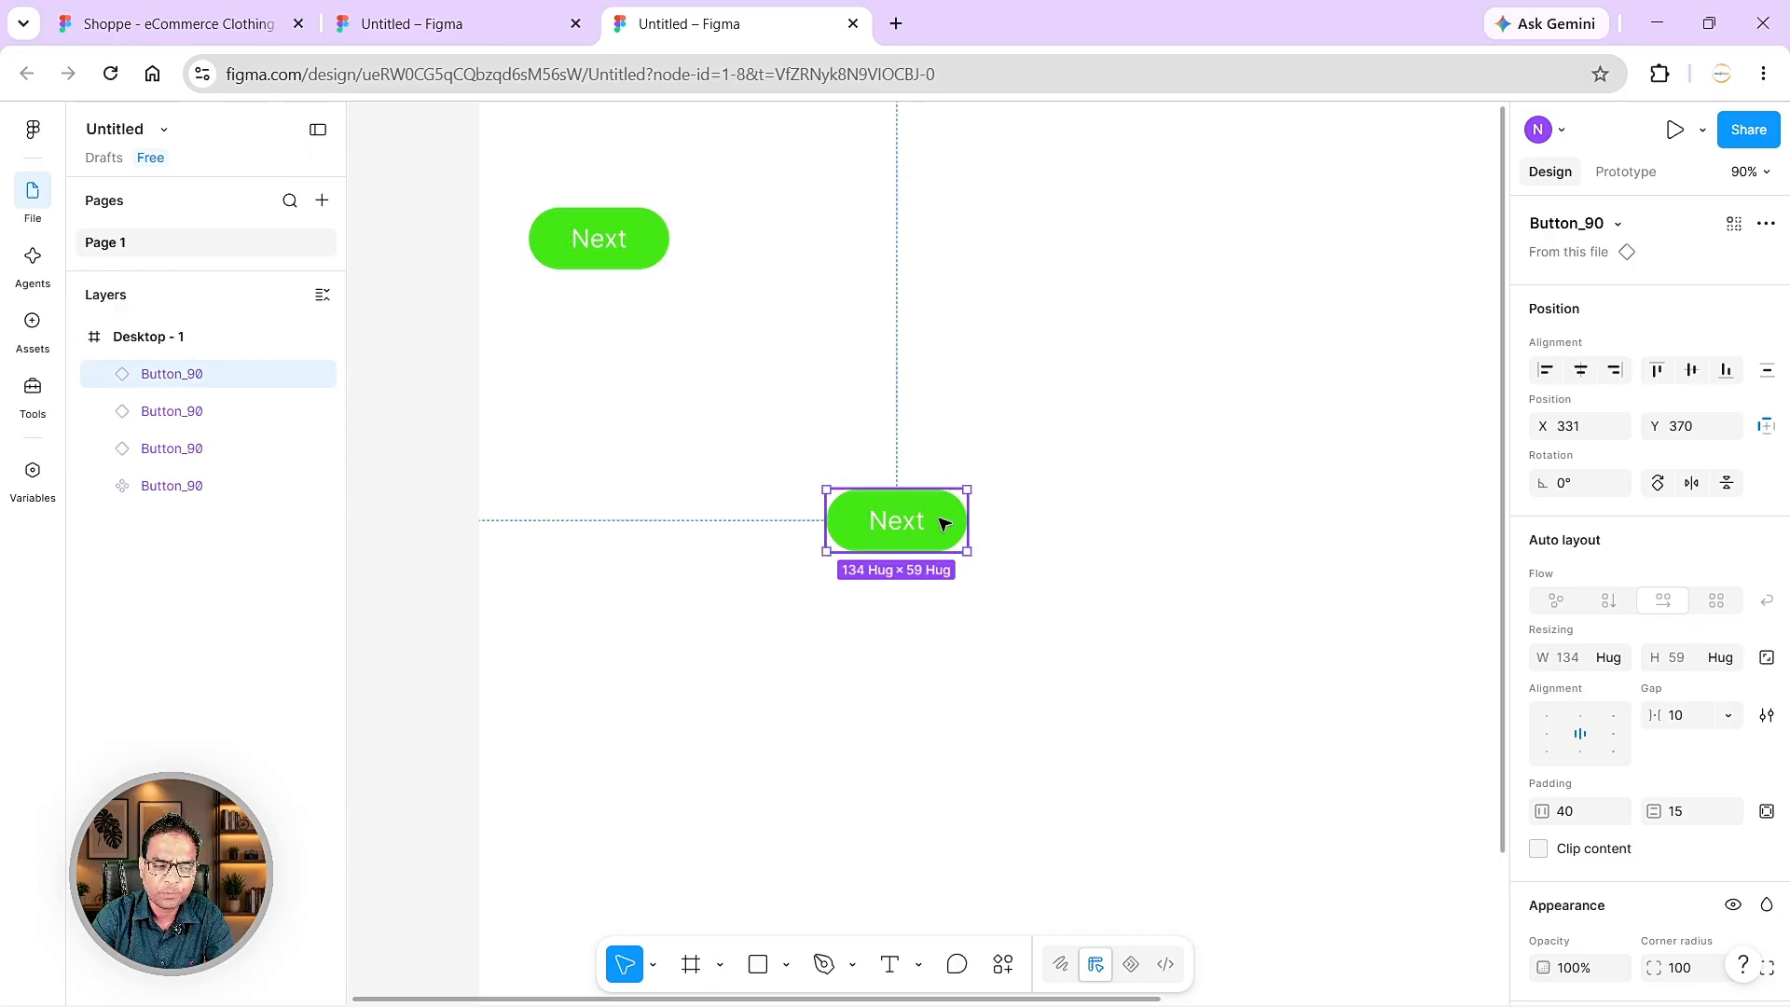
# - Arrange the three Button_90 instances in a column below the main component at X 47, with Y positions of about 241, 356 and 460
pyautogui.moveTo(947, 523); pyautogui.dragTo(651, 615)
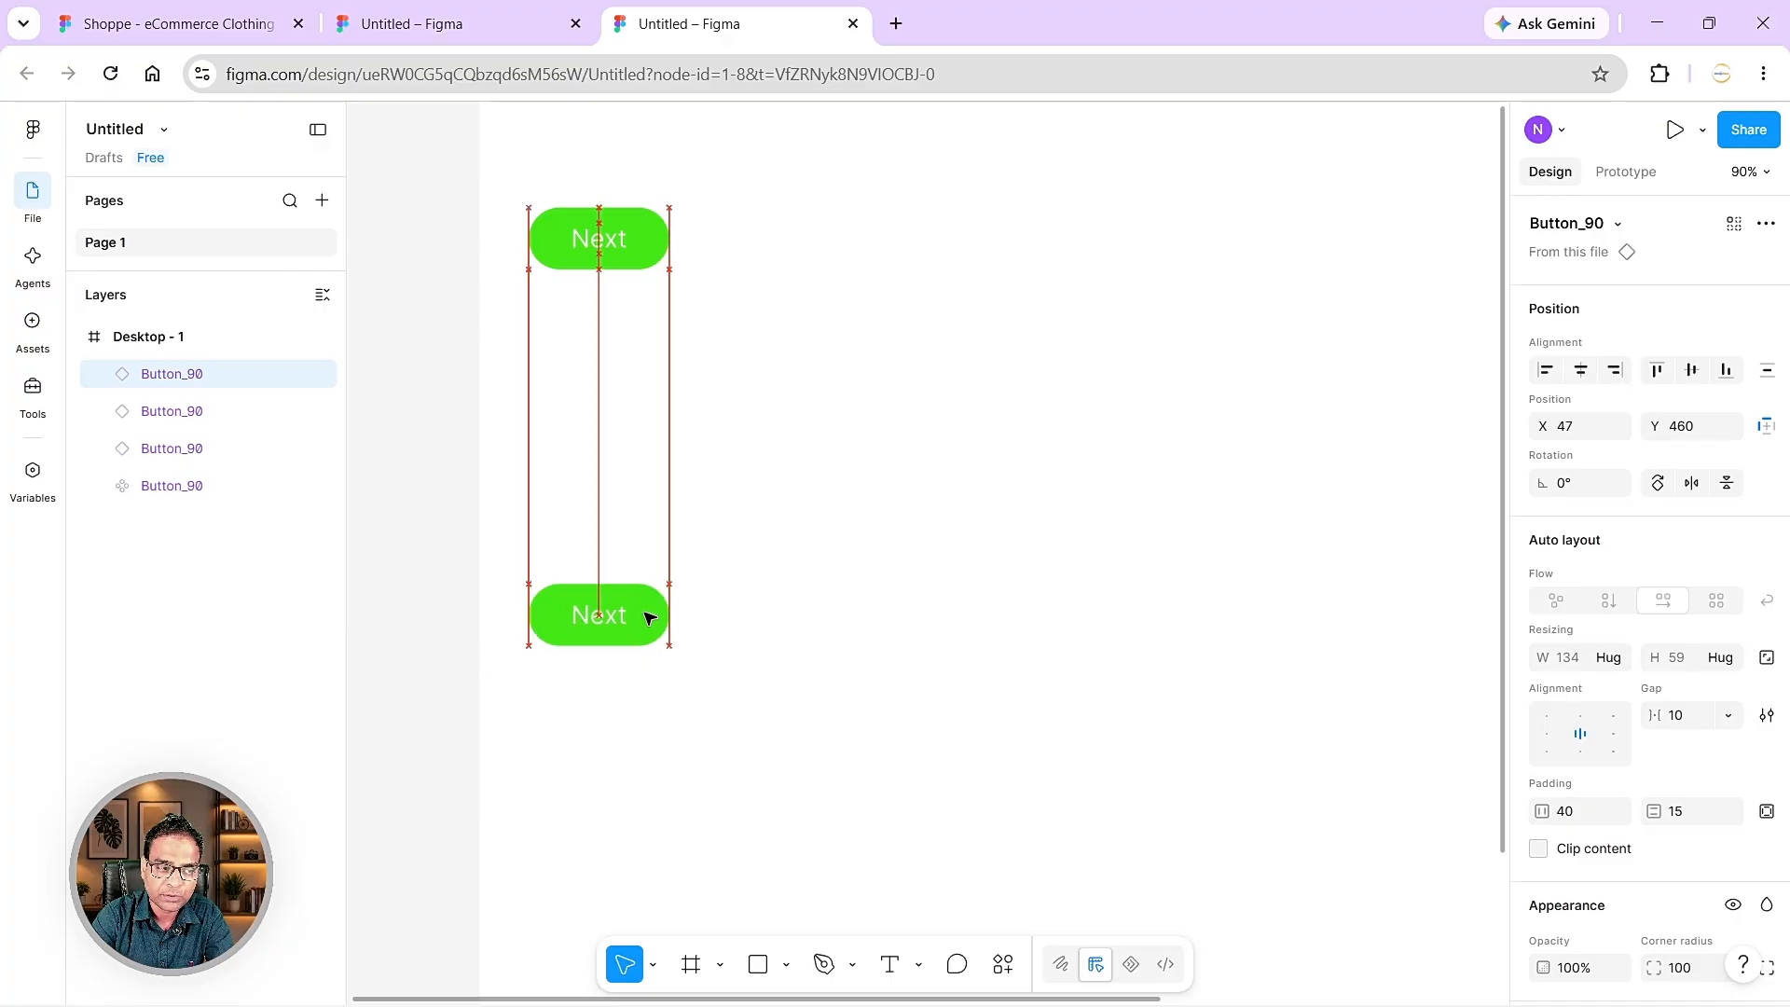
pyautogui.click(182, 422)
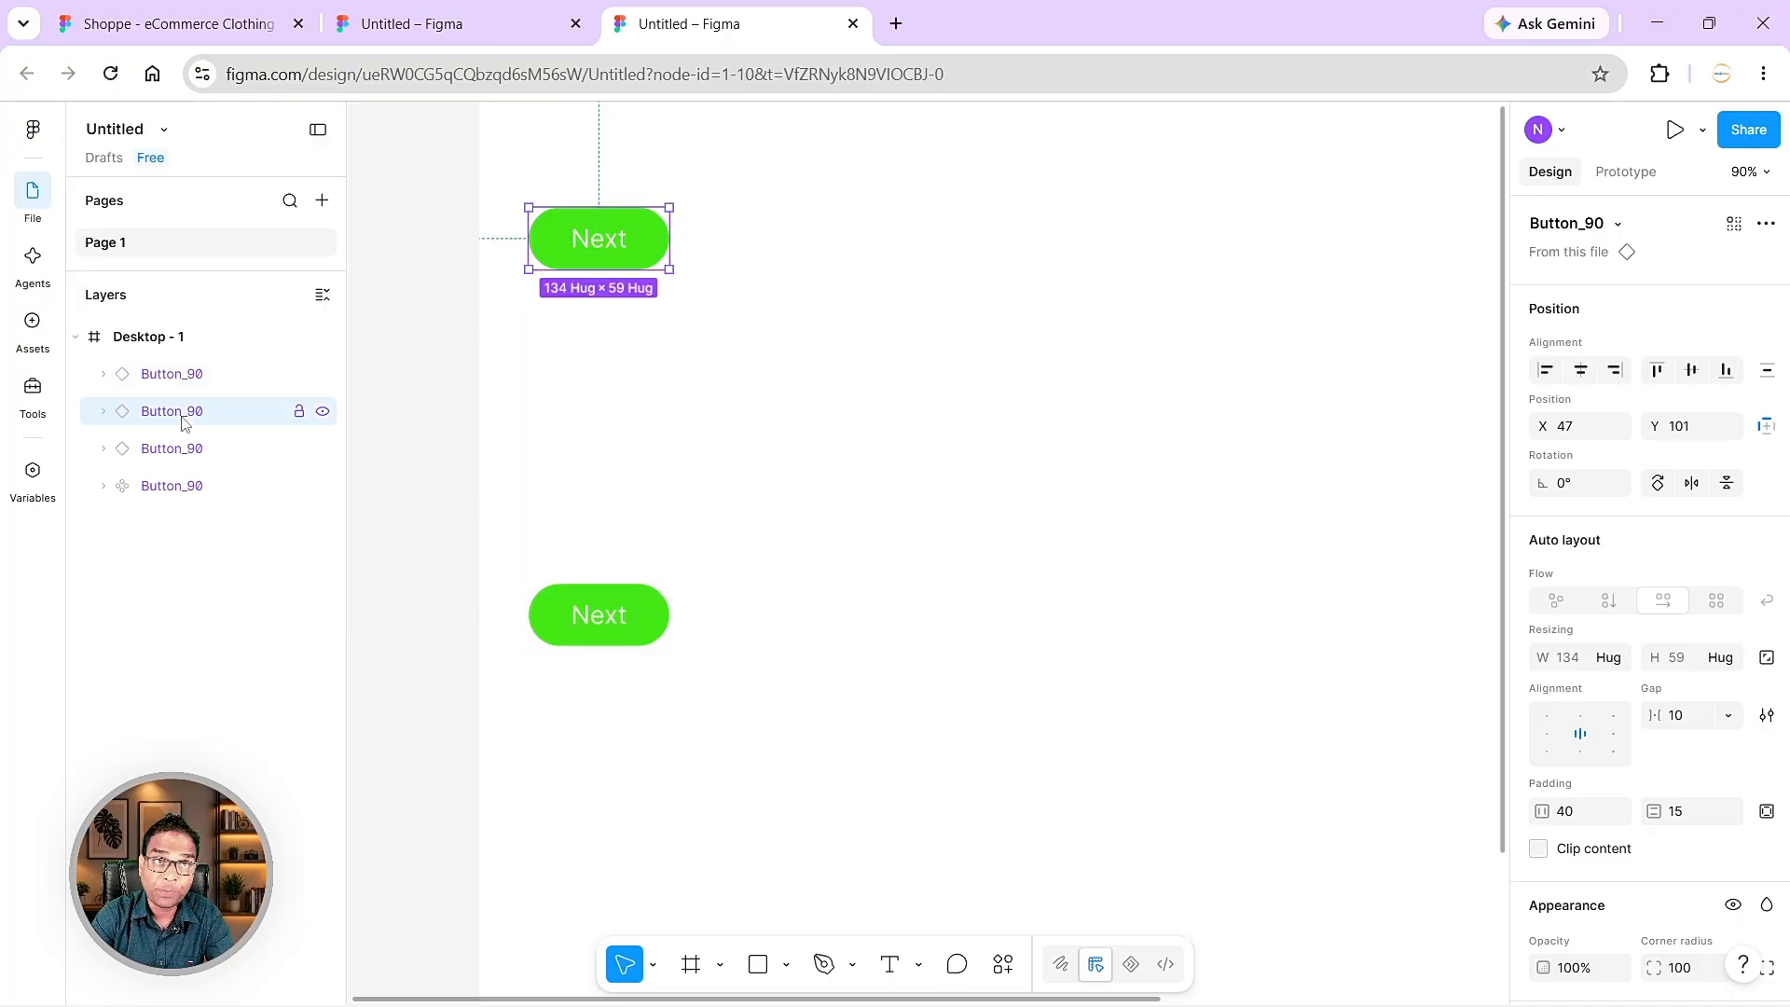
pyautogui.moveTo(655, 235); pyautogui.dragTo(652, 505)
pyautogui.click(639, 226)
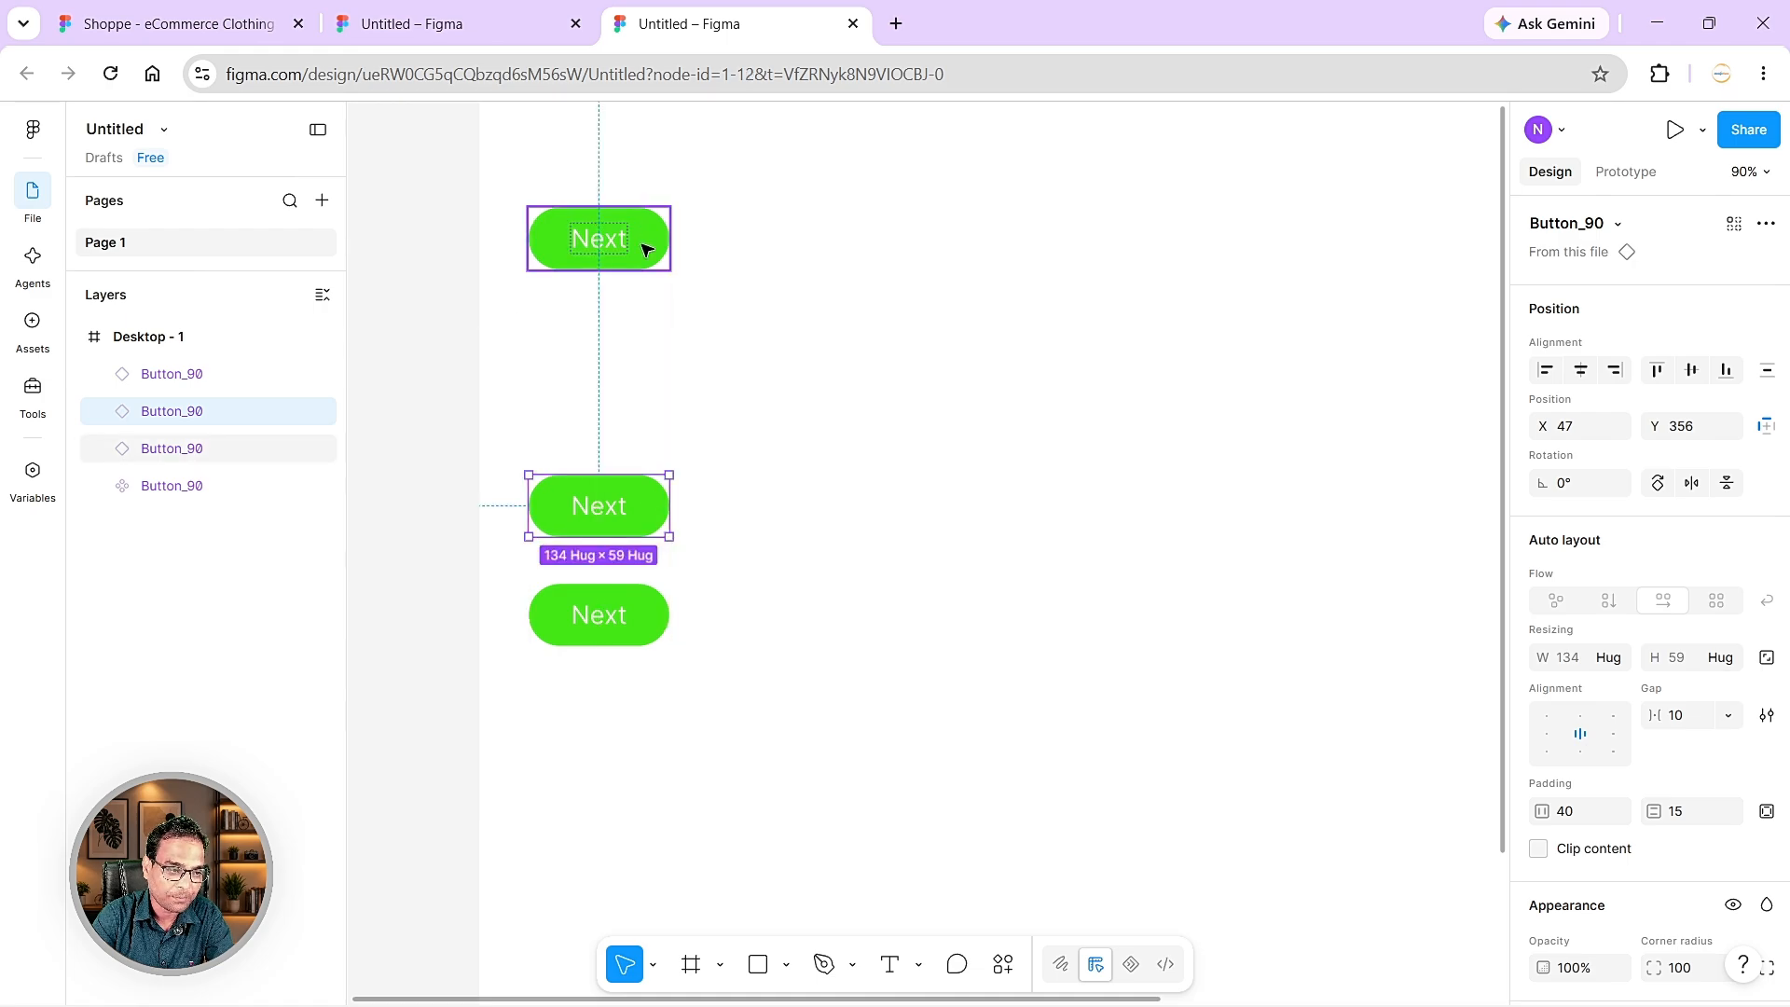
pyautogui.moveTo(647, 248); pyautogui.dragTo(647, 372)
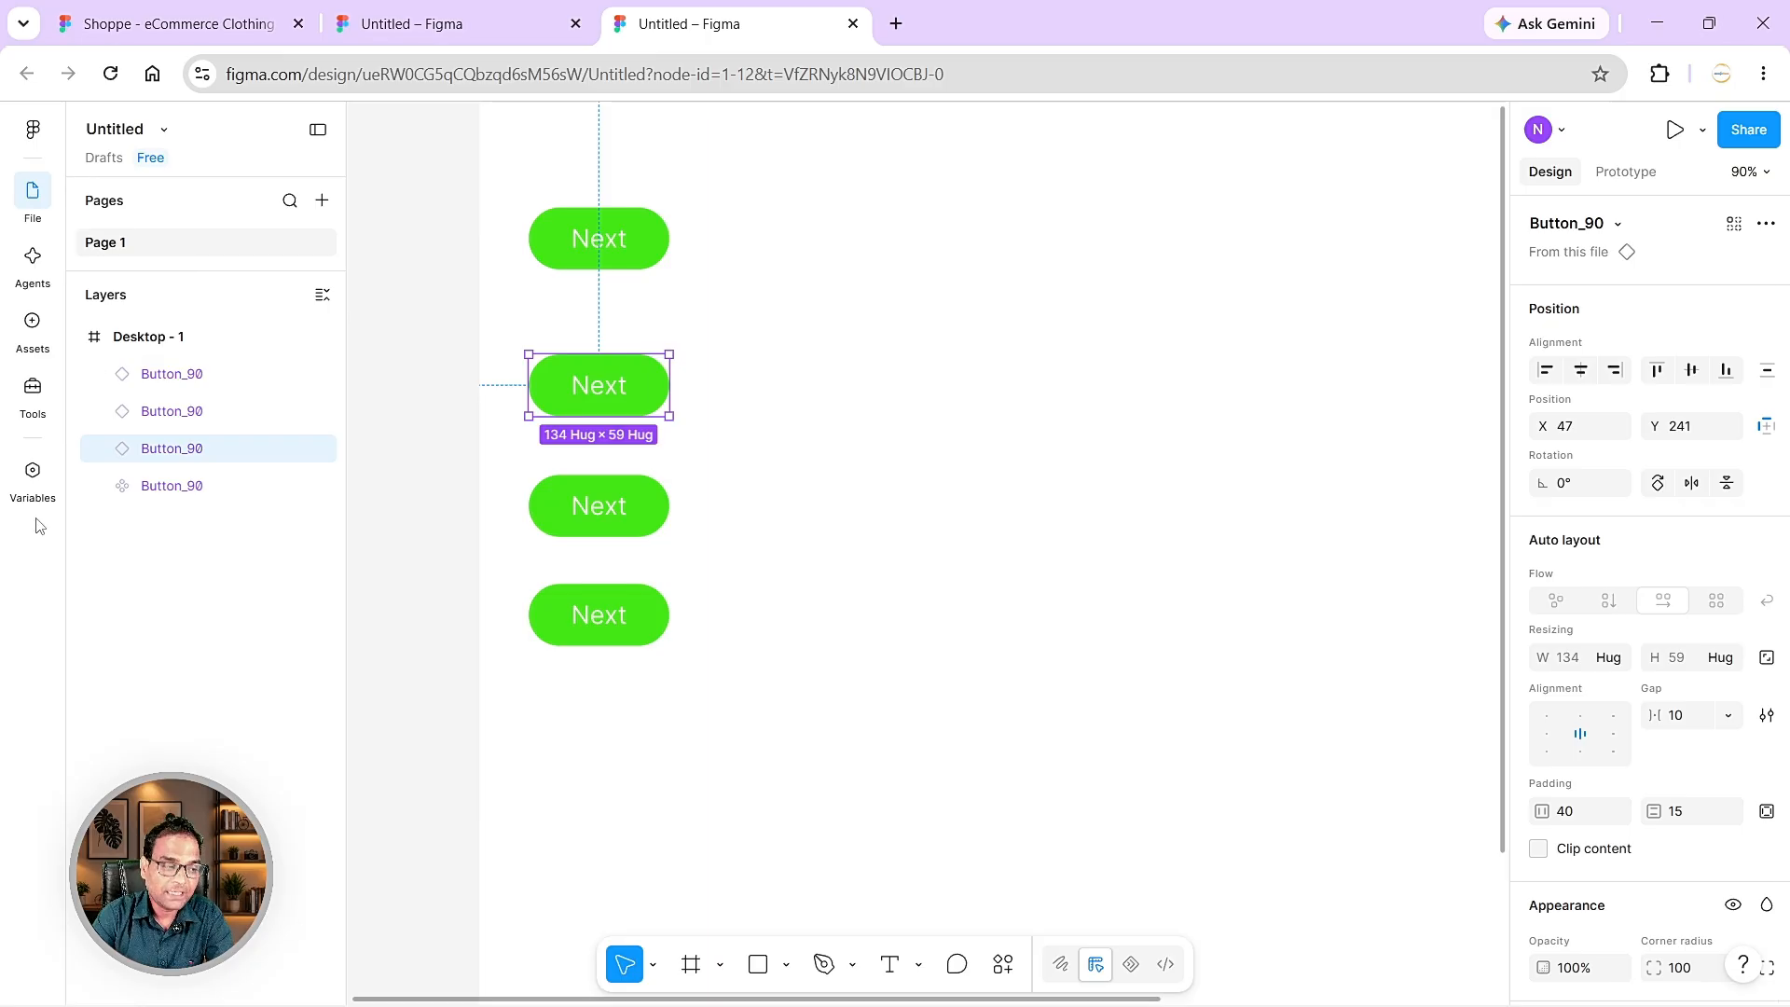
# - Select the instances and the main component one after another to match each layer with its button on the canvas
pyautogui.click(214, 382)
pyautogui.click(198, 411)
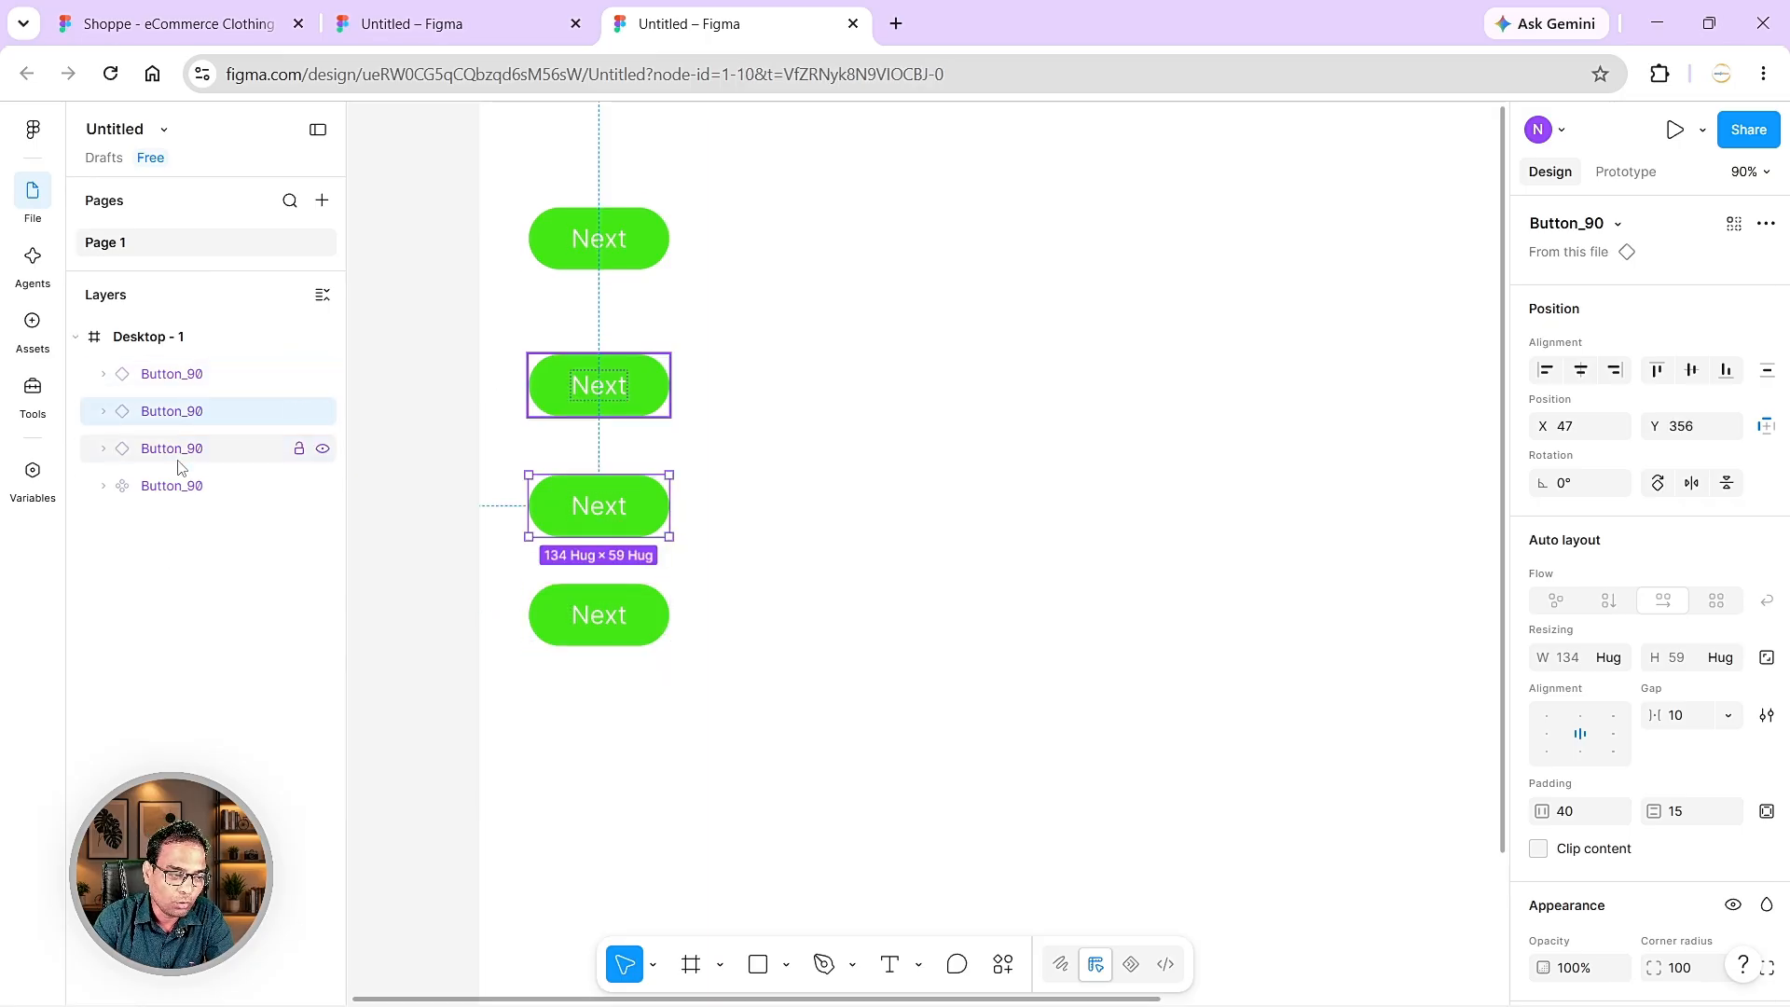
pyautogui.click(184, 451)
pyautogui.click(640, 248)
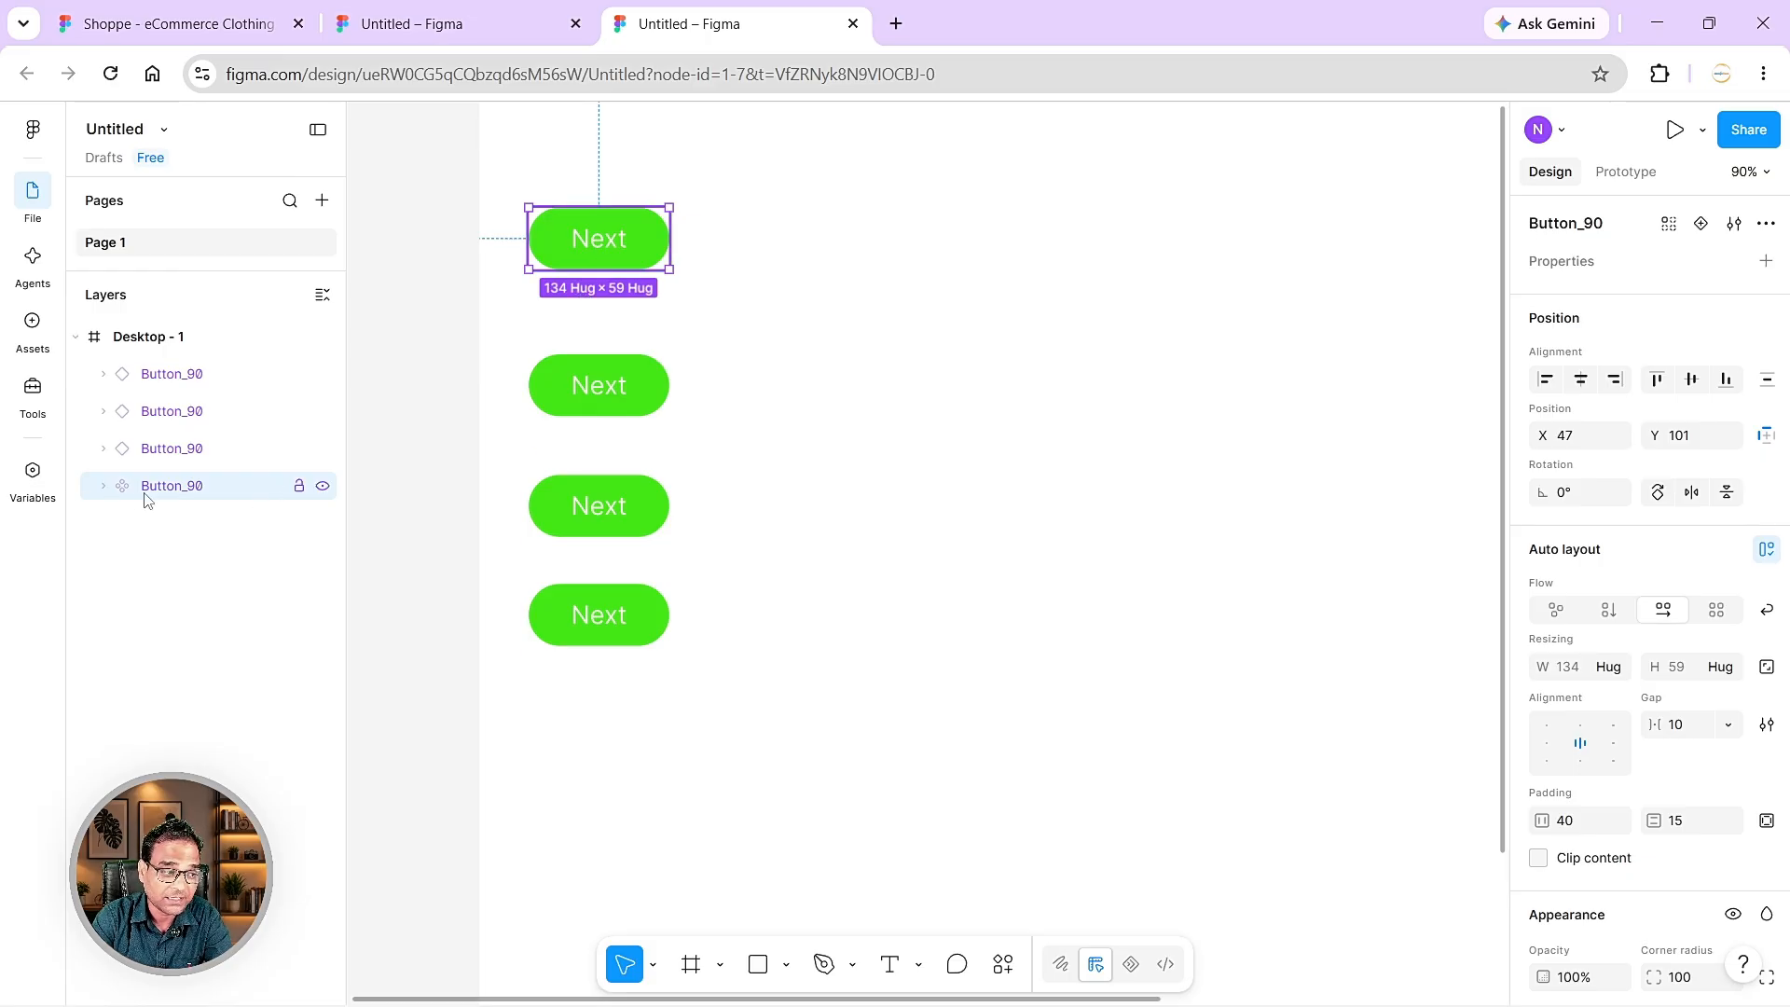
pyautogui.click(160, 448)
pyautogui.click(175, 411)
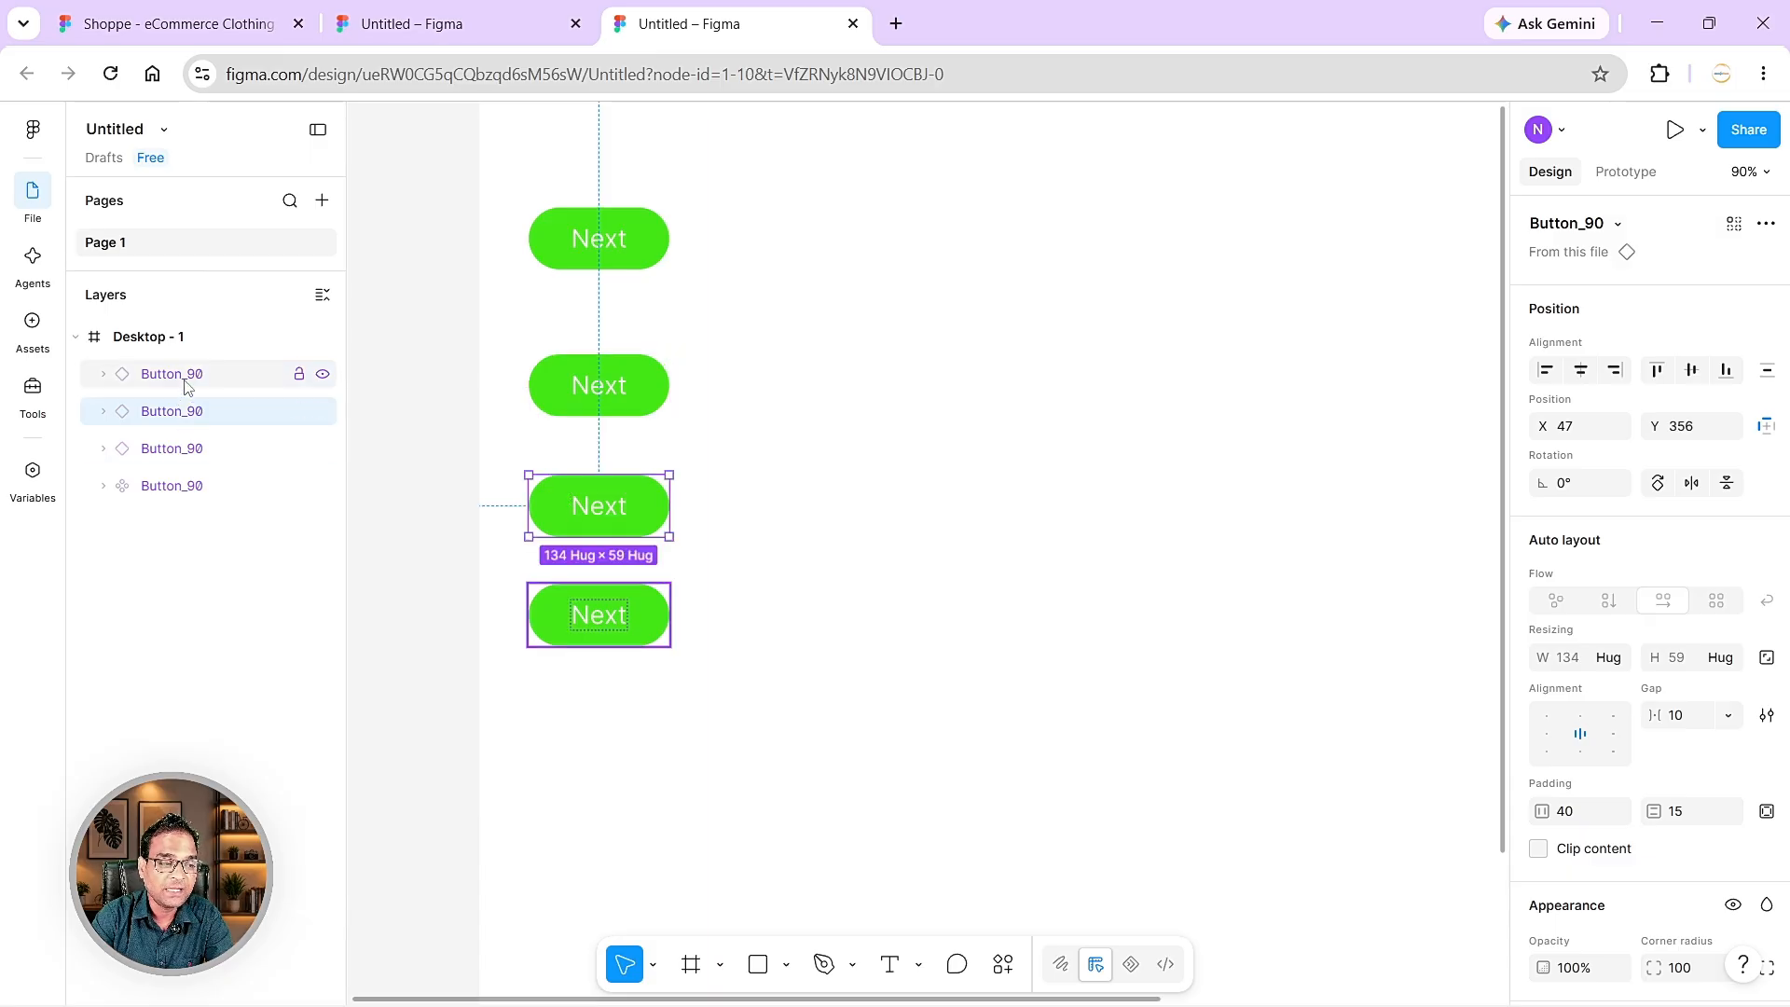
pyautogui.click(185, 376)
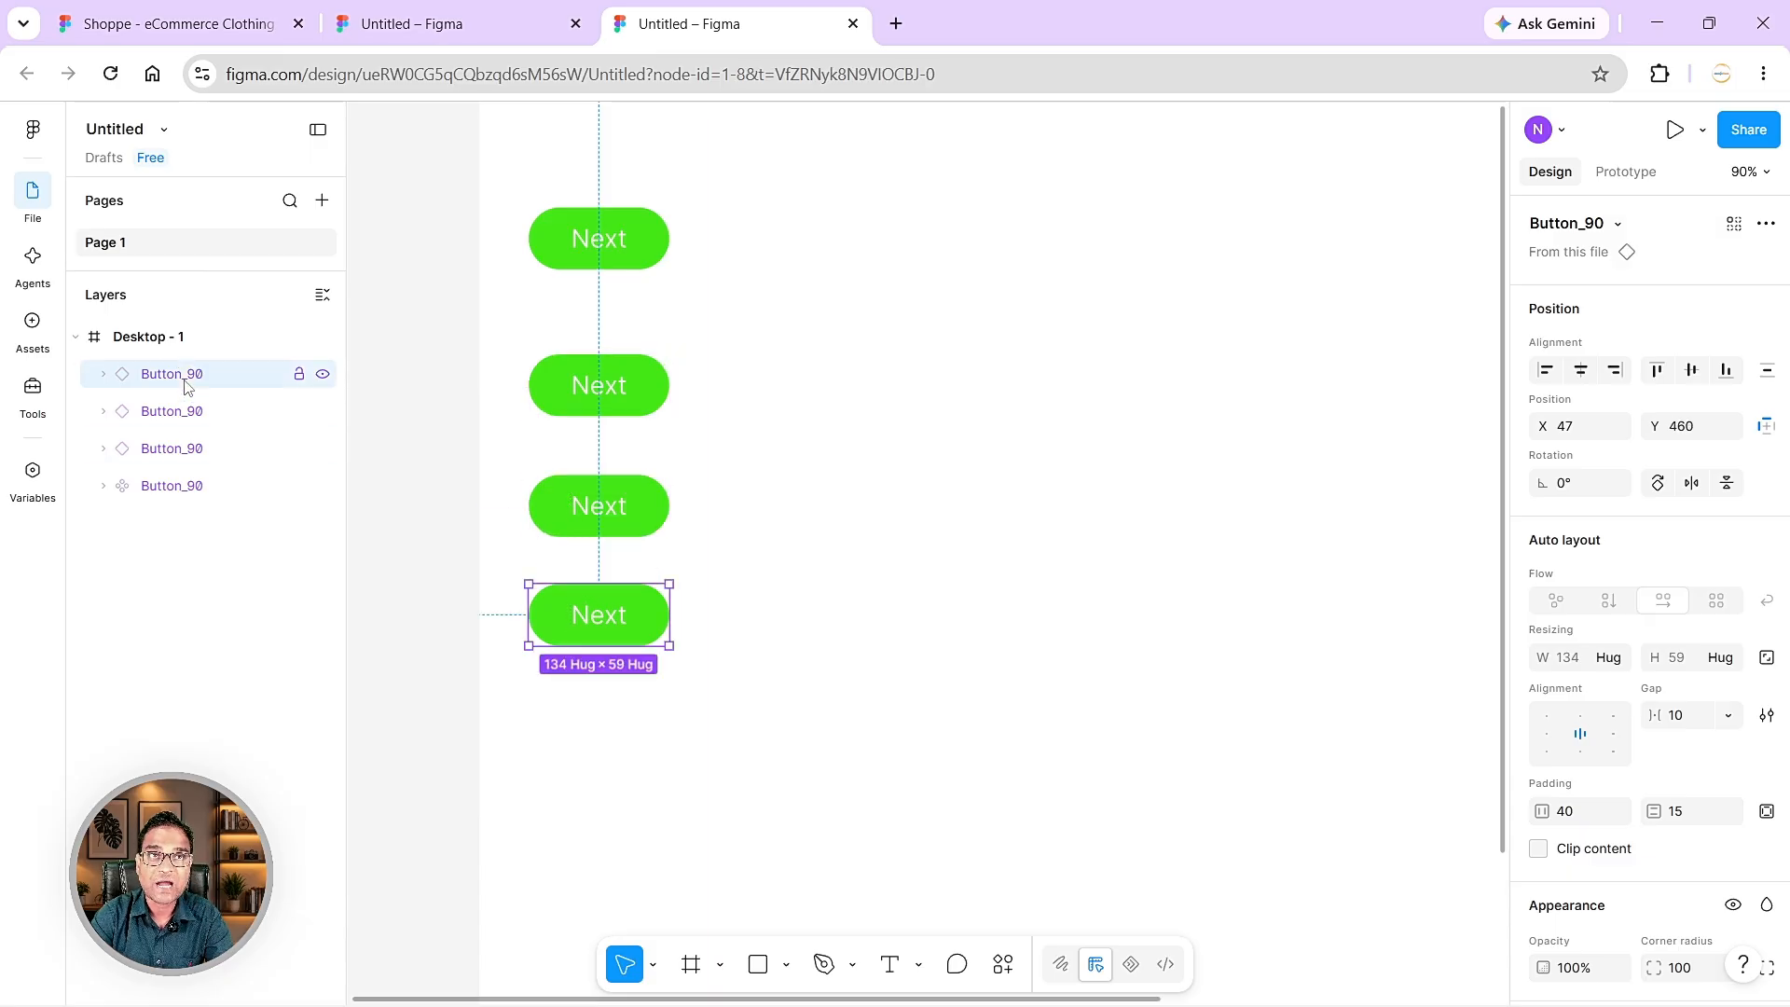
# - Add a text box of about 197 × 68 beside the main component button, reading "Main Component"
pyautogui.click(891, 969)
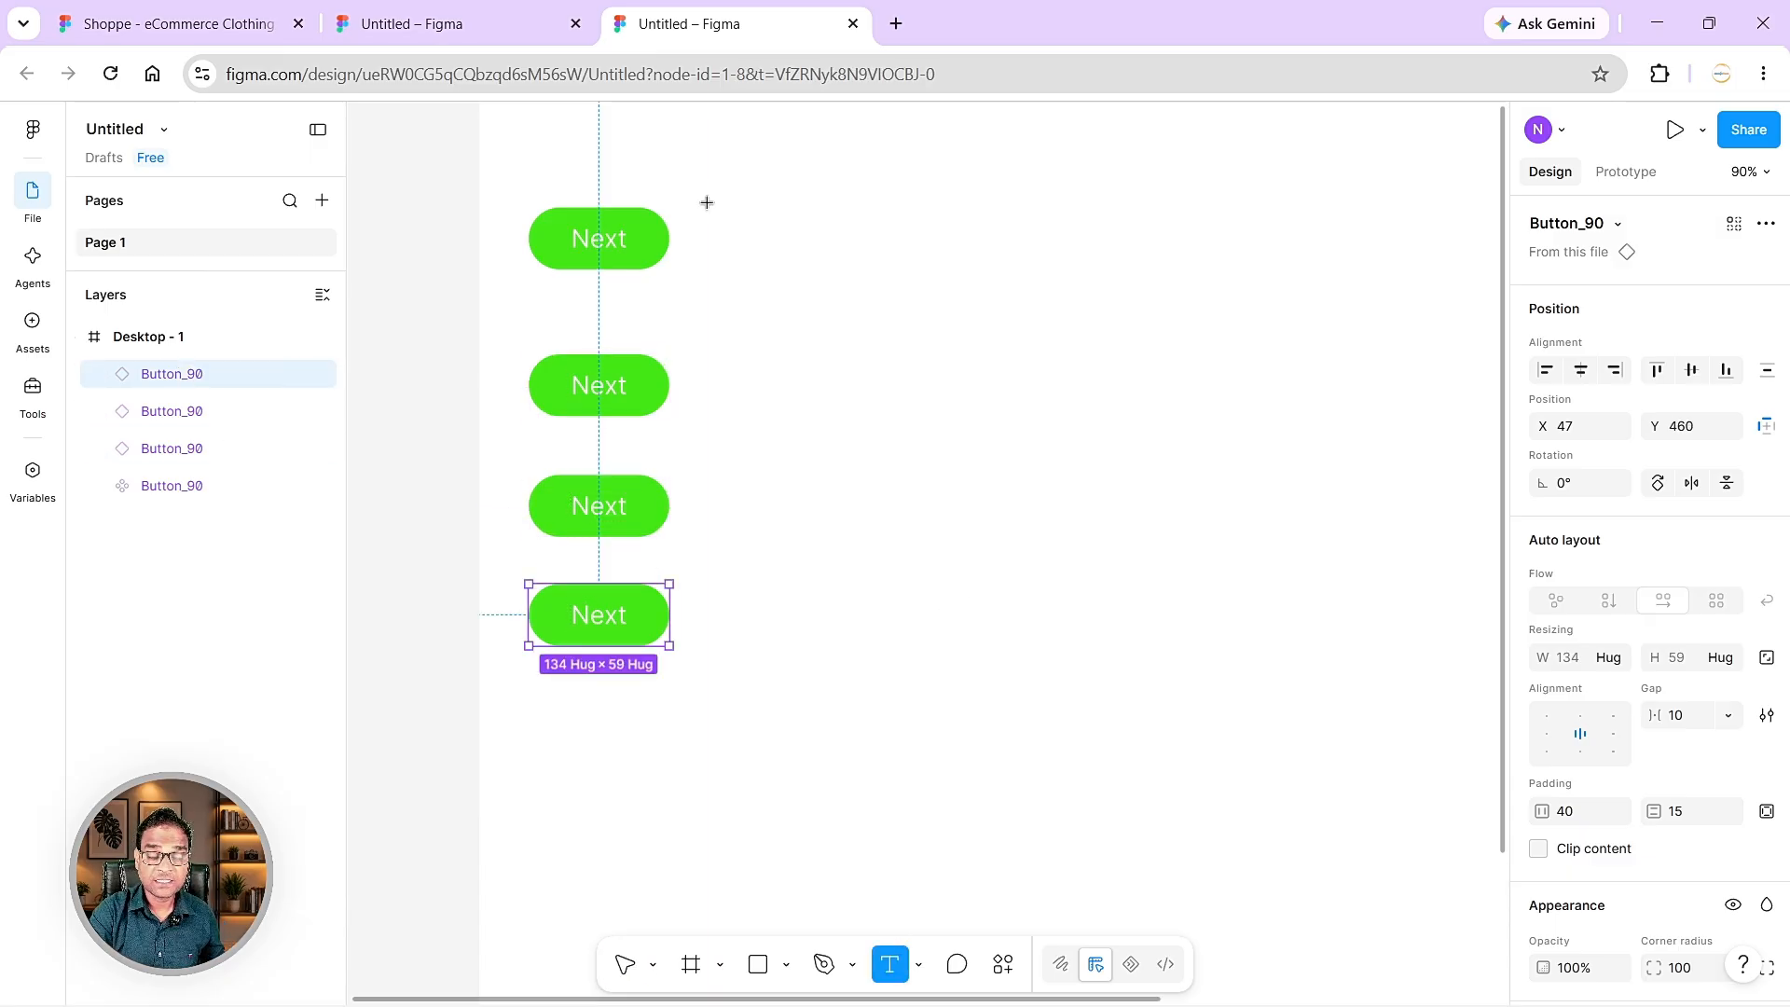
pyautogui.moveTo(702, 198); pyautogui.dragTo(910, 265)
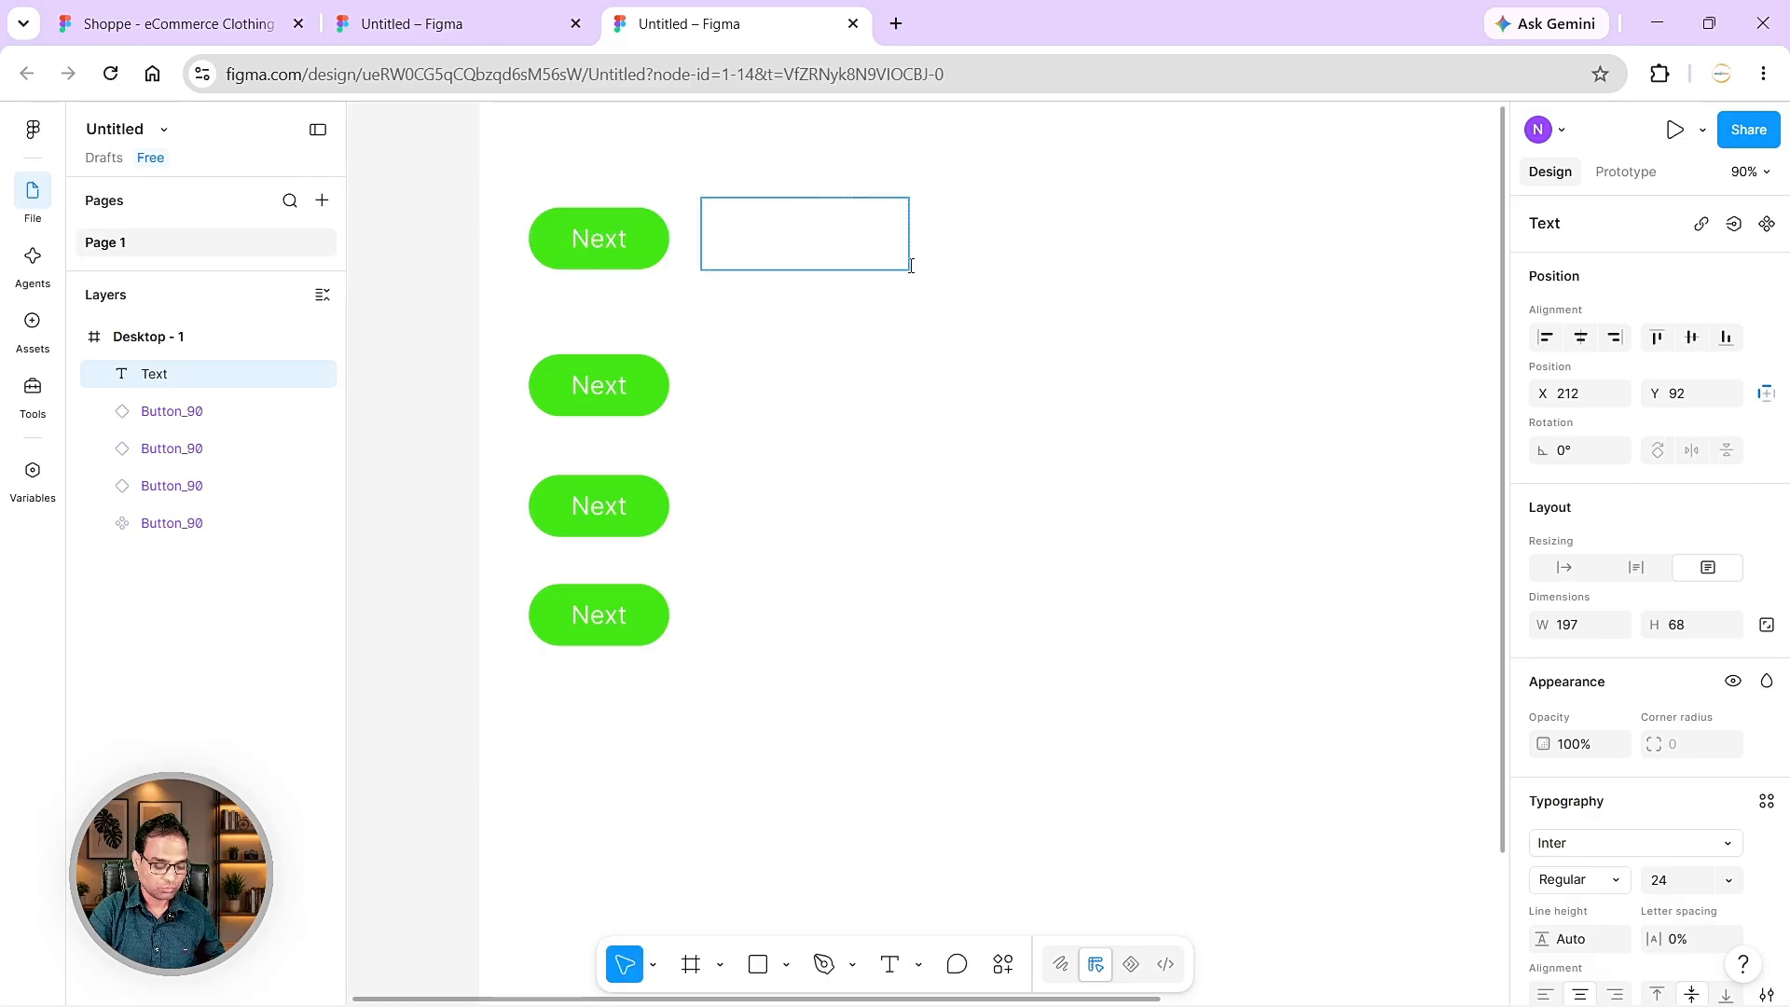
pyautogui.write('Main Co')
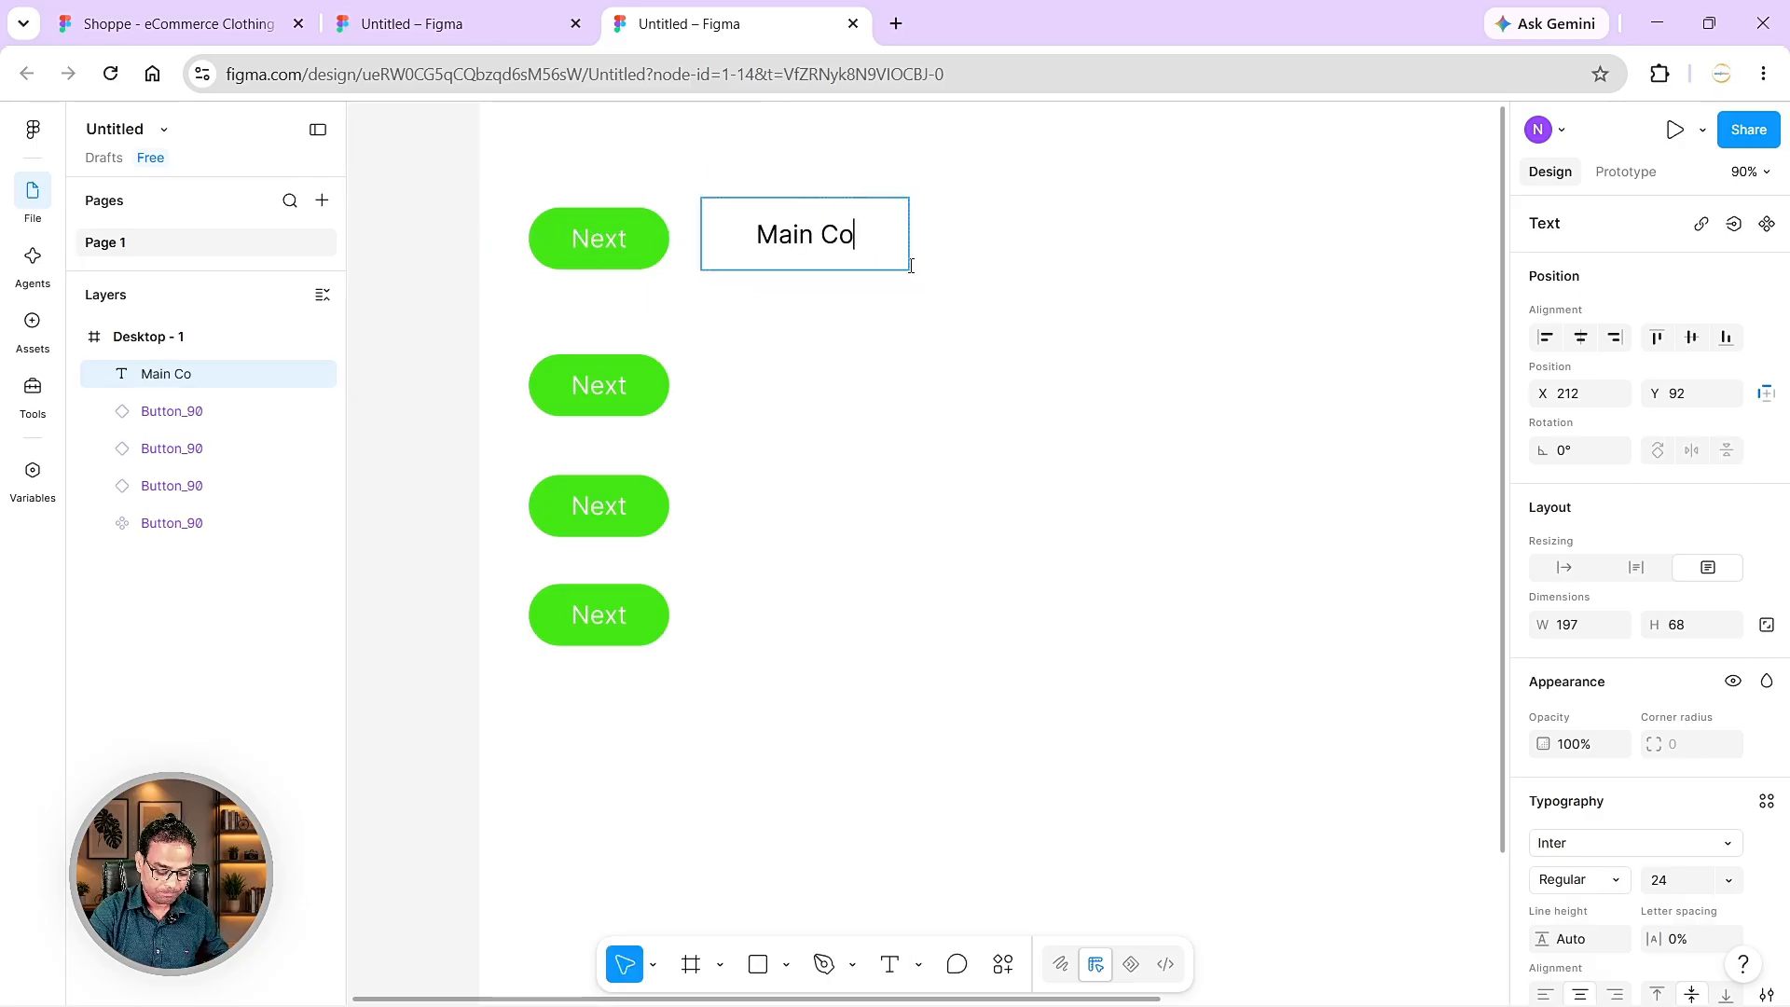
pyautogui.write('mponent')
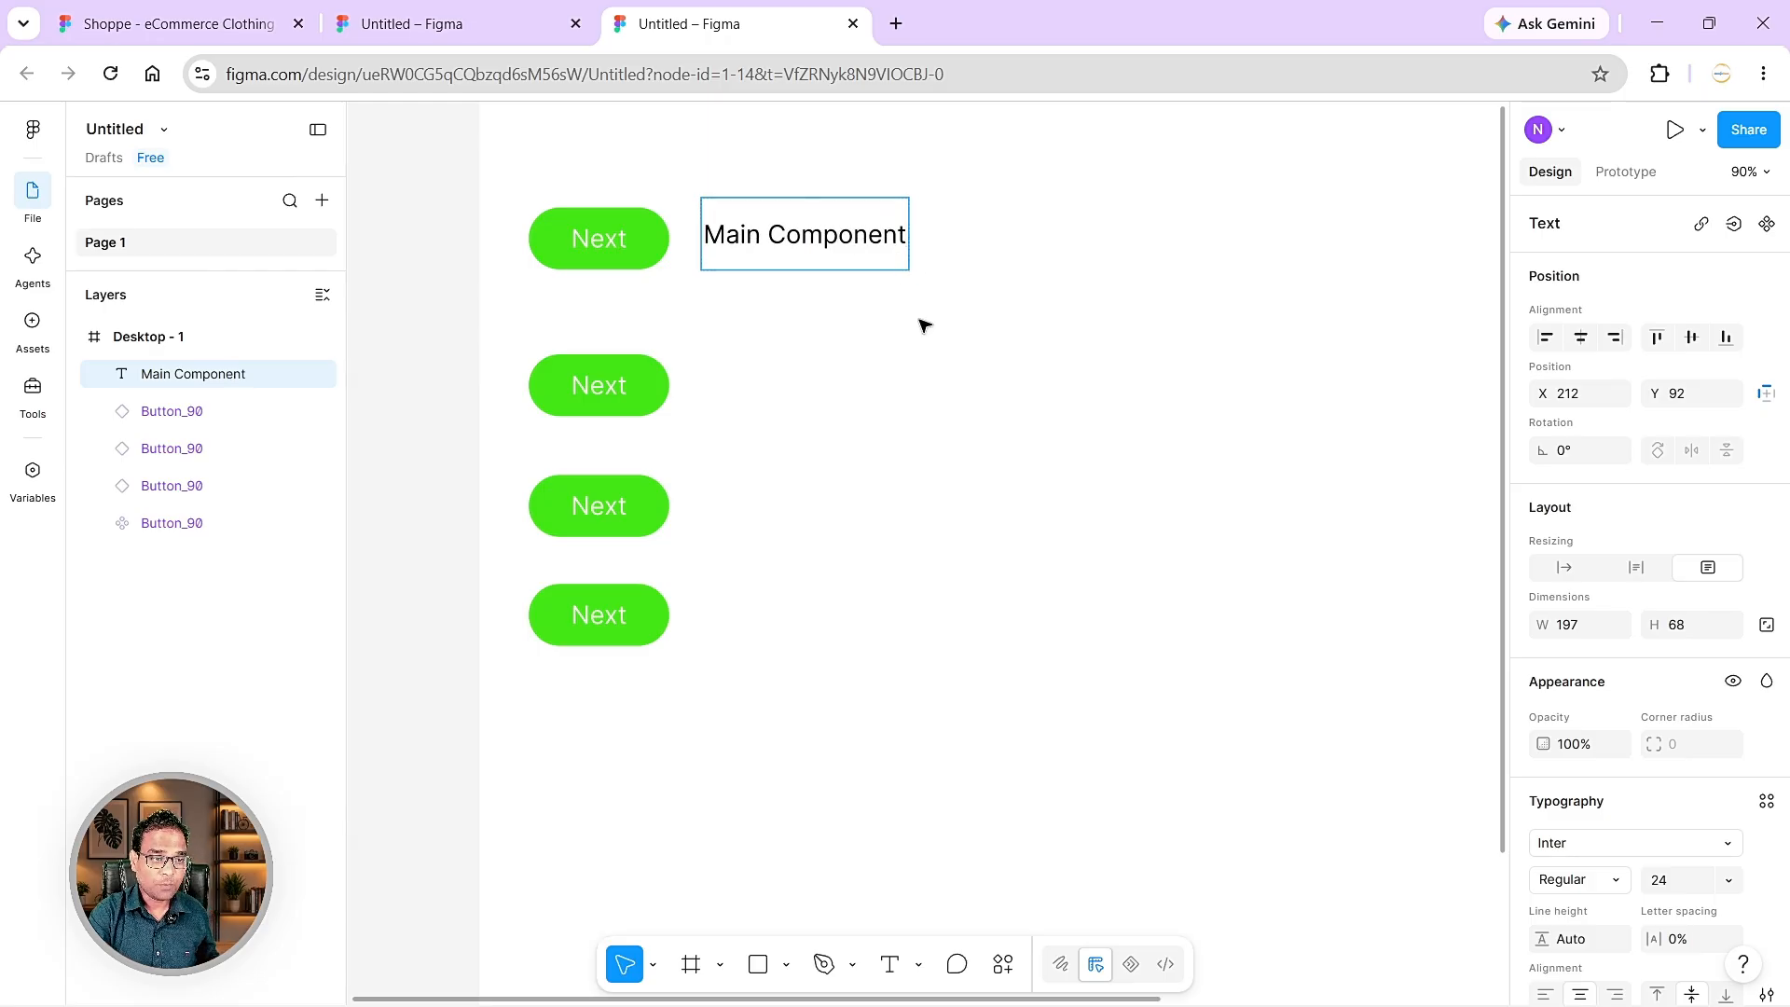
pyautogui.press('Escape')
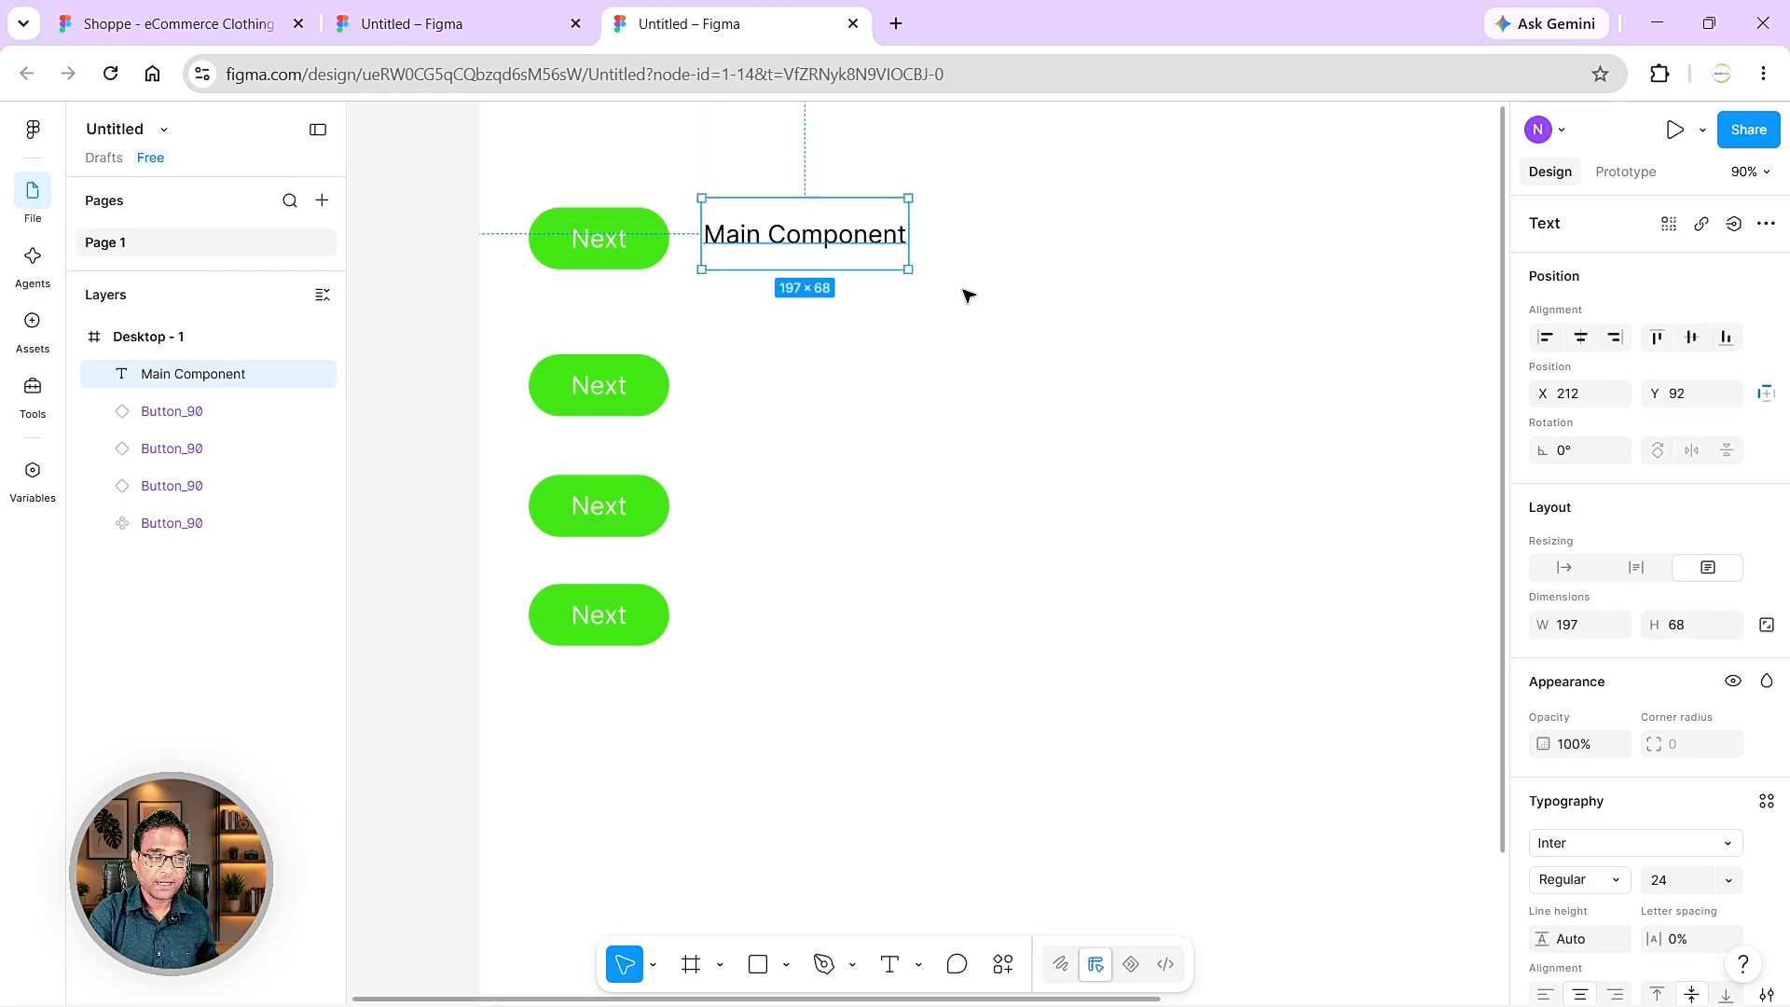
# - Copy the "Main Component" label beside the second button at about X 226, Y 237, and change its text to "Intance/Child"
pyautogui.moveTo(804, 253); pyautogui.dragTo(811, 392)
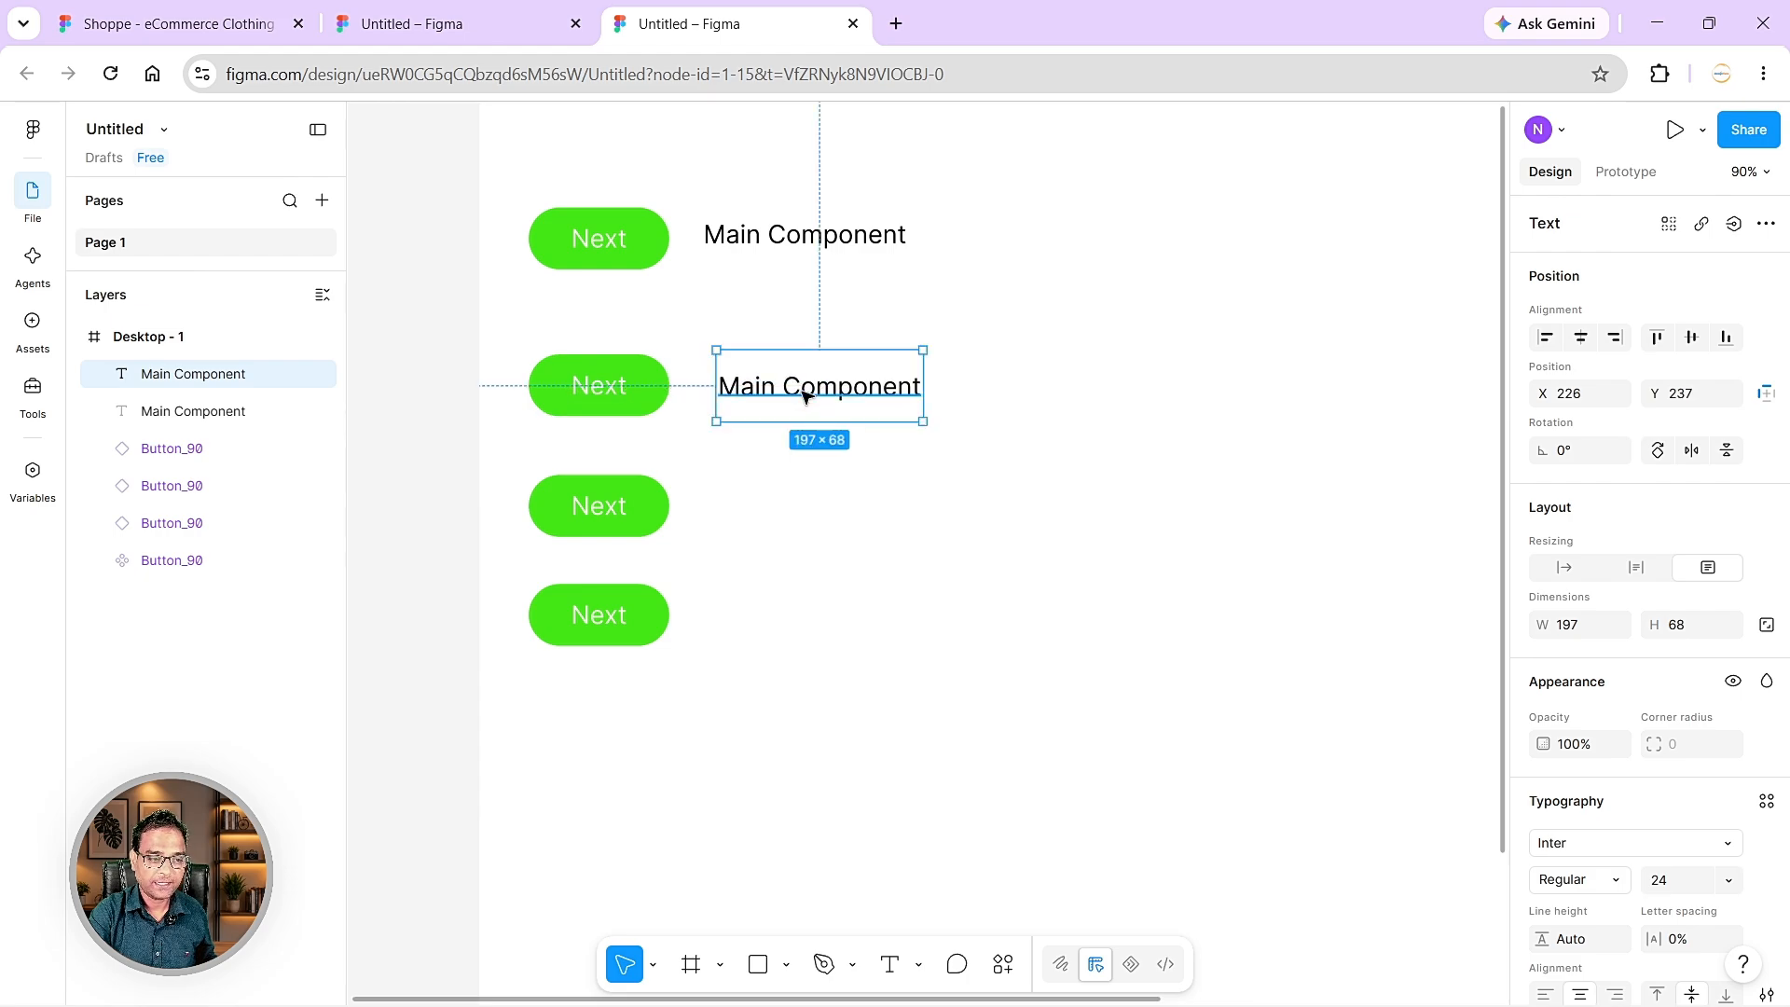
pyautogui.doubleClick(804, 392)
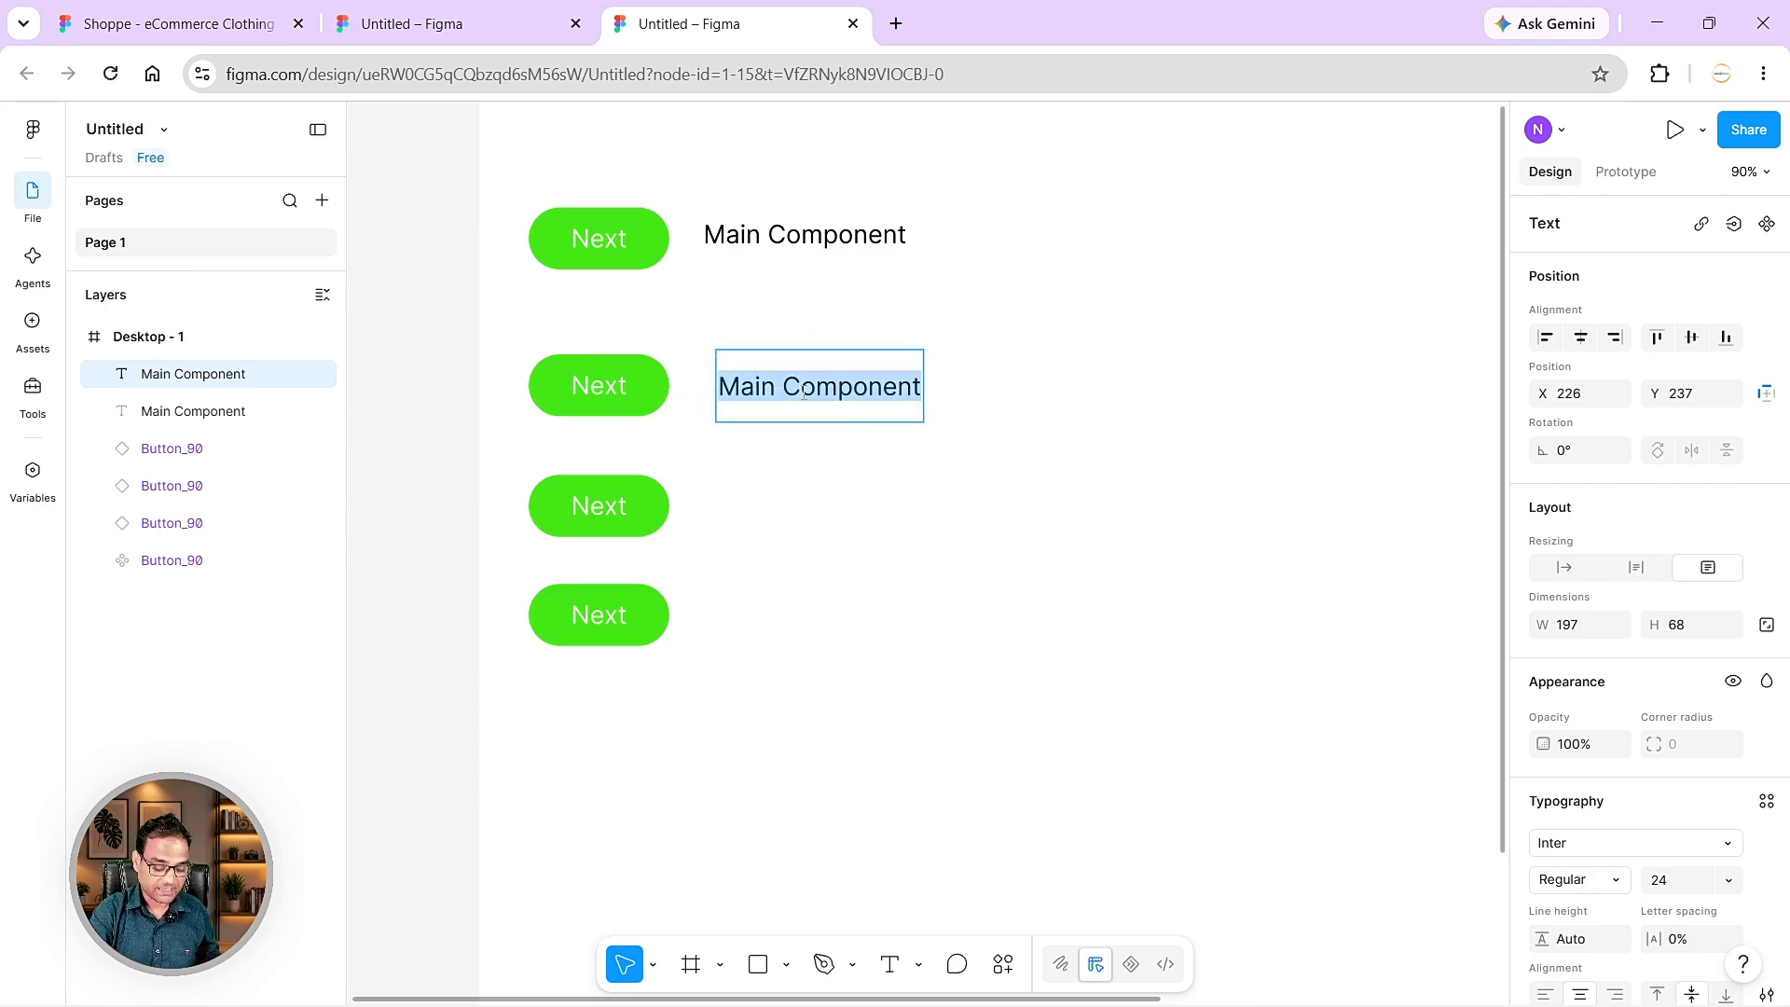
pyautogui.write('Inta')
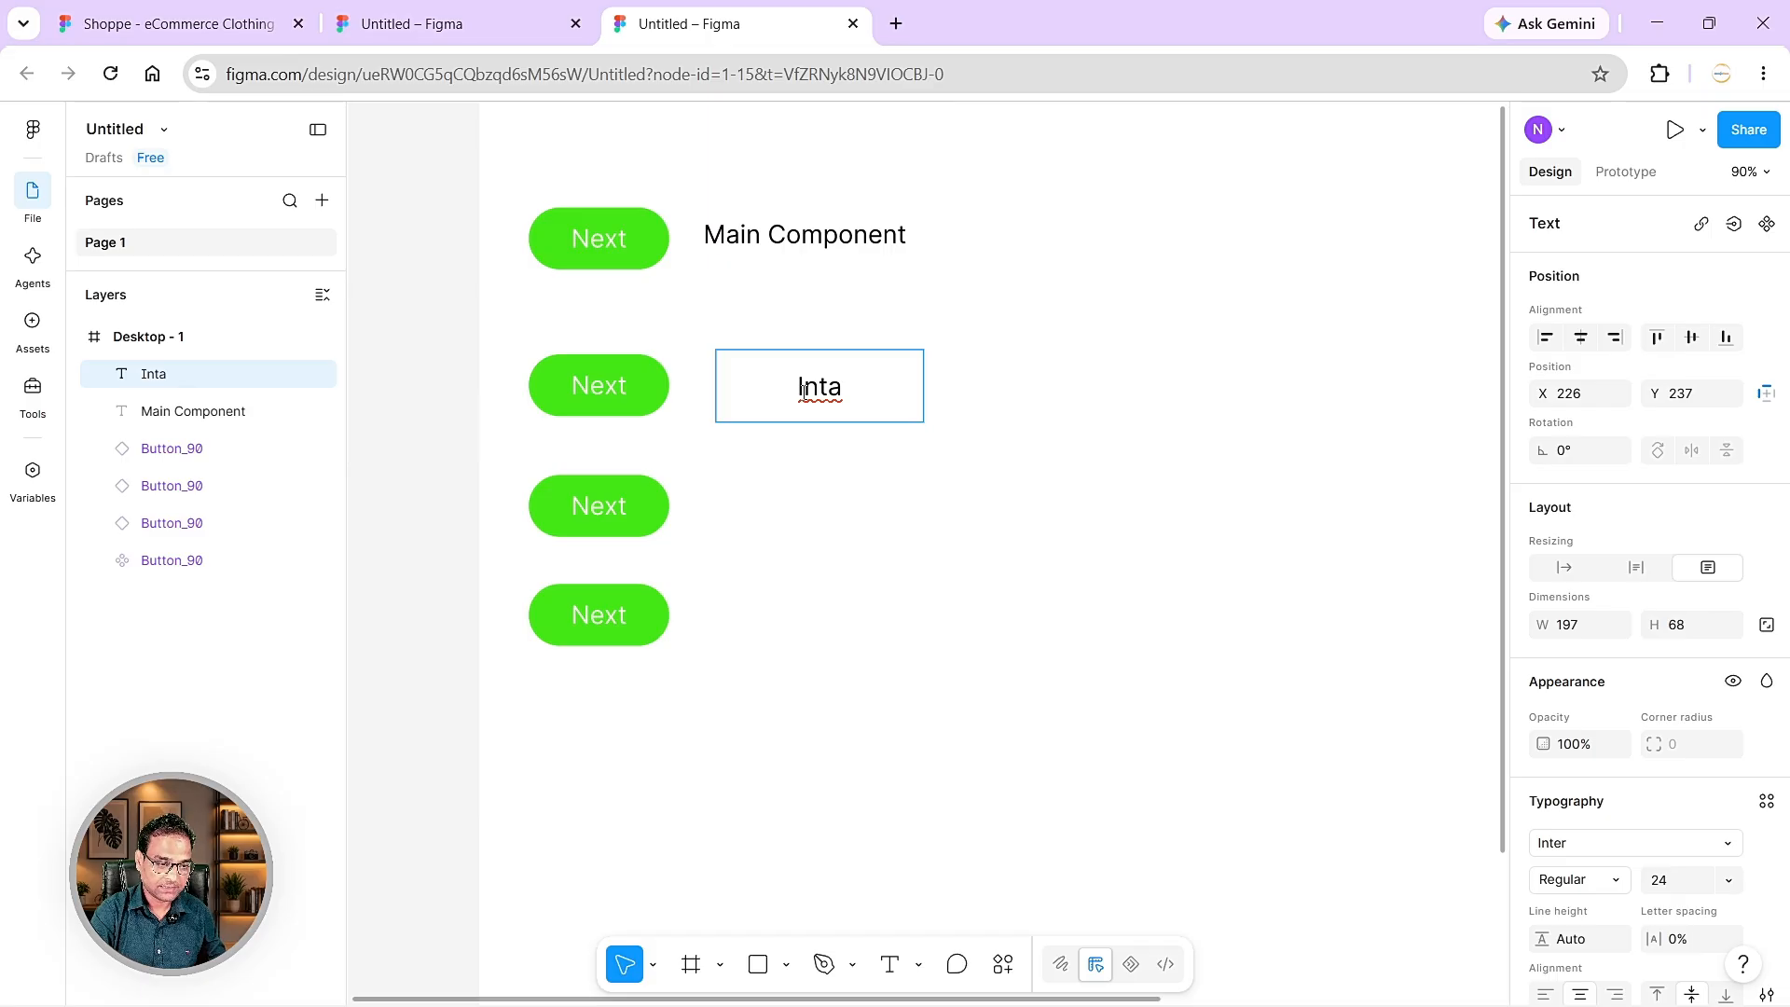
pyautogui.write('nce/')
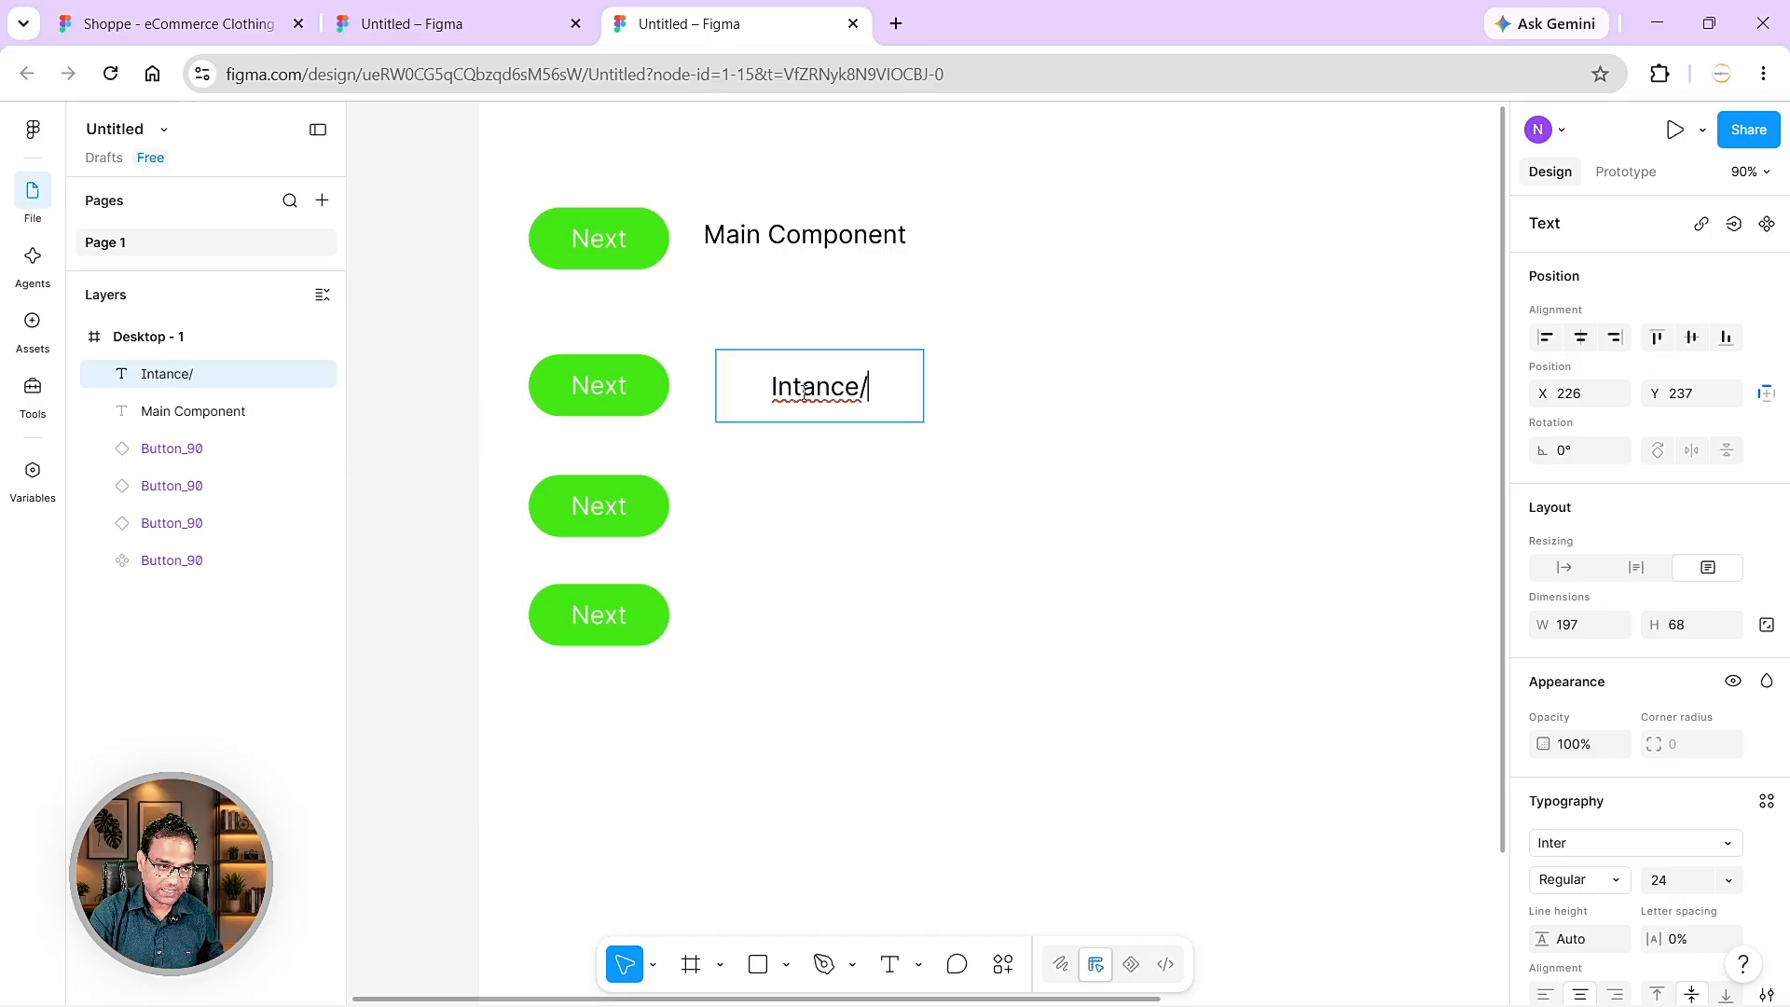
pyautogui.write('Child')
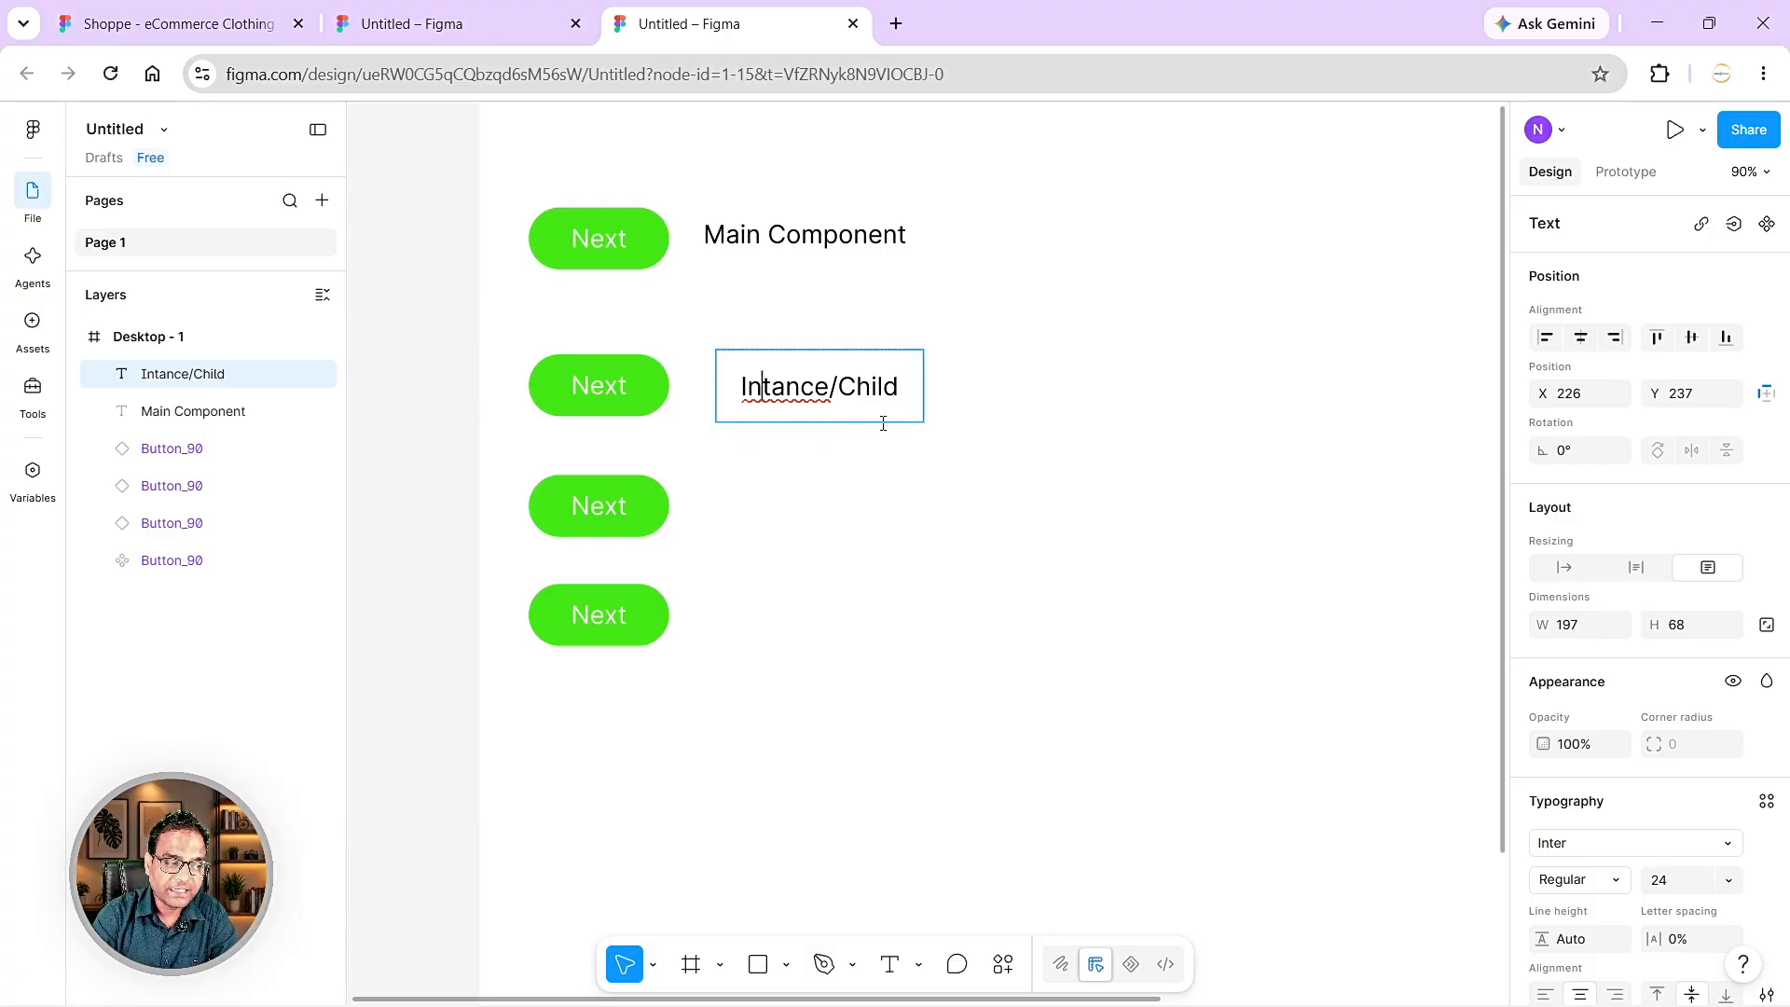
pyautogui.press('Escape')
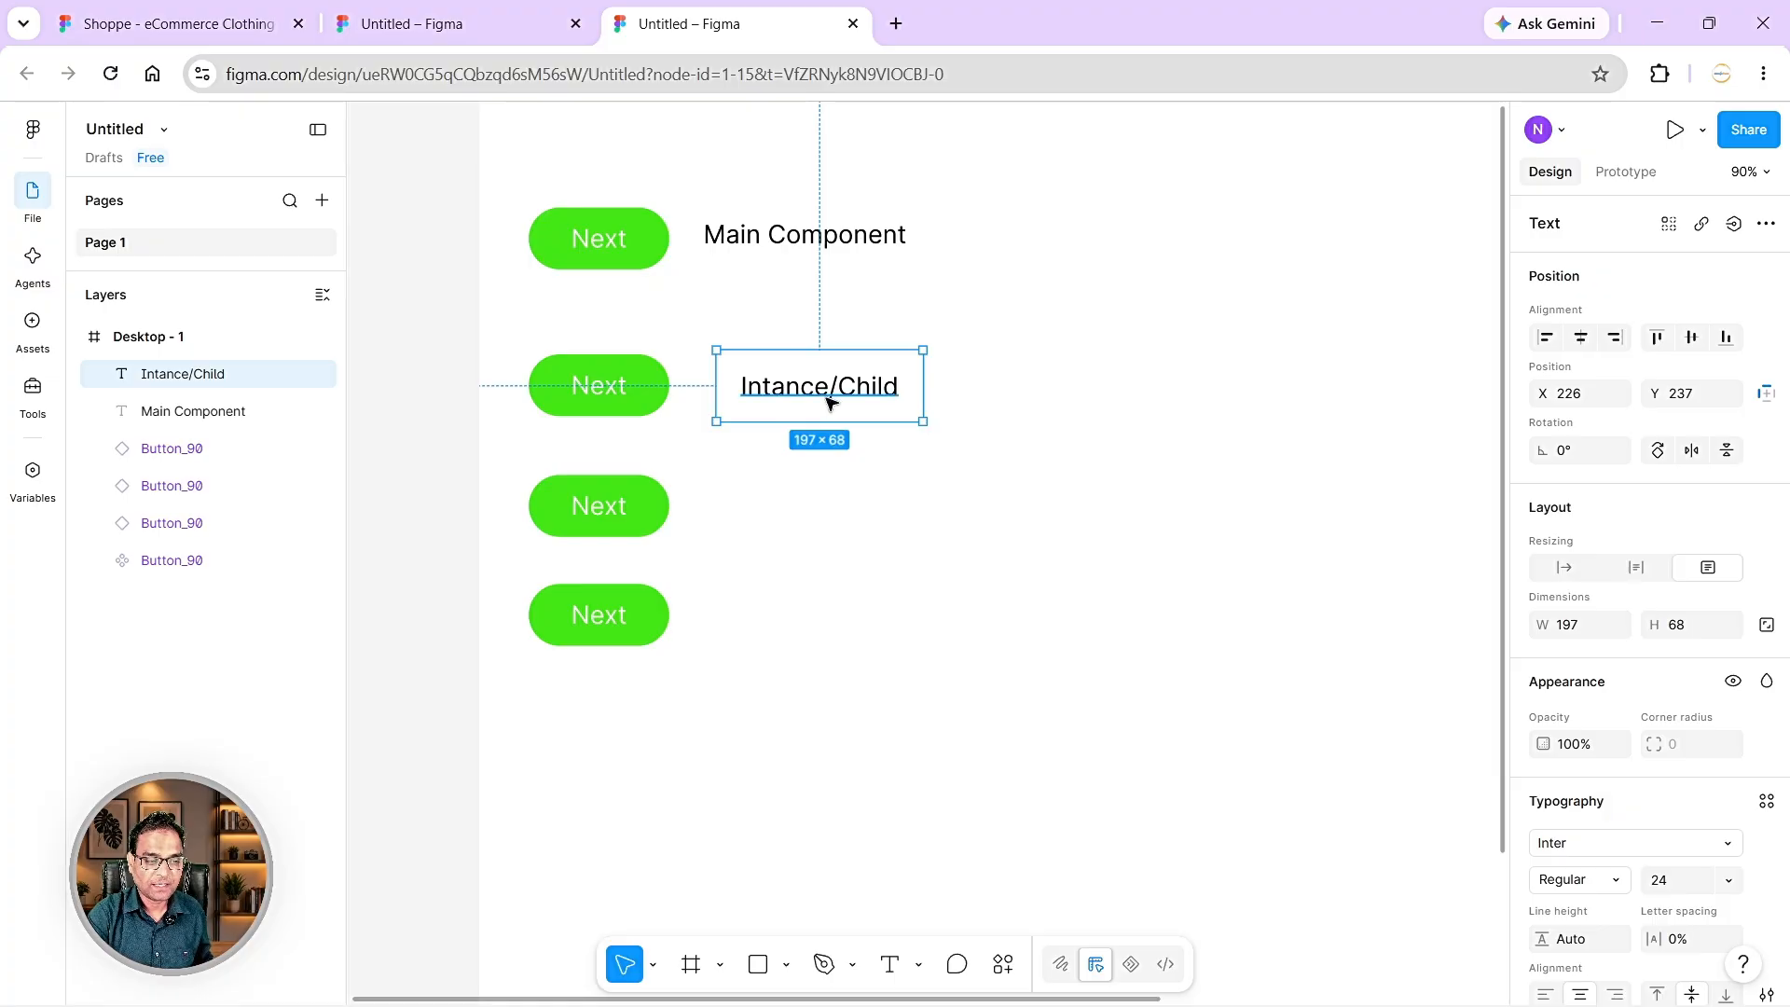
# - Copy the "Intance/Child" label beside the two remaining instances, at about Y 343 and Y 449
pyautogui.moveTo(829, 401); pyautogui.dragTo(834, 500)
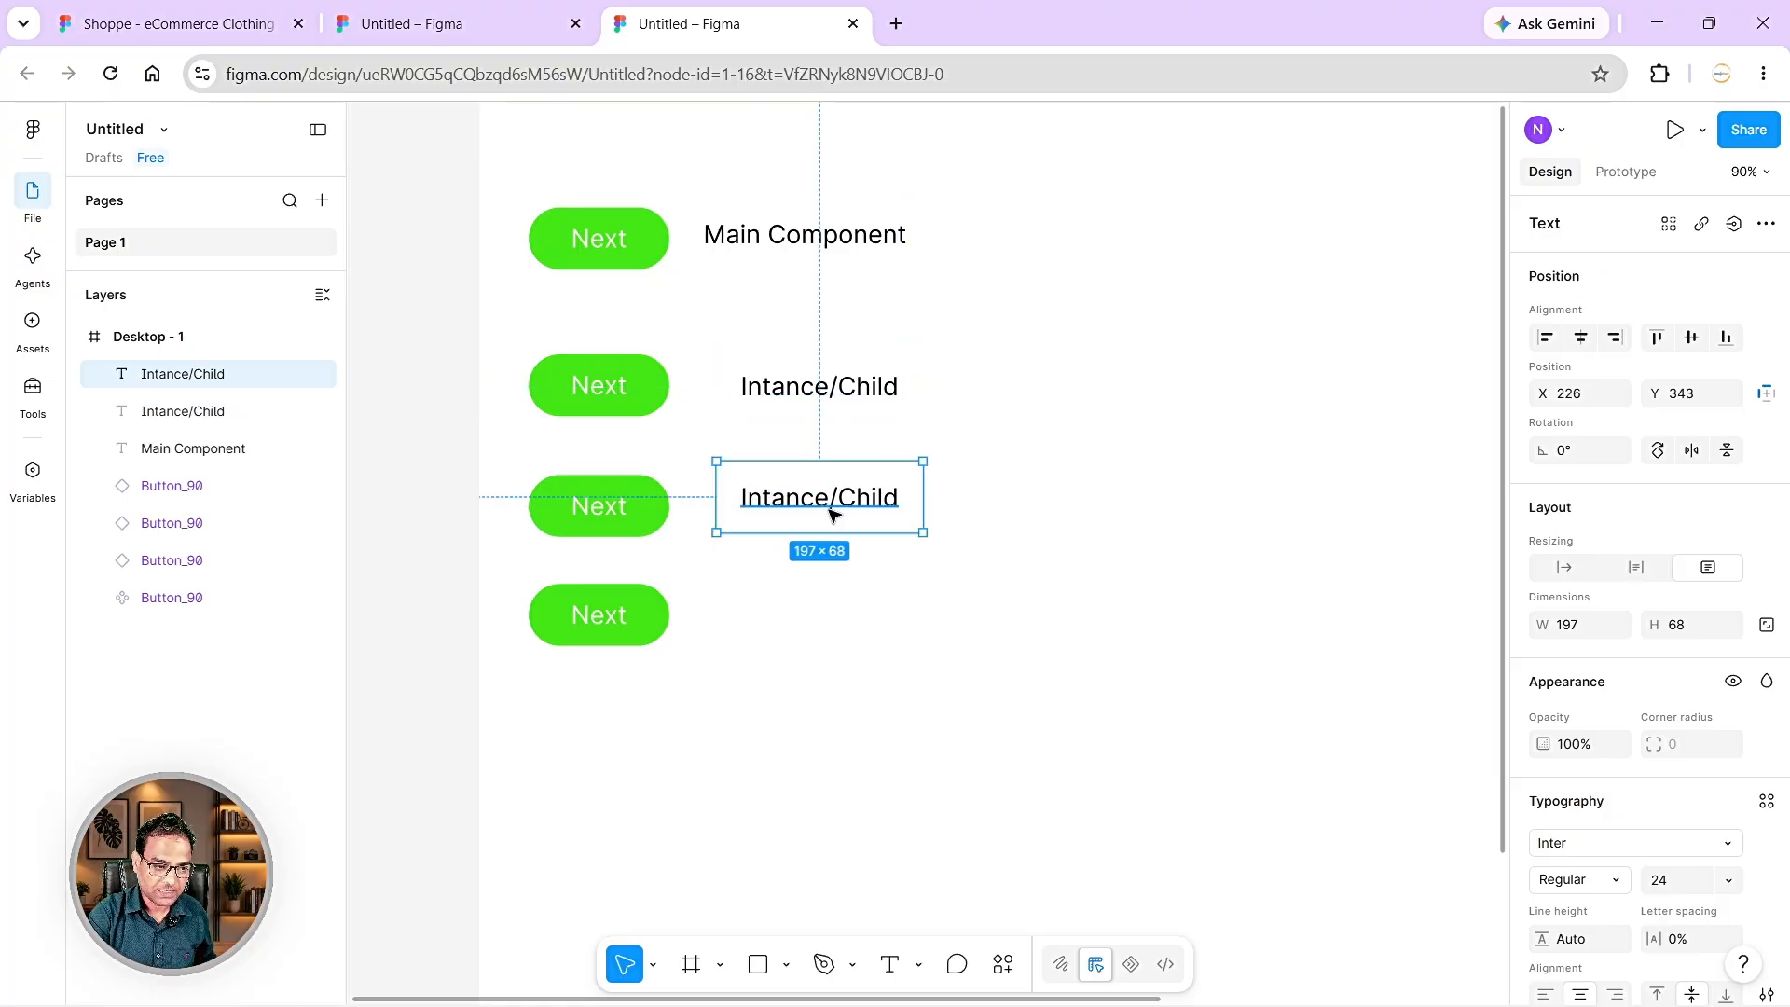
pyautogui.hotkey('ctrl', 'd')
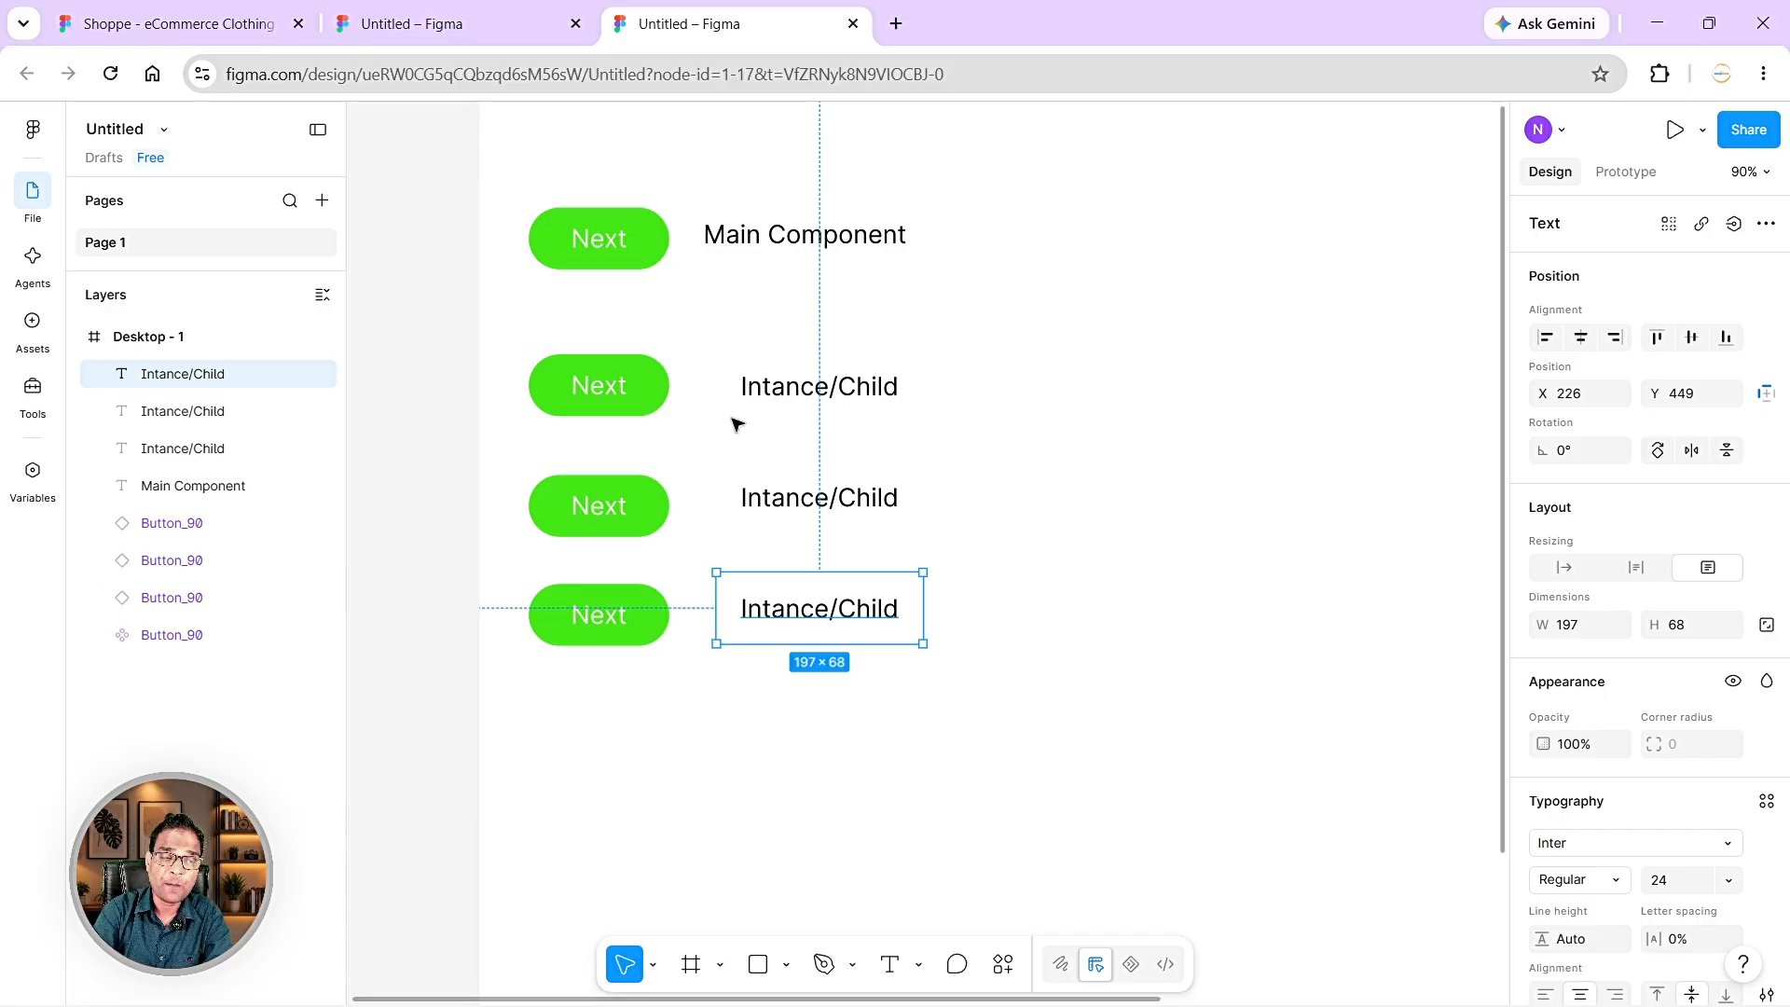
# - Select the three instances together with their labels and show the components created in this file
pyautogui.scroll(-5, 983, 406)
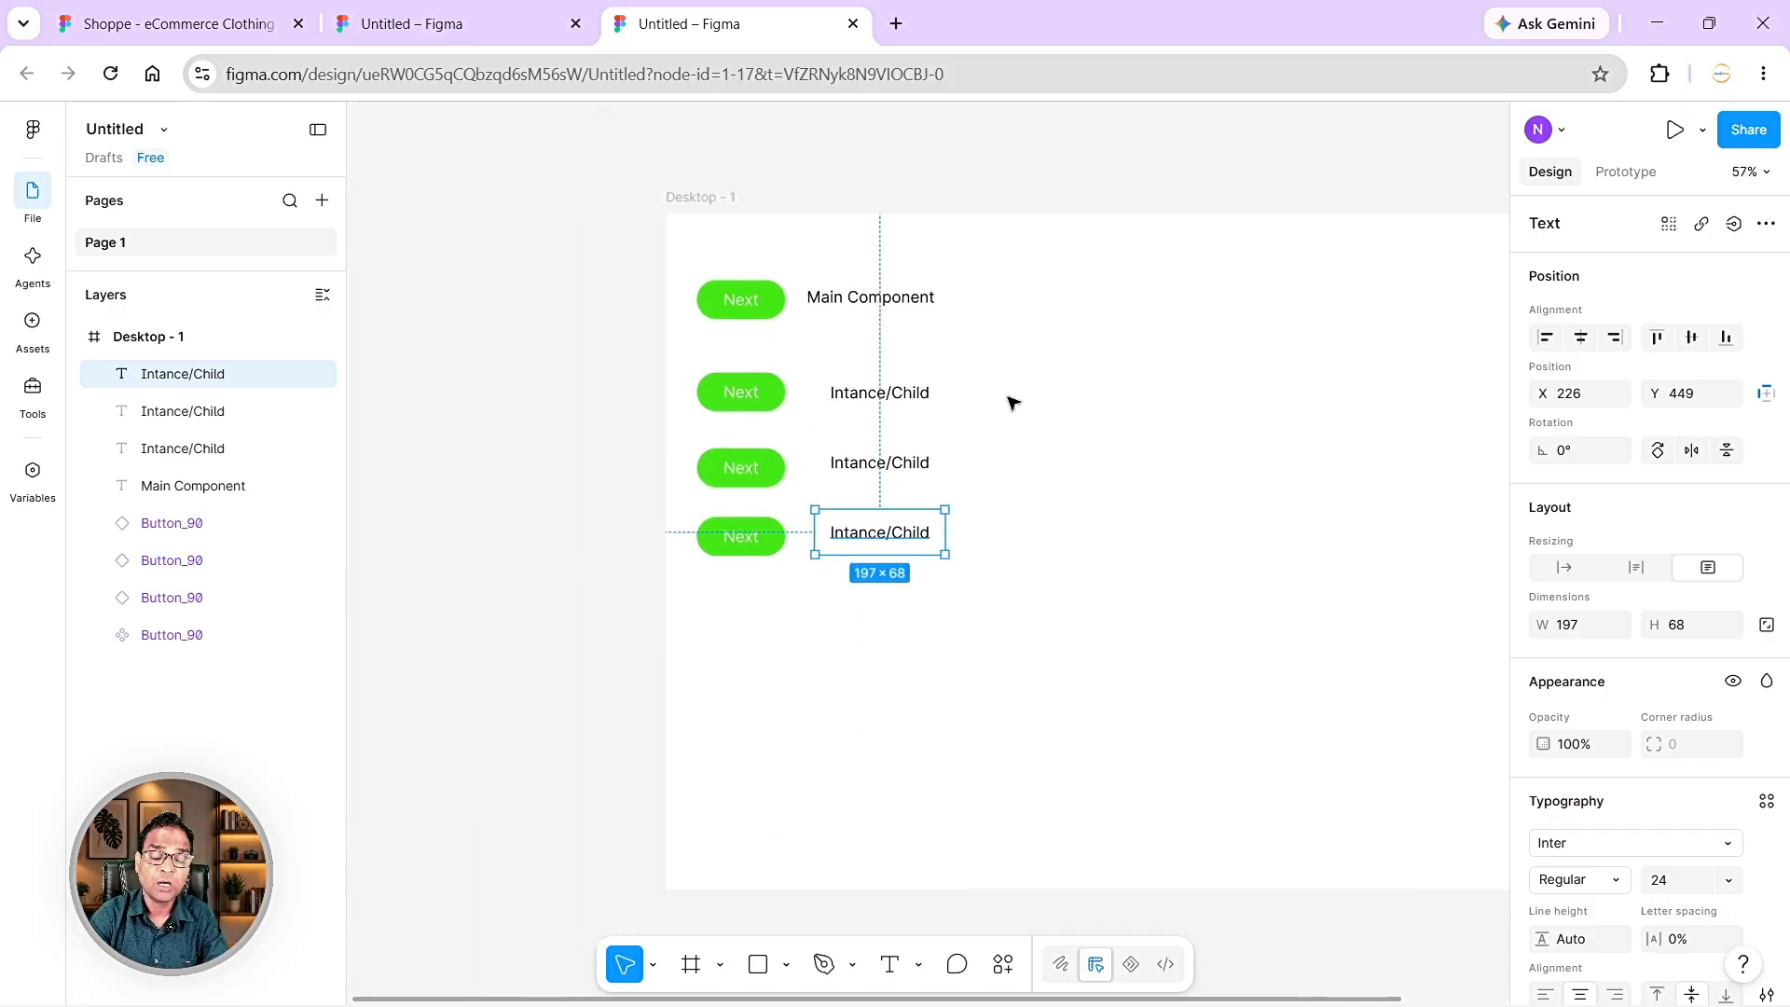
pyautogui.hscroll(3, 978, 387)
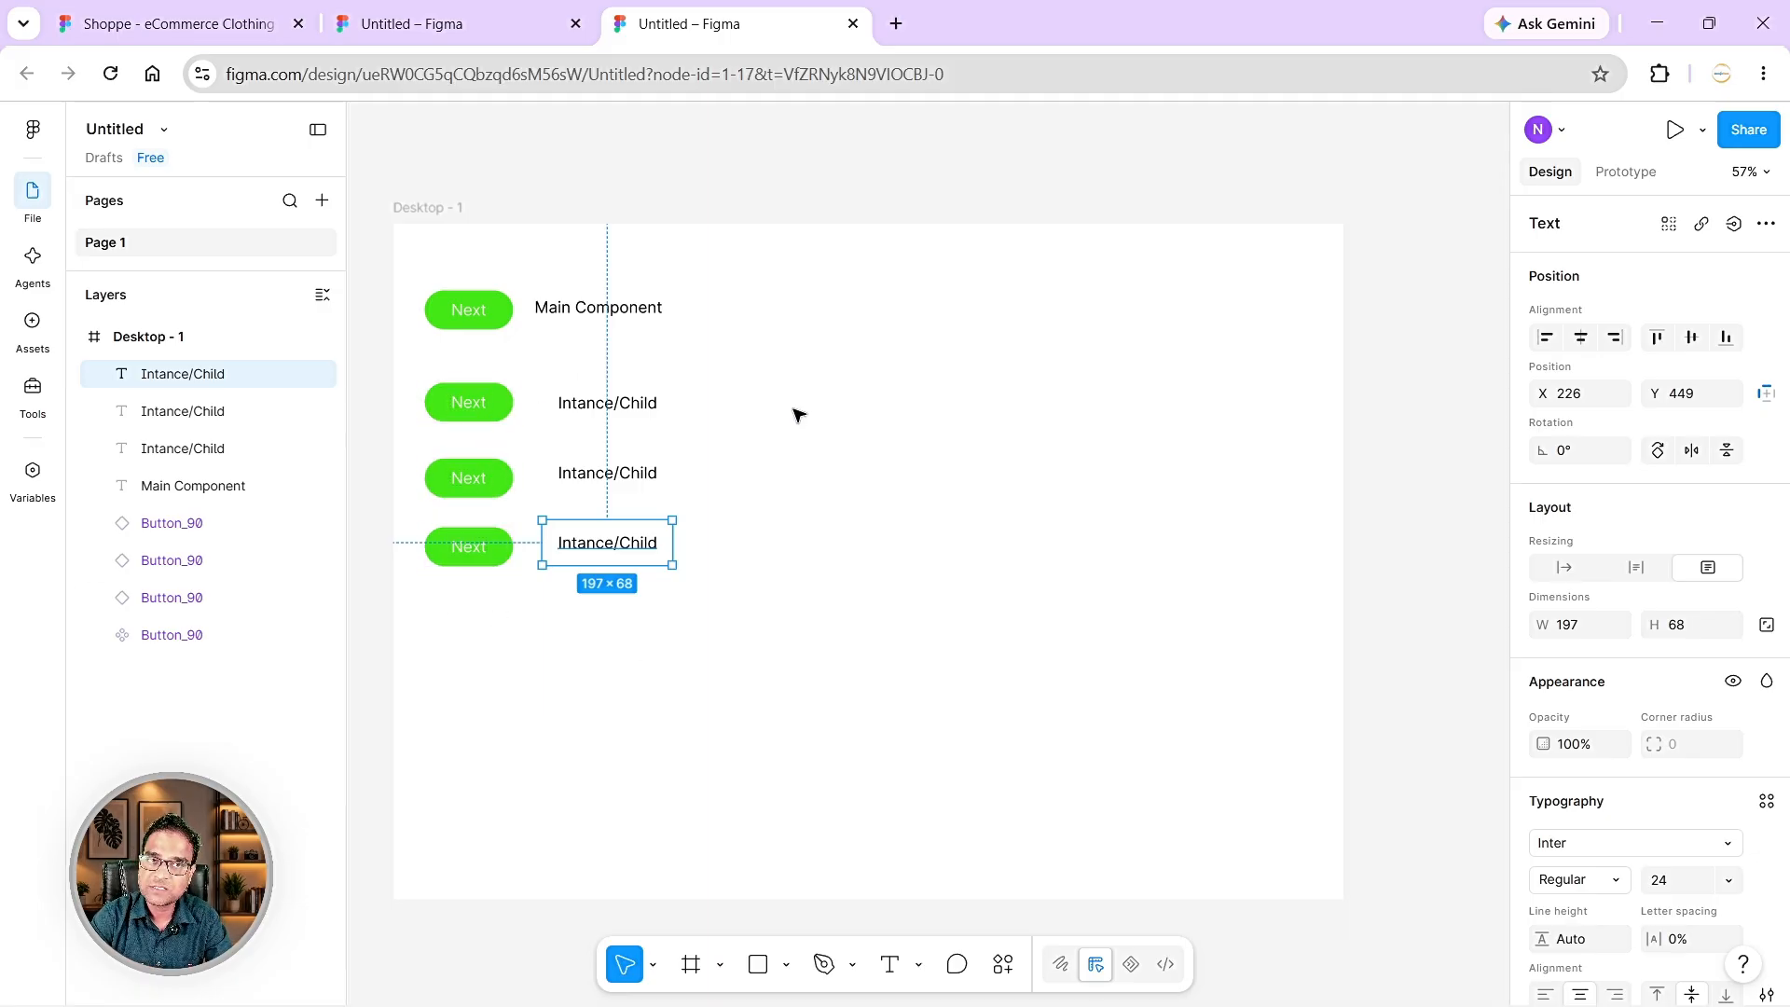
pyautogui.moveTo(780, 395); pyautogui.dragTo(506, 586)
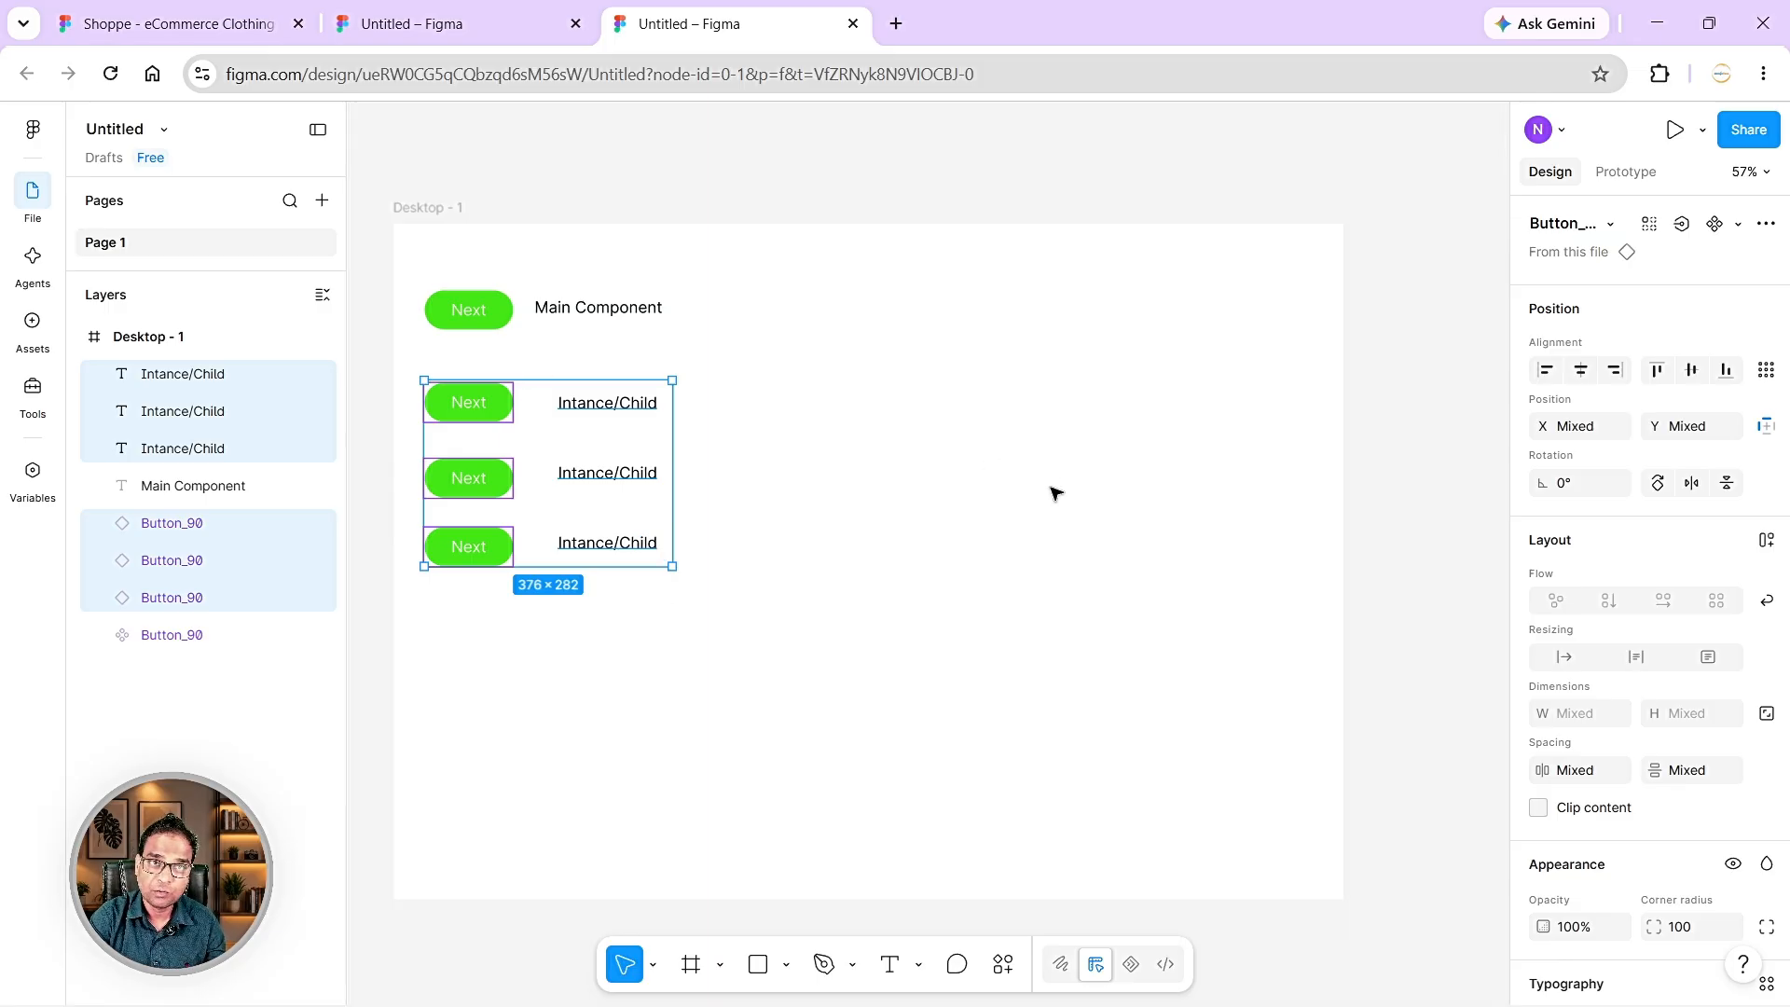
pyautogui.hscroll(1, 746, 485)
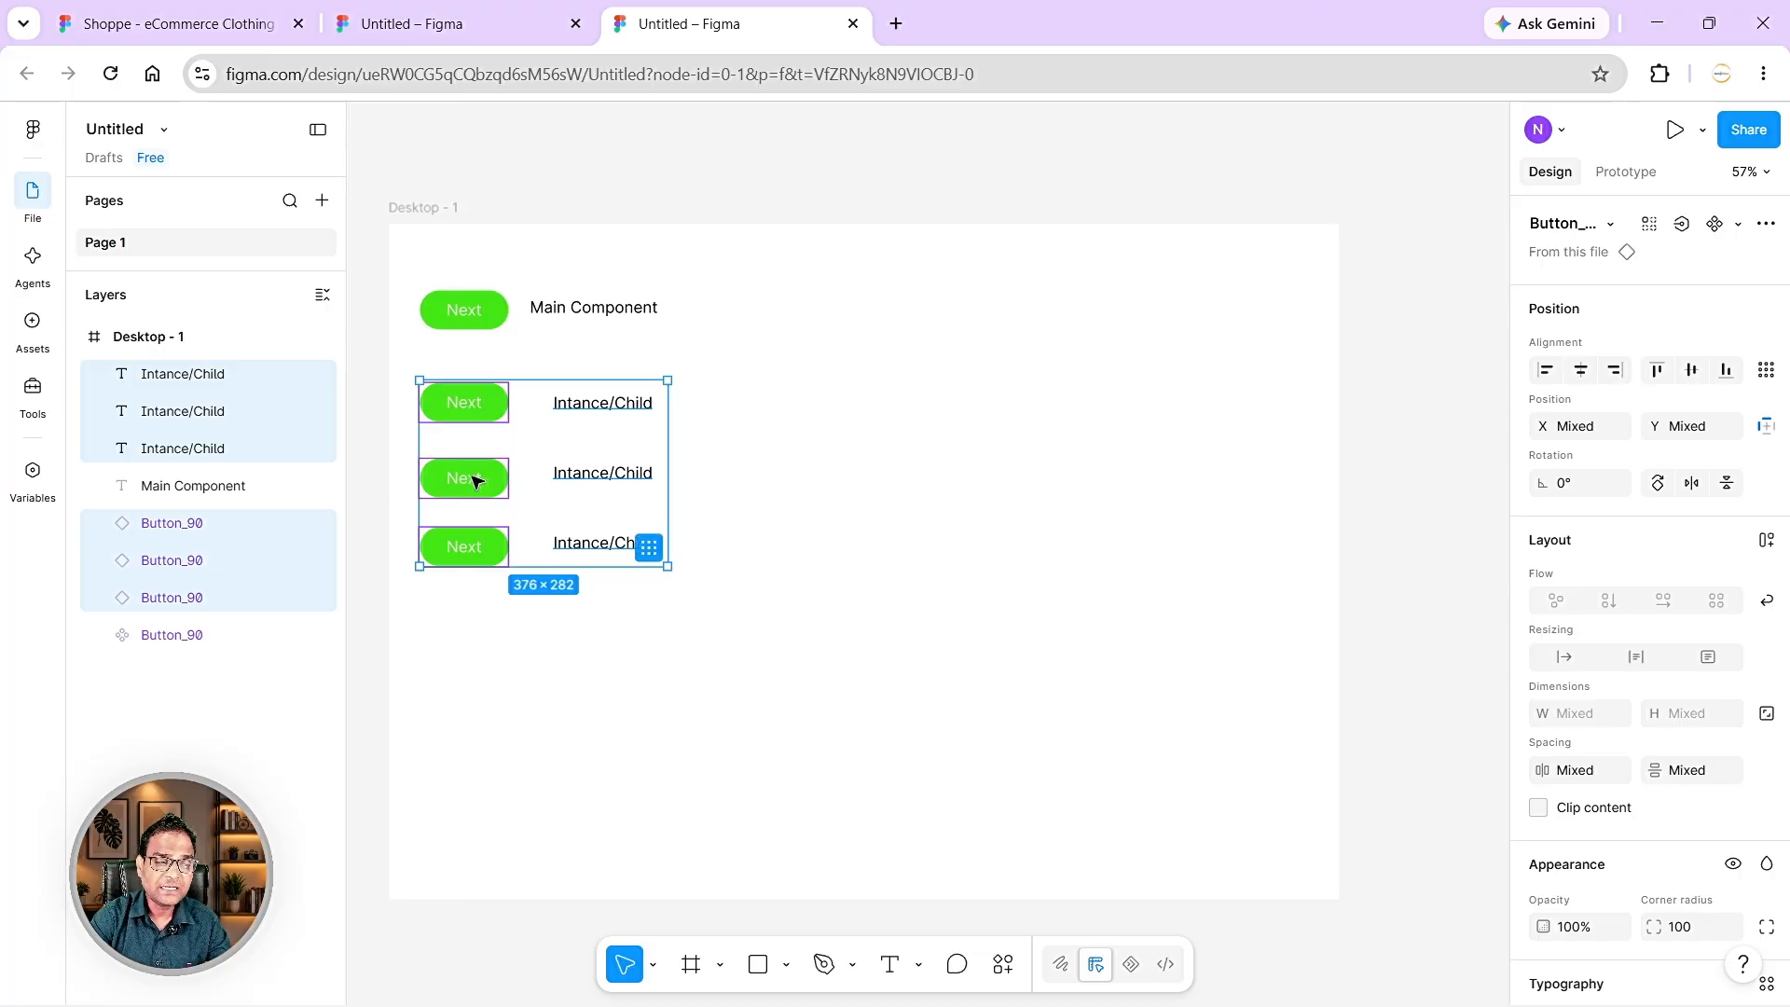
pyautogui.click(34, 326)
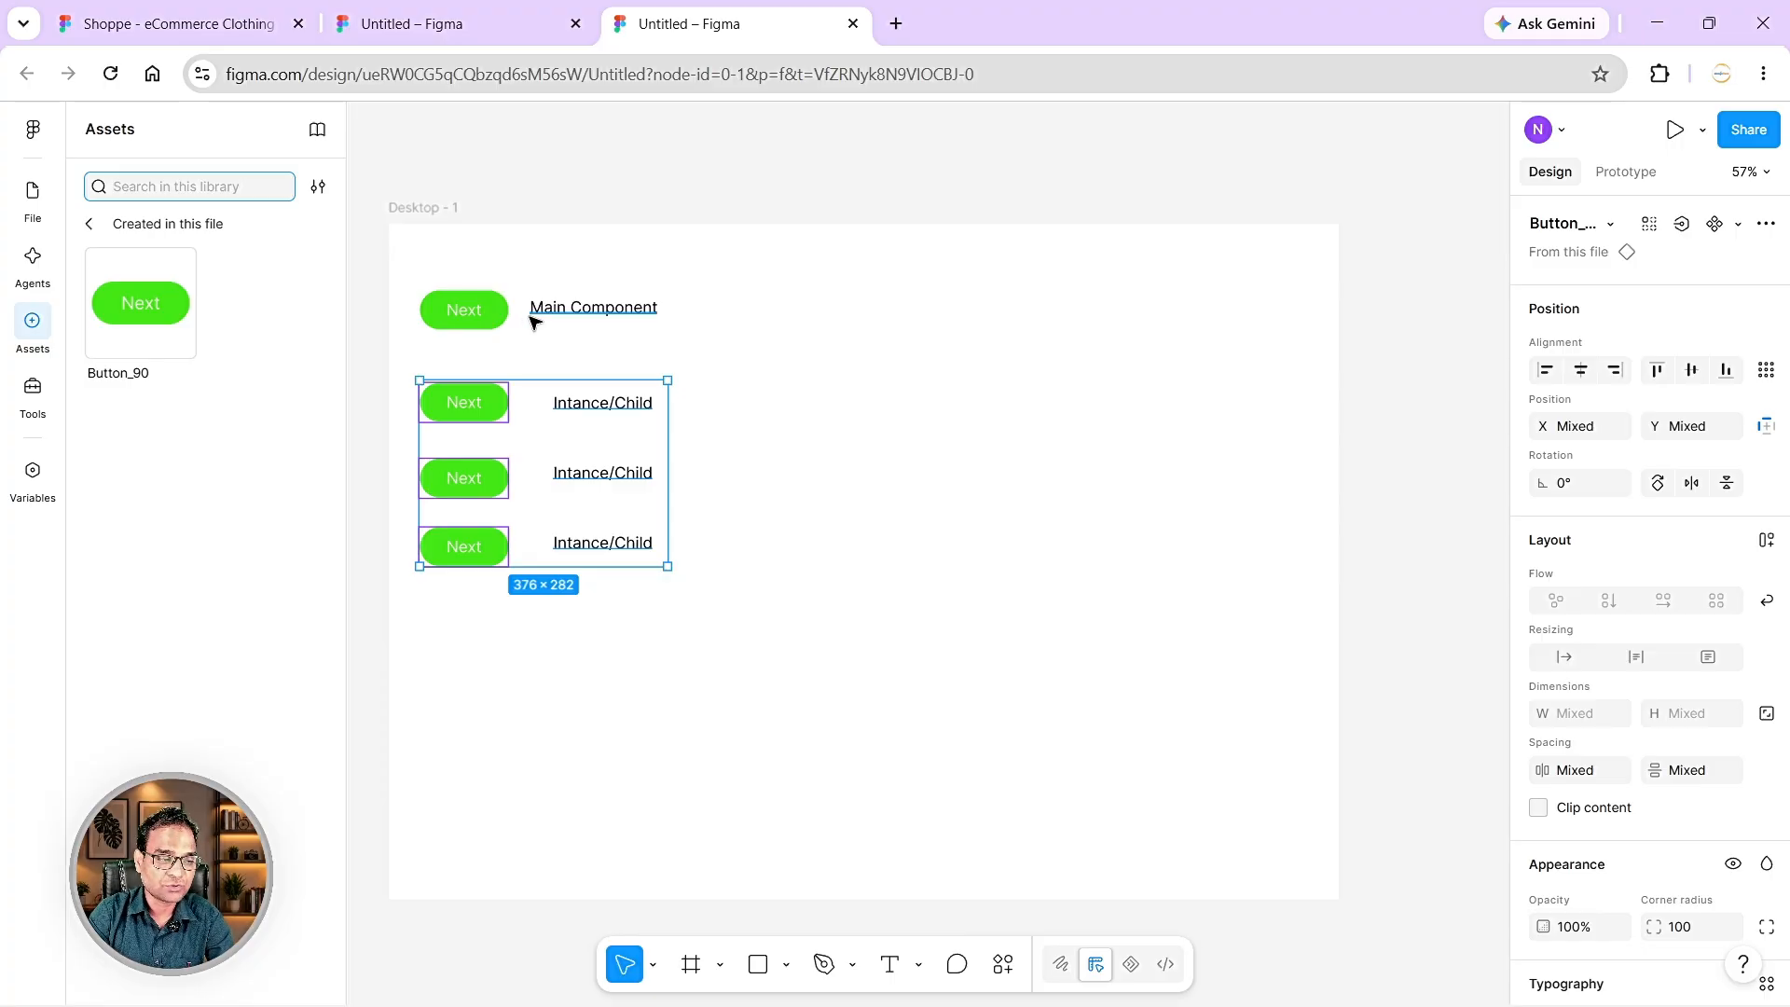
# - Set the main component button's corner radius to 0 and change its fill to 1F14E8
pyautogui.scroll(5, 529, 326)
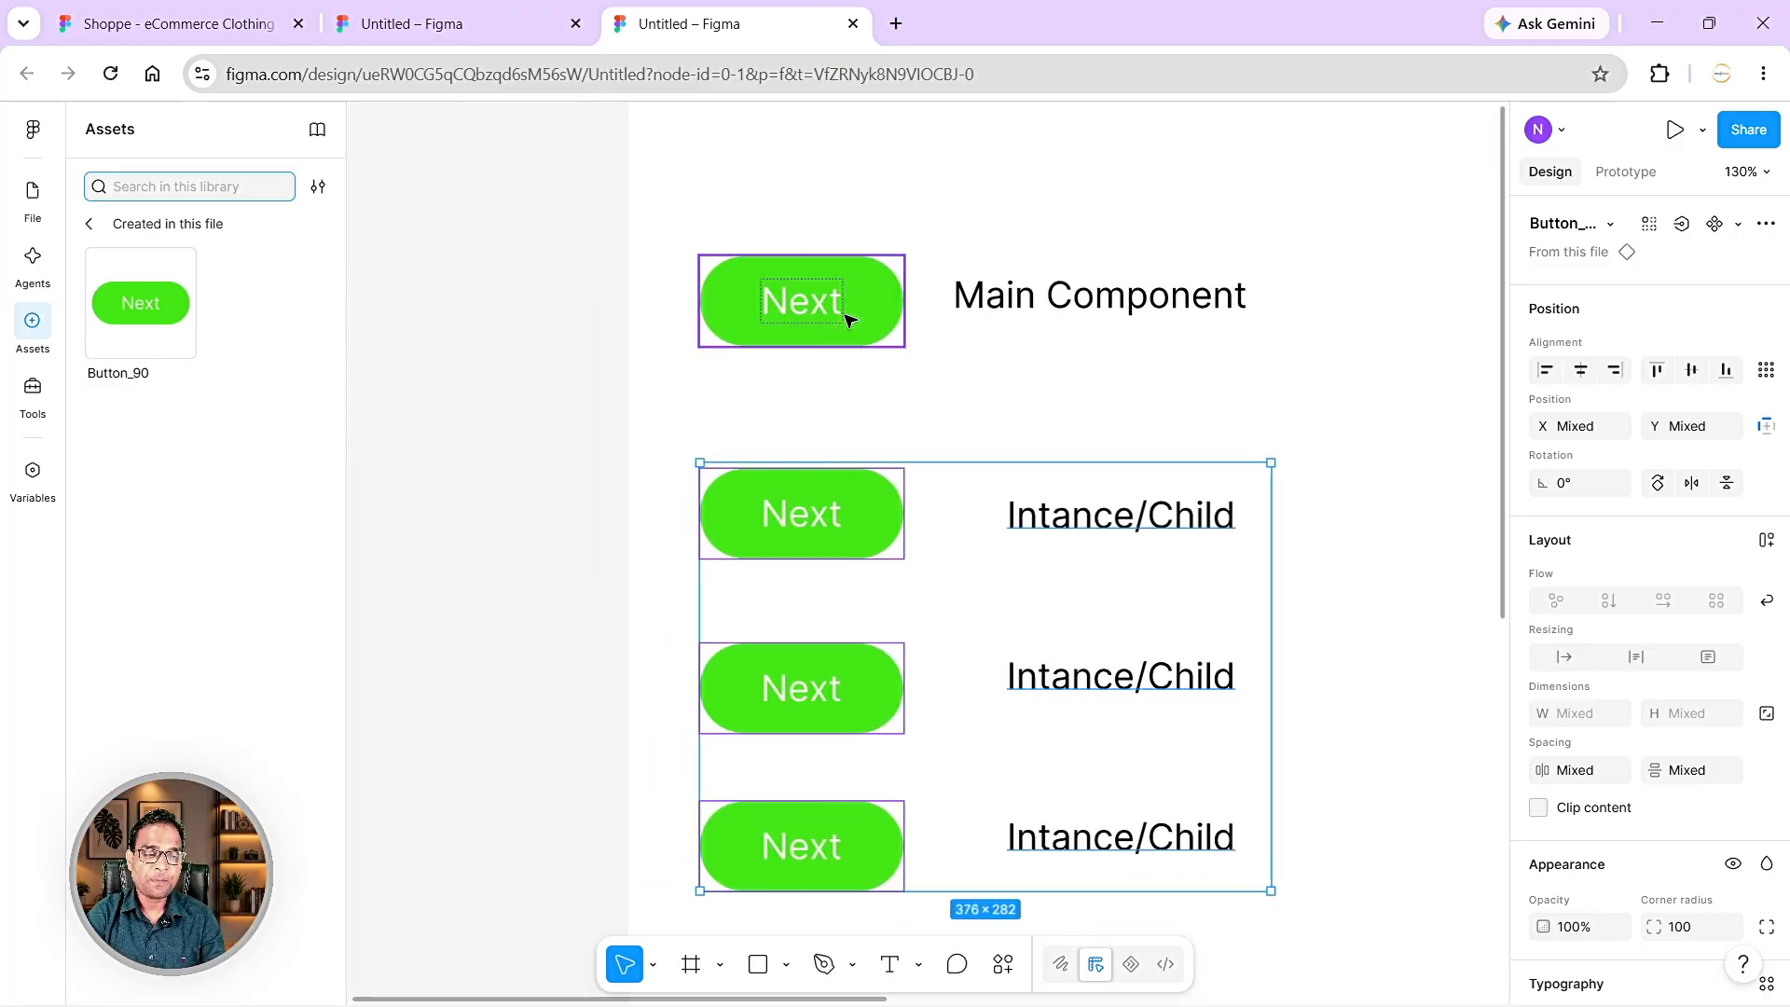
pyautogui.scroll(-1, 847, 319)
pyautogui.click(878, 283)
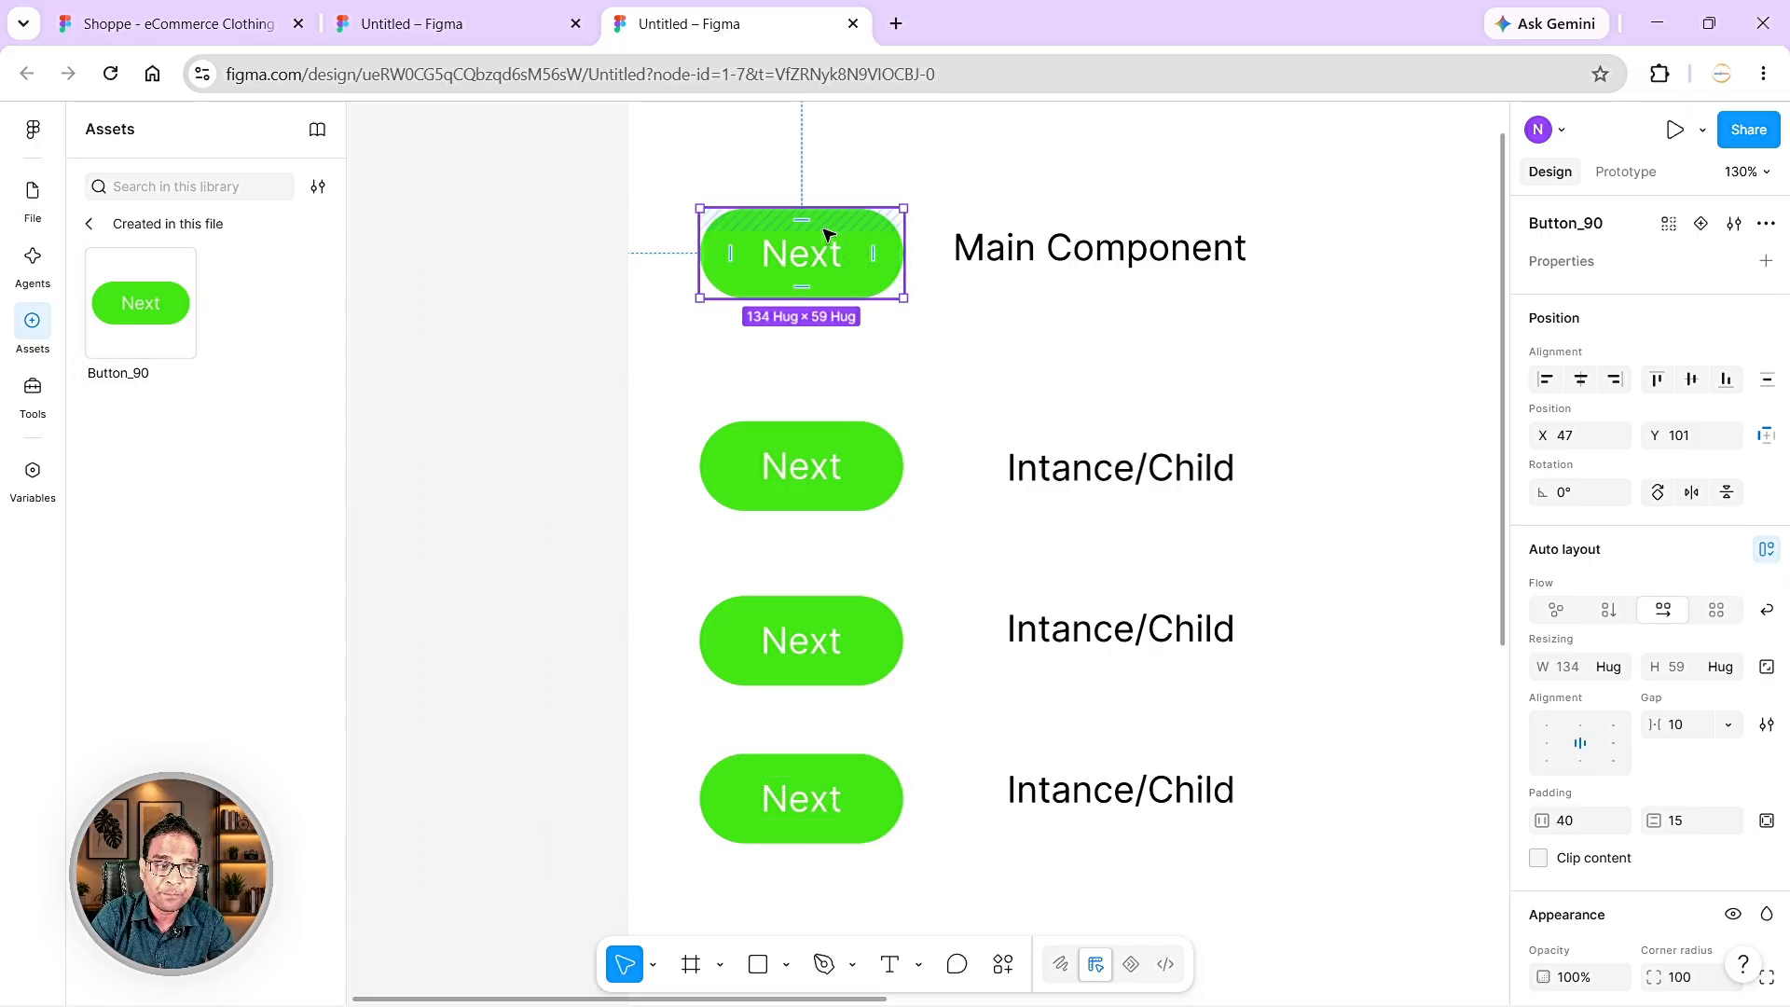
pyautogui.click(866, 260)
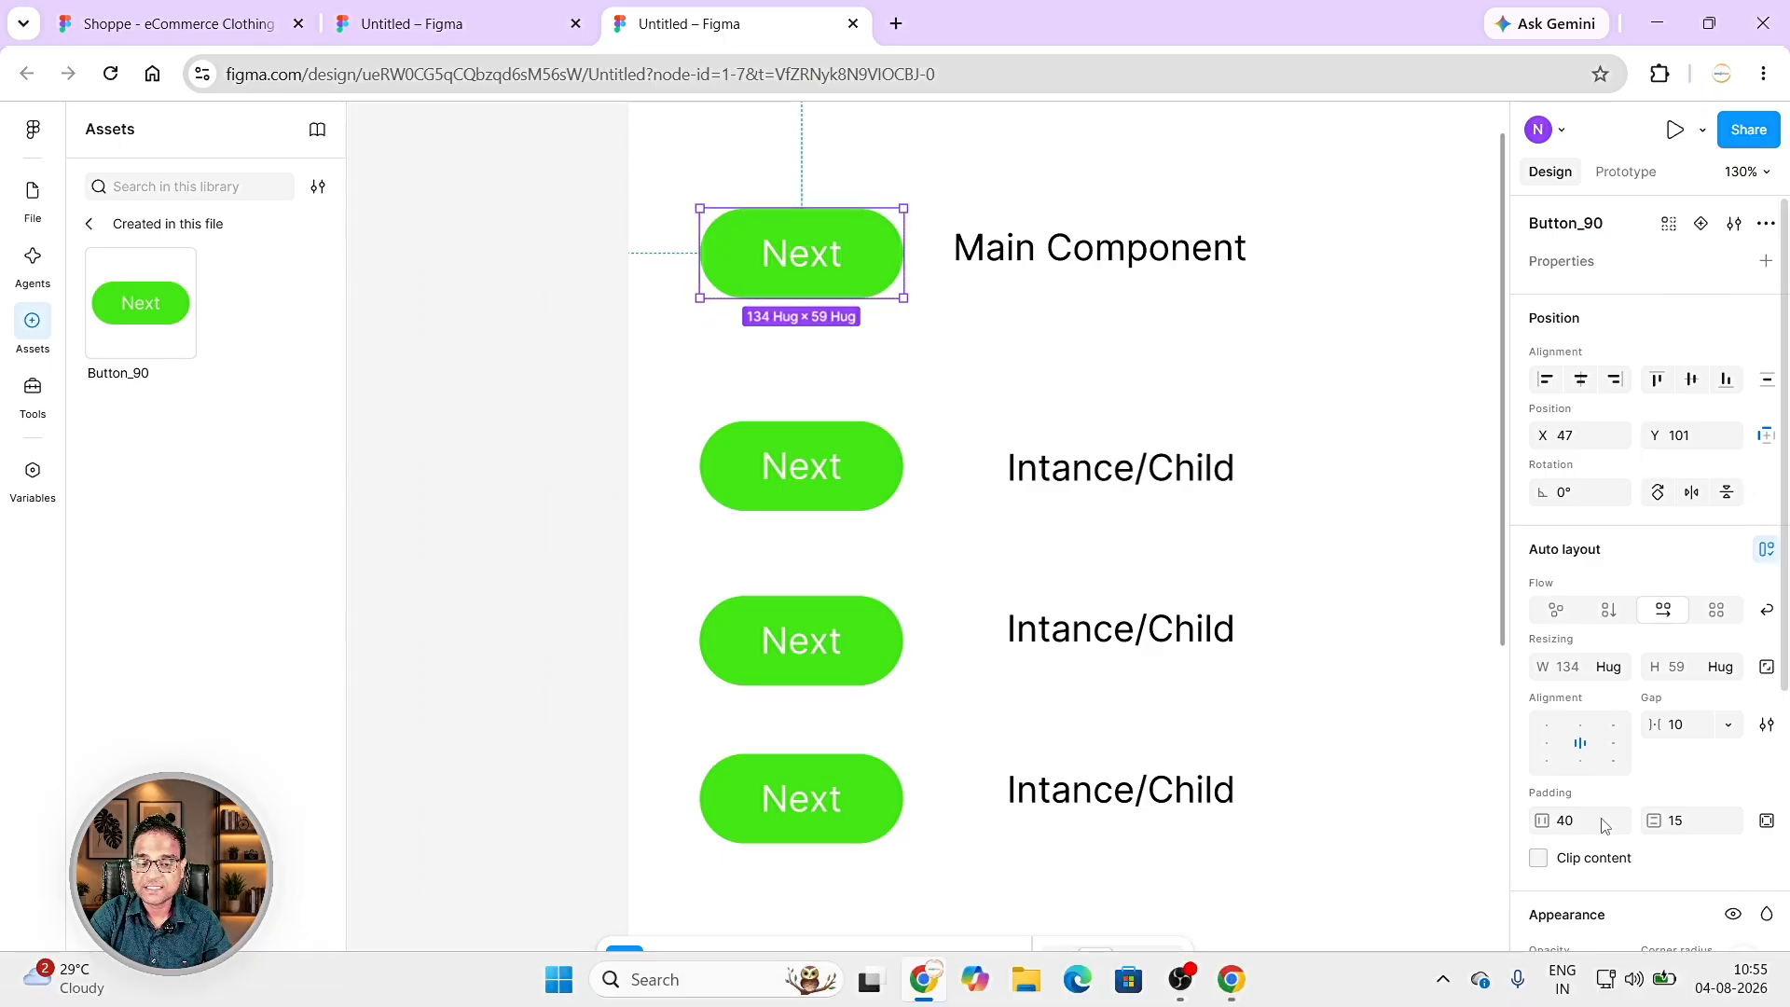
pyautogui.scroll(-4, 1668, 708)
pyautogui.click(1682, 630)
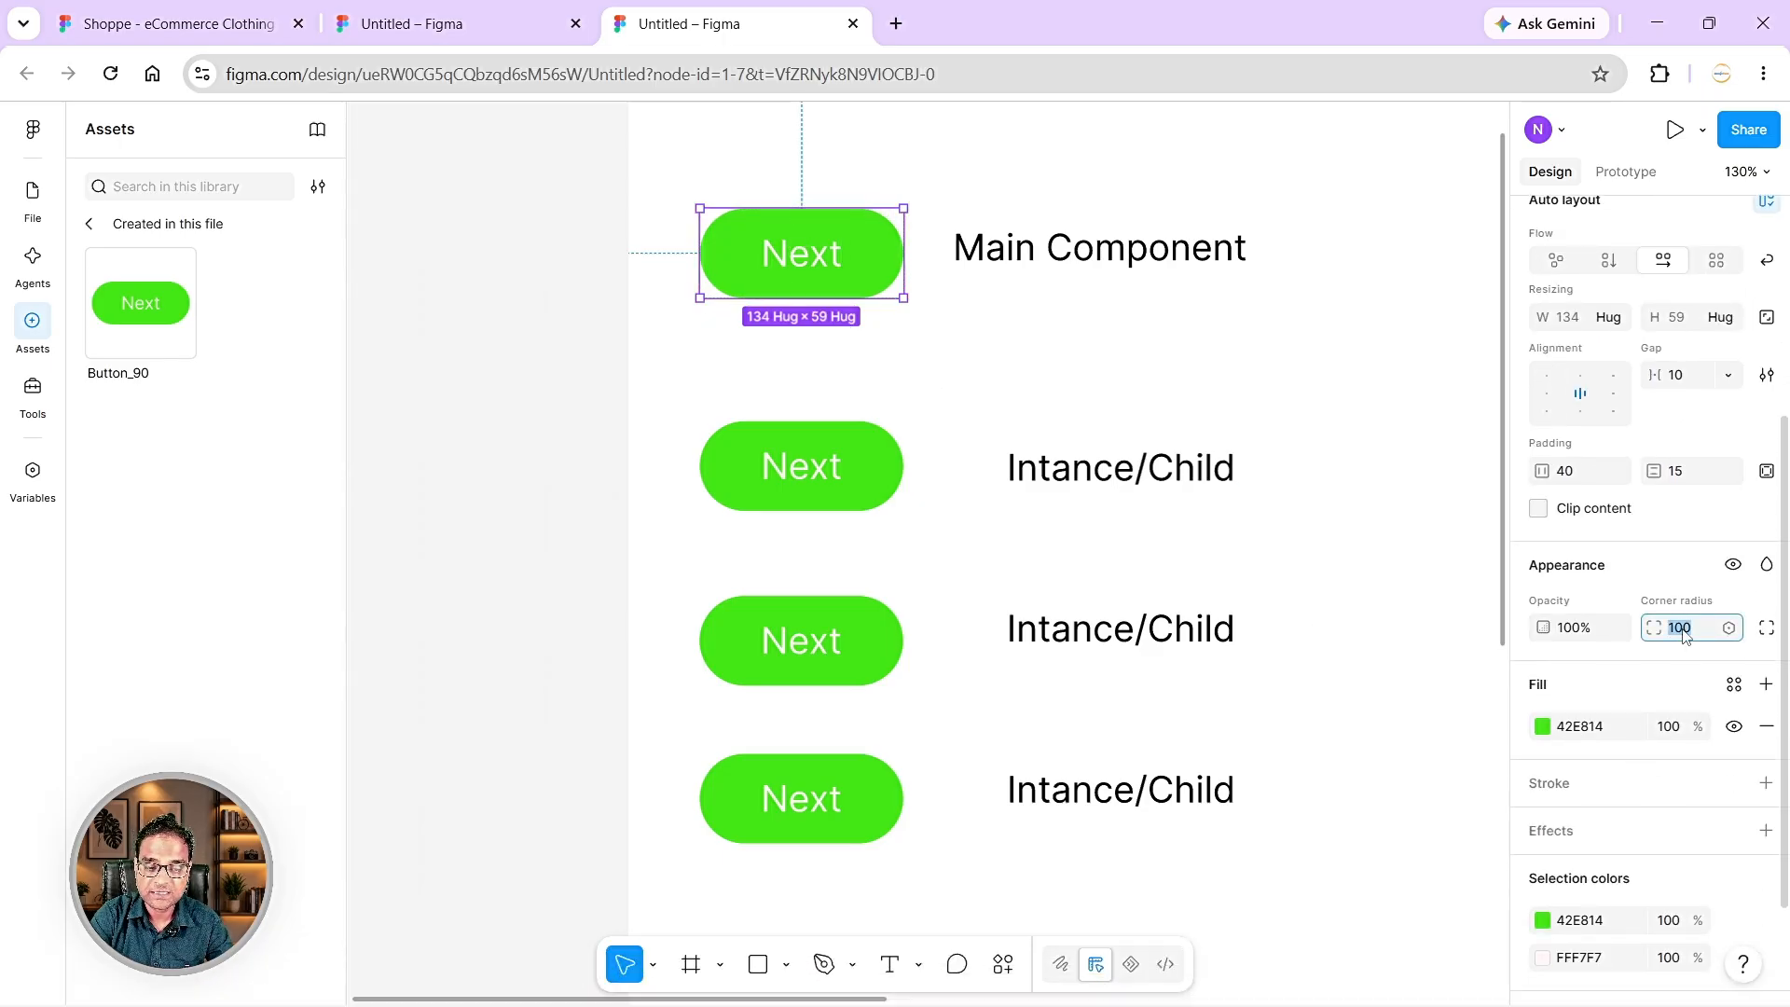
pyautogui.write('0')
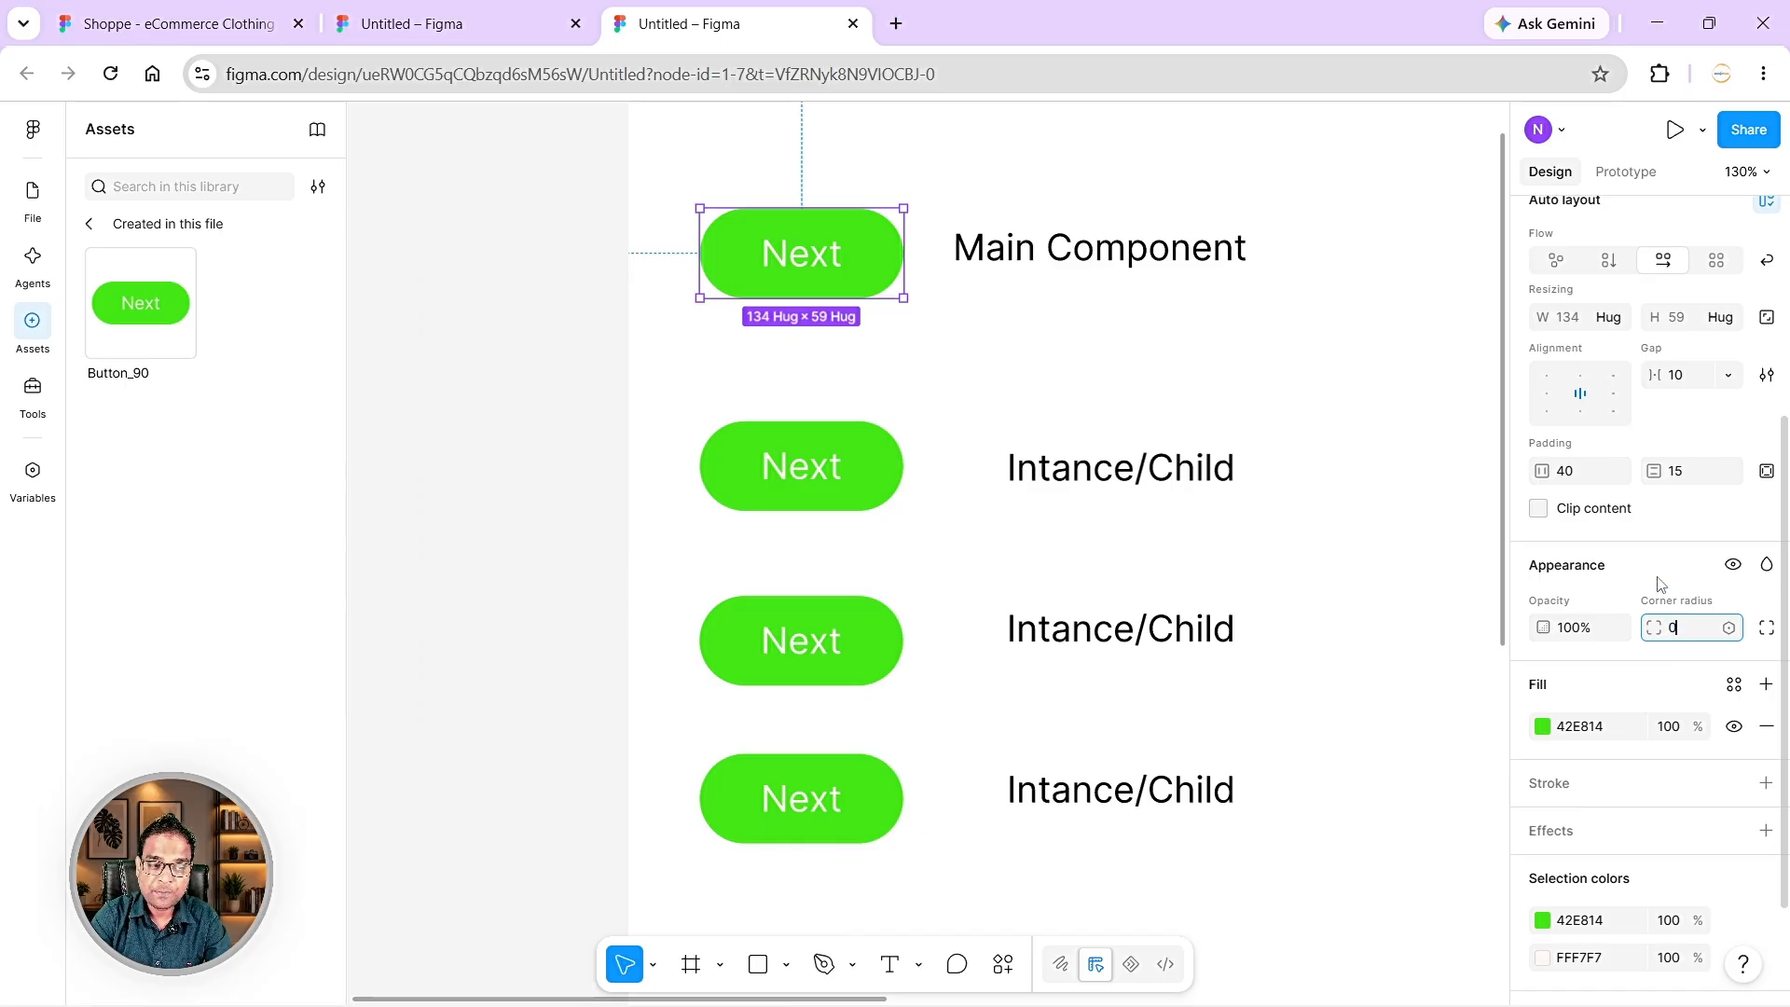
pyautogui.press('Return')
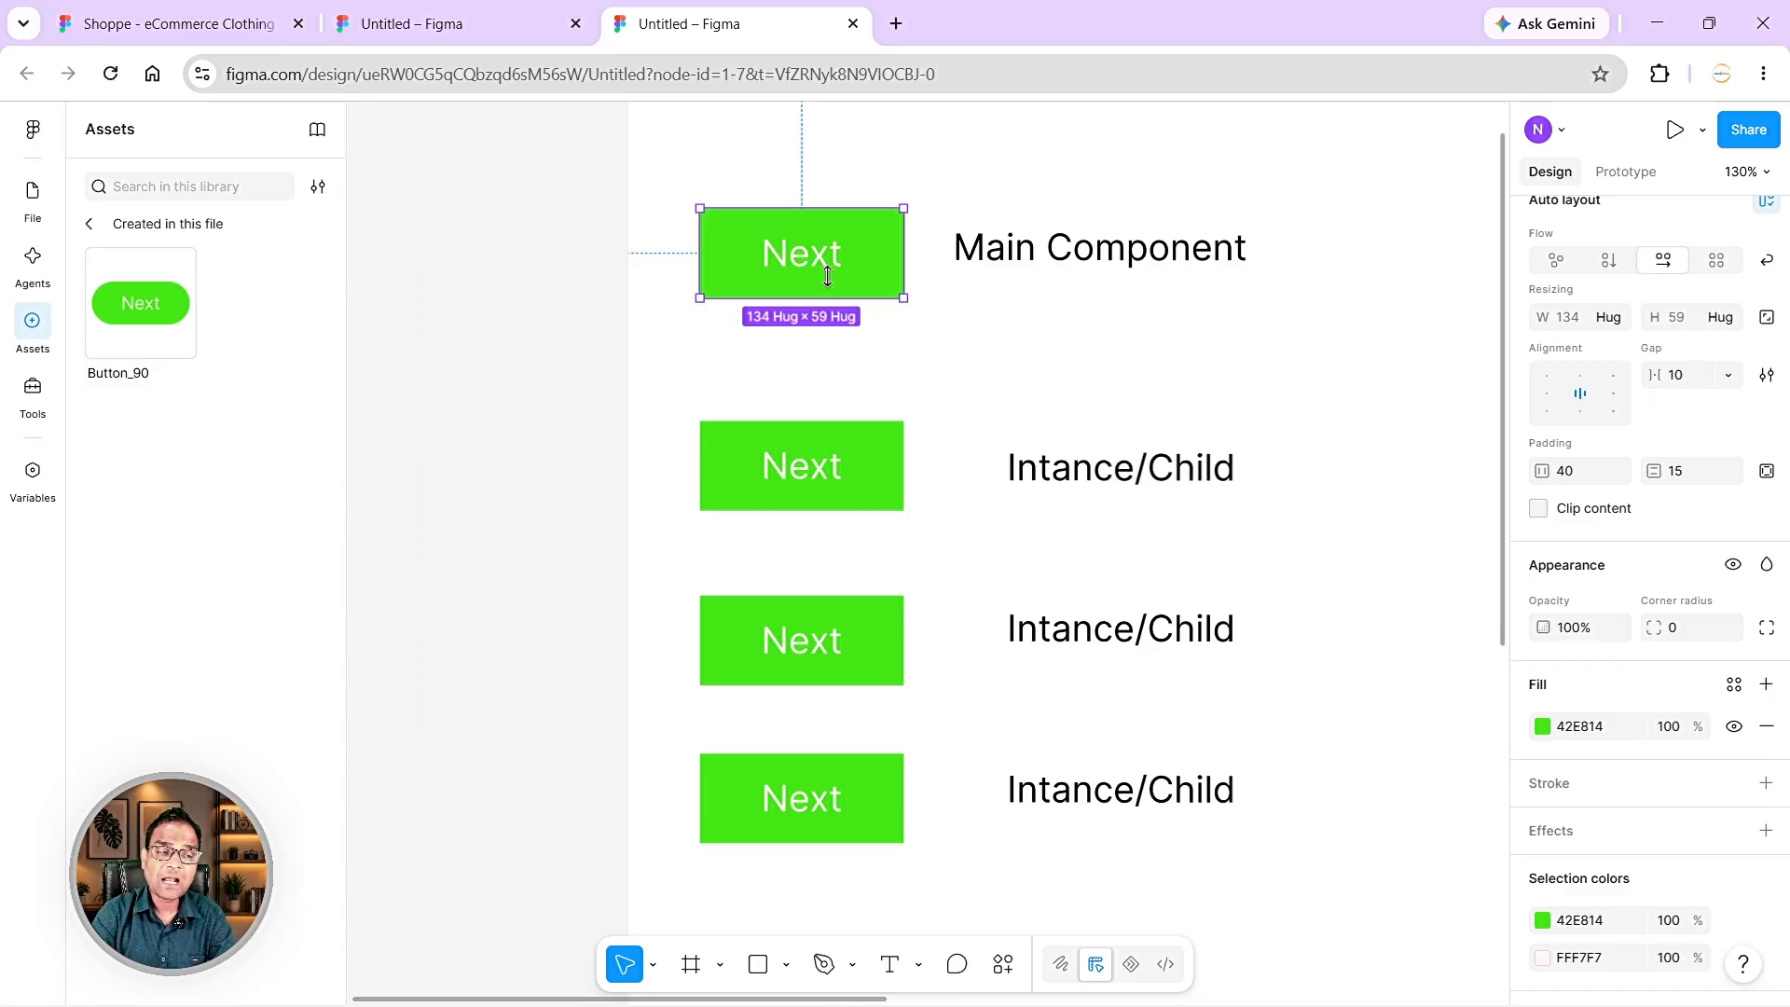
pyautogui.click(1542, 727)
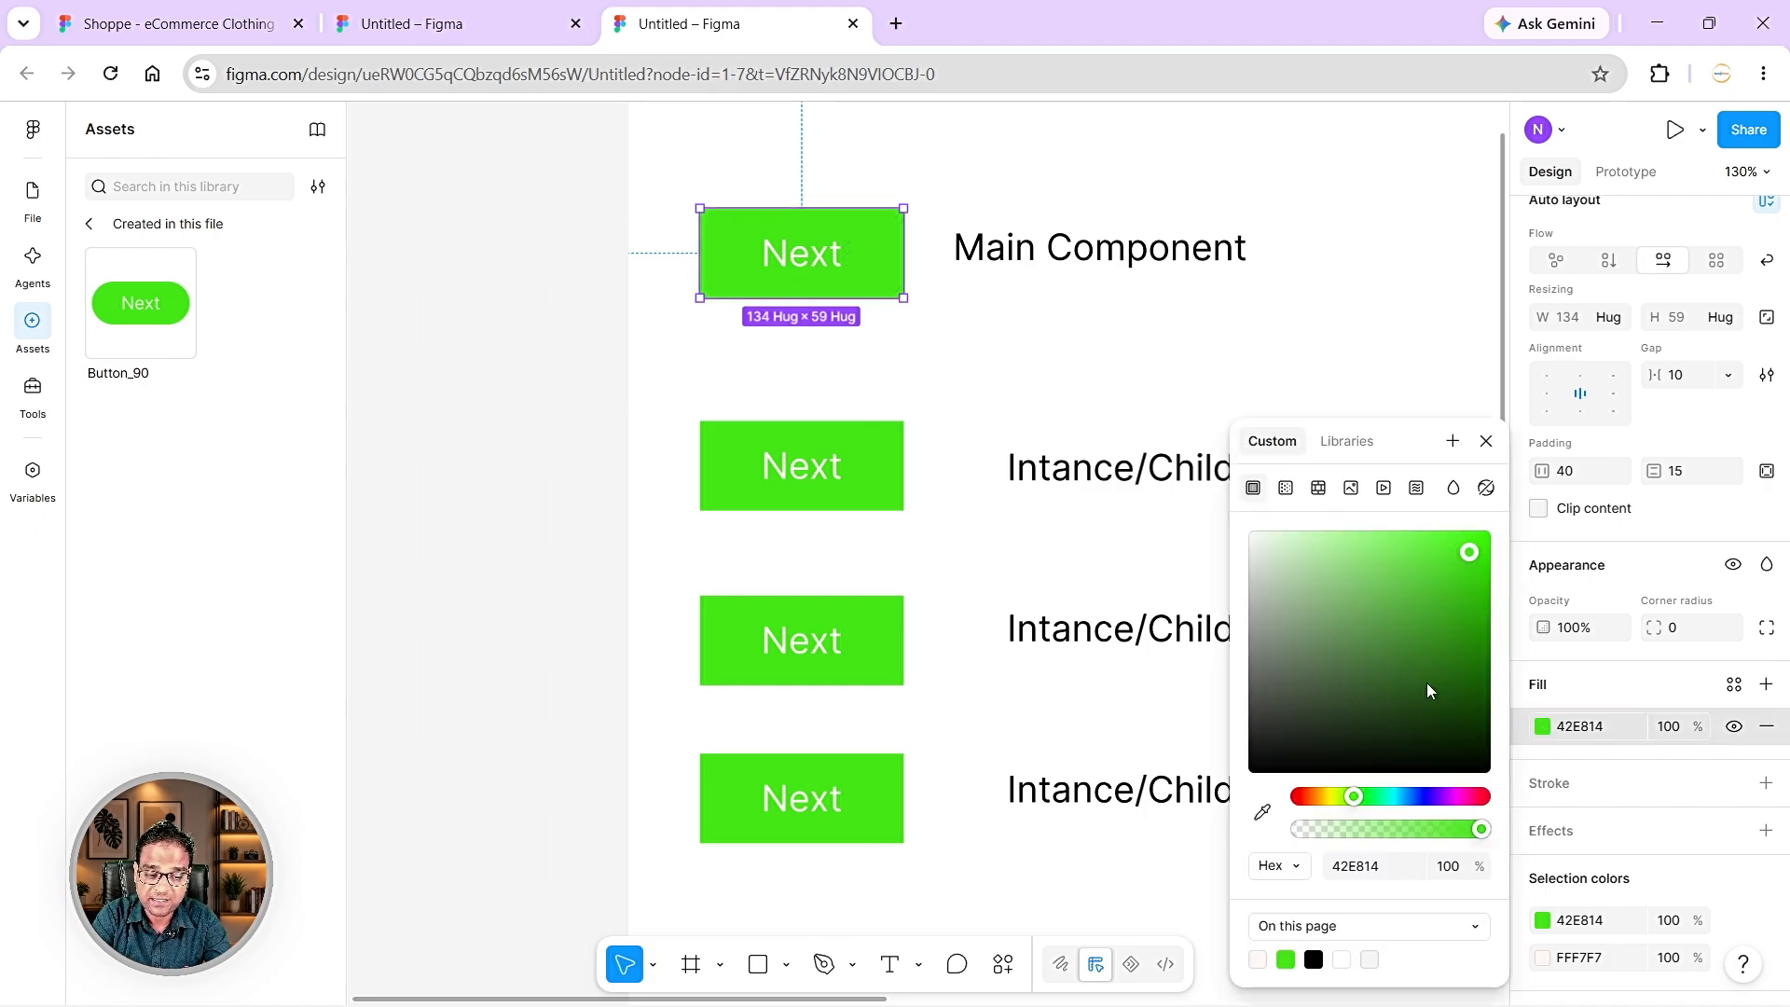
pyautogui.click(1424, 800)
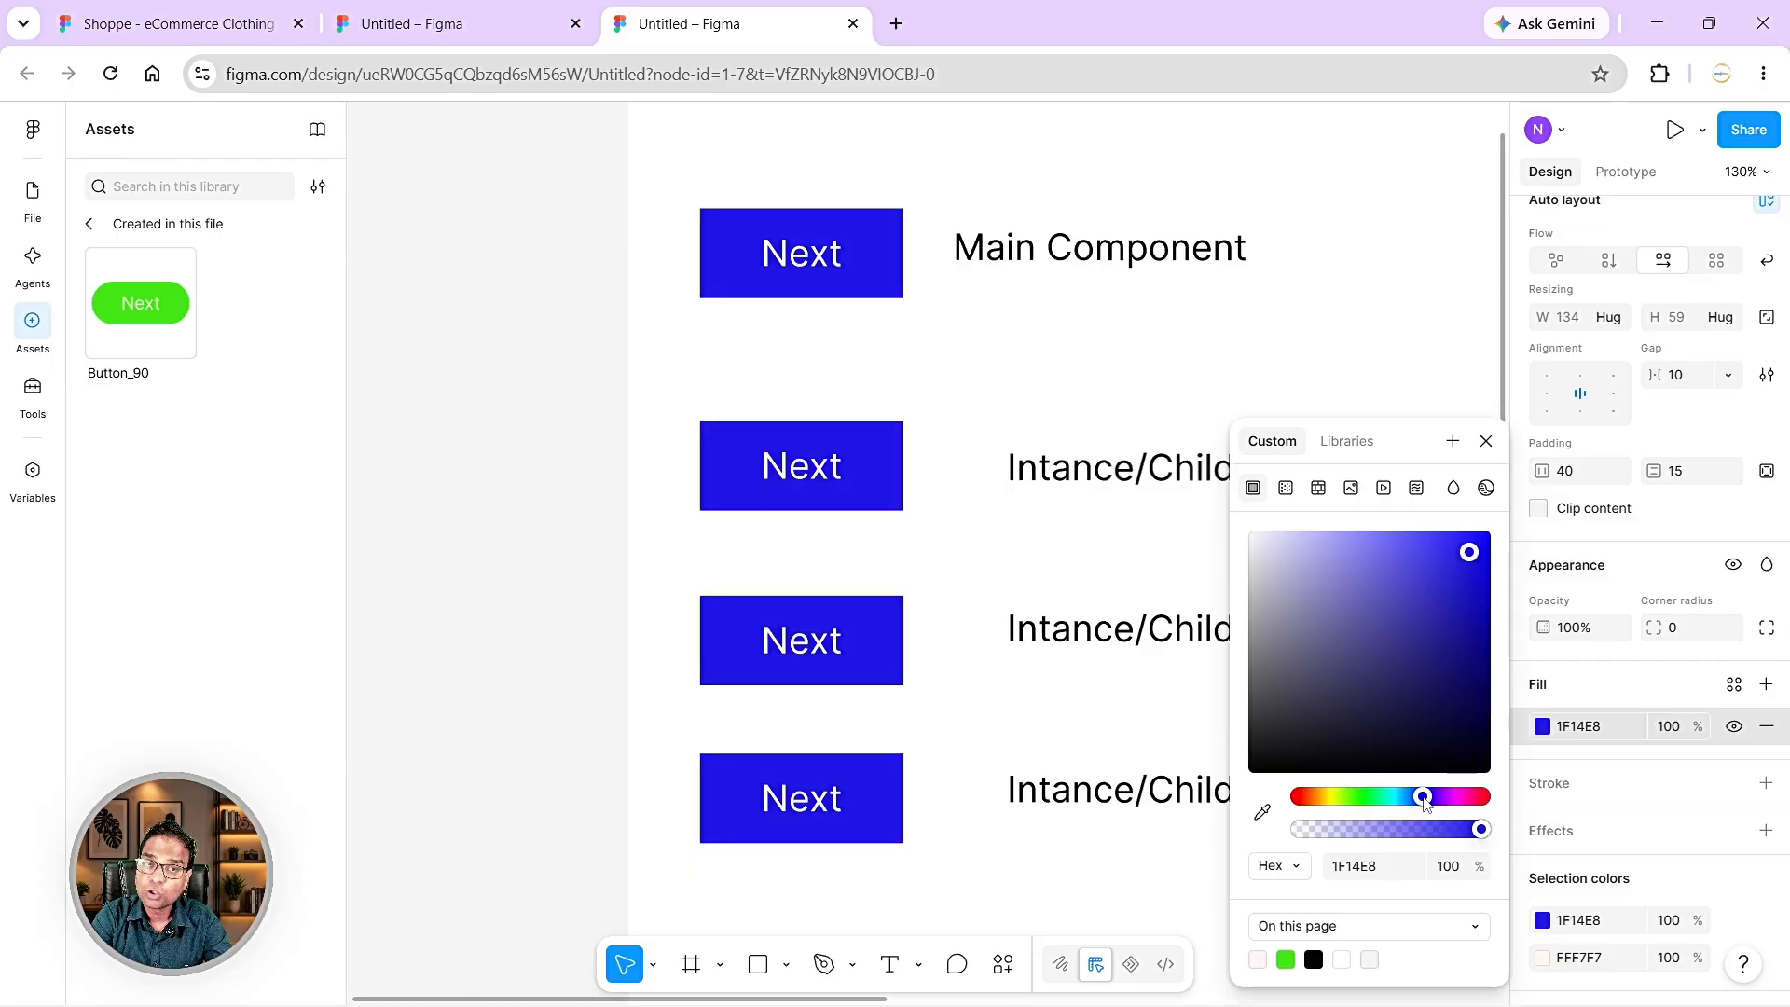
# - Change the main component button's text to "download" and move the "Main Component" label clear of the button
pyautogui.doubleClick(805, 255)
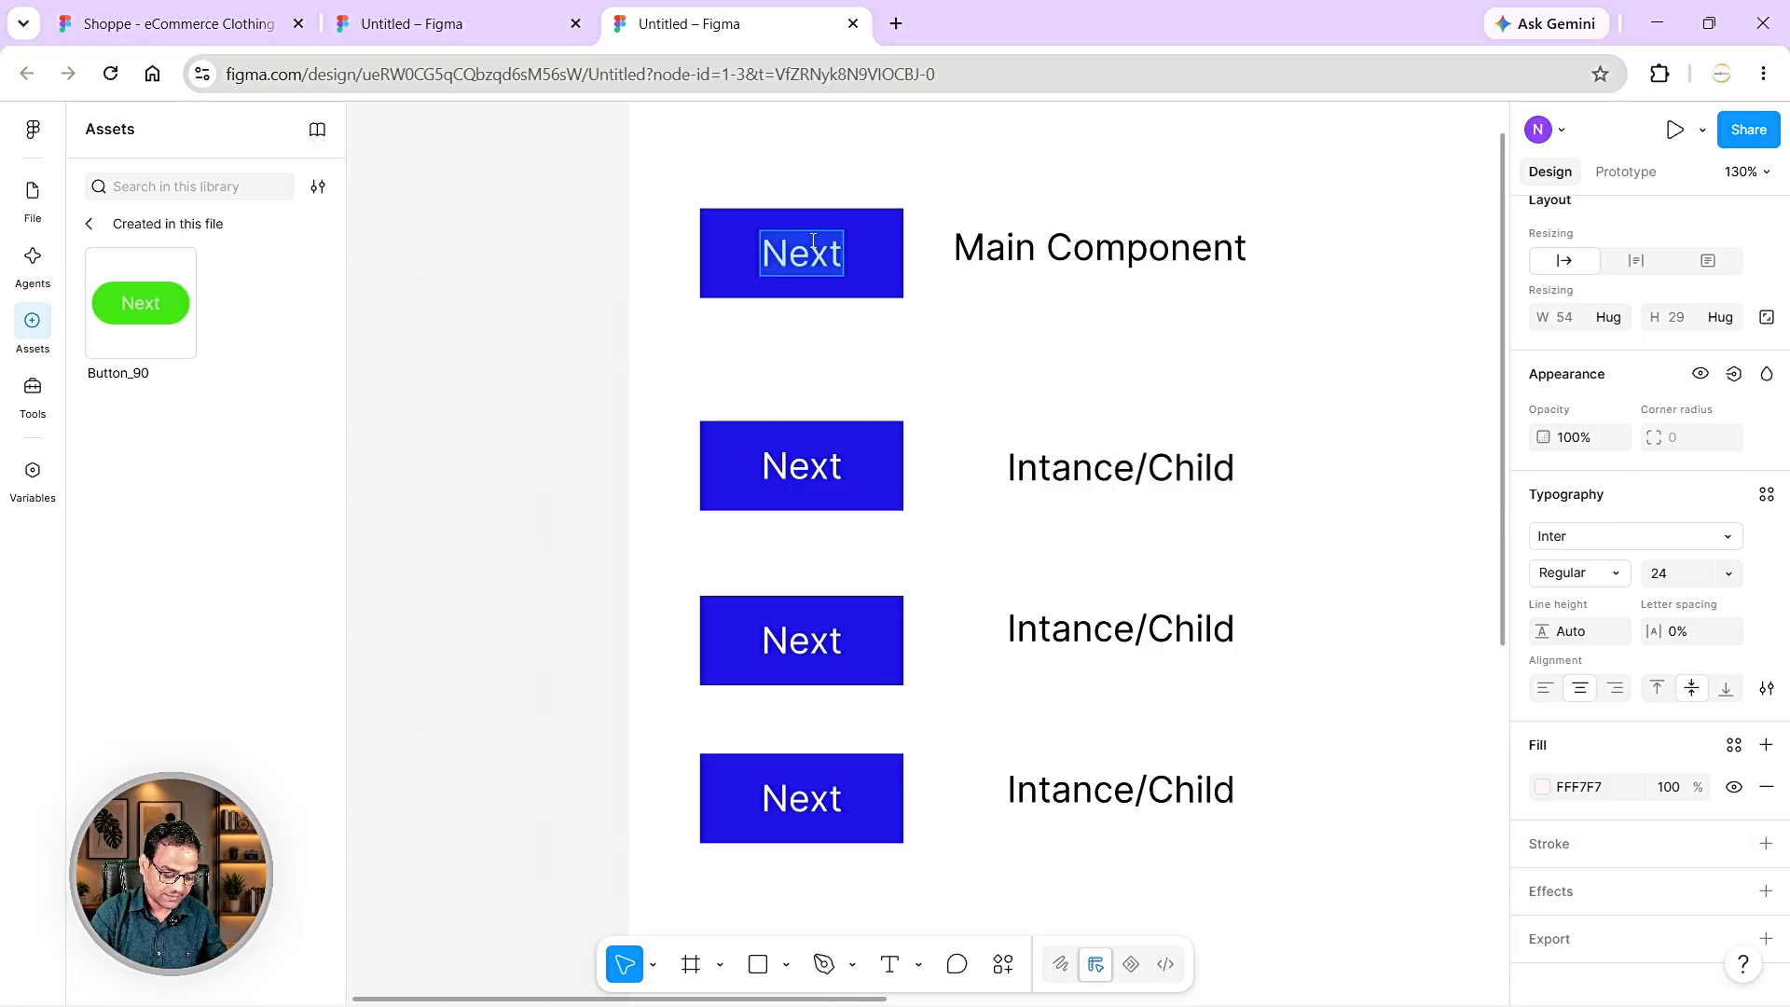
pyautogui.write('dow')
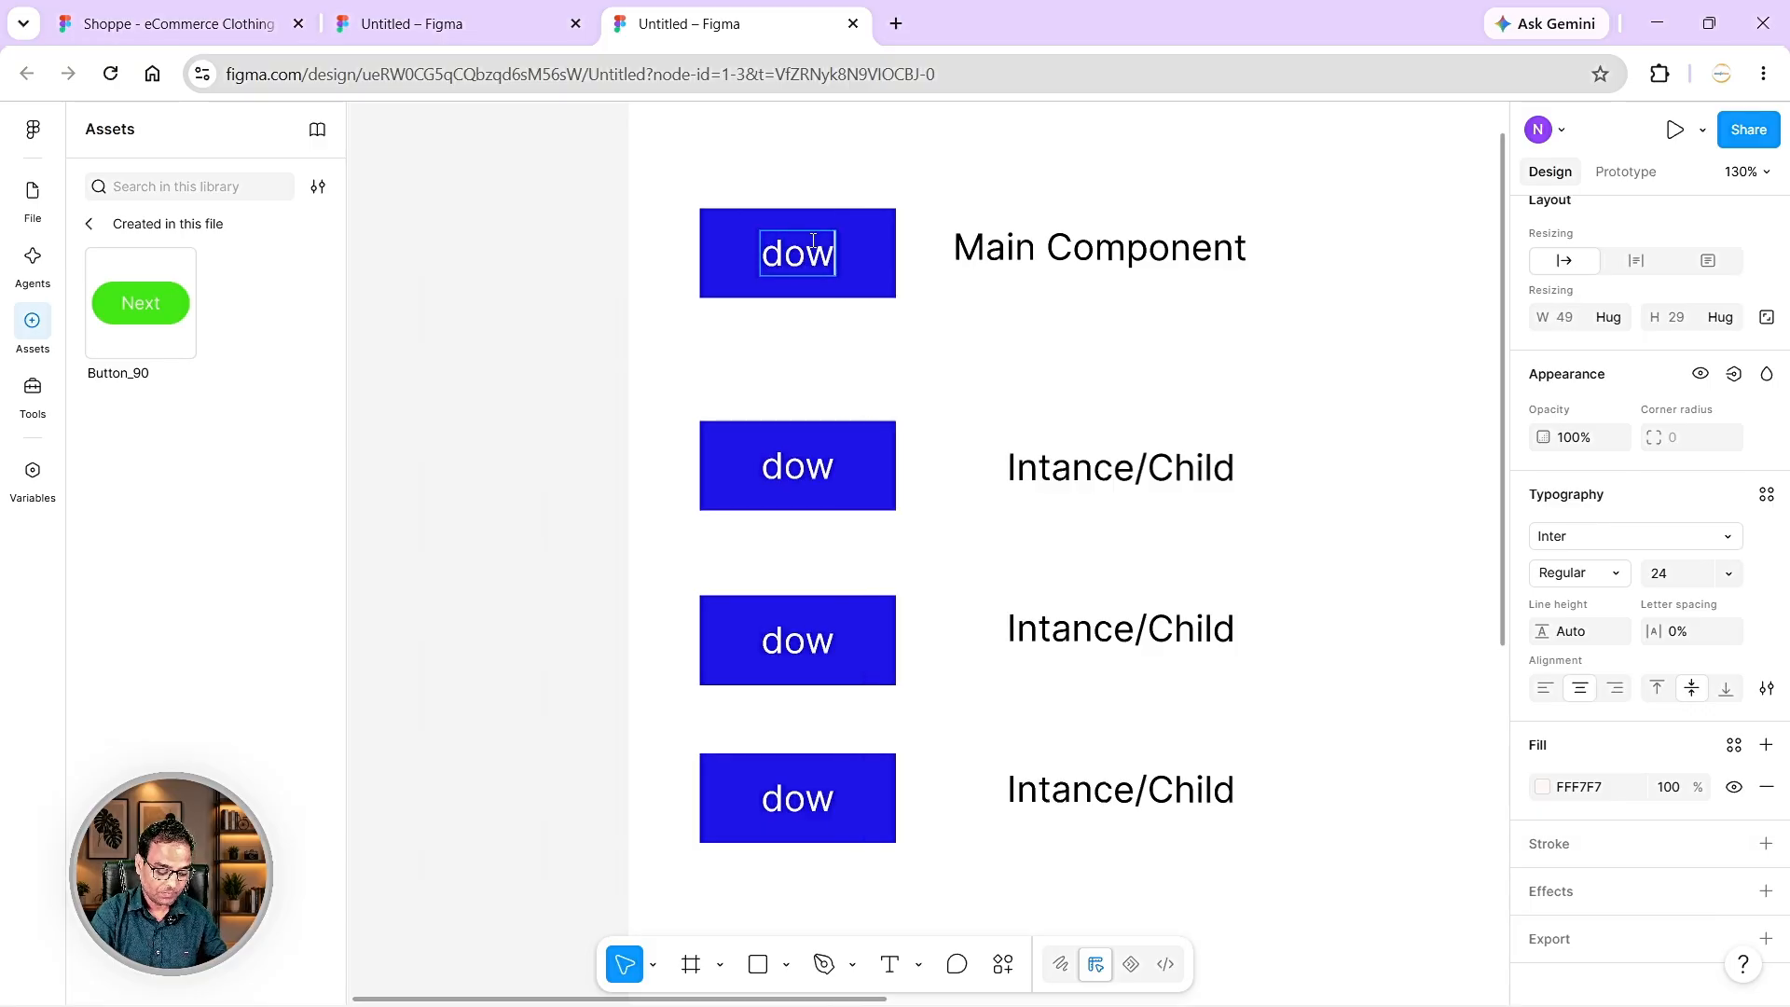
pyautogui.write('nload')
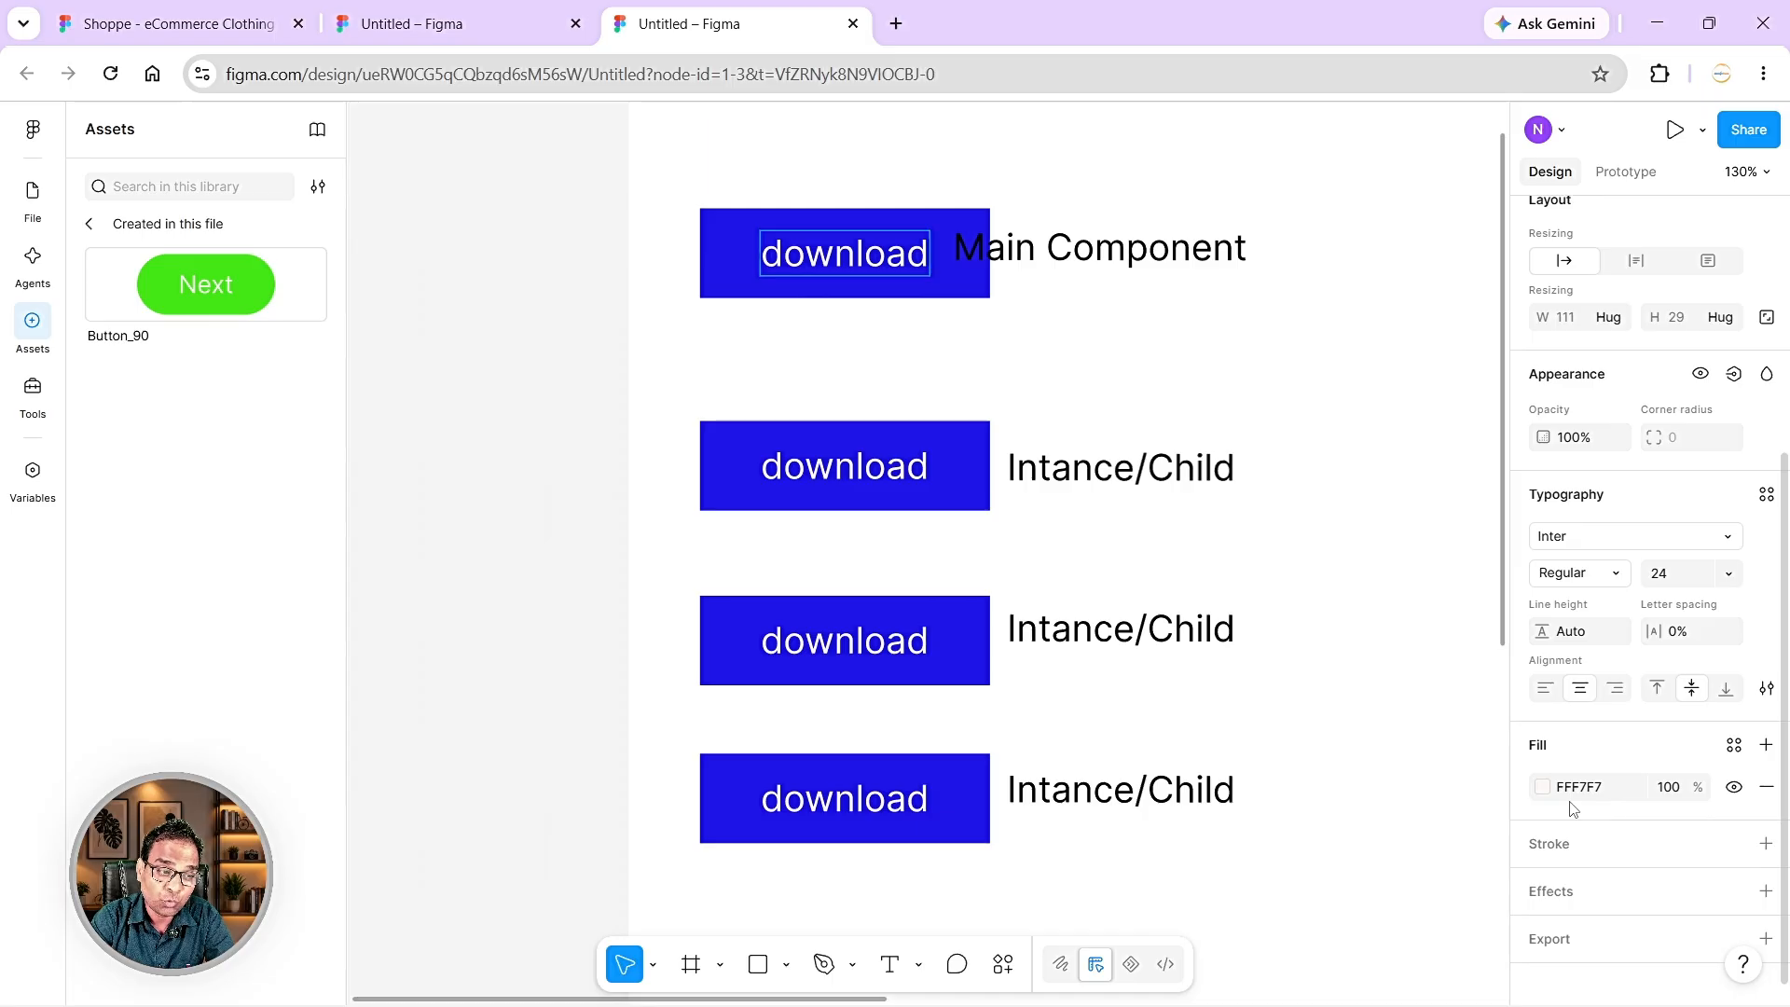
pyautogui.doubleClick(858, 257)
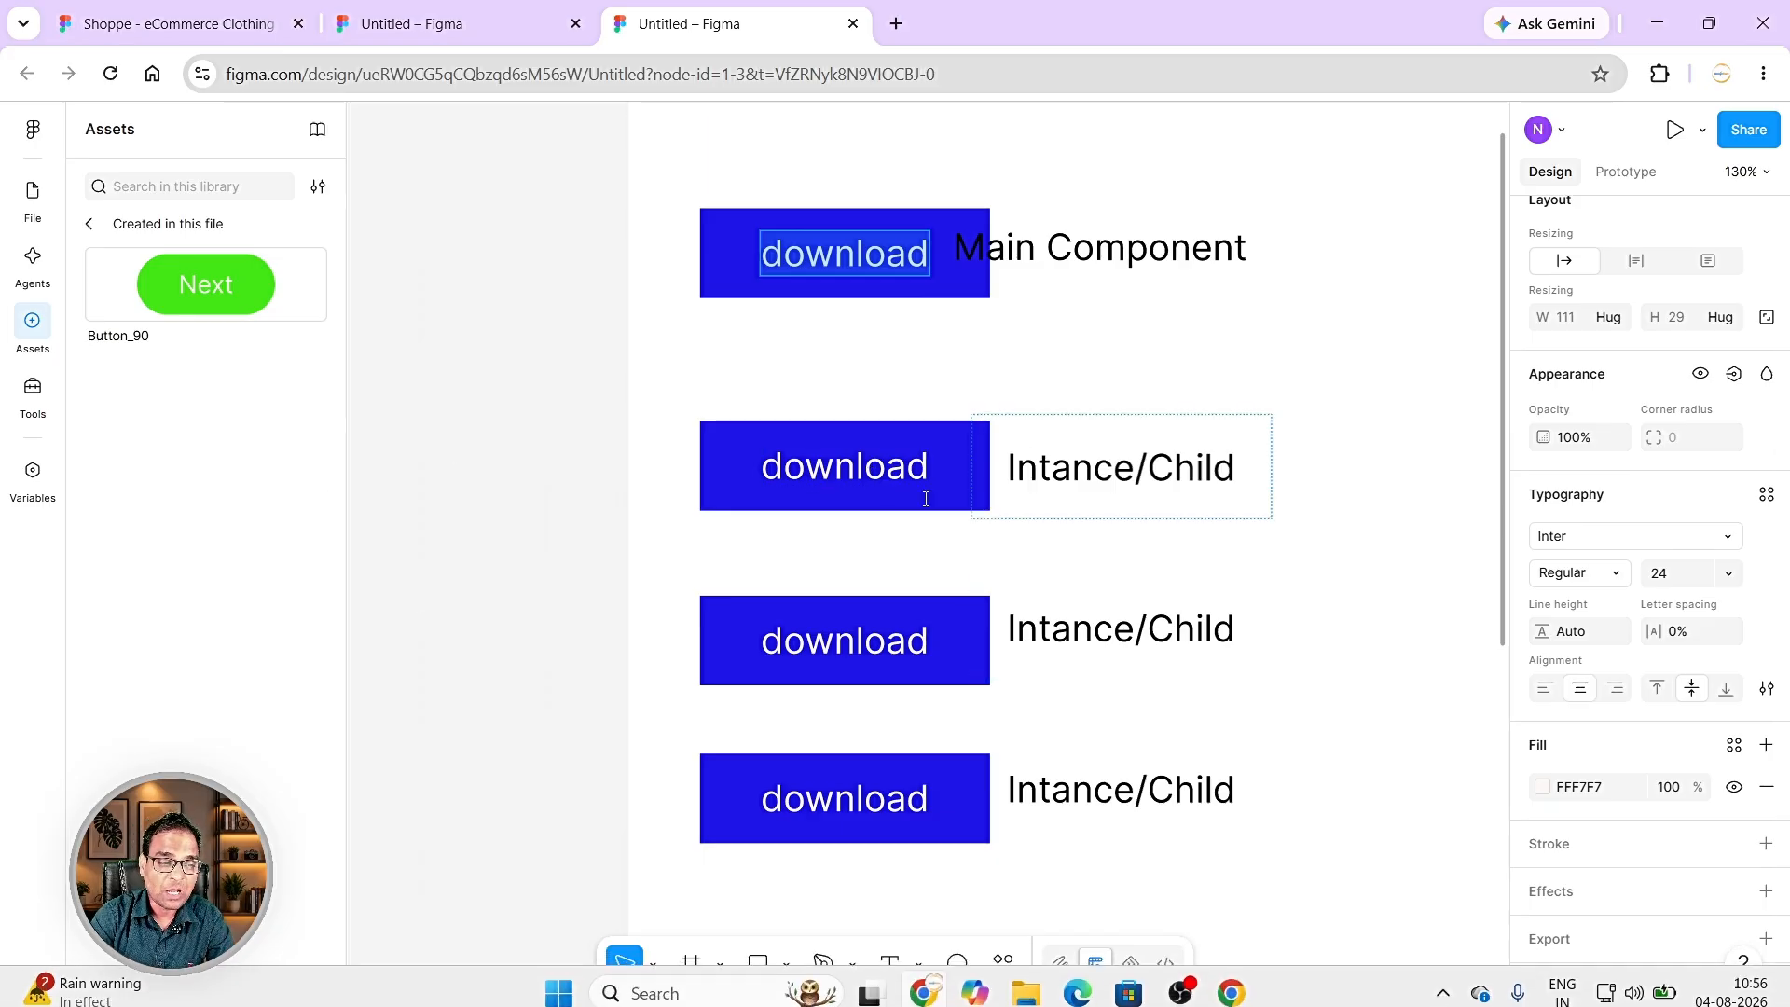
pyautogui.press('Escape')
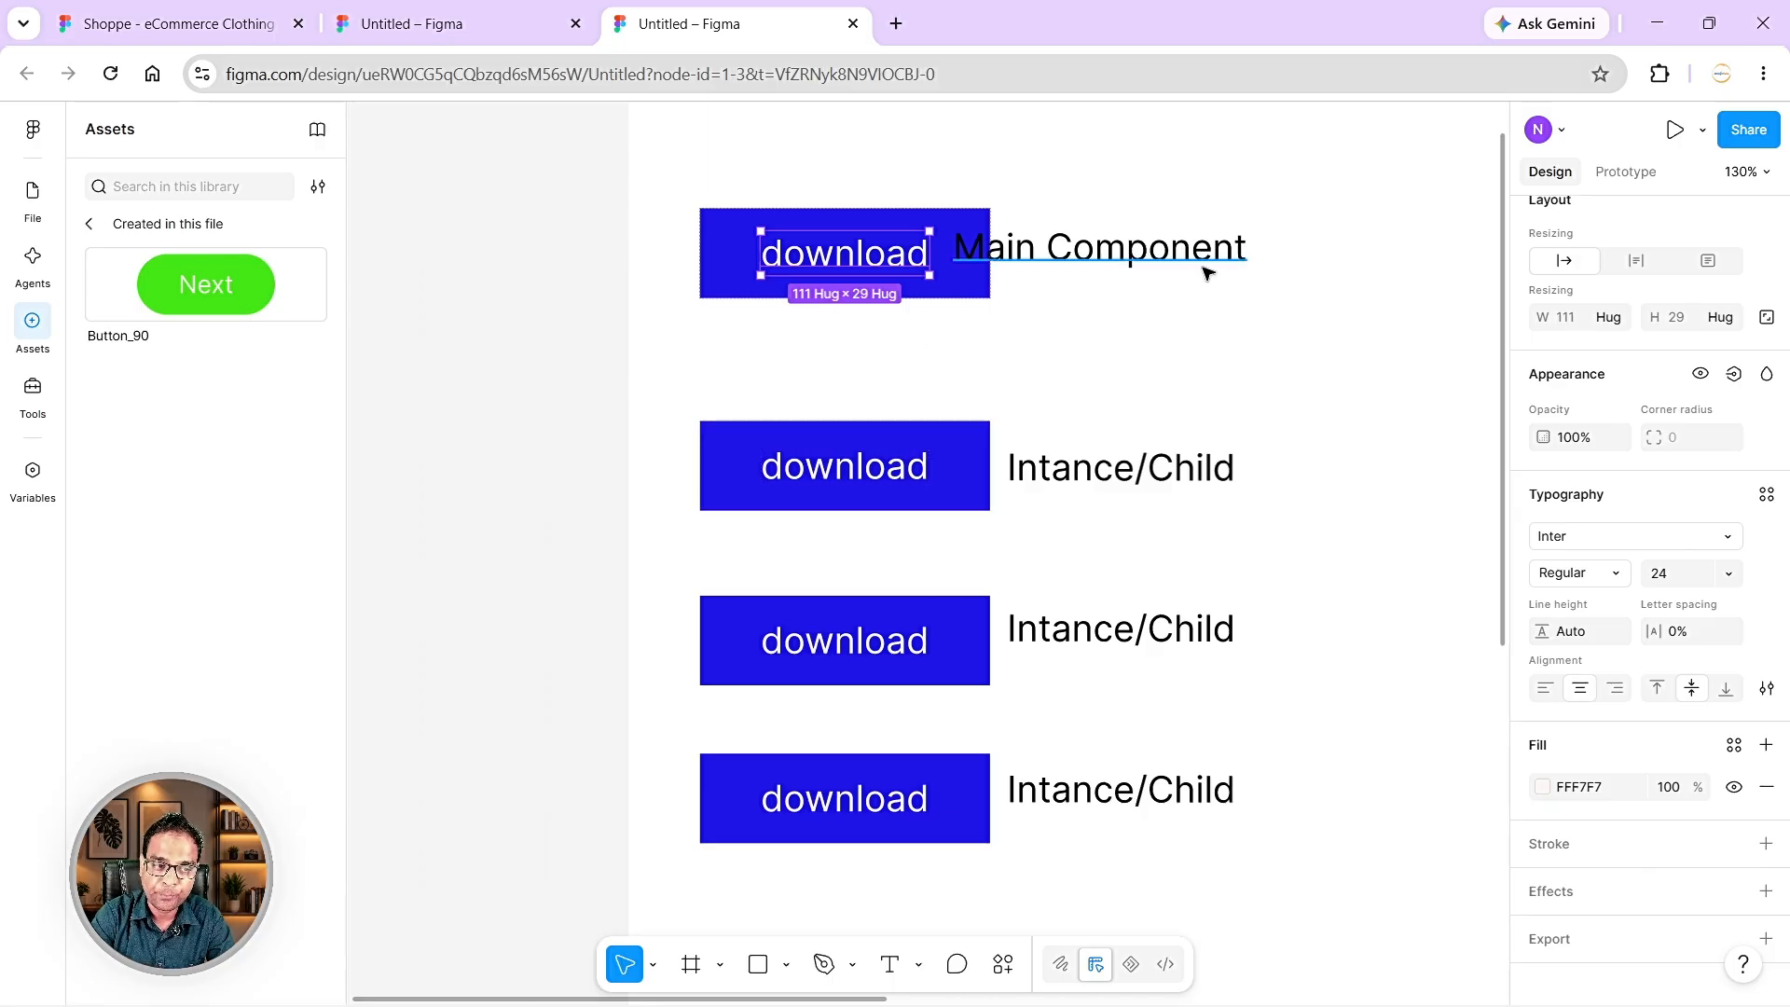
pyautogui.moveTo(1202, 258); pyautogui.dragTo(1299, 272)
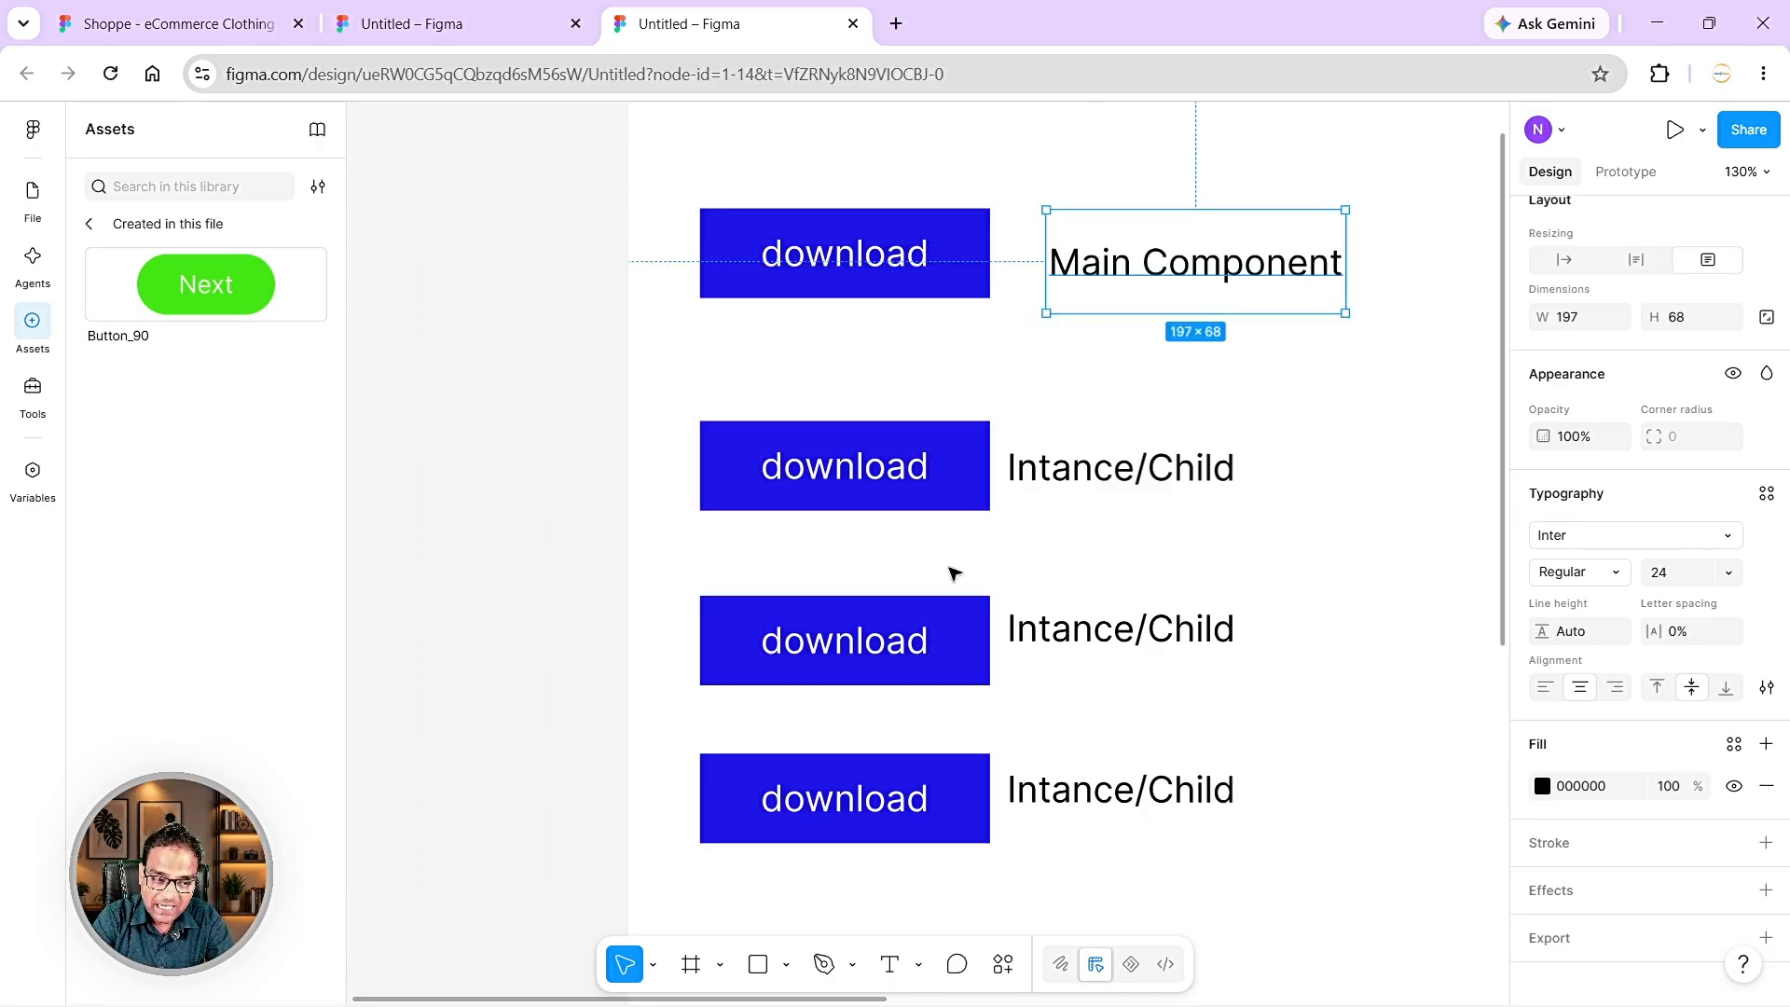
# - Override the first instance's text with "Next" and the second instance's text with "Up"
pyautogui.click(866, 484)
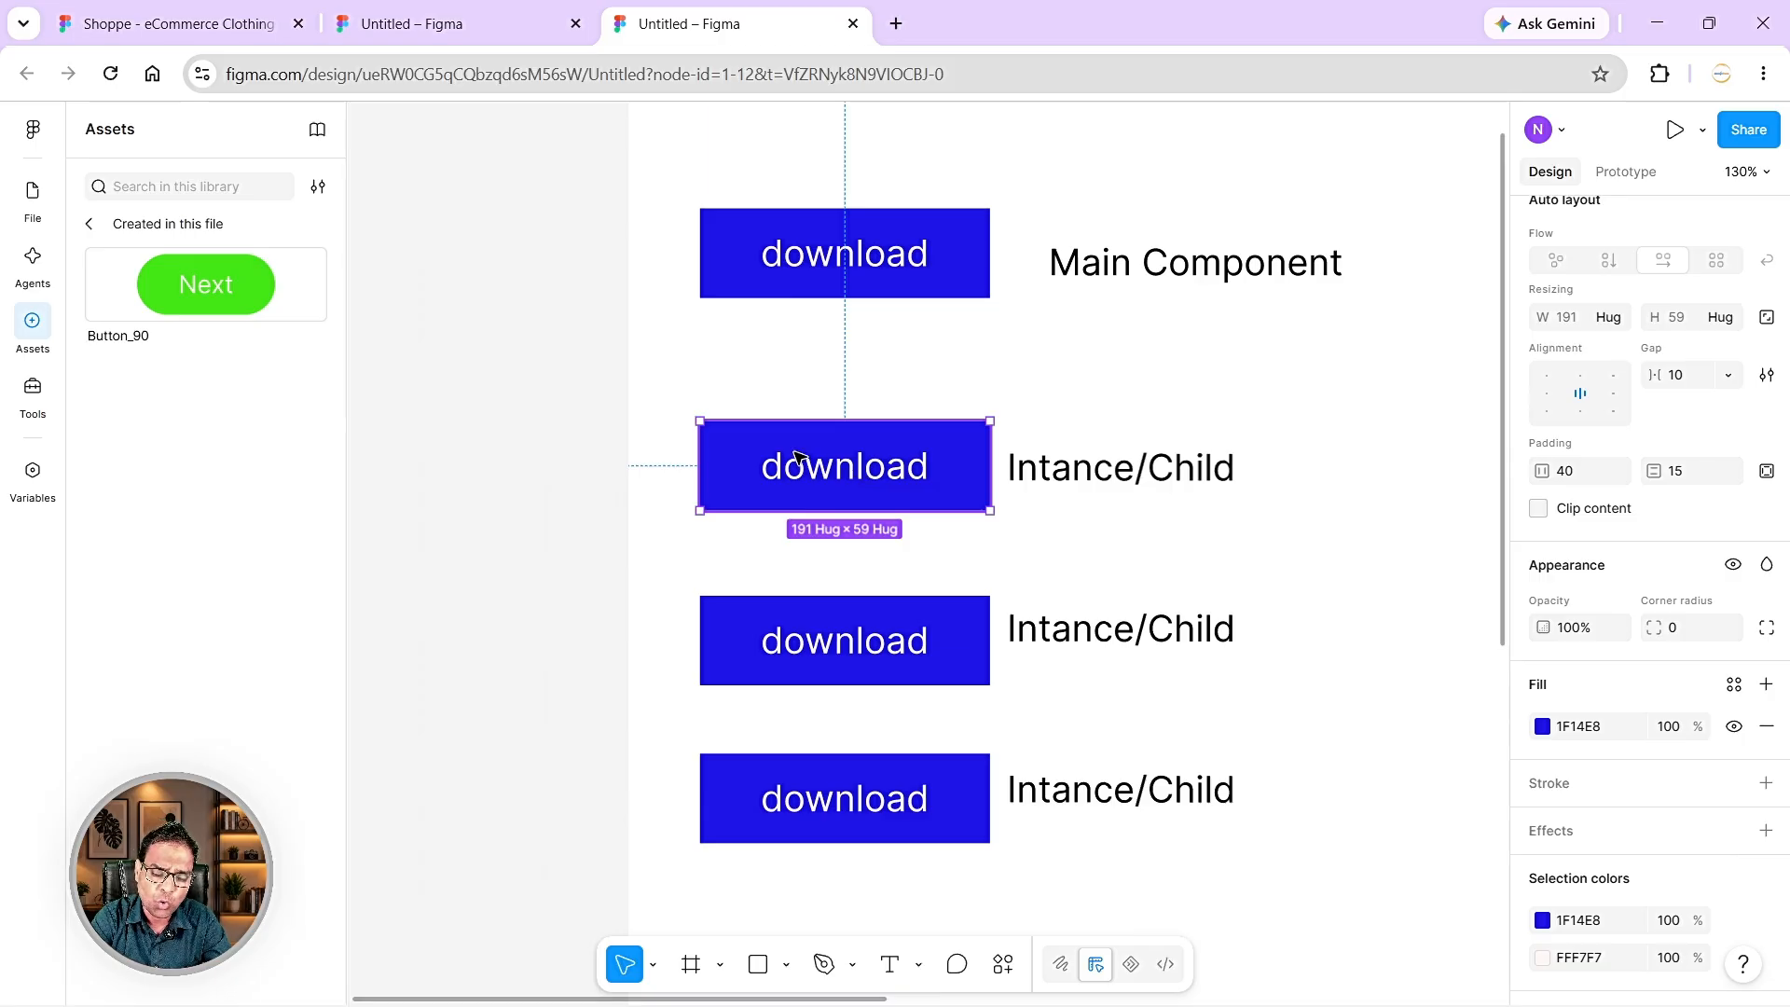
pyautogui.doubleClick(833, 478)
pyautogui.doubleClick(836, 477)
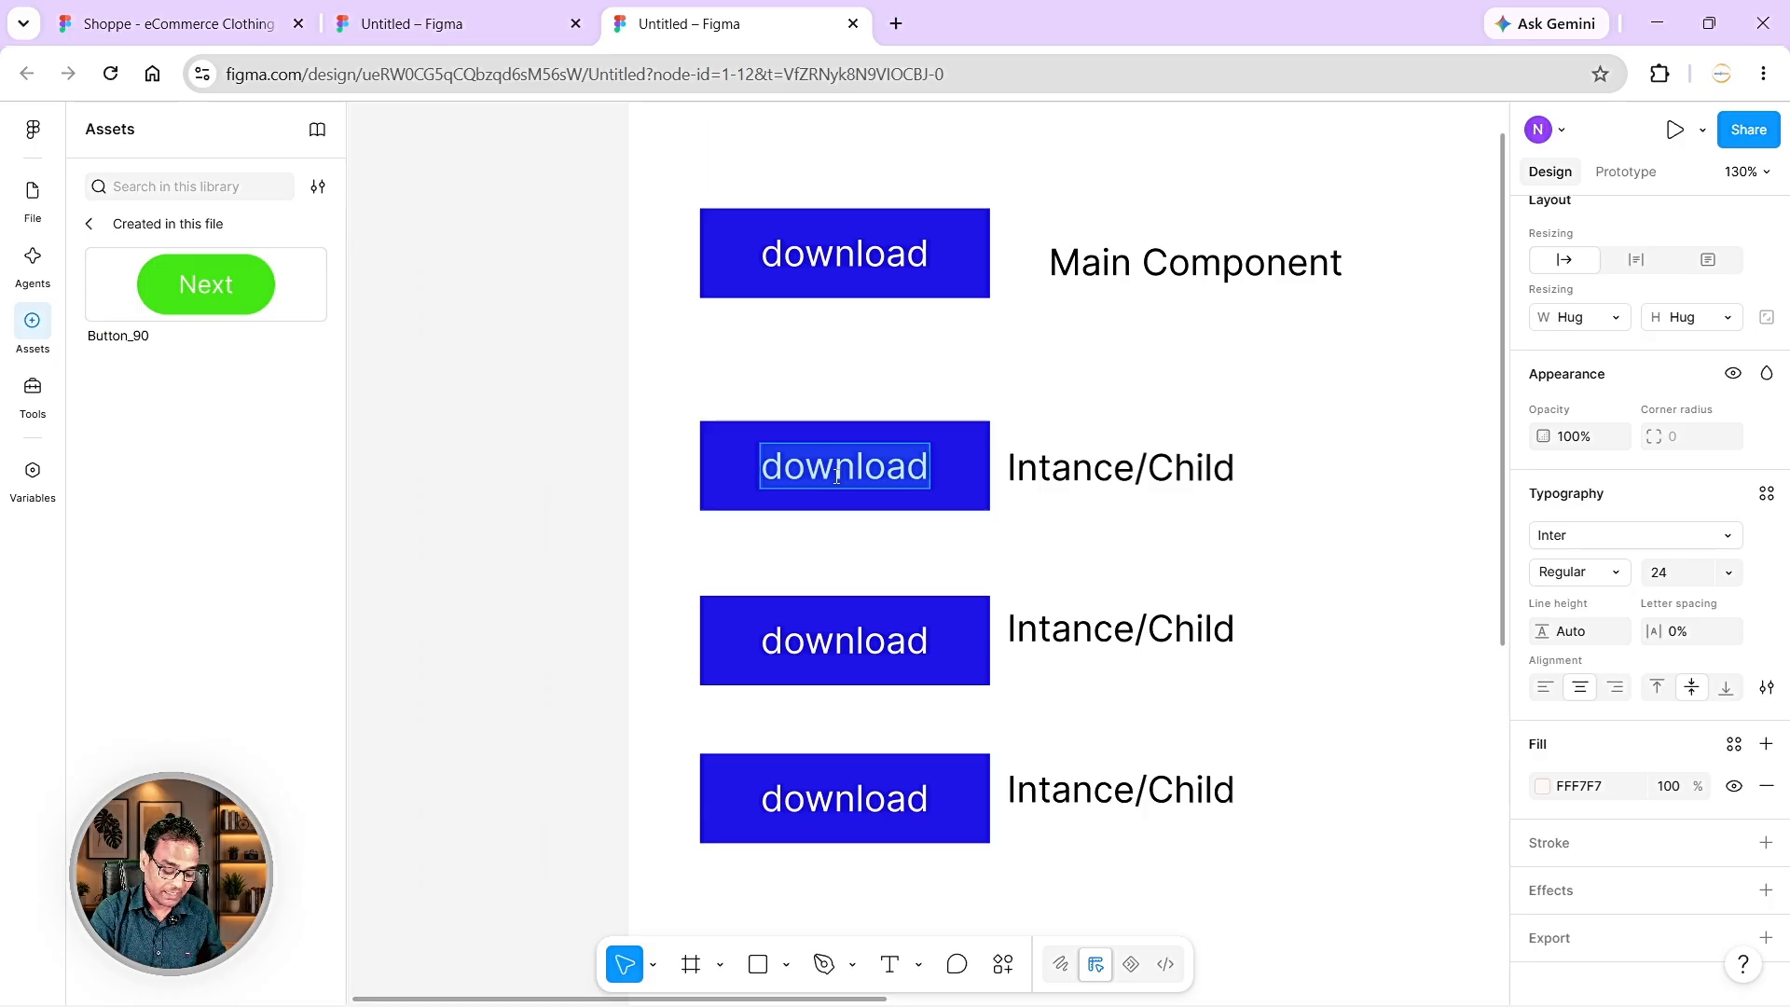
pyautogui.write('Next')
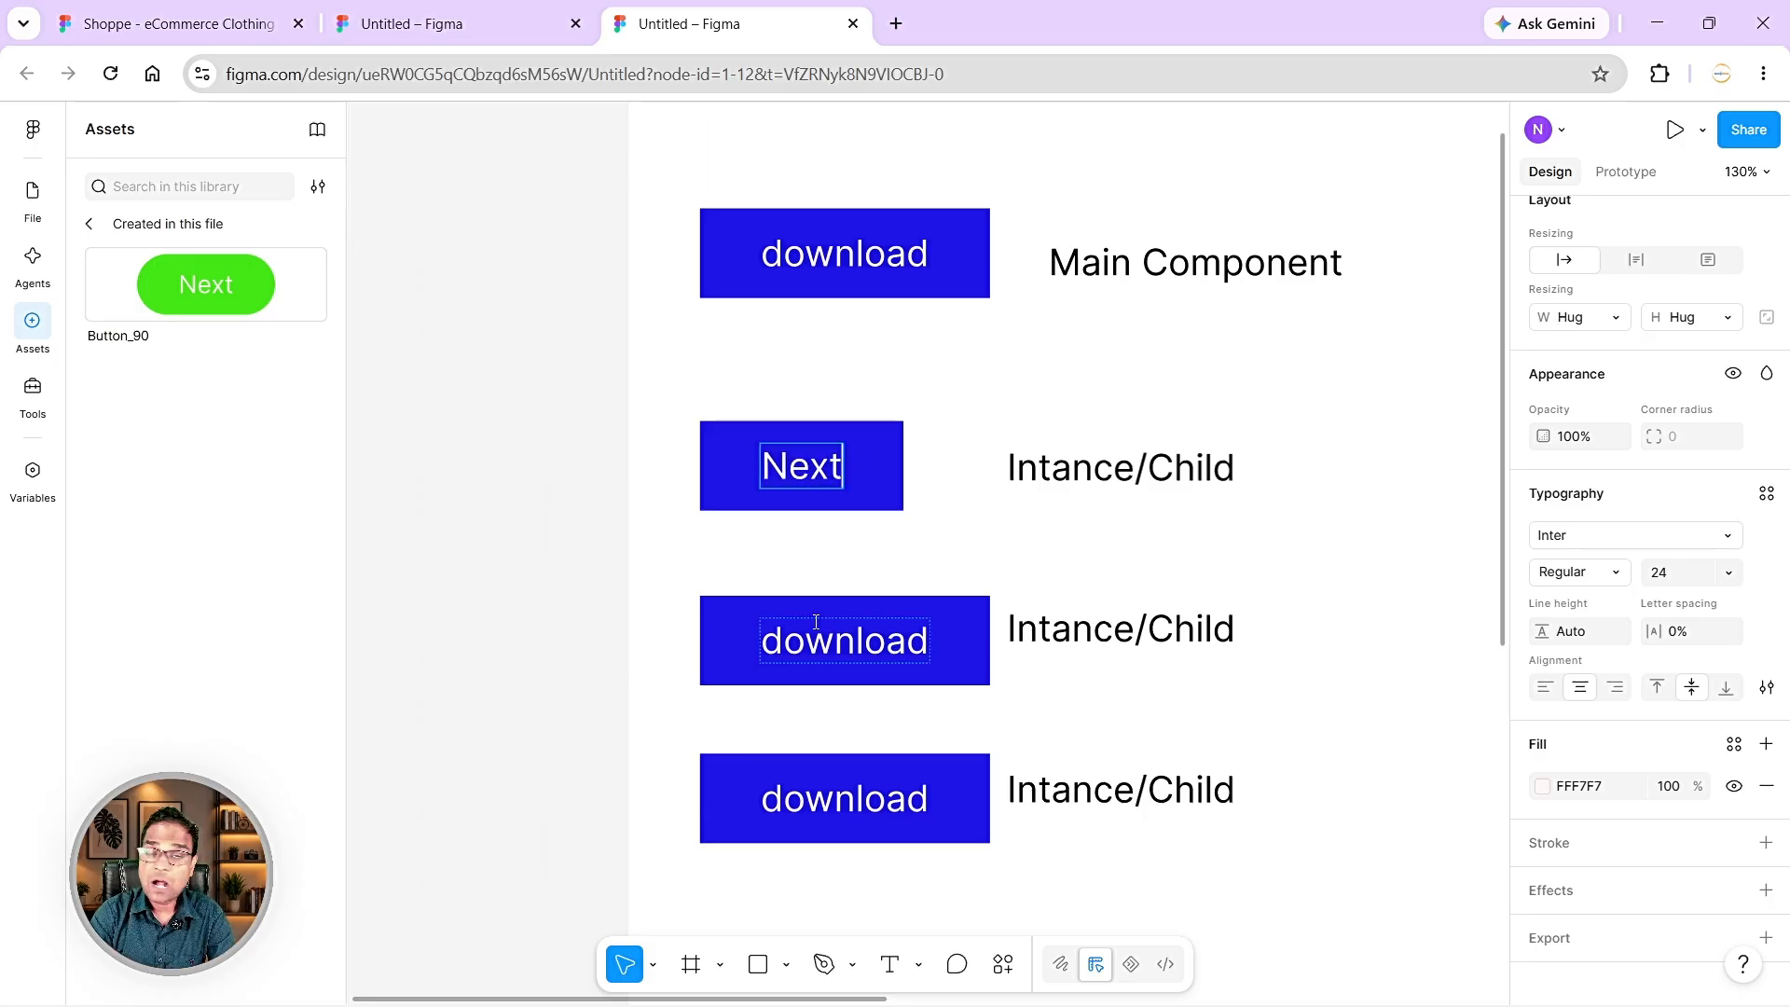
pyautogui.doubleClick(854, 655)
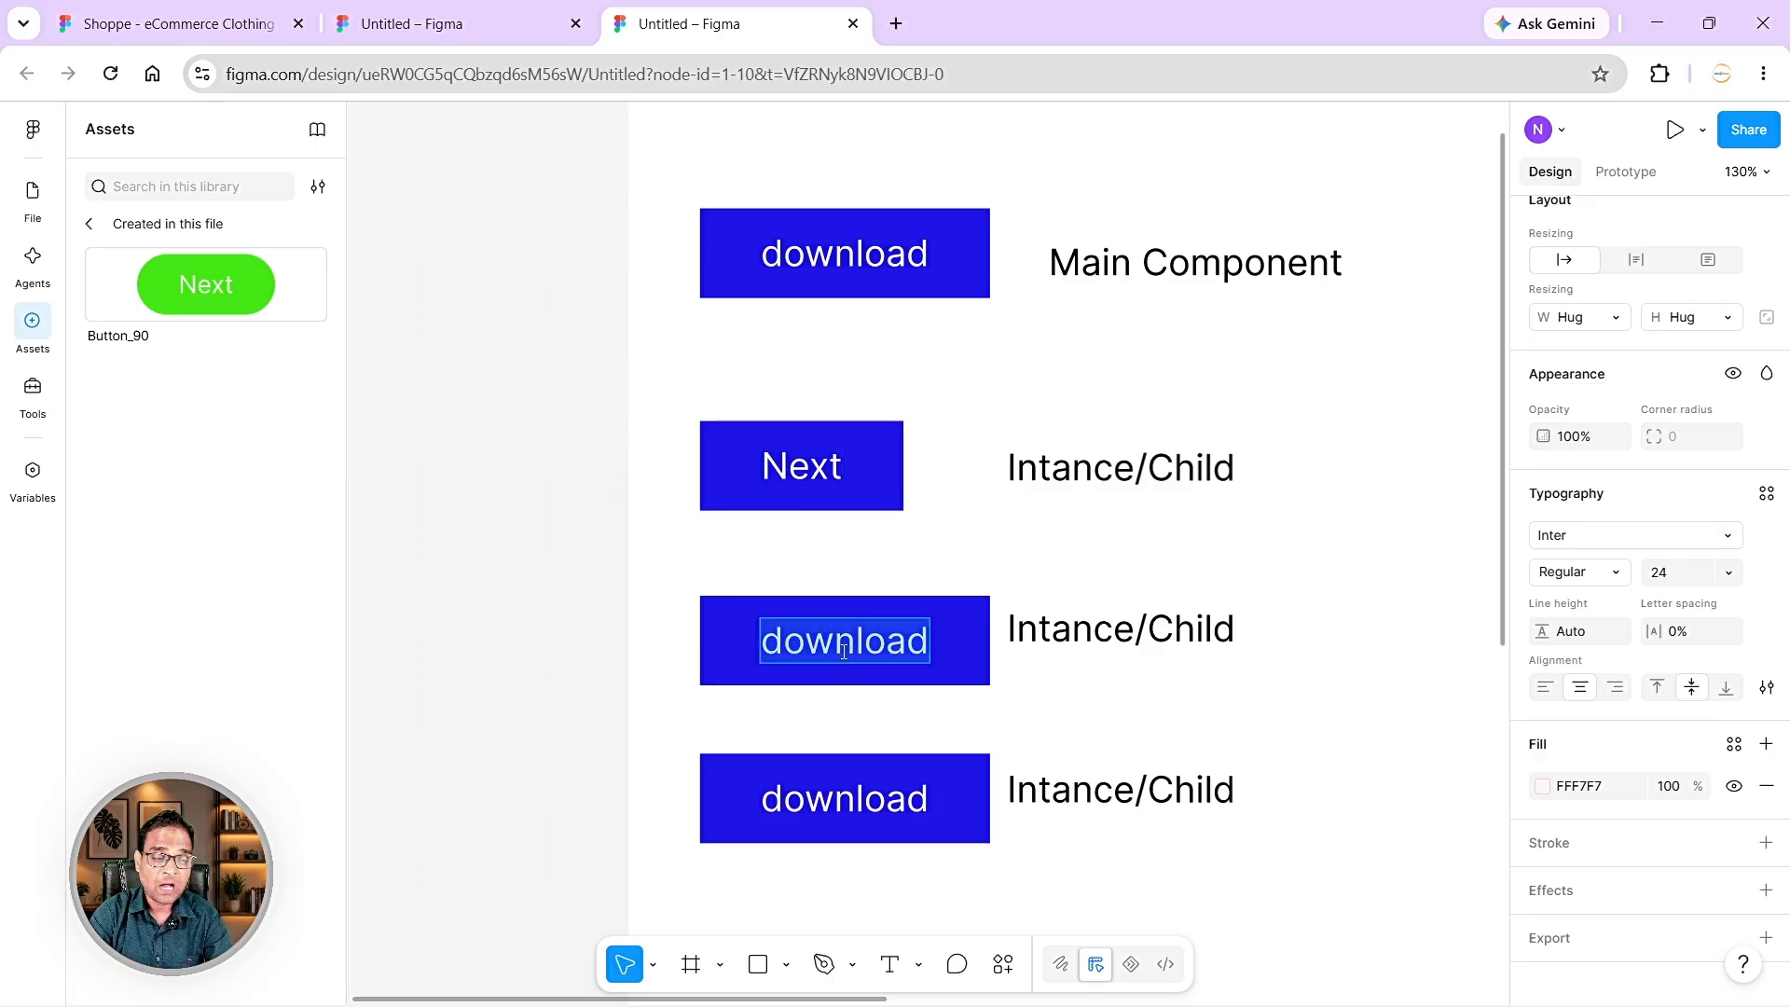
pyautogui.write('Up')
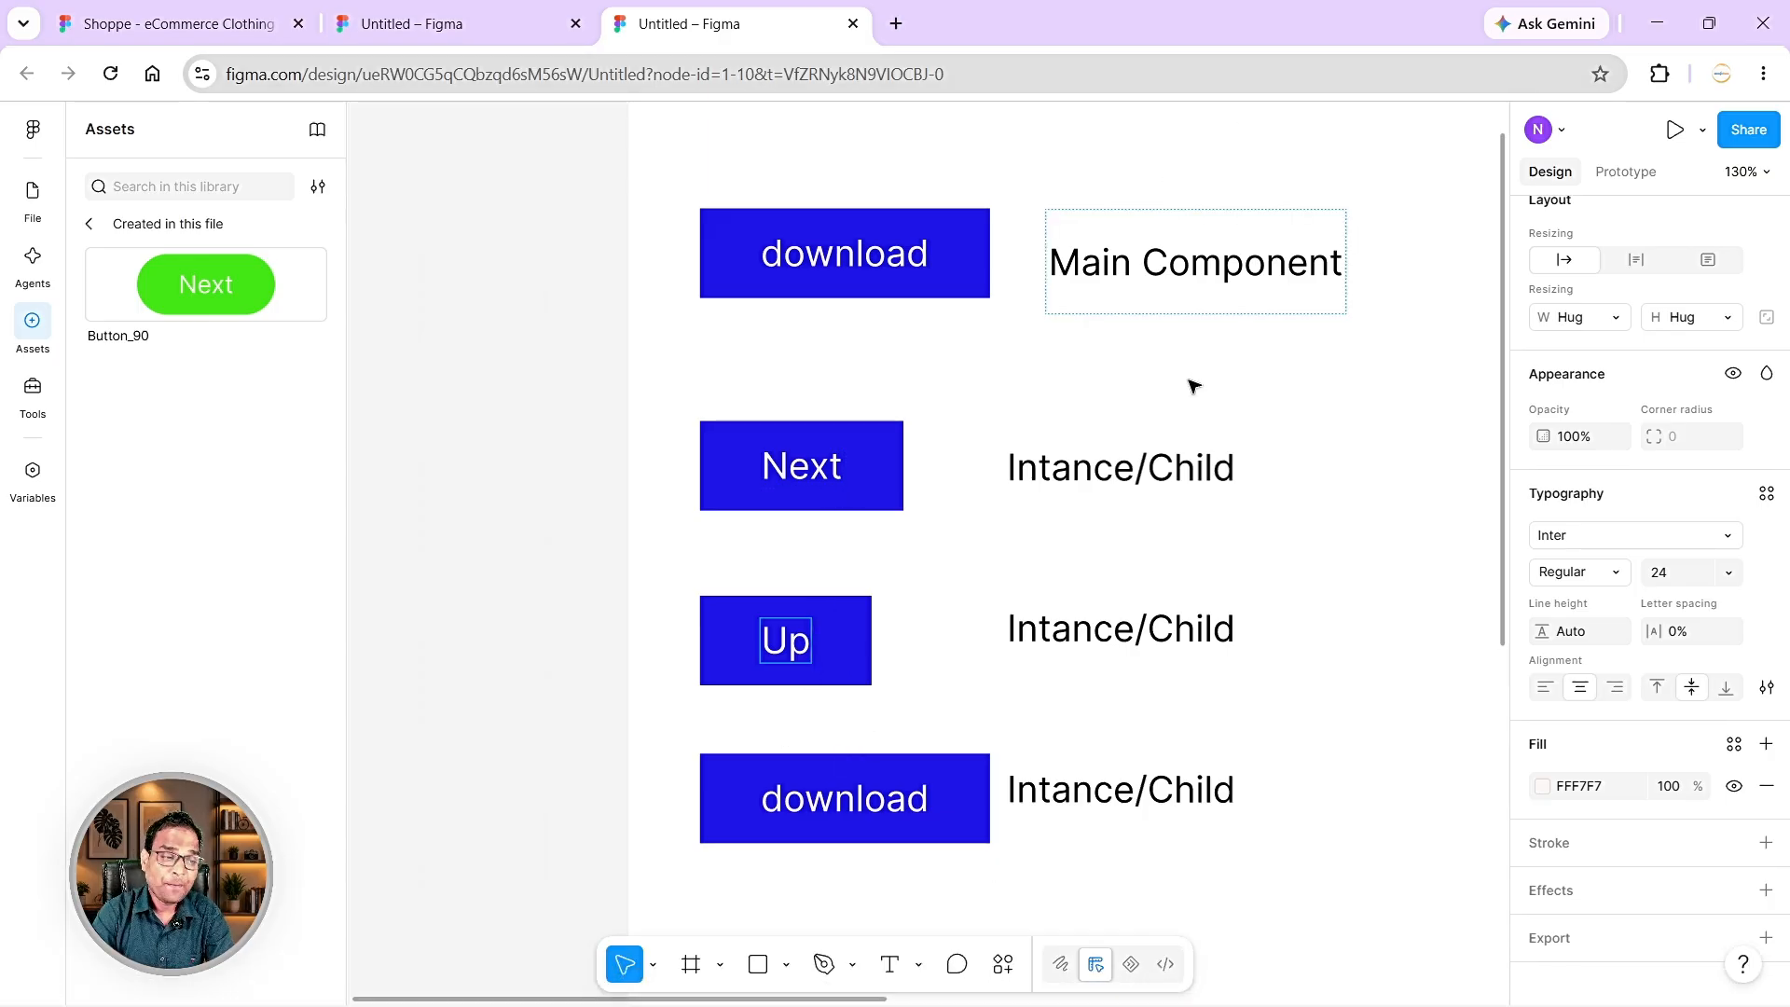
# - Change the main component button's text to "Any time"
pyautogui.doubleClick(888, 257)
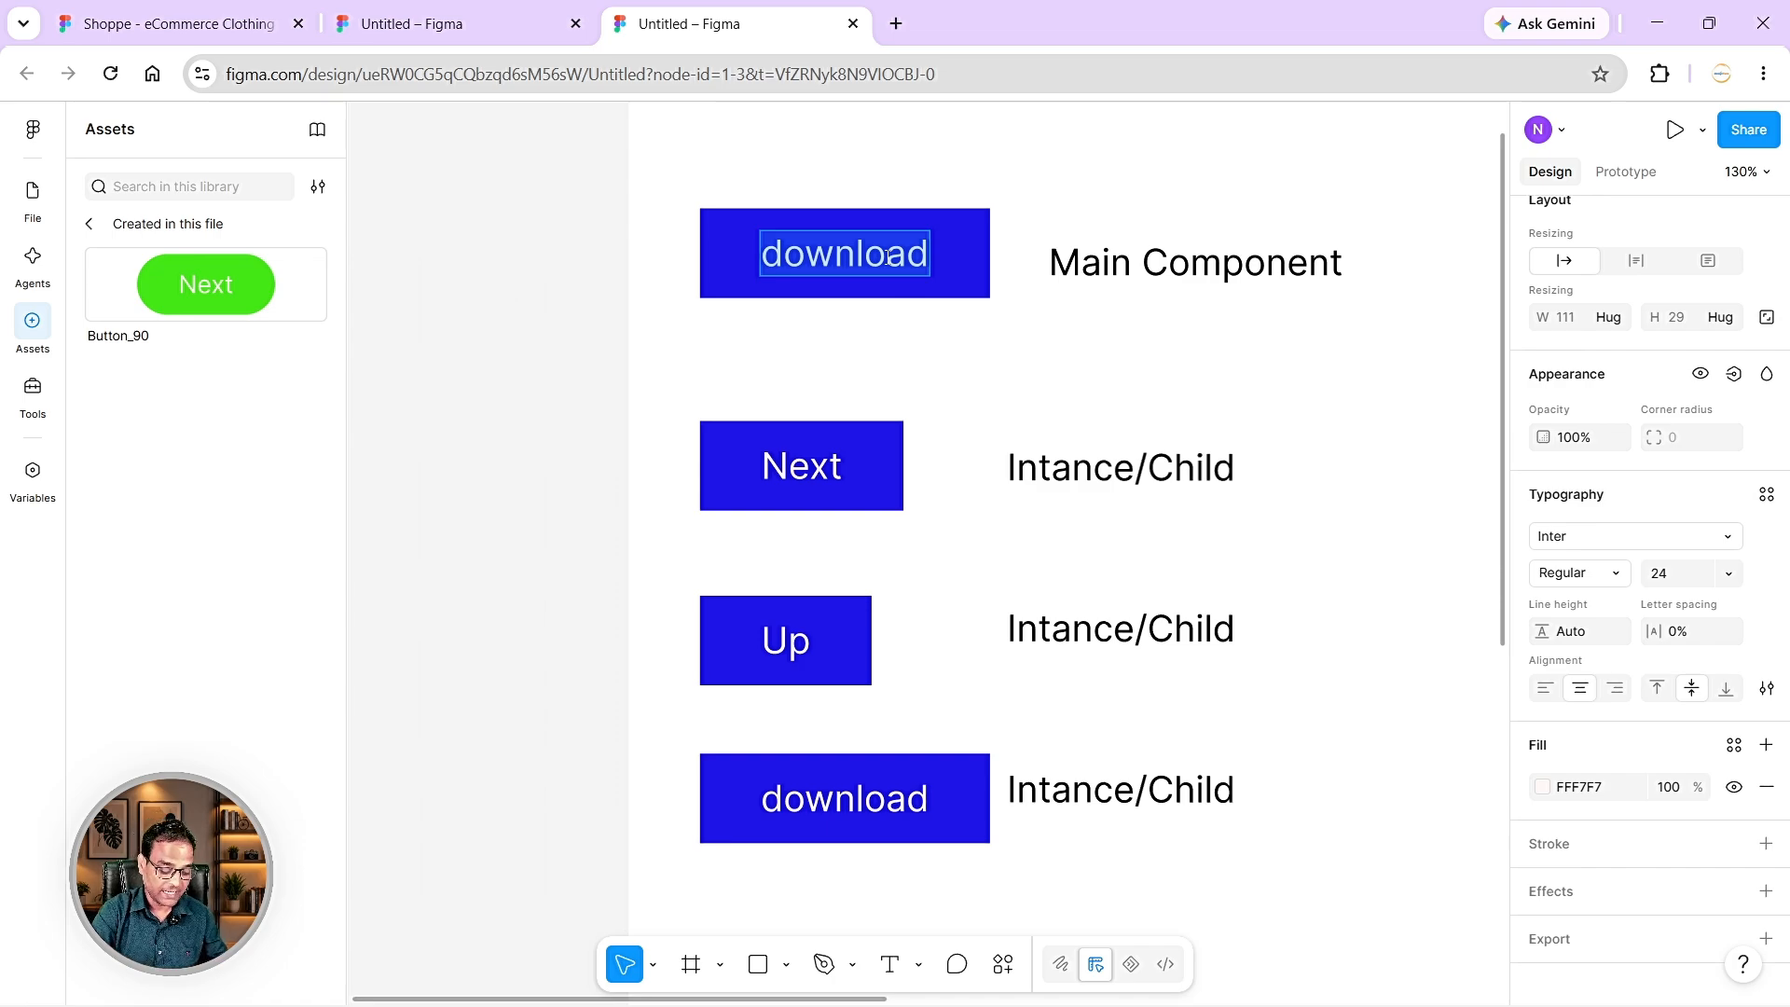
pyautogui.write('Any time')
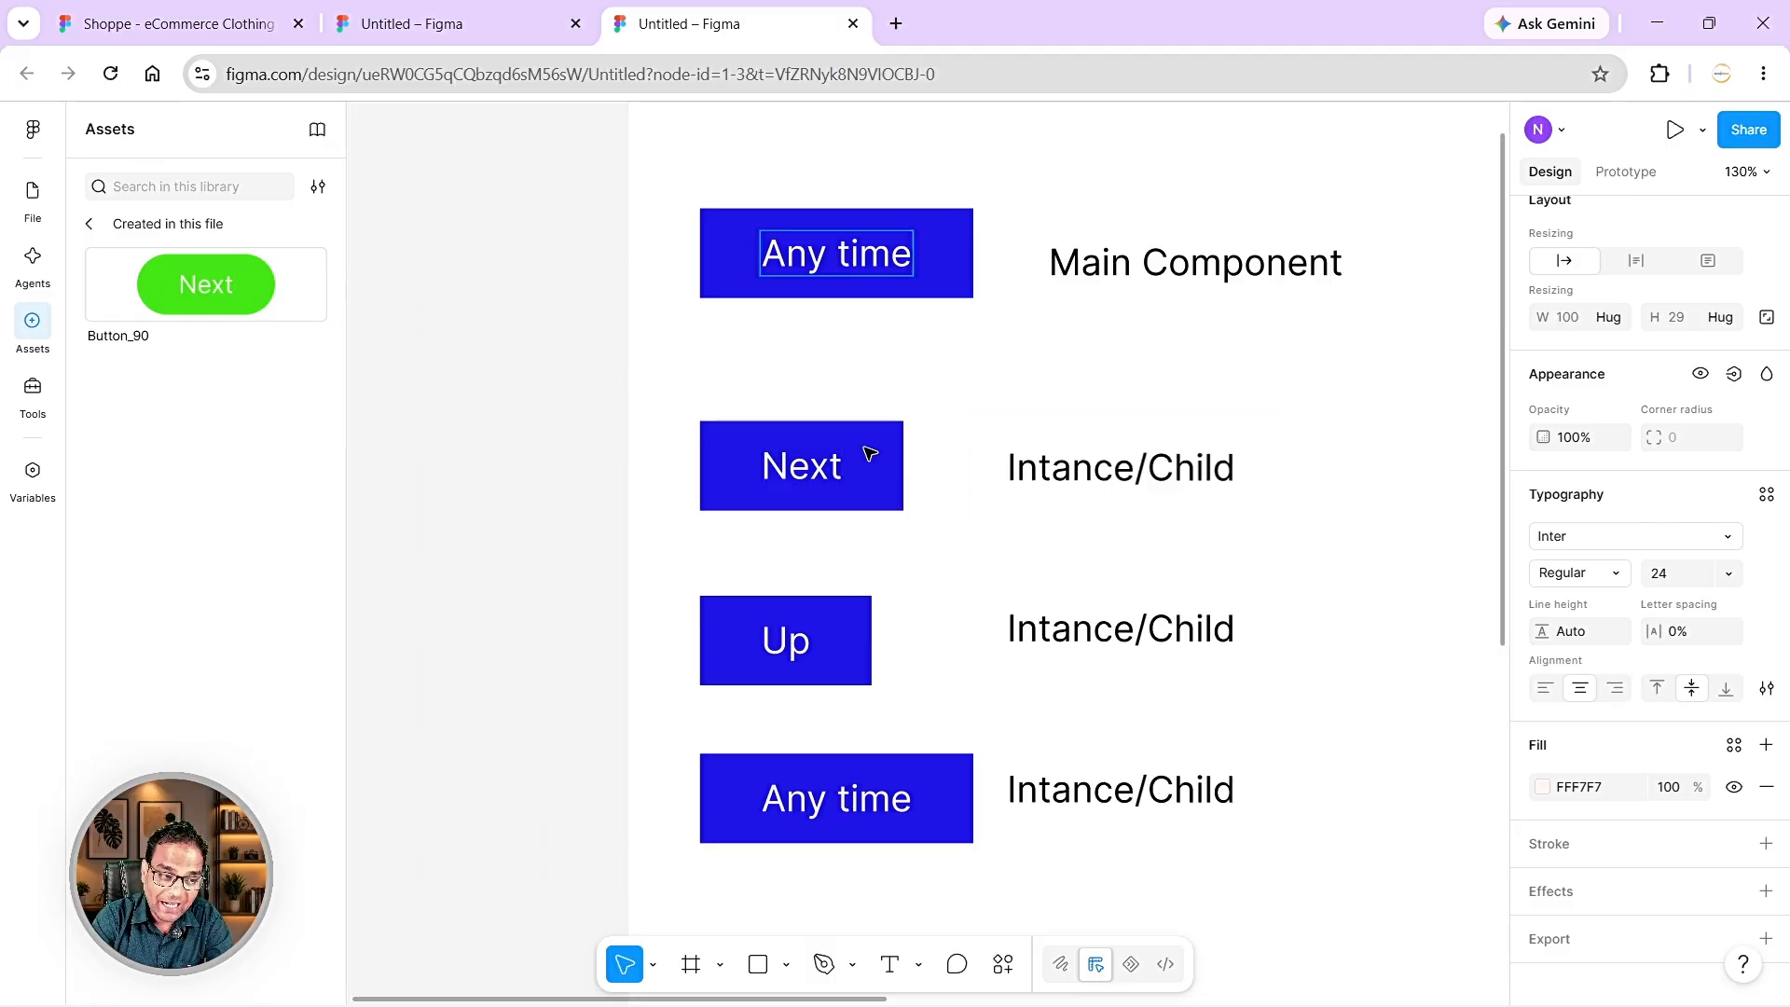
pyautogui.press('Escape')
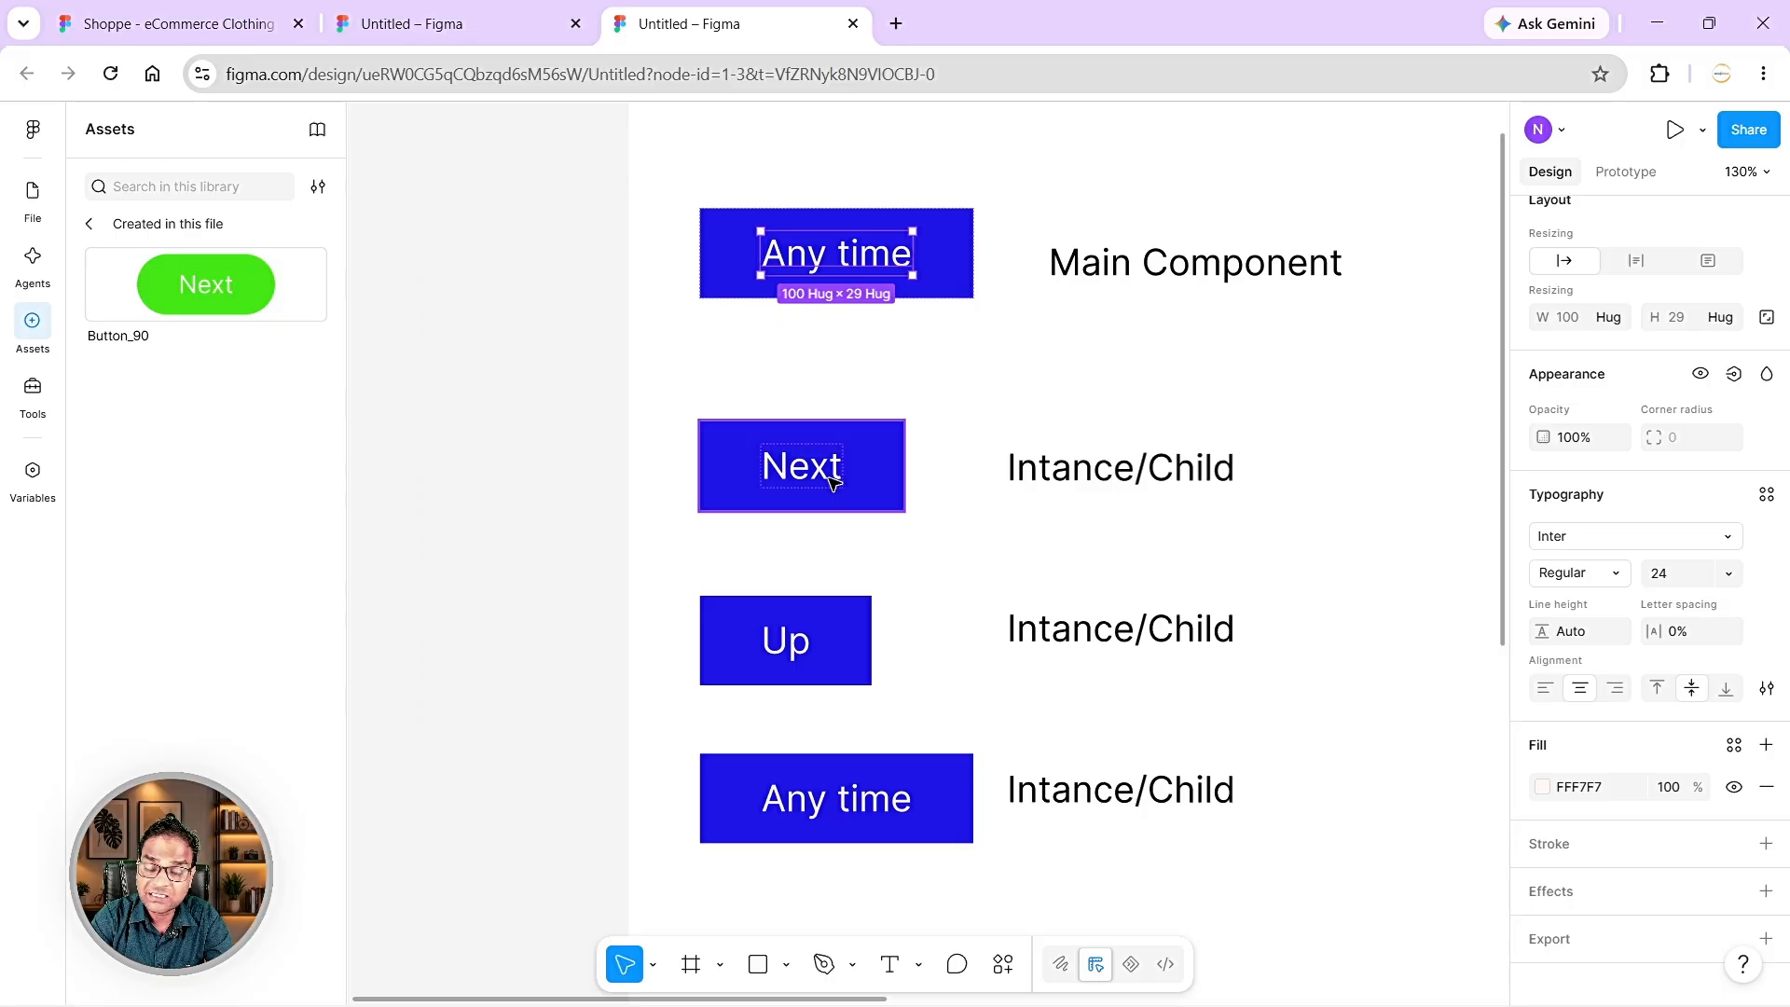
# - Set the font size of the main component's "Any time" text to 36
pyautogui.doubleClick(853, 266)
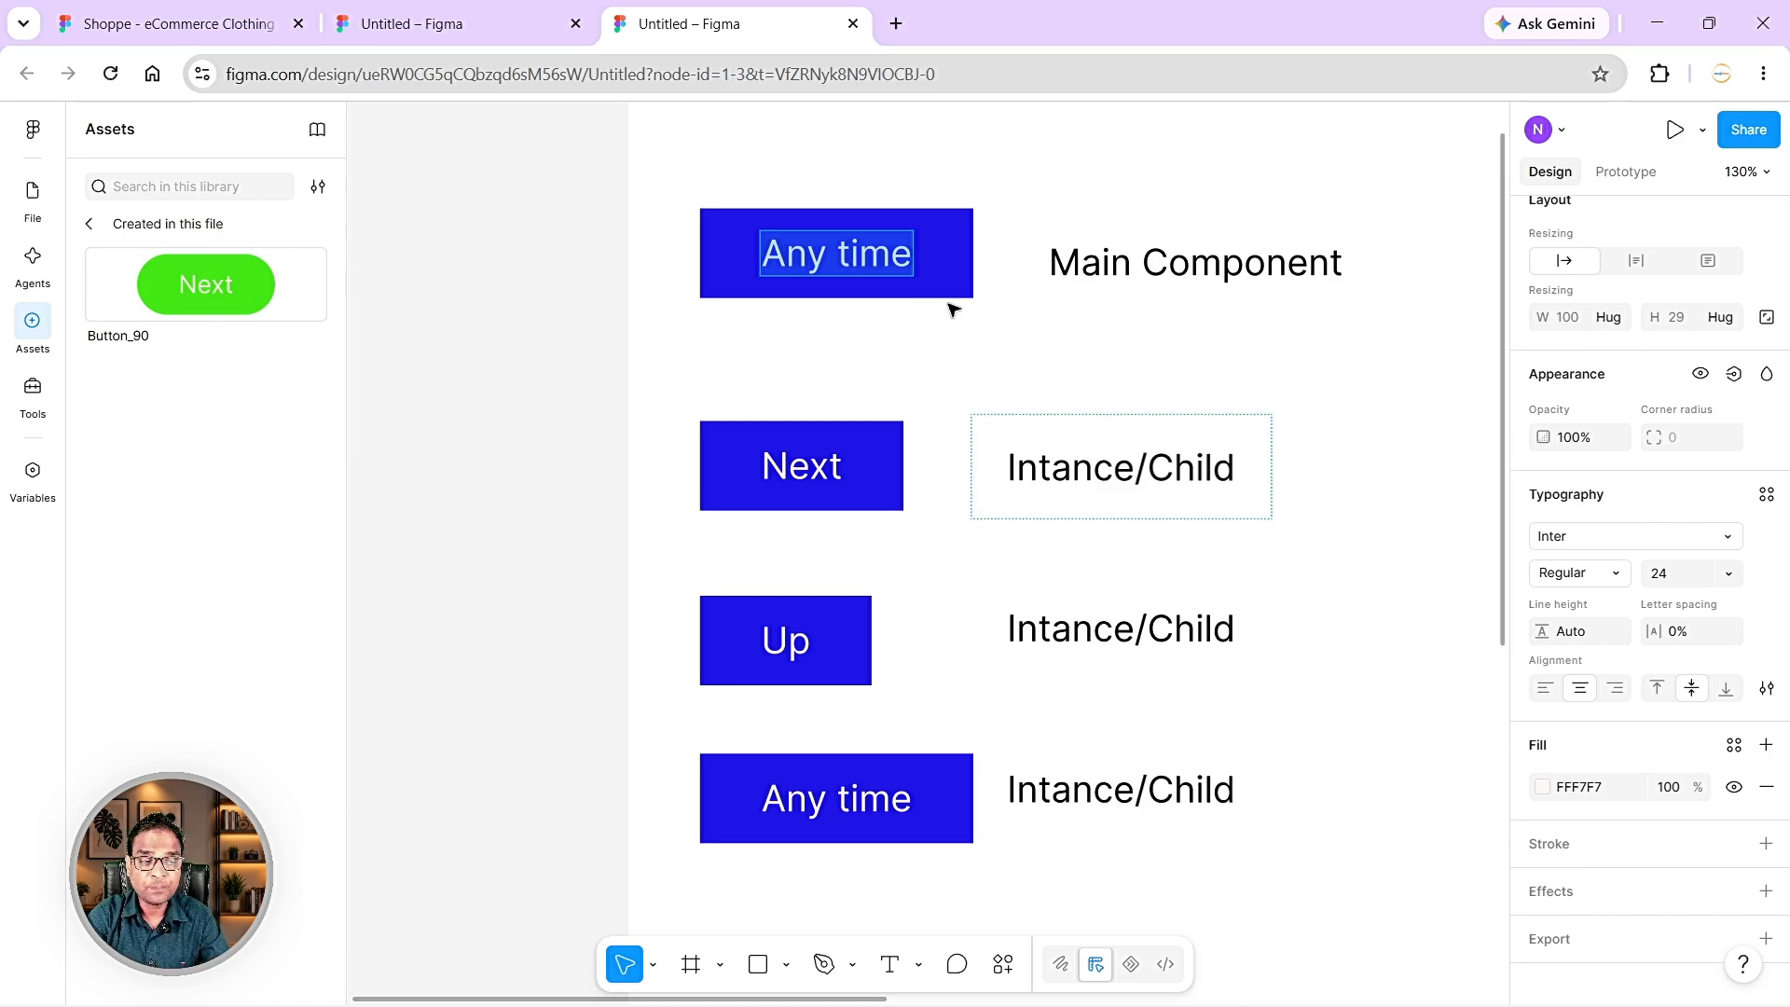
pyautogui.press('Escape')
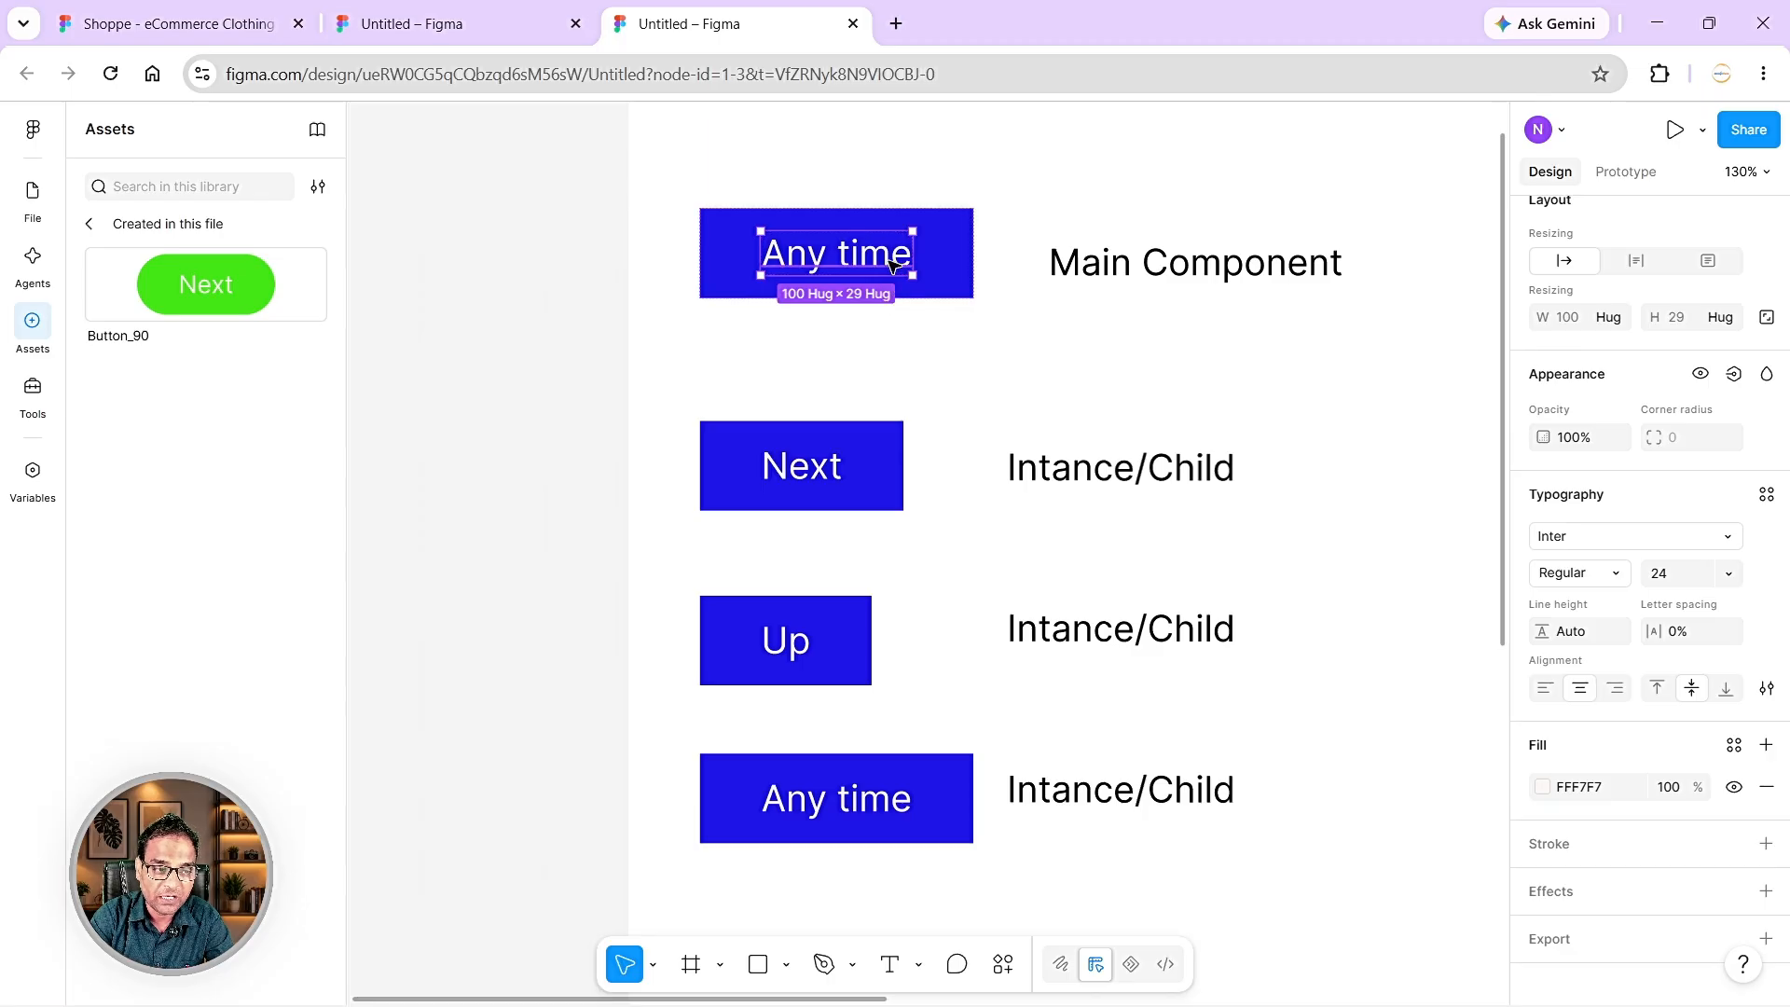
pyautogui.scroll(-1, 1654, 587)
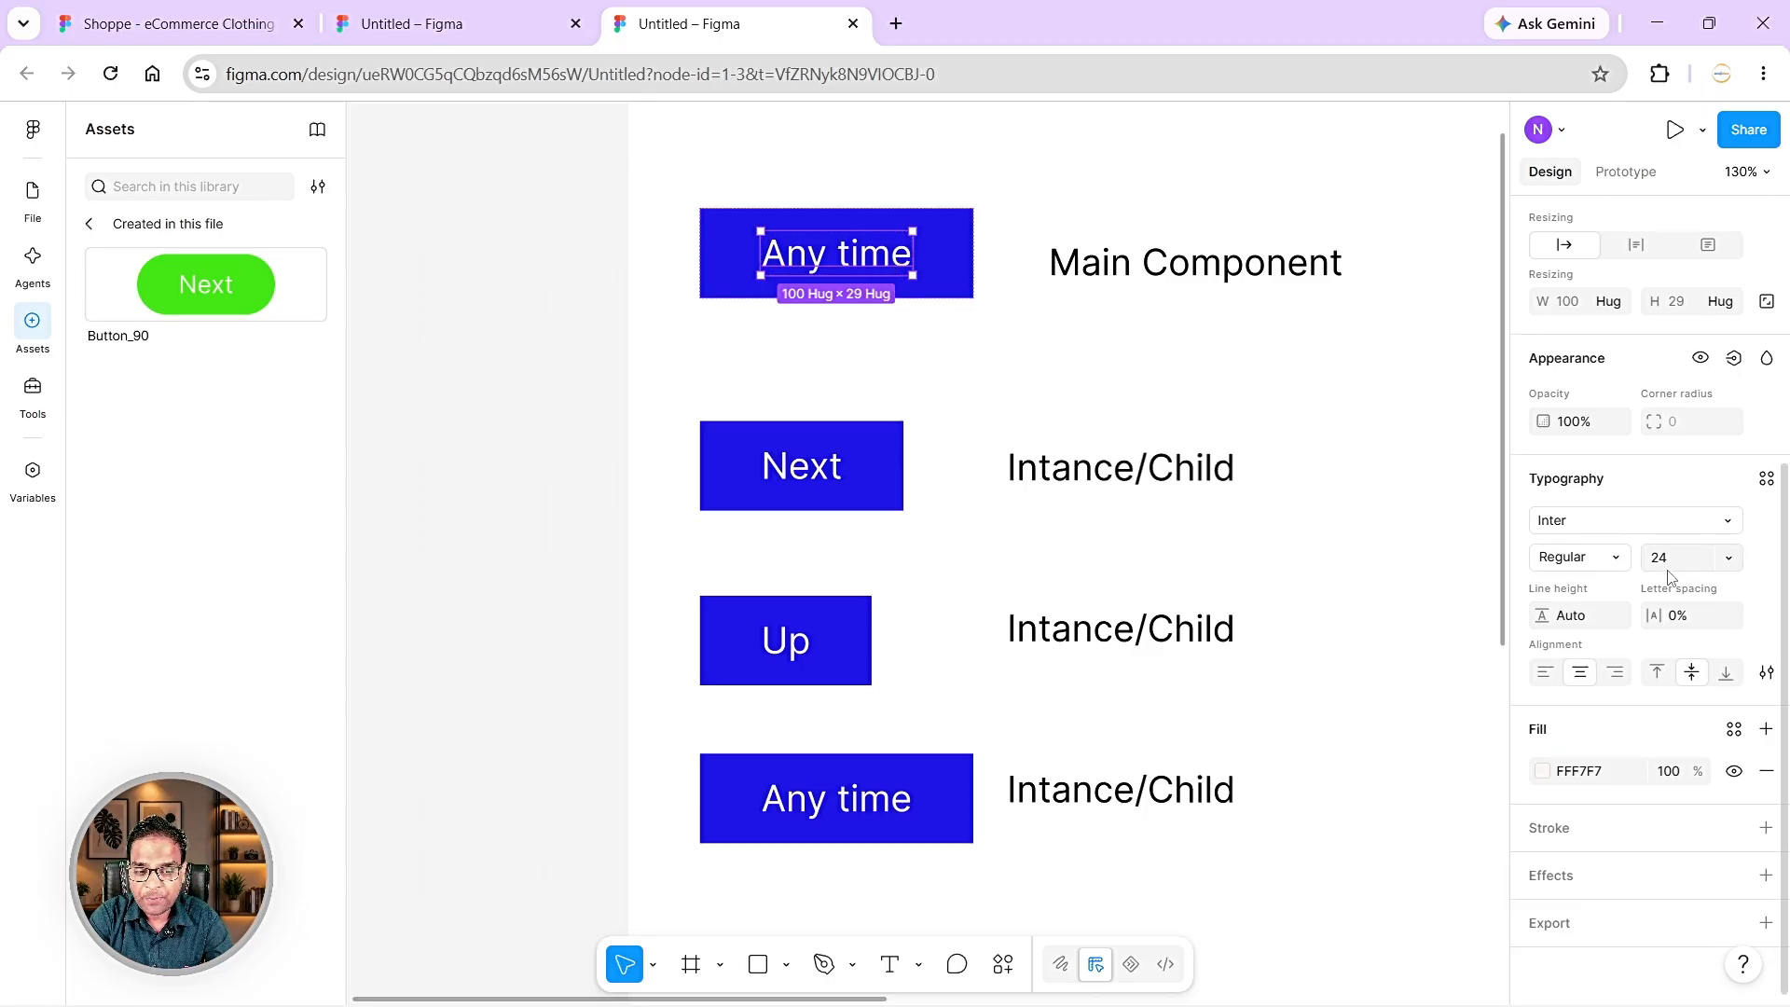
pyautogui.click(1727, 564)
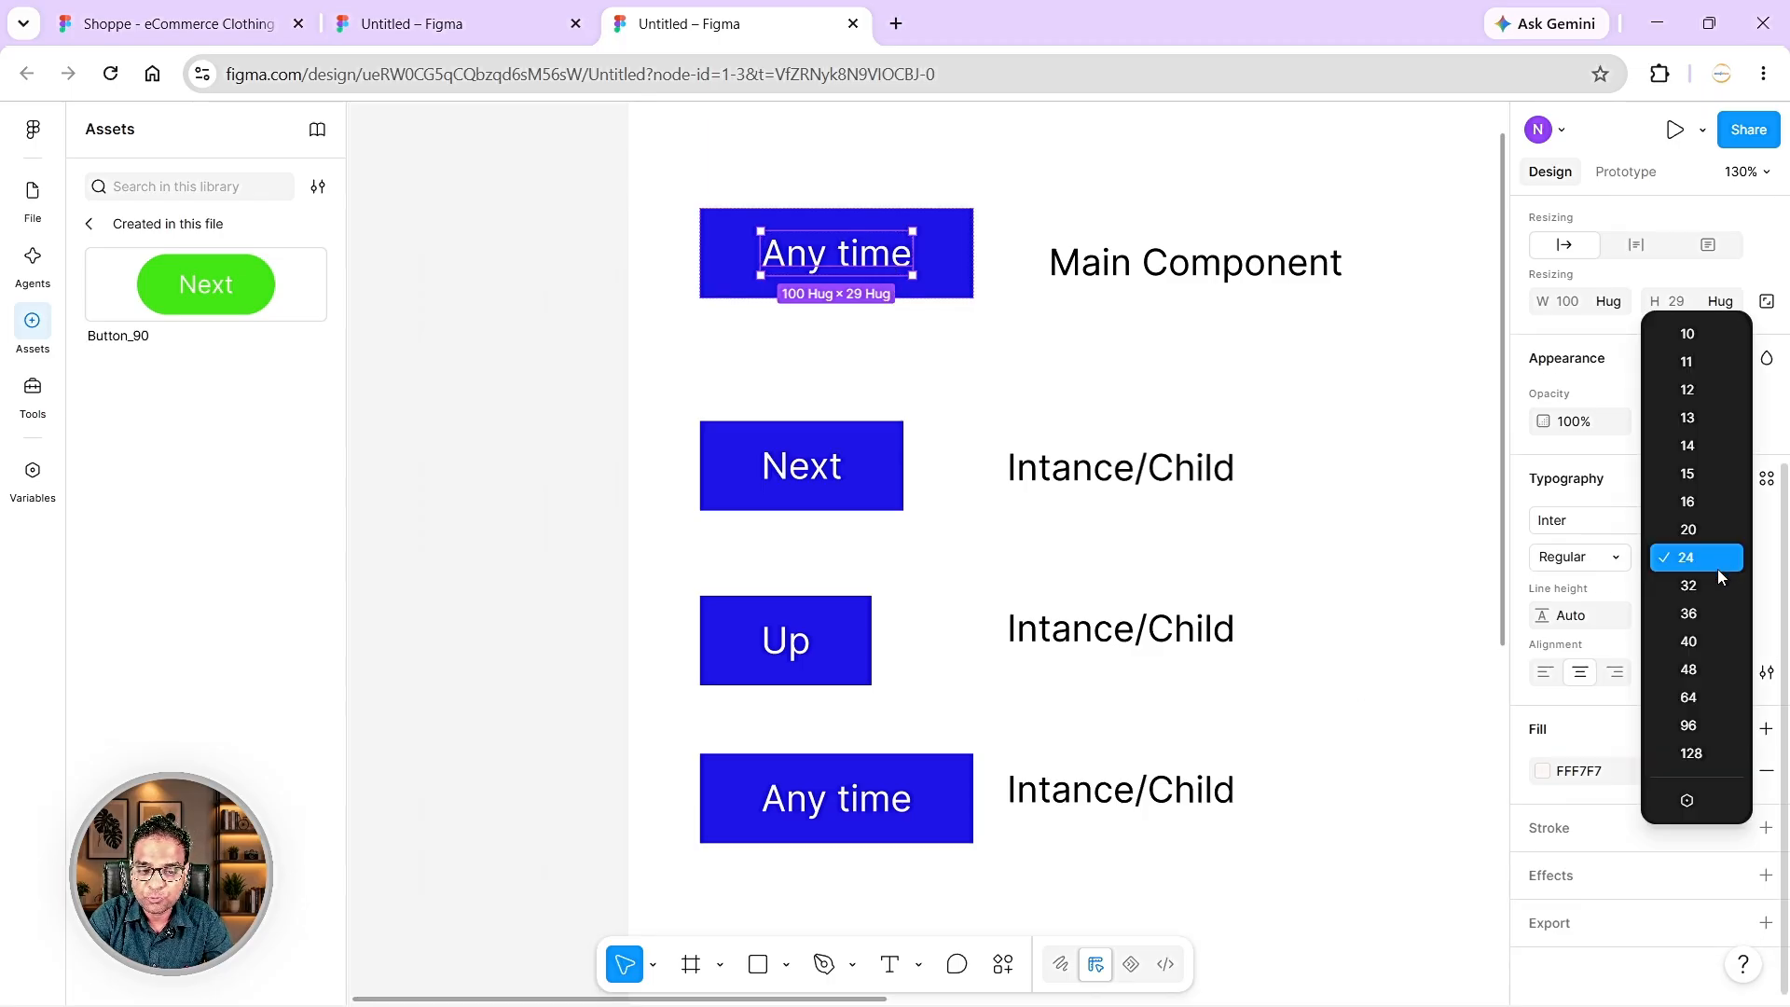
pyautogui.click(1683, 615)
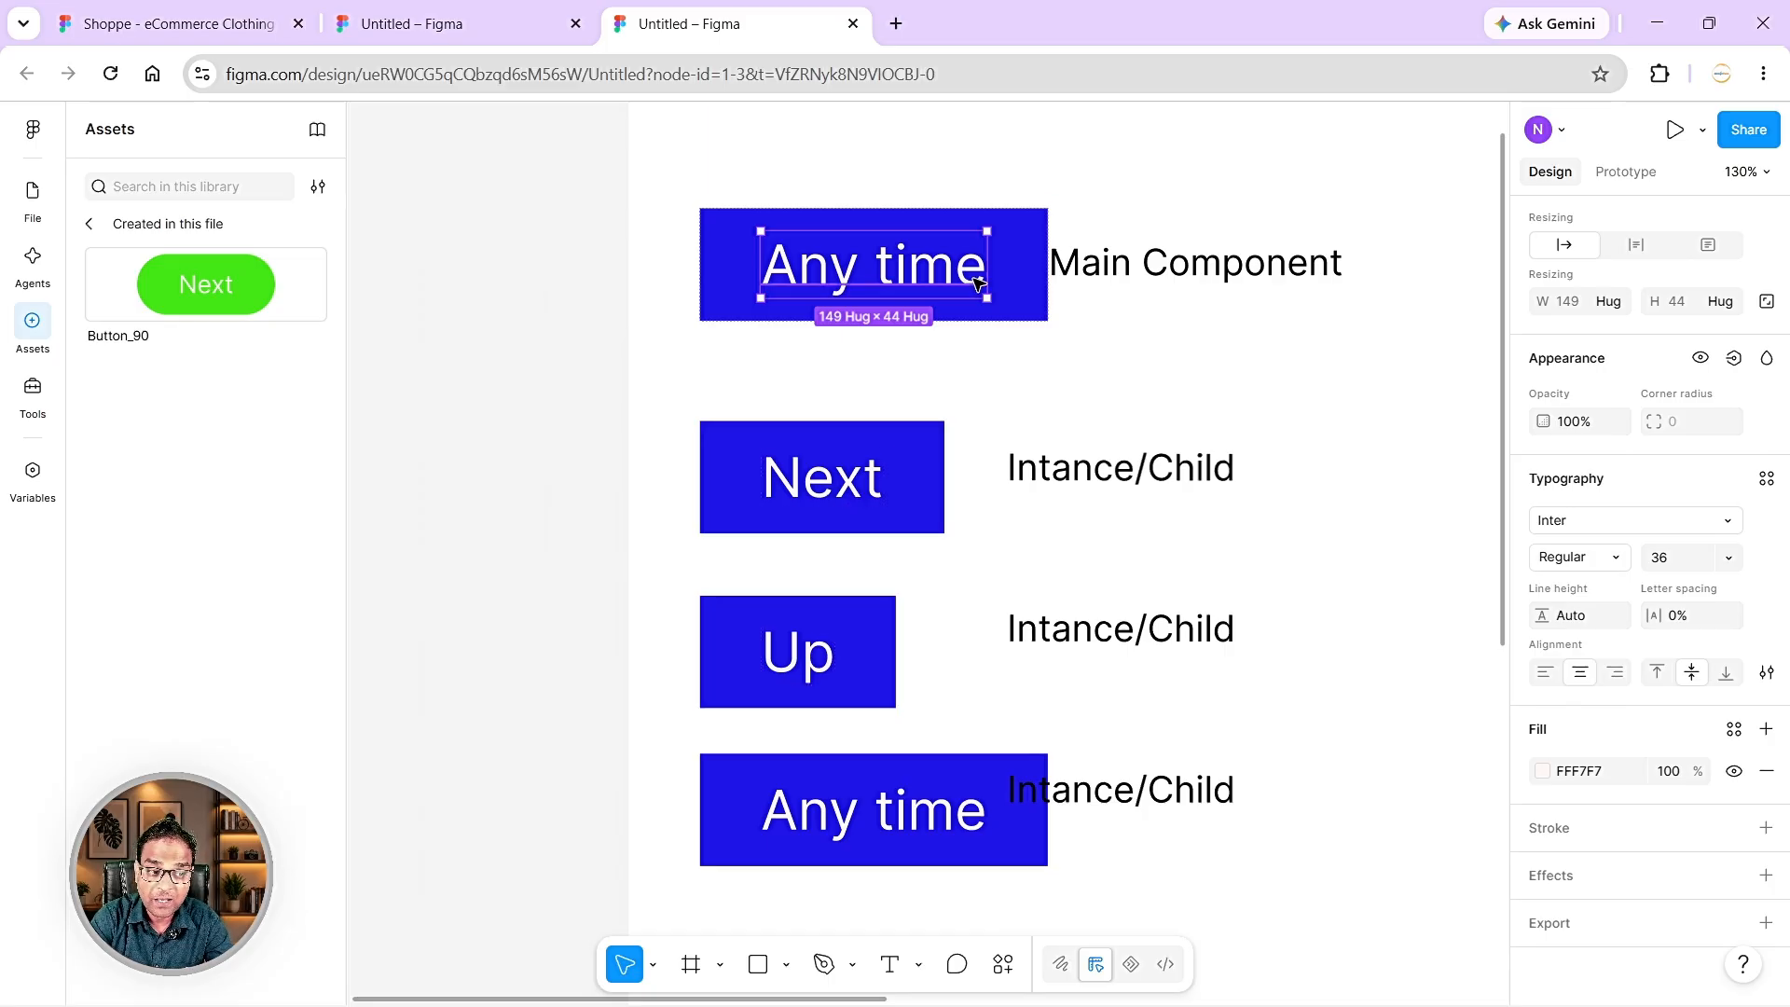
# - Try the Inspiration font on the main component's text, and replace it with DM Sans
pyautogui.click(1616, 528)
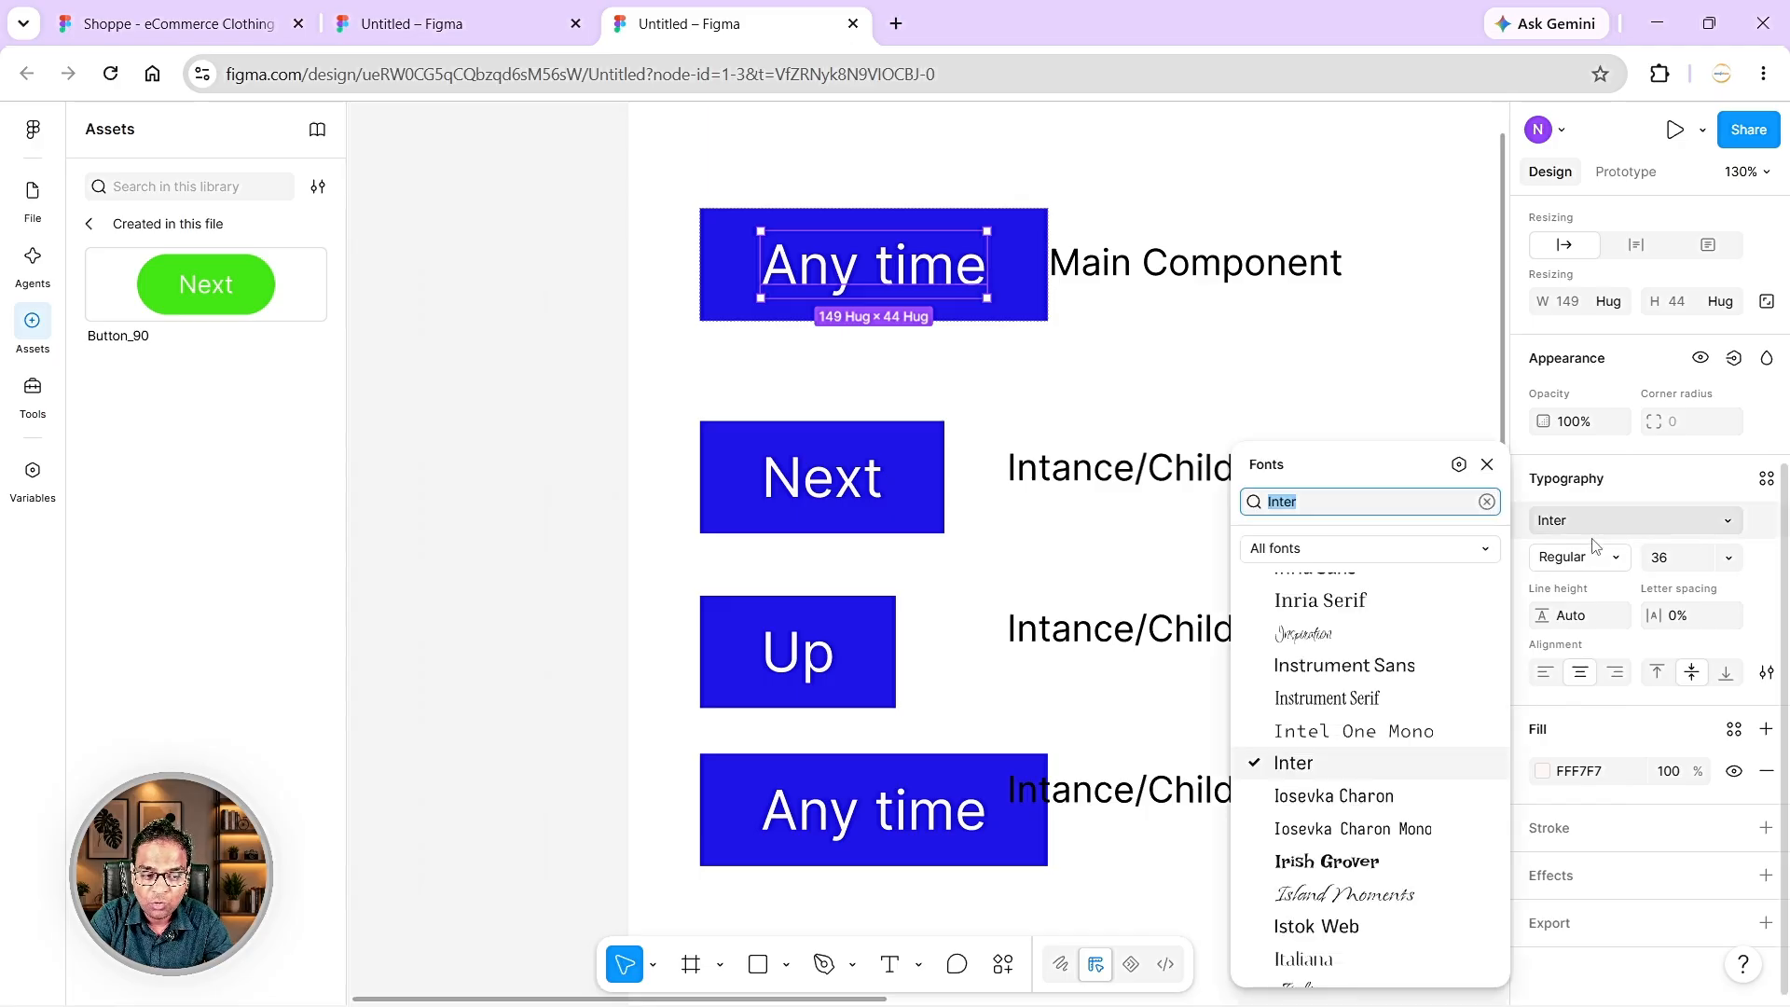
pyautogui.click(1318, 634)
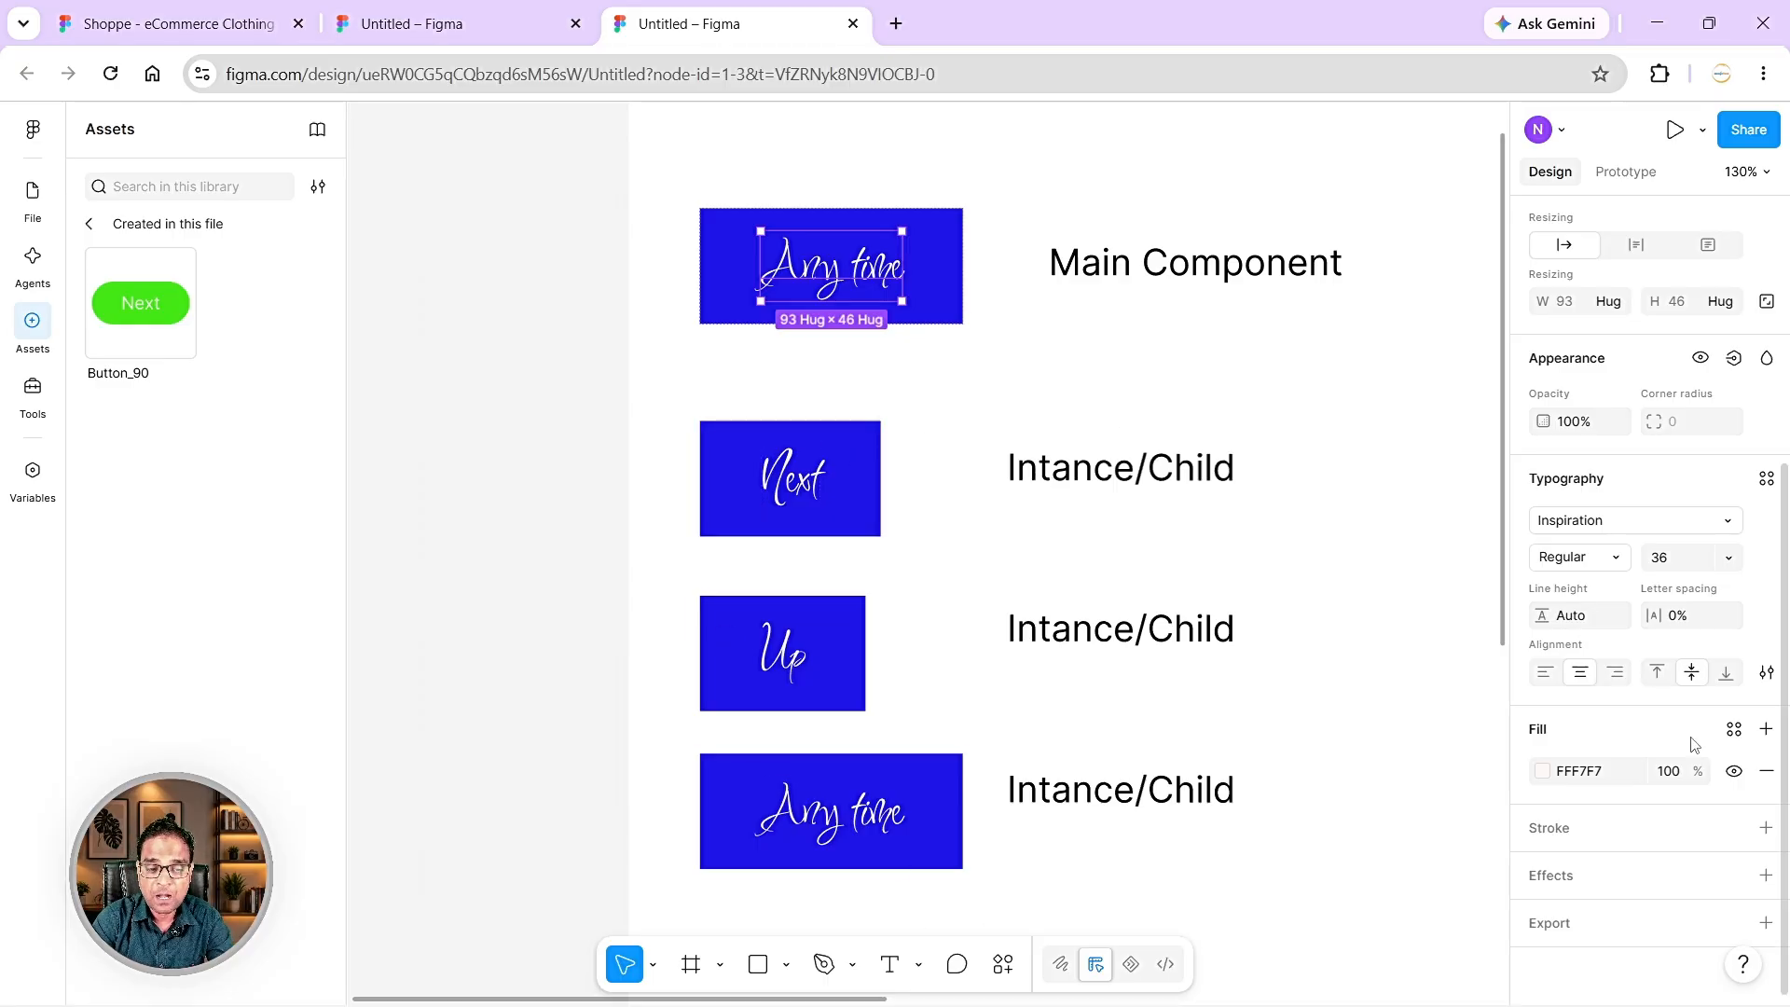
pyautogui.click(1629, 533)
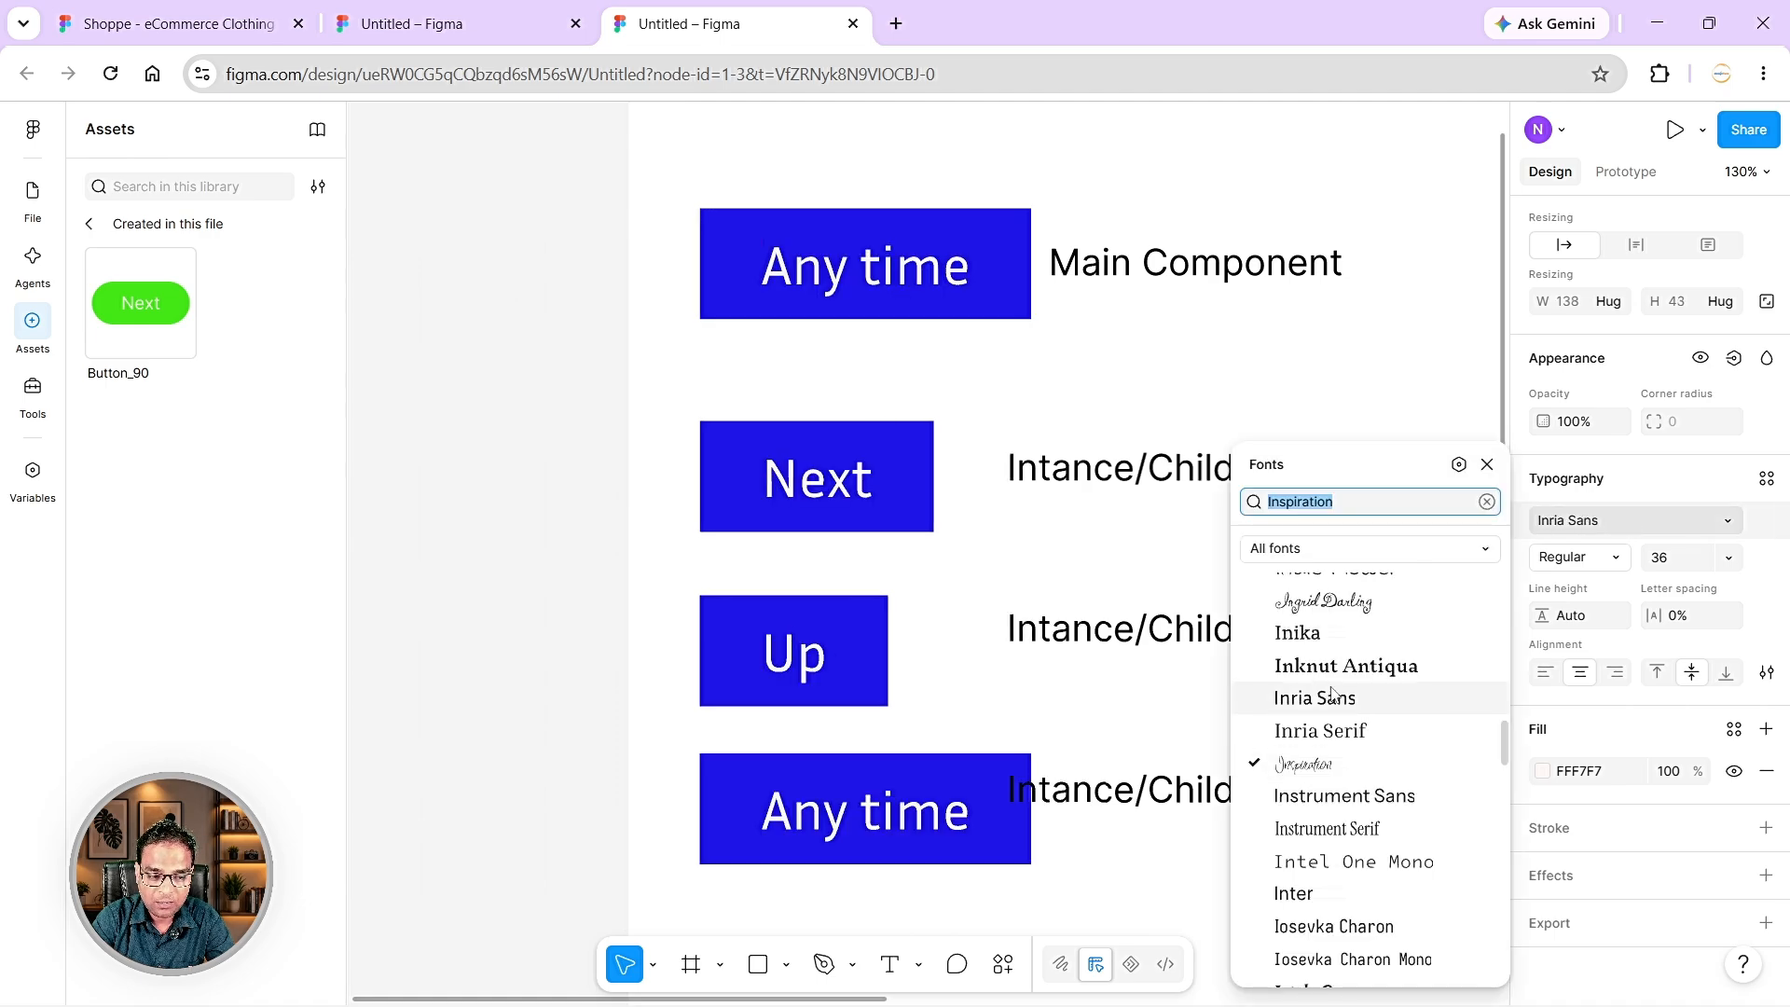
pyautogui.scroll(5, 1349, 599)
pyautogui.write('dm')
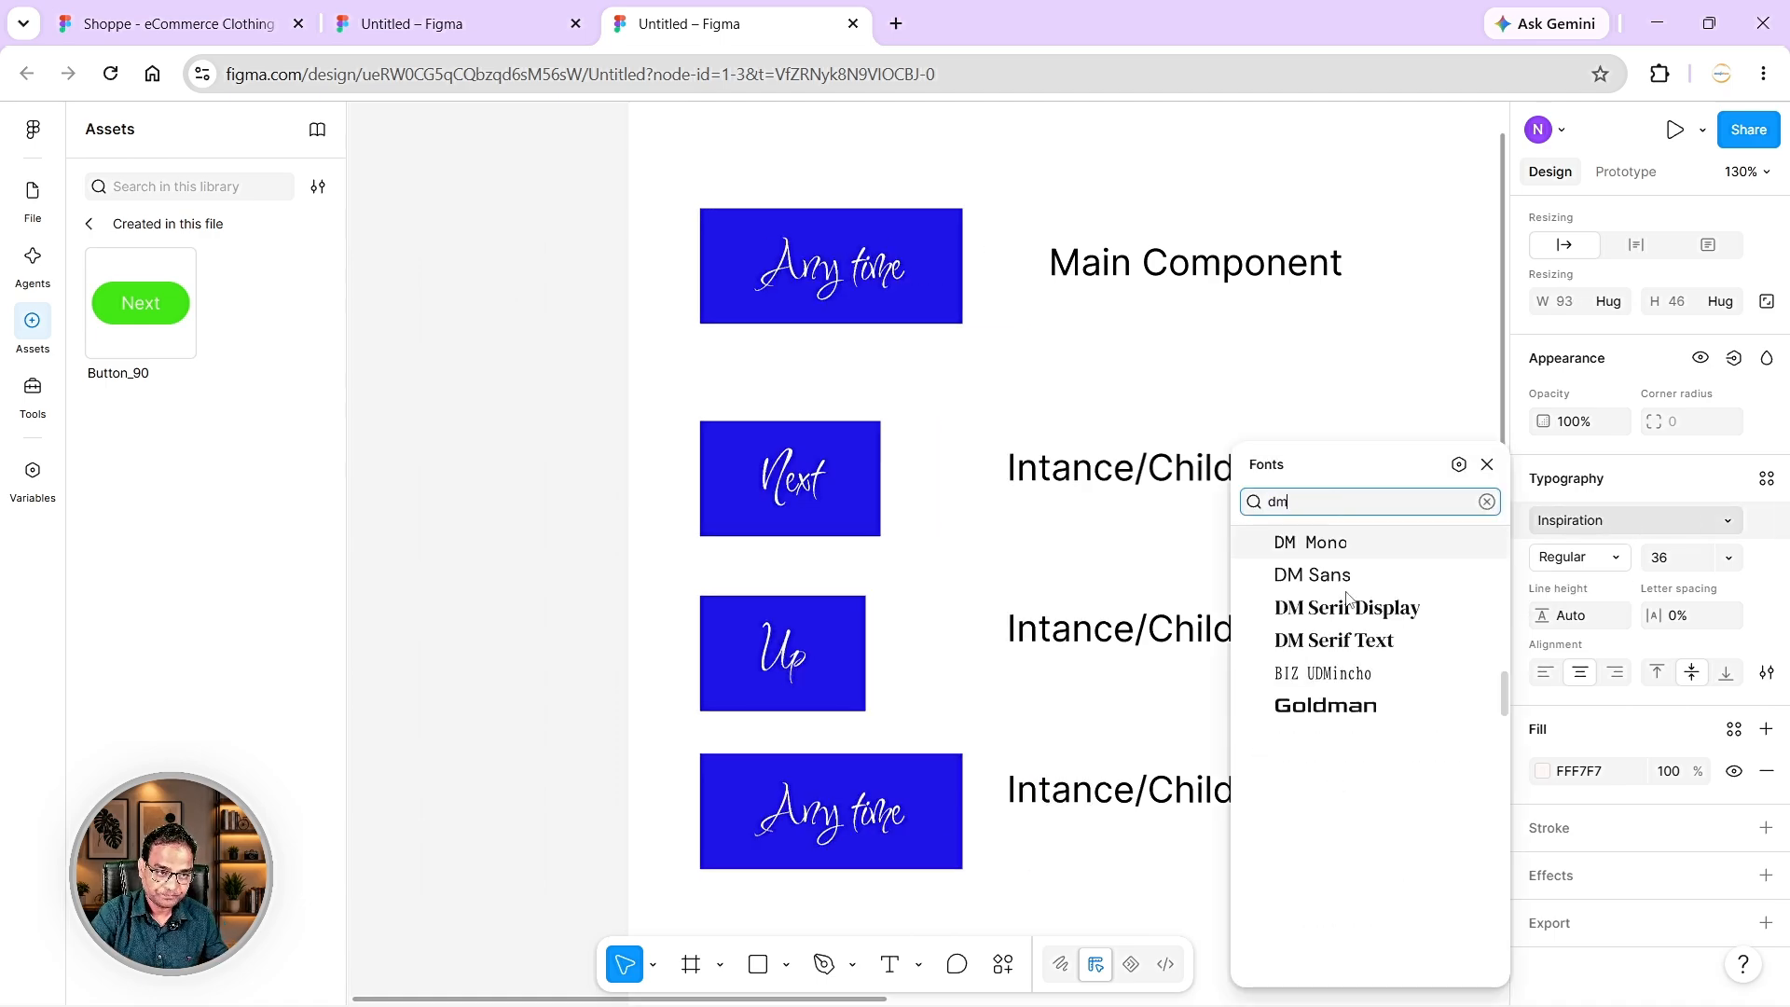
pyautogui.click(1349, 576)
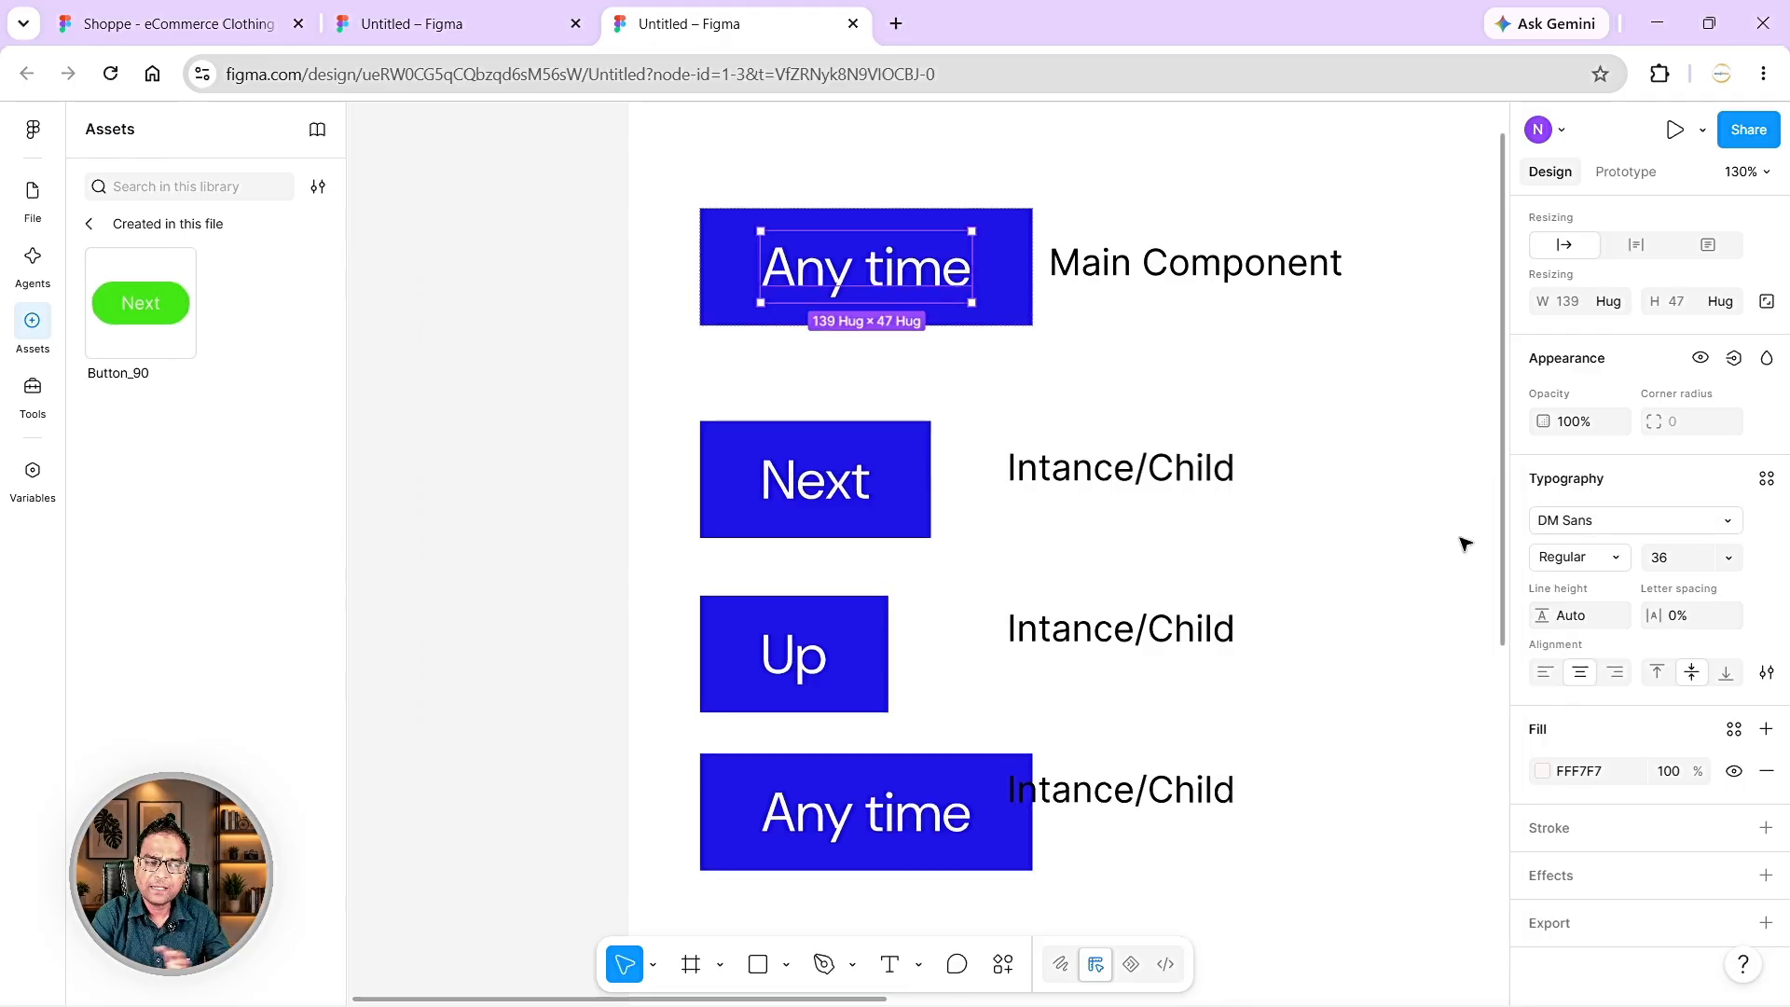
# - Override the font of the first instance's "Next" text with Dokdo
pyautogui.click(800, 491)
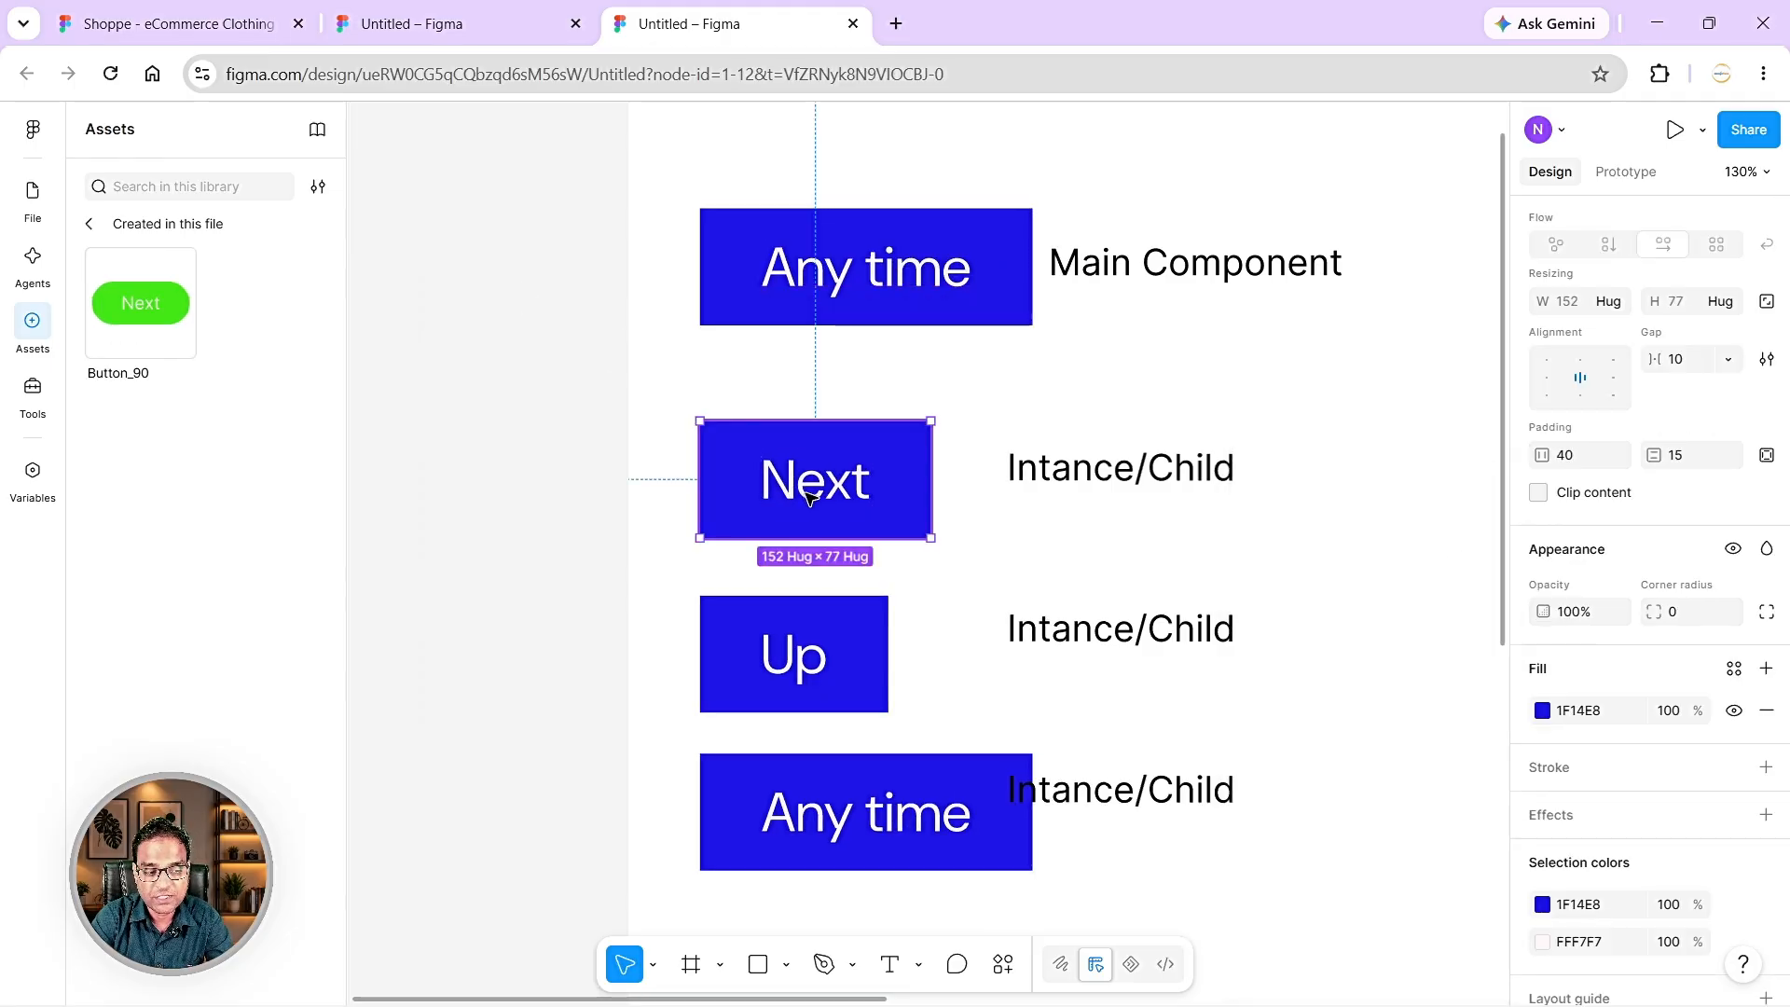
pyautogui.doubleClick(811, 498)
pyautogui.doubleClick(811, 496)
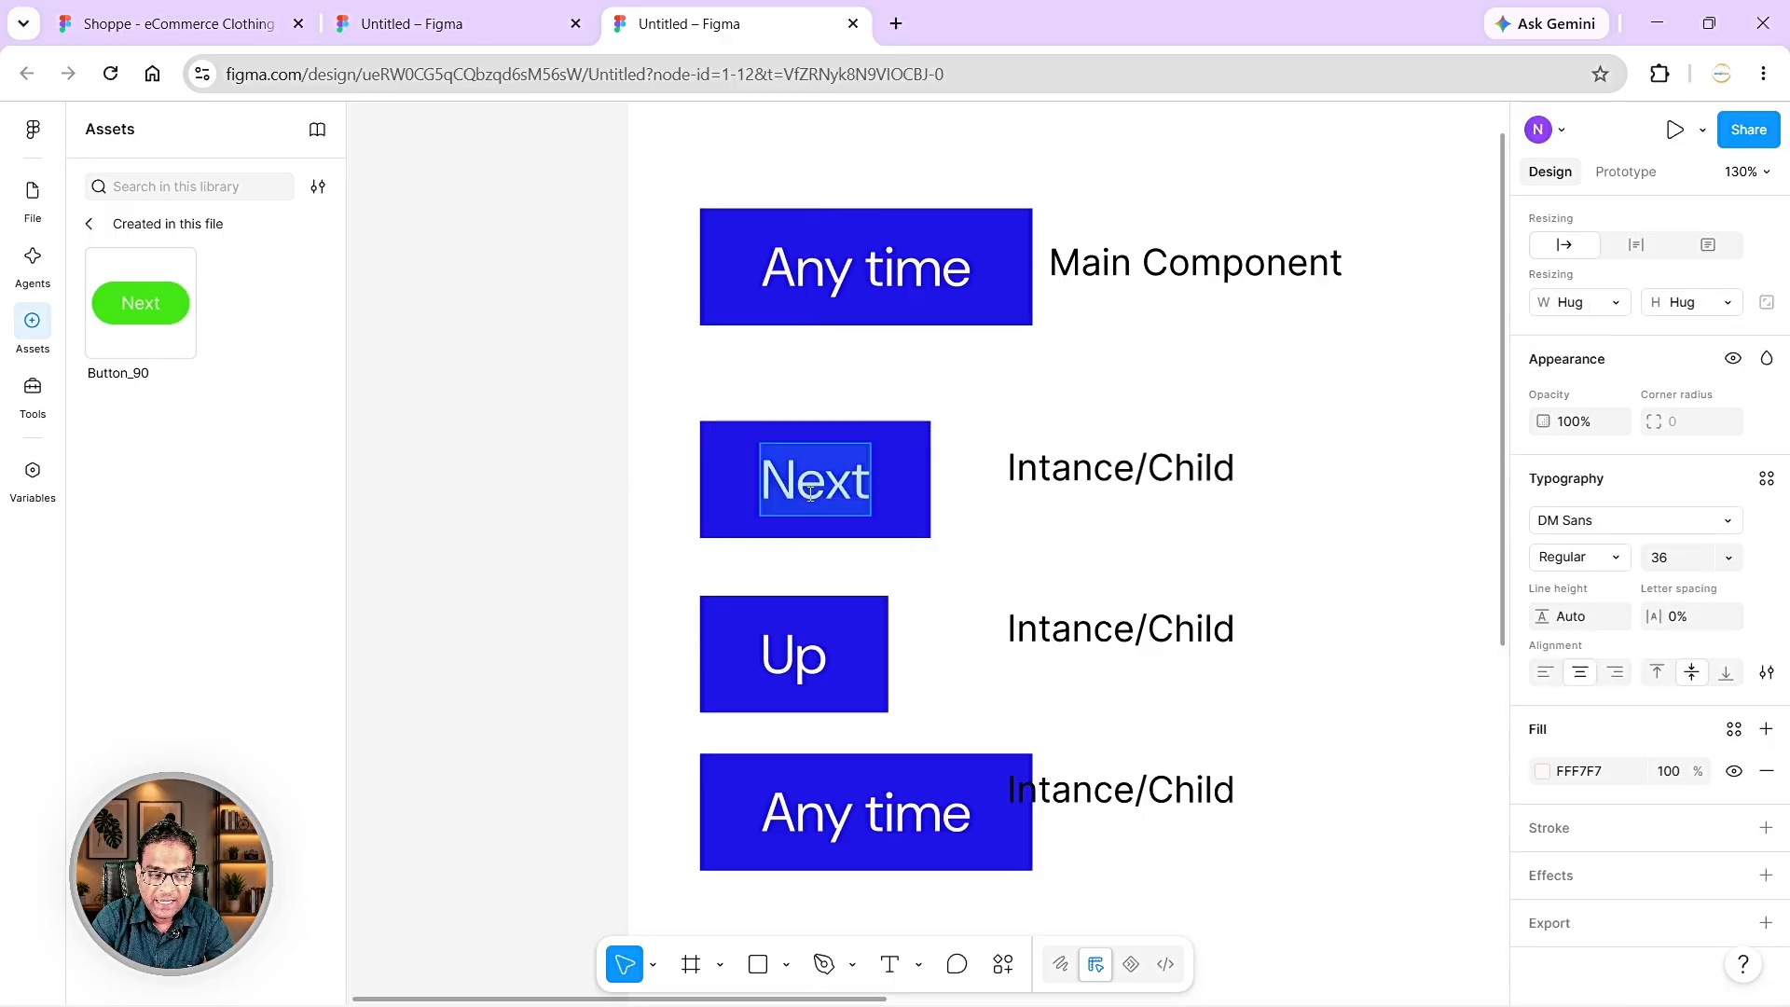
pyautogui.click(1624, 532)
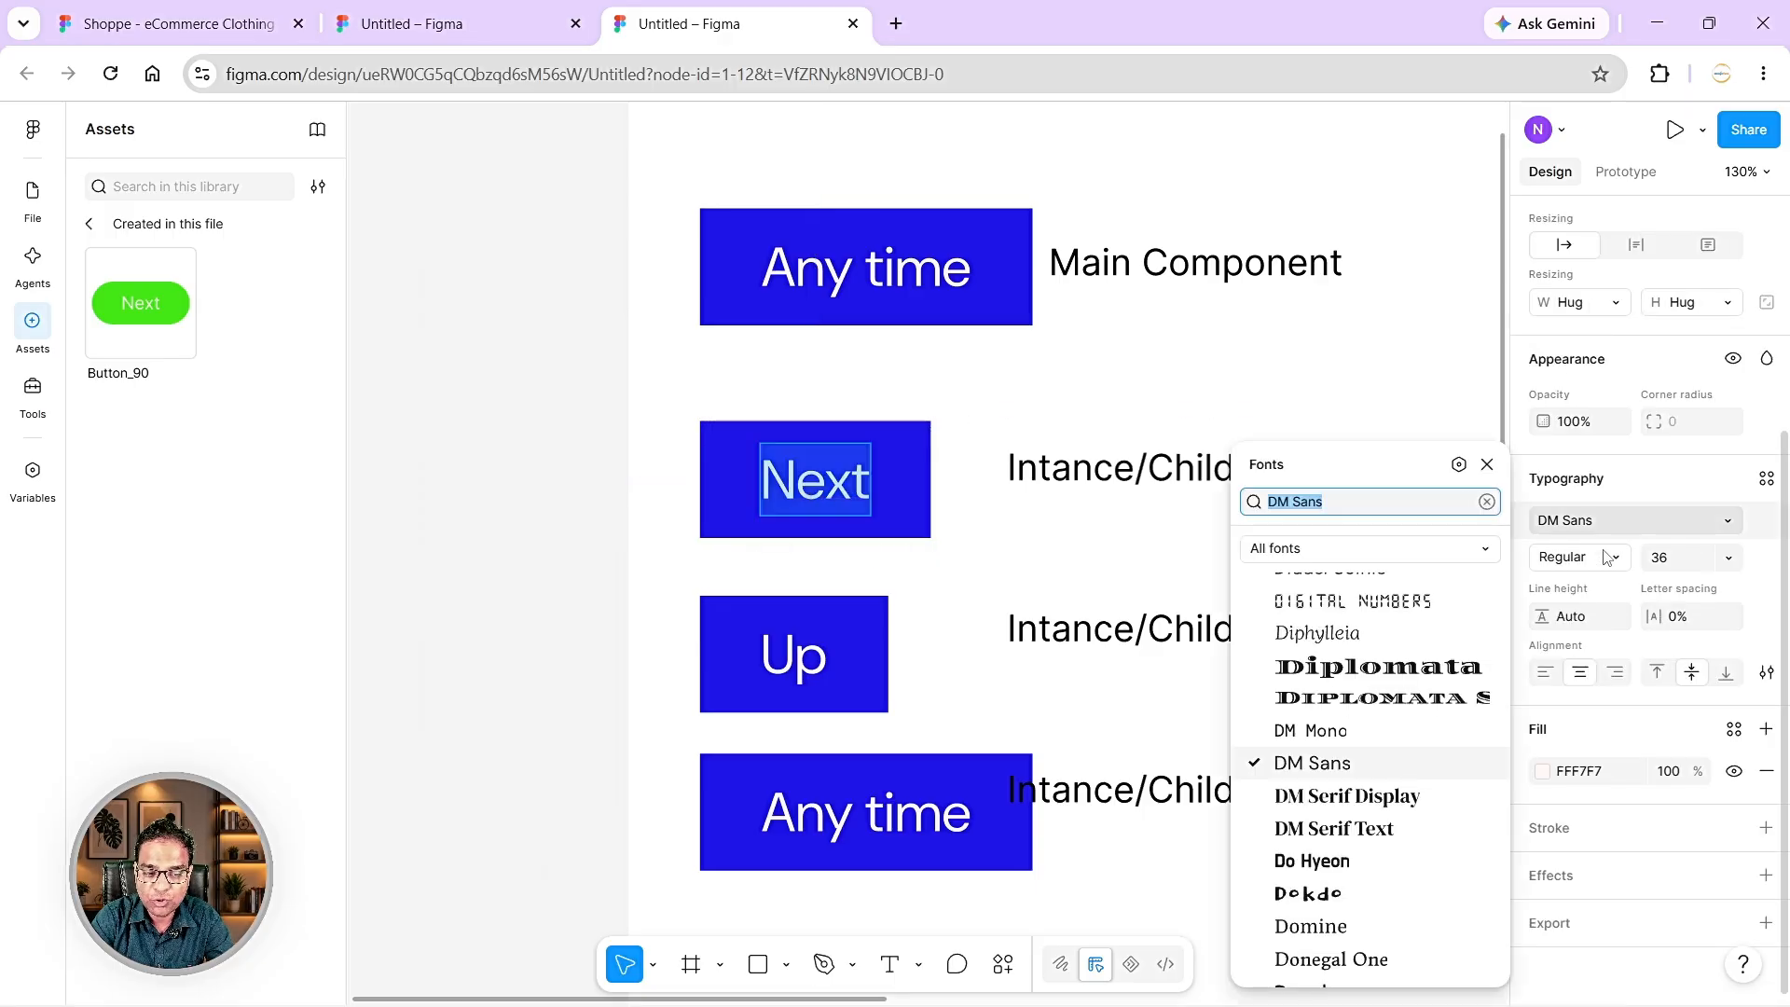
pyautogui.click(1320, 893)
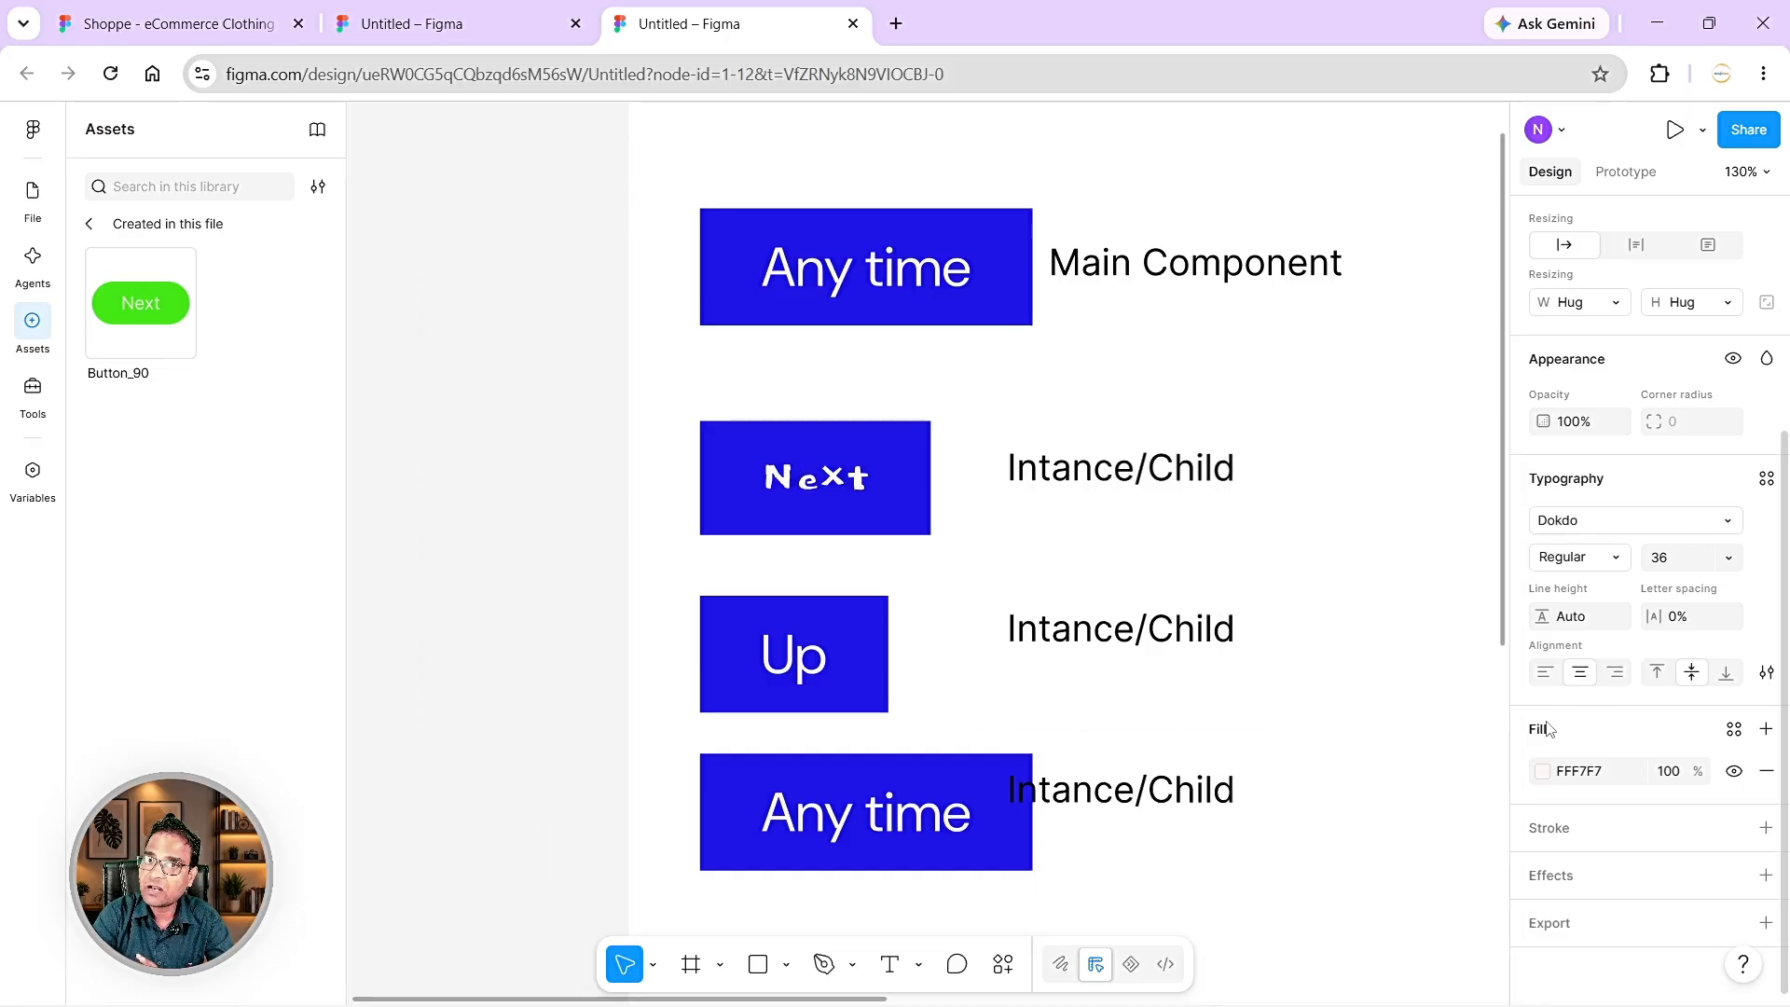
# - Try the Diplomata SC and DM Serif Display fonts on the main component's "Any time" text
pyautogui.click(877, 273)
pyautogui.doubleClick(886, 266)
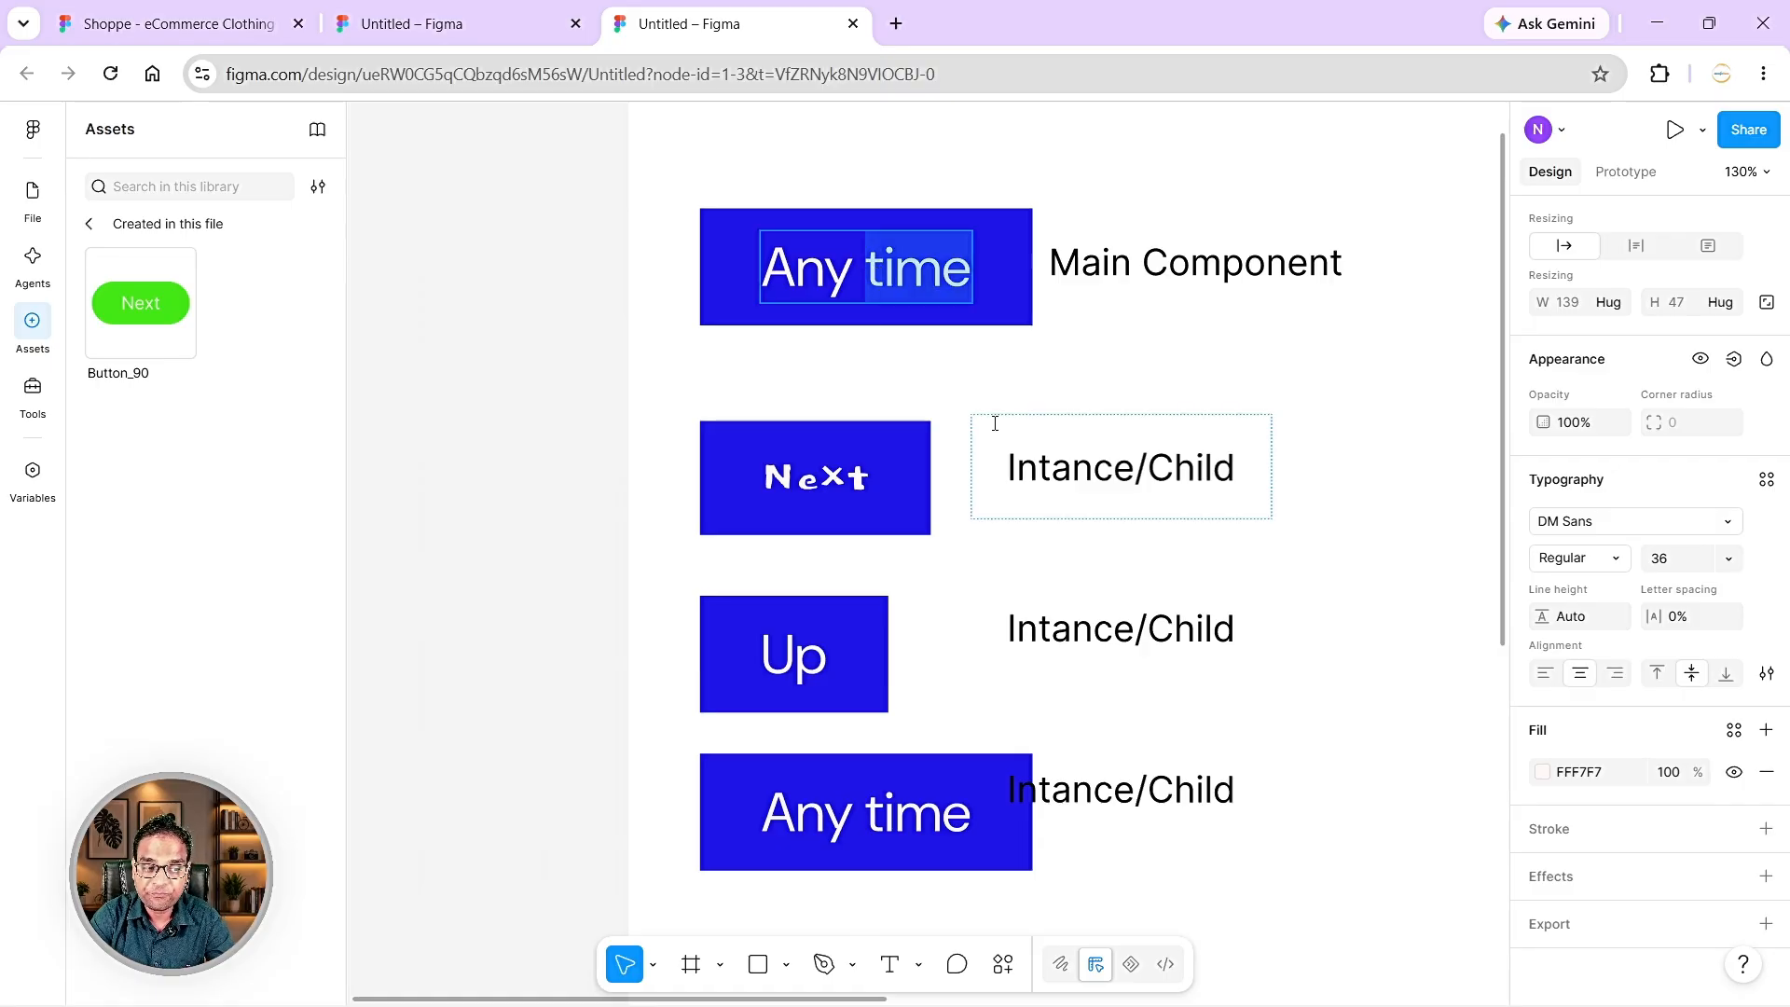
pyautogui.press('Escape')
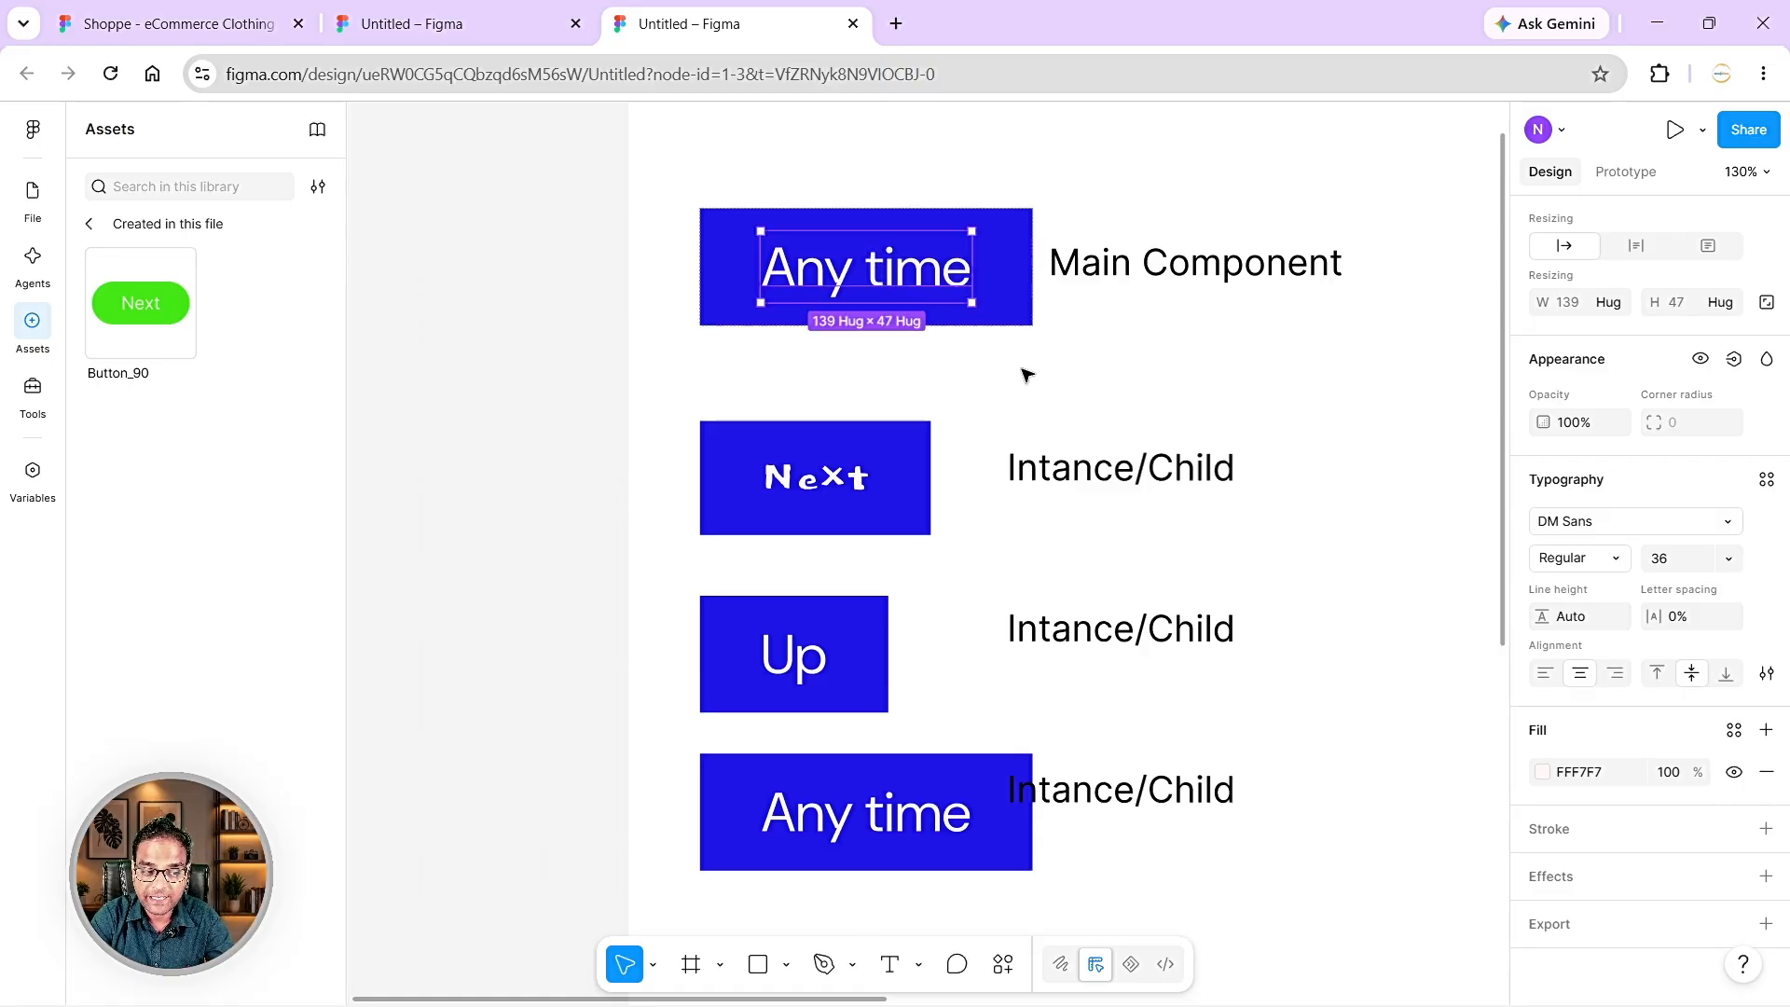
pyautogui.click(1655, 525)
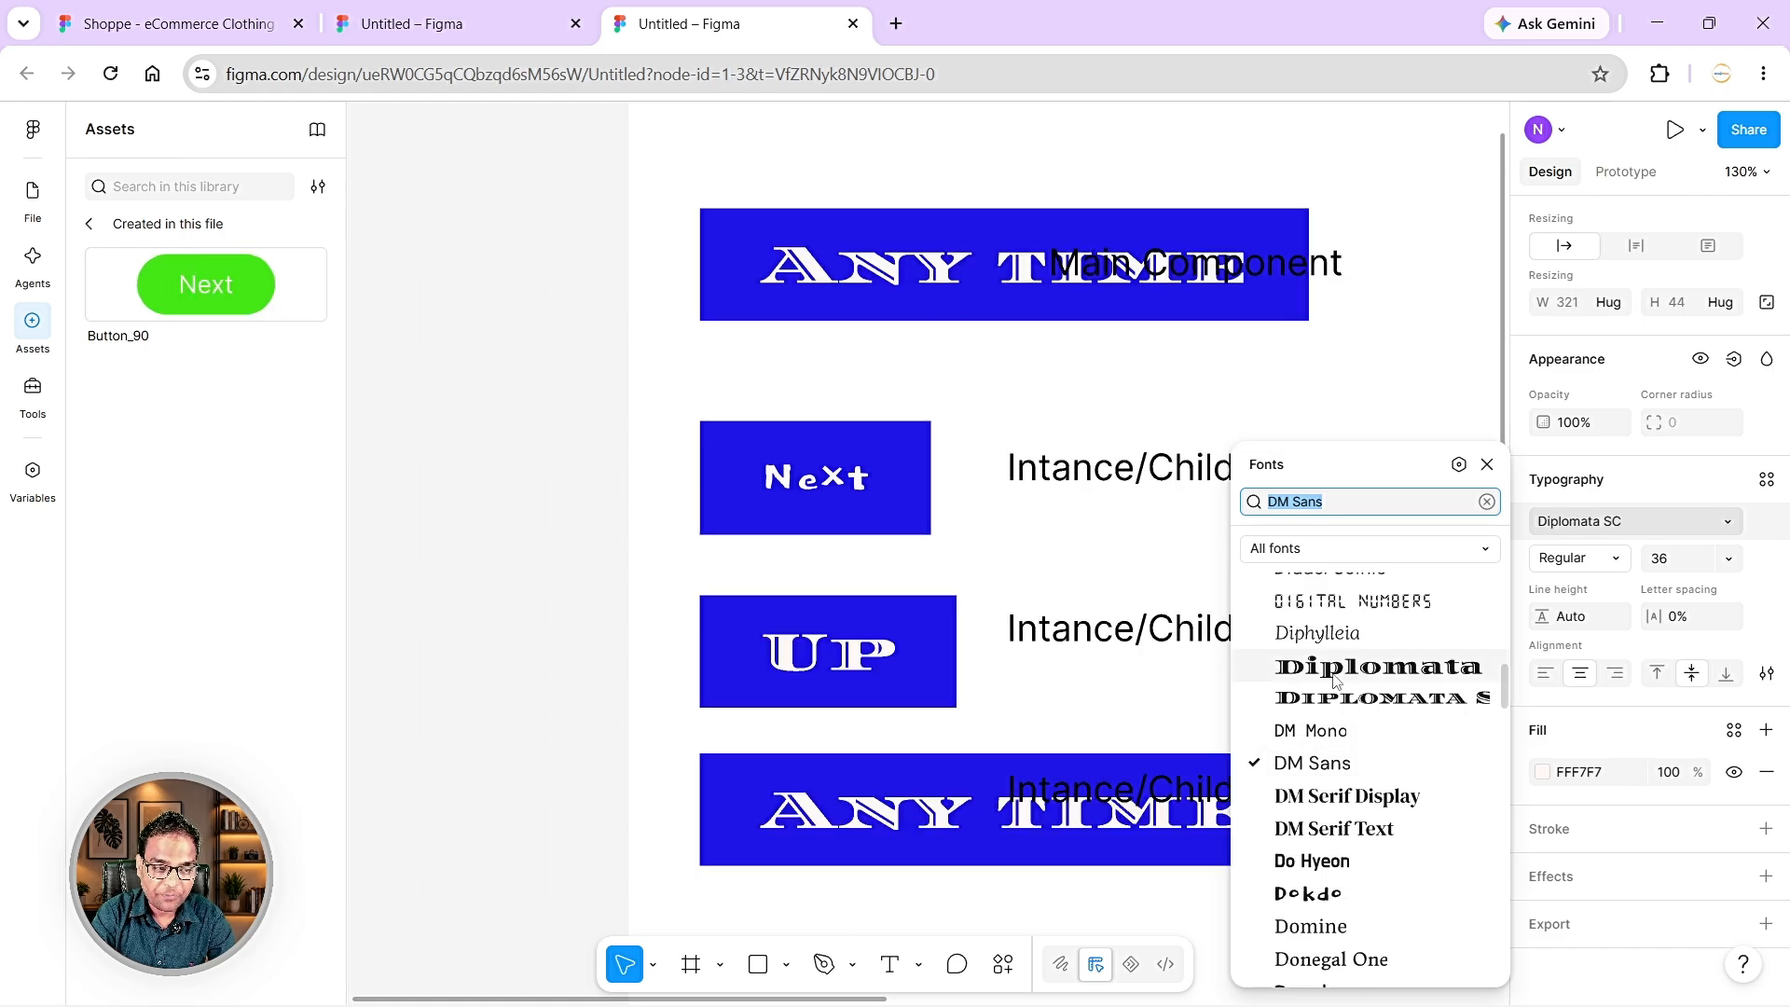
pyautogui.click(1270, 730)
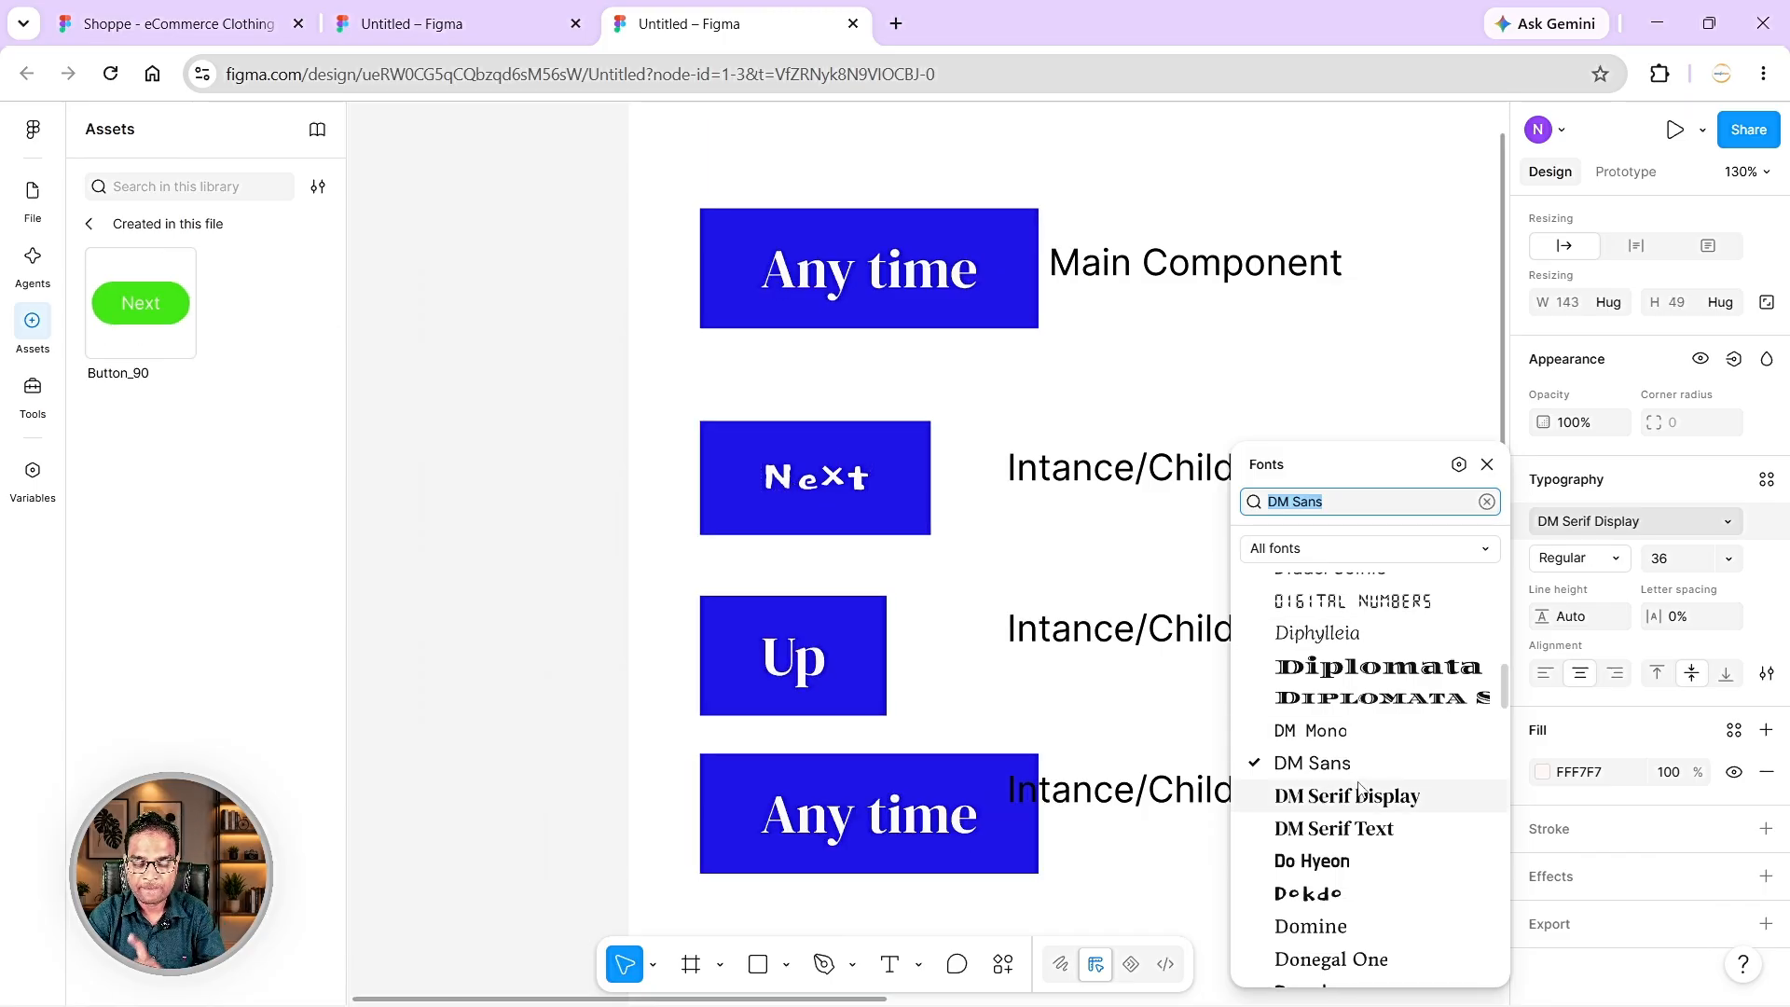
pyautogui.press('Up')
pyautogui.press('Up')
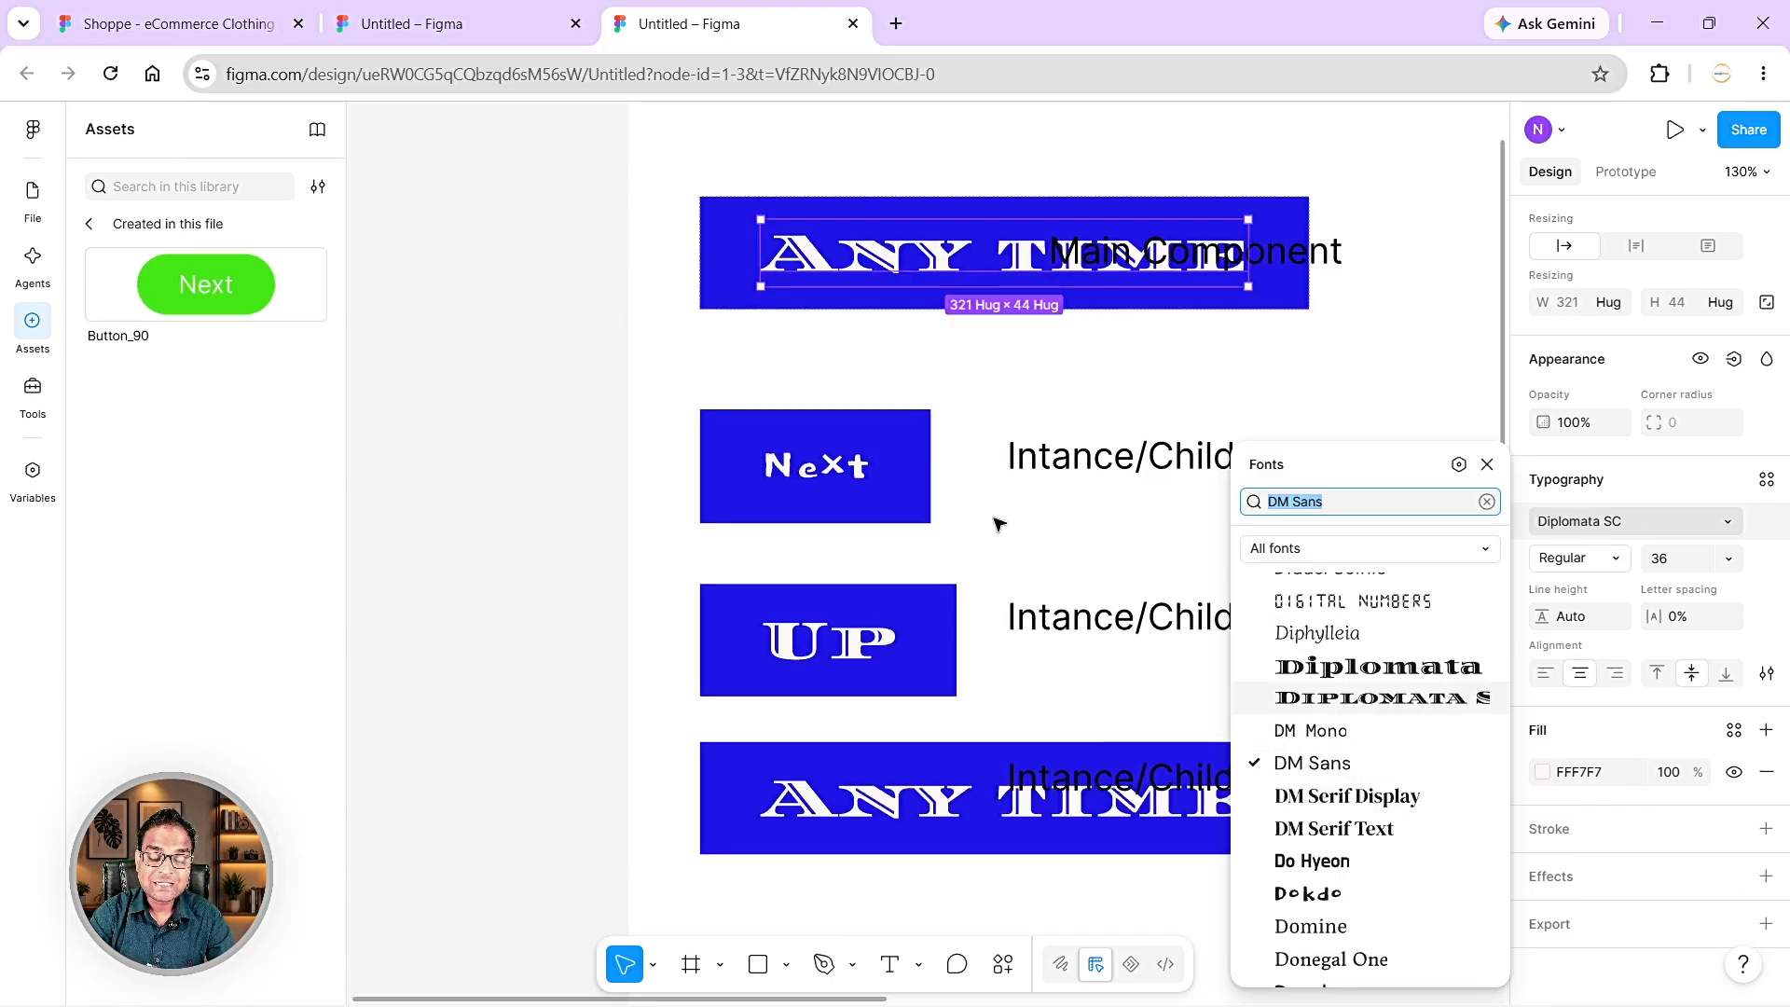
pyautogui.scroll(3, 1370, 668)
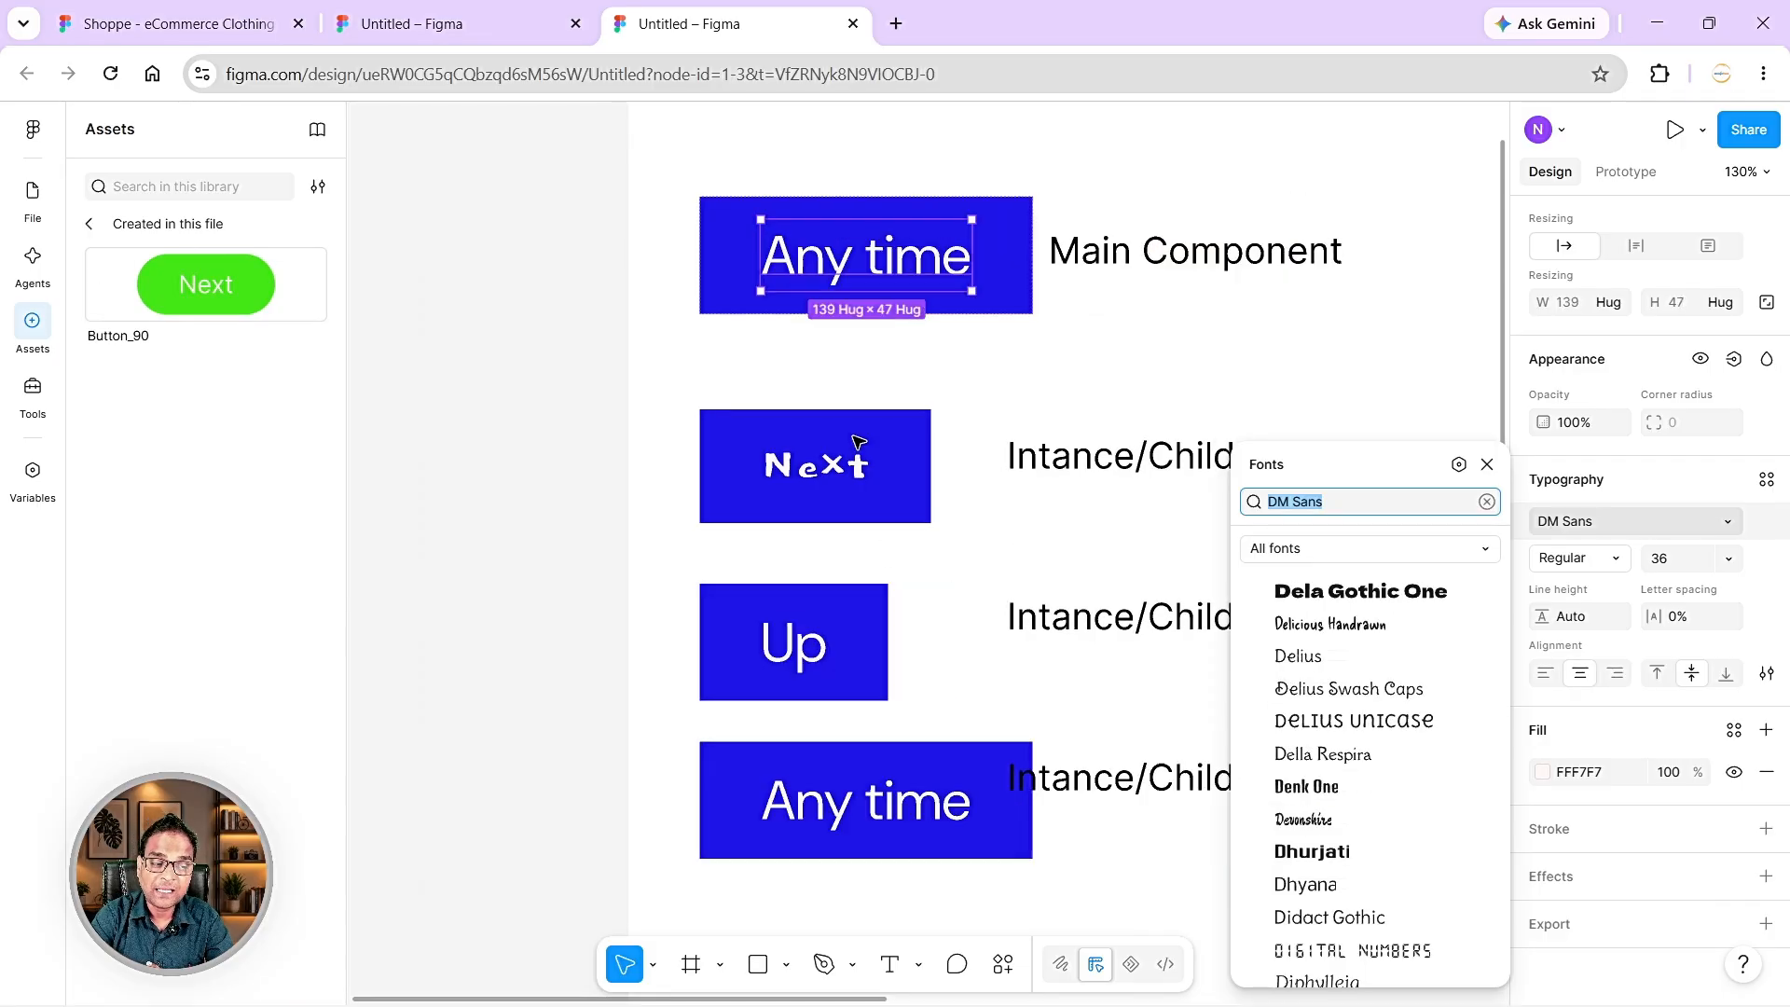
# - Override the "Next" instance's corner radius with 15
pyautogui.click(900, 437)
pyautogui.click(1679, 615)
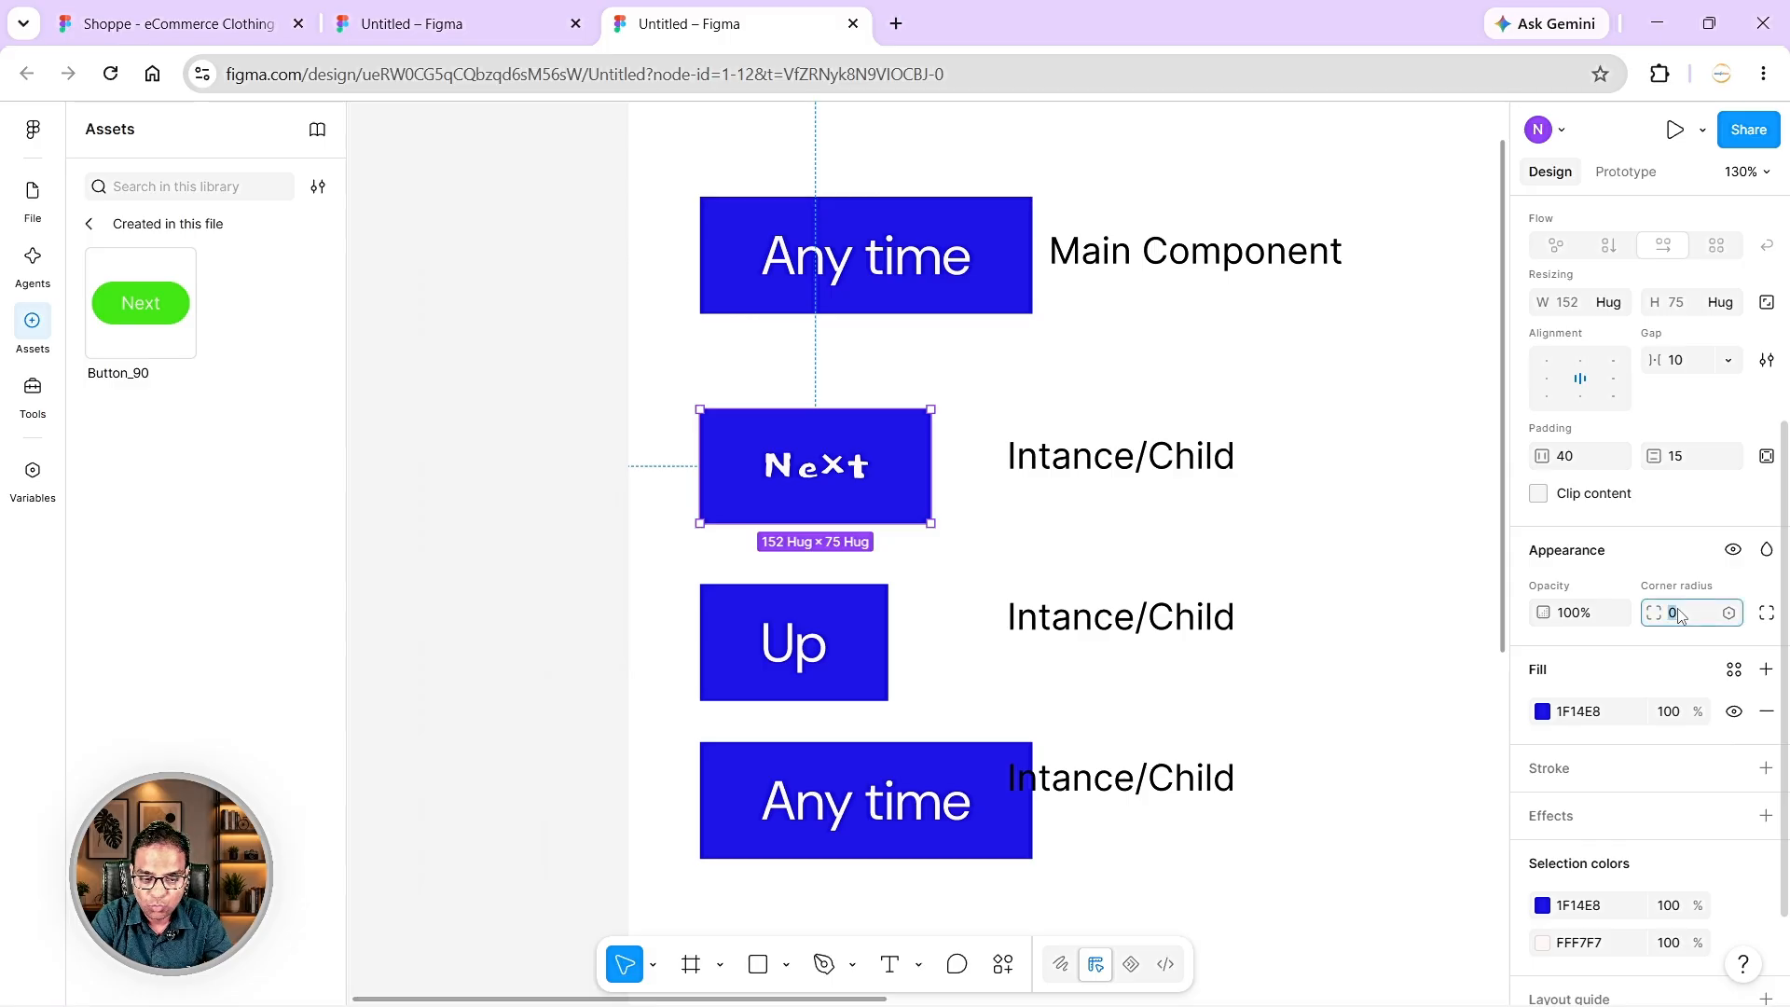
pyautogui.press('Return')
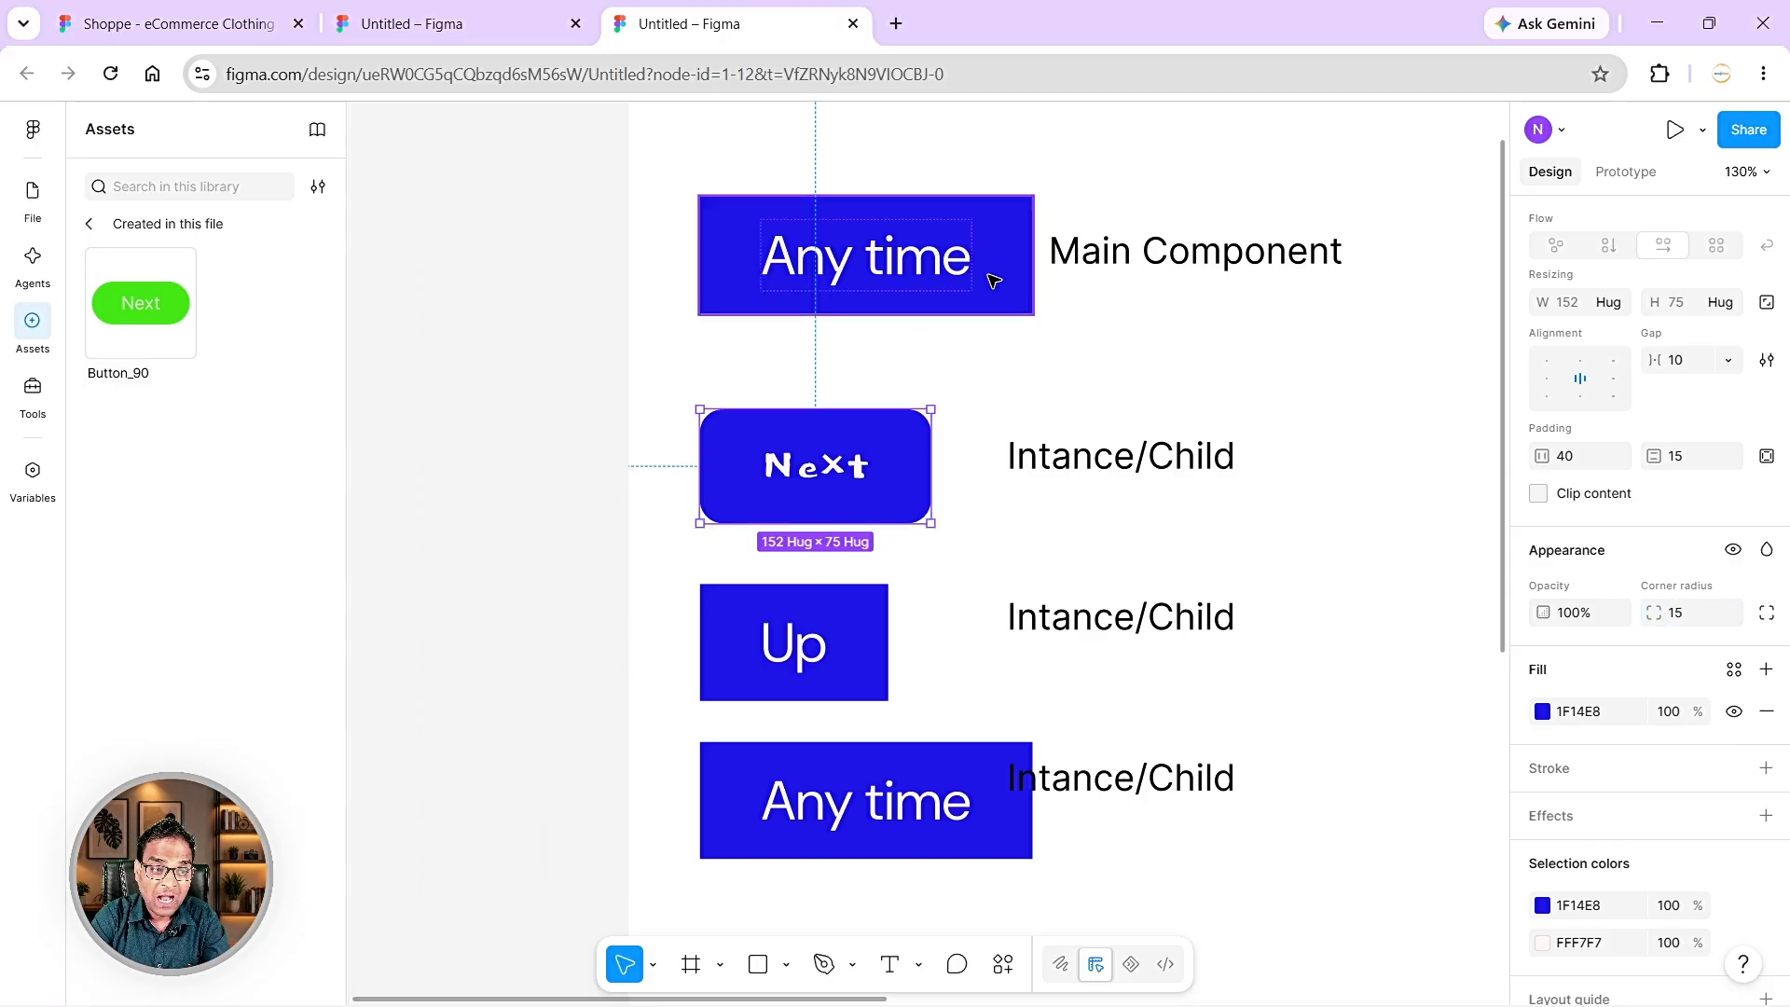
# - Set the main component button's vertical padding to 100
pyautogui.click(993, 233)
pyautogui.scroll(-2, 1726, 612)
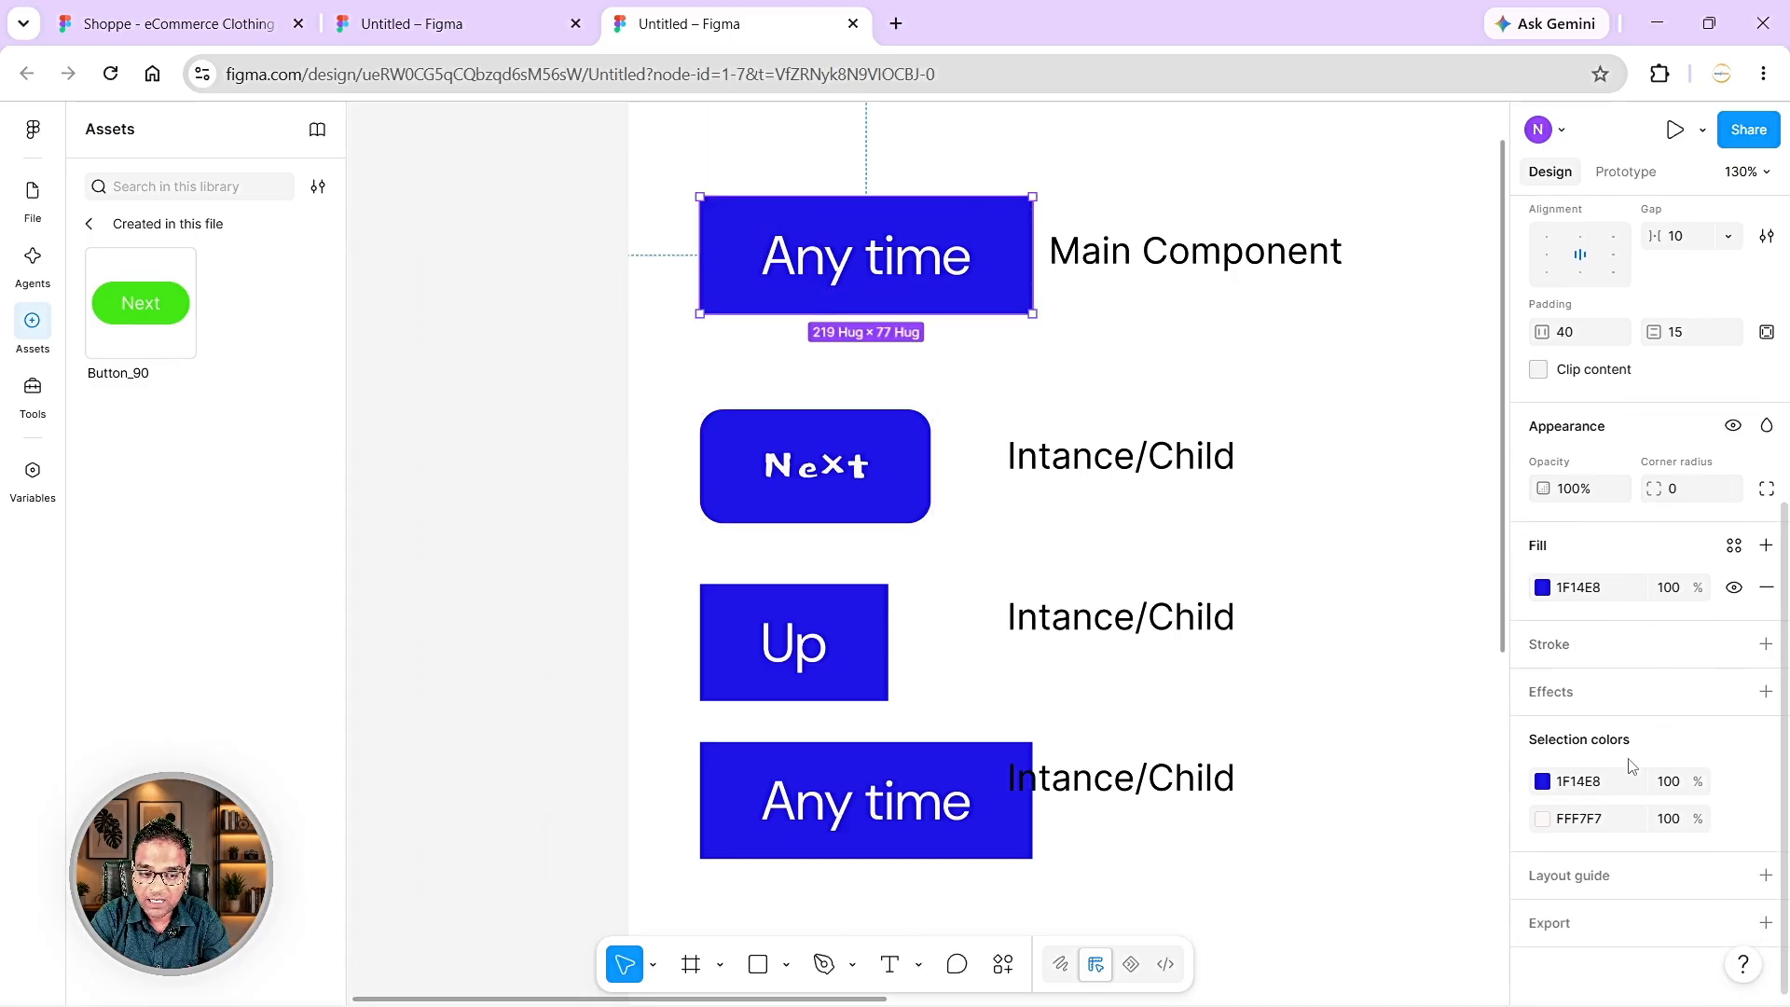
pyautogui.scroll(5, 1678, 619)
pyautogui.click(1675, 807)
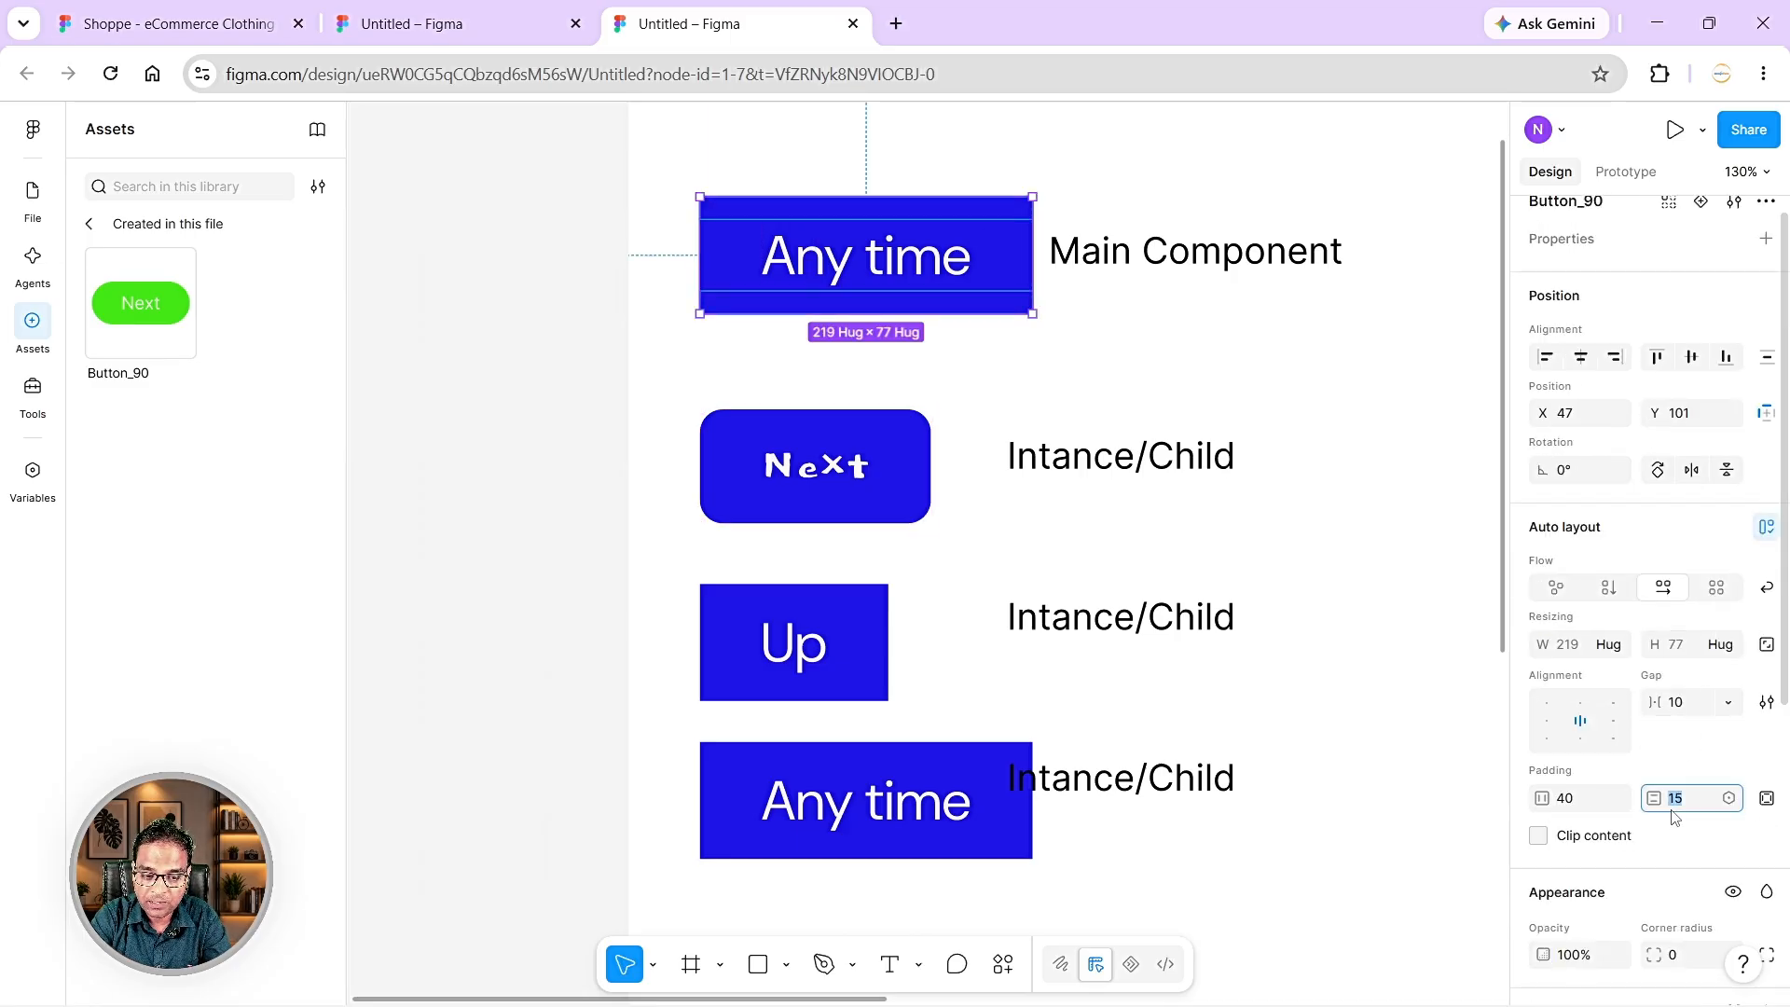
pyautogui.write('100')
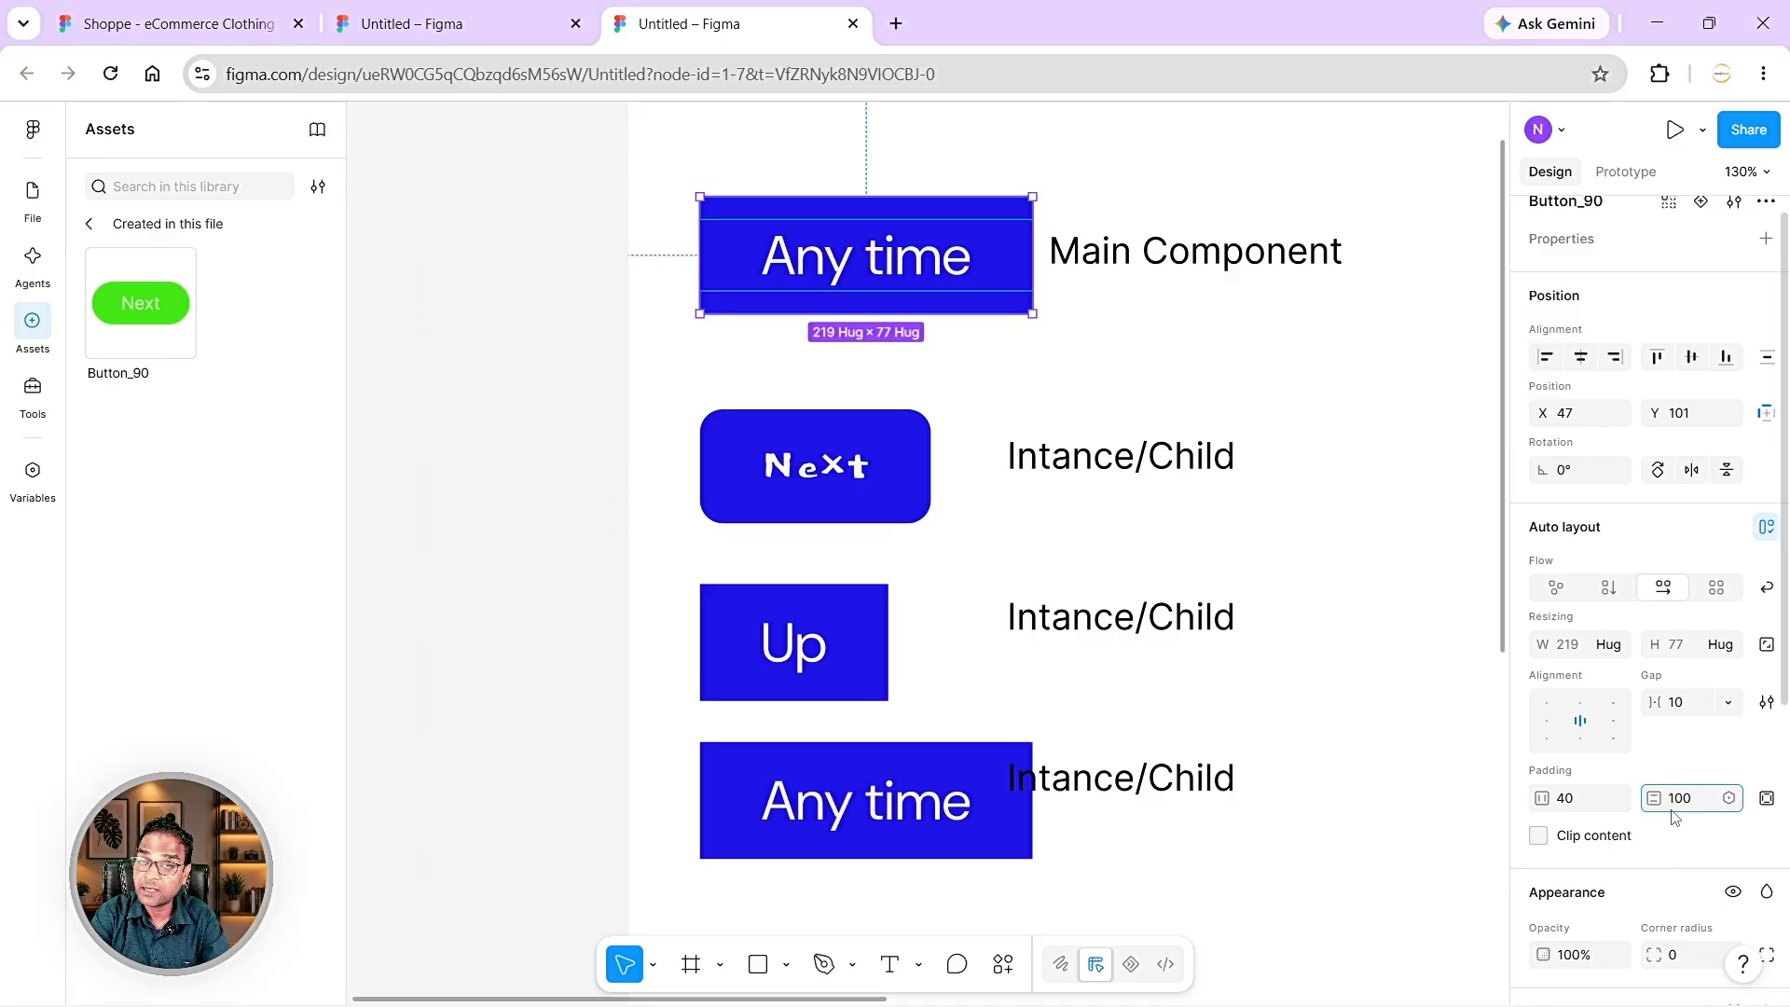
pyautogui.press('Return')
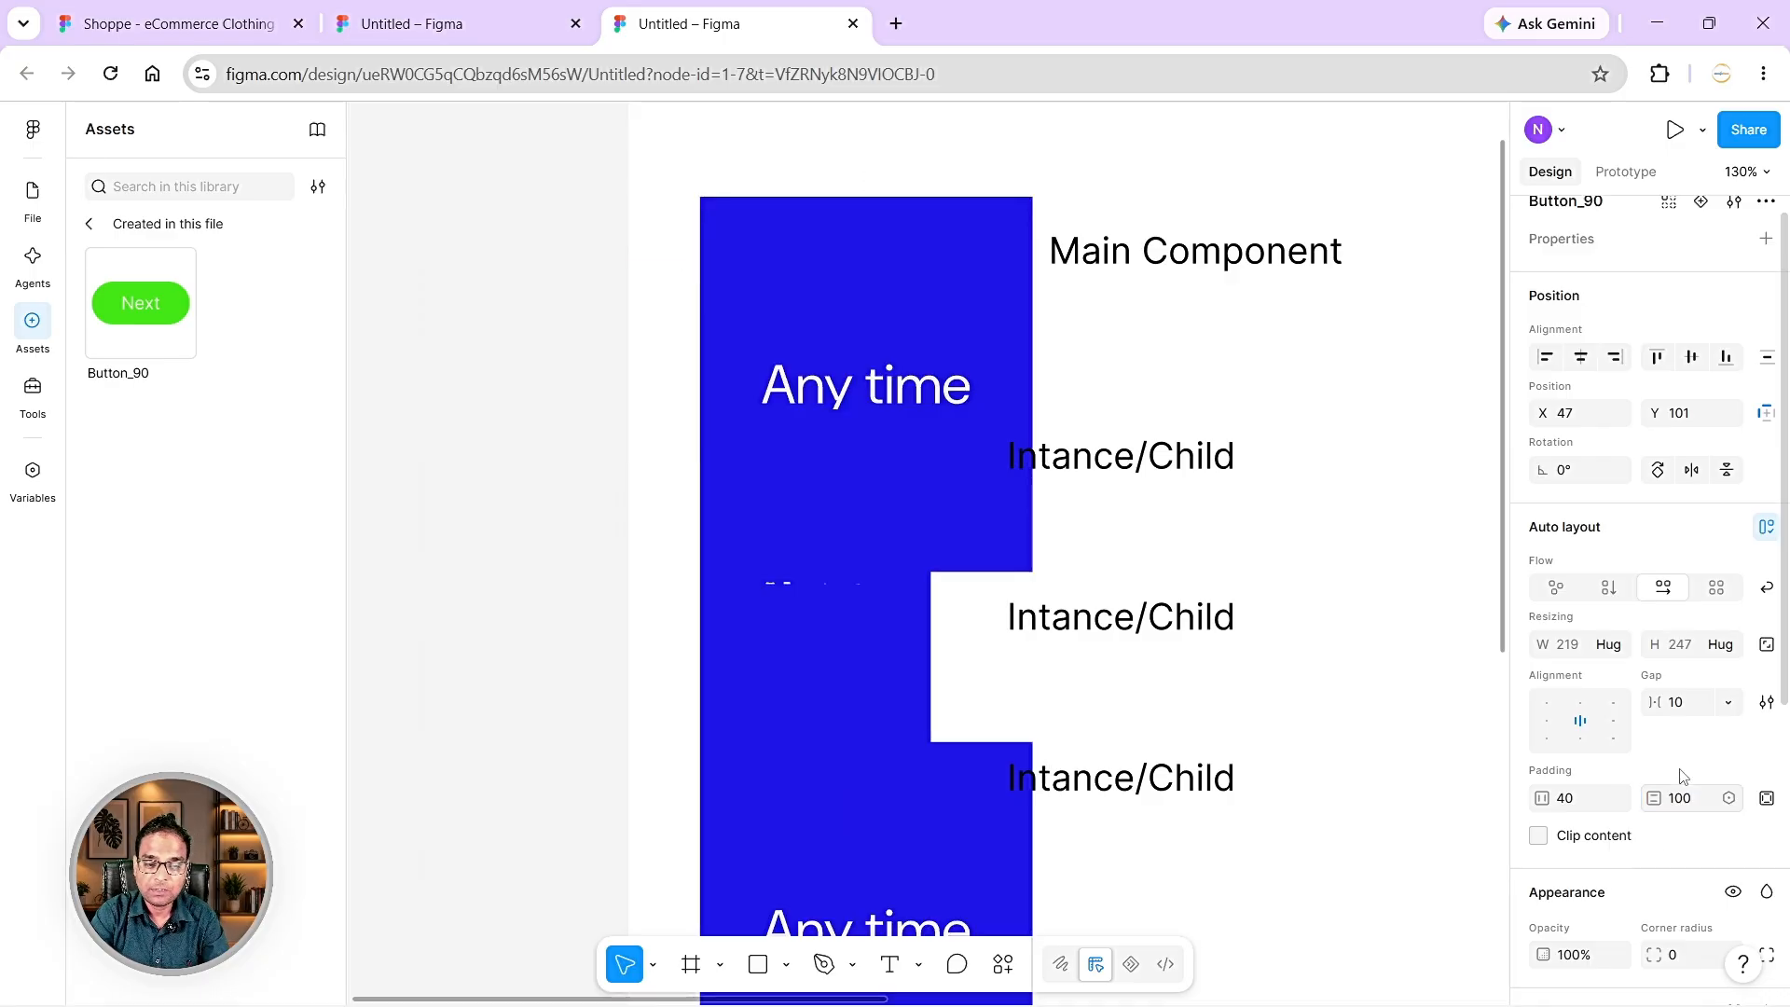
# - Set the main component button's vertical padding to 10
pyautogui.click(1683, 800)
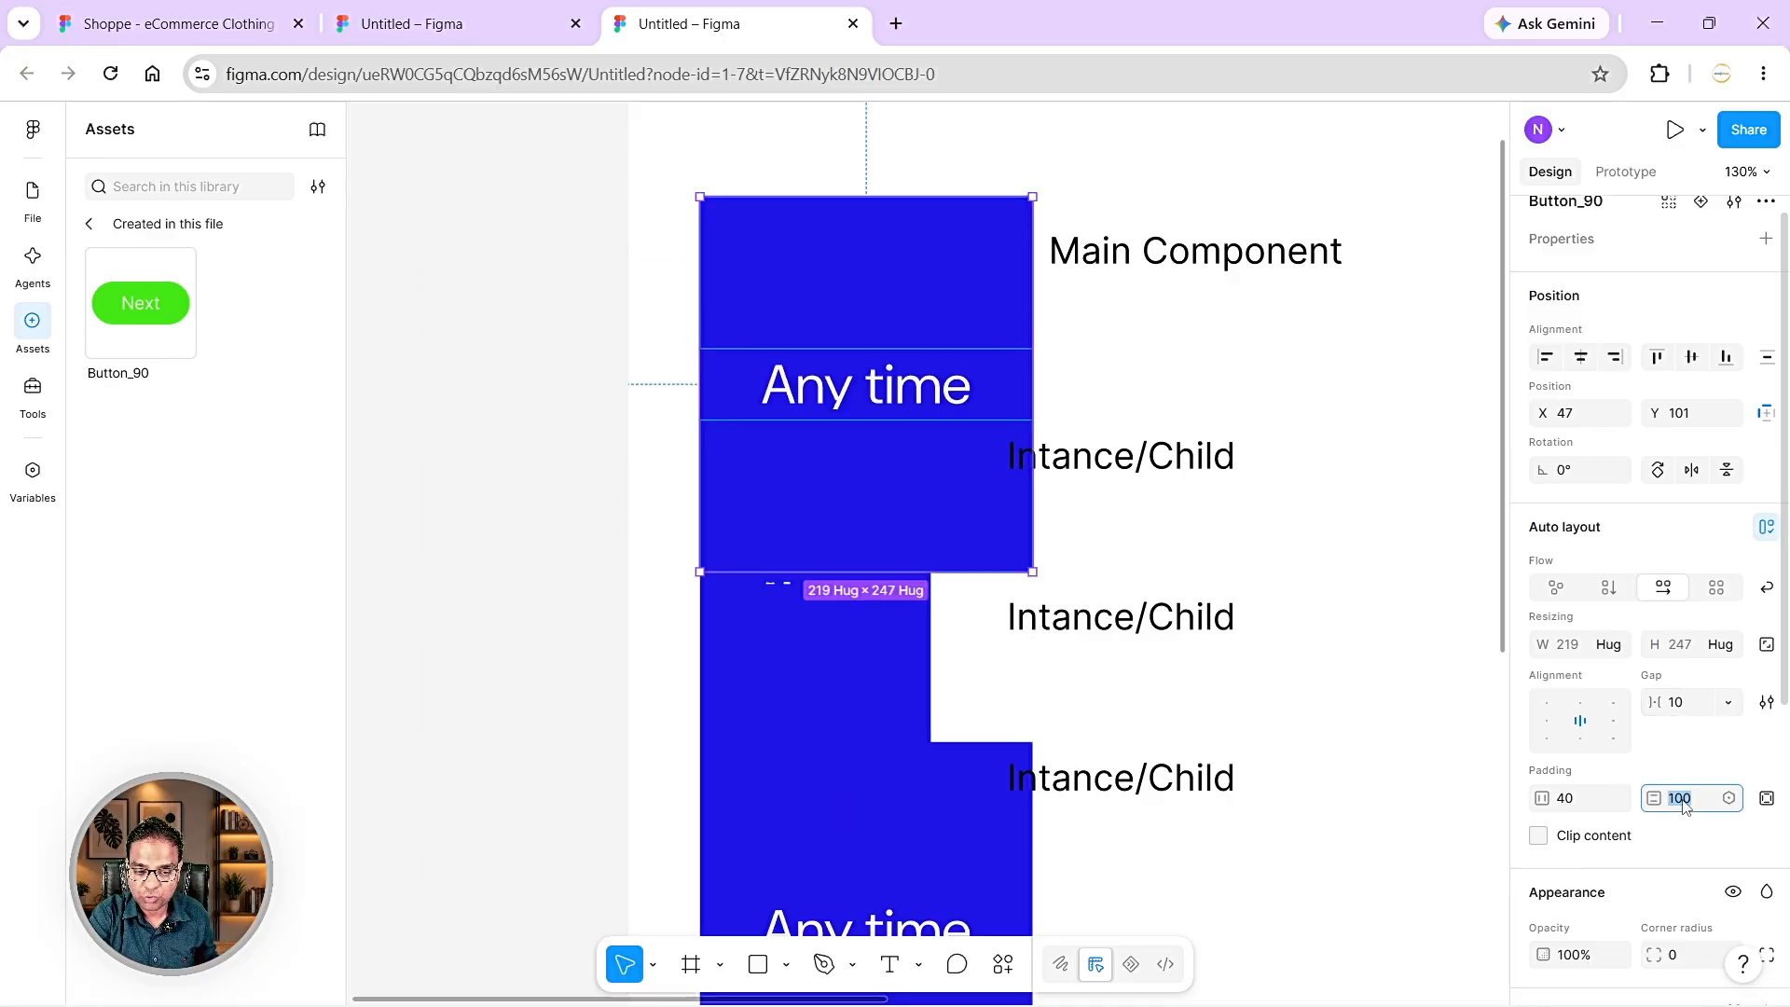
pyautogui.write('1')
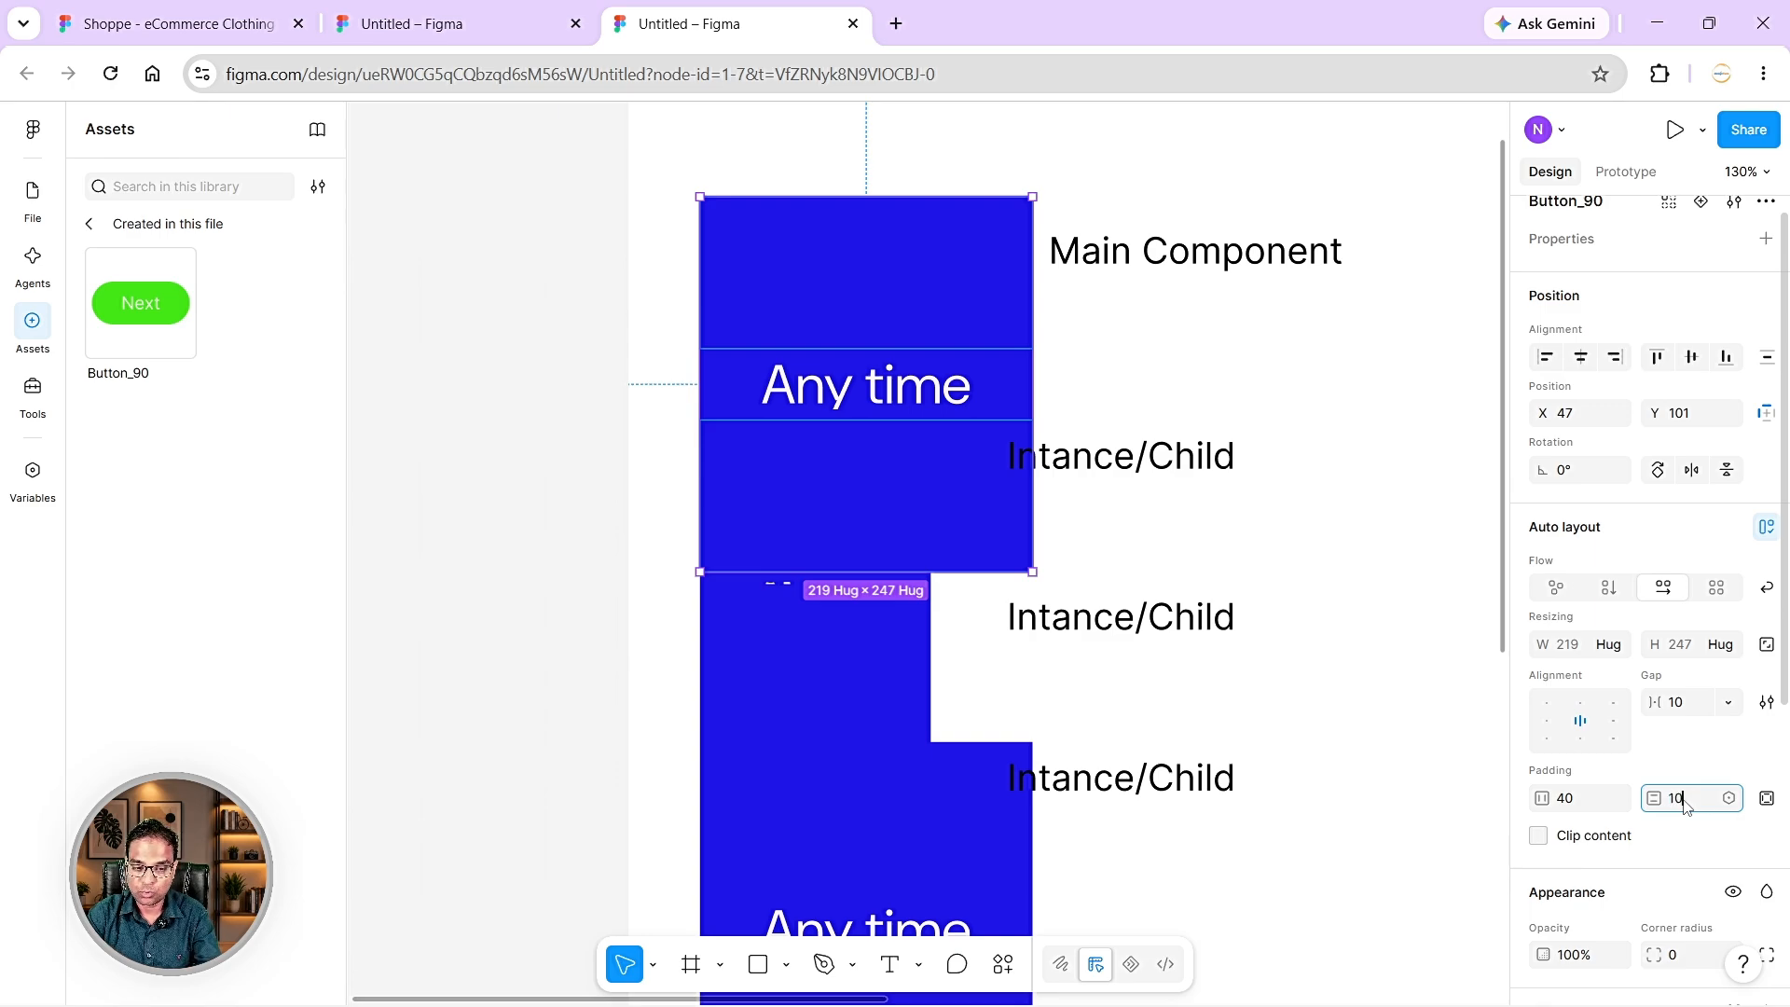
pyautogui.write('0')
pyautogui.press('Return')
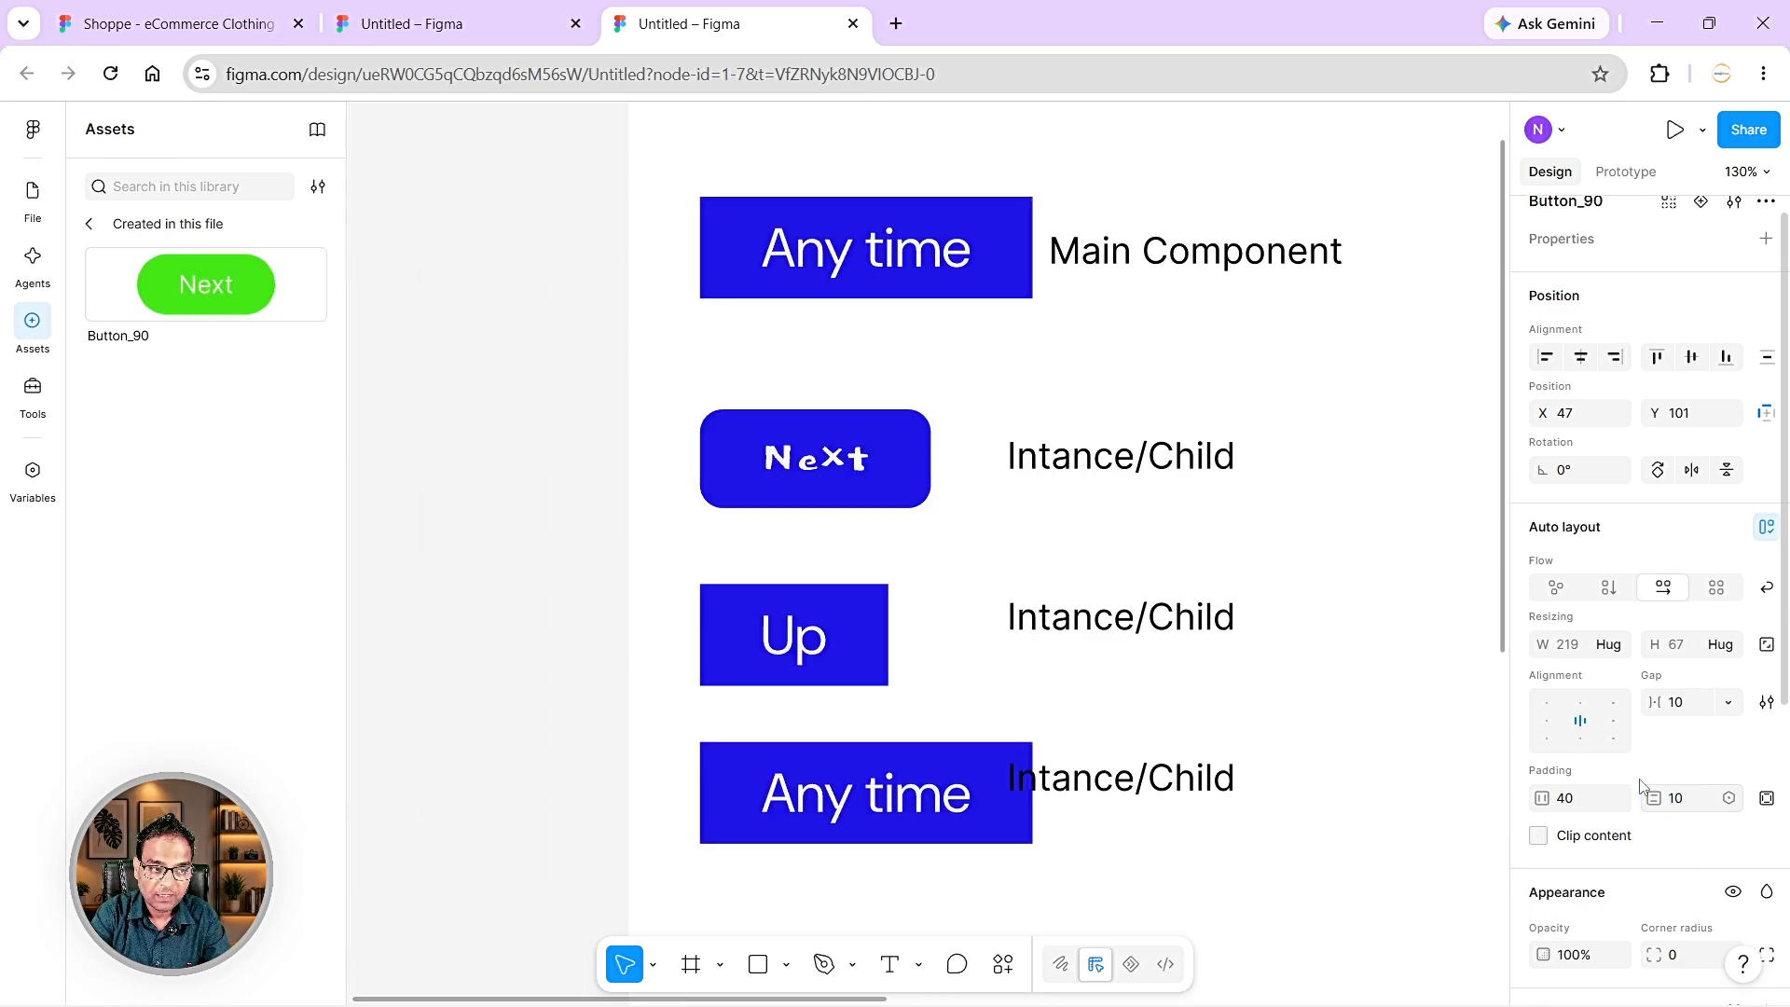
# - Set the main component button's corner radius to 100 and select the "Next" instance to compare its radius
pyautogui.scroll(-5, 1724, 839)
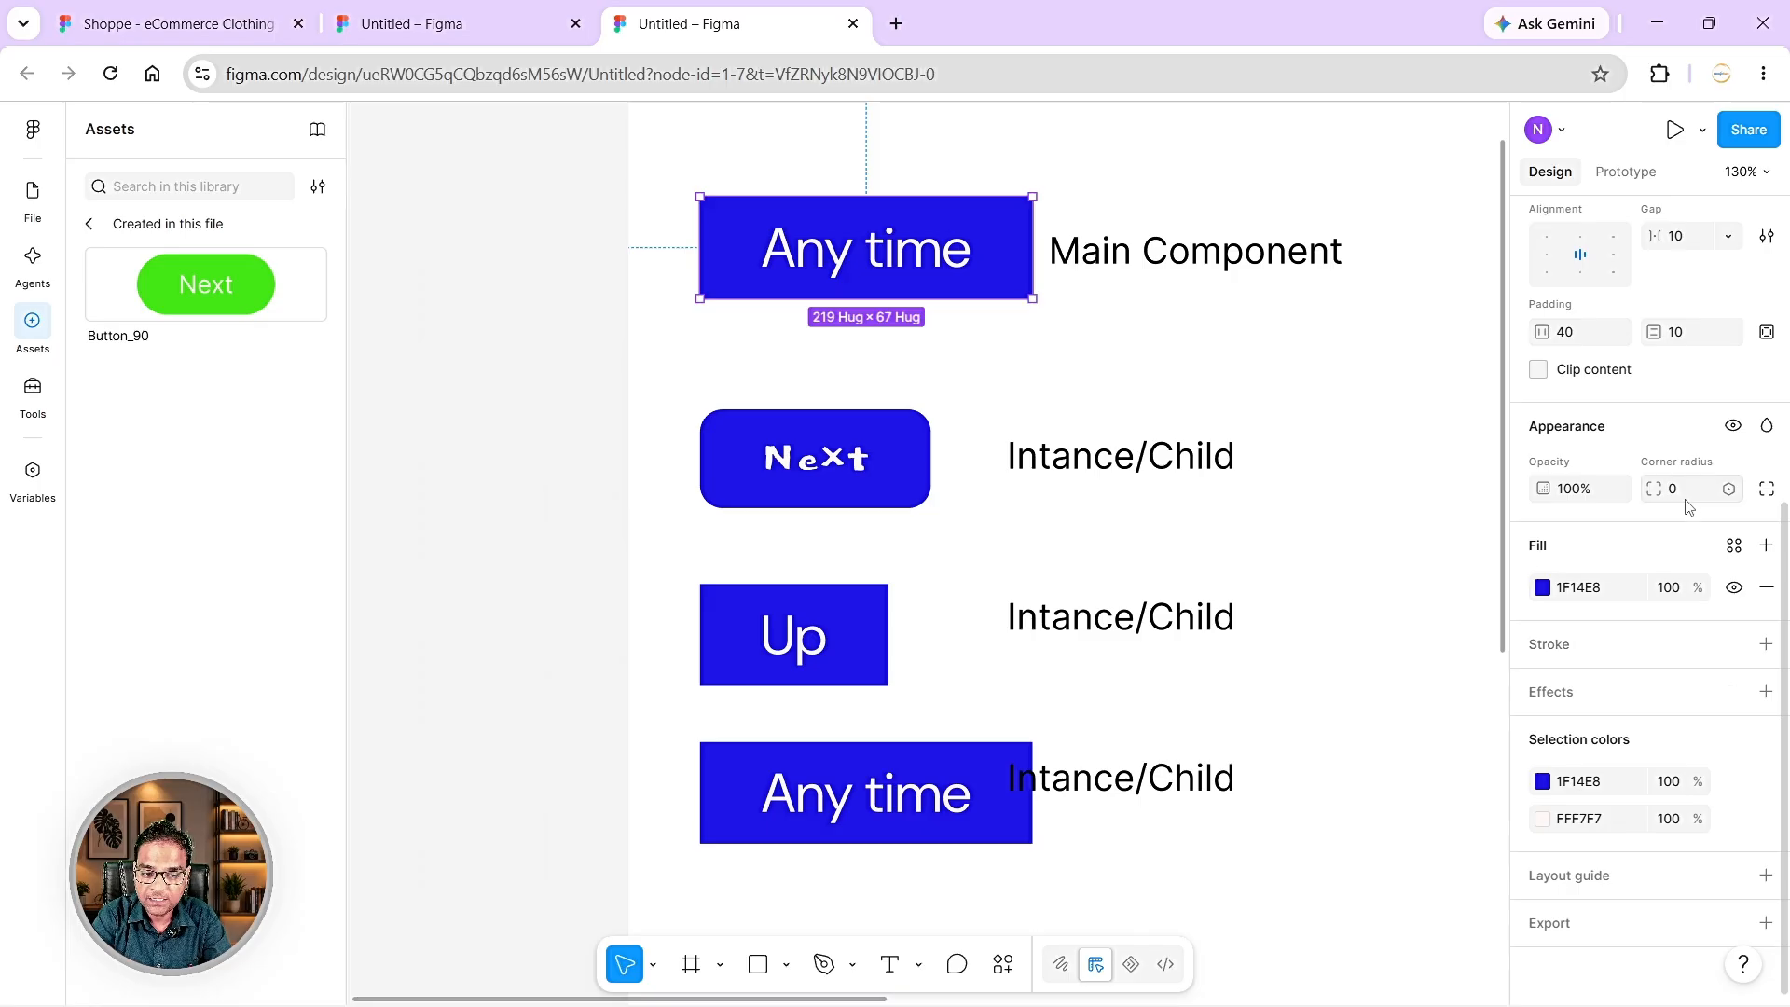
pyautogui.click(1683, 494)
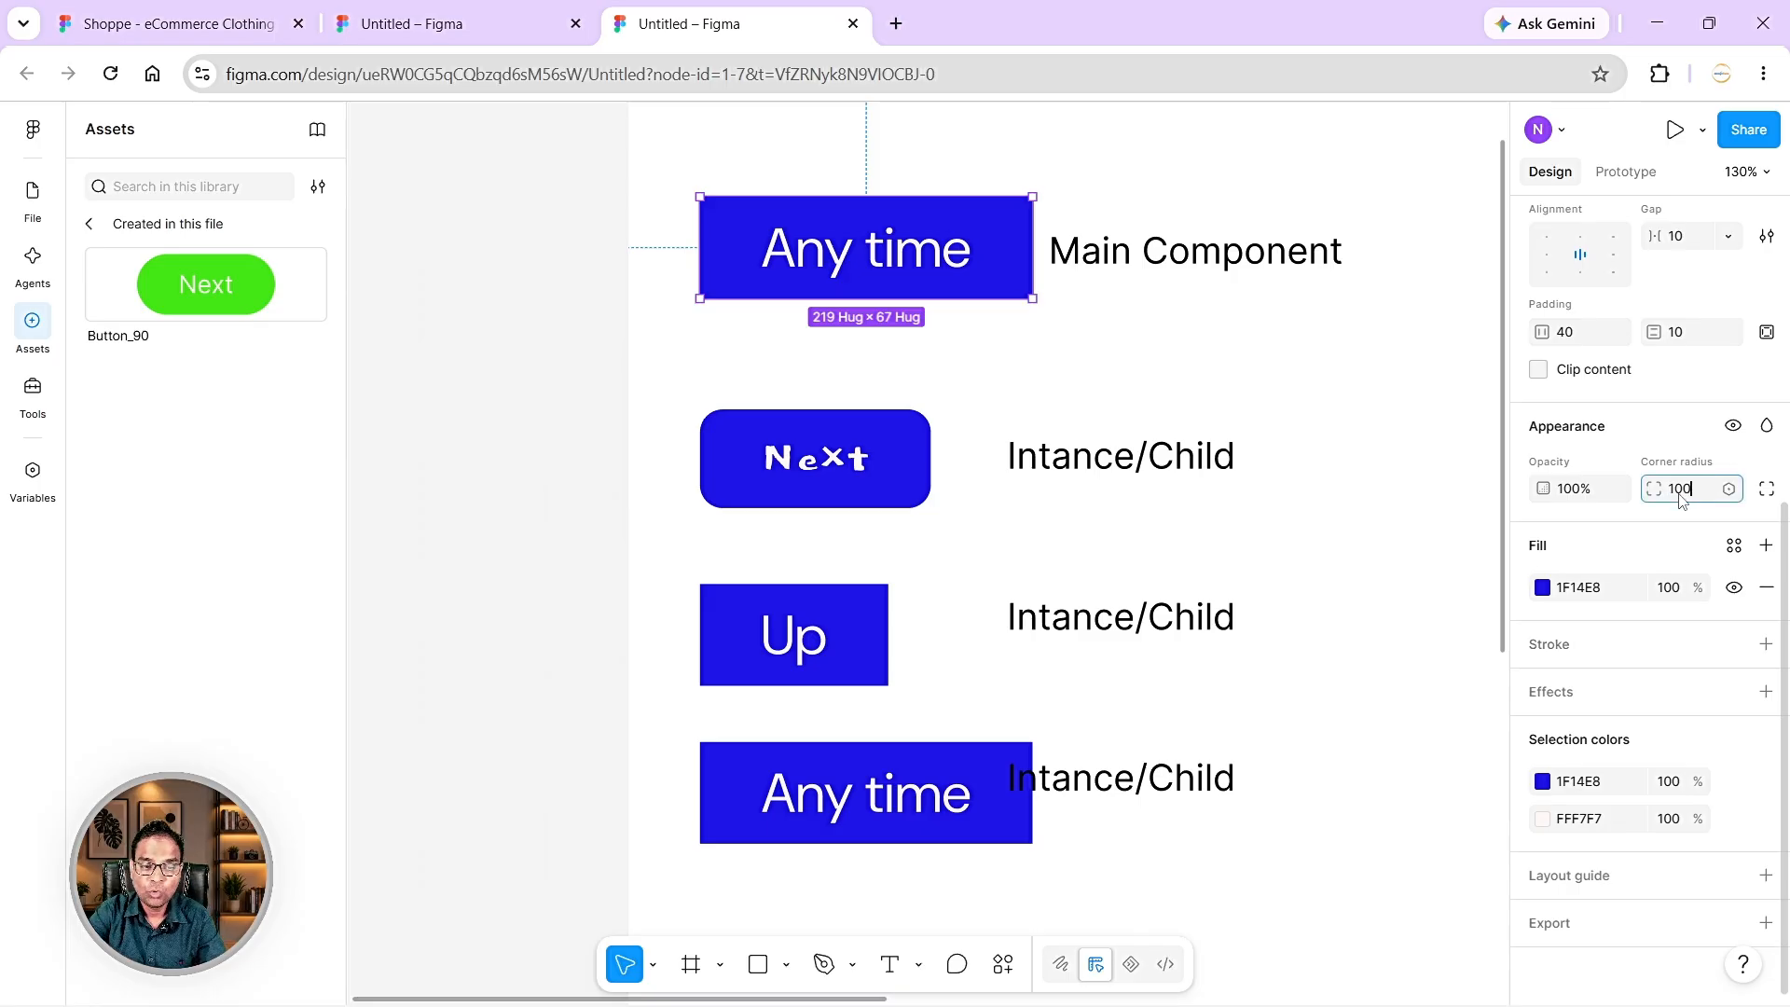
pyautogui.write('100')
pyautogui.press('Return')
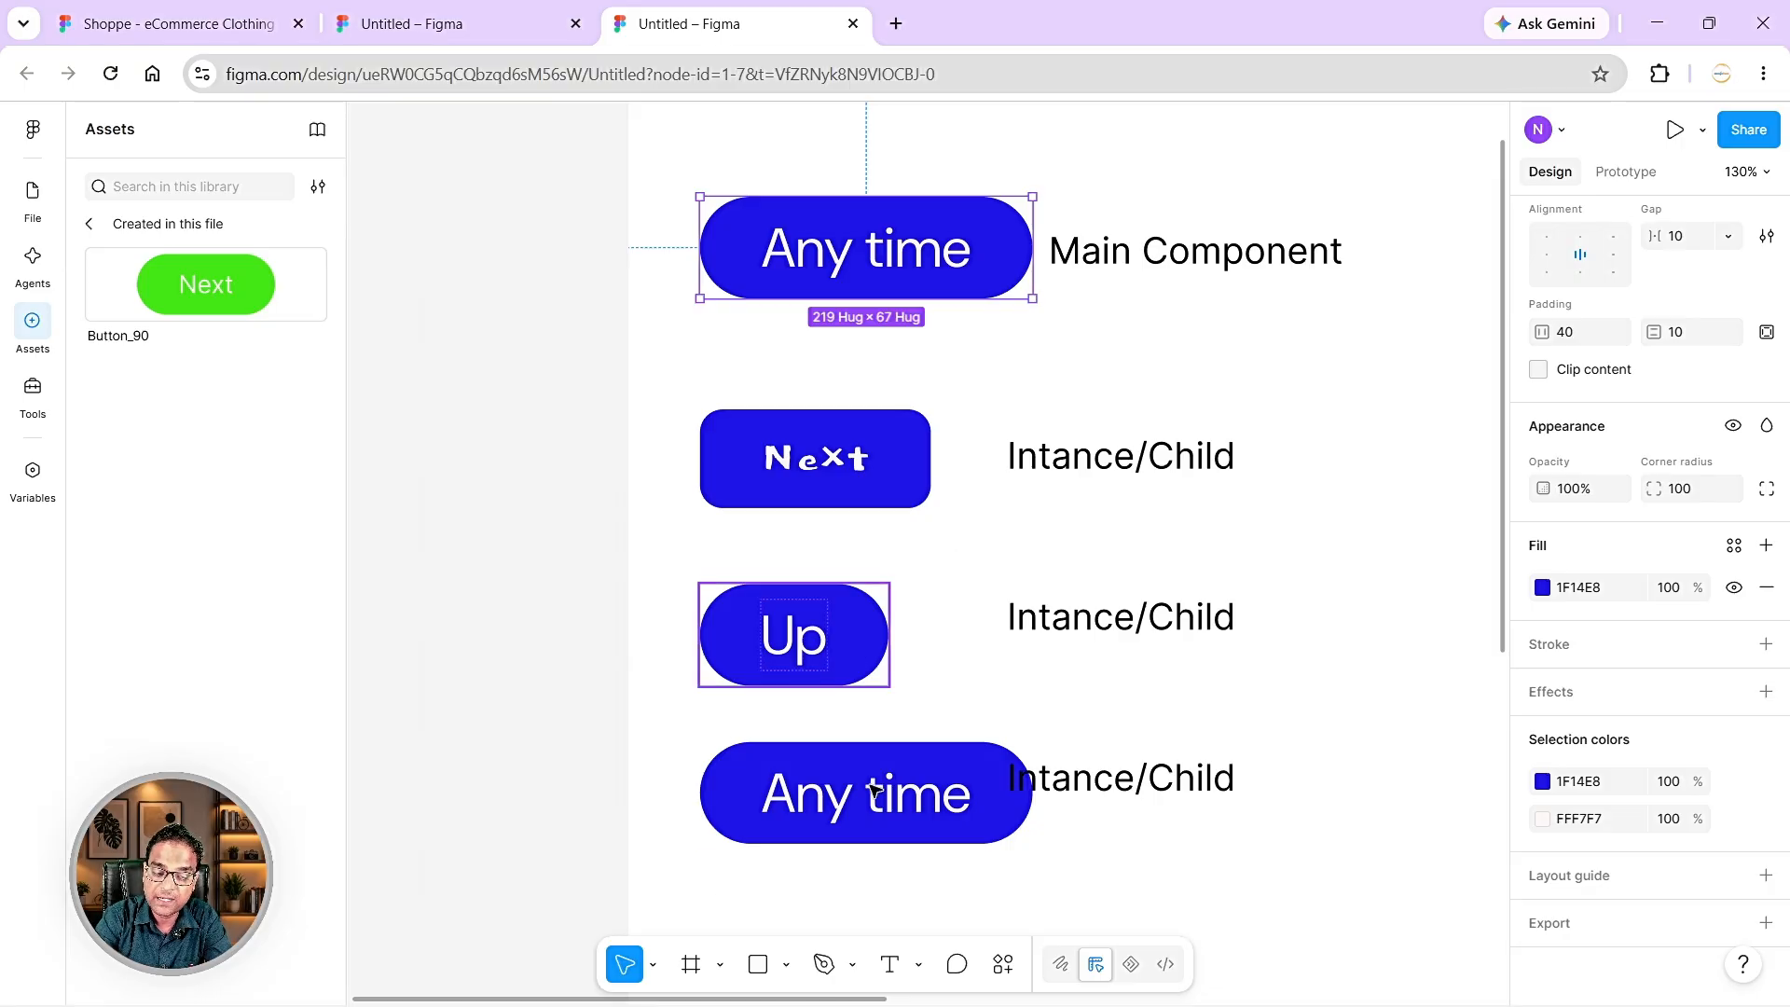
pyautogui.click(889, 445)
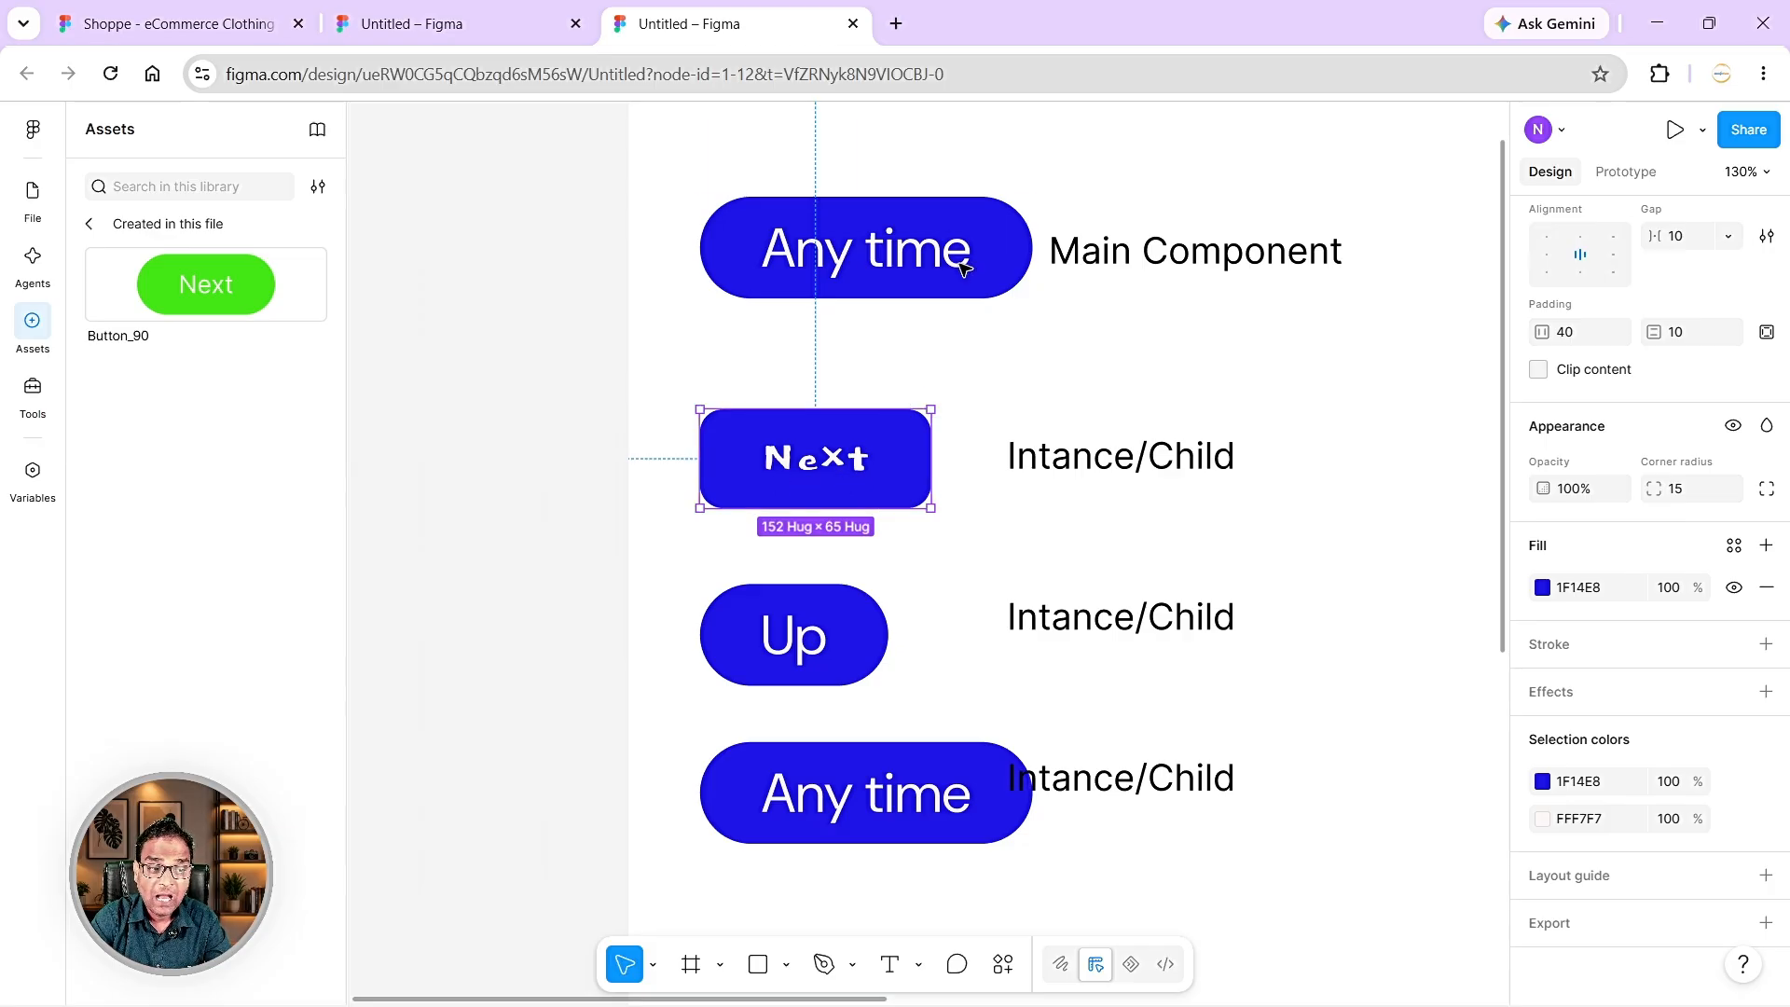
# - Change the main component button's fill to red E8141B
pyautogui.click(986, 257)
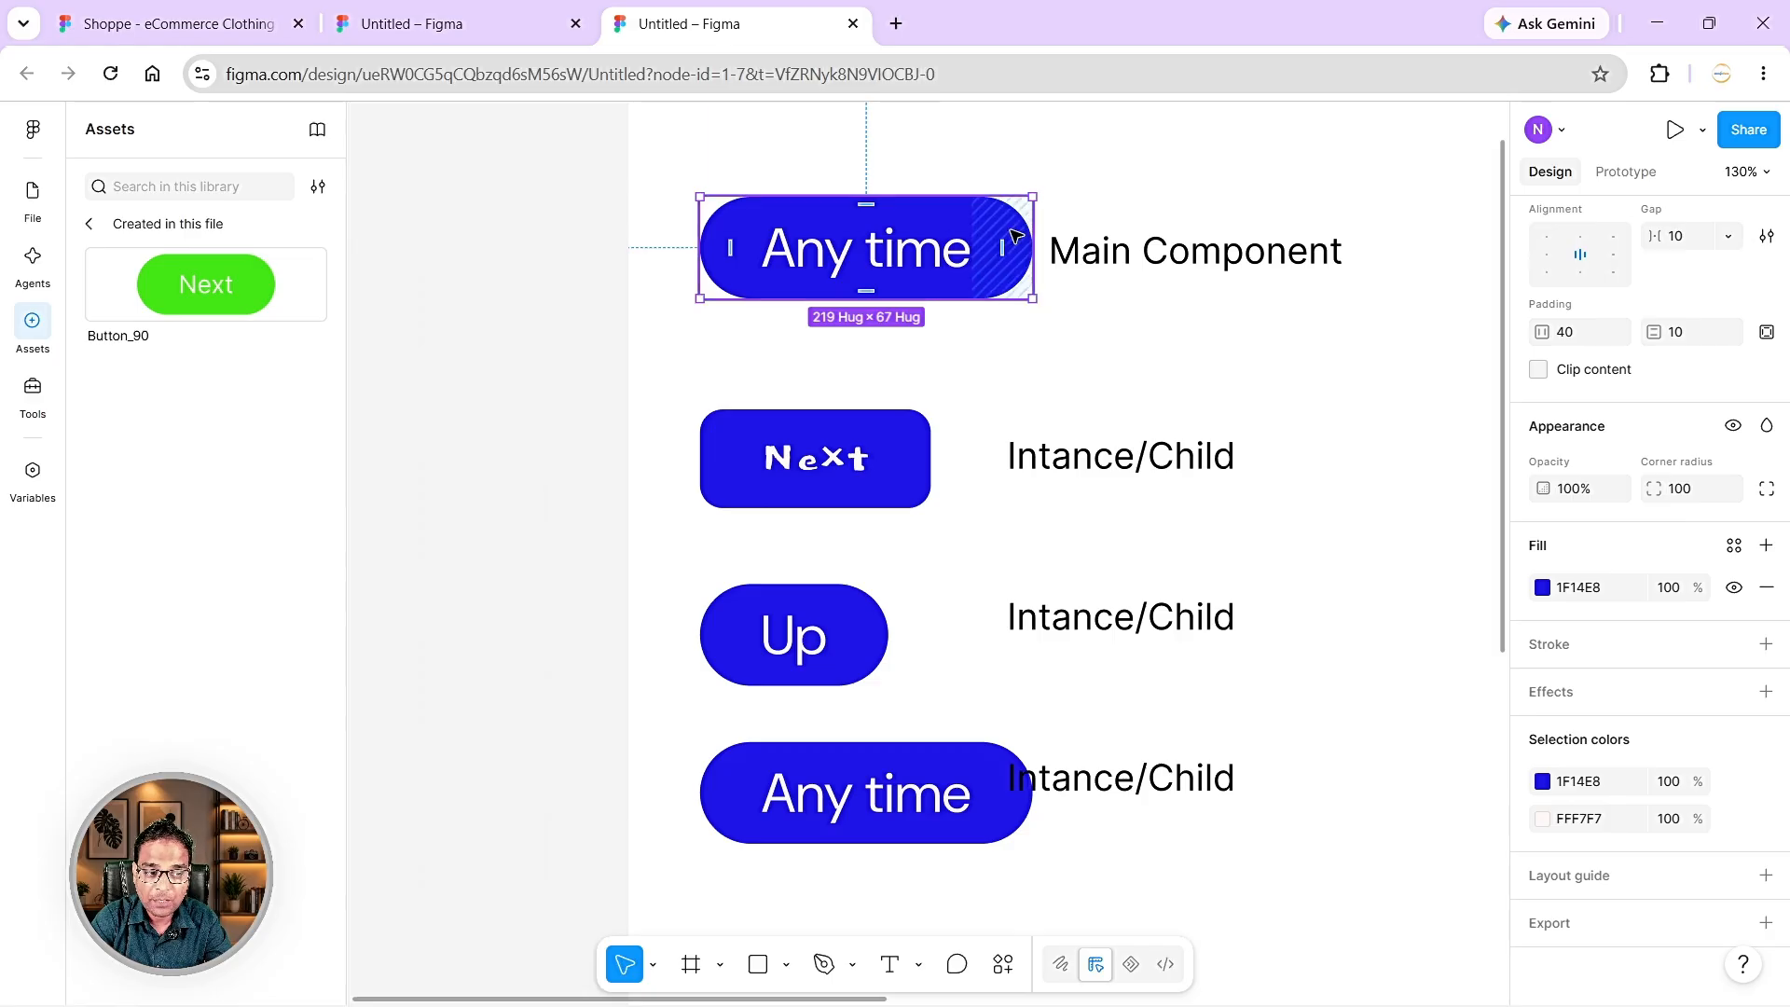
pyautogui.click(1002, 248)
pyautogui.click(1543, 587)
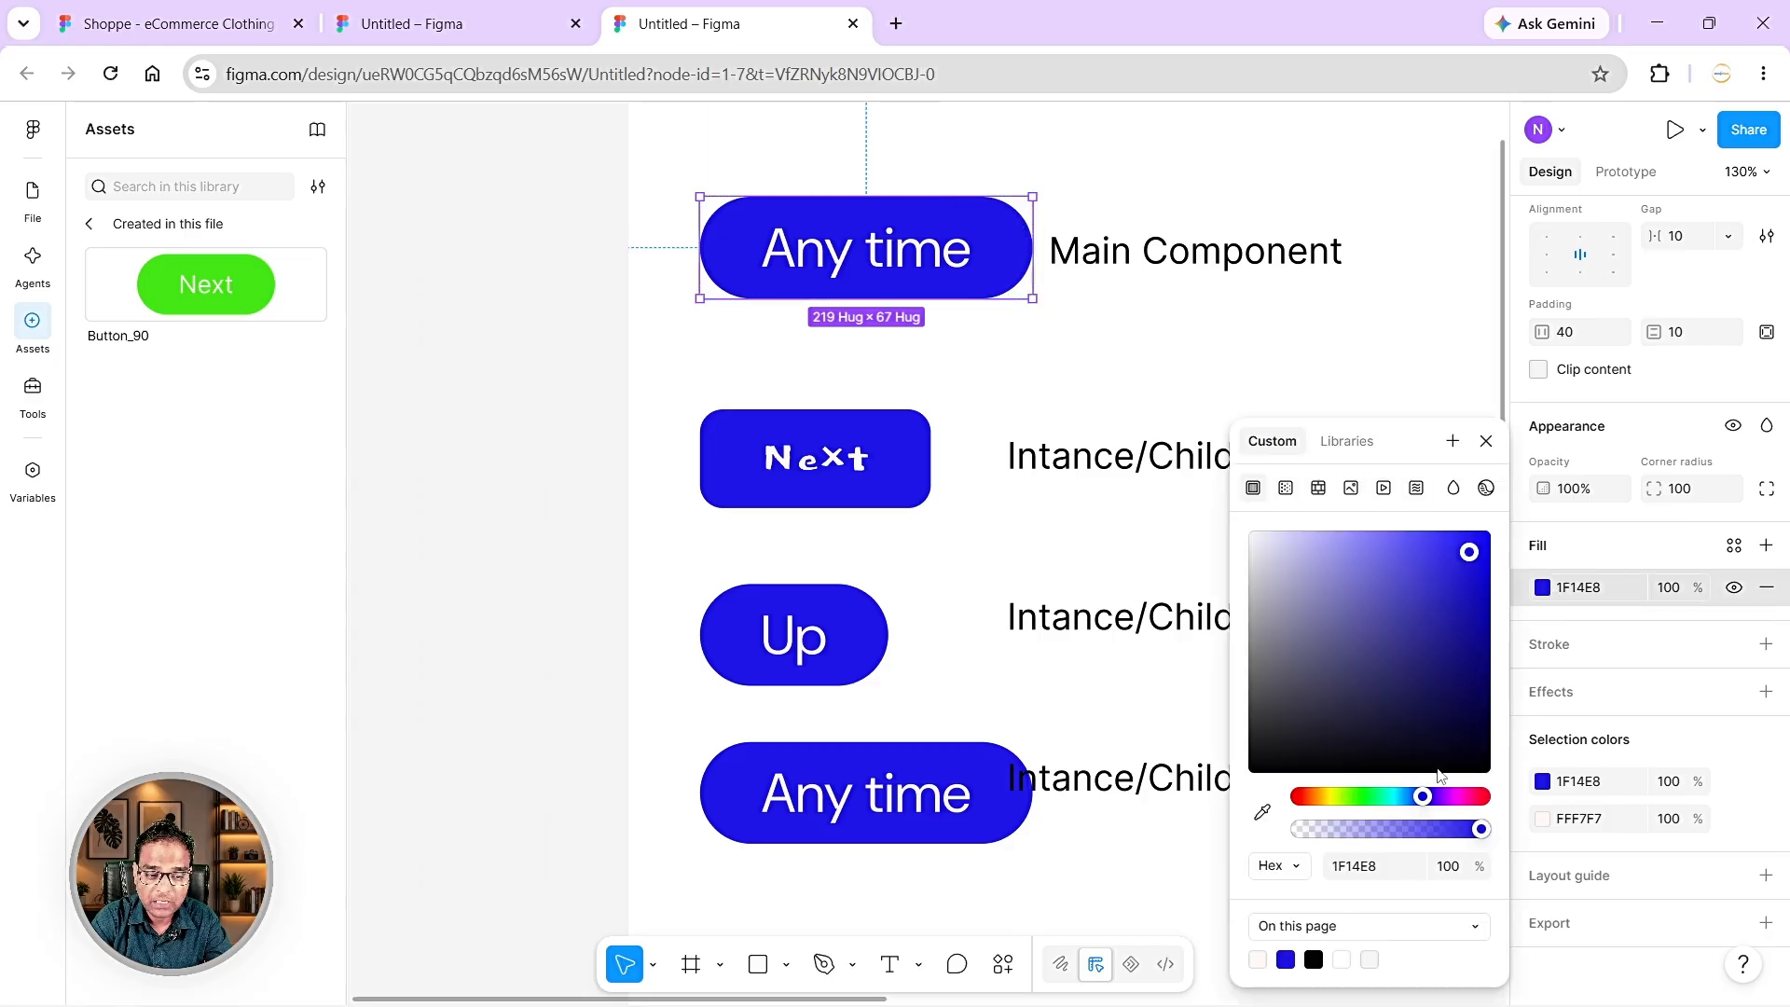
pyautogui.click(1482, 797)
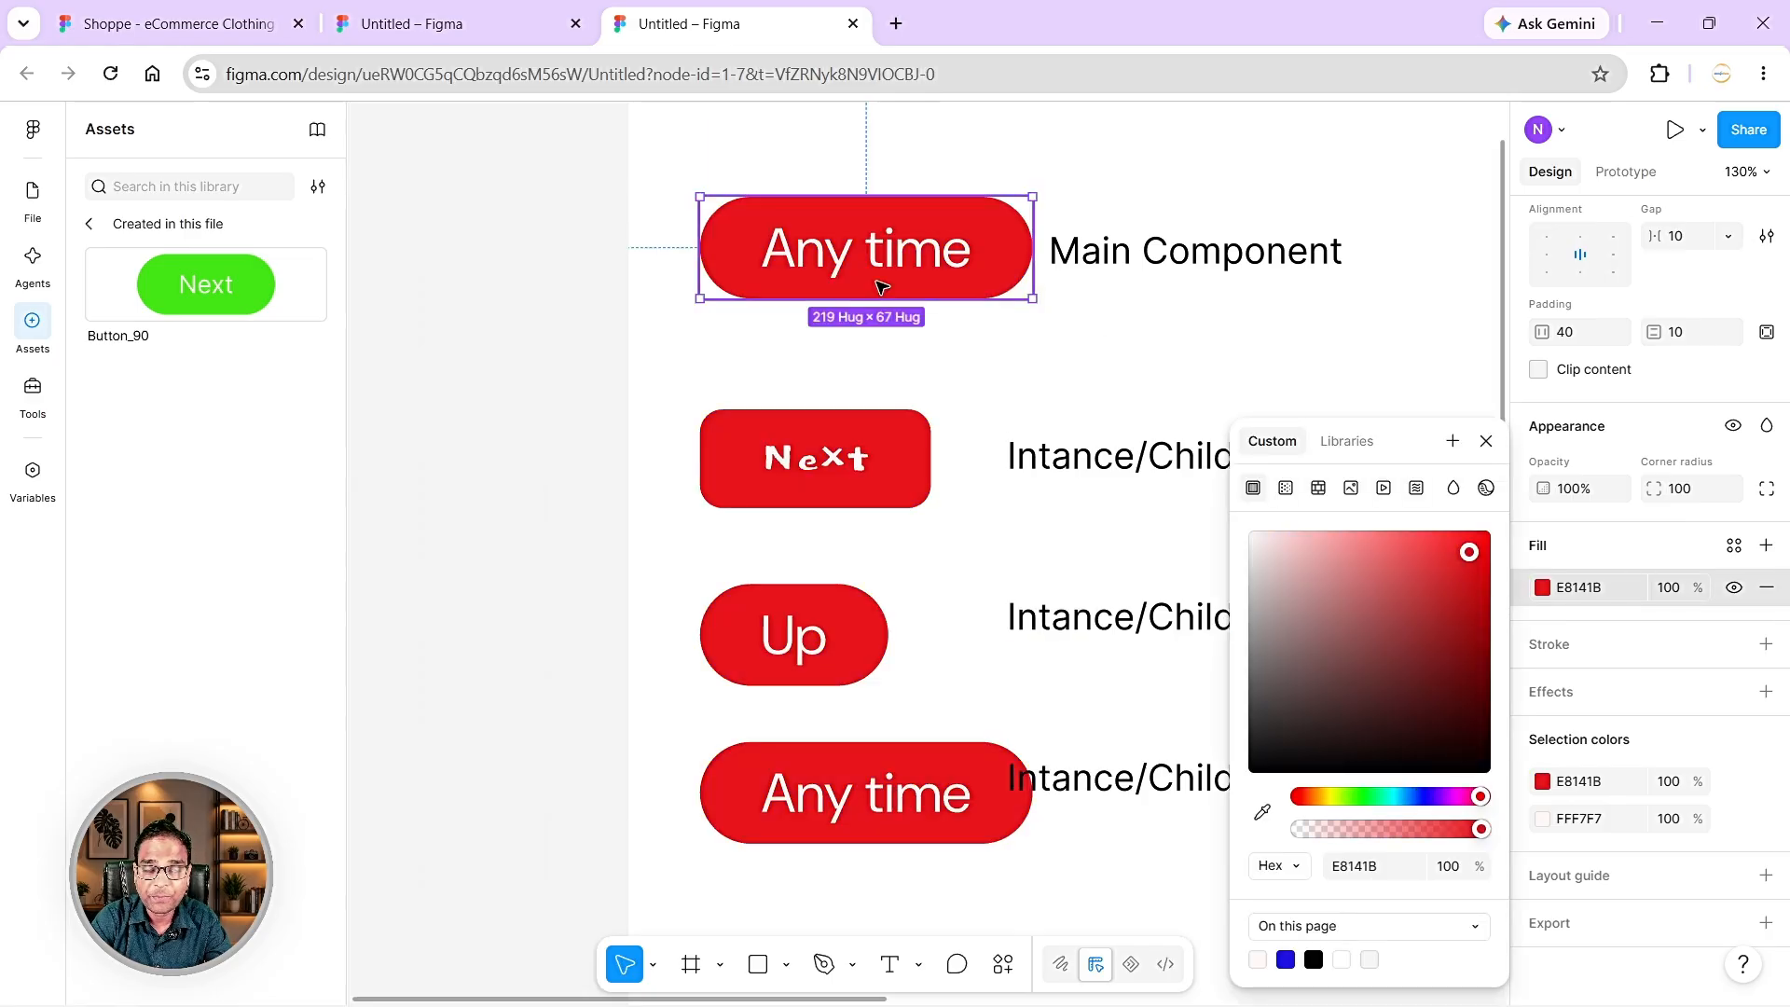
# - Override the "Next" instance's fill with green 49E814
pyautogui.click(910, 429)
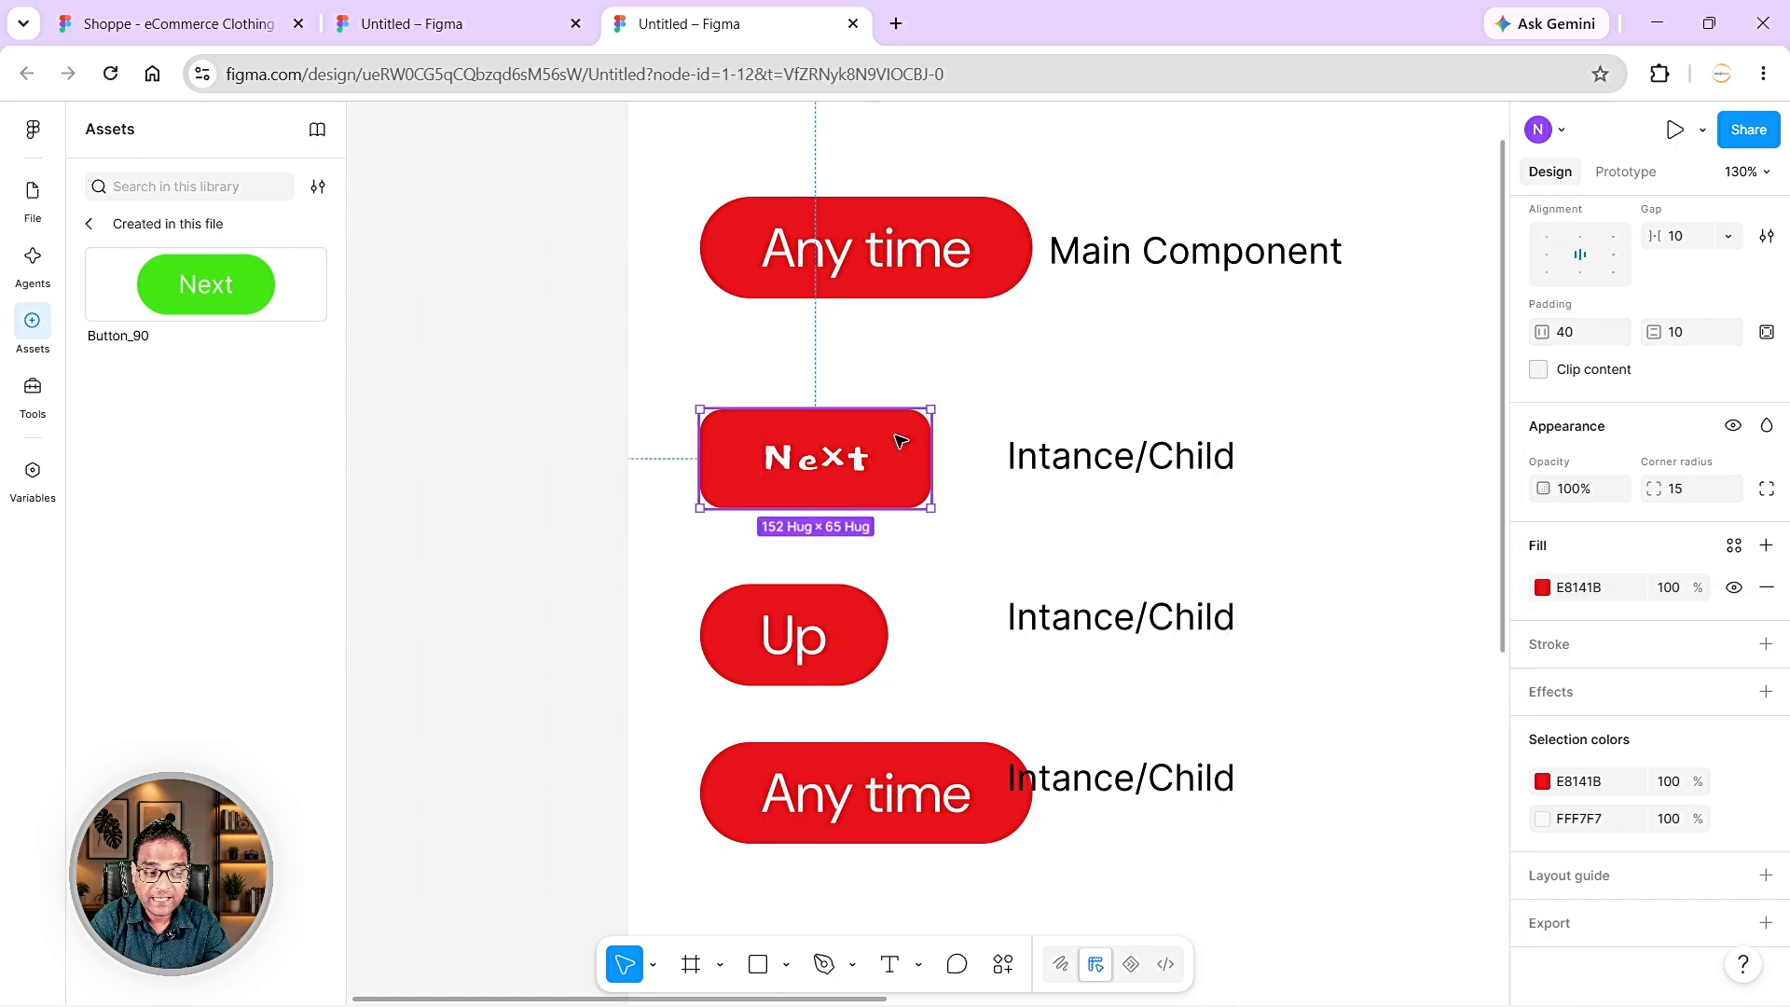
pyautogui.click(1538, 595)
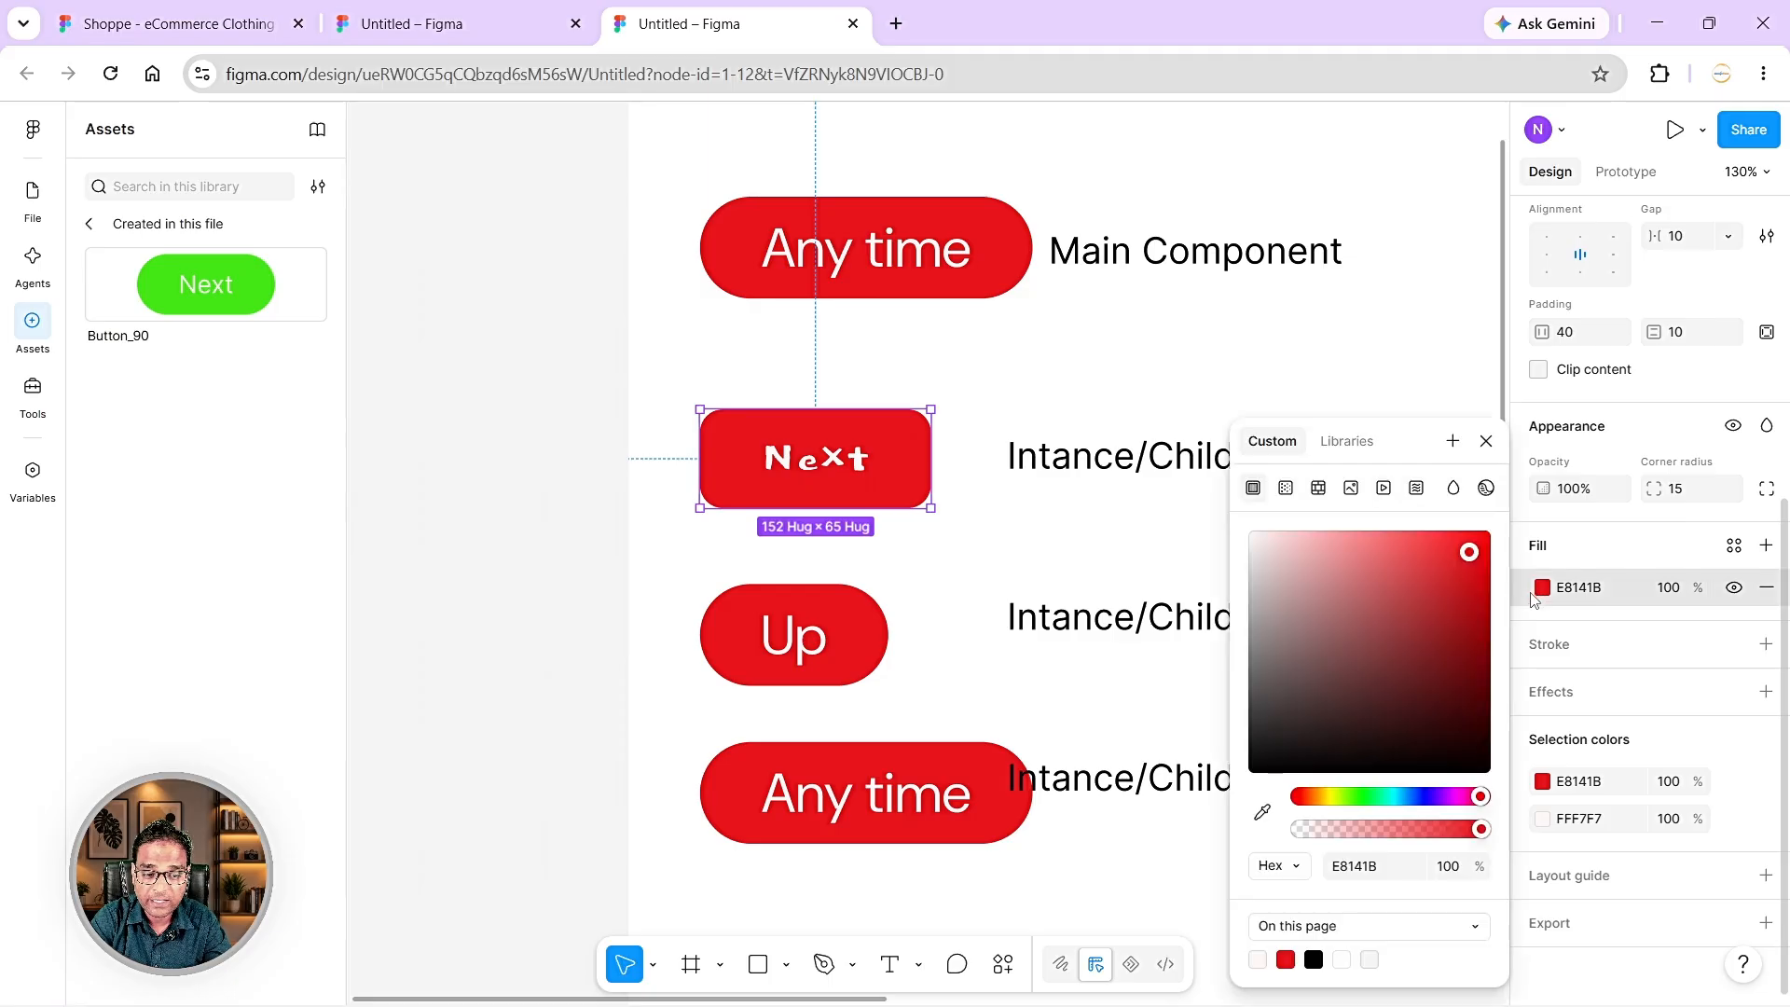
pyautogui.click(1353, 798)
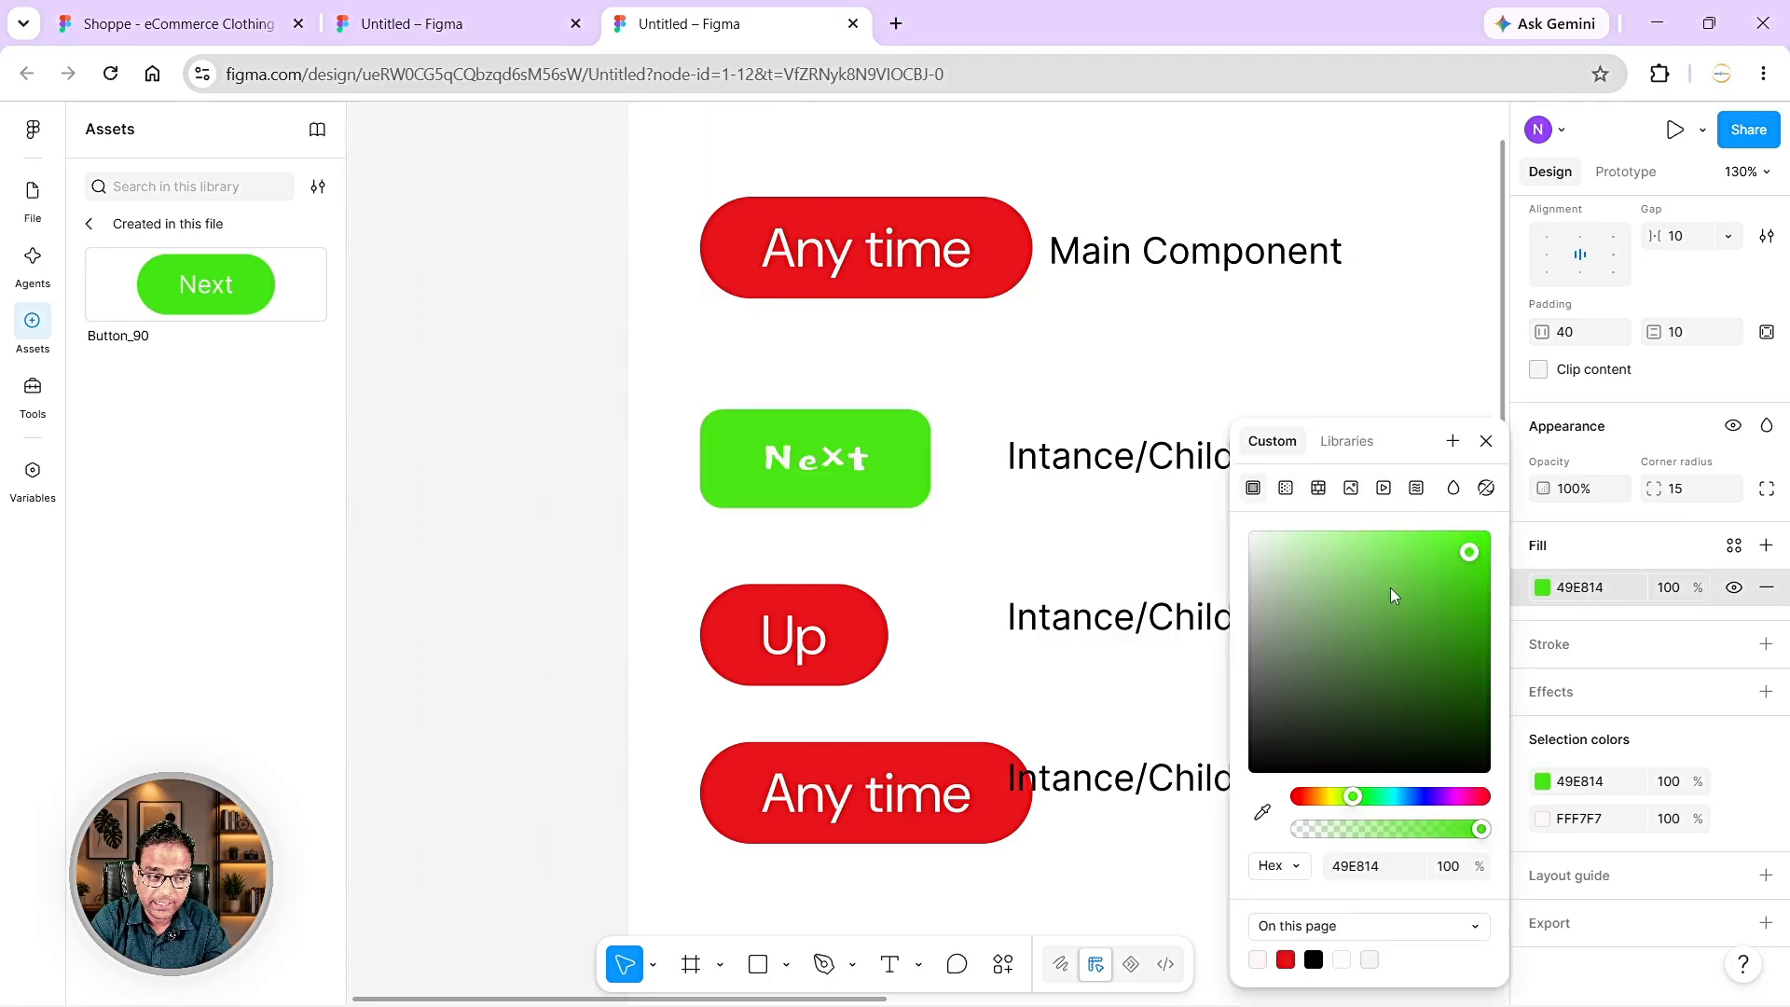
# - Change the main component button's fill to near-black 111010
pyautogui.click(980, 220)
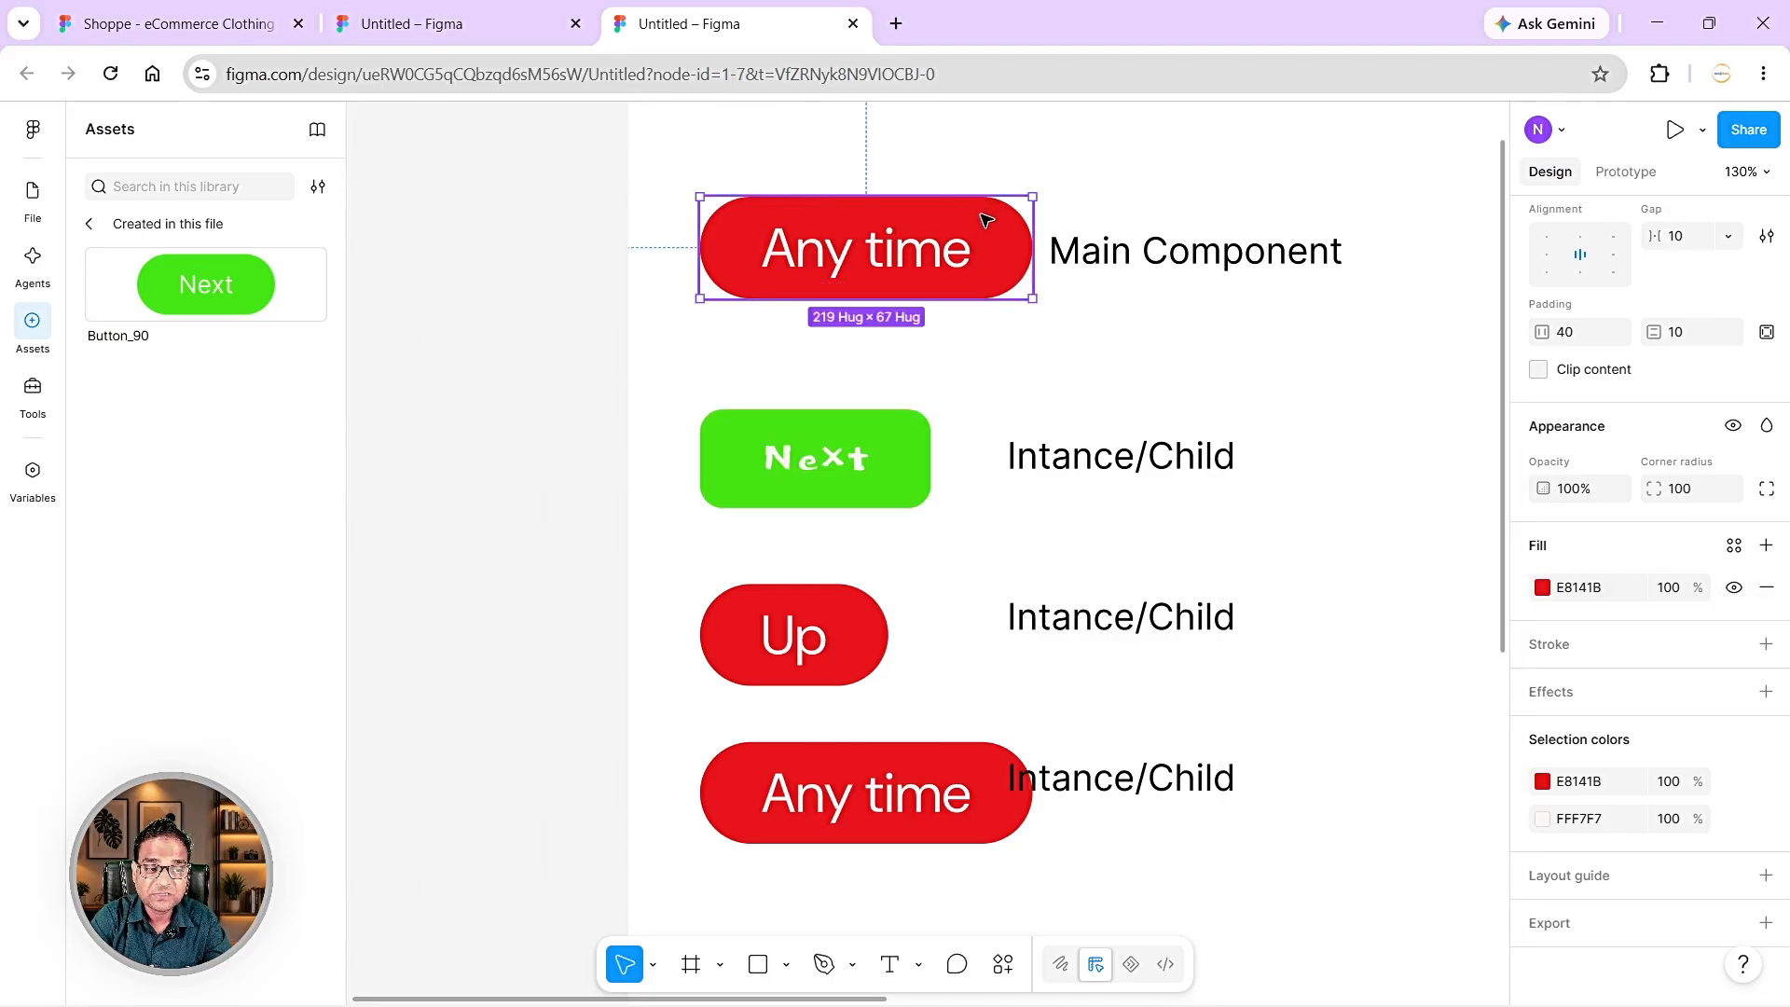
pyautogui.click(1541, 588)
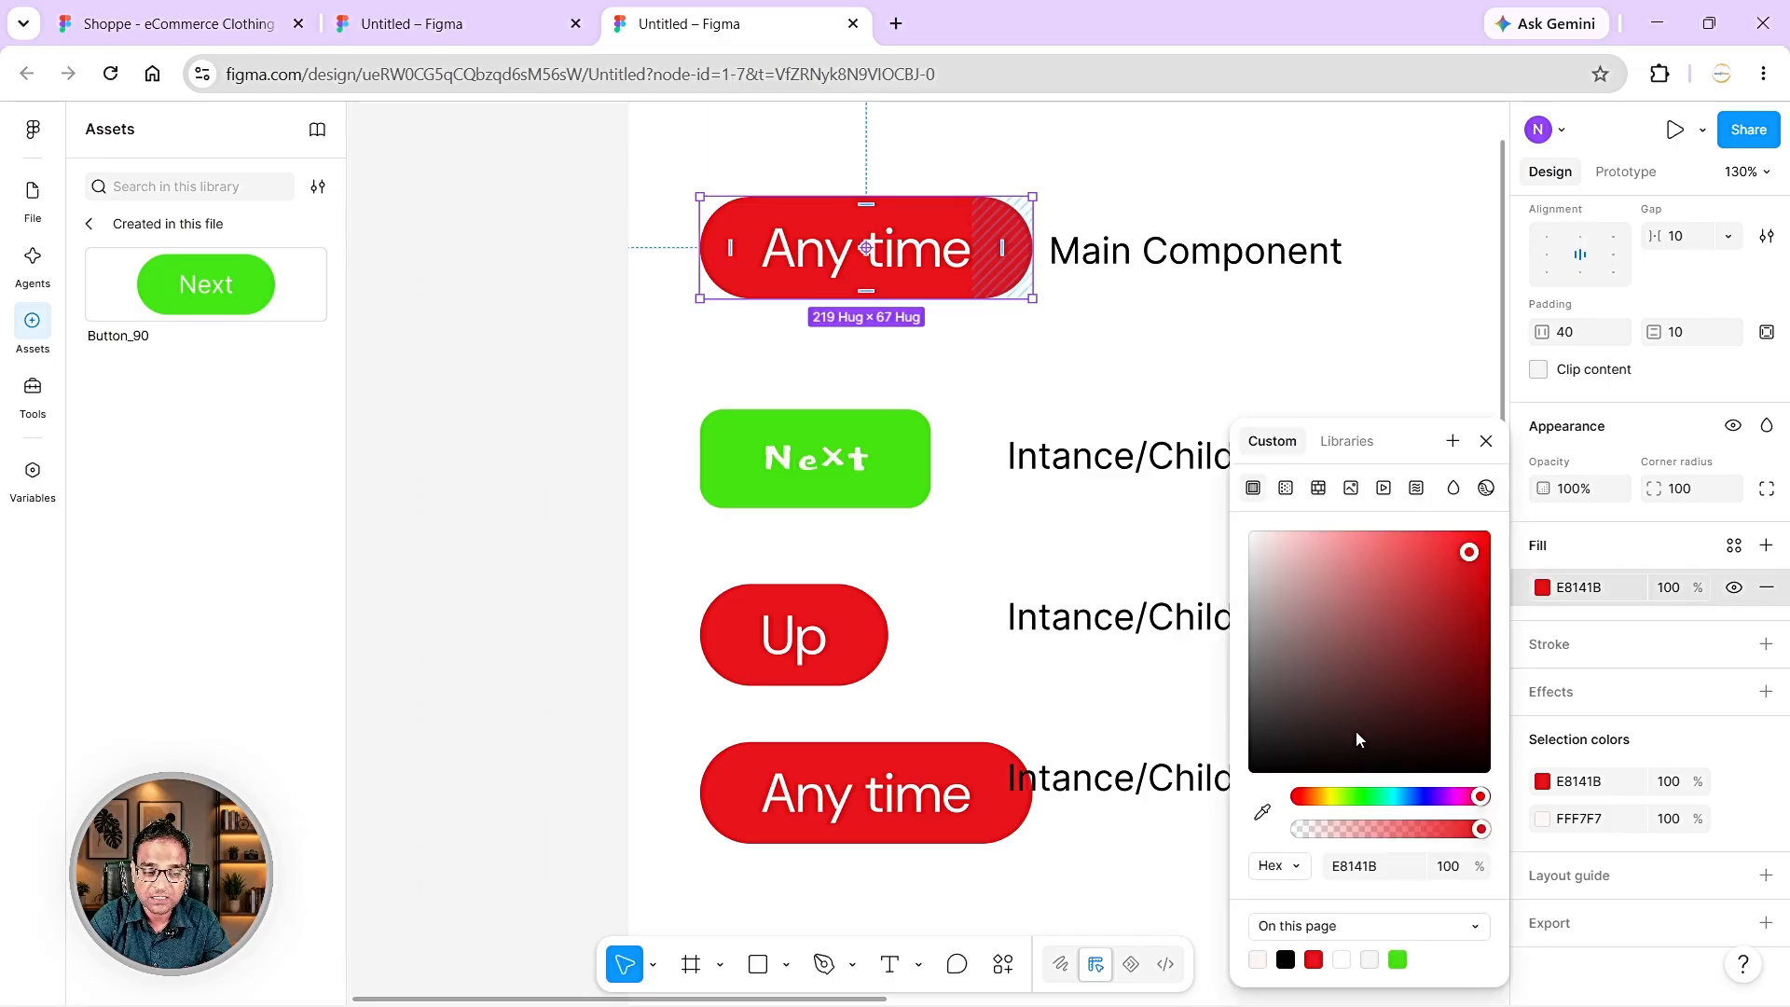
pyautogui.click(1268, 770)
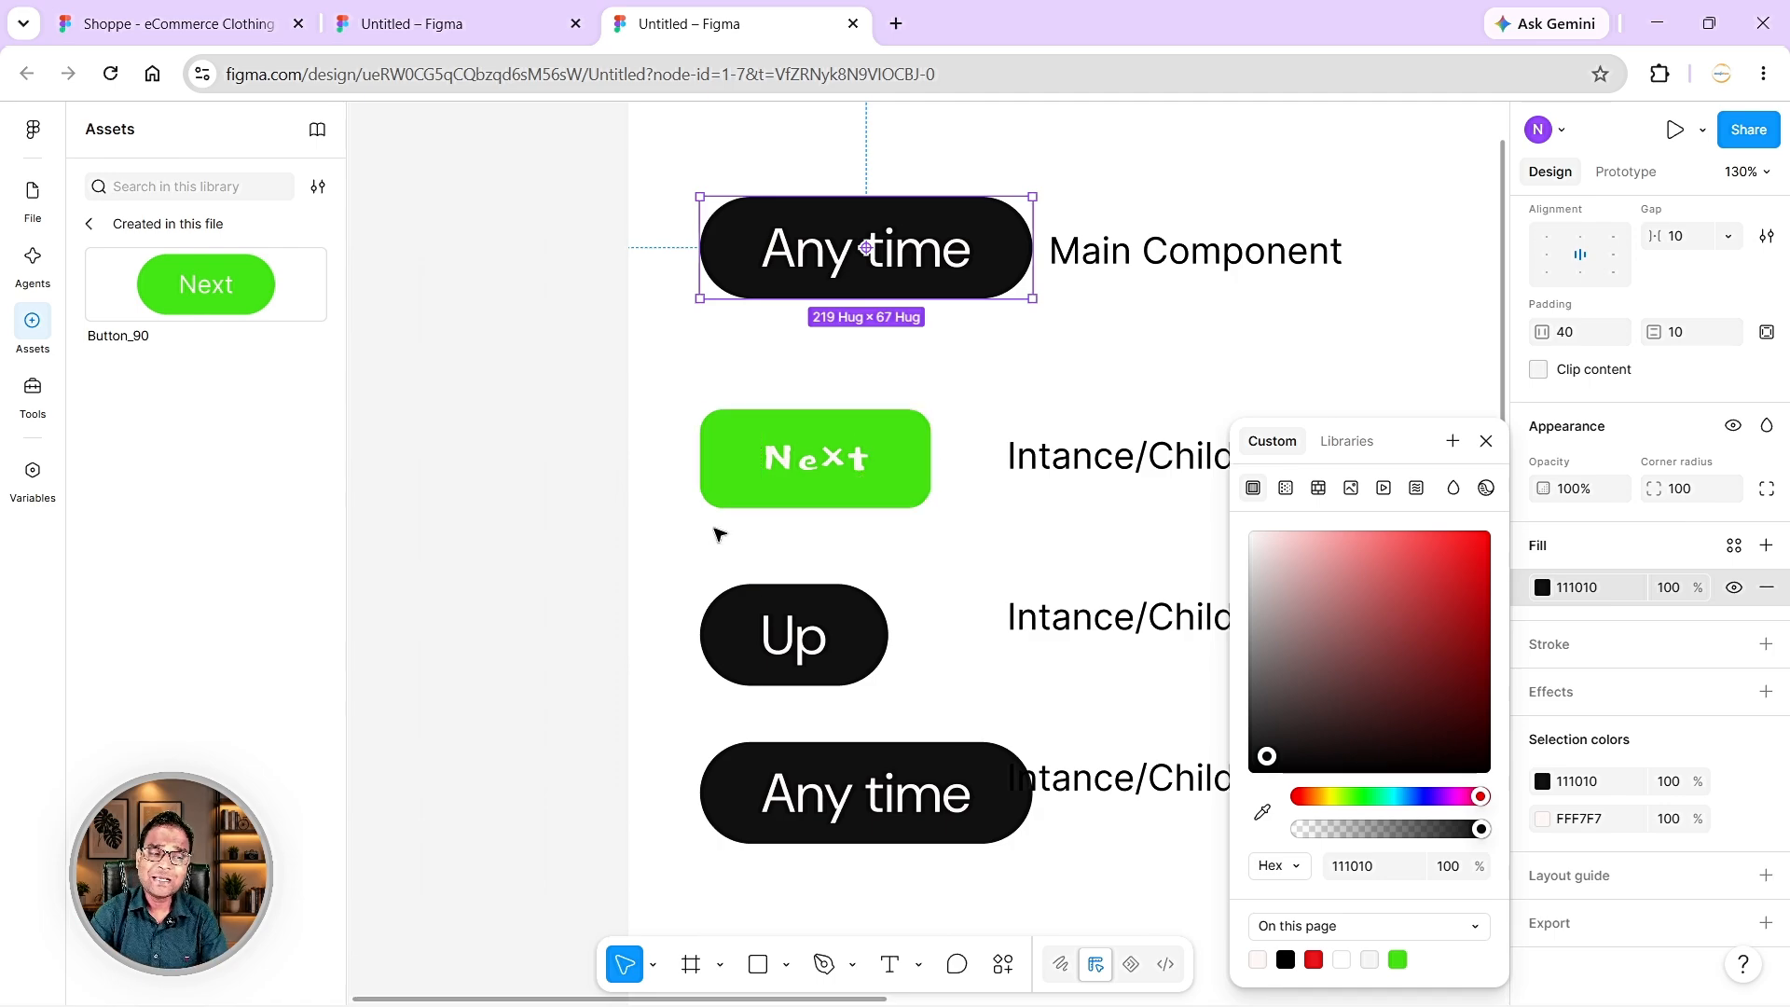
pyautogui.scroll(-1, 1002, 359)
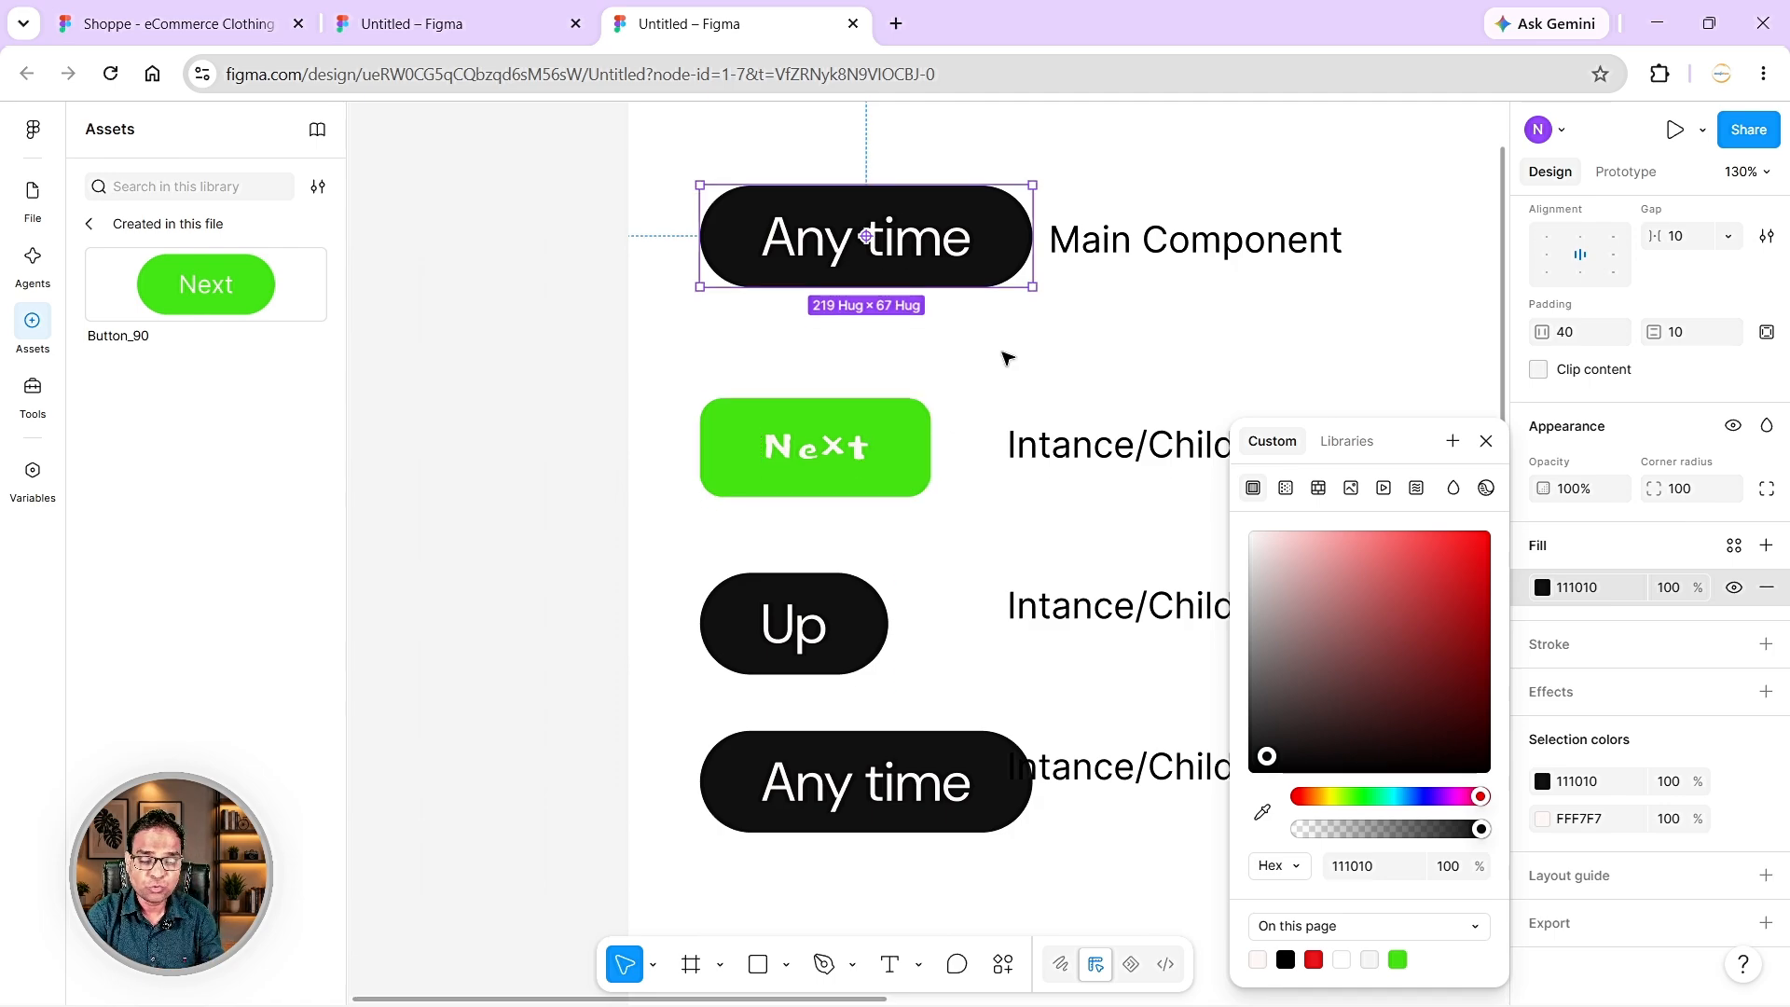
pyautogui.scroll(-3, 1005, 358)
pyautogui.scroll(5, 1007, 355)
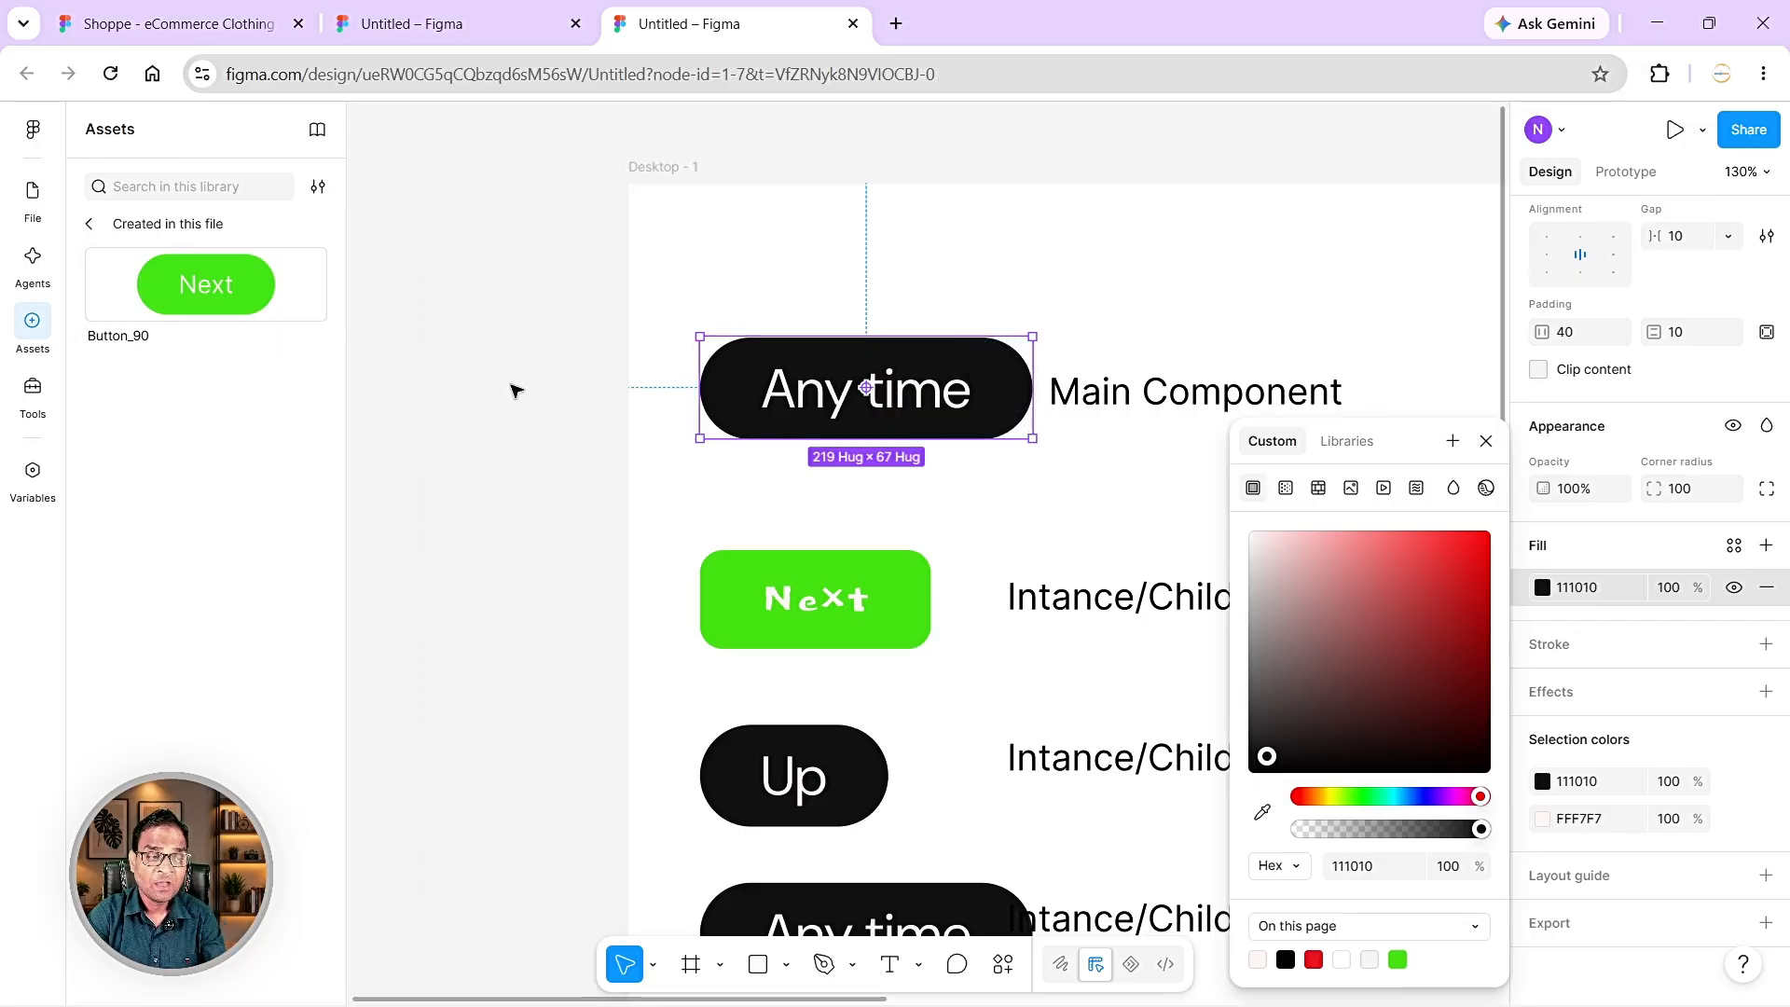
pyautogui.scroll(-5, 512, 388)
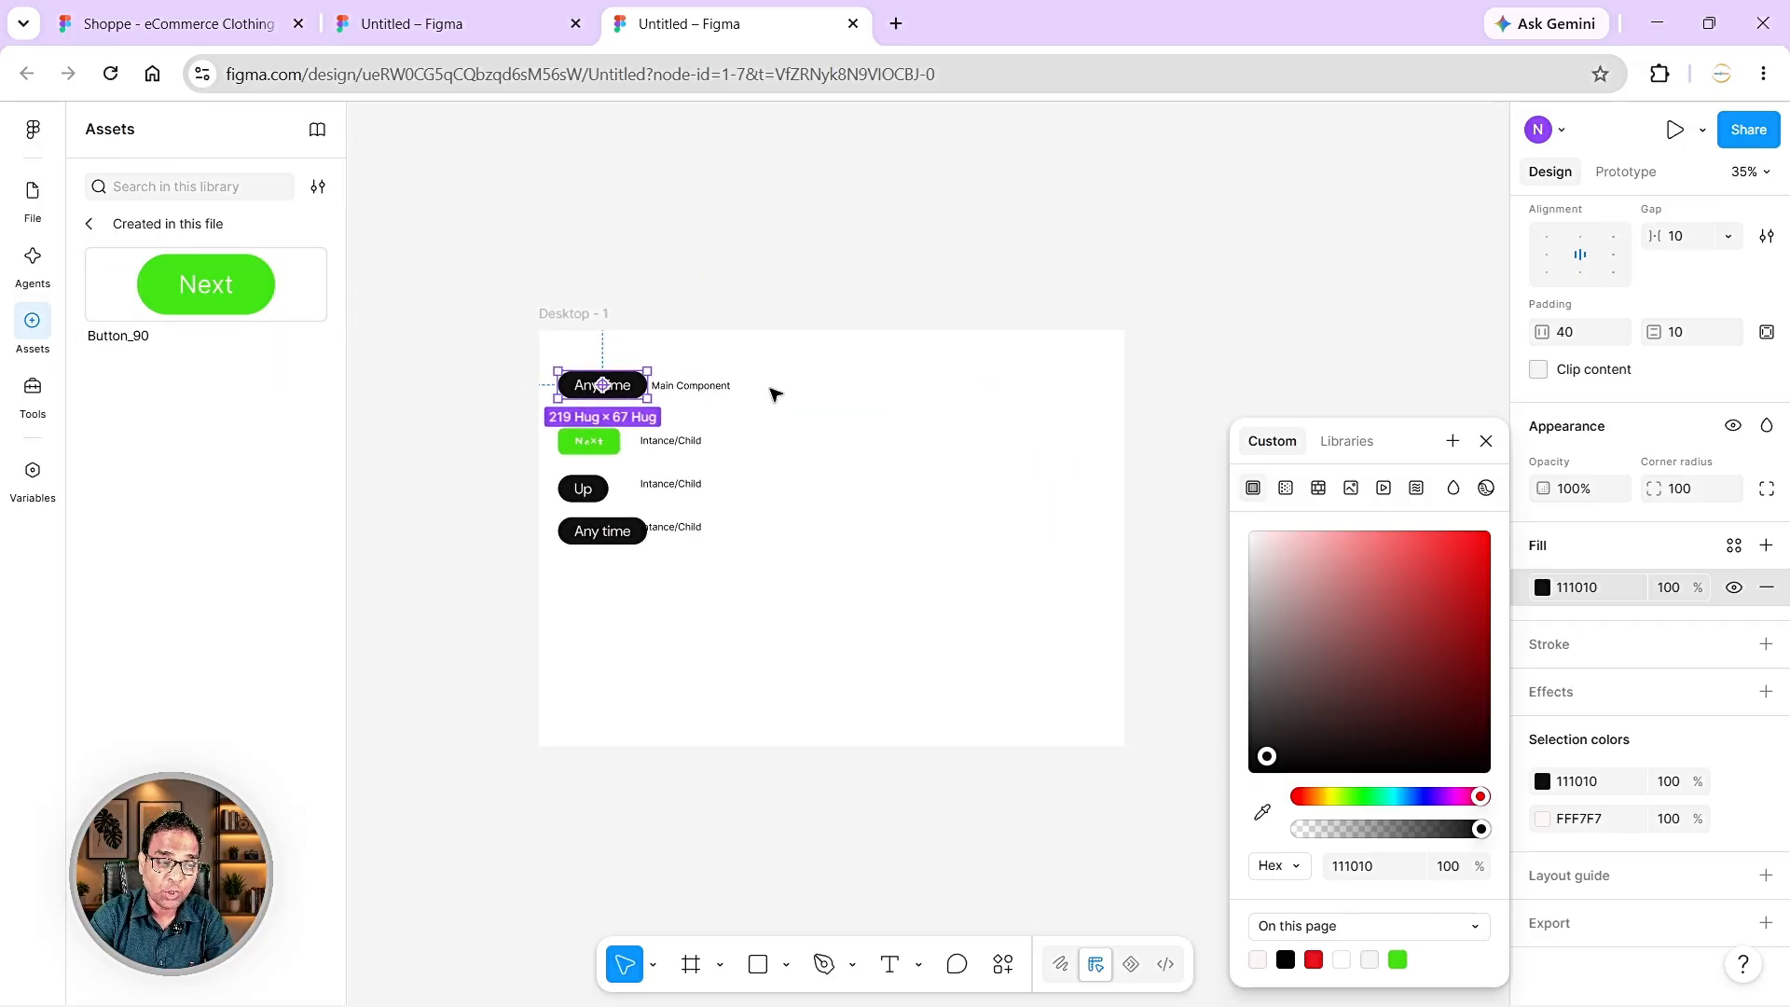
# - Add an iPhone 16 & 17 Pro frame beside the desktop frame and place a Button_90 instance in its upper part
pyautogui.click(823, 401)
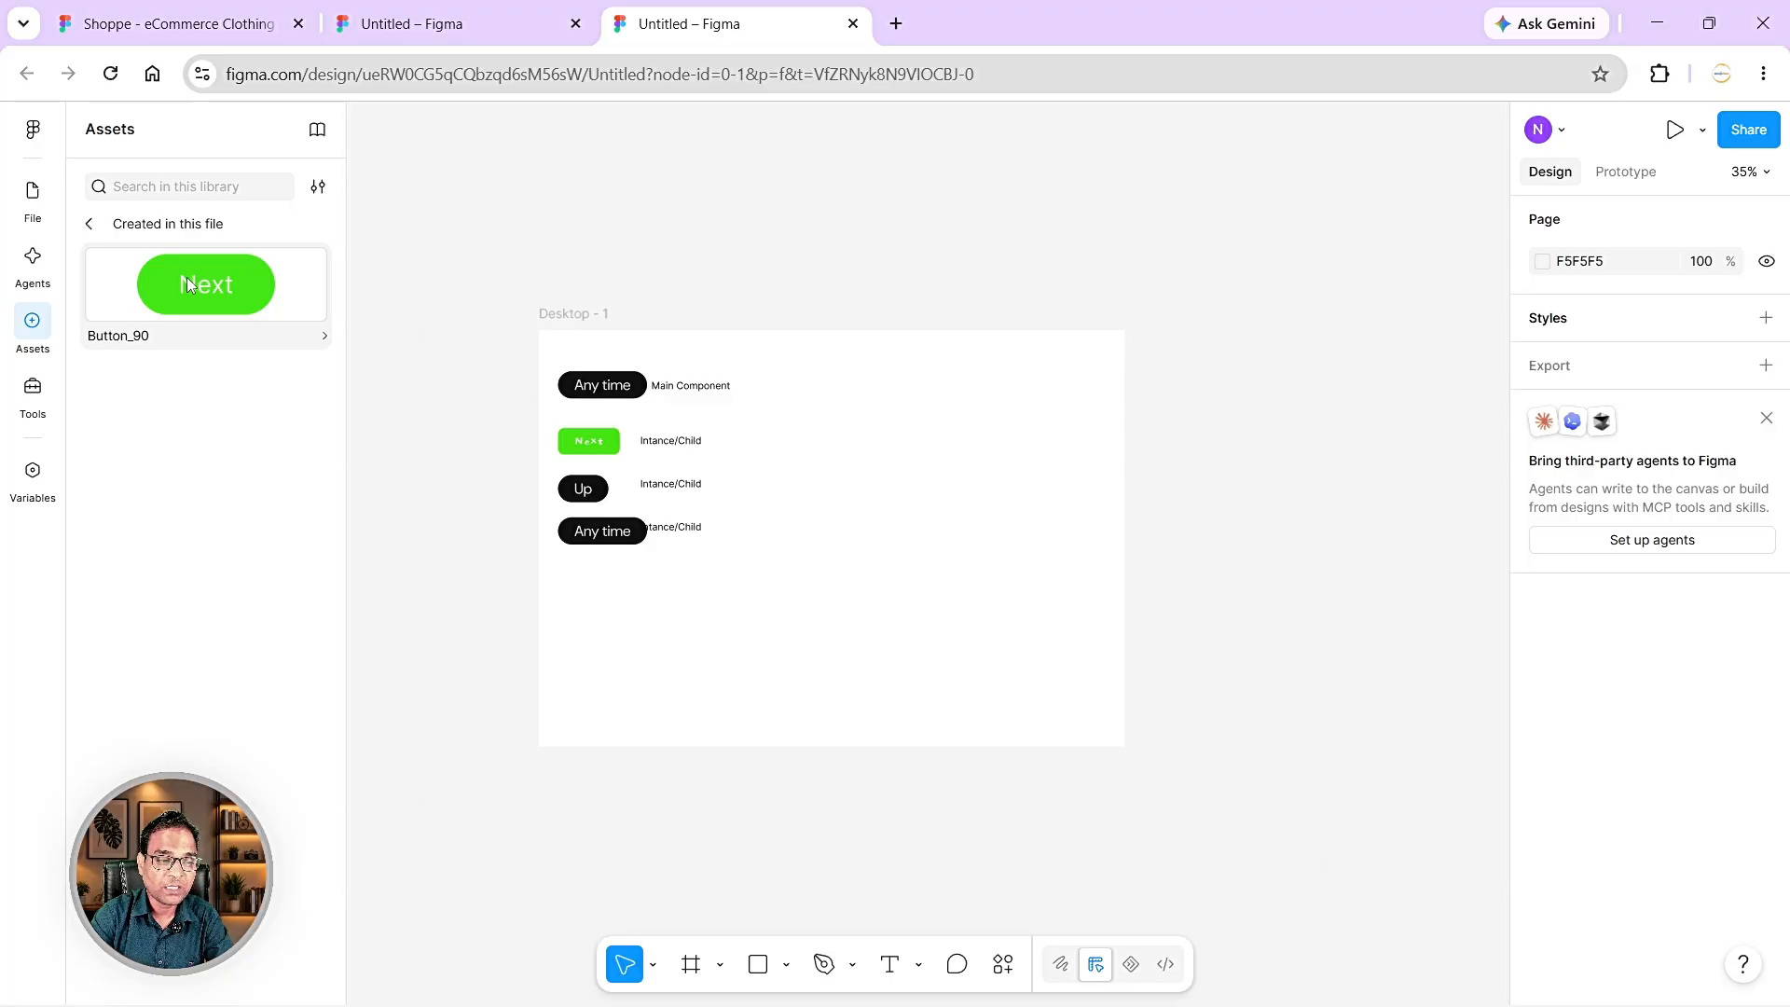
pyautogui.click(690, 964)
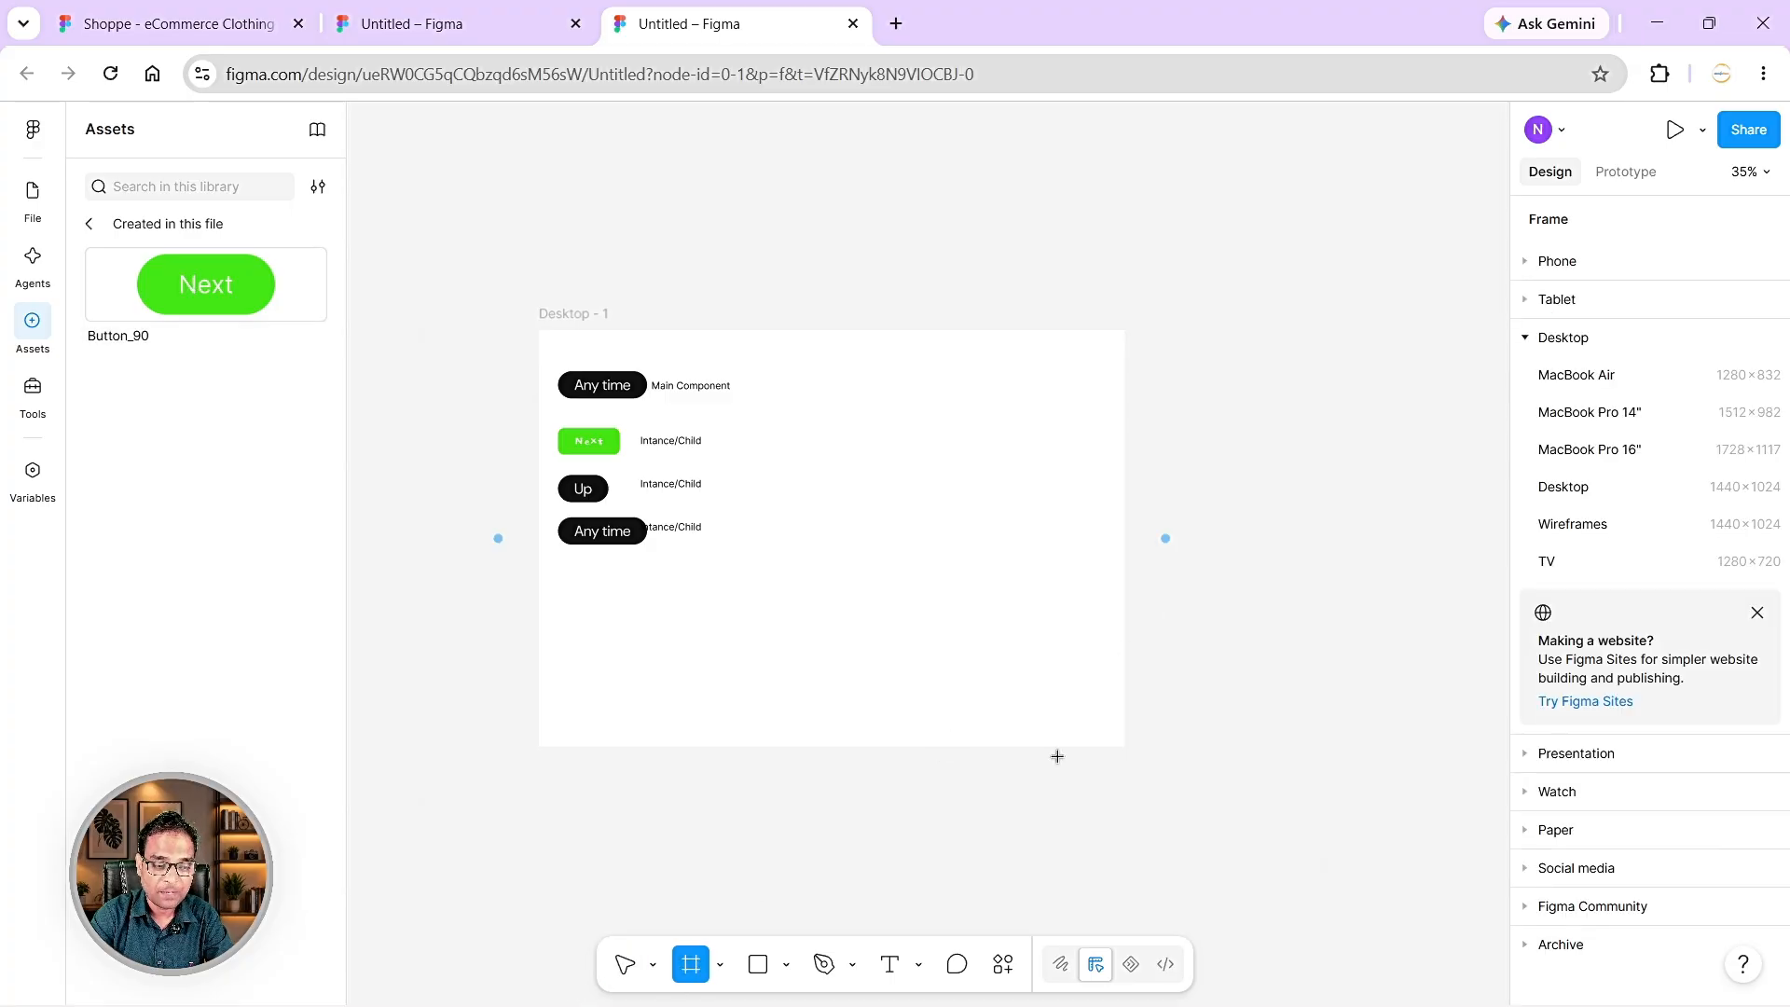
pyautogui.click(1578, 261)
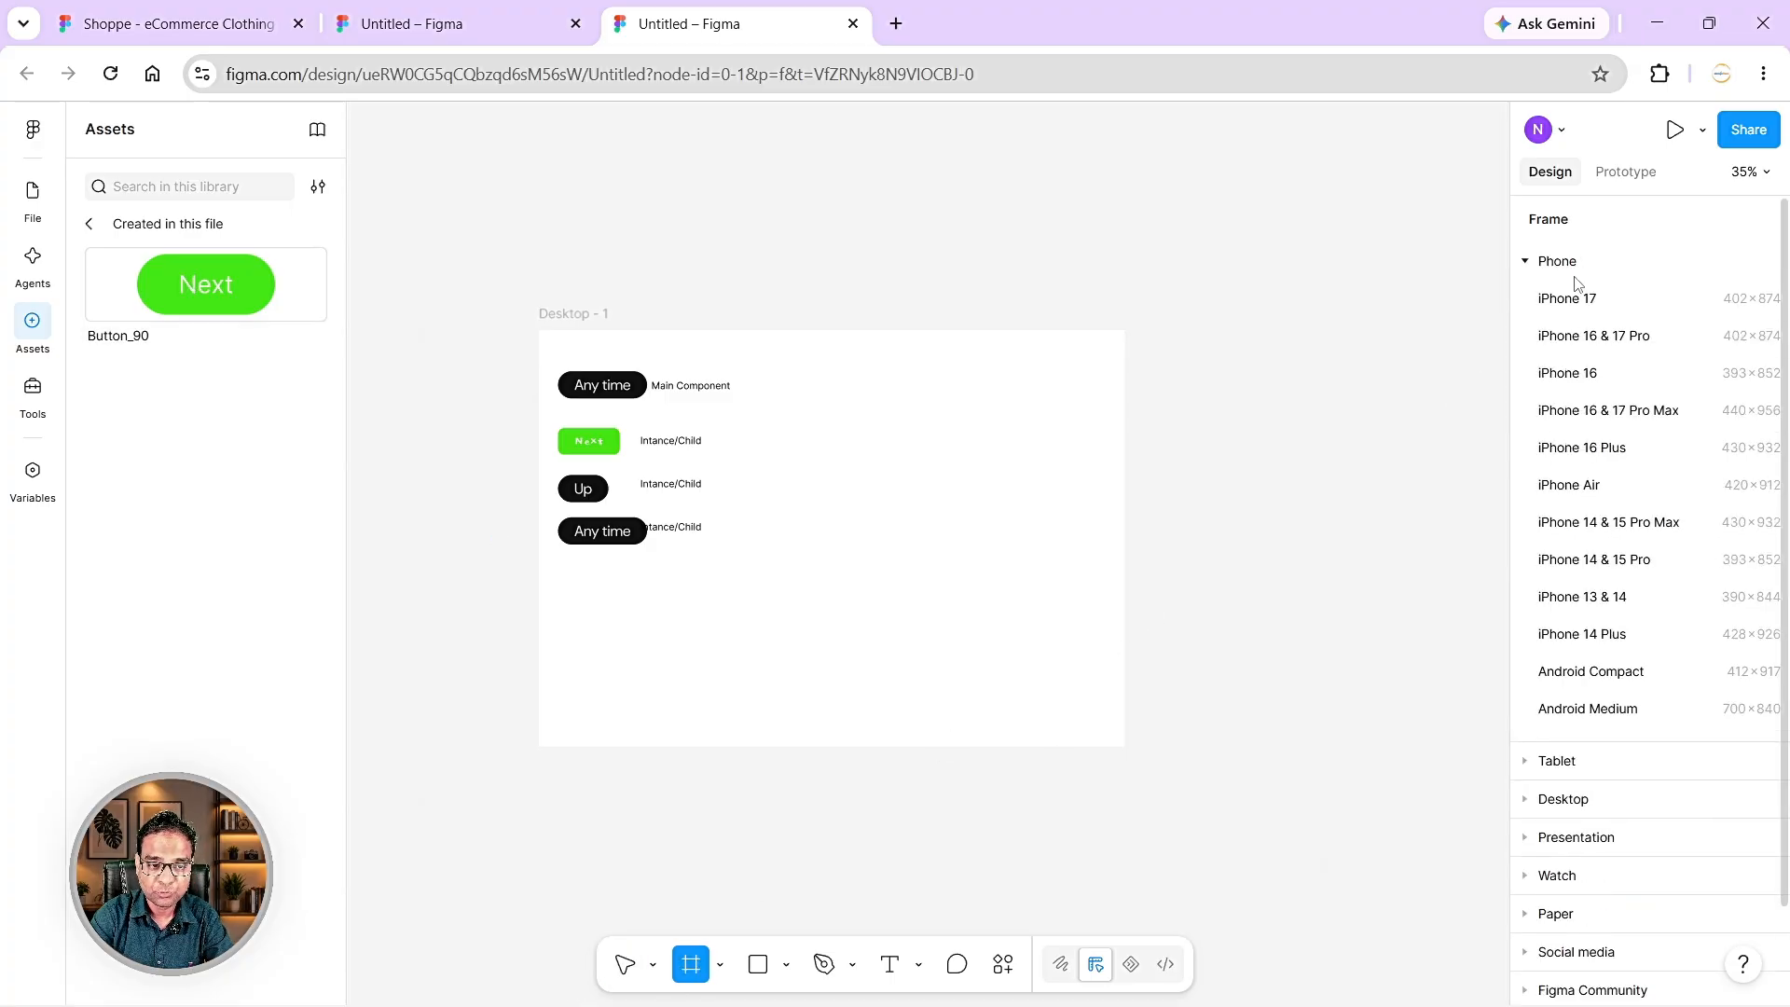
pyautogui.click(1596, 339)
pyautogui.scroll(5, 1054, 360)
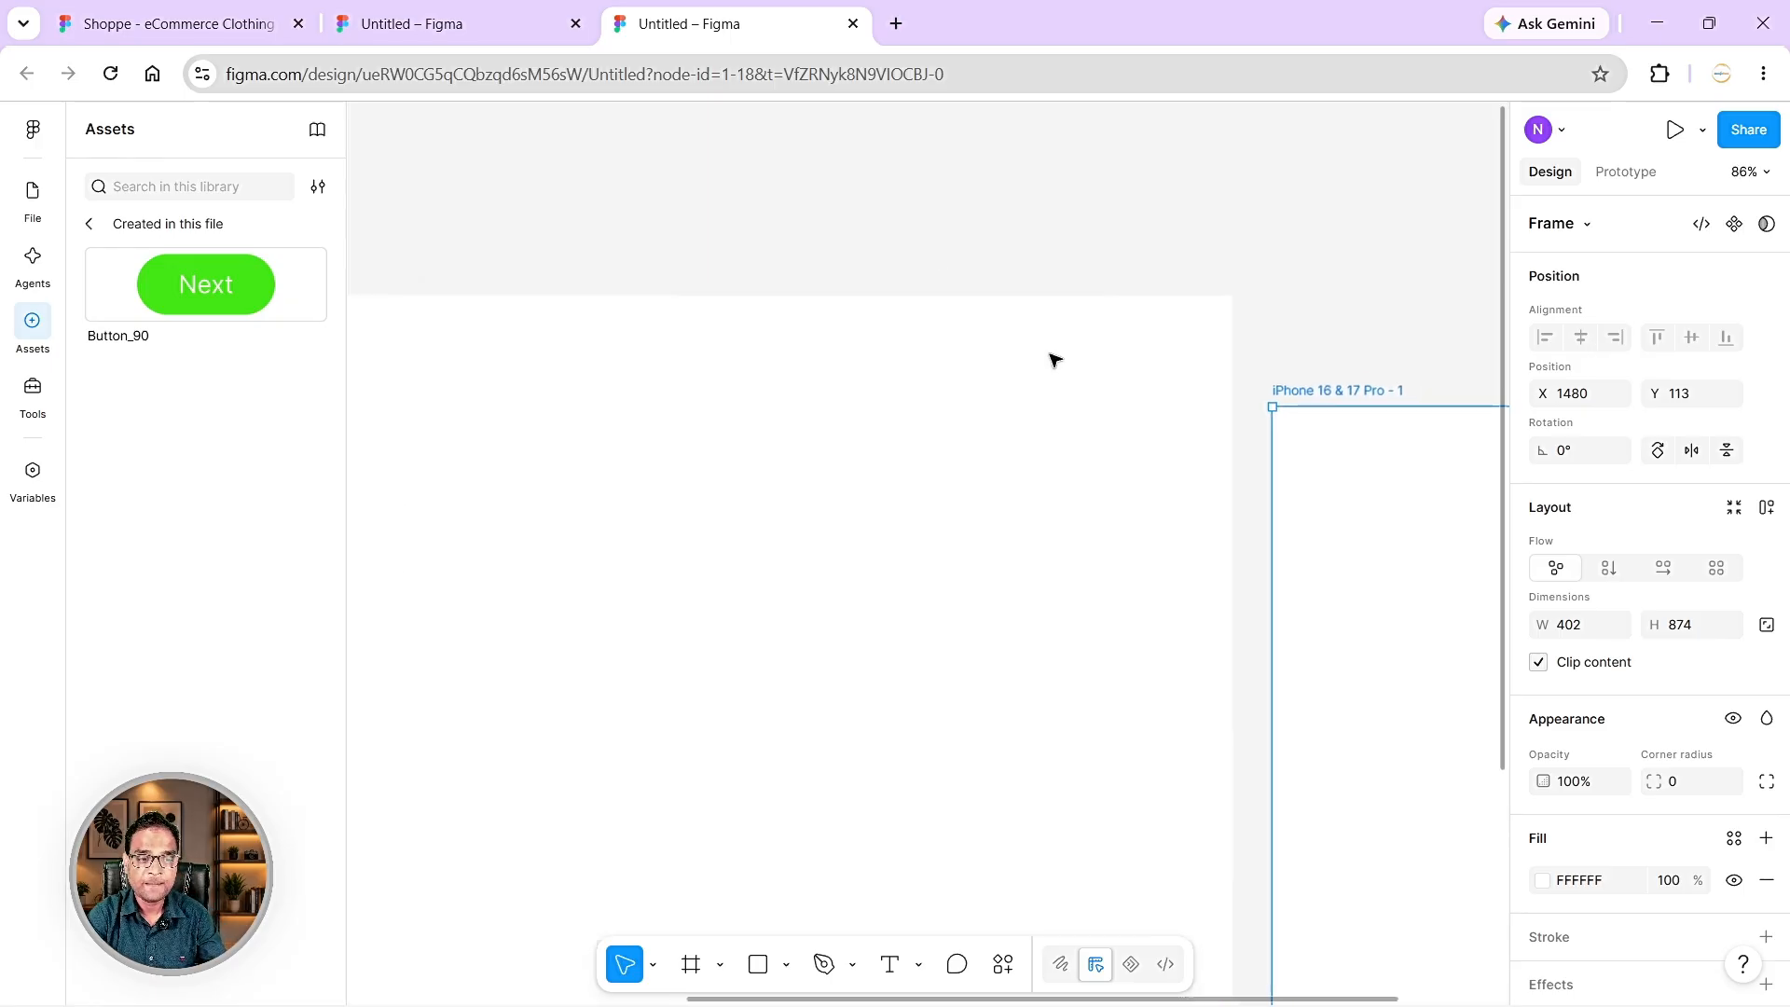
pyautogui.scroll(-5, 1053, 359)
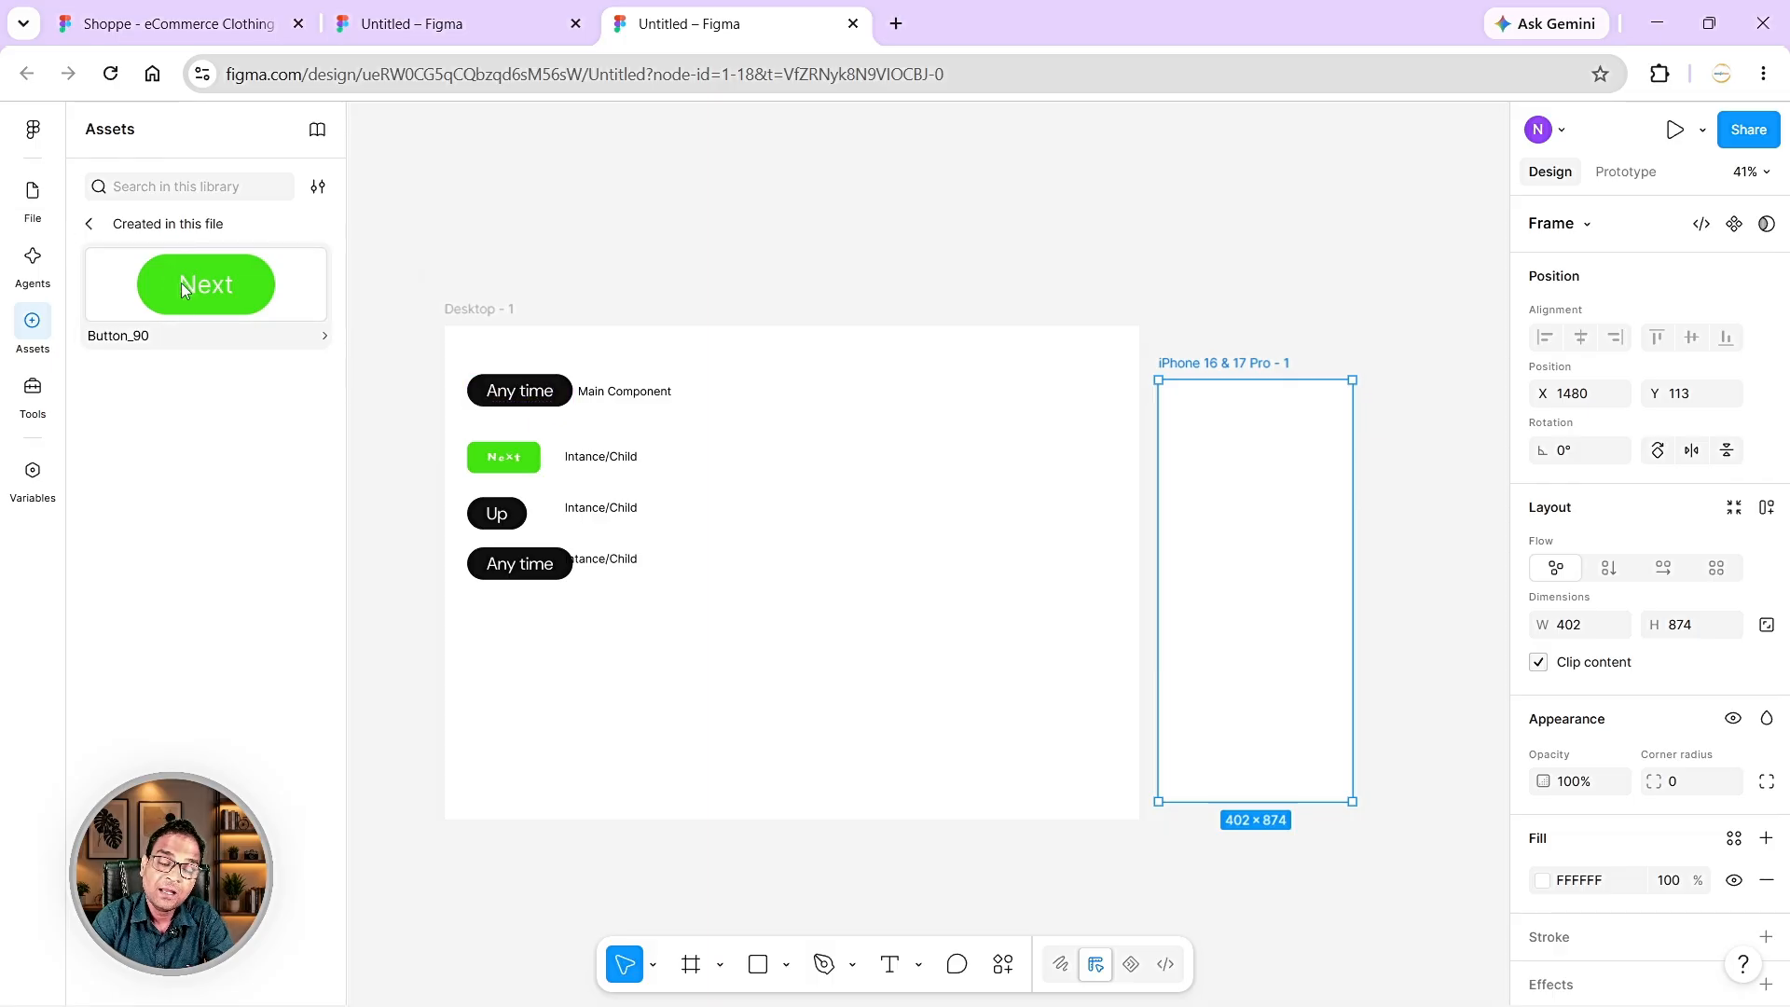
pyautogui.moveTo(222, 289); pyautogui.dragTo(1264, 461)
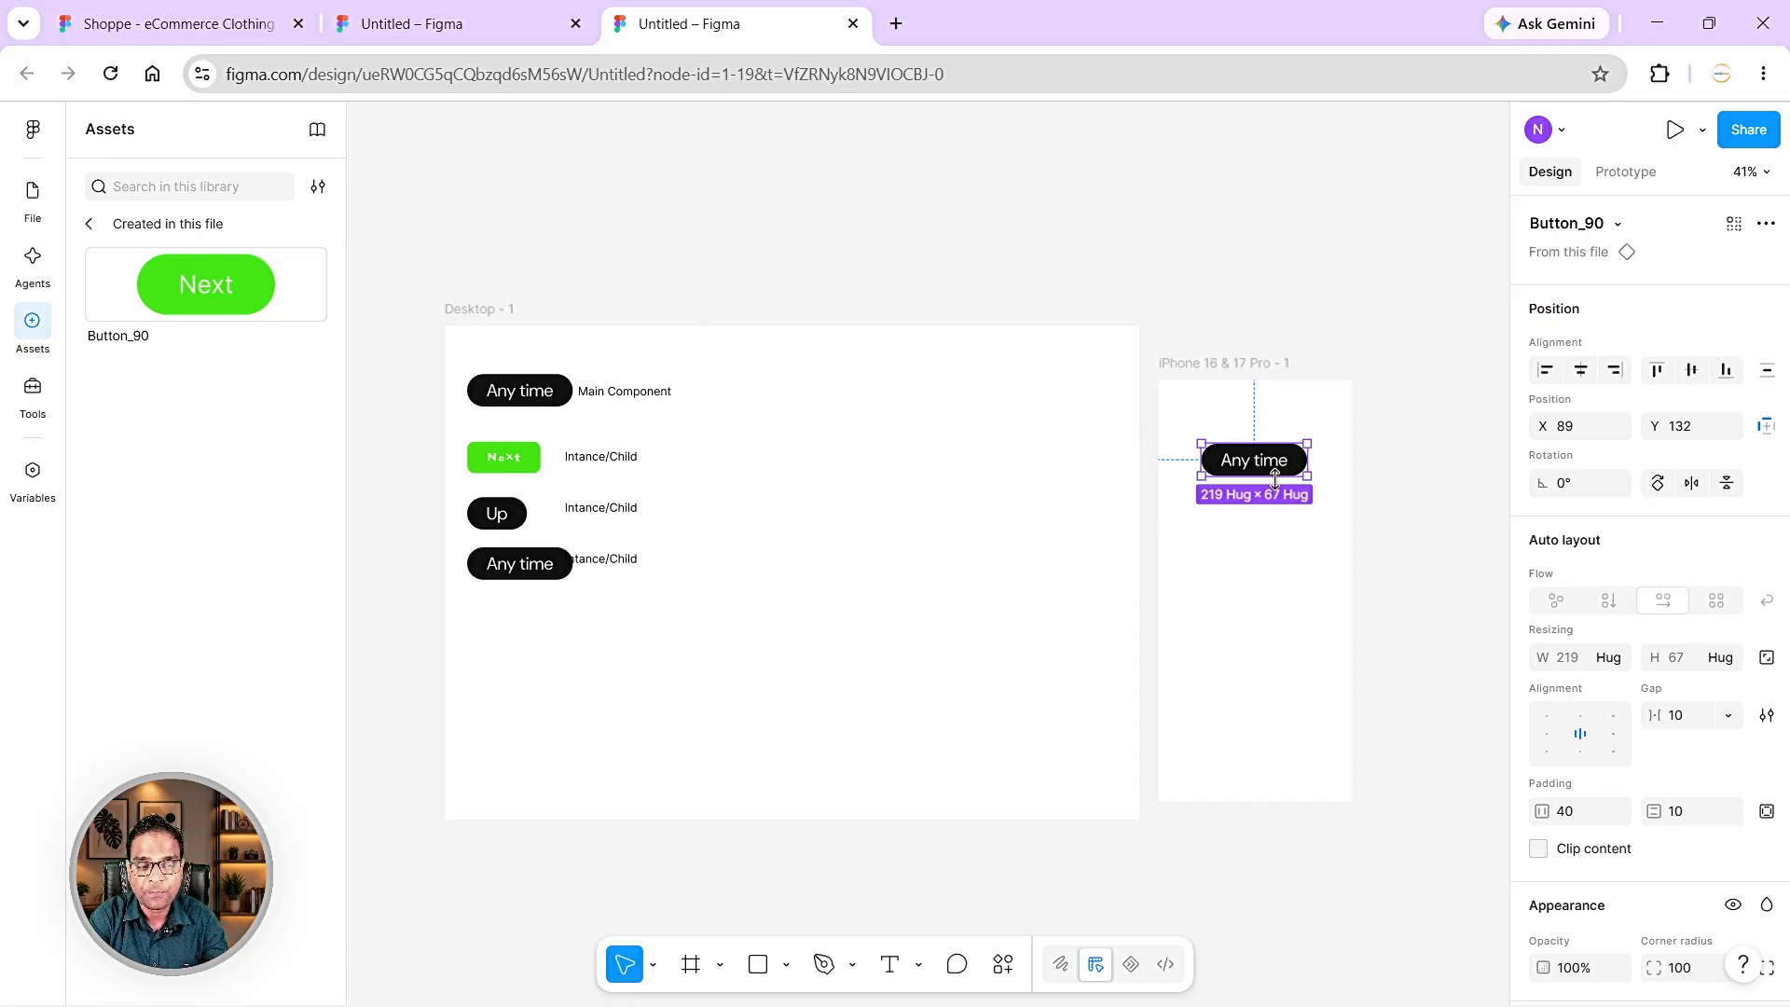
# - Compare the button instance in the phone frame with the main component and instances in the desktop frame
pyautogui.scroll(5, 1274, 479)
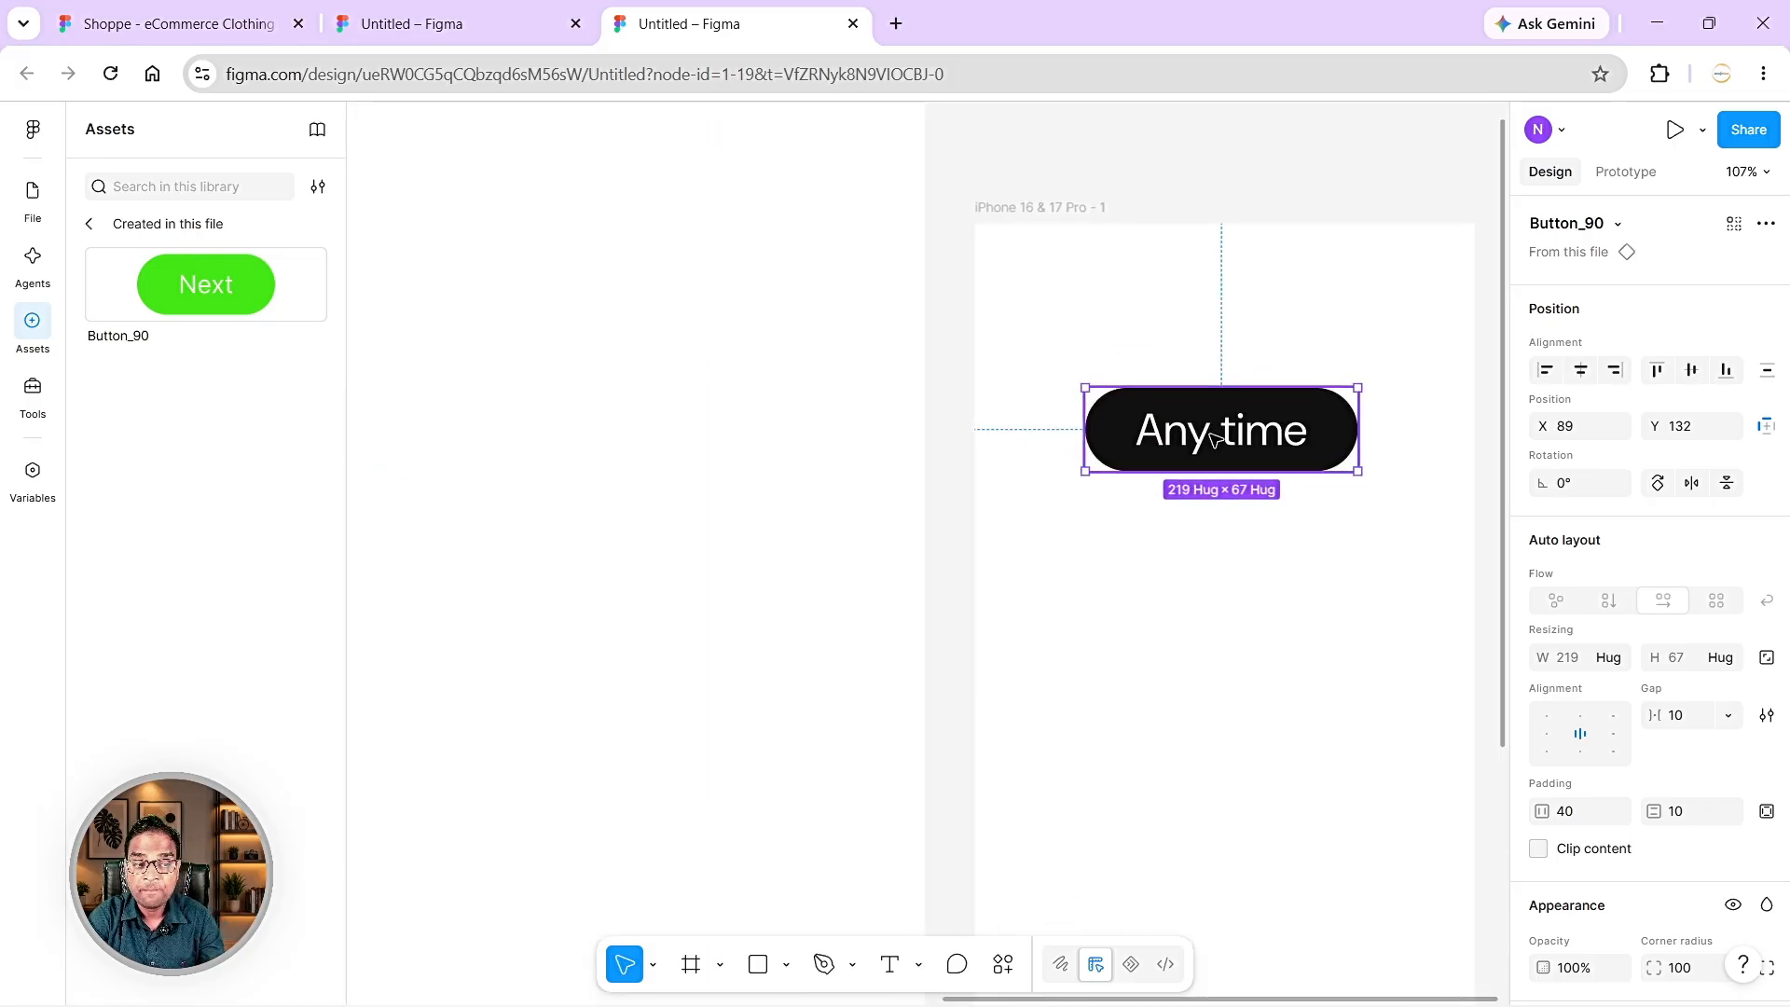
pyautogui.scroll(-3, 1213, 438)
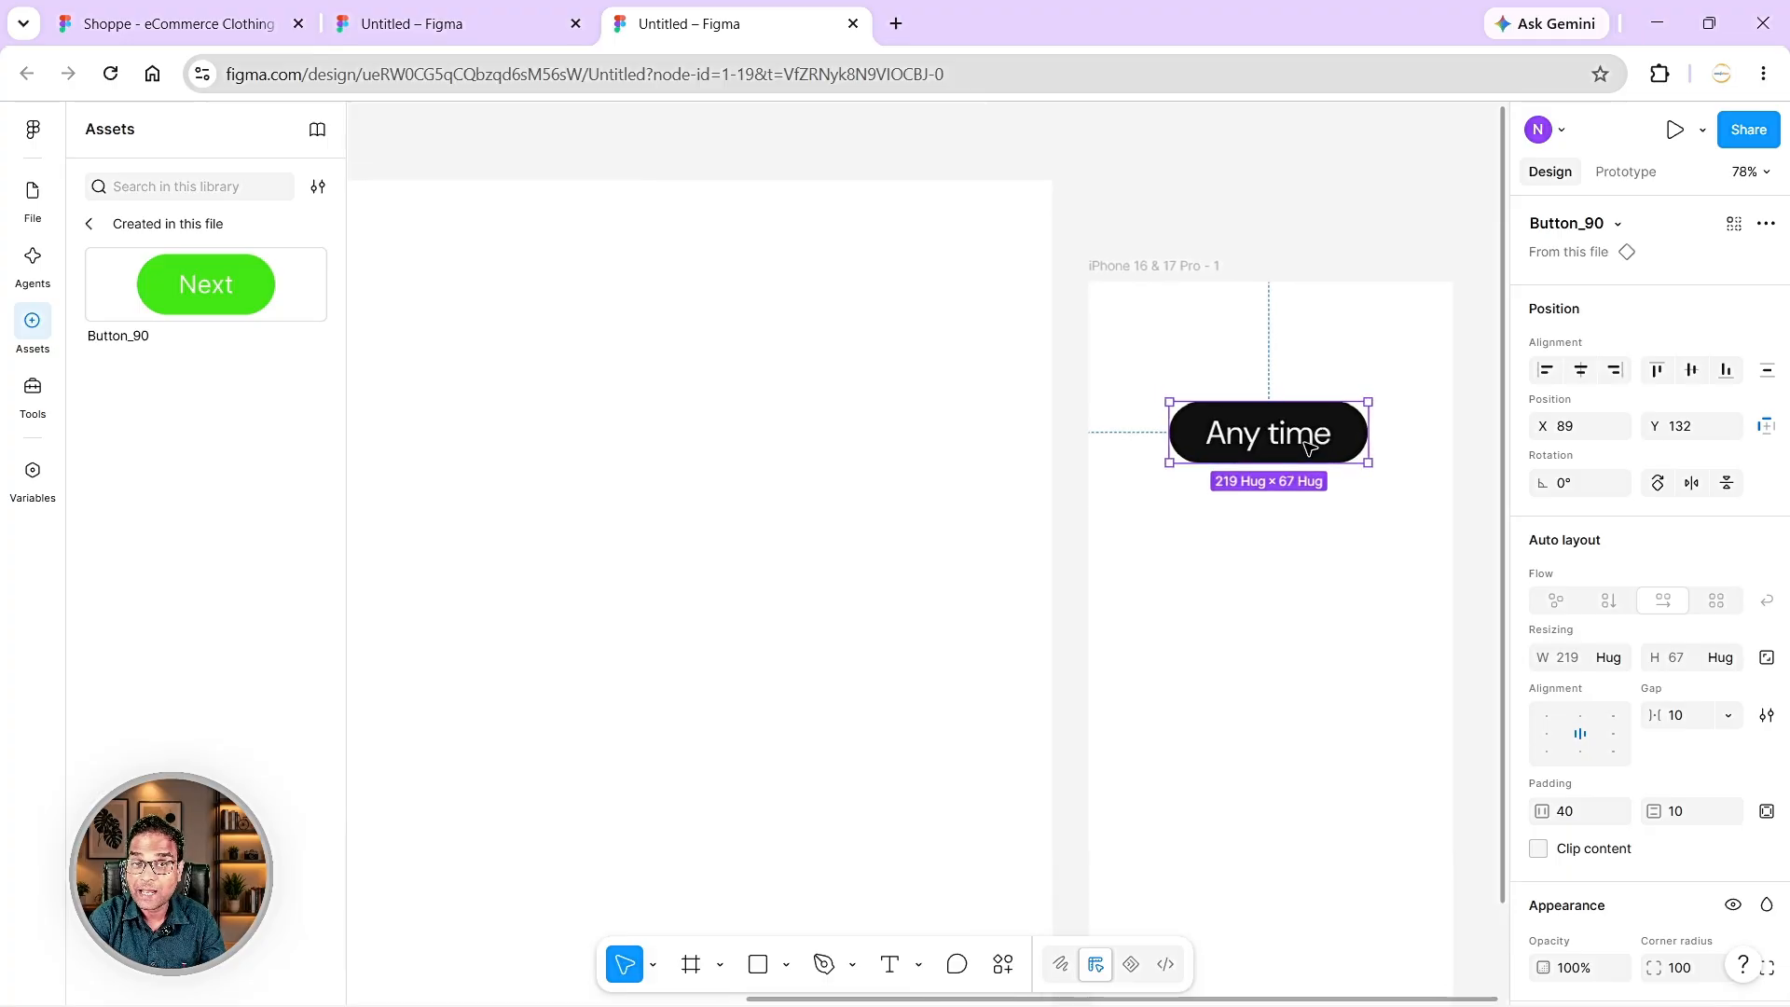
pyautogui.scroll(-3, 620, 400)
pyautogui.hscroll(-5, 559, 425)
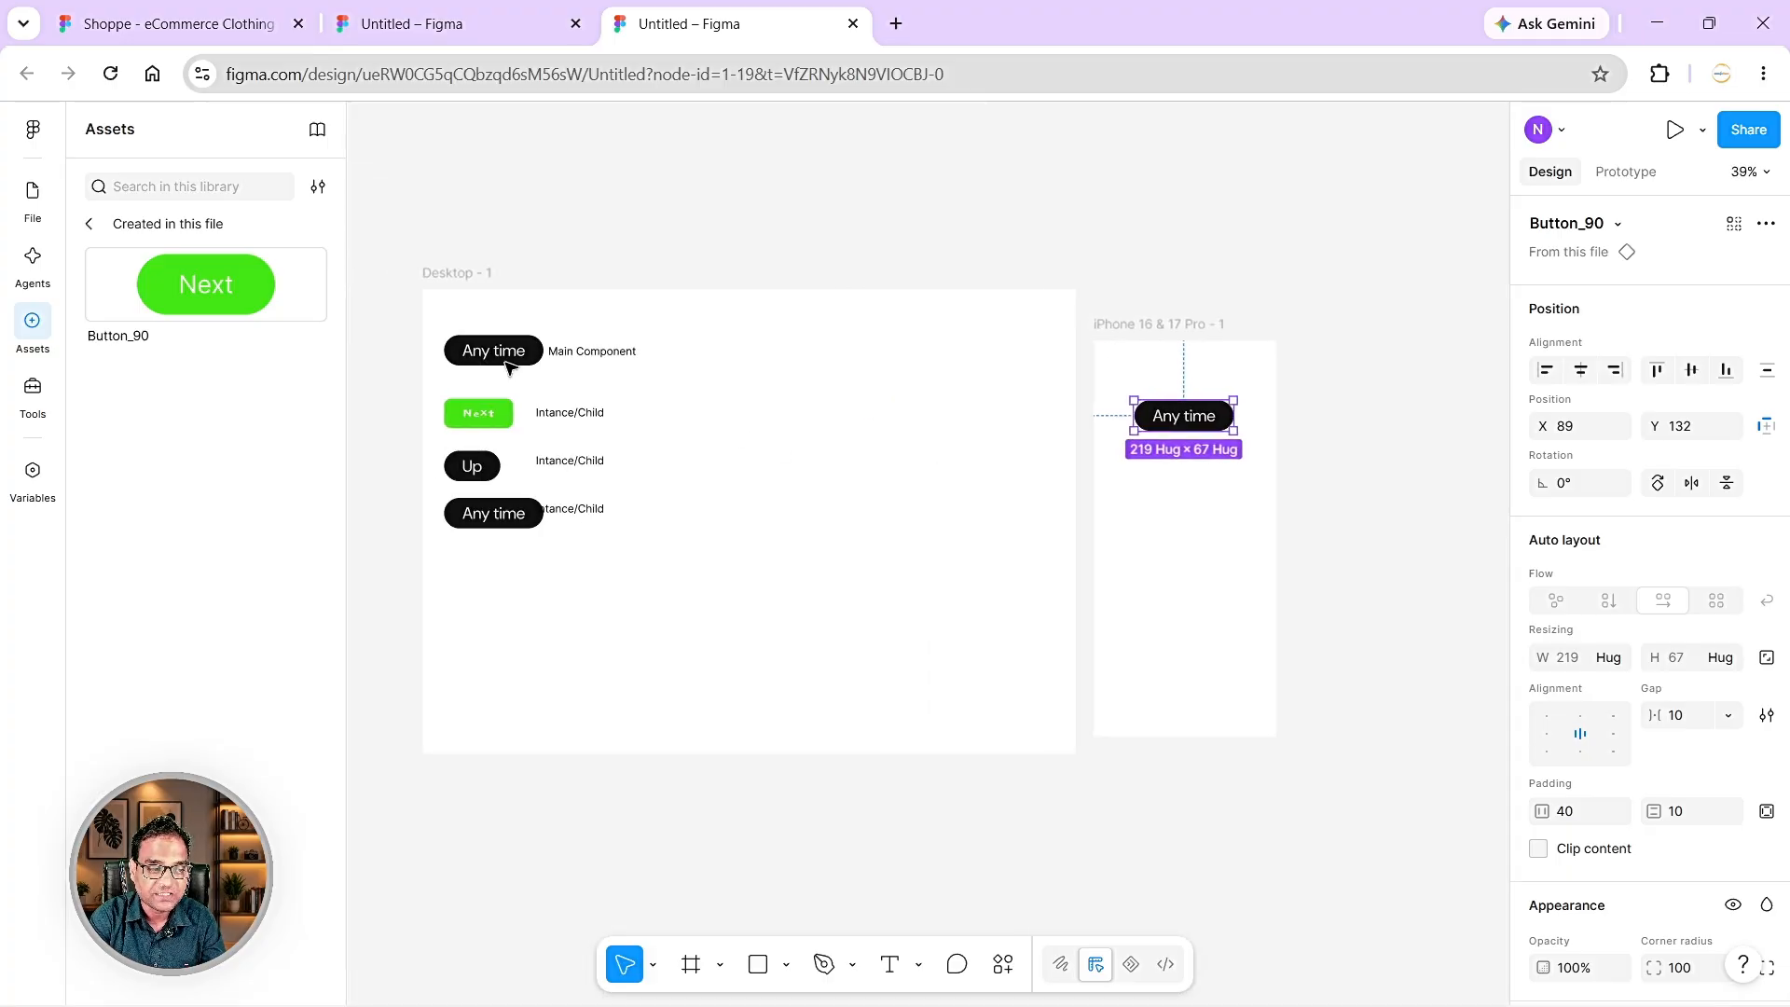
pyautogui.scroll(4, 1201, 436)
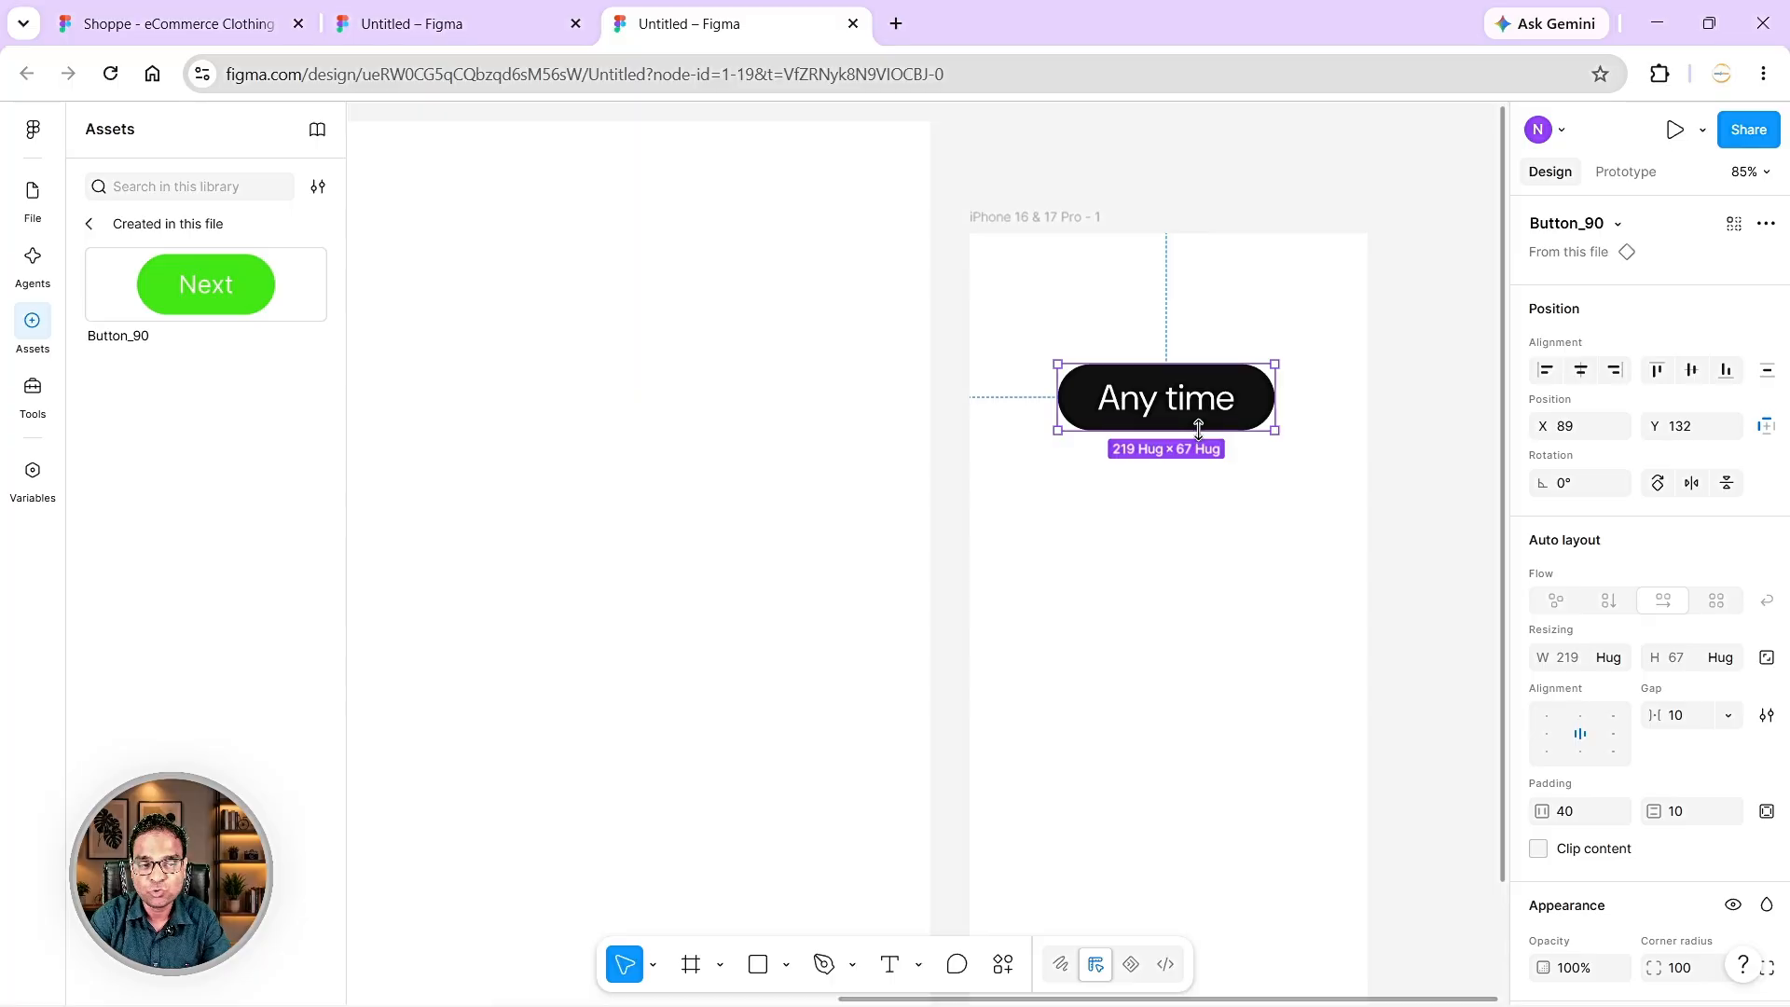
pyautogui.scroll(-1, 1184, 443)
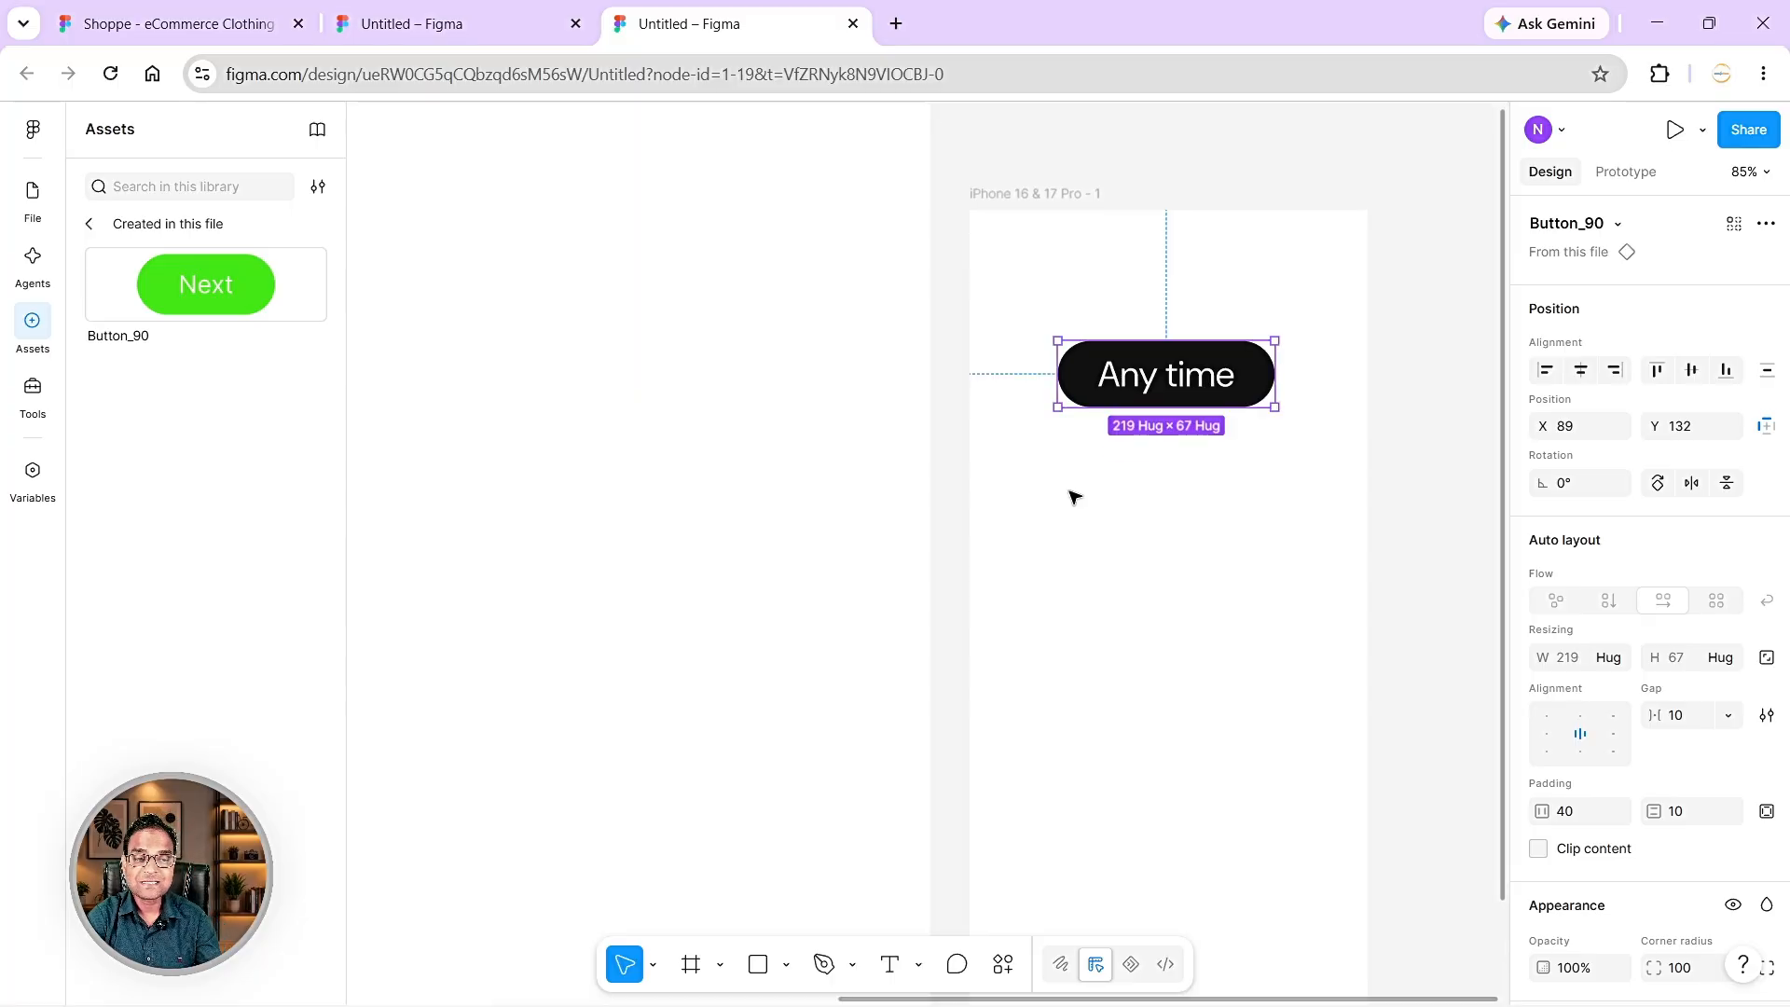
pyautogui.hscroll(-5, 1063, 498)
pyautogui.scroll(-3, 1052, 504)
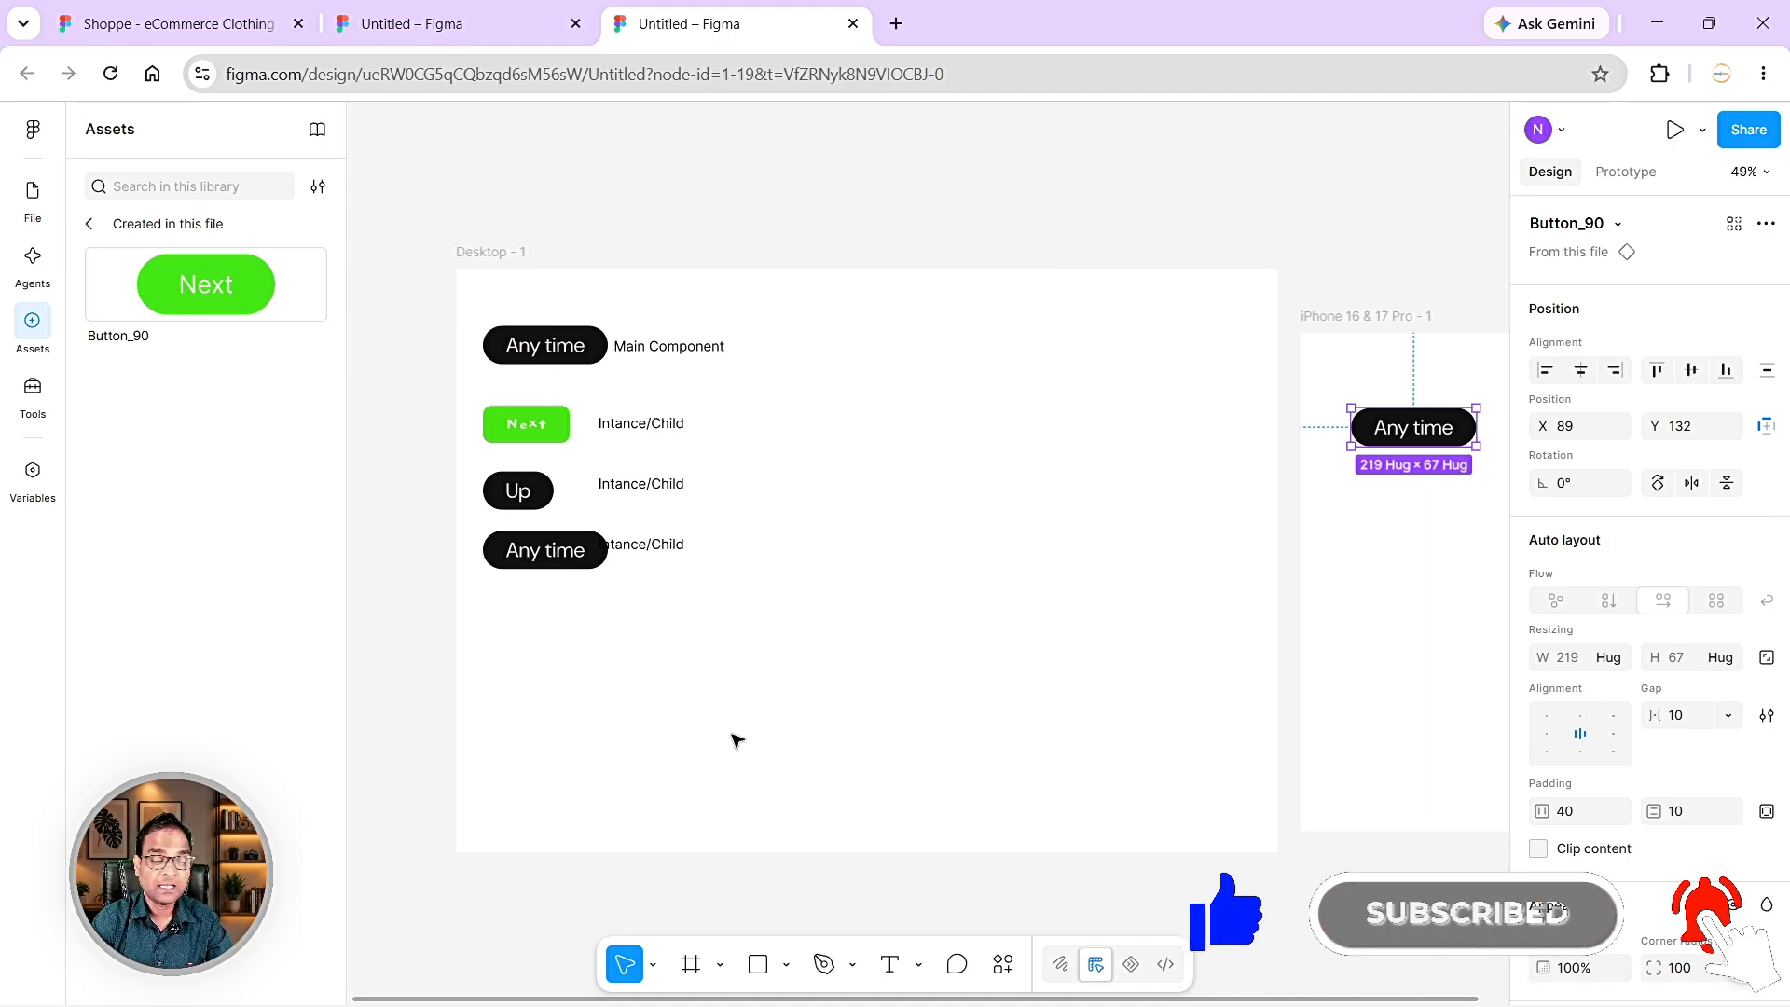
pyautogui.hscroll(-2, 720, 513)
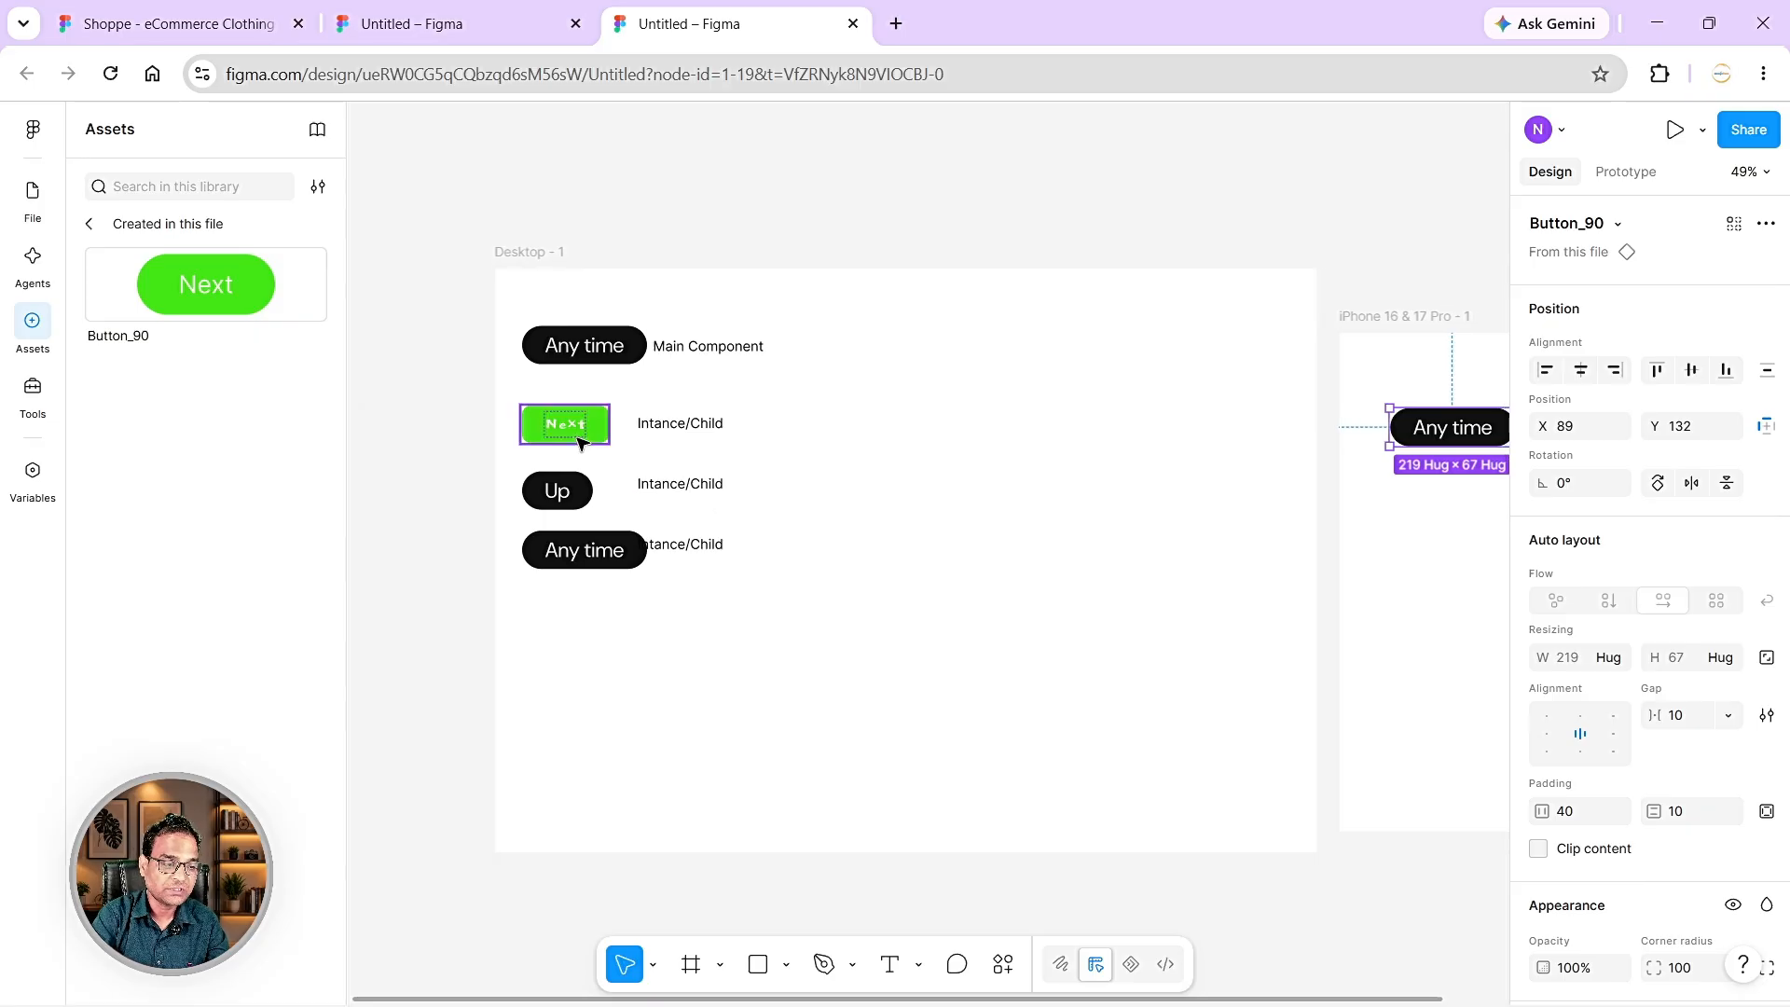
# - Review the "Next" instance's component options, including pushing changes, detaching, resetting the instance and resetting specific changes
pyautogui.scroll(5, 606, 428)
pyautogui.click(626, 415)
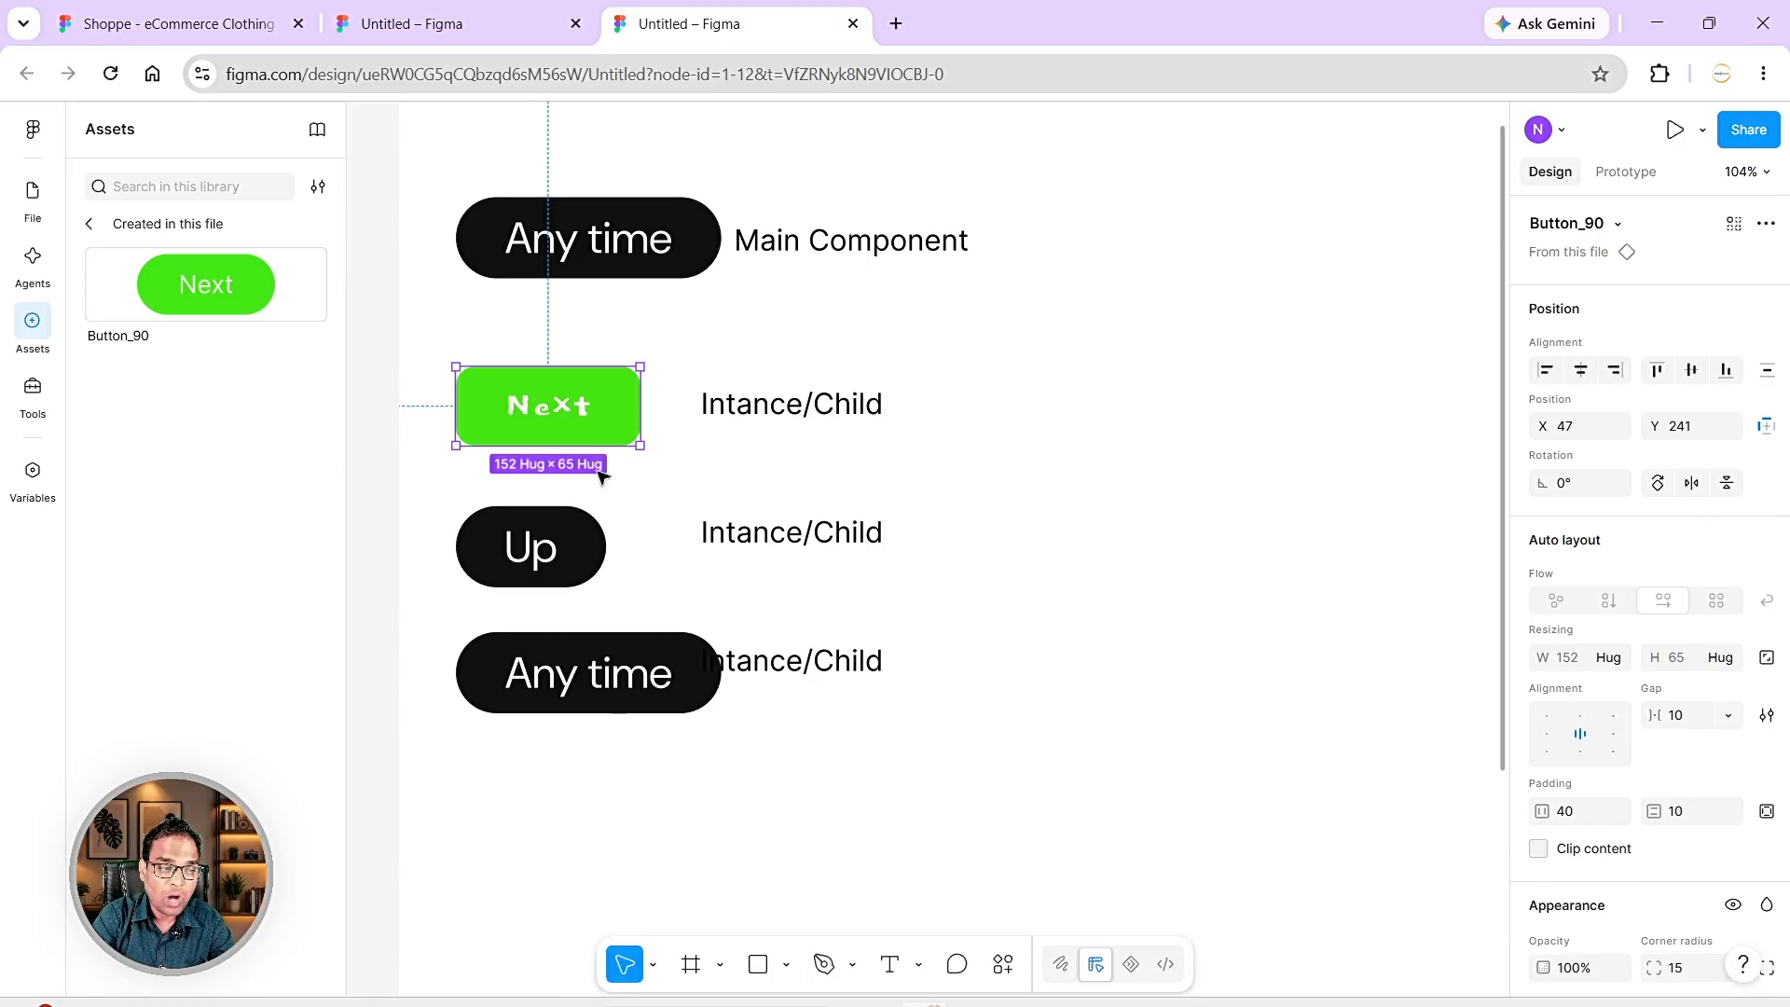
pyautogui.click(1766, 223)
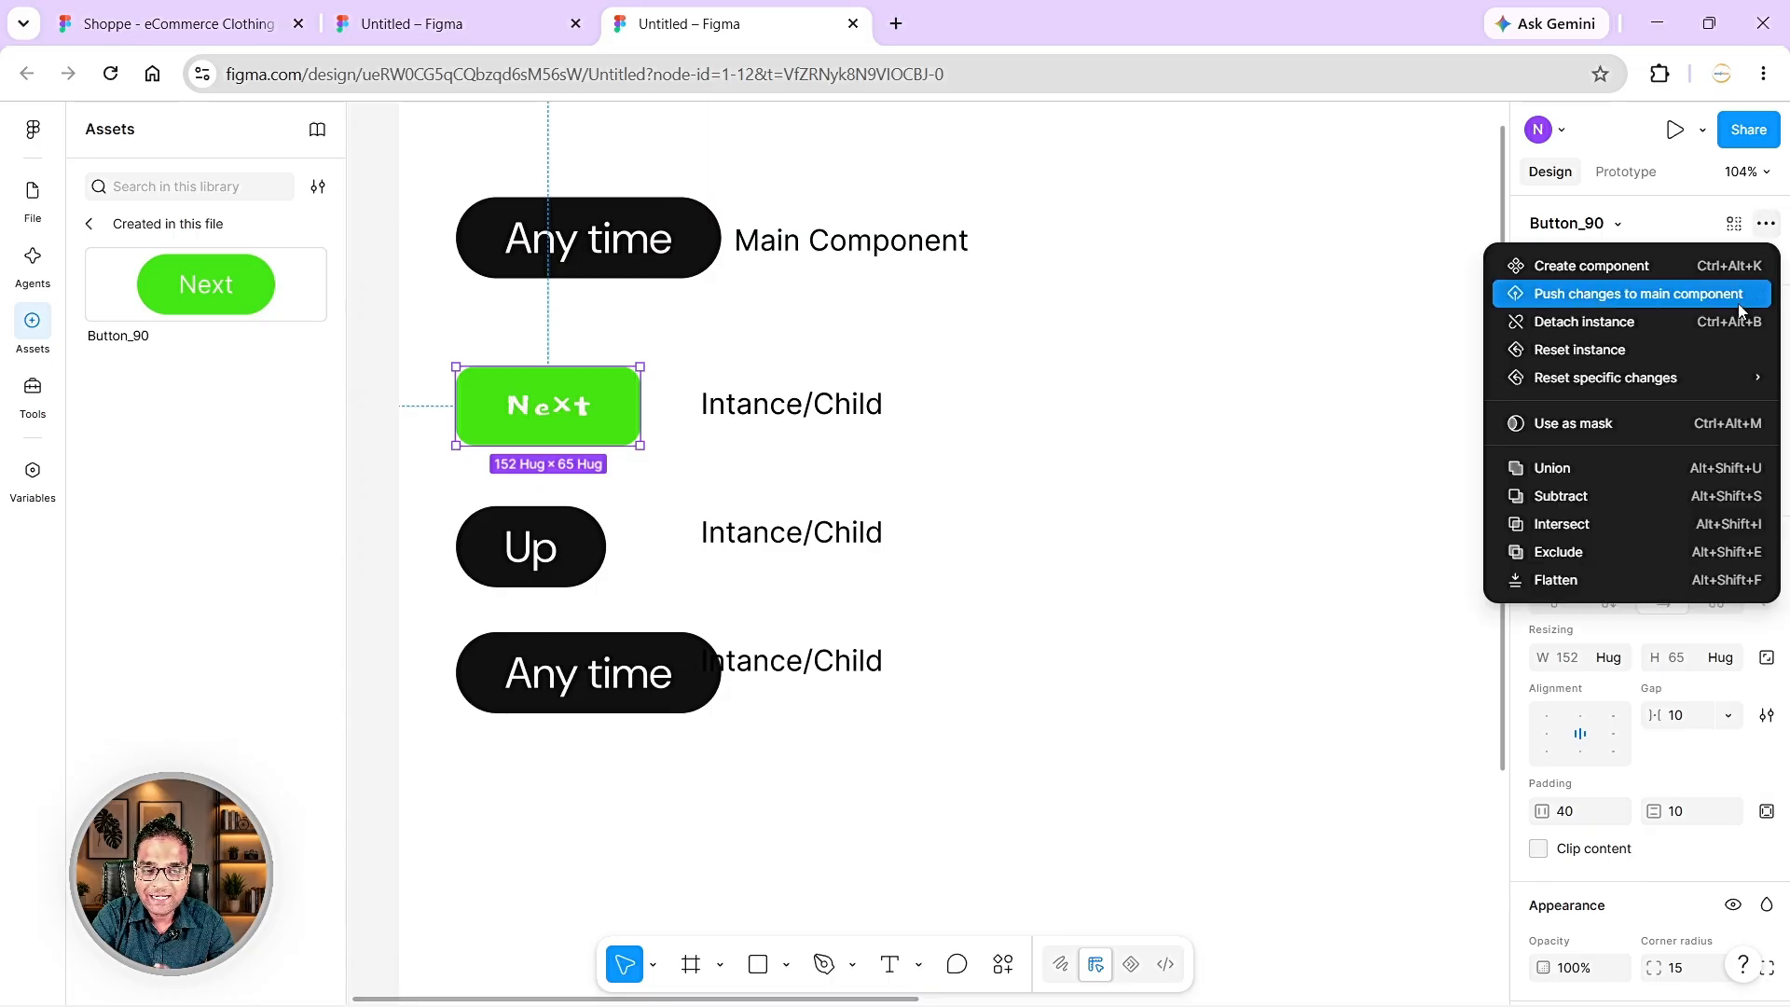
pyautogui.click(1612, 351)
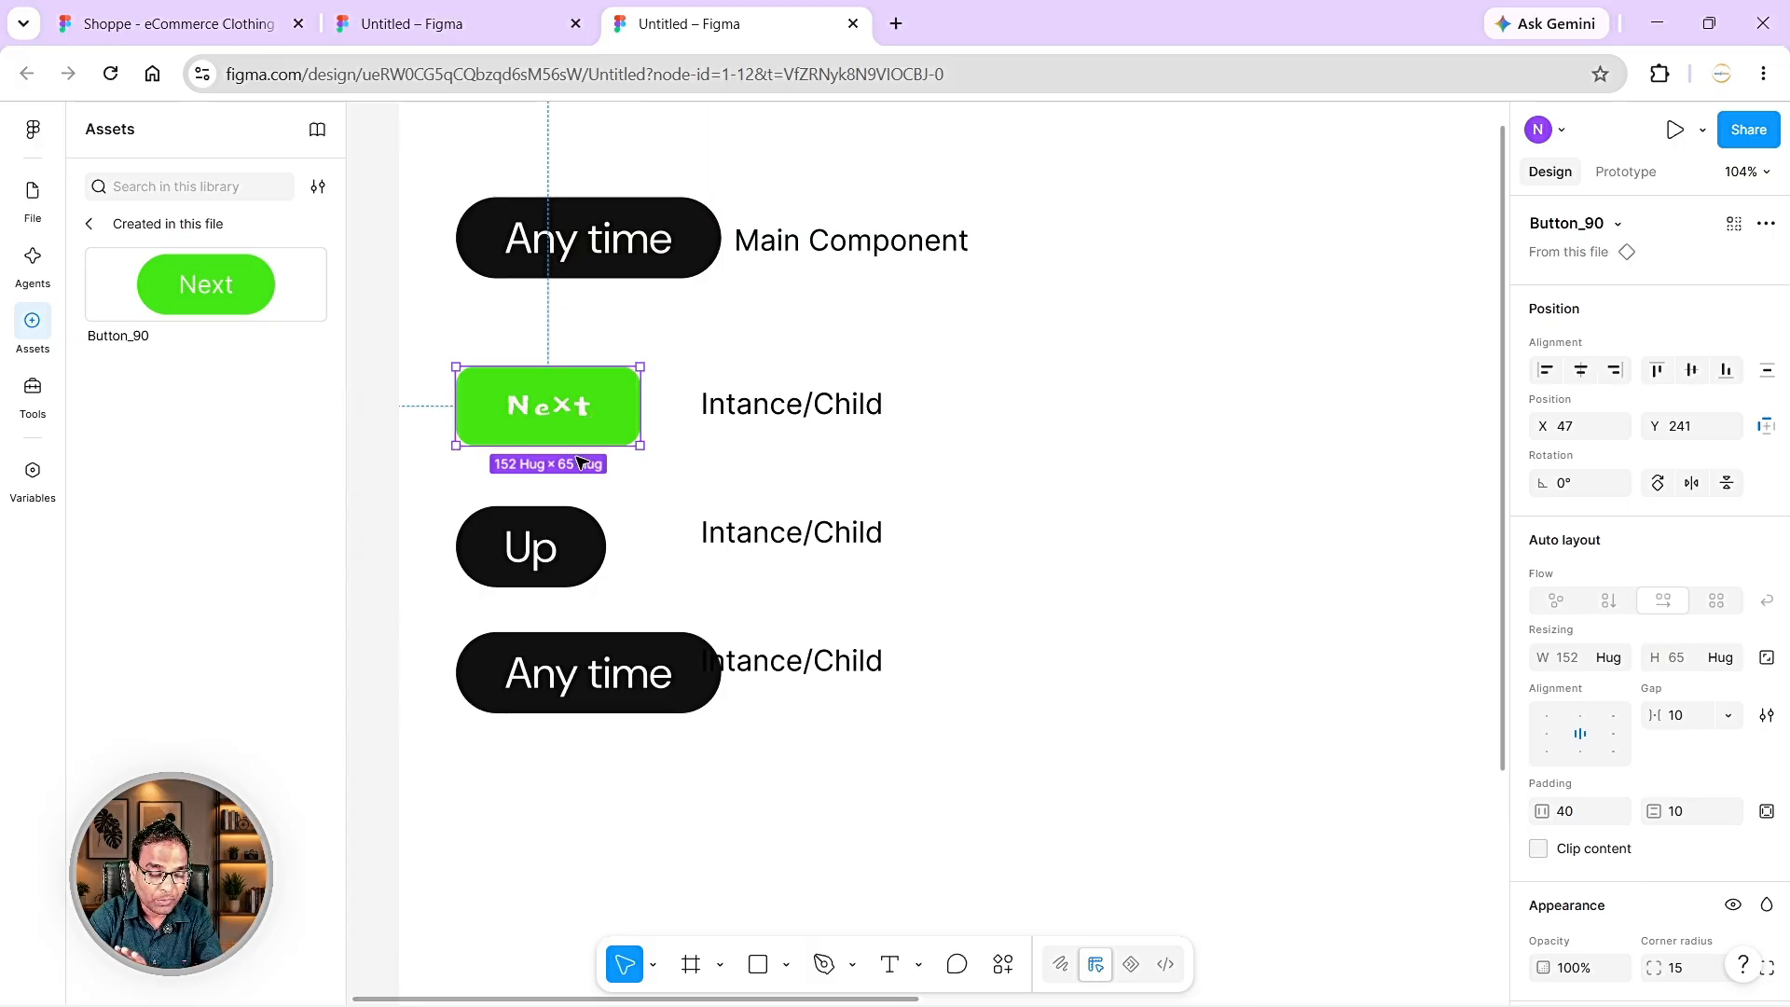
pyautogui.click(1765, 222)
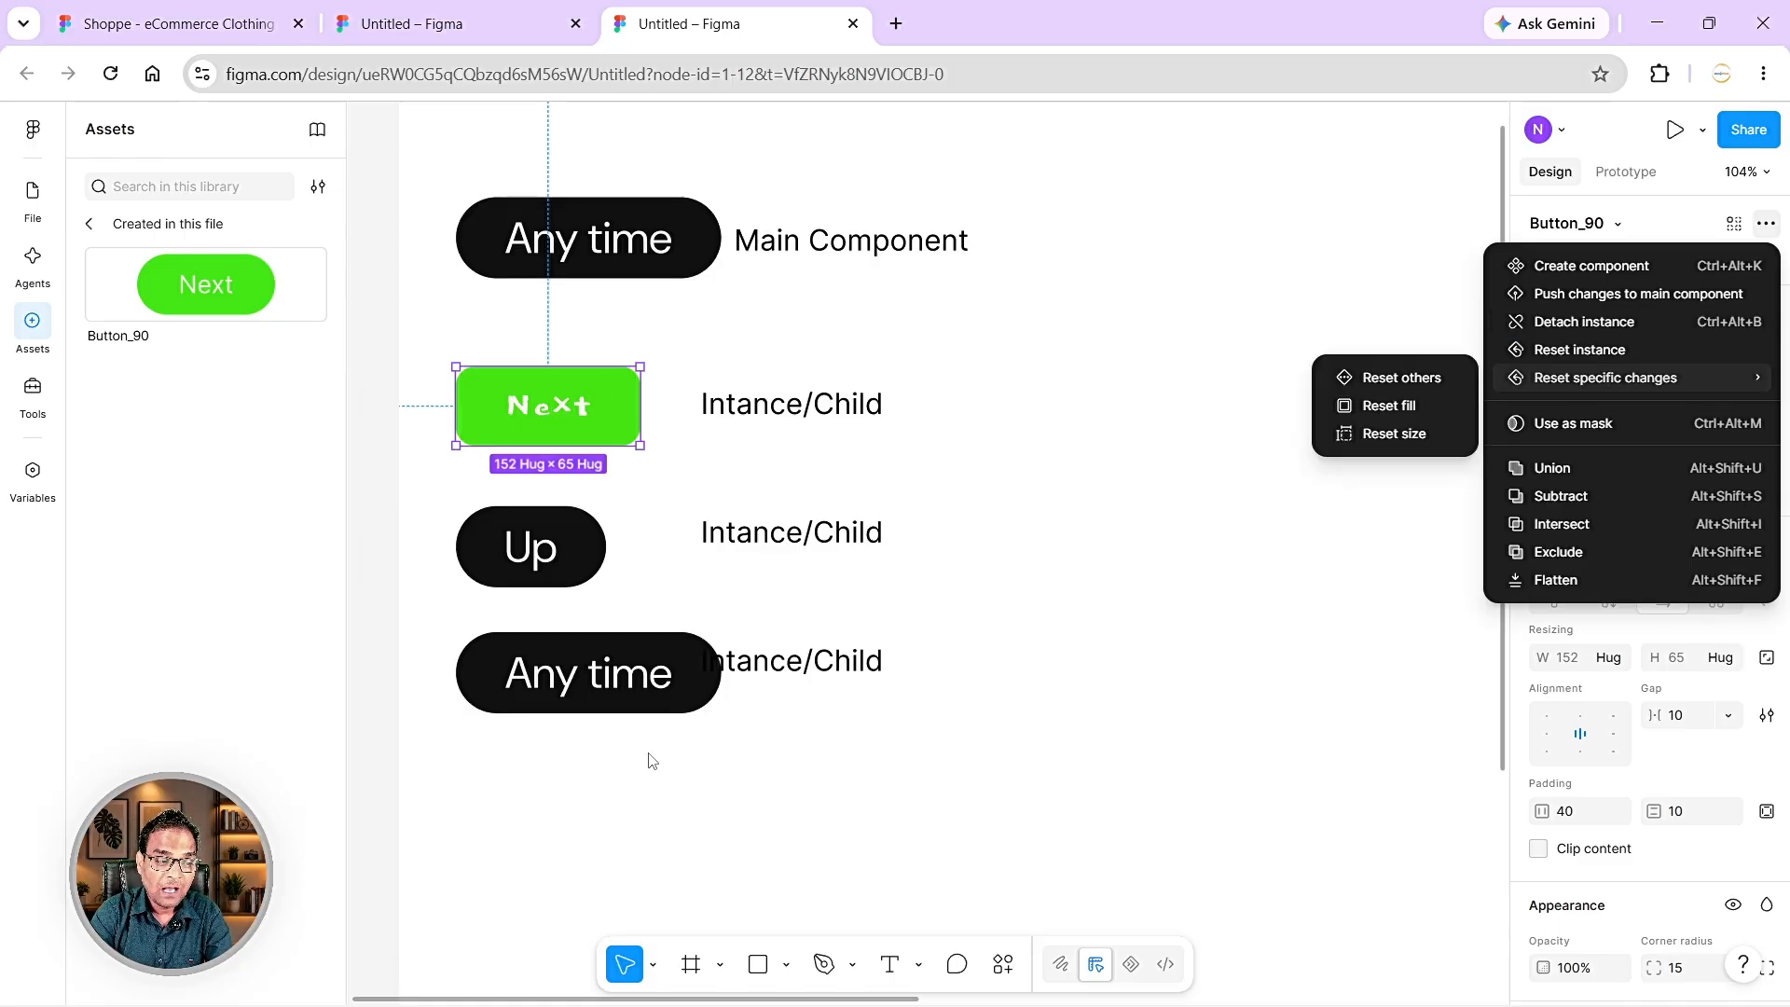
pyautogui.click(657, 673)
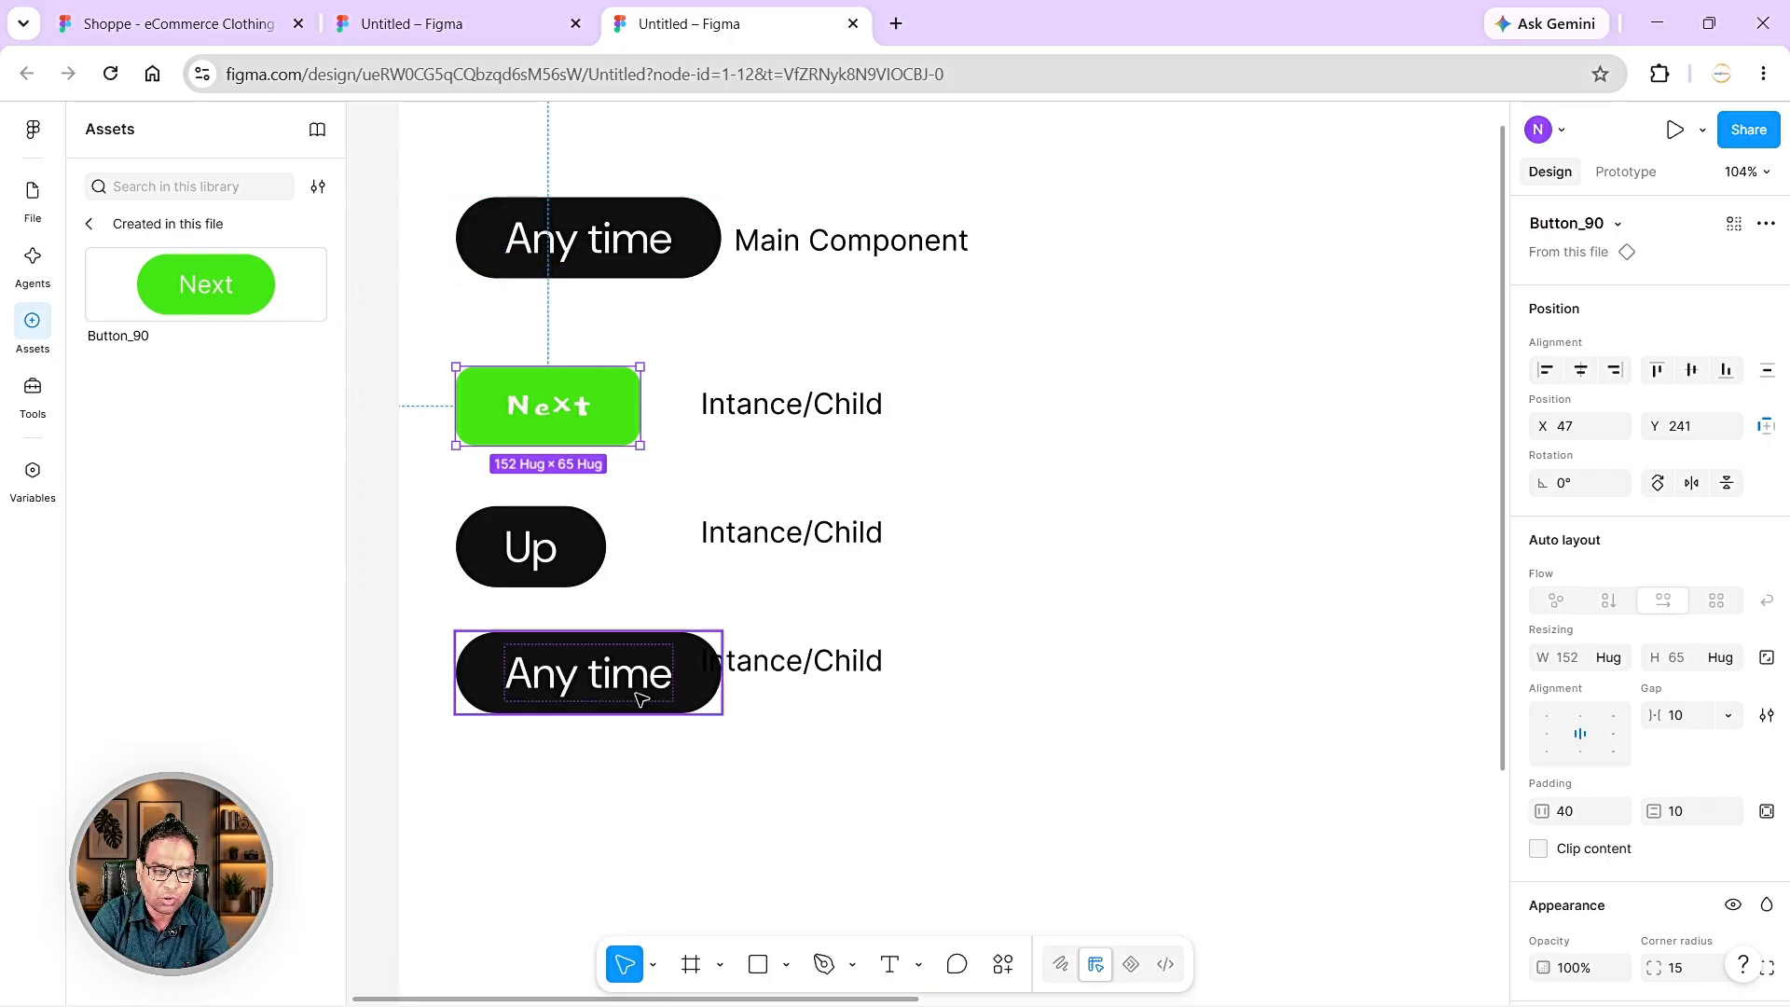
# - Change the main component button's text to "Any timed"
pyautogui.click(660, 244)
pyautogui.doubleClick(648, 244)
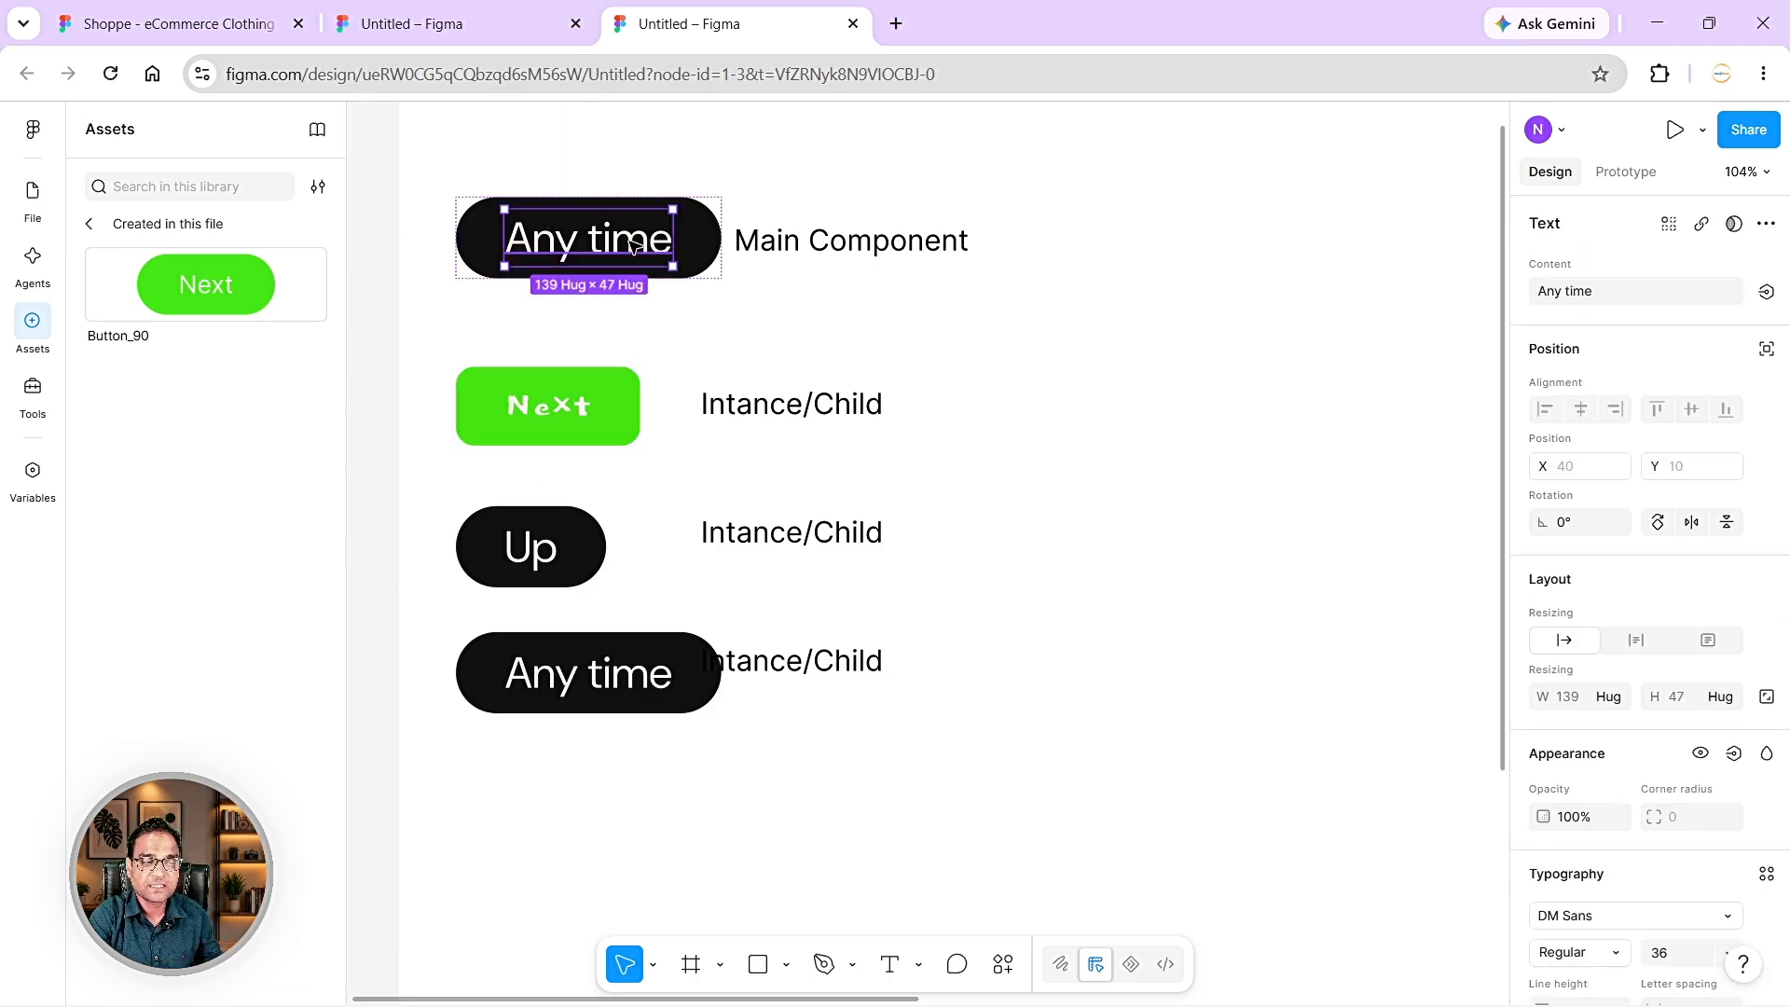
pyautogui.doubleClick(631, 244)
pyautogui.press('Right')
pyautogui.write('d')
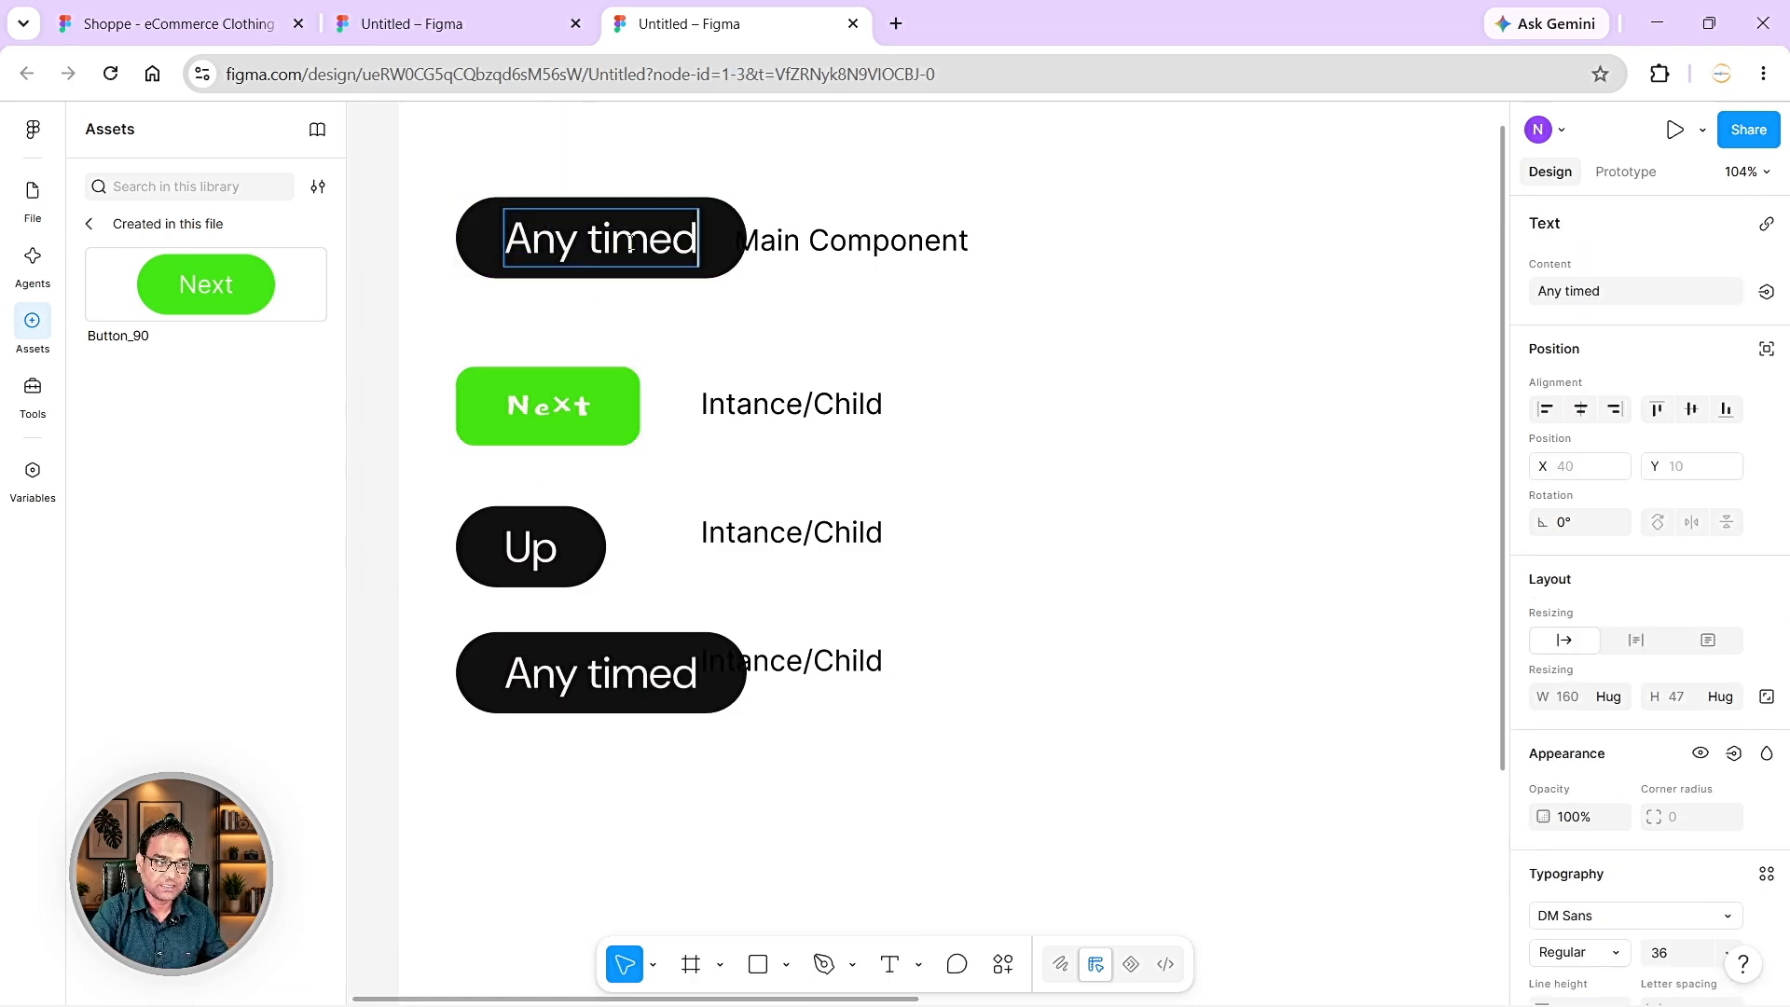
pyautogui.write('frrr')
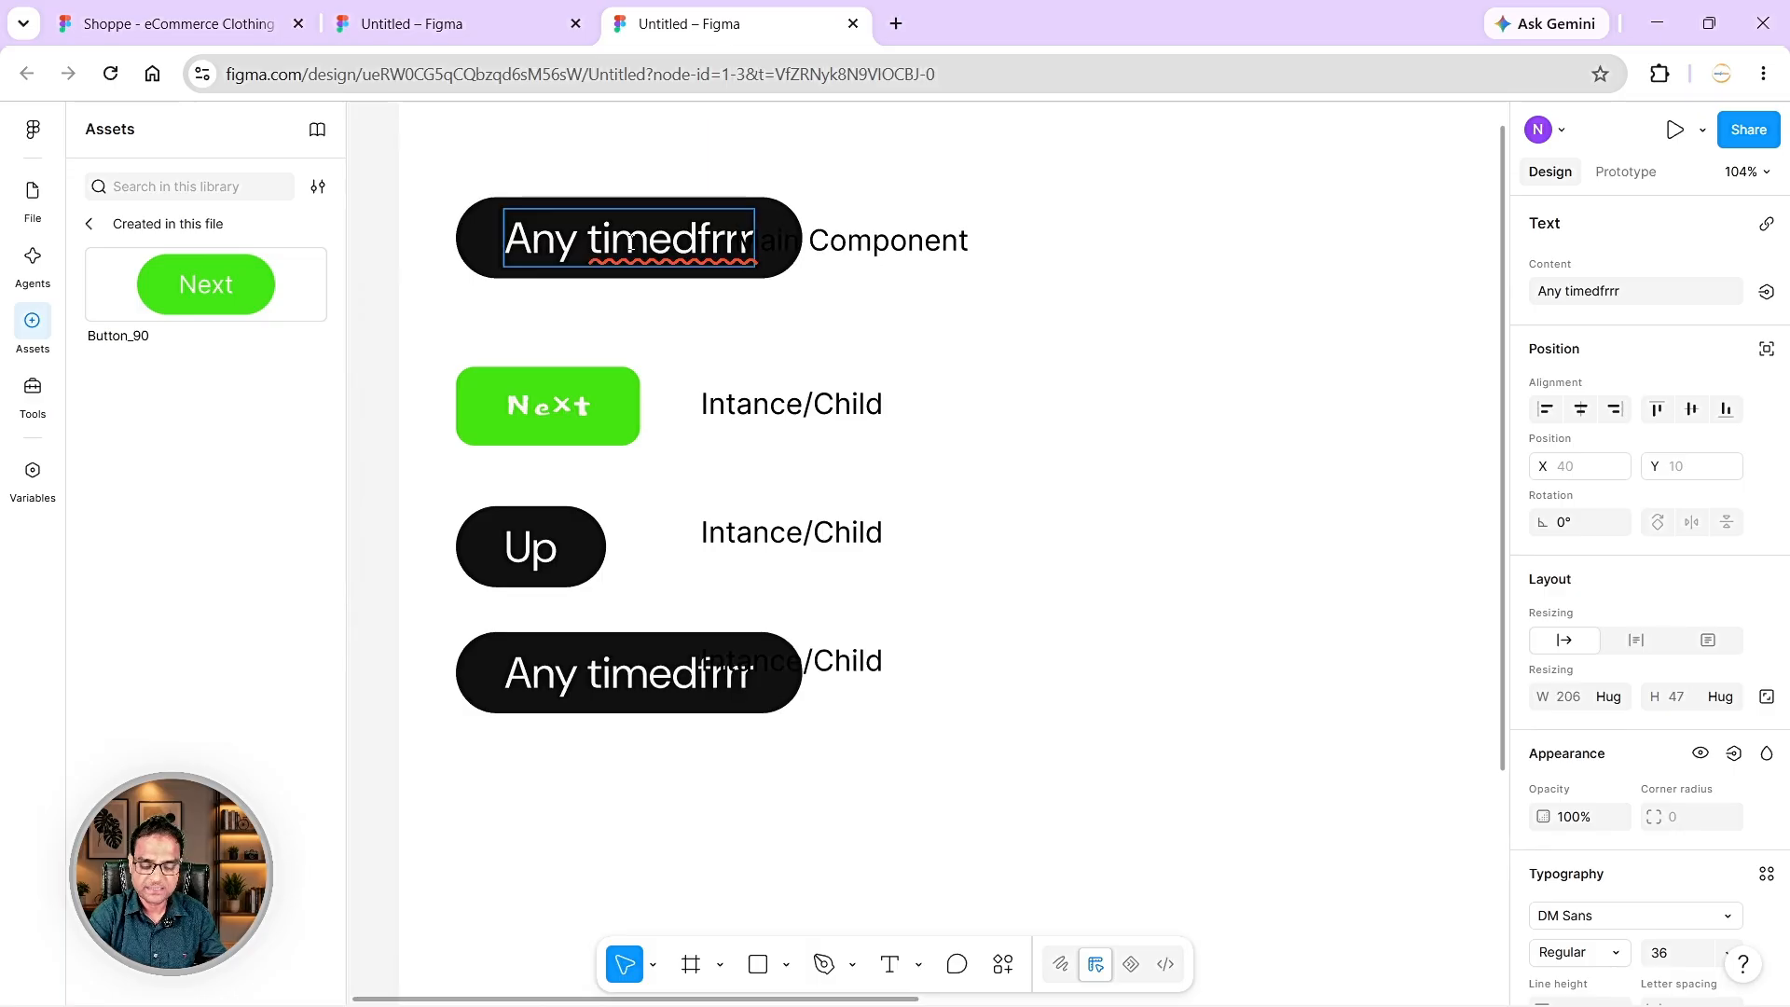
pyautogui.press('BackSpace')
pyautogui.press('BackSpace')
pyautogui.press('BackSpace')
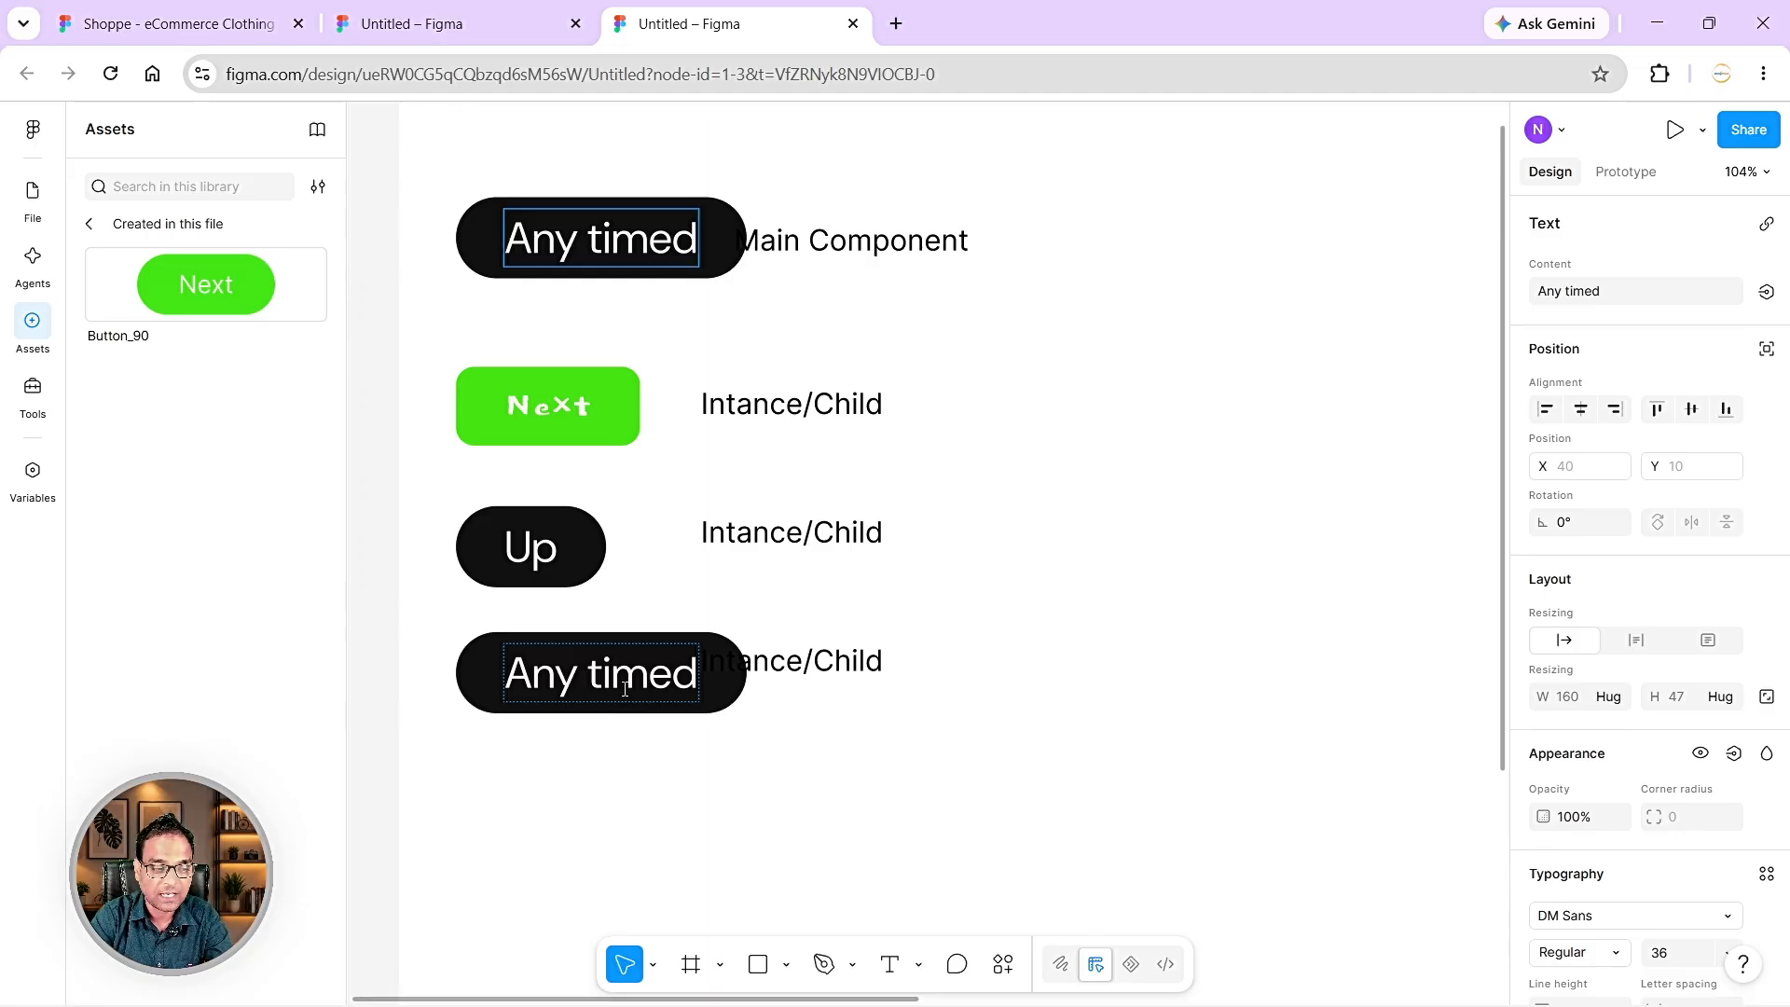
pyautogui.press('Escape')
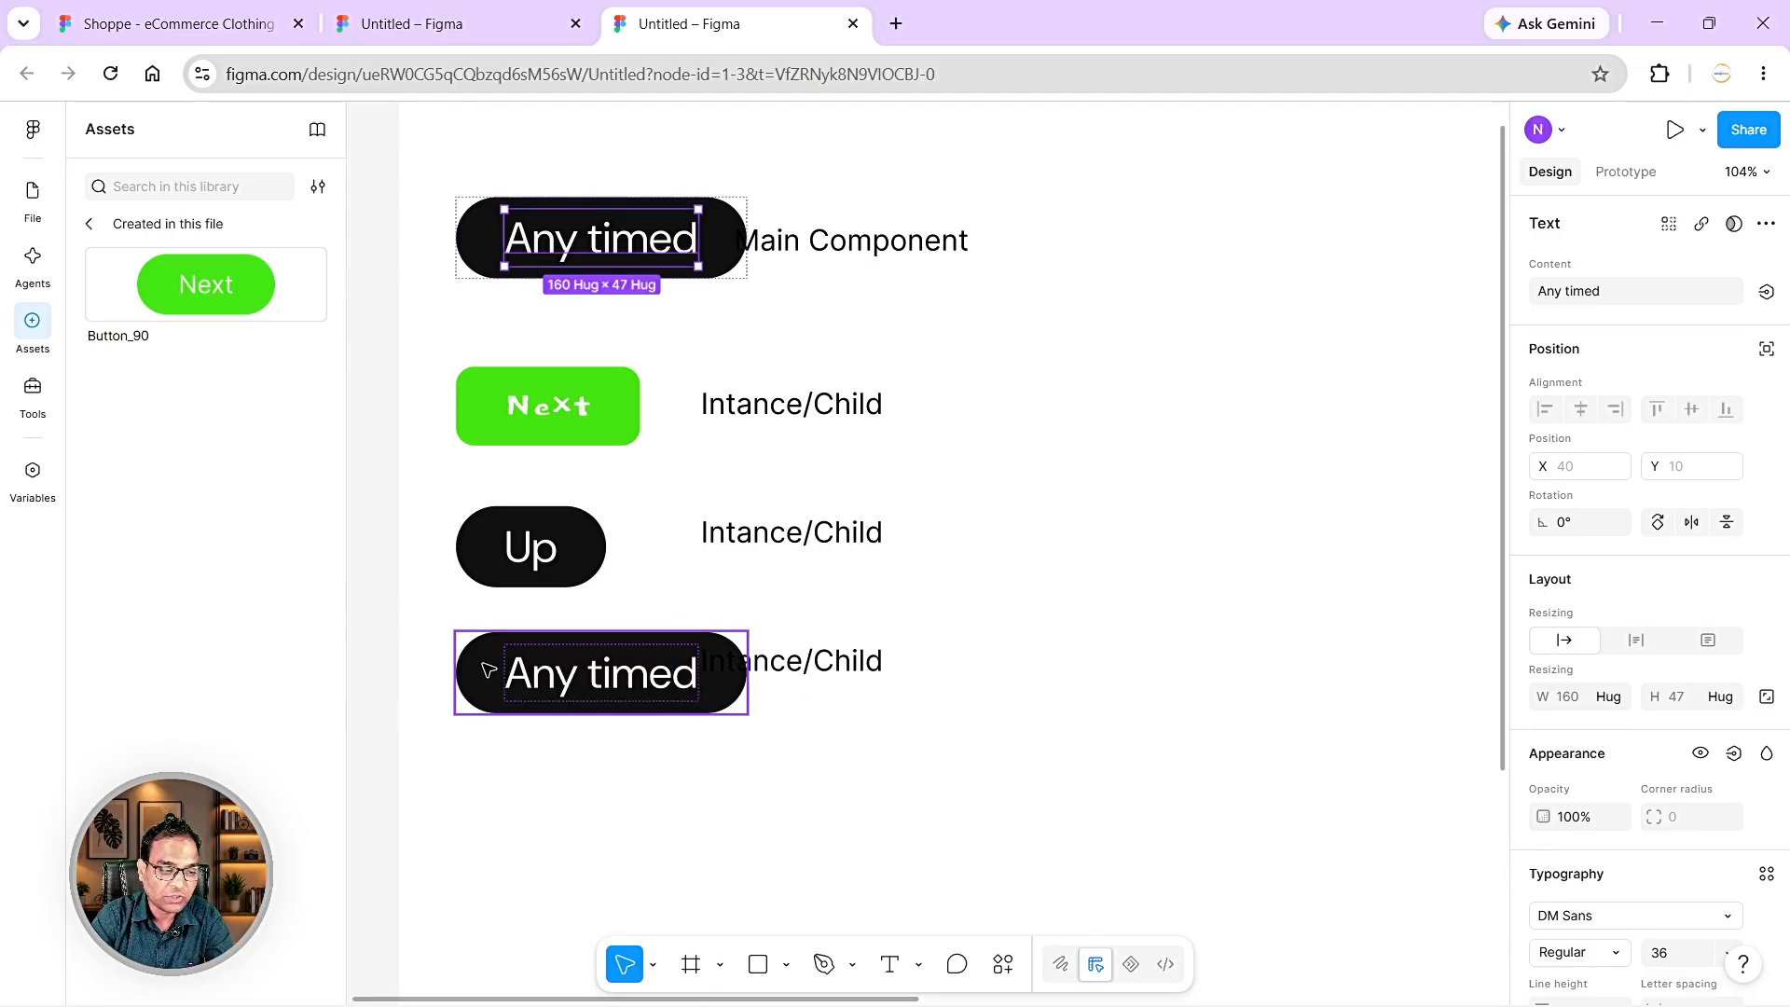
# - Detach the lowest "Any timed" instance in the desktop frame from its main component
pyautogui.click(1764, 224)
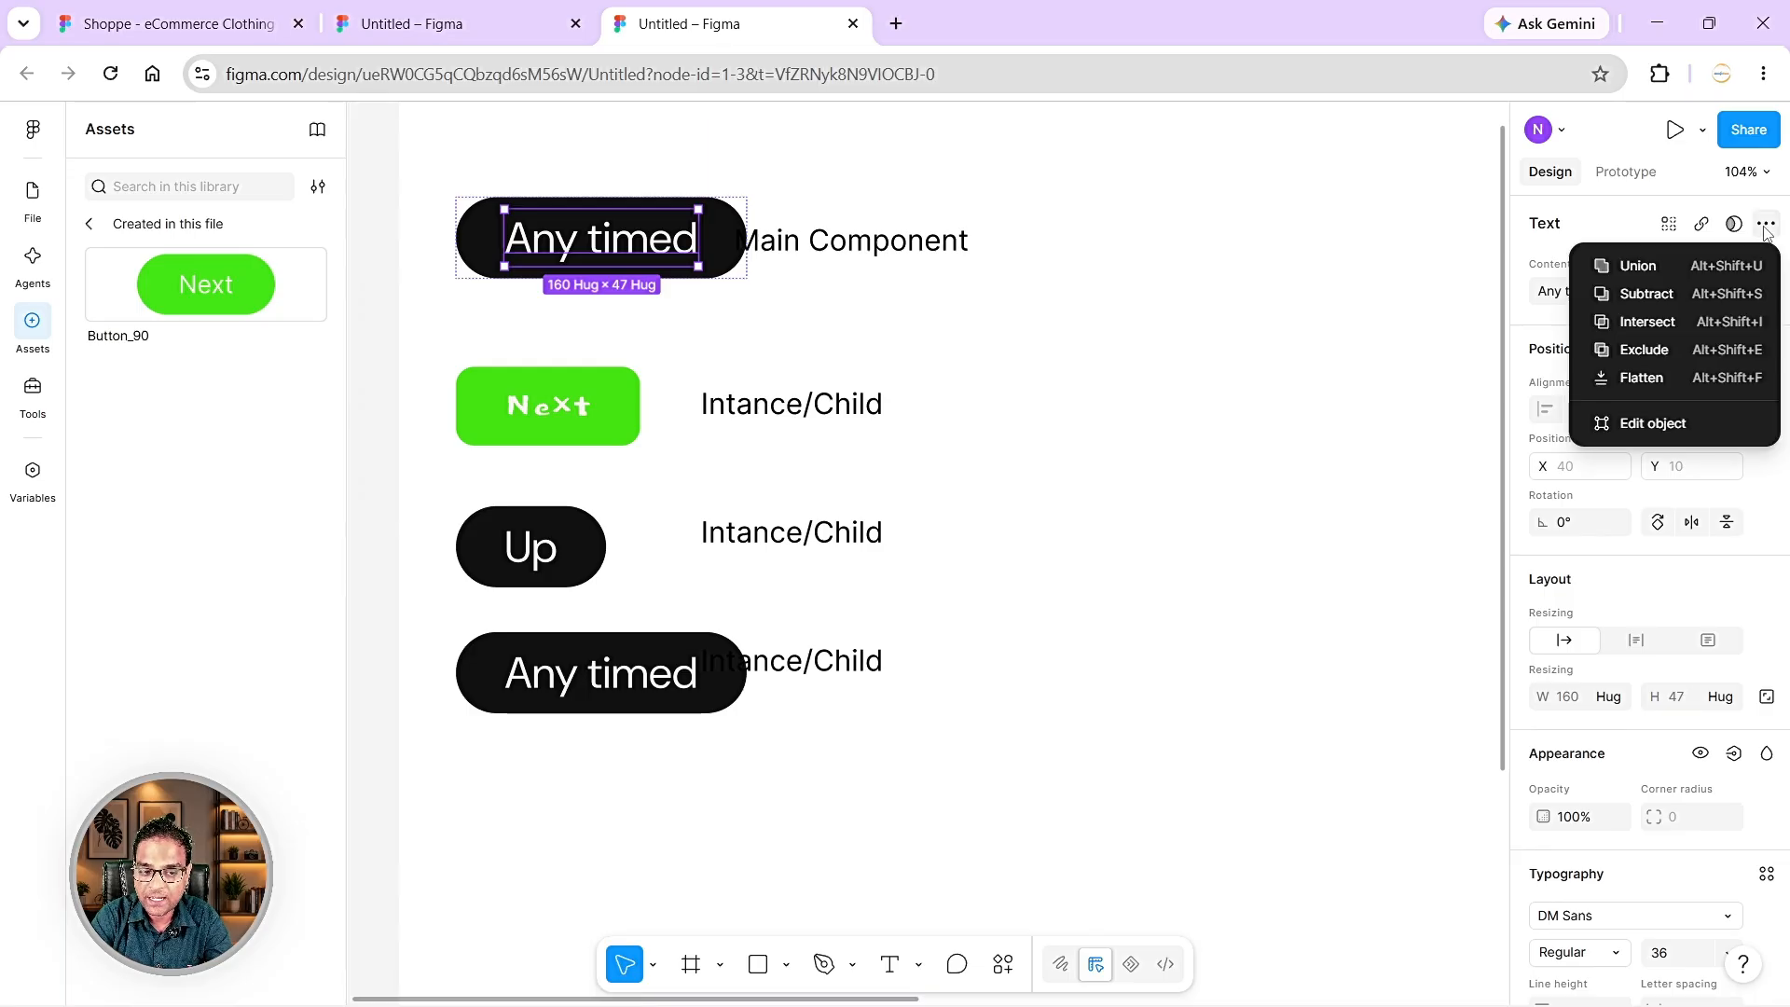
pyautogui.click(689, 641)
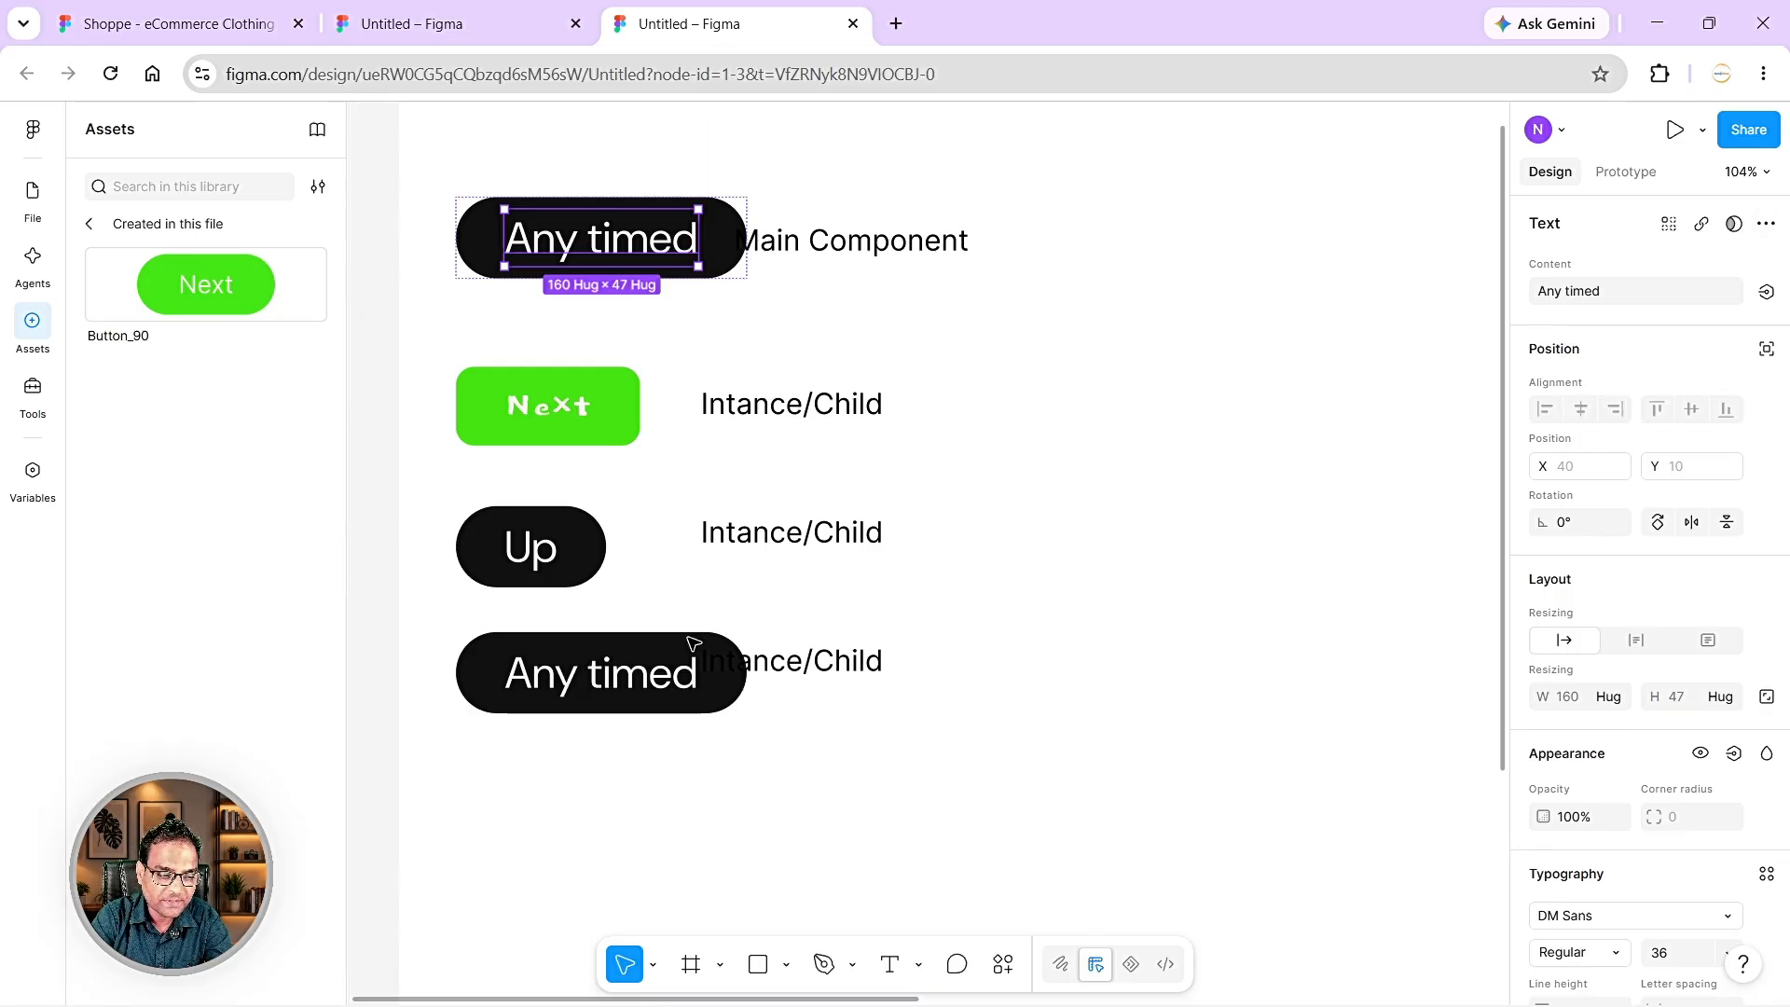
pyautogui.click(790, 774)
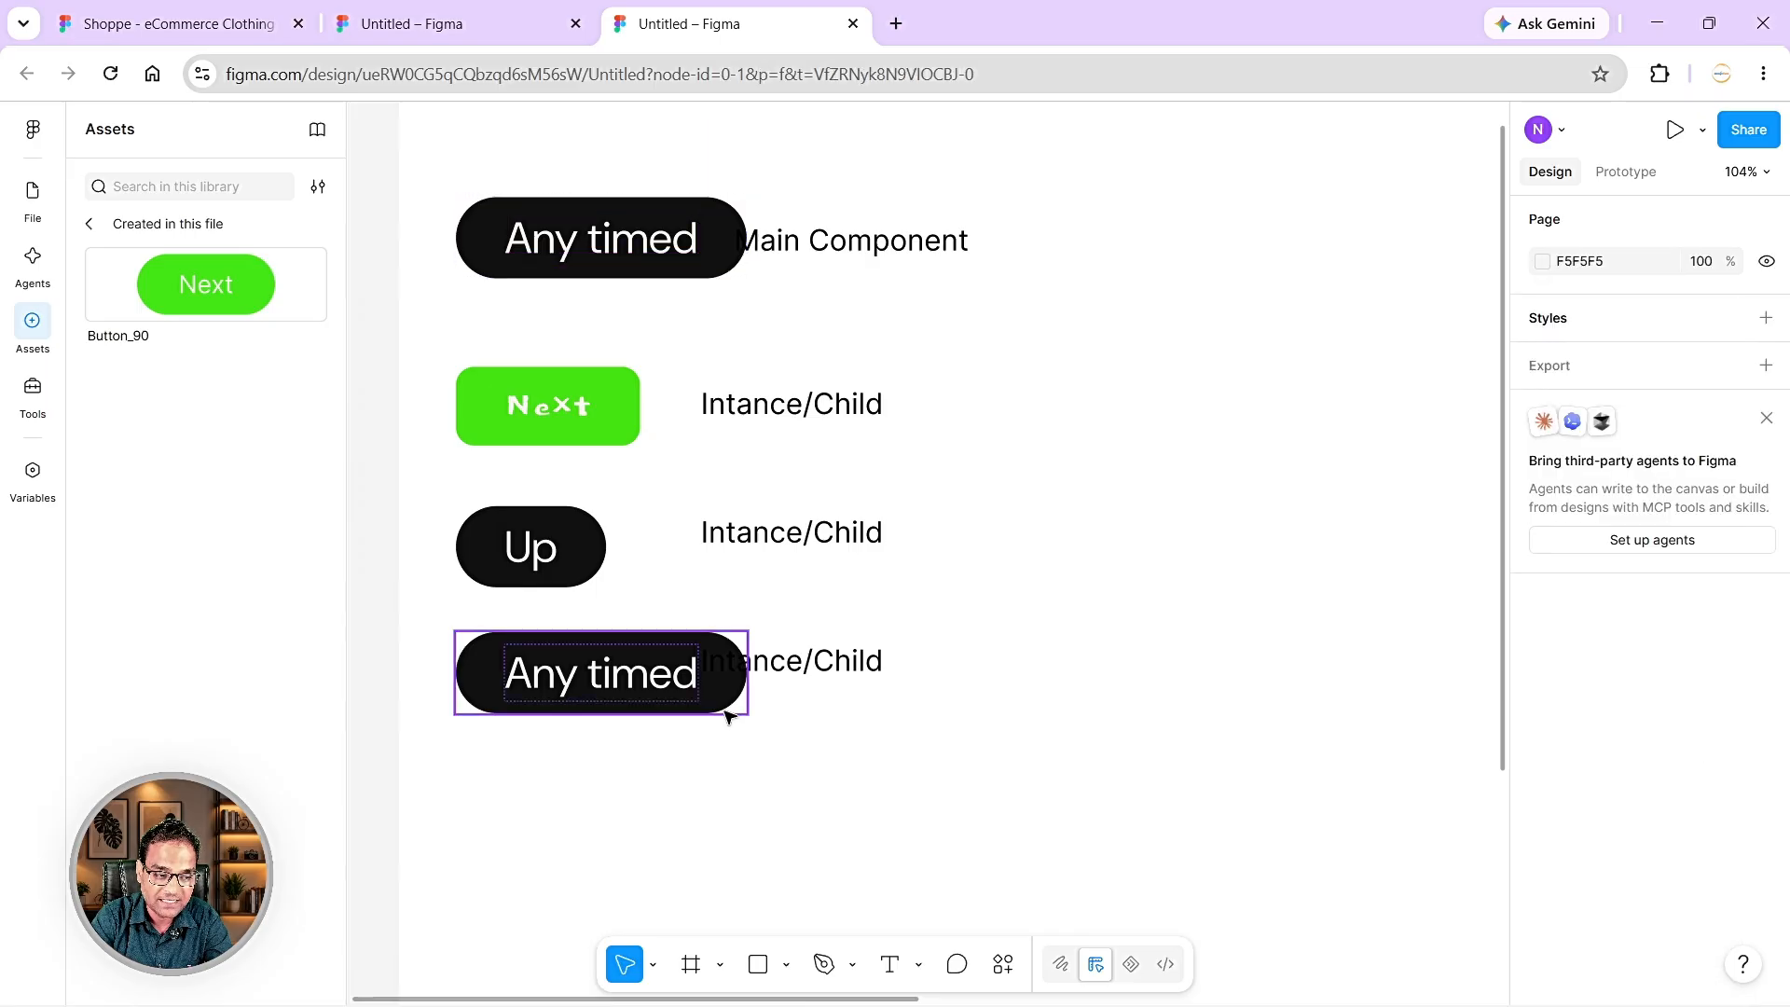
pyautogui.click(733, 709)
pyautogui.click(1765, 223)
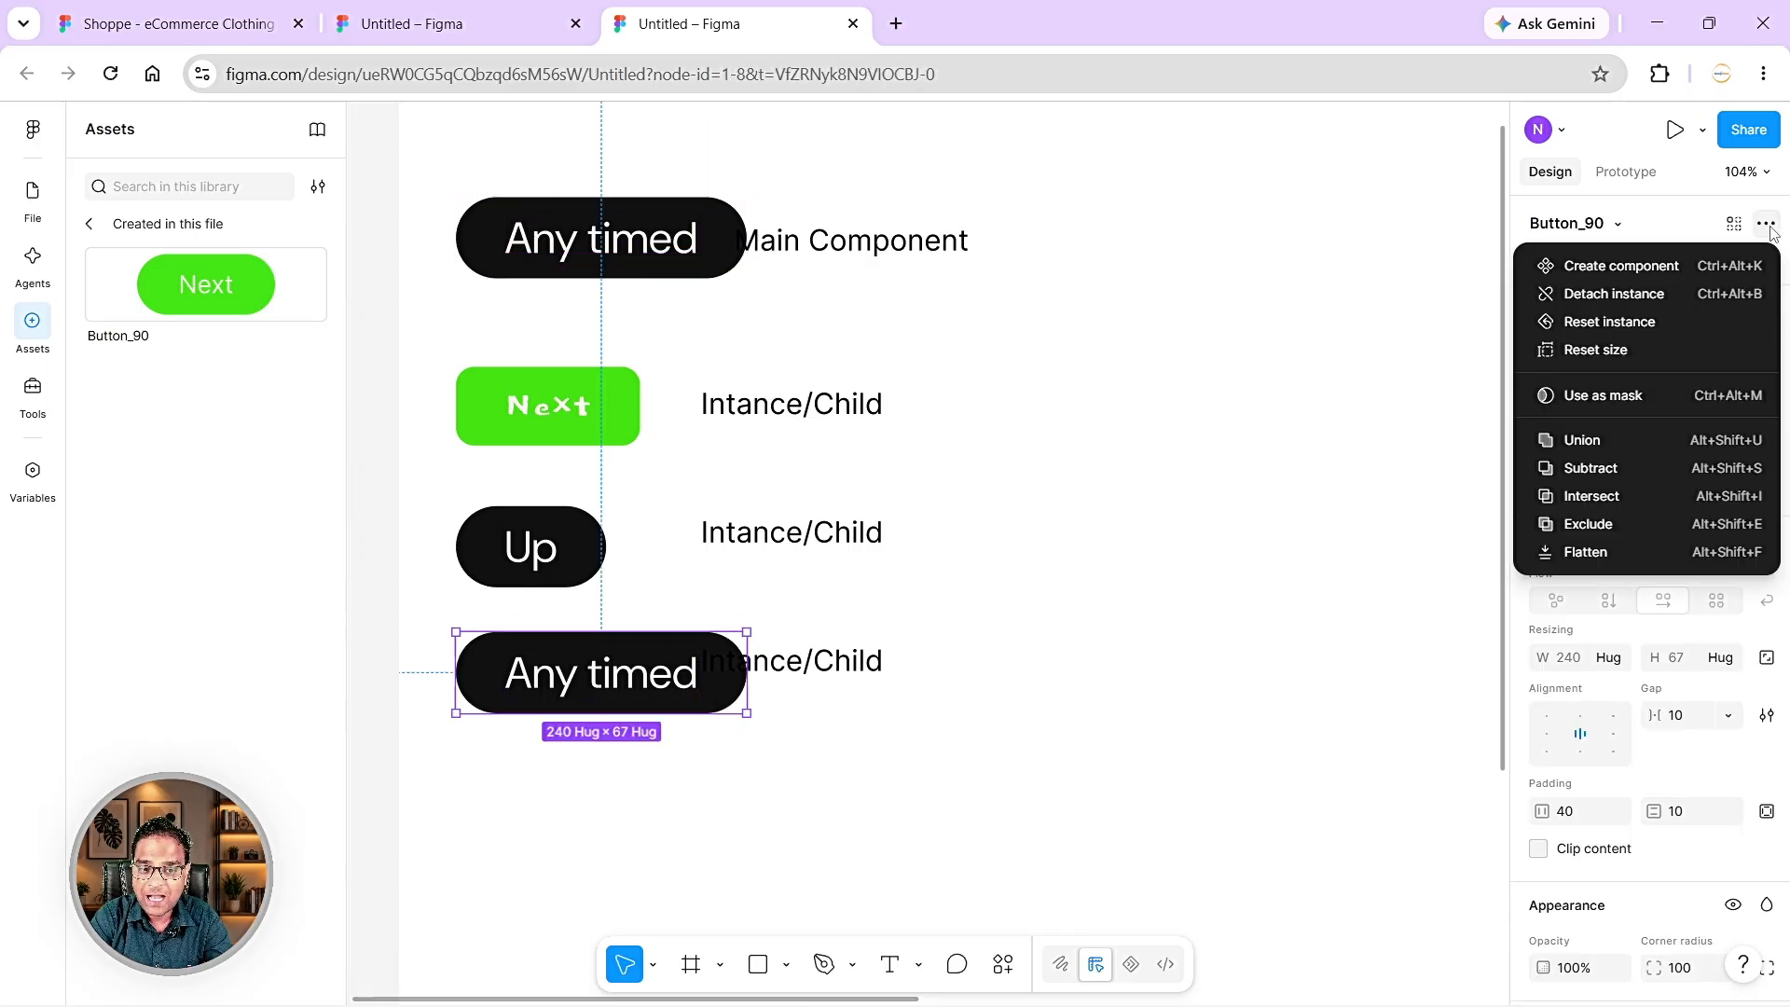
pyautogui.click(1600, 297)
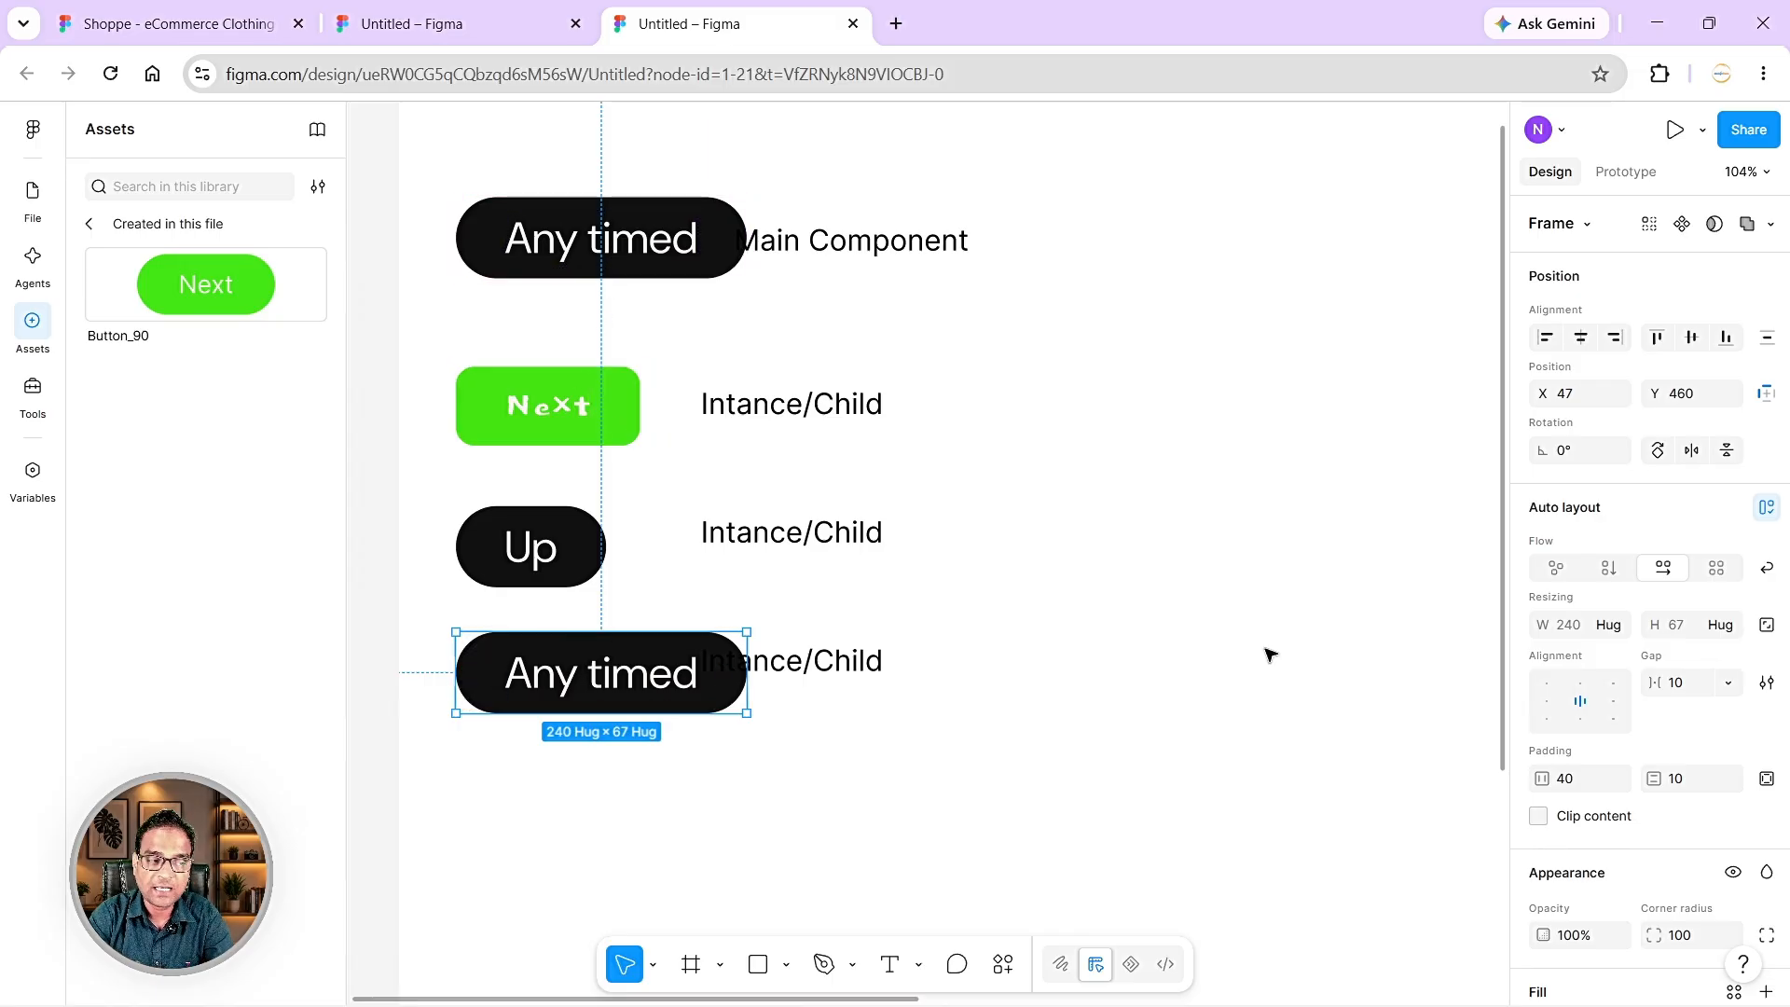
# - Change the main component button's text to "Any tidwewemed" to test the link with the detached button
pyautogui.click(623, 253)
pyautogui.doubleClick(625, 251)
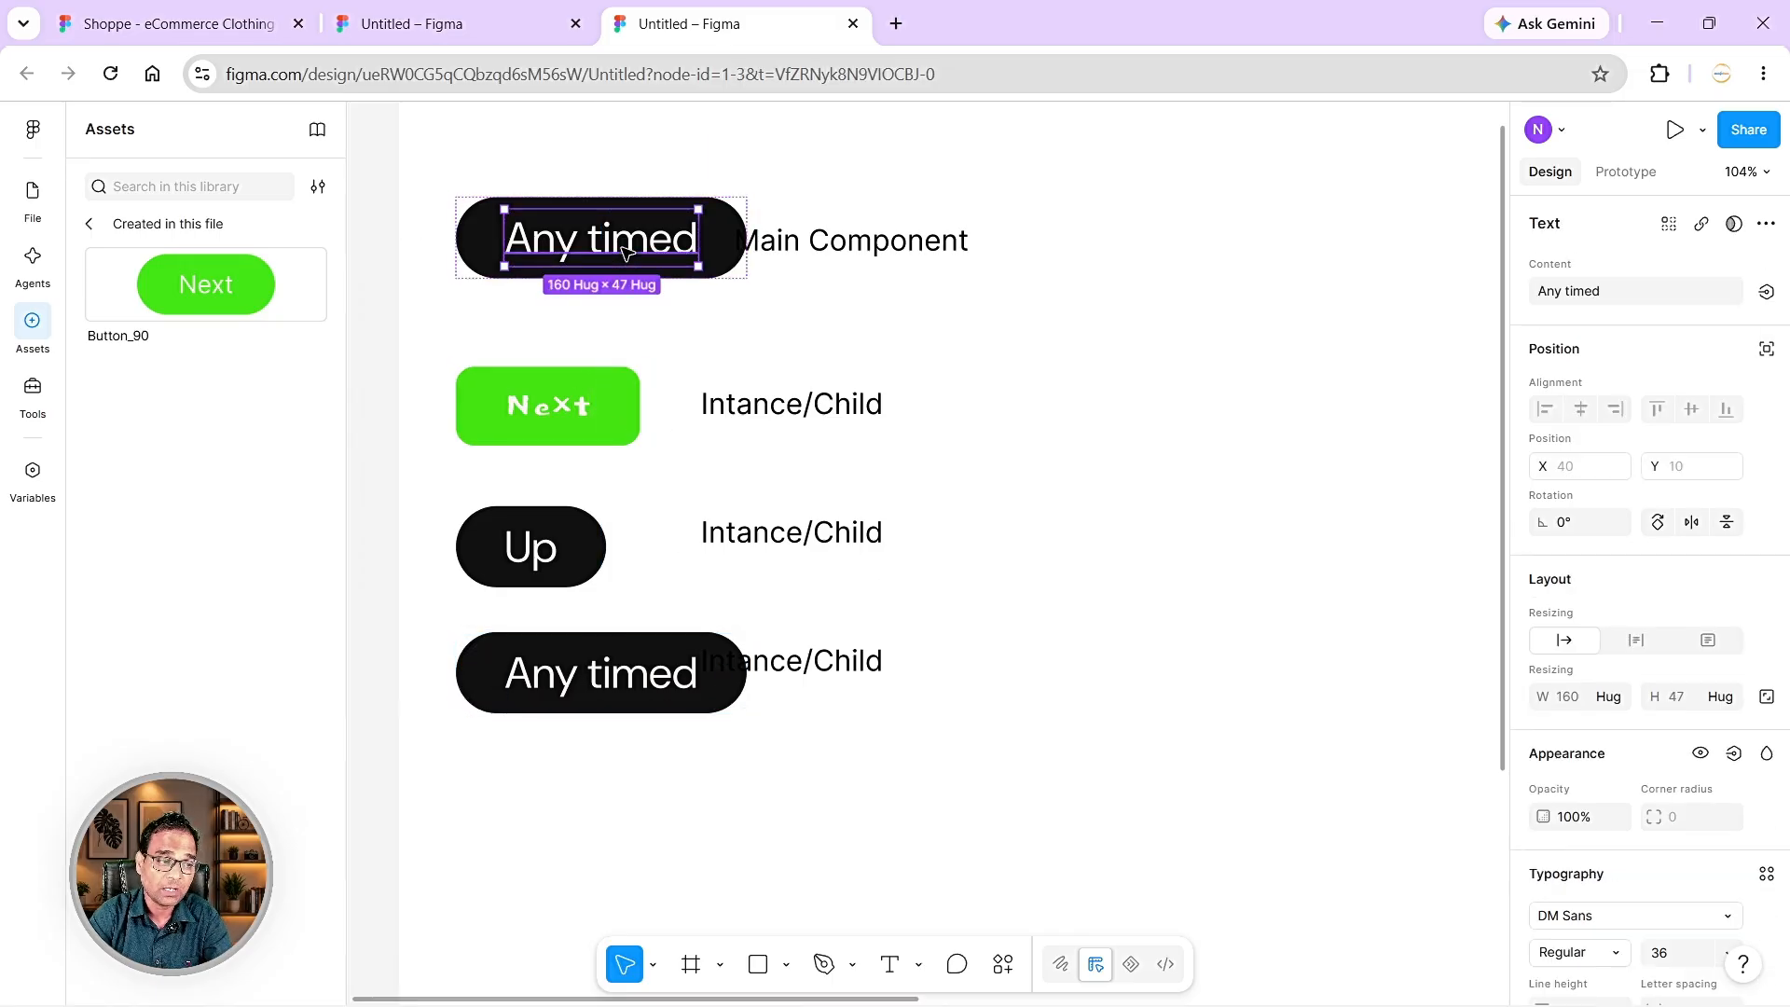
pyautogui.doubleClick(622, 253)
pyautogui.write('dwew')
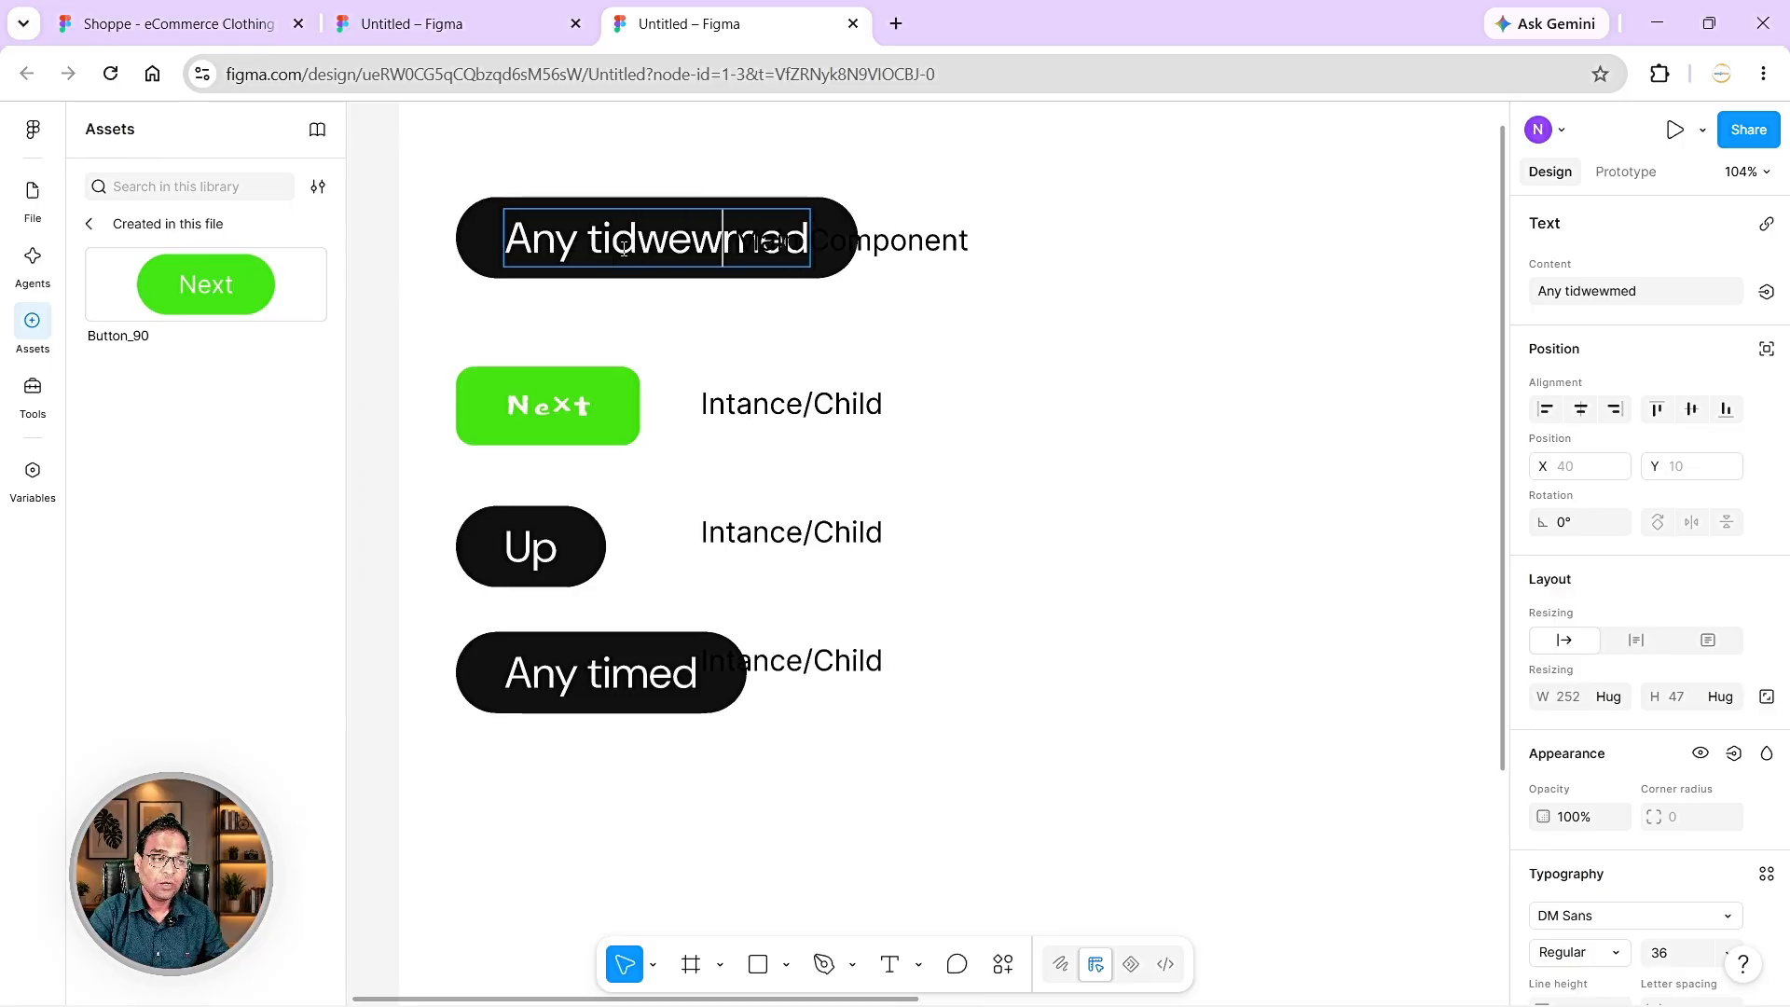
pyautogui.write('e')
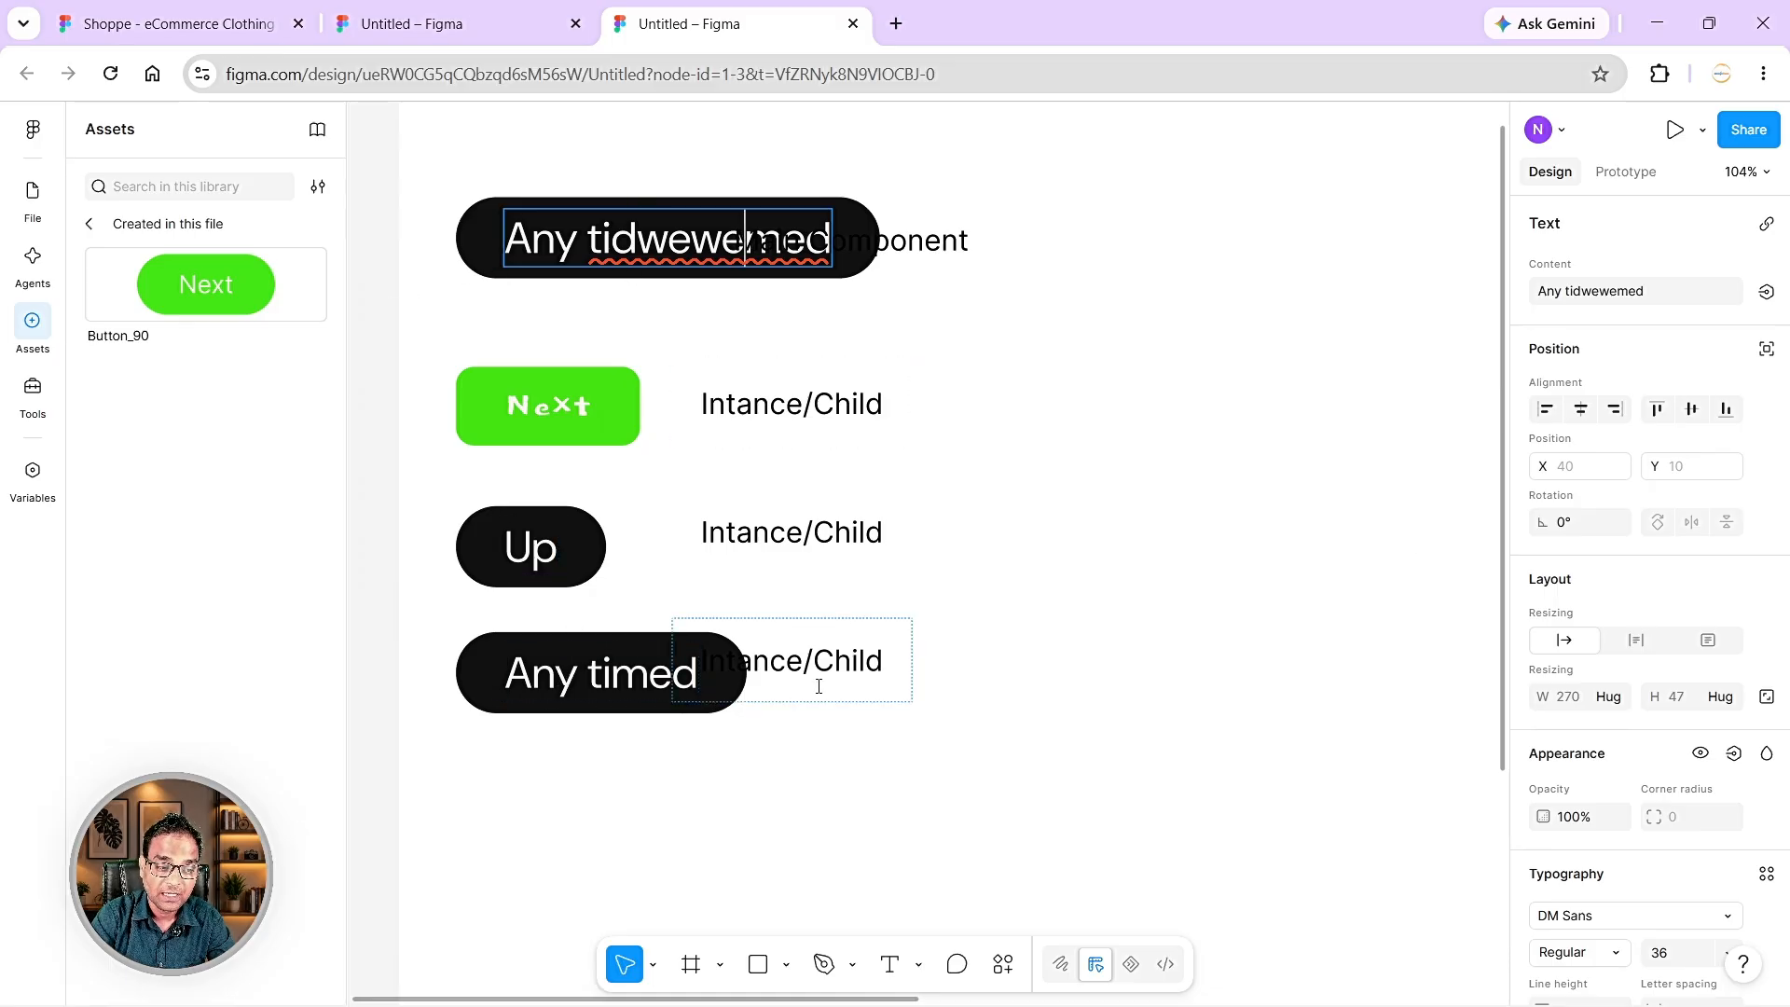
# - Move the lowest "Intance/Child" label clear of the detached button to about X 429, Y 451, and check the detached button's extra options
pyautogui.moveTo(820, 680); pyautogui.dragTo(1074, 673)
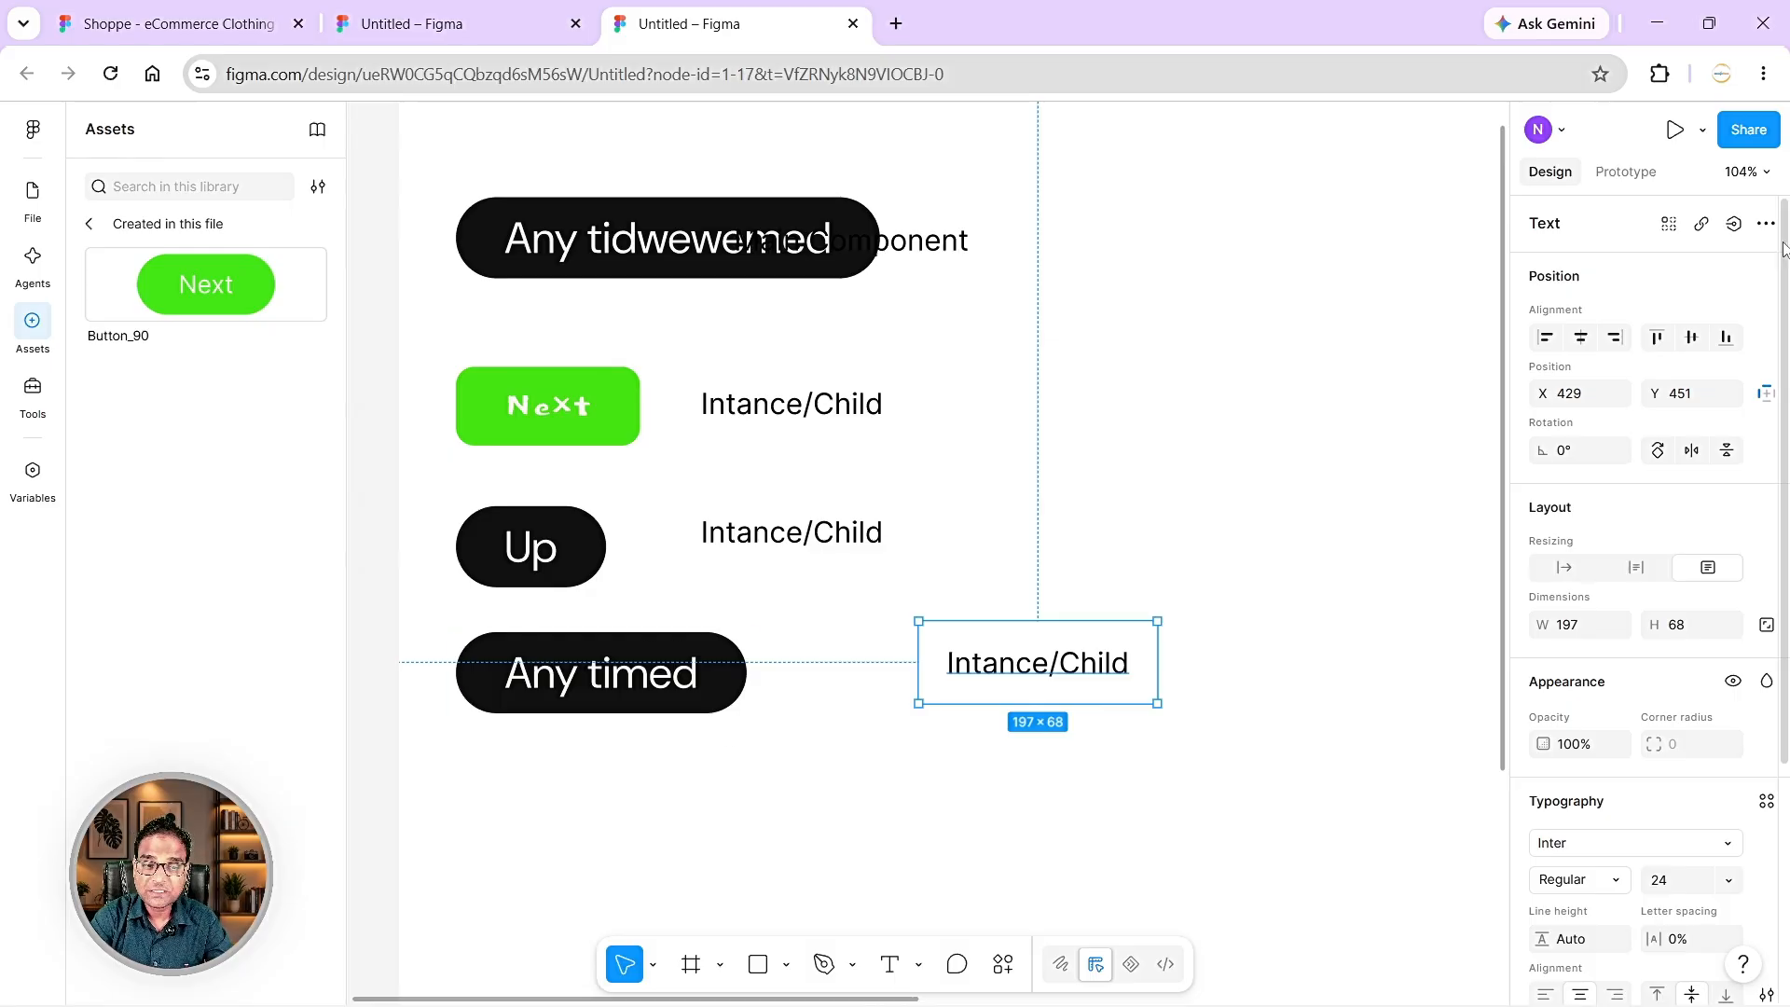
pyautogui.click(710, 660)
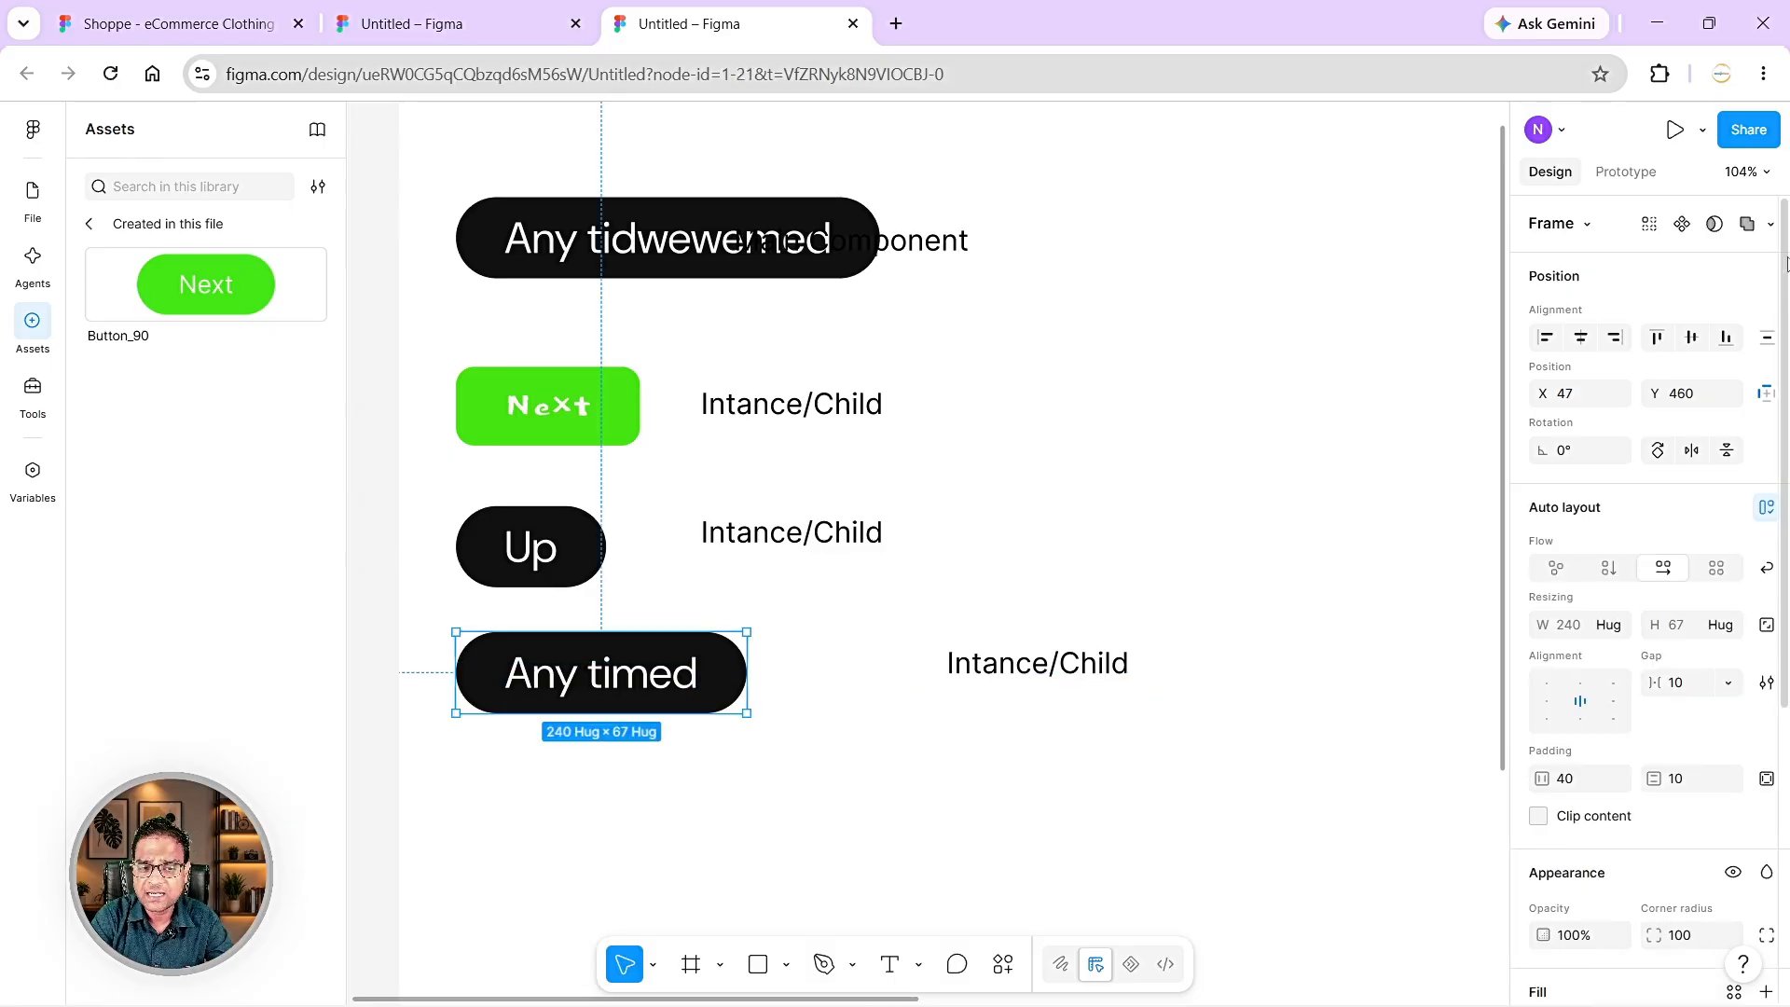
pyautogui.click(1770, 225)
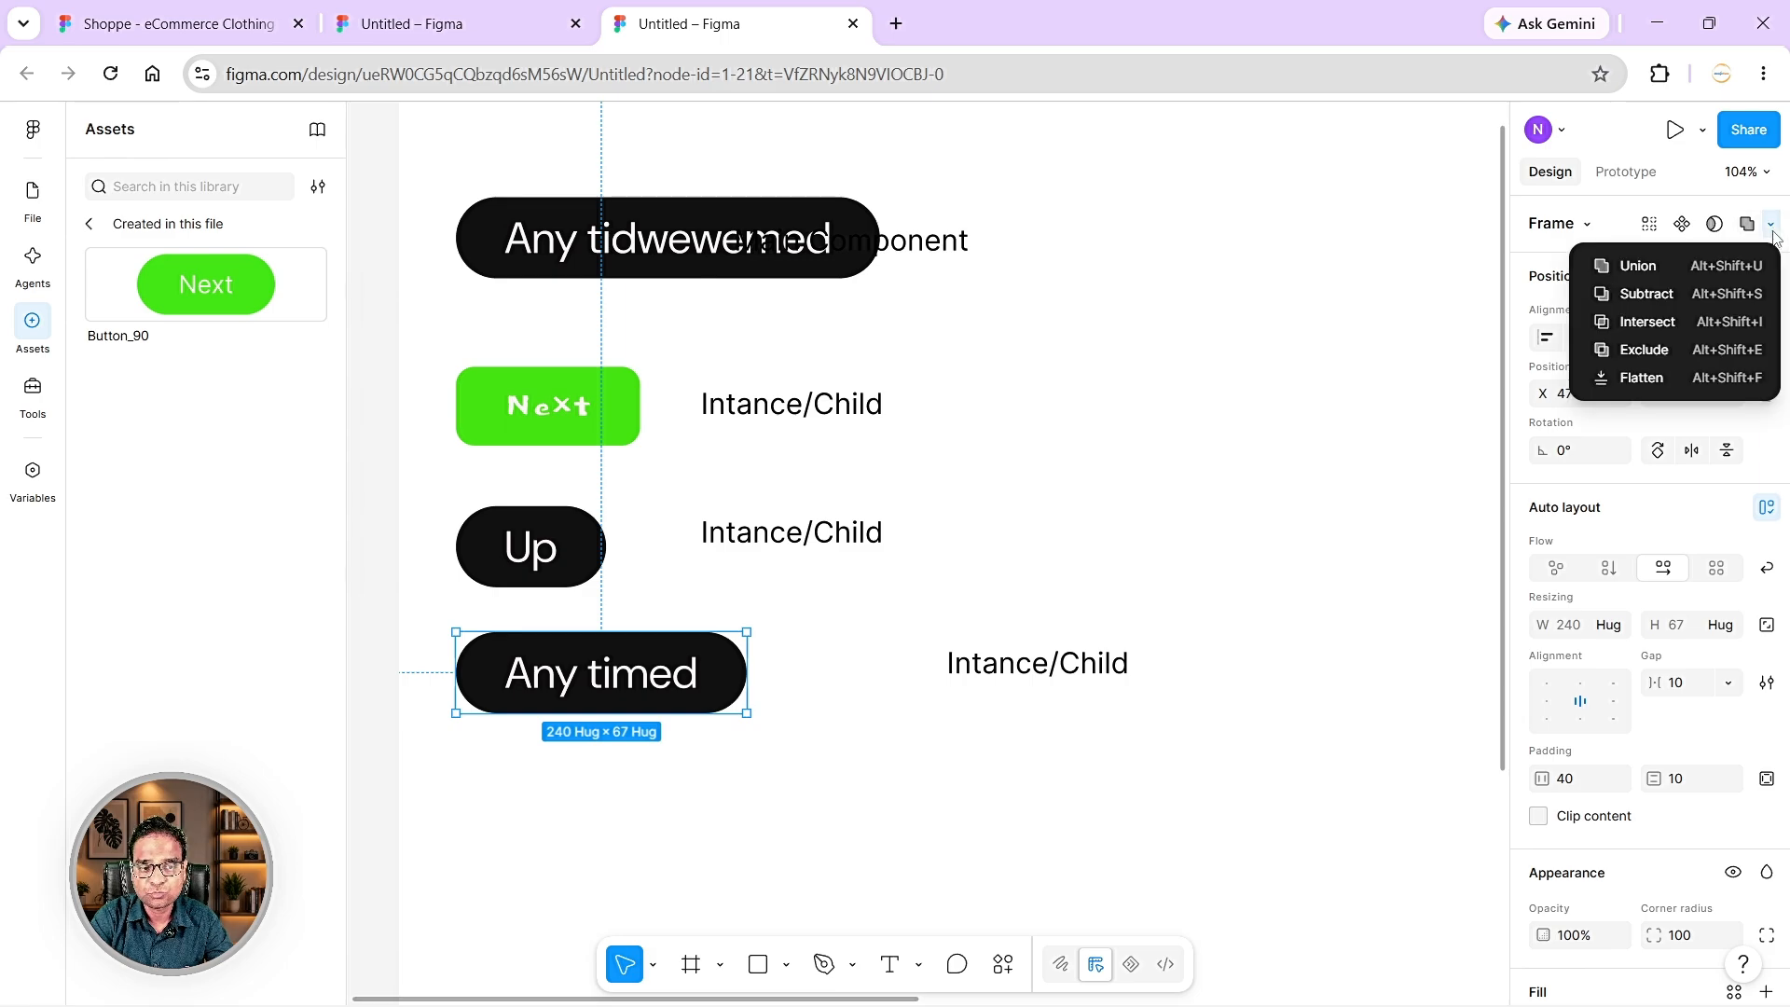
pyautogui.click(578, 580)
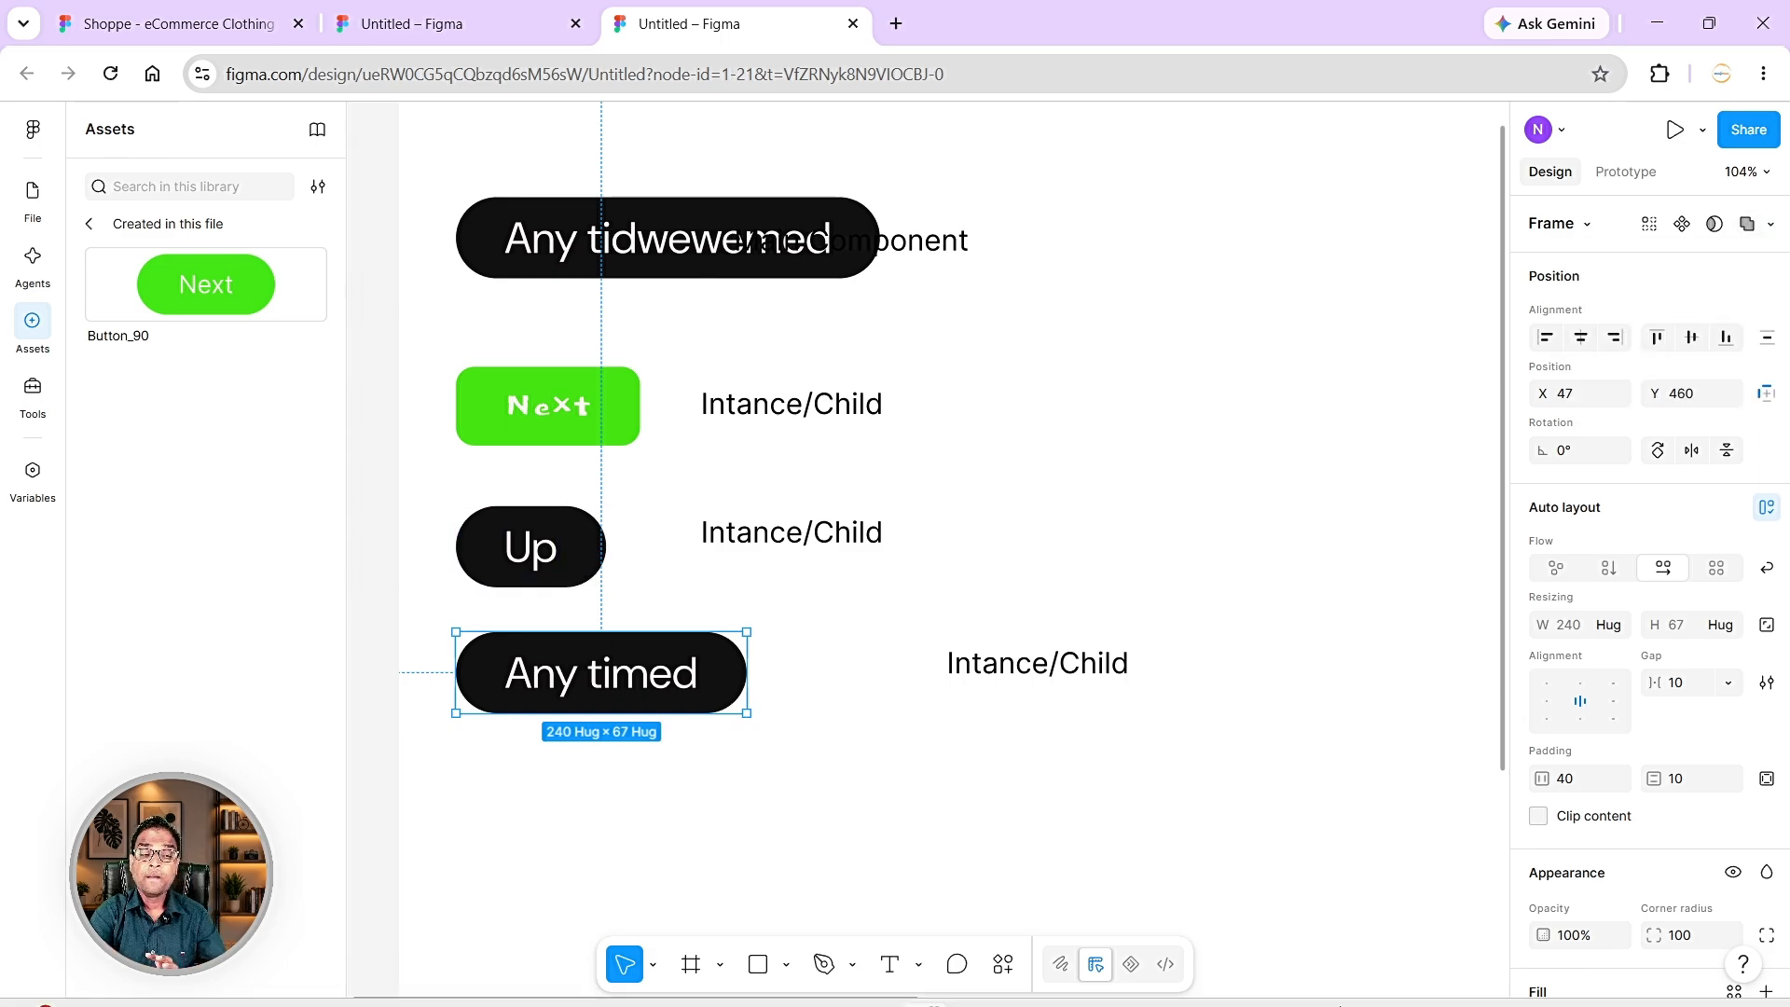
# - Add another Button_90 instance to the iPhone frame at about X 57, Y 356, below the existing one
pyautogui.scroll(-2, 1059, 612)
pyautogui.scroll(-5, 1038, 619)
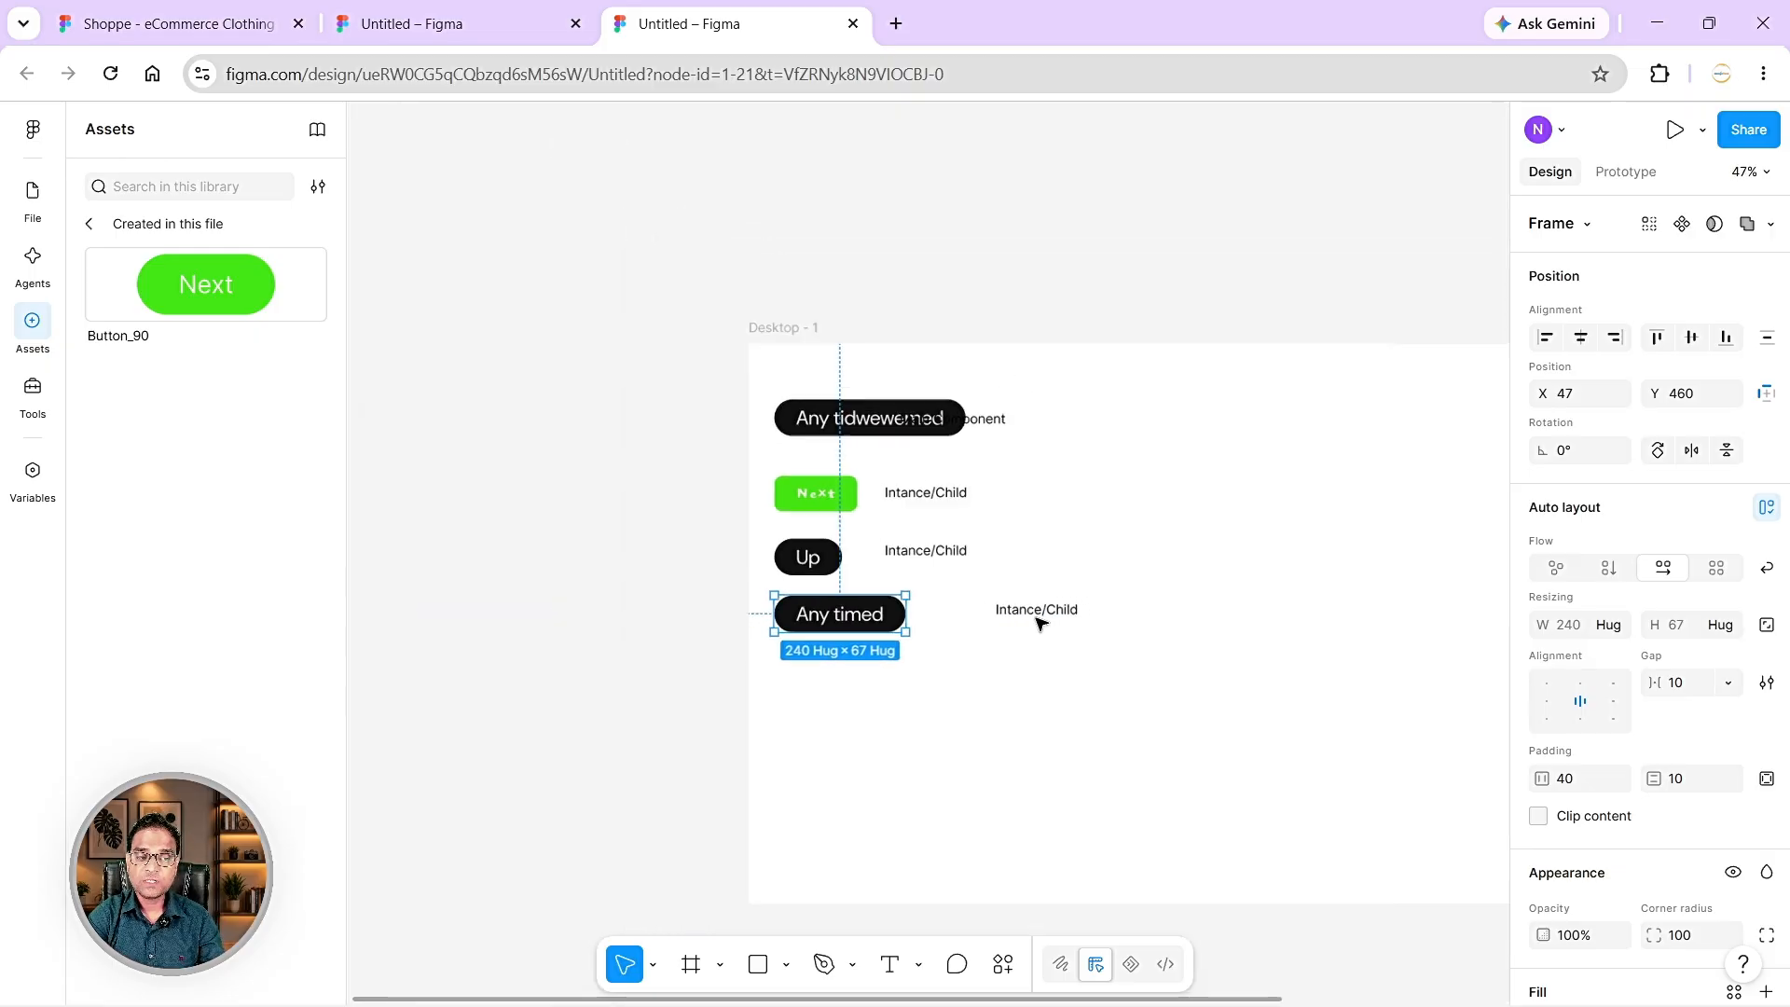
pyautogui.hscroll(7, 1039, 619)
pyautogui.hscroll(-3, 1039, 619)
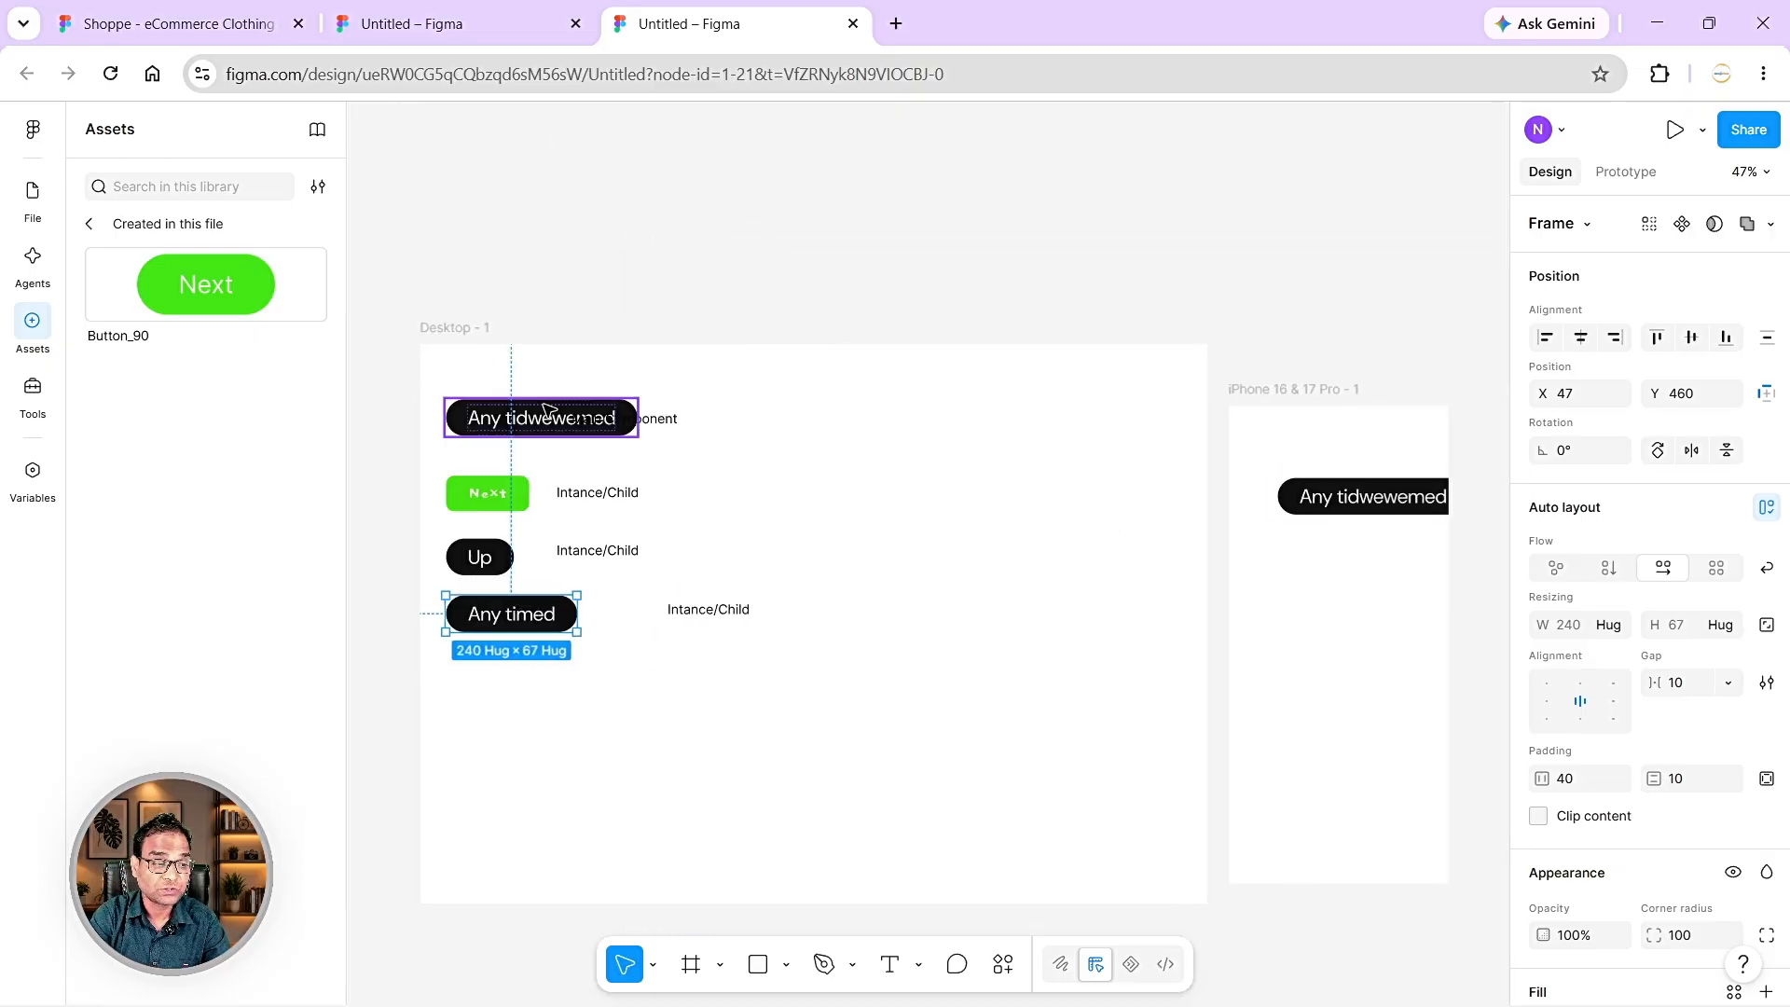
pyautogui.moveTo(223, 298); pyautogui.dragTo(1382, 624)
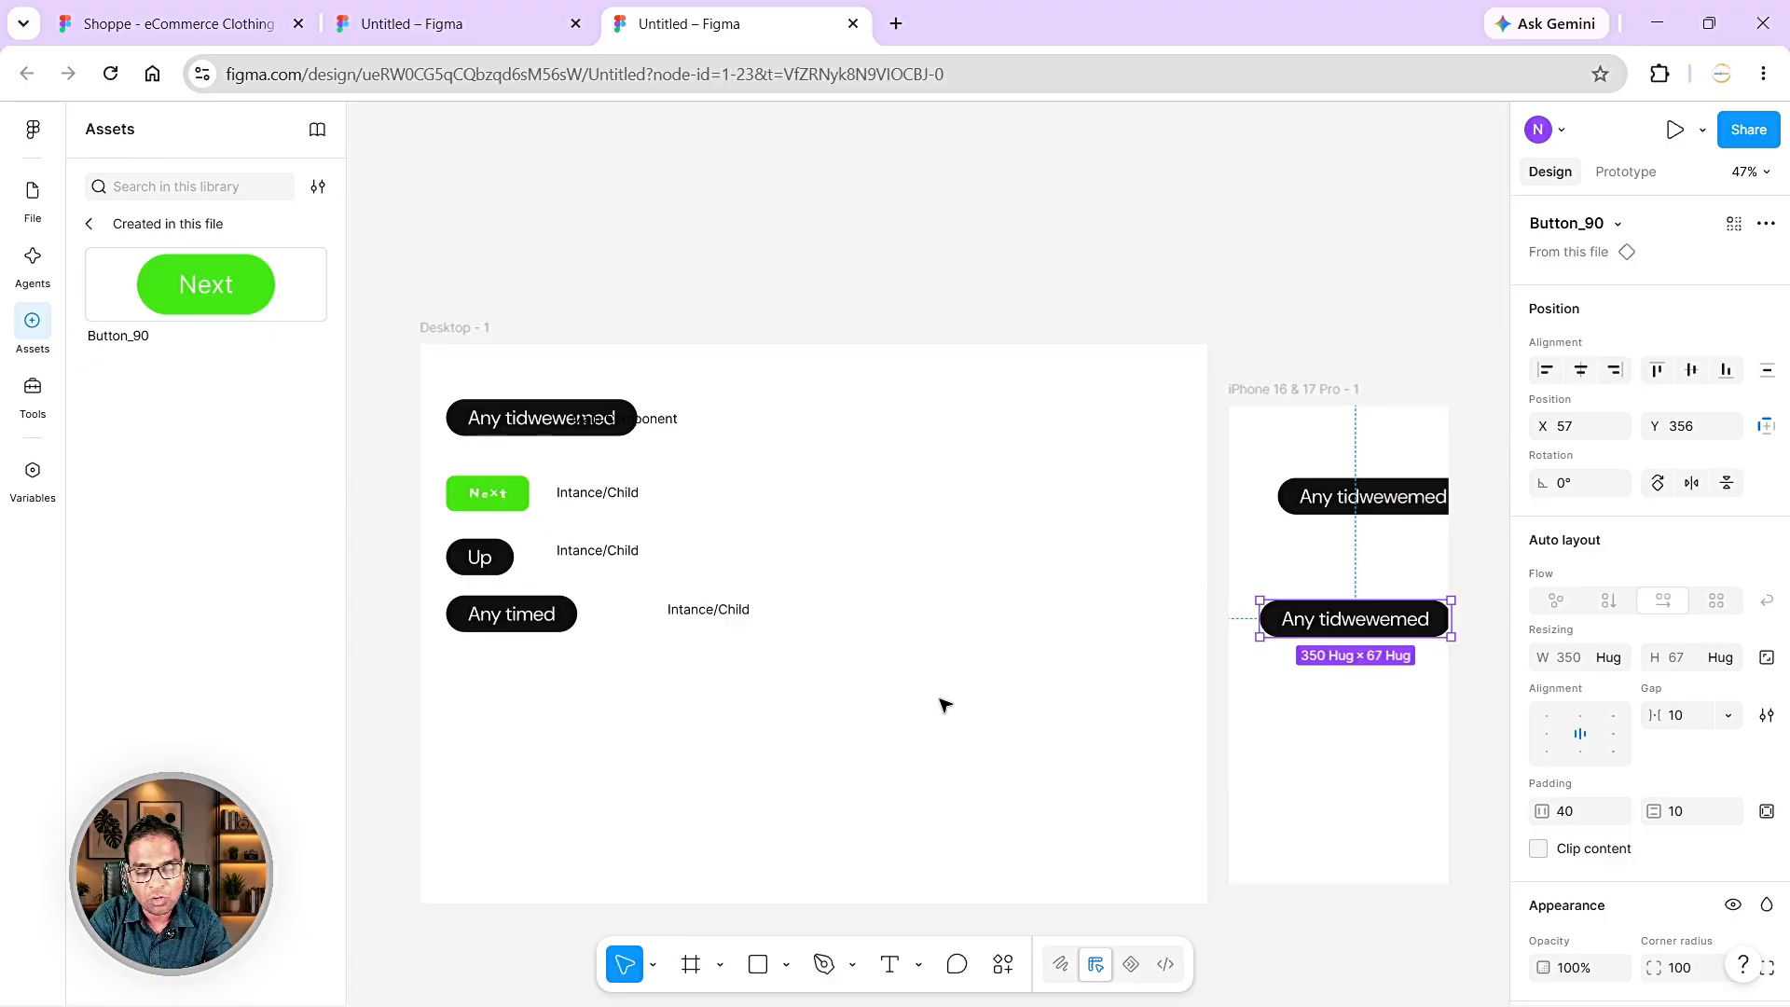
# - Add a text box about 386 × 73 reading "Next" in the desktop frame's empty area at about X 817, Y 164
pyautogui.scroll(-1, 750, 695)
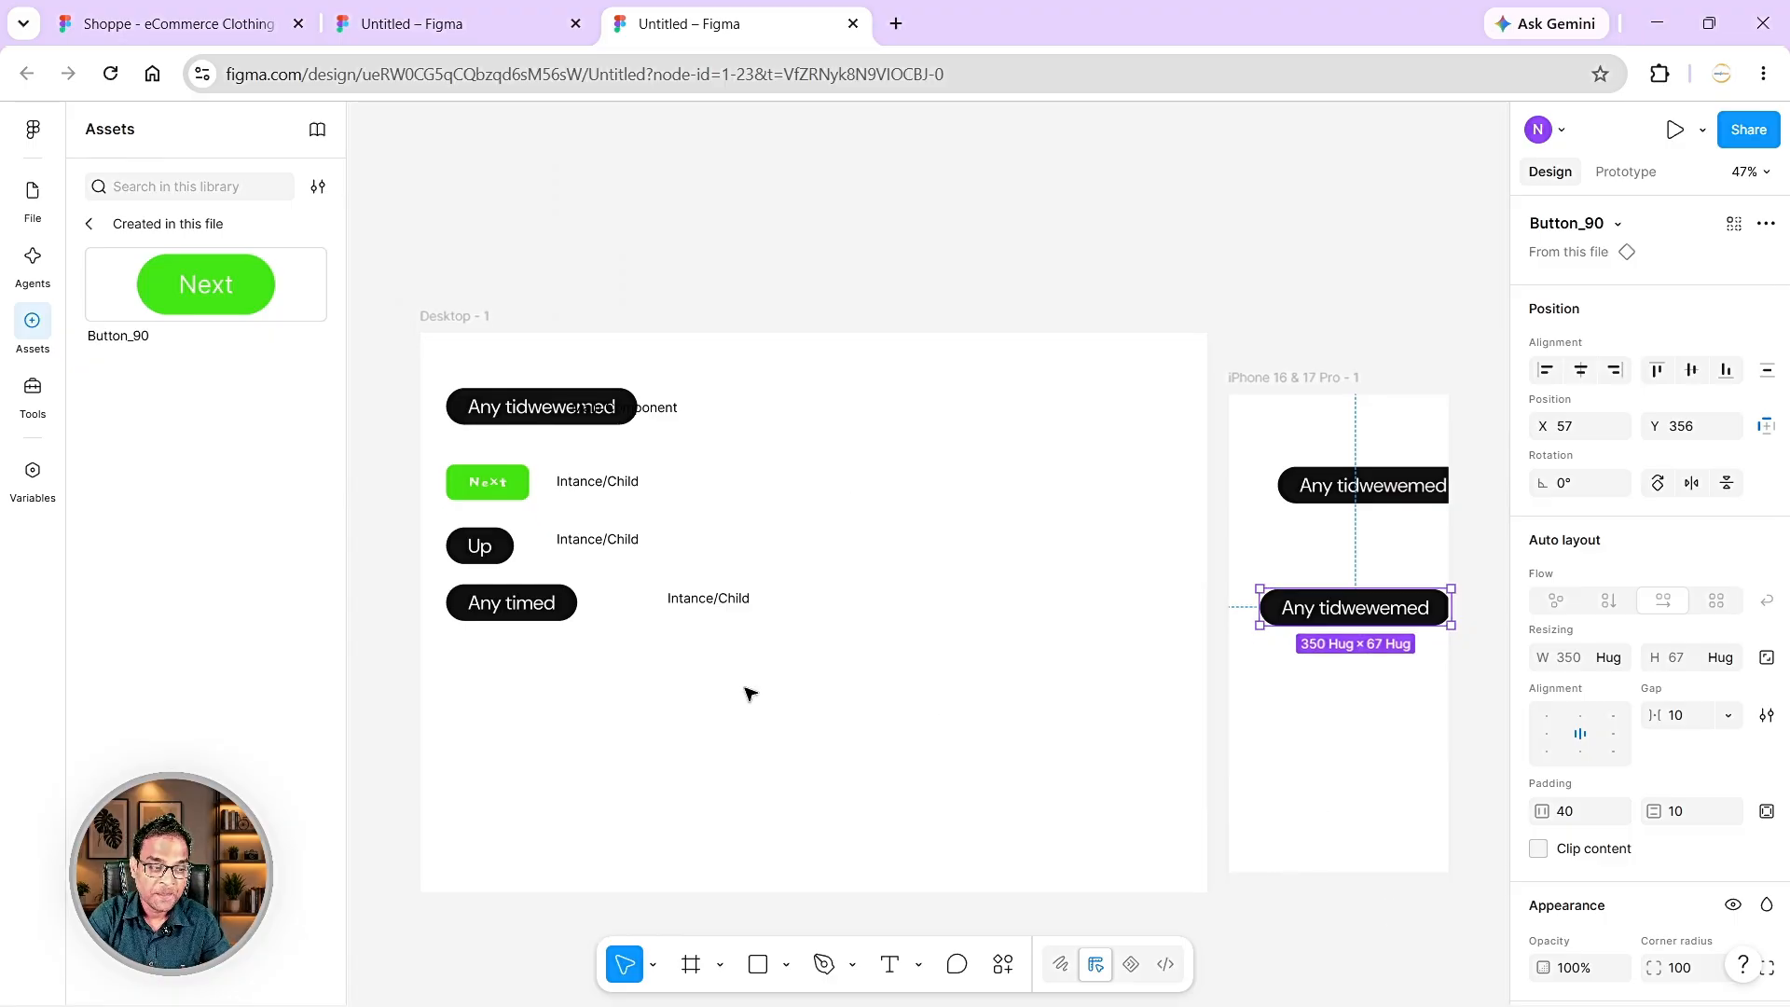
pyautogui.scroll(-3, 750, 695)
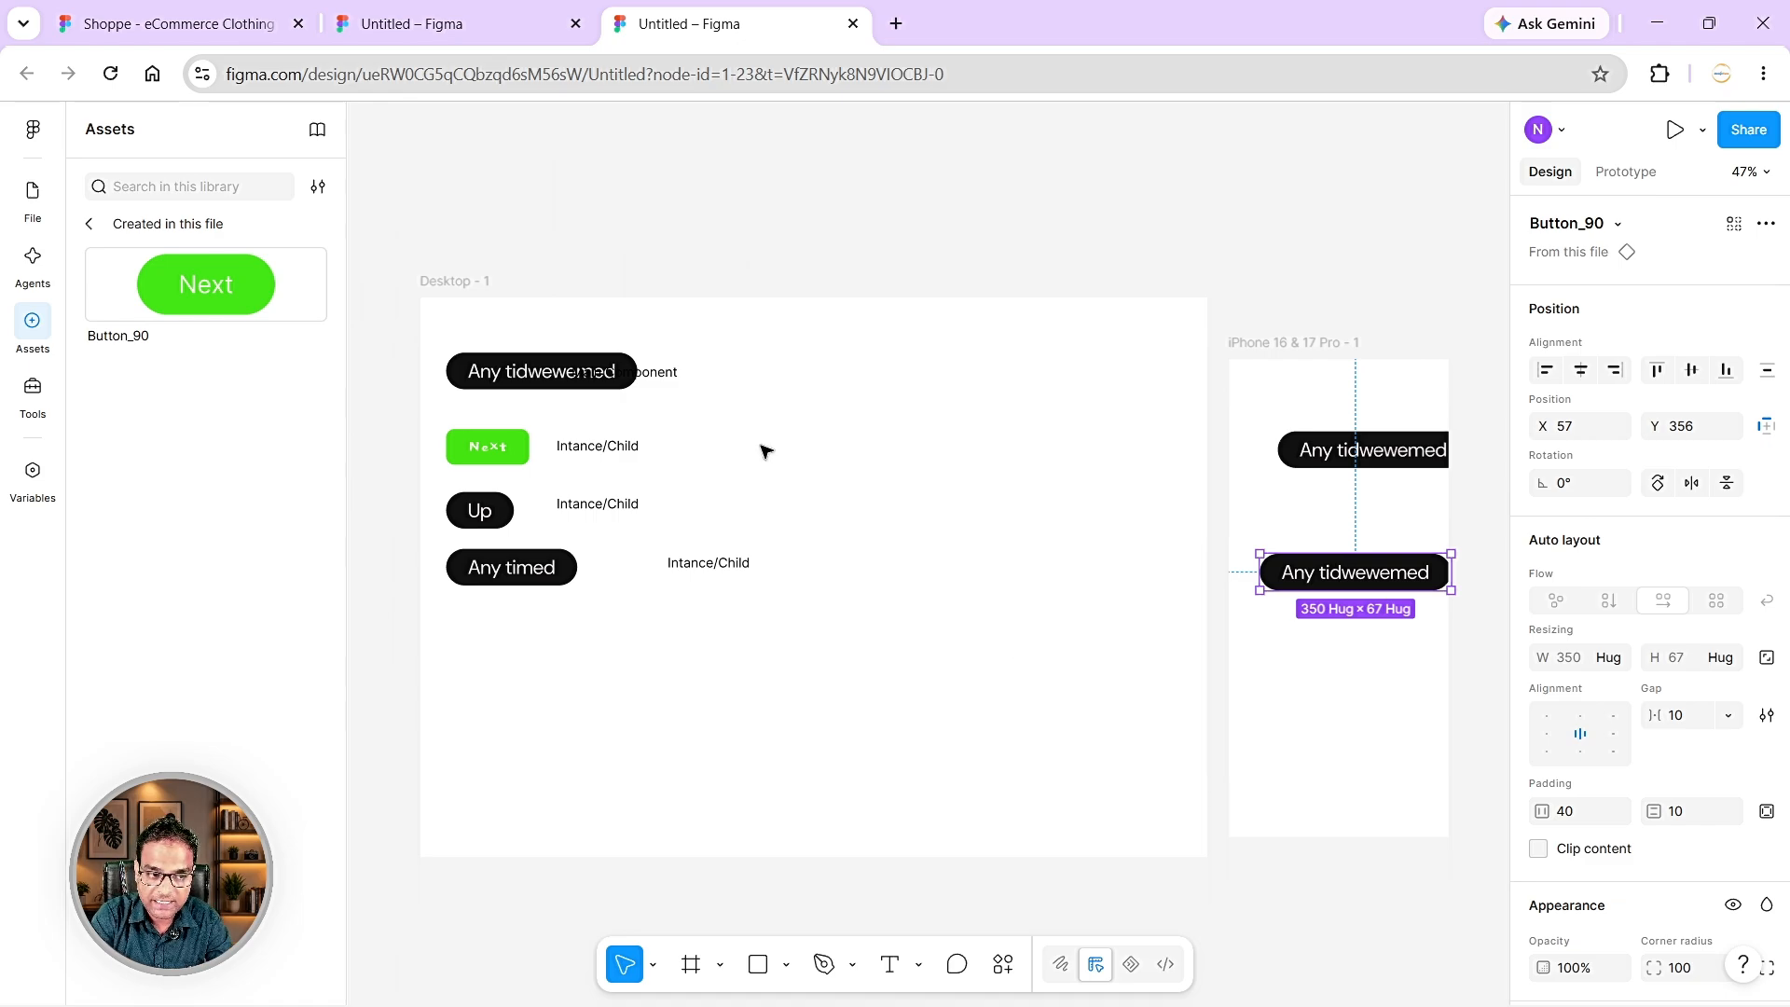
pyautogui.hscroll(10, 827, 535)
pyautogui.hscroll(1, 826, 535)
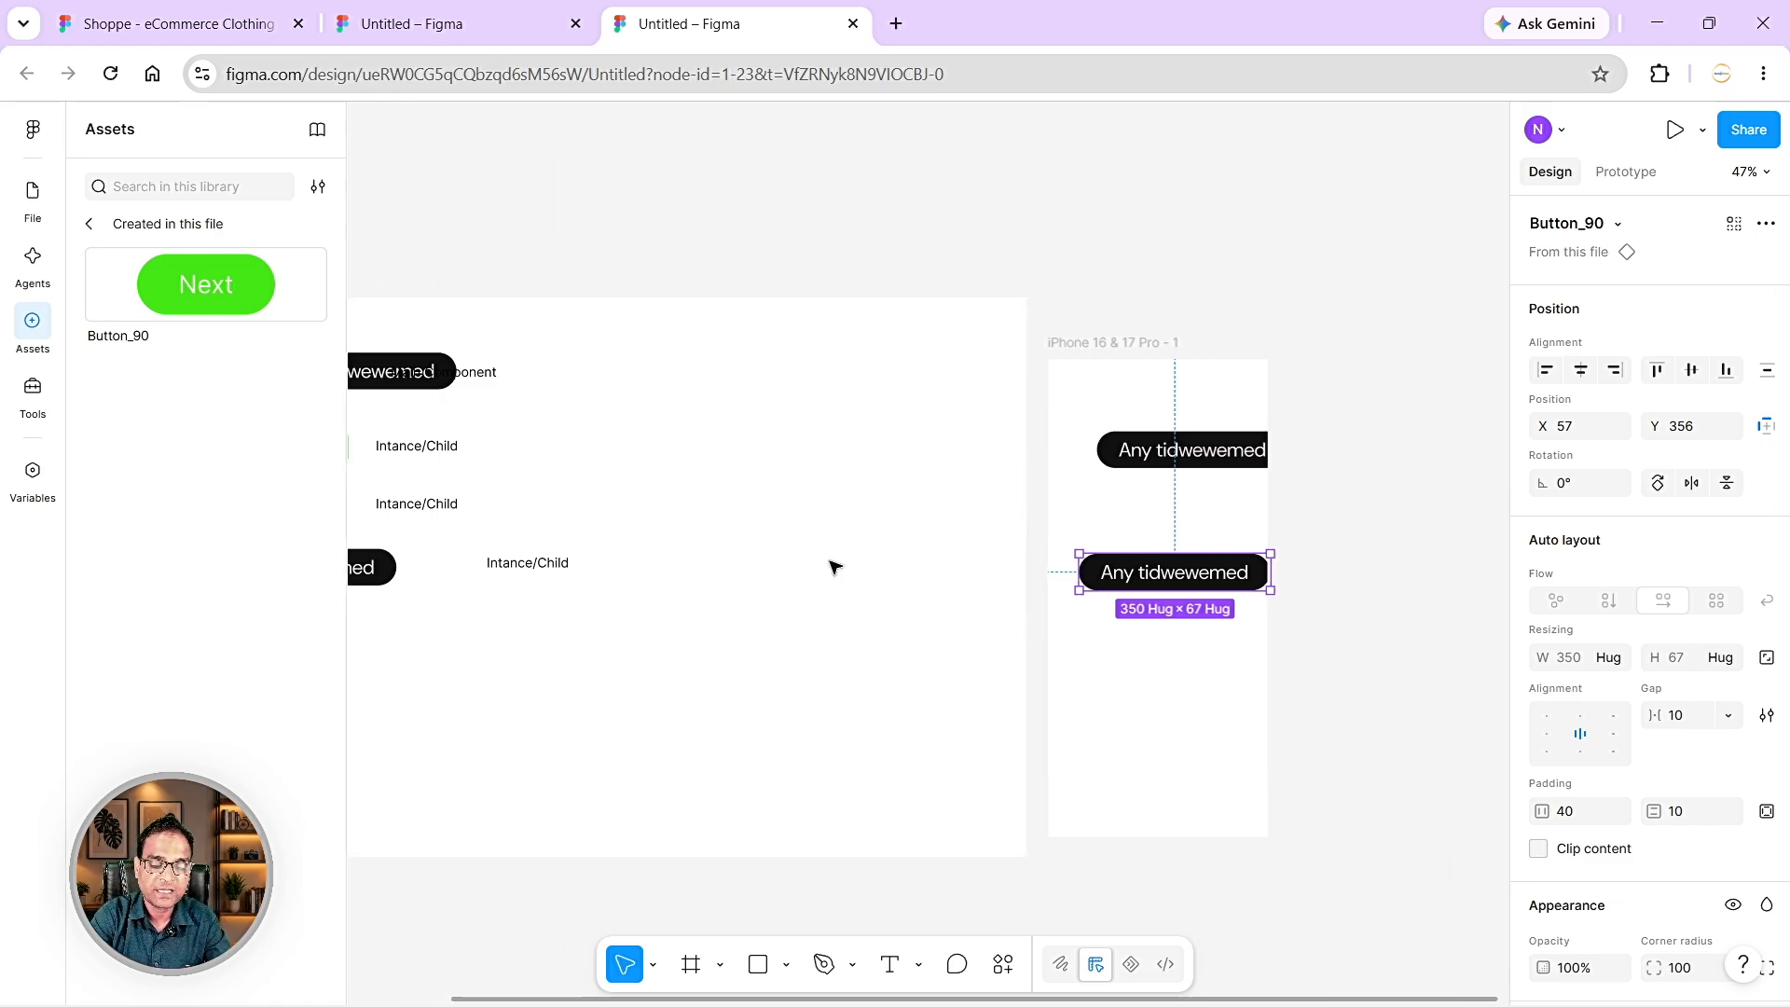
pyautogui.click(723, 463)
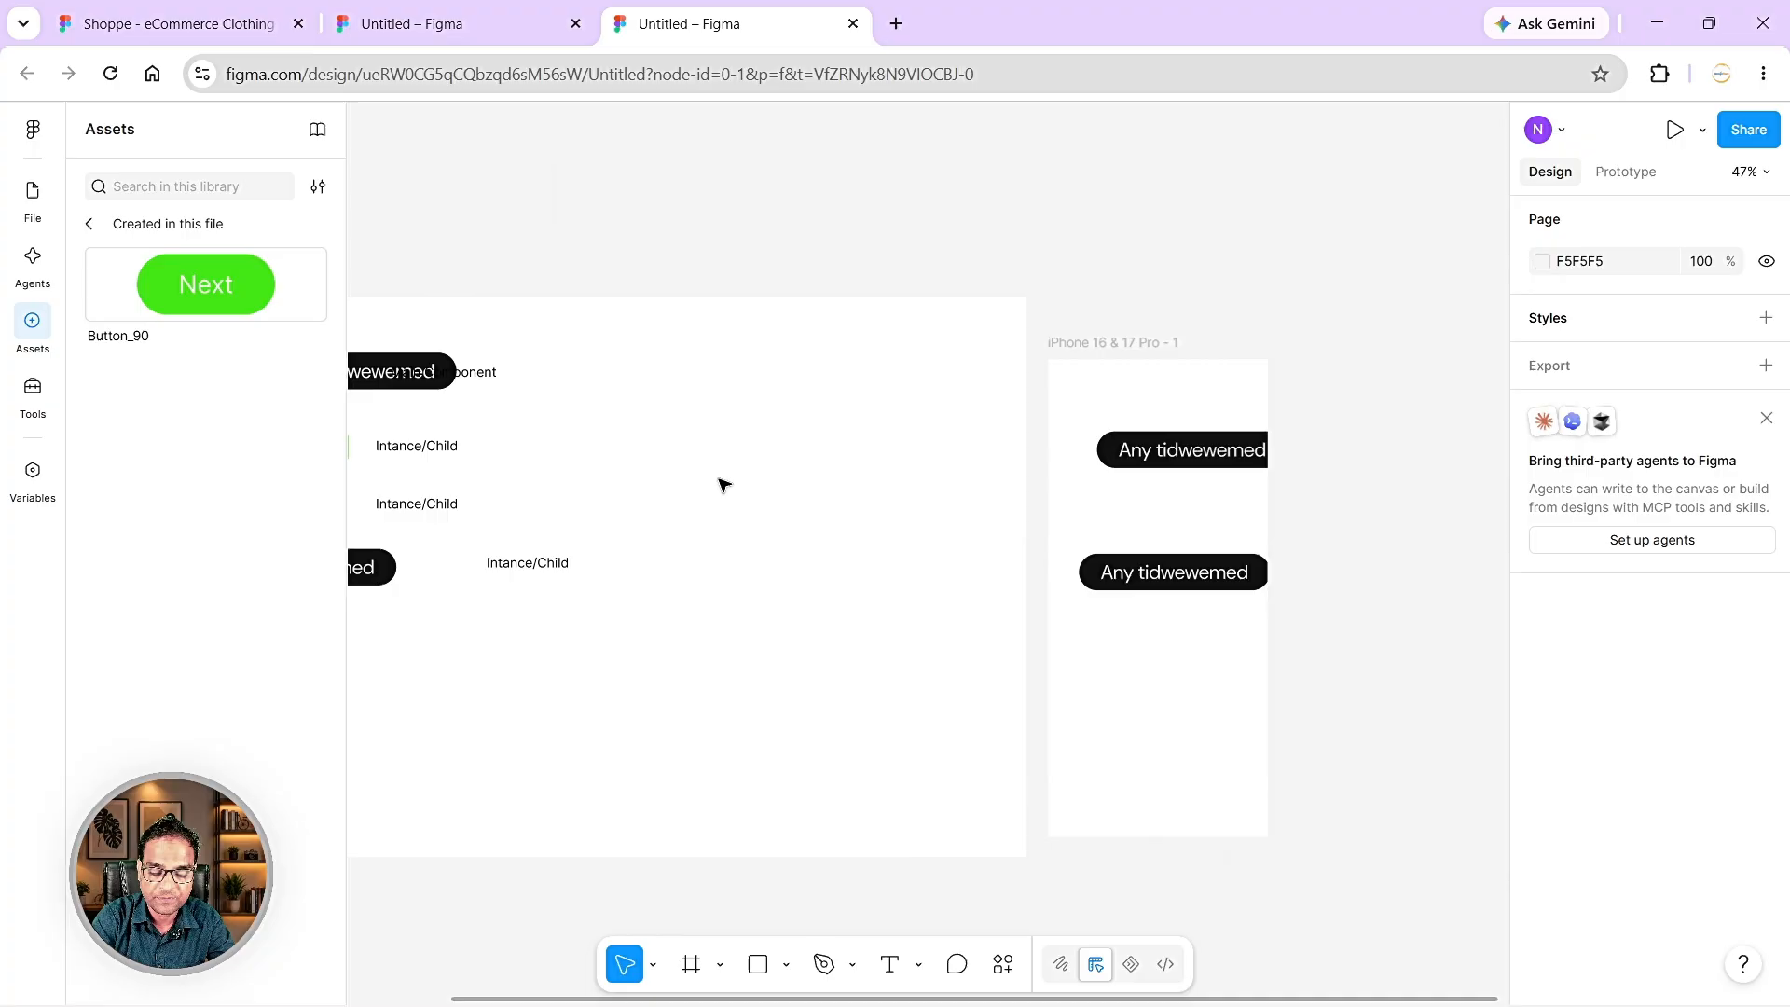
pyautogui.click(891, 967)
pyautogui.moveTo(685, 386); pyautogui.dragTo(897, 427)
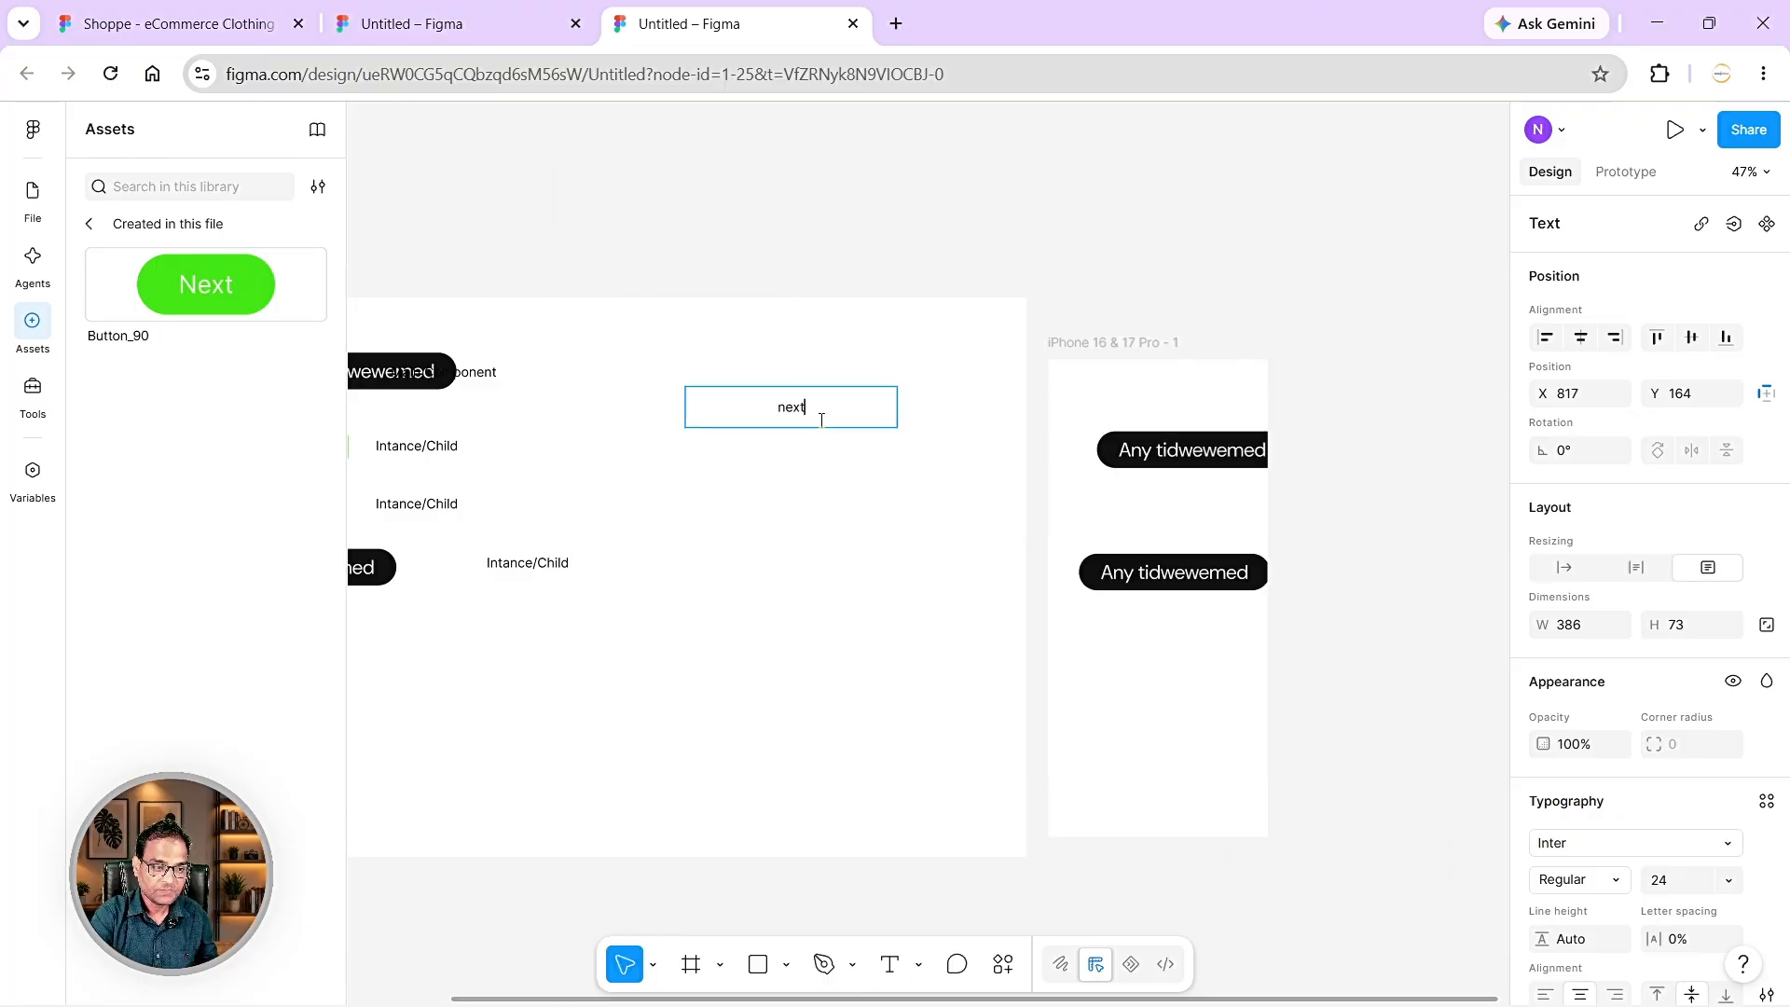
pyautogui.press('BackSpace')
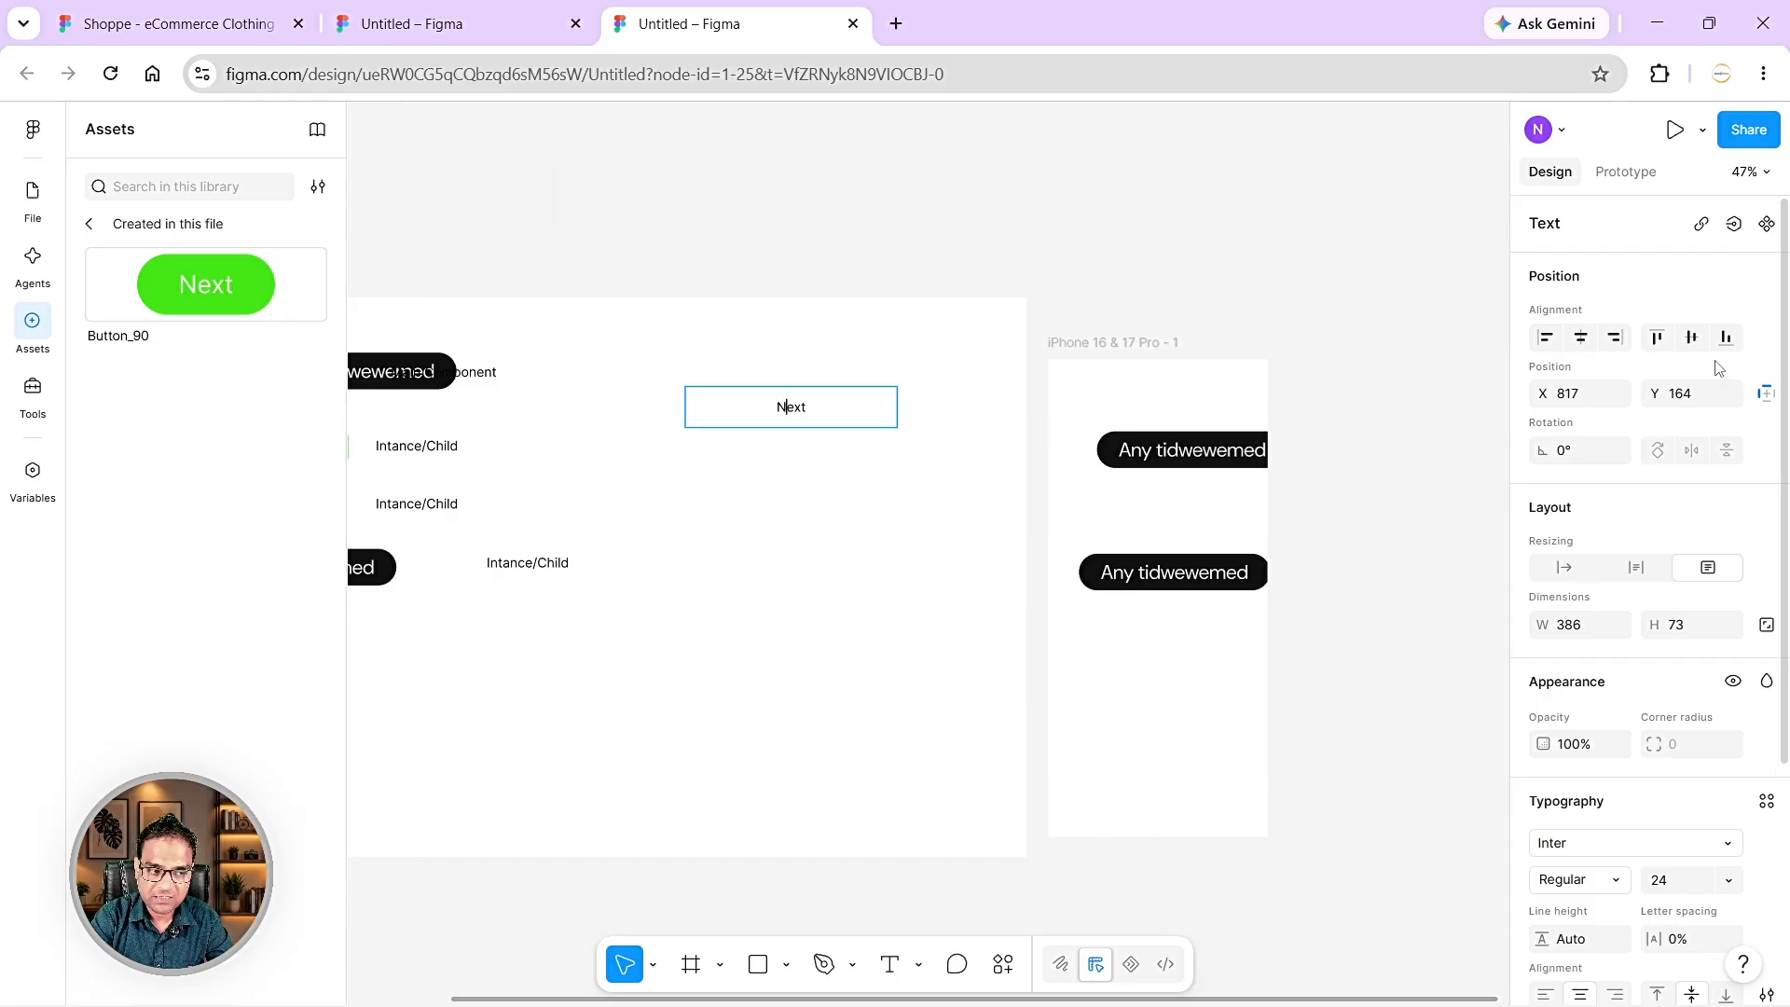
pyautogui.press('Escape')
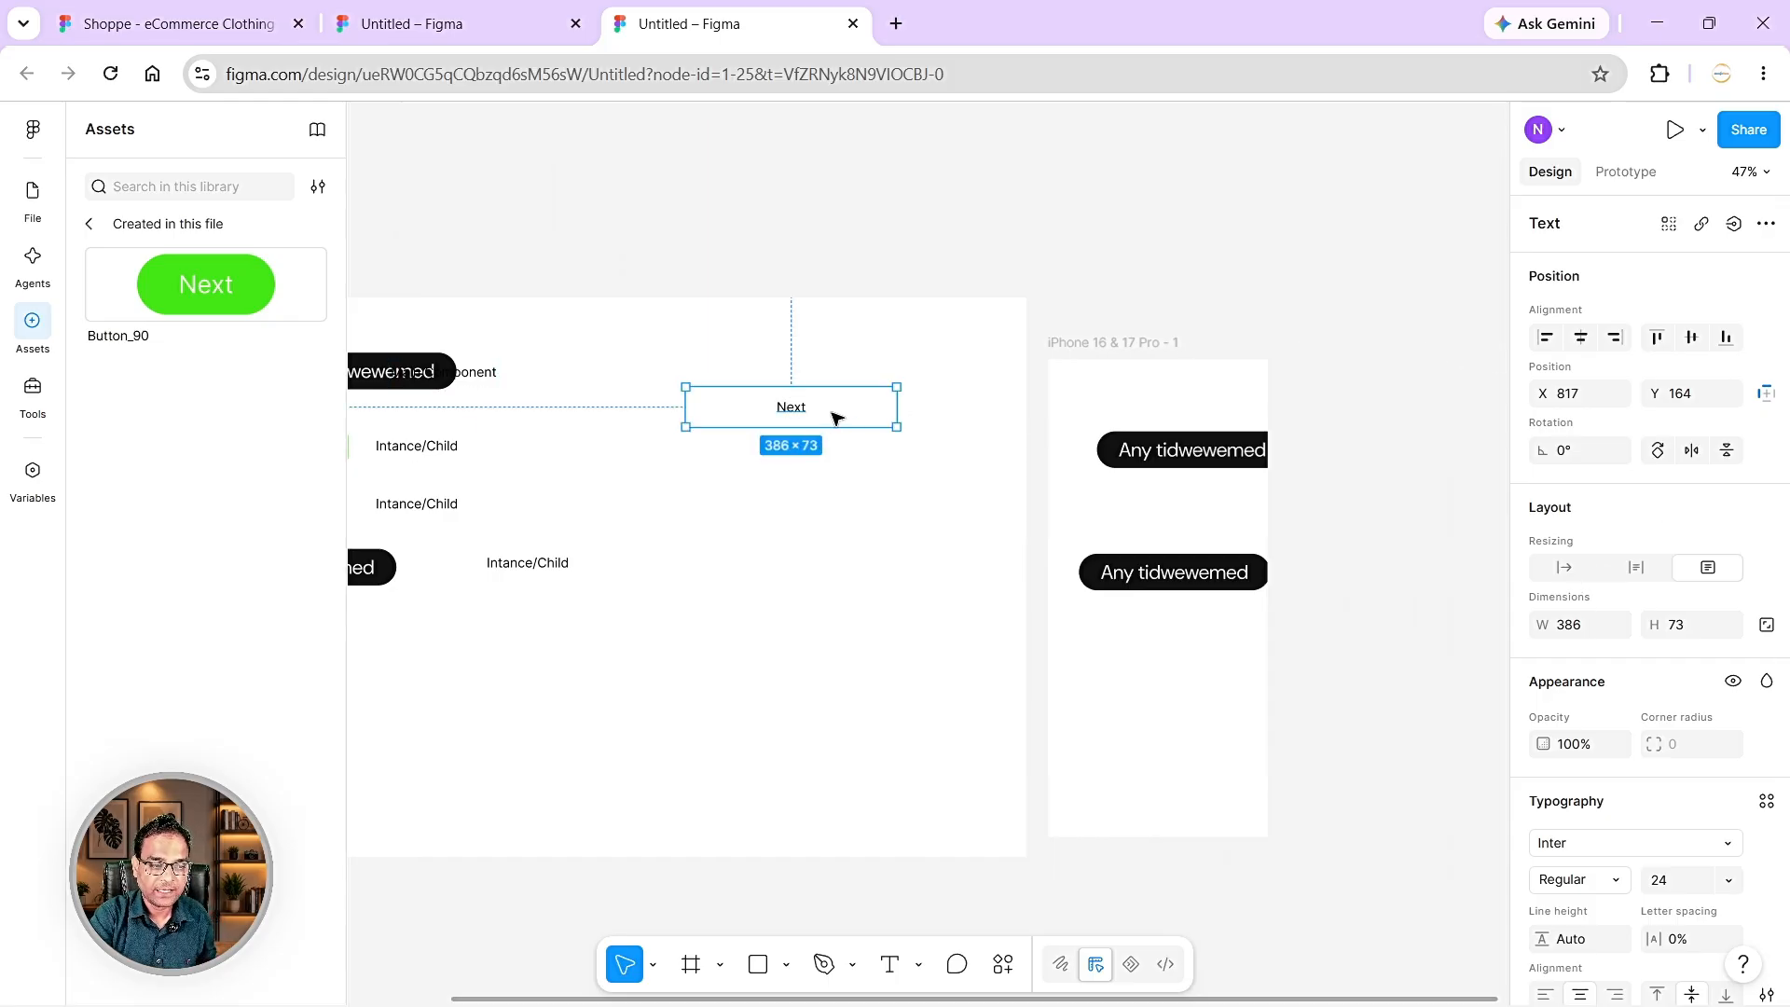
pyautogui.press('Escape')
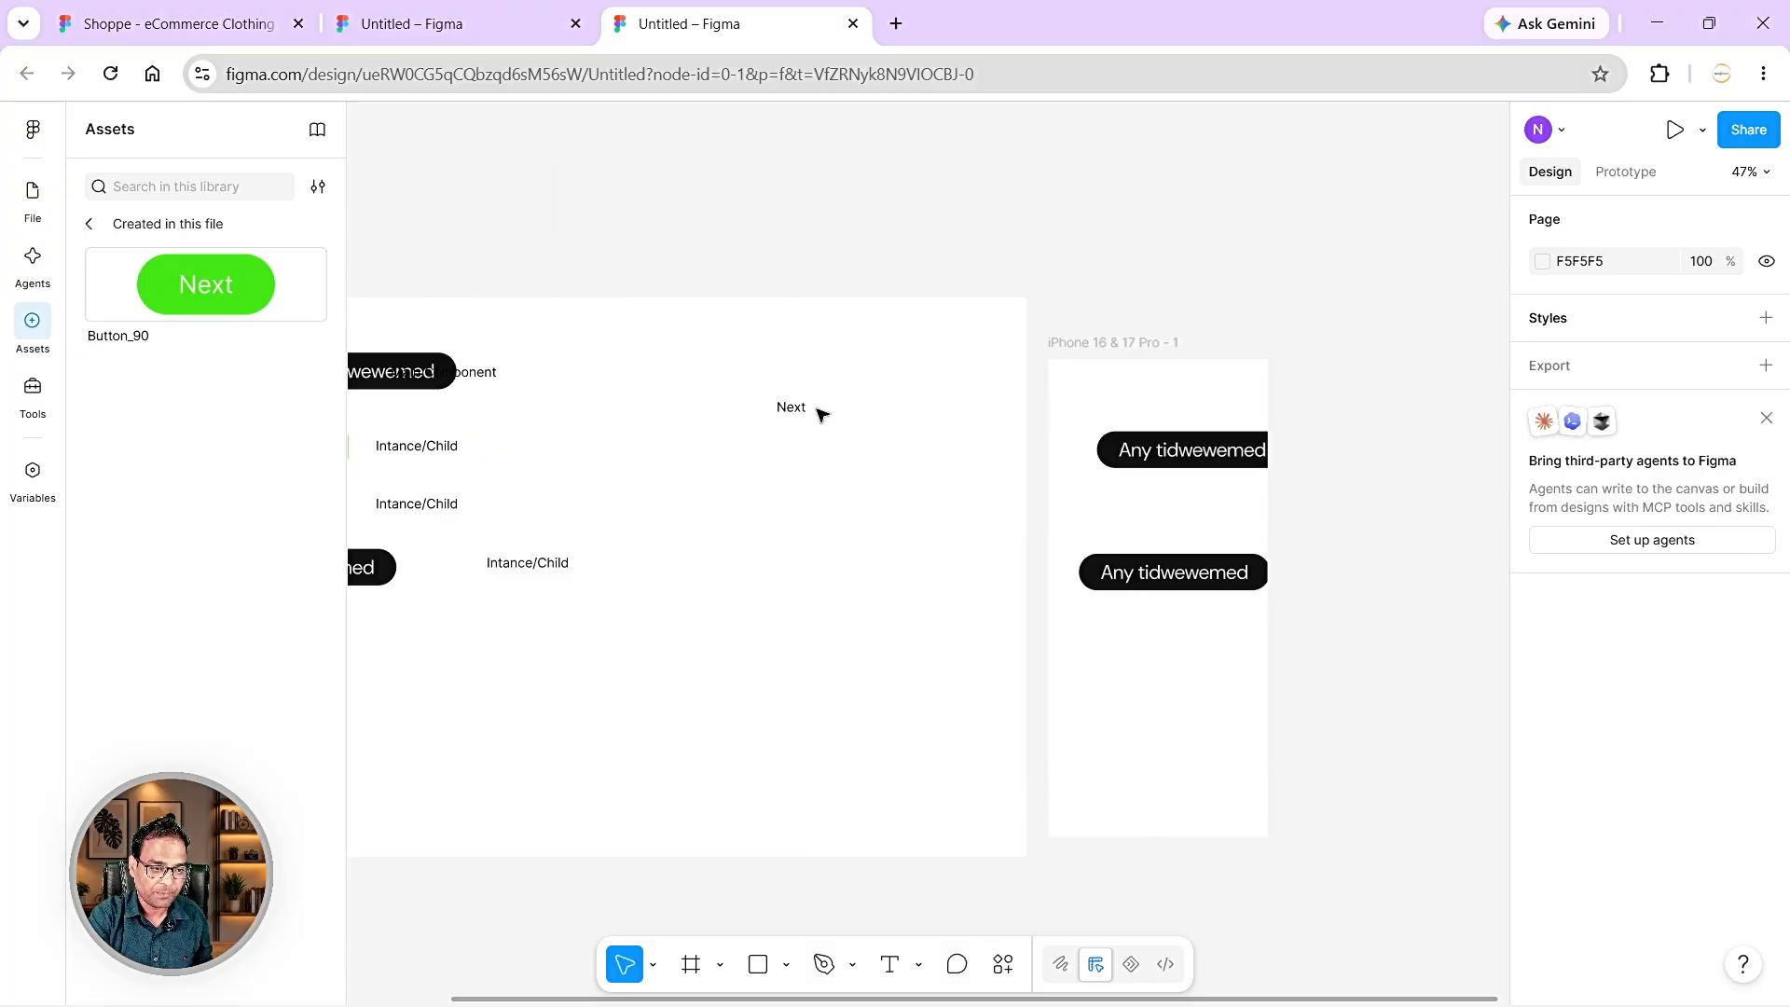
# - Wrap the new "Next" text in an auto layout frame and rename that frame "Next_button"
pyautogui.click(803, 412)
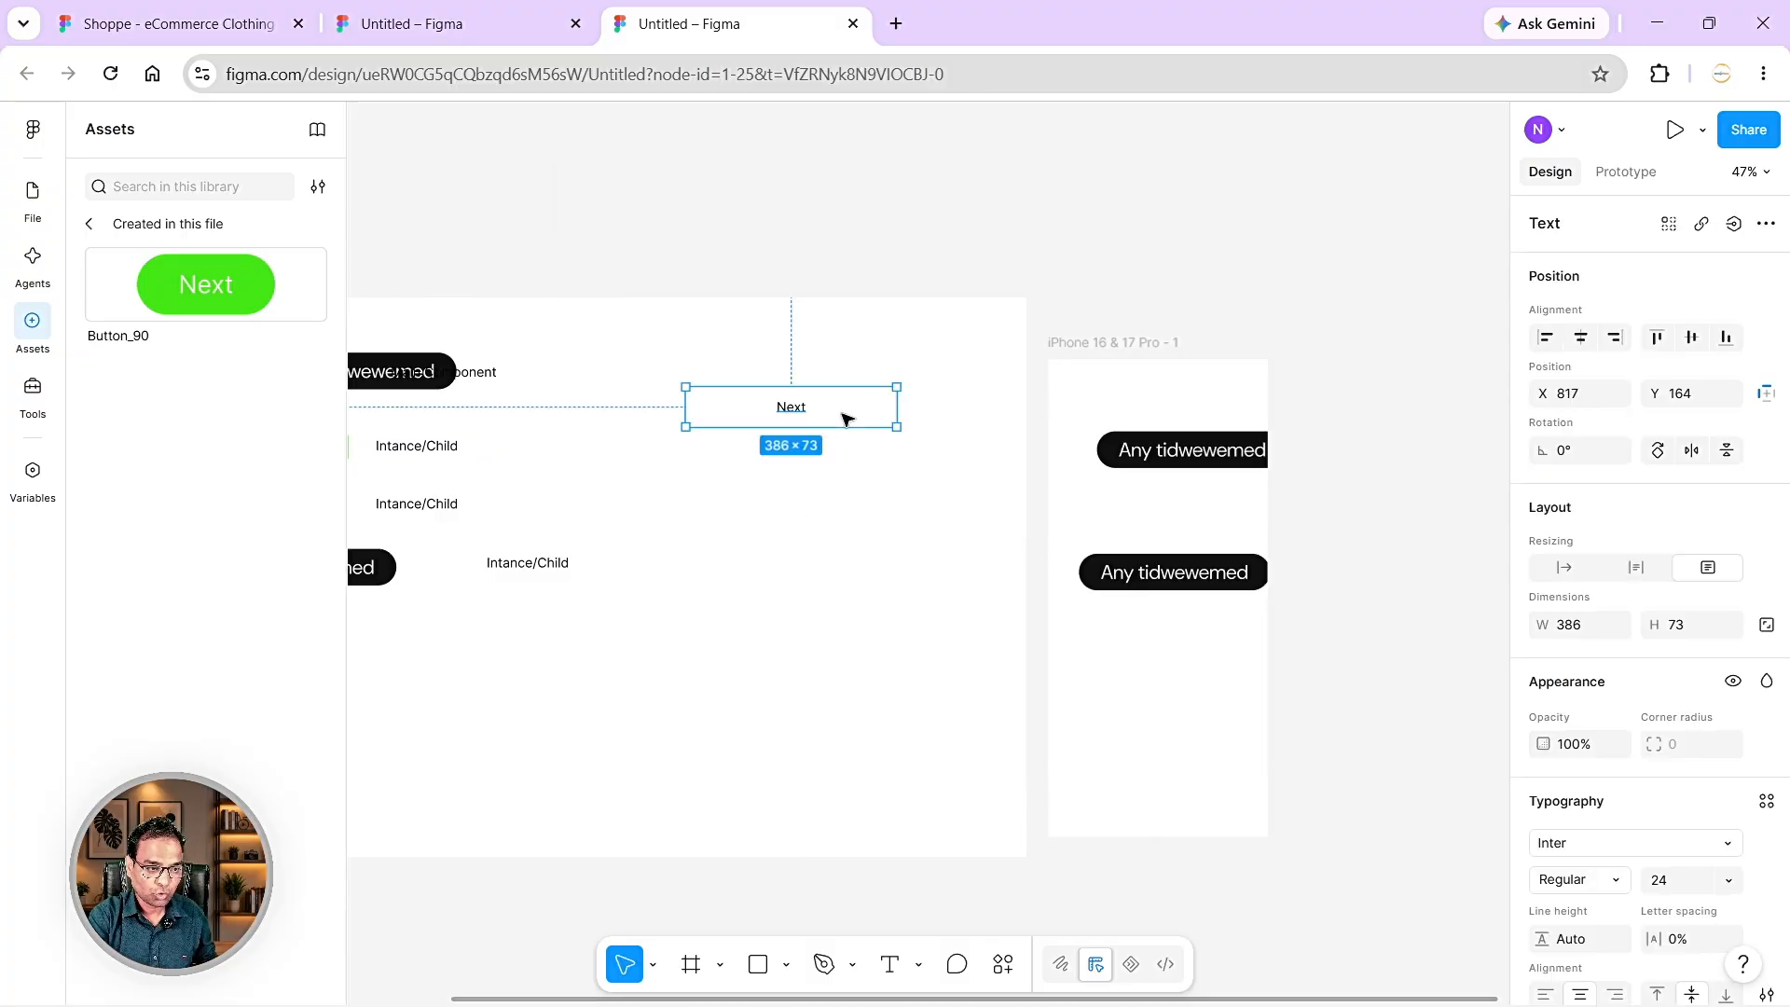
pyautogui.hotkey('shift', 'a')
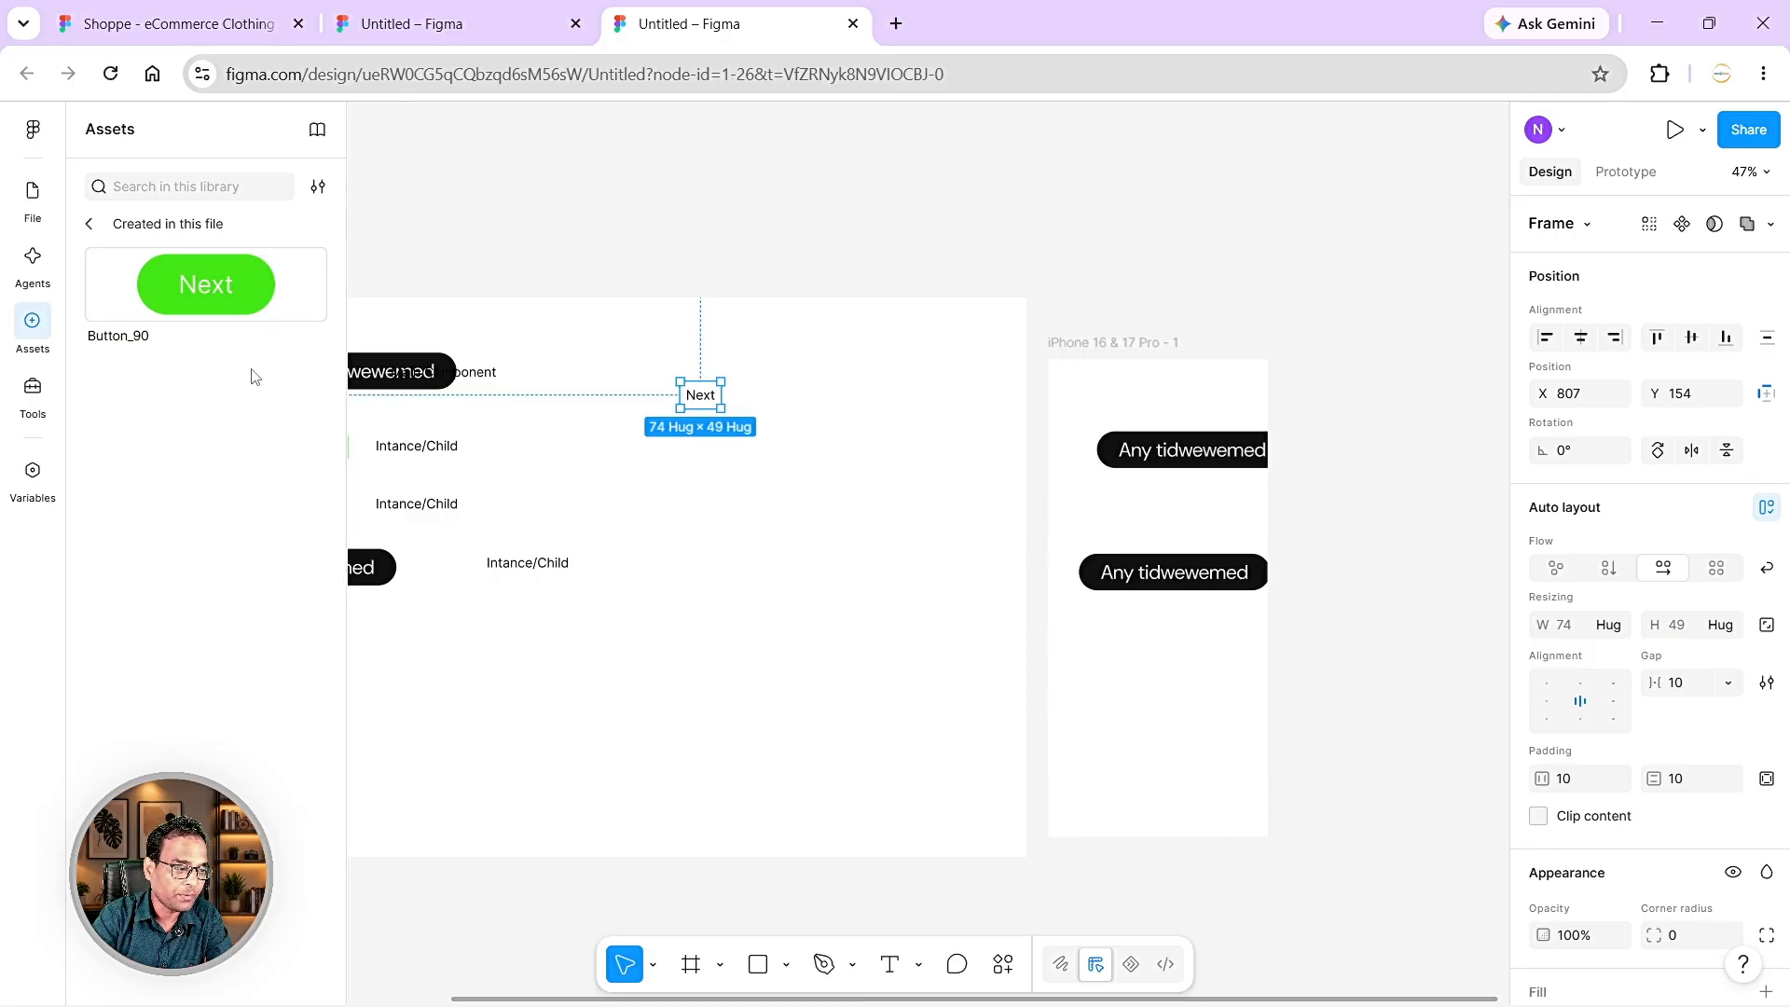
pyautogui.click(31, 220)
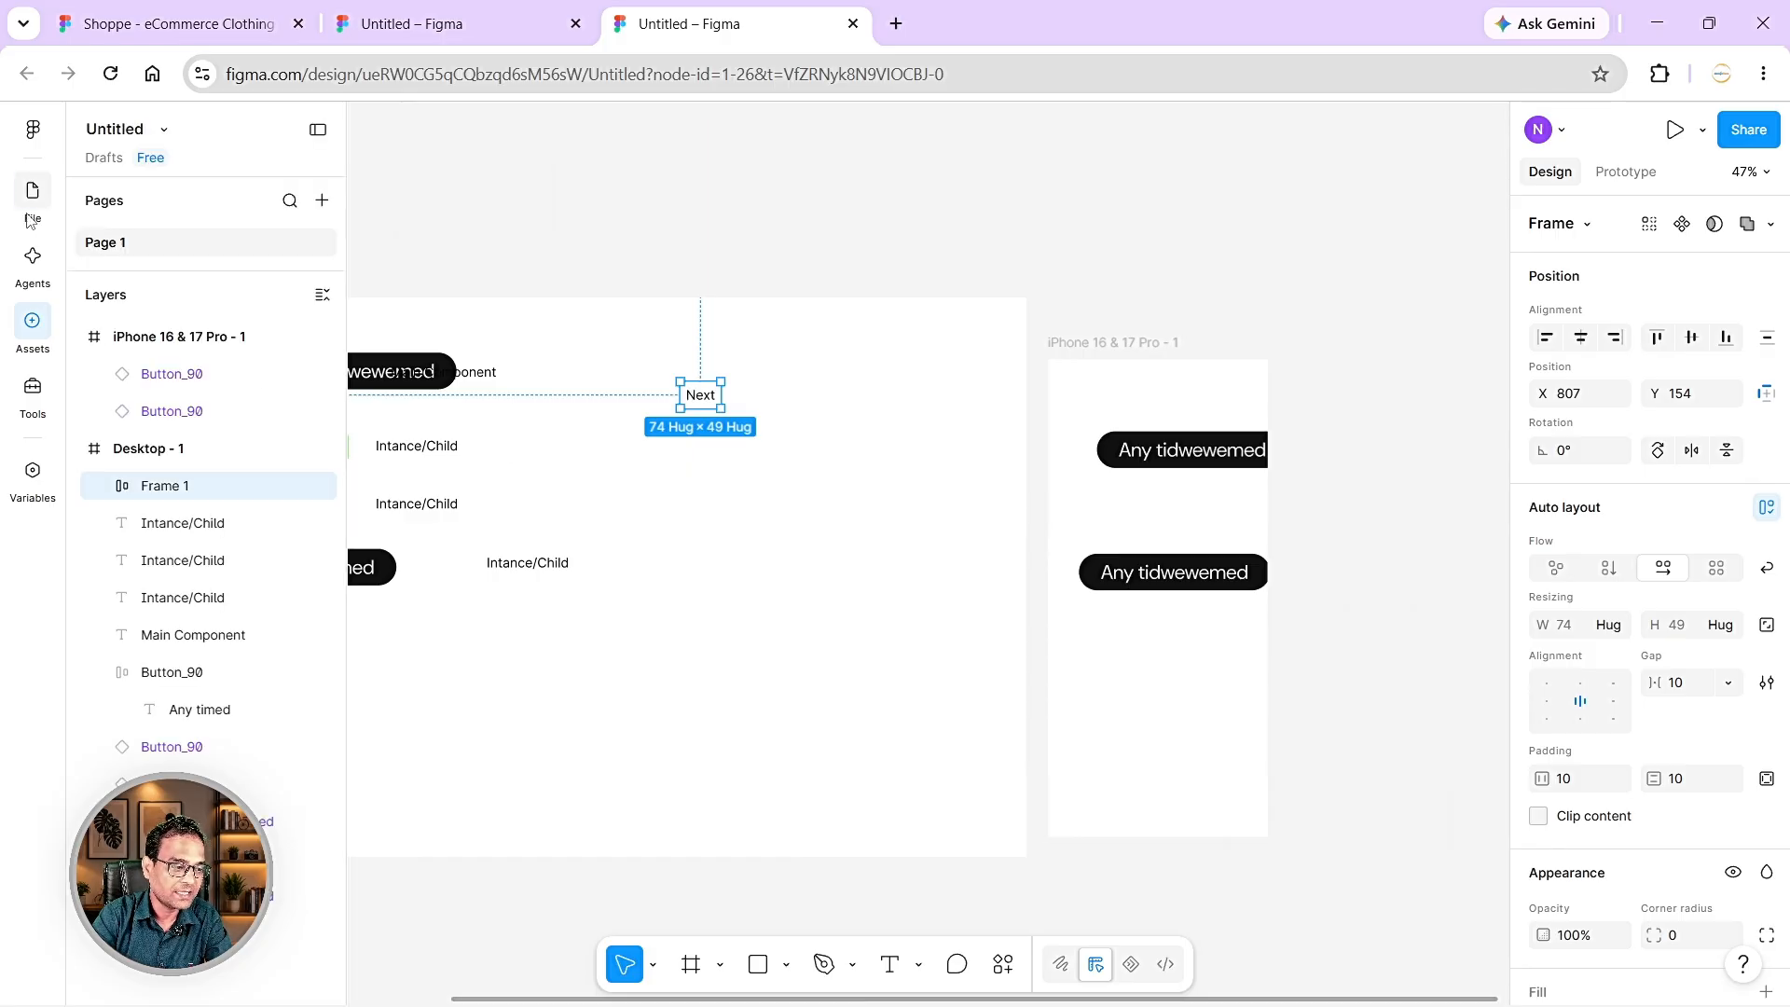
pyautogui.doubleClick(179, 492)
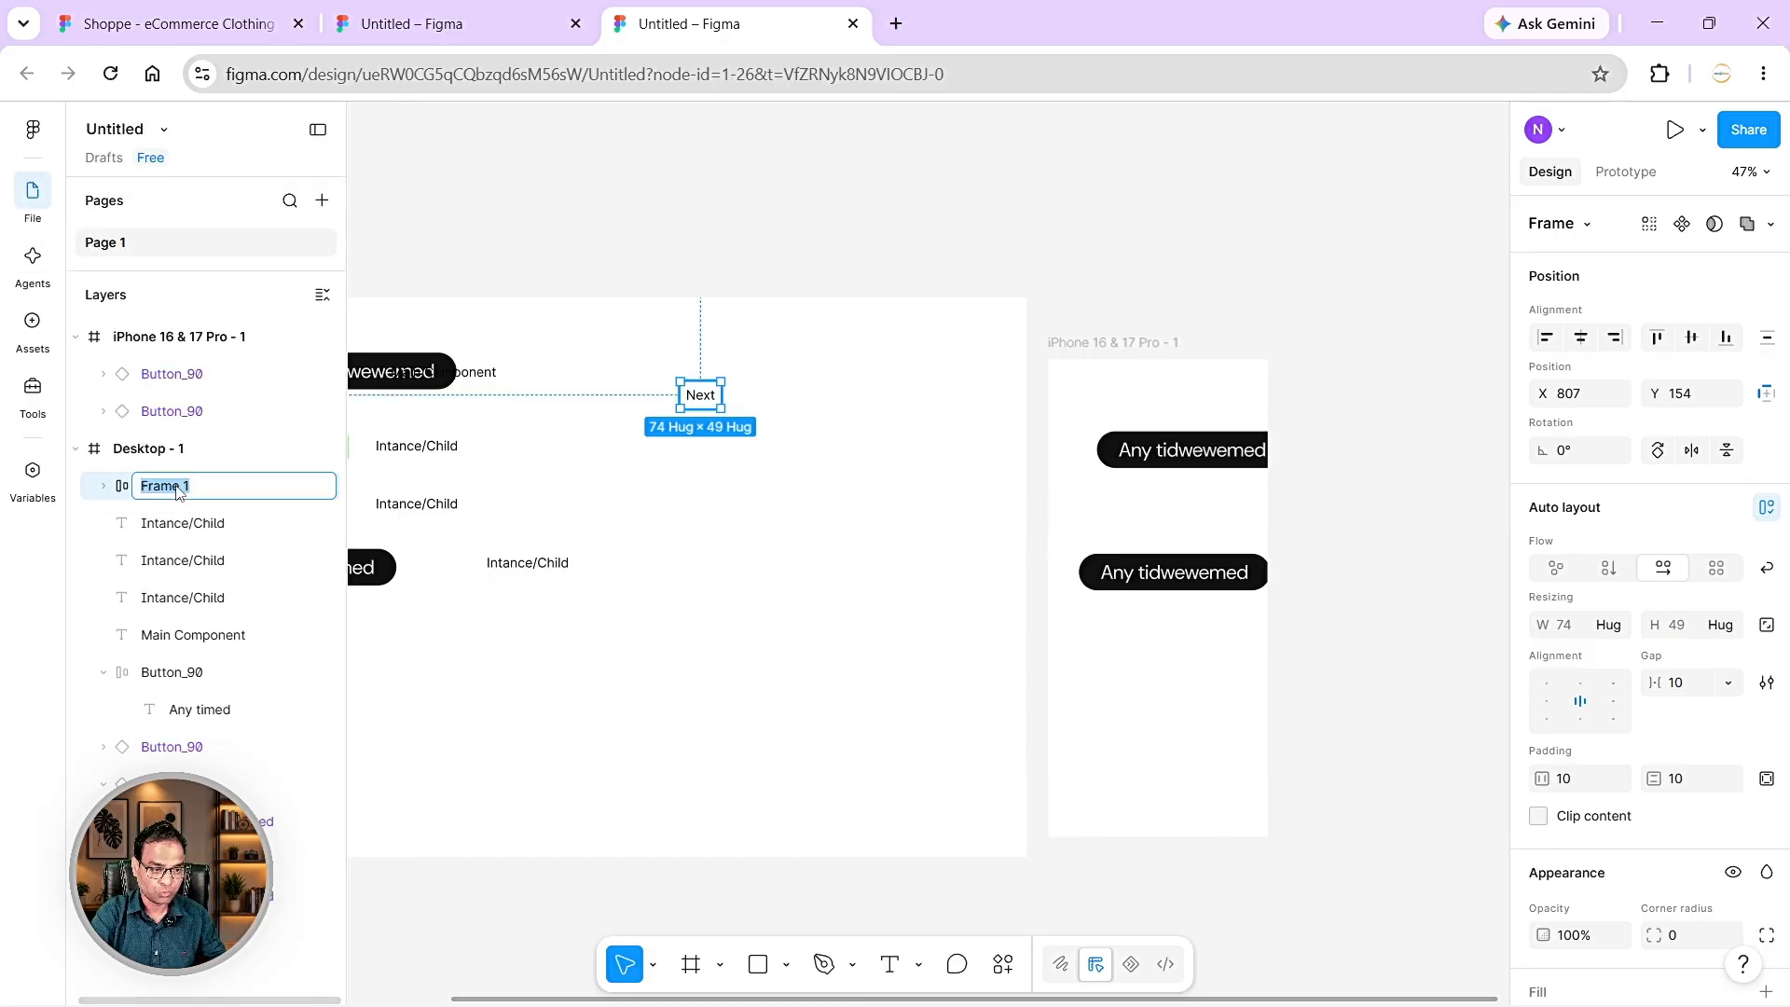
pyautogui.write('Next')
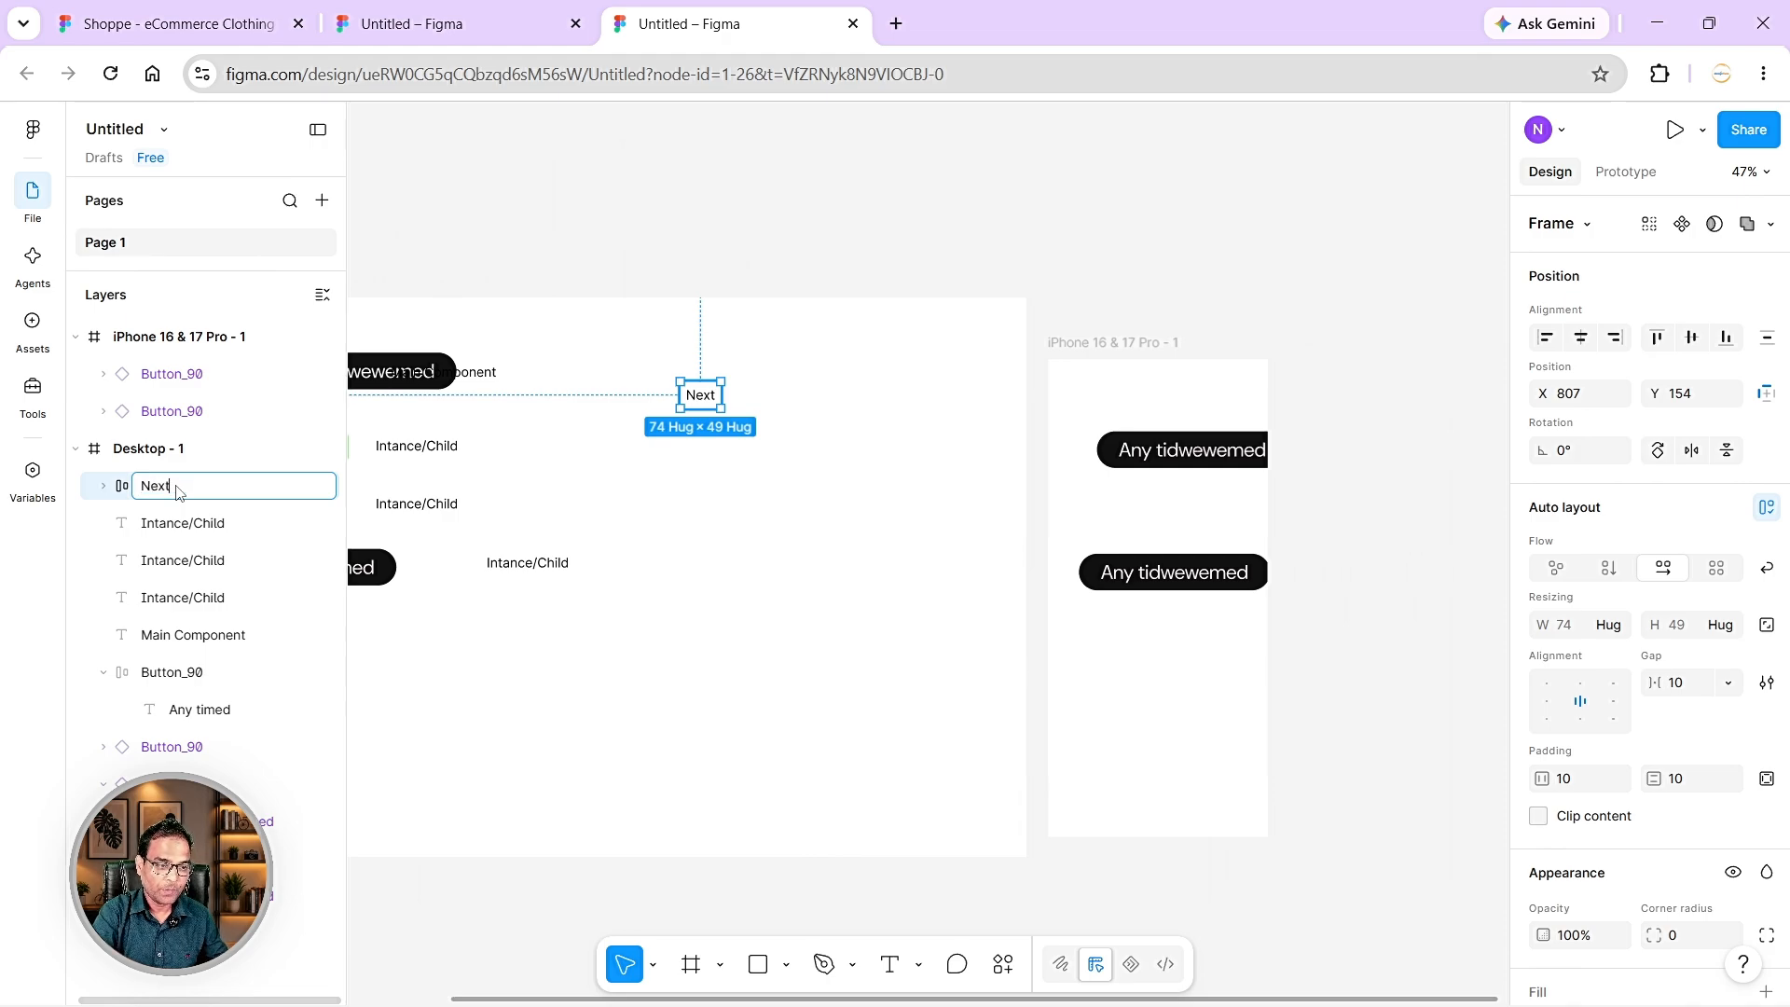
pyautogui.write('_button')
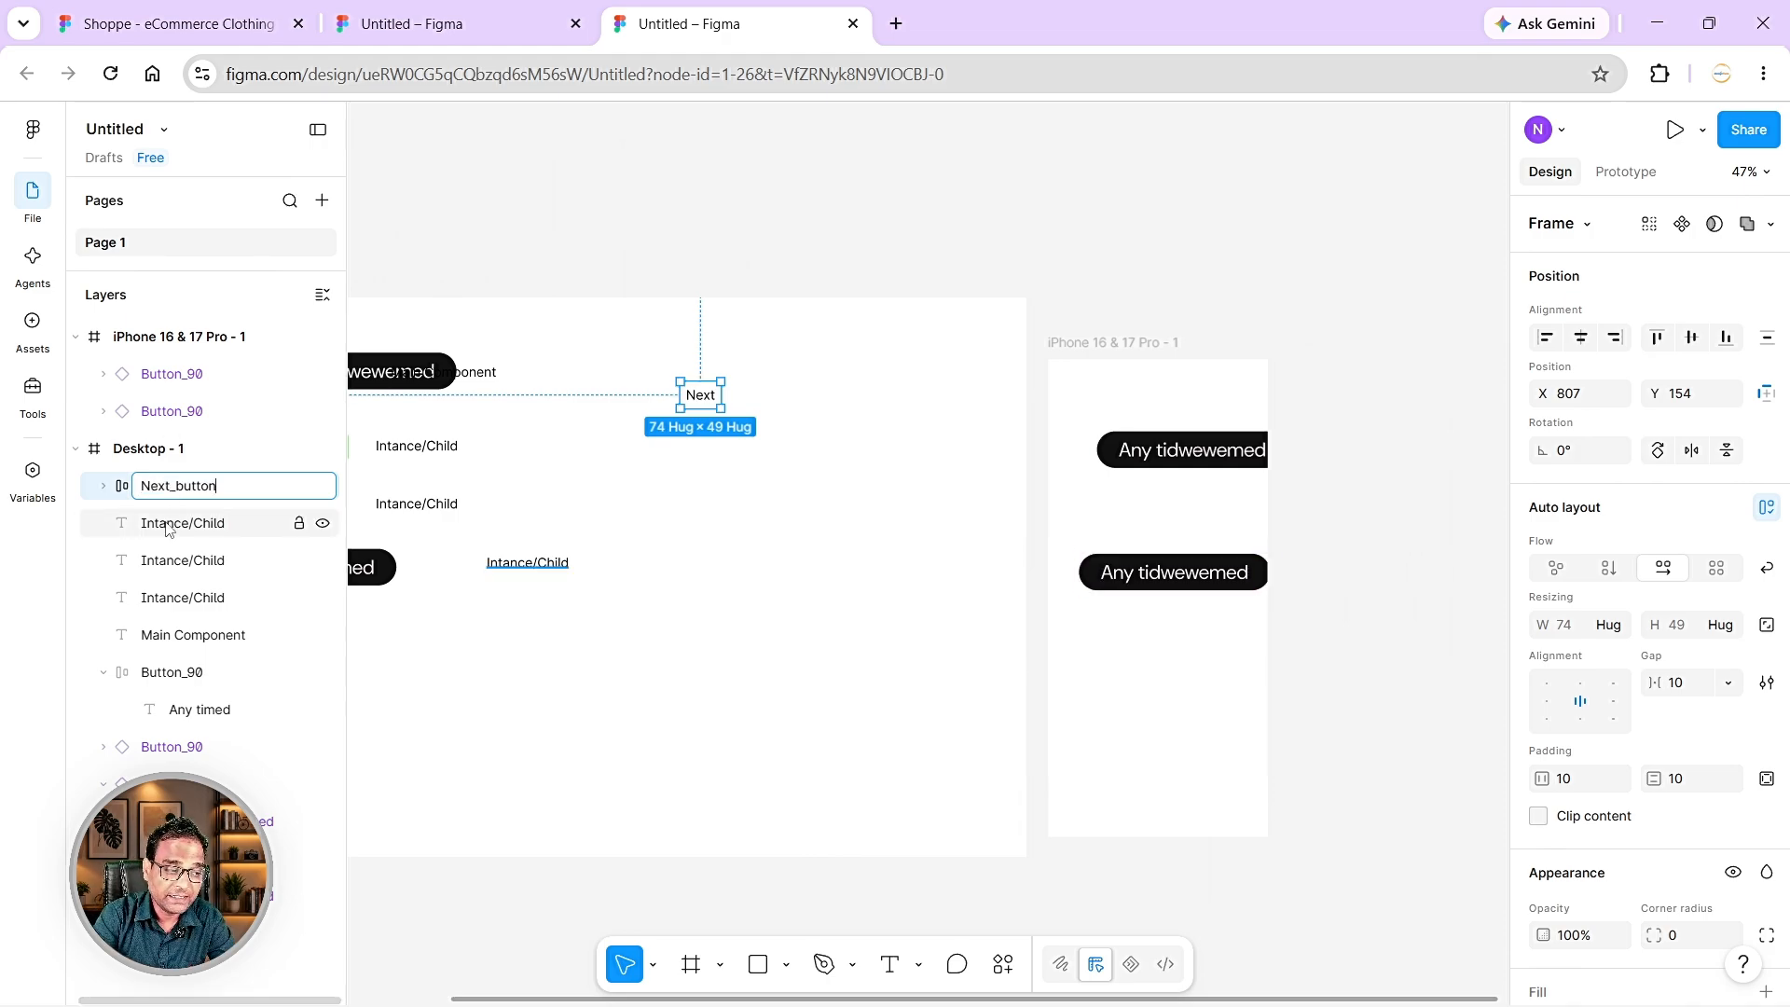
pyautogui.click(118, 491)
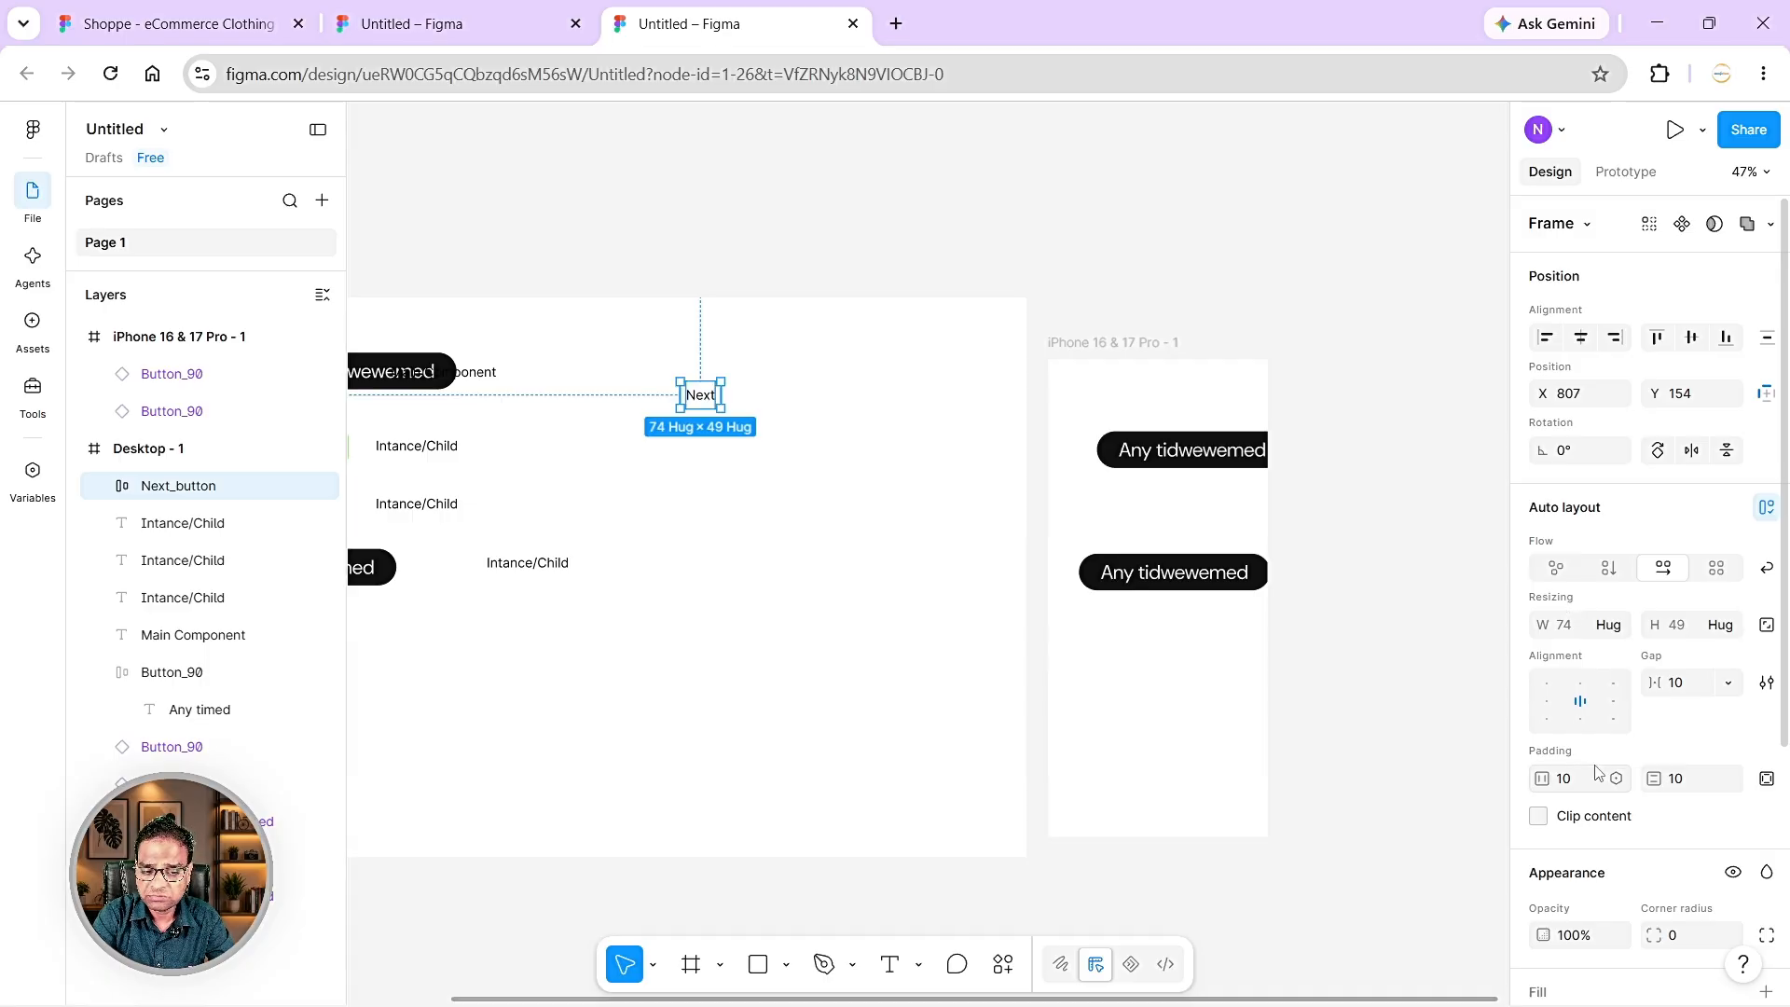
# - Give the Next_button frame a dark red fill, 720303
pyautogui.scroll(-4, 1595, 773)
pyautogui.scroll(4, 1595, 773)
pyautogui.scroll(-4, 1597, 751)
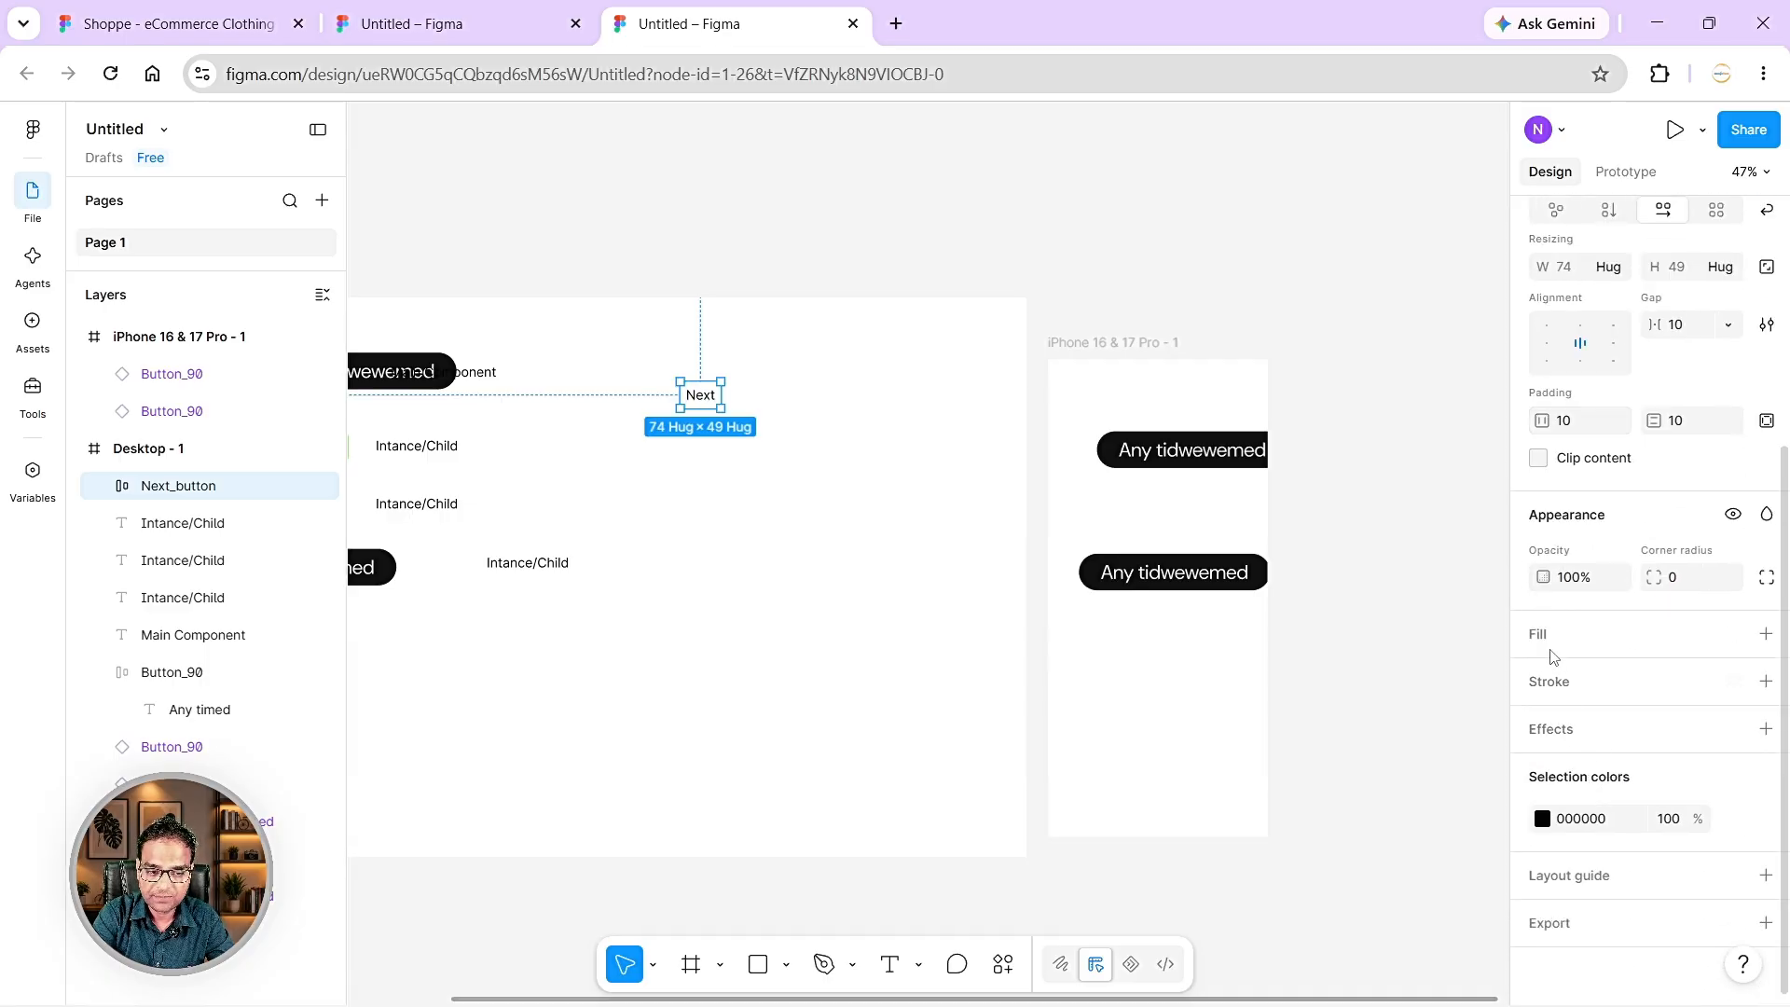
pyautogui.click(1550, 644)
pyautogui.click(1542, 675)
pyautogui.moveTo(1460, 598); pyautogui.dragTo(1503, 679)
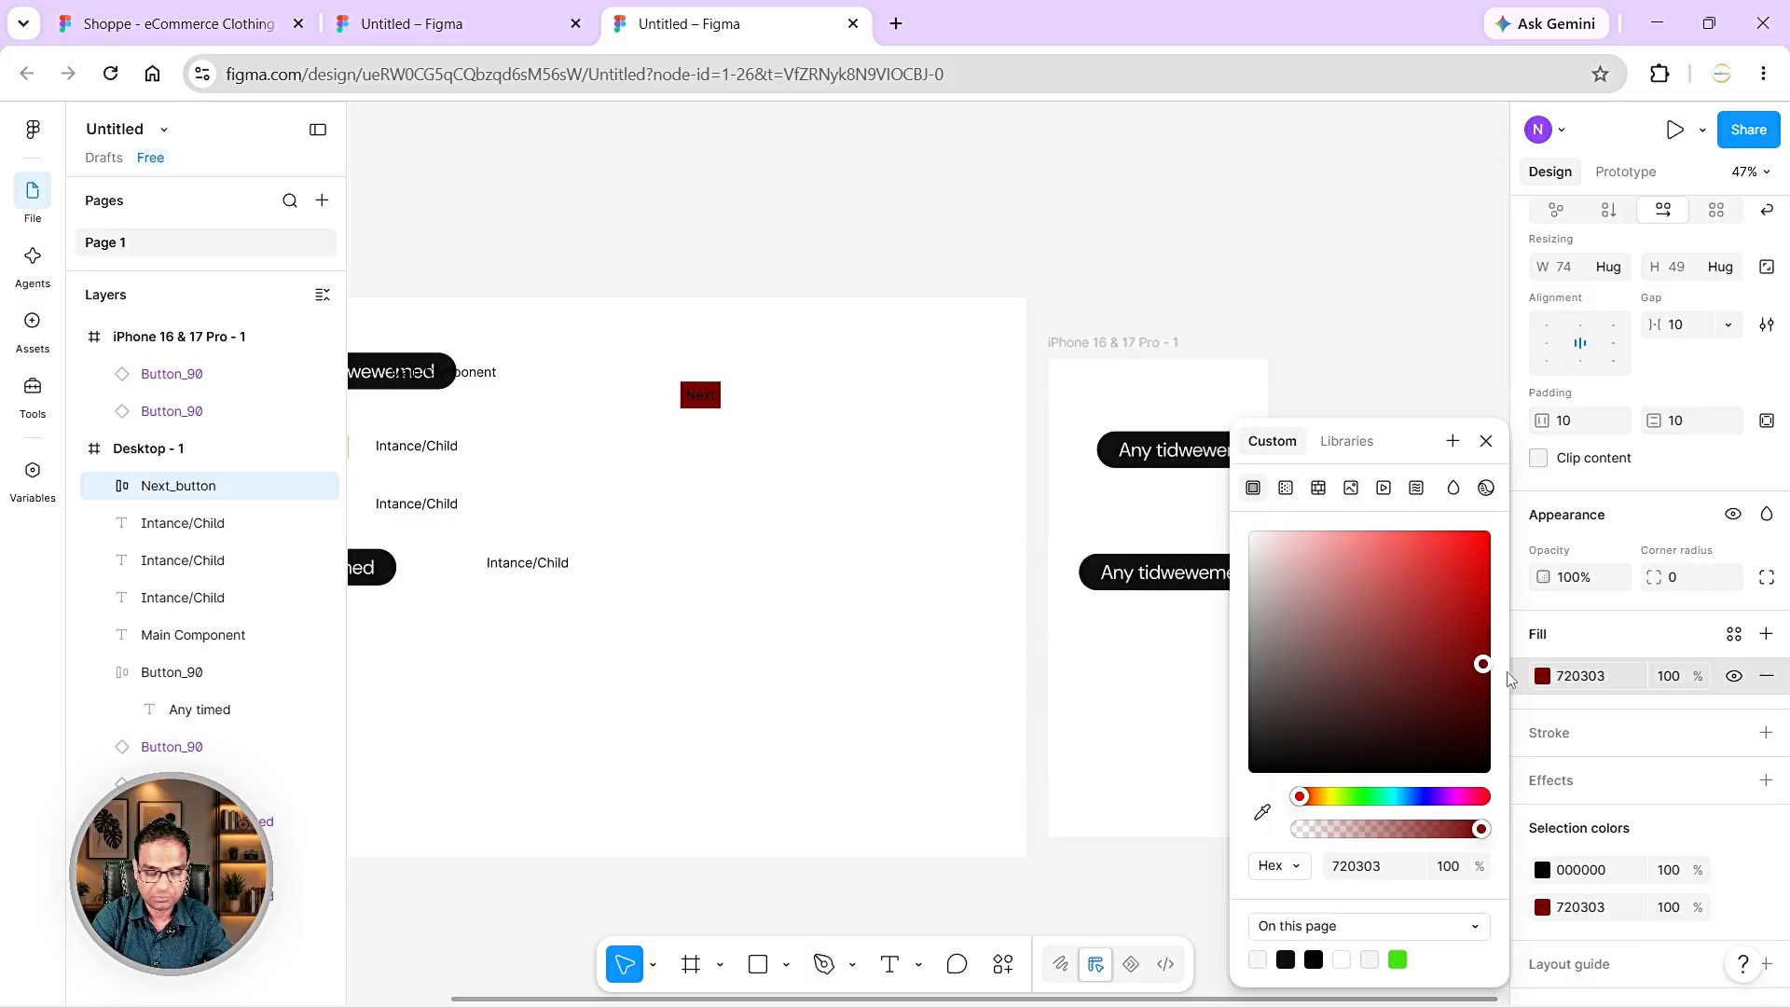
# - Change the fill of the "Next" text inside Next_button to near-white F9F9F9
pyautogui.click(103, 486)
pyautogui.click(167, 527)
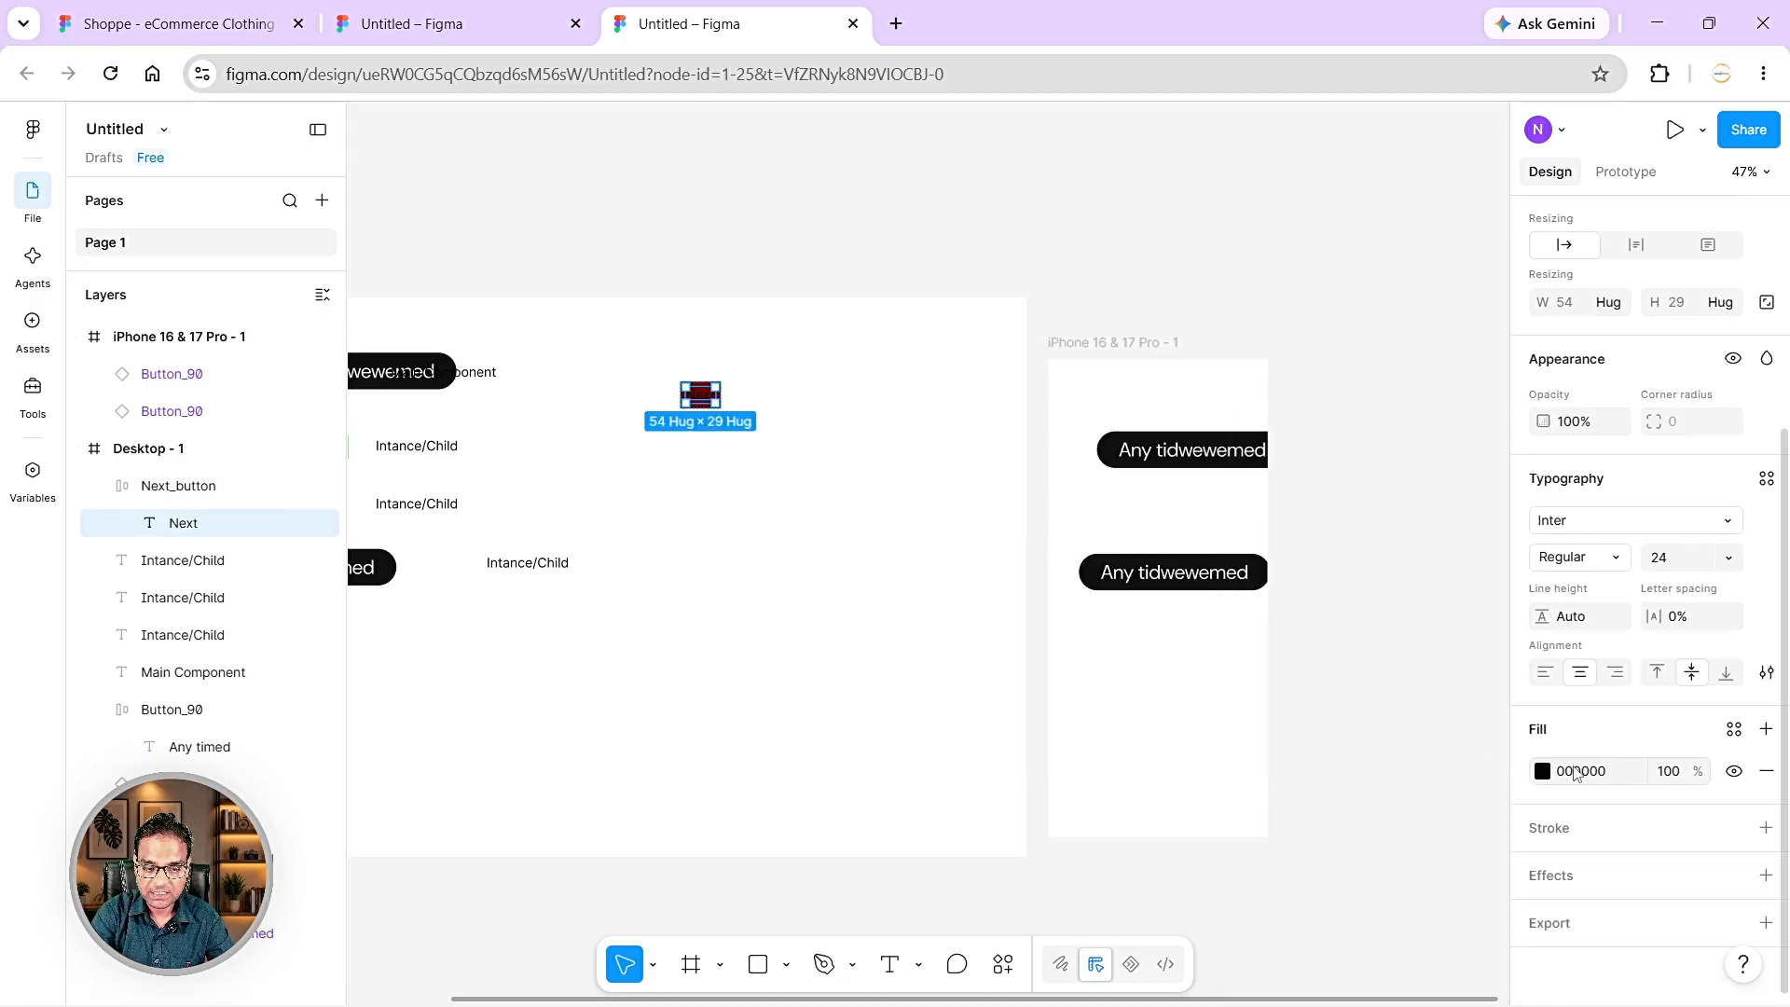
pyautogui.click(1540, 774)
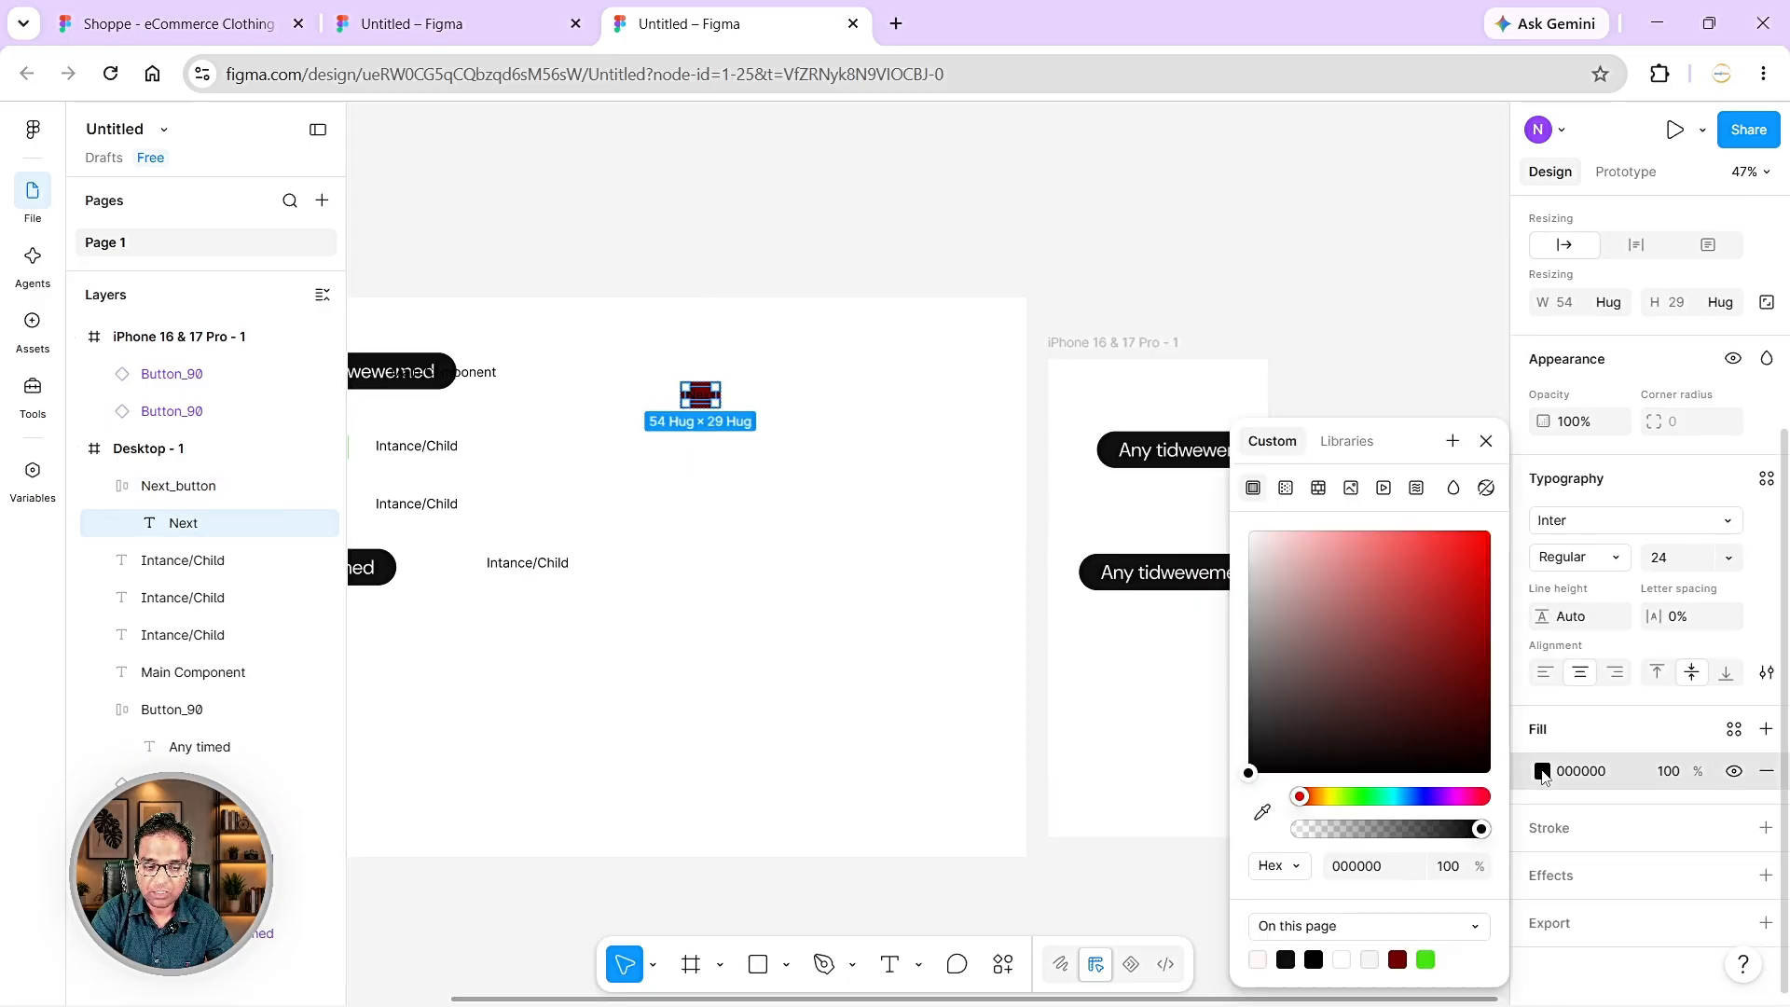
pyautogui.click(1248, 538)
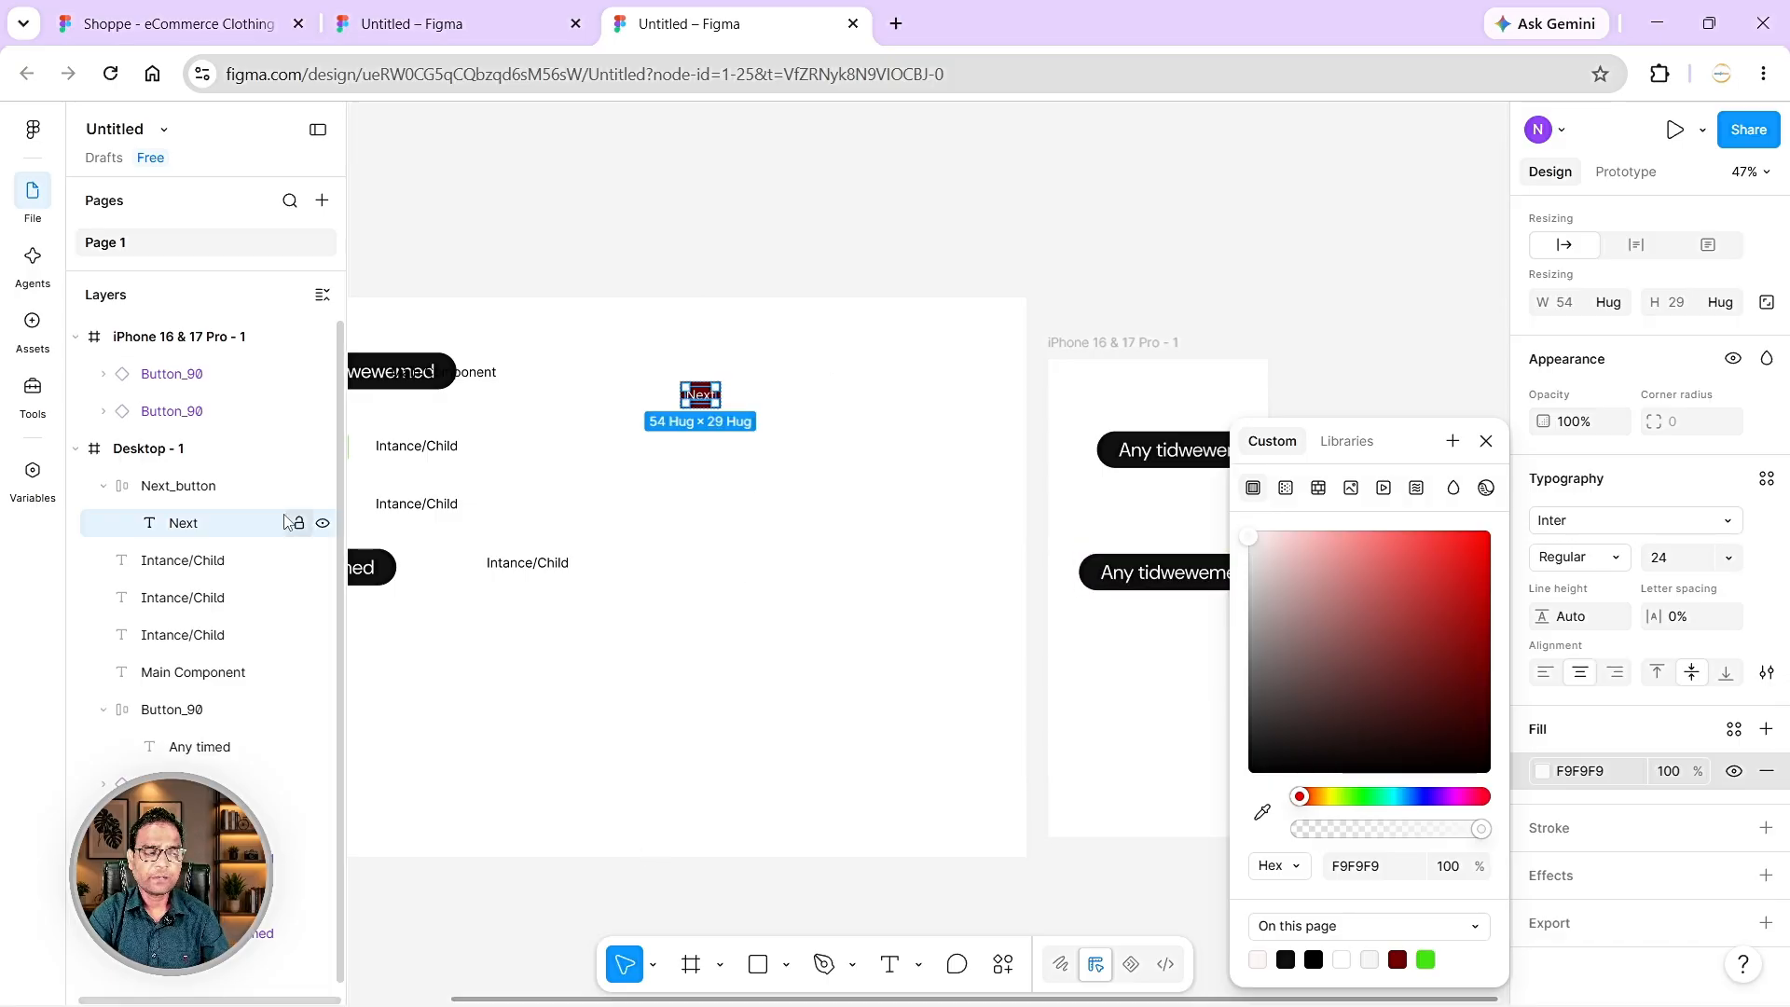
# - Set the Next_button frame's horizontal padding to 40 and its vertical padding to 15
pyautogui.click(183, 485)
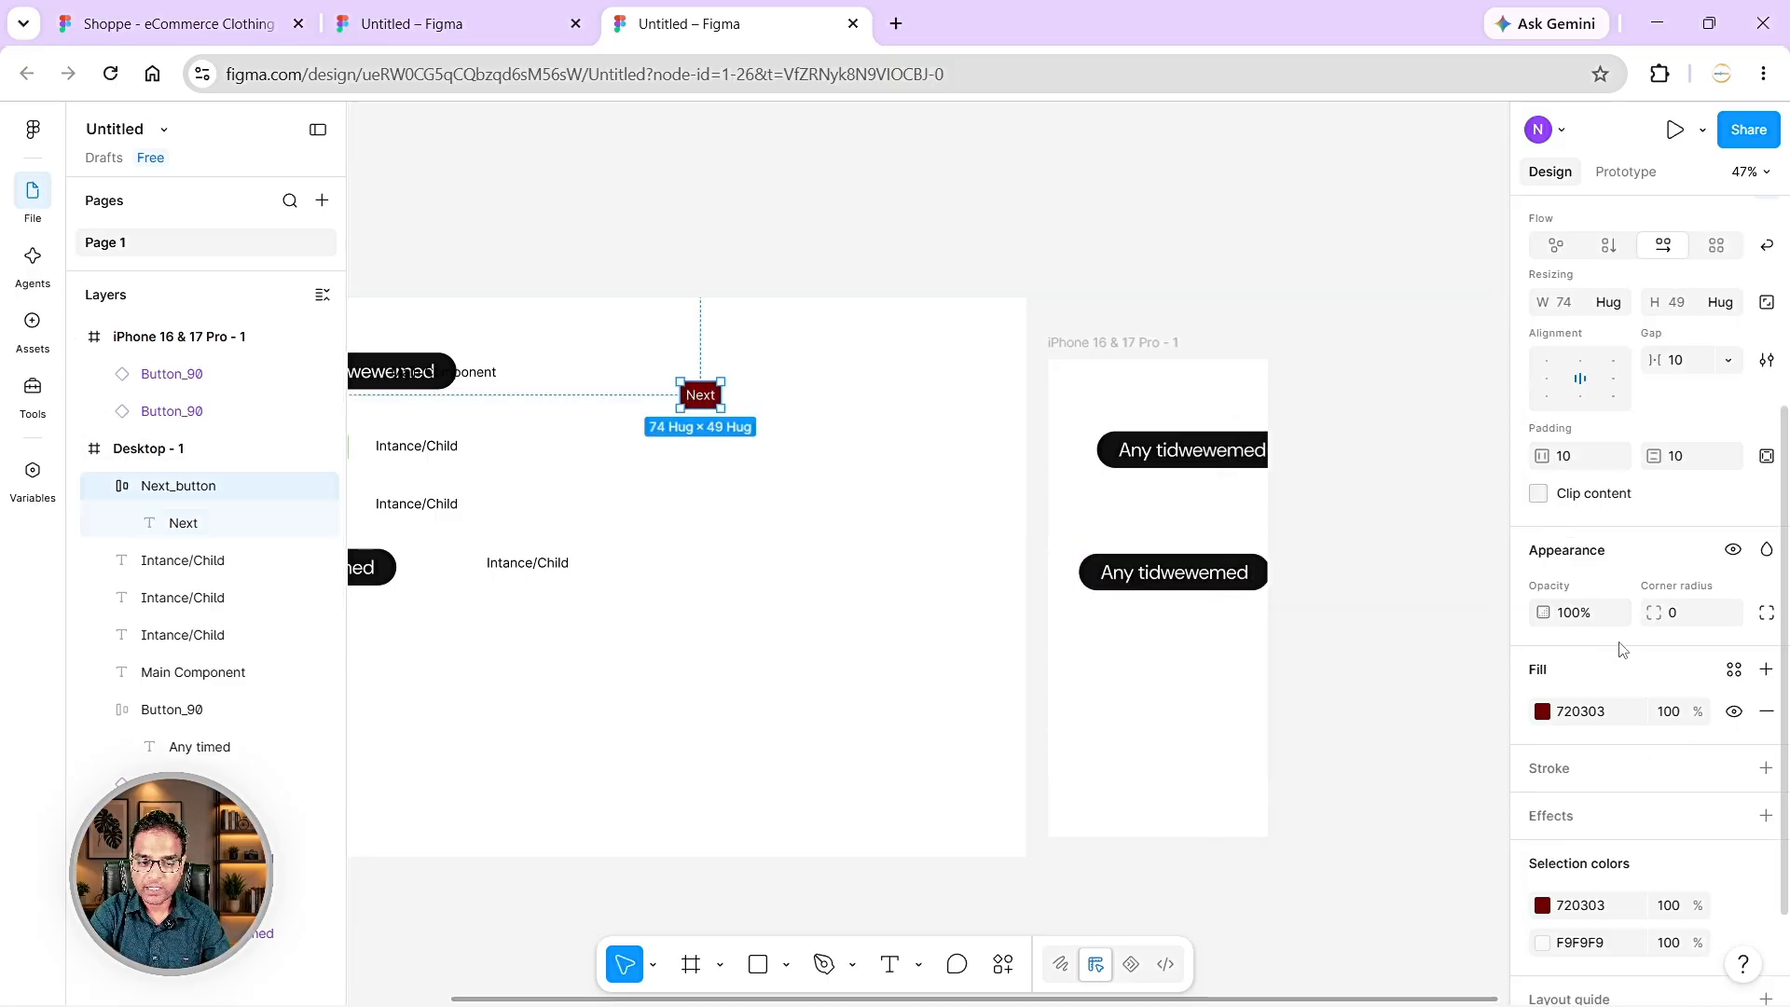
pyautogui.scroll(-2, 1622, 570)
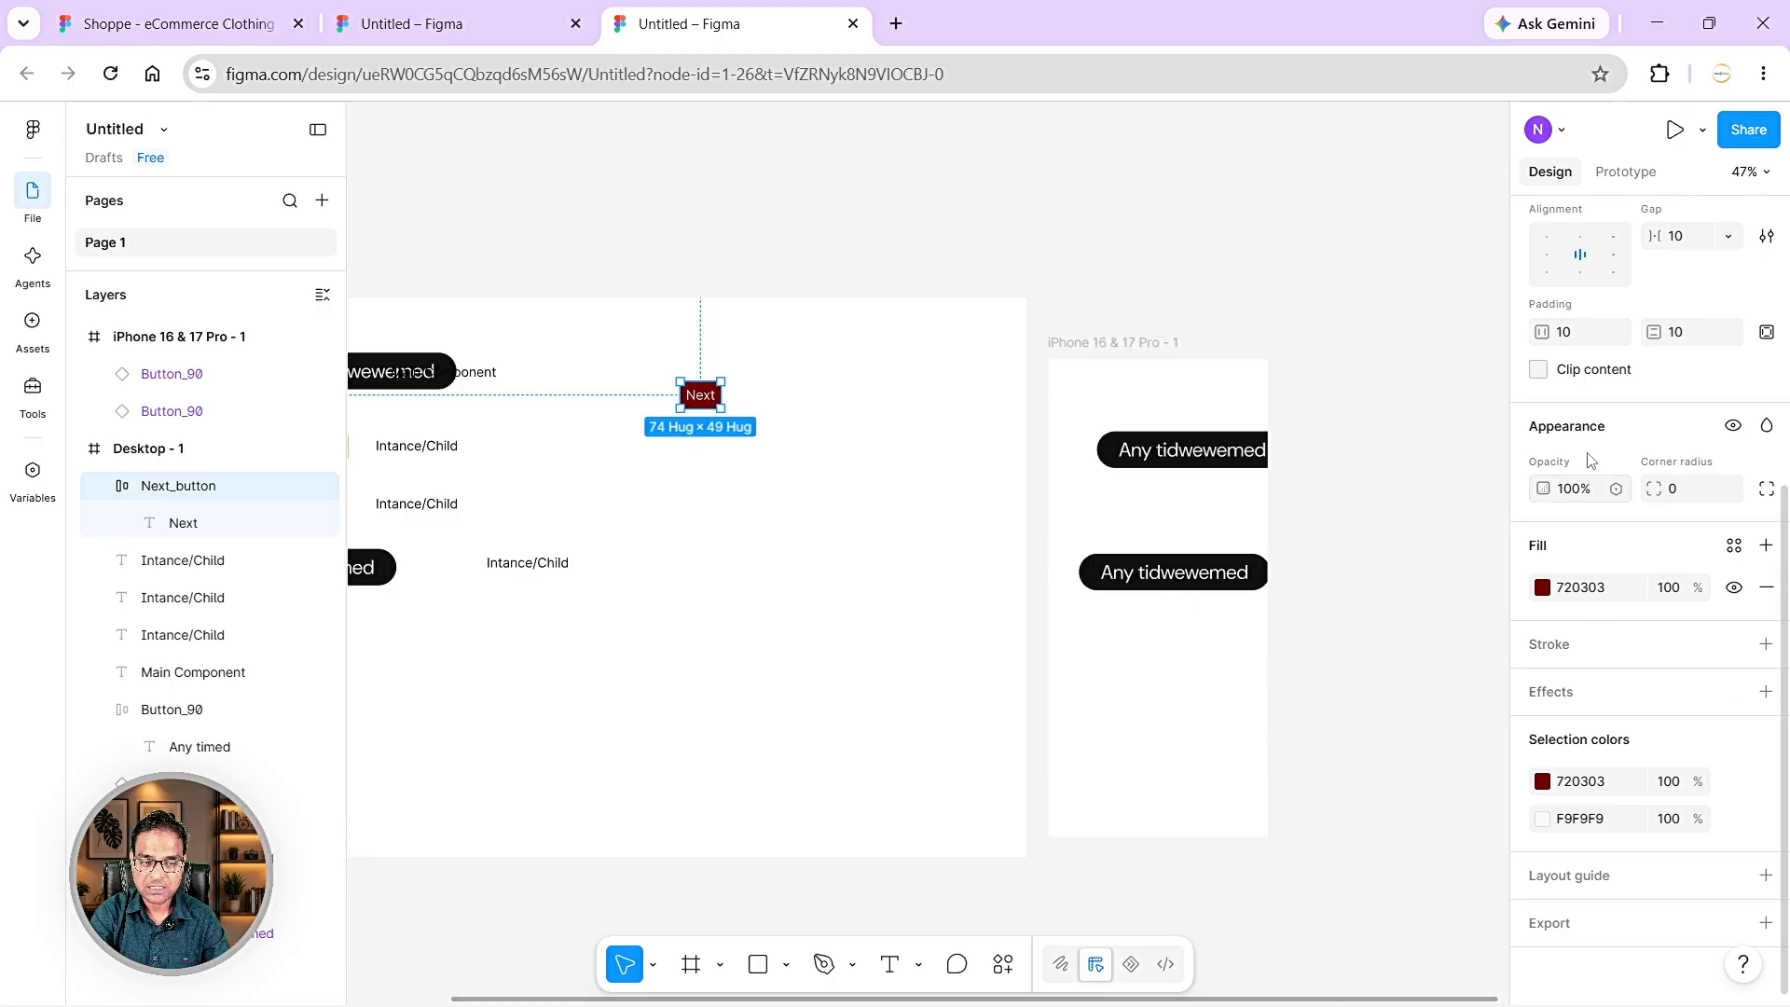
pyautogui.click(1581, 333)
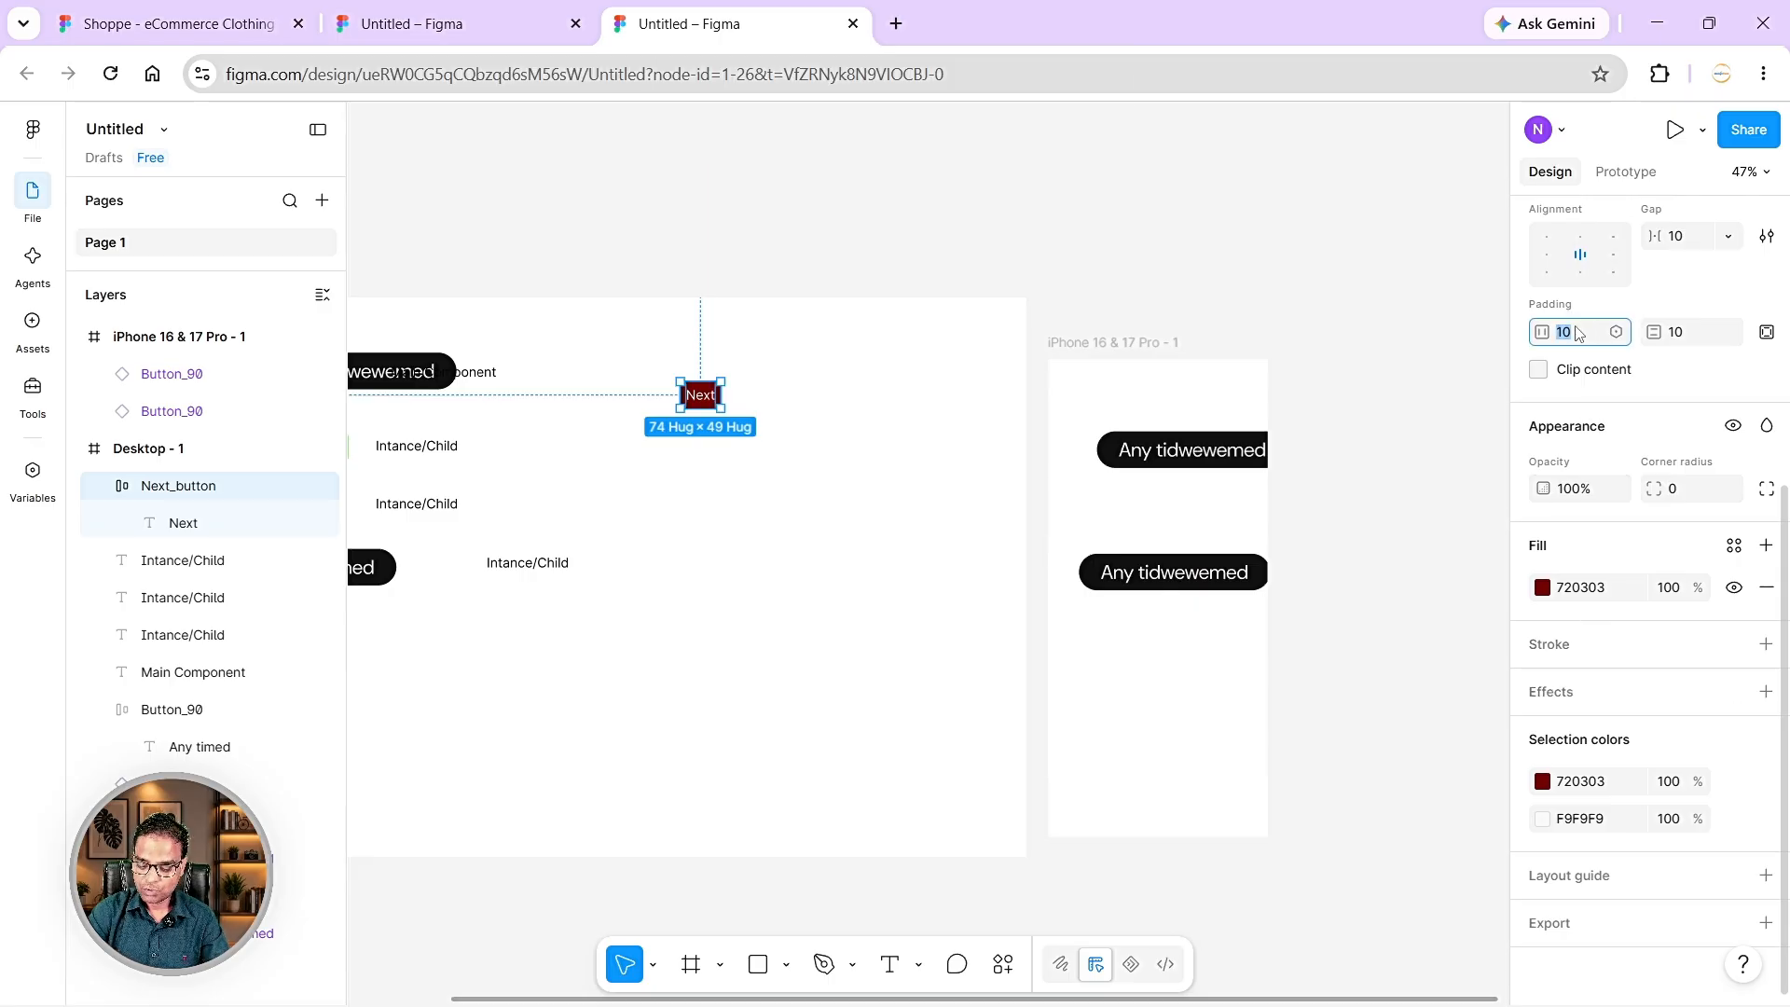
pyautogui.write('40')
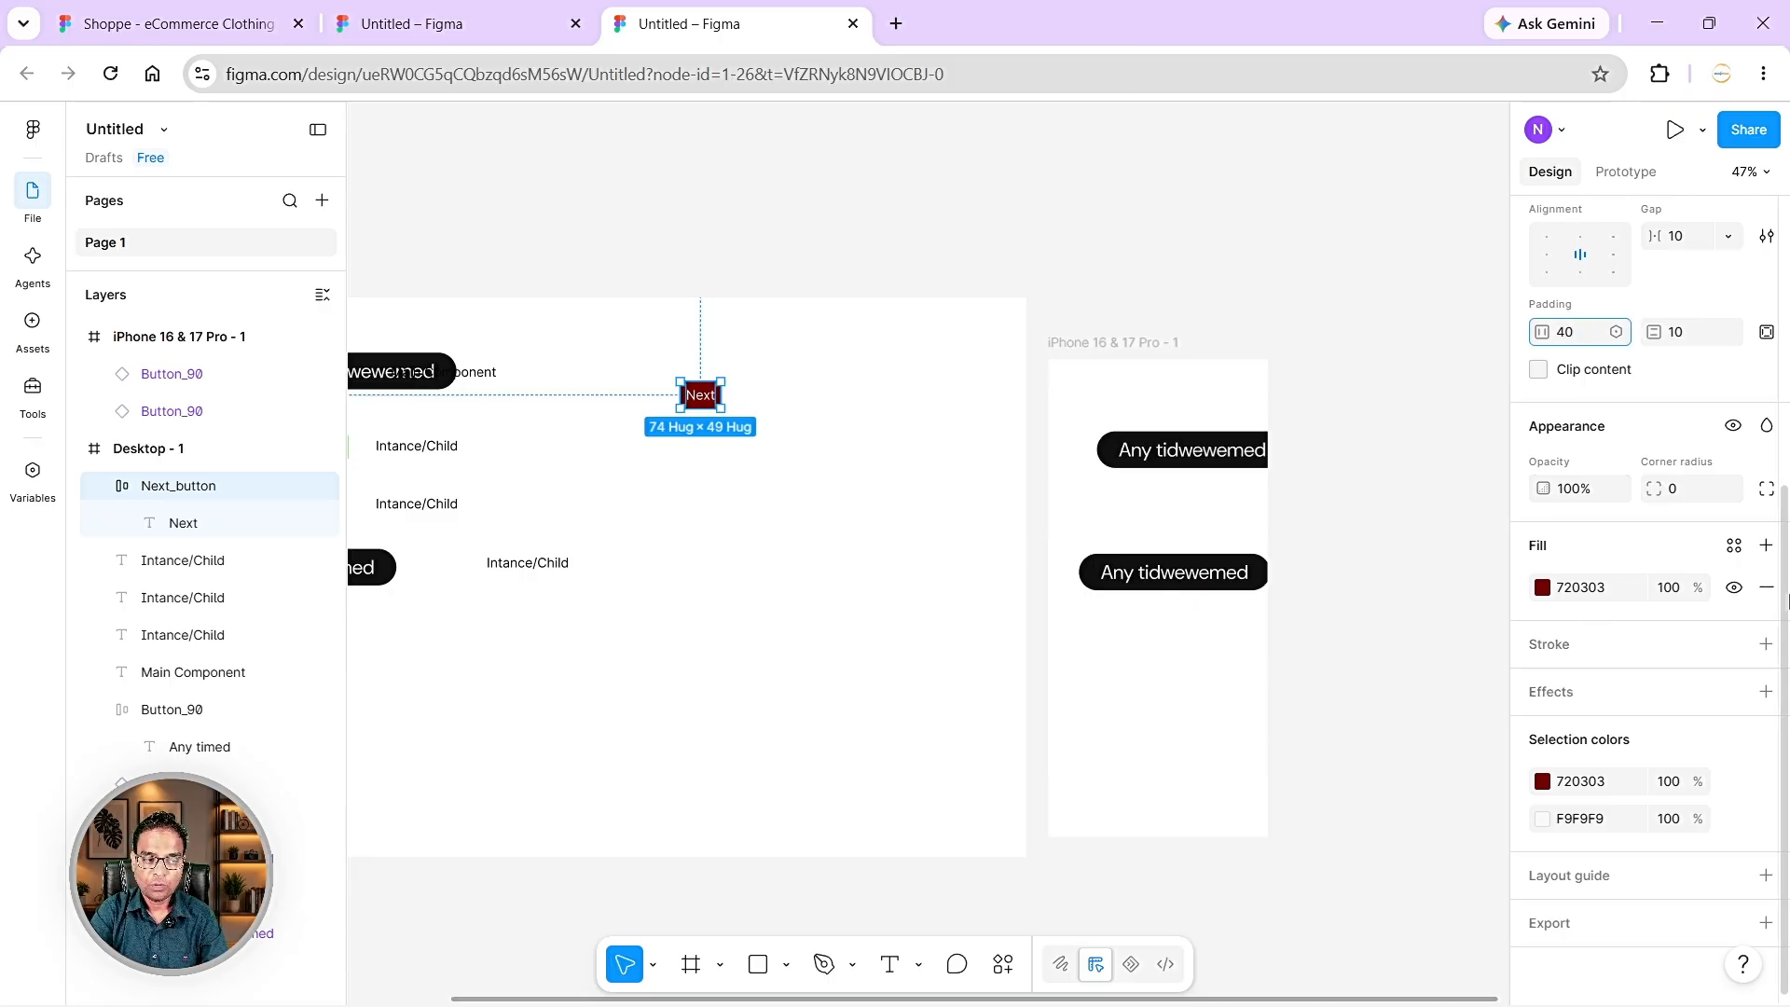
pyautogui.click(1685, 336)
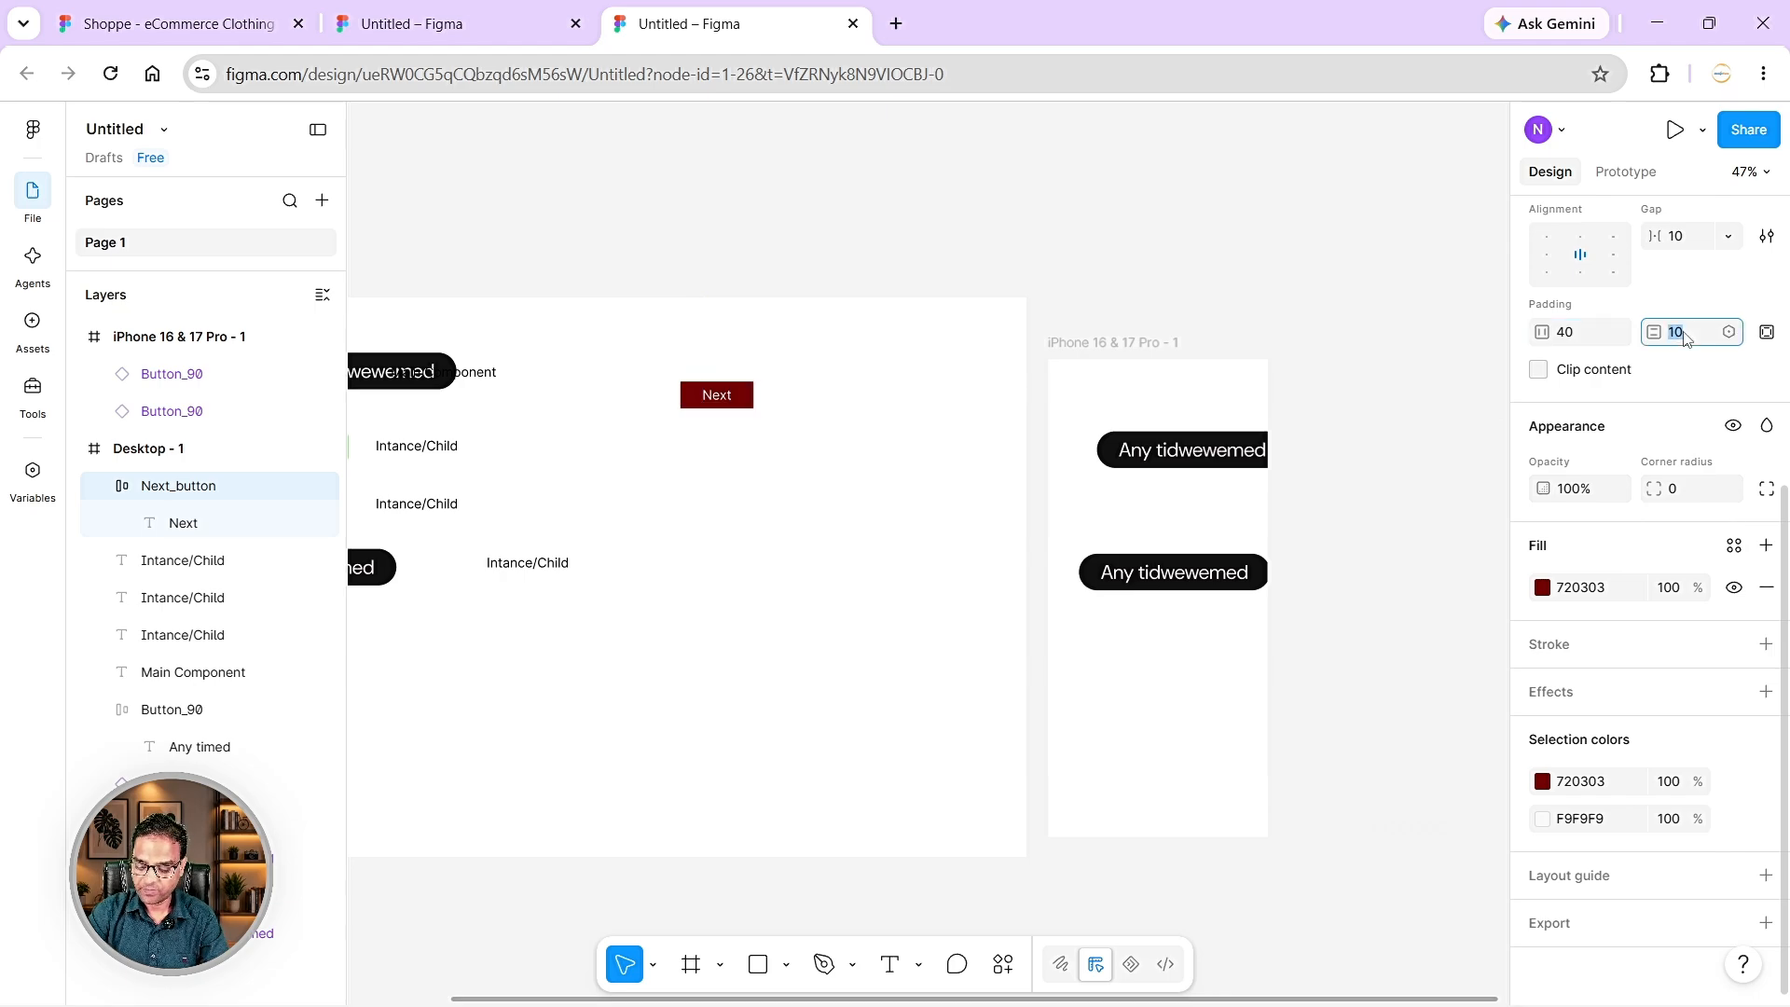
pyautogui.write('15')
pyautogui.press('Return')
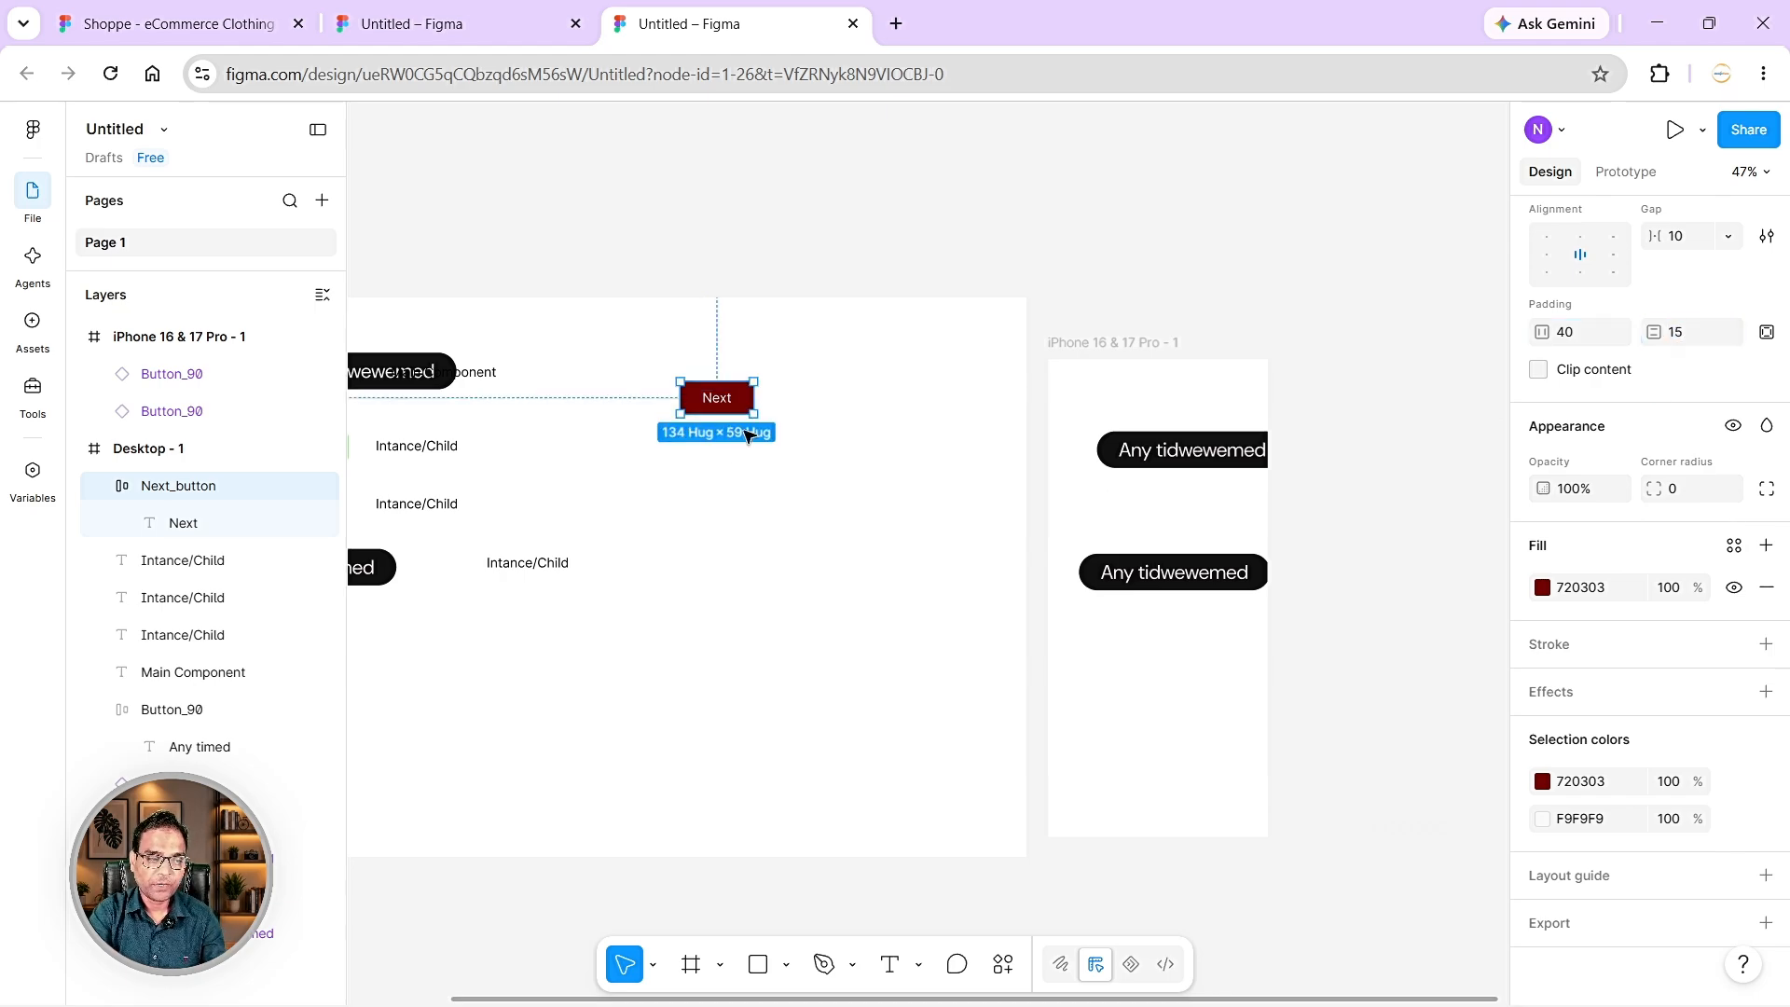
# - Round the Next_button frame's corners with a radius of 50
pyautogui.scroll(2, 749, 437)
pyautogui.click(1675, 490)
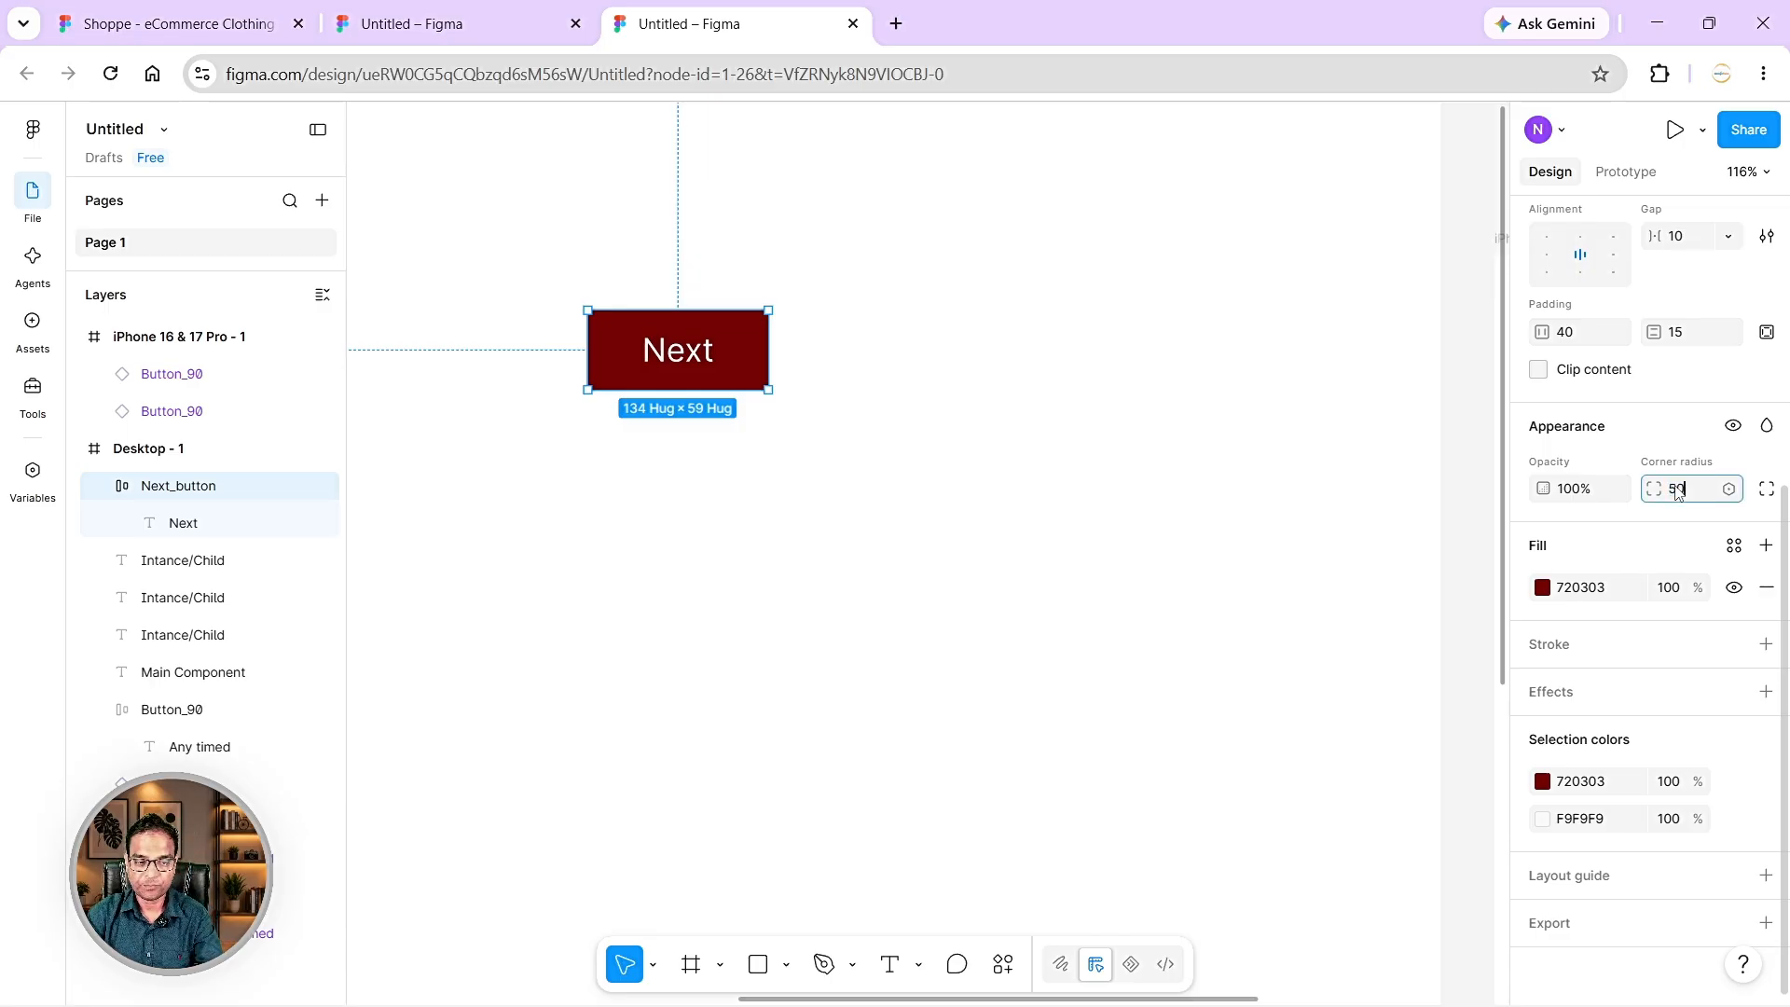
pyautogui.press('Return')
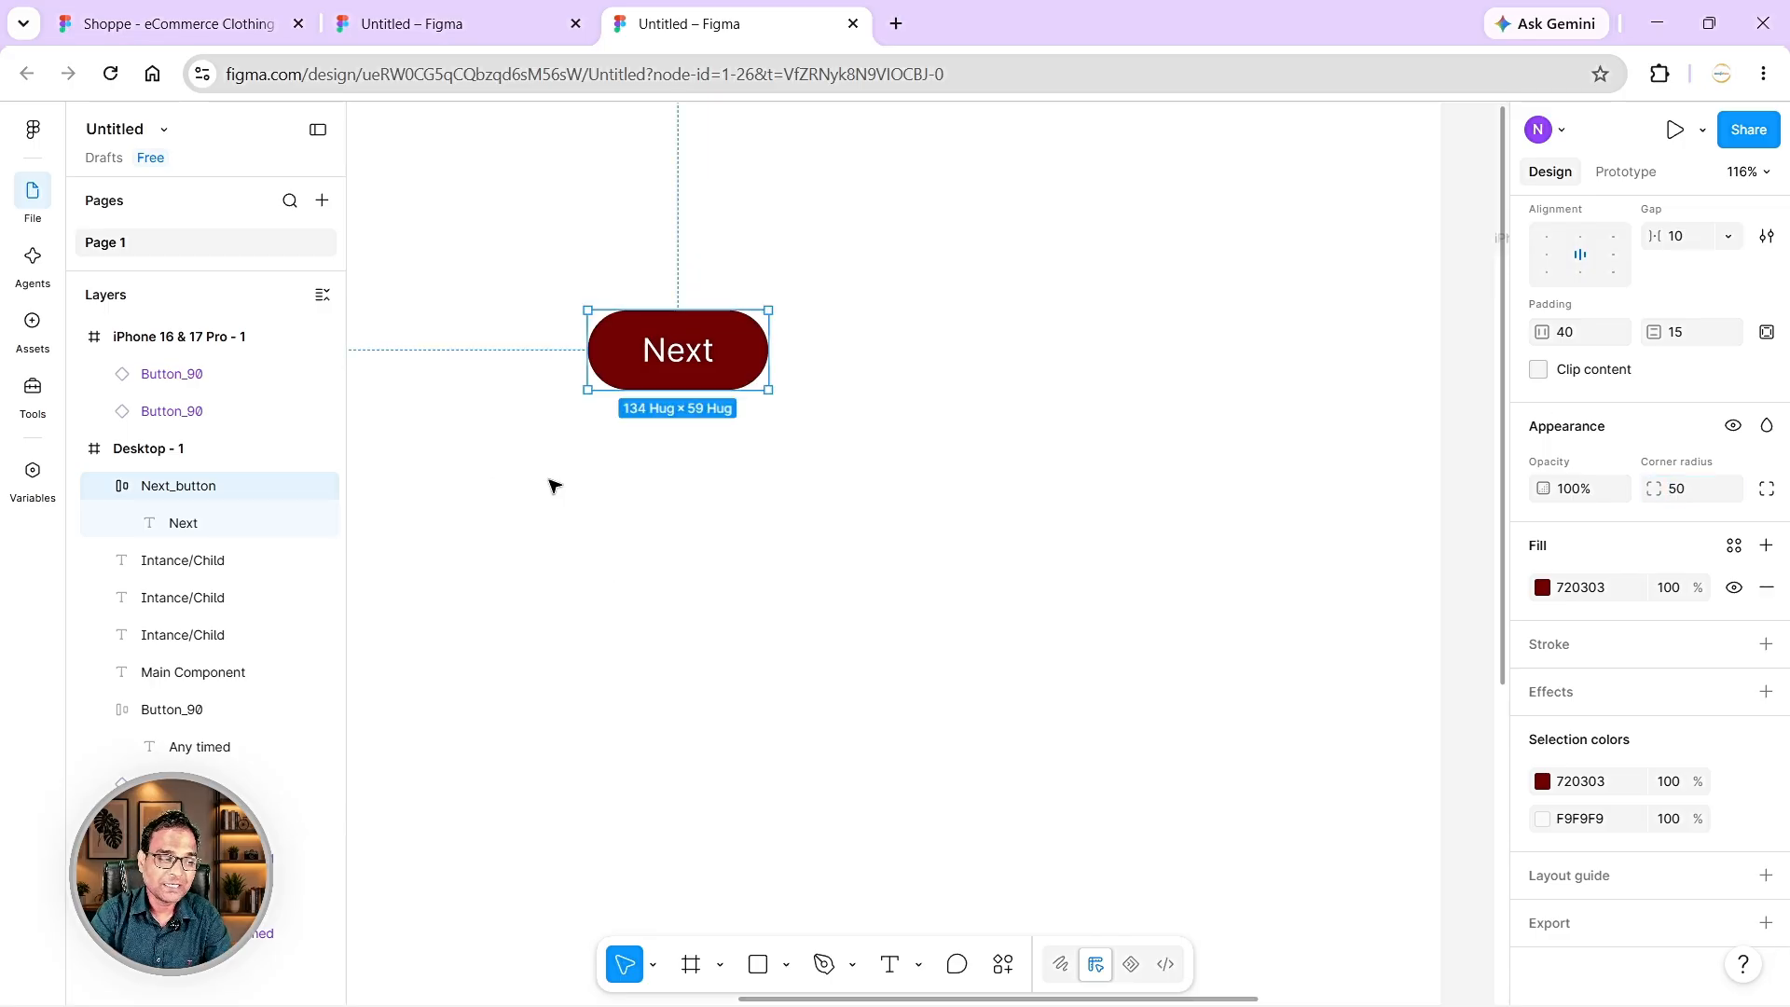
# - Duplicate the Next_button frame and place the copy directly below the original
pyautogui.click(103, 486)
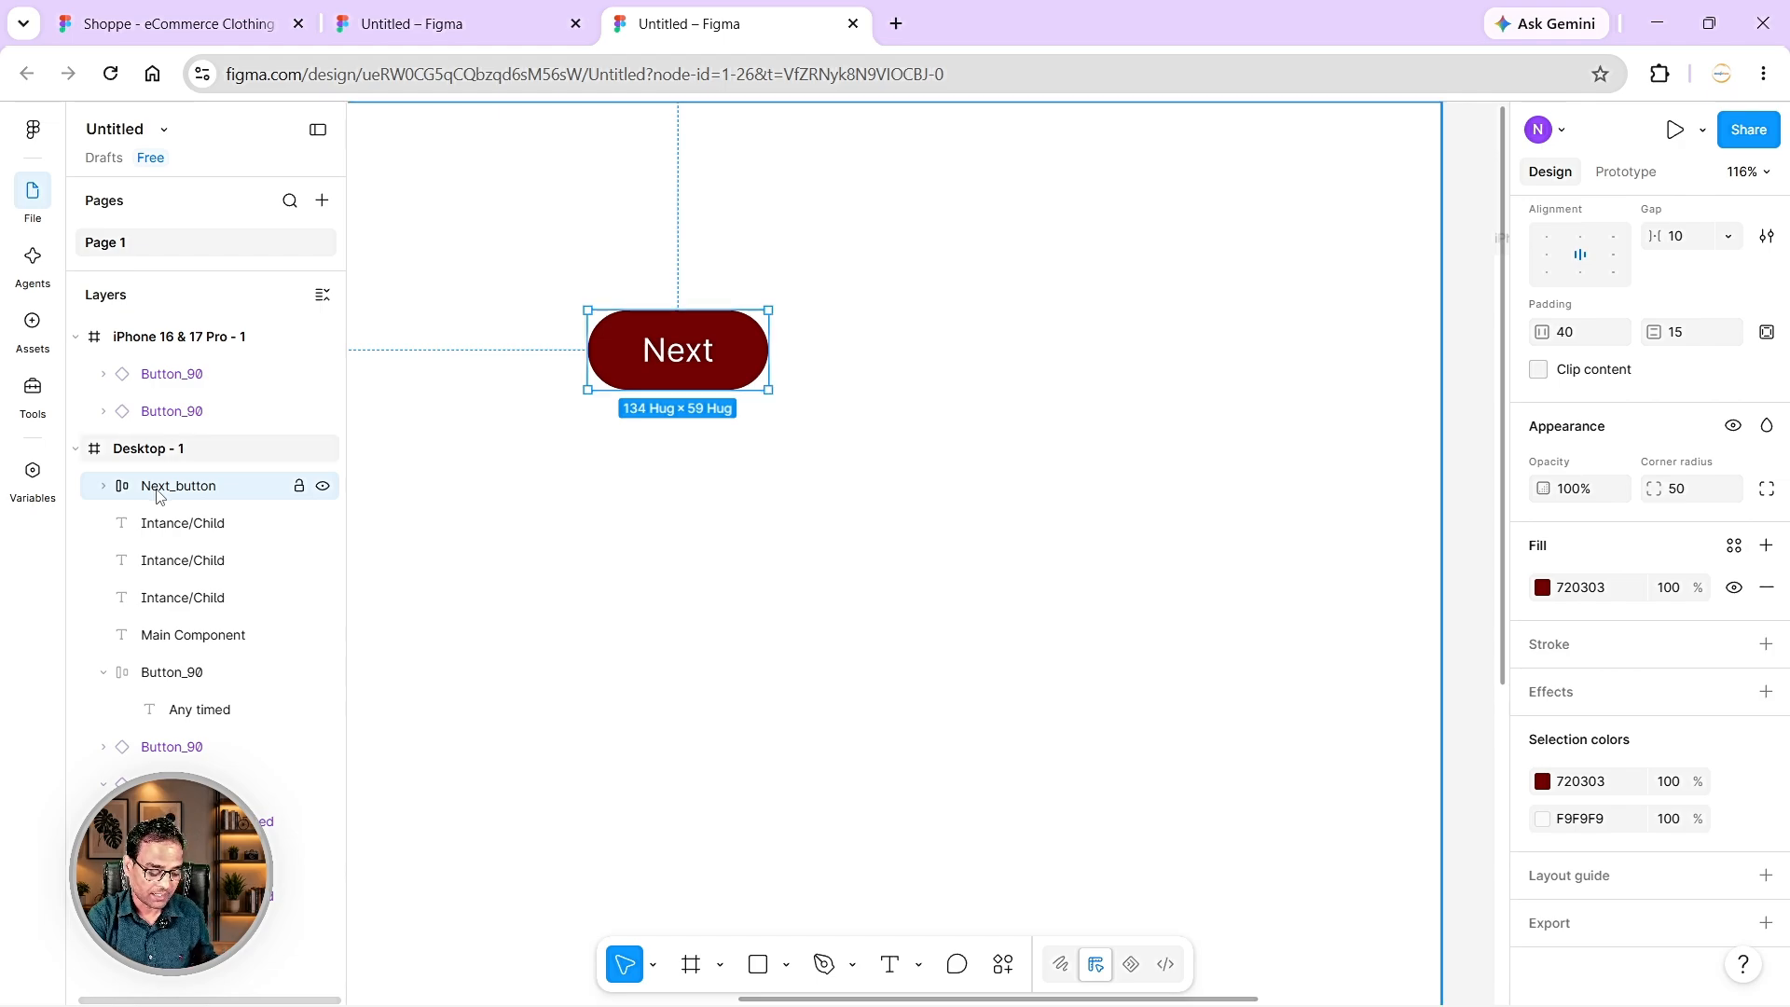
pyautogui.hotkey('ctrl', 'd')
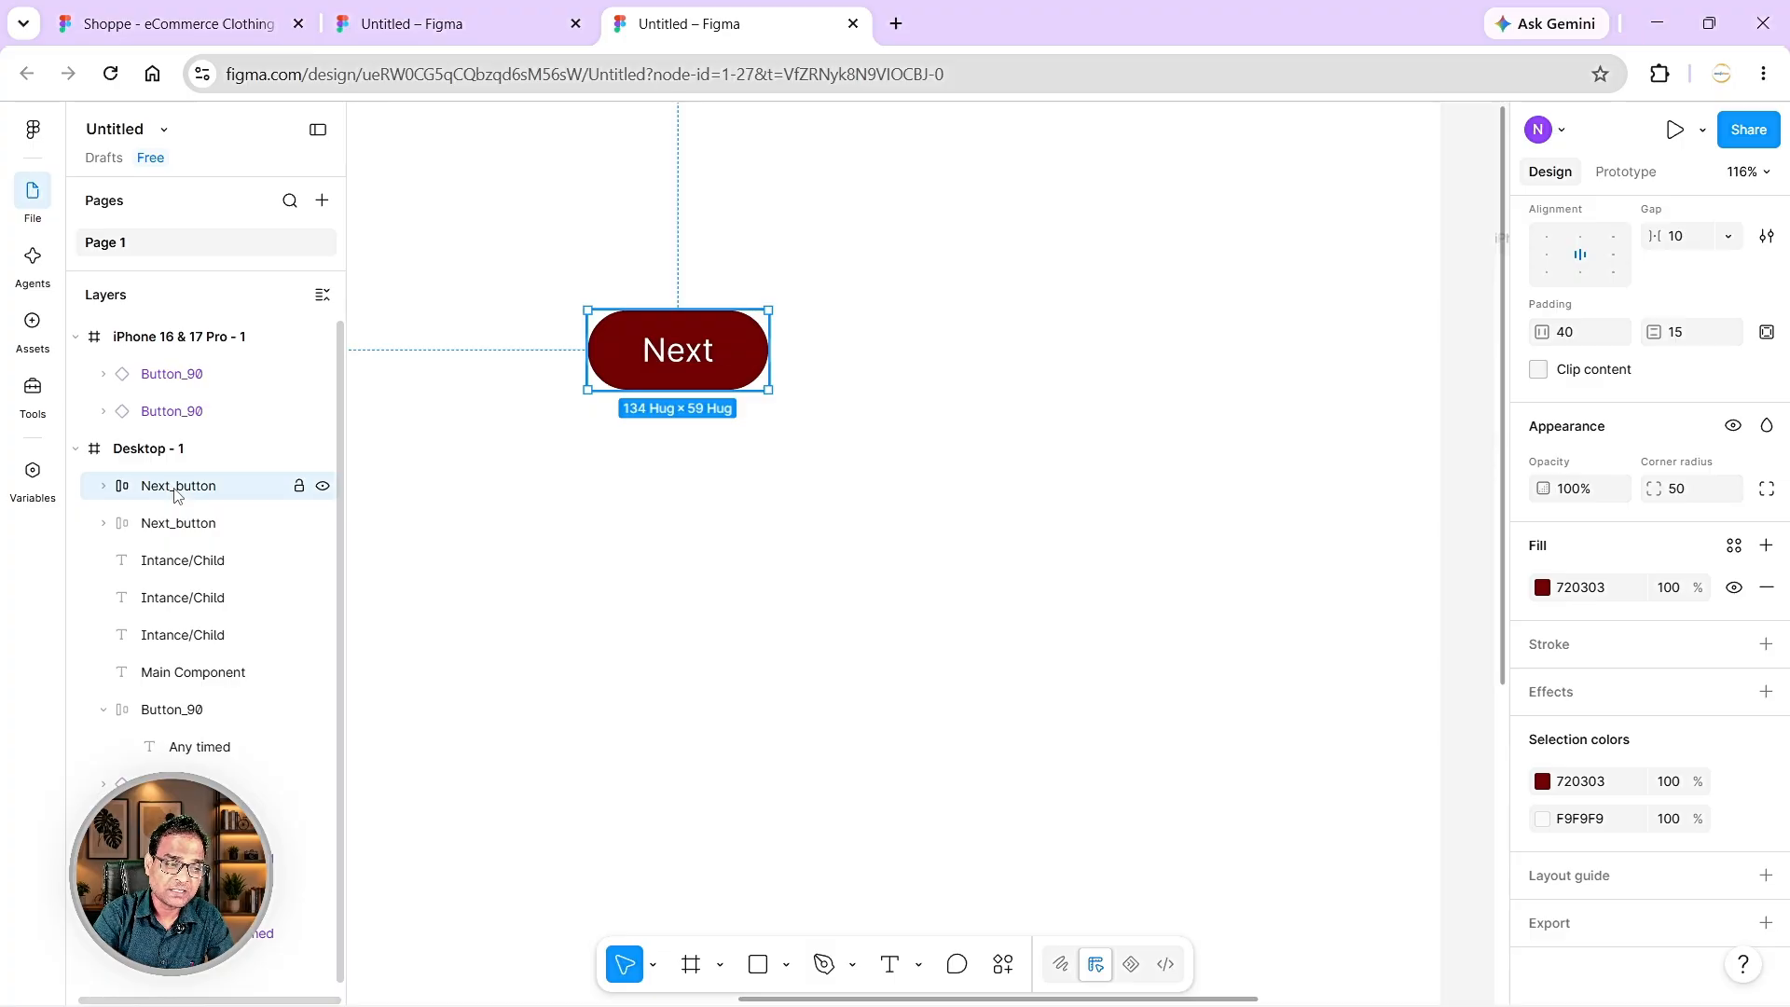
pyautogui.moveTo(740, 360); pyautogui.dragTo(747, 397)
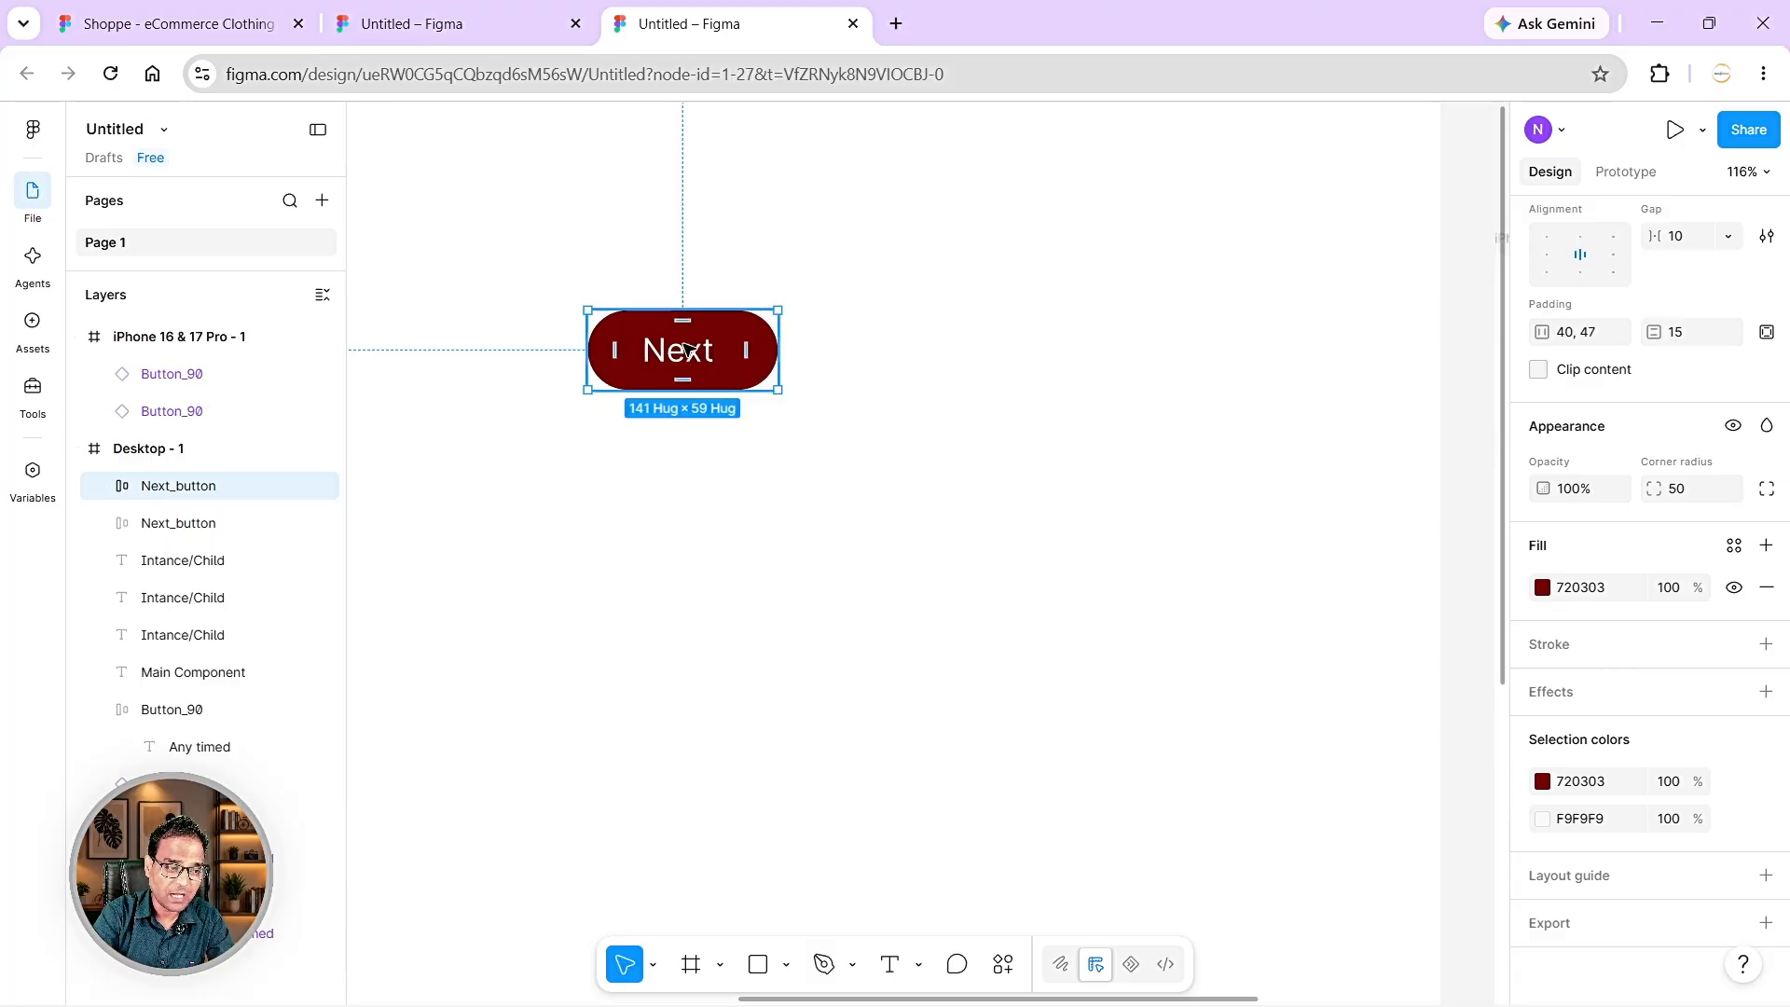
pyautogui.moveTo(684, 348); pyautogui.dragTo(683, 456)
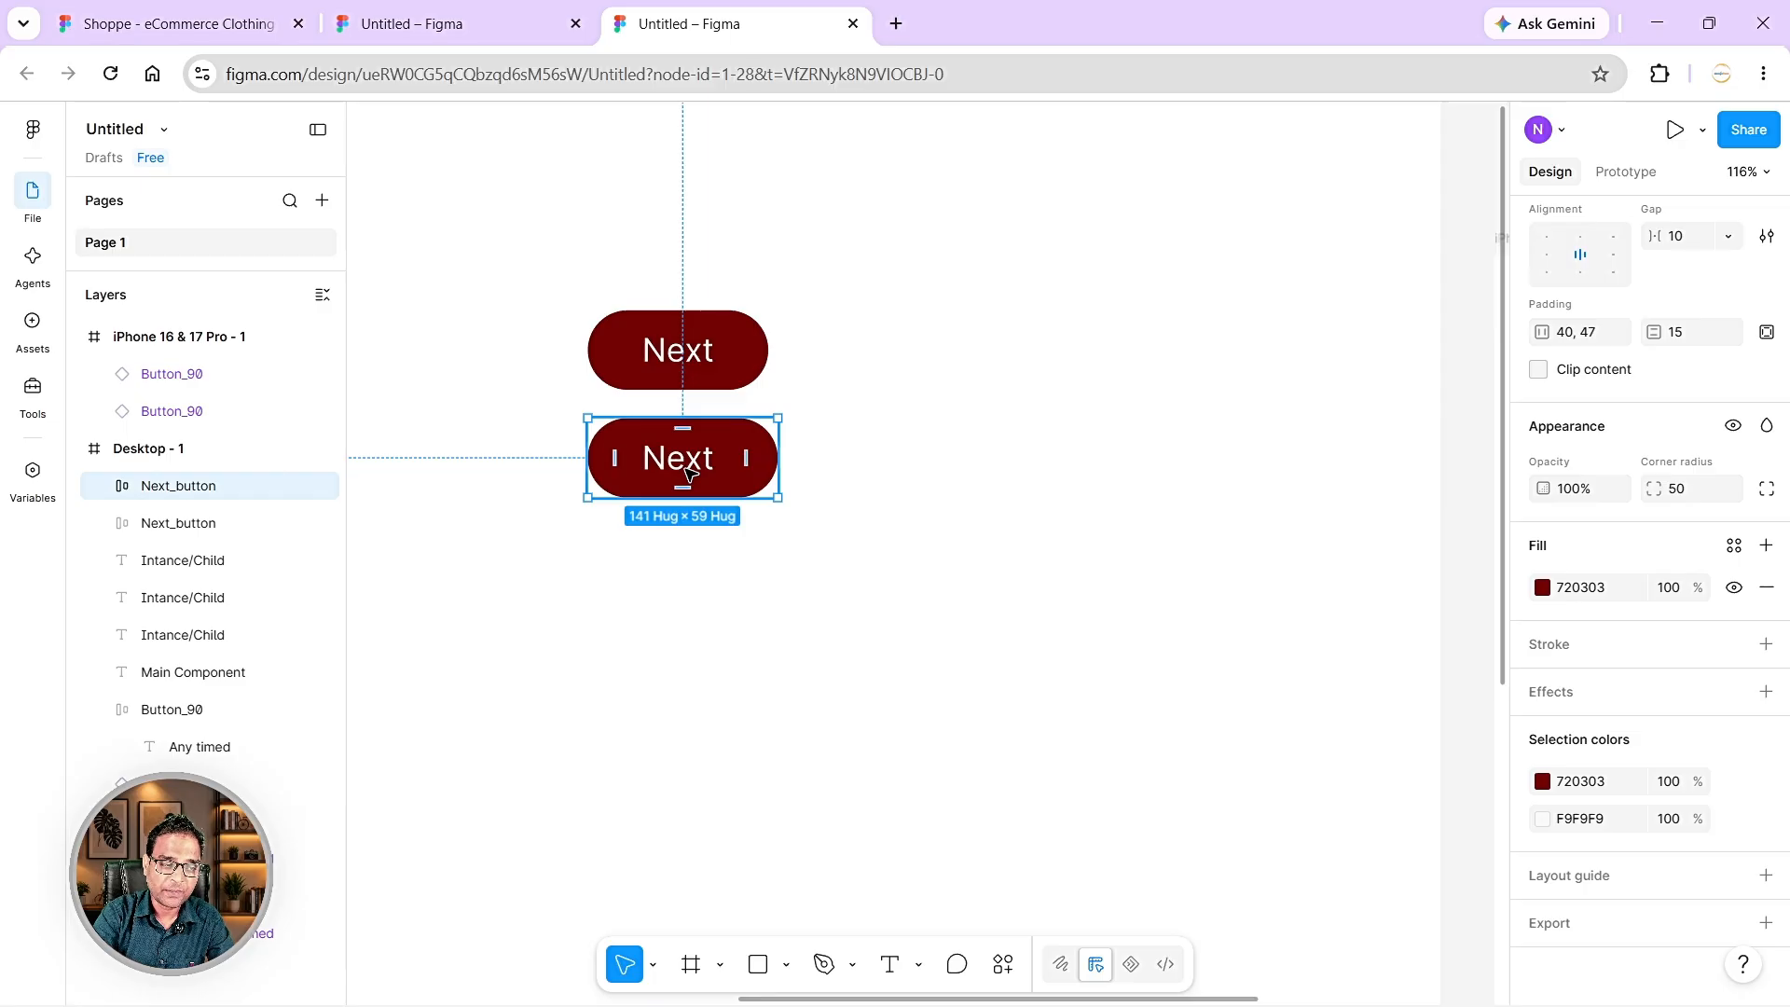
# - Change the text of the duplicated Next button to "Up" and rename its frame Up_button
pyautogui.doubleClick(687, 471)
pyautogui.doubleClick(687, 471)
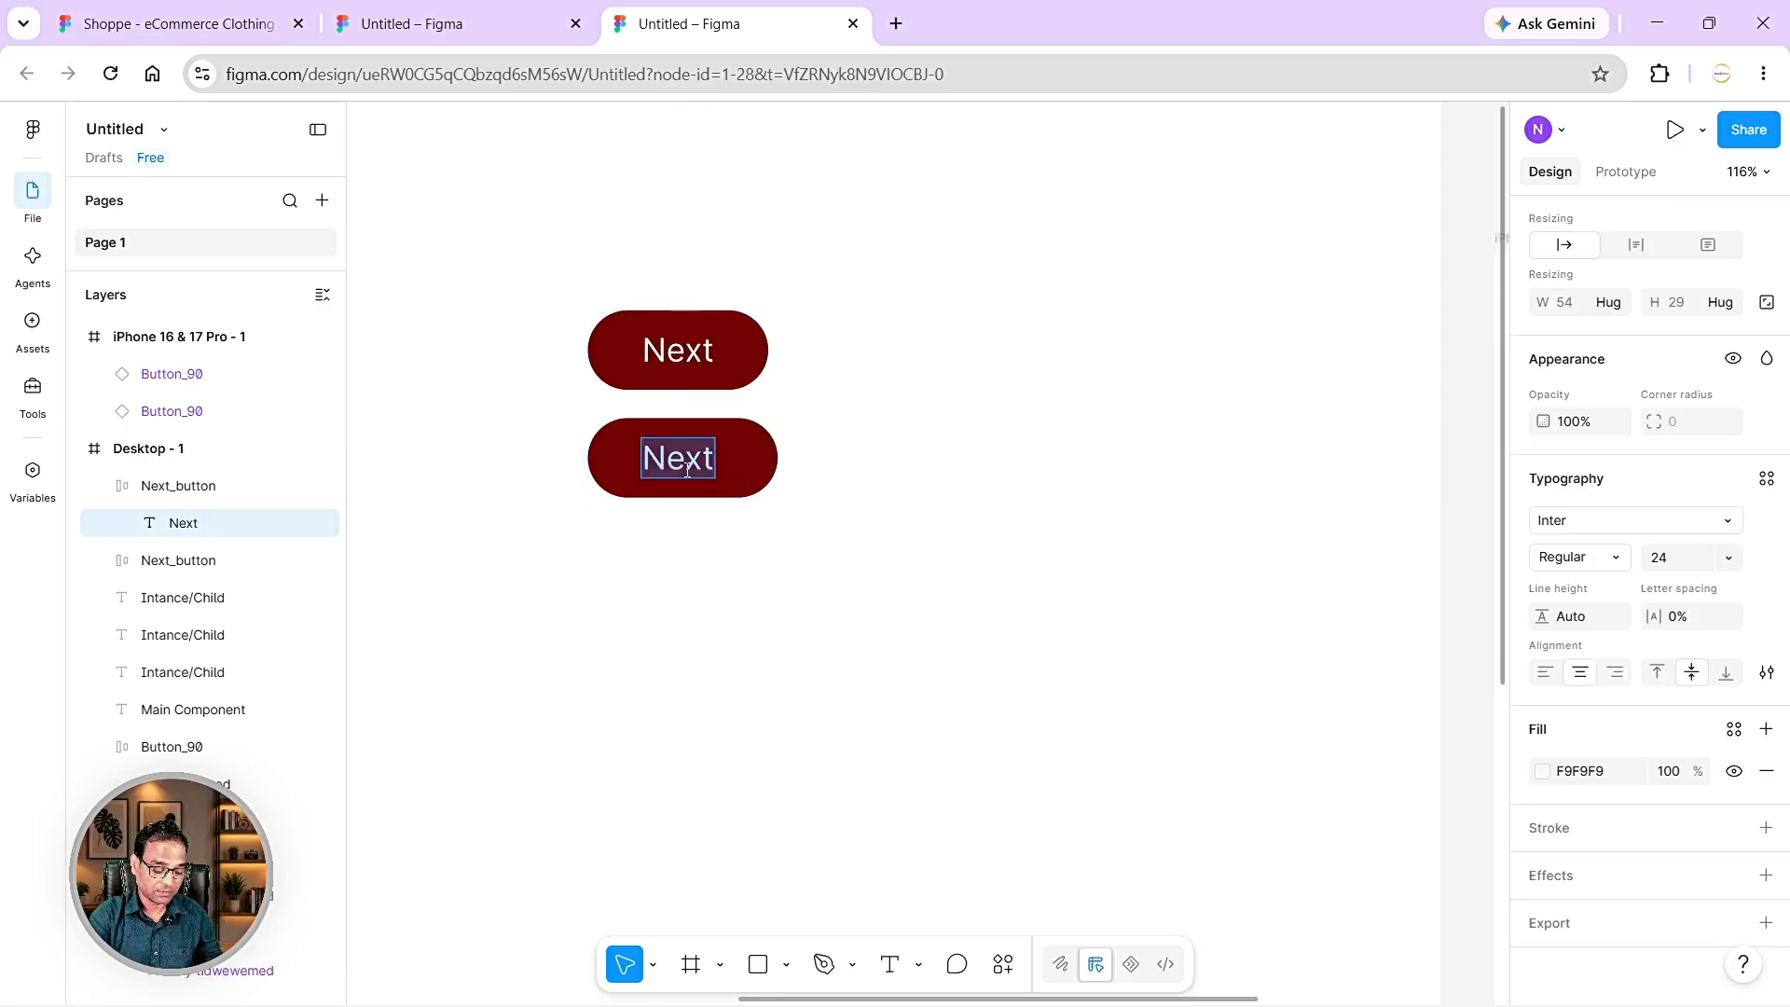
pyautogui.write('Up')
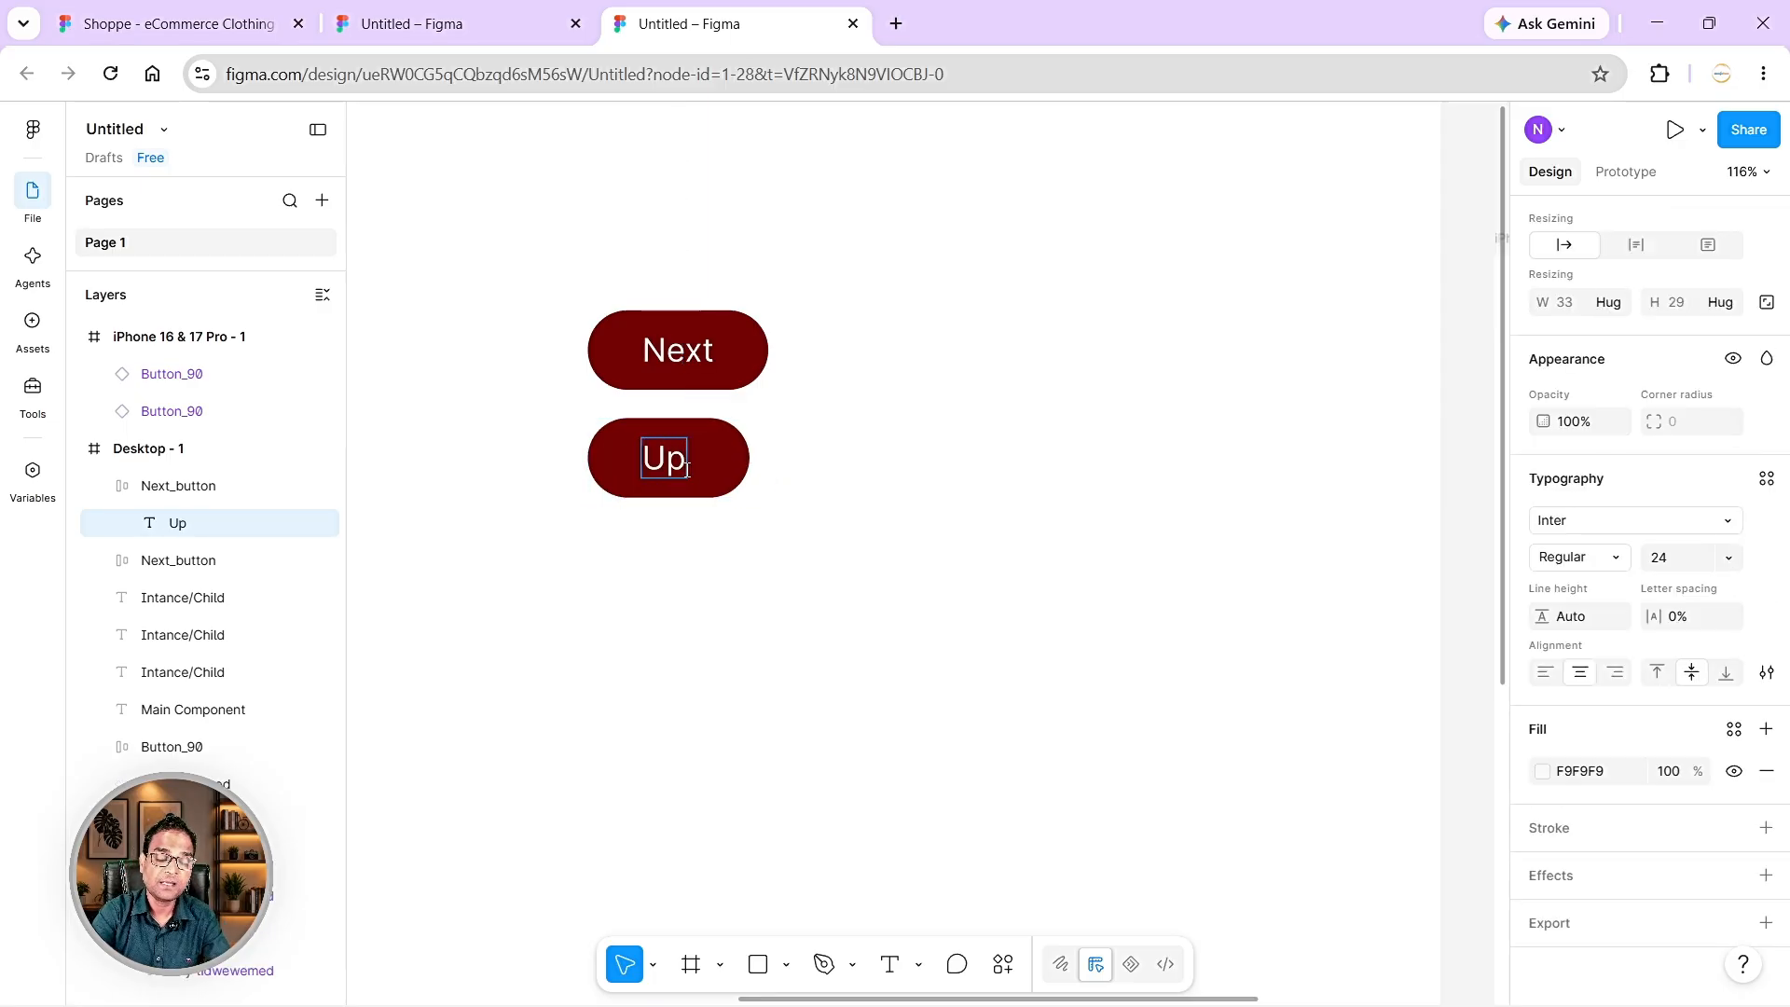
pyautogui.doubleClick(174, 492)
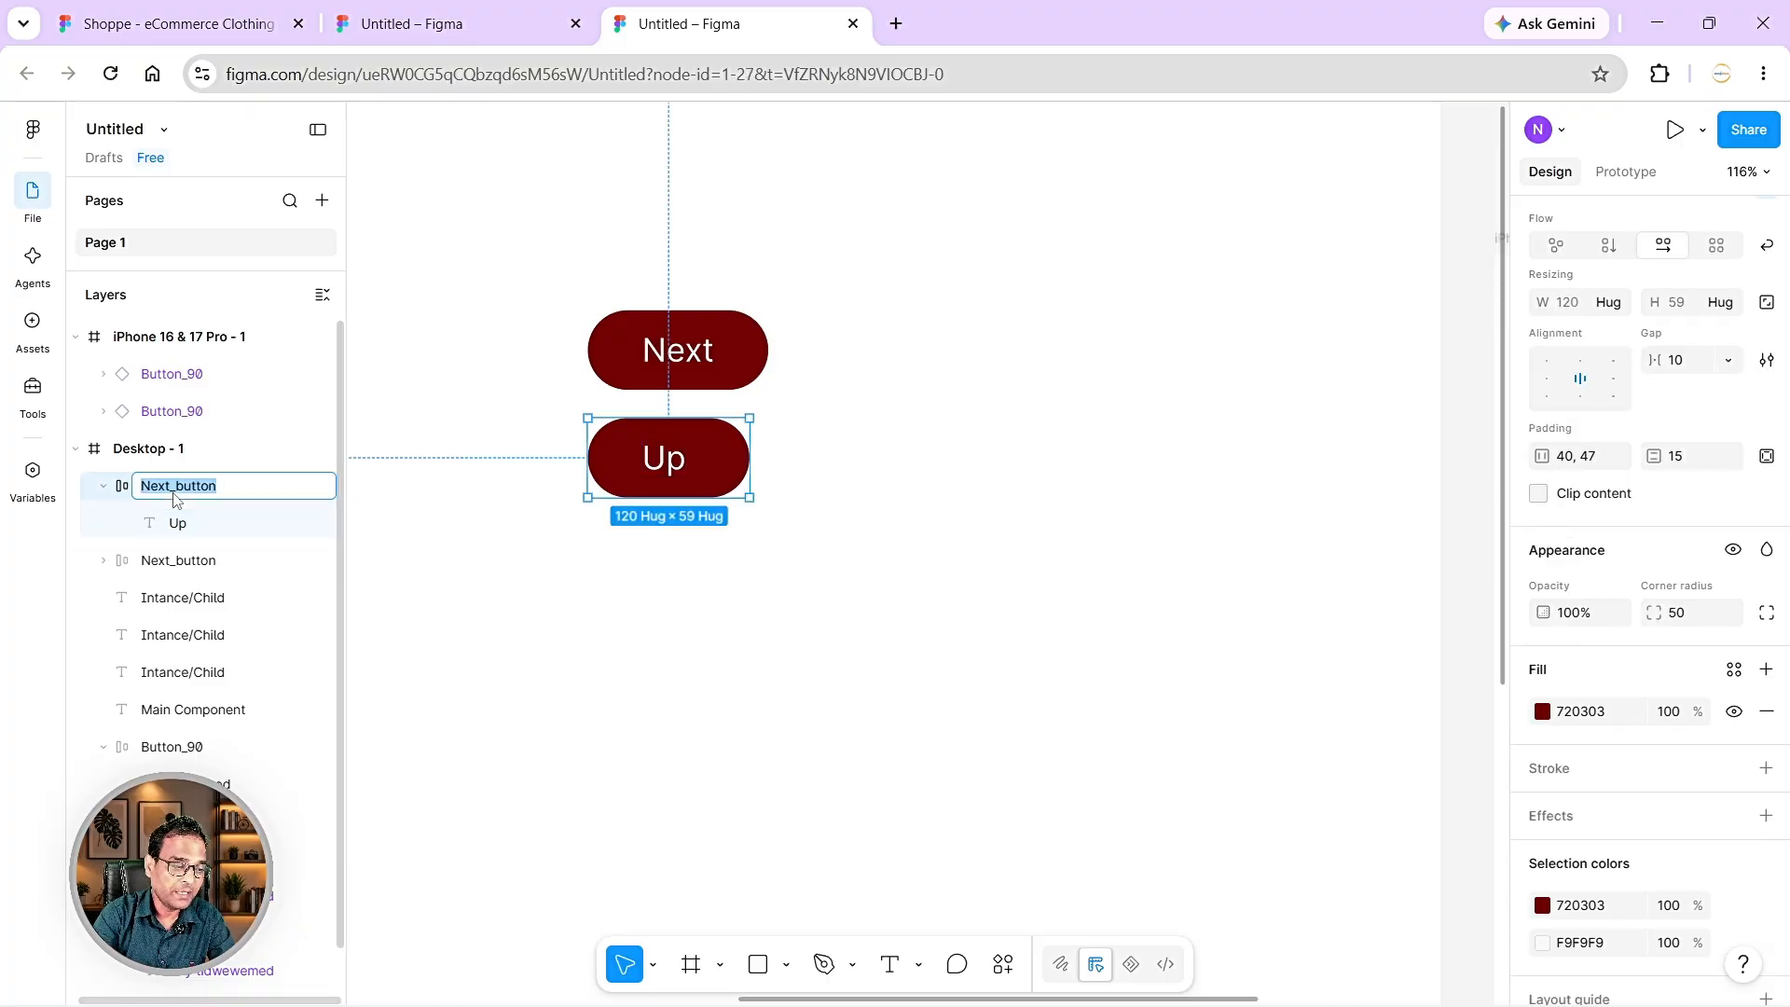
pyautogui.write('Up')
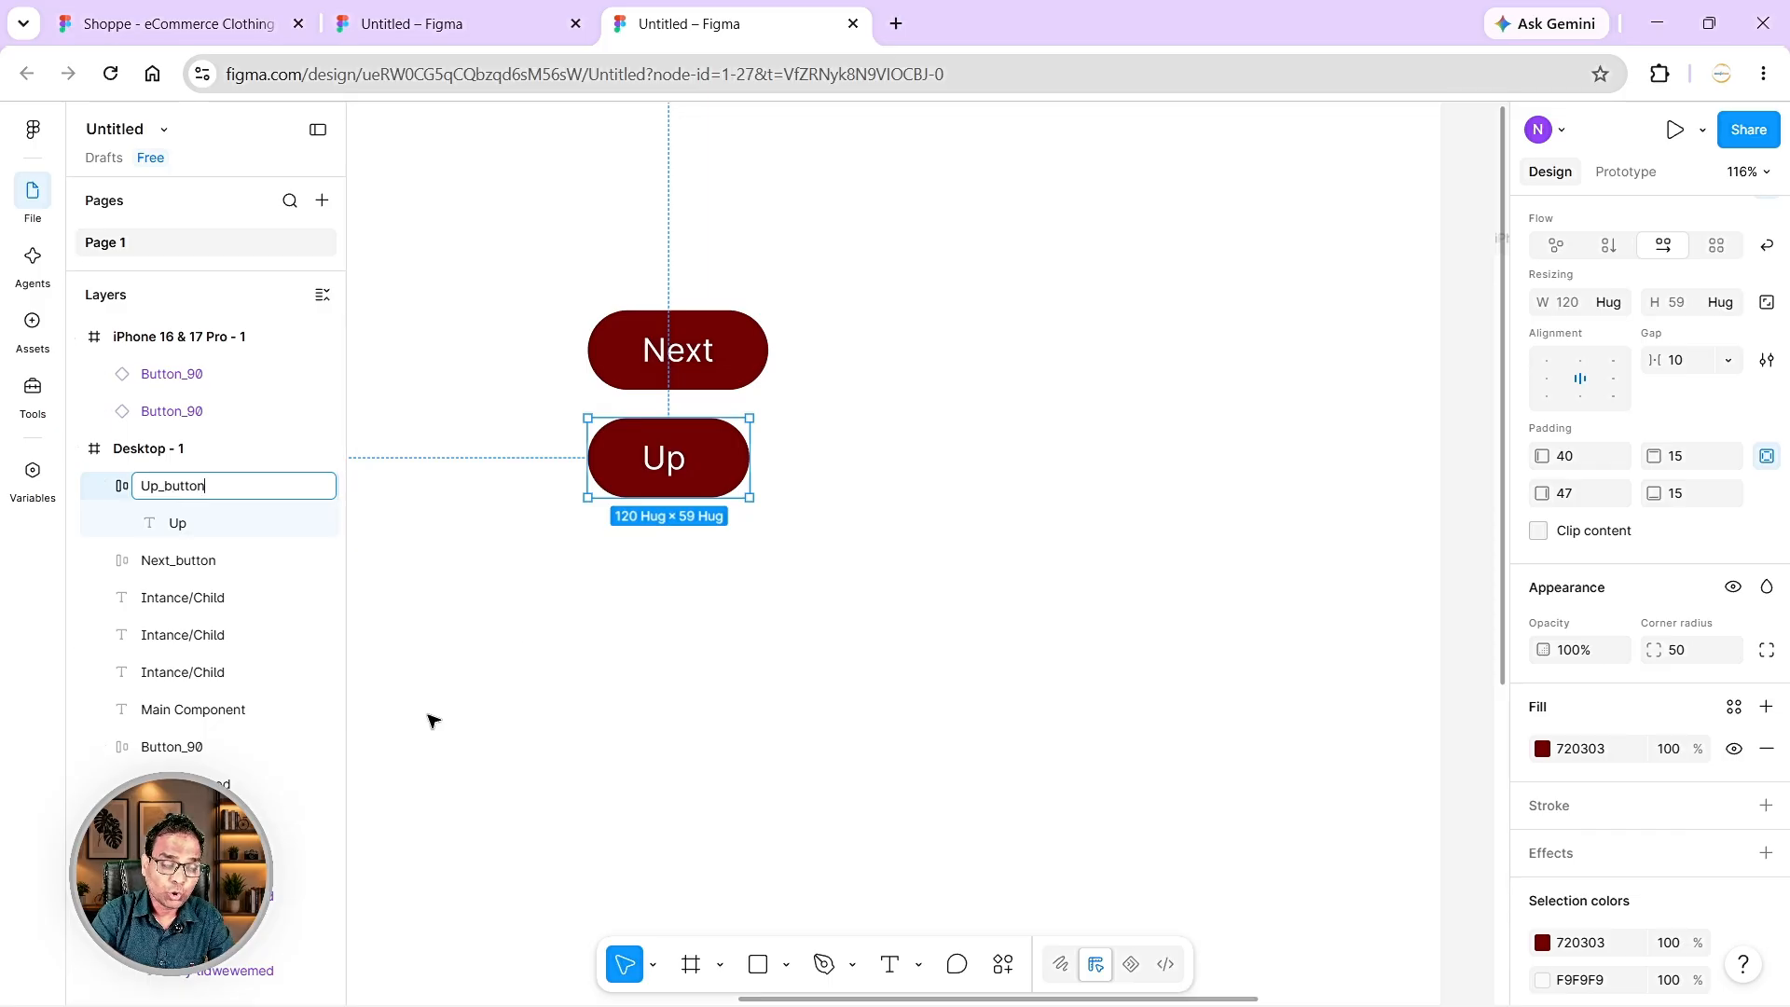
pyautogui.click(751, 556)
pyautogui.click(103, 486)
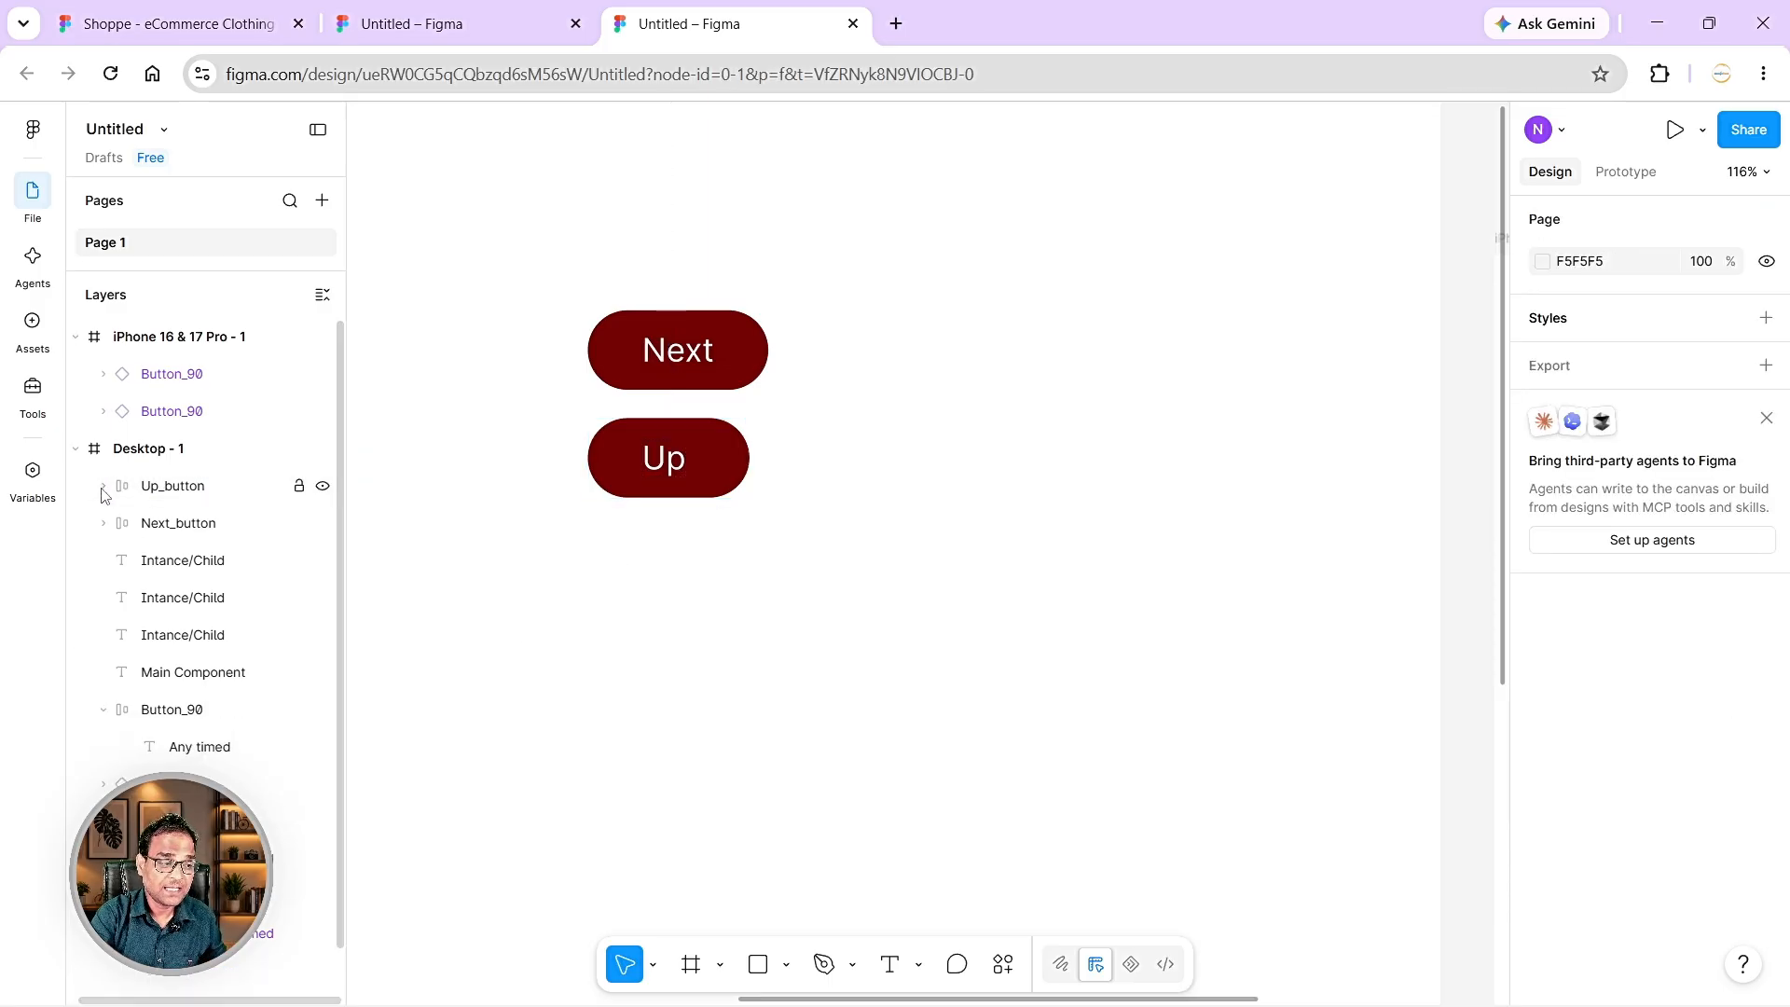
# - Duplicate Up_button directly below itself at about Y 320 and change the copy's text to "Down"
pyautogui.click(703, 479)
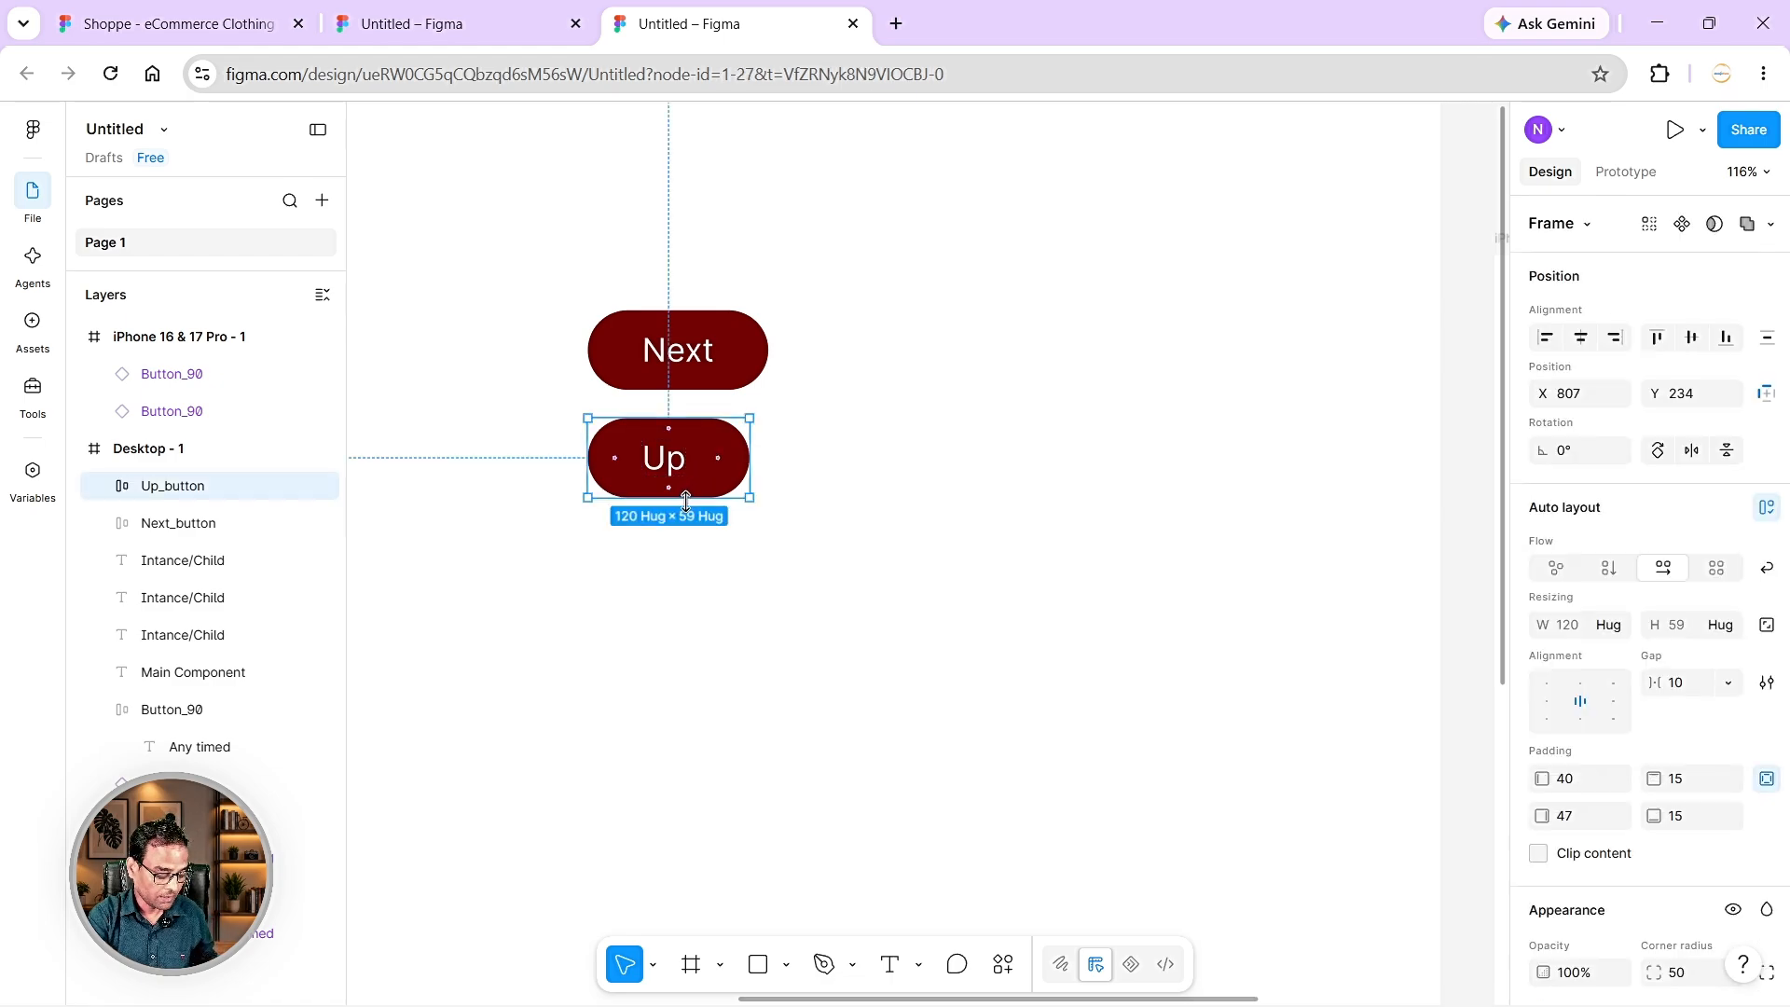
pyautogui.keyDown('alt'); pyautogui.moveTo(719, 463); pyautogui.dragTo(720, 591); pyautogui.keyUp('alt')
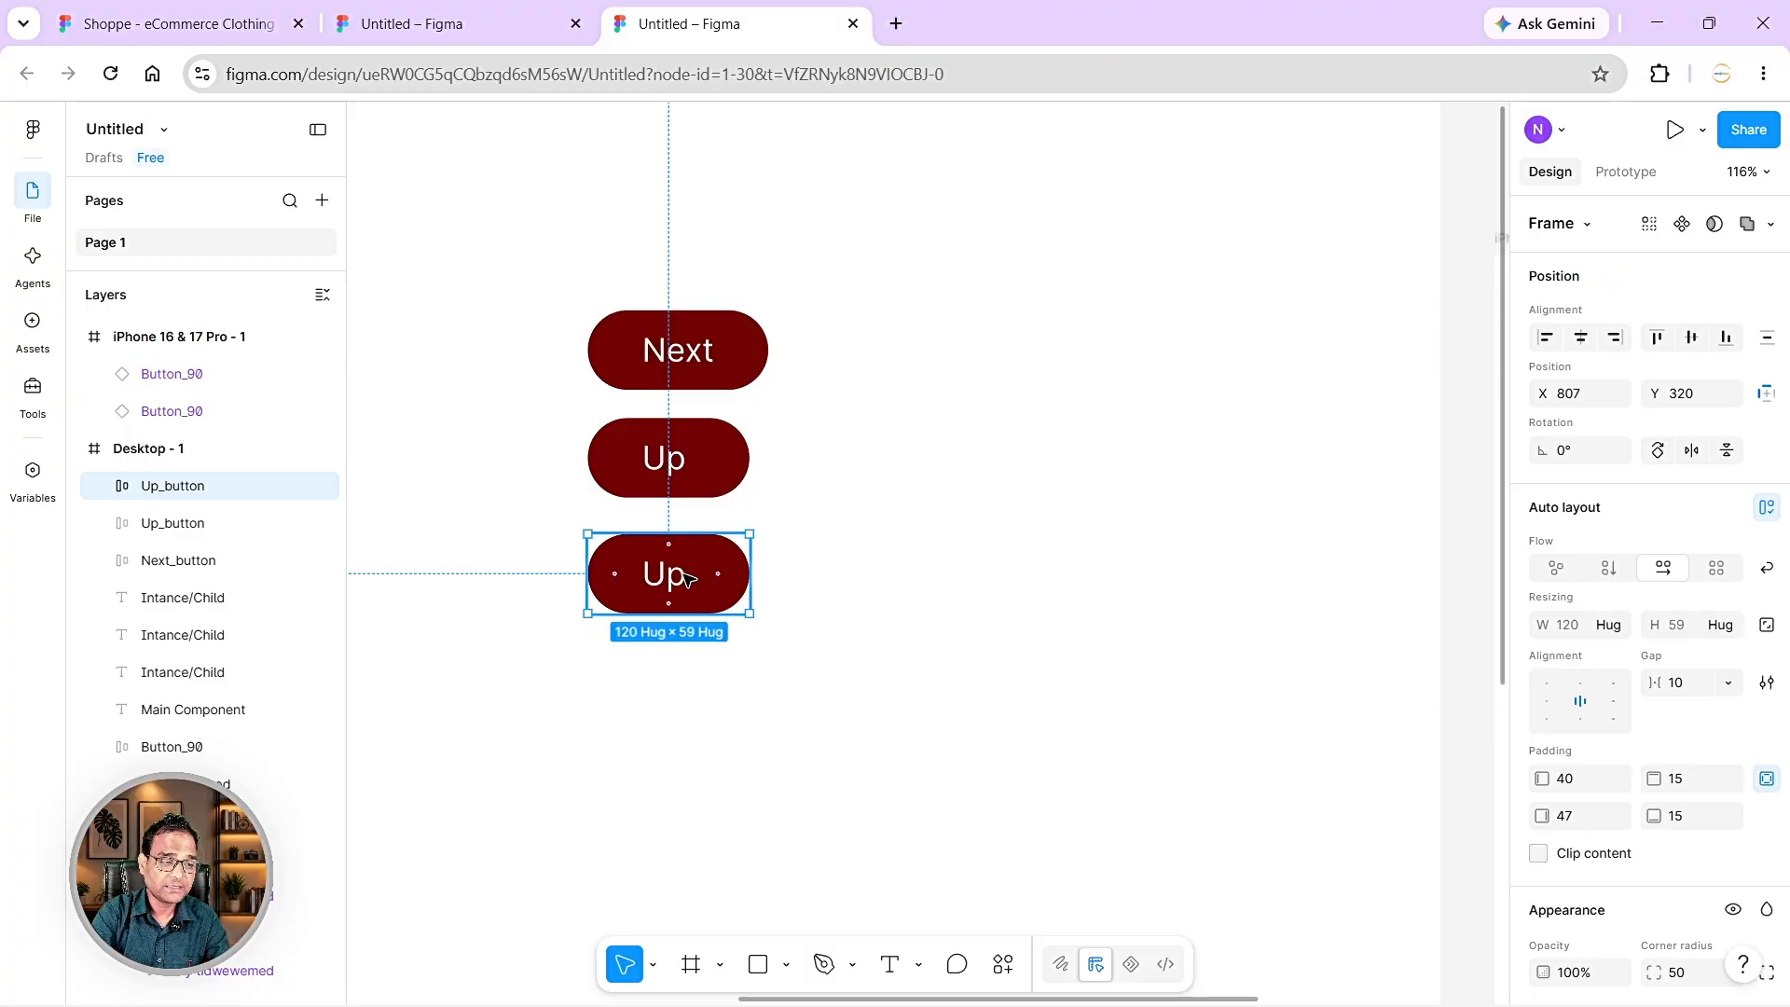
pyautogui.doubleClick(686, 579)
pyautogui.doubleClick(665, 575)
pyautogui.write('P')
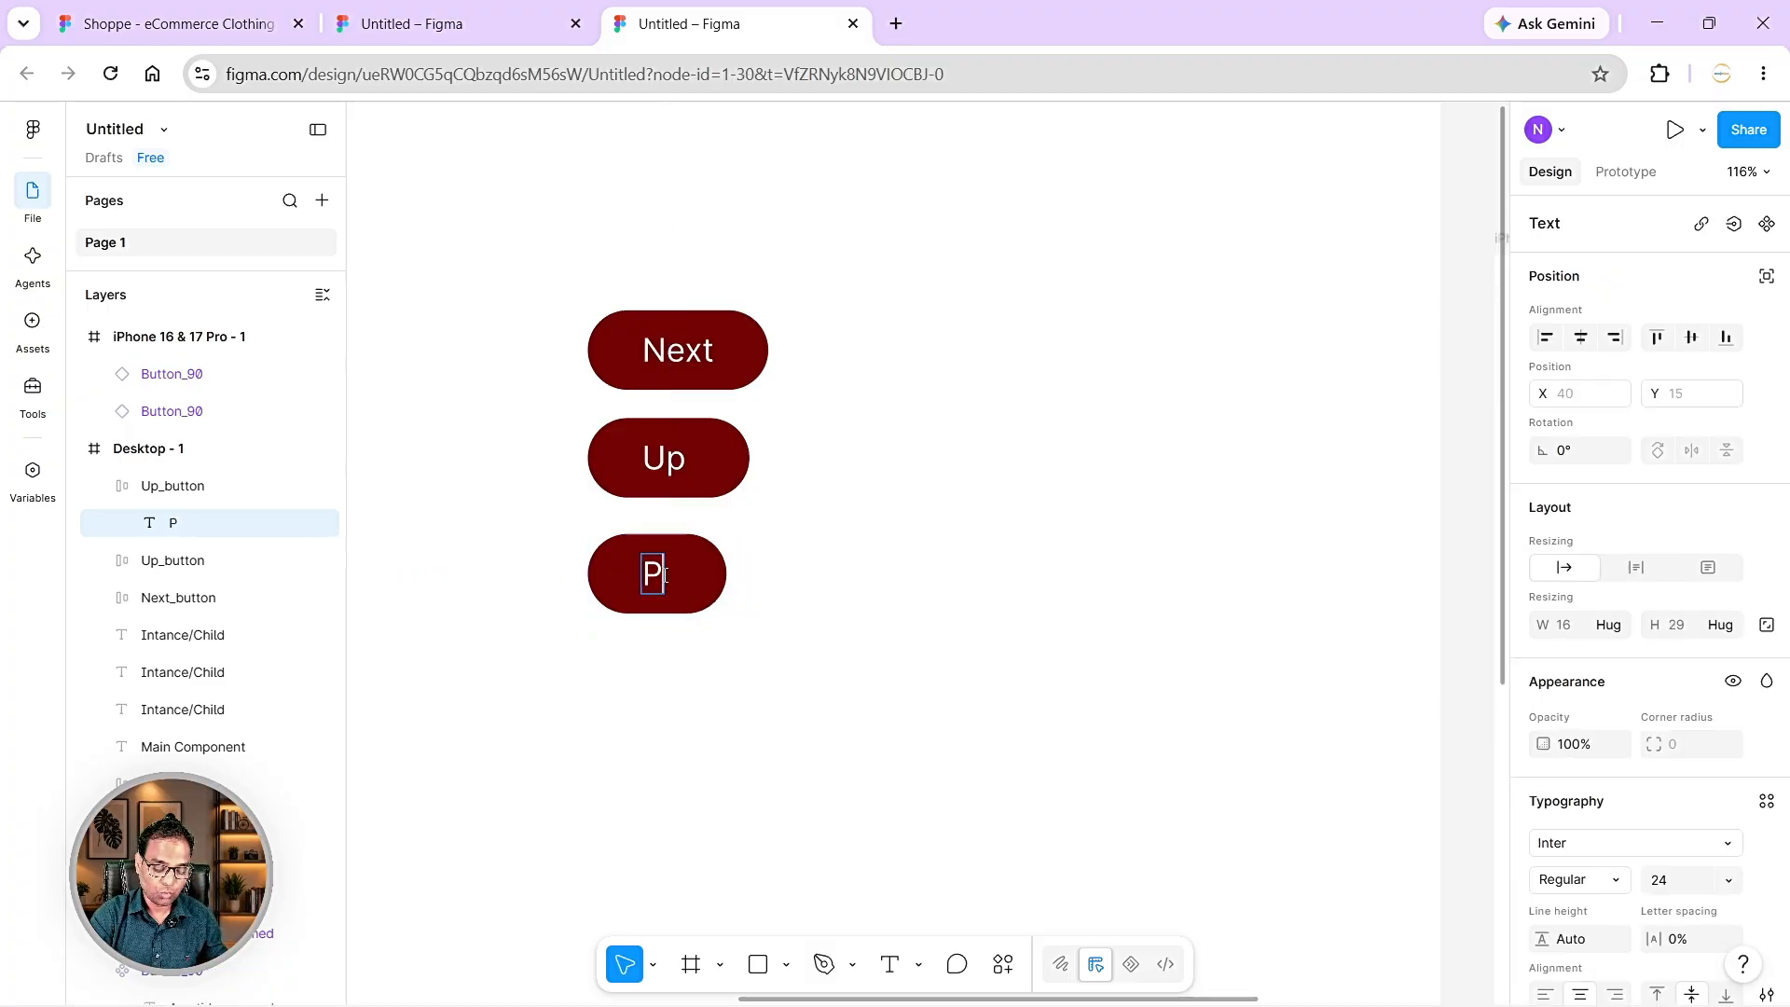
pyautogui.press('BackSpace')
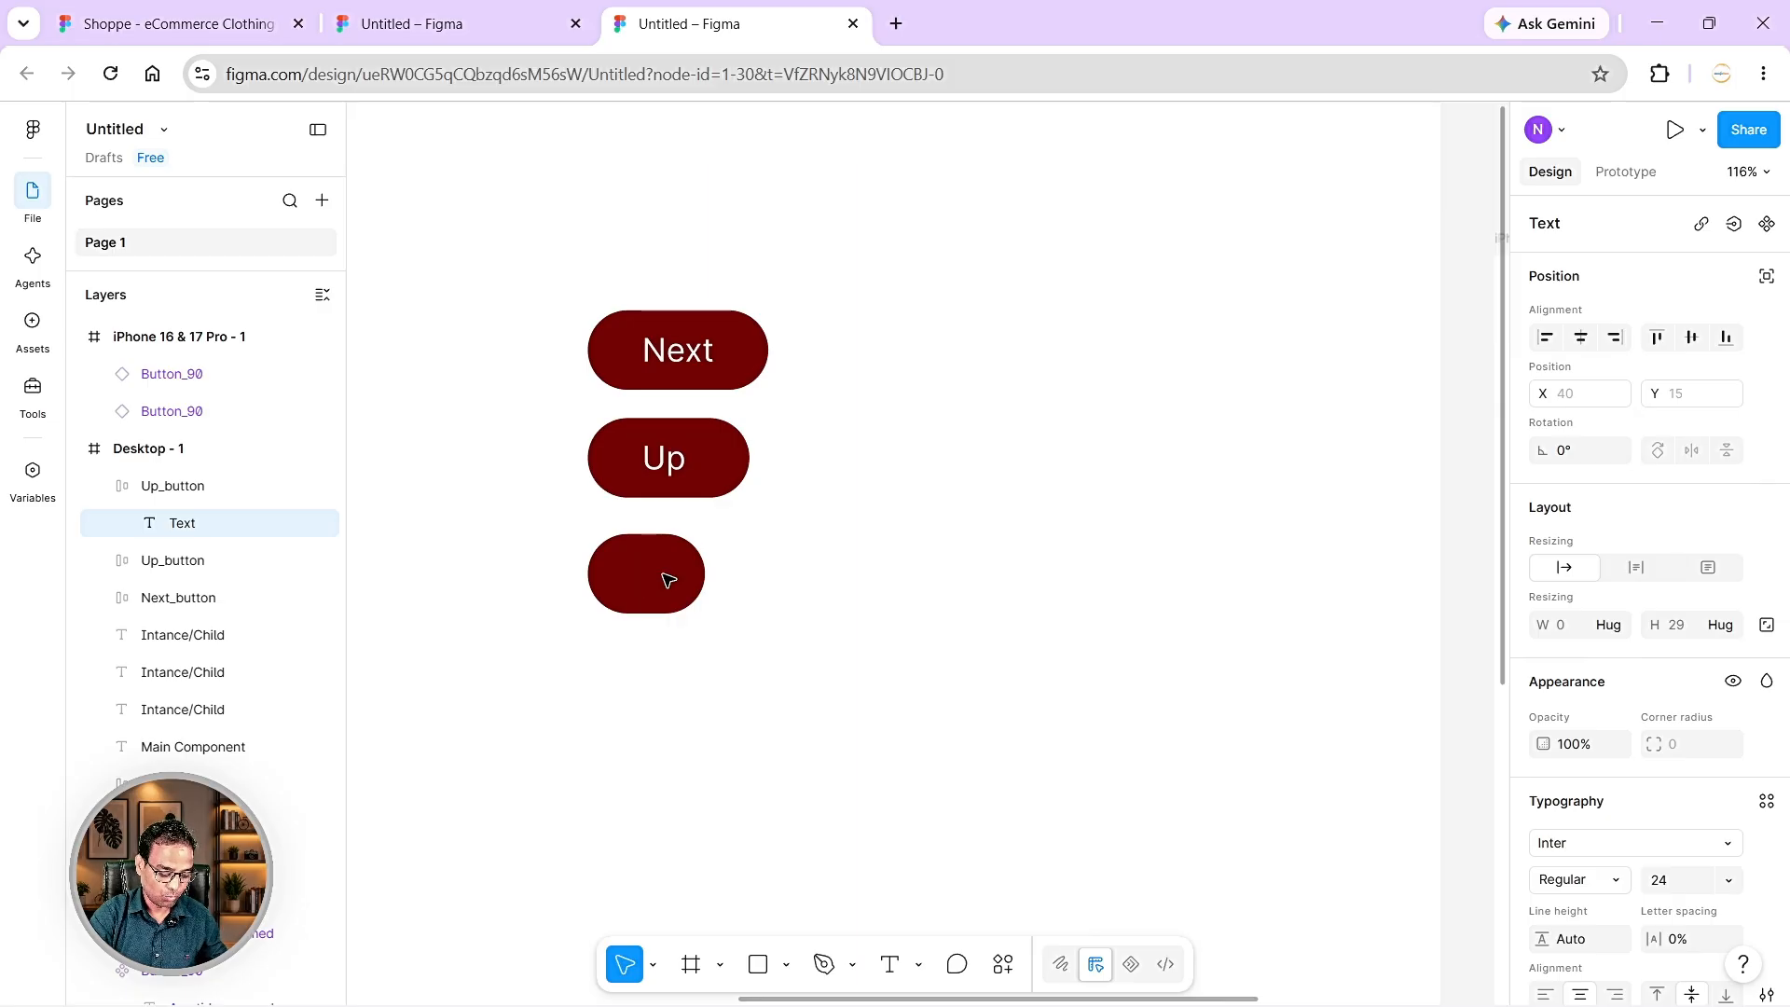
pyautogui.write('Down')
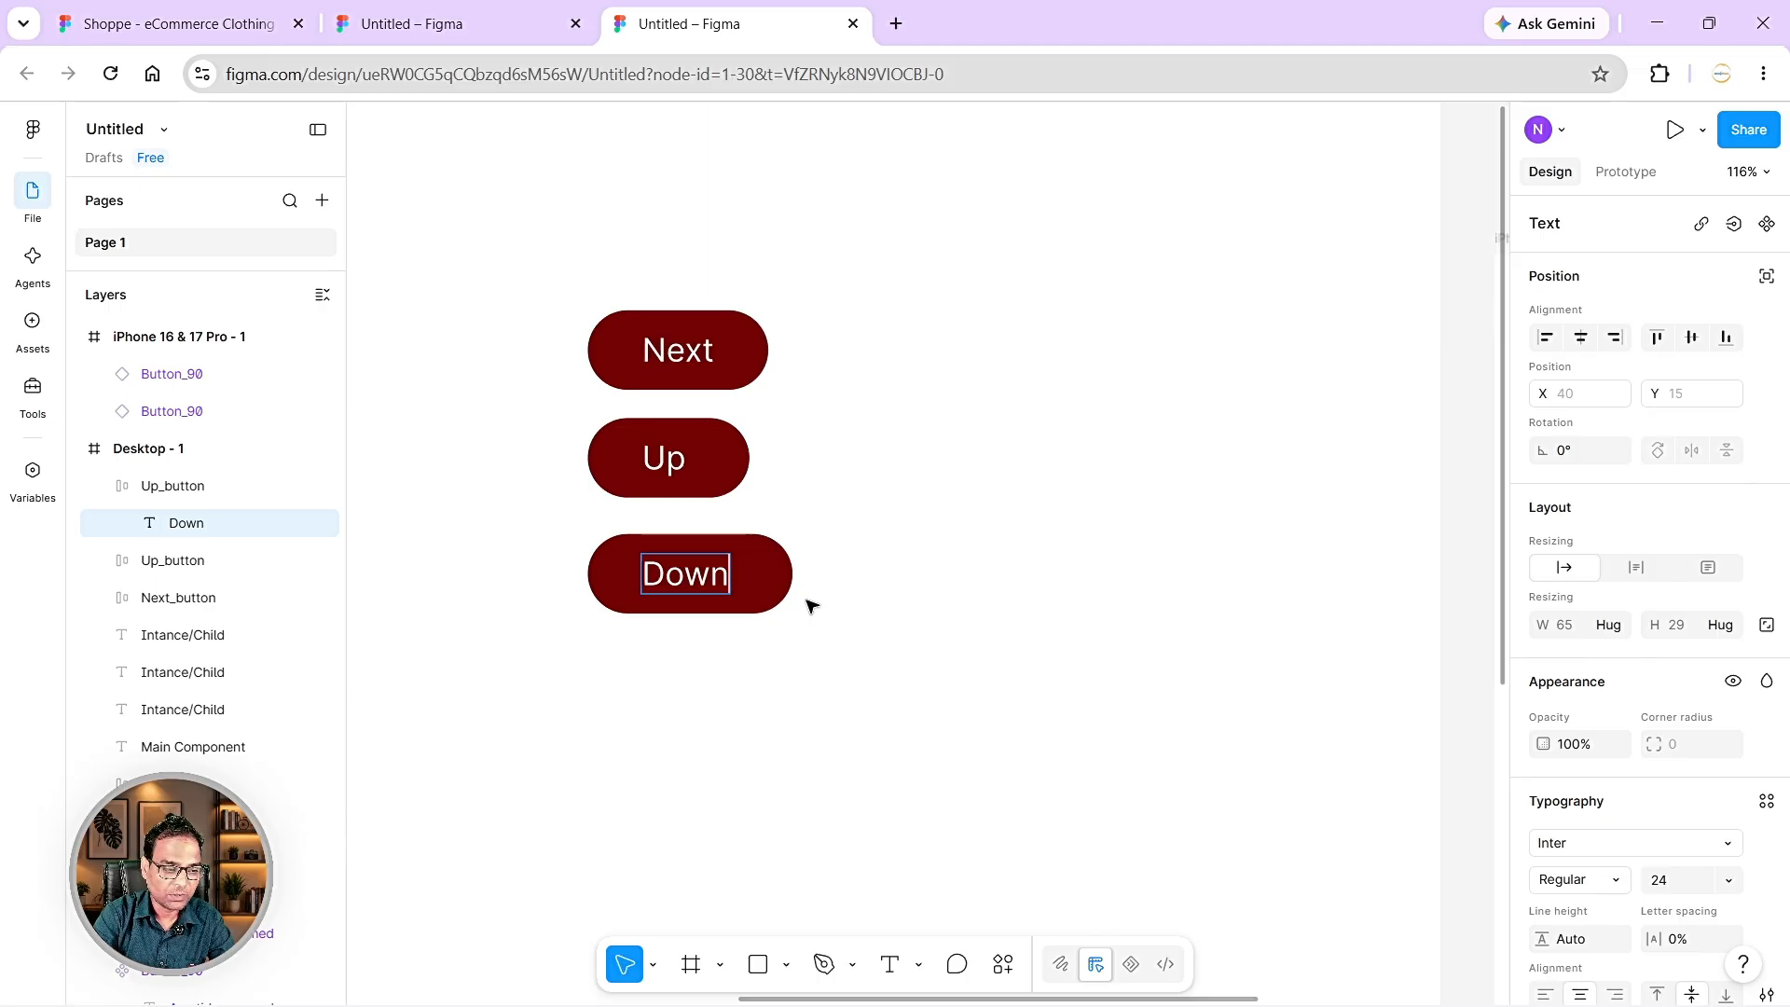
# - Rename the frame containing the "Down" text as Down_button and collapse its layer
pyautogui.doubleClick(190, 496)
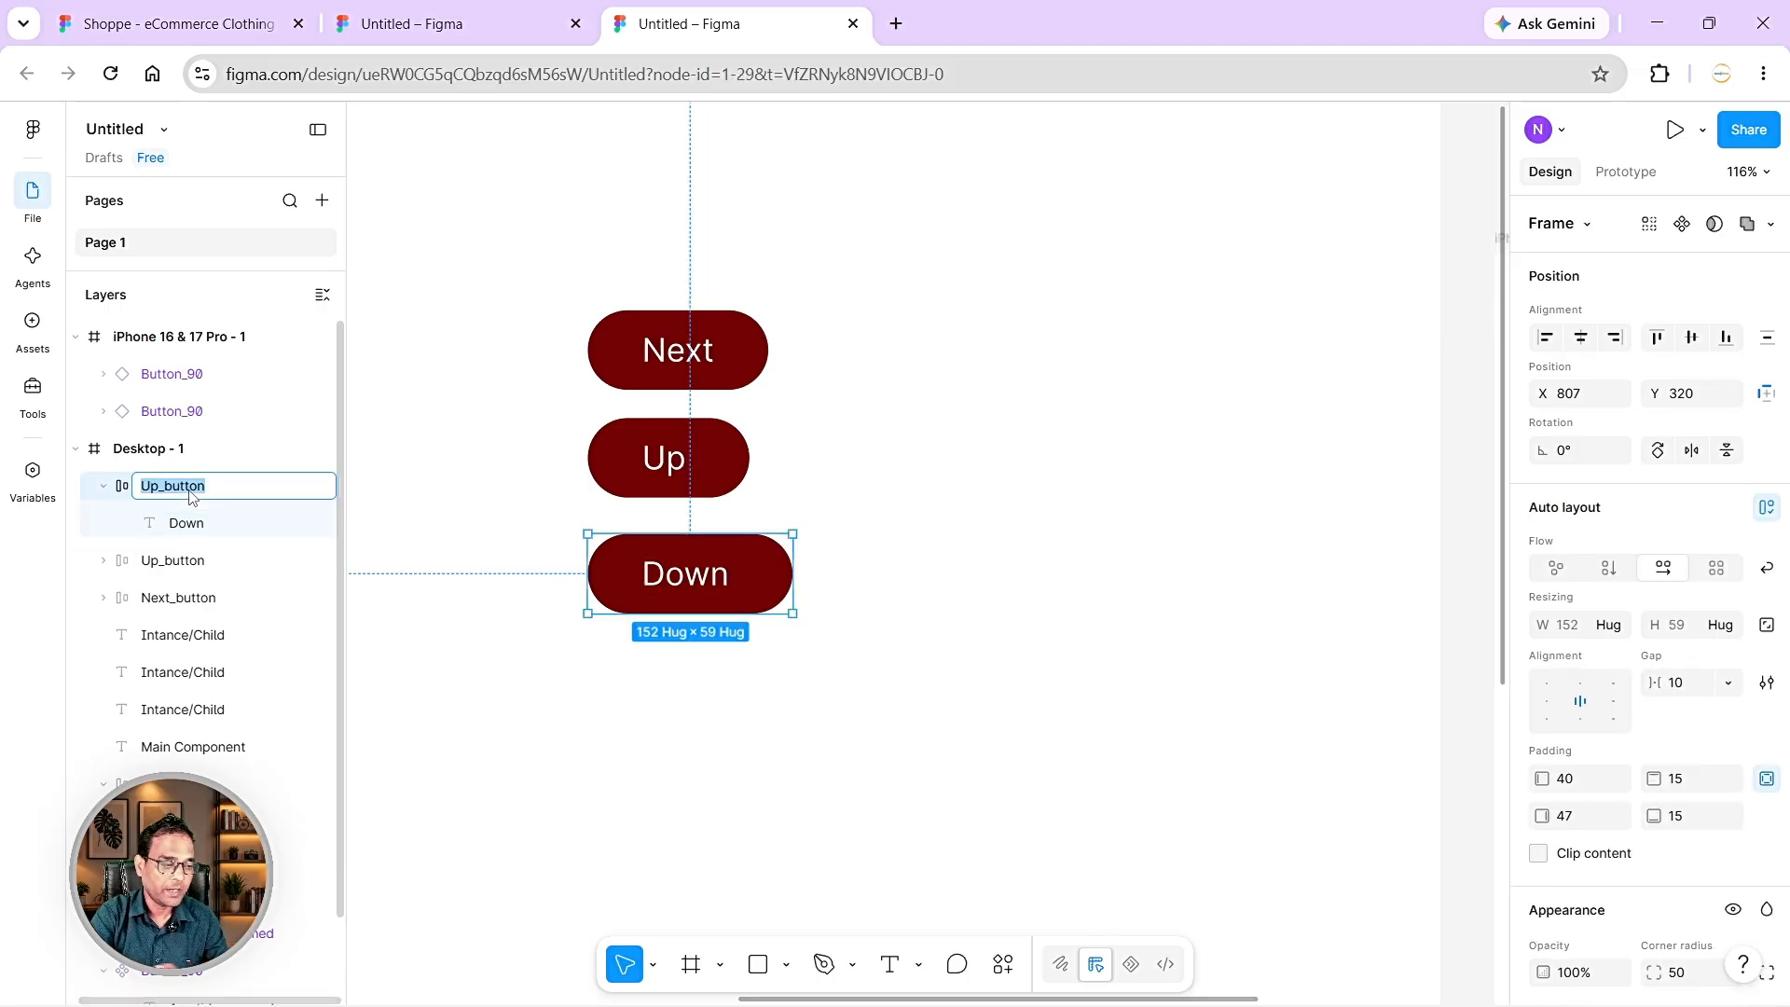
pyautogui.write('Down')
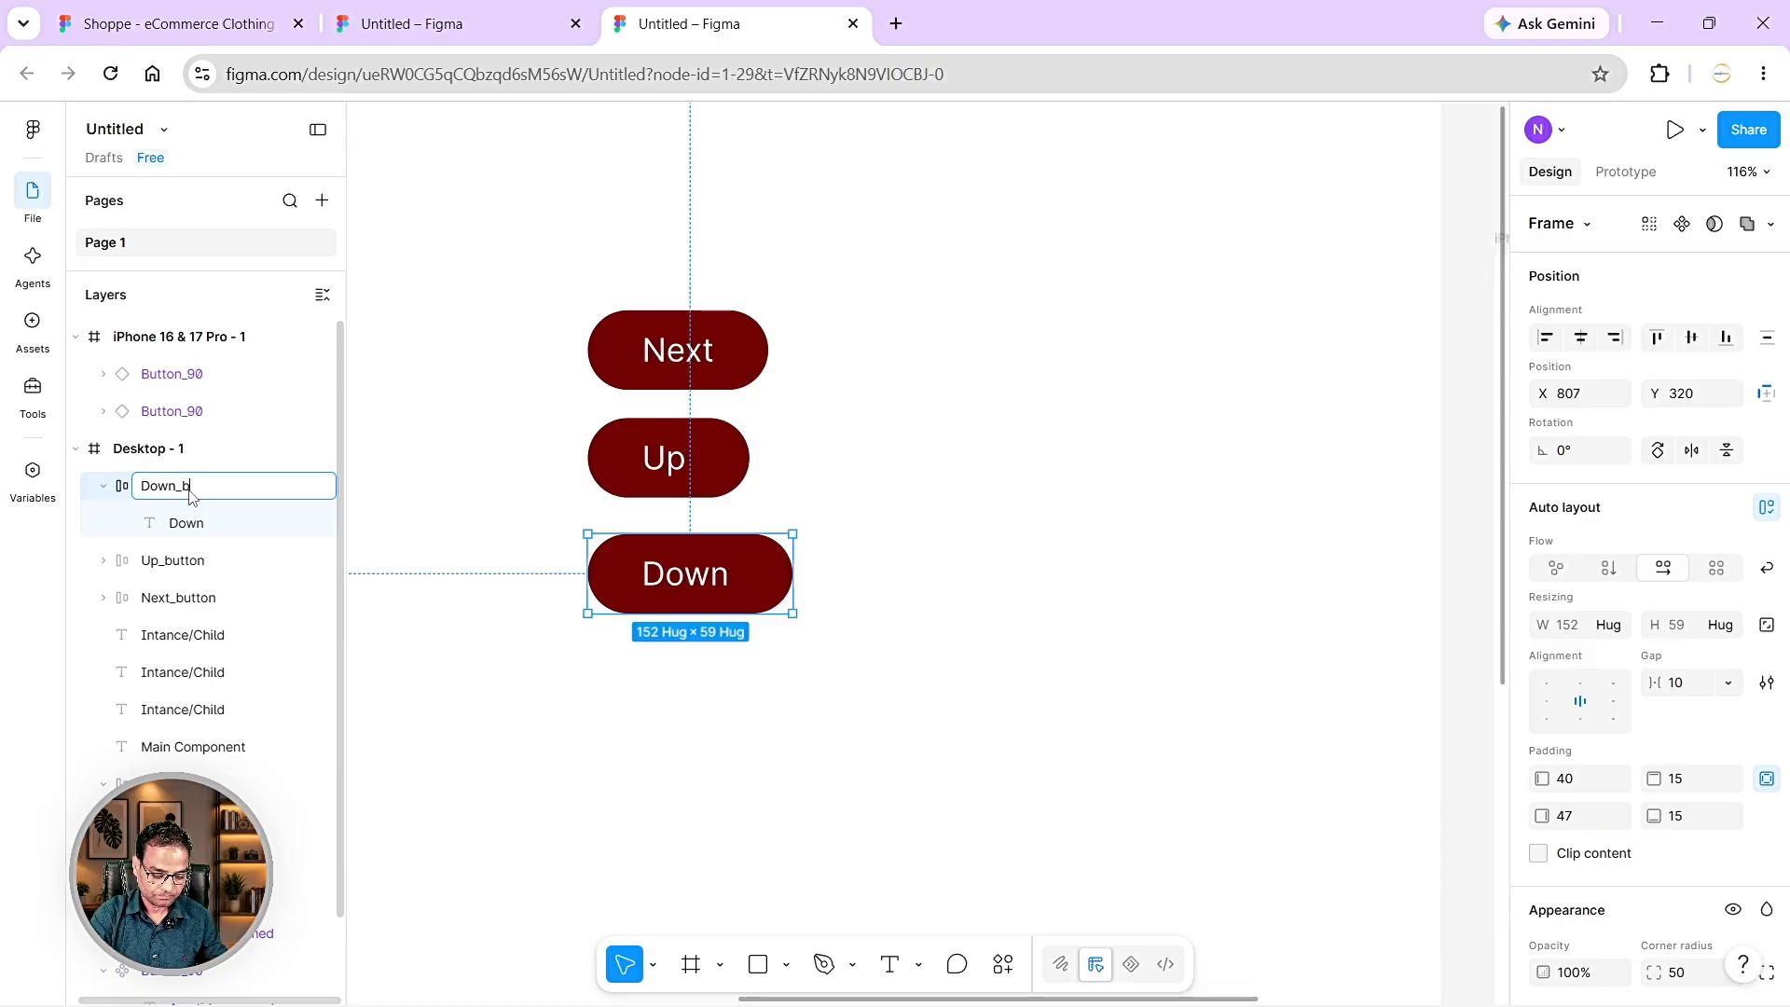
pyautogui.press('Return')
pyautogui.click(923, 601)
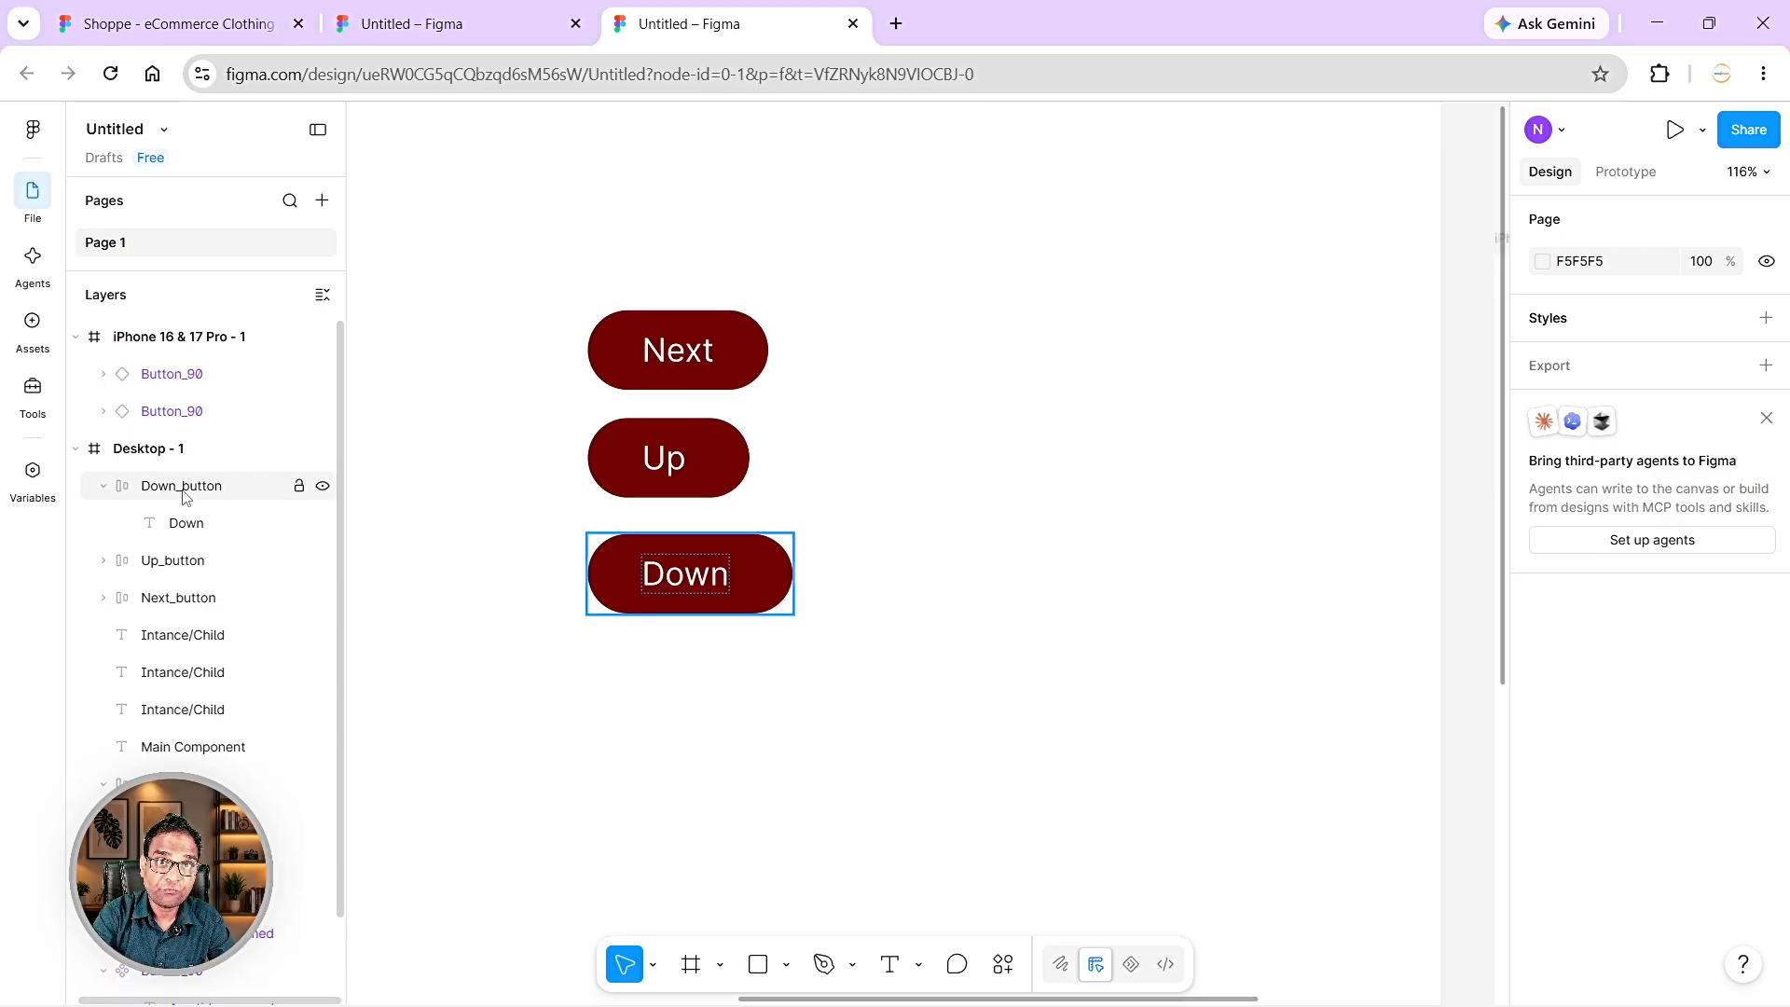
pyautogui.click(185, 526)
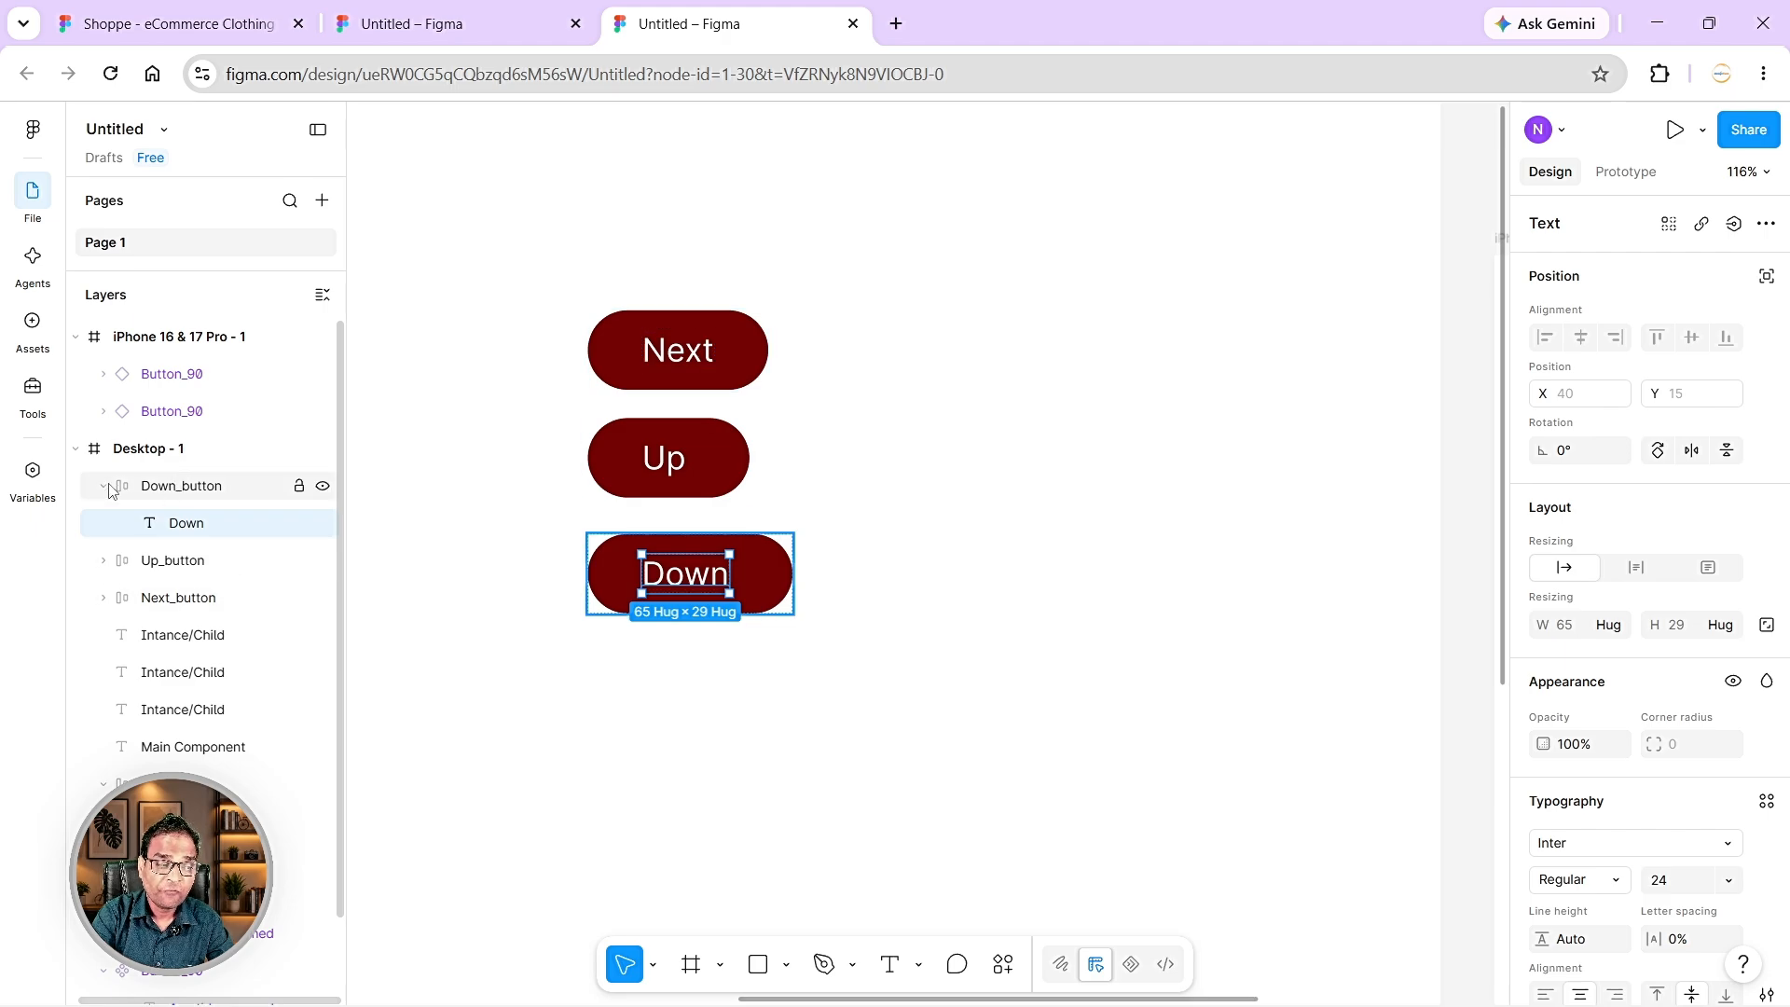
pyautogui.click(909, 604)
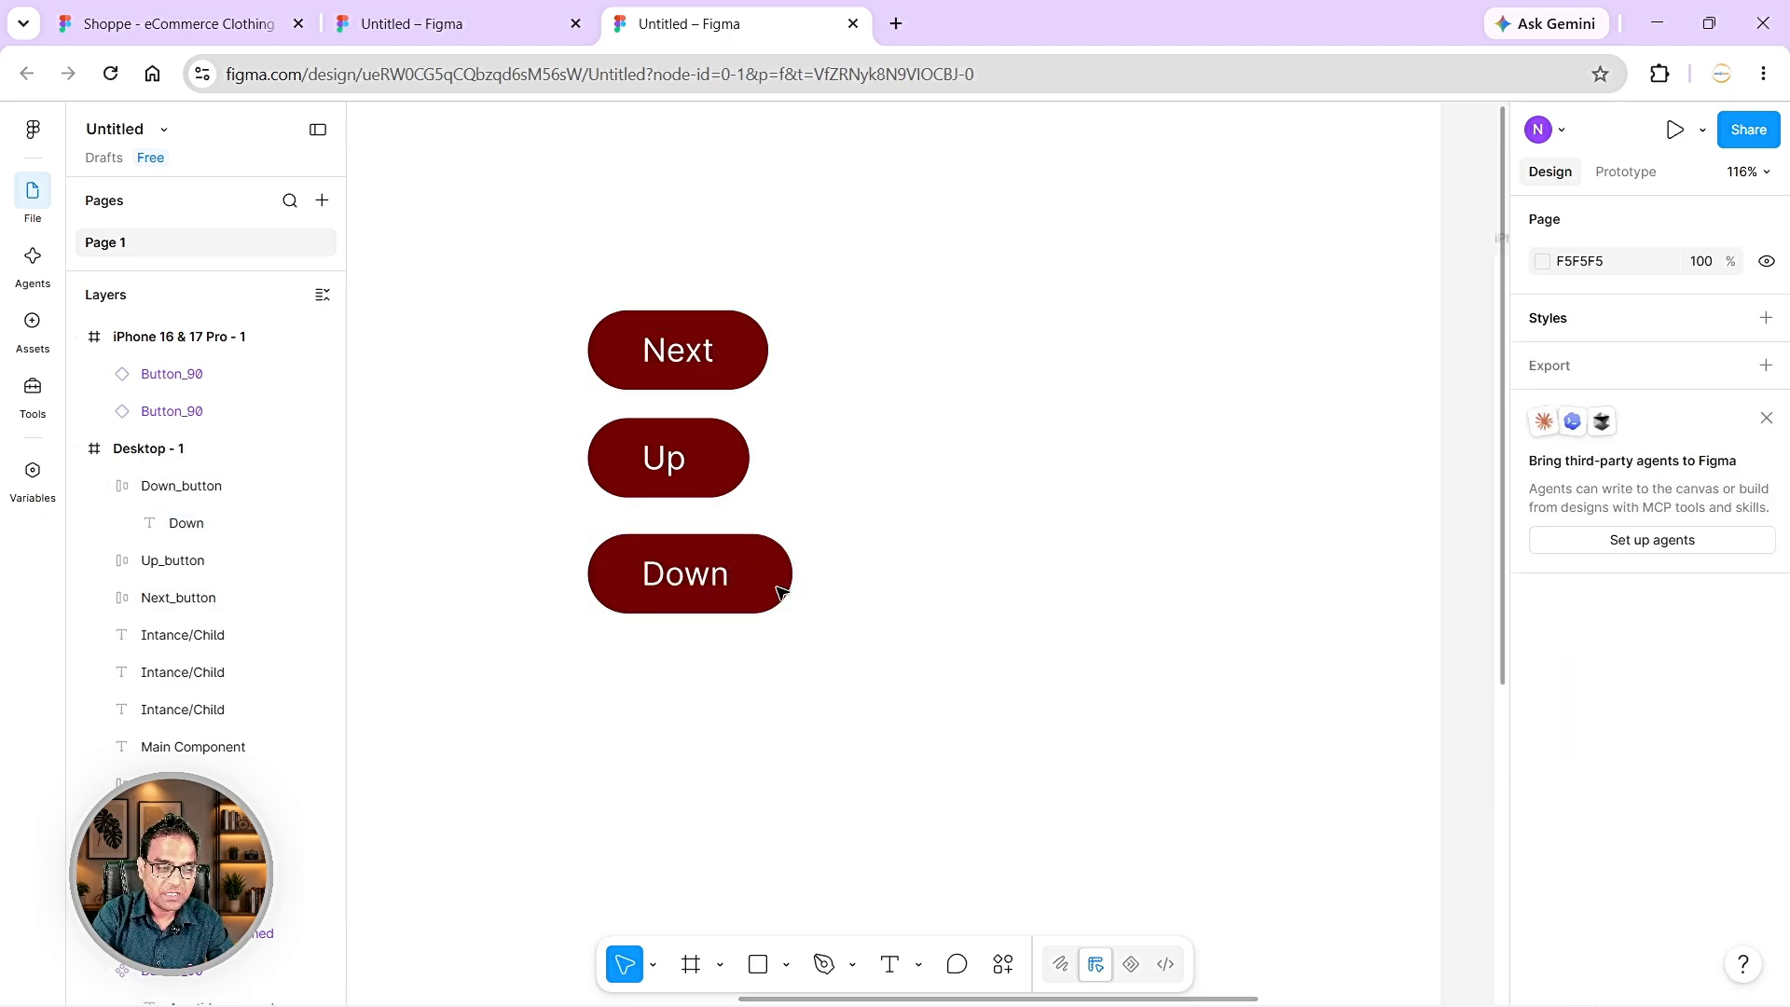
pyautogui.click(105, 487)
# - Duplicate Down_button directly below itself at about Y 406 and change the copy's text to "Previous"
pyautogui.click(755, 597)
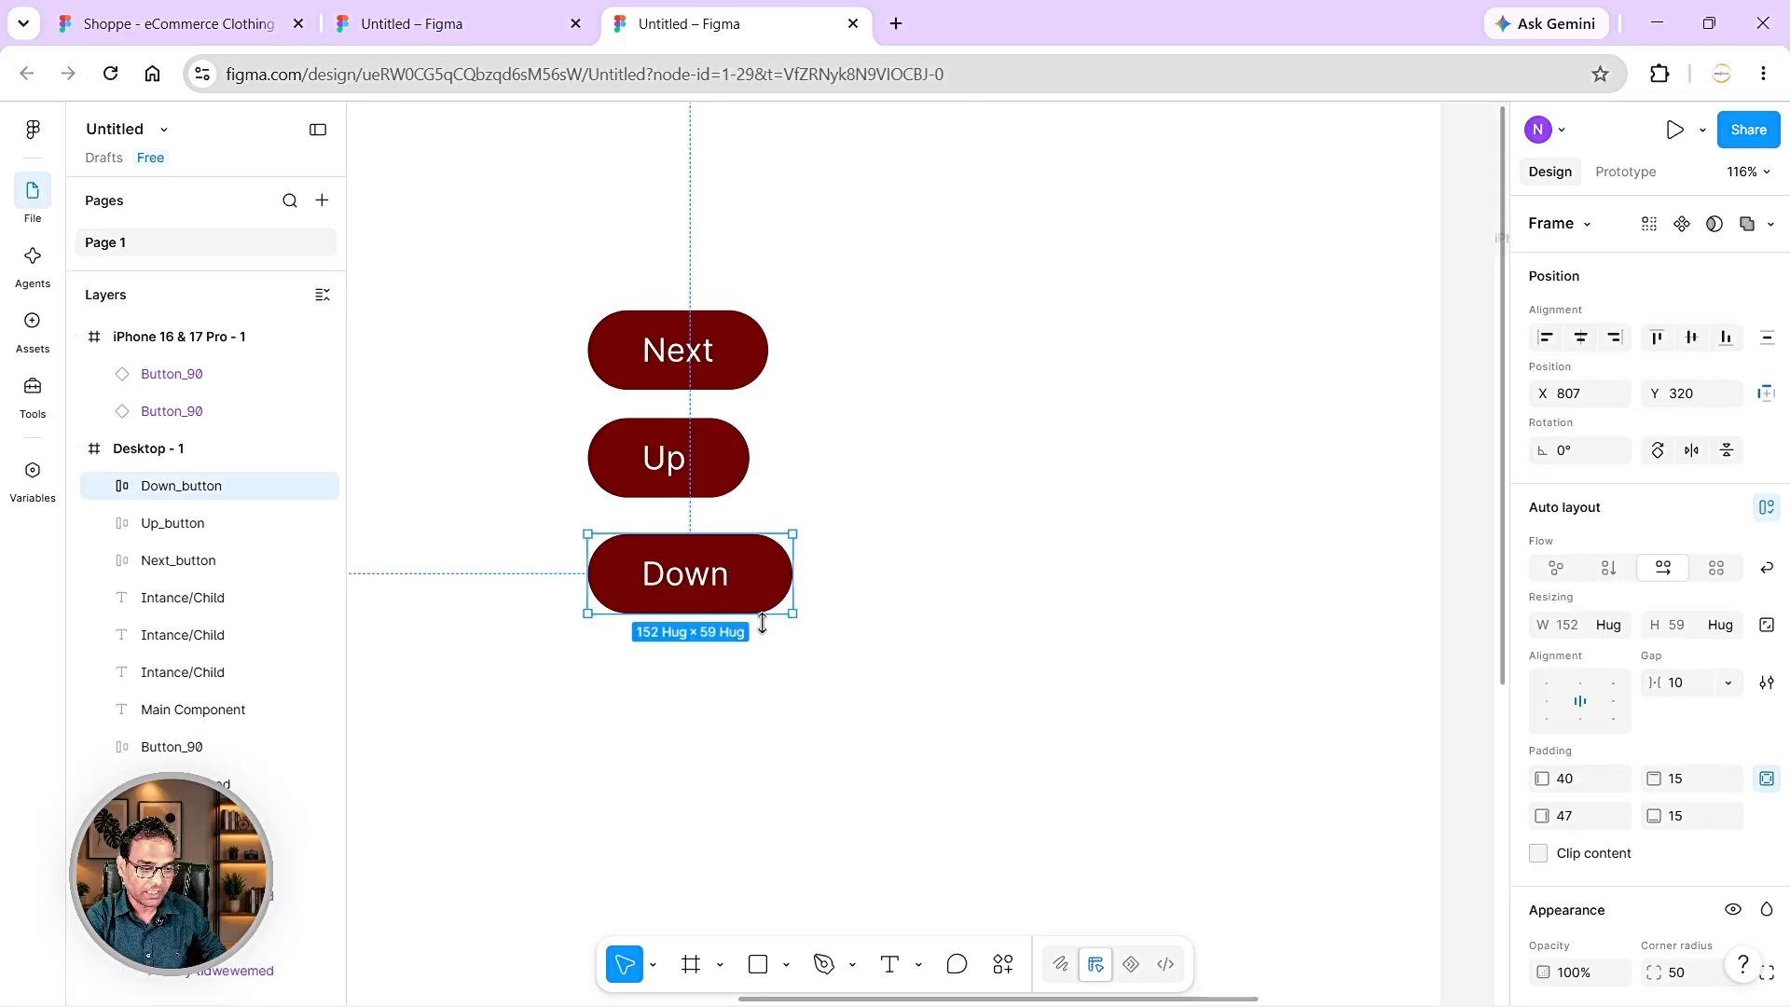
pyautogui.hotkey('ctrl', 'd')
pyautogui.moveTo(782, 575); pyautogui.dragTo(699, 688)
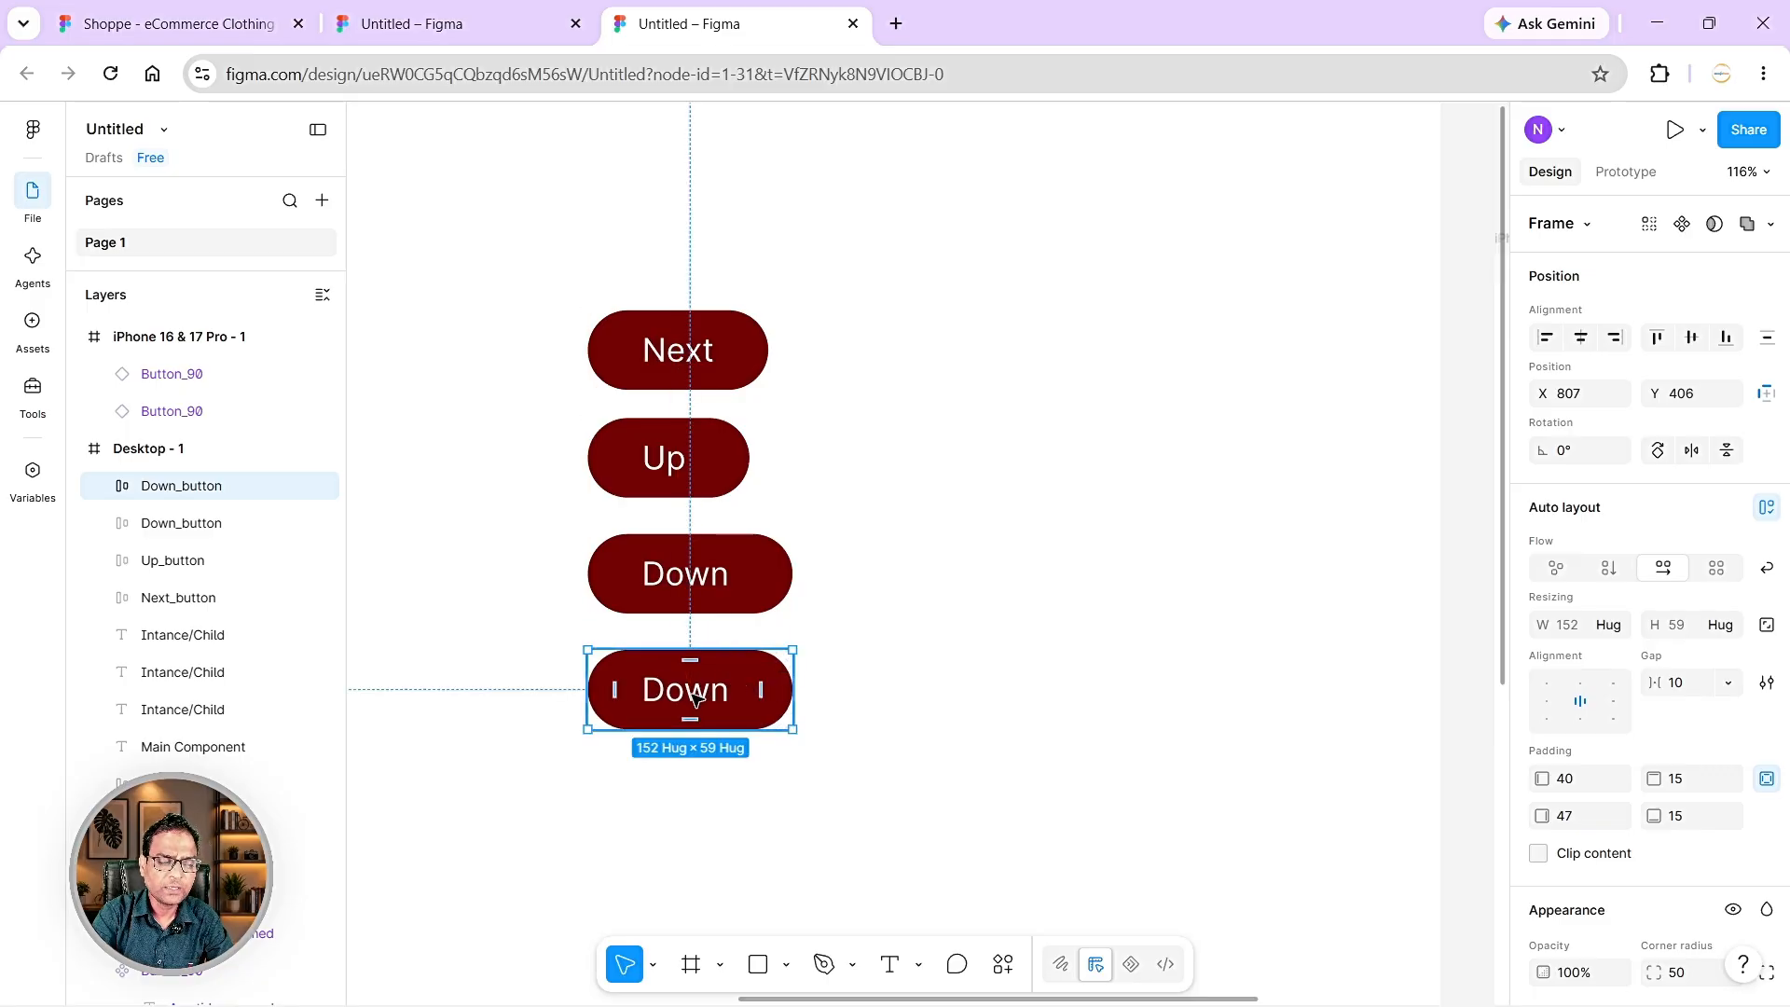
pyautogui.doubleClick(695, 697)
pyautogui.doubleClick(695, 697)
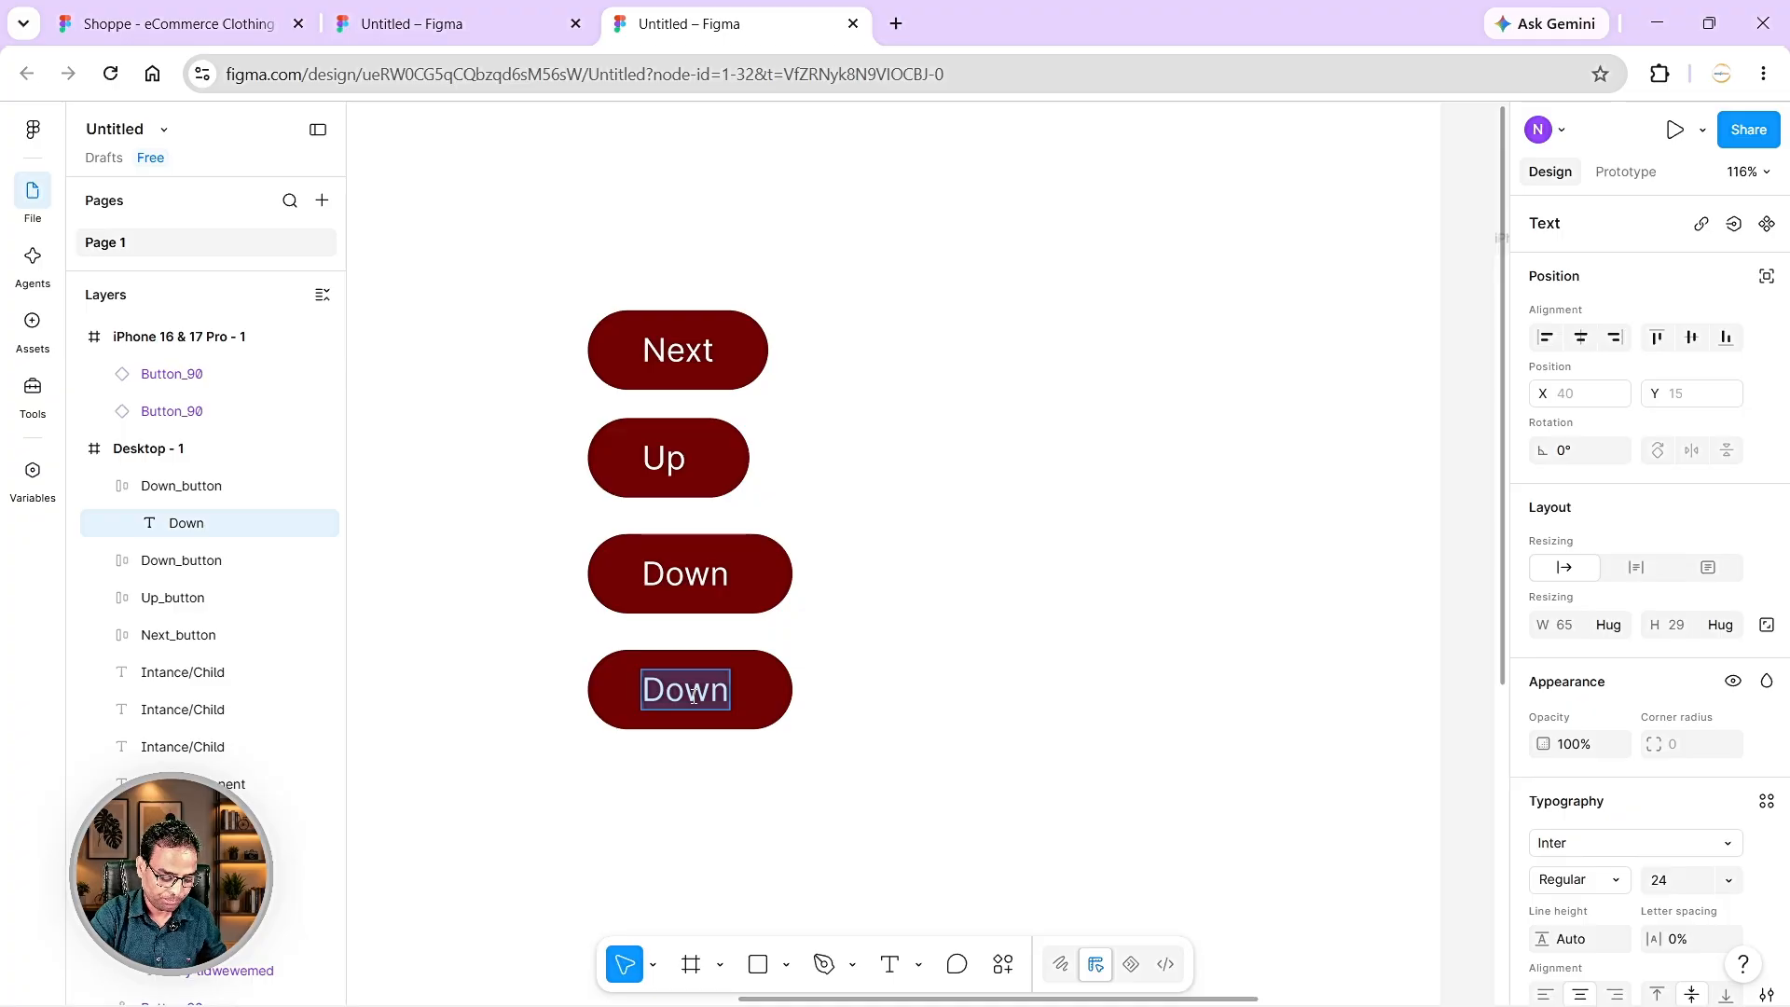
pyautogui.write('Pre')
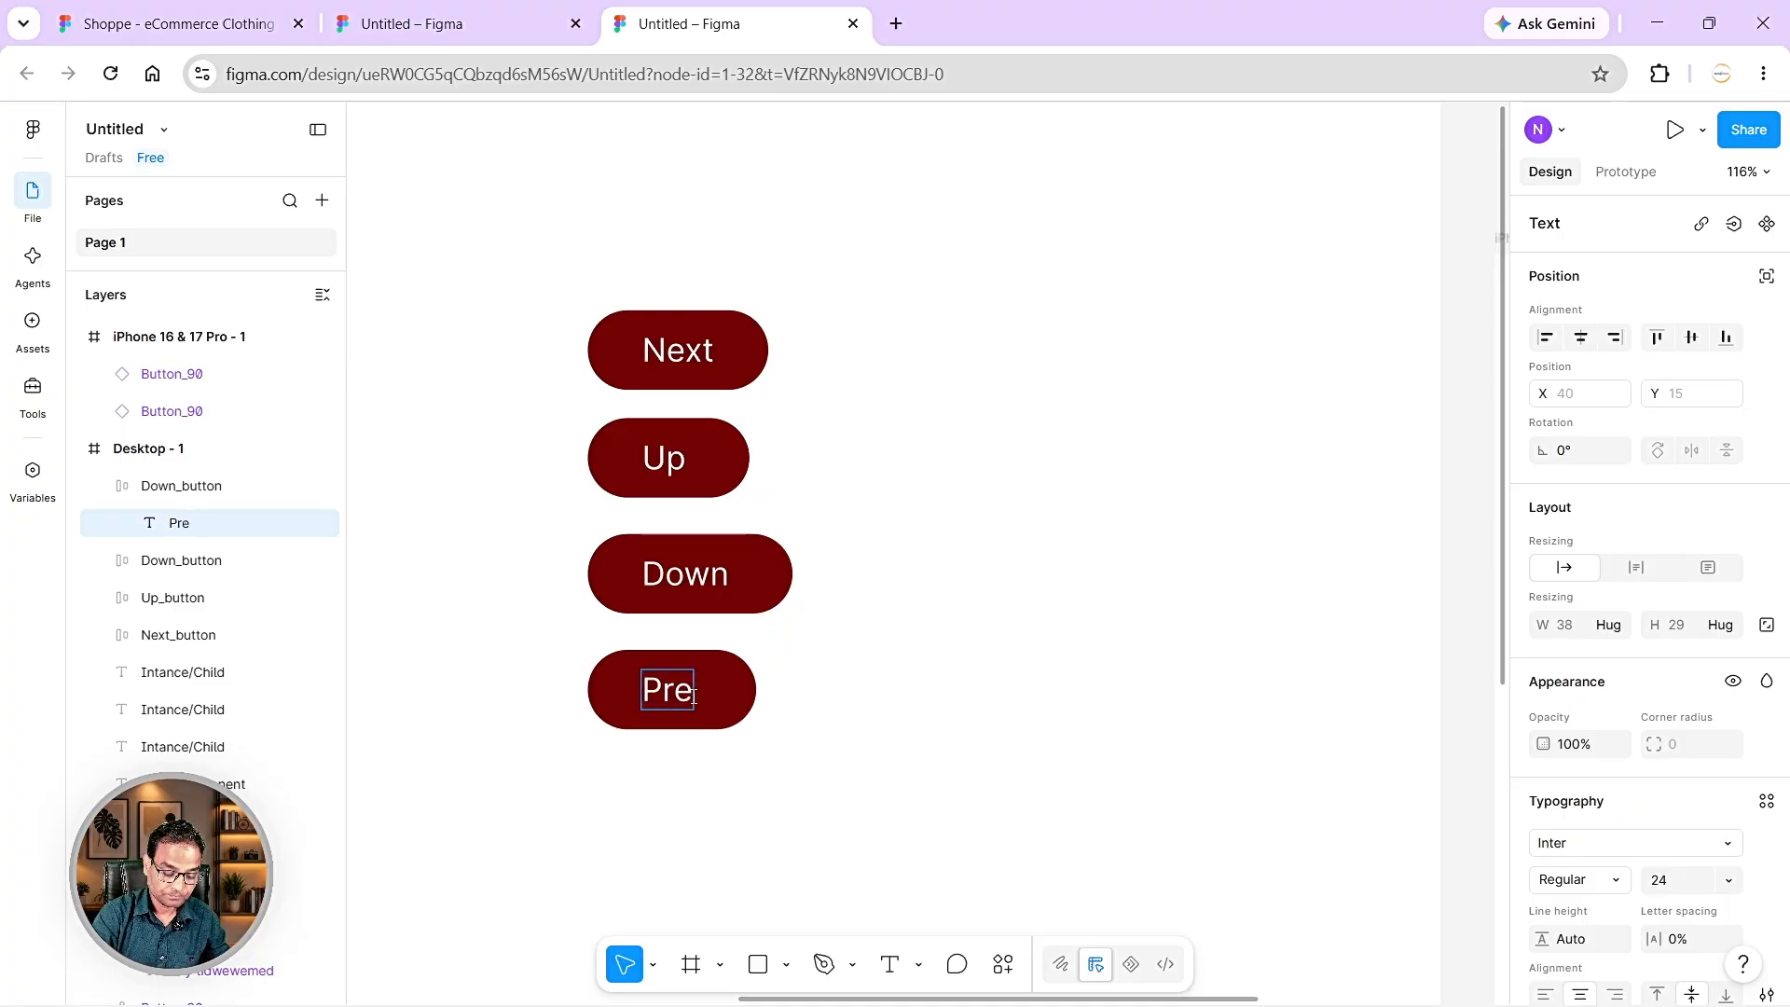
pyautogui.write('vious')
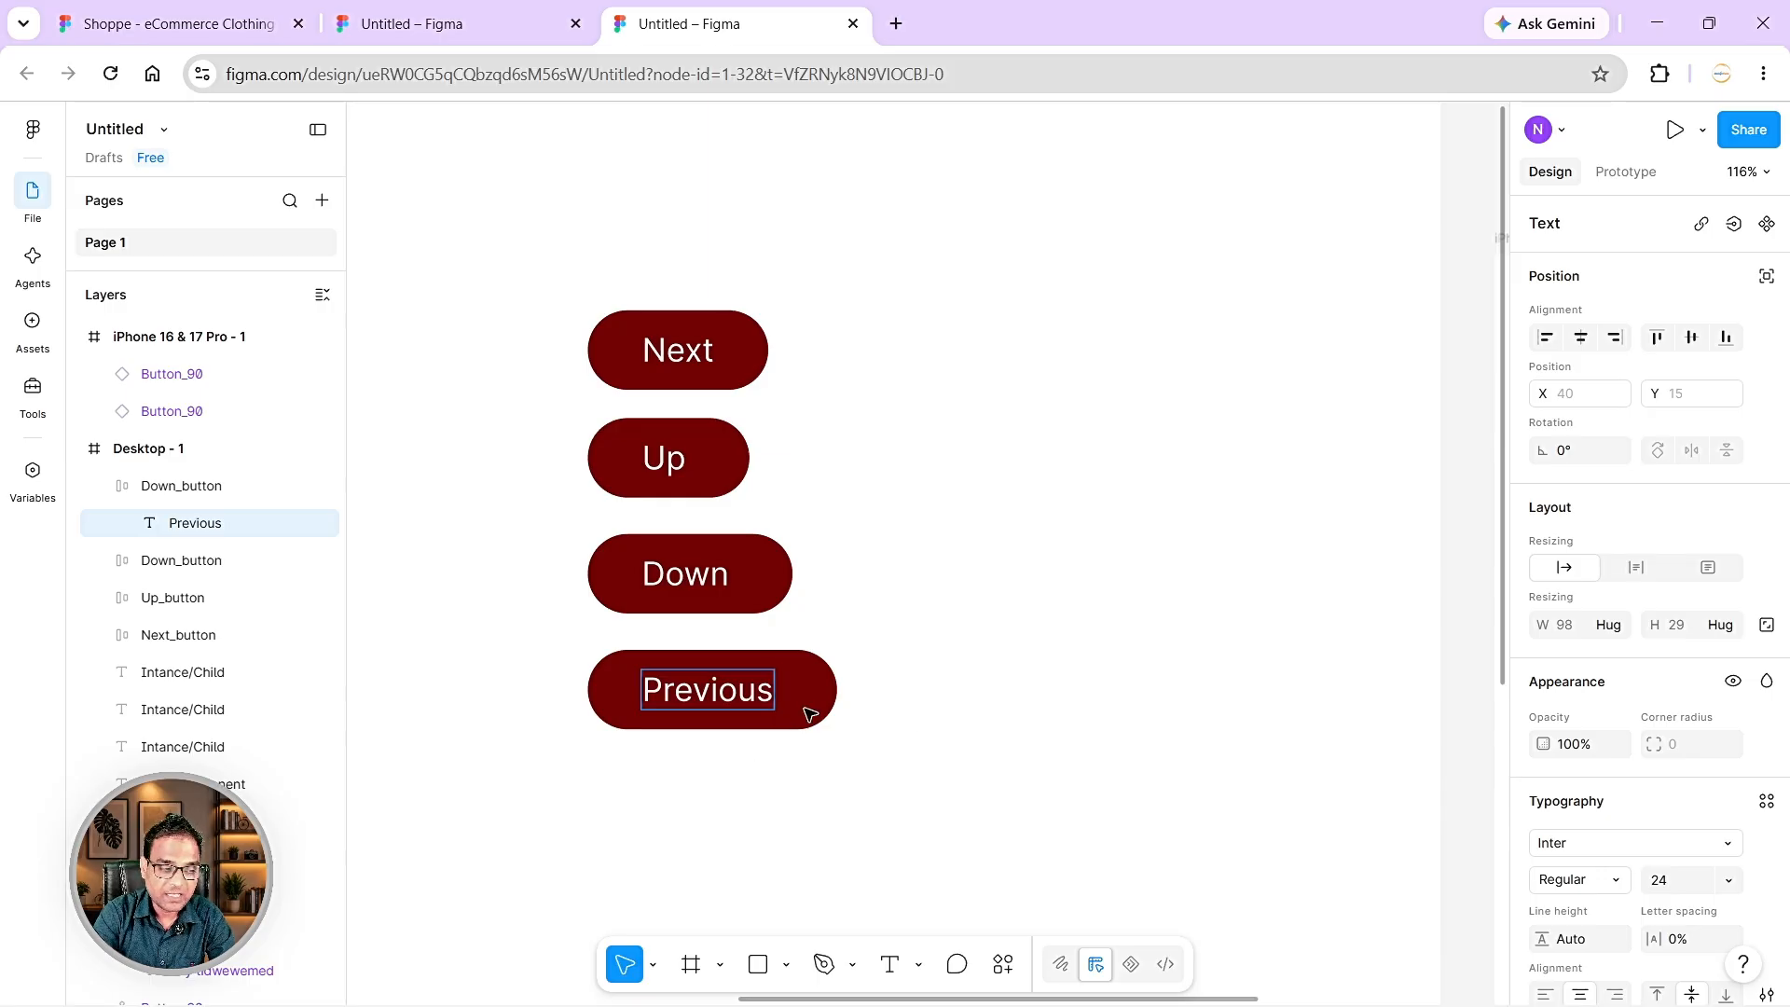
# - Rename the frame containing the "Previous" text as previous_button and collapse its layer
pyautogui.doubleClick(206, 493)
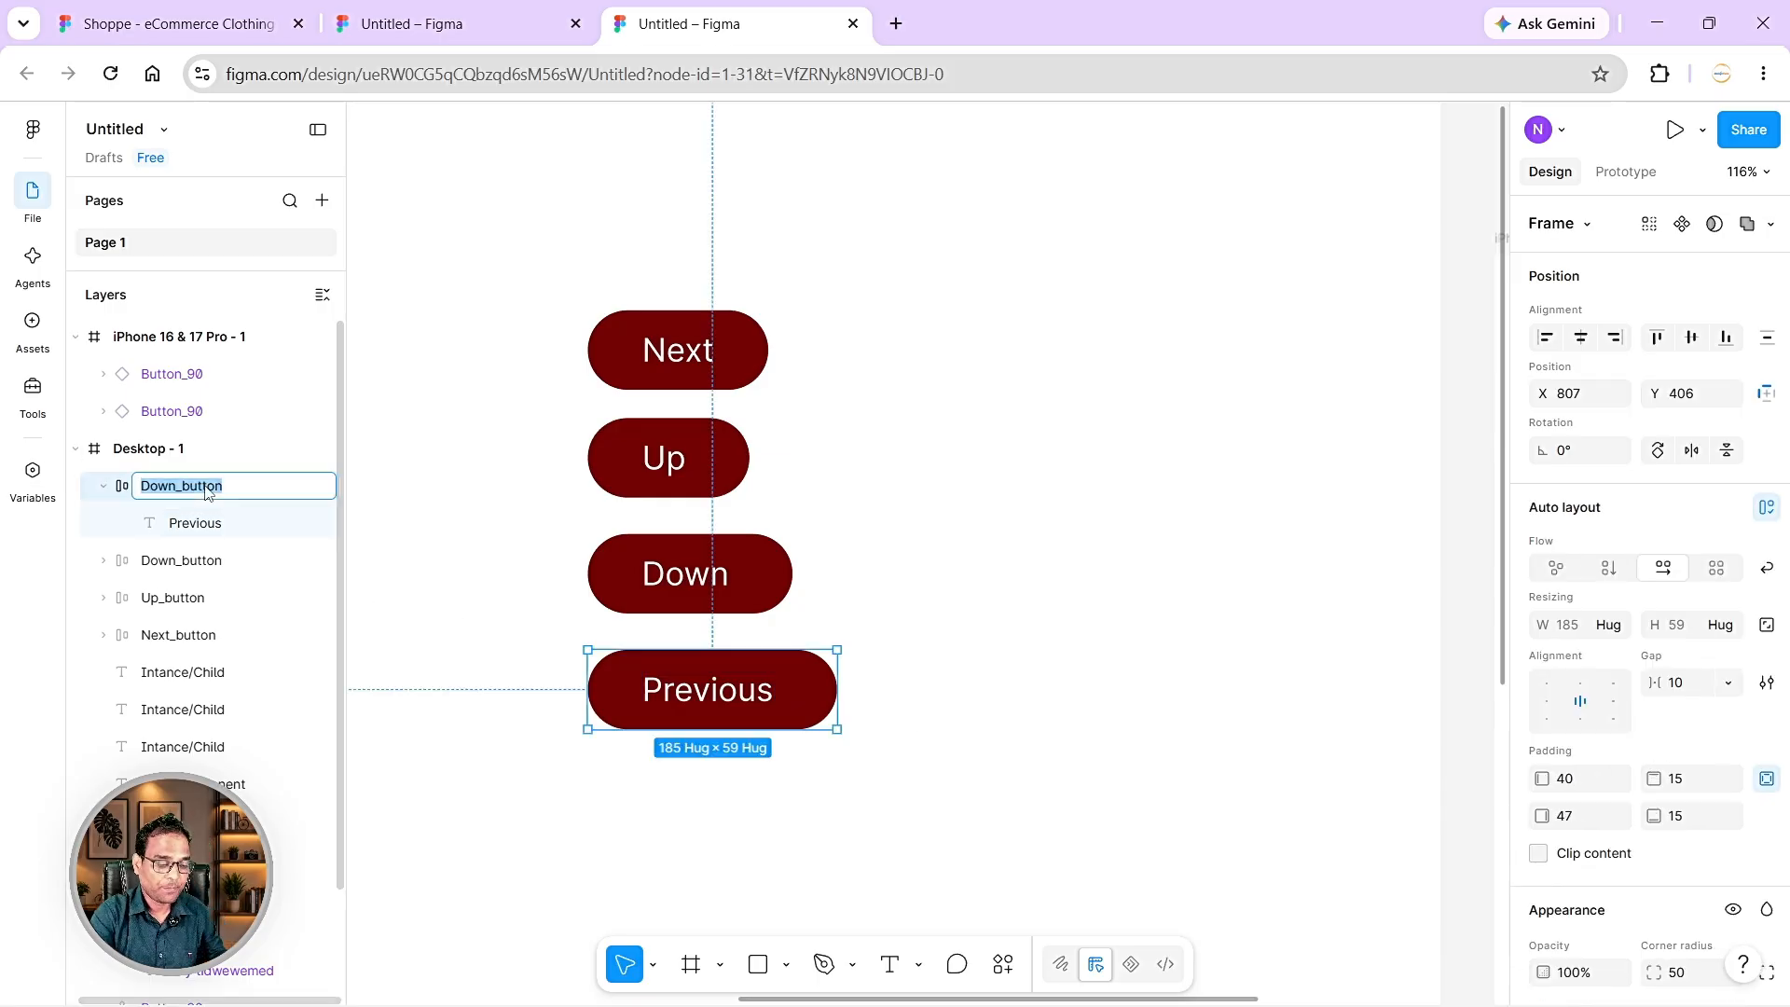
pyautogui.press('Left')
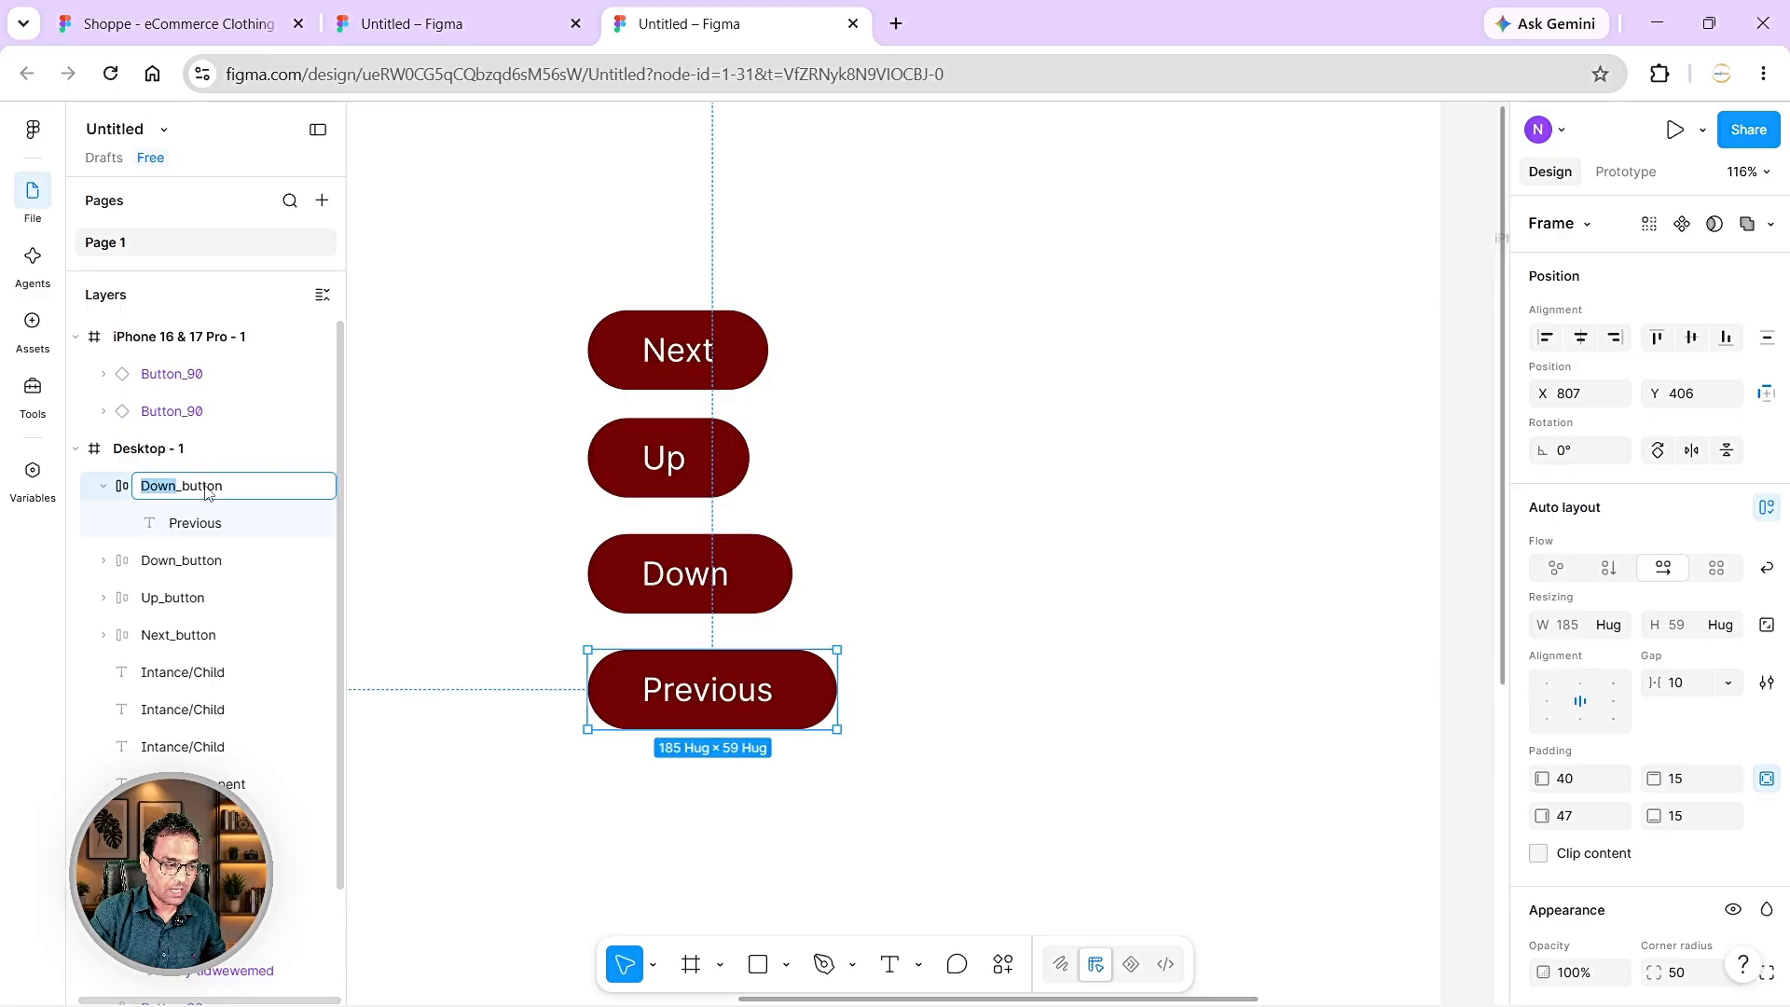
pyautogui.write('previous')
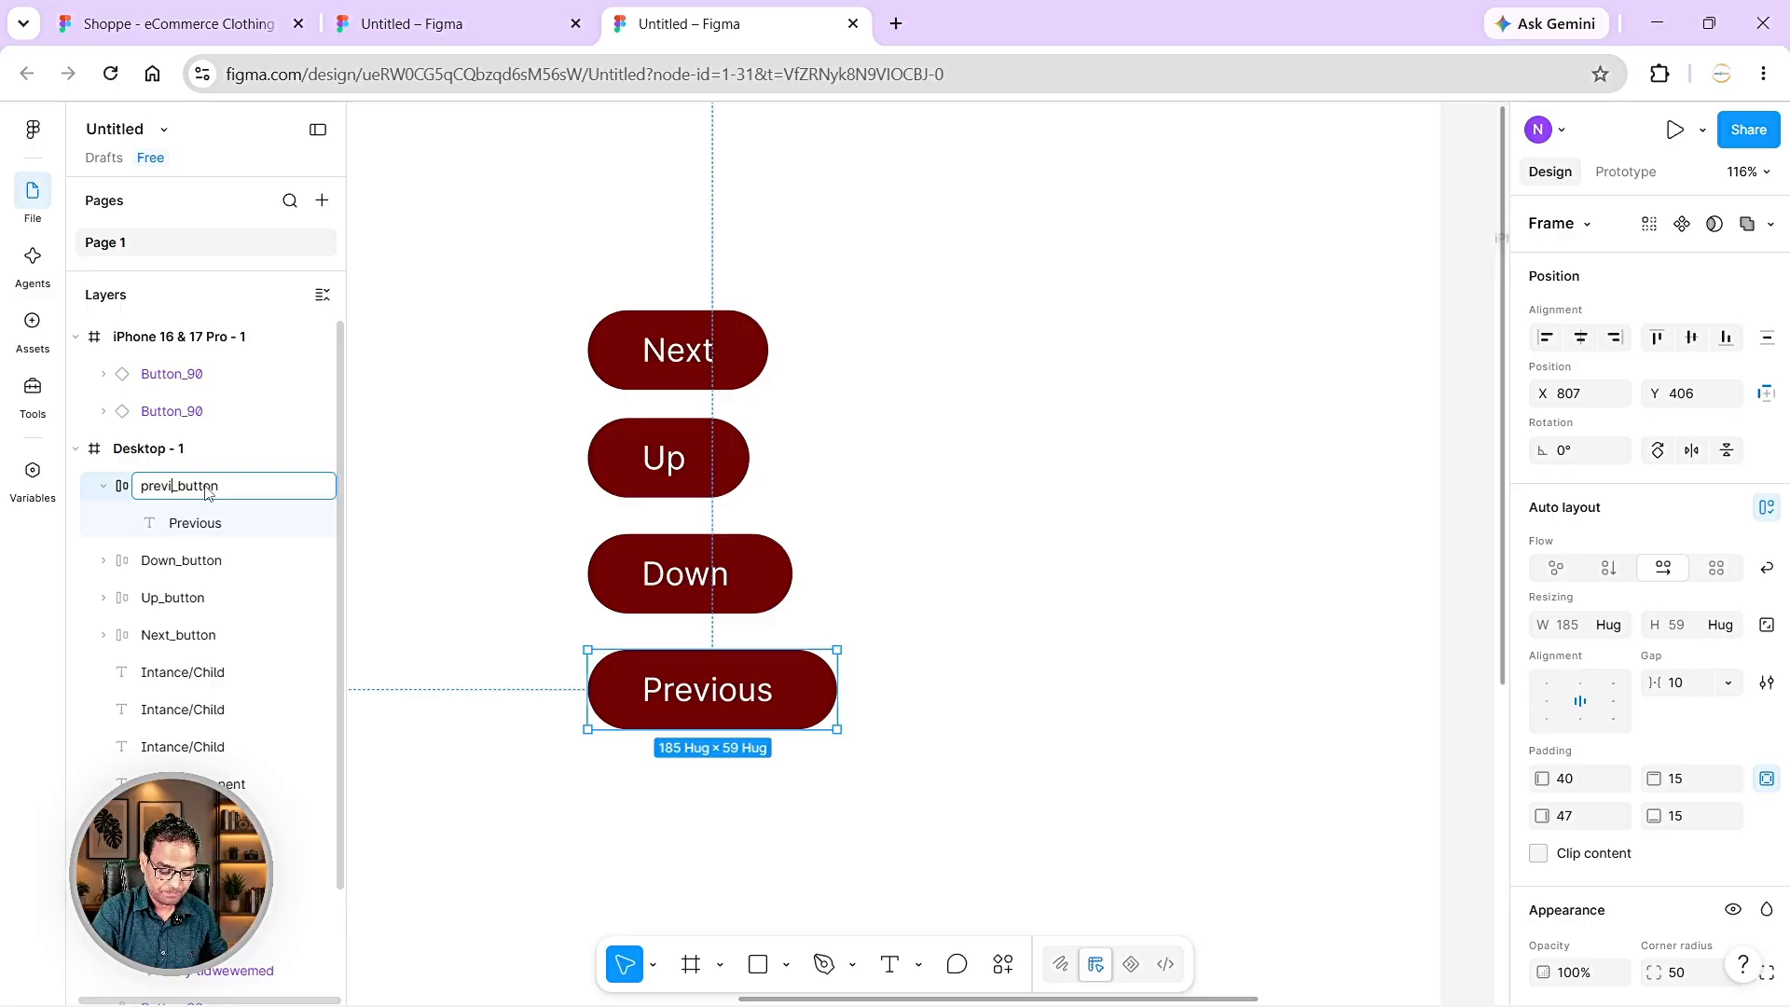
pyautogui.click(103, 486)
pyautogui.click(102, 598)
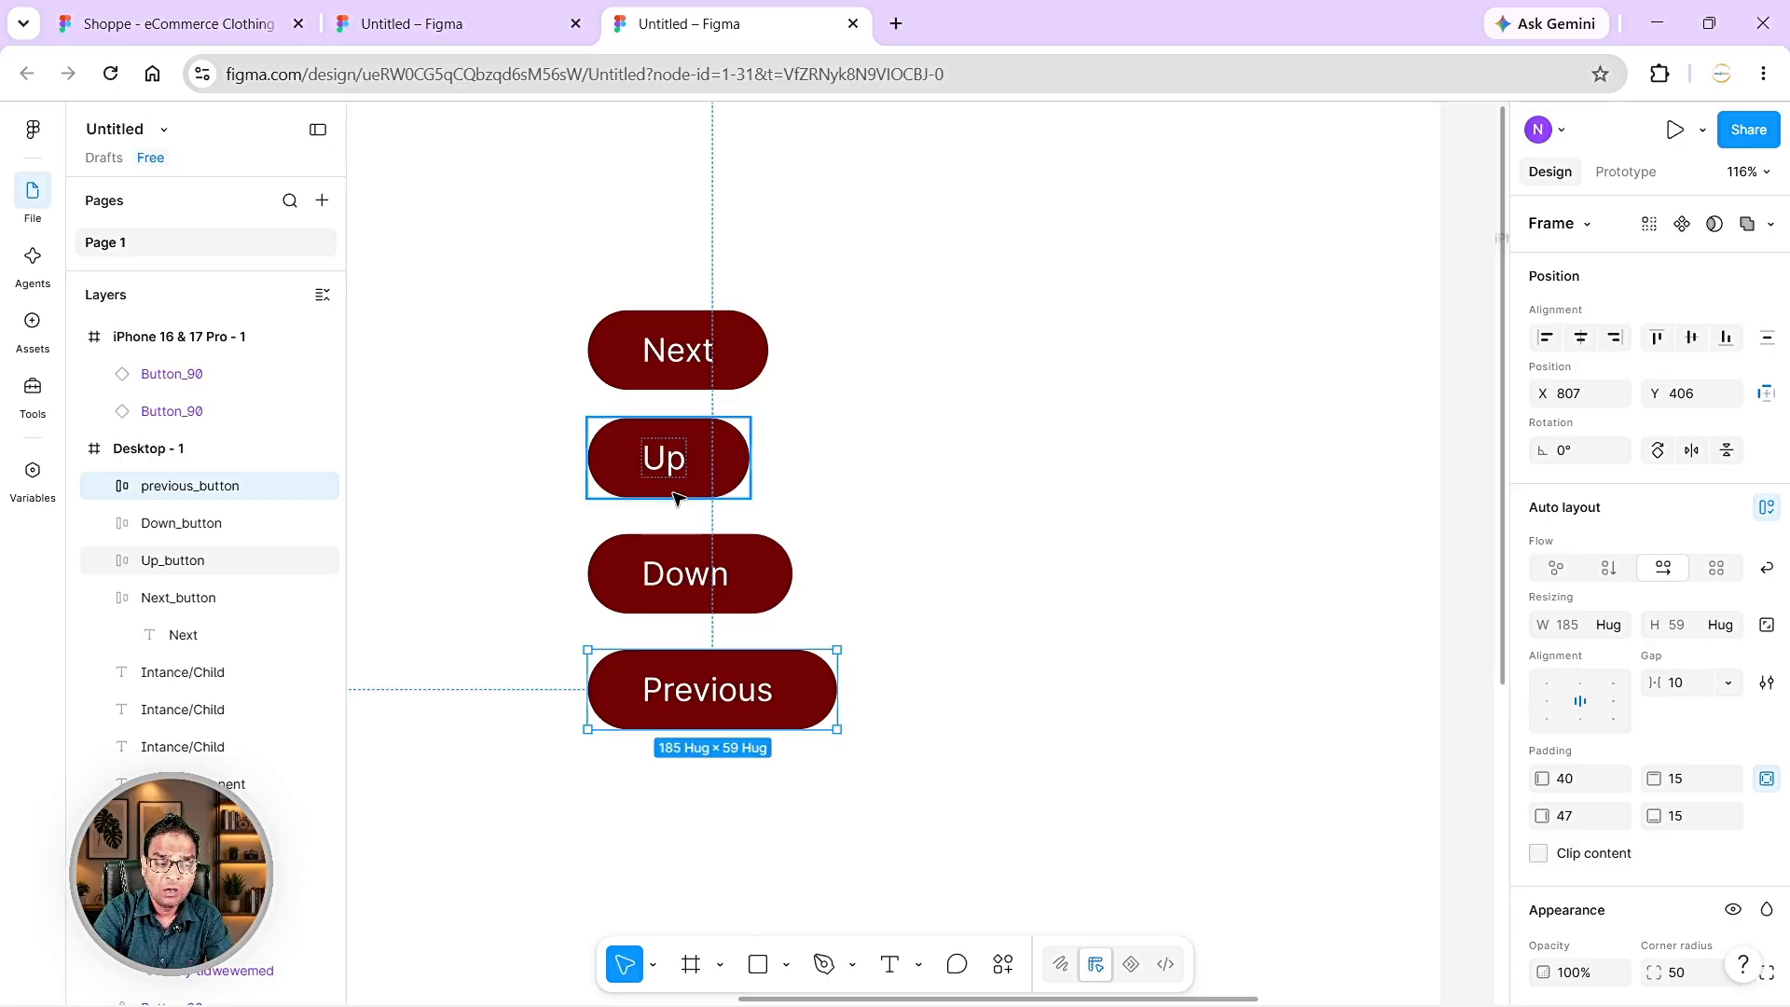
# - Change the fill of Down_button to a lighter red, about CC3333
pyautogui.click(757, 608)
pyautogui.scroll(-5, 1694, 825)
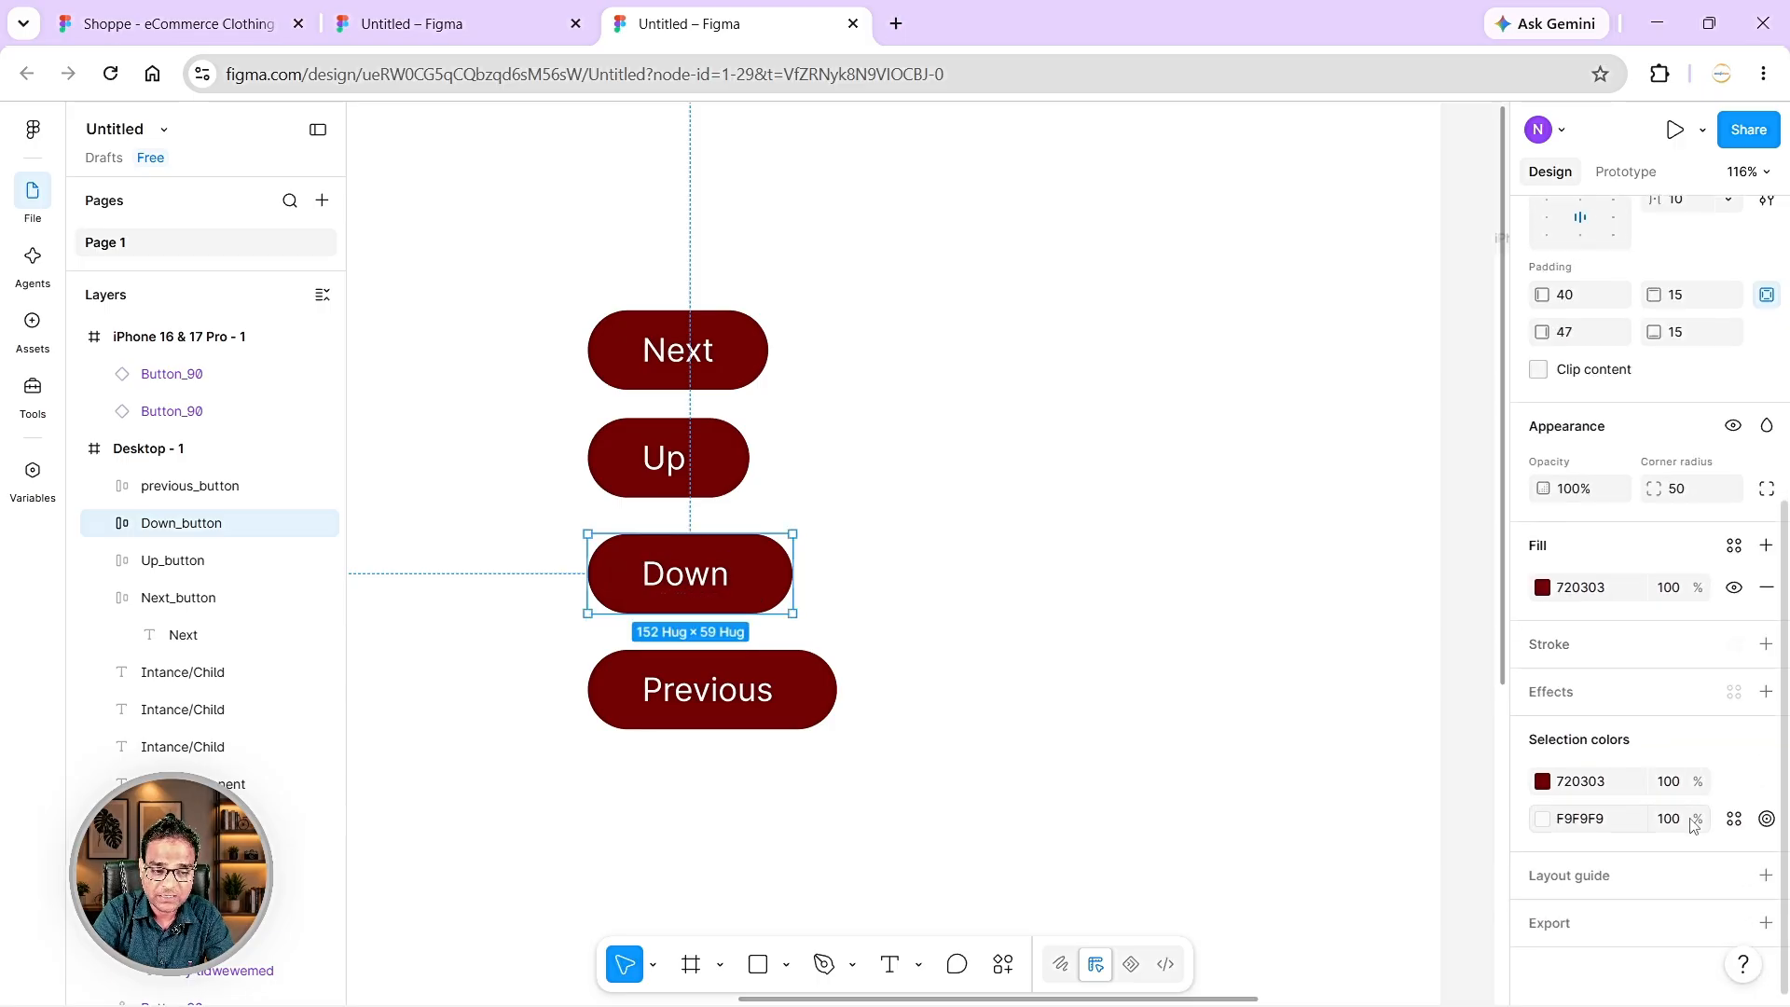
pyautogui.click(1541, 587)
pyautogui.click(1437, 607)
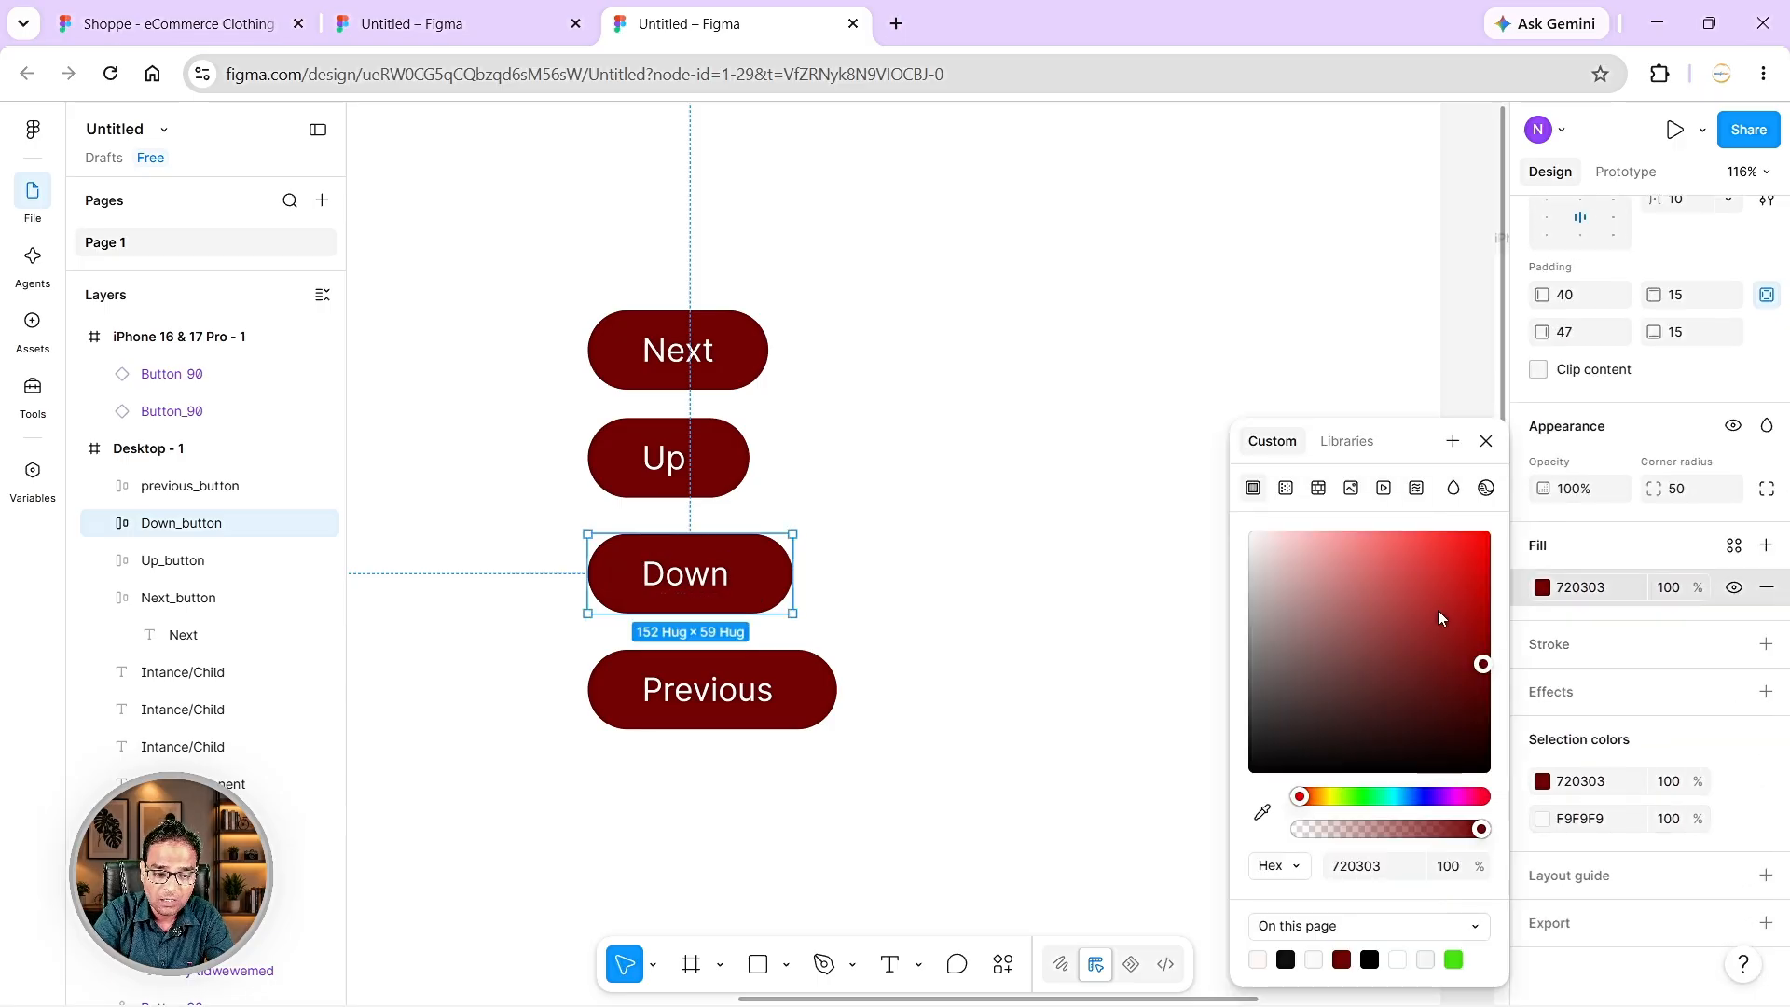
pyautogui.moveTo(1438, 607); pyautogui.dragTo(1432, 579)
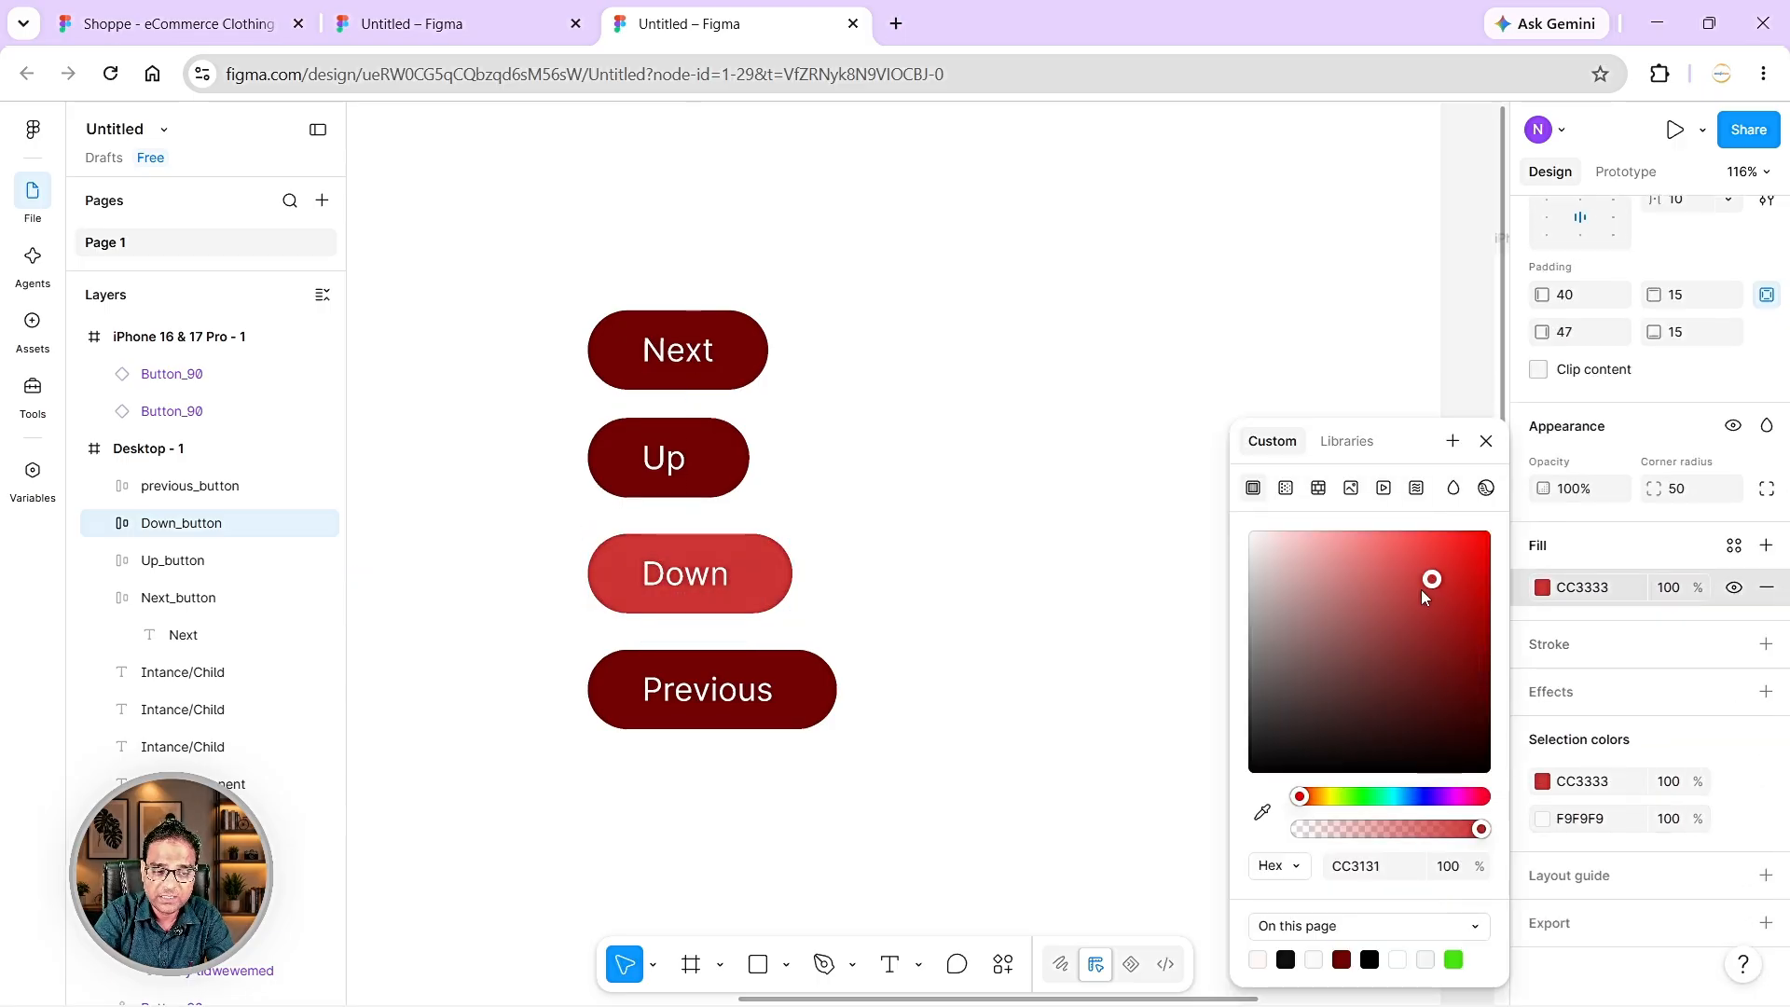
# - Change the fill of previous_button to bright red E64343 and collapse the Next_button layer
pyautogui.click(804, 688)
pyautogui.click(1541, 587)
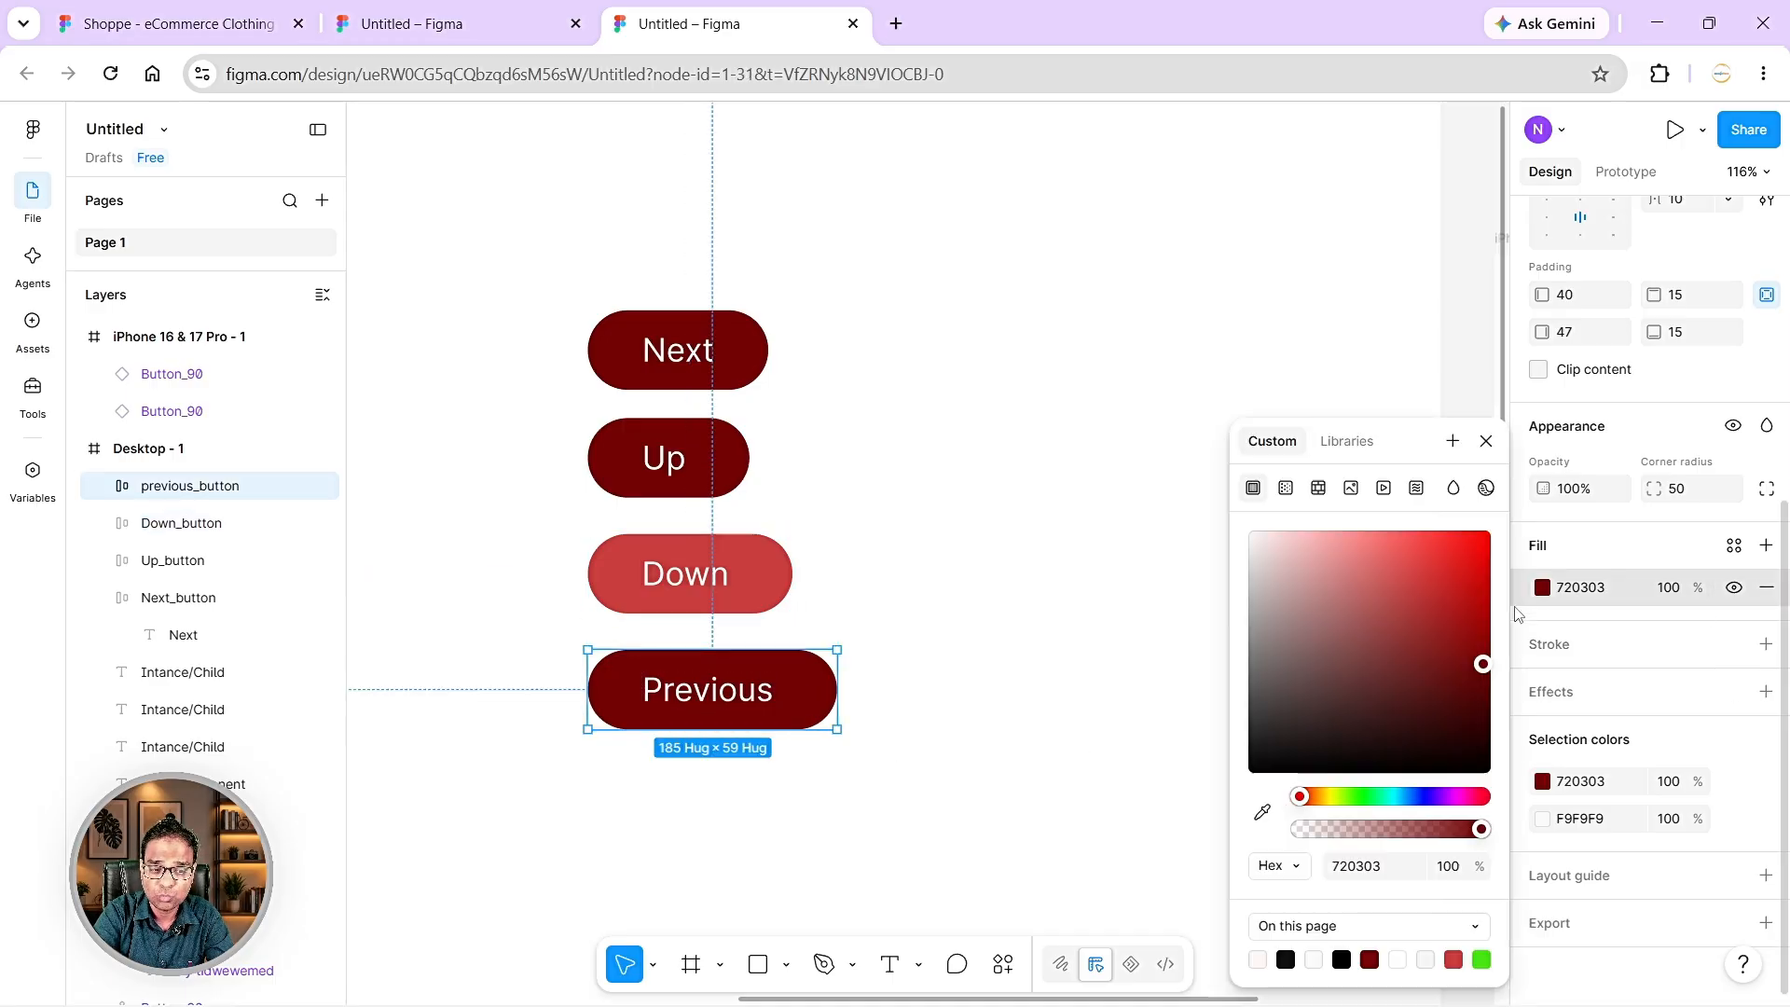
pyautogui.click(1340, 609)
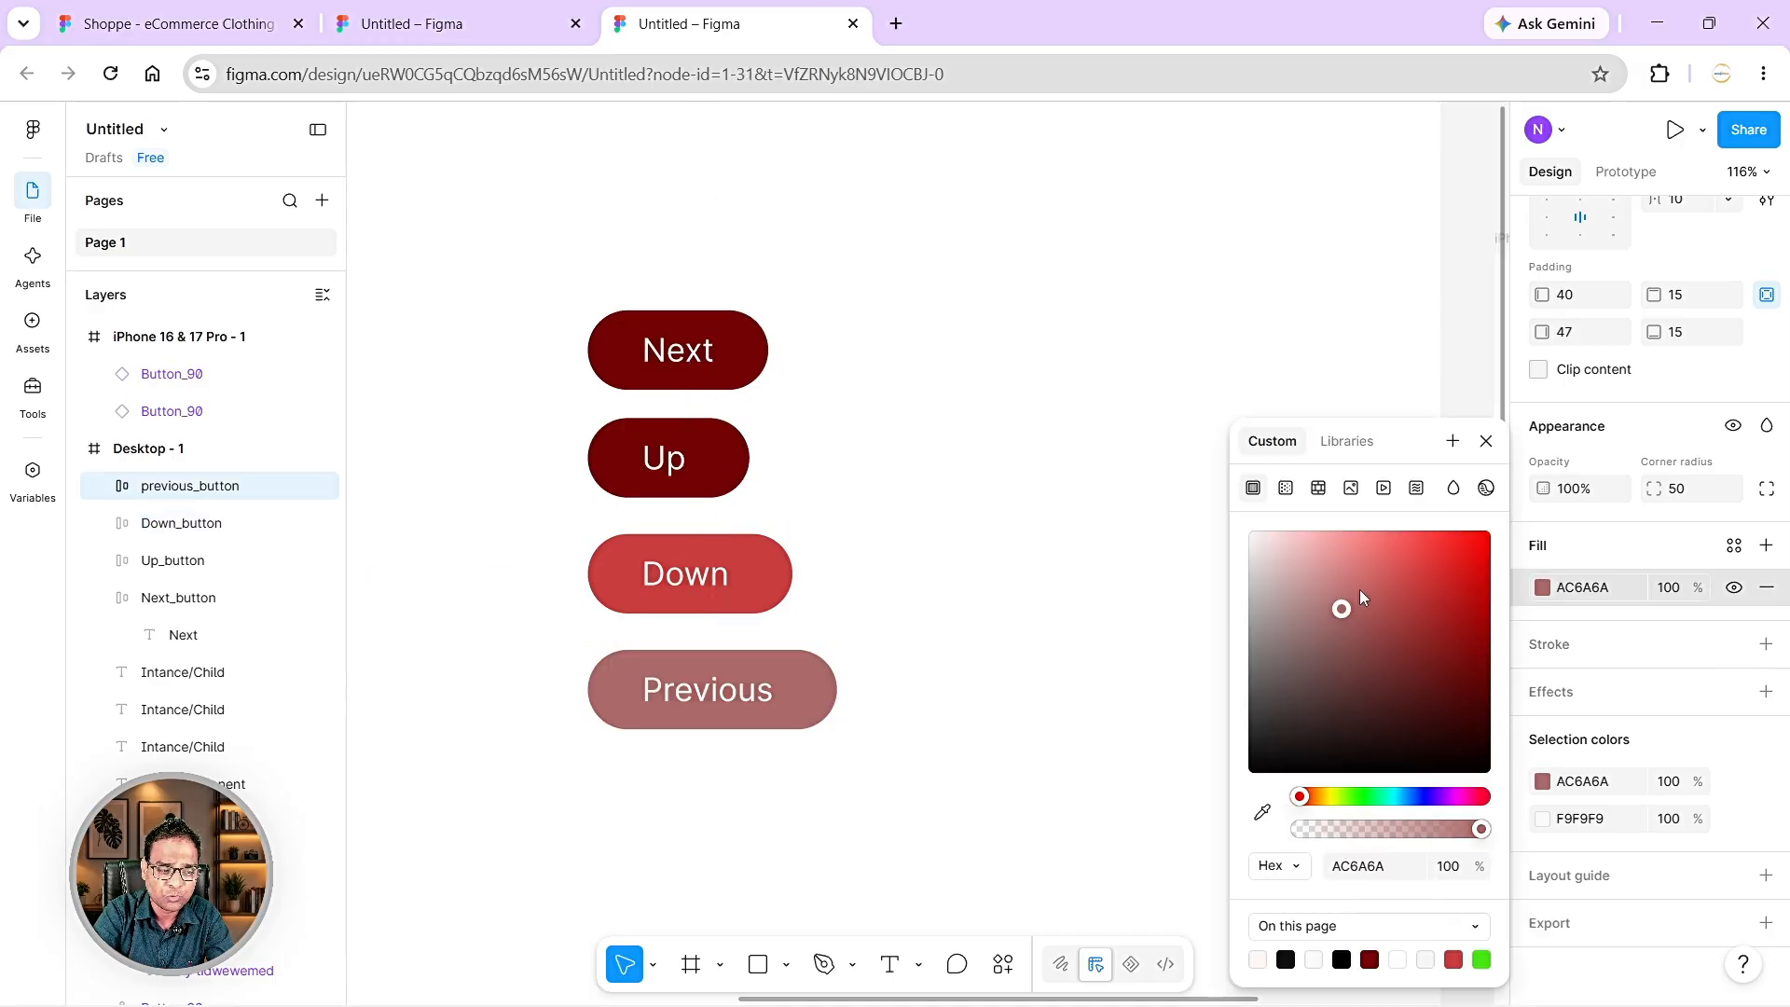
pyautogui.click(1418, 554)
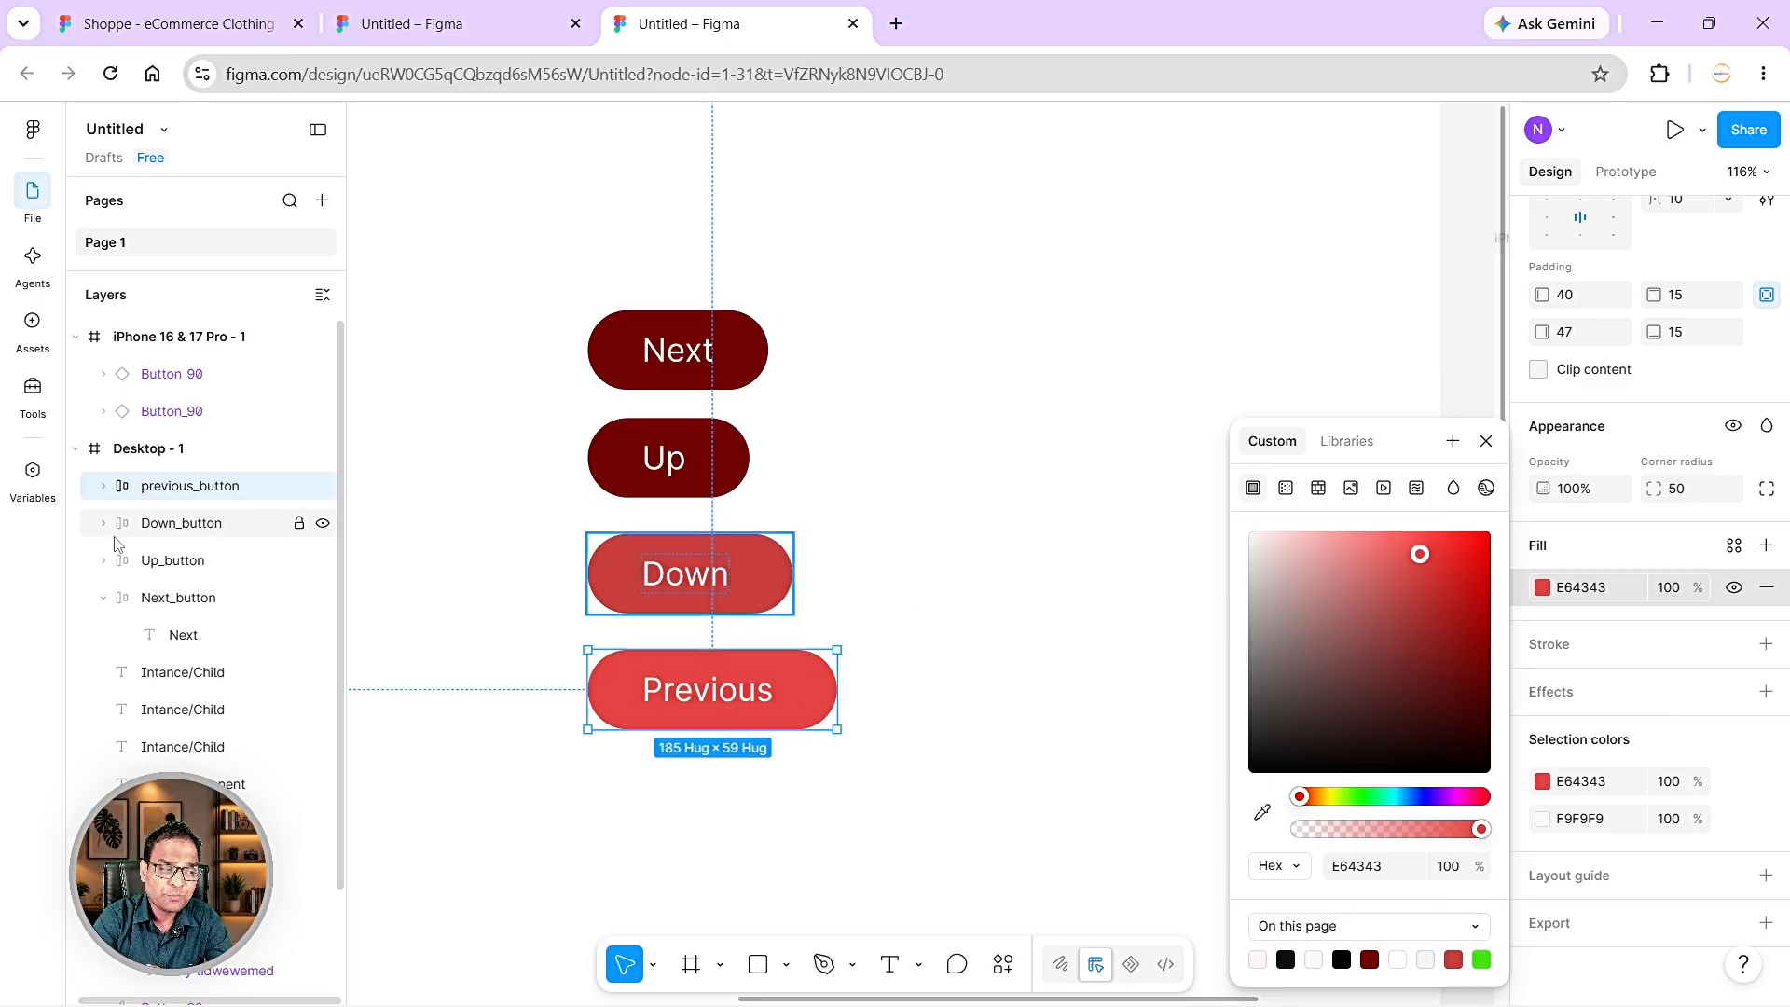
pyautogui.click(102, 597)
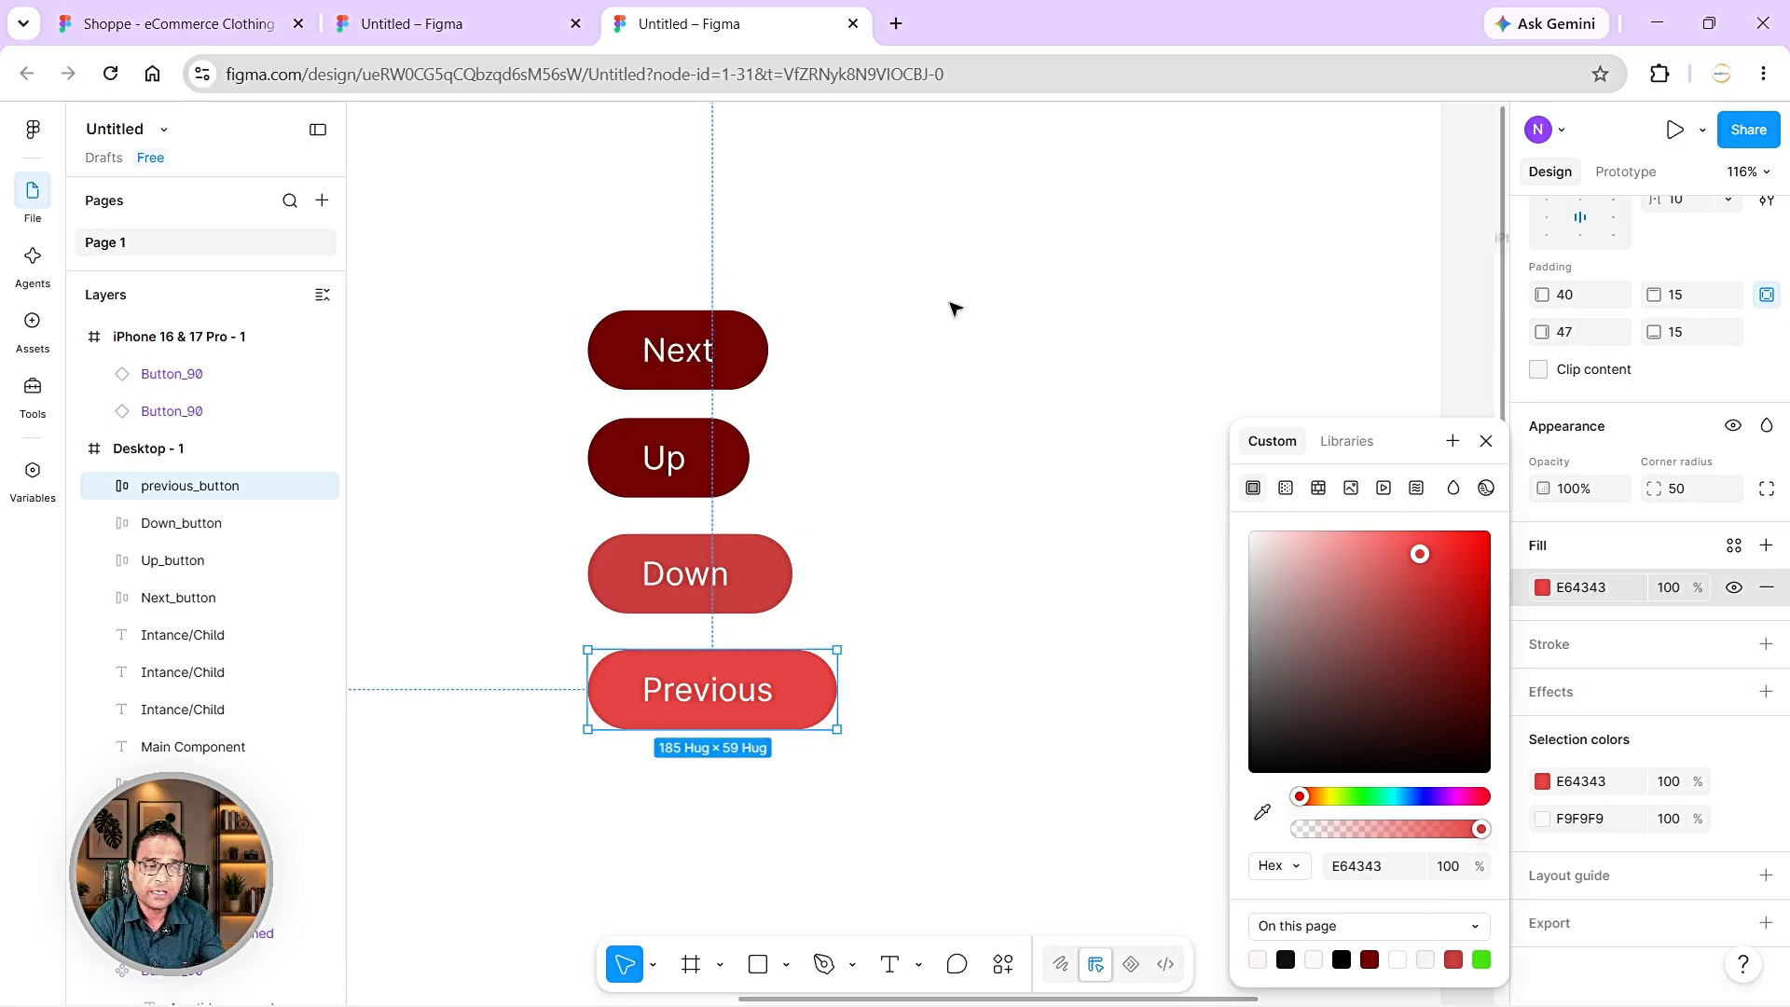
# - Convert the Next, Up, Down and Previous buttons in the desktop frame into separate main components with Create multiple components
pyautogui.scroll(-5, 953, 308)
pyautogui.scroll(-1, 953, 308)
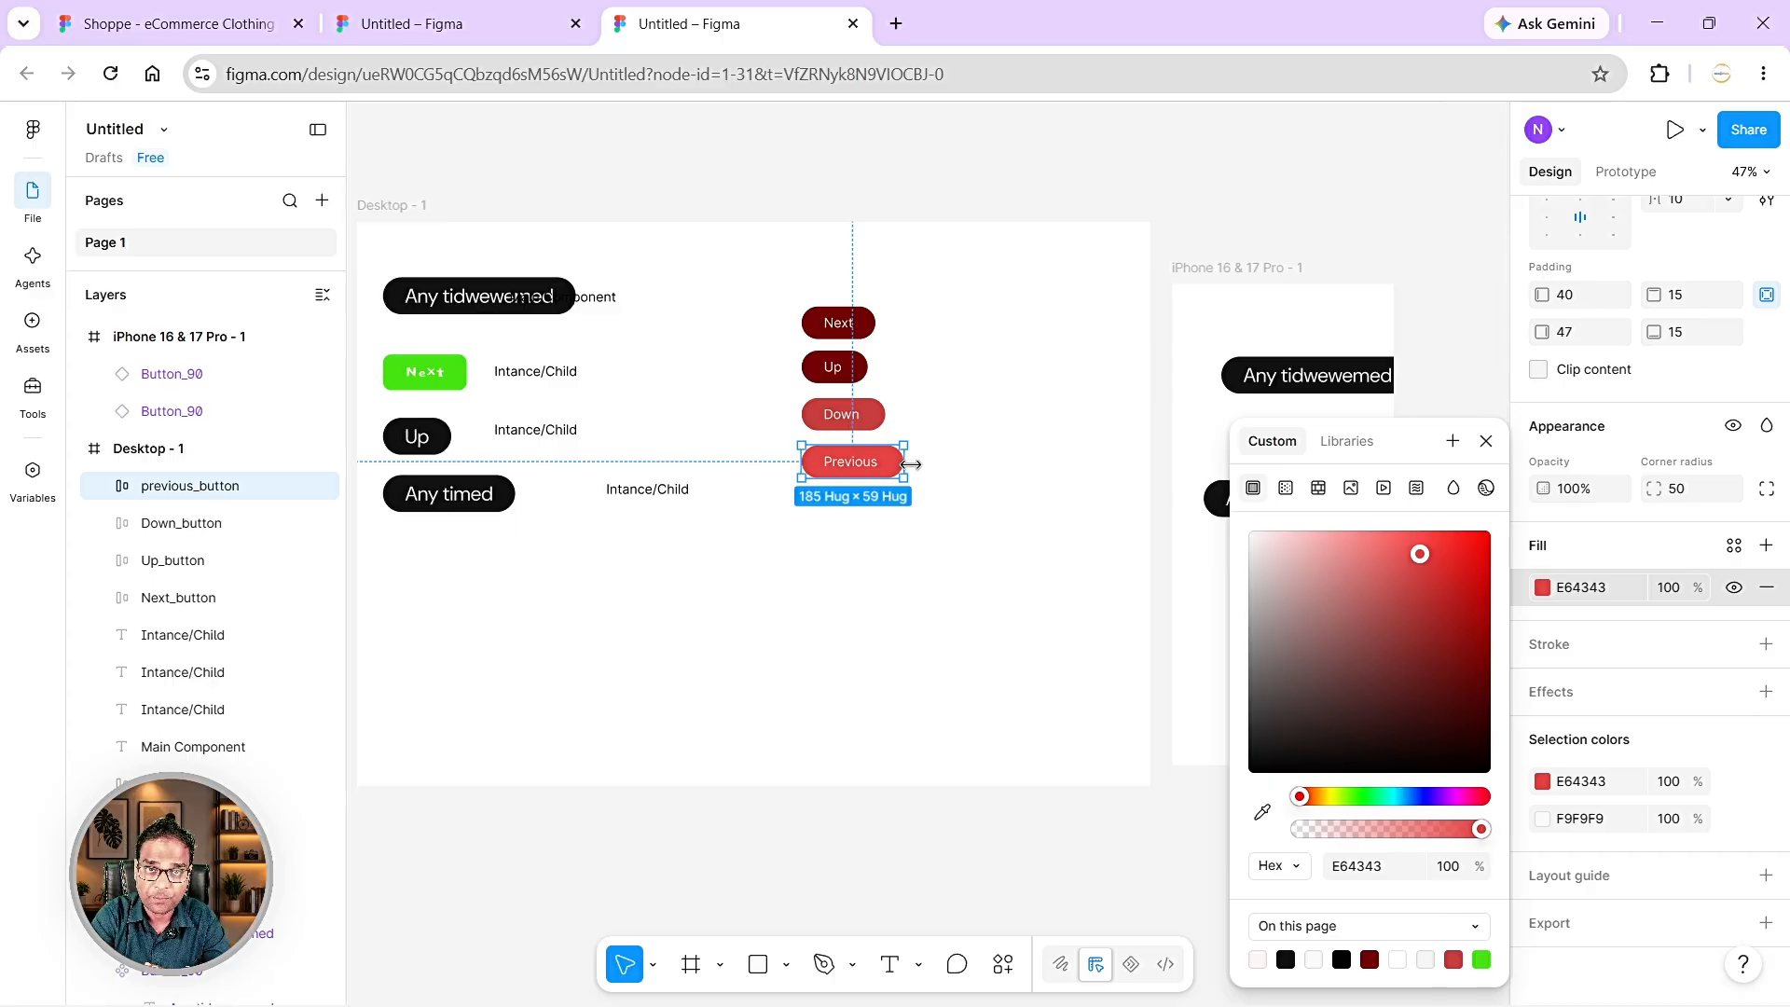
pyautogui.scroll(5, 864, 519)
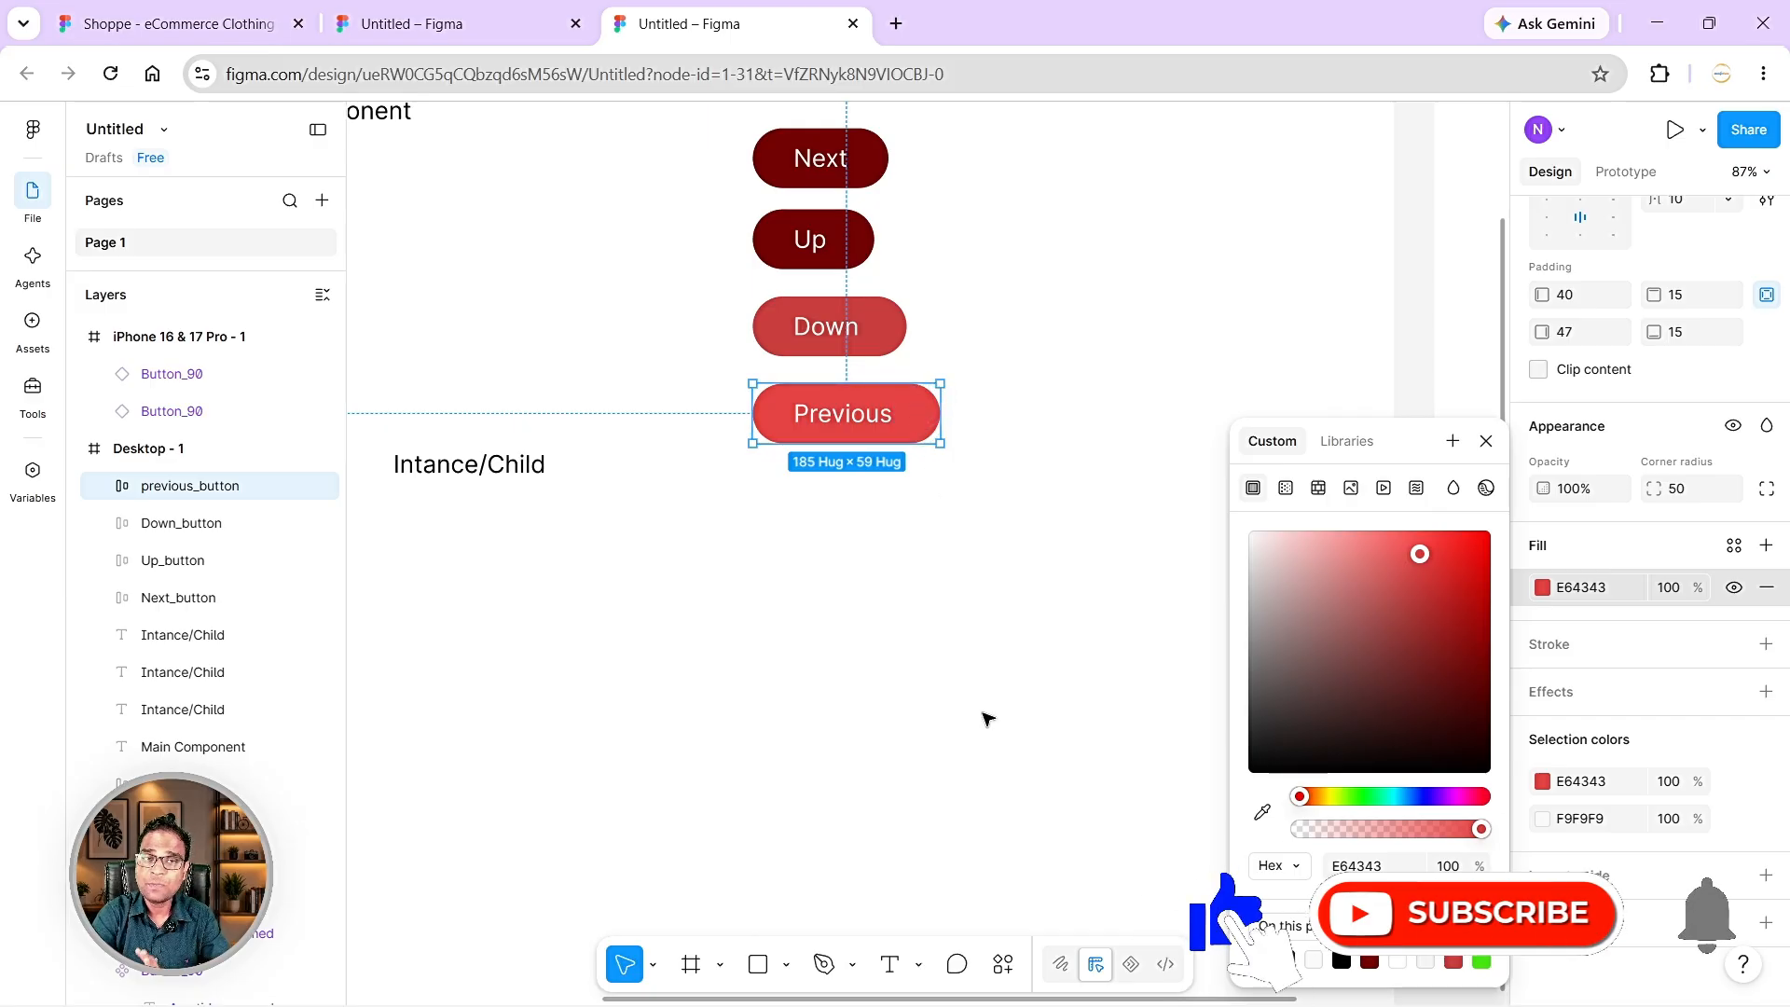
pyautogui.scroll(2, 1067, 575)
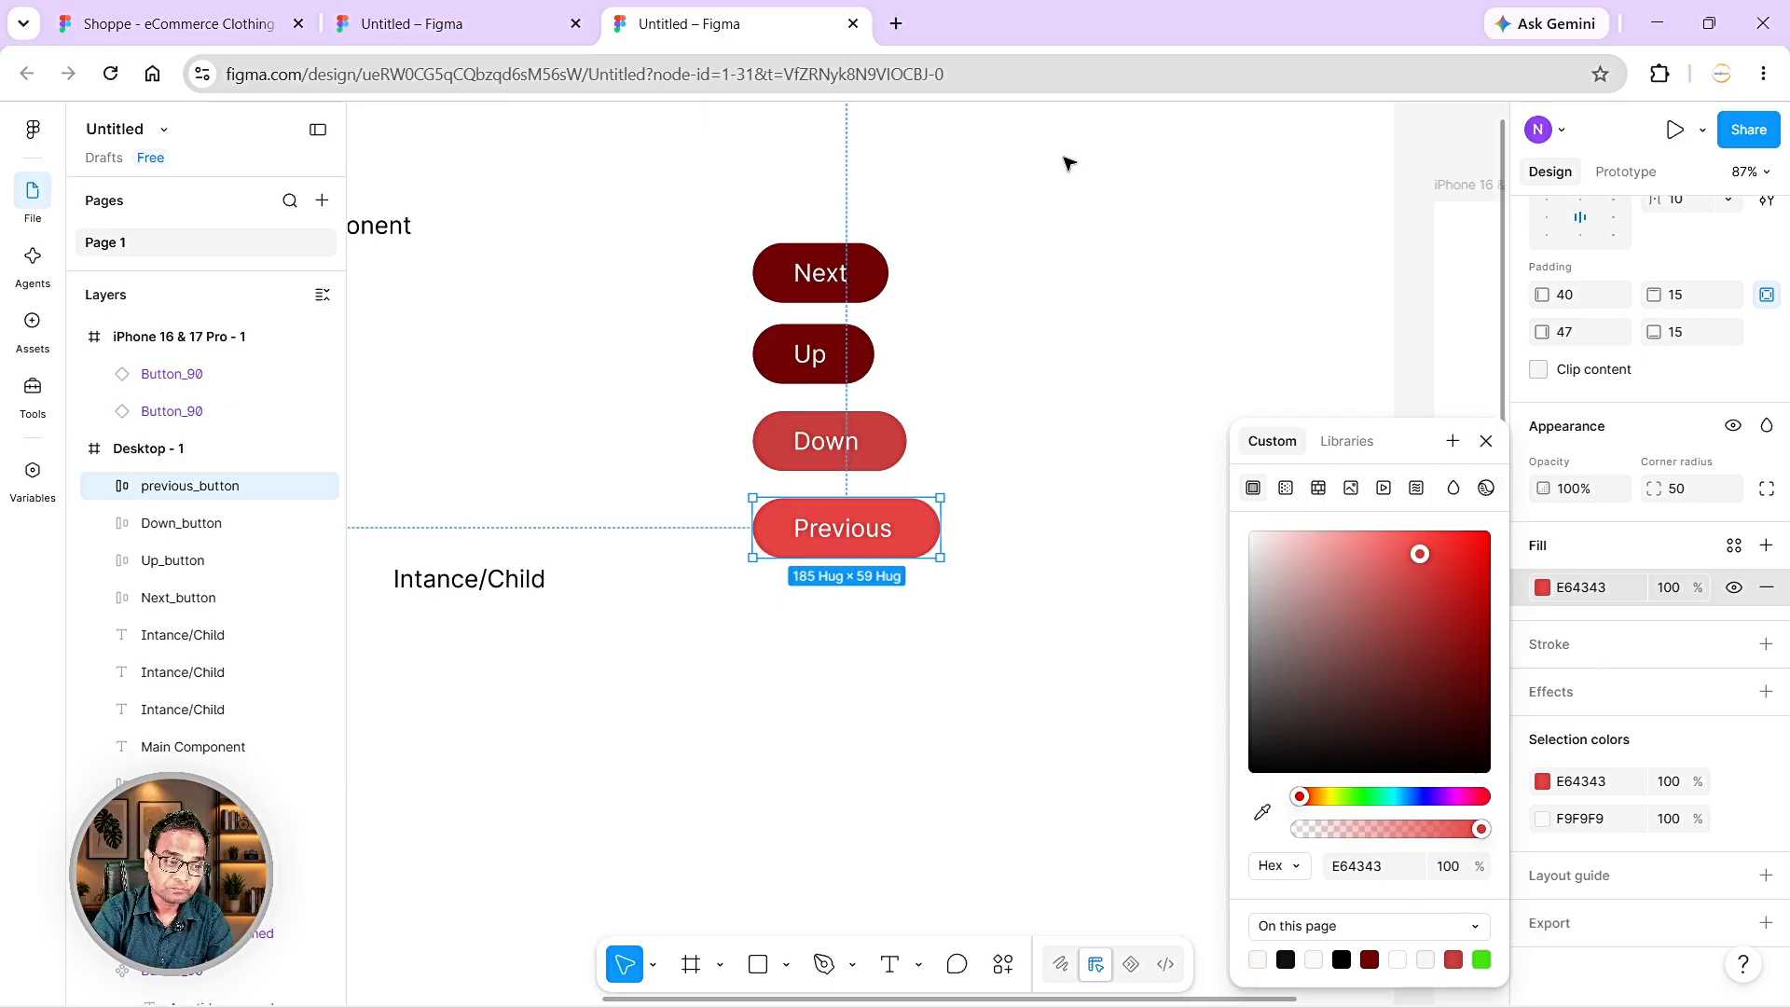
pyautogui.moveTo(1066, 154); pyautogui.dragTo(758, 647)
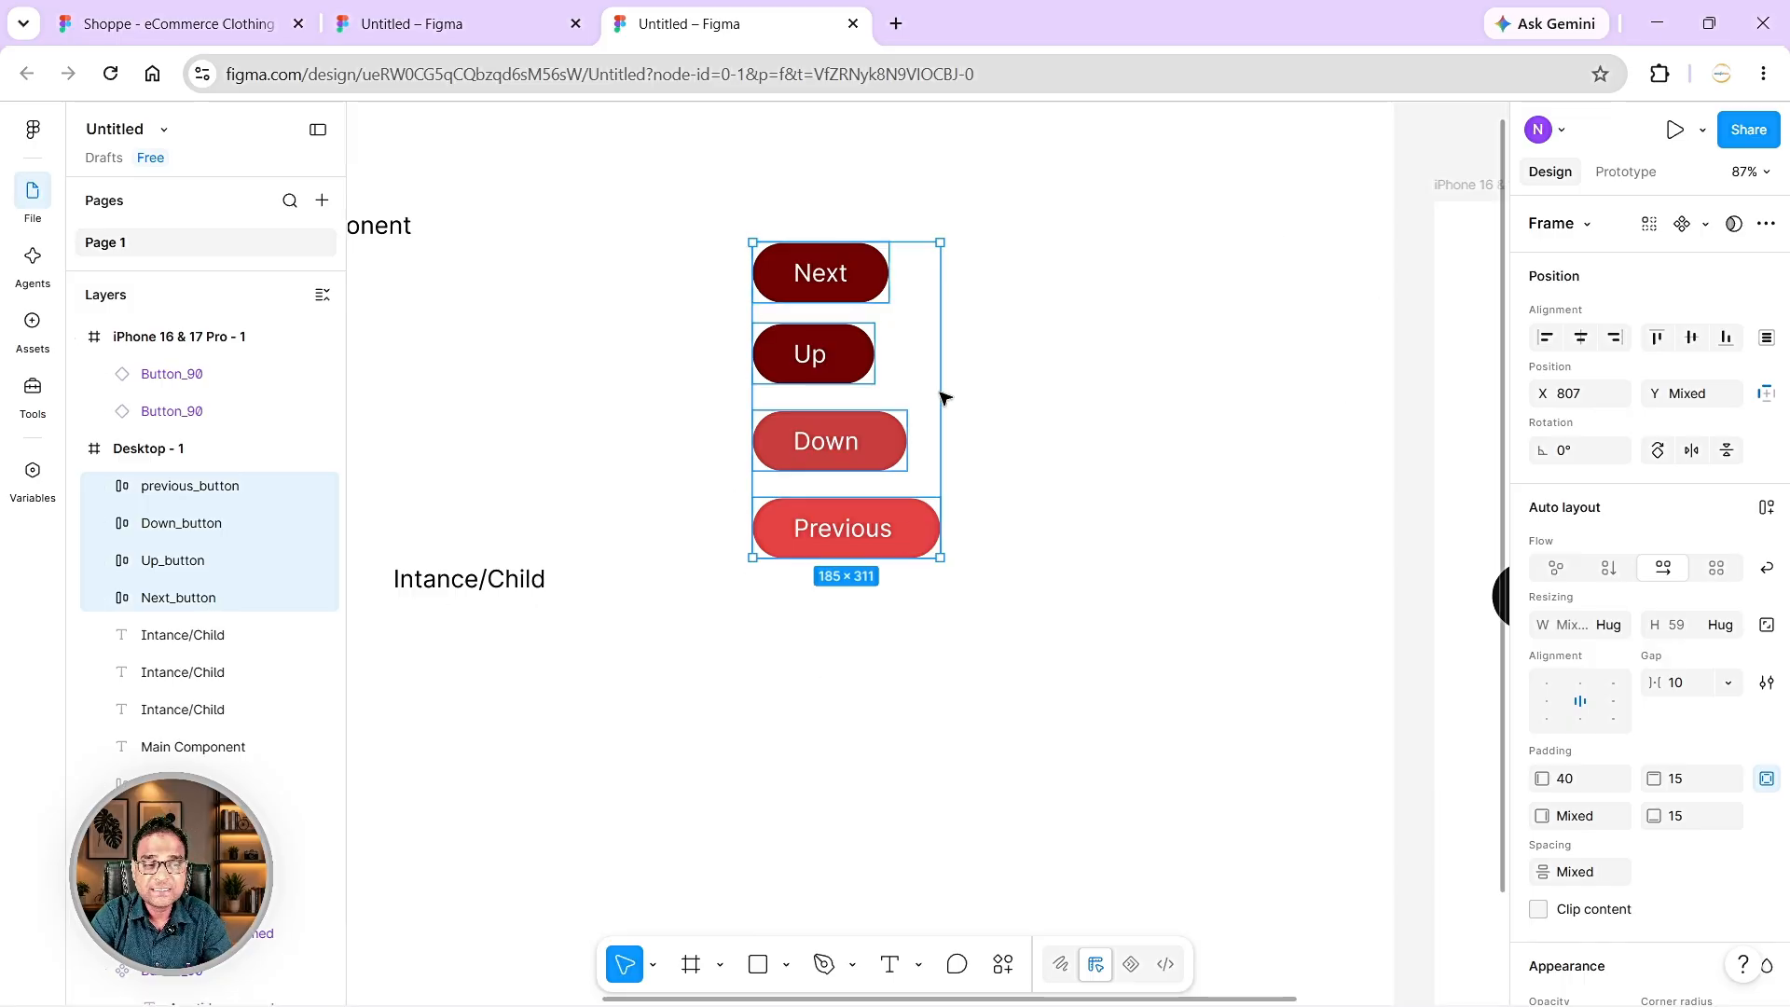
pyautogui.click(1766, 224)
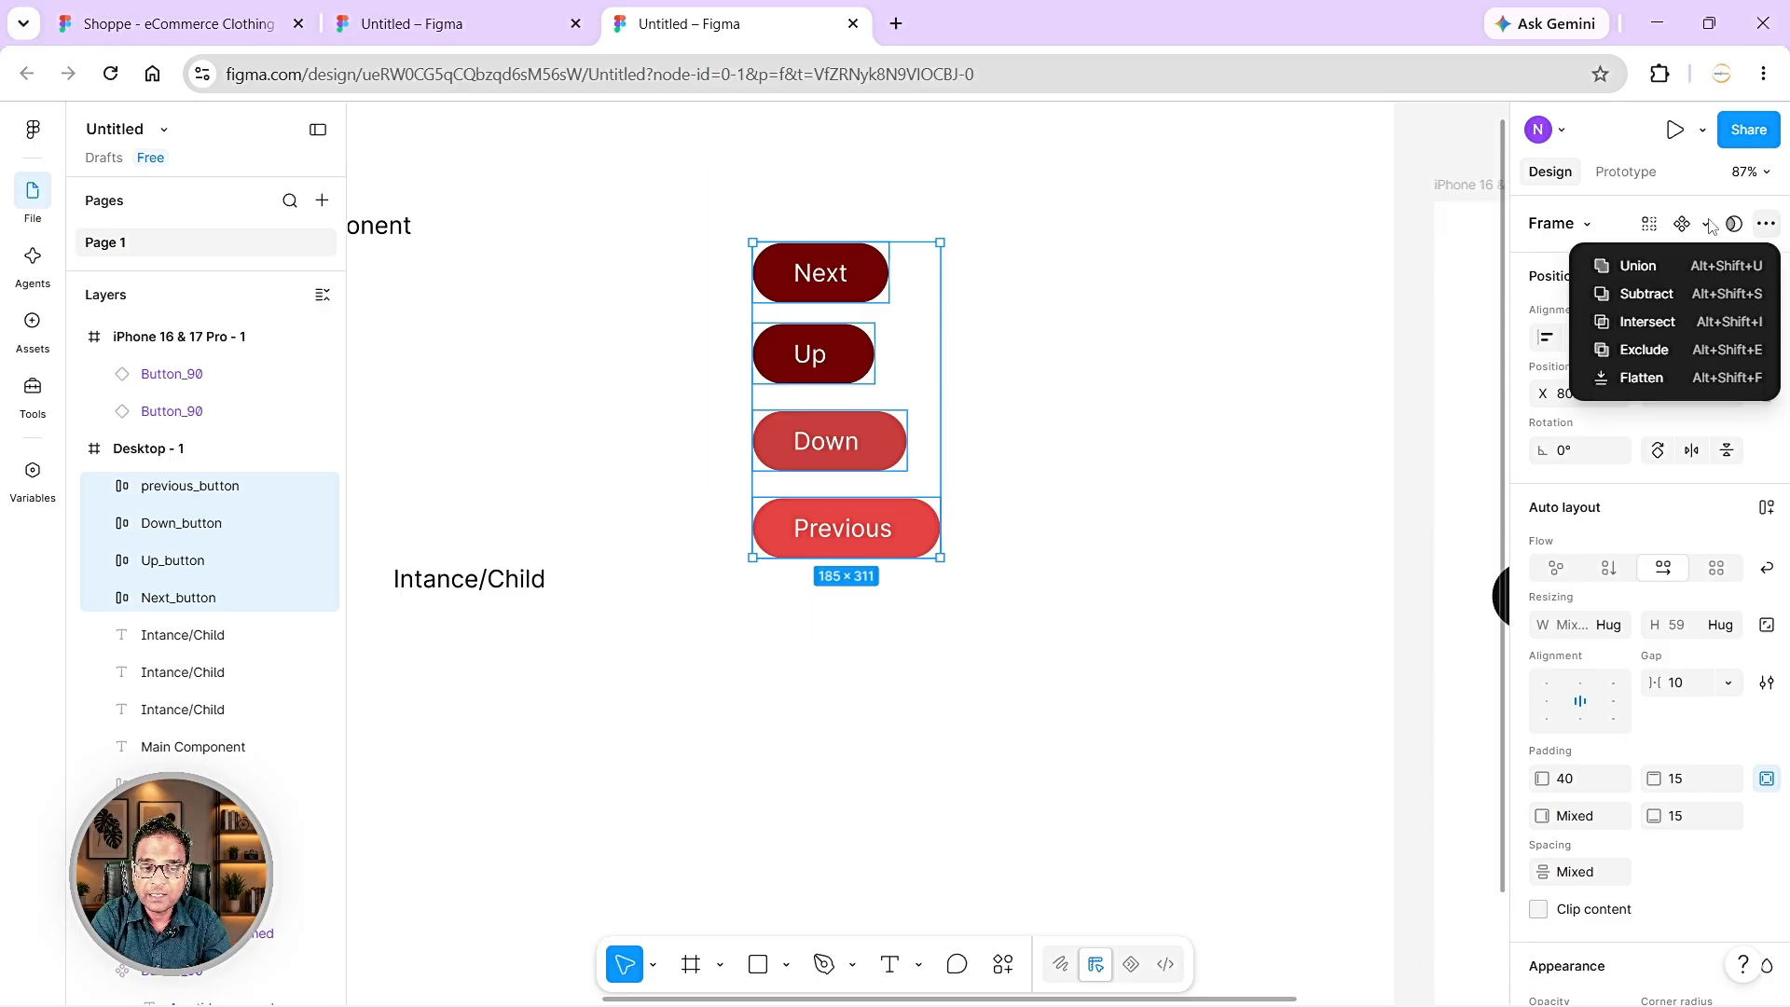
pyautogui.click(1756, 231)
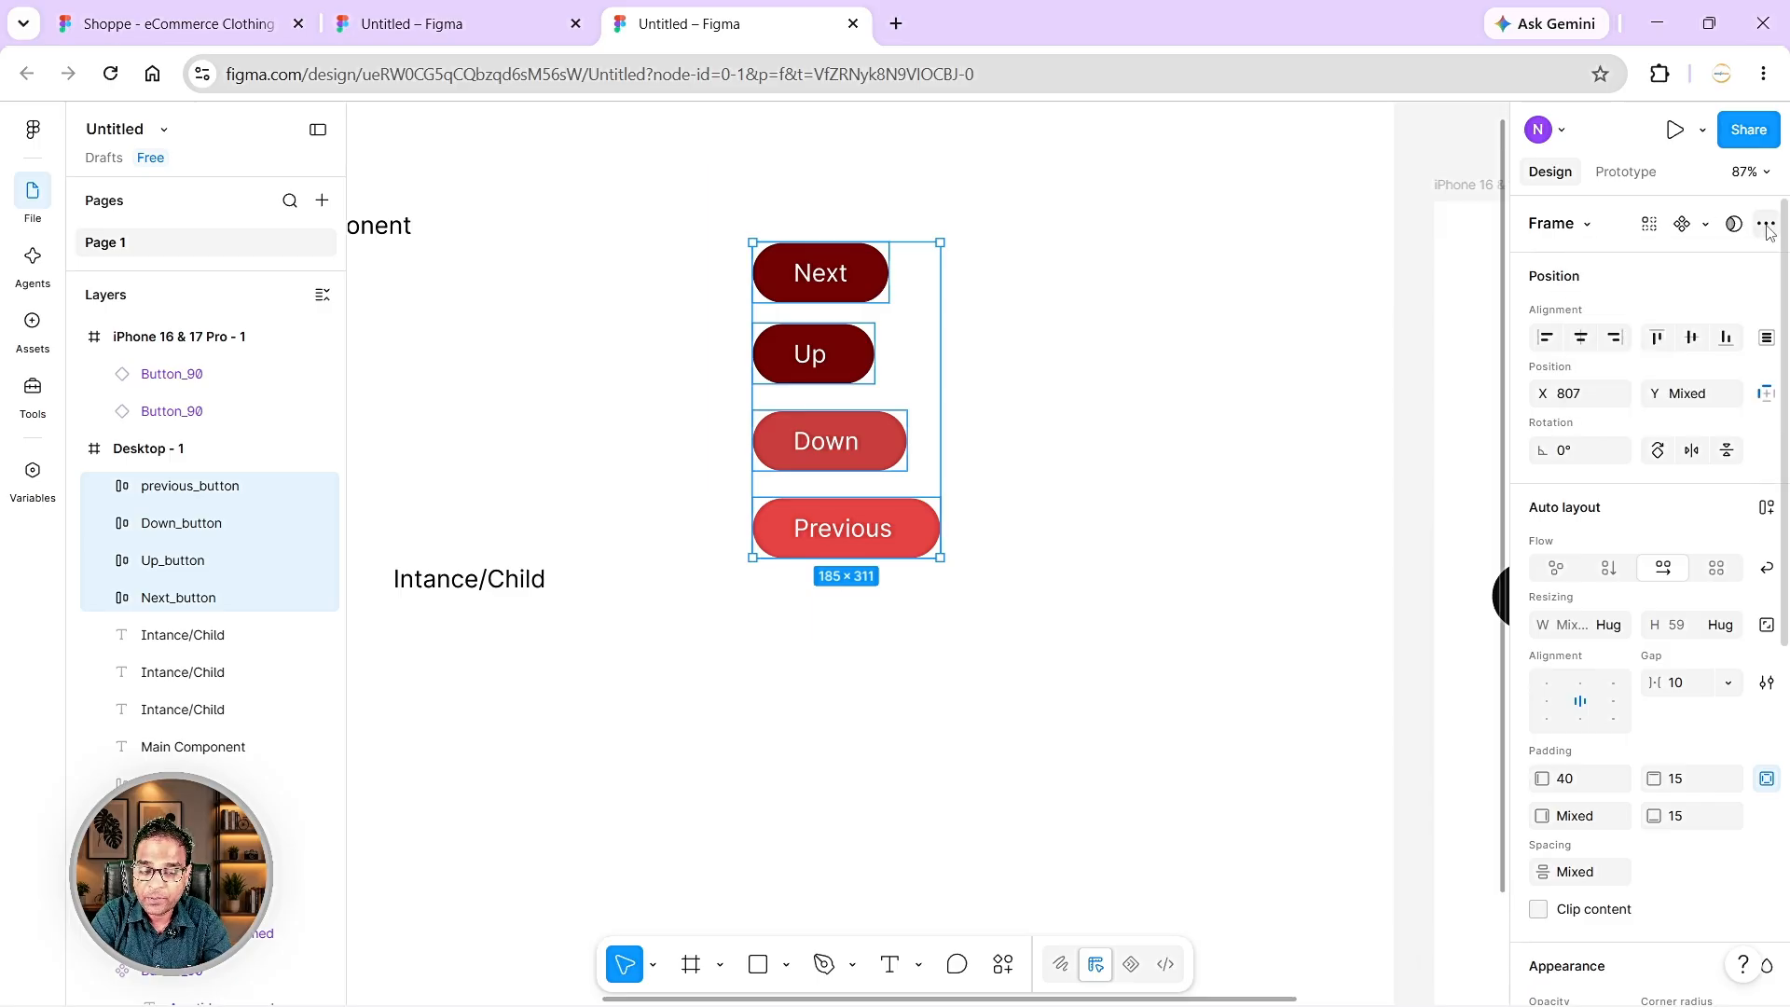
pyautogui.click(1705, 228)
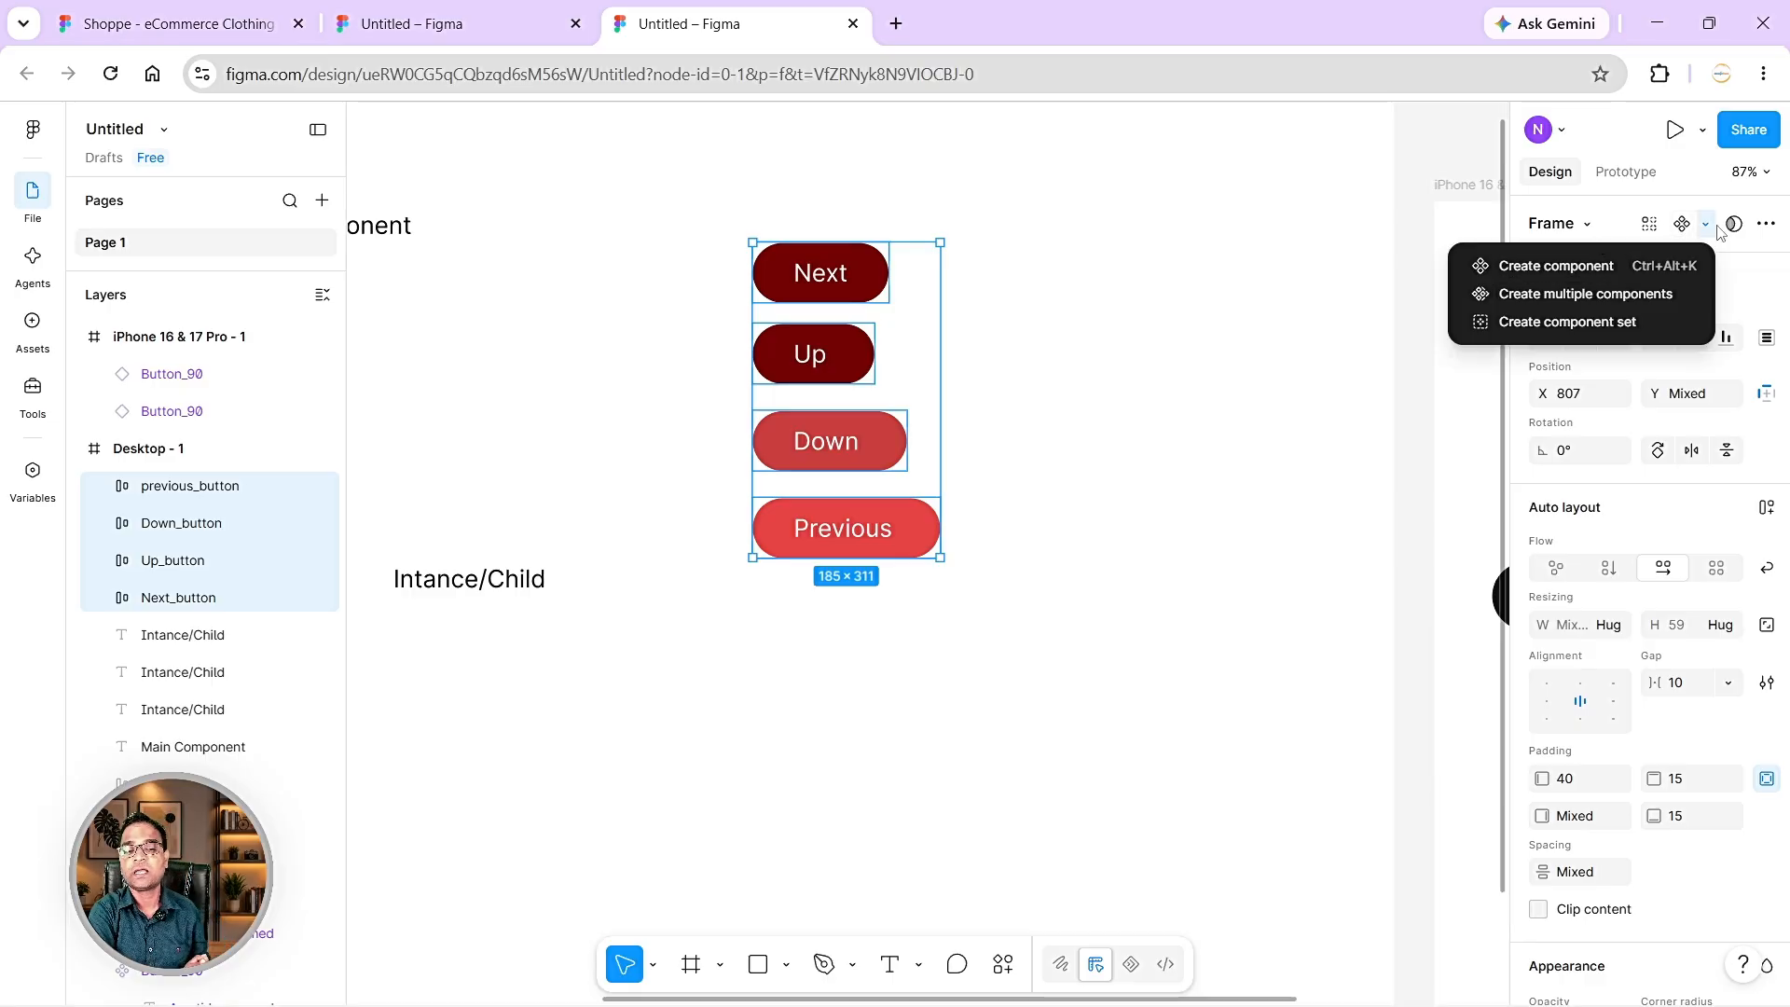
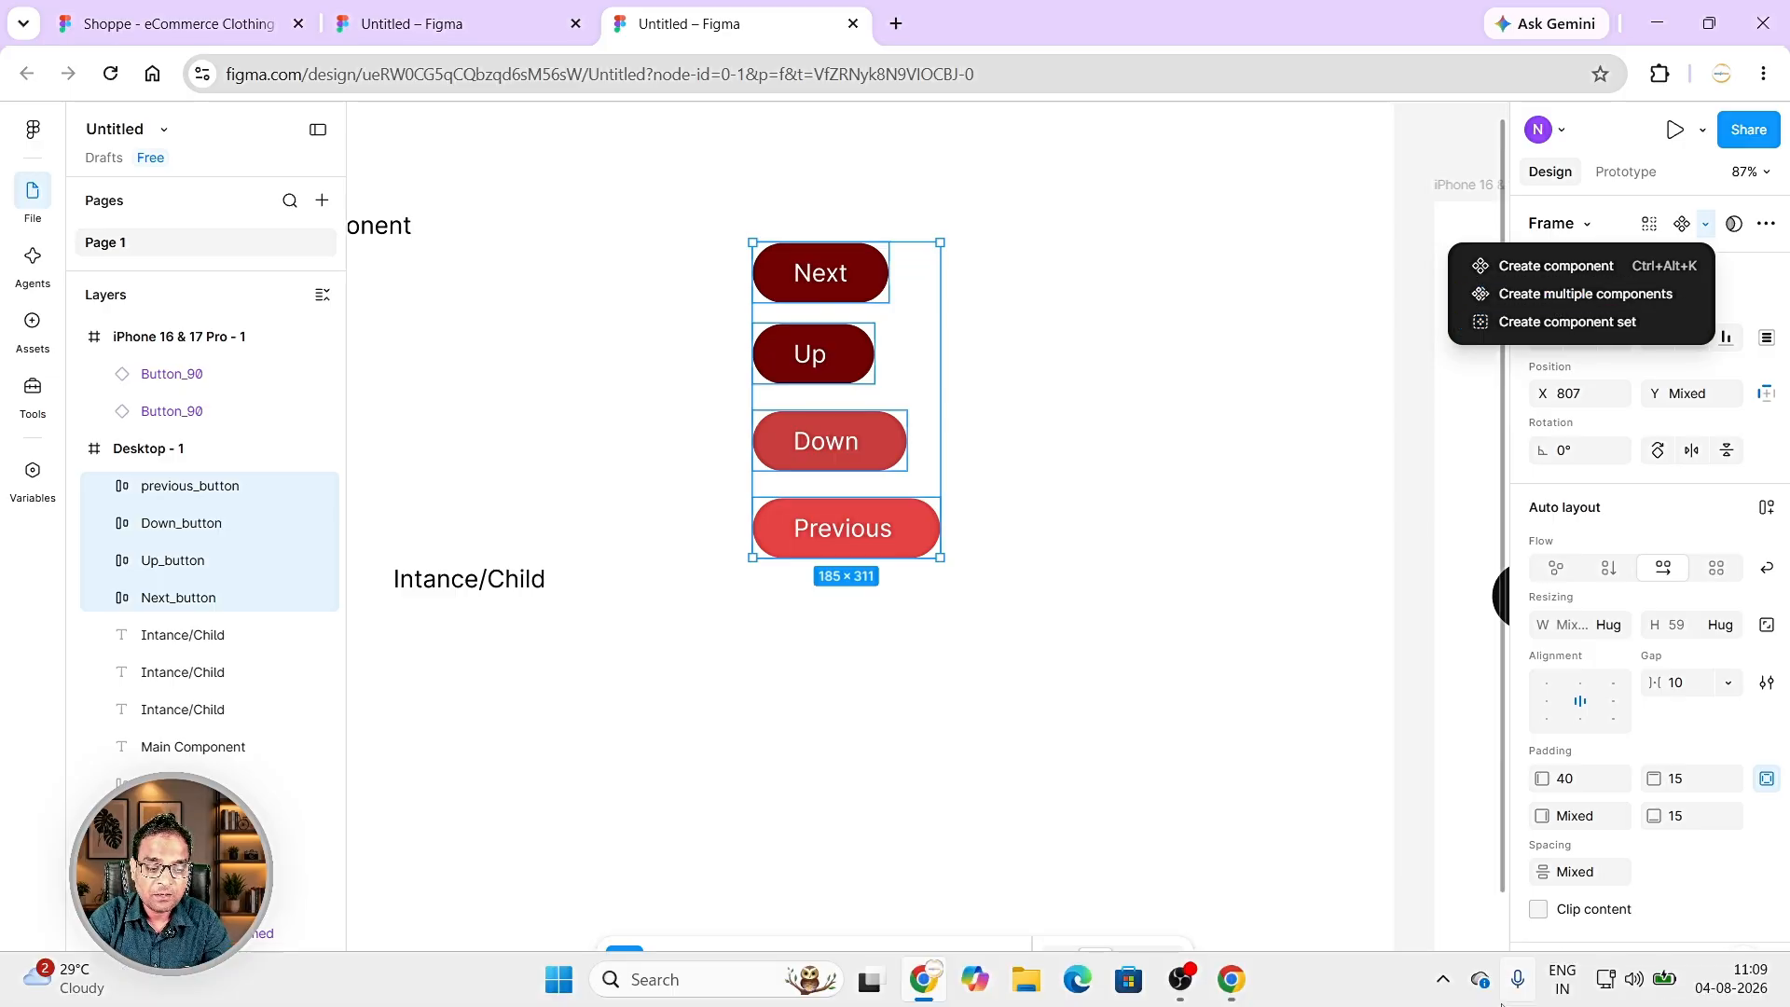
pyautogui.click(1582, 295)
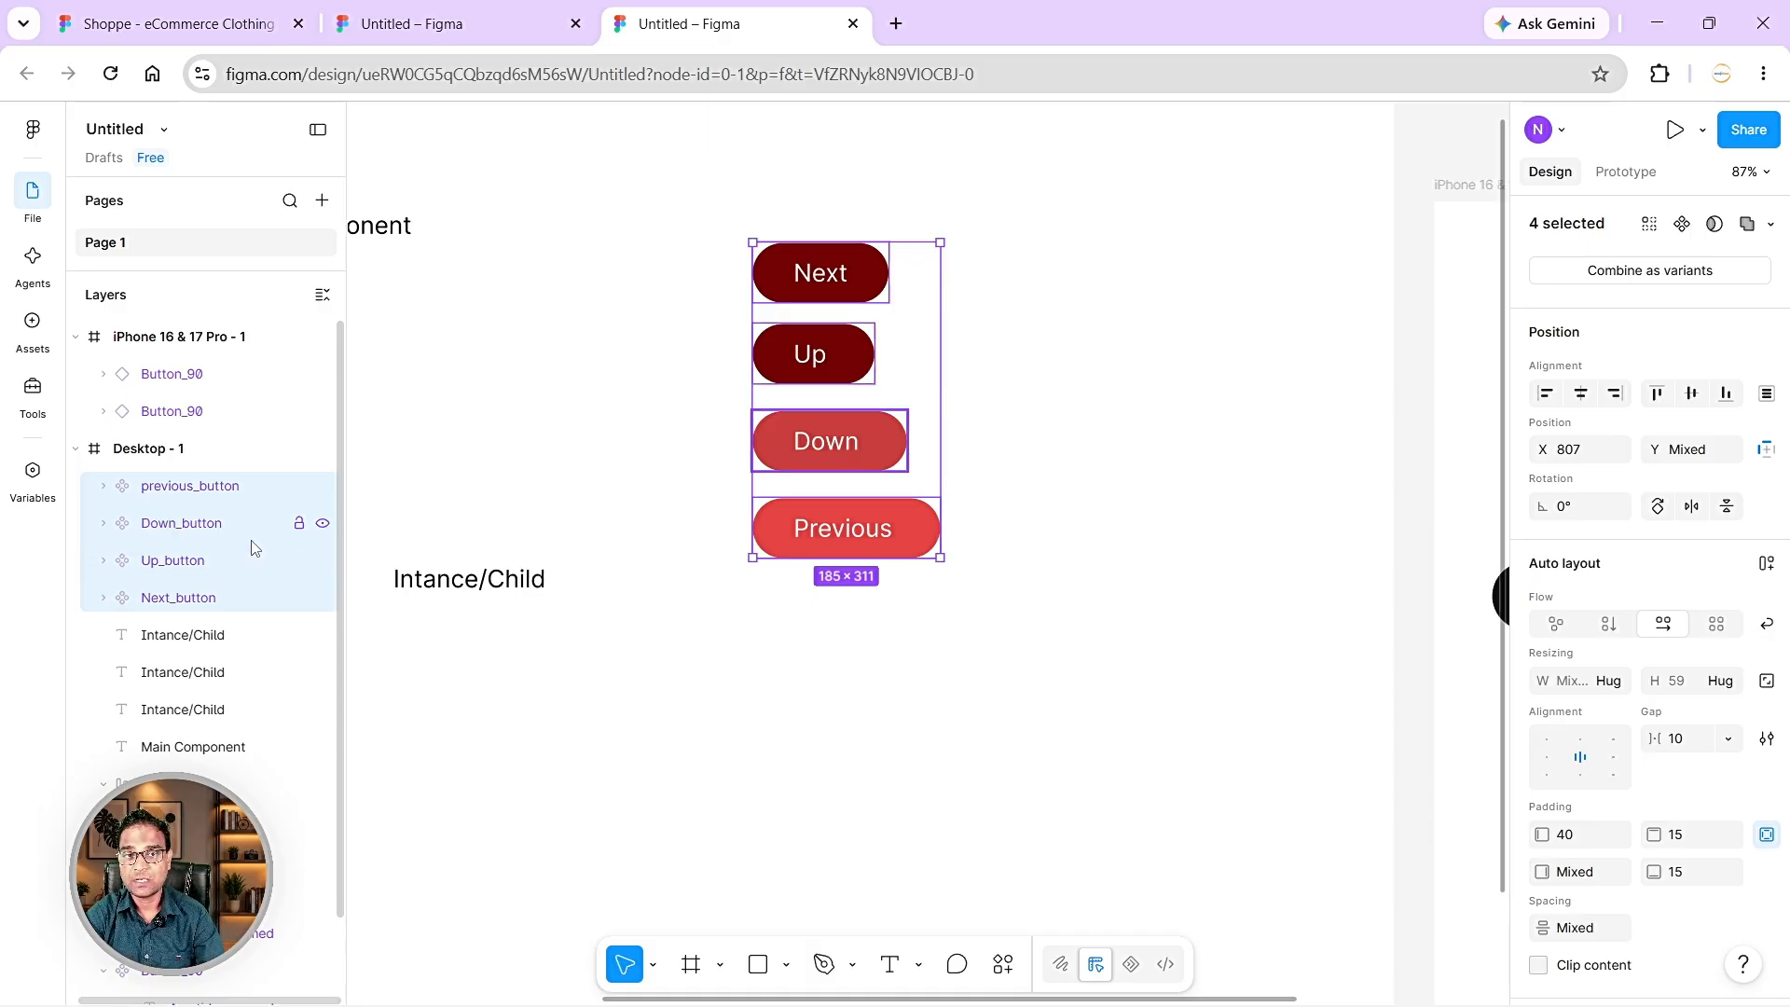
pyautogui.click(1142, 452)
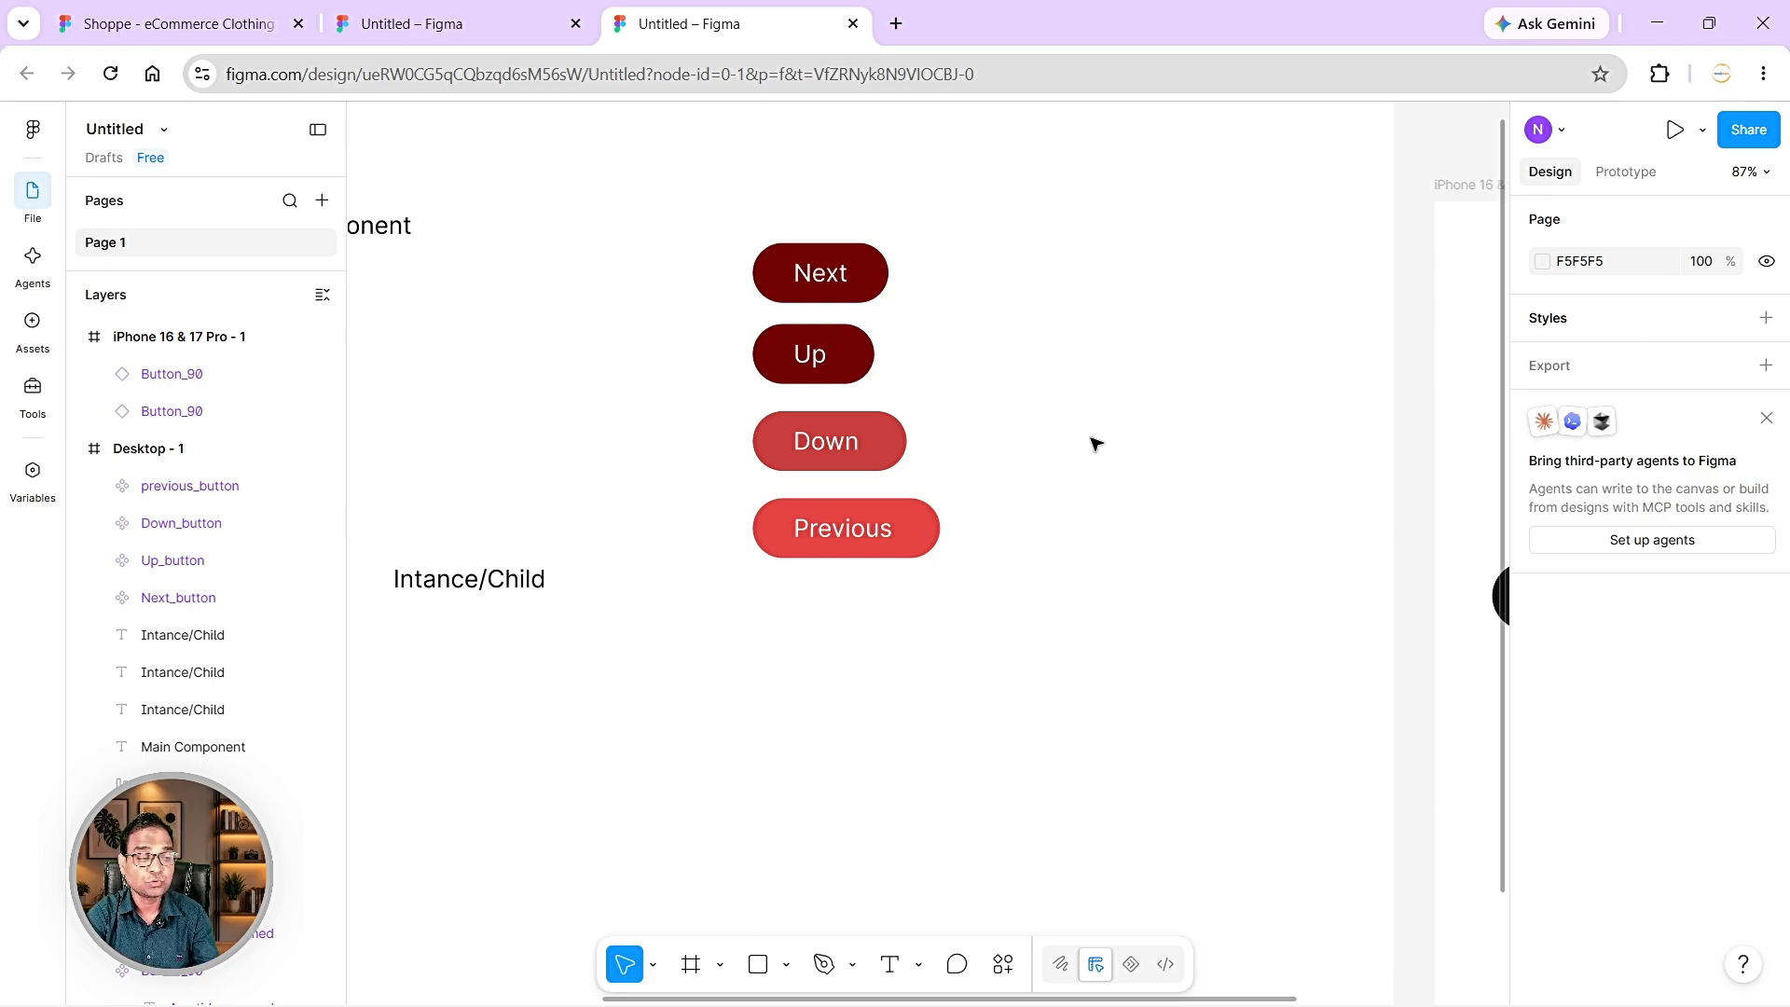
# - Show the components created in this file and delete both Button_90 instances from the iPhone 16 & 17 Pro - 1 frame
pyautogui.keyDown('ctrl'); pyautogui.scroll(-1, 1044, 439); pyautogui.keyUp('ctrl')
pyautogui.click(30, 326)
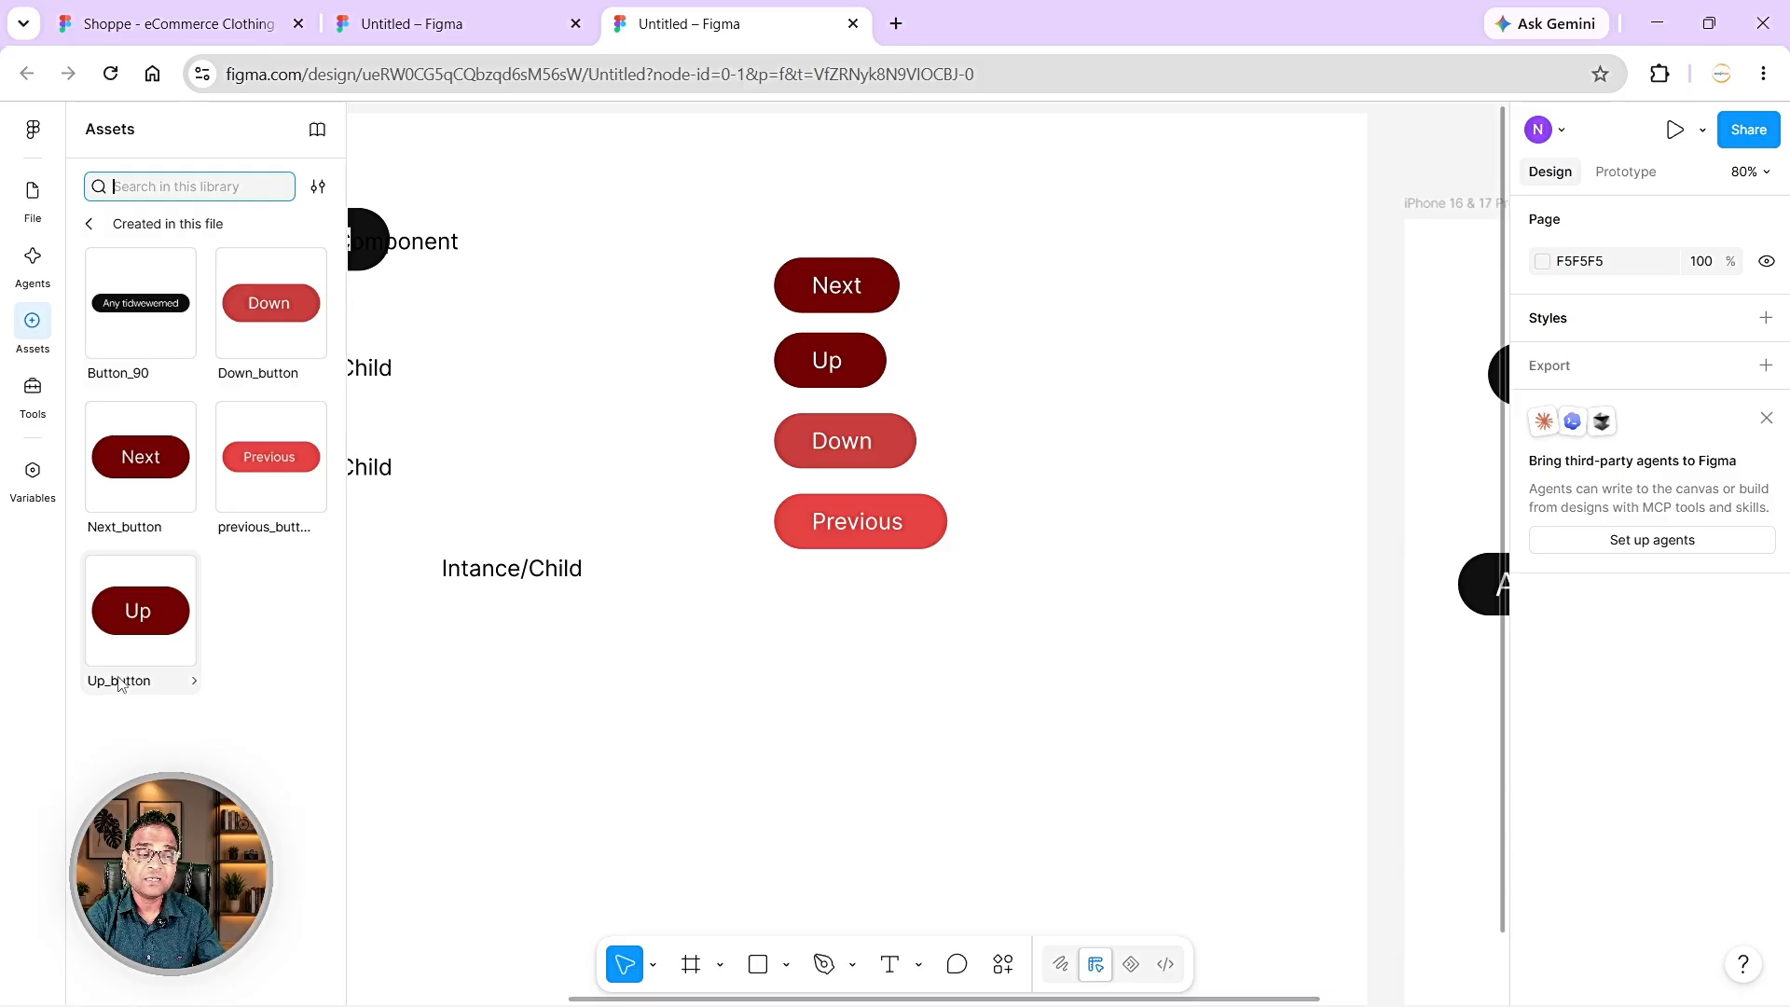
pyautogui.hscroll(5, 970, 563)
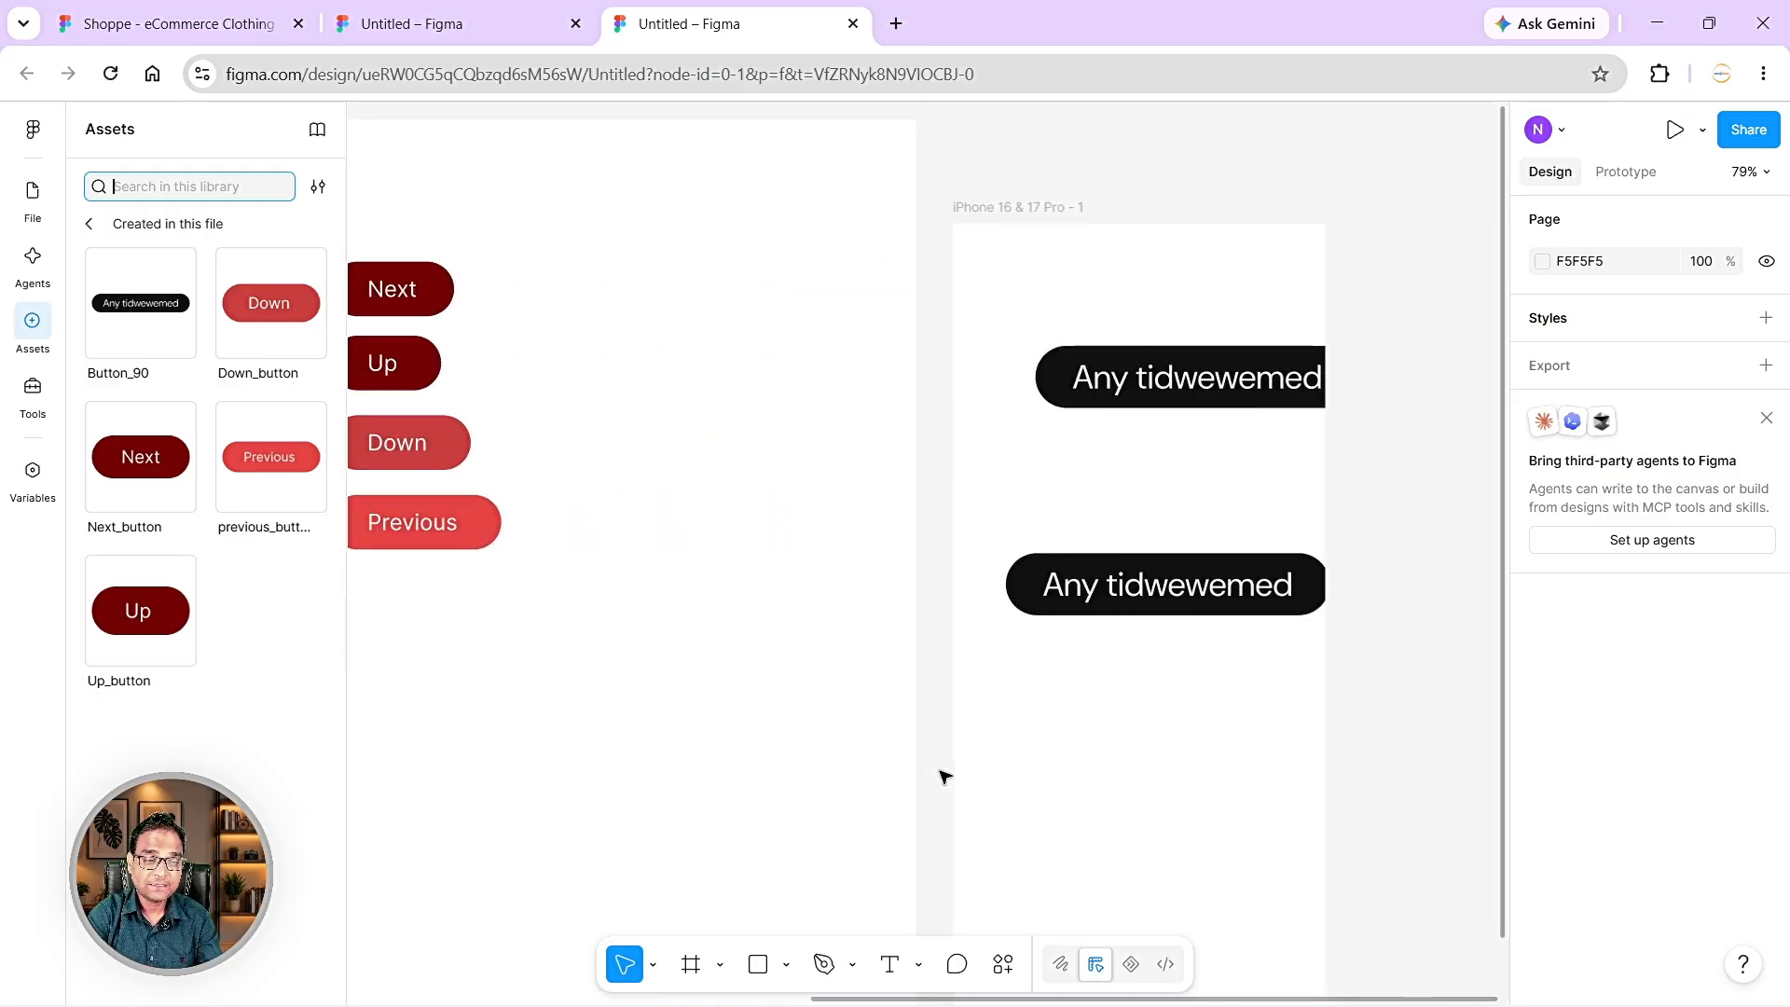
pyautogui.click(1228, 360)
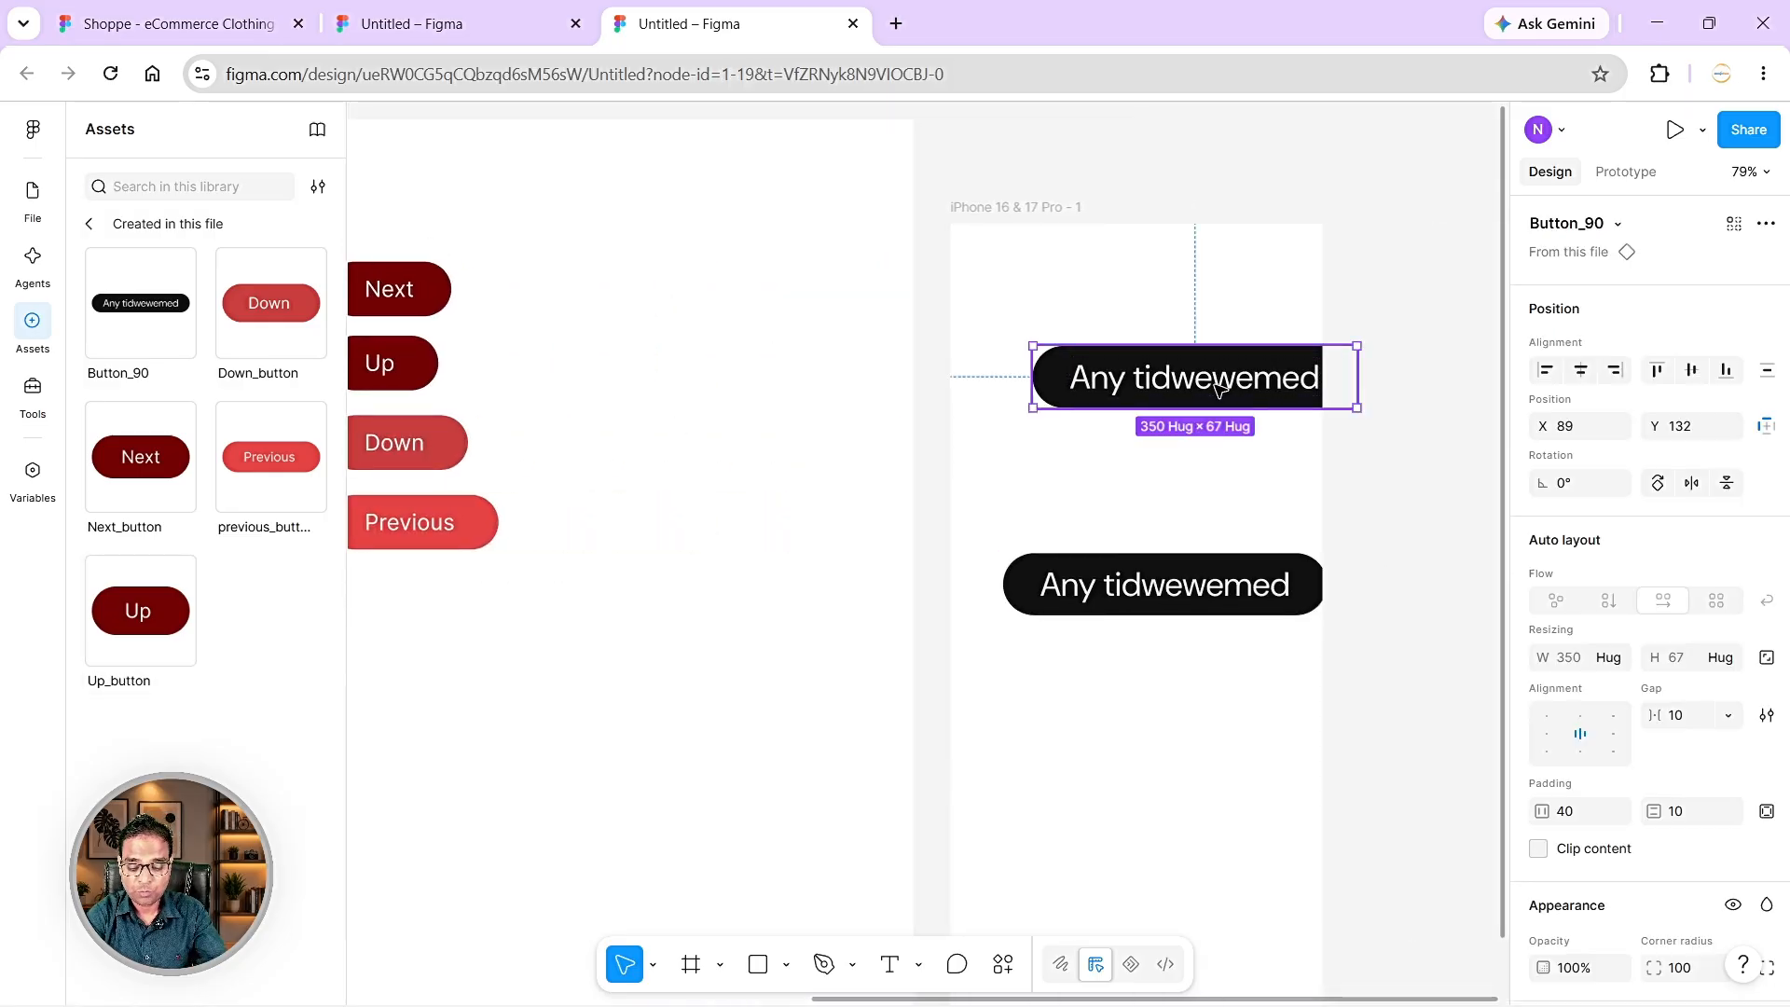
pyautogui.press('Delete')
pyautogui.click(1200, 571)
pyautogui.press('Delete')
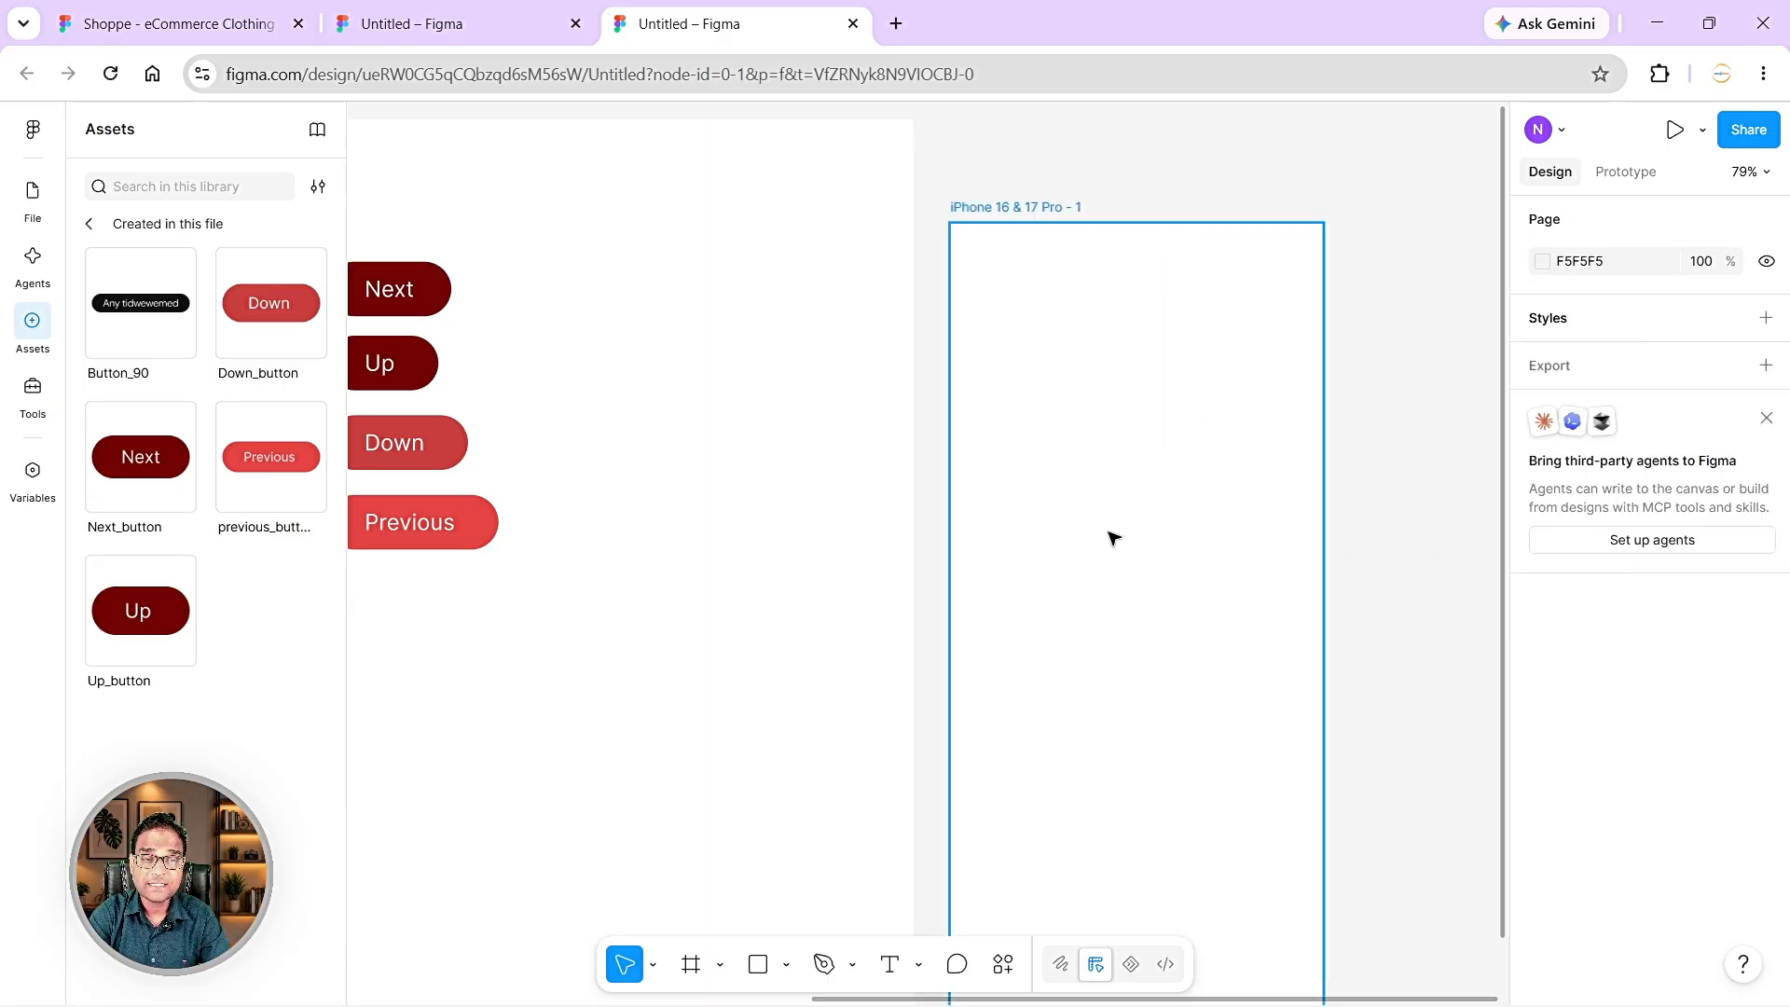
# - Place Next_button and previous_button instances from the assets side by side near the bottom of the iPhone frame, previous_button at about X 192, Y 653
pyautogui.scroll(-3, 1161, 512)
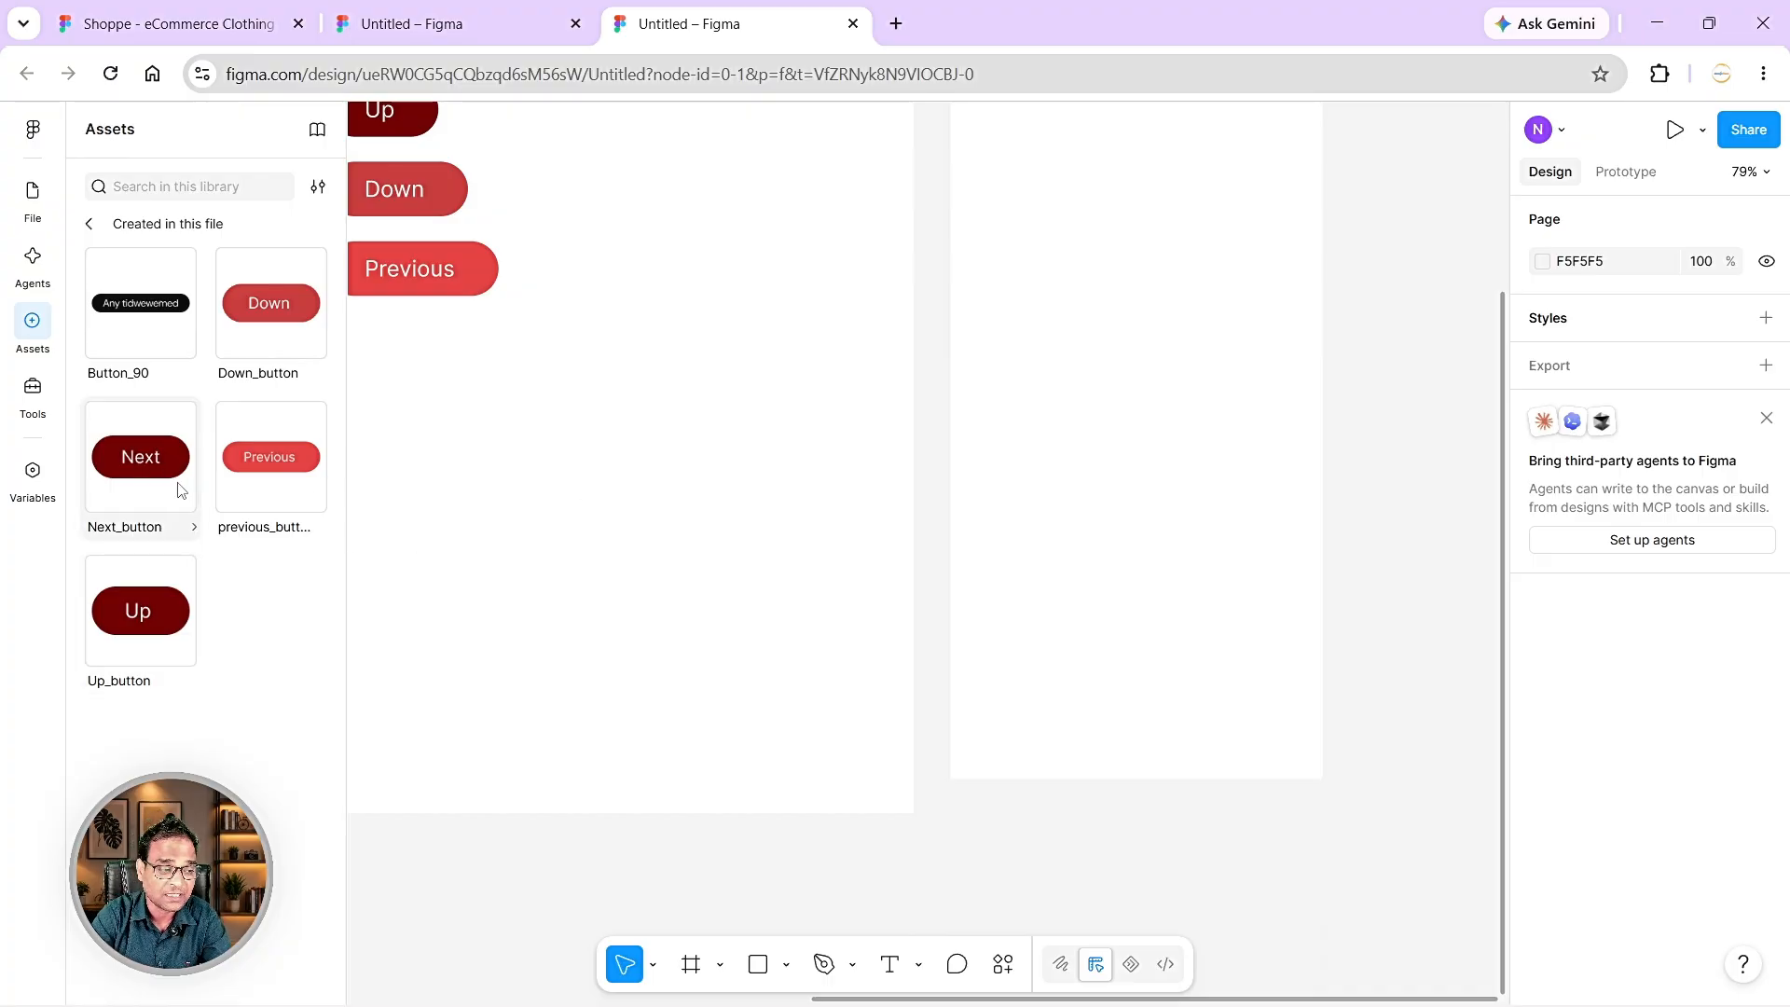
pyautogui.moveTo(164, 475); pyautogui.dragTo(1056, 625)
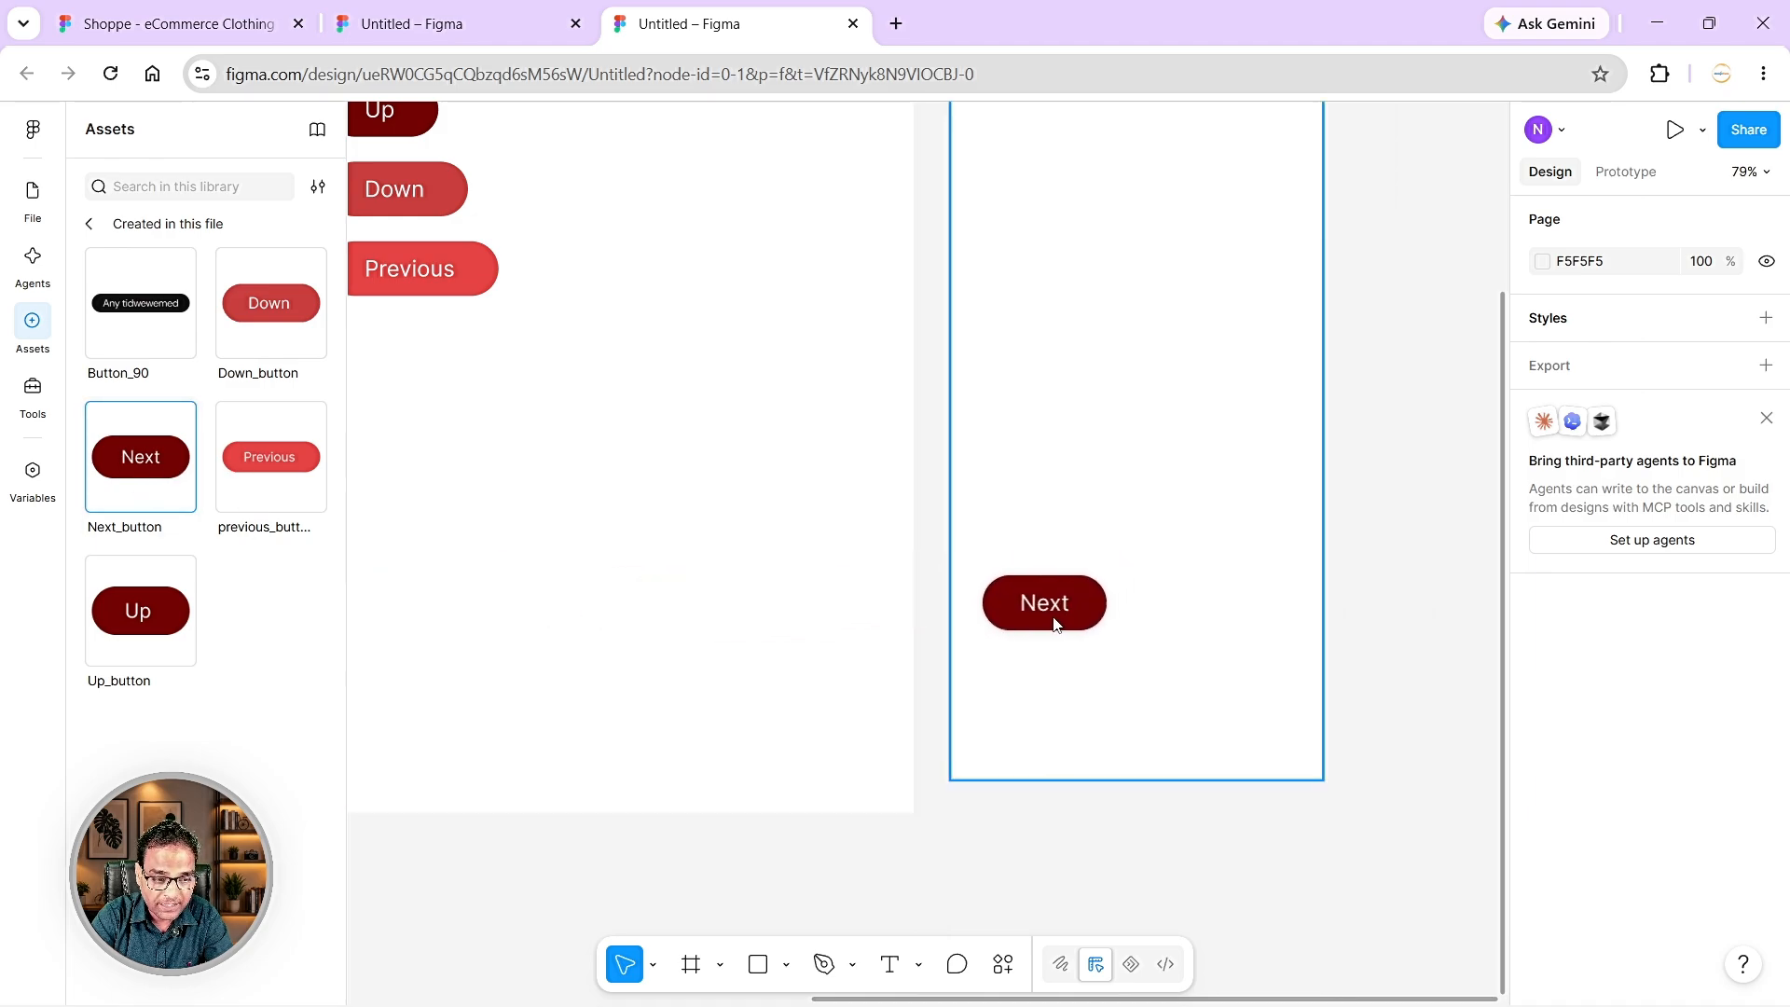
pyautogui.moveTo(264, 472); pyautogui.dragTo(1207, 624)
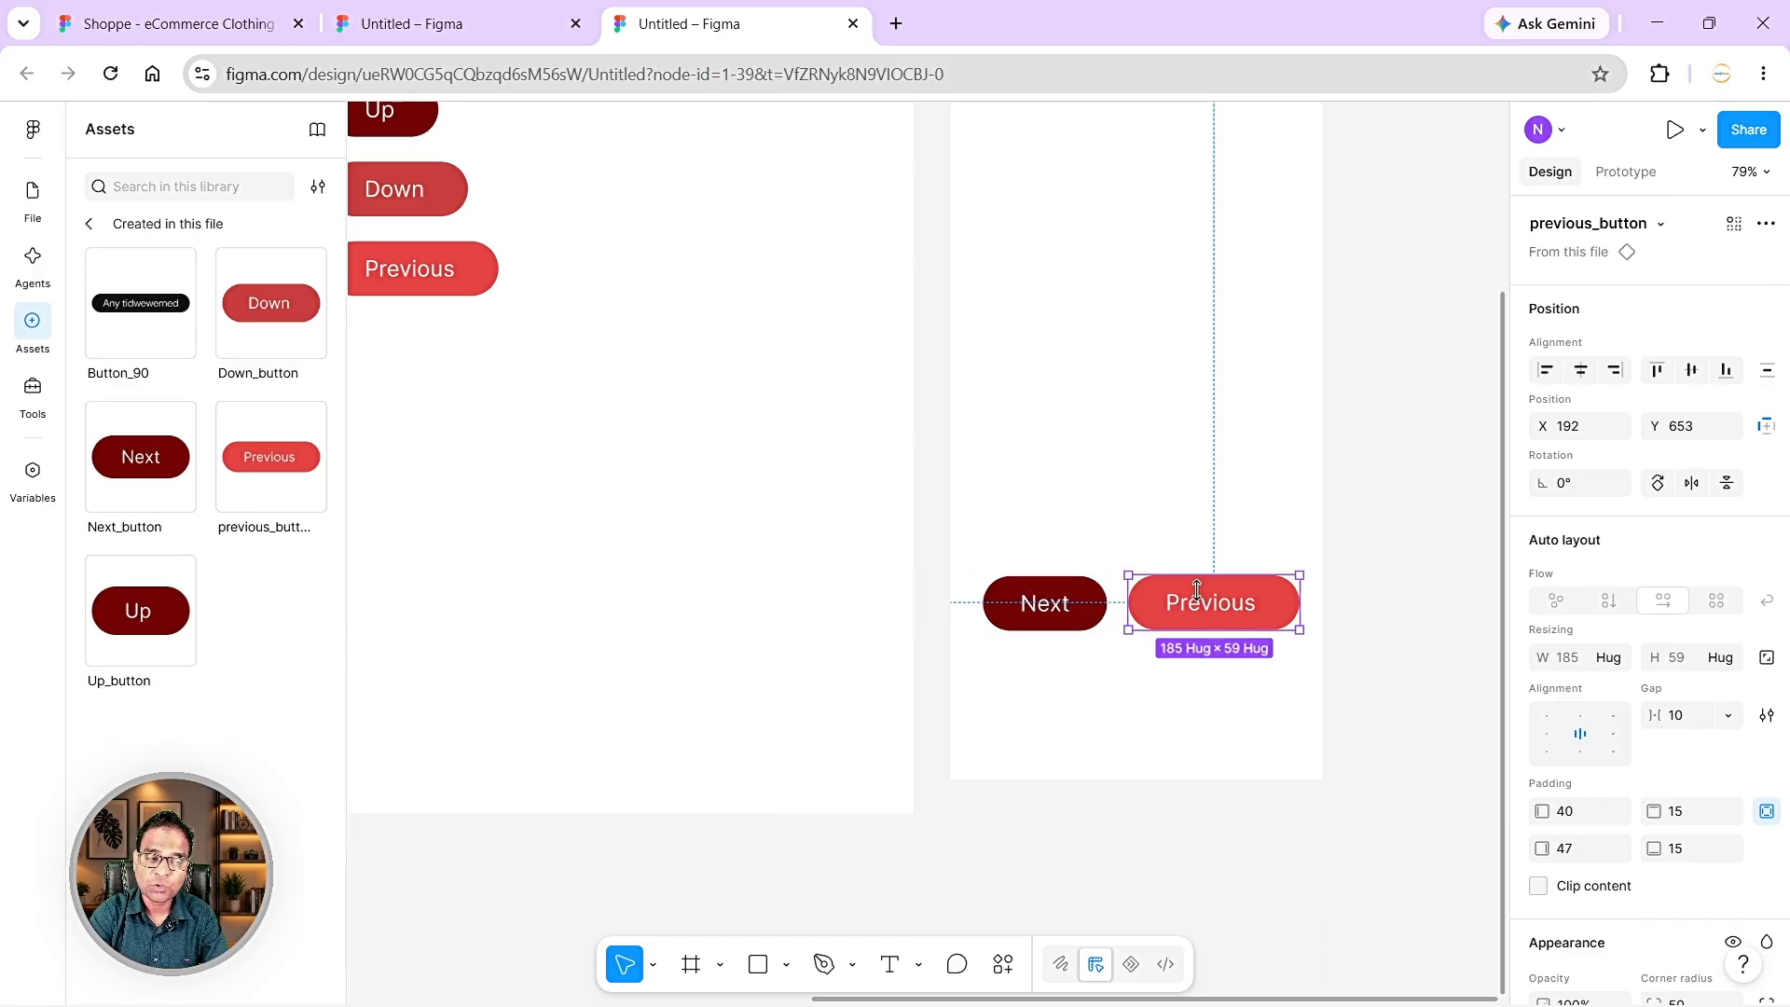
pyautogui.hotkey('alt', 'Tab')
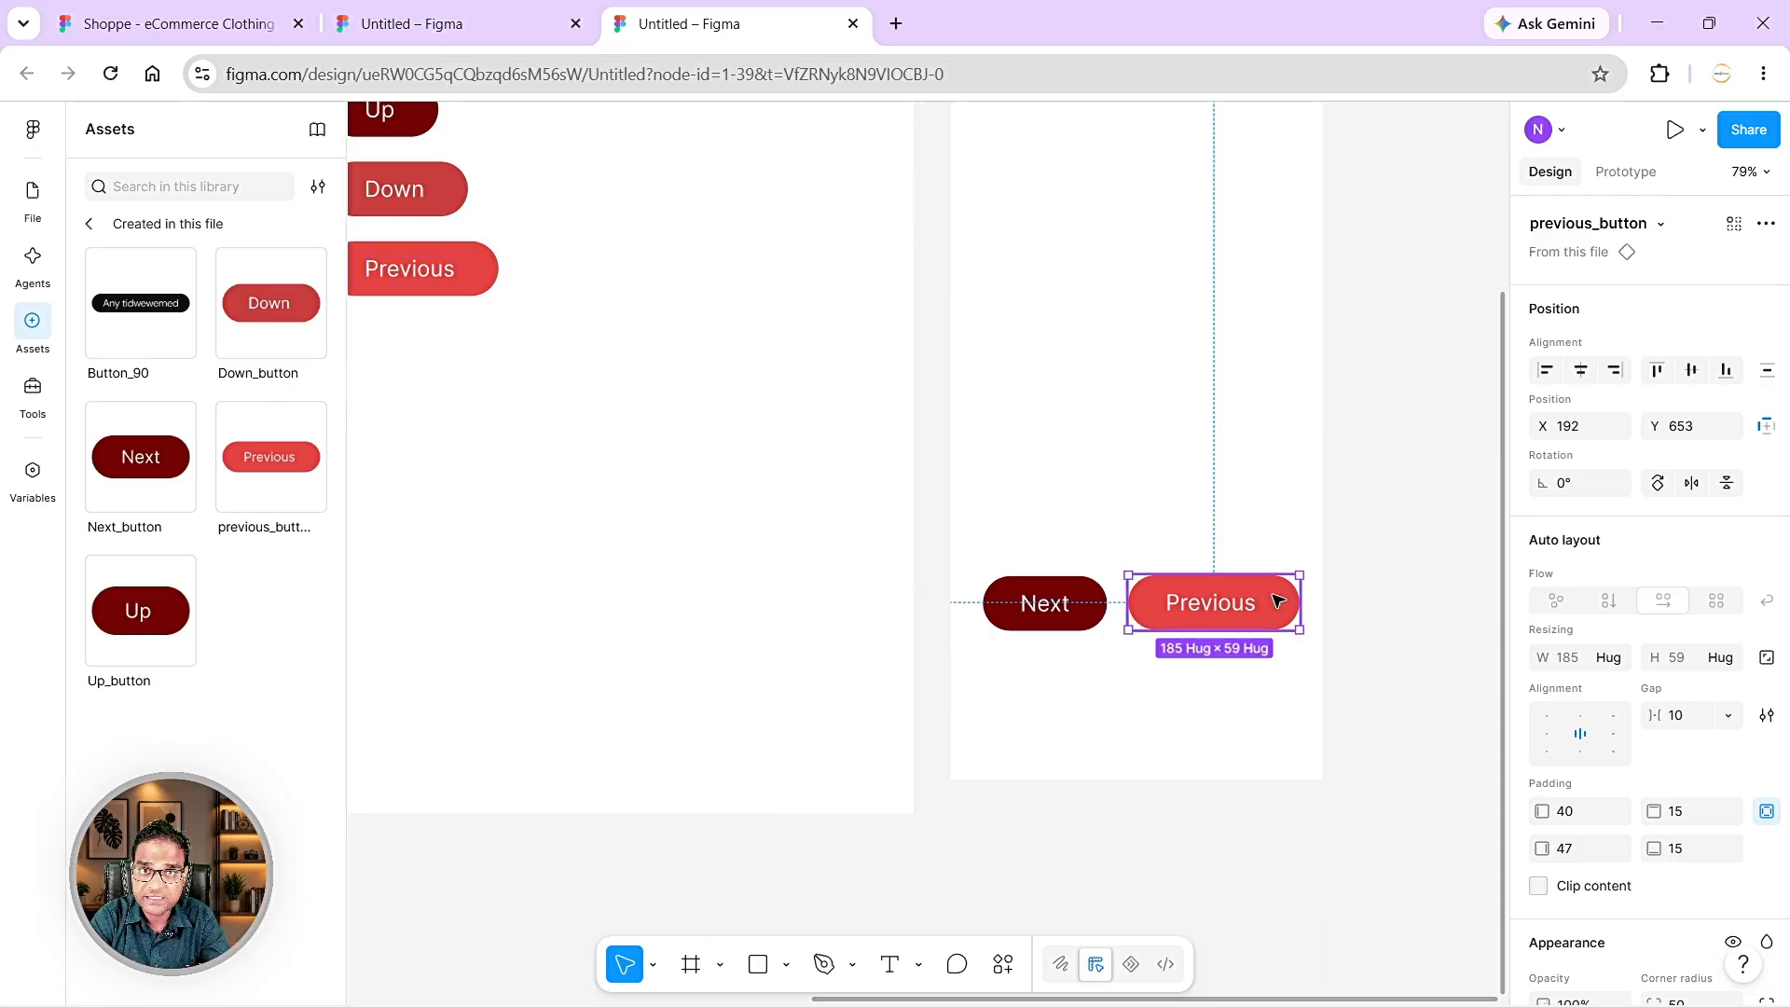
# - Change the fill of the main previous_button component in the desktop frame to blue 2F05C7
pyautogui.click(479, 270)
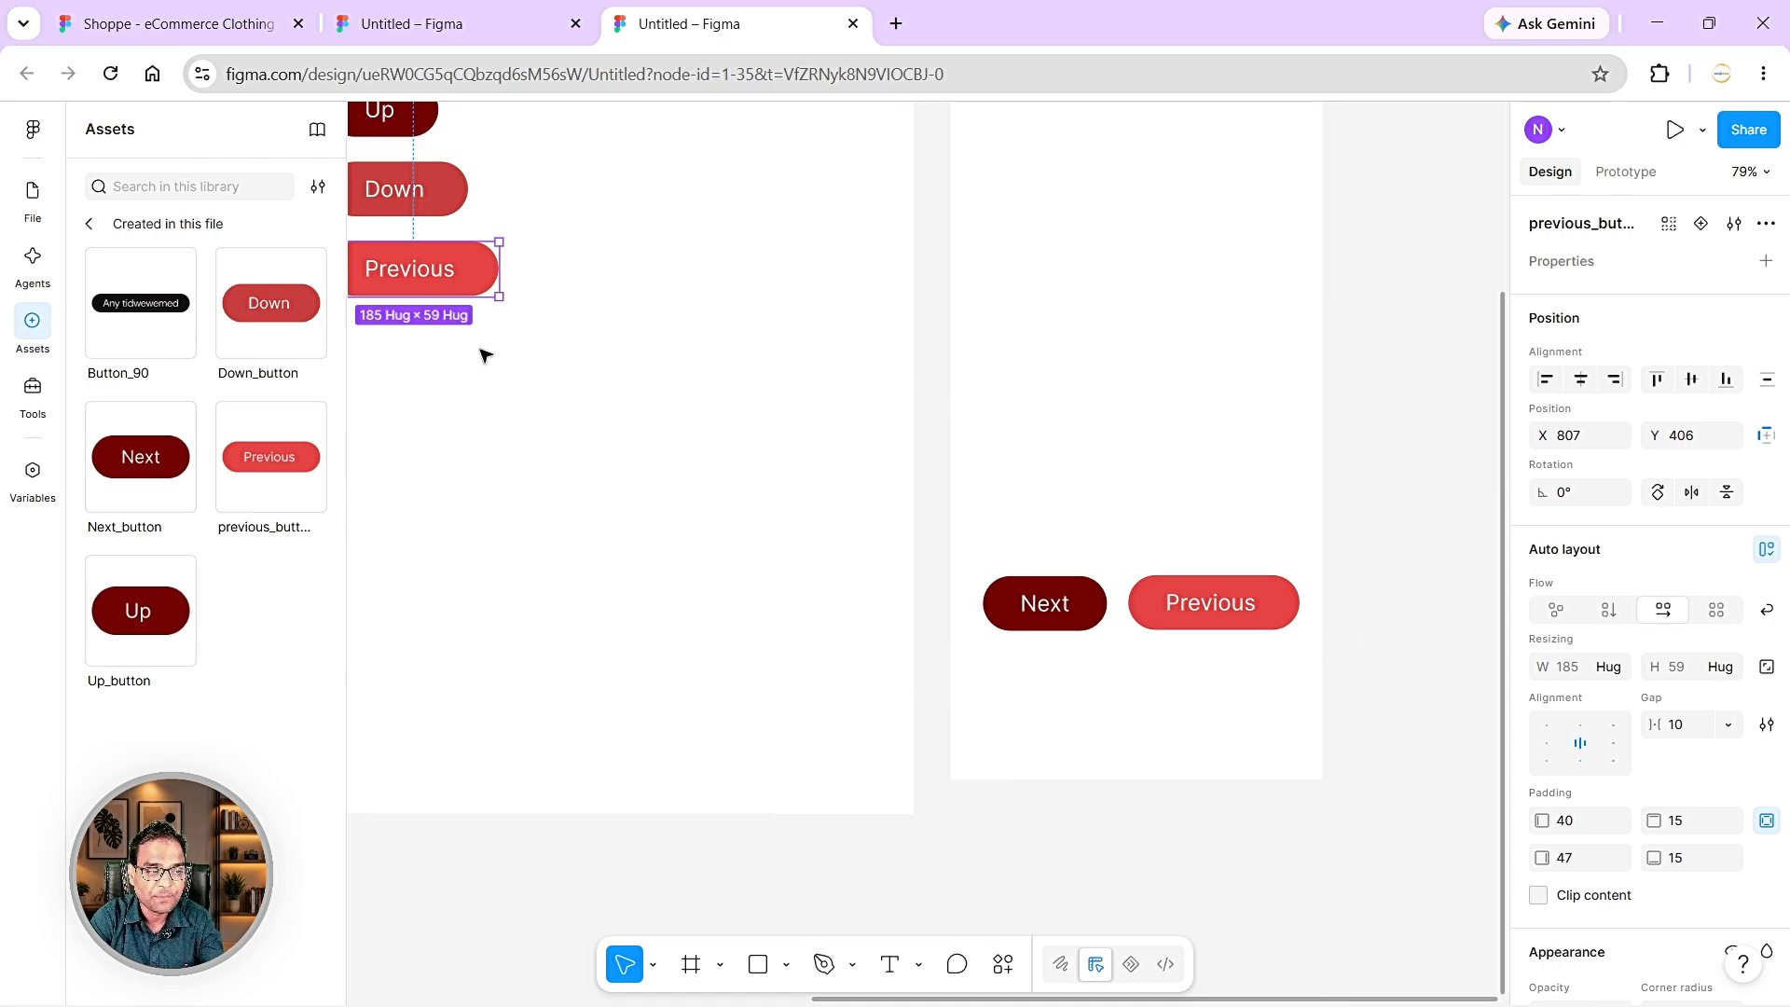
pyautogui.hscroll(-2, 494, 345)
pyautogui.scroll(-5, 1584, 652)
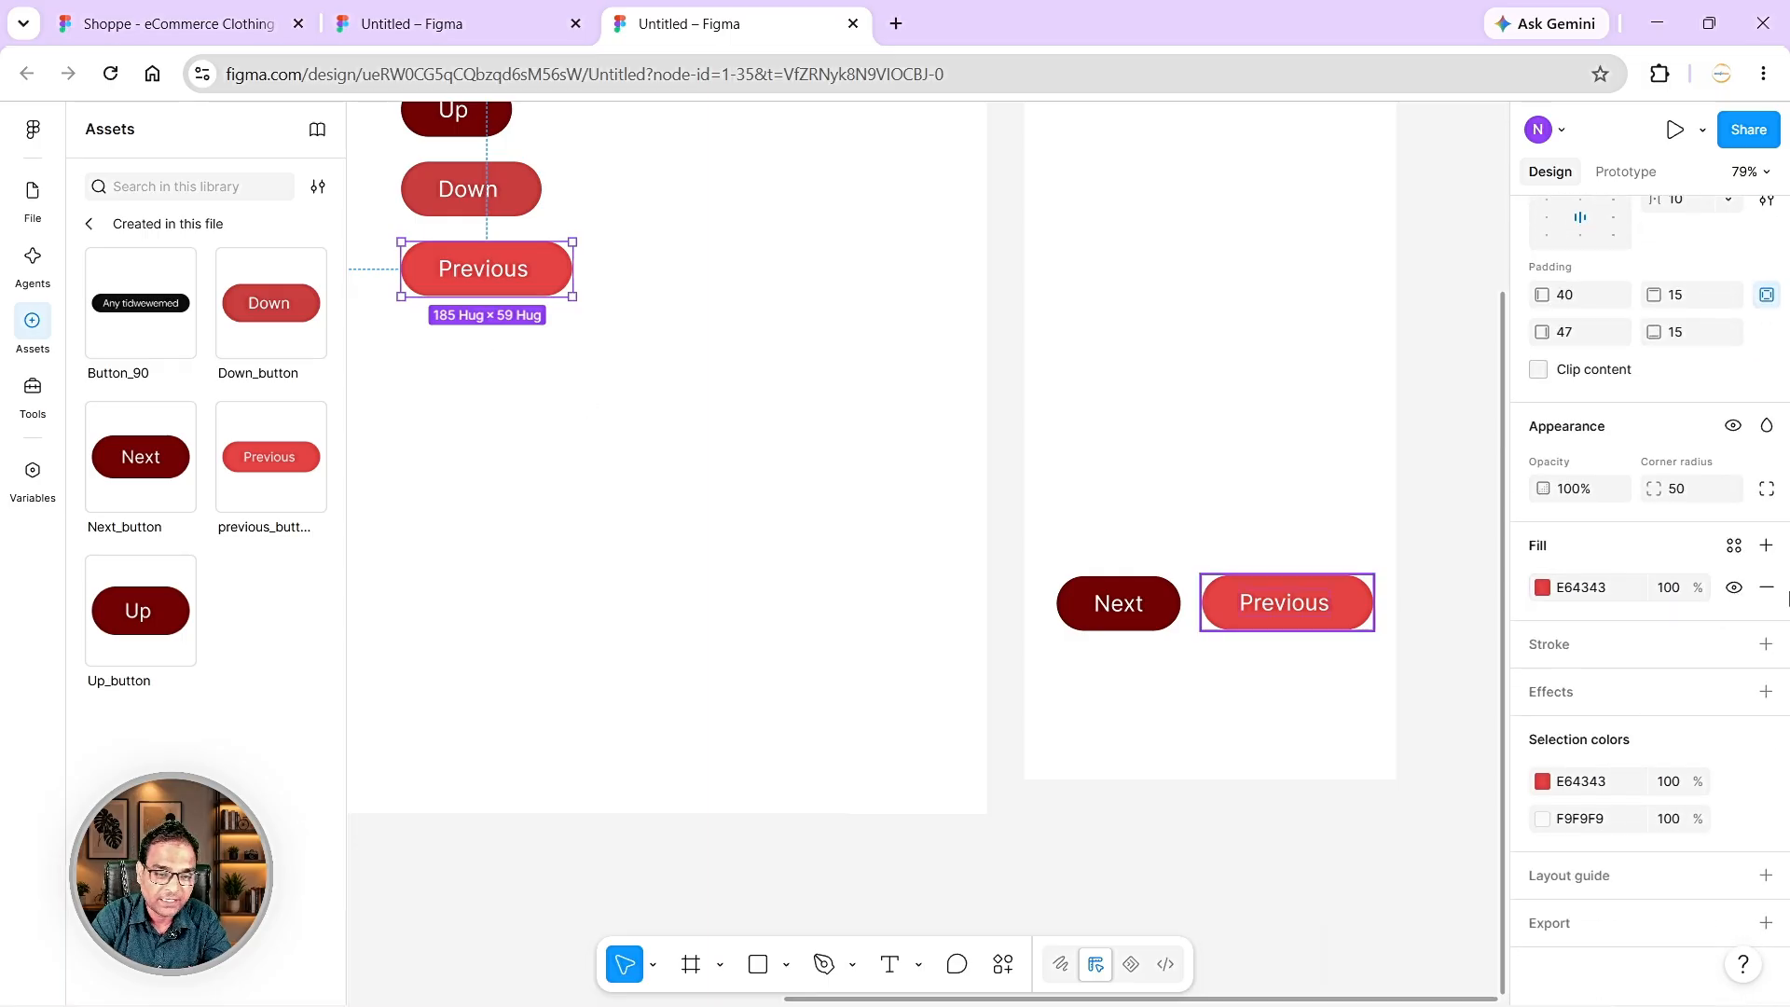
pyautogui.click(1543, 588)
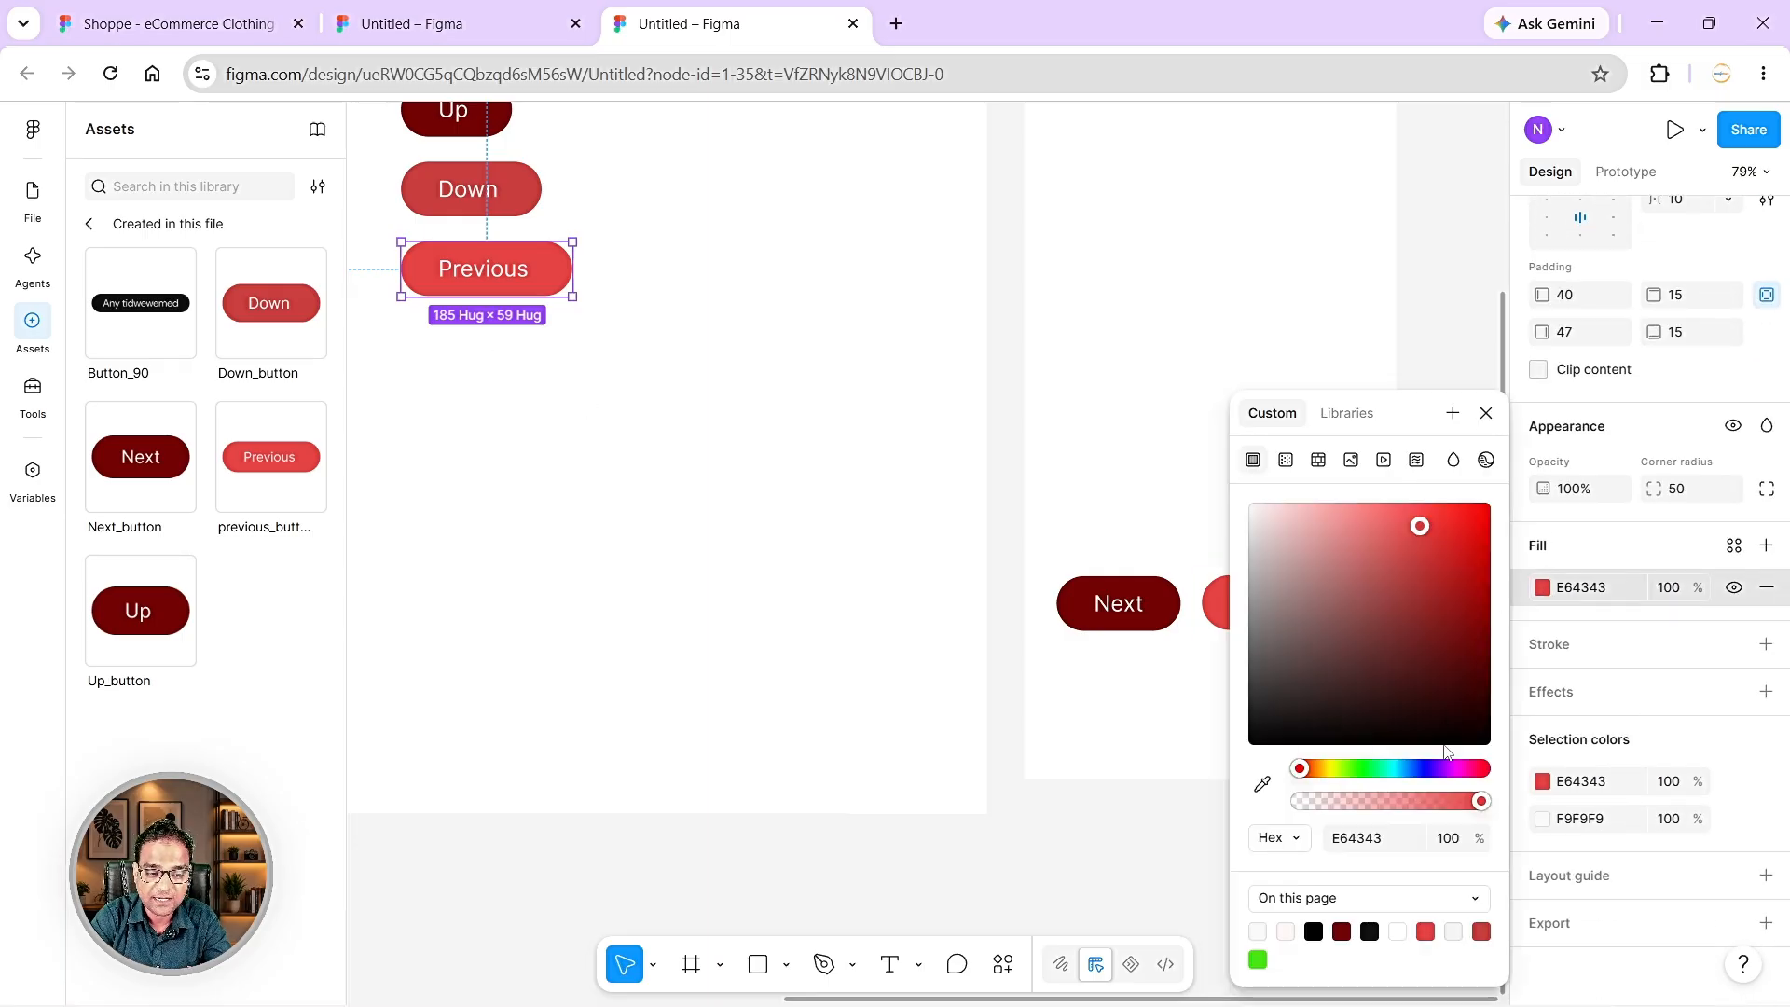
pyautogui.click(1428, 769)
pyautogui.click(1483, 555)
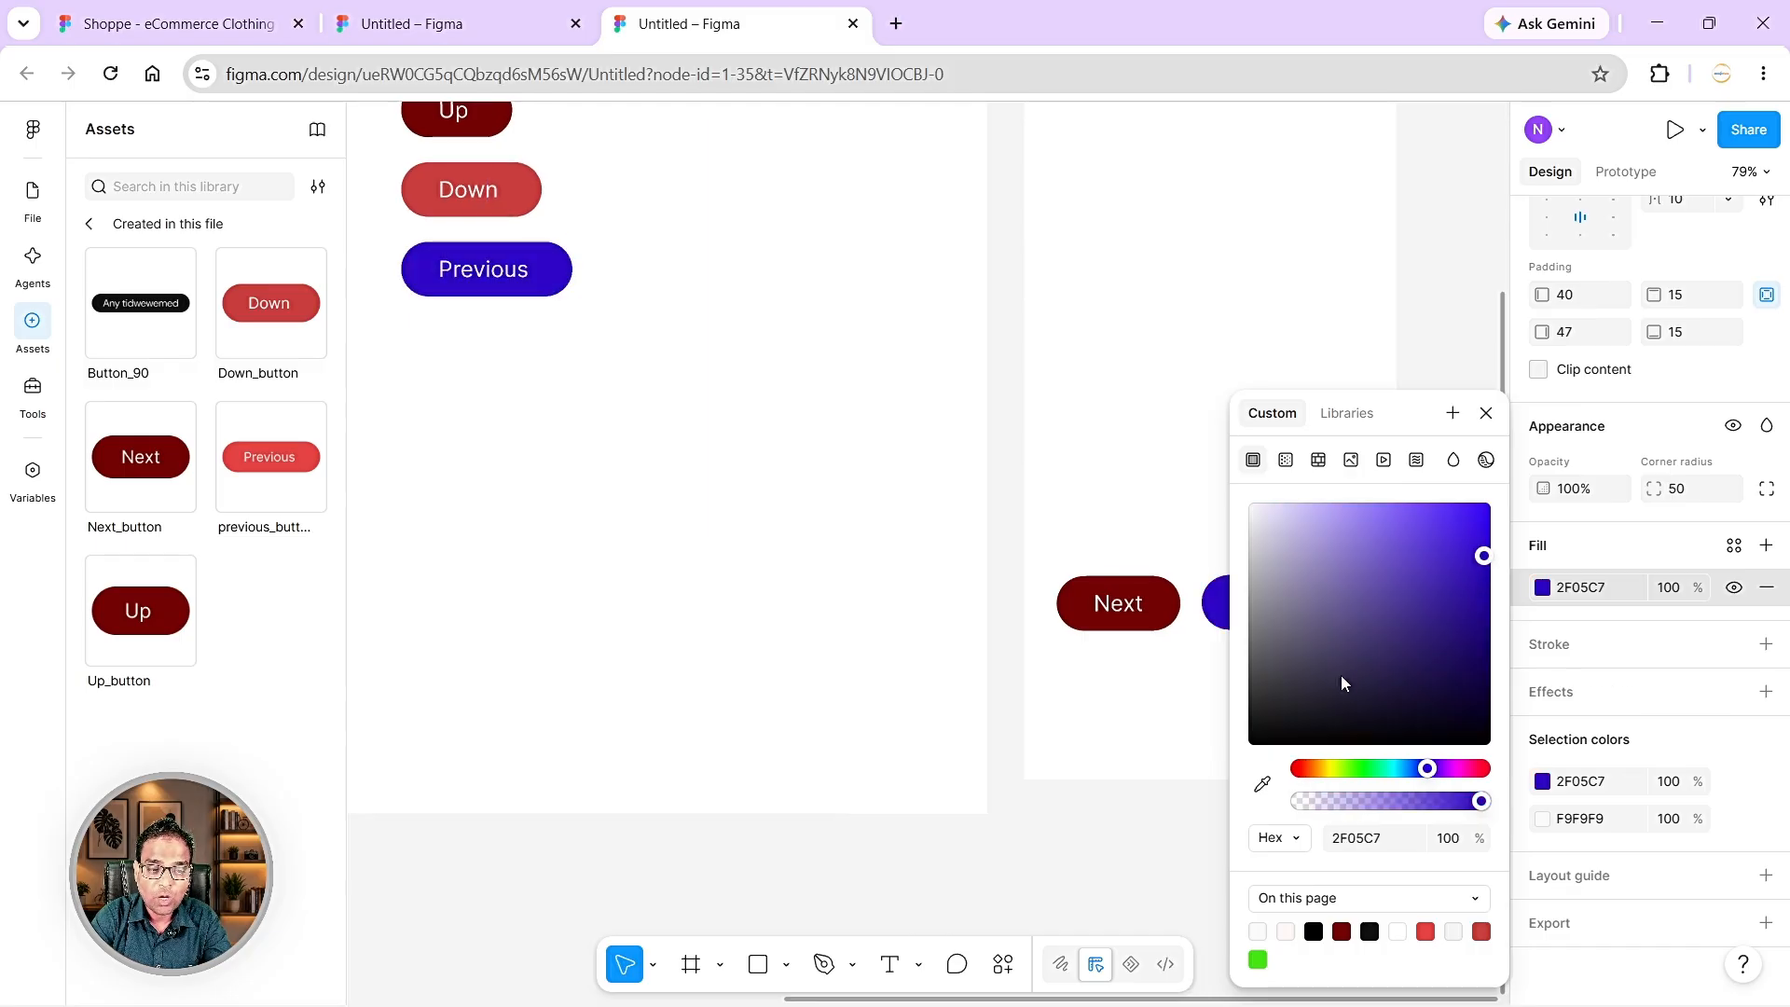
pyautogui.click(1077, 456)
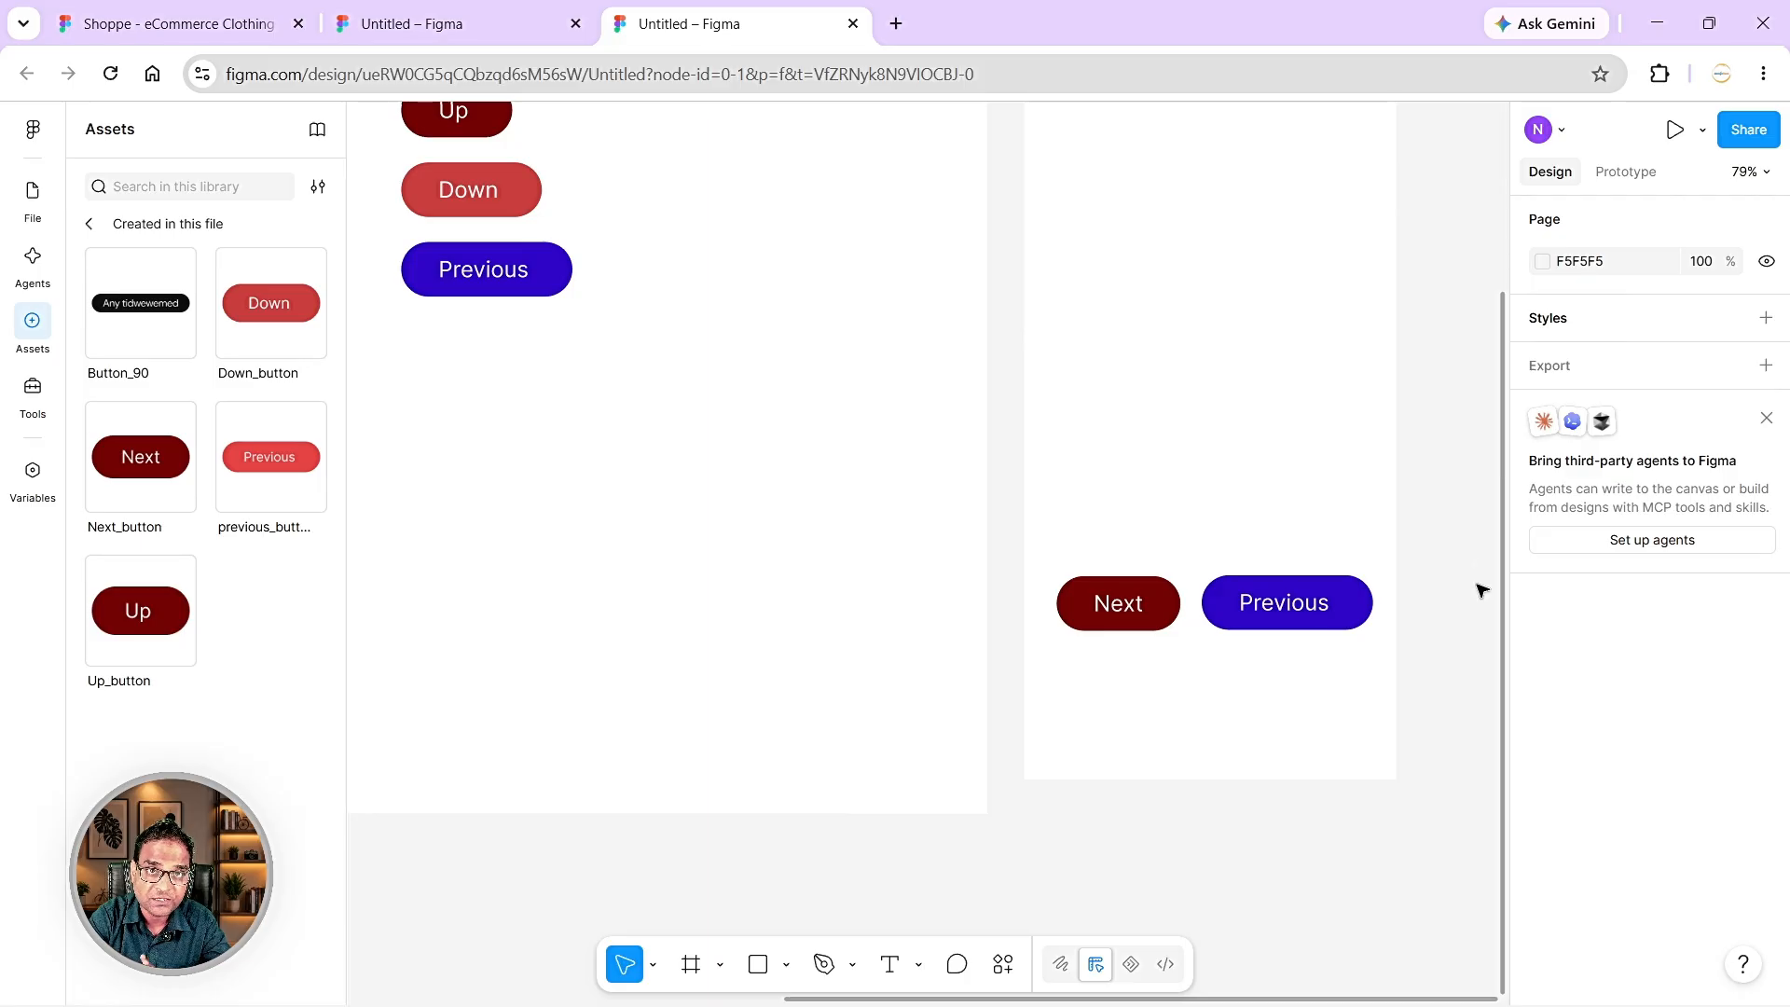
# - Duplicate the main Down_button twice and place the instances side by side above Next and Previous in the iPhone frame, the second at about X 225, Y 542
pyautogui.click(503, 193)
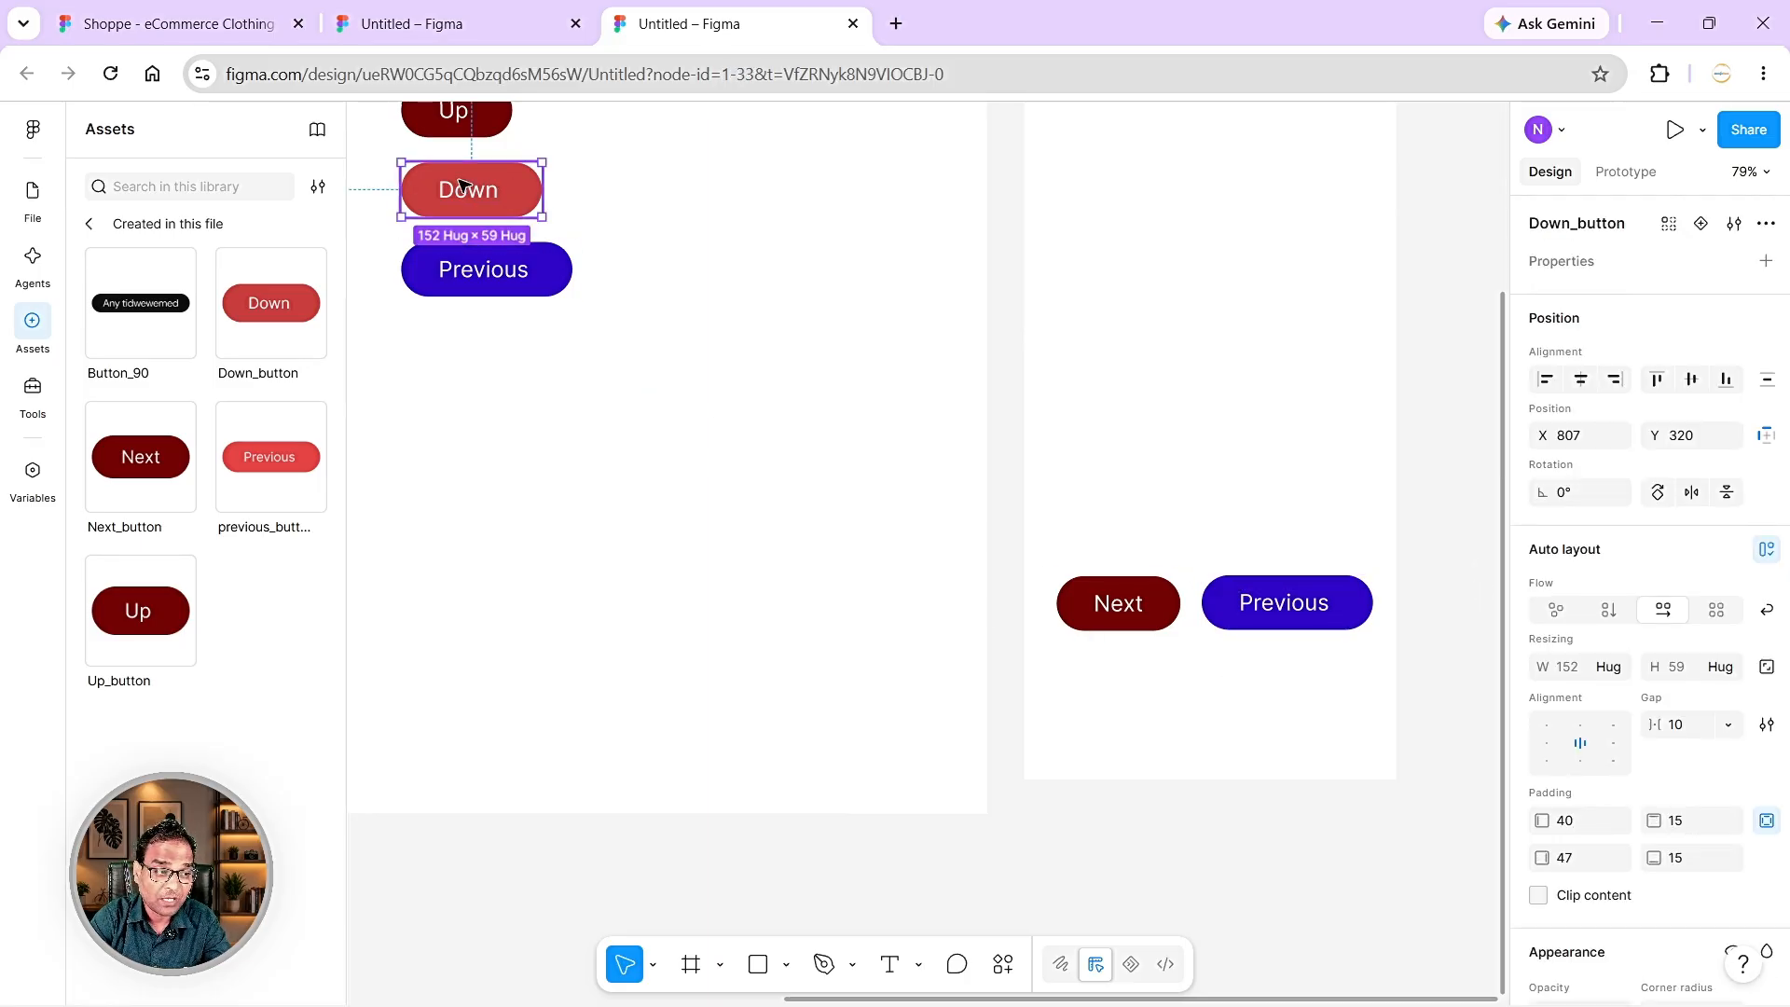
pyautogui.scroll(3, 1470, 631)
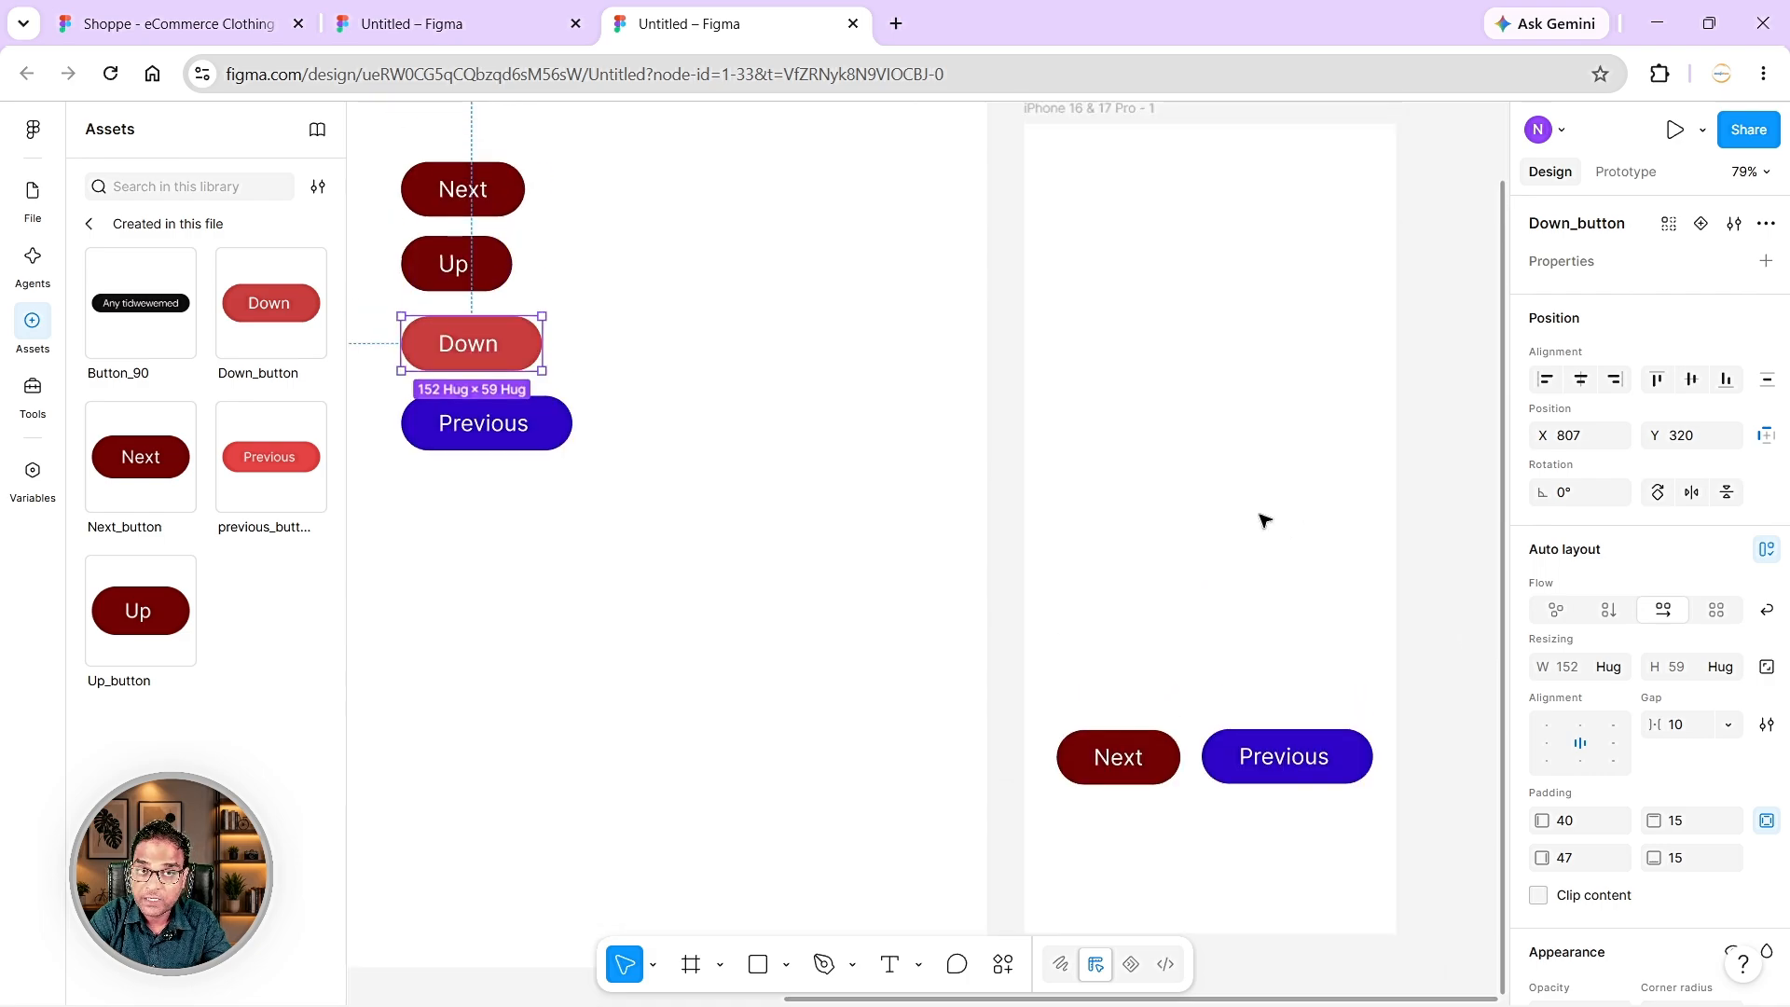
pyautogui.click(494, 348)
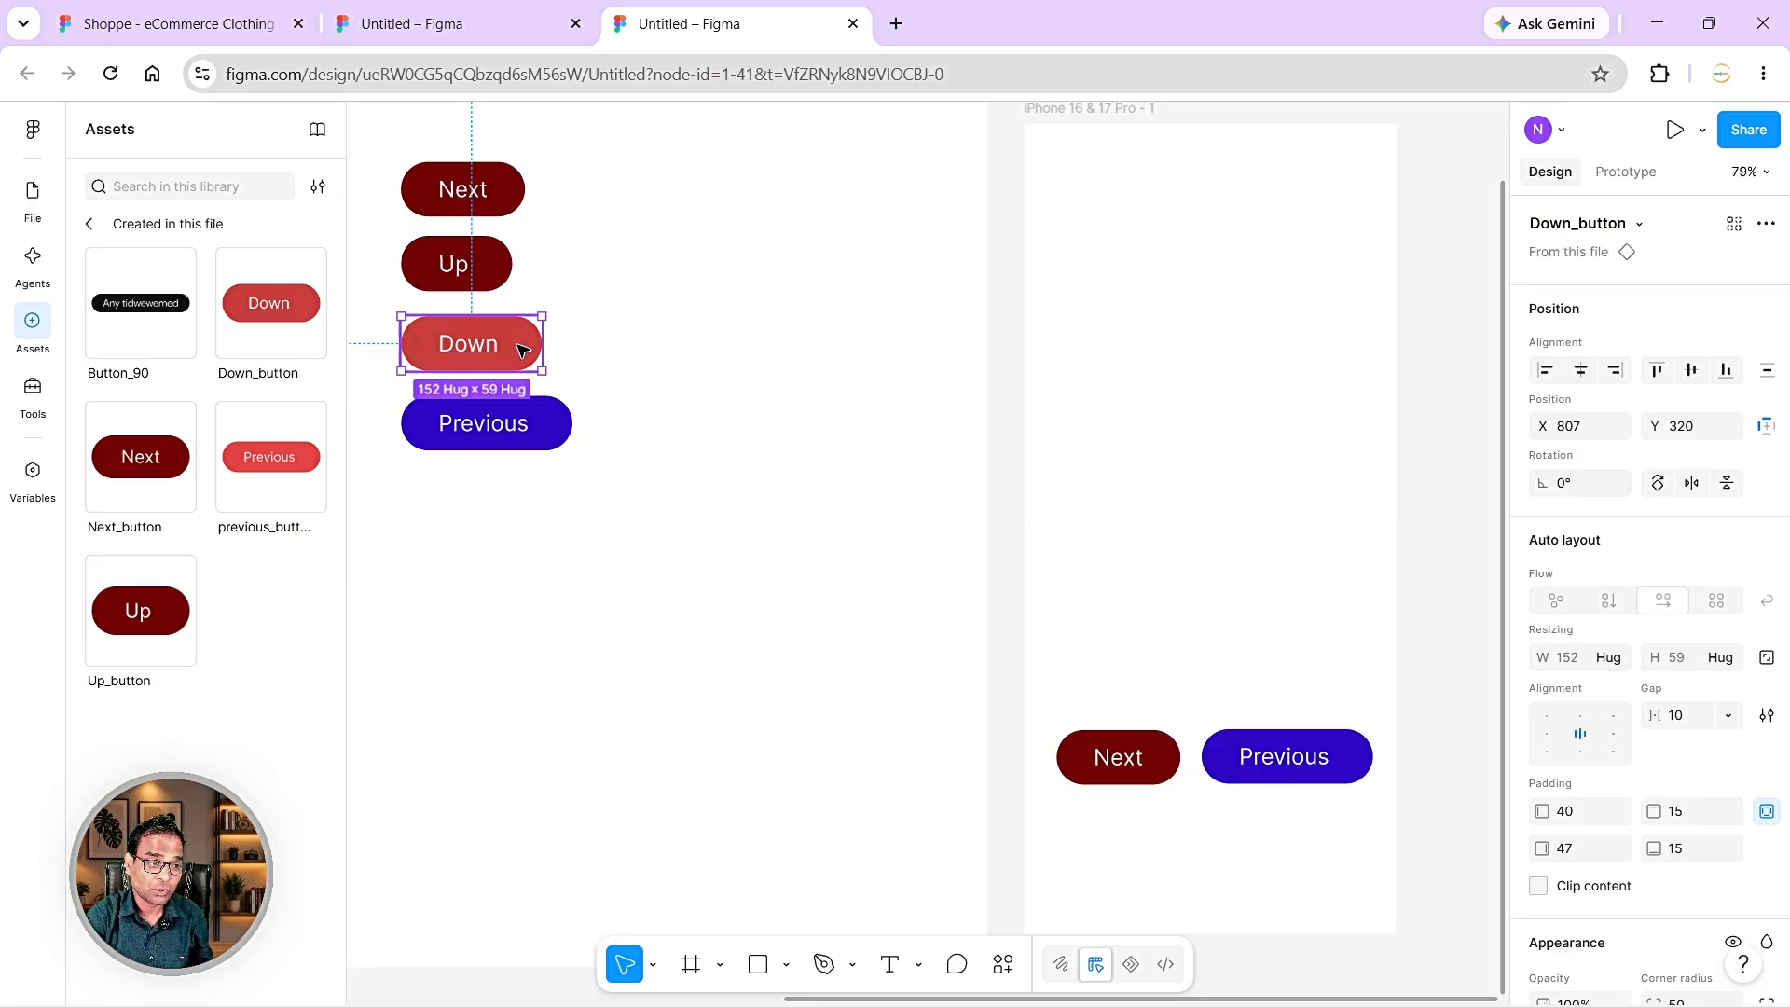
pyautogui.moveTo(626, 382); pyautogui.dragTo(1130, 637)
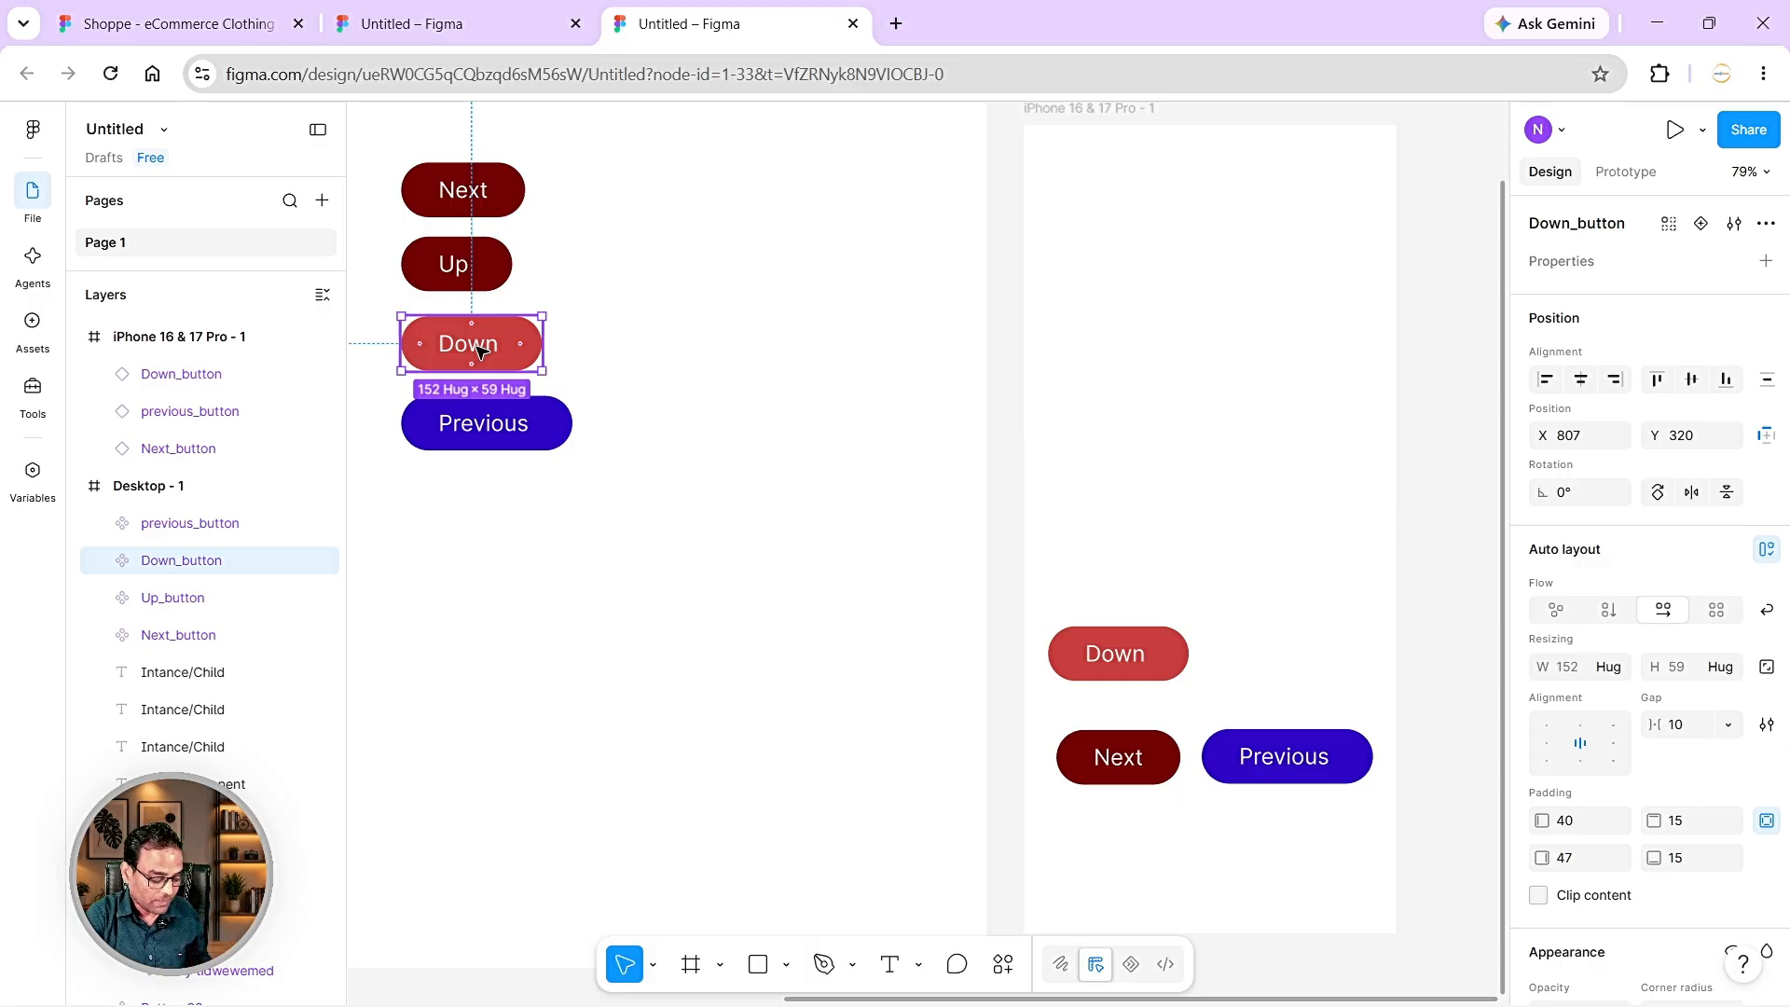
pyautogui.hotkey('ctrl', 'd')
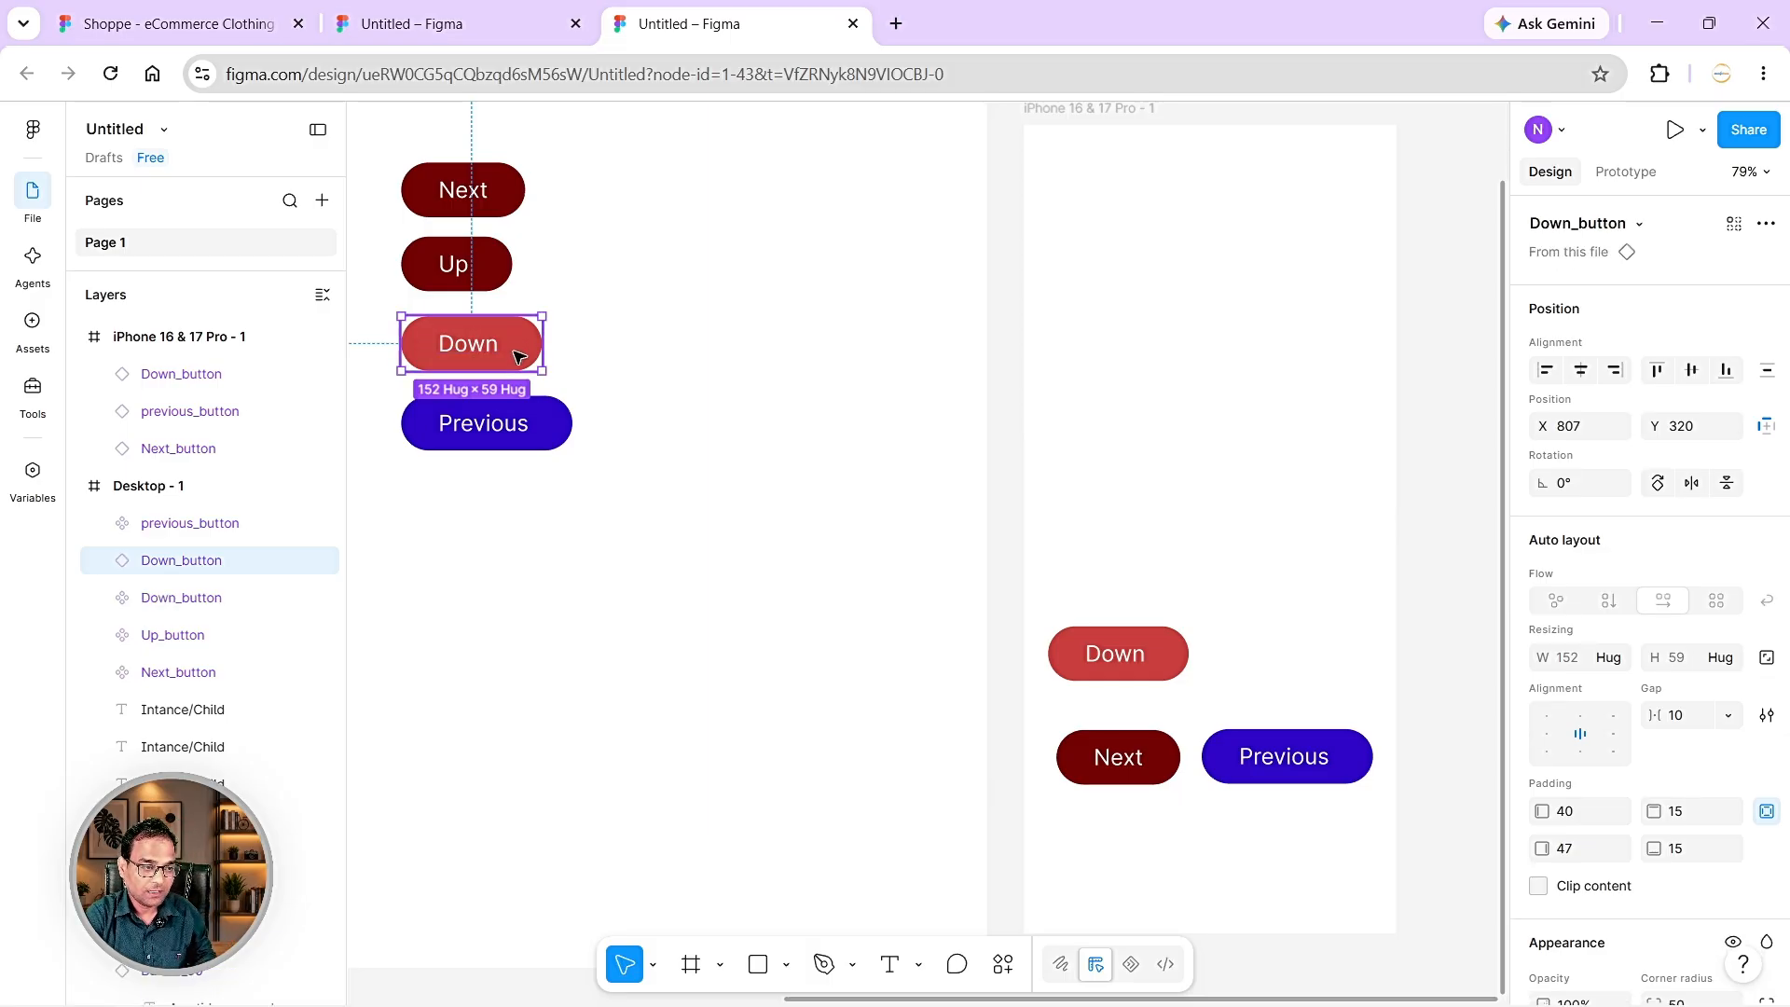
pyautogui.moveTo(512, 352); pyautogui.dragTo(1247, 451)
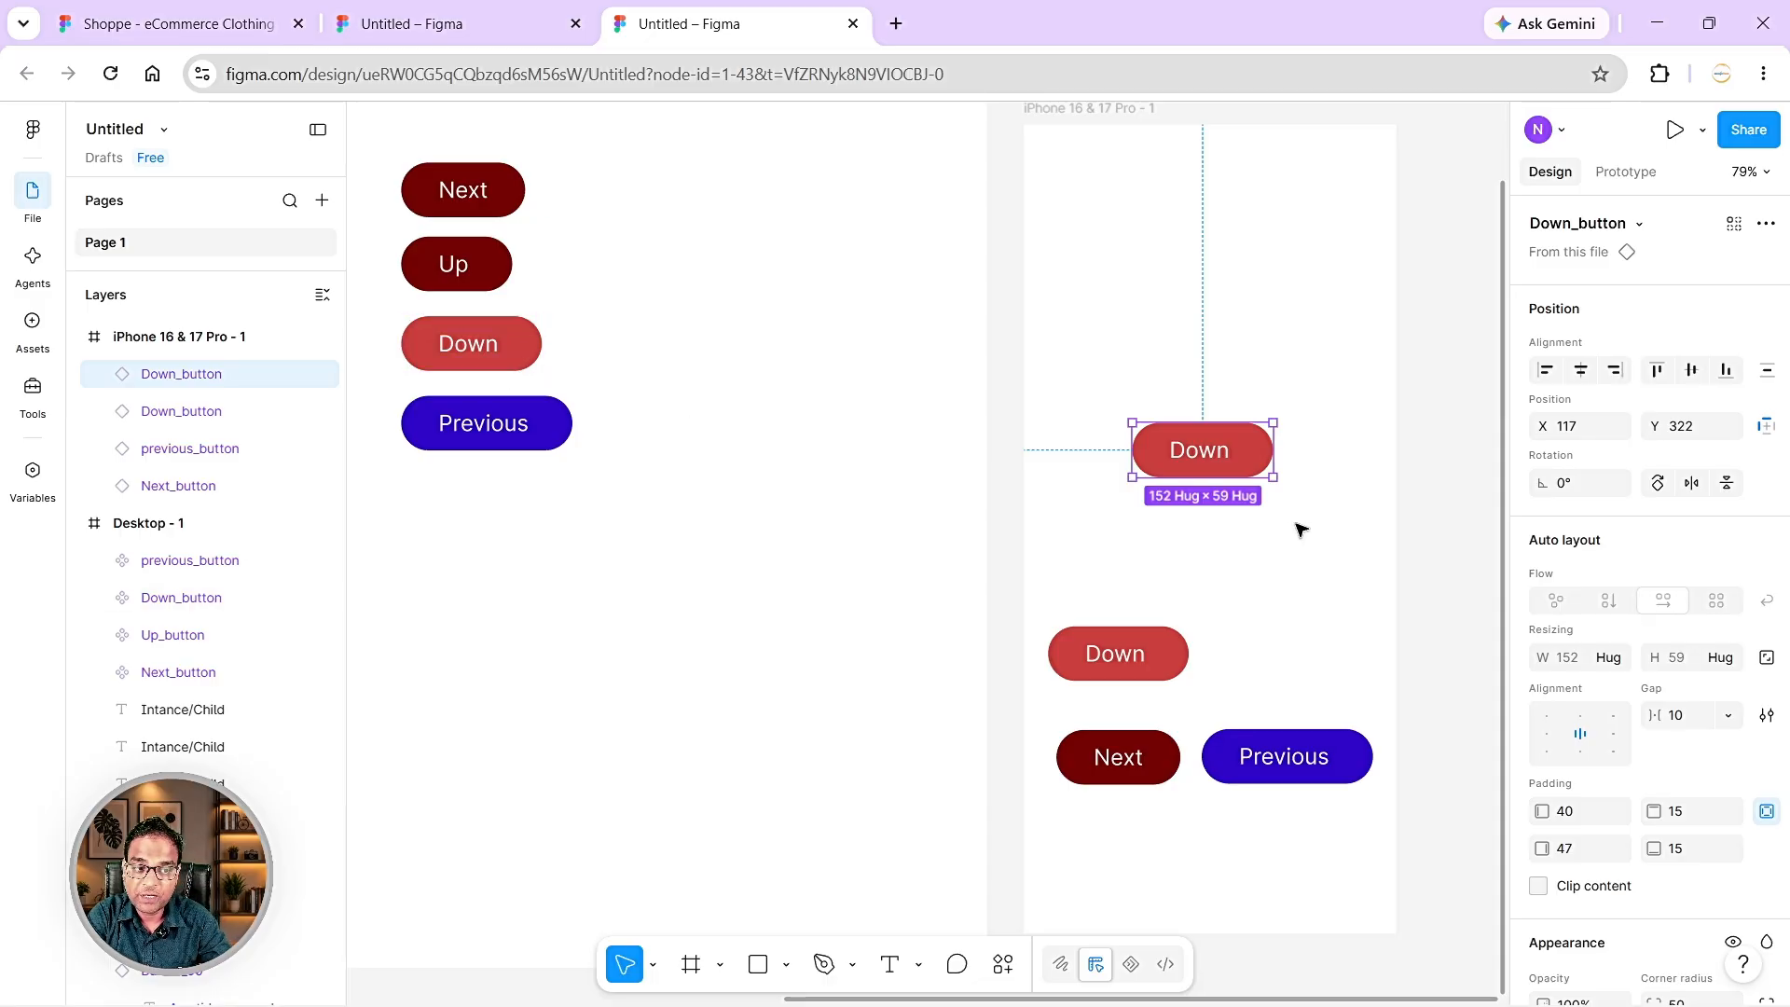
pyautogui.moveTo(1244, 456); pyautogui.dragTo(1345, 661)
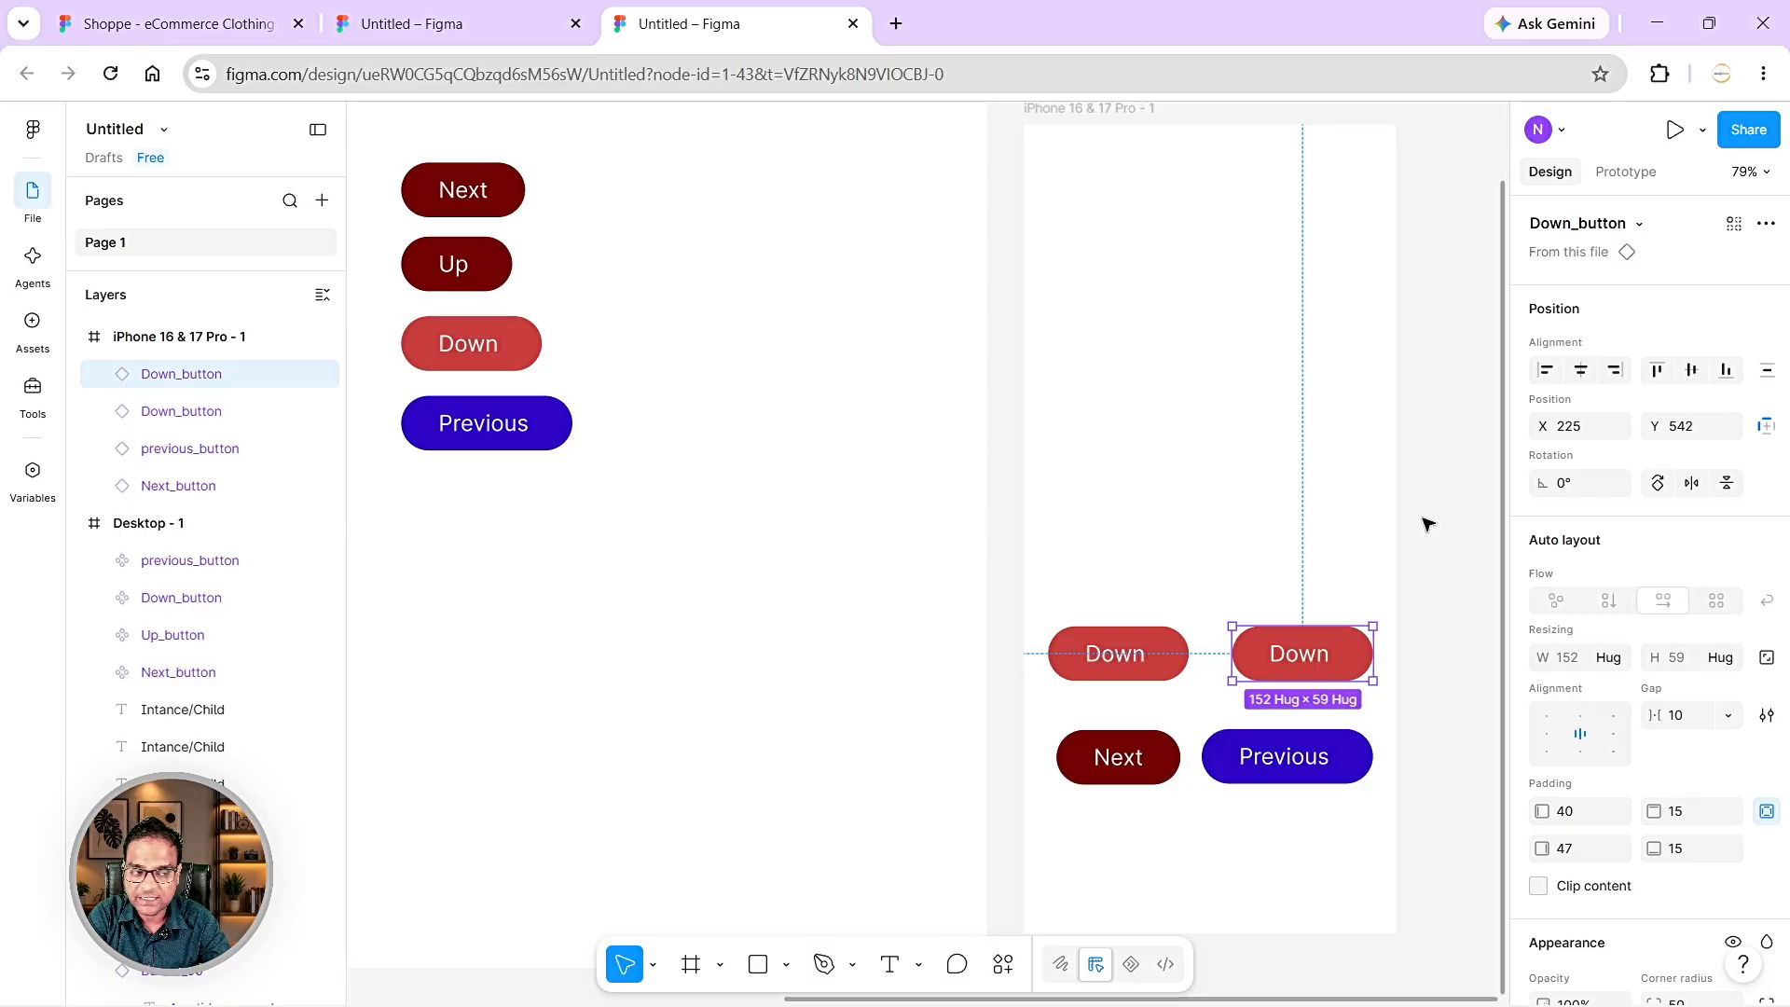
# - Add another Down_button instance from the assets to the middle of the iPhone frame at about X 93, Y 293
pyautogui.click(31, 326)
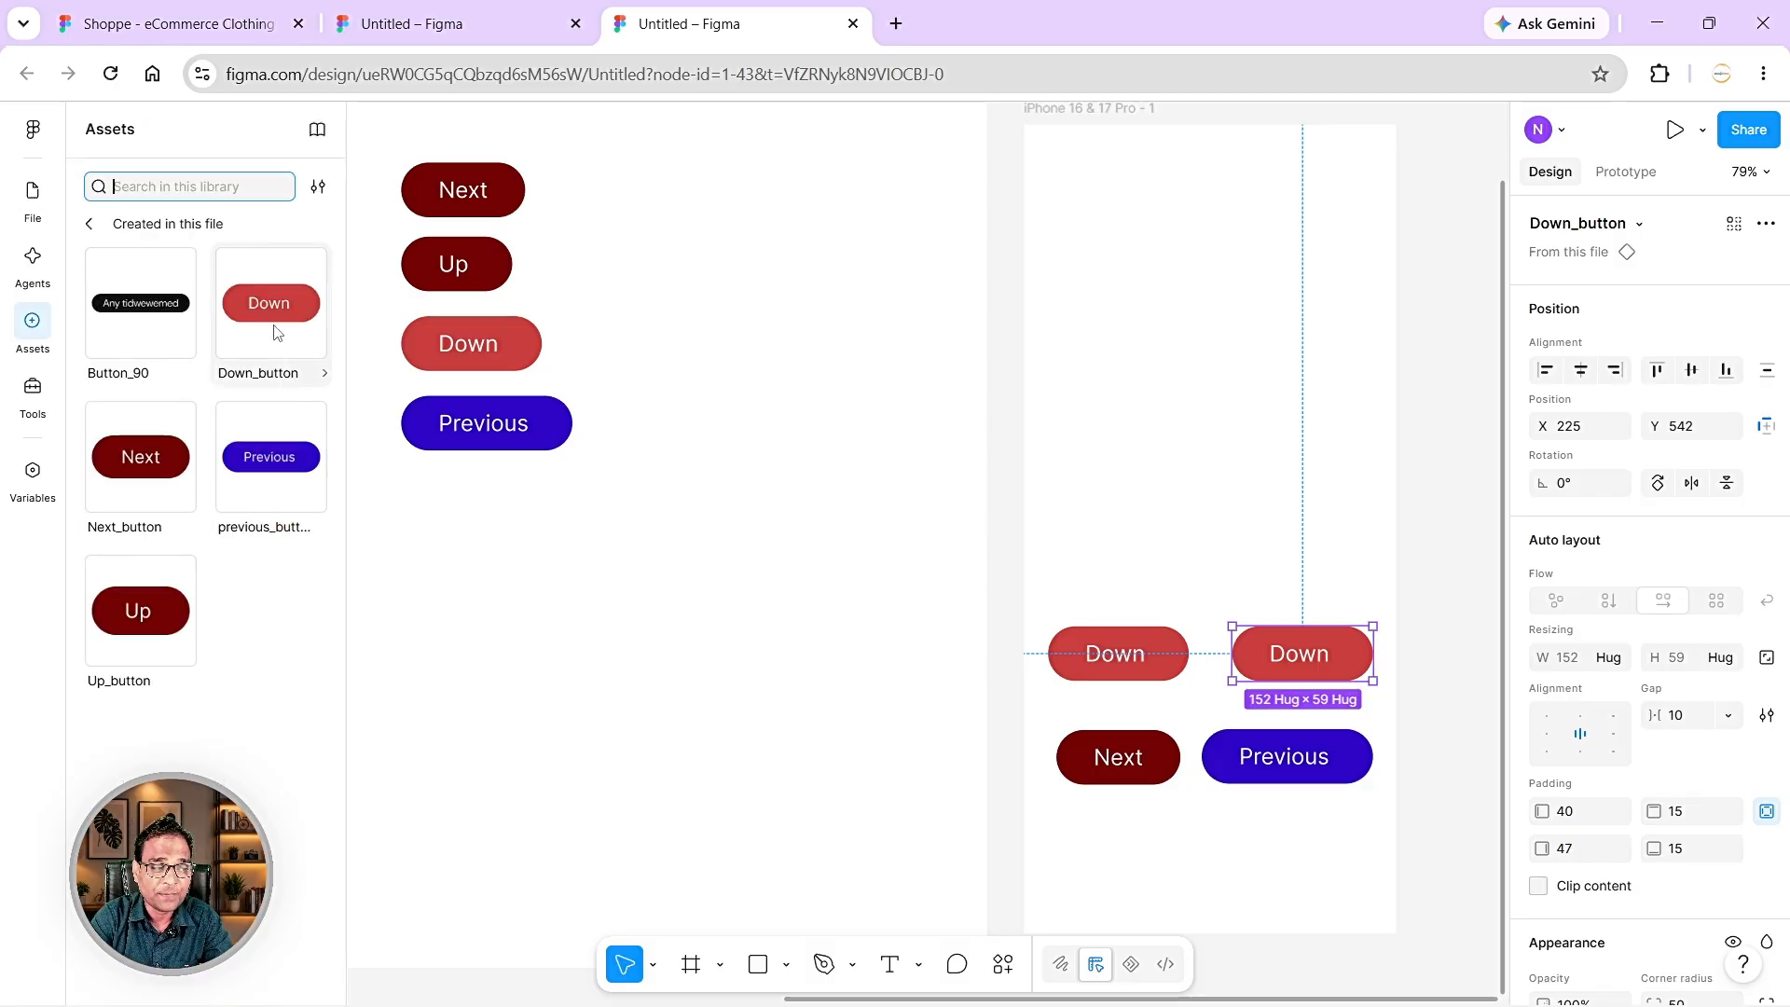
pyautogui.moveTo(272, 335); pyautogui.dragTo(1180, 453)
pyautogui.scroll(-5, 1181, 450)
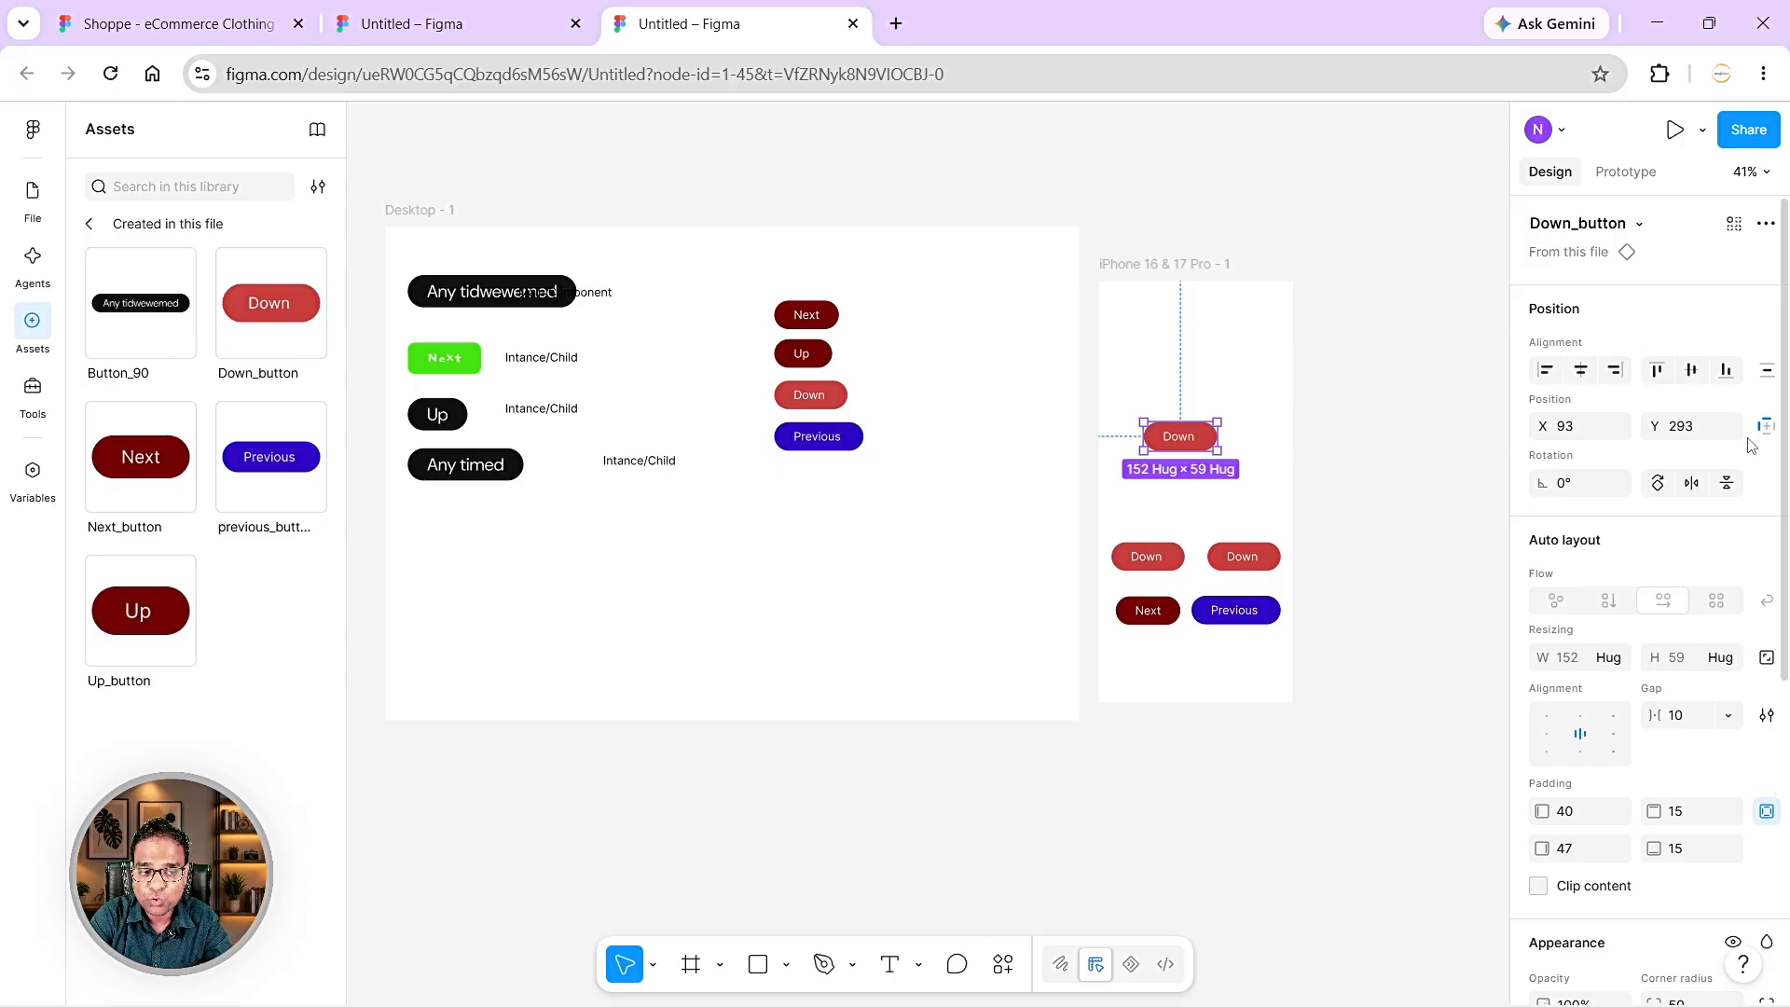
# - Change the fill of the main Down_button component in the desktop frame to purple 9812EB and check its instances in the iPhone frame
pyautogui.click(832, 398)
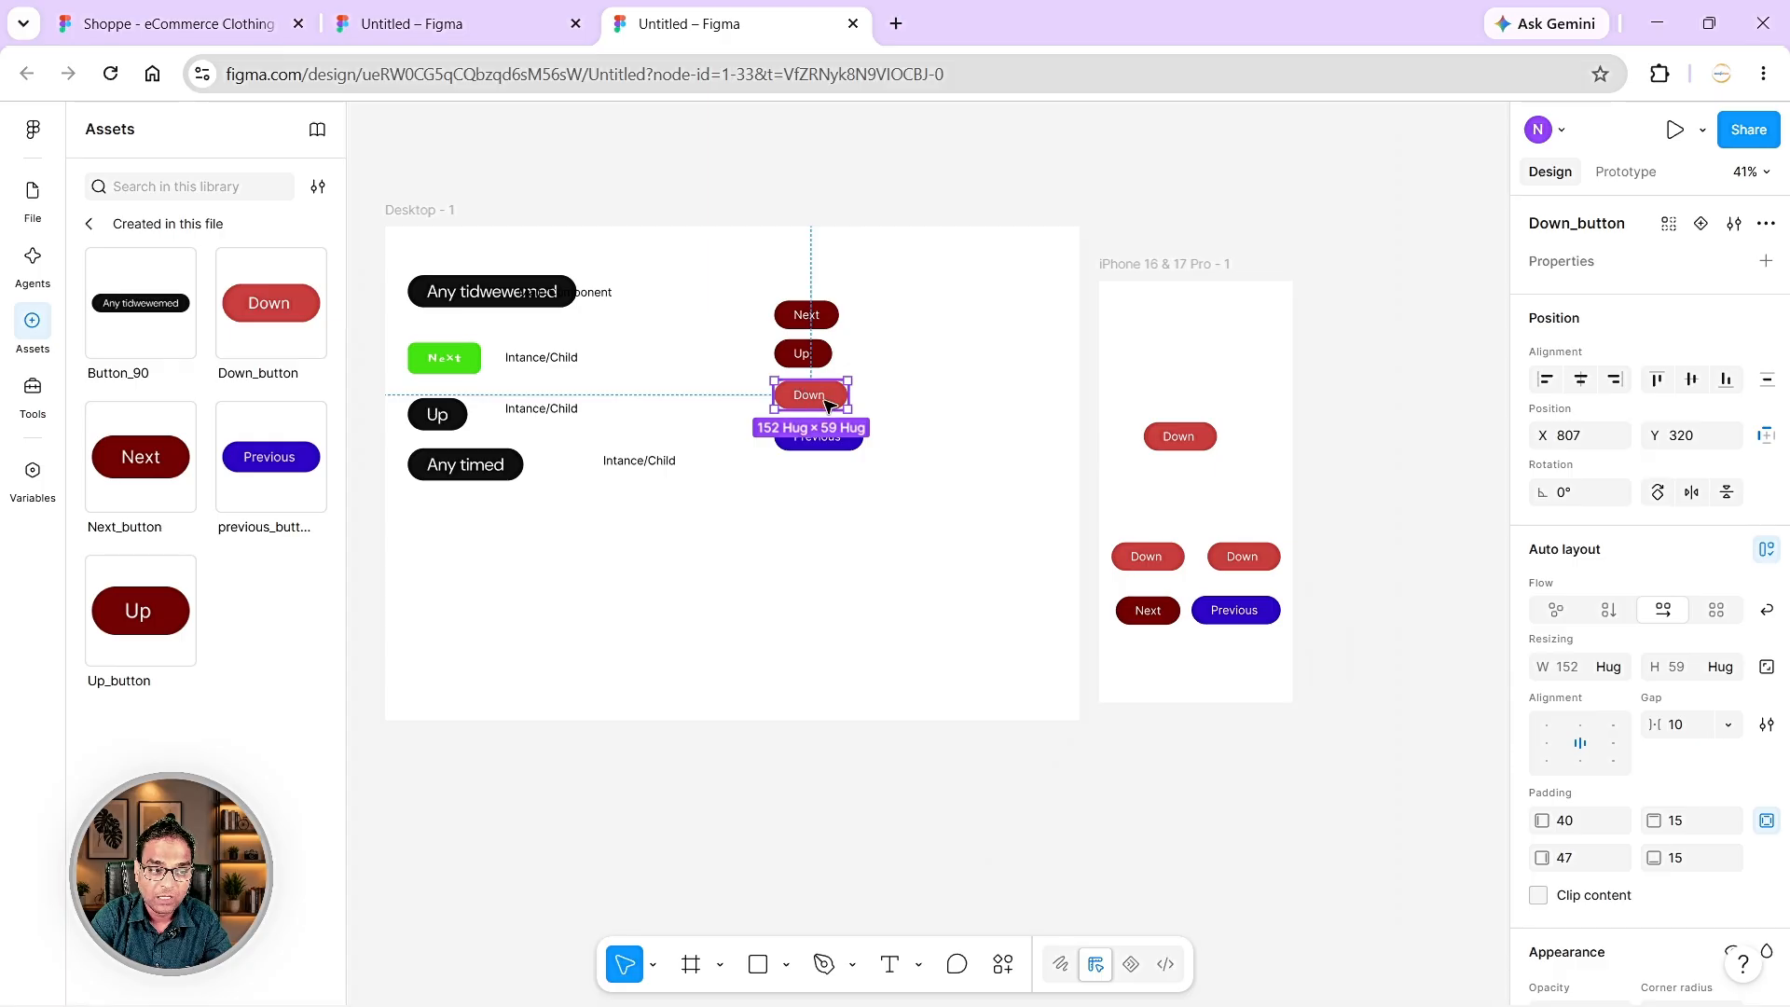
pyautogui.scroll(-5, 1603, 764)
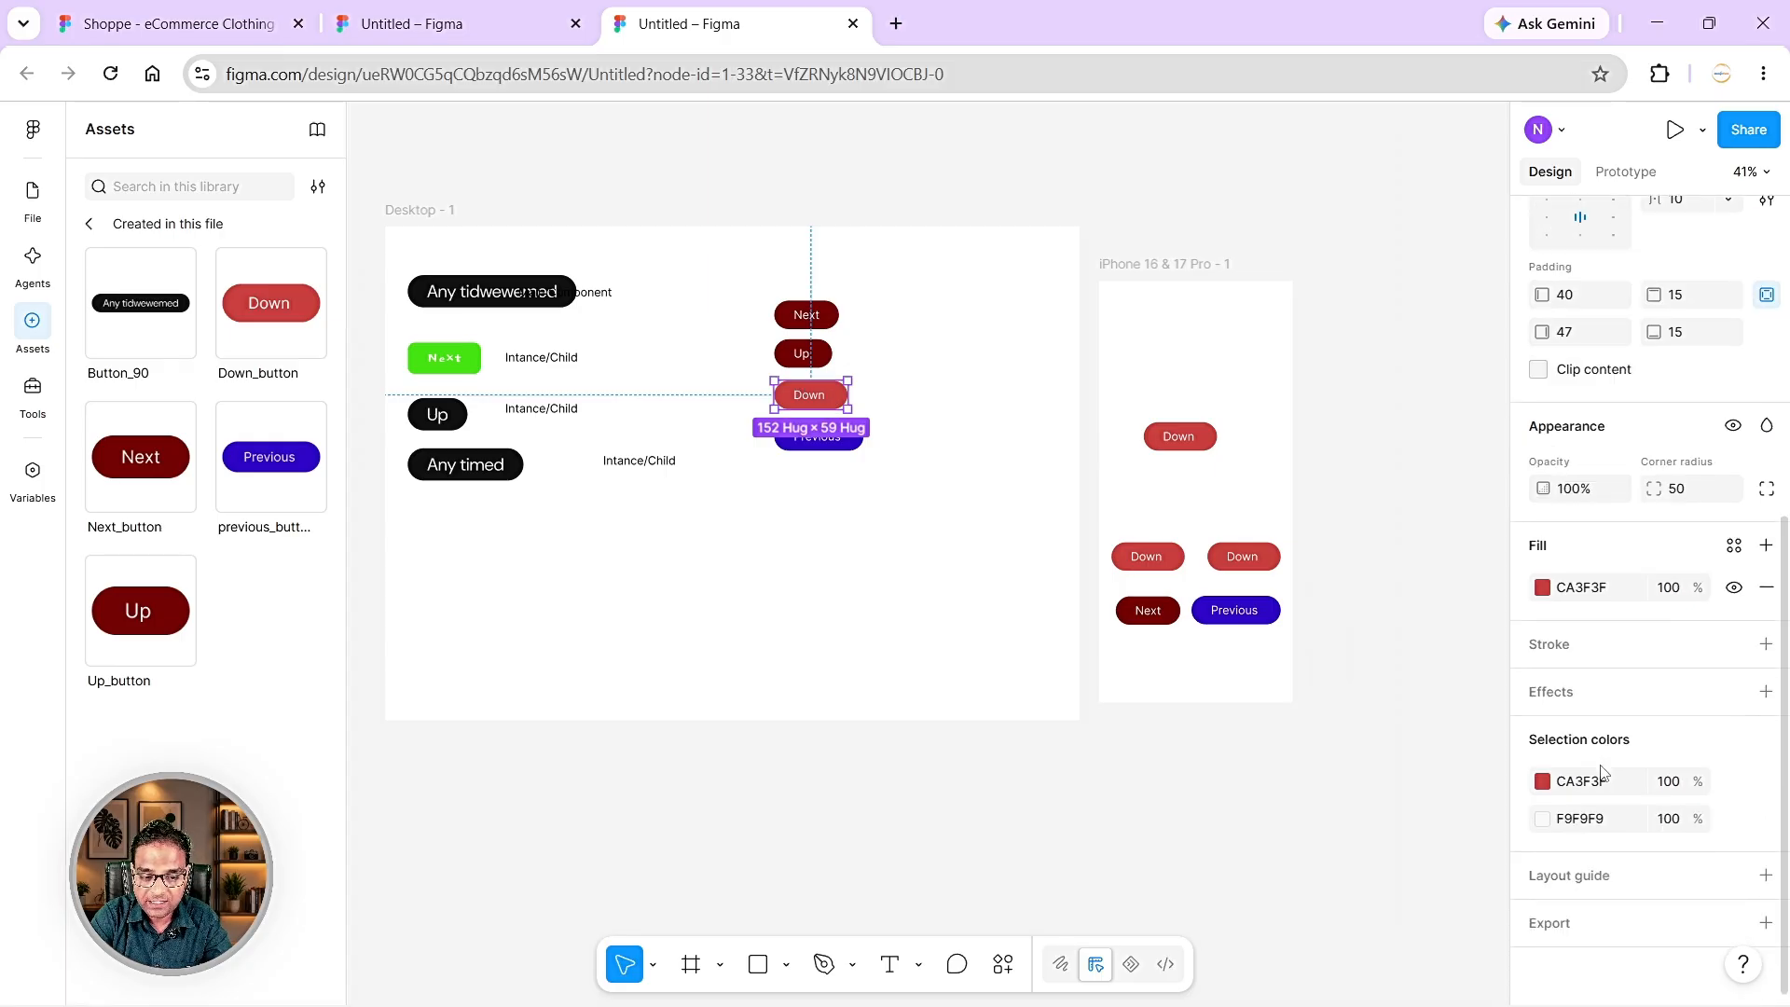
pyautogui.click(1544, 590)
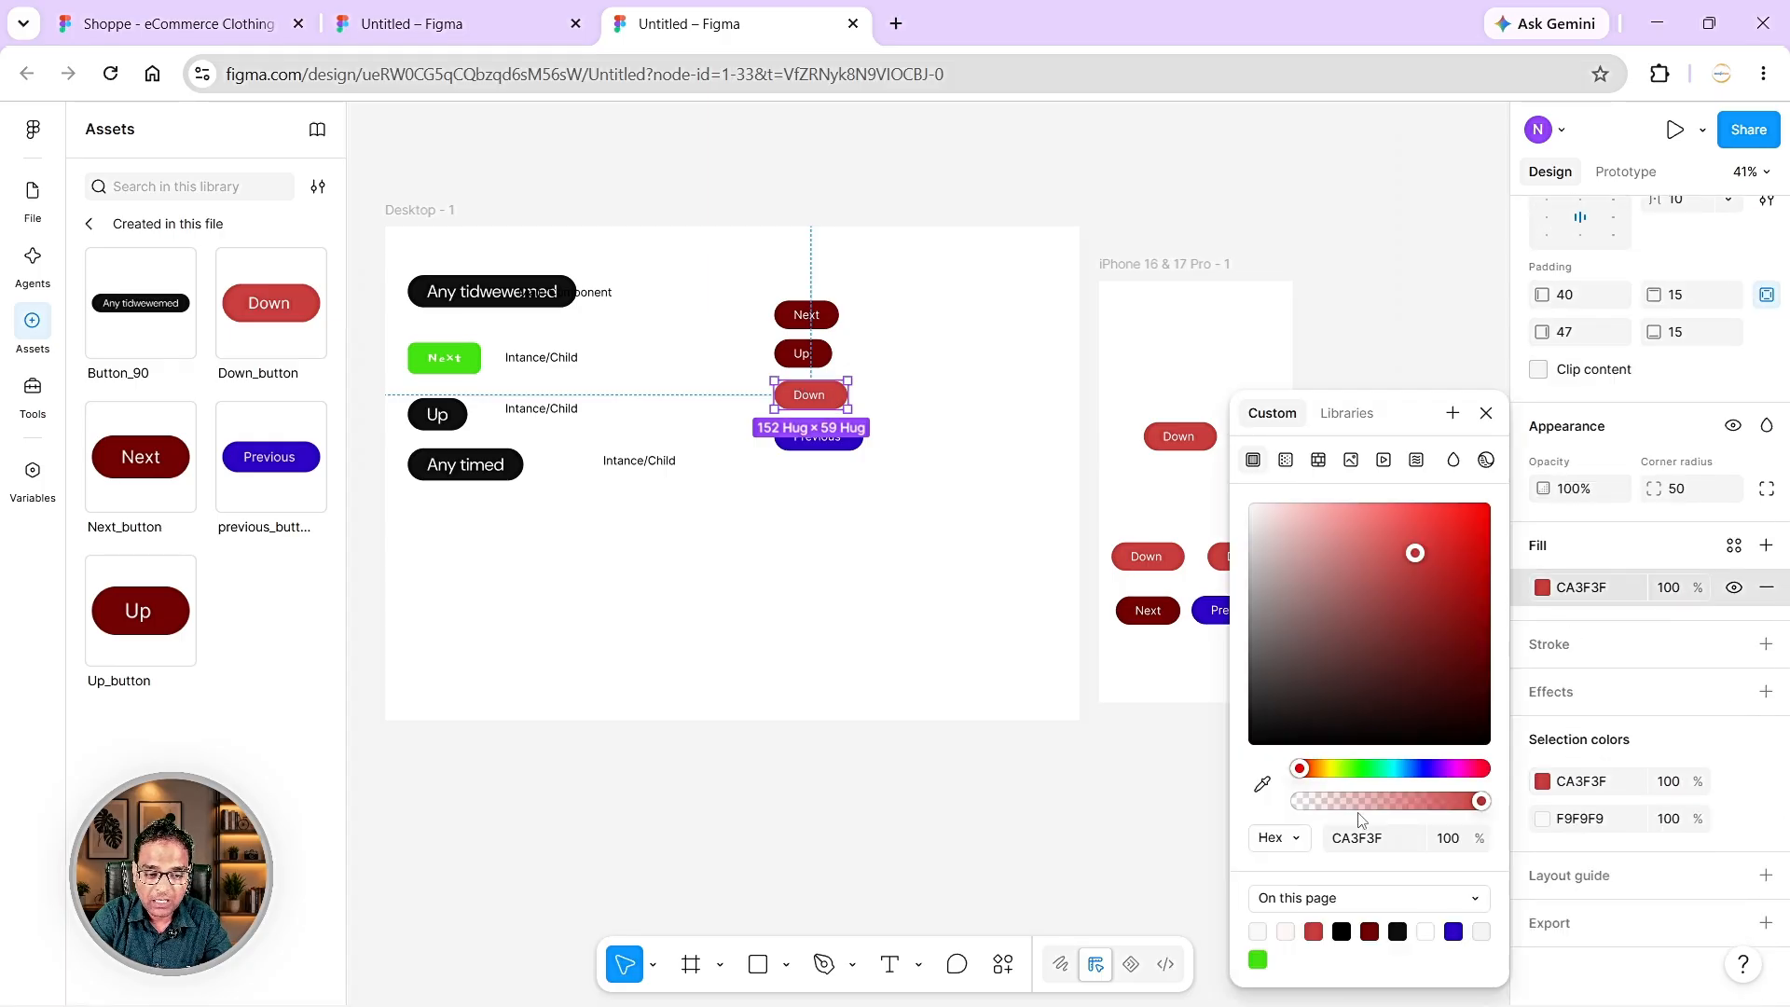
pyautogui.click(1482, 769)
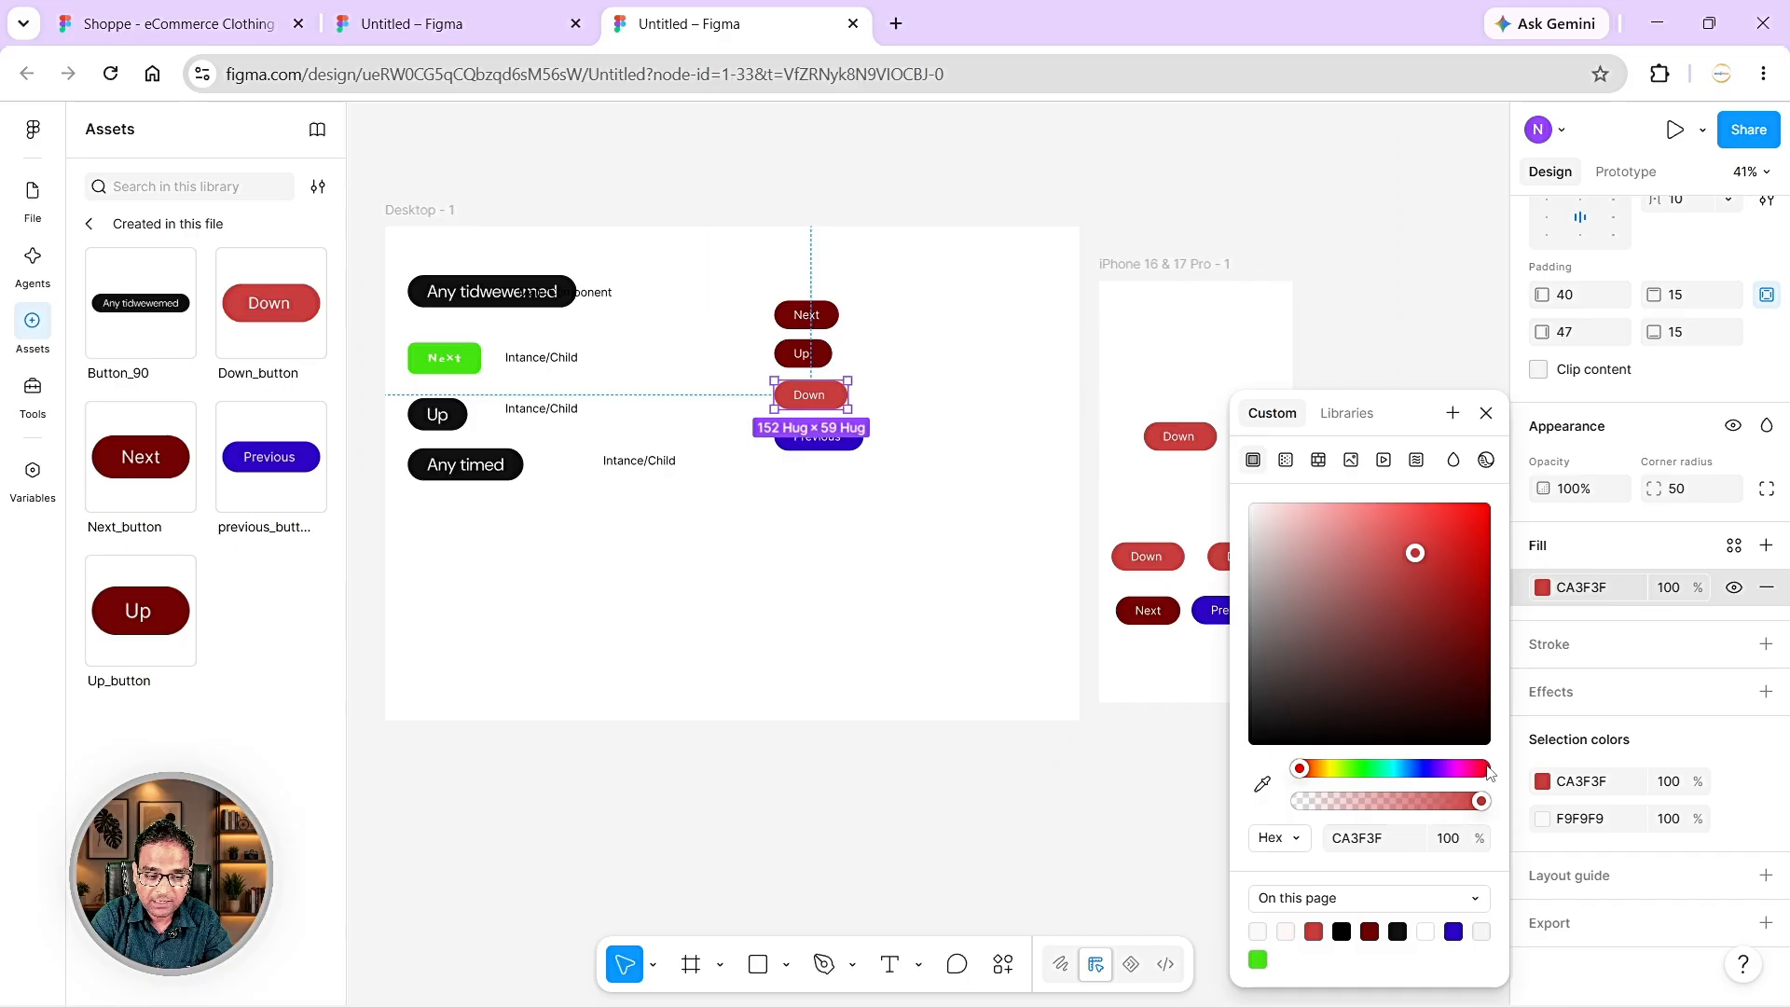
pyautogui.click(1441, 768)
pyautogui.moveTo(1475, 579); pyautogui.dragTo(1472, 542)
pyautogui.click(1177, 436)
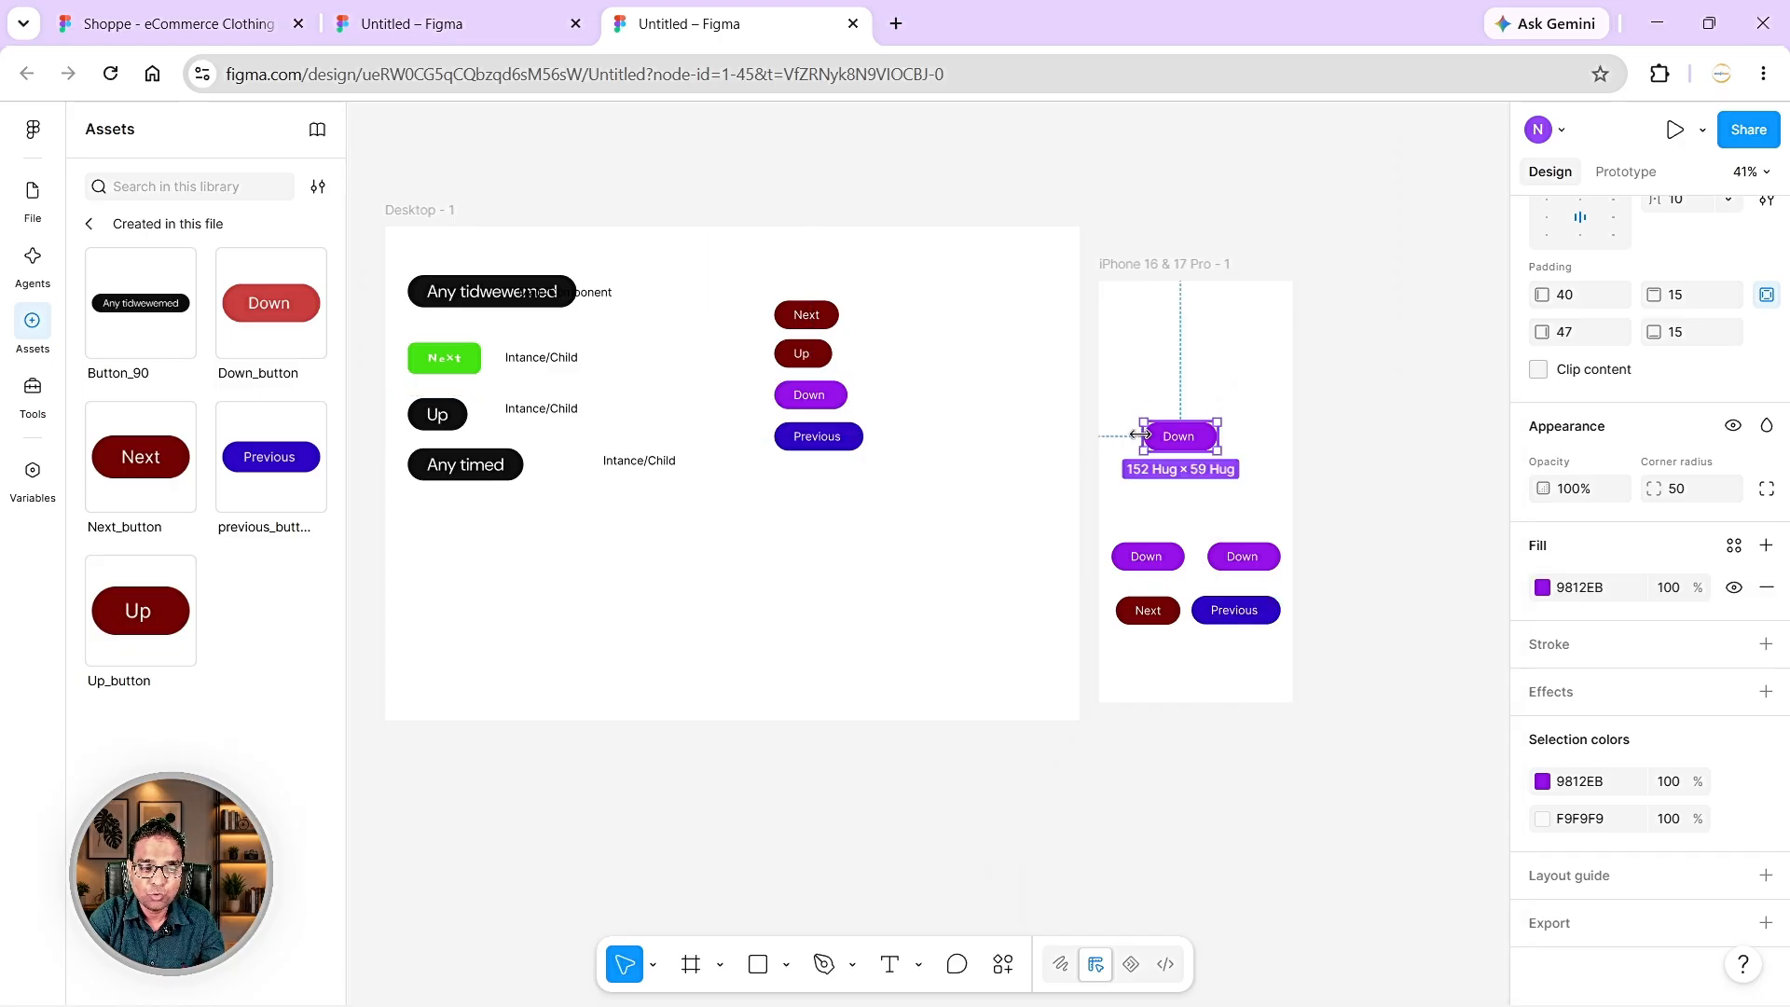
pyautogui.scroll(3, 1202, 438)
pyautogui.scroll(1, 1254, 374)
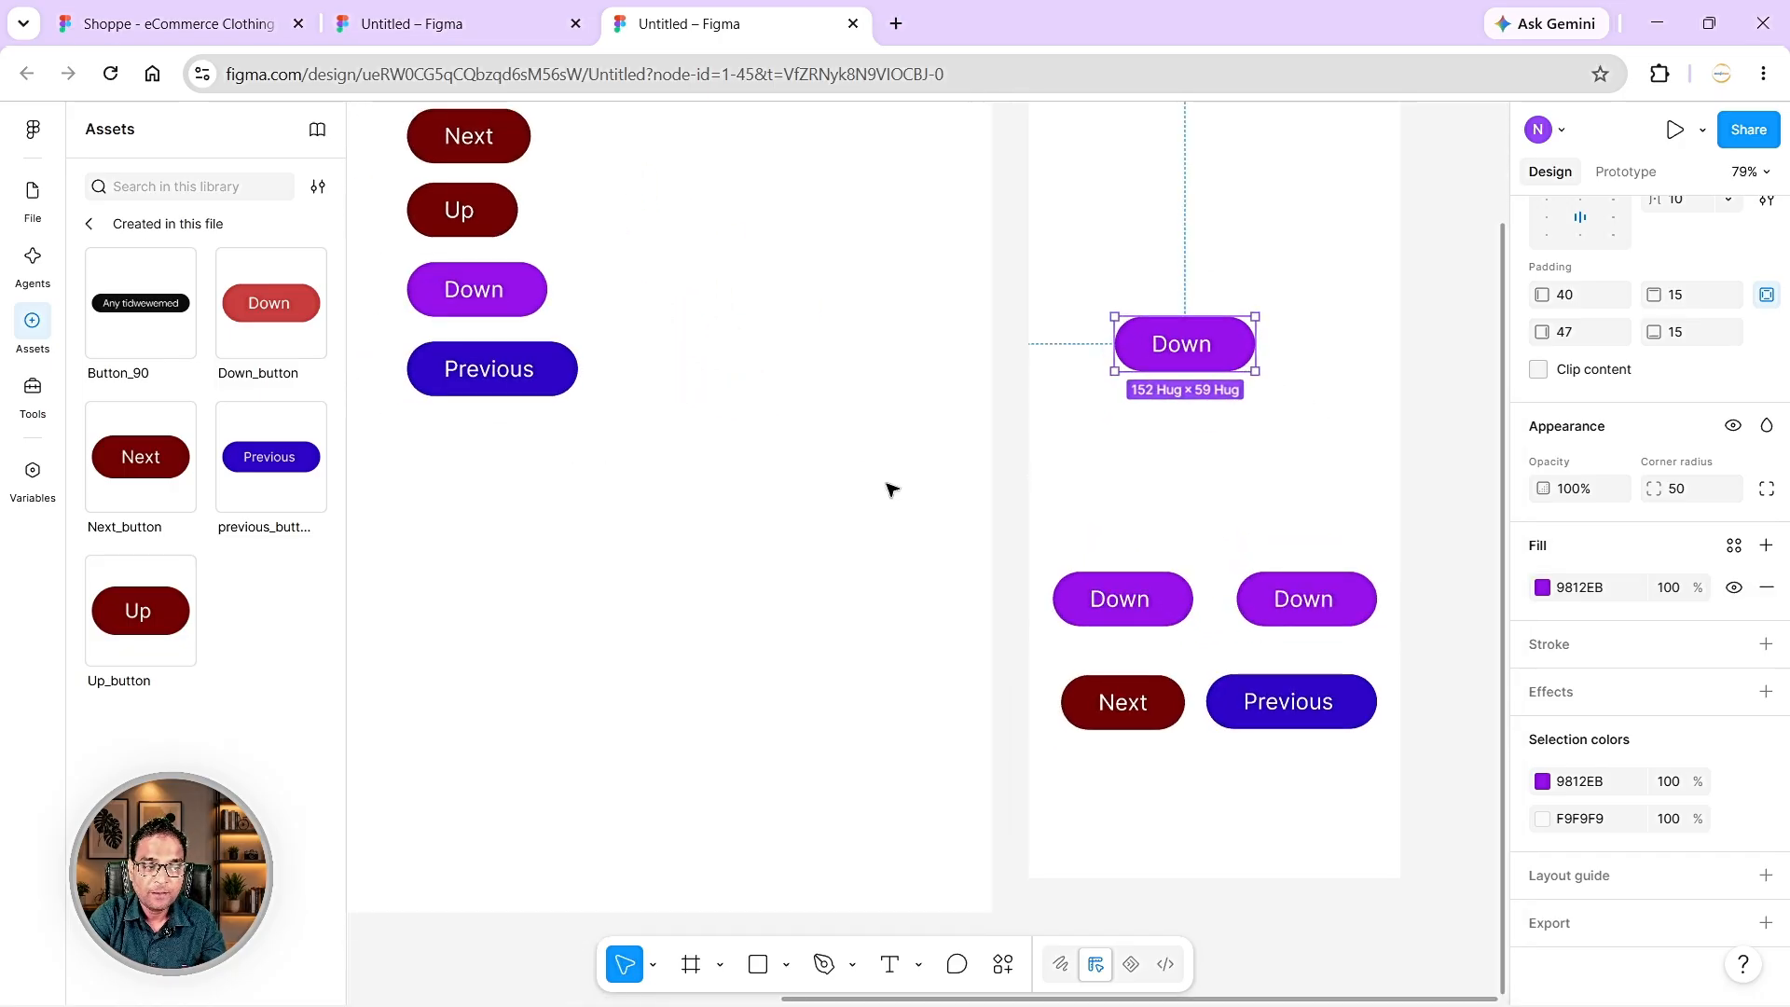
# - Place another Down_button instance from the assets near the upper part of the iPhone frame, above the existing middle one
pyautogui.moveTo(271, 286); pyautogui.dragTo(1233, 176)
pyautogui.scroll(1, 1165, 251)
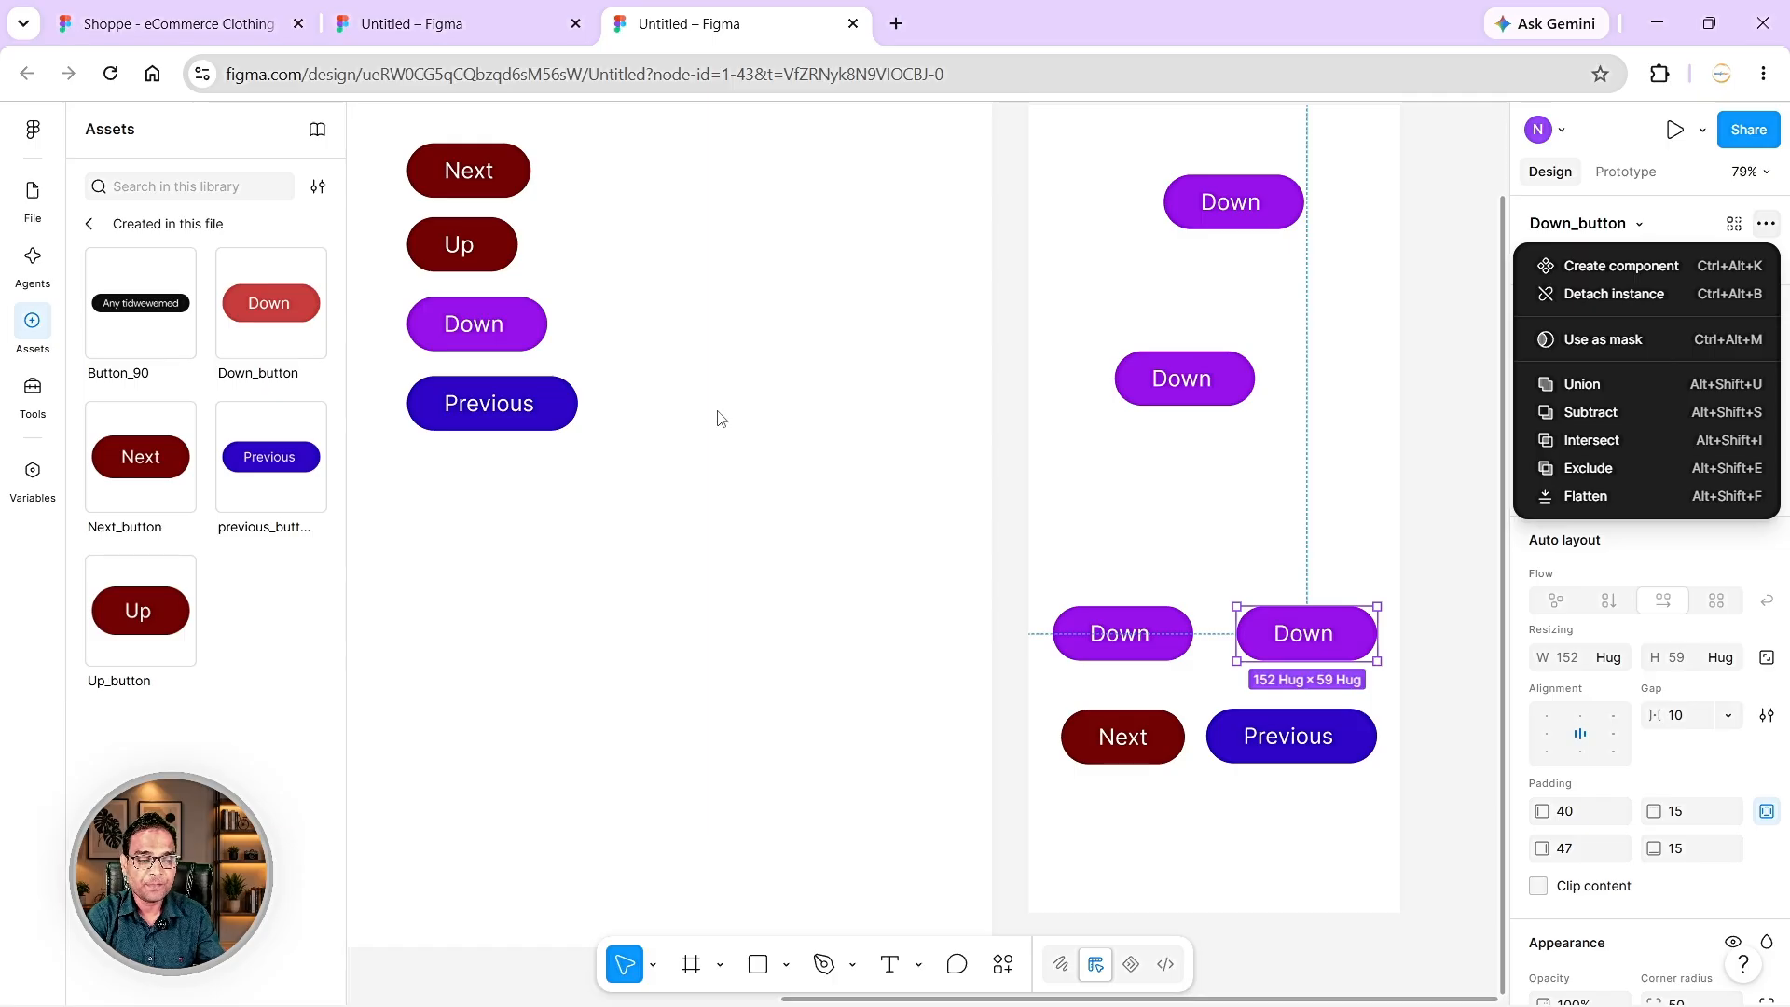
pyautogui.press('Escape')
pyautogui.hscroll(-5, 771, 668)
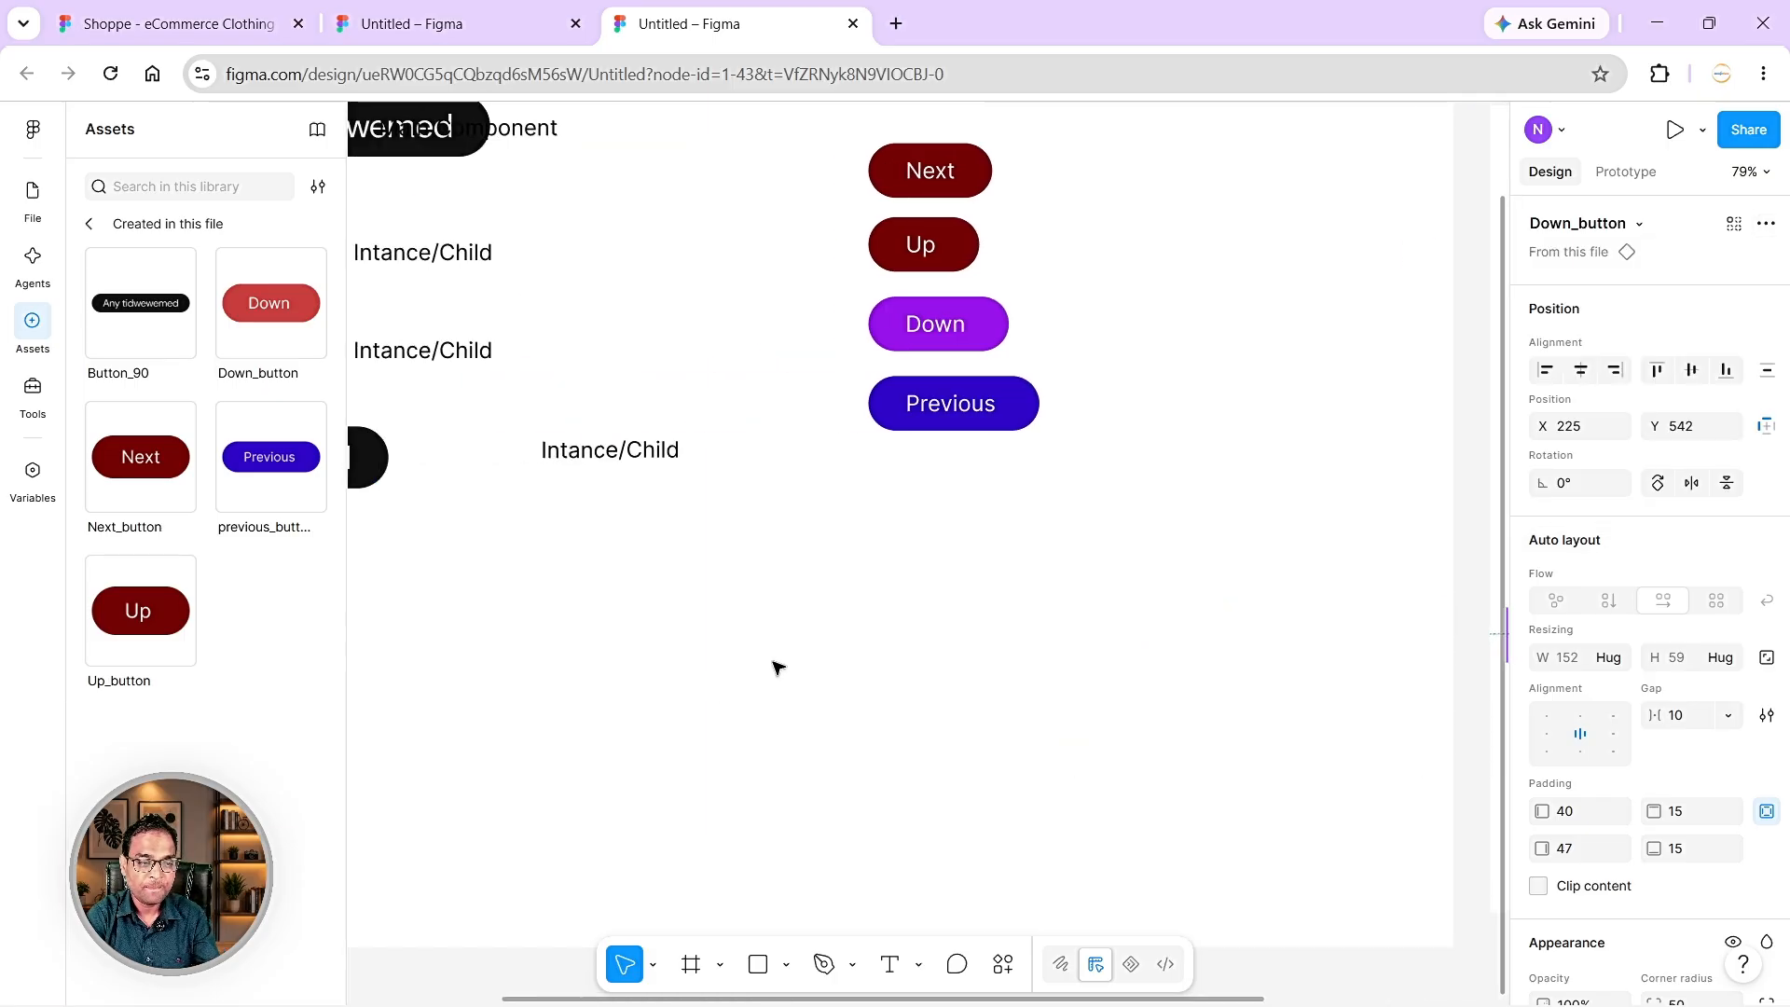
pyautogui.scroll(-3, 864, 594)
pyautogui.rightClick(865, 601)
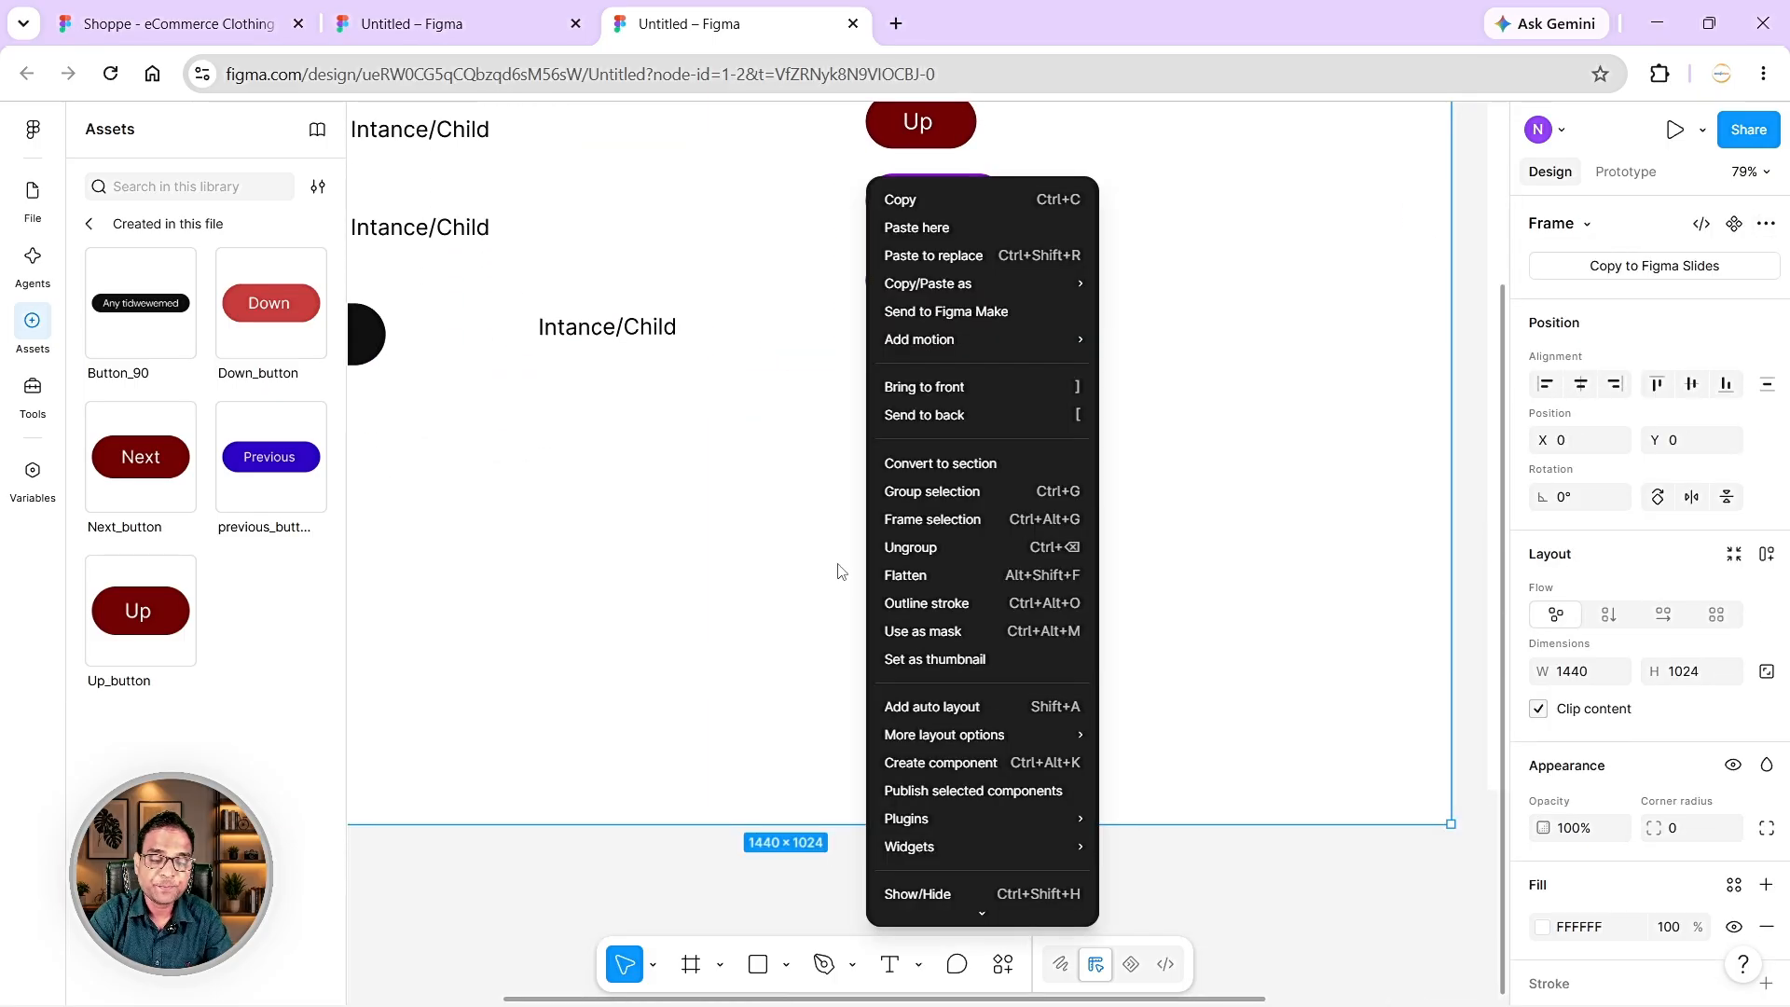
pyautogui.click(1290, 463)
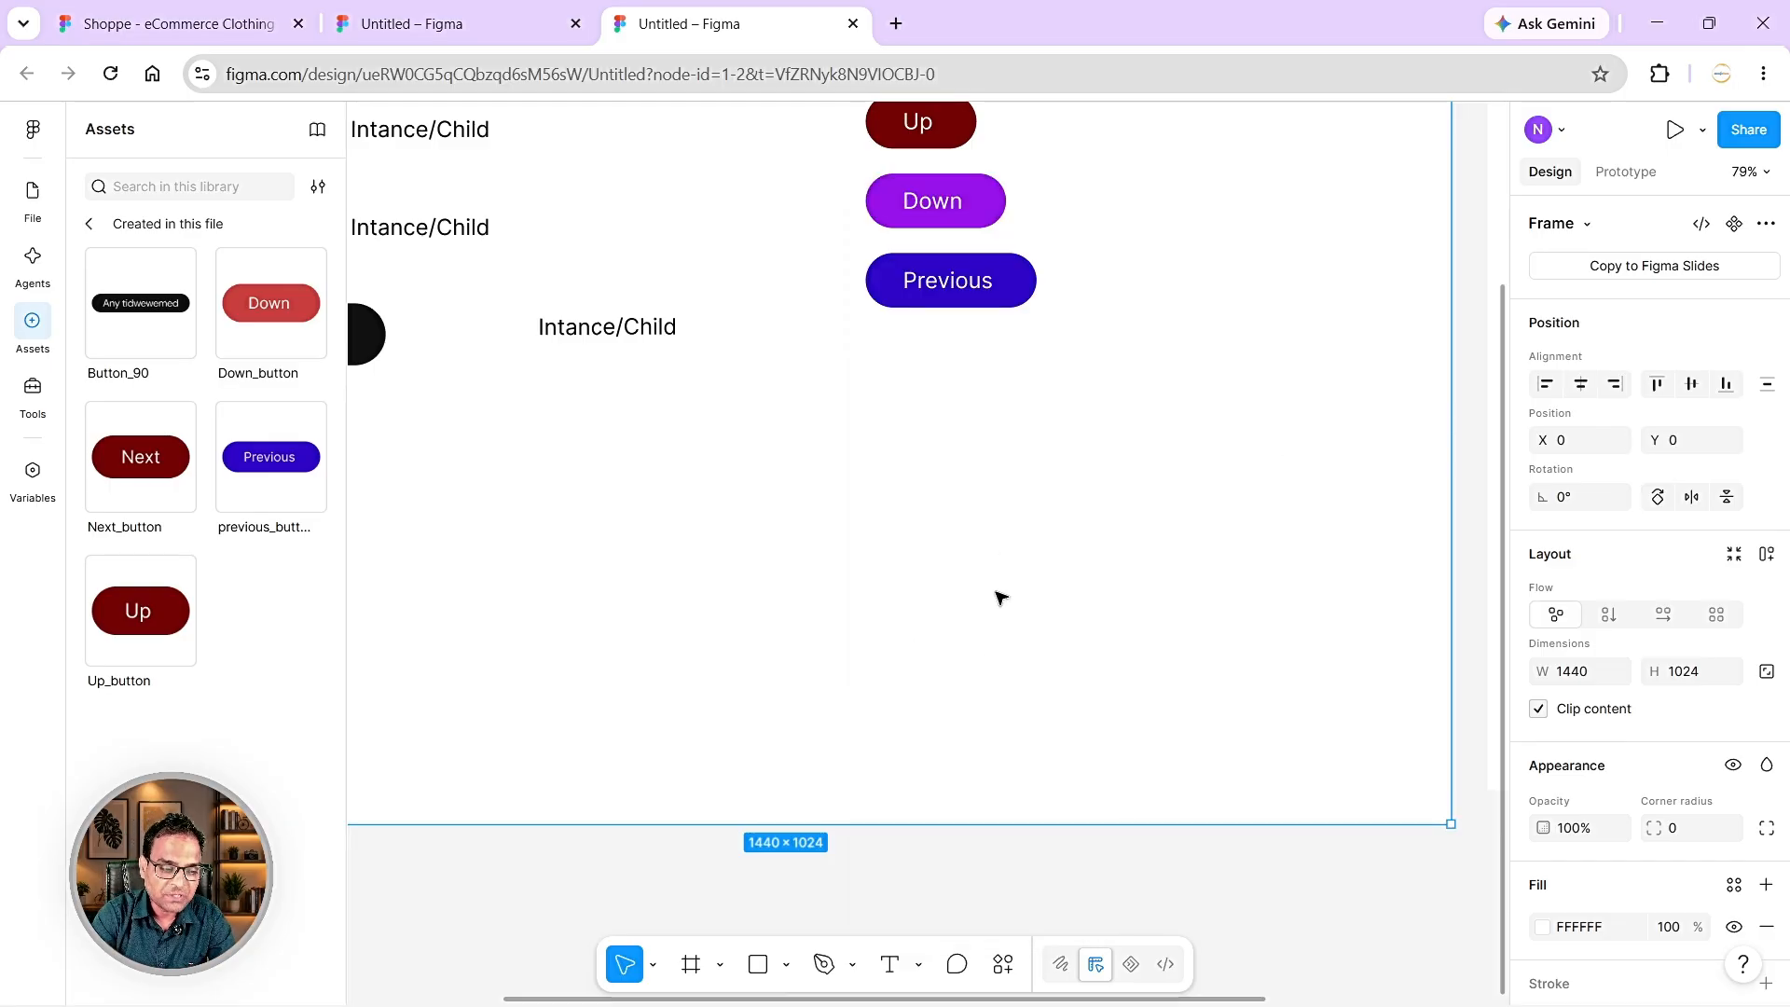
# - Draw a text box about 328 × 66 below the Previous button in the desktop frame, reading "Any time"
pyautogui.moveTo(843, 970)
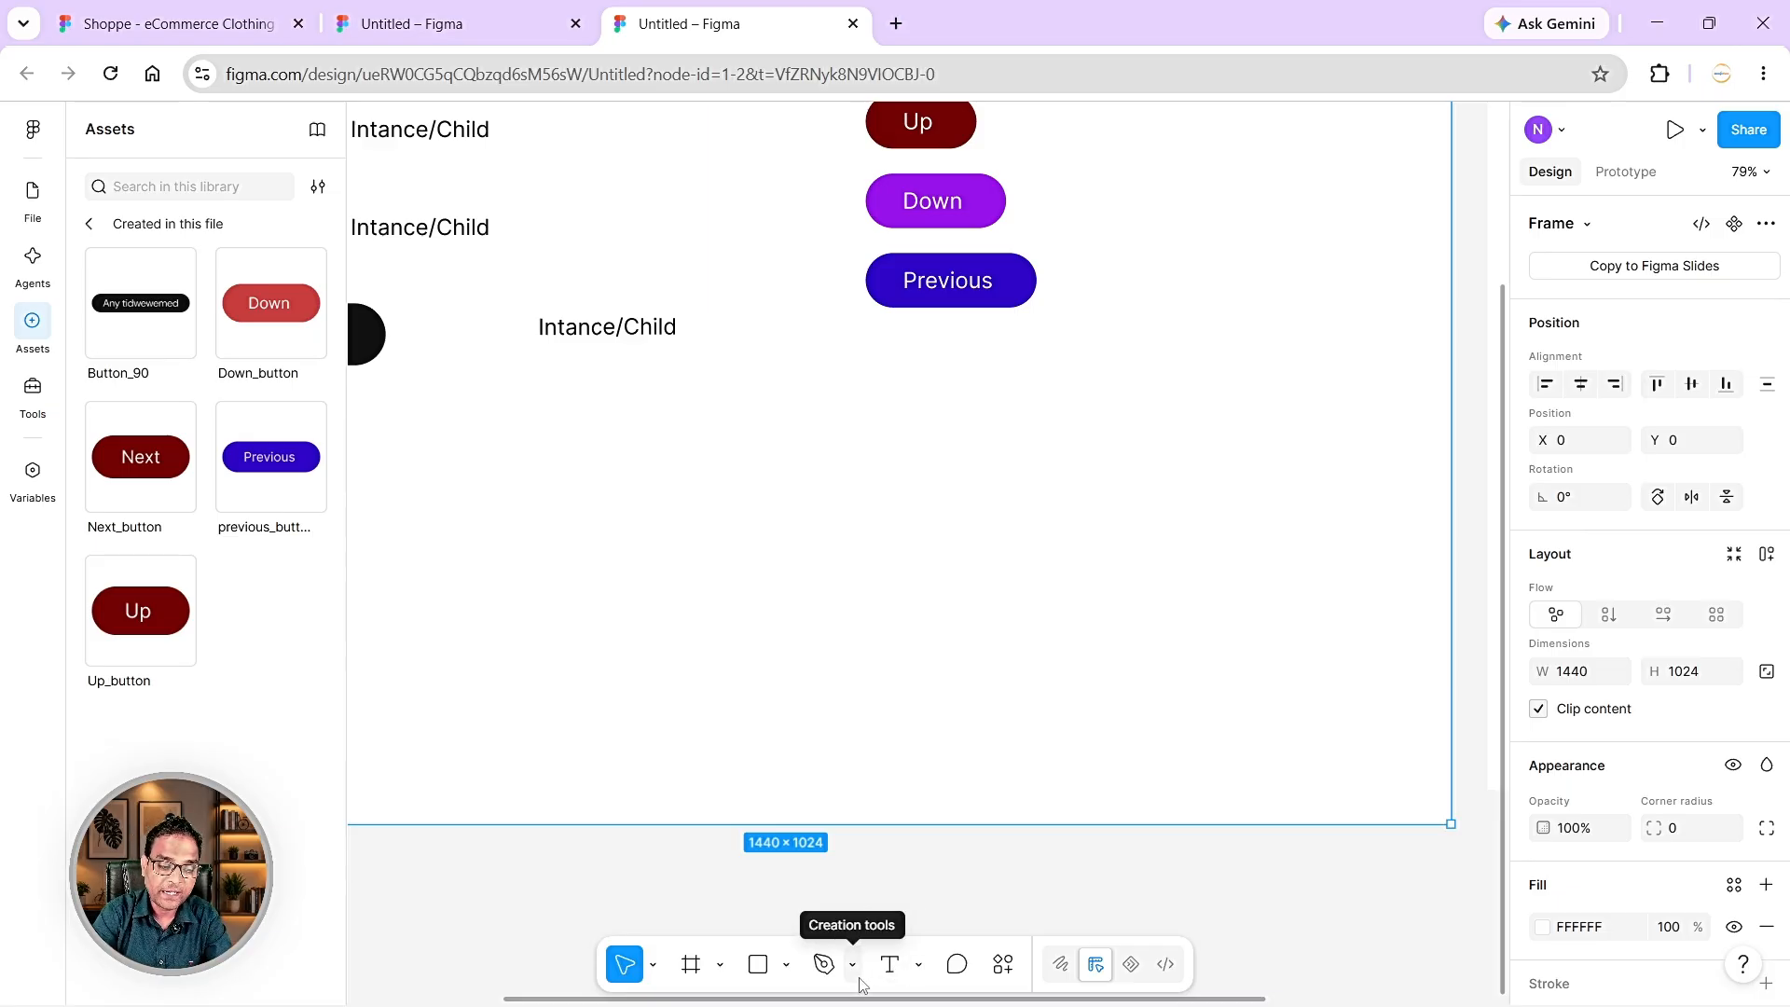
pyautogui.click(890, 965)
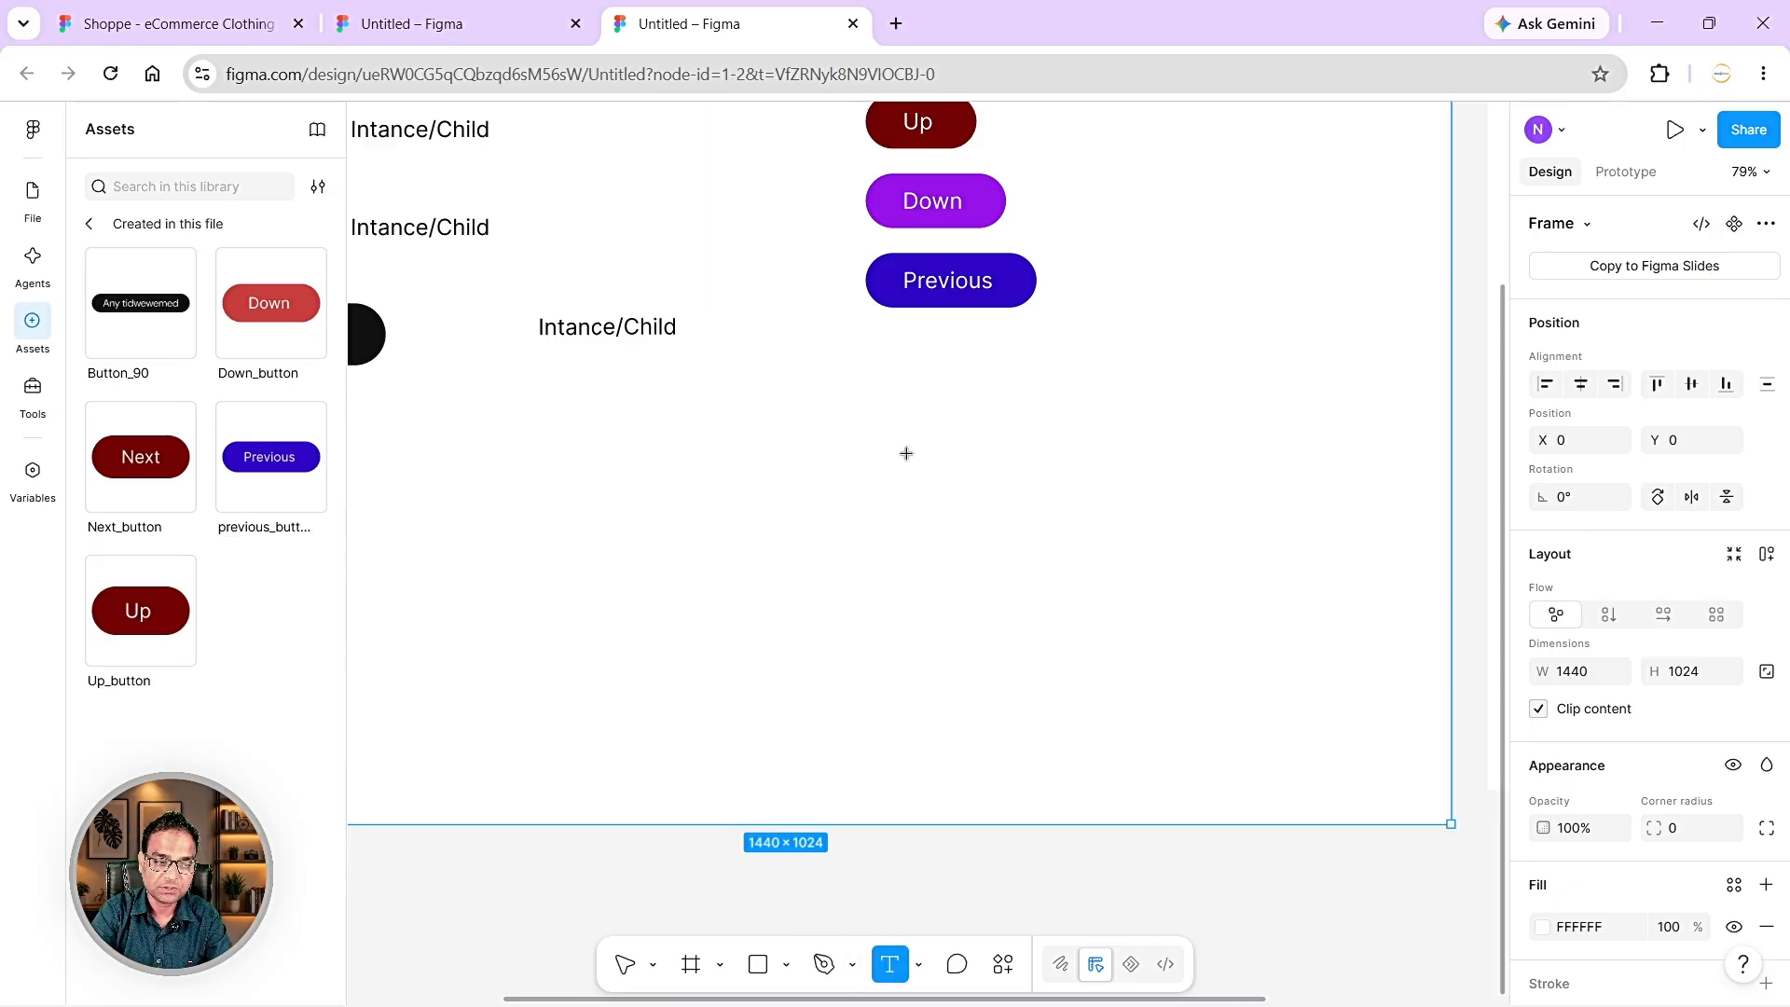
pyautogui.moveTo(902, 447); pyautogui.dragTo(1207, 509)
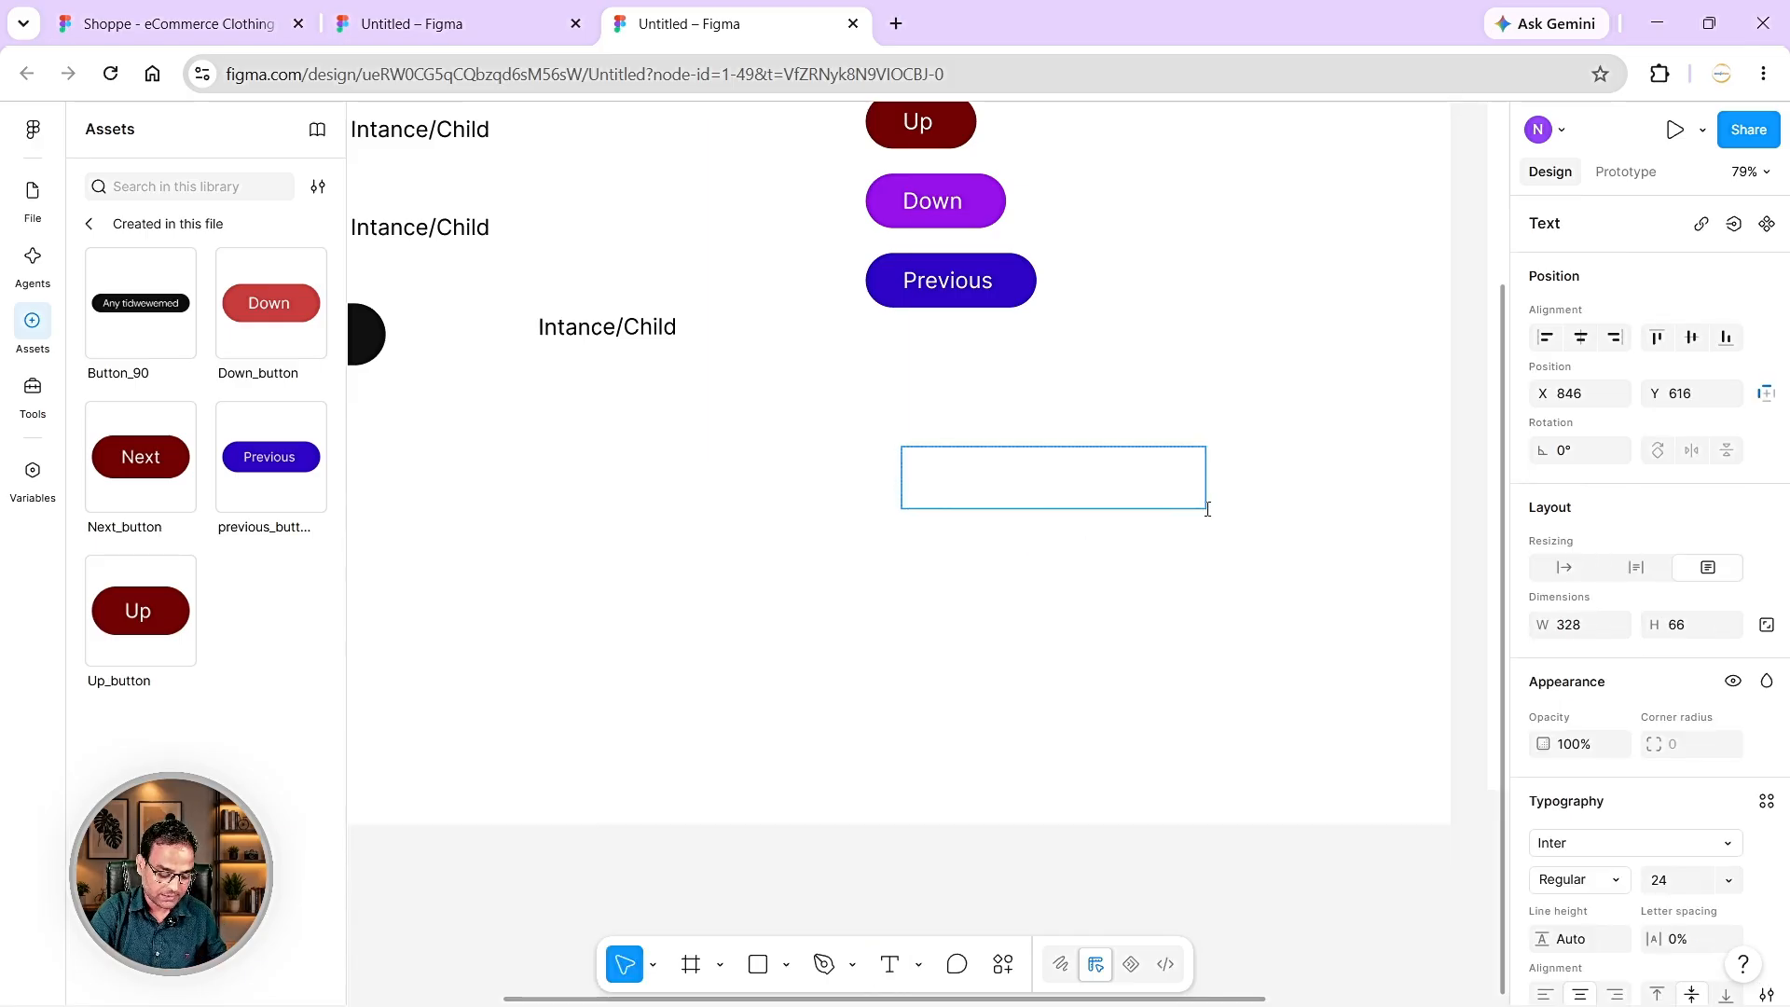
pyautogui.write('Any time')
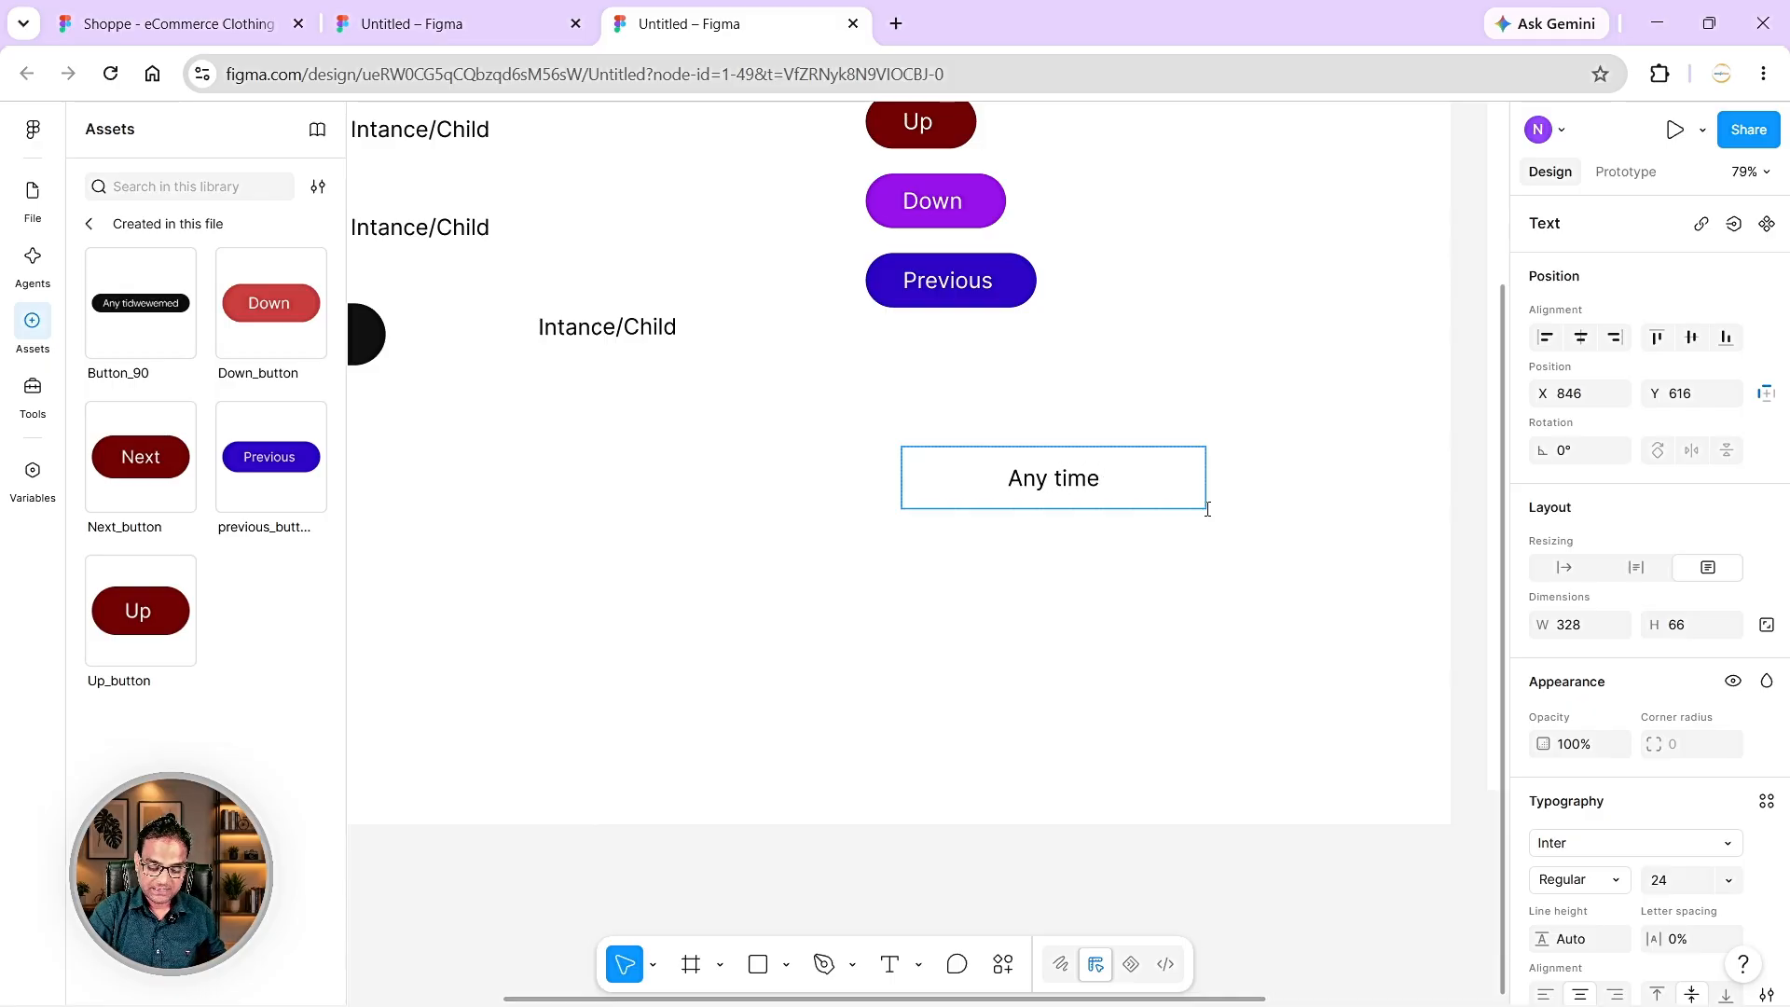
# - Capitalize the second word so the text reads "Any Time", and wrap the text in an auto layout frame
pyautogui.press('Left')
pyautogui.press('Left')
pyautogui.press('Left')
pyautogui.press('BackSpace')
pyautogui.write('T')
pyautogui.press('Escape')
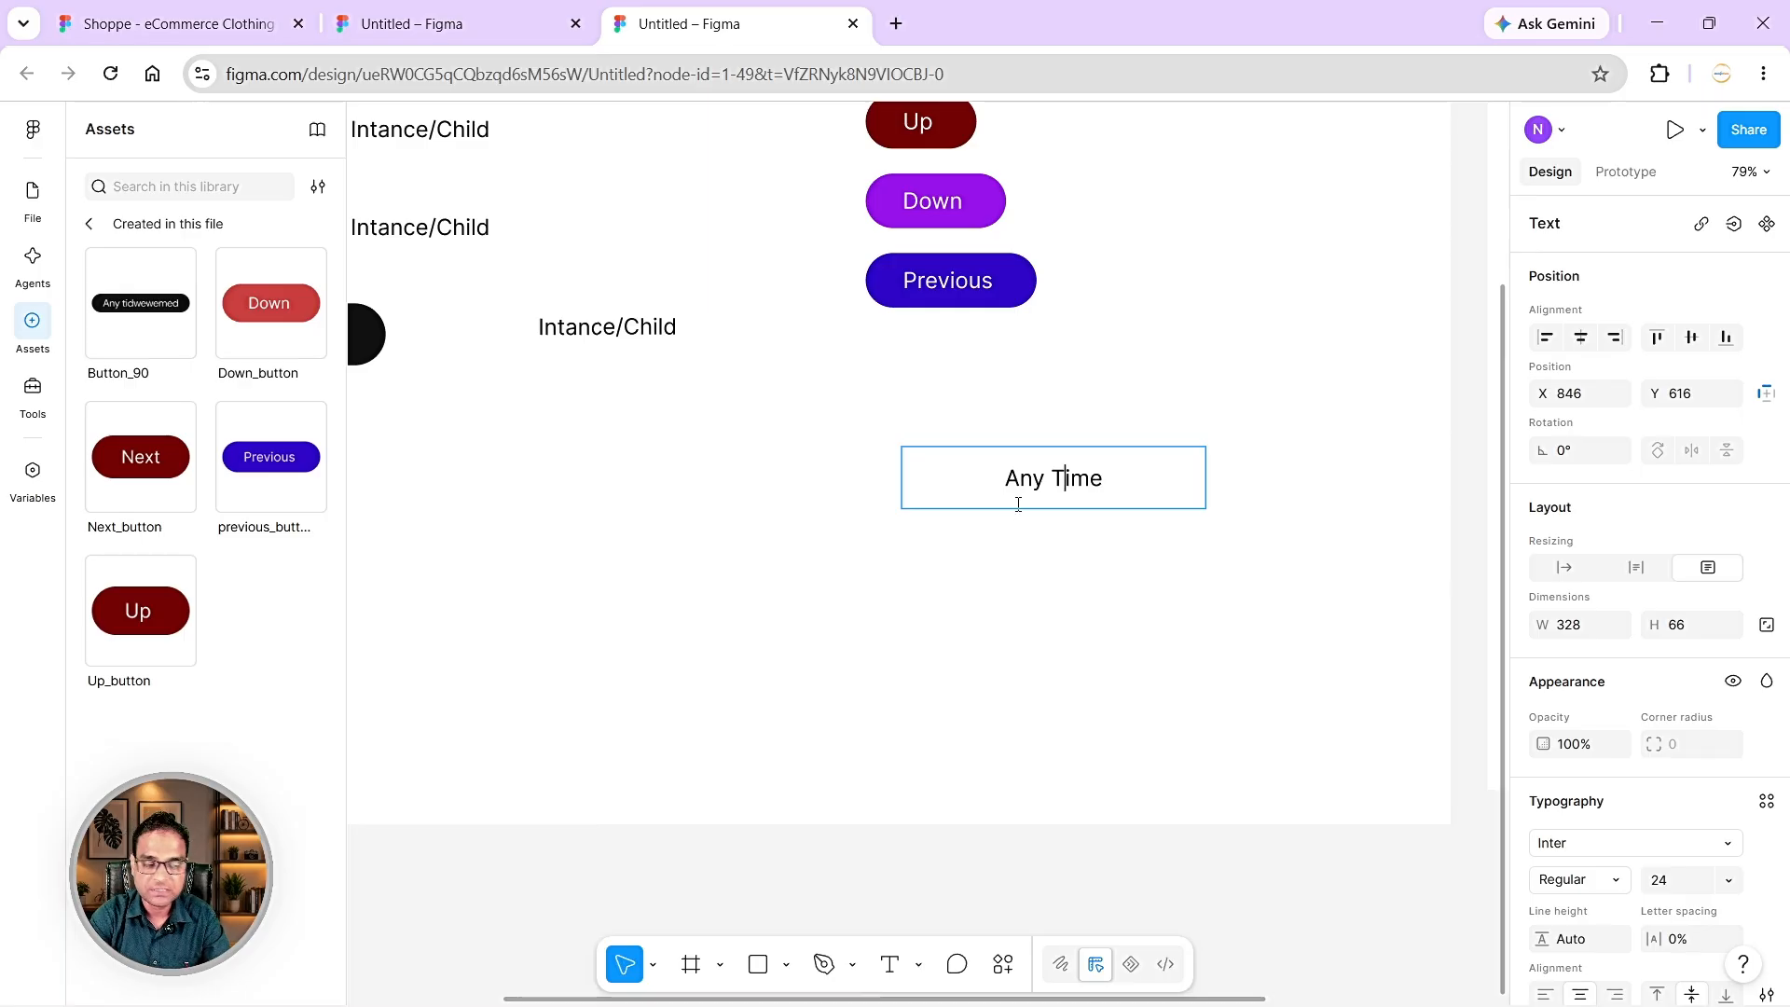
pyautogui.press('Escape')
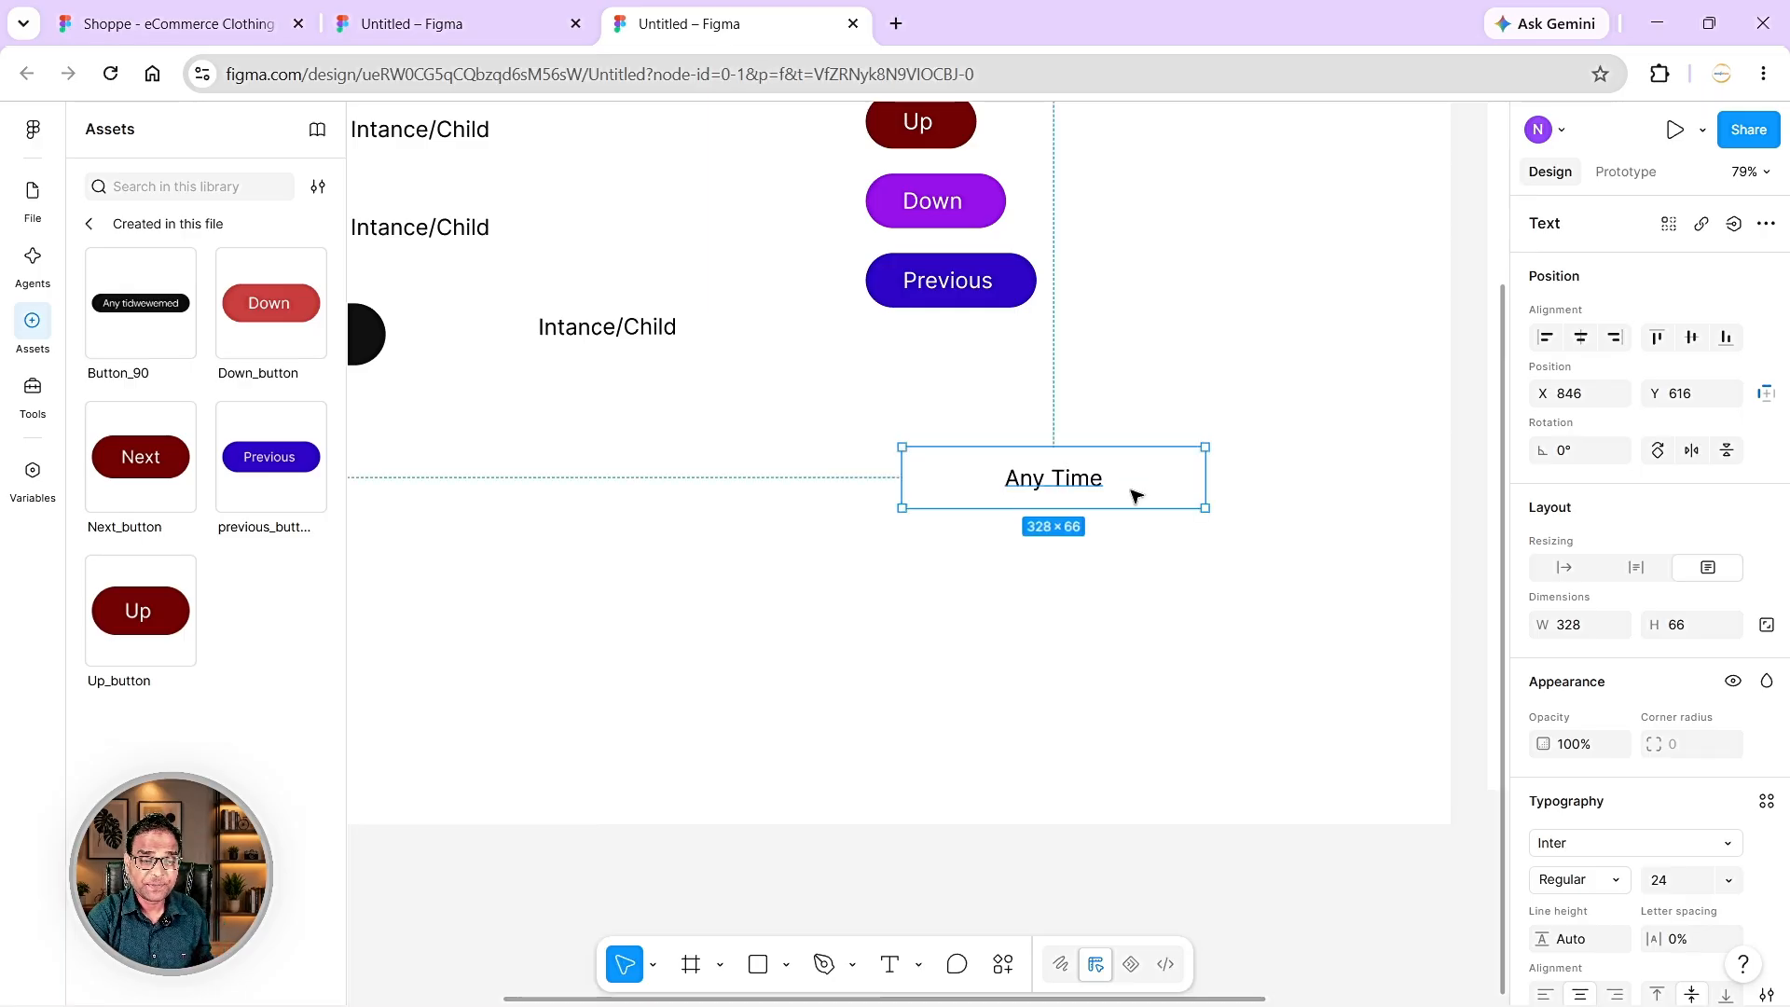
pyautogui.press('Escape')
pyautogui.click(1057, 483)
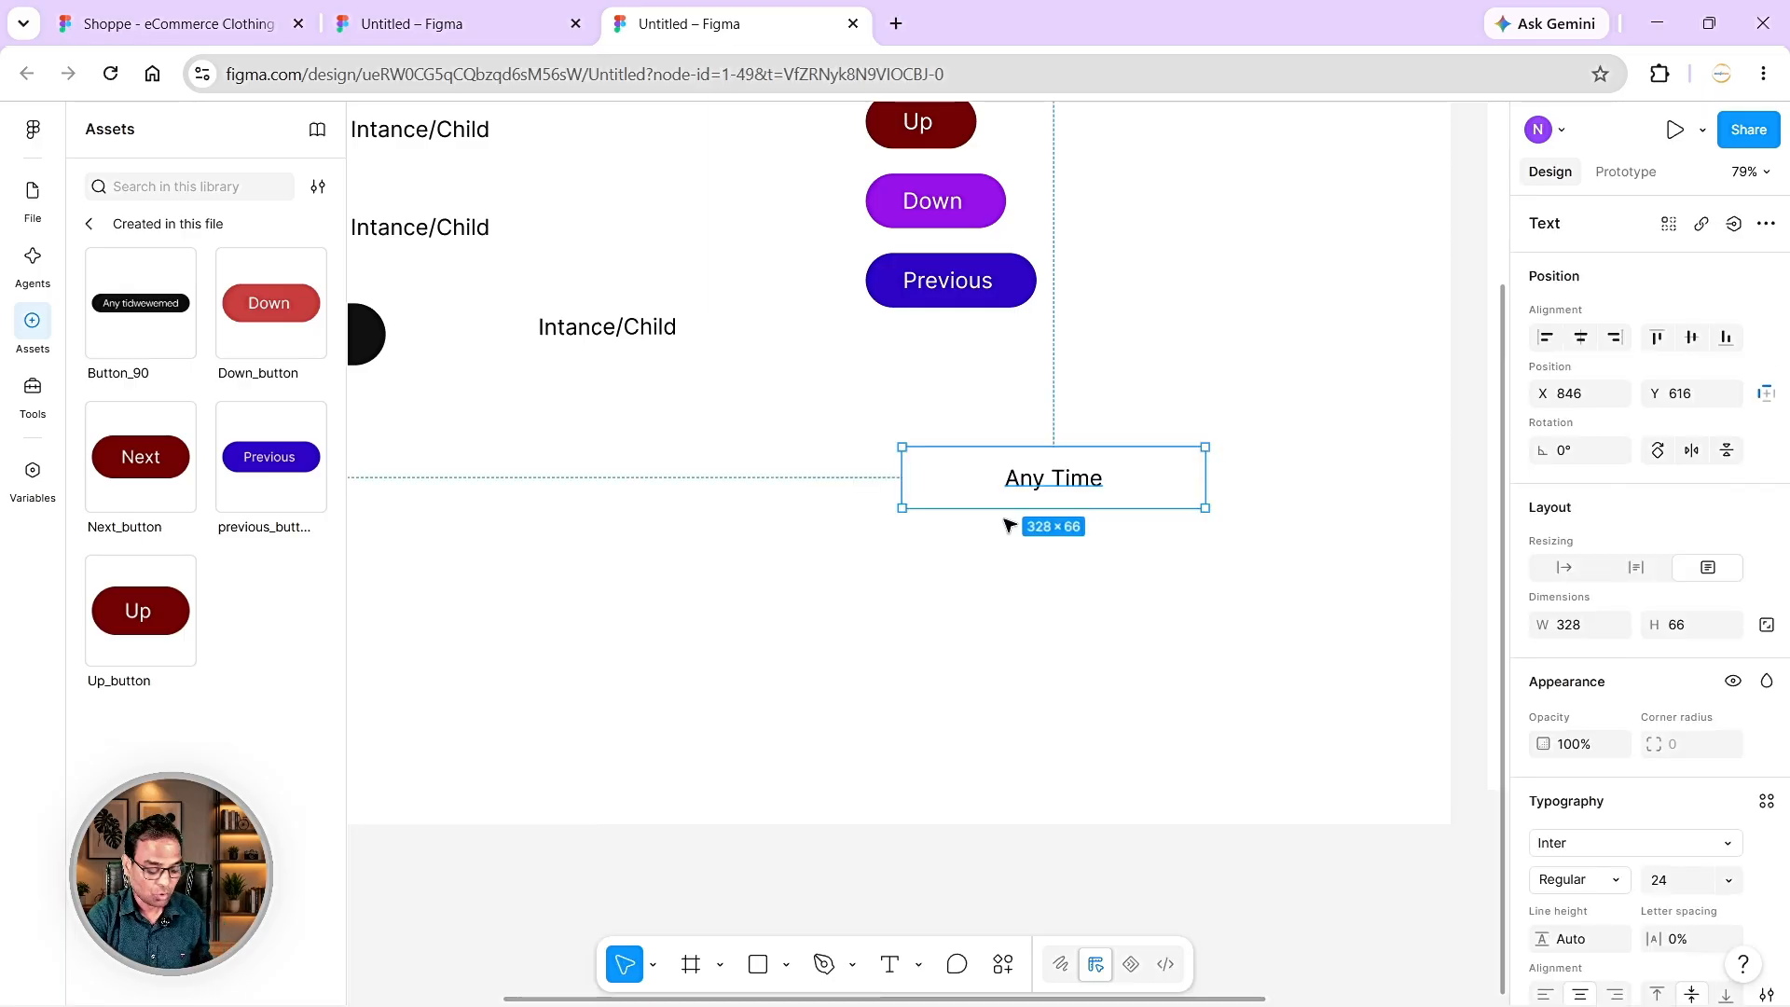
pyautogui.hotkey('shift', 'a')
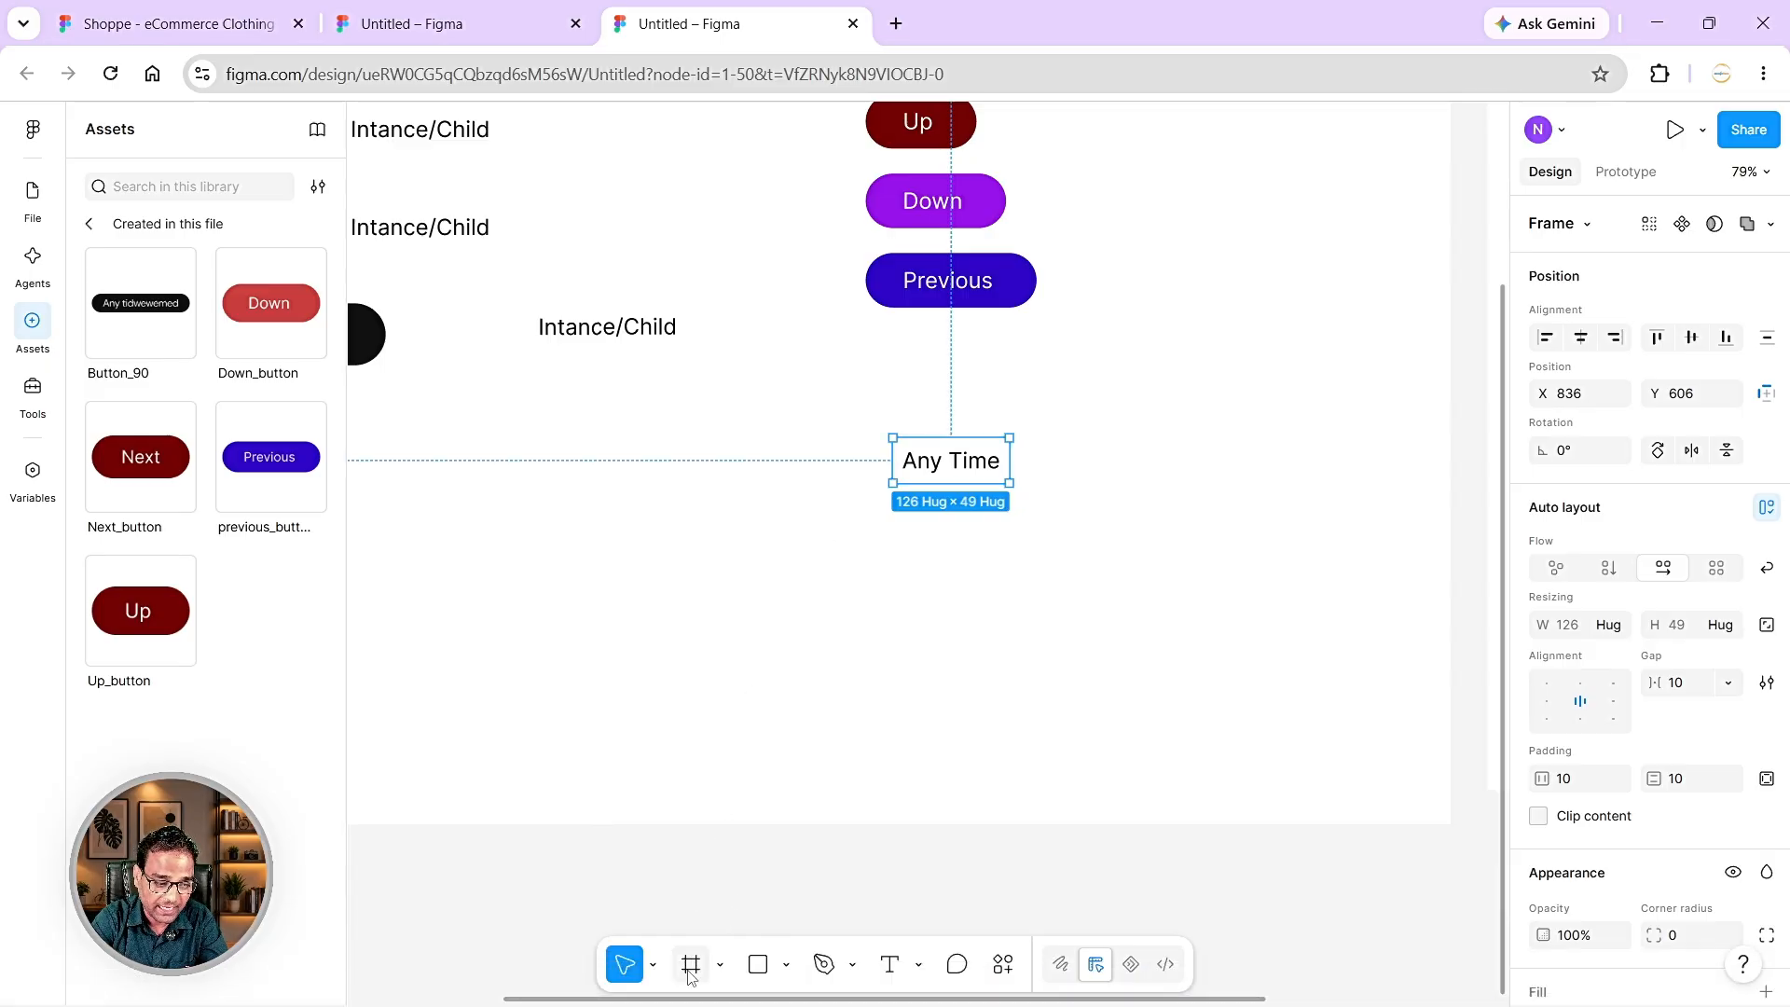
# - Try a frame of about 291 × 93 holding a "tertert" text box in the lower desktop frame, and delete it
pyautogui.press('f')
pyautogui.moveTo(485, 546); pyautogui.dragTo(755, 633)
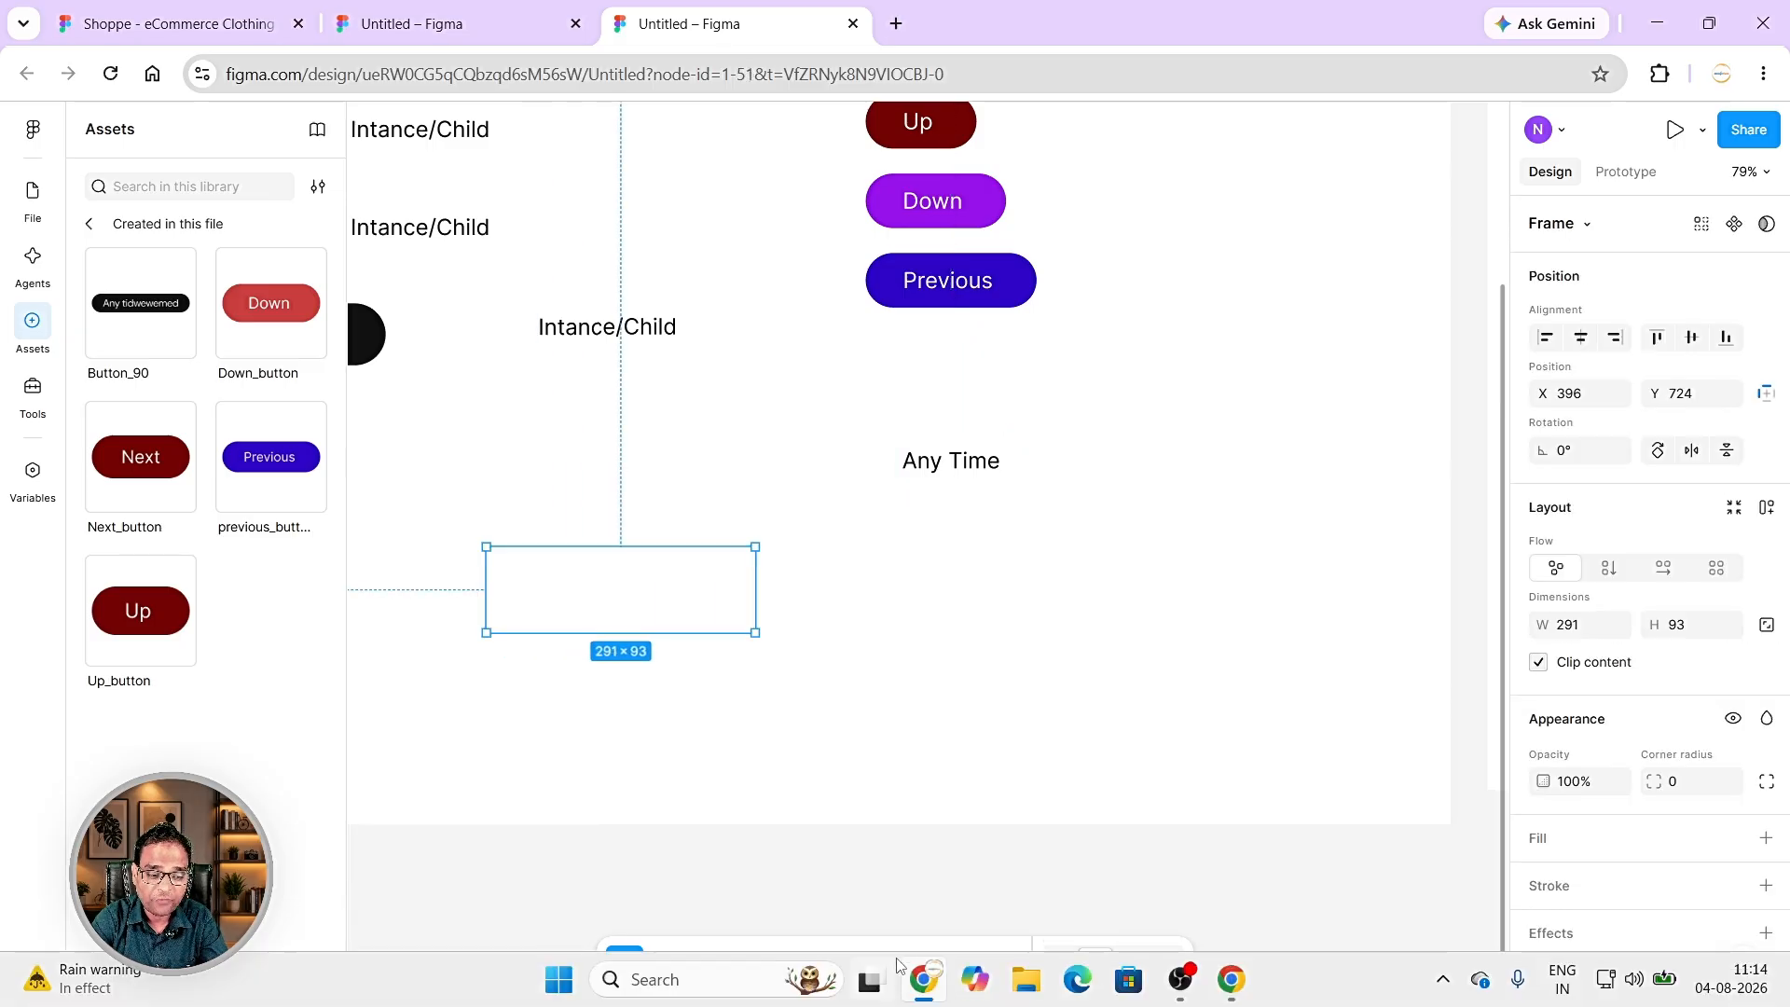
pyautogui.click(892, 965)
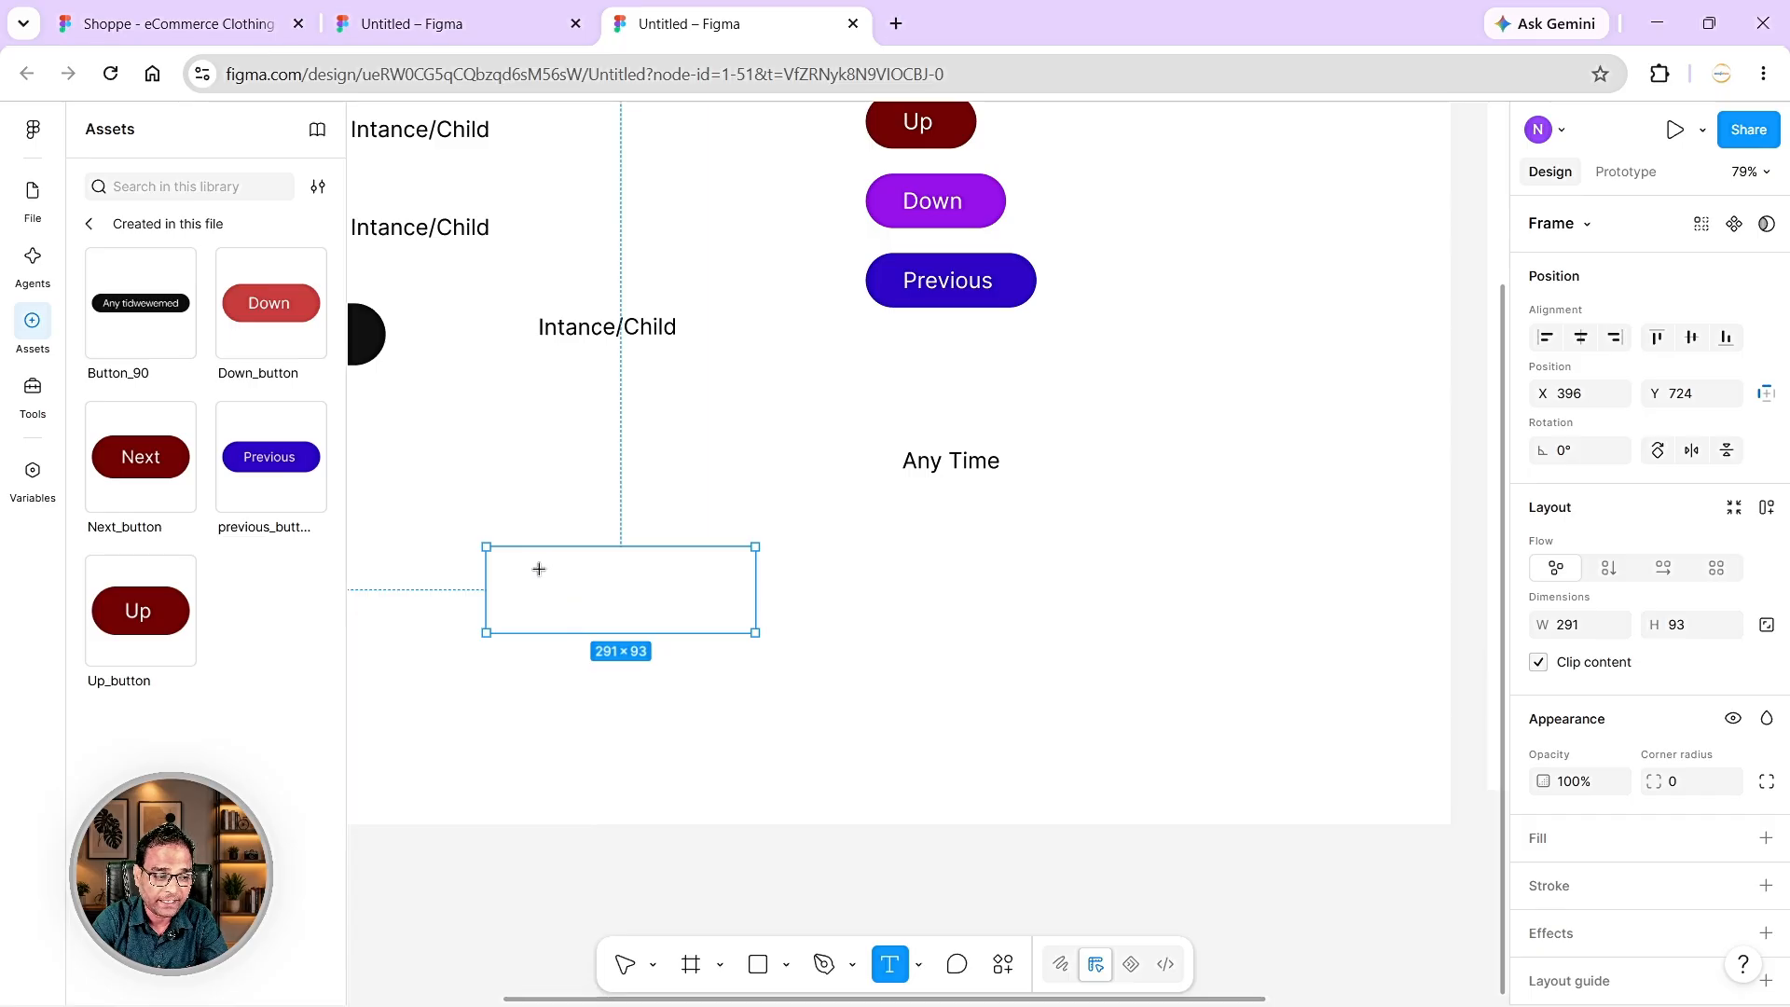
pyautogui.moveTo(489, 551); pyautogui.dragTo(765, 627)
pyautogui.write('tertert')
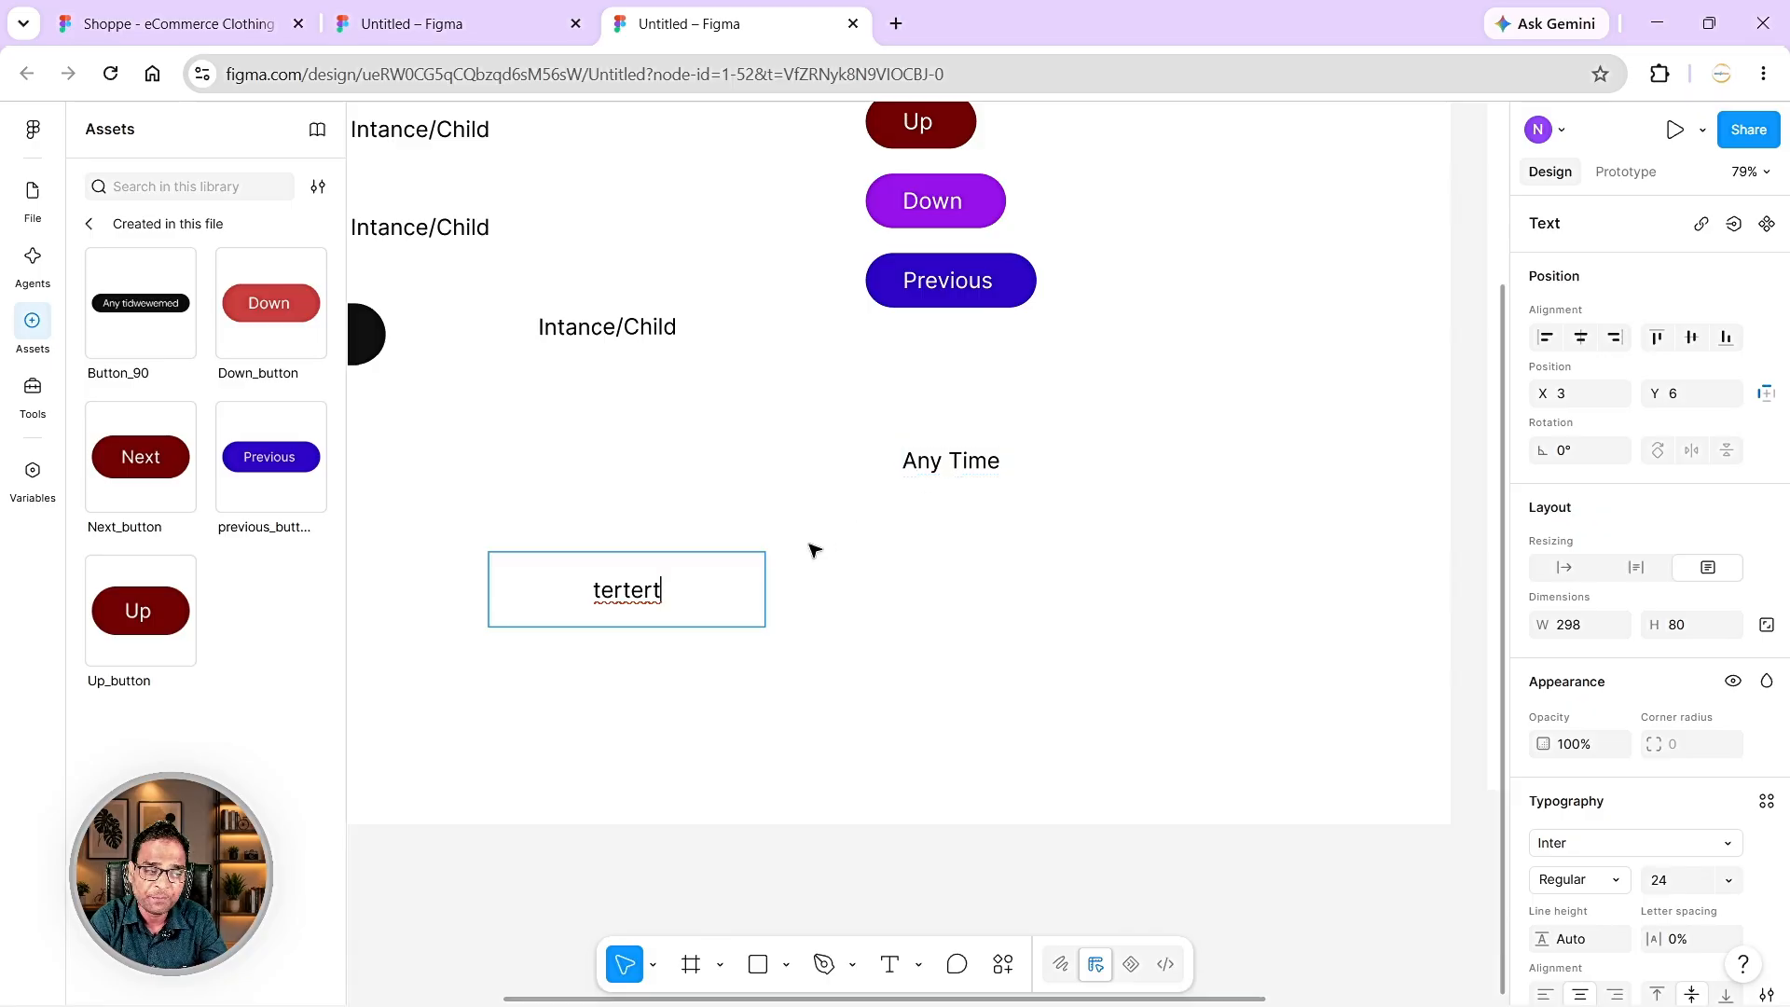
pyautogui.press('Escape')
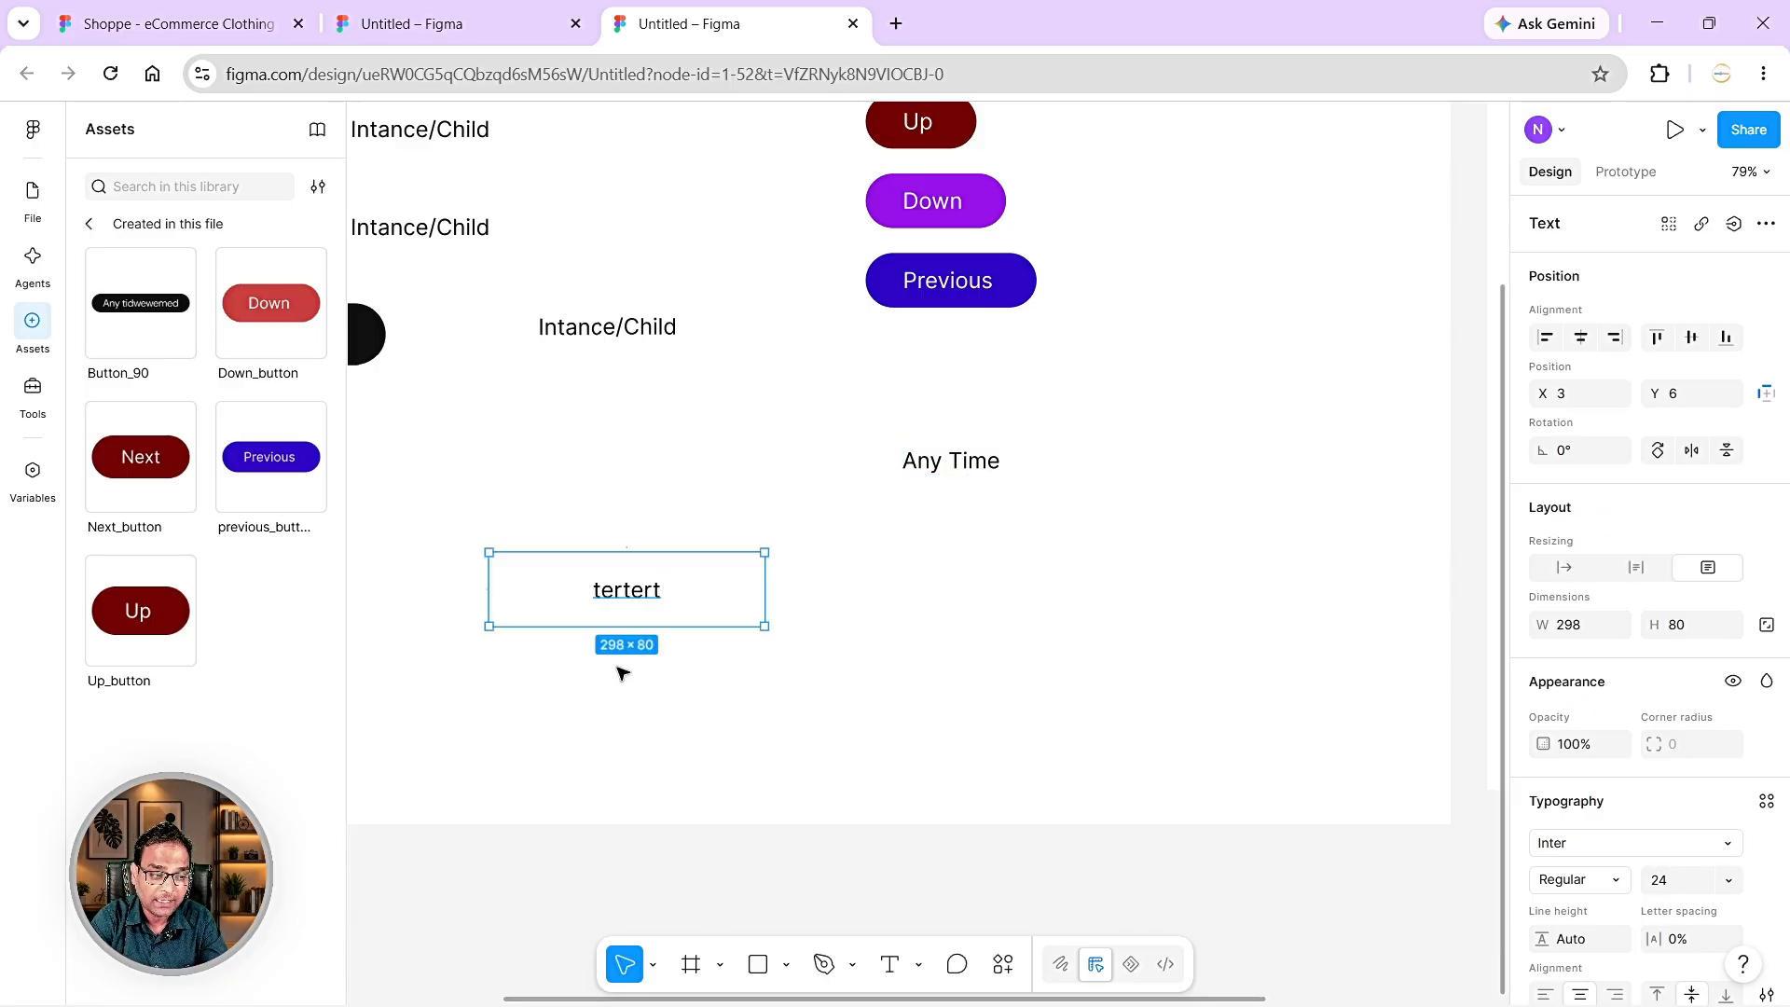
pyautogui.moveTo(655, 506); pyautogui.dragTo(658, 660)
pyautogui.press('Delete')
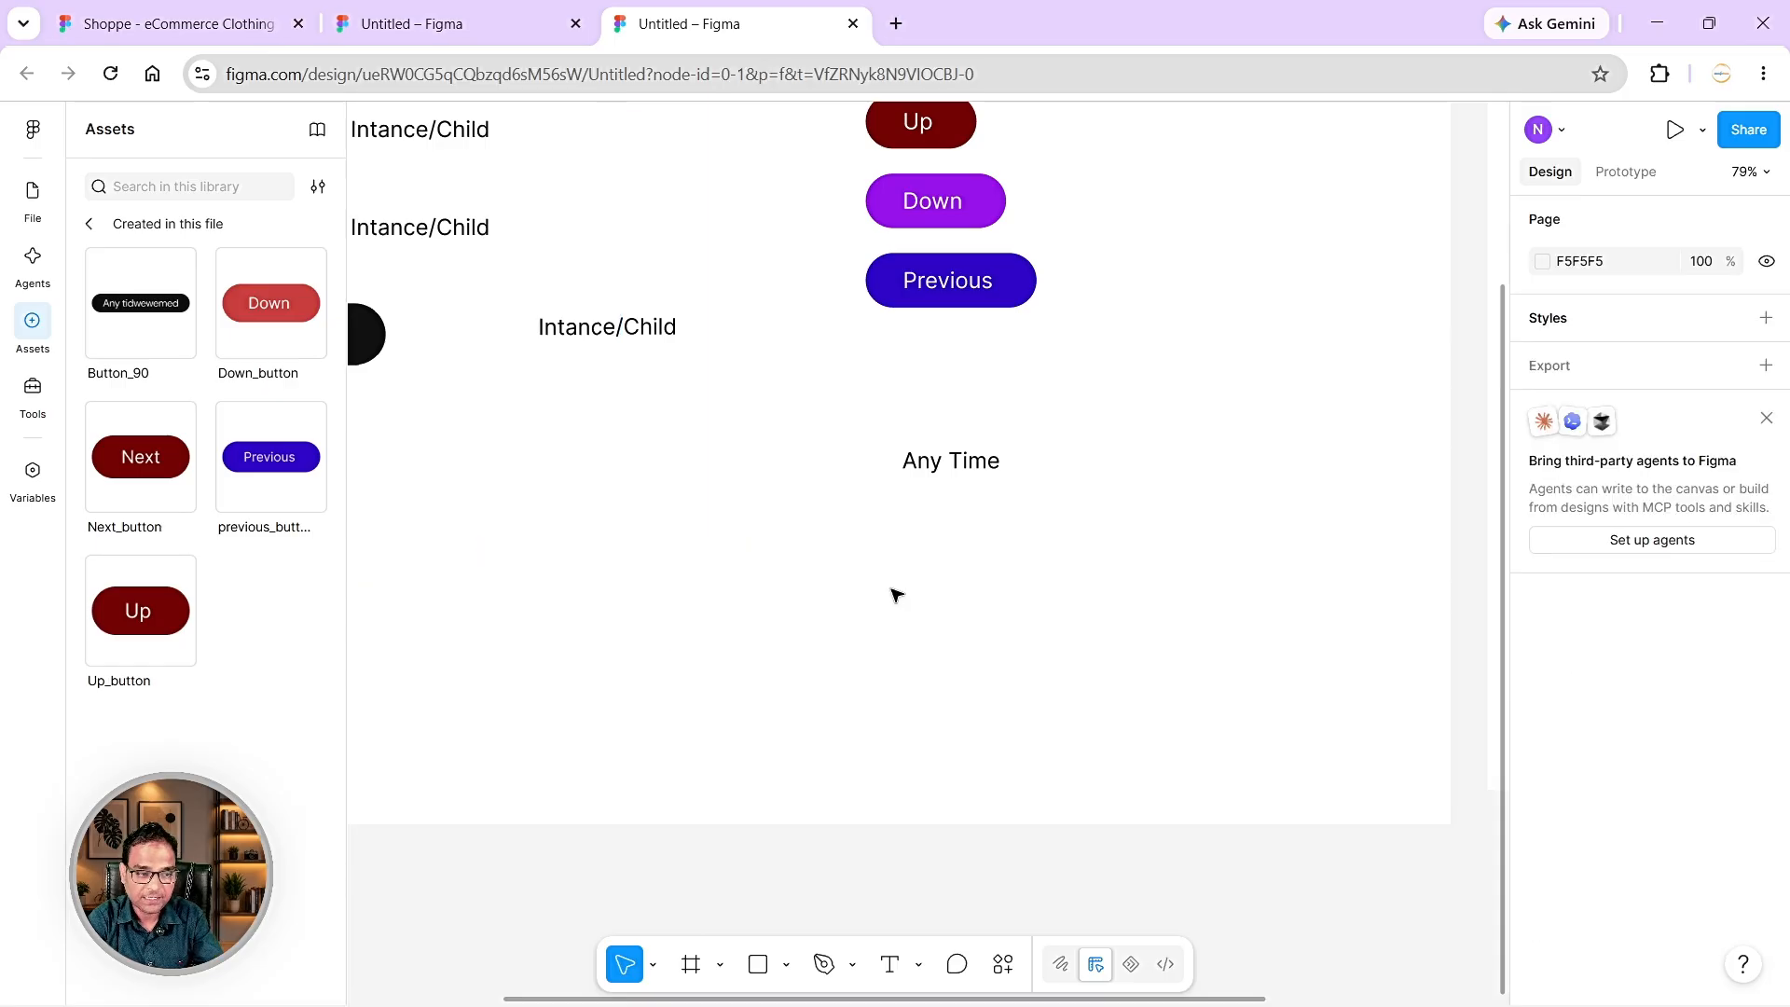
# - Give the Any Time auto layout frame a white FFFFFF fill and a light grey CCC4C4 stroke
pyautogui.click(981, 456)
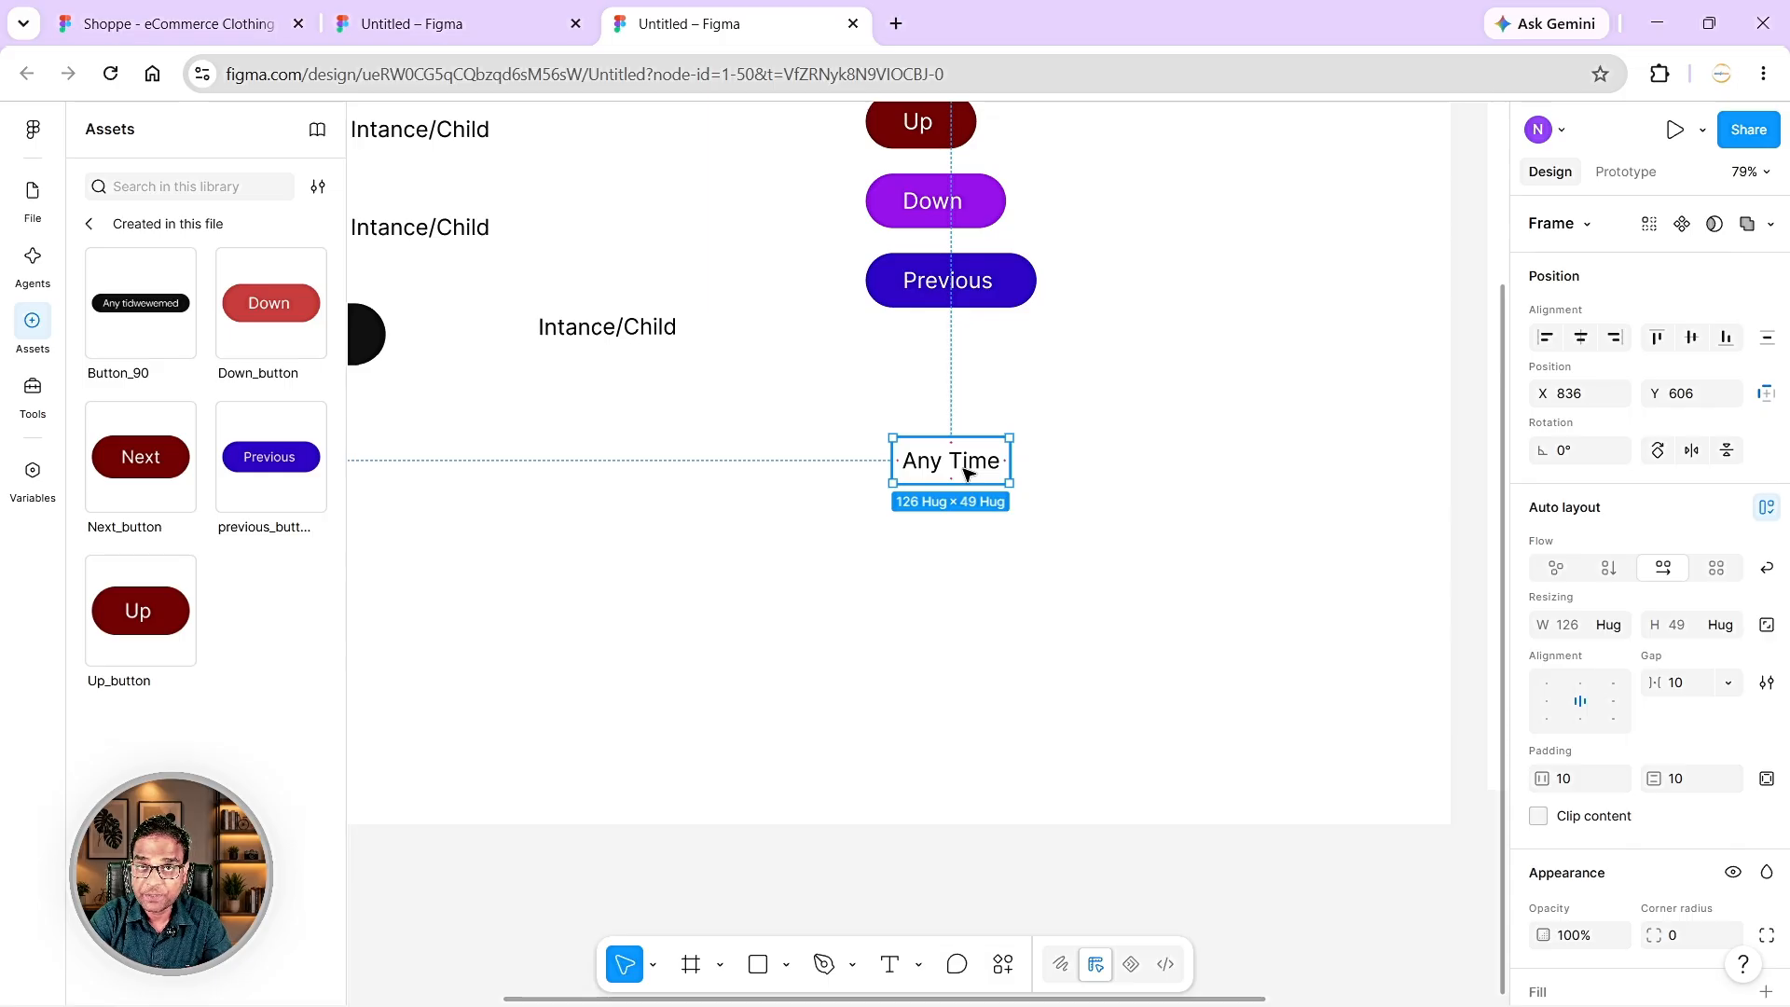
pyautogui.scroll(-5, 1547, 645)
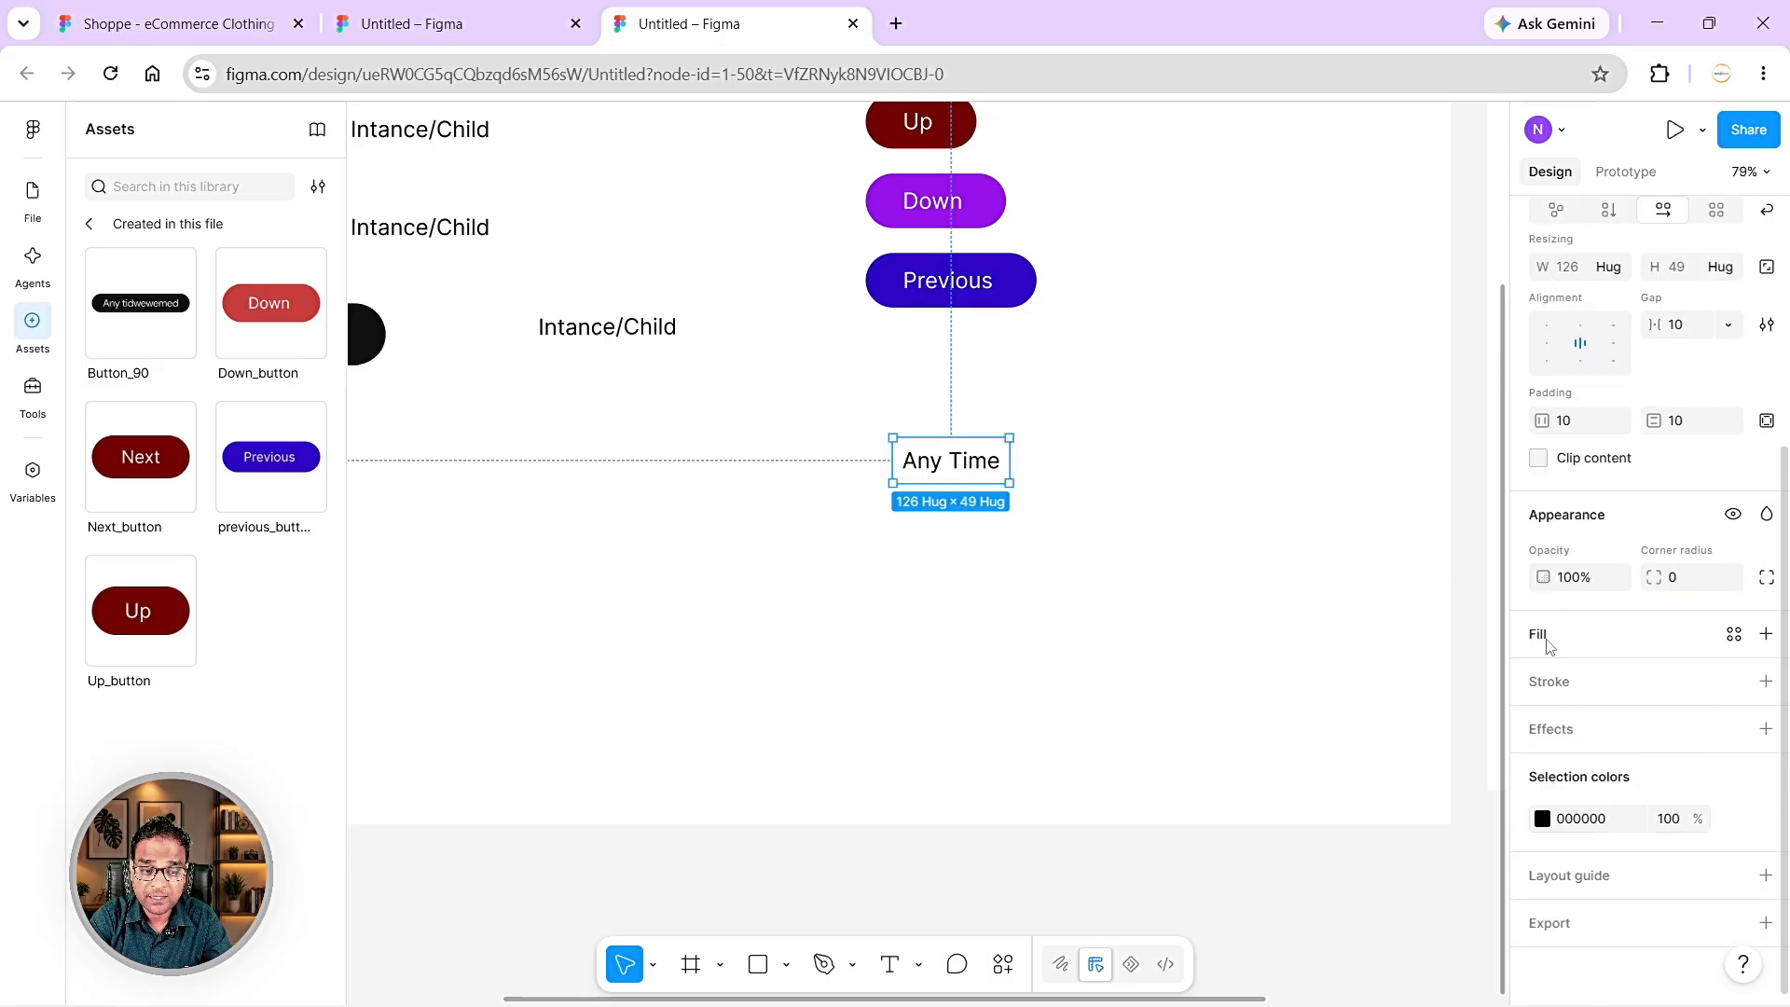
pyautogui.click(1547, 645)
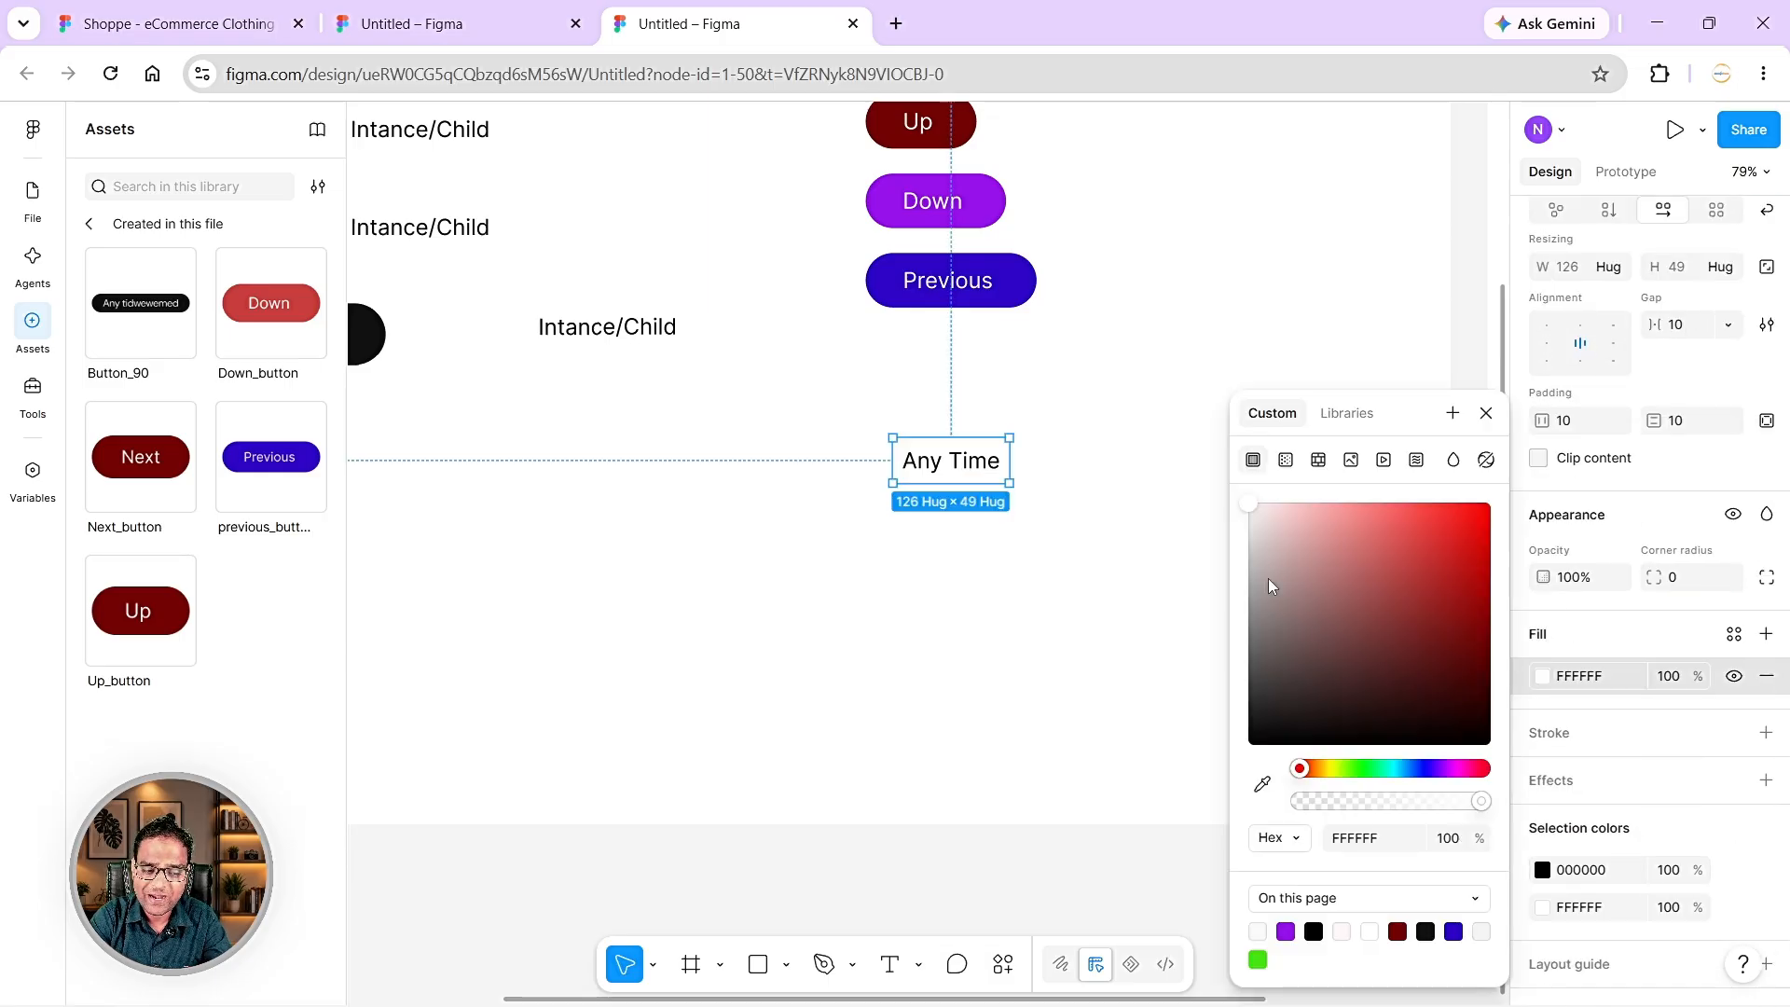
pyautogui.click(1607, 642)
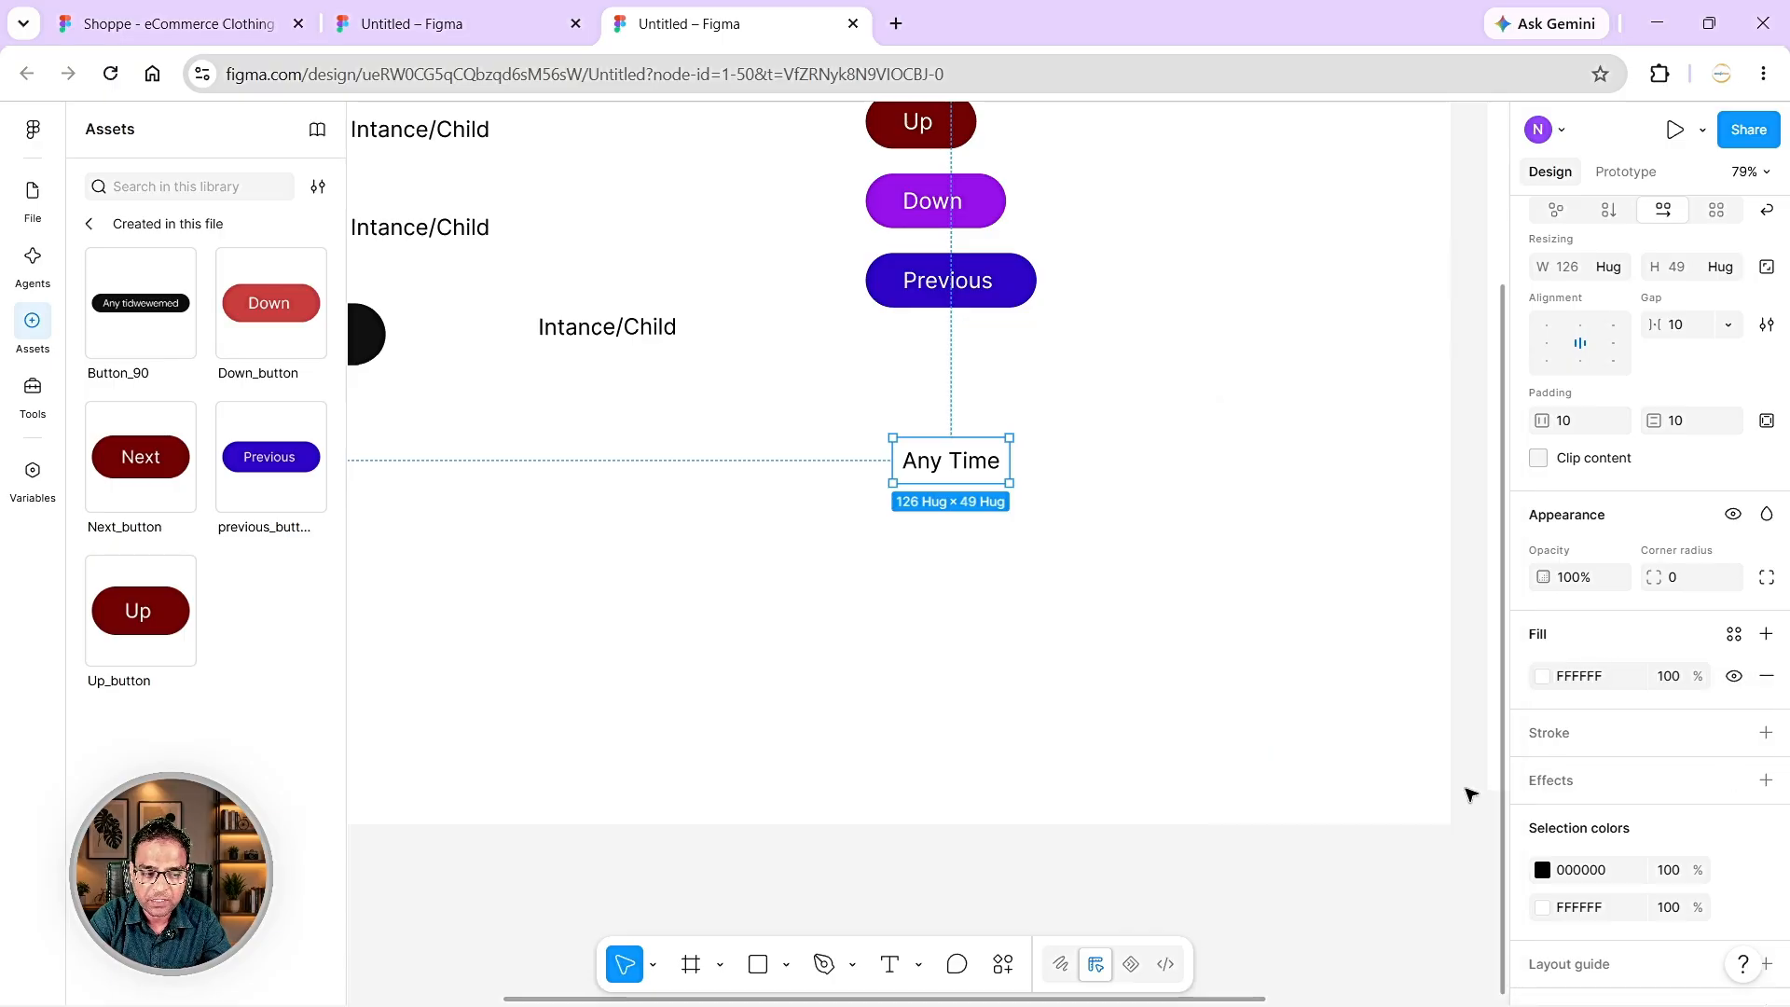
pyautogui.click(1559, 733)
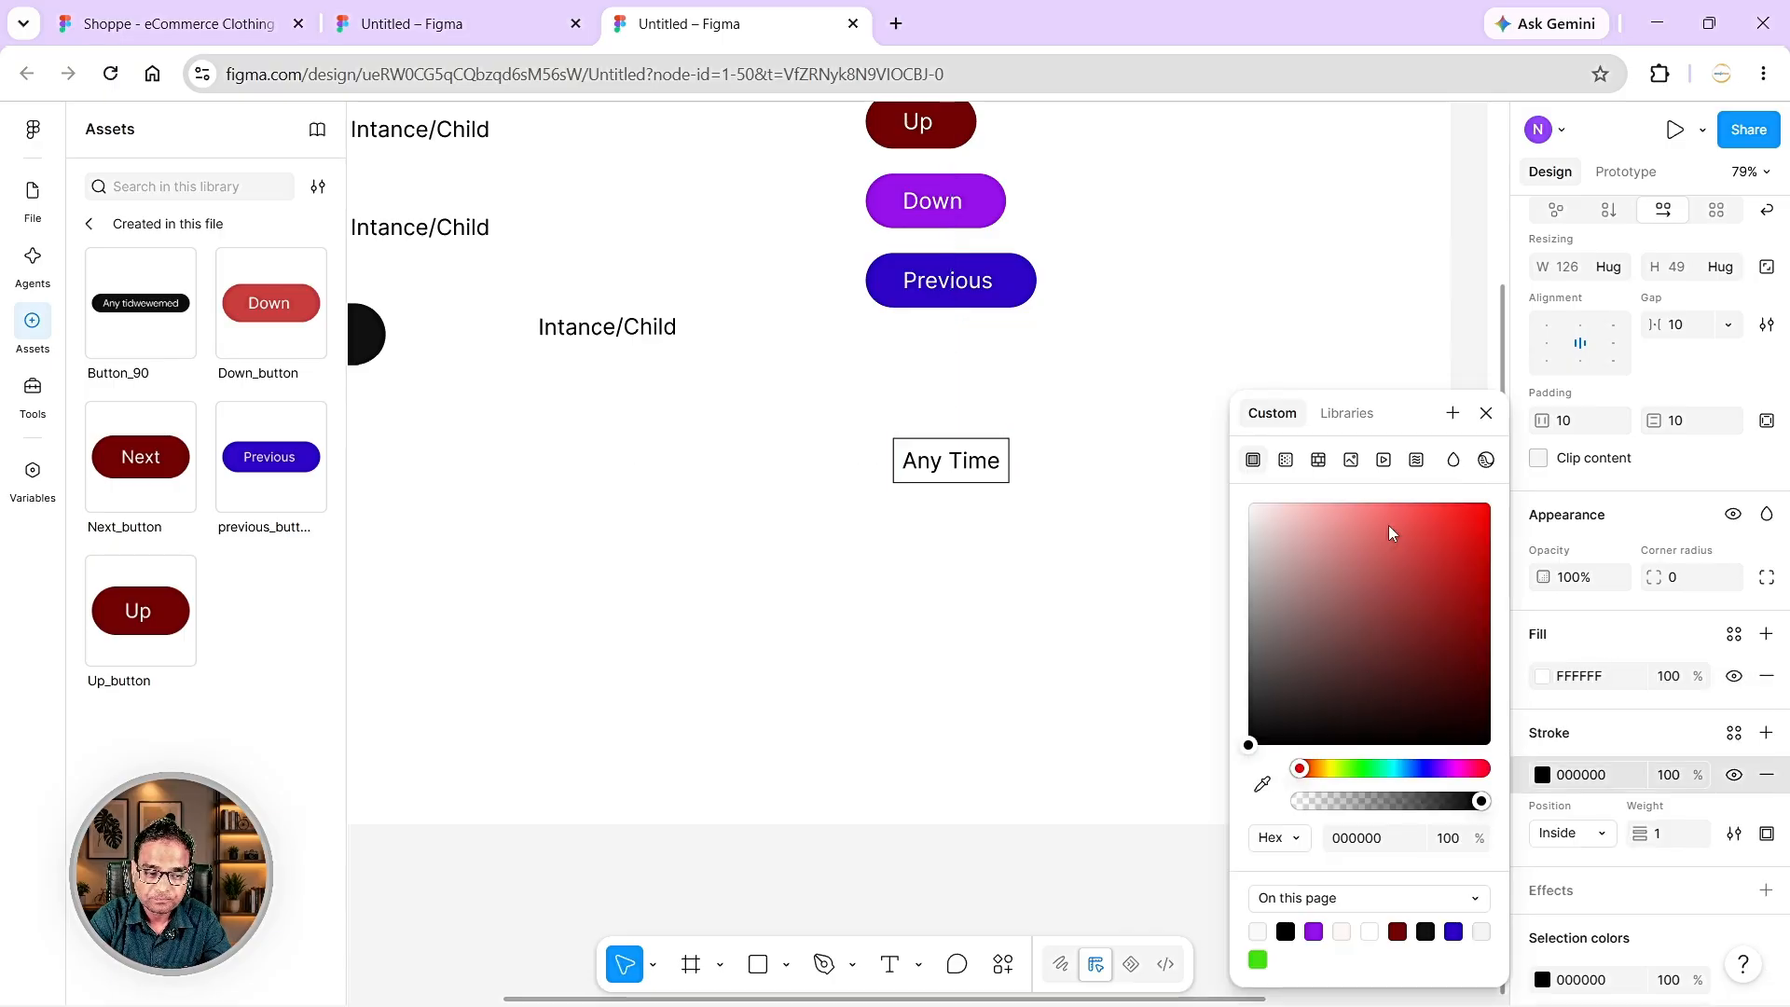
pyautogui.moveTo(1278, 543)
pyautogui.mouseDown()
pyautogui.moveTo(1267, 636)
pyautogui.moveTo(1256, 556)
pyautogui.mouseUp()
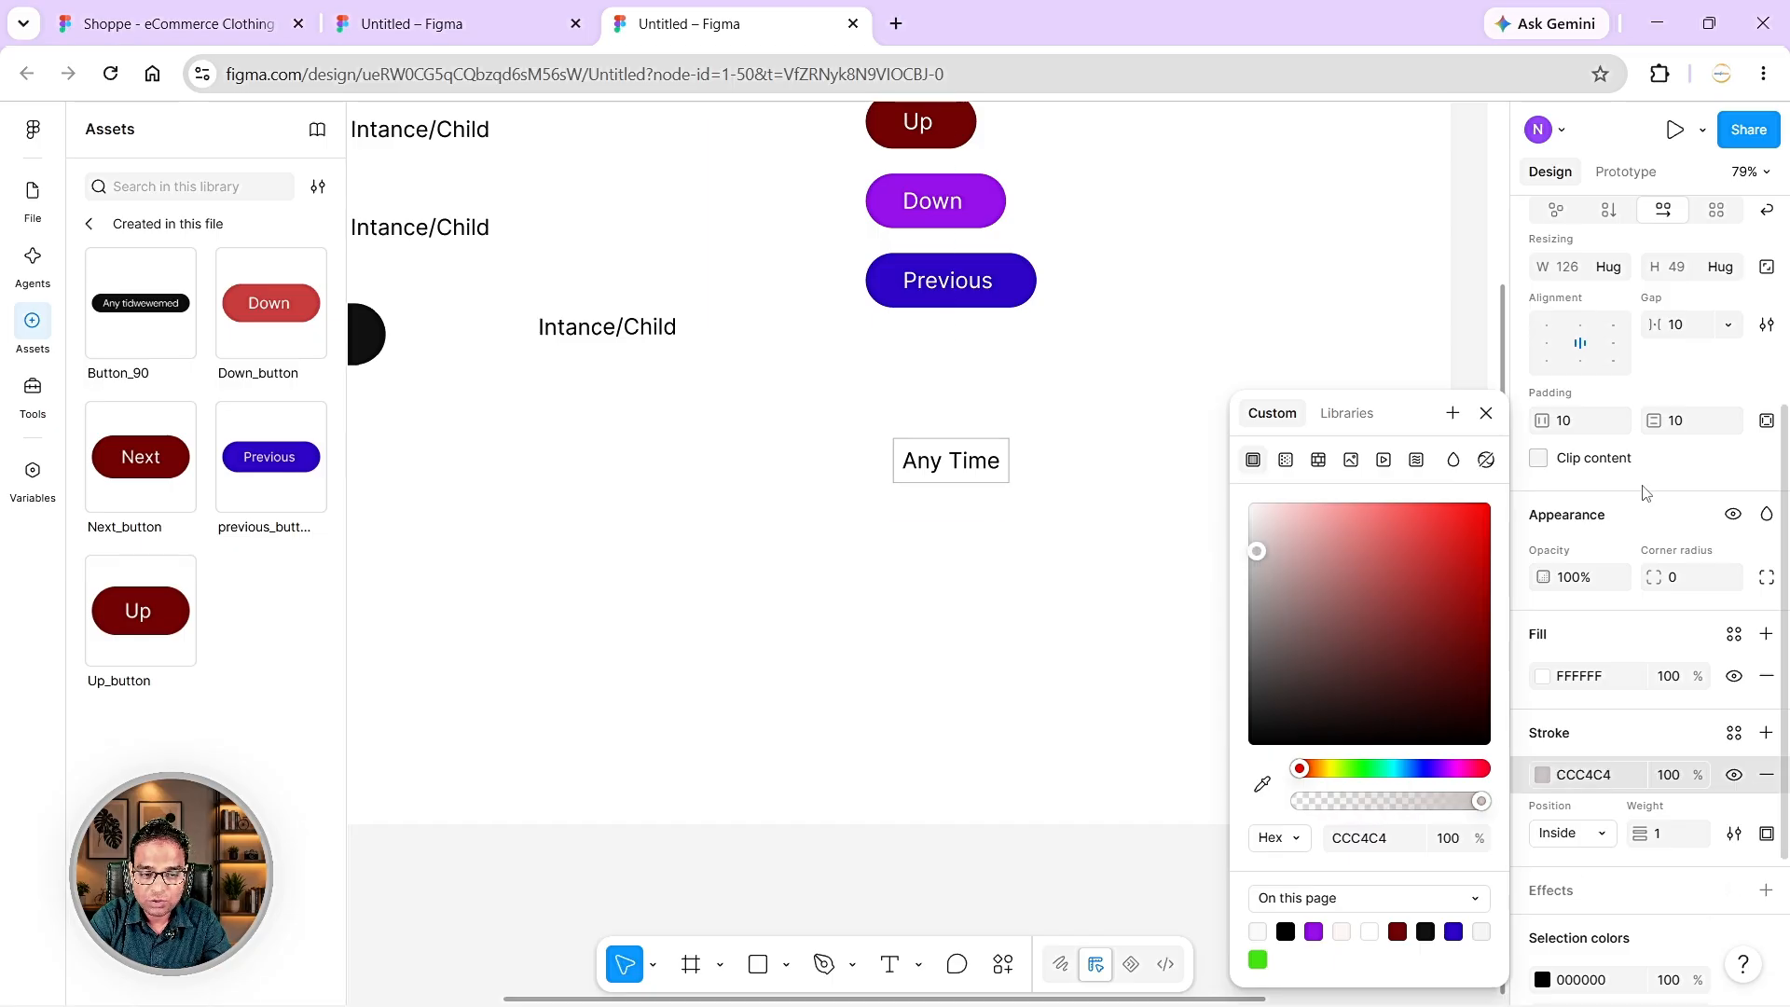
# - Set the Any Time frame's padding to 40 horizontal and 15 vertical, and turn on content clipping
pyautogui.click(1570, 425)
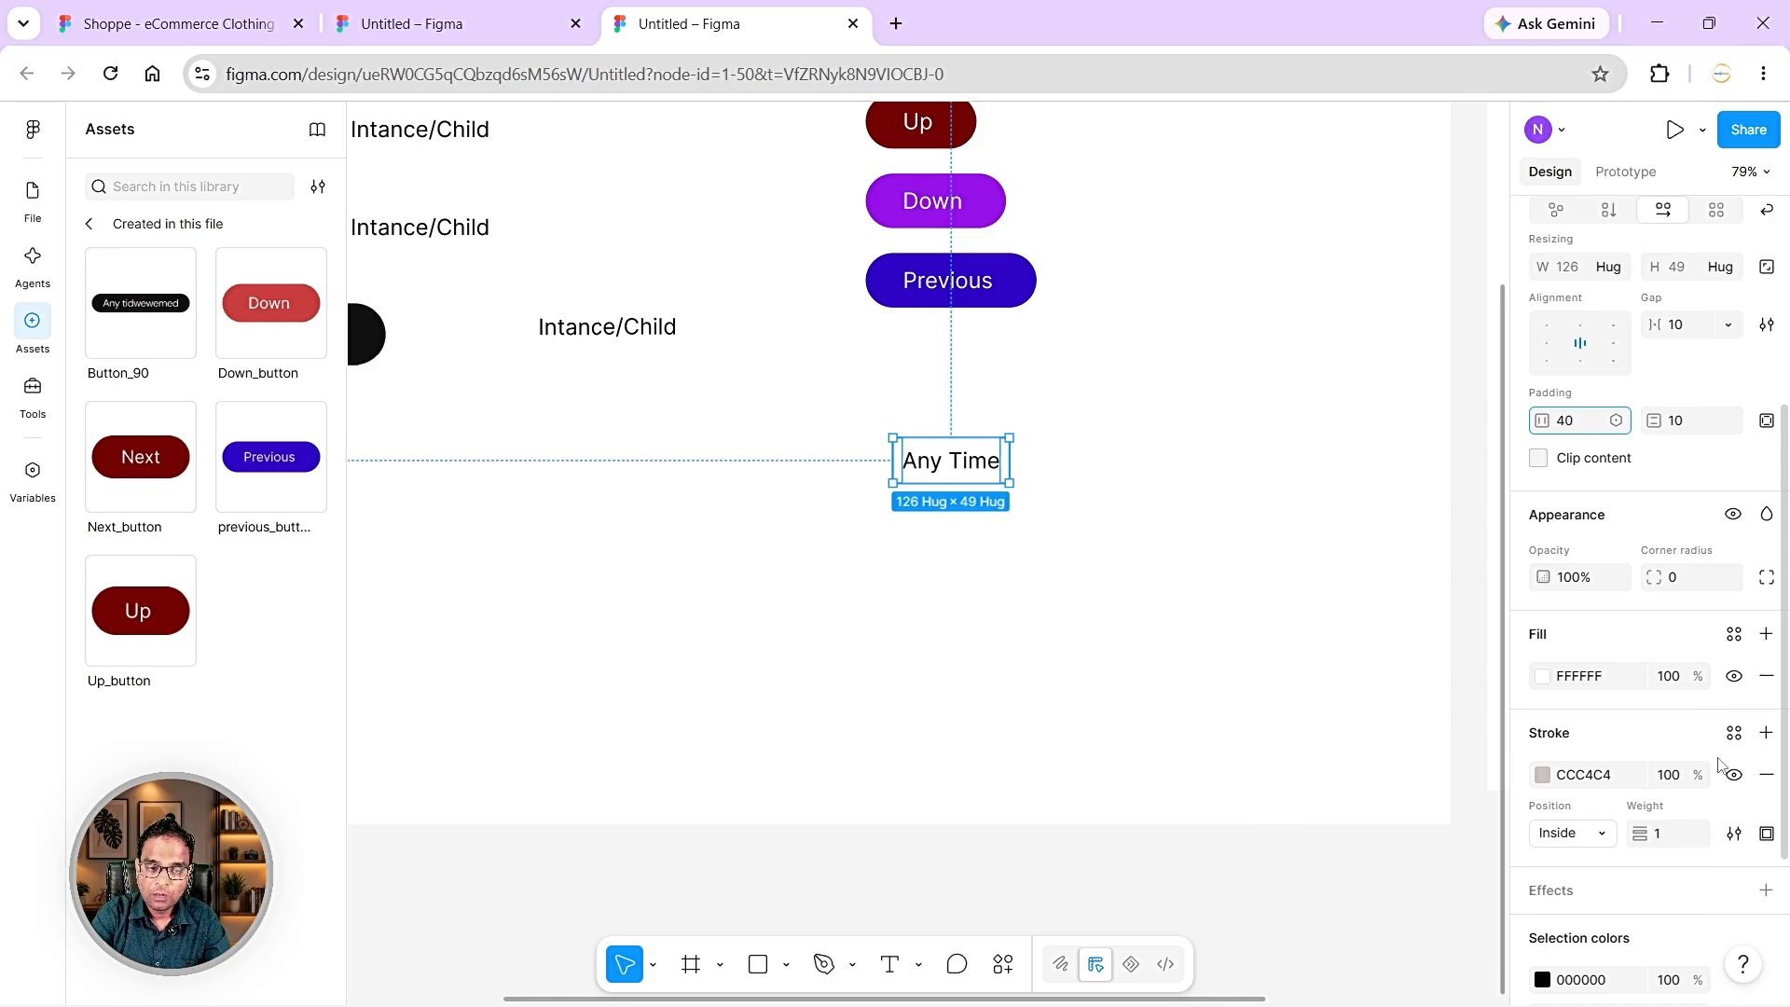
pyautogui.click(1688, 431)
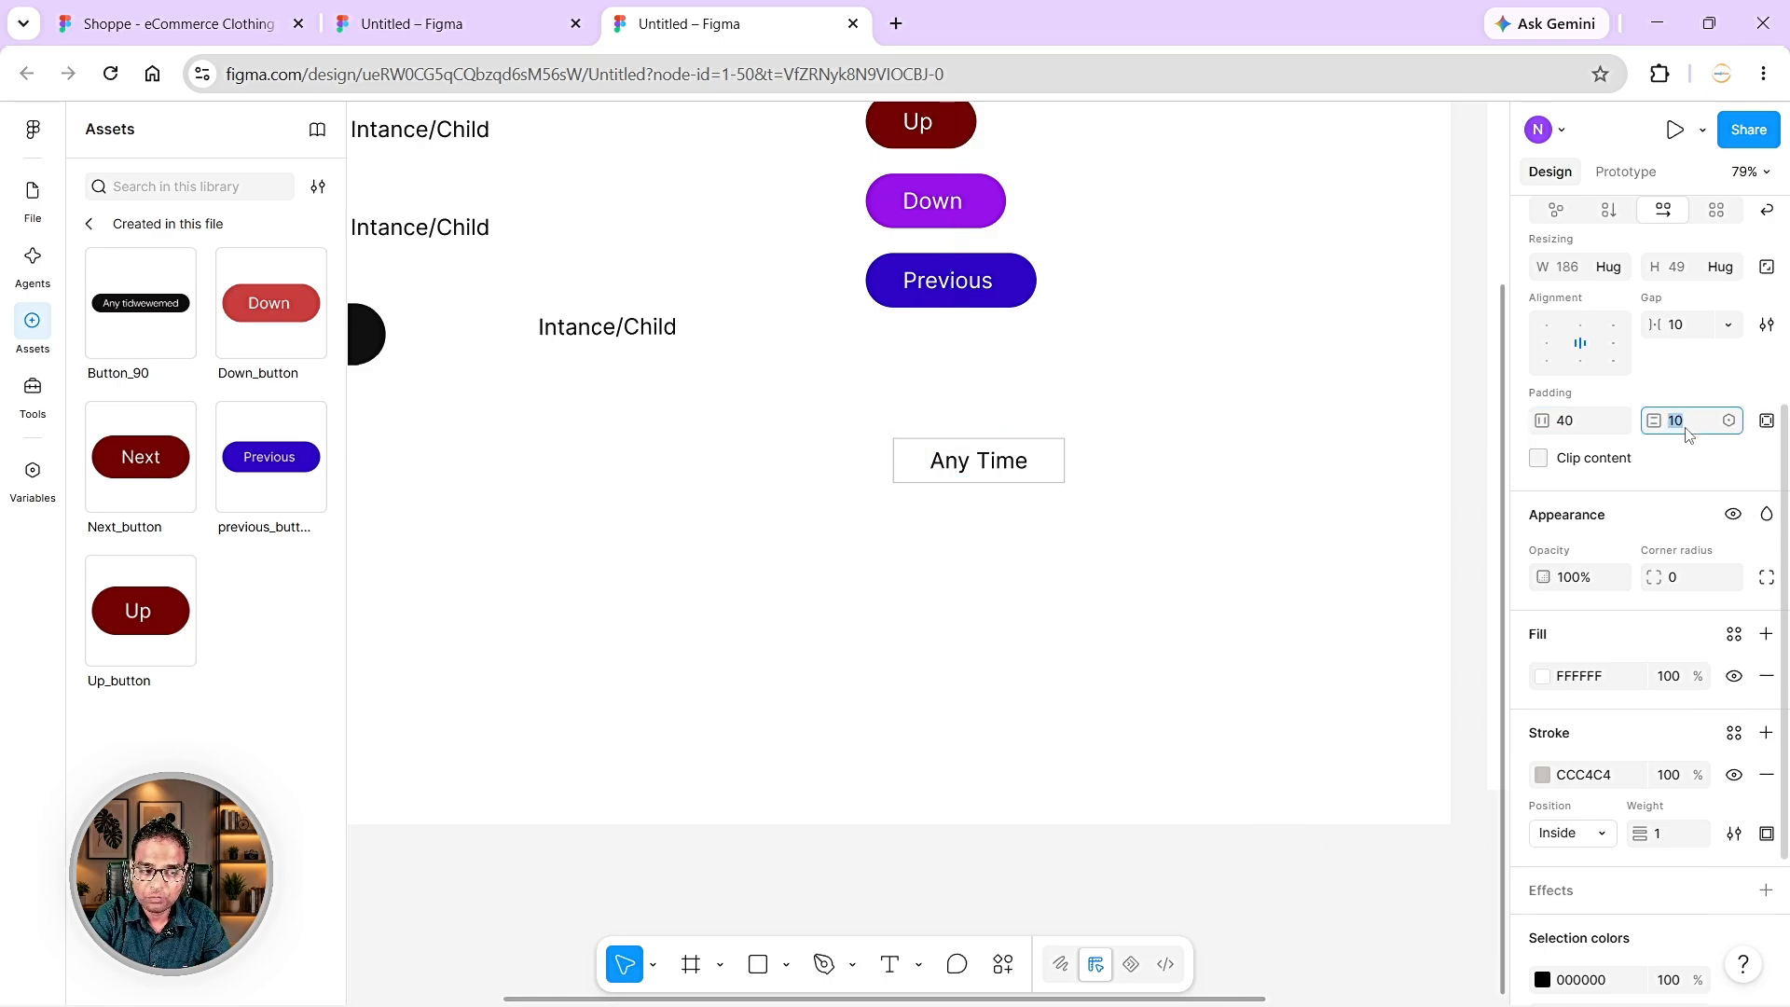
pyautogui.write('15')
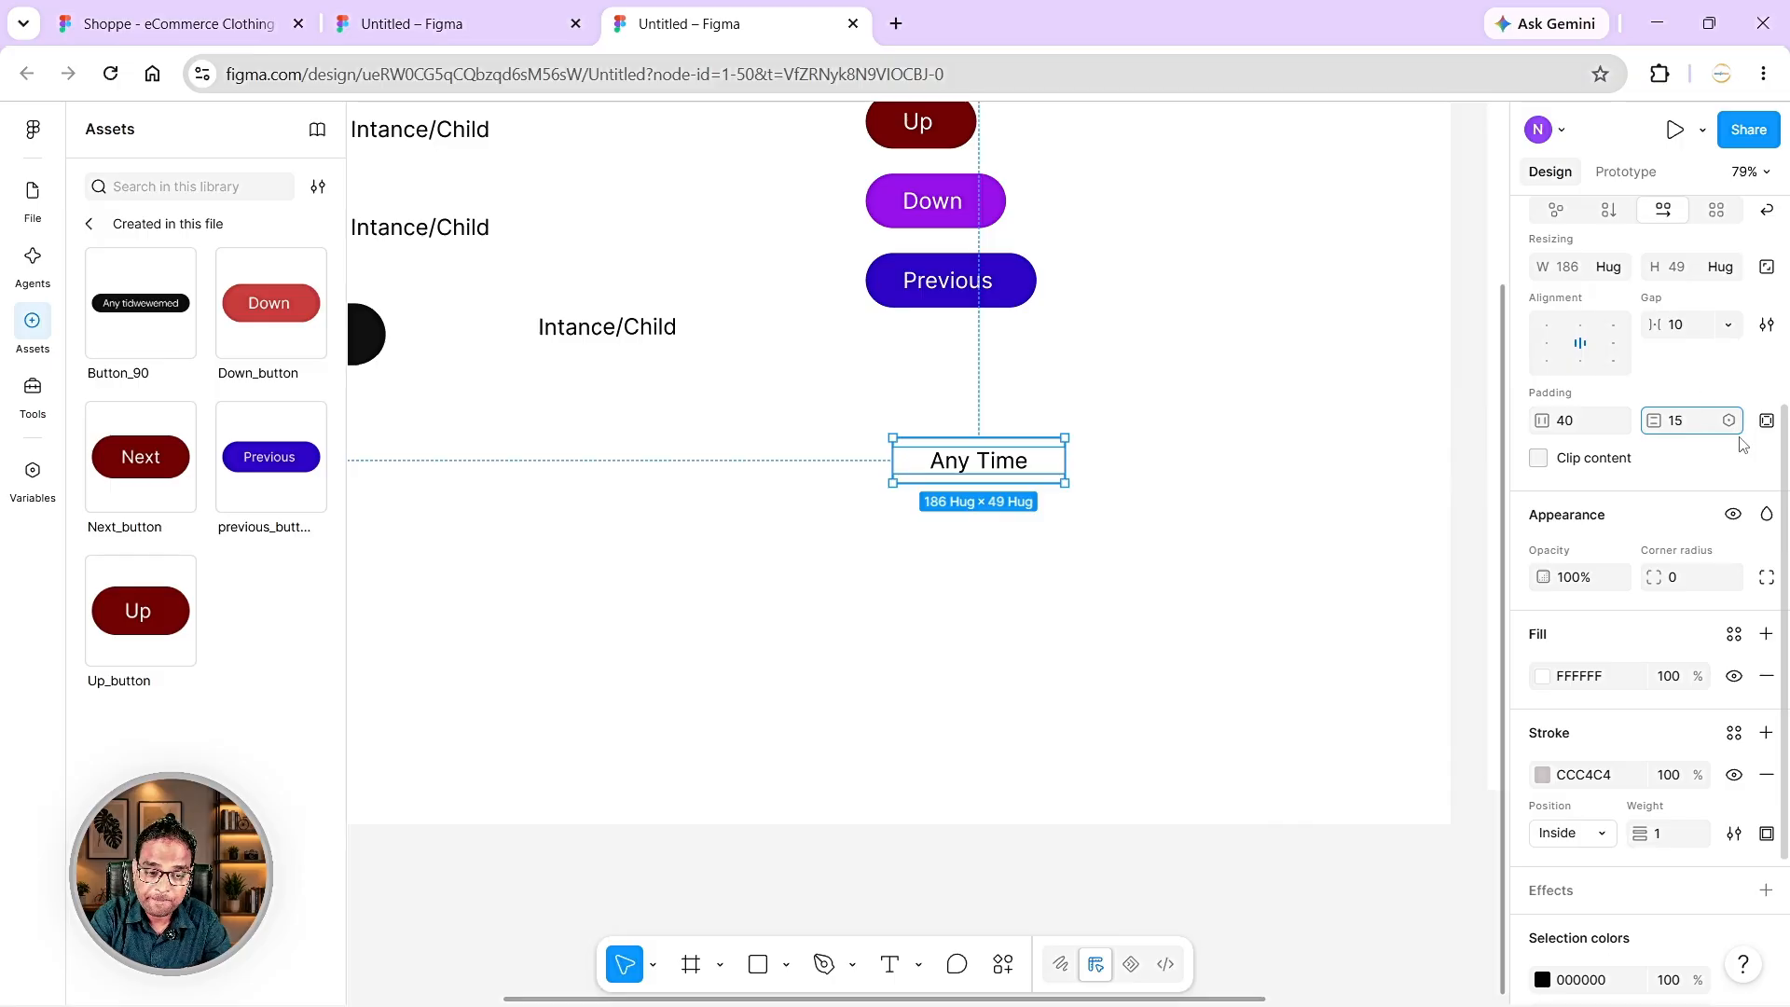
pyautogui.click(1539, 457)
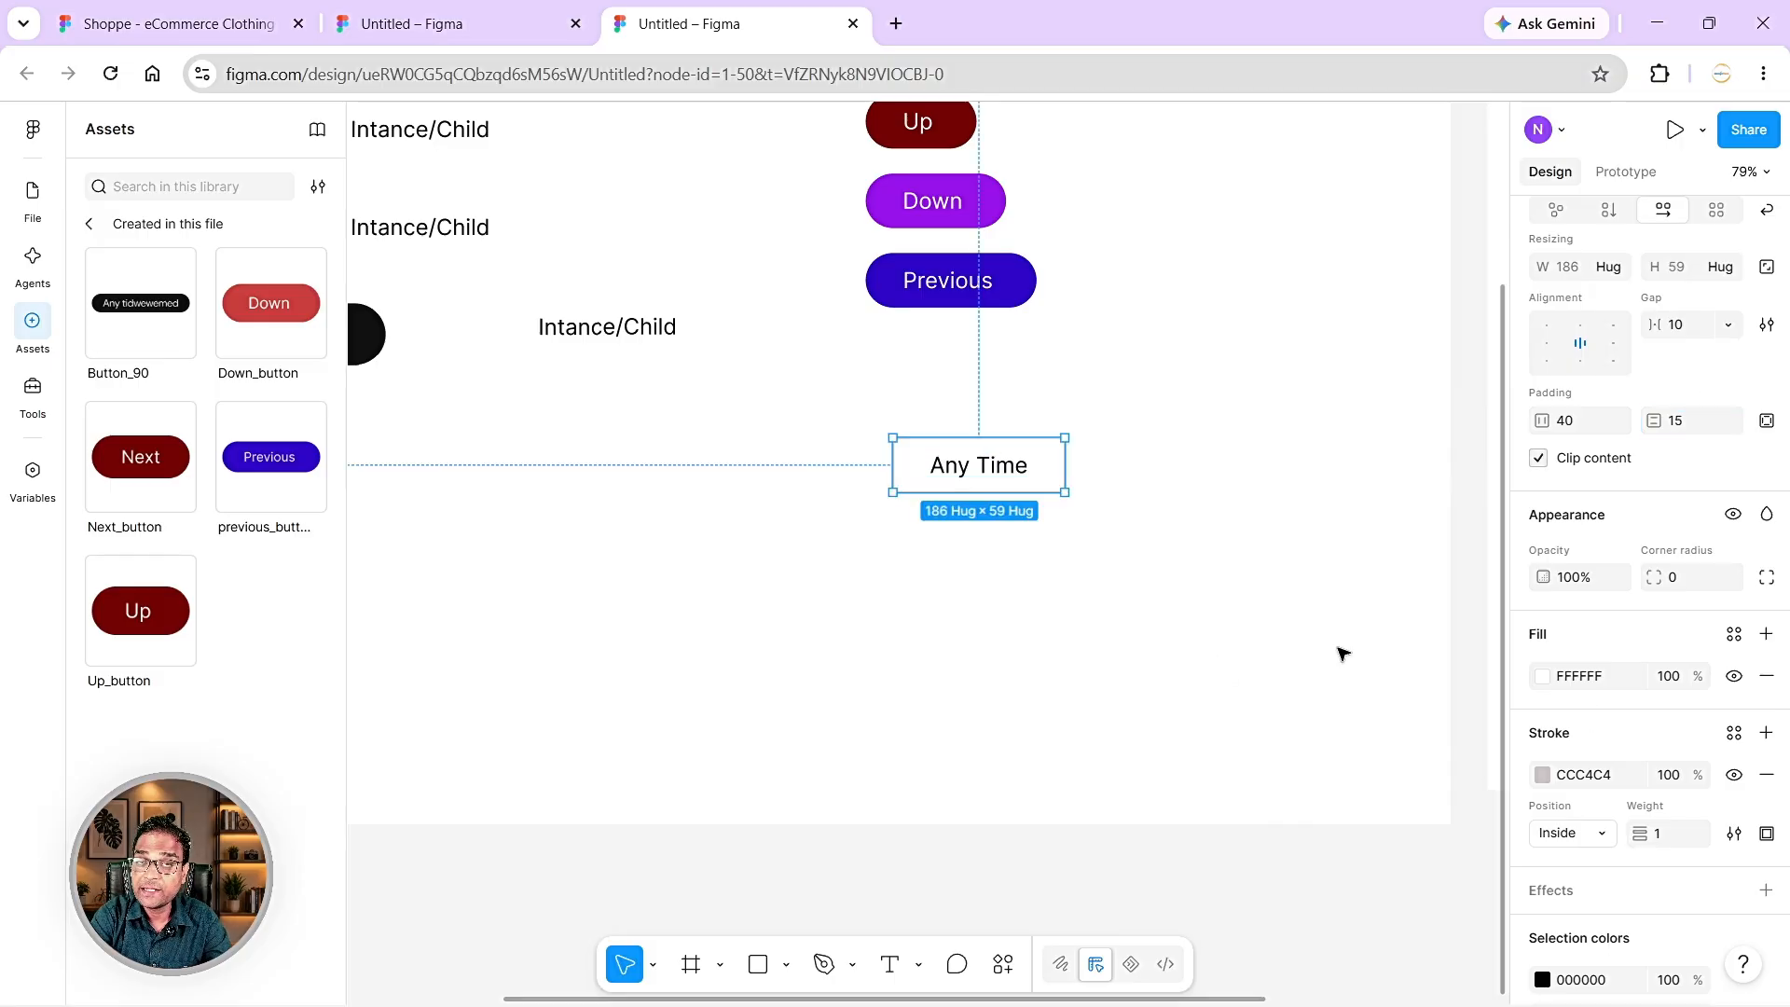
# - Round the corners of the Any Time frame with a radius of 25
pyautogui.click(1671, 579)
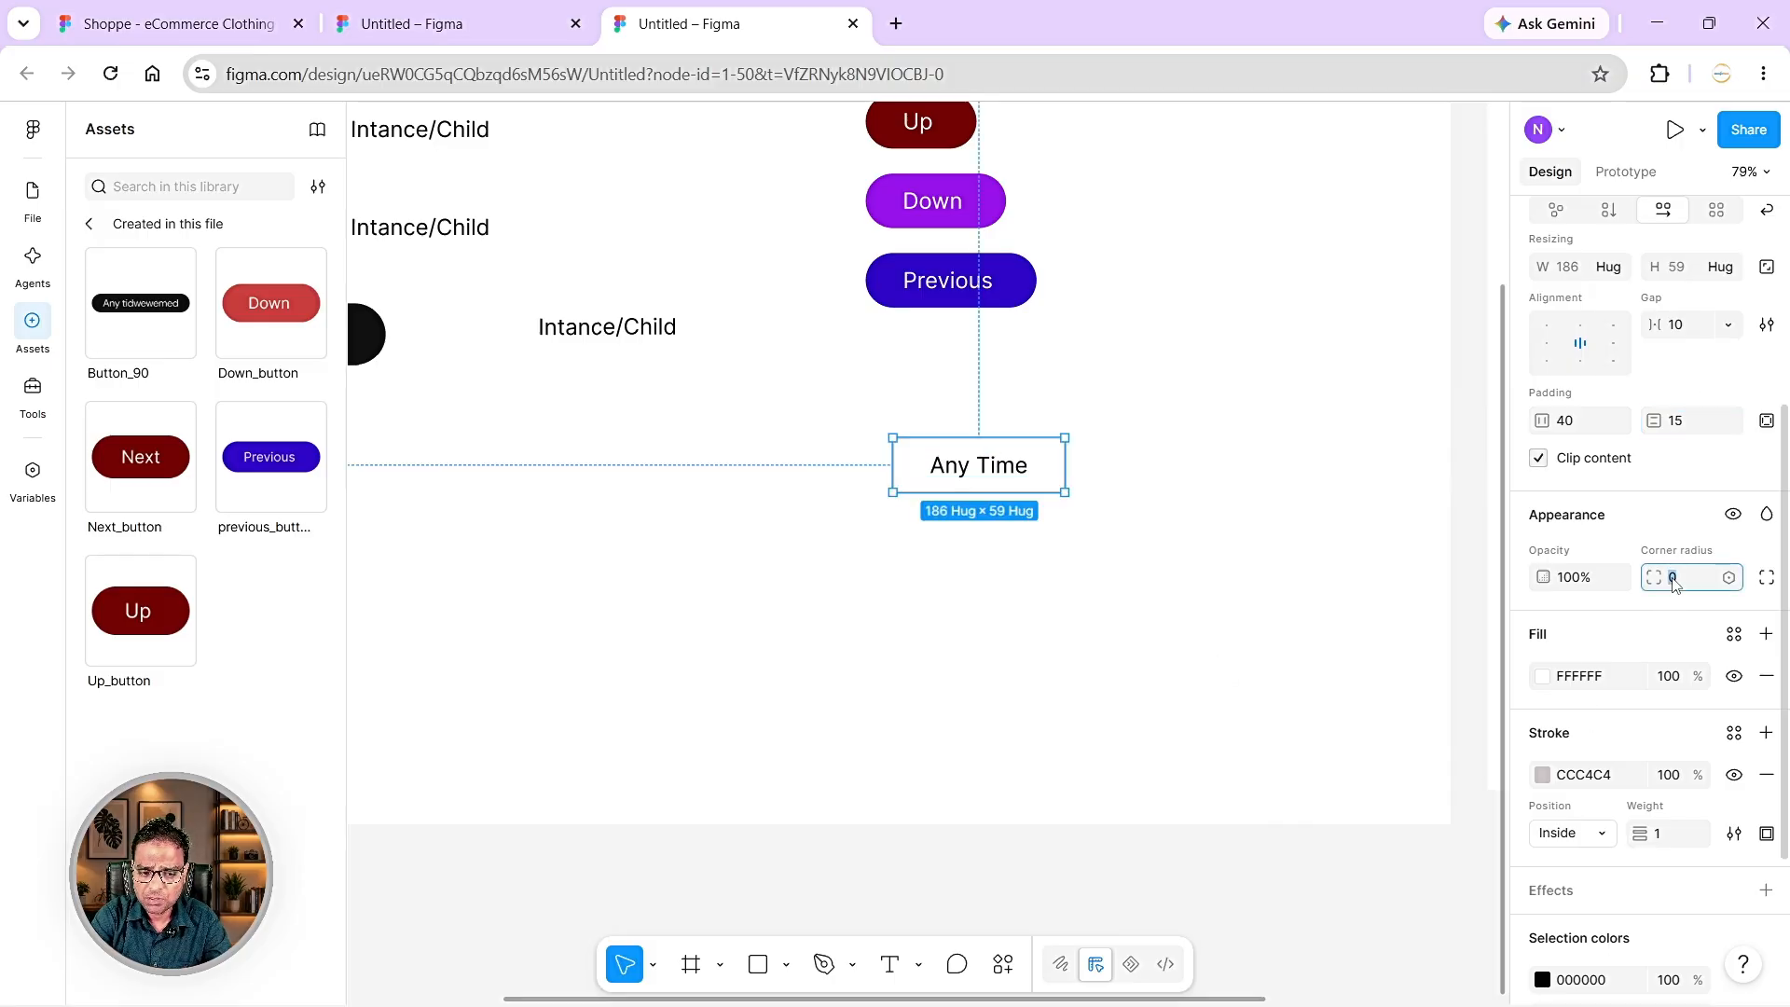
pyautogui.write('25')
pyautogui.press('Return')
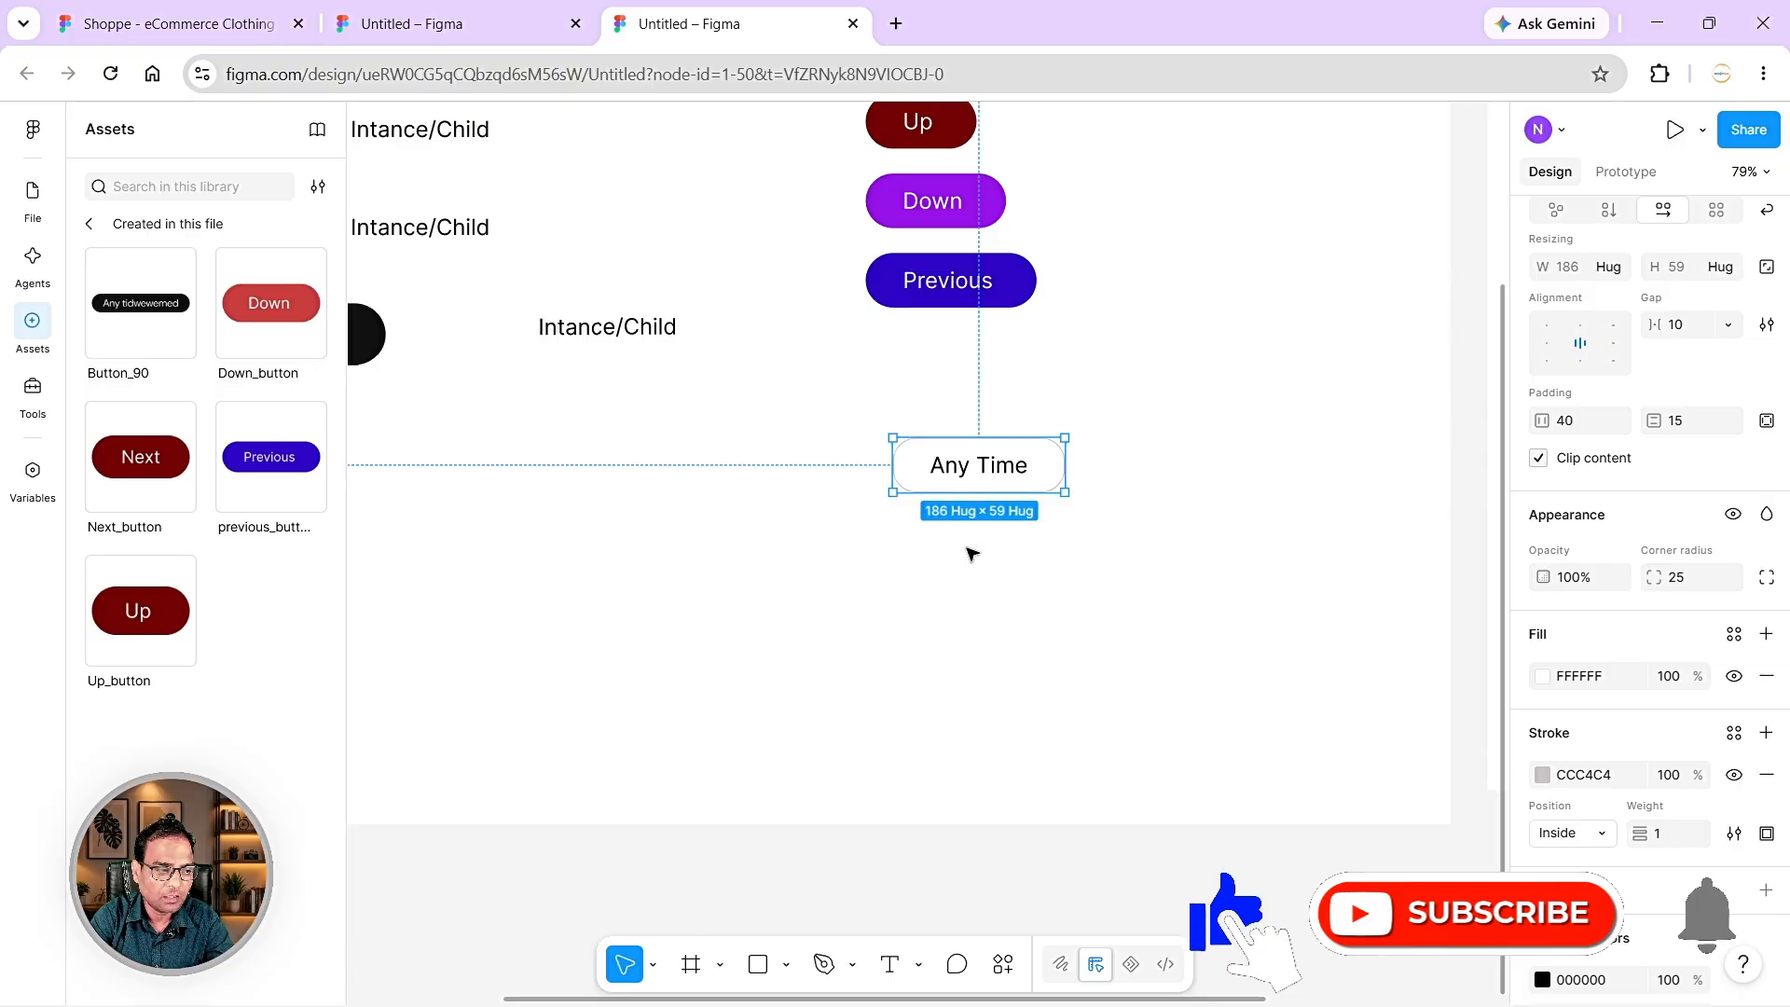
# - Set the Any Time frame's corner radius to 100 and stretch the frame to a width of about 268
pyautogui.click(29, 200)
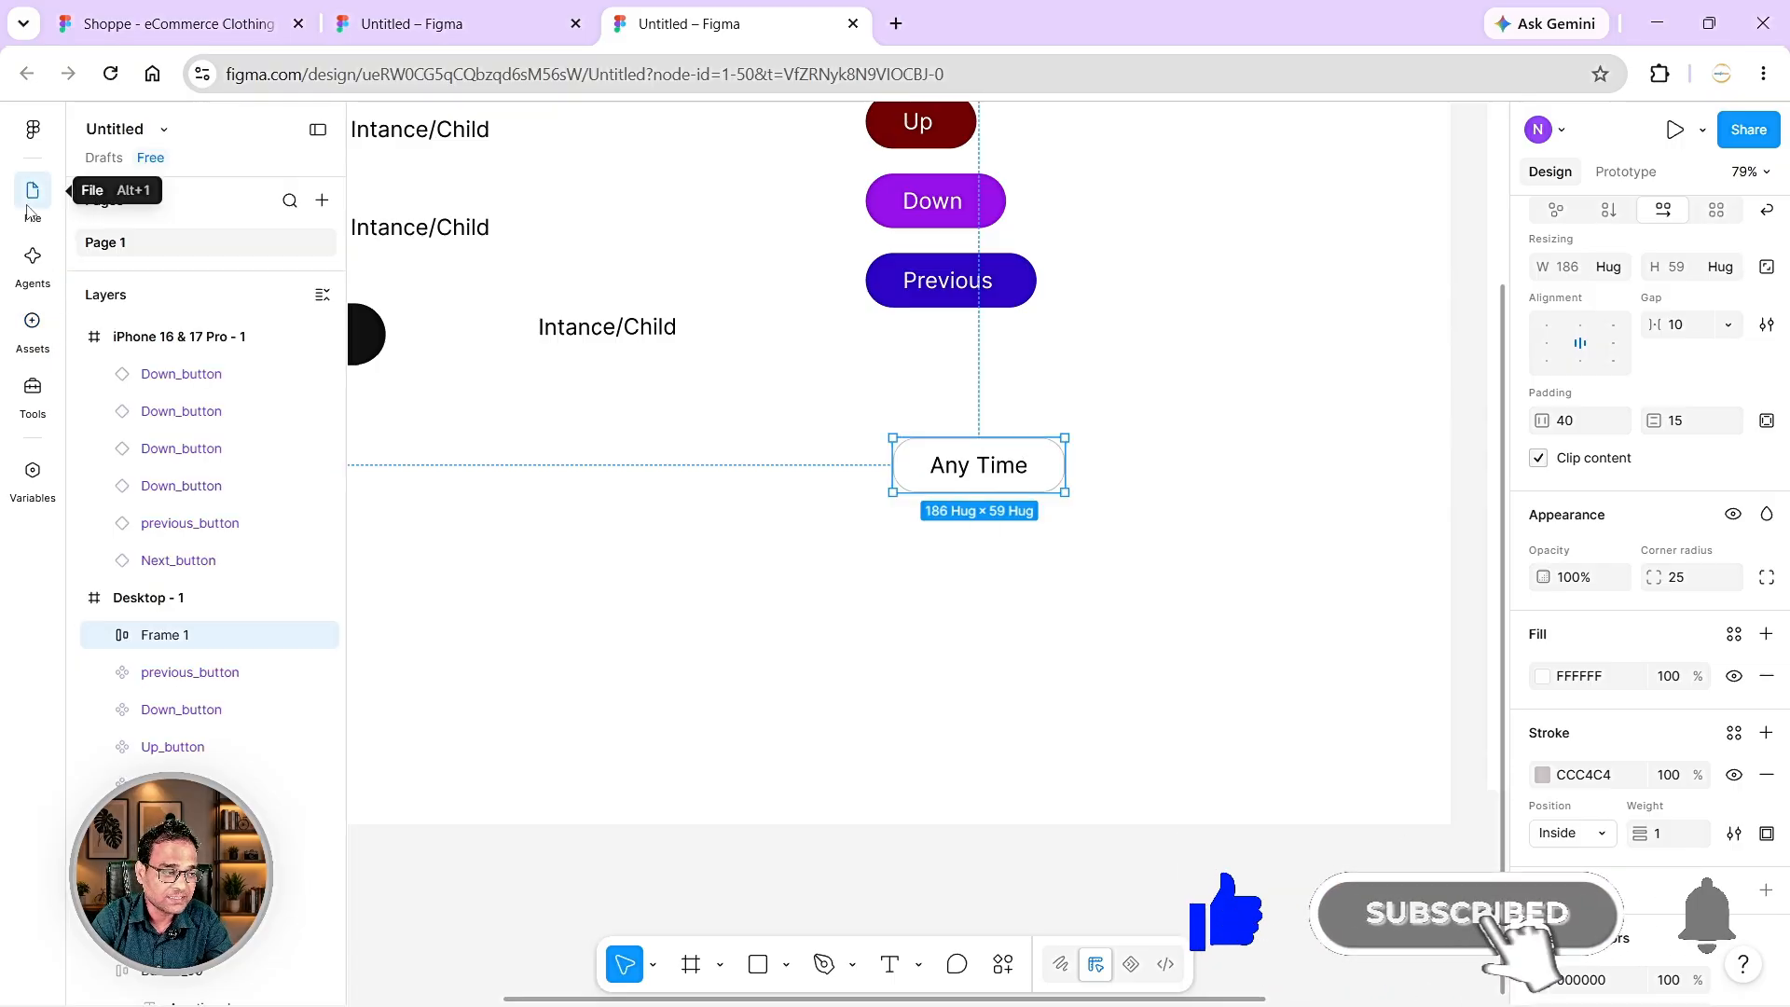
pyautogui.doubleClick(173, 644)
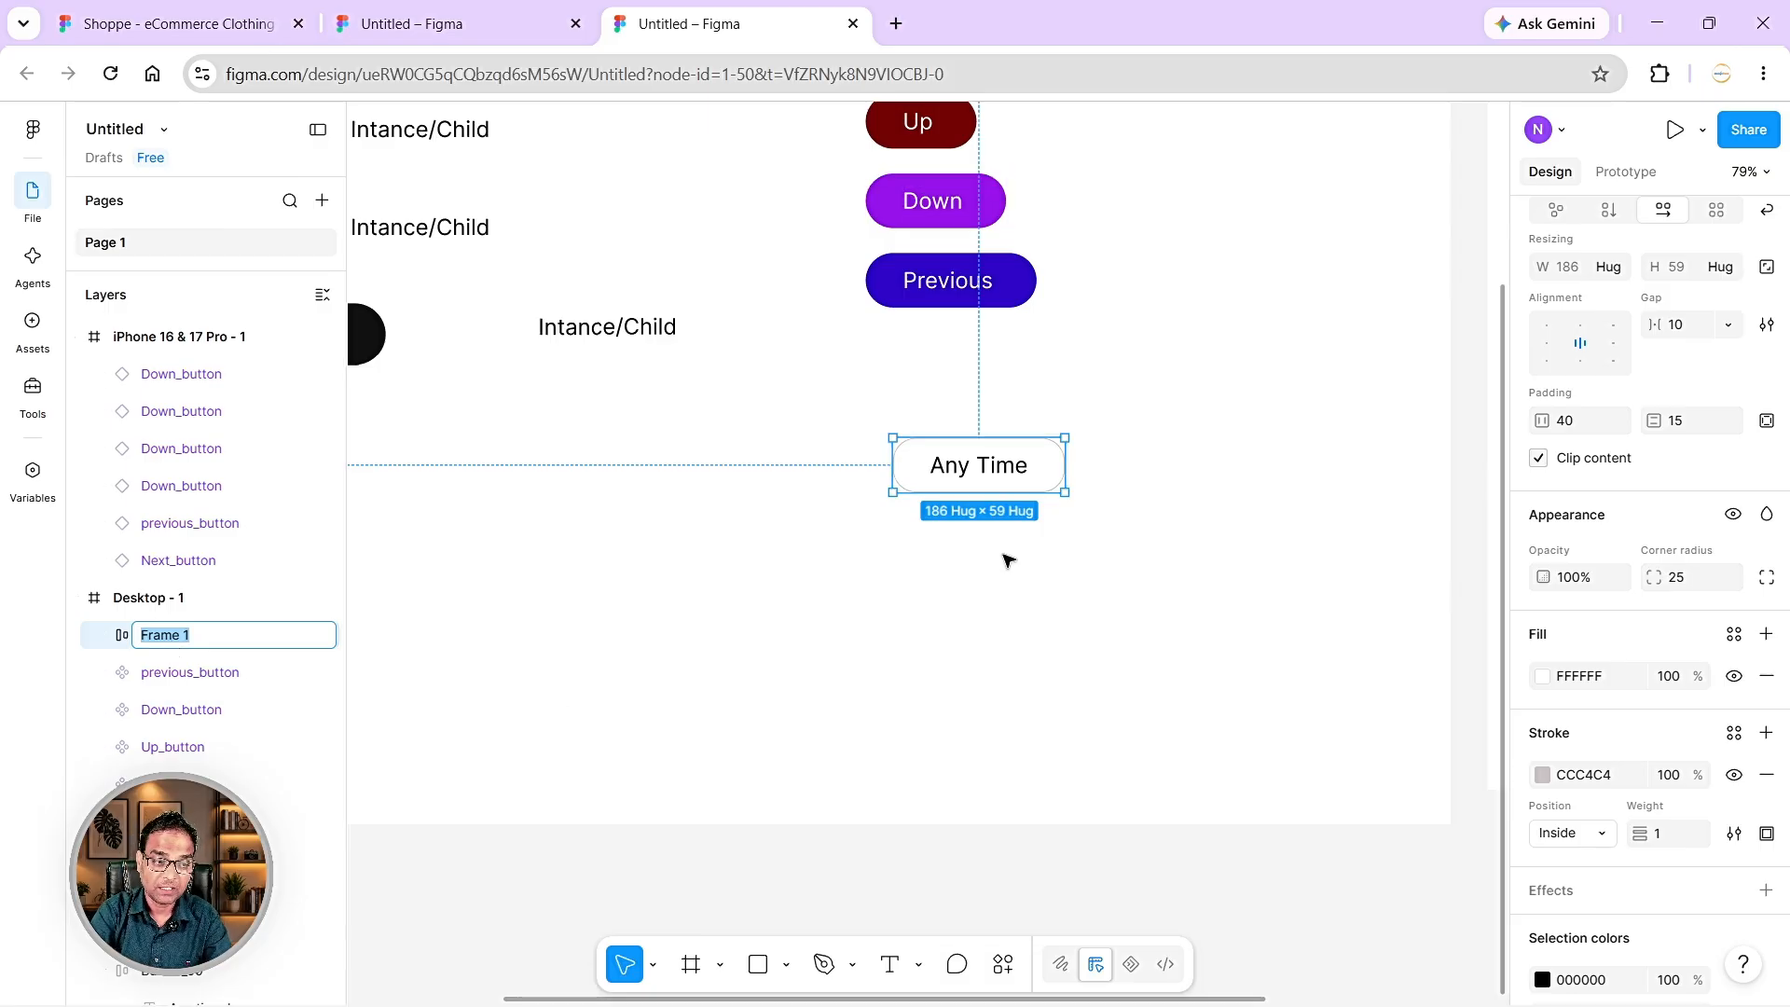
pyautogui.click(1685, 591)
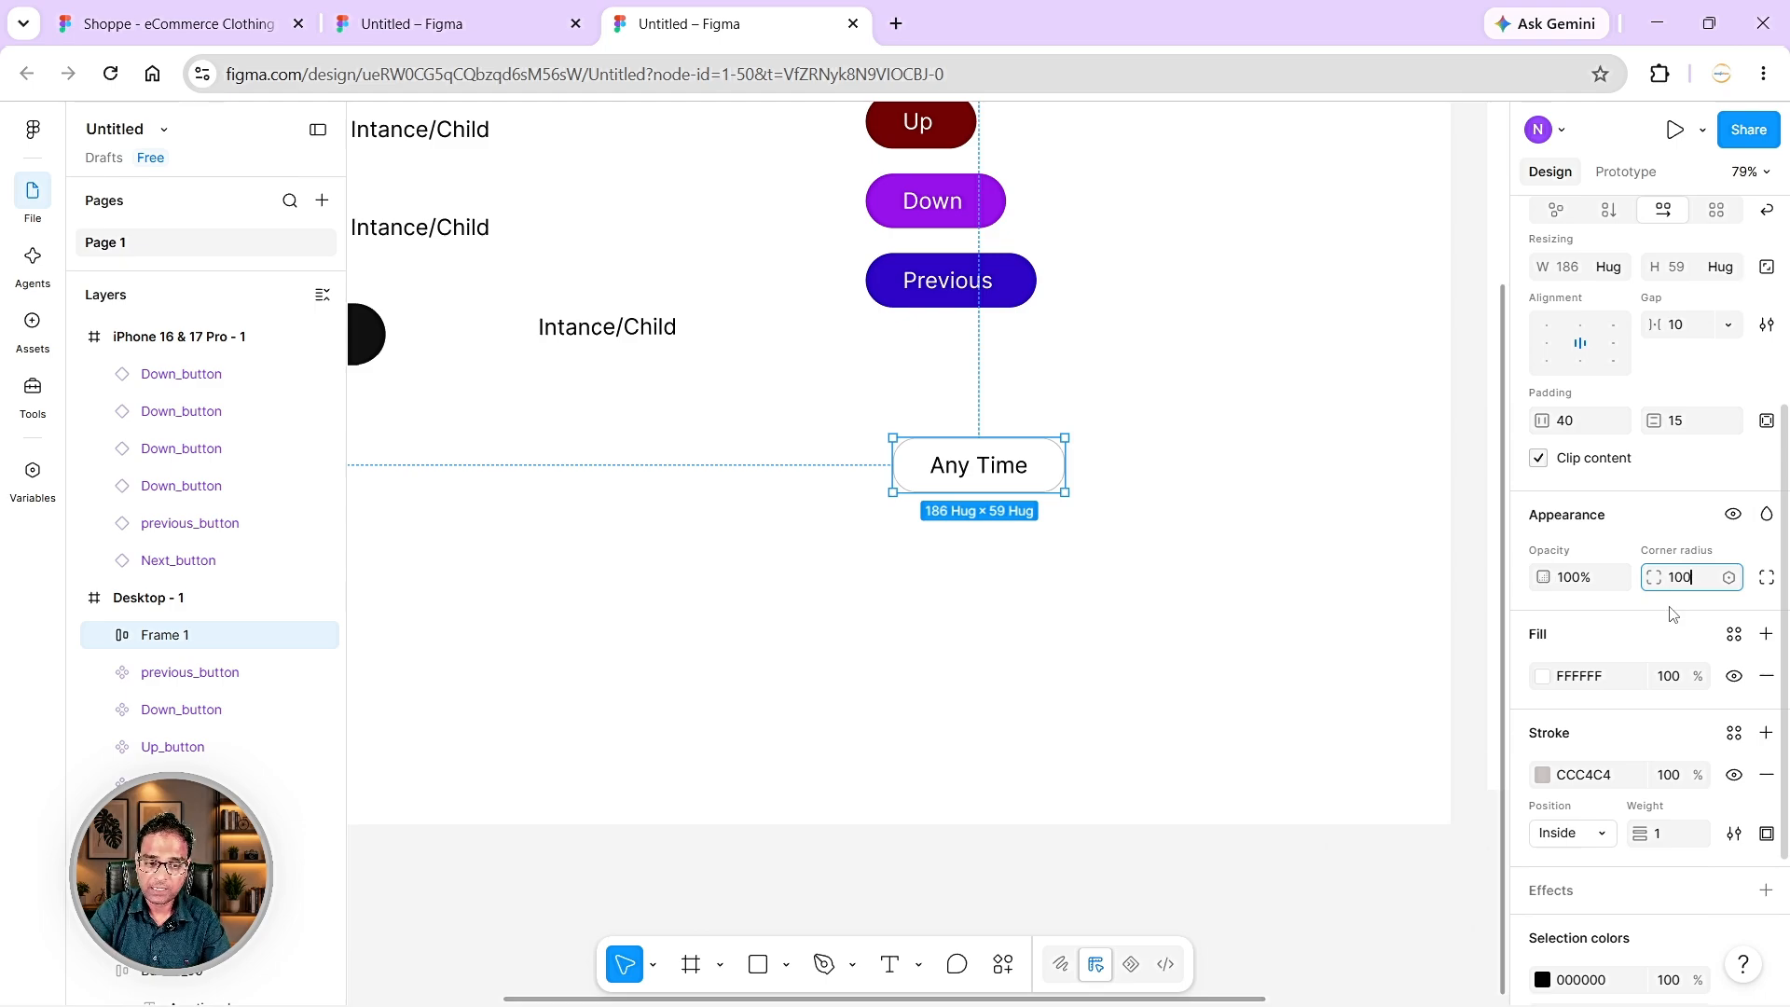
pyautogui.write('100')
pyautogui.press('Return')
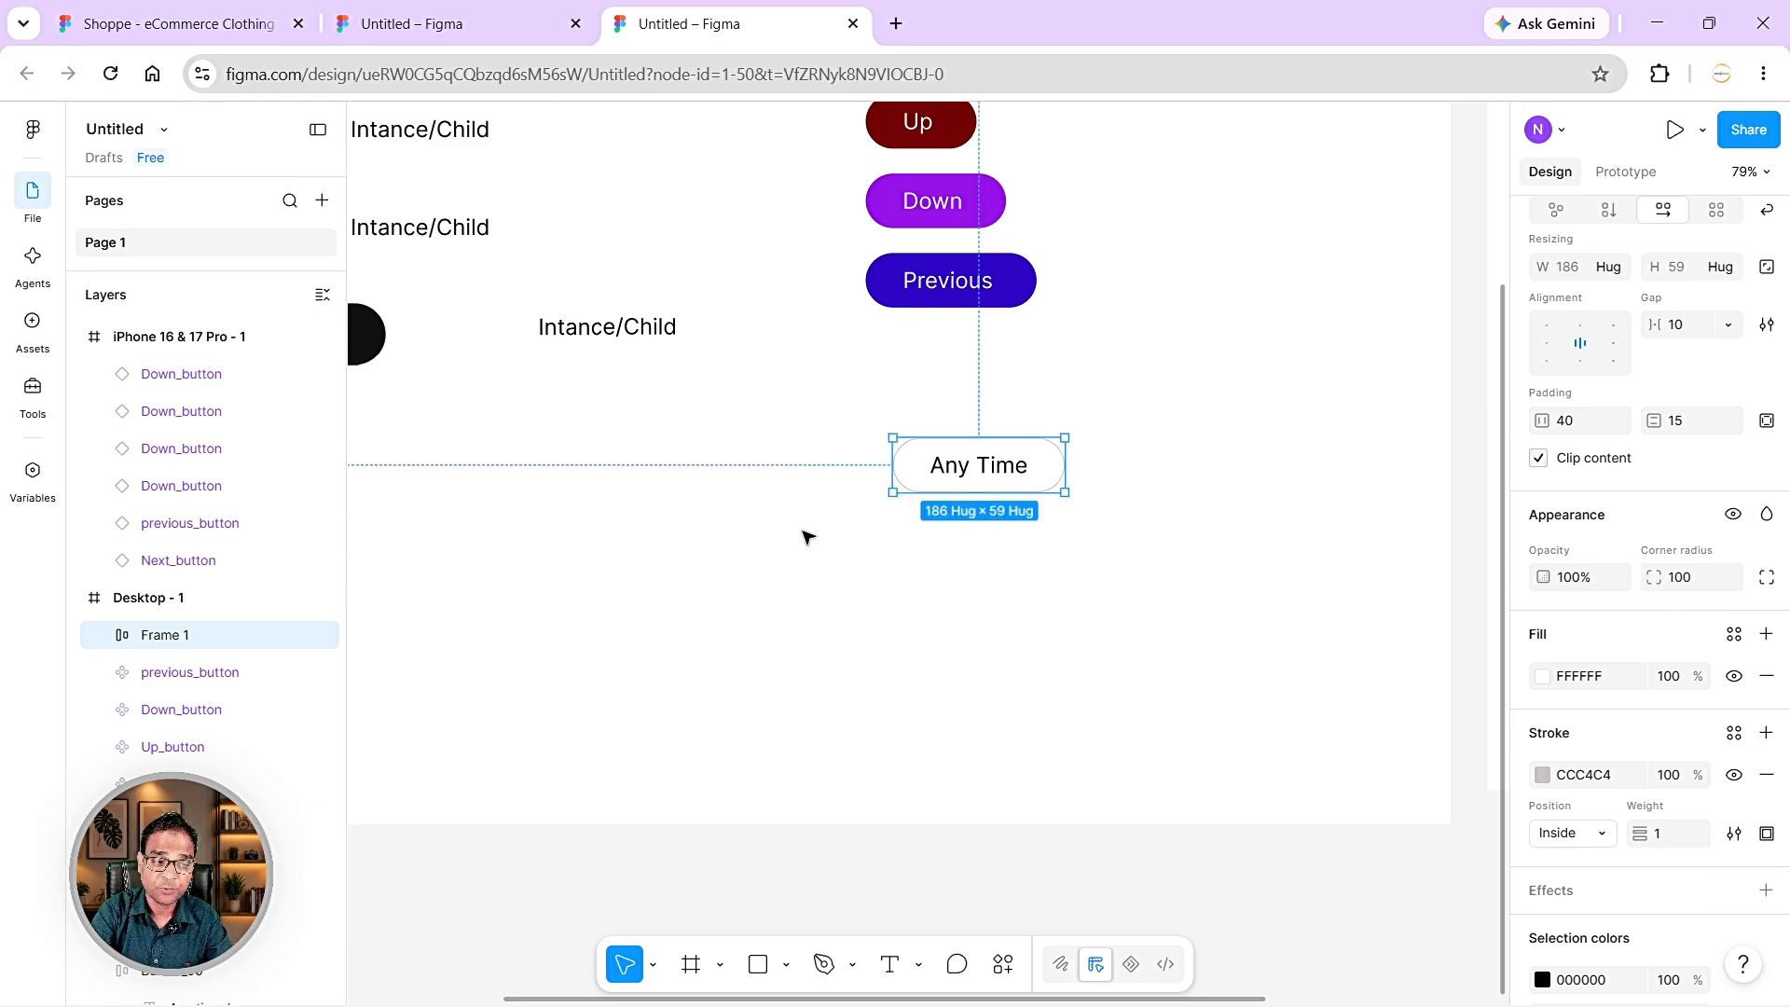
pyautogui.moveTo(1065, 464); pyautogui.dragTo(1140, 463)
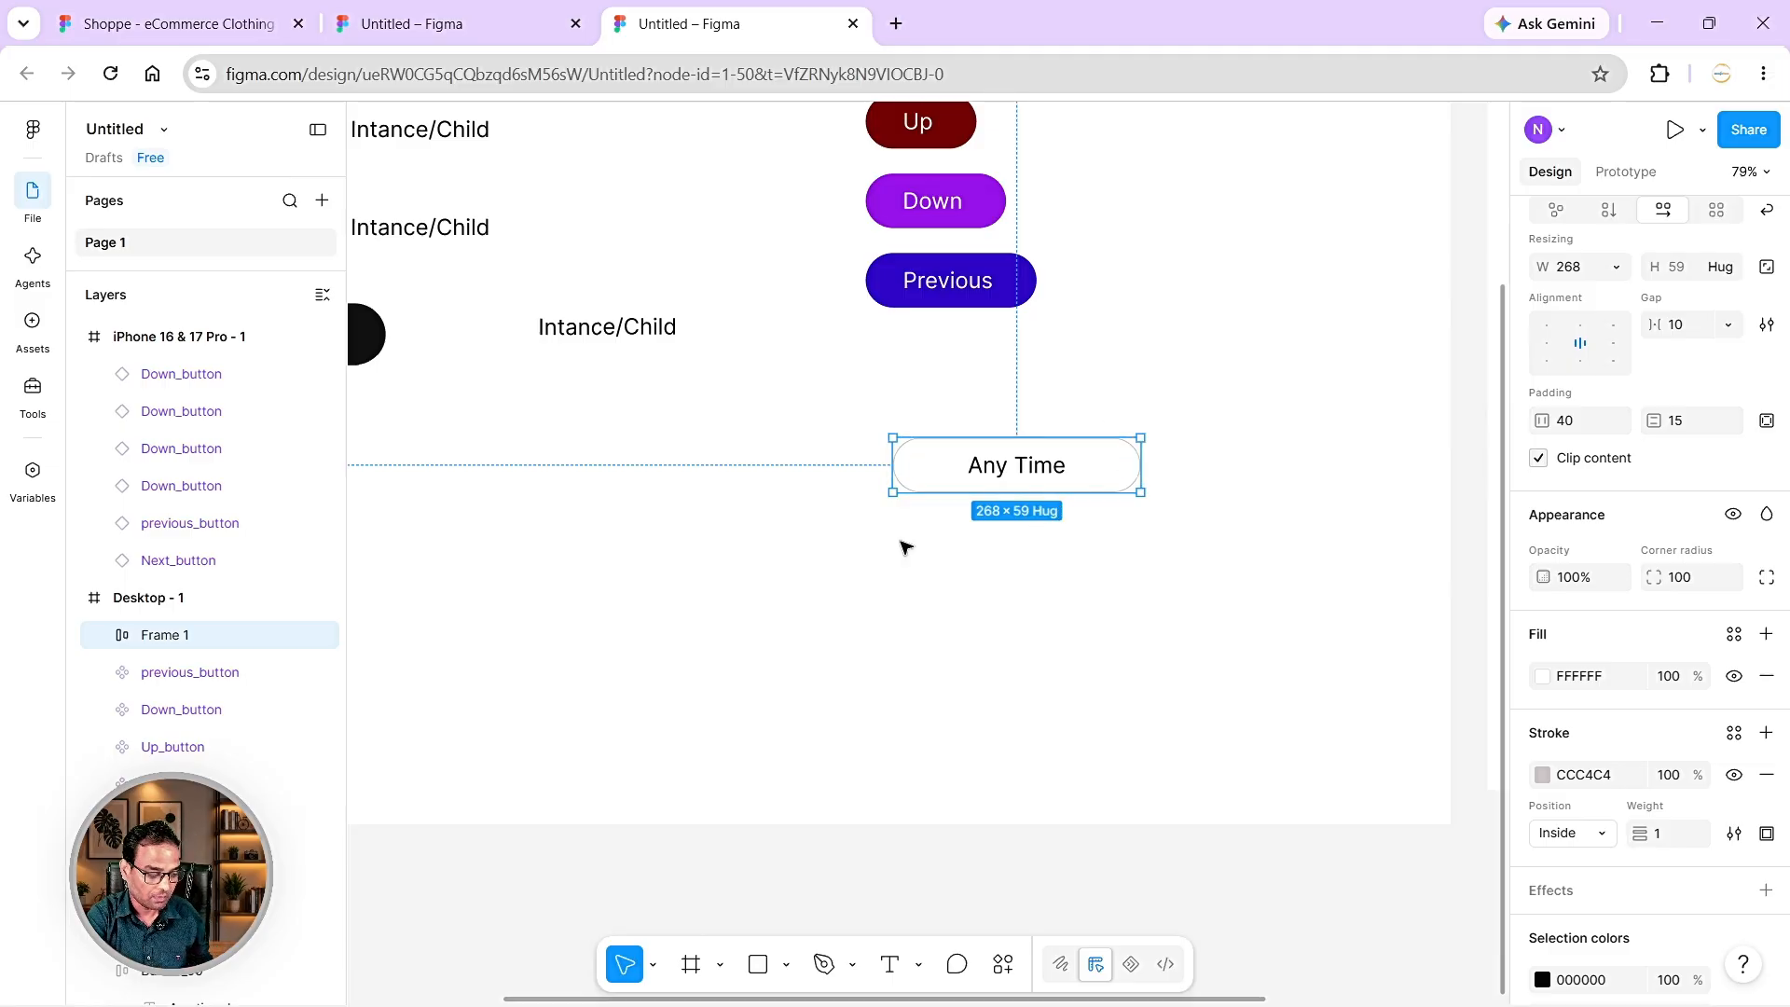
# - Rename the Any Time frame's layer as Button_1
pyautogui.doubleClick(160, 637)
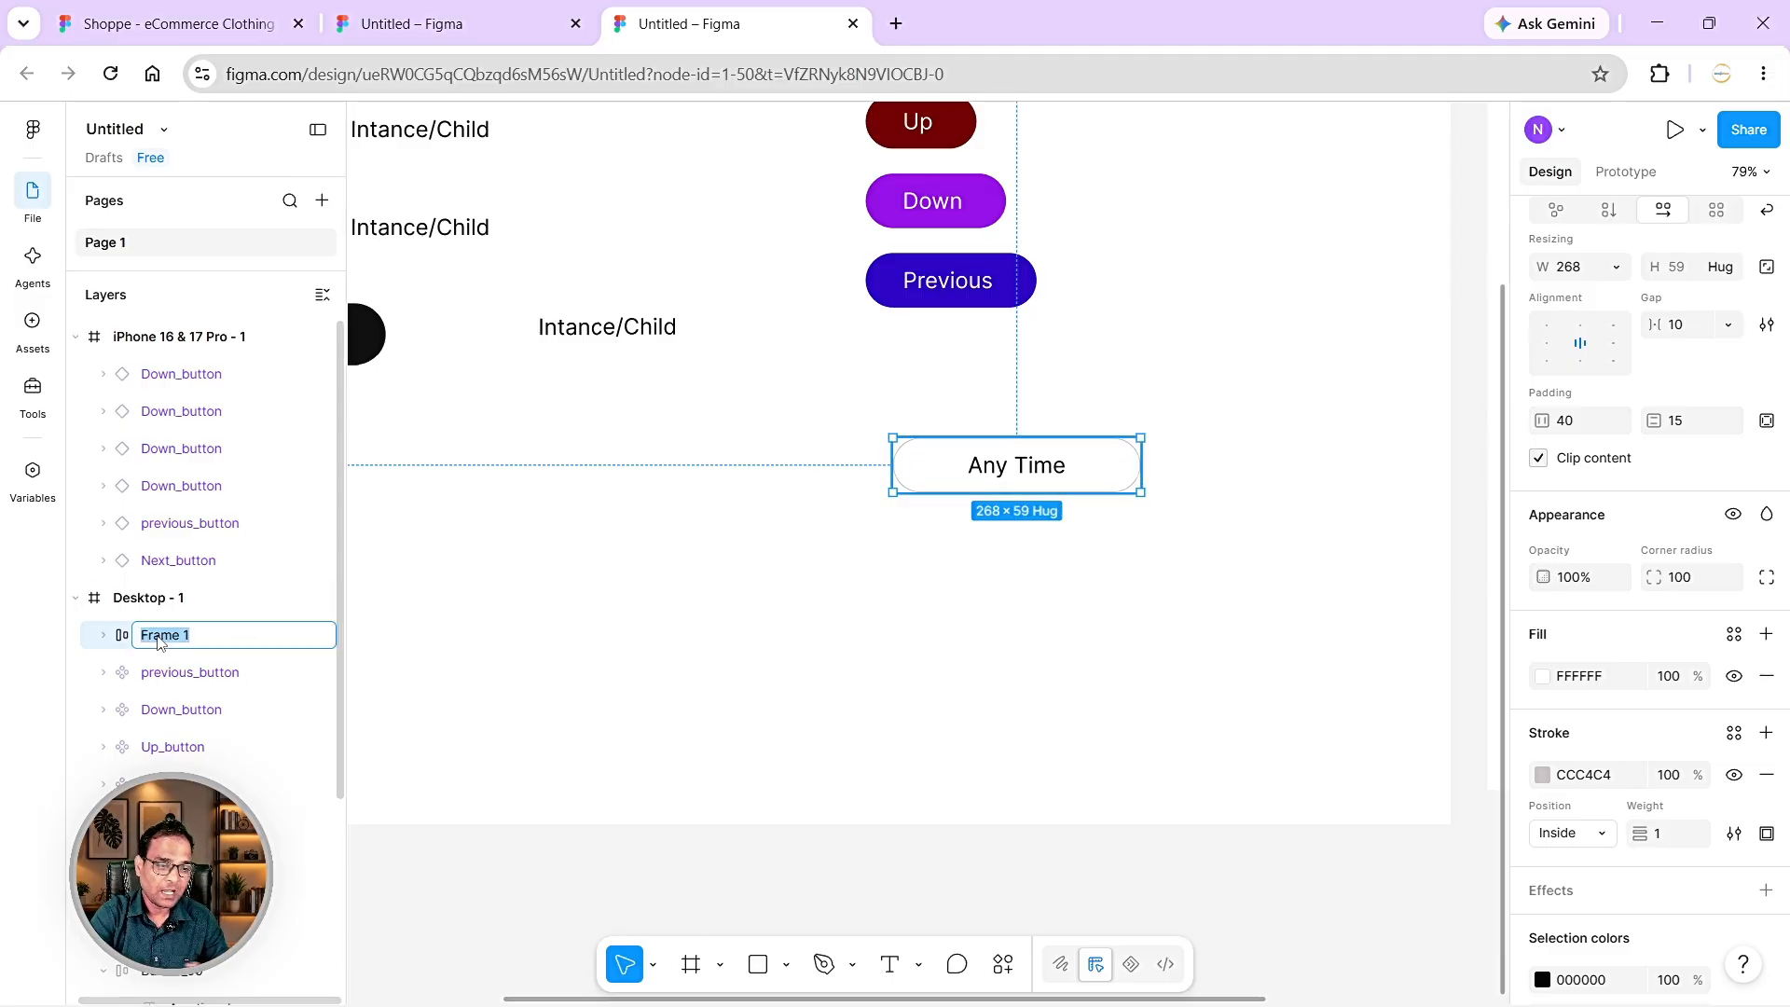
pyautogui.write('Button_1')
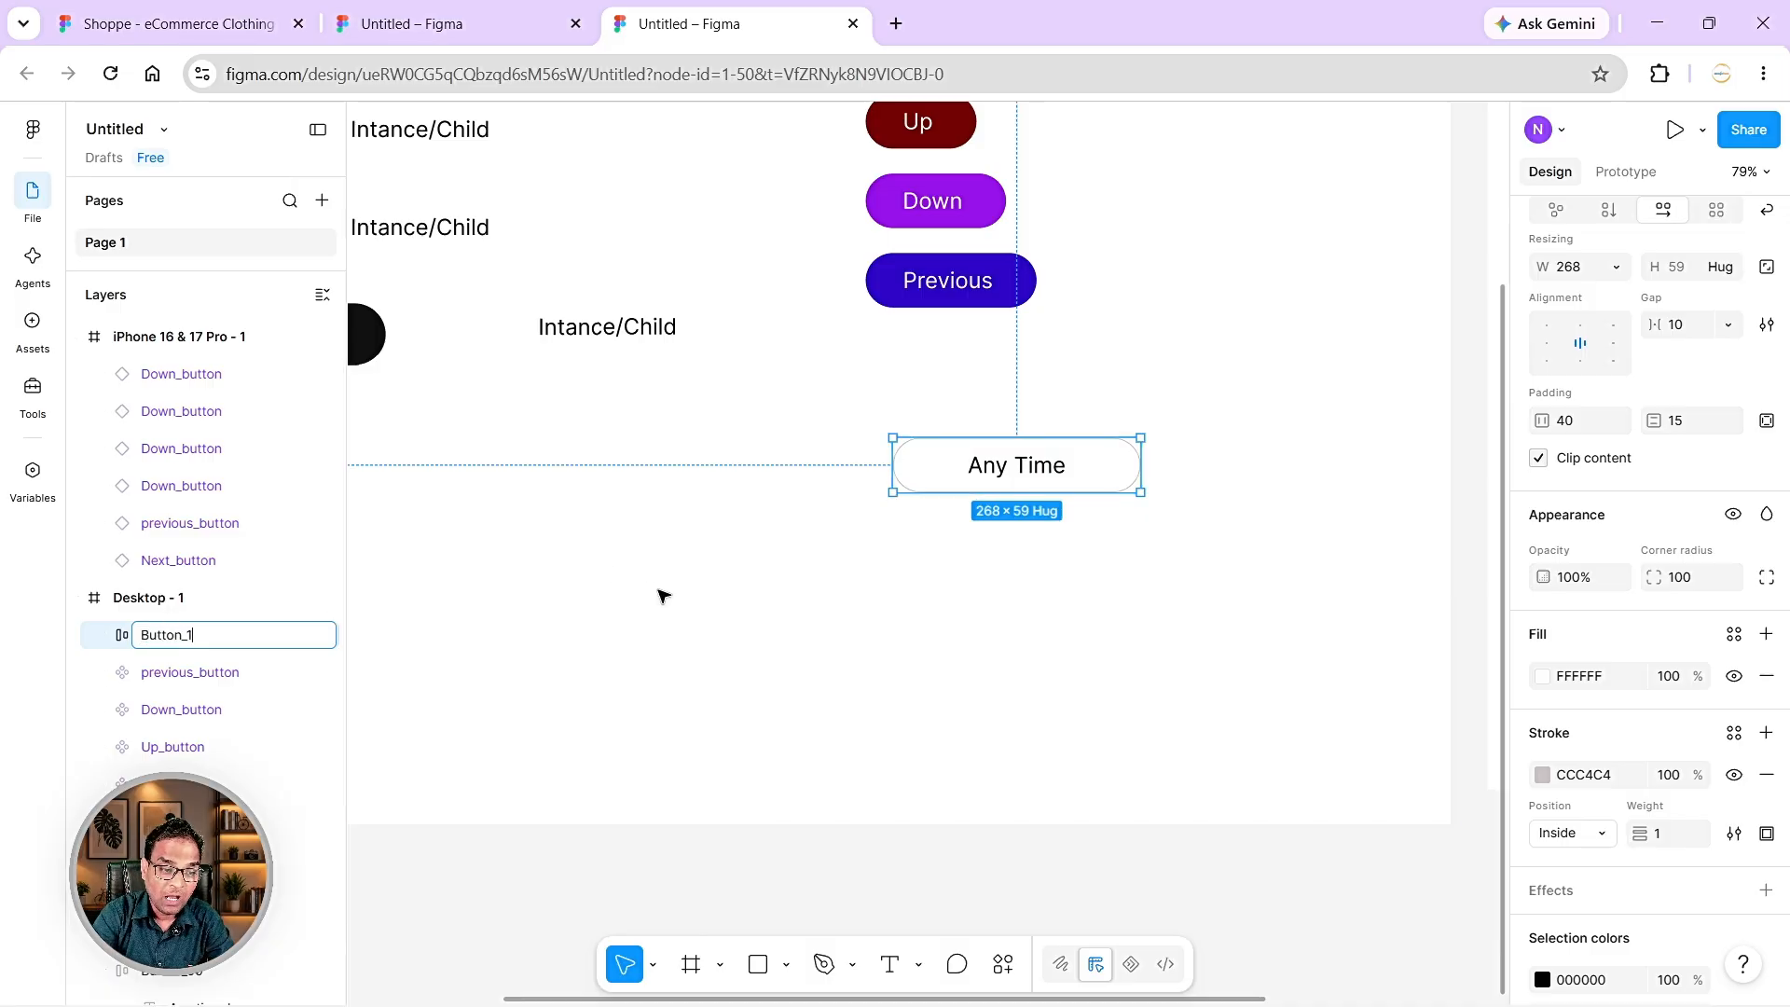
pyautogui.click(1099, 583)
# - Duplicate the Any Time button and place the copy directly below the original at about Y 702
pyautogui.click(1065, 473)
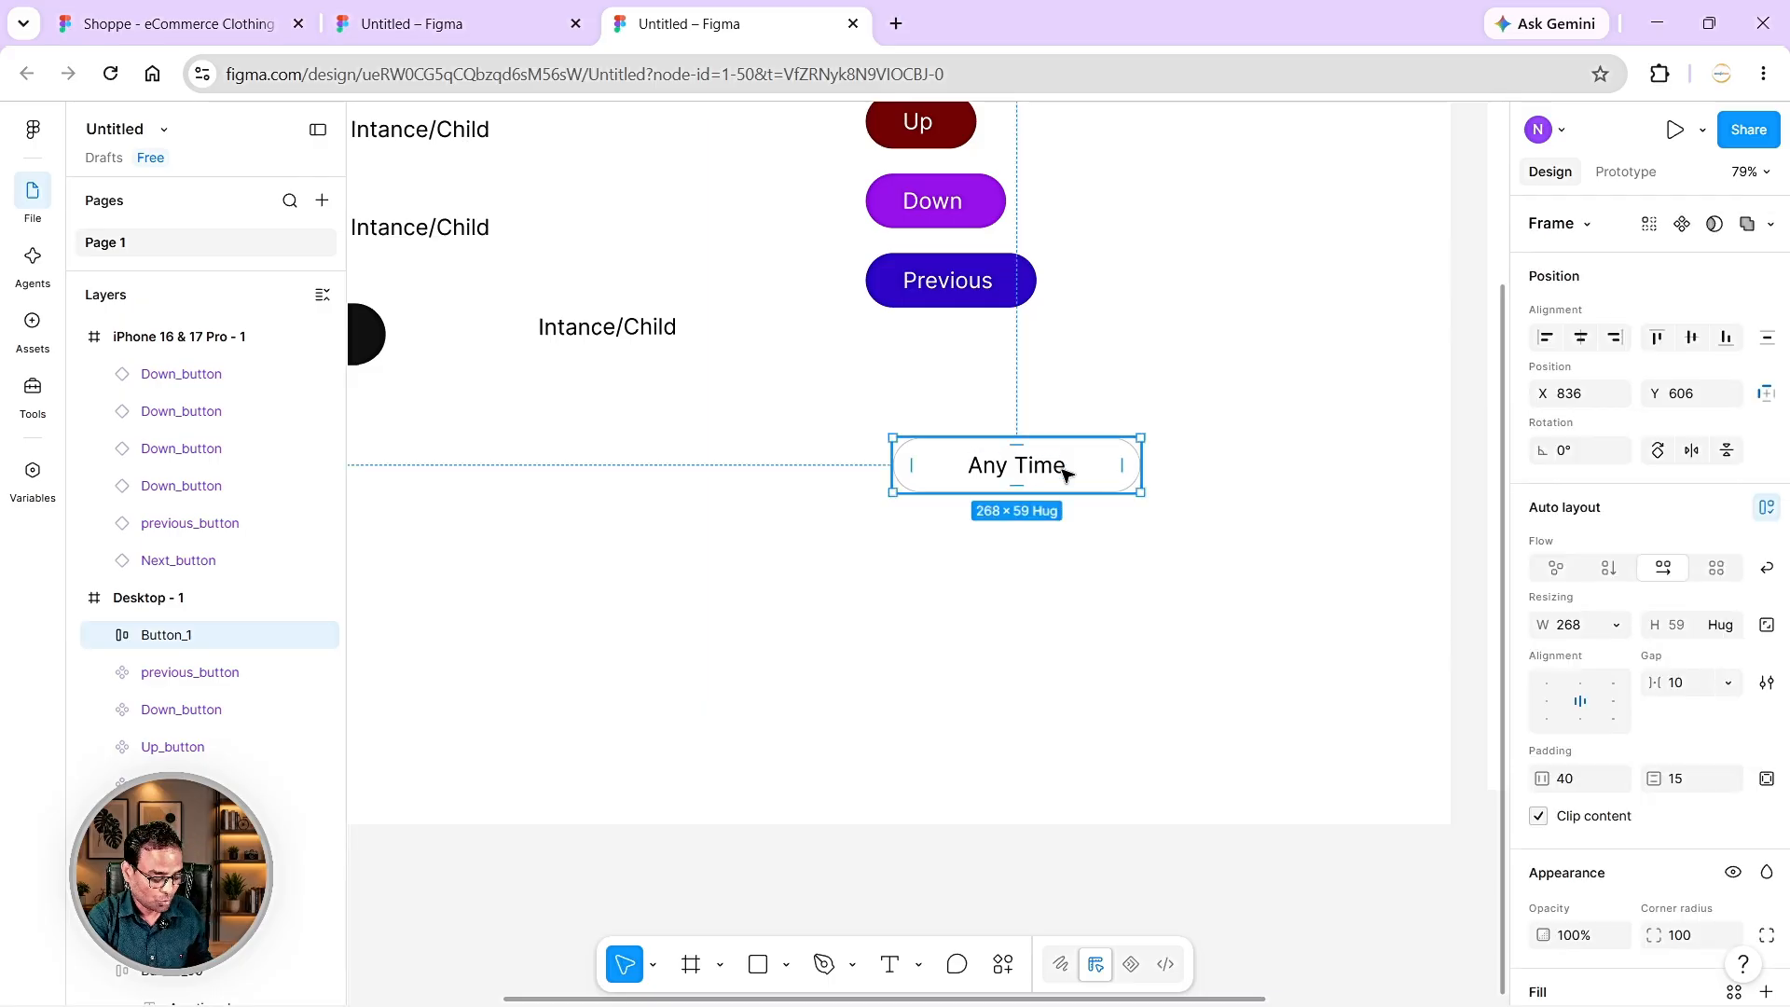
pyautogui.hotkey('ctrl', 'd')
pyautogui.moveTo(1079, 474); pyautogui.dragTo(1075, 562)
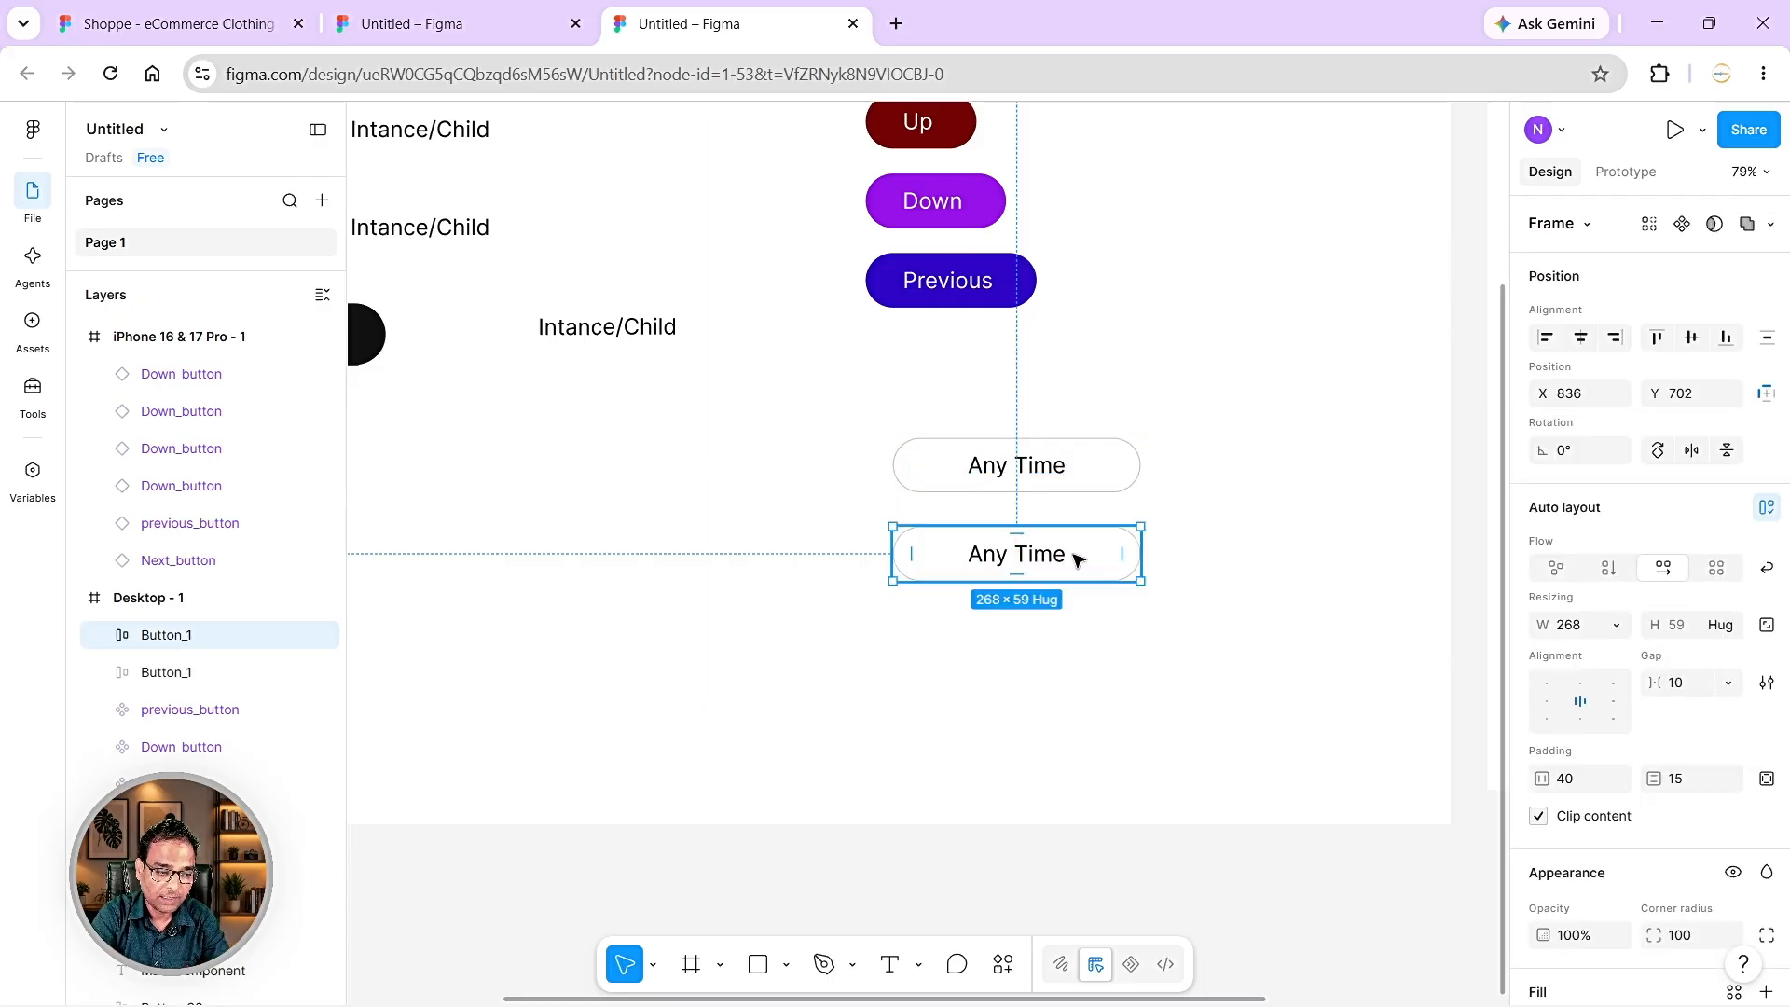
# - Rename the layer of the second "Any Time" button to Button_2
pyautogui.doubleClick(159, 643)
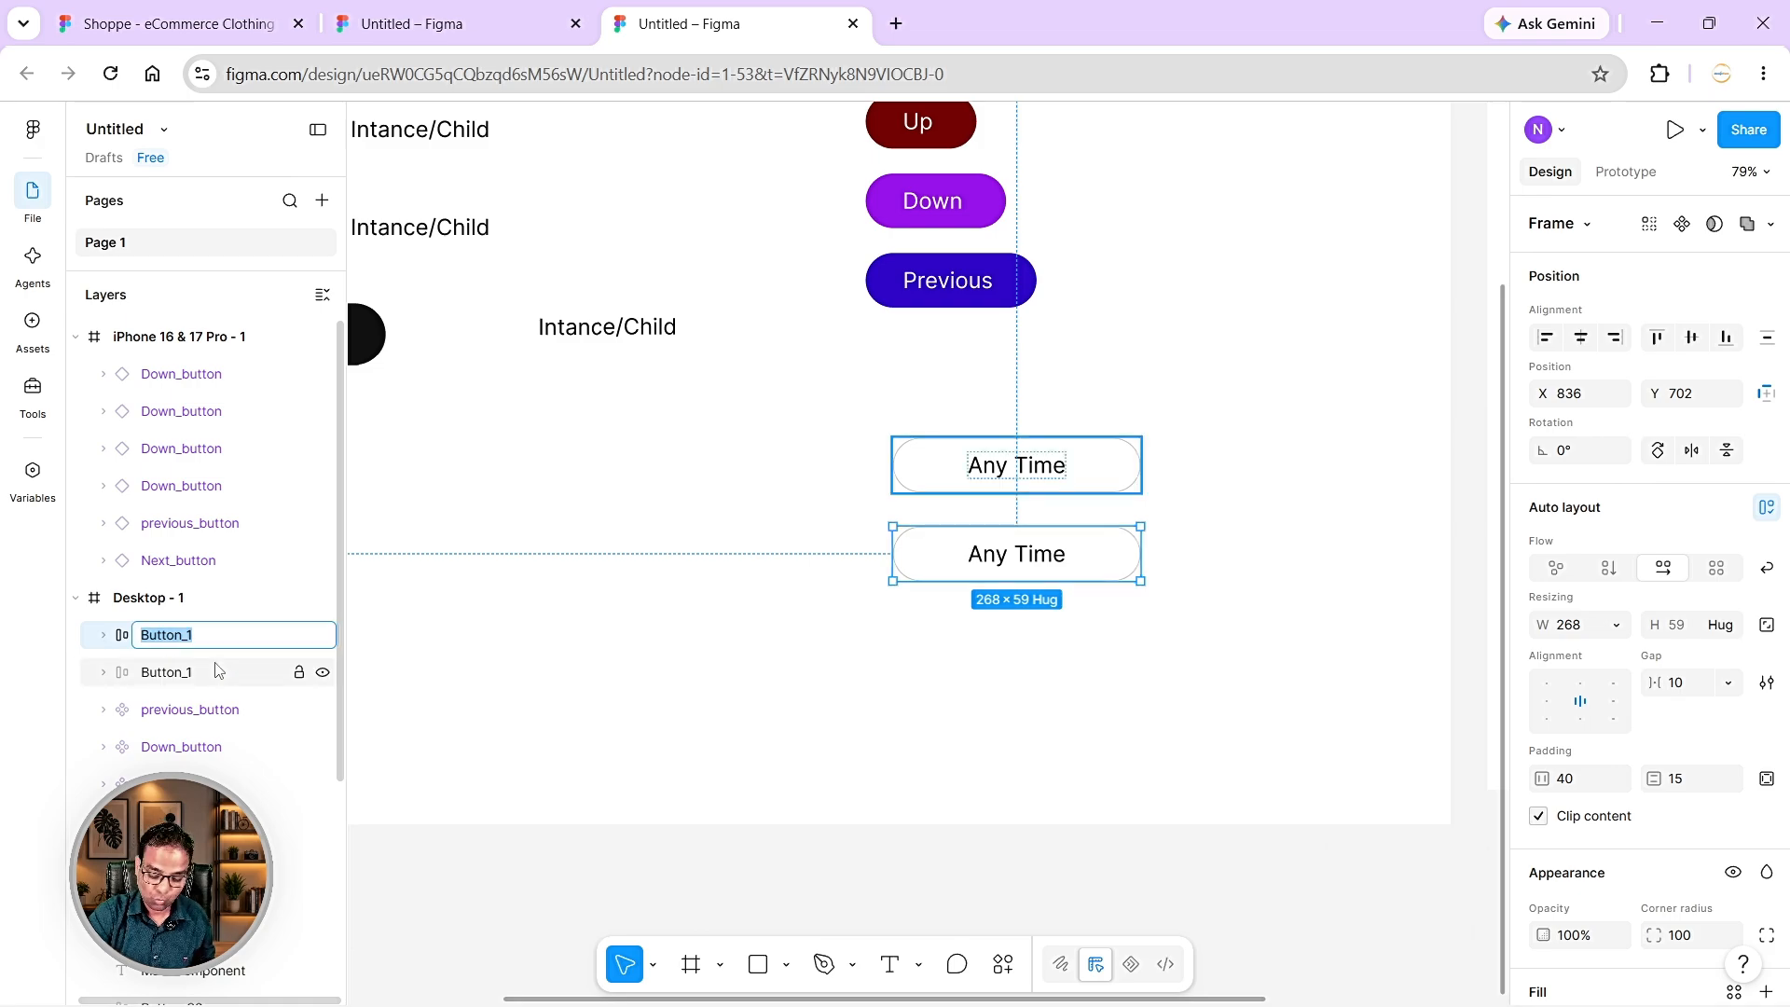
pyautogui.press('End')
pyautogui.write('2')
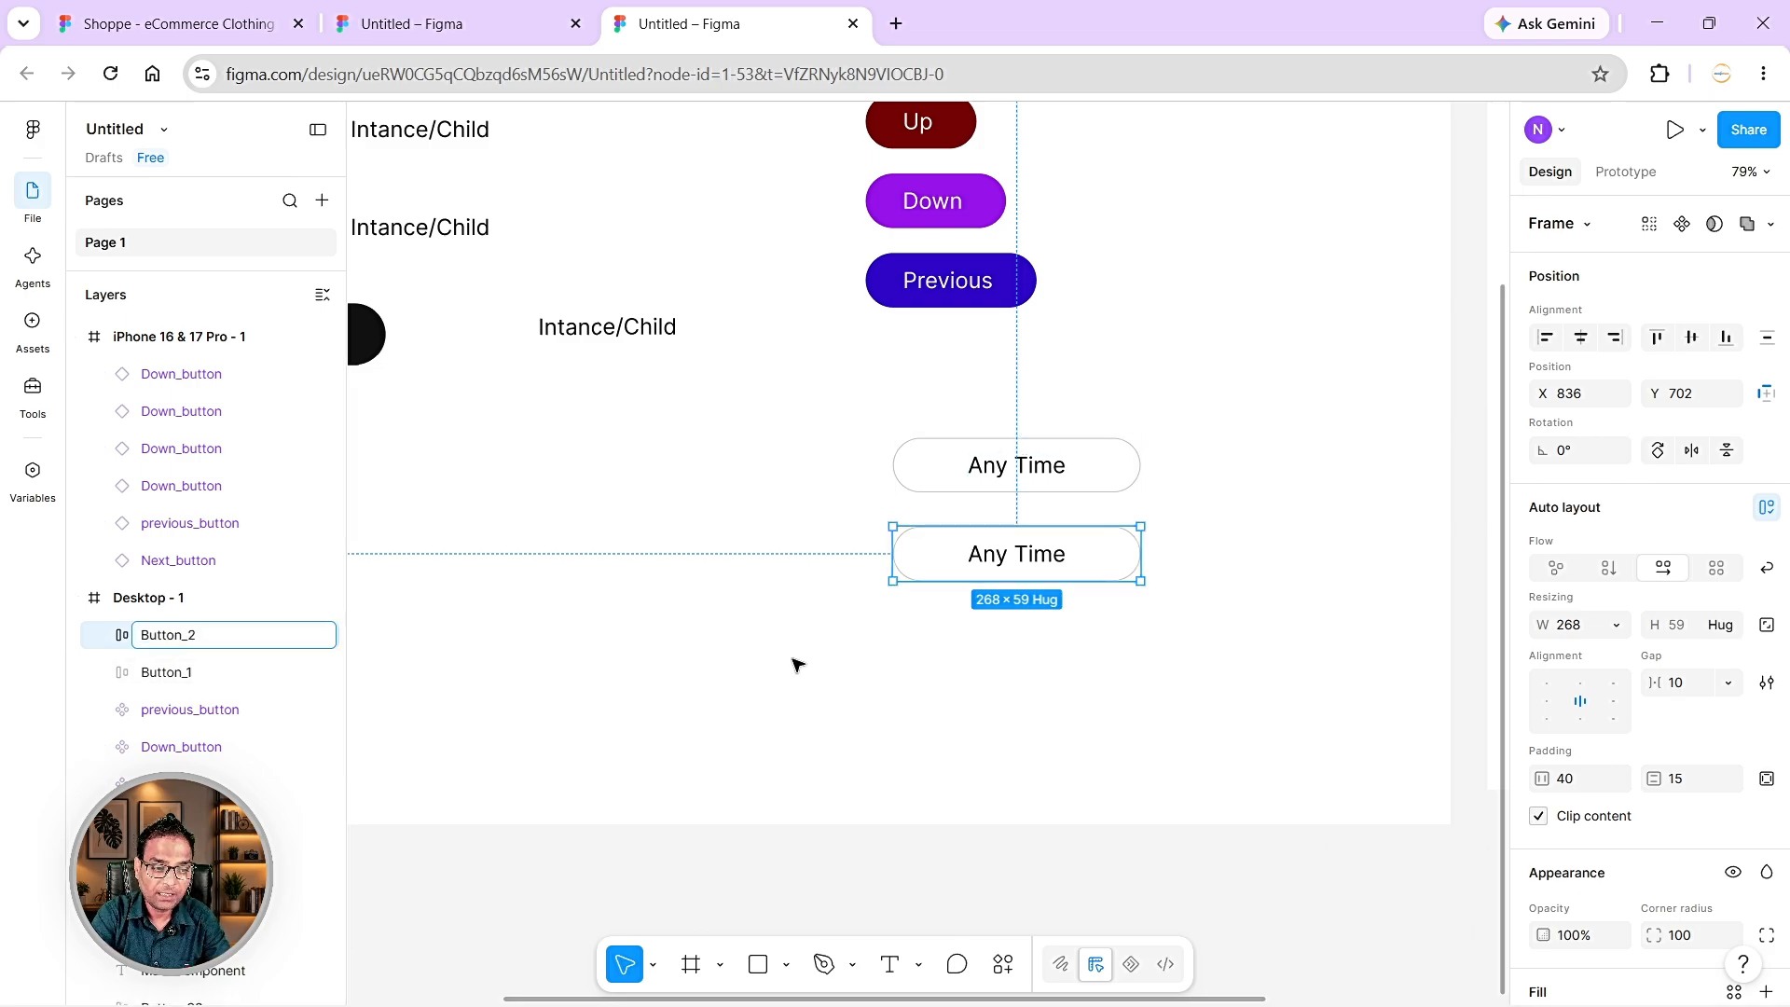
pyautogui.click(1126, 647)
# - Place a copy of Button_2 directly below it at Y 788 and rename its layer Button_3
pyautogui.click(1076, 578)
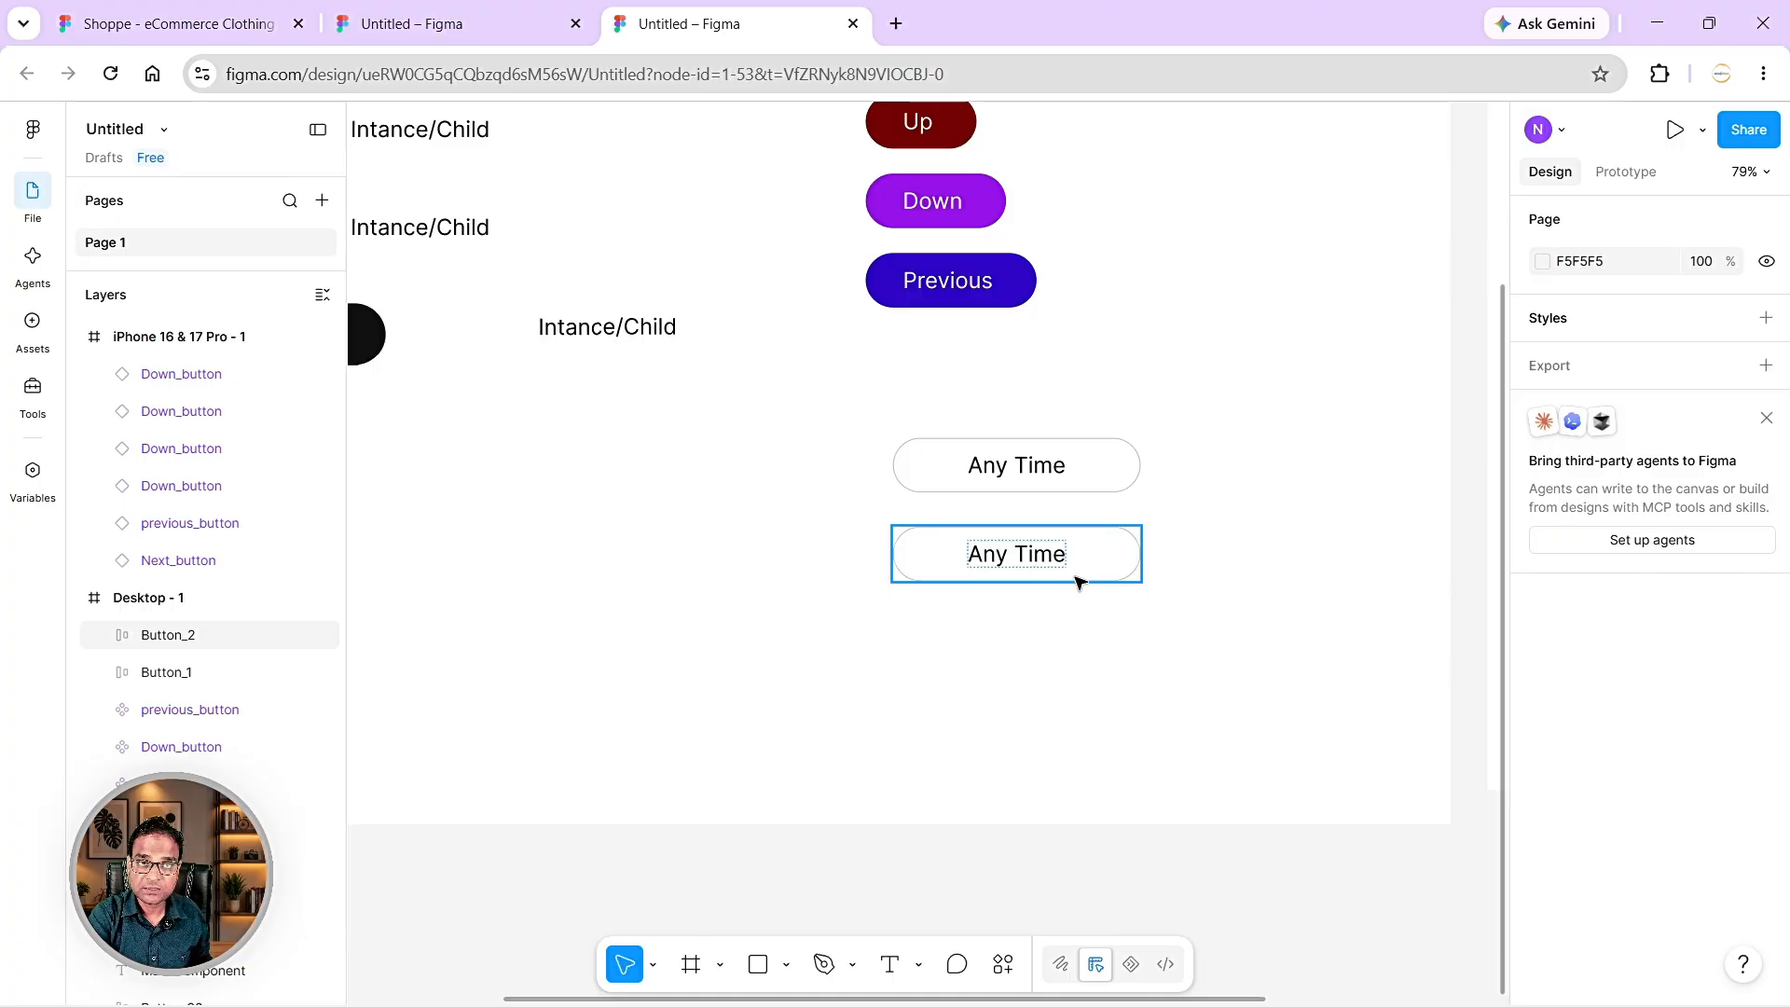
pyautogui.moveTo(1071, 555); pyautogui.dragTo(1076, 638)
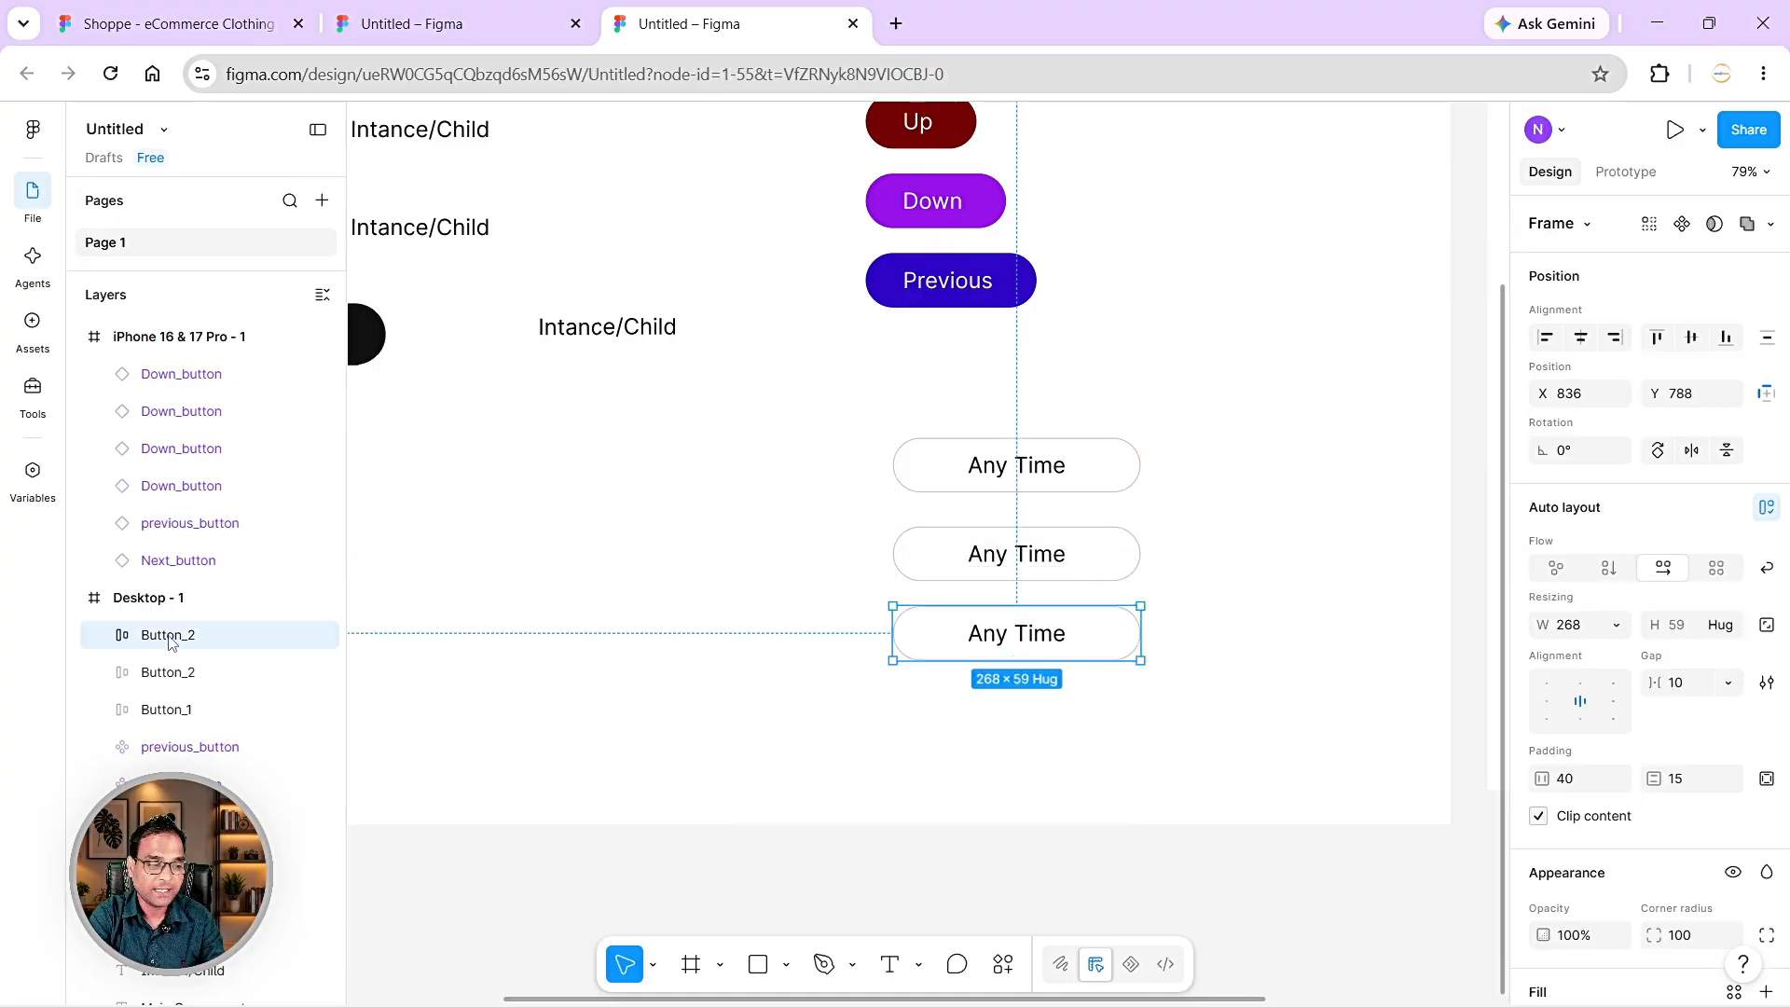
pyautogui.doubleClick(204, 638)
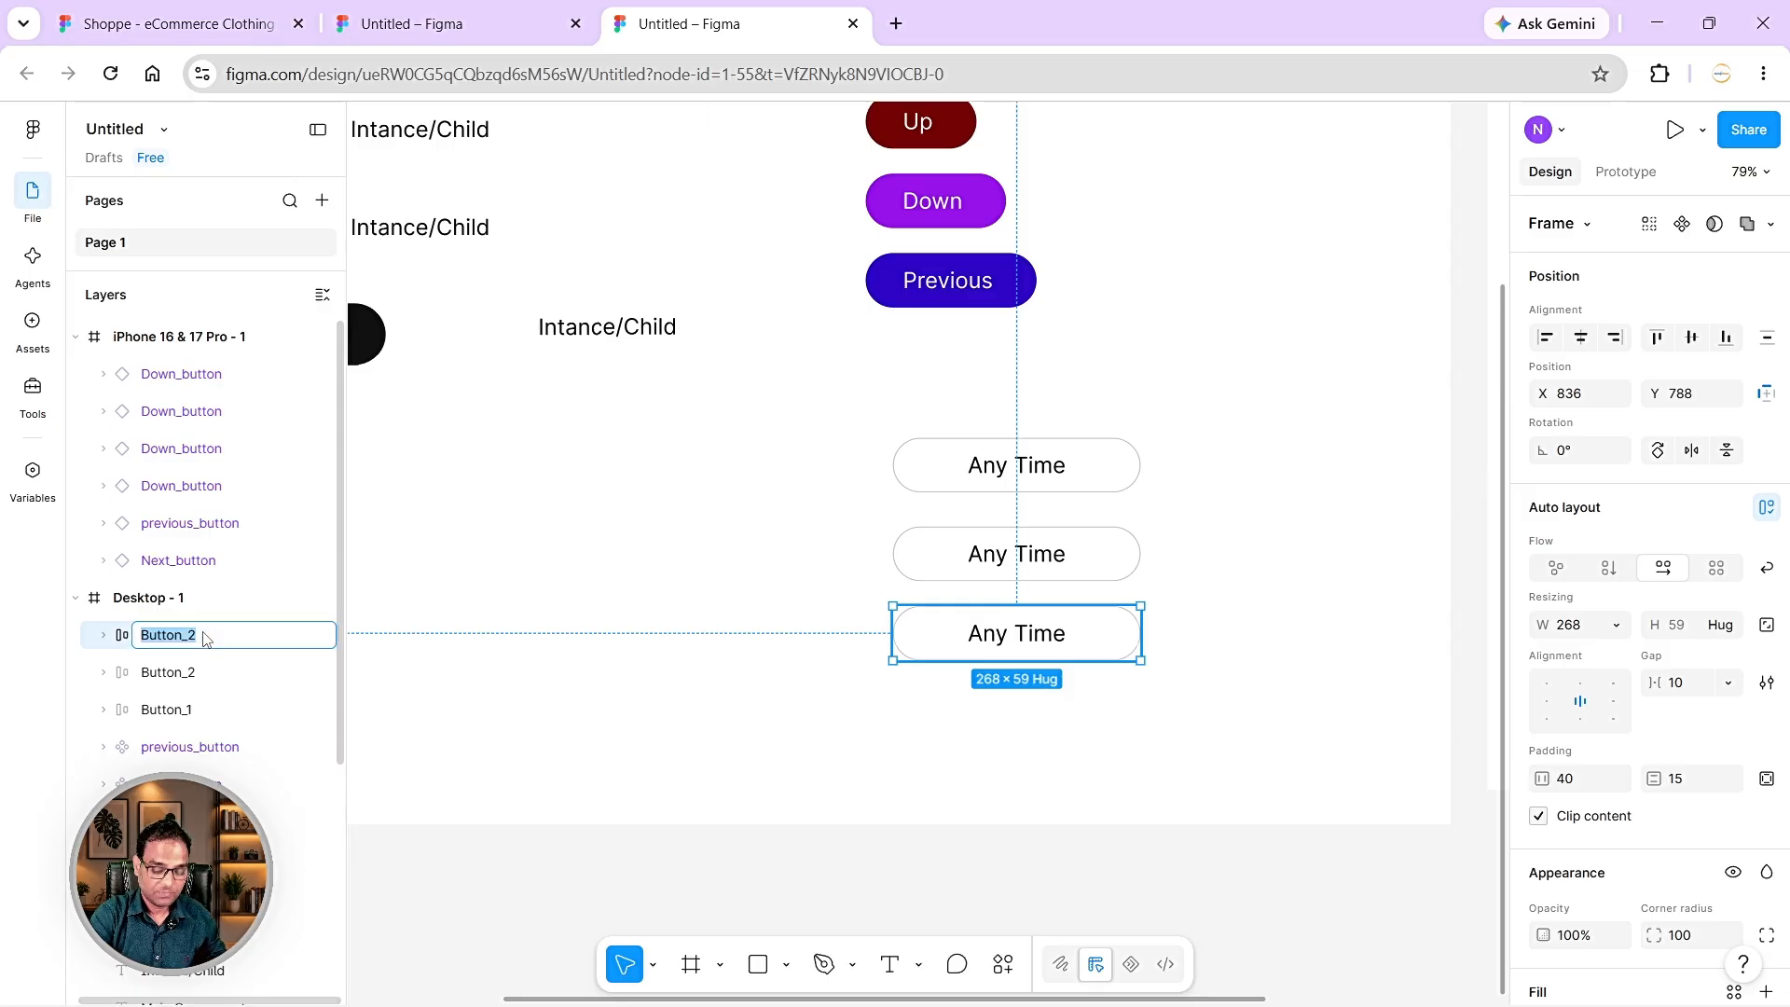
pyautogui.click(205, 638)
pyautogui.press('Return')
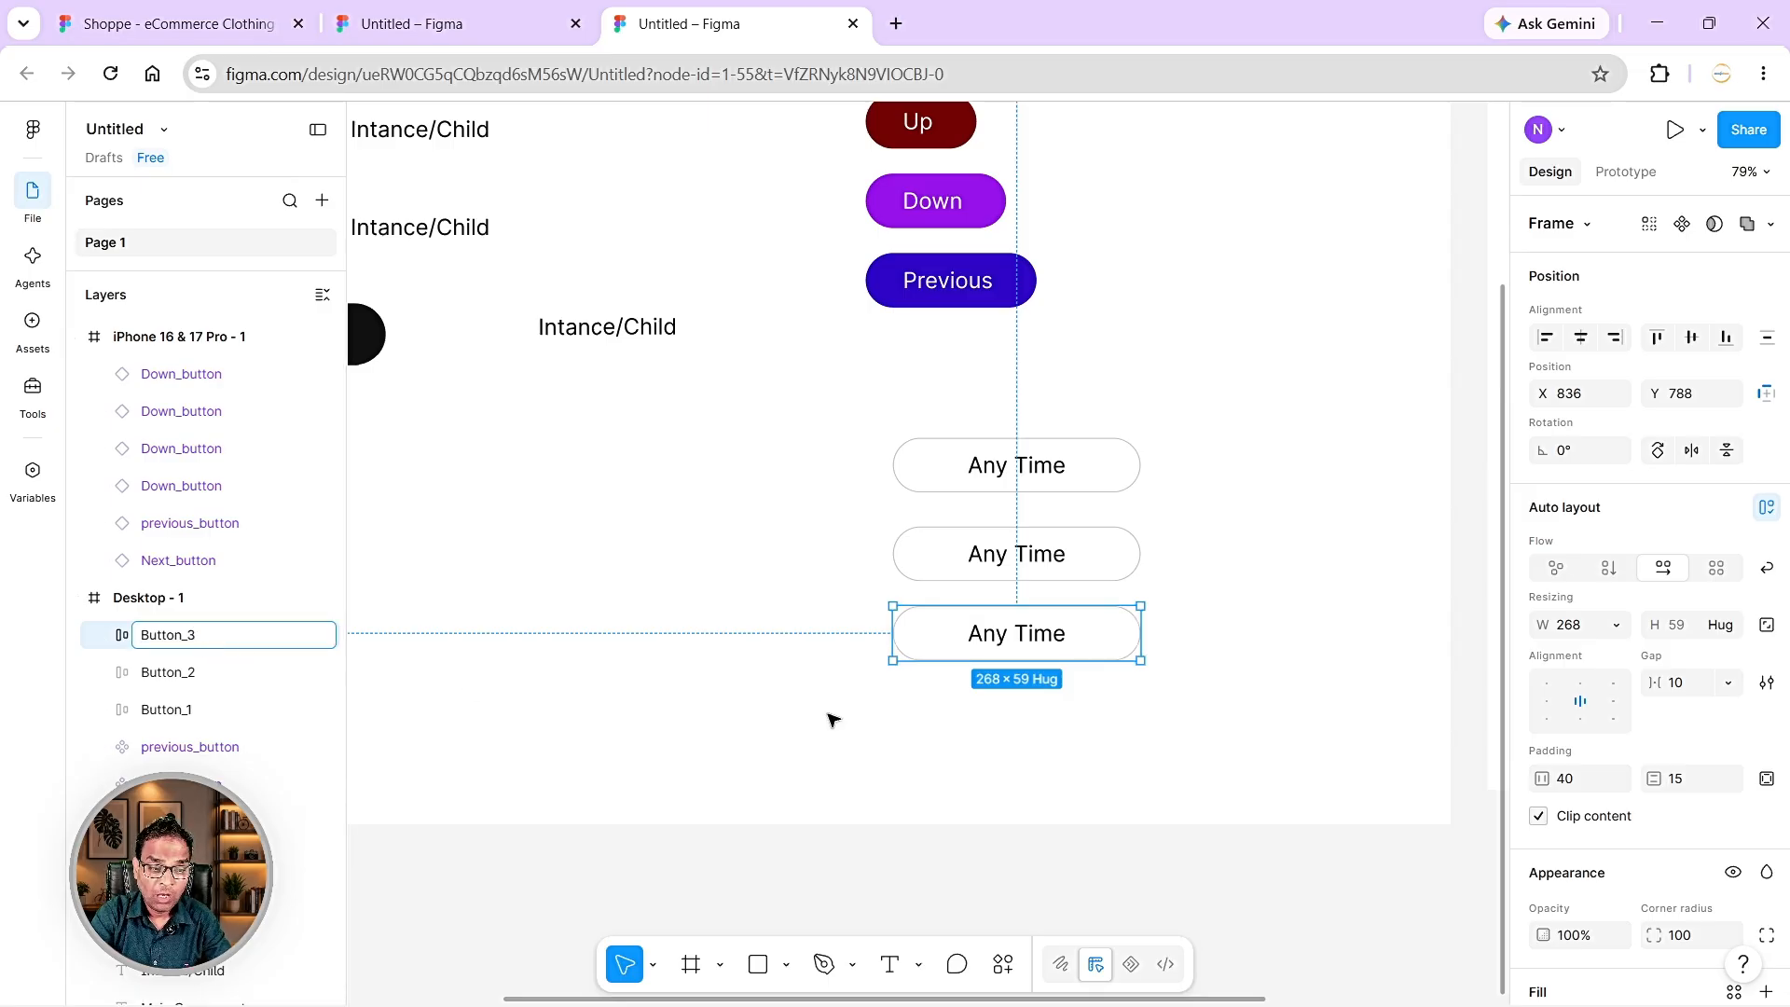
pyautogui.click(1096, 744)
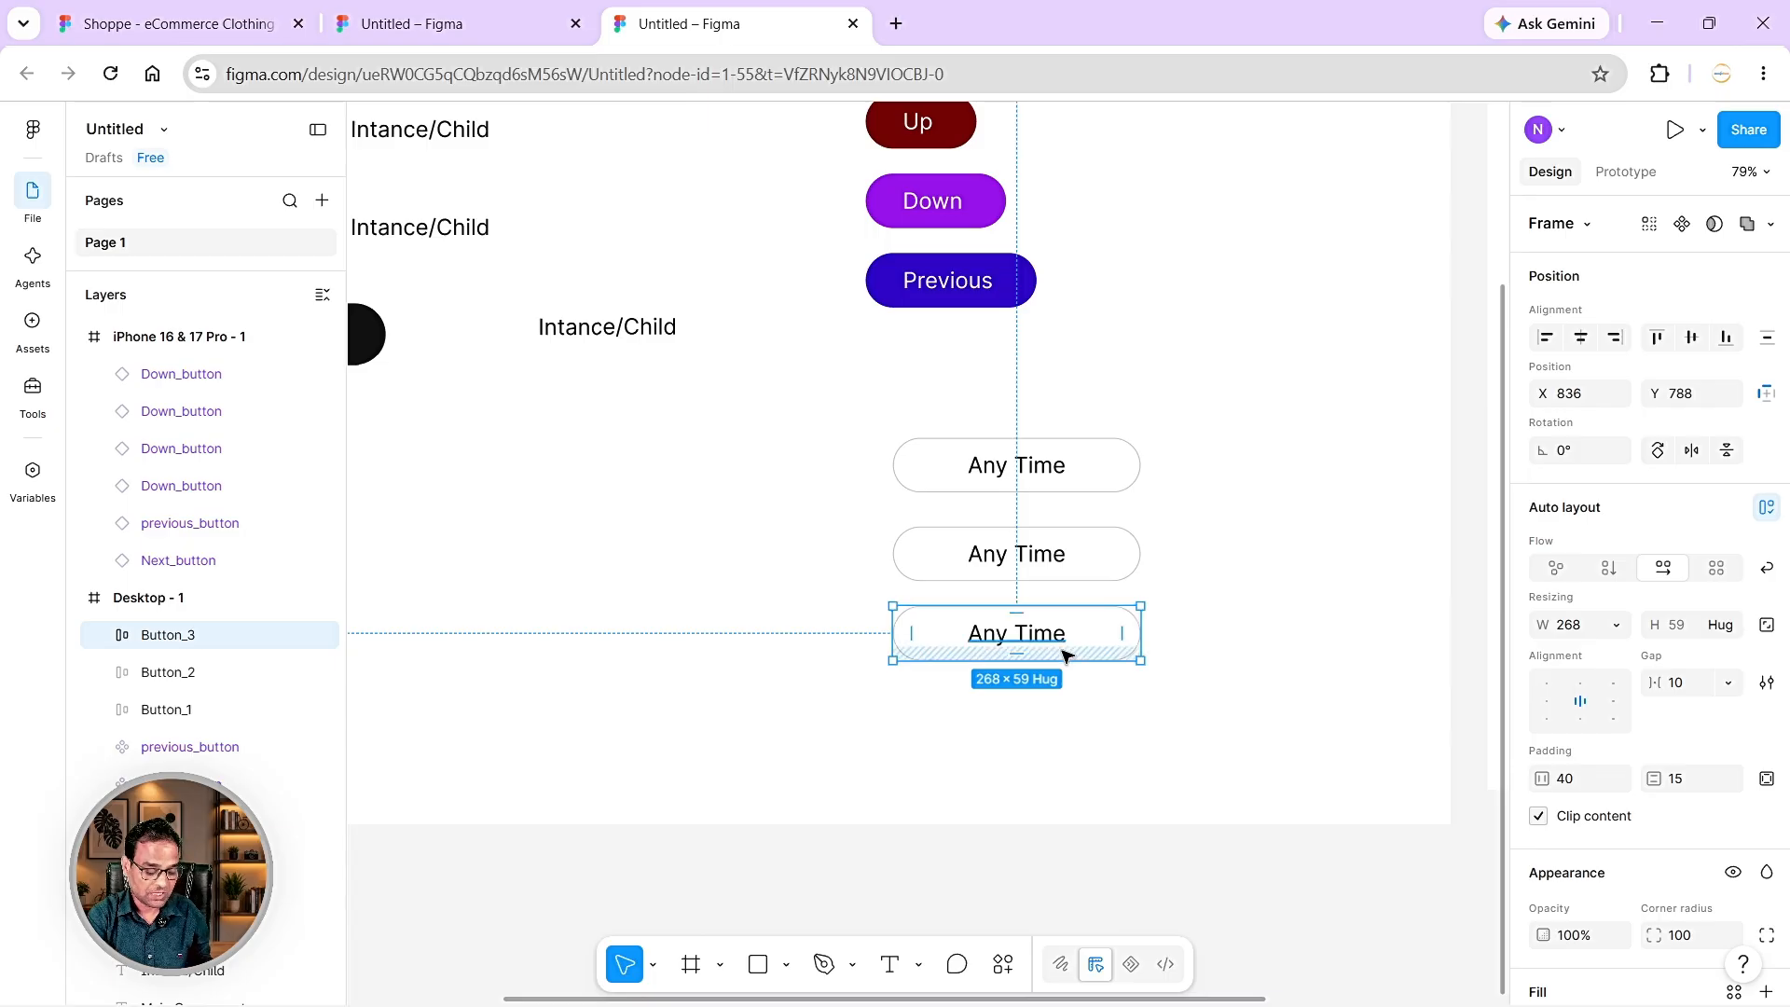
# - Duplicate Button_3, move the copy straight down to Y 874 and rename its layer Button_4
pyautogui.hotkey('ctrl', 'd')
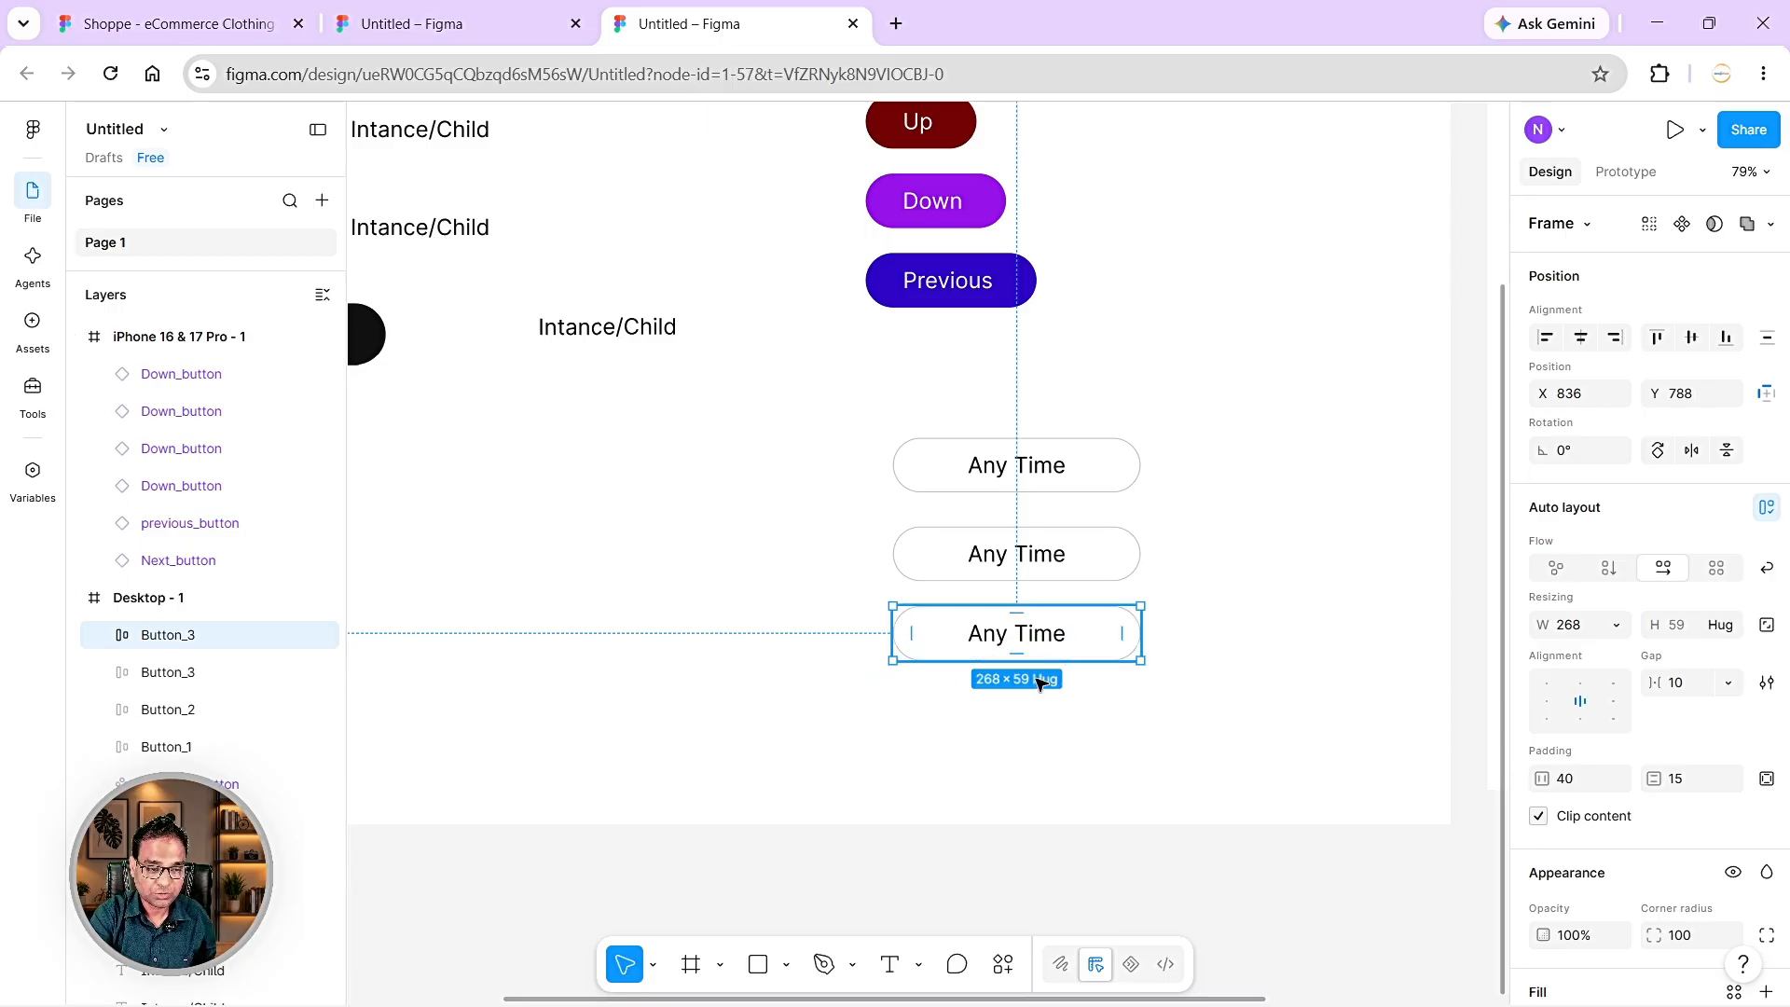
pyautogui.moveTo(986, 653); pyautogui.dragTo(1039, 740)
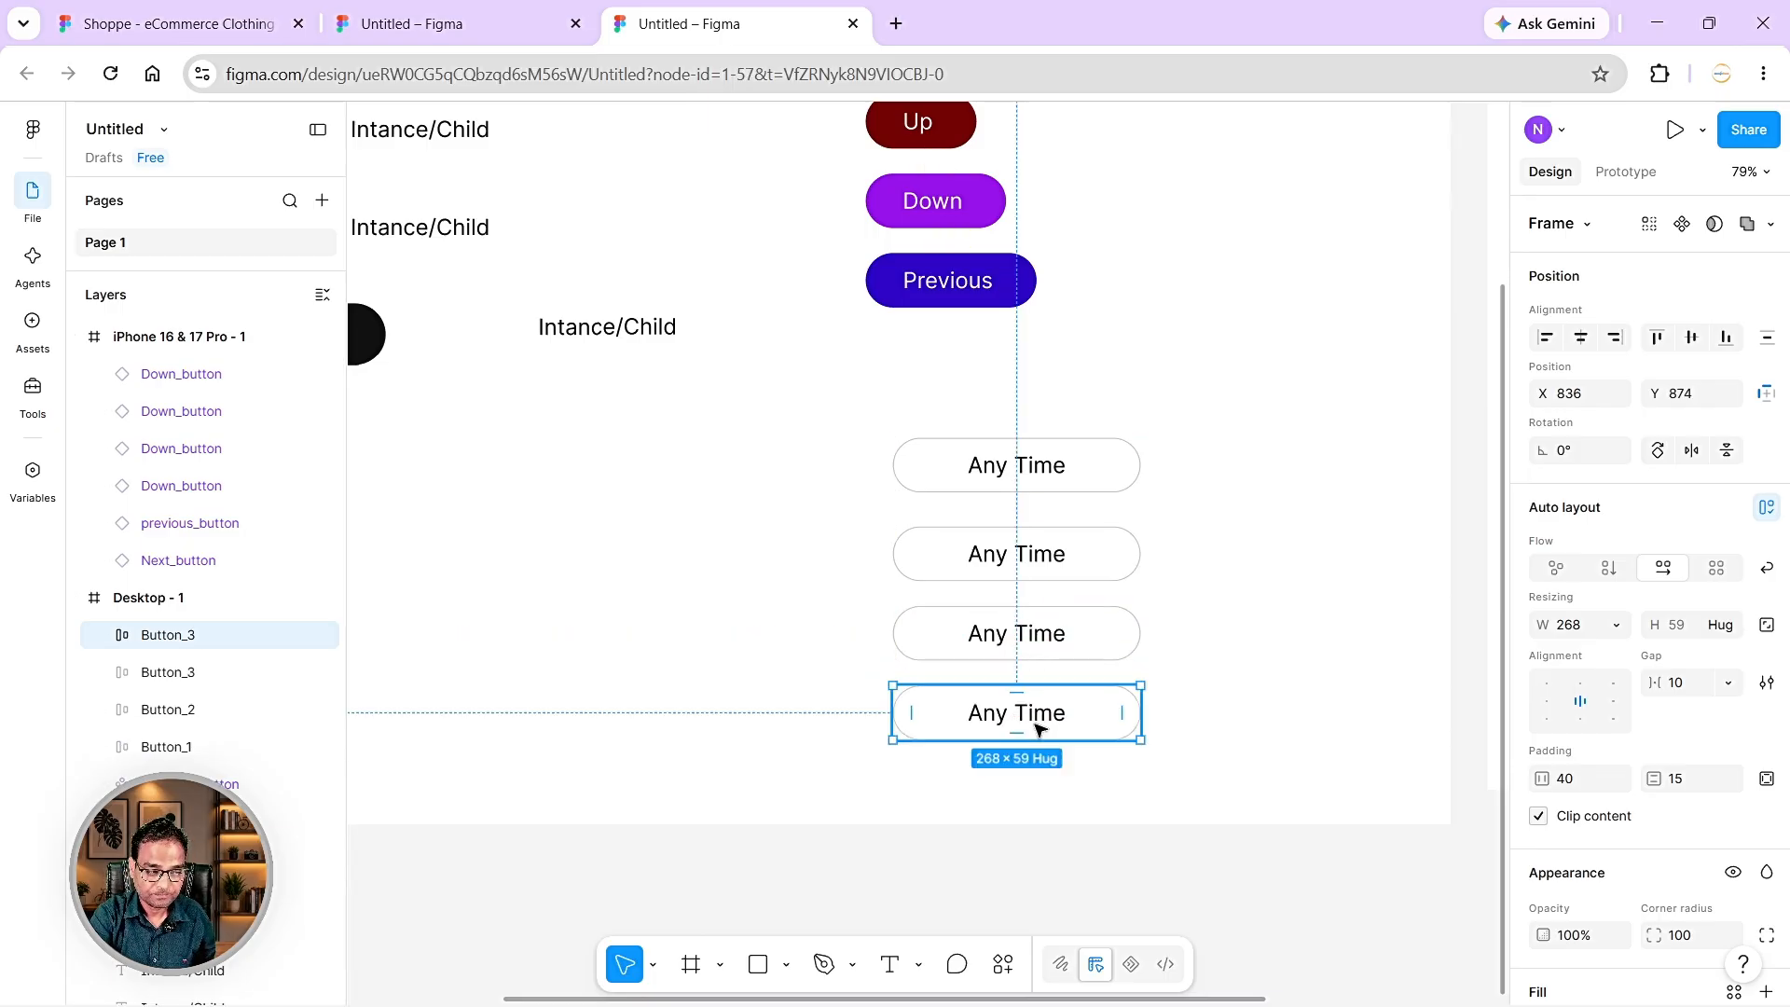
pyautogui.doubleClick(168, 635)
pyautogui.click(217, 643)
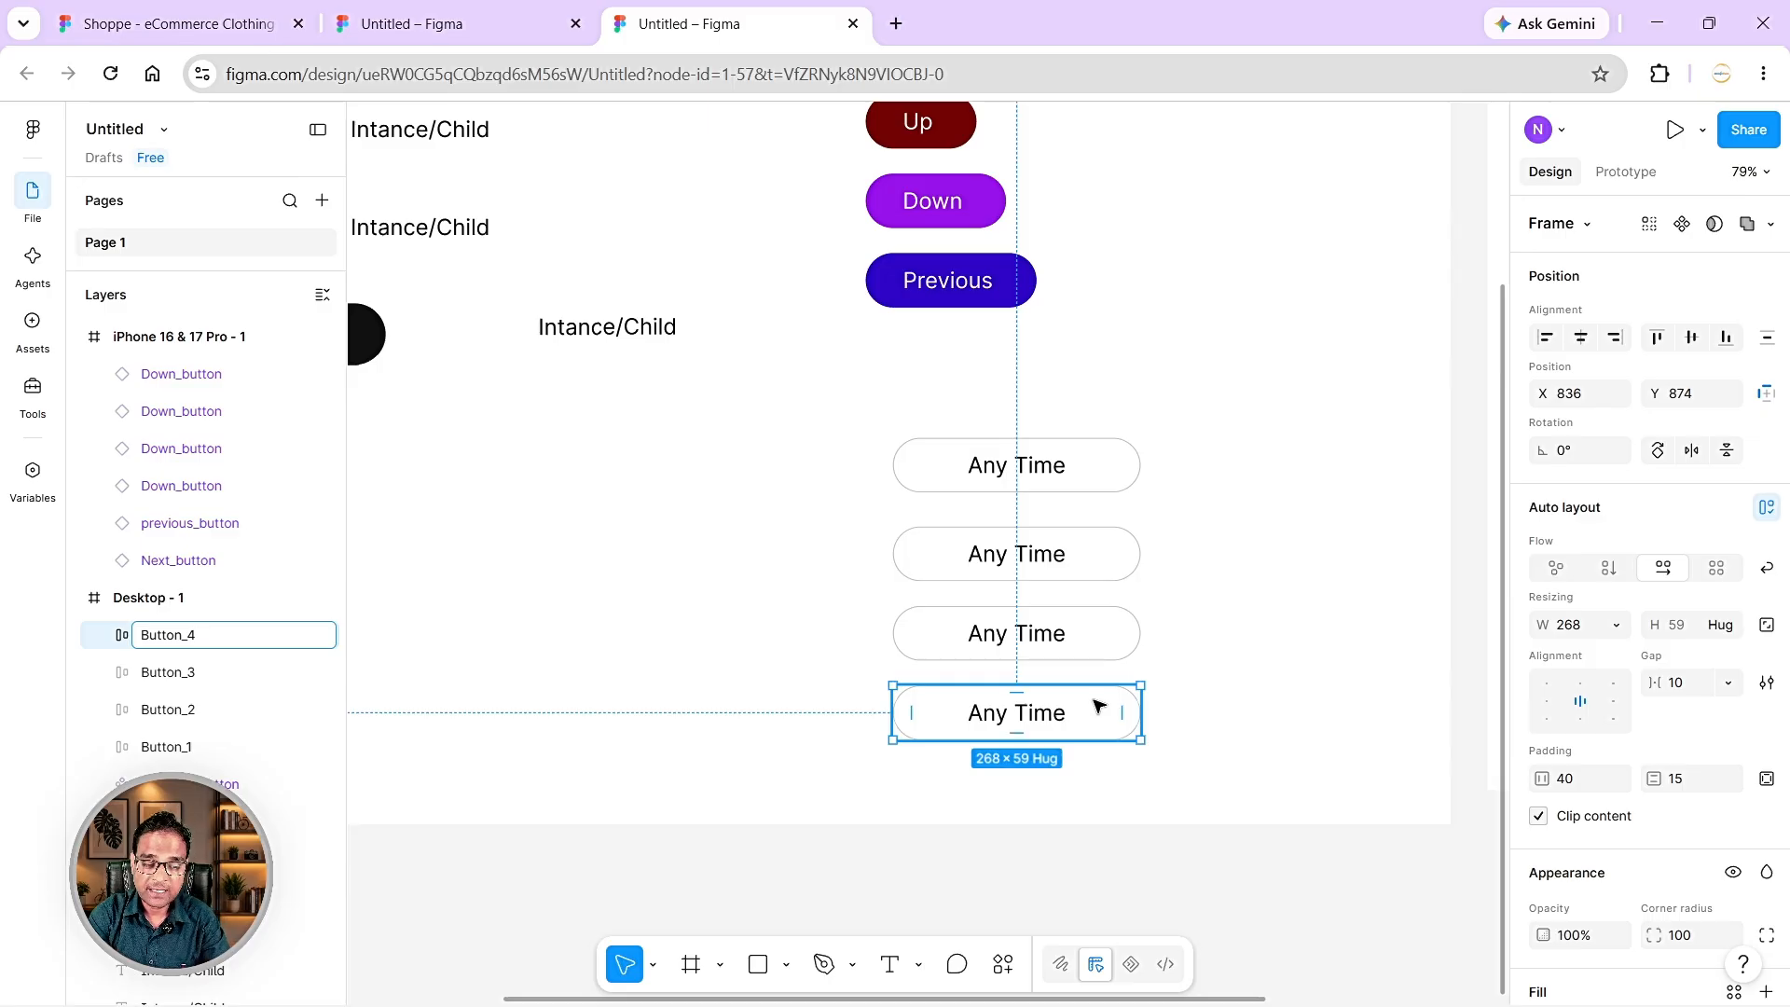
# - Set the fill of Button_2 to green 06BA21
pyautogui.click(1133, 552)
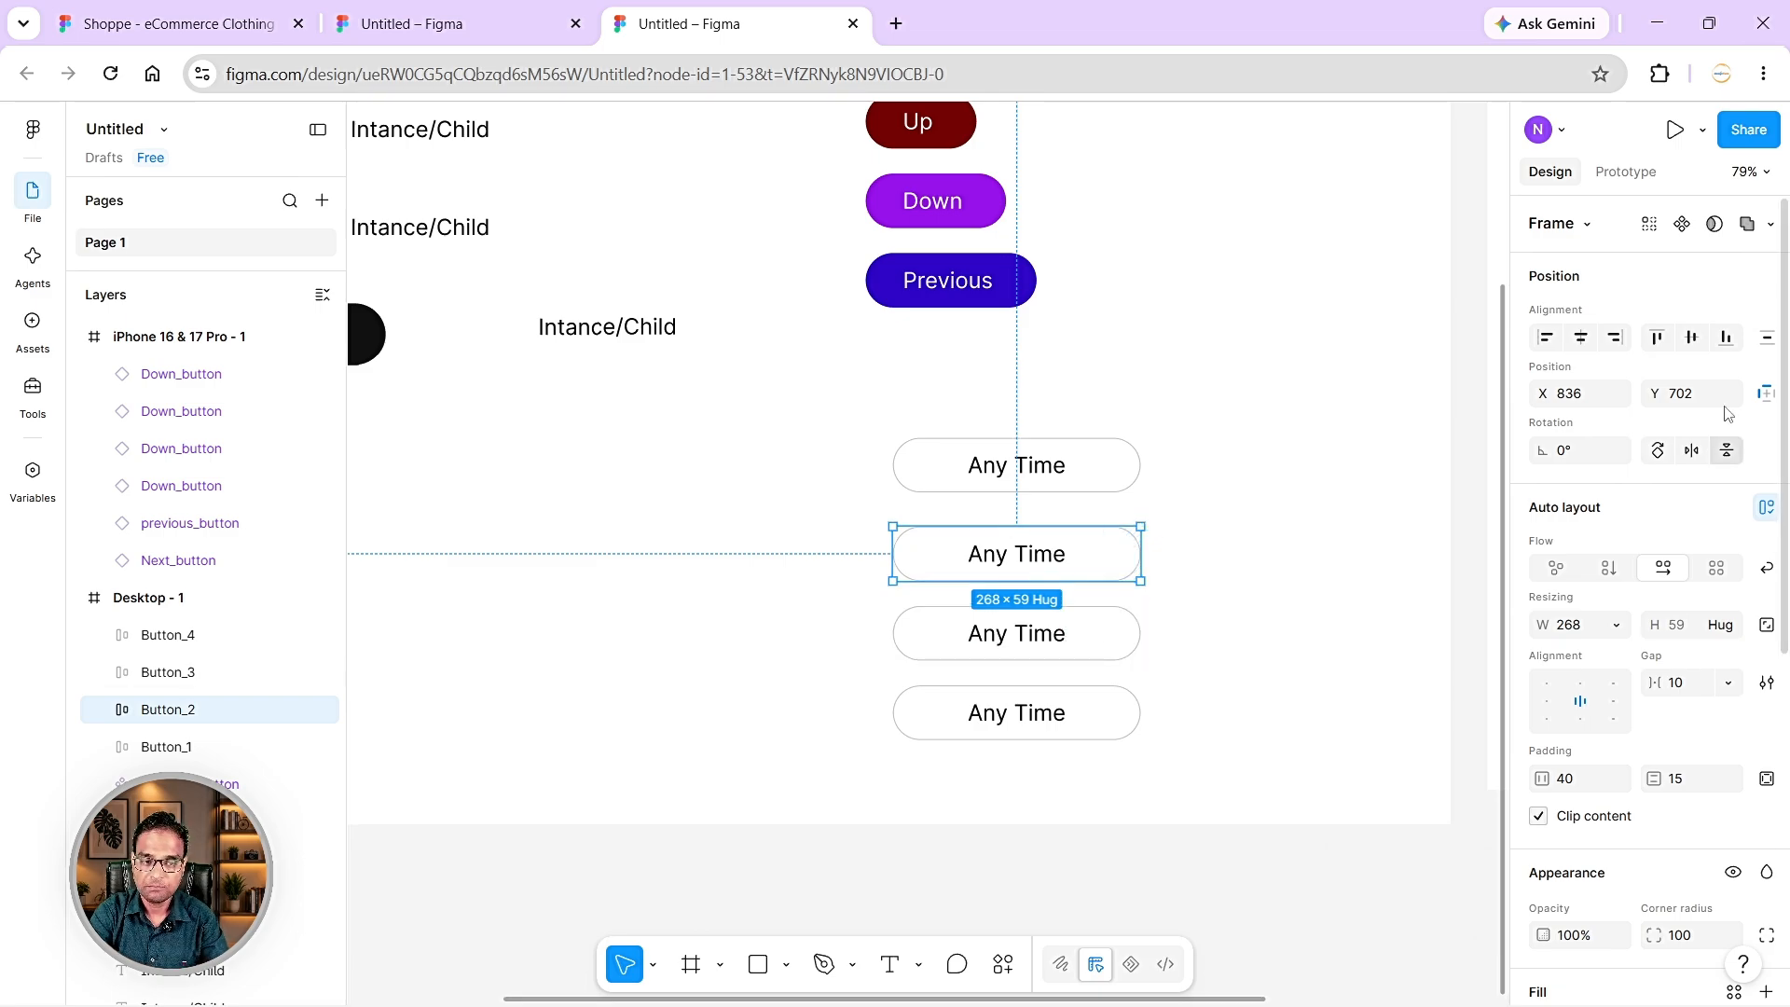
pyautogui.scroll(-5, 1612, 694)
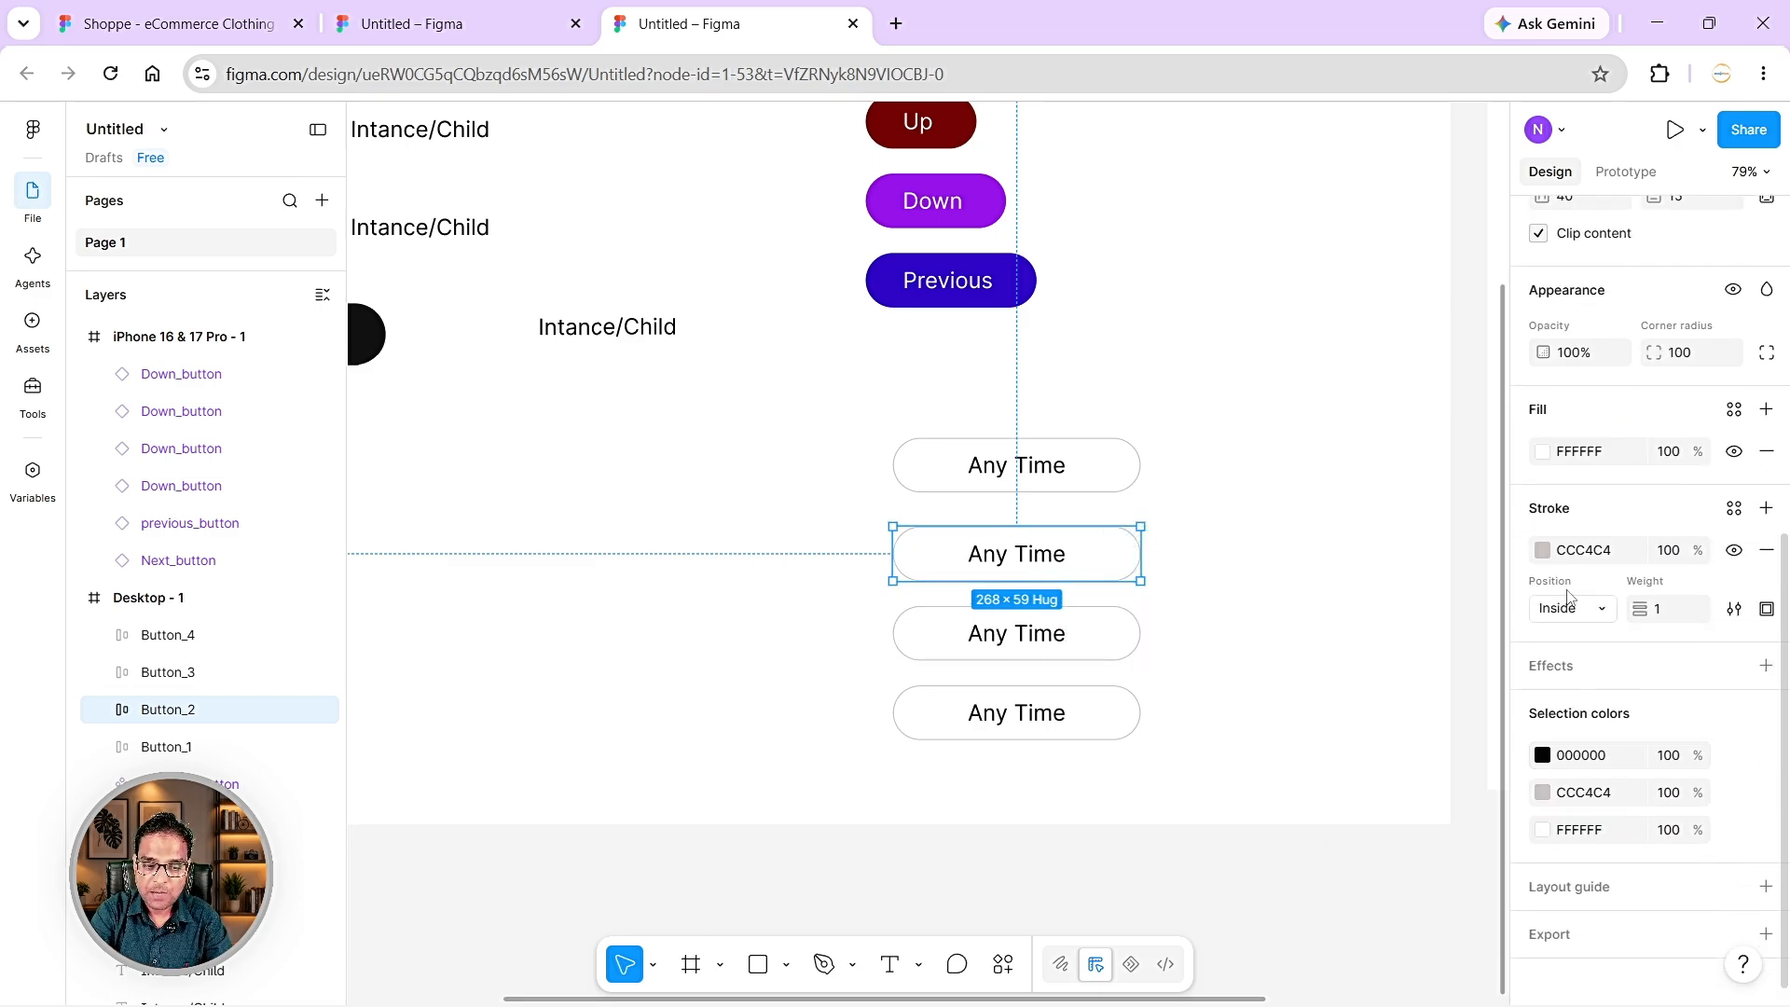
pyautogui.click(1542, 453)
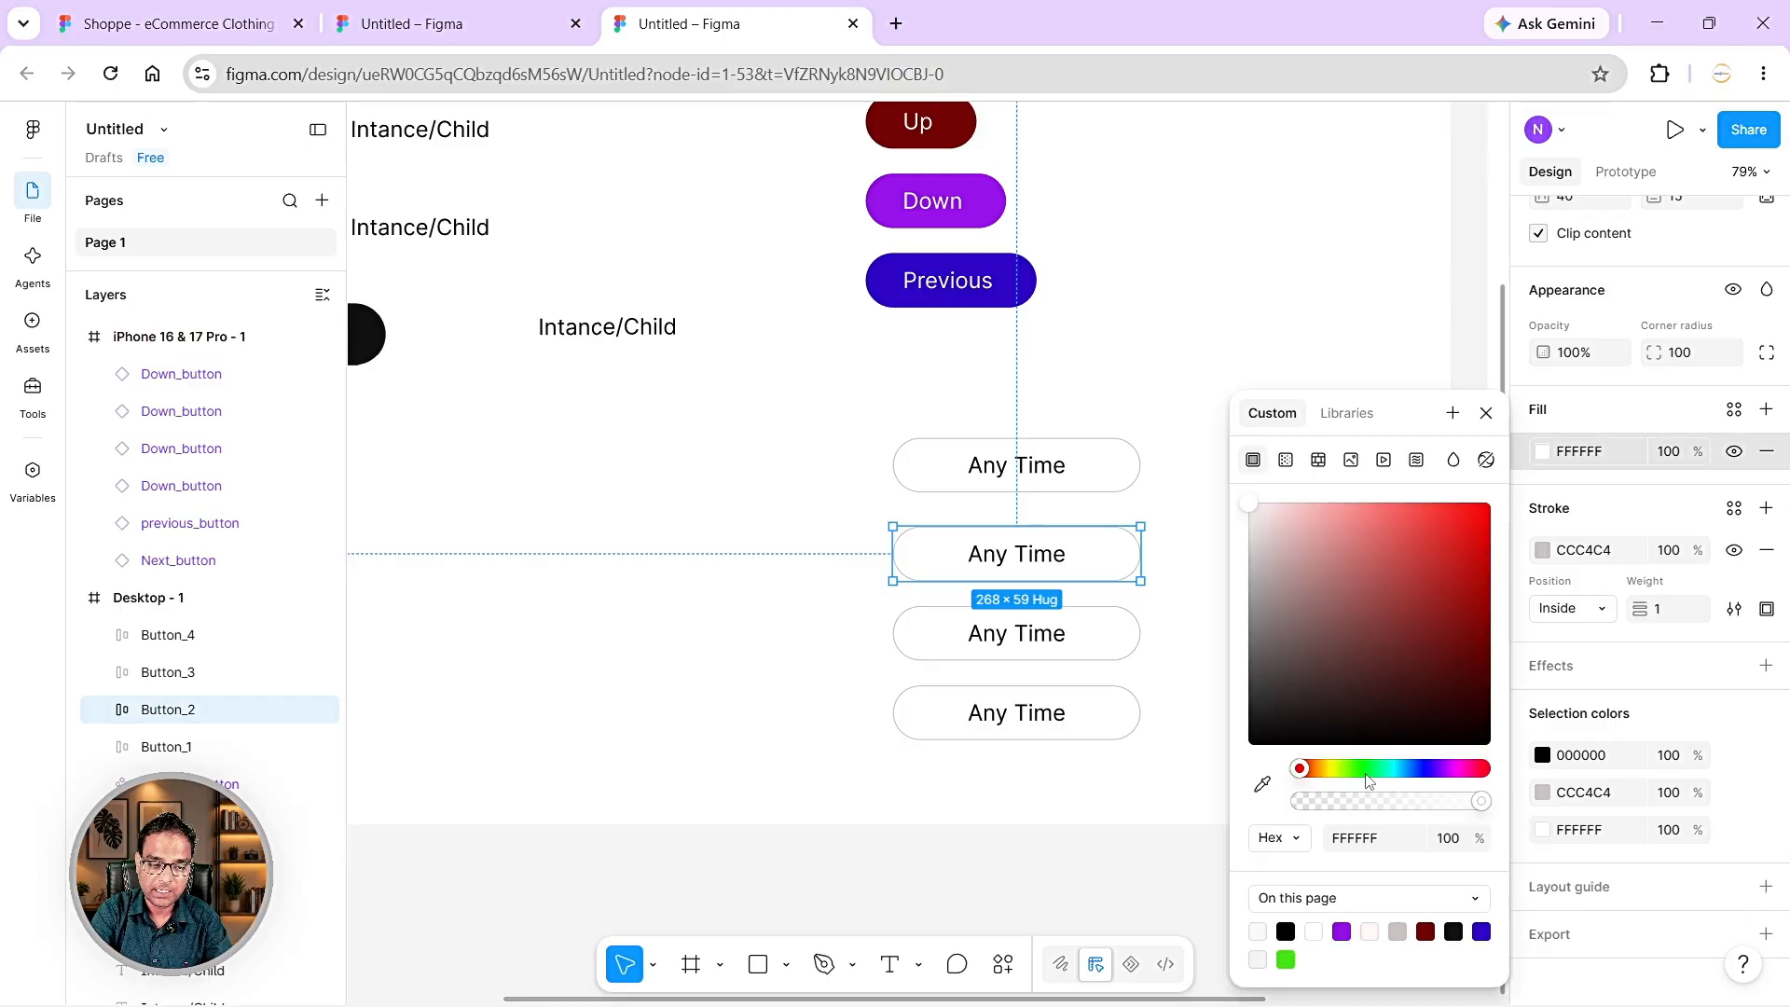
pyautogui.click(1366, 773)
pyautogui.click(1486, 565)
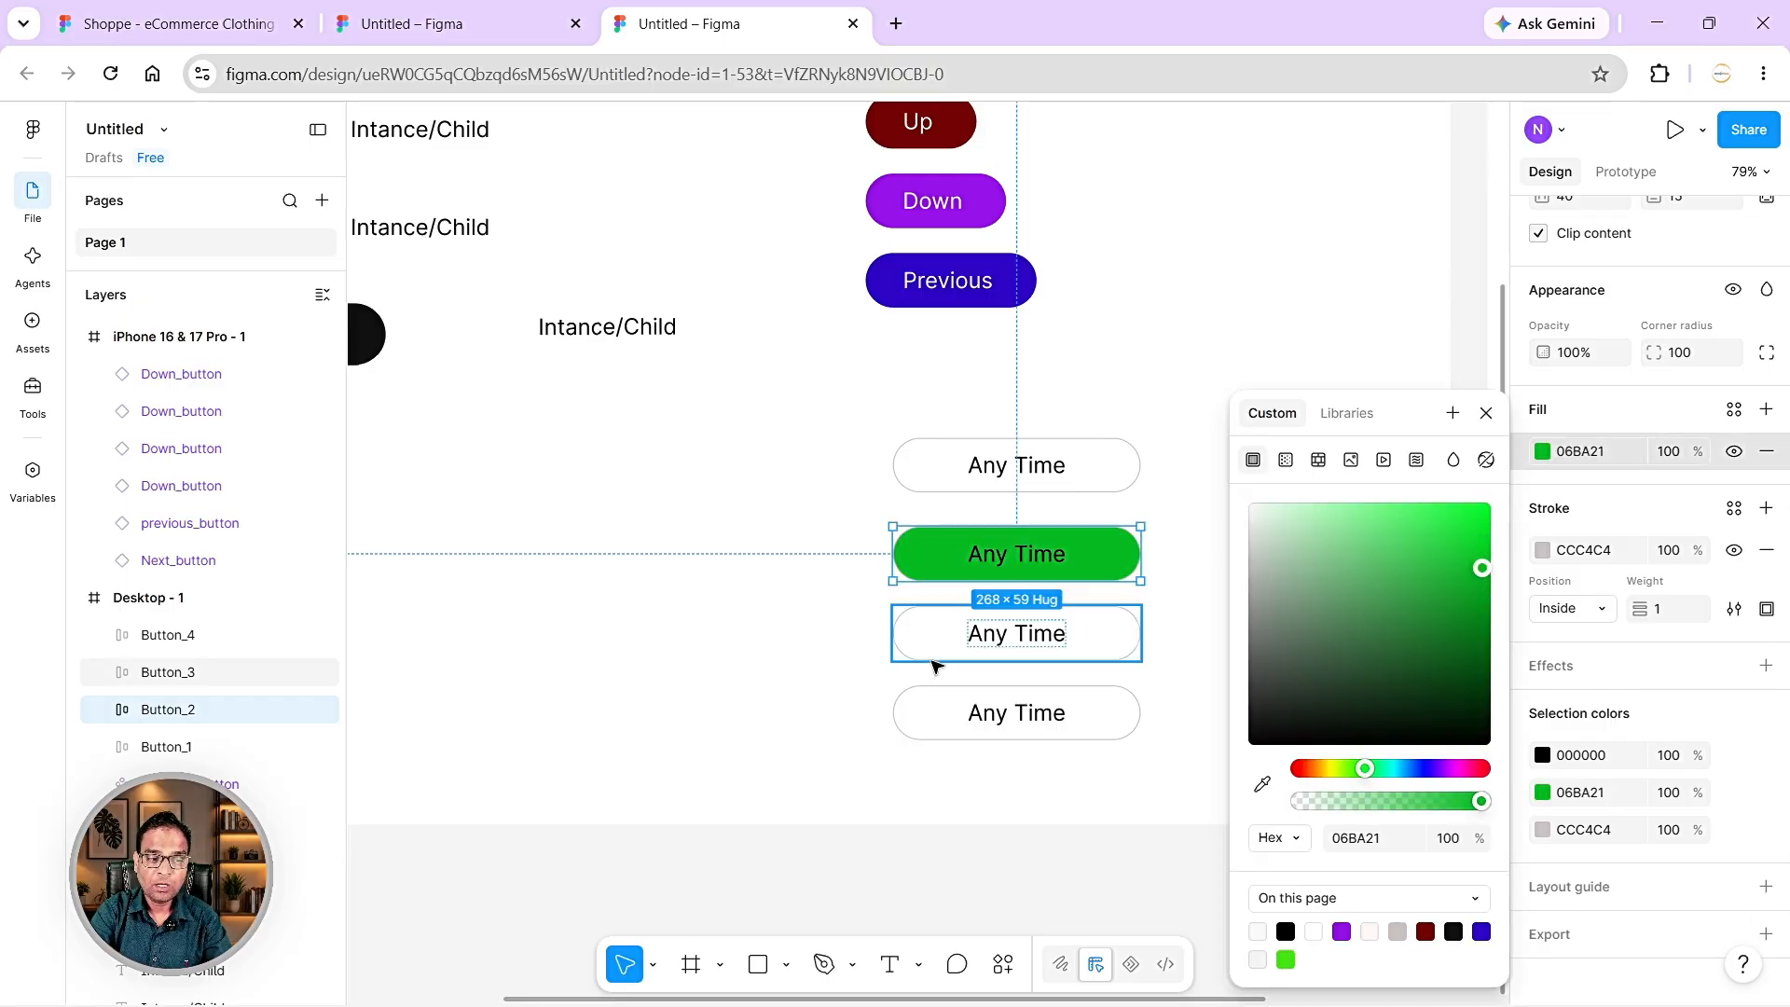
# - Set the "Any Time" text of the green Button_2 to white FFFFFF
pyautogui.doubleClick(1003, 564)
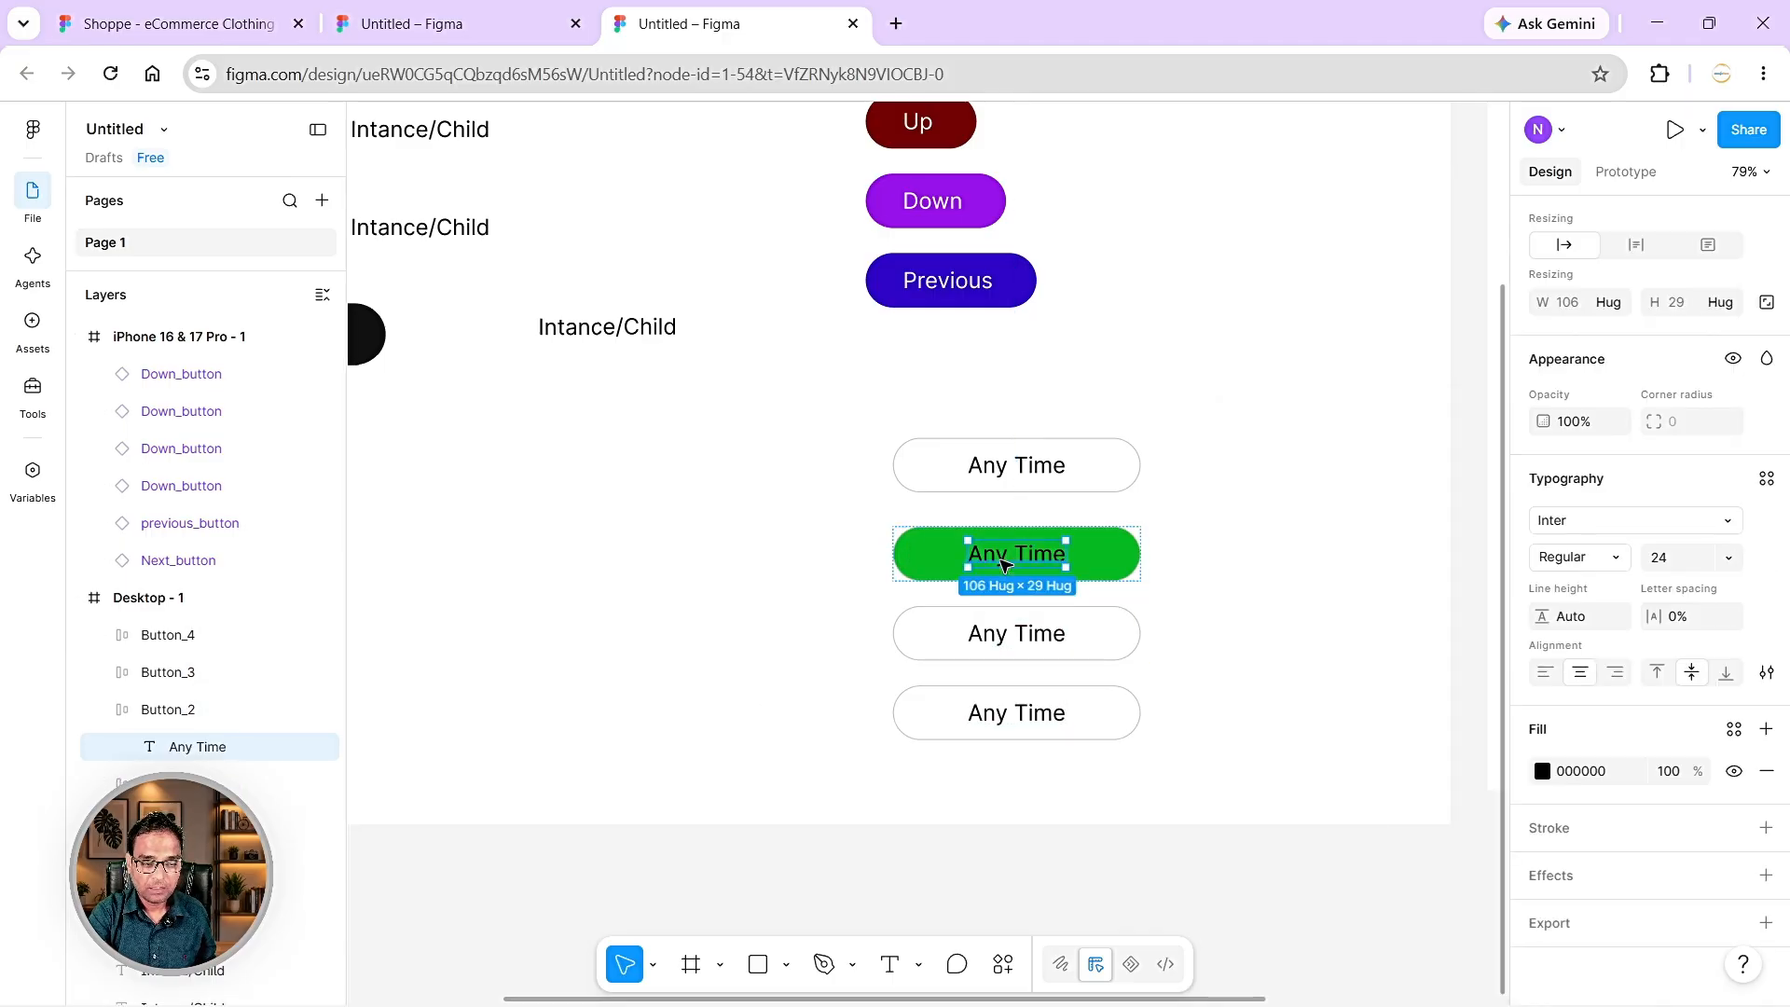
pyautogui.doubleClick(1005, 563)
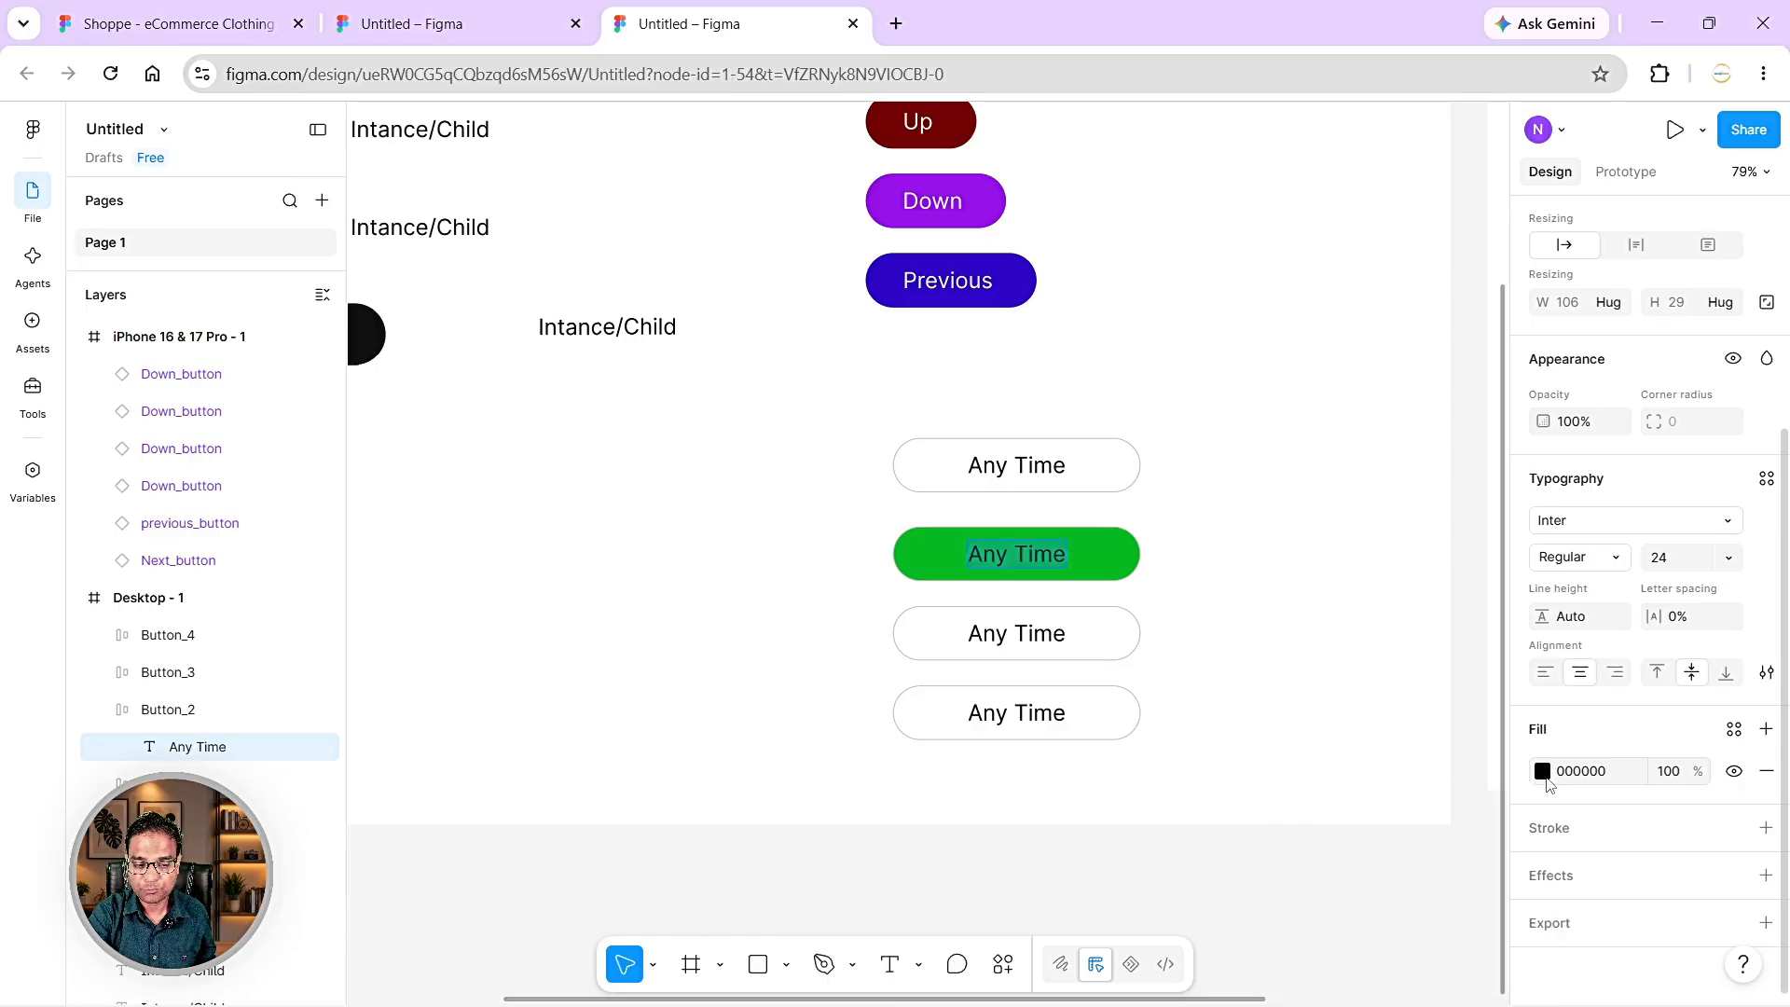
pyautogui.click(1541, 770)
pyautogui.click(1250, 507)
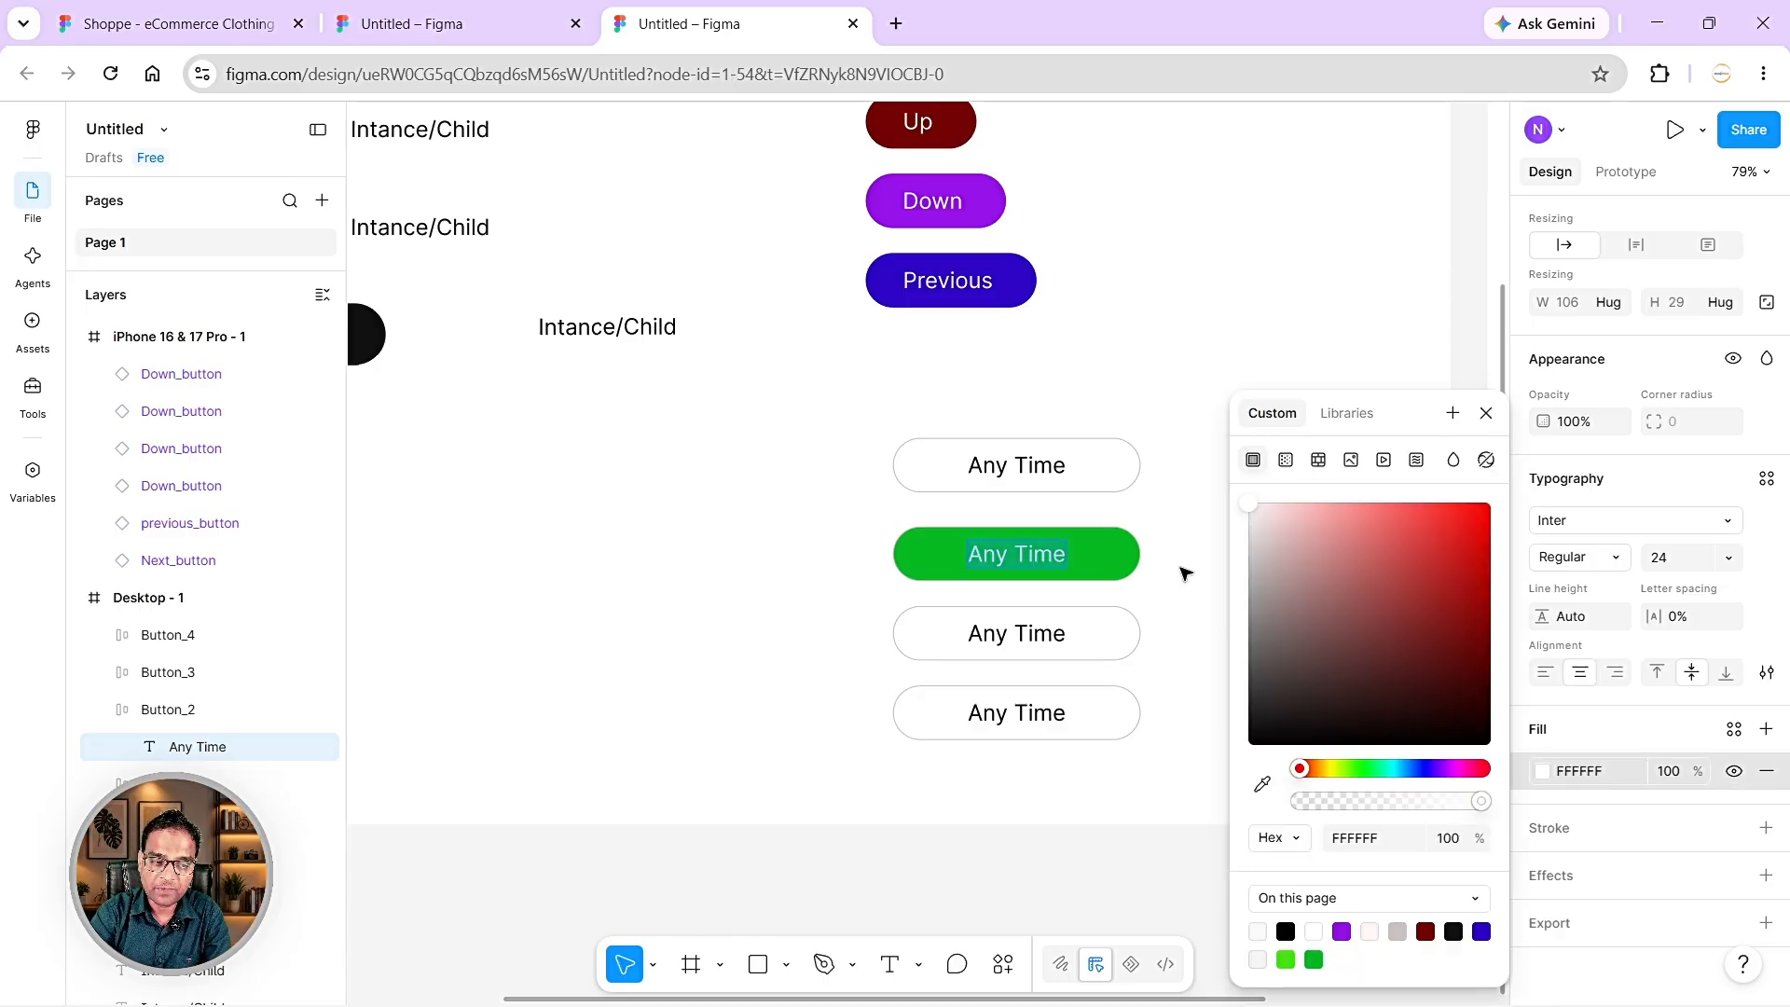
pyautogui.press('Escape')
pyautogui.press('Escape')
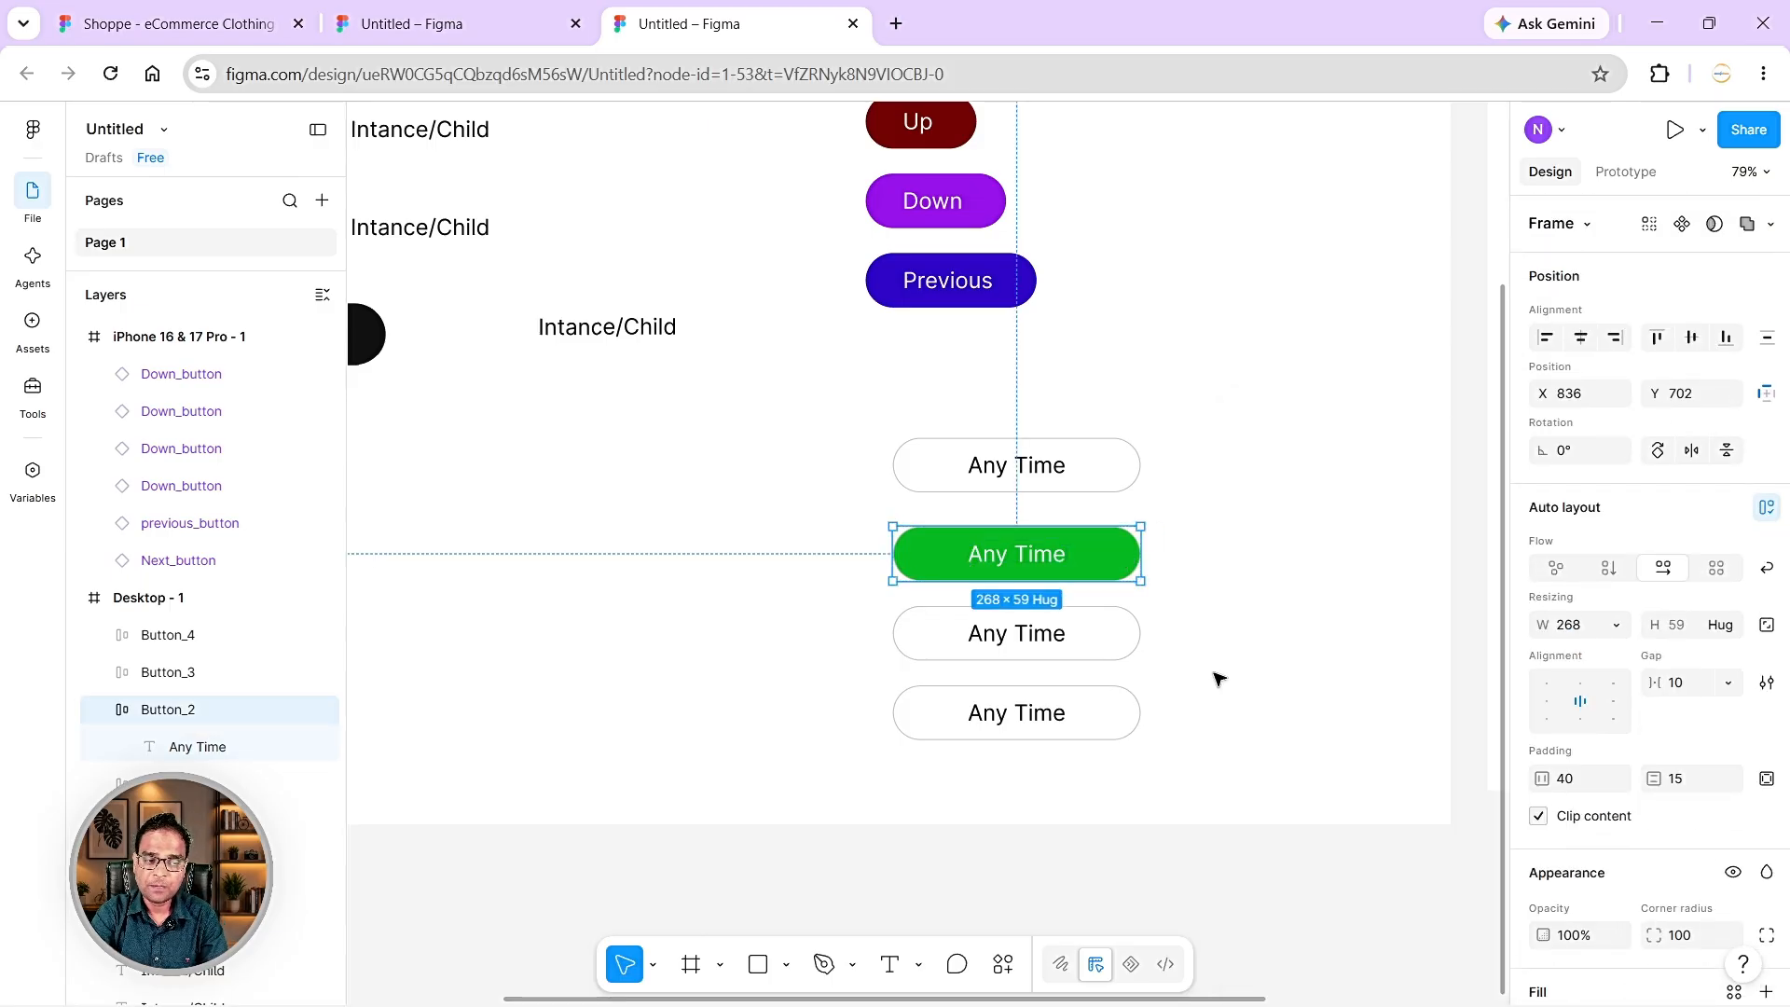
# - Set the fill of Button_3 to red F51212
pyautogui.click(1112, 640)
pyautogui.scroll(1, 1112, 640)
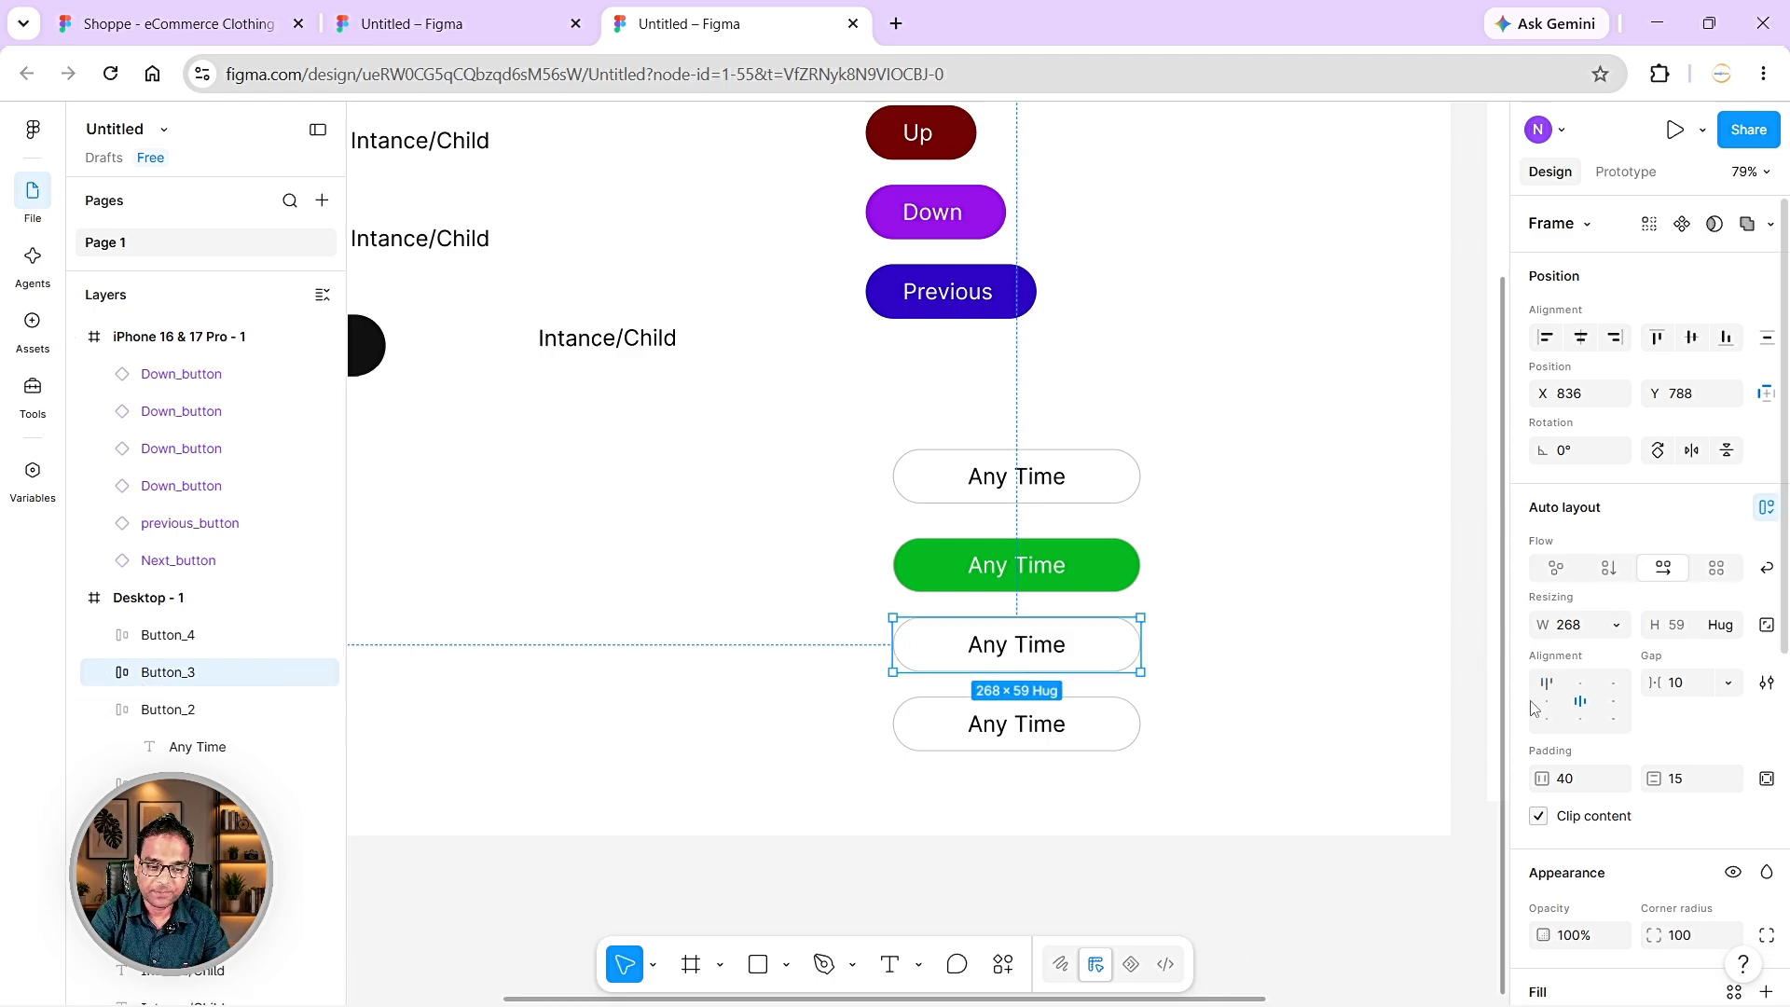
pyautogui.scroll(-5, 1579, 611)
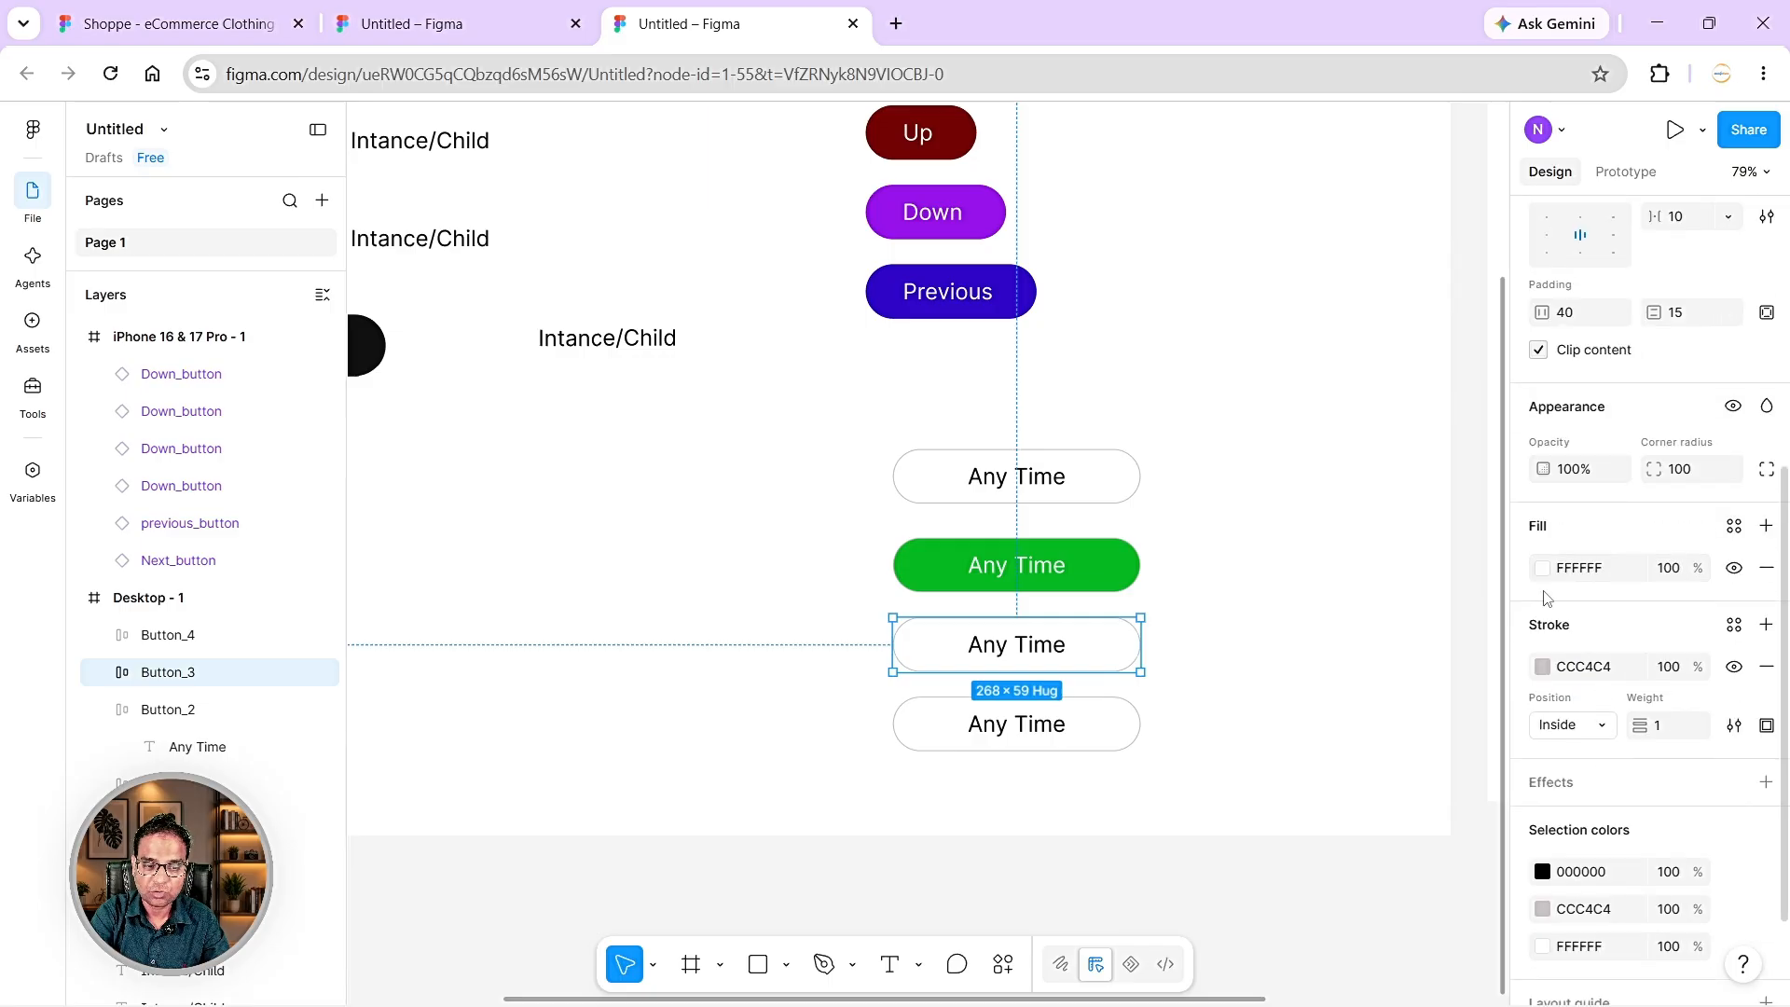
pyautogui.click(1542, 568)
pyautogui.click(1473, 514)
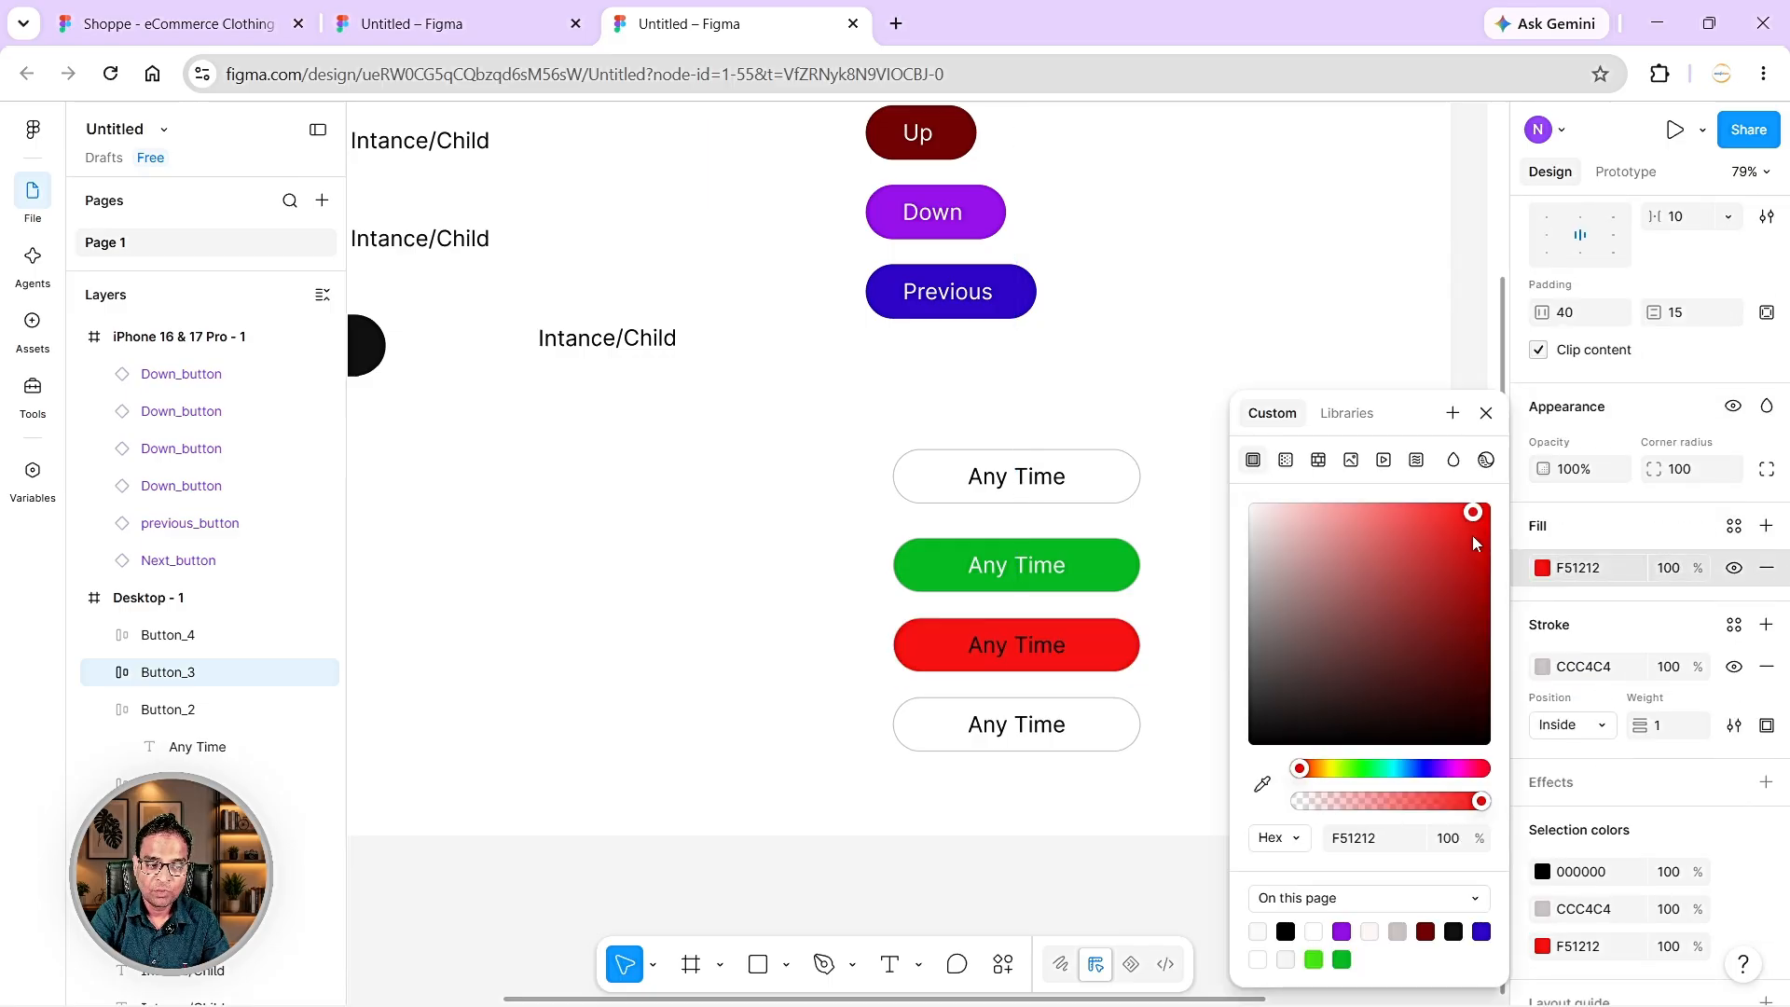
# - Set the "Any Time" text of the red Button_3 to near-white FFFAFA
pyautogui.click(104, 673)
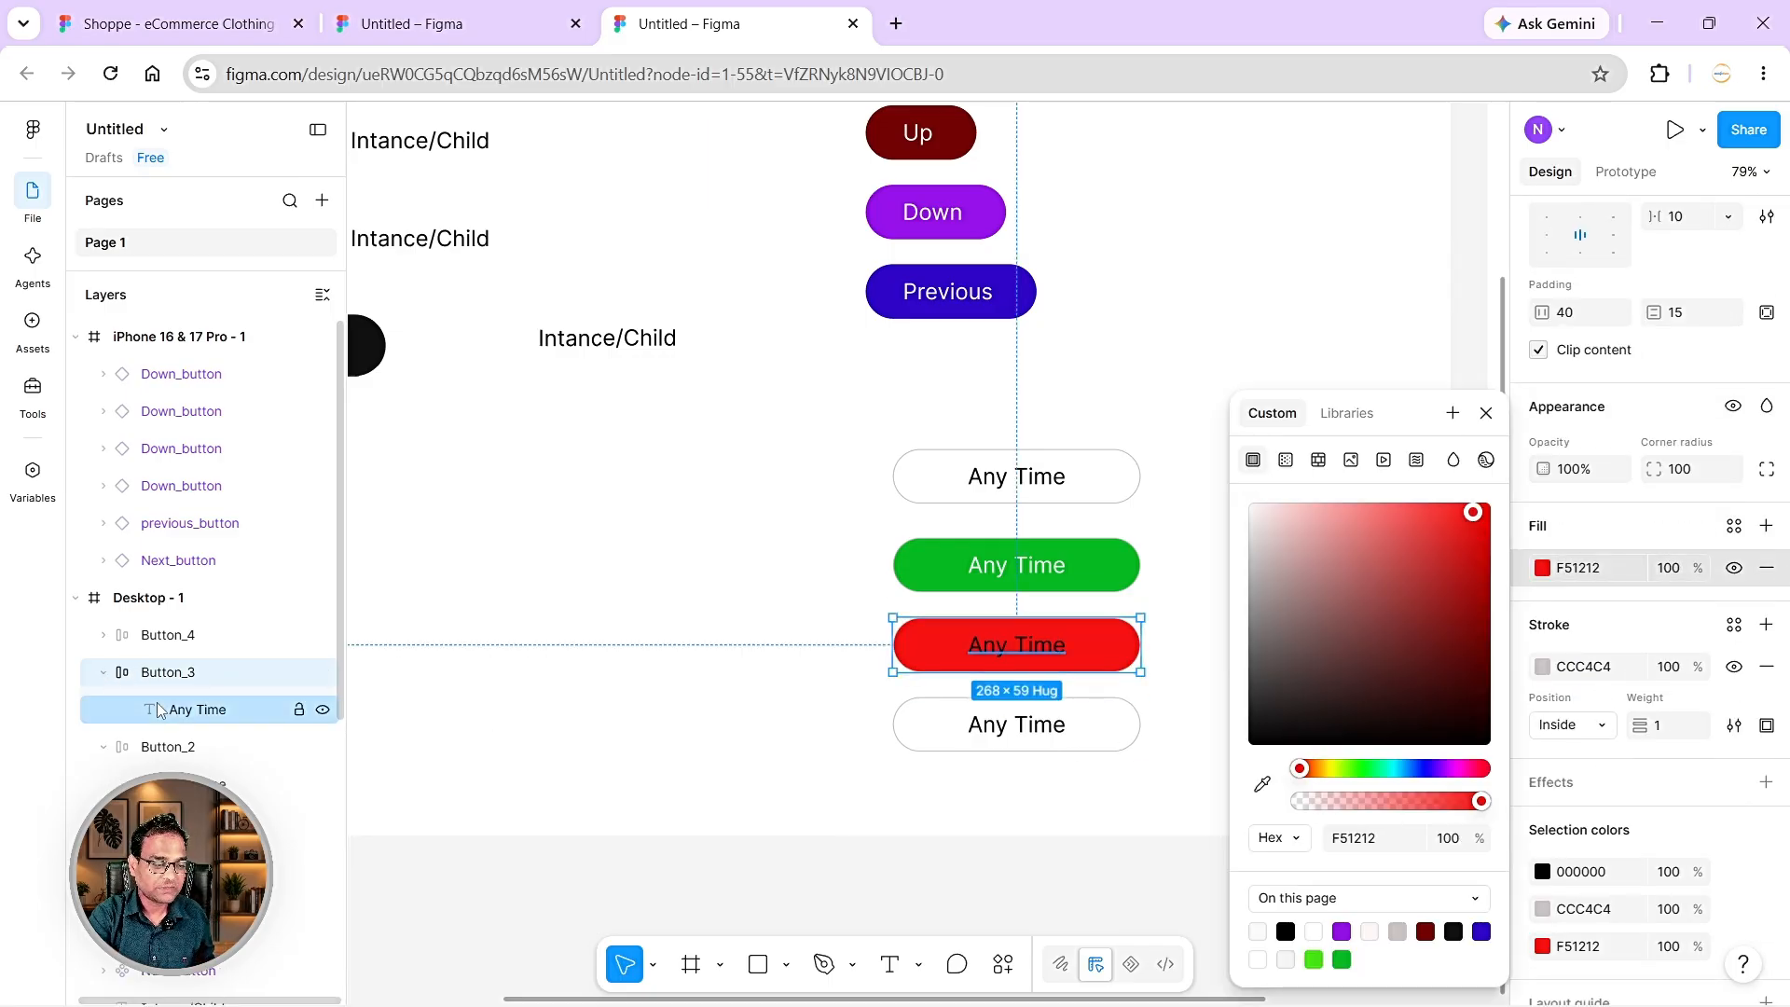
pyautogui.press('Return')
pyautogui.click(1542, 771)
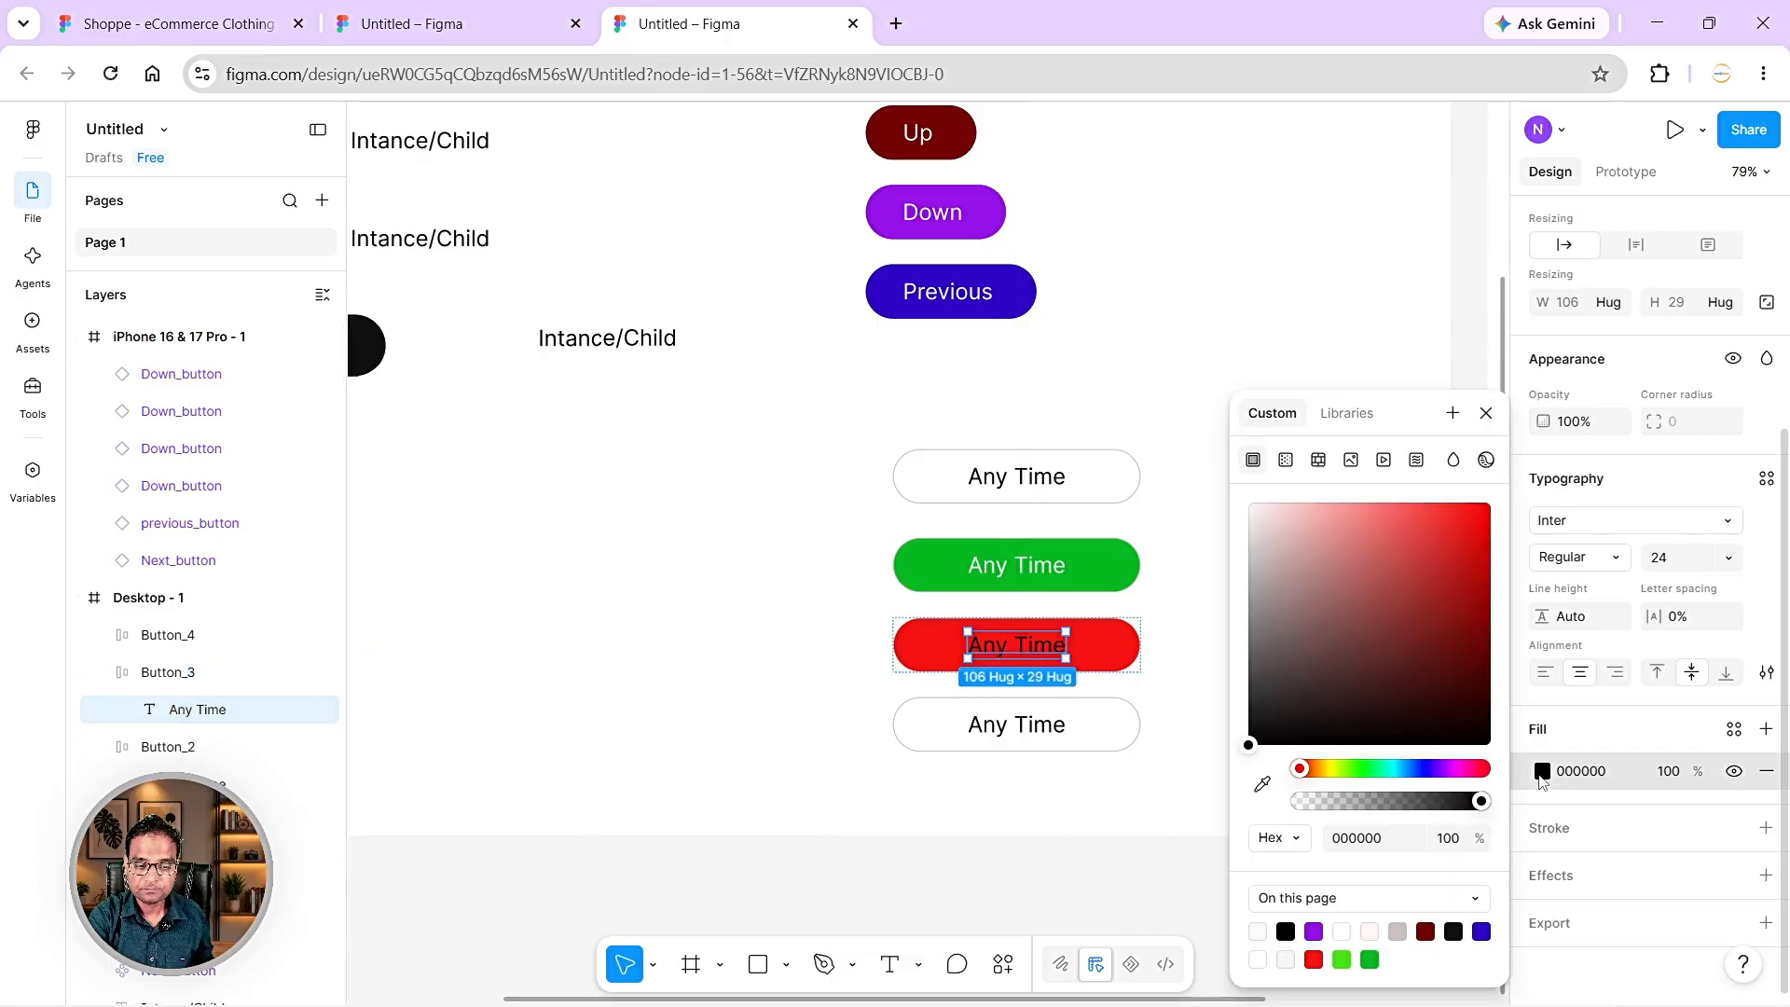
pyautogui.click(1253, 504)
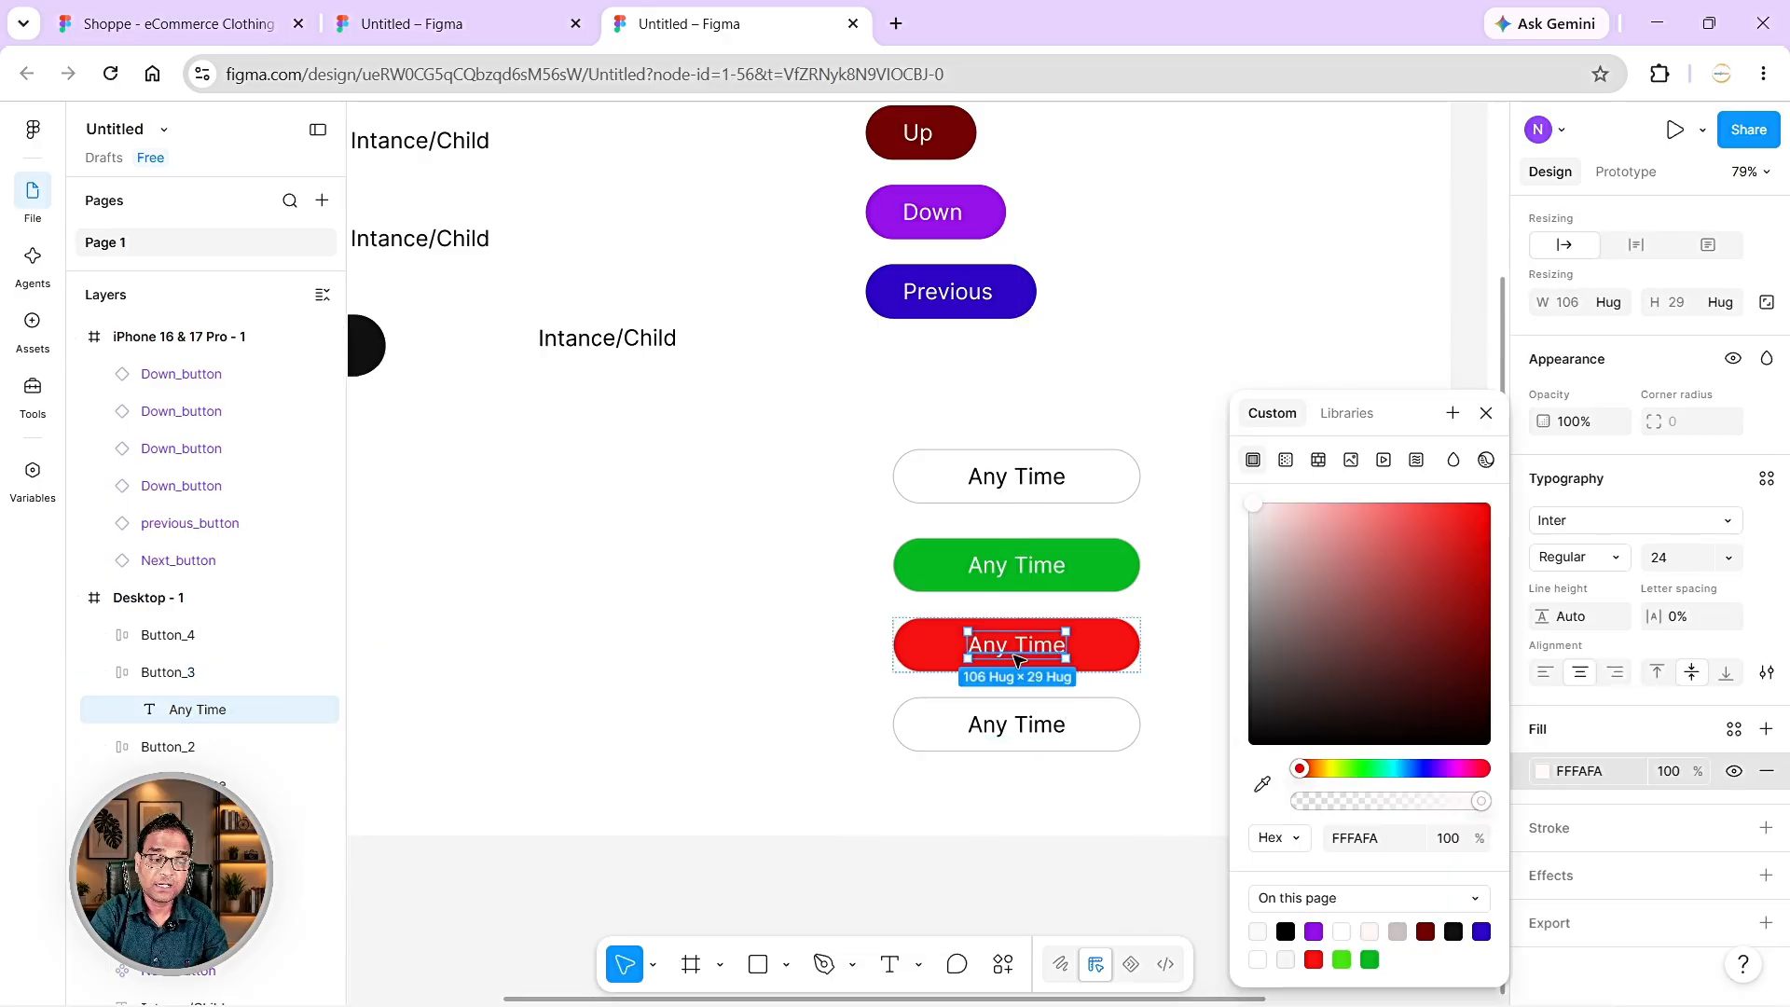
pyautogui.doubleClick(1016, 657)
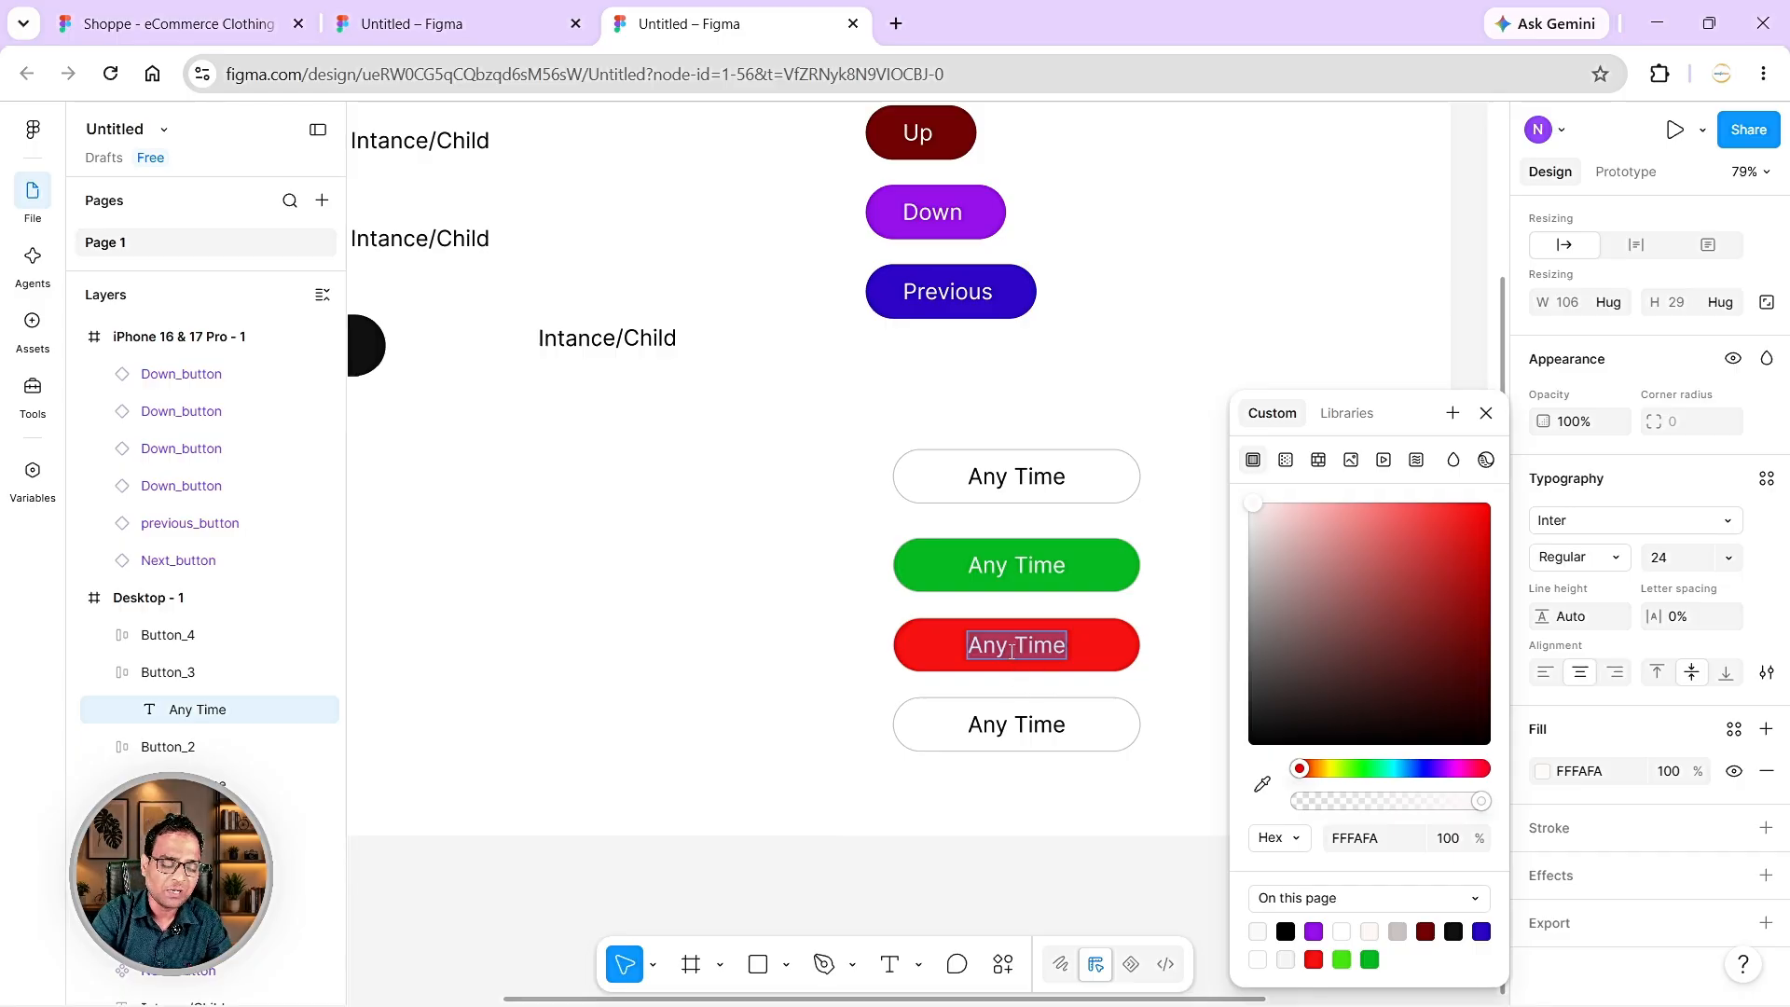
pyautogui.press('Escape')
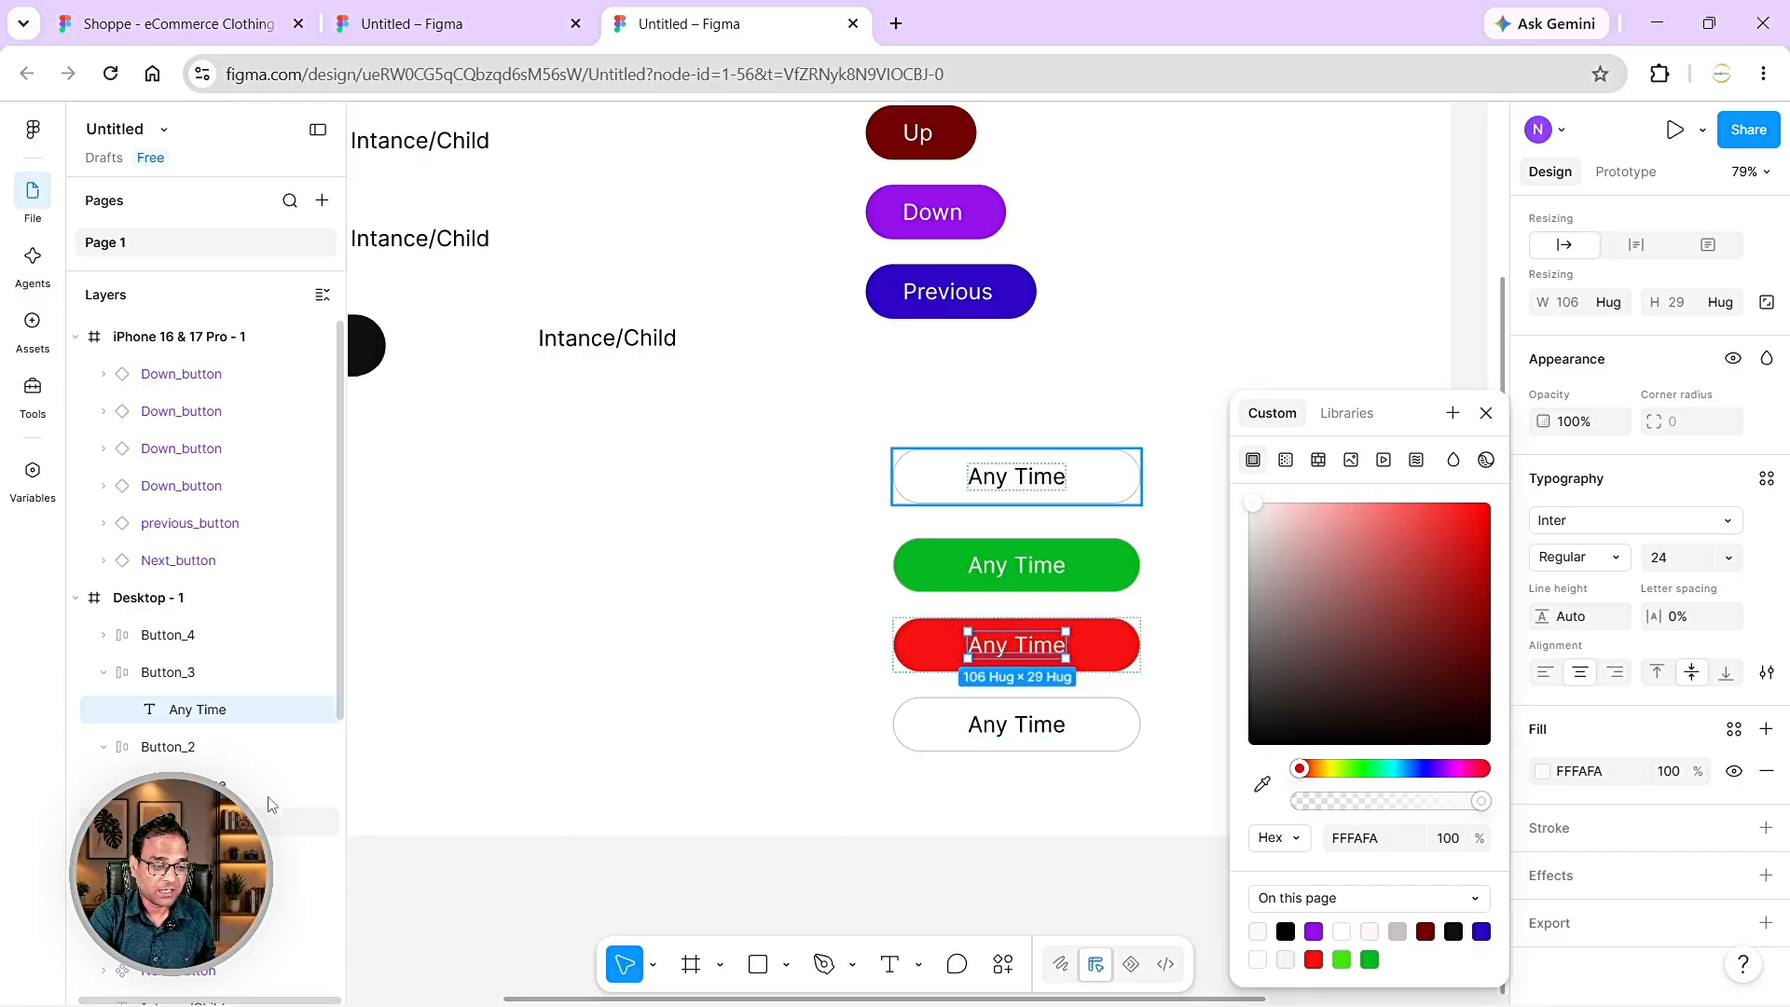
# - Set the fill of Button_4, the lowest of the "Any Time" buttons, to blue 163FF3
pyautogui.click(1119, 731)
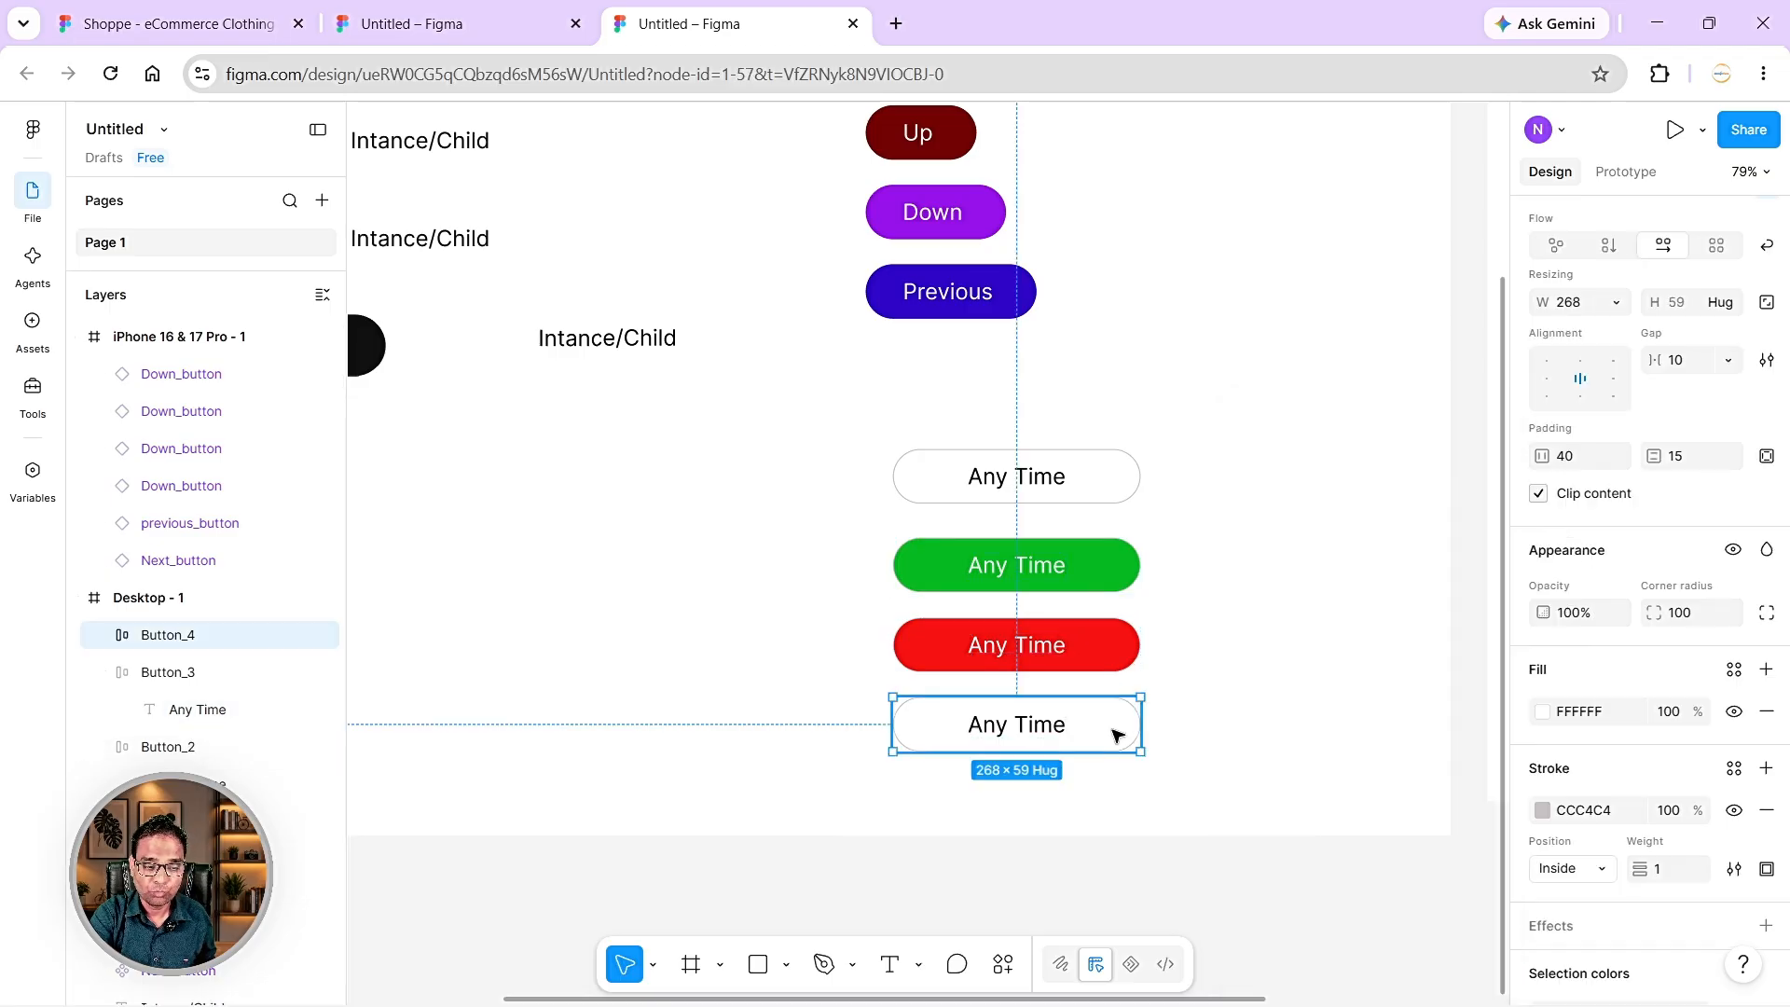
pyautogui.scroll(-3, 1620, 748)
pyautogui.click(1542, 478)
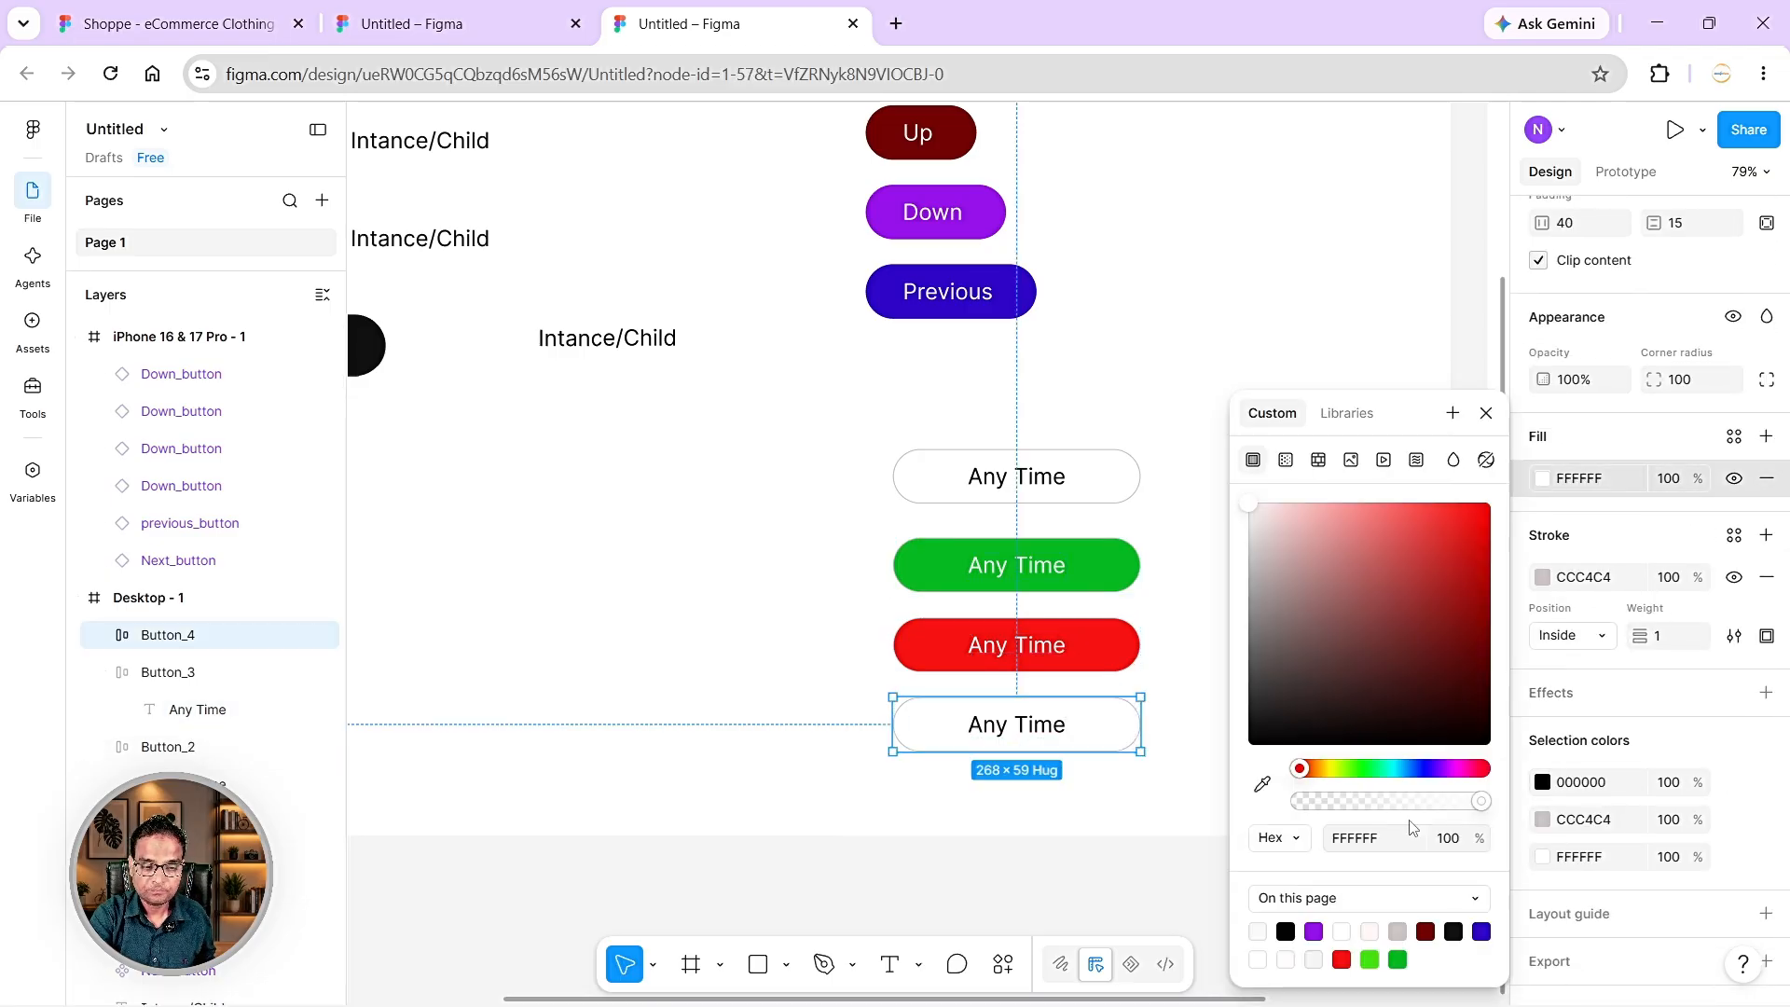
pyautogui.click(1415, 768)
pyautogui.click(1471, 519)
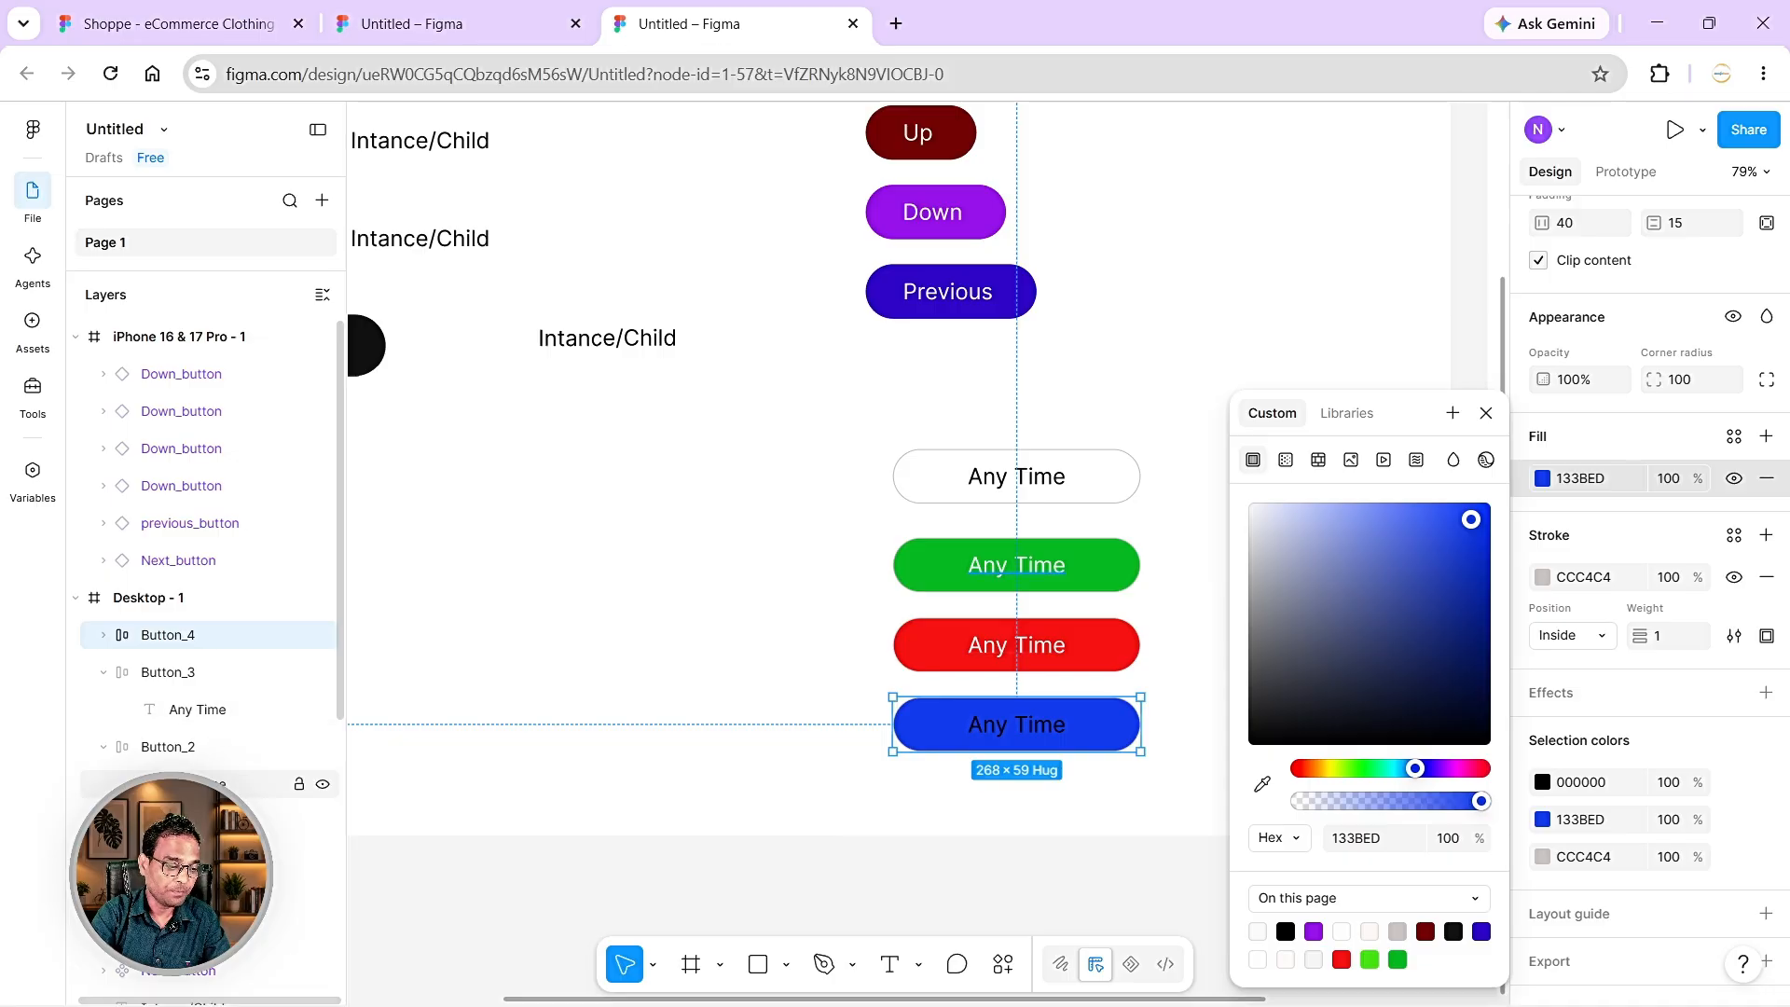
pyautogui.click(224, 784)
pyautogui.click(1060, 732)
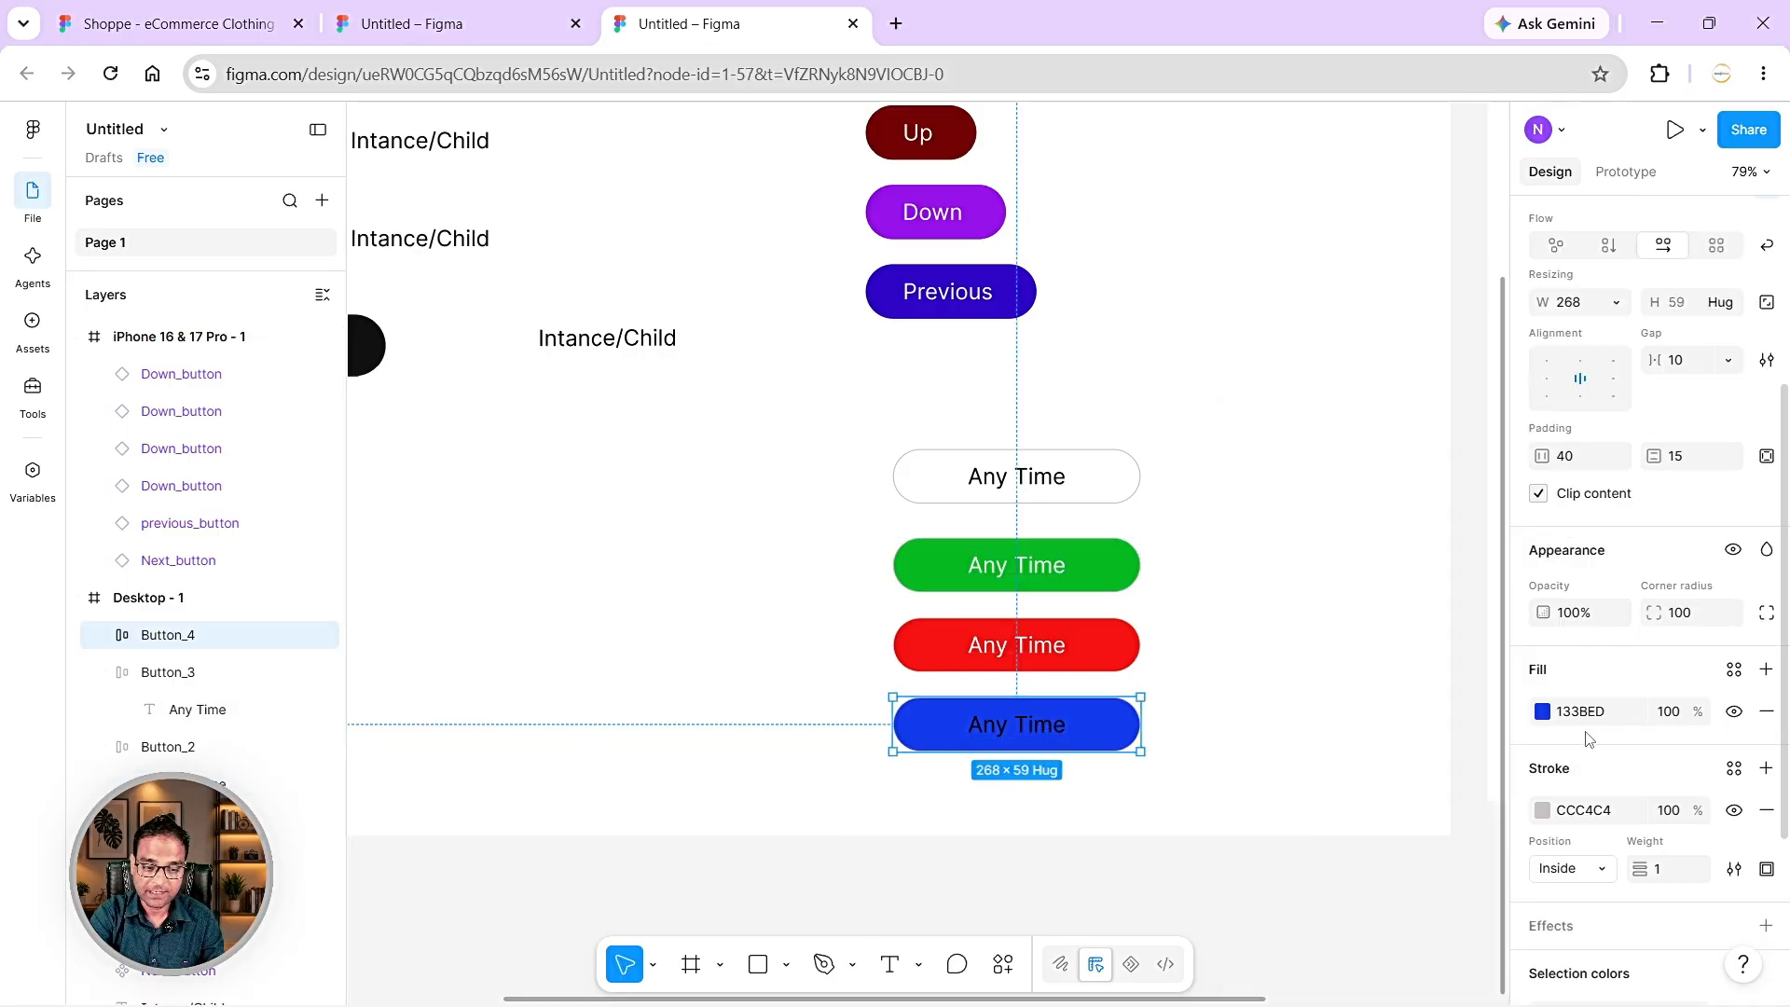
pyautogui.click(1542, 712)
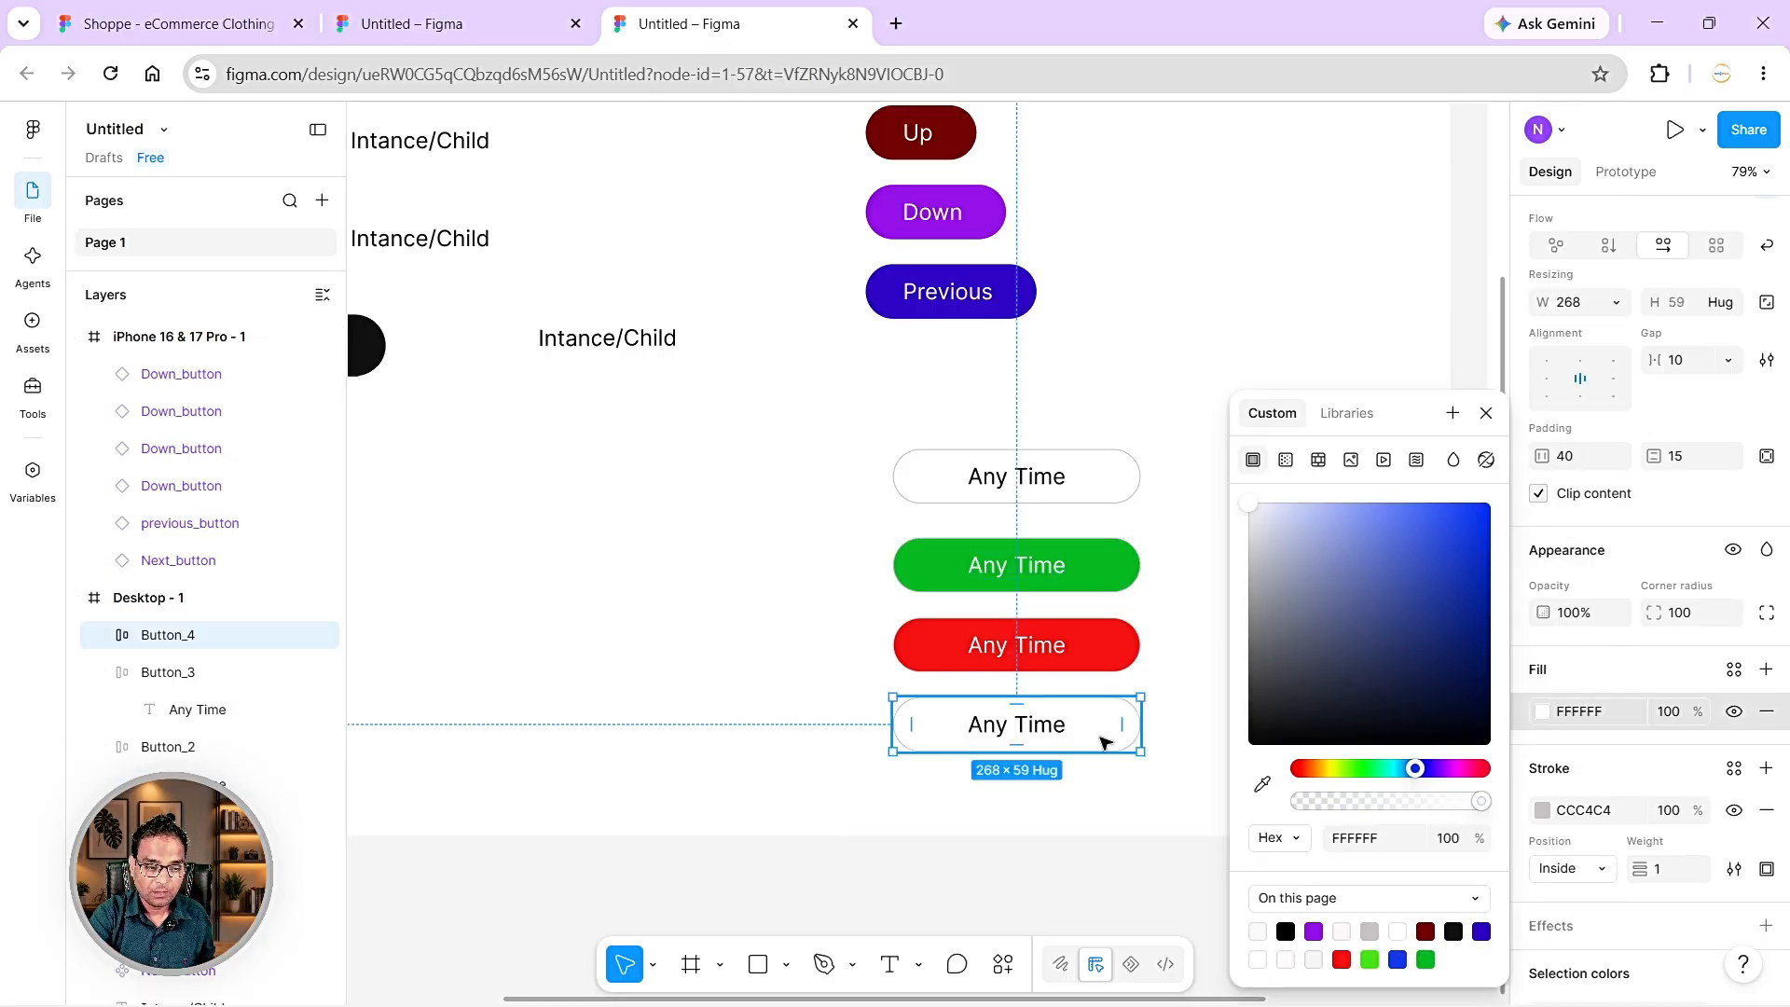
pyautogui.click(1468, 523)
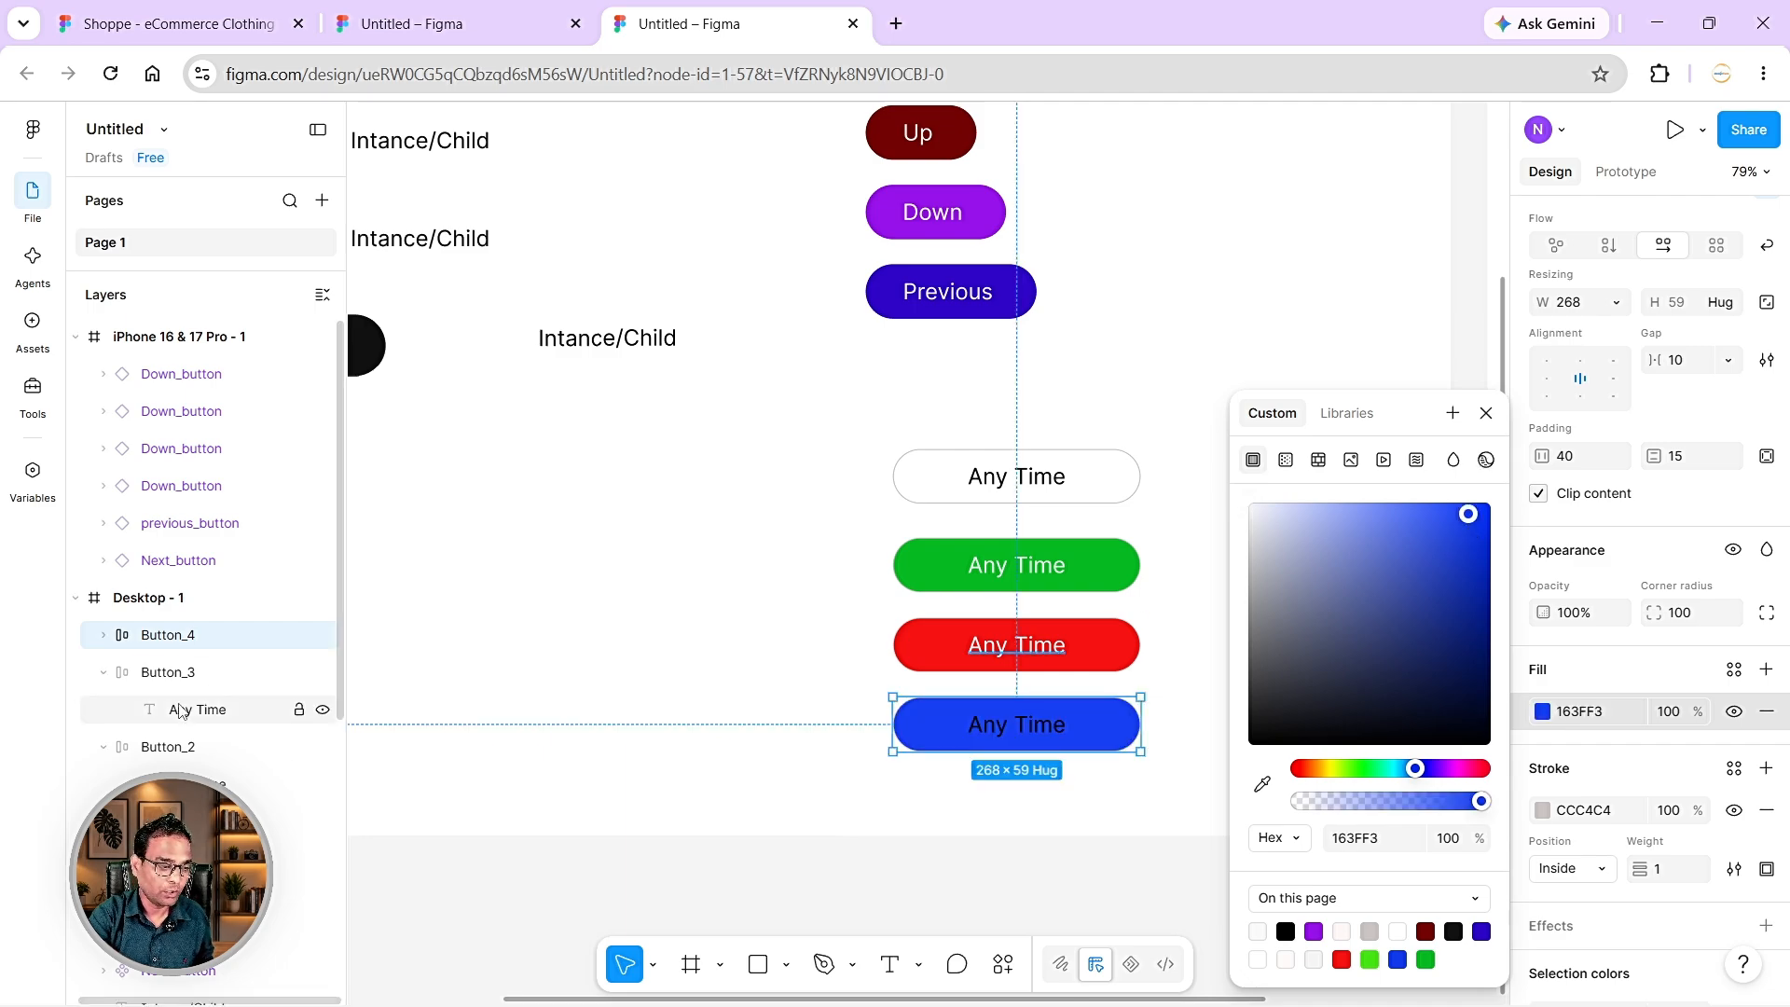
# - Set the "Any Time" text of the blue Button_4 to near-white FCF5F5
pyautogui.click(104, 636)
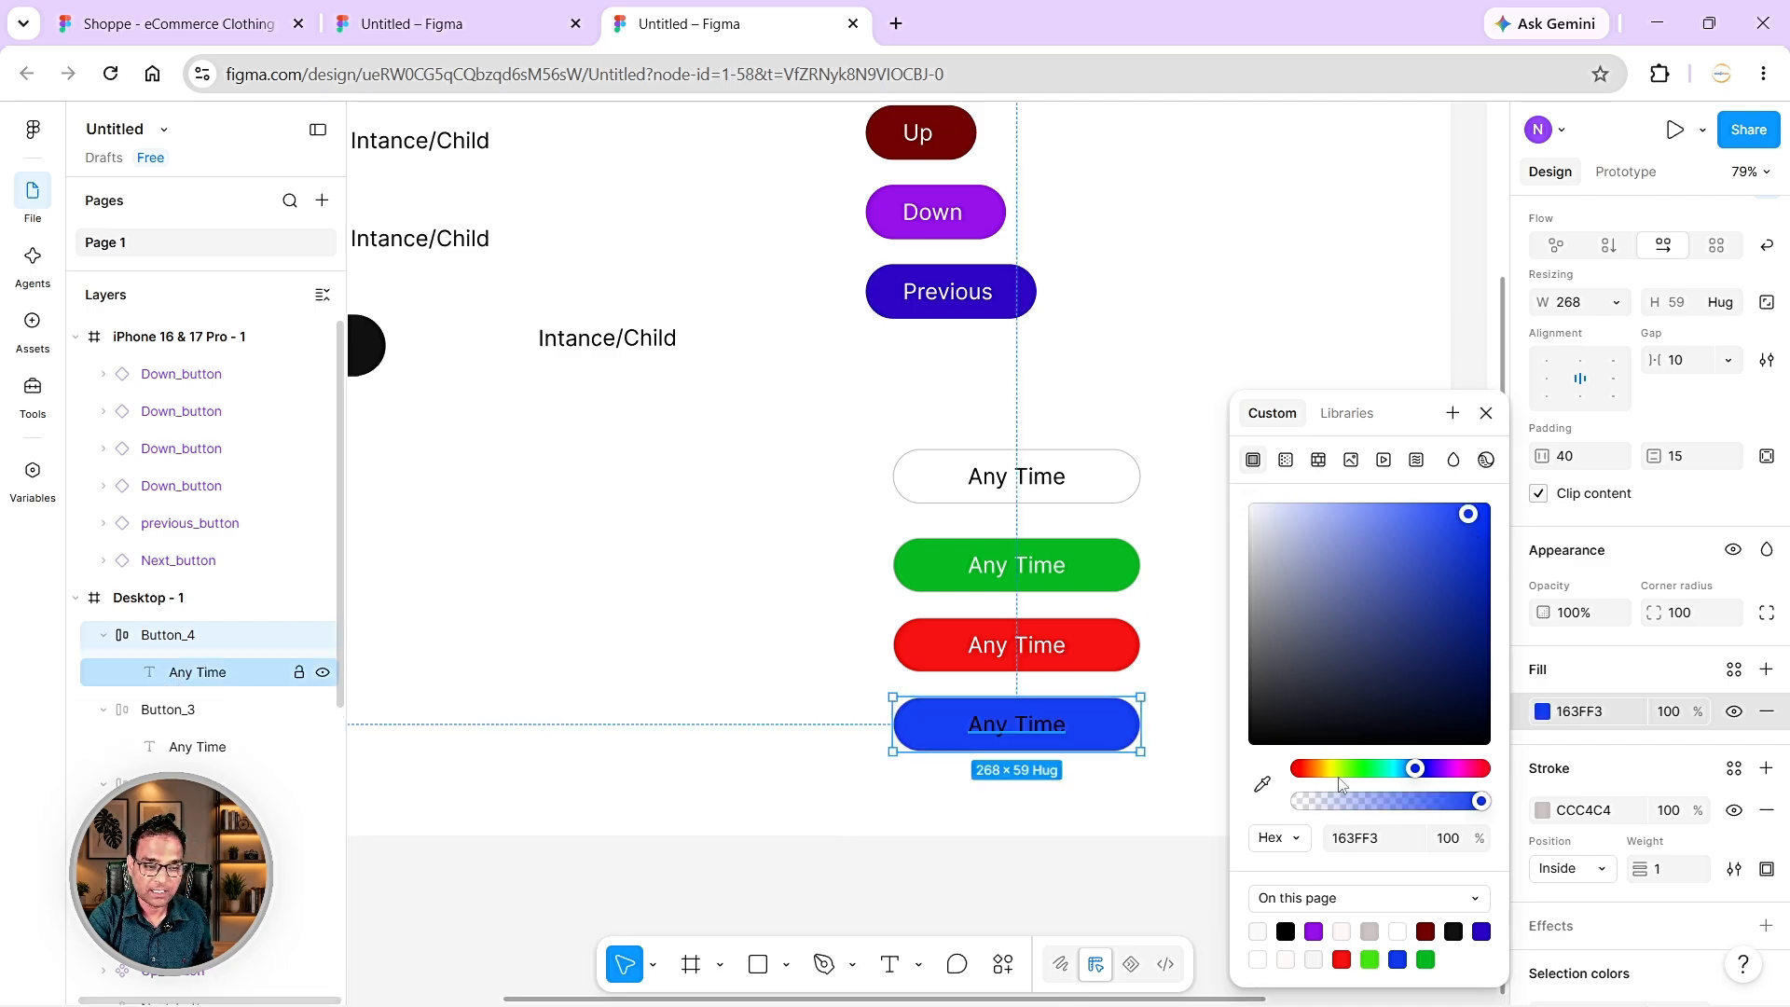
pyautogui.press('Return')
pyautogui.click(1542, 772)
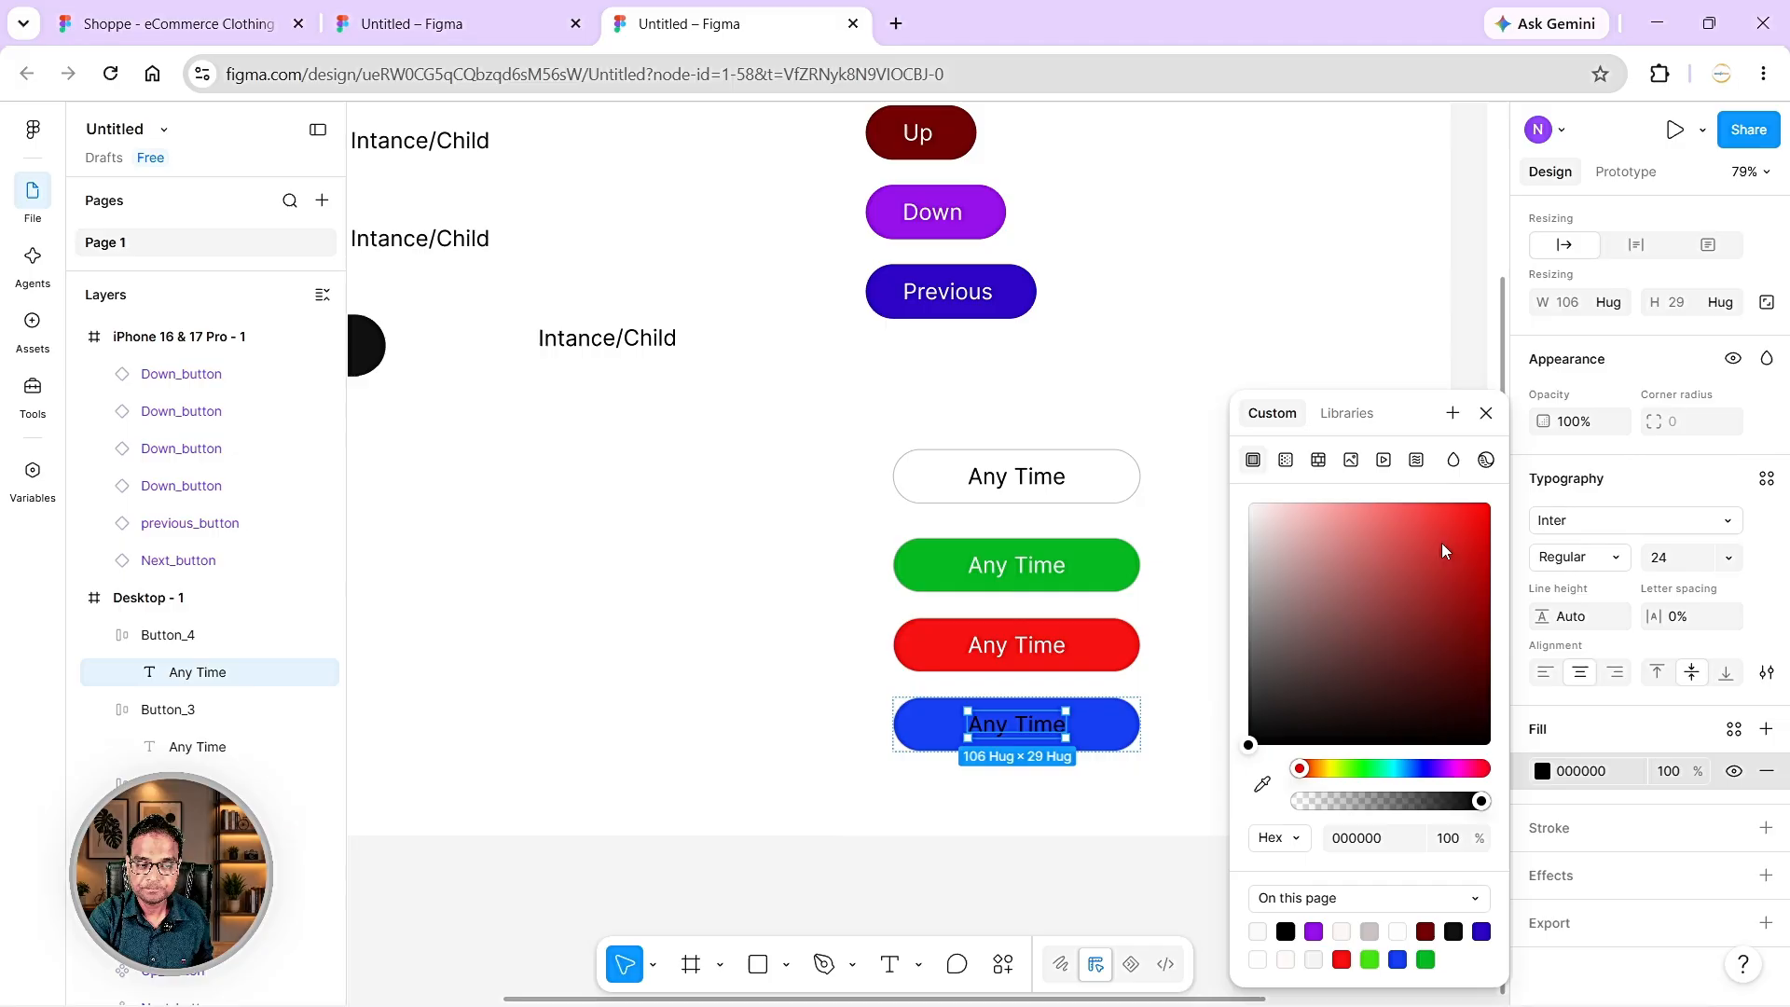
pyautogui.click(1255, 509)
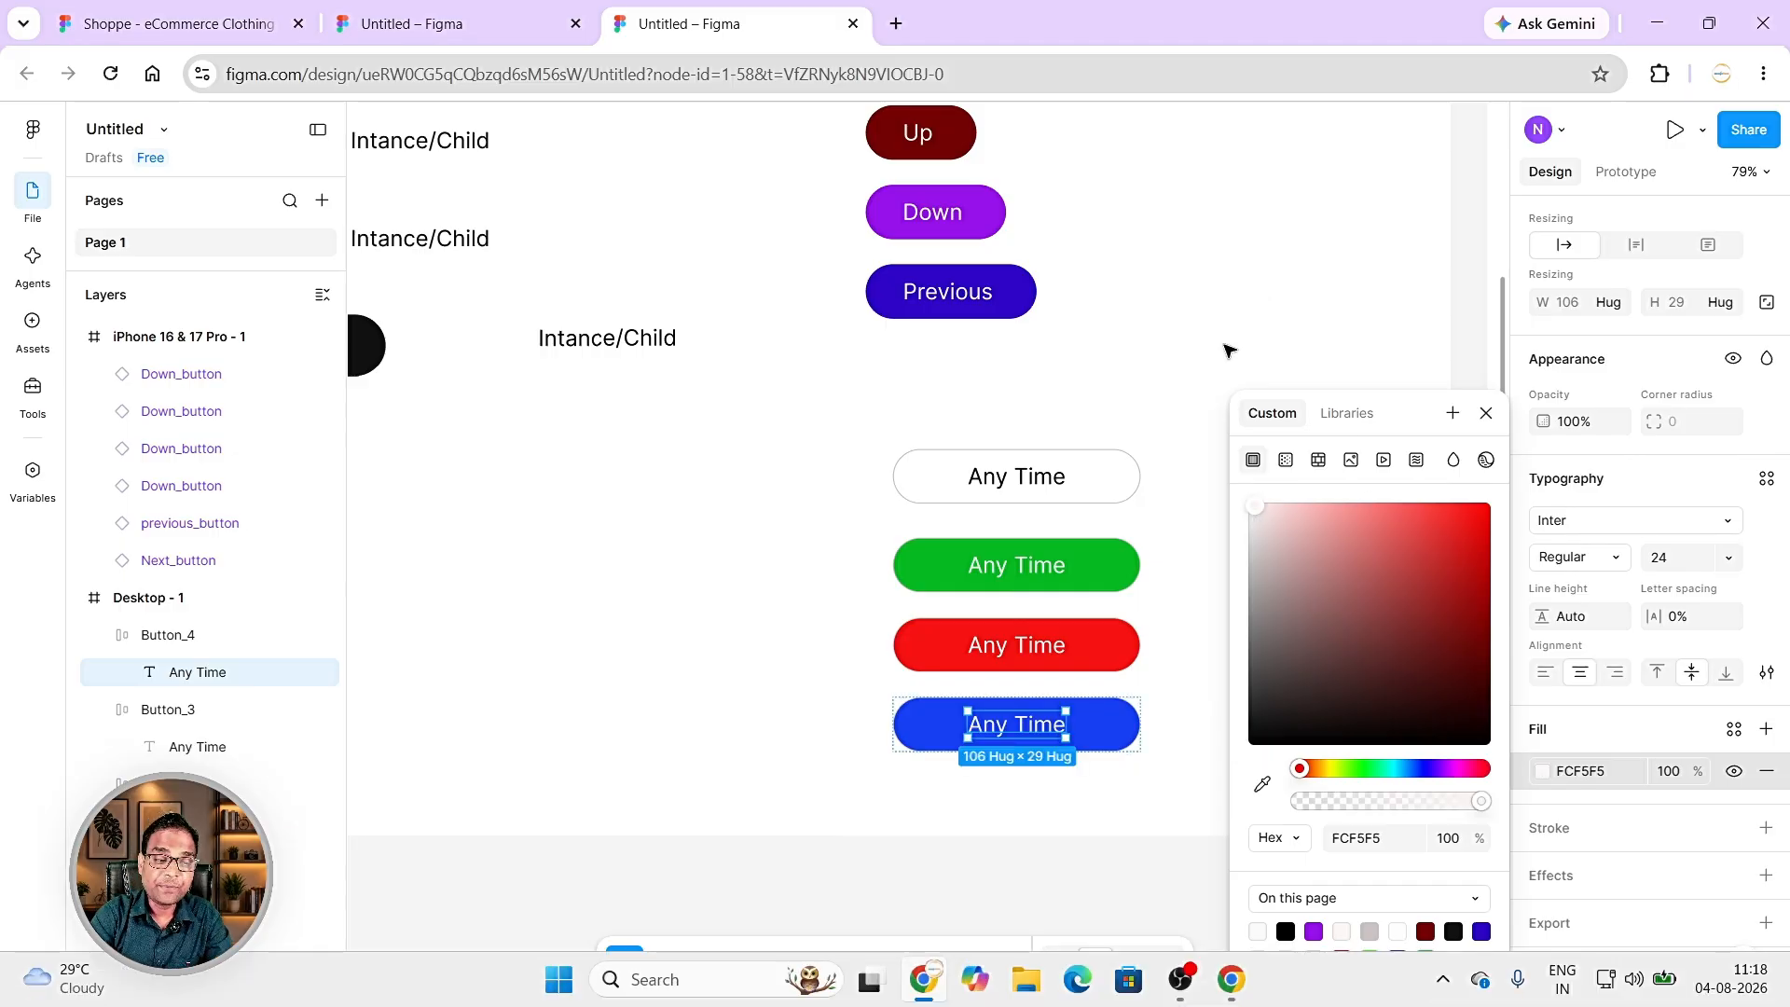
# - Combine the four "Any Time" buttons, Button_1 to Button_4, into one component set
pyautogui.click(1202, 419)
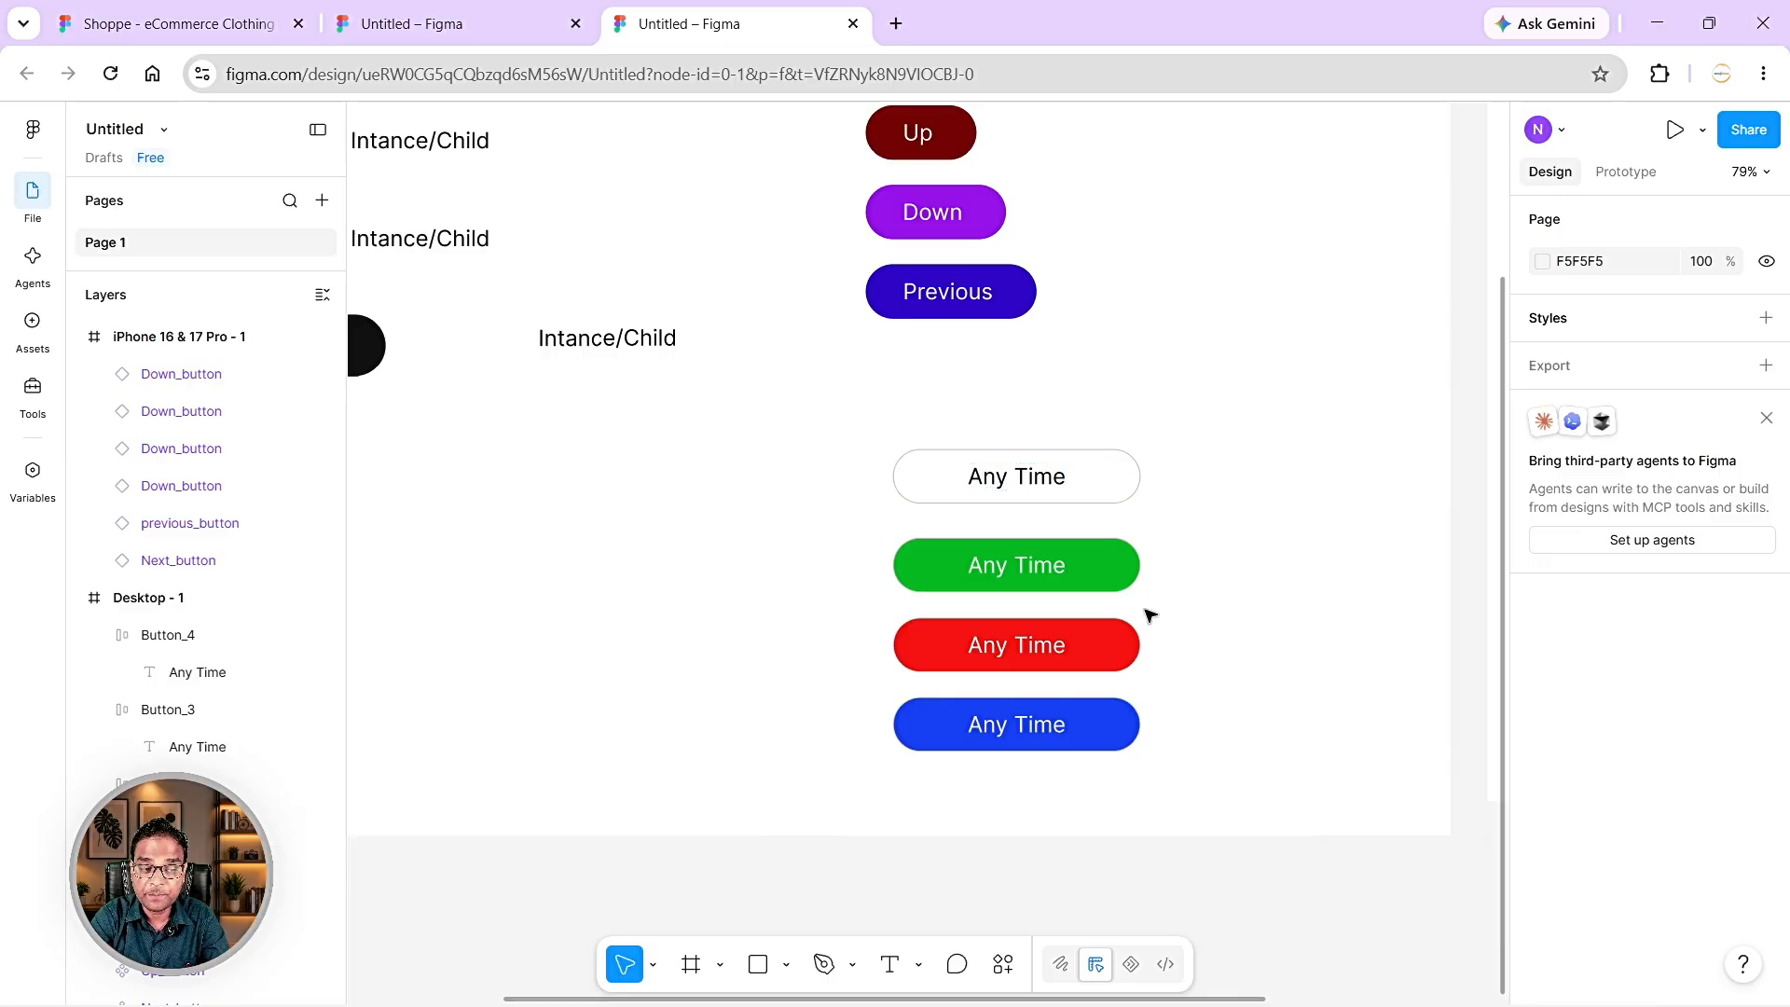
pyautogui.click(1122, 463)
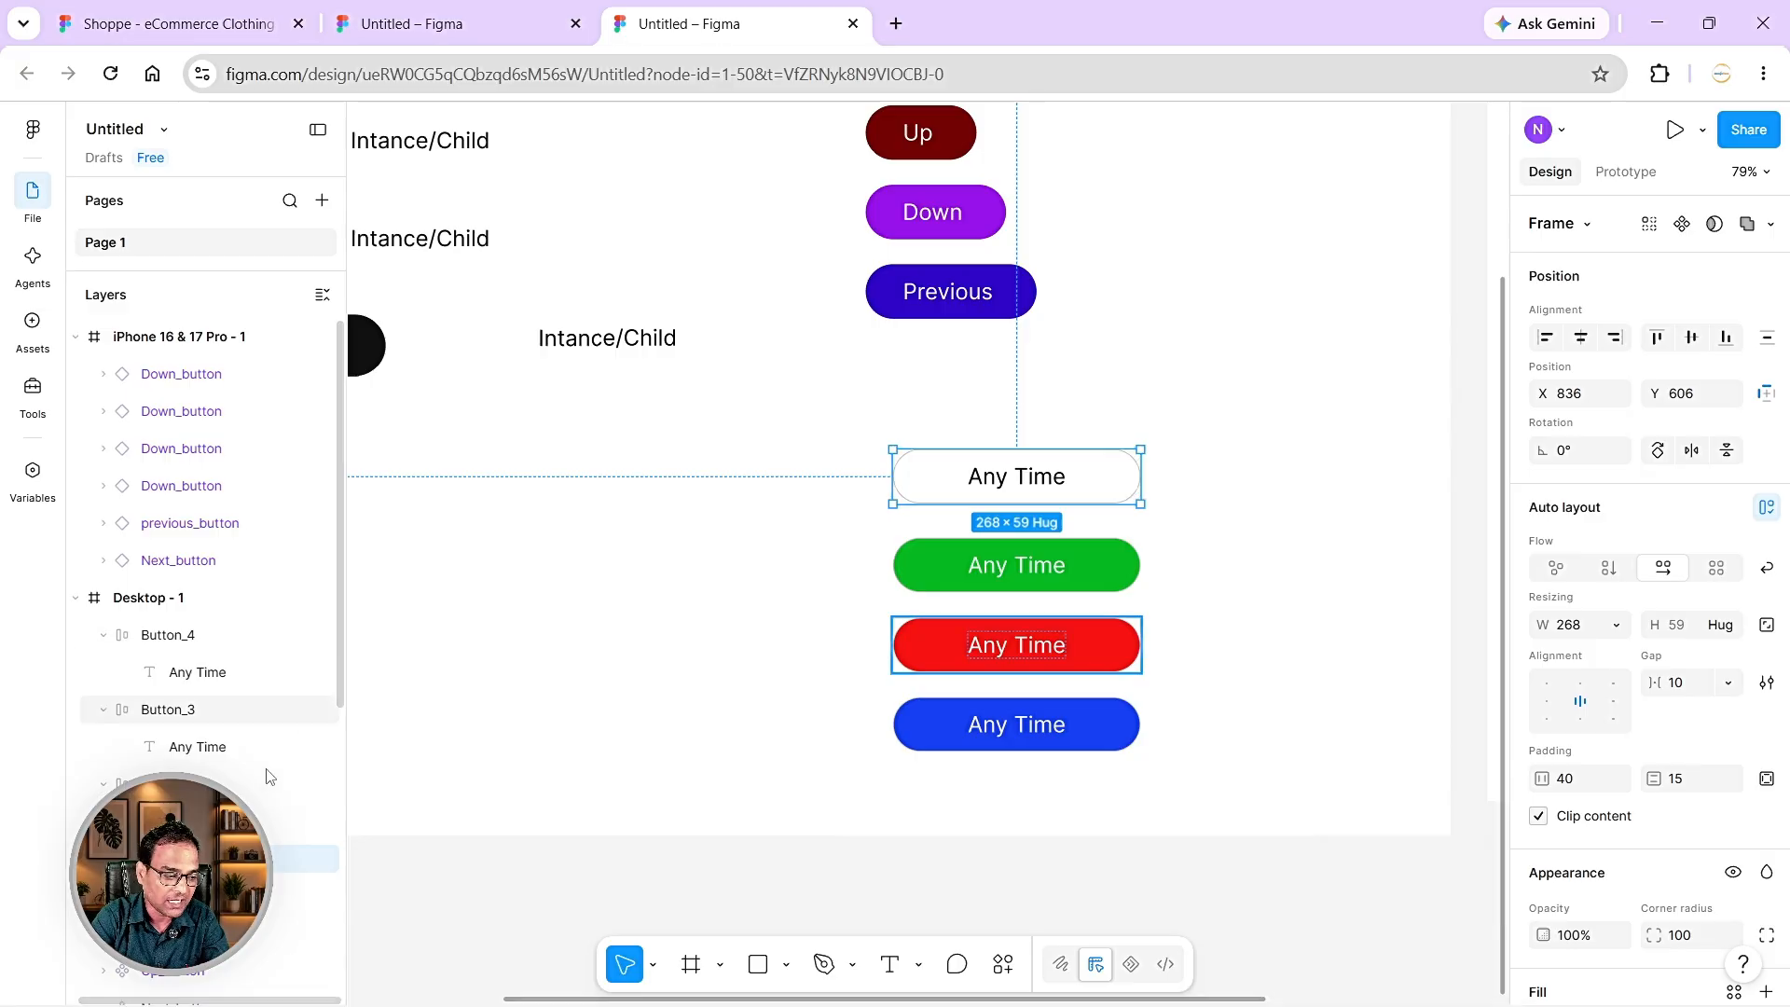
pyautogui.scroll(-2, 214, 755)
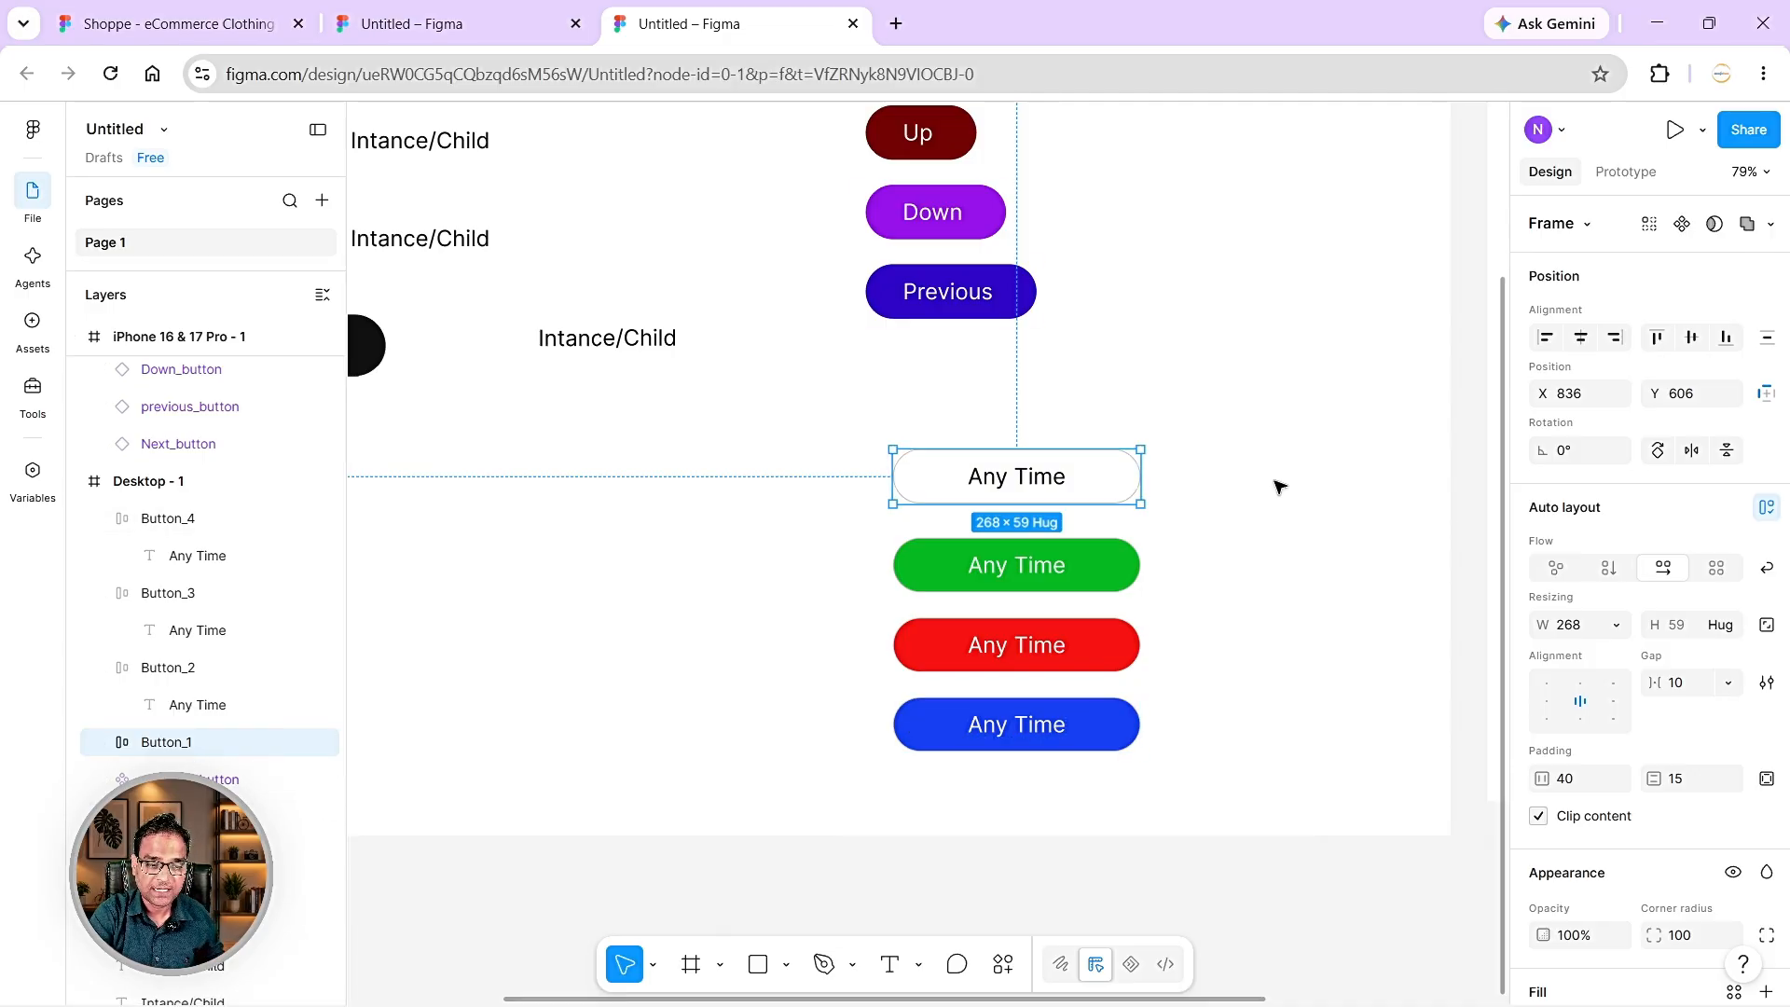
pyautogui.click(1209, 438)
pyautogui.moveTo(1210, 438); pyautogui.dragTo(1043, 766)
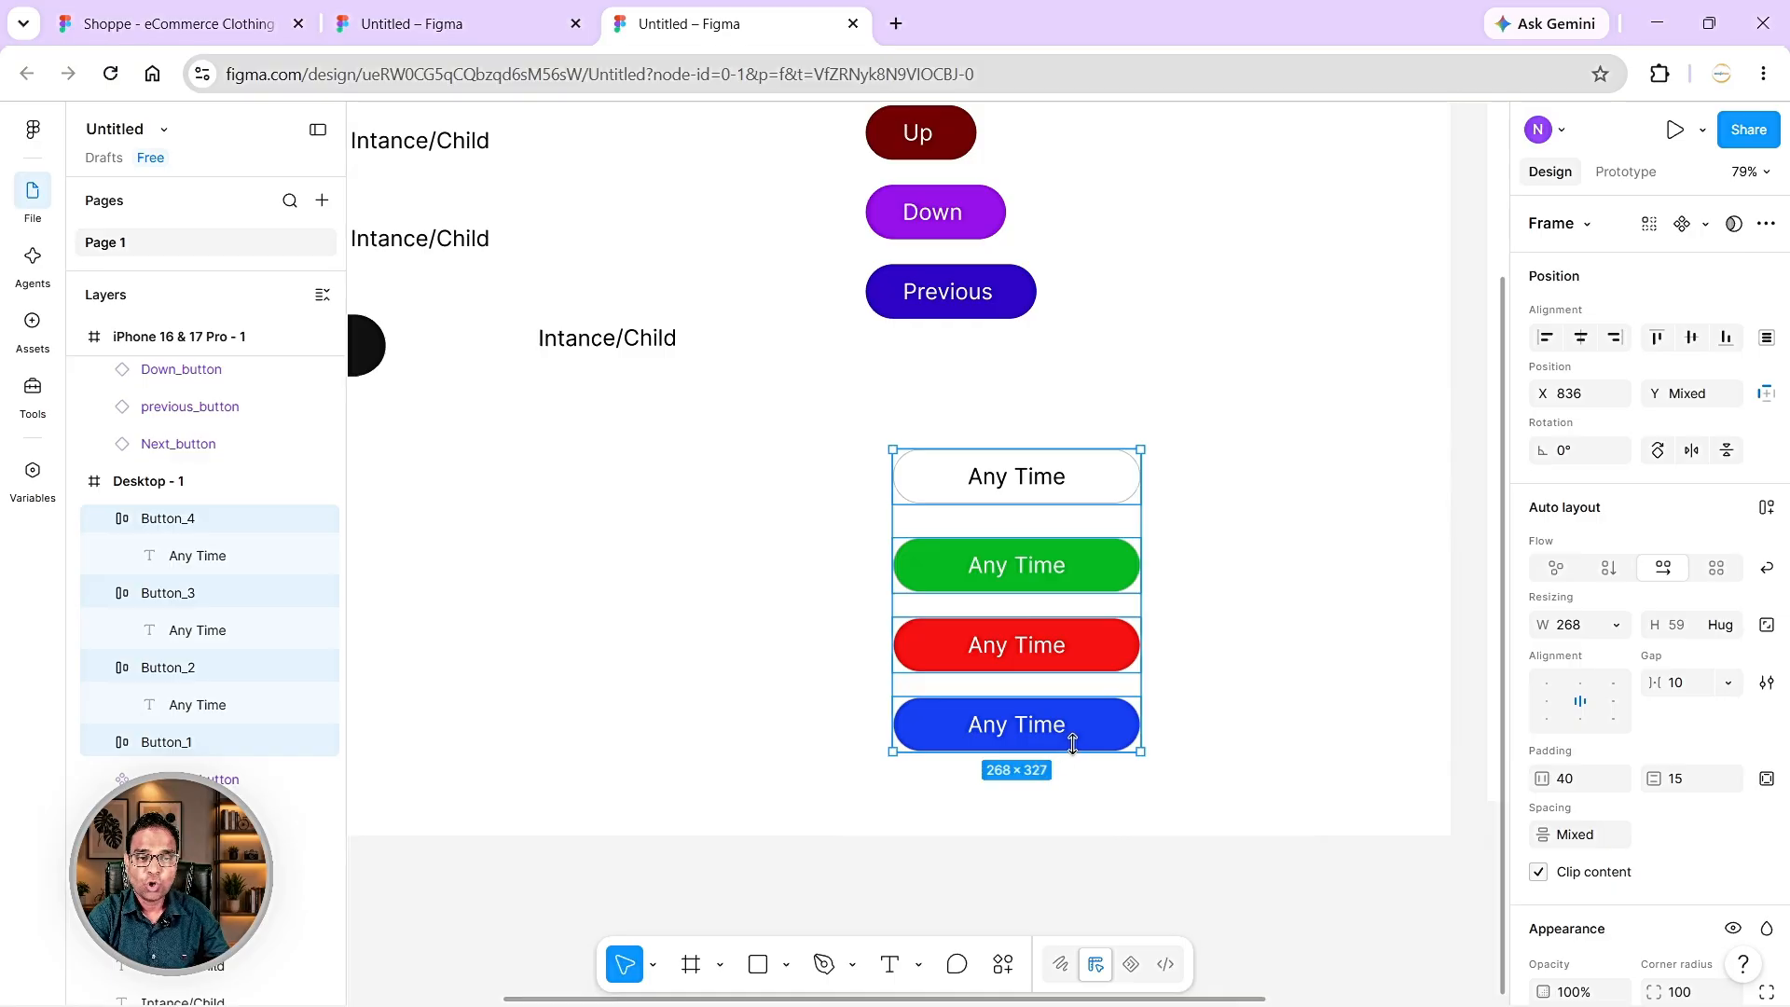
pyautogui.click(1705, 227)
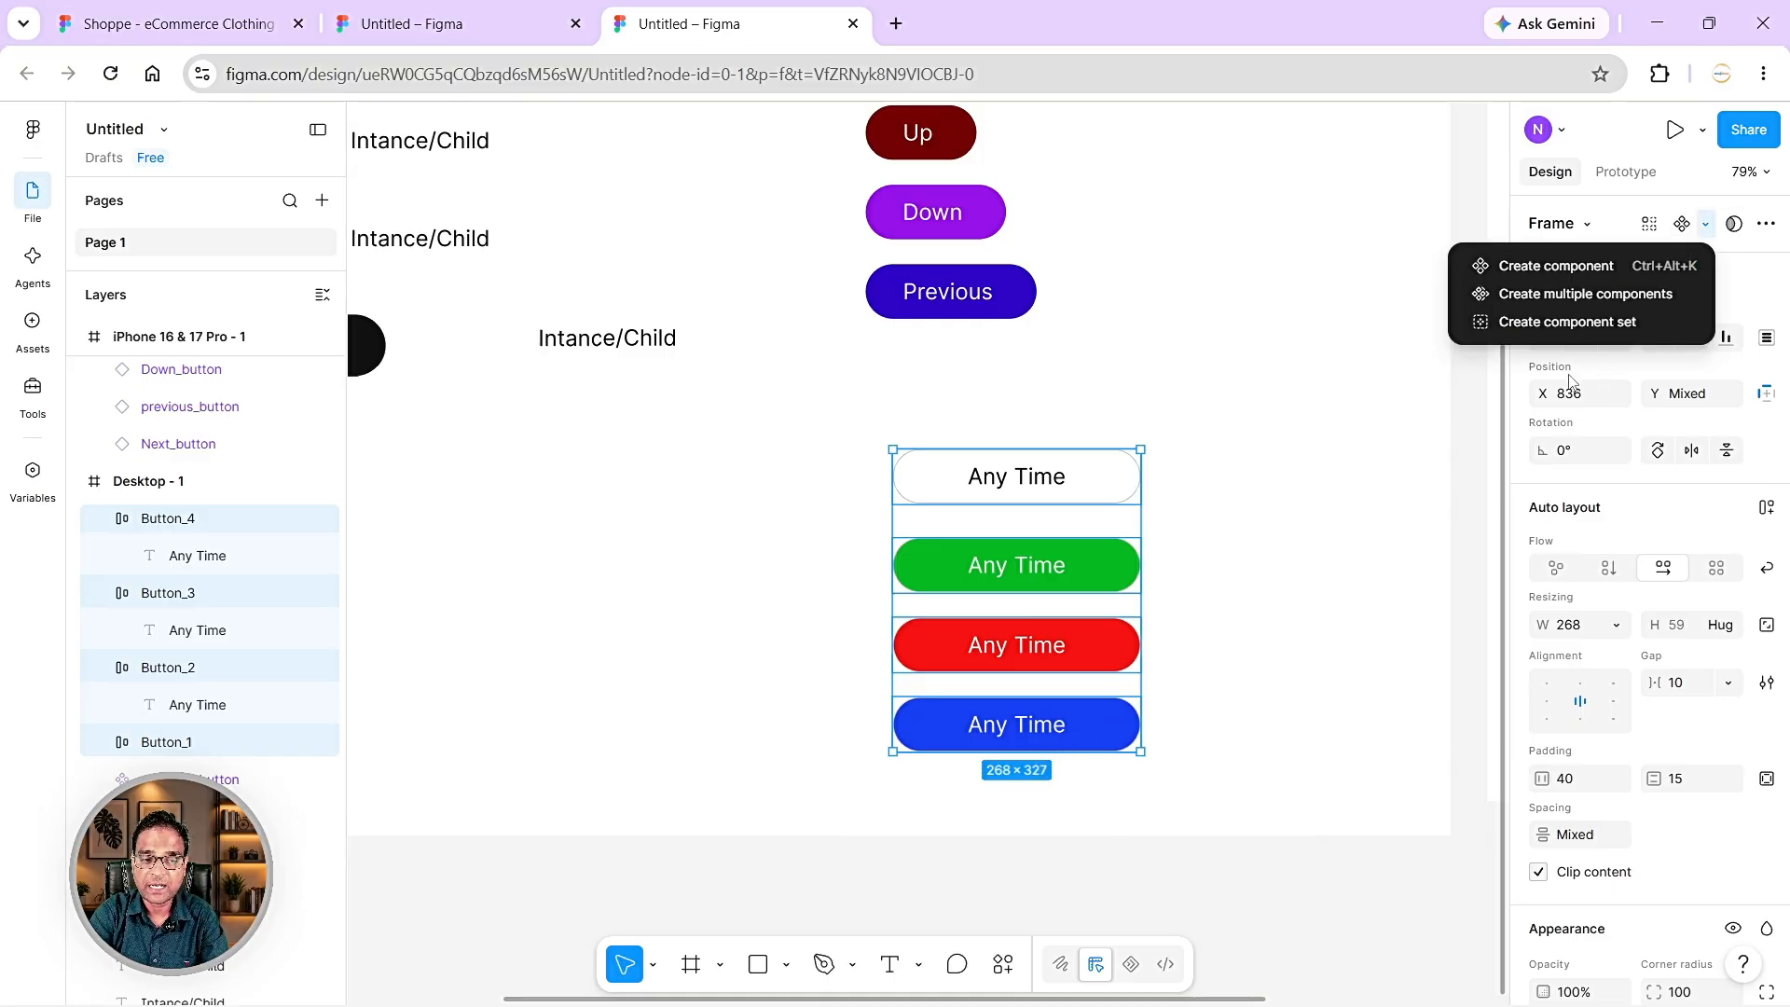
pyautogui.click(1555, 326)
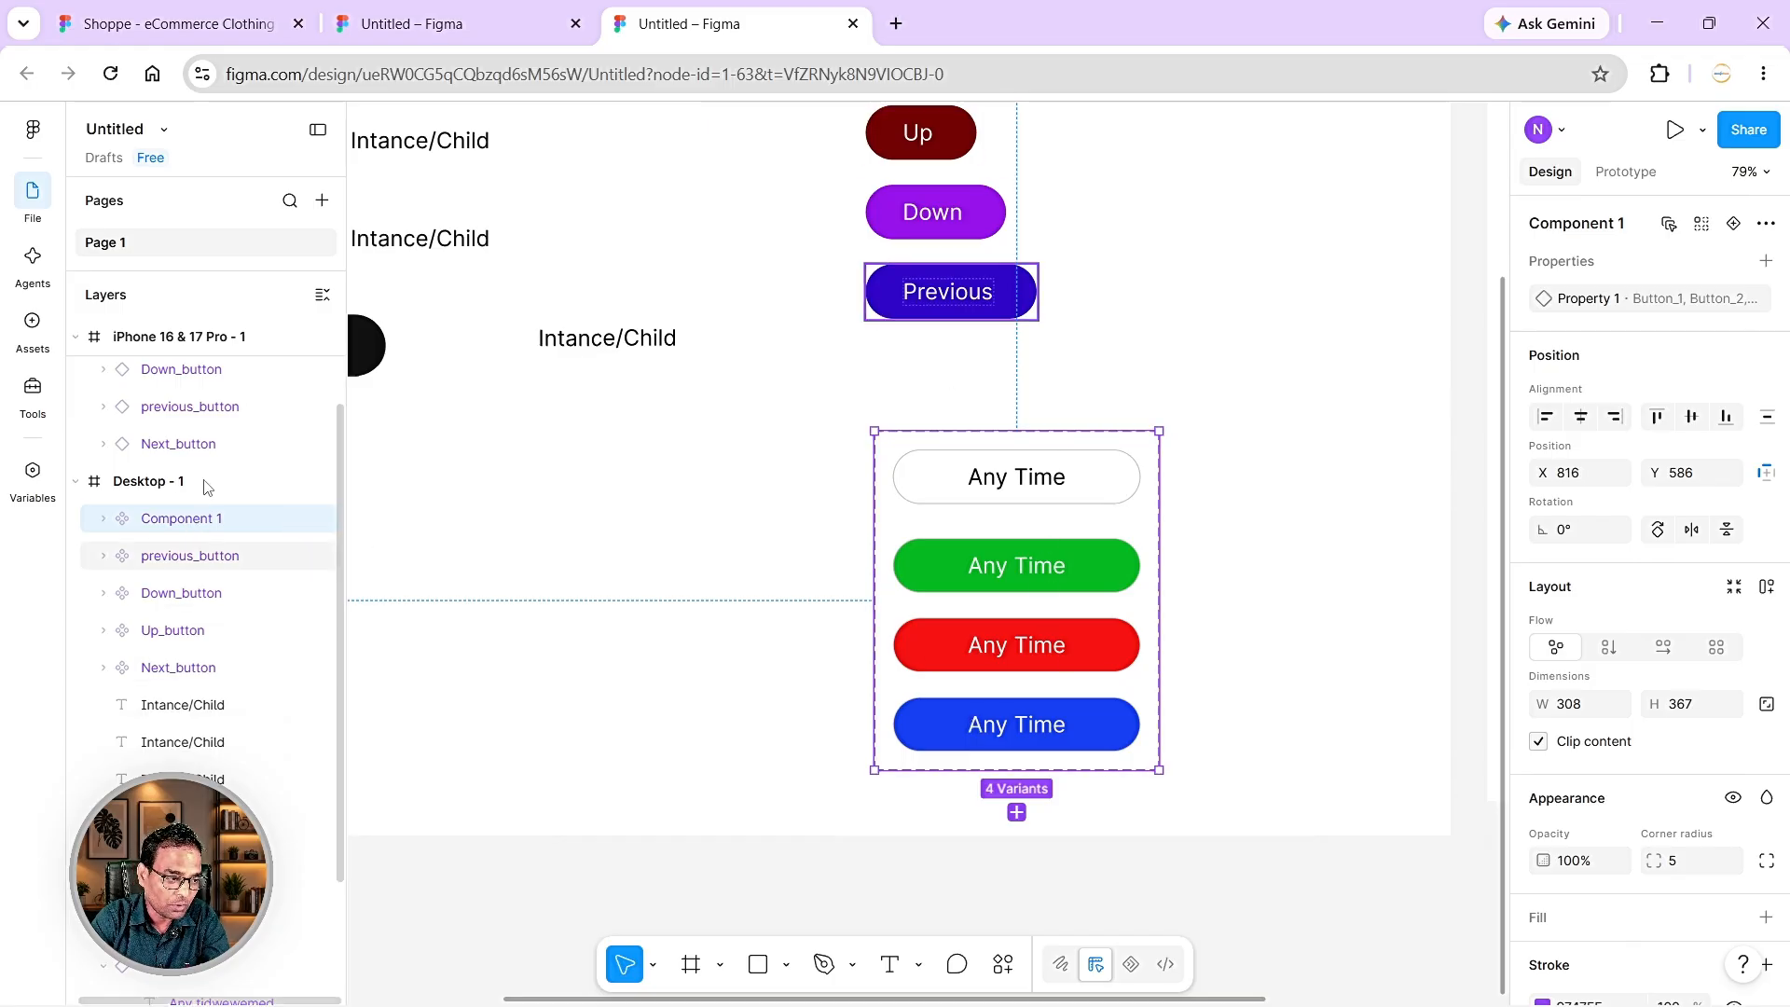
# - Expand the new component set in the layer list and collapse the contents of its button variants
pyautogui.scroll(2, 200, 559)
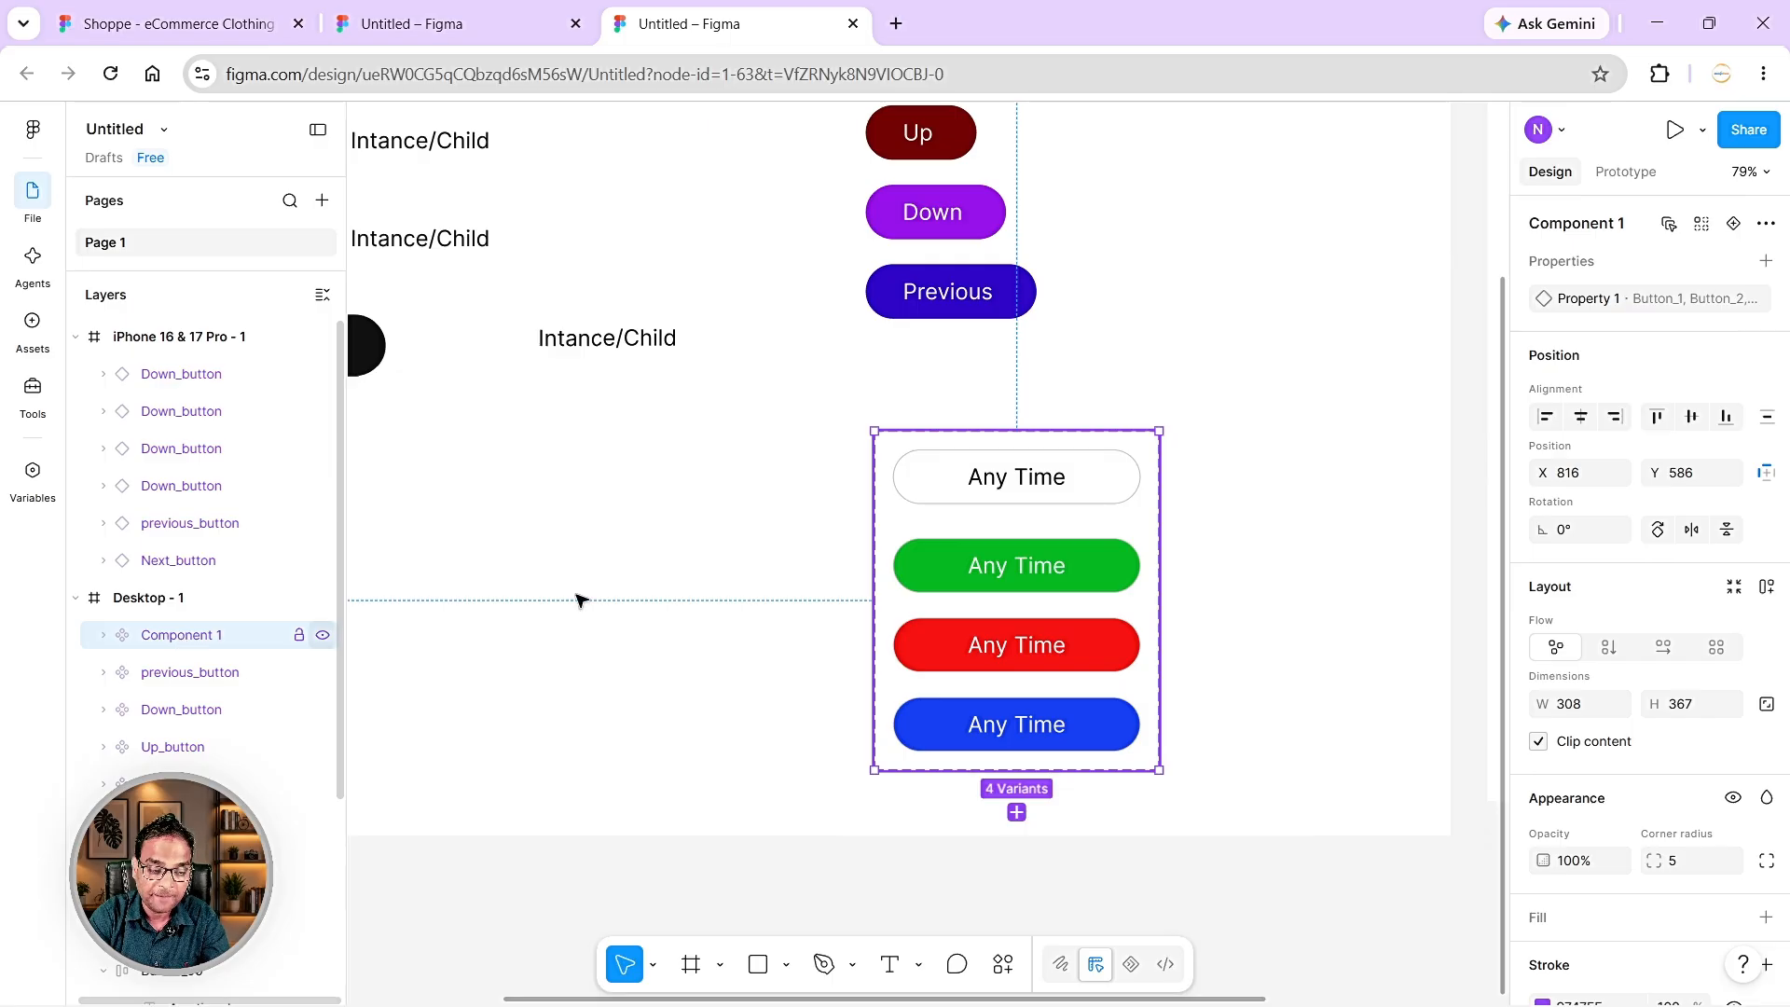
pyautogui.click(103, 637)
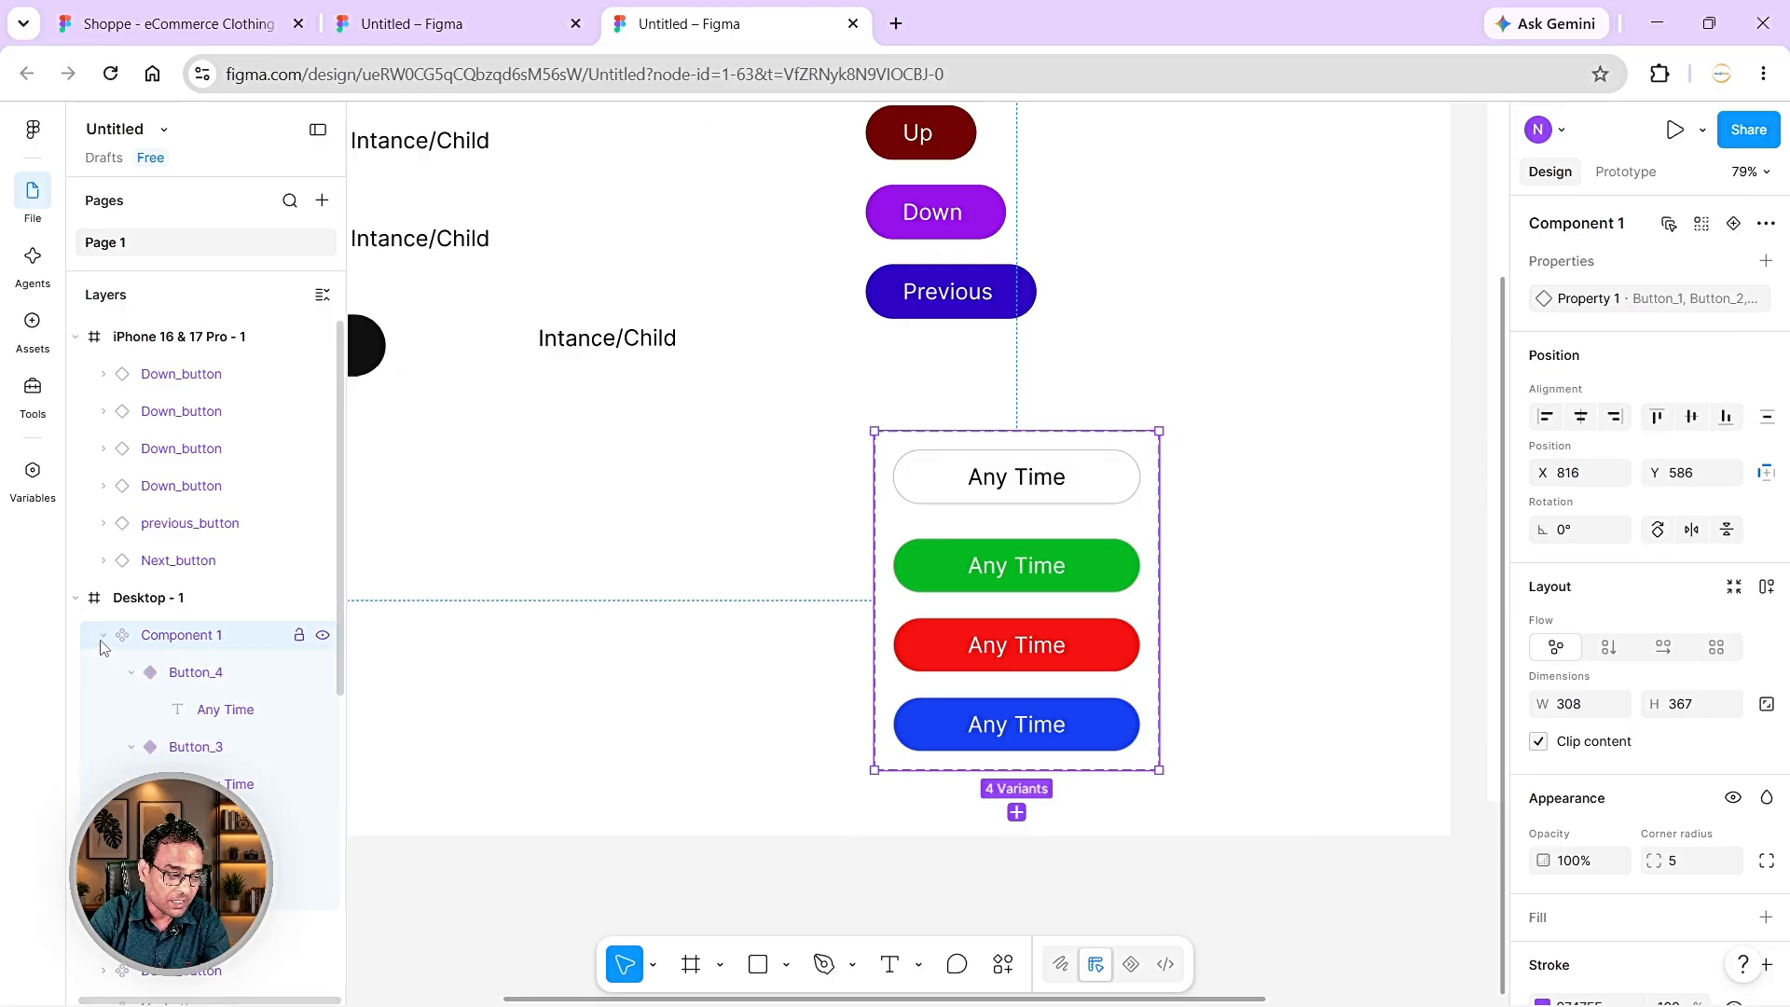
pyautogui.click(206, 677)
pyautogui.click(207, 709)
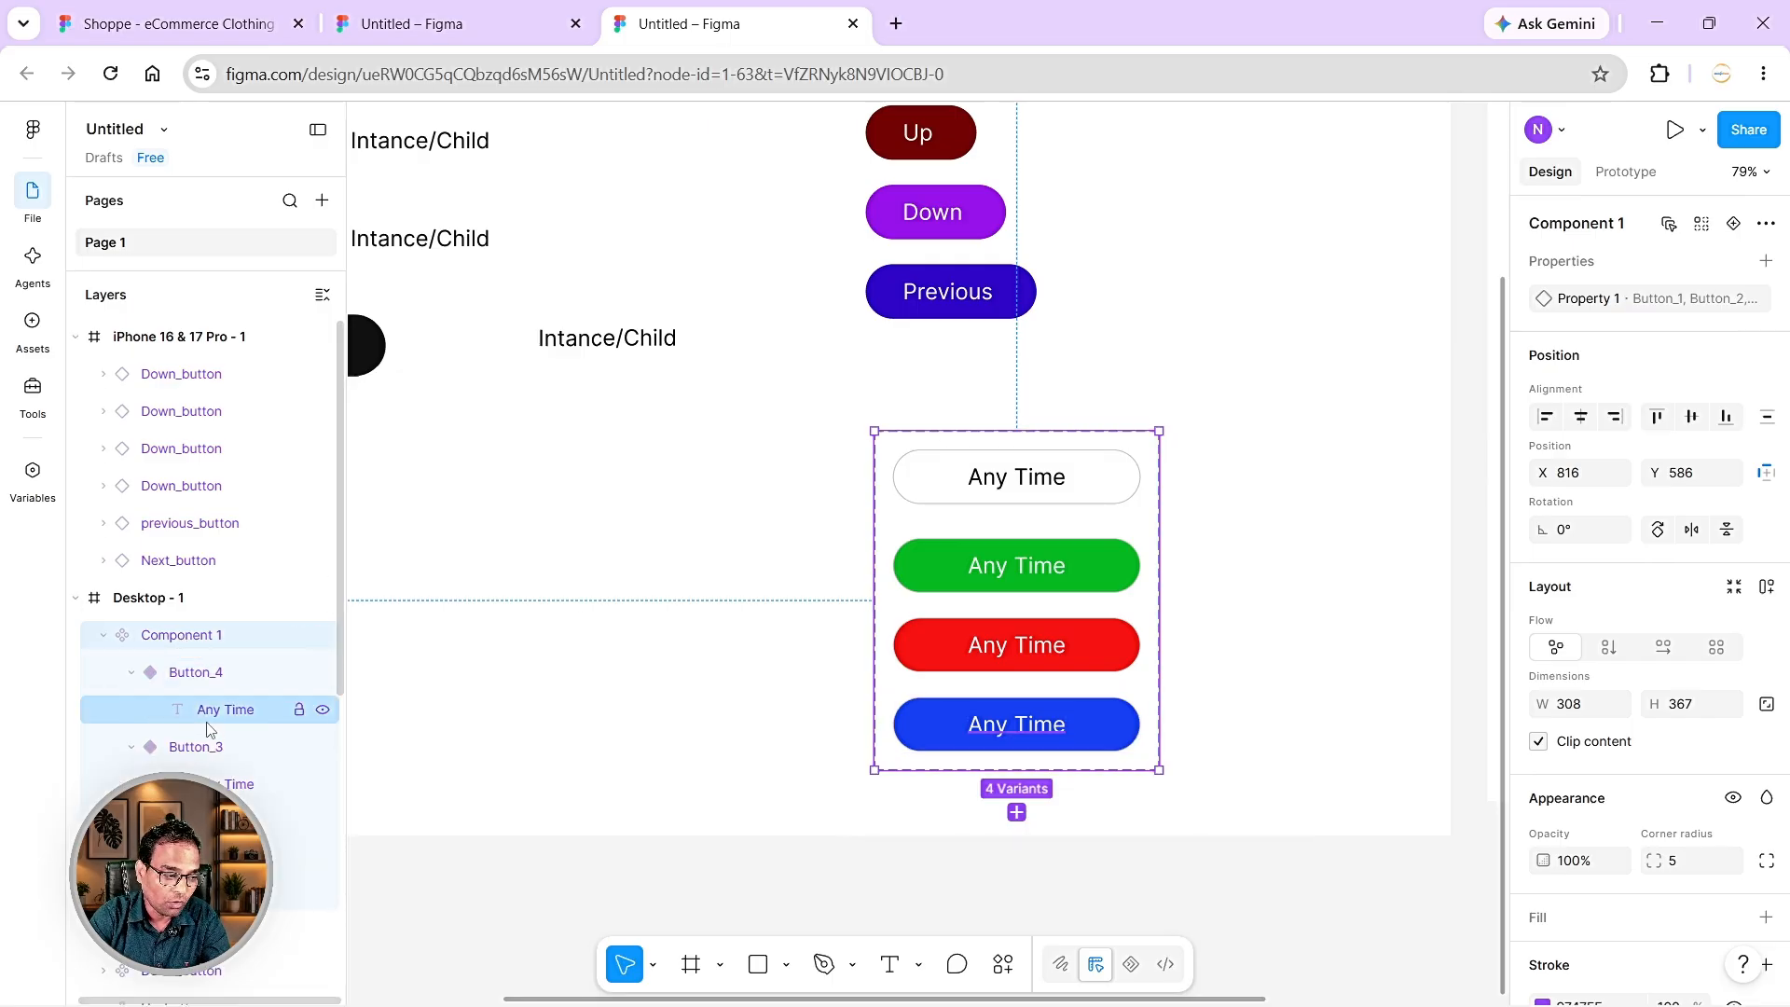
pyautogui.click(137, 675)
pyautogui.click(131, 672)
pyautogui.click(149, 706)
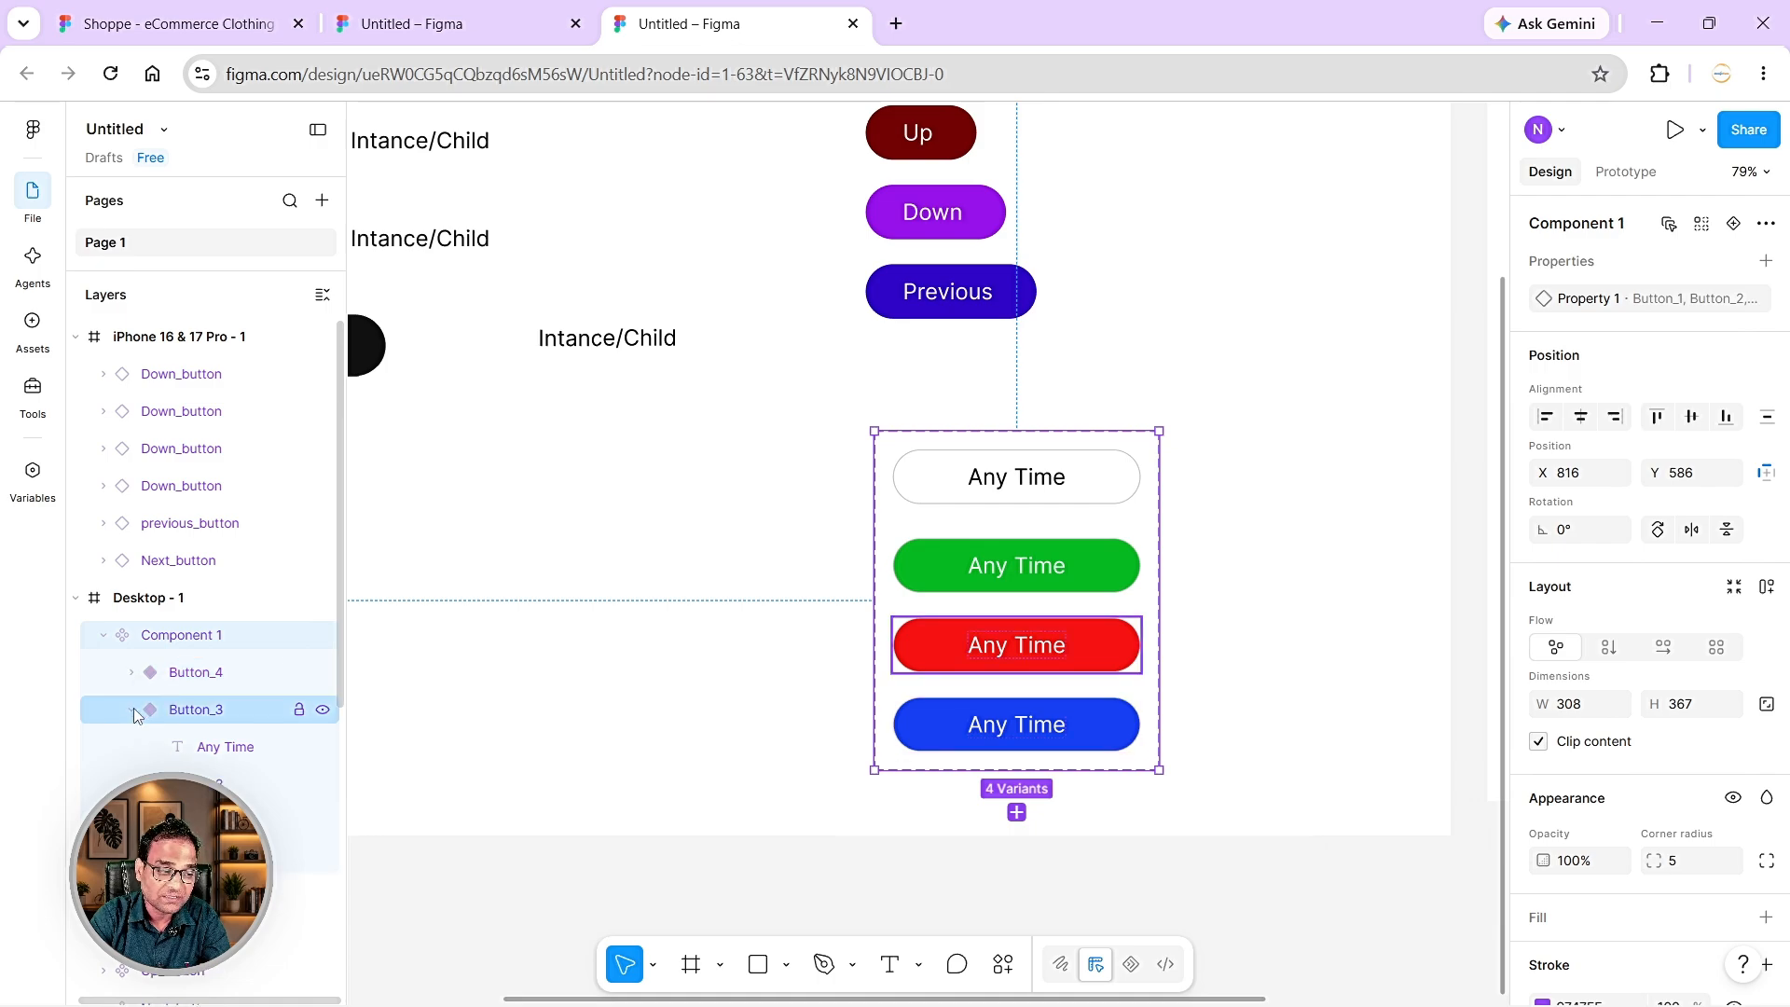
pyautogui.click(131, 710)
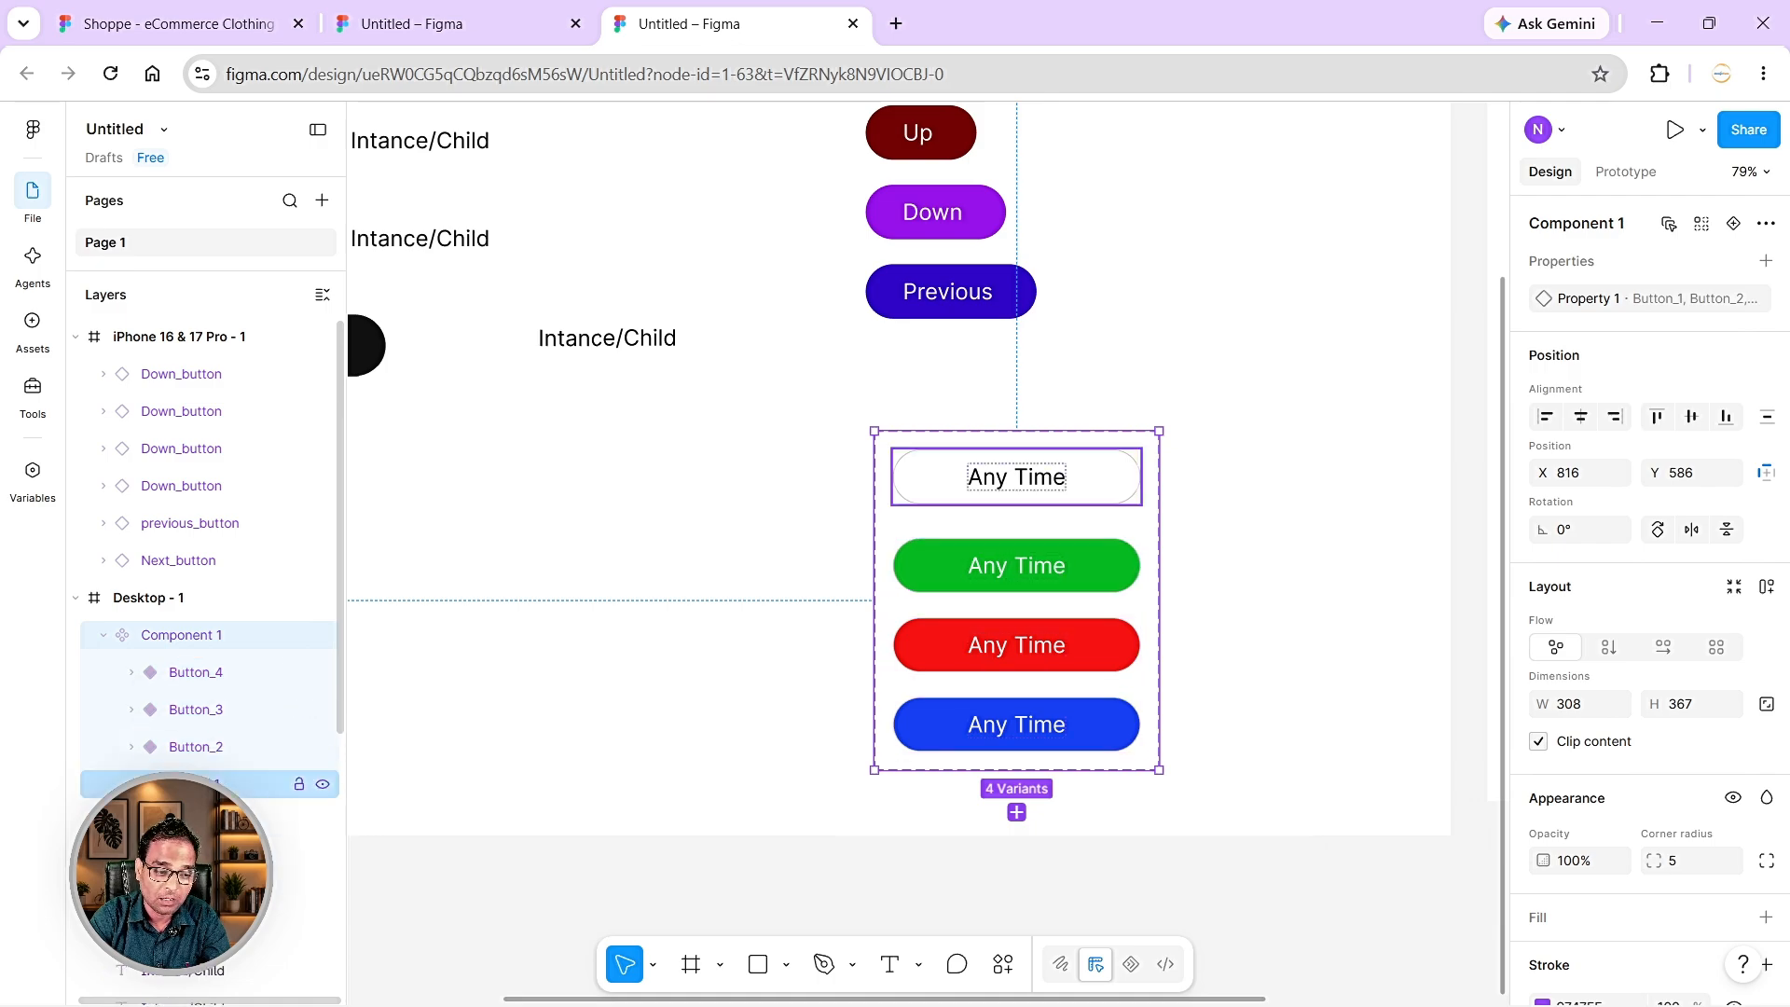
# - Rename the Property 1 value of the blue Button_4 variant to Blue
pyautogui.doubleClick(194, 673)
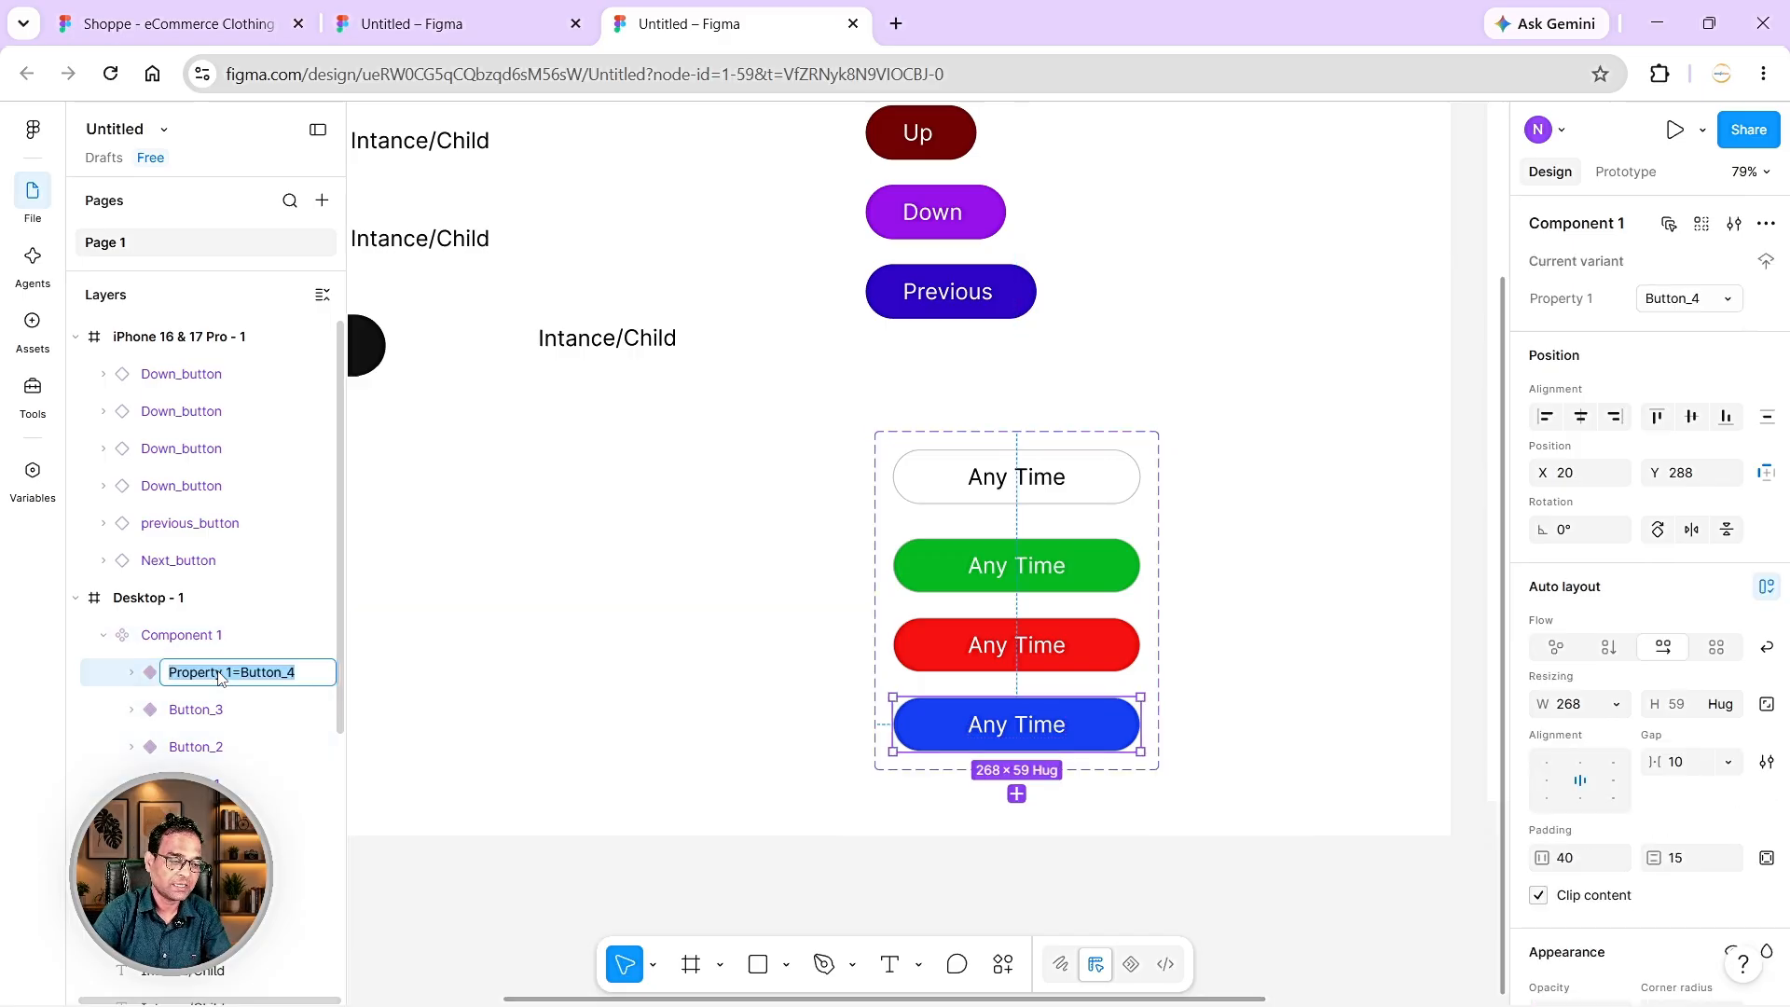
pyautogui.doubleClick(267, 687)
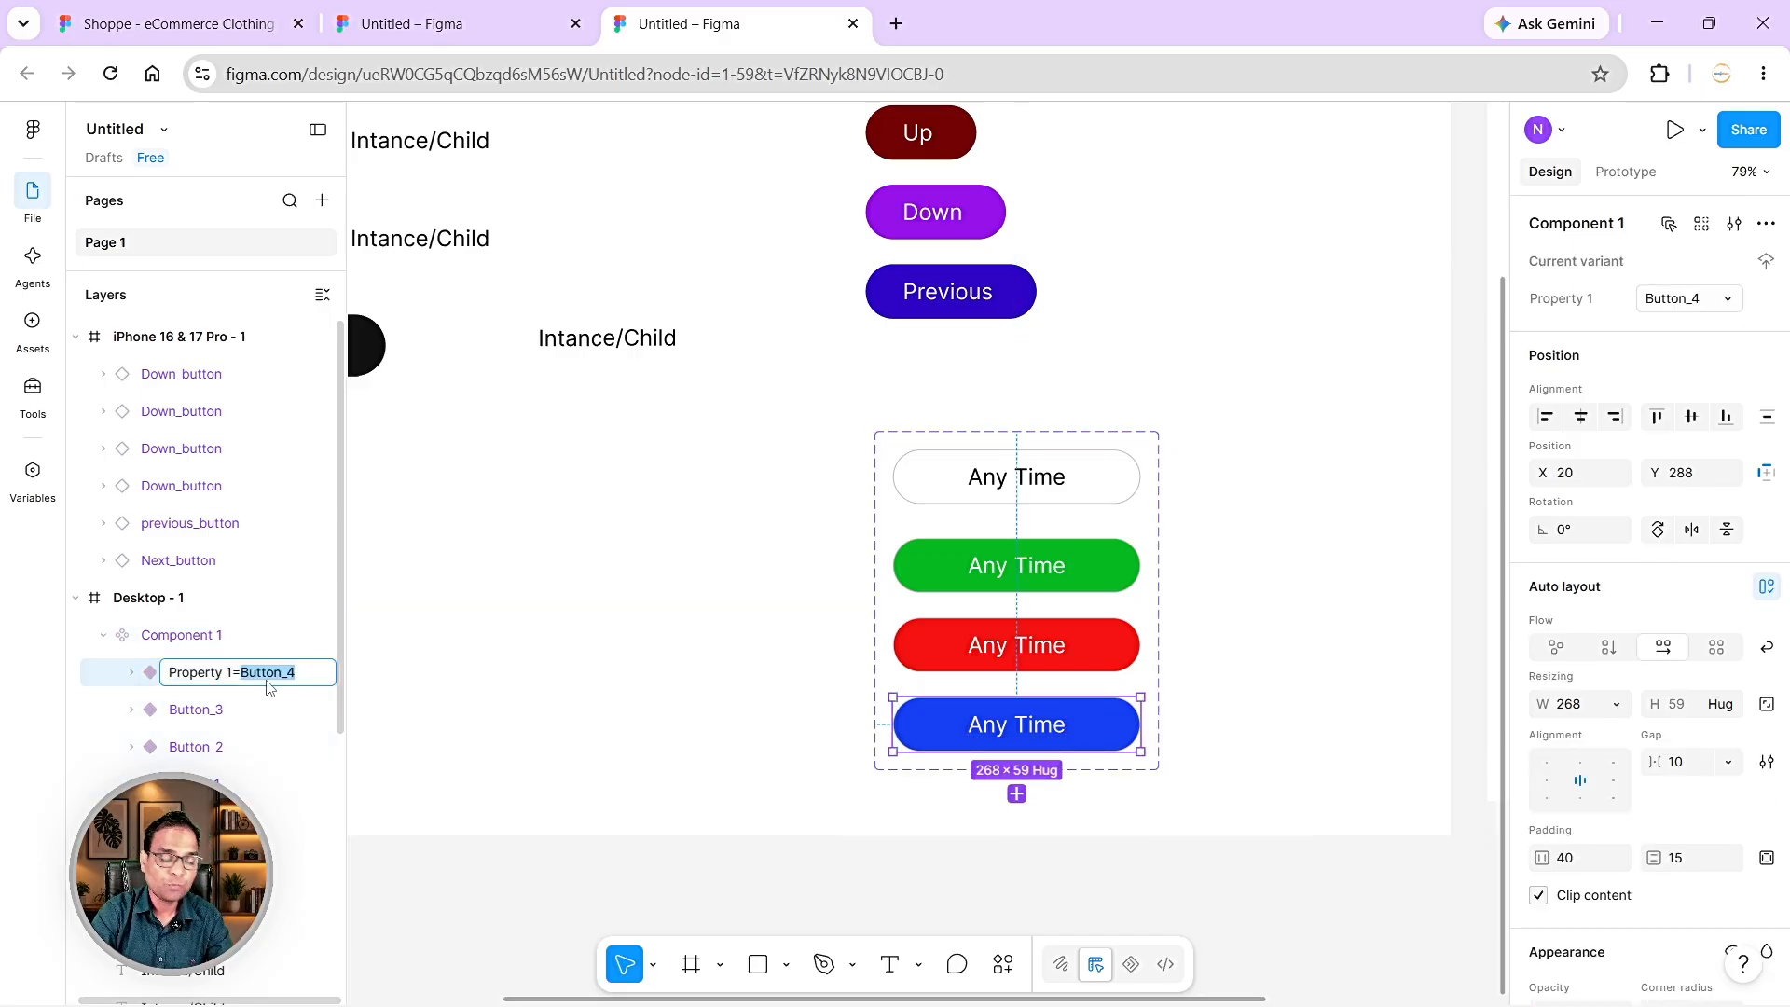
pyautogui.click(1666, 299)
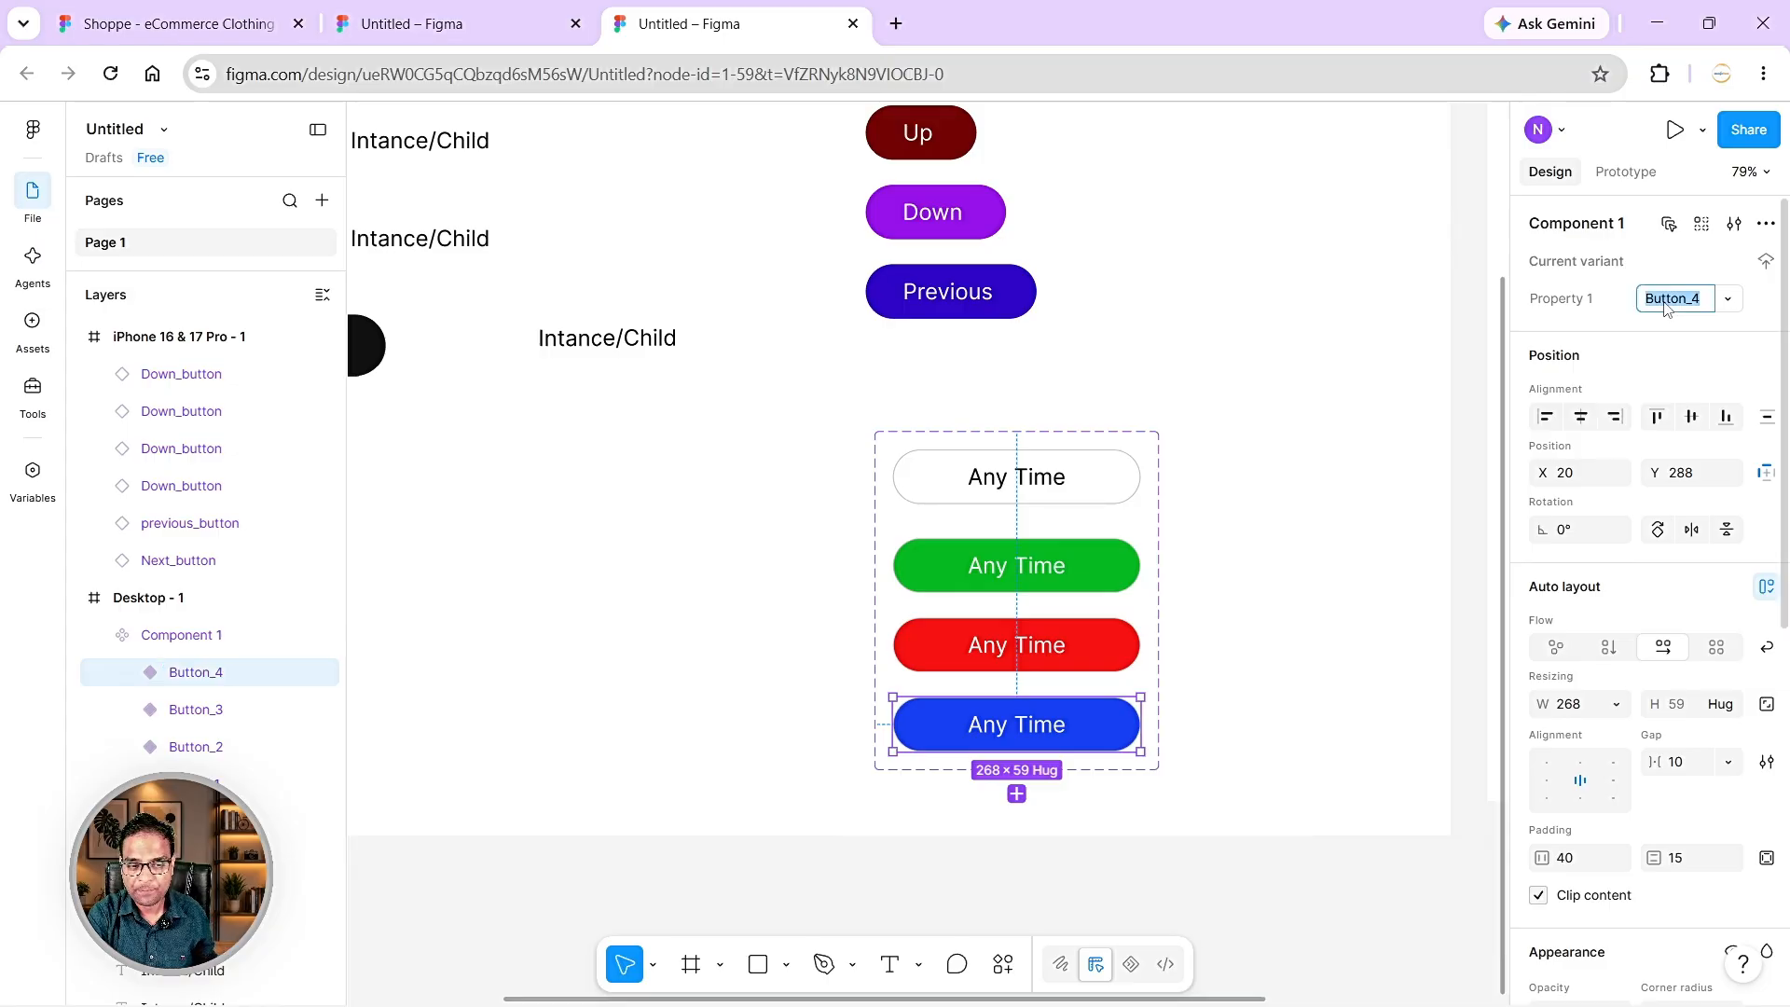
pyautogui.write('Blue')
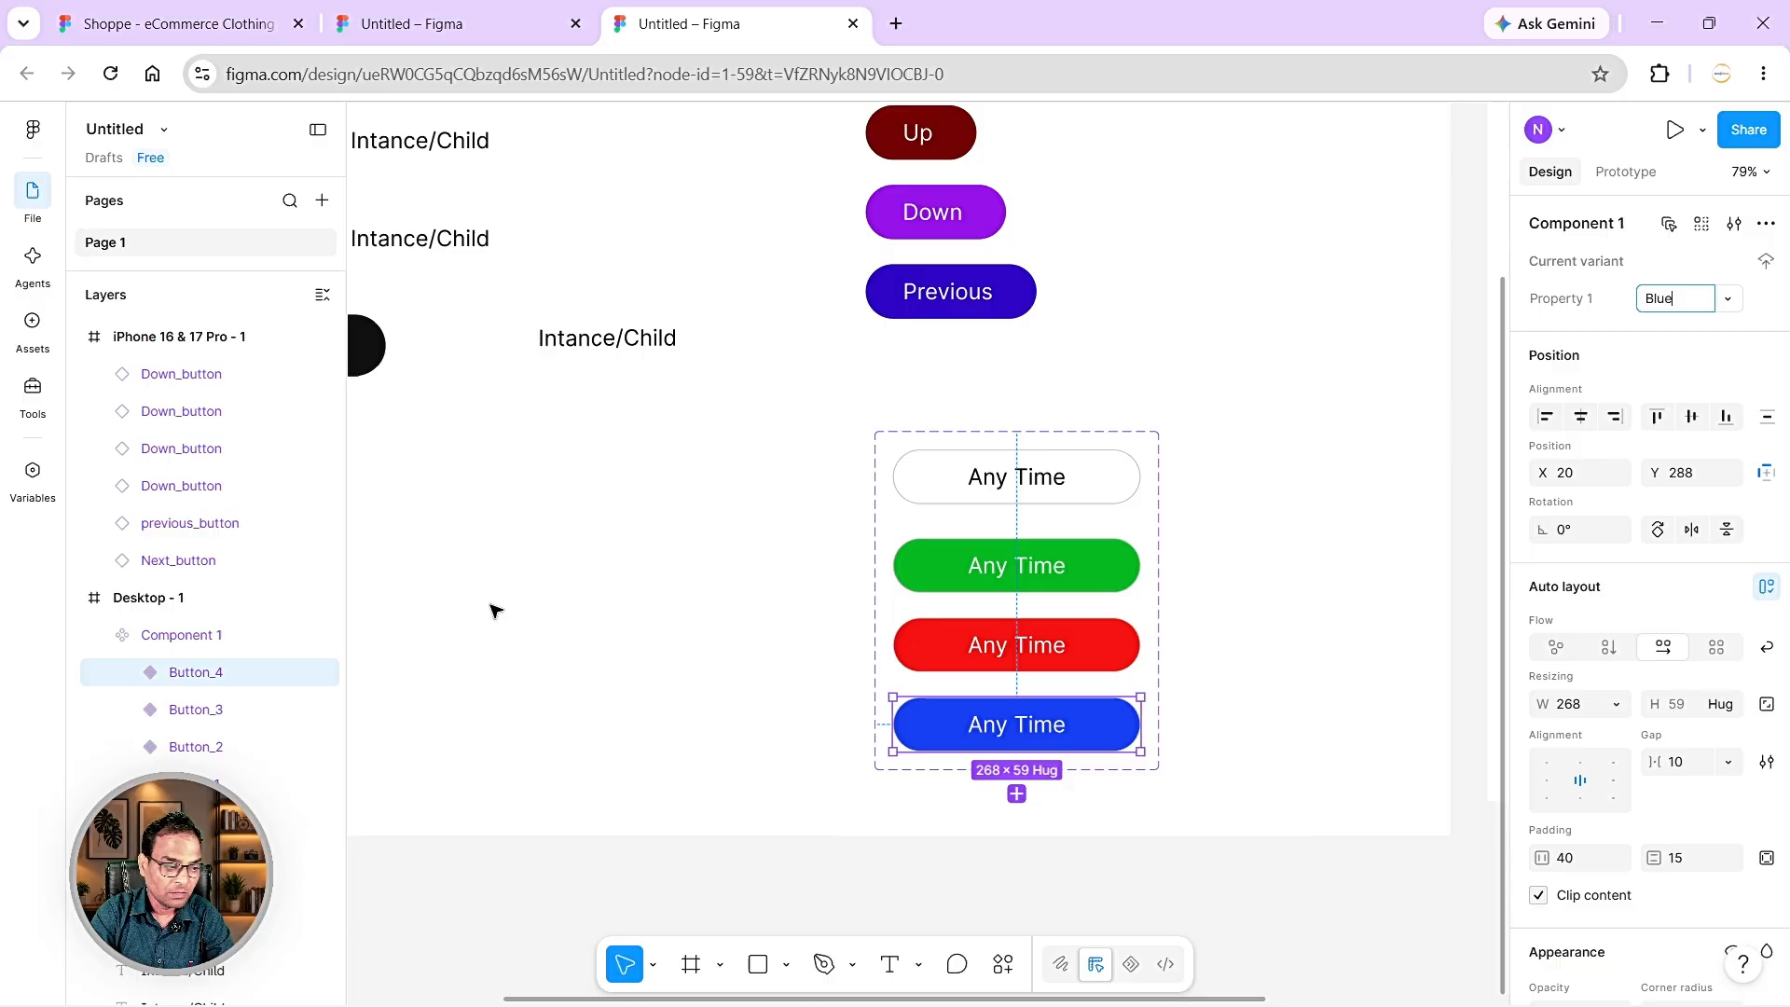
pyautogui.press('Return')
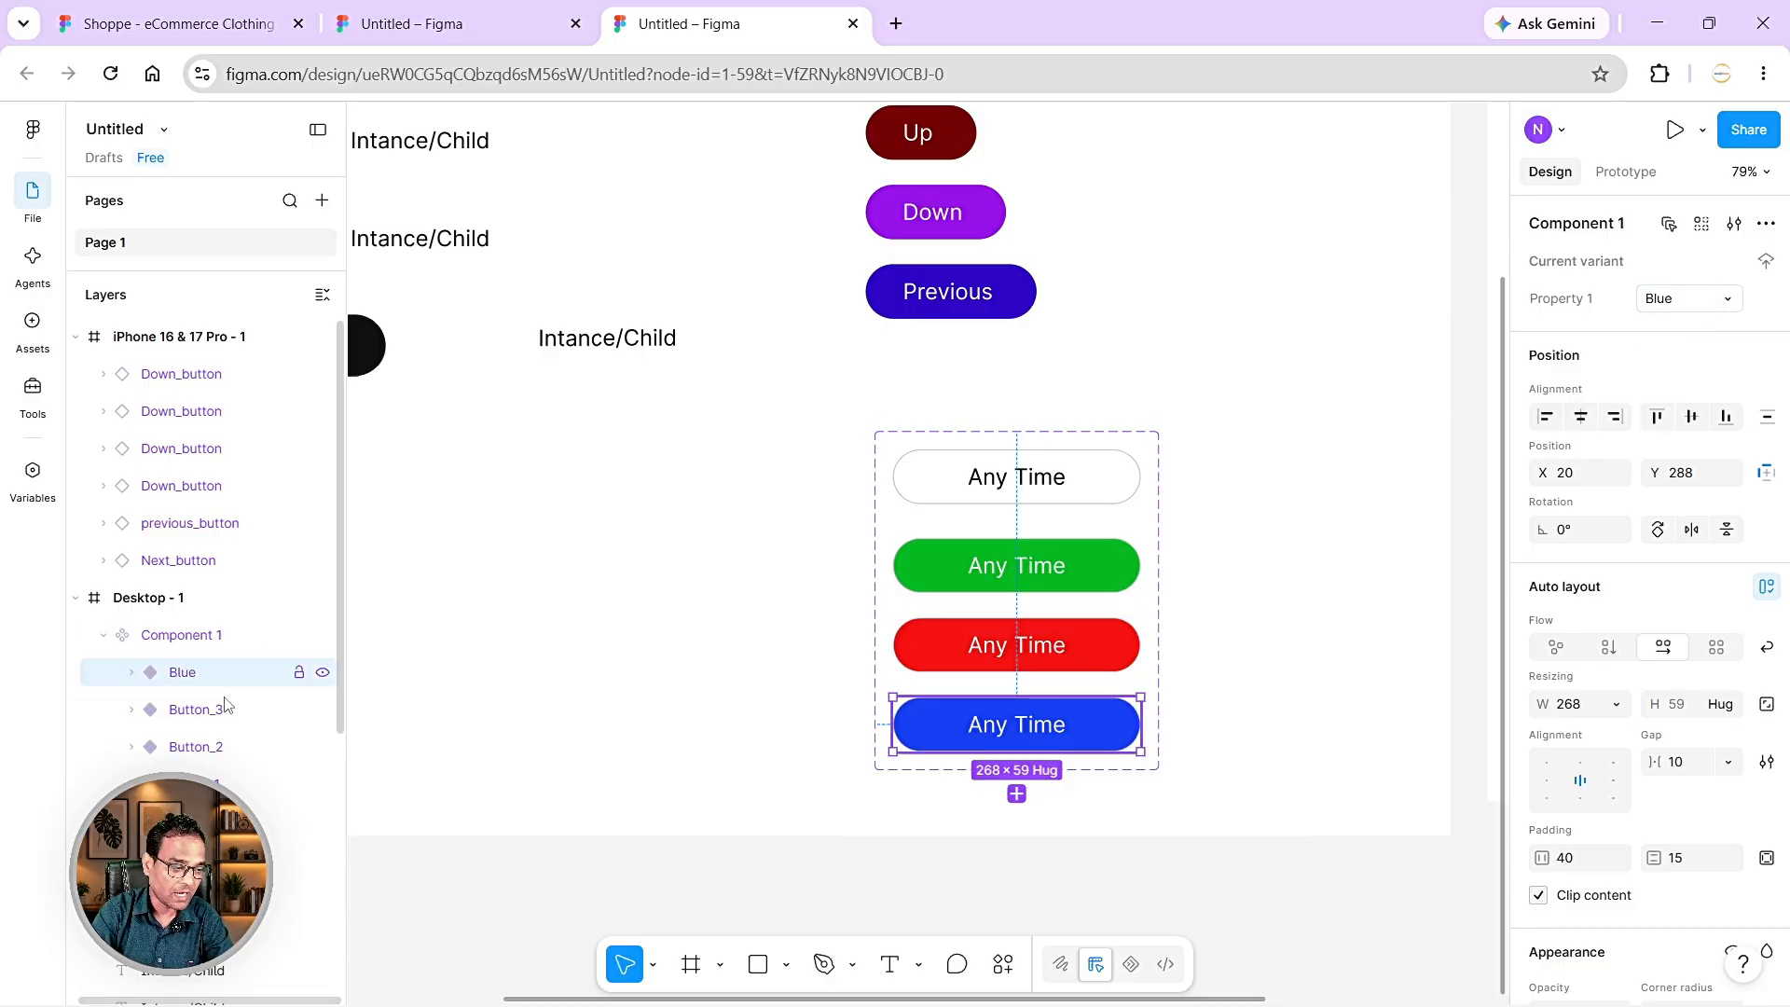
# - Rename the Property 1 value of the red Button_3 variant to Red
pyautogui.click(1098, 657)
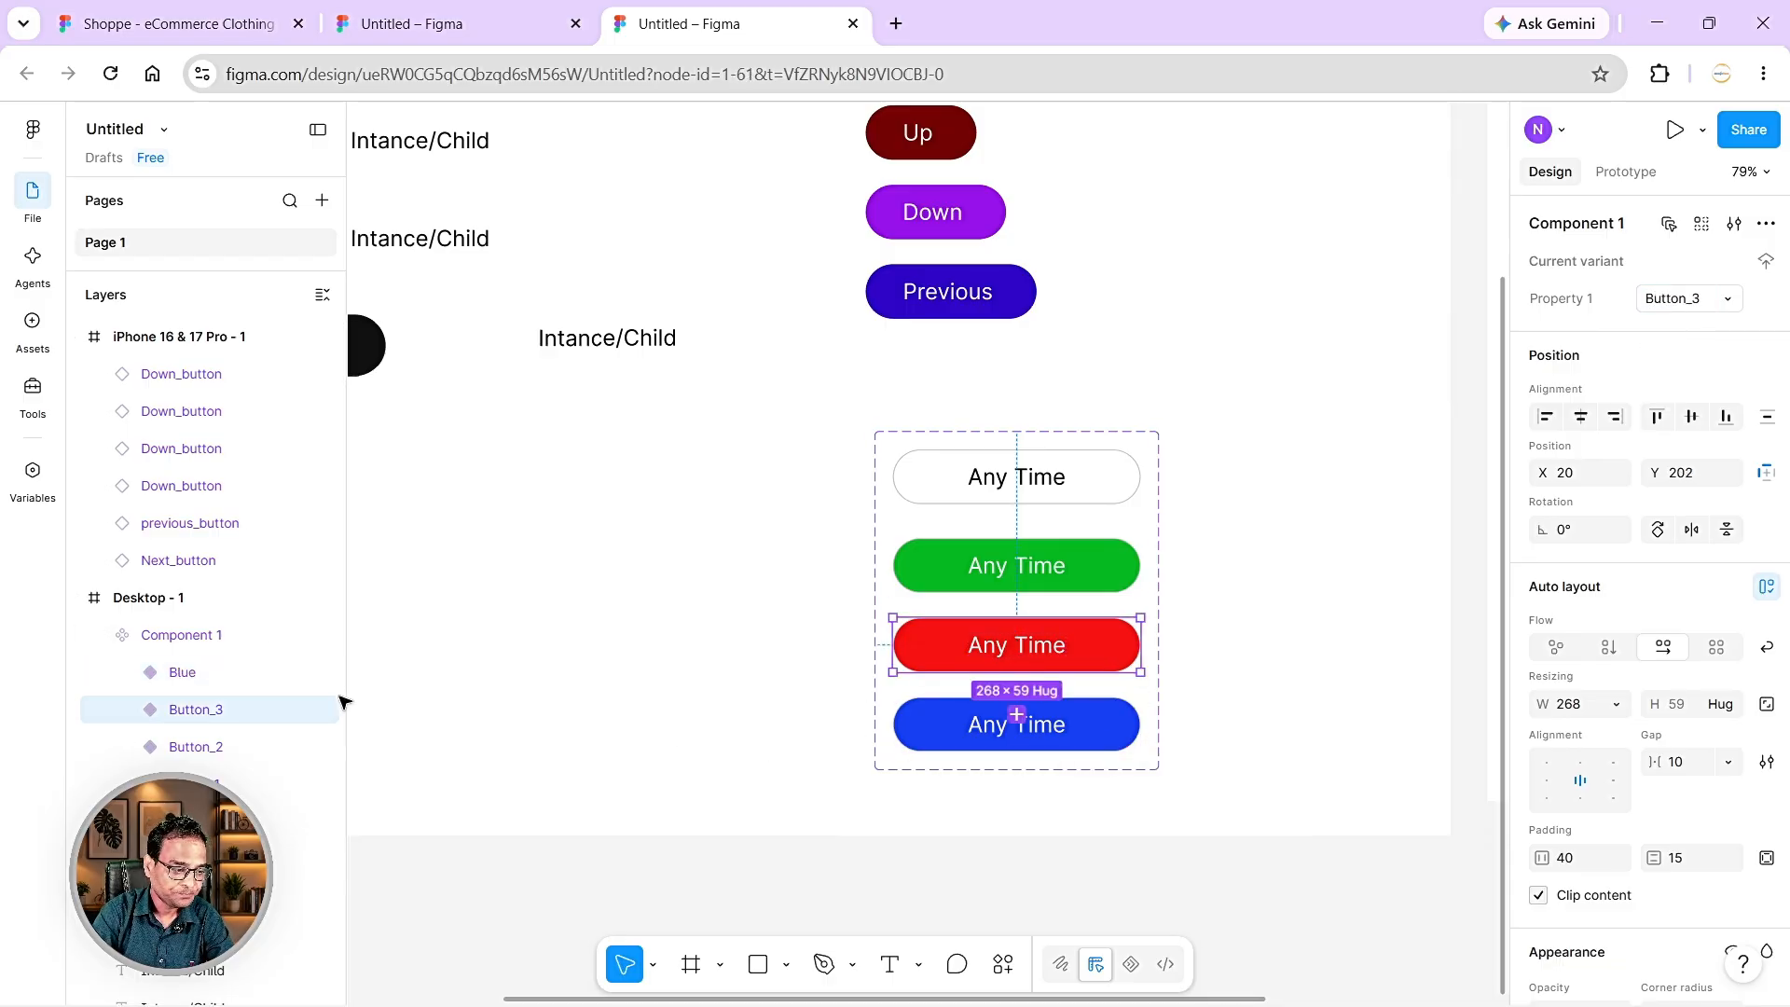
pyautogui.doubleClick(197, 712)
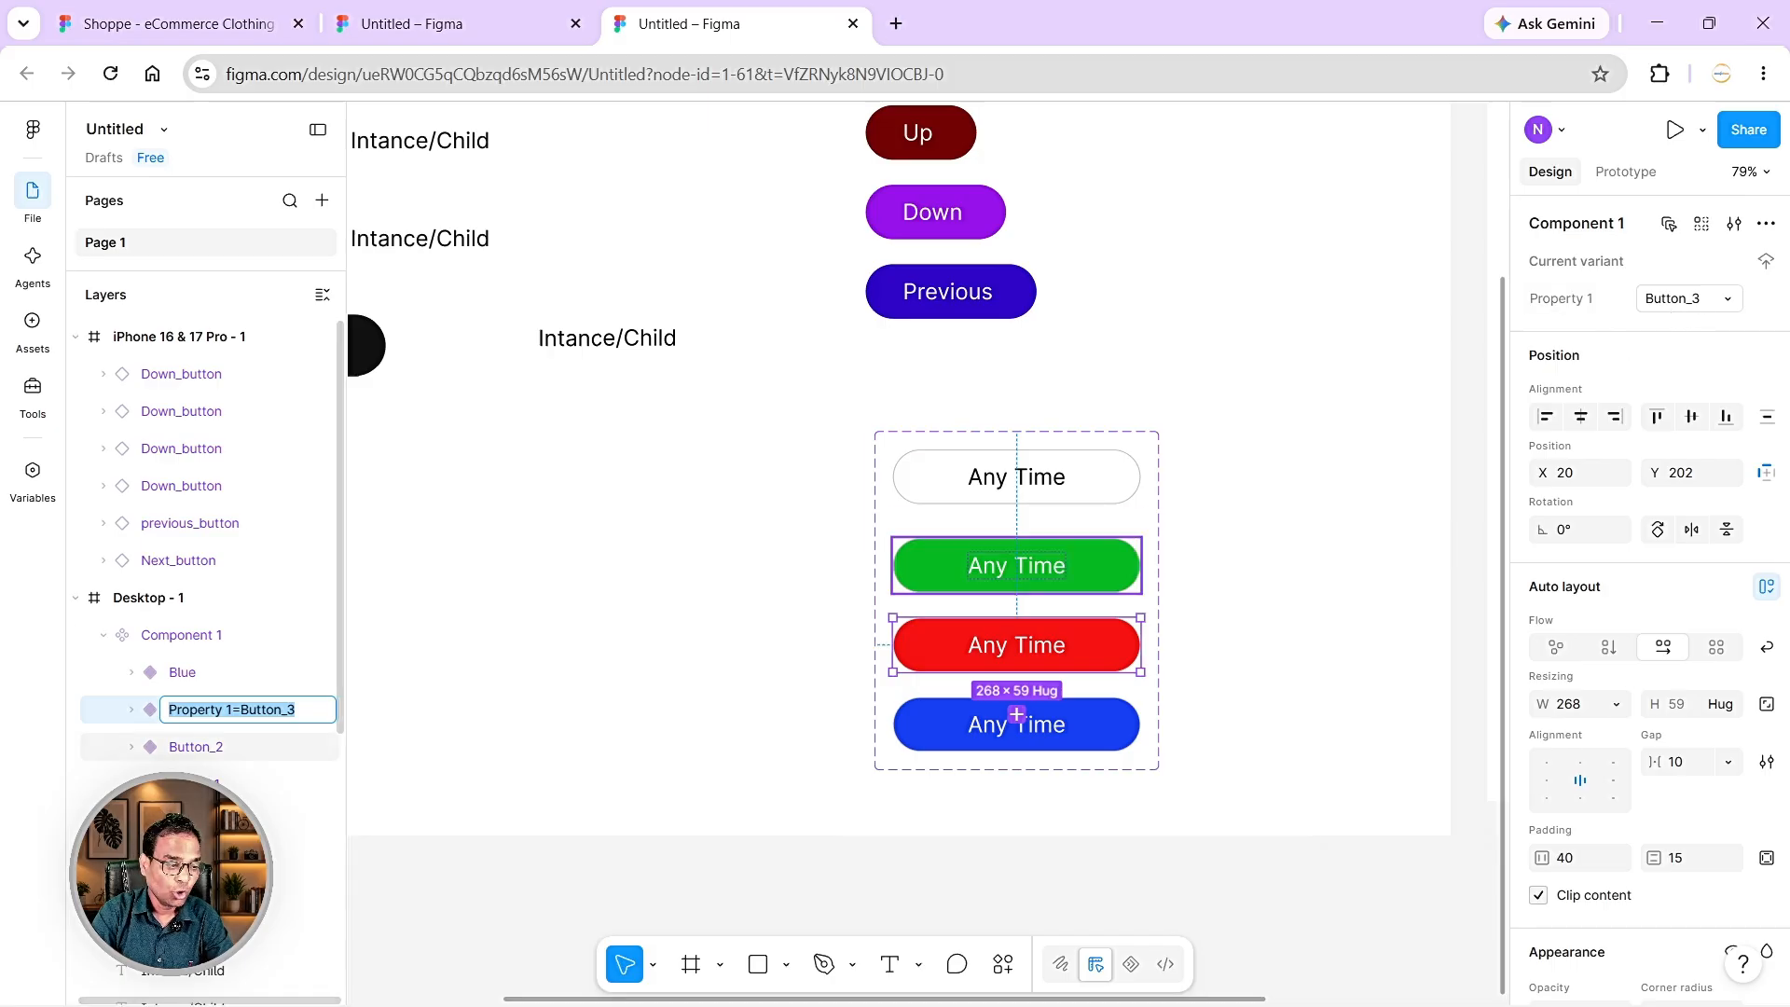
pyautogui.doubleClick(266, 712)
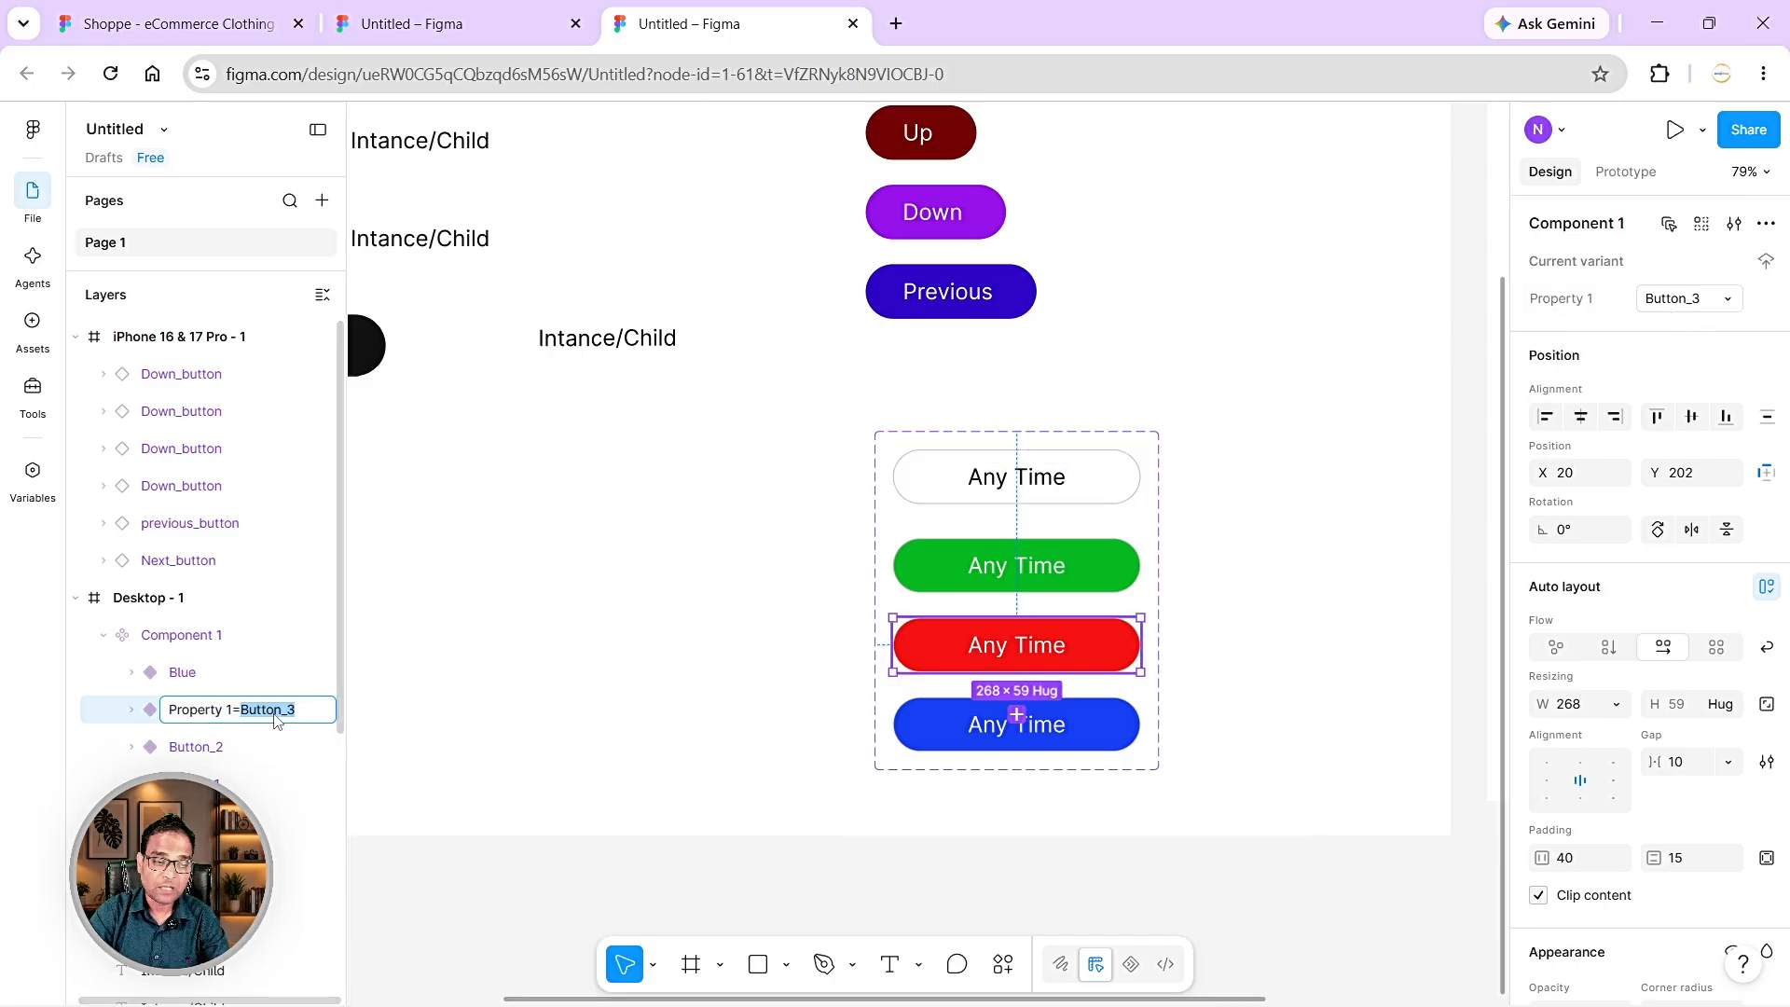
pyautogui.write('Red')
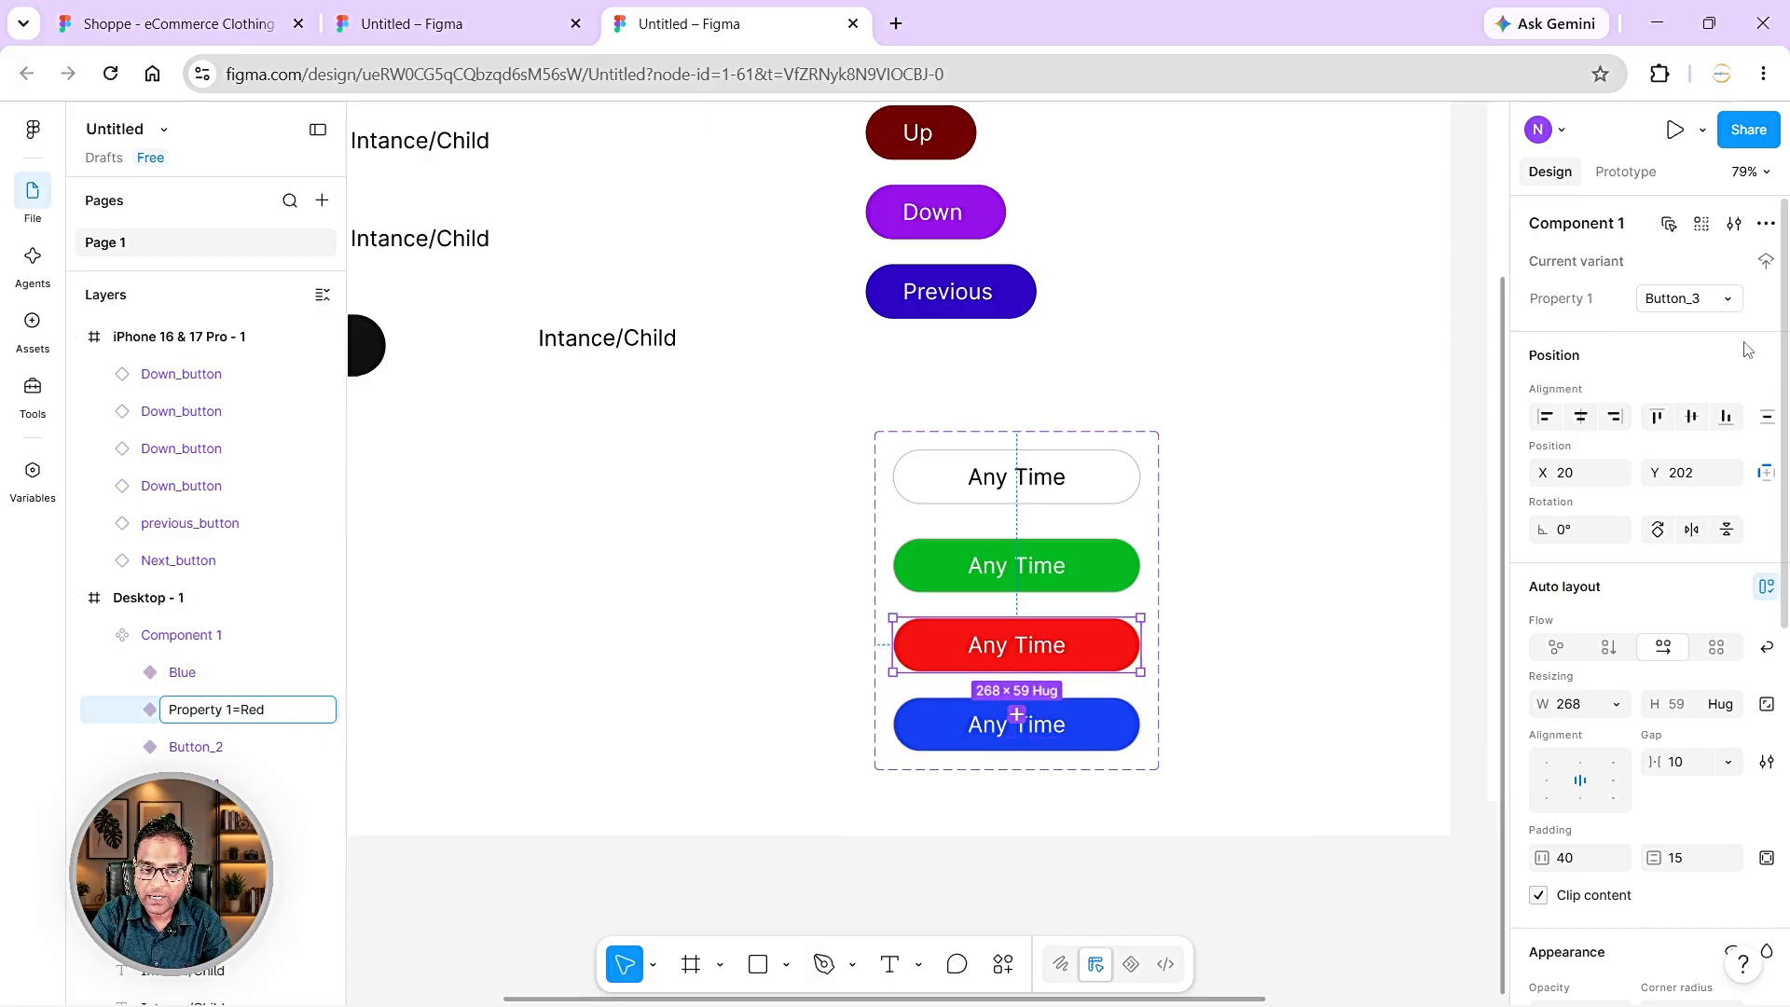
pyautogui.press('Return')
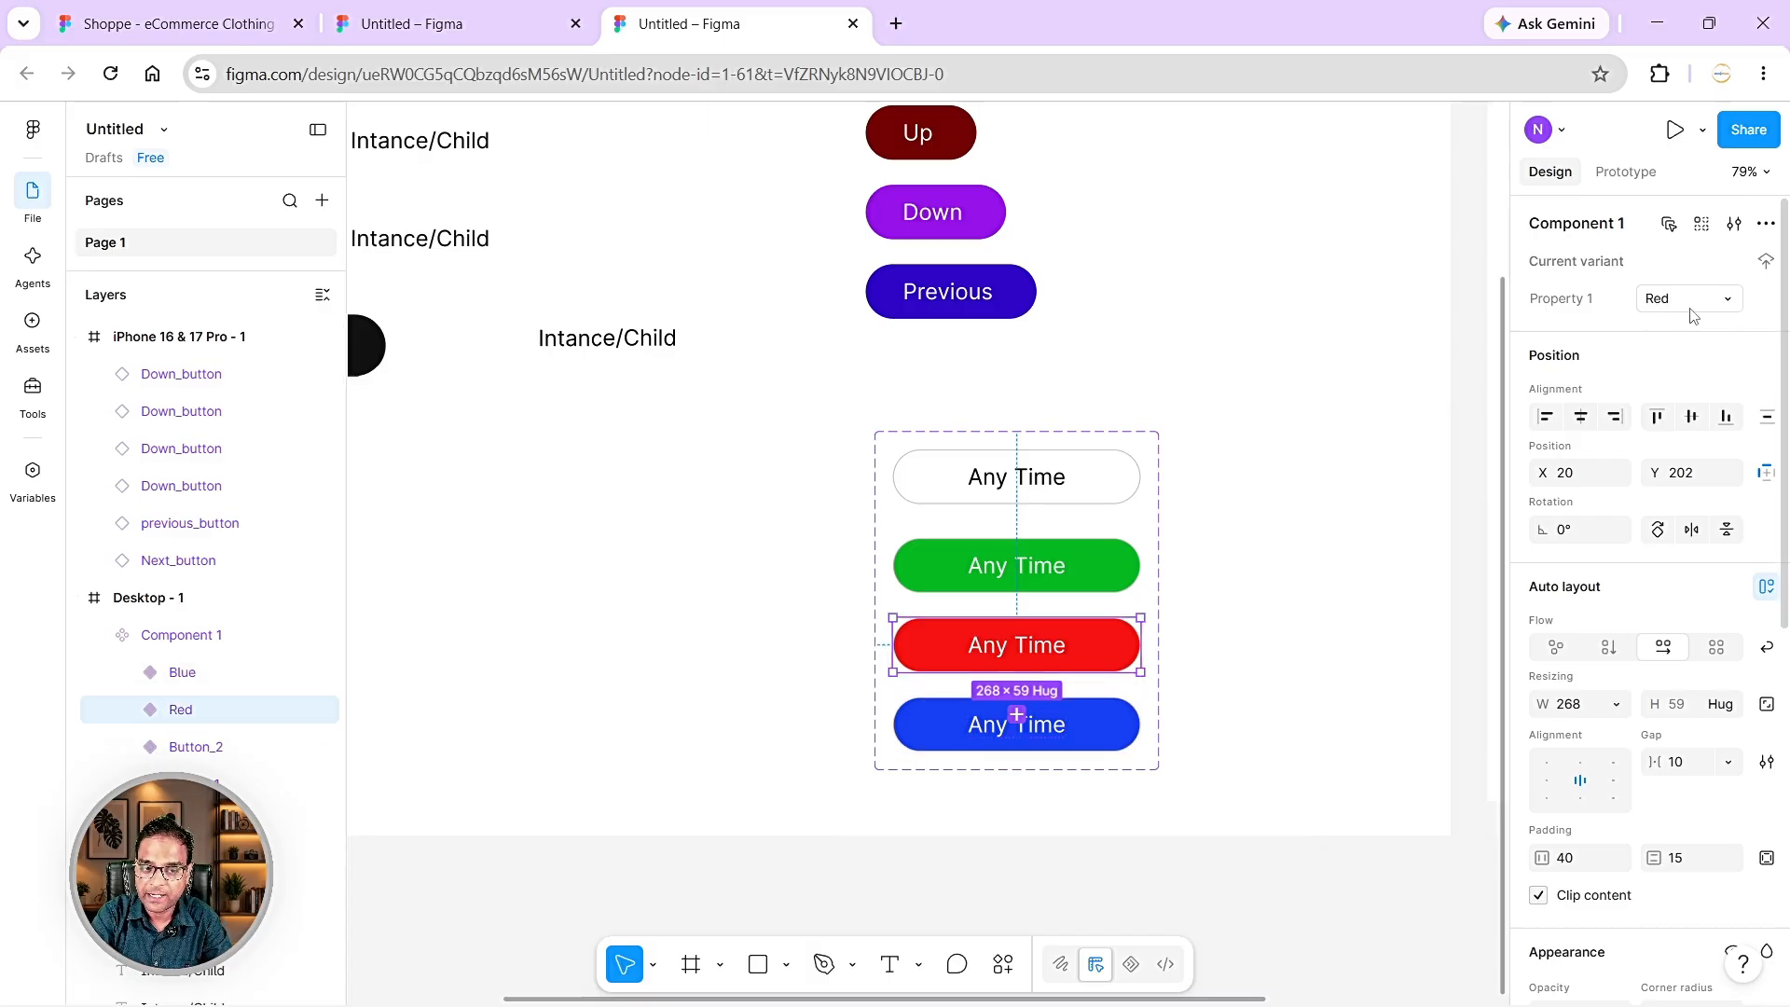
# - Rename the Property 1 value of the green Button_2 variant to Green
pyautogui.click(196, 747)
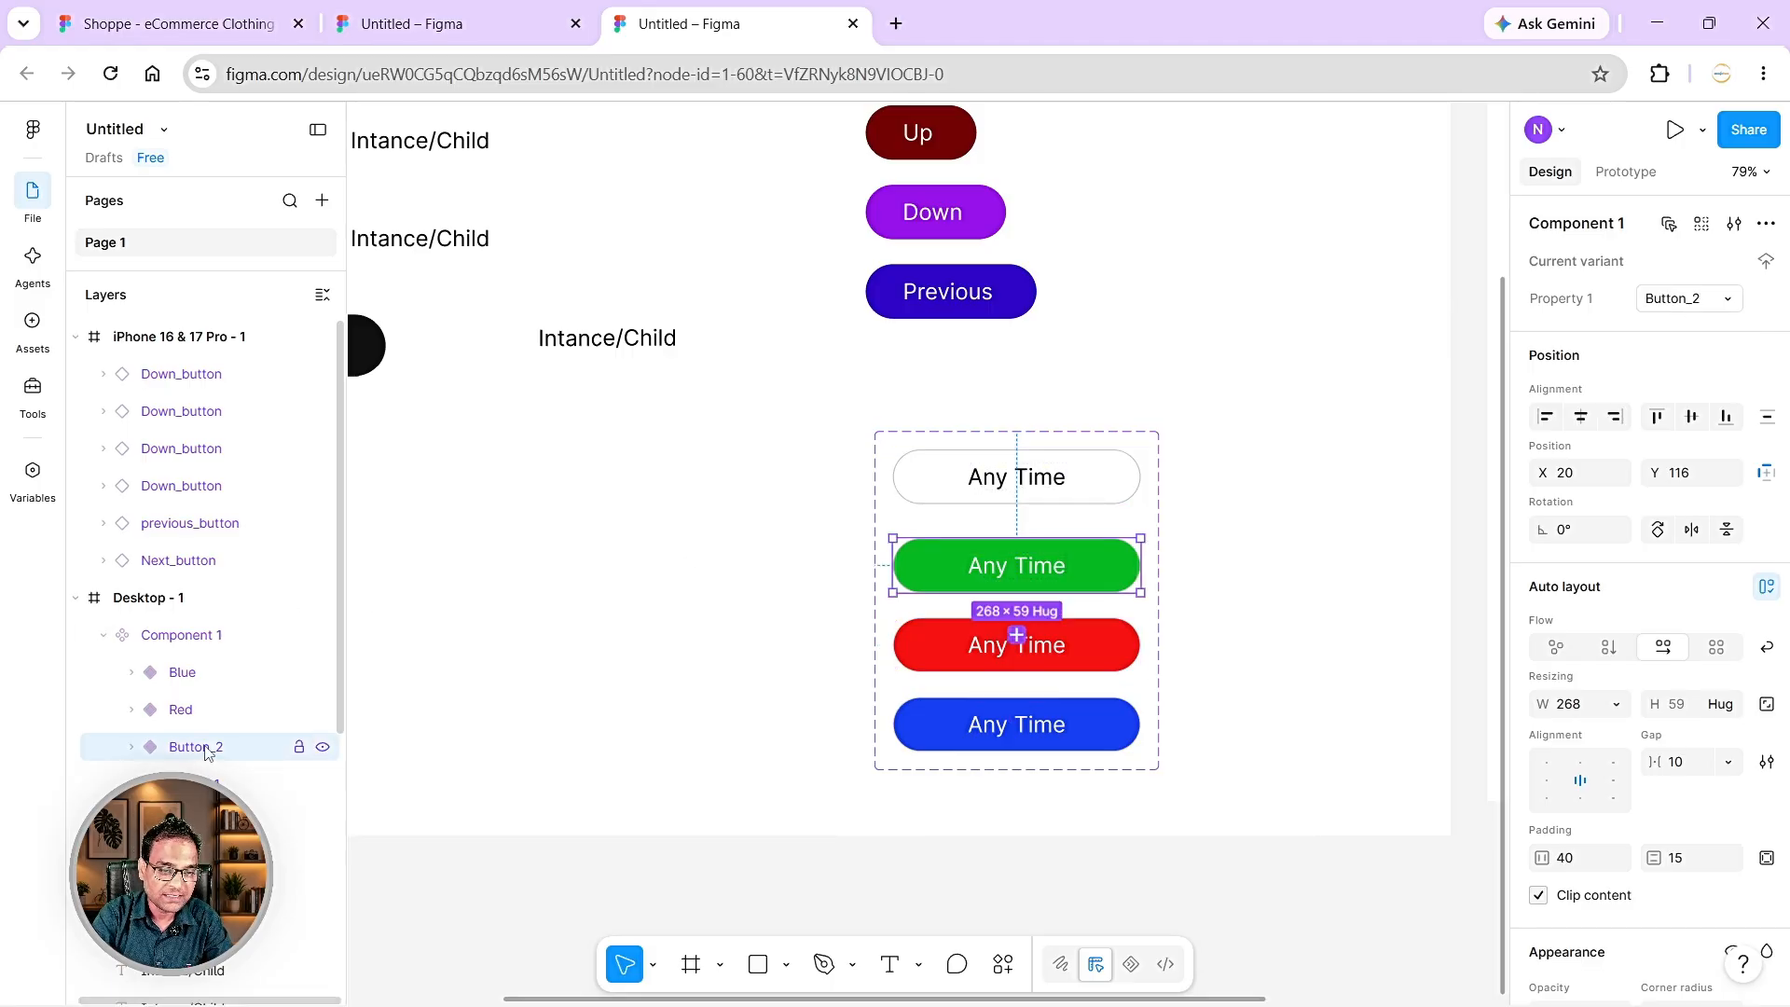
pyautogui.doubleClick(207, 752)
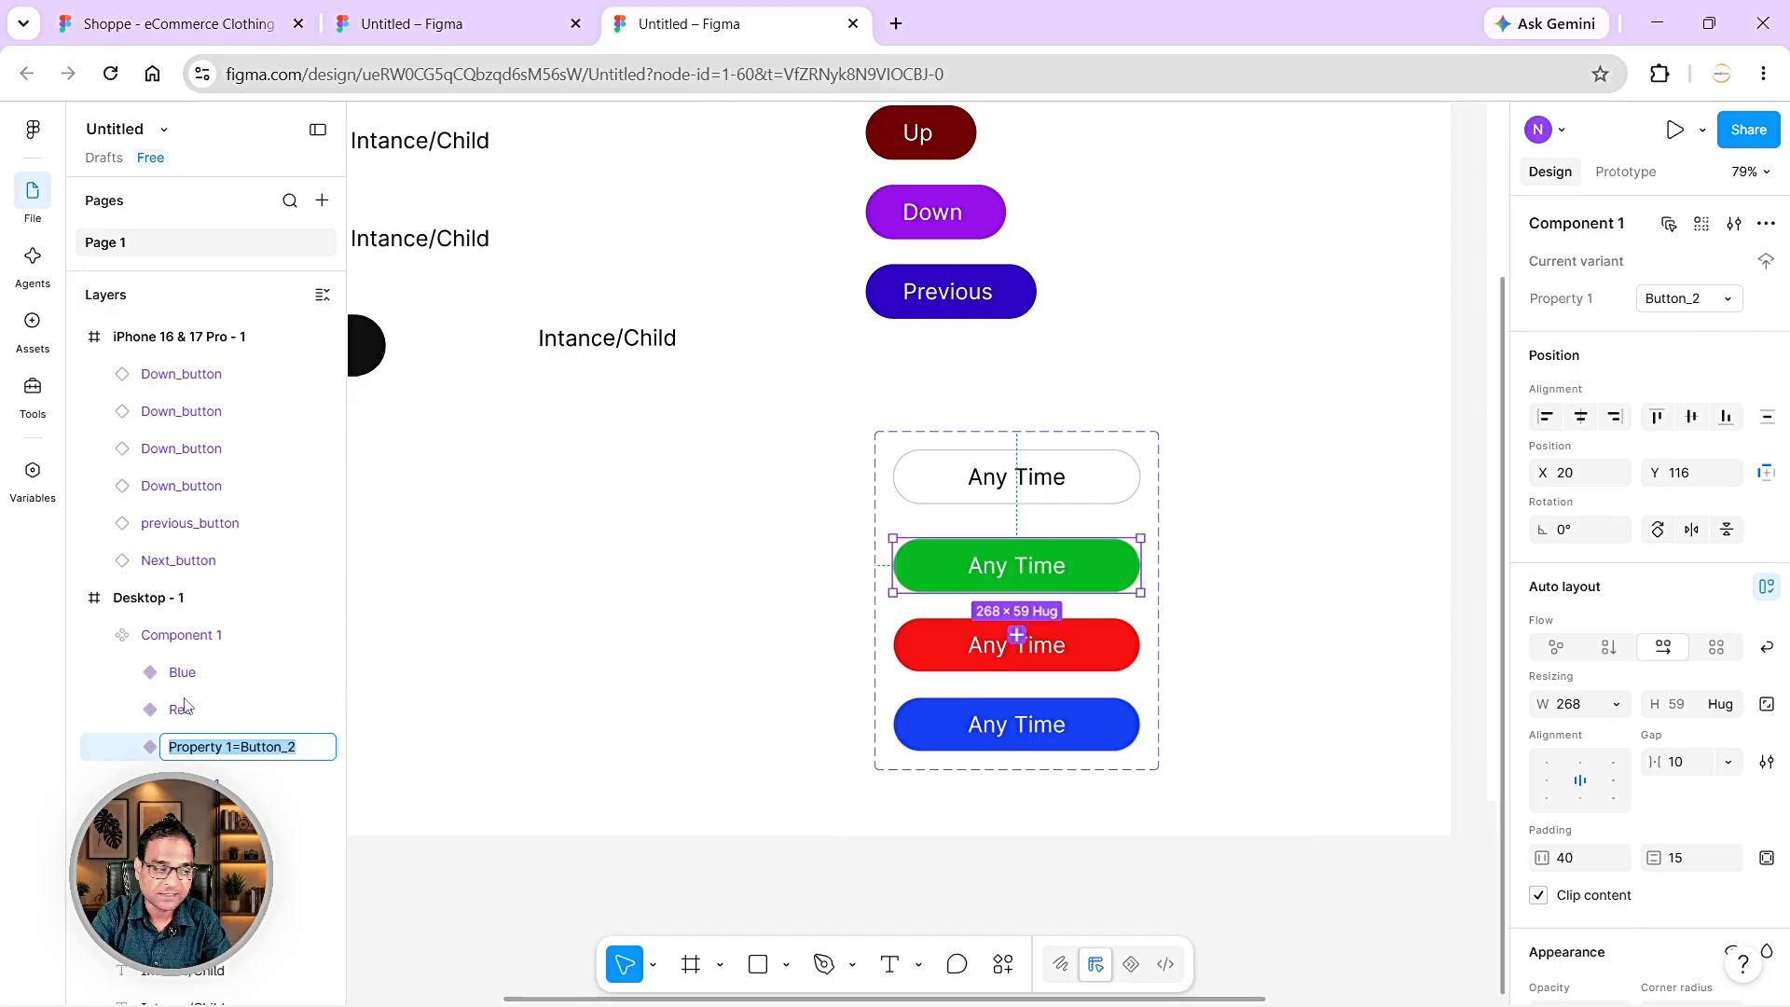
pyautogui.doubleClick(277, 750)
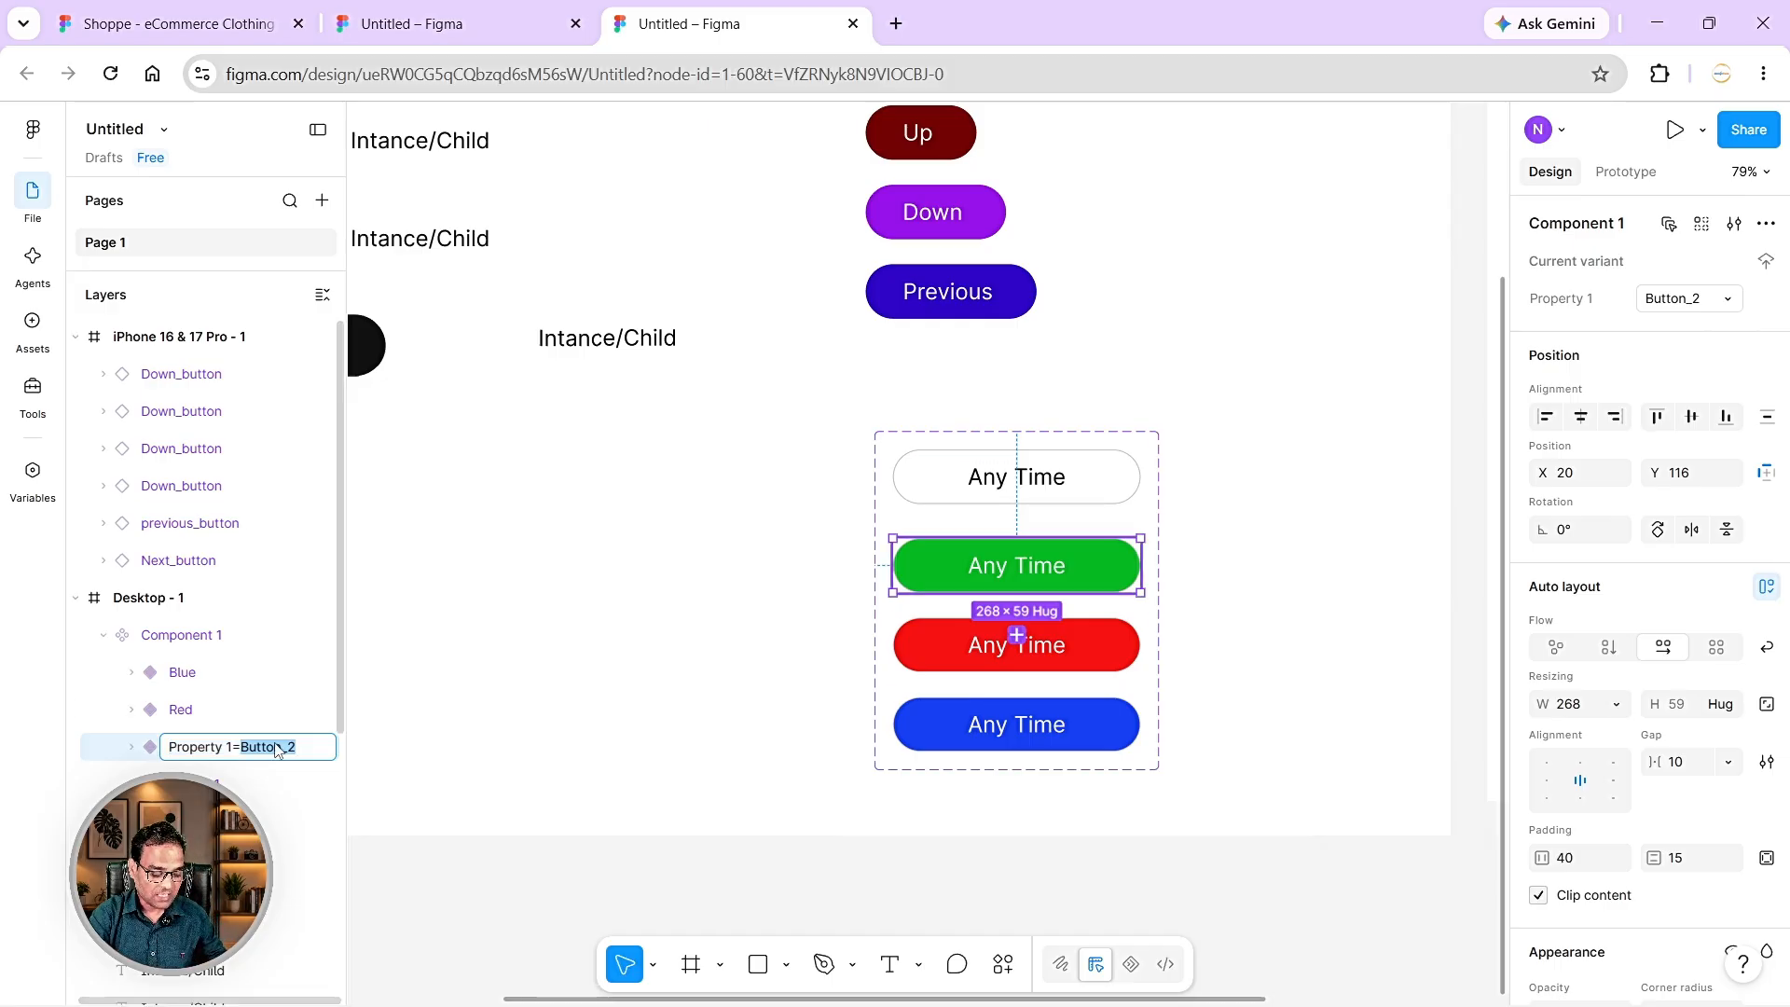
pyautogui.write('Gree')
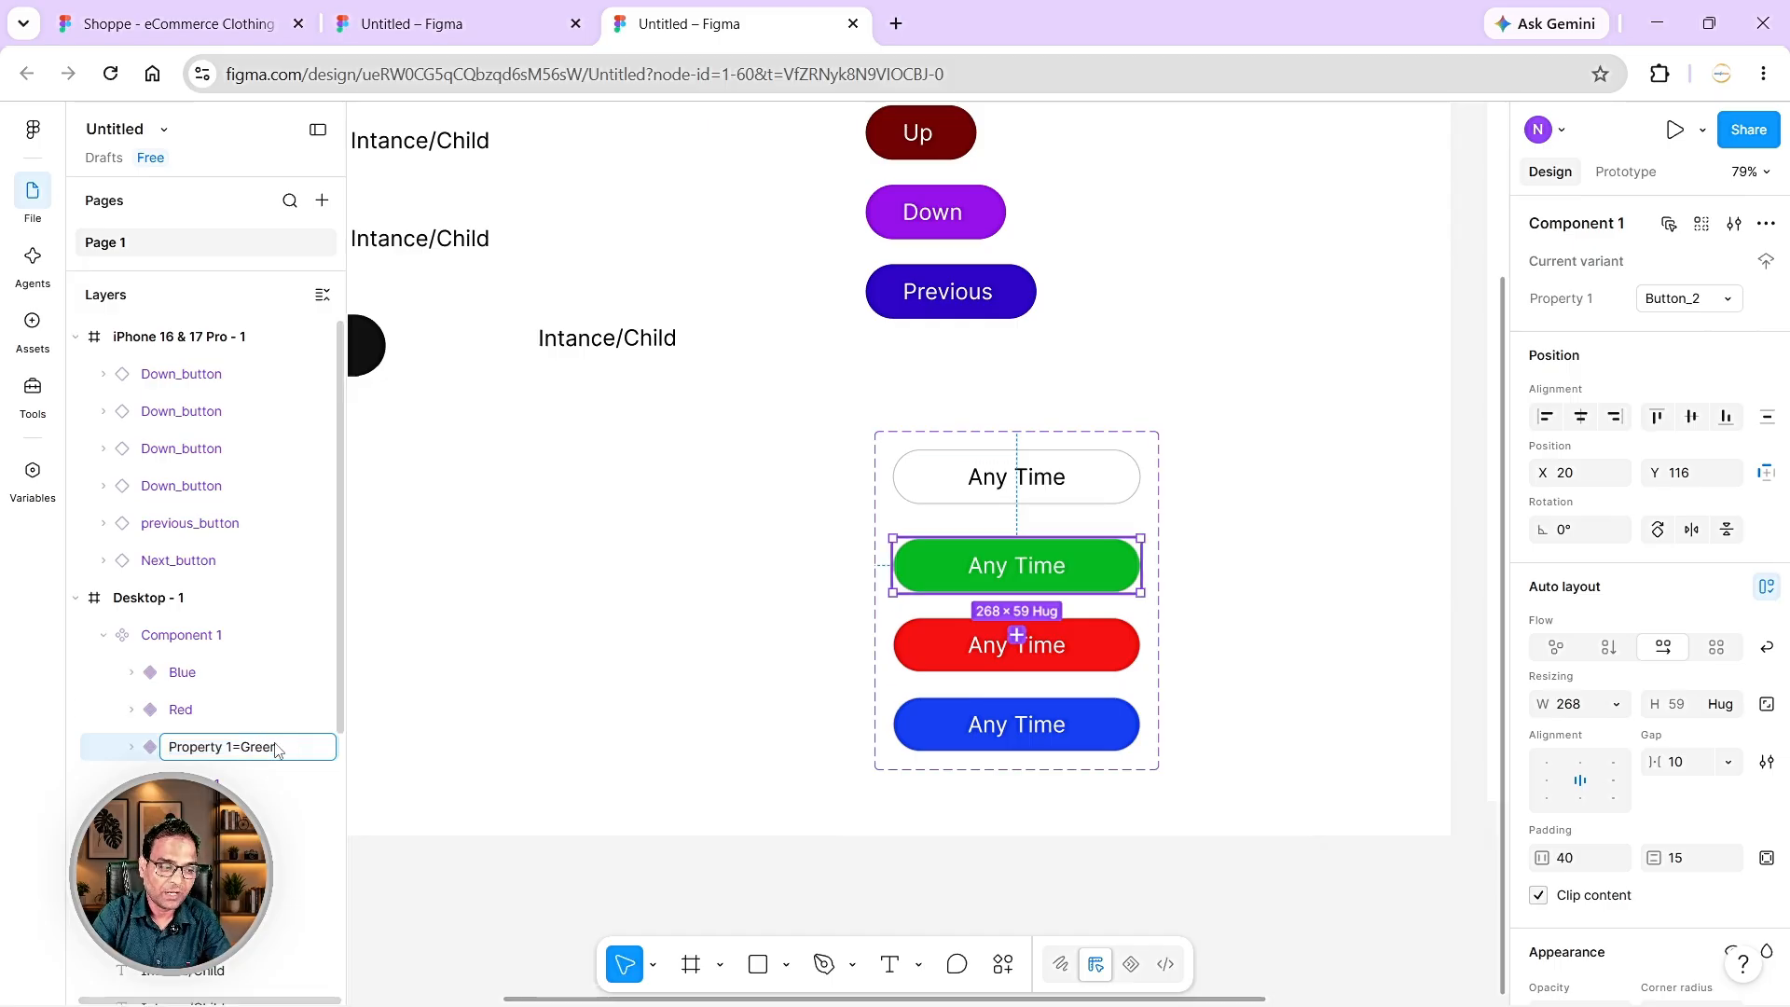
pyautogui.press('Return')
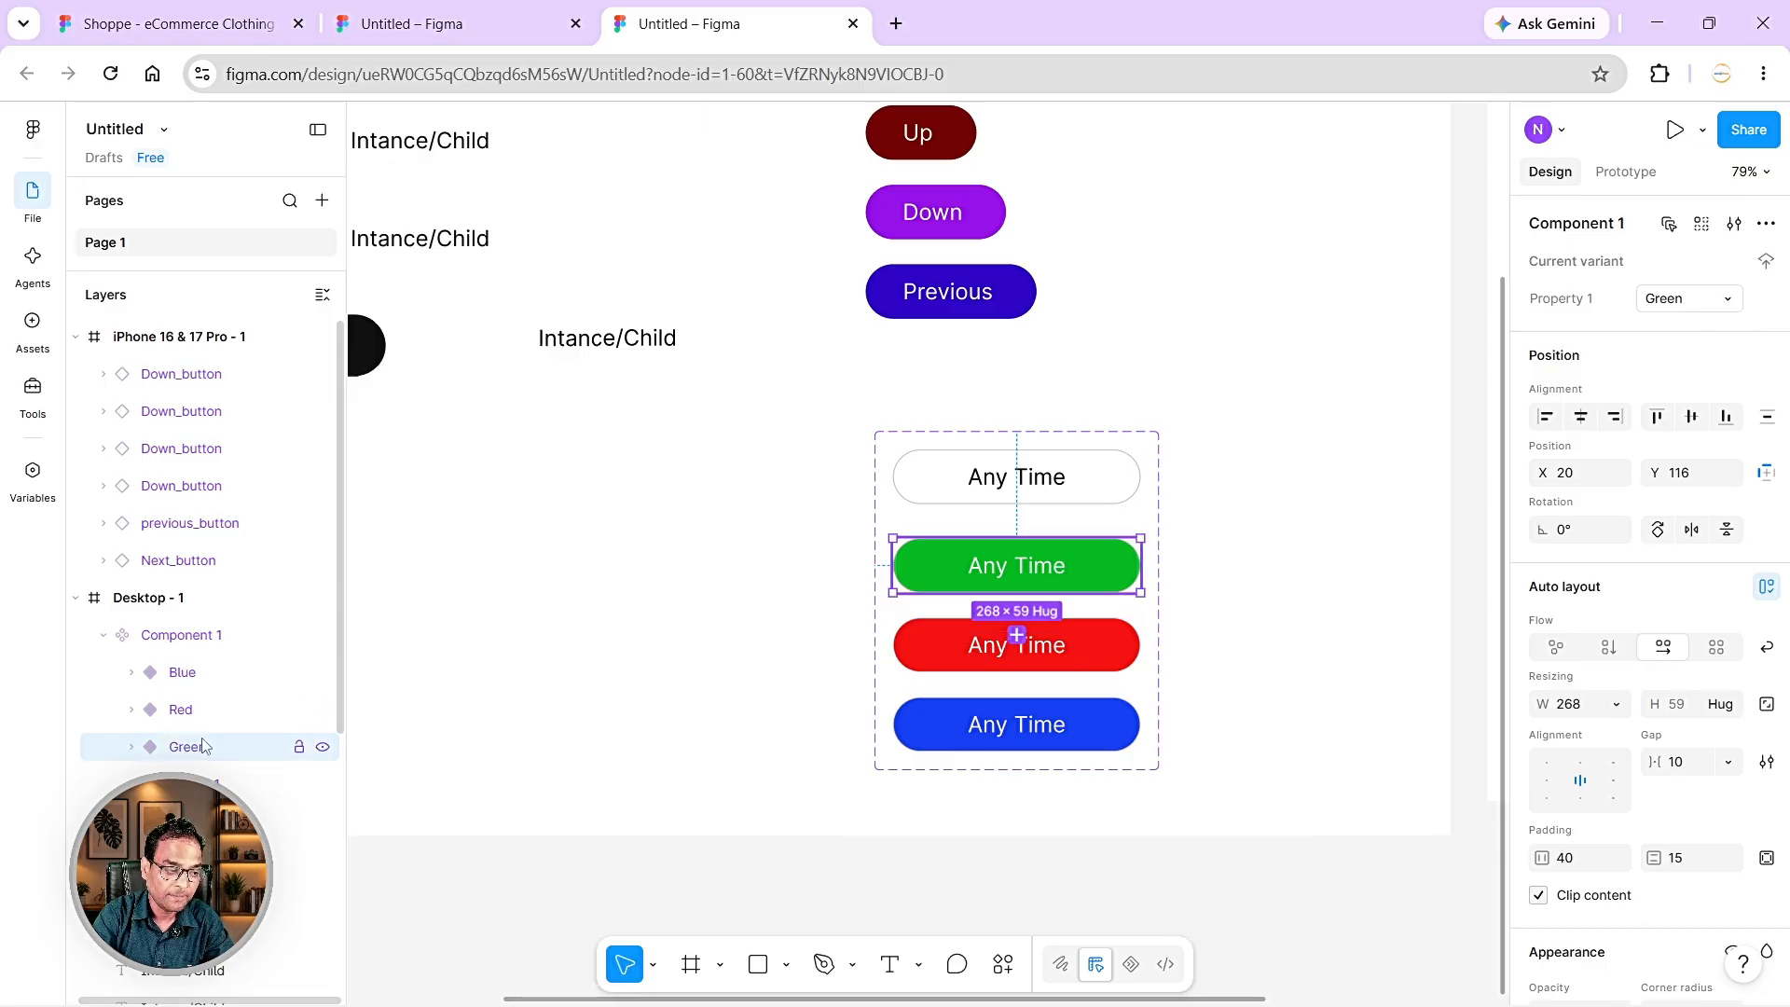
# - Rename the Property 1 value of the white Button_1 variant to Default
pyautogui.click(1100, 488)
pyautogui.doubleClick(192, 783)
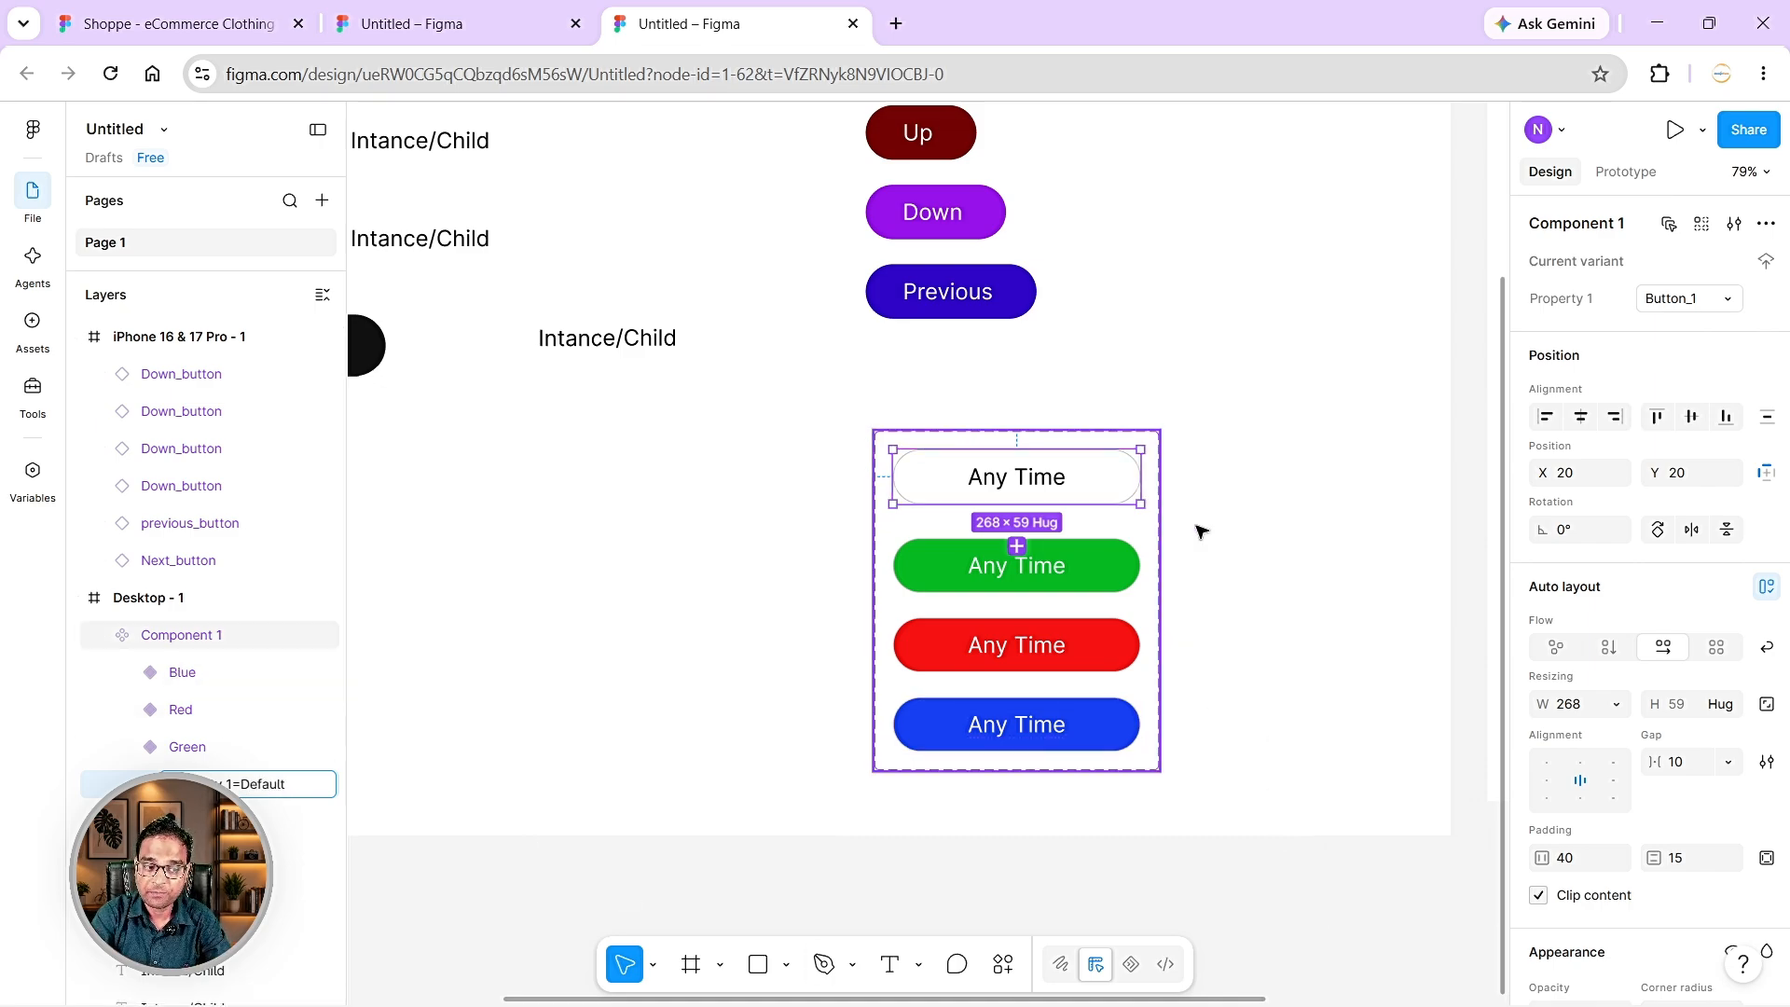
pyautogui.click(1221, 508)
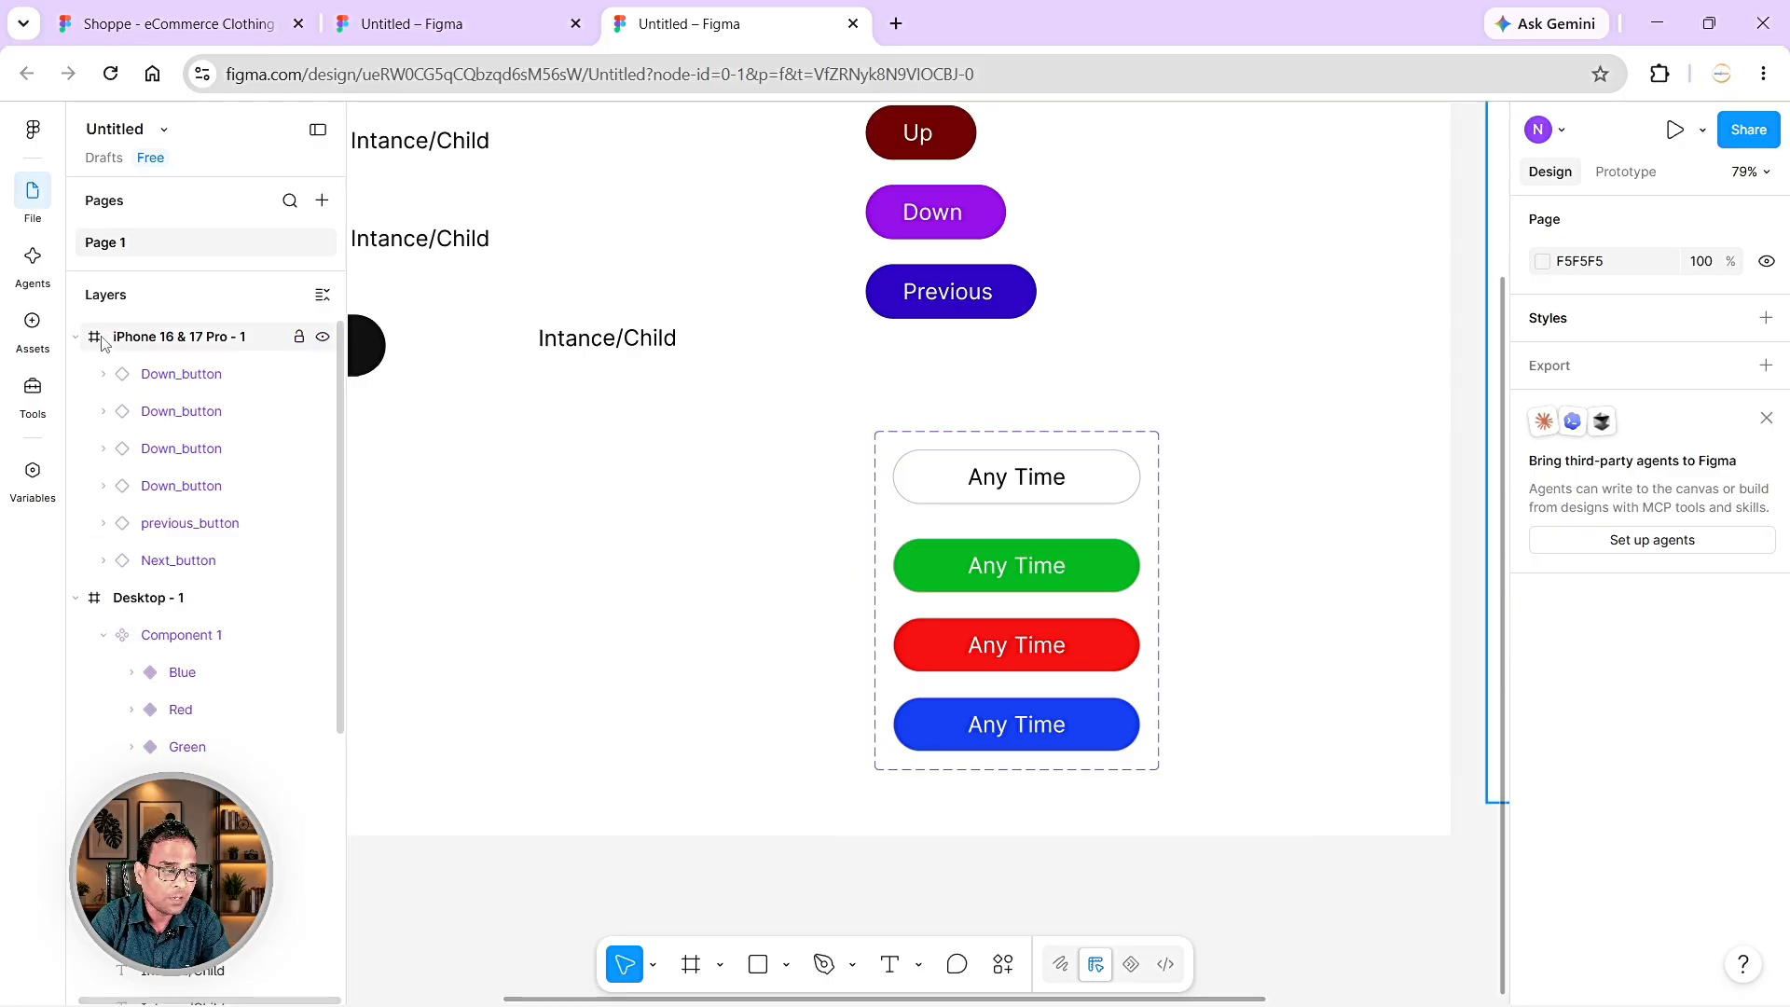
# - Rename the component set holding the four "Any Time" variants to varient_group and collapse it in the layer list
pyautogui.click(194, 648)
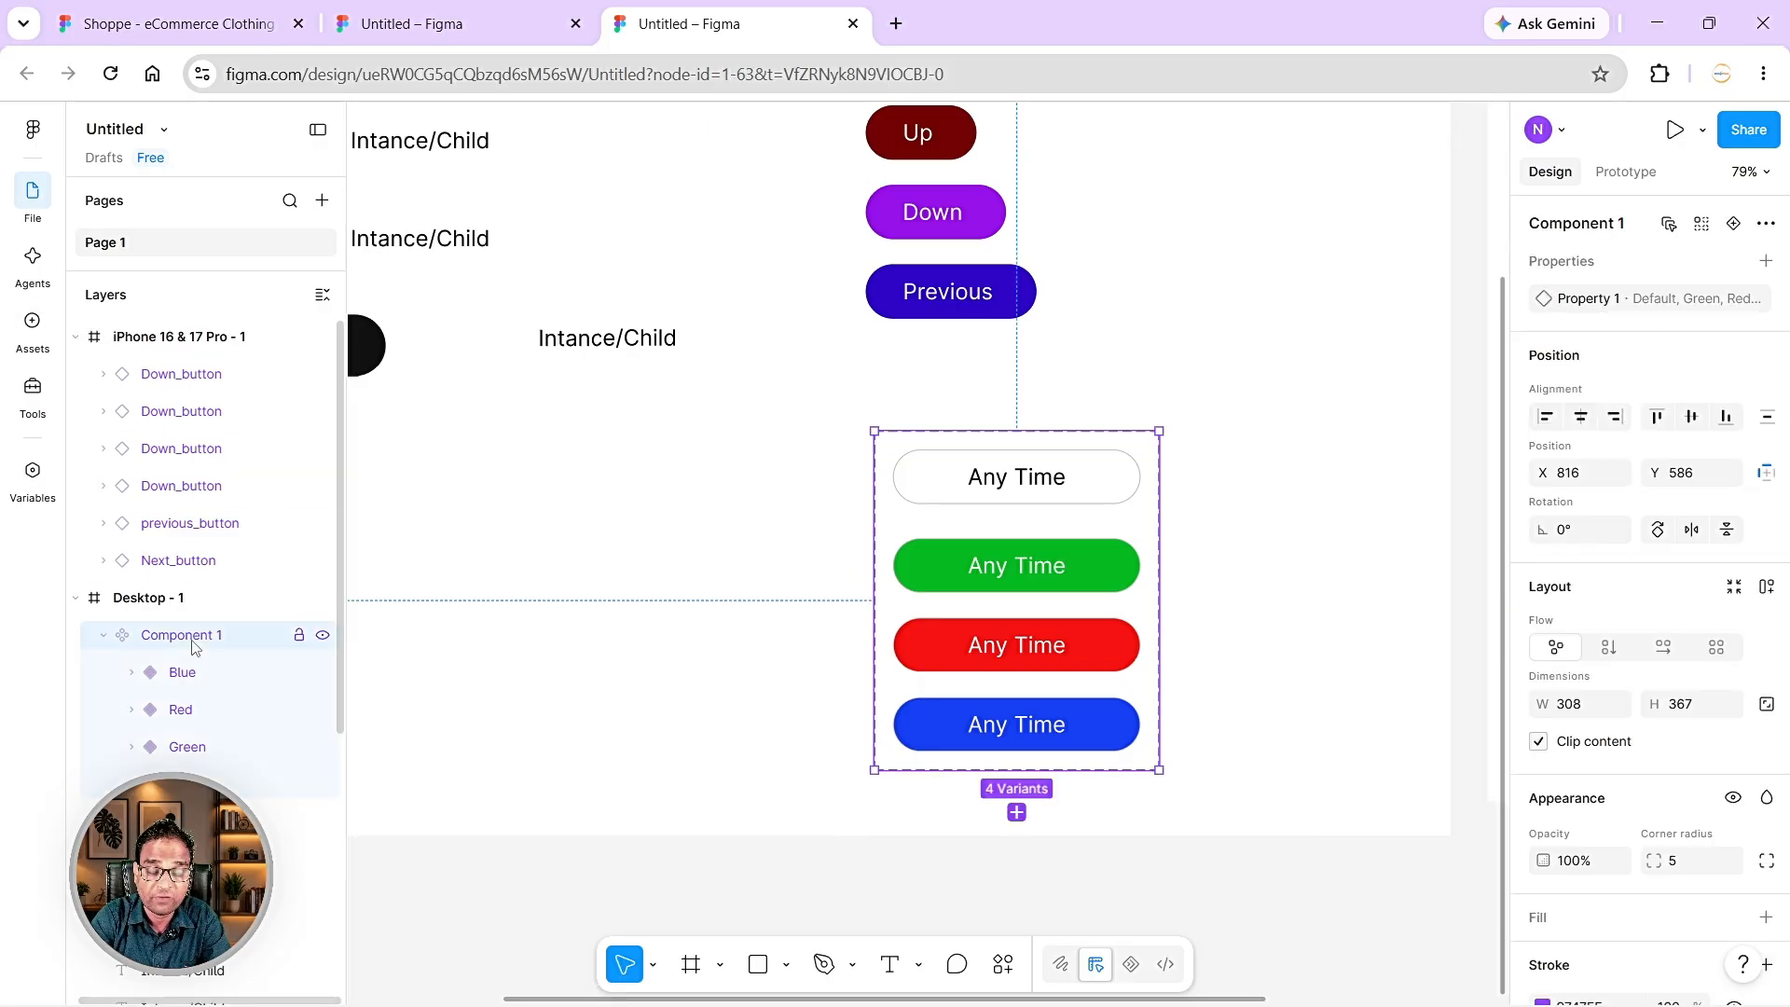
pyautogui.doubleClick(177, 635)
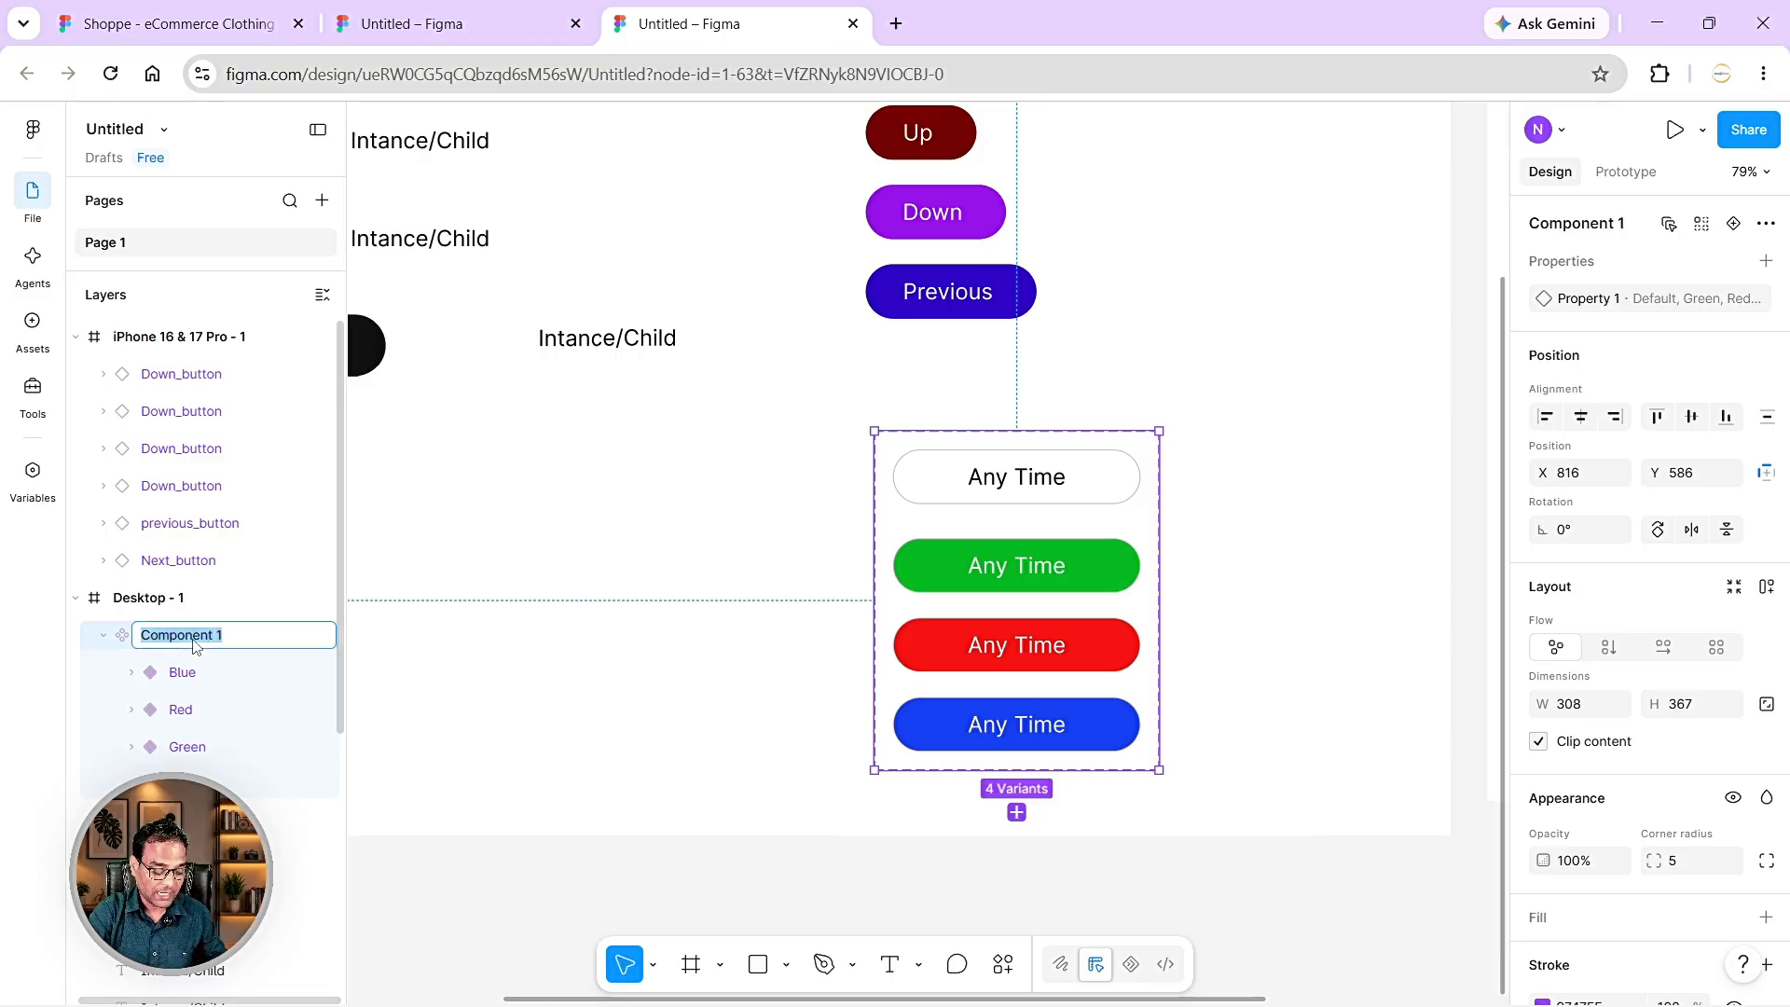
pyautogui.write('Set_')
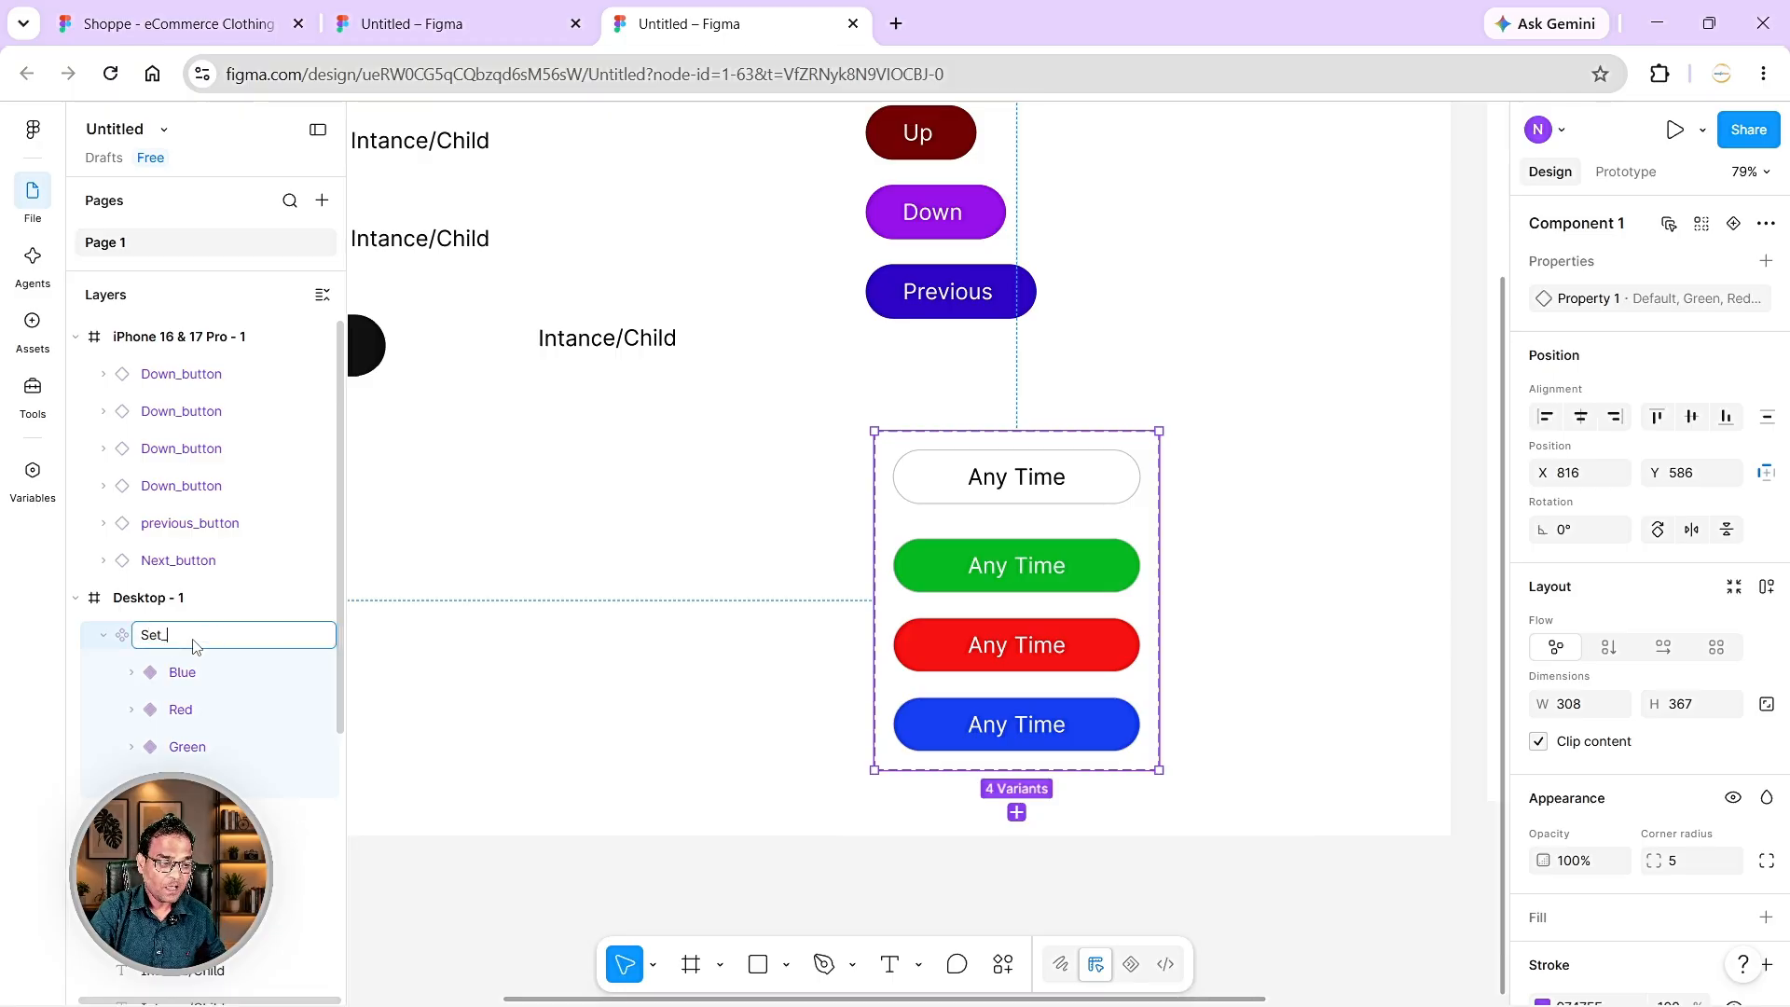
pyautogui.press('BackSpace')
pyautogui.press('BackSpace')
pyautogui.press('BackSpace')
pyautogui.press('BackSpace')
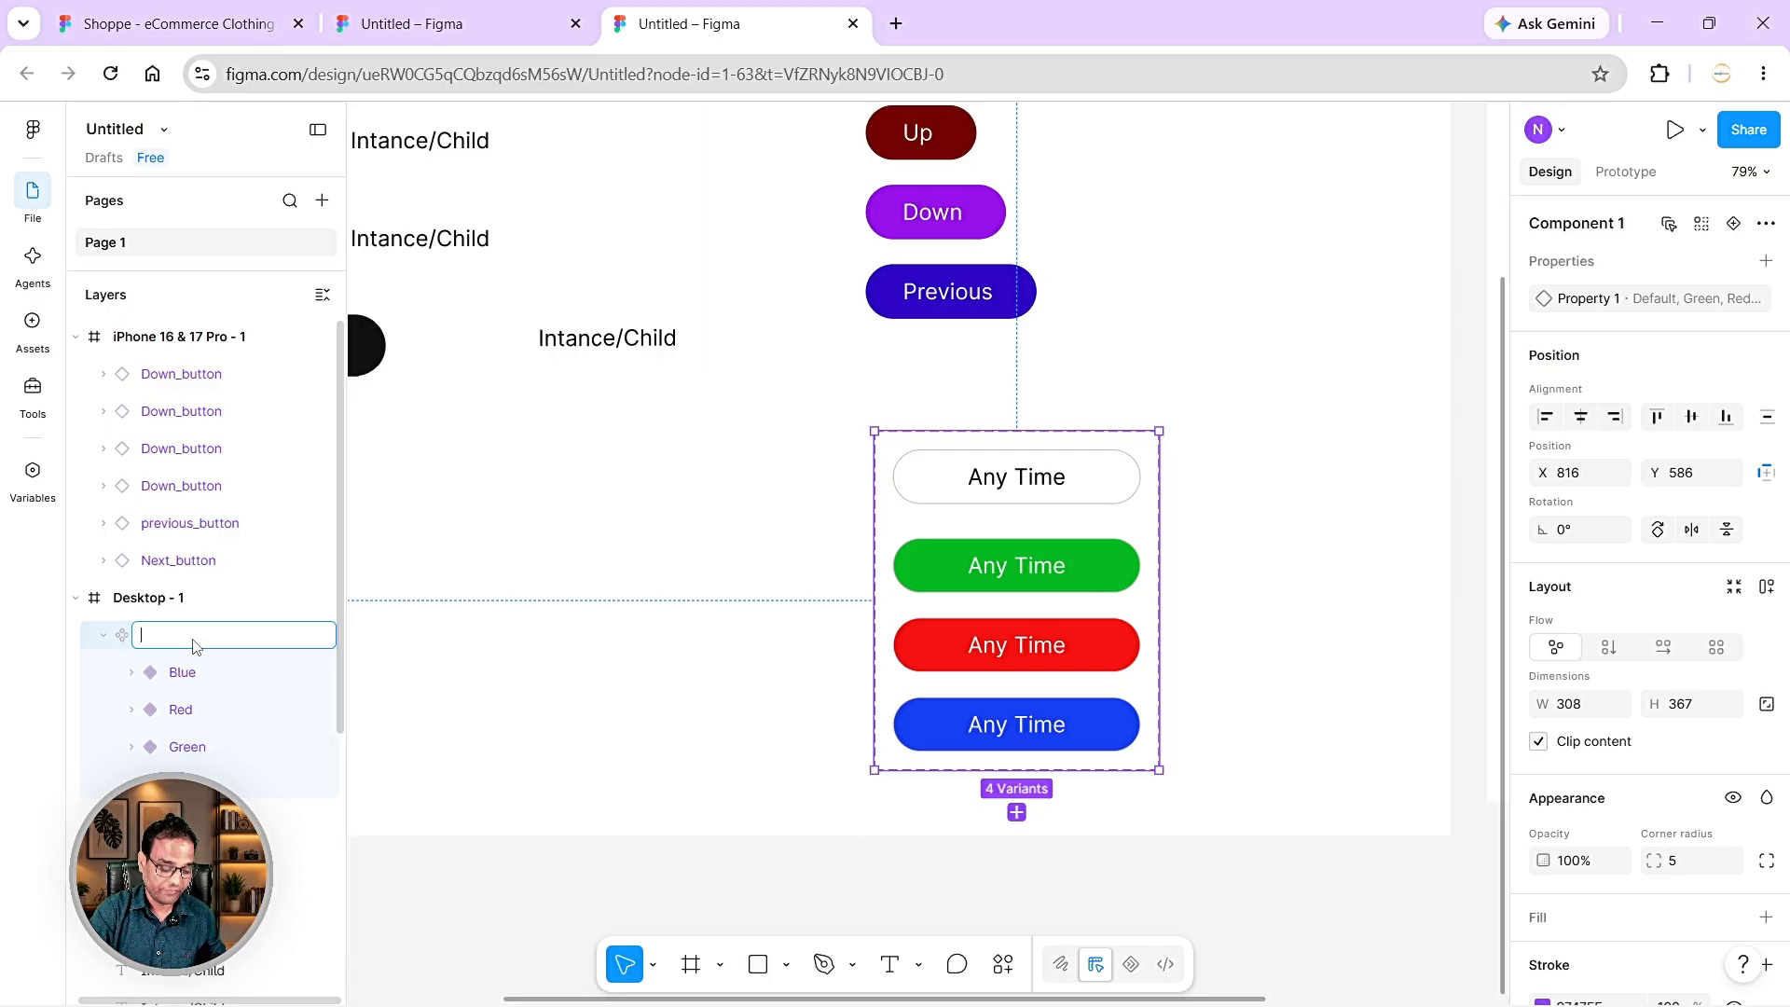
pyautogui.write('Varent')
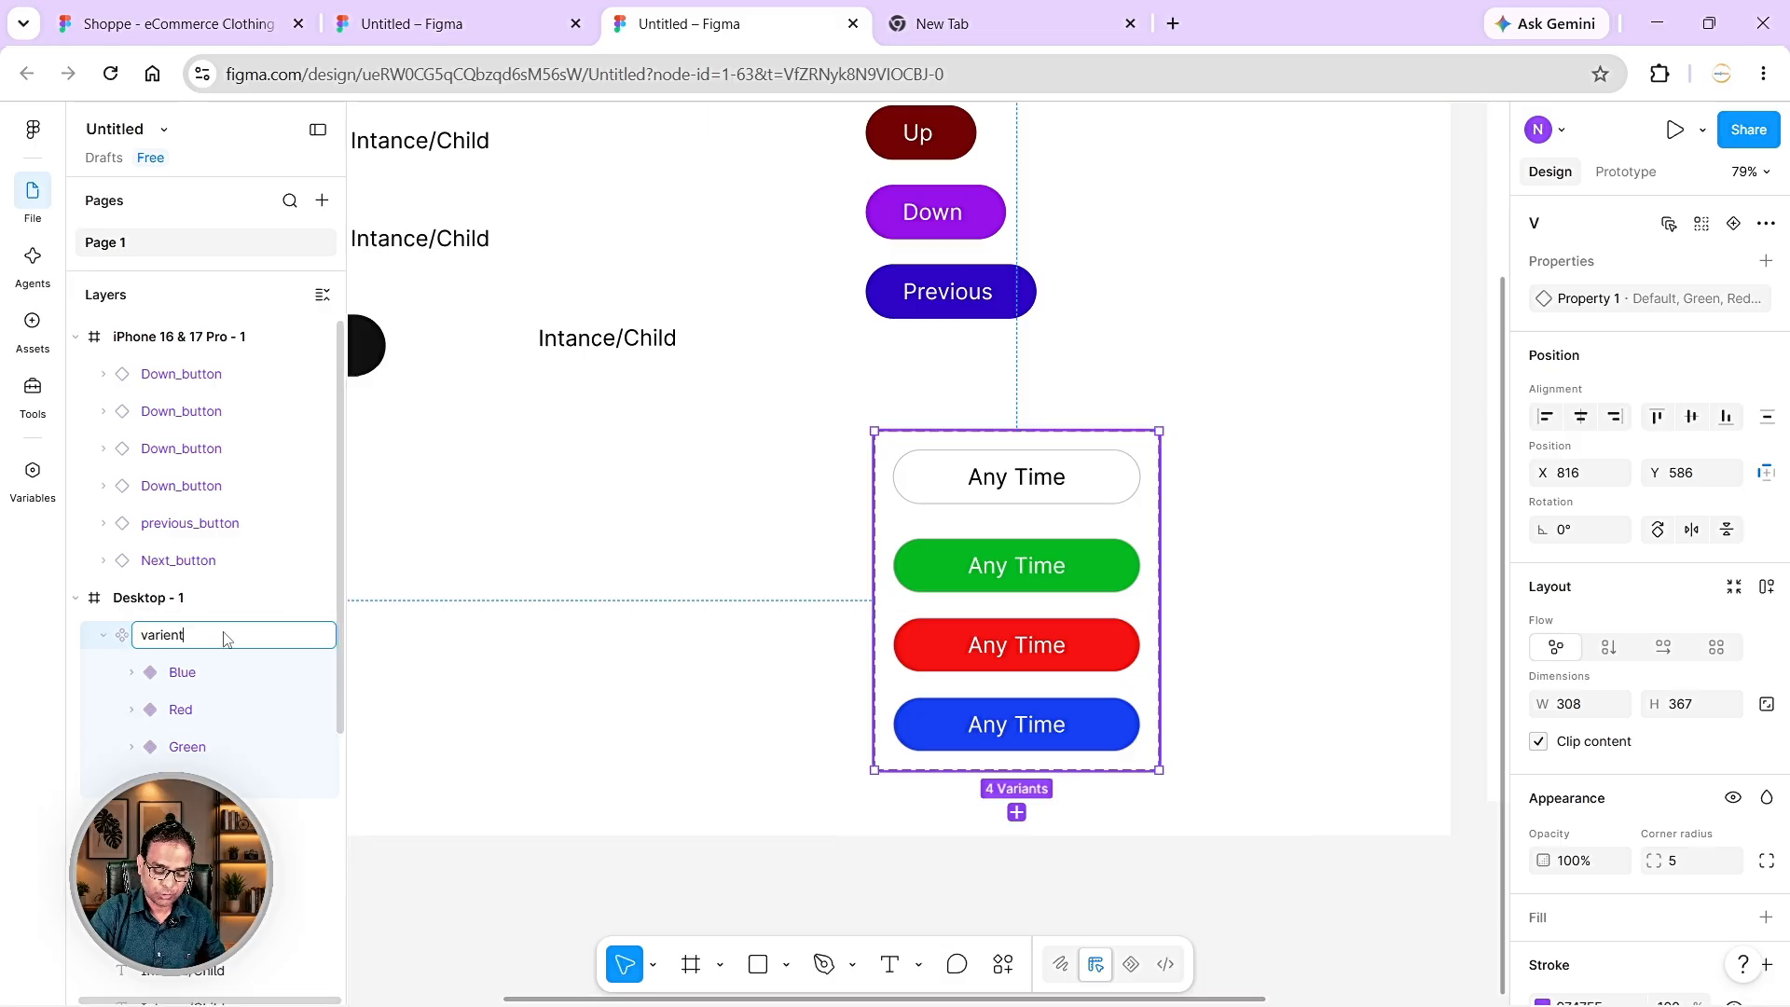
pyautogui.write('_group')
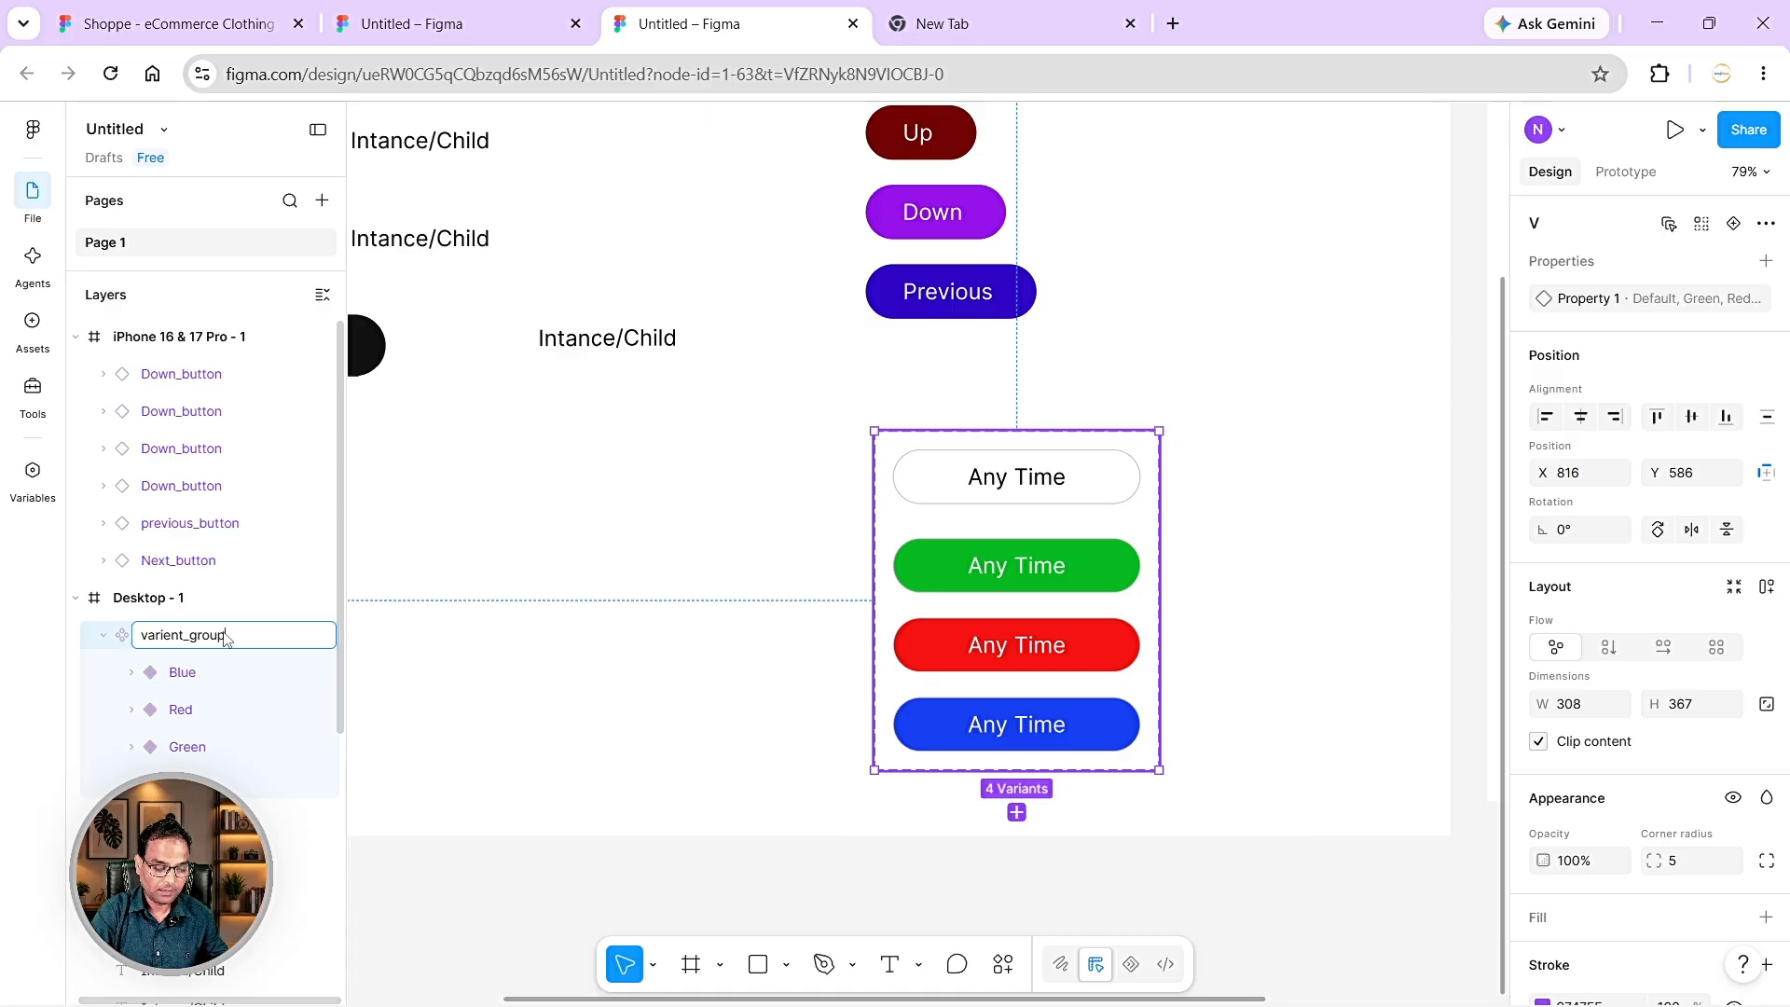
pyautogui.click(105, 639)
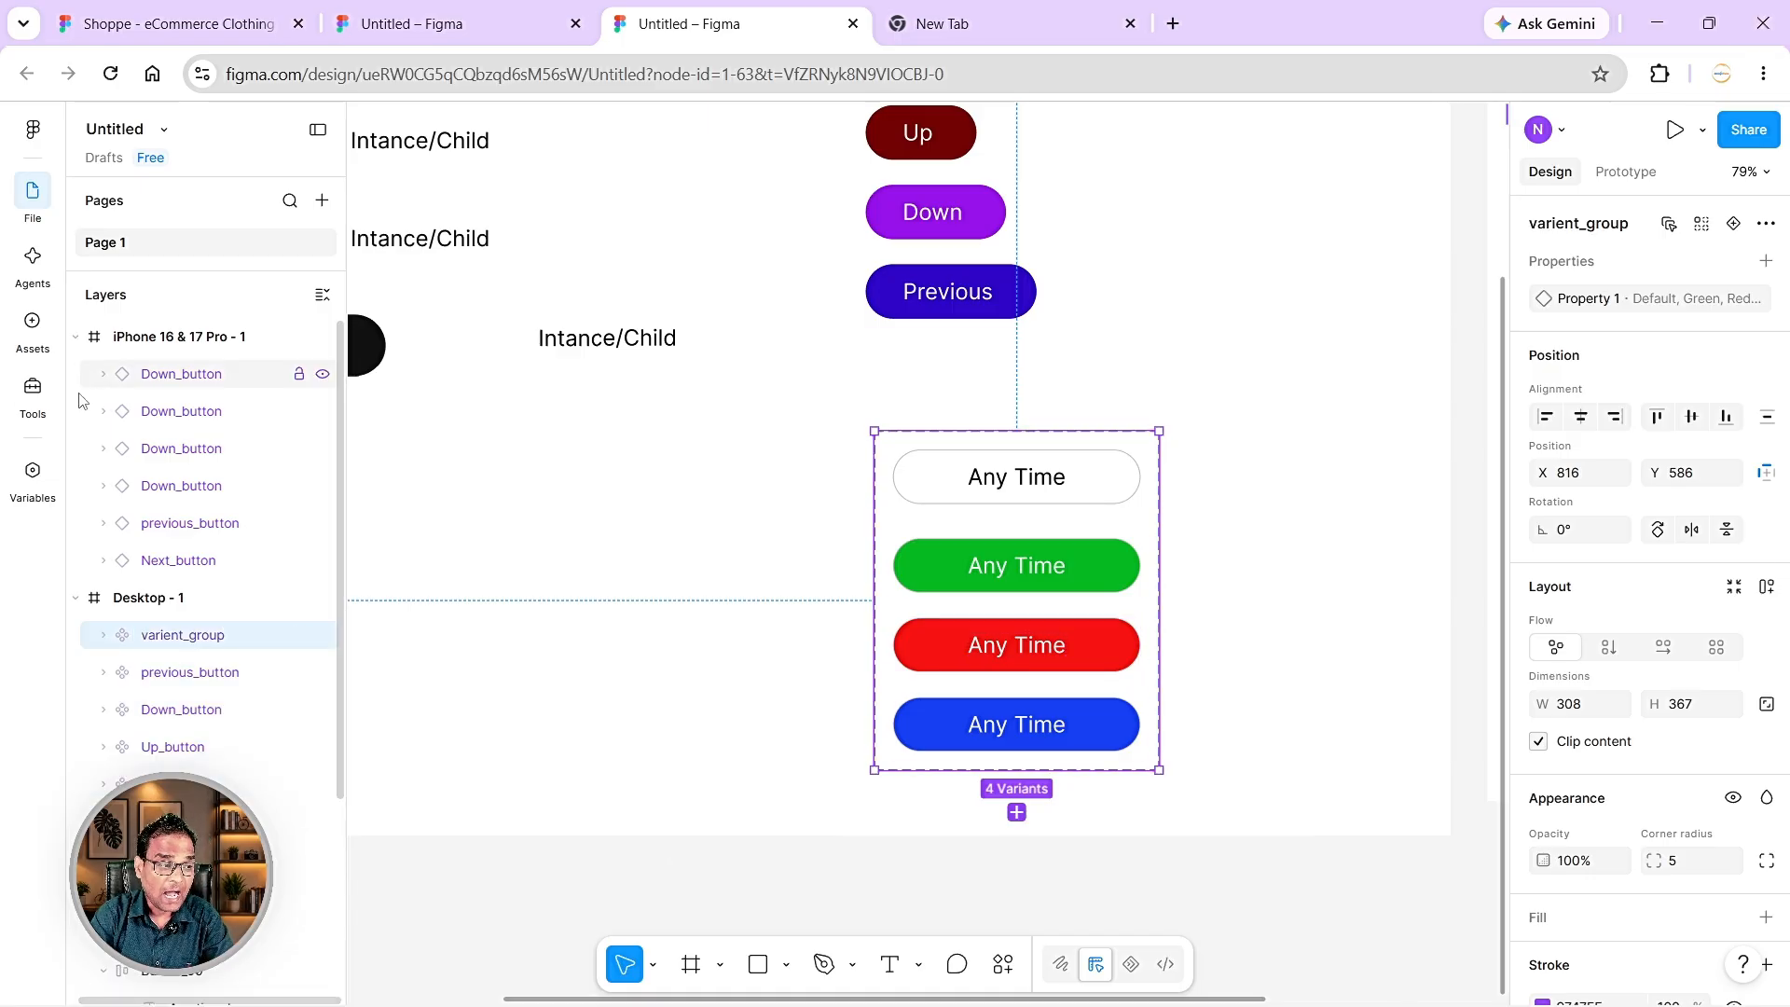
# - Show the asset library of components created in this file and check the varient_group entry
pyautogui.click(36, 329)
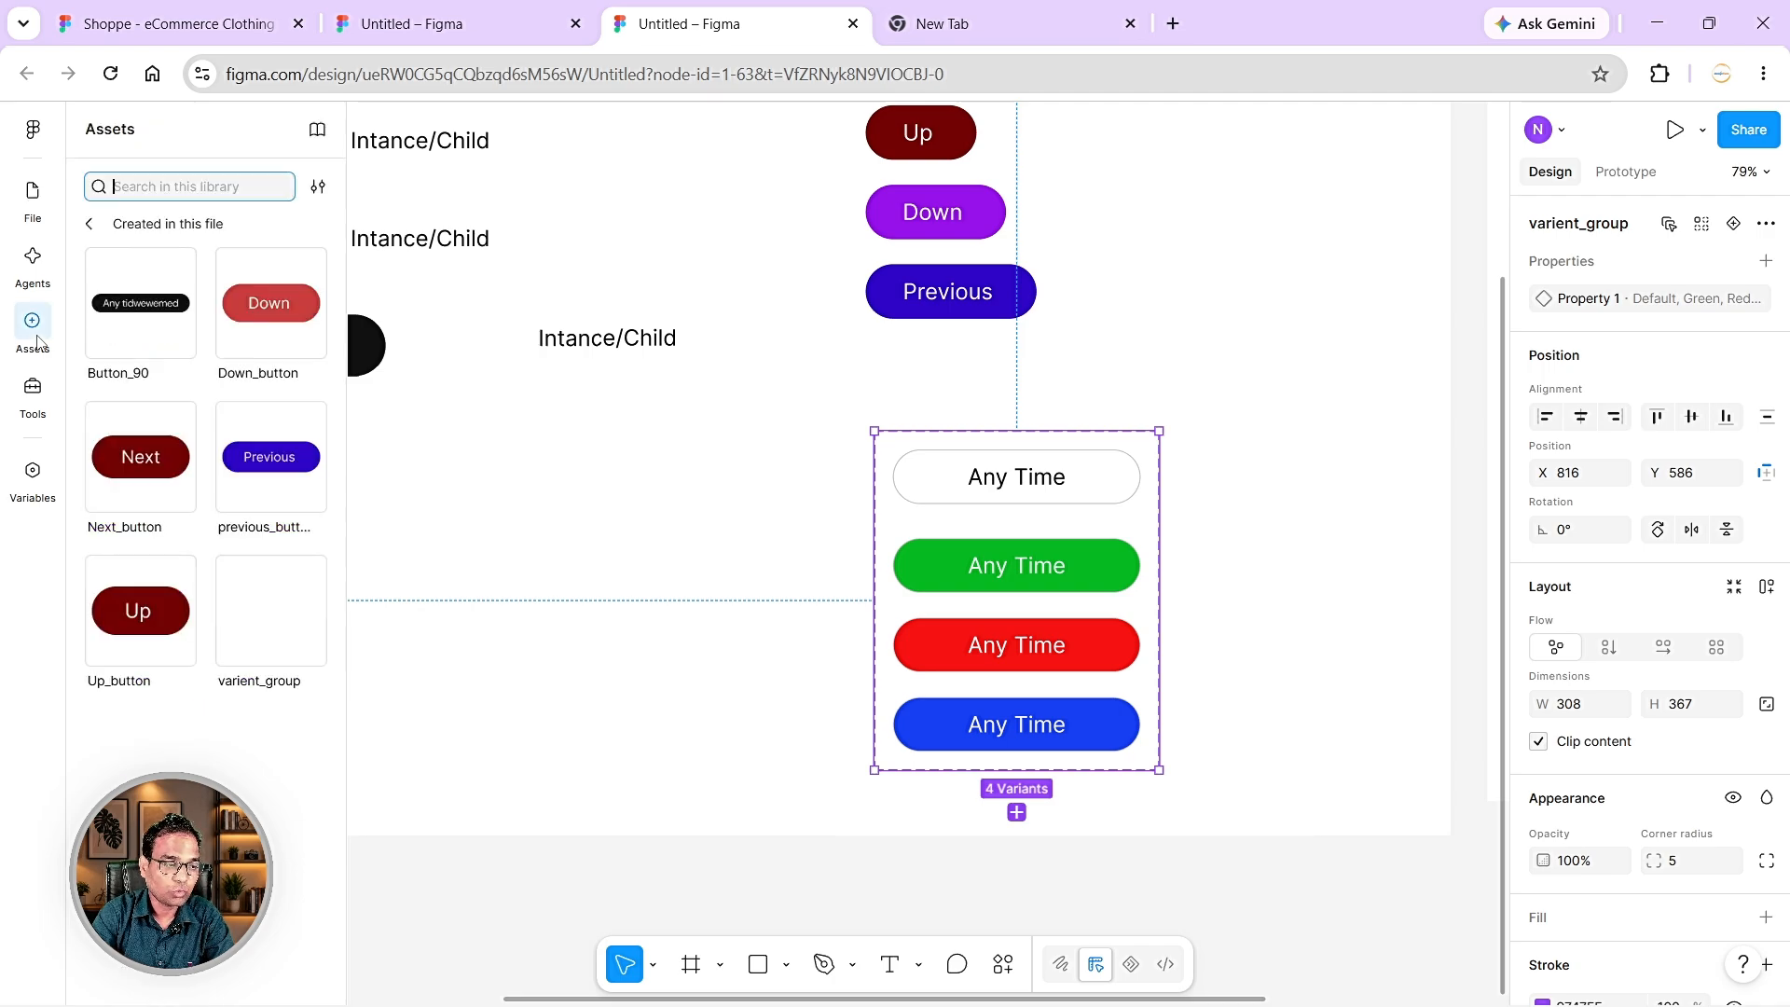
pyautogui.click(89, 224)
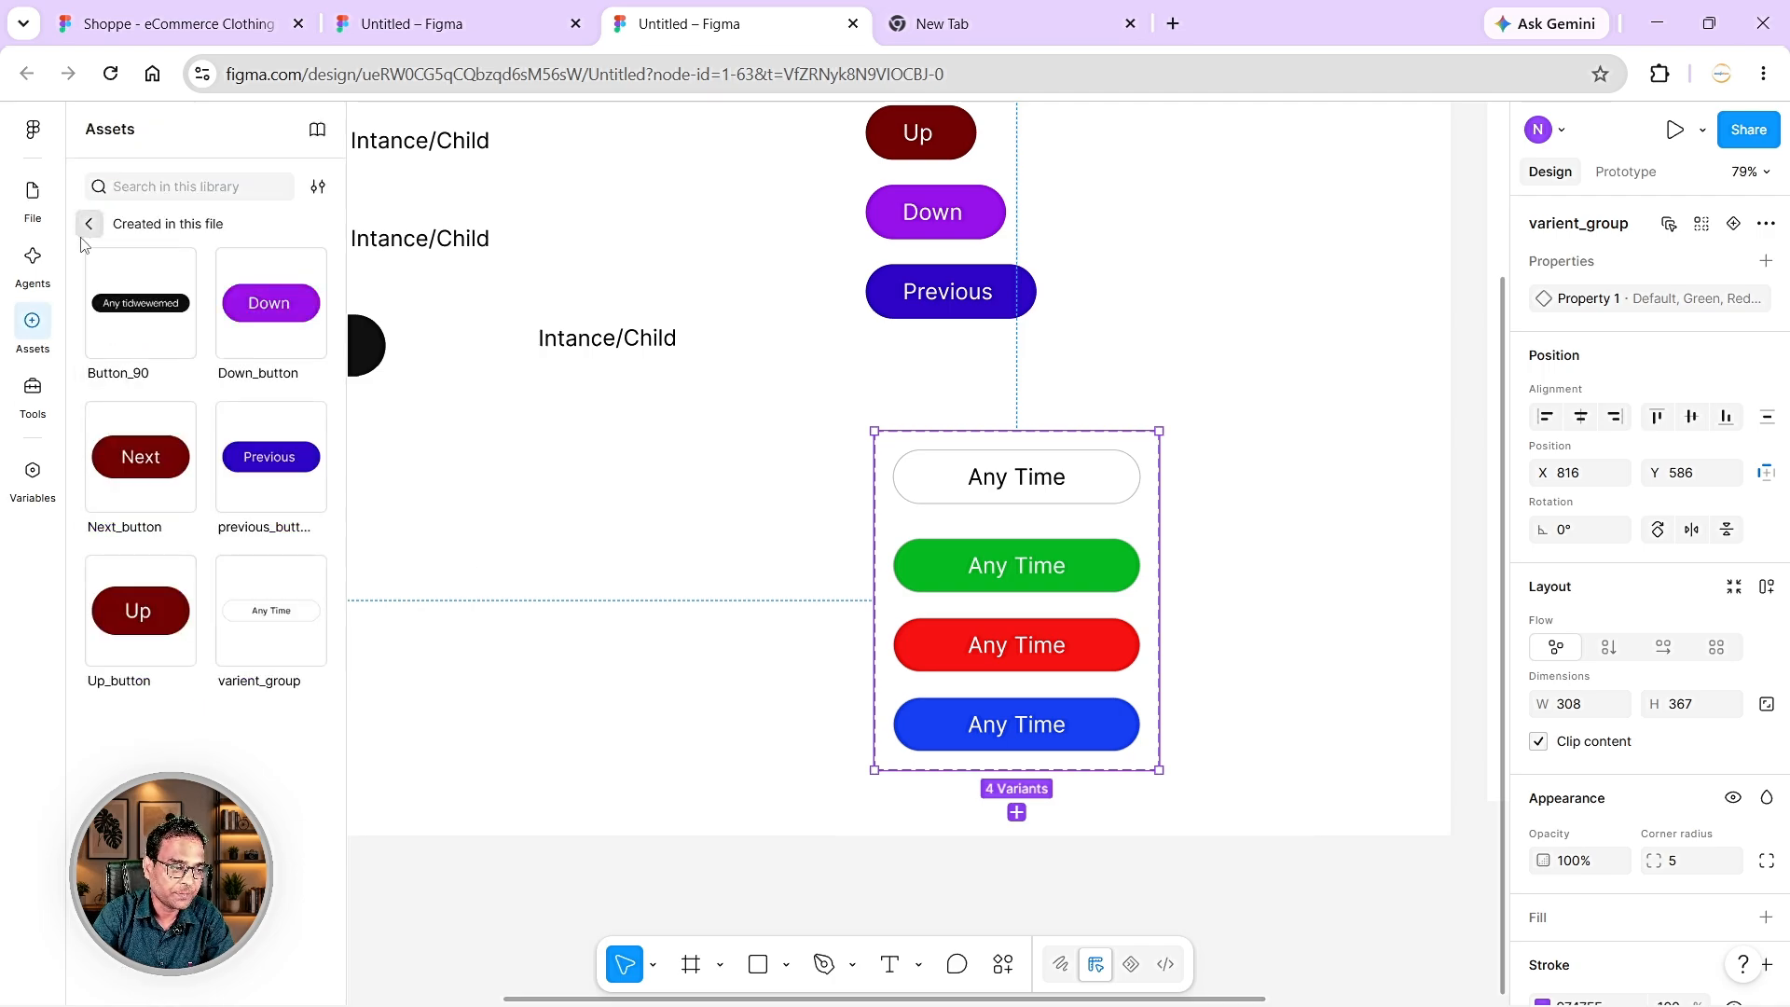
pyautogui.click(165, 319)
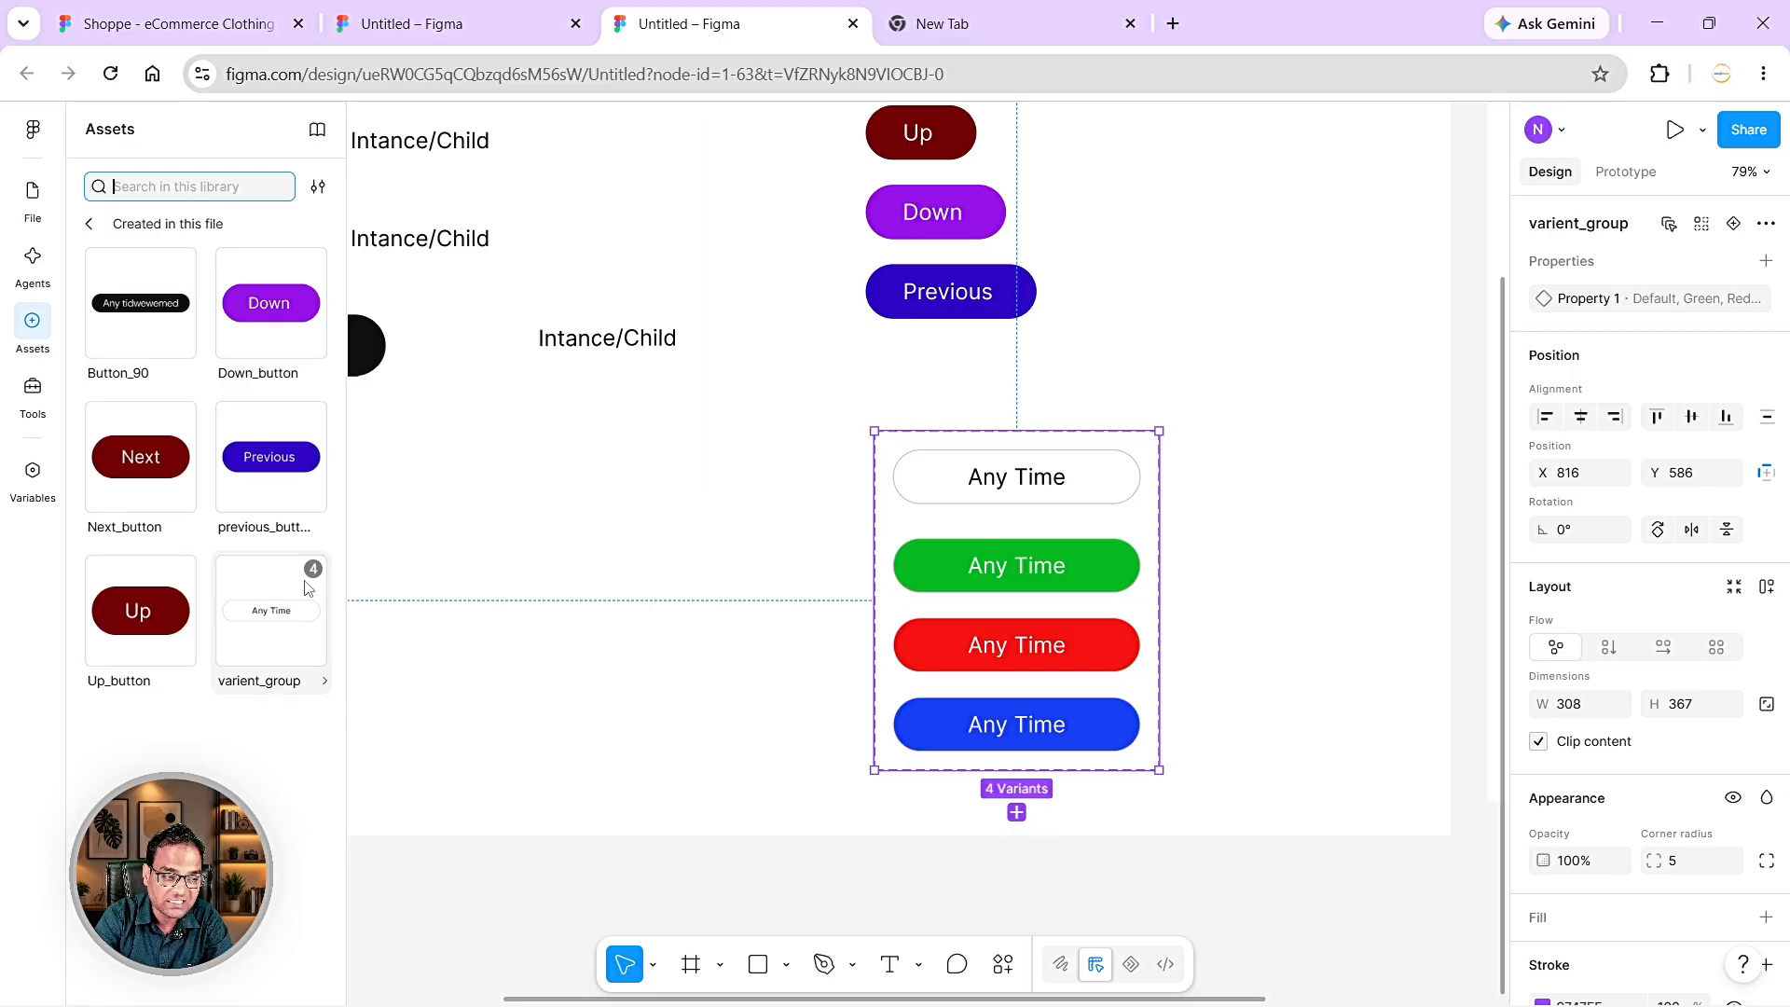
pyautogui.moveTo(311, 565)
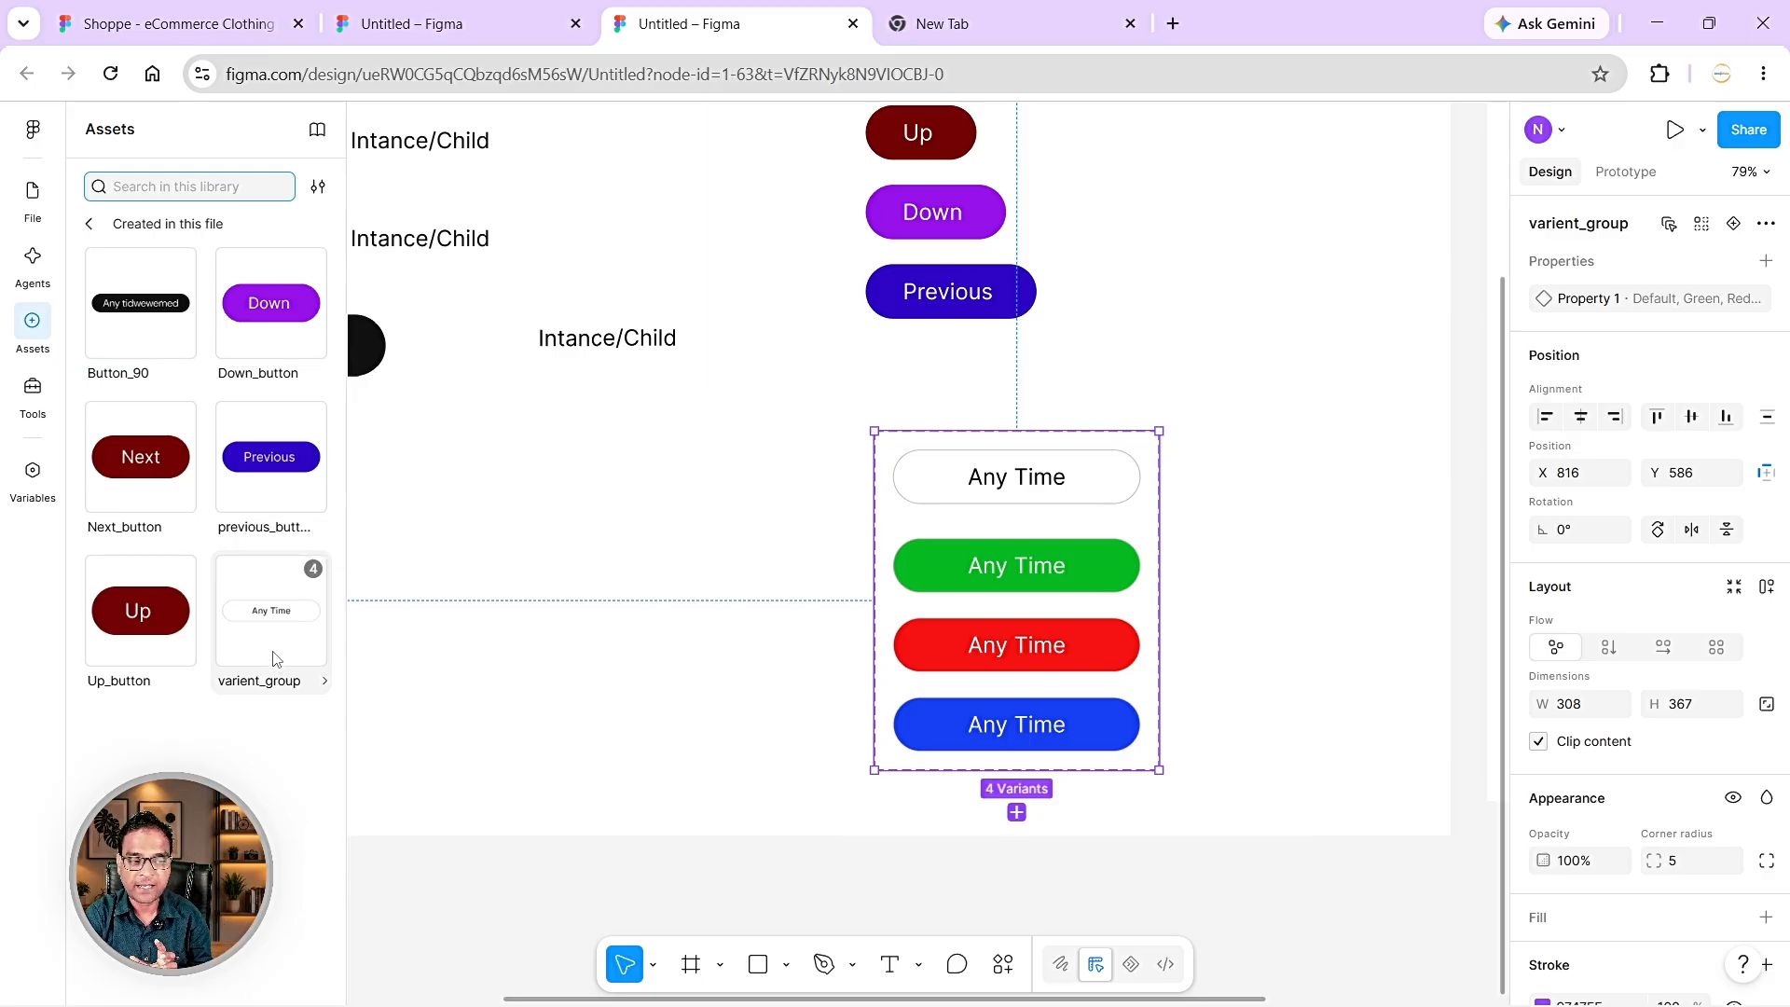
# - Add an iPhone 16 & 17 Pro frame in the empty canvas area beside the existing phone frame
pyautogui.hscroll(8, 1066, 415)
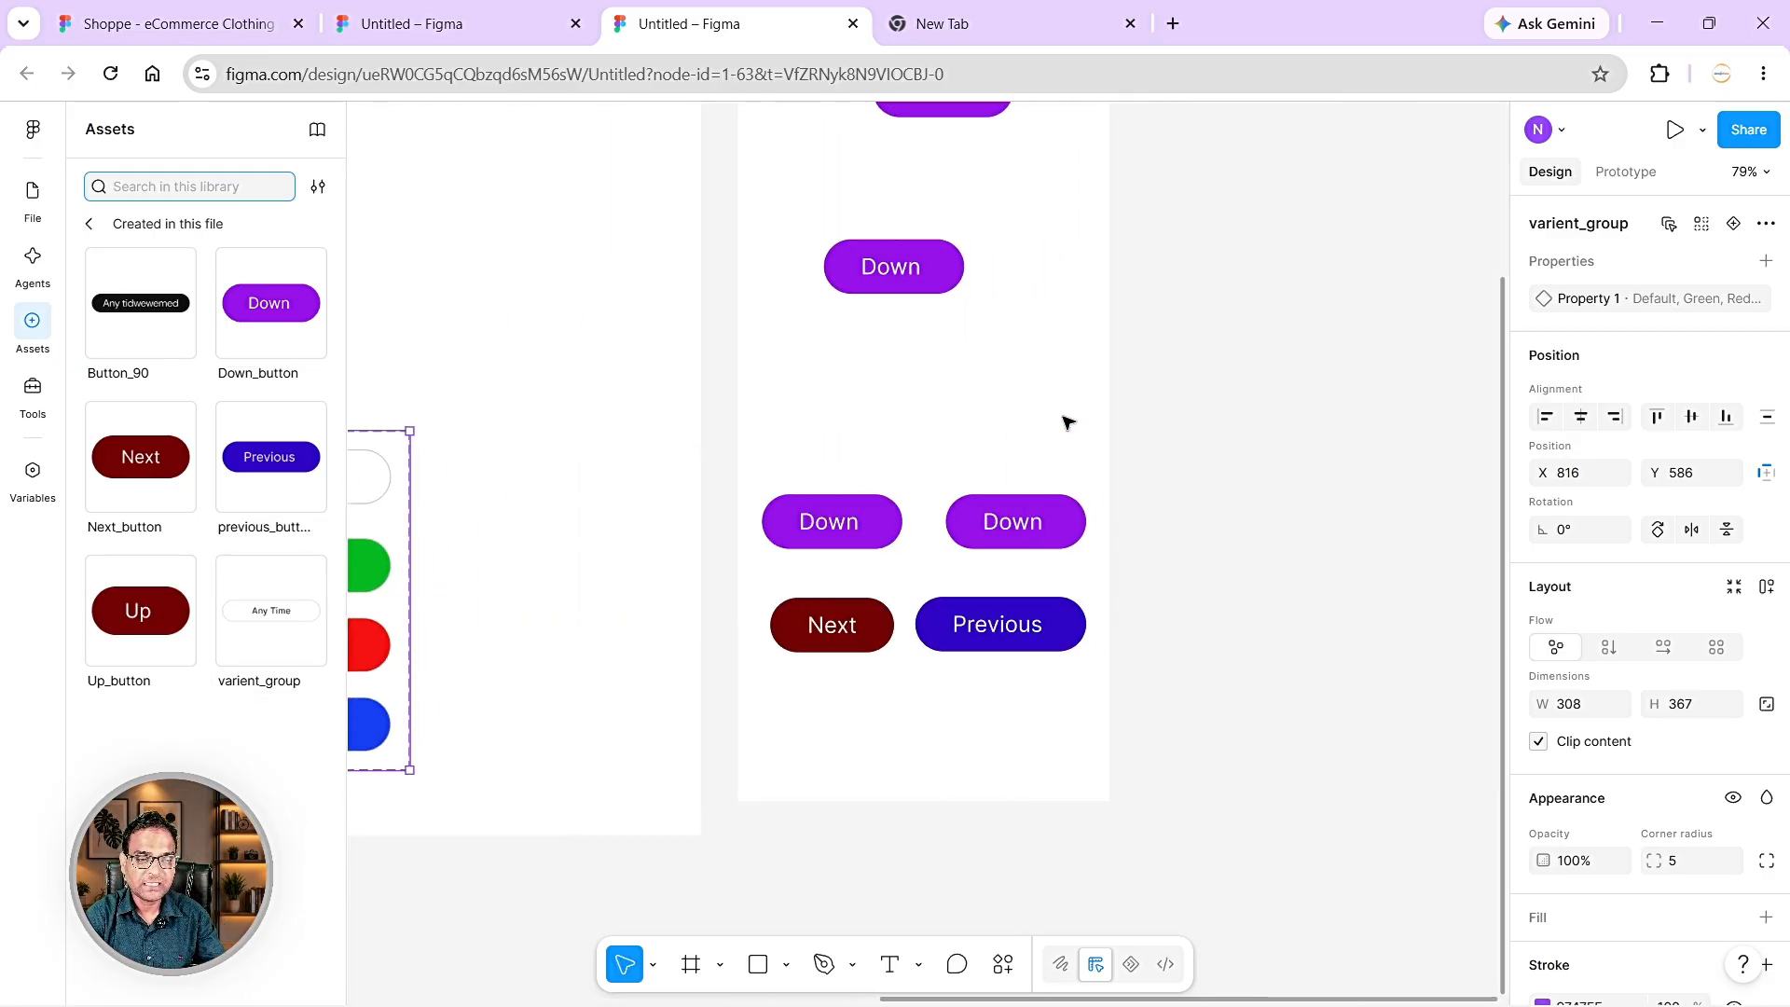
pyautogui.hscroll(3, 1068, 421)
pyautogui.press('f')
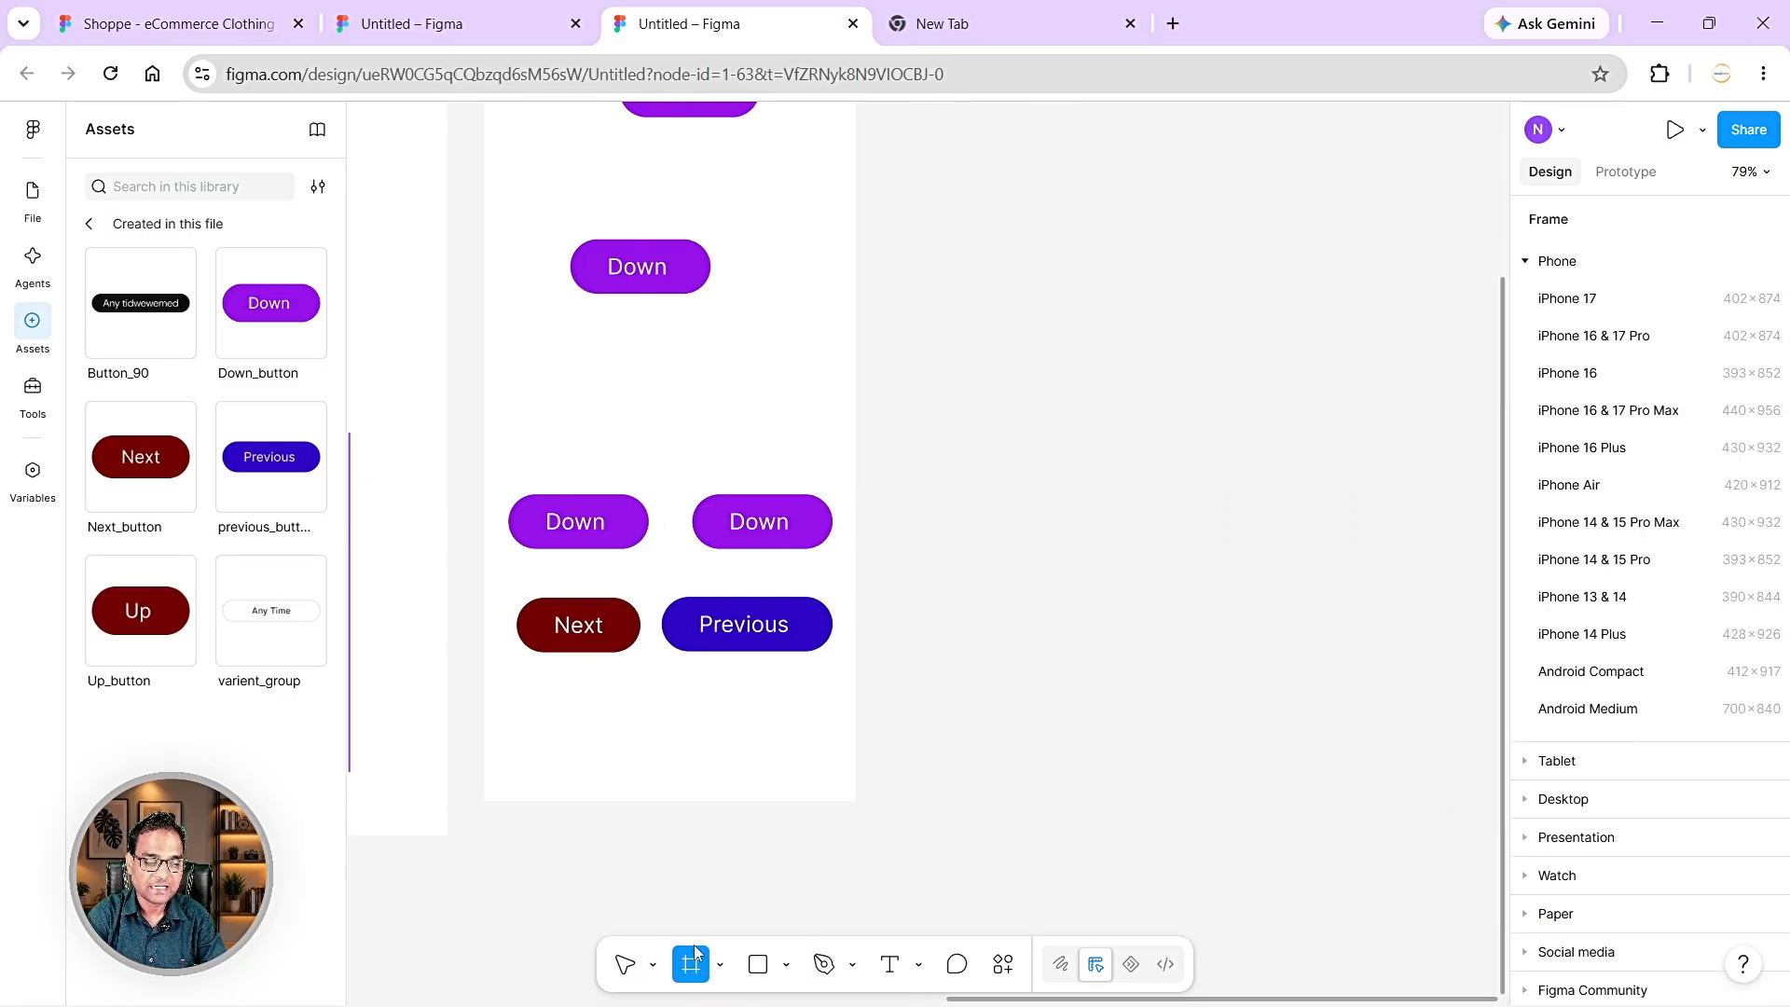
pyautogui.click(1593, 335)
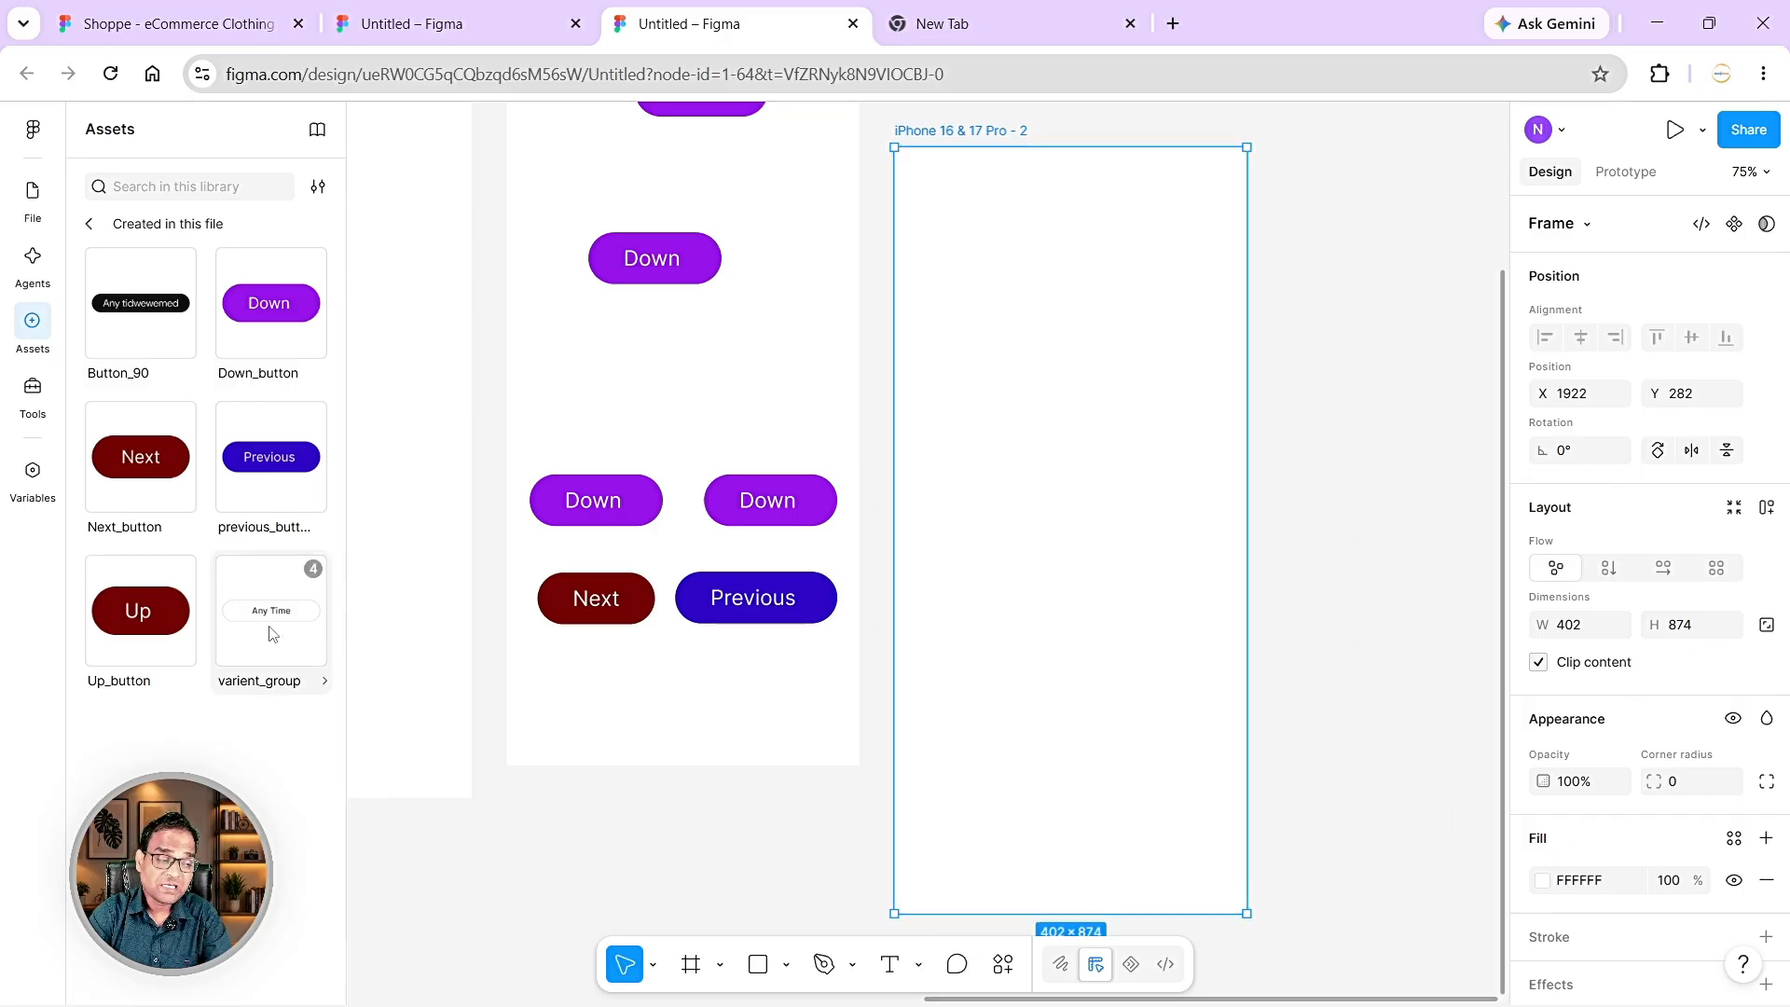
# - Place a varient_group instance in the new phone frame, near its lower edge at about X 67, Y 728
pyautogui.moveTo(266, 627); pyautogui.dragTo(1047, 284)
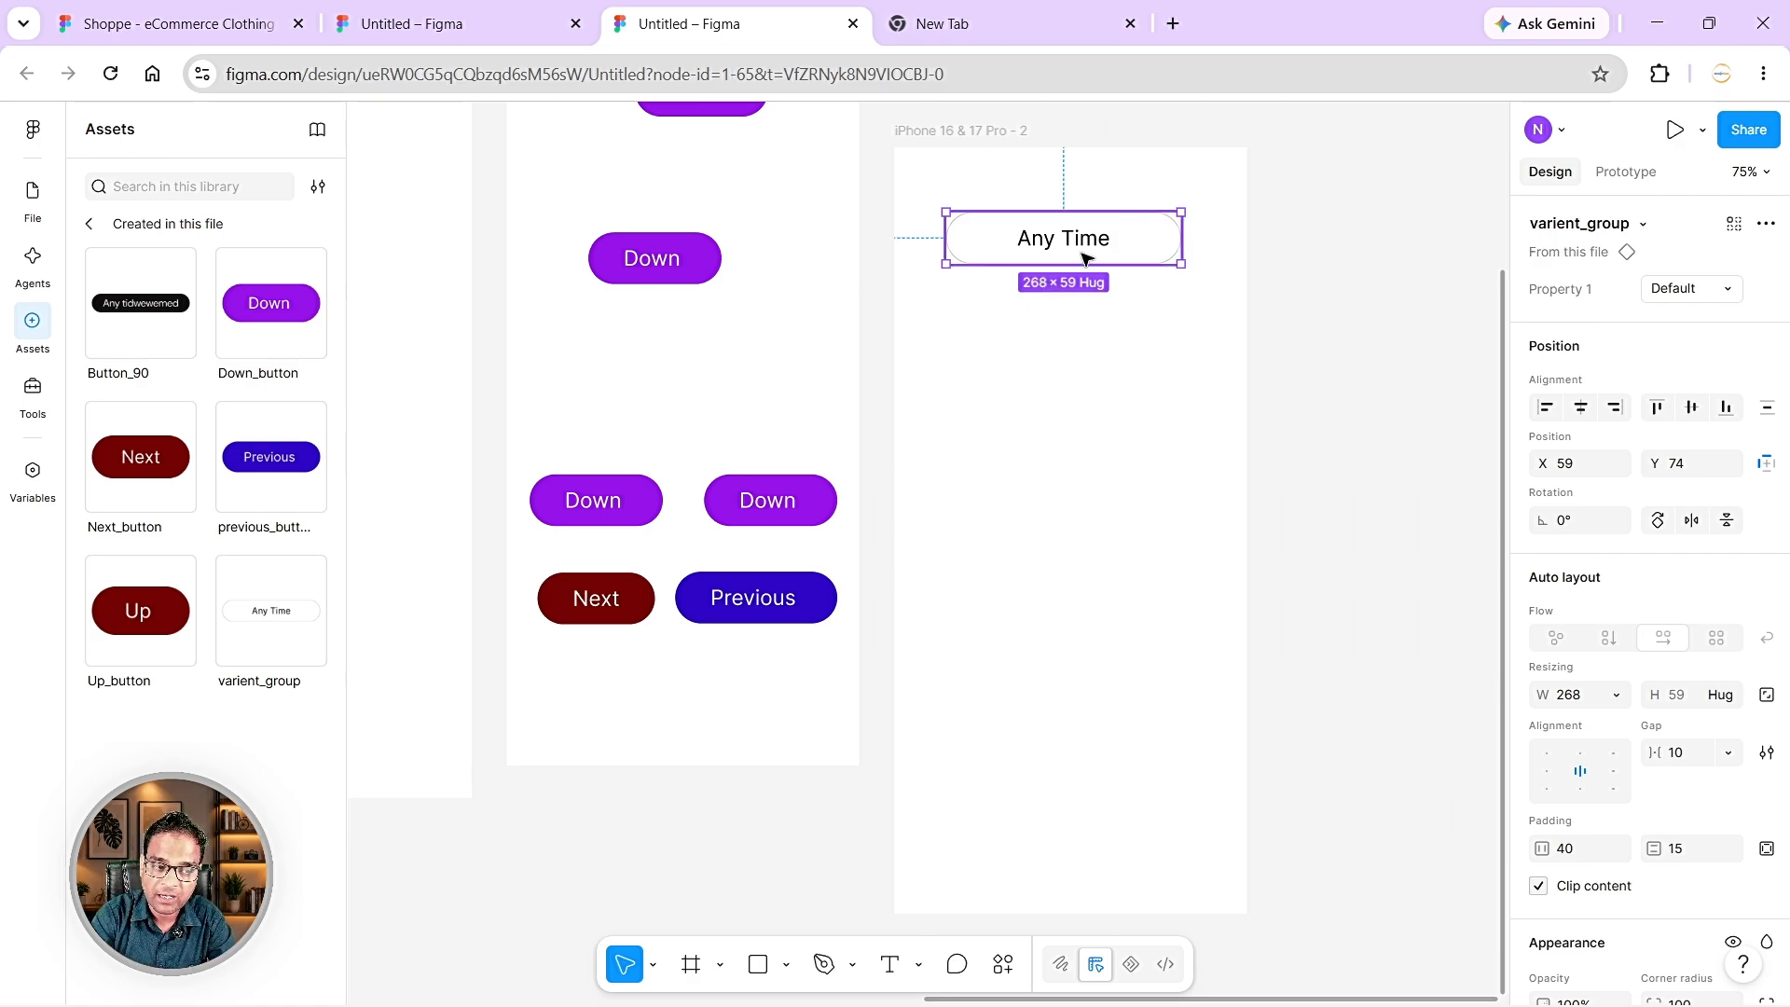
pyautogui.moveTo(1103, 255); pyautogui.dragTo(1094, 827)
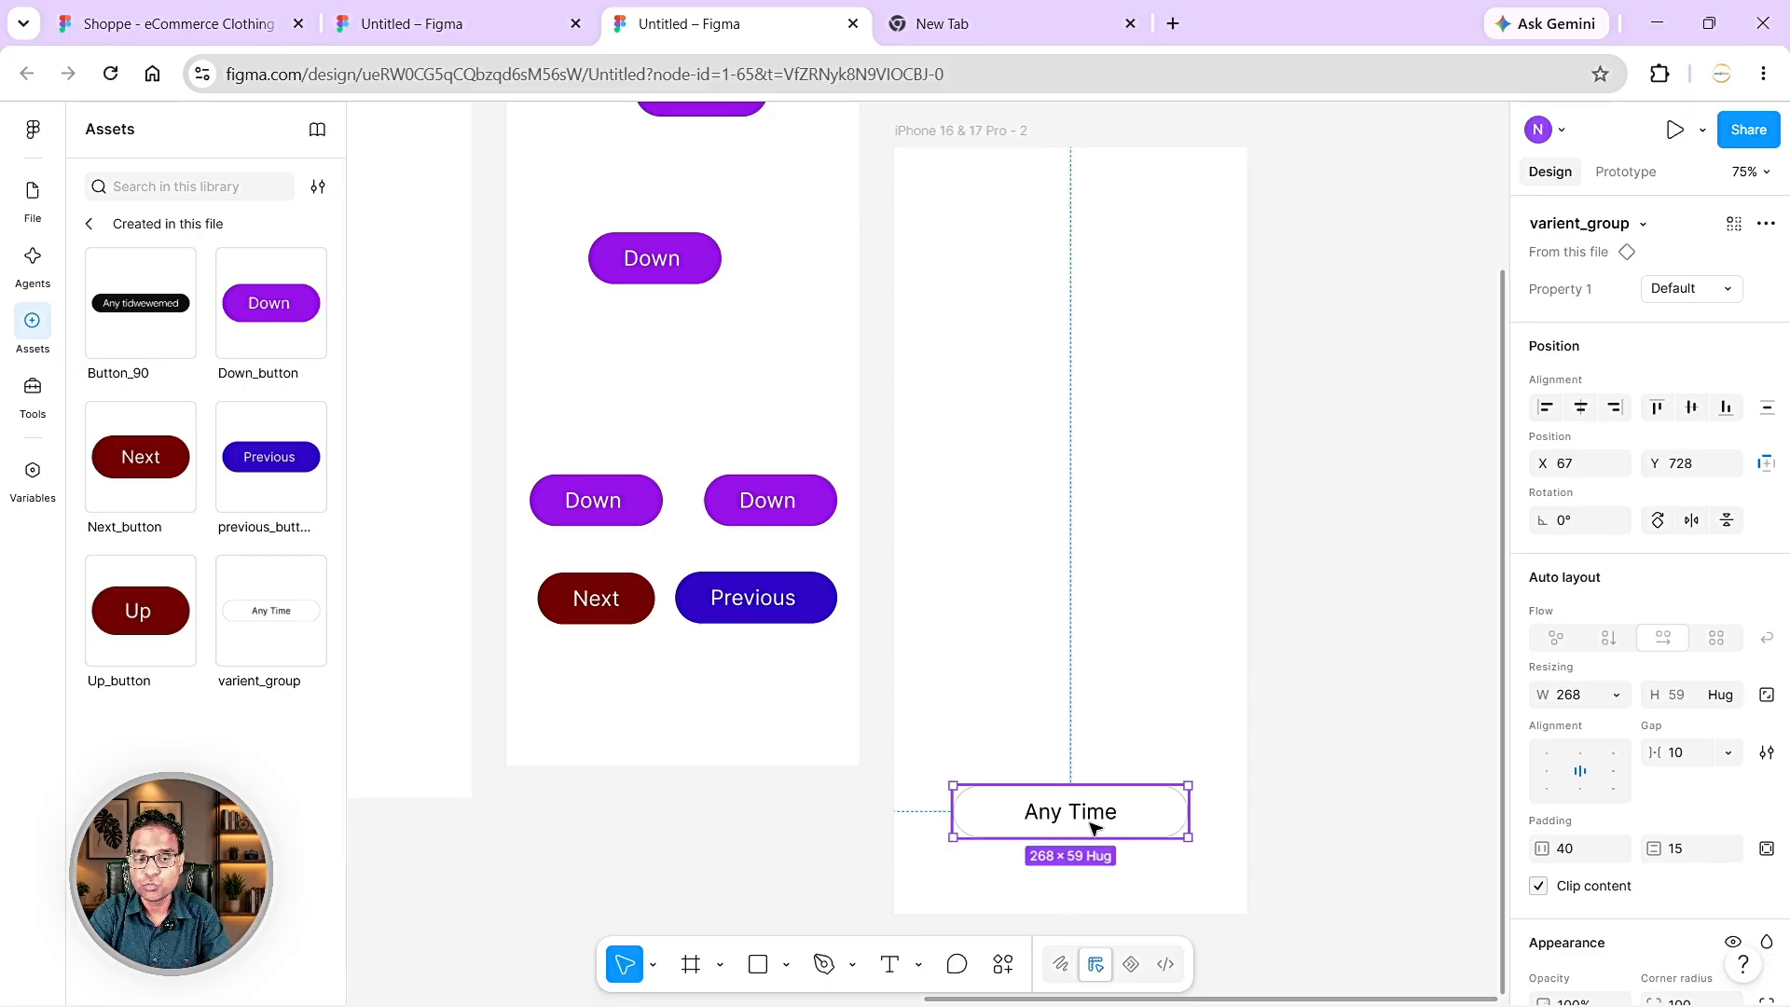
# - Switch the placed instance's Property 1 to Green, to Red and to Blue to try out the variants
pyautogui.click(1727, 296)
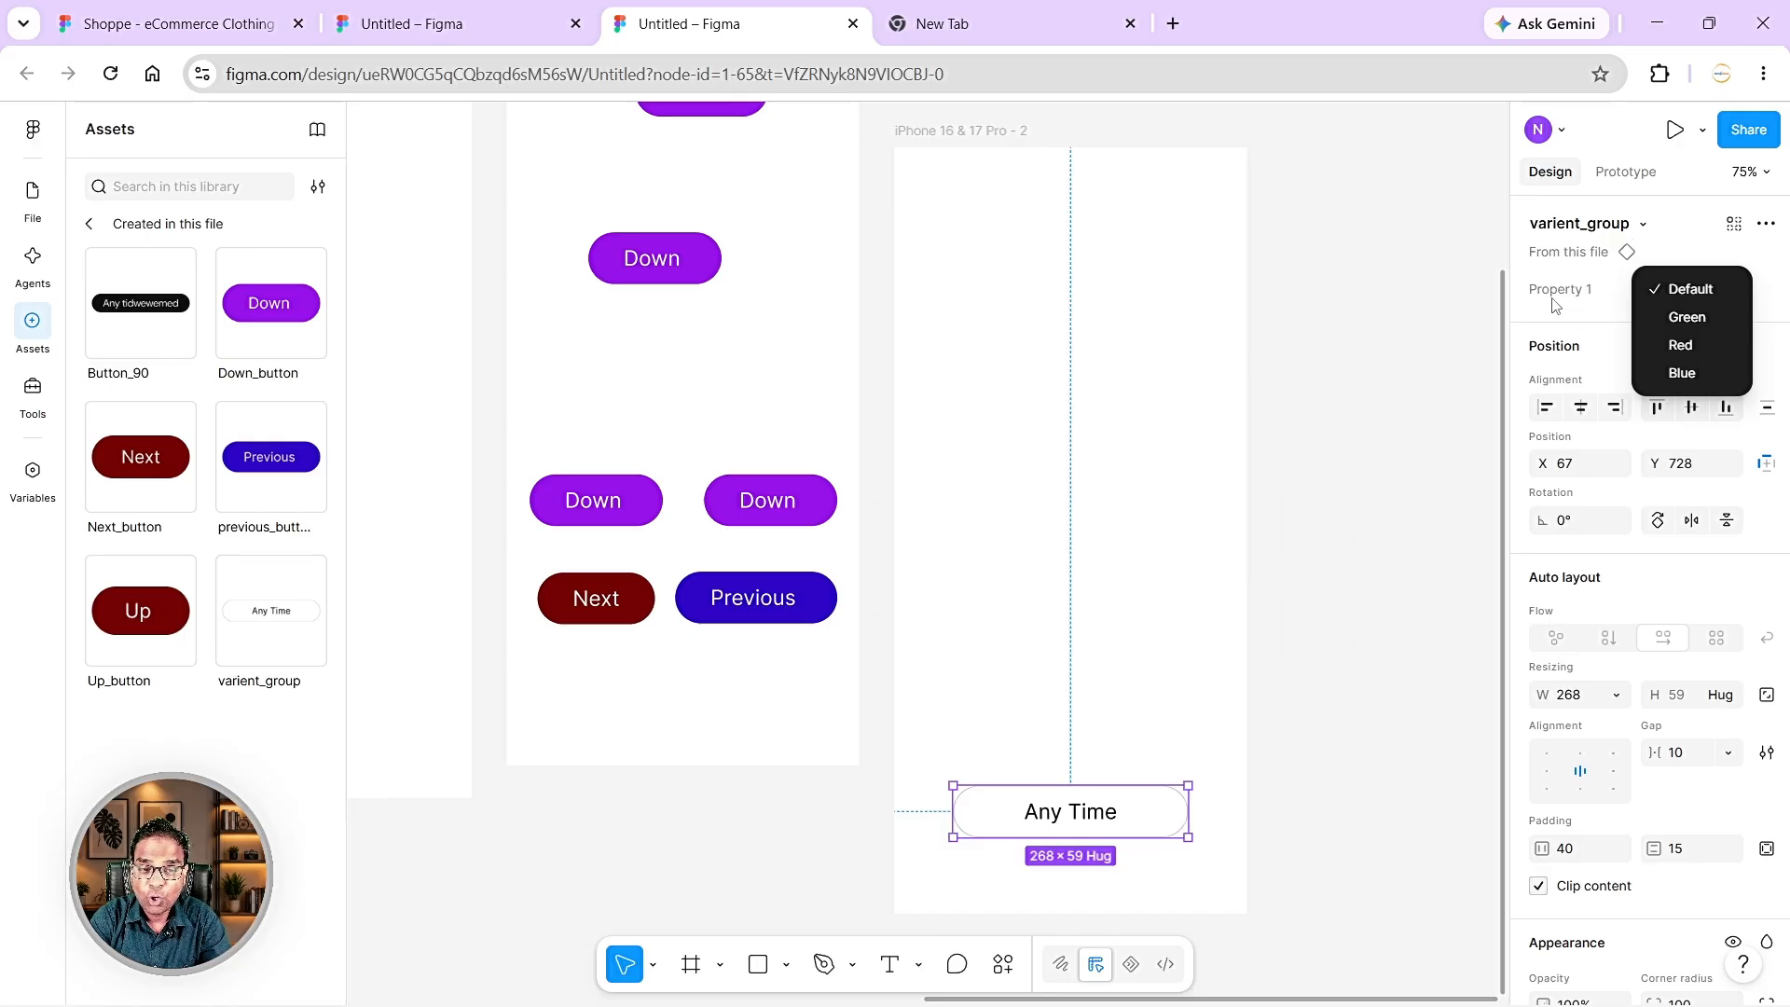
pyautogui.click(1771, 280)
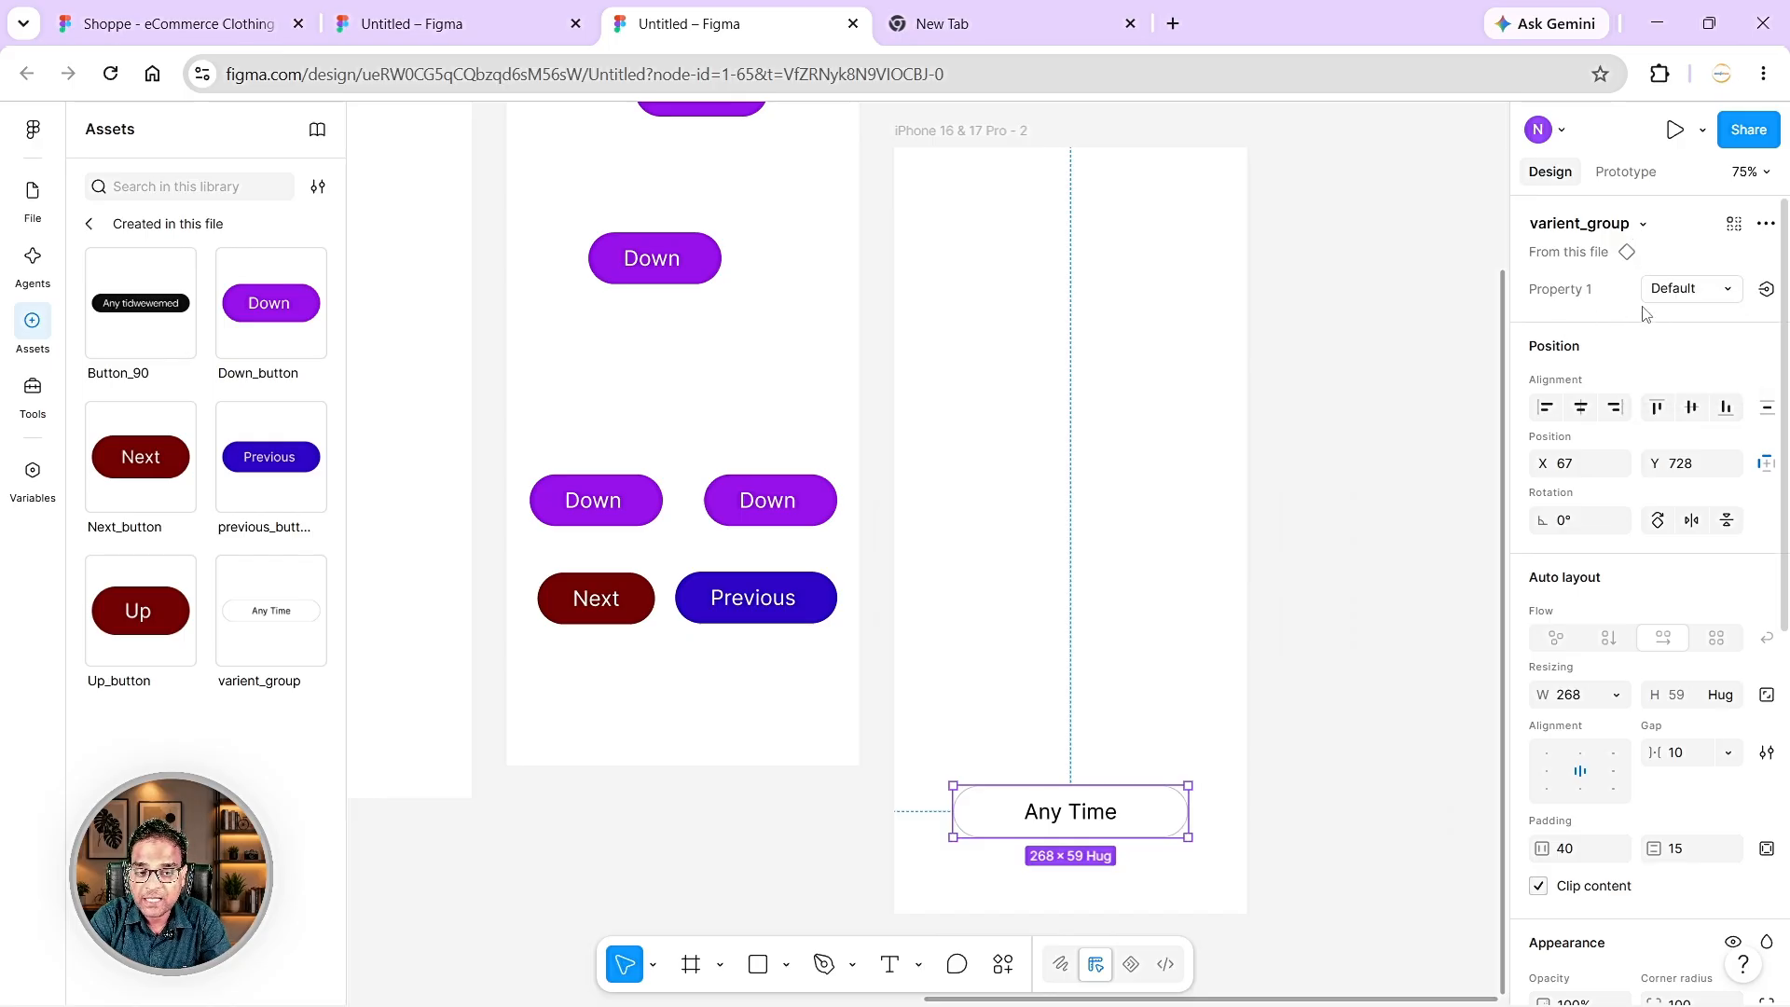
pyautogui.click(1725, 294)
pyautogui.click(1725, 294)
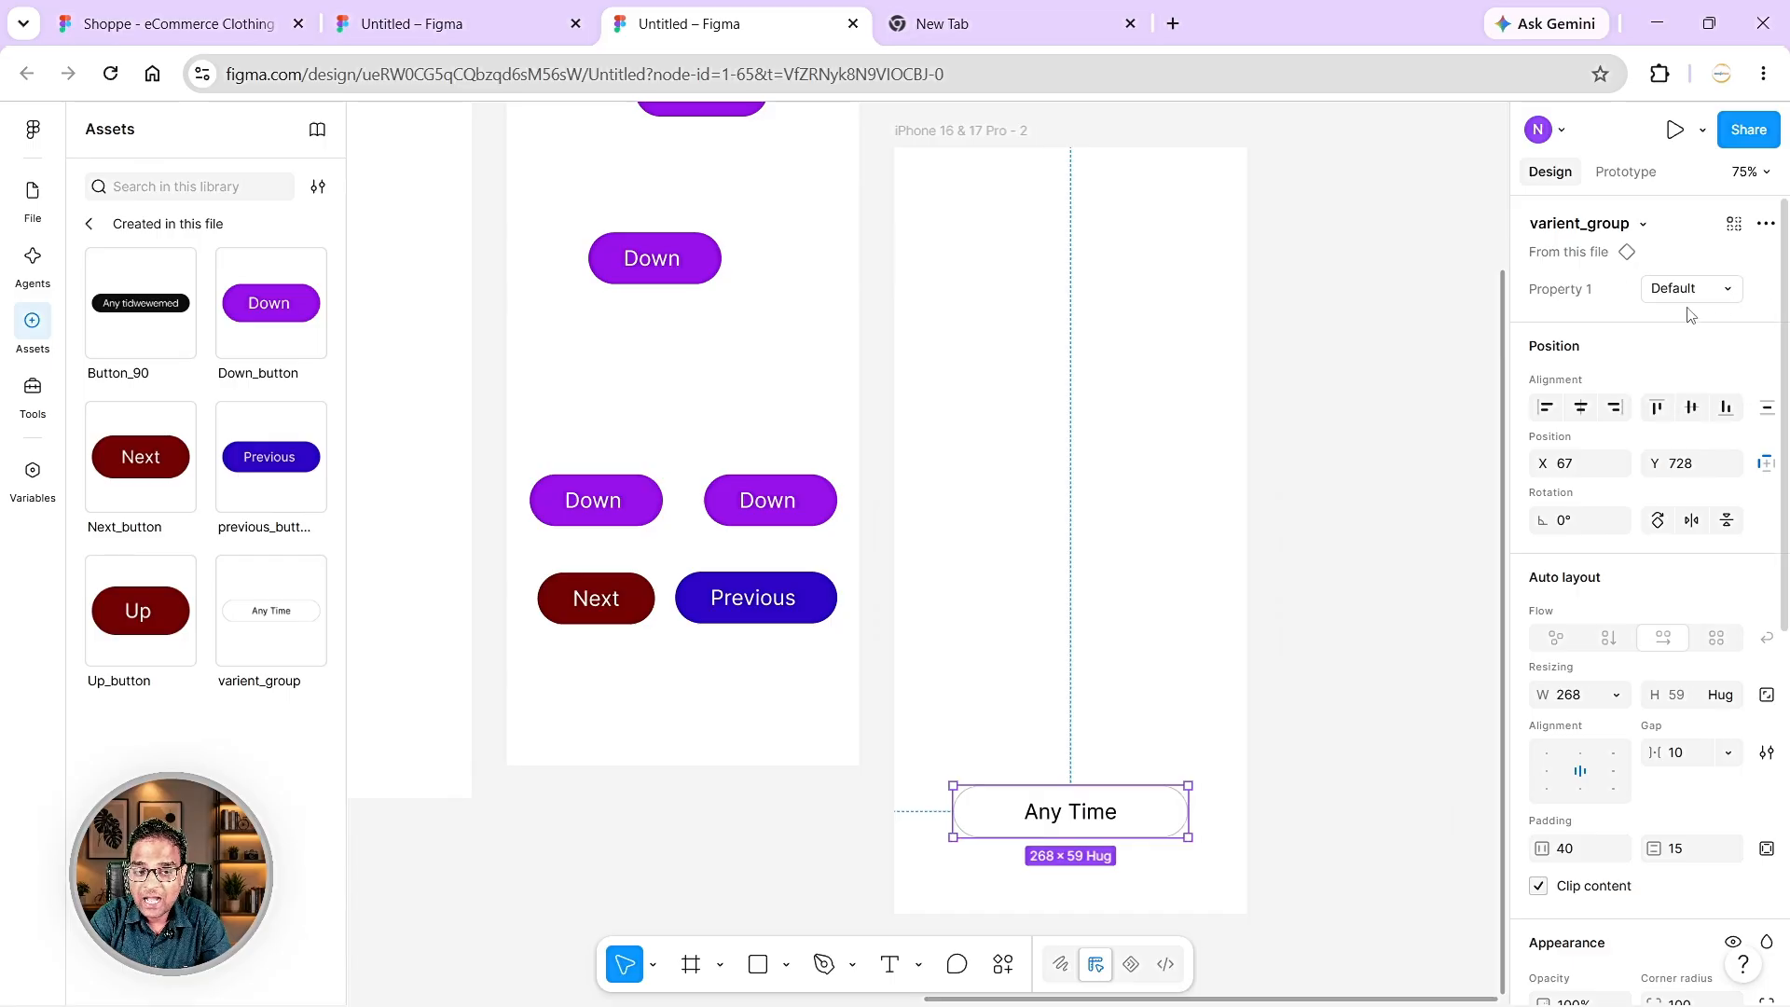
pyautogui.click(1725, 294)
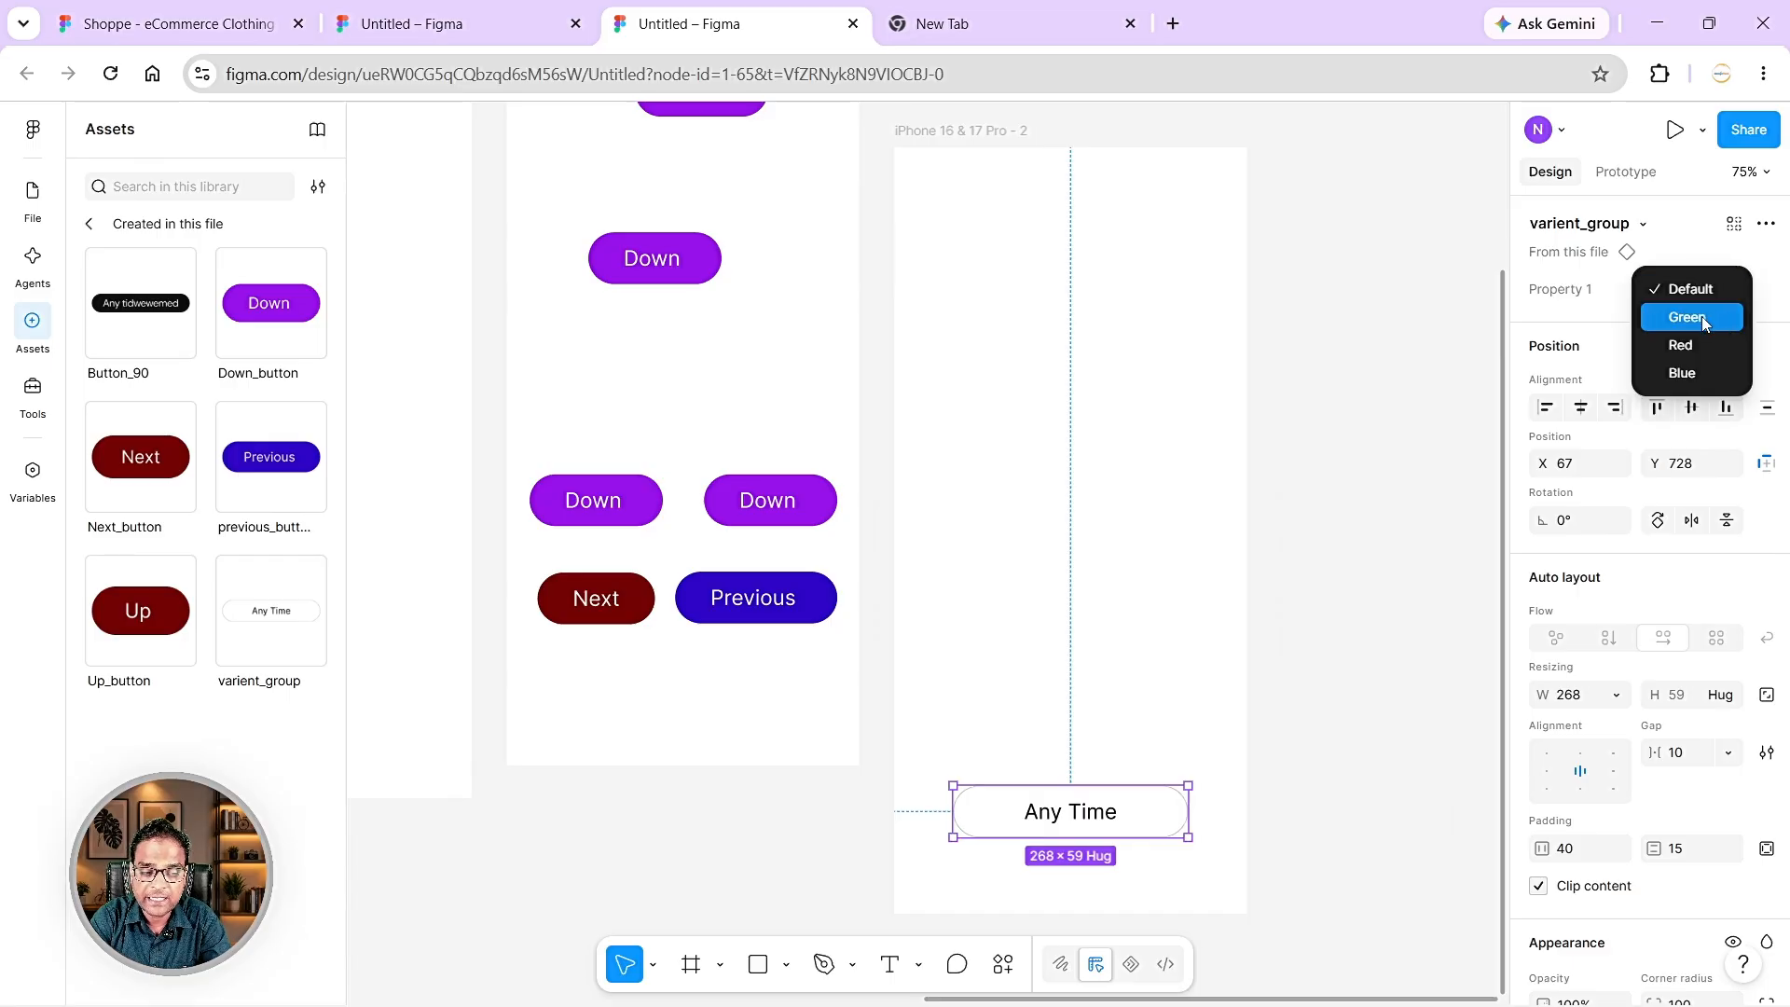
pyautogui.click(1702, 316)
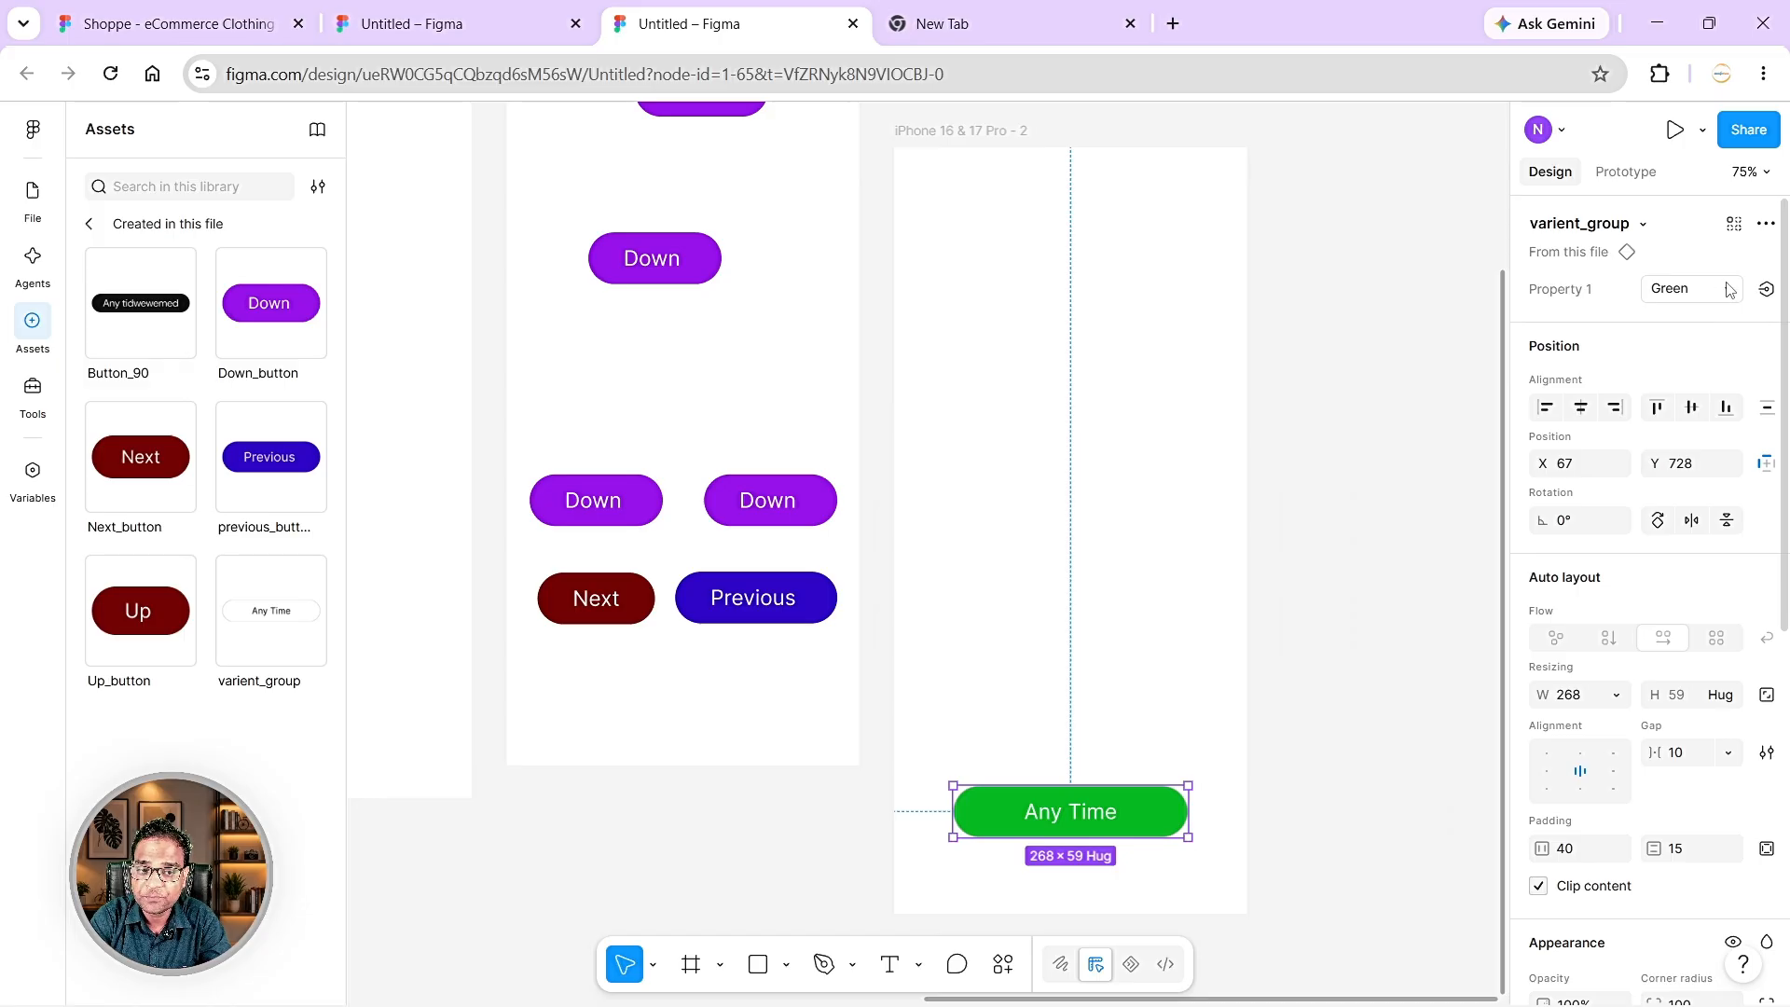
pyautogui.click(1726, 290)
pyautogui.click(1677, 321)
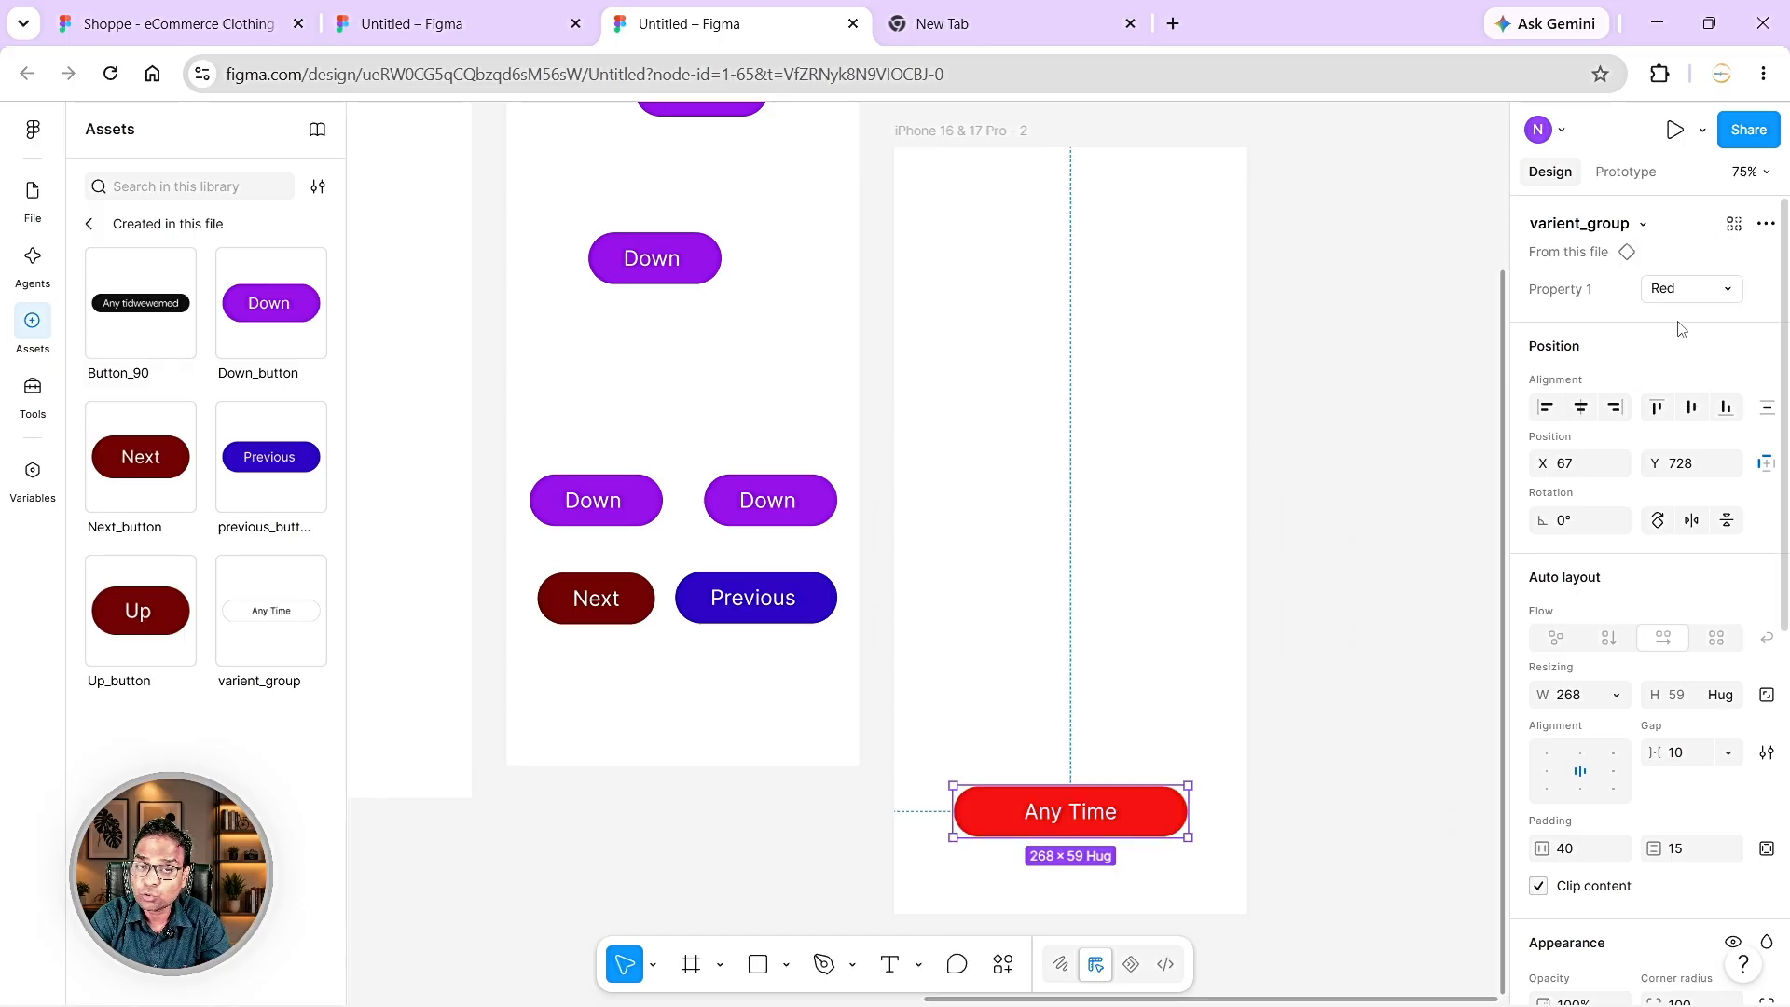
pyautogui.click(1720, 290)
pyautogui.click(1706, 316)
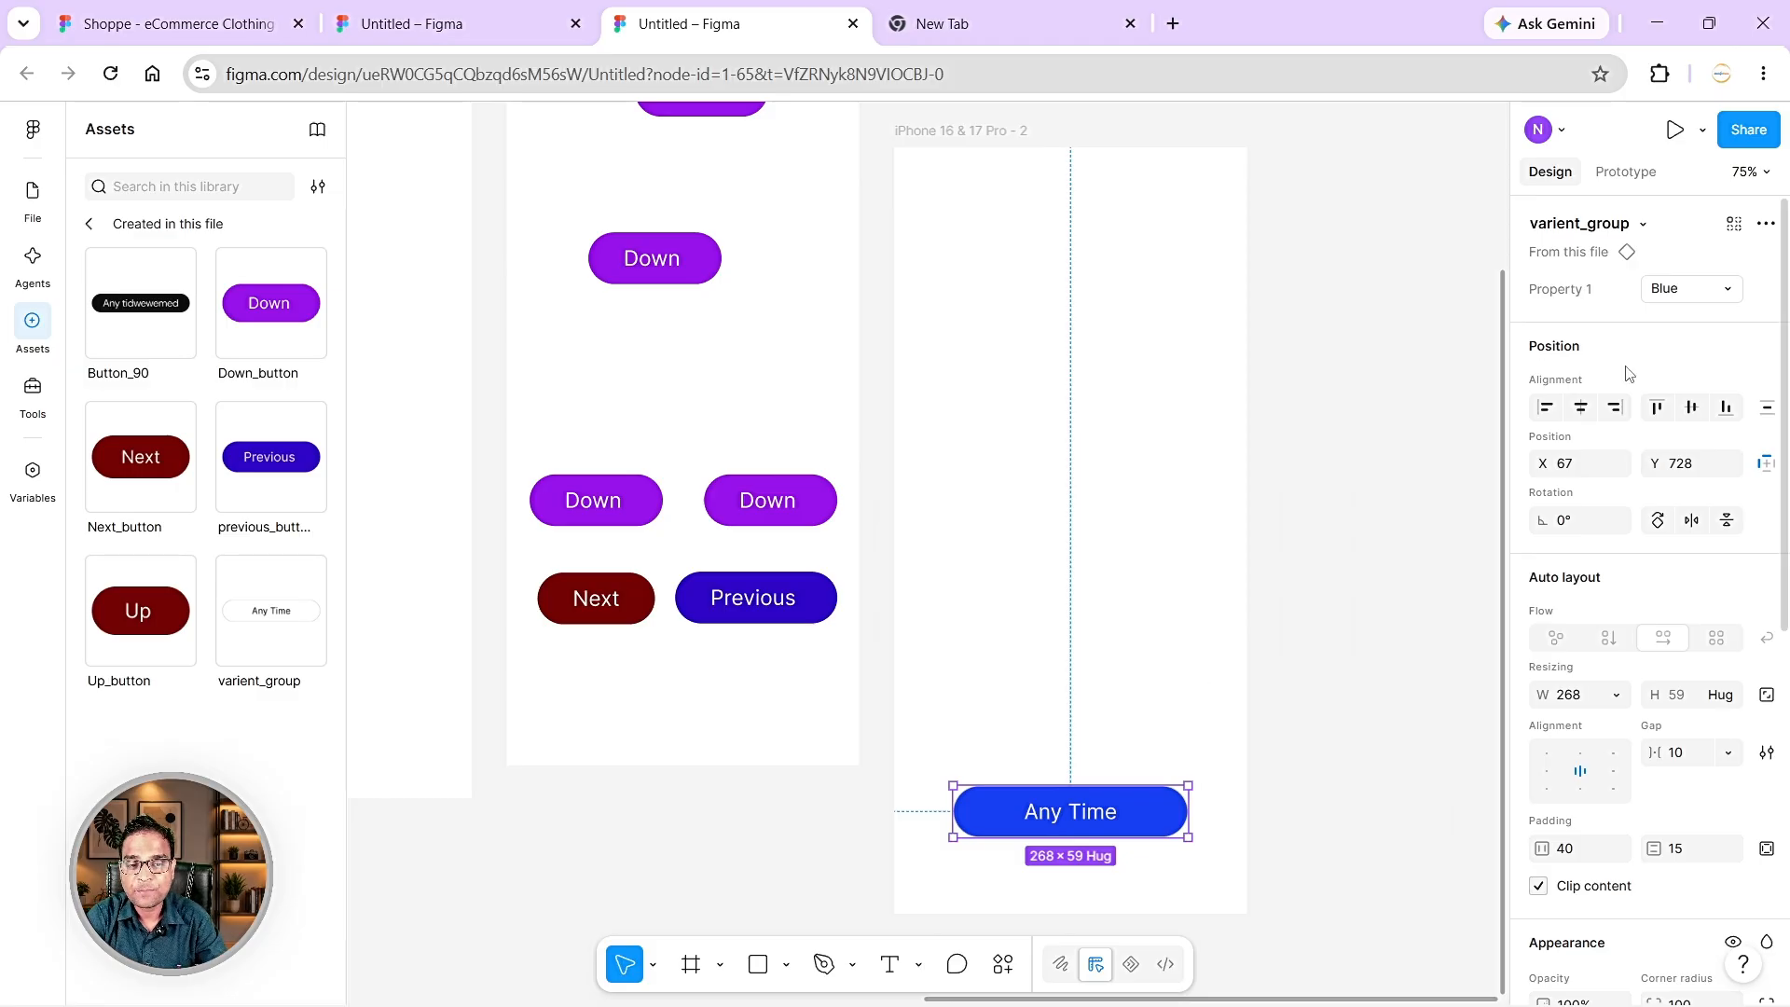
# - Set the placed varient_group instance's Property 1 to Red
pyautogui.click(1734, 294)
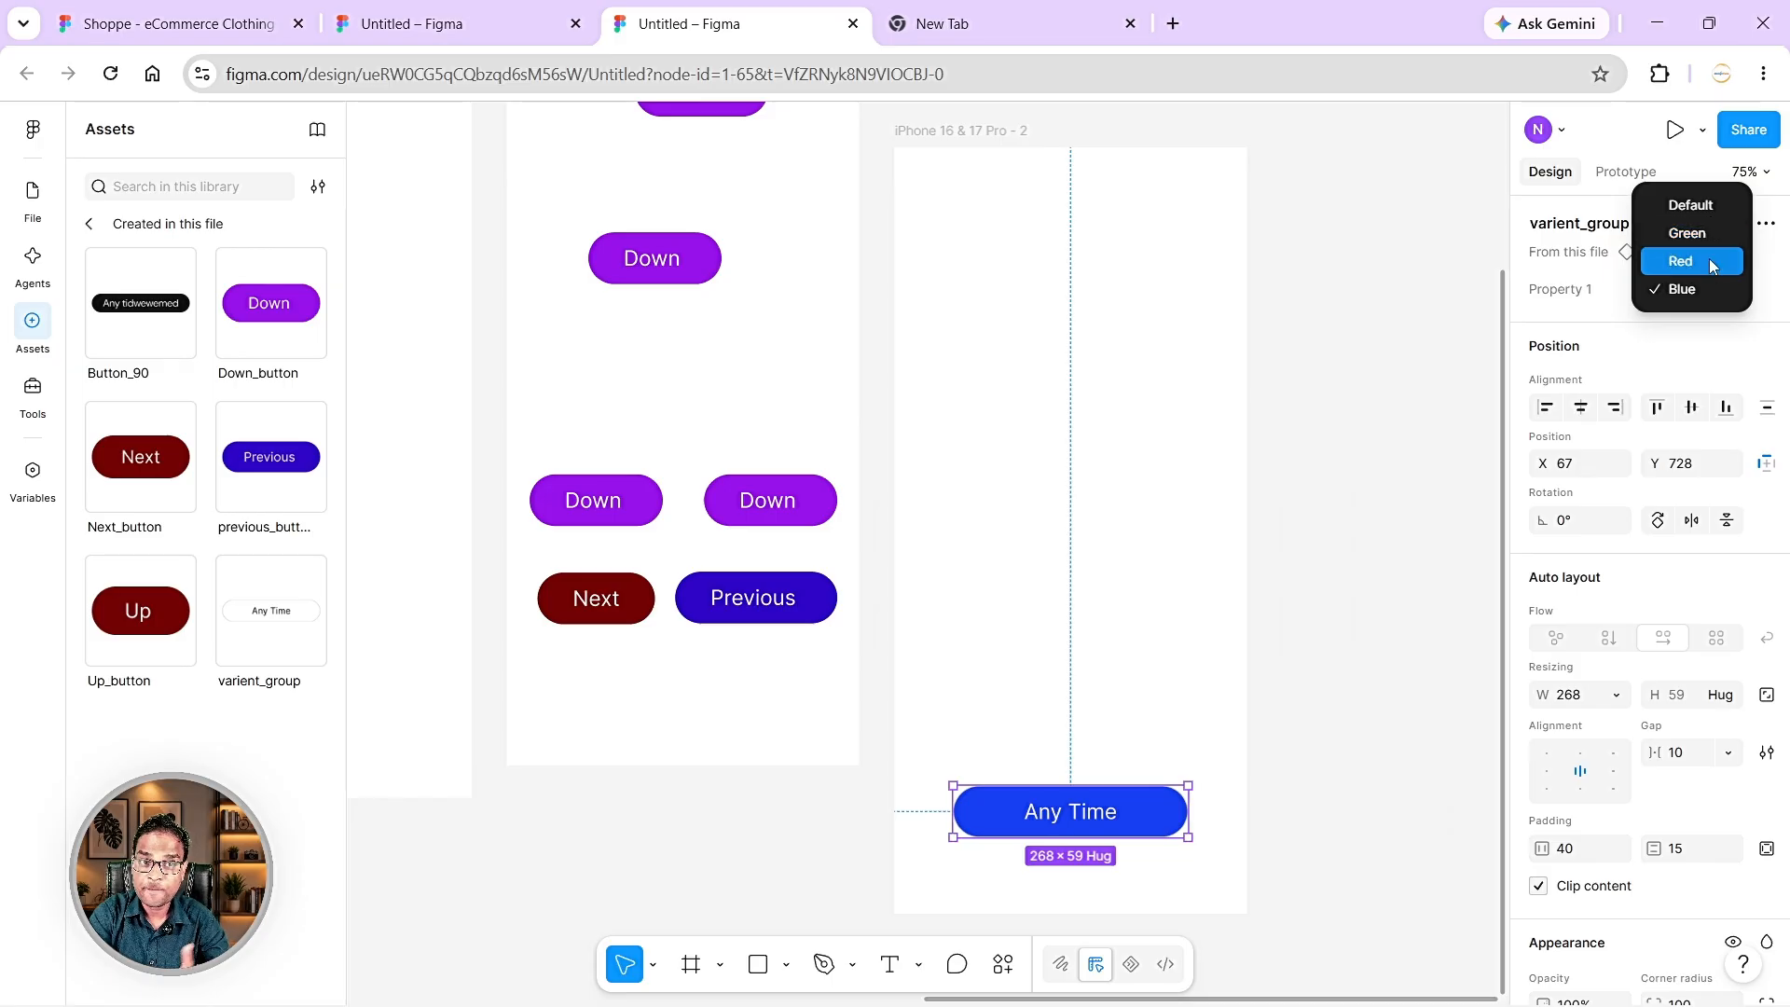
pyautogui.click(1709, 259)
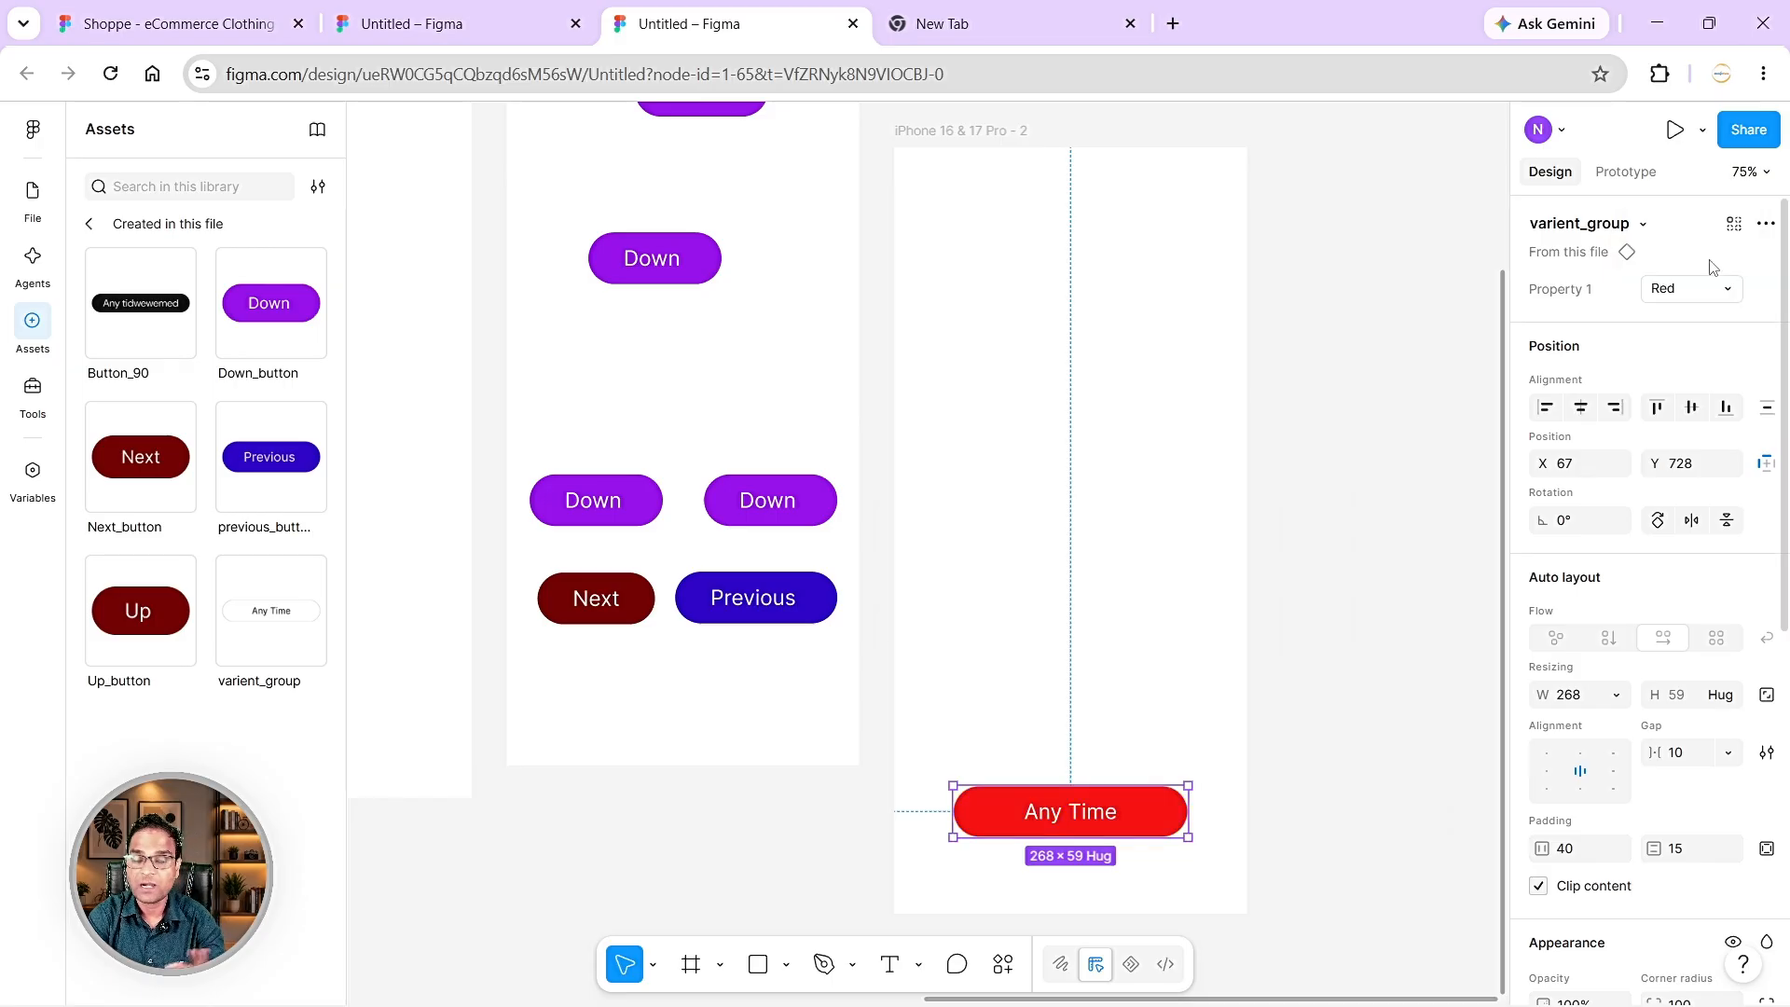
pyautogui.scroll(-1, 941, 410)
pyautogui.scroll(-3, 991, 631)
pyautogui.scroll(8, 991, 630)
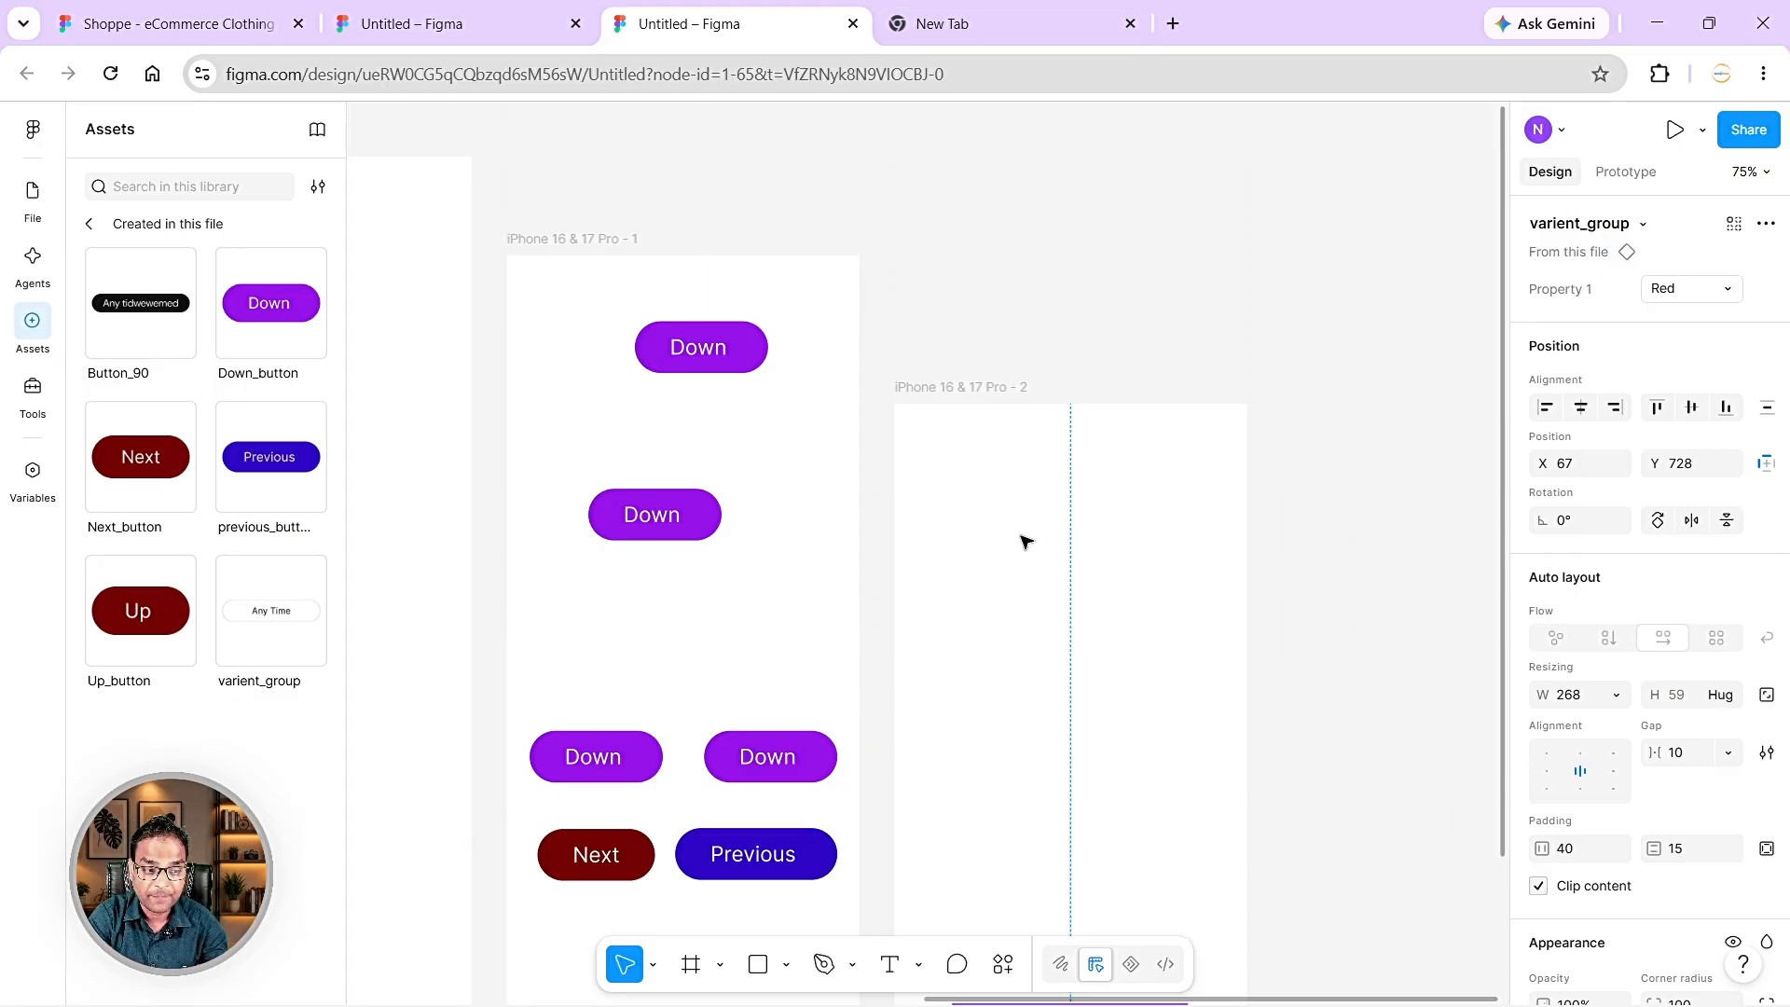
pyautogui.hscroll(-5, 1025, 541)
pyautogui.scroll(-2, 1025, 542)
pyautogui.hscroll(1, 1026, 542)
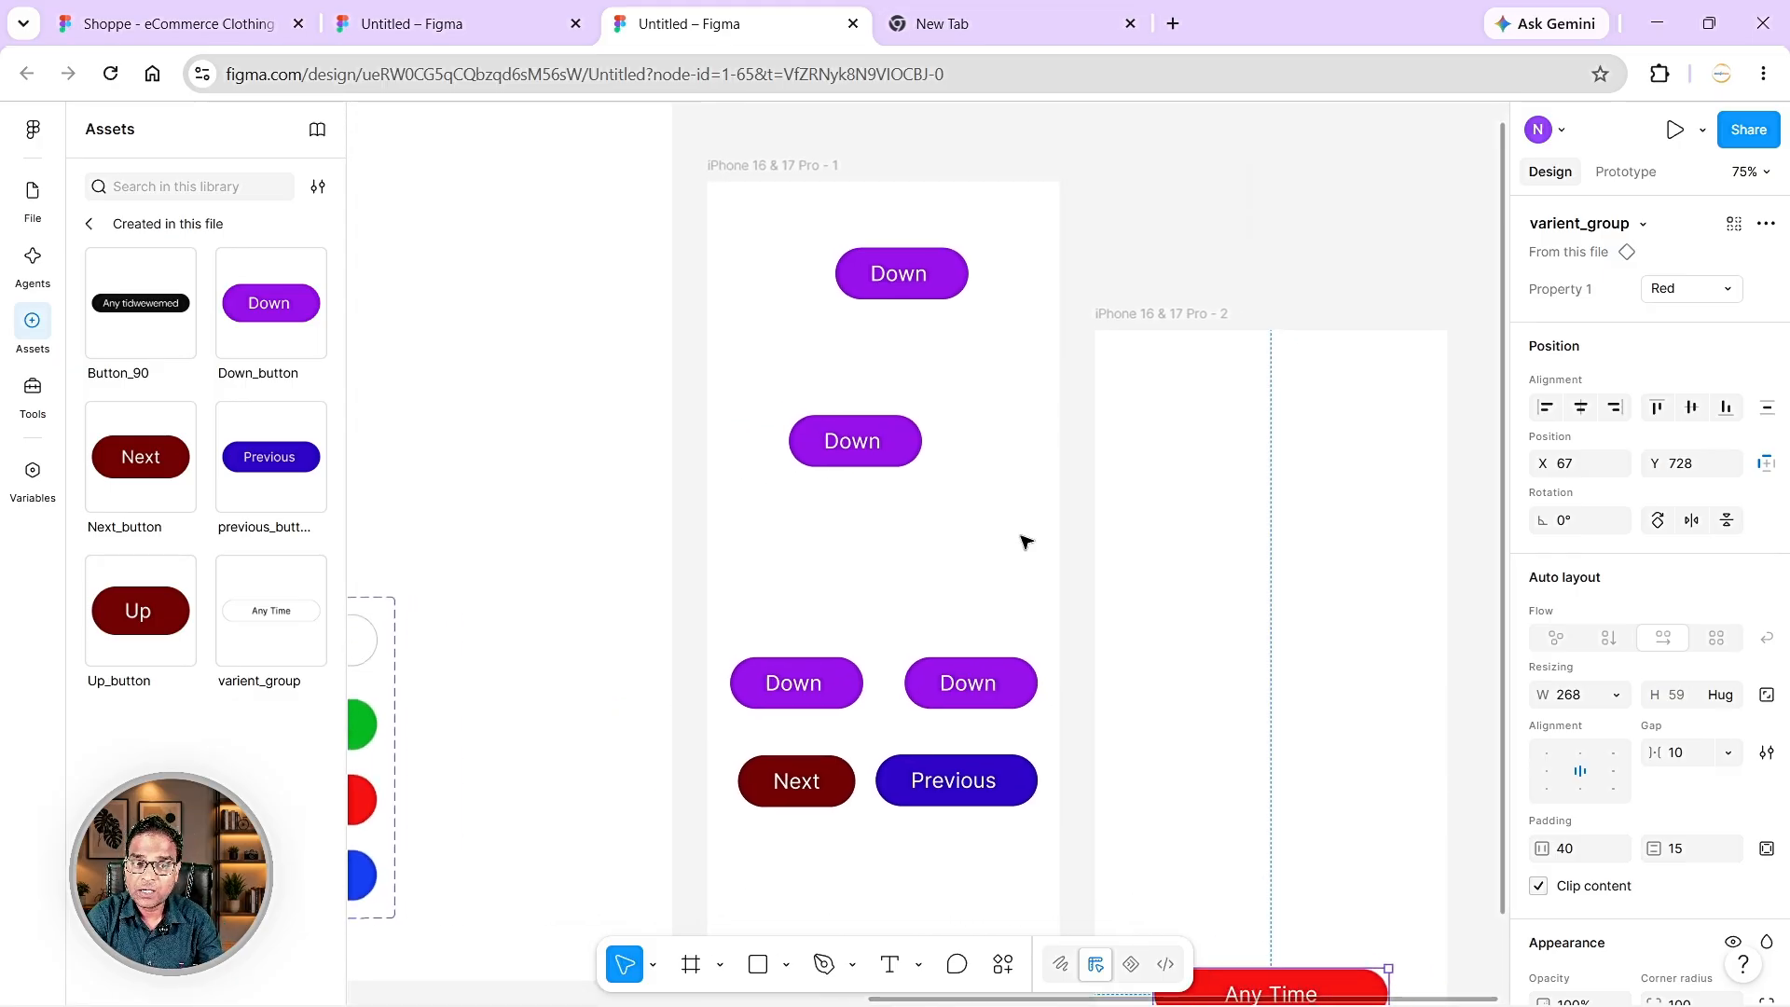
pyautogui.scroll(-3, 1025, 541)
pyautogui.hscroll(2, 1026, 541)
pyautogui.click(1766, 224)
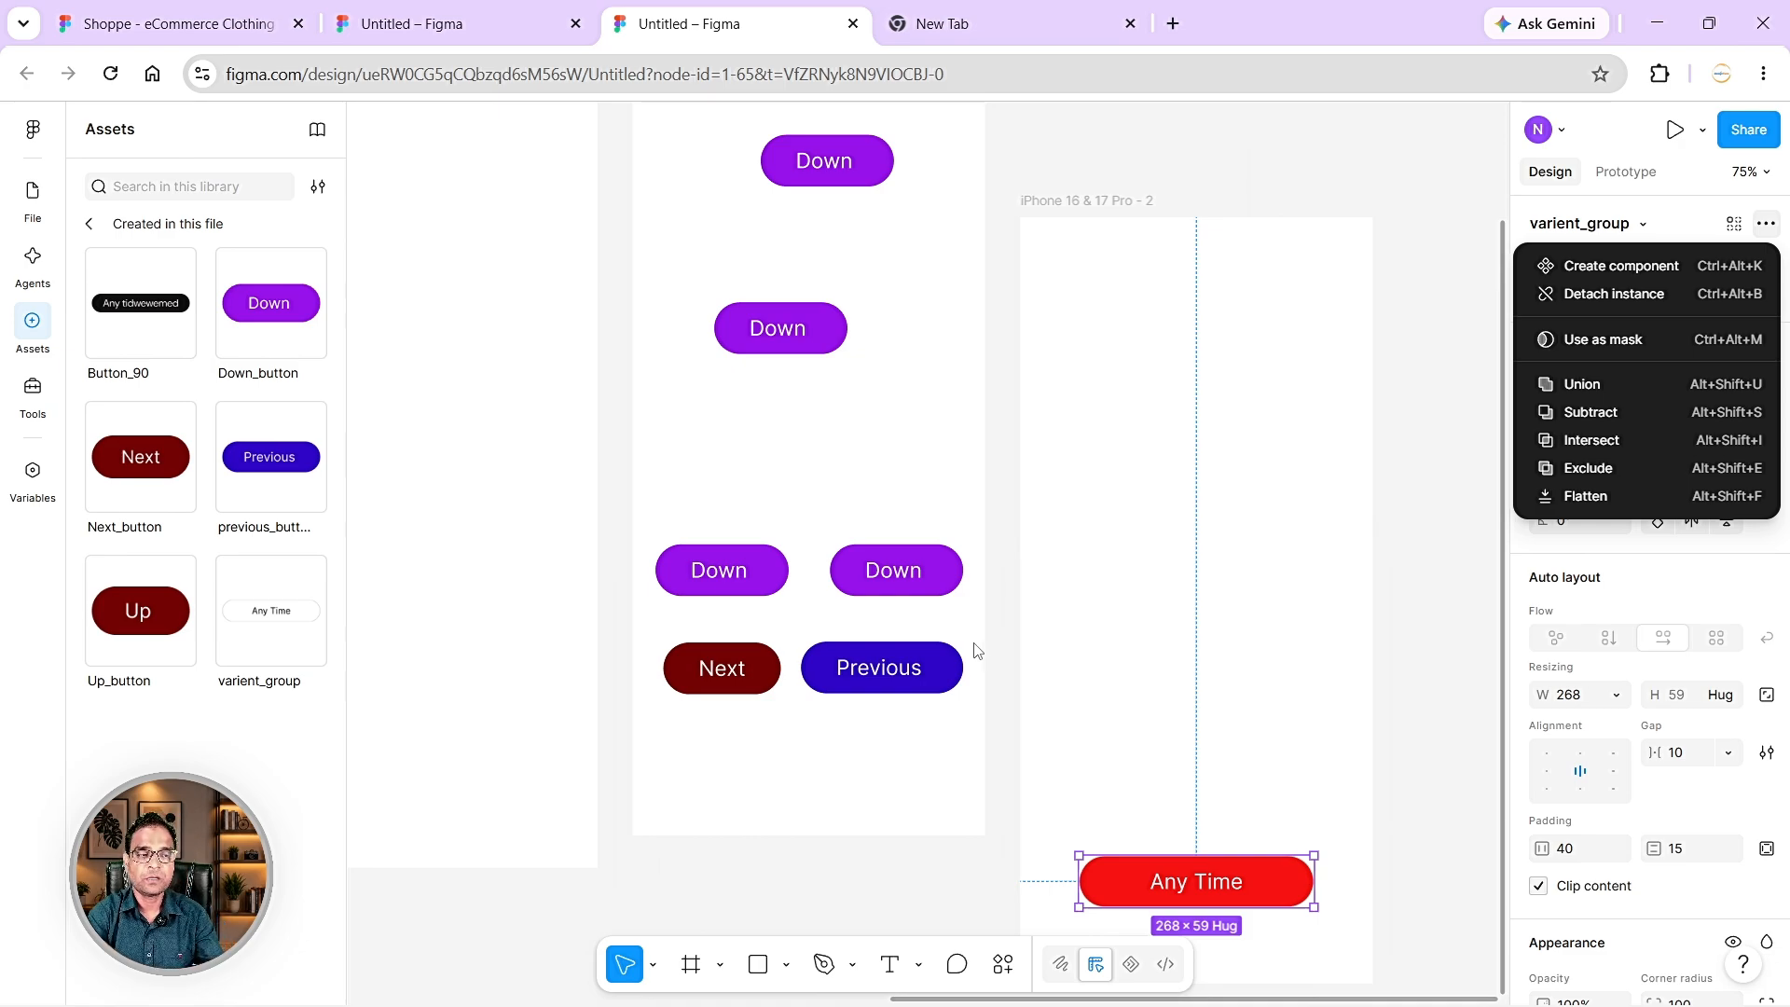
pyautogui.click(563, 561)
pyautogui.hscroll(-3, 563, 562)
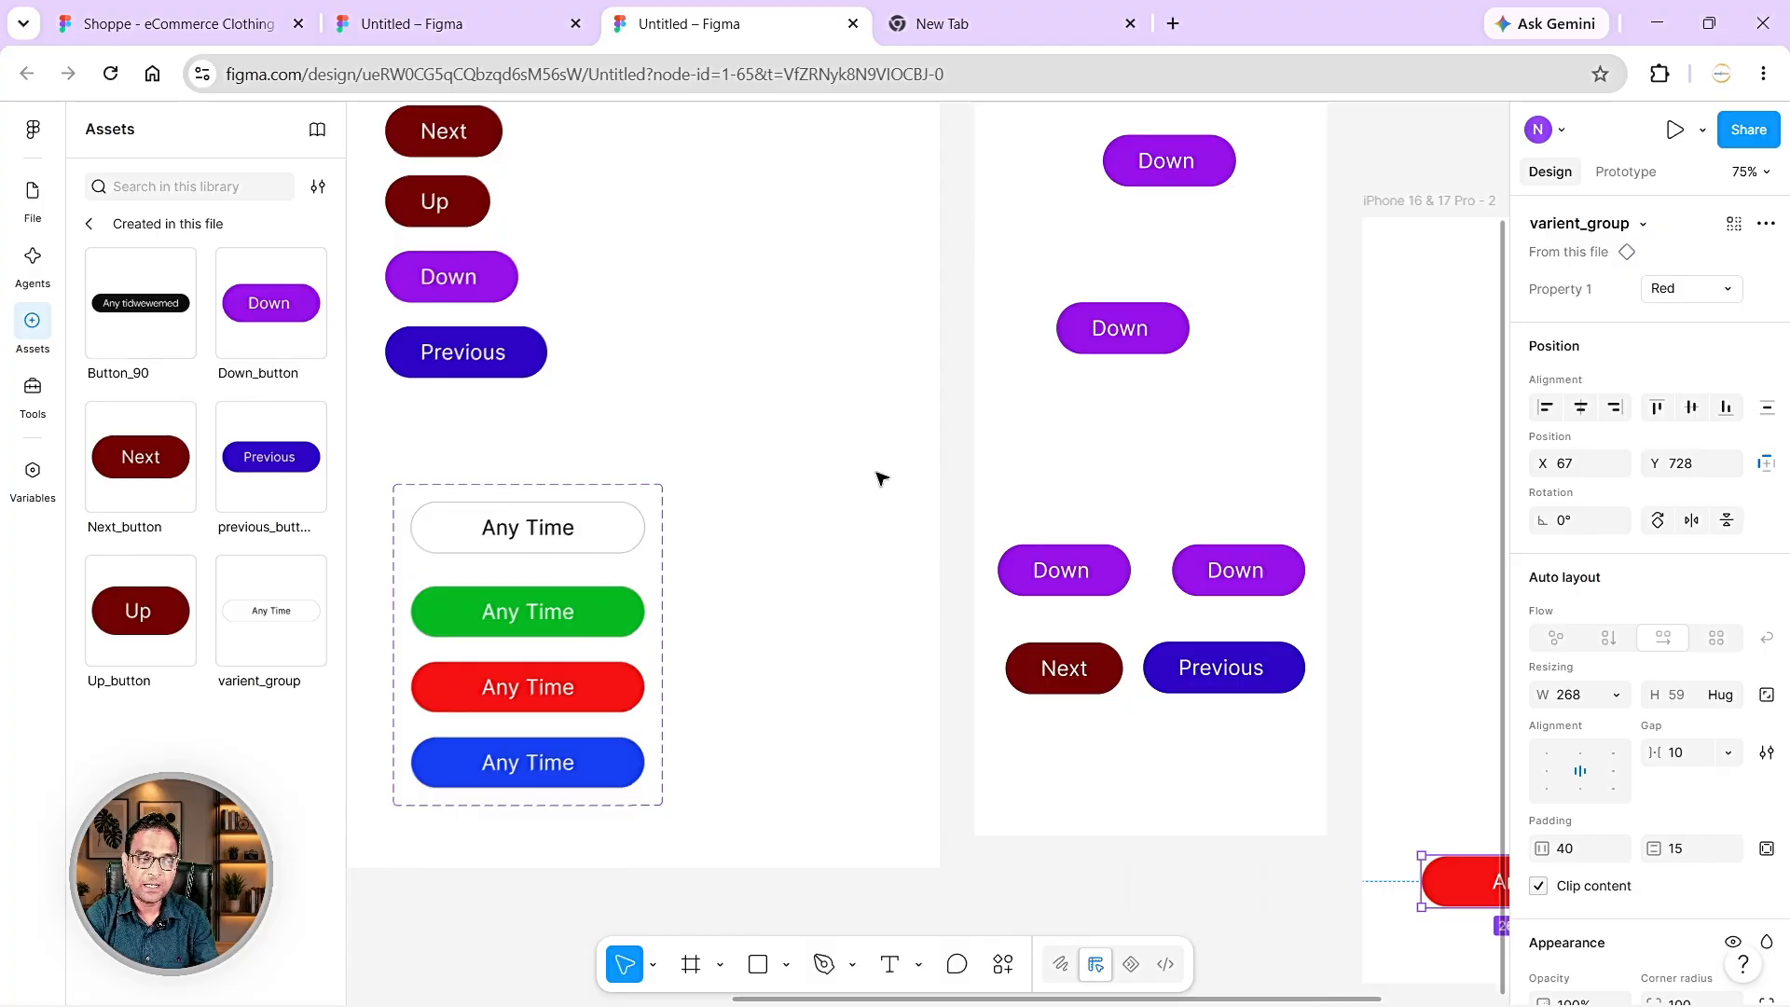
# - Move the Main Component label in the Desktop - 1 frame clear of the black button, to about X 421, Y 90
pyautogui.hscroll(-5, 876, 477)
pyautogui.scroll(-5, 872, 482)
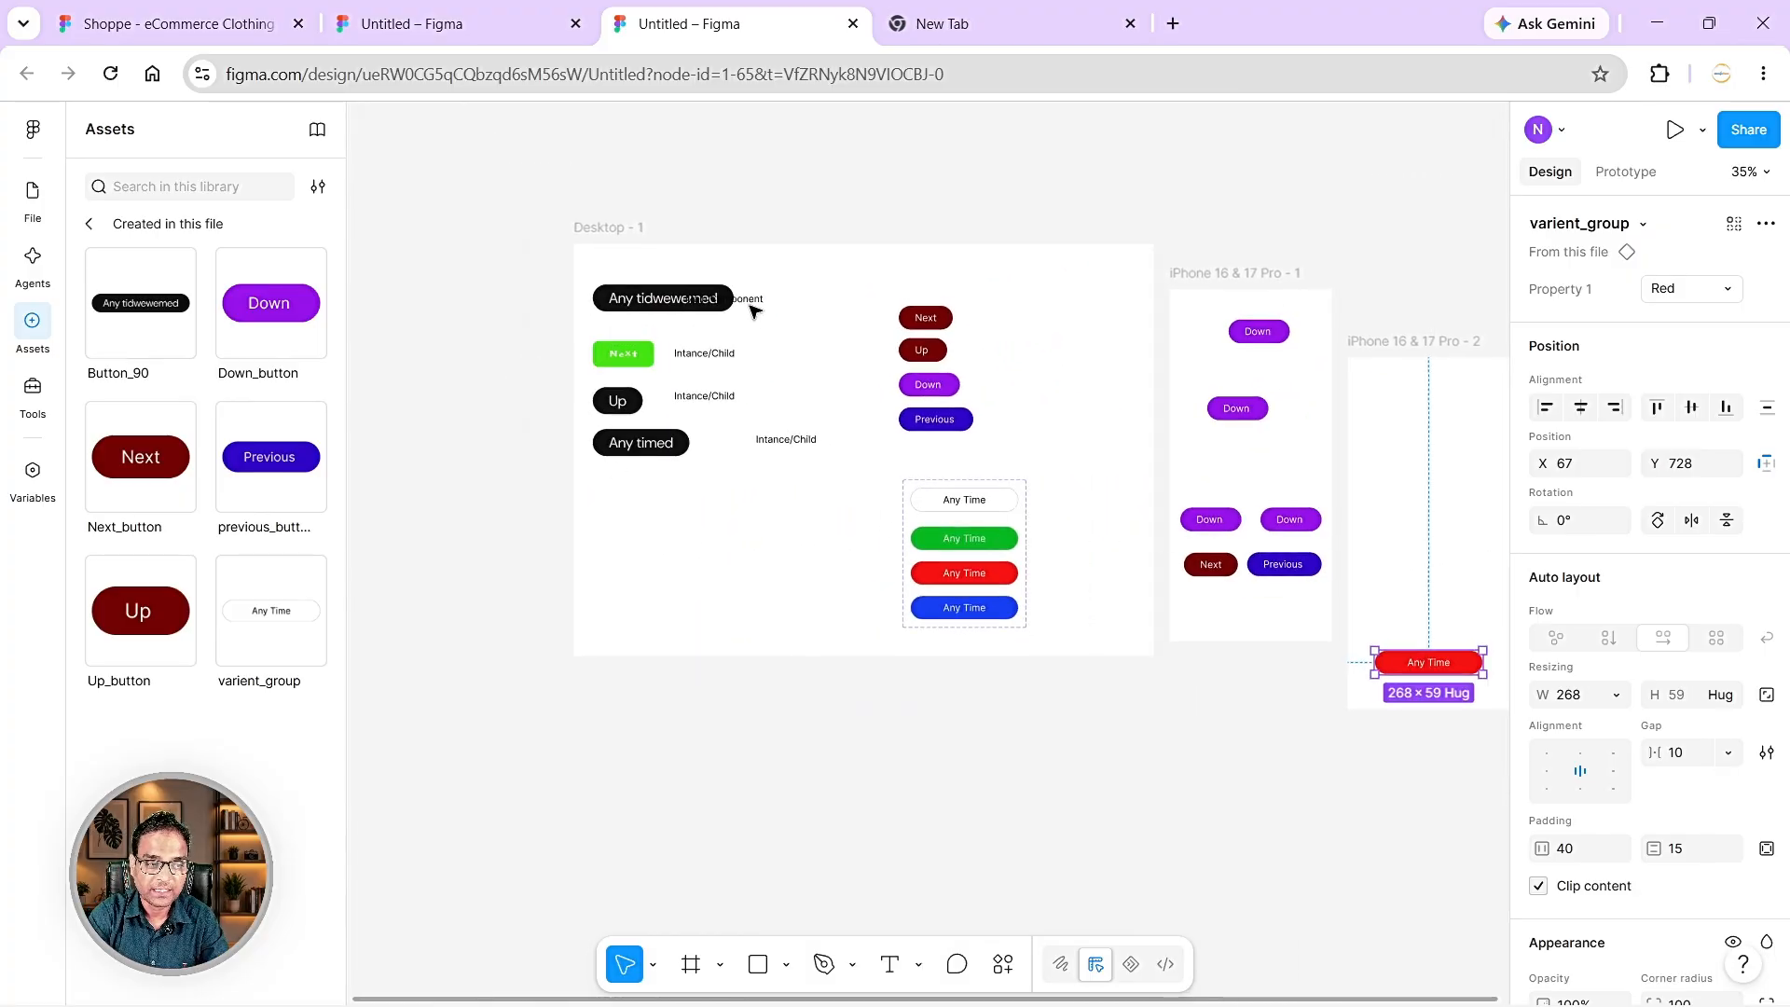
pyautogui.moveTo(752, 303); pyautogui.dragTo(810, 301)
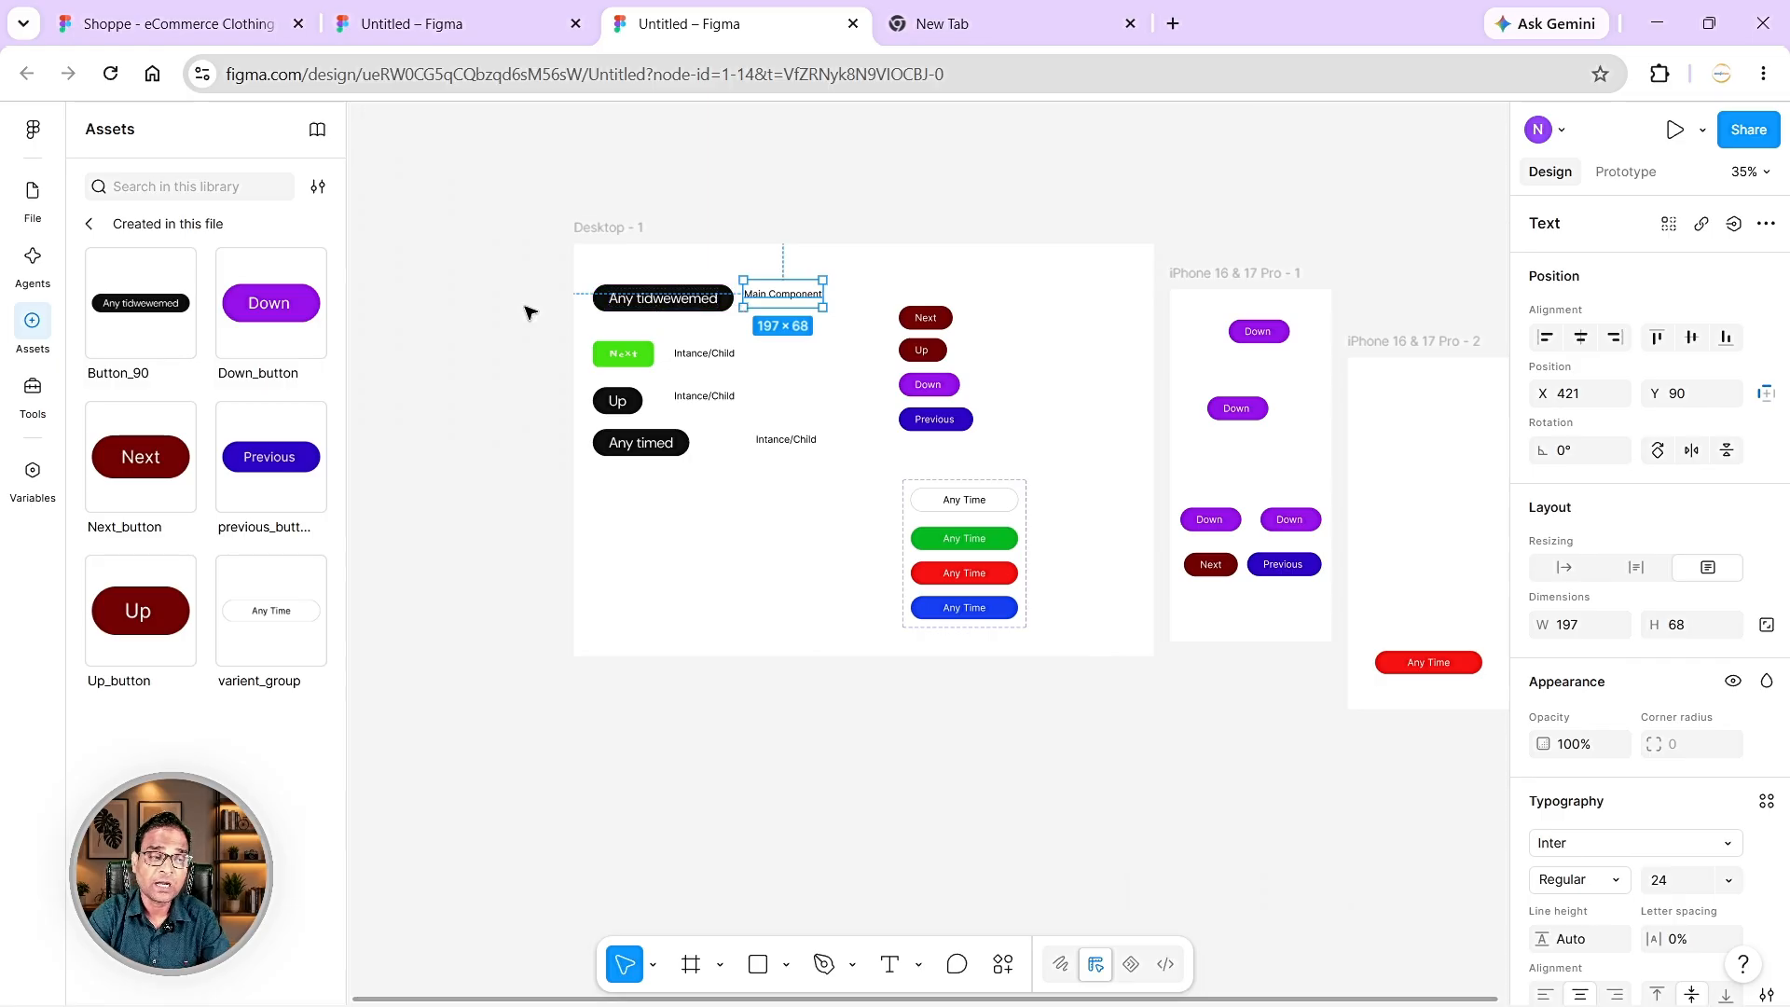
# - Replace the text of the black main component button in the Desktop - 1 frame with Group
pyautogui.click(670, 308)
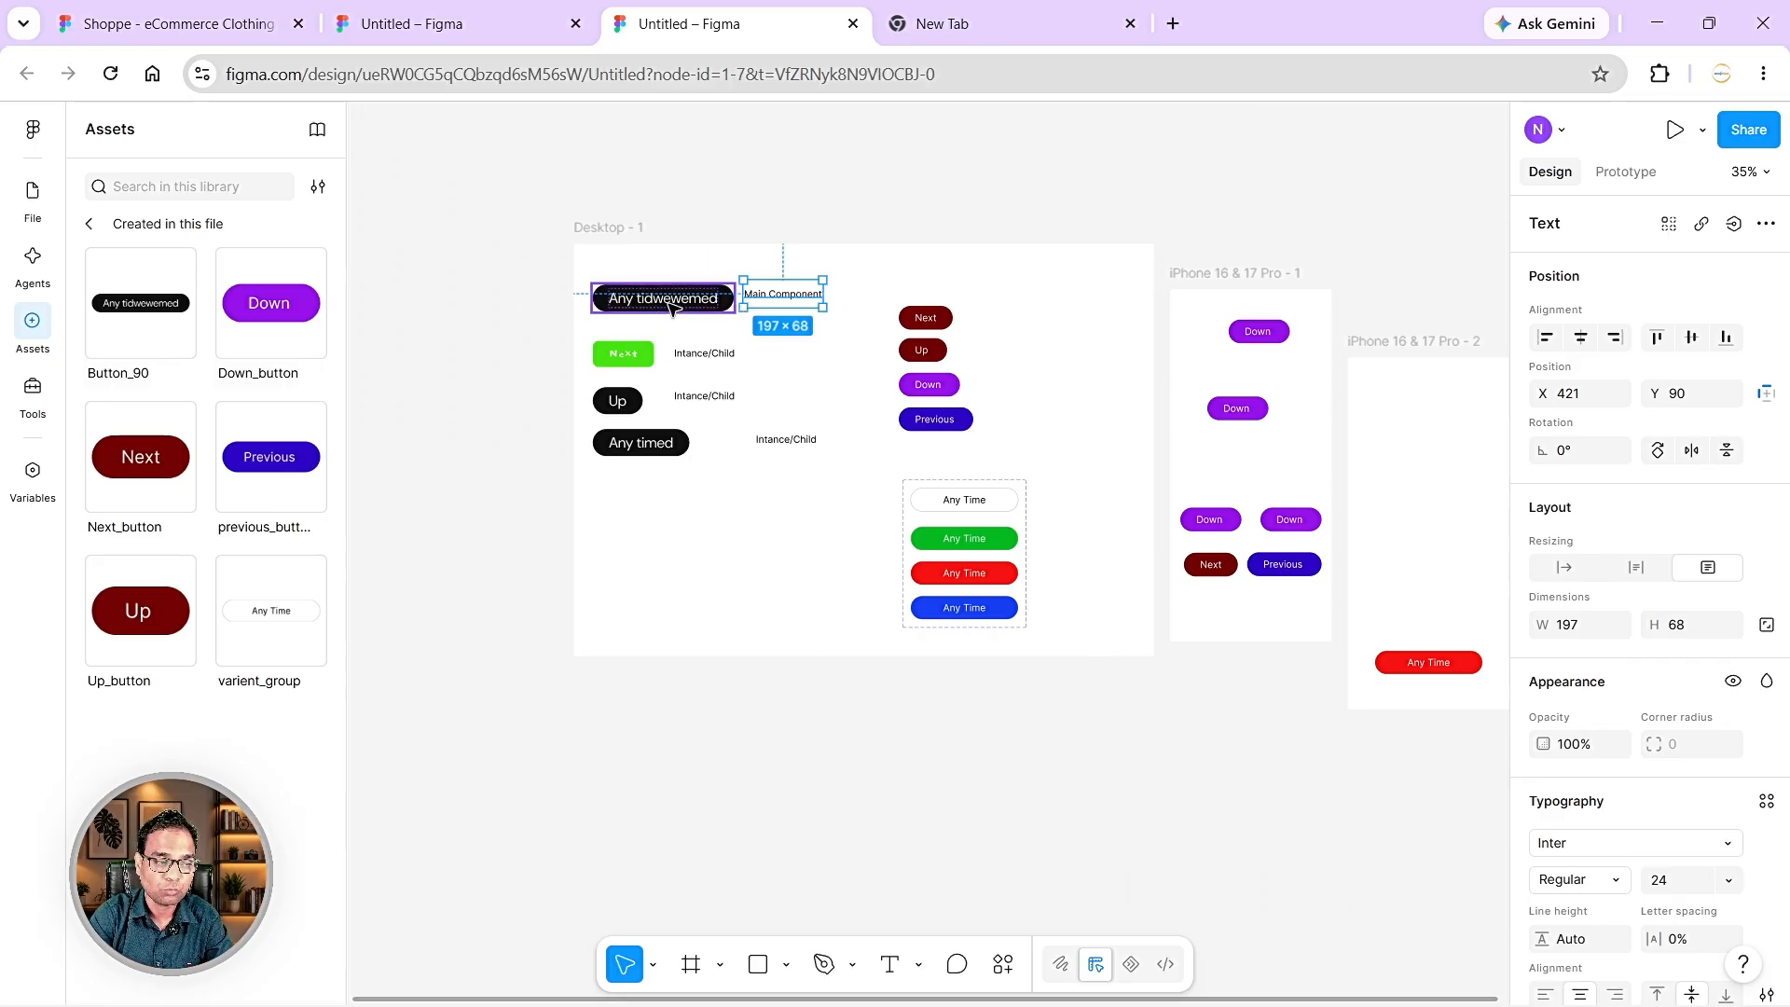
pyautogui.doubleClick(670, 305)
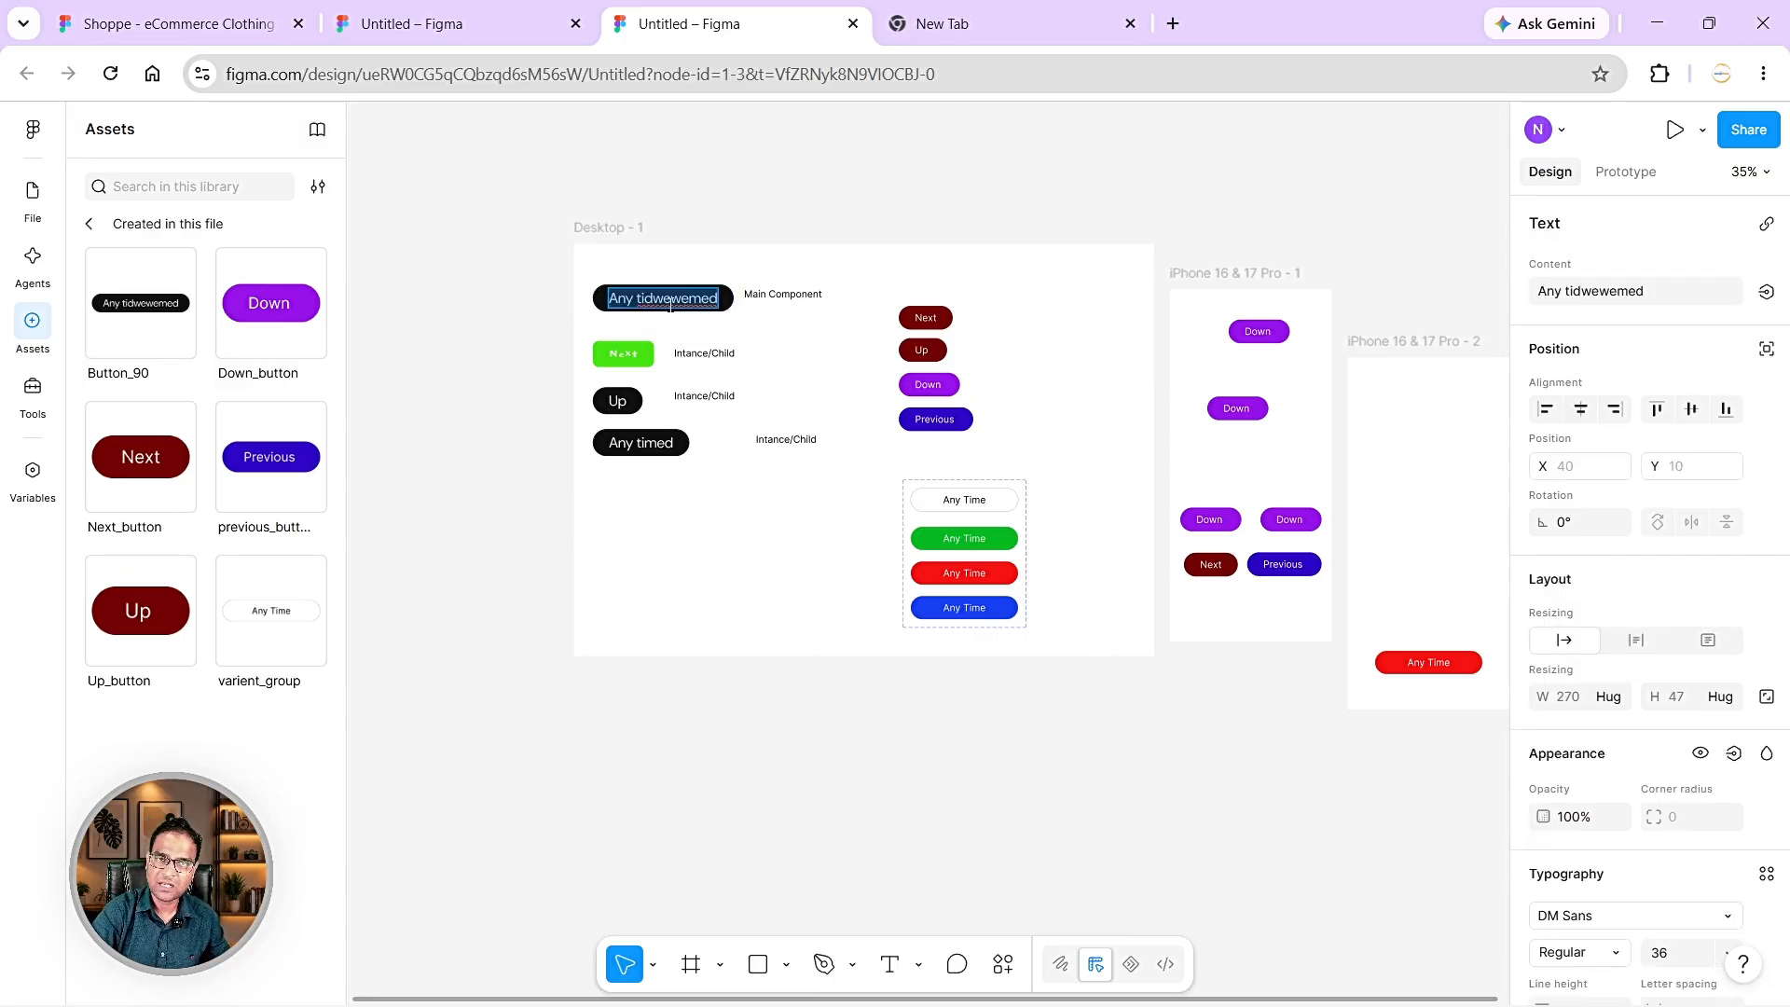
pyautogui.write('oup')
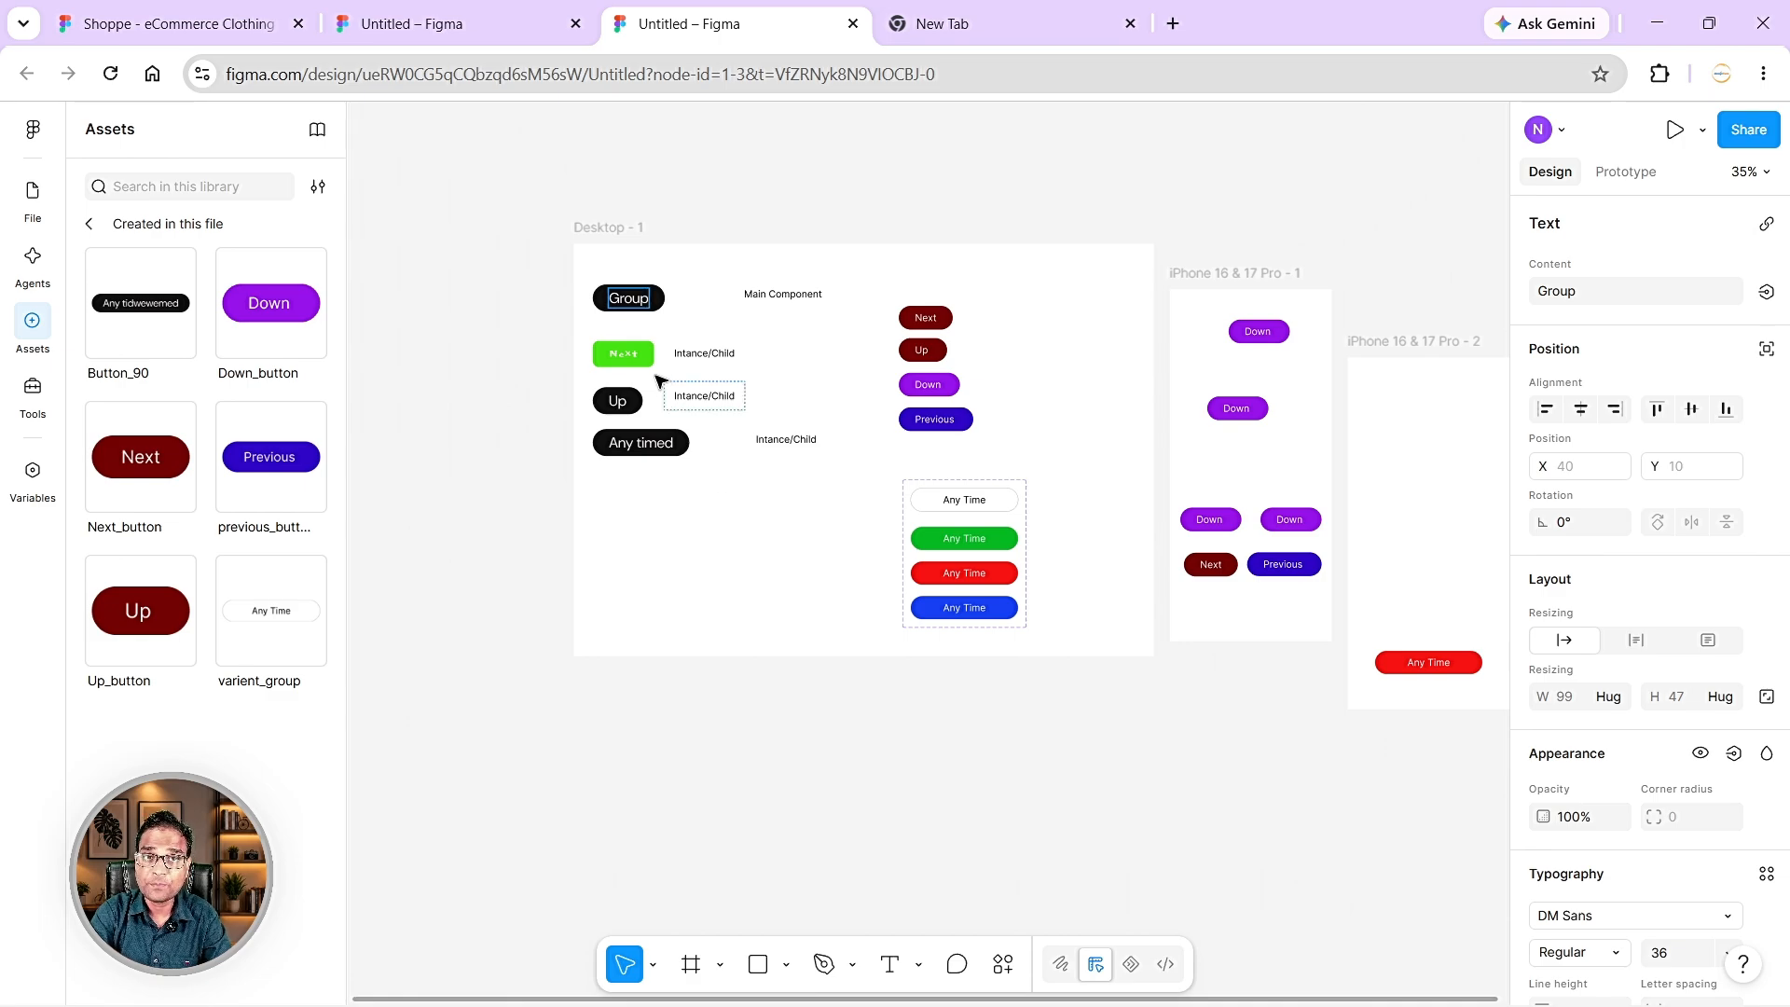
pyautogui.press('Escape')
# - Delete the three child instances below the Group button together with all their Intance/Child labels
pyautogui.moveTo(825, 472); pyautogui.dragTo(628, 368)
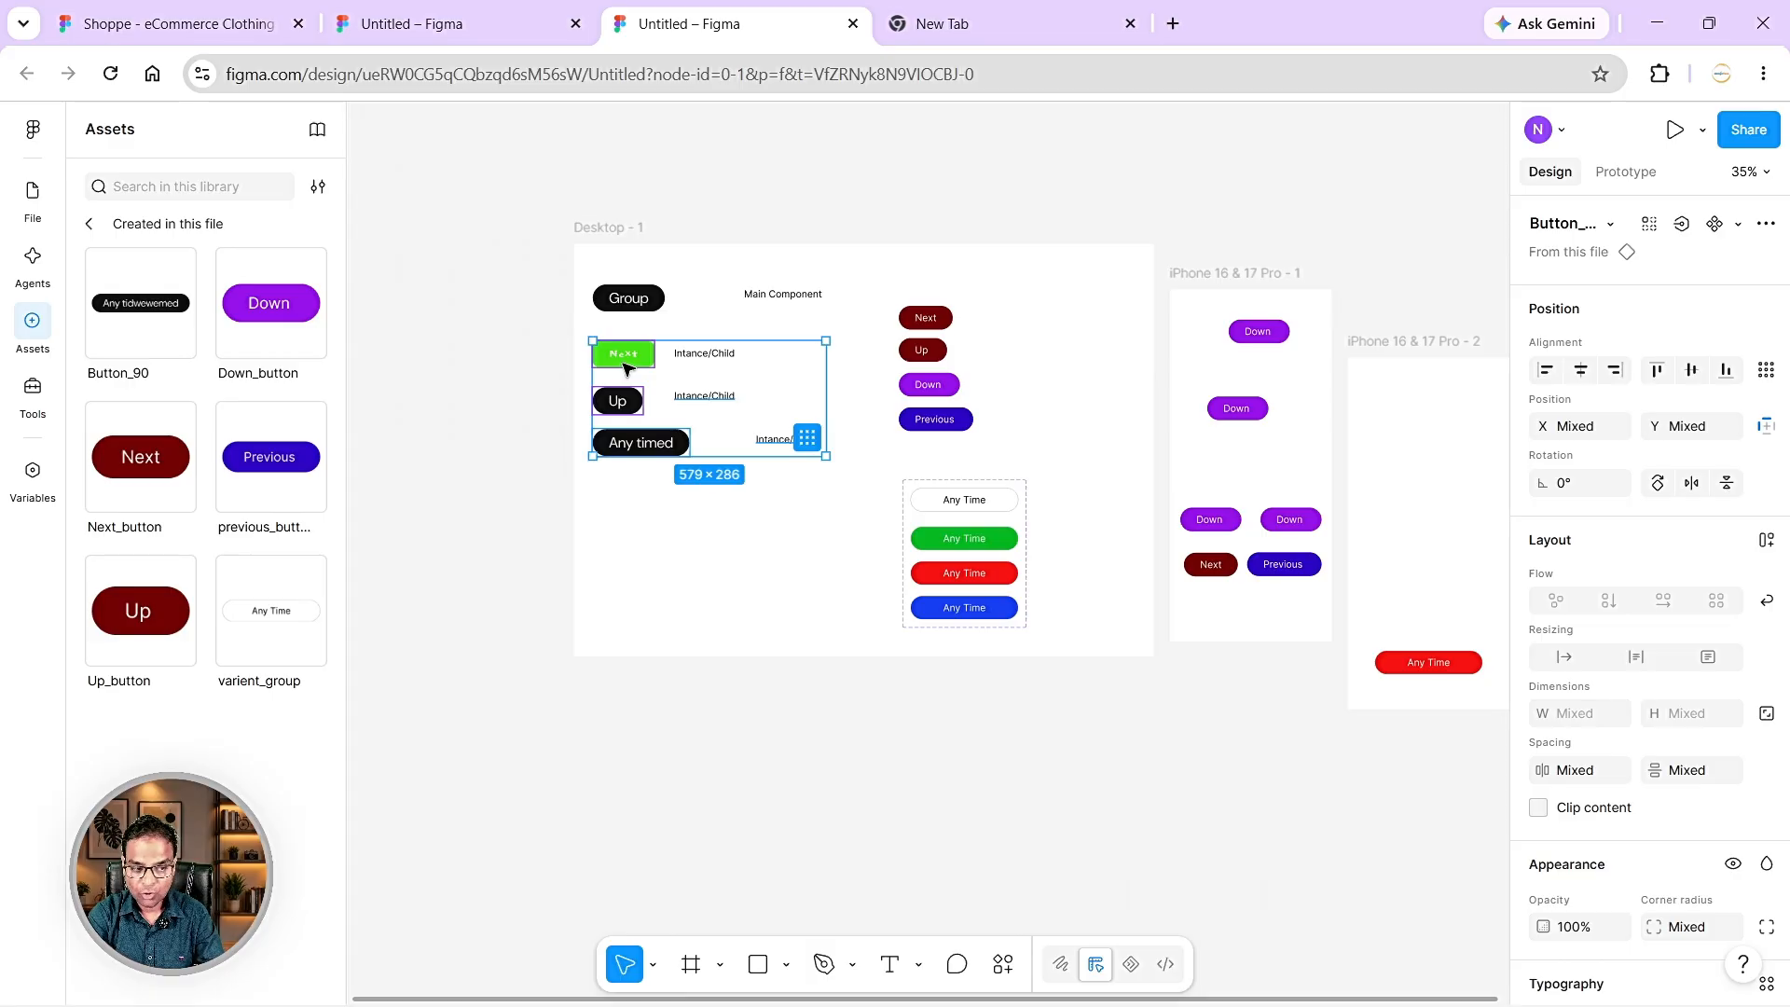
pyautogui.press('Delete')
pyautogui.click(714, 363)
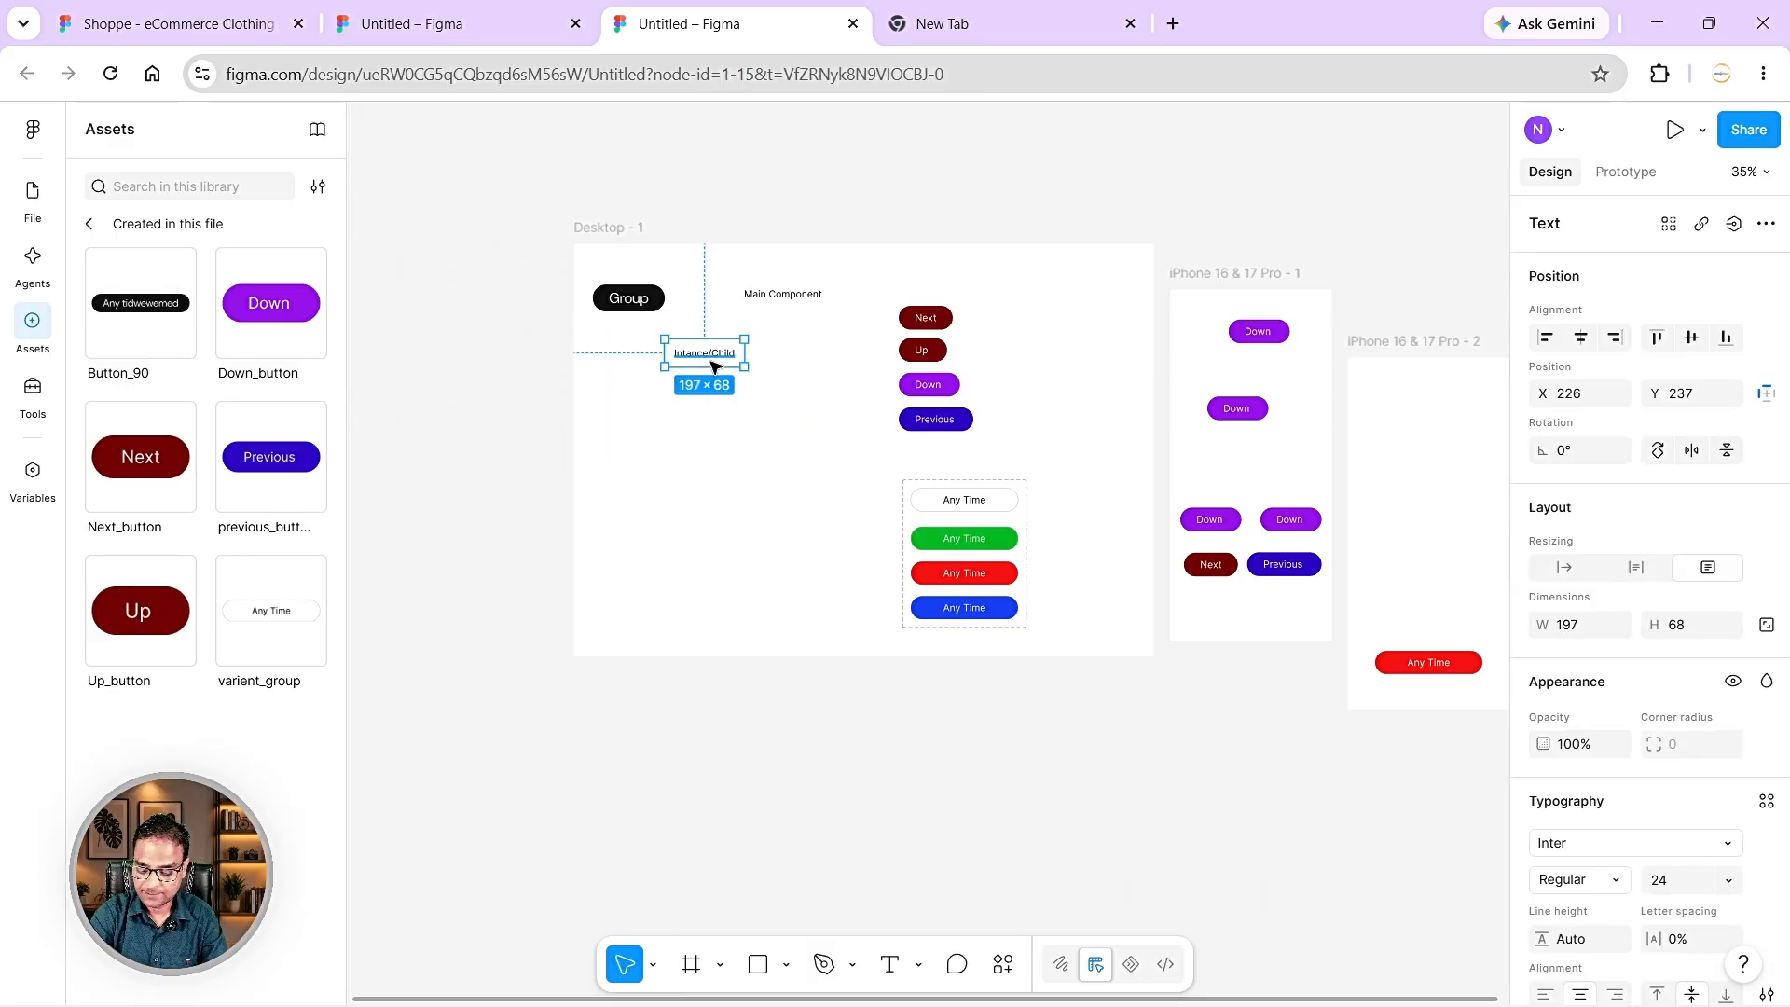
pyautogui.press('Delete')
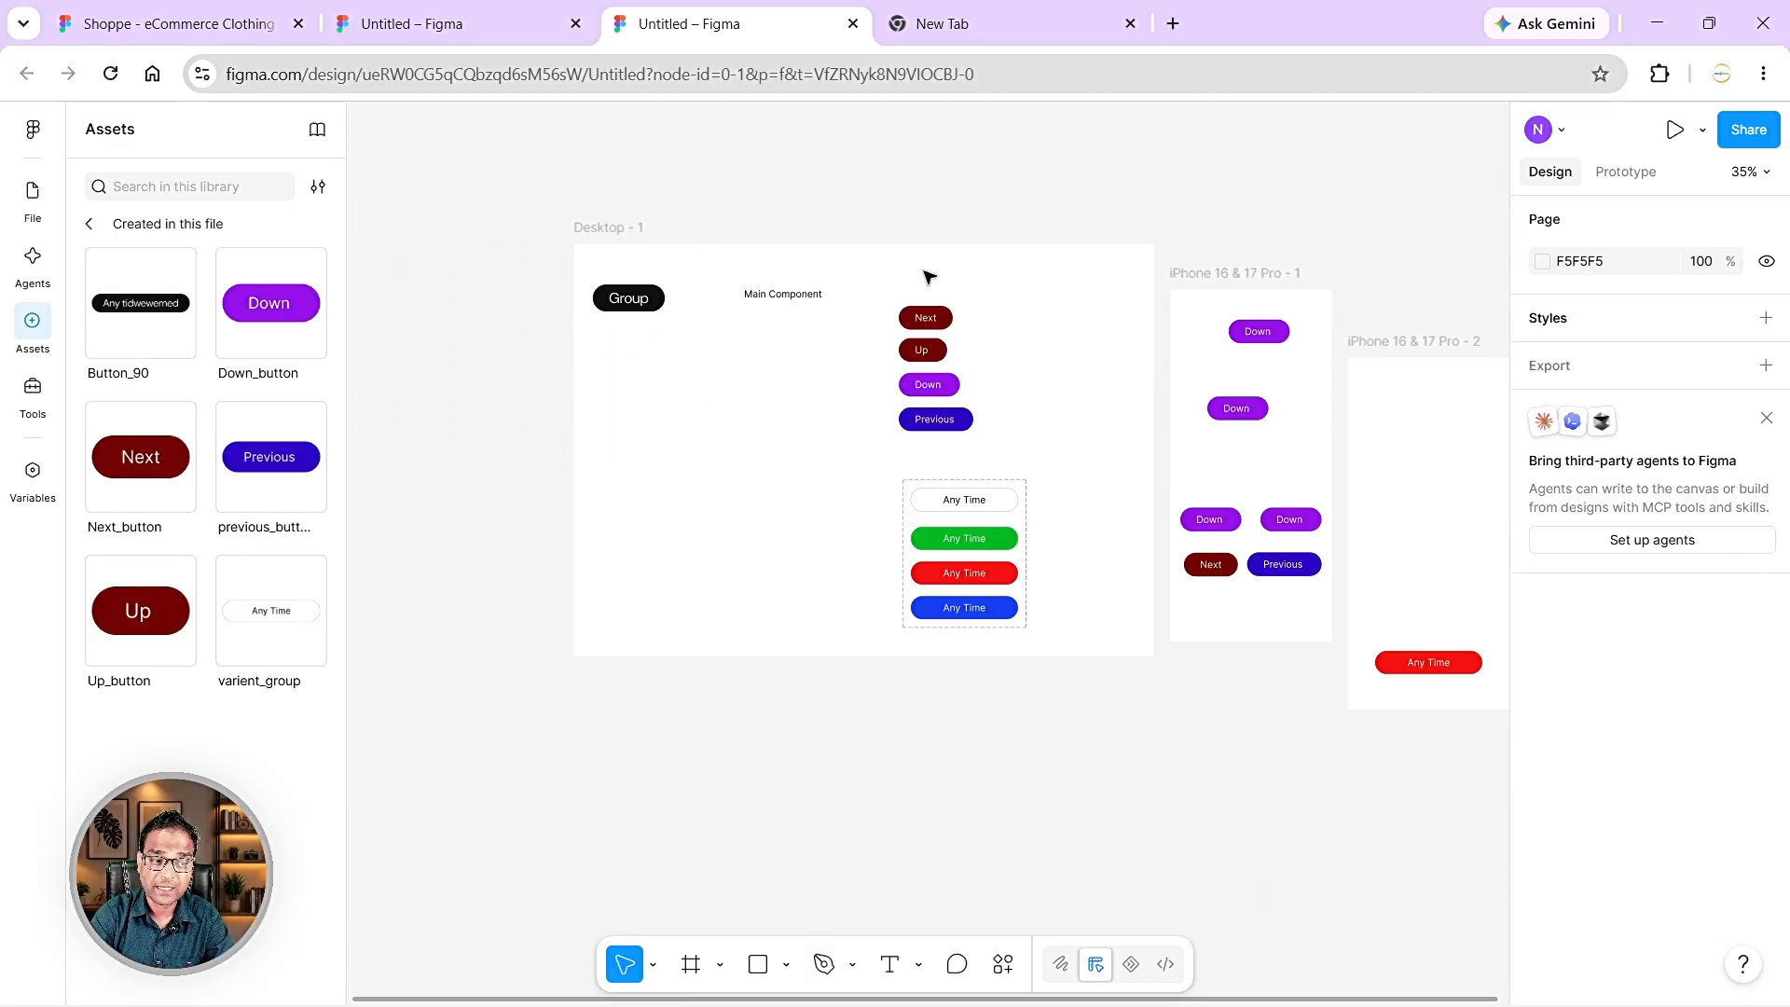
# - Move the Next, Up, Down and Previous component buttons together beneath the Group button, at about X 47
pyautogui.moveTo(997, 263); pyautogui.dragTo(897, 457)
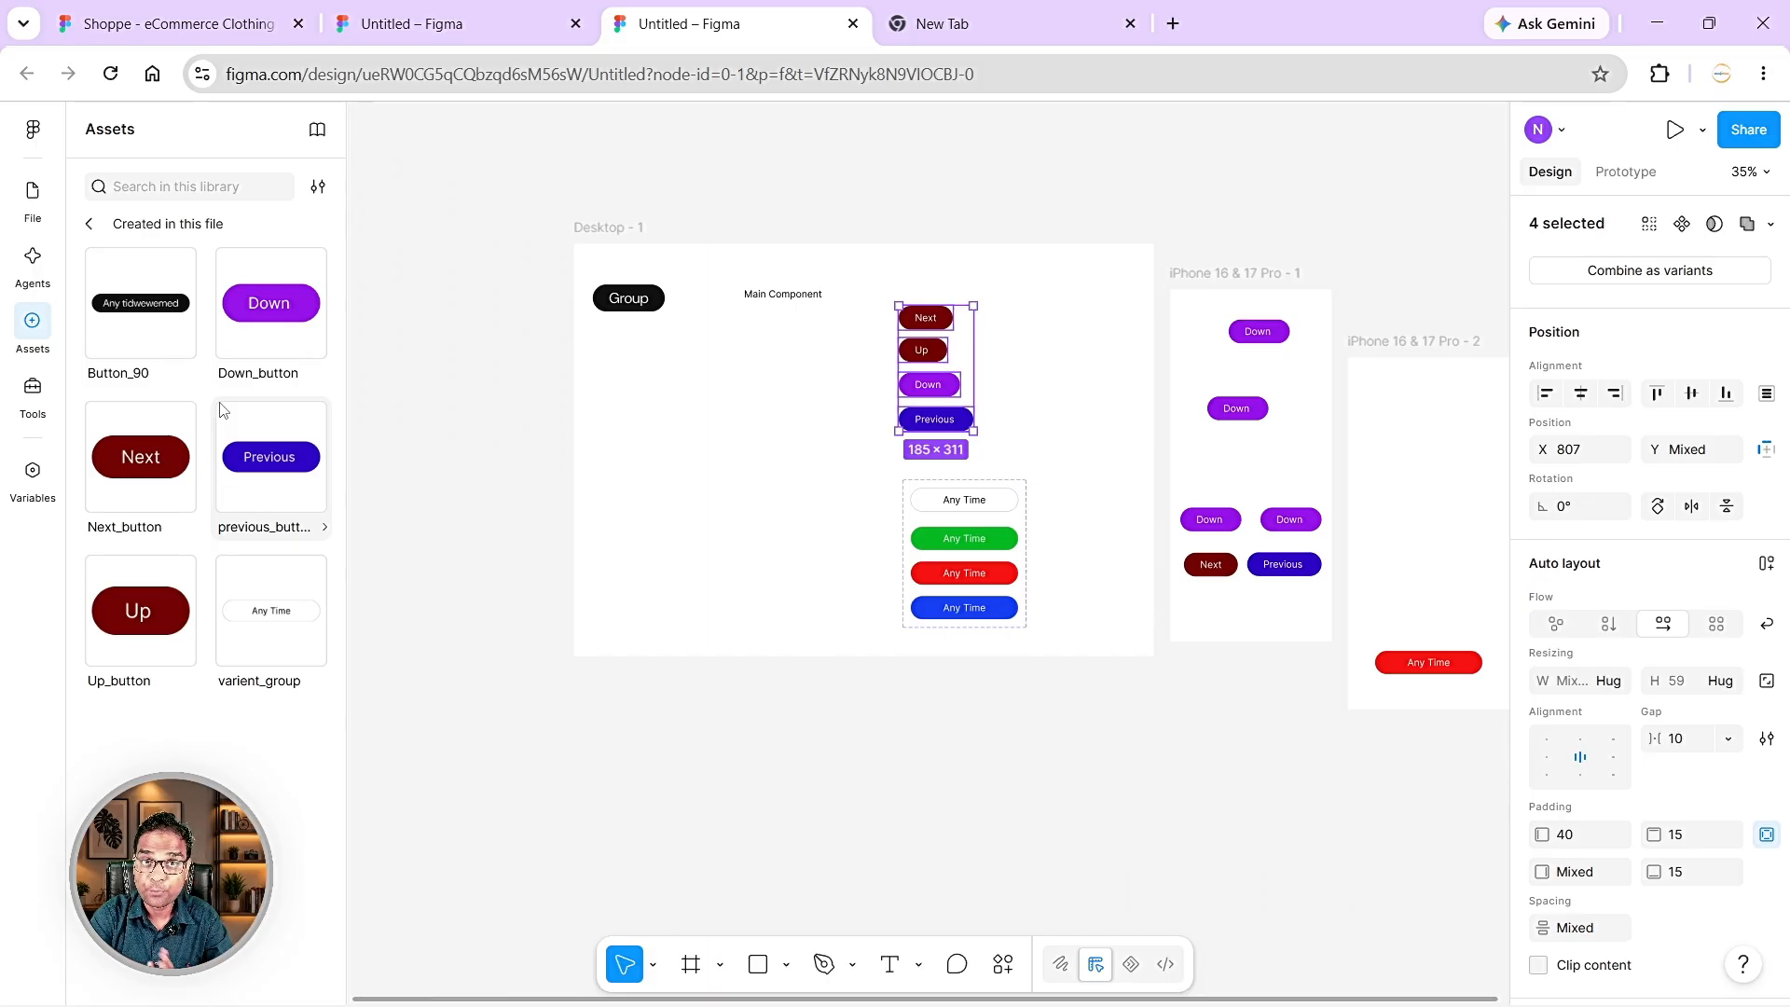
pyautogui.moveTo(951, 411); pyautogui.dragTo(618, 410)
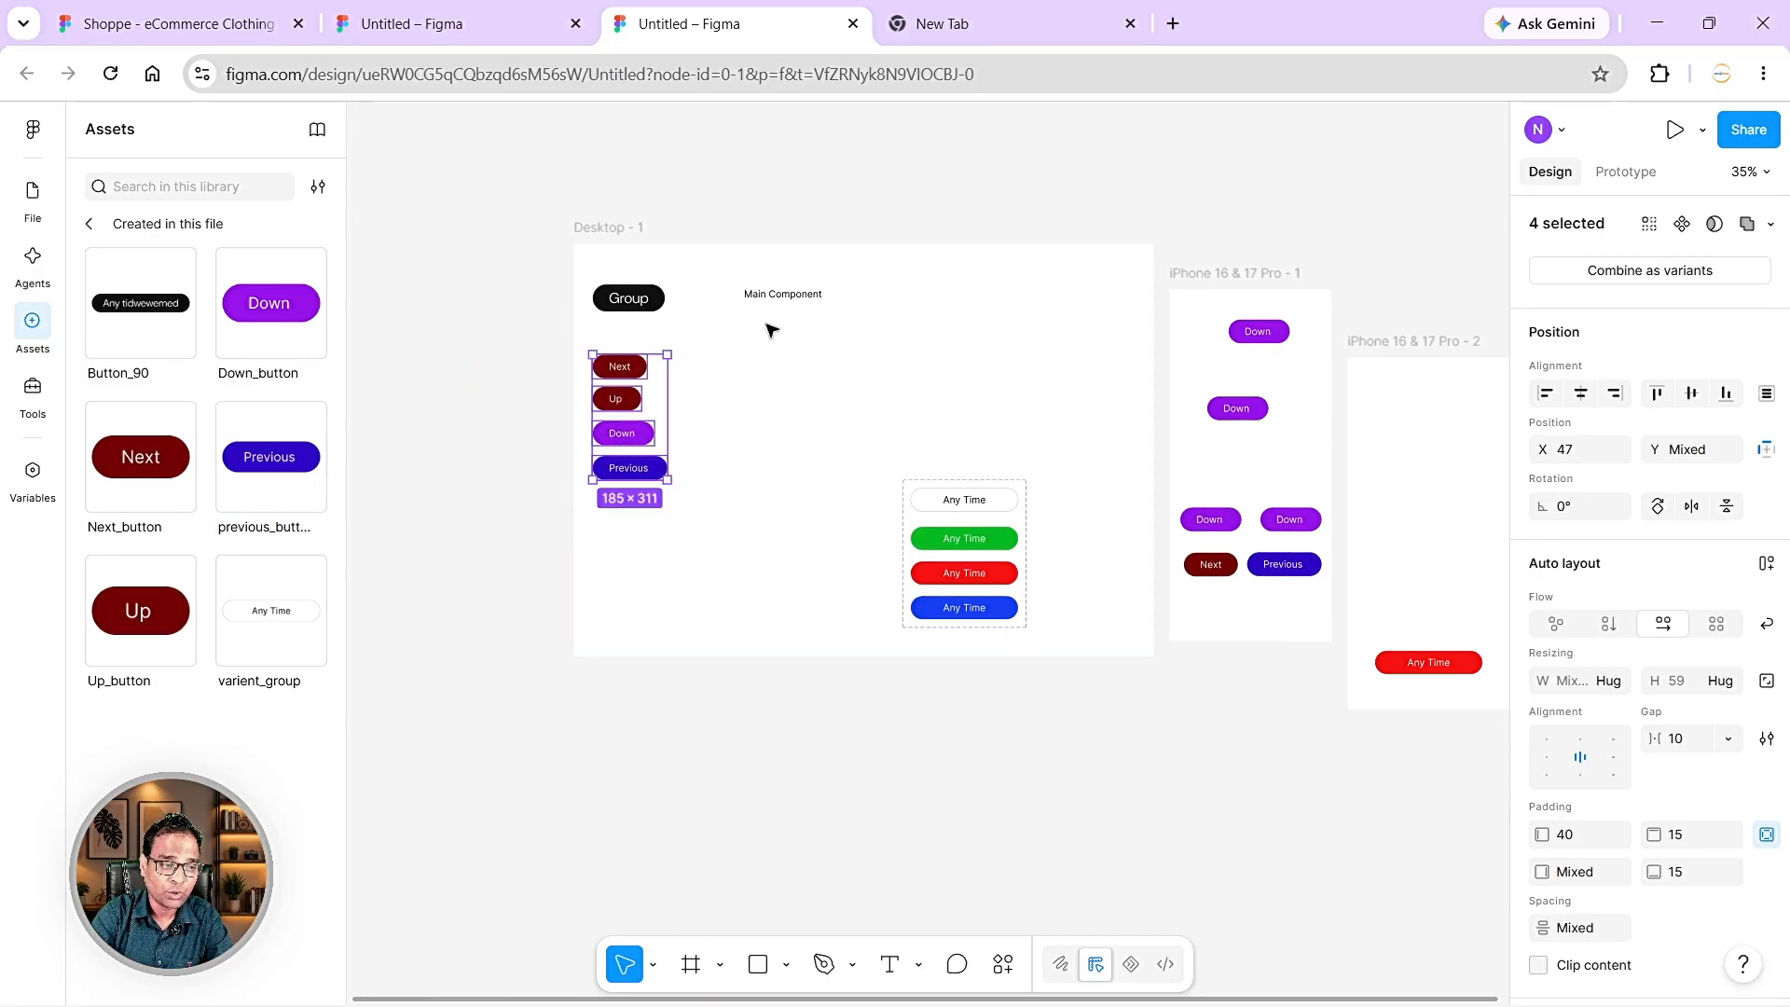
# - Duplicate the Main Component label beside the Next button at about X 285, Y 262 and change its text to Multiple Component
pyautogui.click(807, 296)
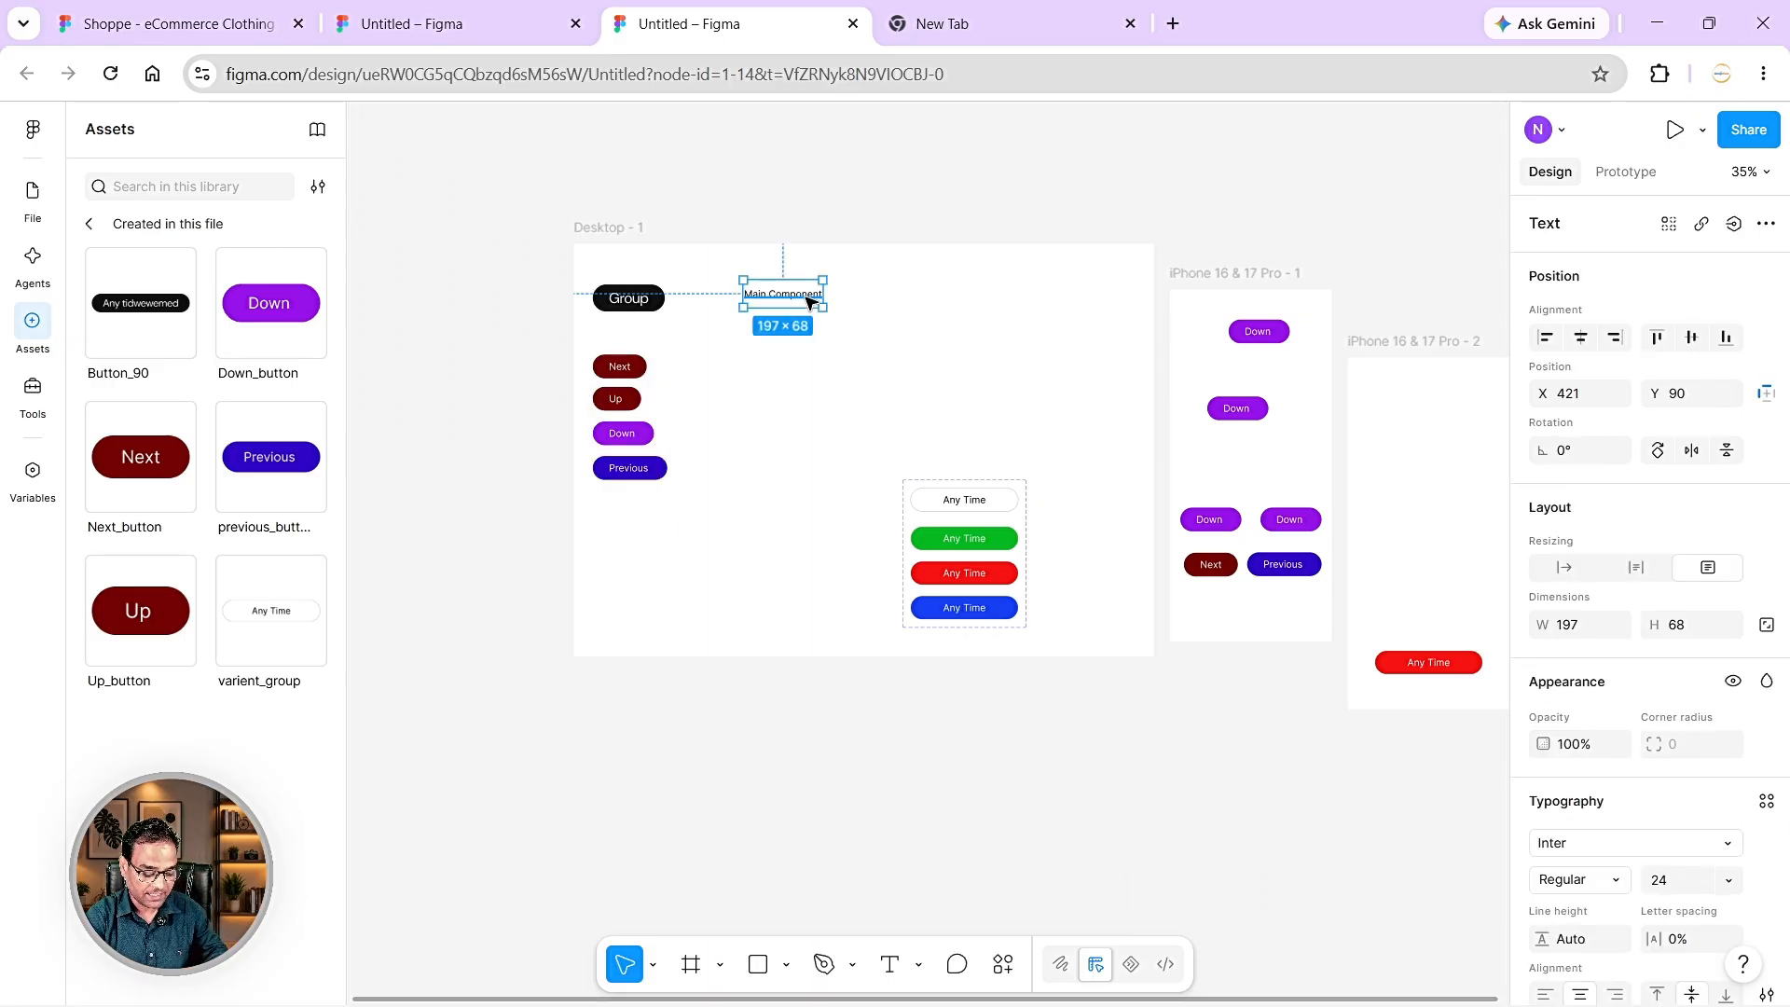
pyautogui.moveTo(807, 301); pyautogui.dragTo(748, 367)
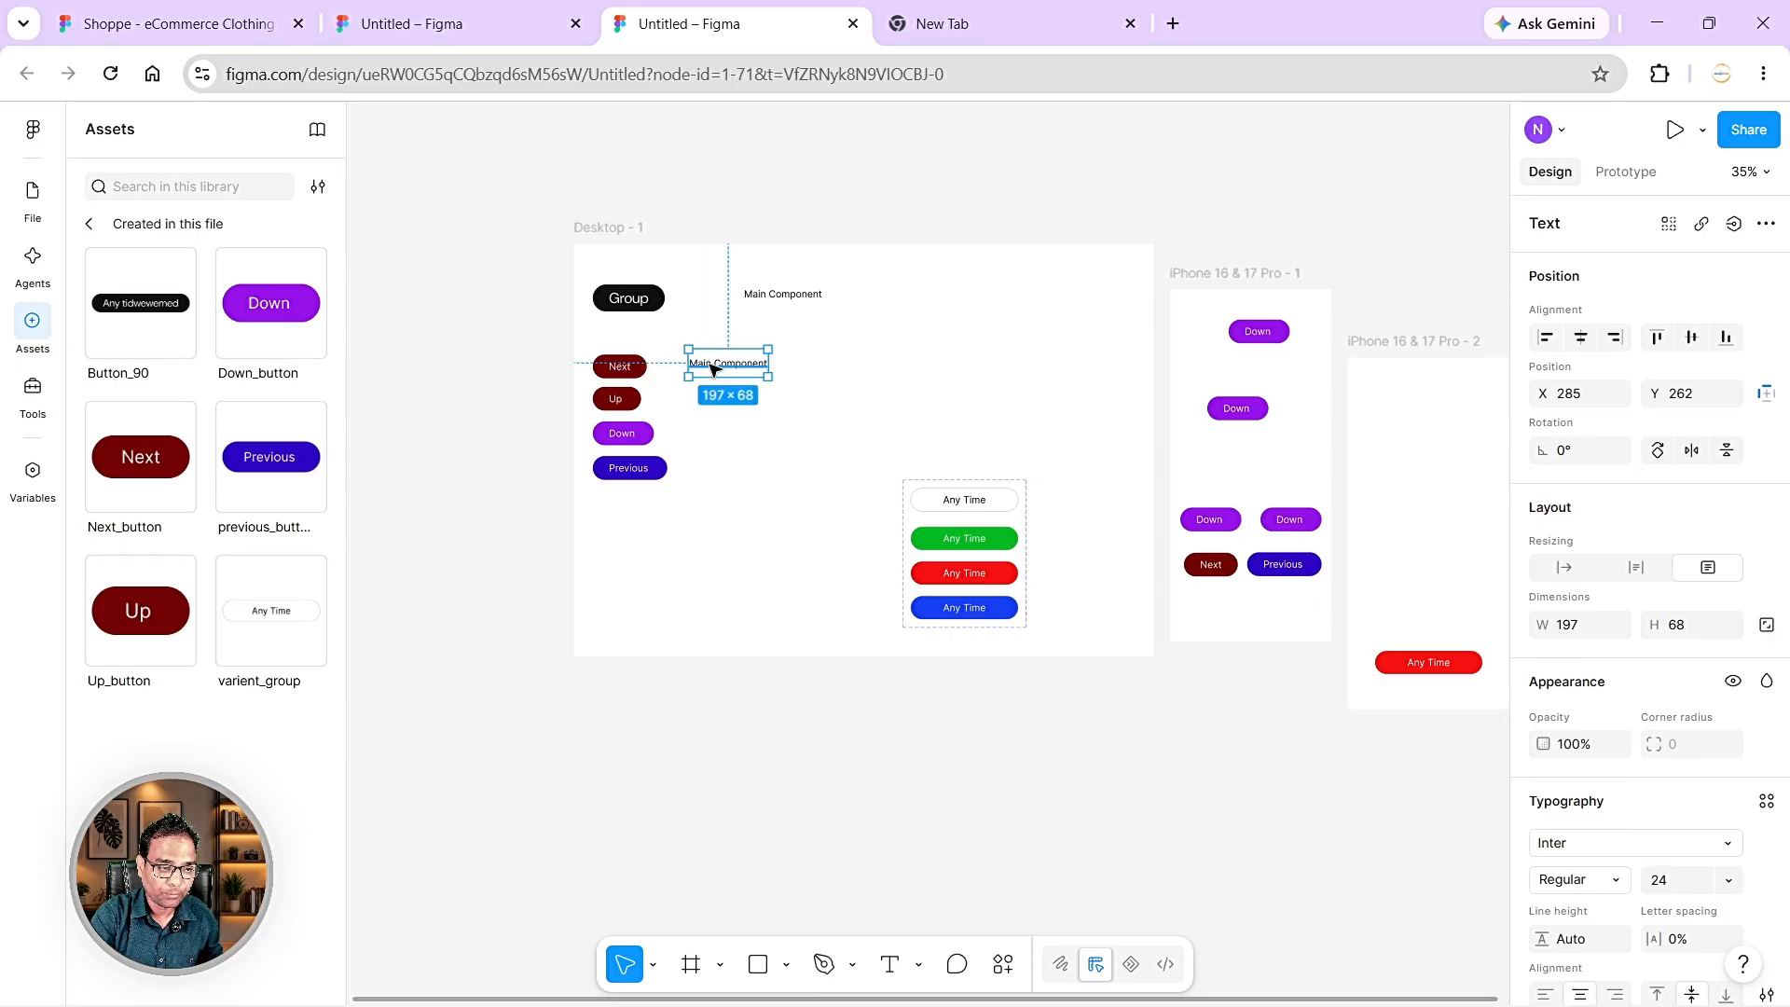
pyautogui.doubleClick(711, 365)
pyautogui.write('Multiple Component')
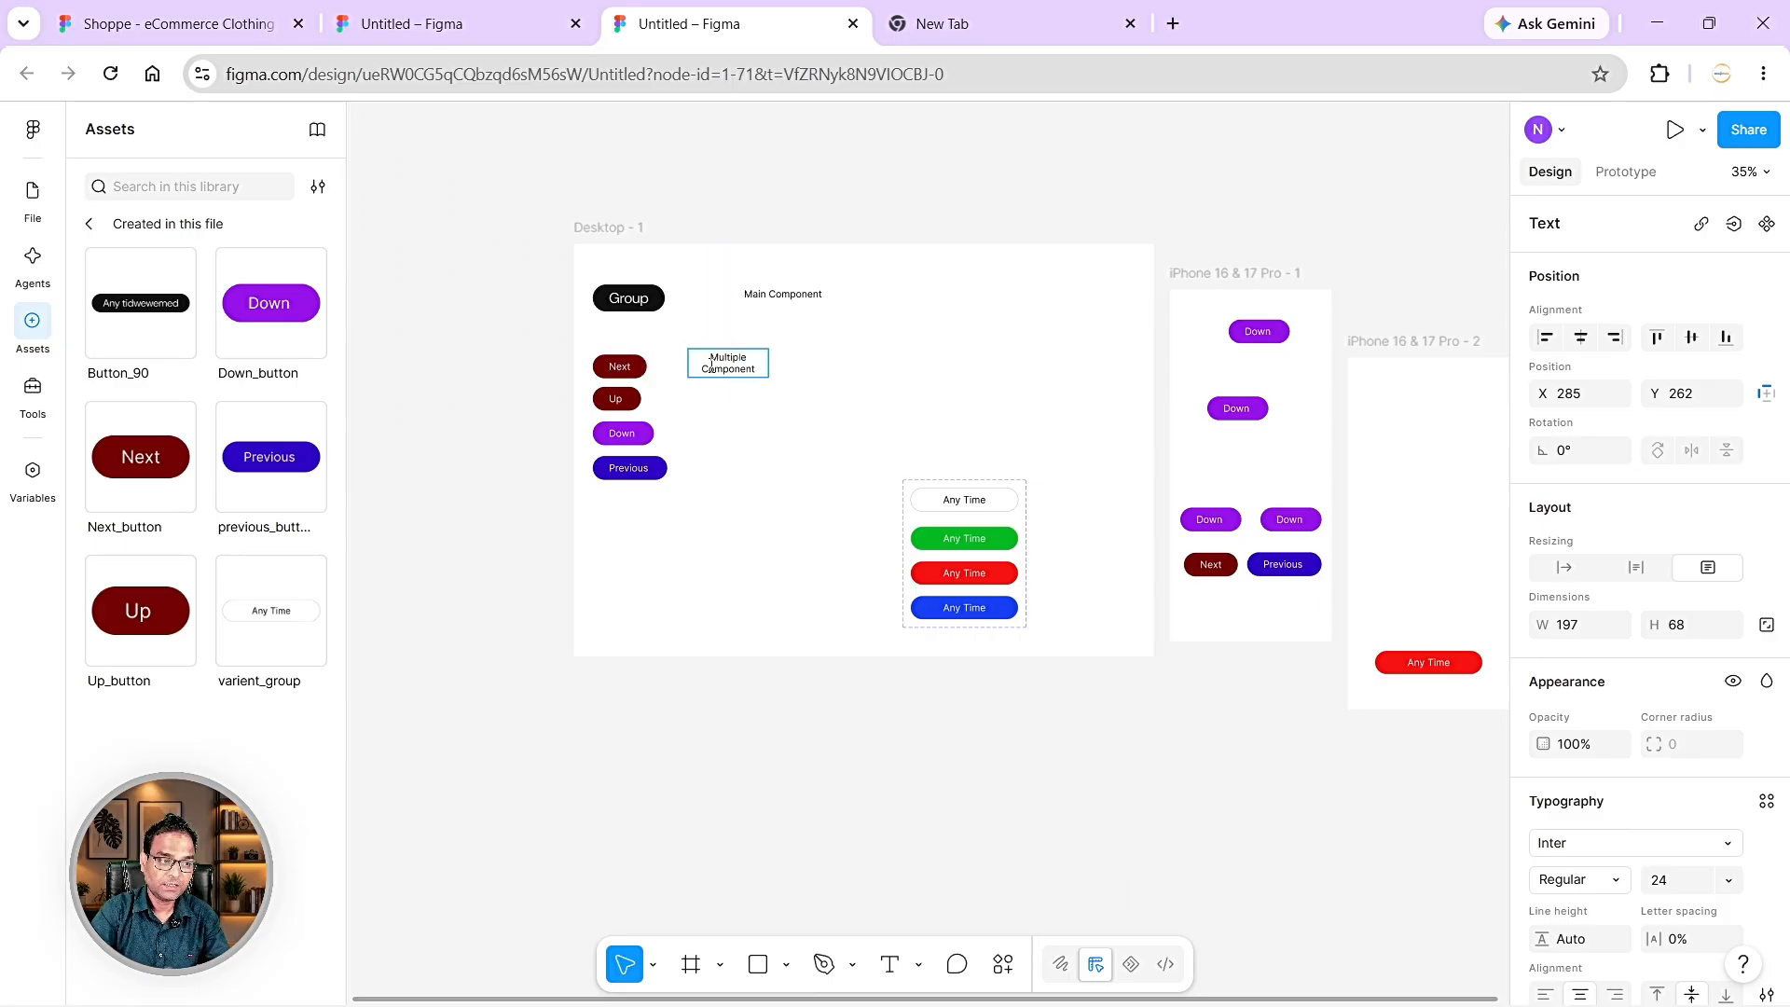
# - Widen the Multiple Component label to about 331 so it fits one line and place it above the four buttons, shifted to about X 87
pyautogui.press('Escape')
pyautogui.moveTo(768, 363); pyautogui.dragTo(820, 361)
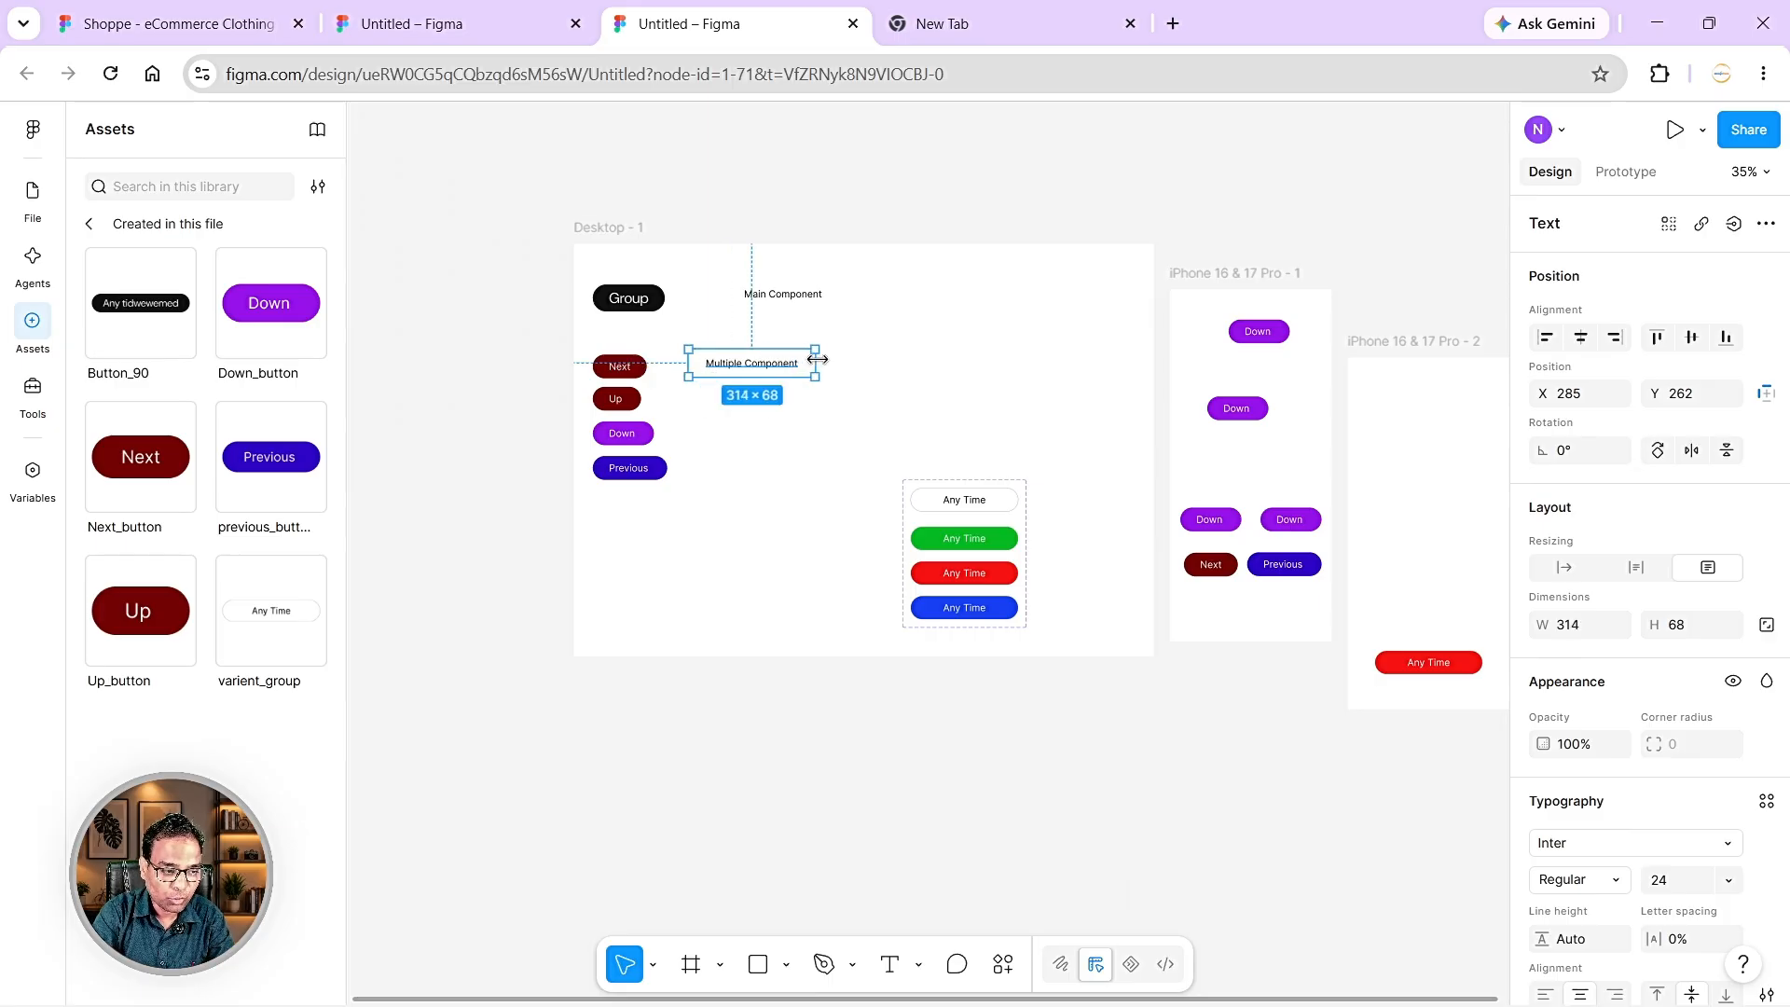
pyautogui.click(718, 478)
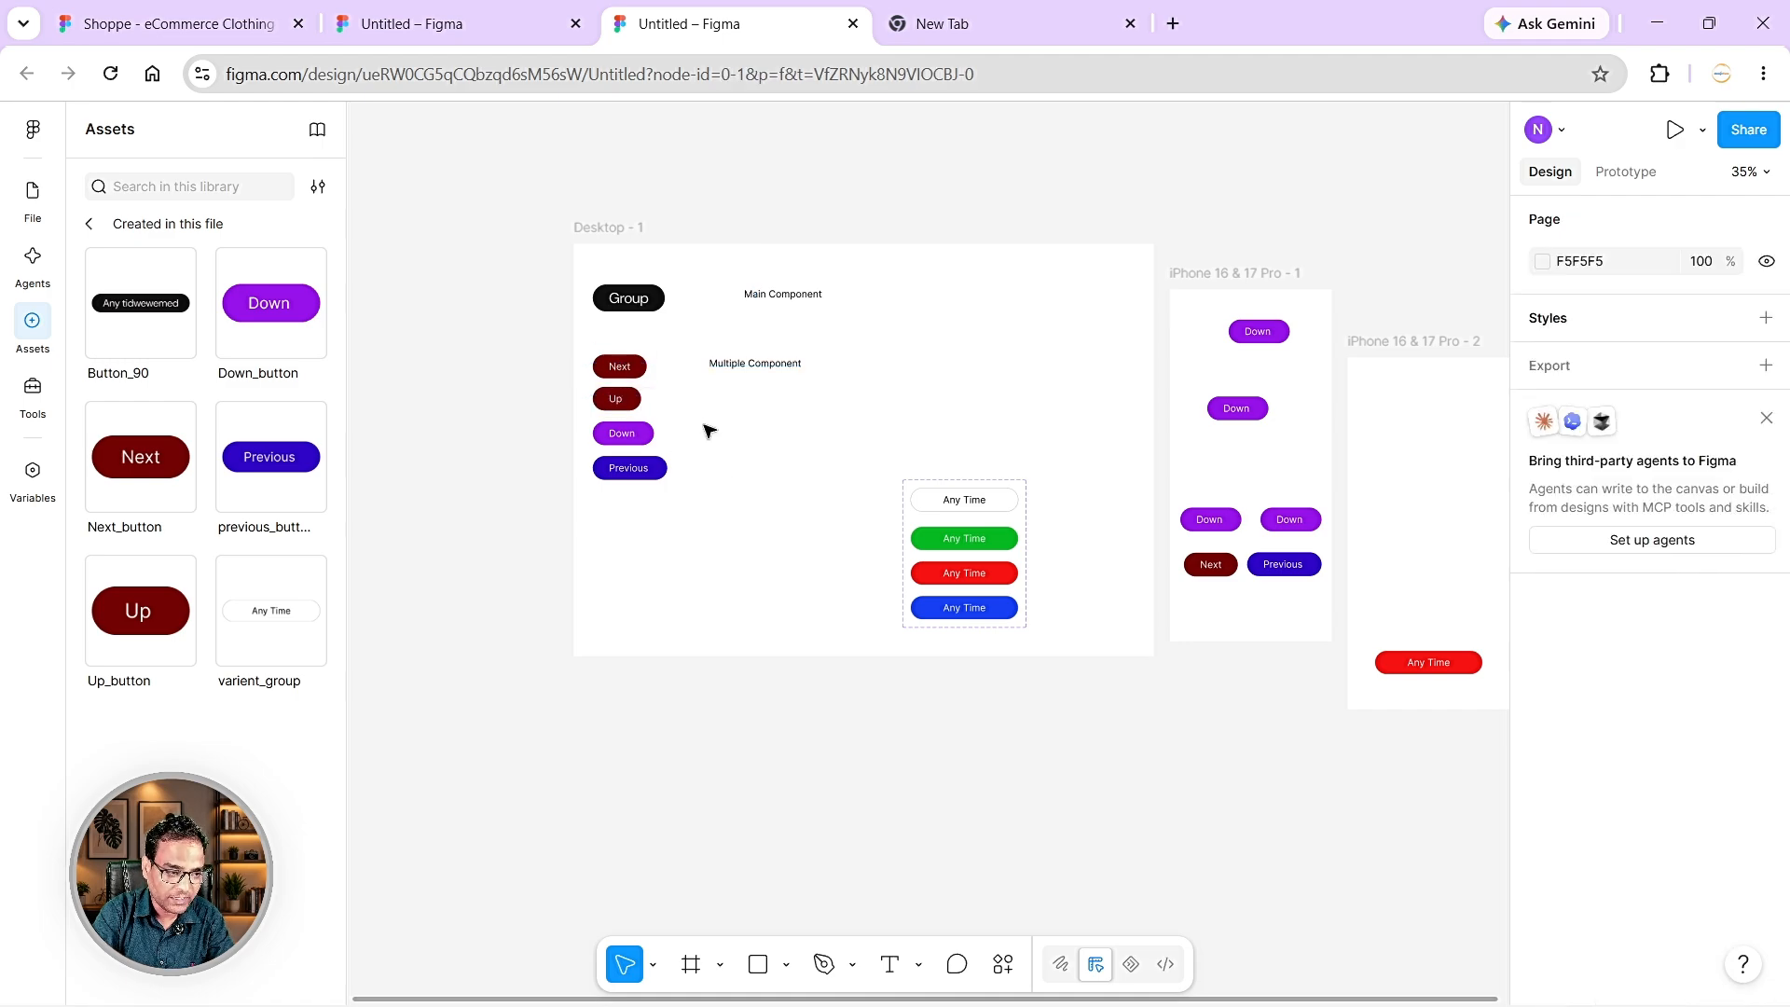
pyautogui.moveTo(674, 516); pyautogui.dragTo(658, 417)
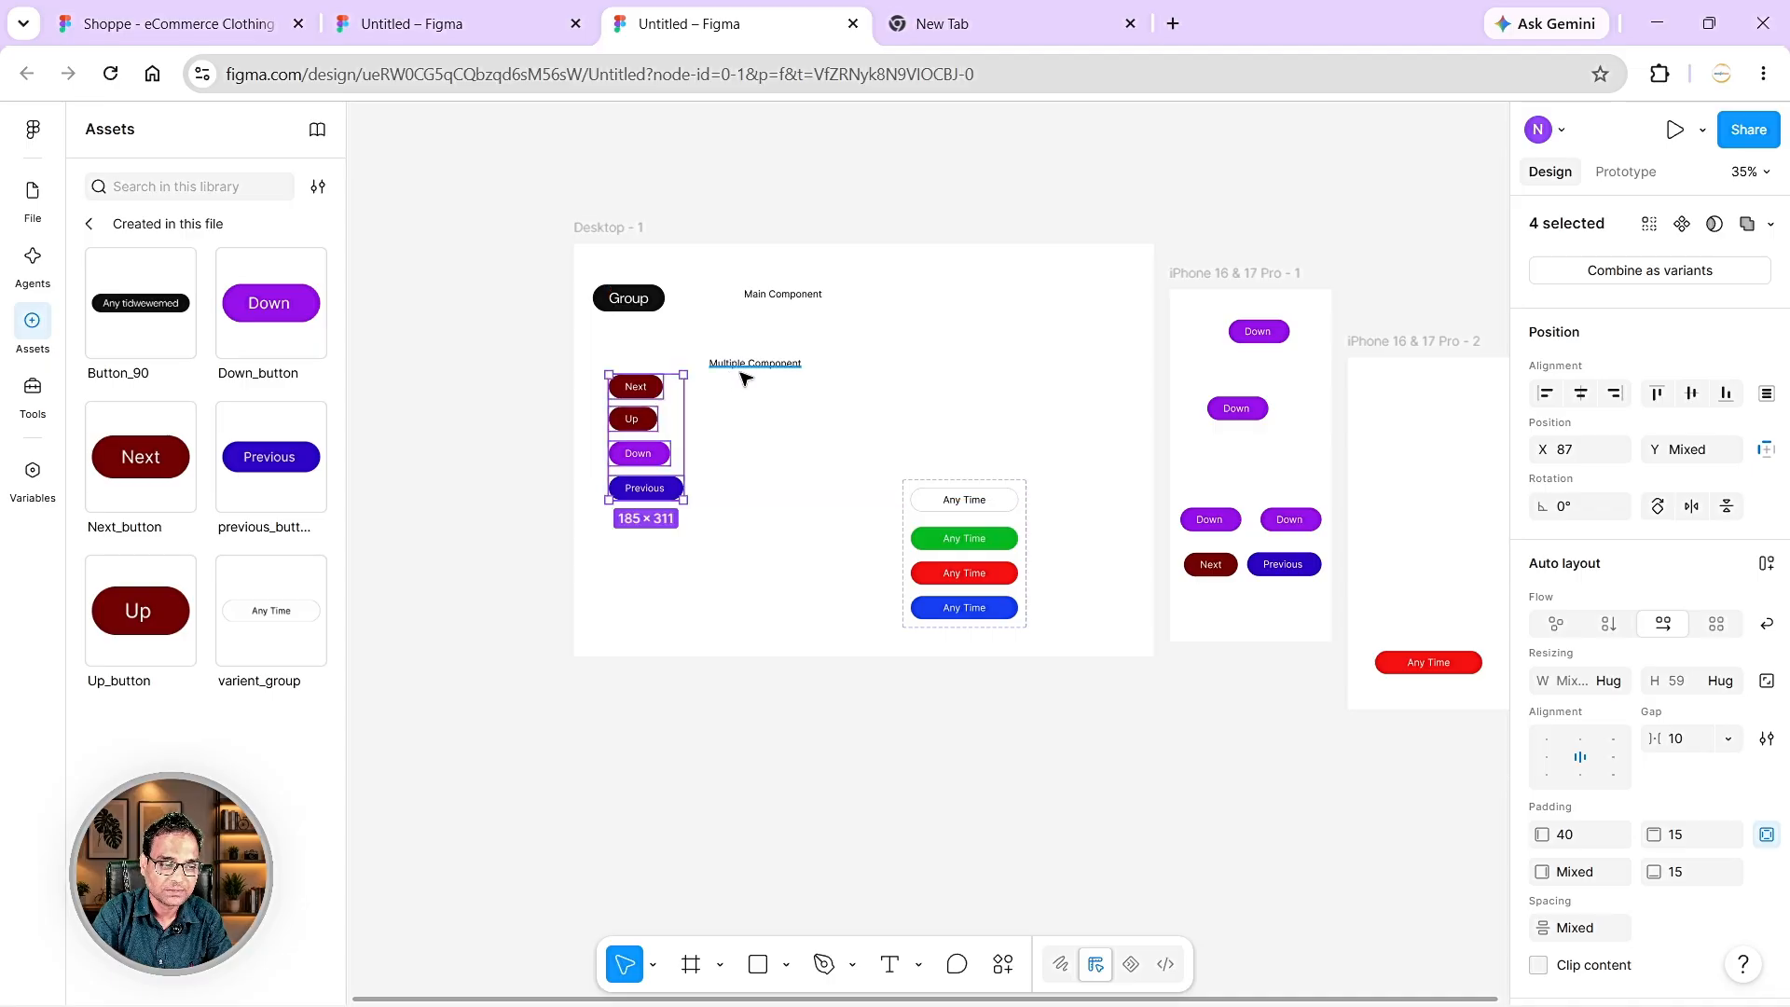
pyautogui.moveTo(750, 376); pyautogui.dragTo(643, 365)
# - Move the variant set up beside the four buttons and add a copy of the label above it at about X 554, Y 227 reading Component Set
pyautogui.moveTo(960, 500); pyautogui.dragTo(884, 388)
pyautogui.click(652, 359)
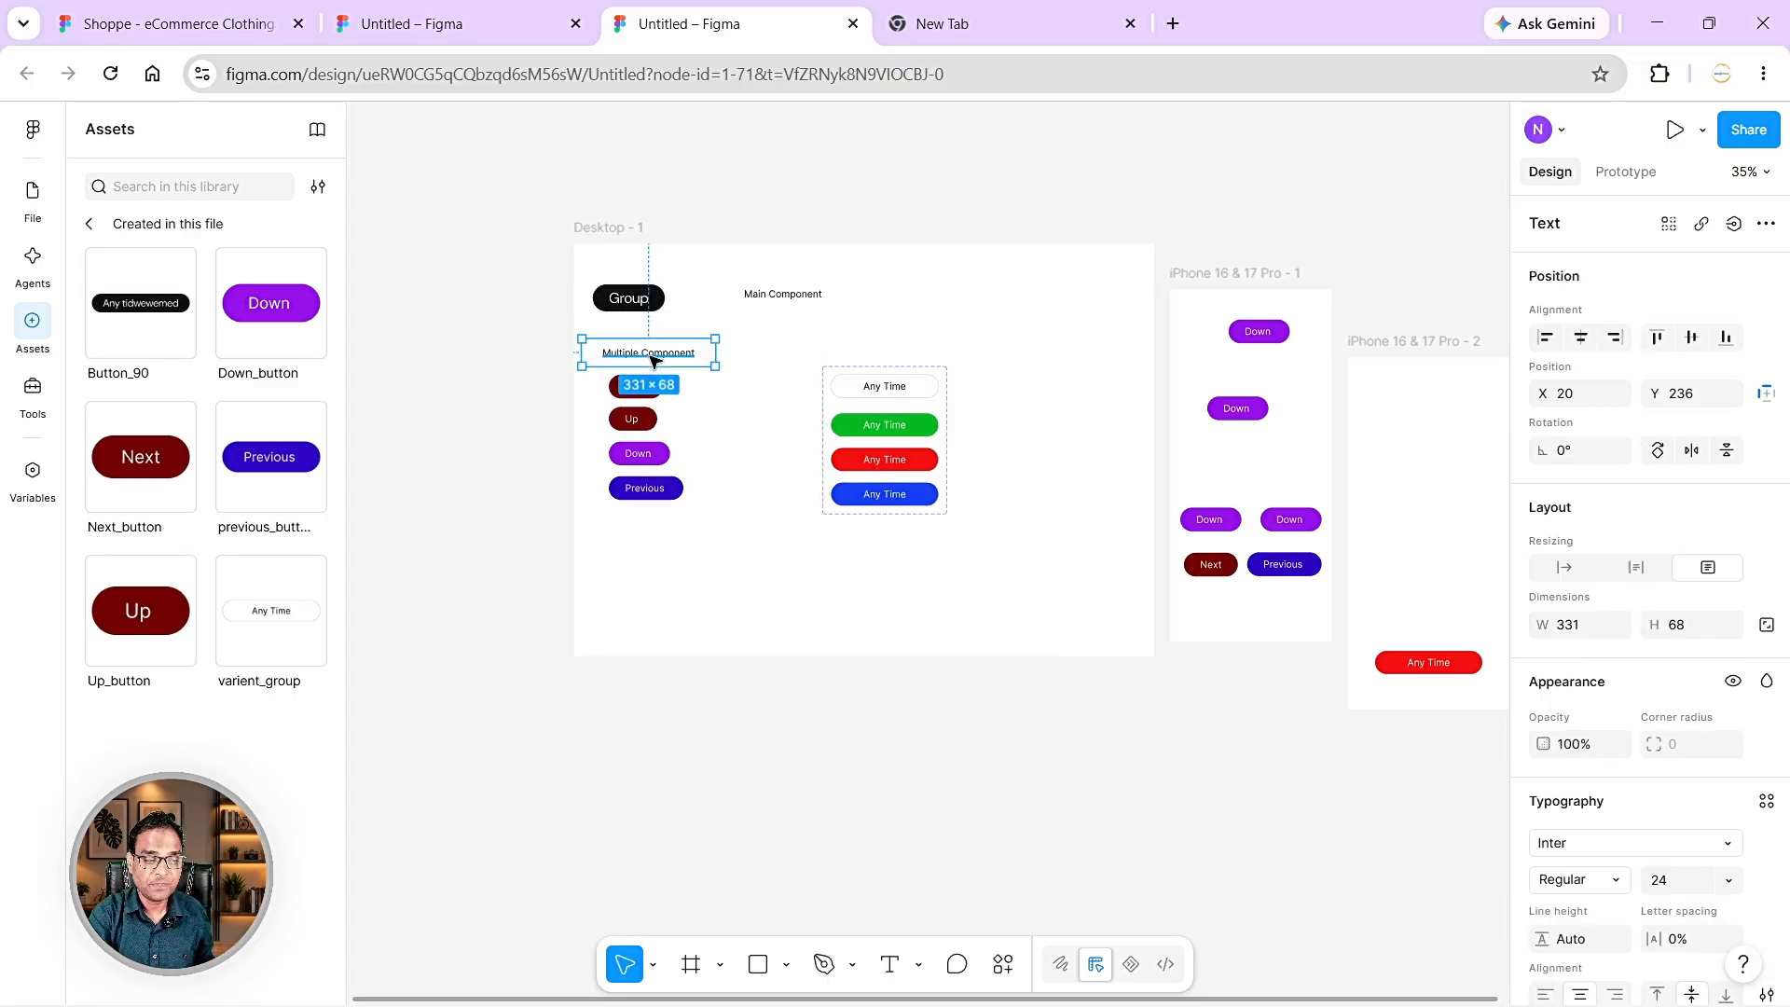
pyautogui.keyDown('alt'); pyautogui.moveTo(652, 359); pyautogui.dragTo(892, 354); pyautogui.keyUp('alt')
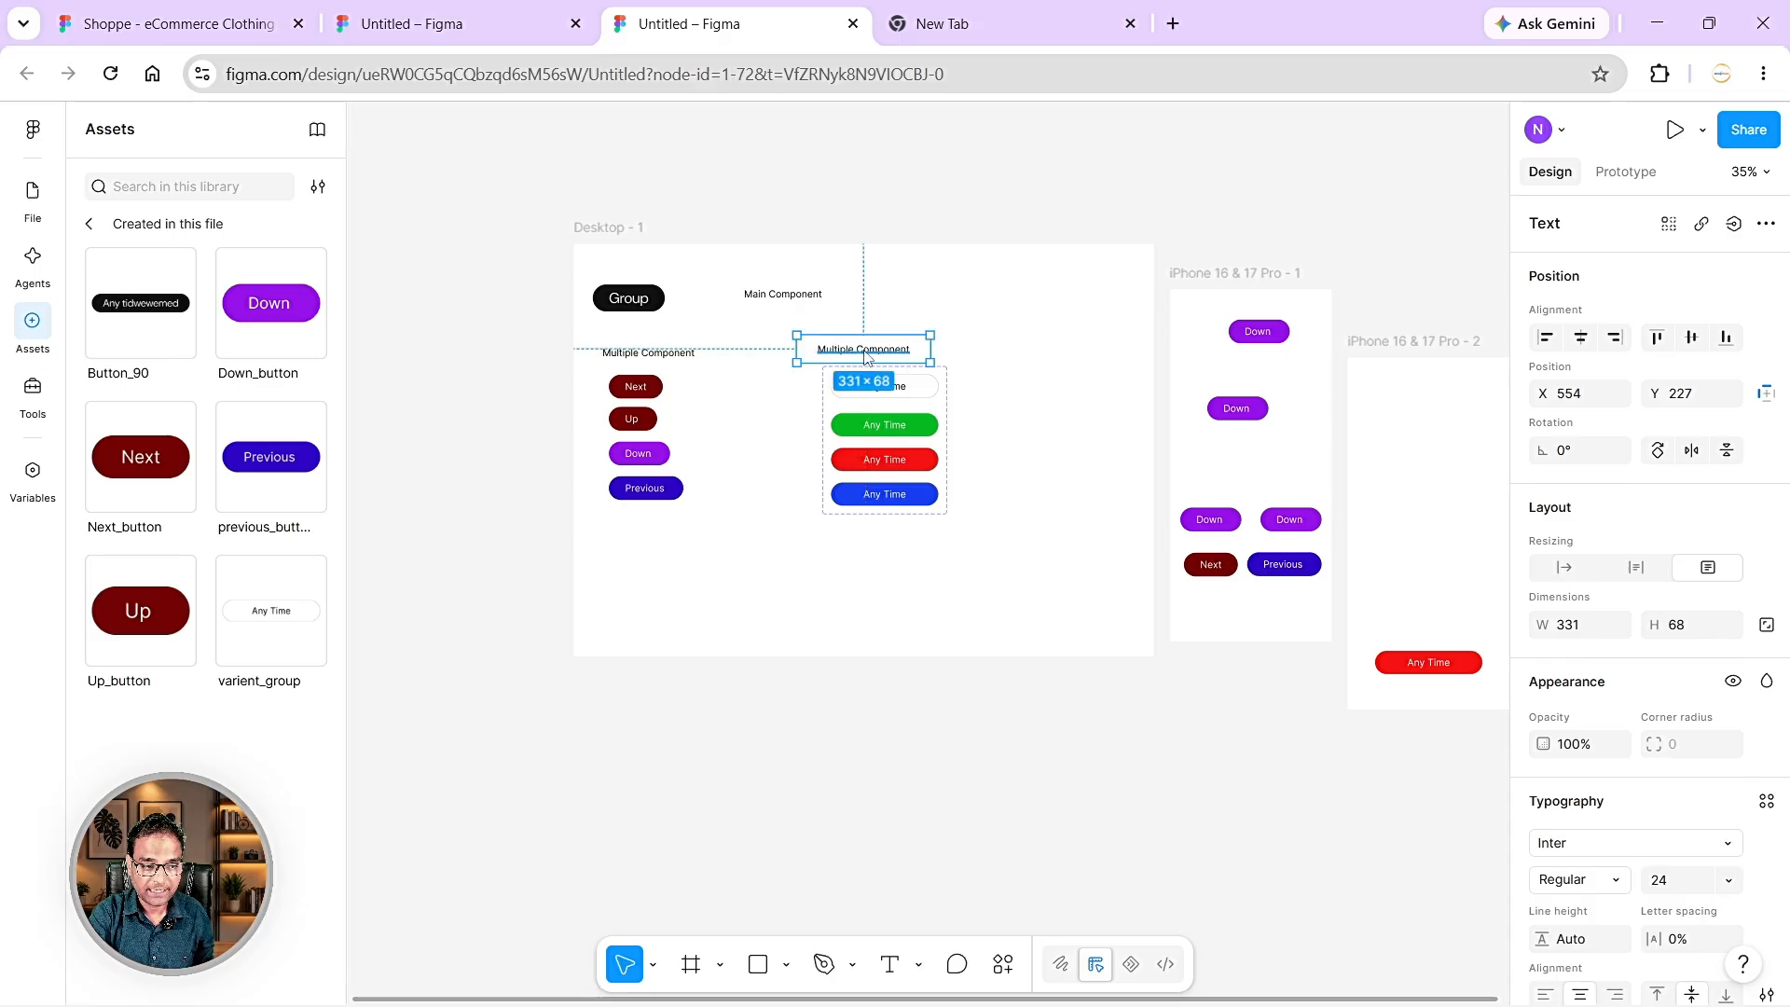
pyautogui.doubleClick(864, 352)
pyautogui.press('Left')
pyautogui.hotkey('shift', 'Right')
pyautogui.hotkey('shift', 'Right')
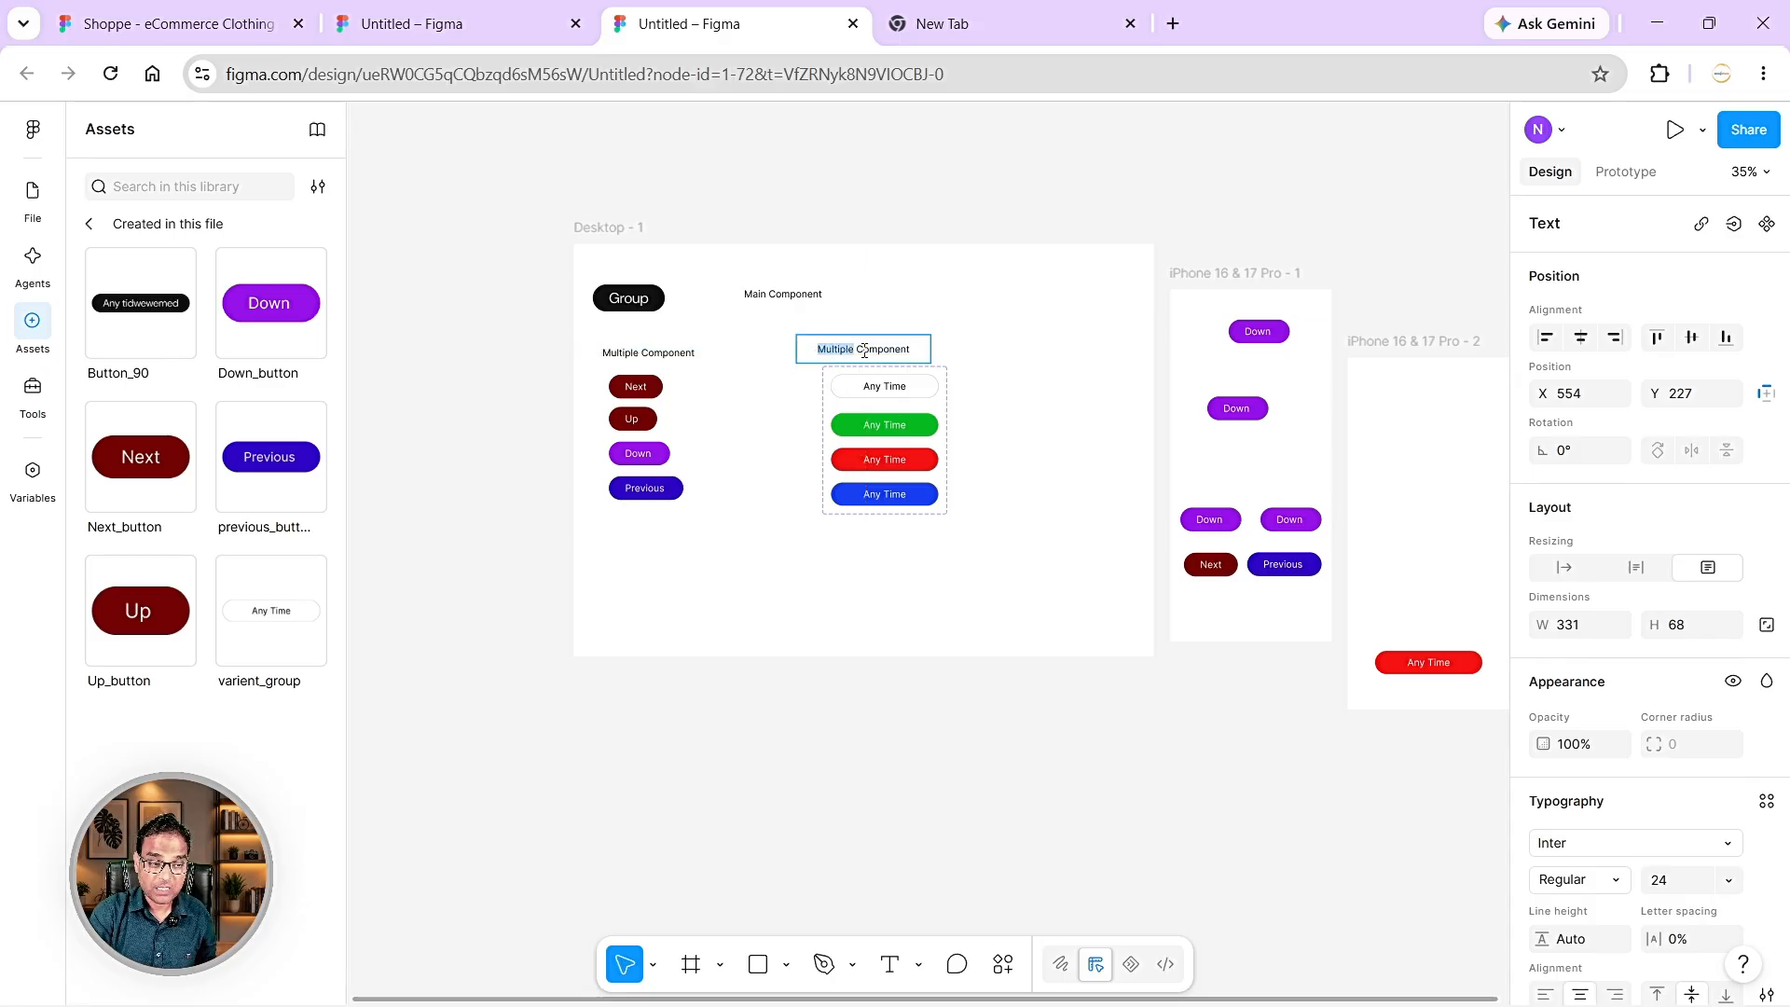
pyautogui.press('BackSpace')
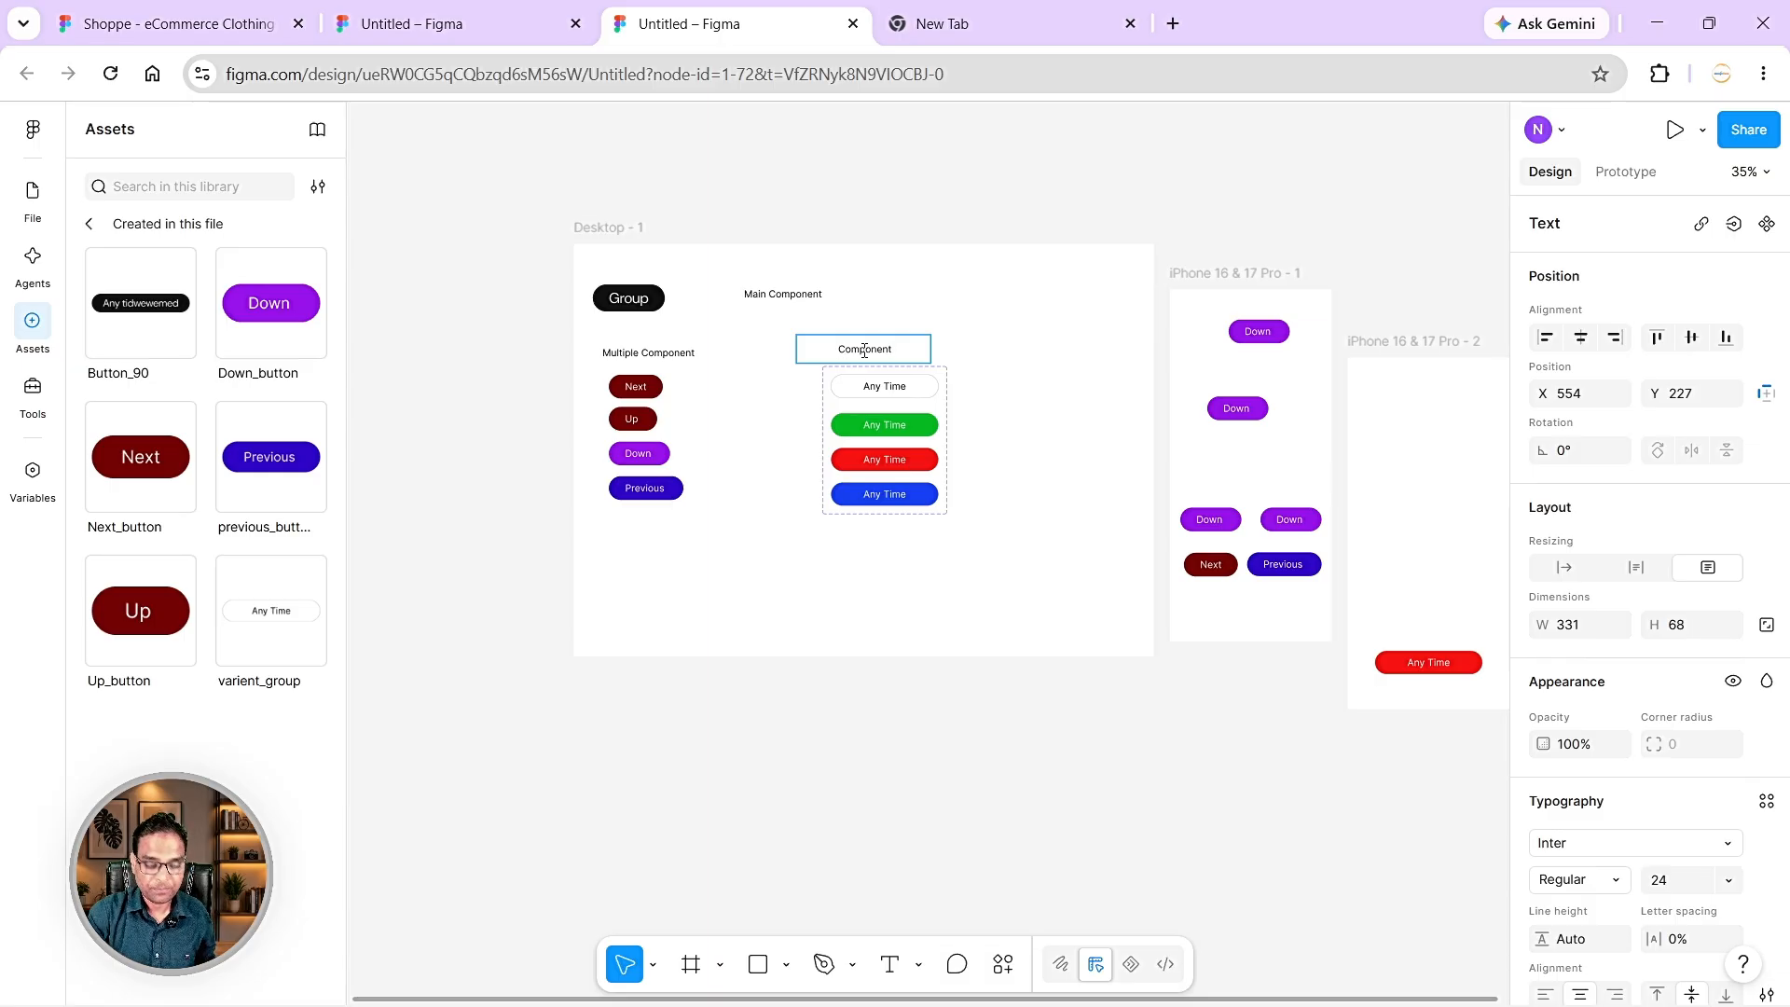
pyautogui.write('Set')
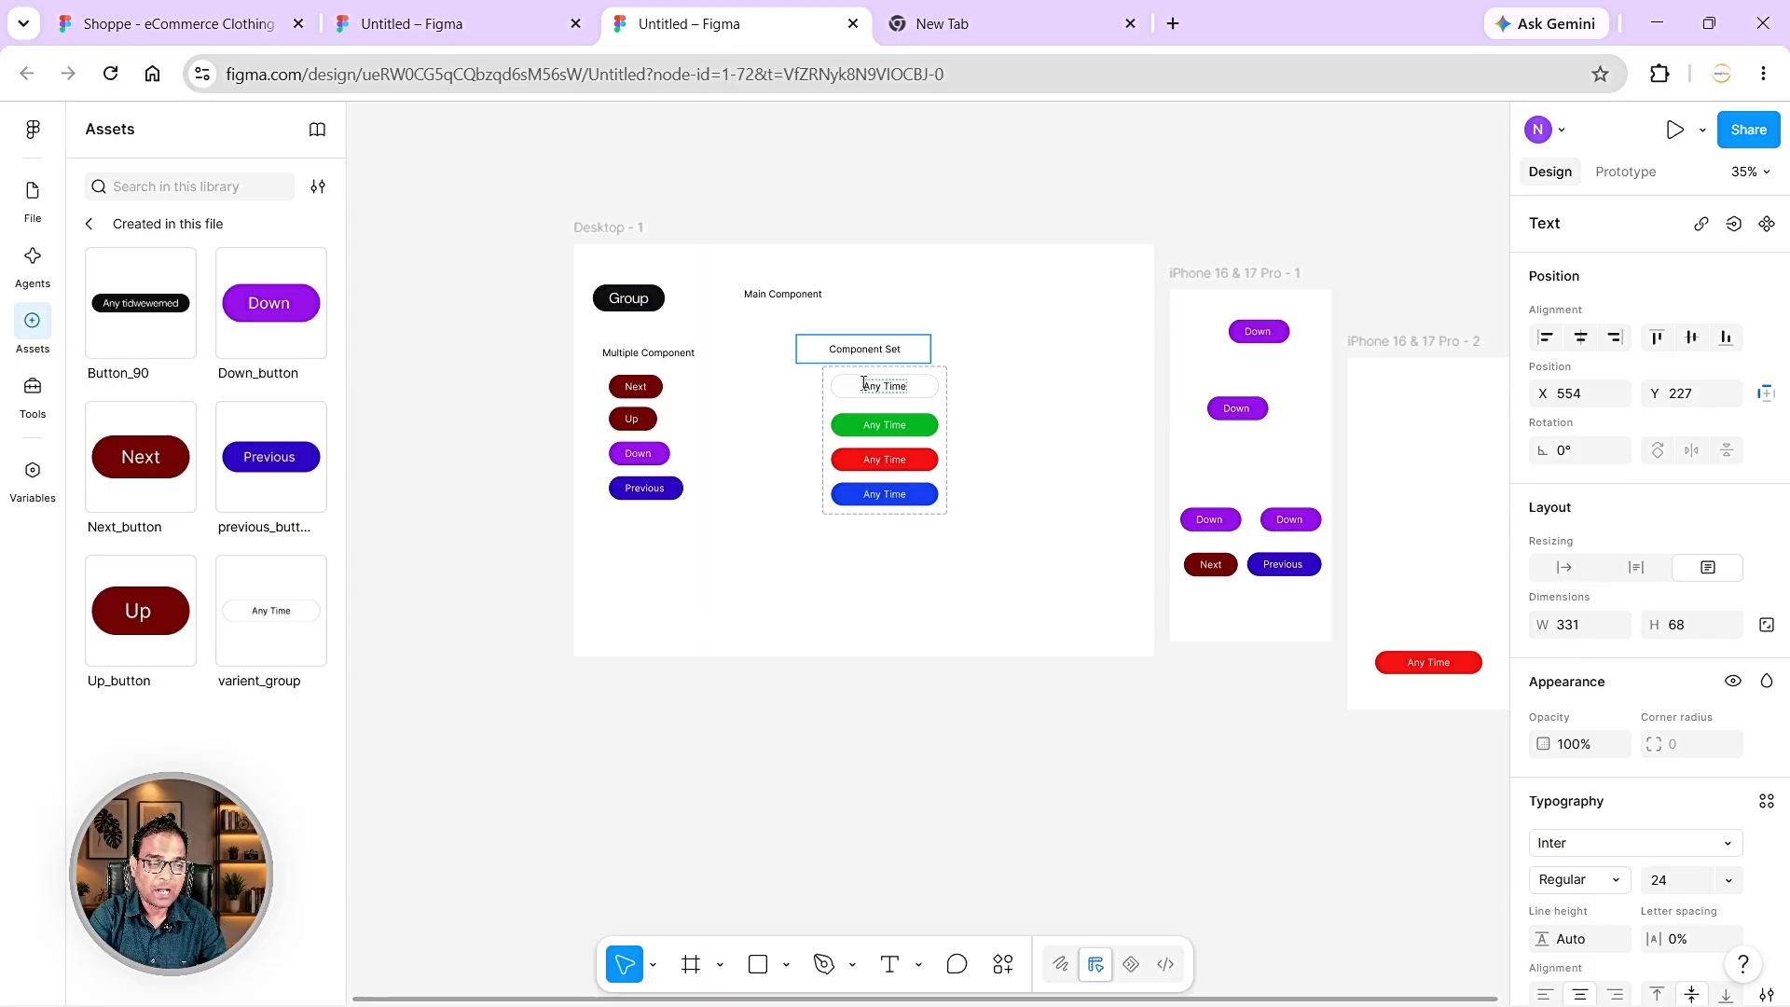
pyautogui.press('Escape')
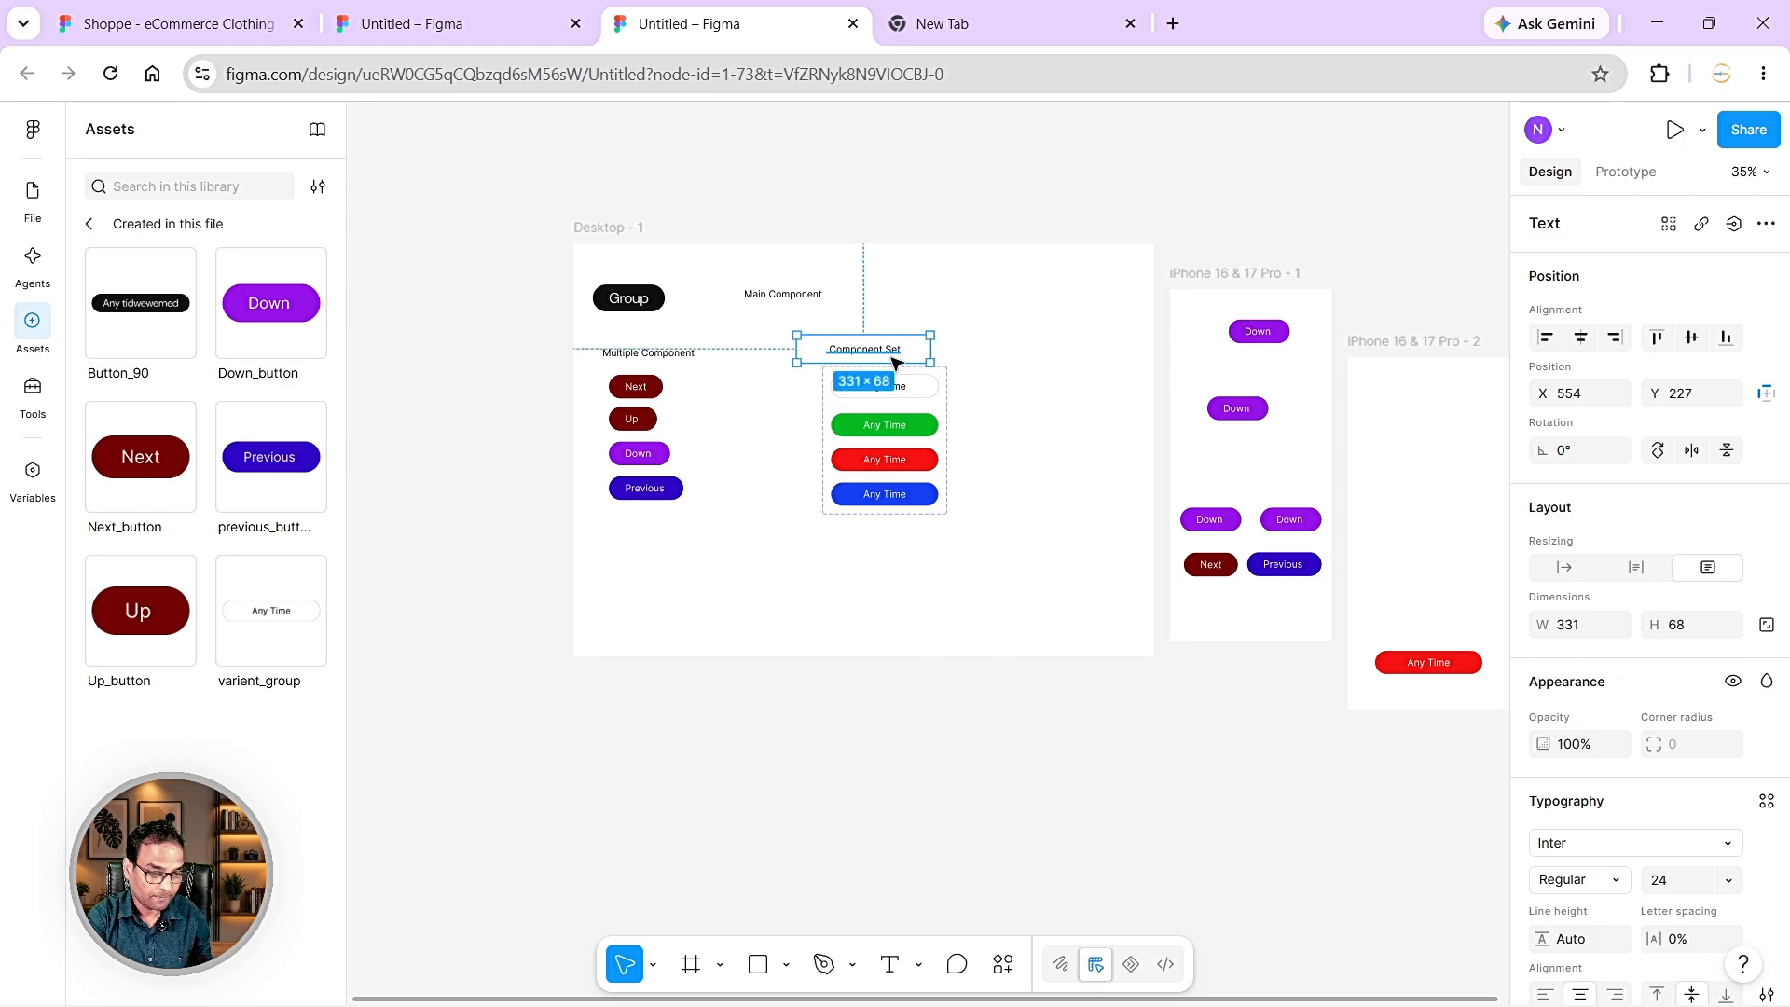
# - Duplicate the Component Set label below the Previous button at about X 13, Y 749 and change its text to Boolen property
pyautogui.moveTo(895, 356); pyautogui.dragTo(676, 567)
pyautogui.scroll(5, 753, 589)
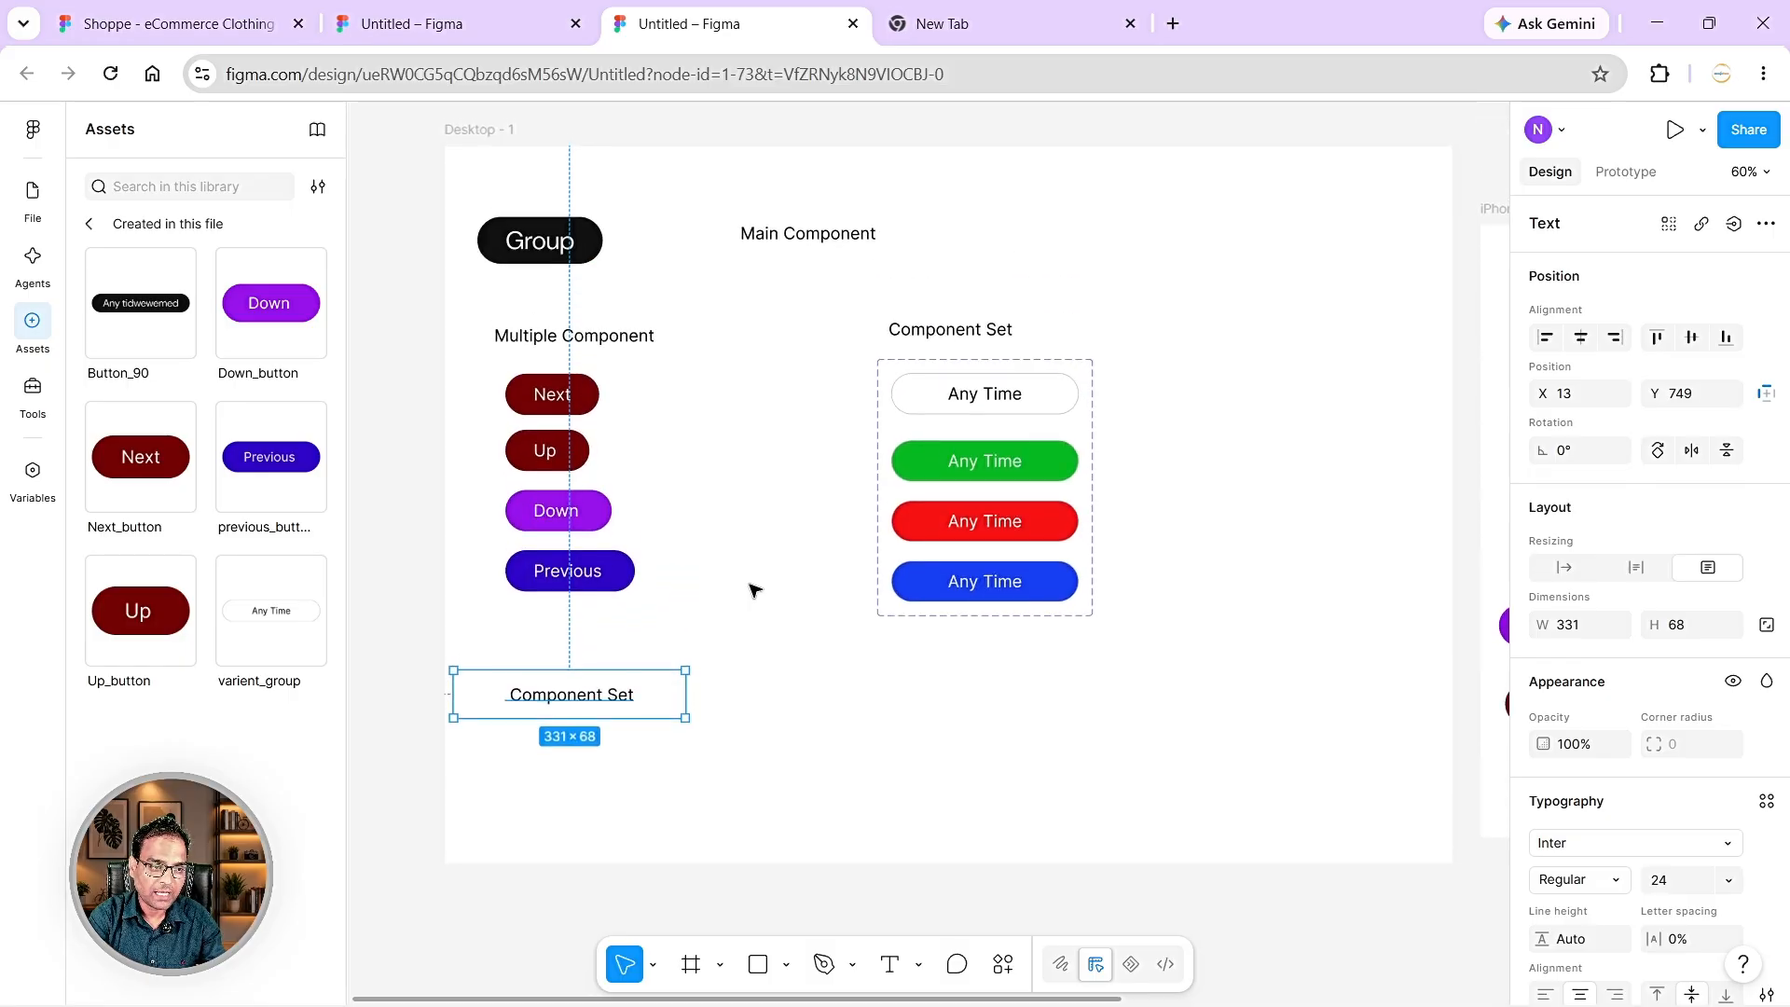
pyautogui.doubleClick(610, 695)
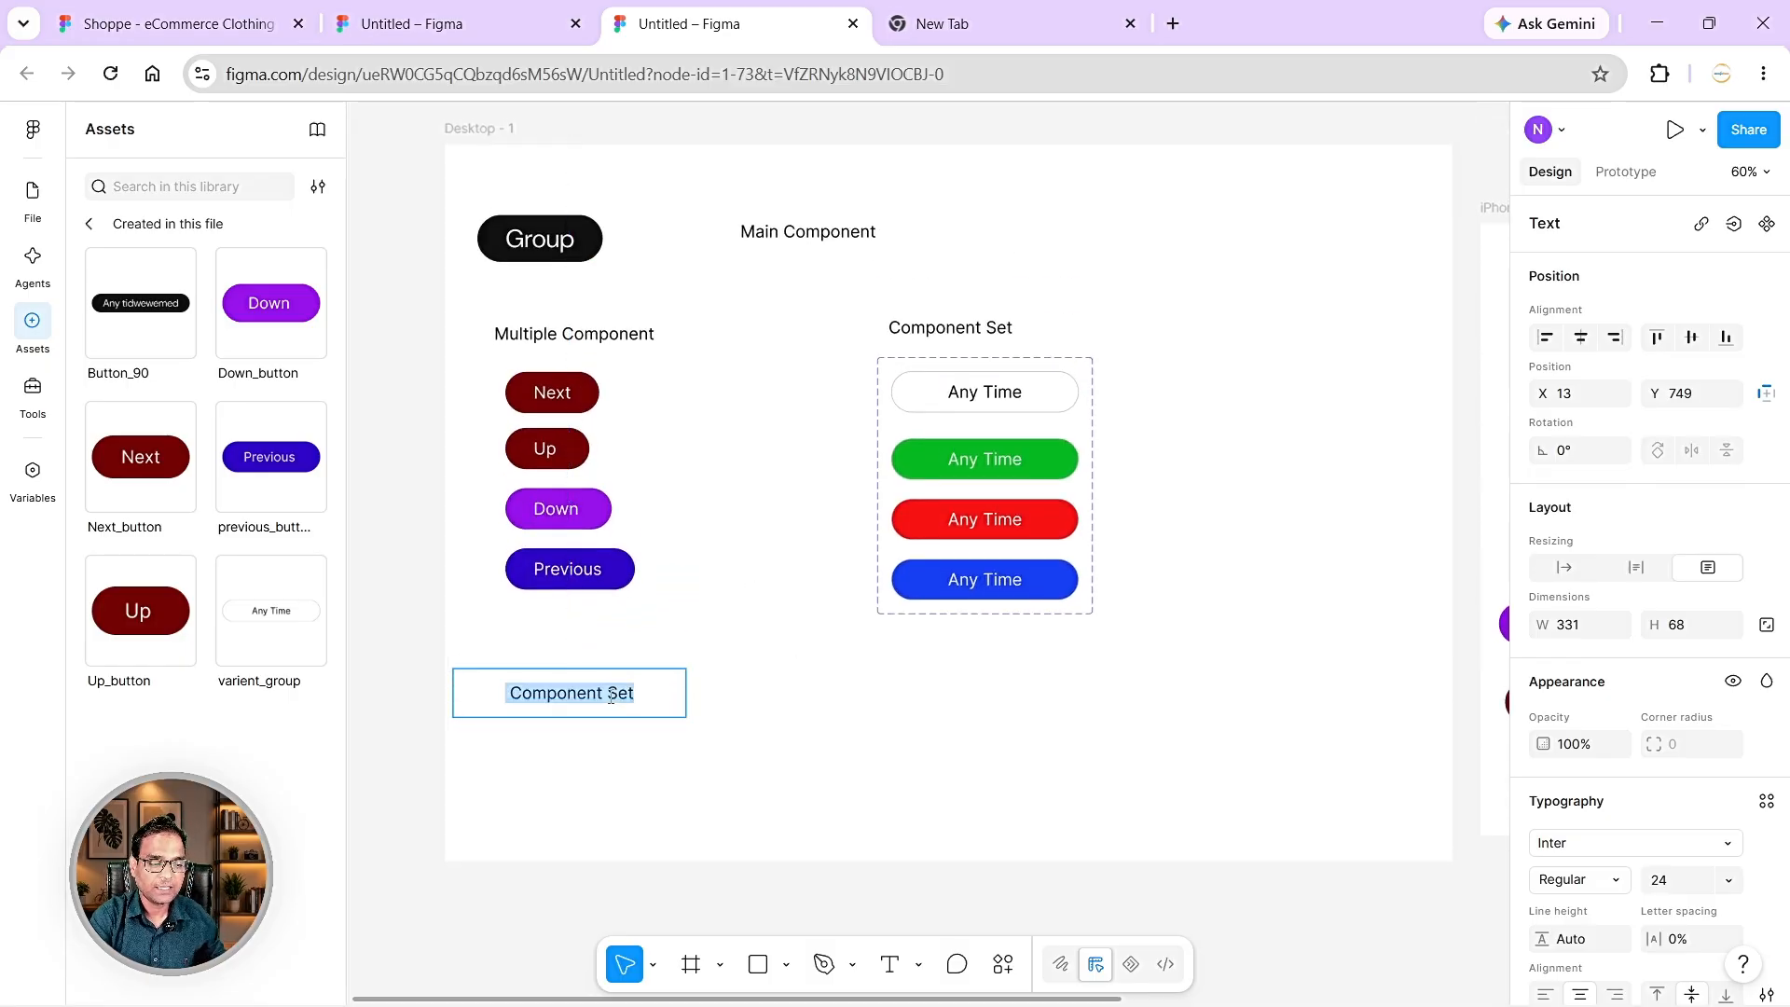
pyautogui.write('Boolen')
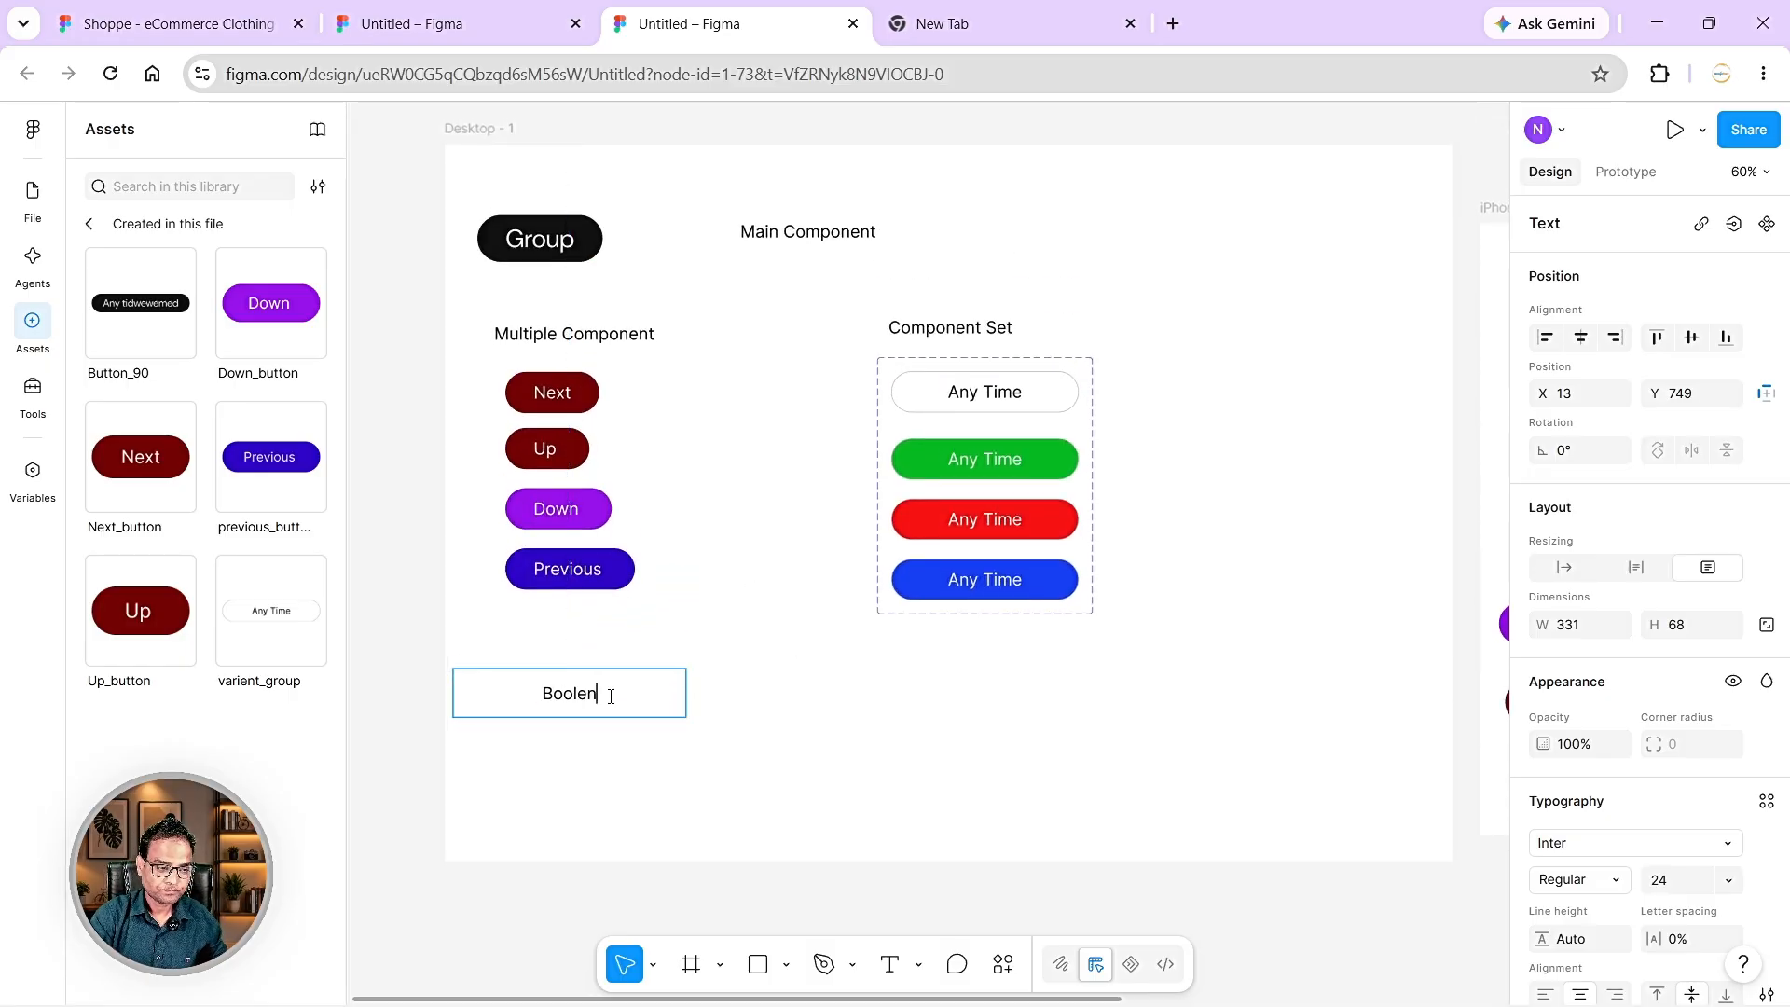
pyautogui.write(' property')
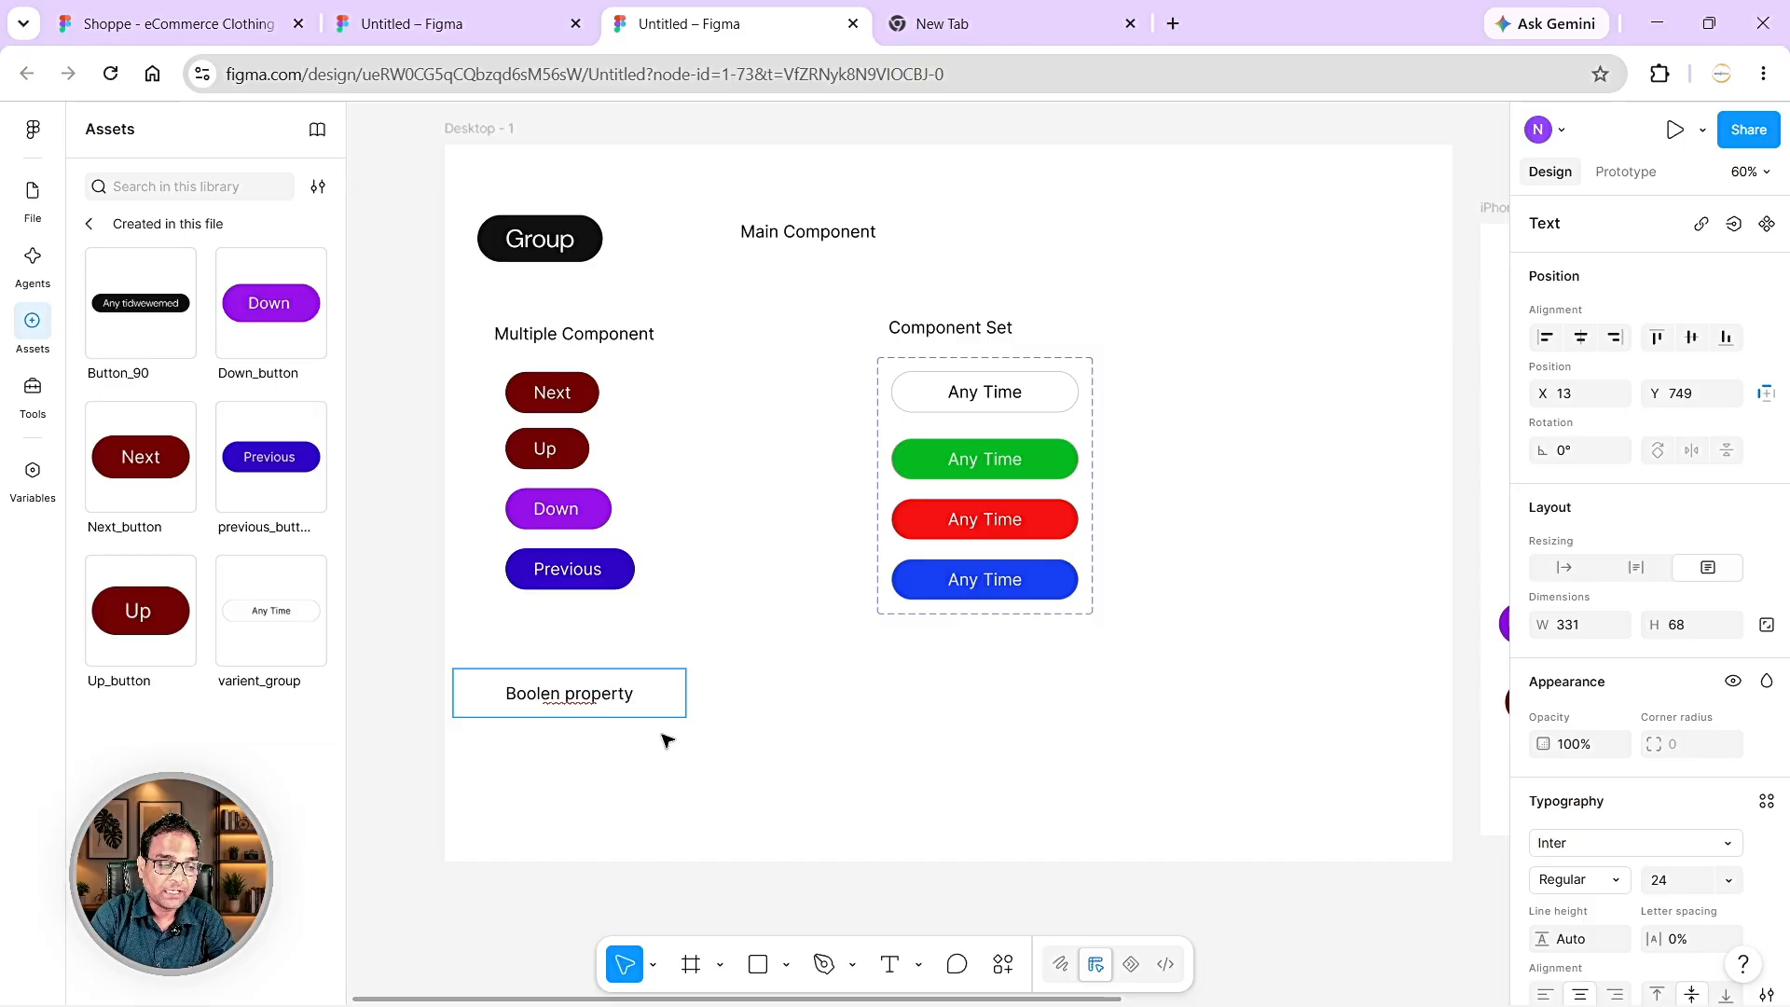
pyautogui.press('Escape')
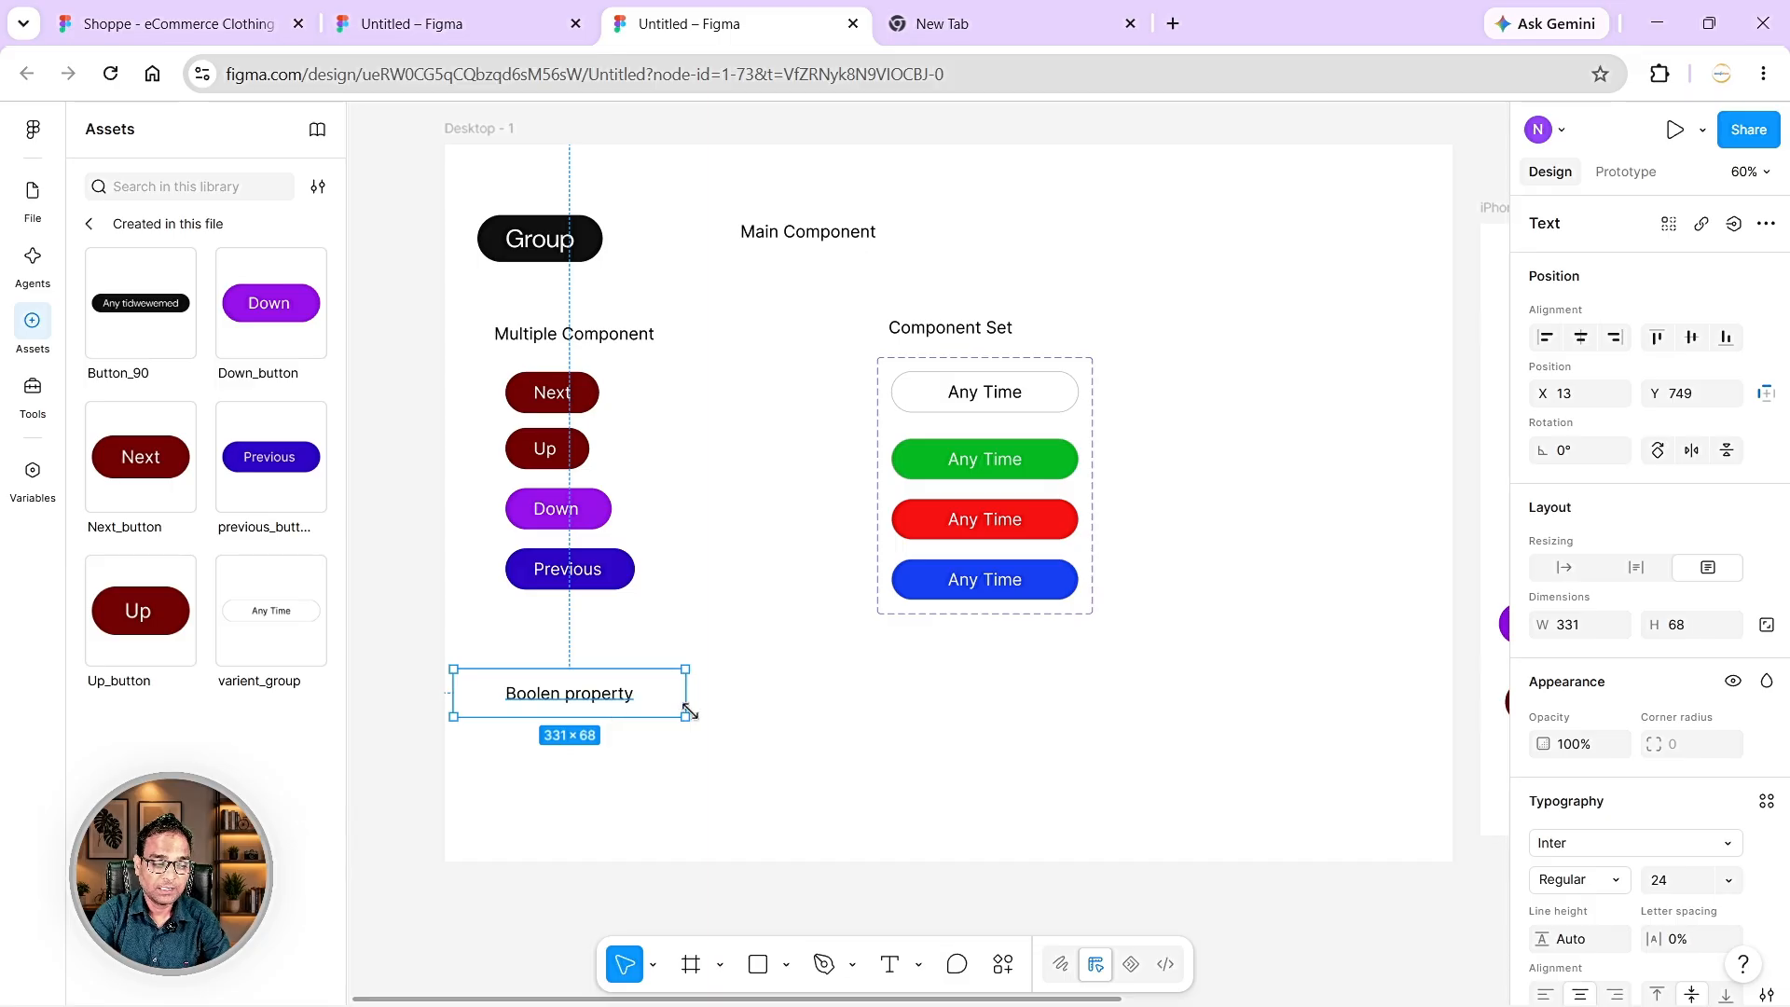
pyautogui.click(827, 720)
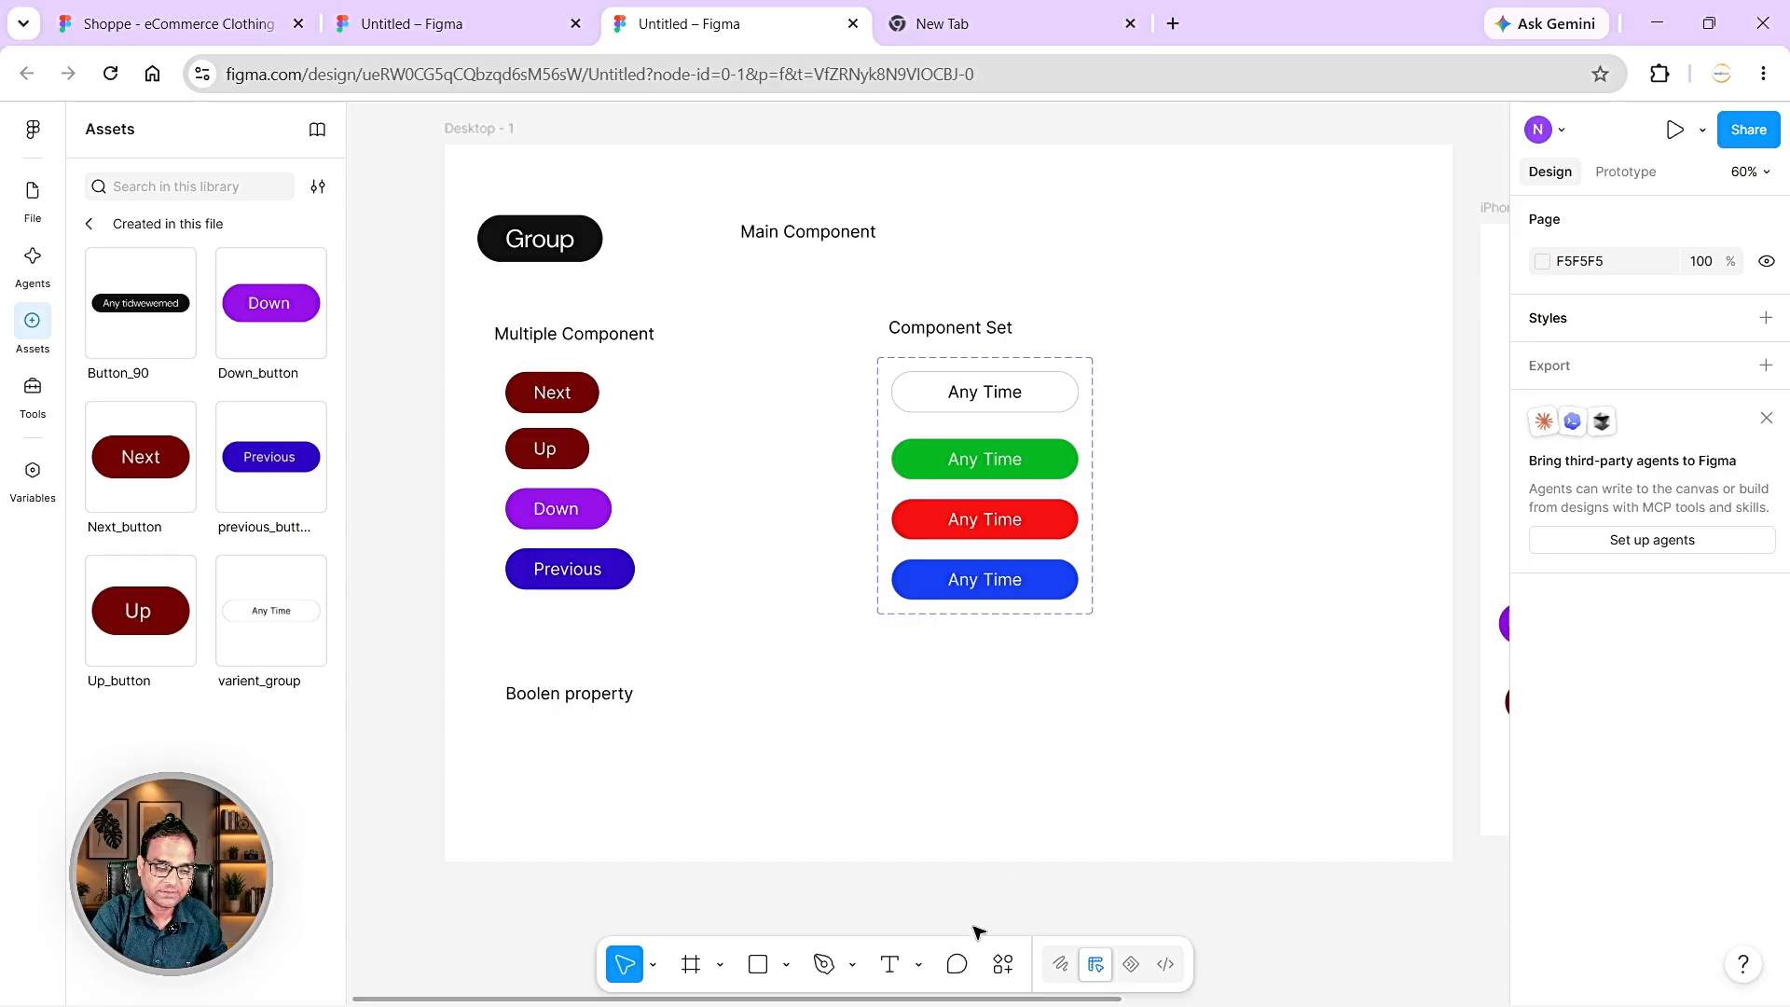
# - Add a True text beside the Boolen property label, wrap it in an auto layout frame and place it at about X 484, Y 783
pyautogui.click(890, 964)
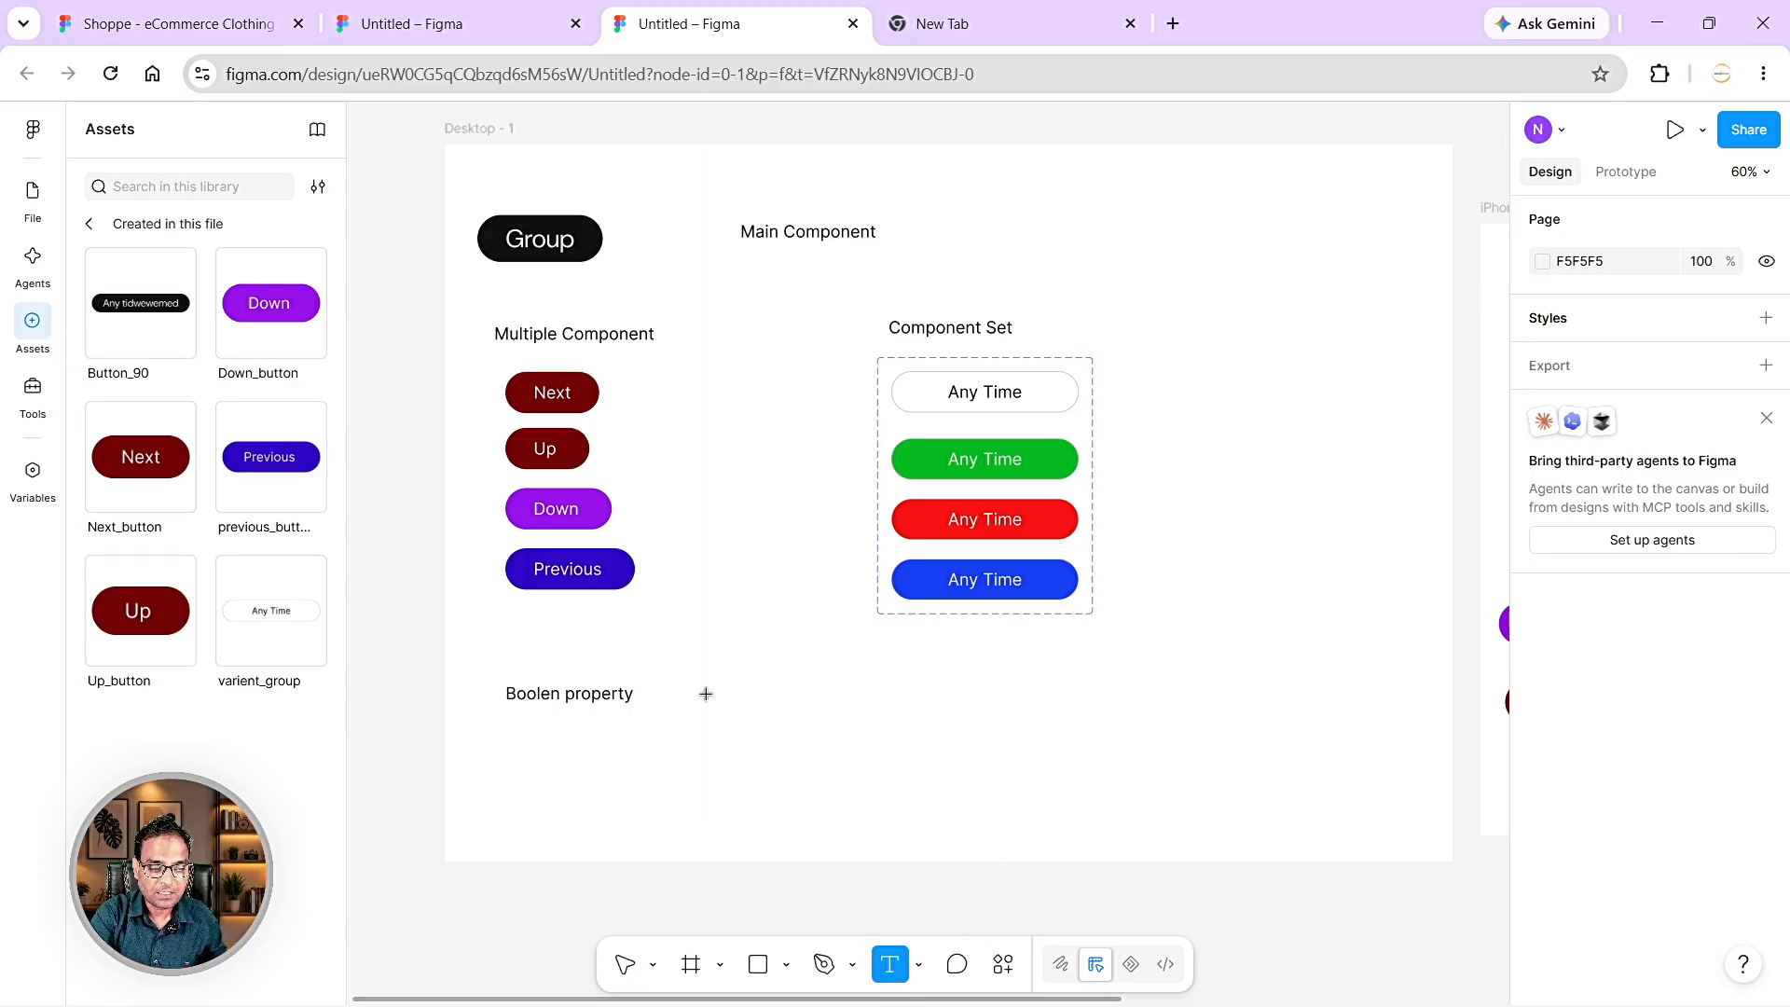
pyautogui.moveTo(707, 694); pyautogui.dragTo(964, 761)
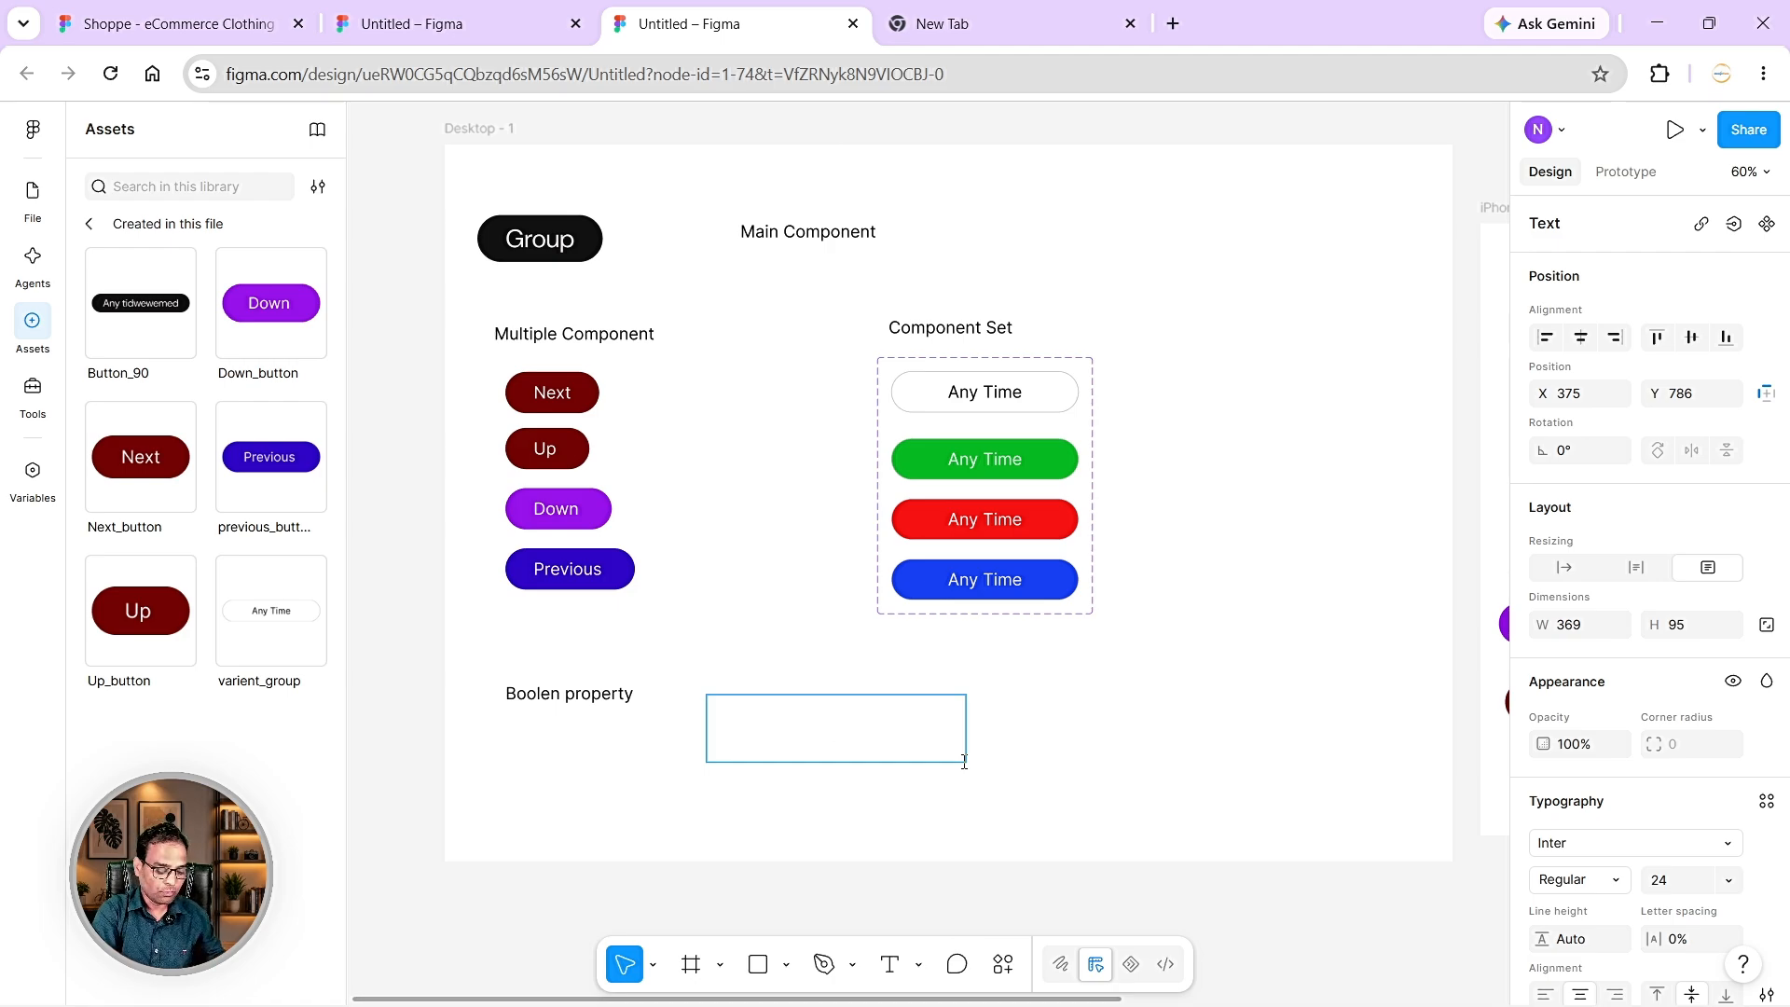
pyautogui.write('True')
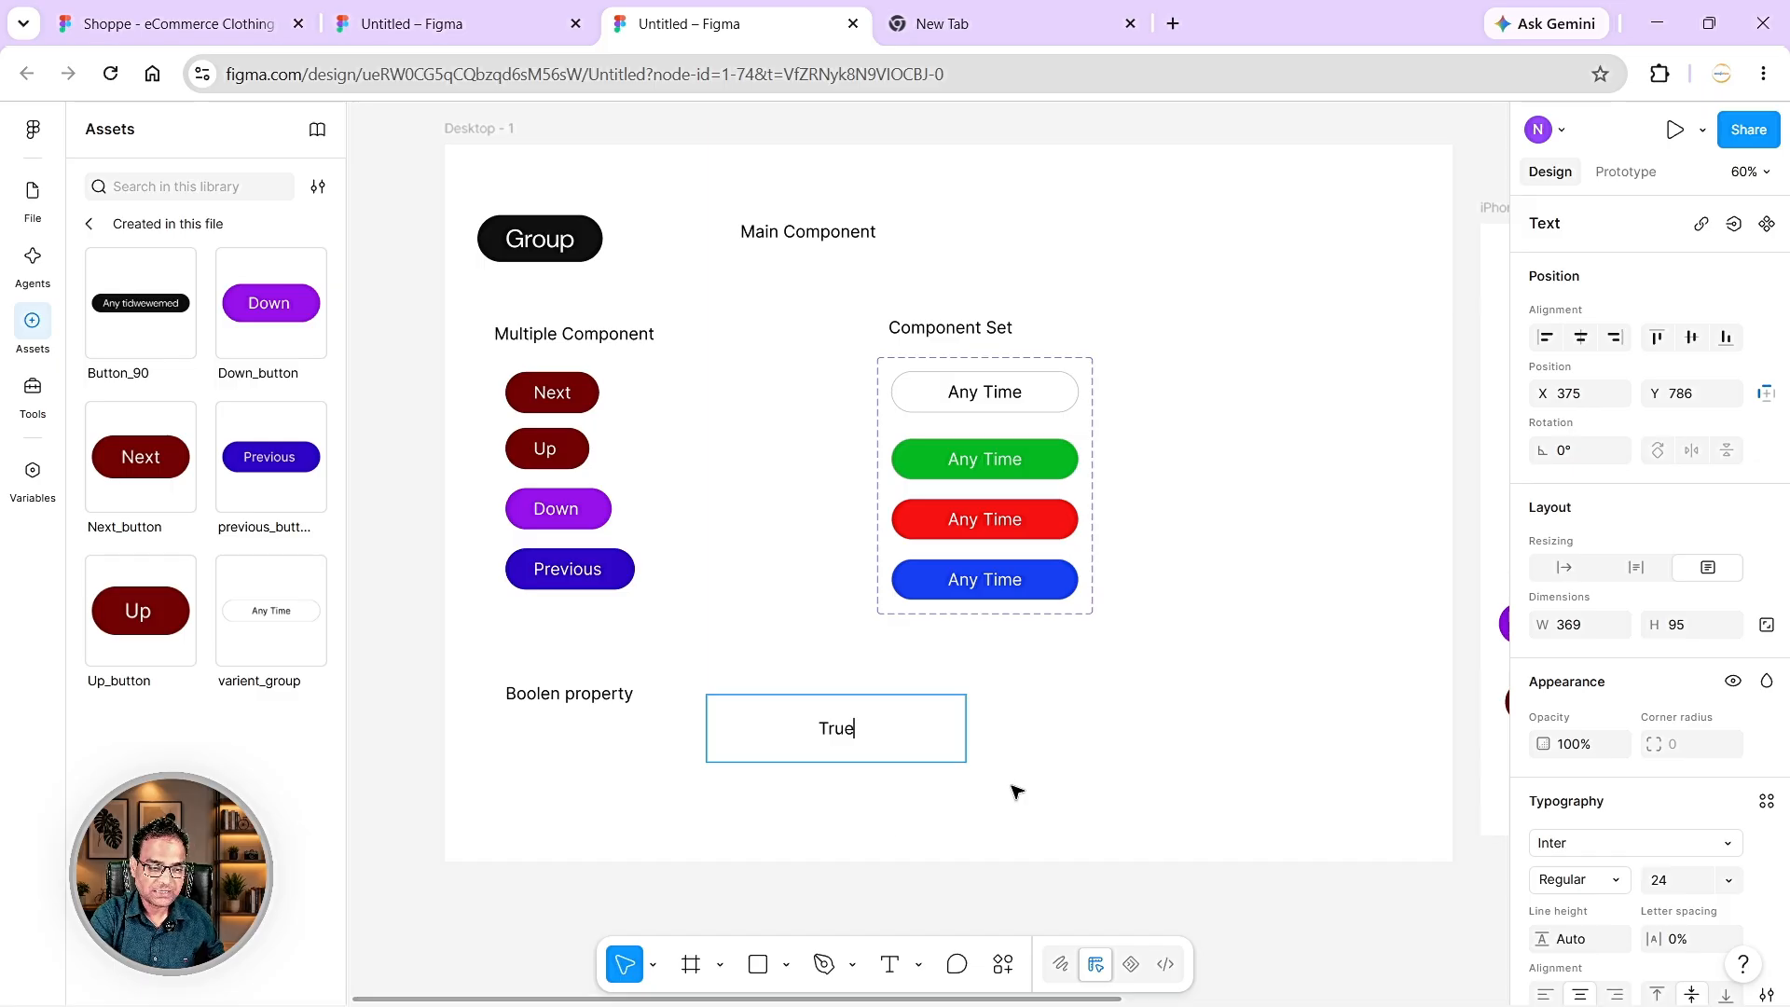
pyautogui.press('Escape')
pyautogui.hotkey('shift', 'a')
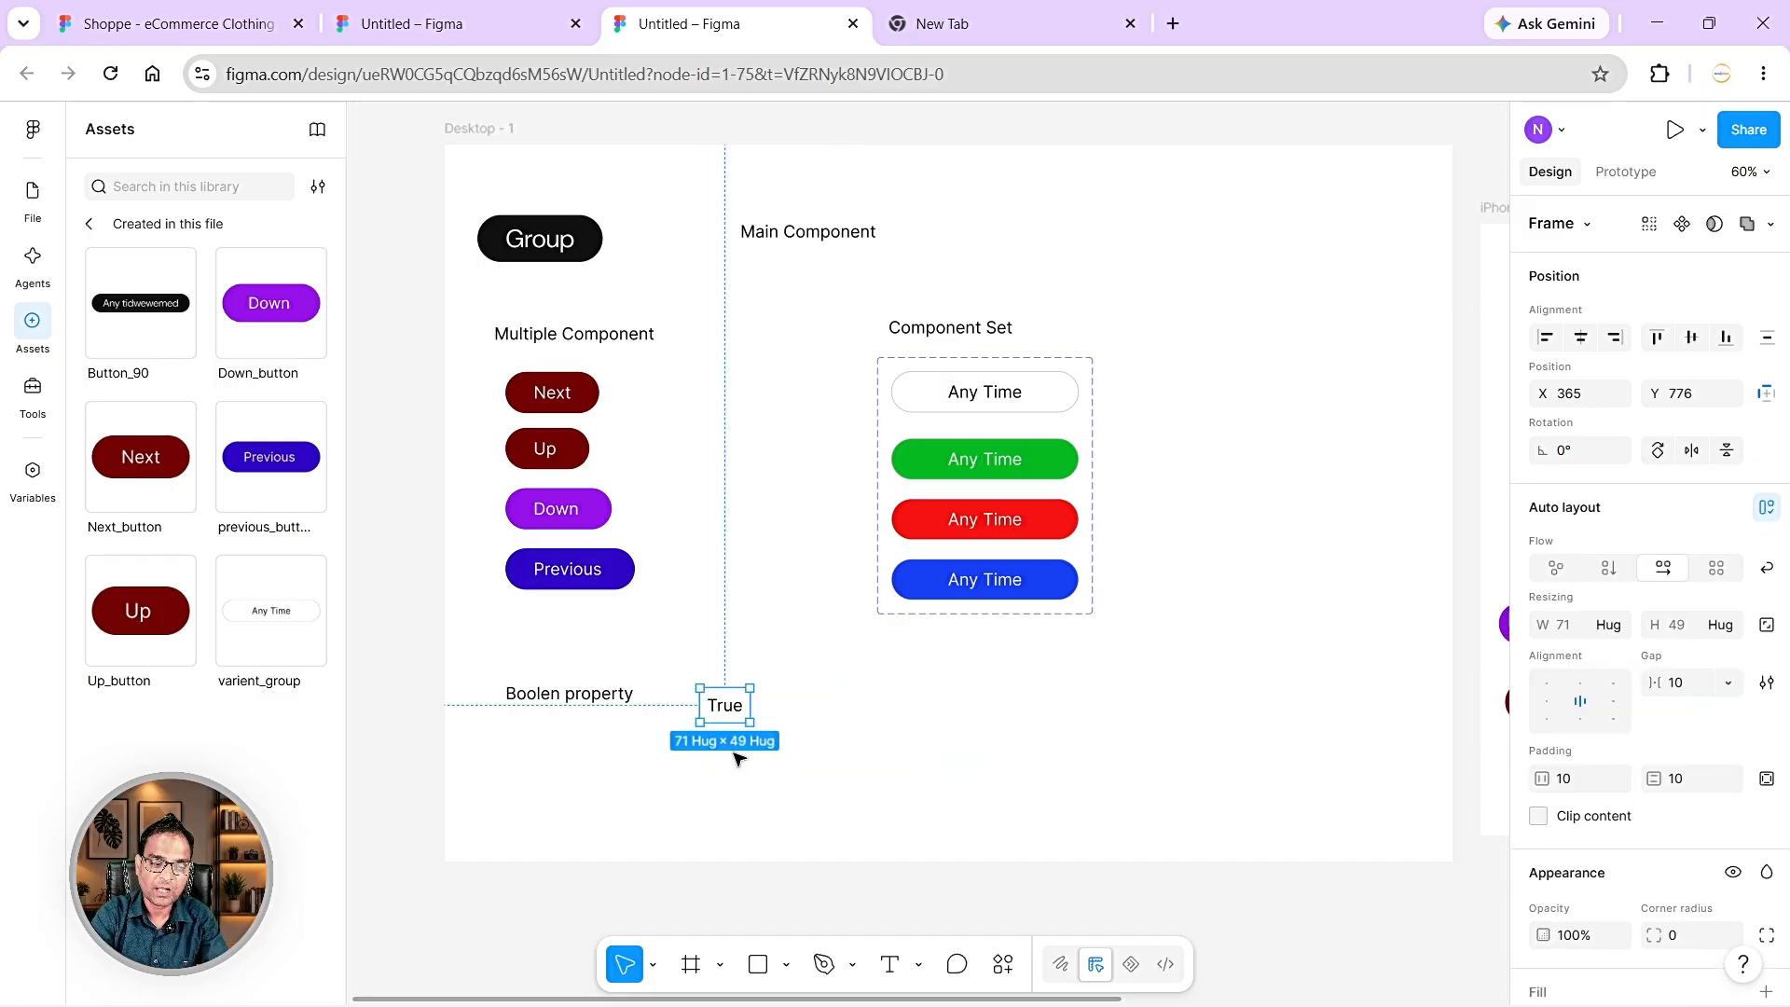
pyautogui.moveTo(743, 708); pyautogui.dragTo(830, 712)
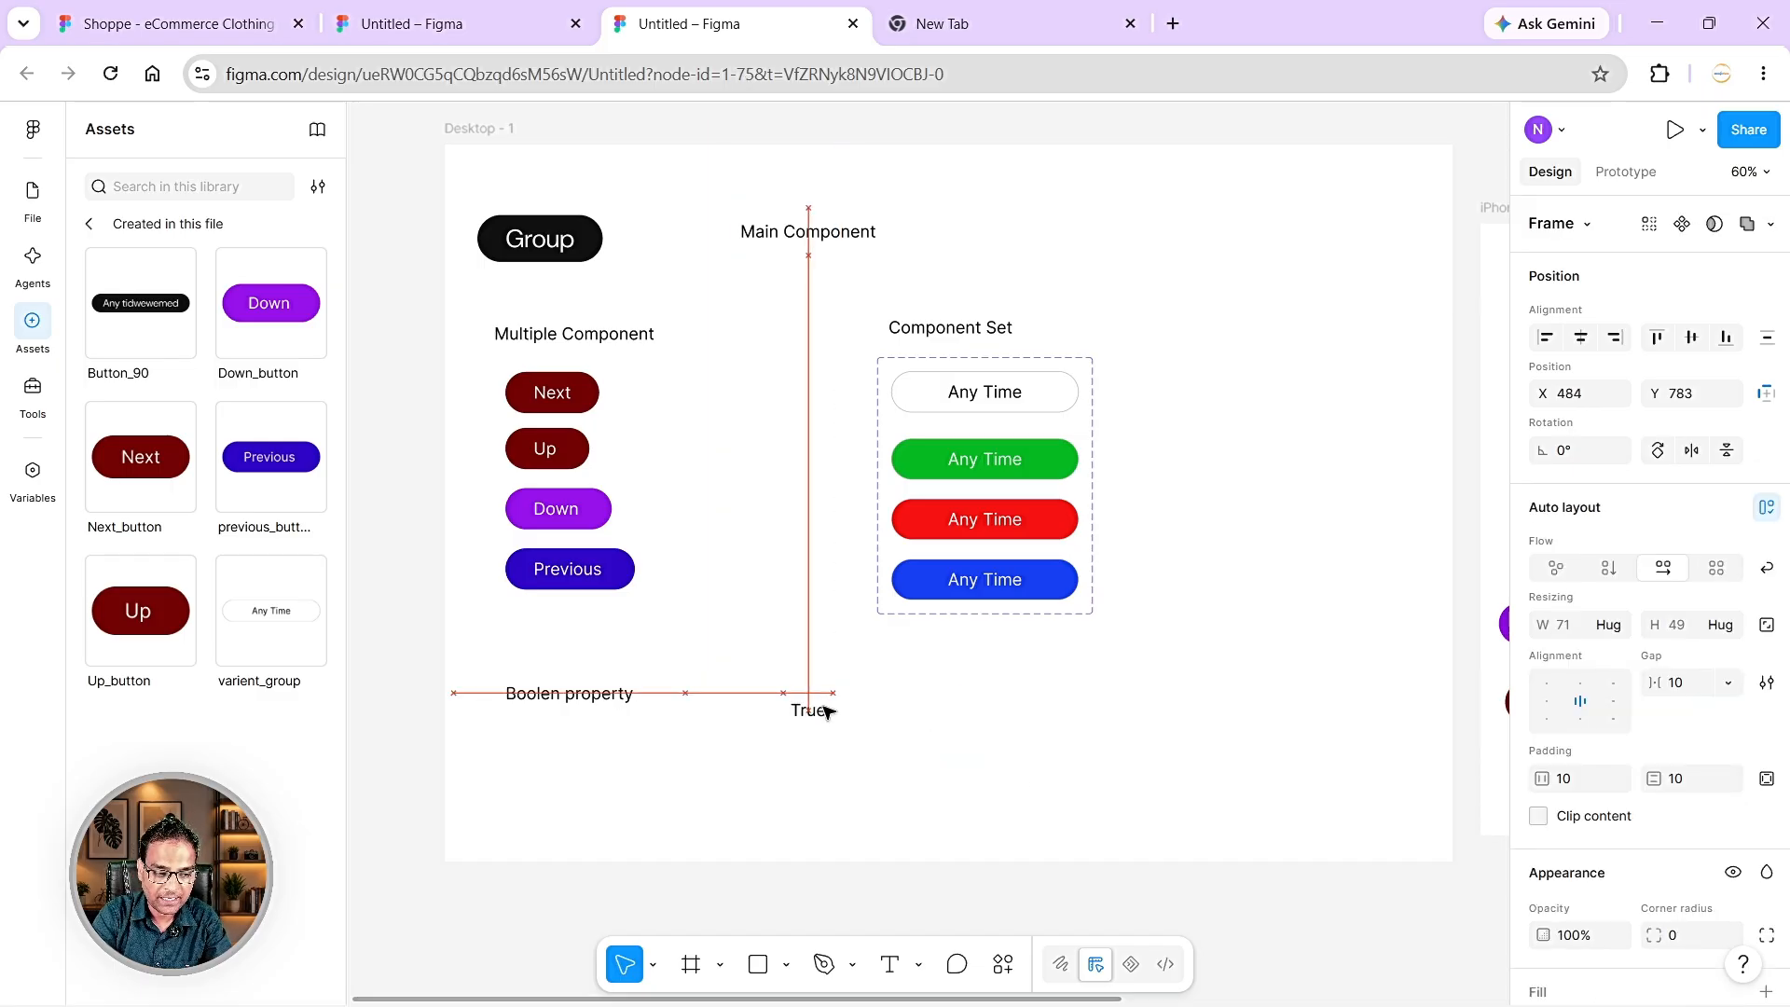
# - Give the True frame a red FF1515 fill
pyautogui.scroll(-4, 1593, 797)
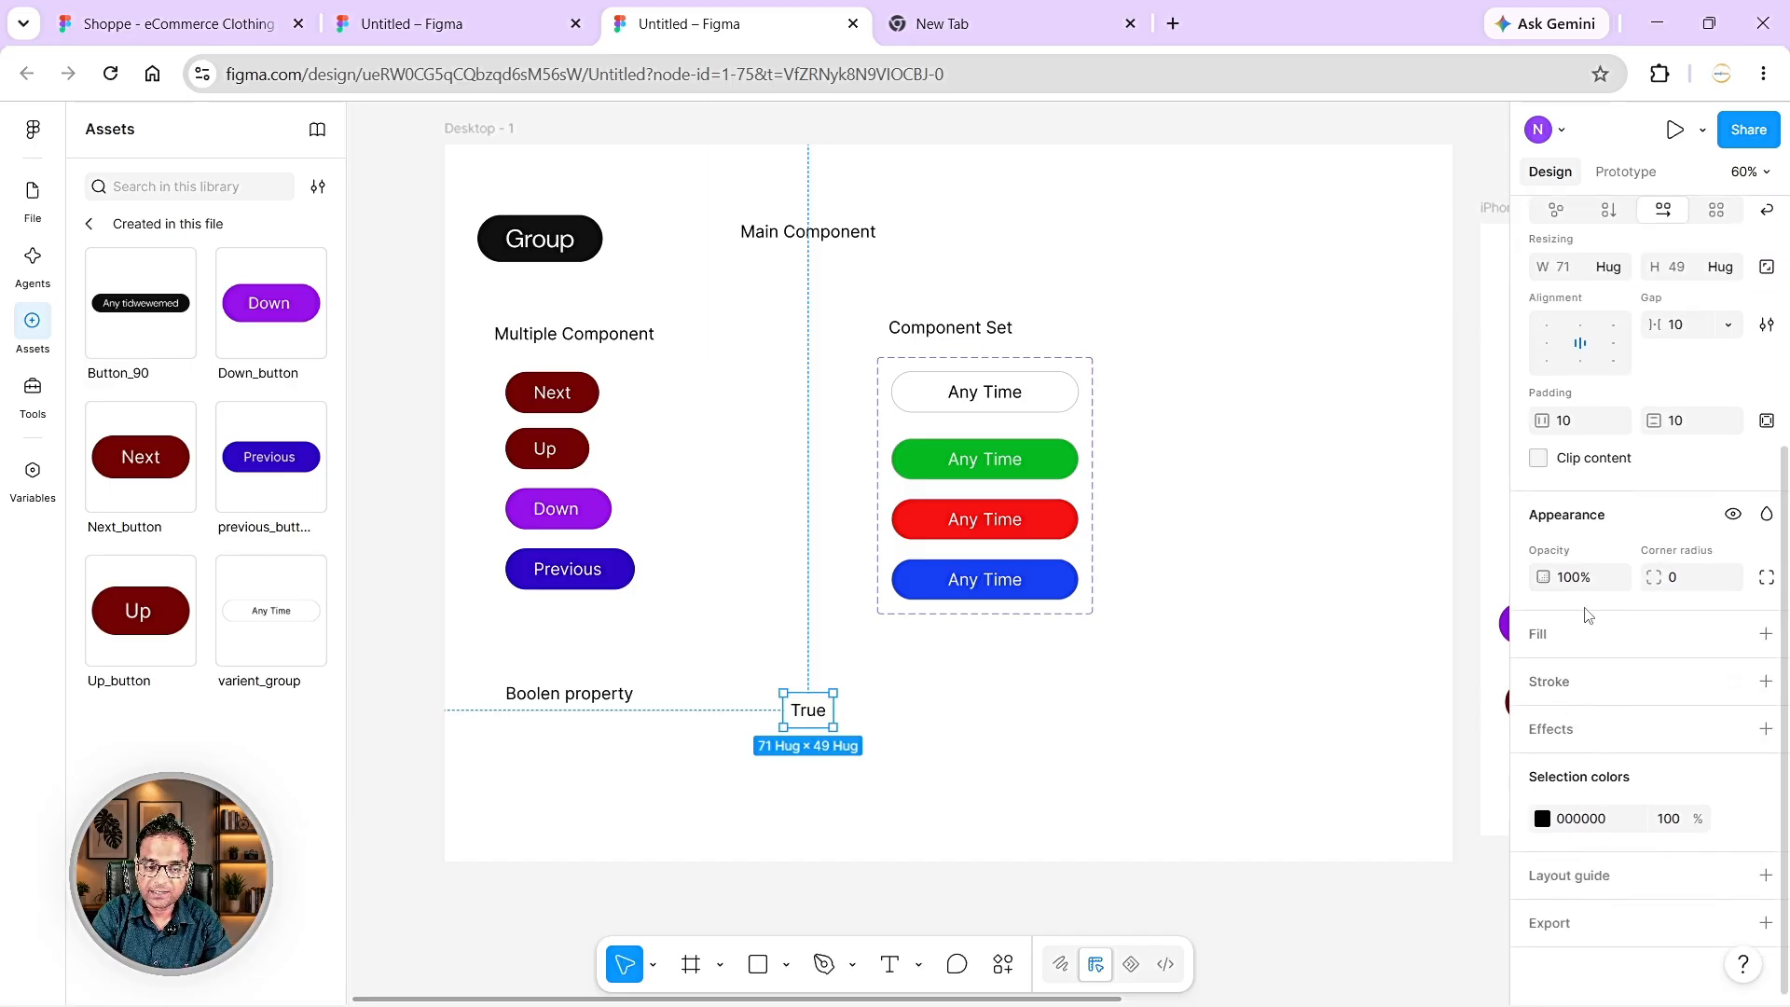
pyautogui.click(1536, 633)
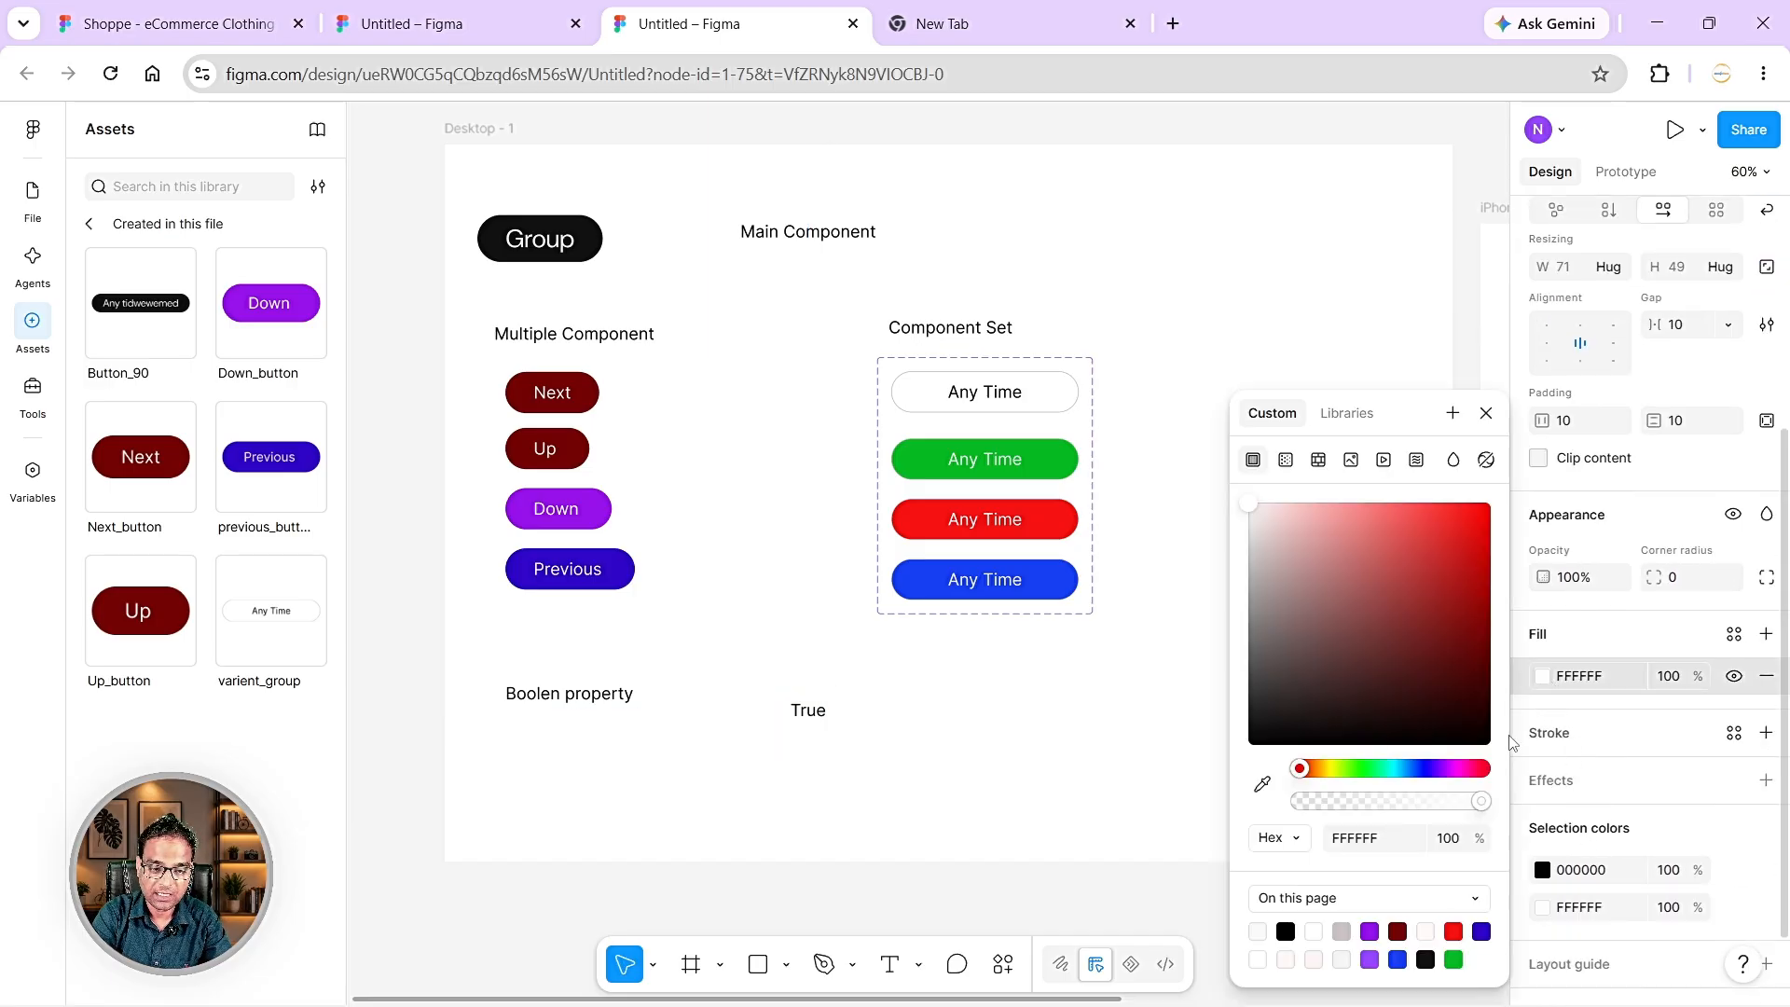
pyautogui.click(1464, 563)
pyautogui.click(1487, 511)
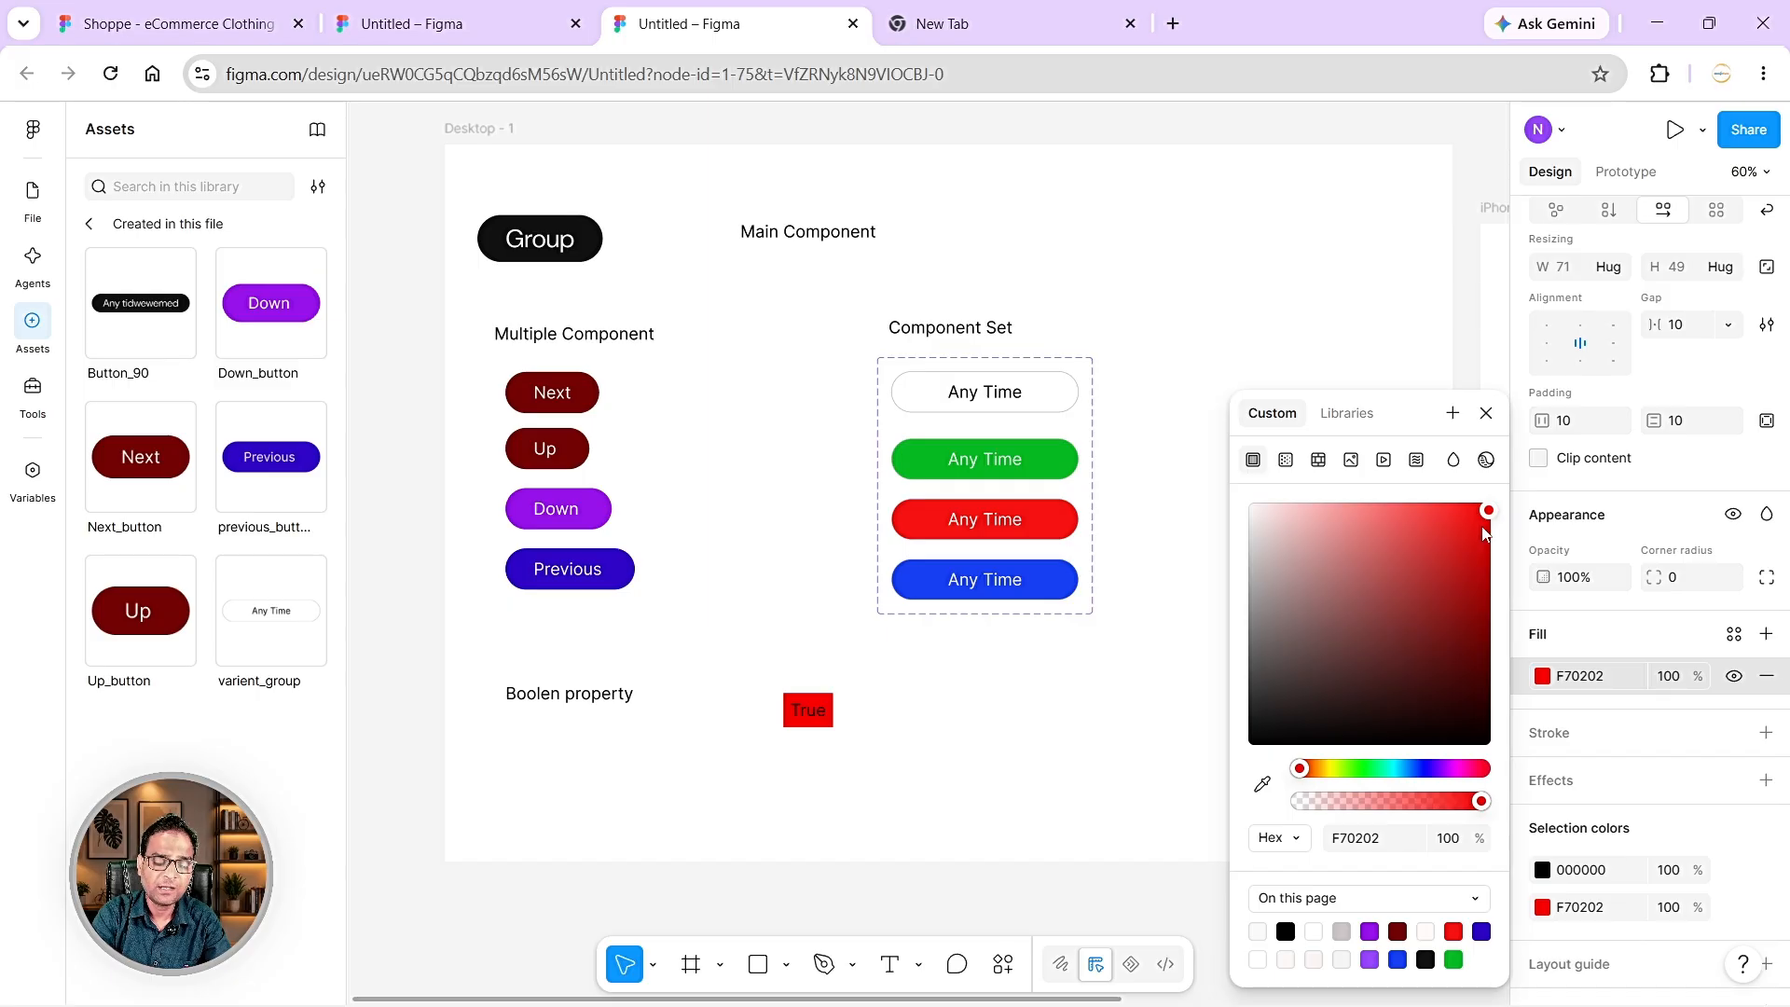
pyautogui.click(1471, 505)
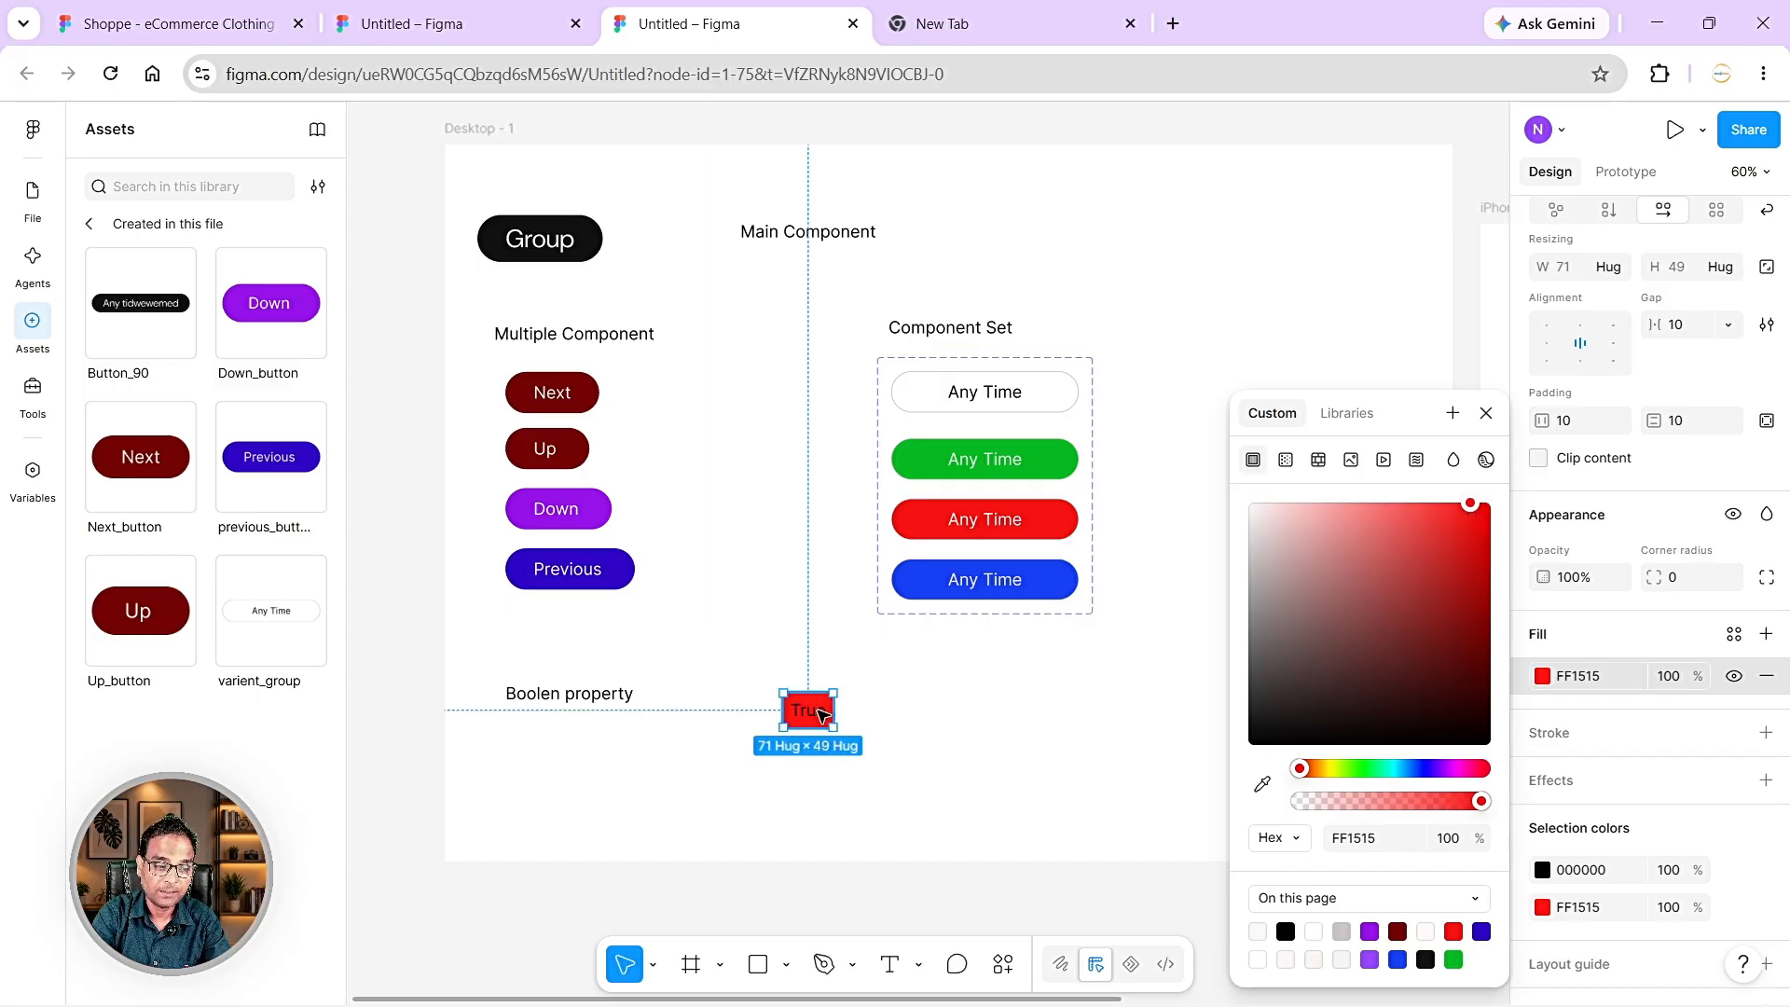
# - Enlarge the True frame to about 187 × 64 and set its corner radius to 100
pyautogui.moveTo(829, 711); pyautogui.dragTo(891, 748)
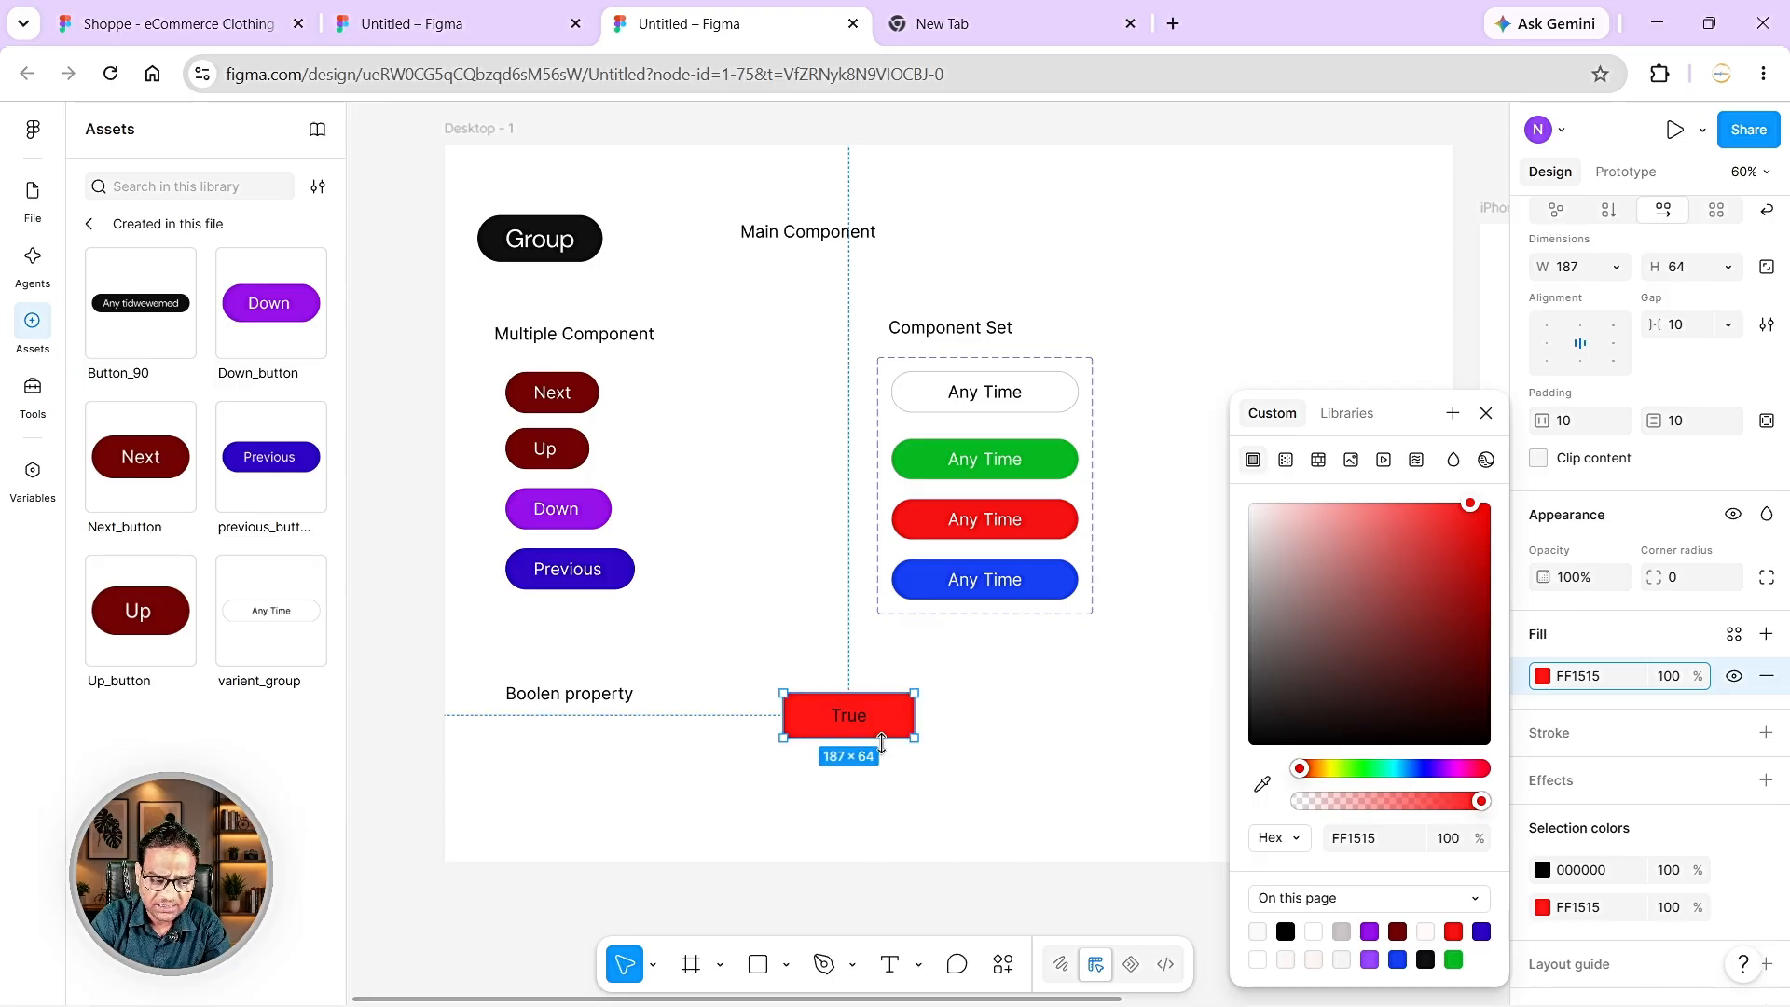
pyautogui.click(1672, 578)
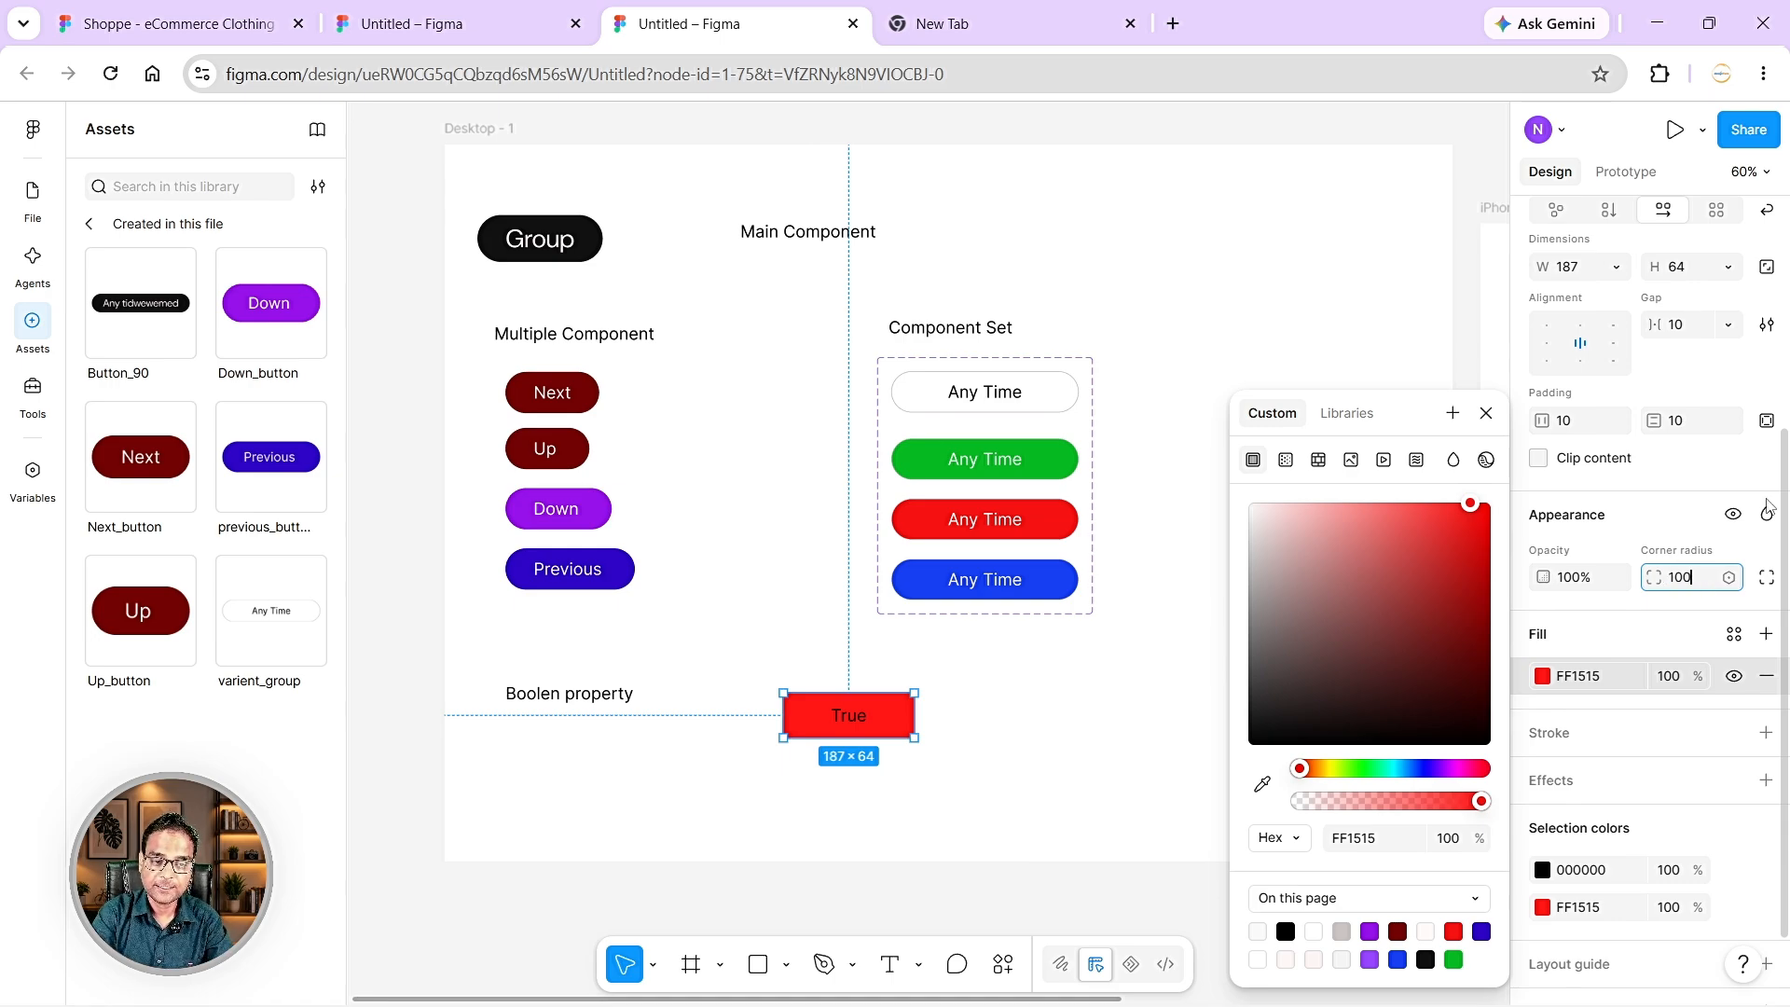
pyautogui.press('Return')
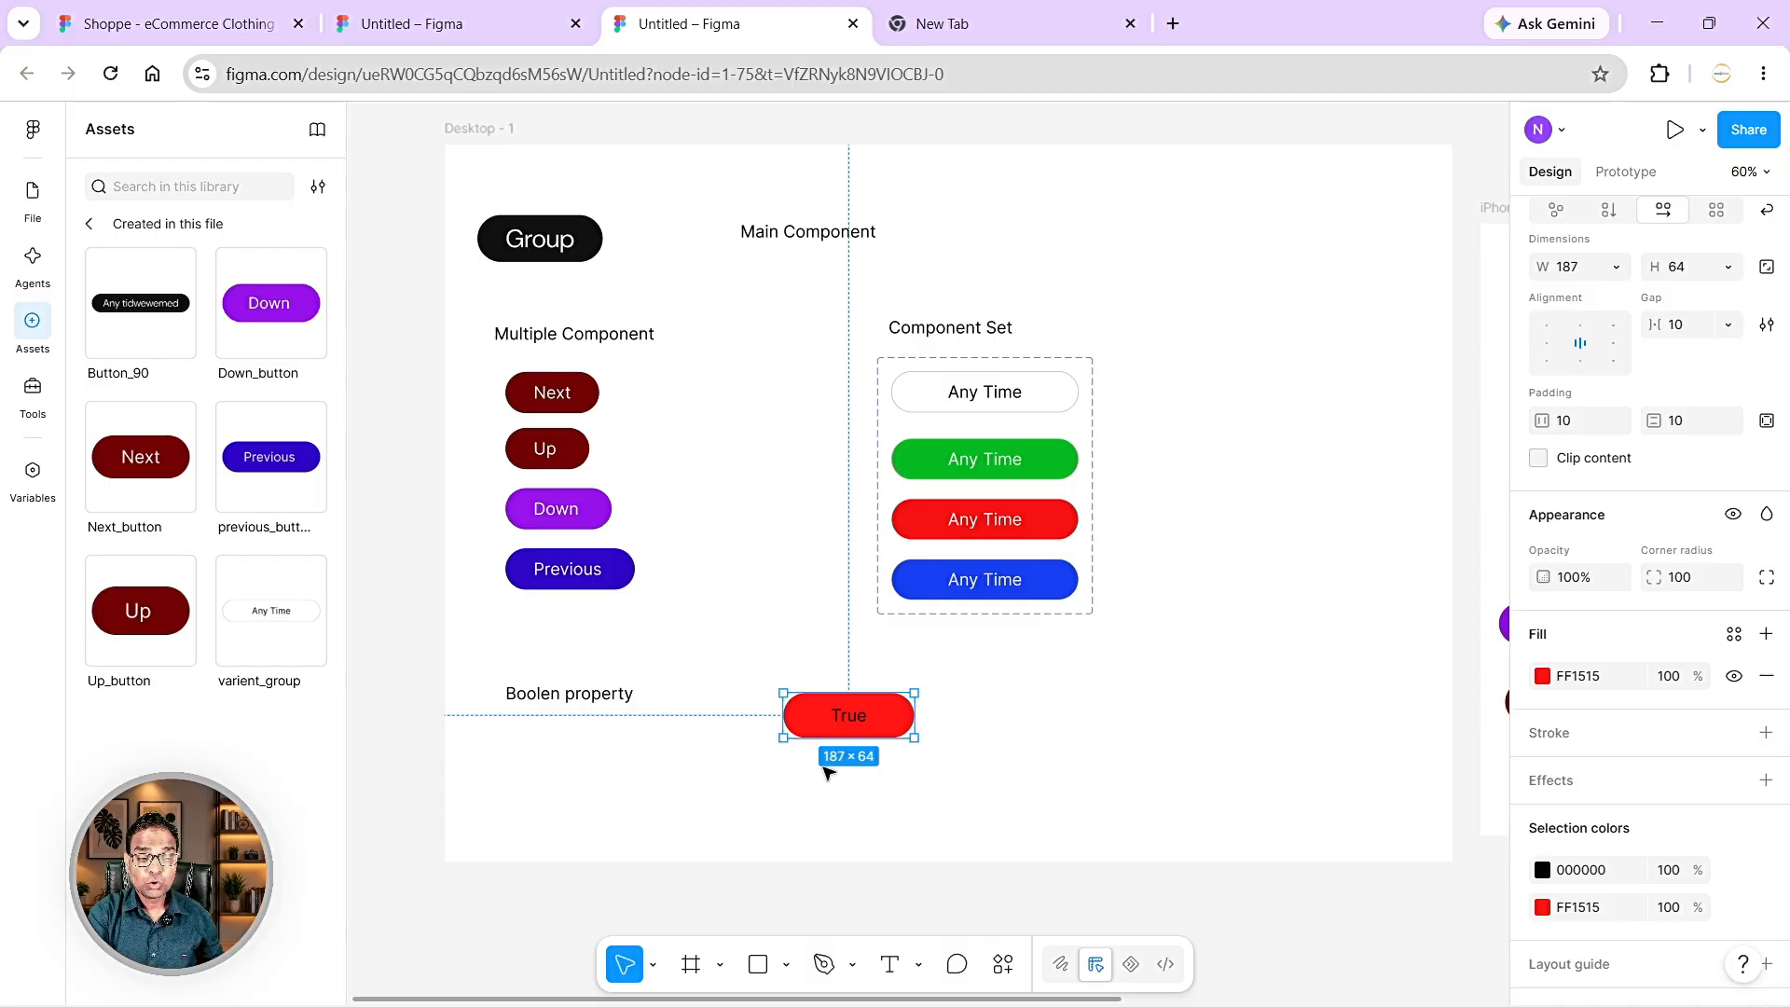
# - Change the True button's text fill to the white Backgrounds/Primary library color
pyautogui.doubleClick(855, 717)
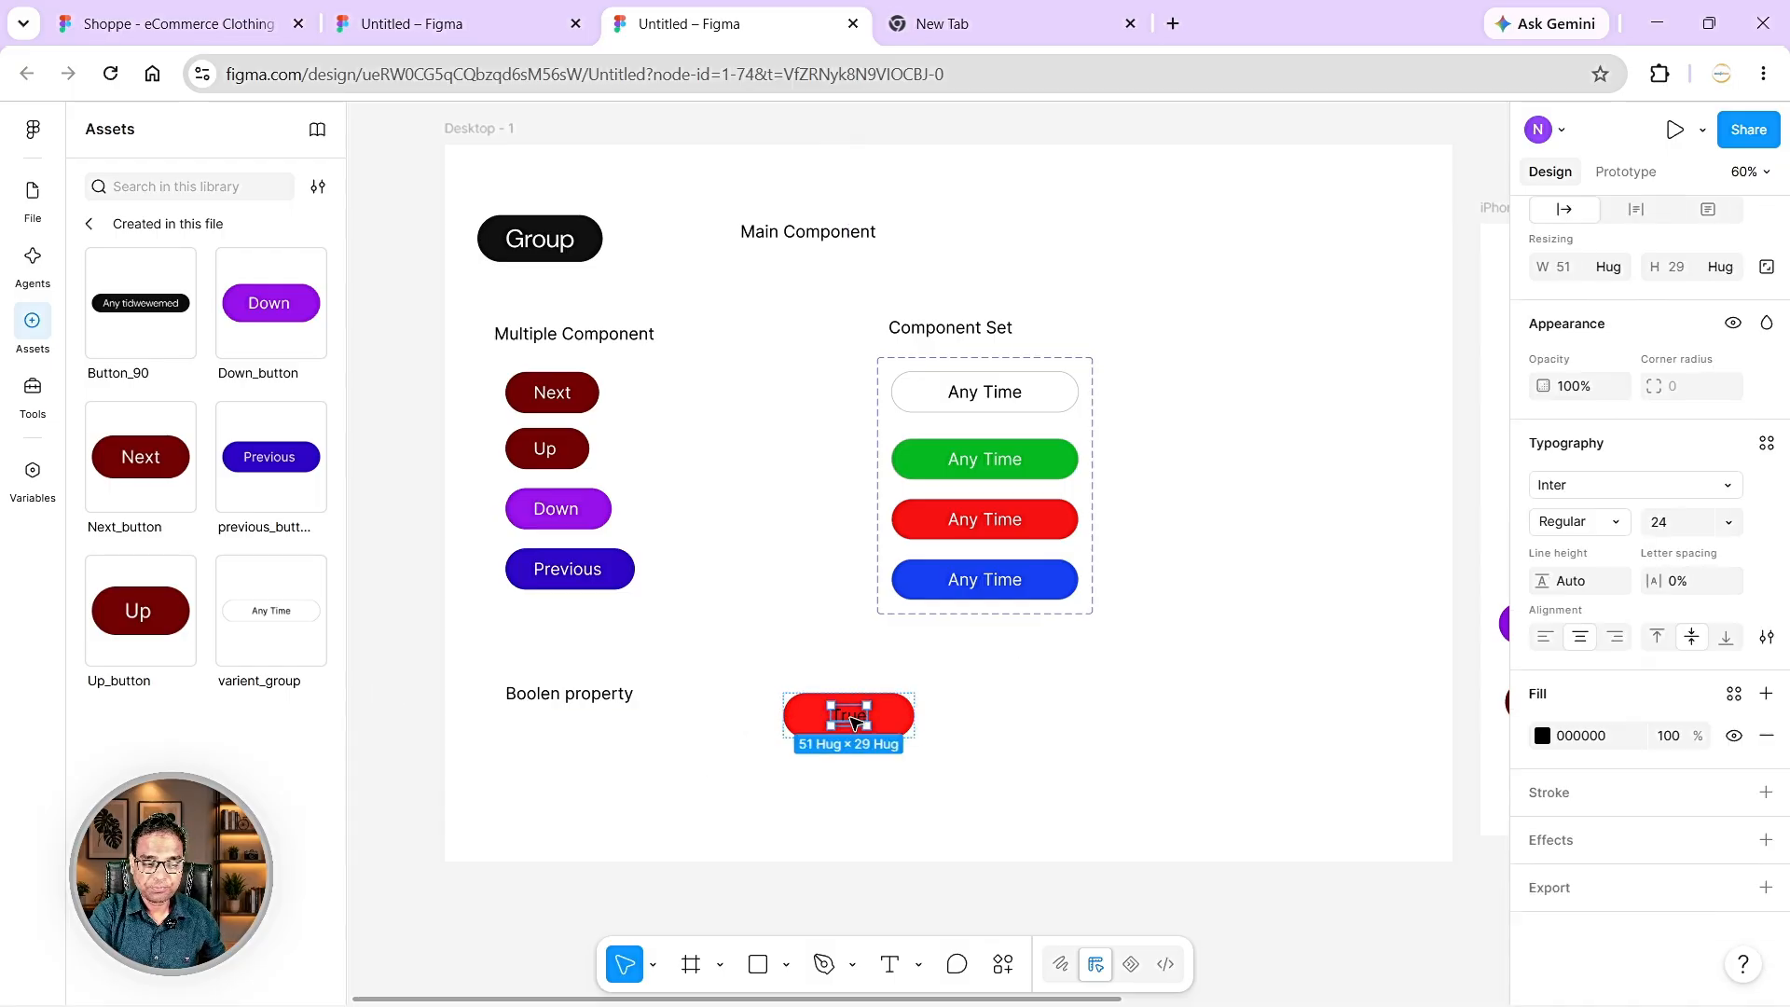
pyautogui.click(1594, 772)
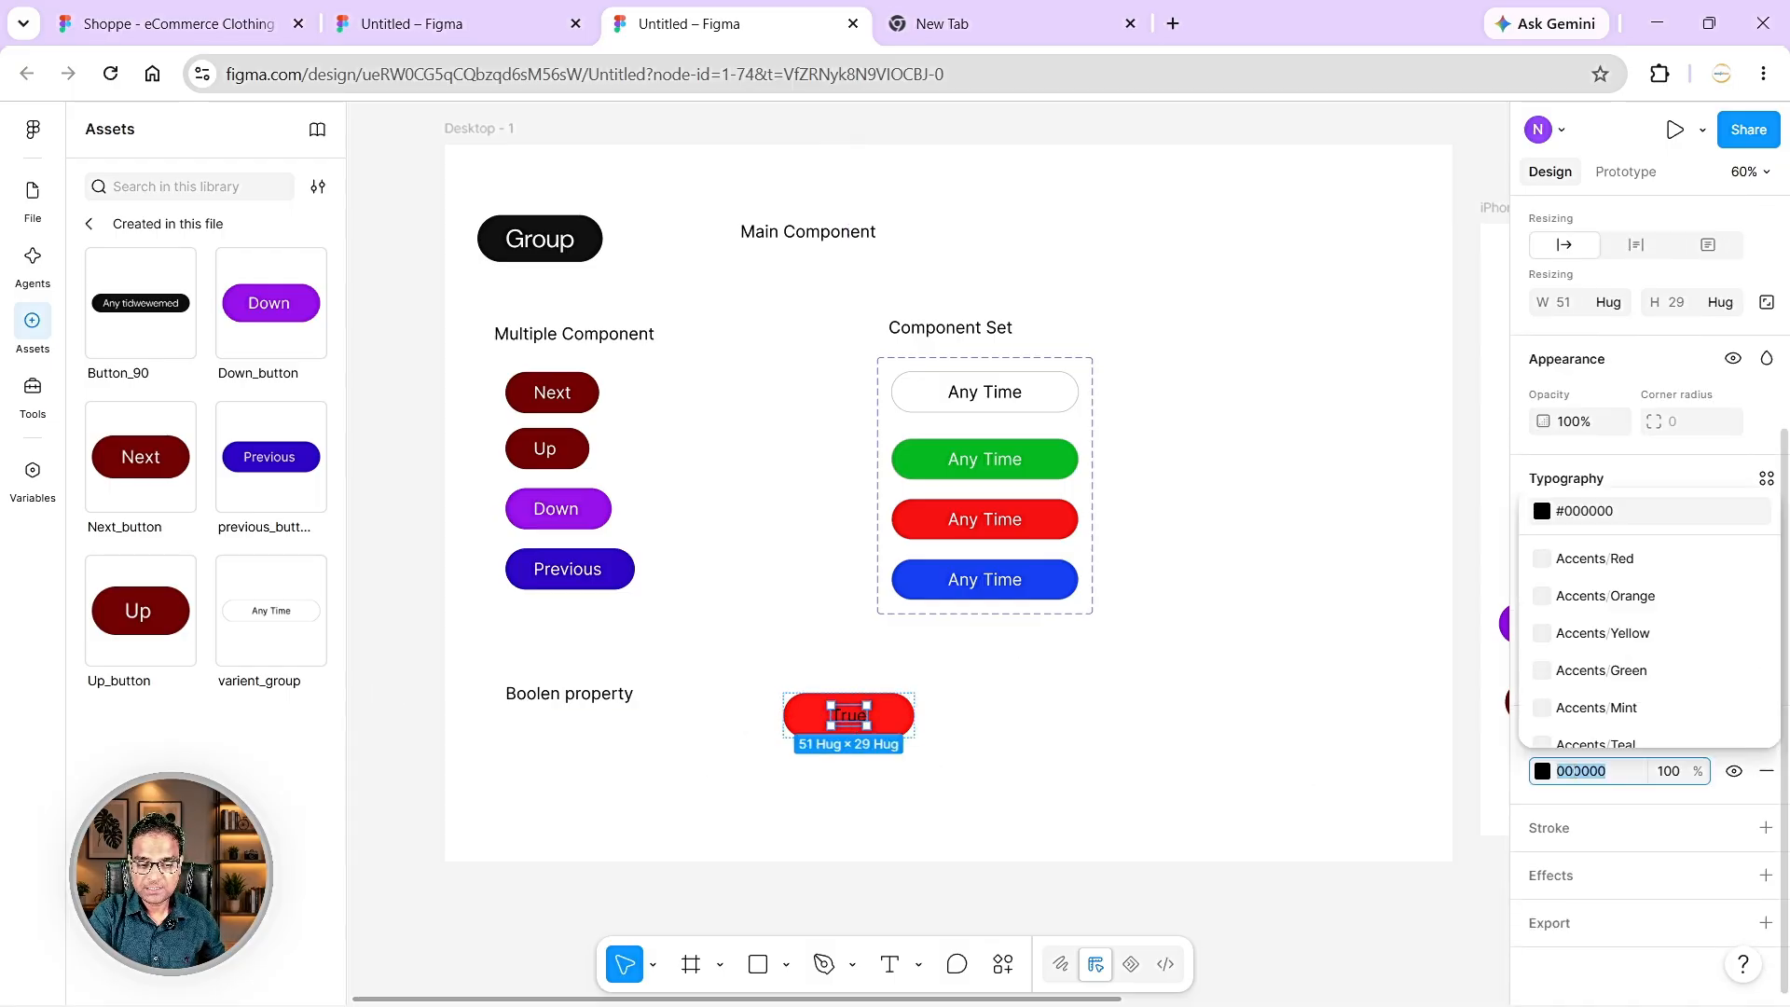
pyautogui.click(1540, 563)
pyautogui.click(1546, 772)
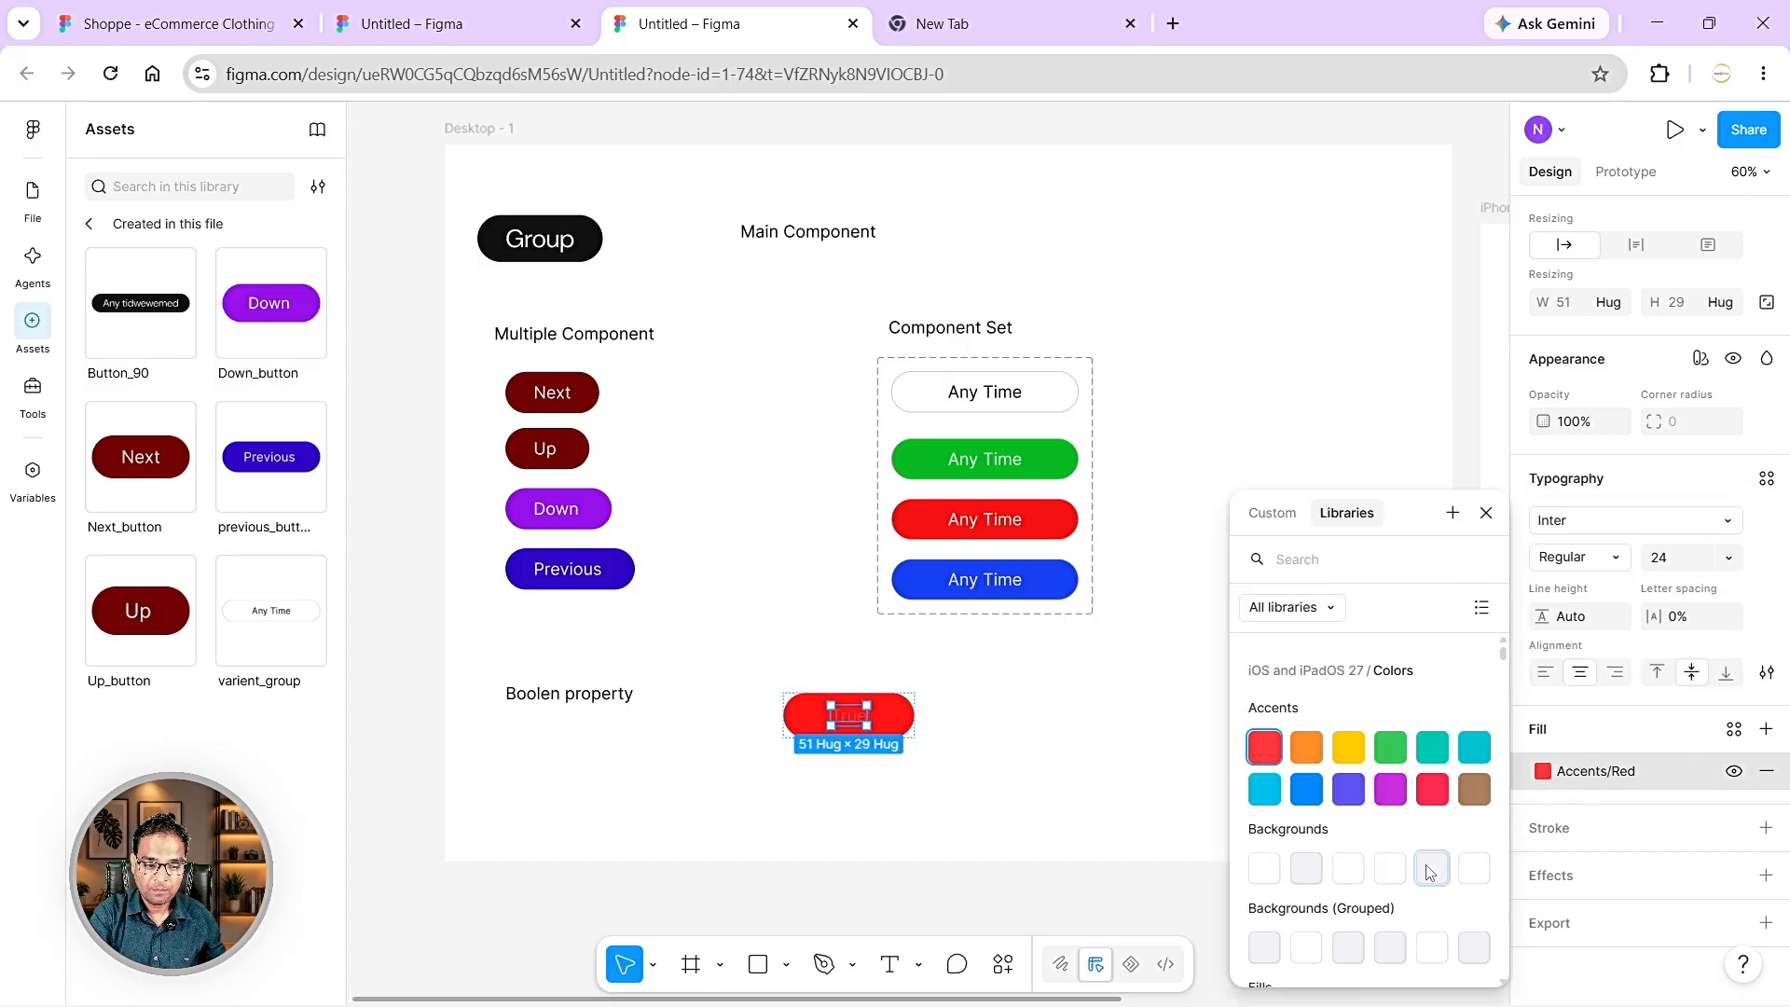
pyautogui.press('Escape')
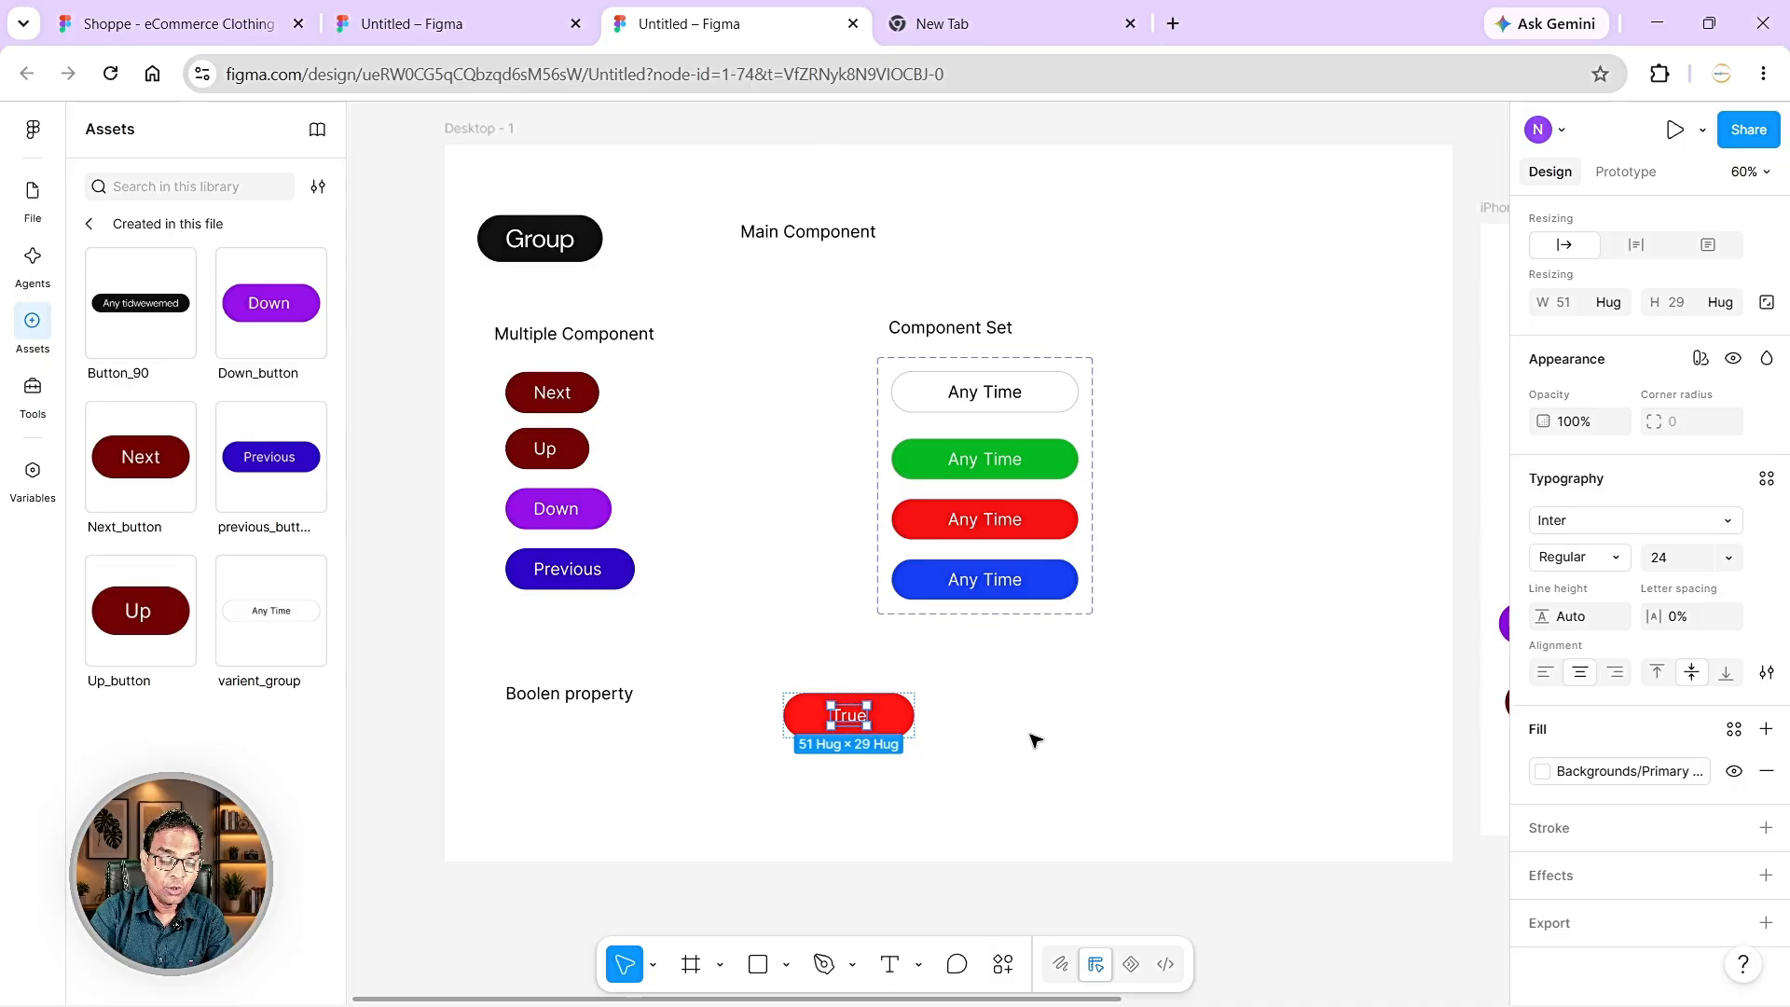
pyautogui.click(958, 743)
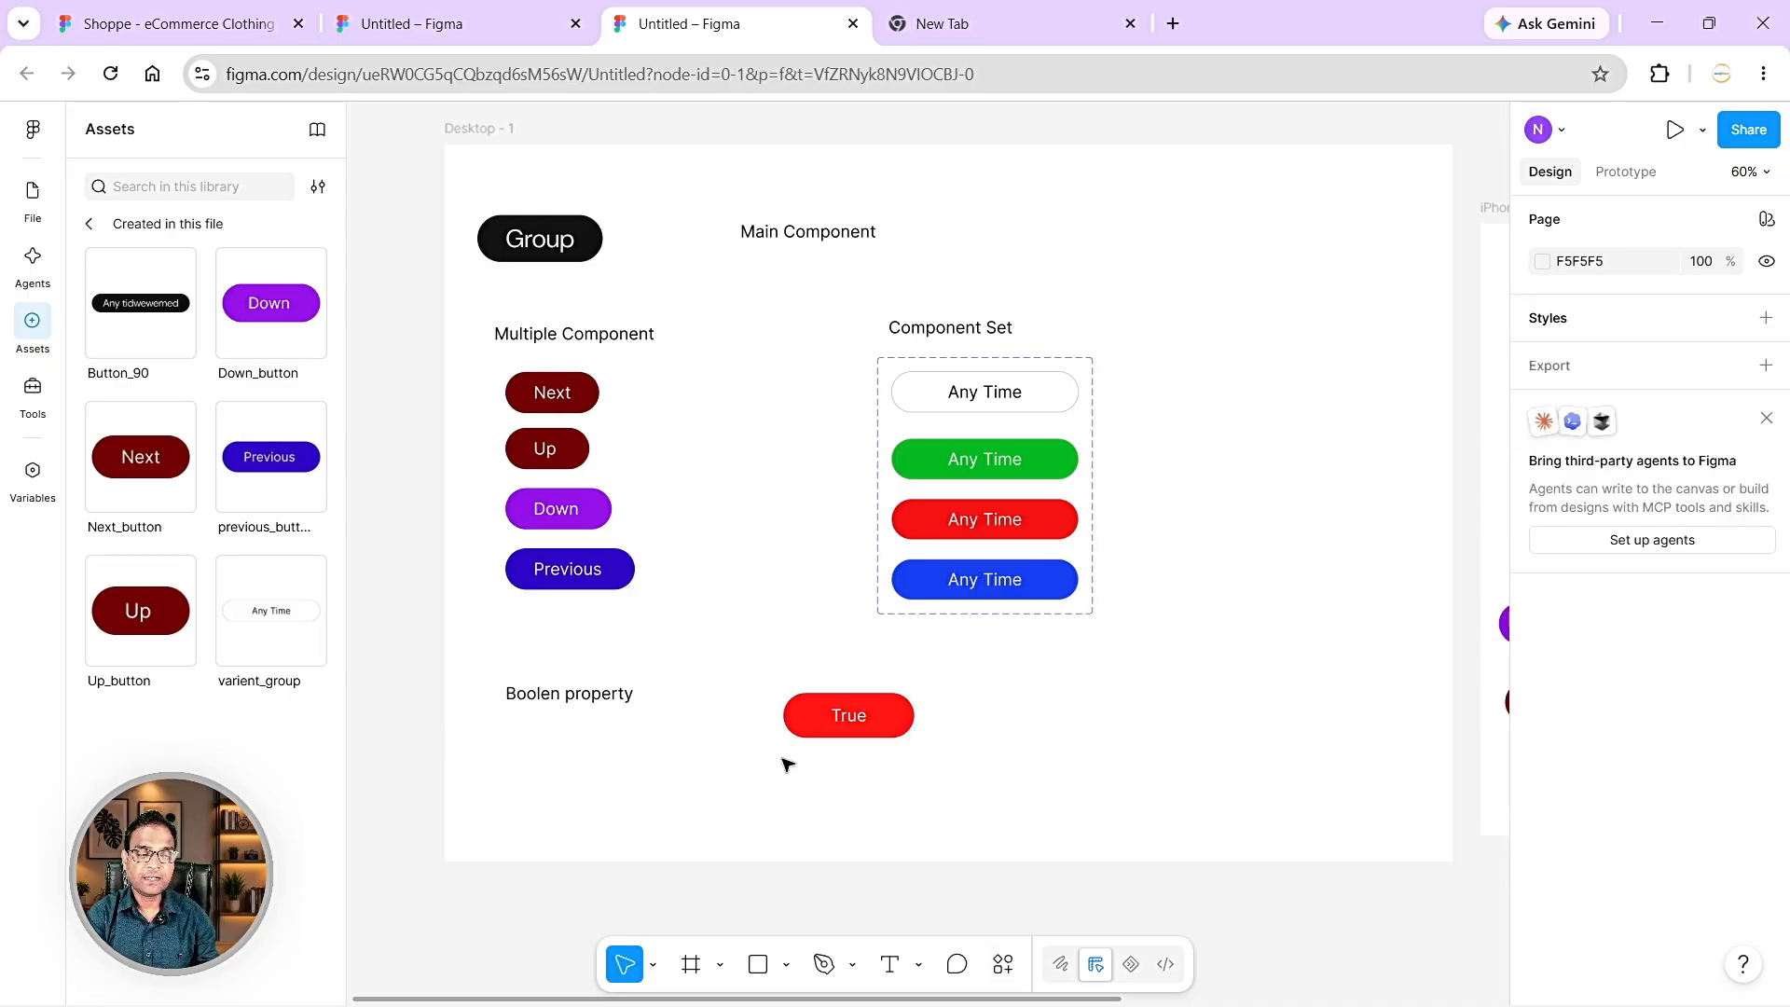
# - Search the Font Awesome Icons plugin for download and insert the download tray icon
pyautogui.scroll(3, 847, 705)
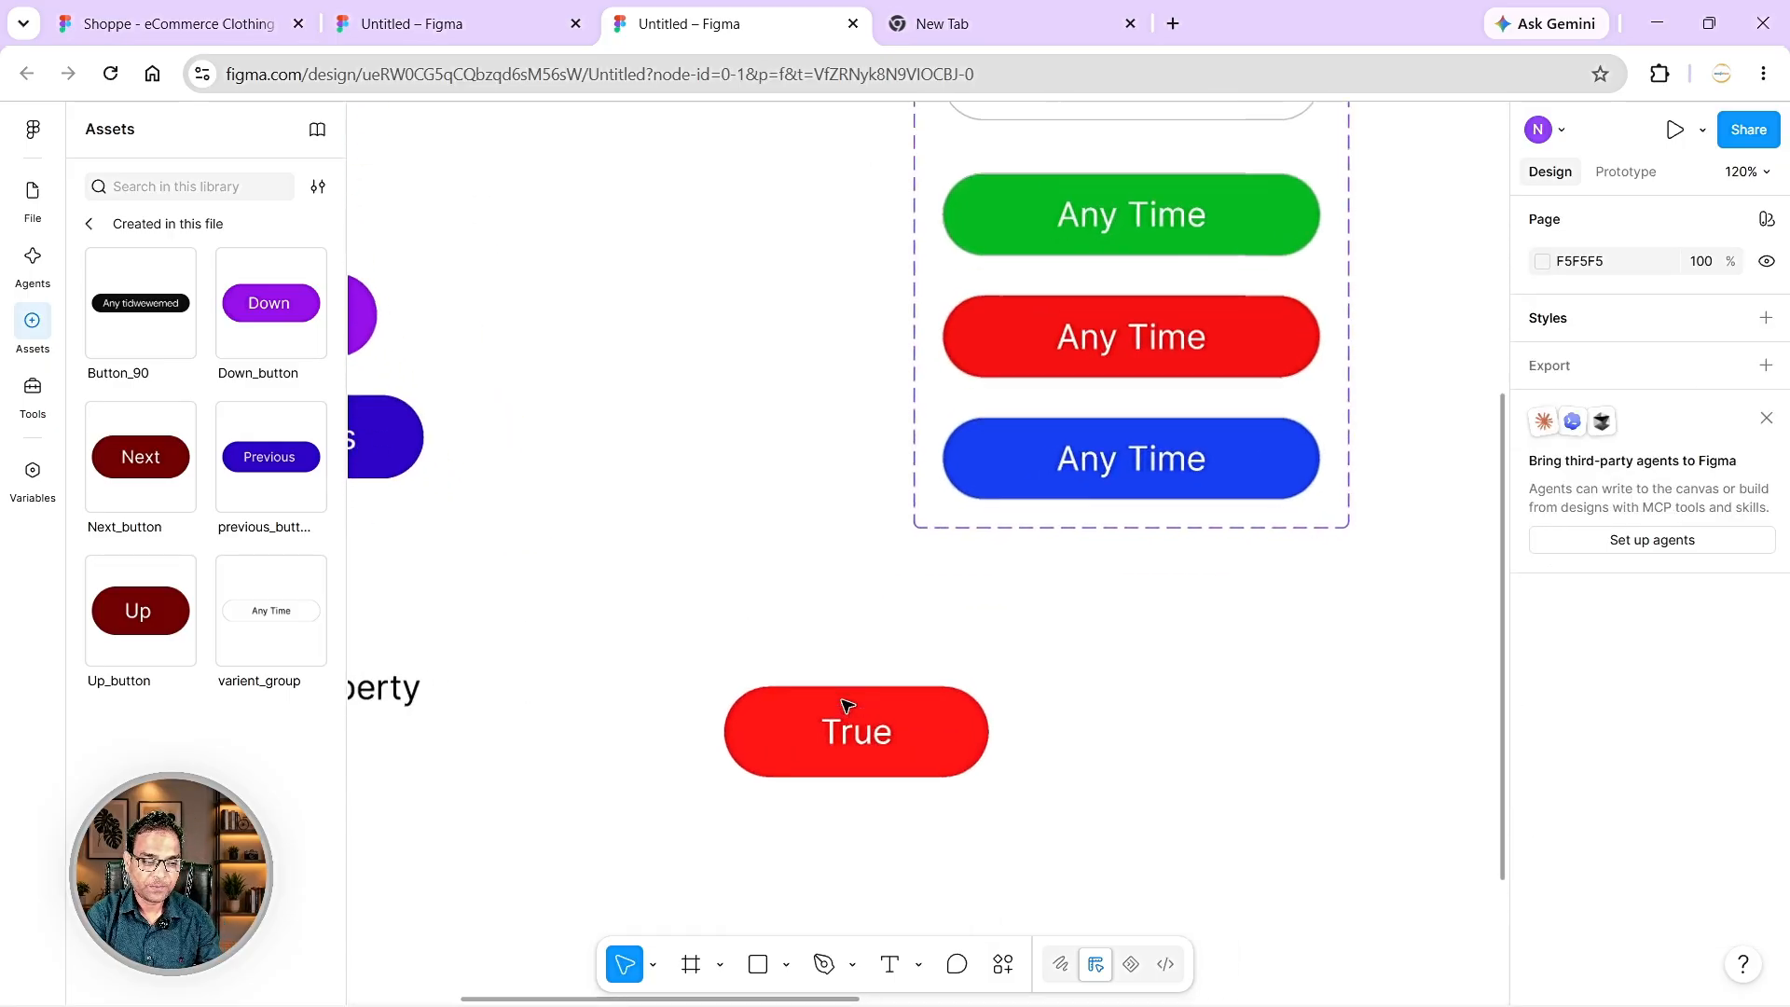
pyautogui.scroll(-3, 839, 746)
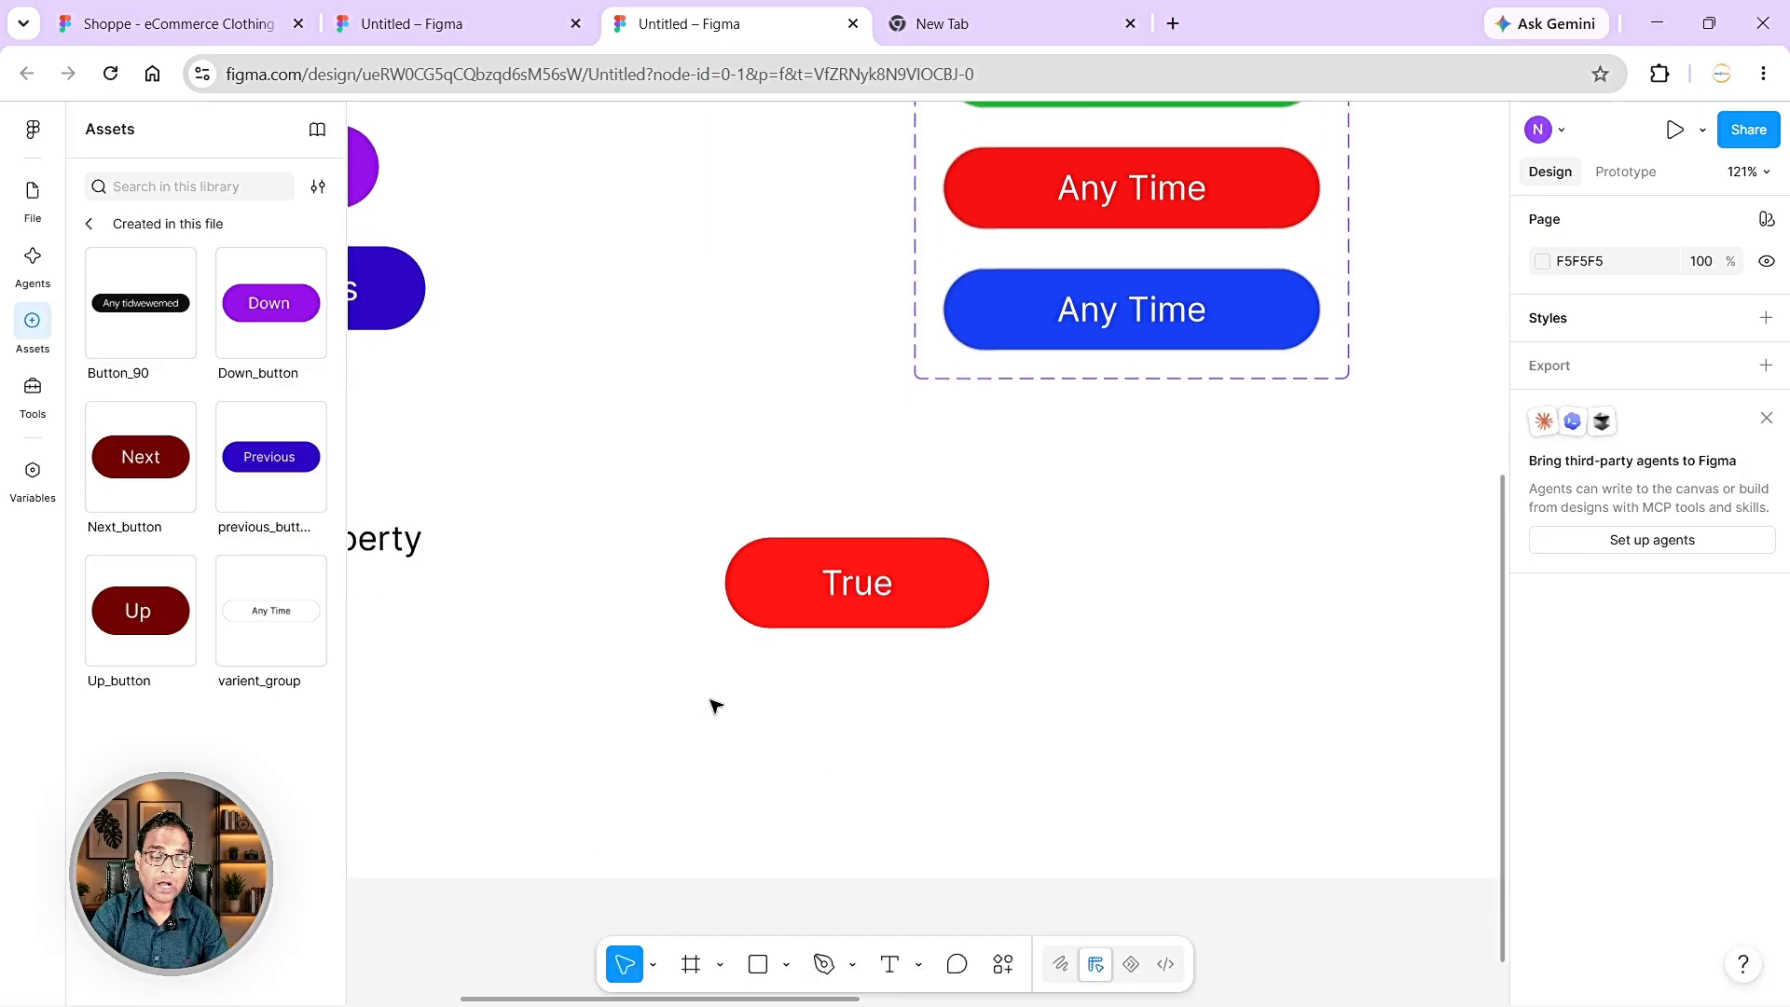
pyautogui.click(1002, 965)
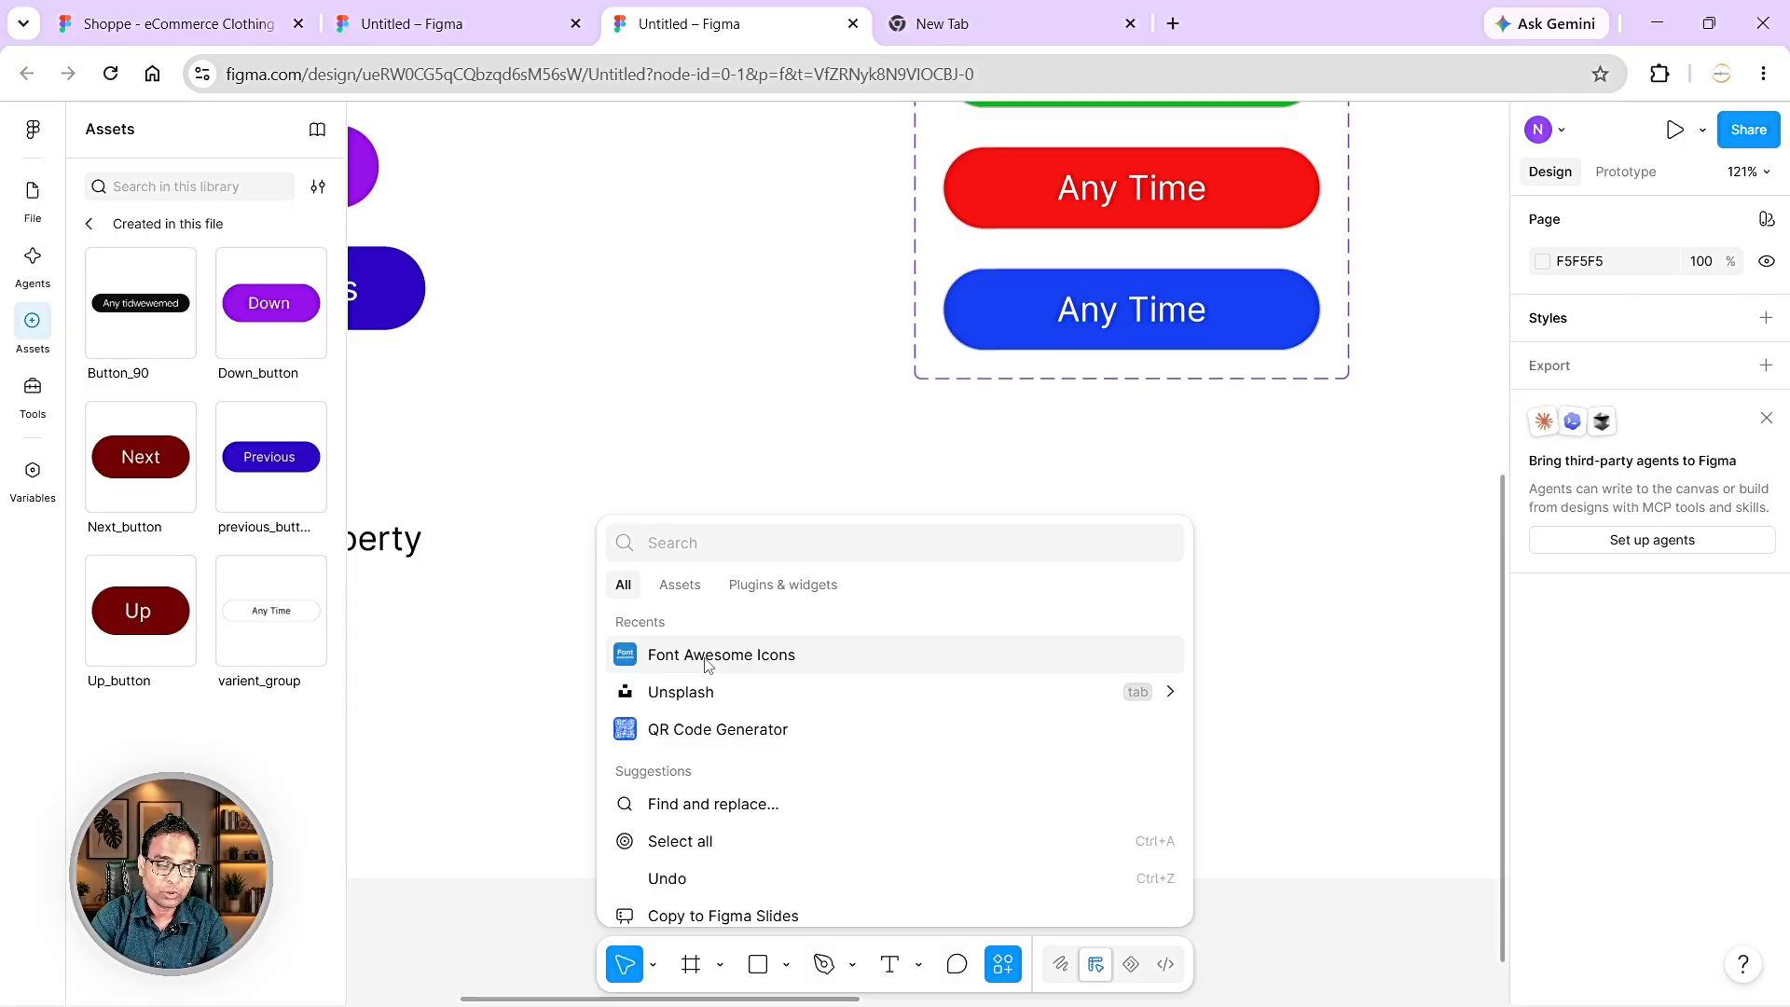
pyautogui.press('Escape')
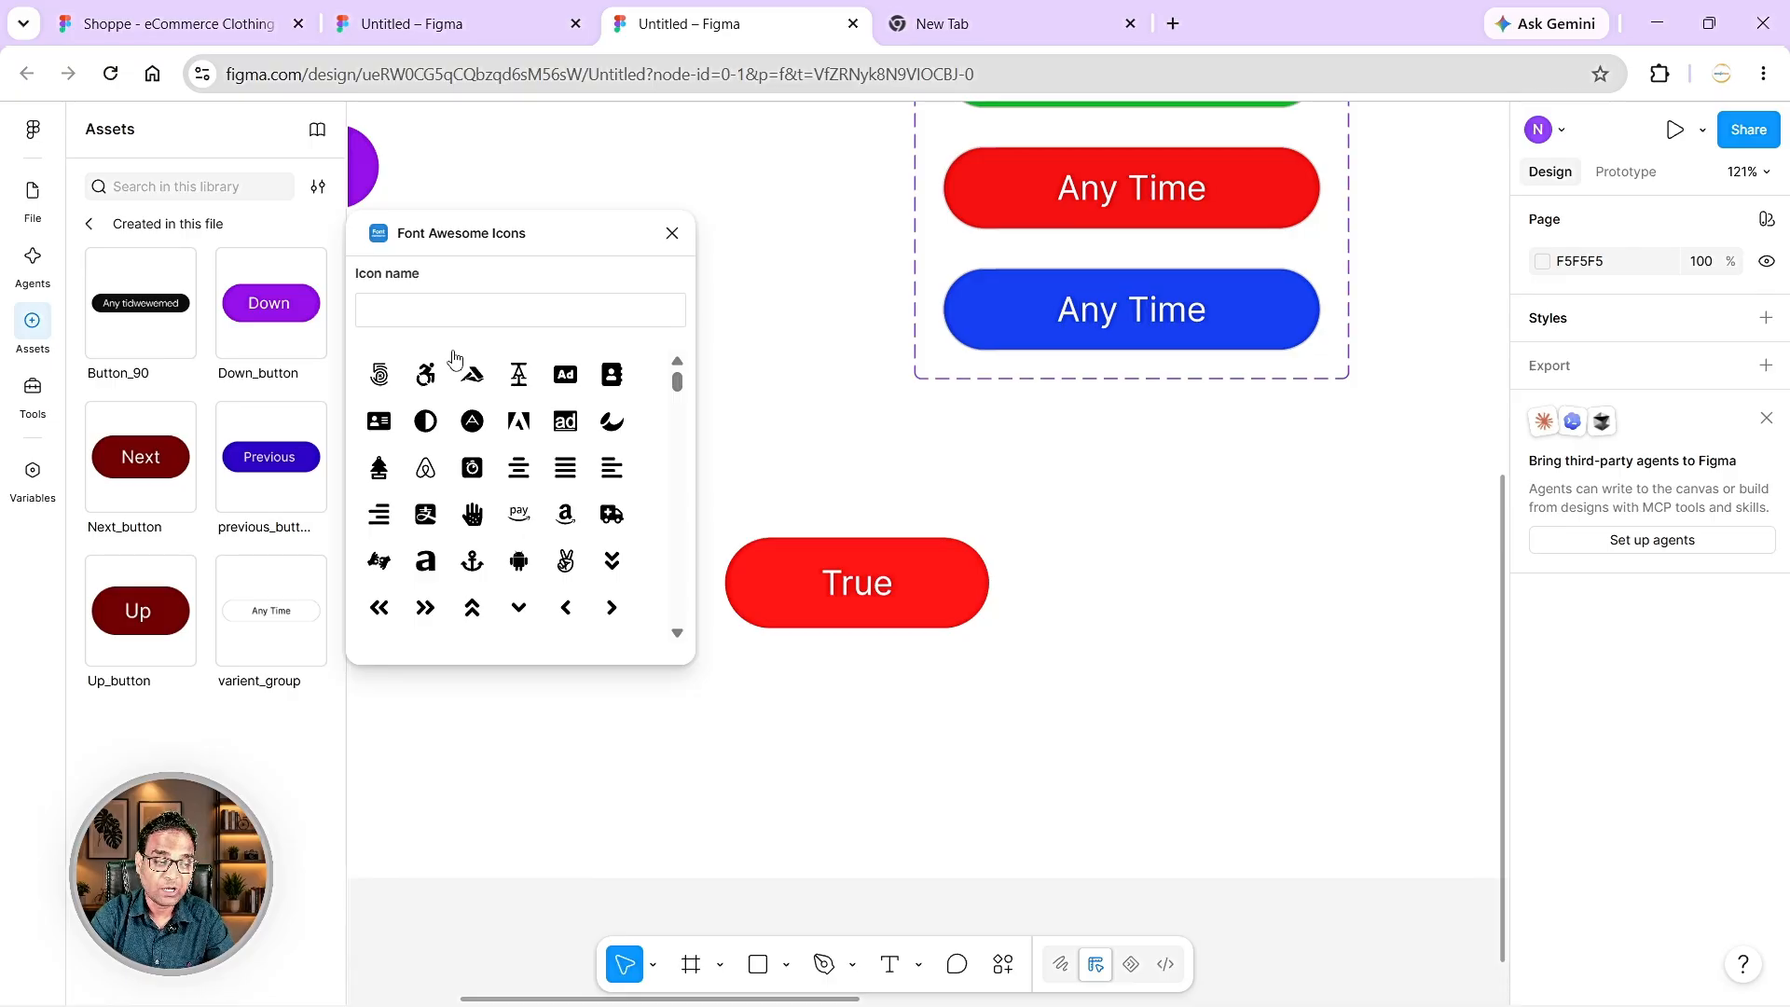
pyautogui.click(443, 315)
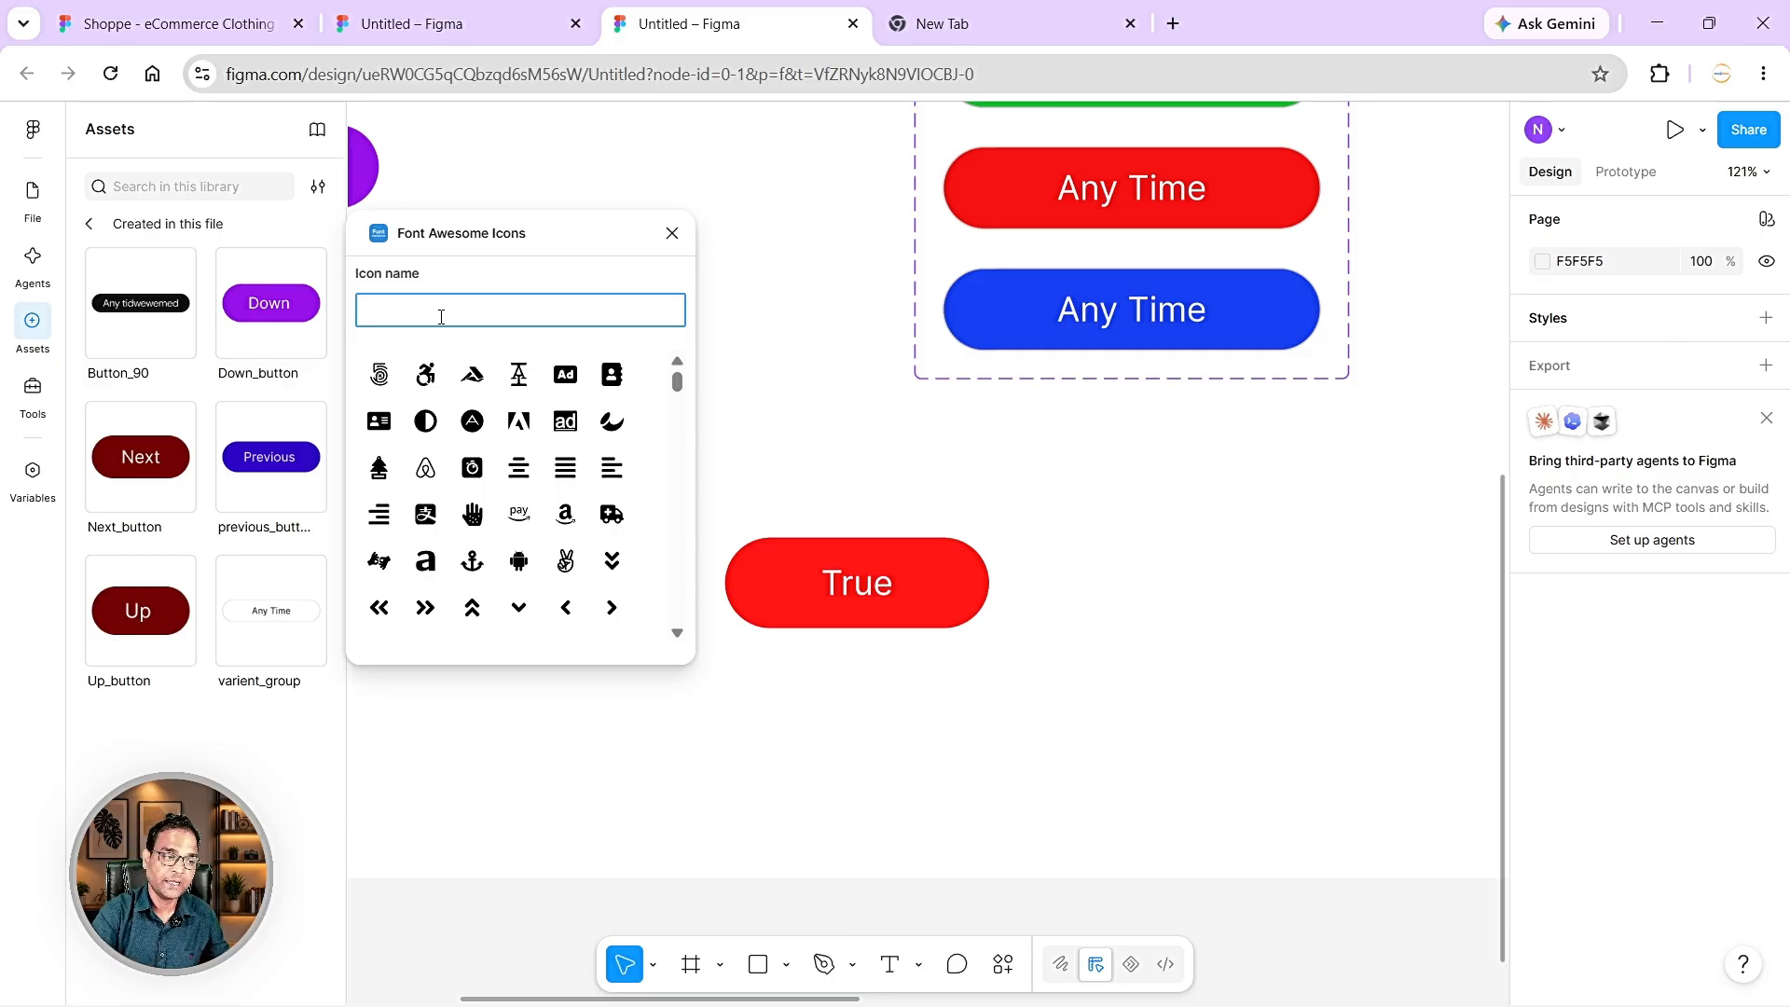
pyautogui.click(470, 318)
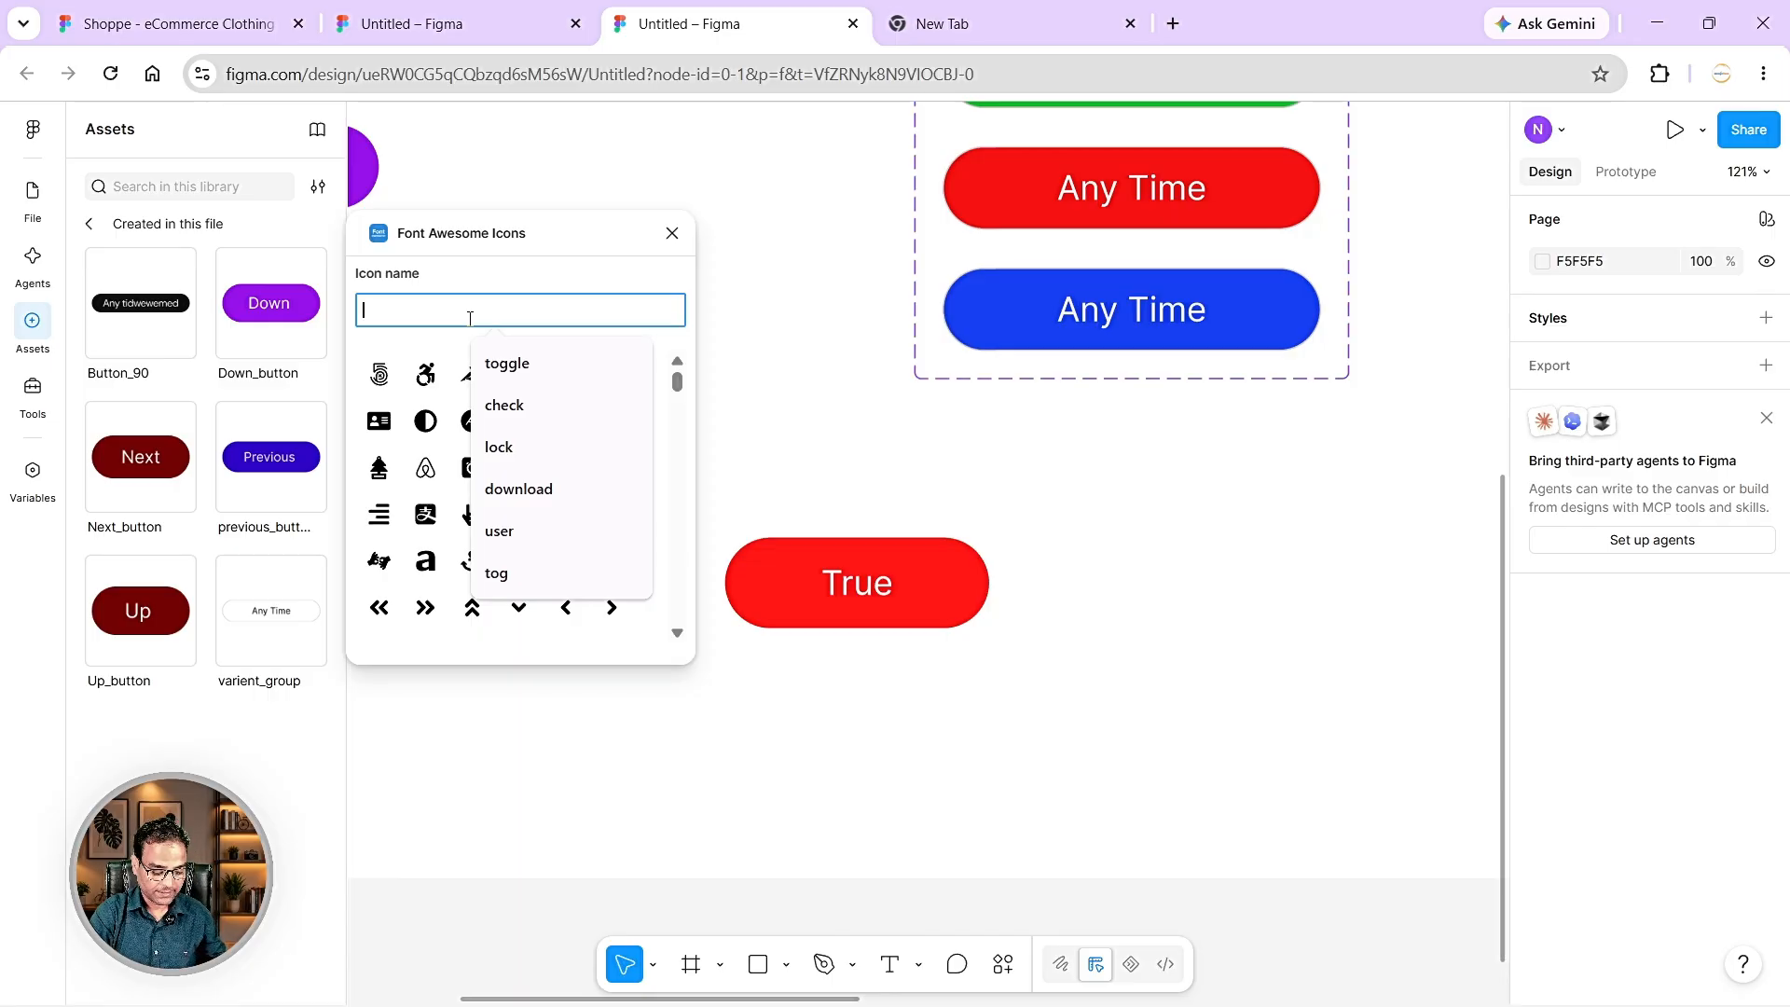
pyautogui.write('Downloa')
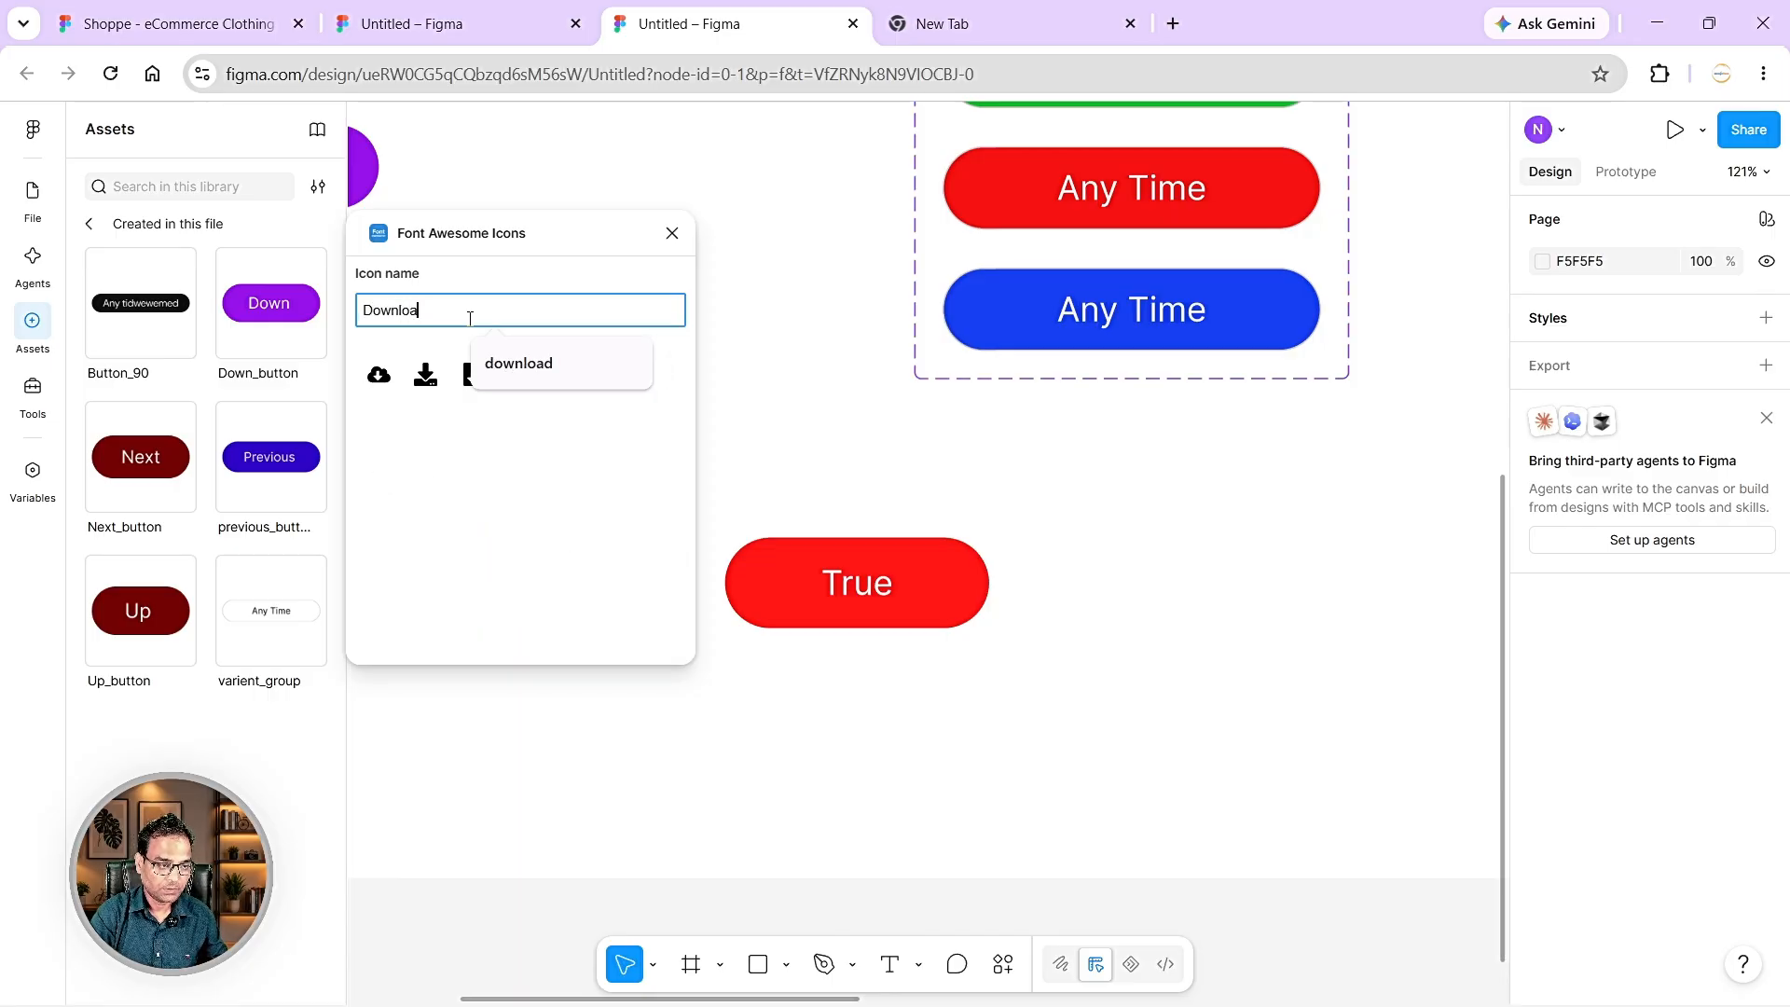
pyautogui.click(520, 366)
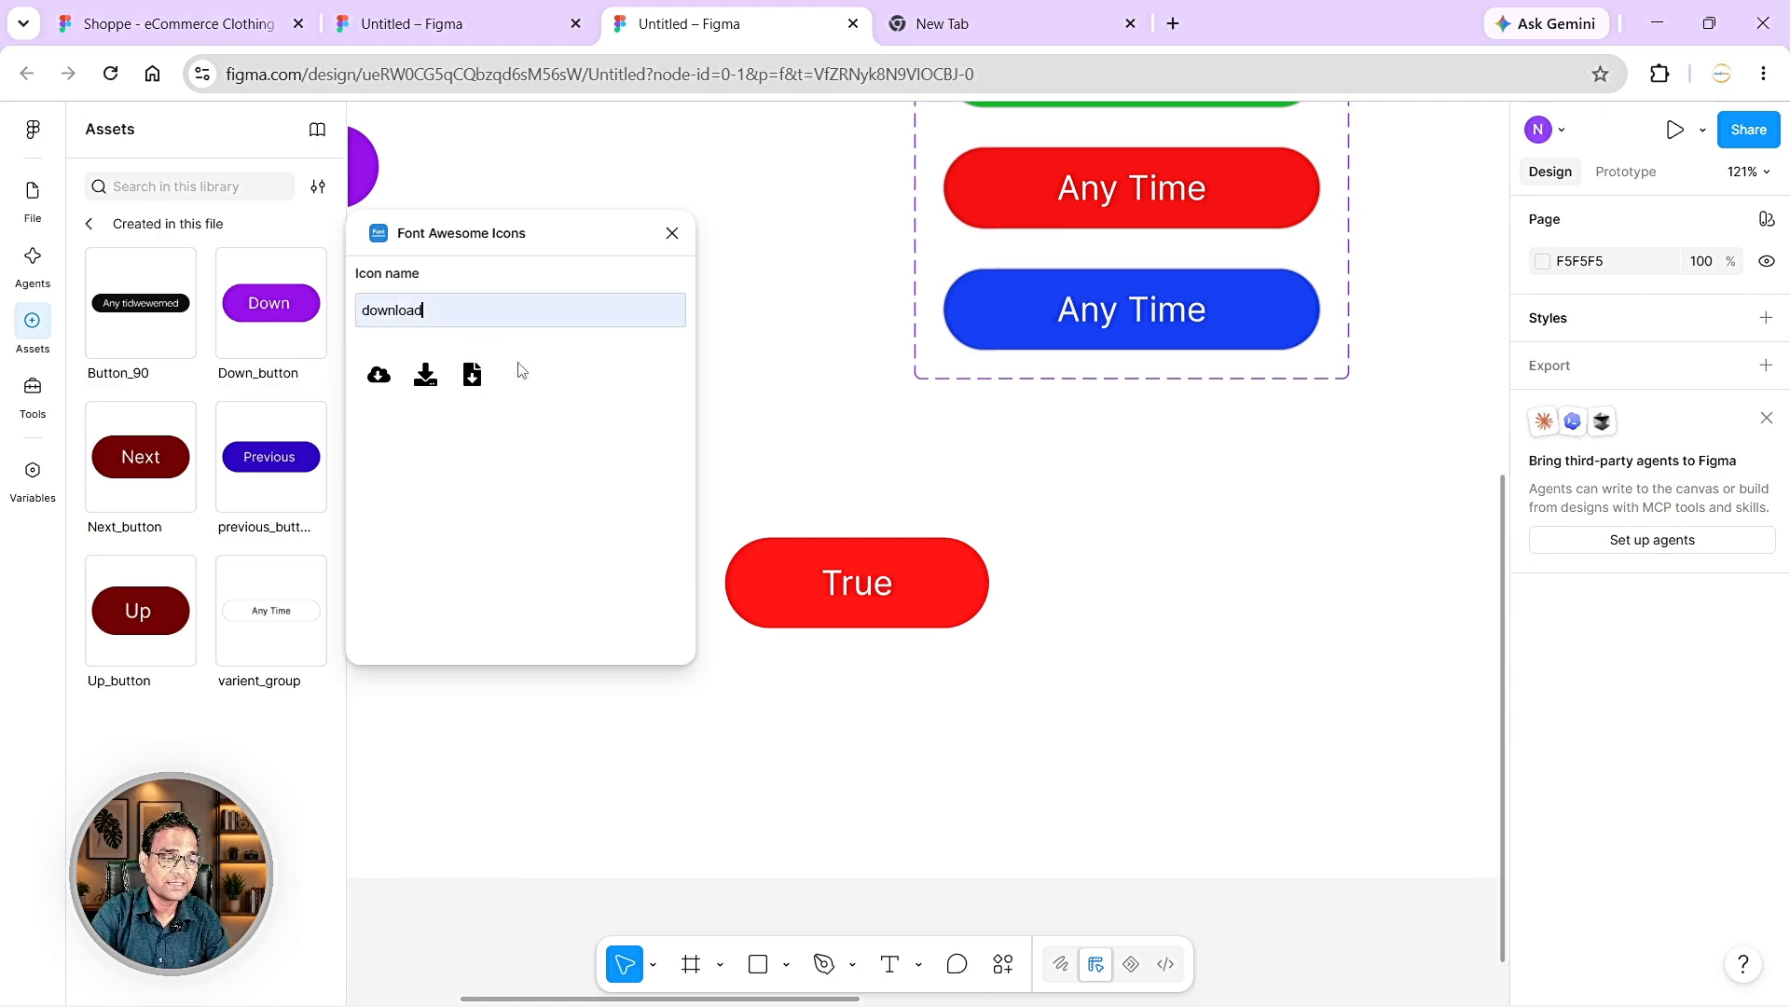
pyautogui.click(426, 378)
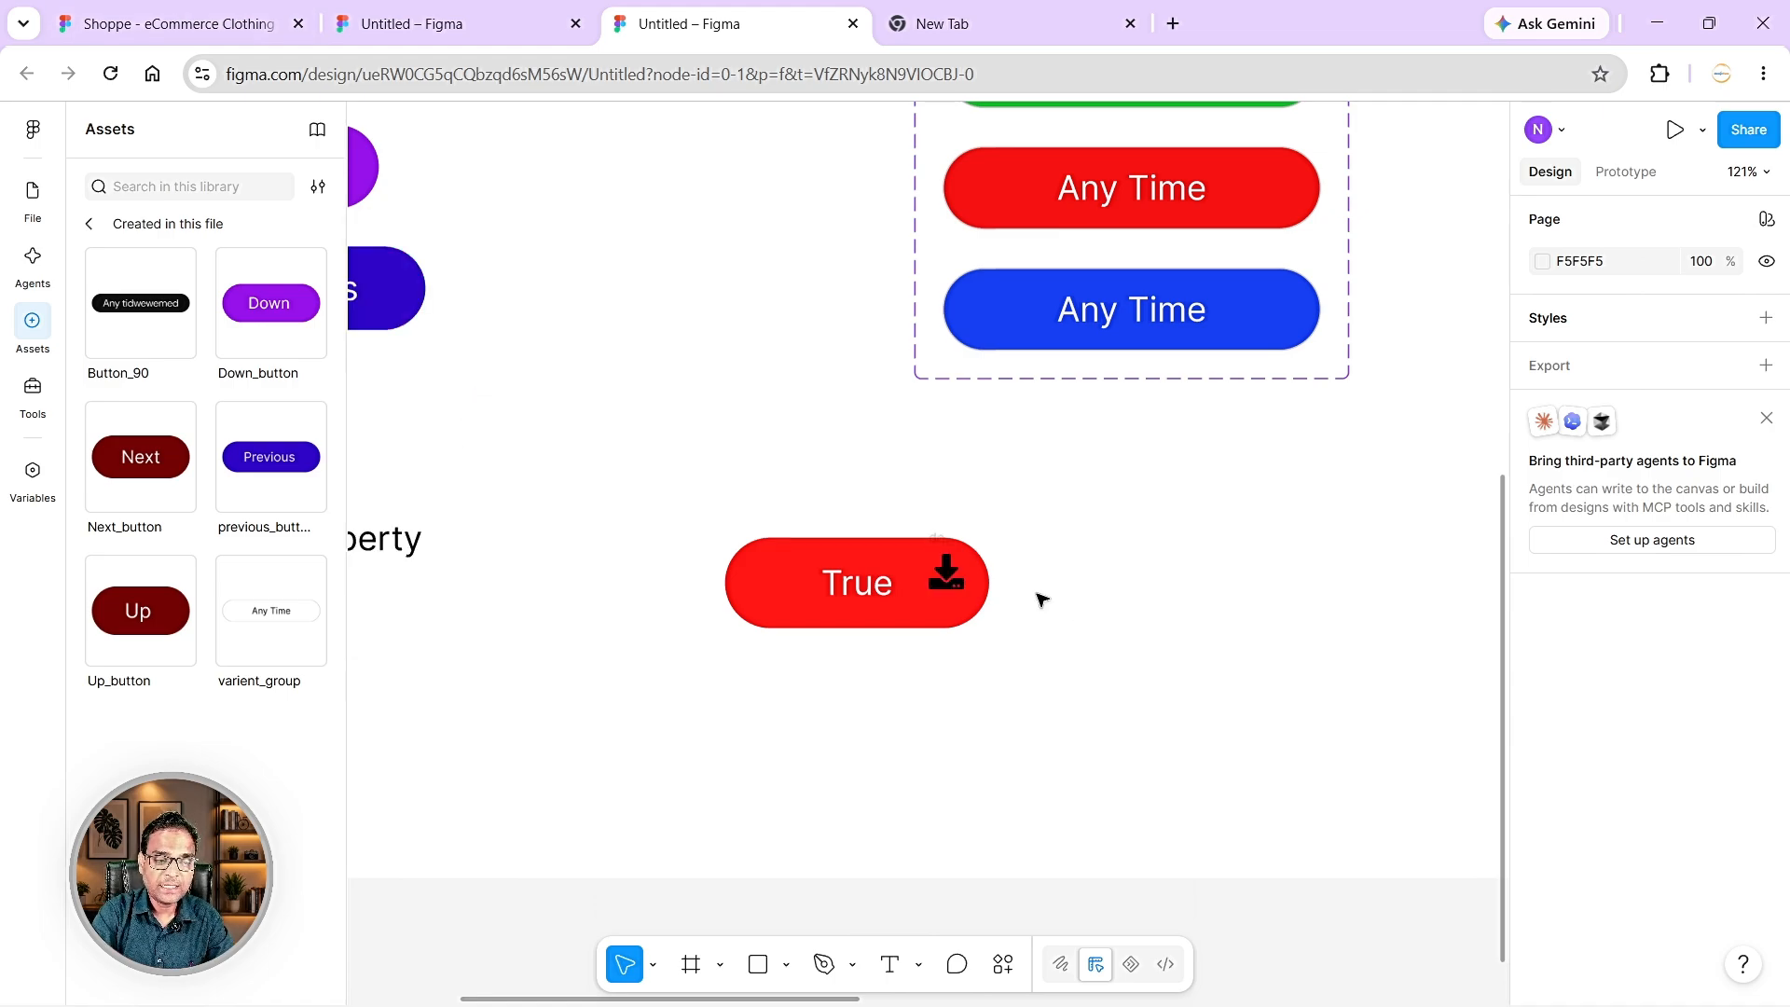
# - Move the download icon onto the red button beside the True text, at about X 619, Y 802
pyautogui.click(951, 593)
pyautogui.moveTo(946, 586)
pyautogui.mouseDown()
pyautogui.moveTo(791, 597)
pyautogui.moveTo(939, 609)
pyautogui.moveTo(945, 590)
pyautogui.mouseUp()
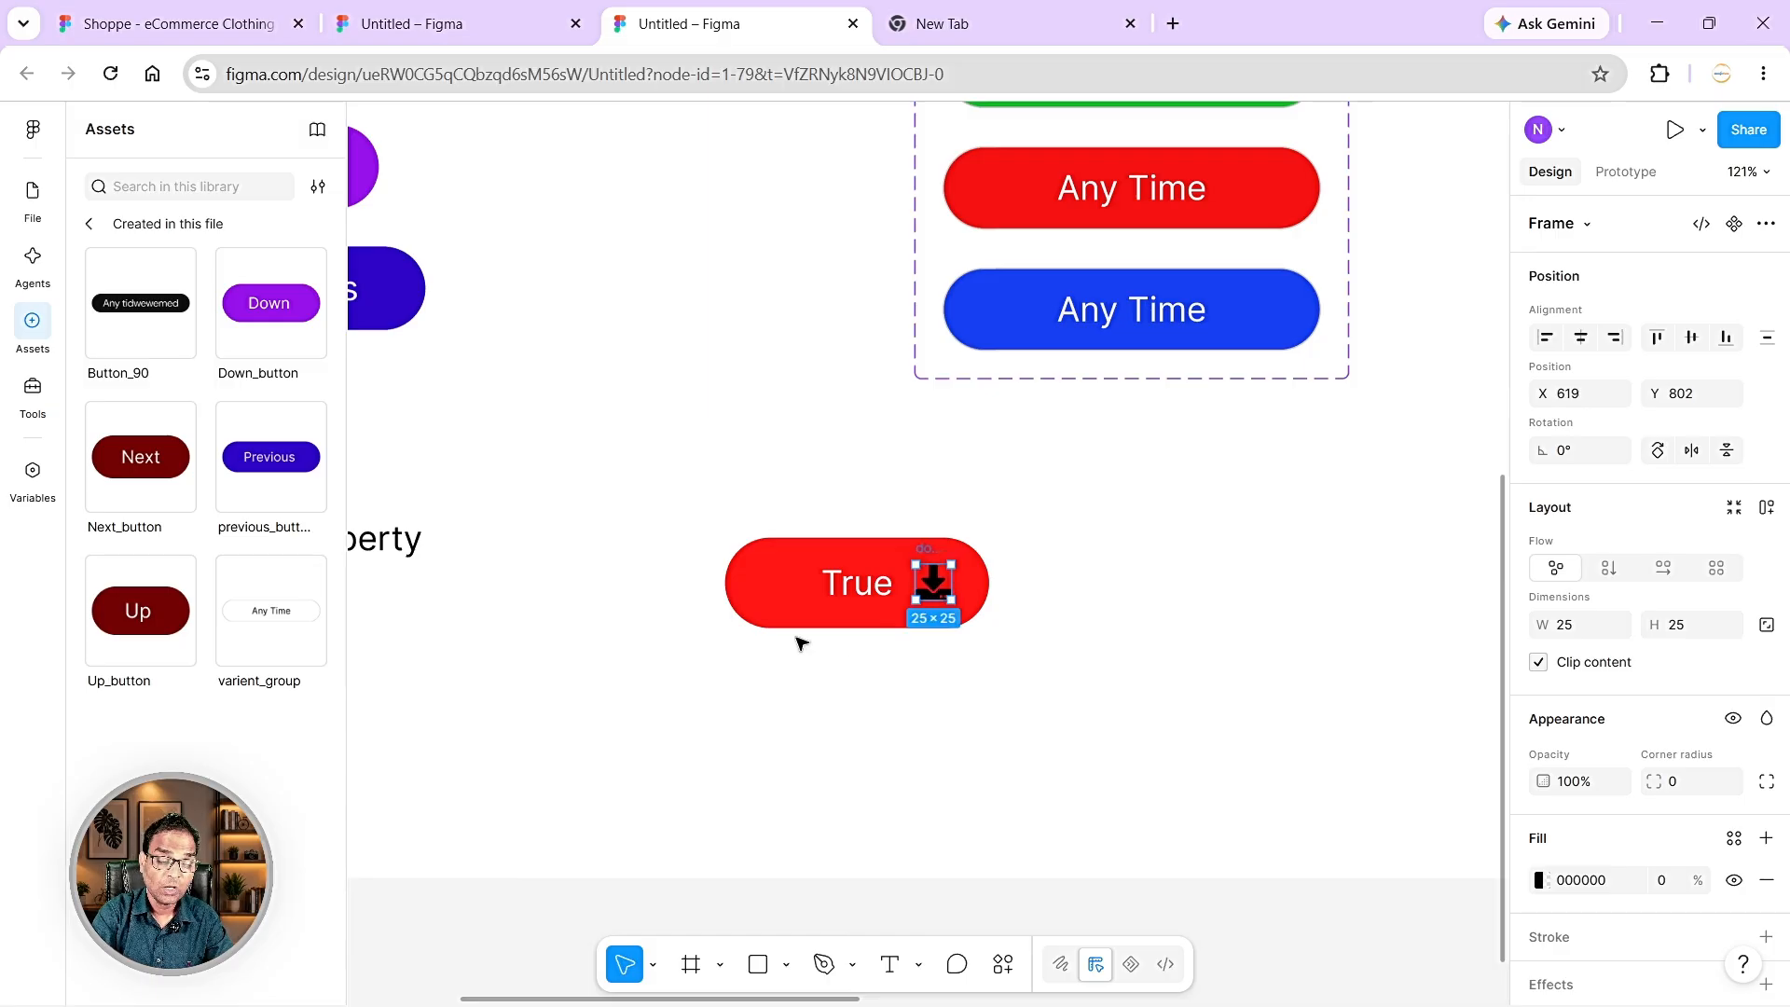
pyautogui.press('Escape')
# - Replace the red button's True text with Download
pyautogui.click(847, 586)
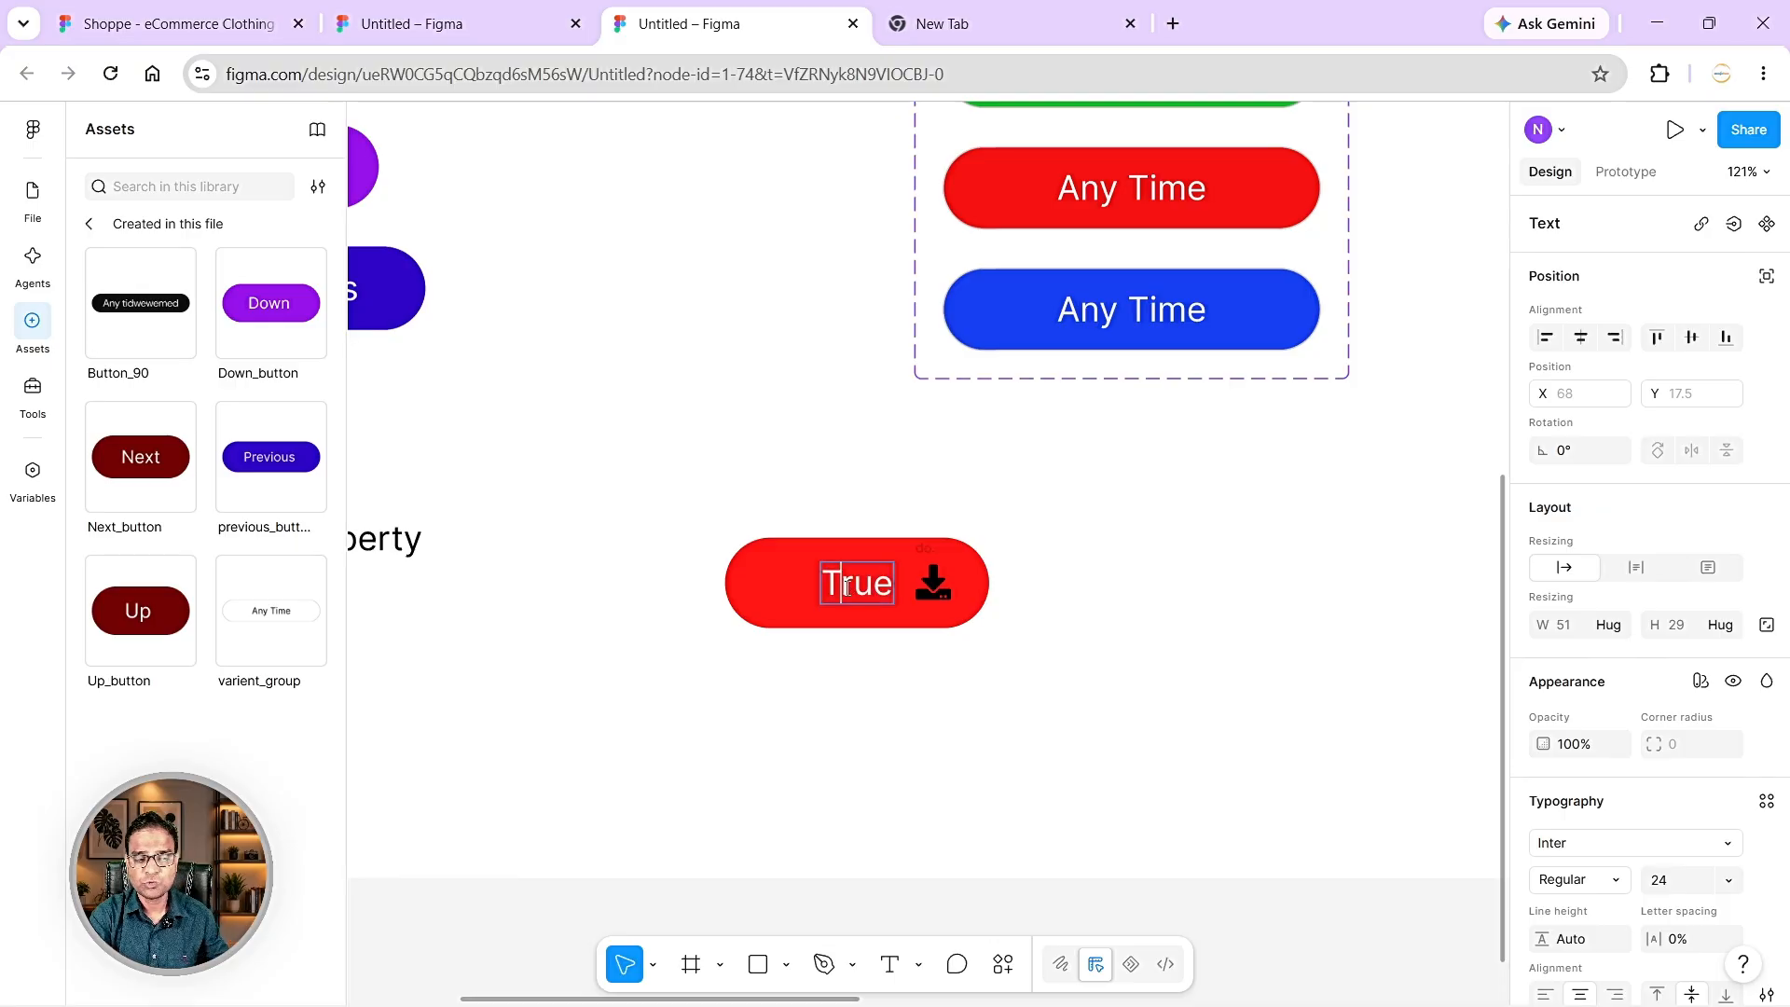
pyautogui.write('A')
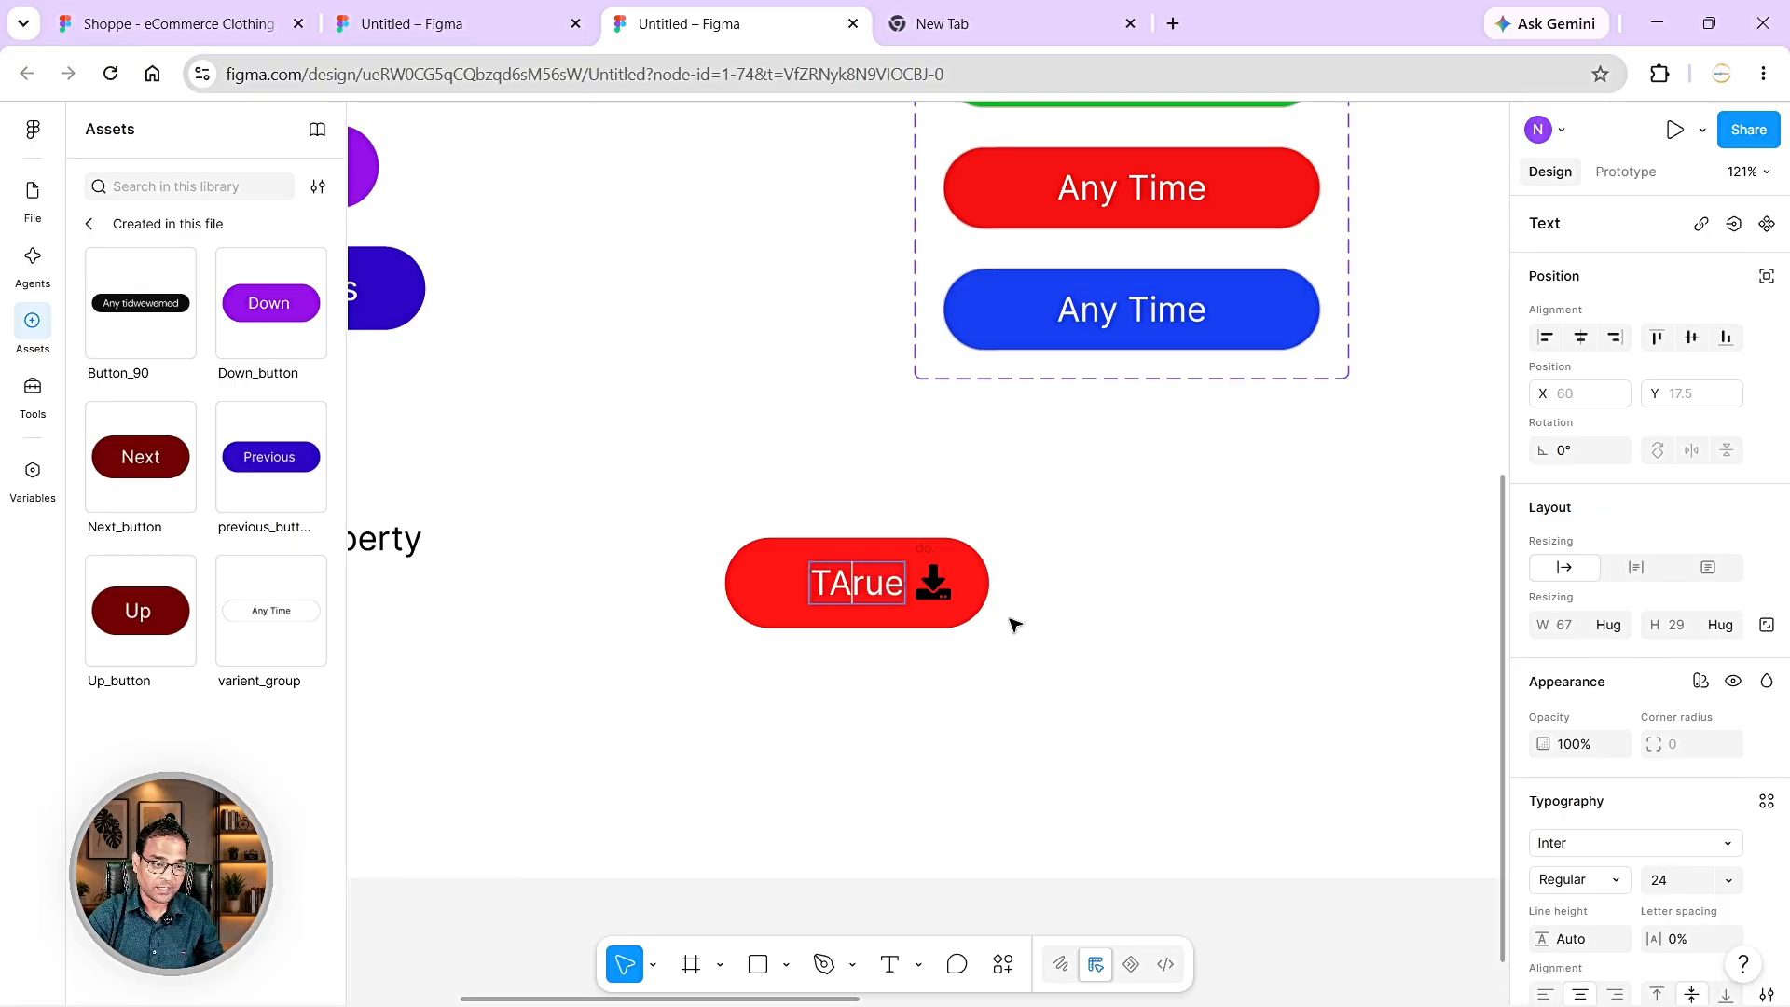
pyautogui.write('A')
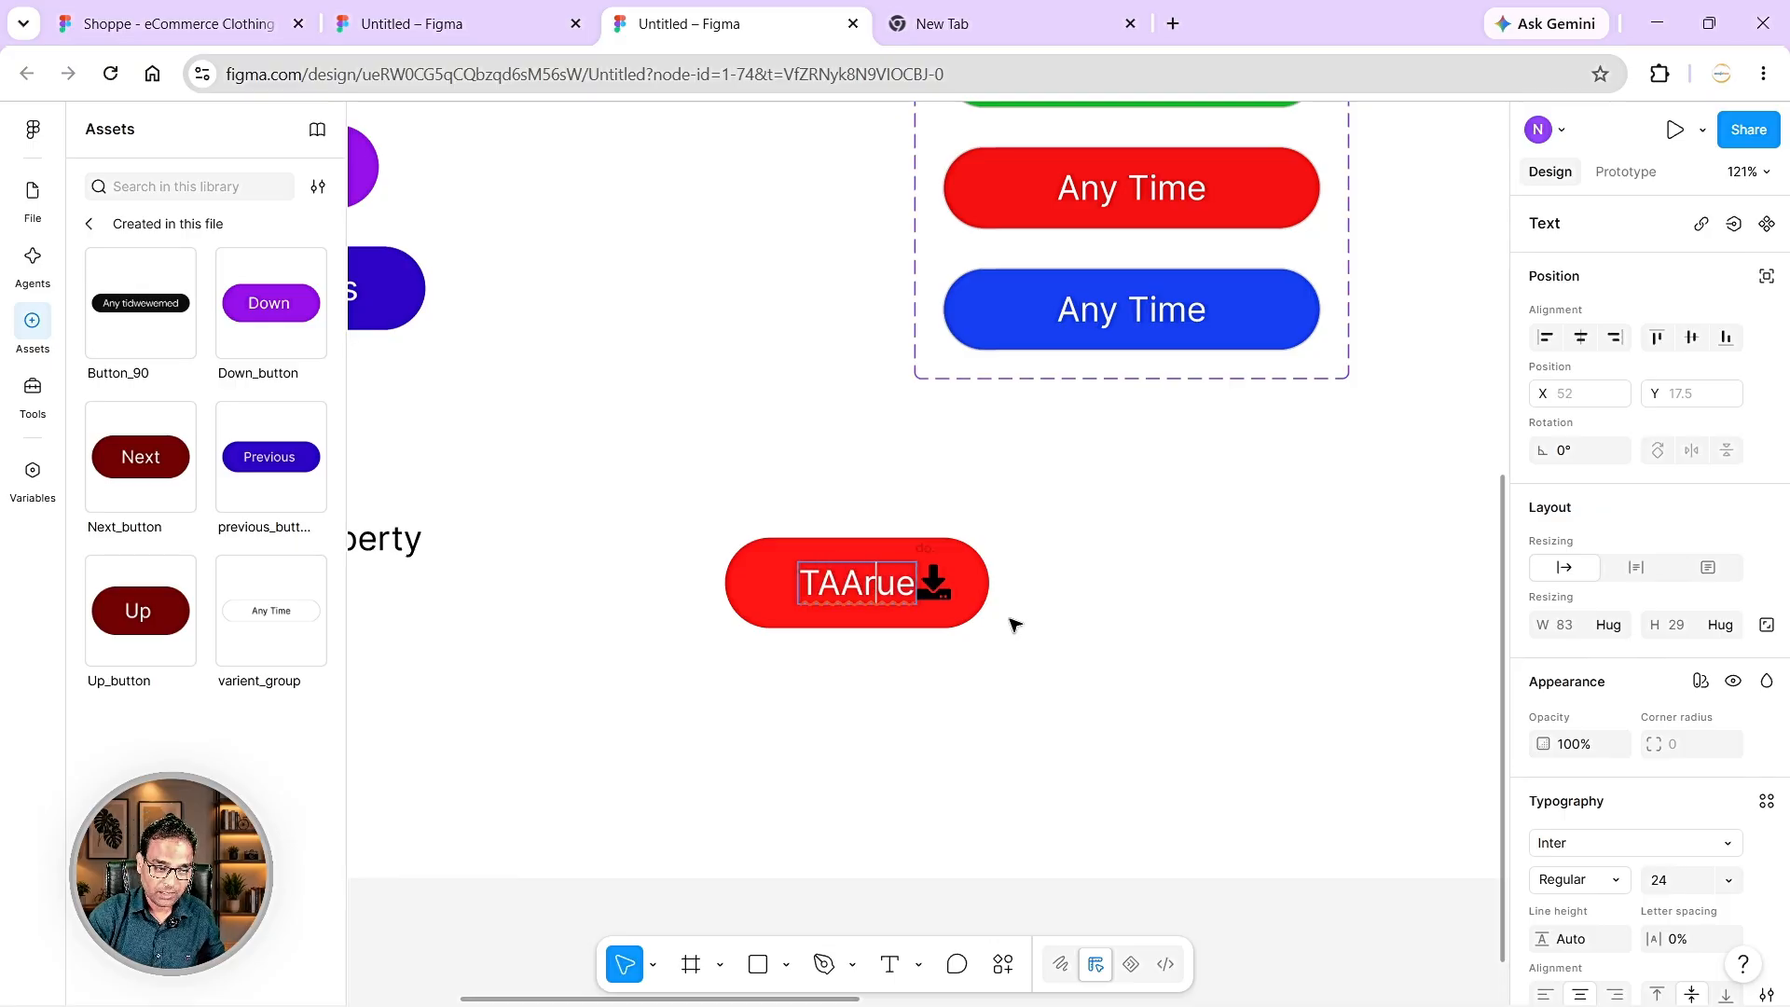
pyautogui.press('BackSpace')
pyautogui.press('BackSpace')
pyautogui.press('BackSpace')
pyautogui.press('BackSpace')
pyautogui.press('BackSpace')
pyautogui.press('BackSpace')
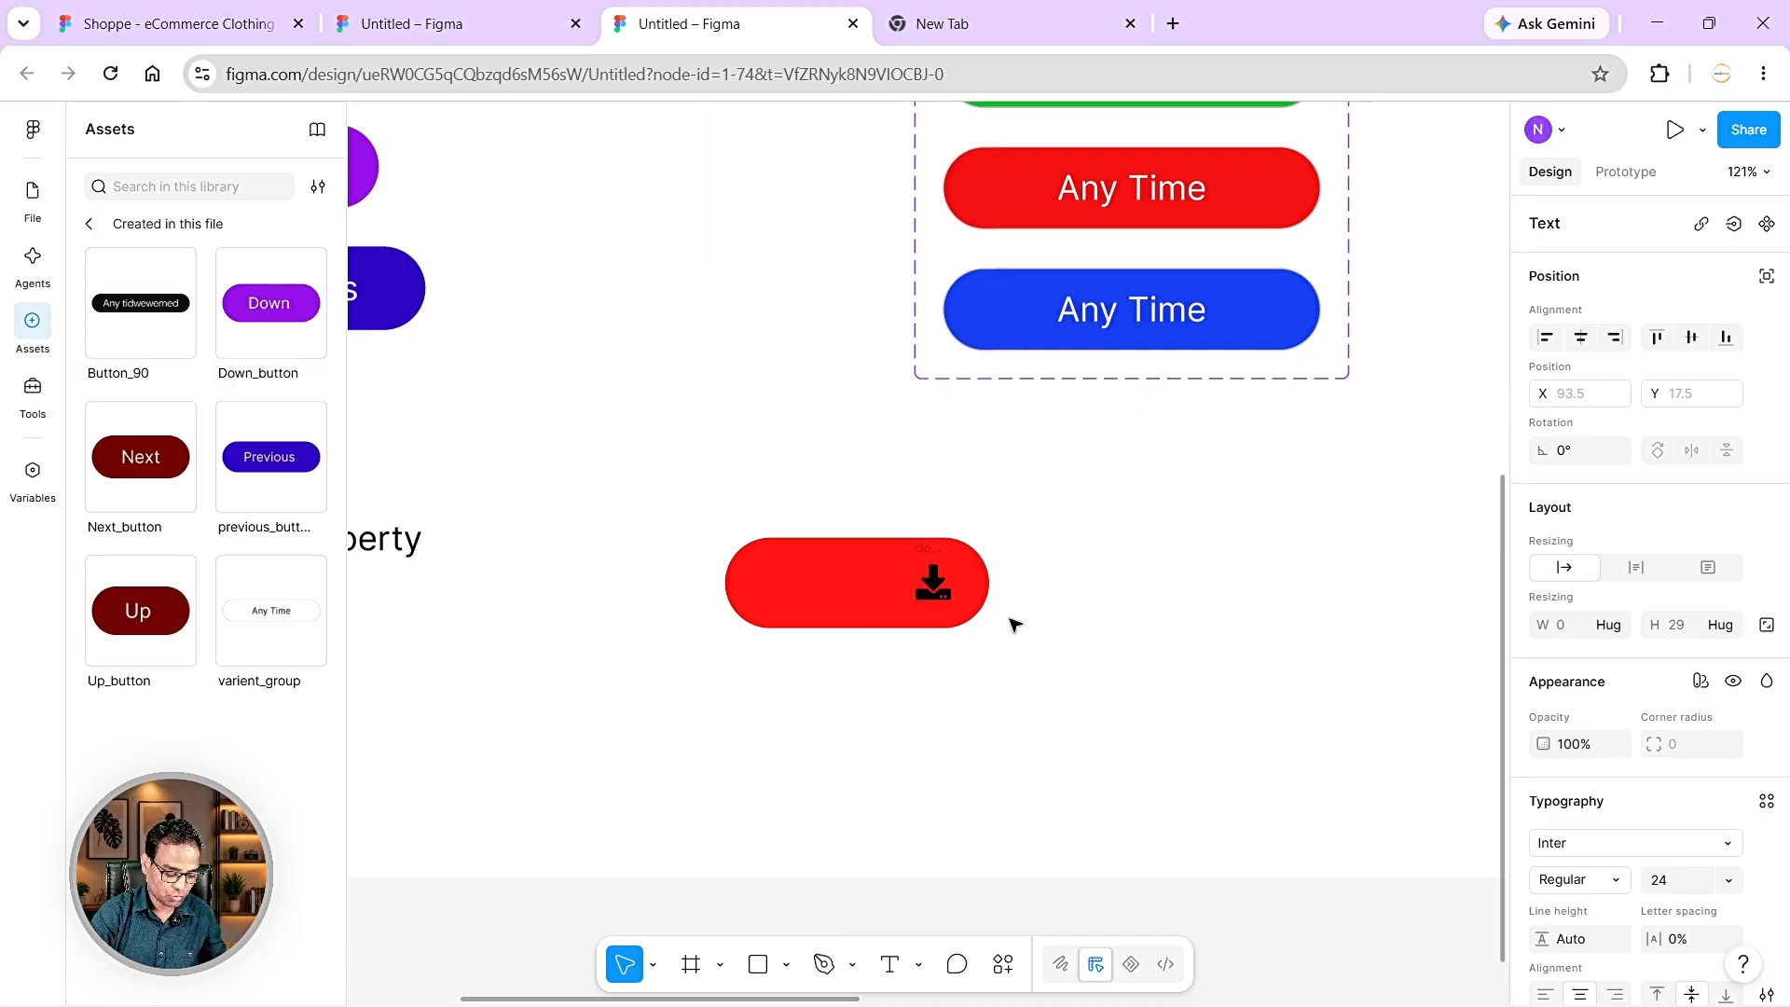
pyautogui.write('Downl')
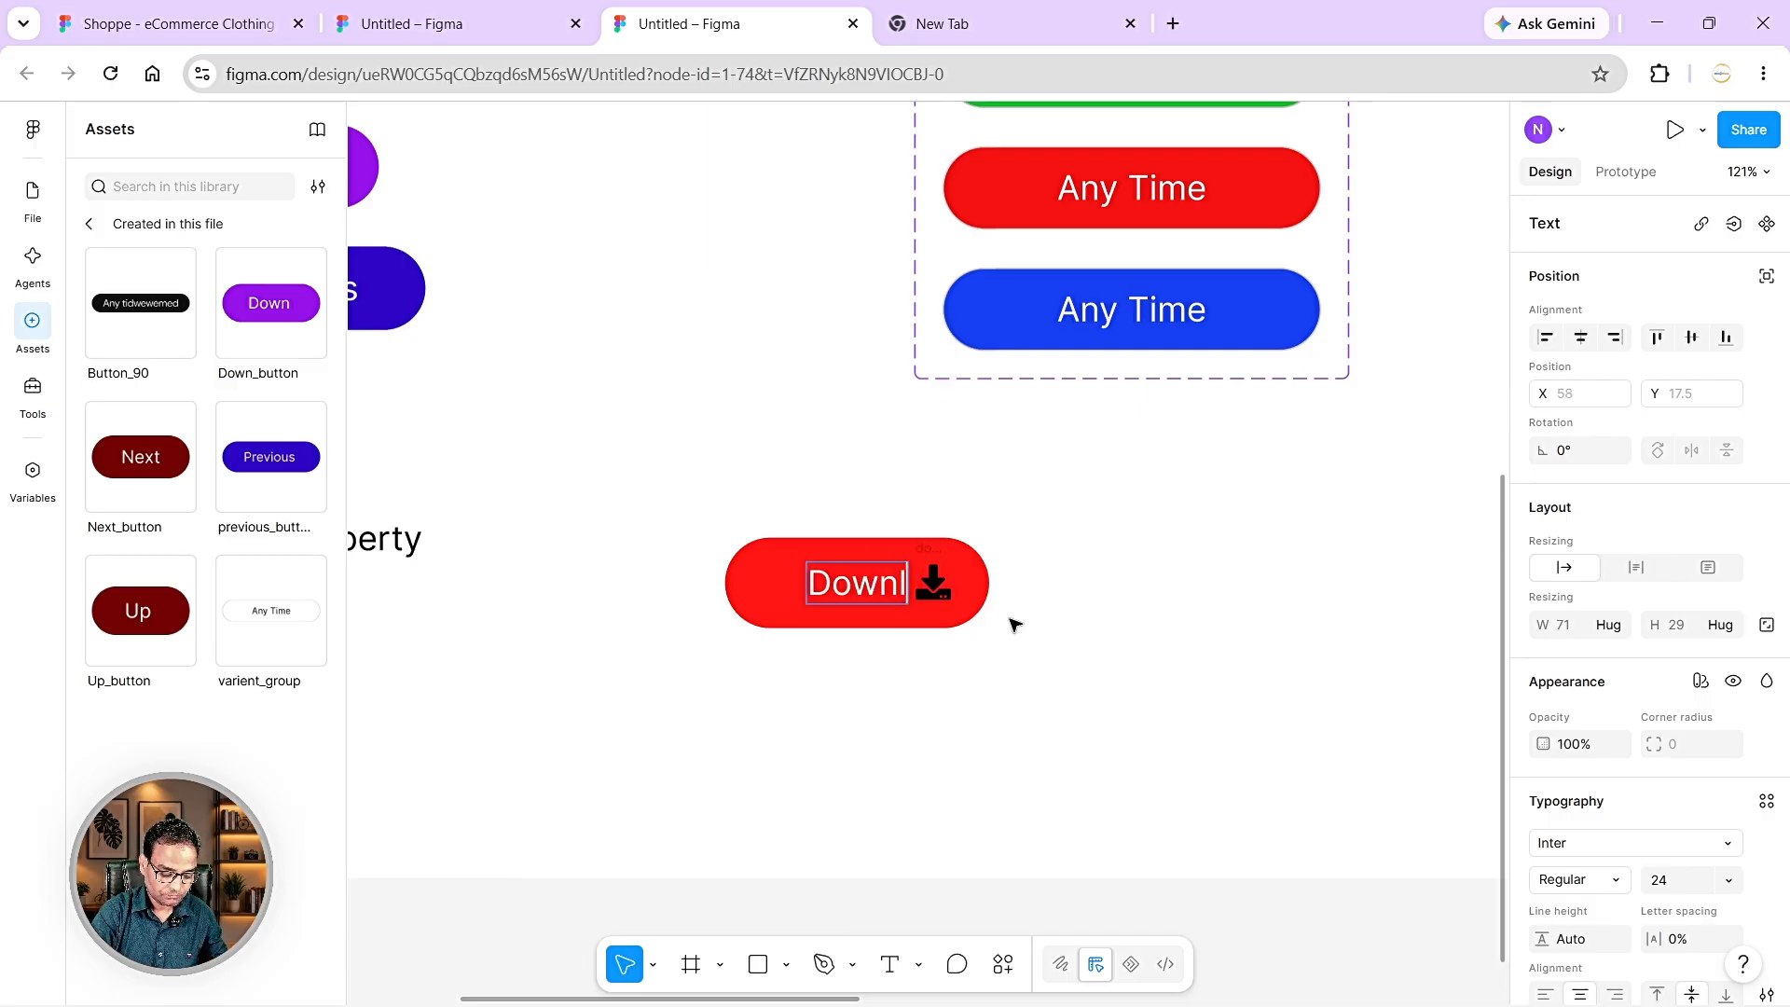
pyautogui.write('oad')
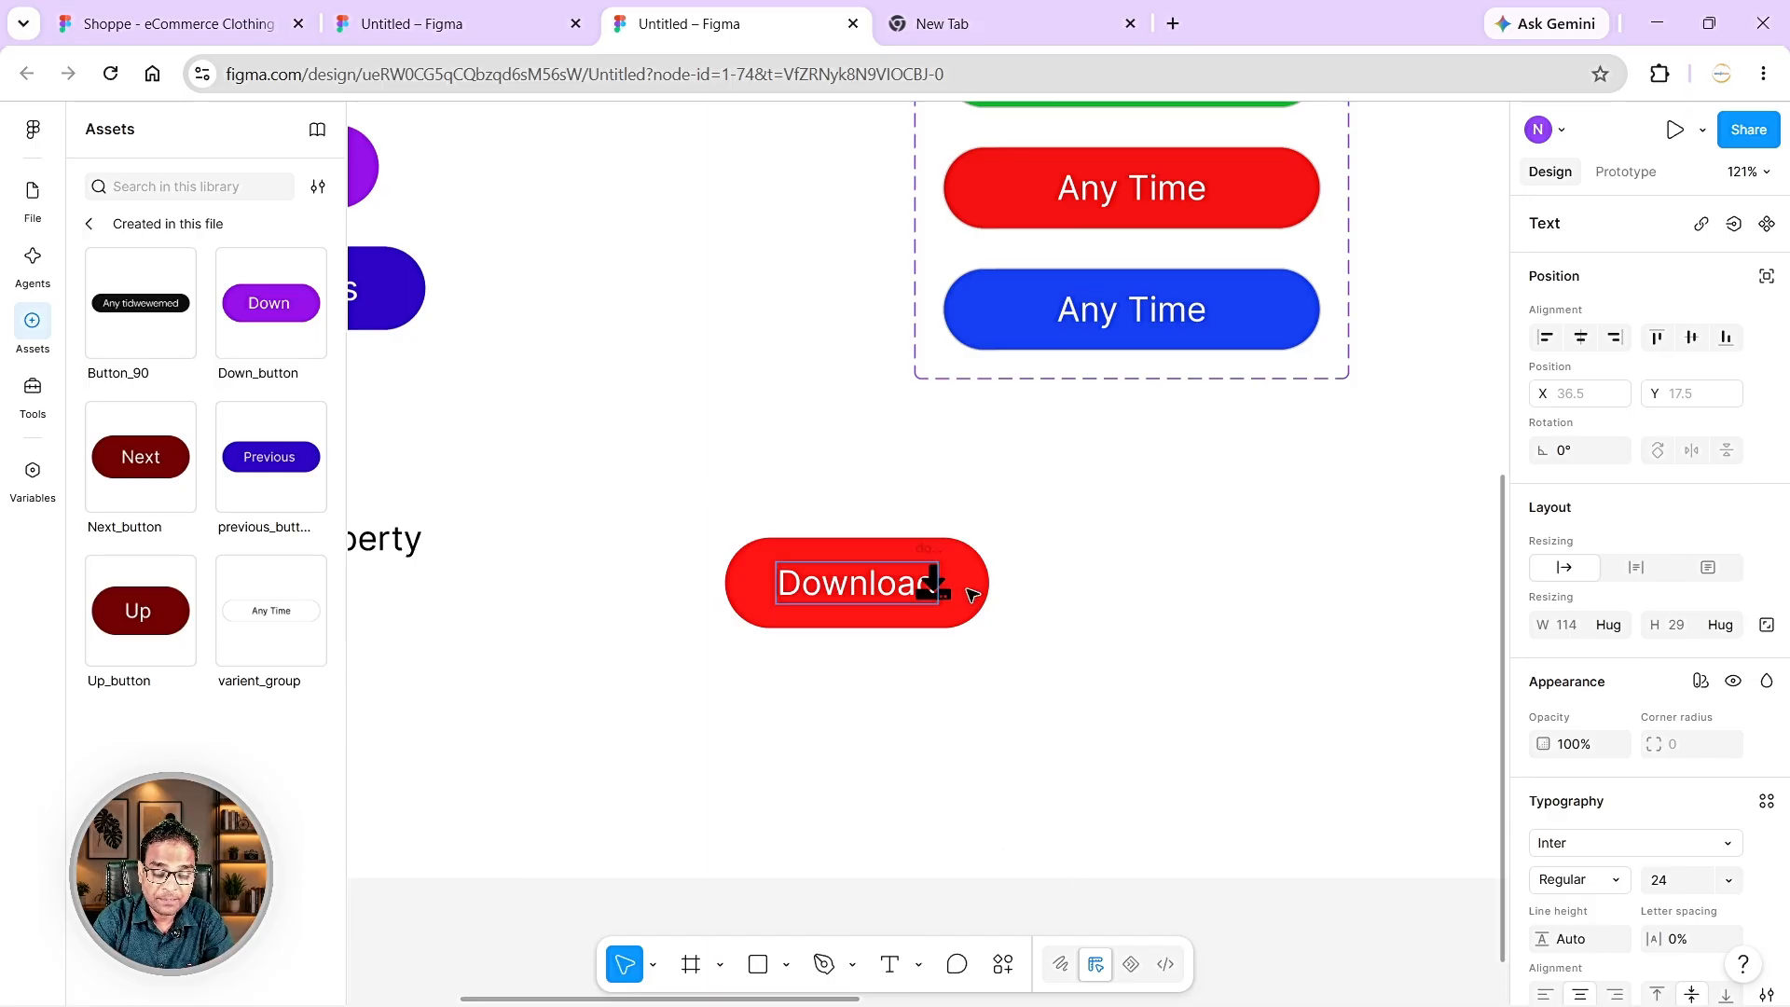
pyautogui.press('Escape')
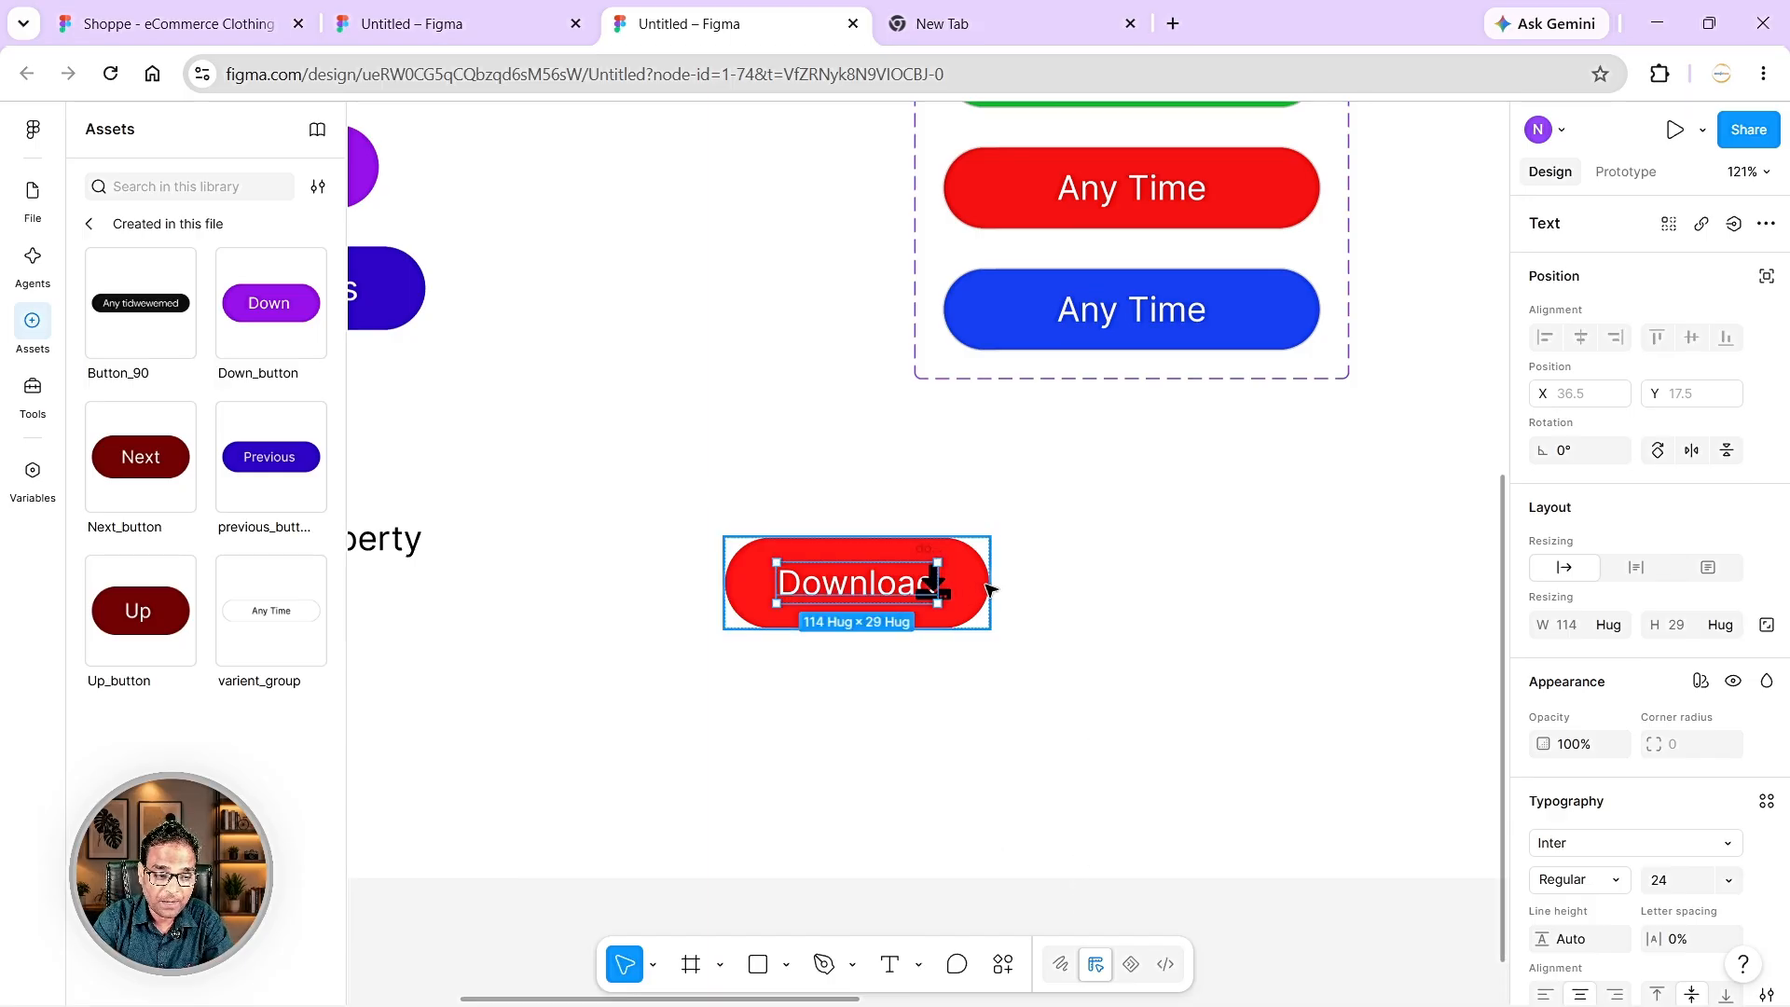
# - Set the Download button frame's width to hug its contents
pyautogui.press('Escape')
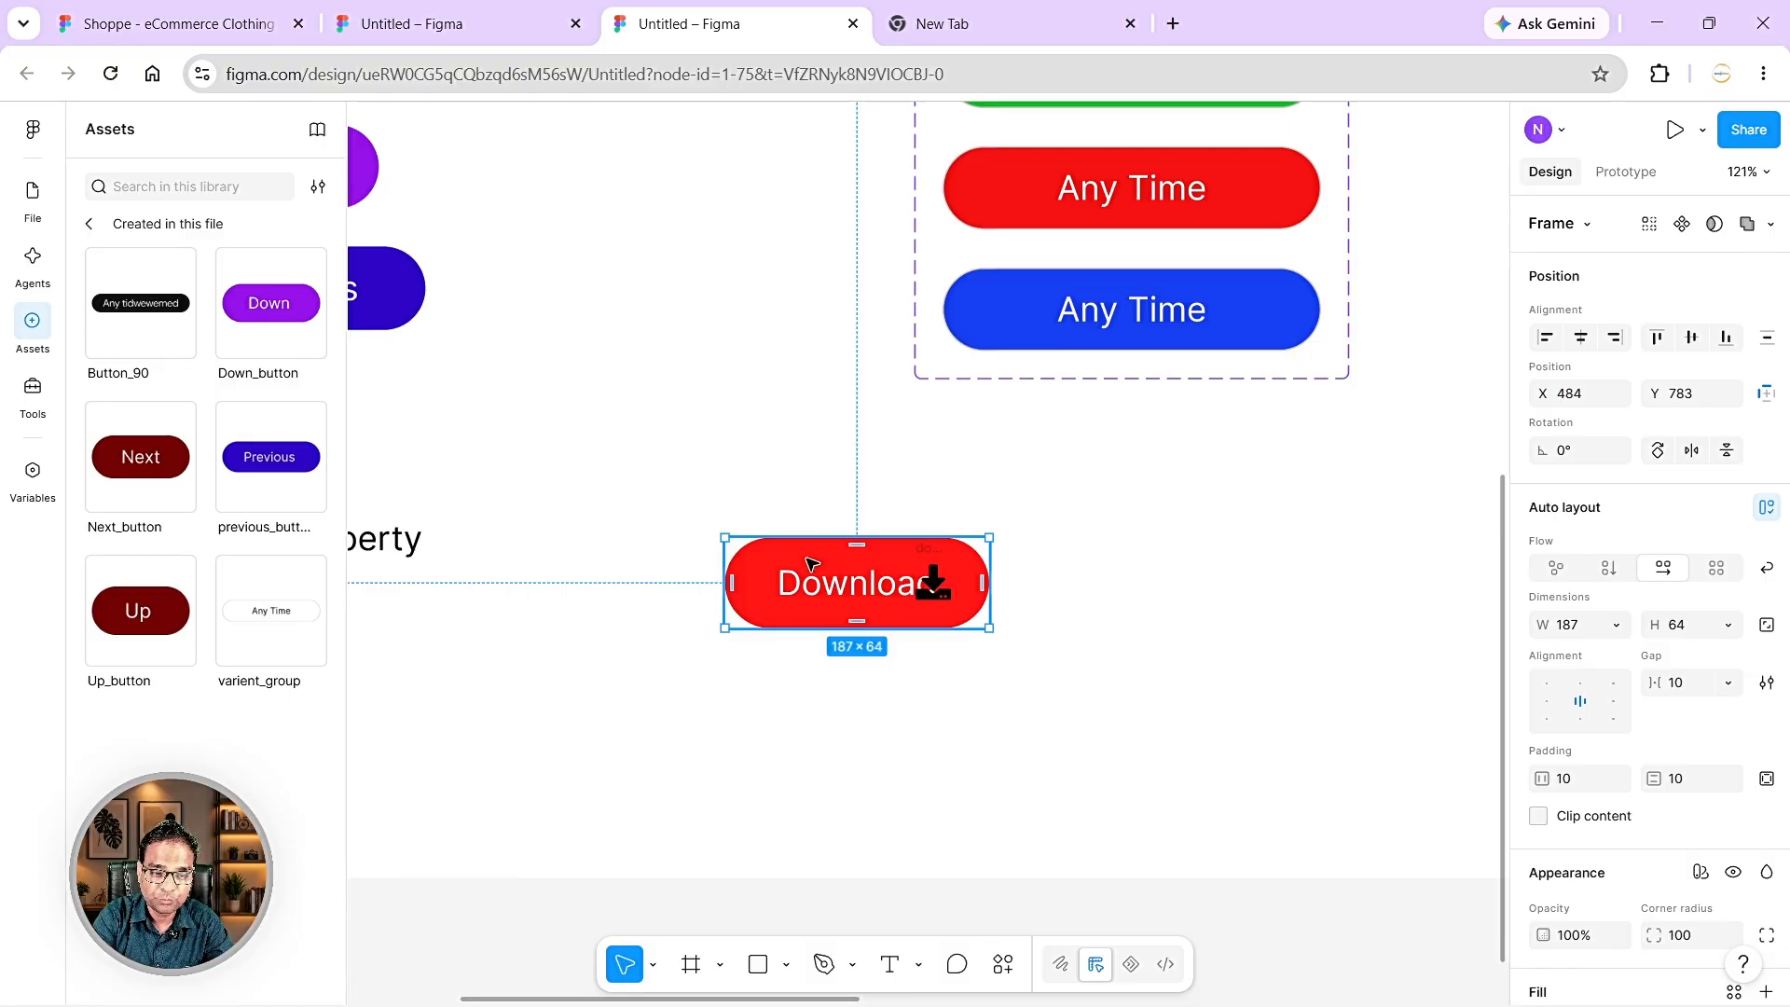
pyautogui.click(1615, 633)
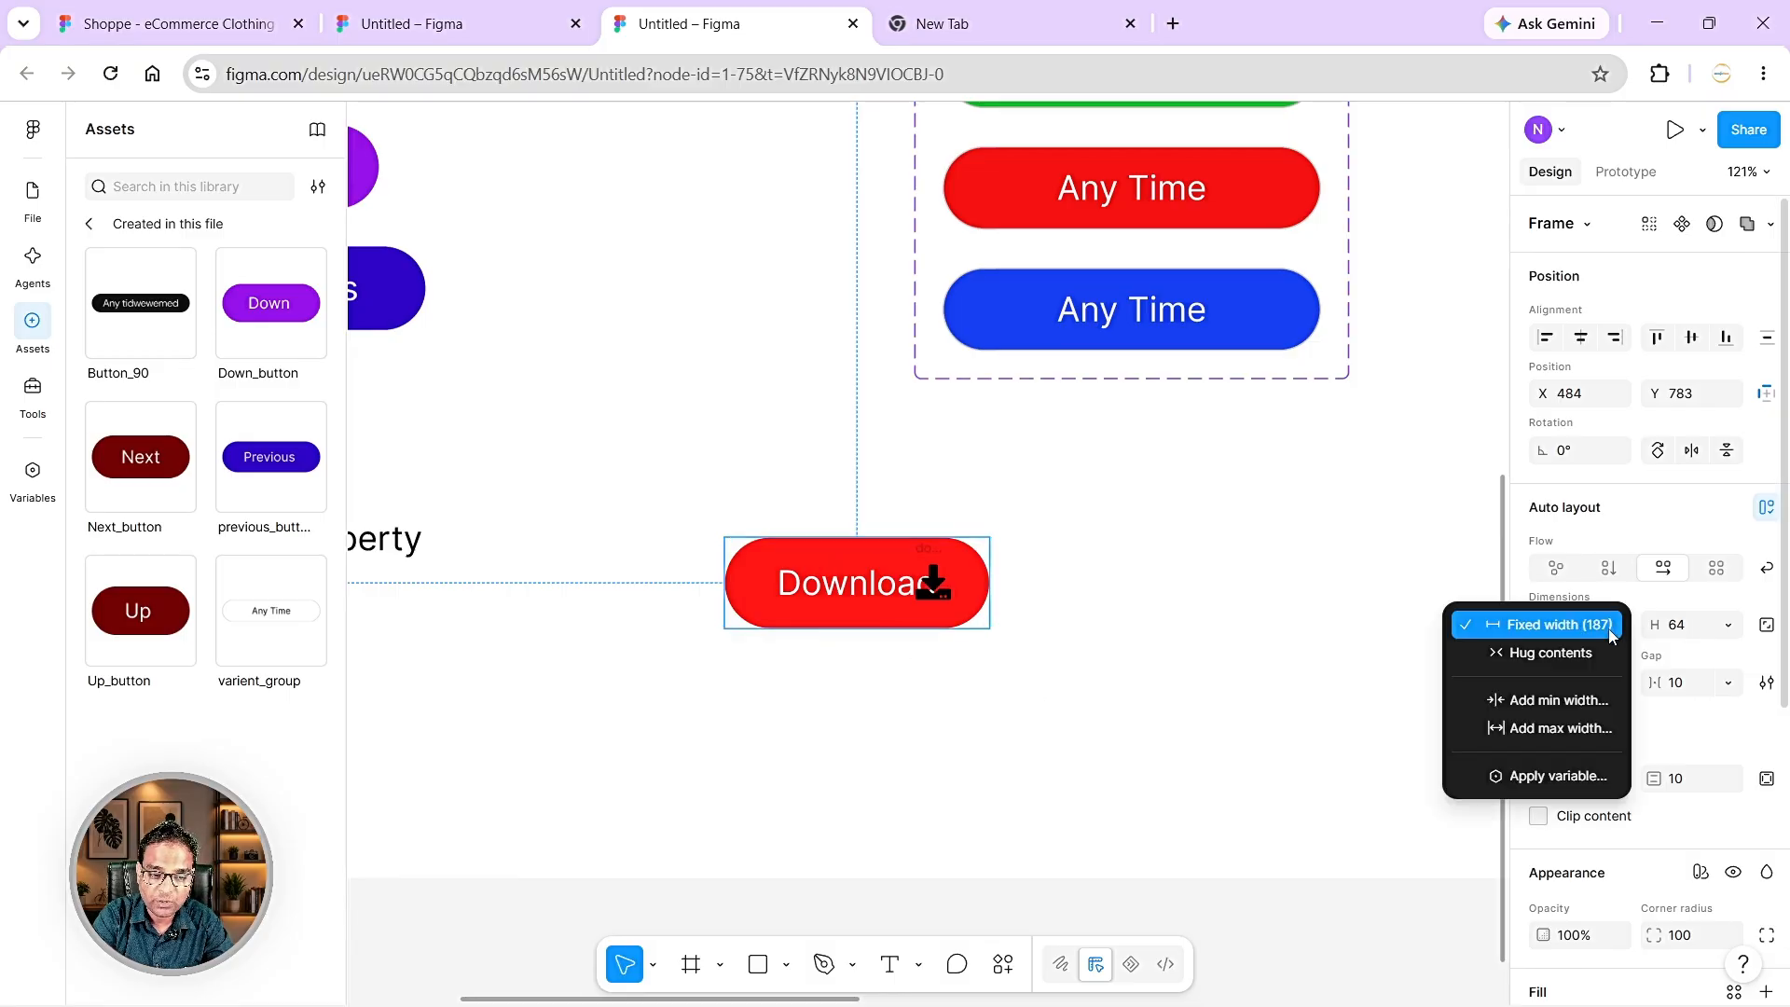
pyautogui.click(1529, 647)
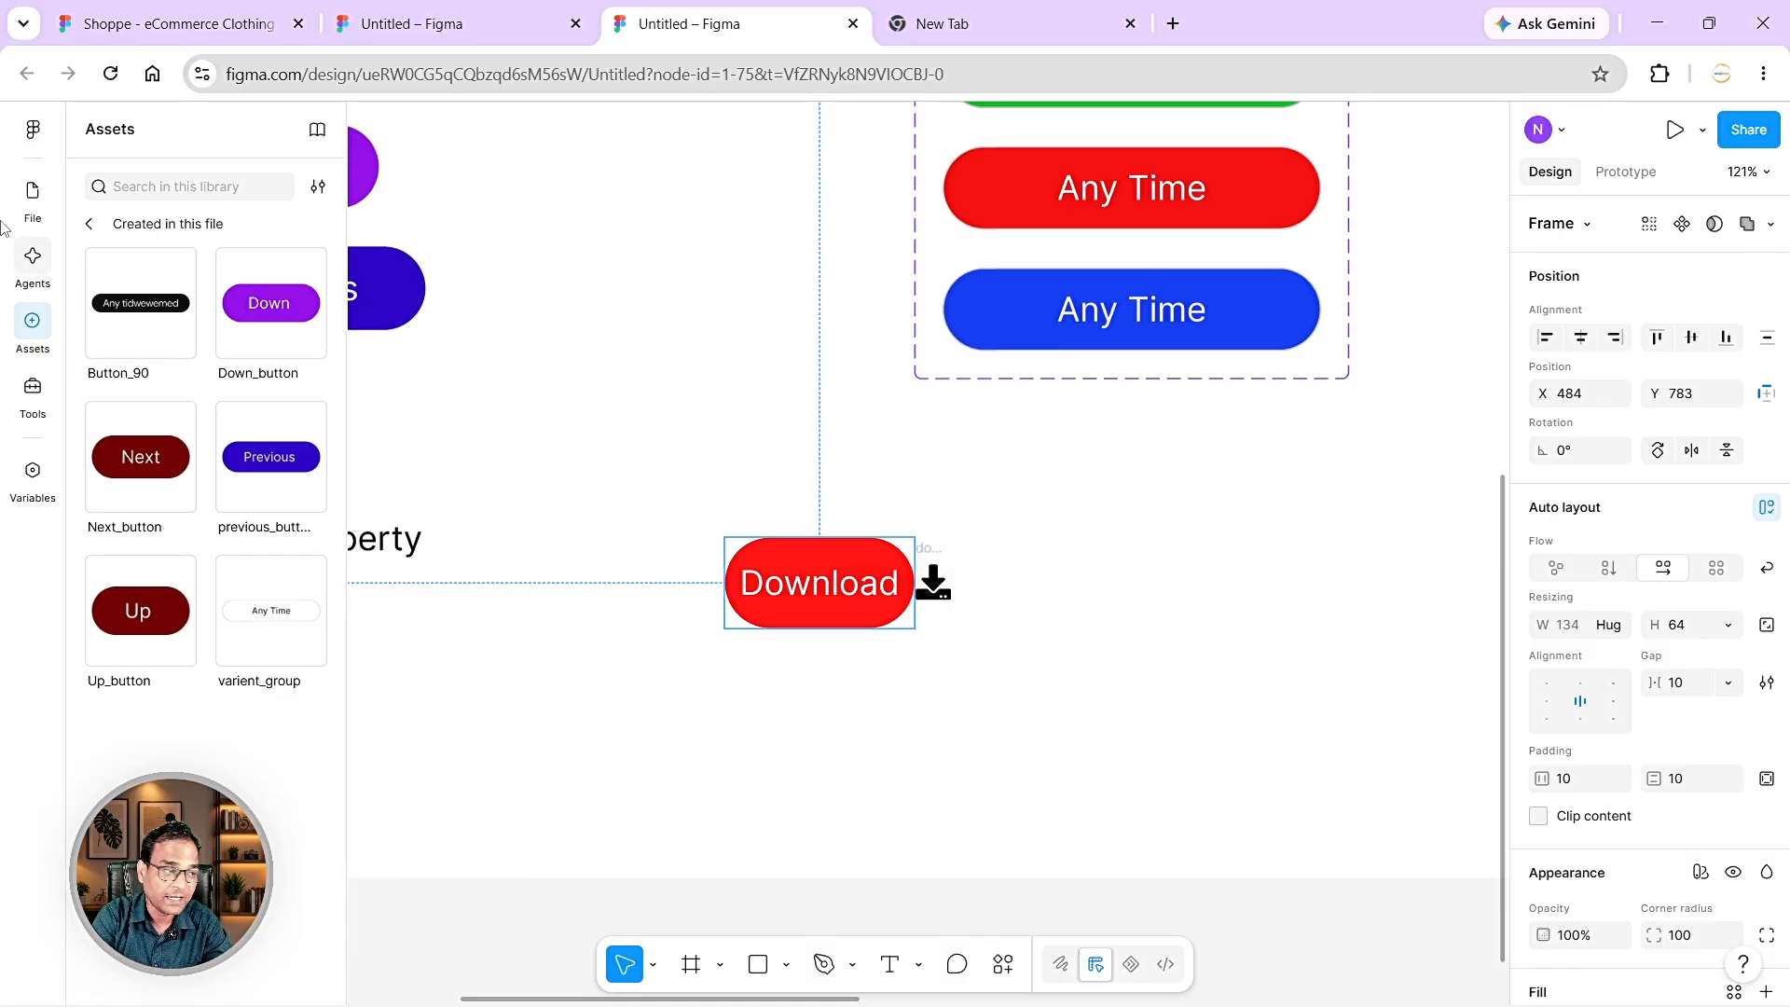
# - Move the download icon layer into the button's auto layout Frame 1, after the Download text
pyautogui.click(34, 209)
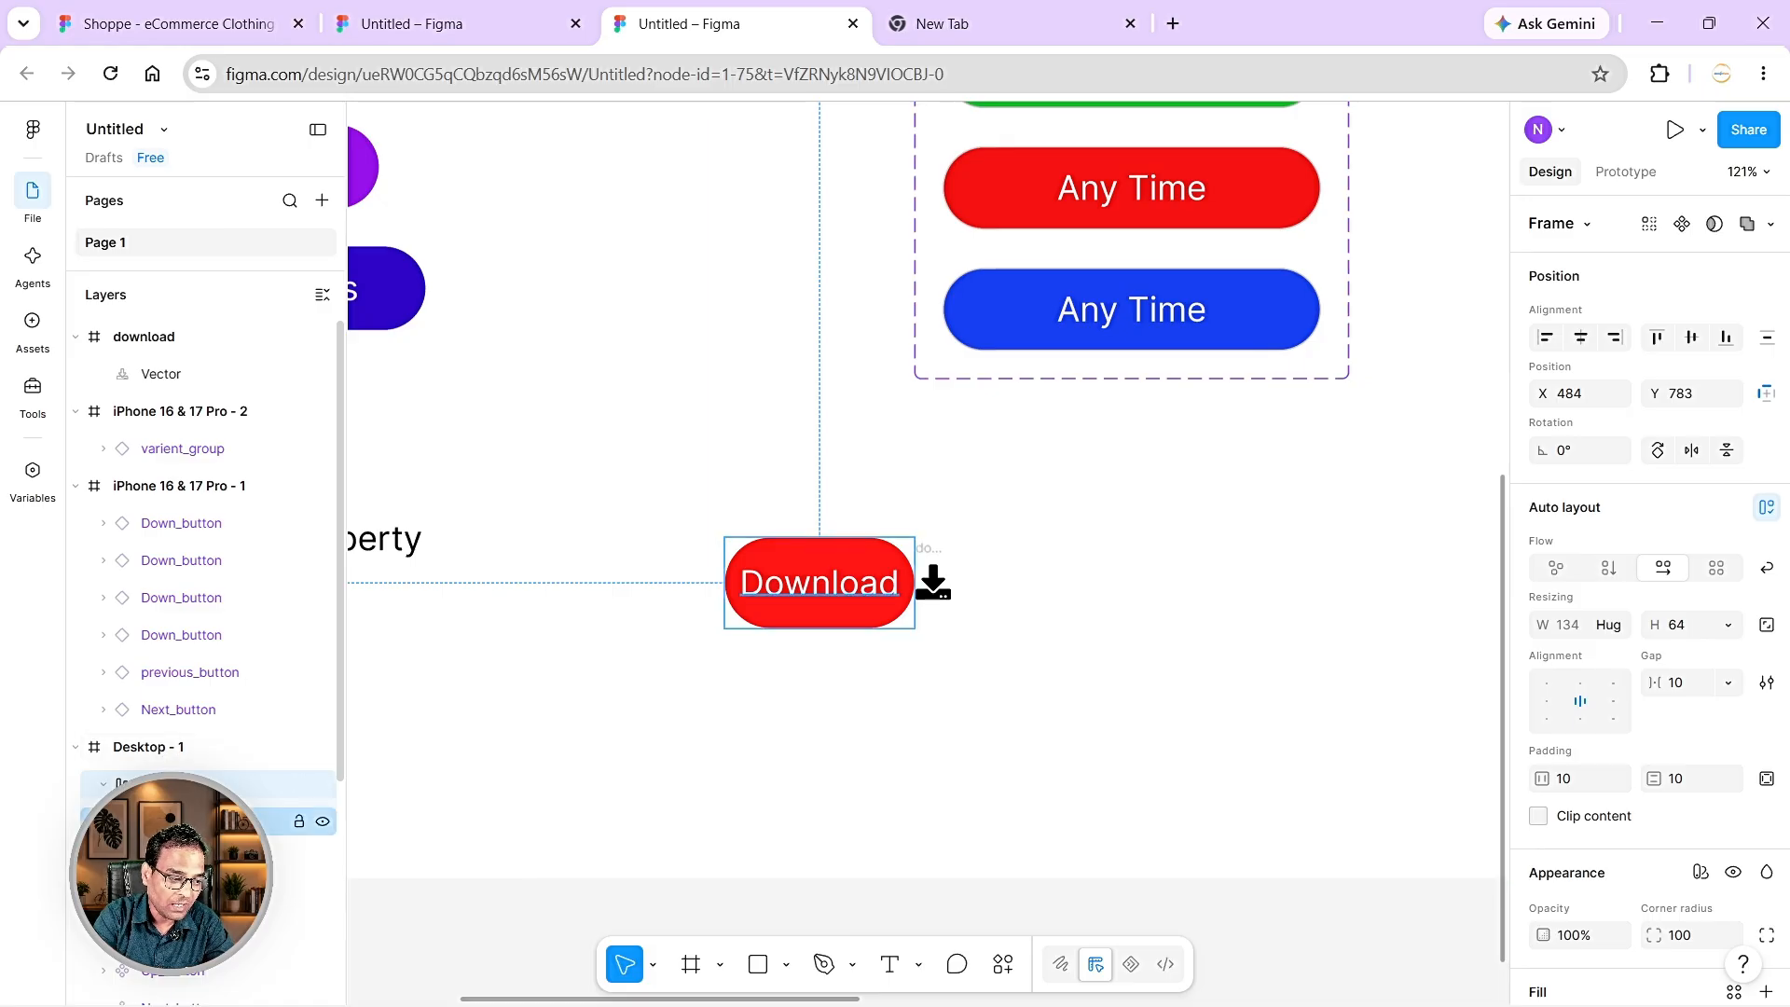
pyautogui.doubleClick(819, 582)
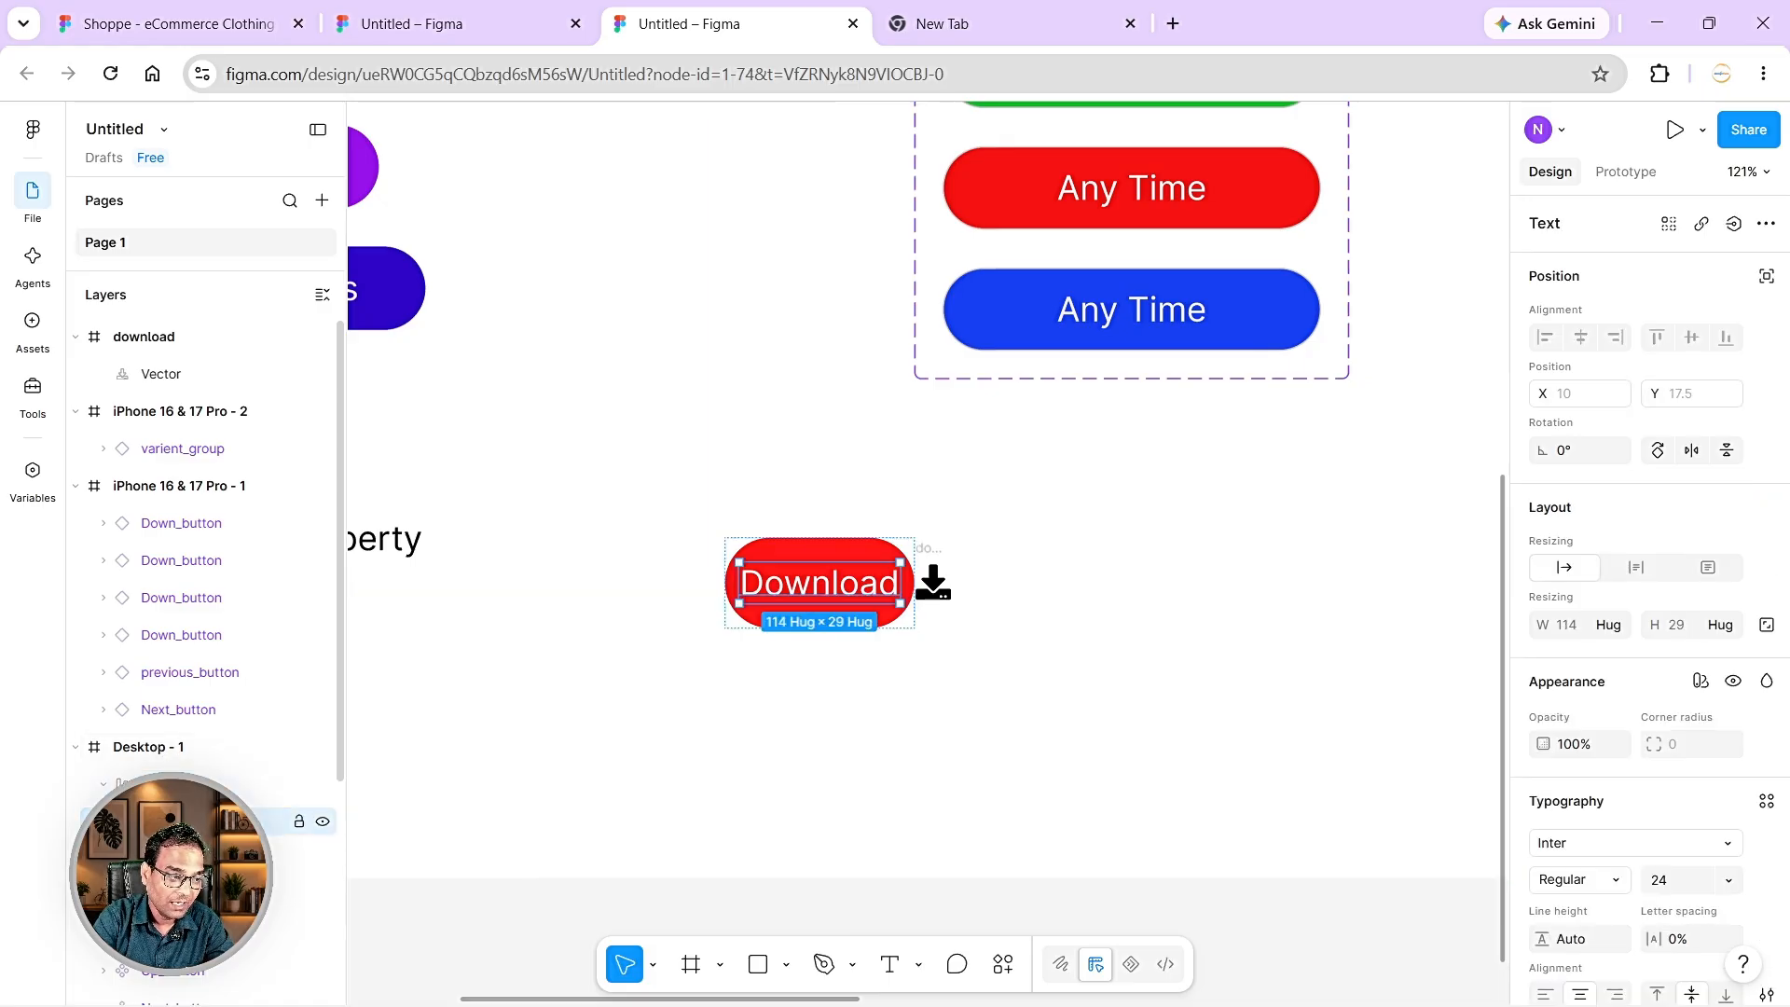
pyautogui.click(945, 590)
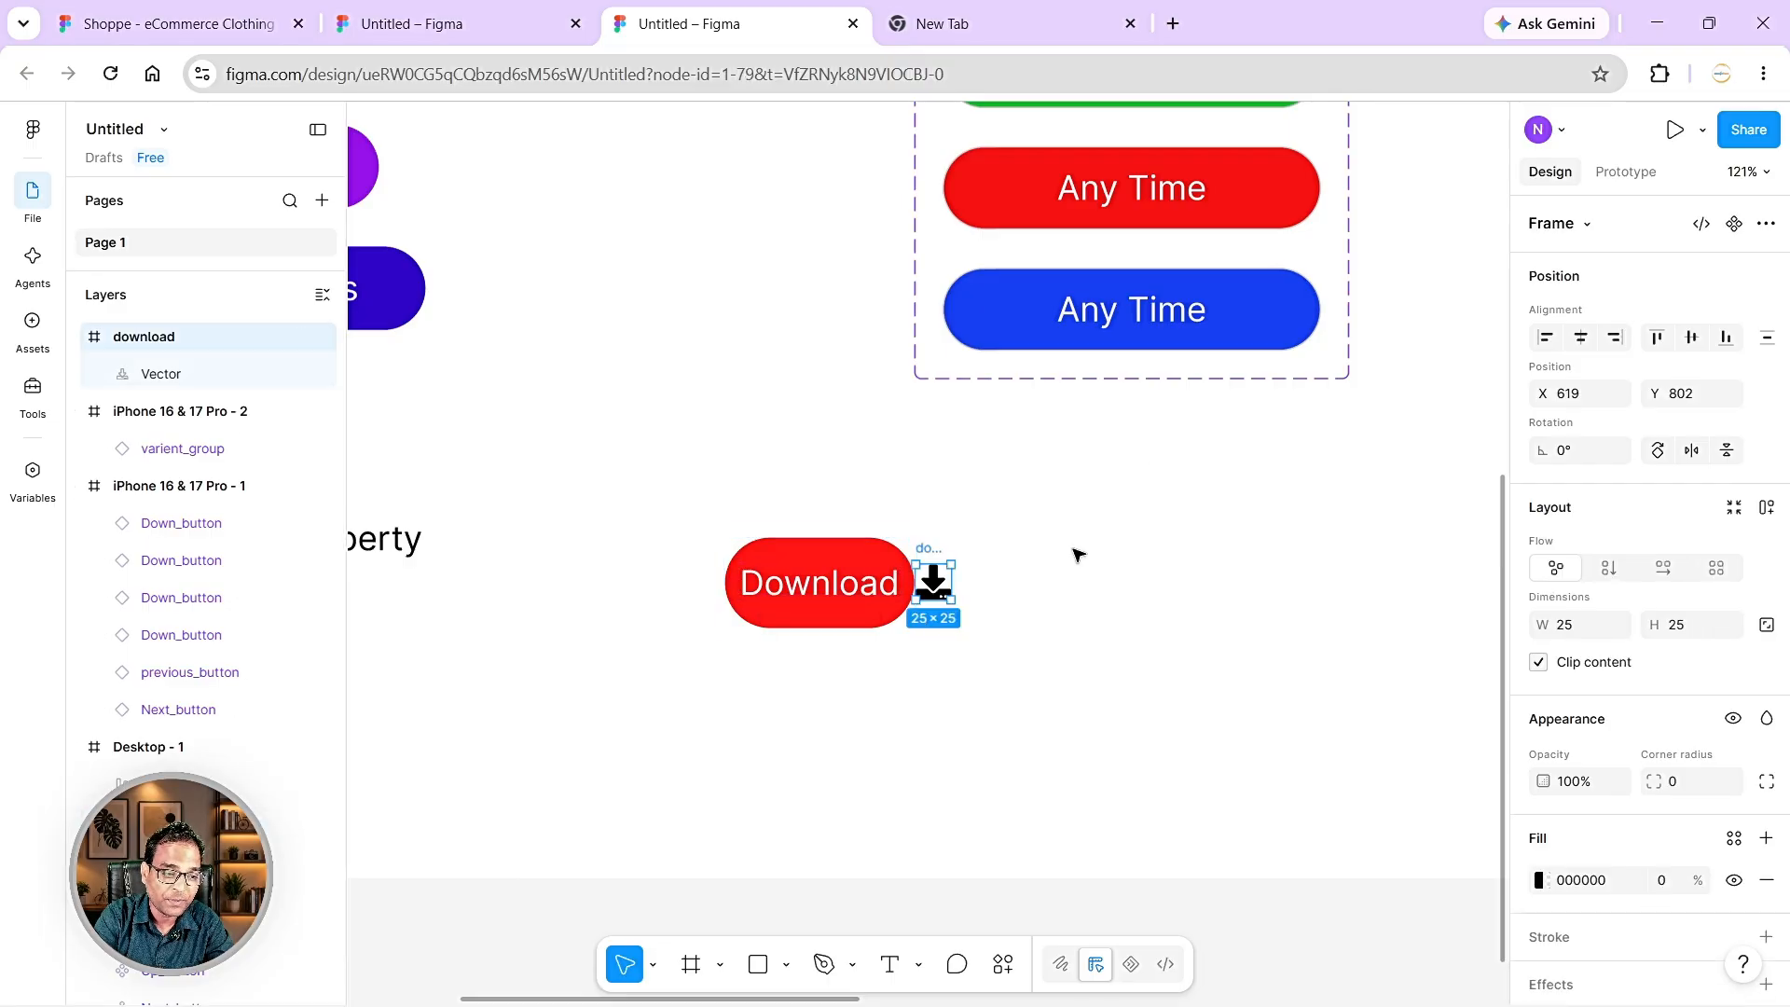
pyautogui.click(153, 377)
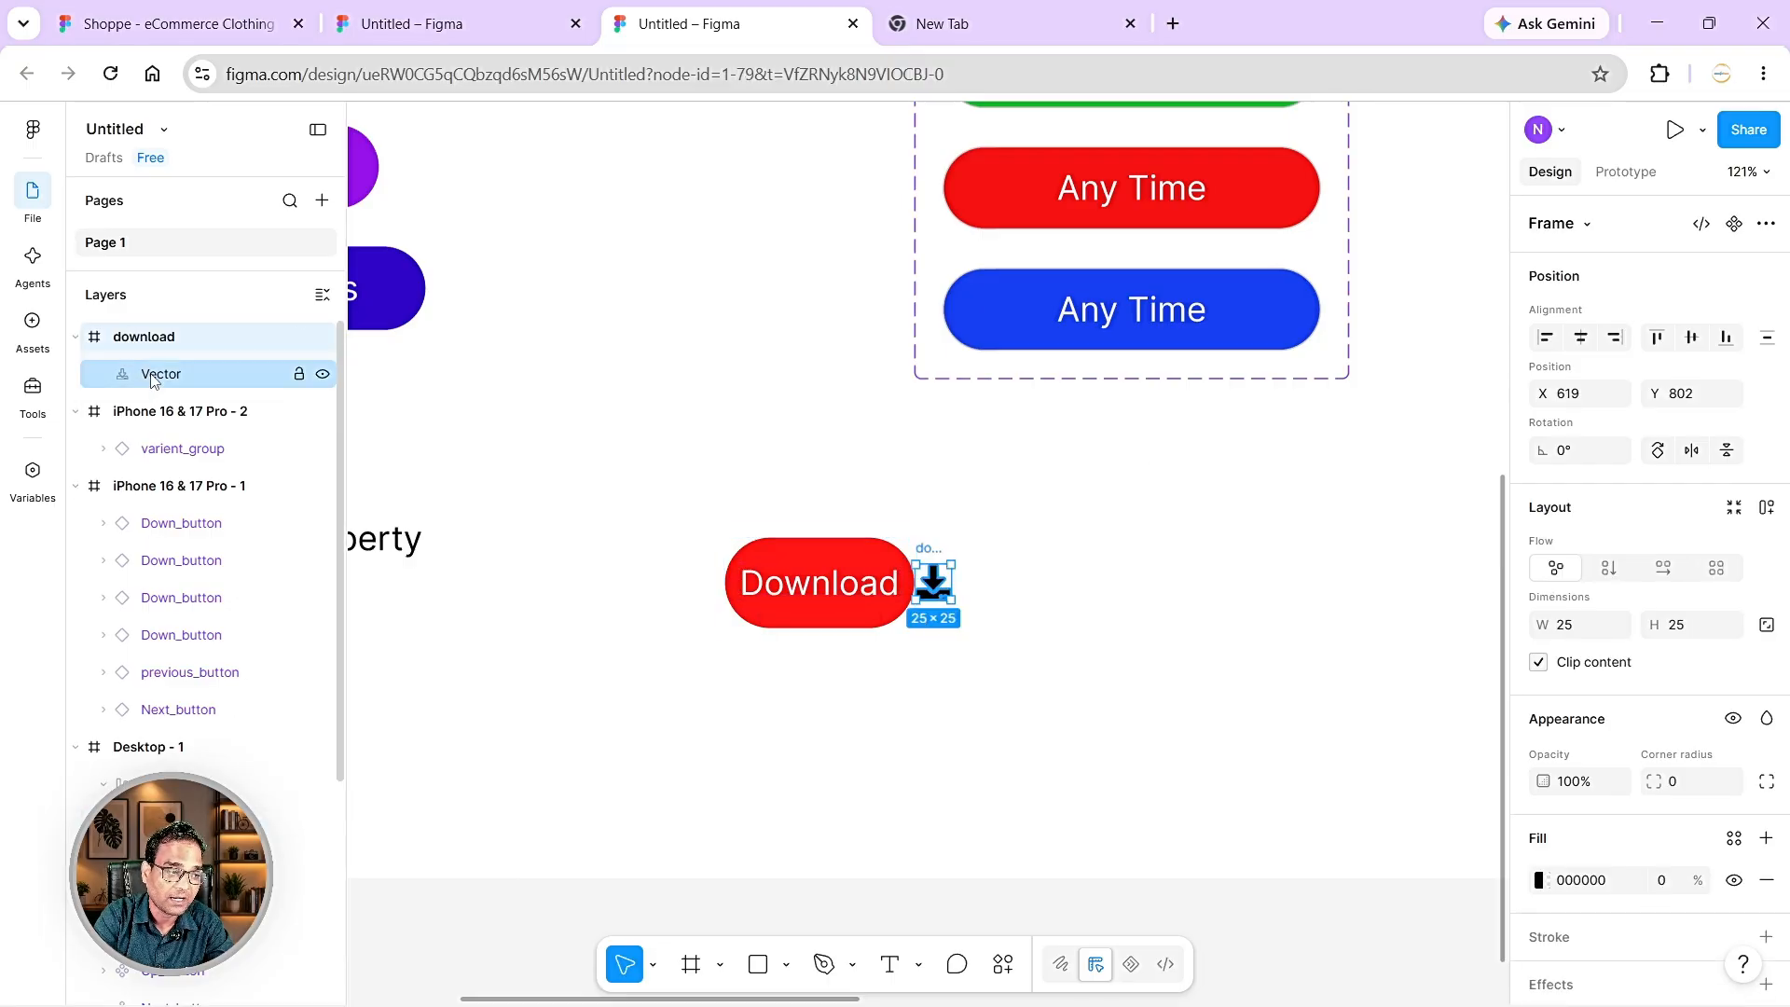
pyautogui.click(77, 337)
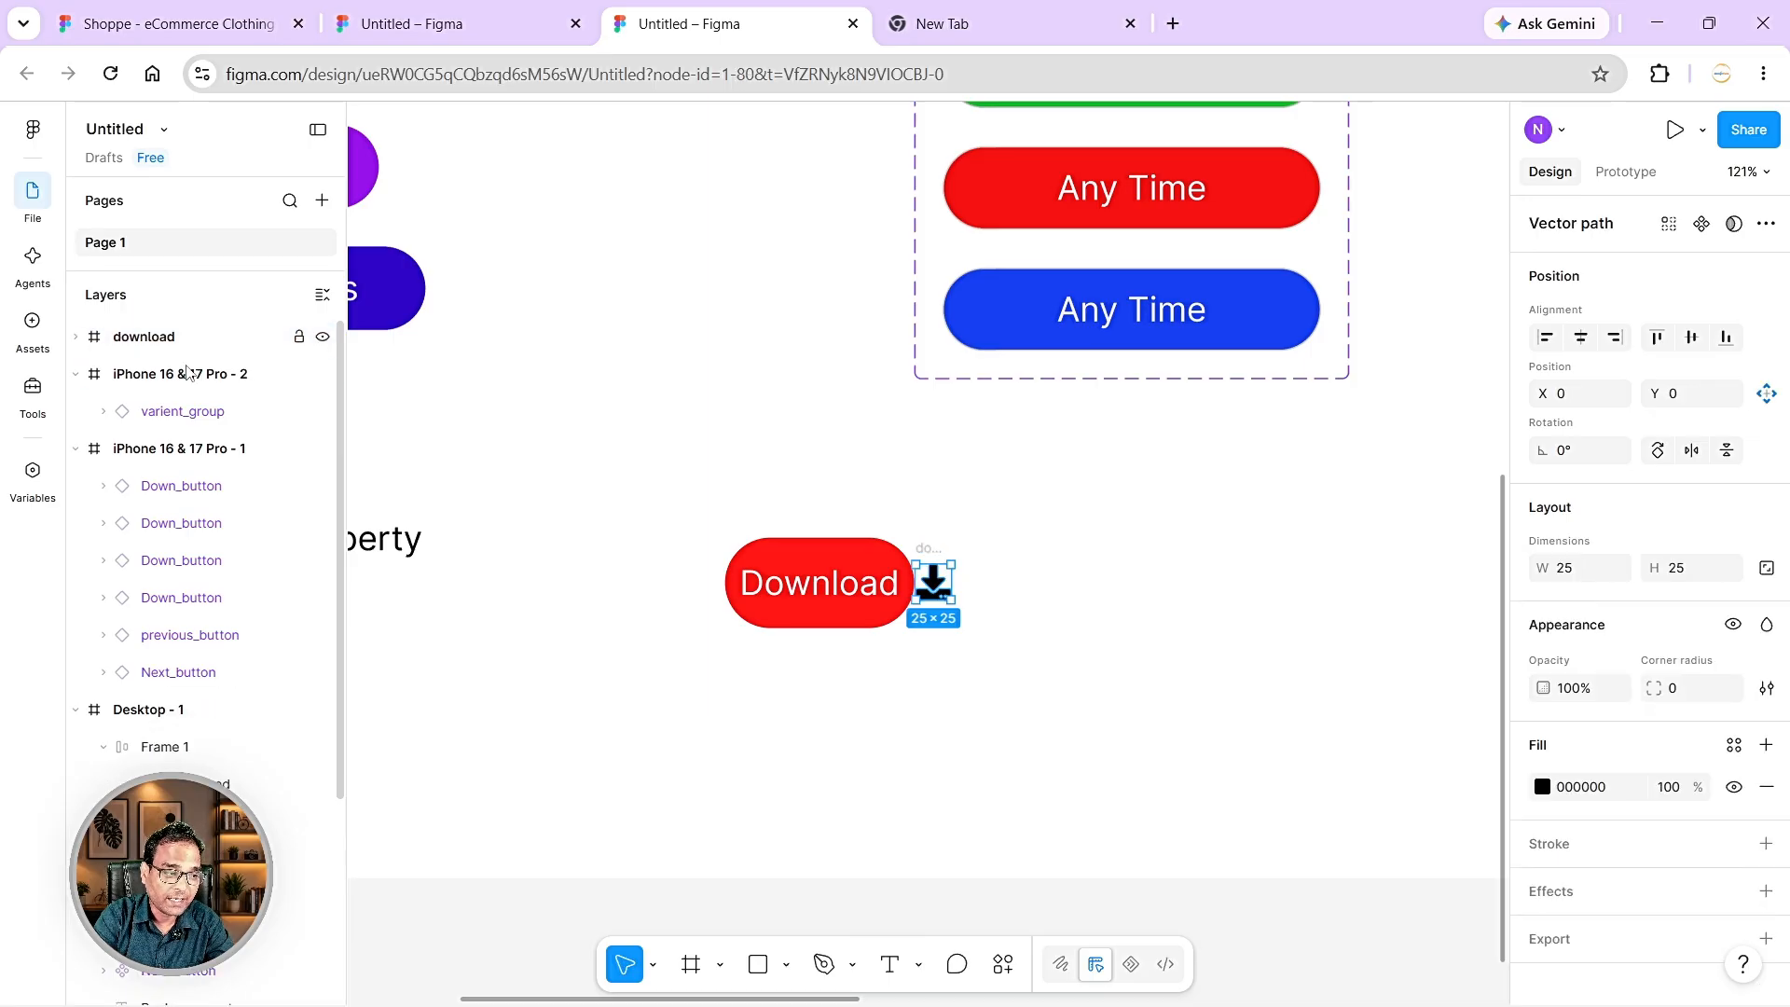
pyautogui.click(144, 337)
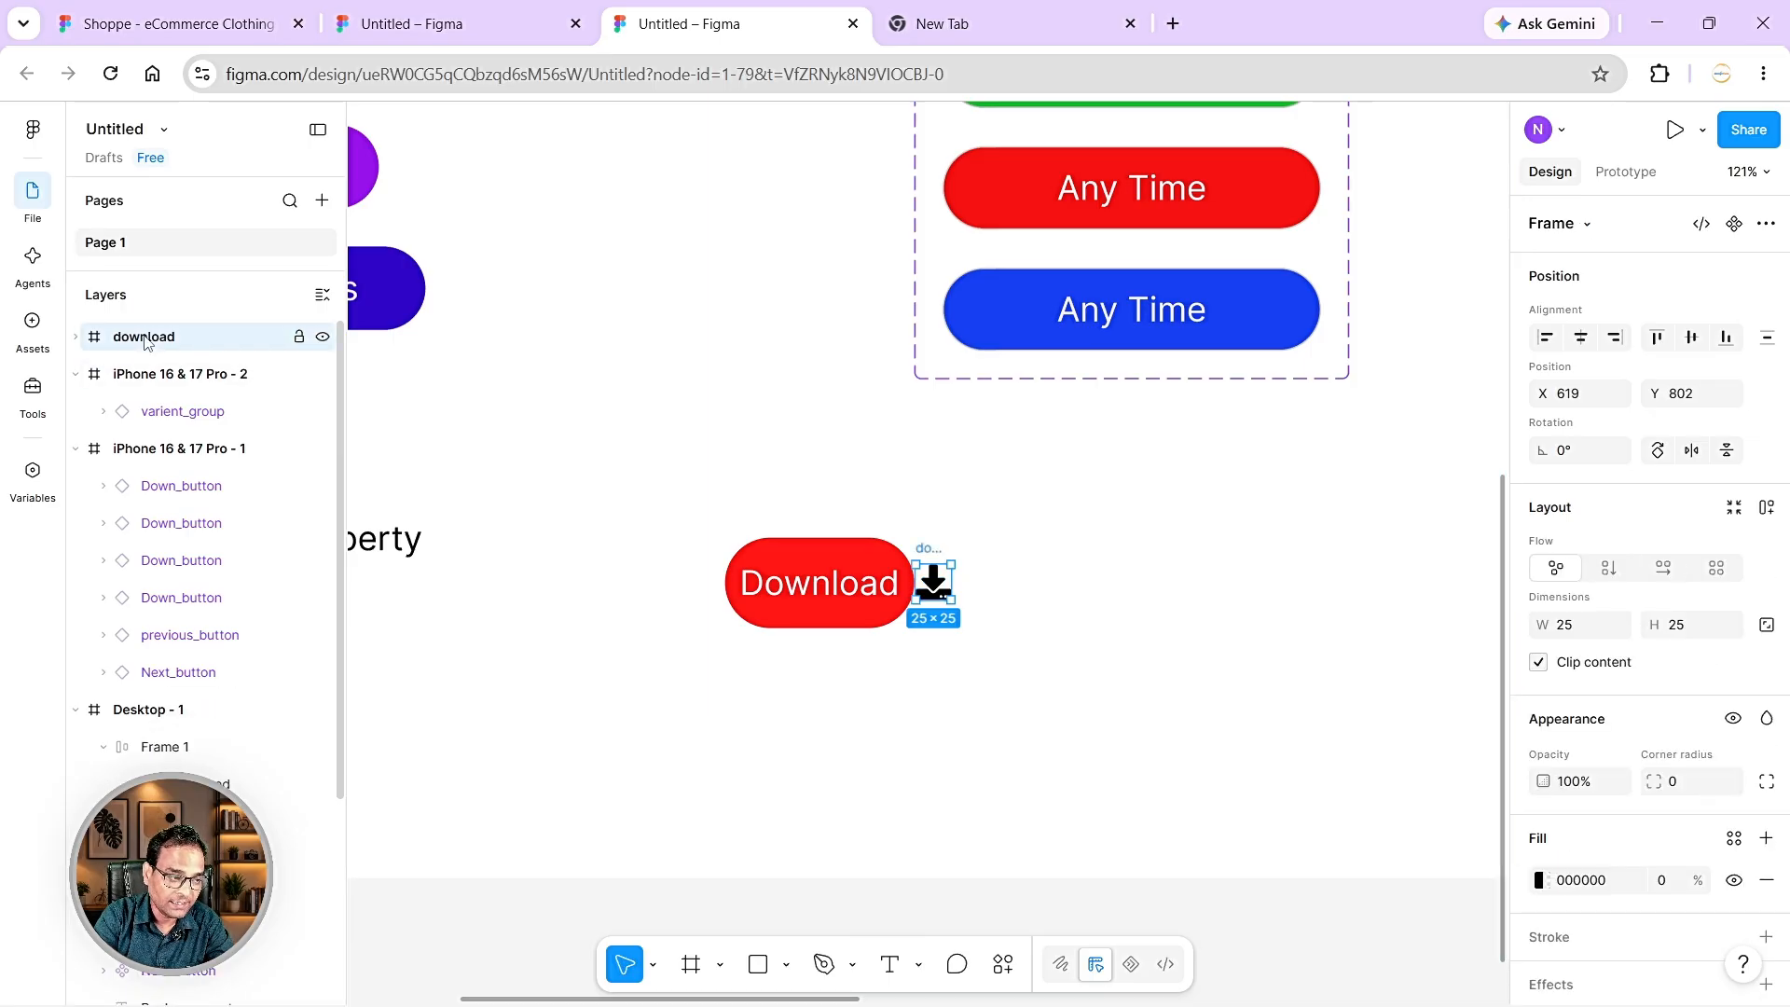
pyautogui.moveTo(147, 344); pyautogui.dragTo(217, 800)
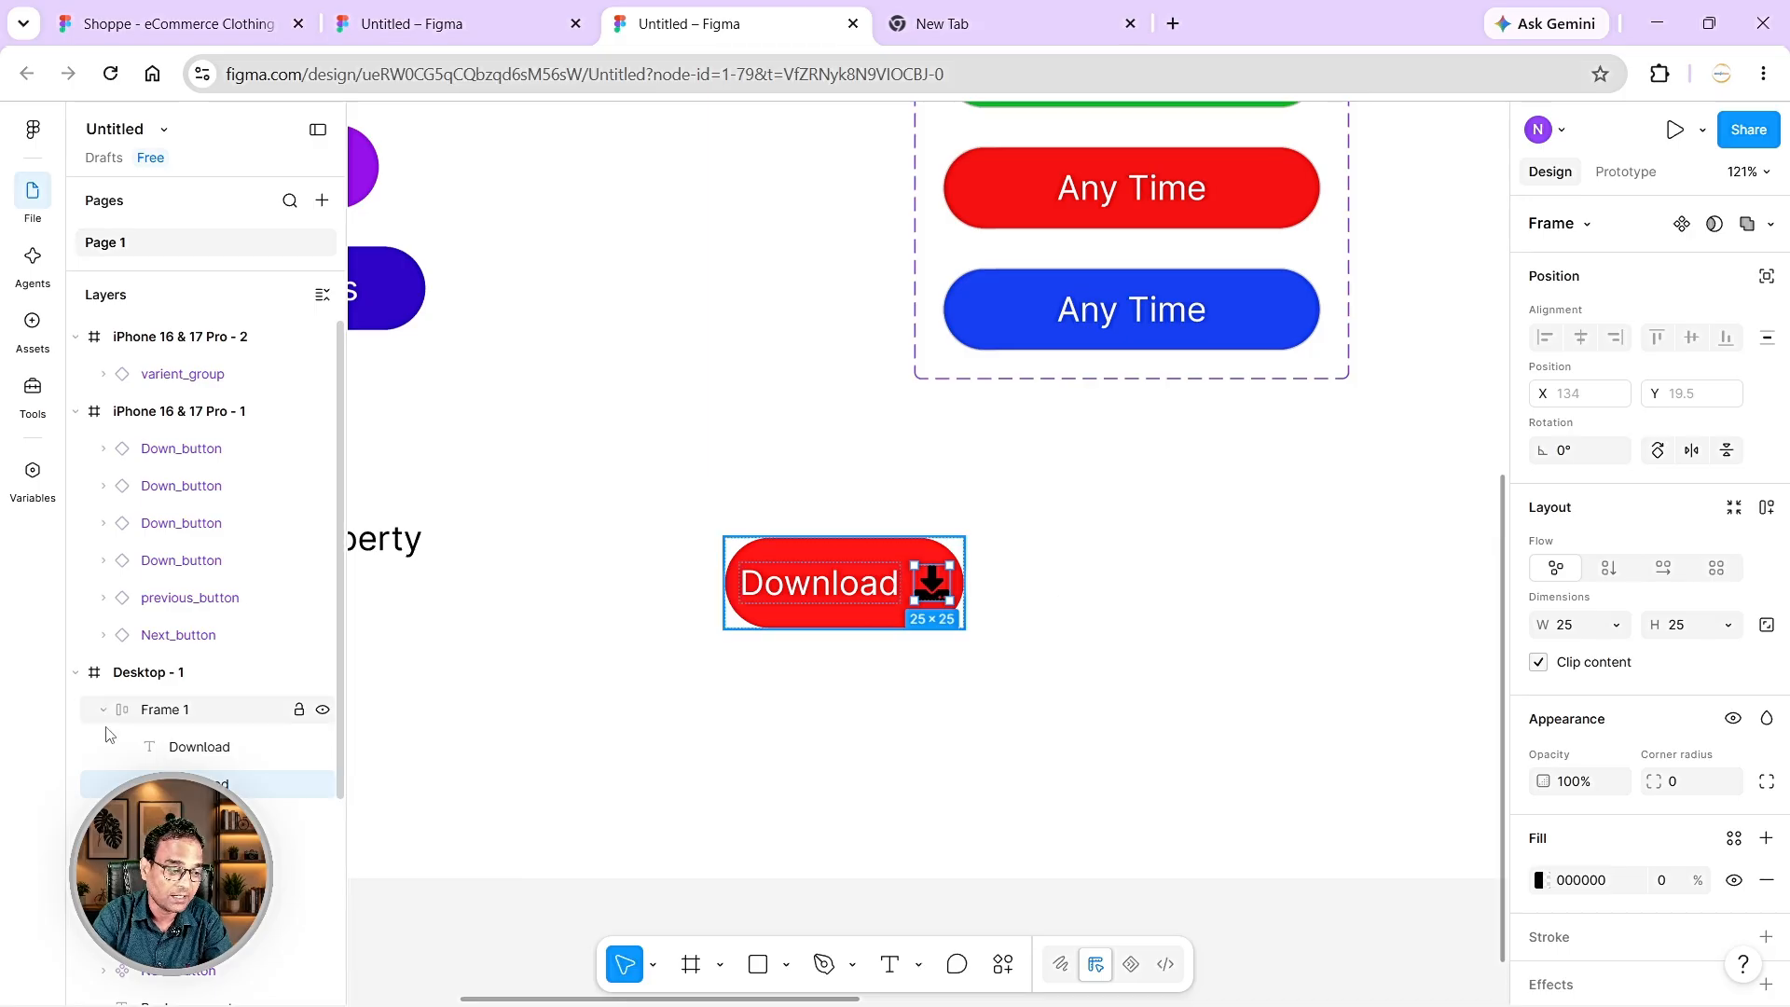
# - Set the horizontal padding of the Download button's frame to 40
pyautogui.click(180, 715)
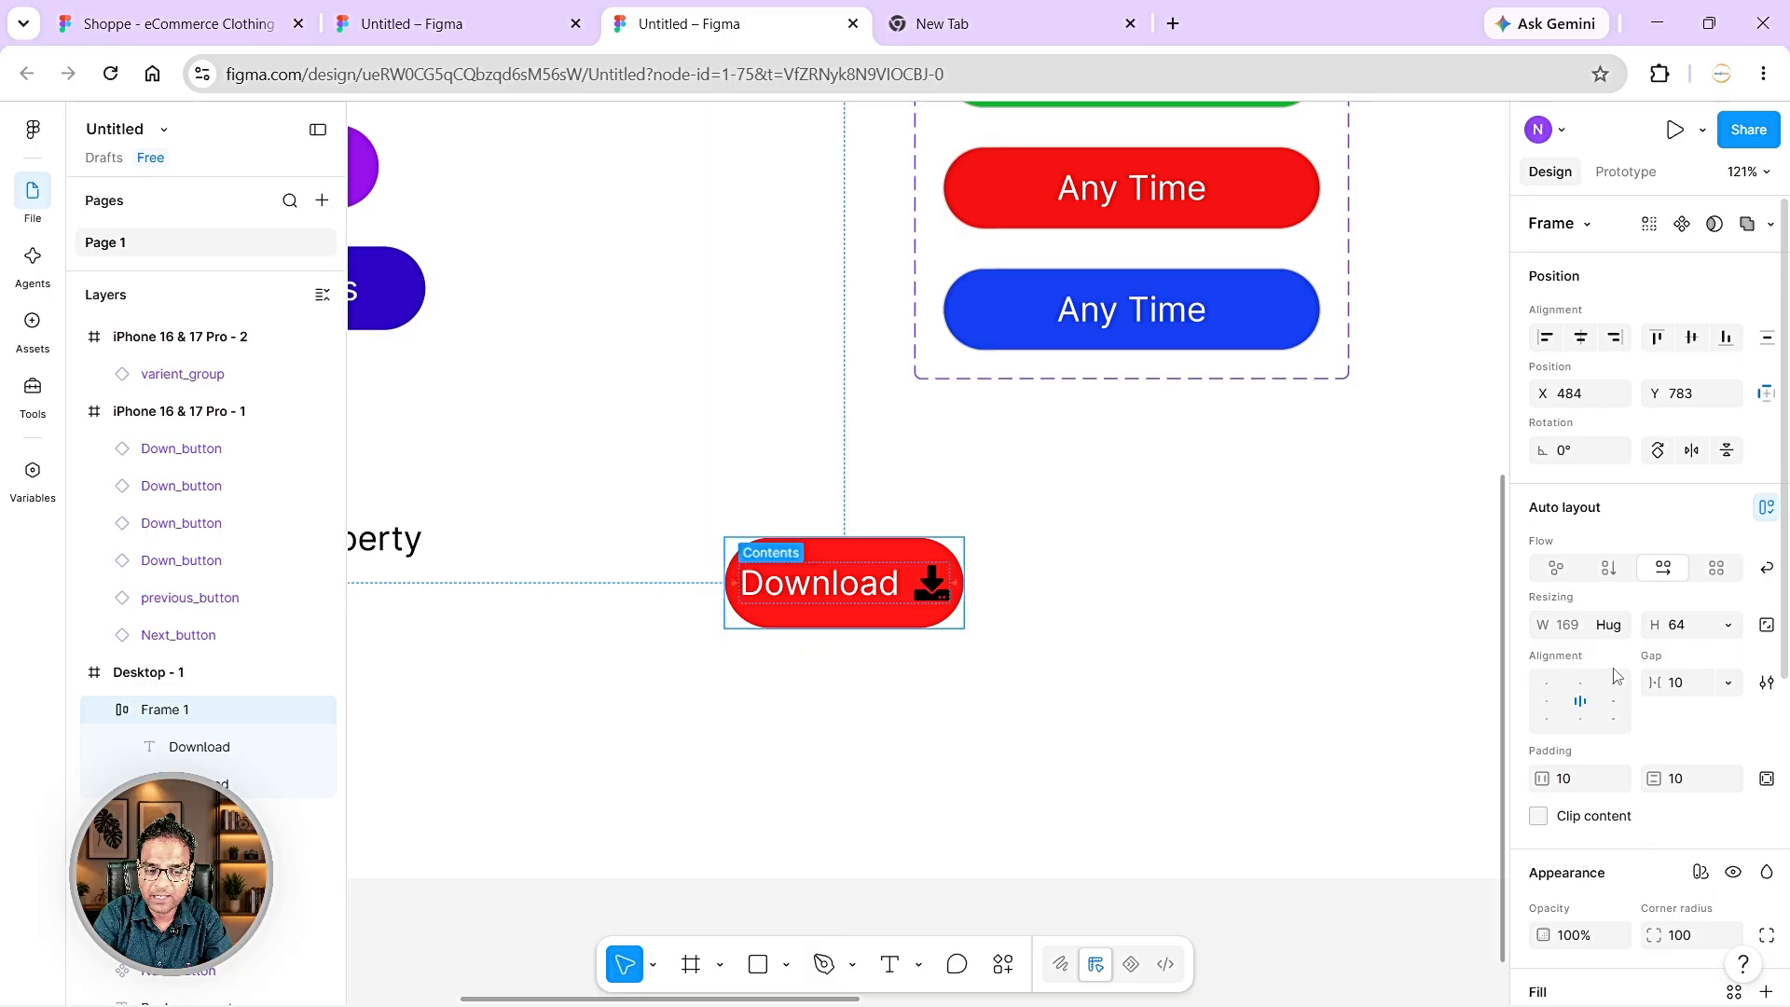
pyautogui.scroll(-1, 1673, 744)
pyautogui.scroll(-1, 1673, 744)
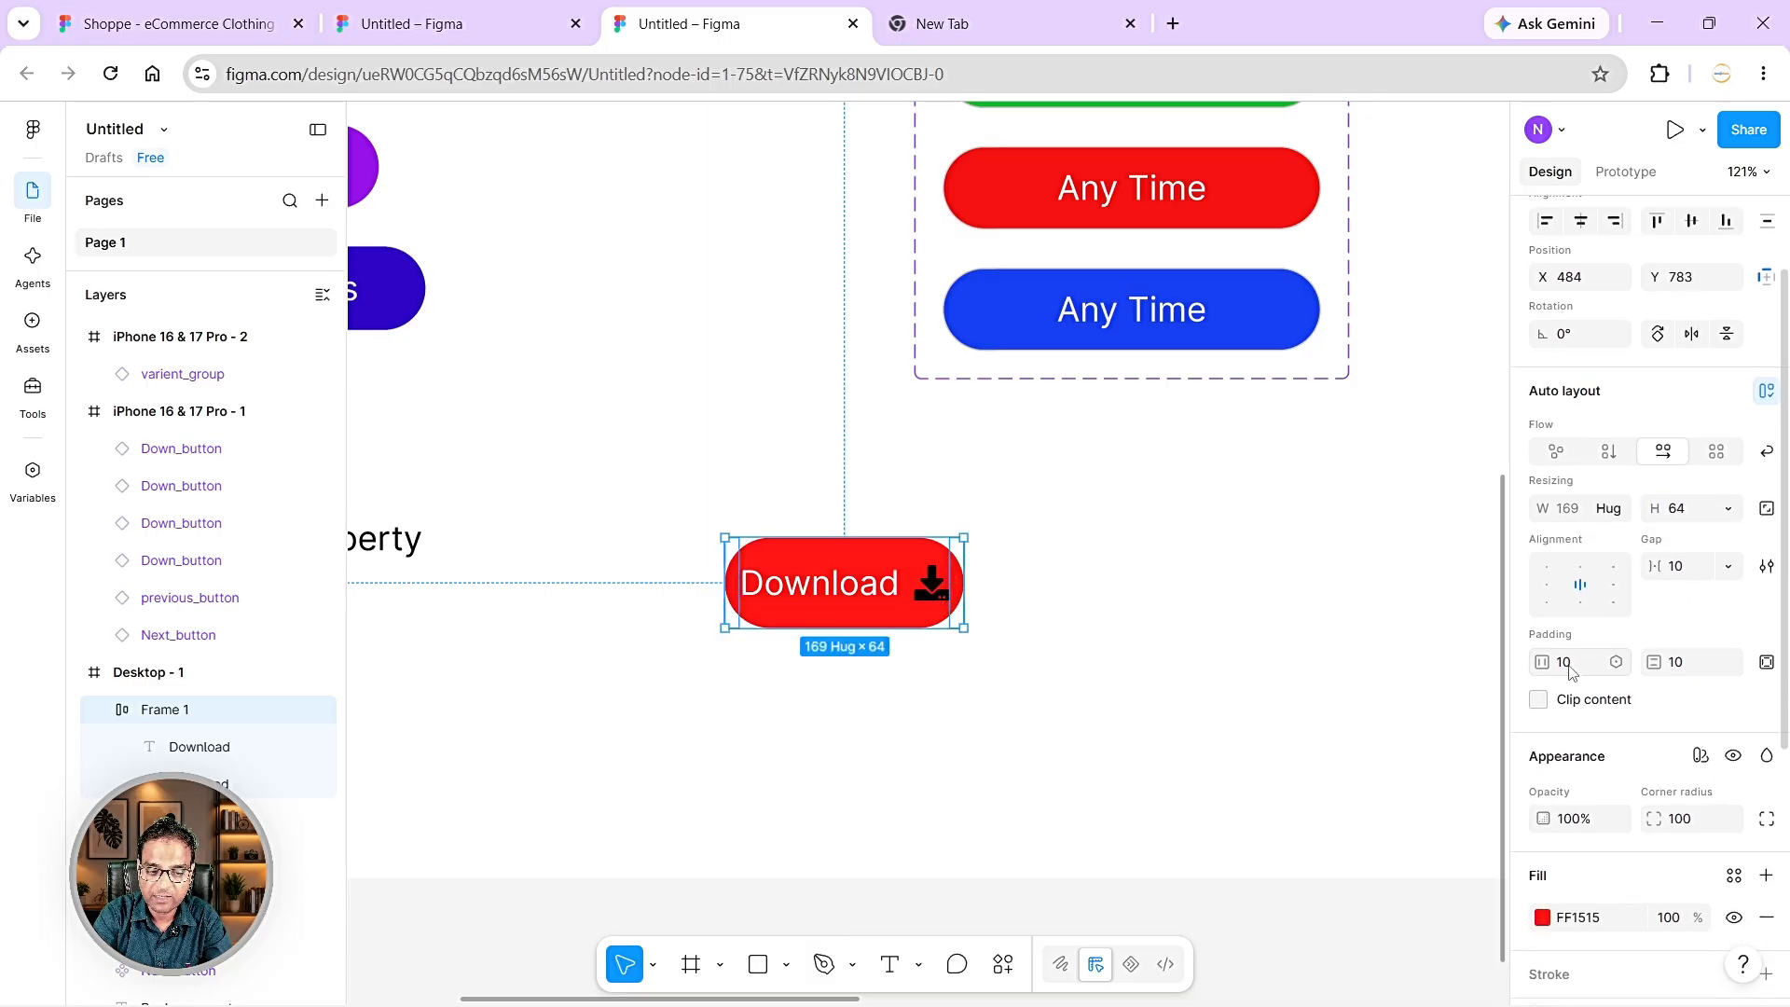
pyautogui.click(1580, 664)
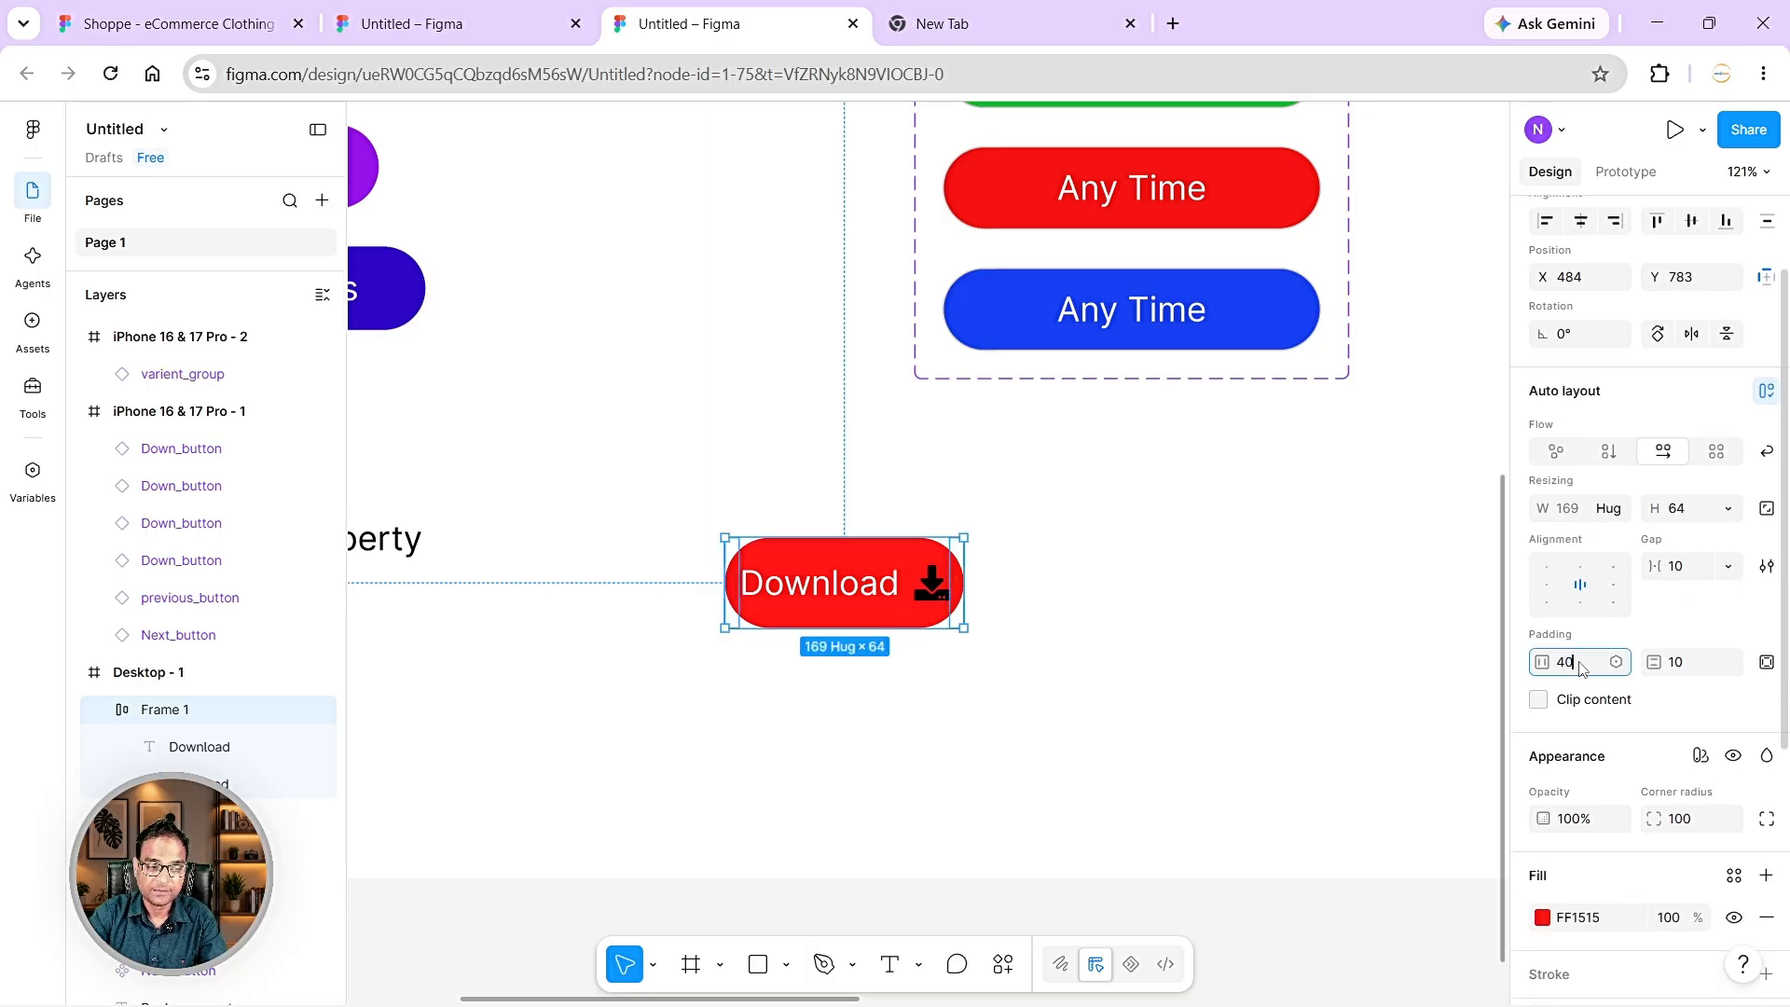
pyautogui.write('40')
pyautogui.click(1266, 615)
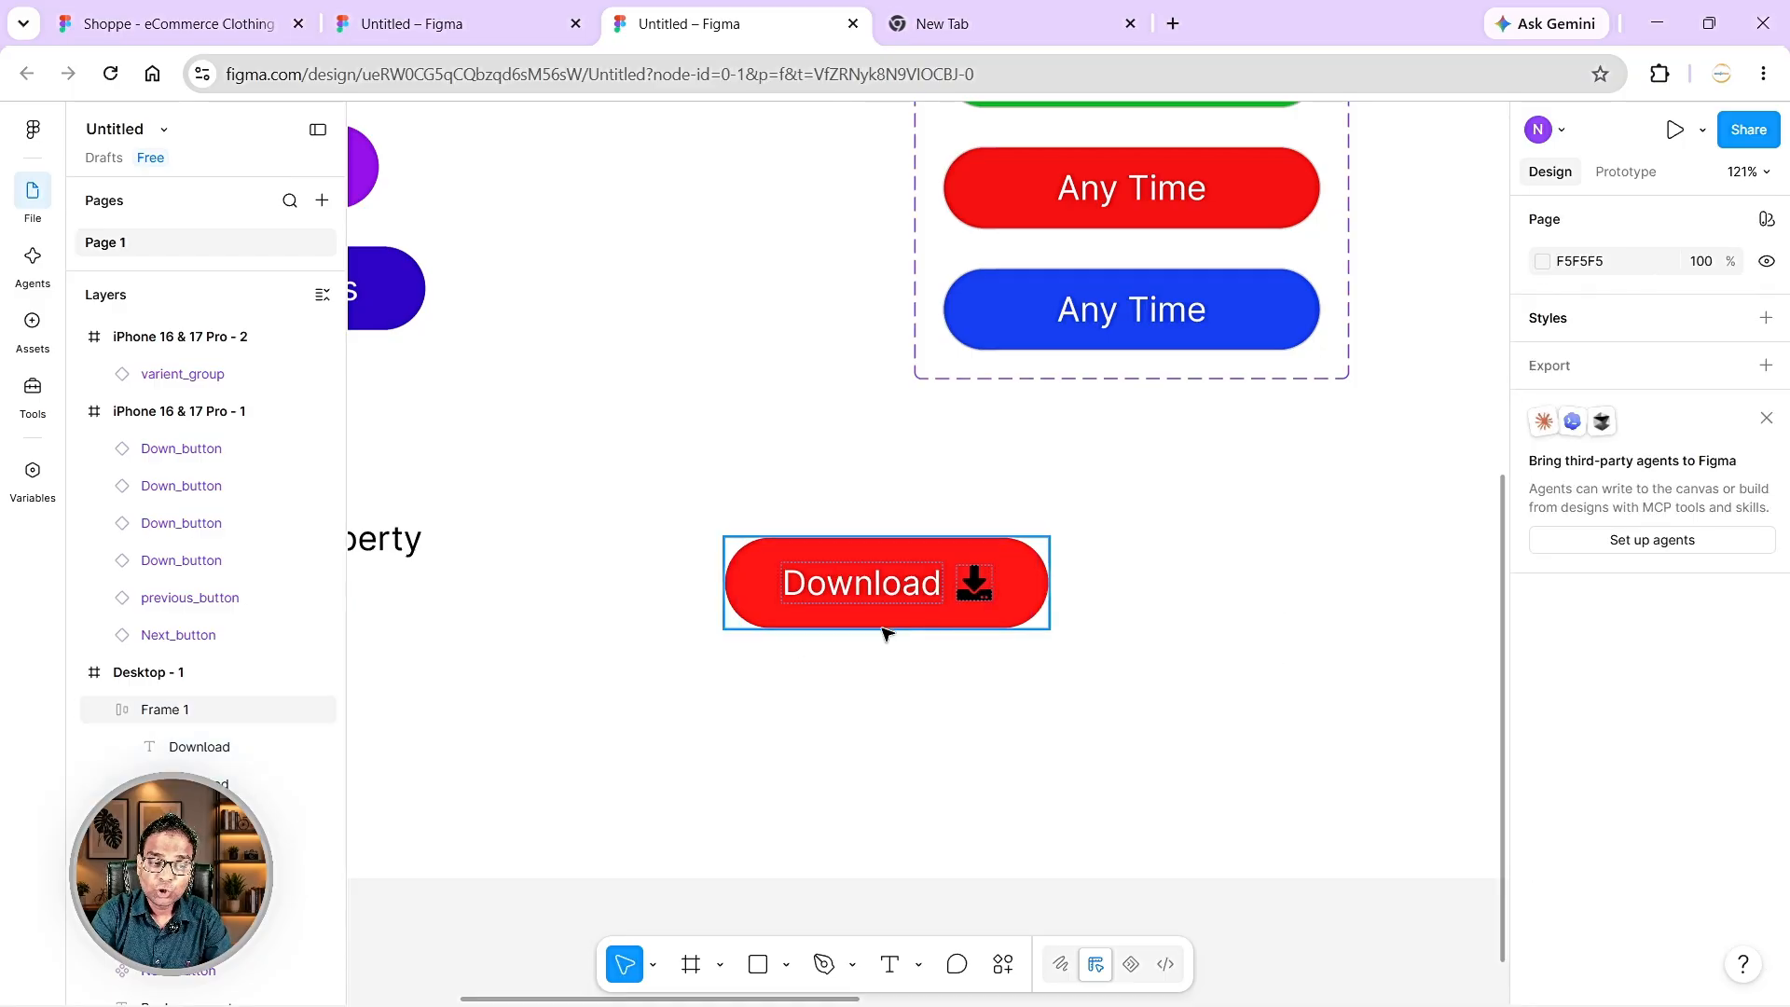
# - Change the fill of the download icon's vector path inside the red button from black to near-white, FFF7F7
pyautogui.click(280, 783)
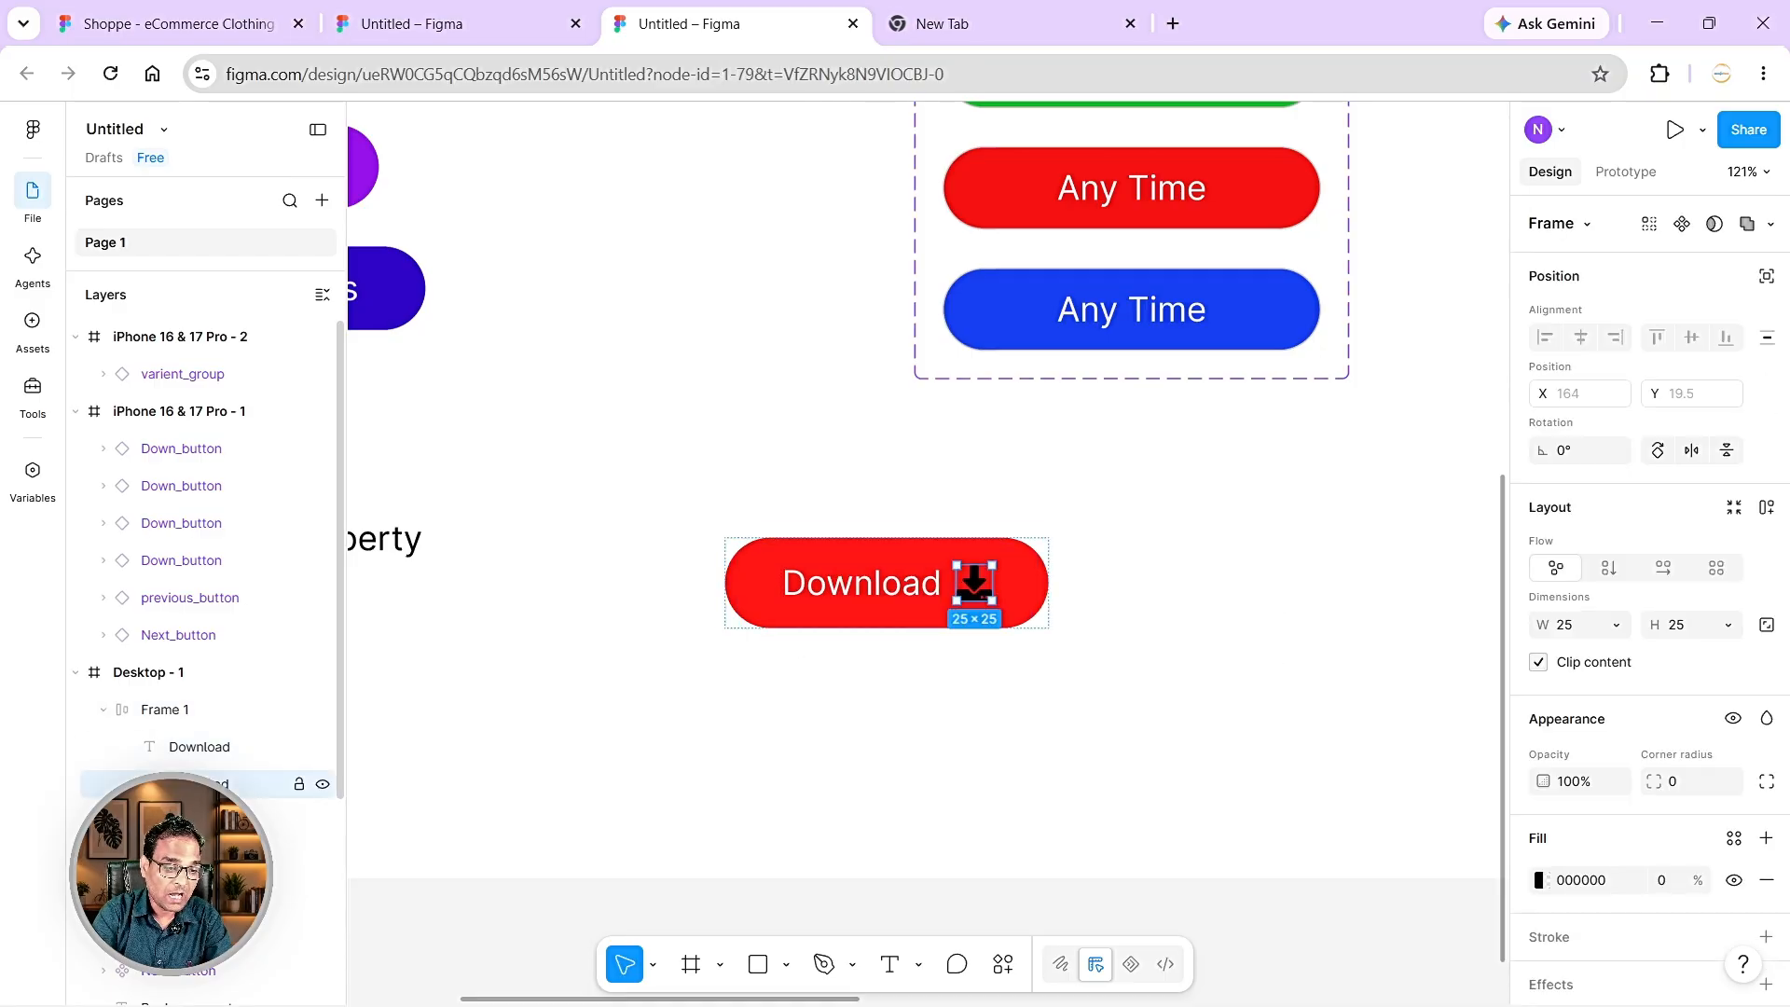
pyautogui.scroll(-1, 933, 849)
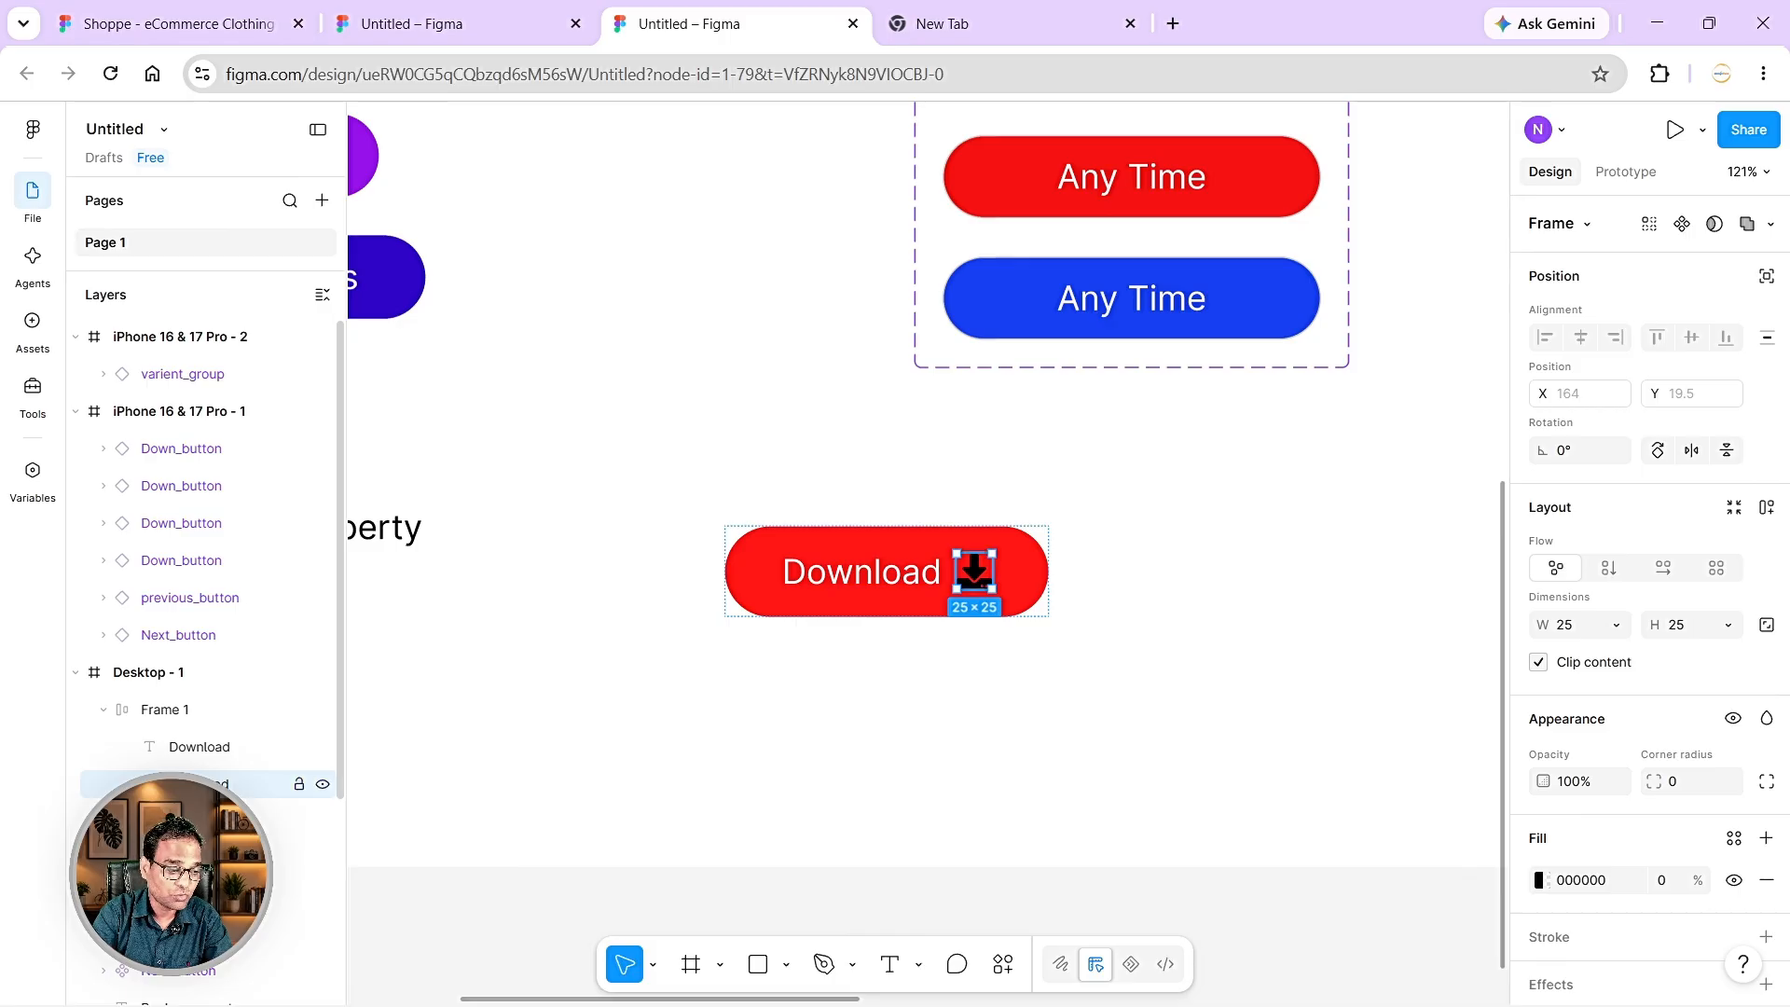
pyautogui.click(104, 784)
pyautogui.click(223, 820)
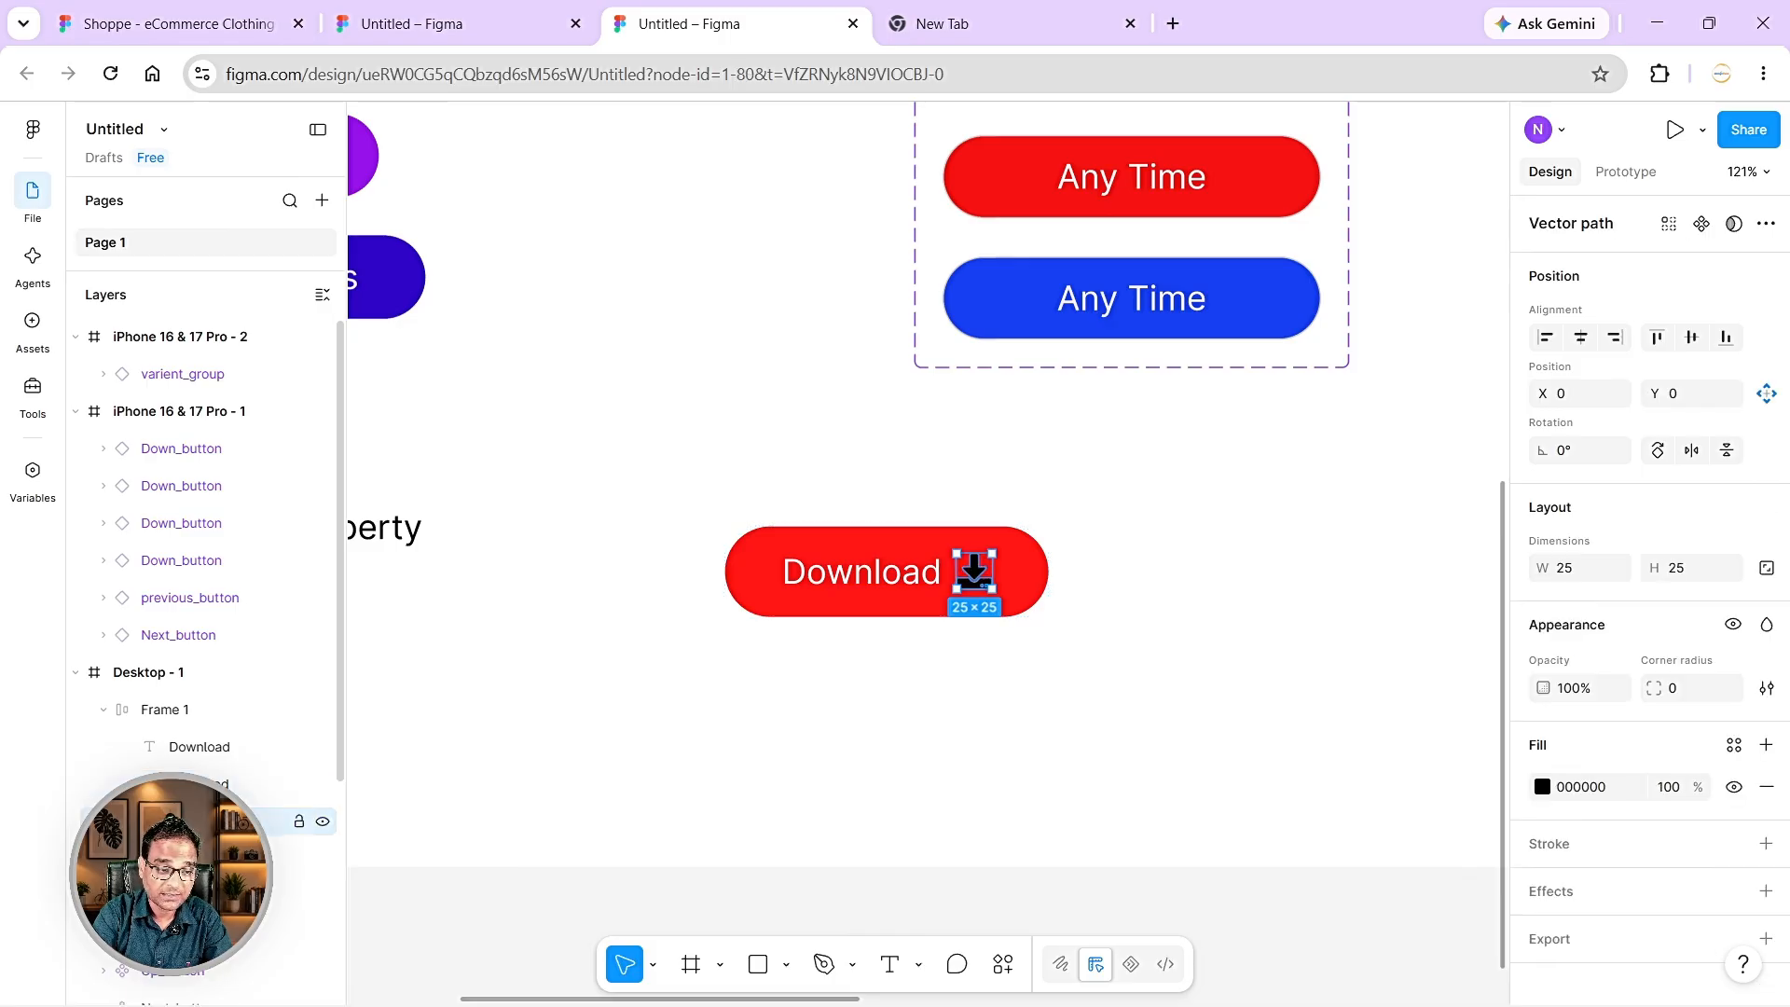
pyautogui.click(1542, 788)
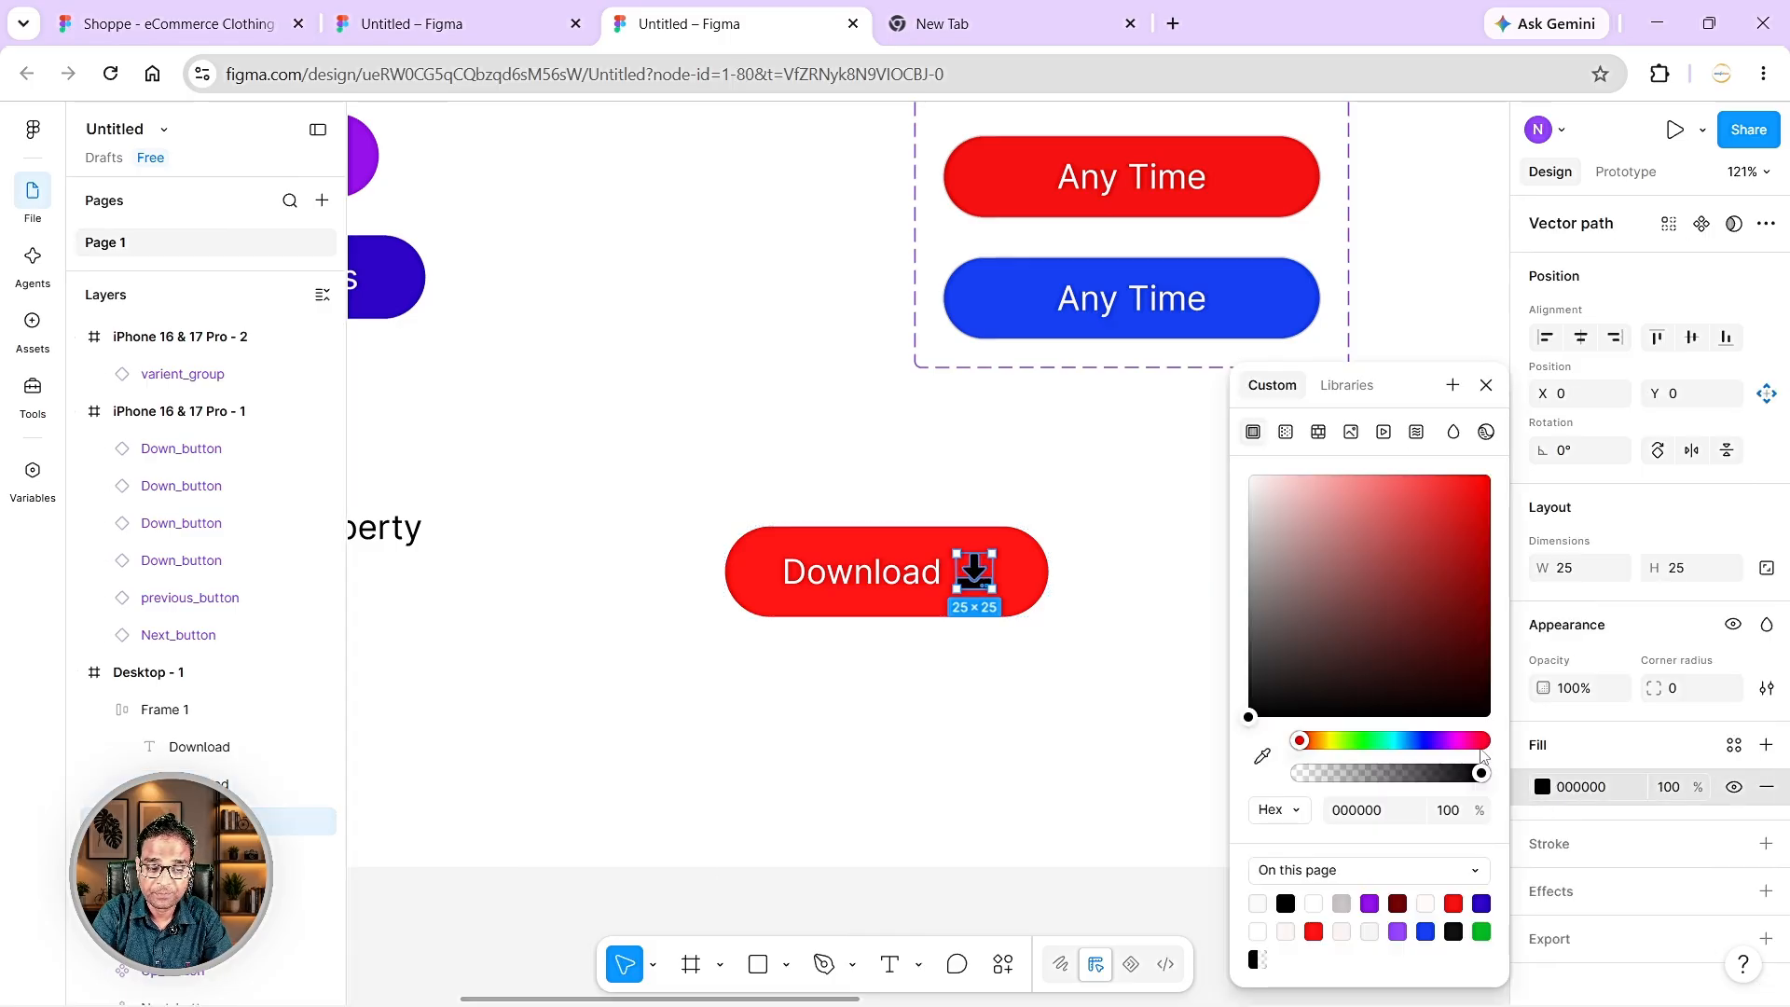
pyautogui.moveTo(1262, 507); pyautogui.dragTo(1257, 487)
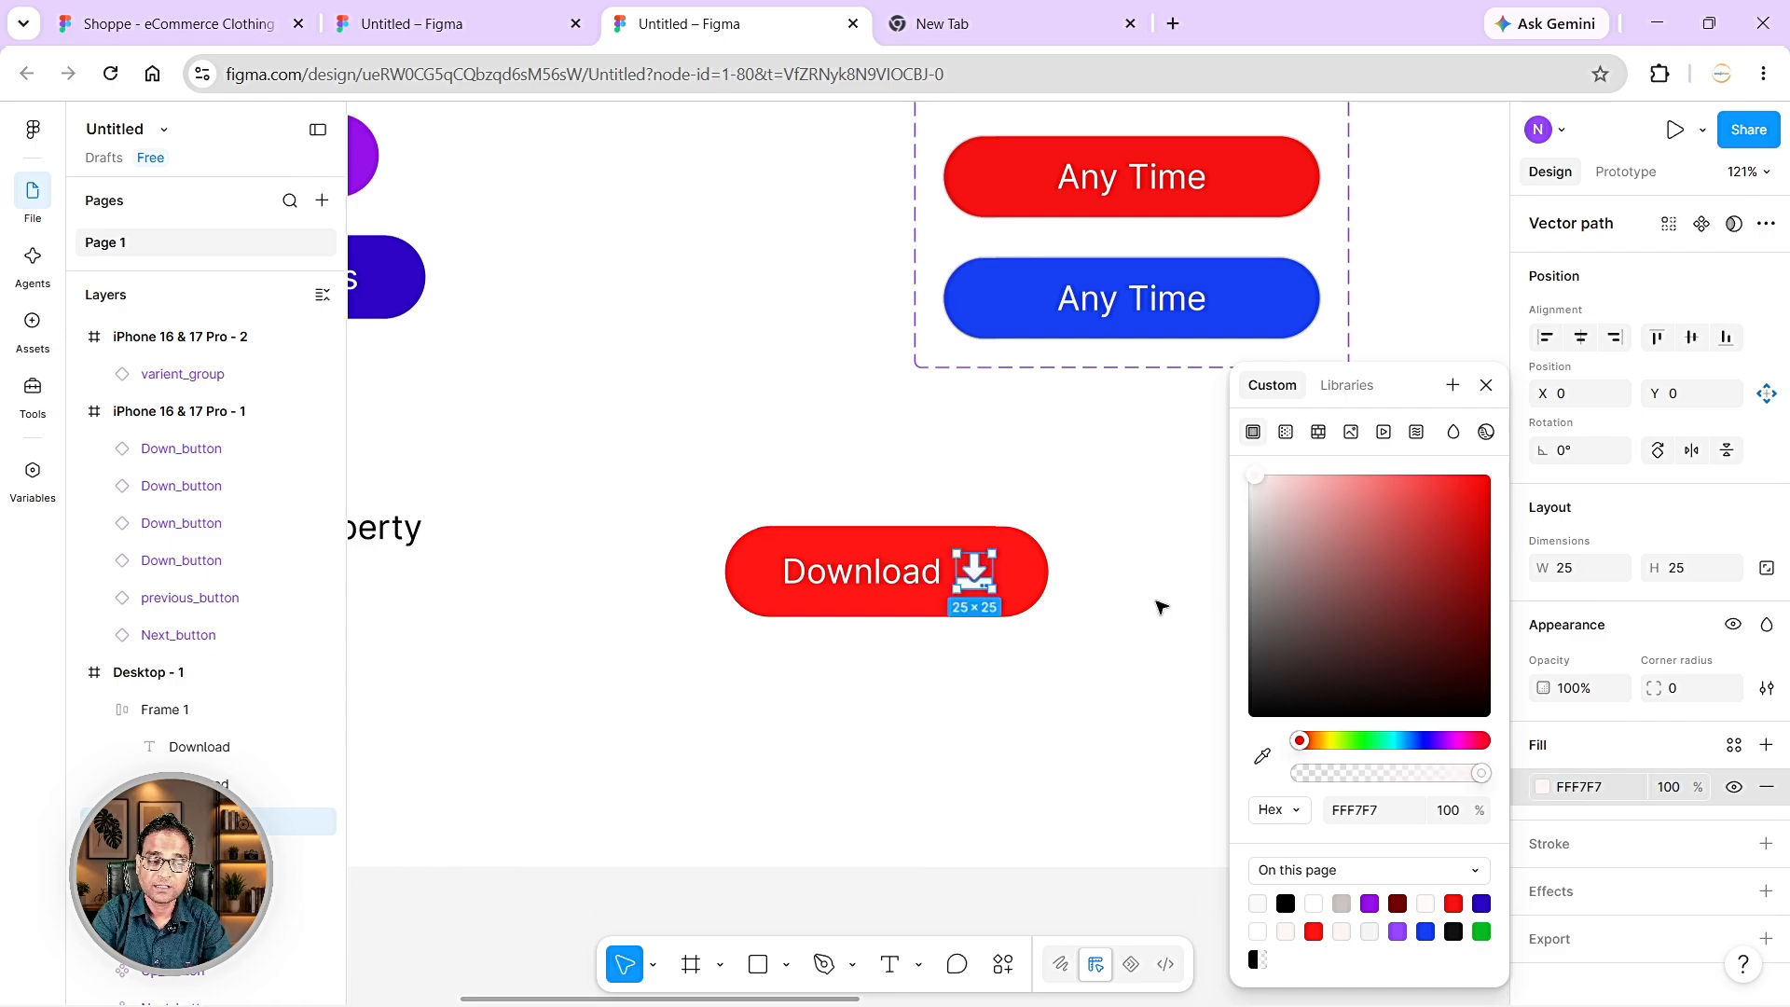
pyautogui.click(1131, 585)
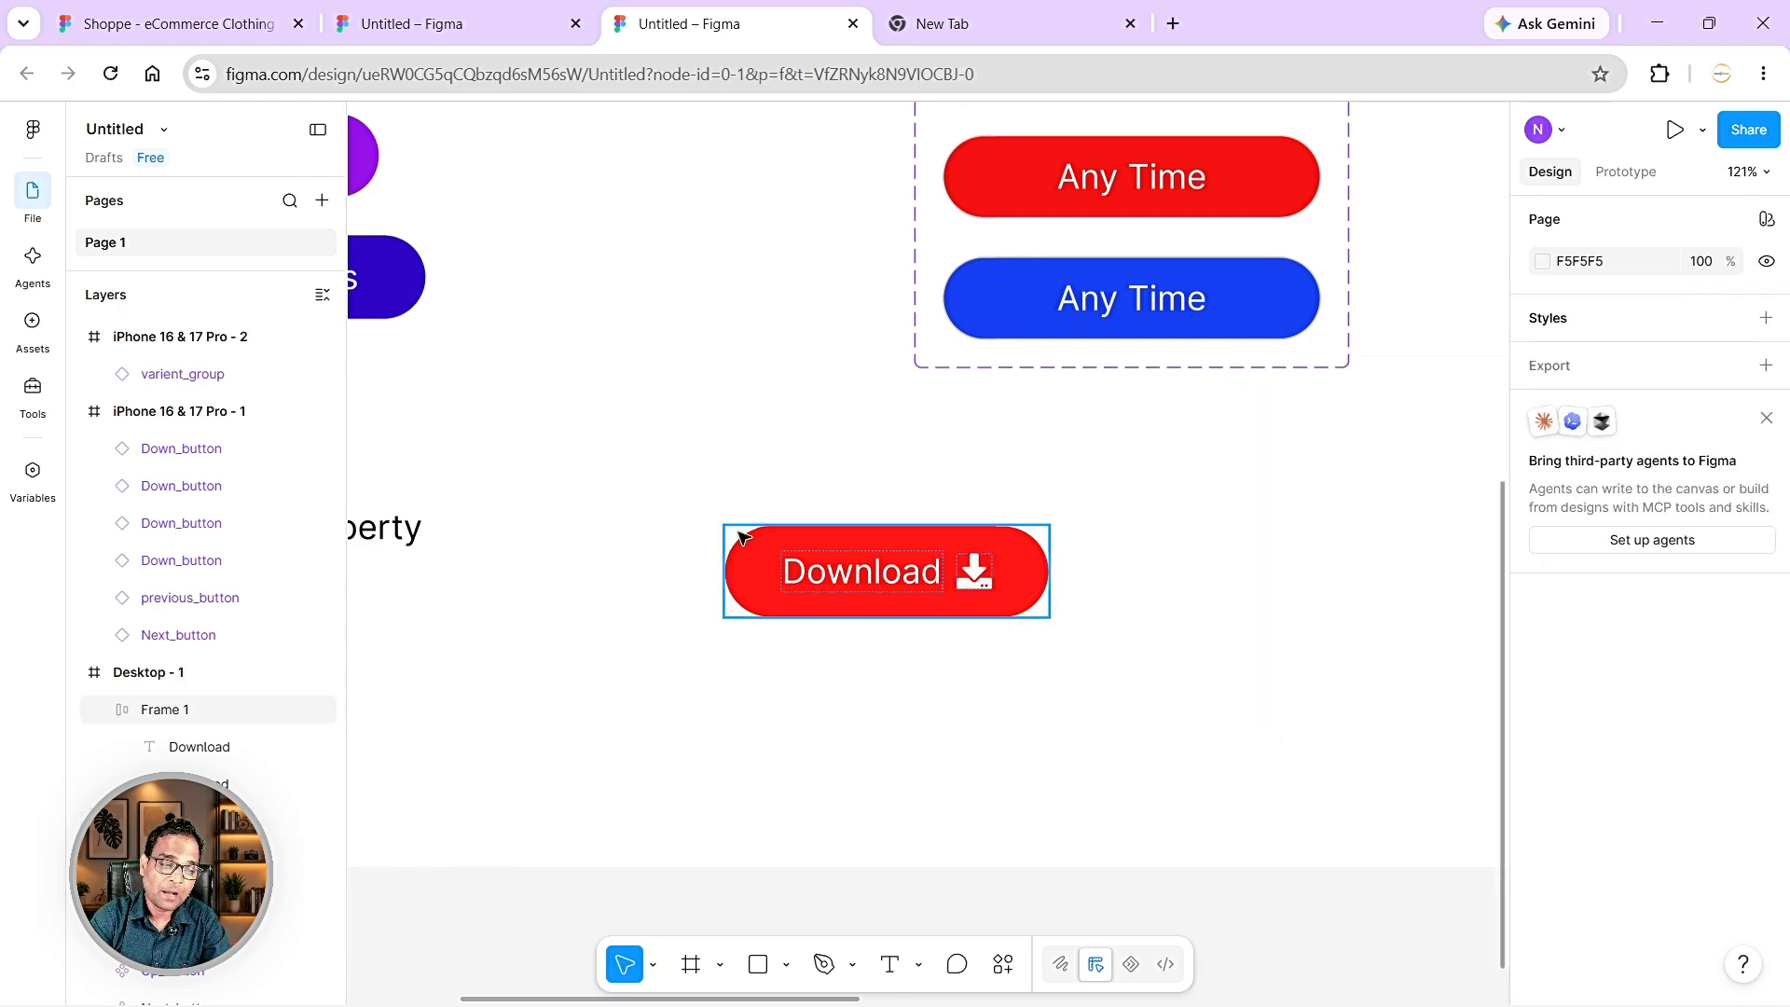
# - Rename the red button's auto layout frame, Frame 1, as Download
pyautogui.click(156, 712)
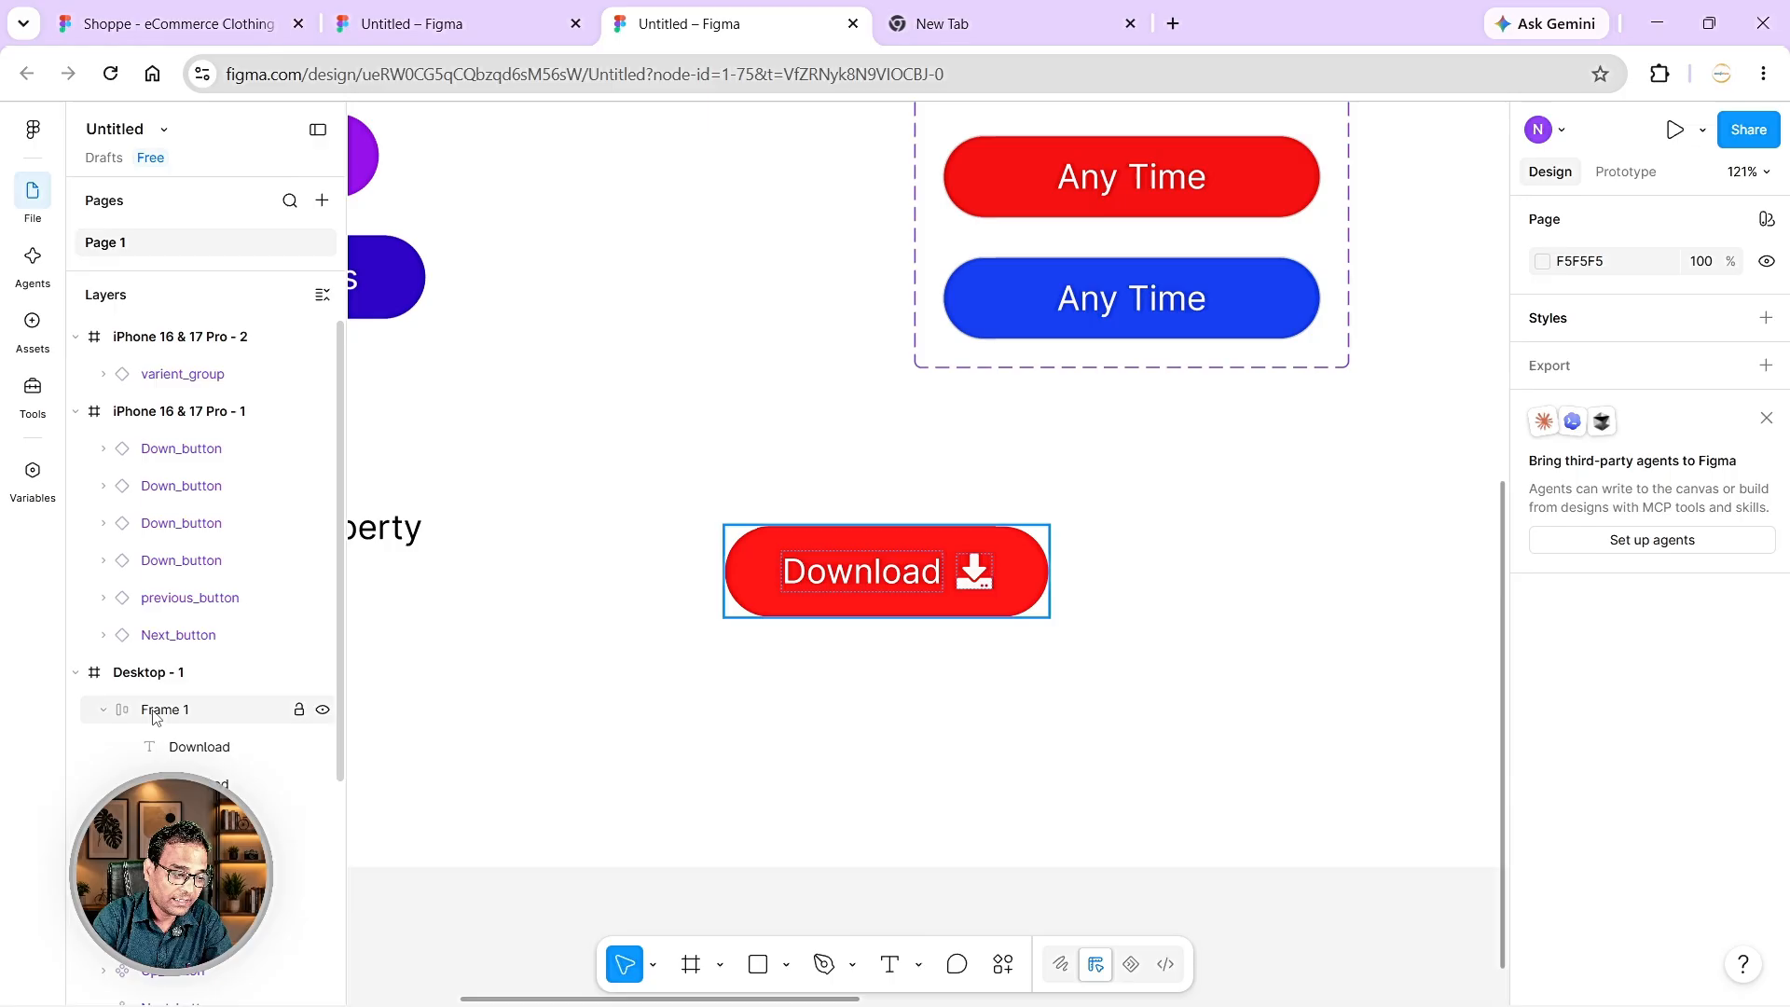
pyautogui.click(103, 709)
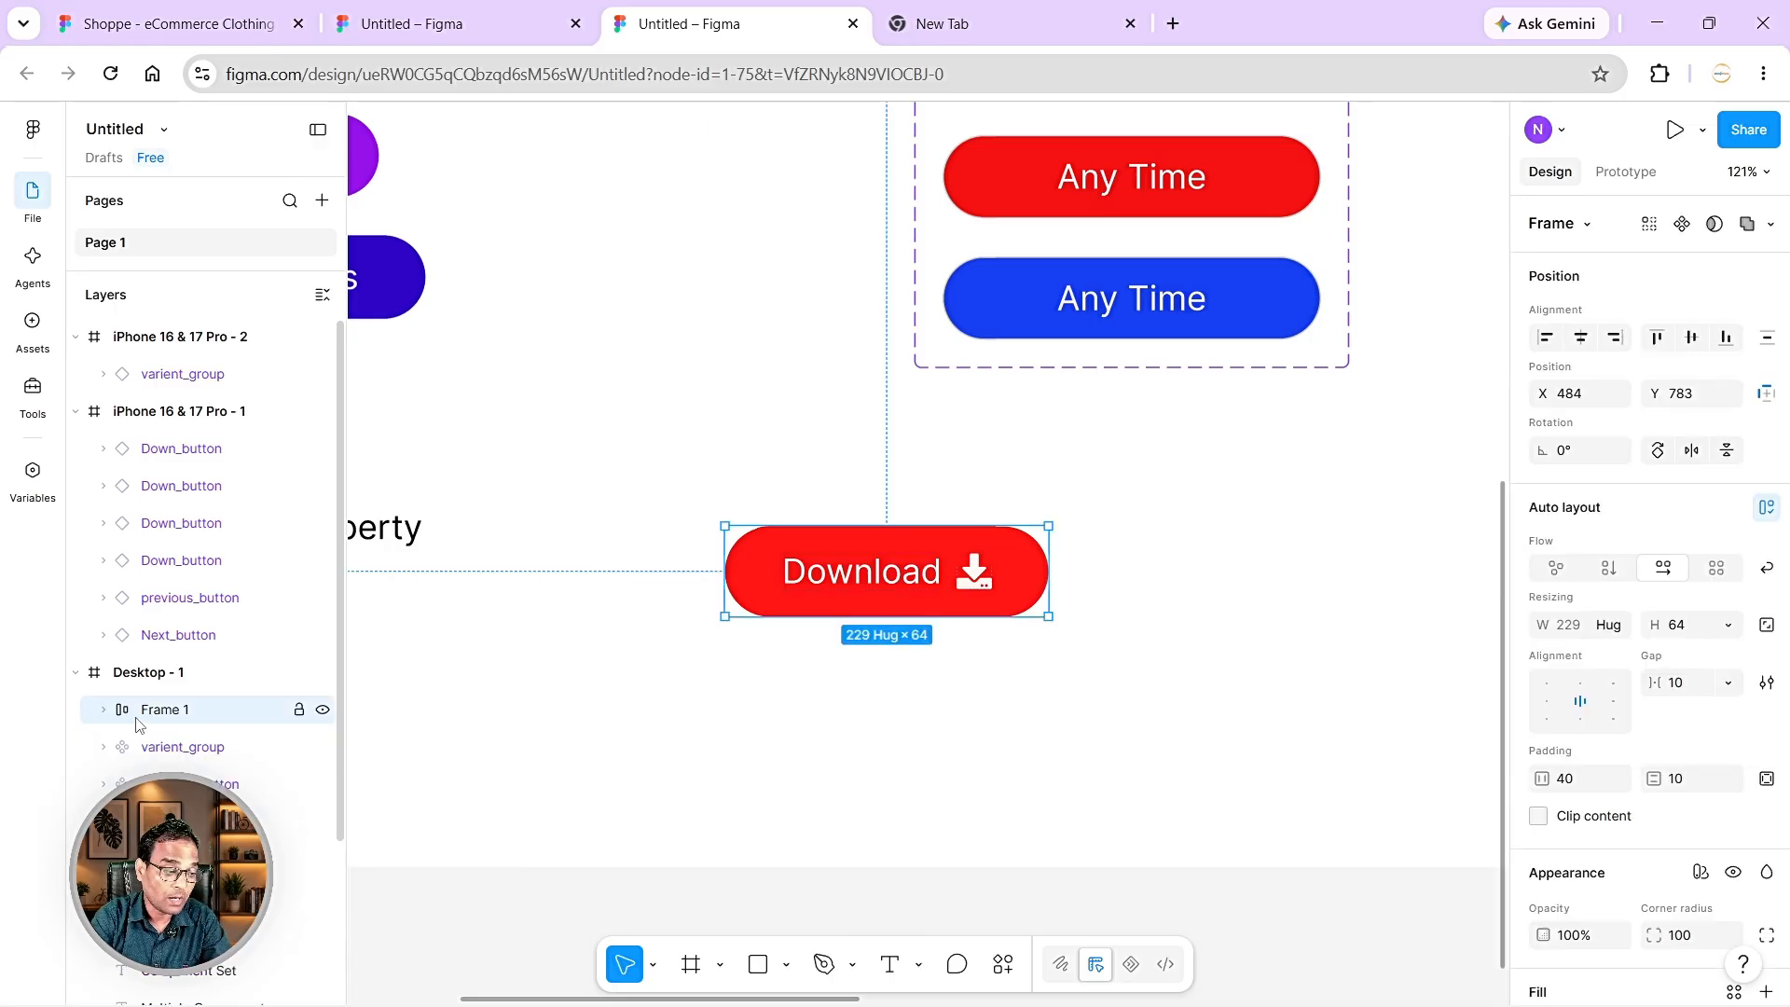
pyautogui.doubleClick(181, 715)
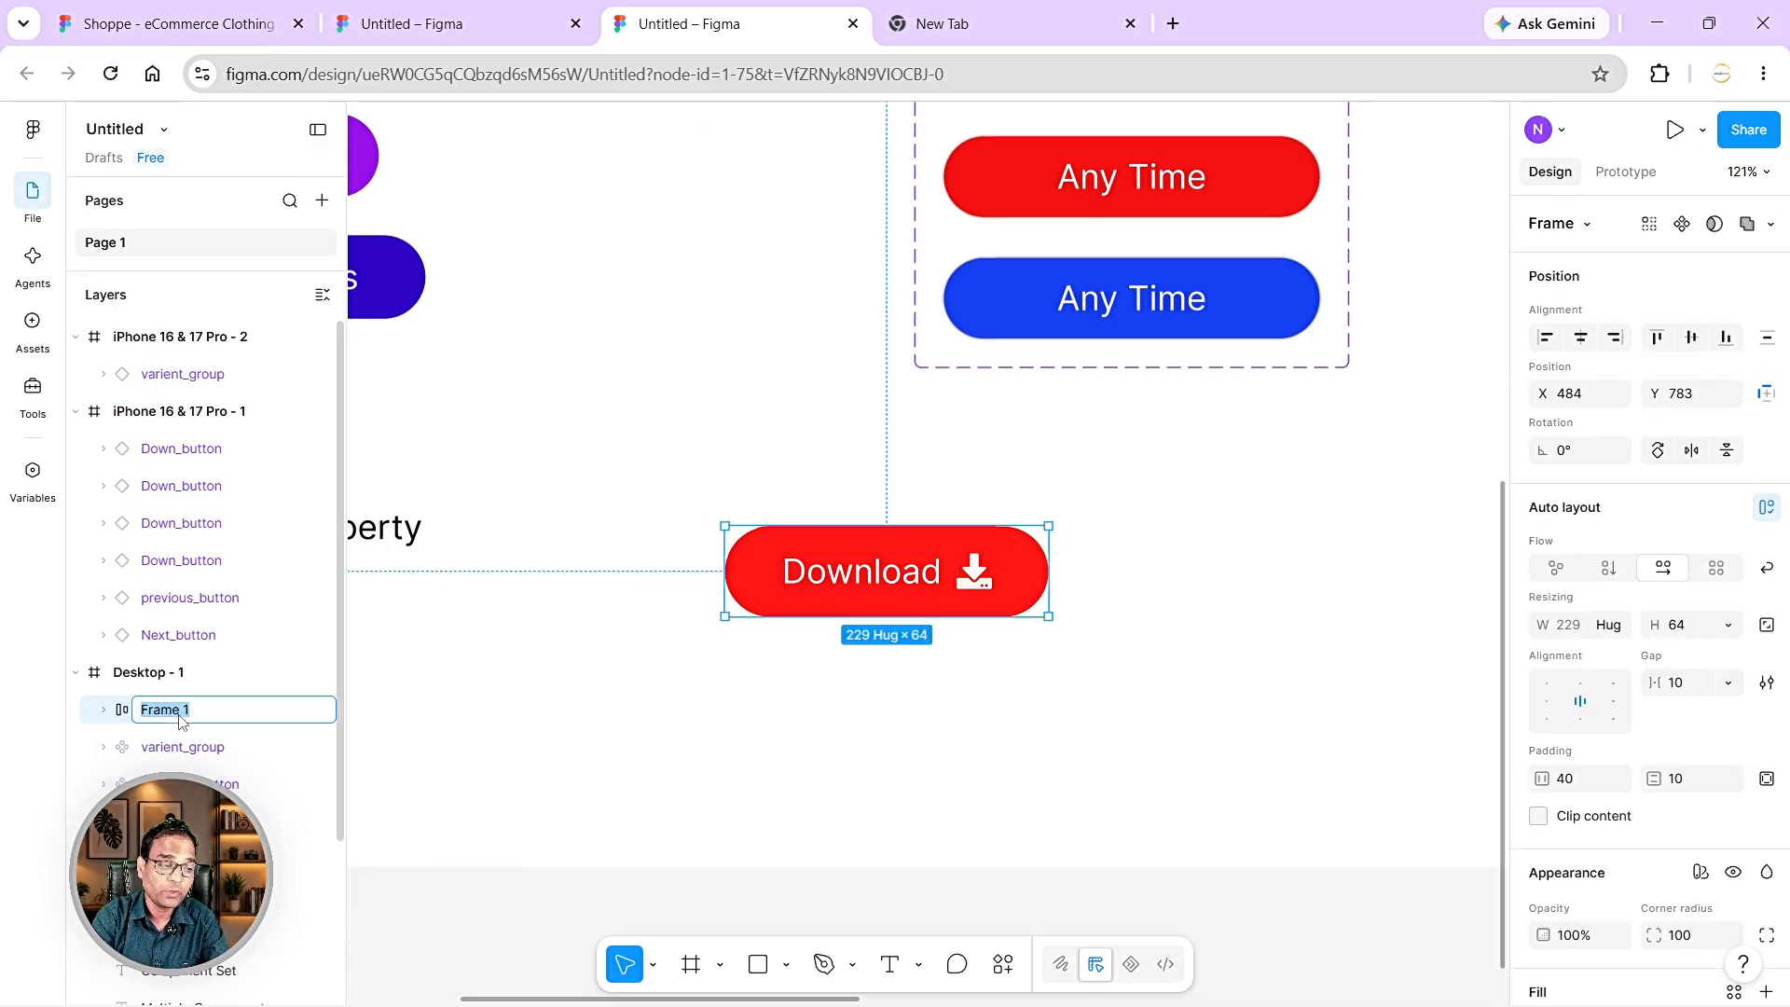
pyautogui.write('Download')
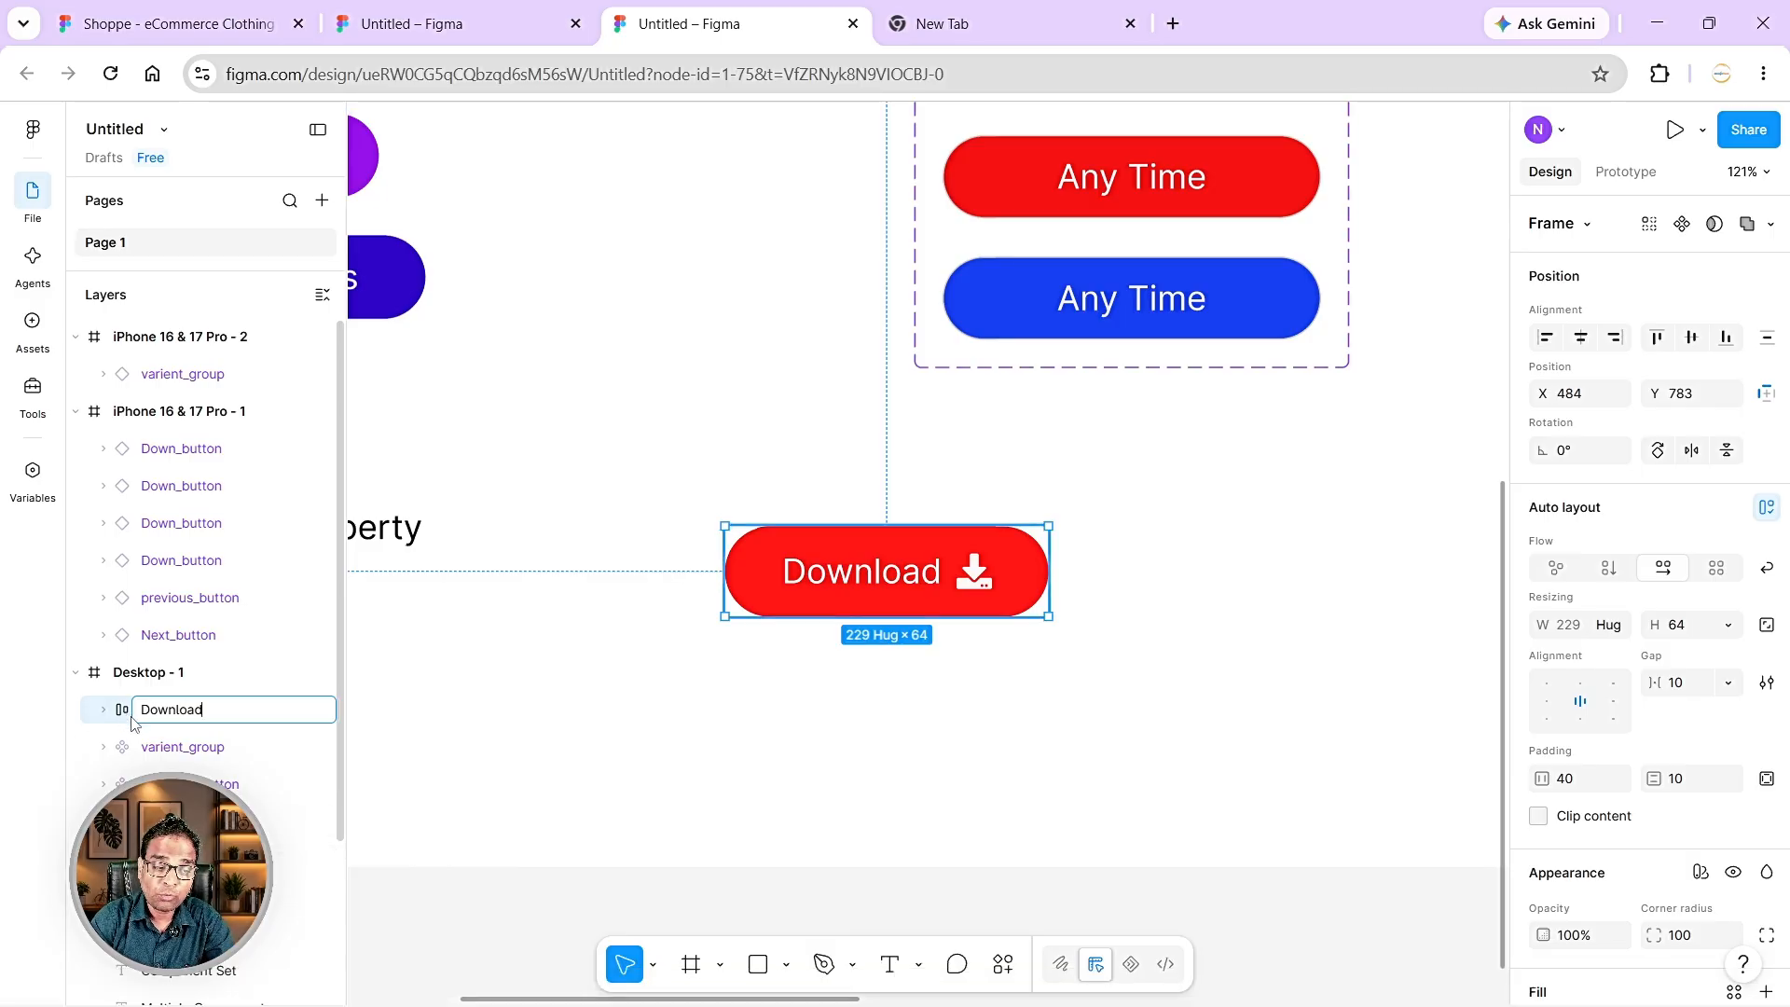
pyautogui.click(1146, 657)
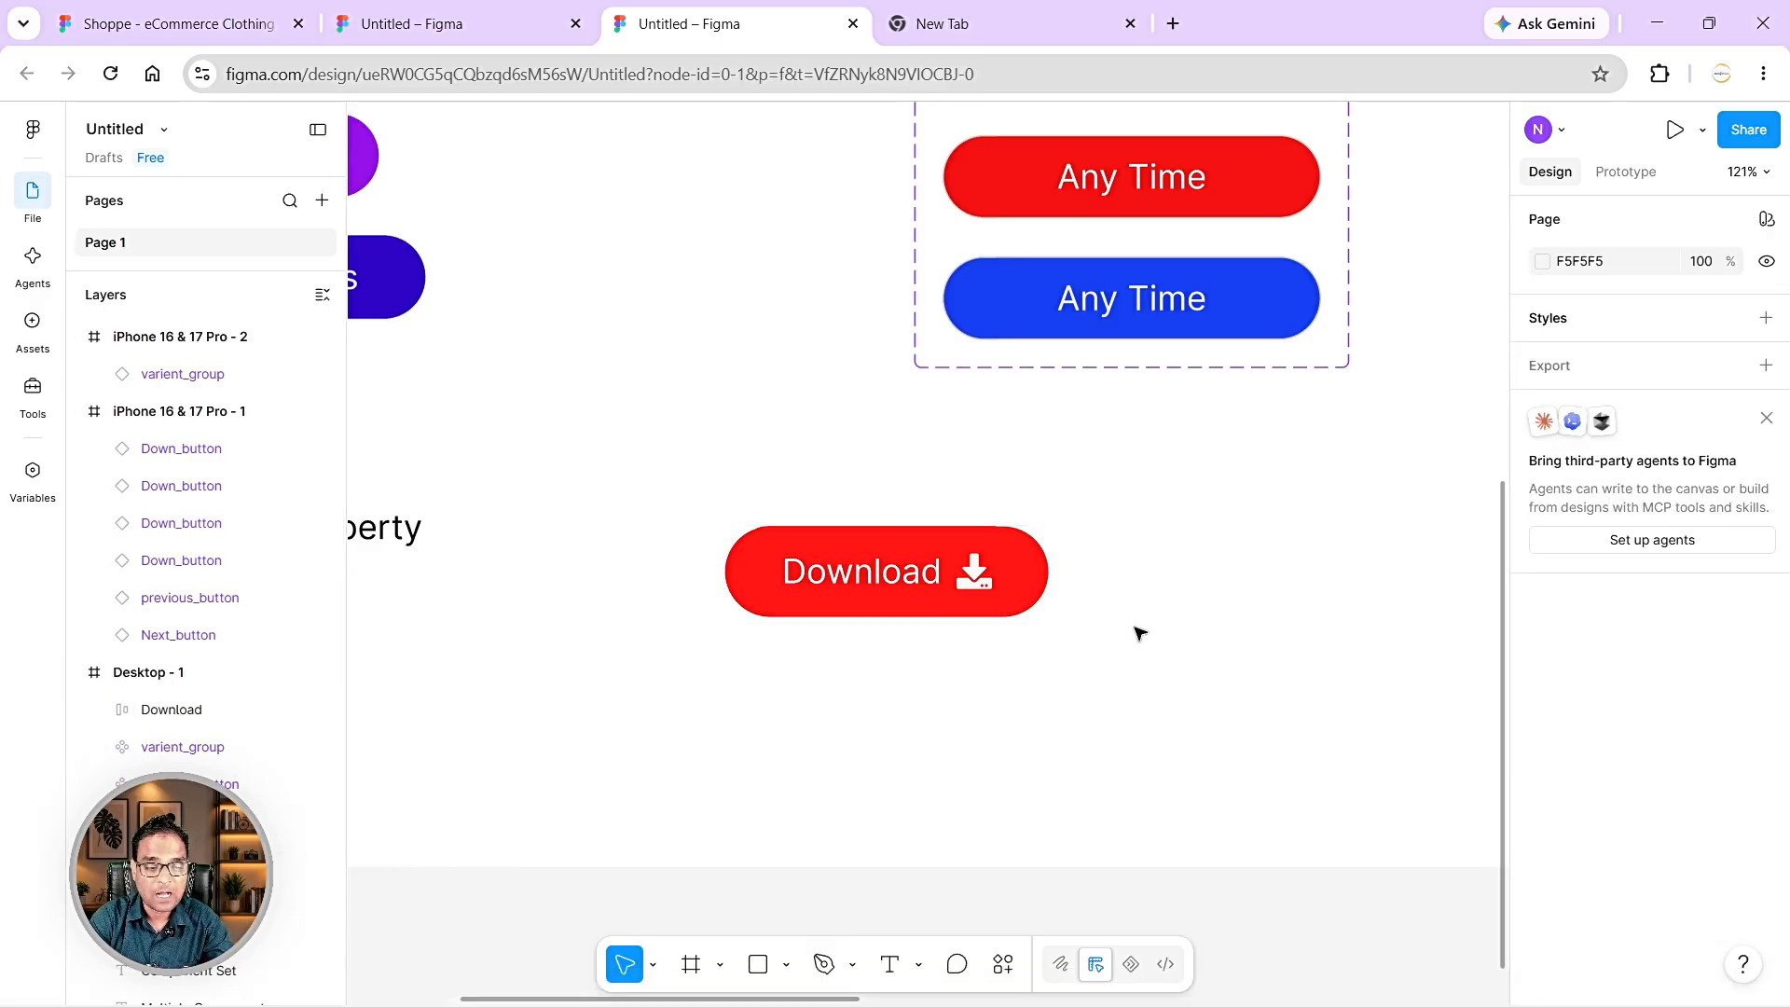
pyautogui.click(1026, 557)
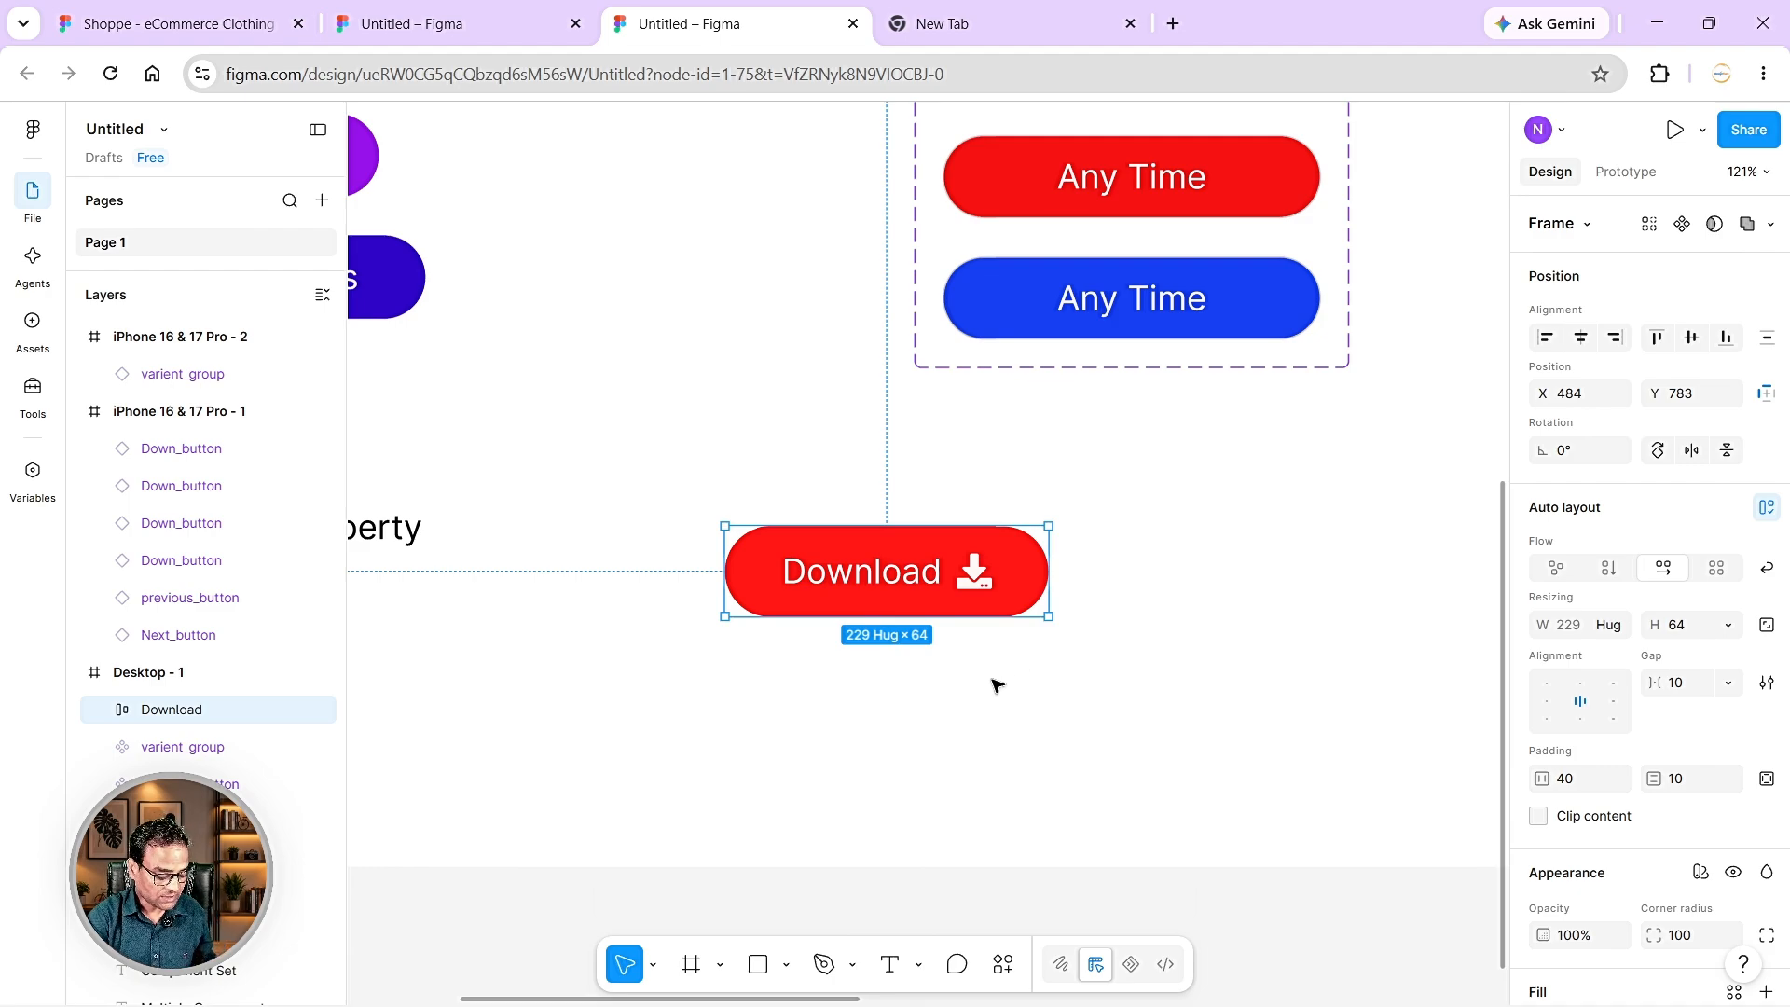
pyautogui.hotkey('ctrl', 'd')
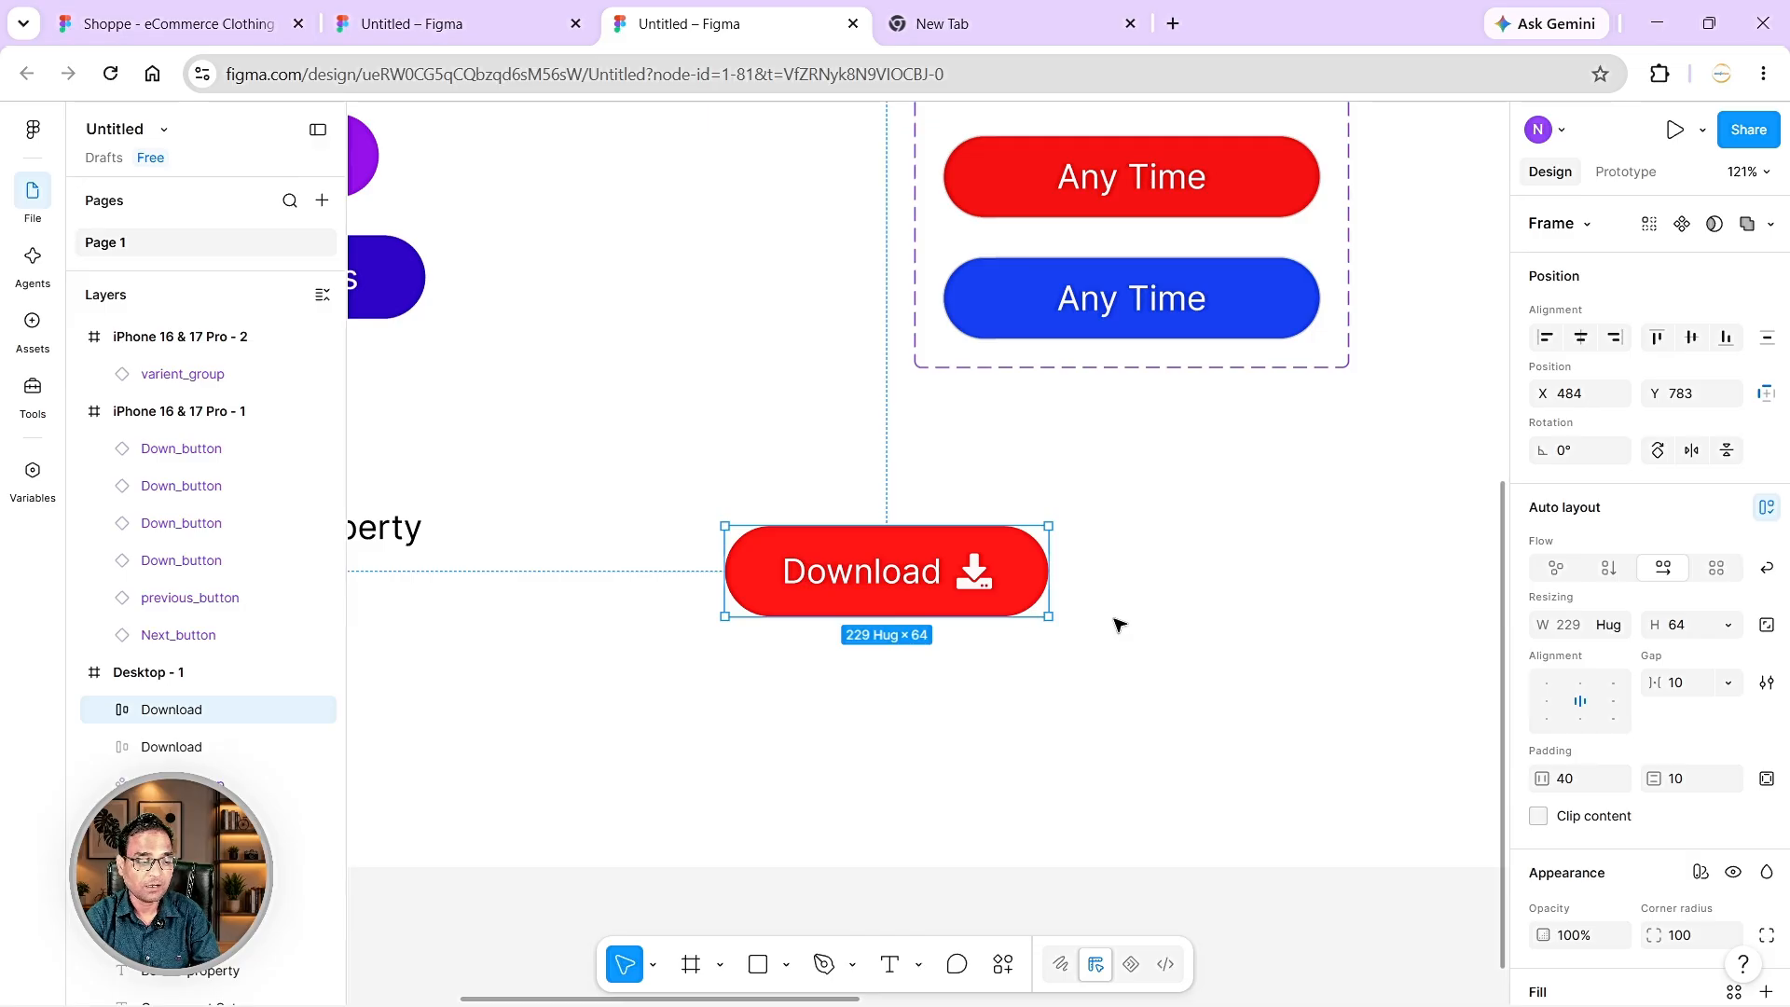
pyautogui.press('Delete')
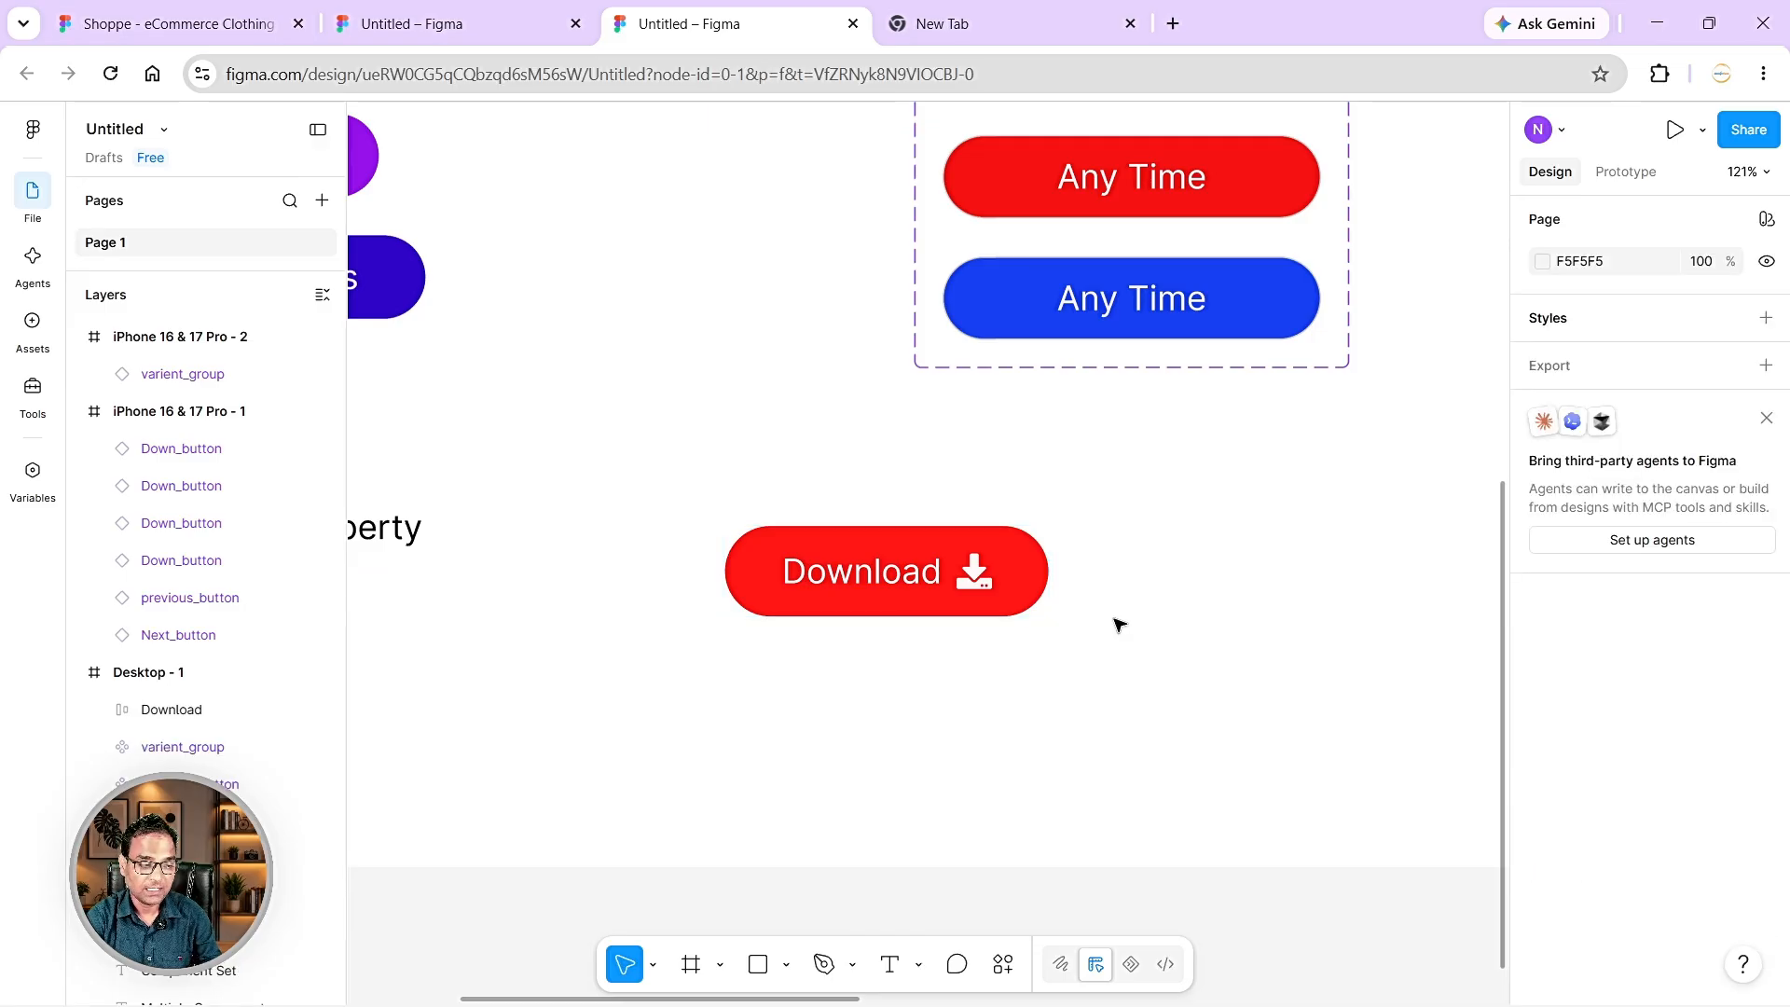
# - Turn the Download button frame on Desktop - 1 into a component
pyautogui.click(188, 711)
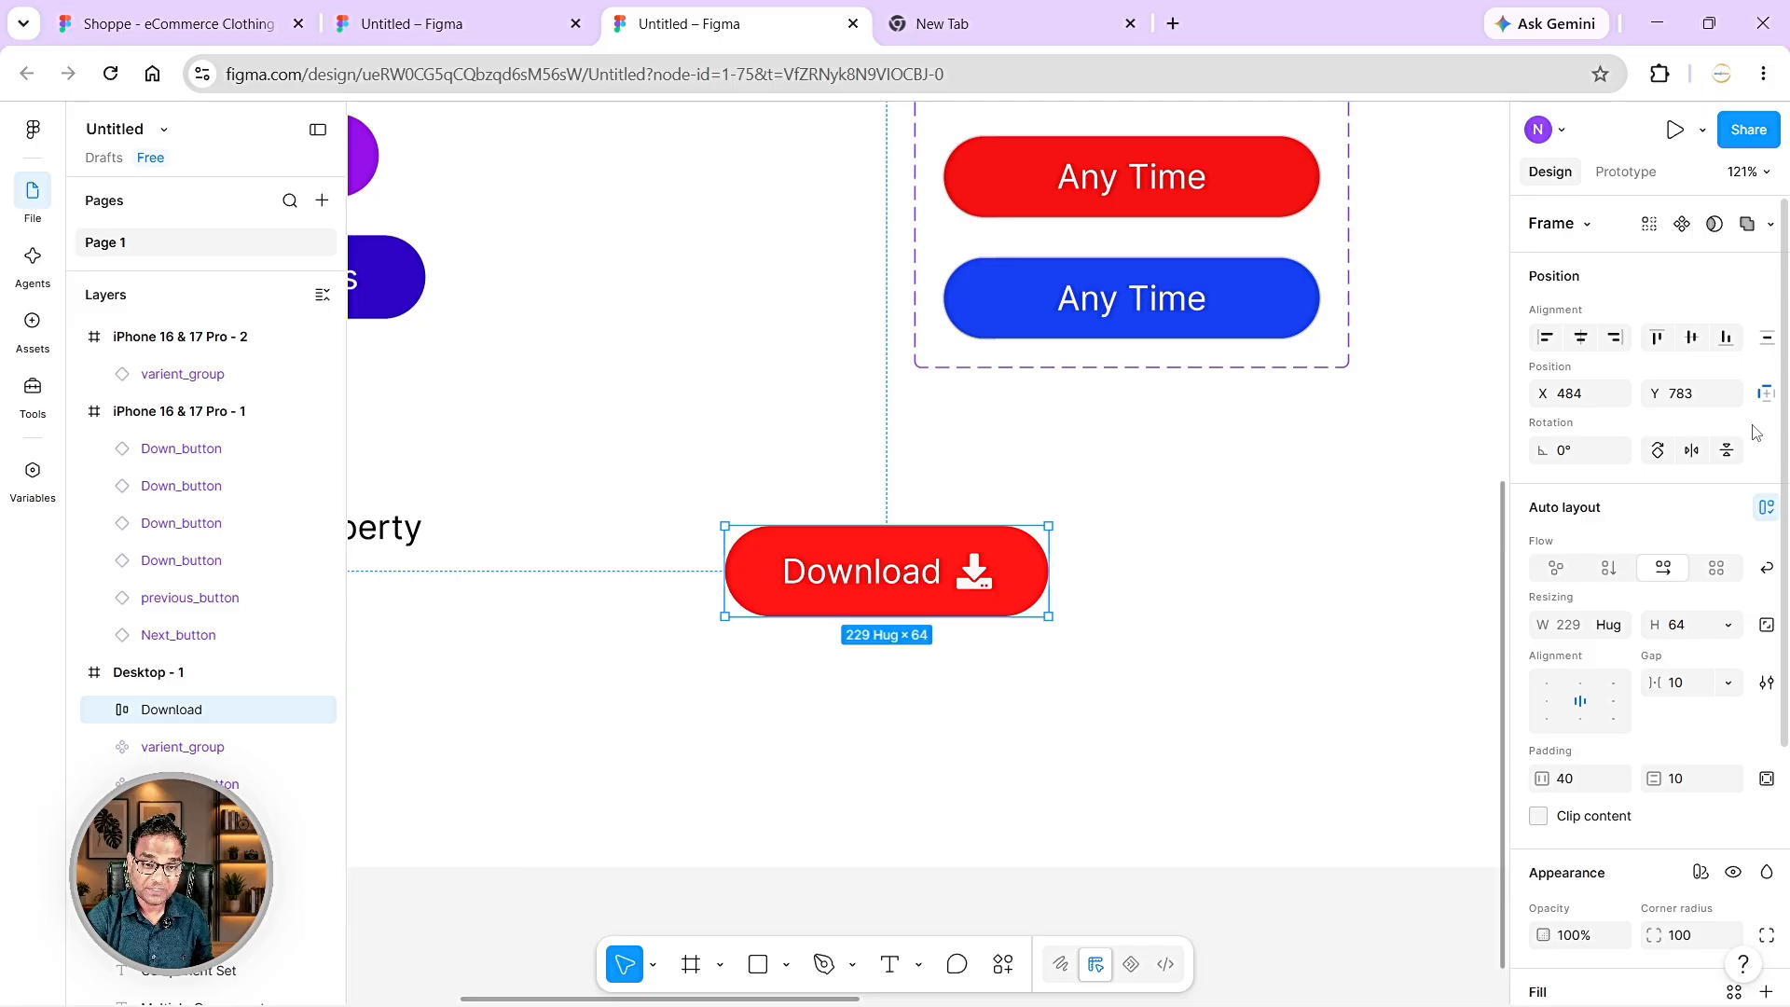
pyautogui.click(1681, 225)
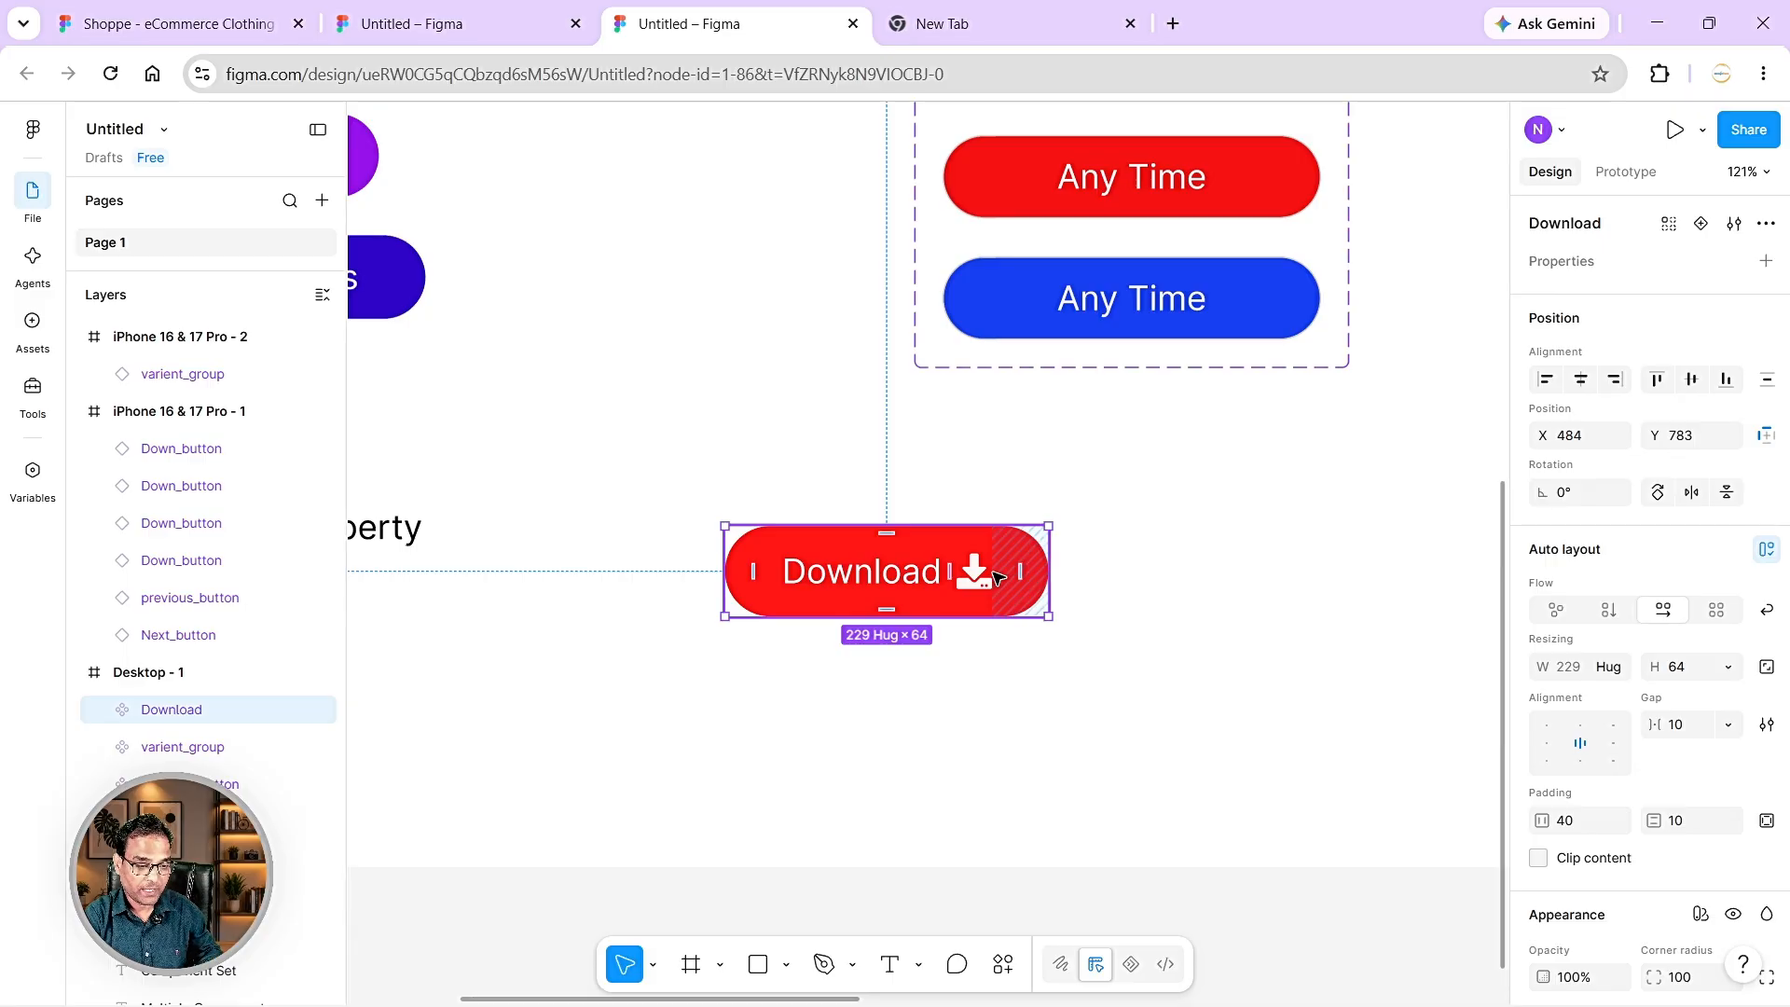
# - Stack two instances below the Download component, with the upper one showing only its icon and the lower one only its text
pyautogui.keyDown('alt'); pyautogui.moveTo(932, 582); pyautogui.dragTo(927, 681); pyautogui.keyUp('alt')
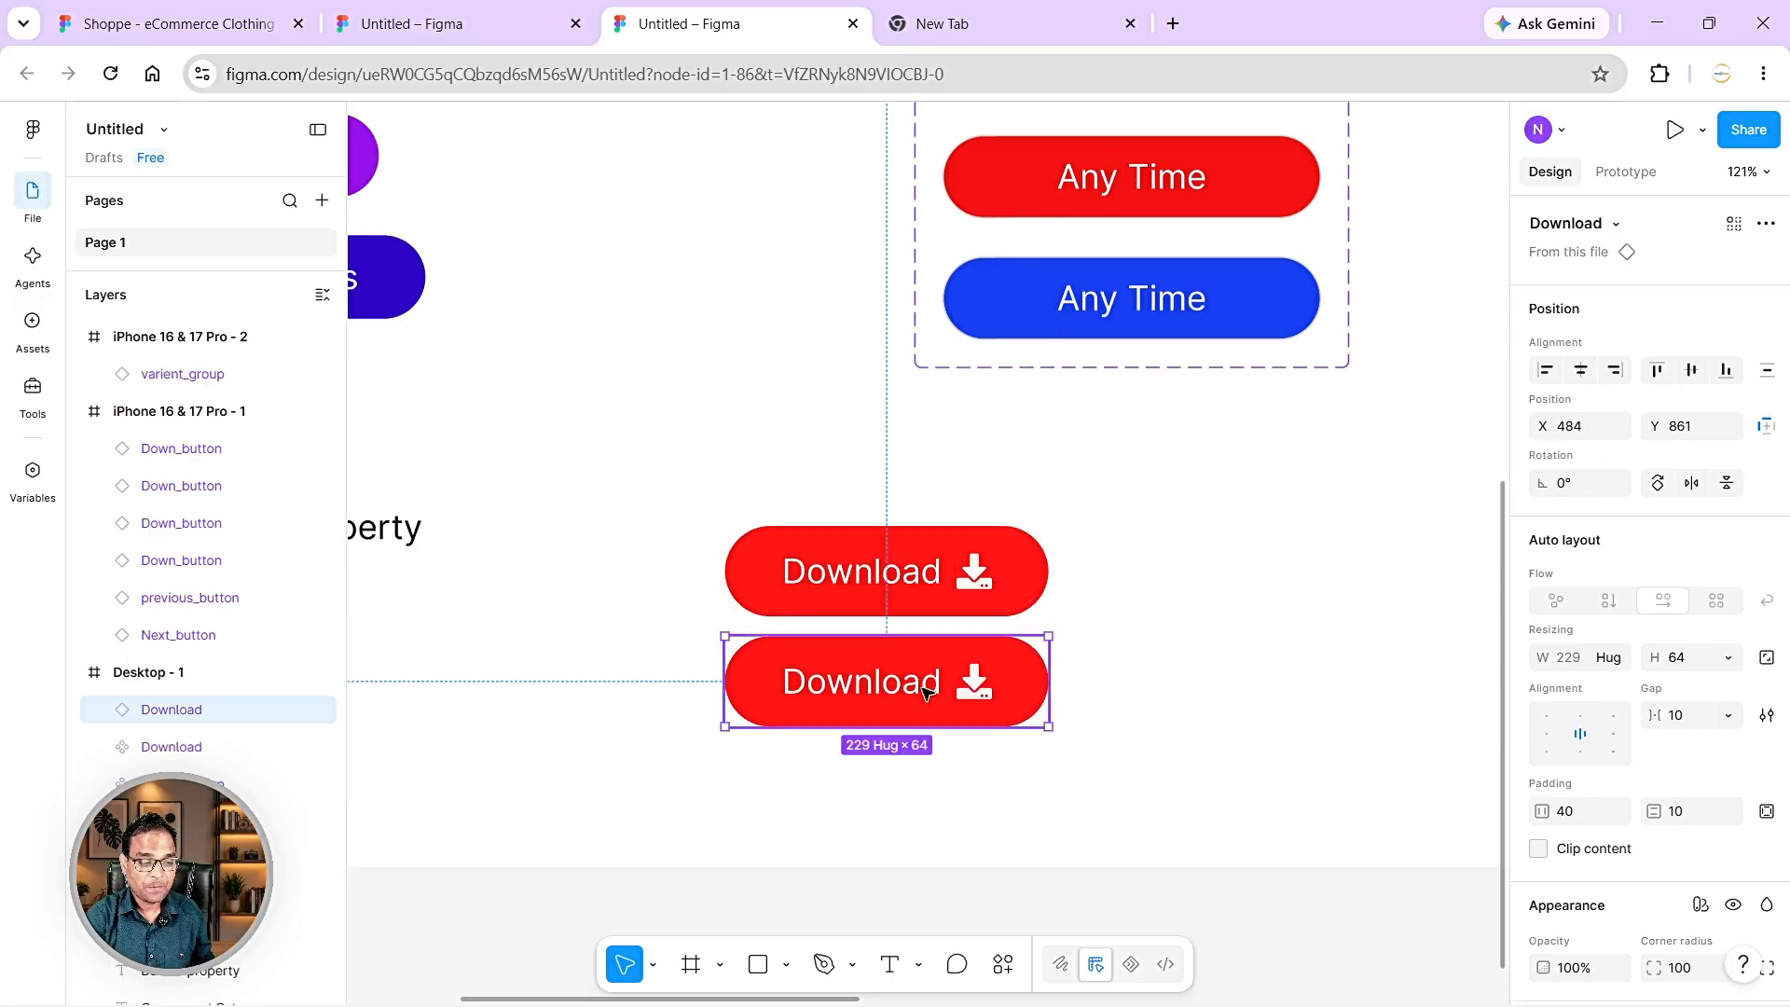
pyautogui.hotkey('ctrl', 'd')
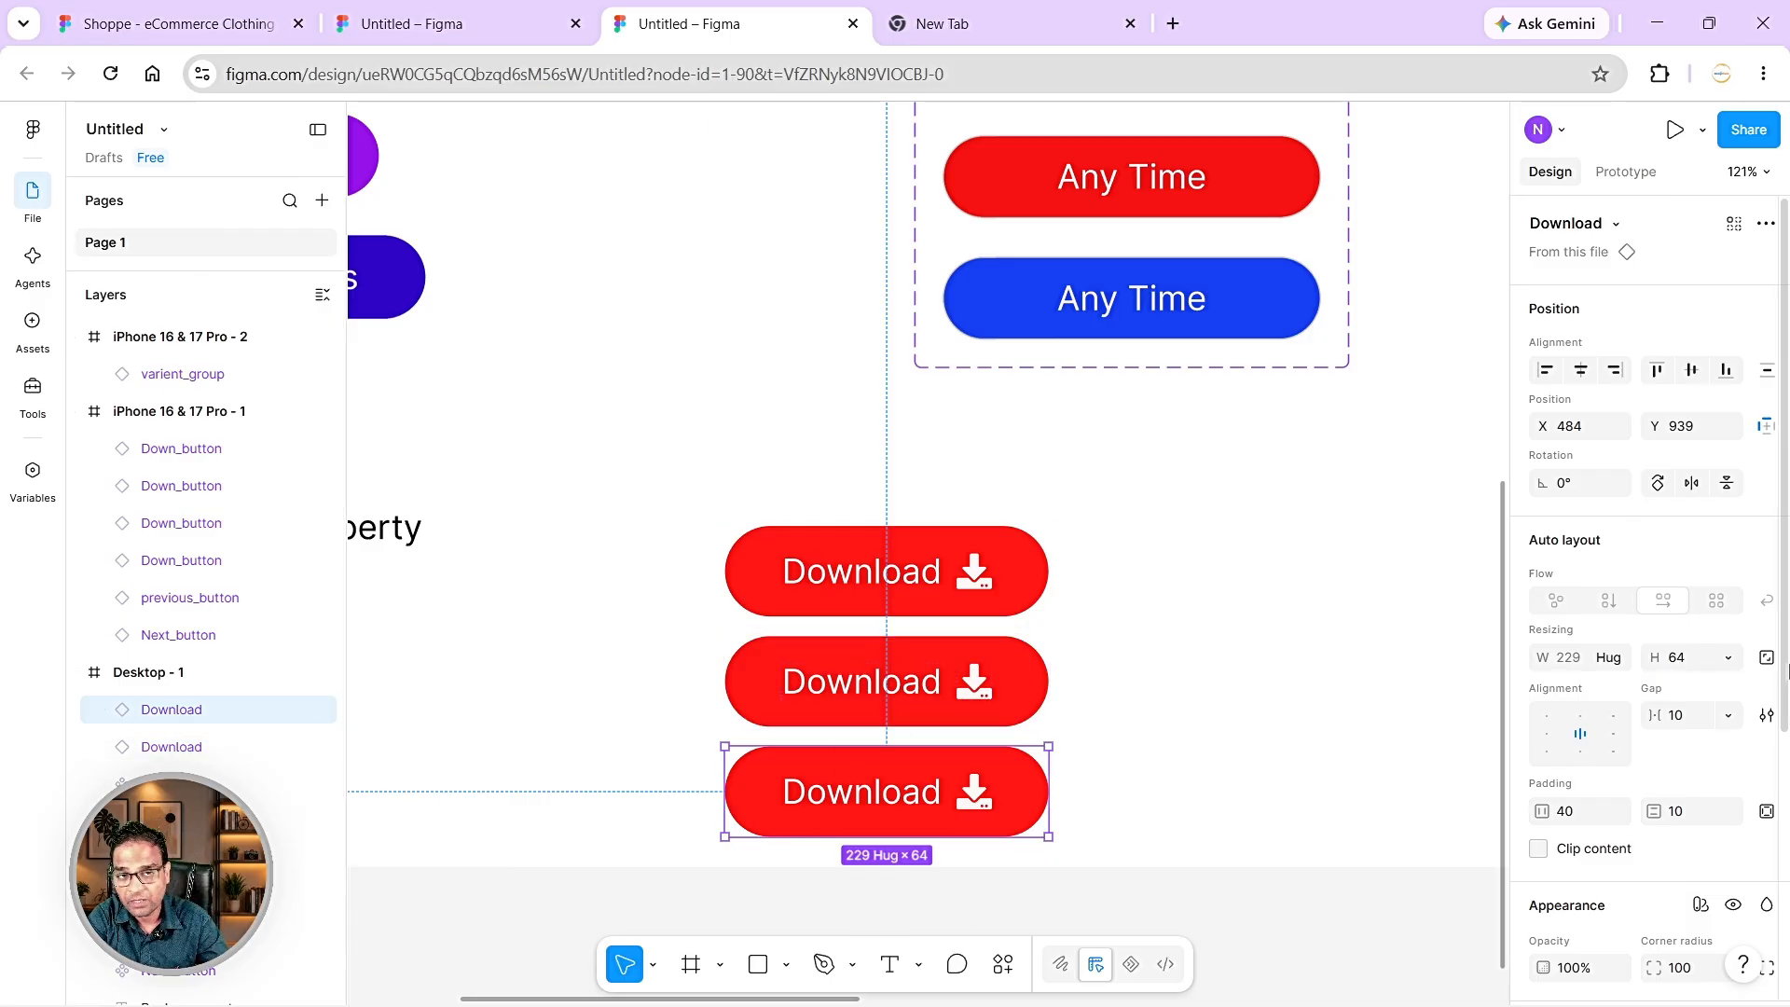
pyautogui.doubleClick(974, 792)
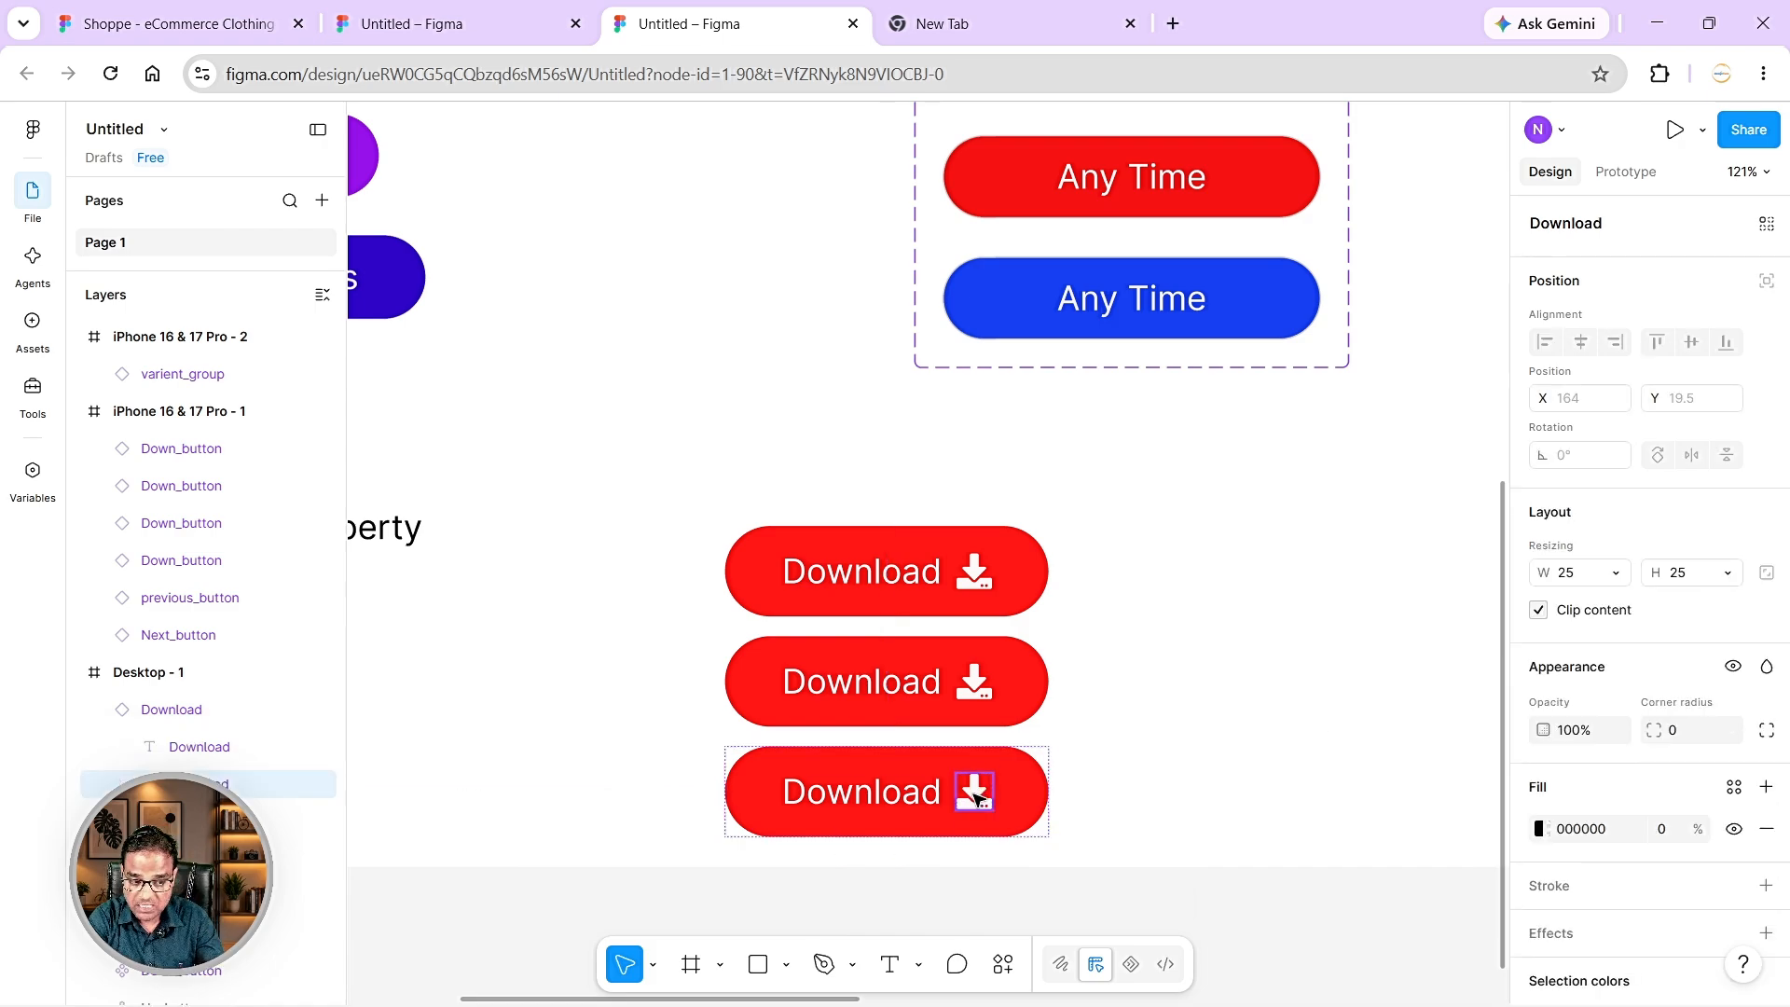
pyautogui.hotkey('ctrl', 'shift', 'h')
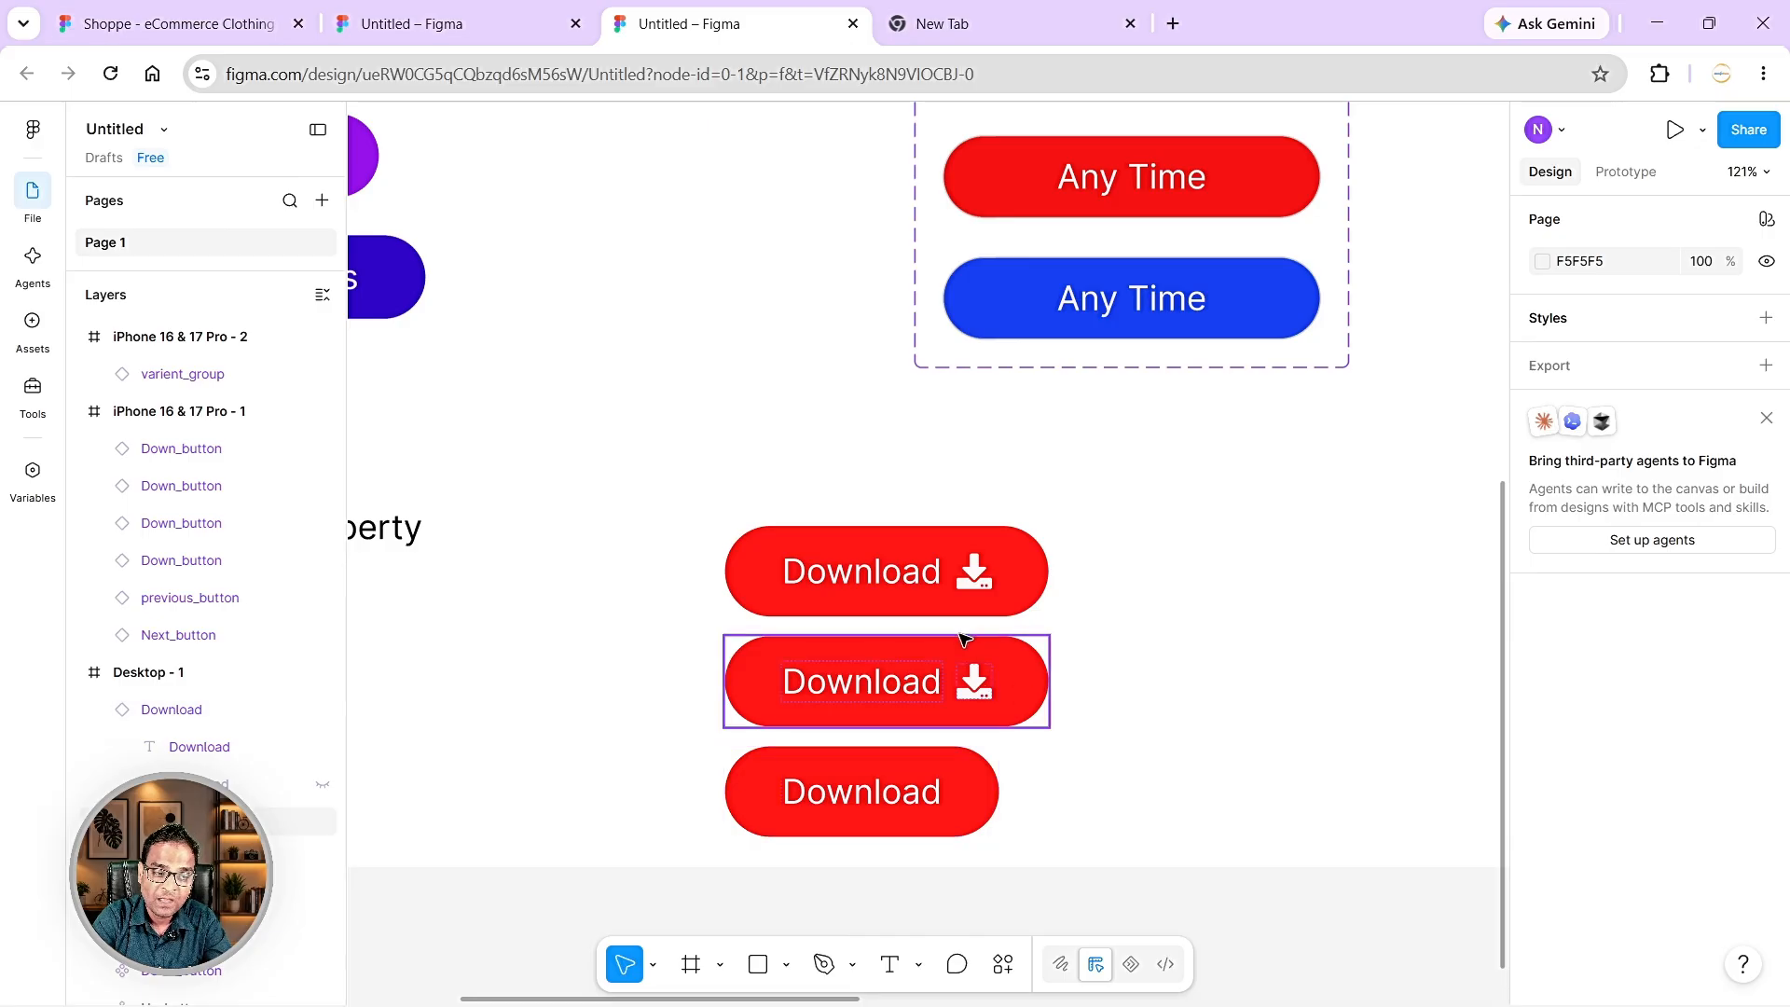
pyautogui.doubleClick(876, 686)
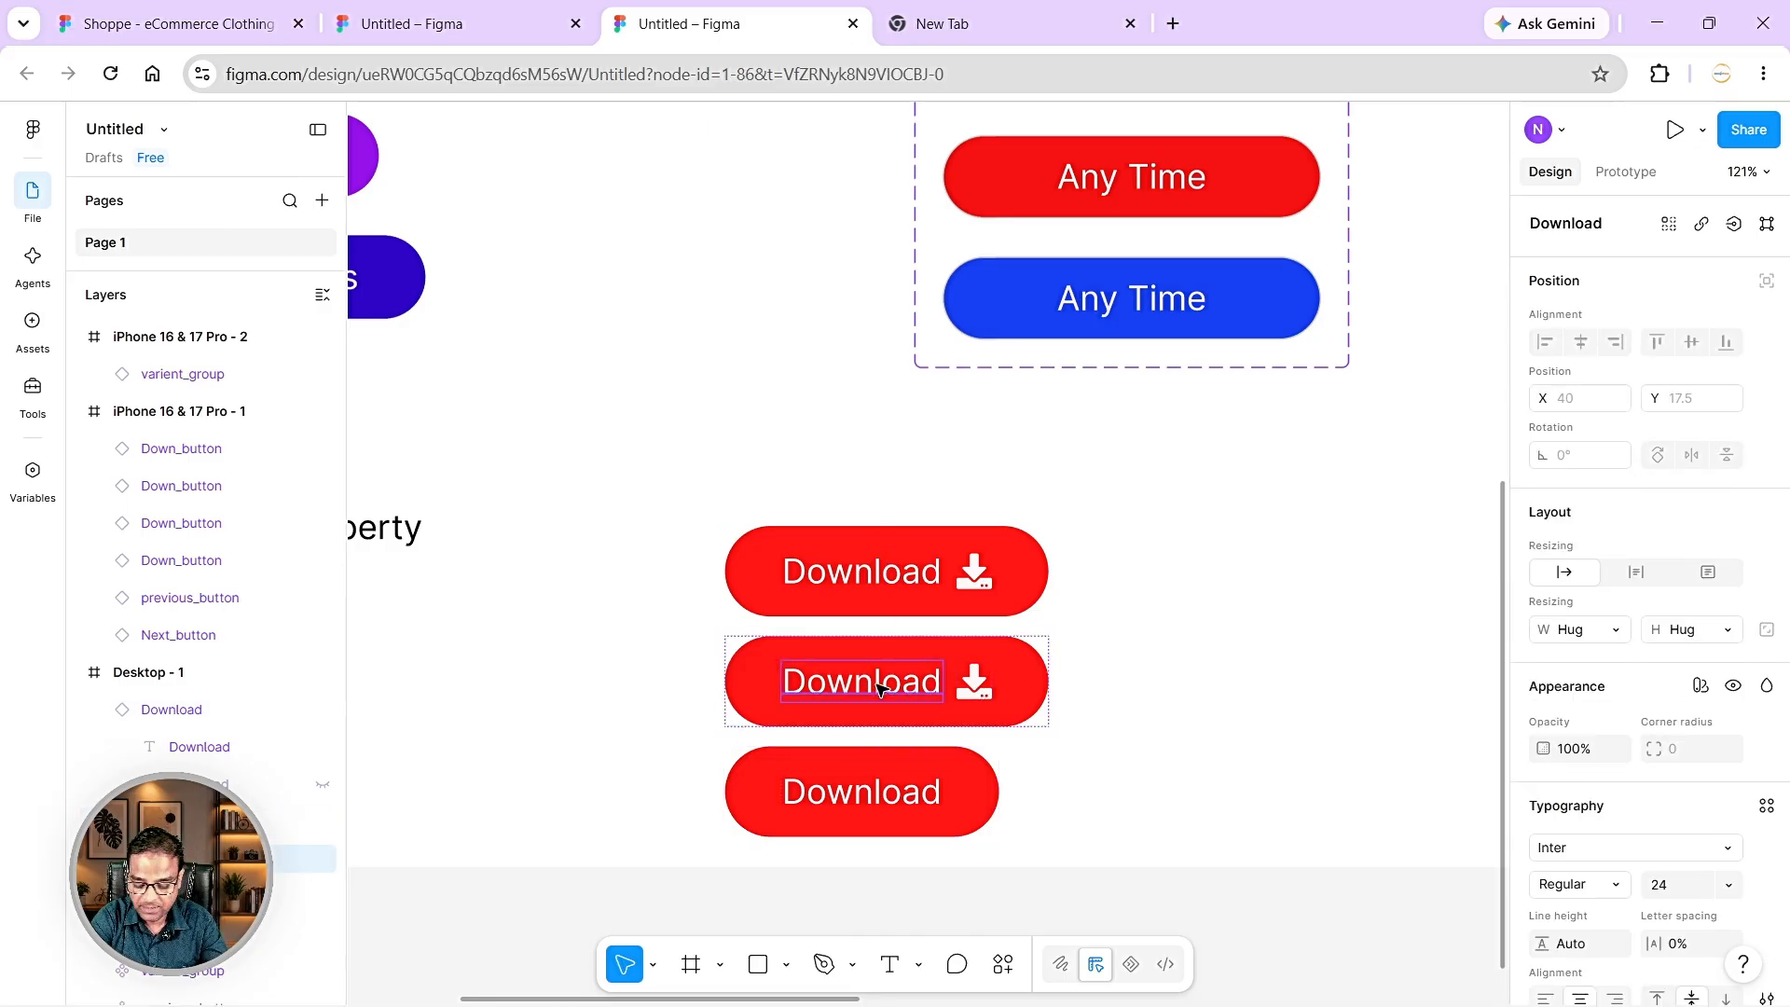
pyautogui.press('Delete')
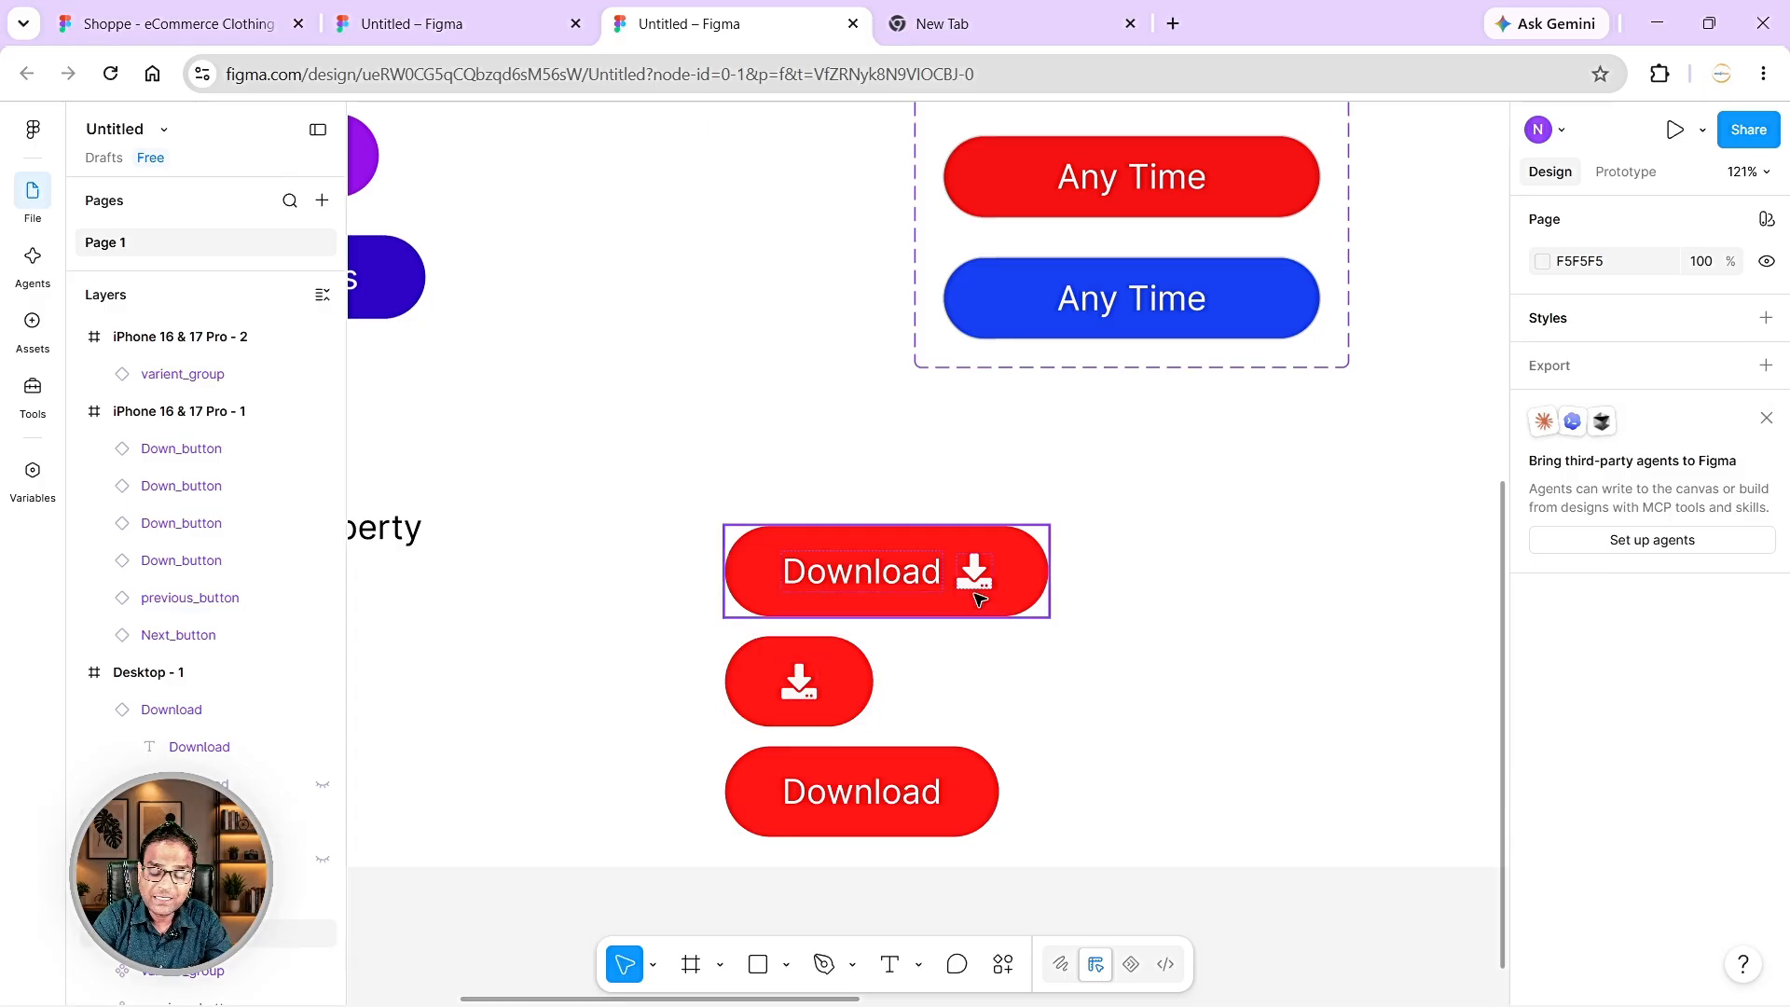
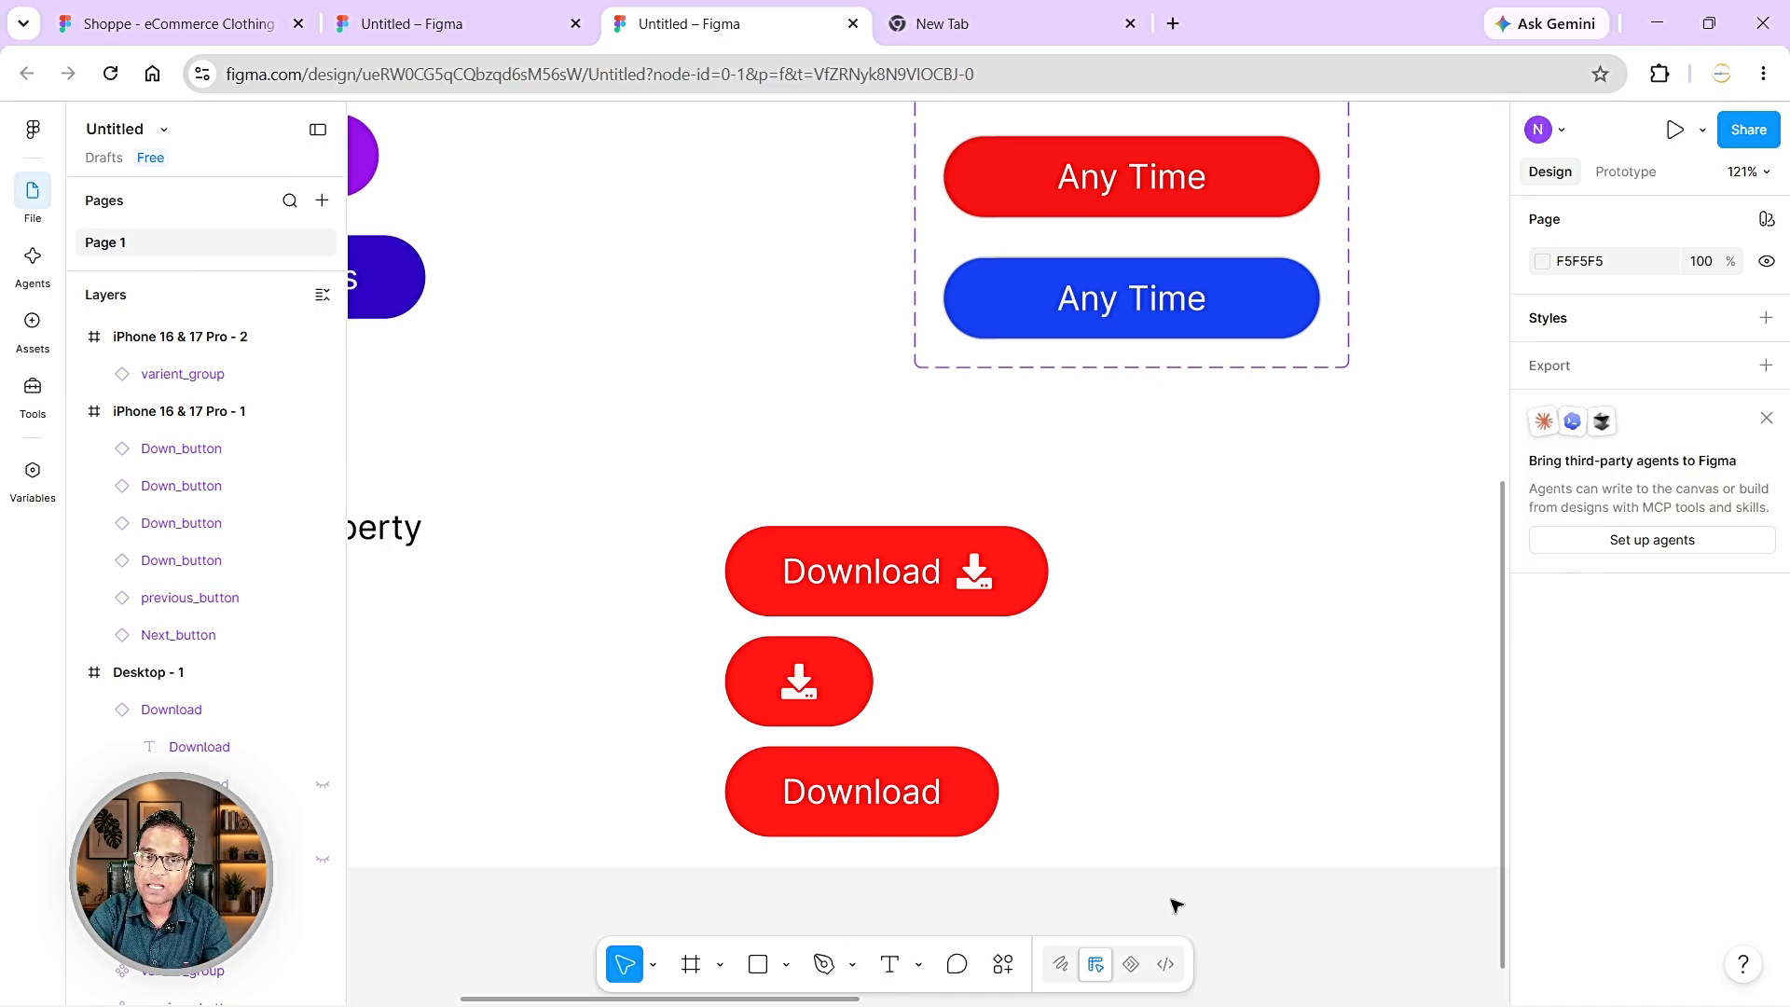
# - Delete the icon-only and text-only Download instances, leaving the main component
pyautogui.moveTo(1101, 479); pyautogui.dragTo(773, 816)
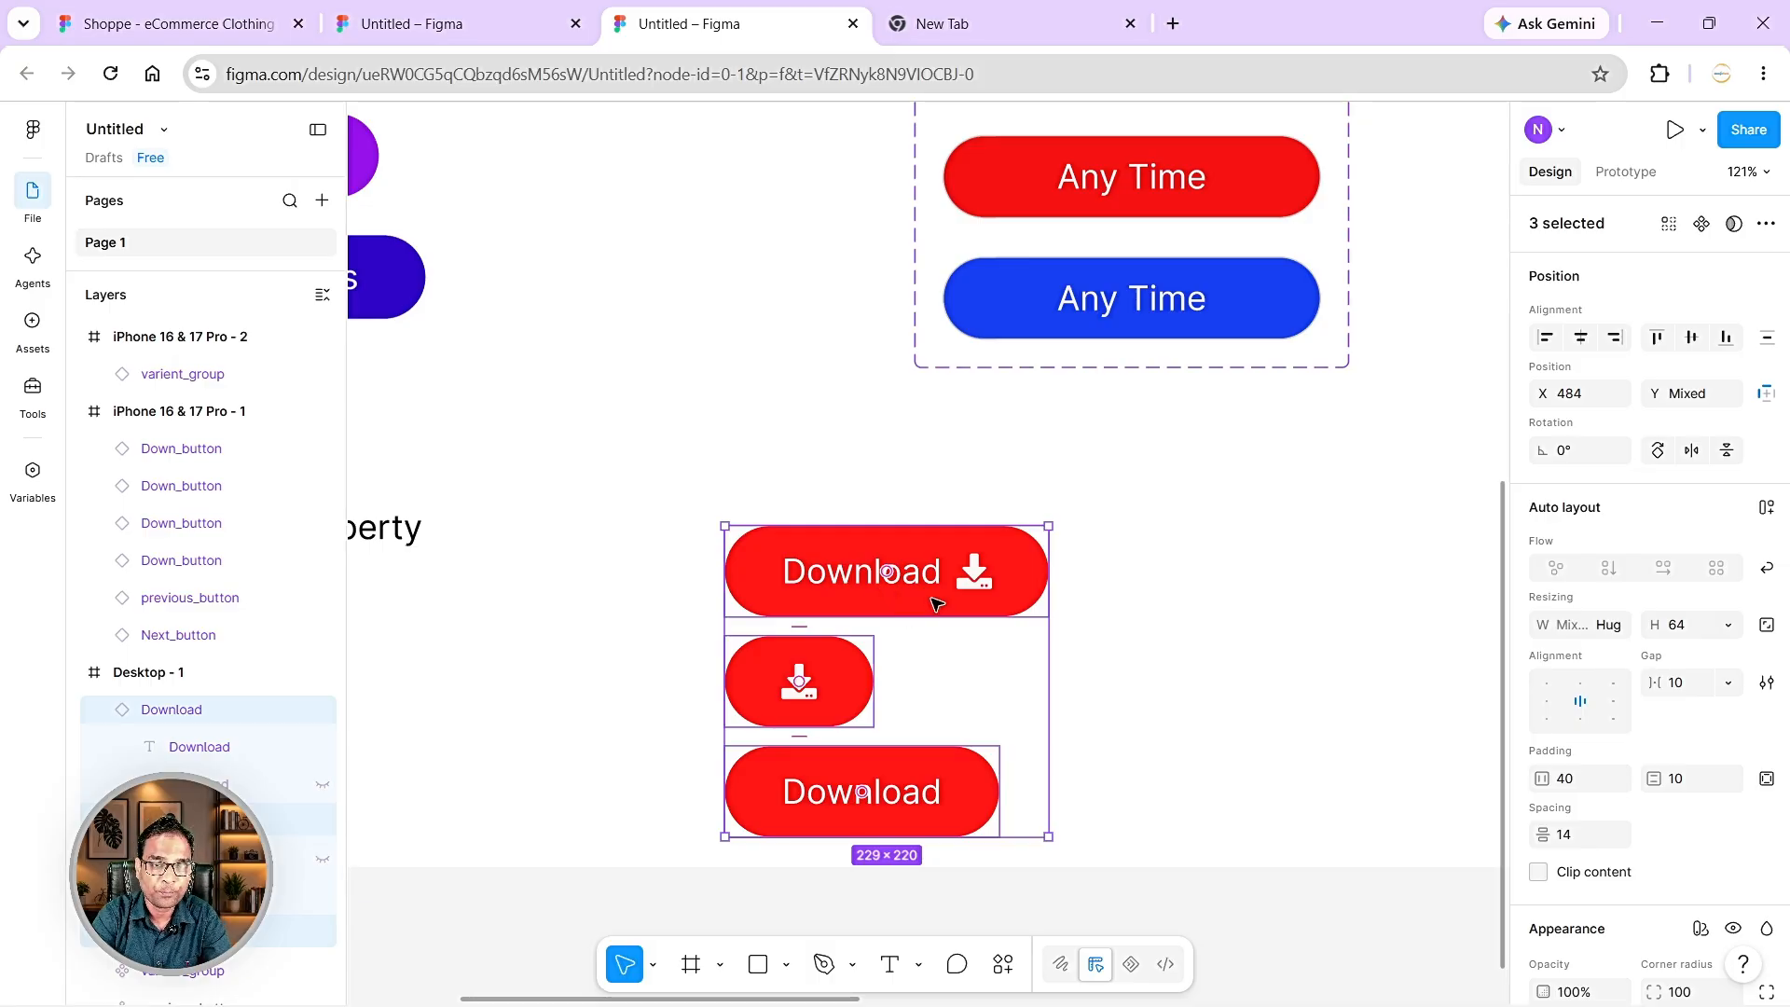
pyautogui.click(1097, 683)
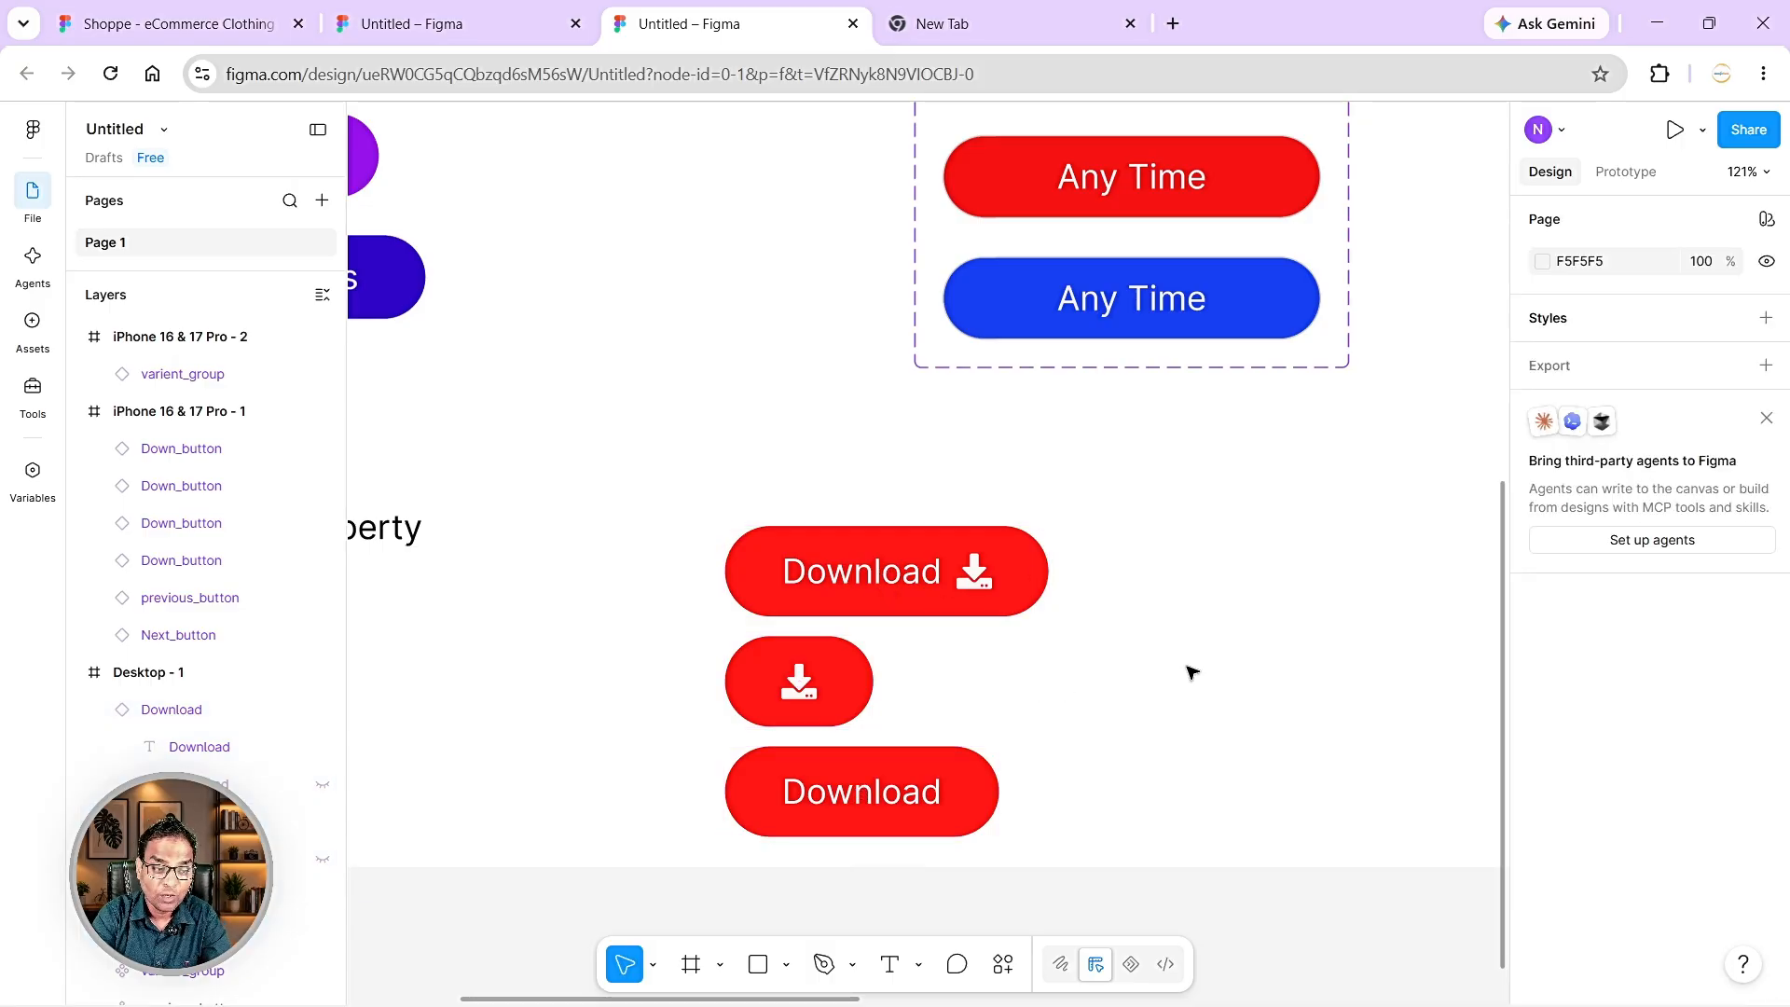
pyautogui.moveTo(1059, 690); pyautogui.dragTo(739, 828)
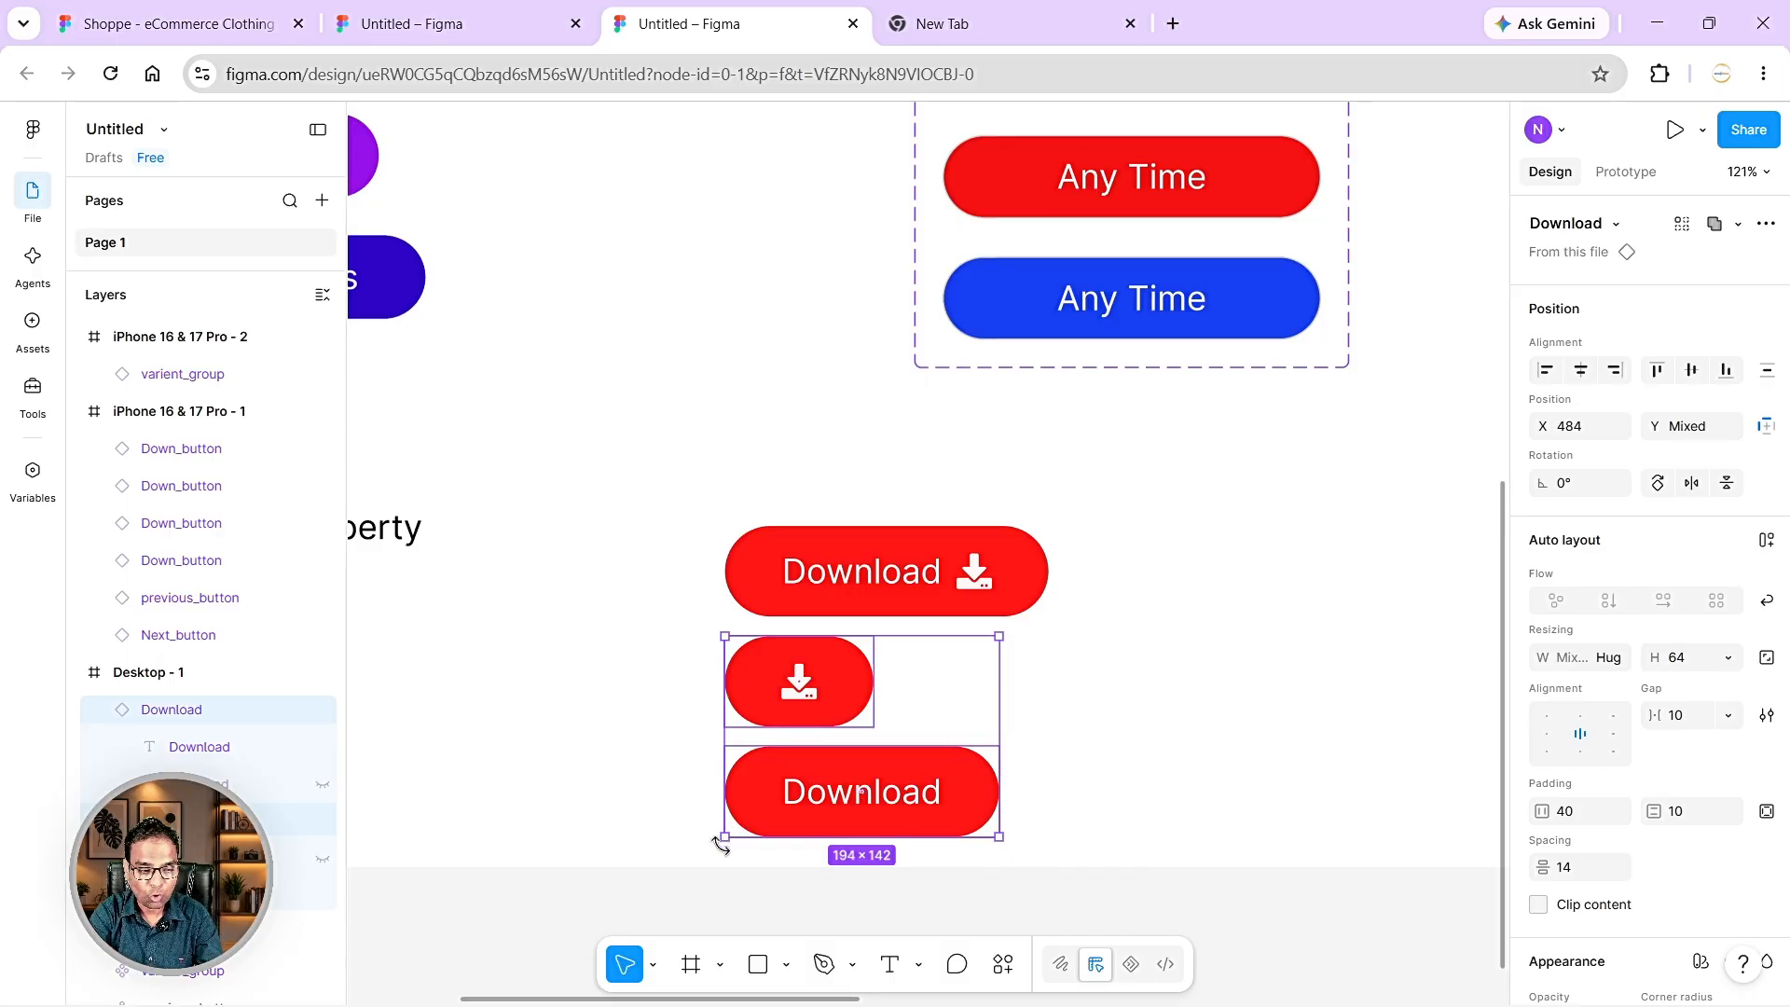
pyautogui.press('Delete')
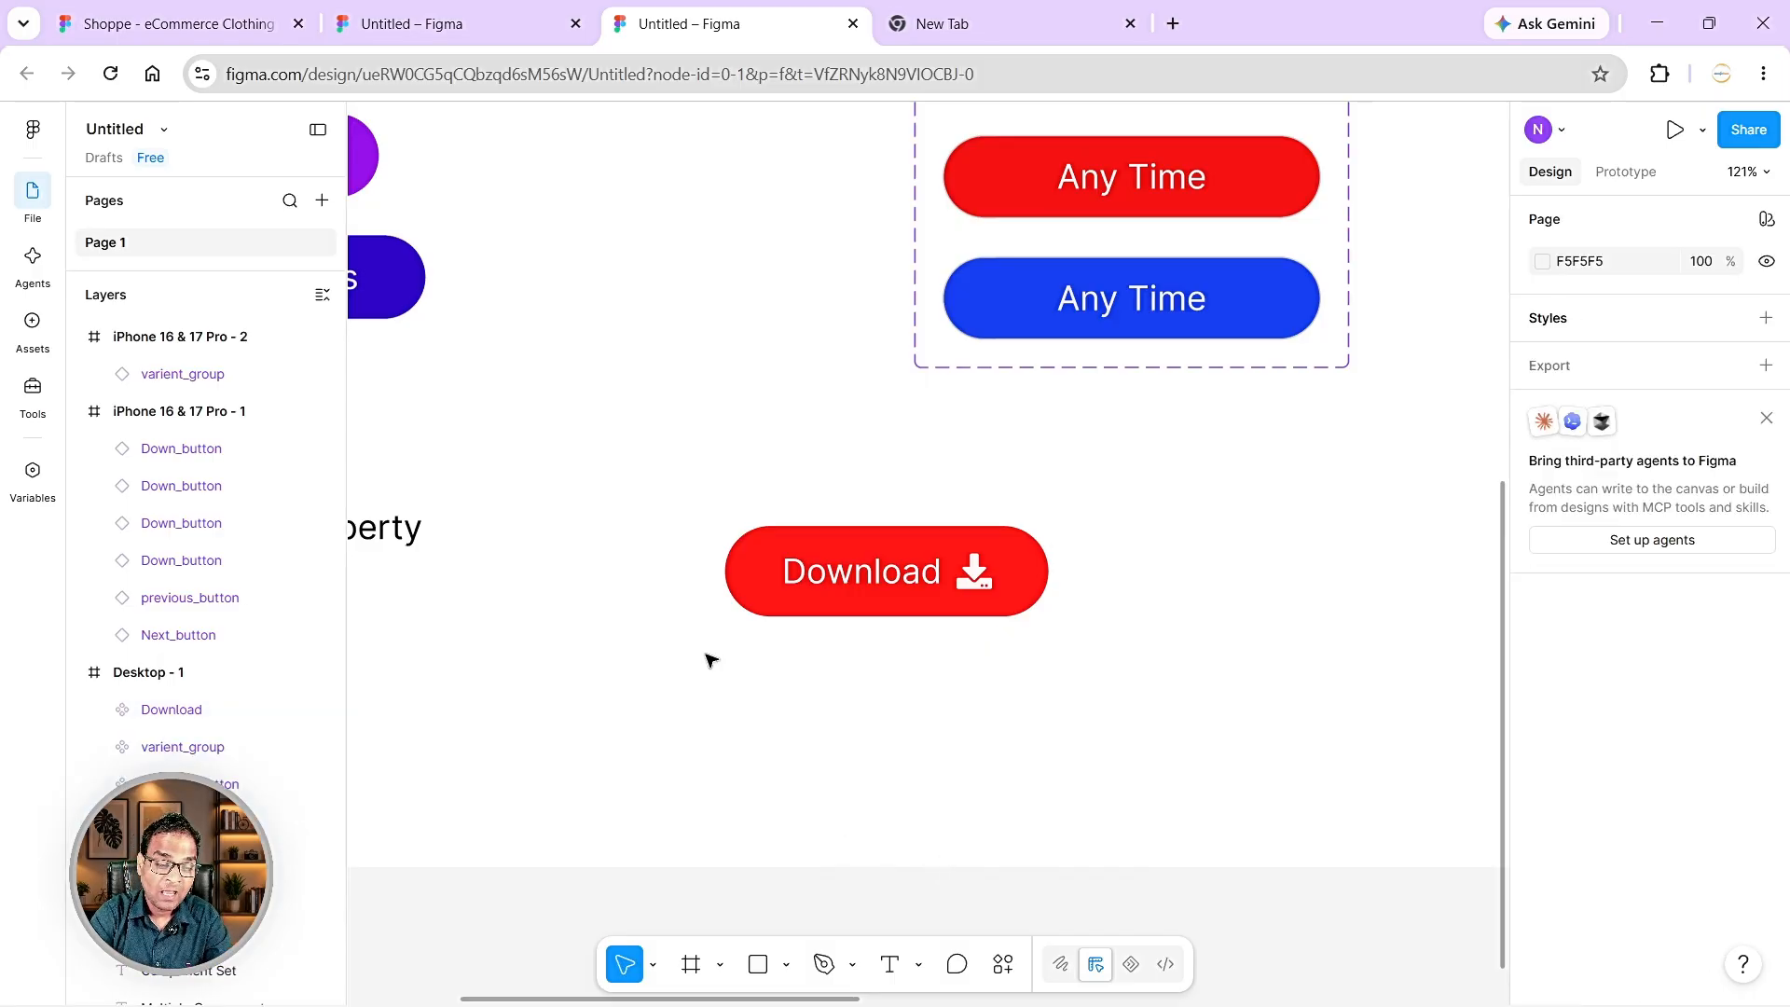
# - Create a boolean property named Show Text, with value True, controlling the visibility of the Download component's text layer
pyautogui.click(170, 712)
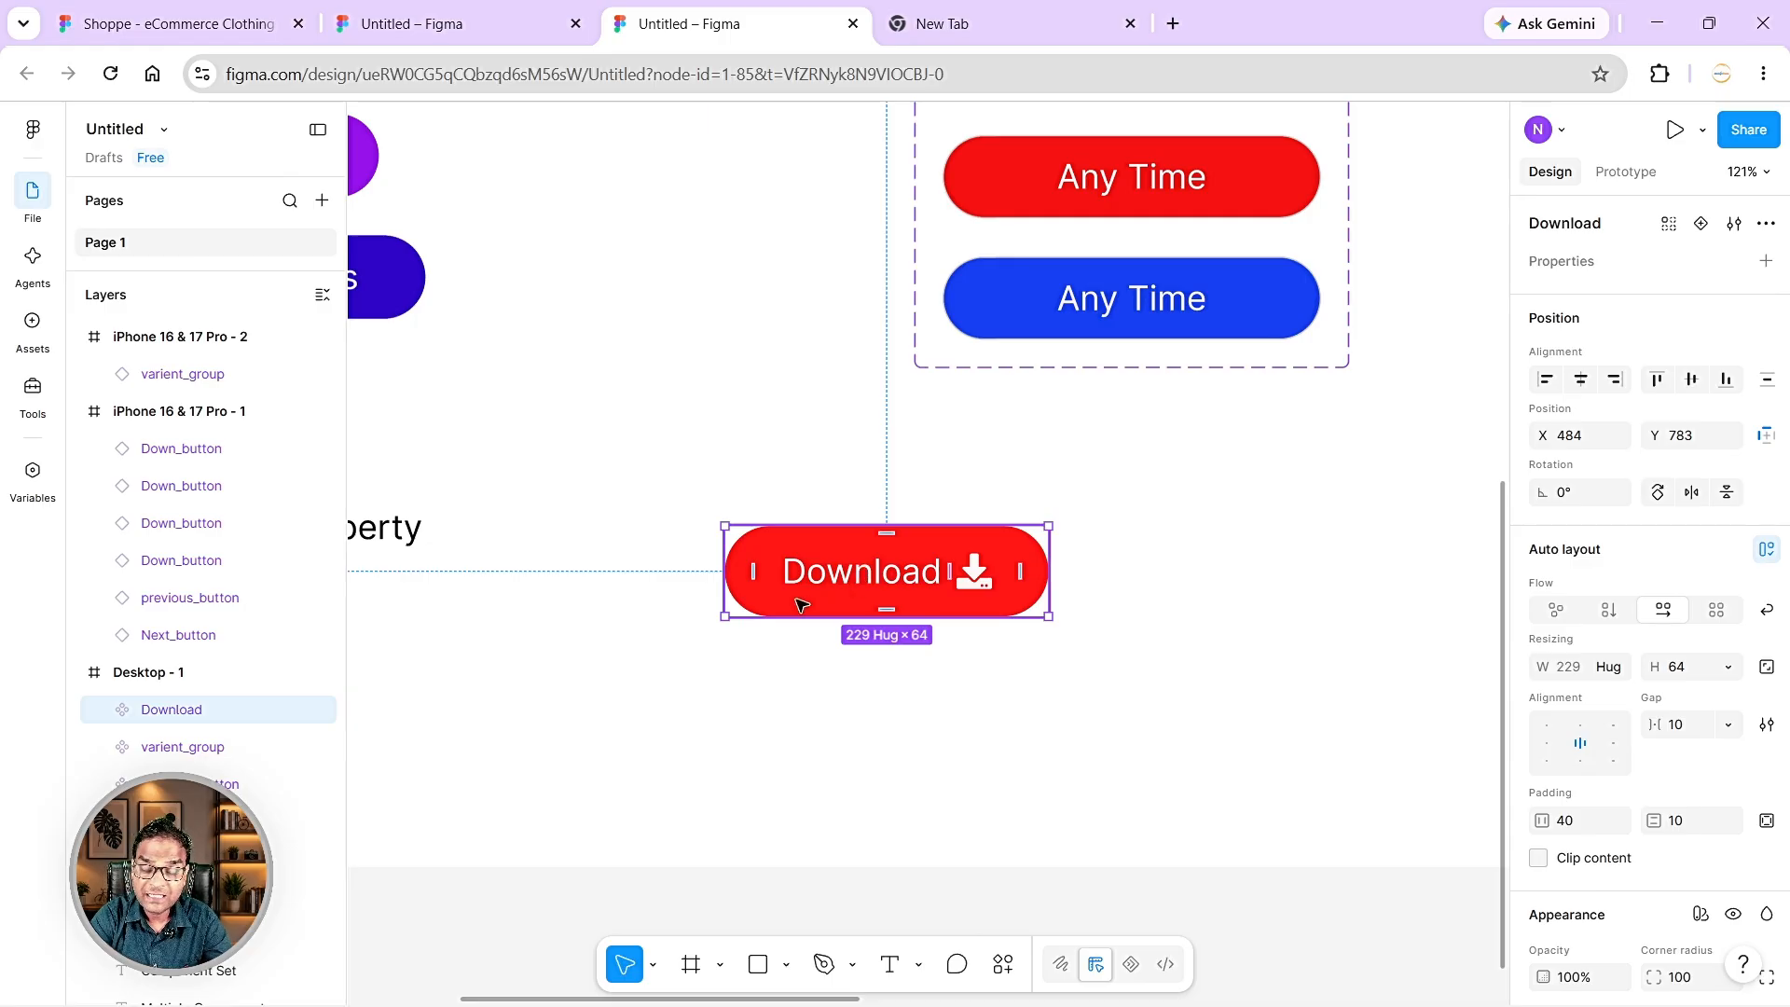
pyautogui.scroll(-5, 1740, 553)
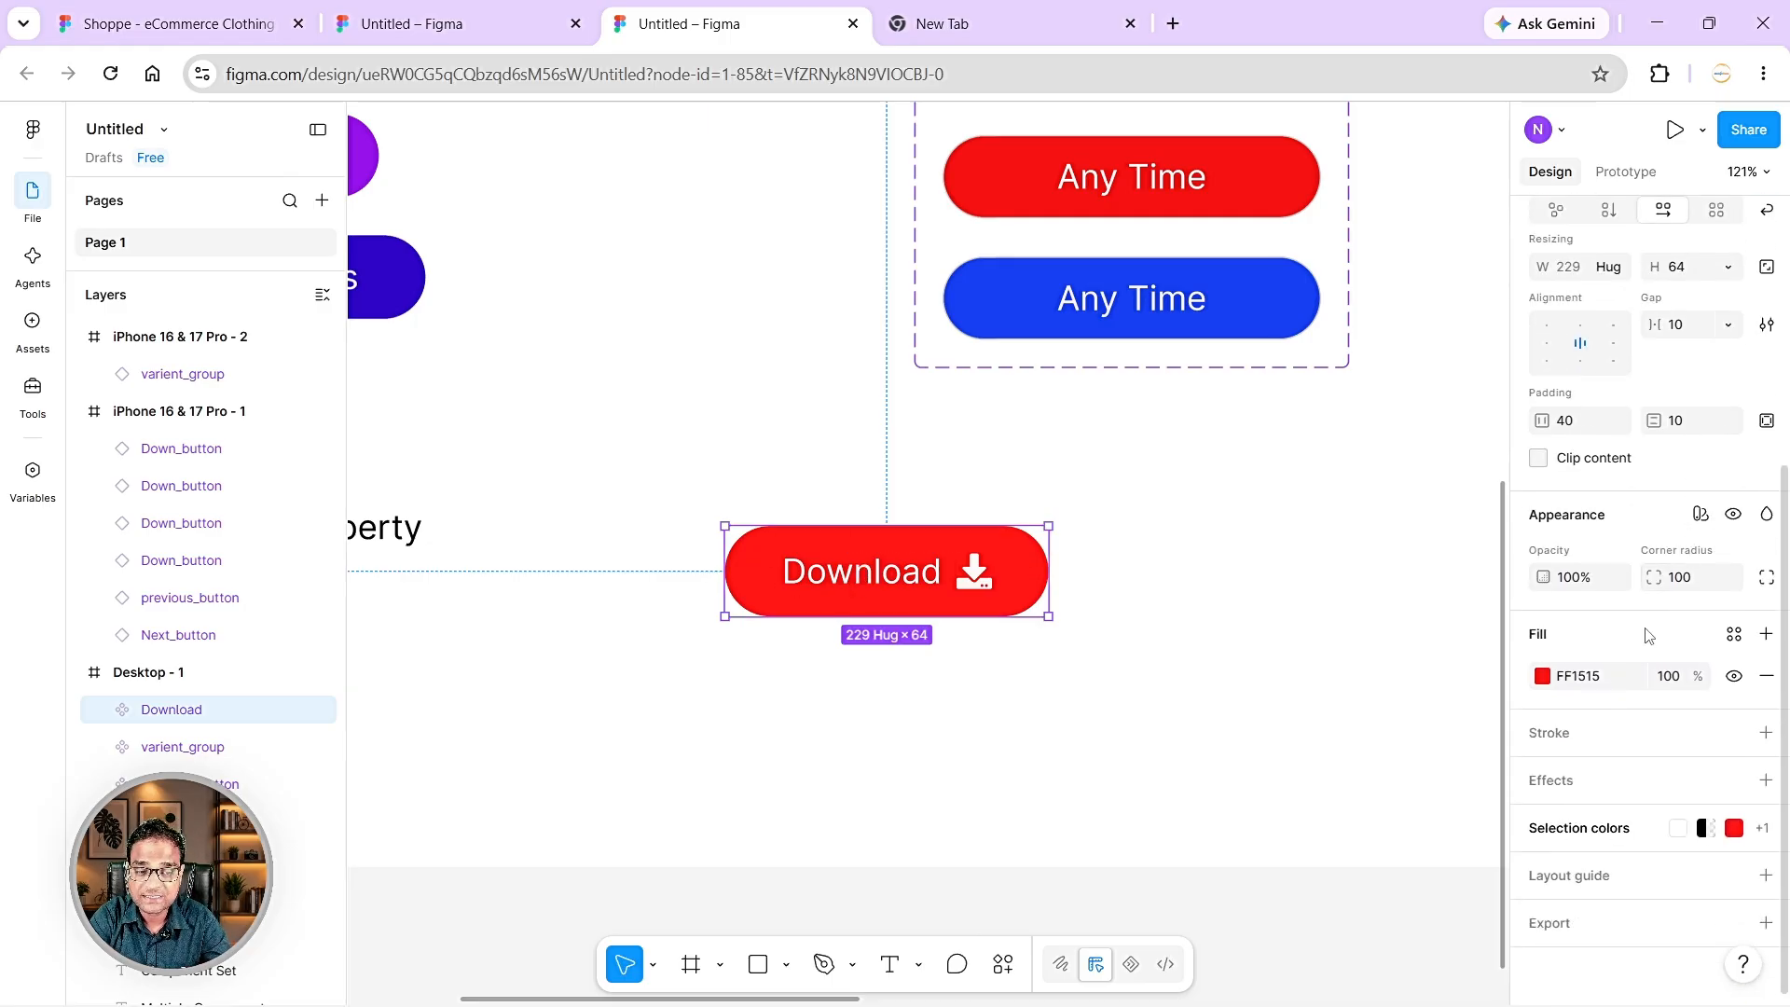
pyautogui.doubleClick(866, 581)
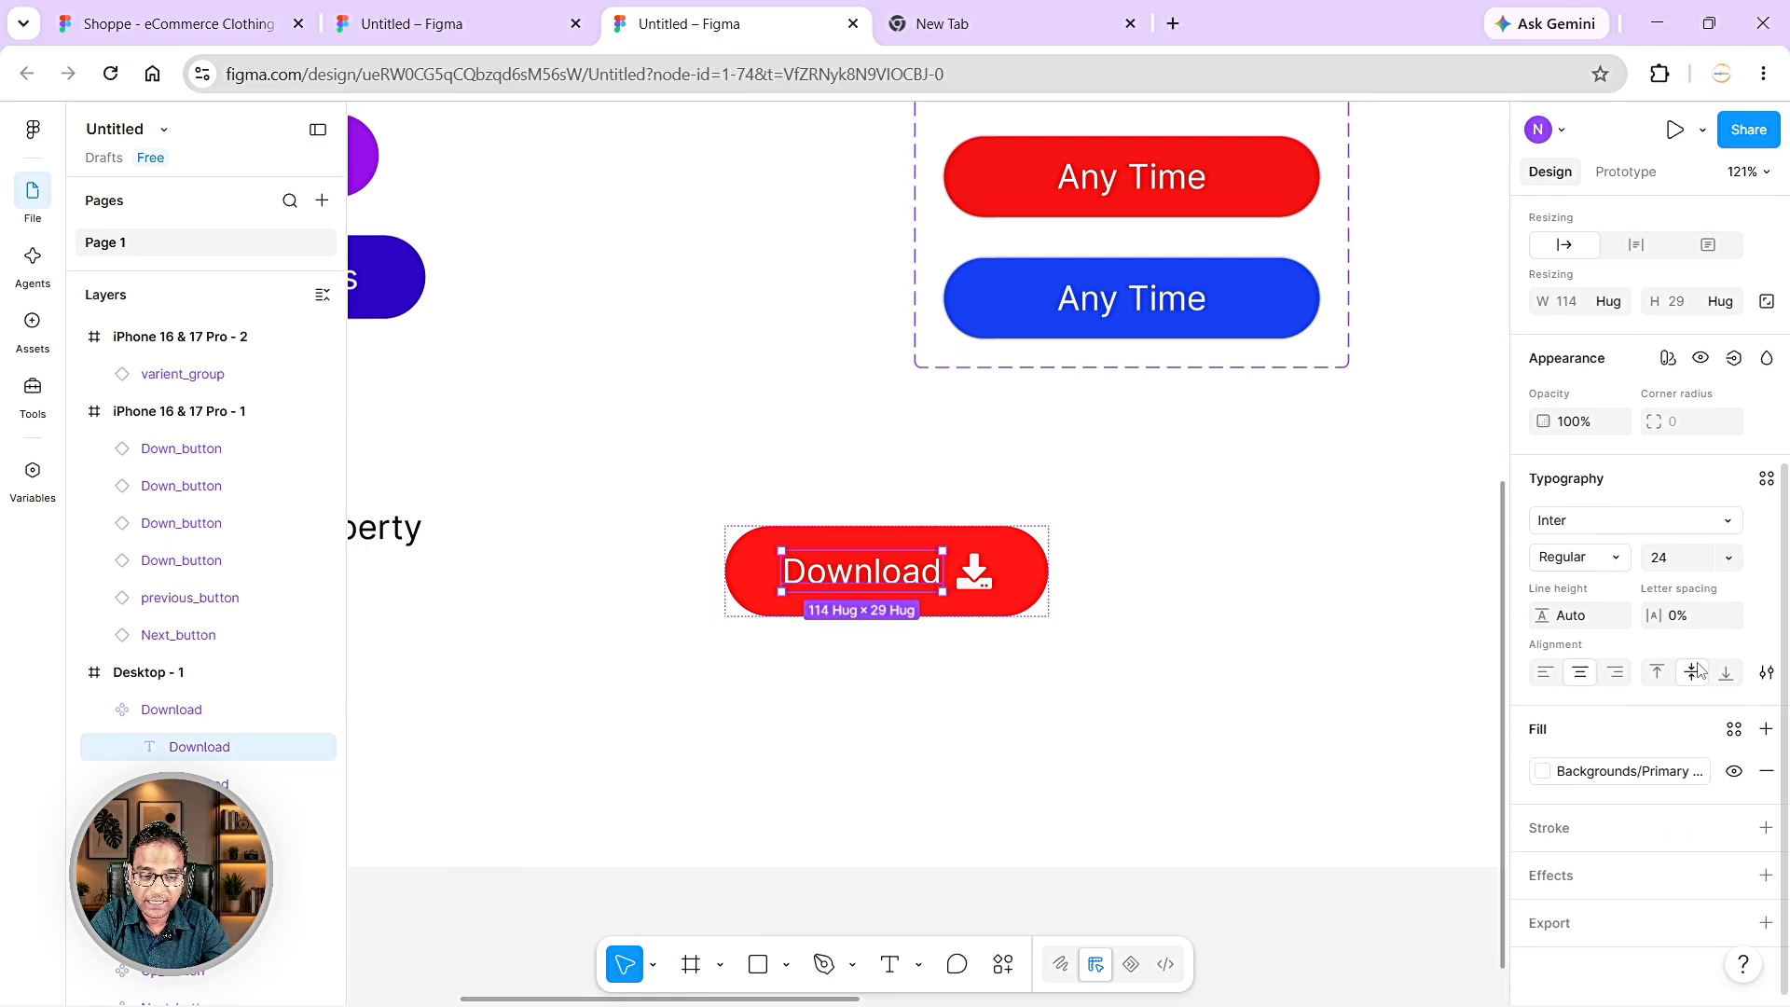
pyautogui.scroll(3, 1696, 668)
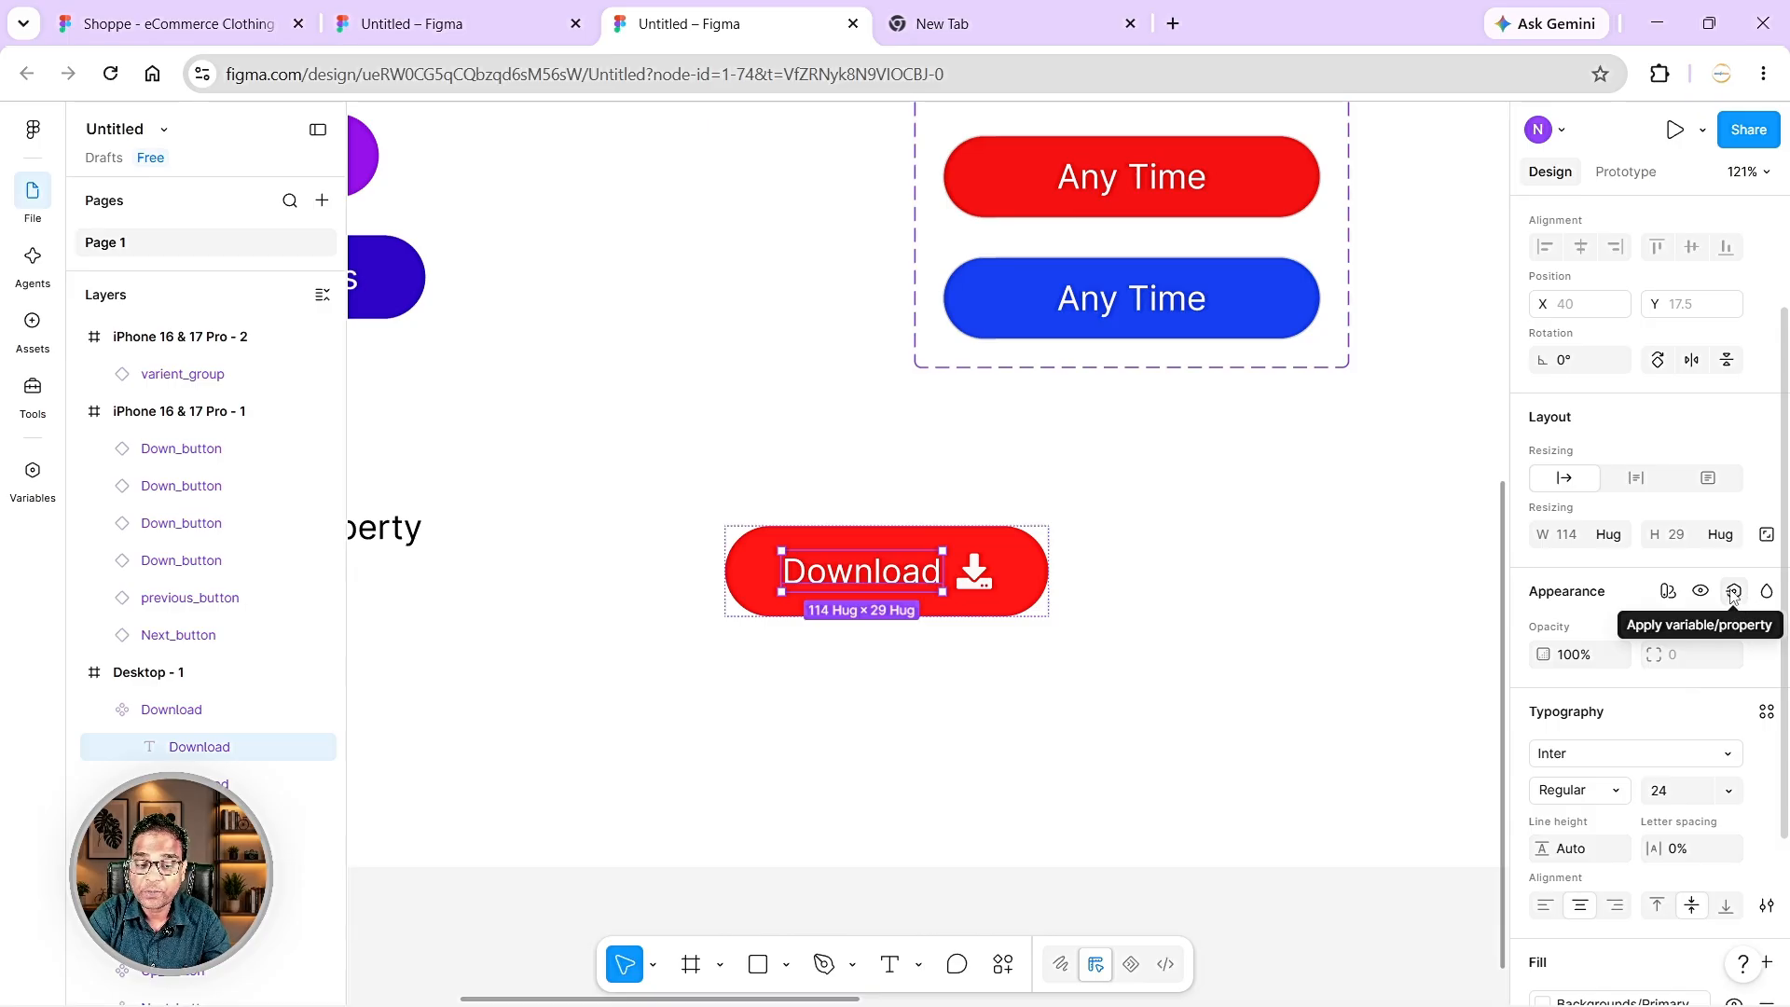
pyautogui.click(1733, 592)
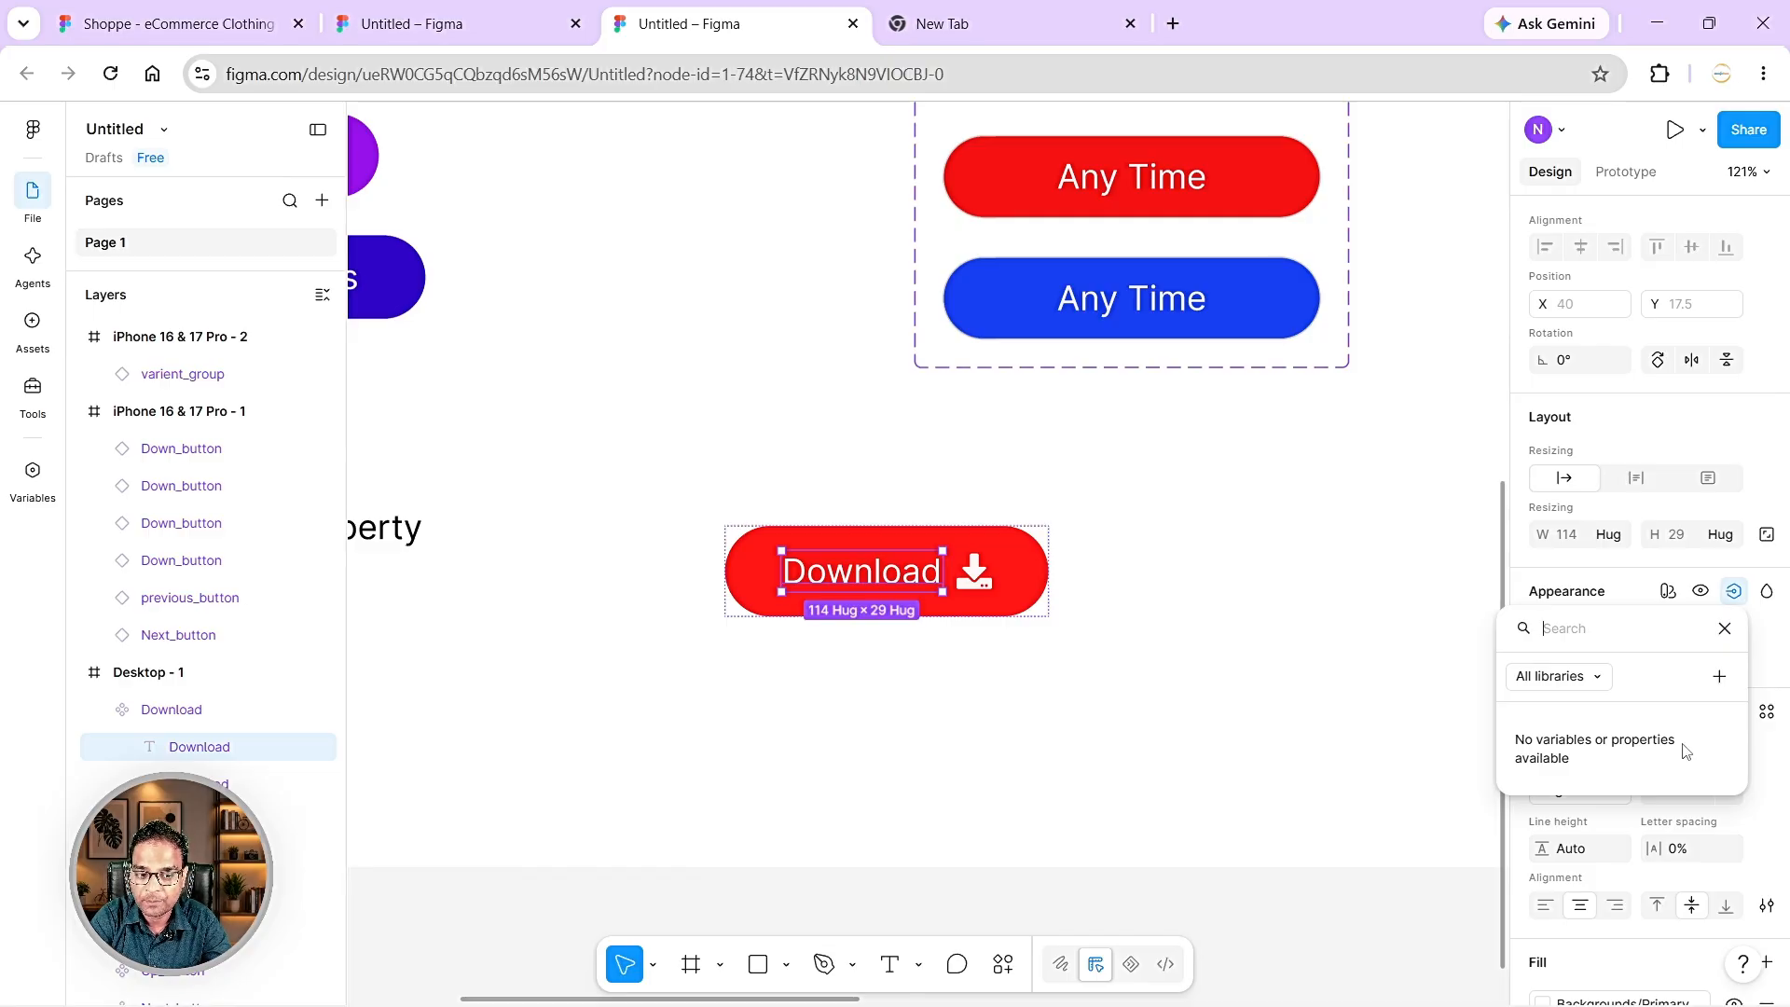
pyautogui.click(1720, 678)
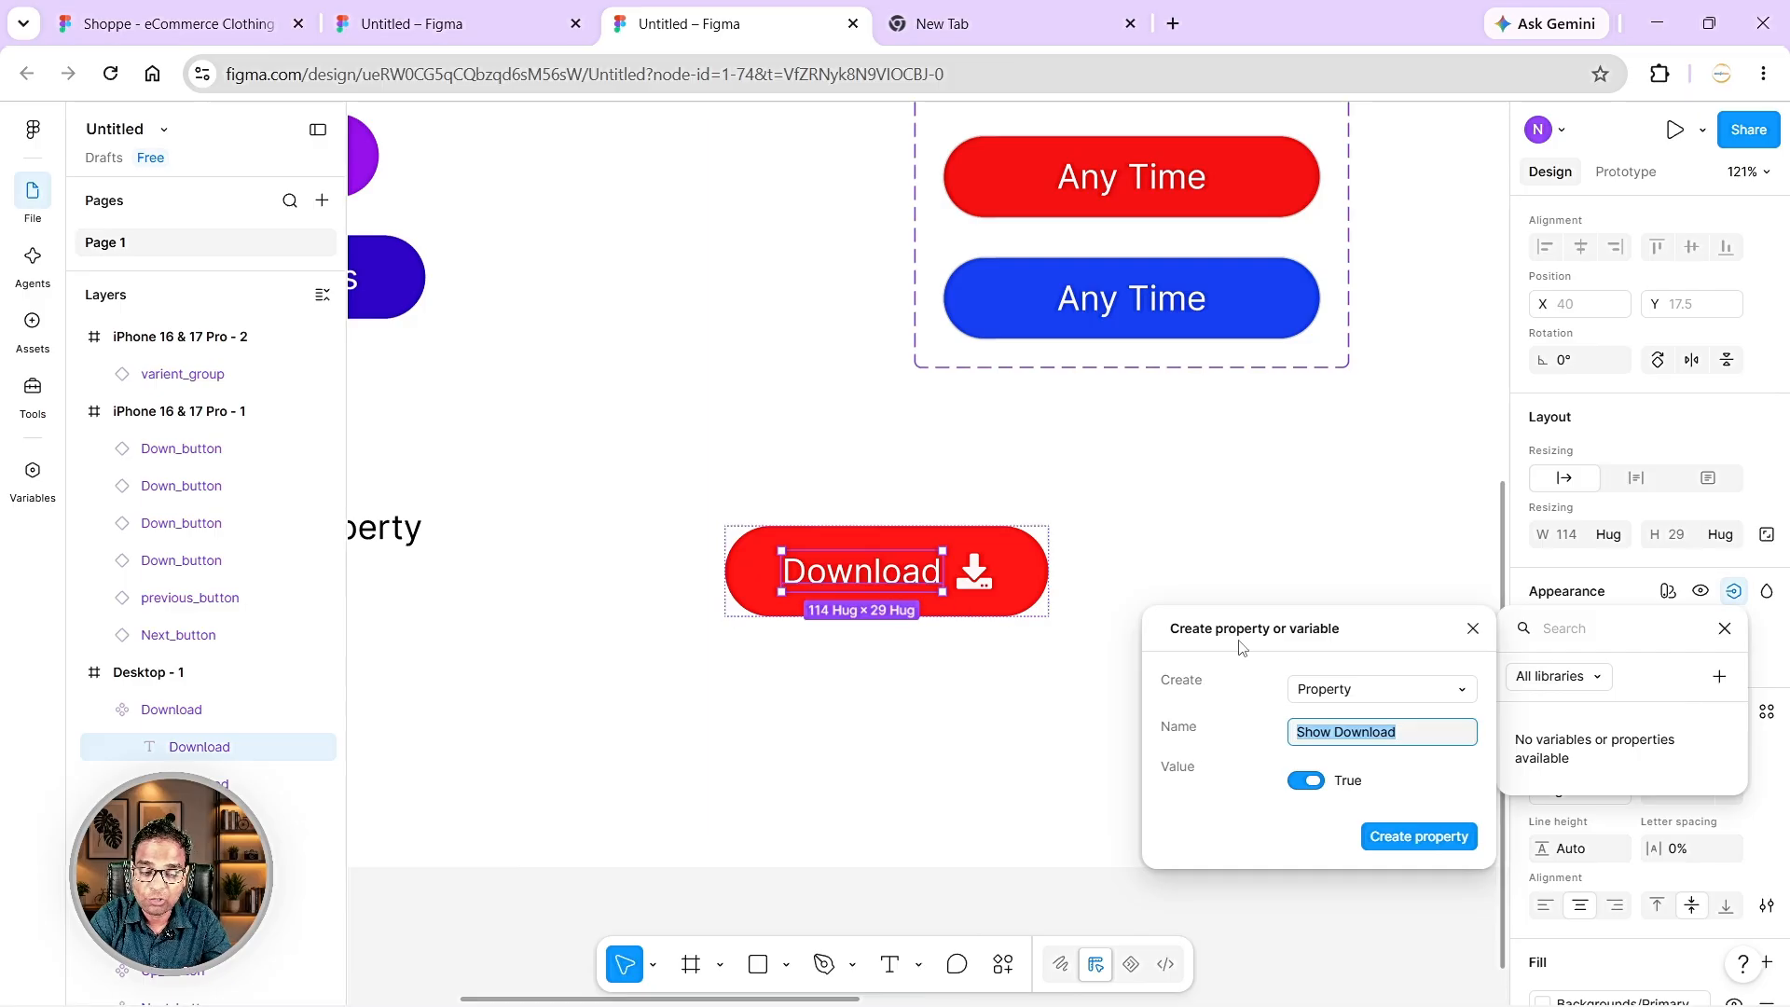
pyautogui.doubleClick(1371, 734)
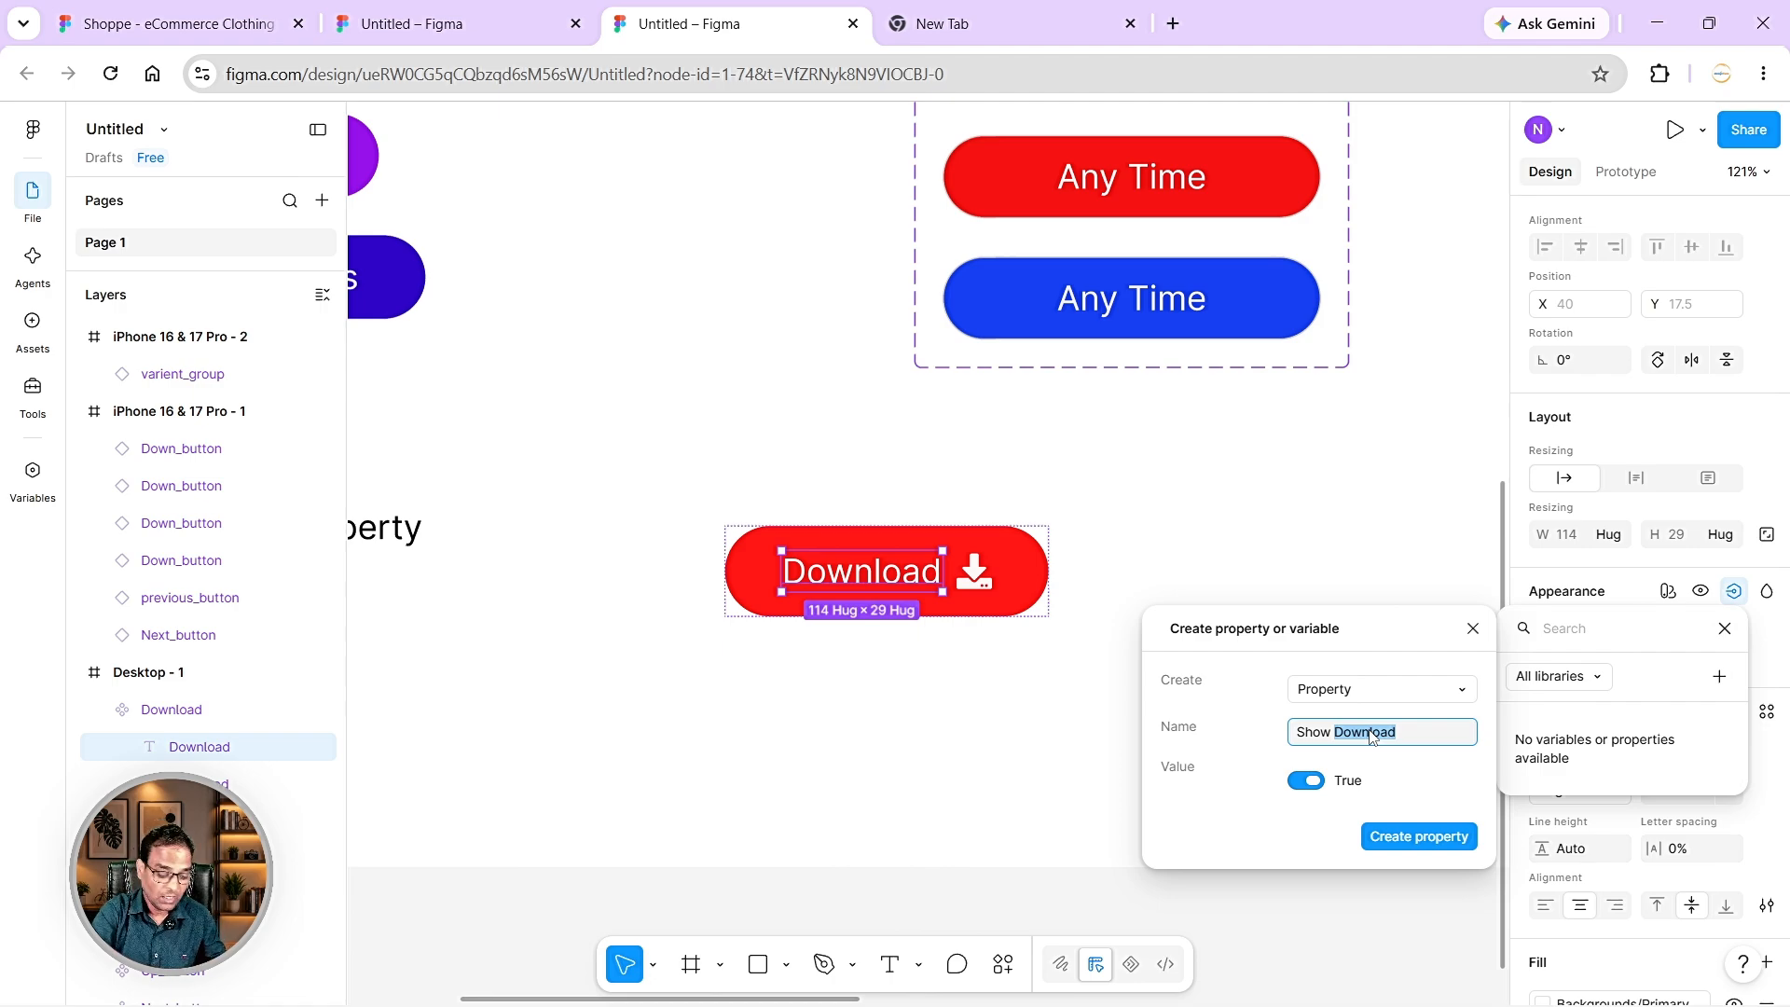
pyautogui.write('Text')
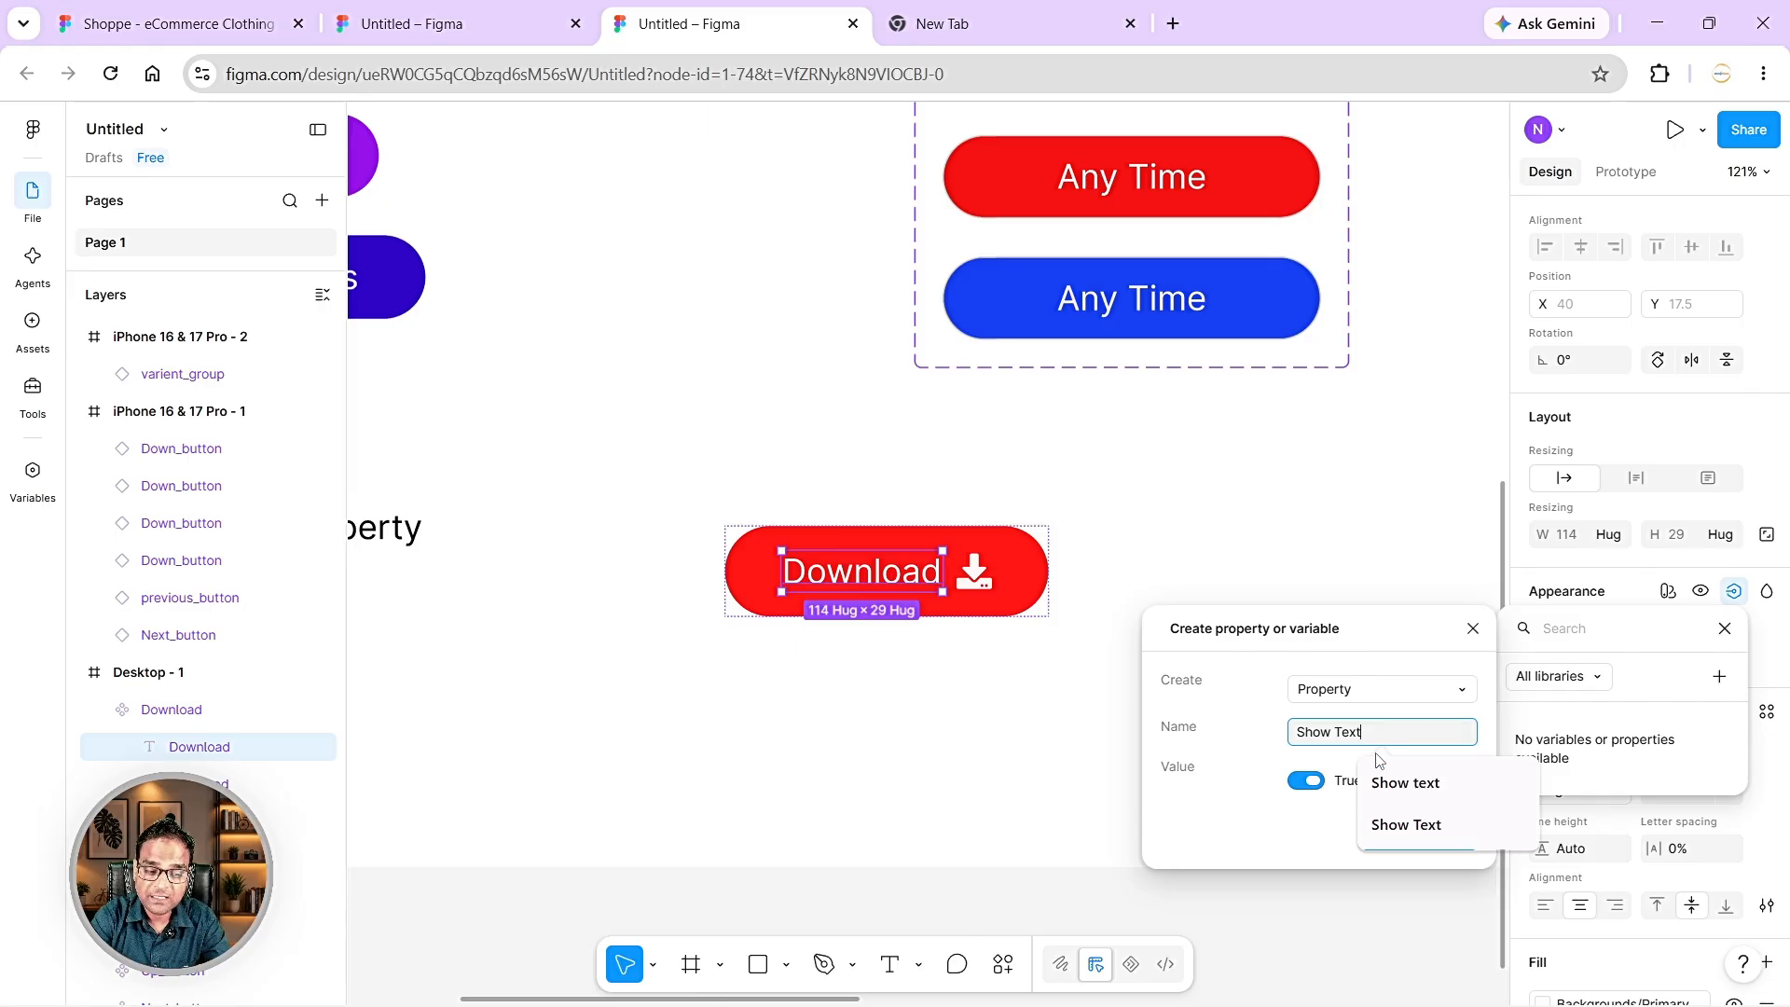
pyautogui.click(1252, 760)
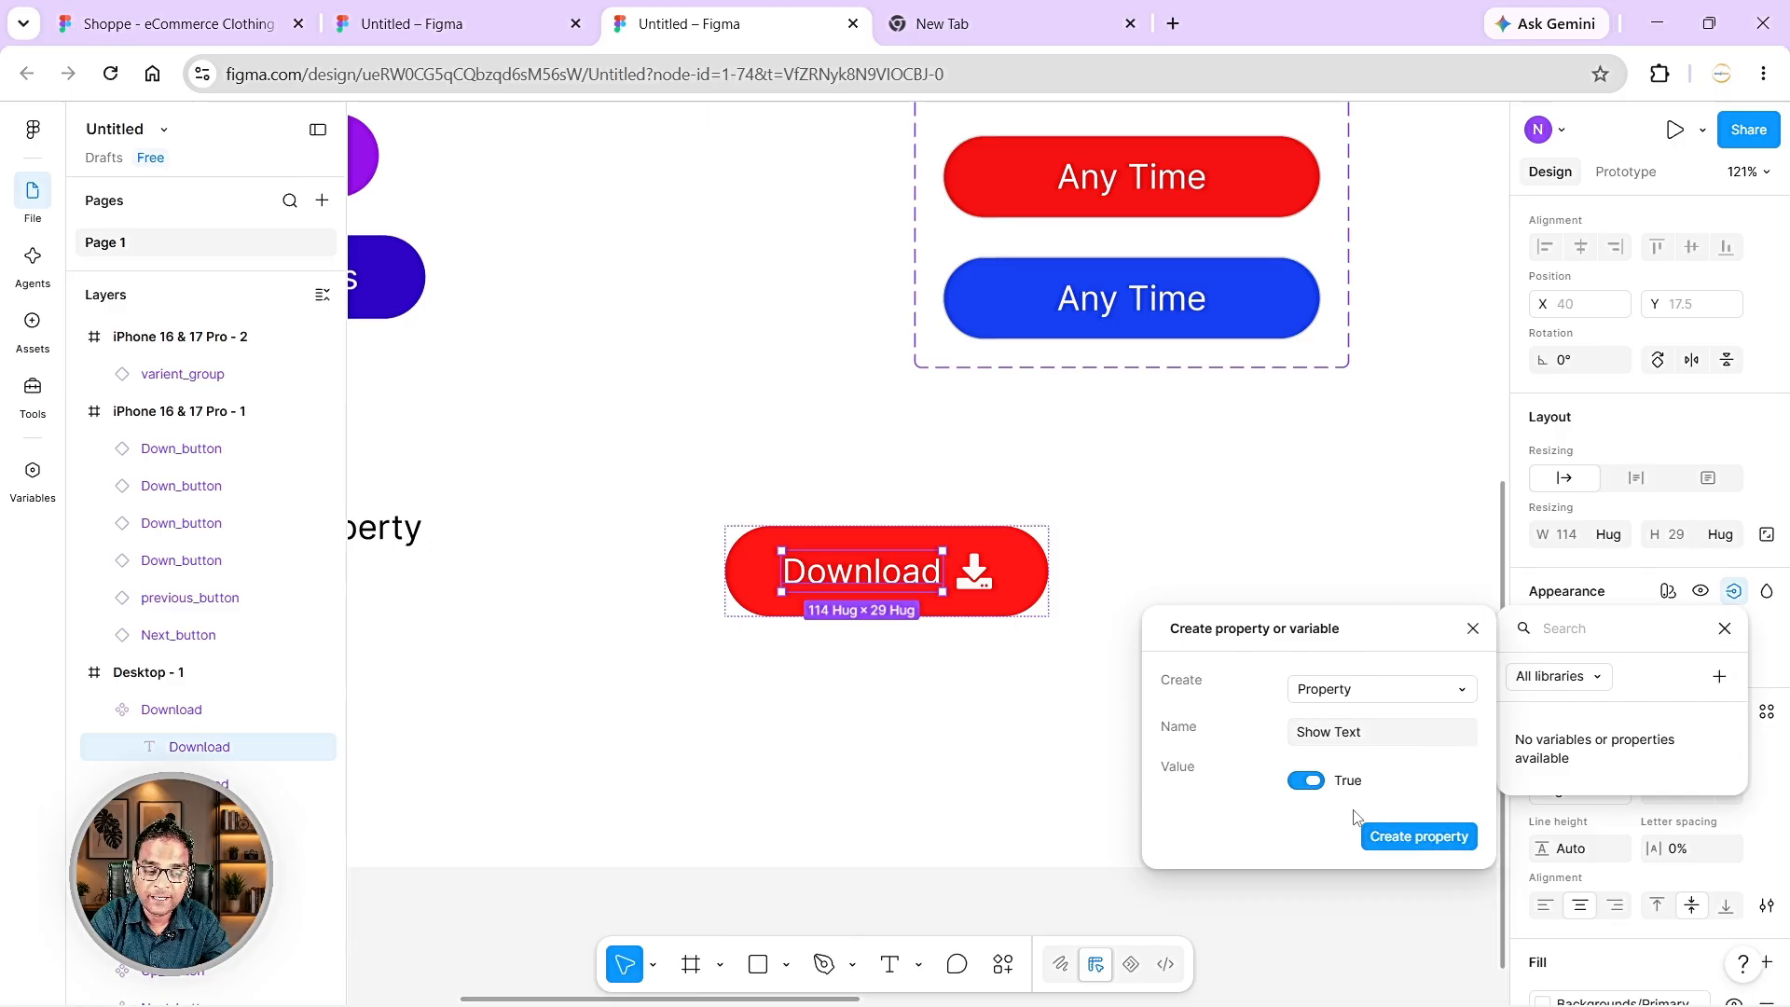
pyautogui.click(1405, 839)
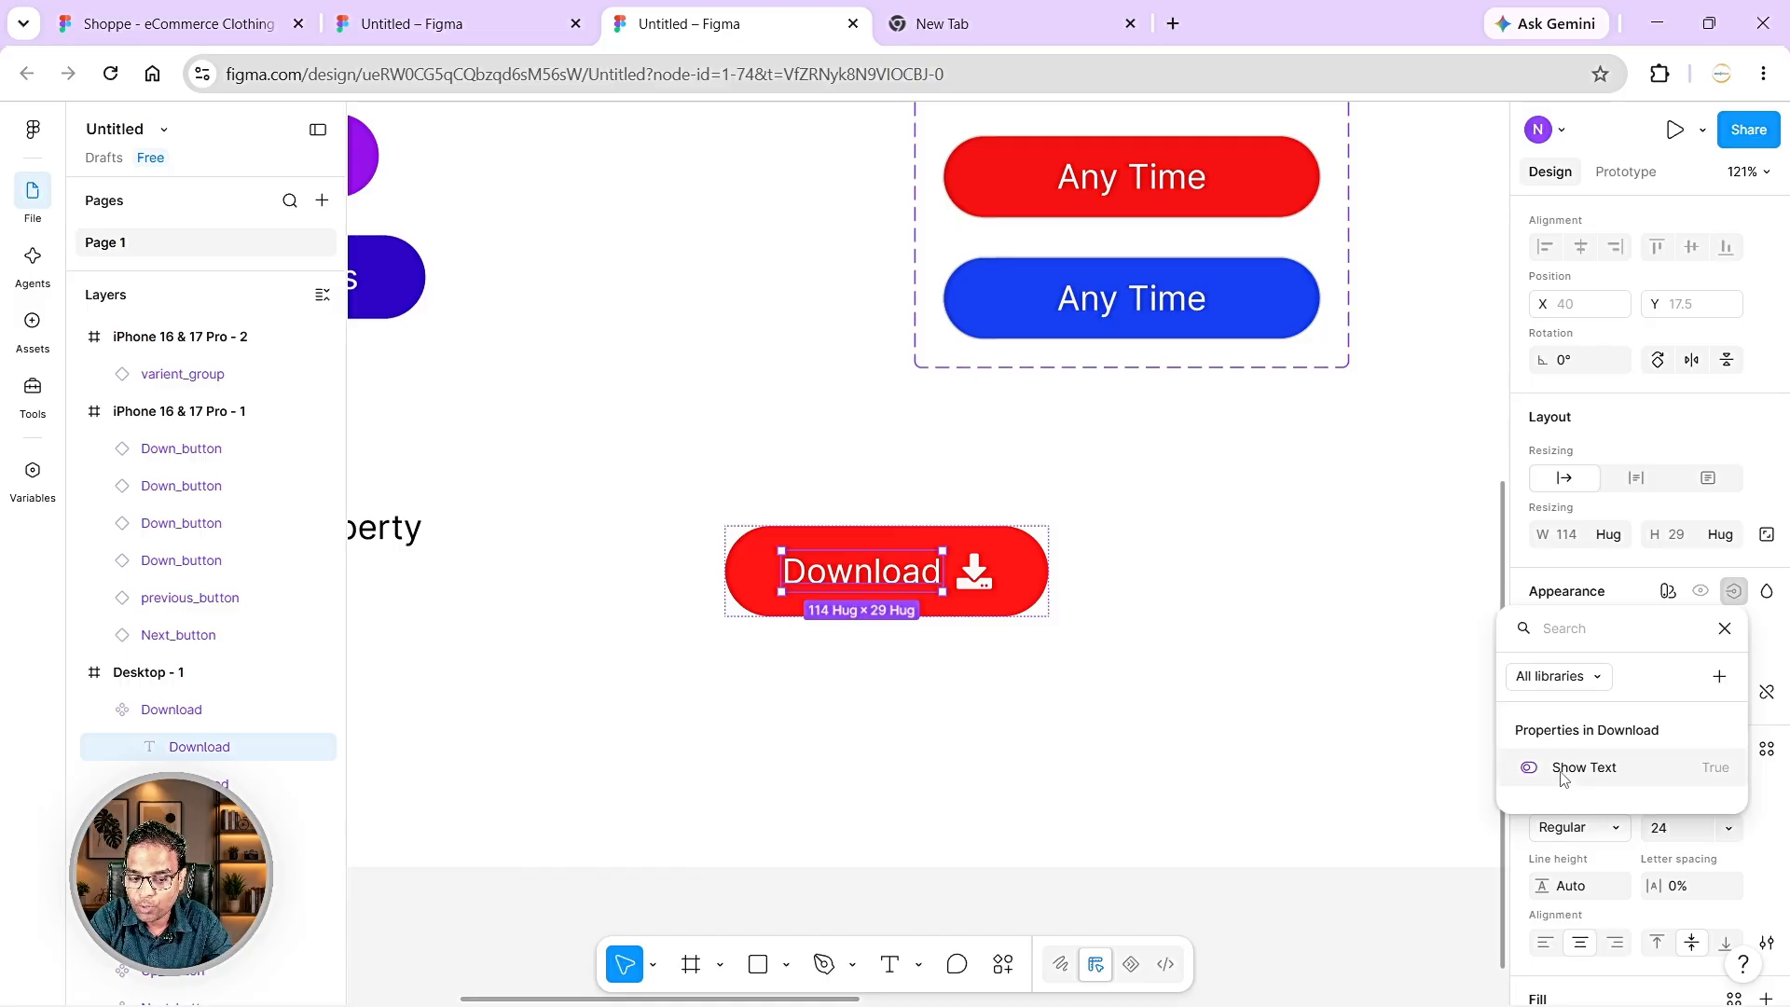
pyautogui.click(1588, 783)
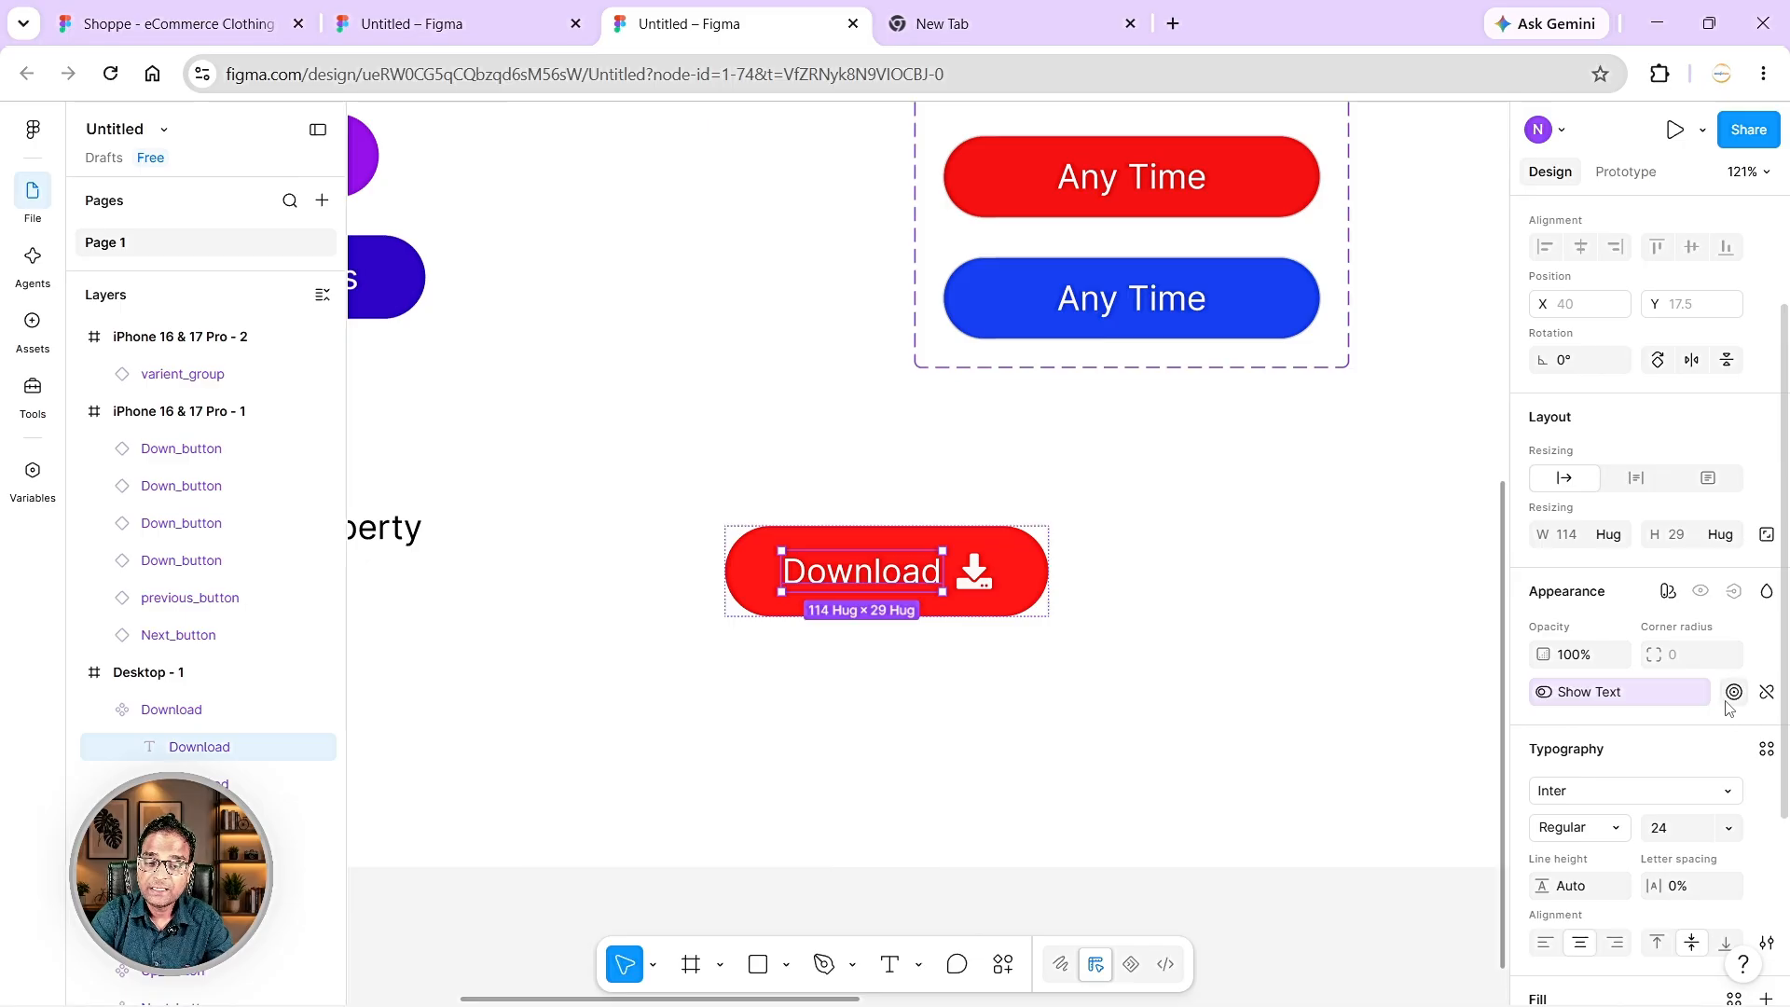
# - Create a boolean property named Show Icon, with value True, controlling the visibility of the Download component's icon
pyautogui.click(972, 570)
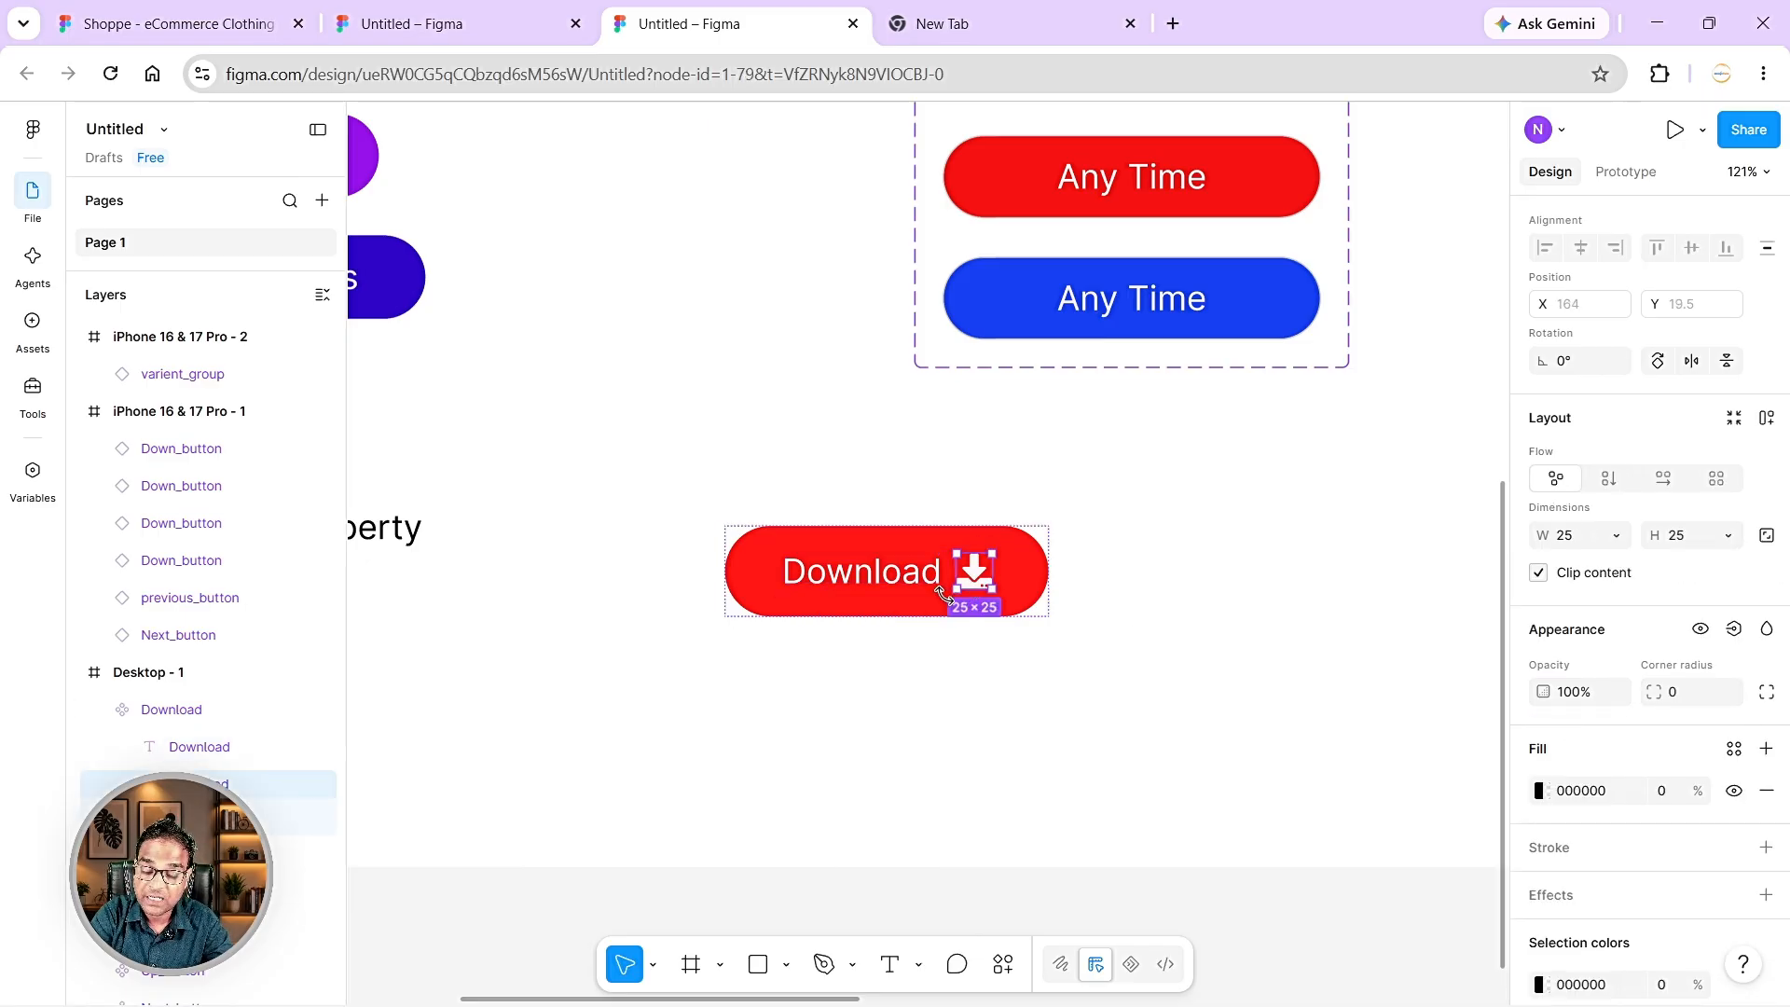
pyautogui.scroll(5, 946, 583)
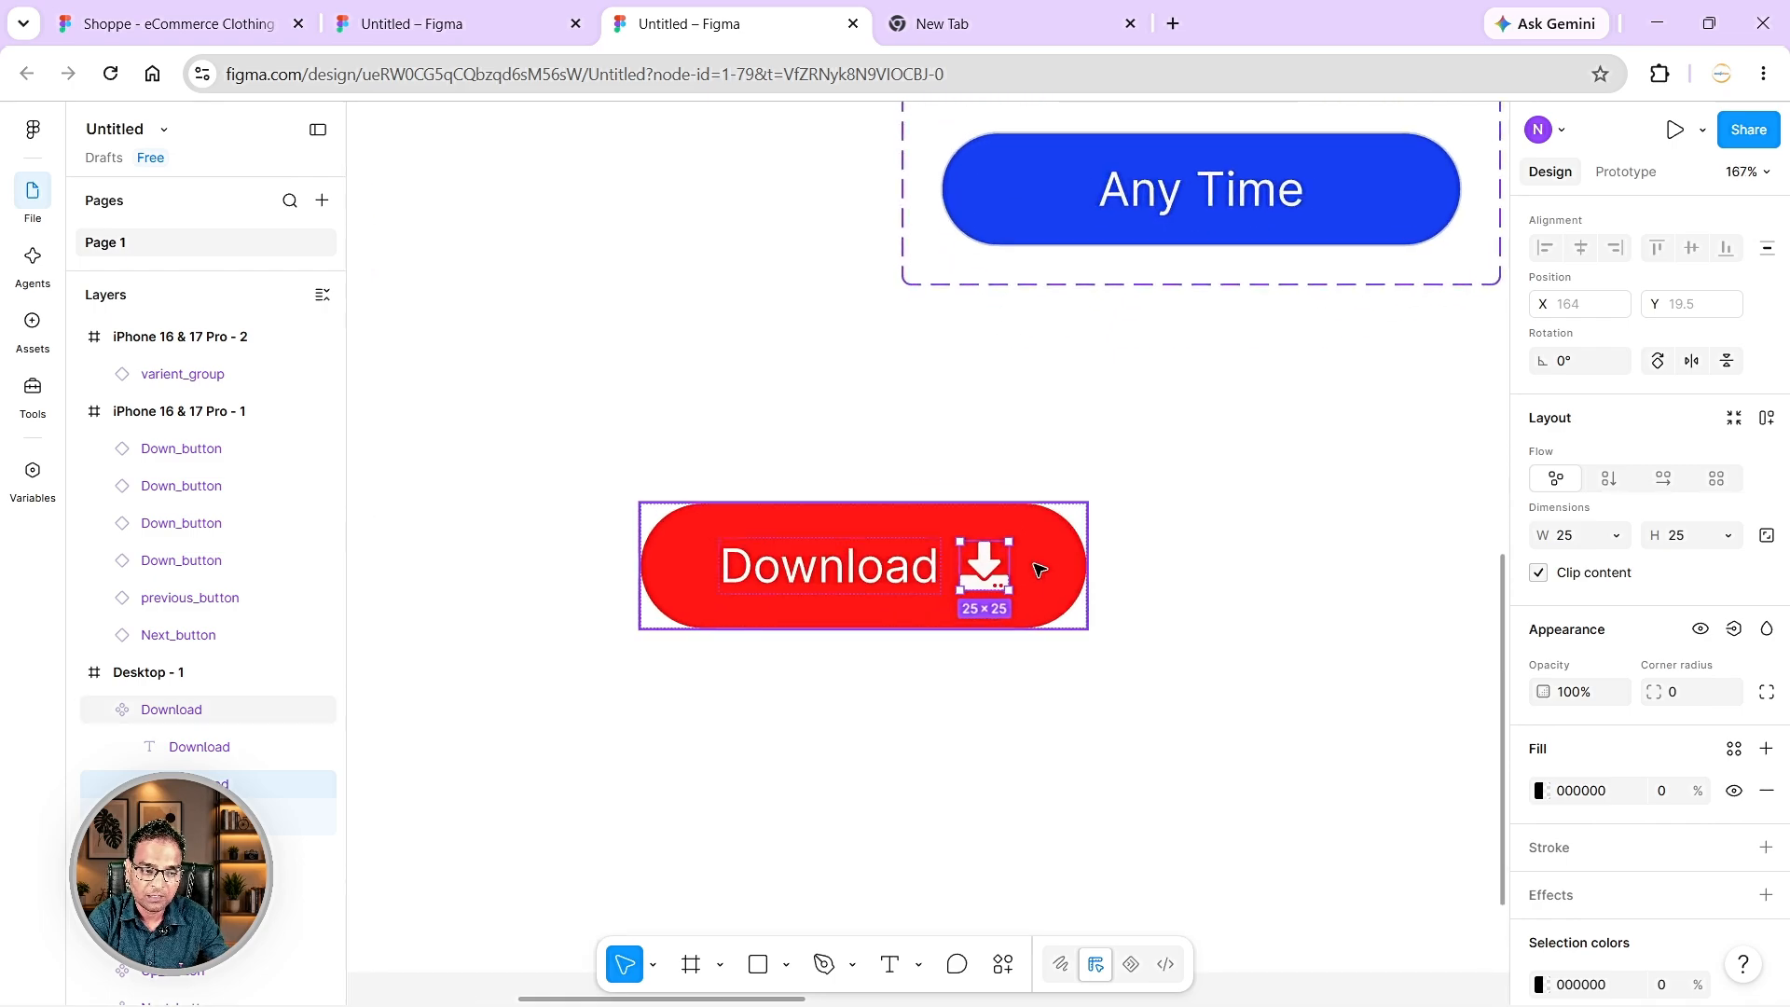
pyautogui.click(1734, 631)
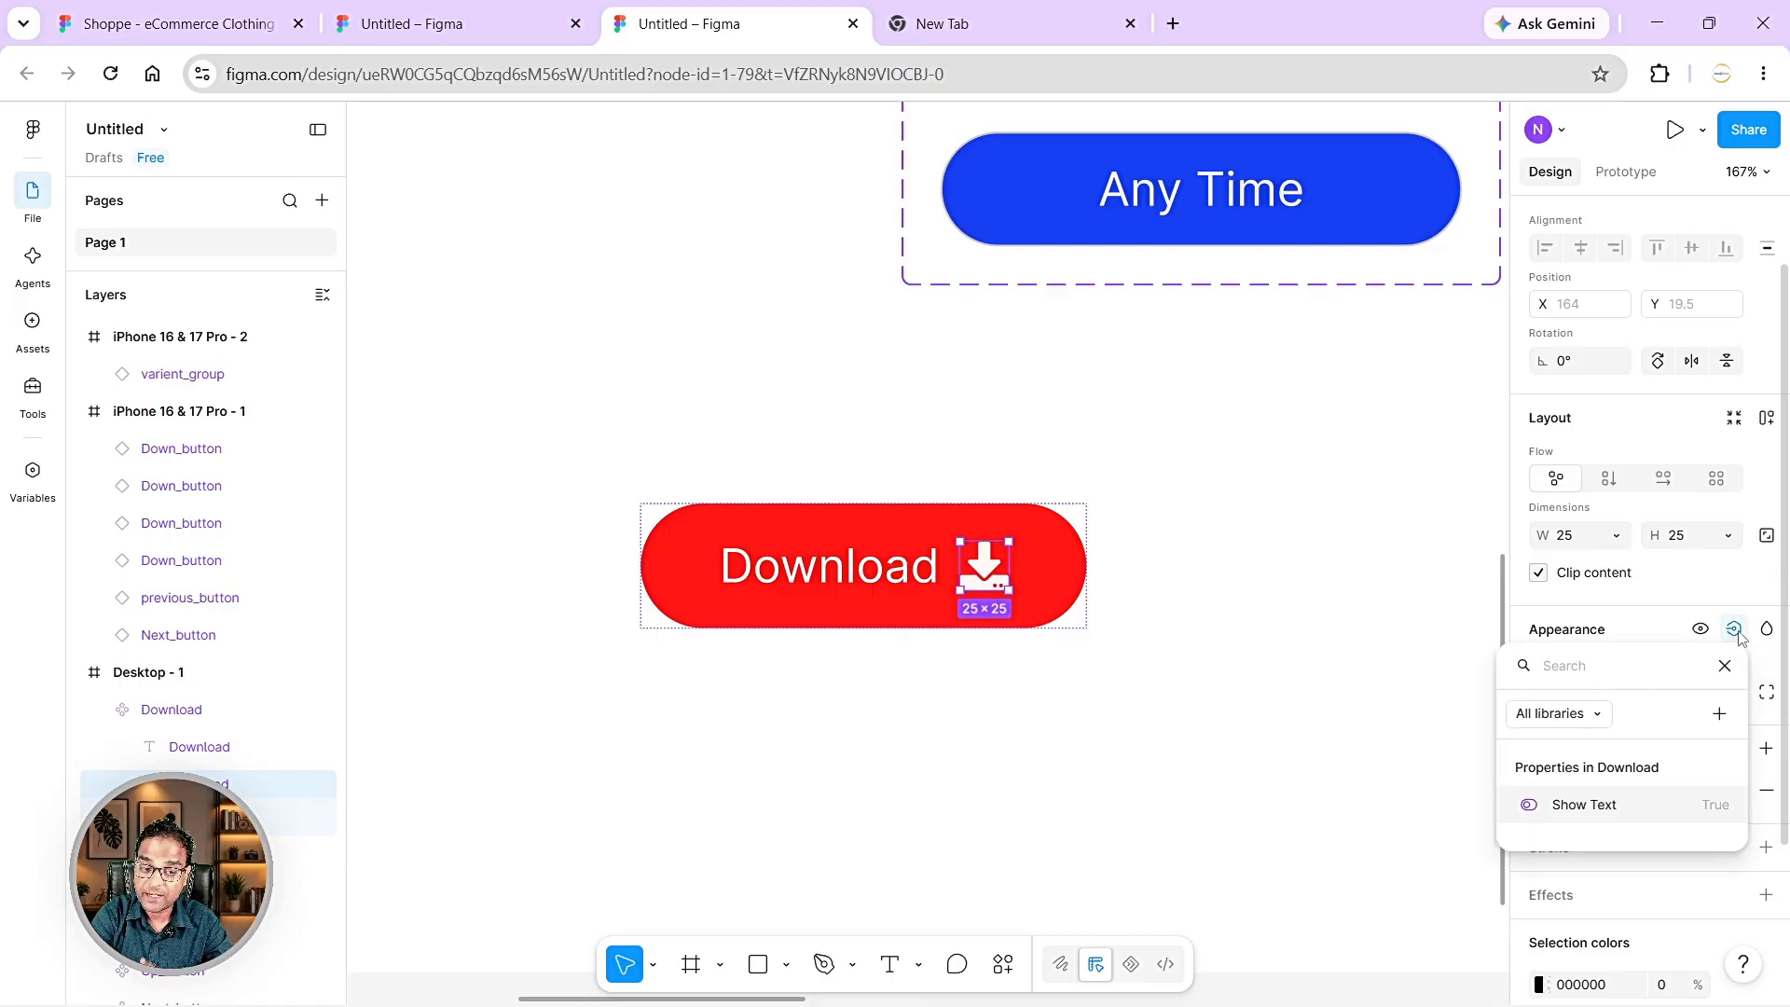
pyautogui.click(1721, 716)
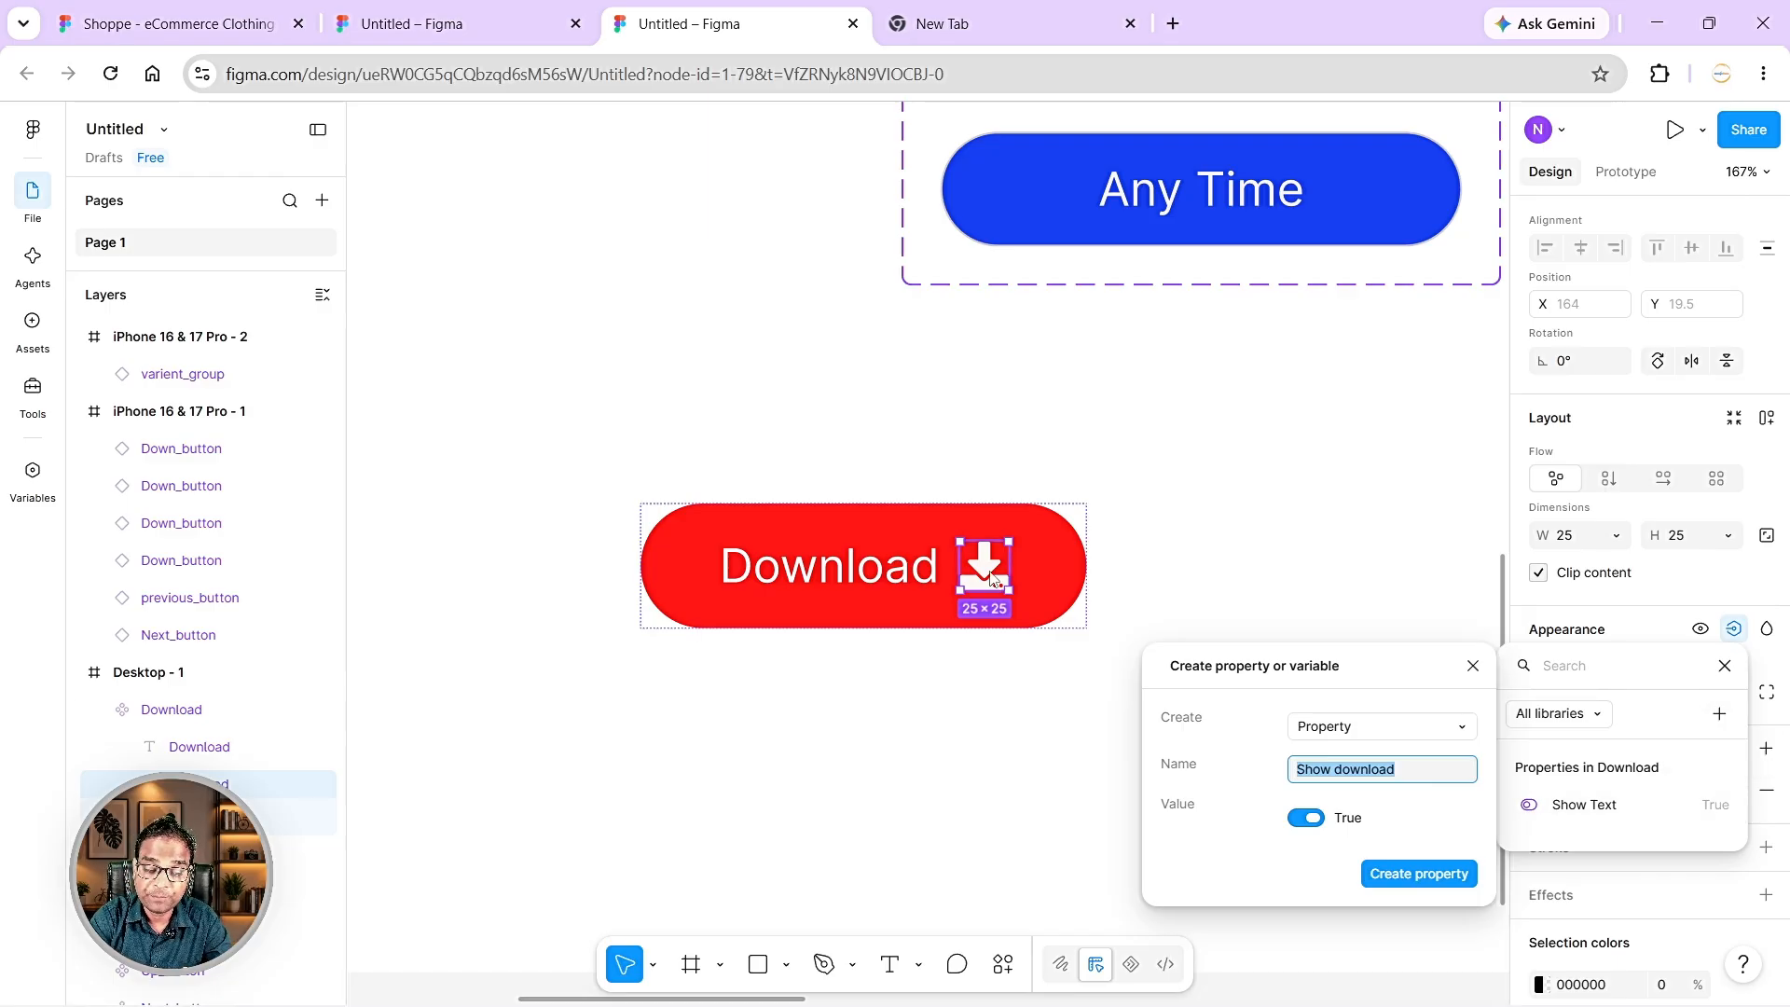
pyautogui.doubleClick(1388, 770)
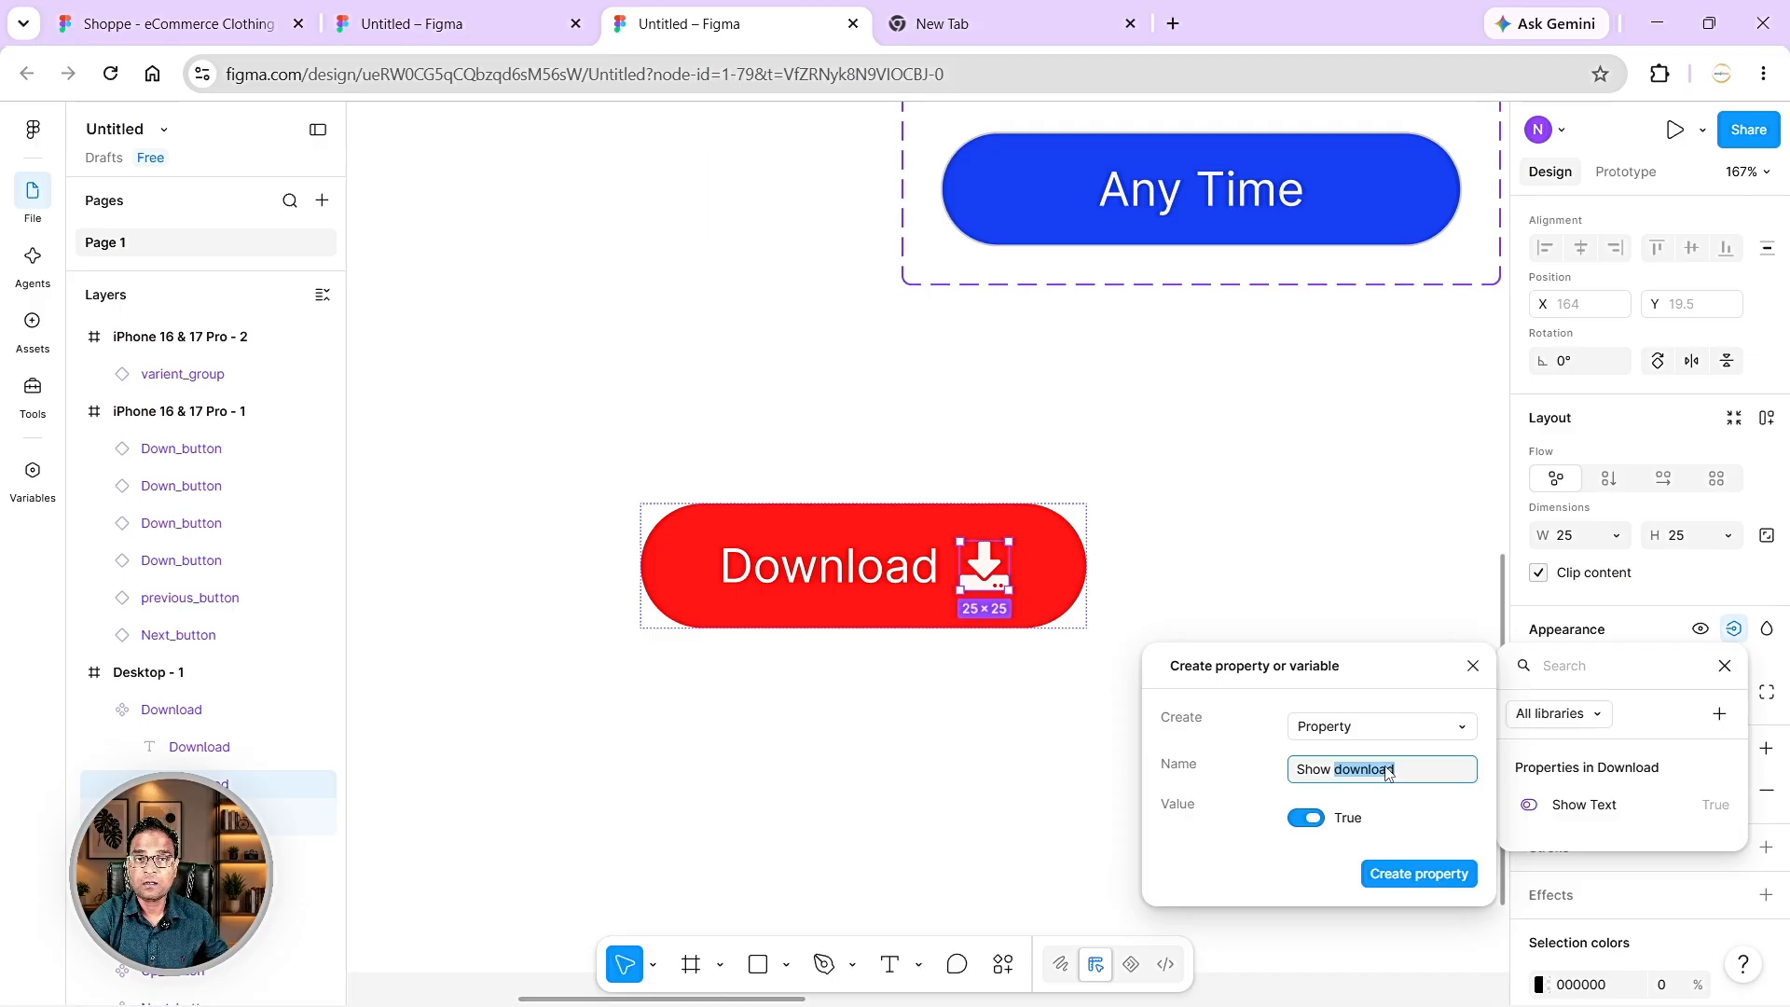
pyautogui.write('Icon')
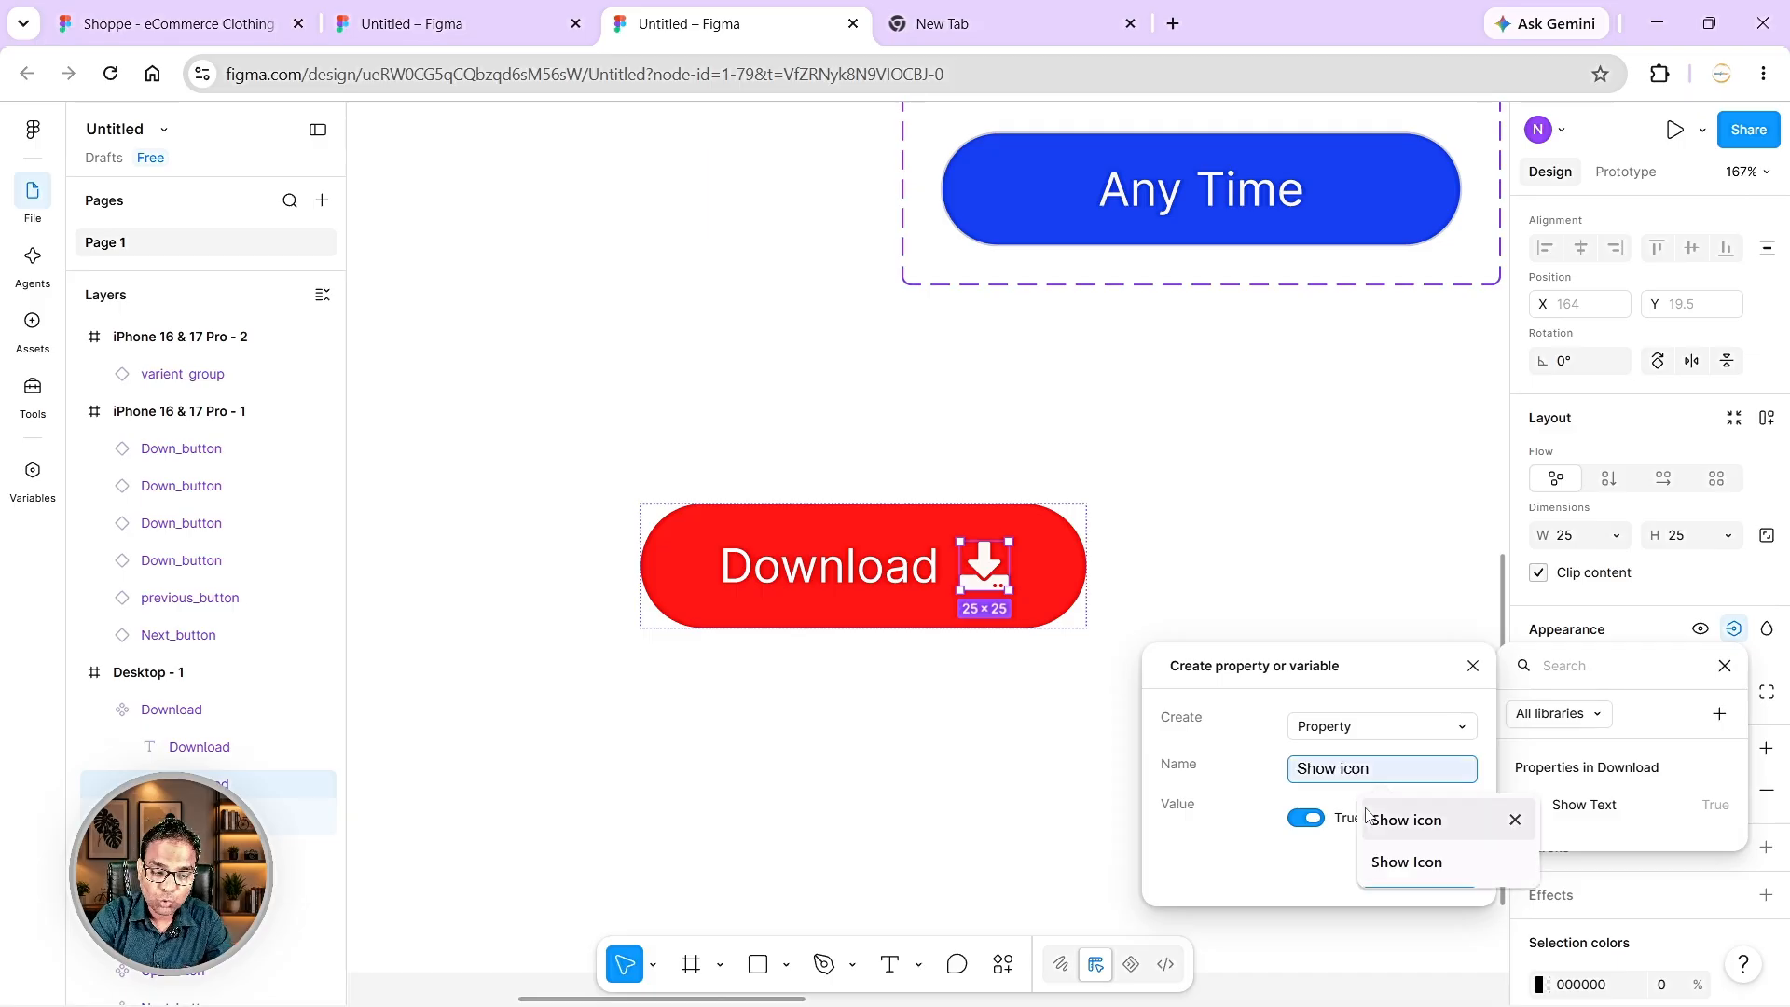
pyautogui.click(1266, 849)
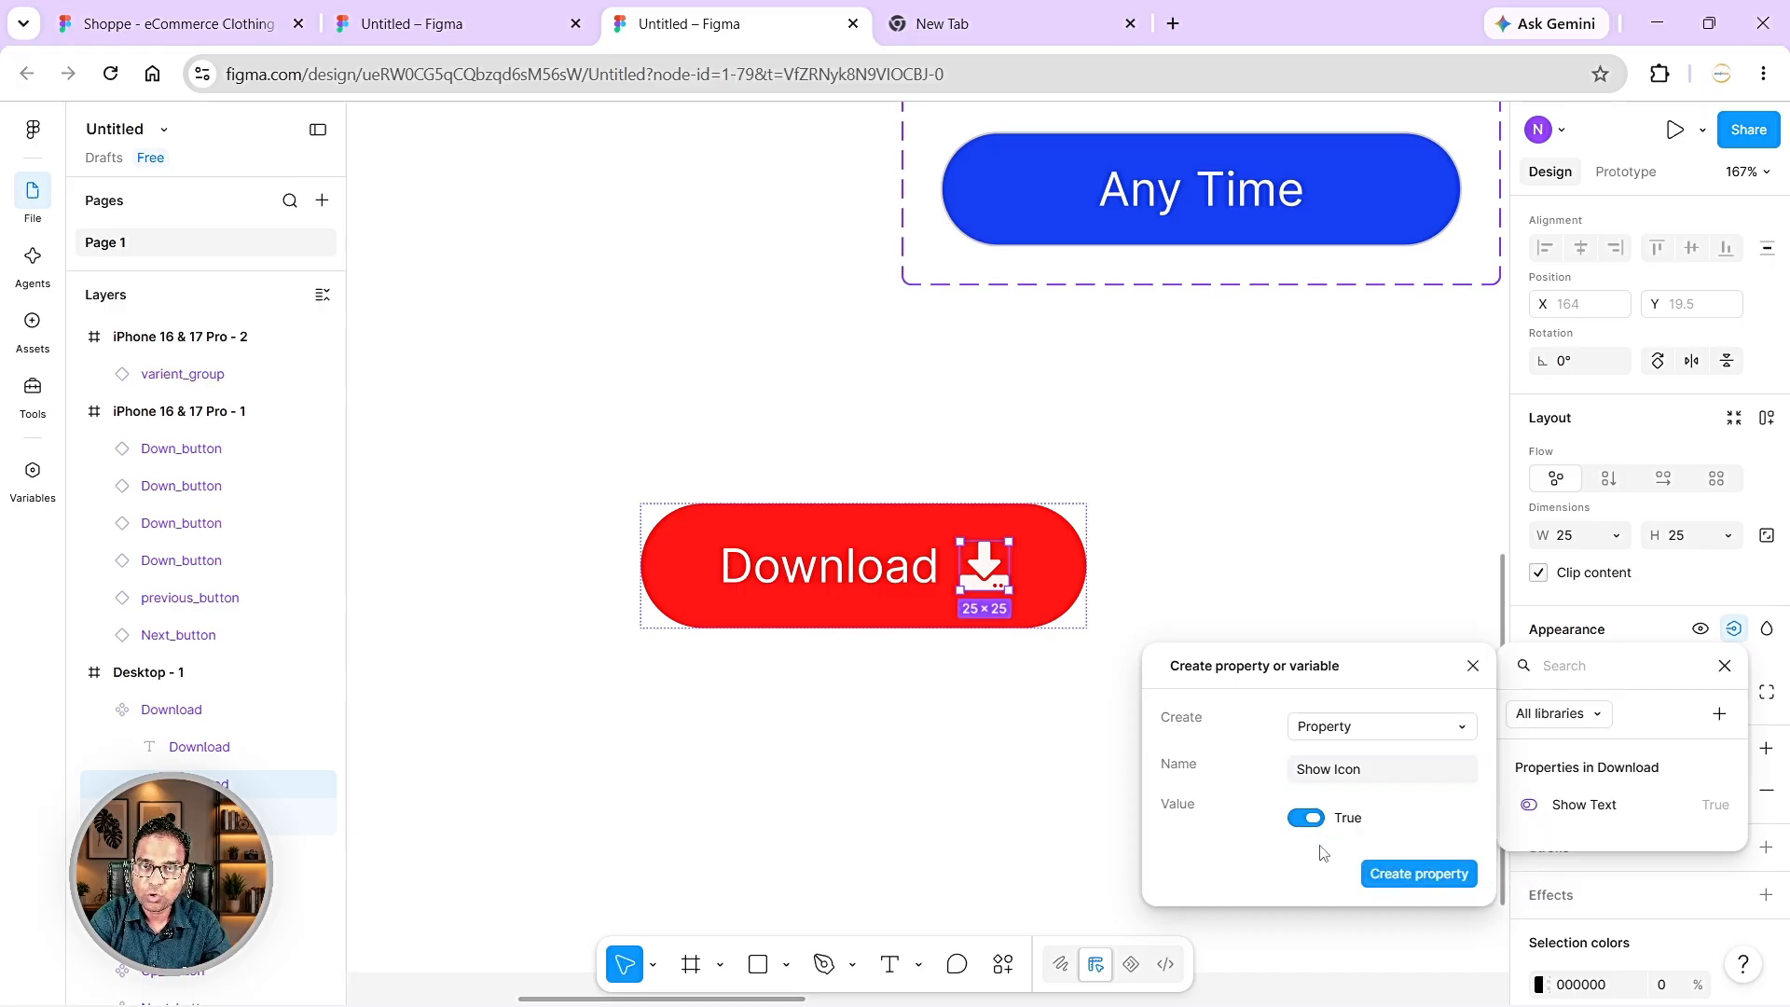
pyautogui.click(1425, 882)
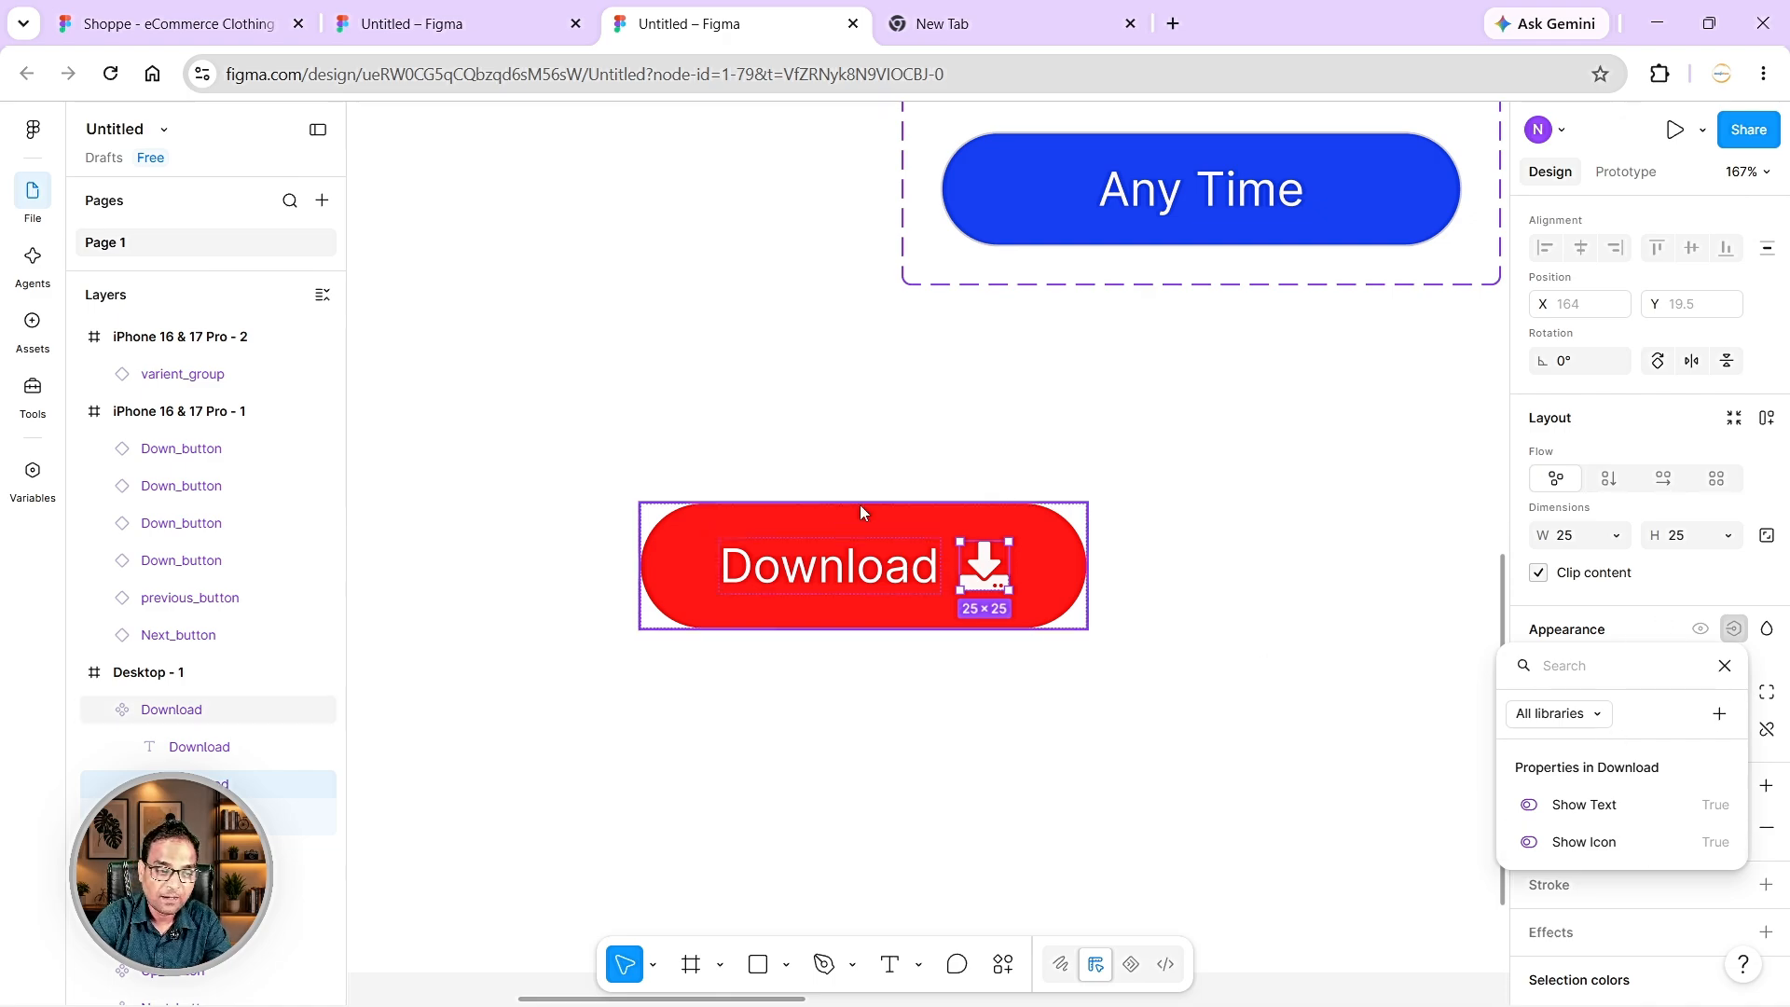
pyautogui.click(1109, 532)
pyautogui.click(1219, 463)
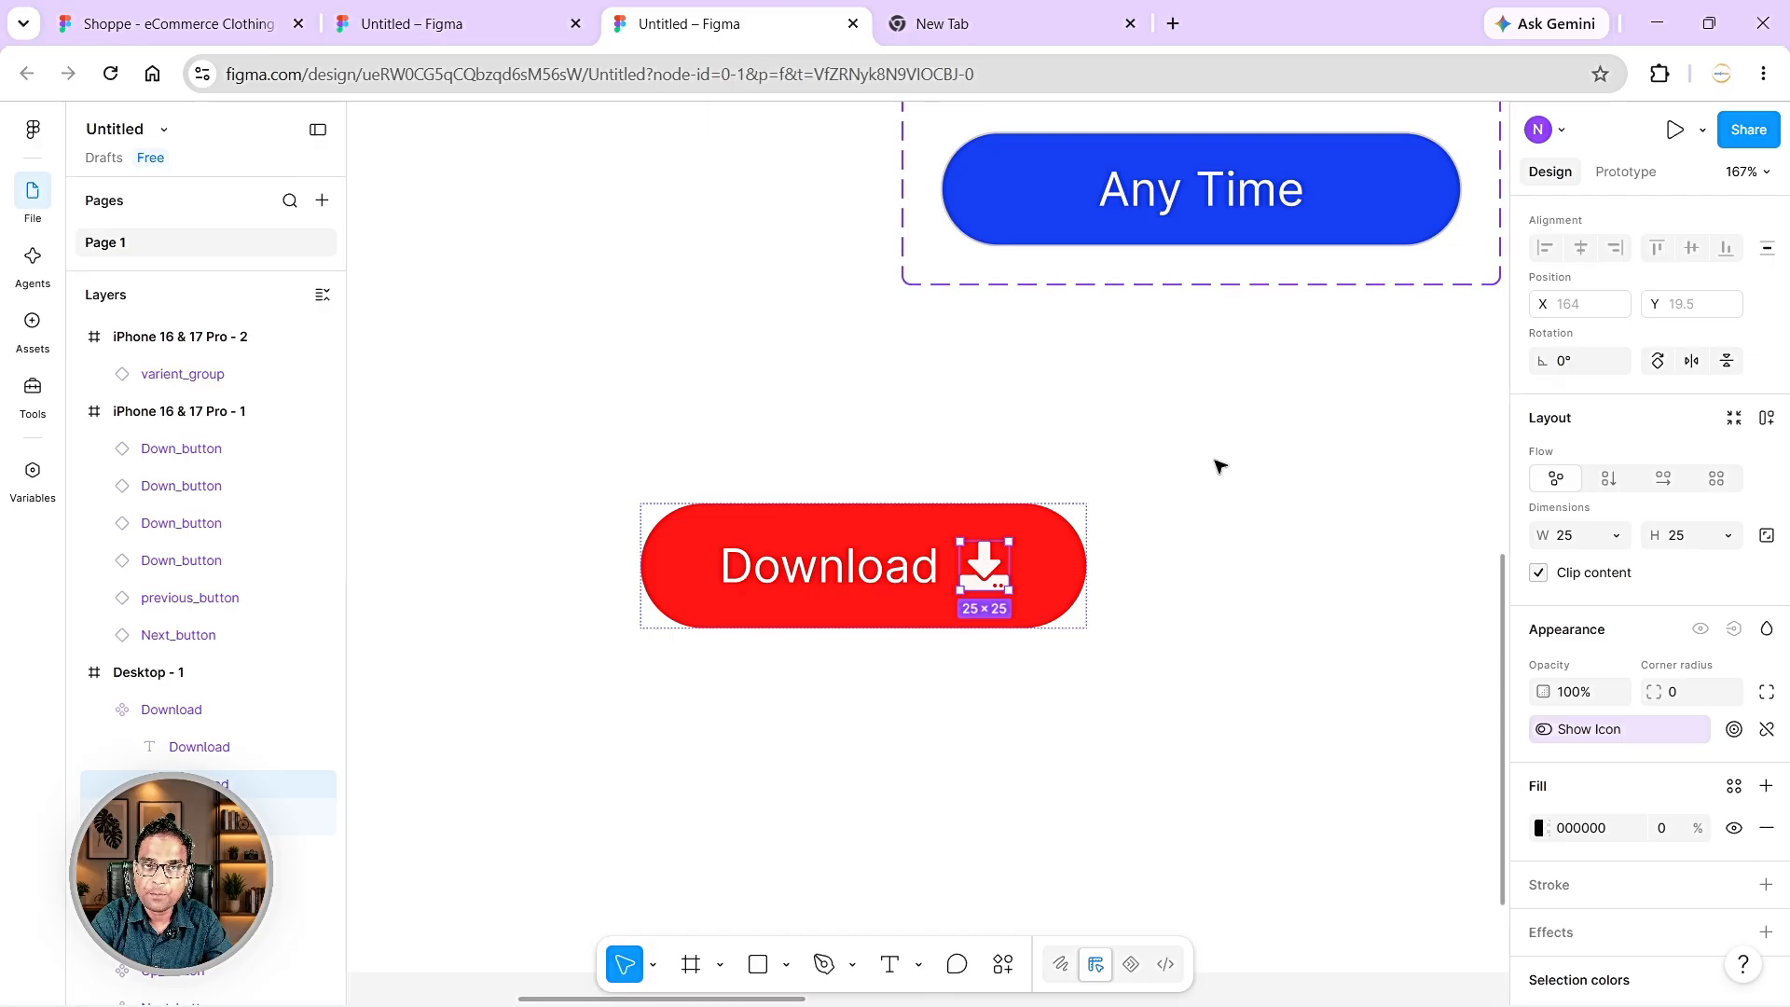
pyautogui.click(105, 709)
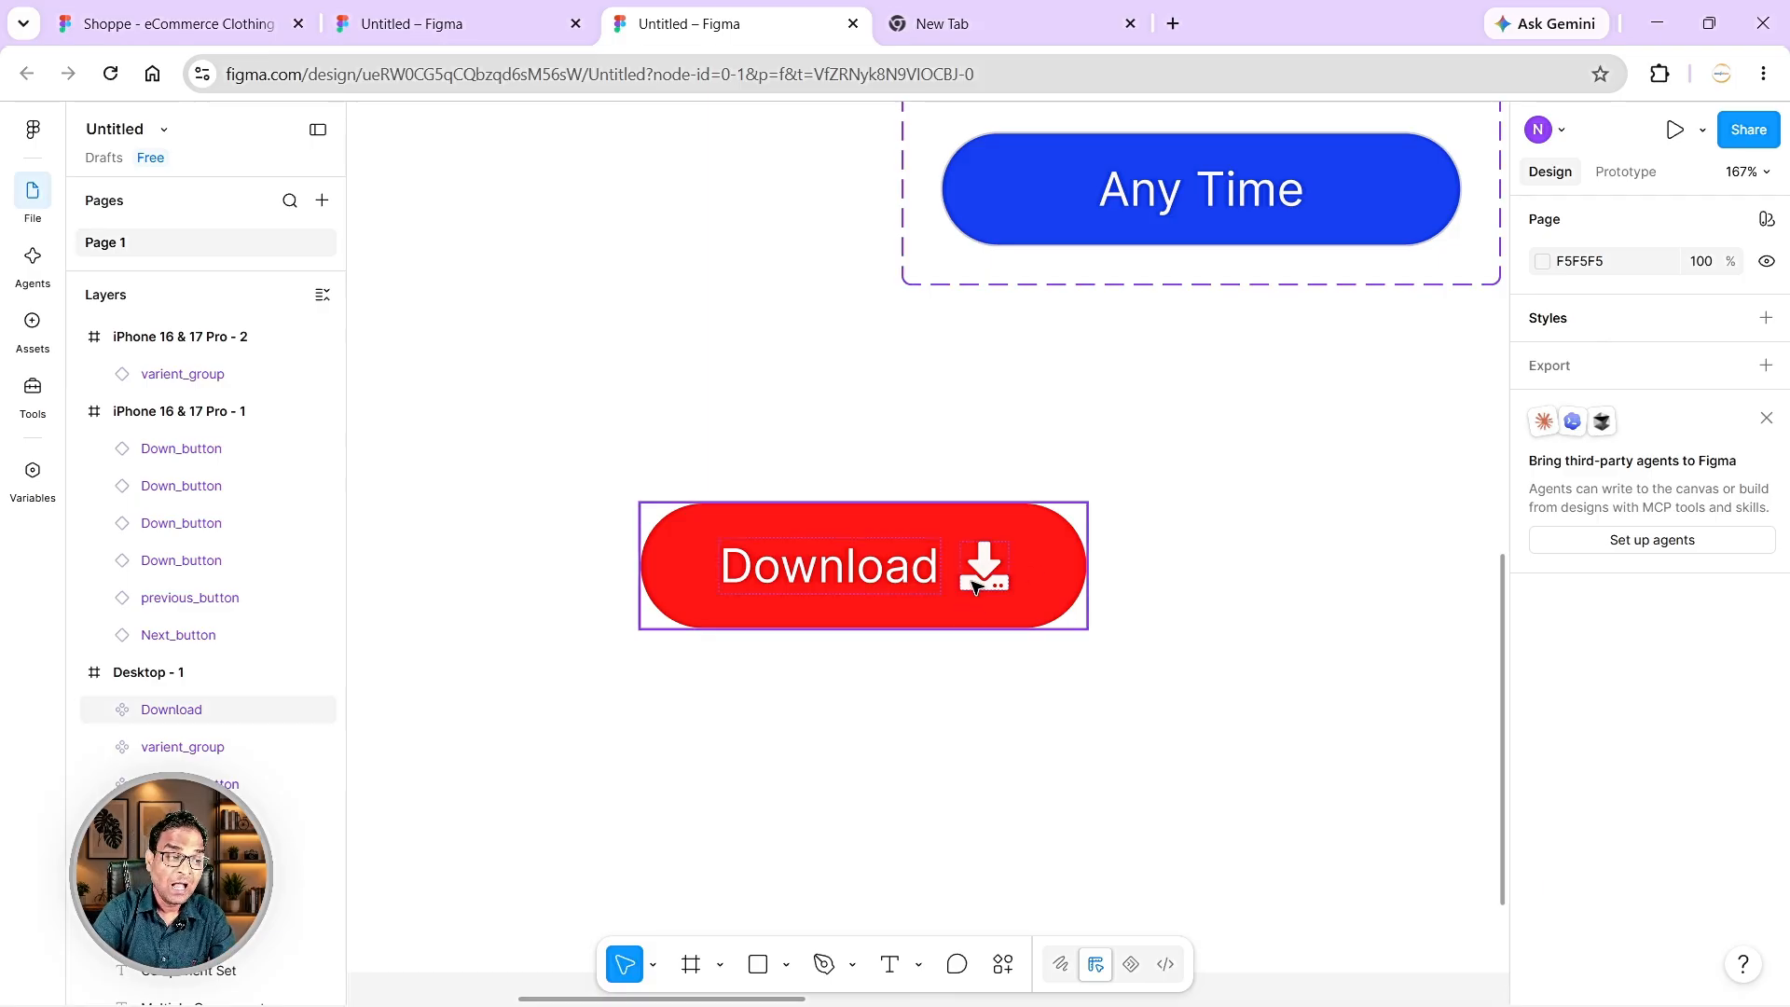
# - Find the Download component in the file's assets and place an instance in iPhone 16 & 17 Pro - 2 at about X 84, Y 78
pyautogui.scroll(-1, 1197, 727)
pyautogui.scroll(-5, 1198, 727)
pyautogui.hscroll(10, 1196, 723)
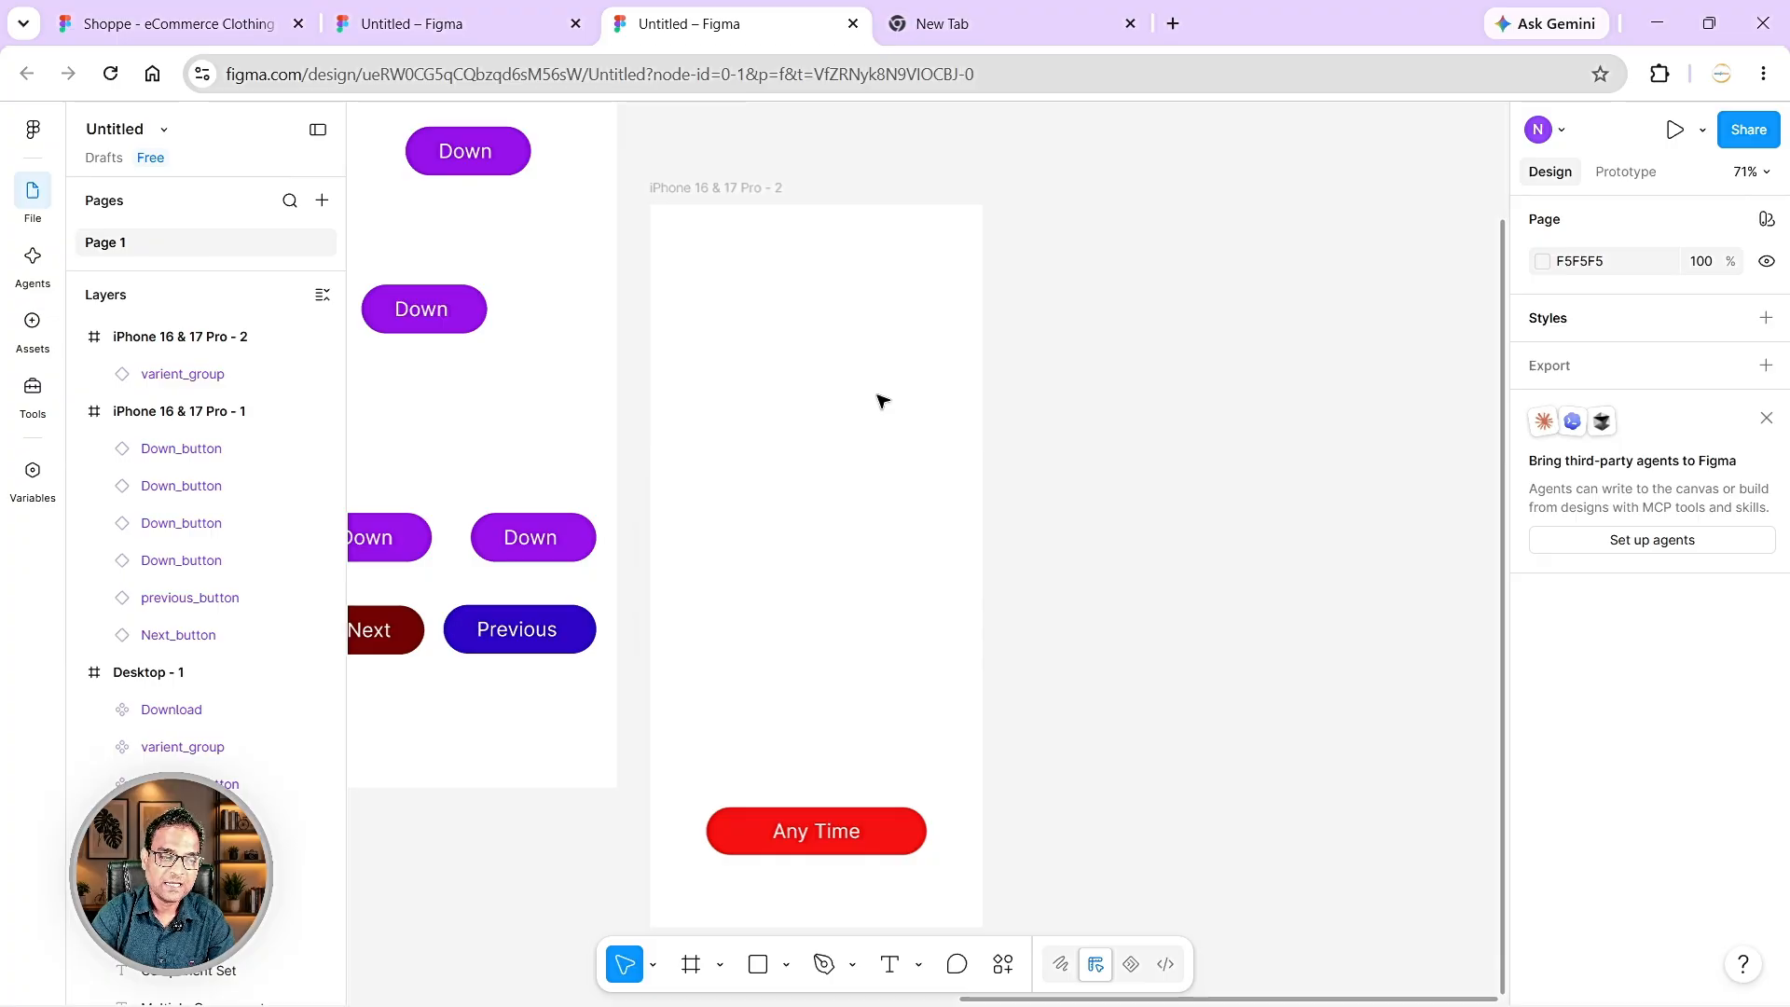
pyautogui.click(29, 348)
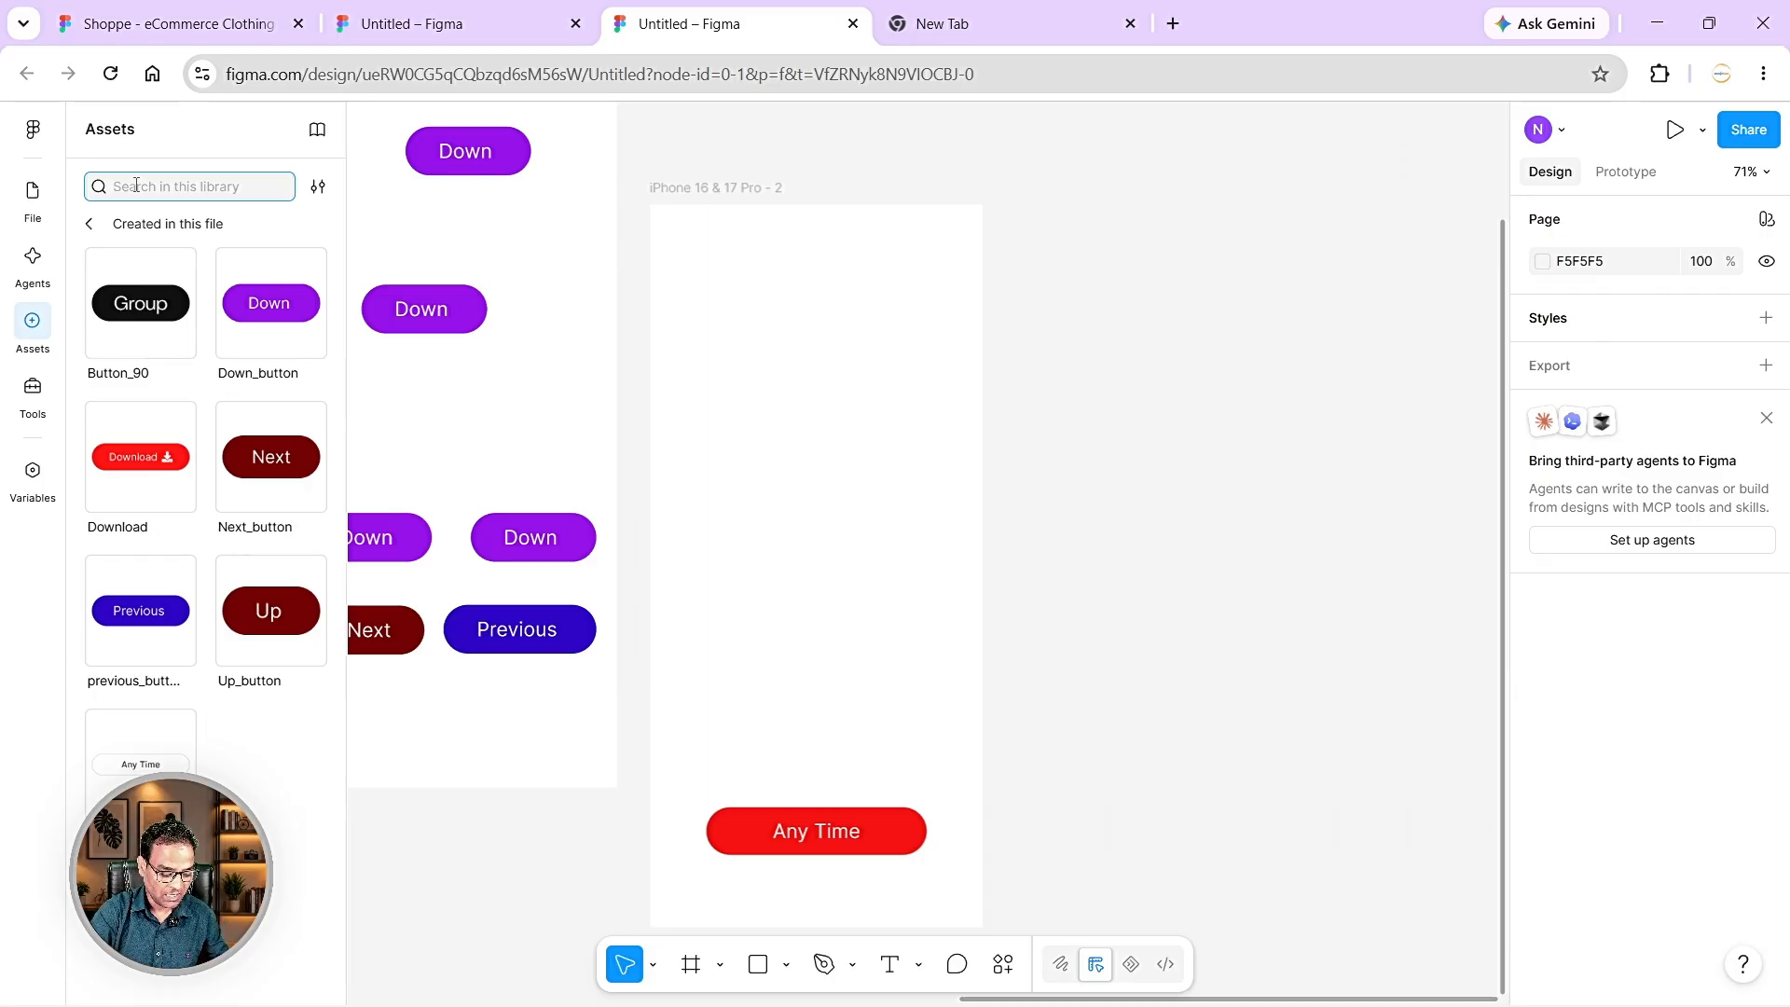
pyautogui.write('dow')
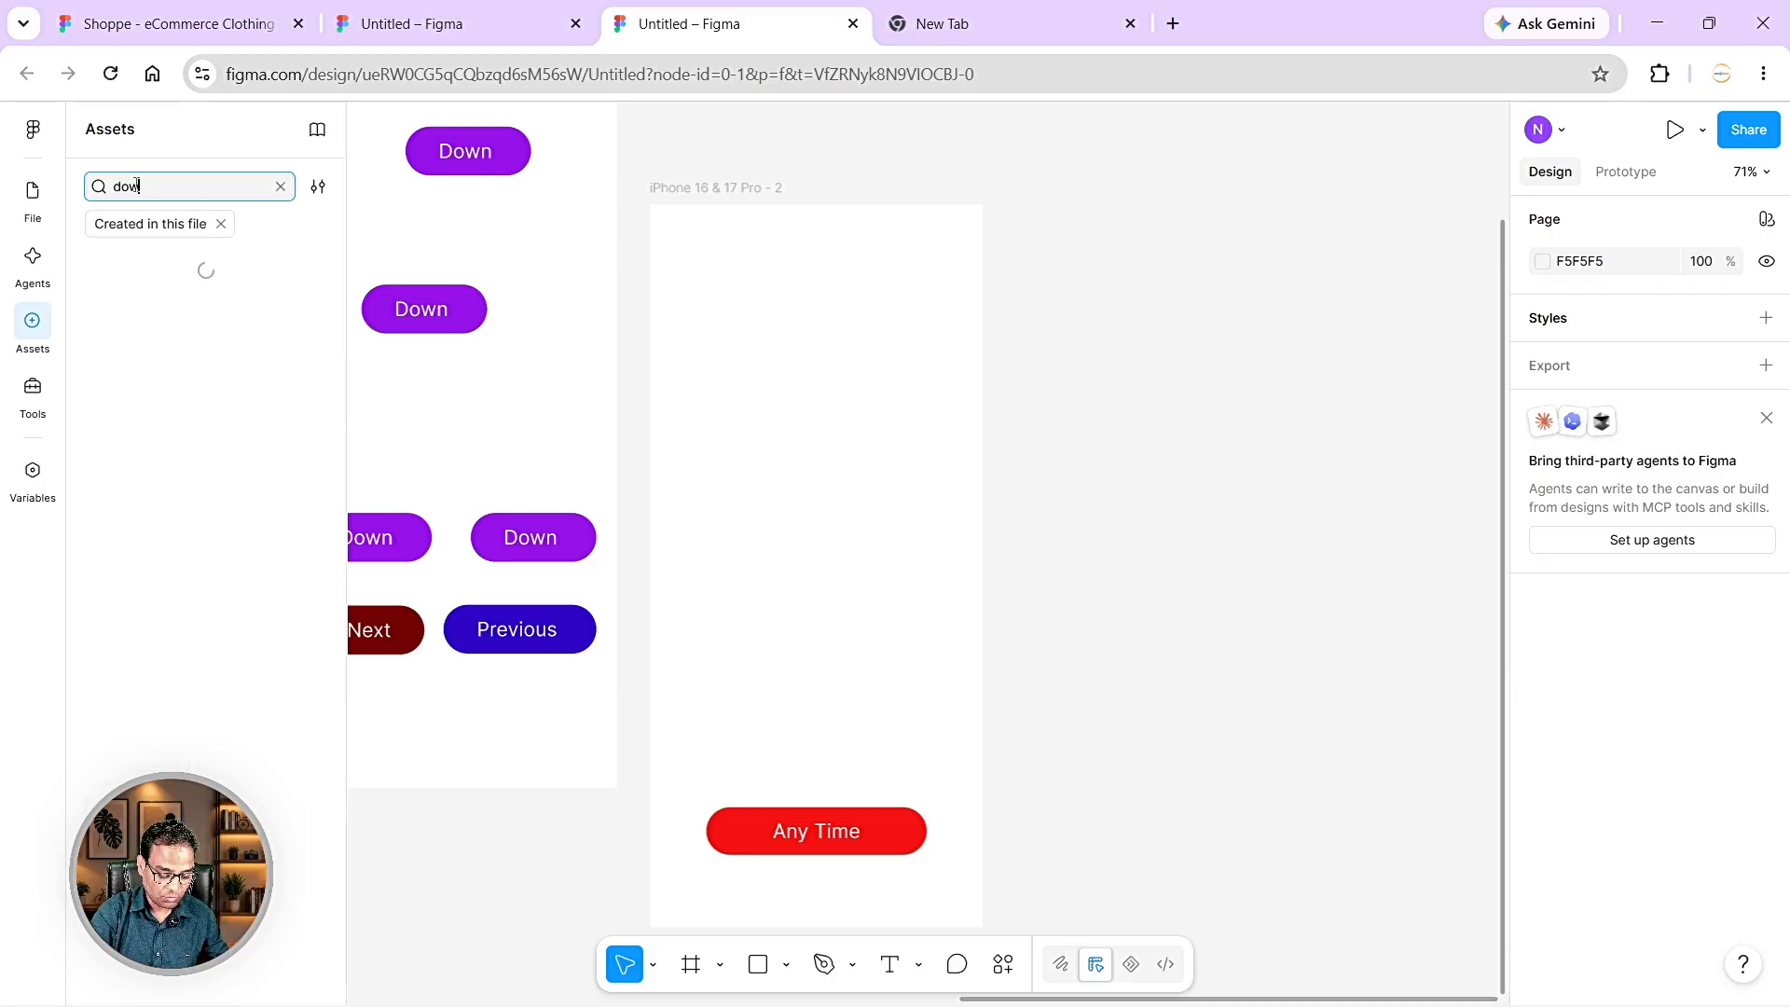
pyautogui.write('nload')
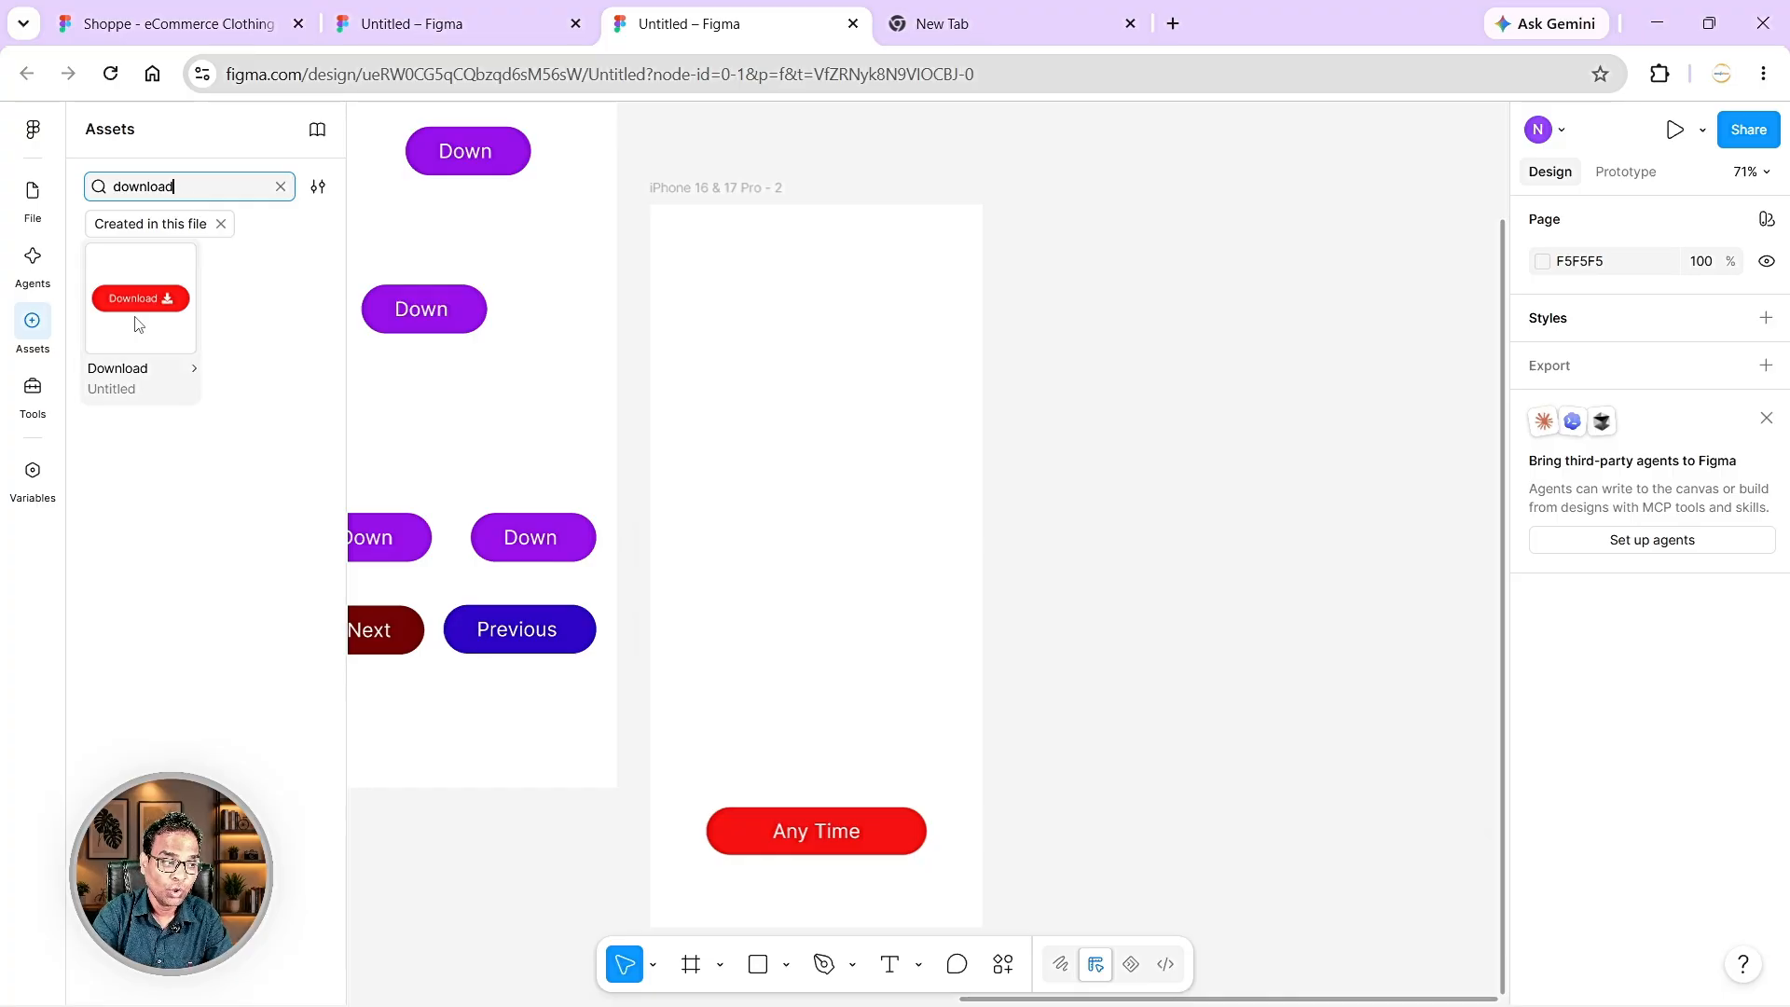
pyautogui.moveTo(140, 315); pyautogui.dragTo(802, 298)
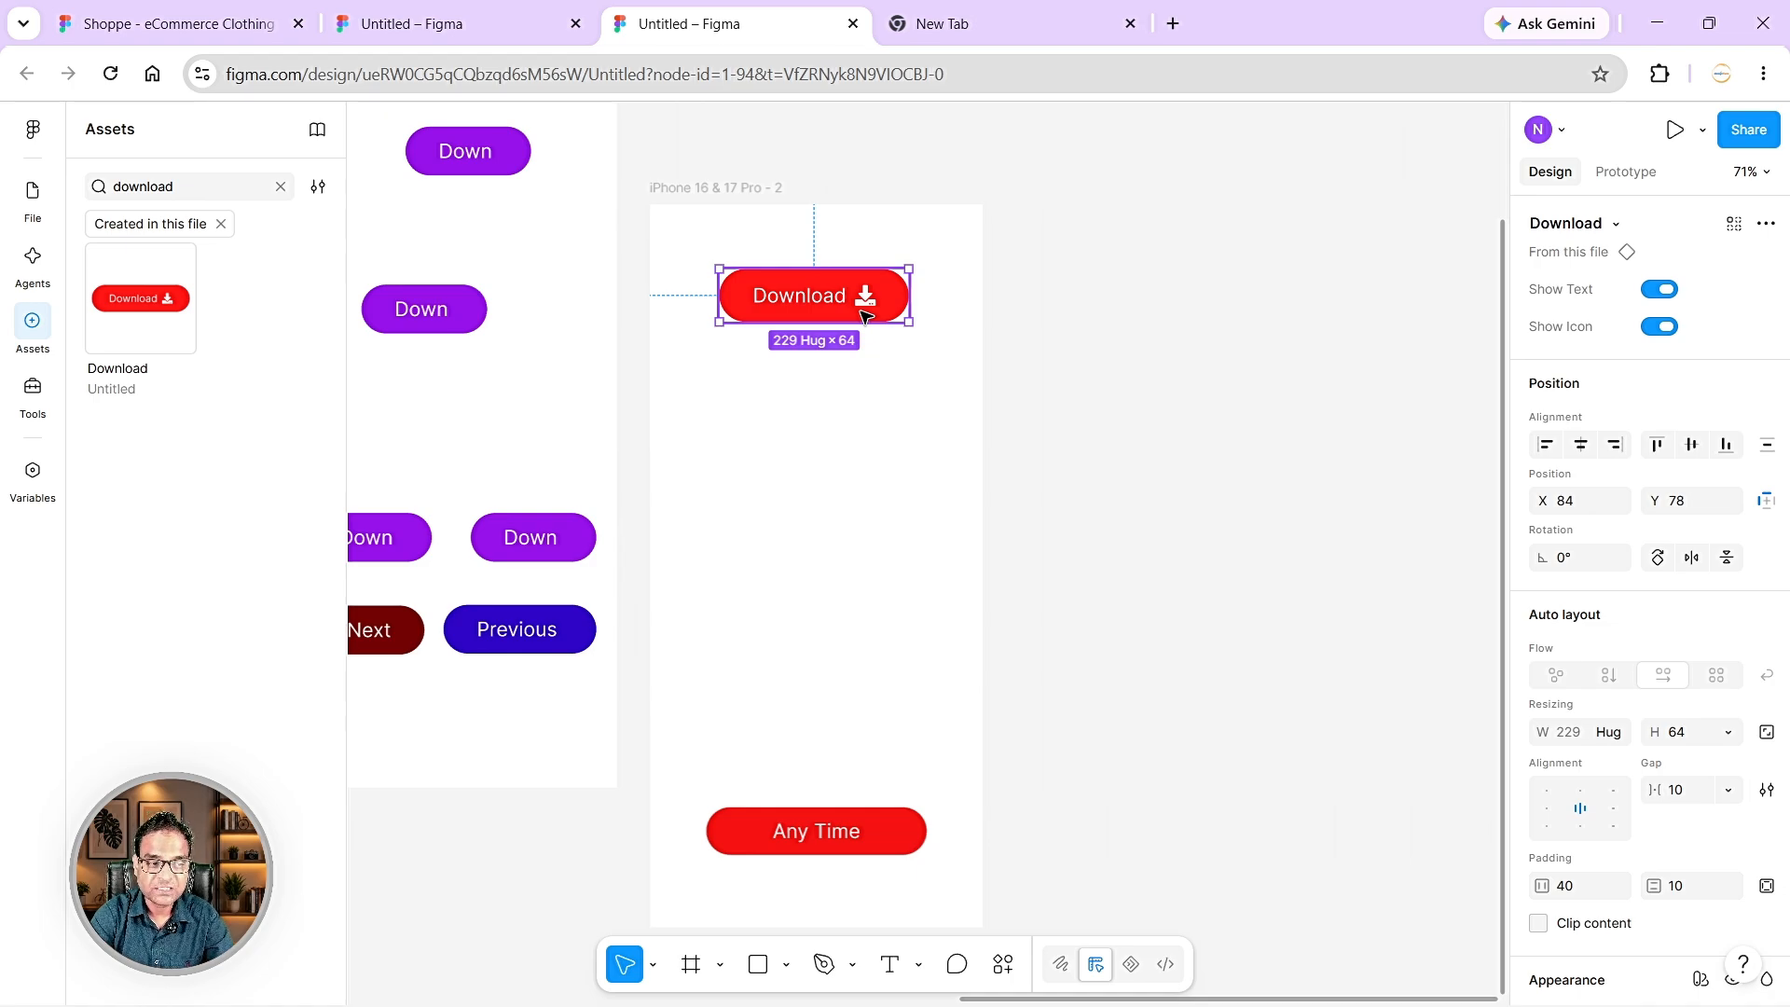
pyautogui.click(1615, 225)
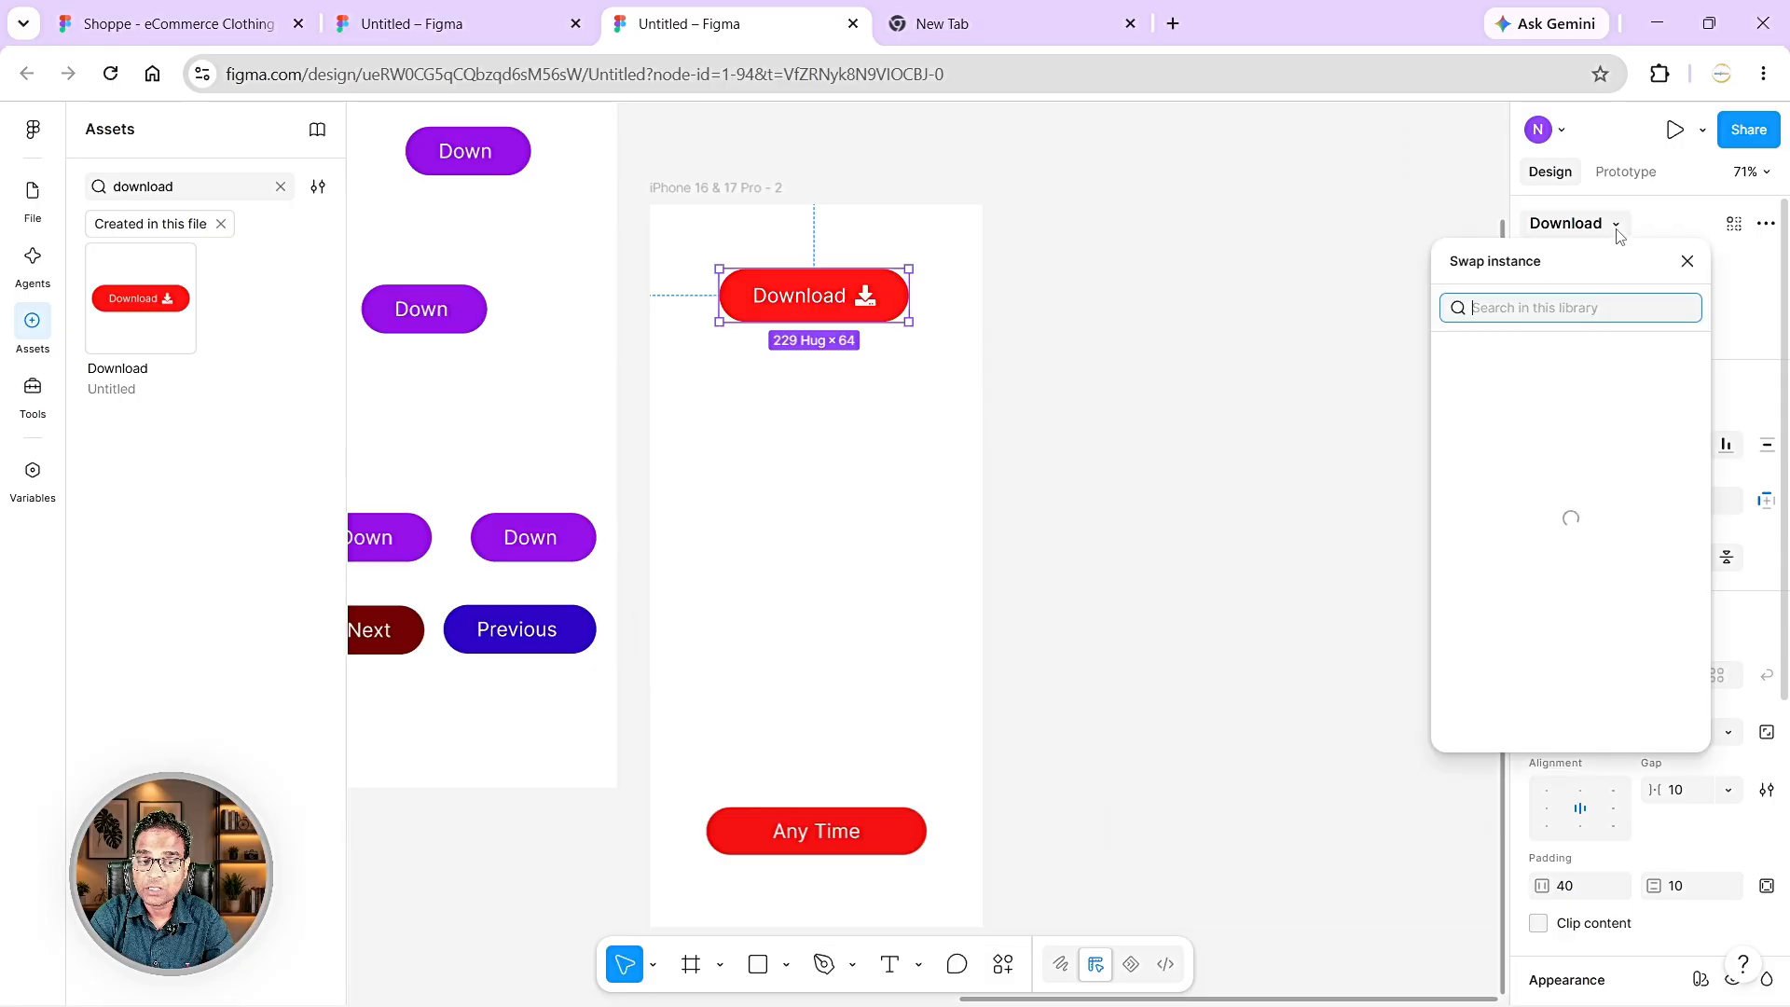
pyautogui.click(1616, 224)
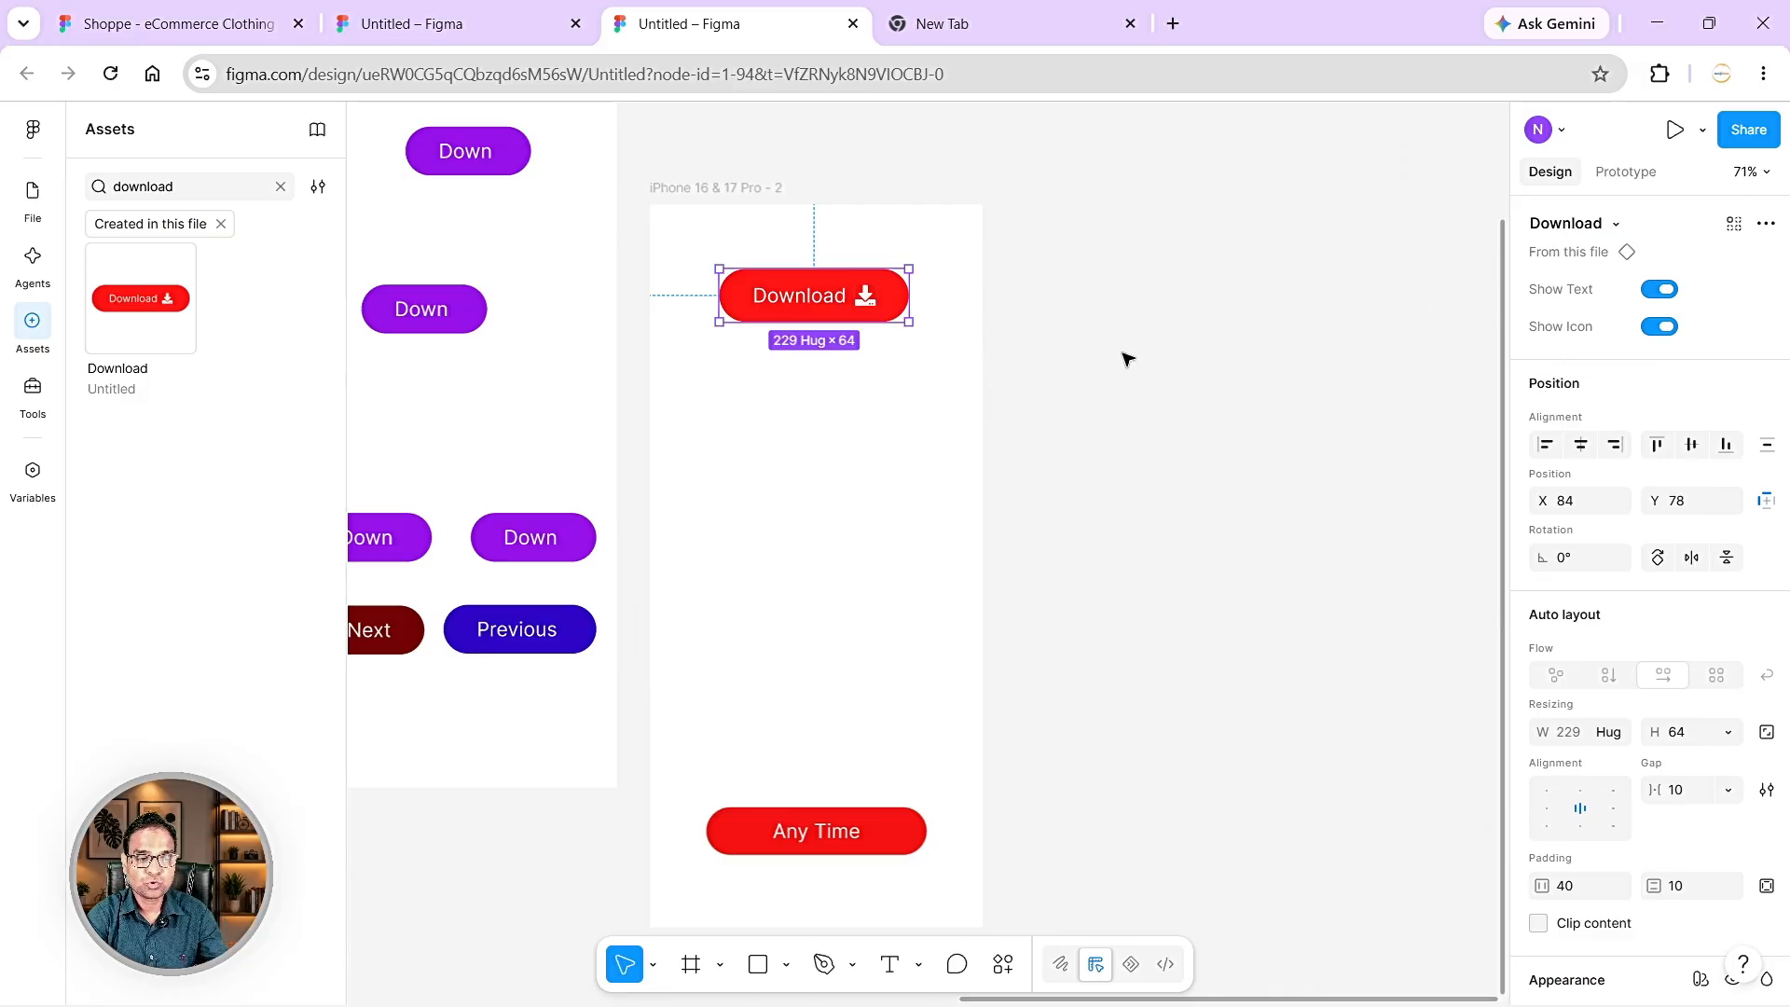
# - Test the Download instance's properties by switching Show Icon and Show Text off and on in turn, leaving Show Text on and Show Icon off
pyautogui.scroll(5, 1122, 355)
pyautogui.hscroll(-4, 1123, 357)
pyautogui.scroll(2, 1122, 361)
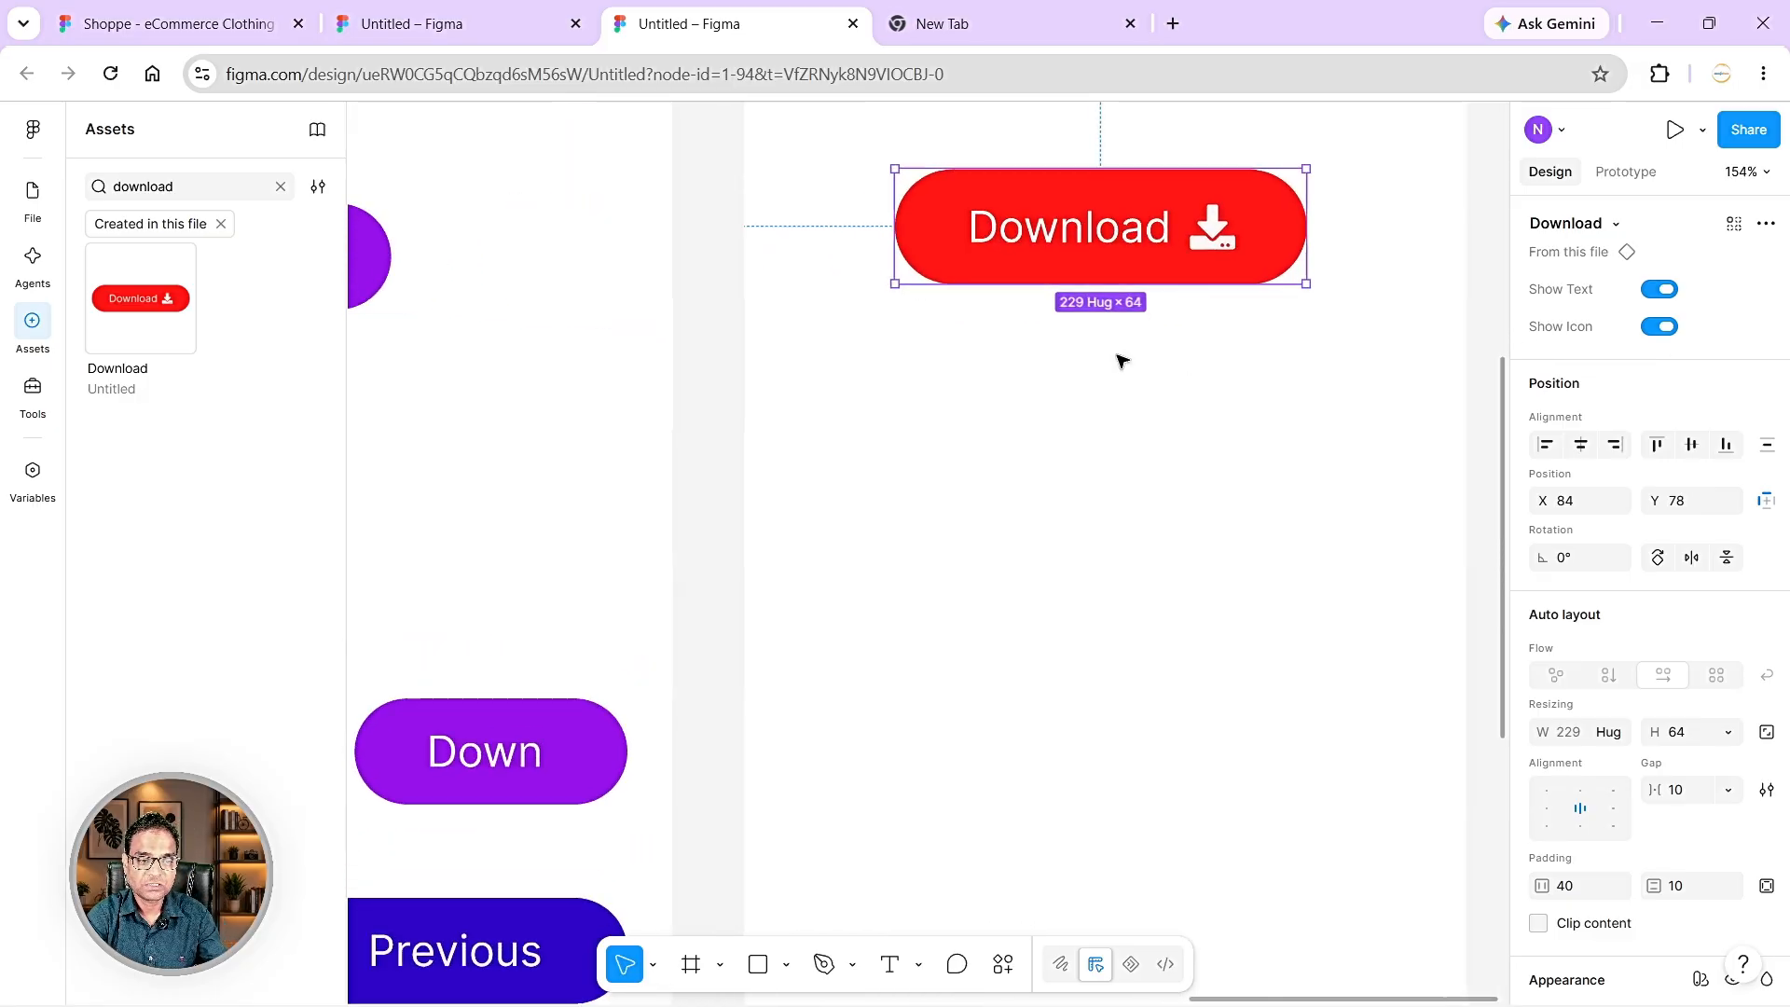
pyautogui.hscroll(4, 1119, 360)
pyautogui.scroll(1, 1118, 360)
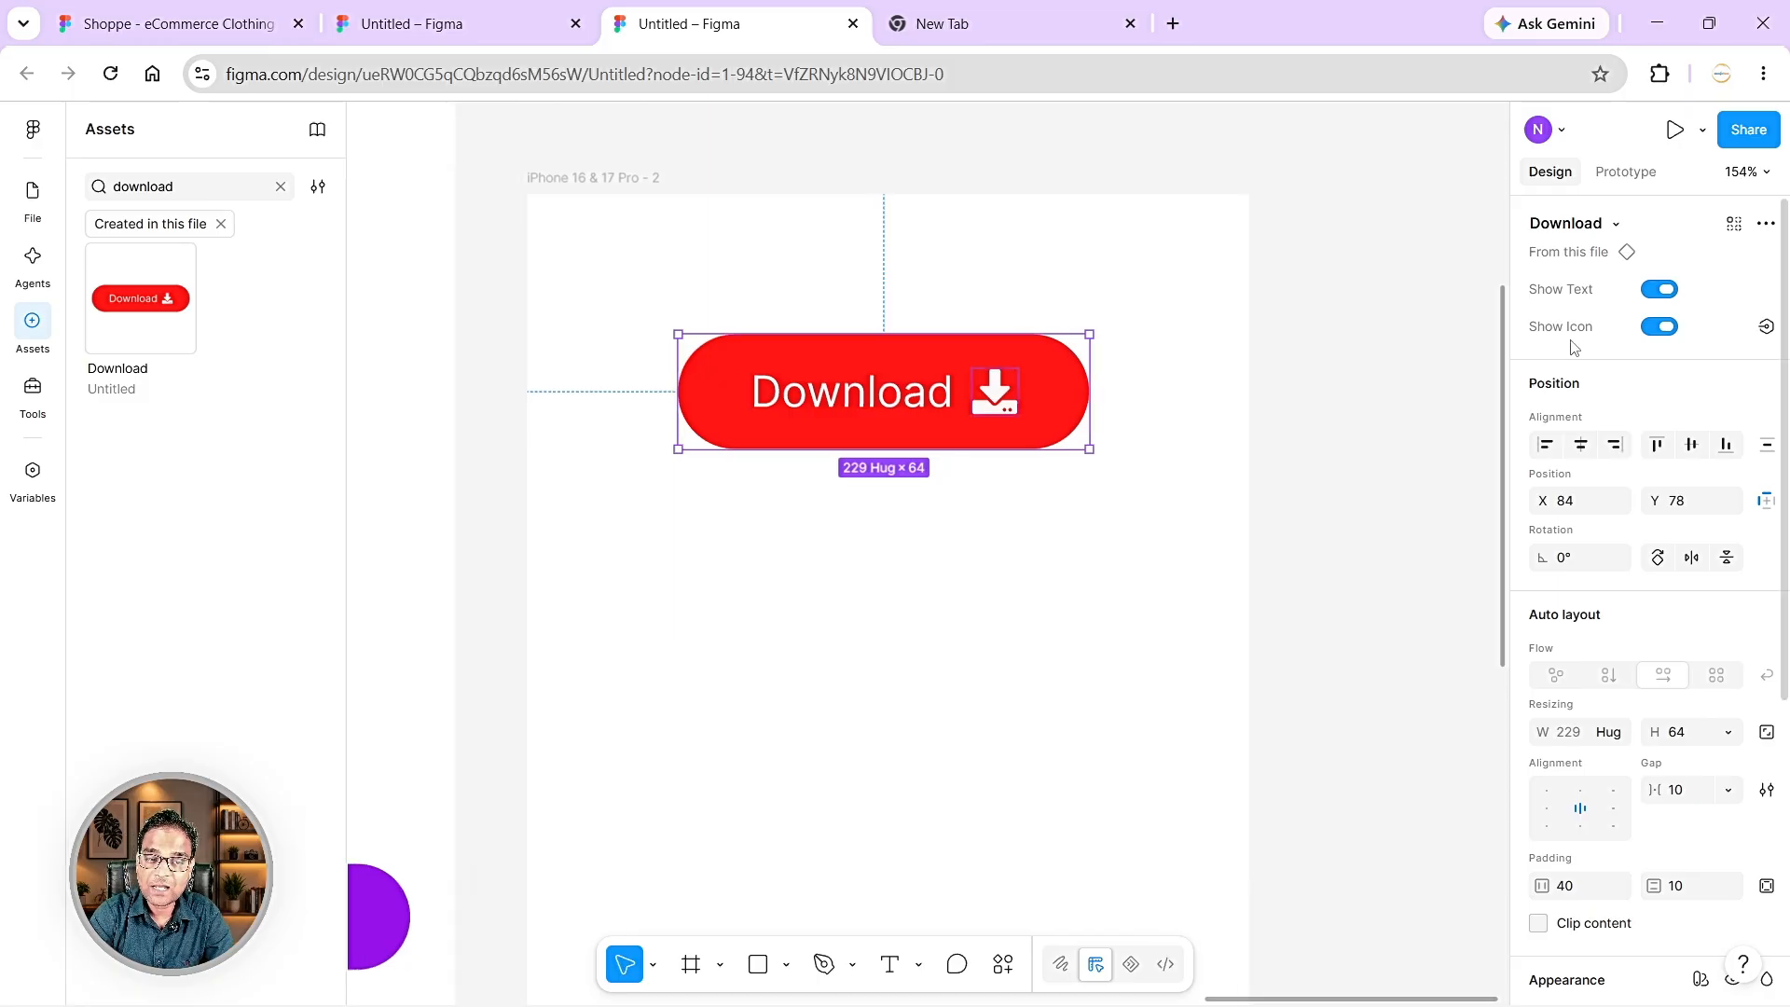
pyautogui.click(1656, 330)
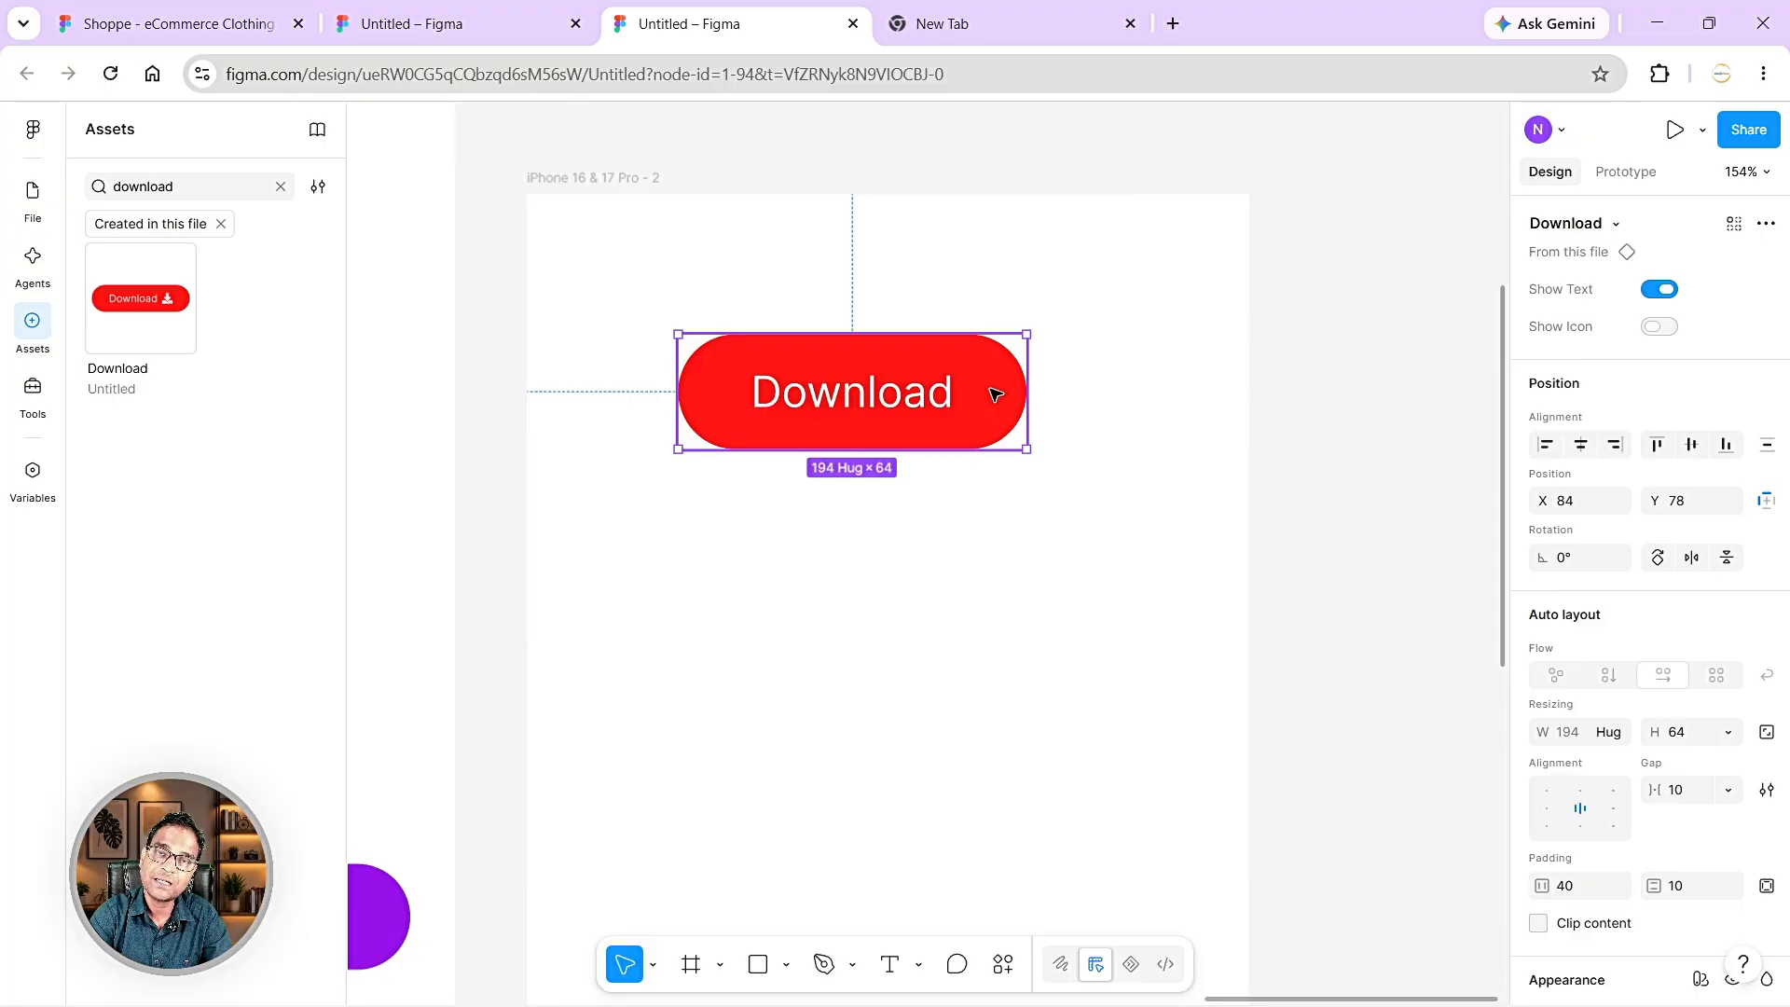
pyautogui.click(1654, 328)
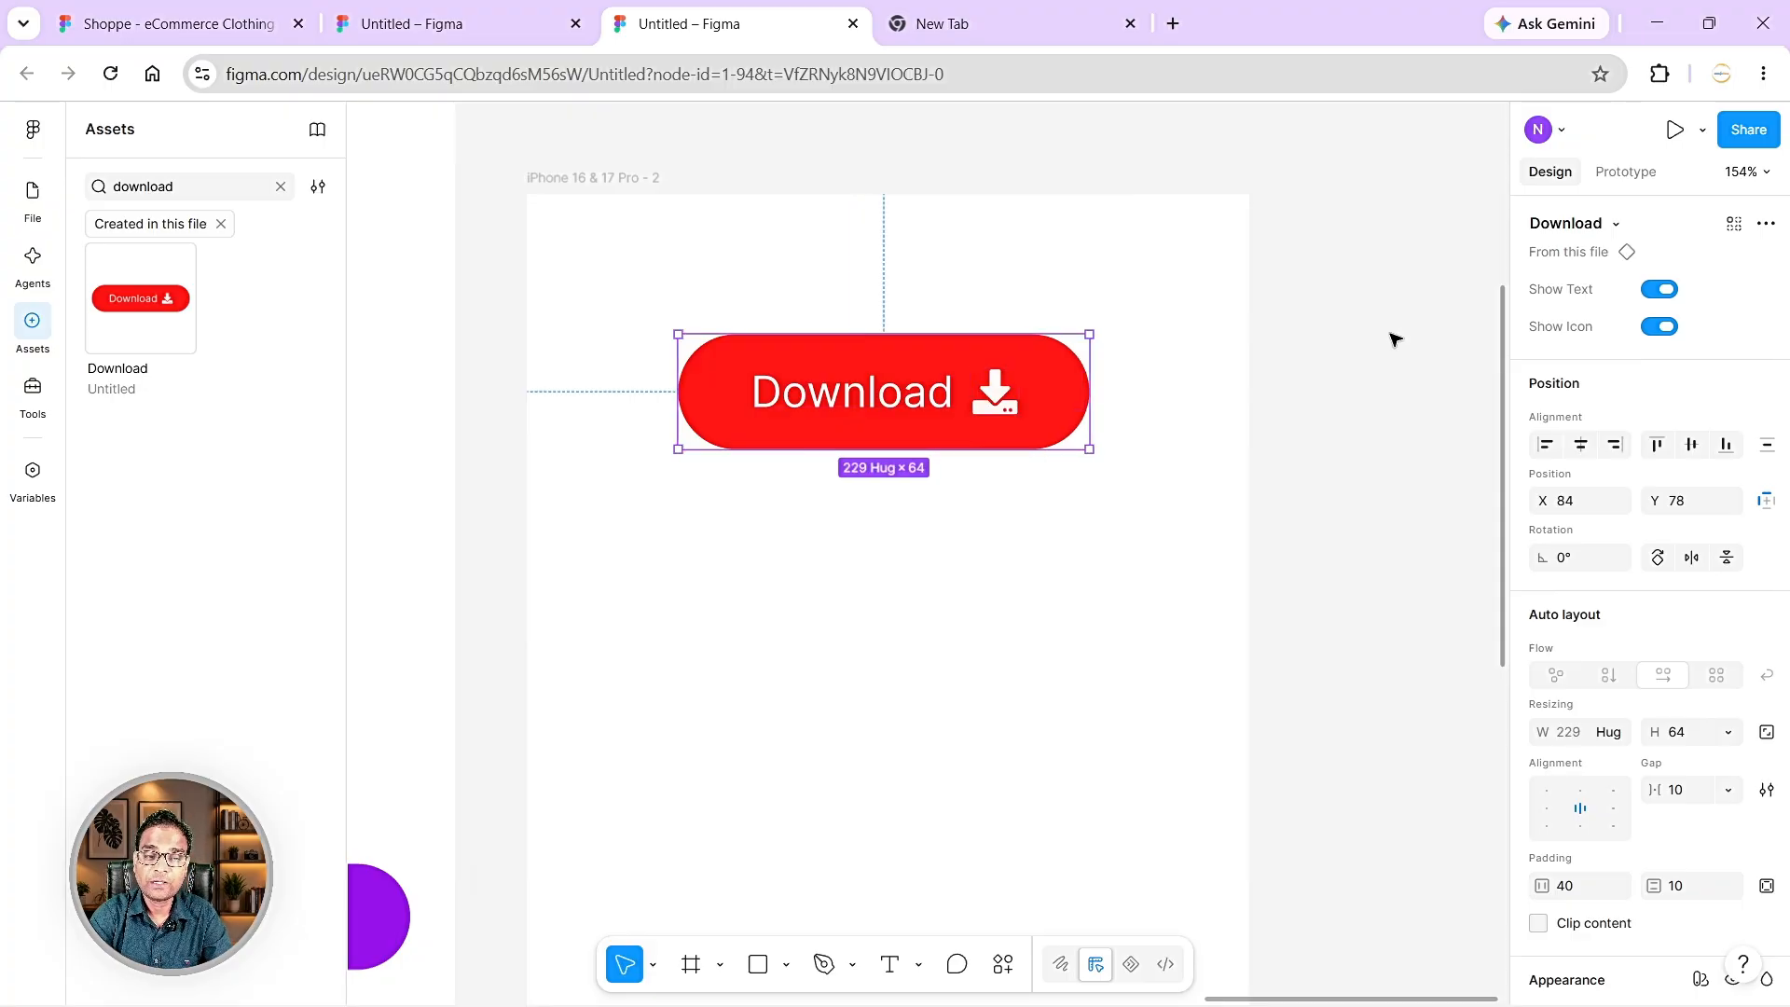
pyautogui.click(1659, 291)
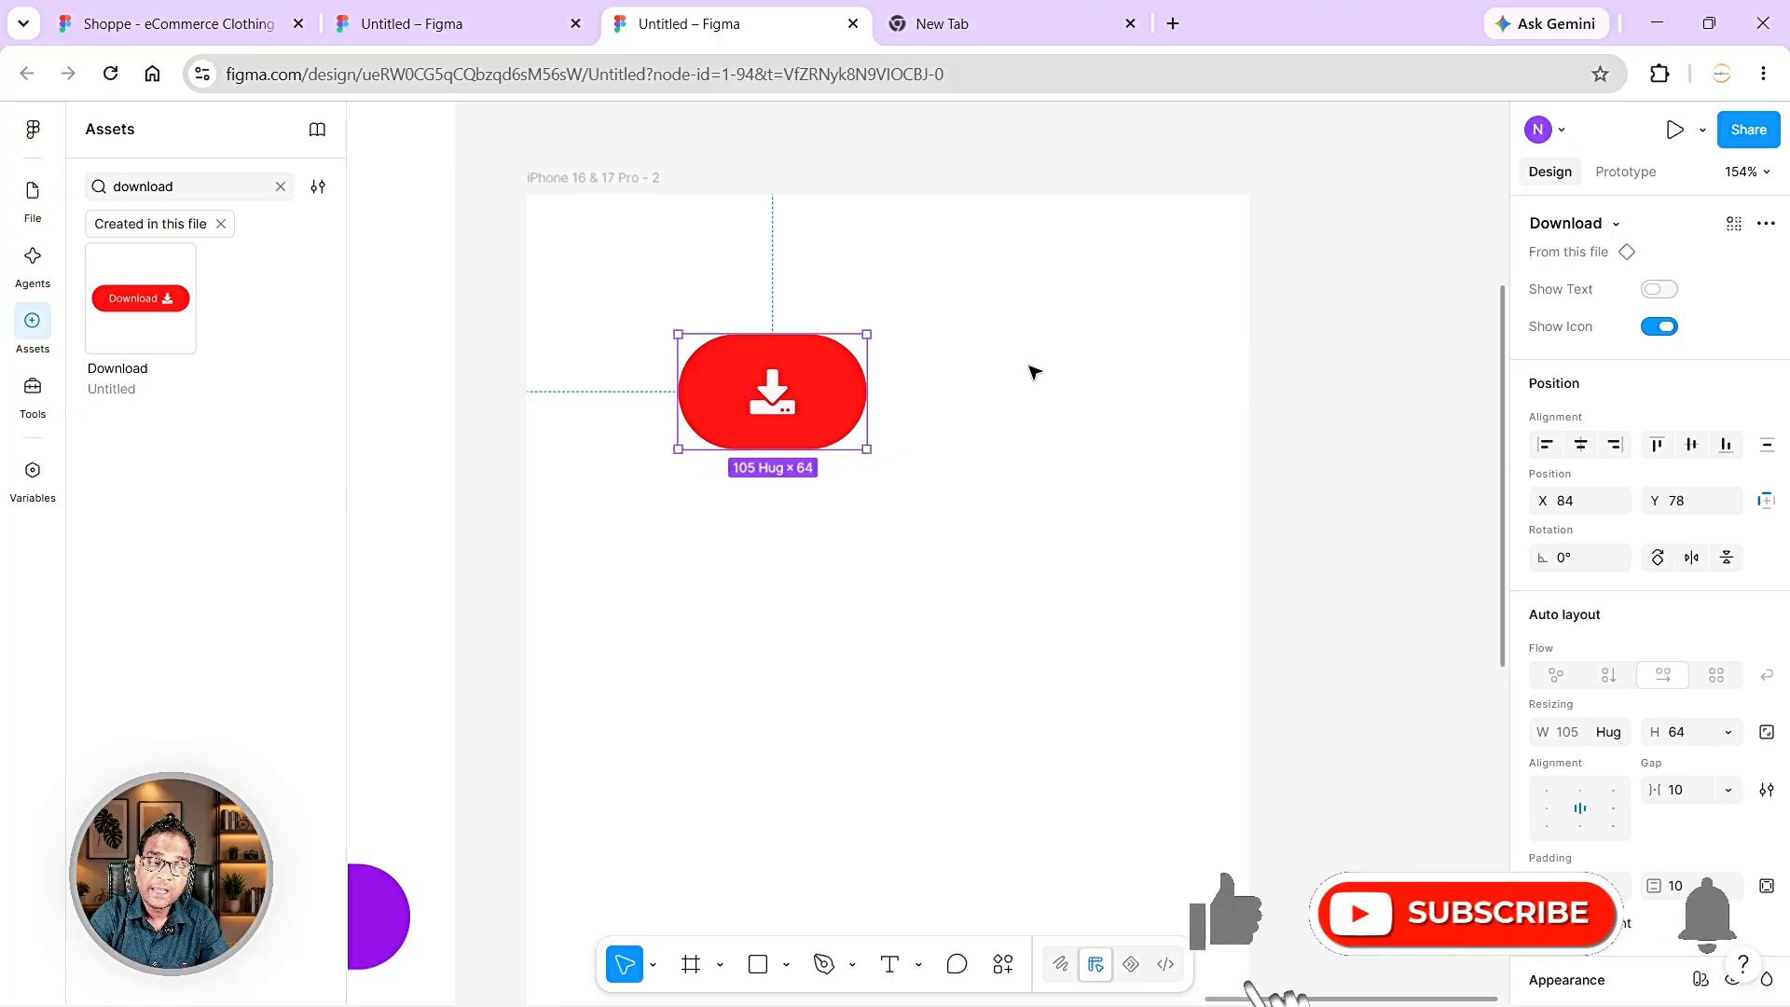
pyautogui.click(1660, 290)
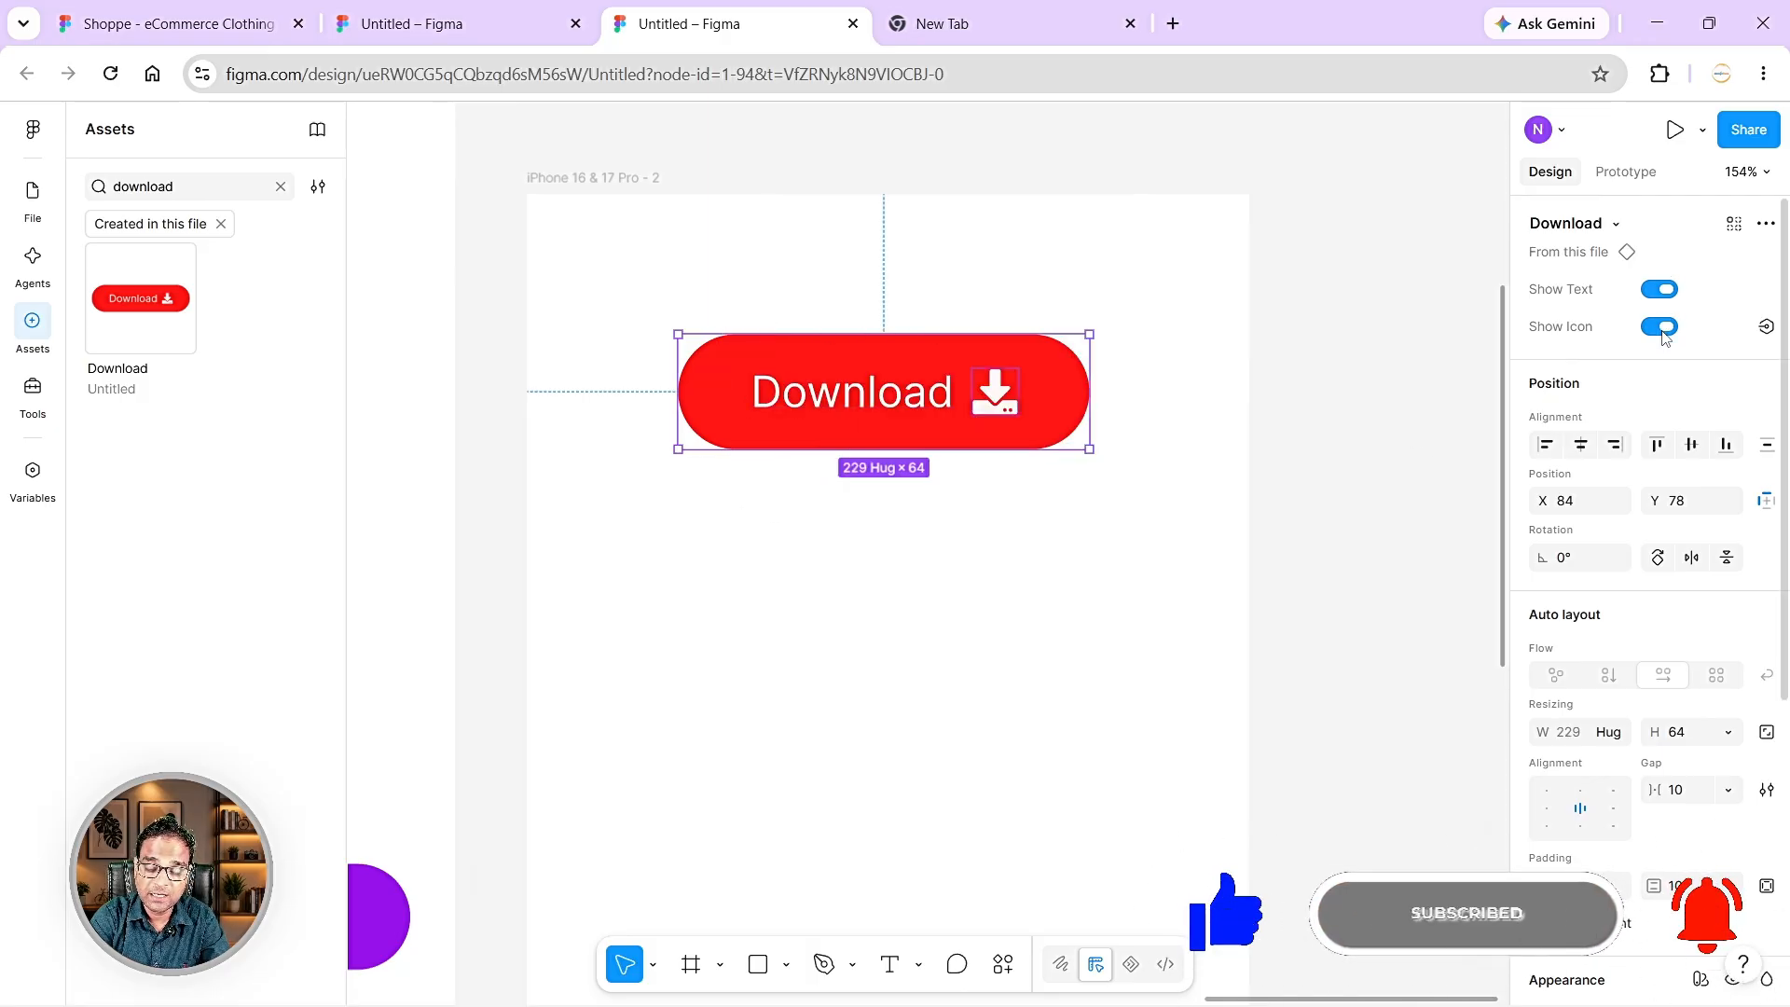
pyautogui.click(1660, 327)
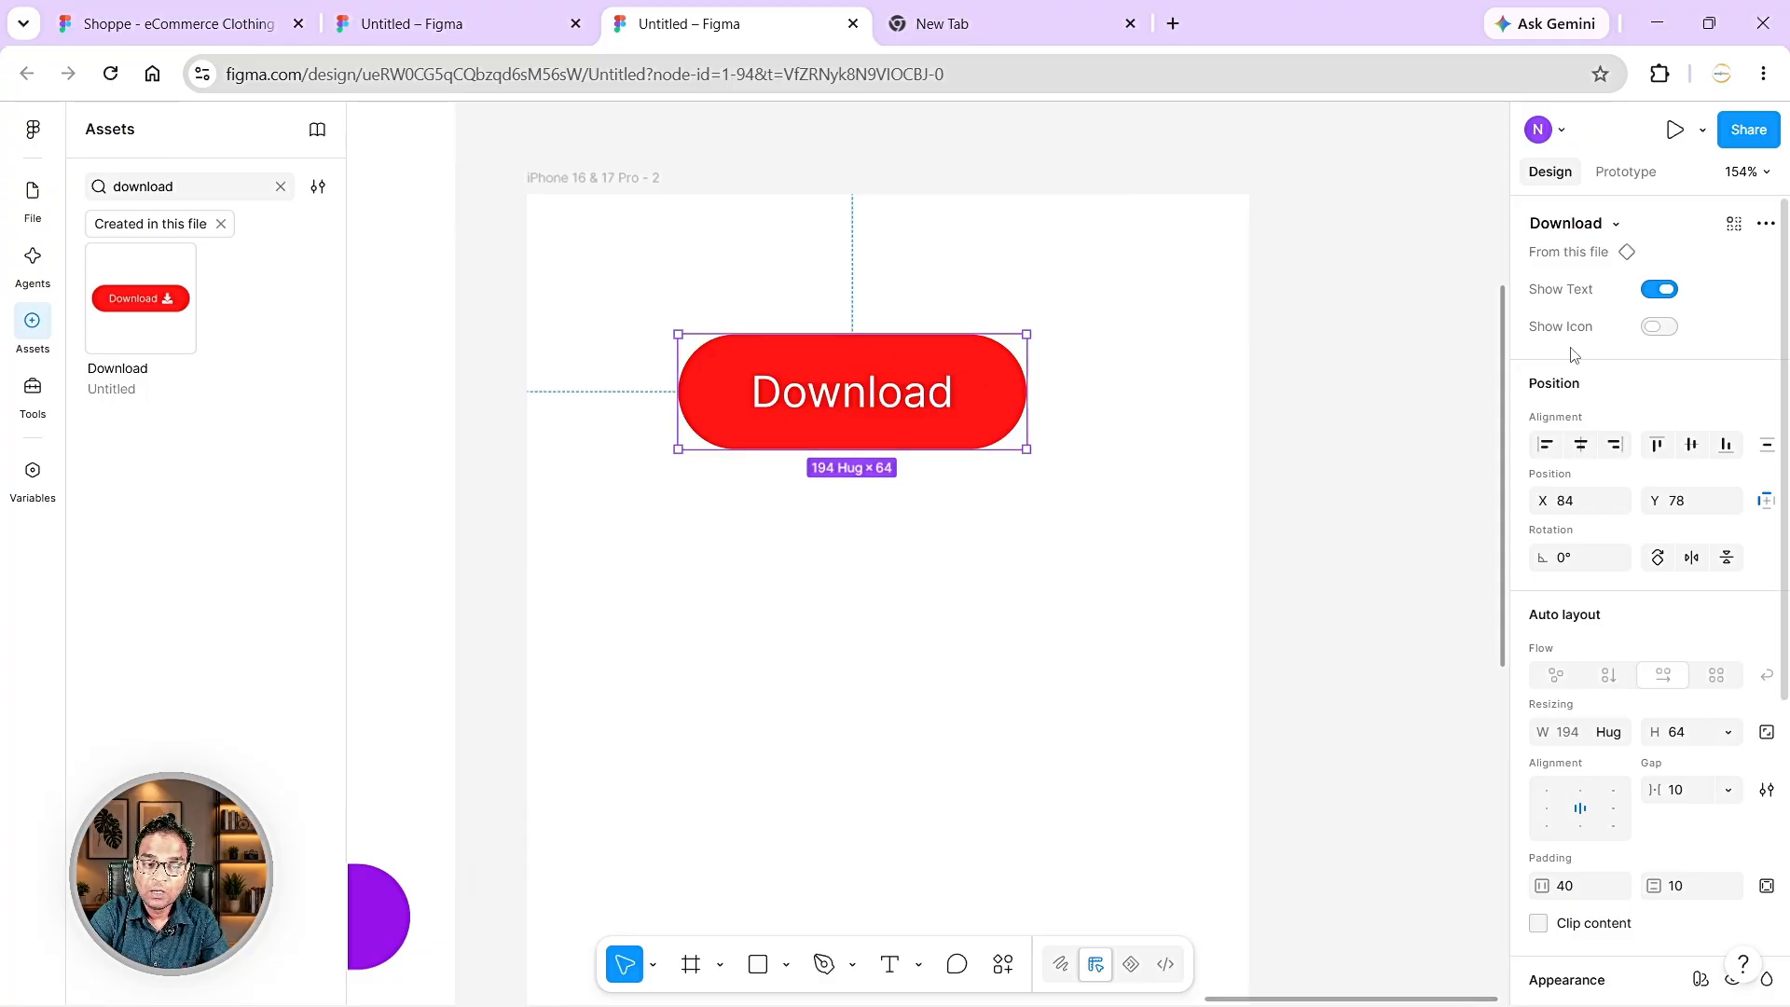
# - Test the Download instance by switching Show Icon and Show Text on and off in different combinations, leaving both on, and deselect it
pyautogui.click(1660, 327)
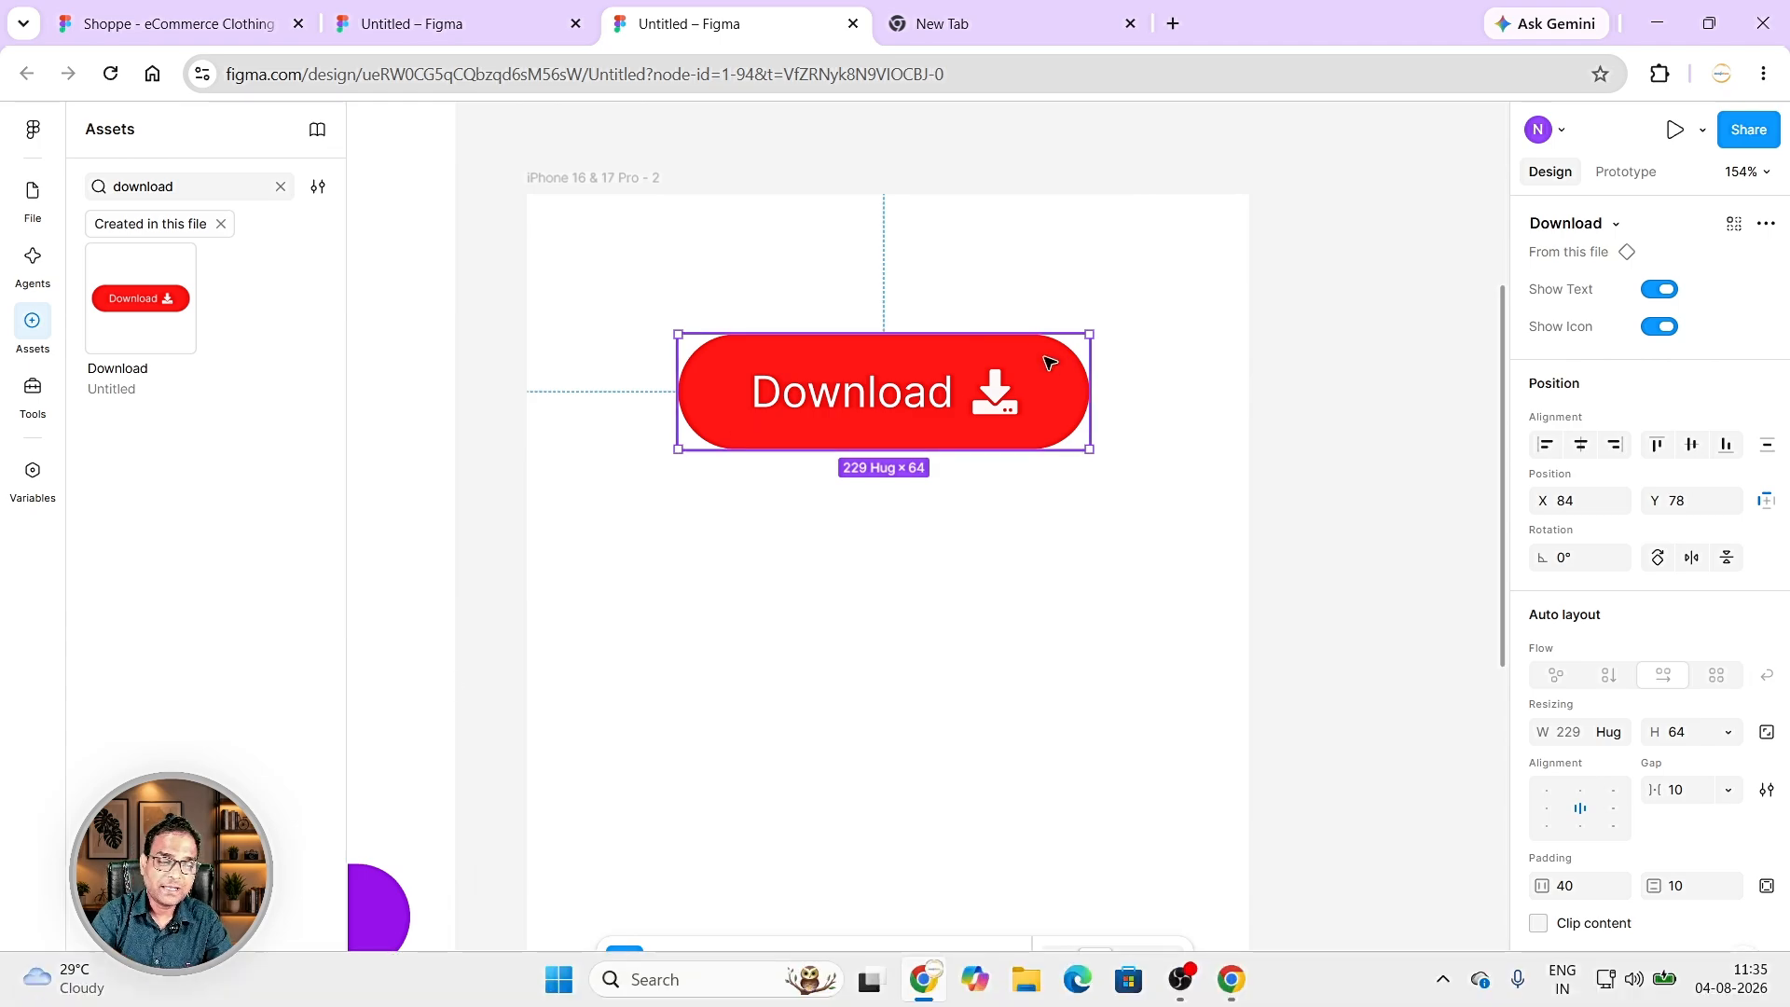
pyautogui.scroll(-1, 1019, 382)
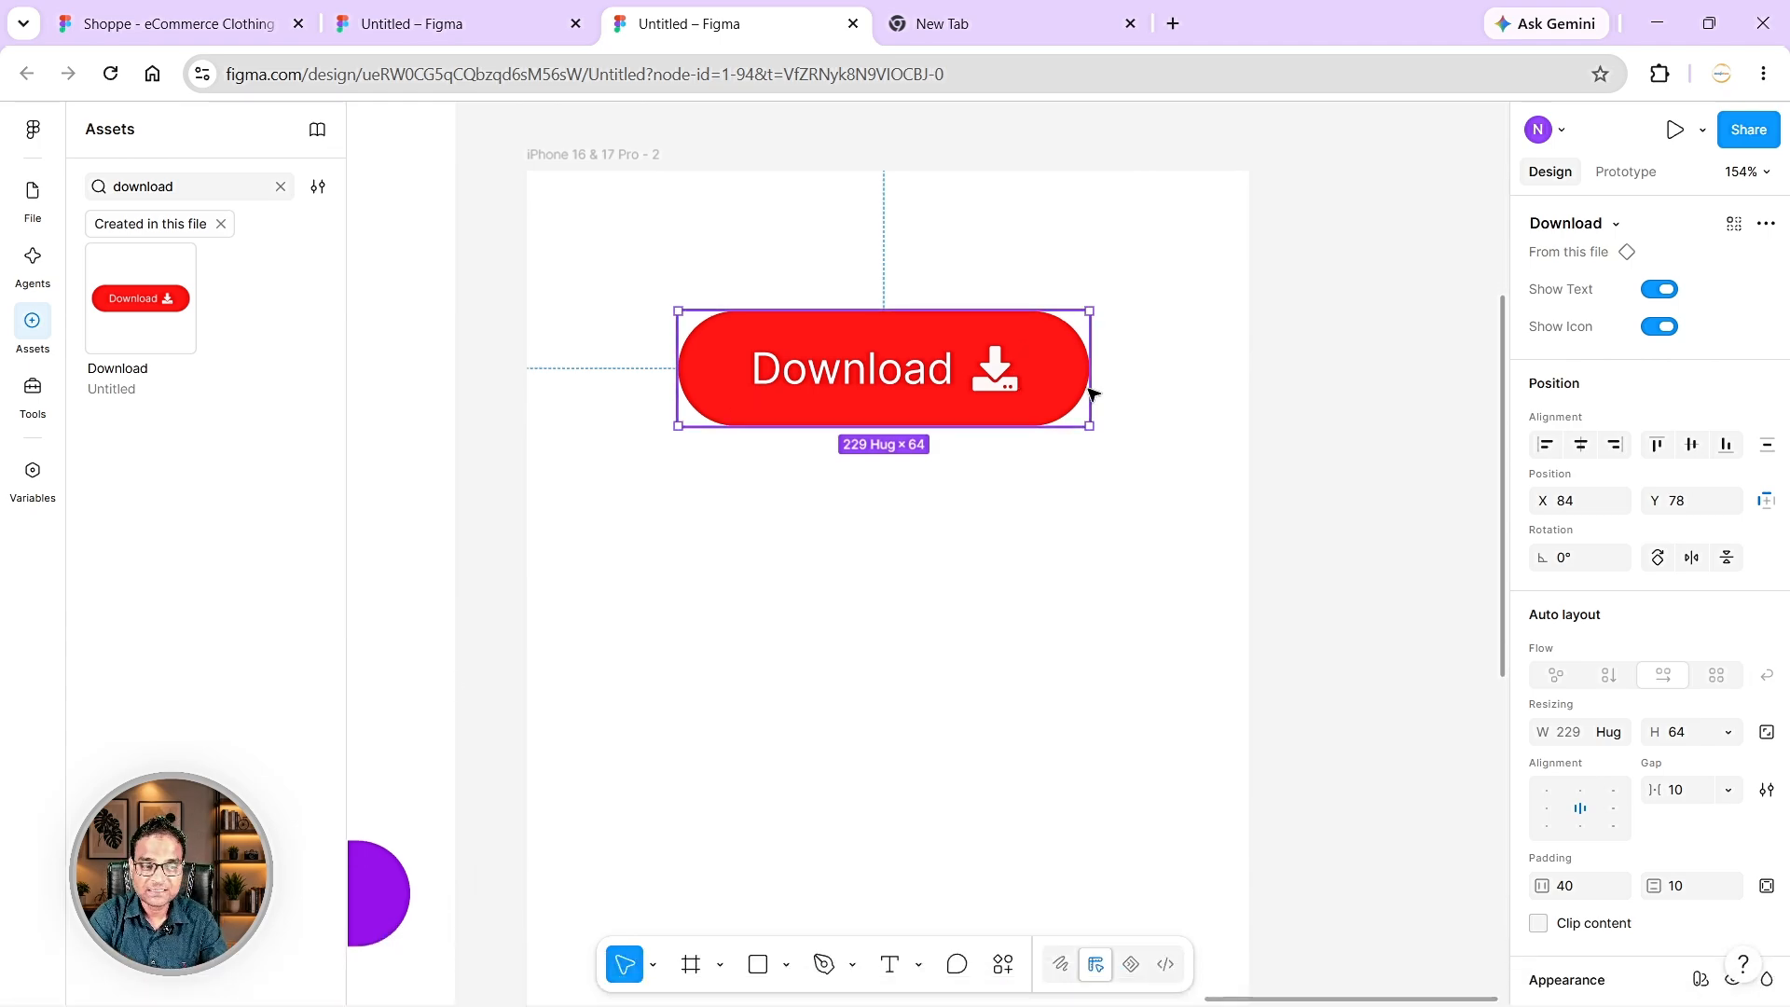
pyautogui.click(1667, 326)
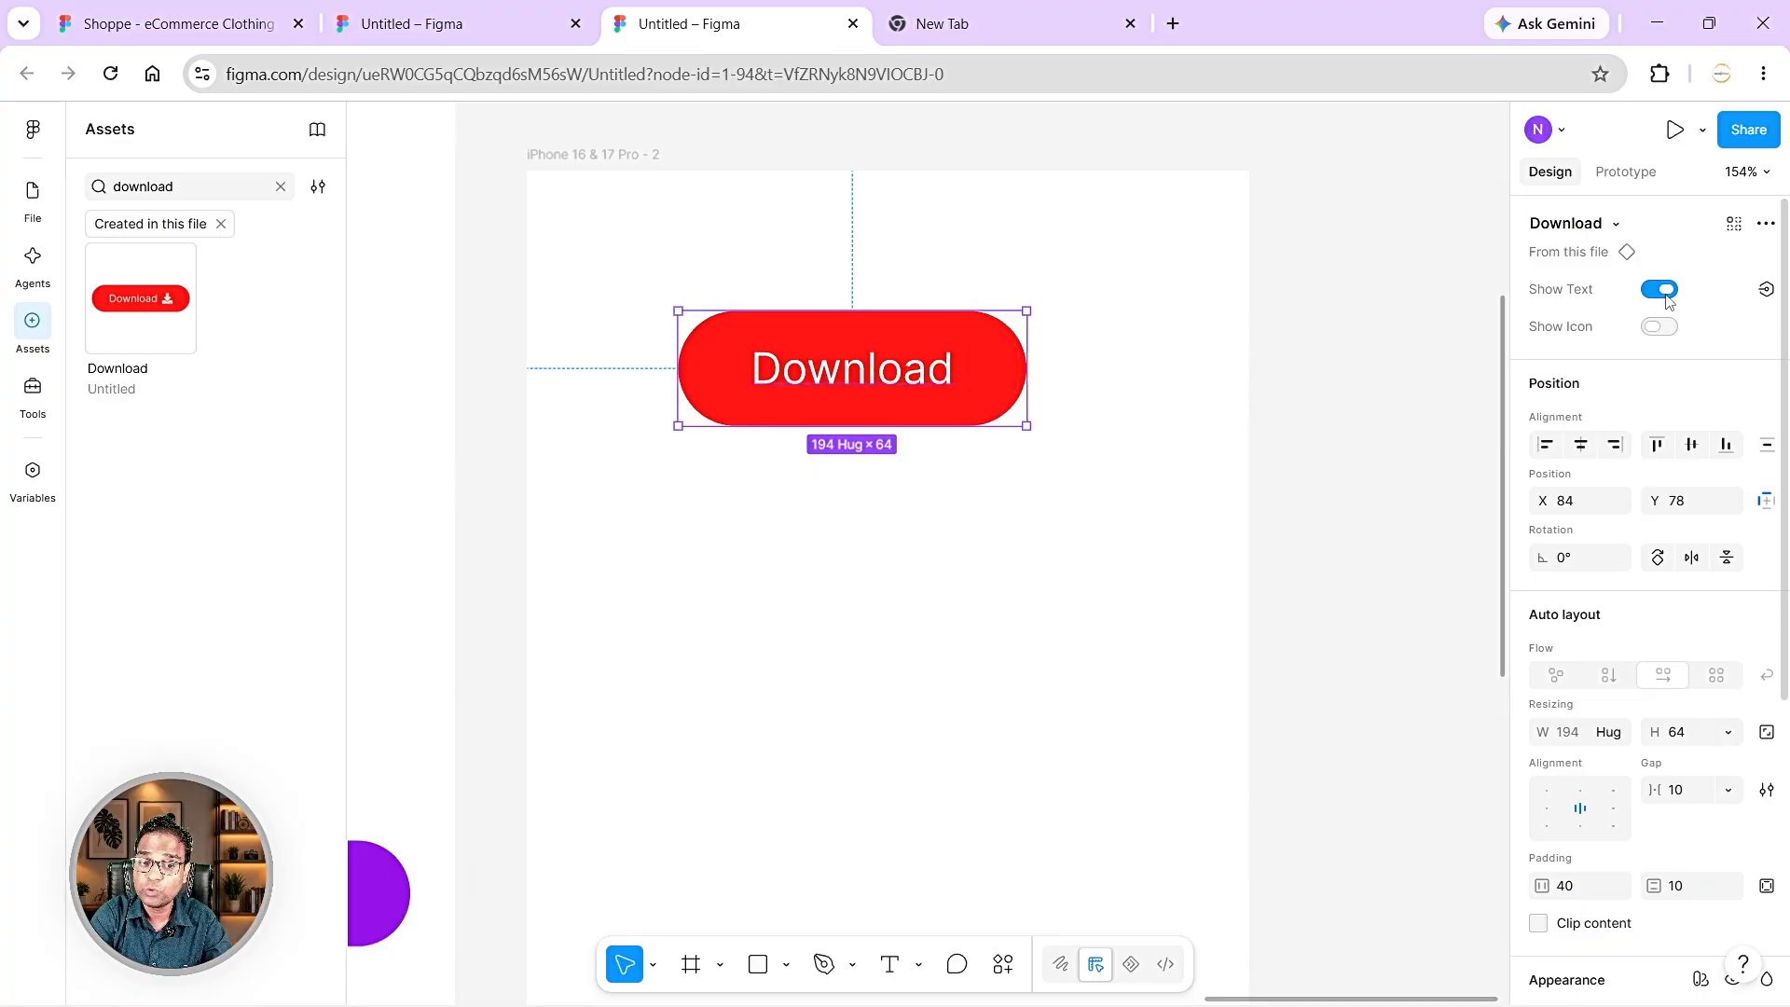
pyautogui.click(1667, 289)
pyautogui.click(1666, 327)
pyautogui.click(1667, 289)
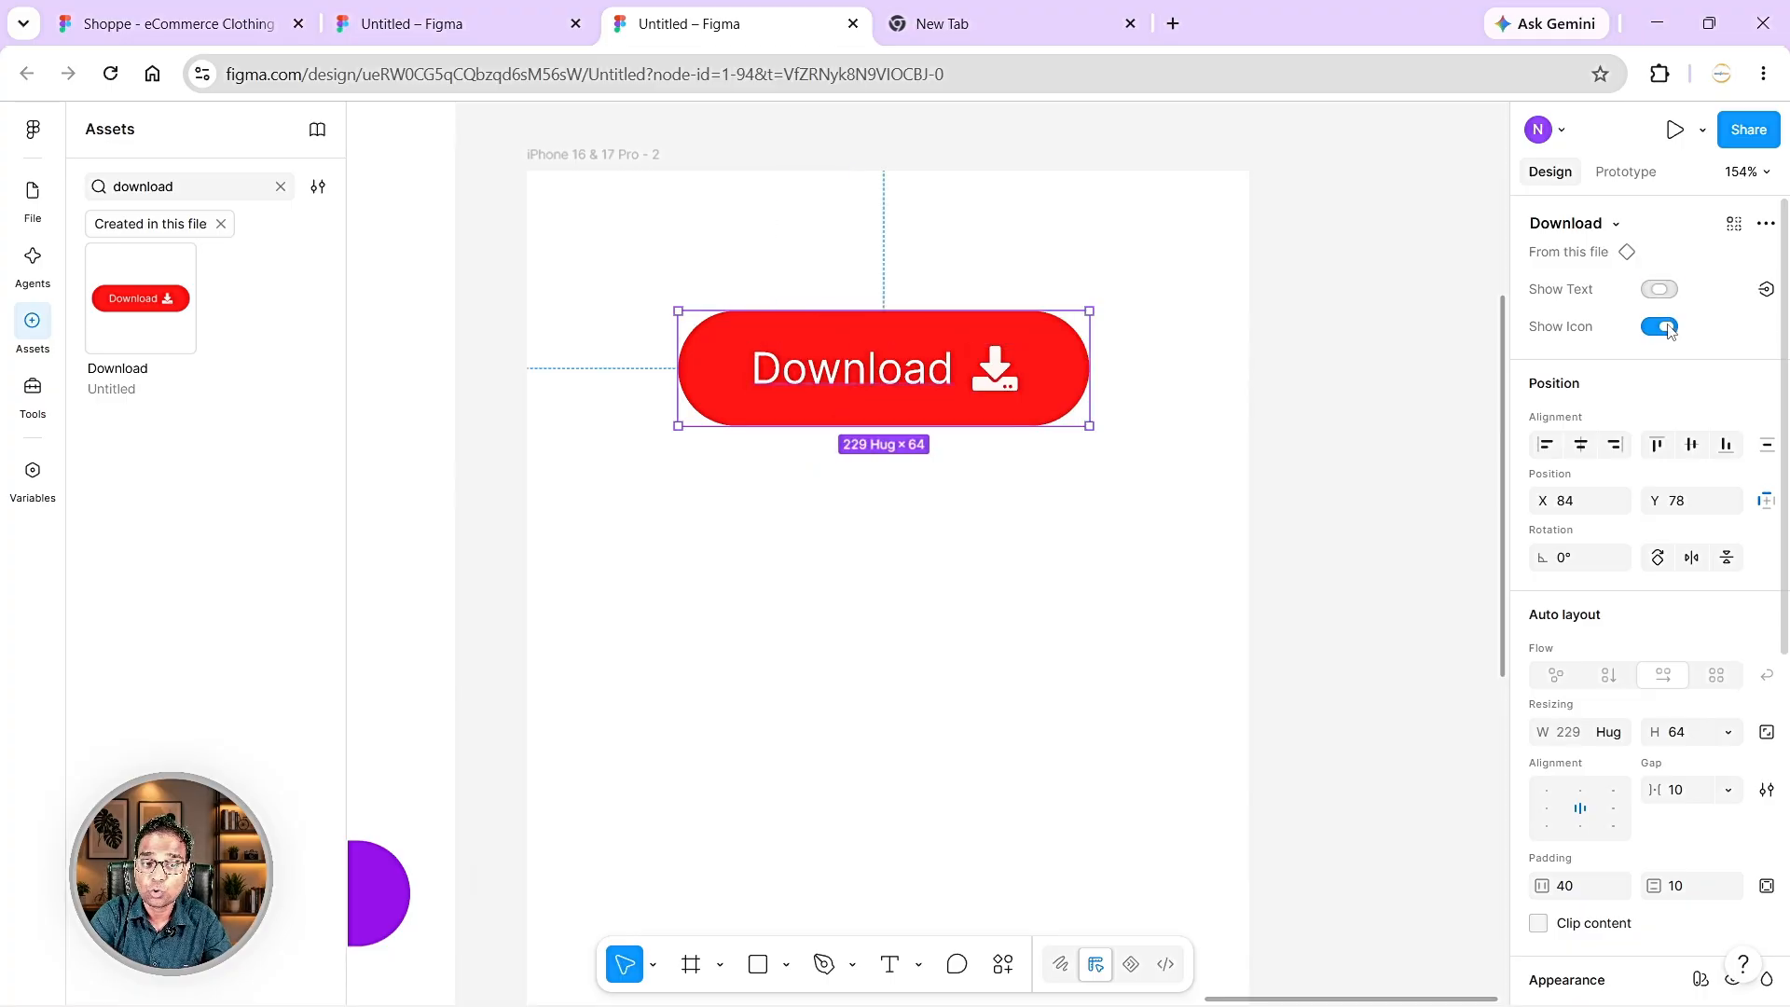
pyautogui.click(1667, 326)
pyautogui.click(1667, 290)
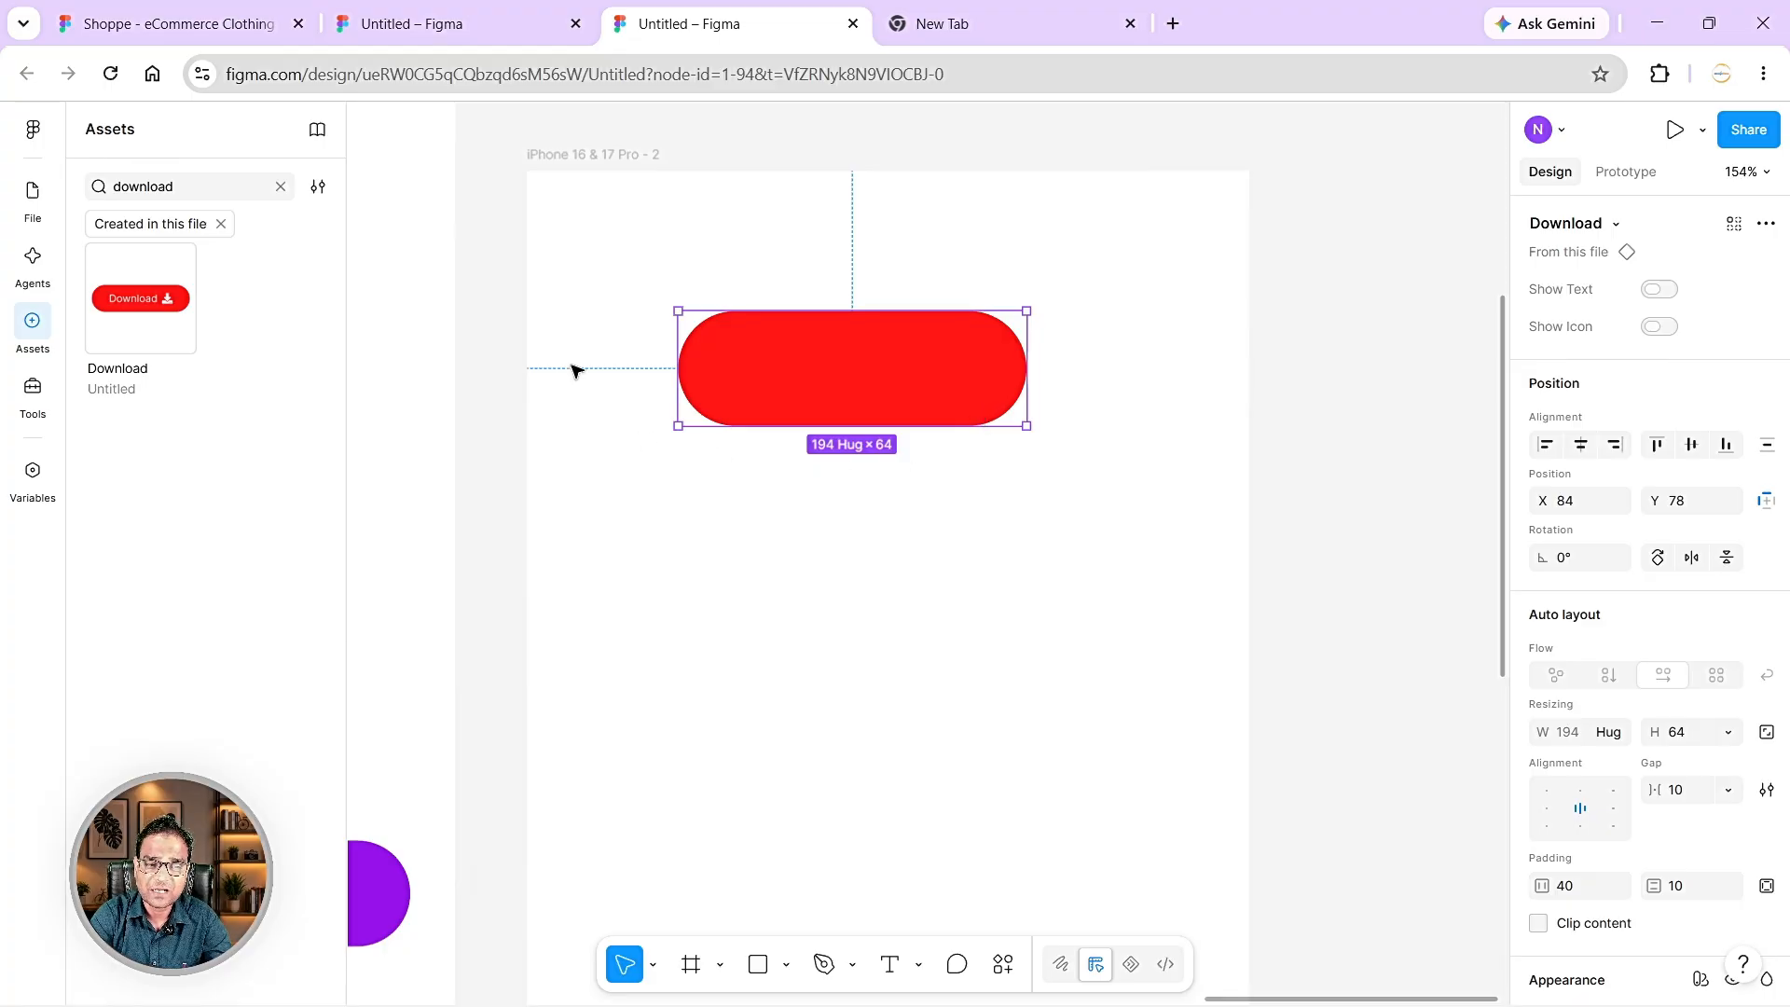
pyautogui.click(1658, 291)
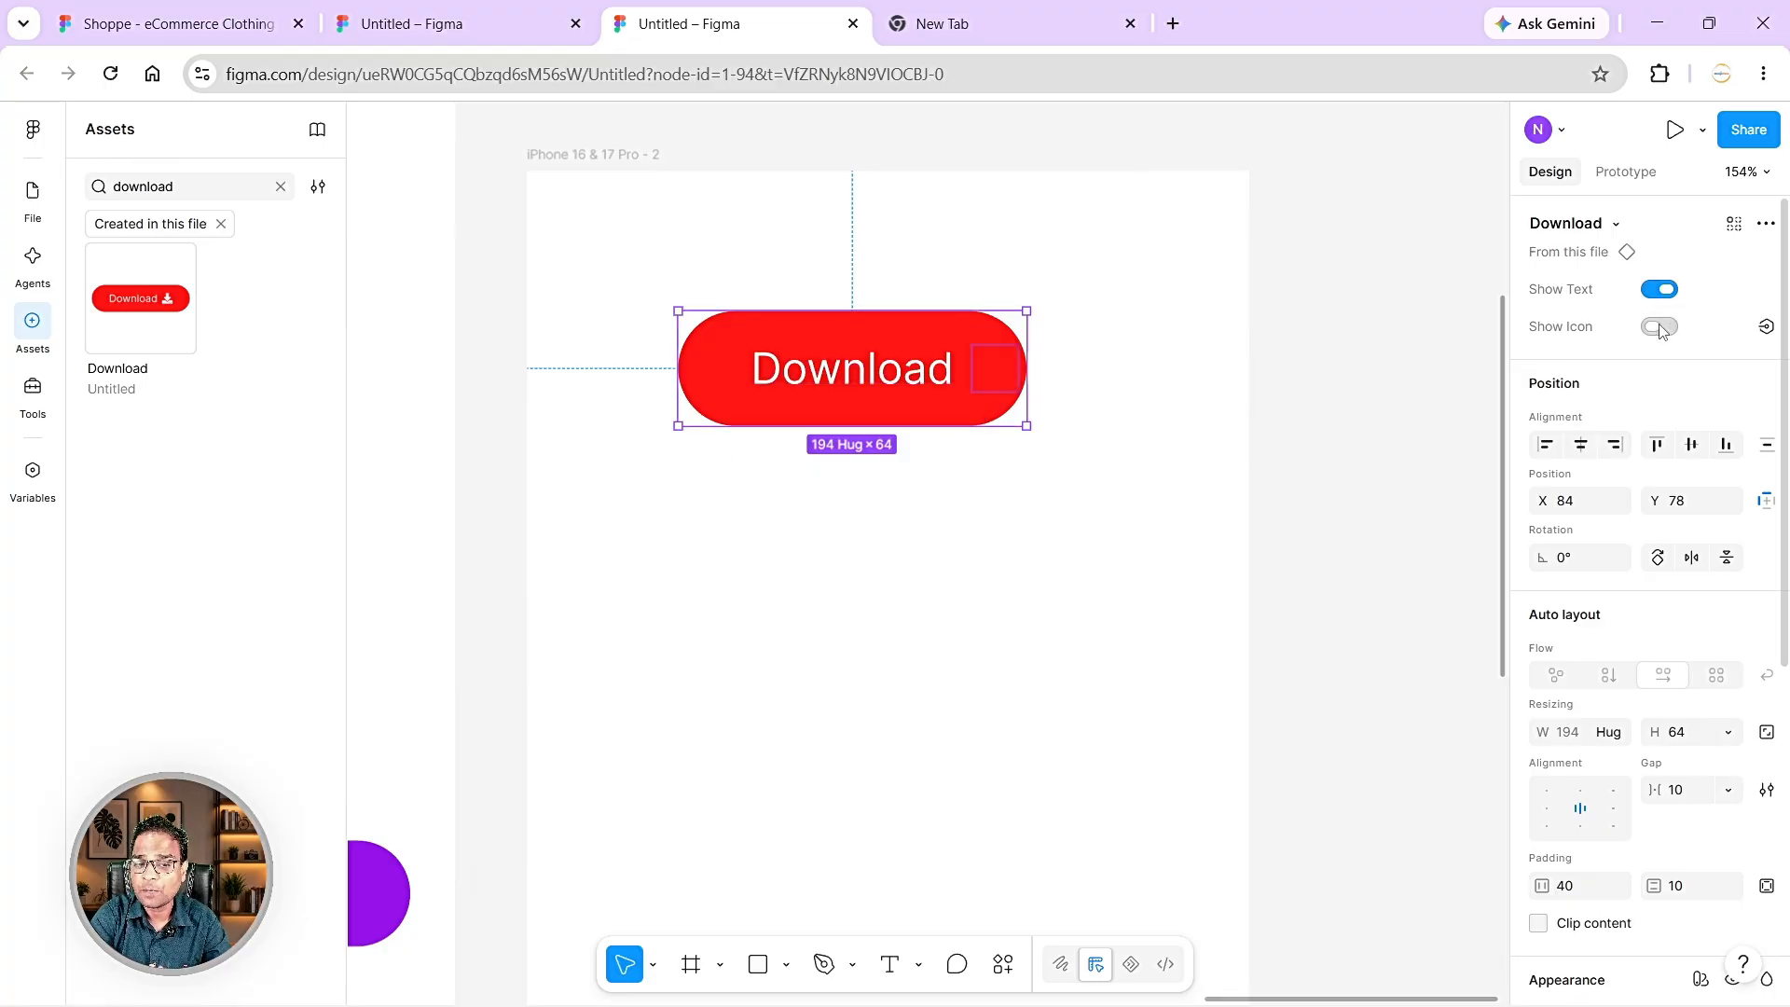
pyautogui.click(1661, 327)
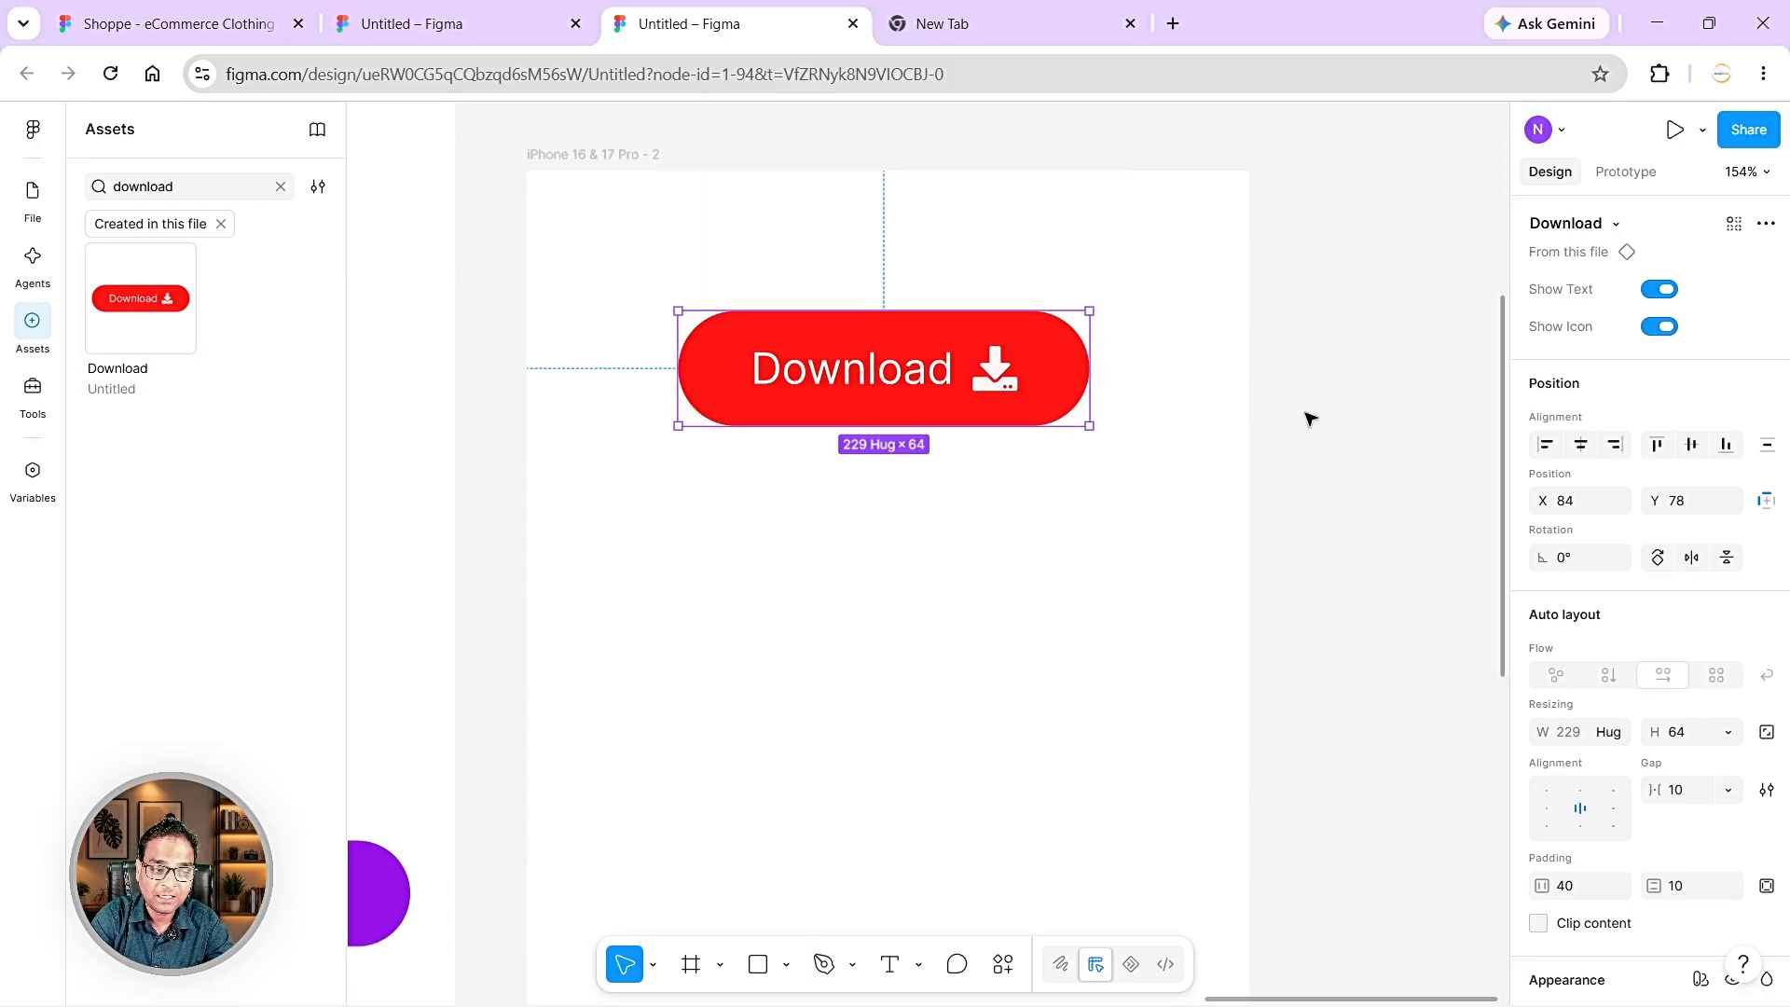
pyautogui.click(1143, 591)
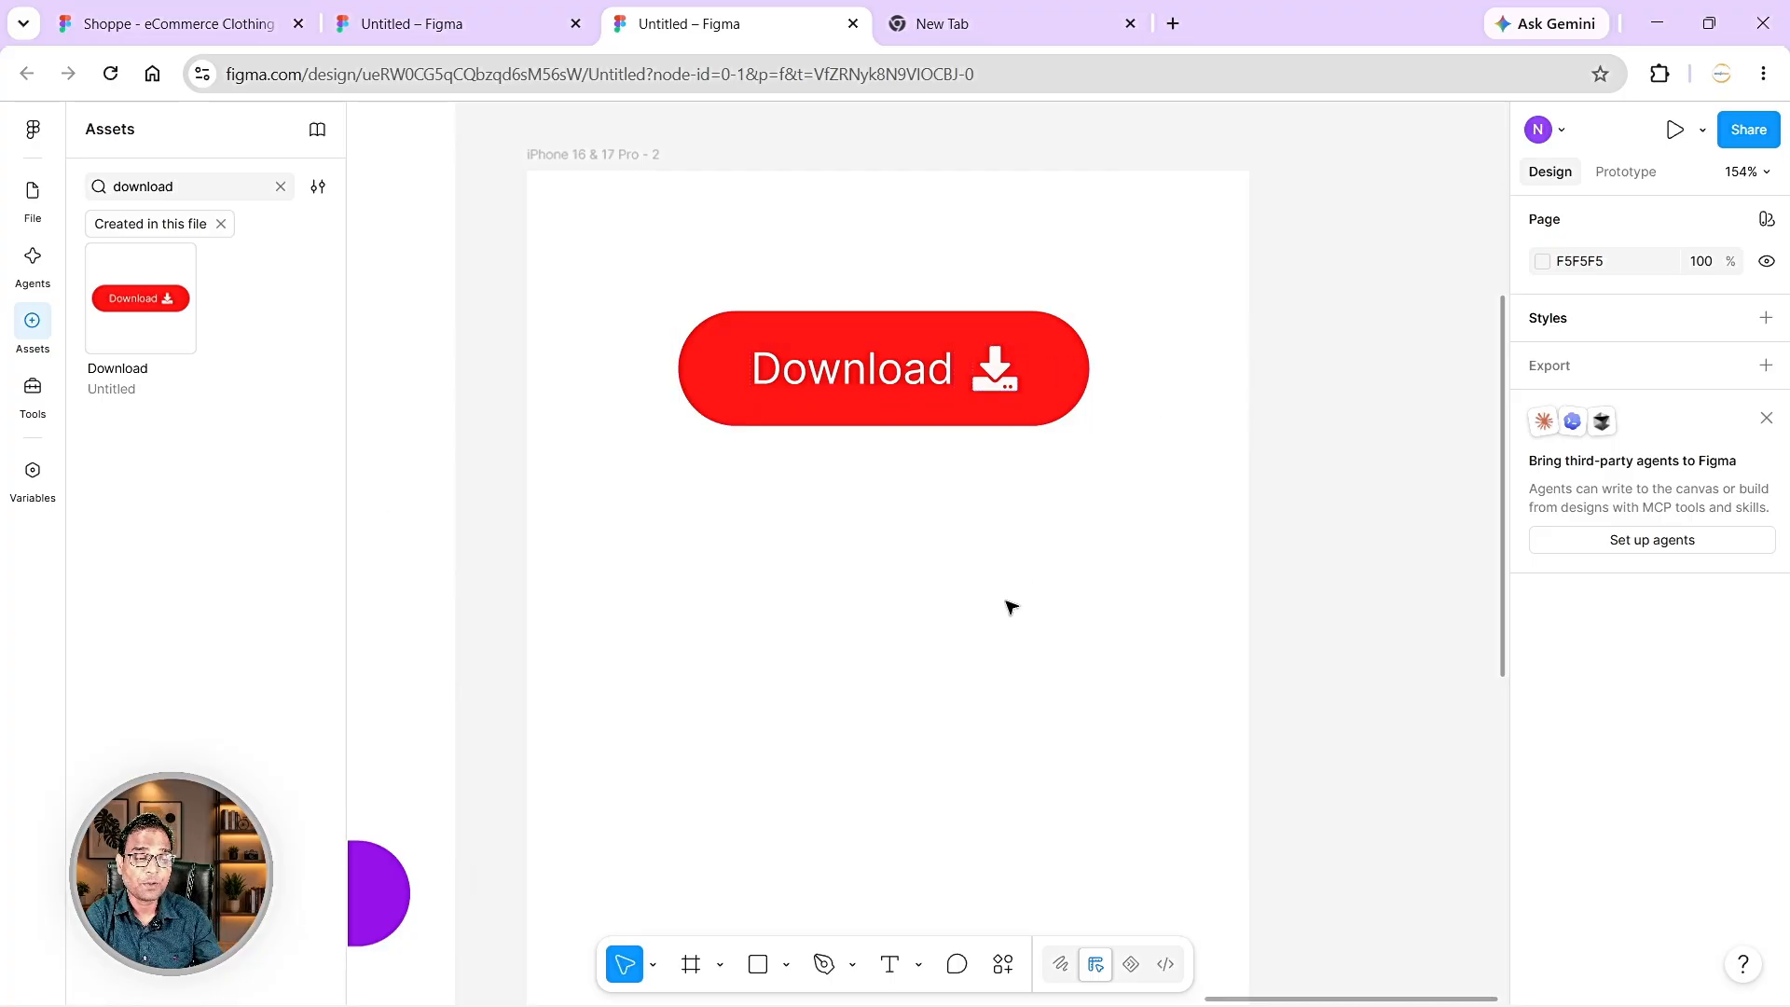
# - Check the main Download component, and change only the fill of its instance in iPhone 16 & 17 Pro - 2 to near-black
pyautogui.scroll(5, 1010, 607)
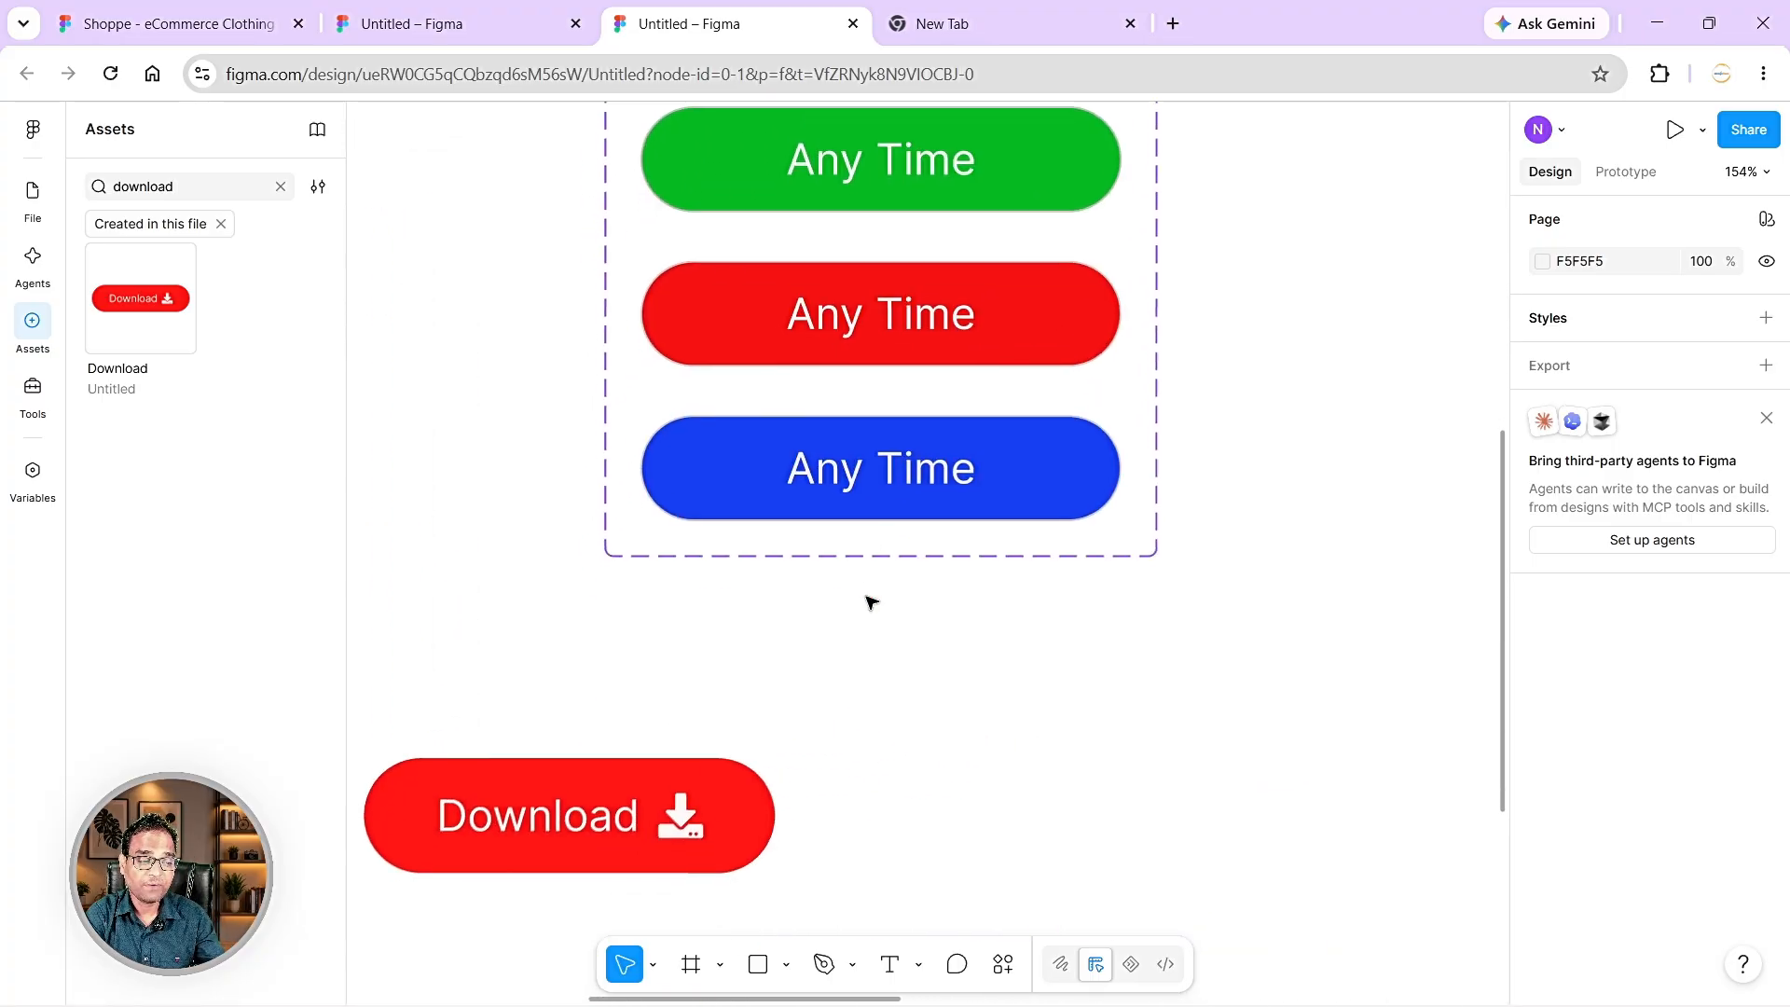
pyautogui.scroll(-2, 872, 602)
pyautogui.click(767, 623)
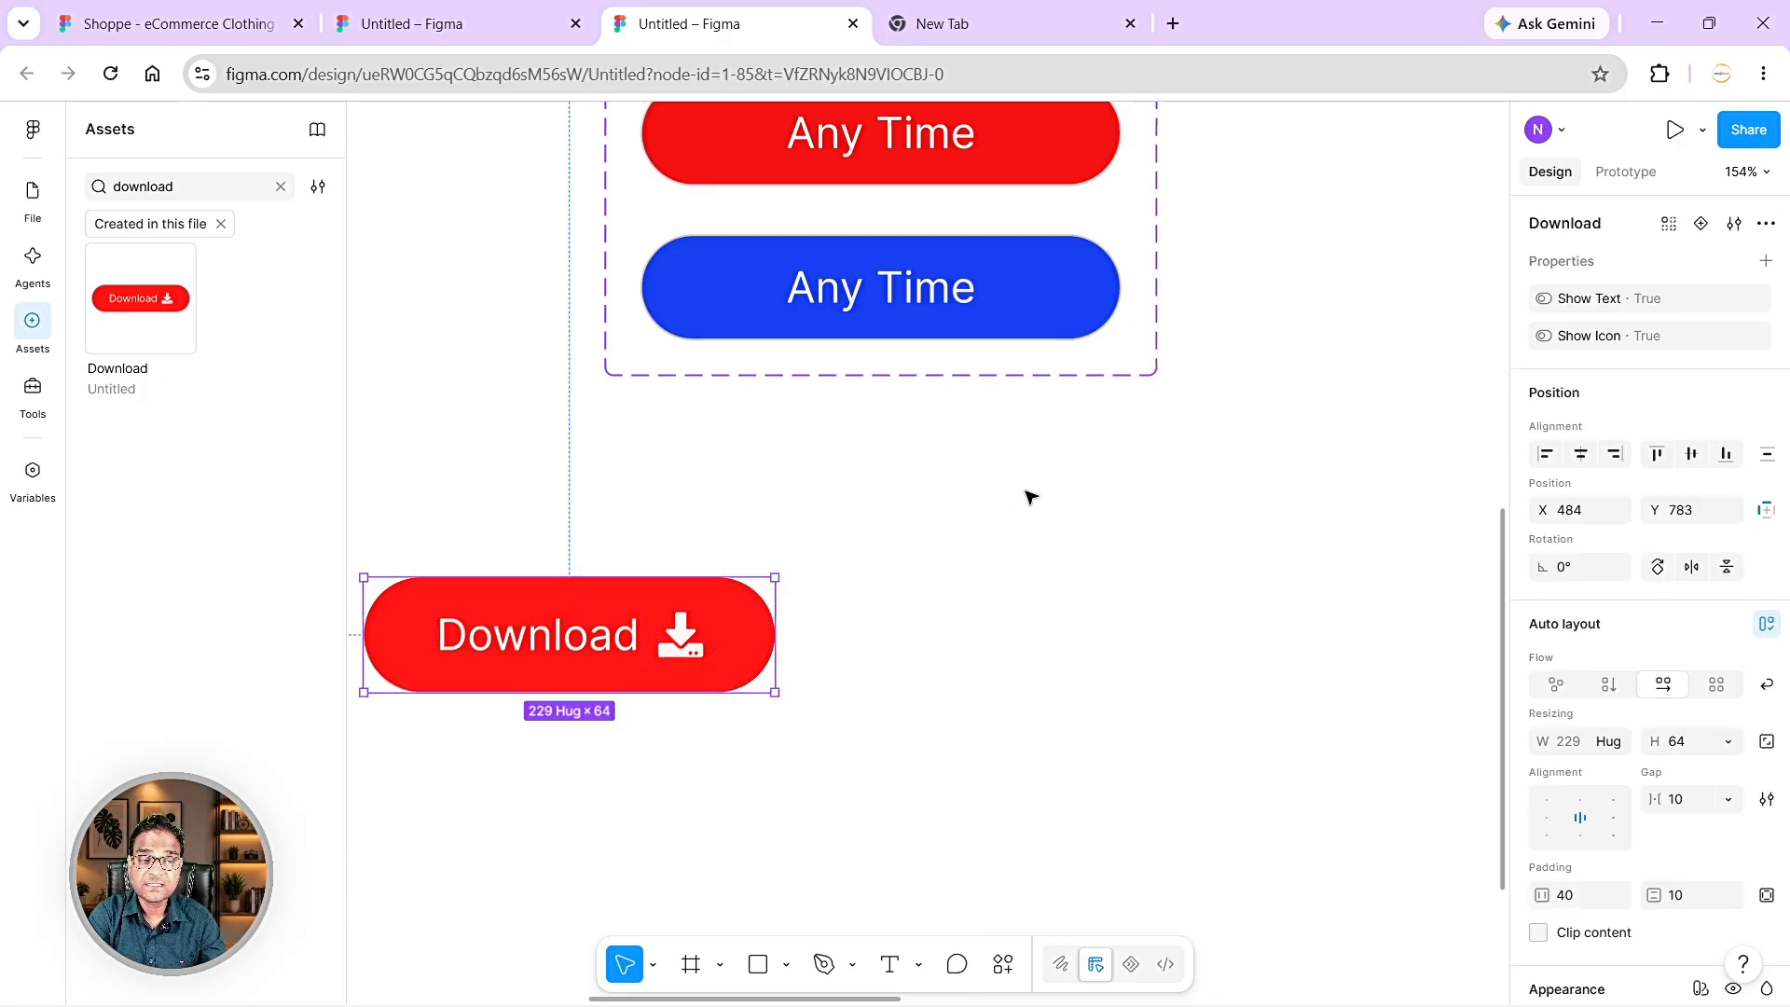
pyautogui.hscroll(10, 1029, 495)
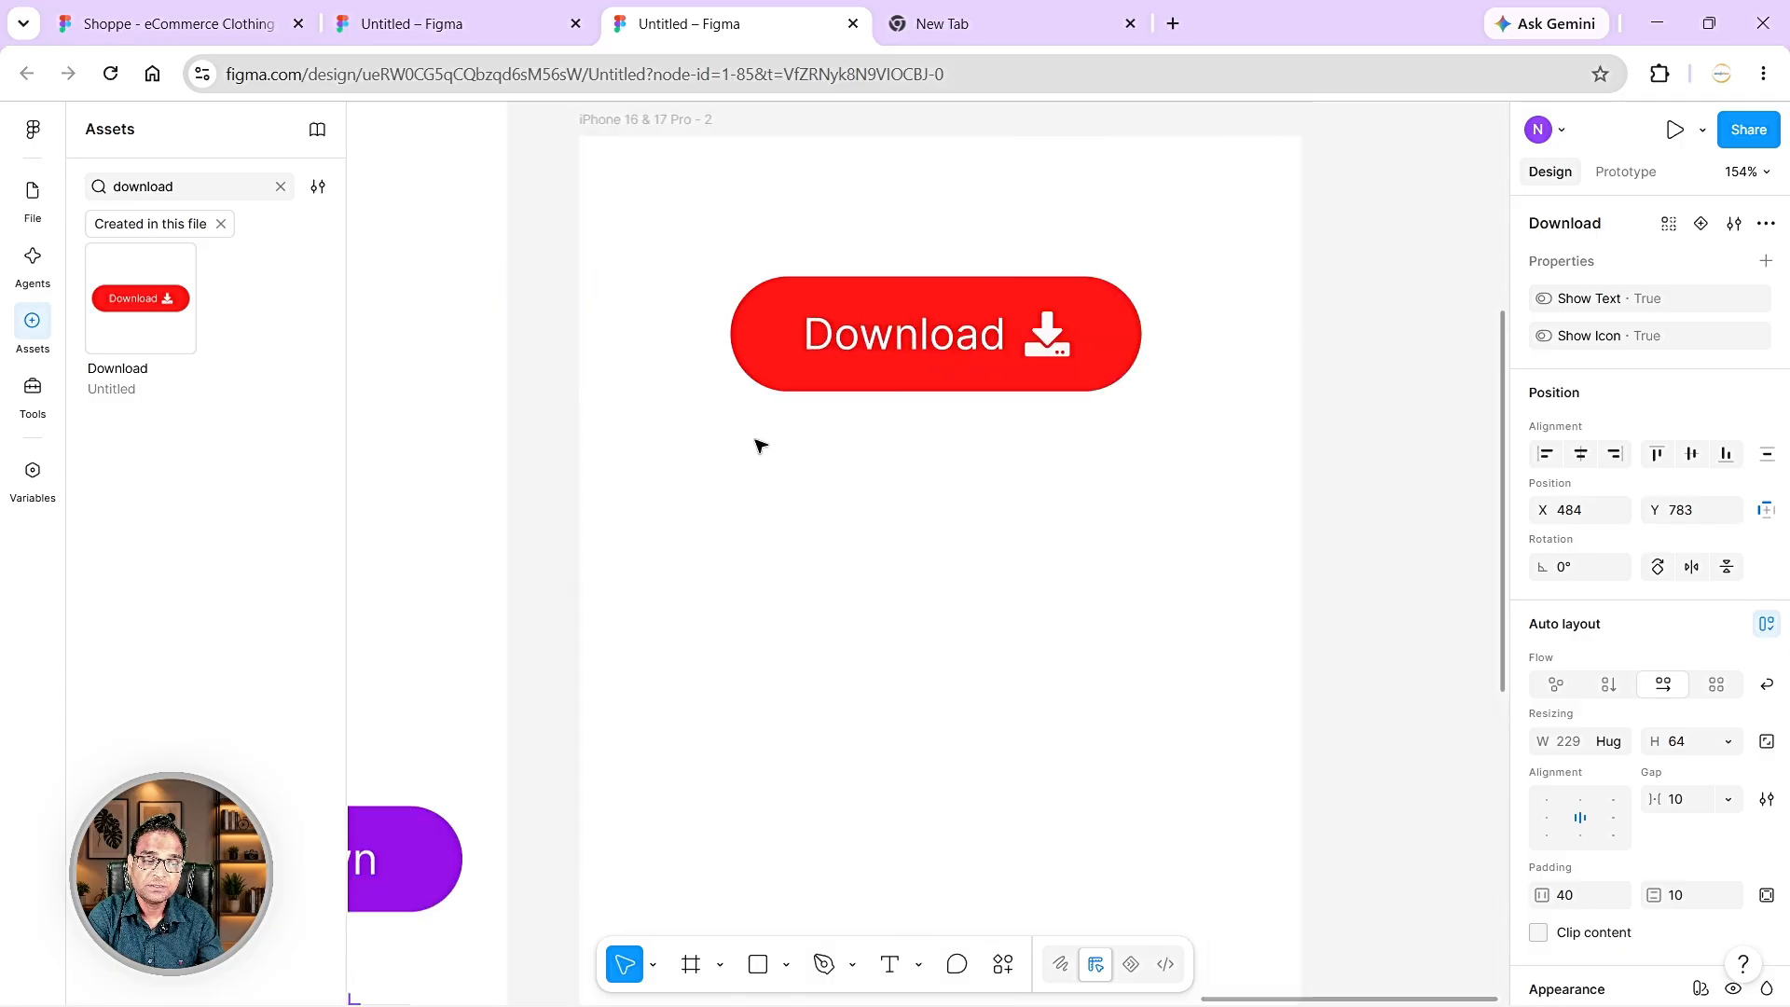
pyautogui.hscroll(-7, 1419, 411)
pyautogui.hscroll(5, 1426, 411)
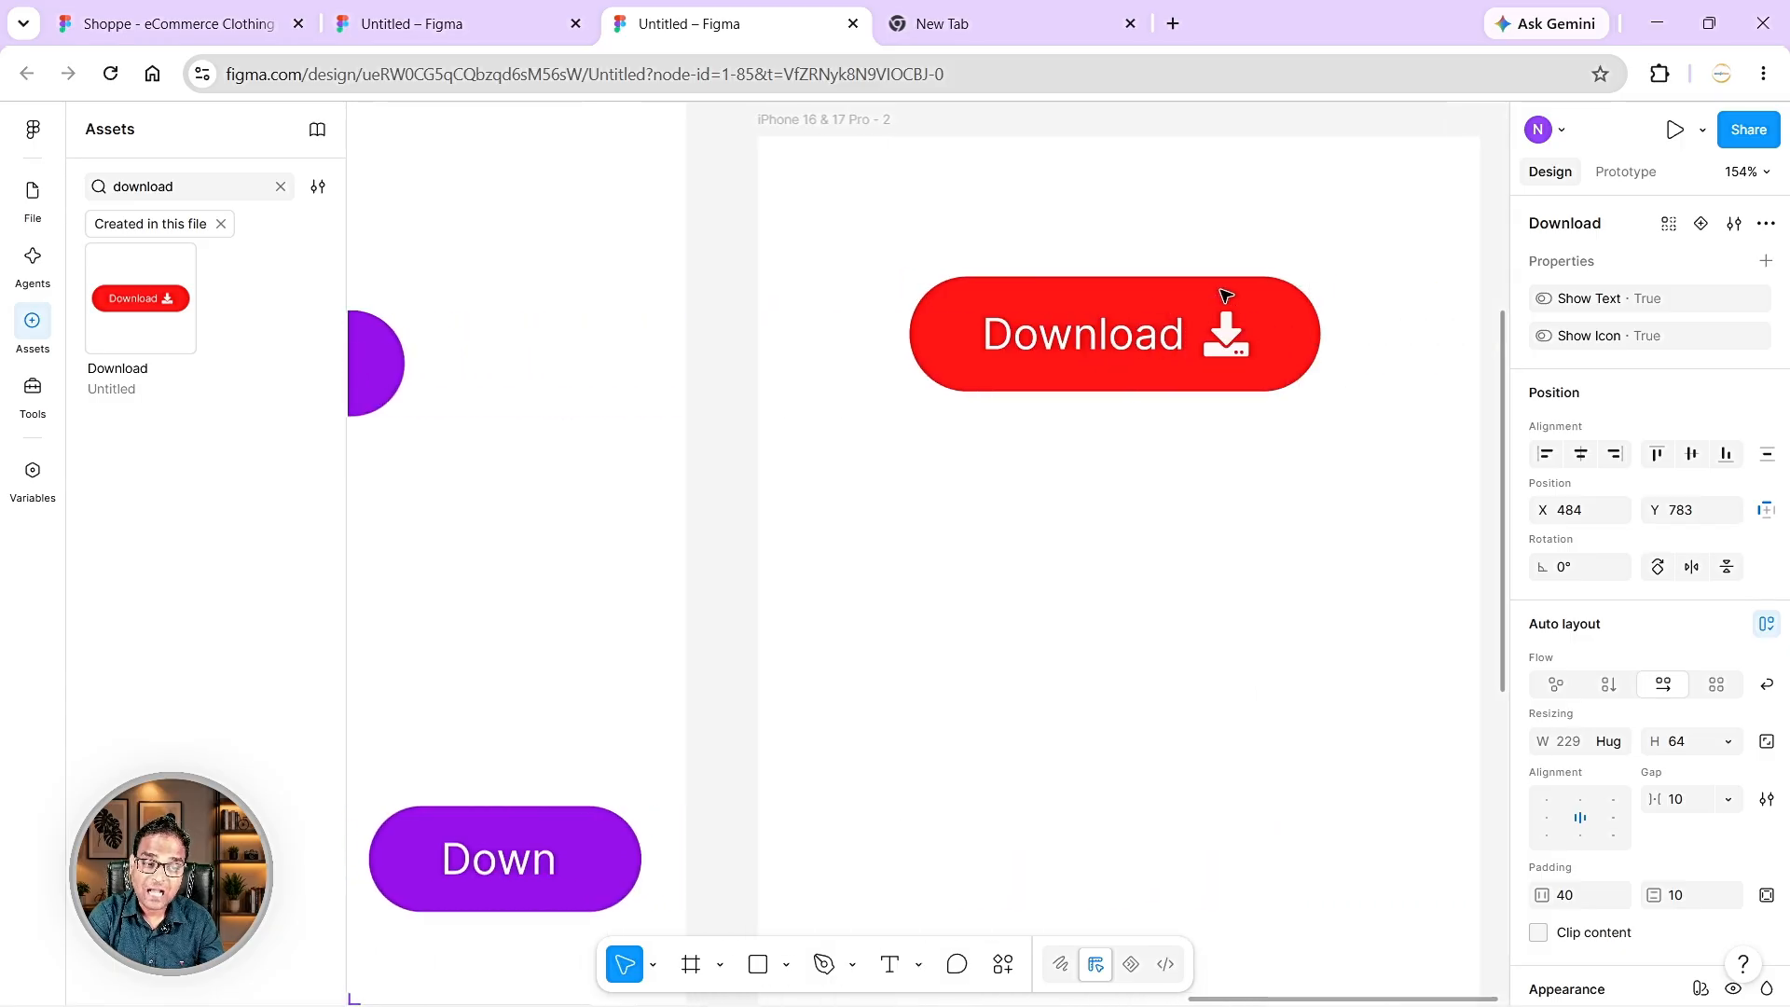
pyautogui.hscroll(3, 1223, 308)
pyautogui.click(1191, 336)
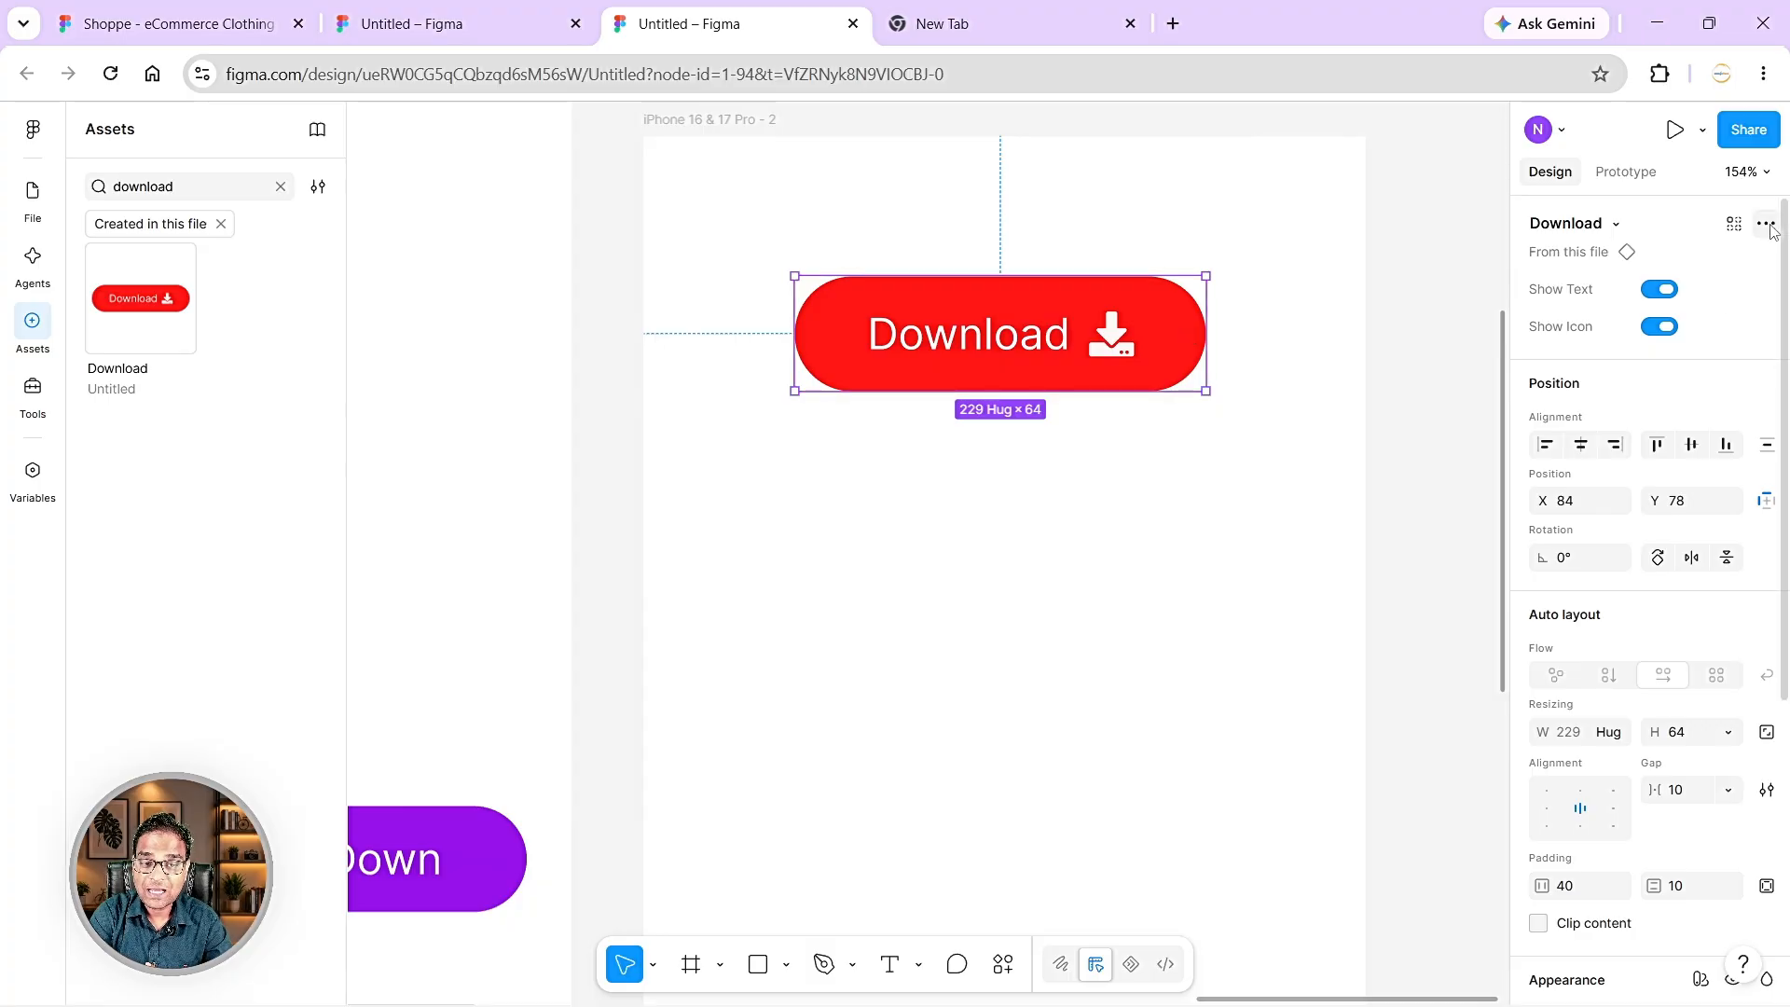
pyautogui.scroll(-5, 1615, 737)
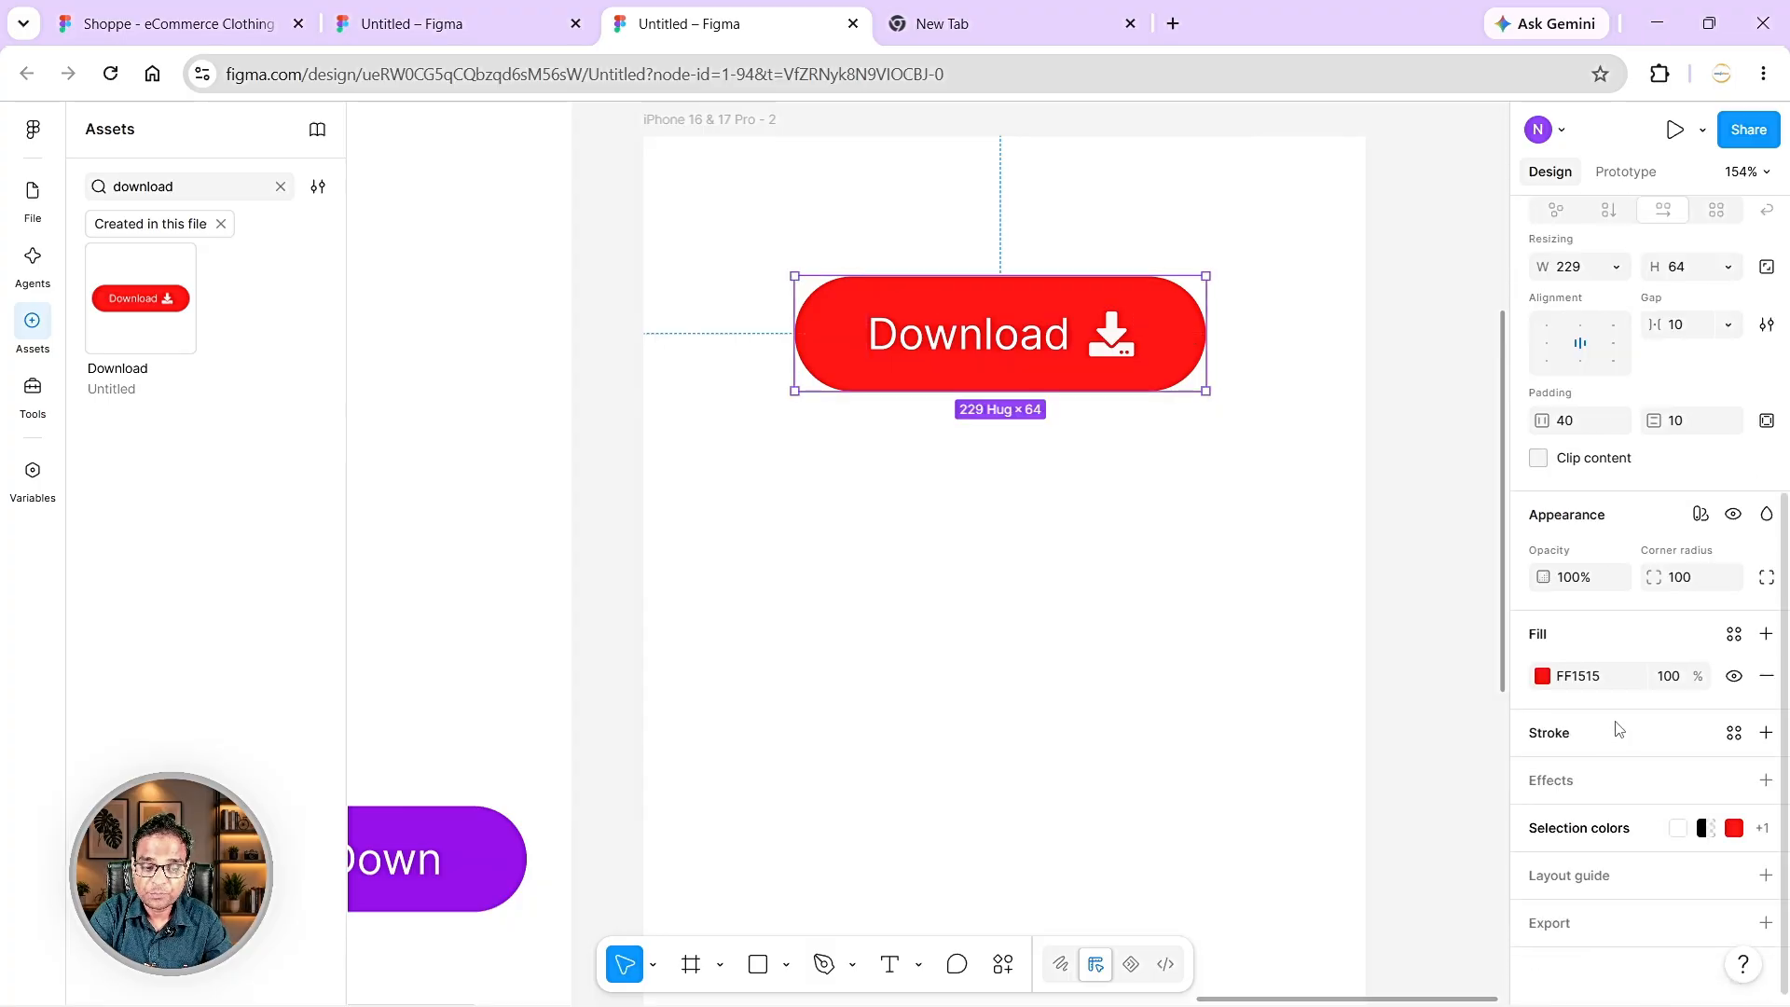
pyautogui.click(1543, 676)
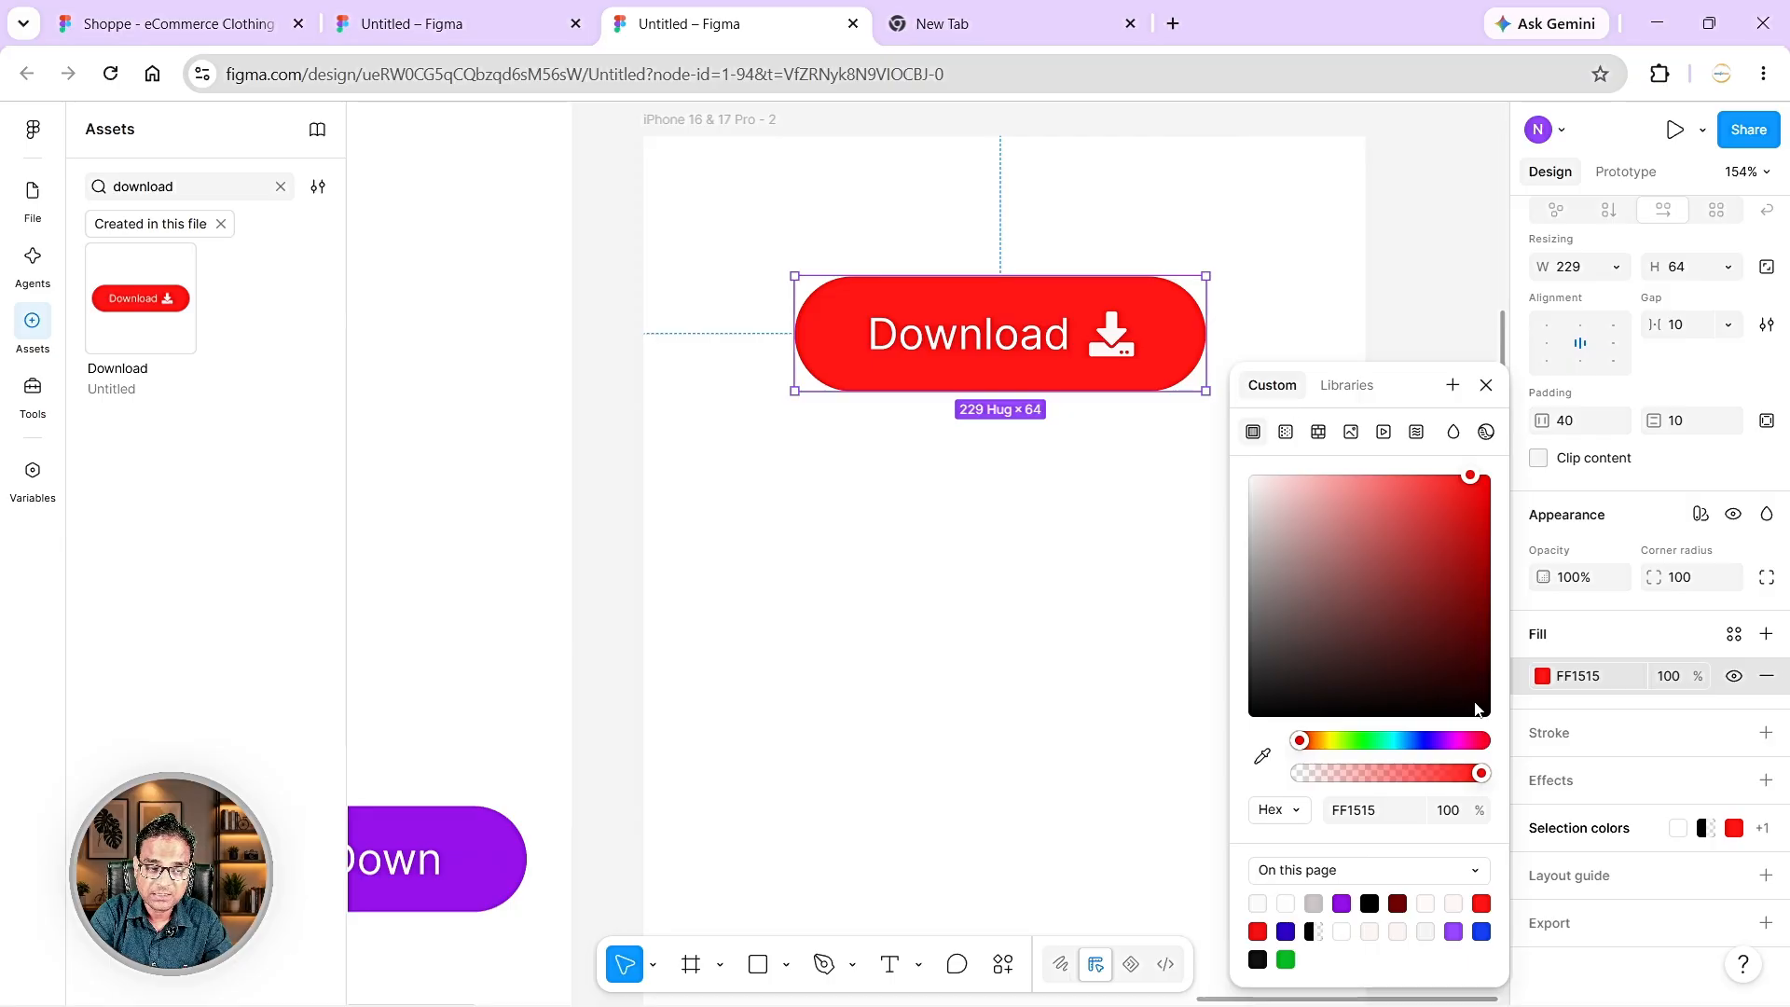
pyautogui.moveTo(1475, 711); pyautogui.dragTo(1468, 718)
pyautogui.click(1087, 480)
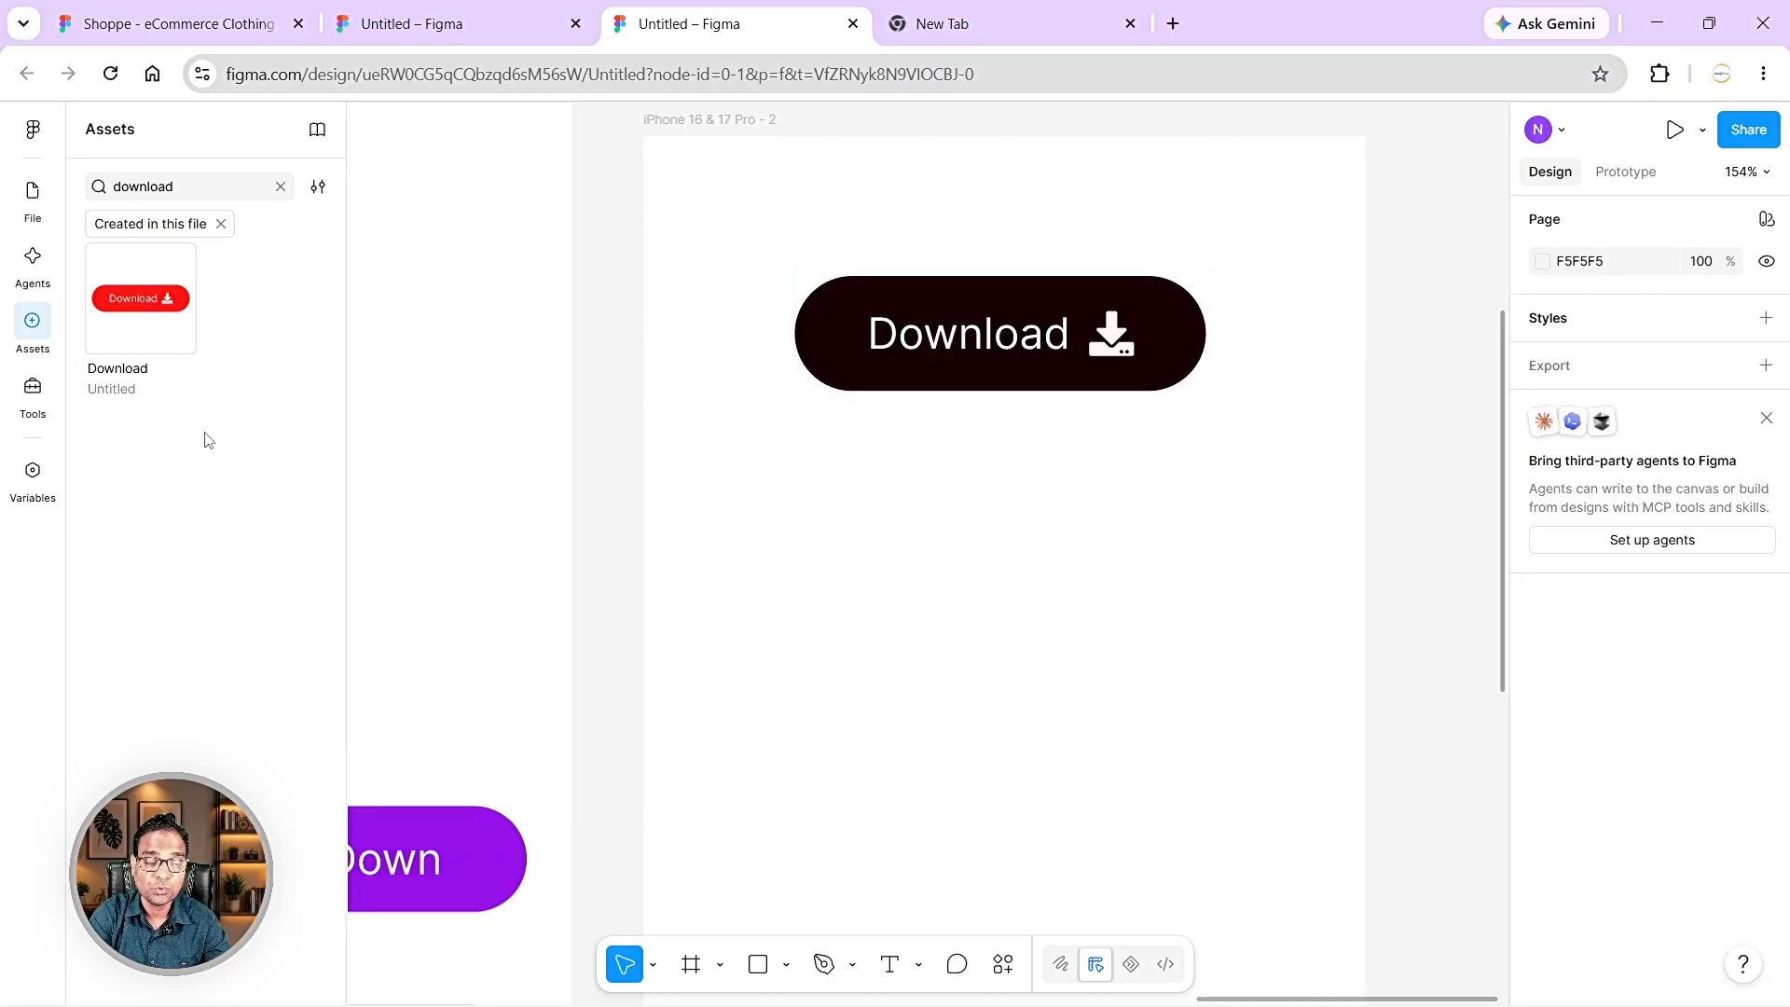
# - Change the fill of the main Download component in the Desktop frame to purple 7E15FF
pyautogui.hscroll(-10, 540, 575)
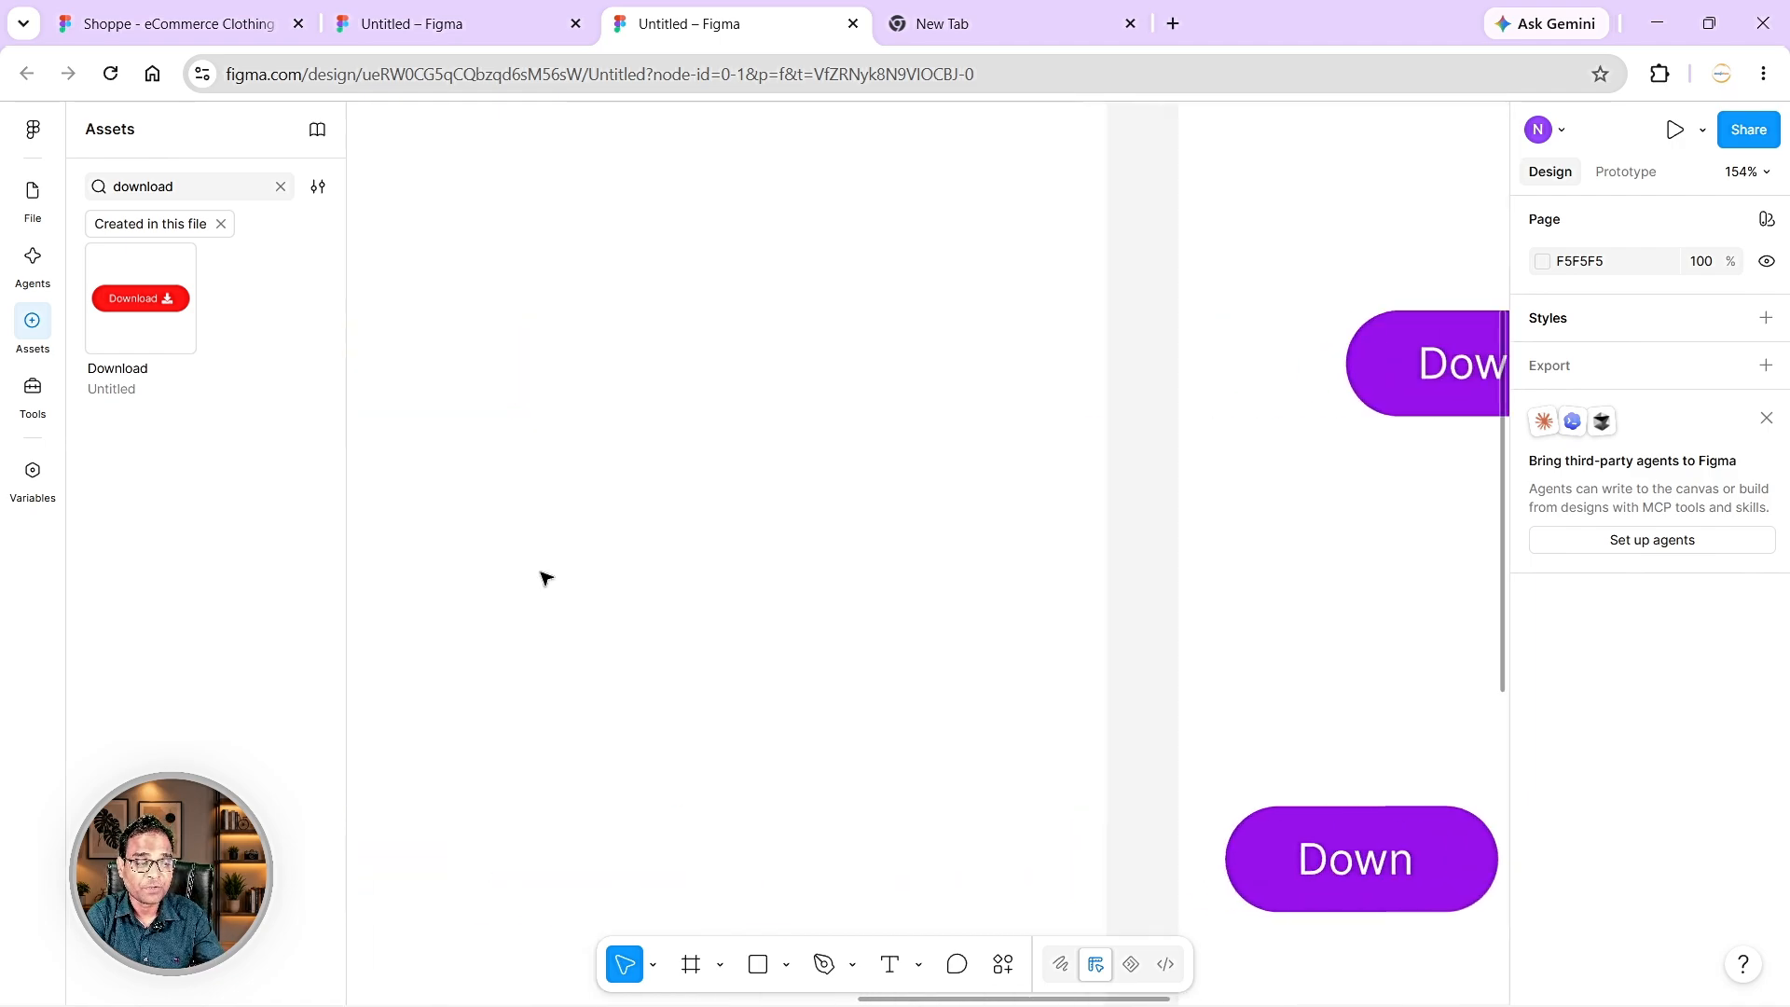
pyautogui.scroll(-5, 543, 577)
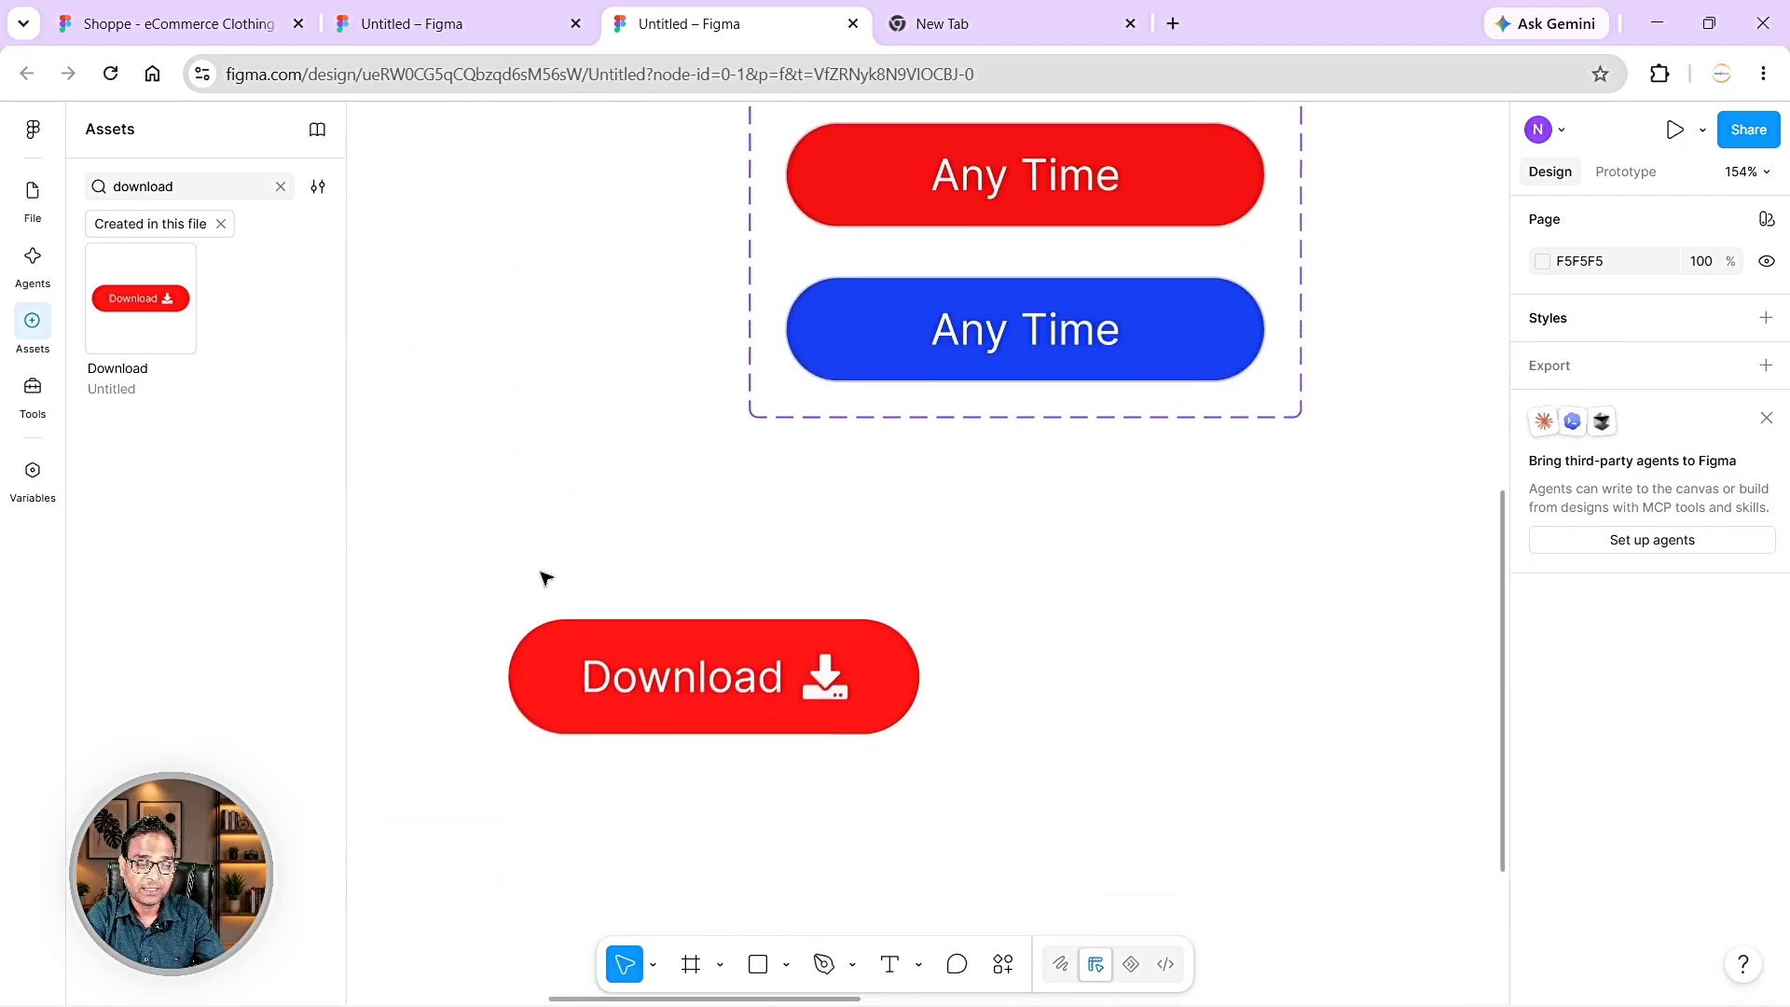
pyautogui.click(902, 695)
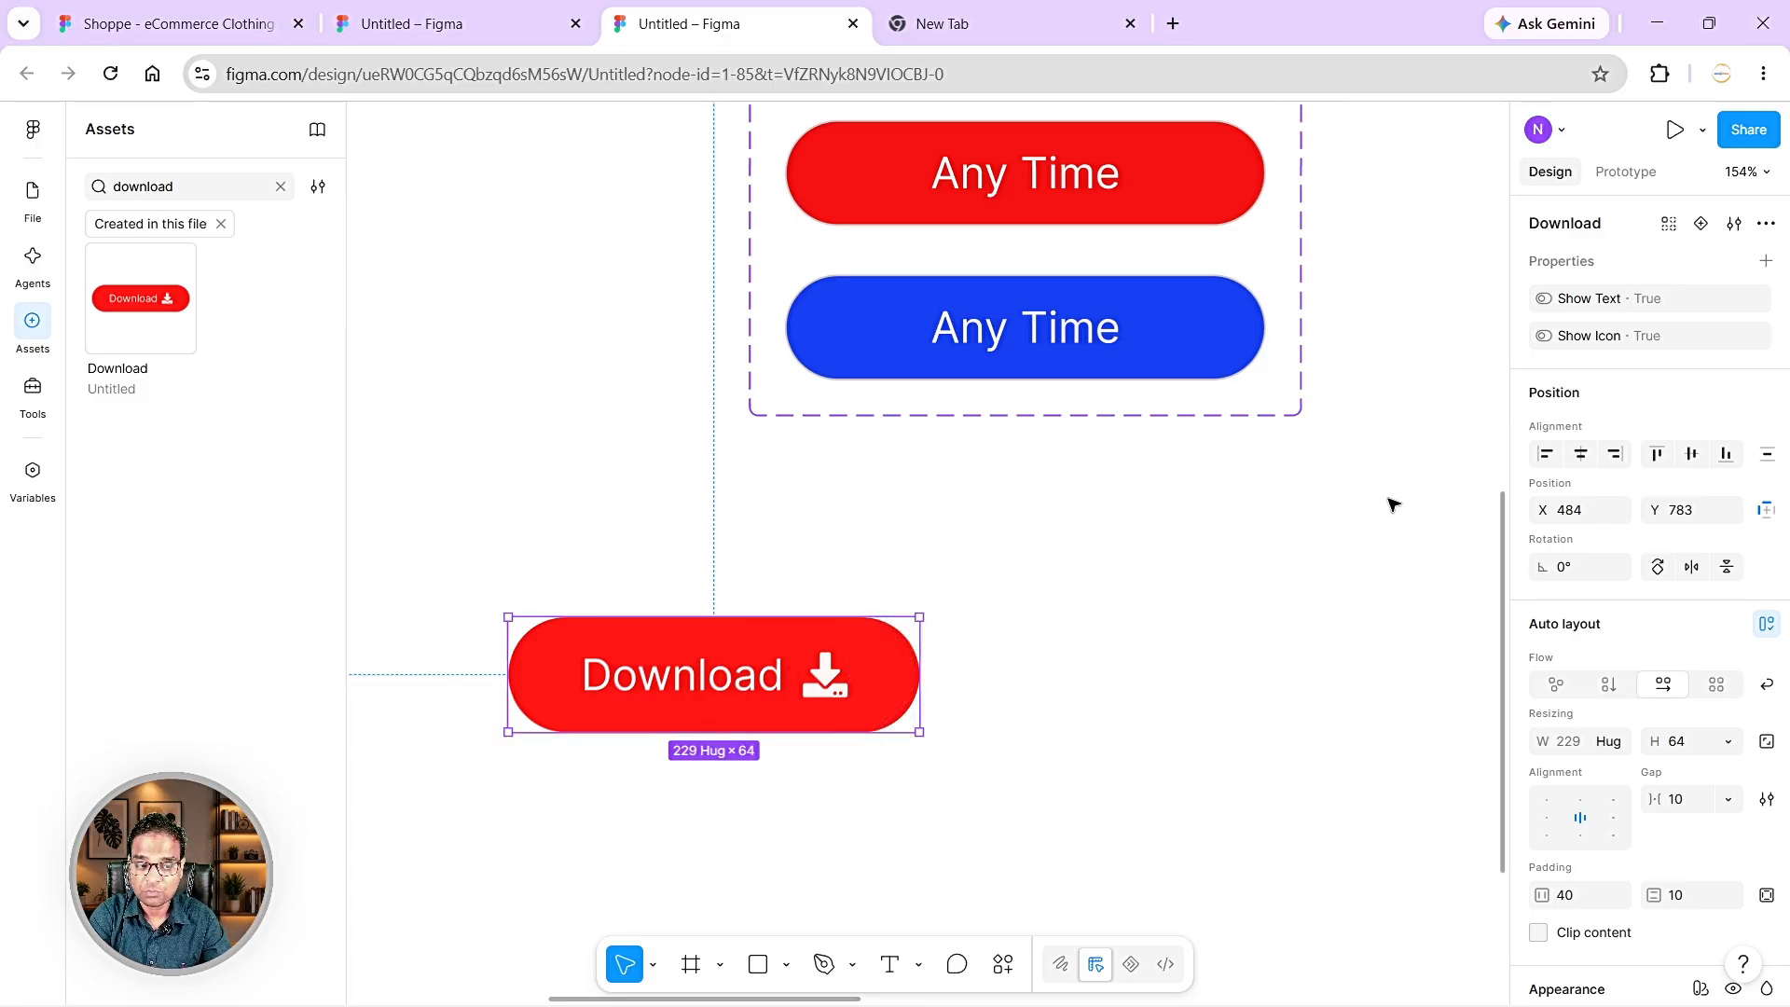
pyautogui.scroll(-3, 1502, 671)
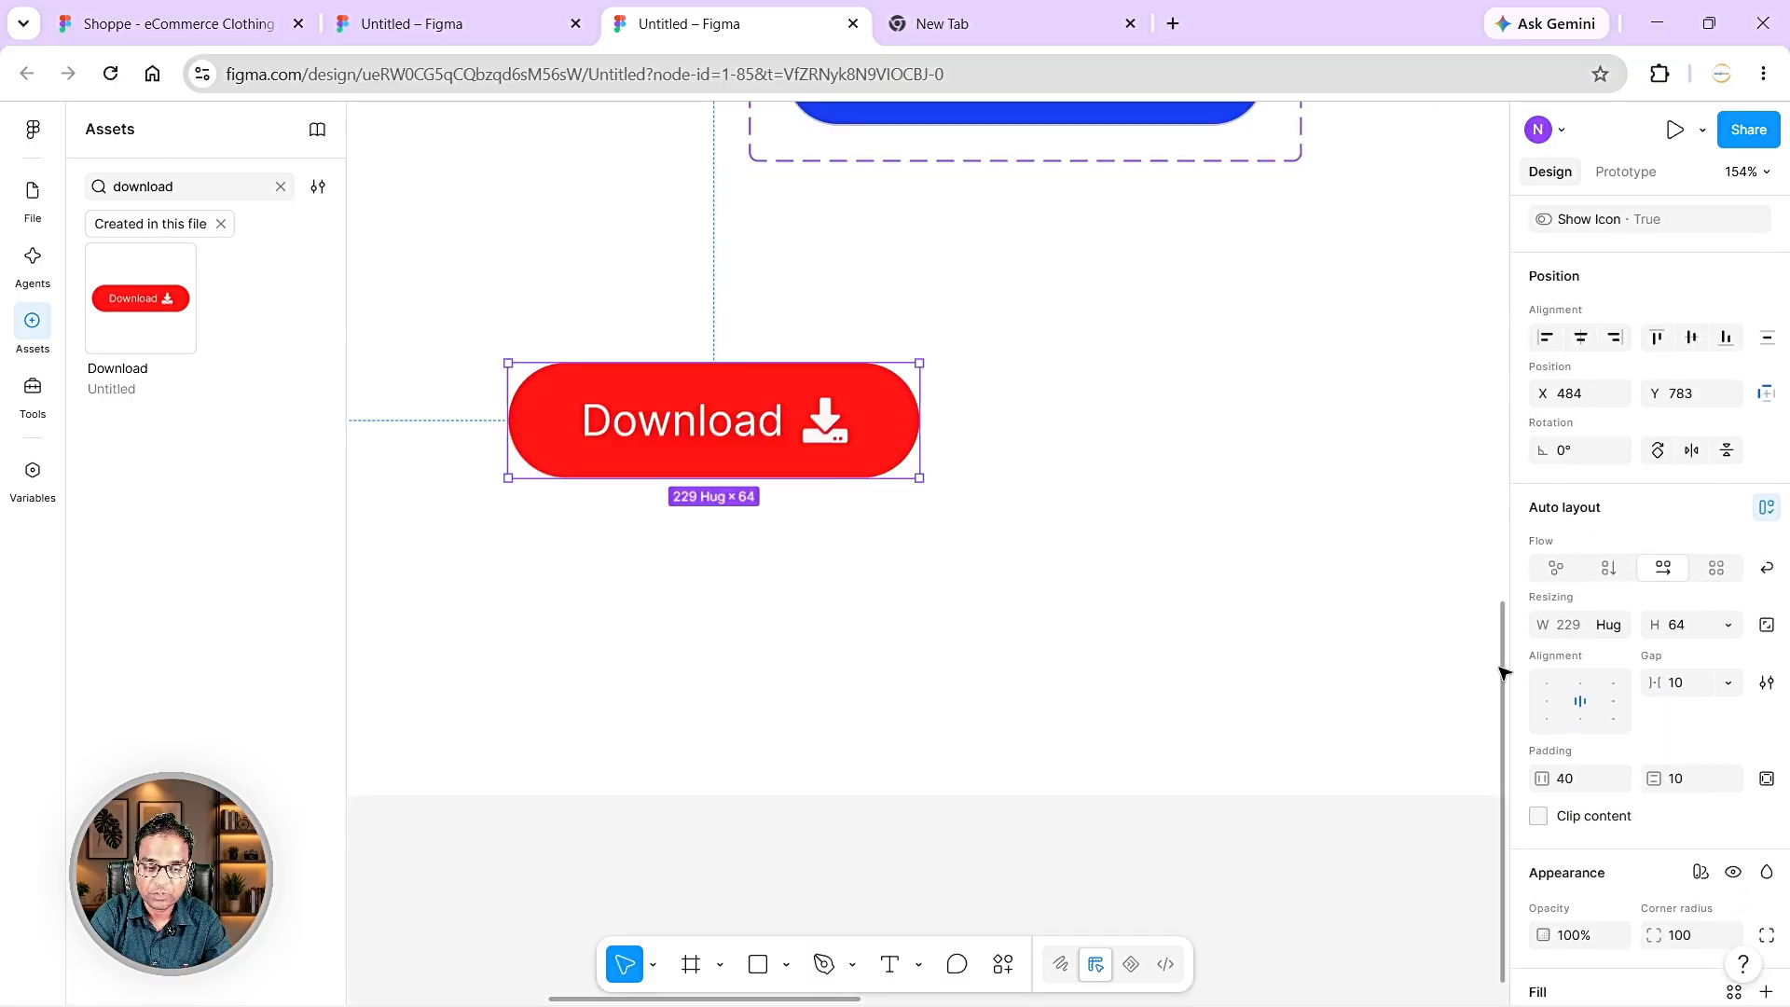
pyautogui.click(788, 392)
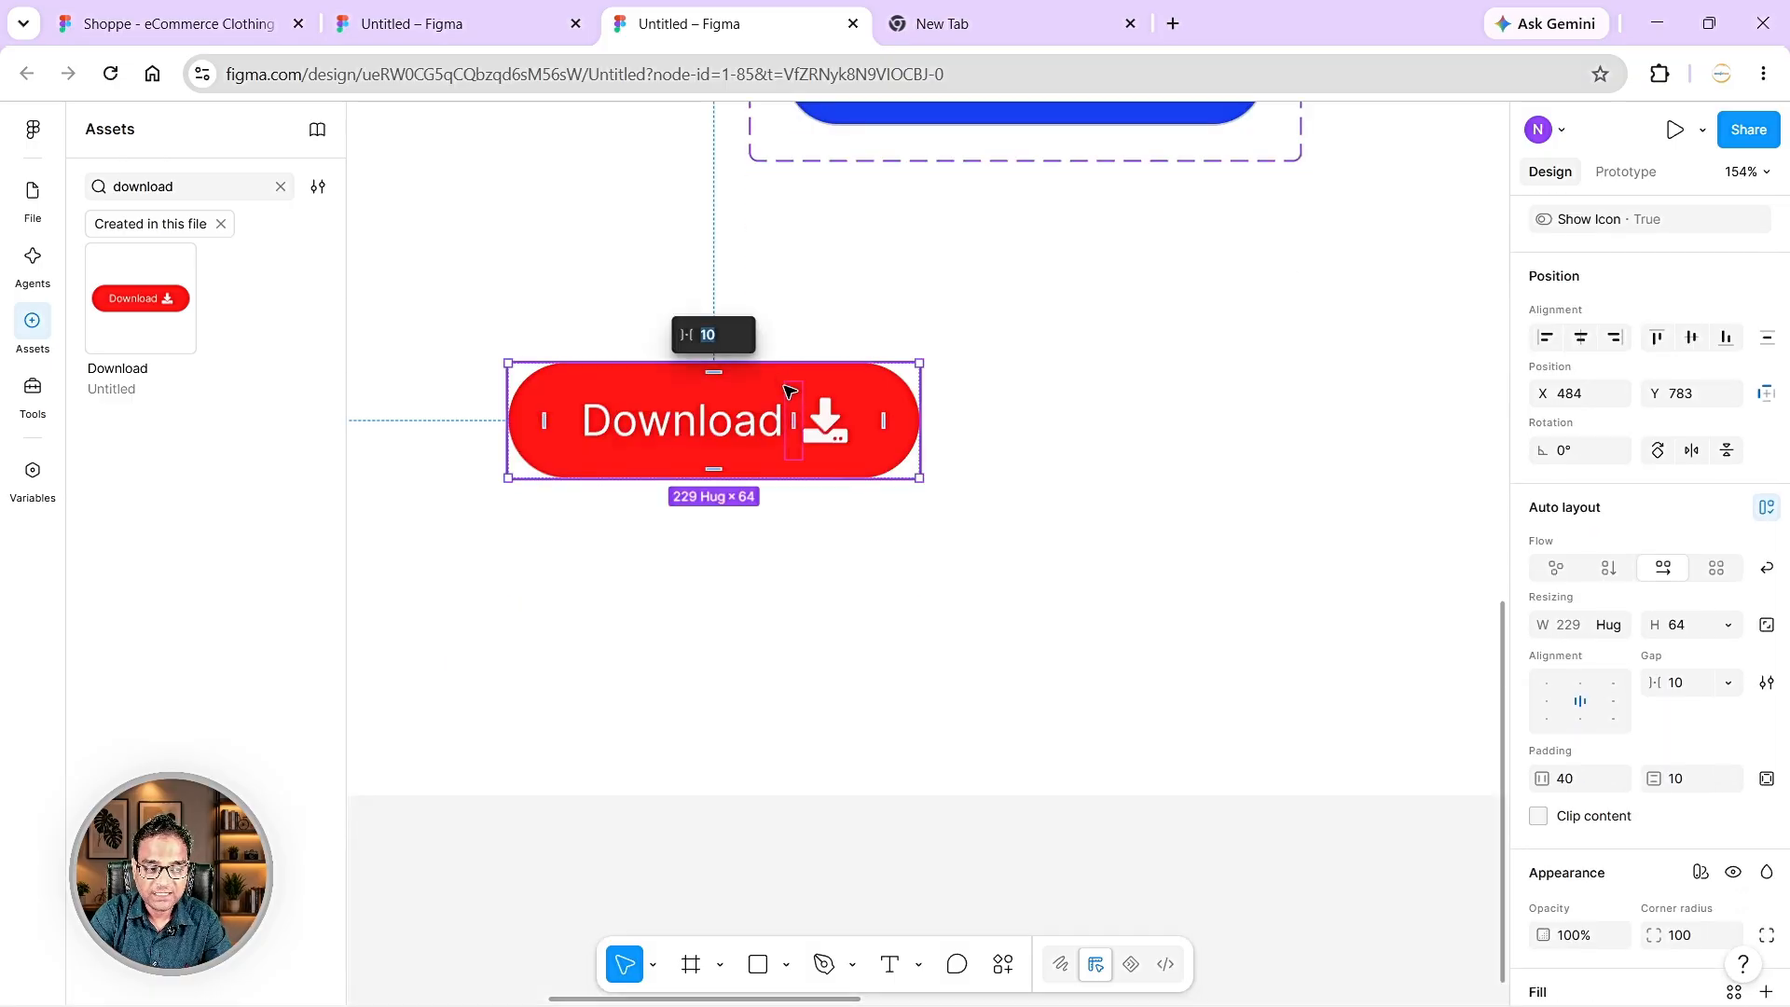
pyautogui.click(894, 410)
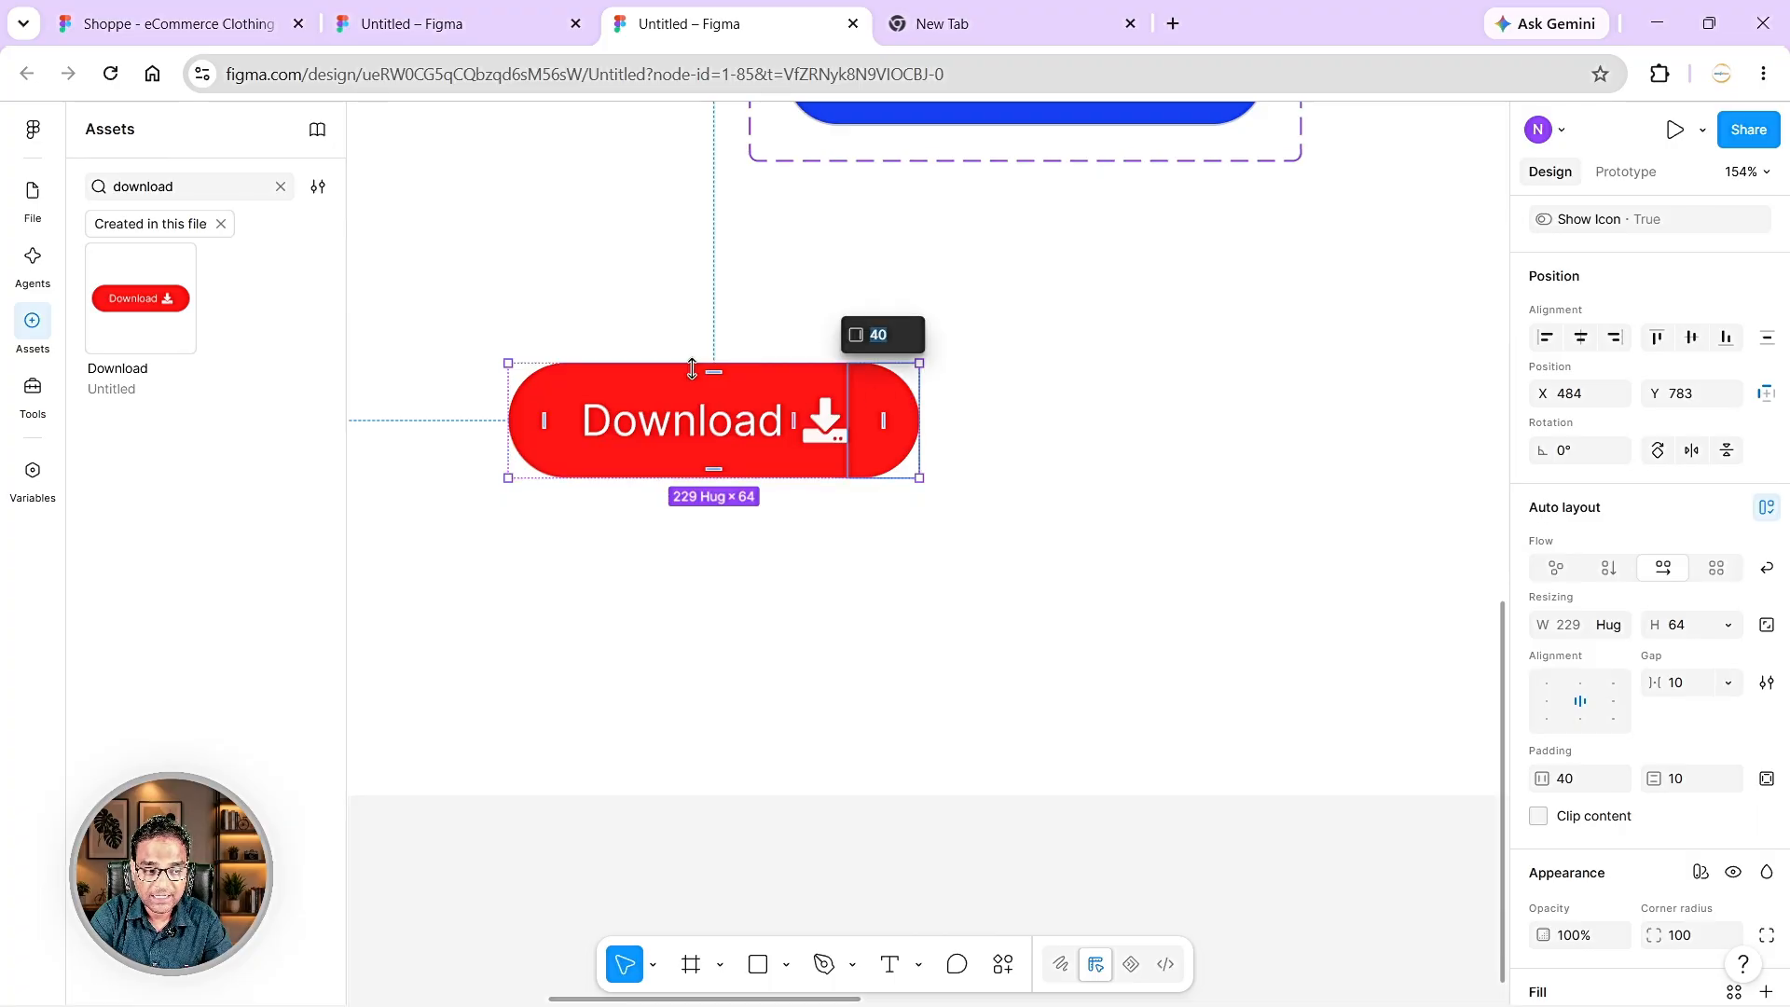
pyautogui.scroll(-5, 1583, 678)
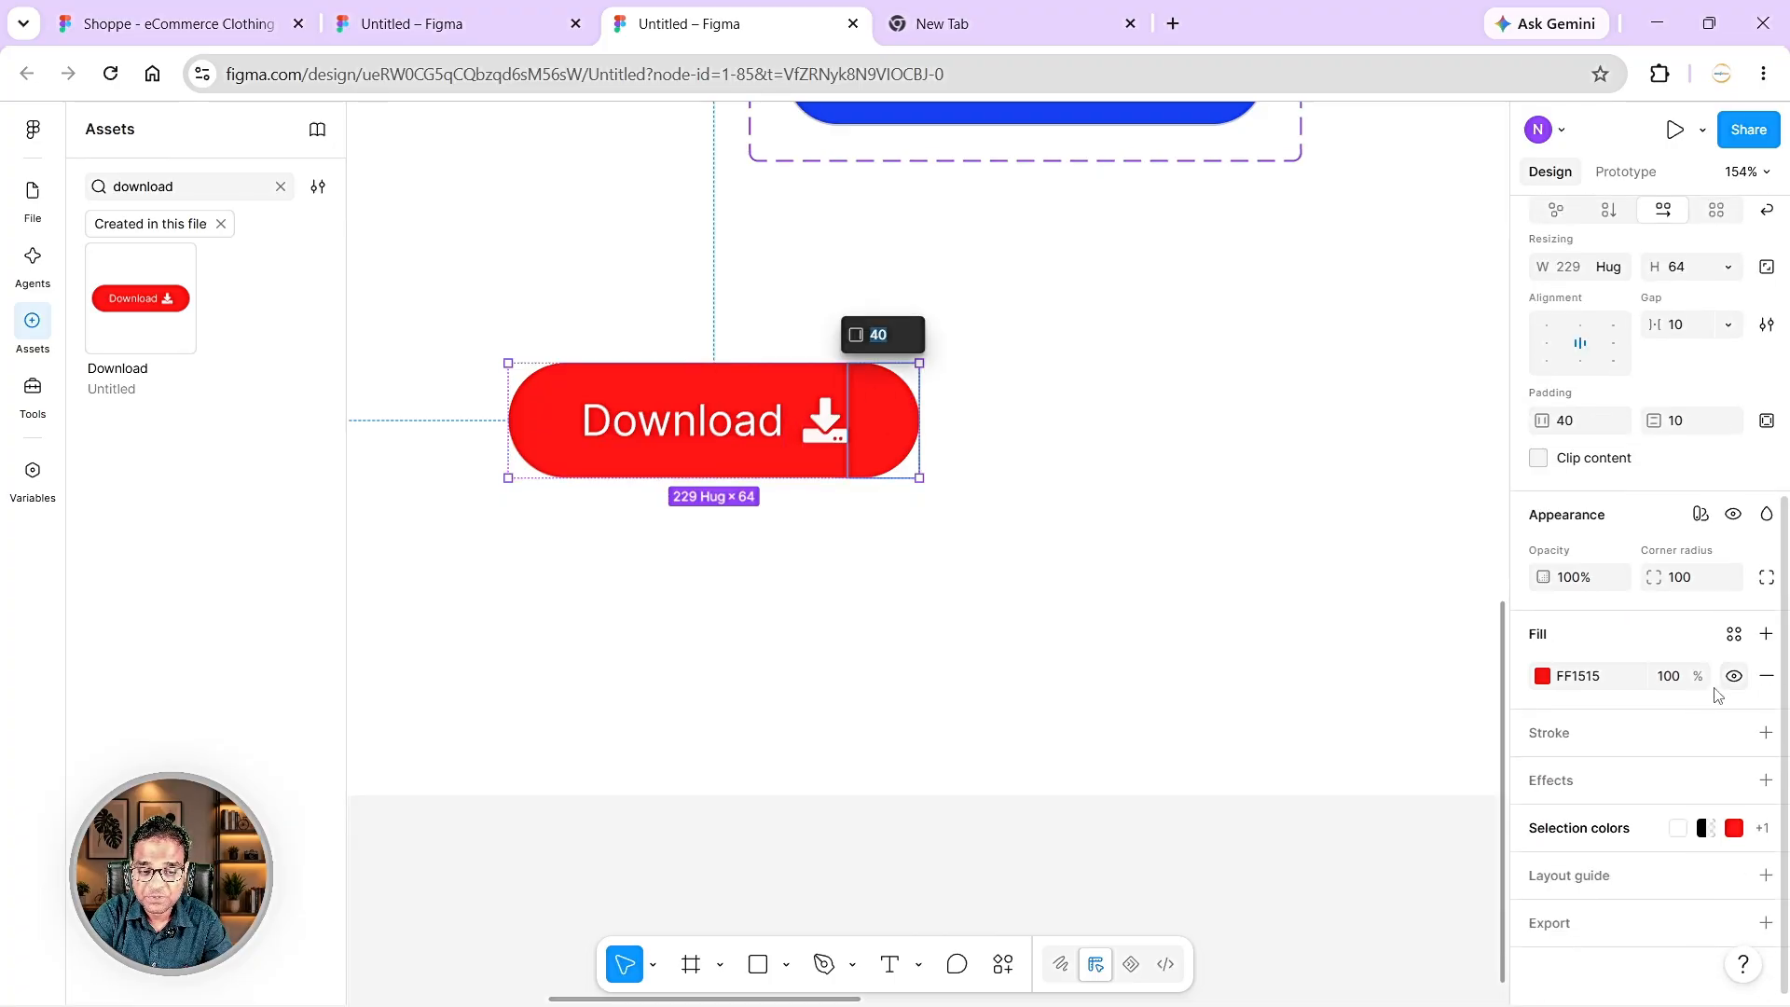
pyautogui.click(1542, 676)
pyautogui.click(1437, 747)
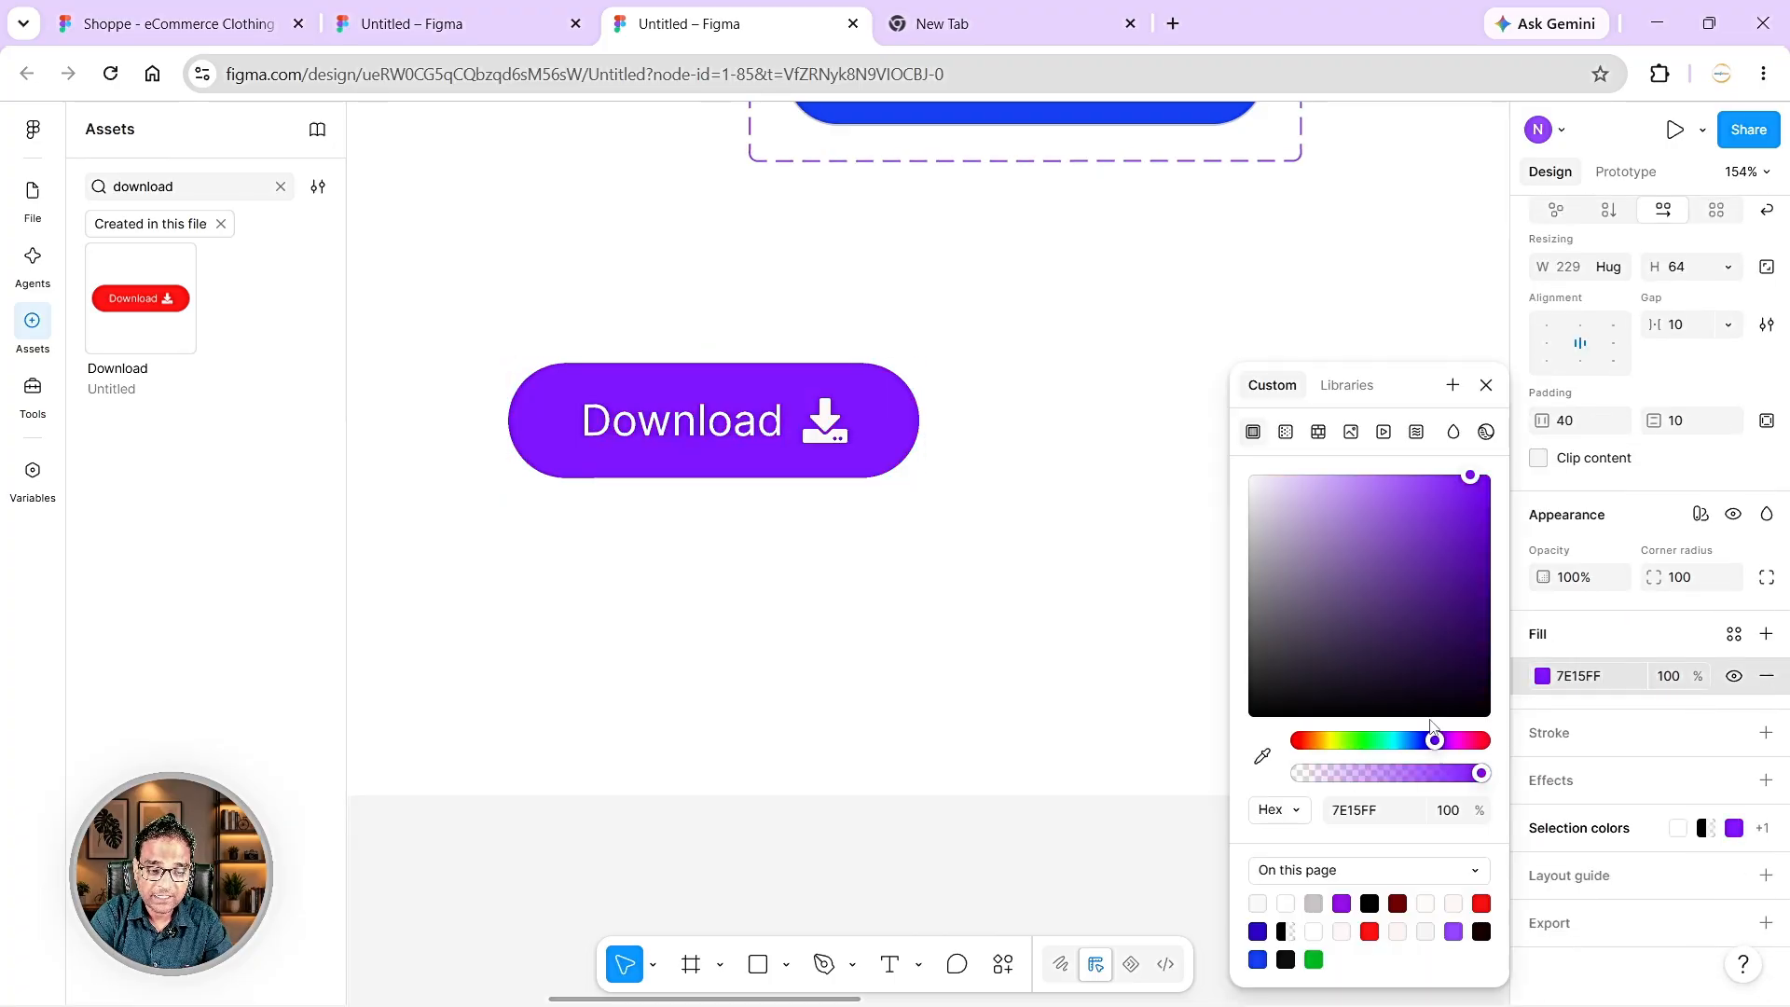
pyautogui.click(871, 591)
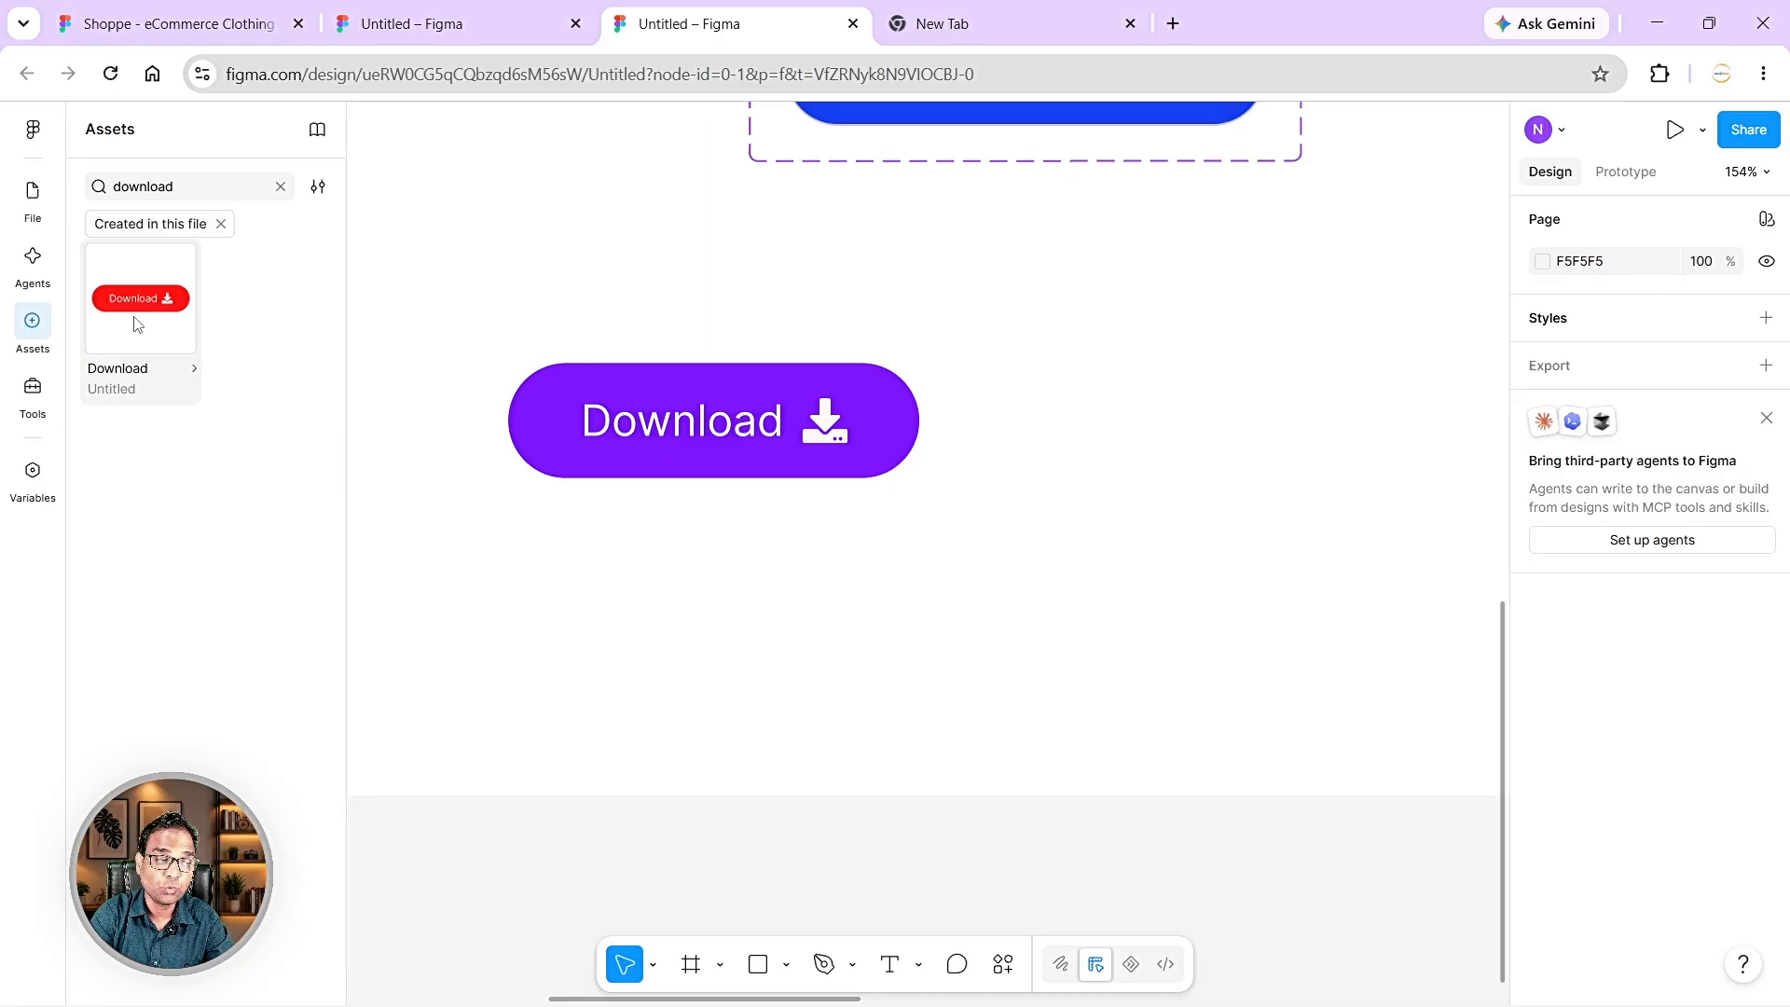
# - Place a second Download instance from the assets below the black one in iPhone 16 & 17 Pro - 2, at about X 72, Y 243
pyautogui.scroll(-5, 1151, 616)
pyautogui.hscroll(10, 1151, 615)
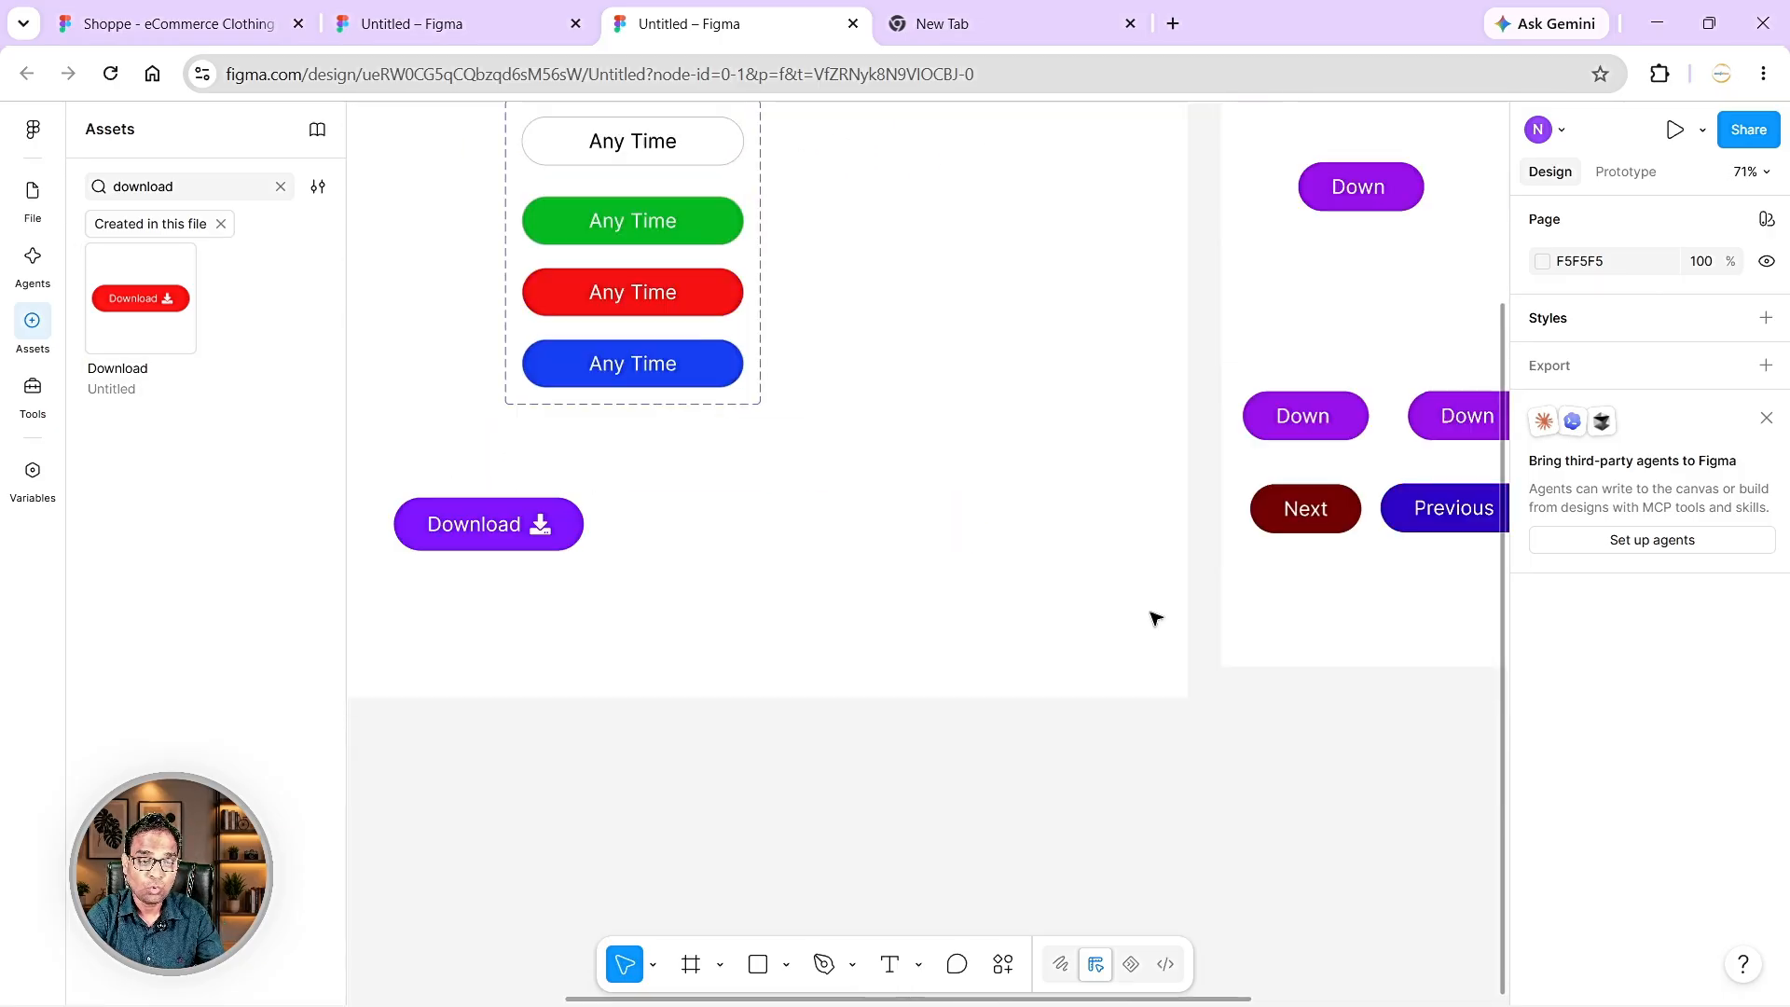
pyautogui.hscroll(-5, 1156, 618)
pyautogui.scroll(5, 1103, 619)
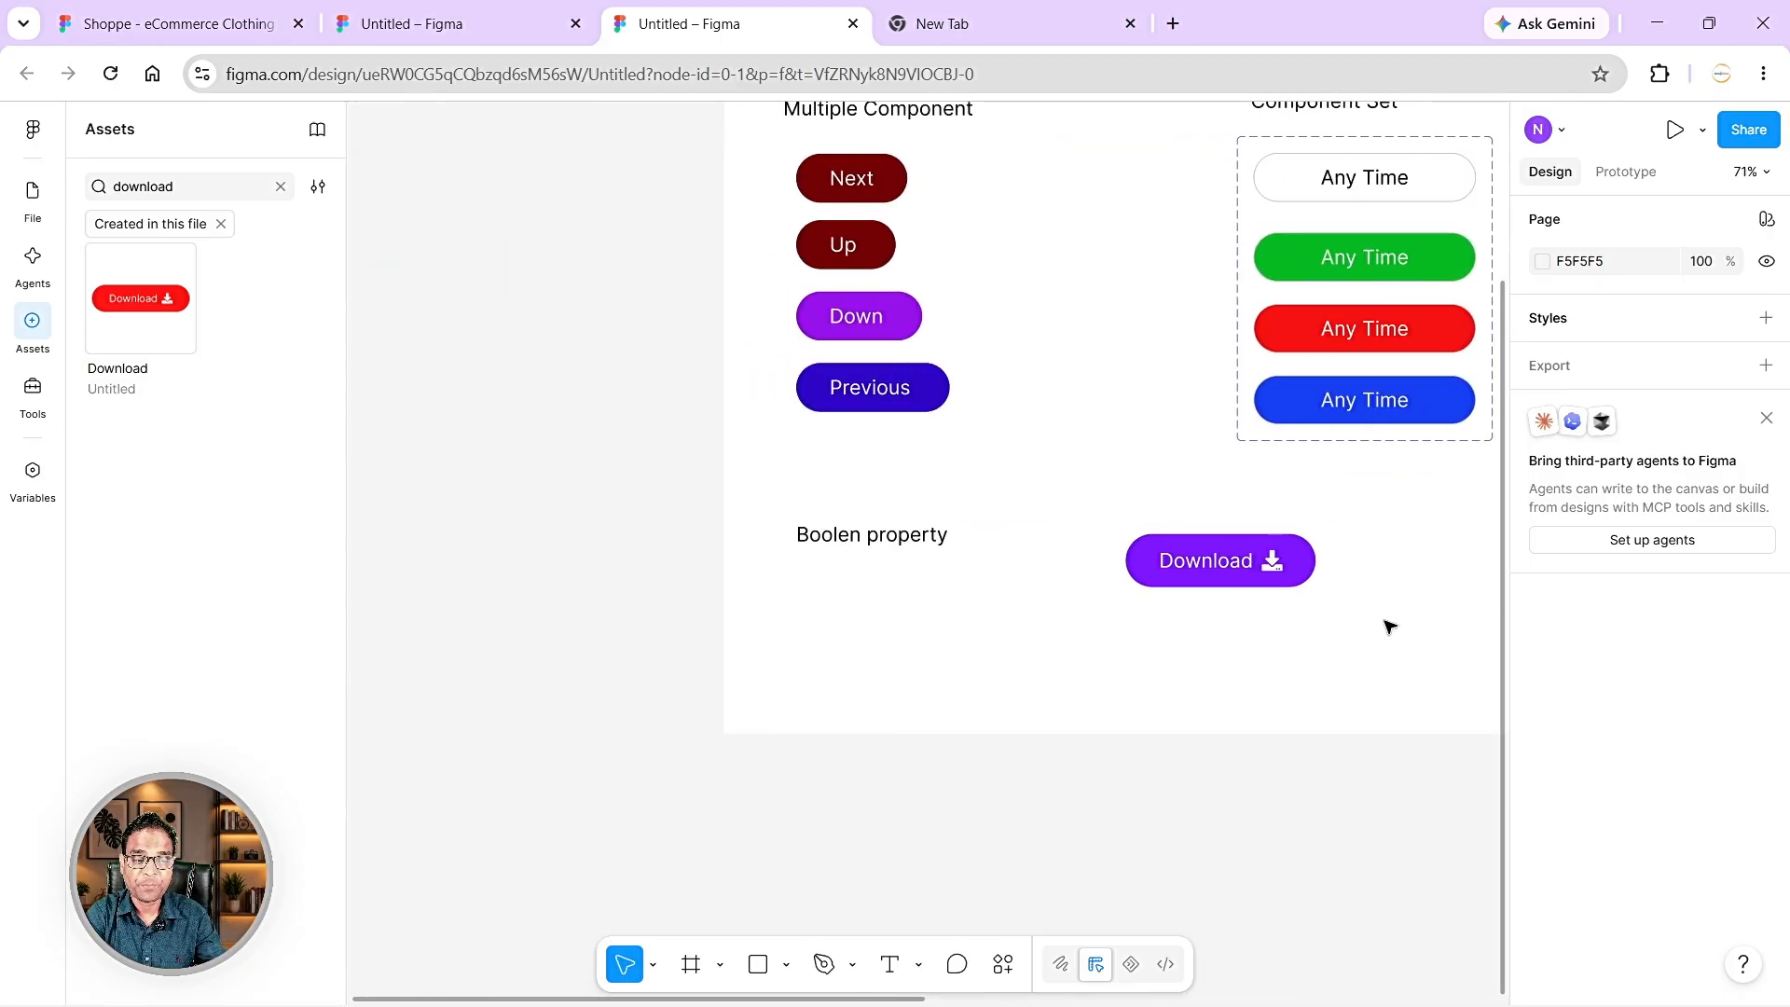
pyautogui.scroll(-5, 1386, 624)
pyautogui.hscroll(3, 1370, 635)
pyautogui.scroll(2, 1370, 635)
pyautogui.moveTo(136, 345); pyautogui.dragTo(952, 557)
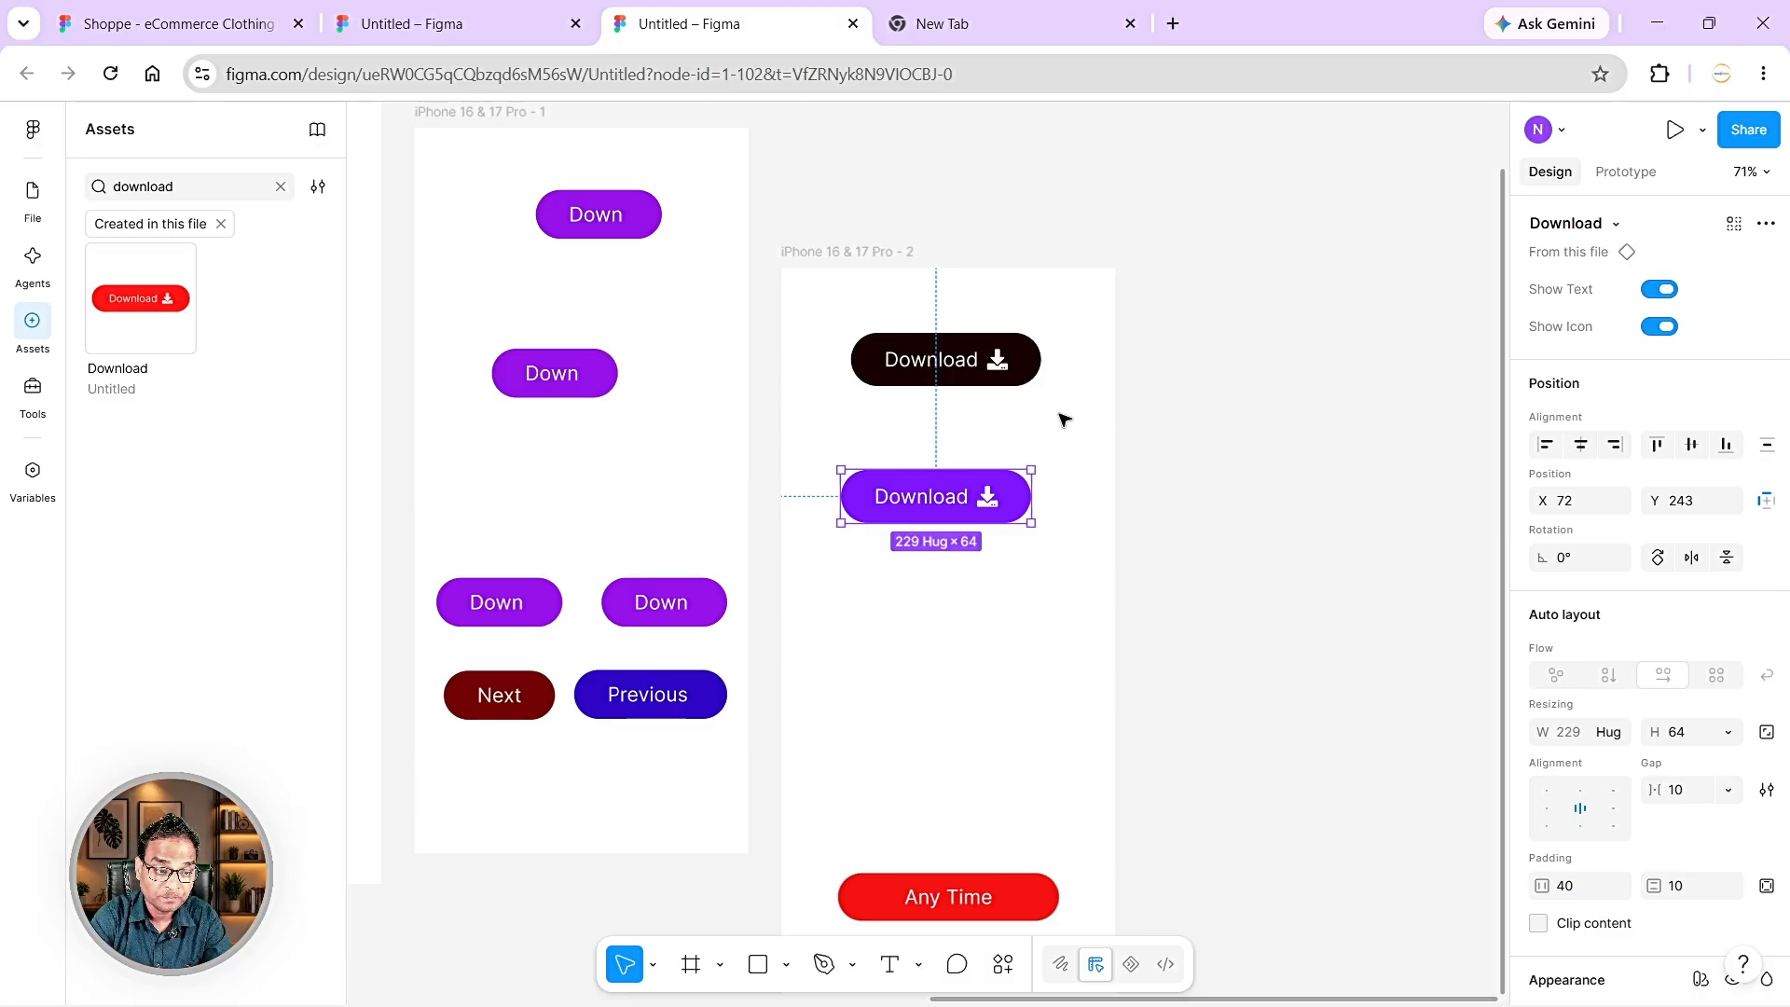
# - Compare the black and purple Download instances with the main component across the desktop and iPhone frames
pyautogui.scroll(5, 1063, 419)
pyautogui.hscroll(-3, 1063, 420)
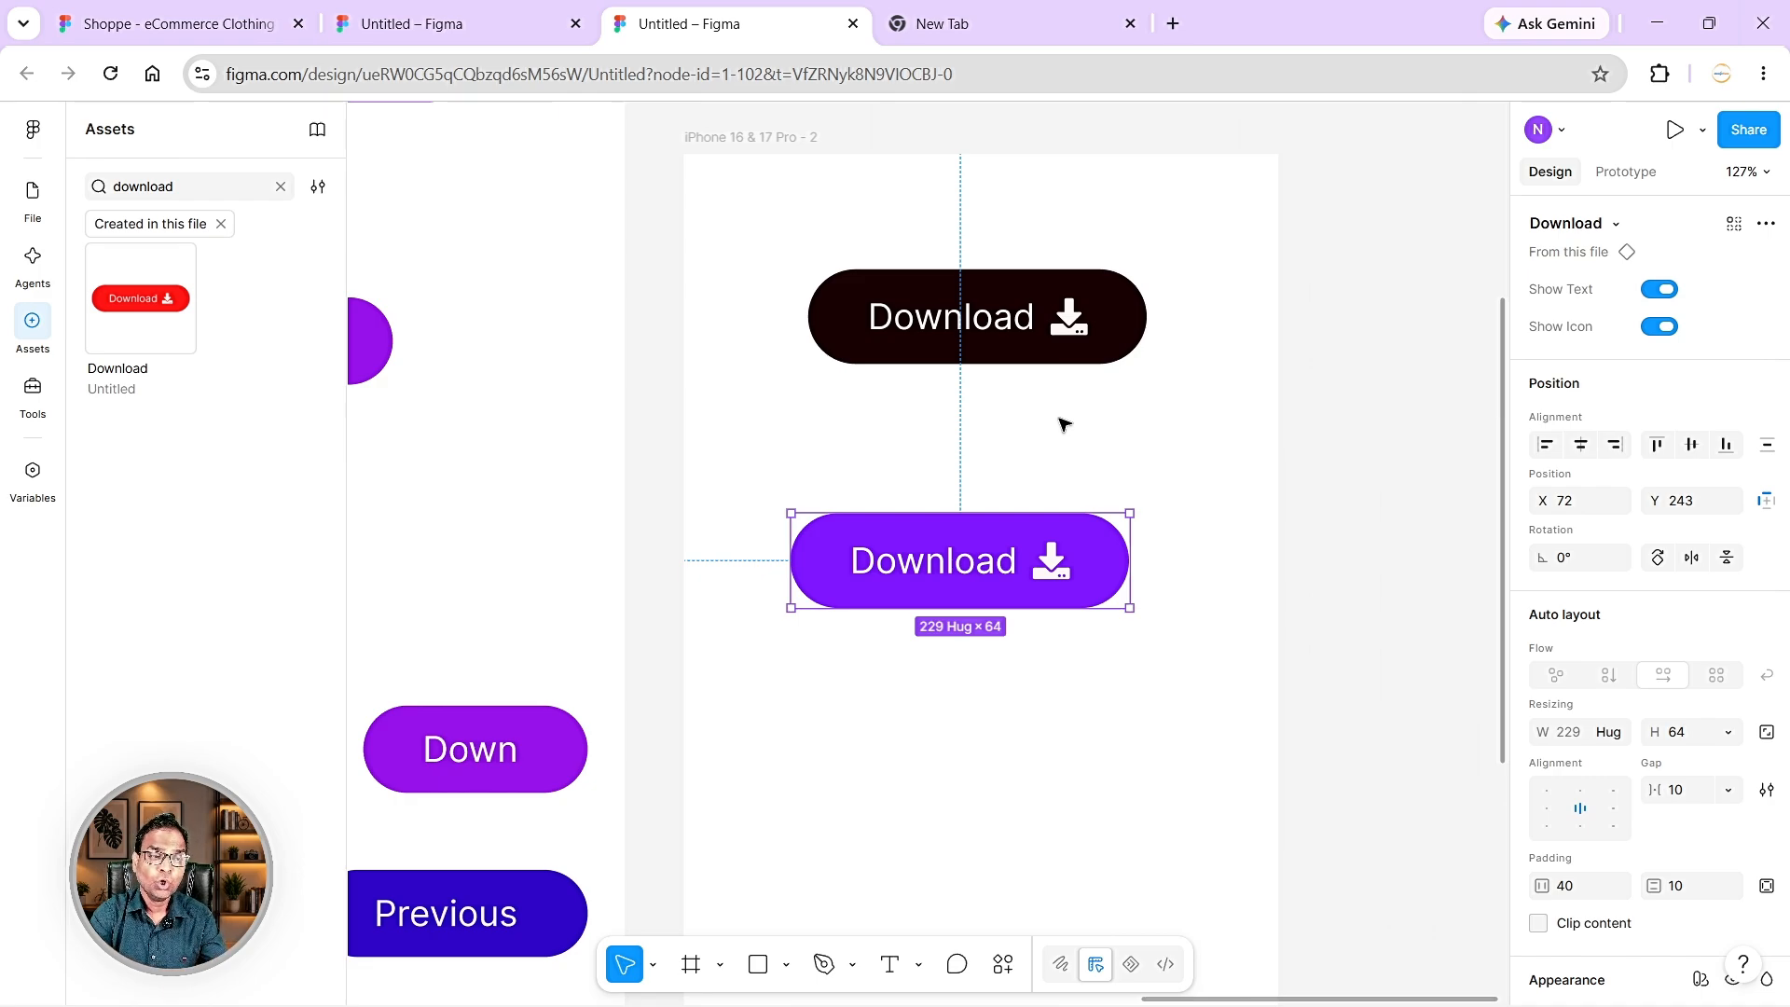
pyautogui.scroll(-5, 1062, 424)
pyautogui.hscroll(-5, 1096, 436)
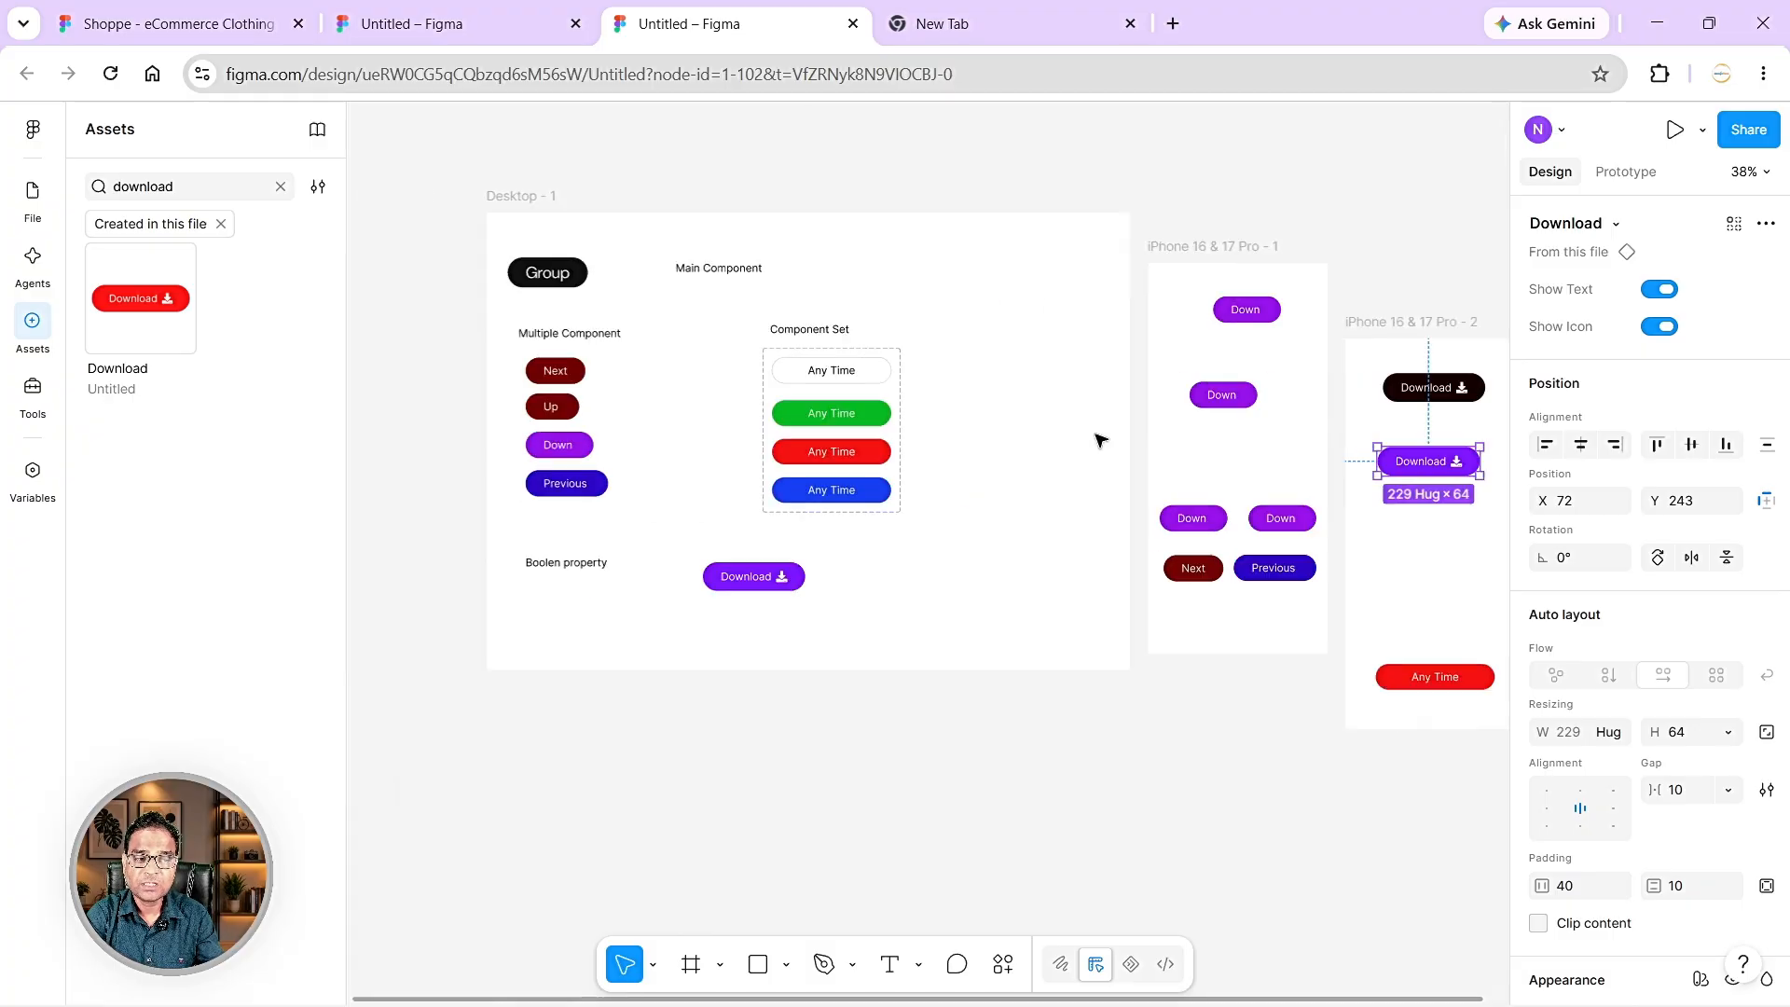
pyautogui.hscroll(-1, 1100, 440)
pyautogui.scroll(-3, 1095, 438)
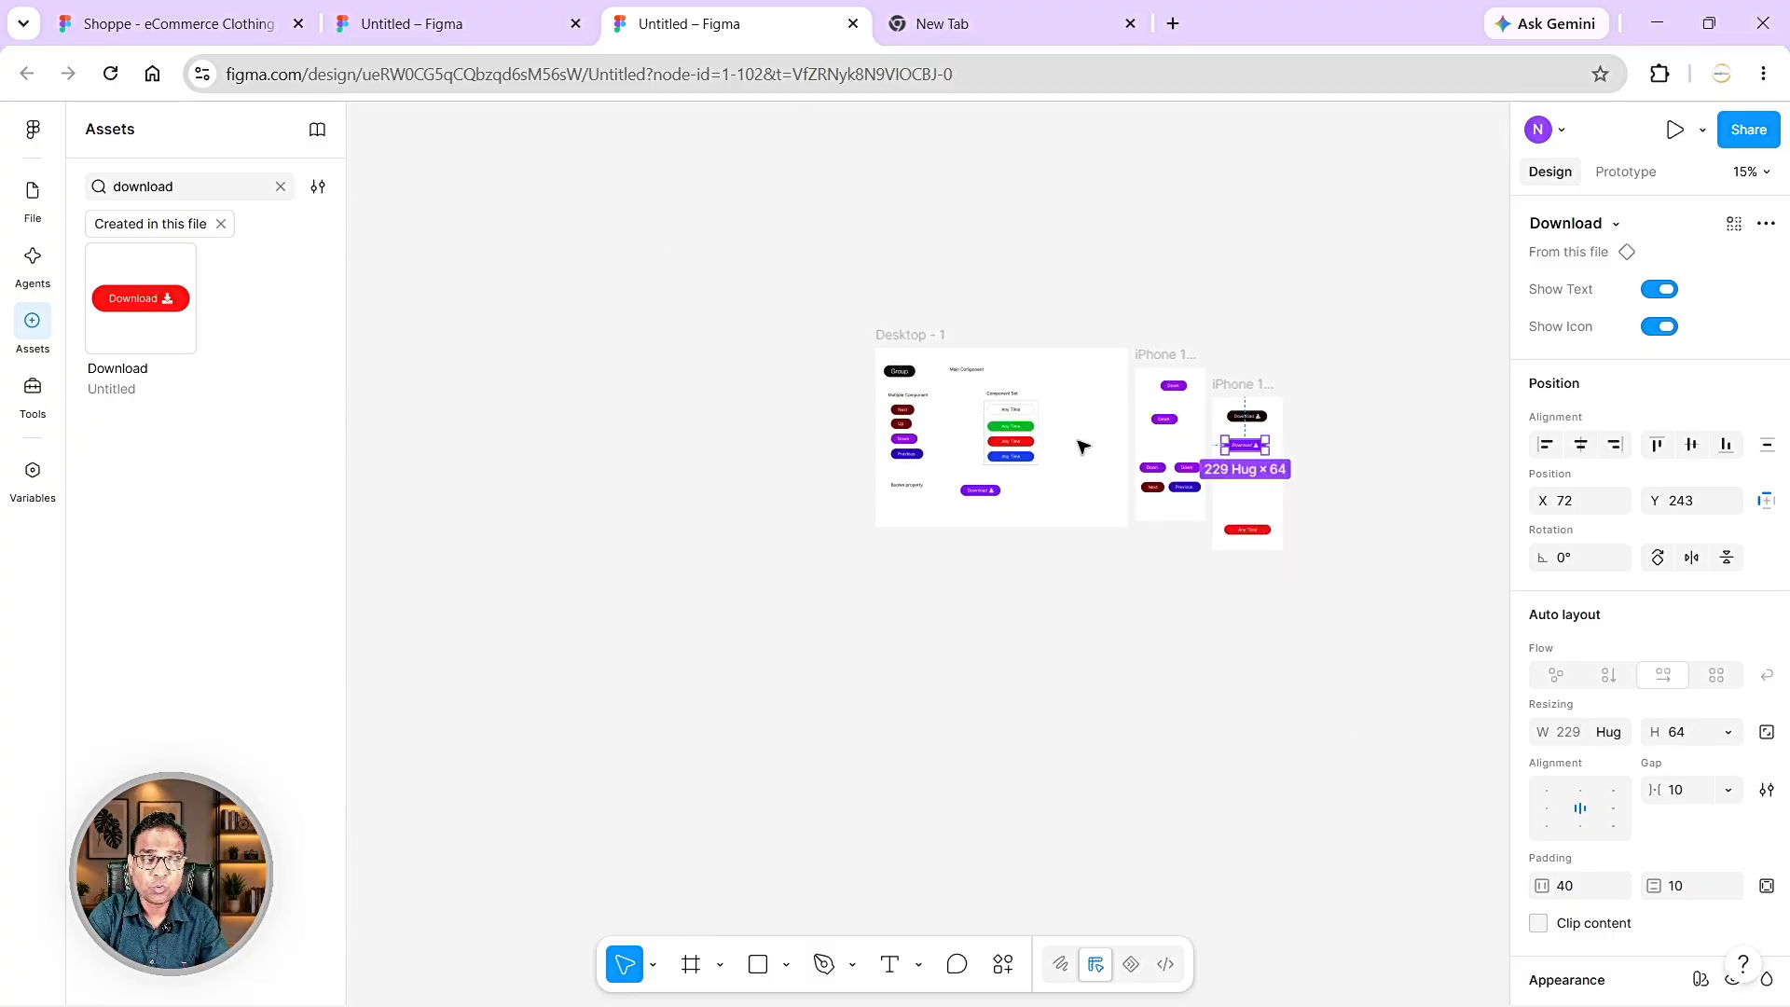
# - Switch to the Shoppe eCommerce design file and add an iPhone 16 & 17 Pro frame beside 39 product Variable, at X 3759, Y -9044
pyautogui.click(476, 25)
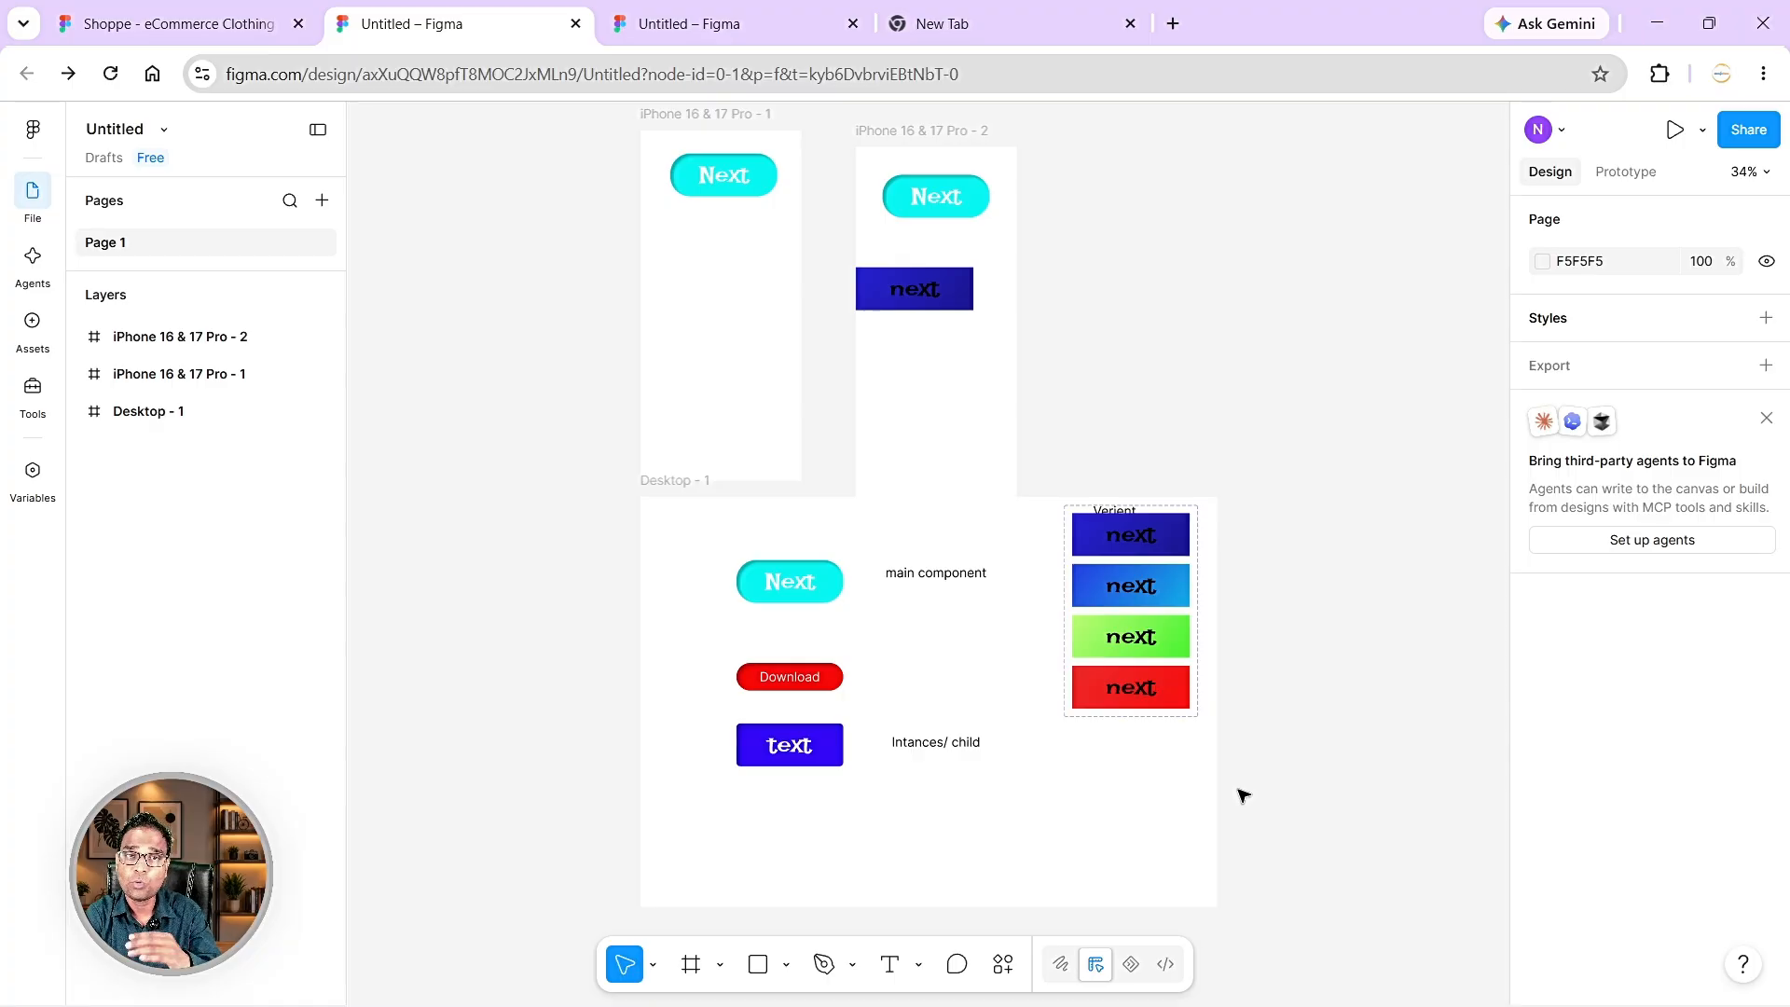
pyautogui.click(227, 25)
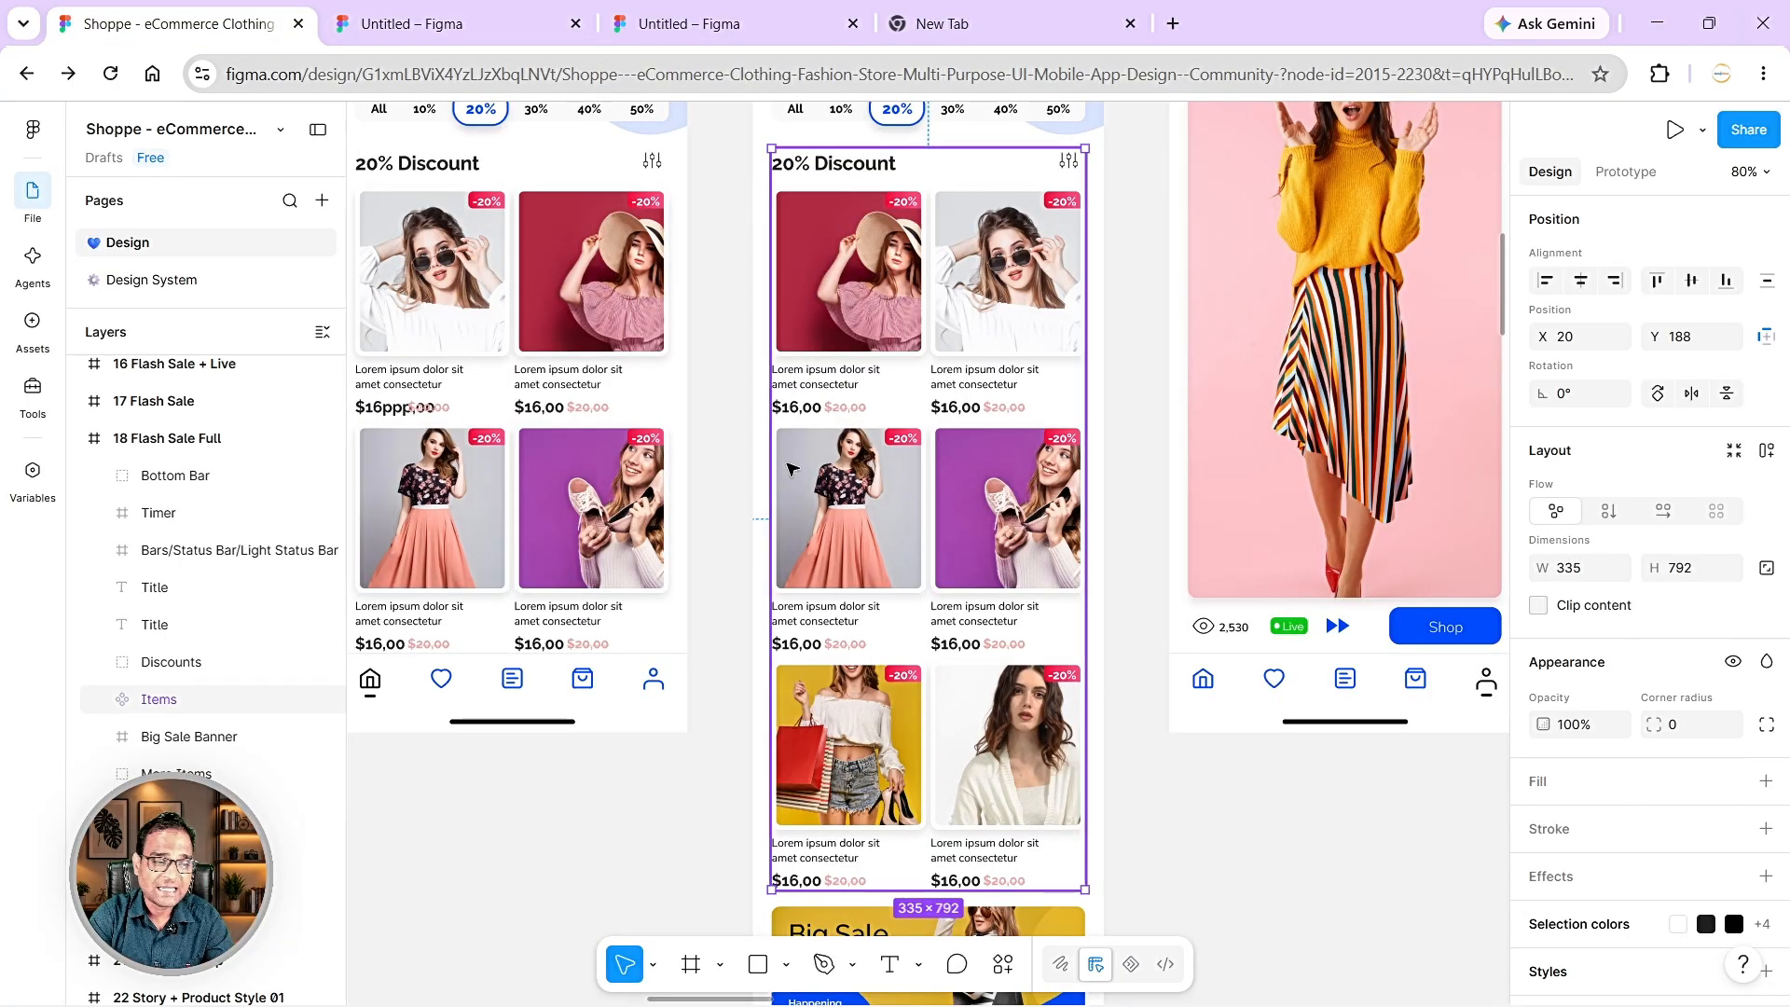
pyautogui.scroll(-5, 789, 461)
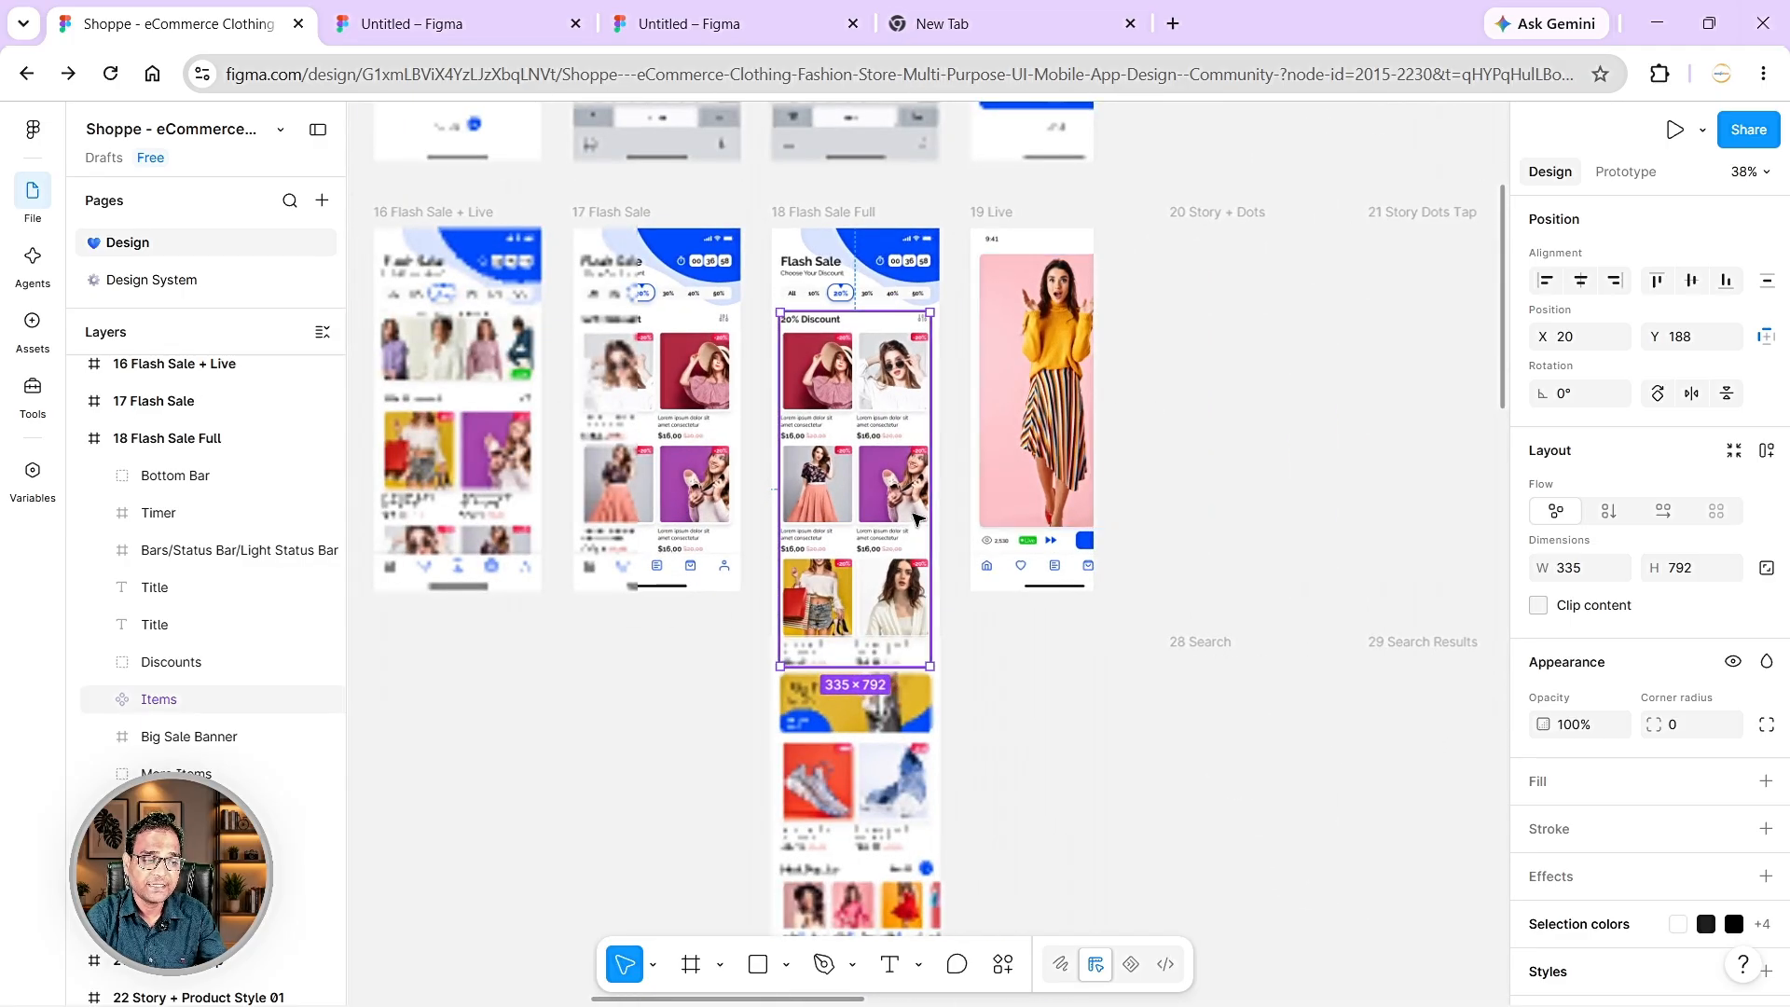
pyautogui.hscroll(-3, 923, 522)
pyautogui.scroll(-10, 1000, 592)
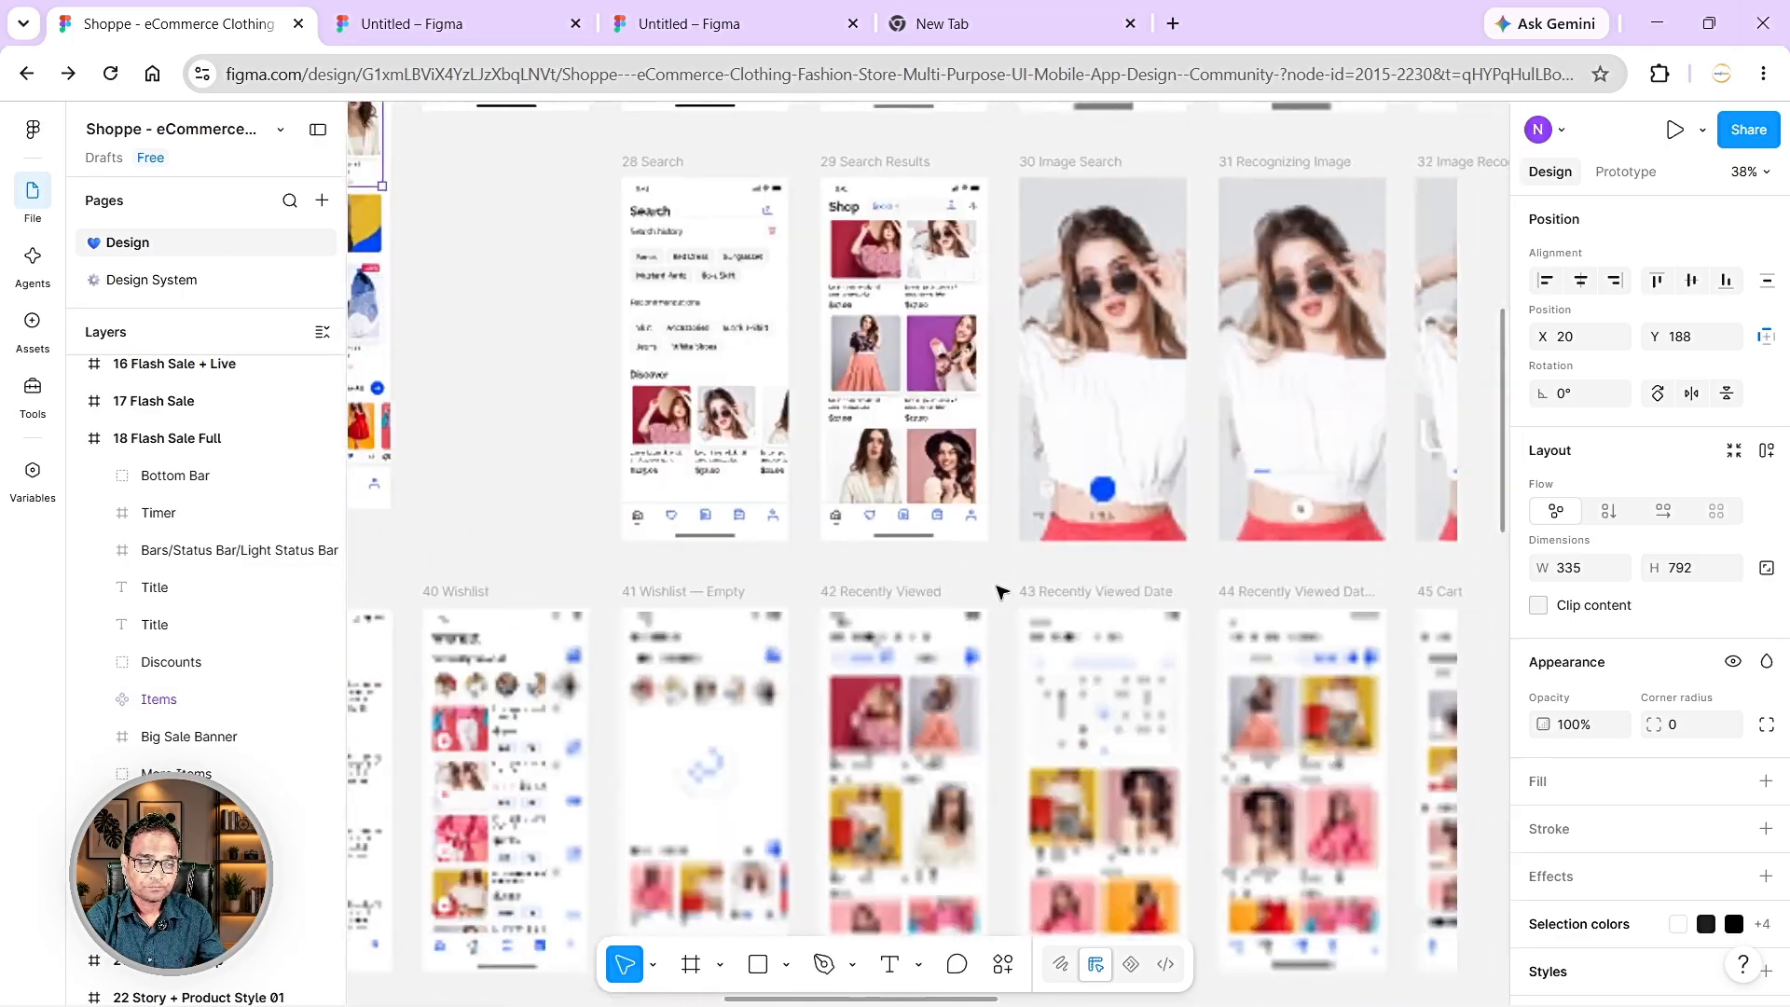
pyautogui.hscroll(5, 1000, 591)
pyautogui.scroll(-3, 979, 593)
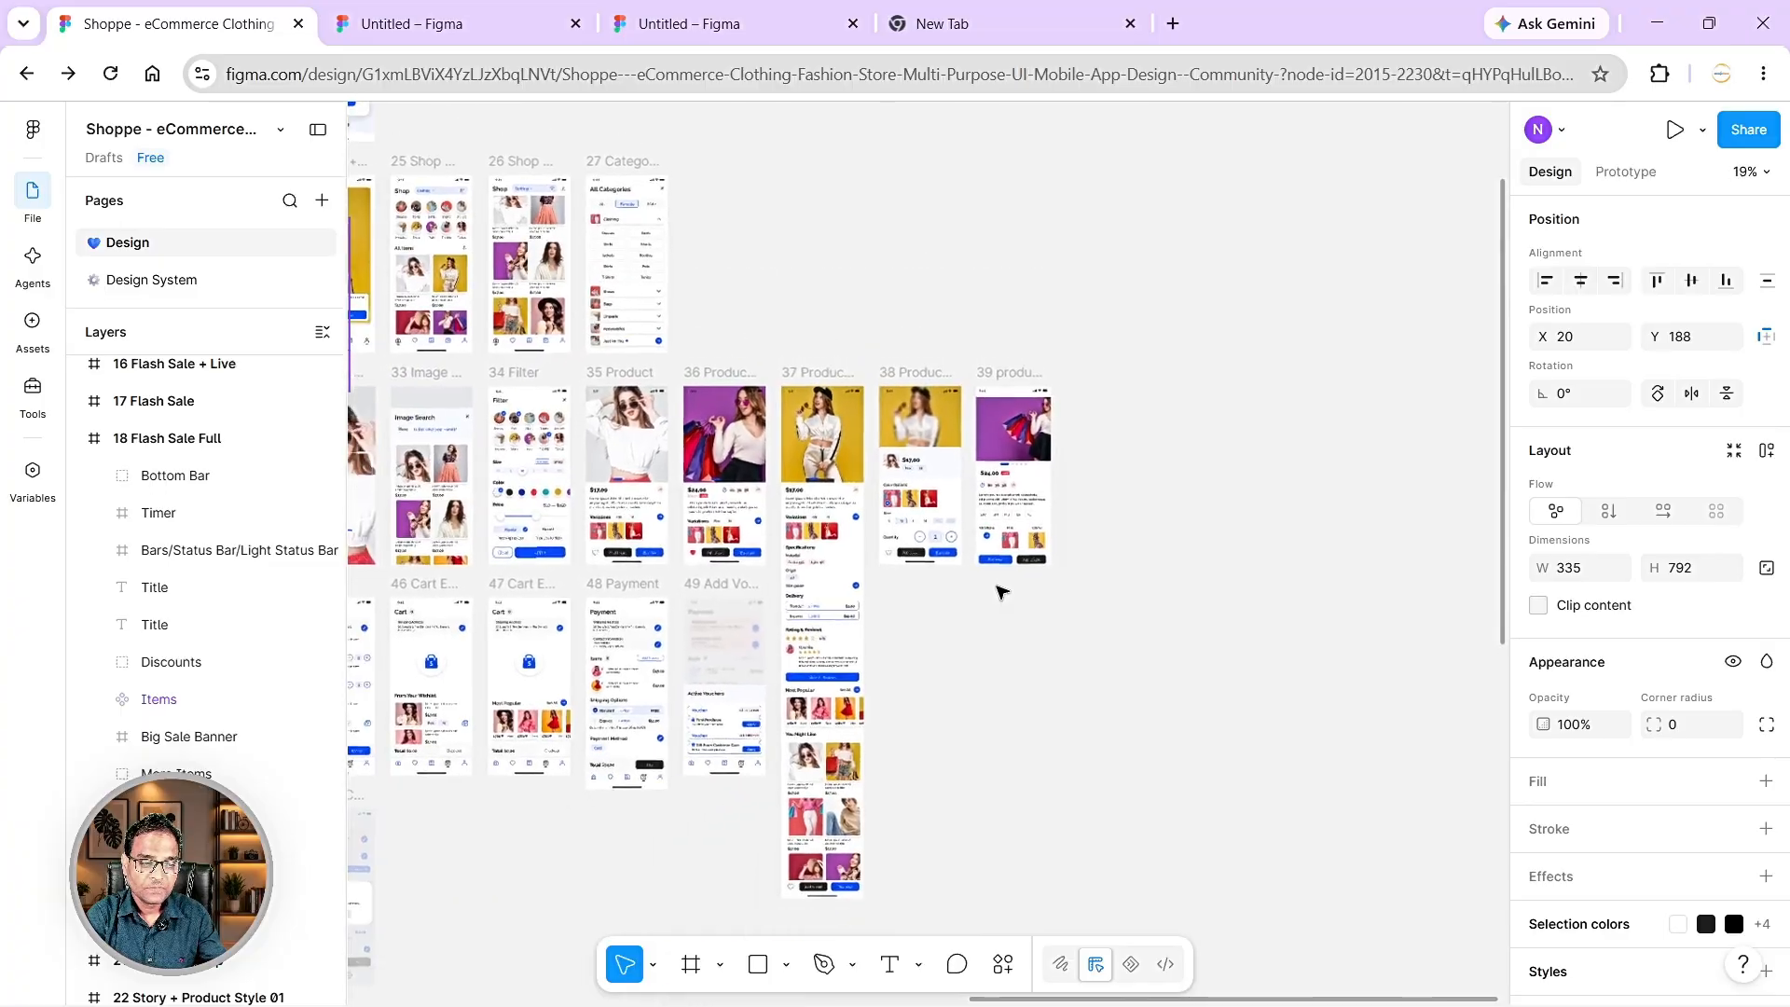
pyautogui.click(919, 641)
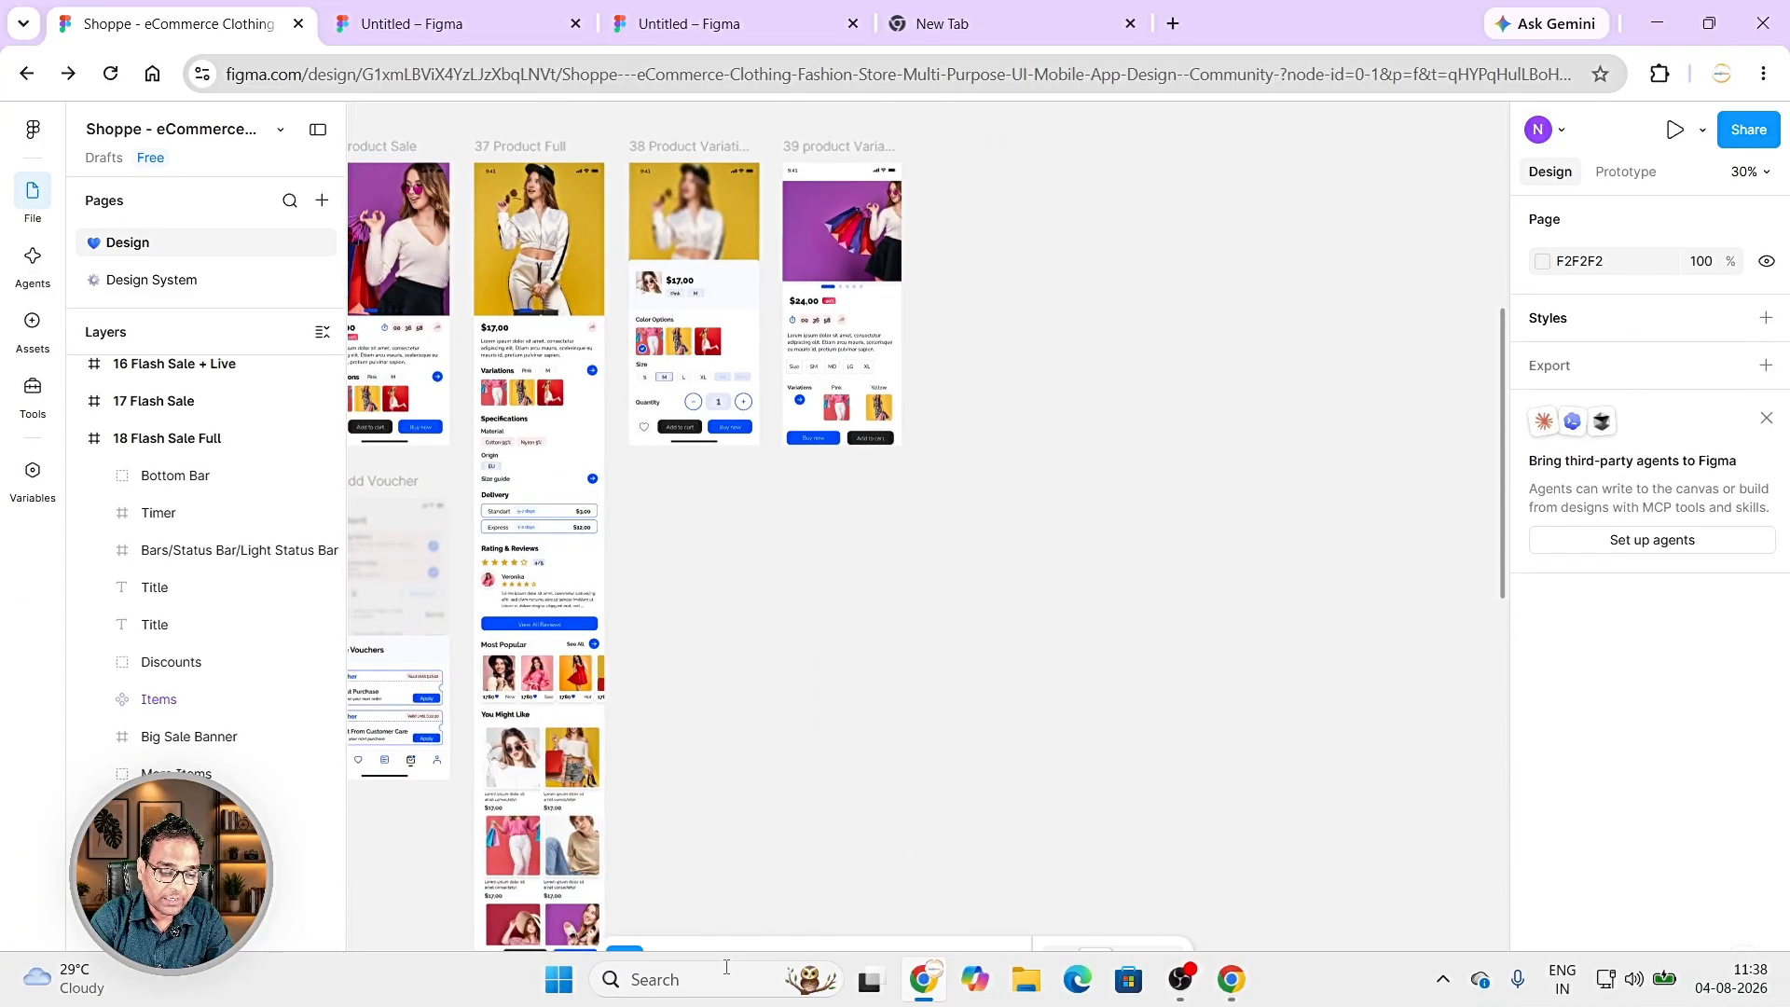
pyautogui.click(692, 974)
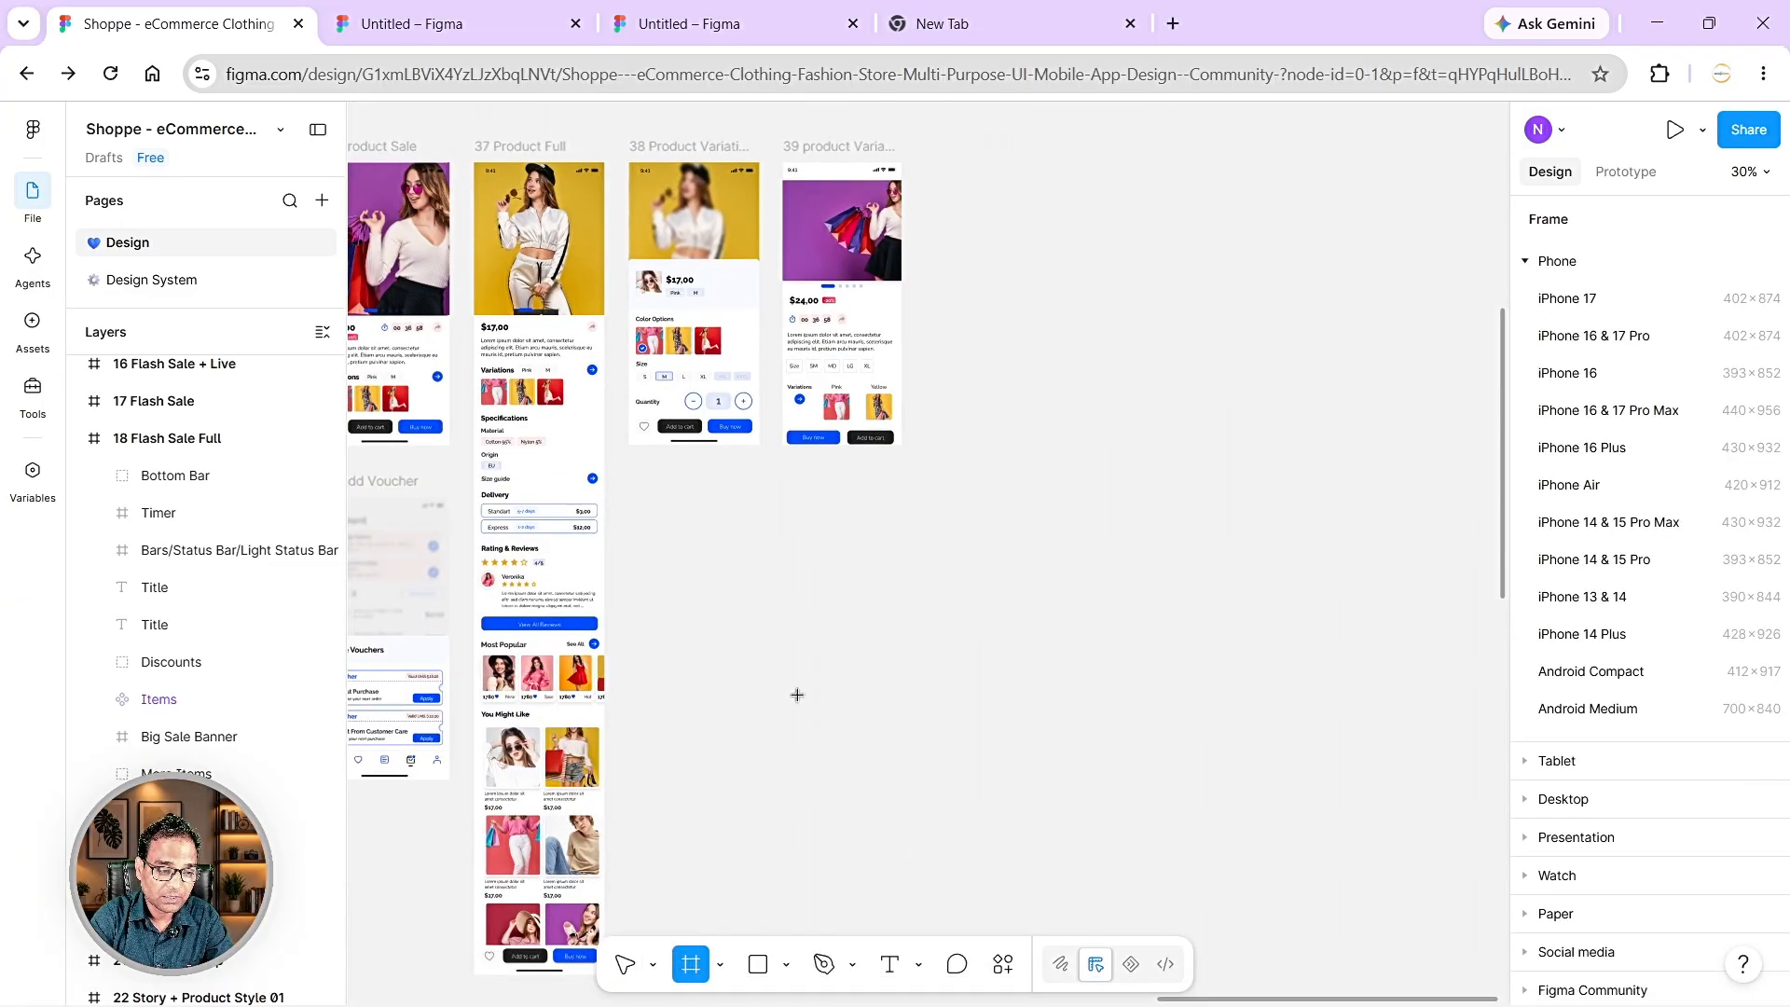
pyautogui.click(1594, 336)
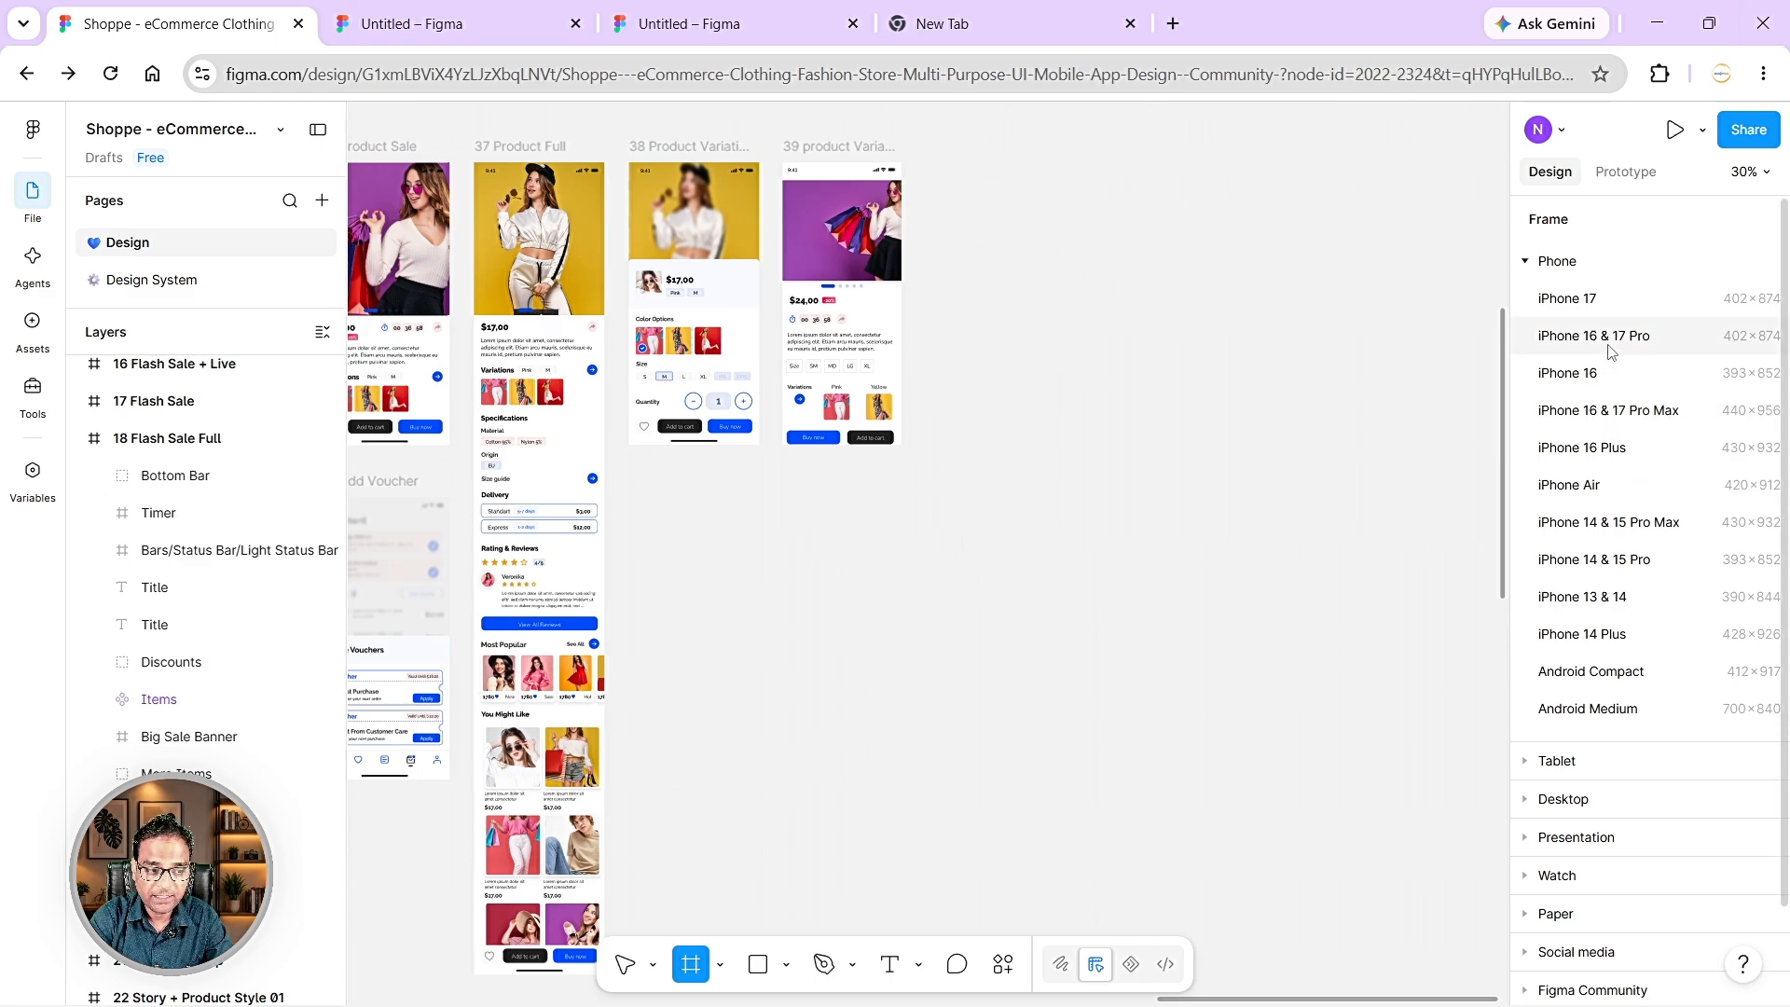
pyautogui.moveTo(1002, 494); pyautogui.dragTo(1110, 309)
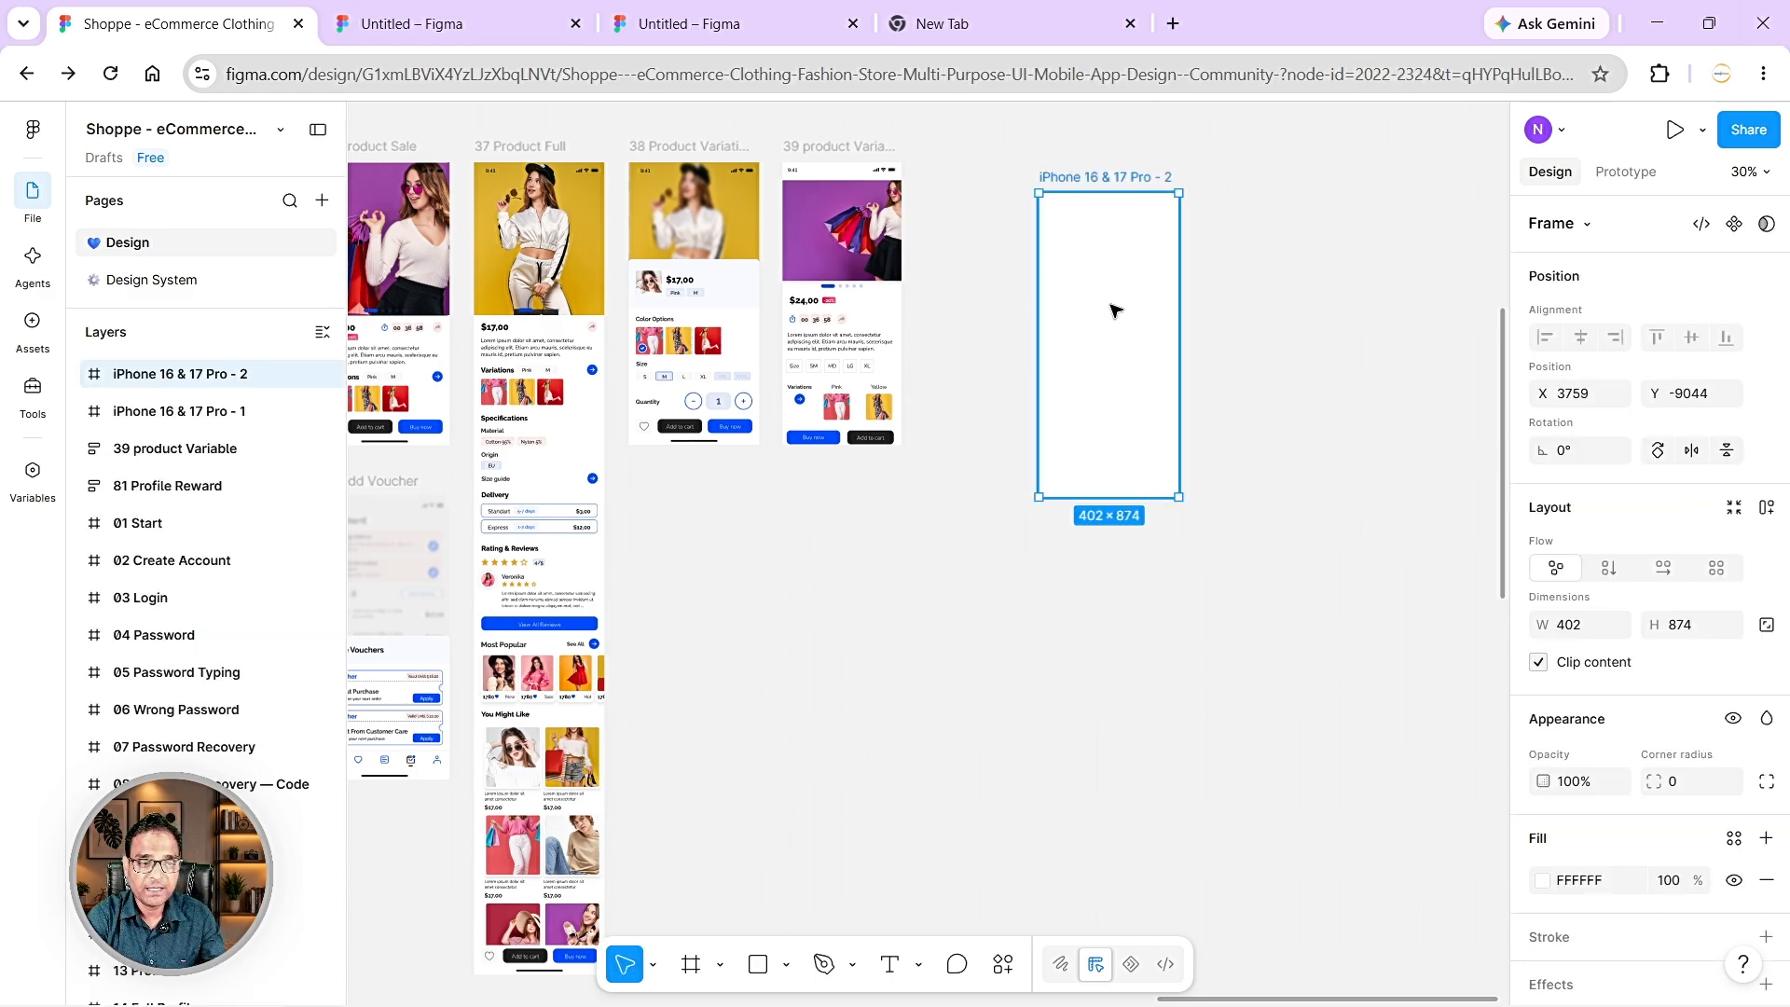
# - Examine the Subcategoies group in the 34 Filter screen by hiding it and showing it again
pyautogui.keyDown('ctrl'); pyautogui.scroll(2, 1113, 309); pyautogui.keyUp('ctrl')
pyautogui.hscroll(-10, 895, 653)
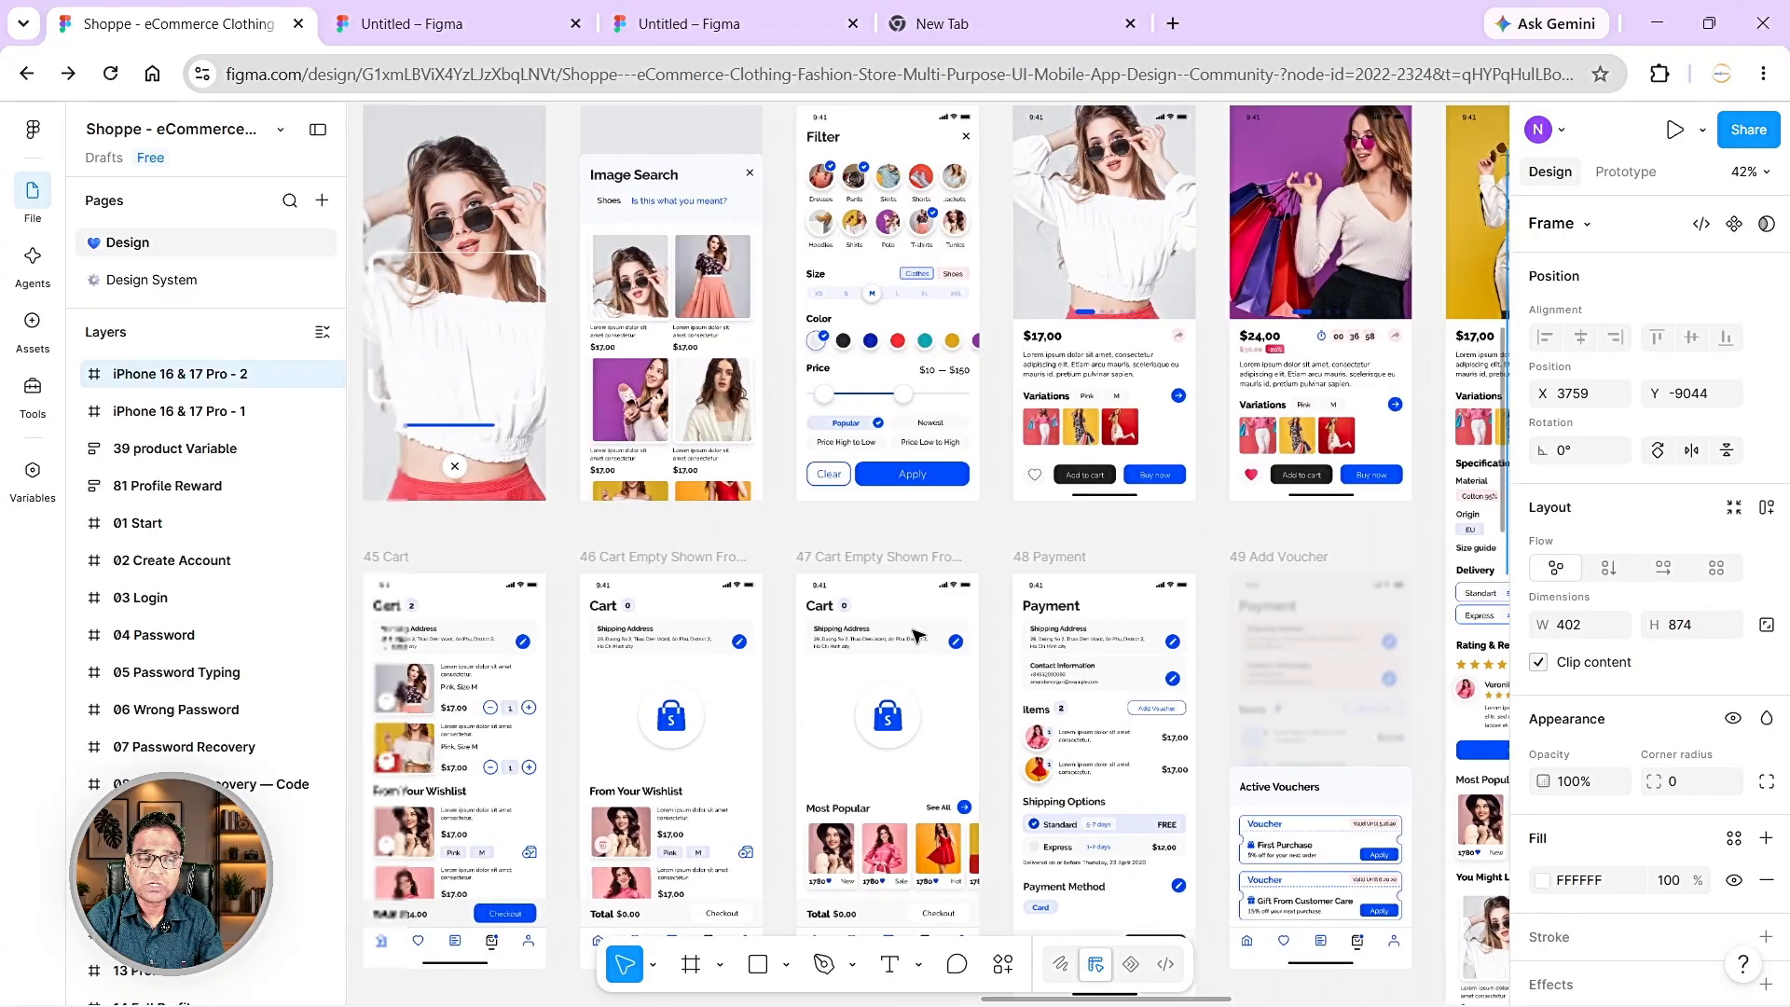
pyautogui.hscroll(-5, 996, 454)
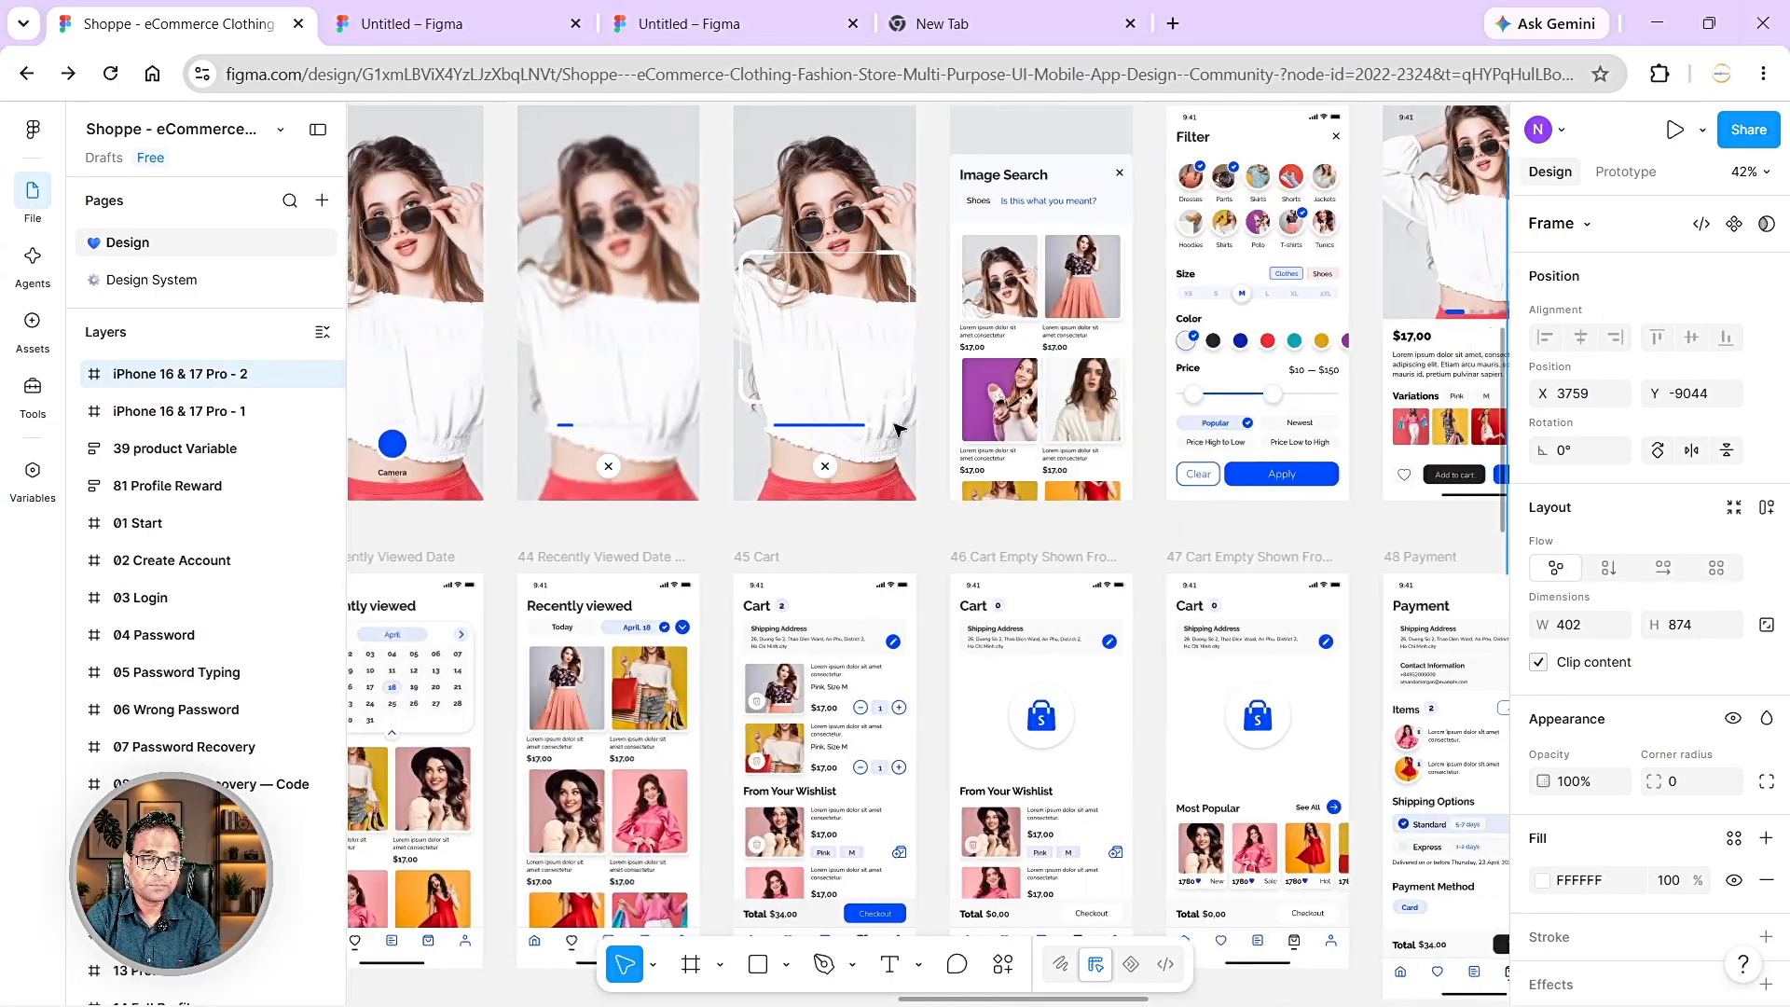
pyautogui.scroll(2, 892, 433)
pyautogui.scroll(2, 932, 410)
pyautogui.hscroll(3, 932, 410)
pyautogui.click(1012, 351)
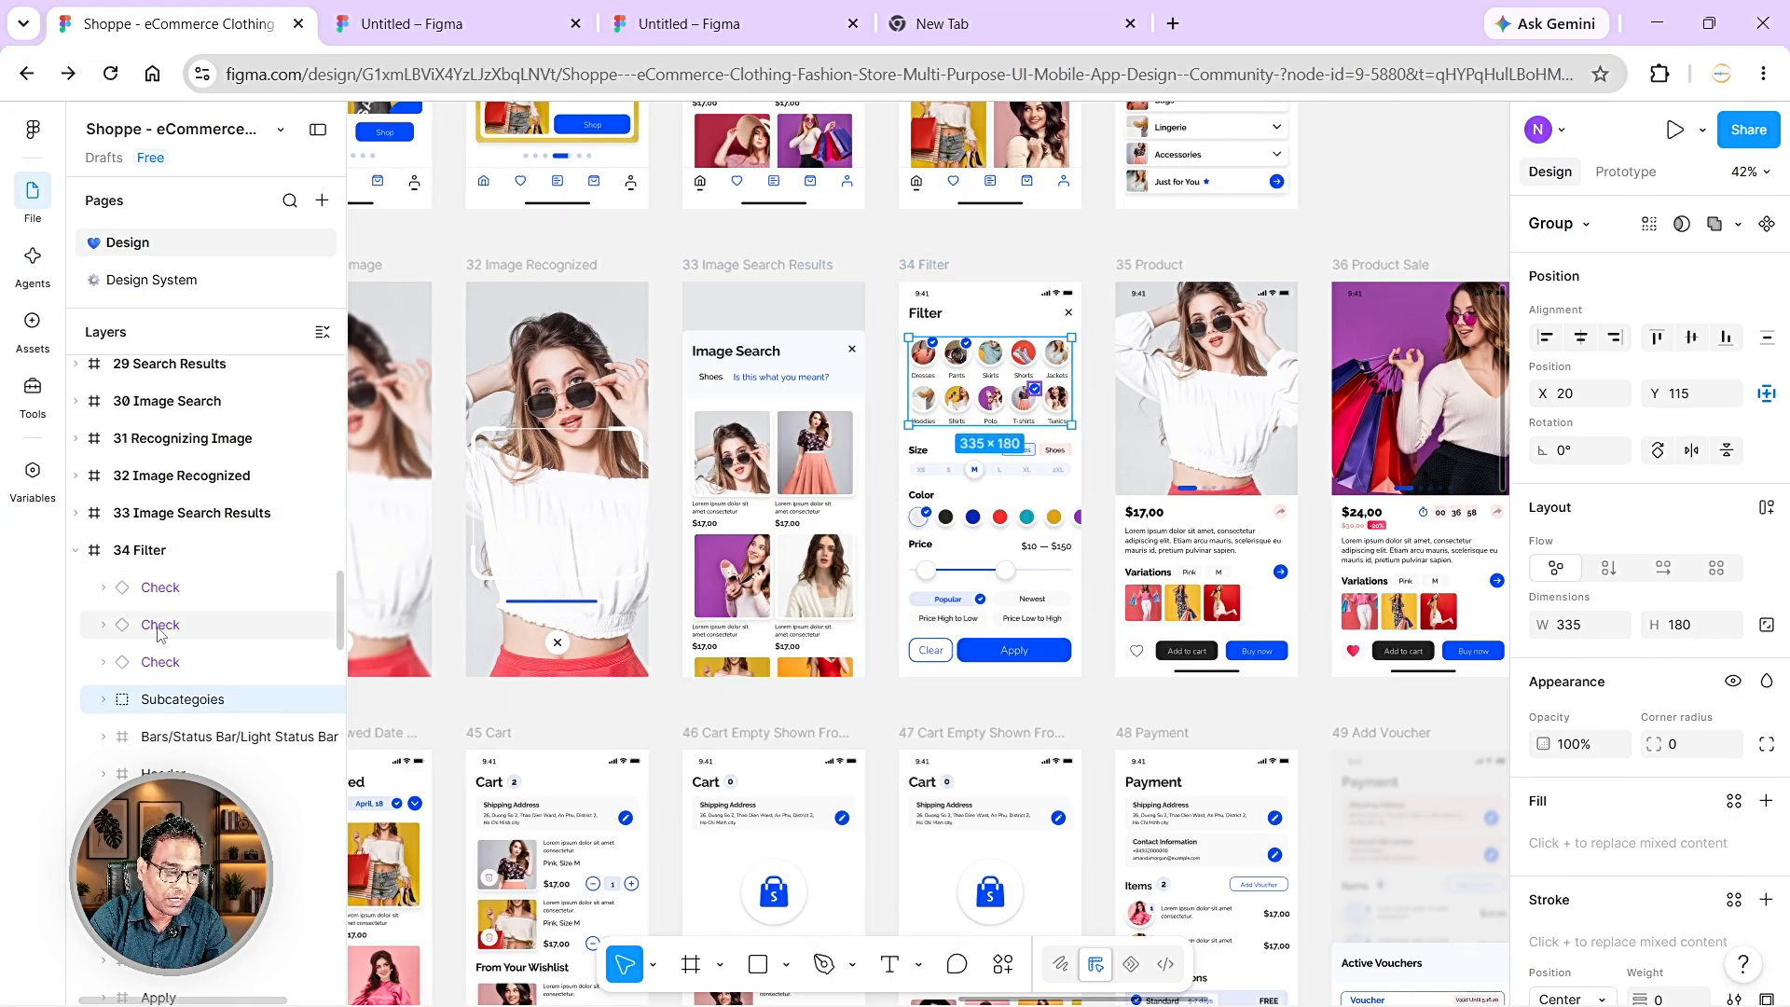
pyautogui.click(104, 700)
pyautogui.click(104, 700)
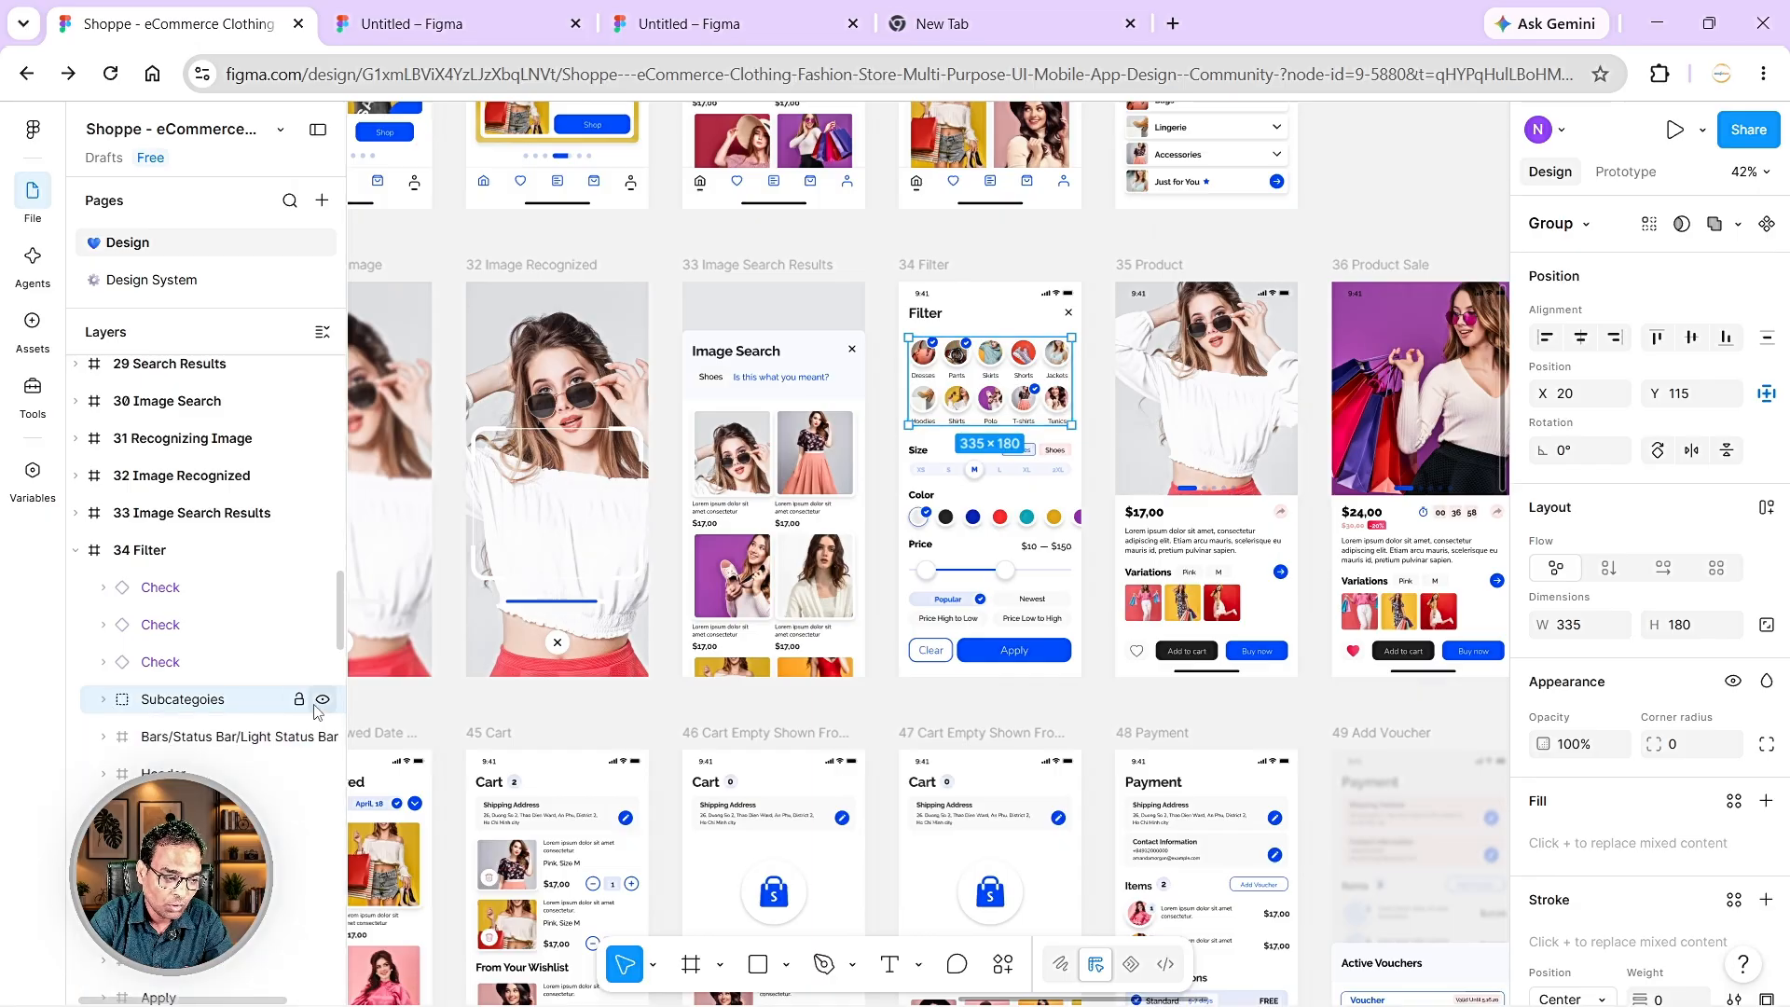
pyautogui.click(320, 701)
pyautogui.click(320, 701)
pyautogui.click(320, 701)
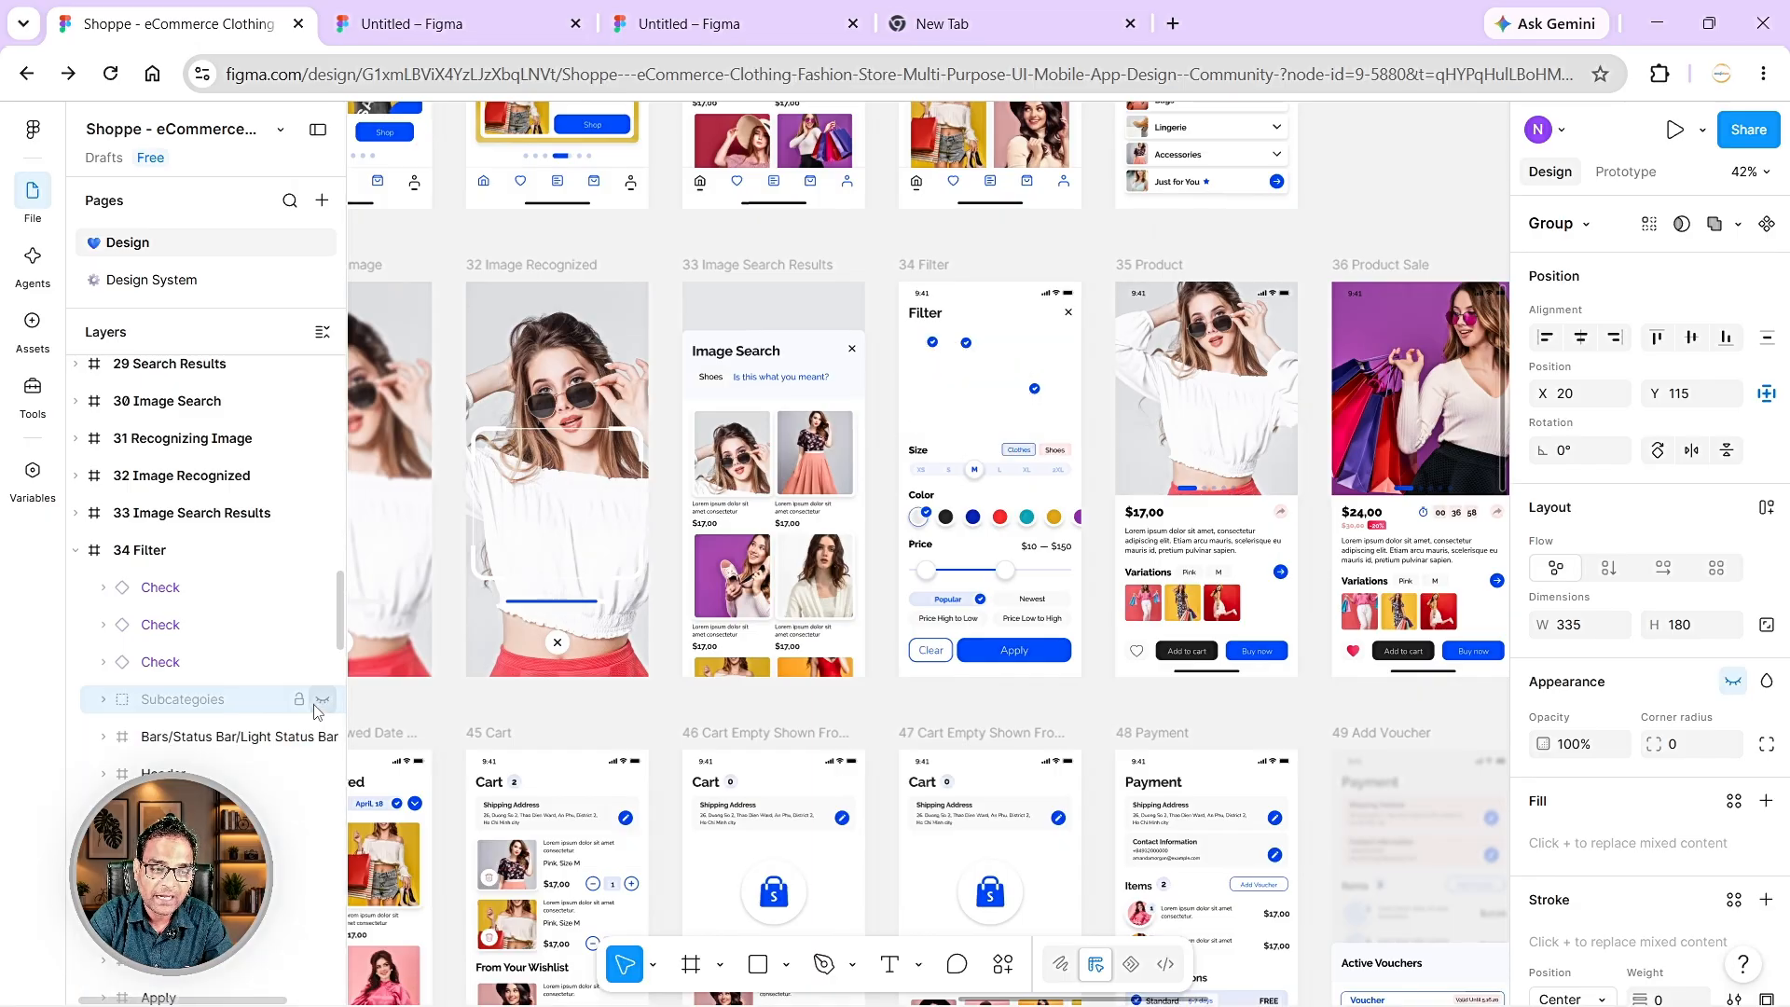
pyautogui.click(320, 701)
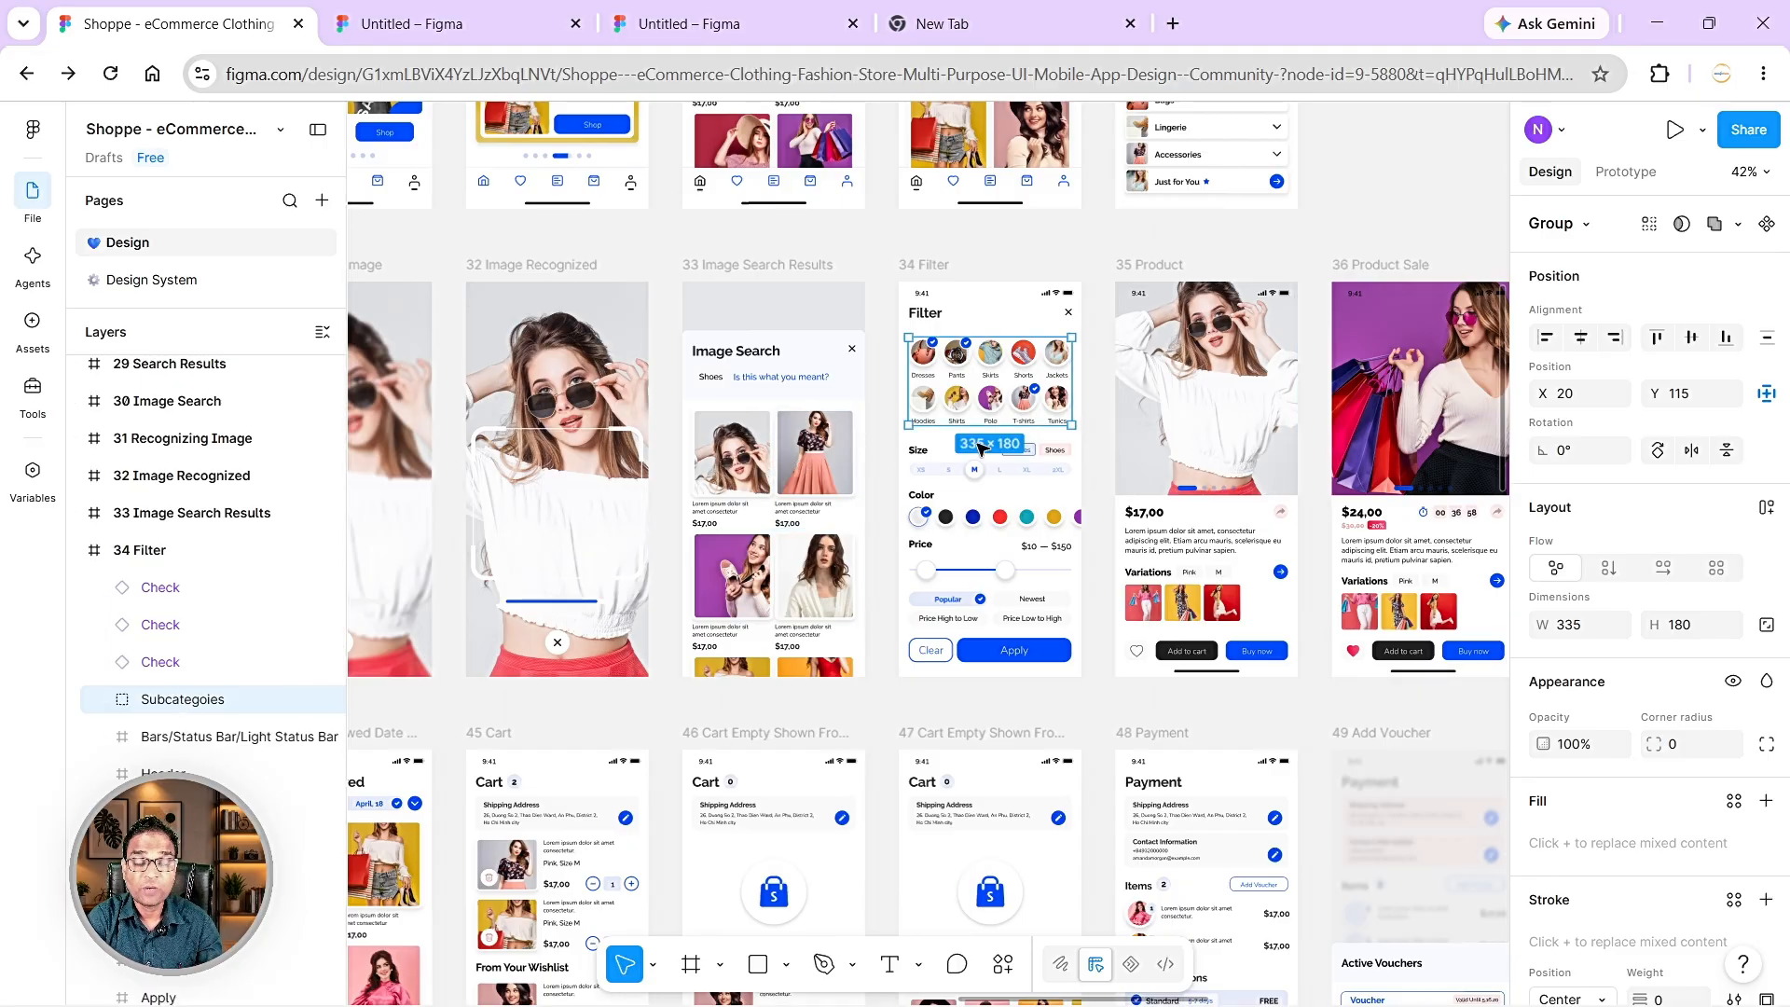
# - Move the Recently View instance in the 13 Profile screen to X 11, Y 315
pyautogui.hscroll(-5, 978, 447)
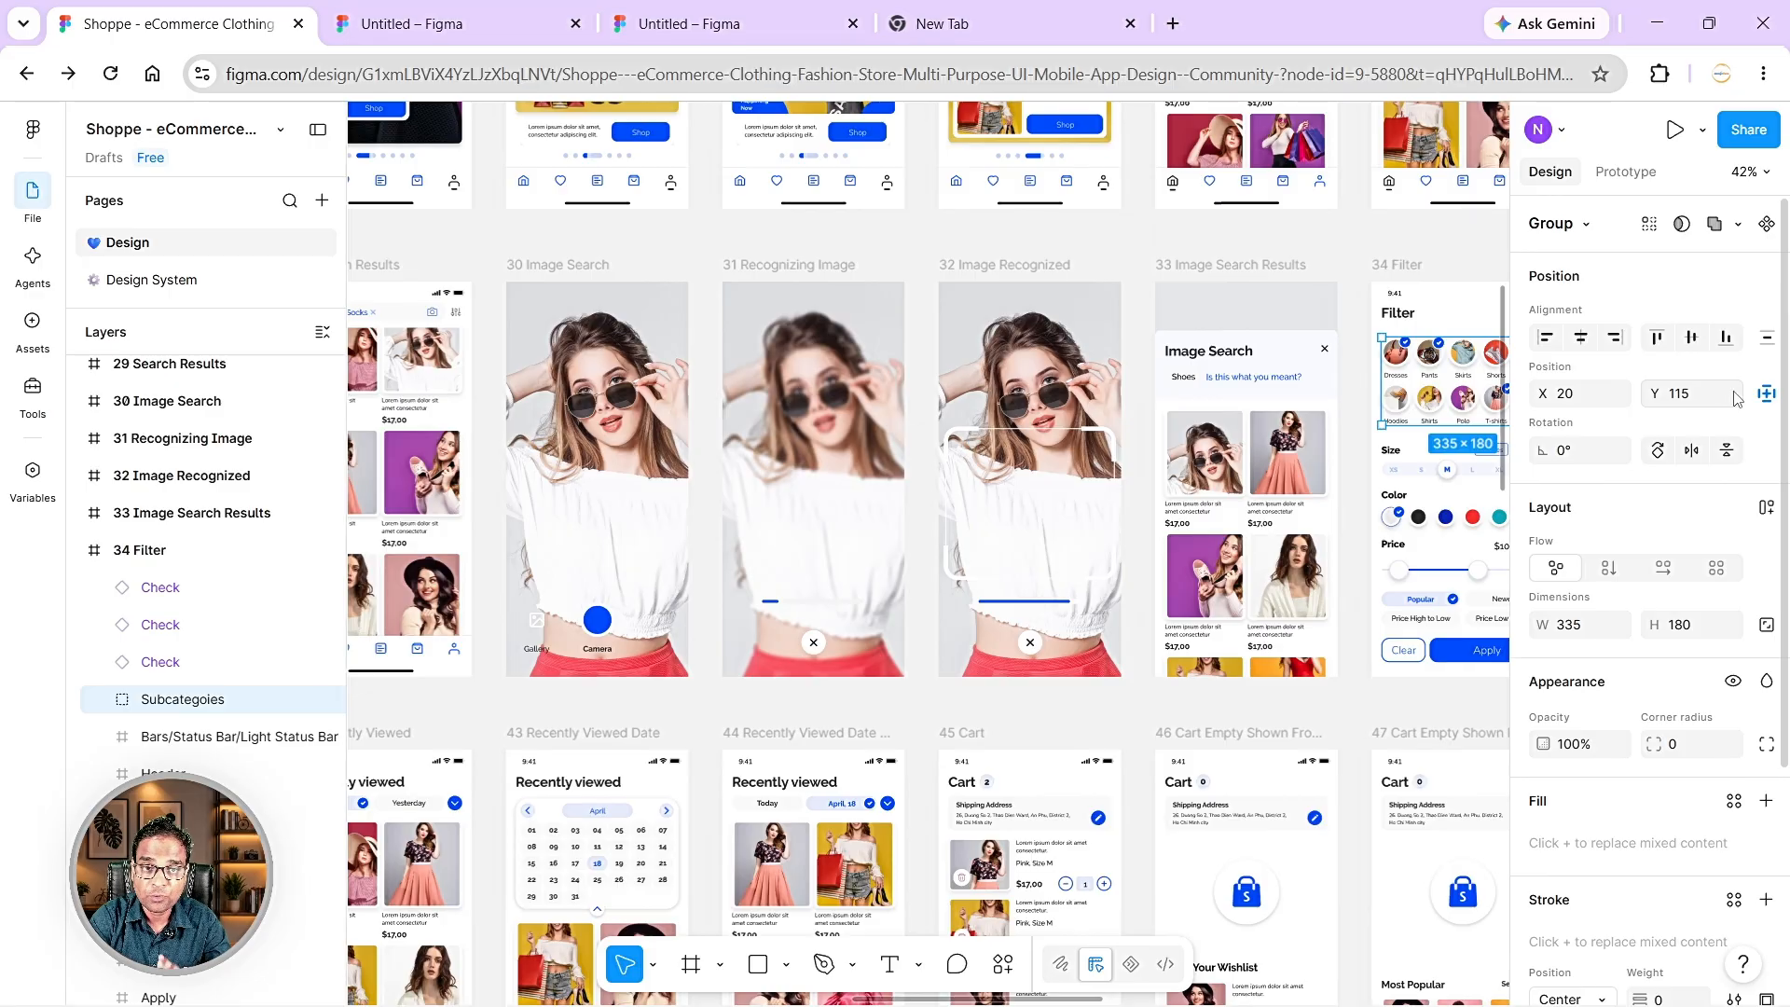
pyautogui.hscroll(-10, 722, 416)
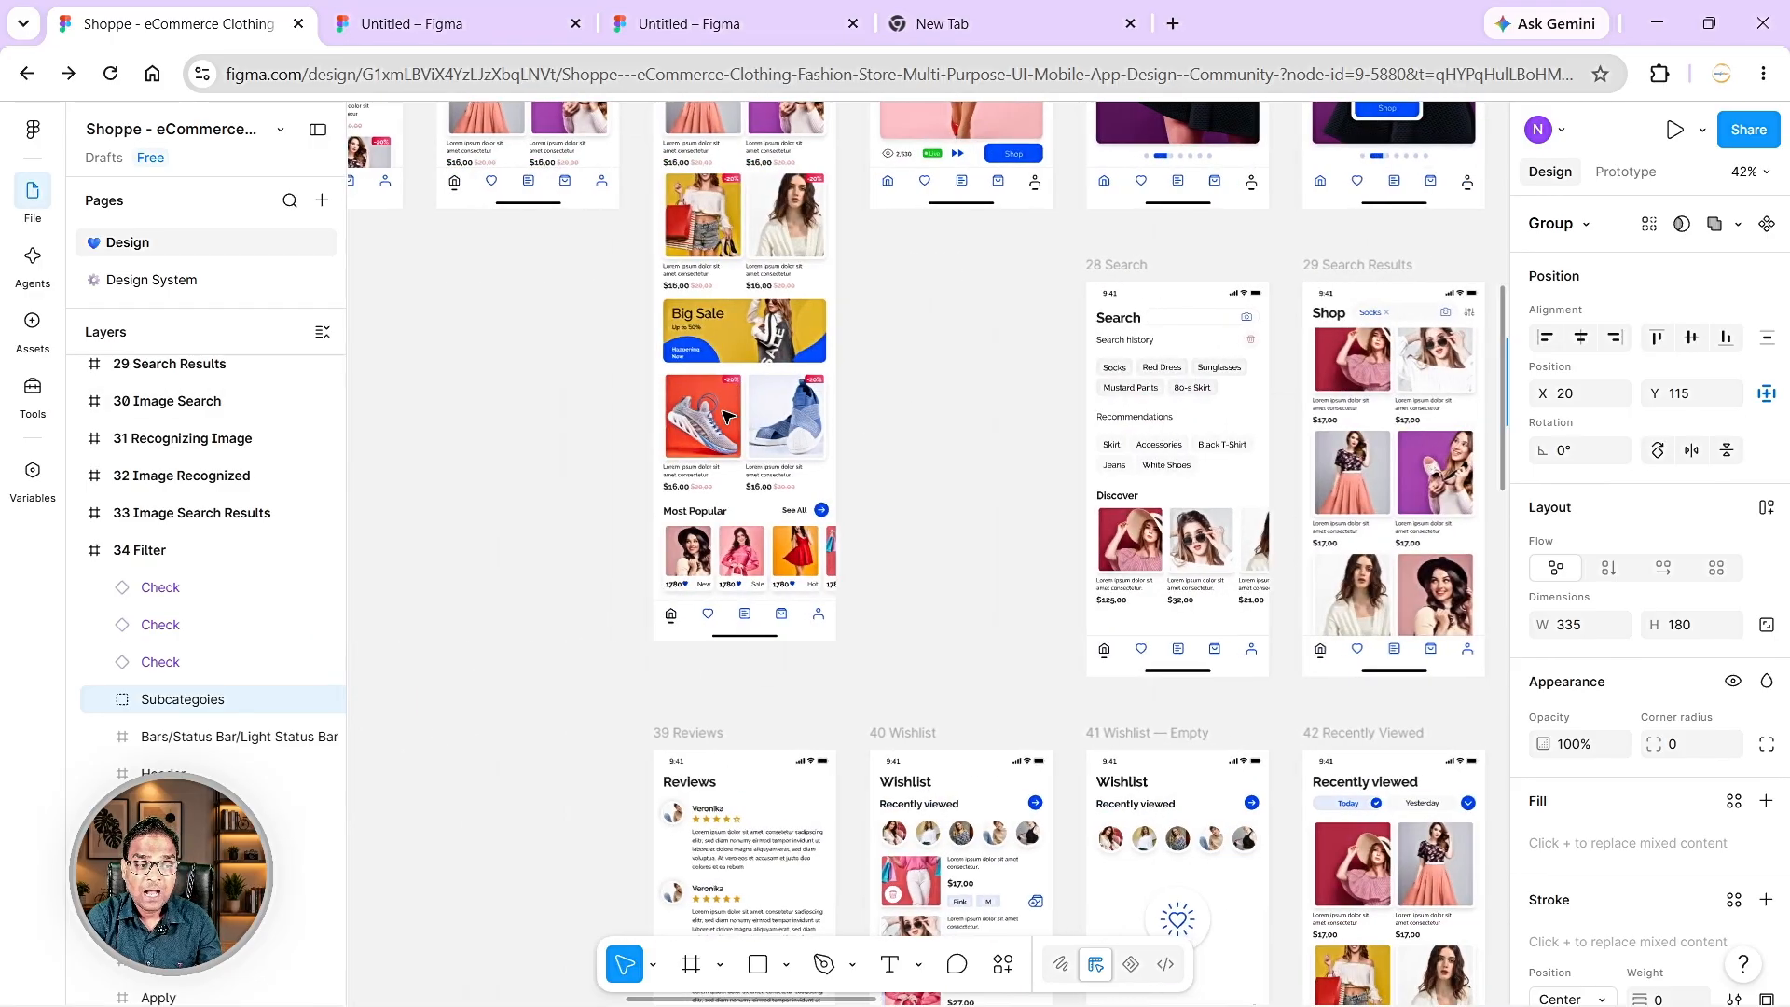
pyautogui.hscroll(-2, 723, 416)
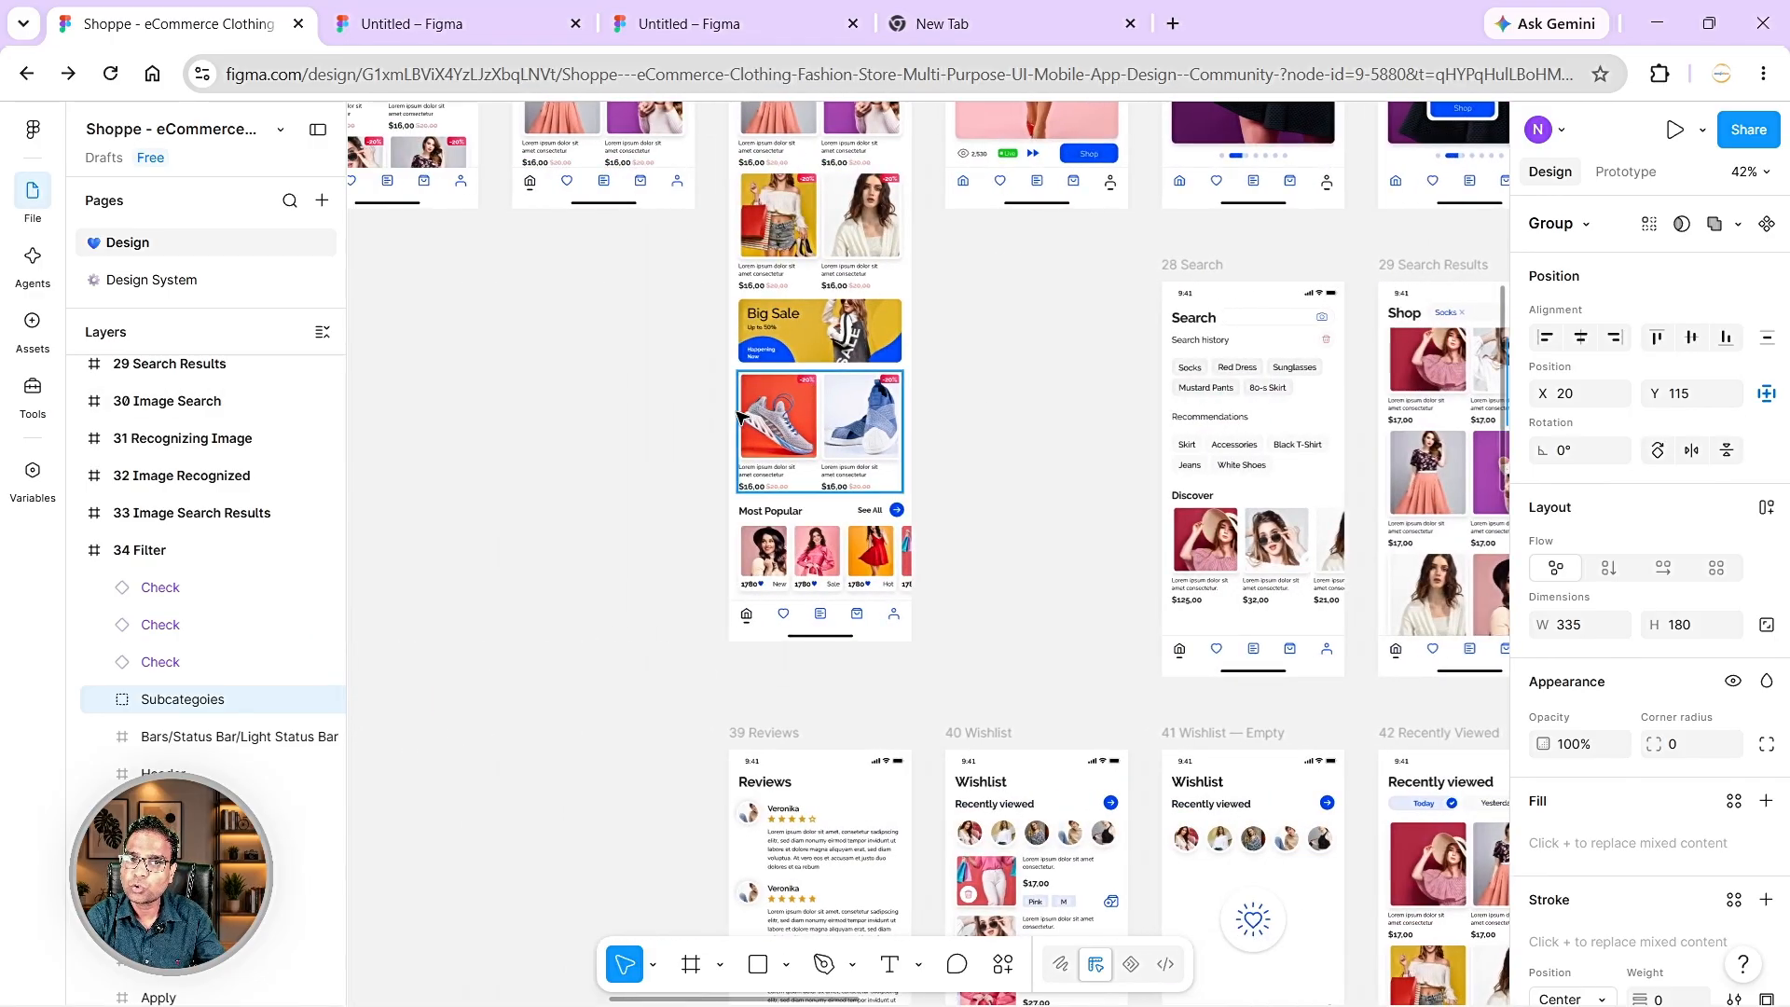
pyautogui.scroll(10, 727, 416)
pyautogui.hscroll(-3, 741, 417)
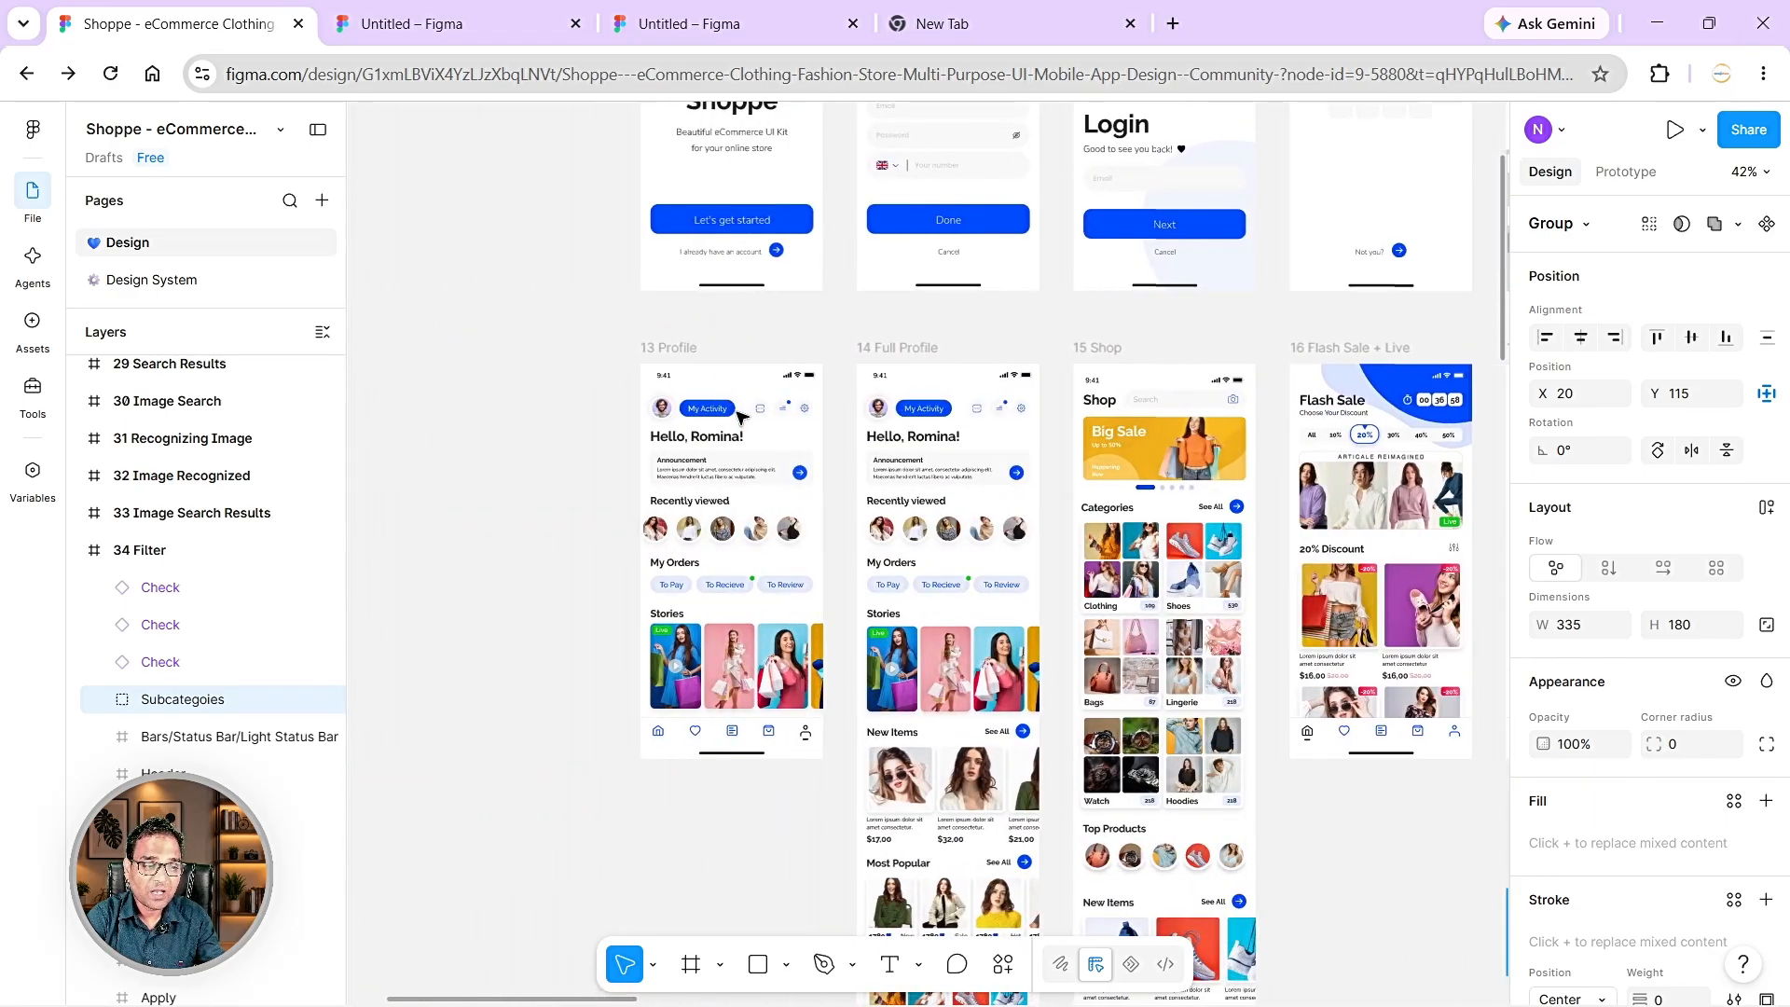
pyautogui.scroll(2, 751, 412)
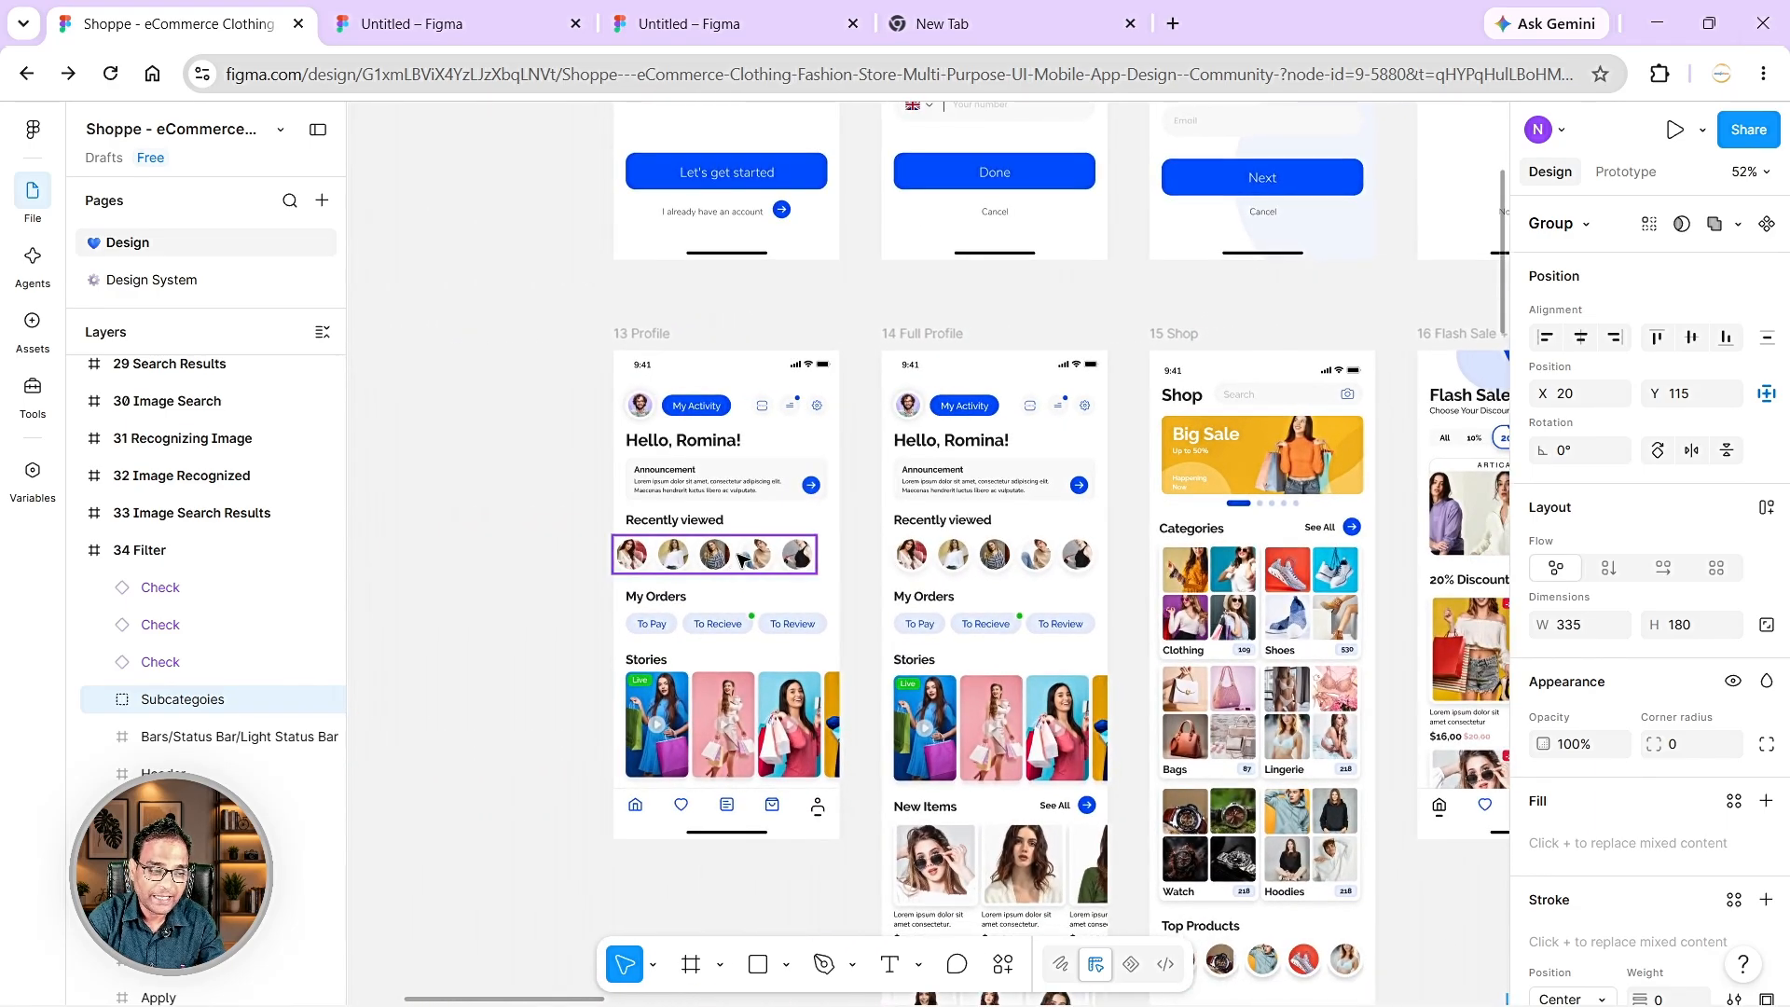
pyautogui.click(741, 559)
pyautogui.scroll(5, 746, 560)
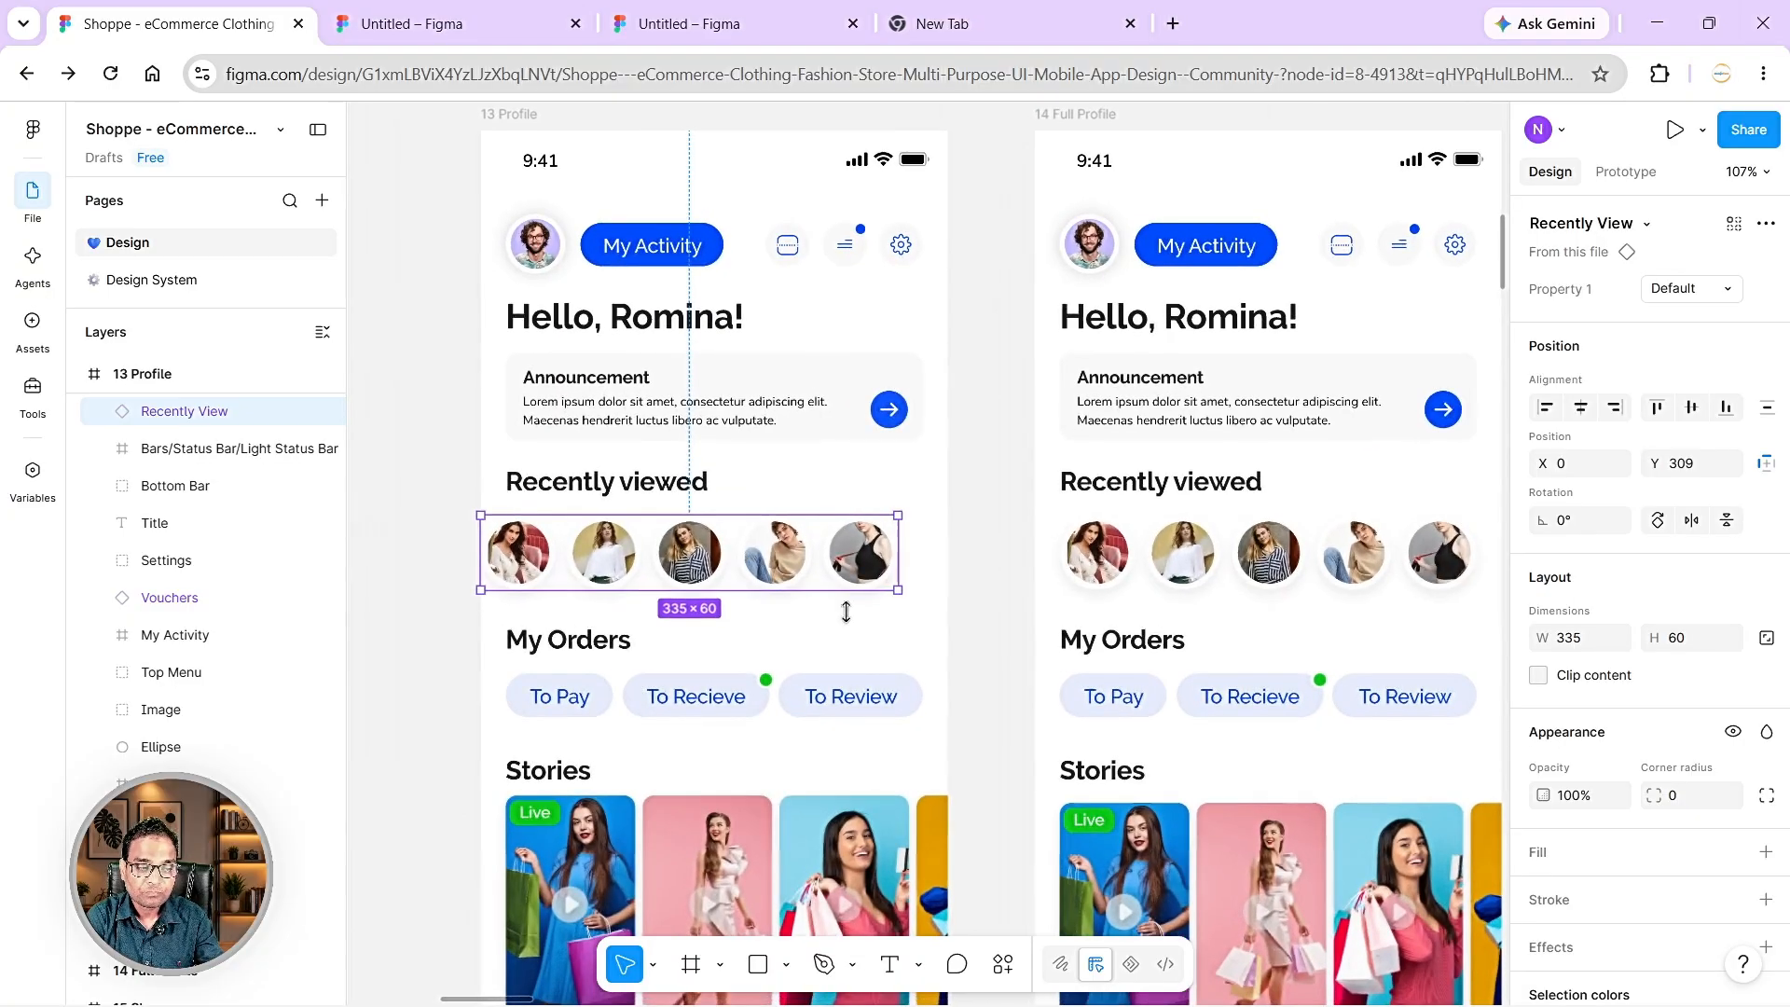
pyautogui.hscroll(-2, 853, 606)
pyautogui.moveTo(836, 570); pyautogui.dragTo(846, 577)
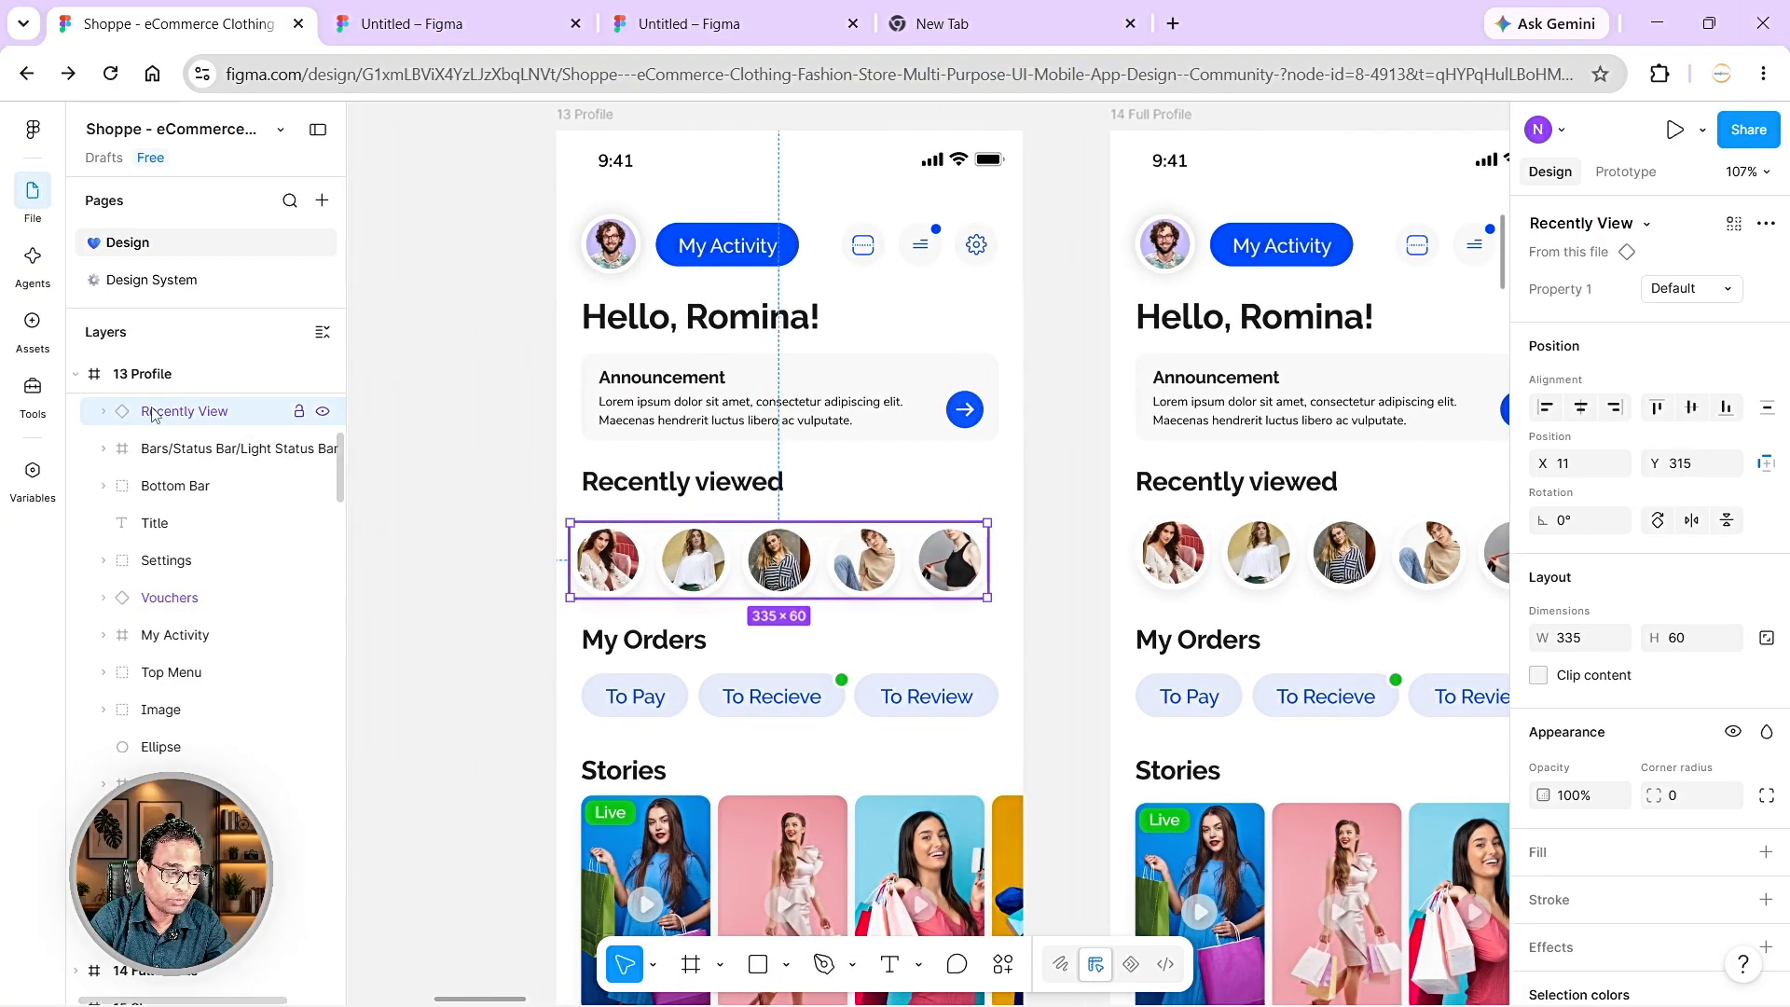
# - Hide and reshow the Recently View instance in 13 Profile to check which images it contains
pyautogui.click(322, 412)
pyautogui.click(322, 412)
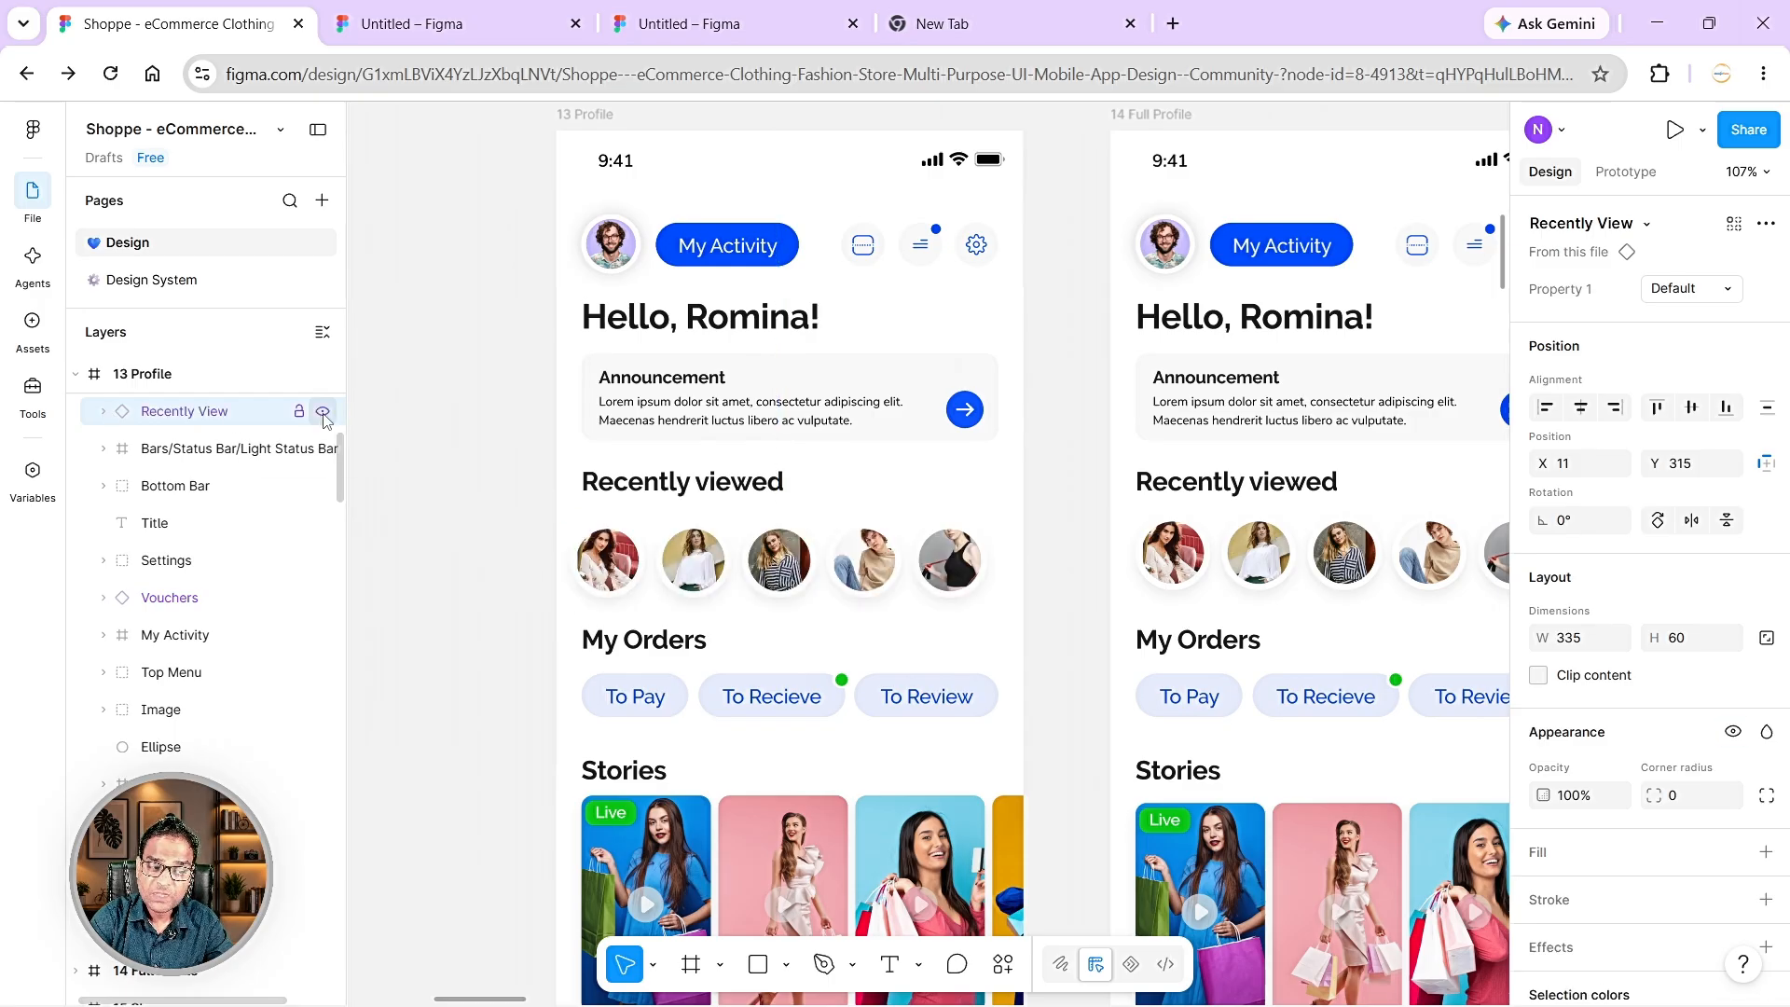
pyautogui.click(322, 412)
pyautogui.click(323, 412)
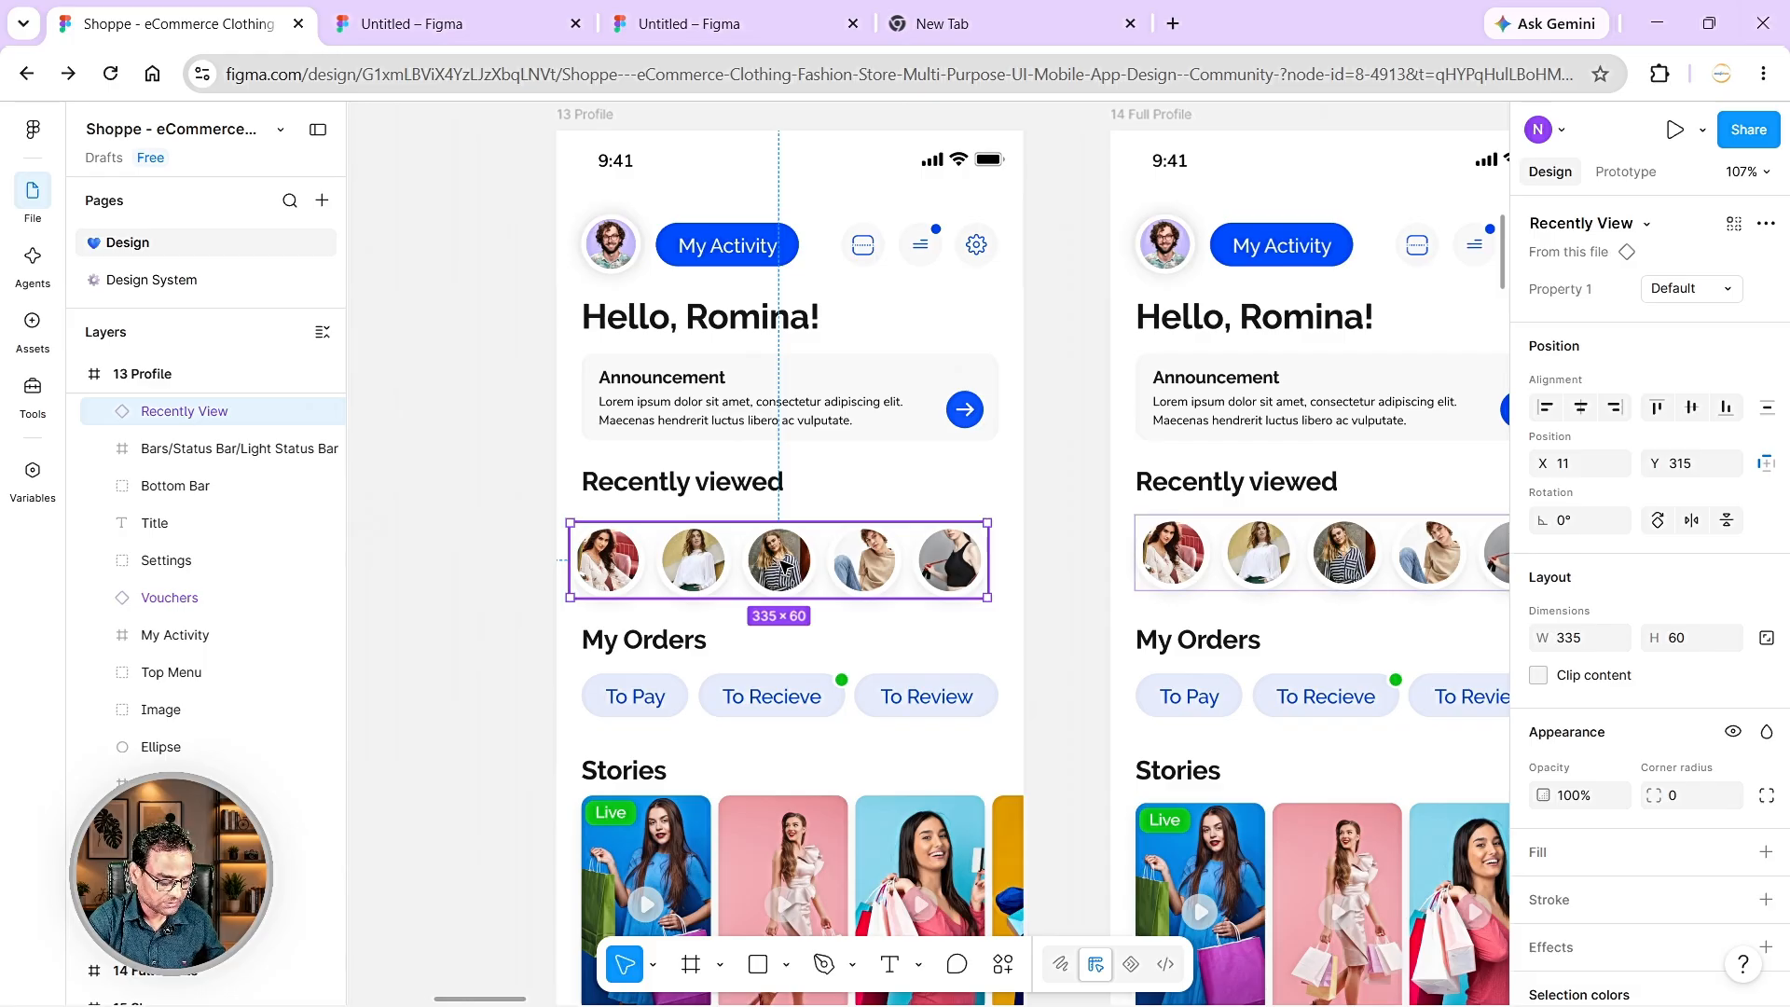
# - Wrap the Recently View instance in an auto layout frame and check the frame's nested layer
pyautogui.hotkey('shift', 'a')
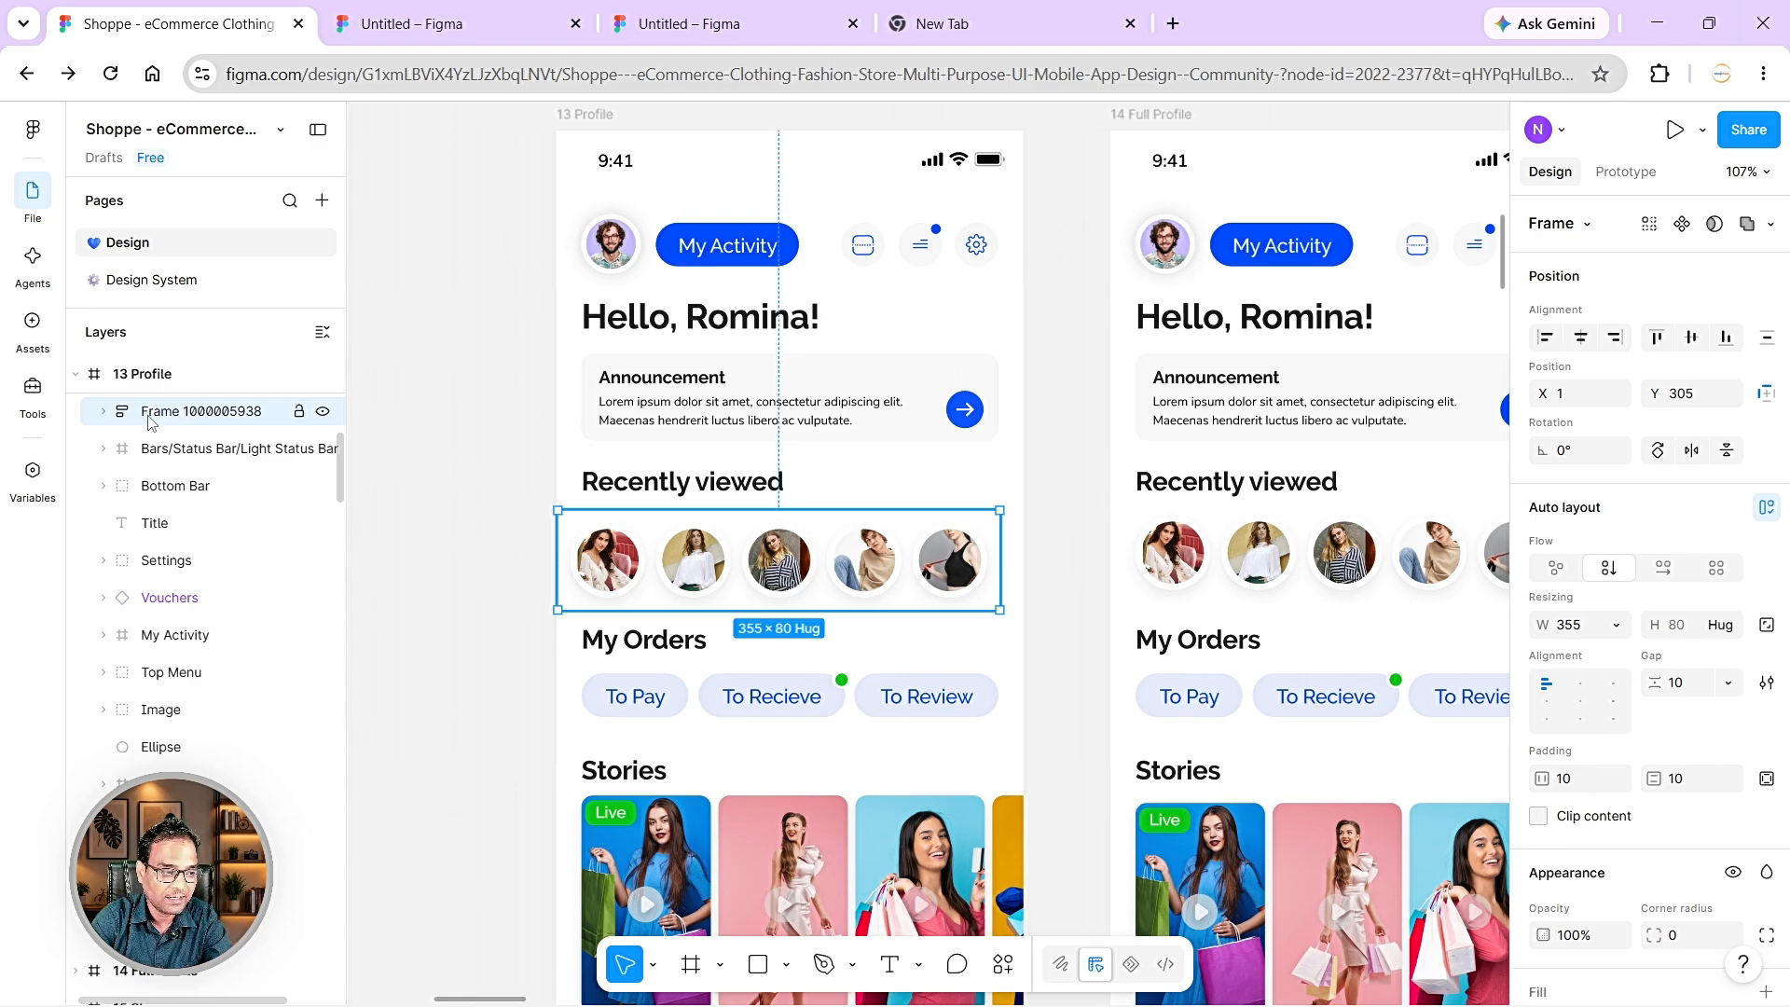
pyautogui.click(105, 412)
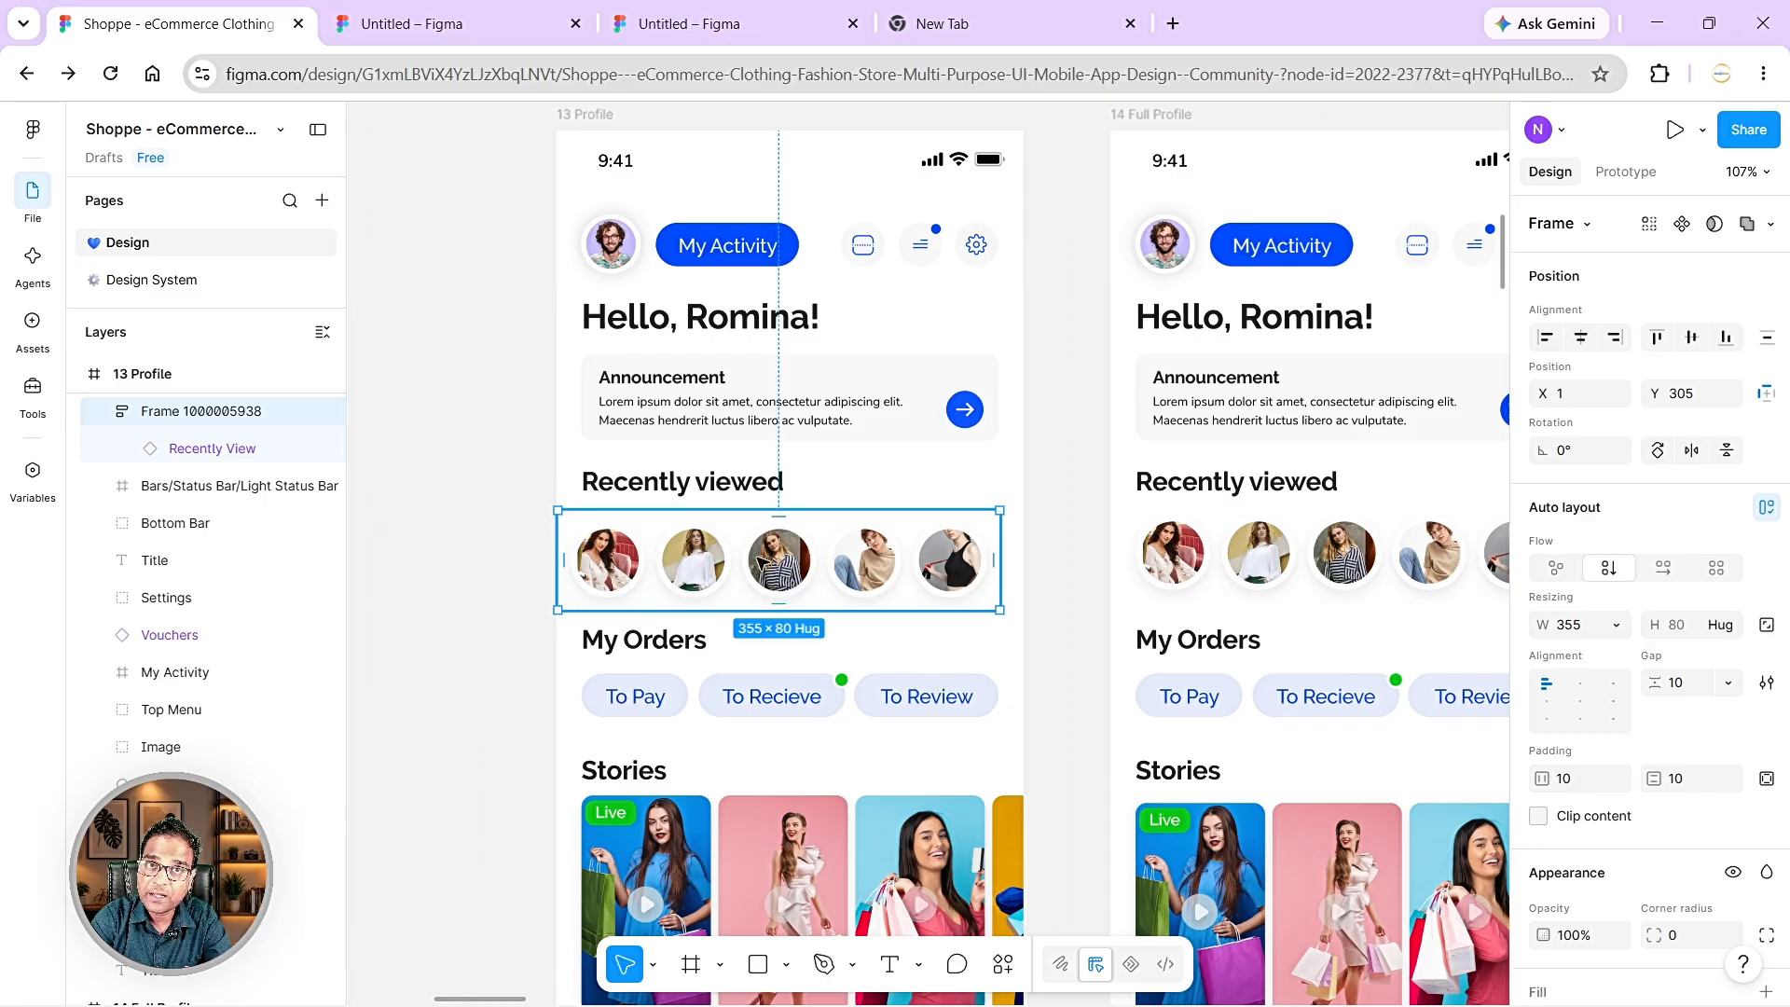
pyautogui.click(103, 413)
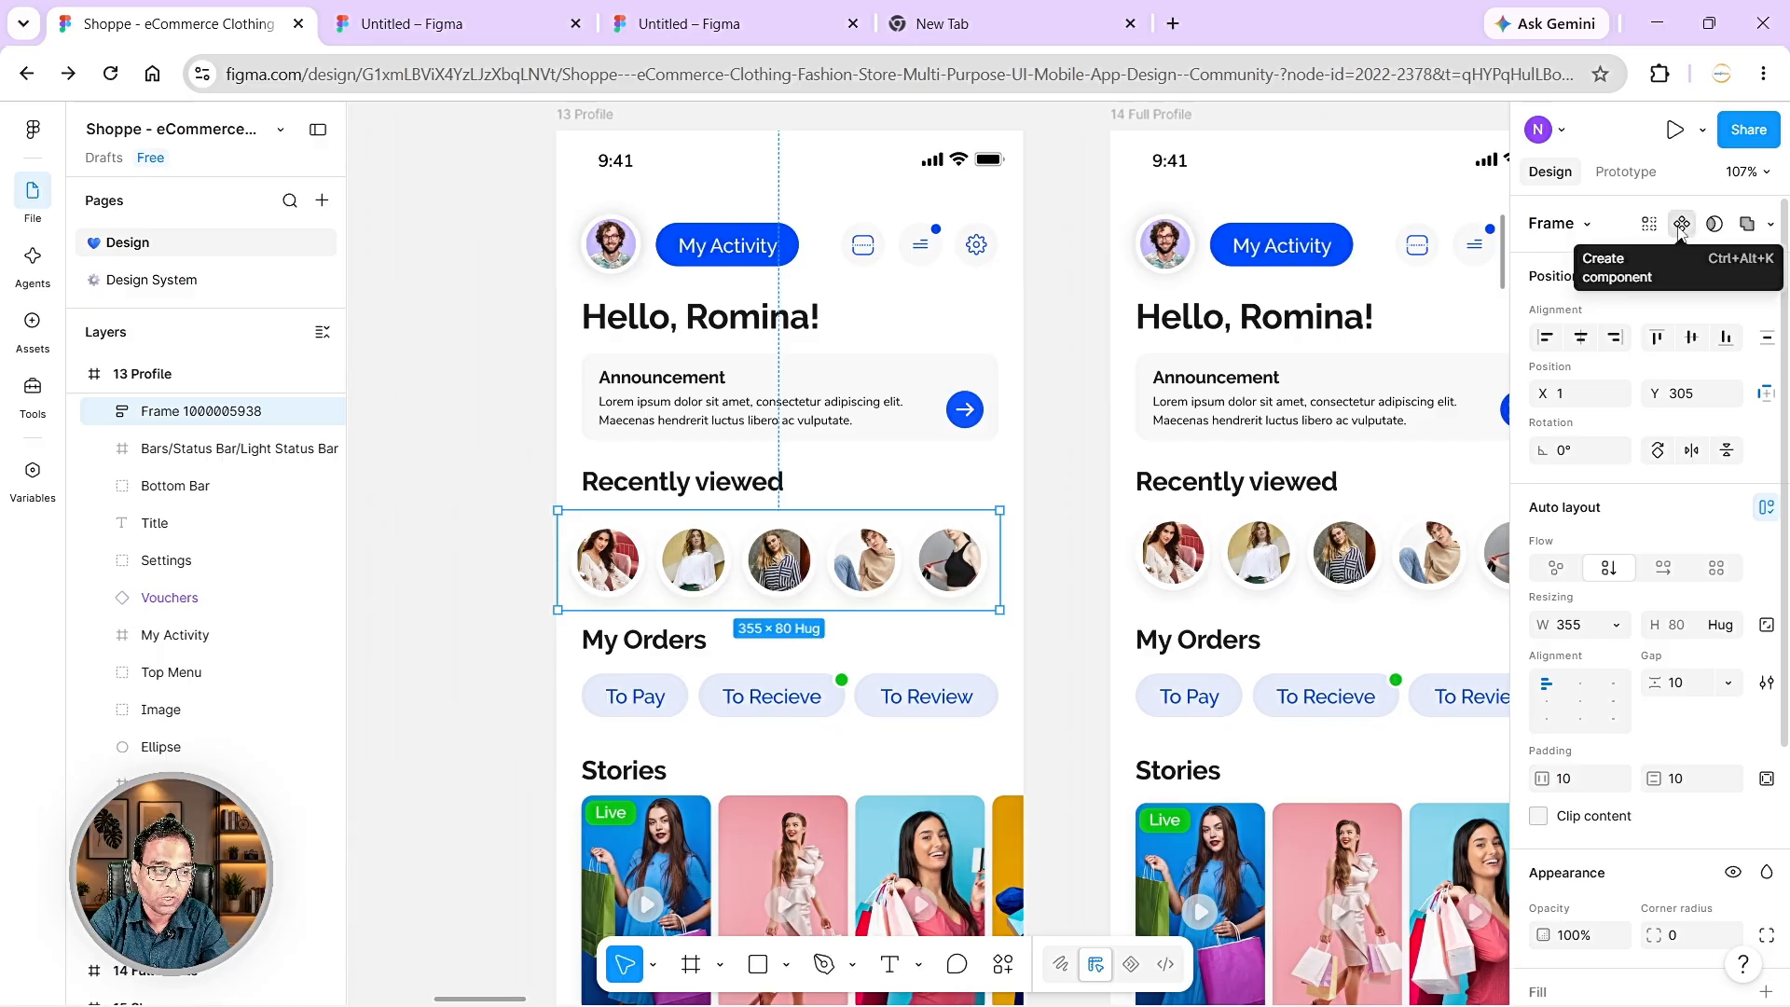
# - Turn the auto layout frame around the recently viewed images into a component and rename it Five_grid
pyautogui.click(1681, 225)
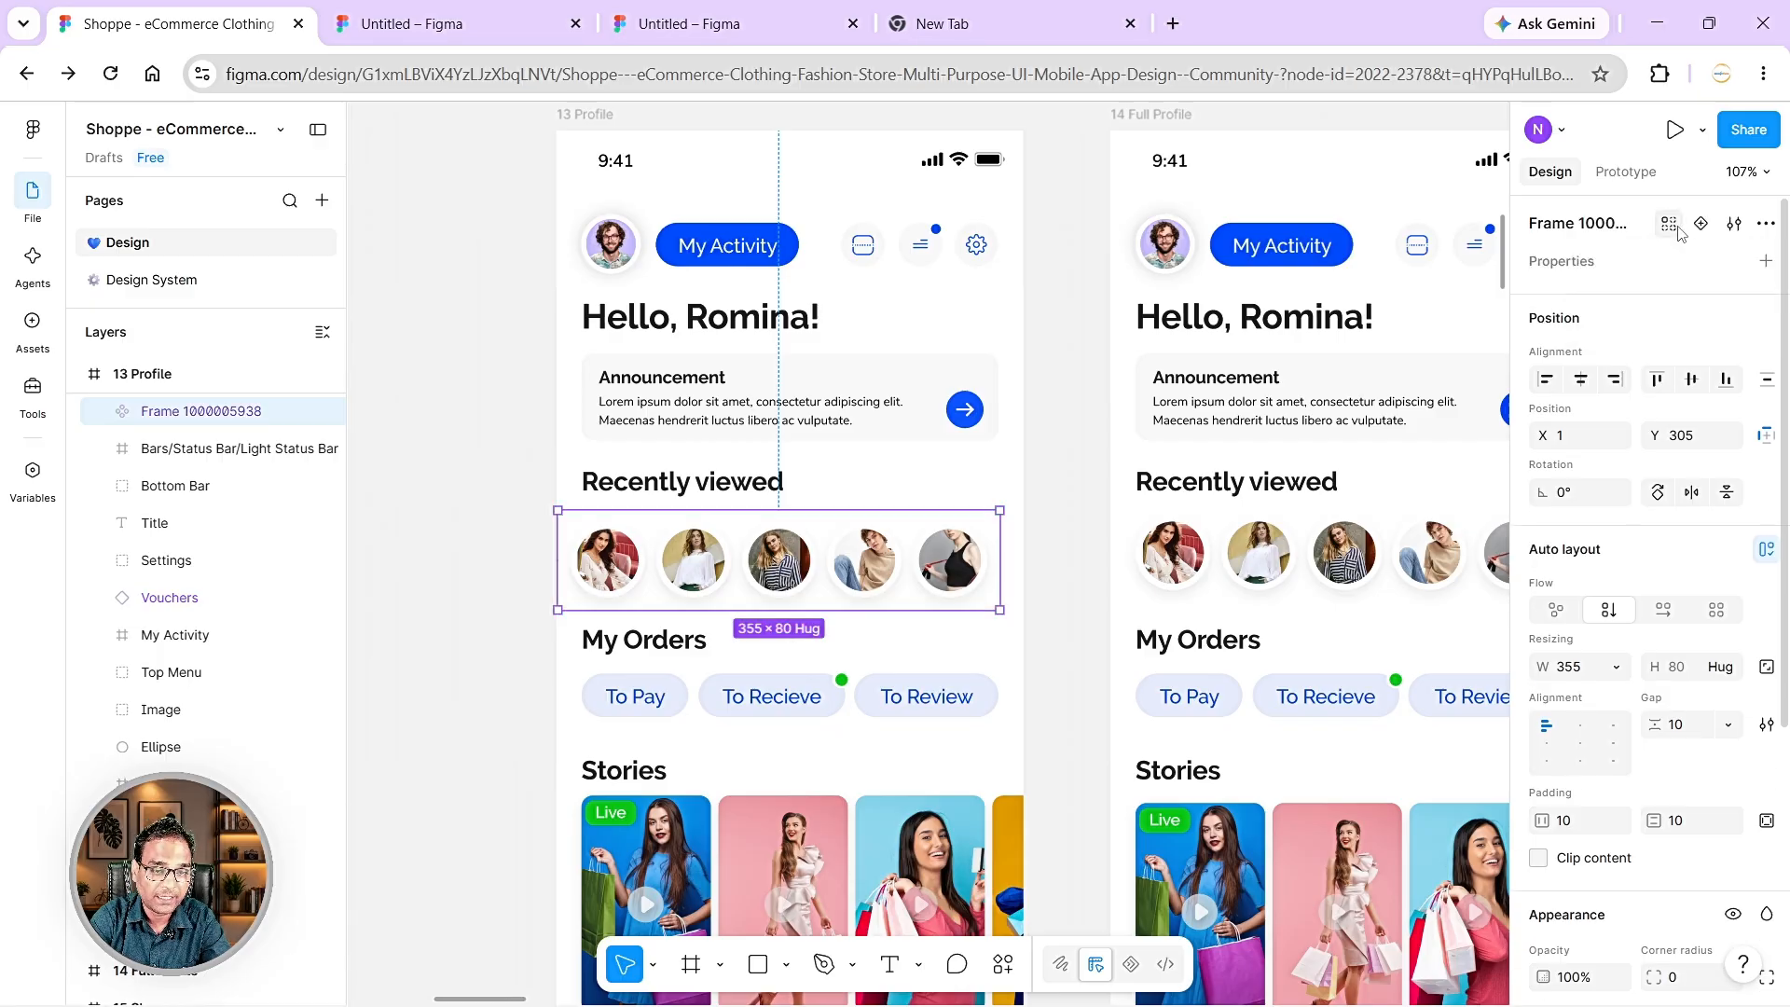
pyautogui.doubleClick(170, 419)
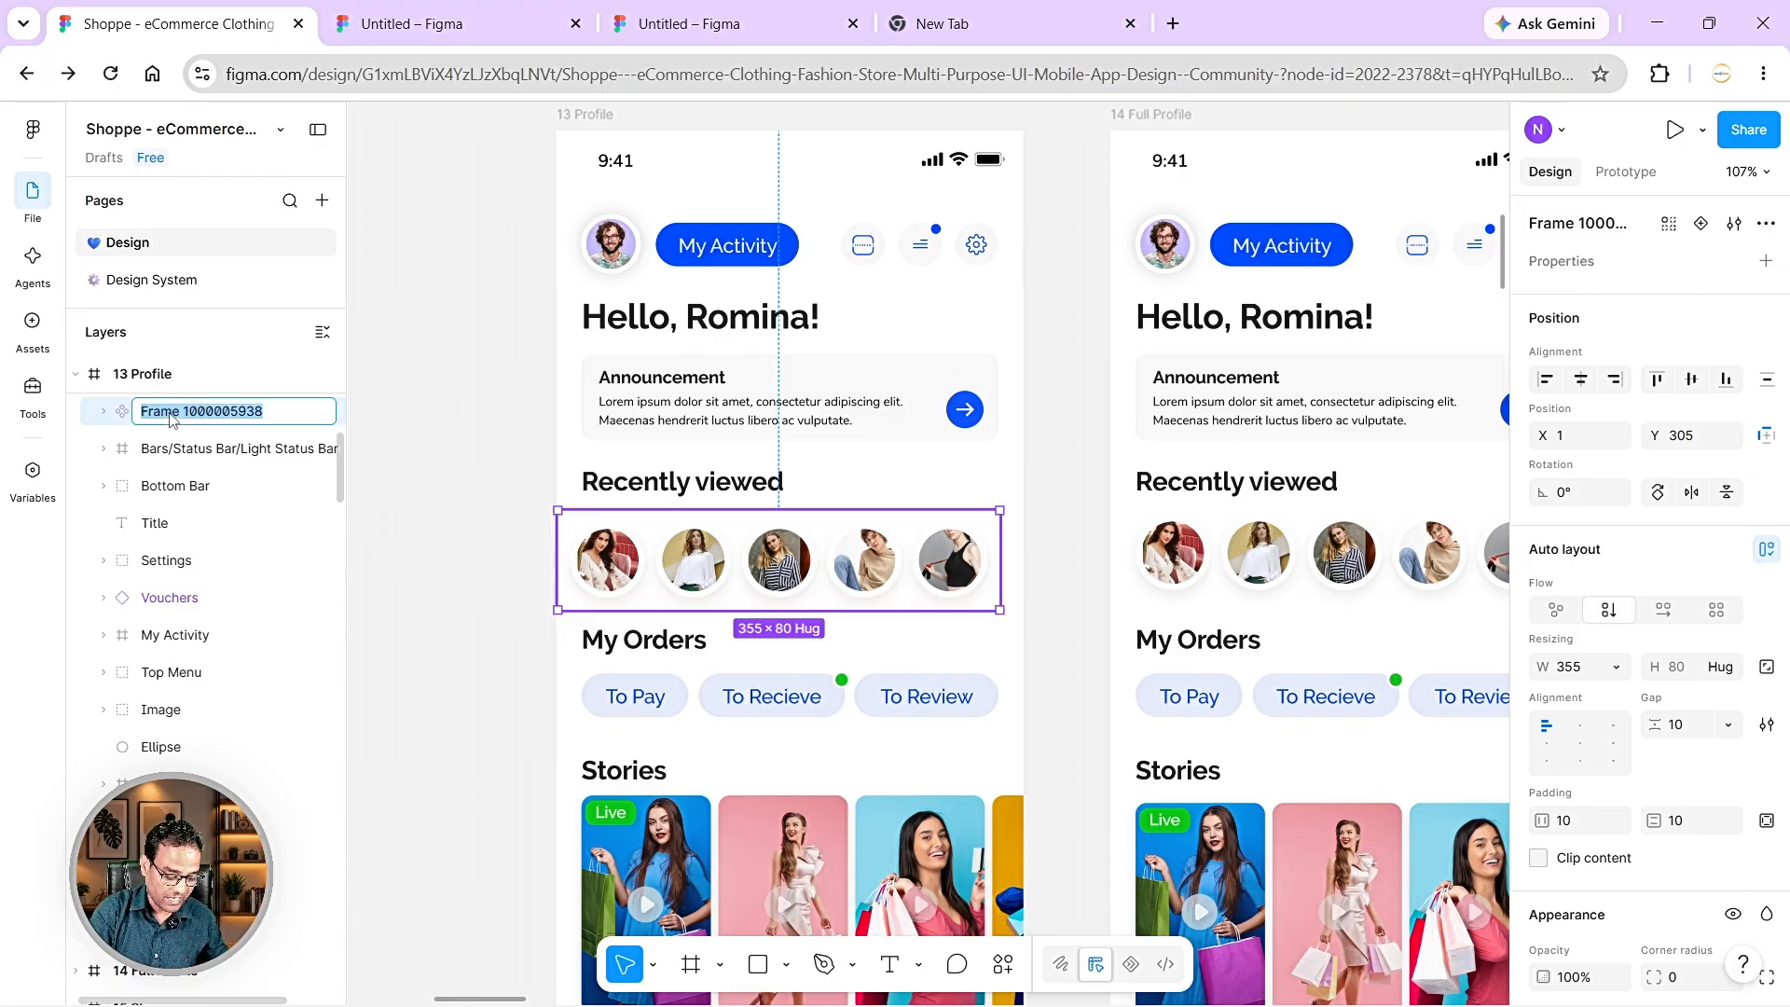
pyautogui.write('Five_grid')
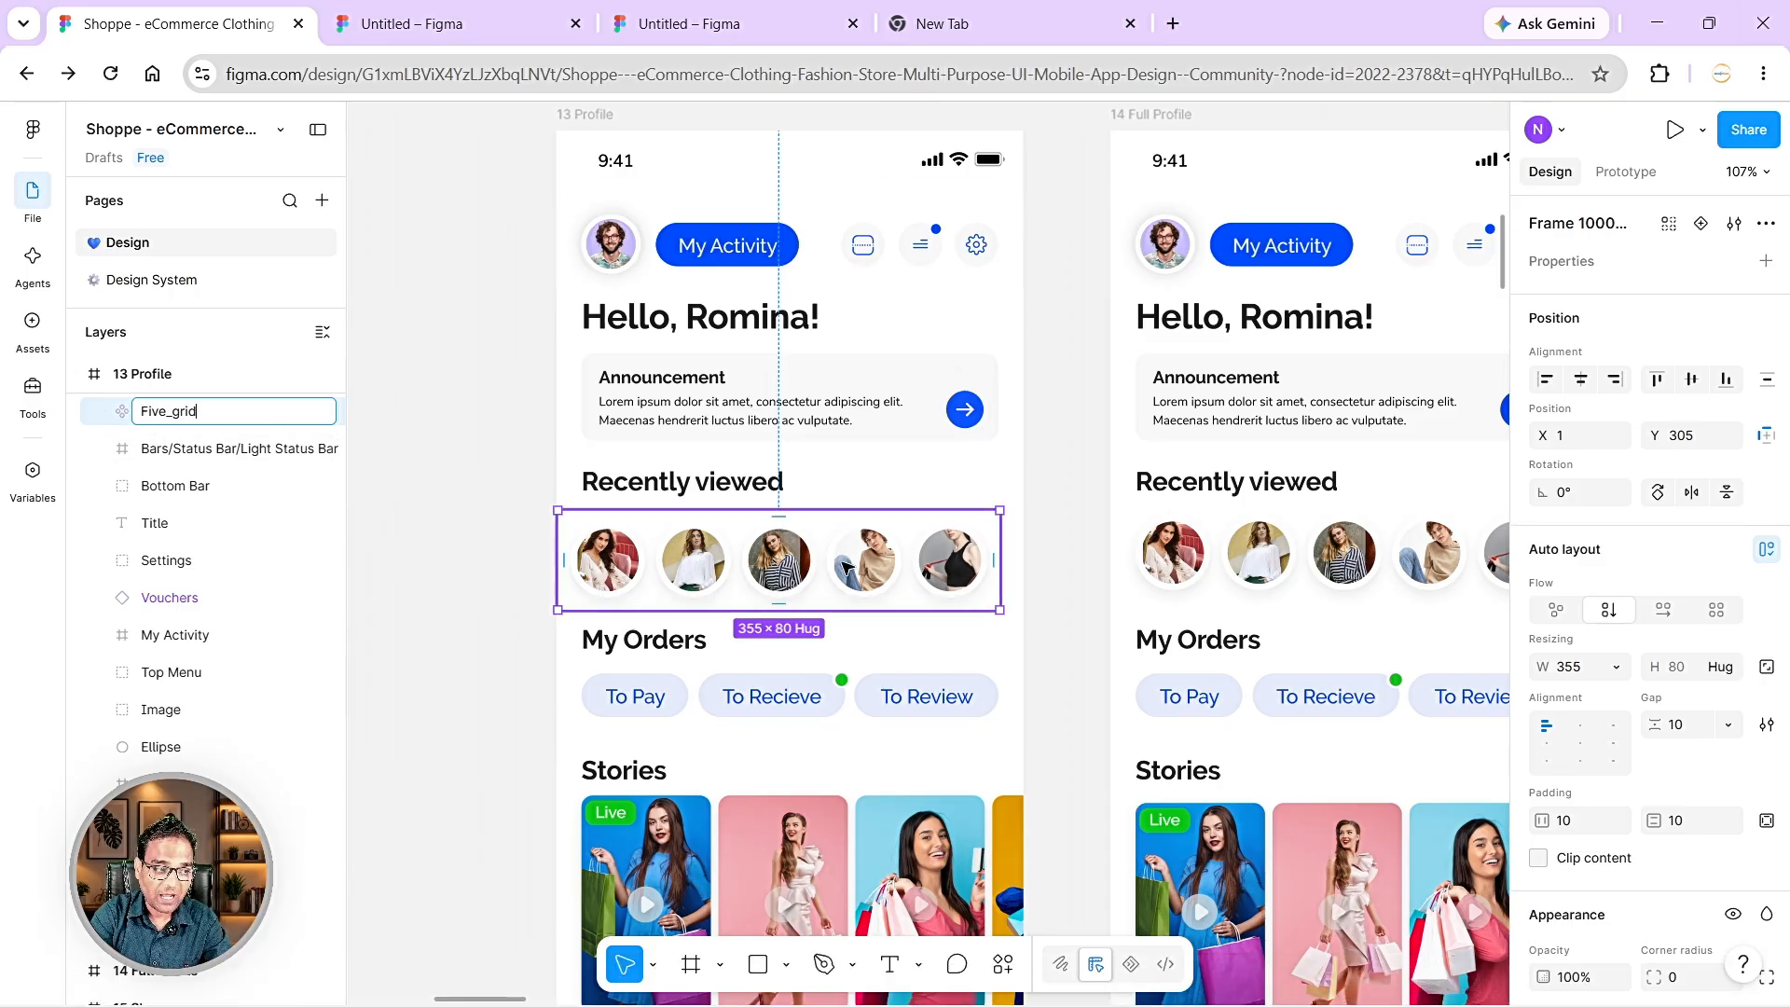
pyautogui.press('Return')
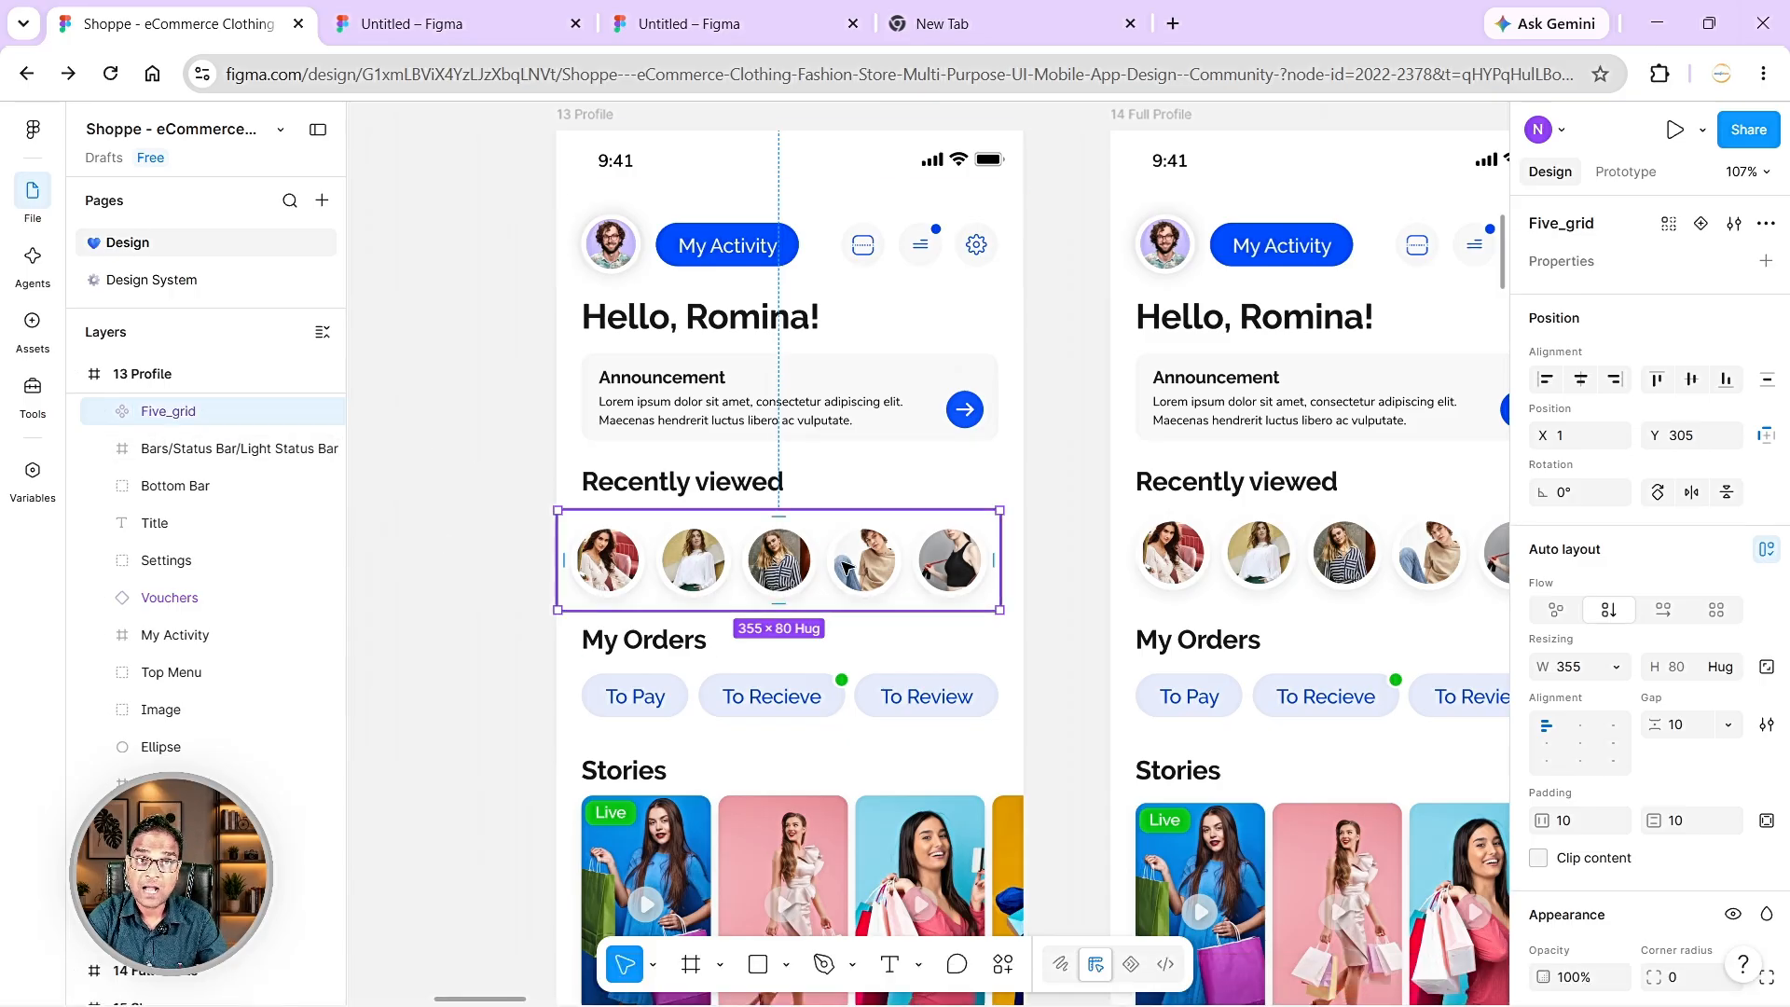
# - Search the assets created in this file for "five" and locate the blank iPhone 16 & 17 Pro frame beyond the product screens
pyautogui.click(33, 324)
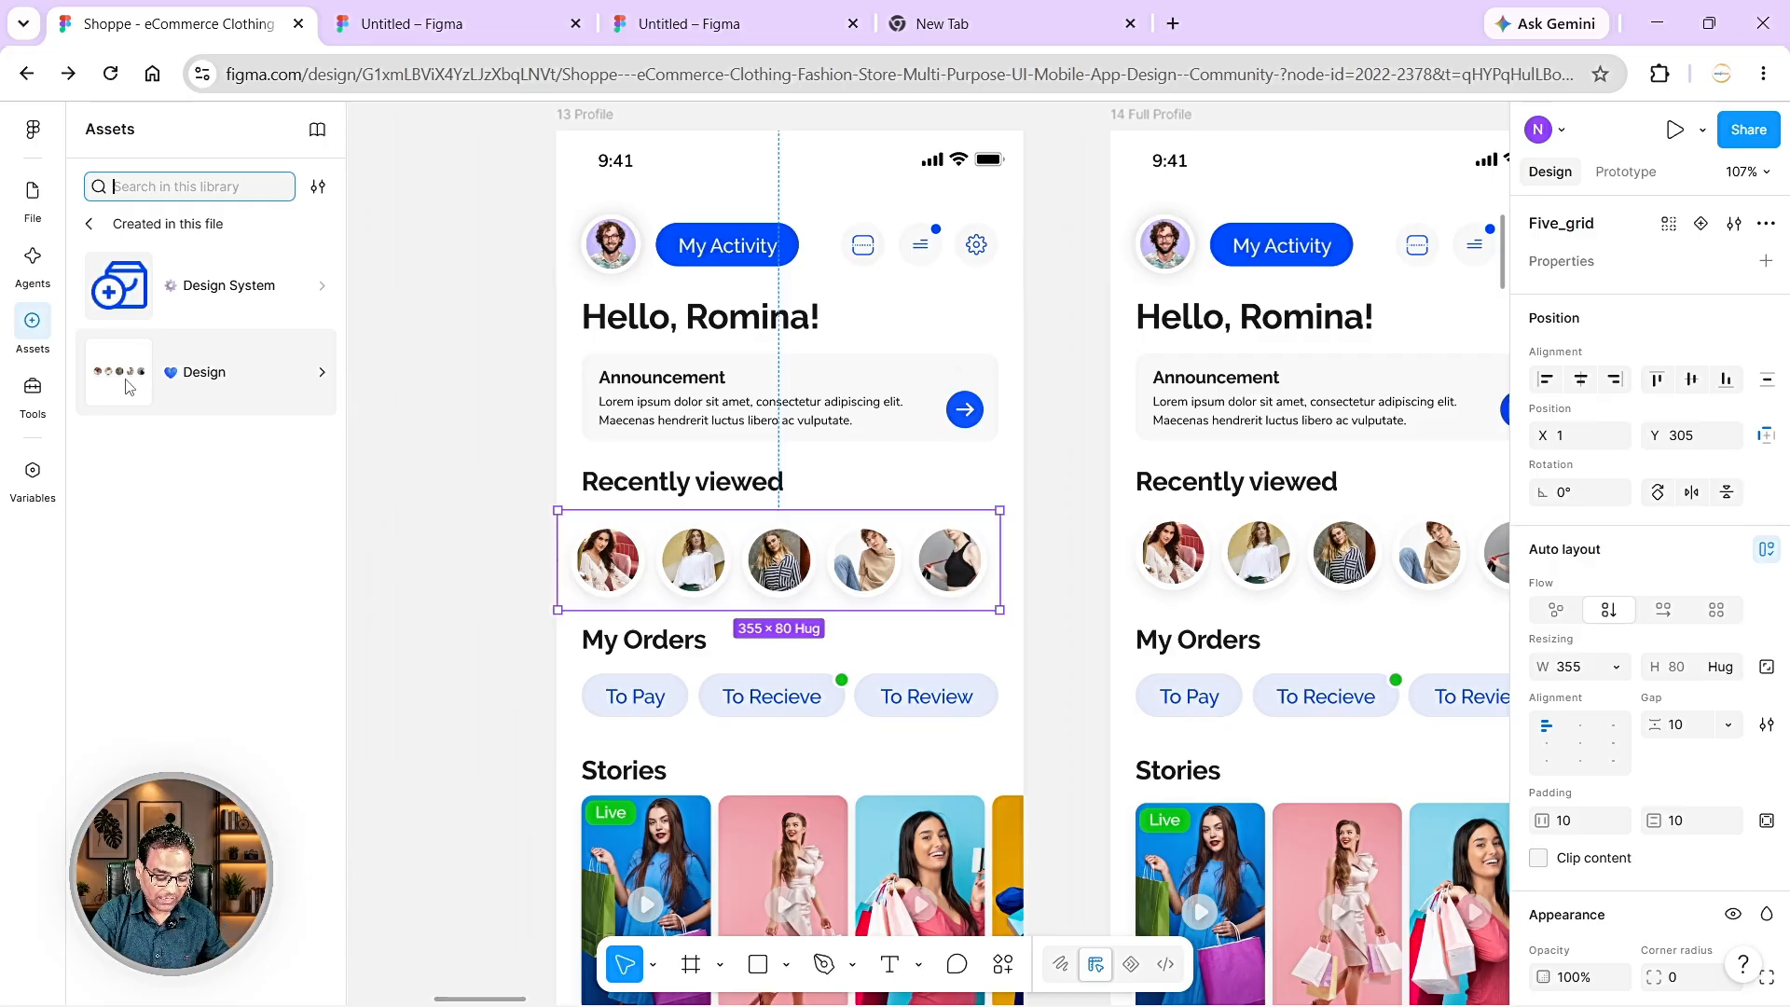
pyautogui.write('five')
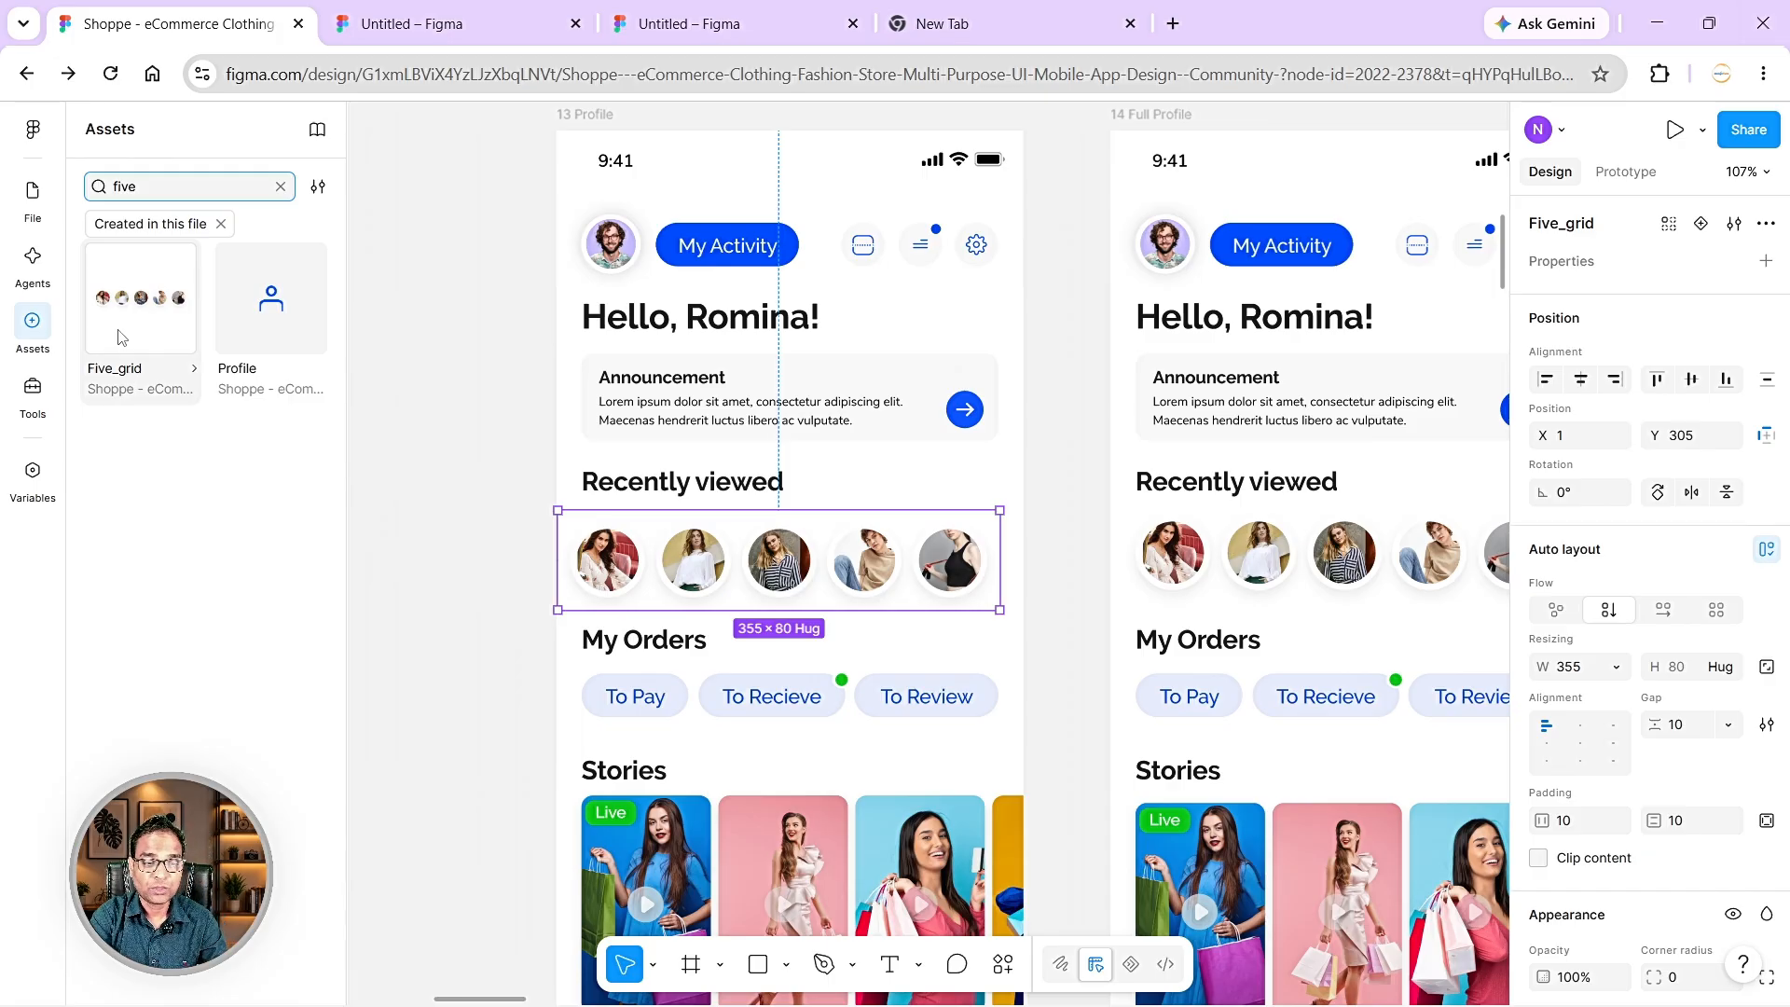
pyautogui.hscroll(5, 122, 337)
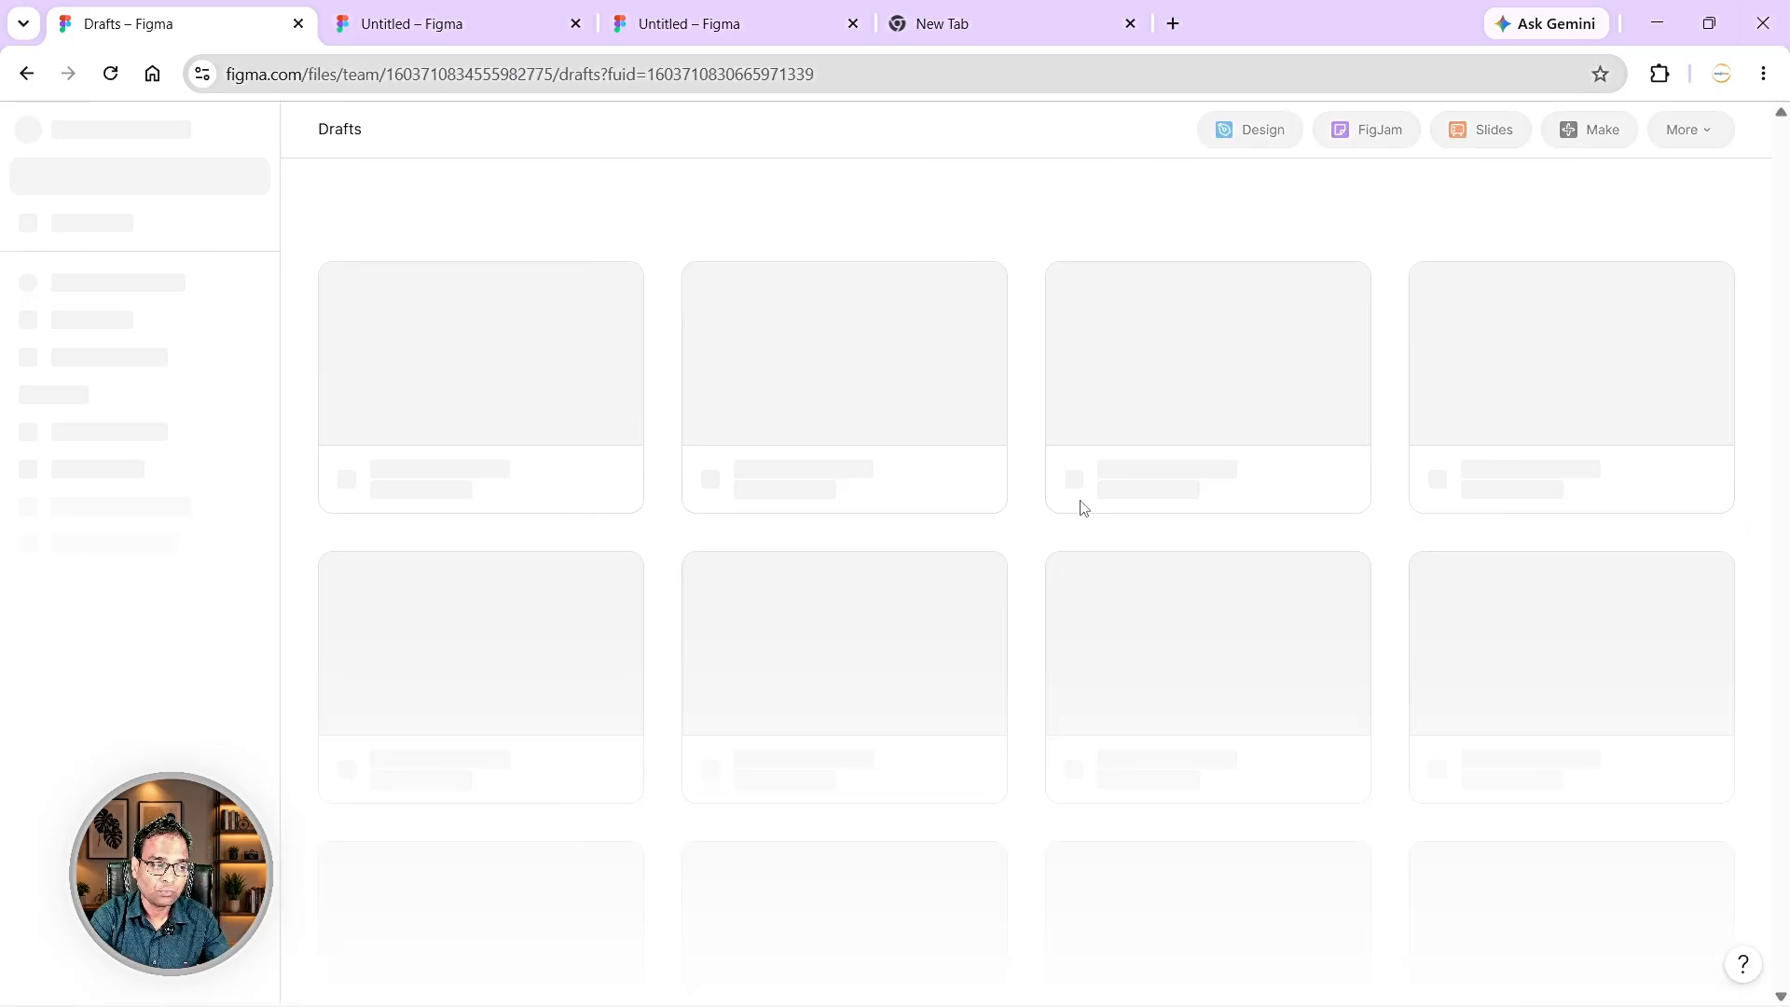
pyautogui.hscroll(-5, 269, 390)
pyautogui.hscroll(10, 1017, 541)
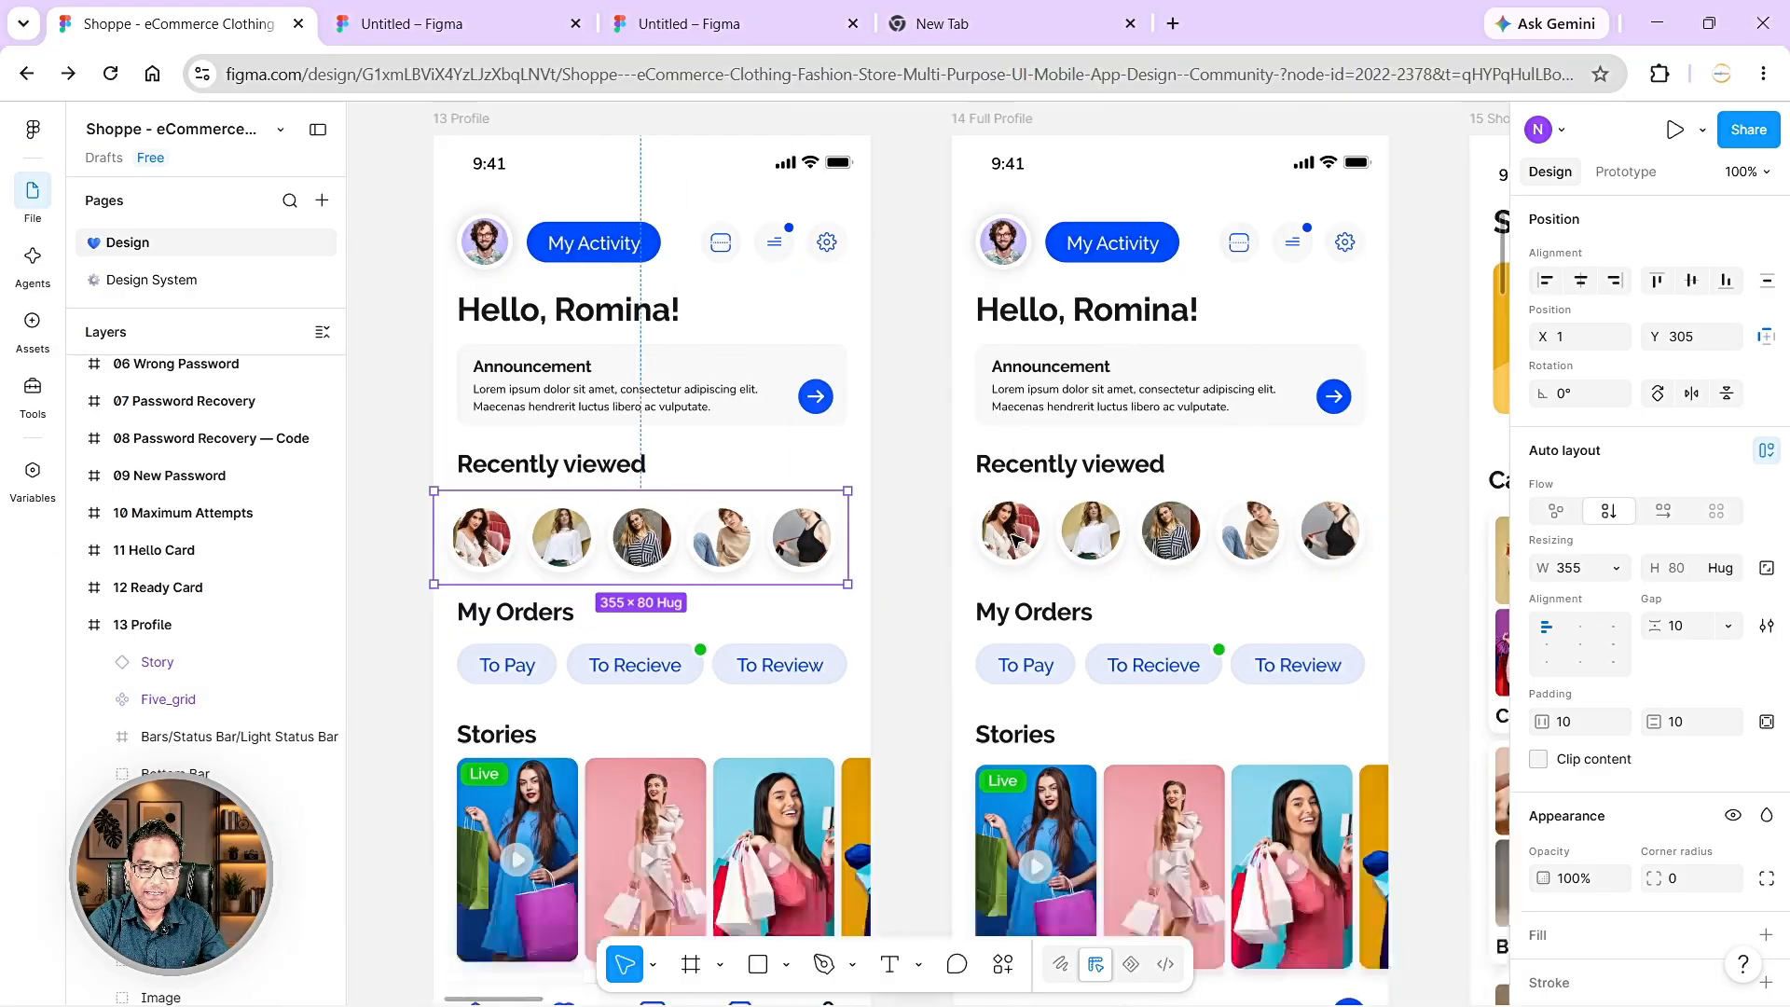
pyautogui.hscroll(15, 1016, 540)
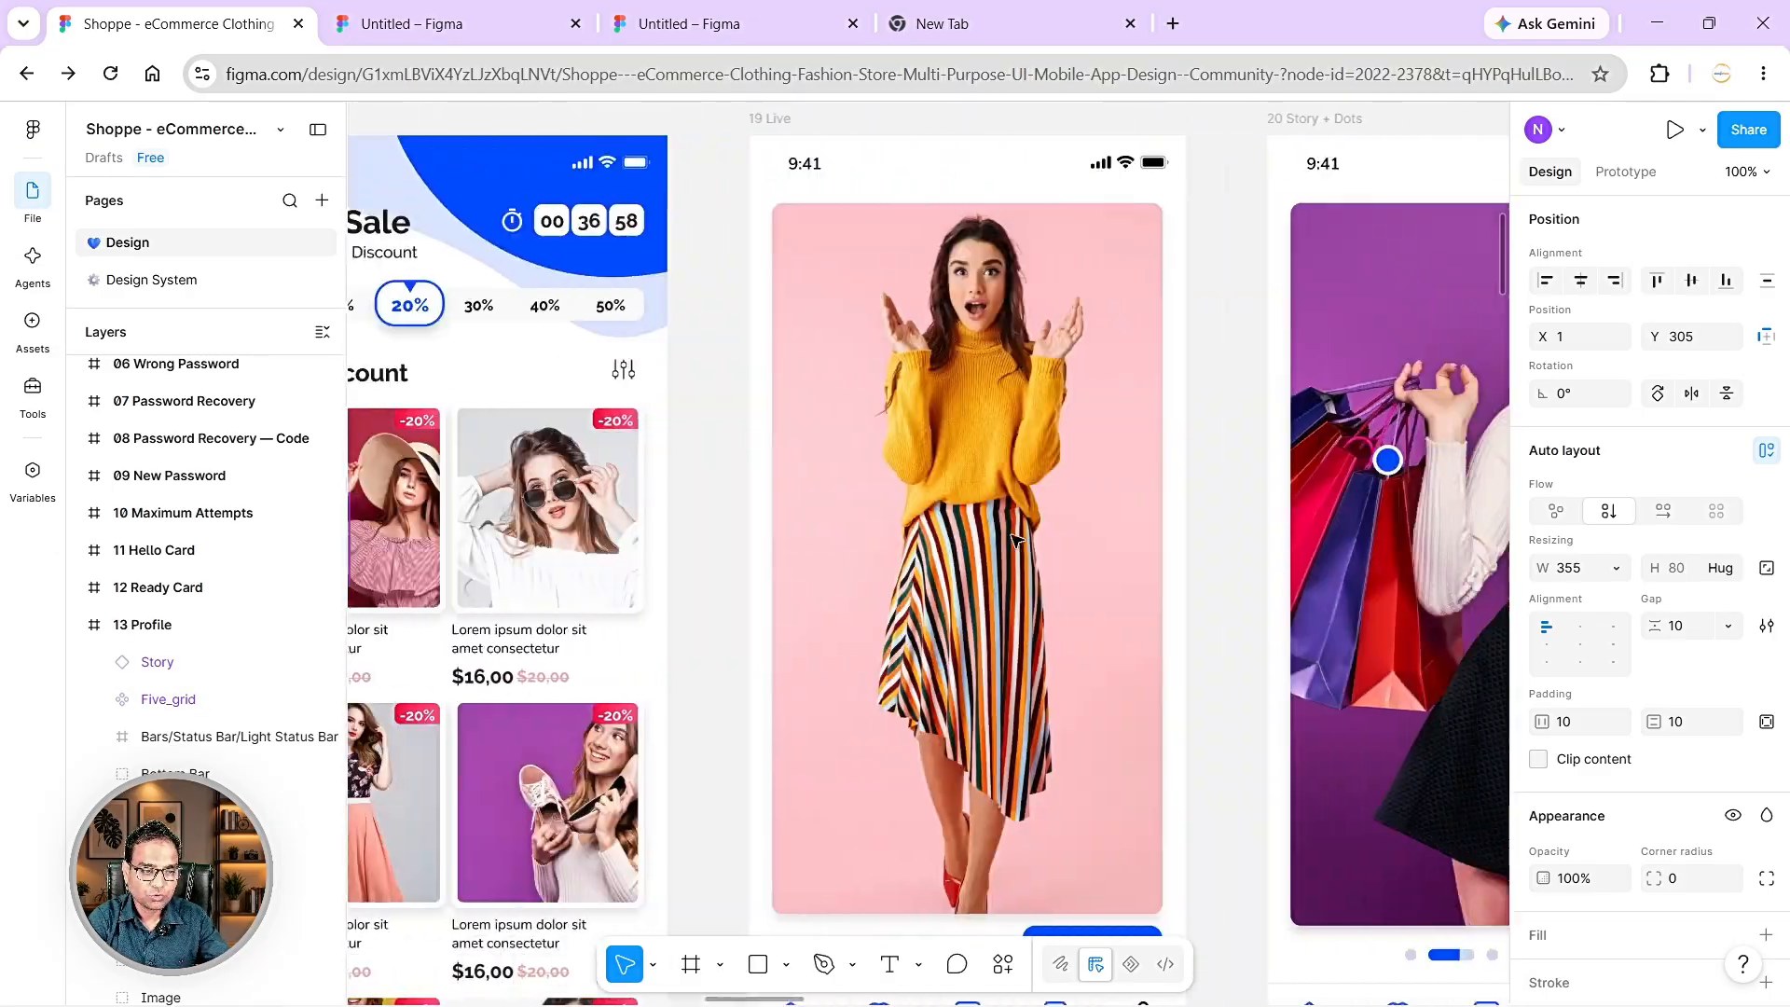
pyautogui.hscroll(20, 1016, 541)
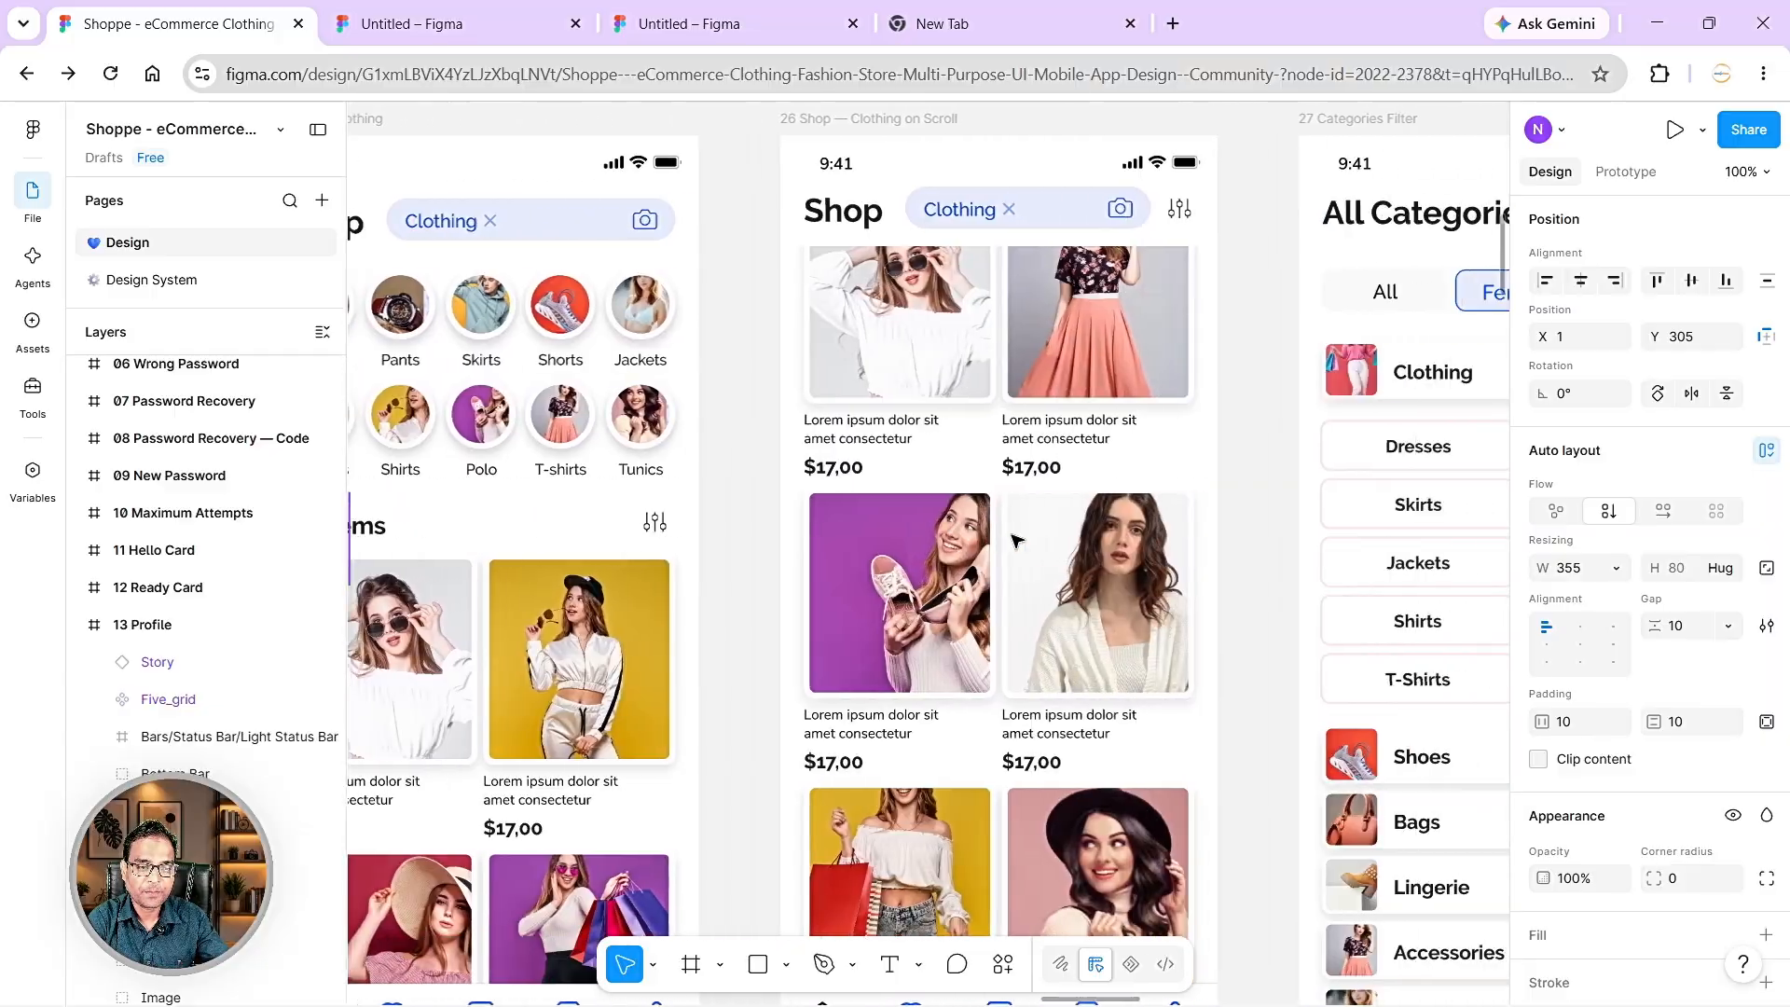
pyautogui.hscroll(3, 1016, 541)
pyautogui.hscroll(-15, 1016, 541)
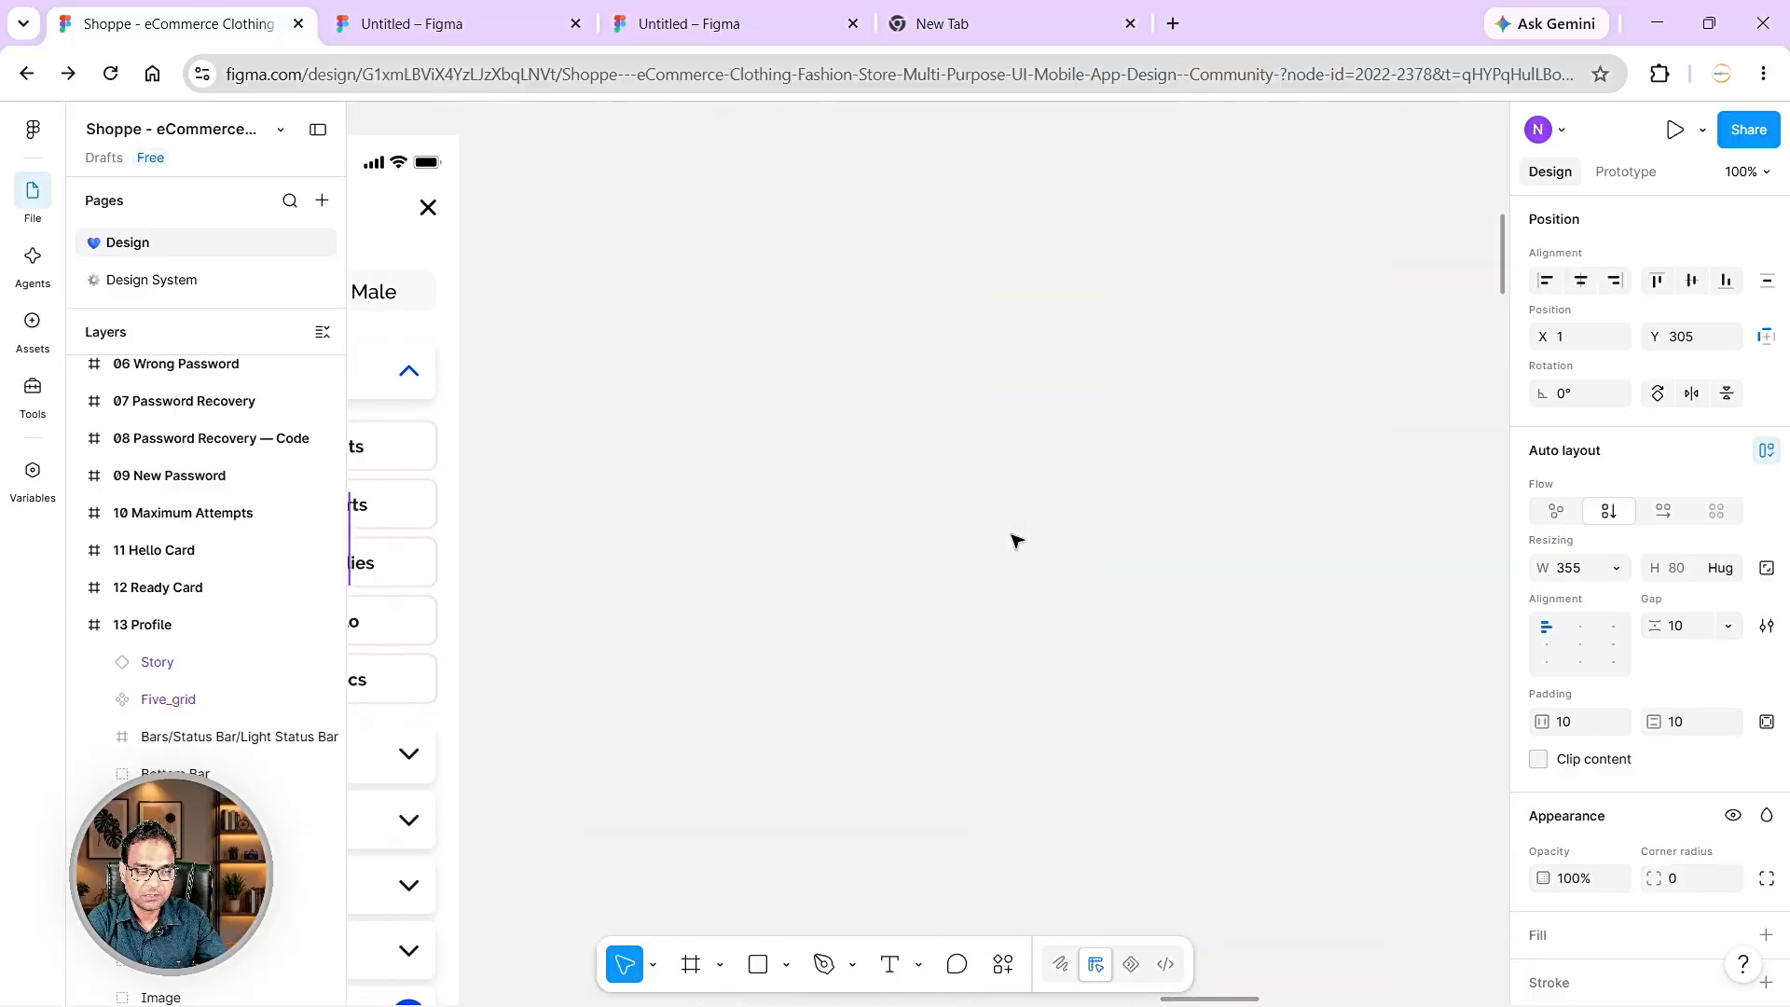
pyautogui.hscroll(5, 1016, 540)
pyautogui.scroll(-10, 1016, 541)
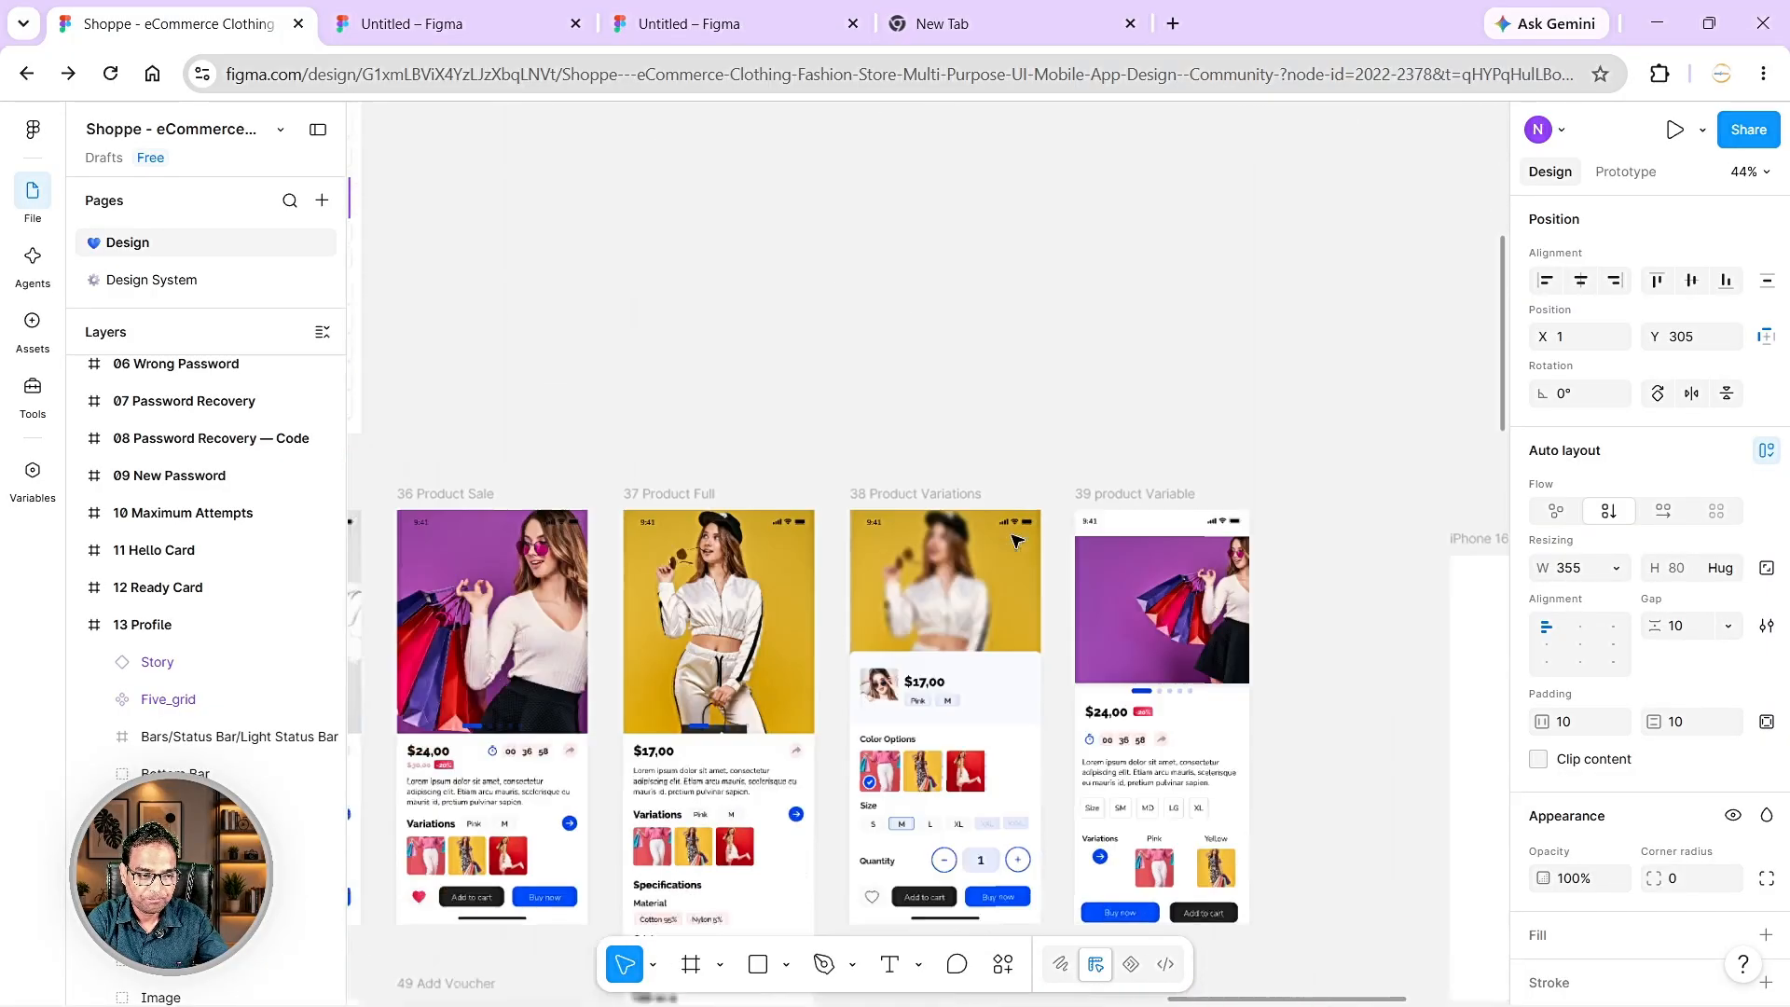
pyautogui.scroll(1, 1123, 611)
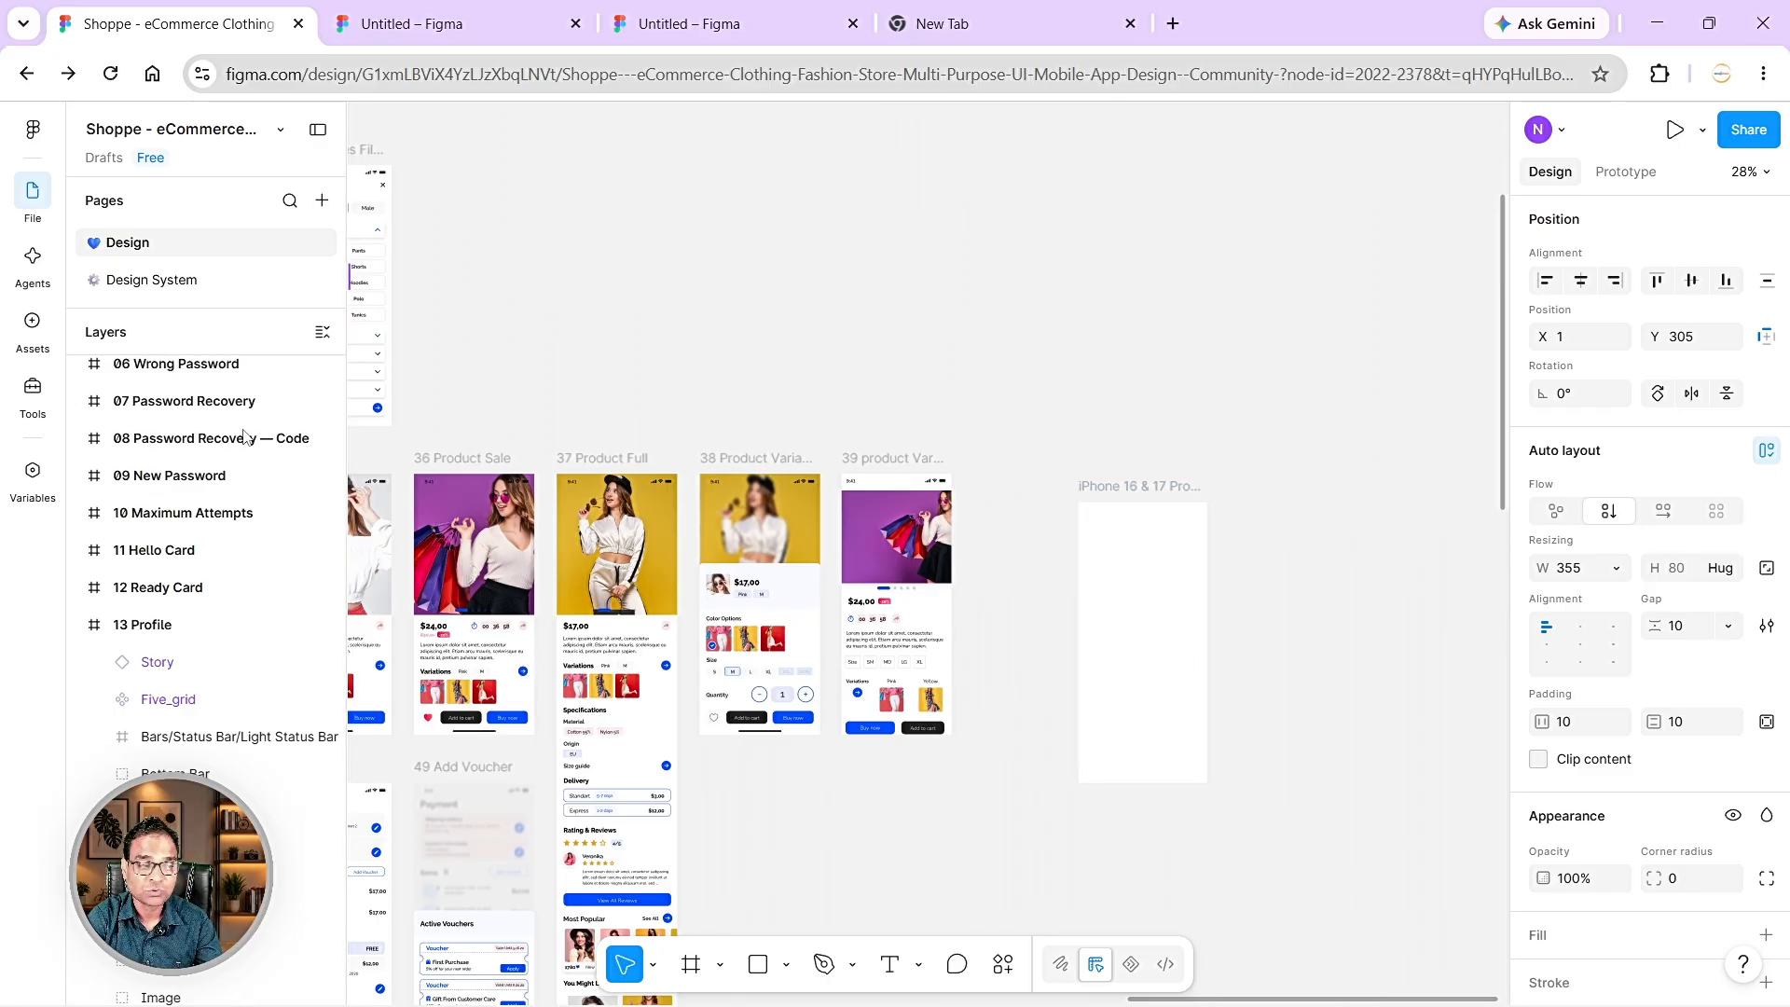
# - Find Five_grid in this file's assets with "five gri" and place an instance in the blank iPhone frame at X 26, Y 153
pyautogui.click(32, 323)
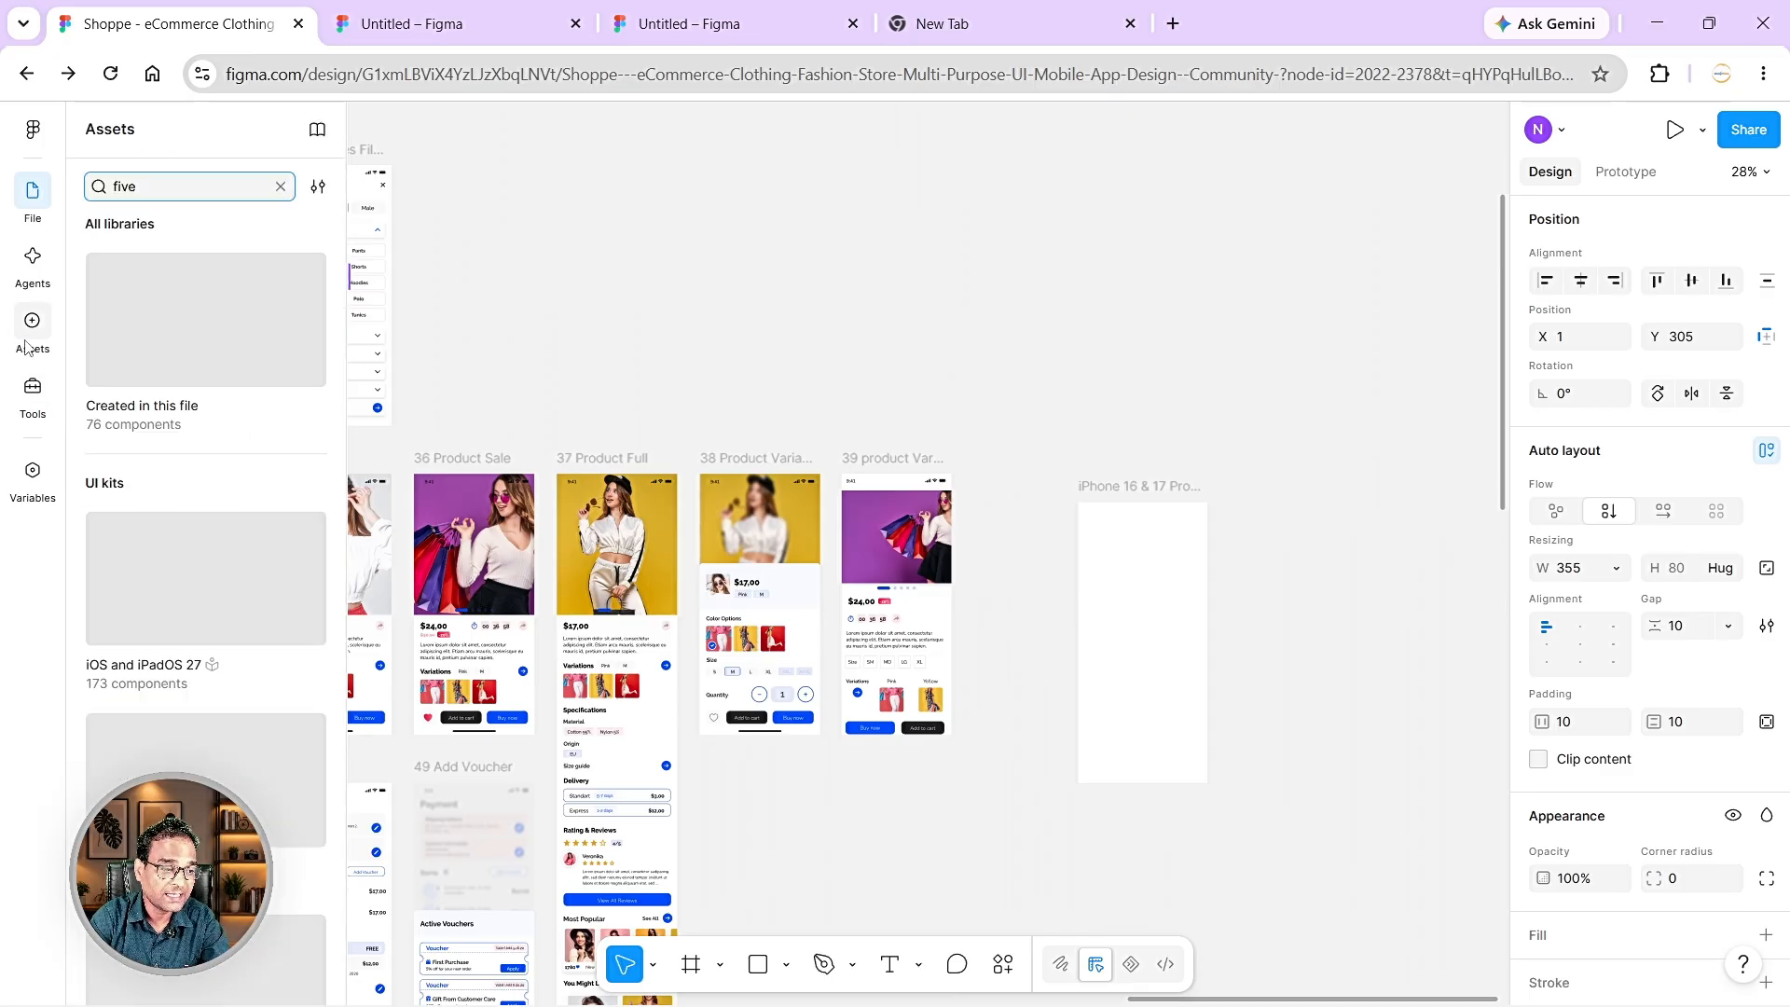
pyautogui.click(149, 399)
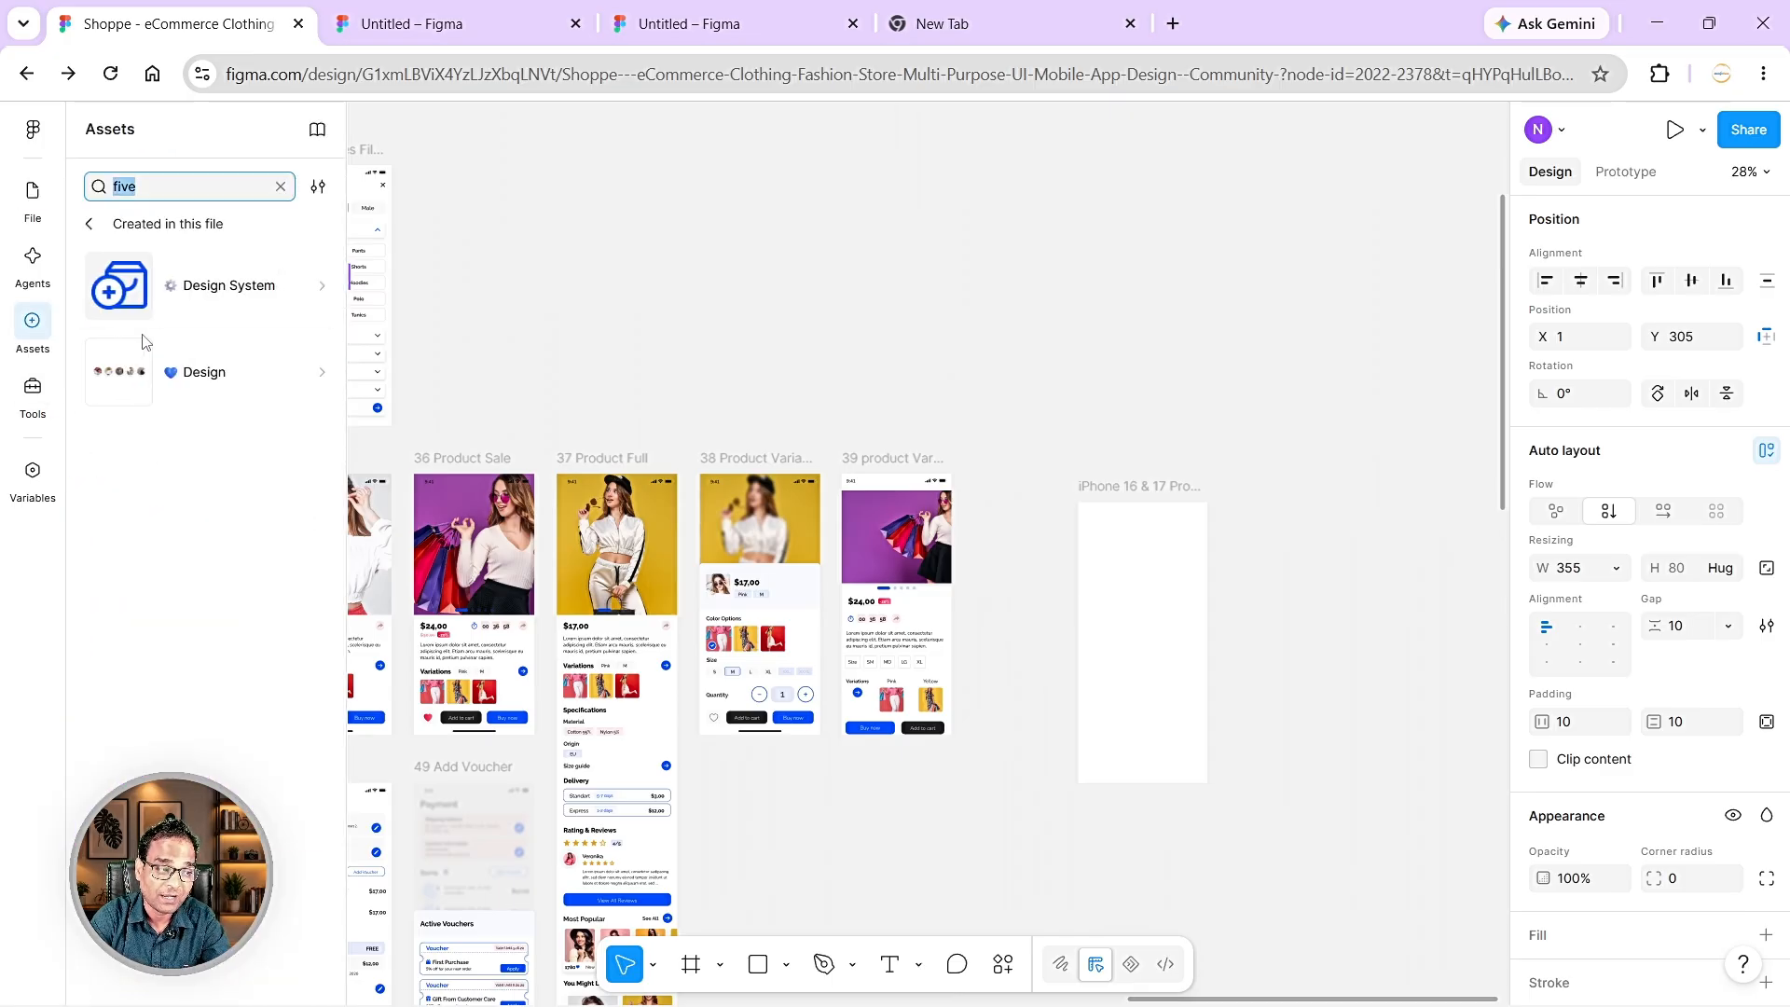
pyautogui.click(169, 193)
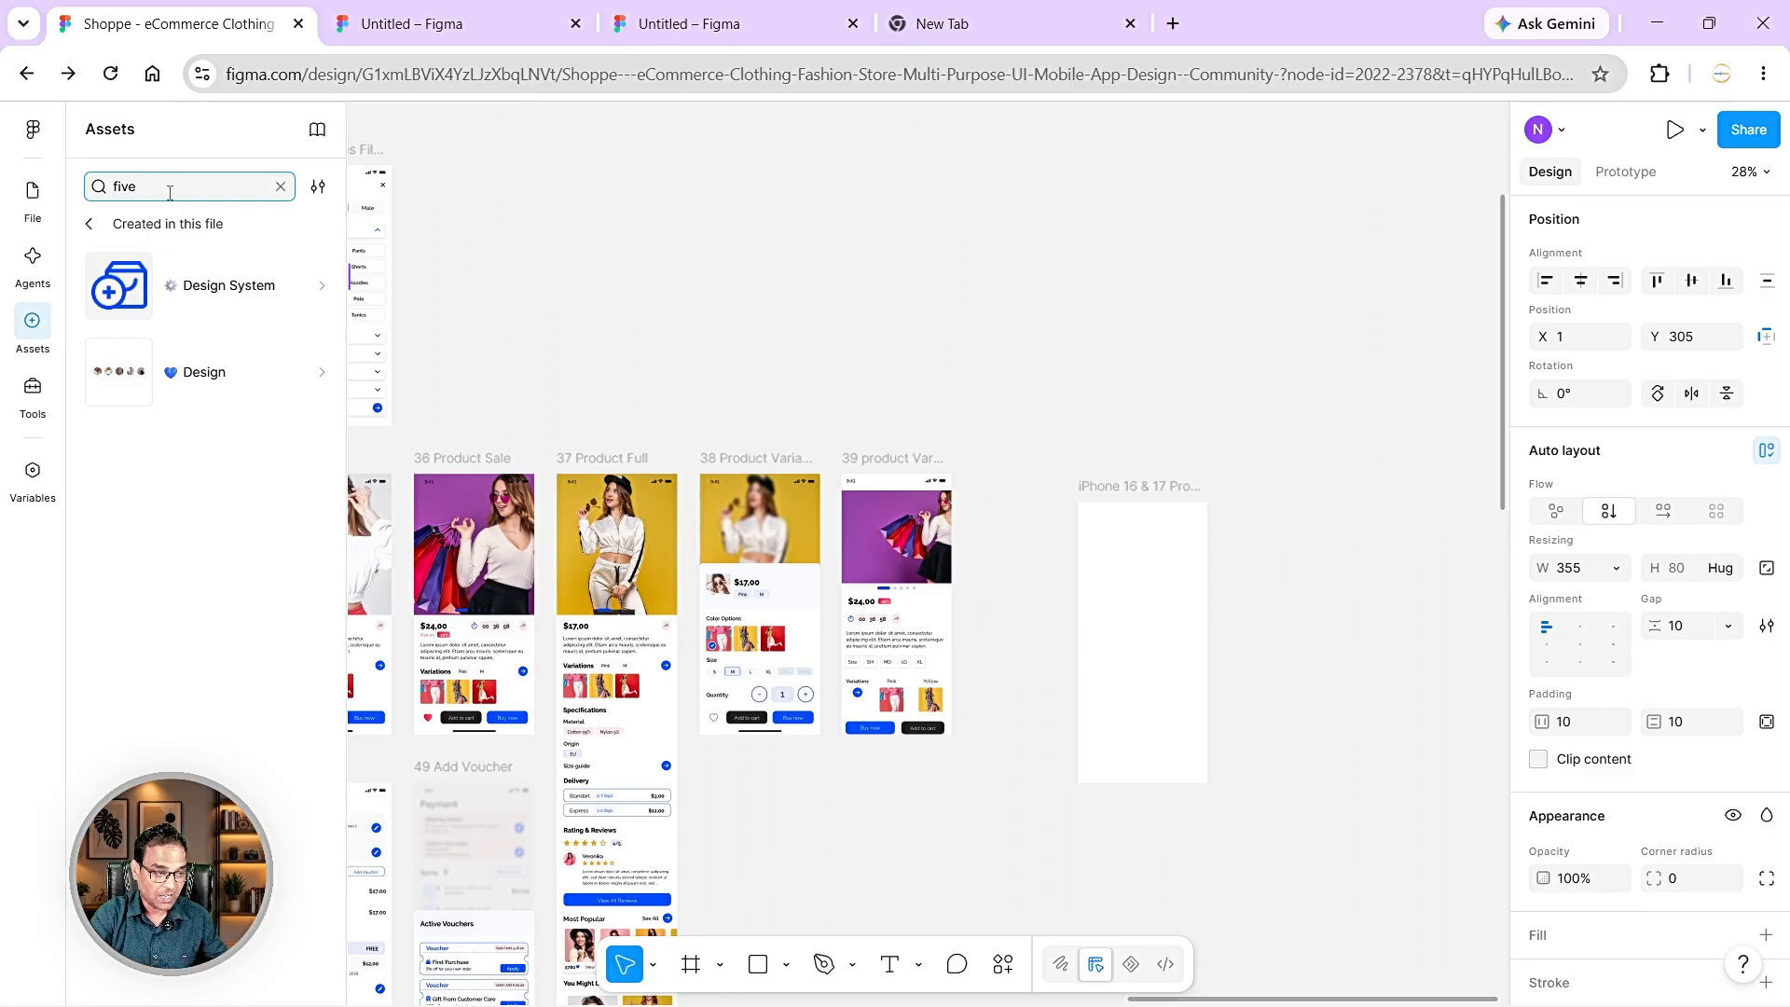
pyautogui.write('gri')
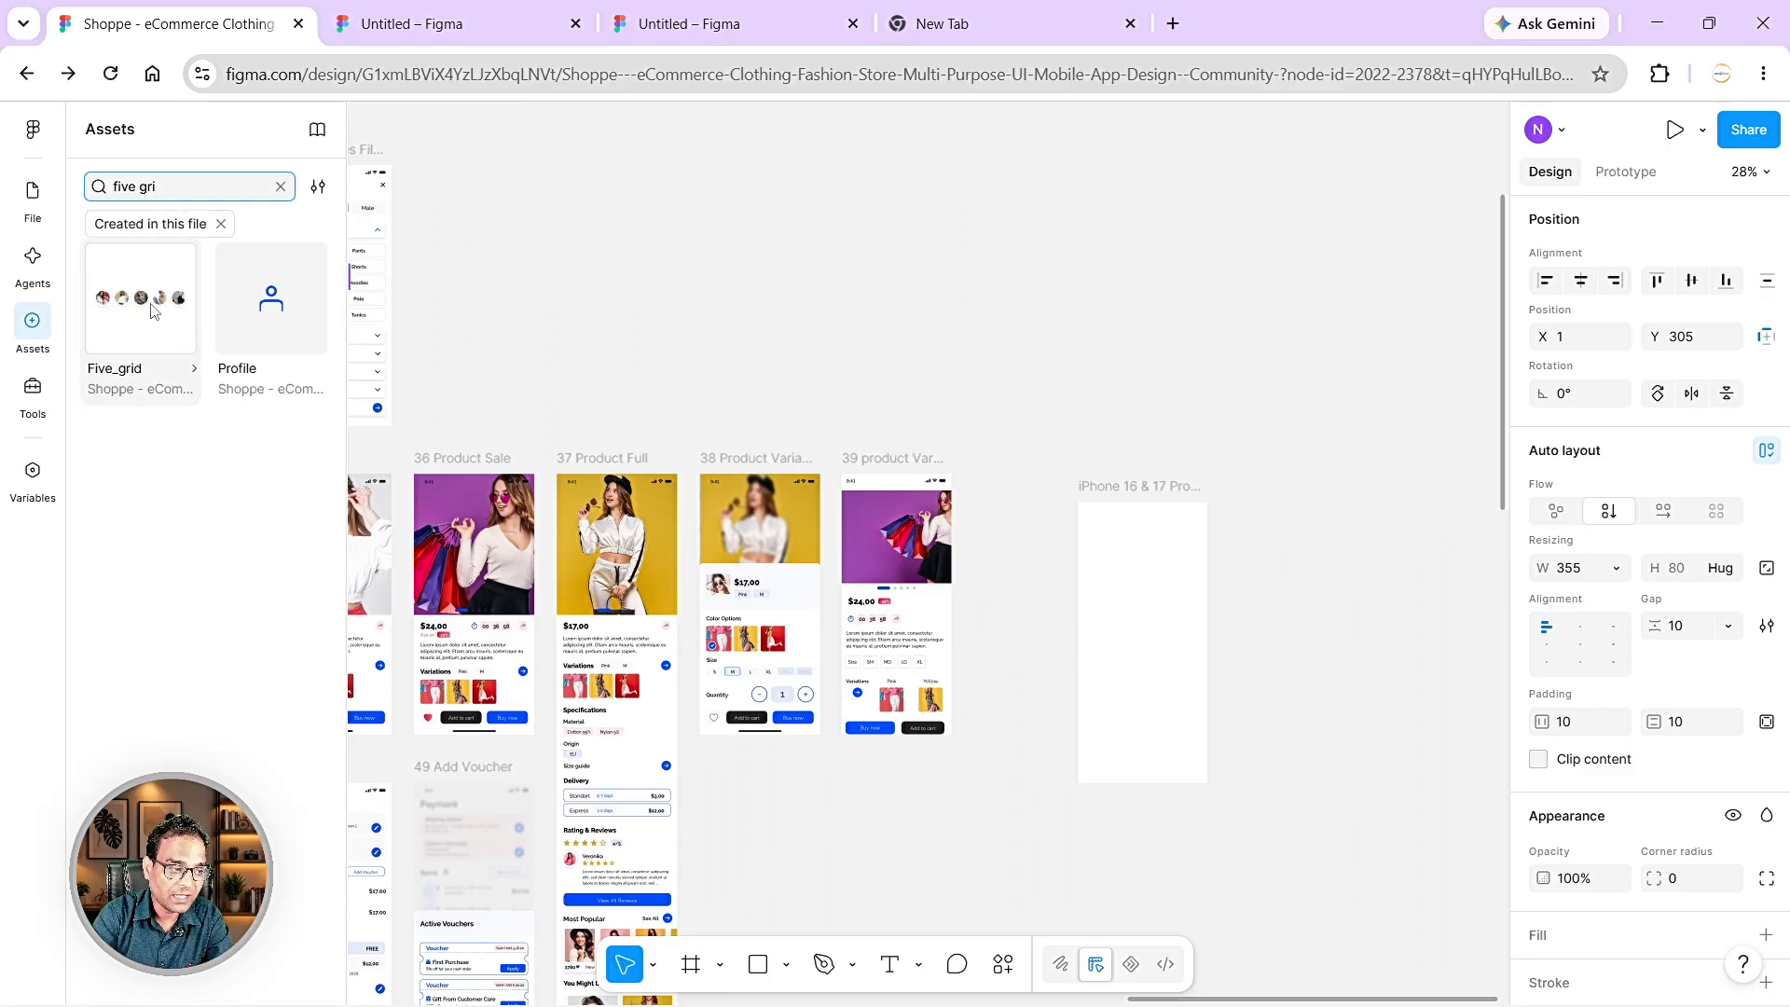
pyautogui.moveTo(140, 298); pyautogui.dragTo(1154, 576)
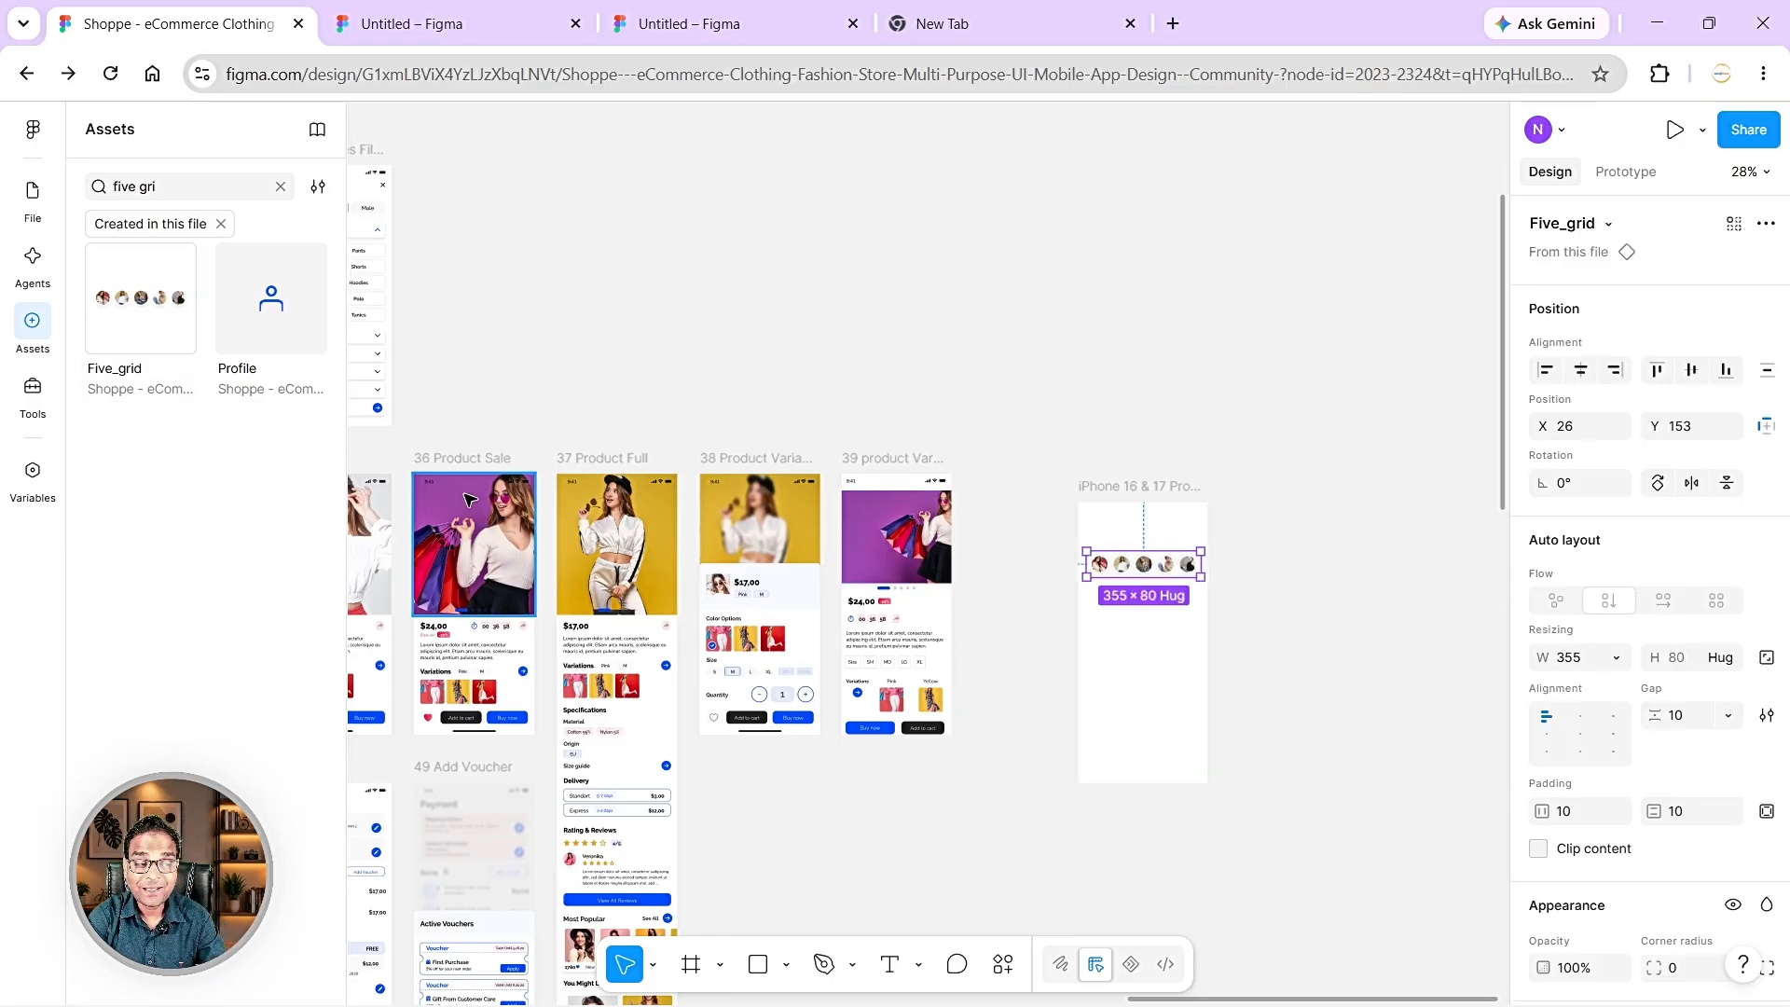
pyautogui.hscroll(-2, 932, 513)
pyautogui.scroll(3, 1224, 538)
pyautogui.scroll(5, 1224, 538)
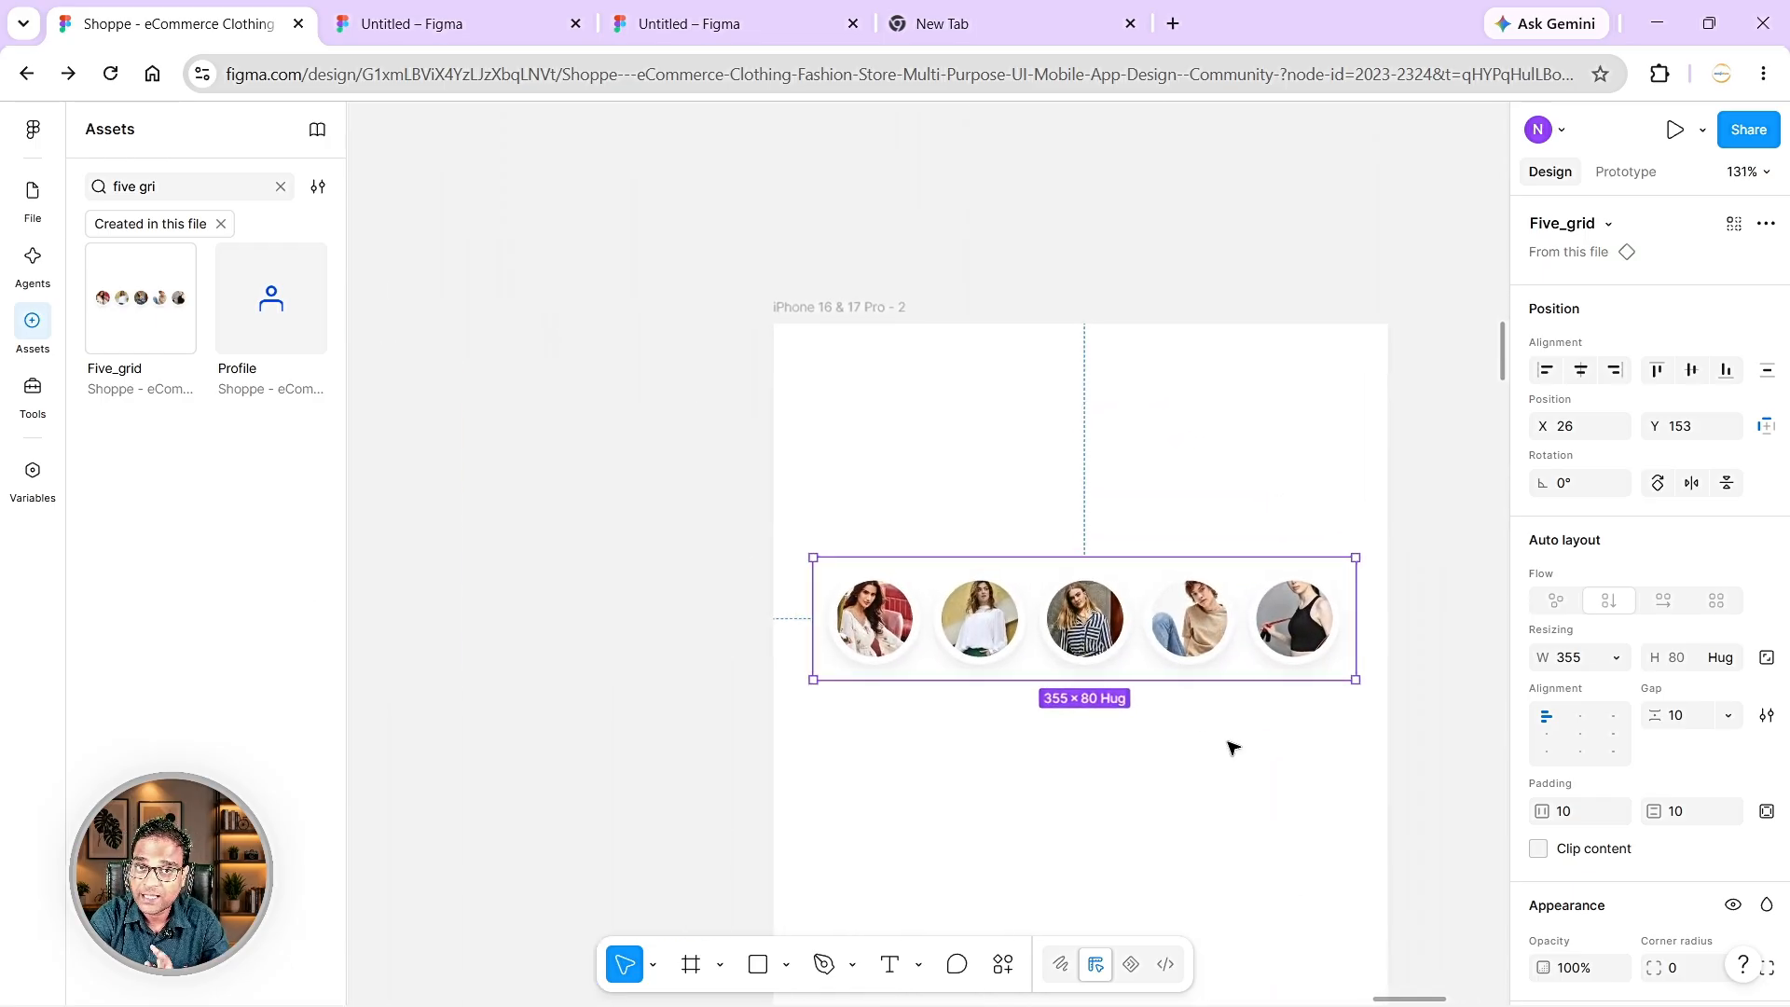
pyautogui.click(713, 443)
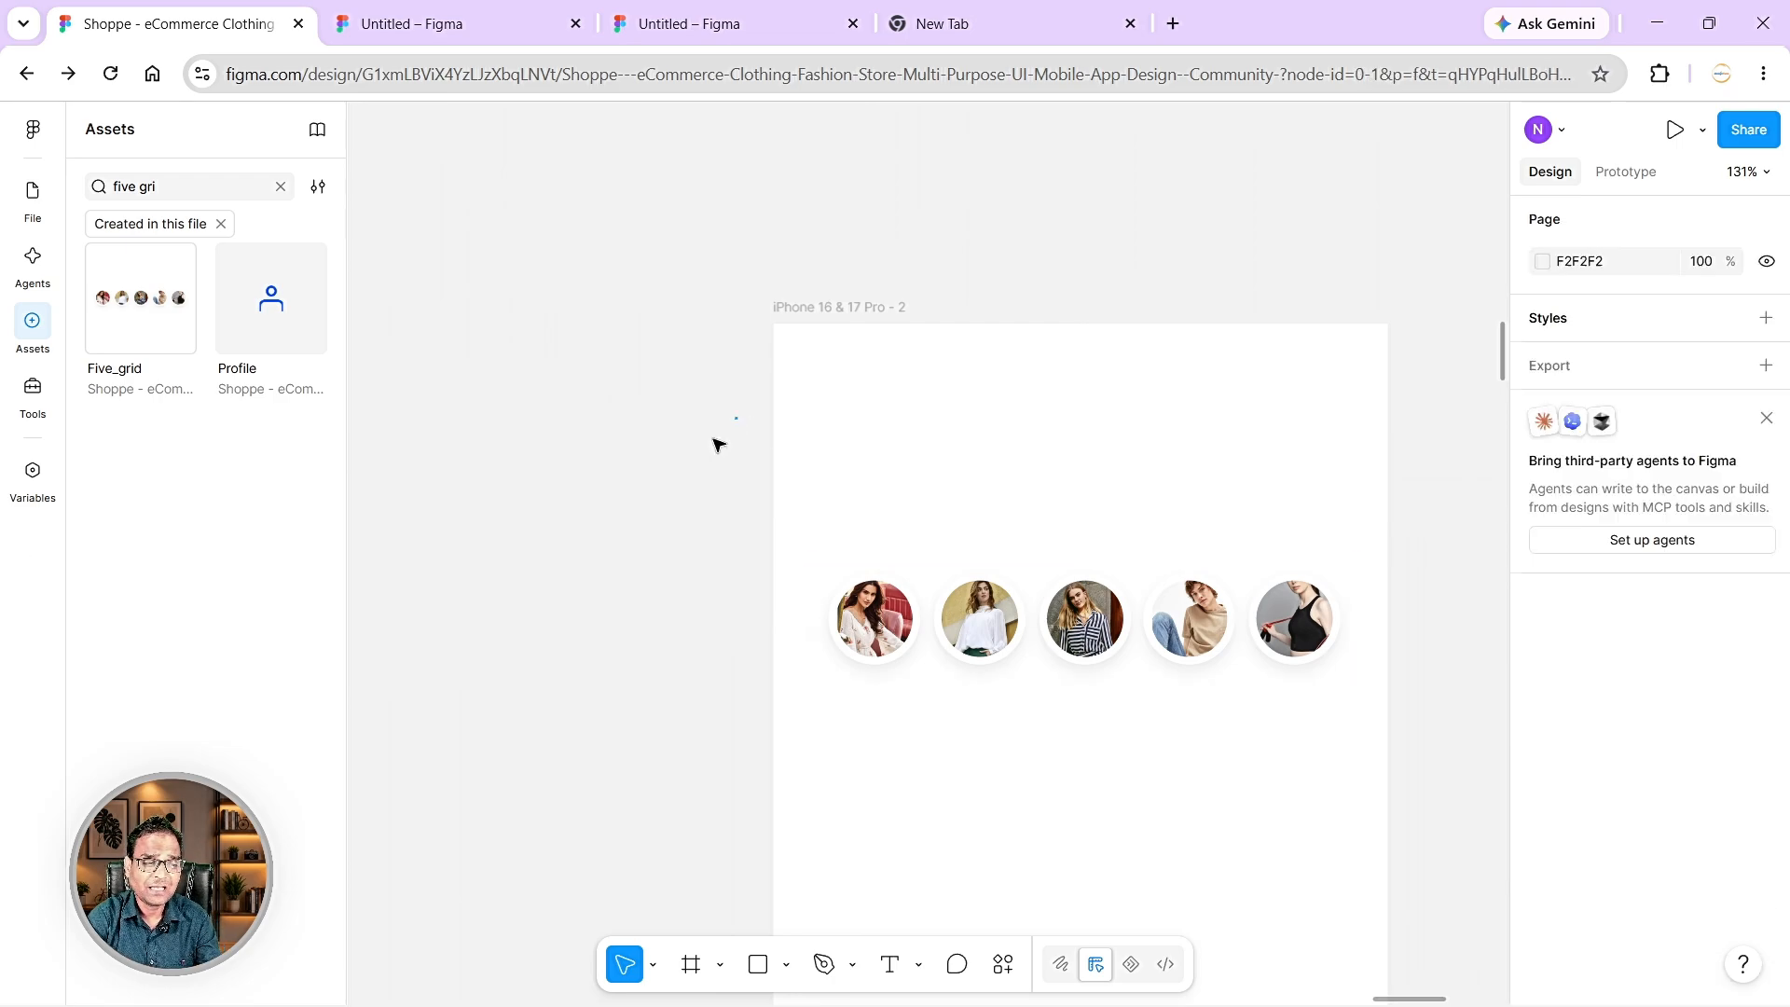
# - Combine the four product cards 01 to 04 in the 33 Image Search Results screen into a single component
pyautogui.scroll(-5, 713, 444)
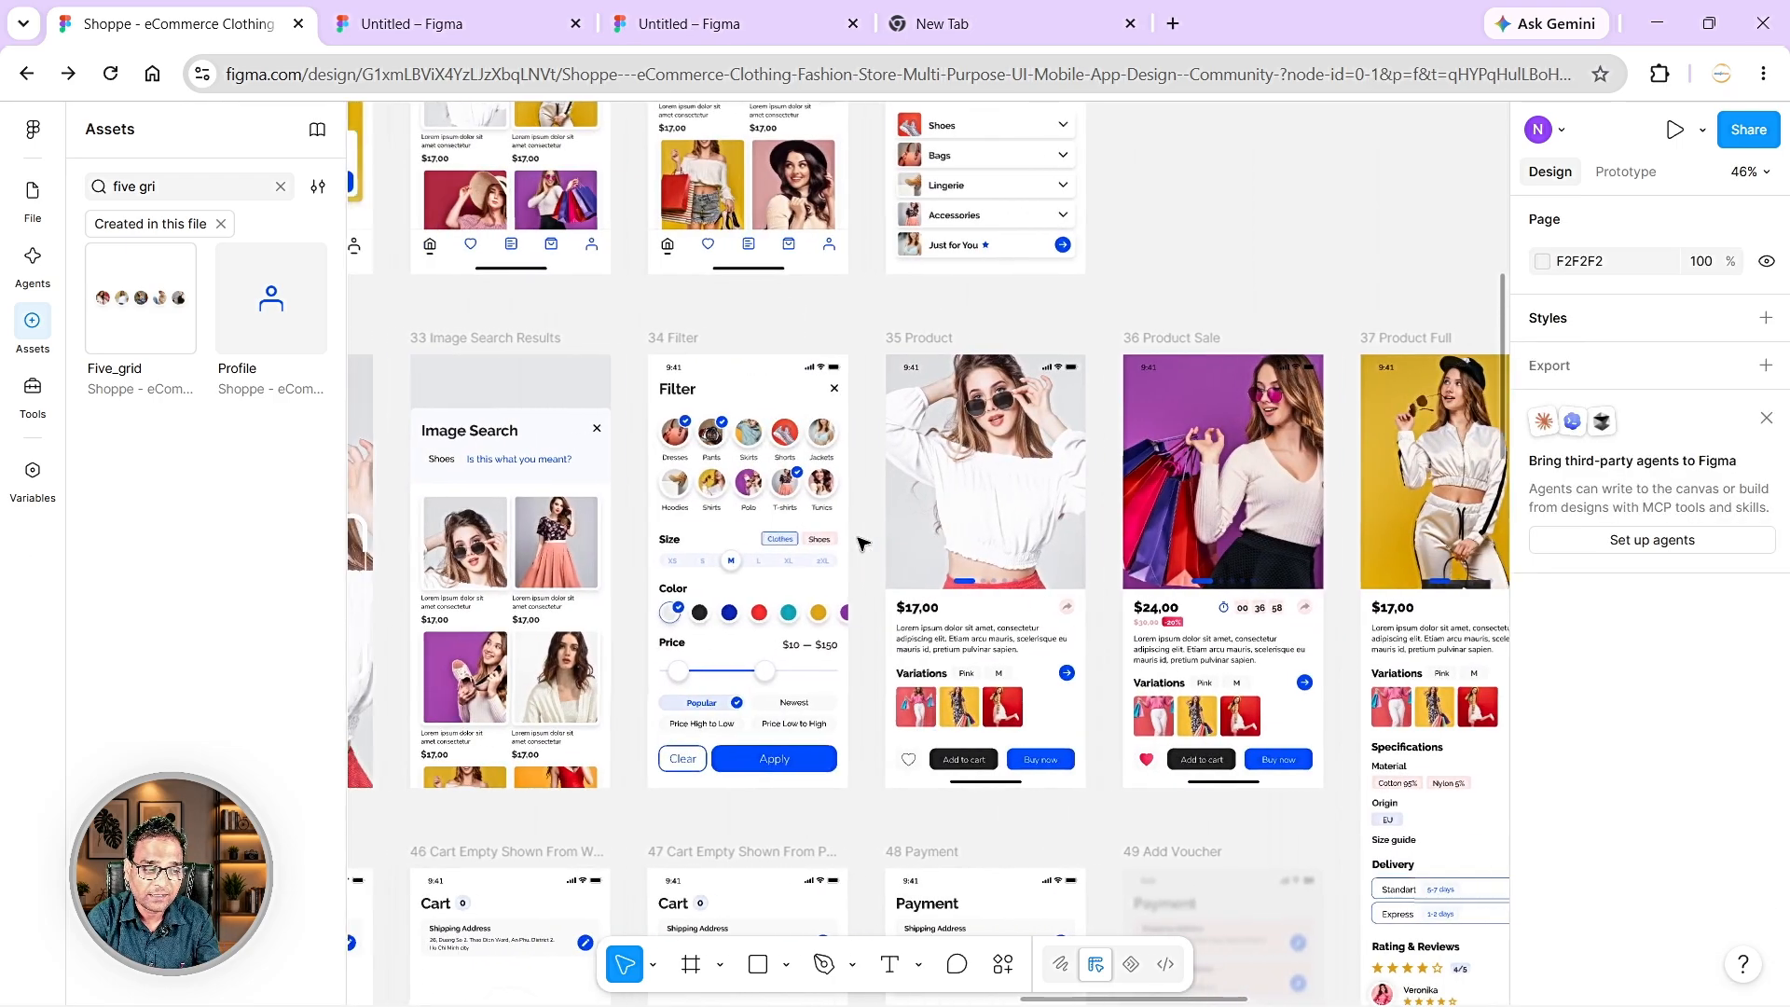
pyautogui.hscroll(-3, 858, 542)
pyautogui.click(633, 562)
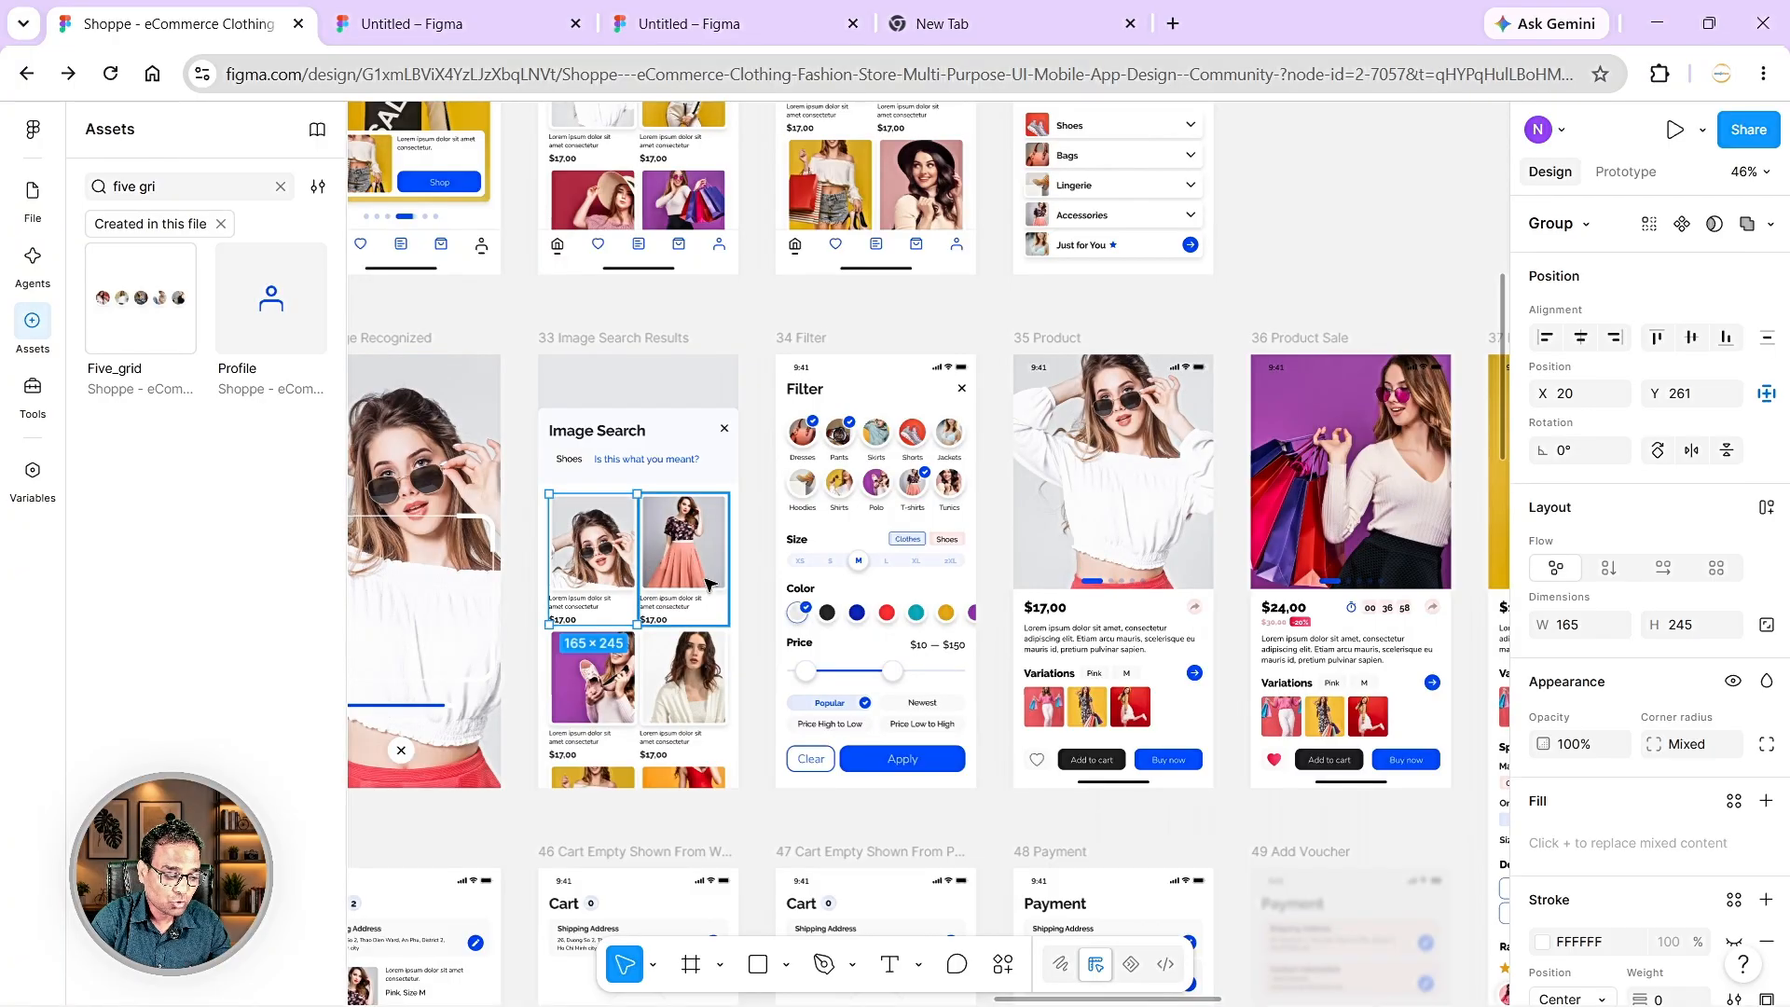
pyautogui.hotkey('ctrl', 'a')
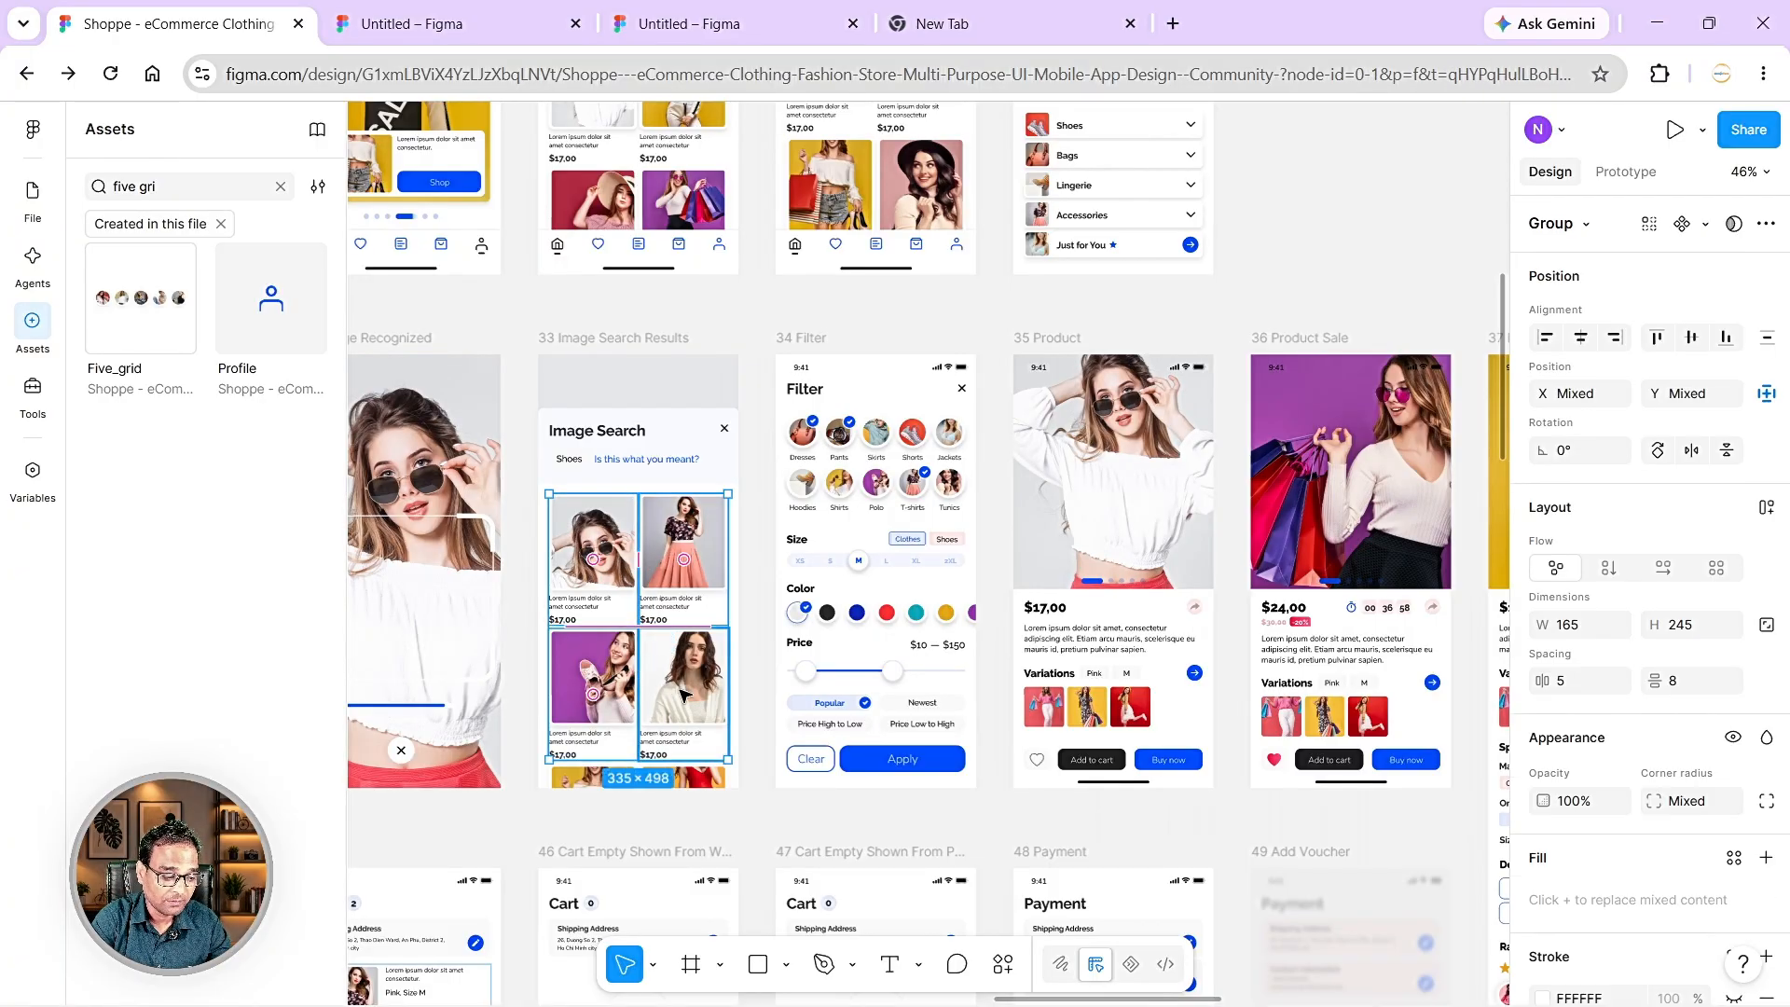
pyautogui.scroll(5, 616, 666)
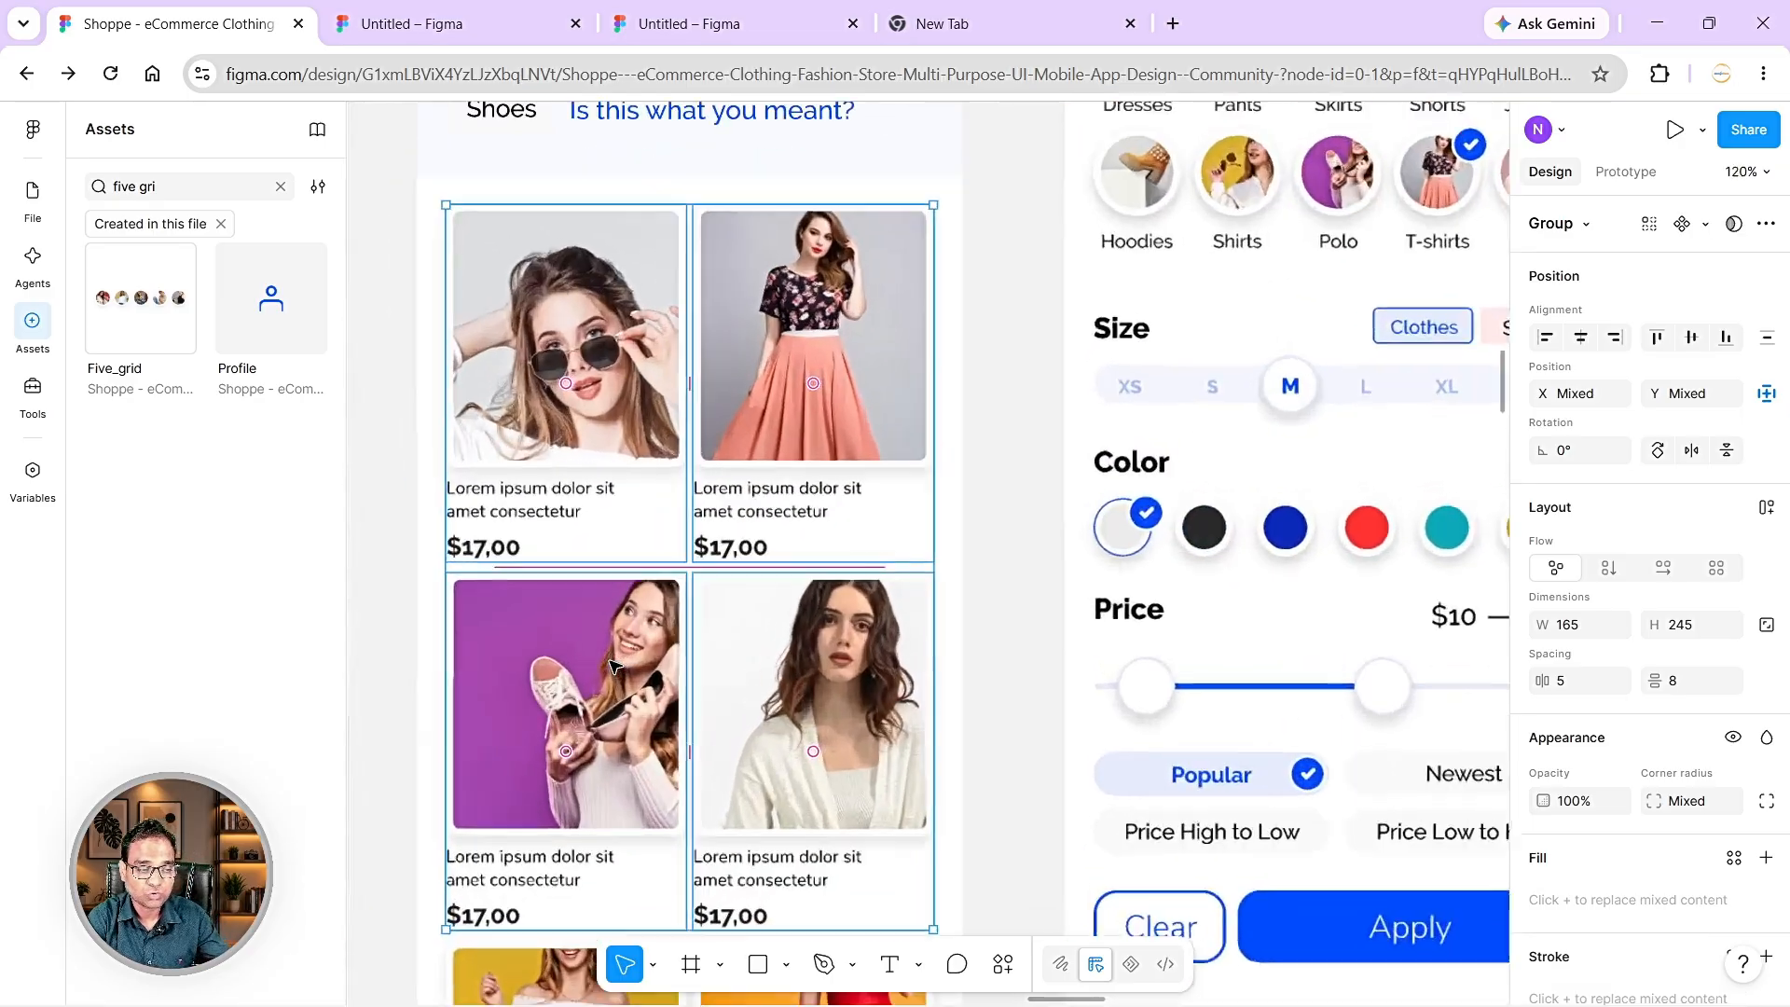
pyautogui.scroll(-3, 736, 317)
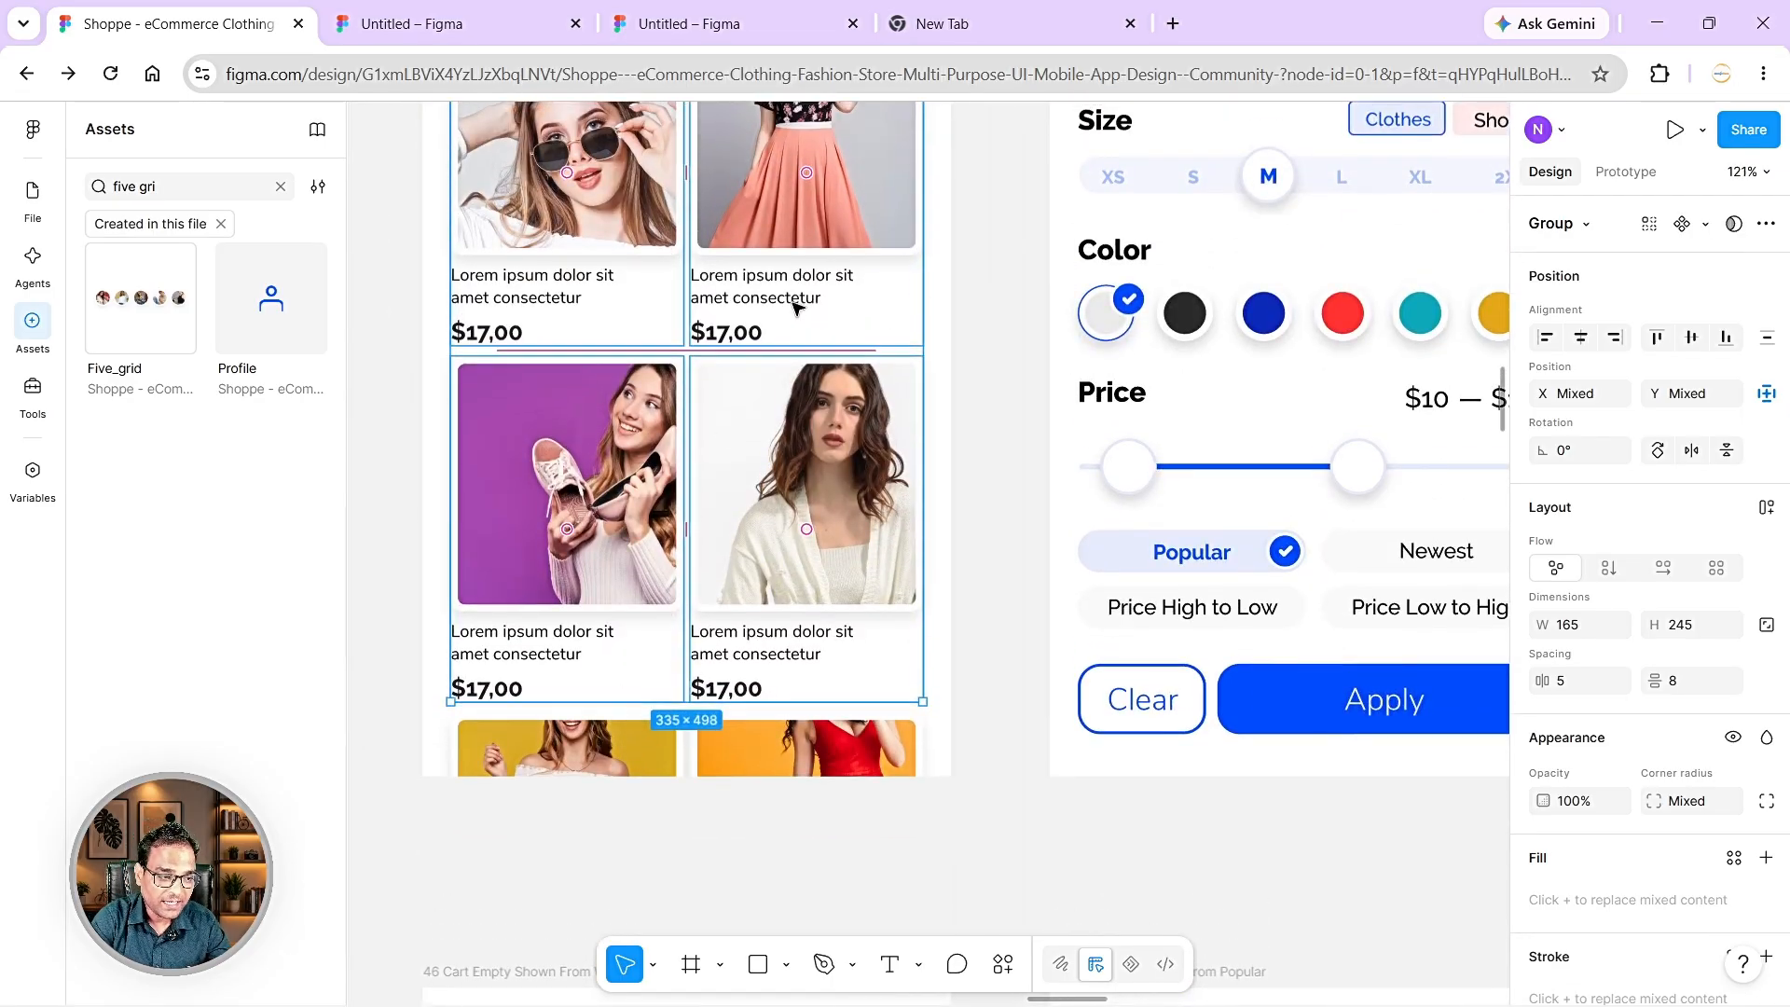
pyautogui.scroll(2, 707, 501)
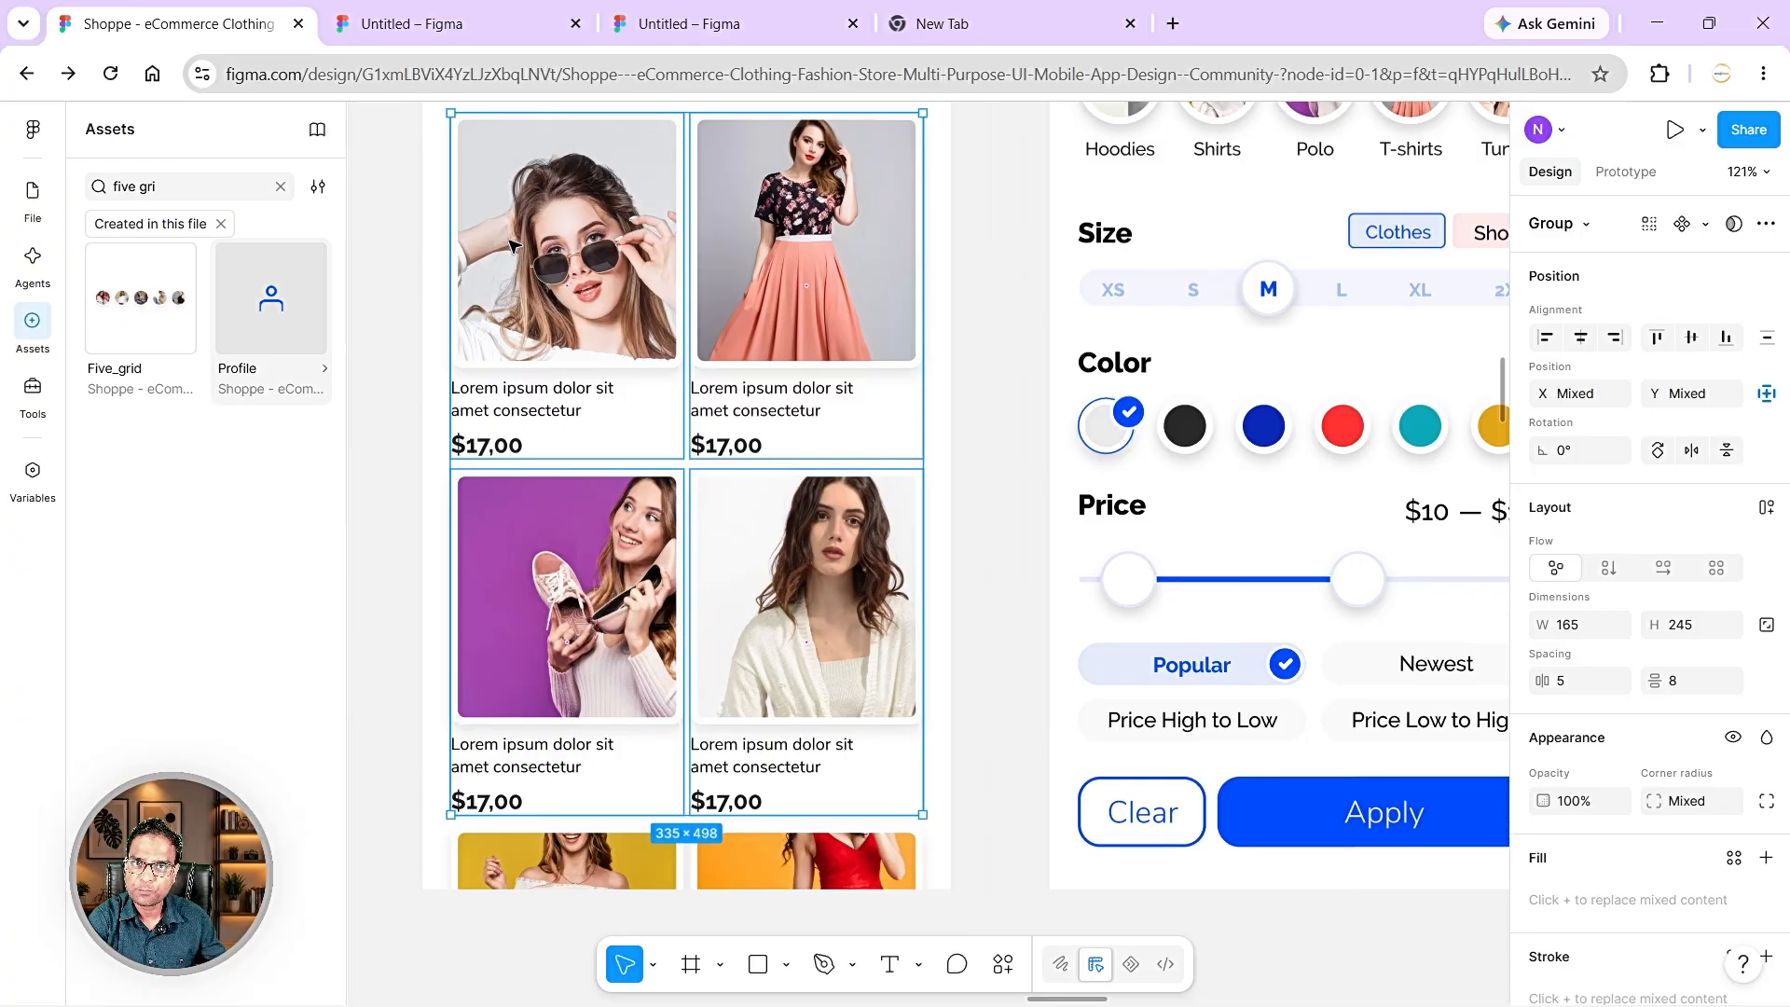
pyautogui.click(33, 194)
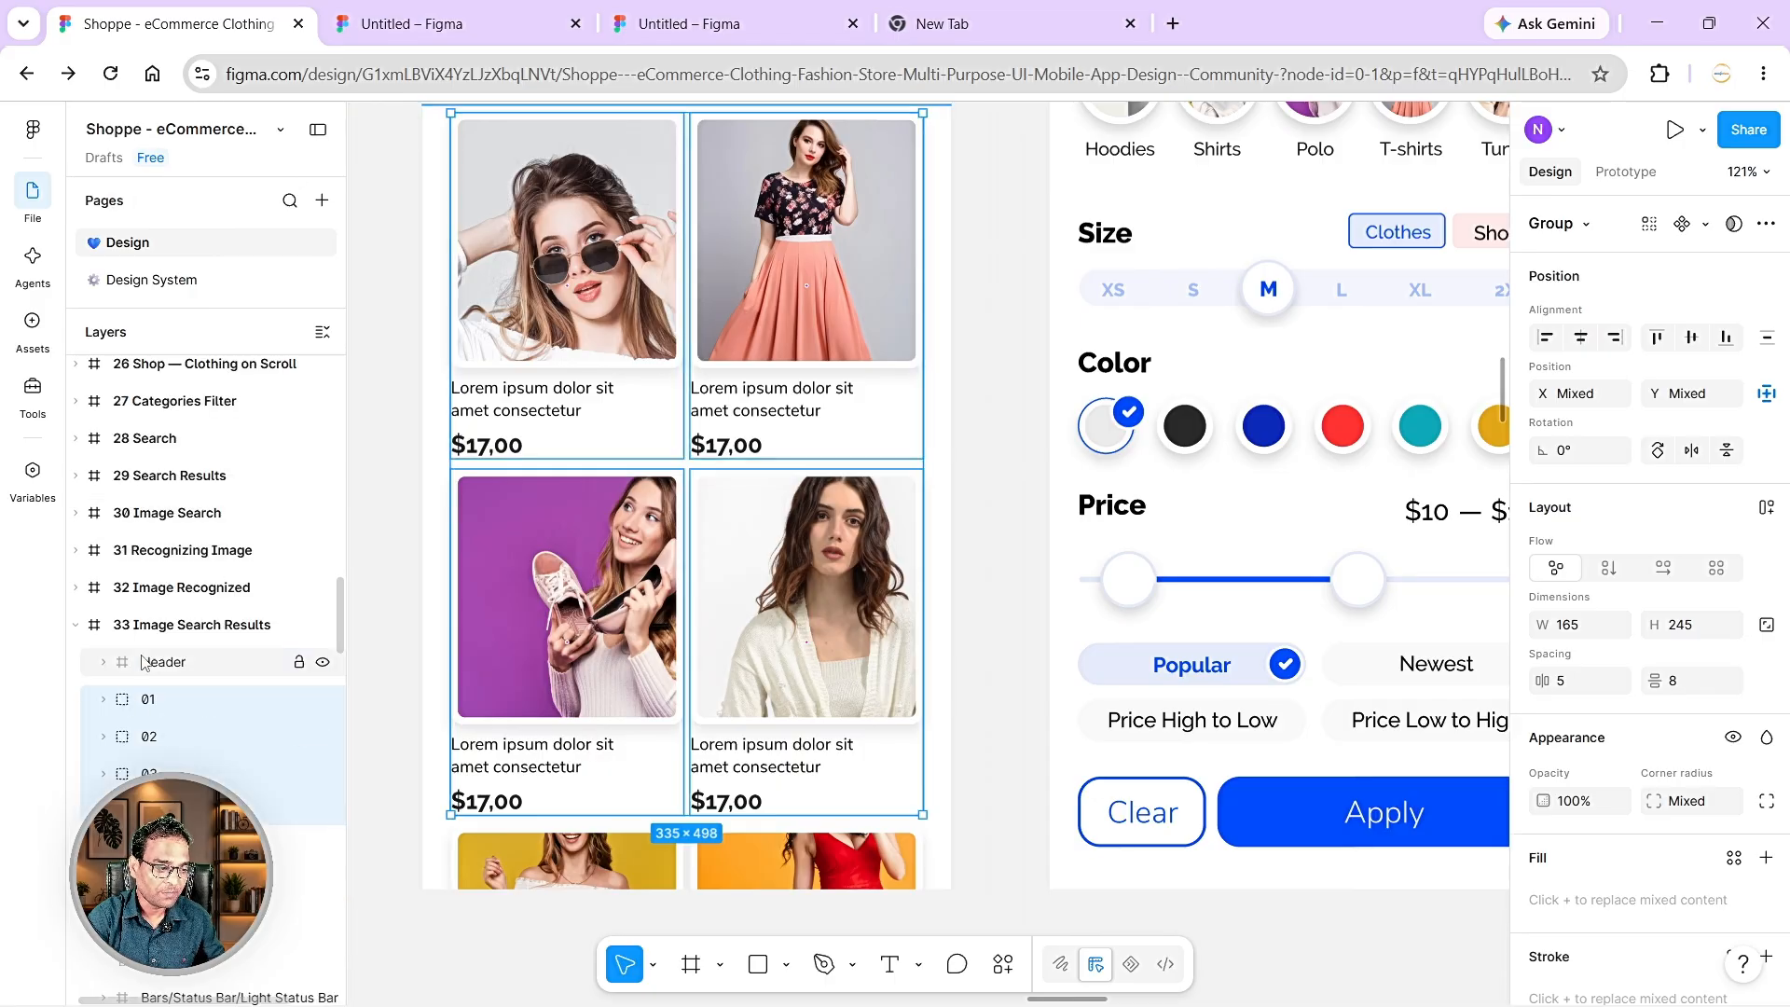
pyautogui.scroll(1, 867, 485)
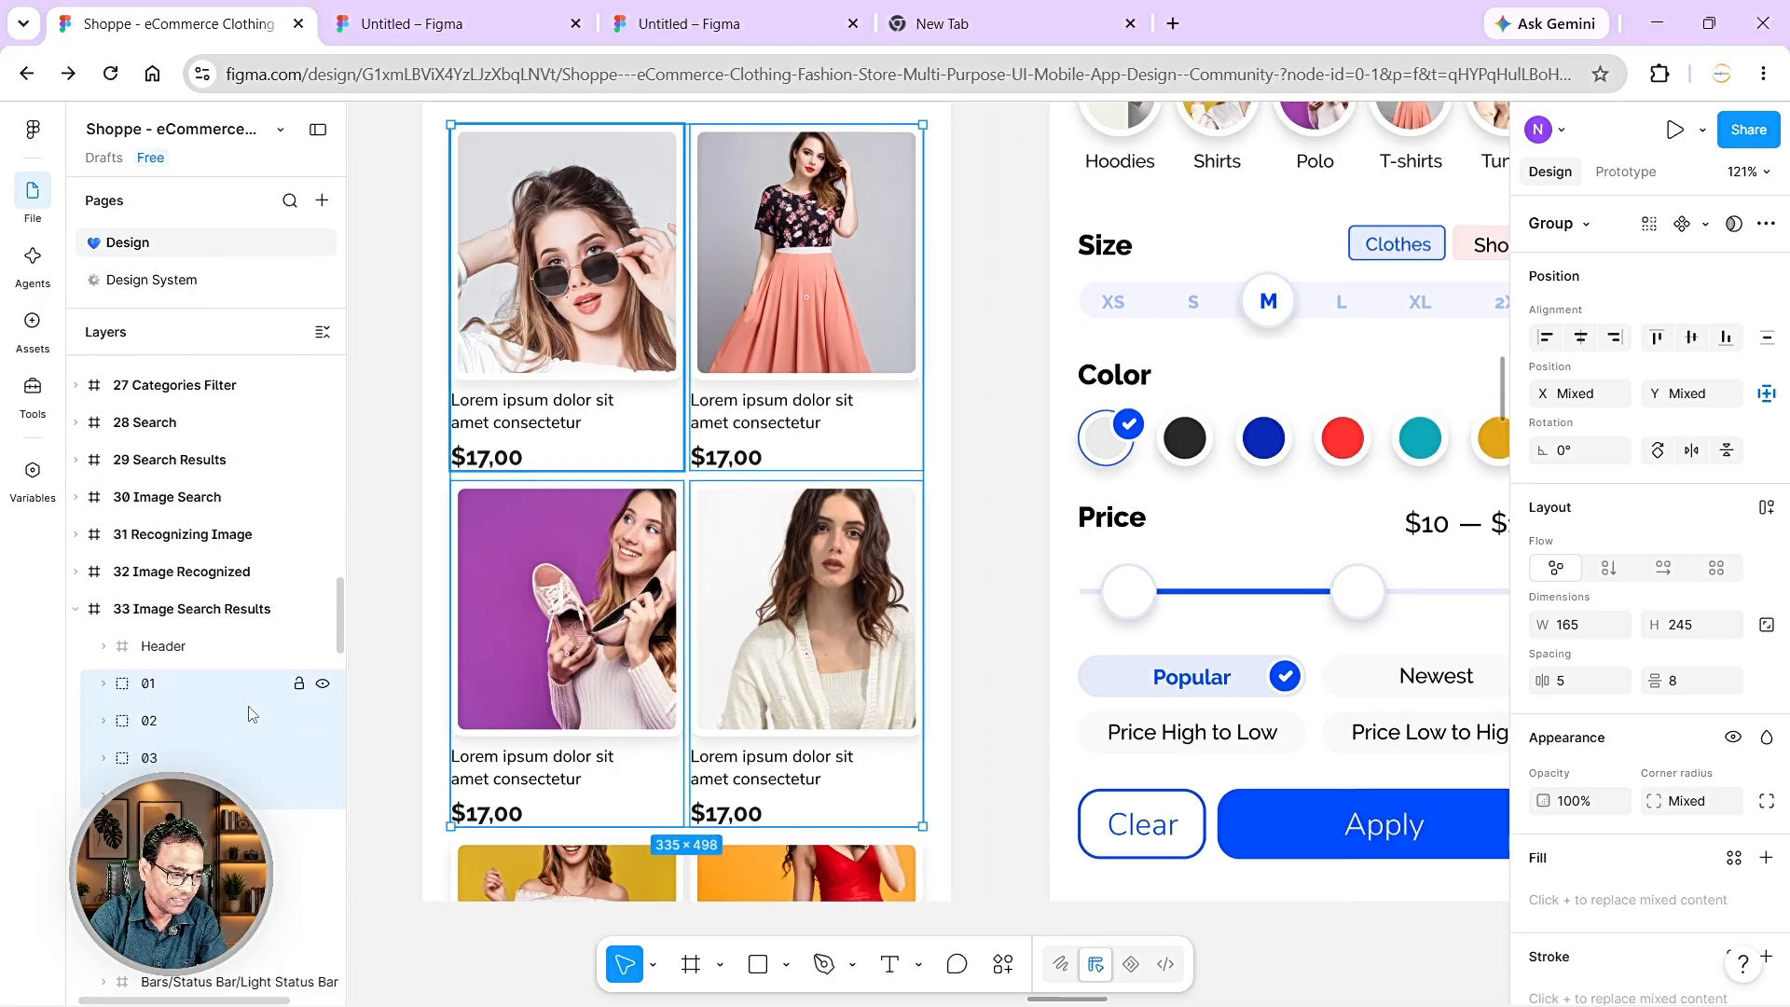
pyautogui.scroll(-3, 159, 559)
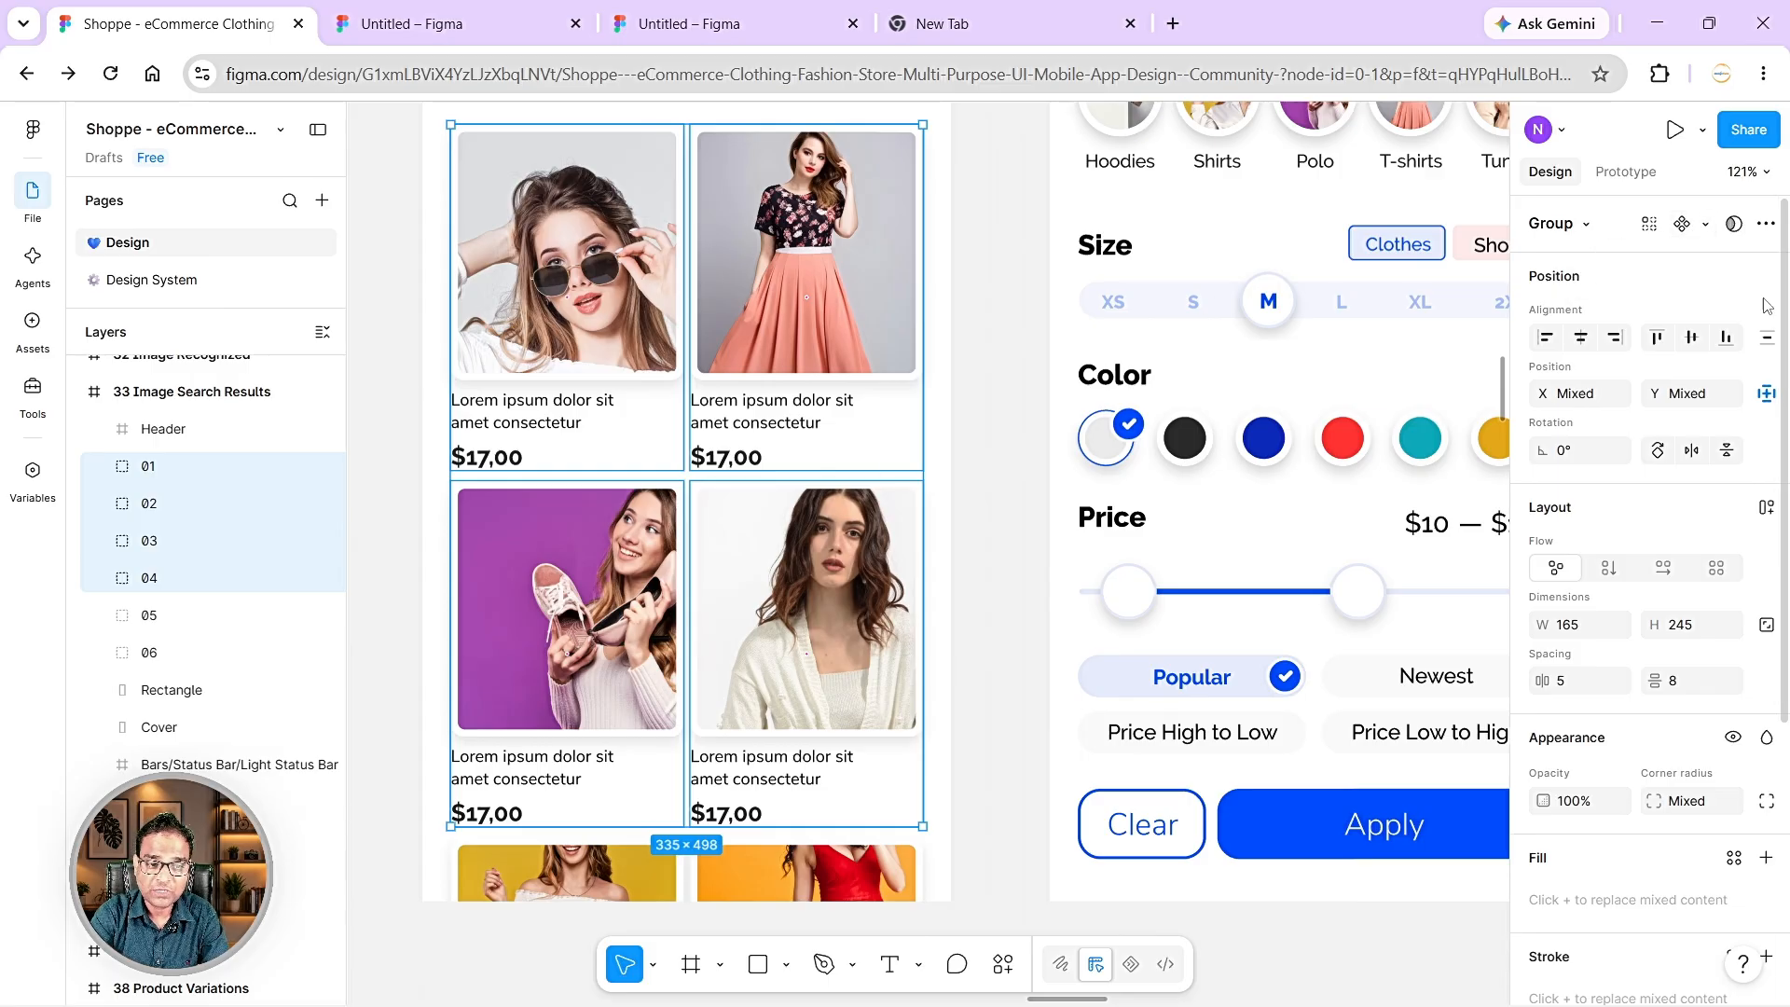
pyautogui.click(1705, 224)
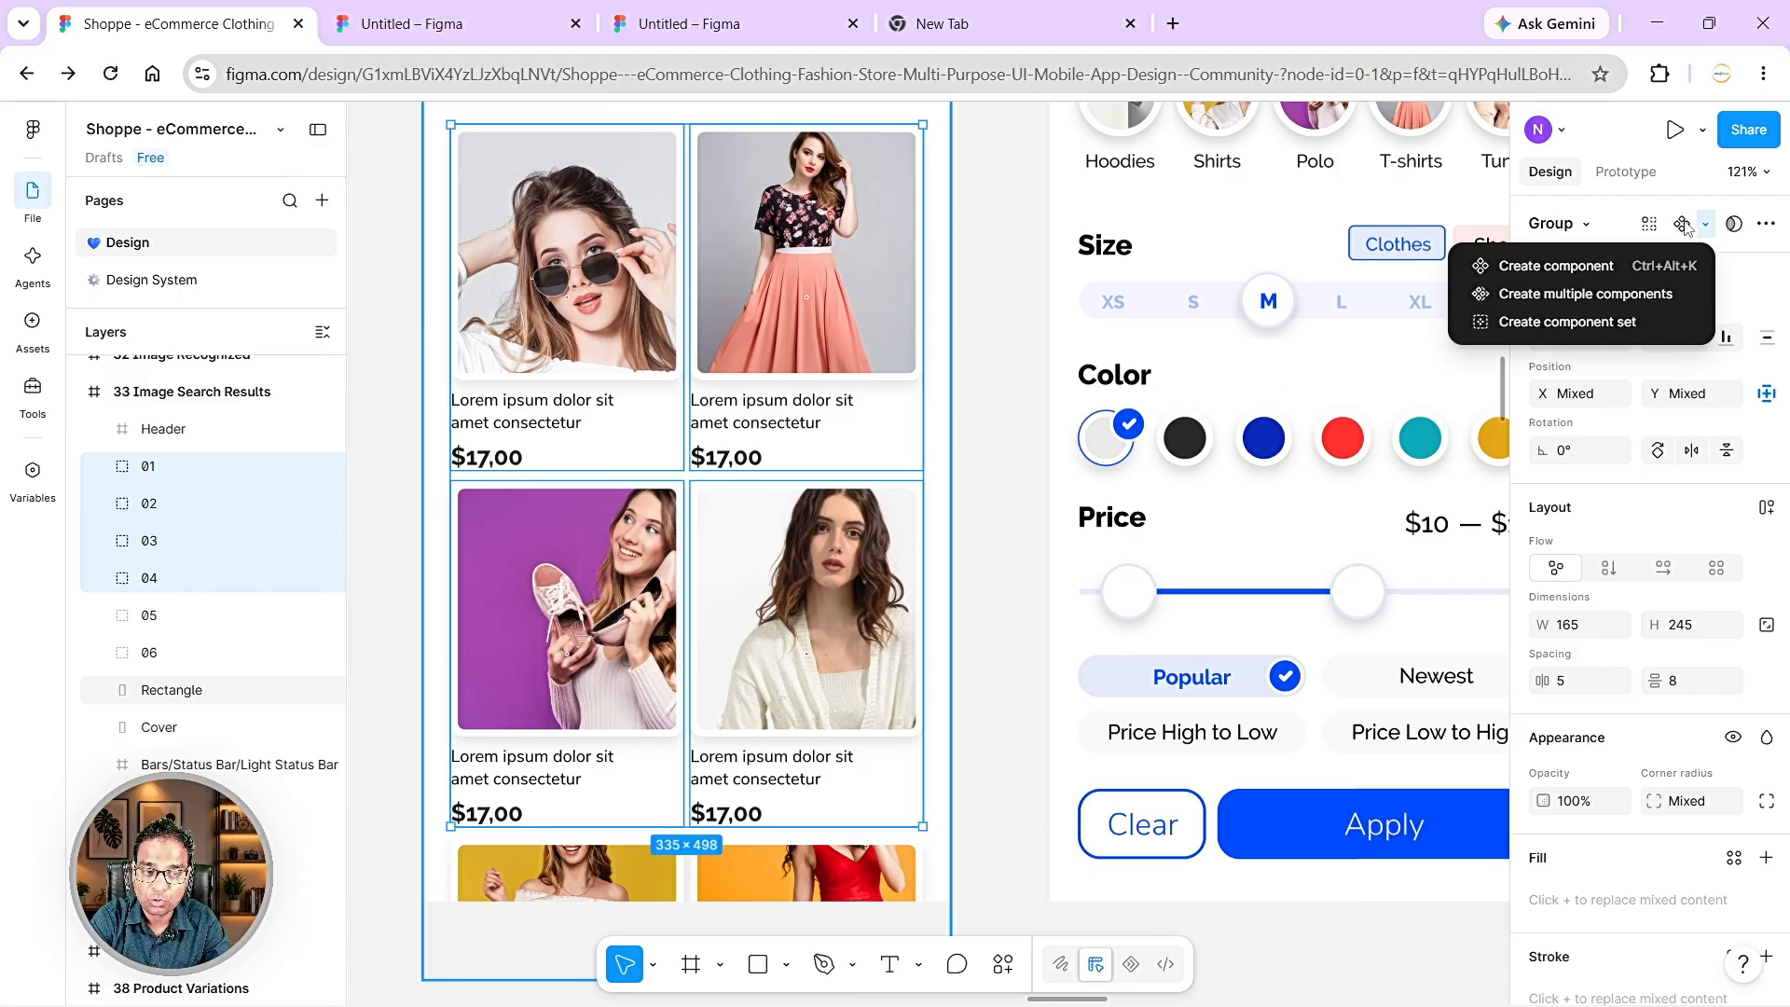
pyautogui.click(1526, 267)
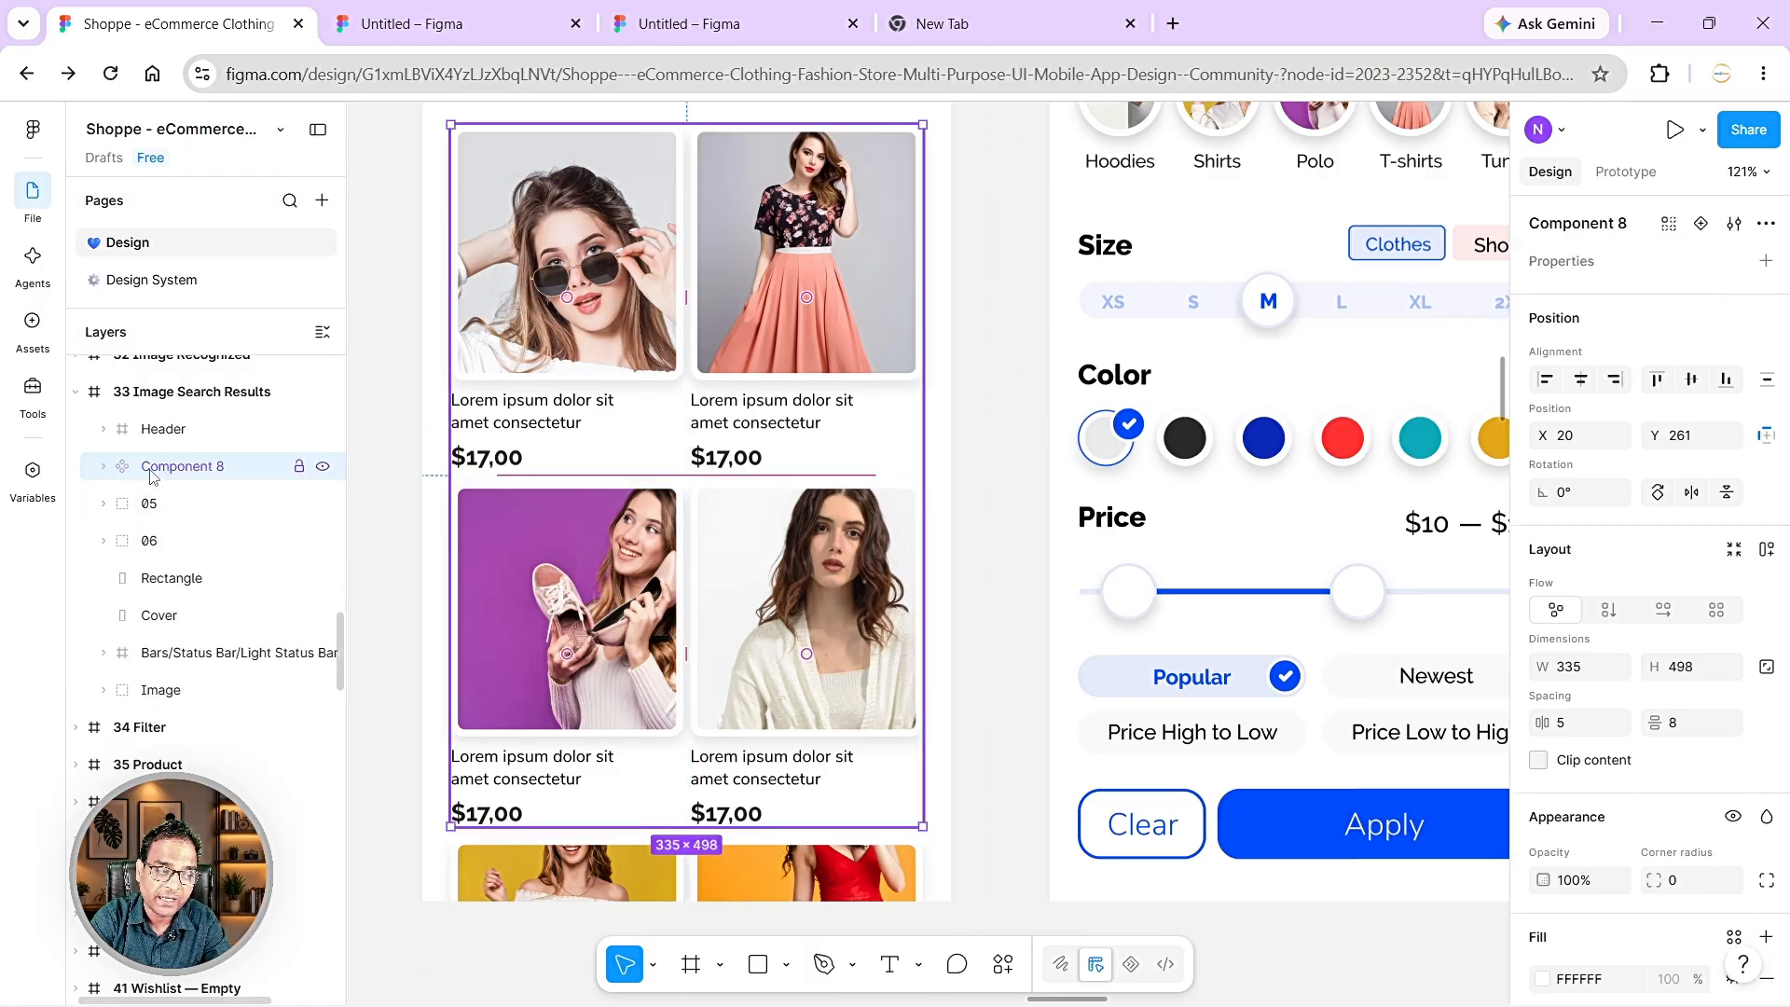
# - Rename the component made from the four product cards as Four_Images_grid
pyautogui.doubleClick(197, 466)
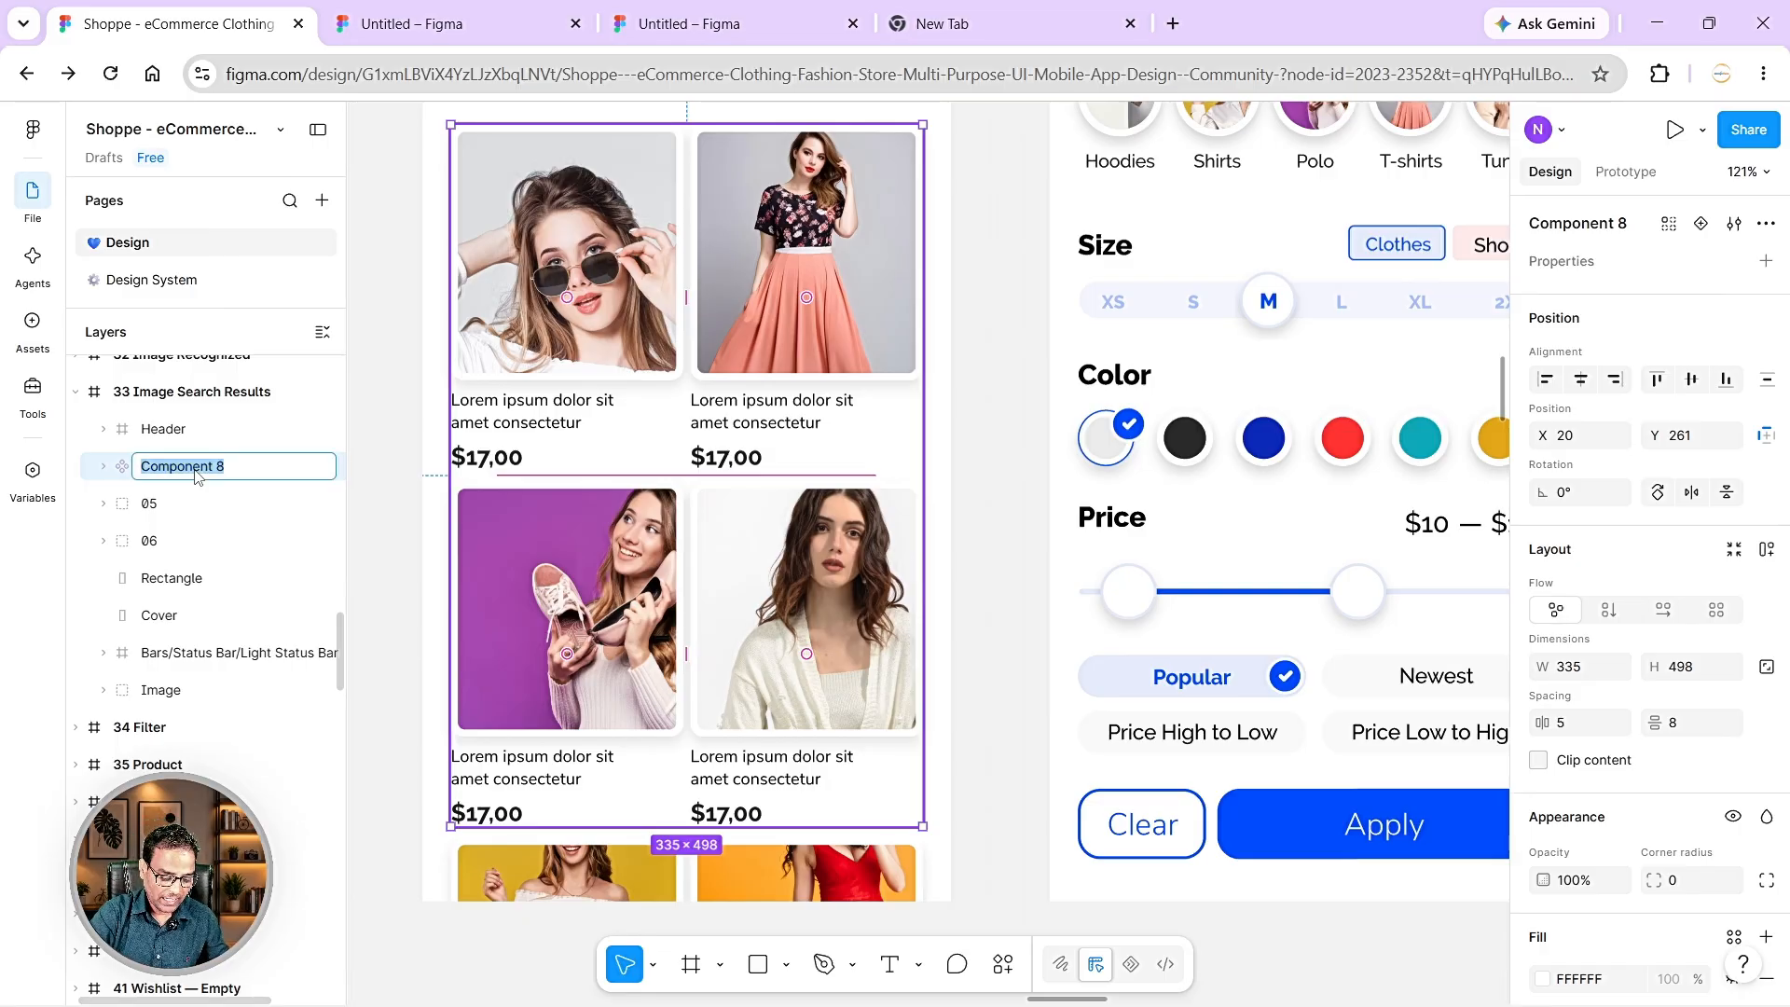
pyautogui.write('Four')
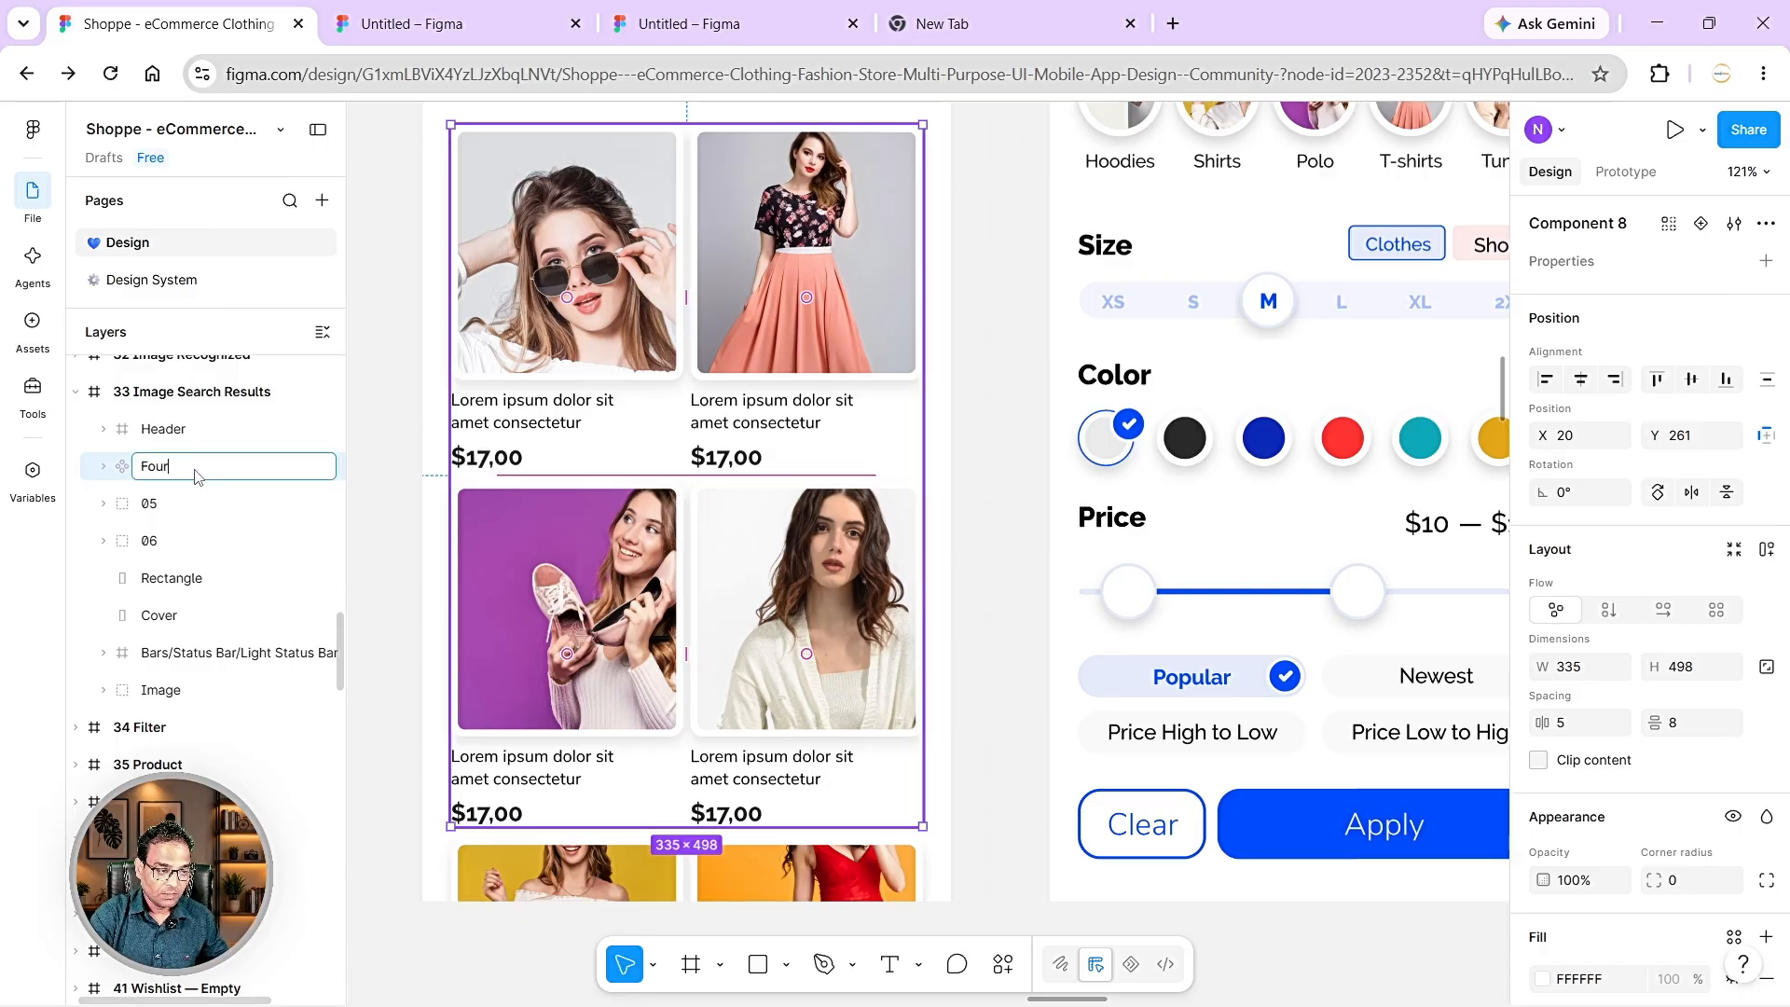
pyautogui.write('_I')
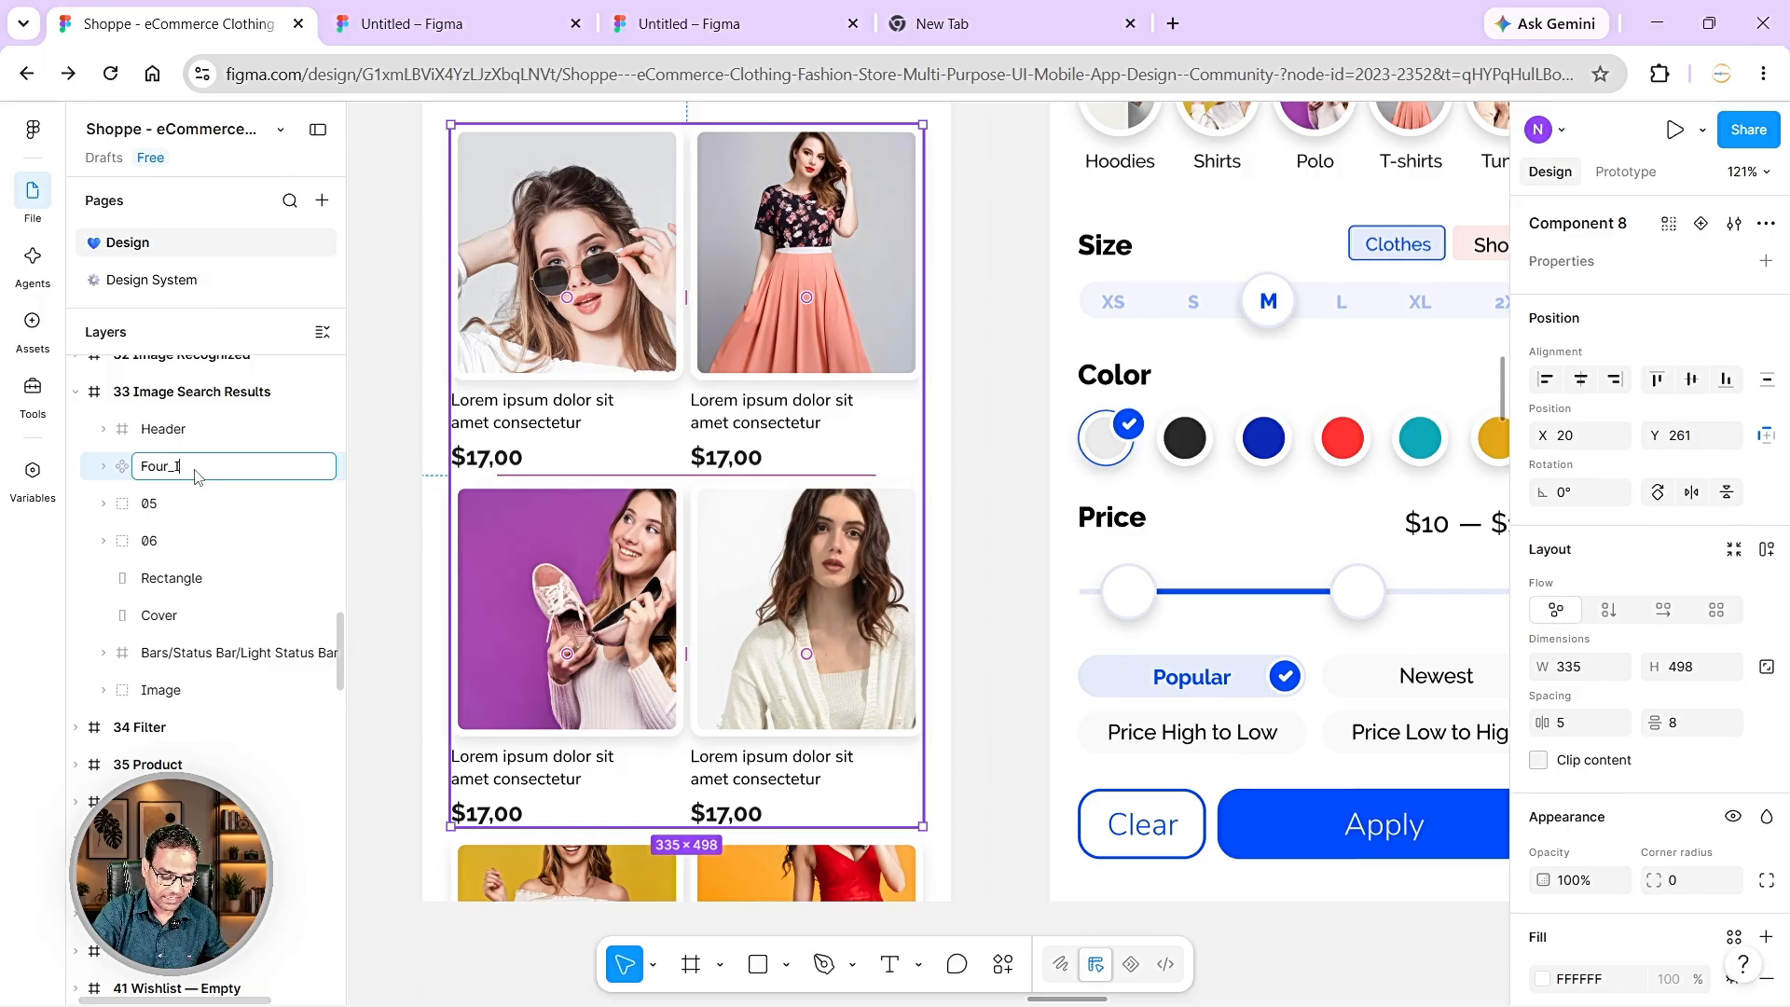
pyautogui.write('mages_')
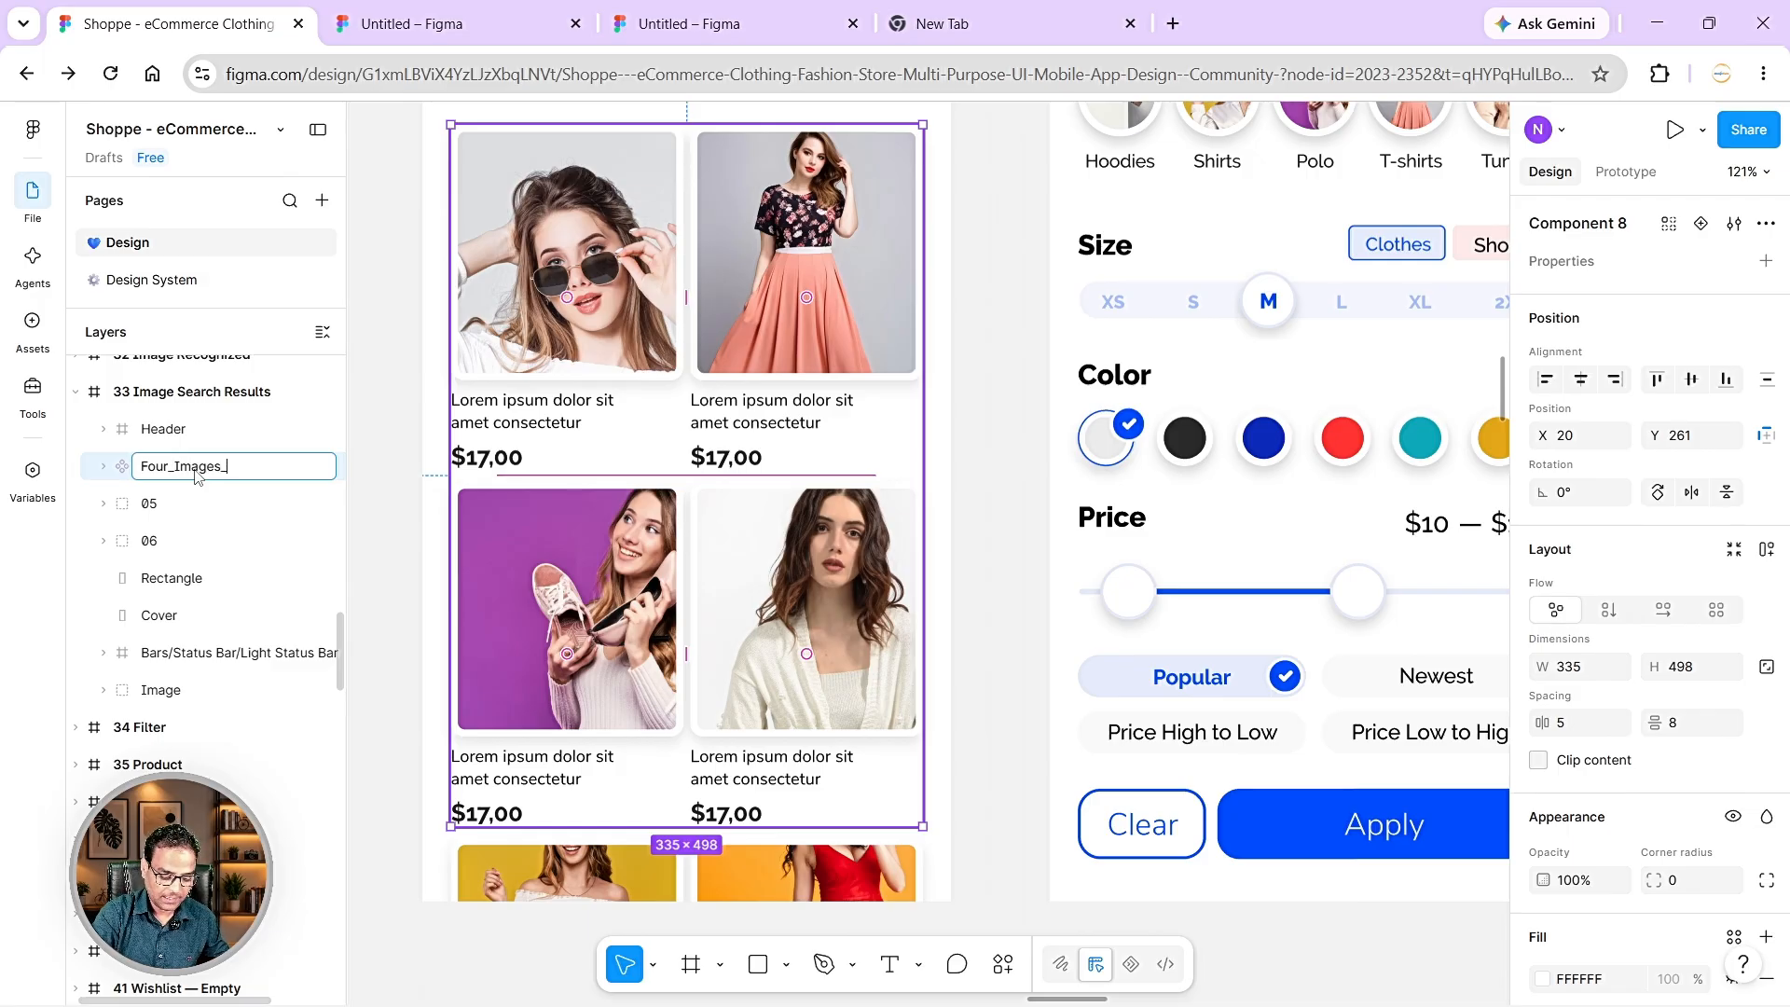
pyautogui.write('grid')
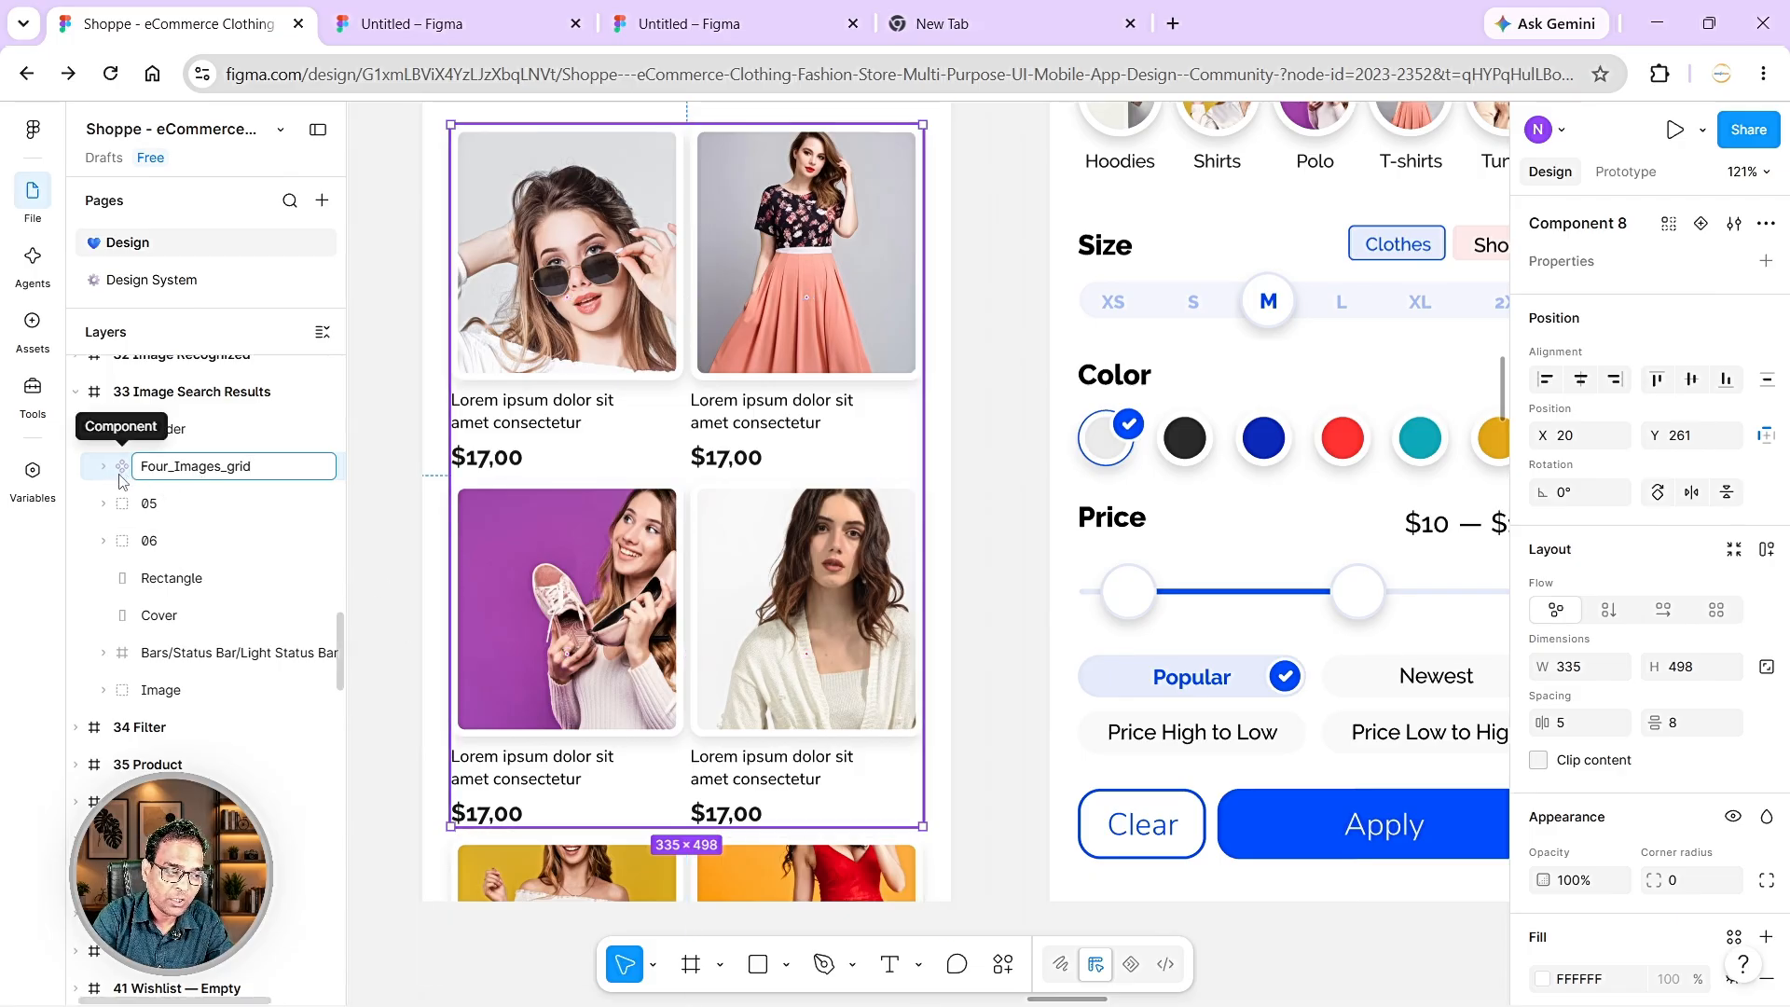
pyautogui.press('Return')
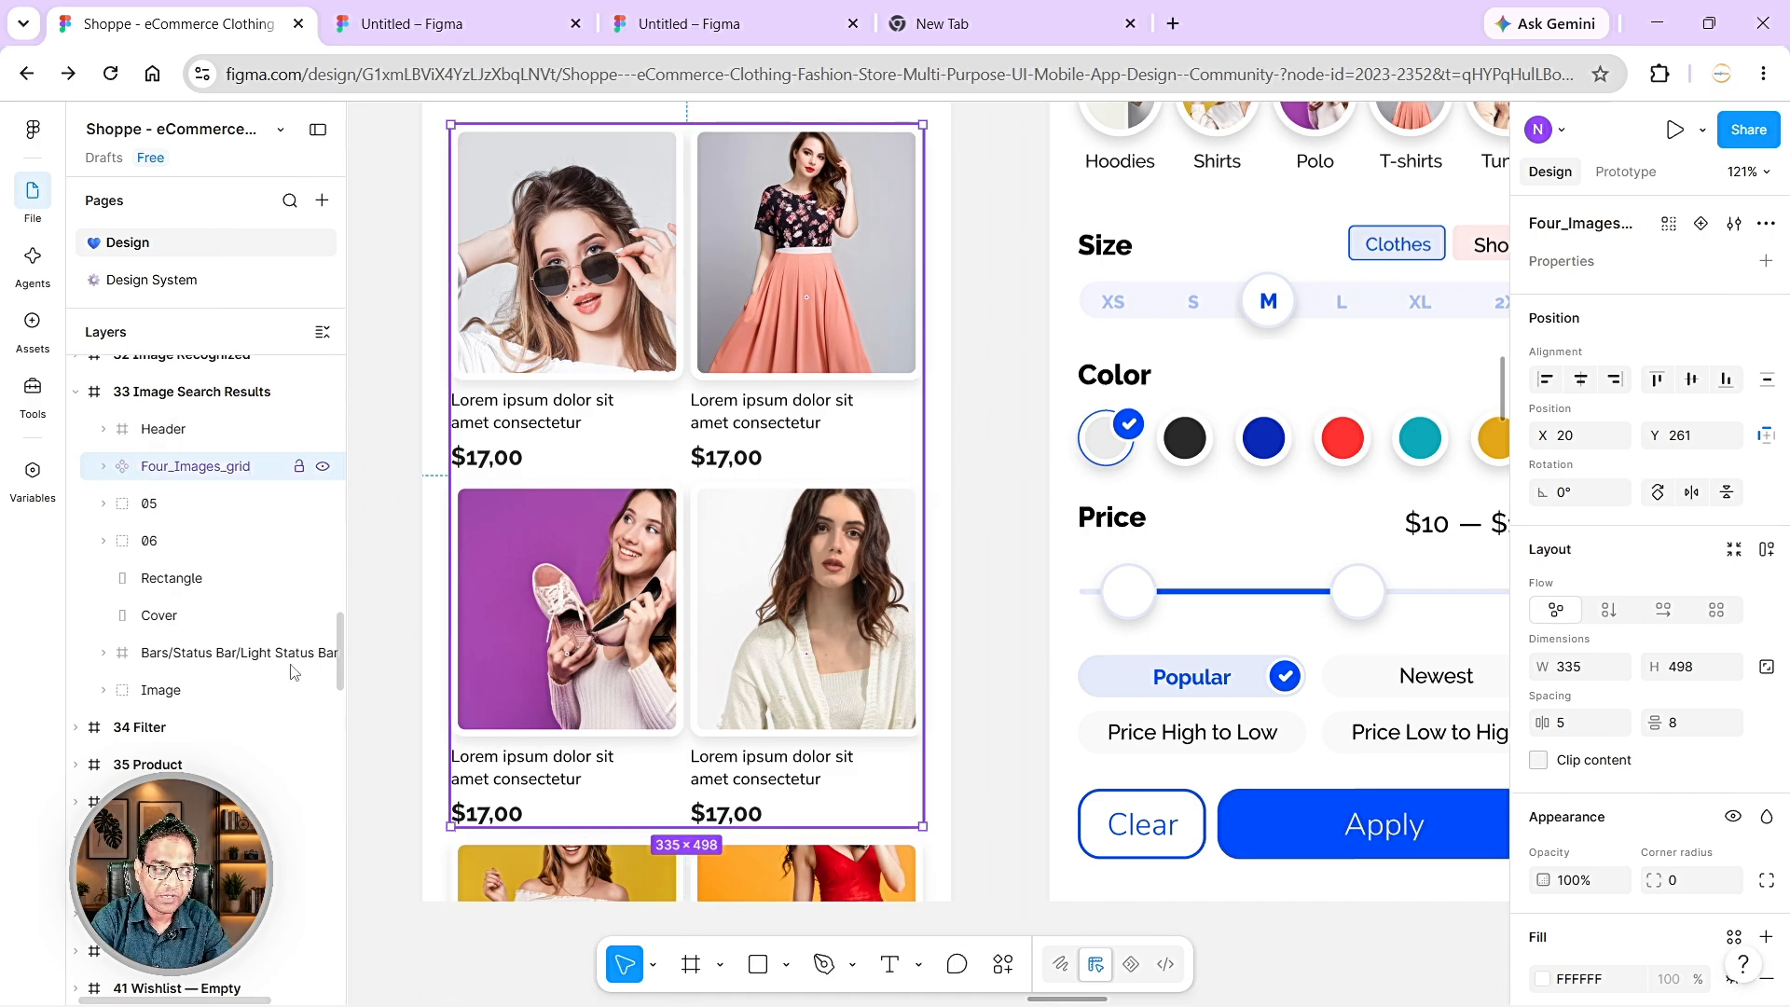
# - Find Four_Images_grid in this file's assets with "Four" and place an instance below the avatar row in the iPhone frame at X 29, Y 264
pyautogui.hscroll(15, 1305, 503)
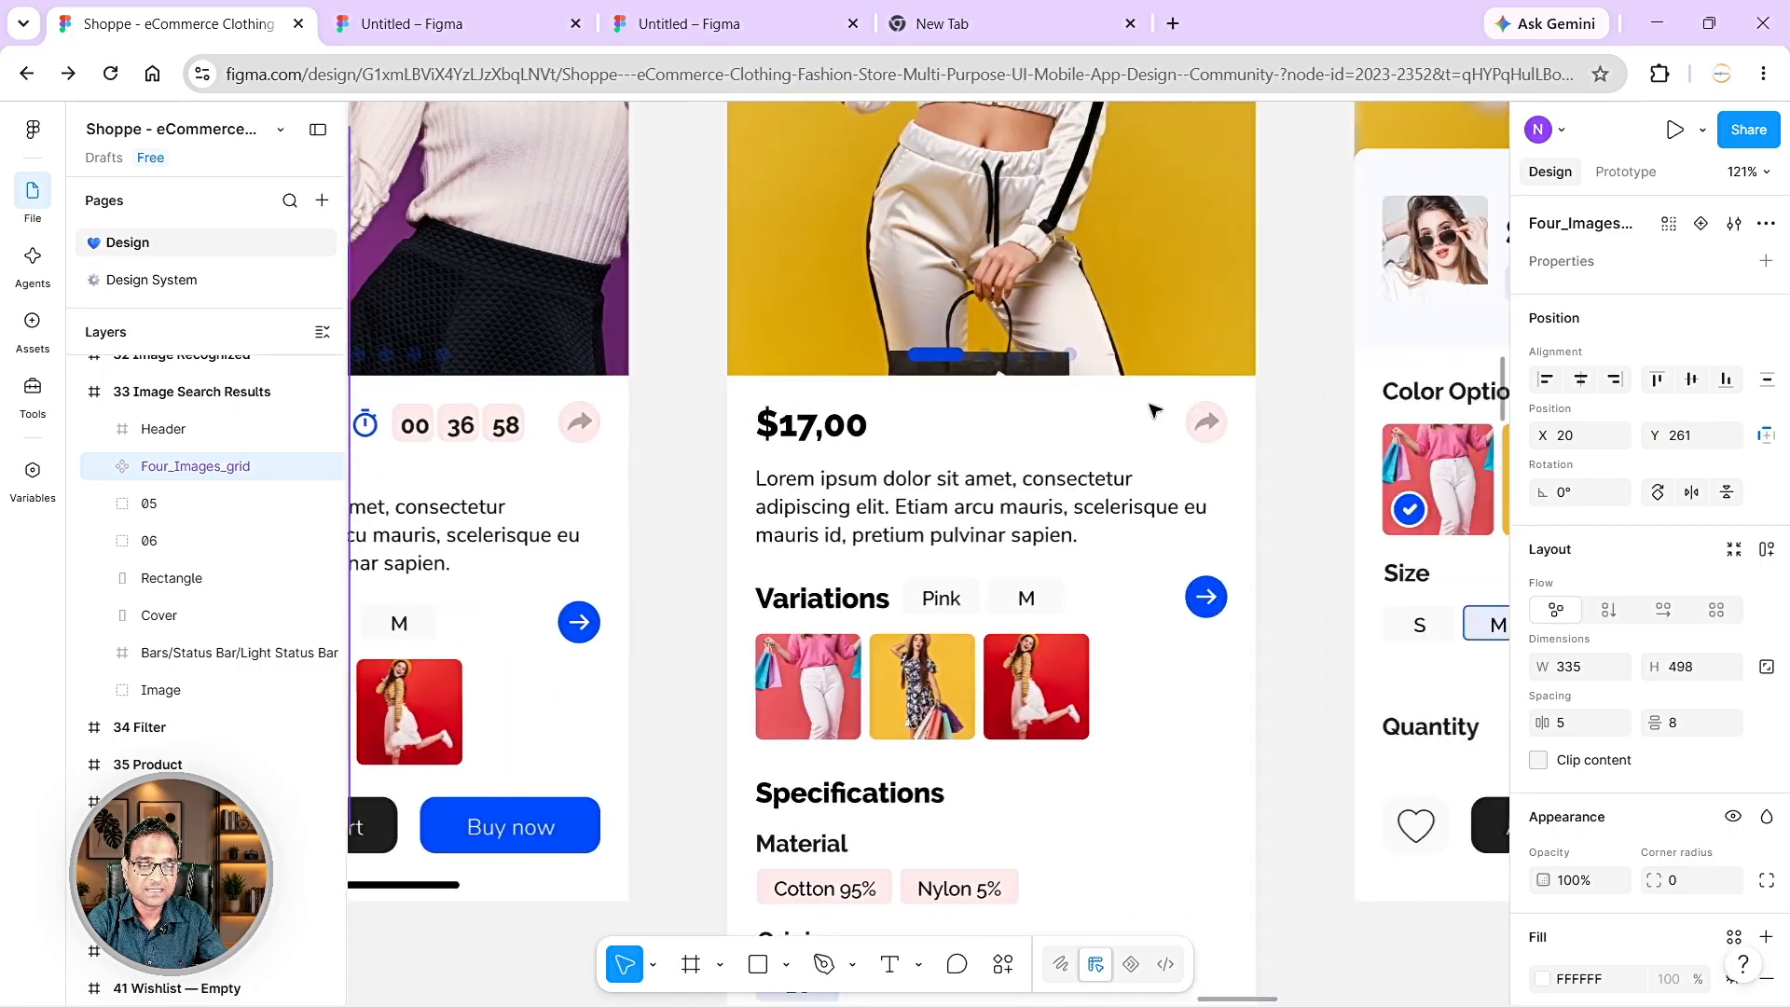
pyautogui.hscroll(15, 865, 380)
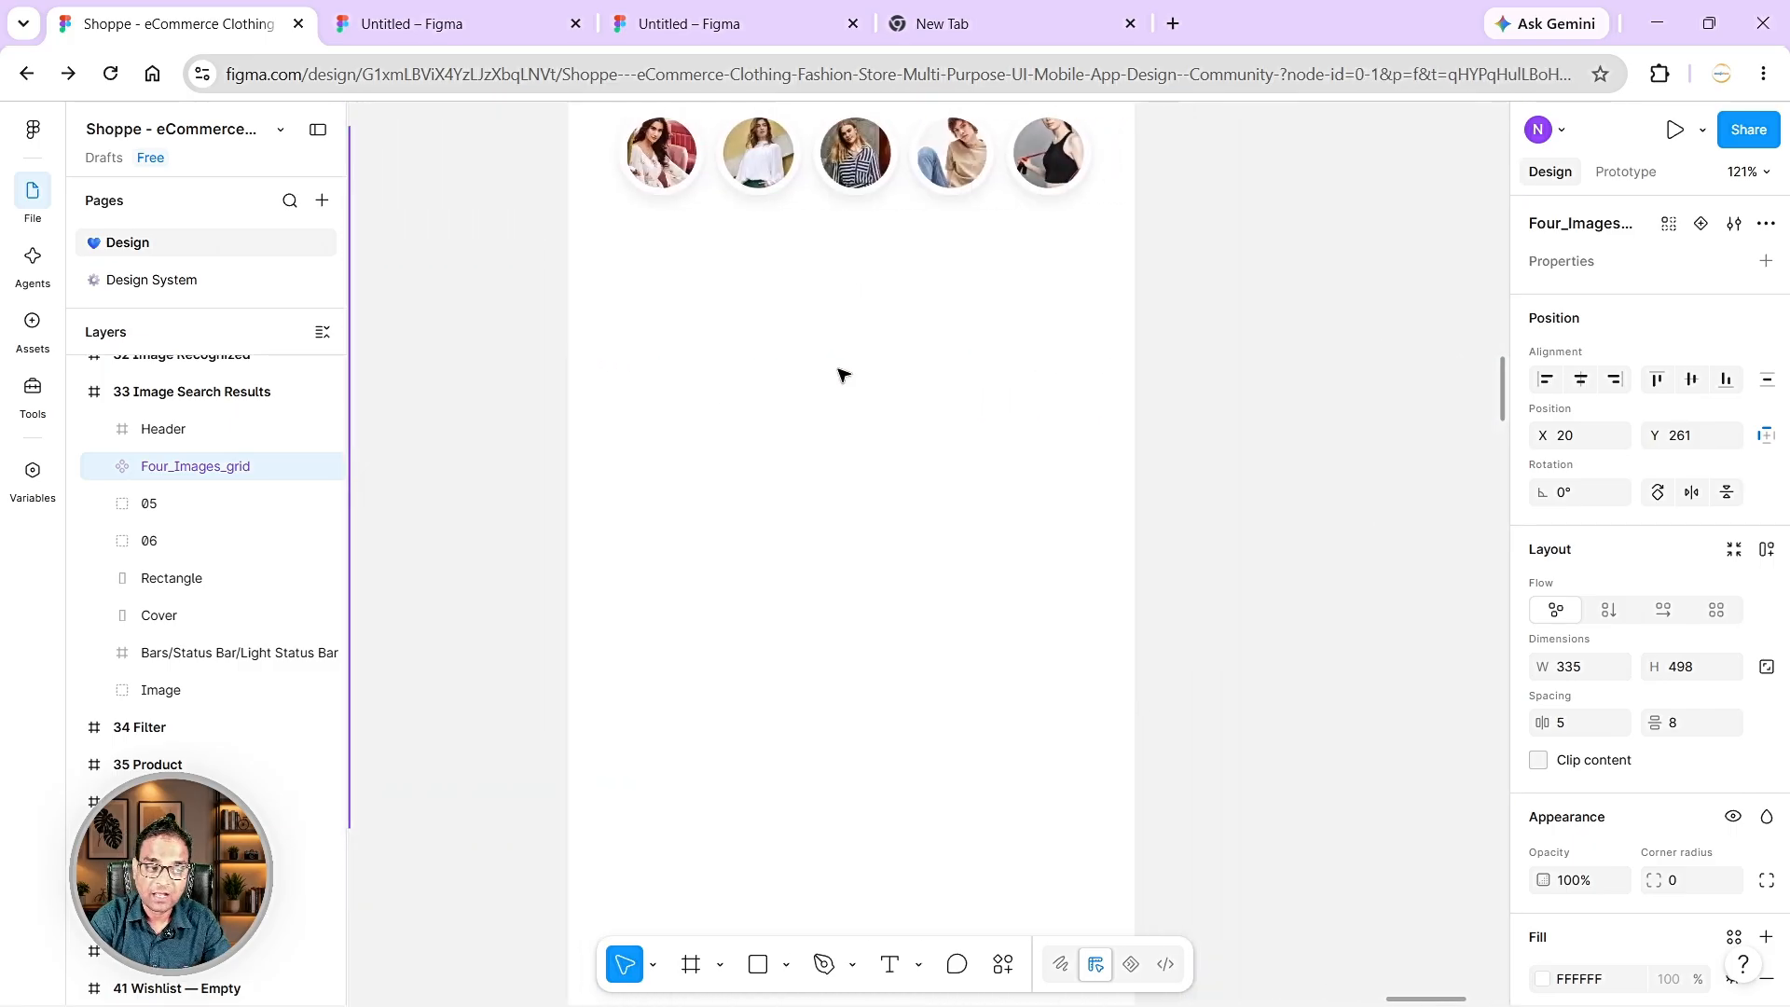
pyautogui.click(630, 454)
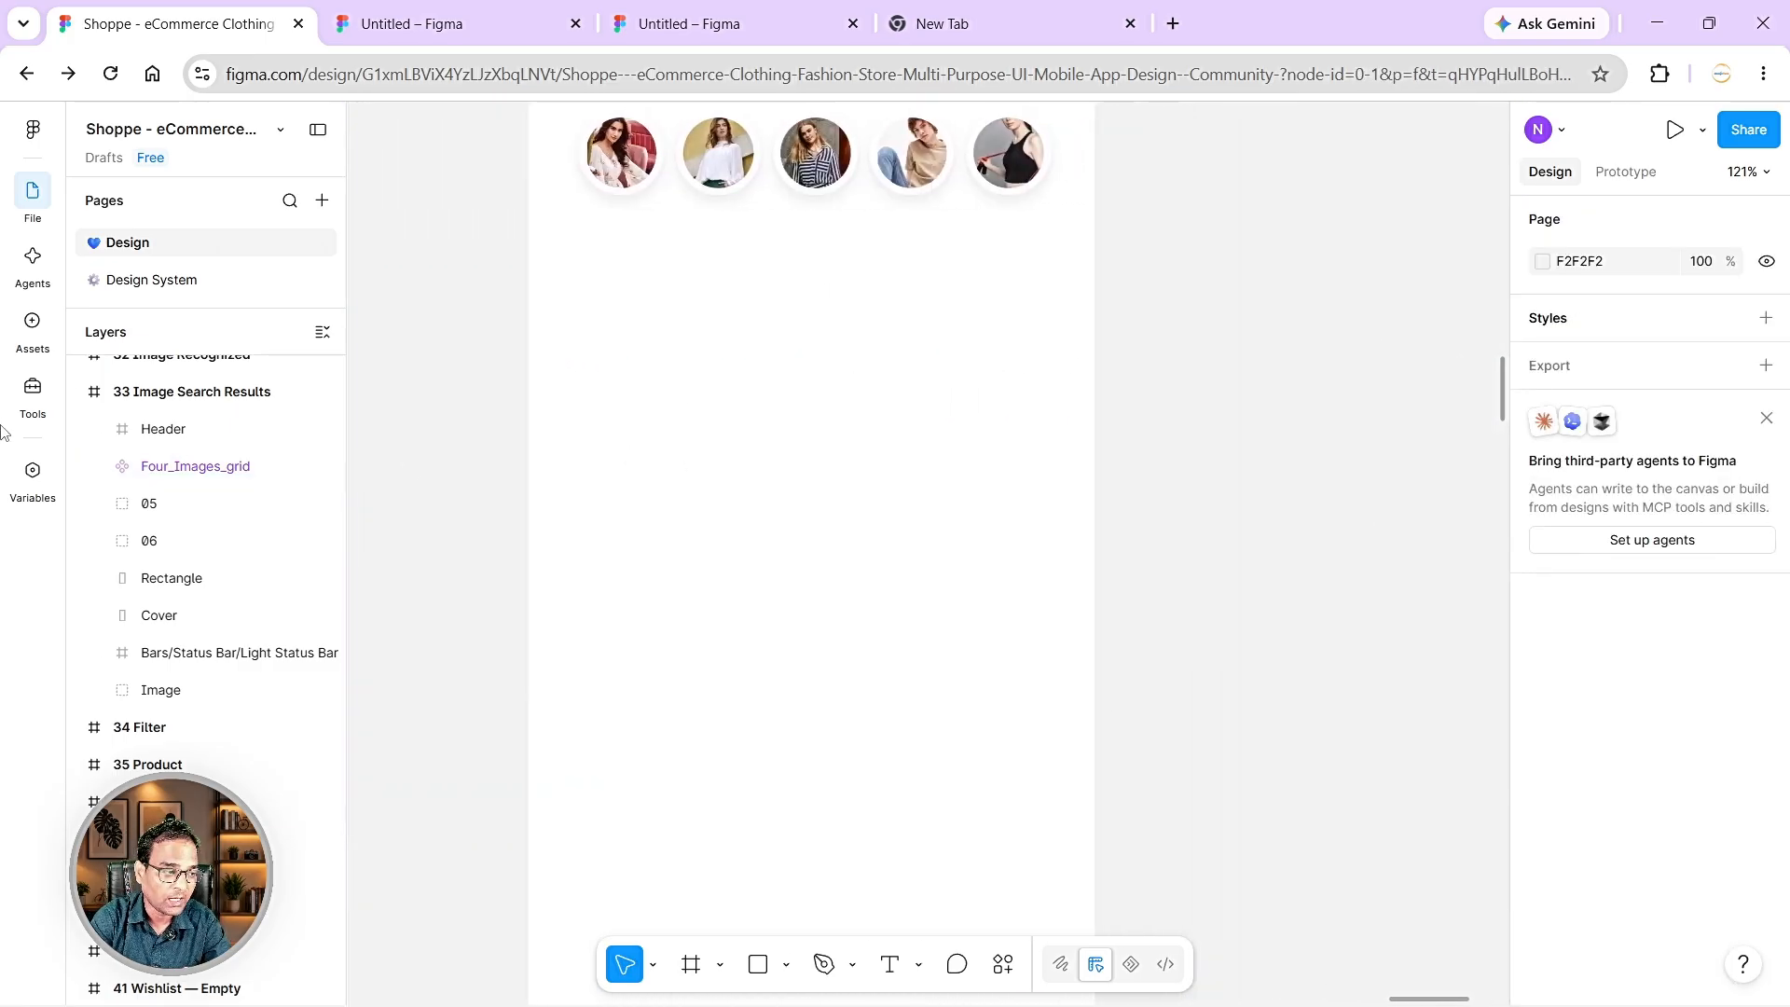
pyautogui.click(40, 331)
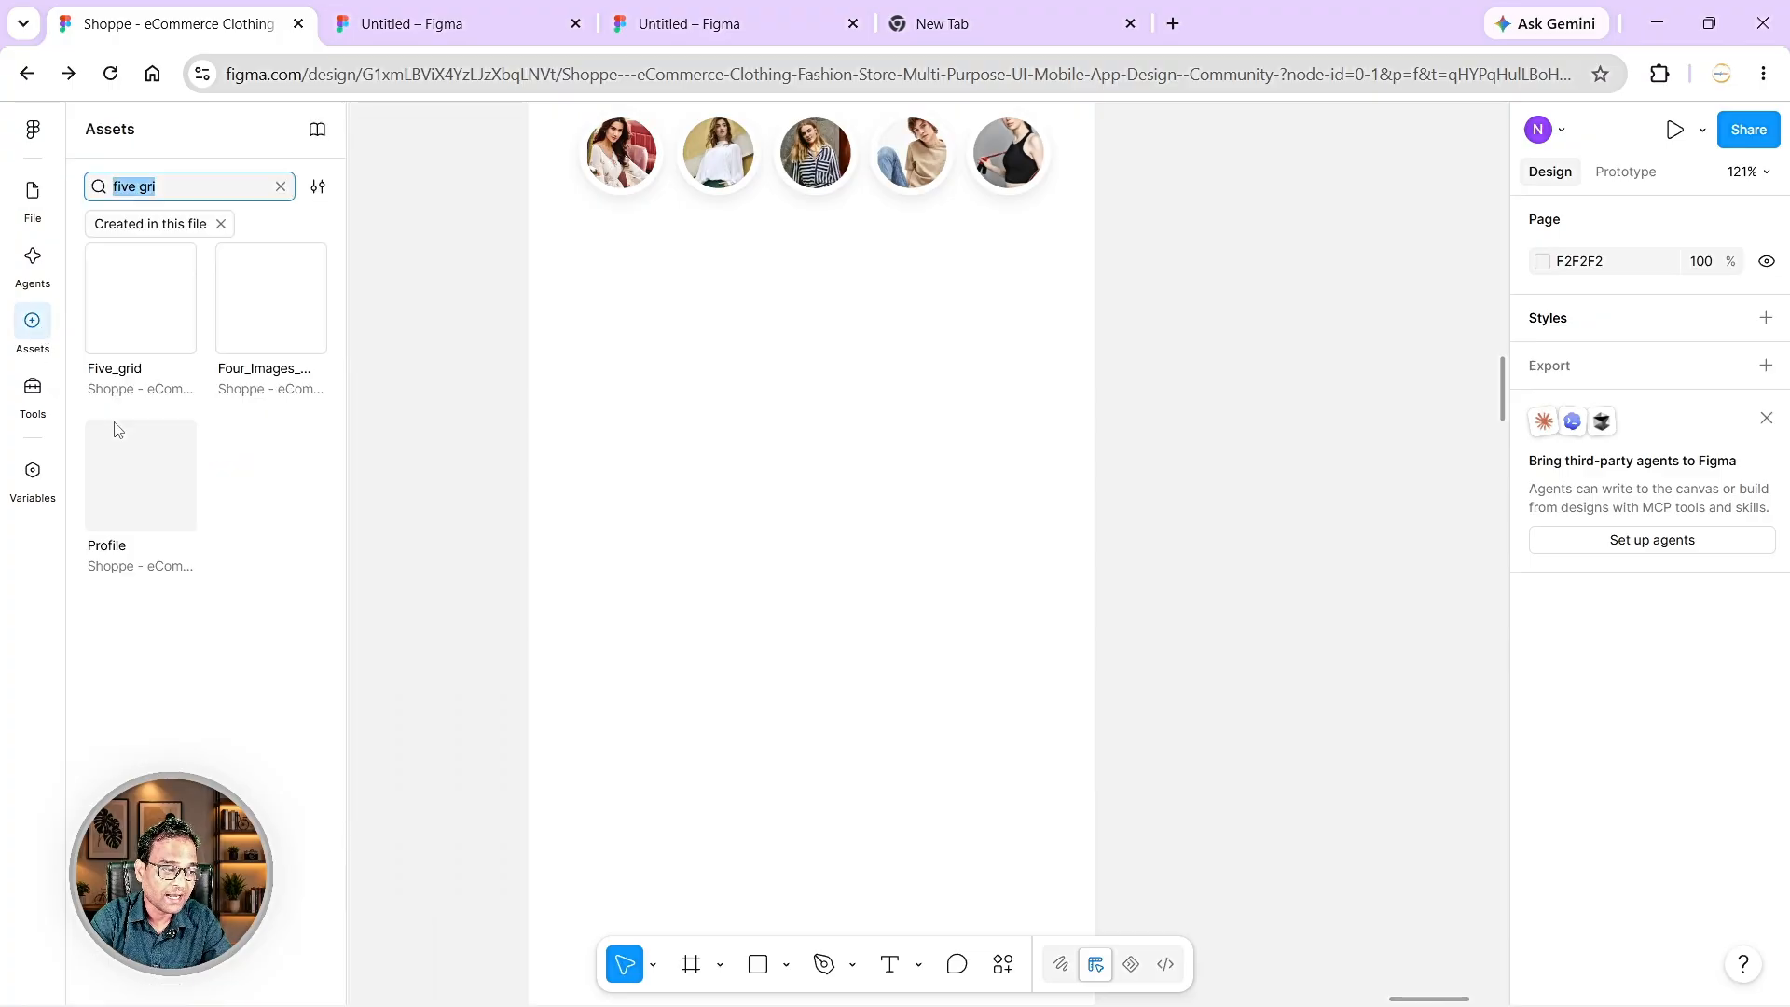
pyautogui.doubleClick(171, 190)
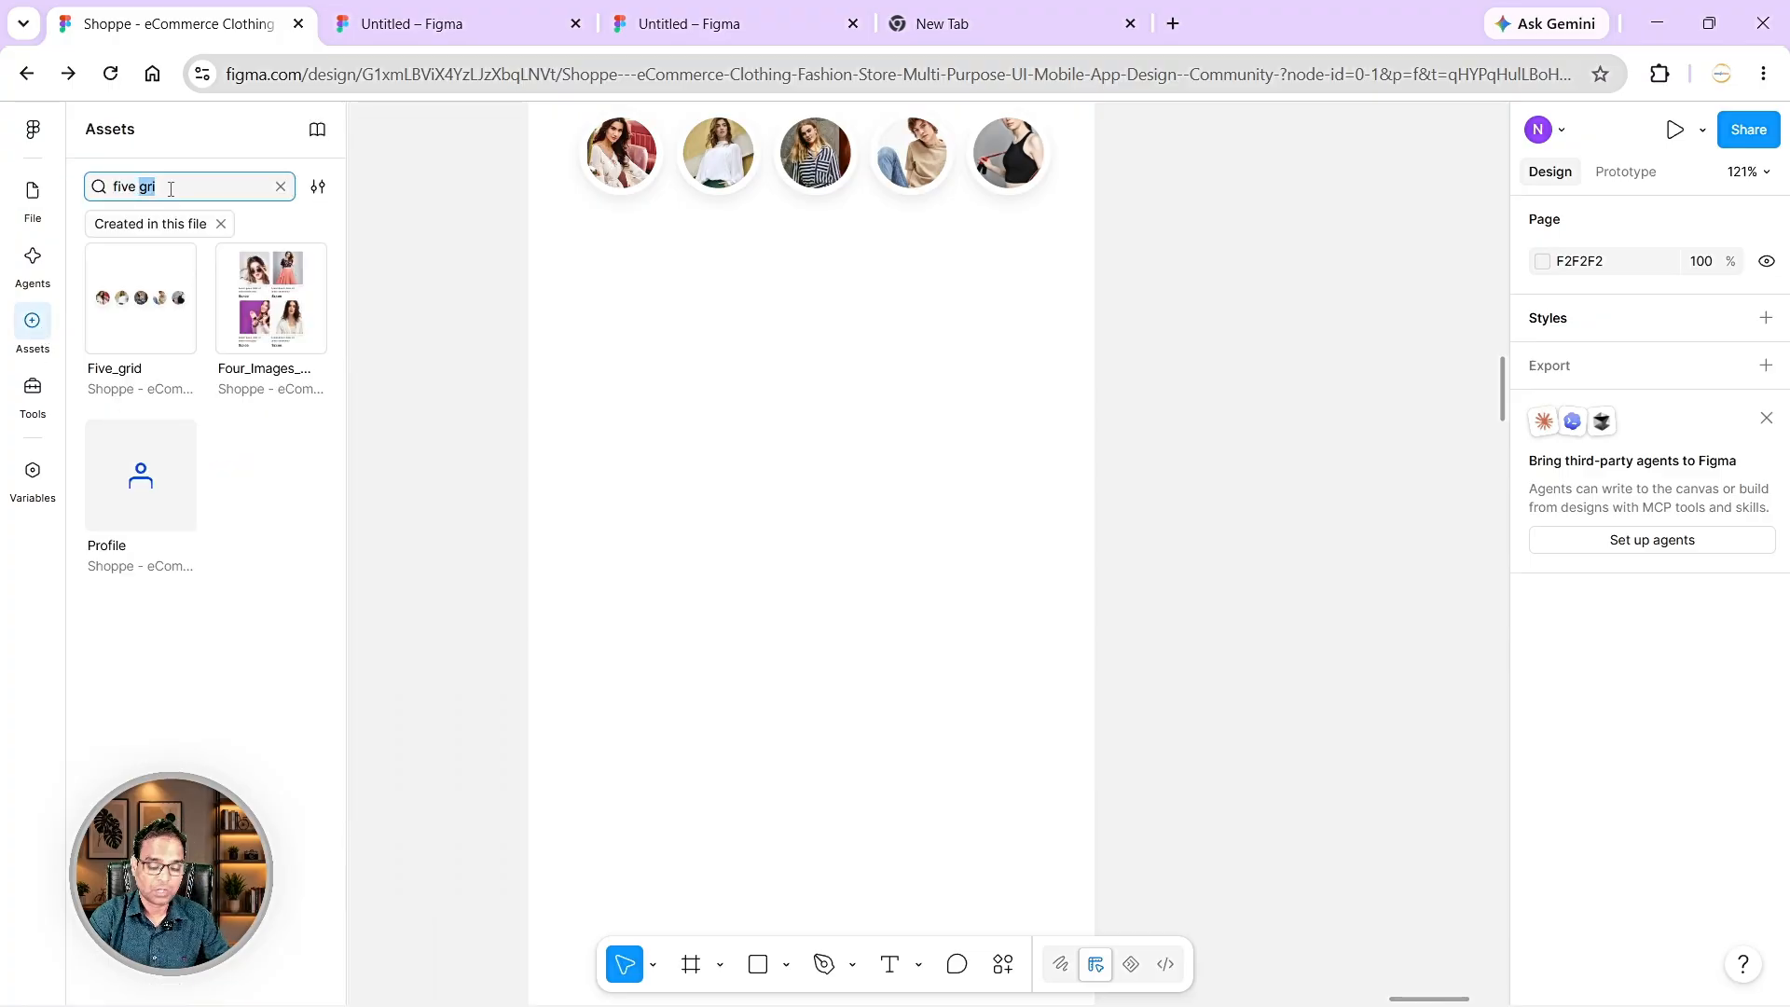
pyautogui.press('BackSpace')
pyautogui.press('BackSpace')
pyautogui.press('BackSpace')
pyautogui.press('BackSpace')
pyautogui.press('BackSpace')
pyautogui.press('BackSpace')
pyautogui.write('Fo')
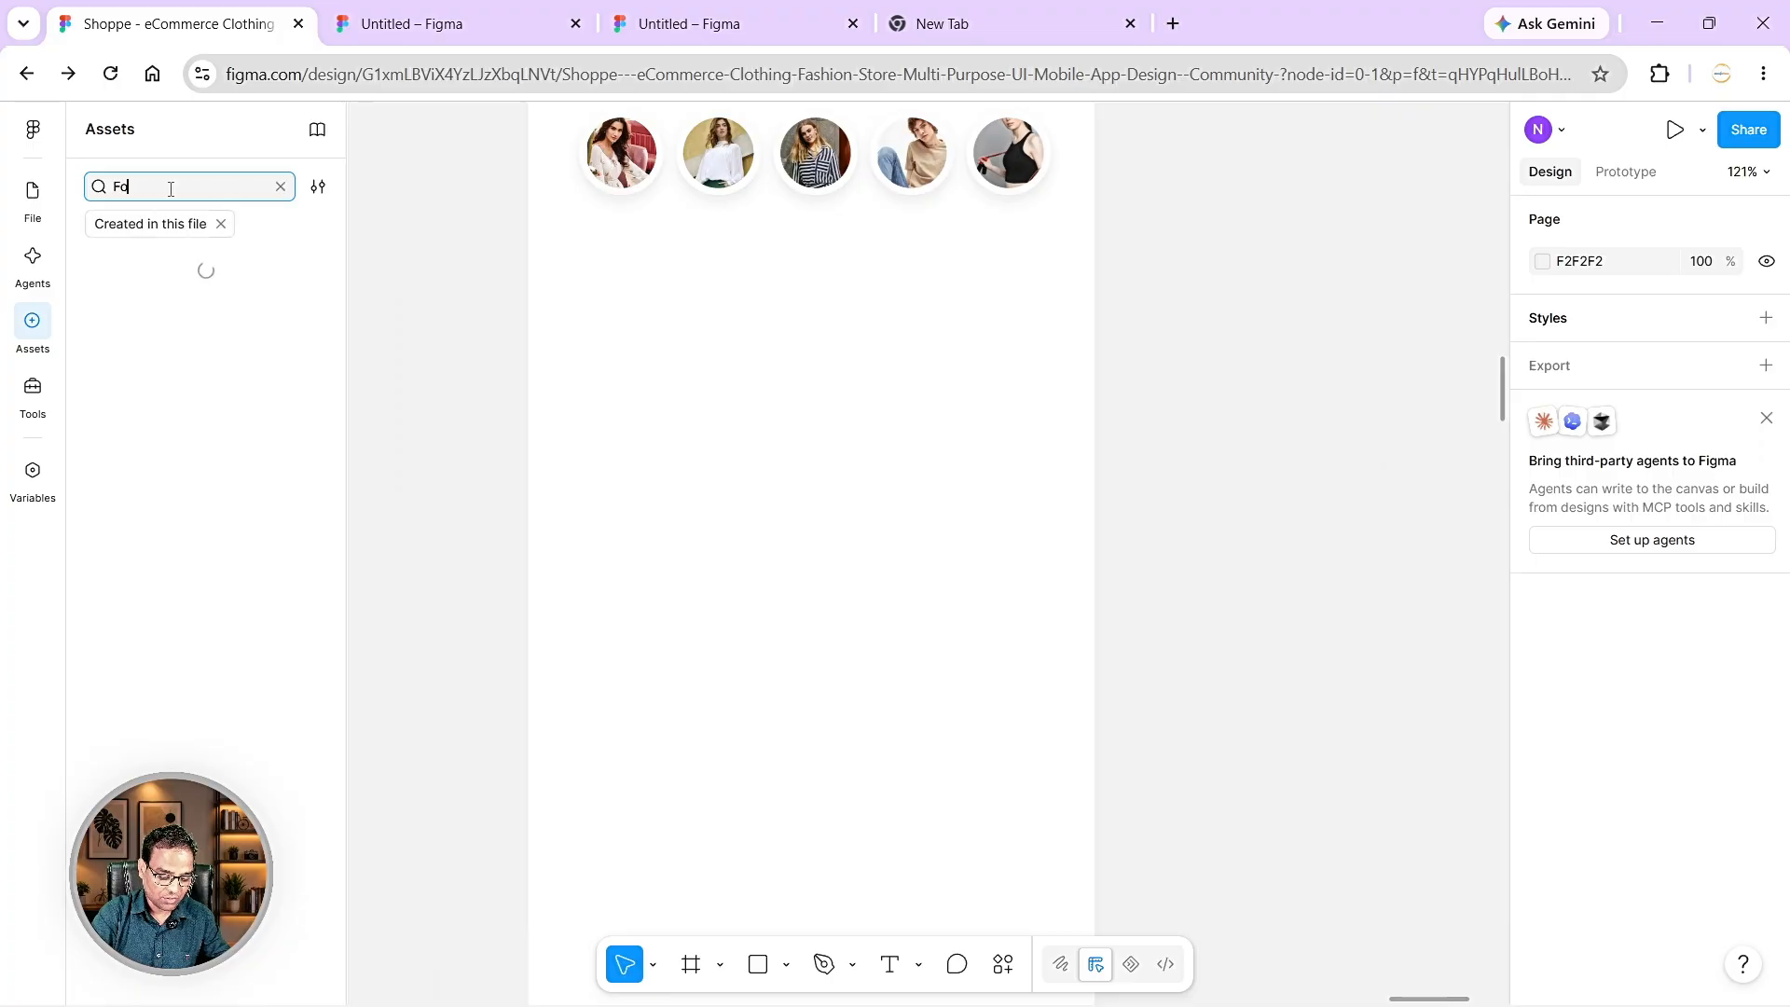
pyautogui.write('ur')
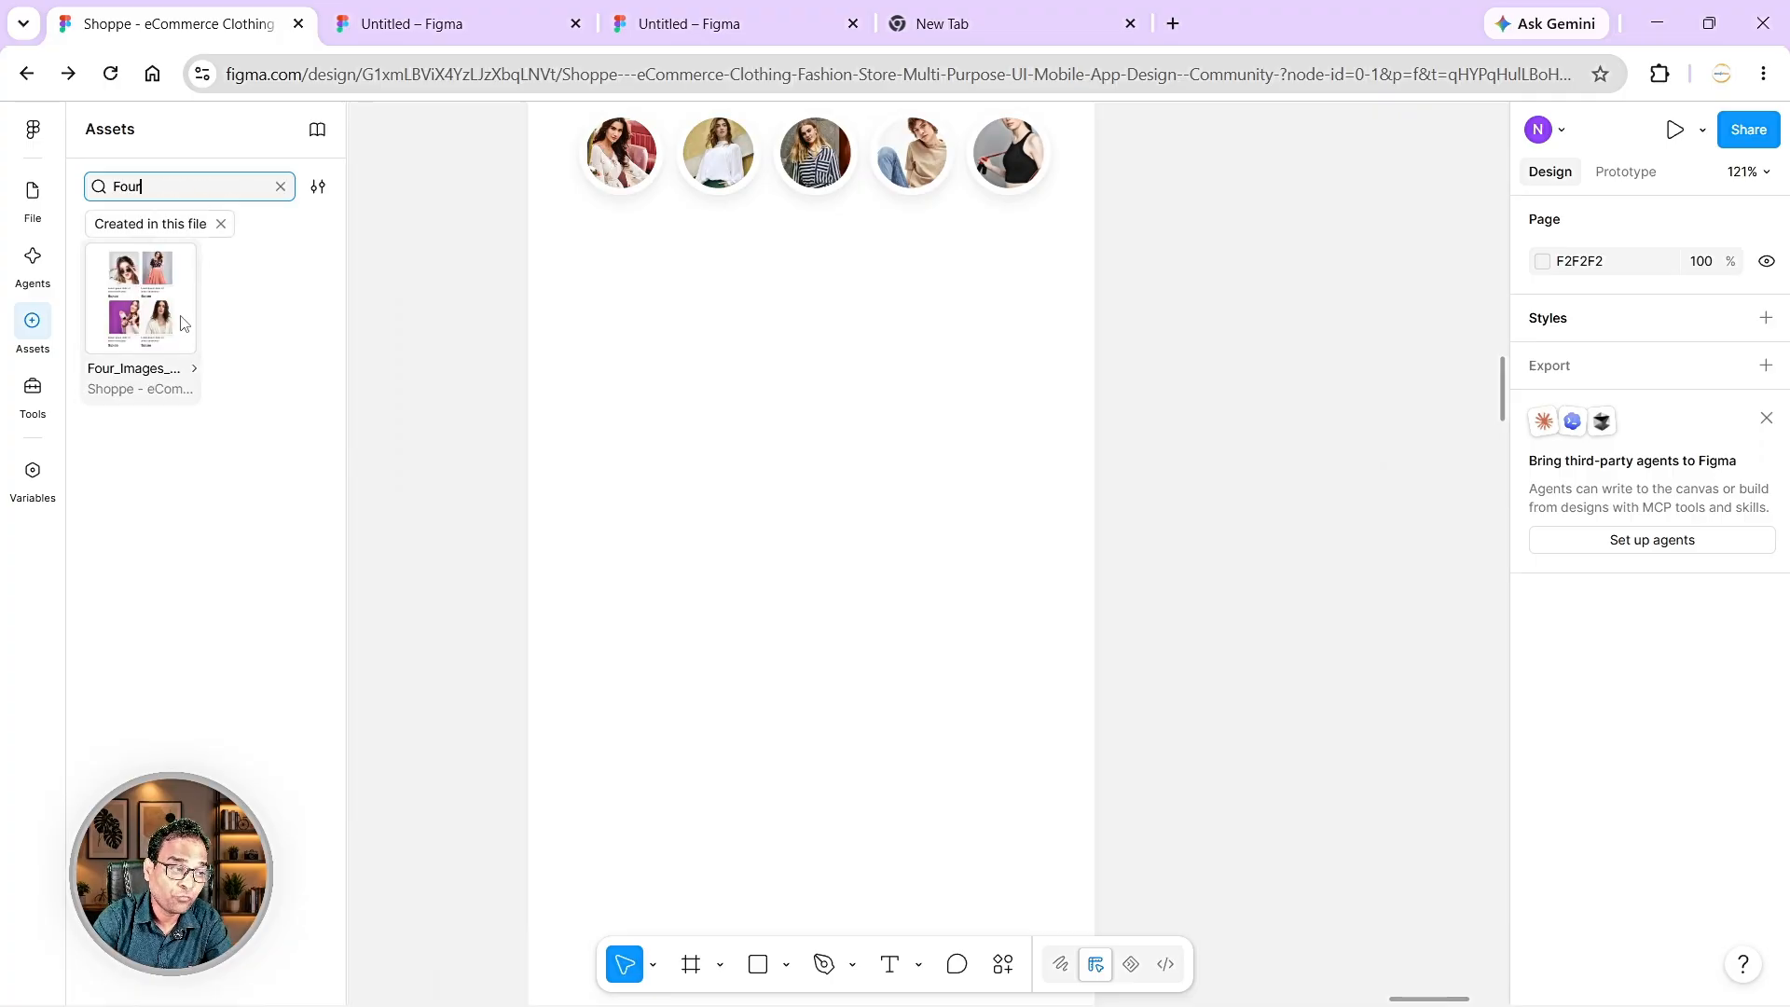
pyautogui.moveTo(130, 342); pyautogui.dragTo(851, 554)
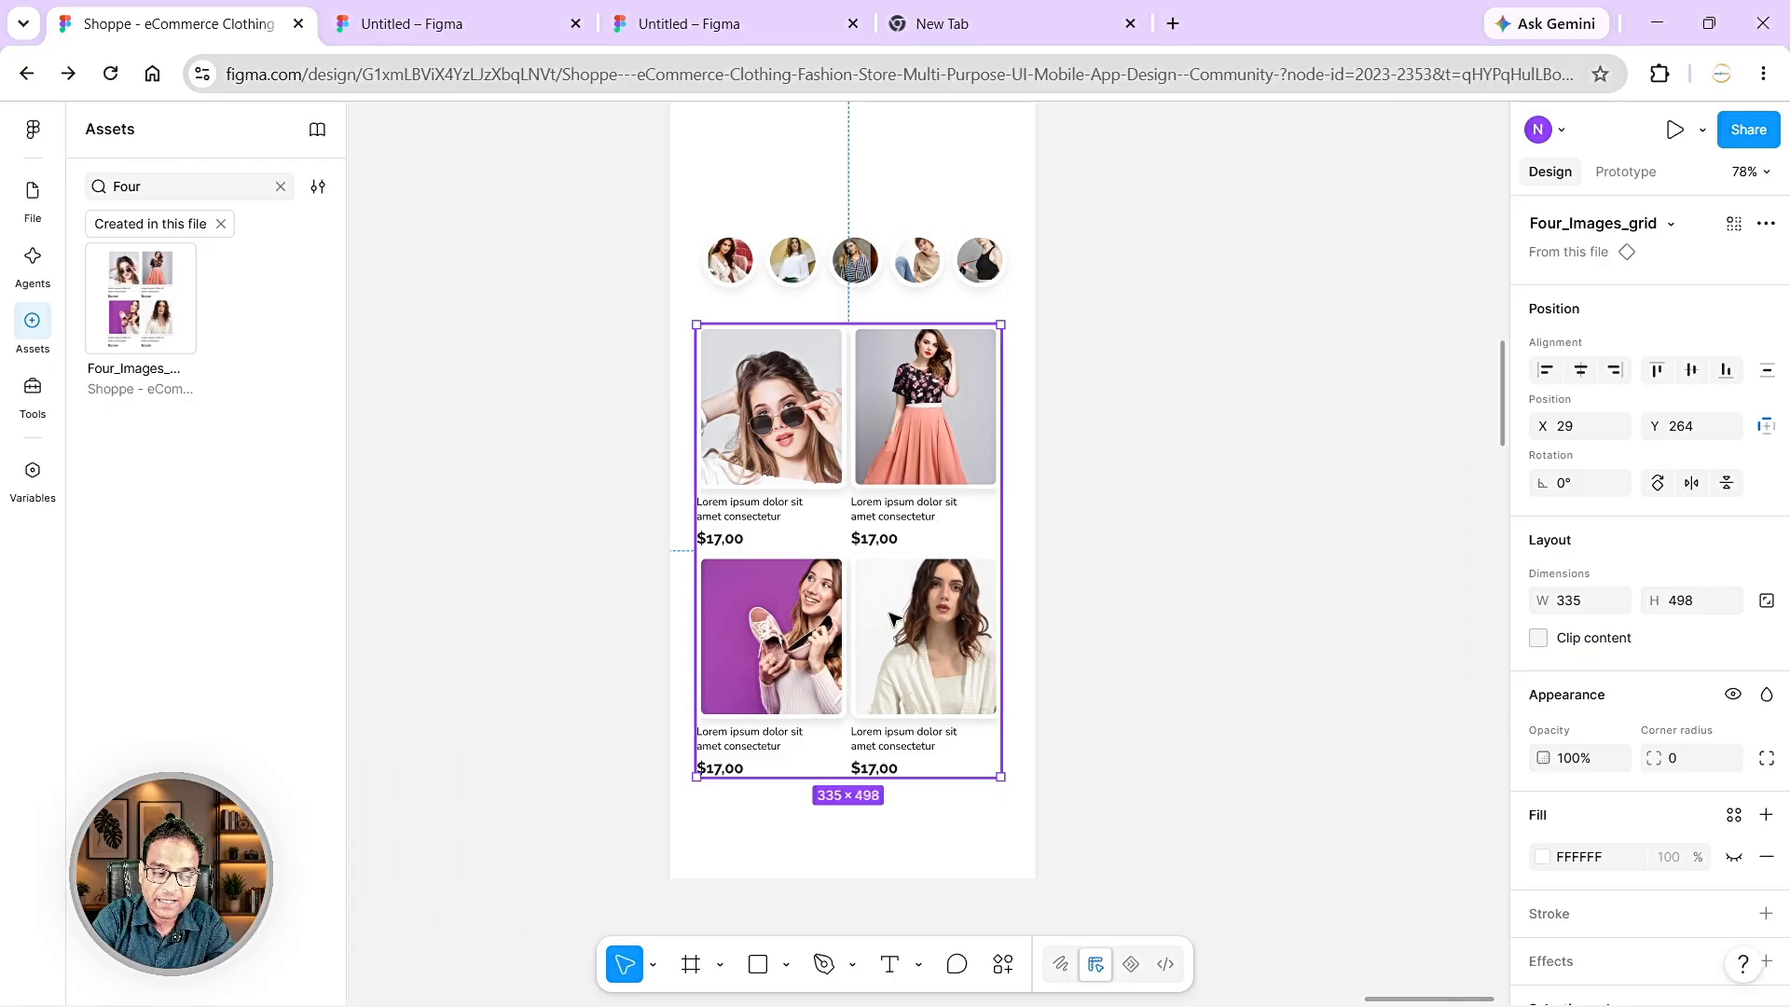
# - Replace the description text of the upper-right product card in the Four_Images_grid instance with "tyrtyrtycvvfert rfeer"
pyautogui.doubleClick(900, 507)
pyautogui.doubleClick(899, 507)
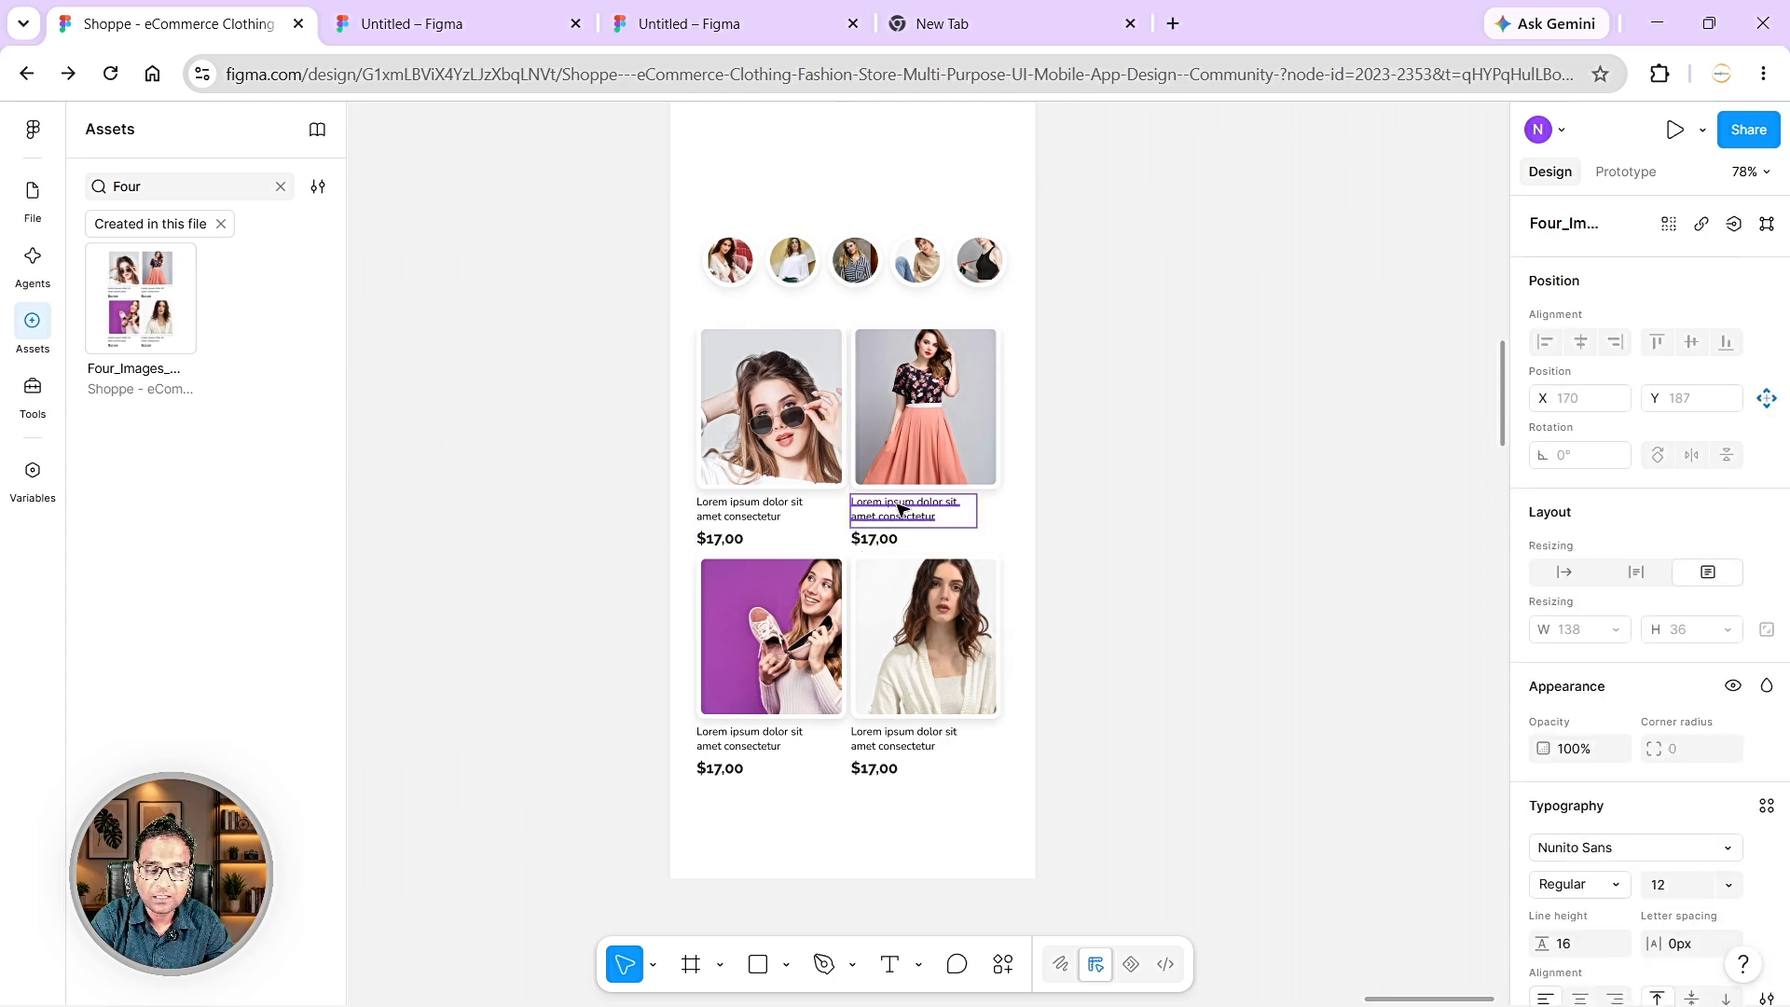
pyautogui.doubleClick(900, 507)
pyautogui.write('tyrtyrtycvb')
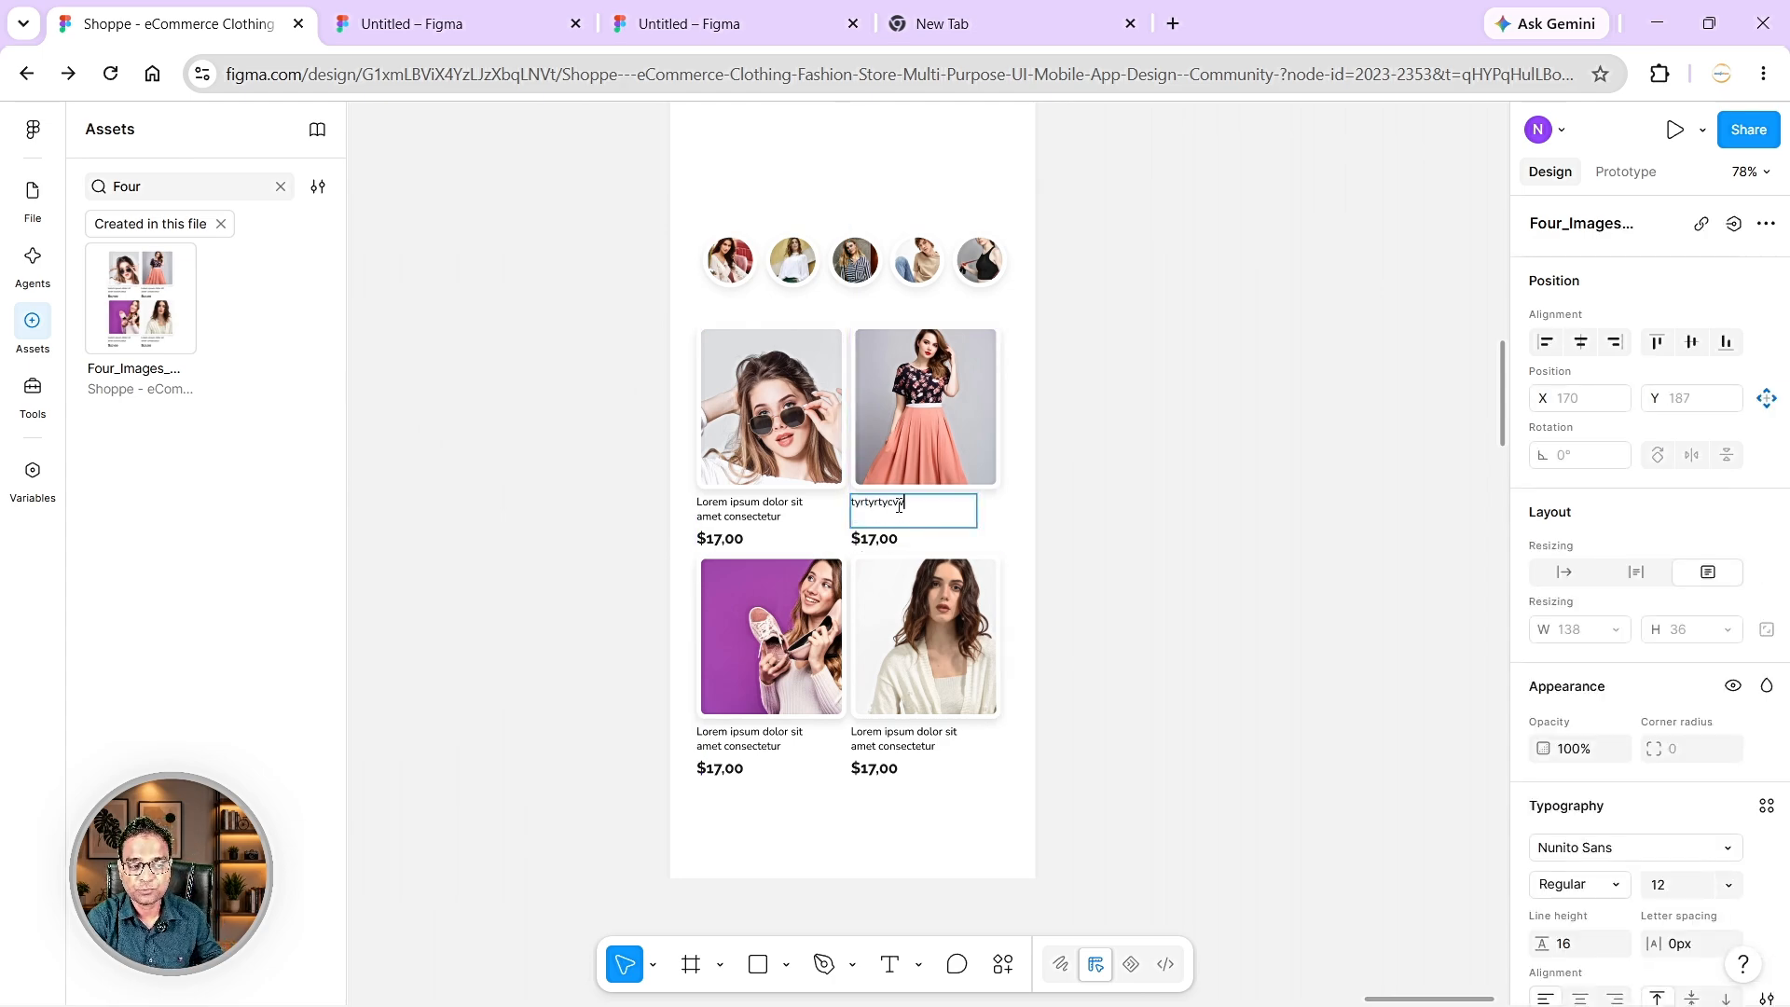
pyautogui.write('fert rfeer')
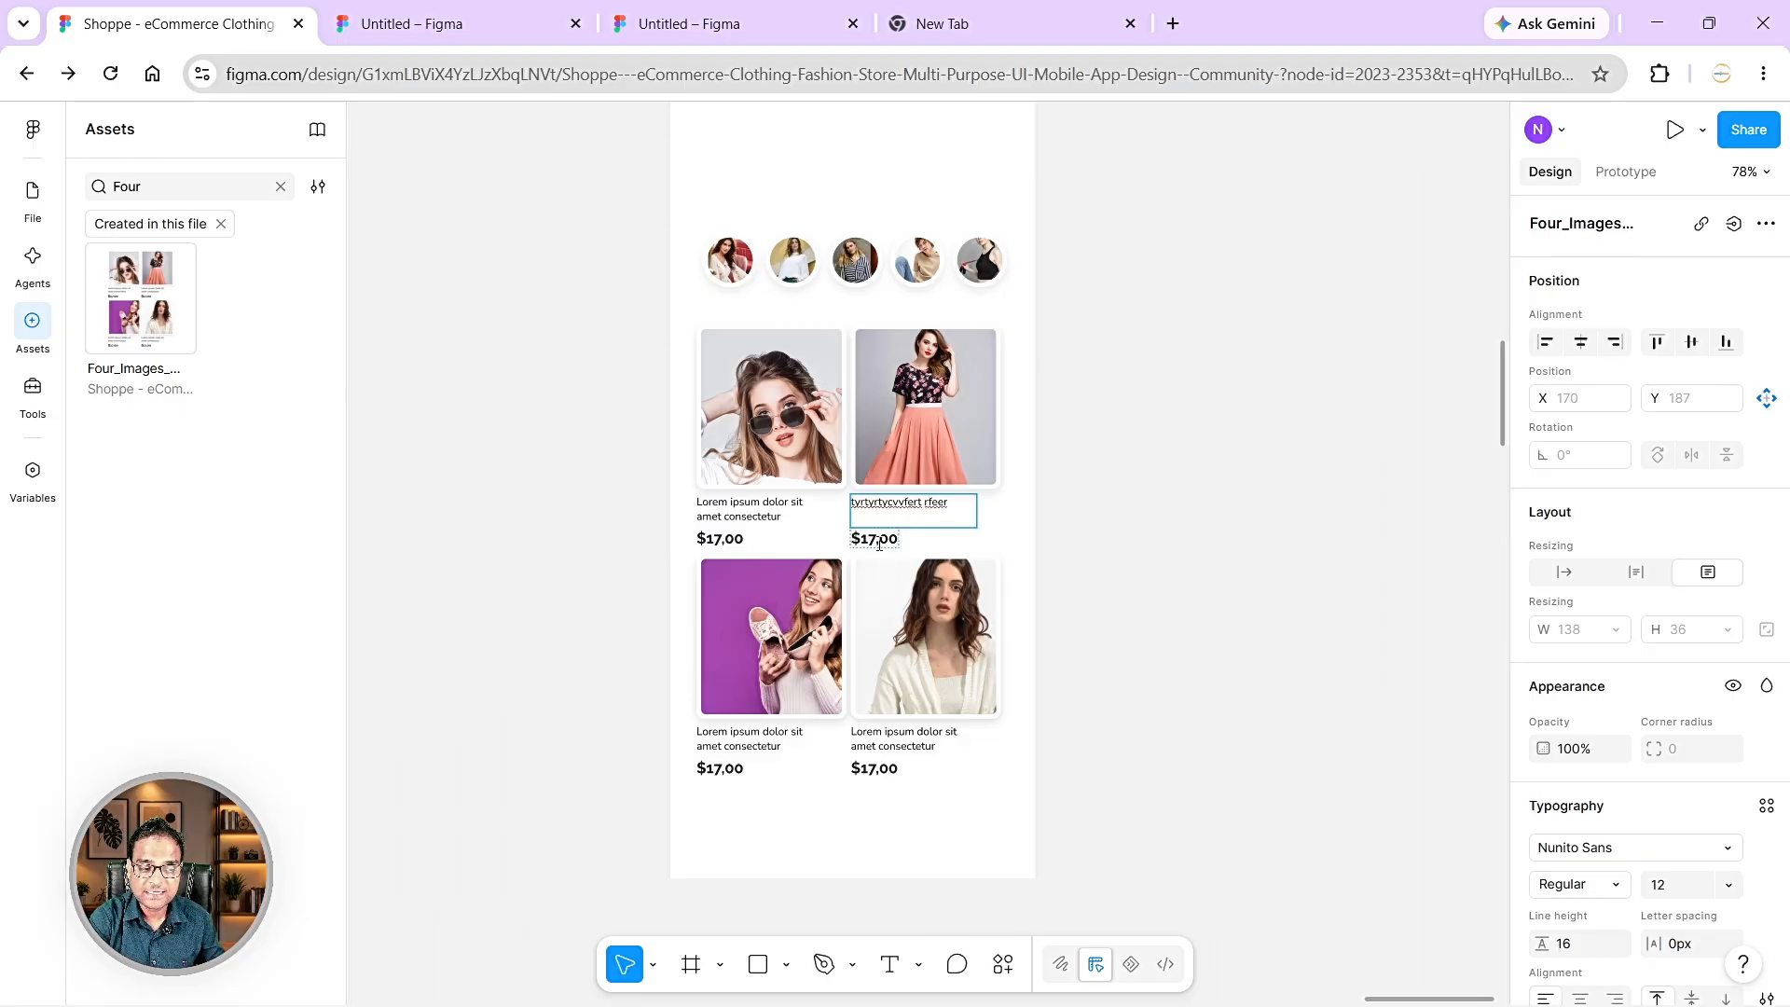
# - Set the price of the upper-right product card in the Four_Images_grid instance to $657,00
pyautogui.click(873, 544)
pyautogui.doubleClick(873, 543)
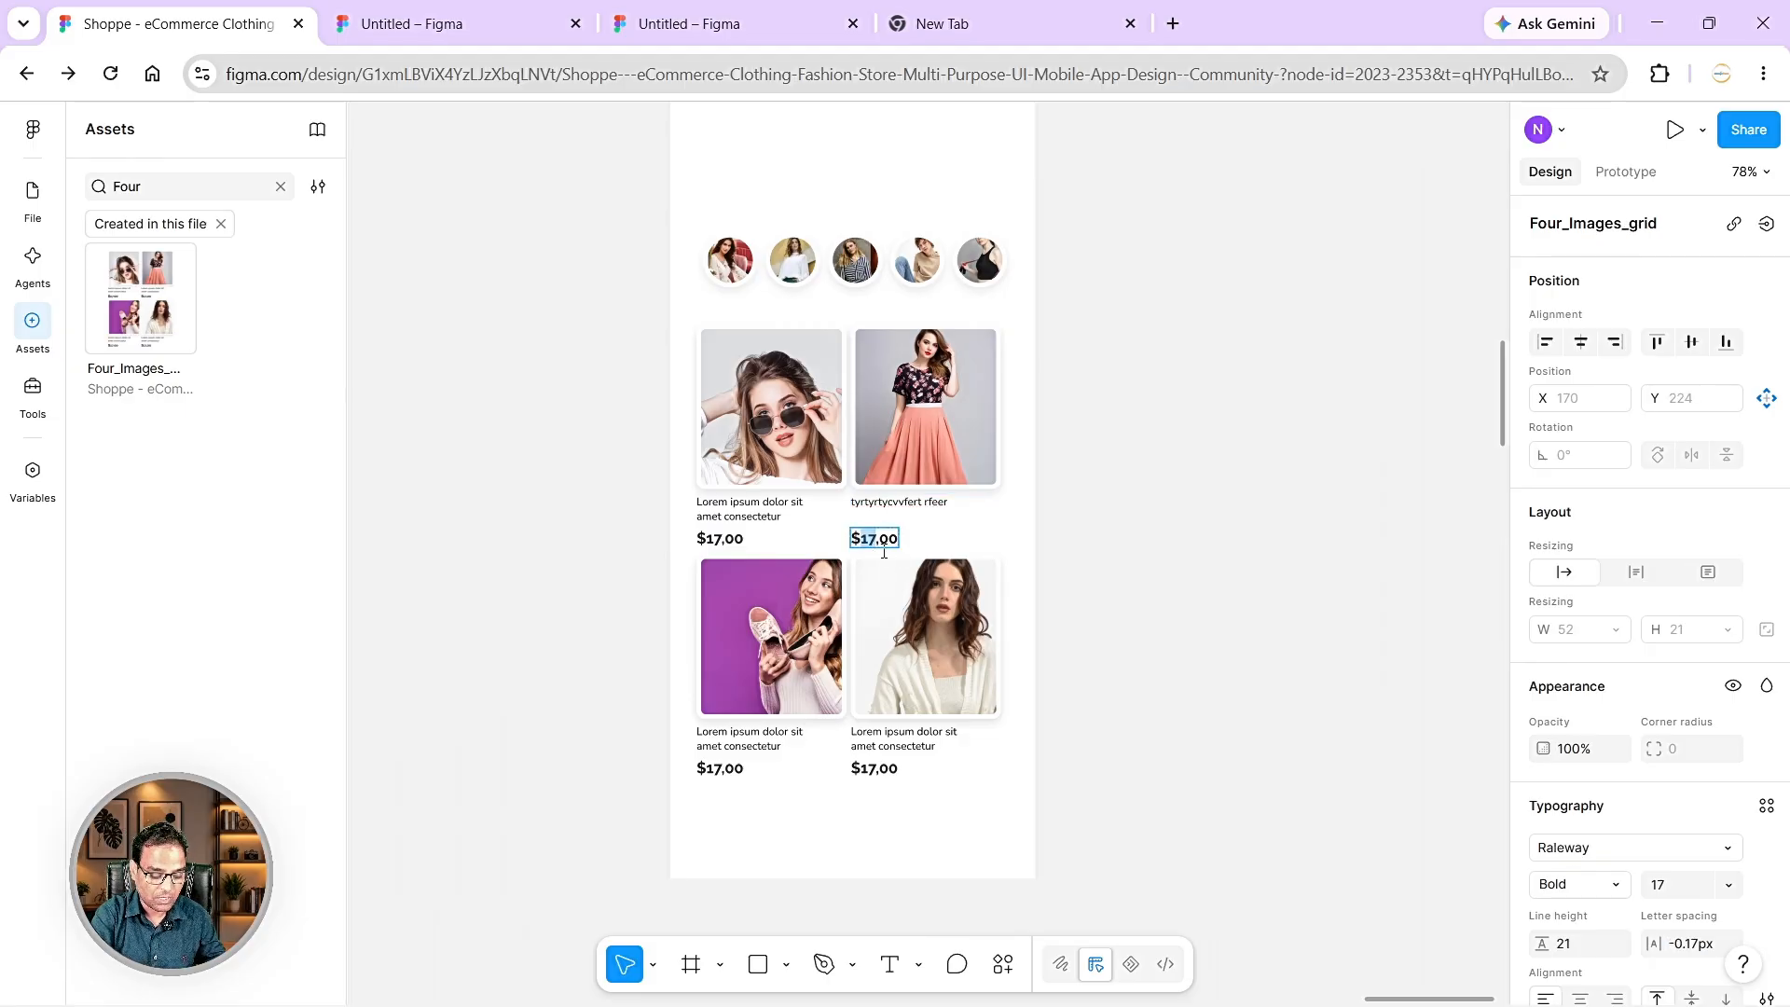
pyautogui.write('657')
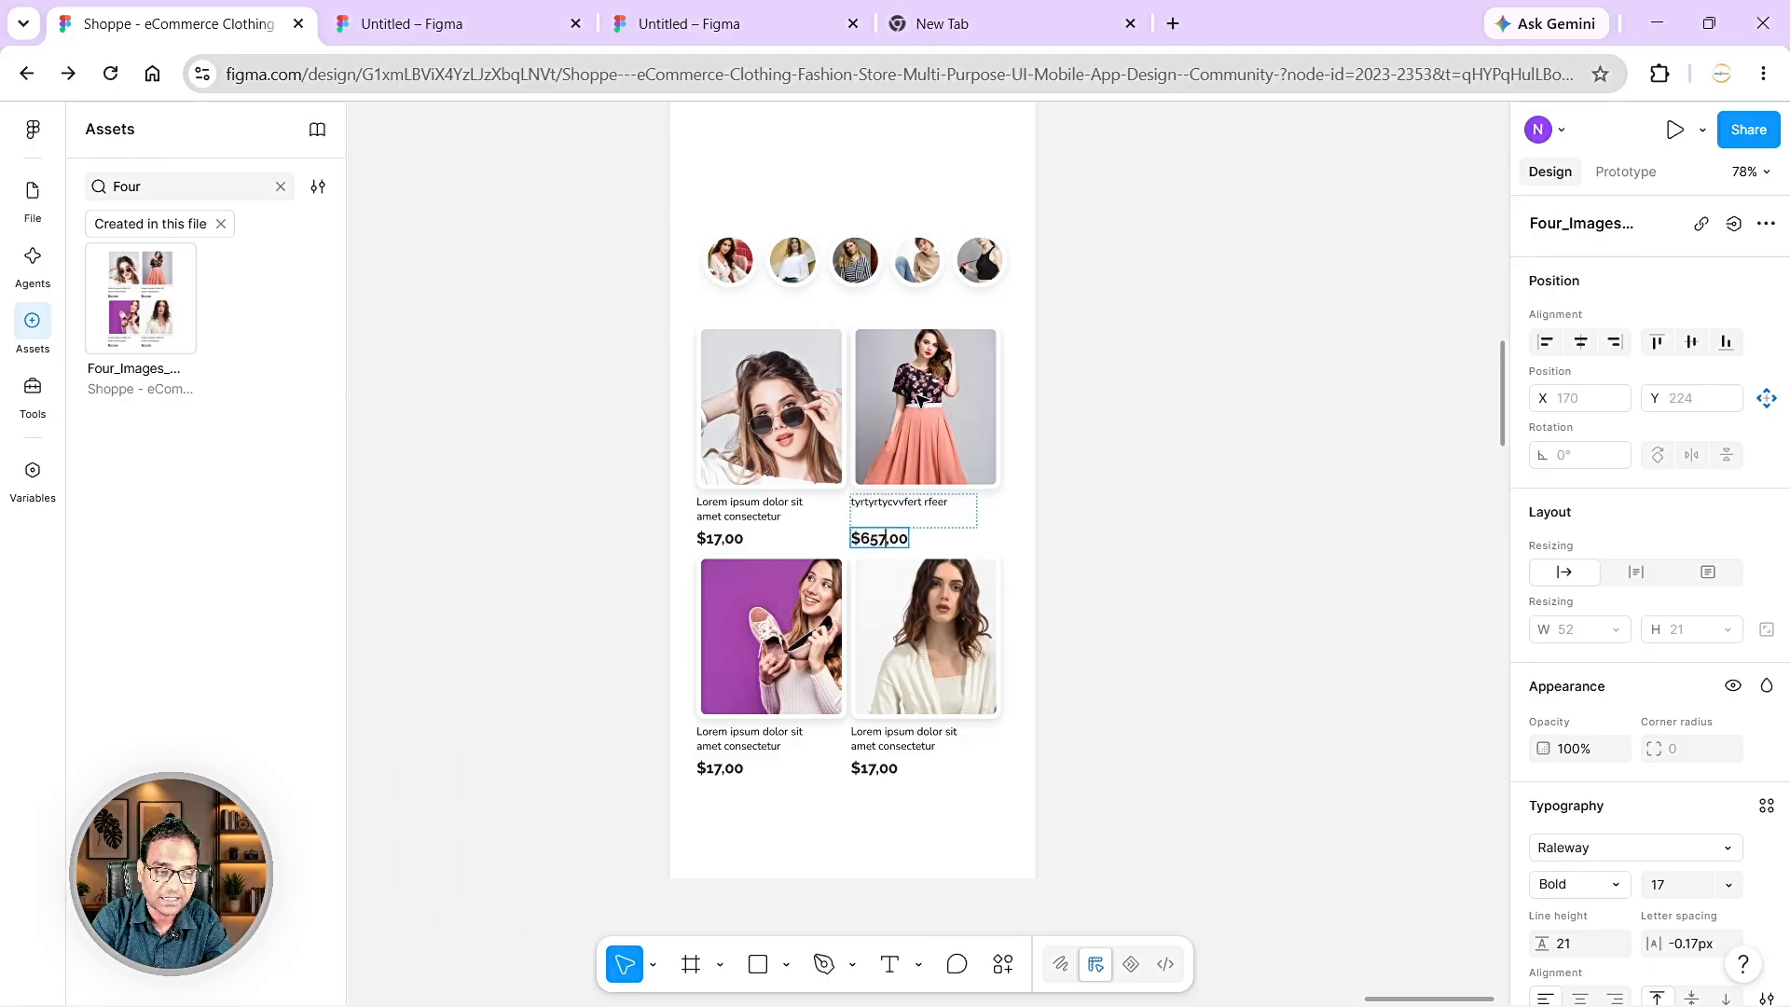
pyautogui.click(938, 430)
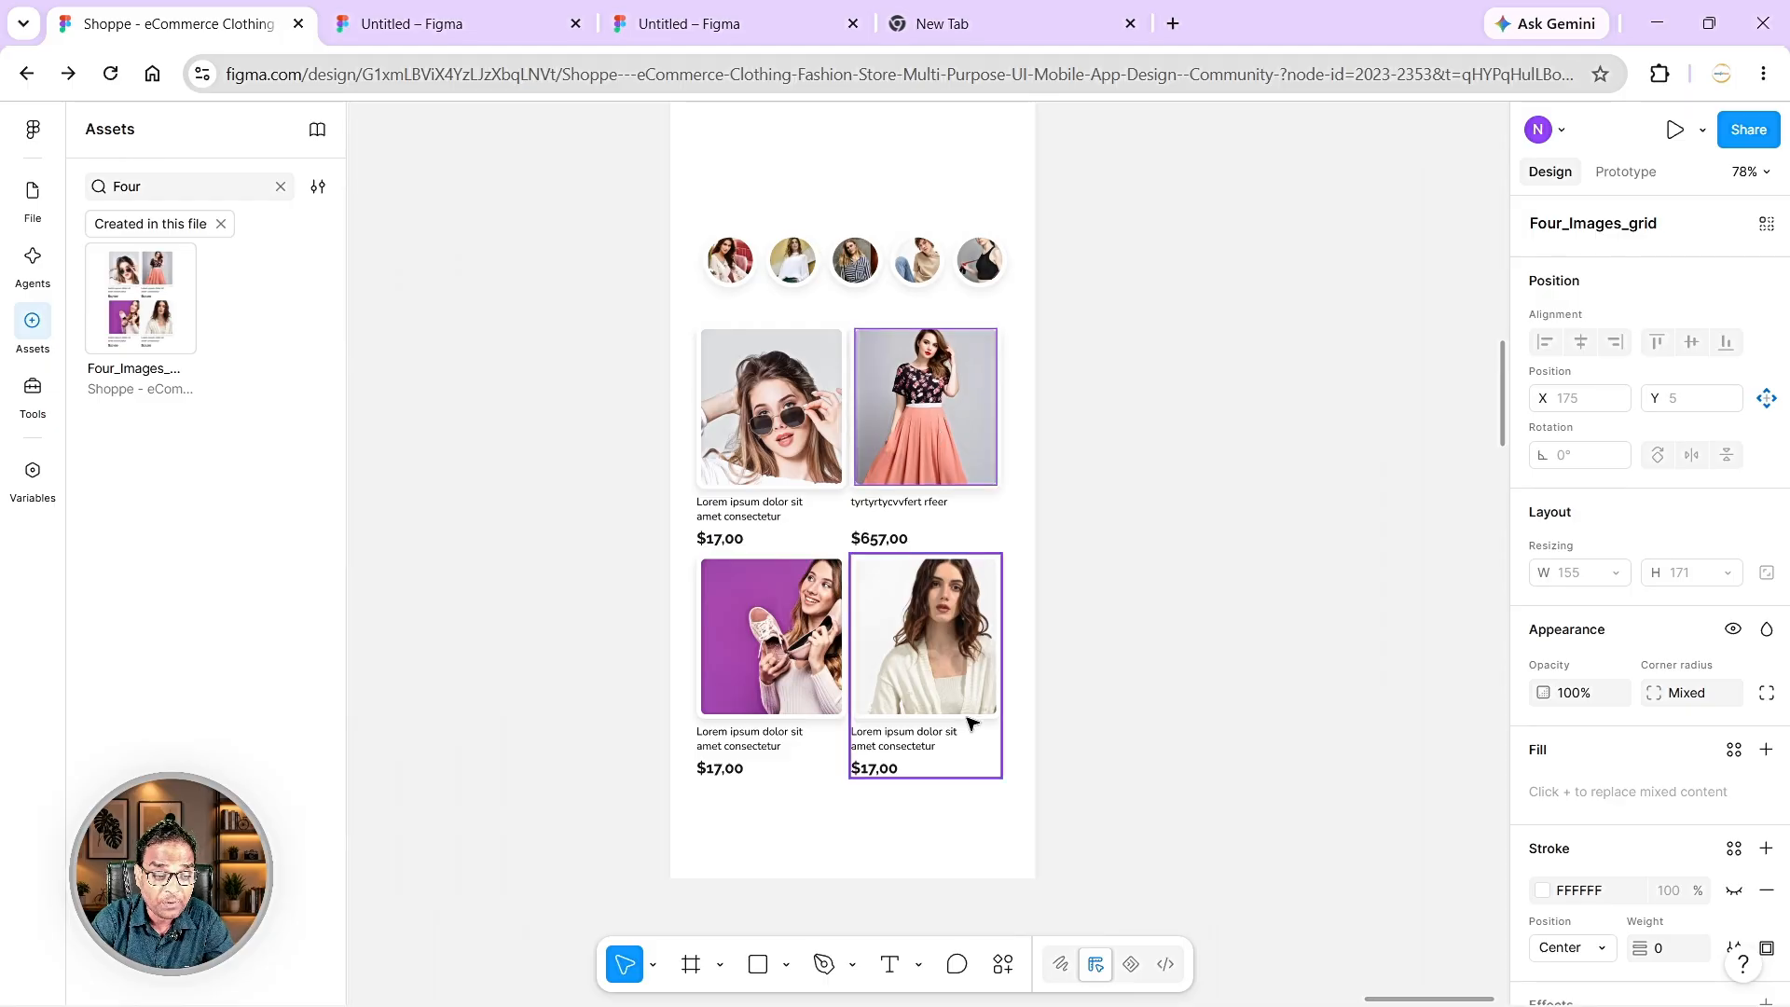
pyautogui.hotkey('ctrl', 'k')
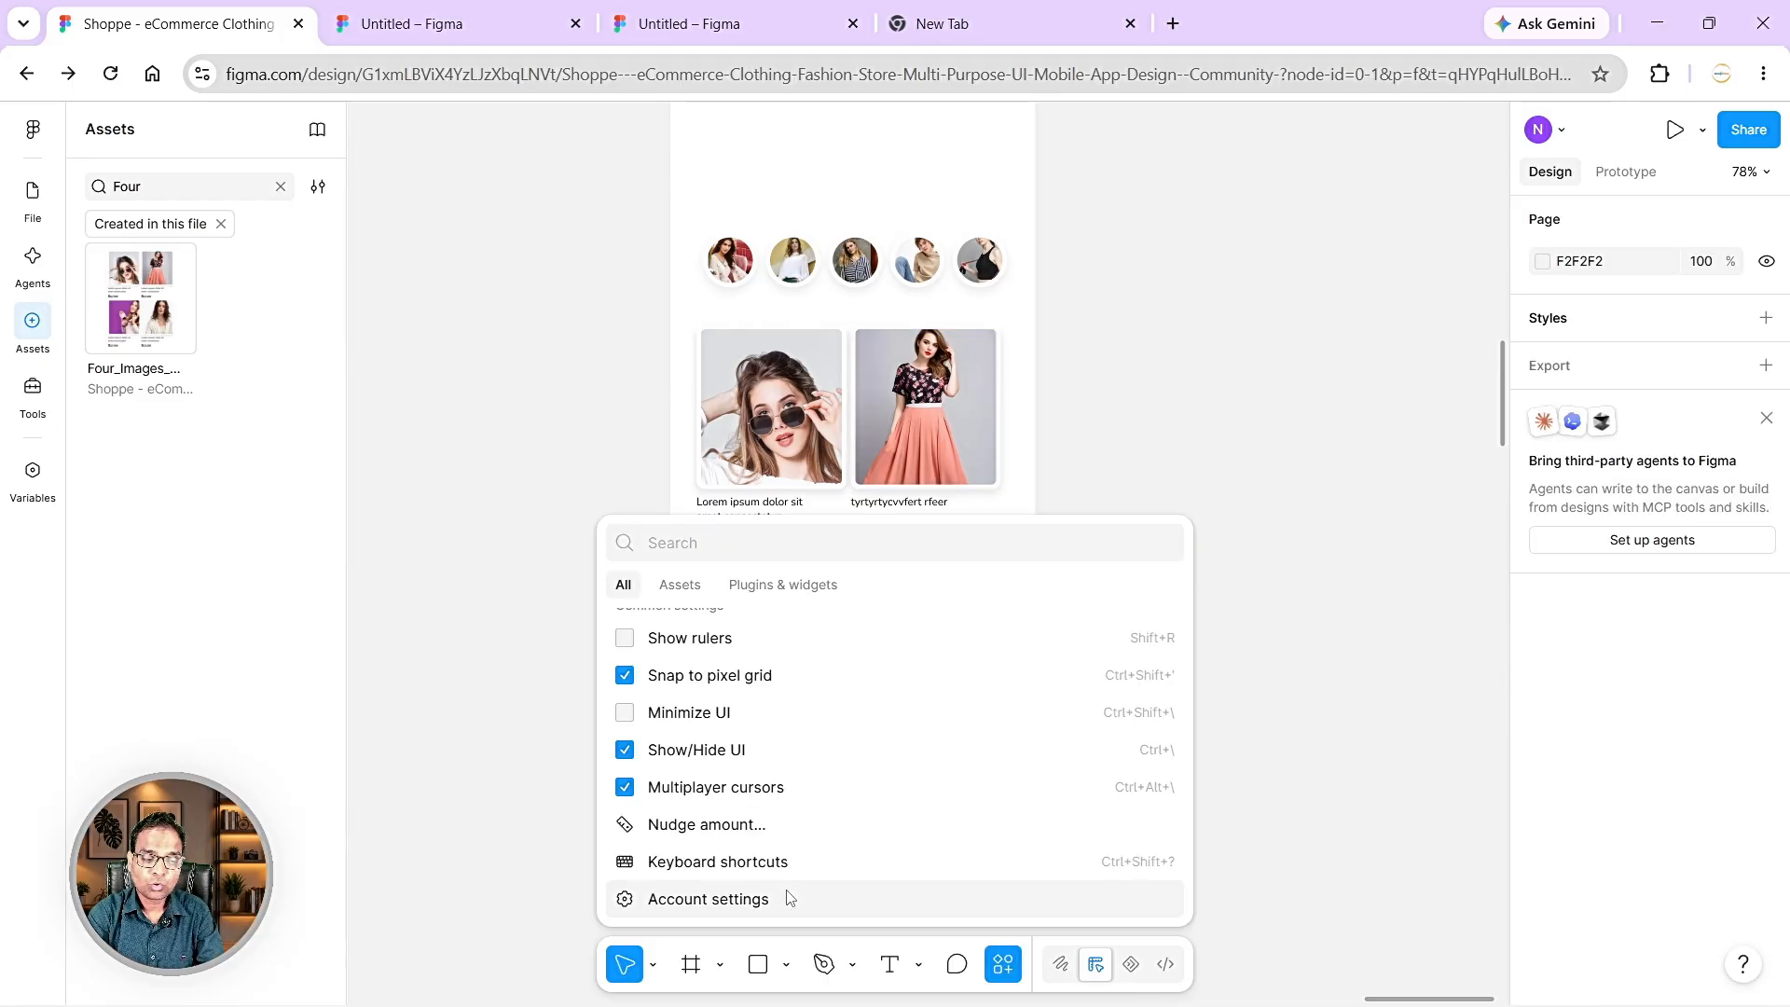
pyautogui.click(786, 966)
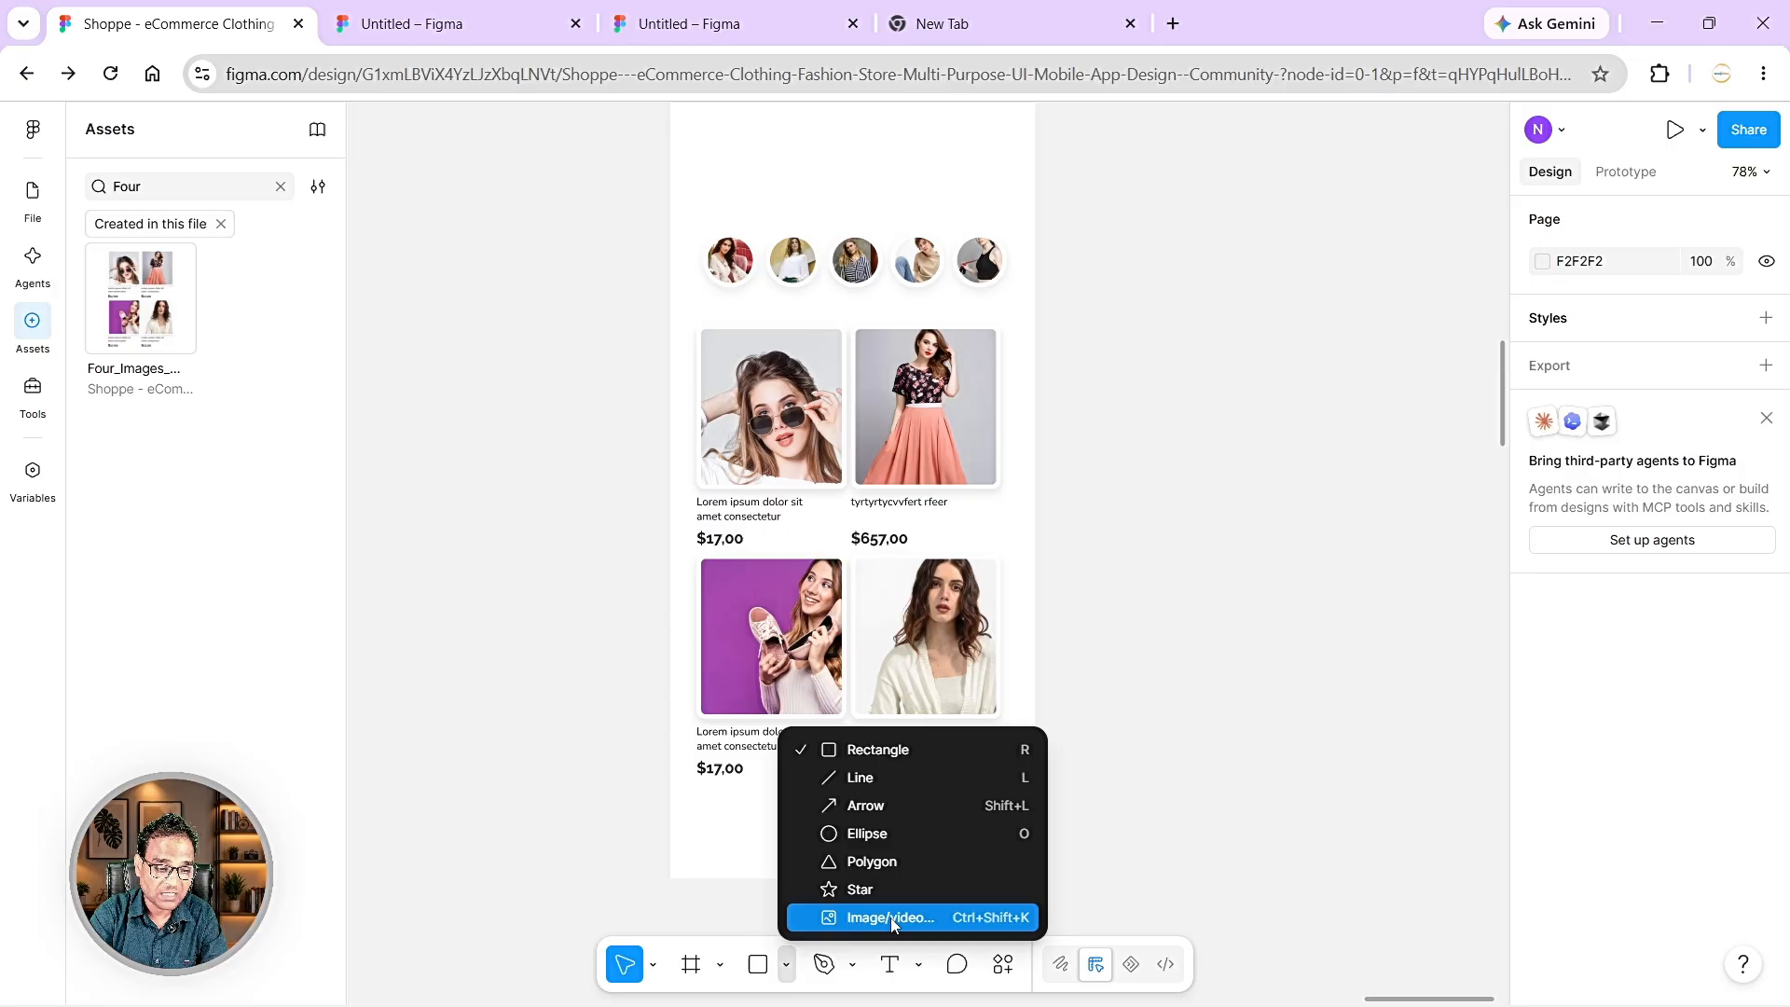
pyautogui.click(1000, 919)
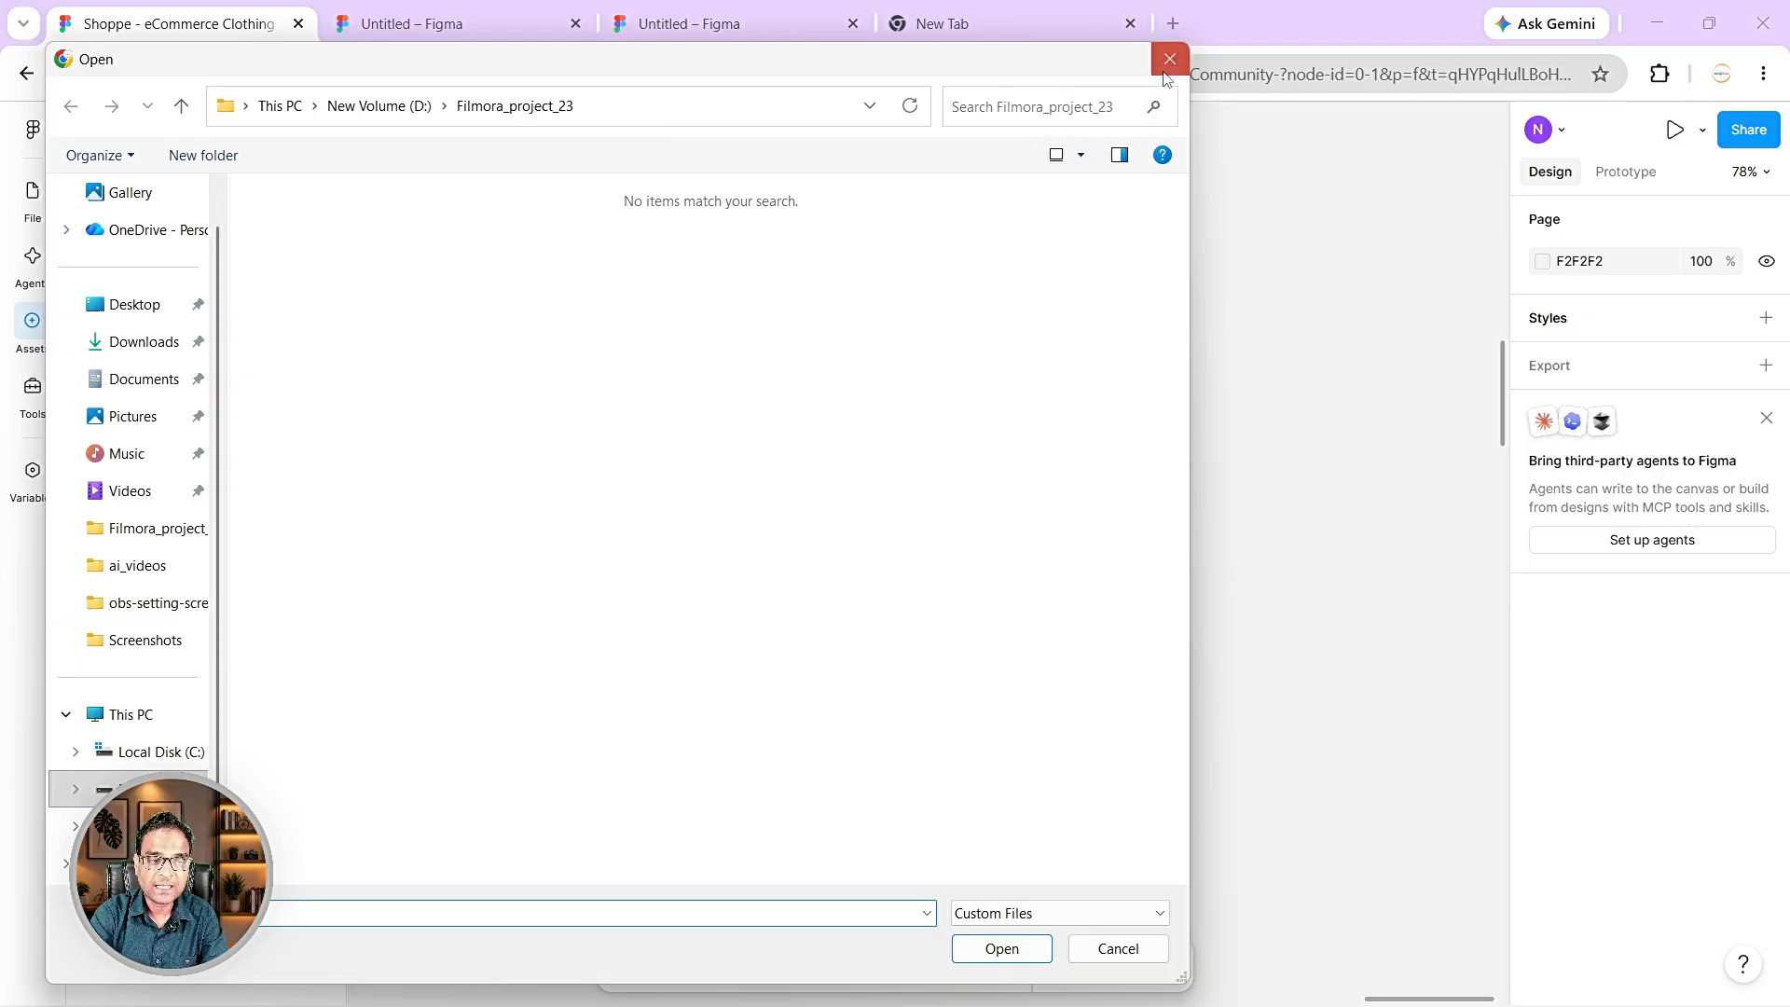
pyautogui.click(377, 105)
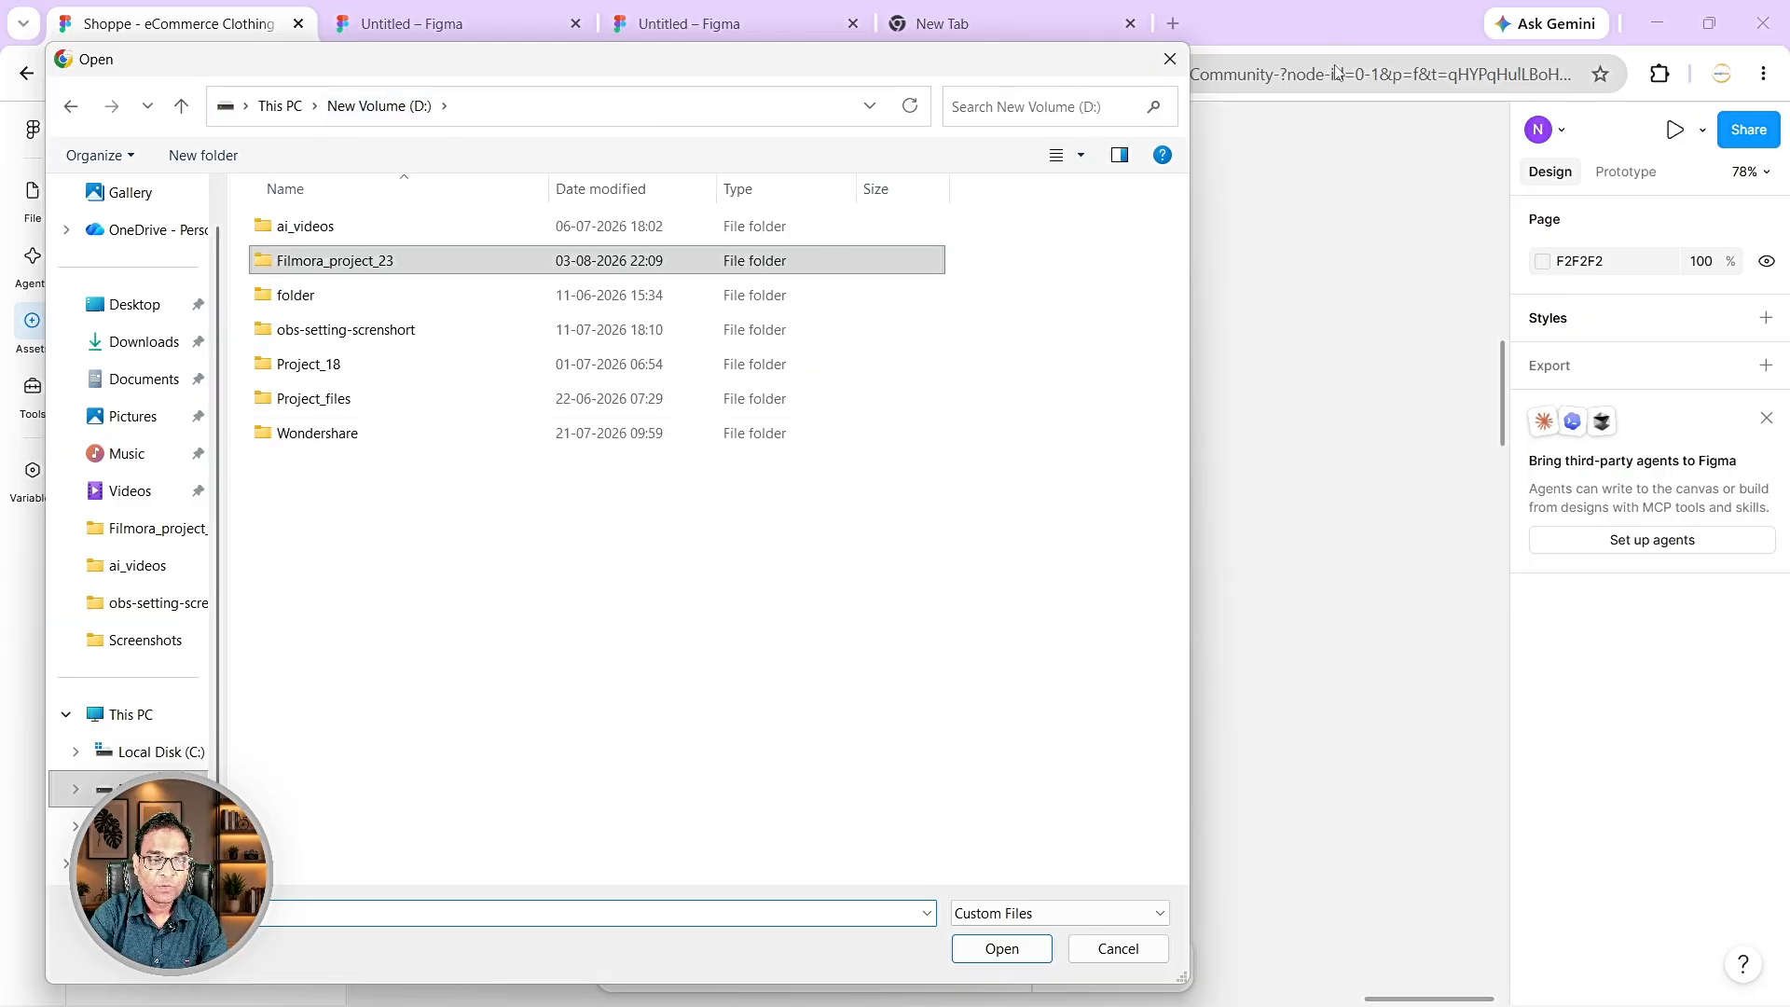
pyautogui.click(1169, 59)
pyautogui.scroll(1, 934, 511)
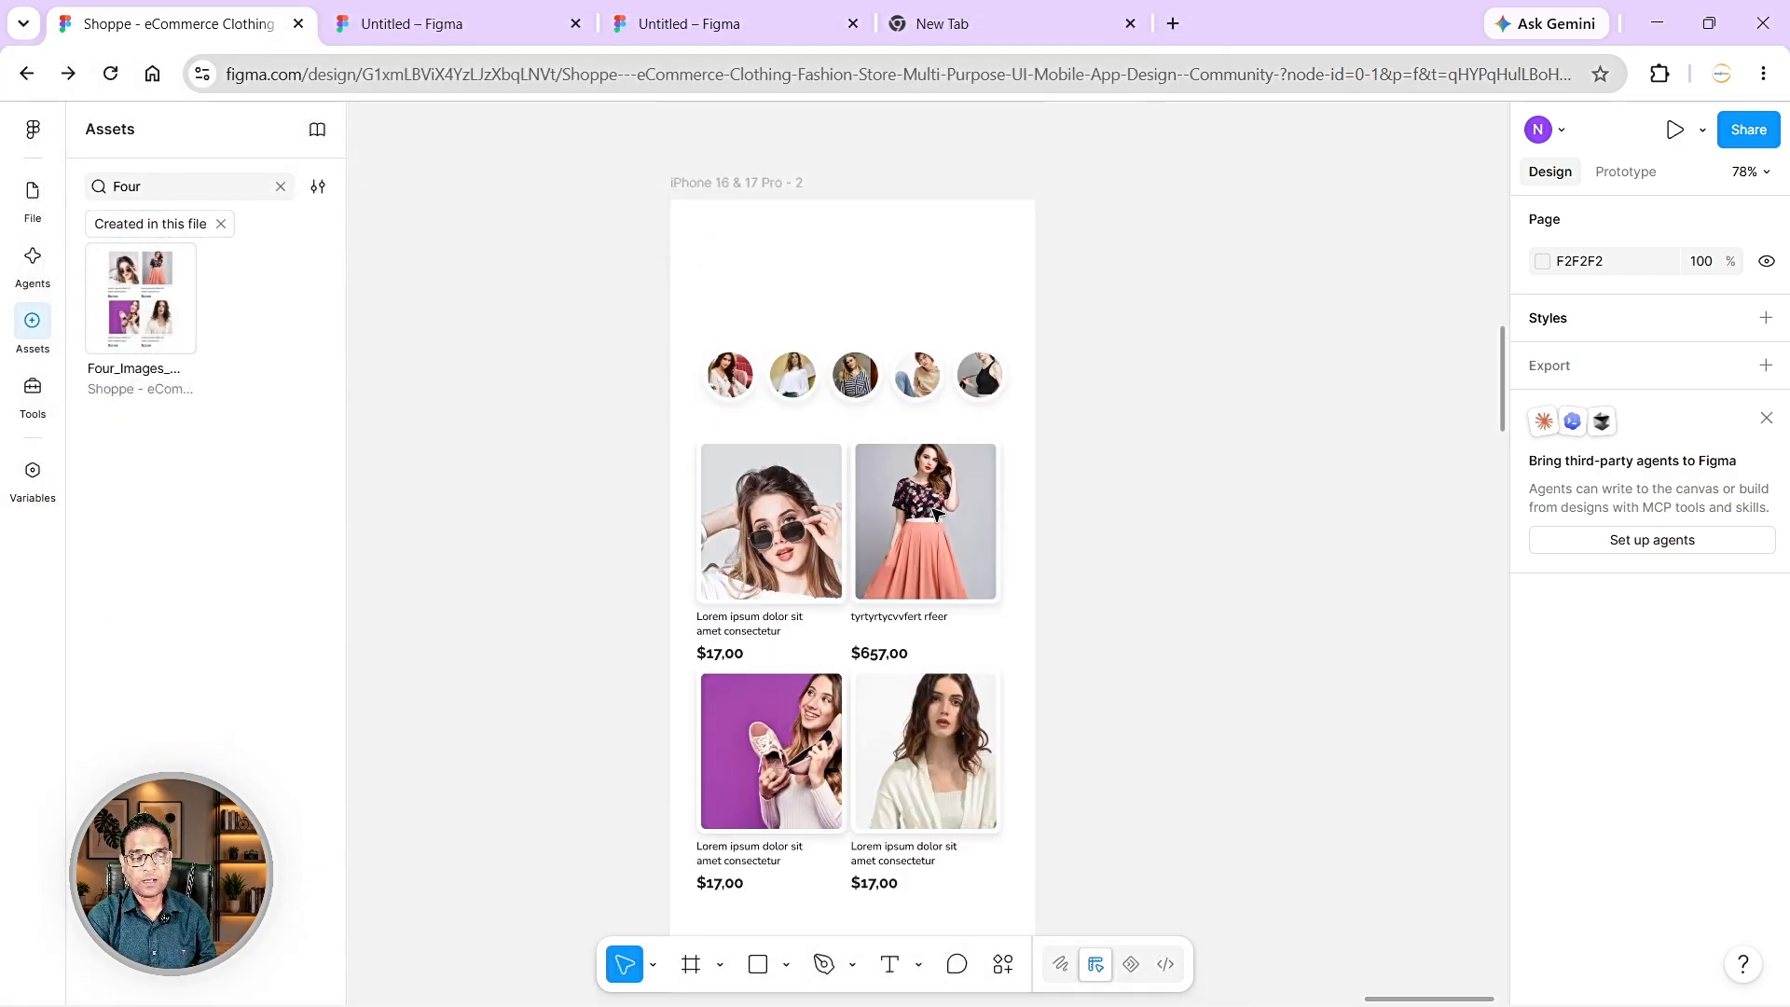